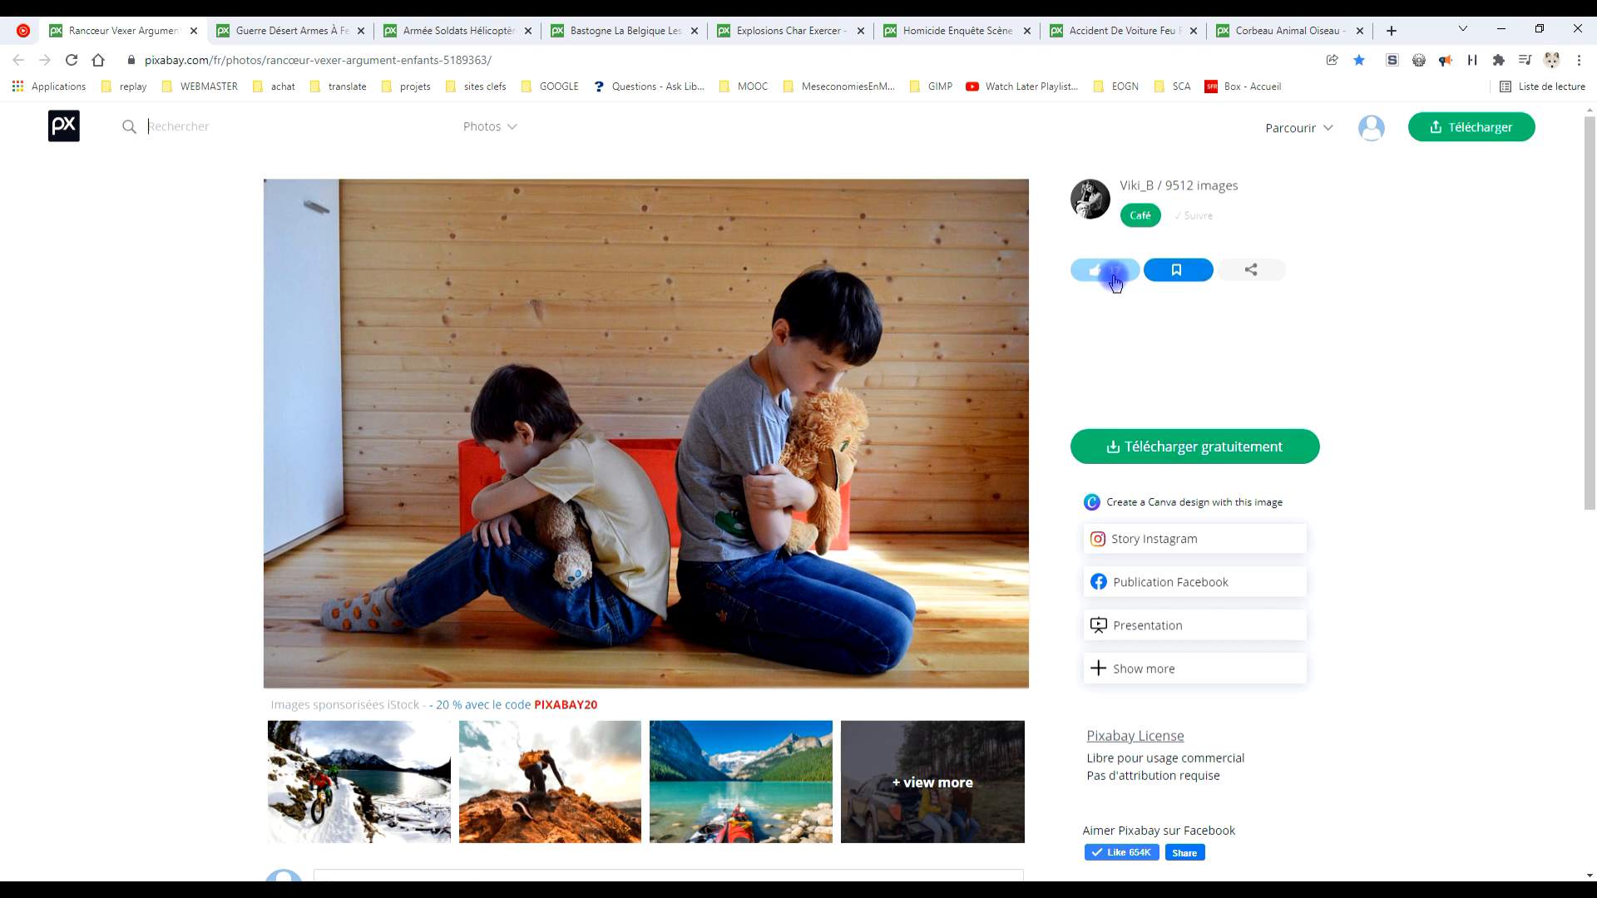
Open the 1920×1276 version of the photo of the two boys and copy the image
{"action": "left_click", "coordinate": [1186, 458]}
{"action": "left_click", "coordinate": [1122, 554]}
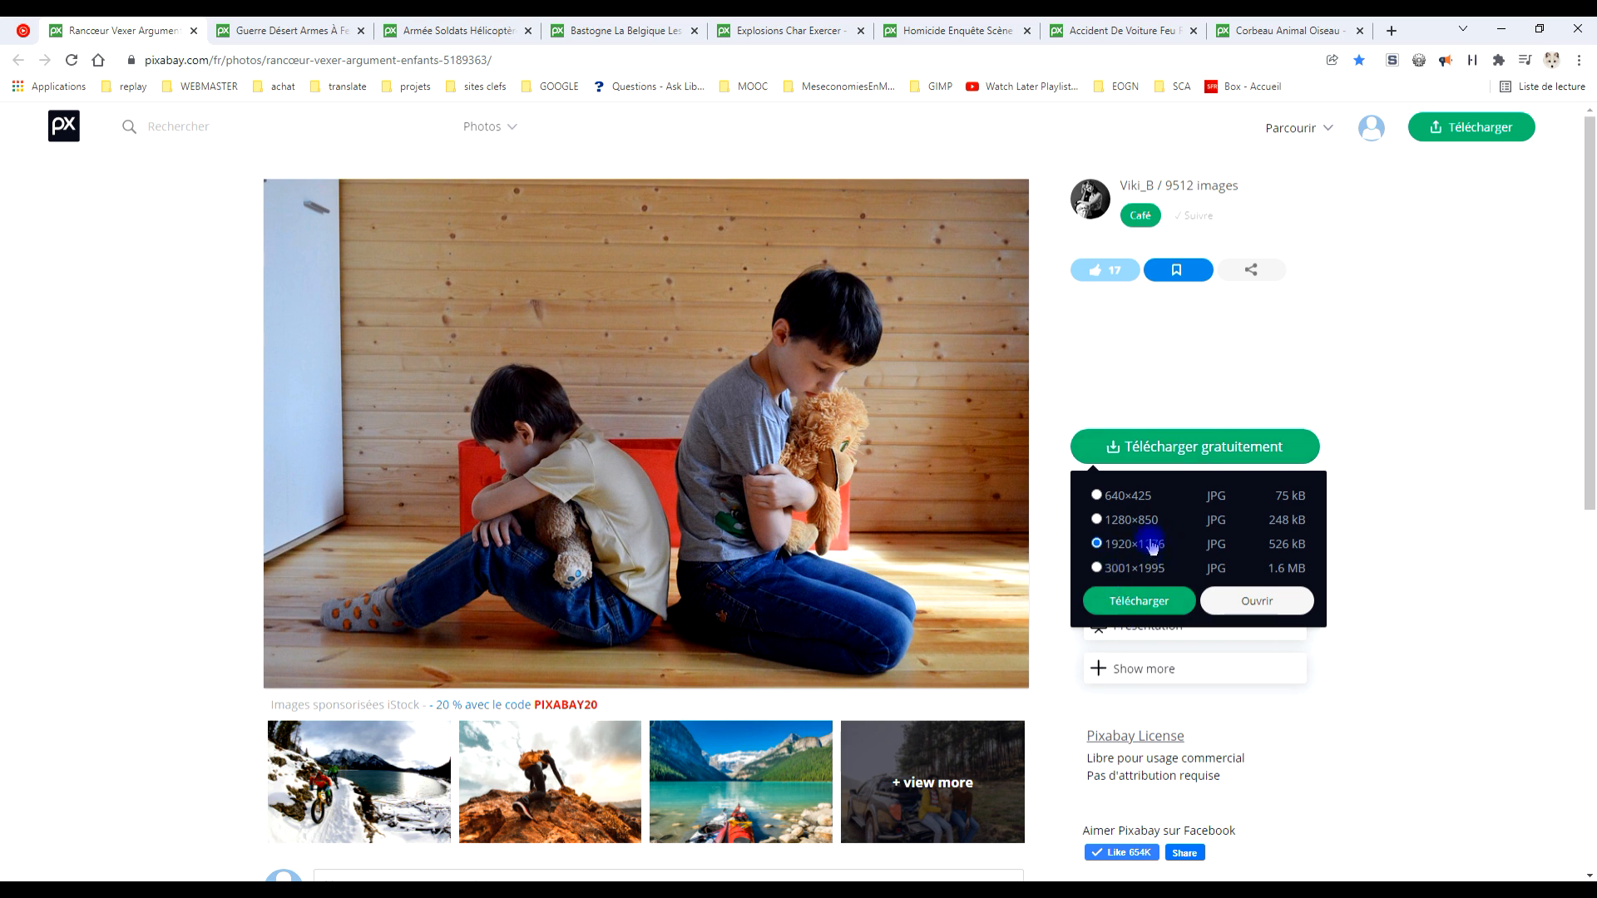
{"action": "left_click", "coordinate": [1271, 610]}
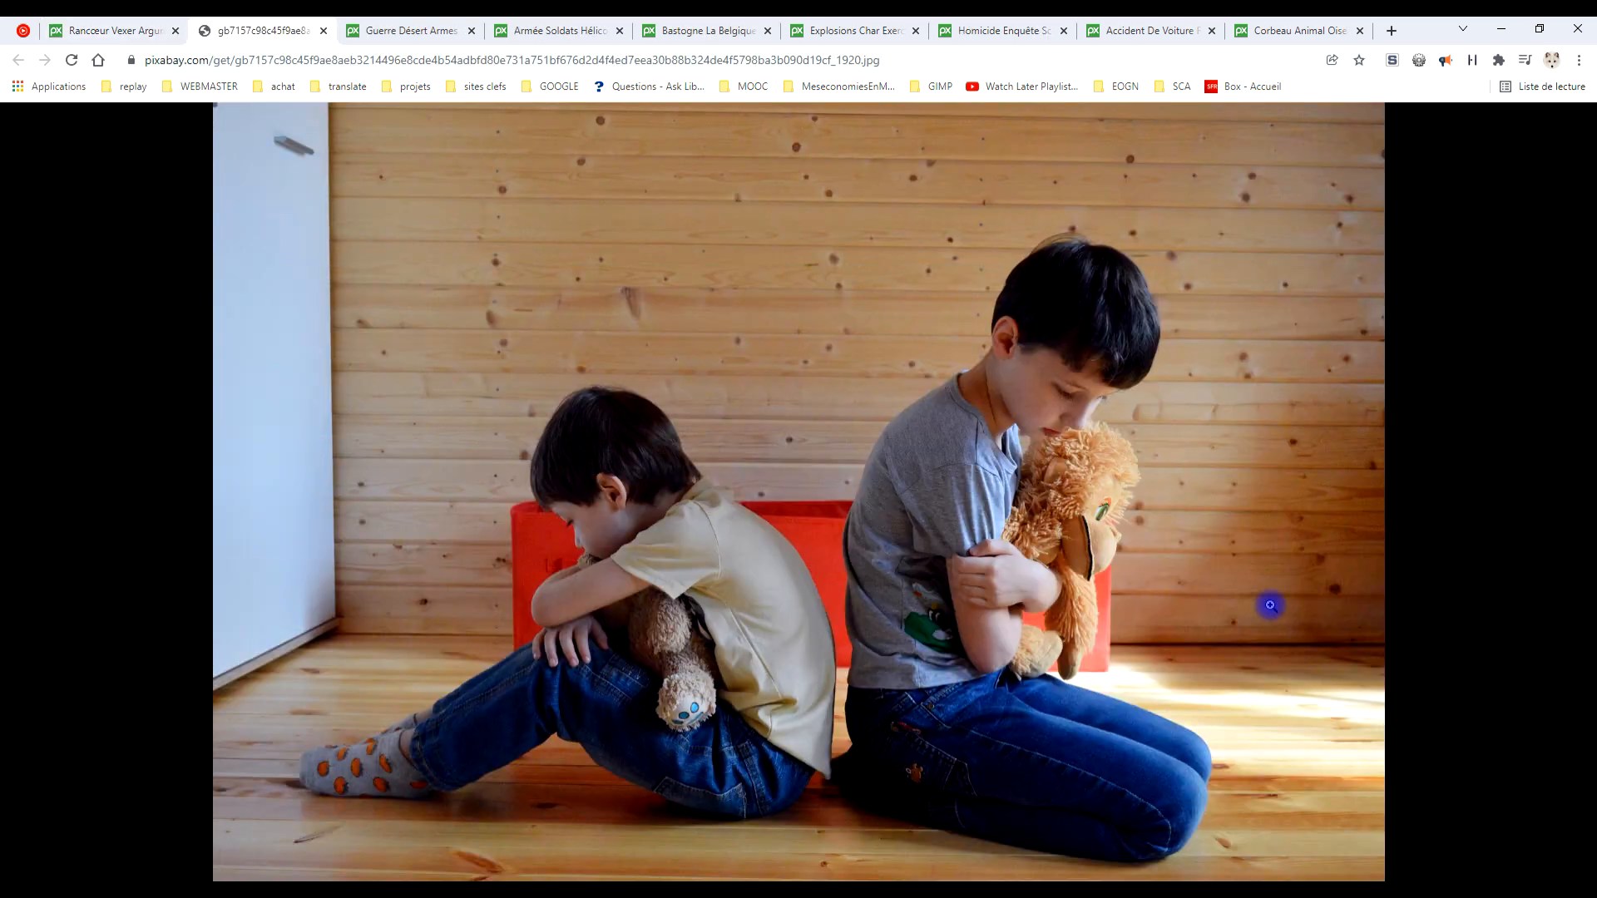
{"action": "right_click", "coordinate": [760, 341]}
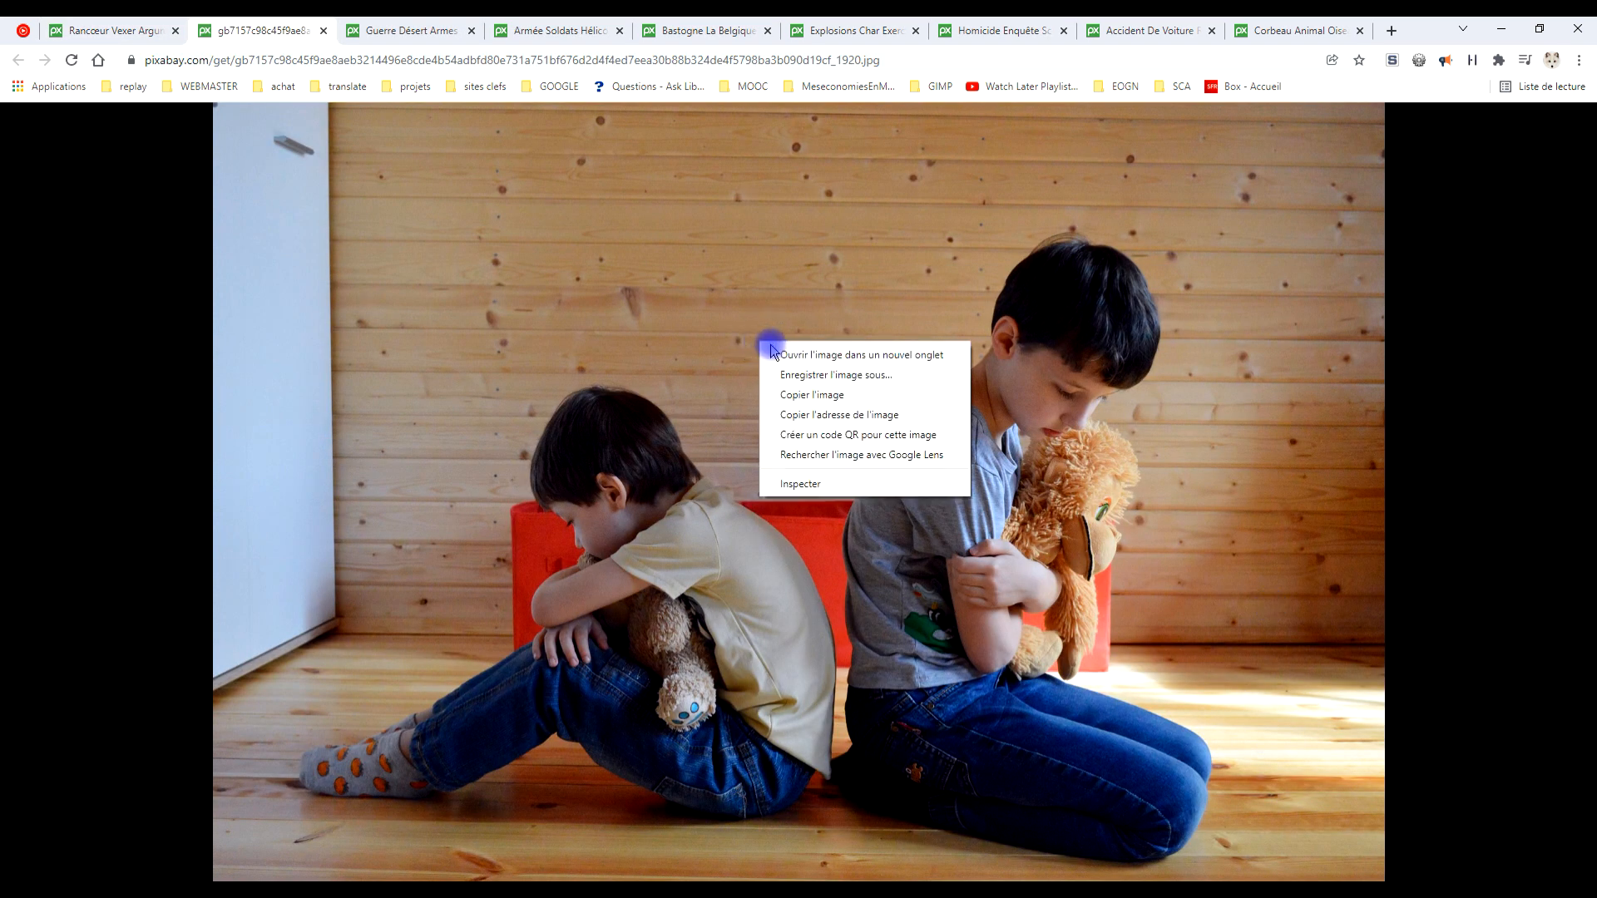
{"action": "left_click", "coordinate": [834, 396]}
Switch to GIMP and paste the copied photo as a new image
{"action": "left_click", "coordinate": [313, 890]}
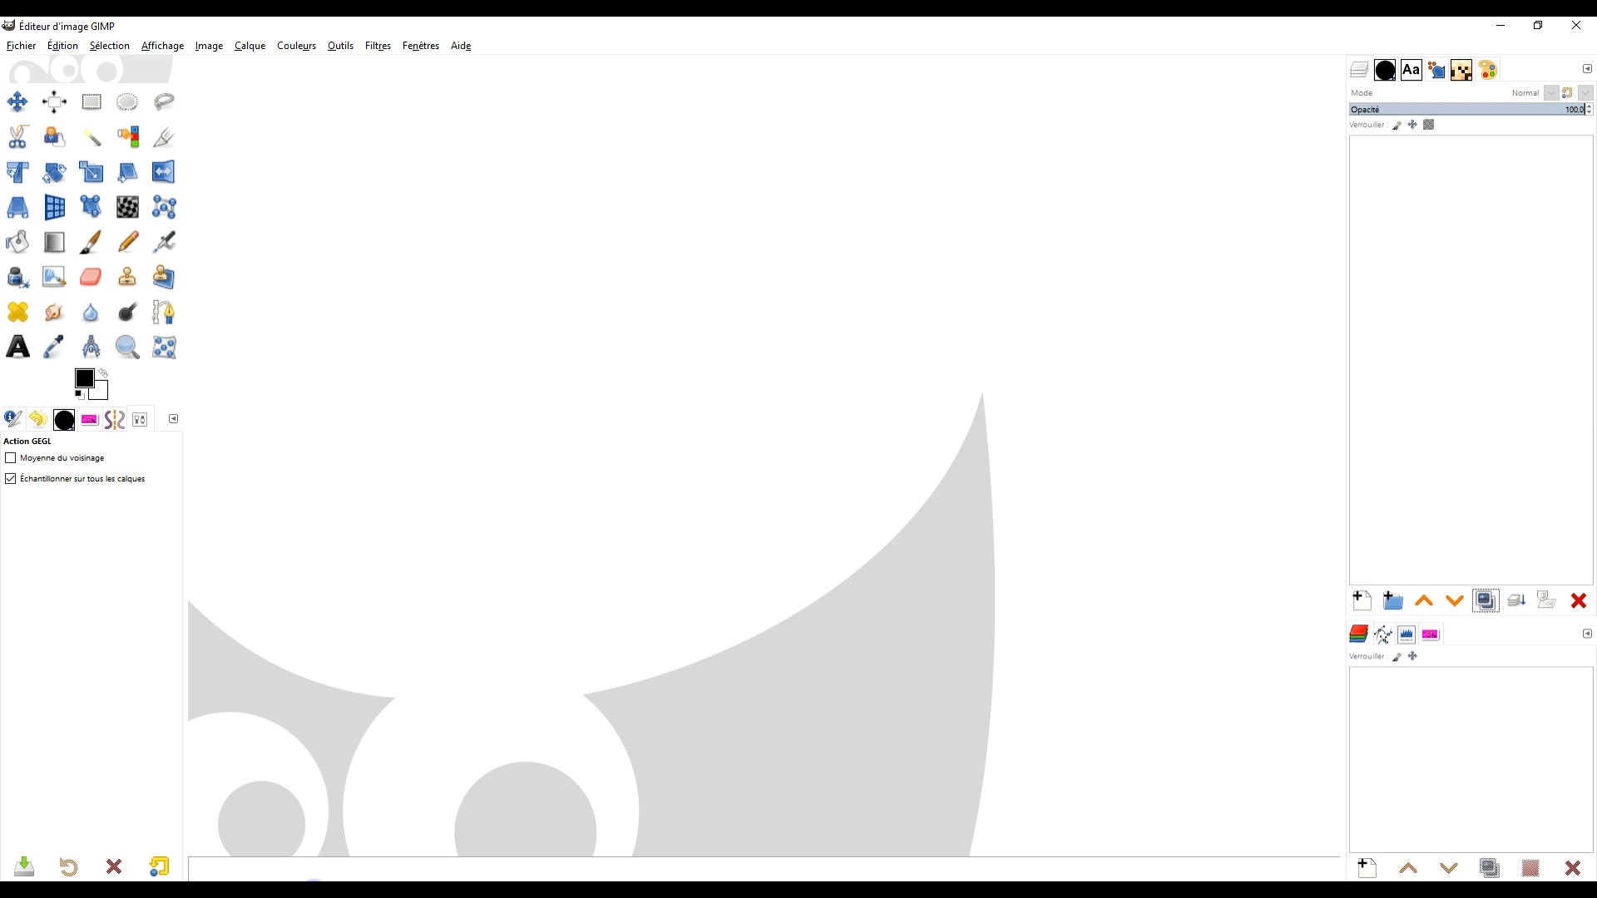
{"action": "left_click", "coordinate": [63, 46]}
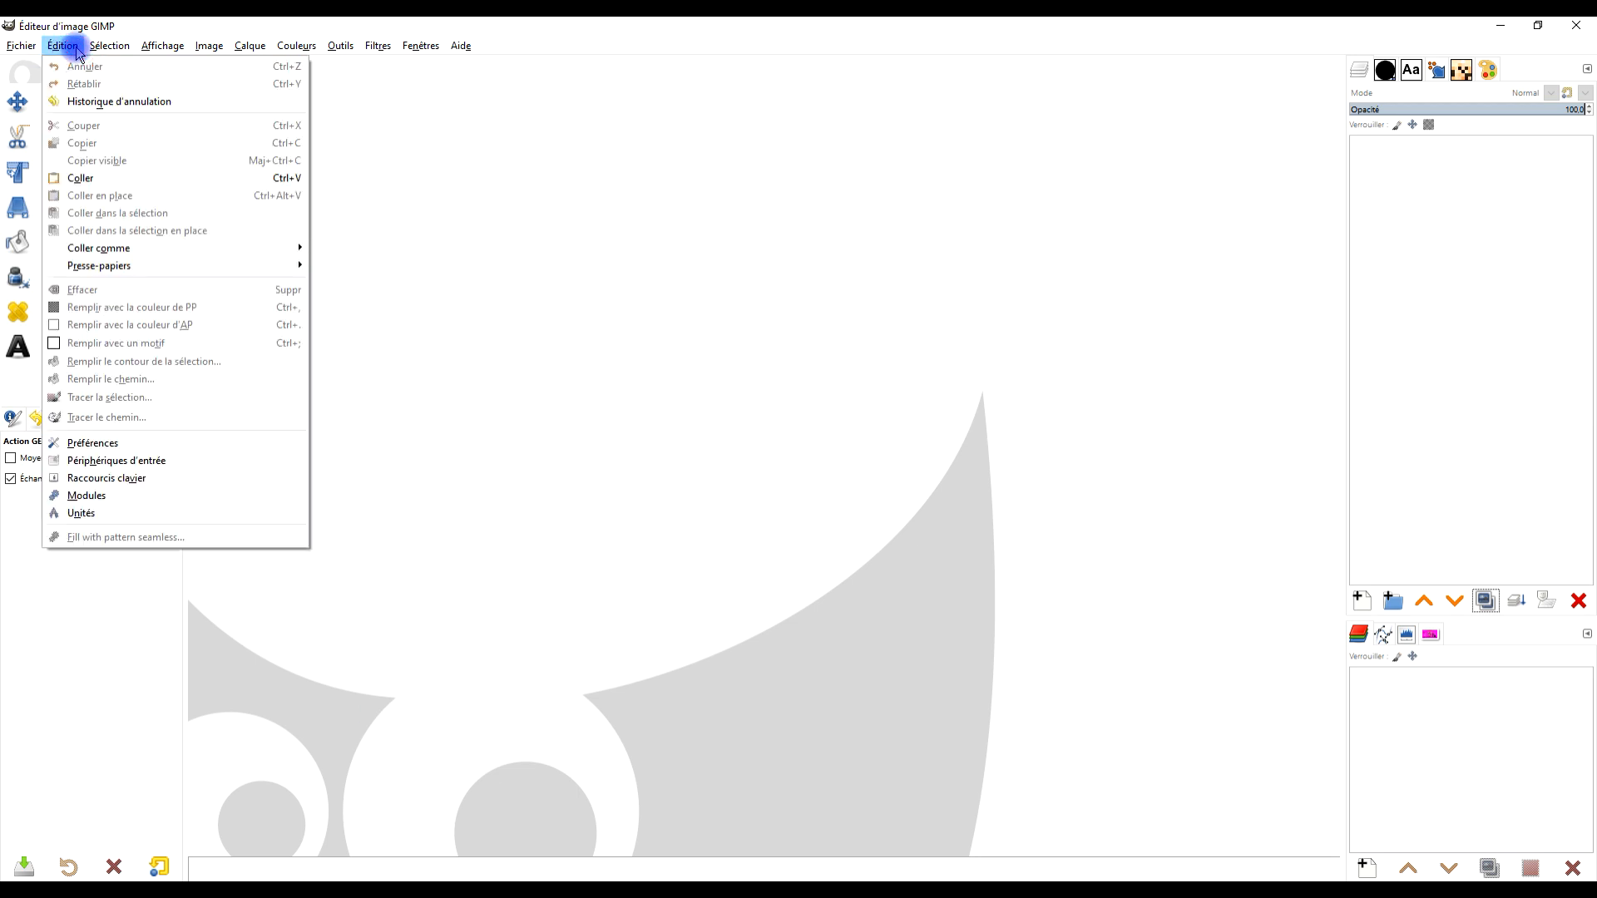
{"action": "mouse_move", "coordinate": [224, 247]}
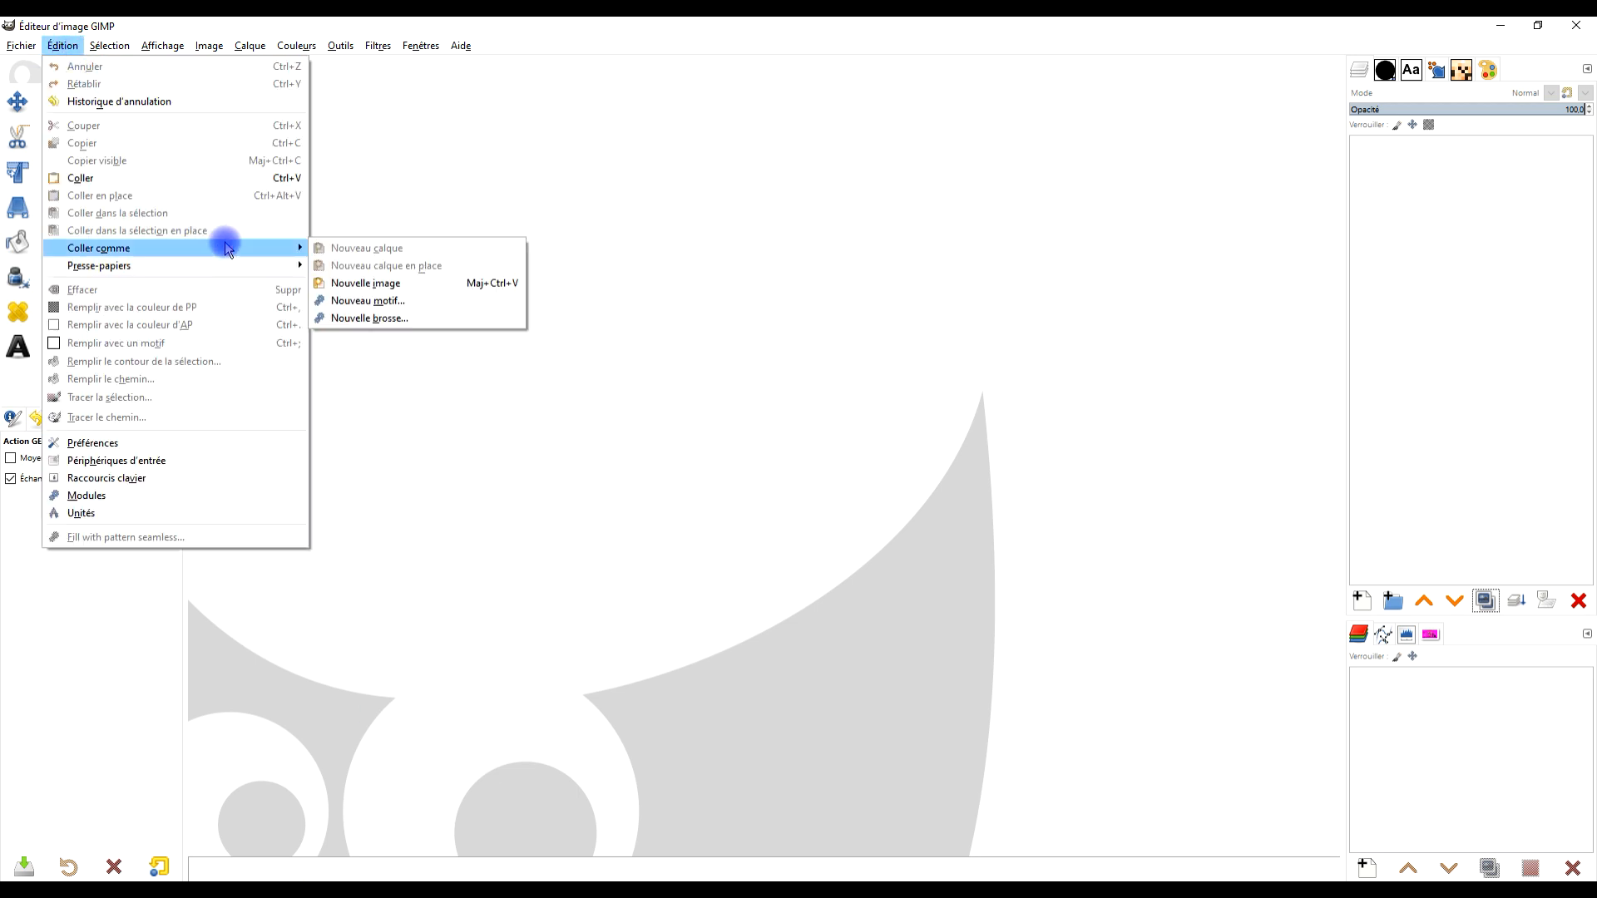
{"action": "left_click", "coordinate": [408, 284]}
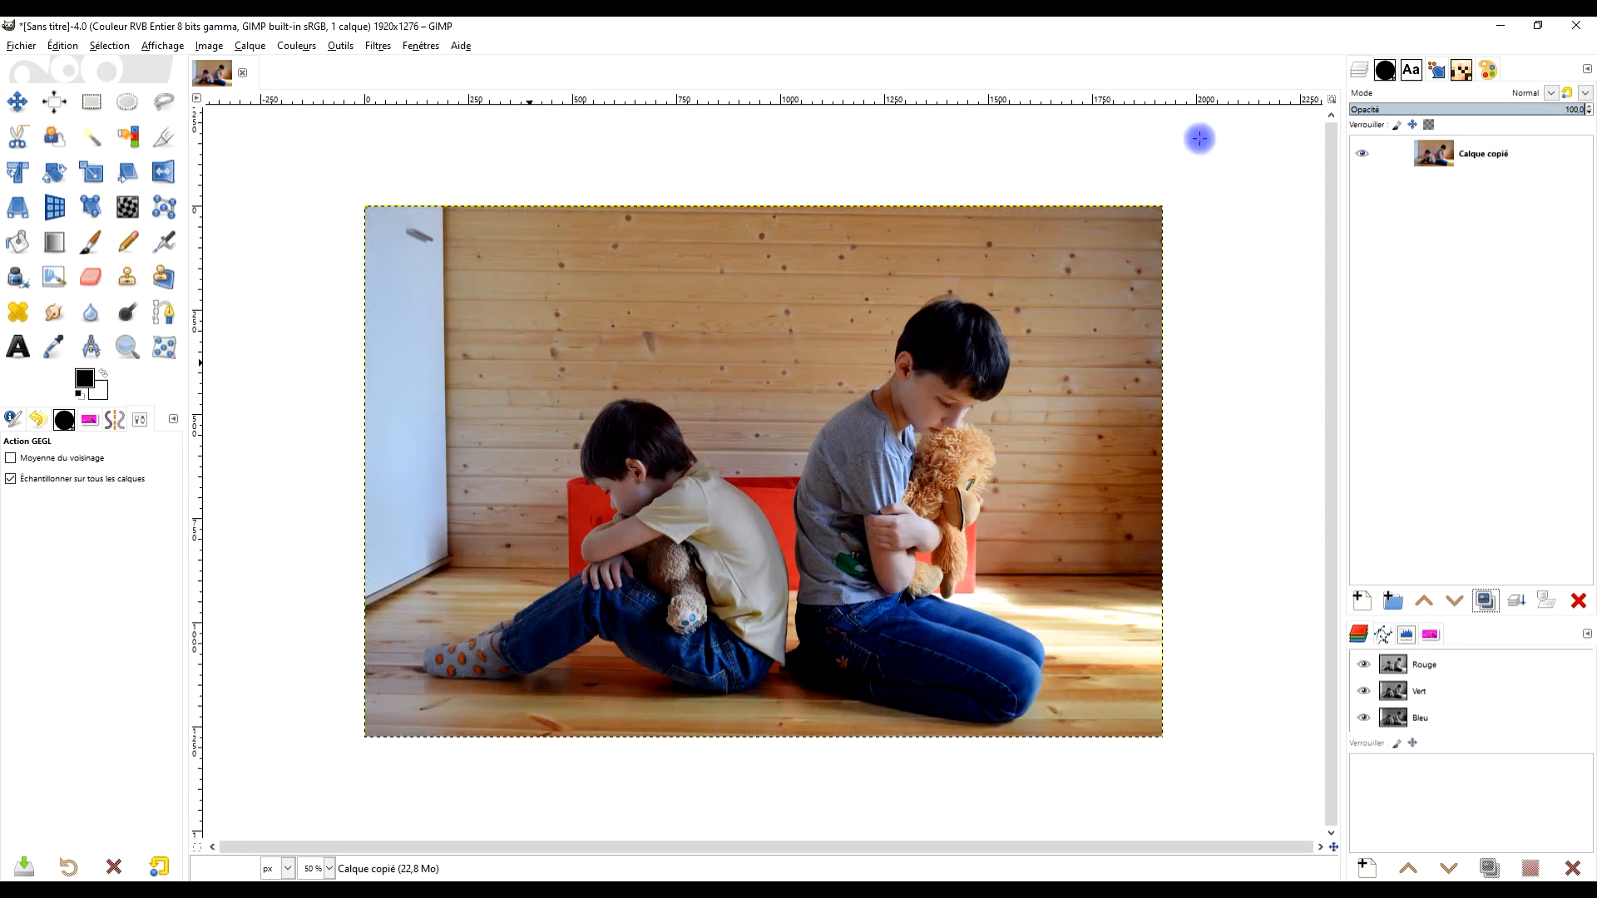
Rename the pasted layer "original"
{"action": "left_click", "coordinate": [1512, 158]}
{"action": "double_click", "coordinate": [1513, 158]}
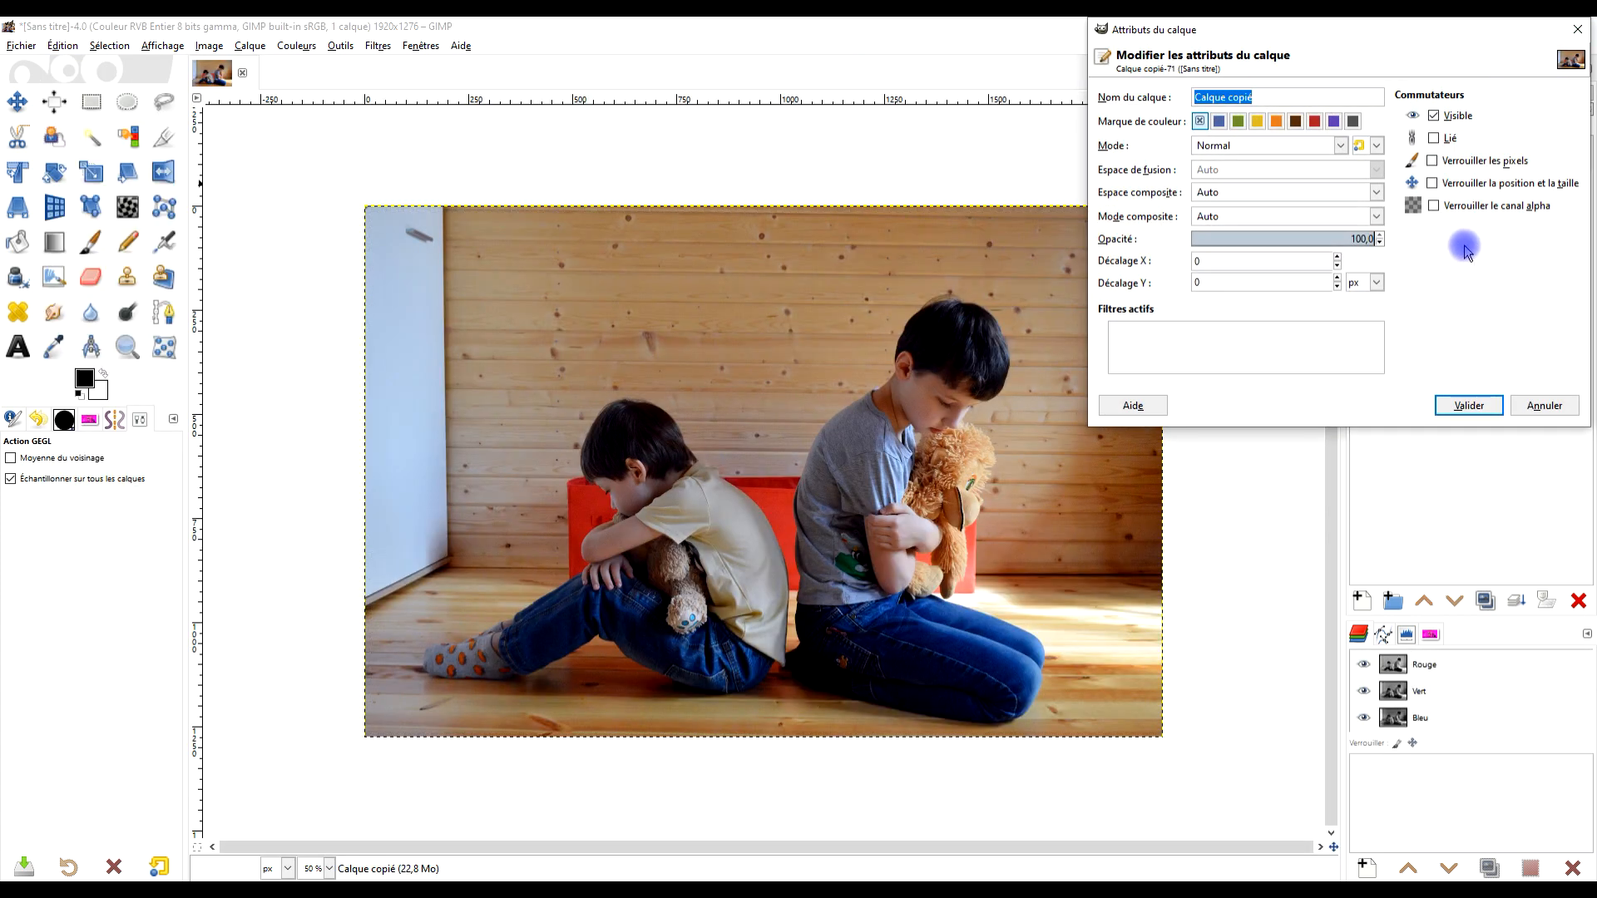
{"action": "left_click", "coordinate": [1289, 99]}
{"action": "left_click_drag", "start_coordinate": [1289, 99], "coordinate": [1010, 79]}
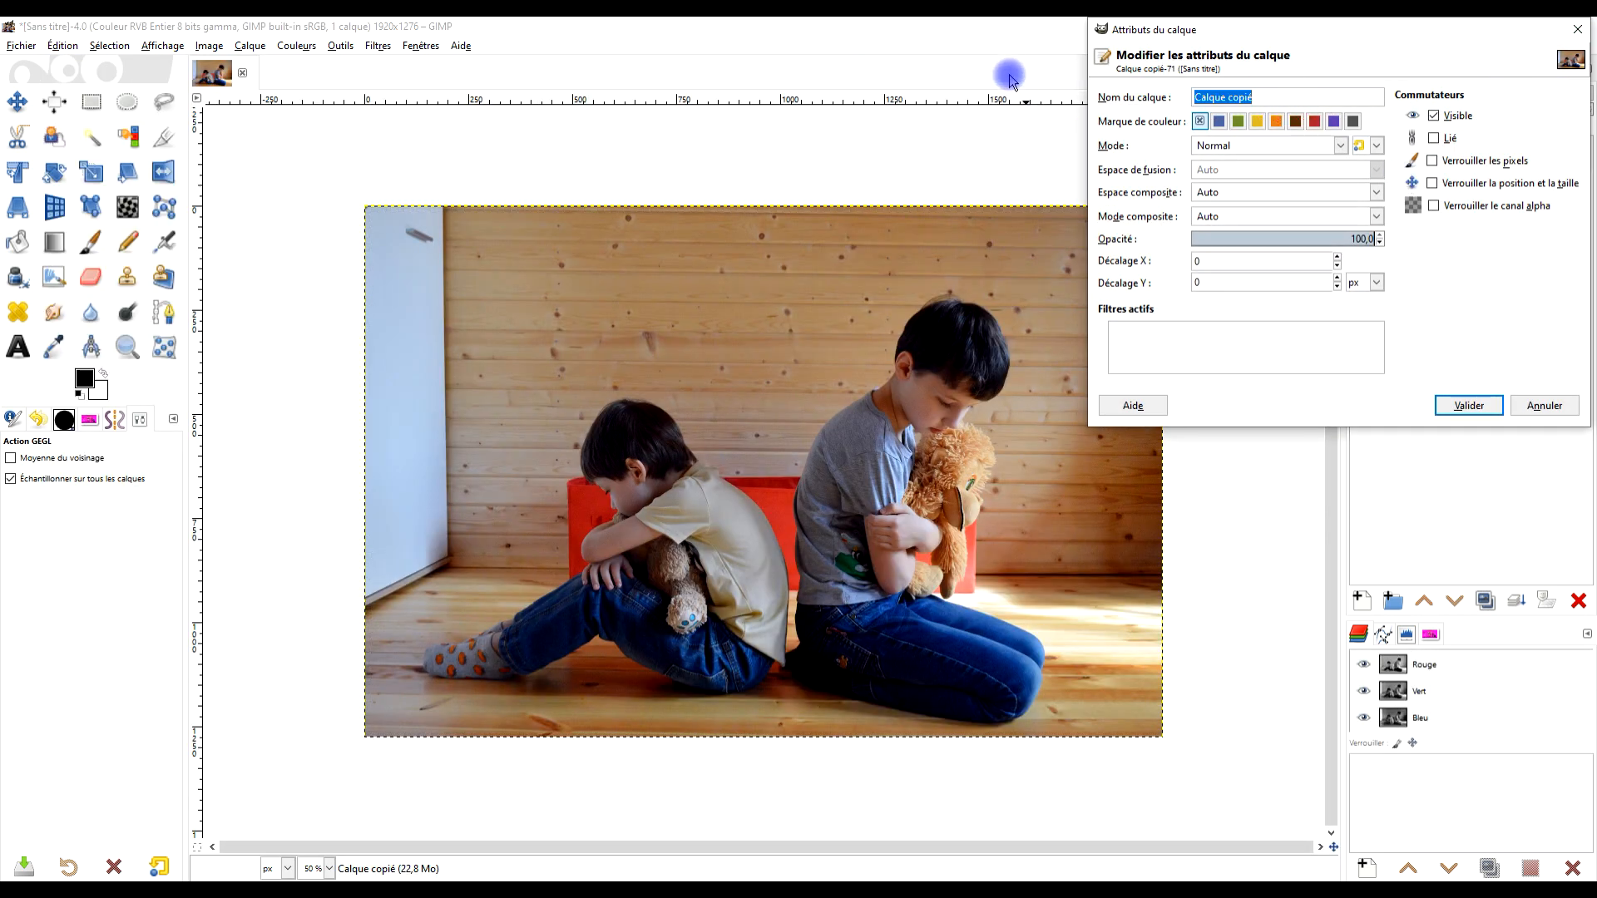
{"action": "type", "text": "original"}
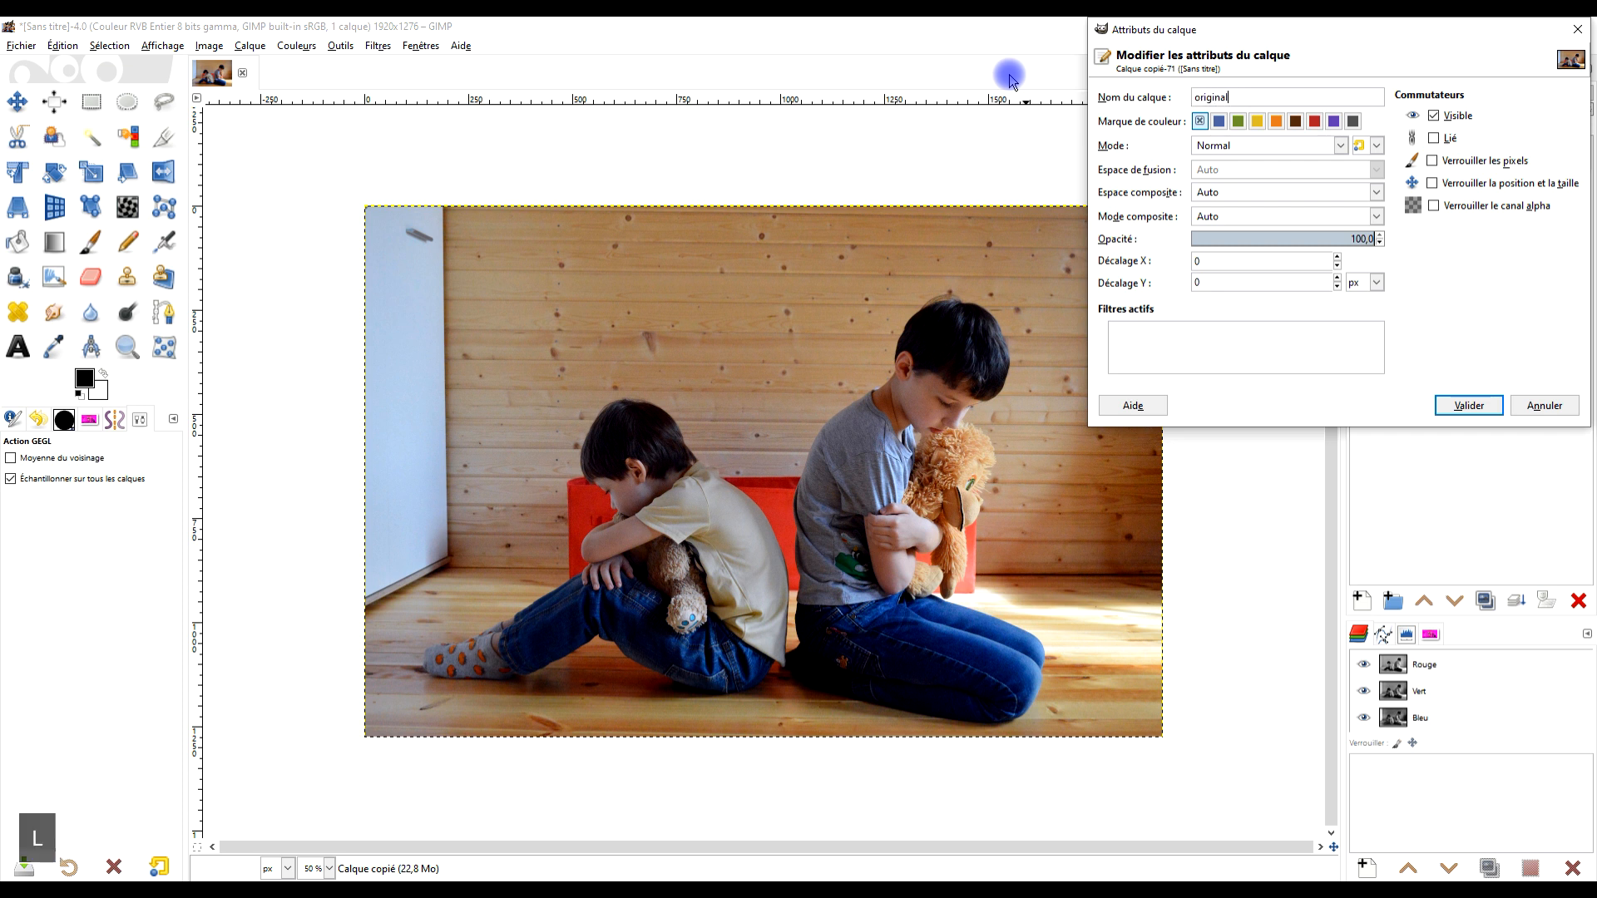
{"action": "key", "text": "Return"}
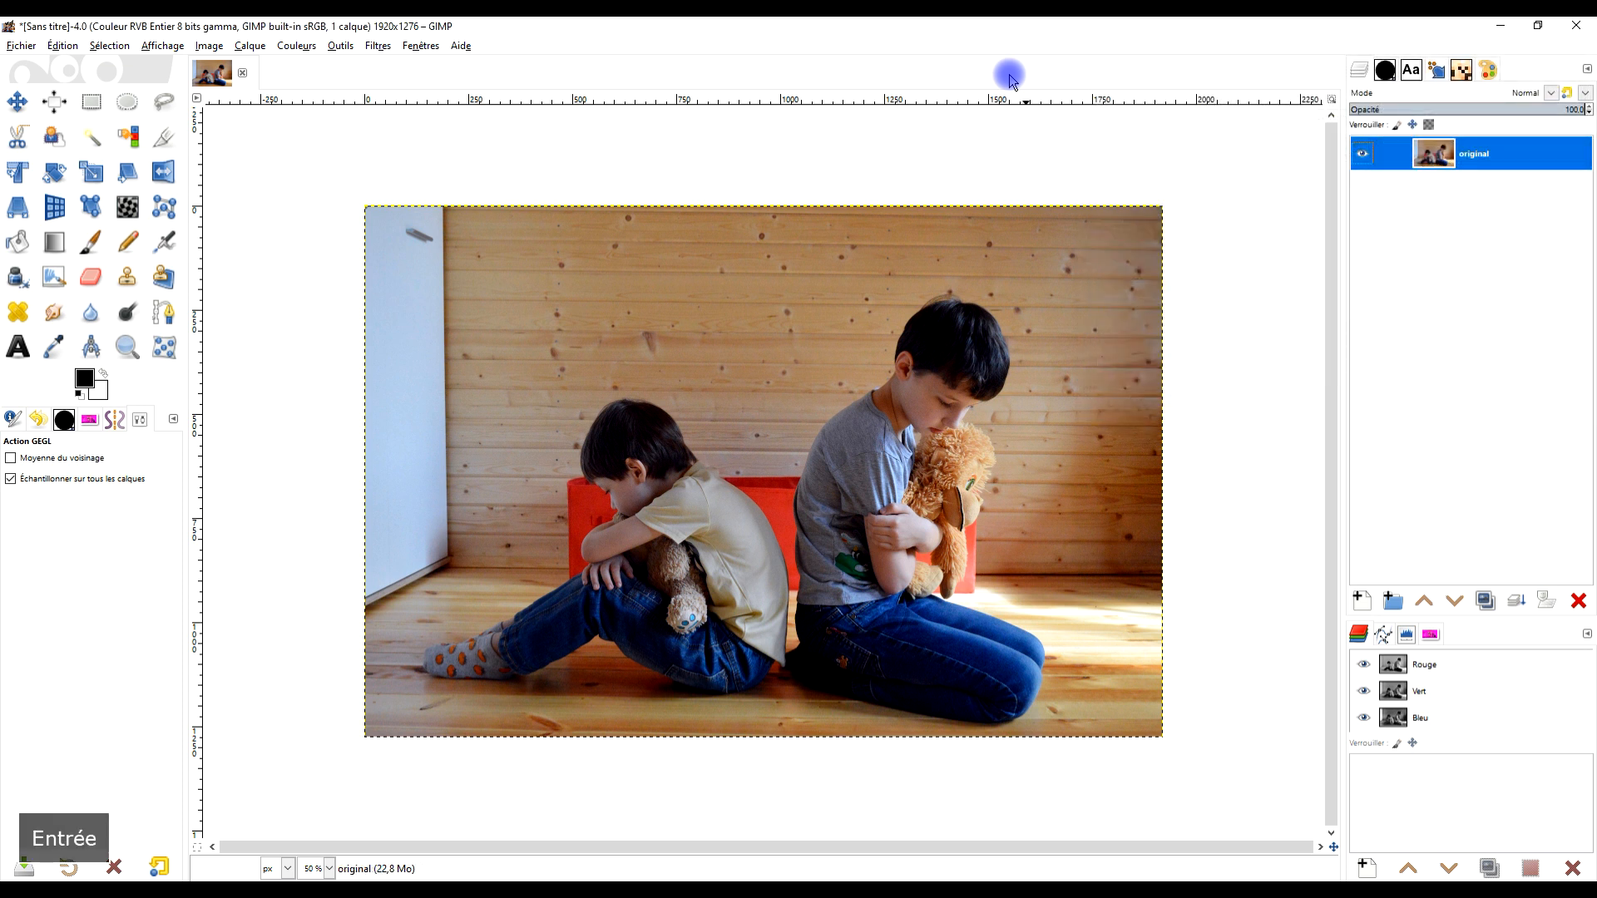
Duplicate the original layer and name the copy "modifié"
{"action": "left_click", "coordinate": [1487, 600]}
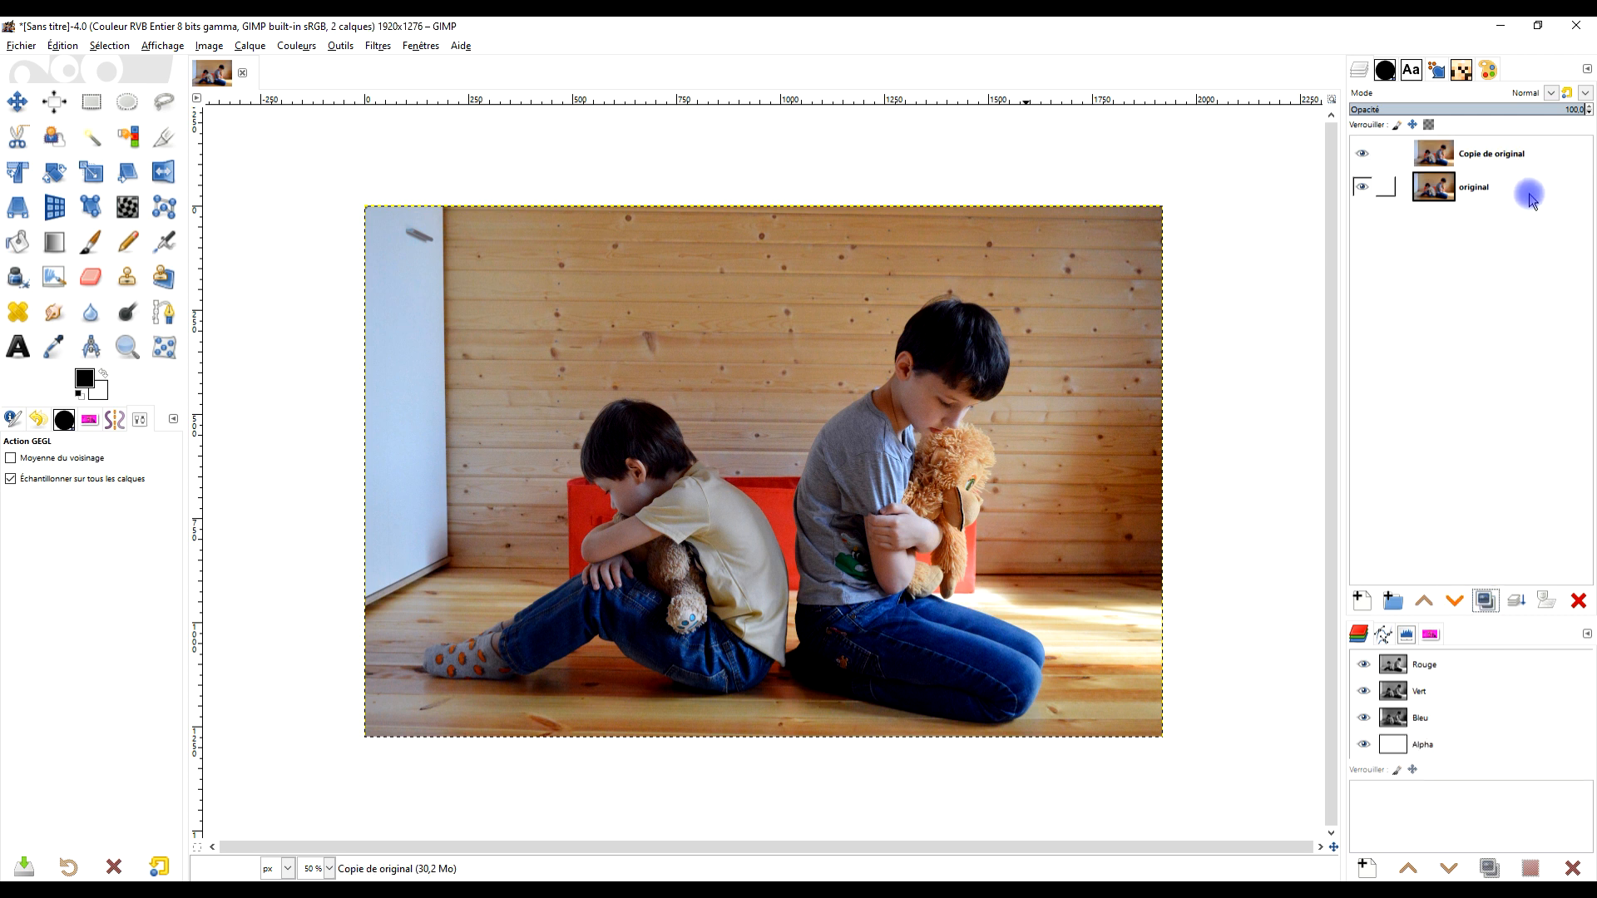
{"action": "double_click", "coordinate": [1505, 154]}
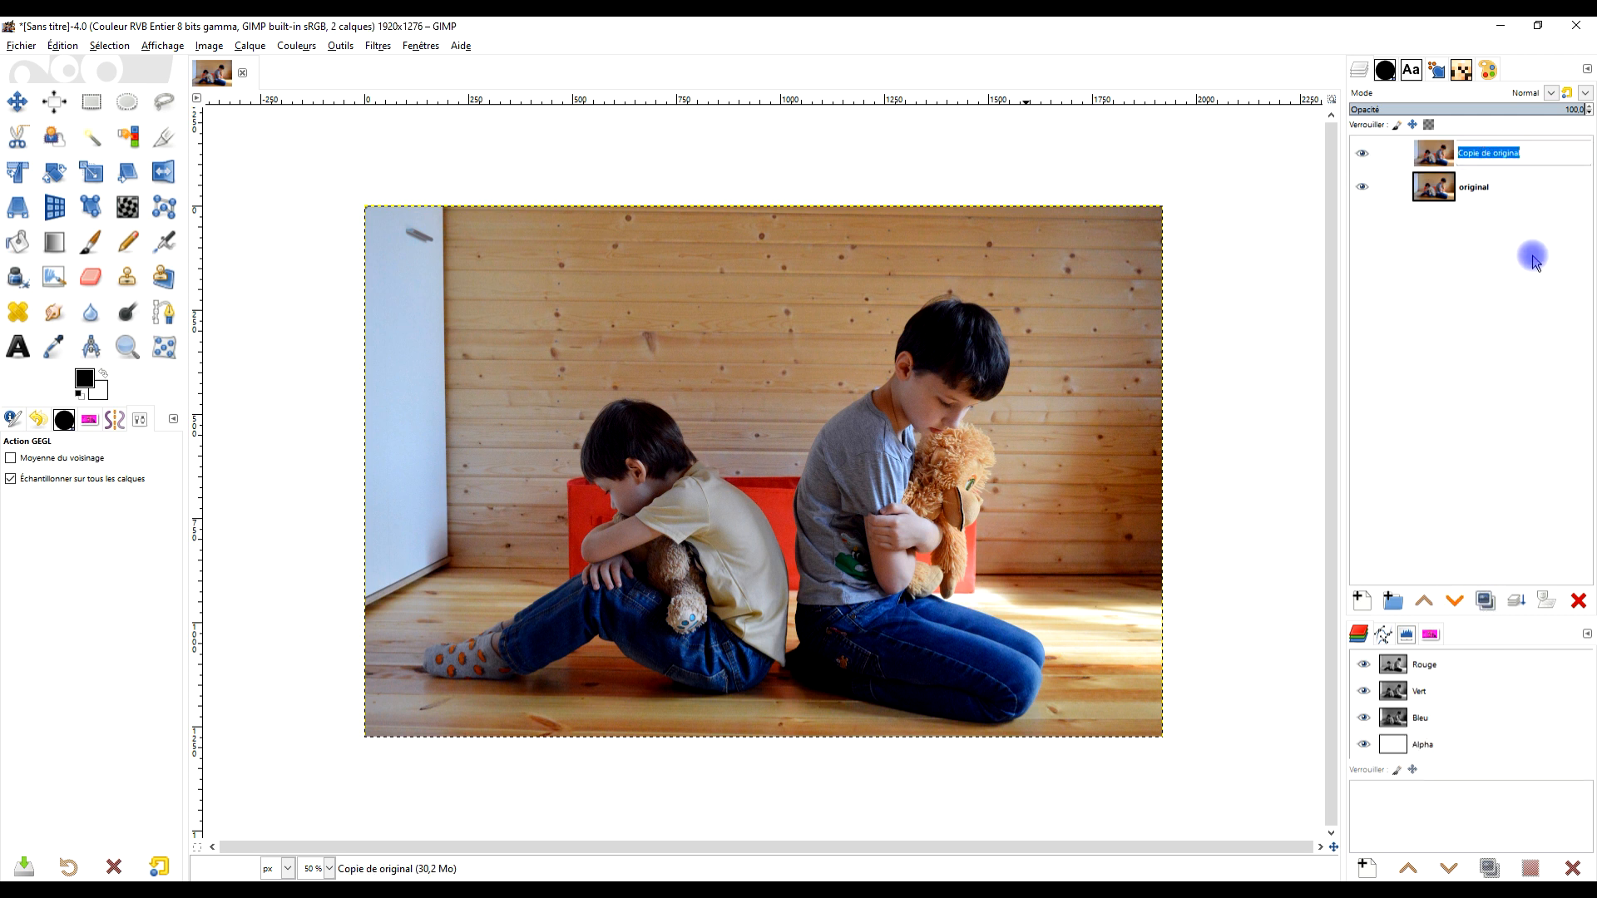
{"action": "key", "text": "m"}
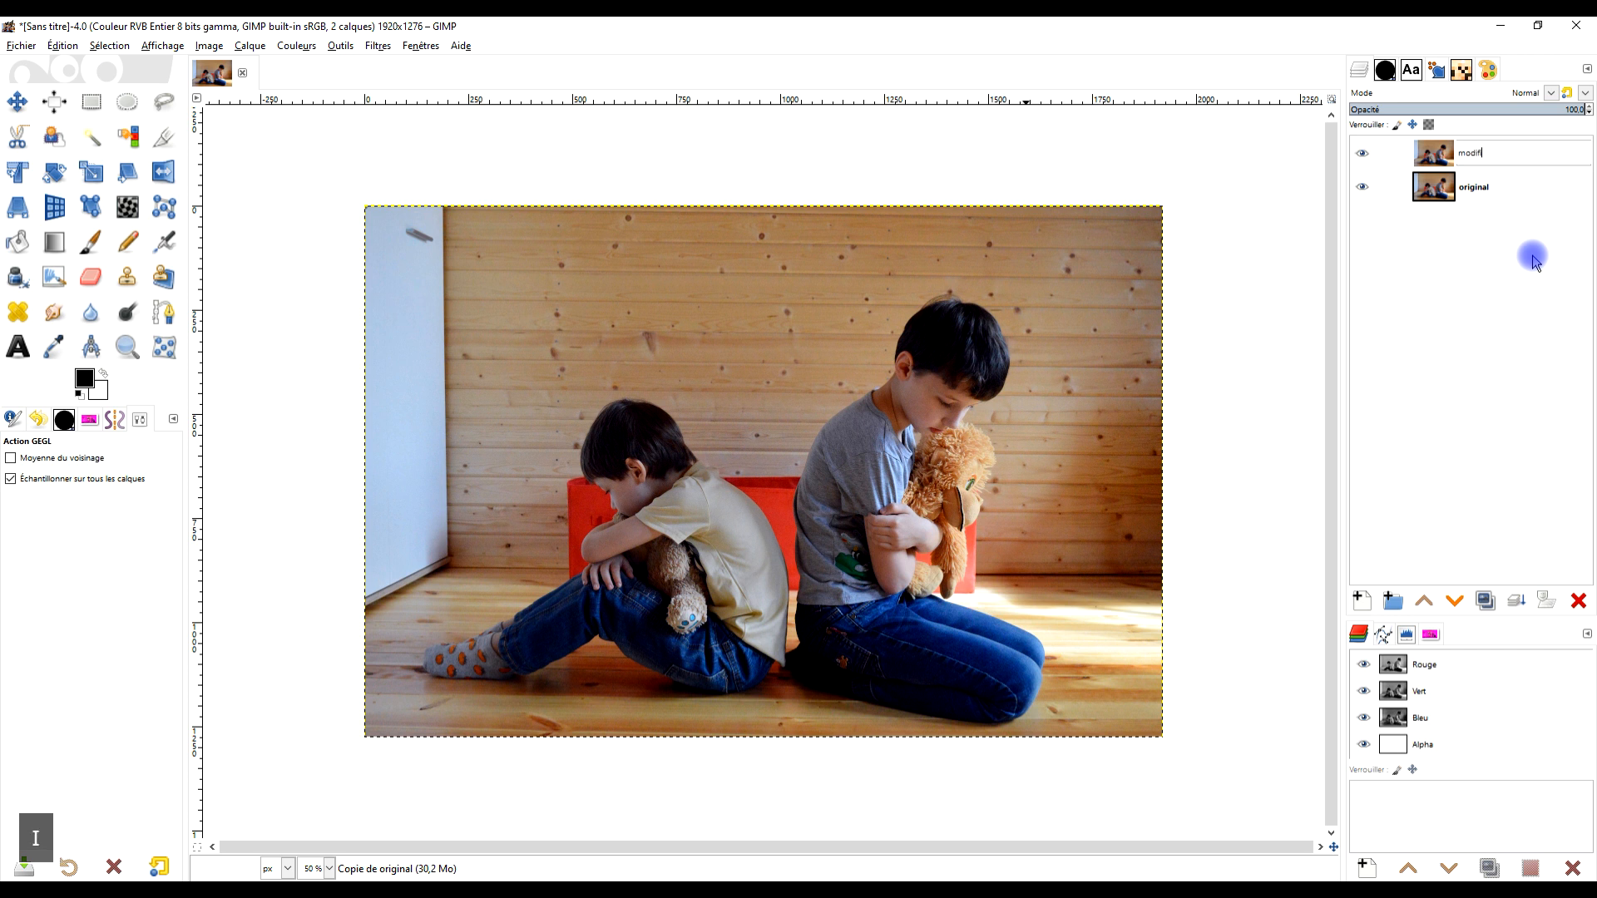
{"action": "key", "text": "Return"}
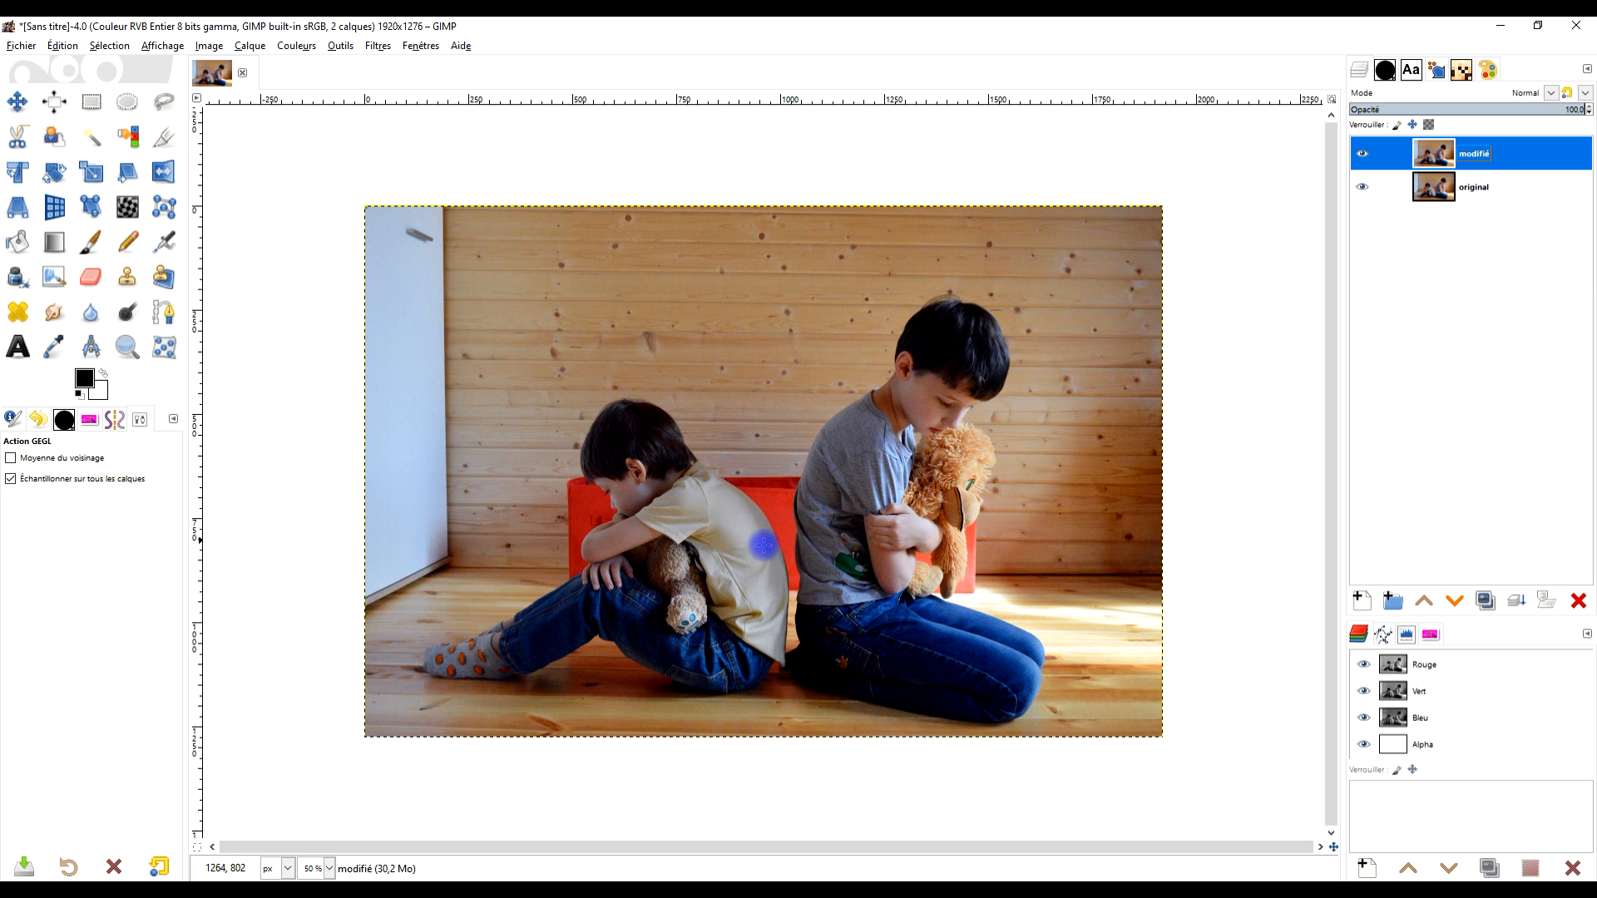
Start a Free Select outline beside the smaller boy, running up the red box's left edge to its upper corner
{"action": "scroll", "coordinate": [729, 585], "scroll_direction": "up", "scroll_amount": 1}
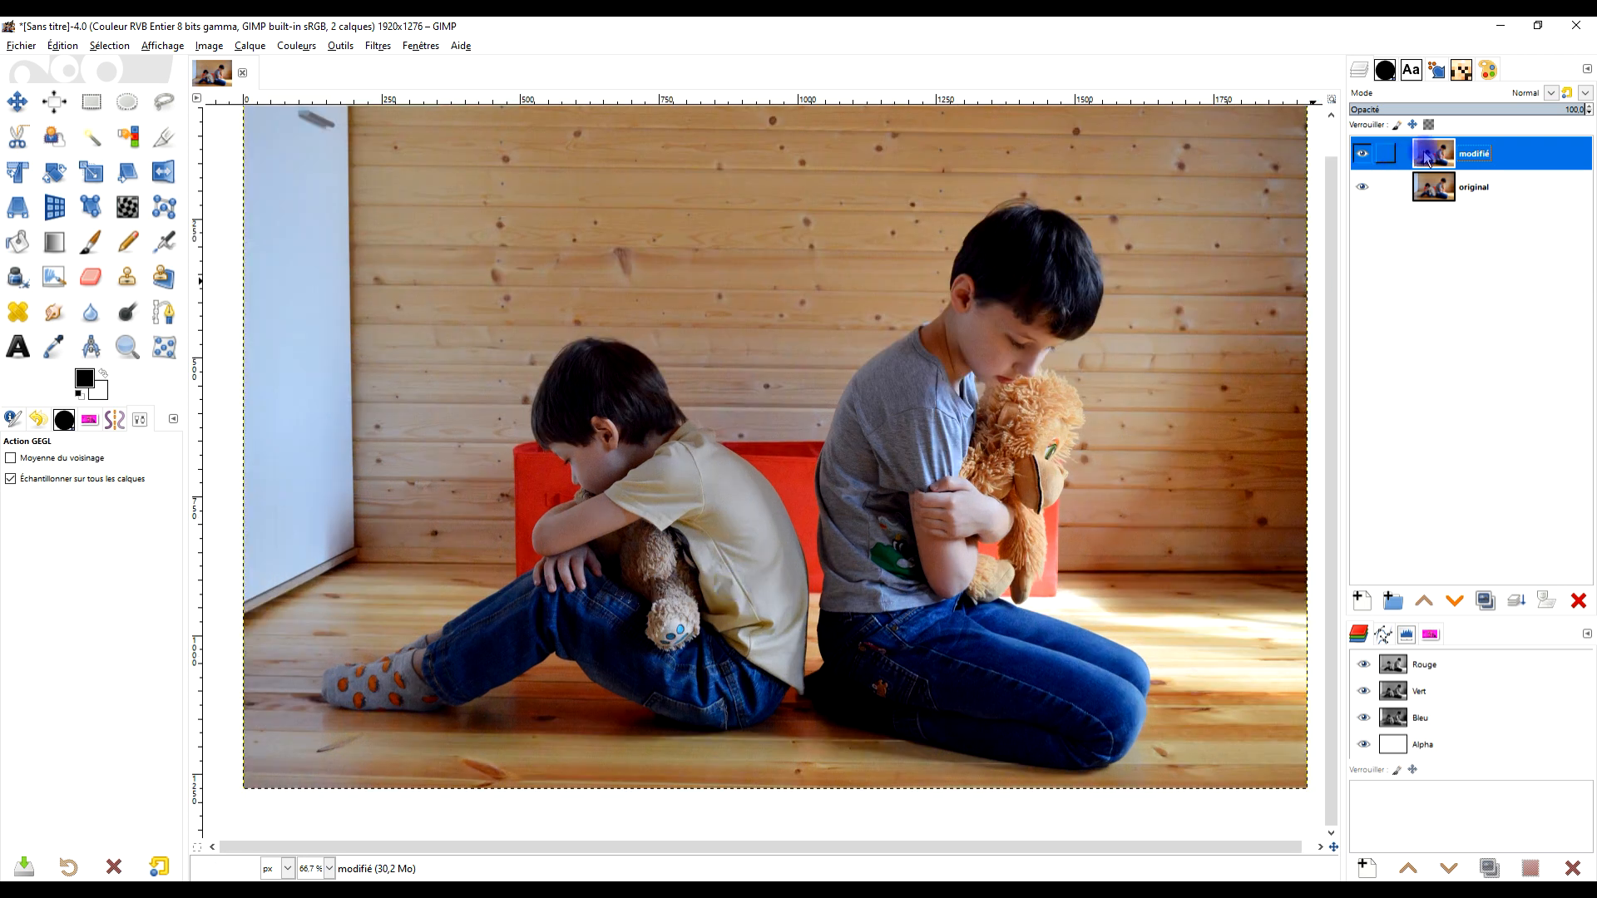
{"action": "scroll", "coordinate": [743, 607], "scroll_direction": "down", "scroll_amount": 1}
{"action": "scroll", "coordinate": [743, 607], "scroll_direction": "up", "scroll_amount": 1}
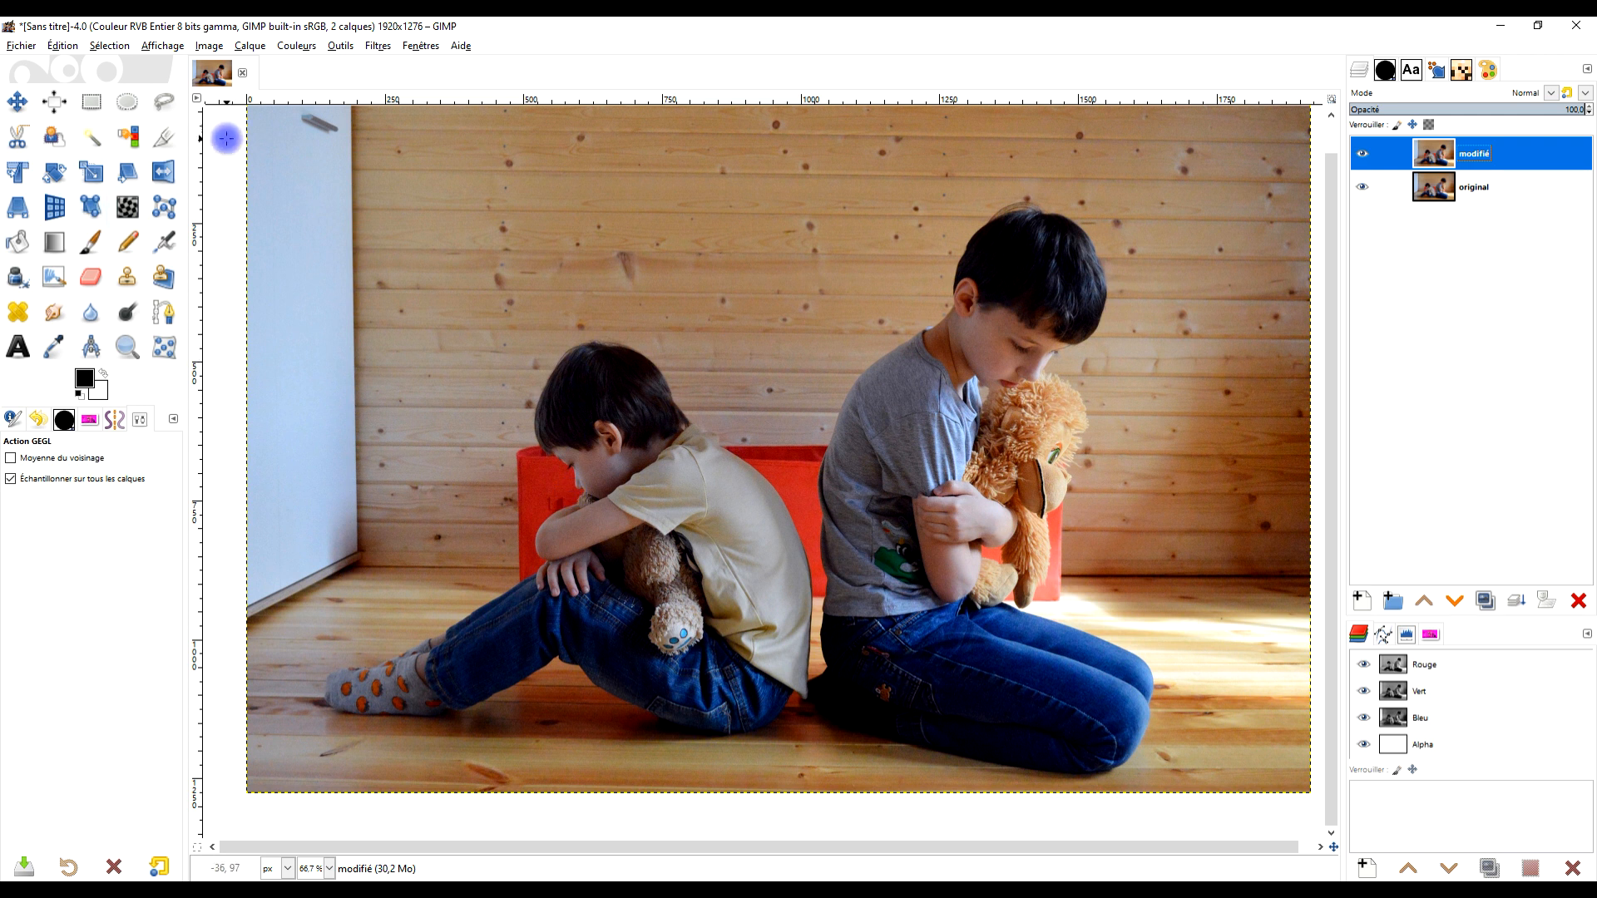
{"action": "left_click", "coordinate": [164, 102]}
{"action": "scroll", "coordinate": [553, 578], "scroll_direction": "up", "scroll_amount": 2}
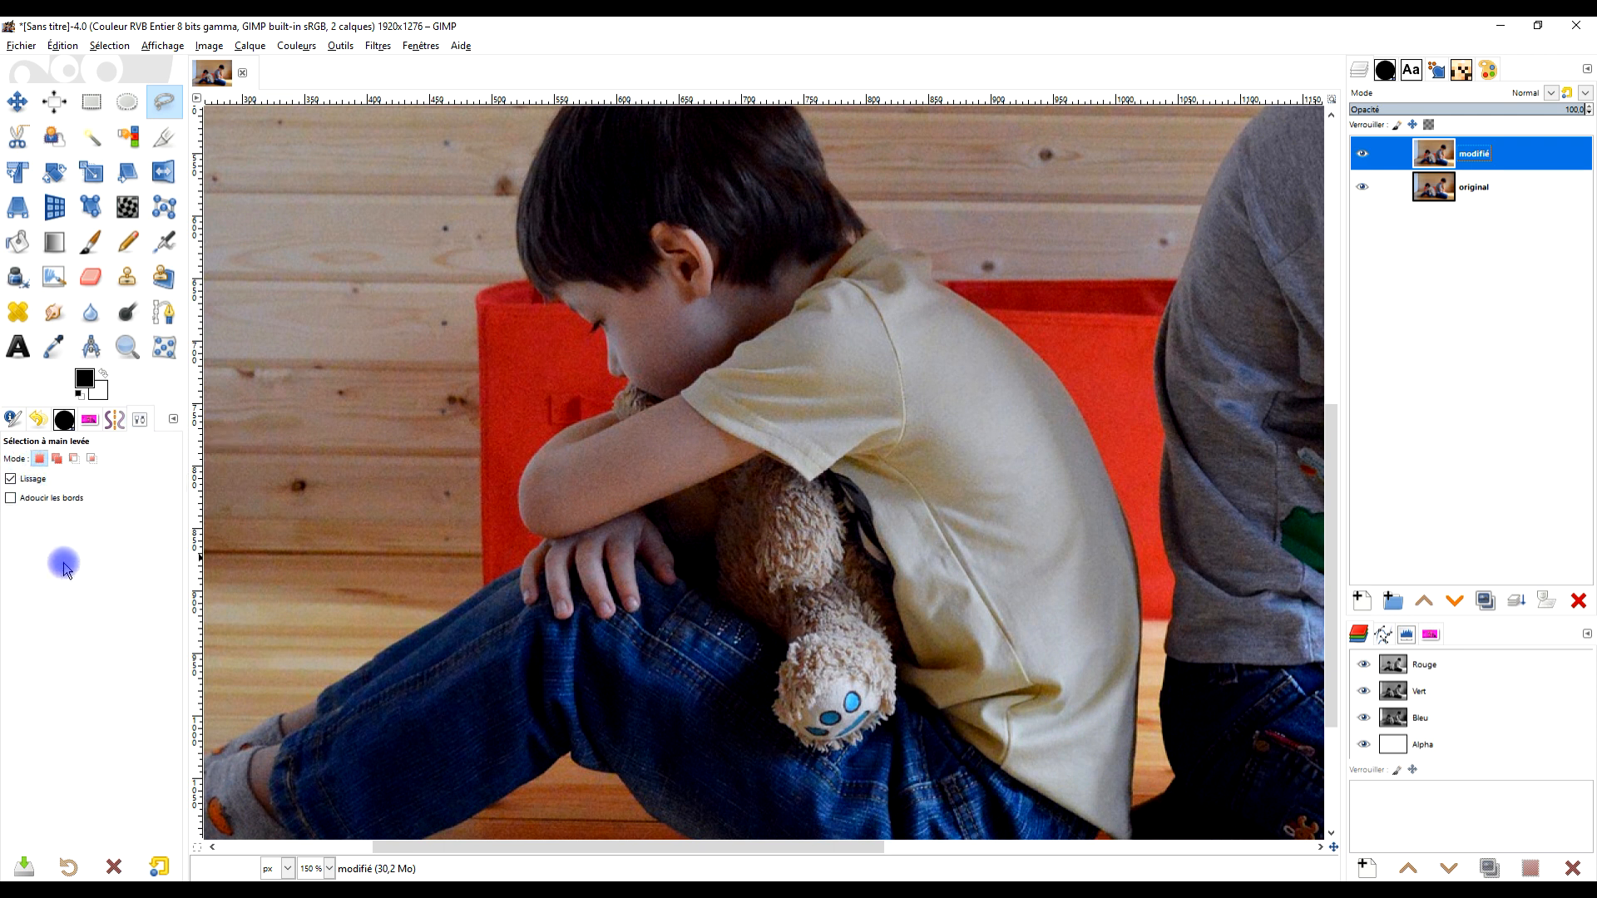
{"action": "left_click_drag", "start_coordinate": [484, 589], "coordinate": [483, 288]}
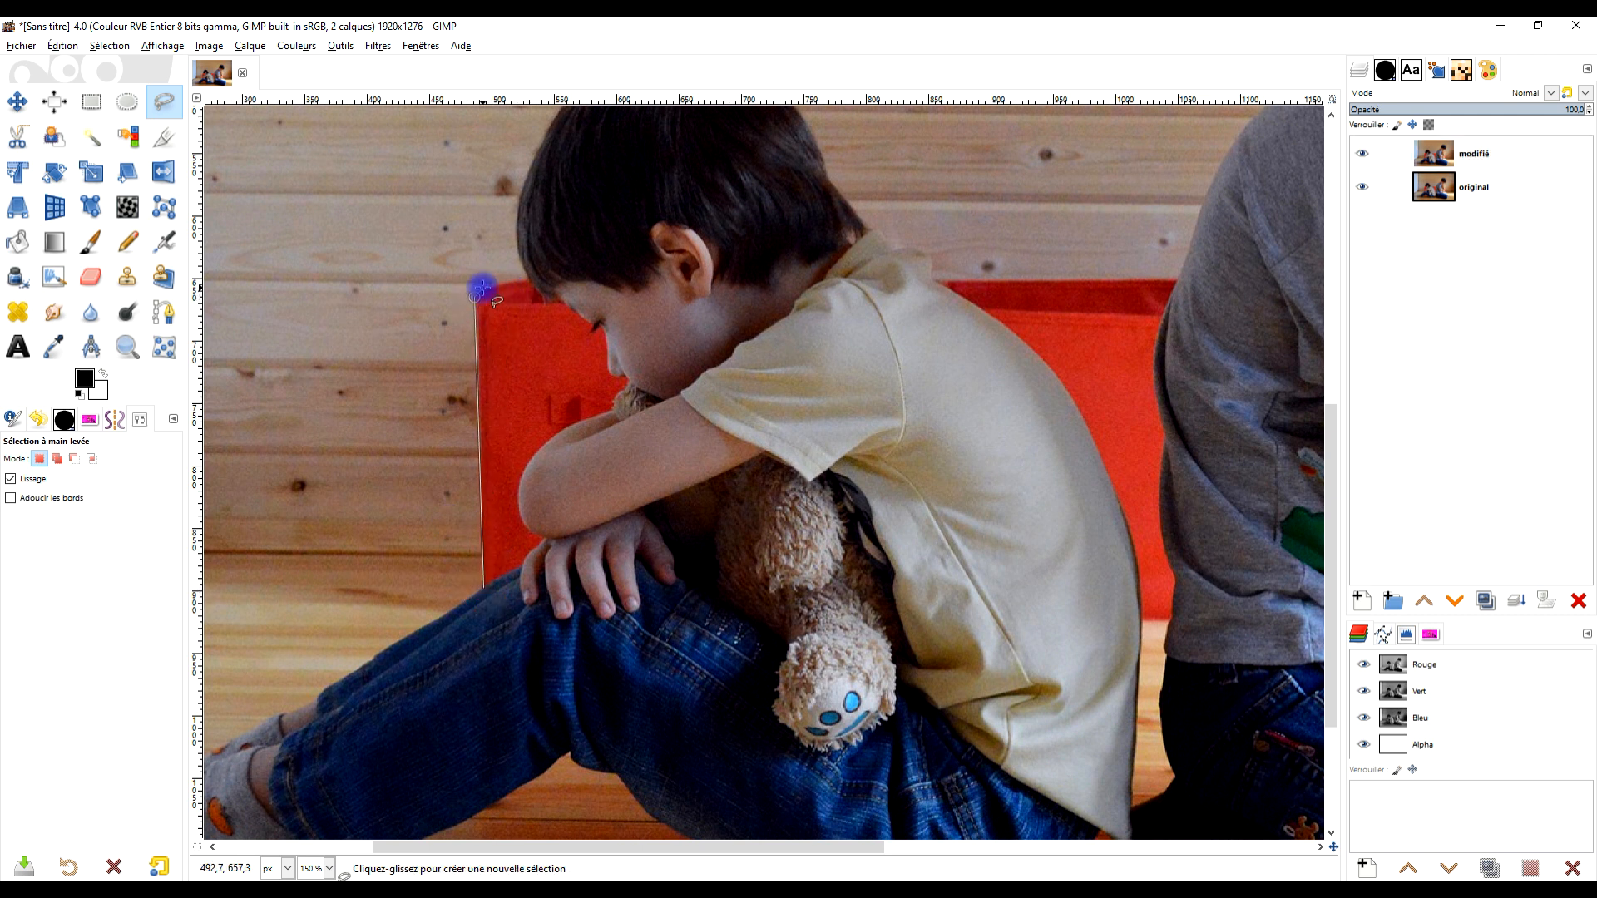
{"action": "left_click", "coordinate": [482, 287]}
Continue the selection outline around the red box's rounded corner and along its top edge toward the smaller boy's hair
{"action": "scroll", "coordinate": [519, 268], "scroll_direction": "up", "scroll_amount": 2}
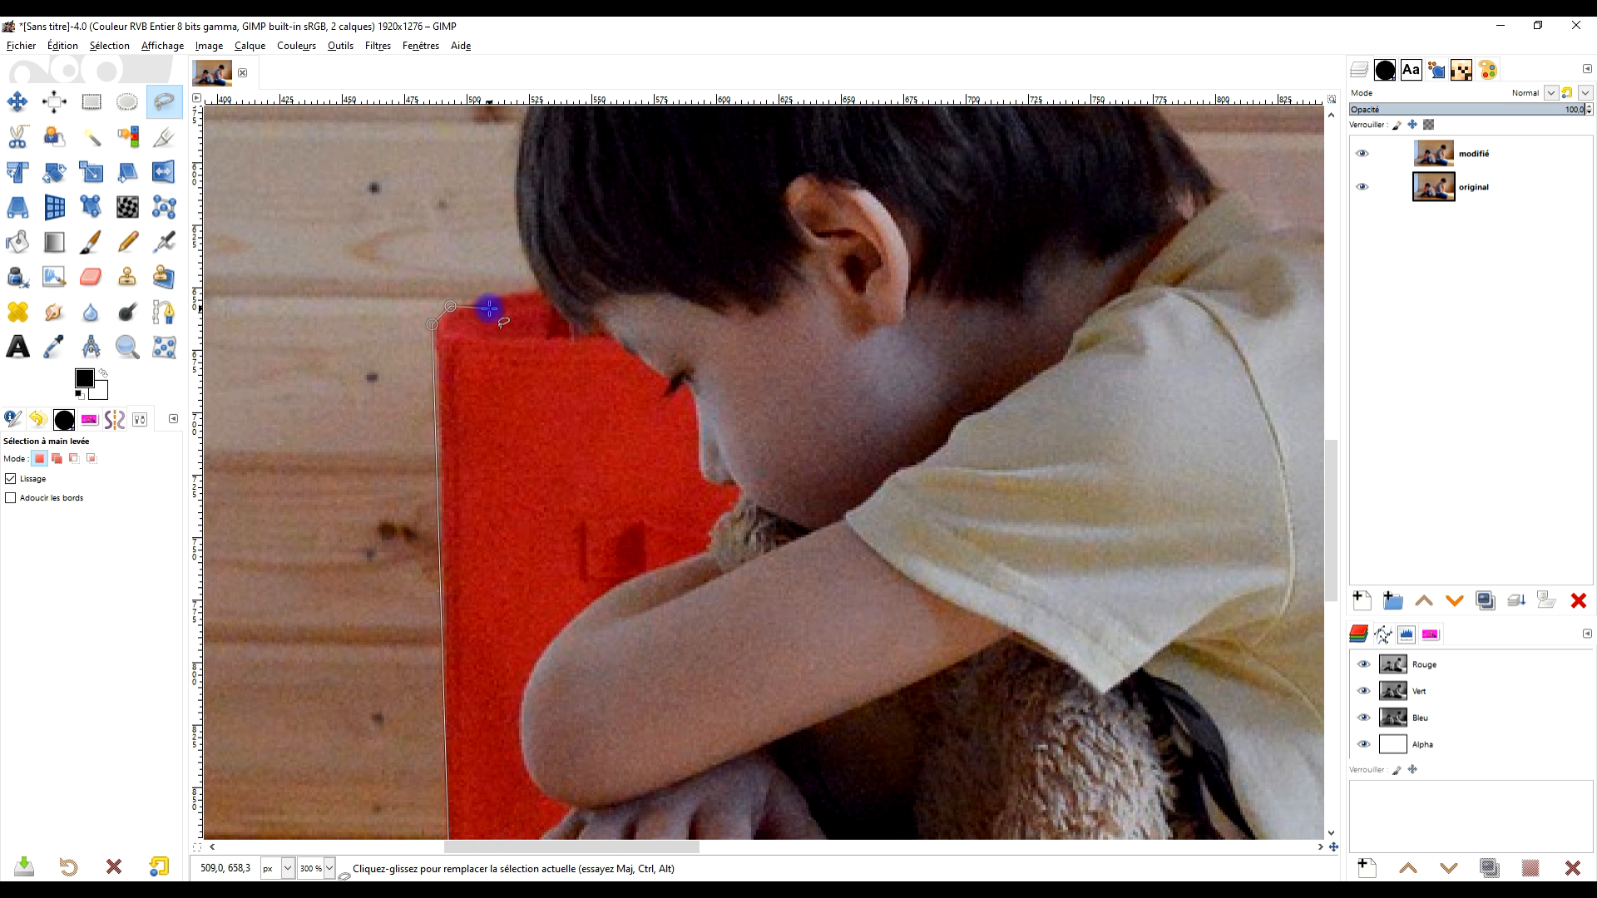
{"action": "scroll", "coordinate": [493, 306], "scroll_direction": "up", "scroll_amount": 2}
{"action": "scroll", "coordinate": [494, 305], "scroll_direction": "up", "scroll_amount": 2}
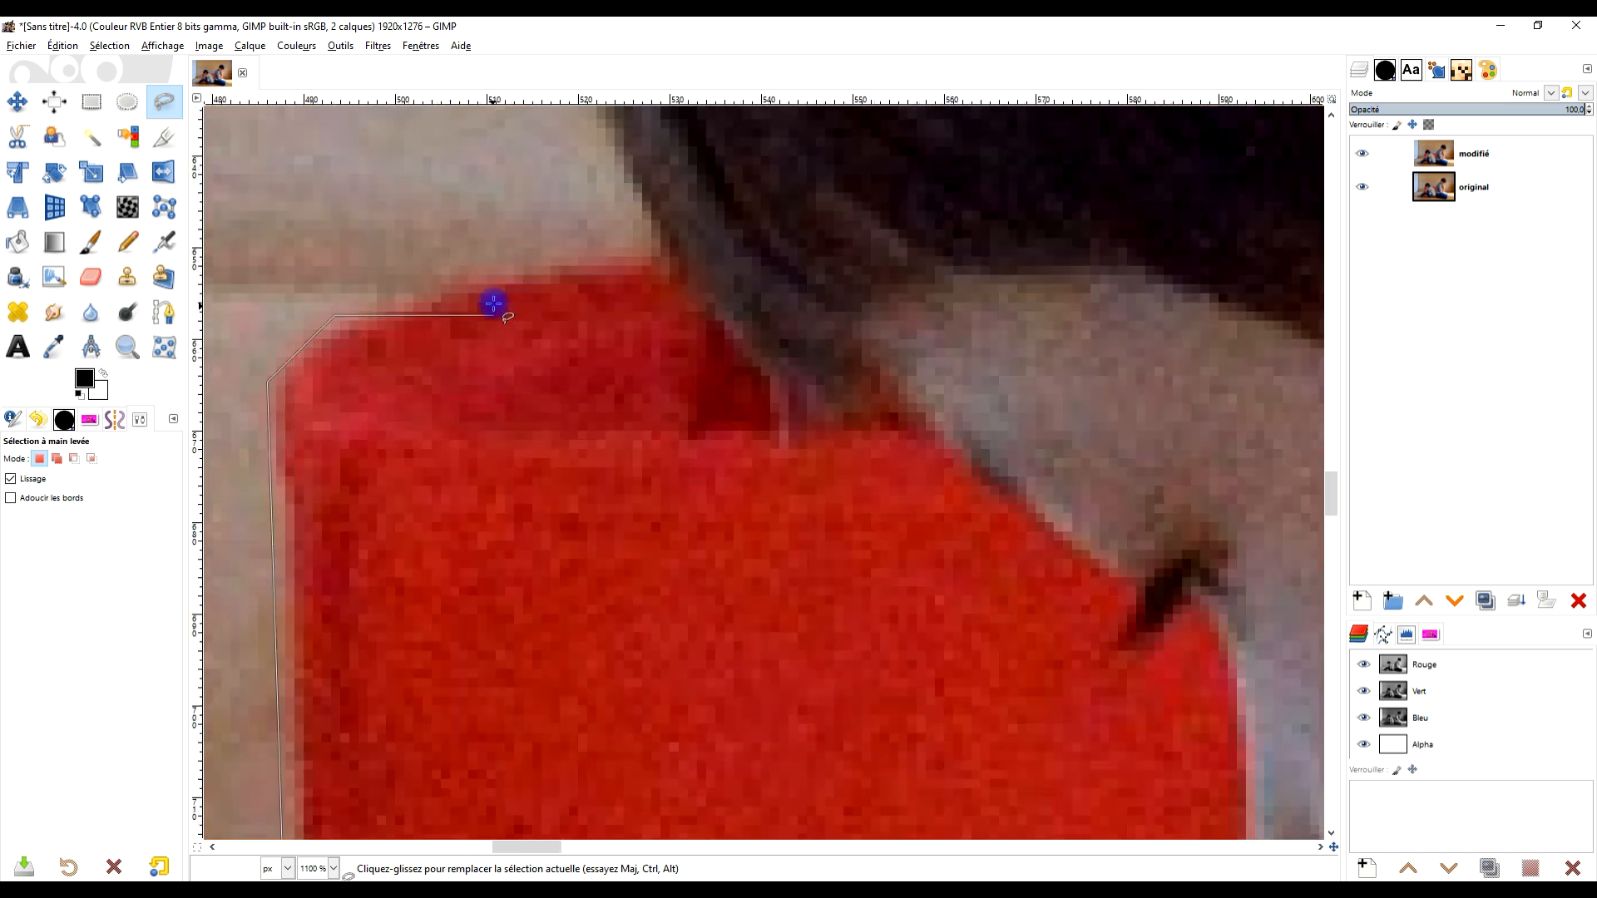
{"action": "scroll", "coordinate": [494, 305], "scroll_direction": "up", "scroll_amount": 1}
{"action": "scroll", "coordinate": [494, 305], "scroll_direction": "down", "scroll_amount": 9}
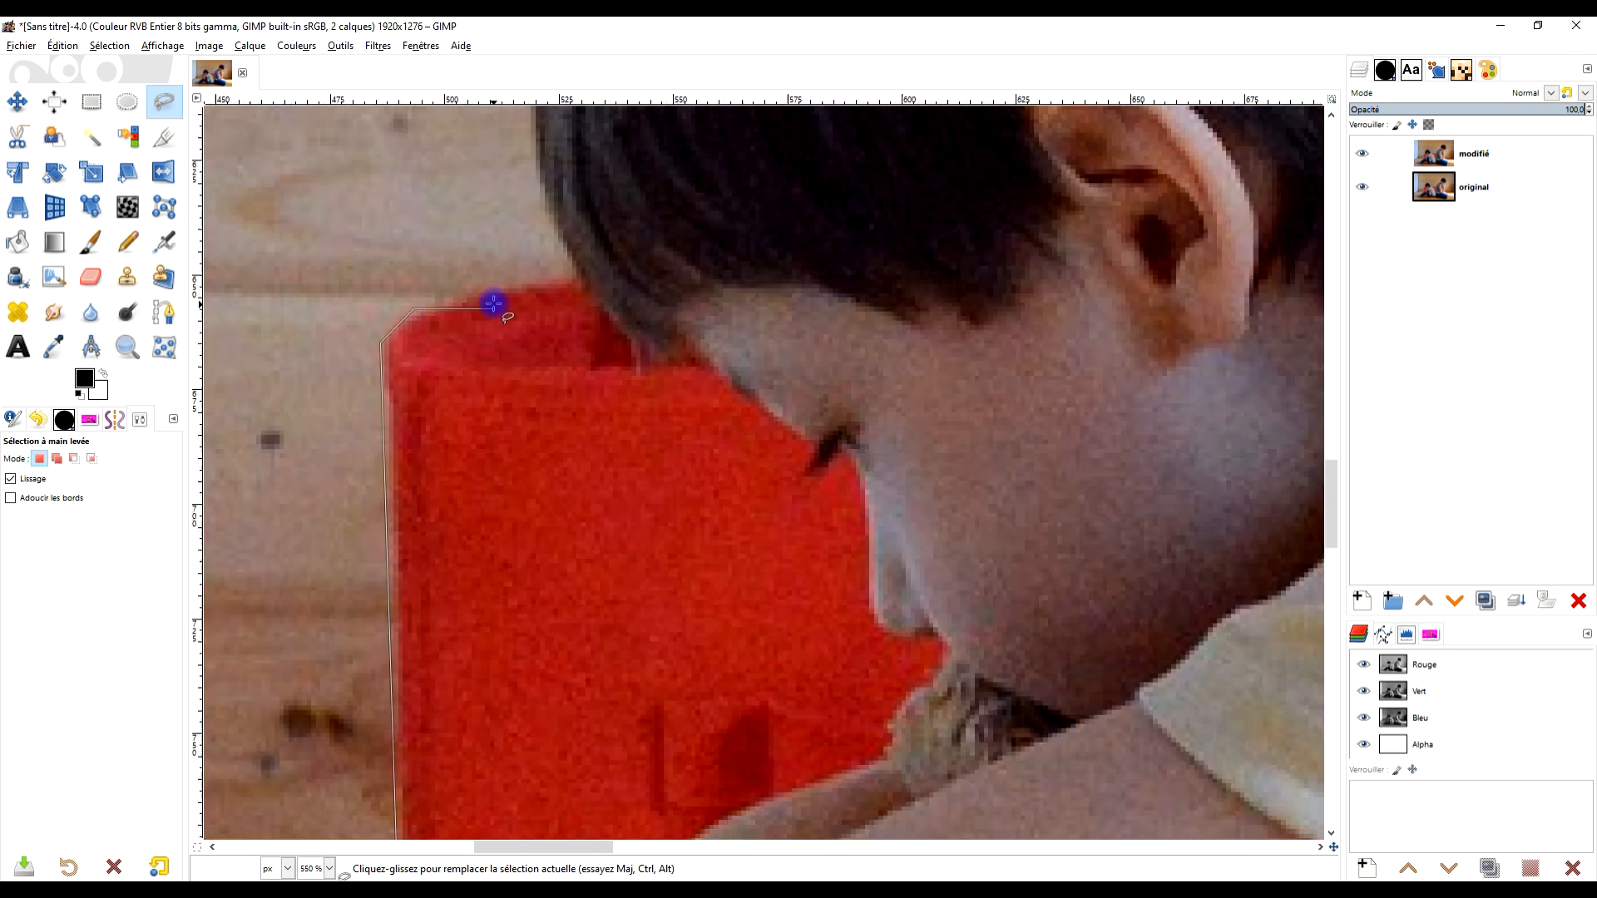
{"action": "scroll", "coordinate": [491, 305], "scroll_direction": "up", "scroll_amount": 6}
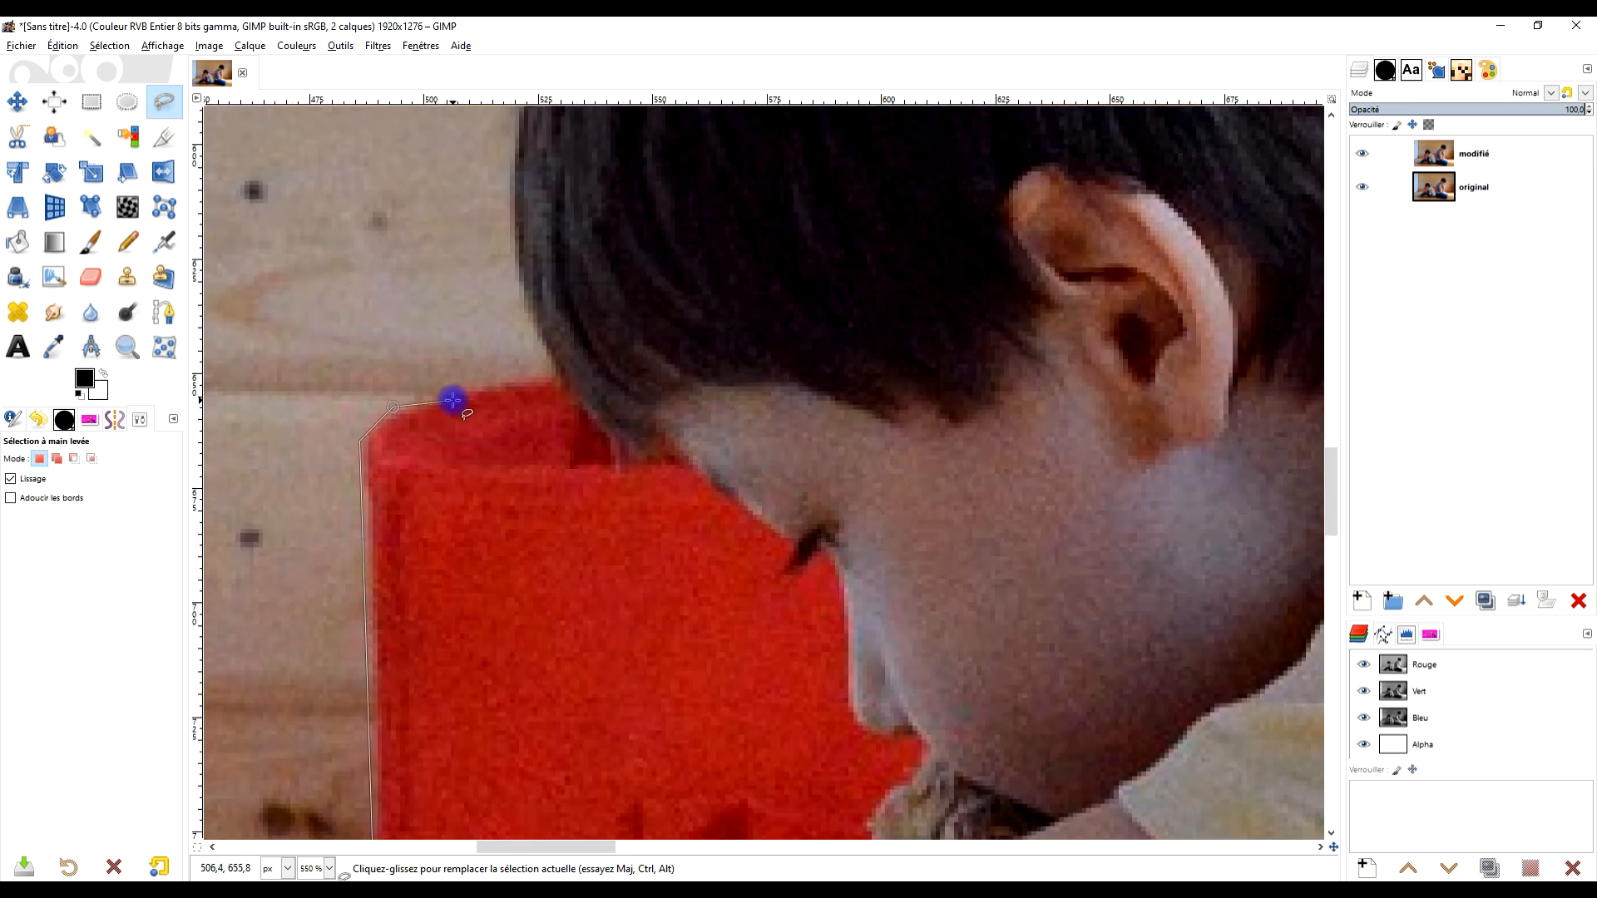
{"action": "left_click", "coordinate": [469, 387]}
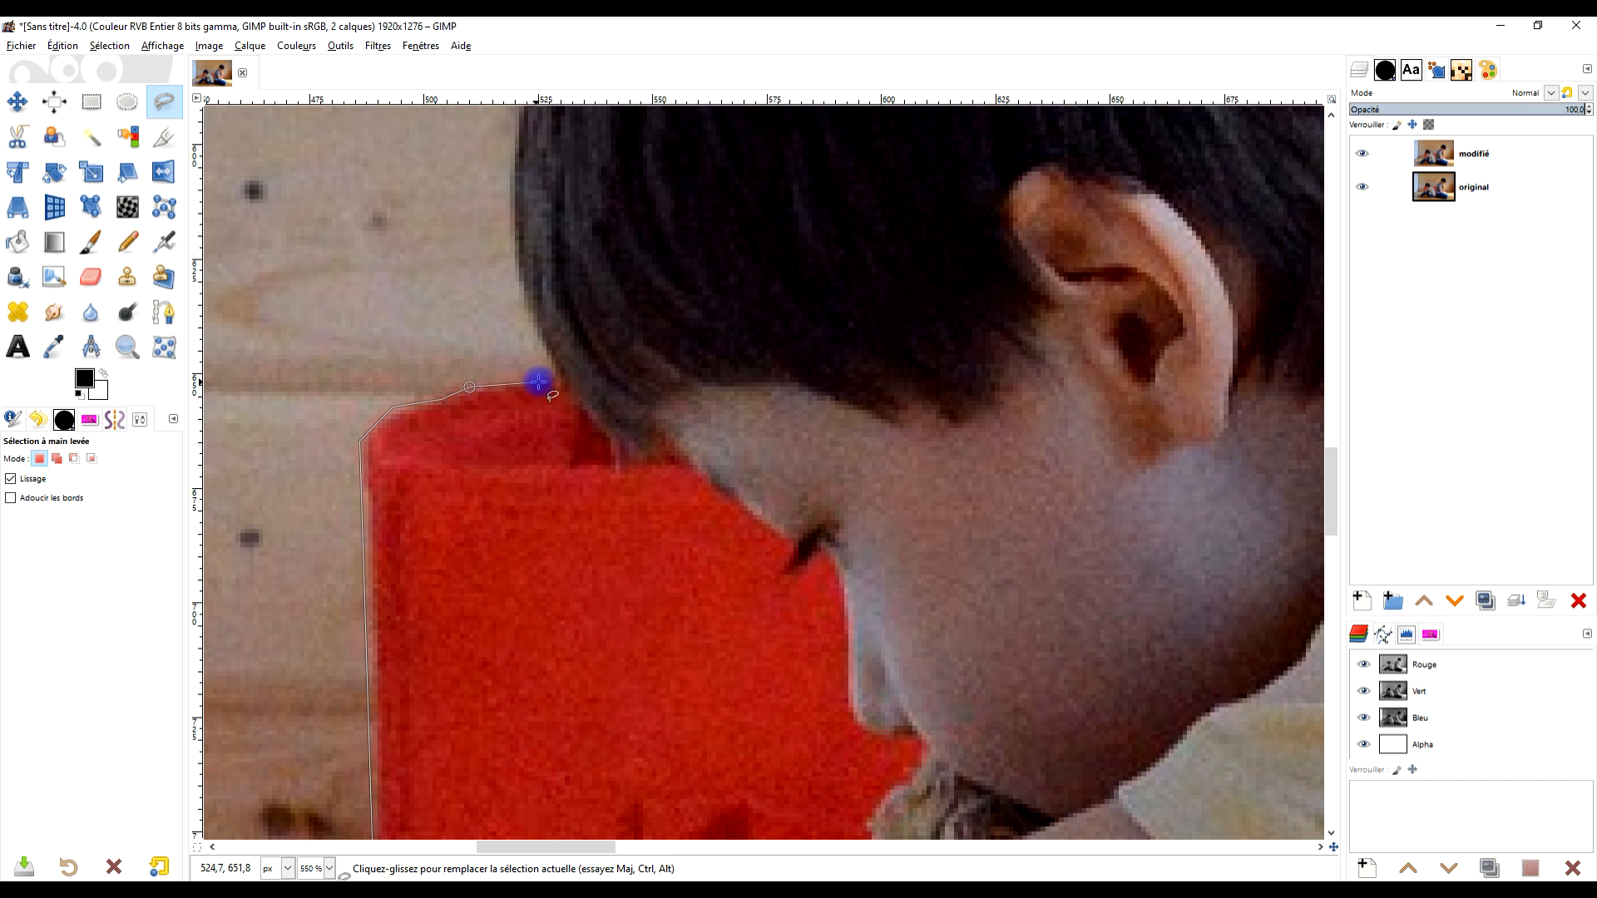
Trace the selection outline up the front of the smaller boy's hair, starting from the top of the red box
{"action": "left_click", "coordinate": [531, 322]}
{"action": "left_click_drag", "start_coordinate": [677, 221], "coordinate": [715, 611]}
{"action": "left_click", "coordinate": [552, 631]}
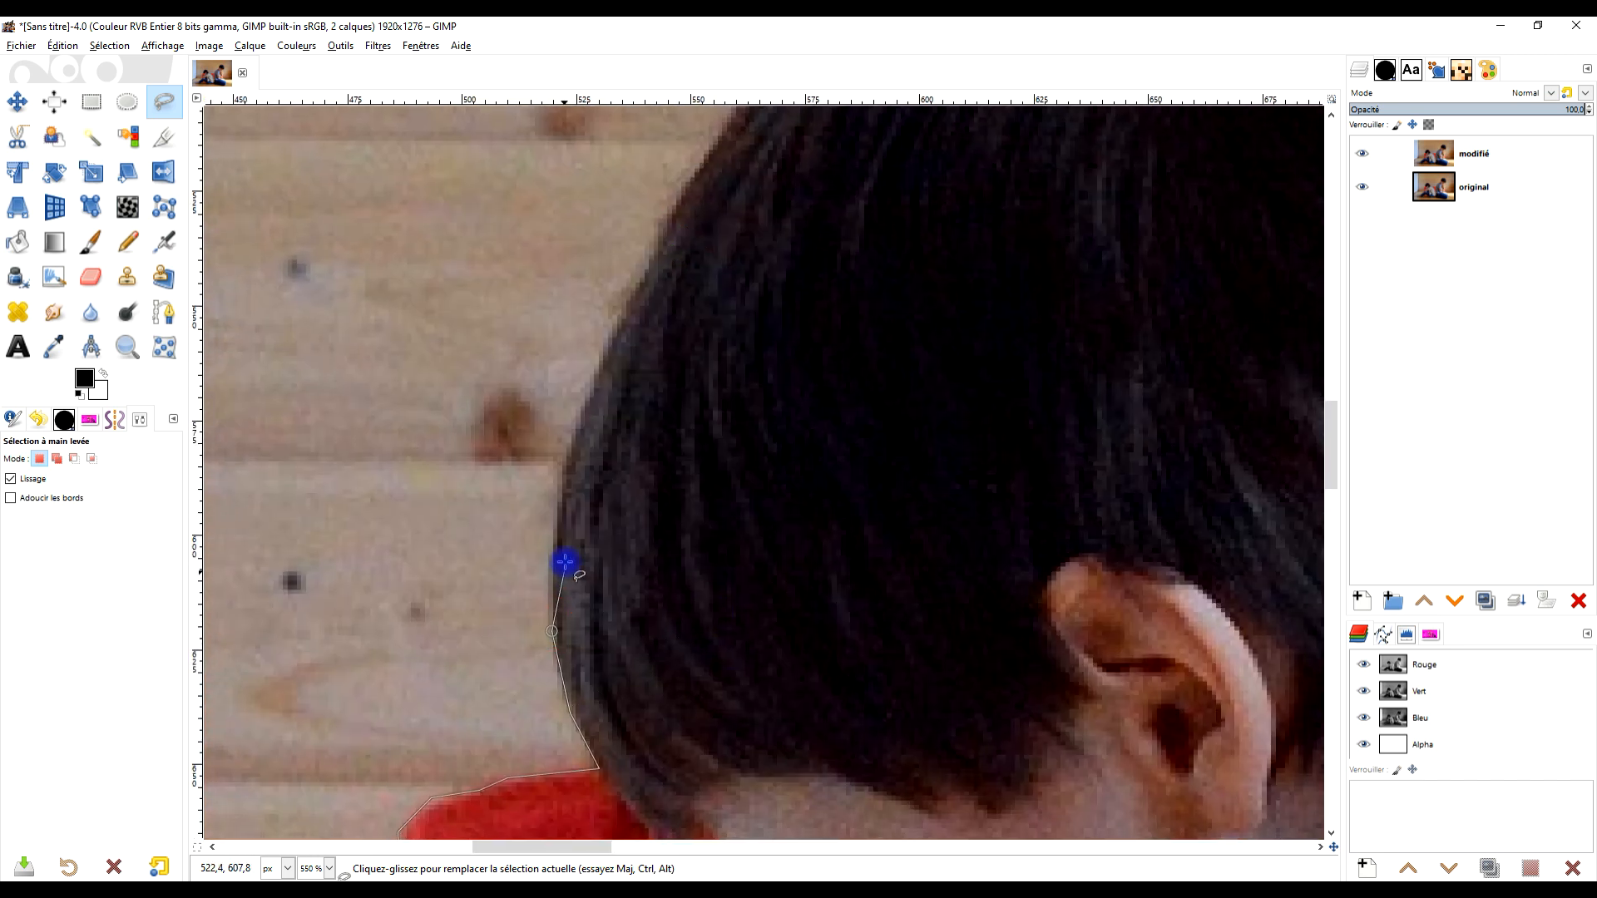
{"action": "left_click", "coordinate": [558, 493]}
{"action": "scroll", "coordinate": [824, 463], "scroll_direction": "up", "scroll_amount": 4}
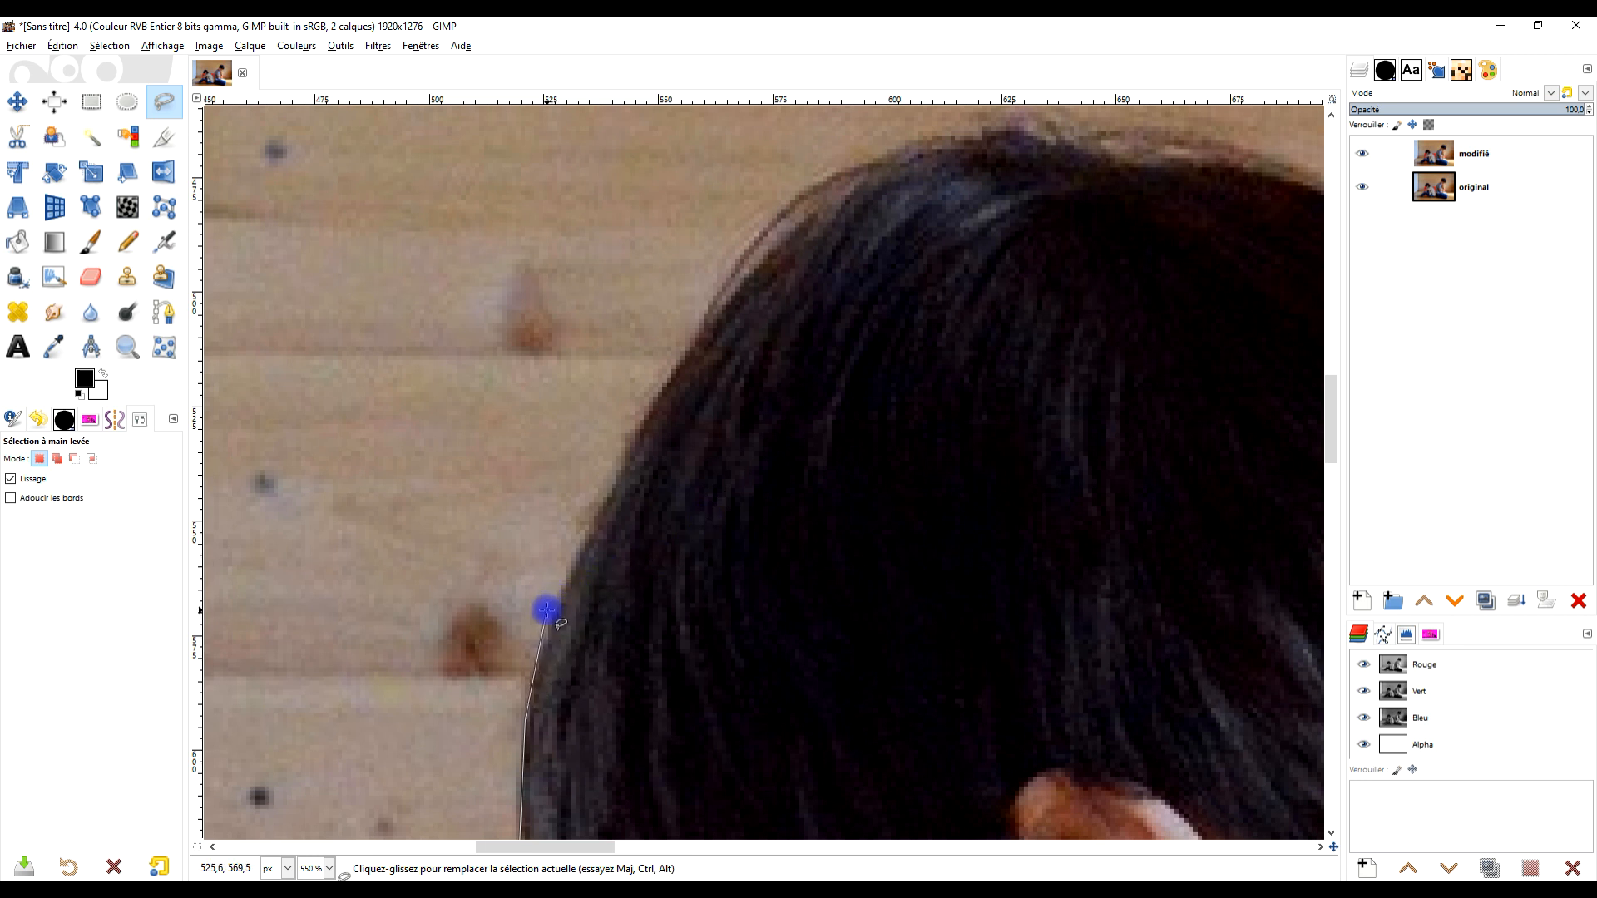
{"action": "left_click", "coordinate": [548, 614]}
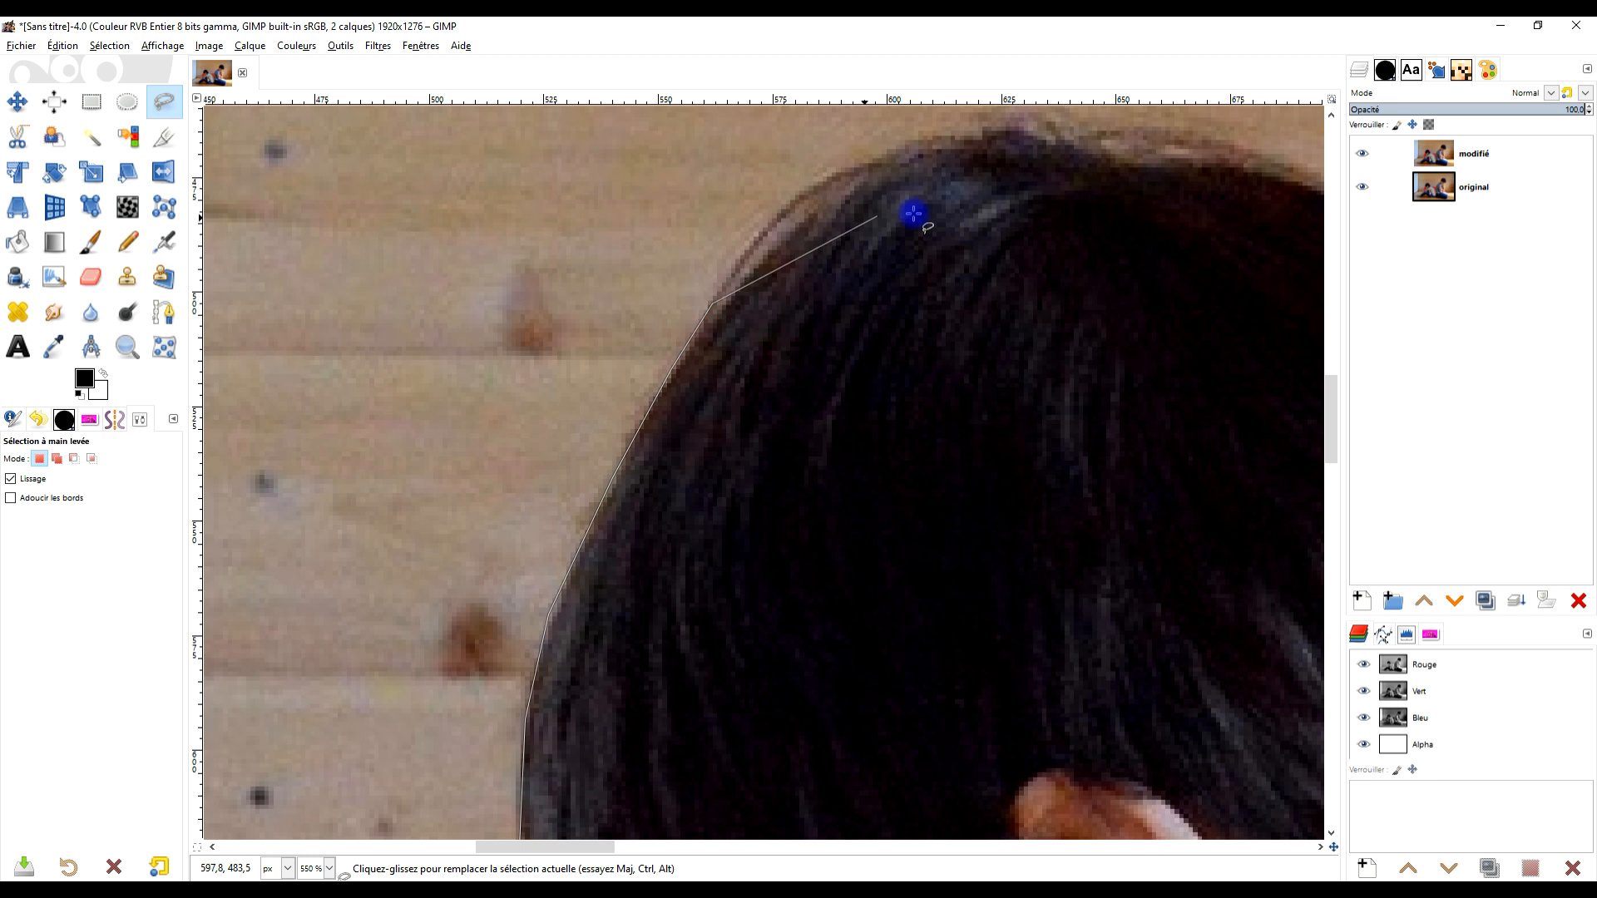
Trace the selection outline over the crown of the smaller boy's head, closely following the hair
{"action": "scroll", "coordinate": [815, 441], "scroll_direction": "up", "scroll_amount": 3}
{"action": "left_click", "coordinate": [698, 442]}
{"action": "left_click", "coordinate": [751, 385]}
{"action": "left_click", "coordinate": [822, 354]}
{"action": "left_click", "coordinate": [862, 335]}
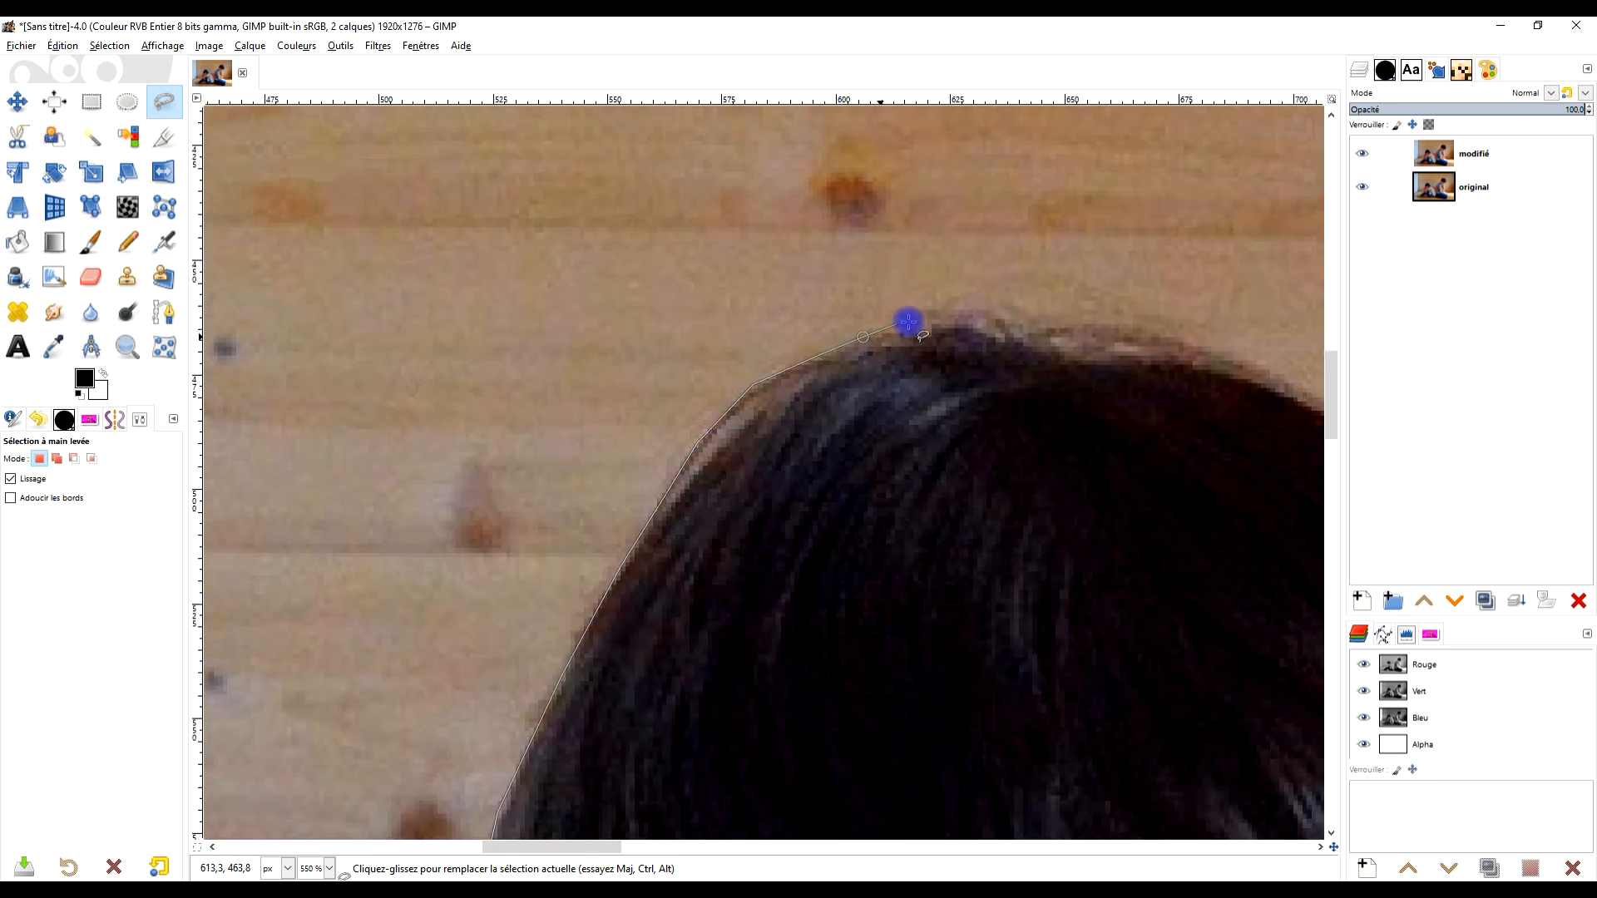
{"action": "left_click", "coordinate": [950, 325]}
{"action": "left_click", "coordinate": [1021, 339]}
{"action": "left_click_drag", "start_coordinate": [1068, 395], "coordinate": [673, 425]}
{"action": "left_click", "coordinate": [673, 356]}
{"action": "left_click", "coordinate": [763, 363]}
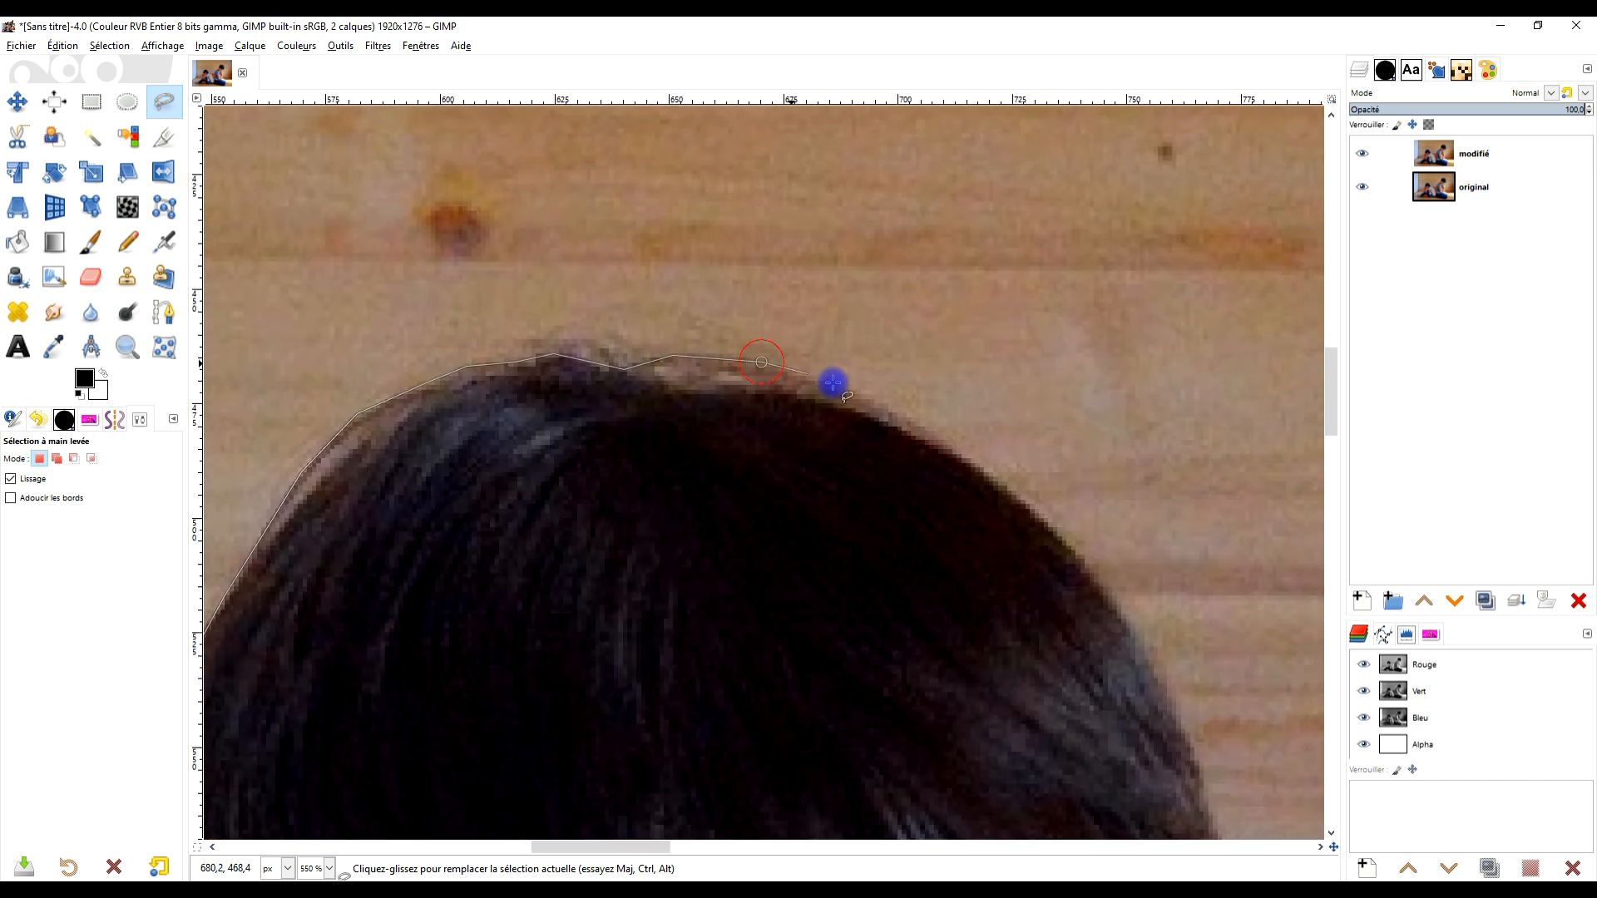
Continue the selection outline down the back of the smaller boy's head toward the nape
{"action": "left_click", "coordinate": [855, 397]}
{"action": "left_click", "coordinate": [957, 451]}
{"action": "left_click_drag", "start_coordinate": [1058, 551], "coordinate": [883, 336]}
{"action": "left_click", "coordinate": [943, 379]}
{"action": "mouse_move", "coordinate": [1043, 594]}
{"action": "left_mouse_down"}
{"action": "mouse_move", "coordinate": [699, 374]}
{"action": "mouse_move", "coordinate": [712, 360]}
{"action": "left_mouse_up"}
{"action": "left_click", "coordinate": [693, 275]}
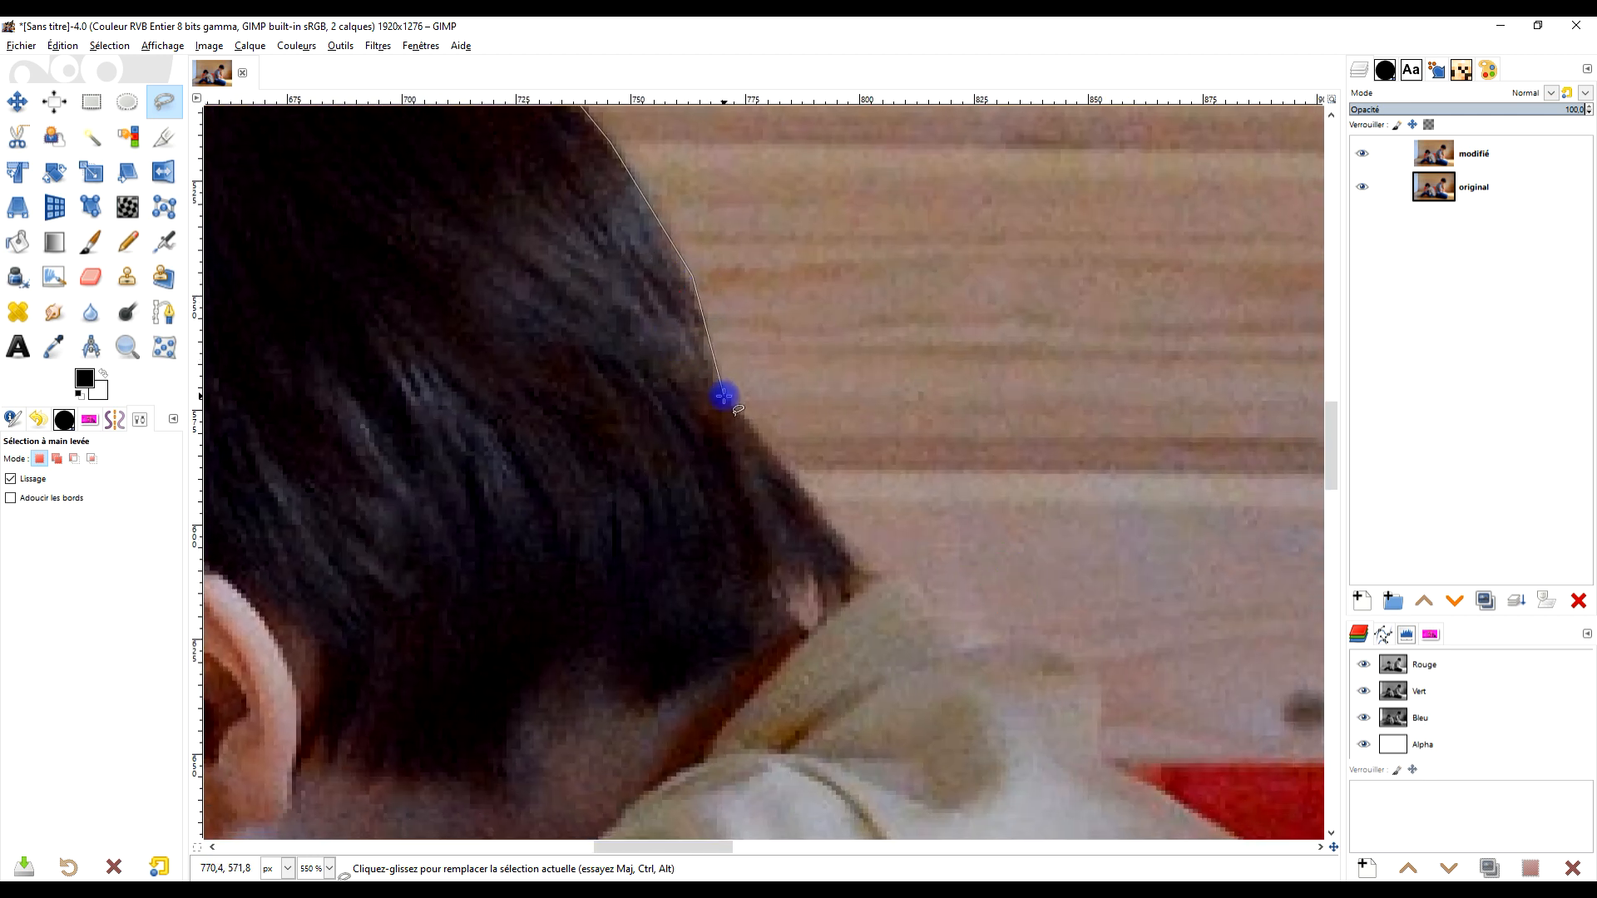
{"action": "left_click", "coordinate": [727, 393]}
Trace the selection outline from the smaller boy's nape along his shirt collar to the upper back
{"action": "left_click", "coordinate": [884, 580]}
{"action": "left_click", "coordinate": [907, 575]}
{"action": "left_click_drag", "start_coordinate": [1019, 661], "coordinate": [671, 371]}
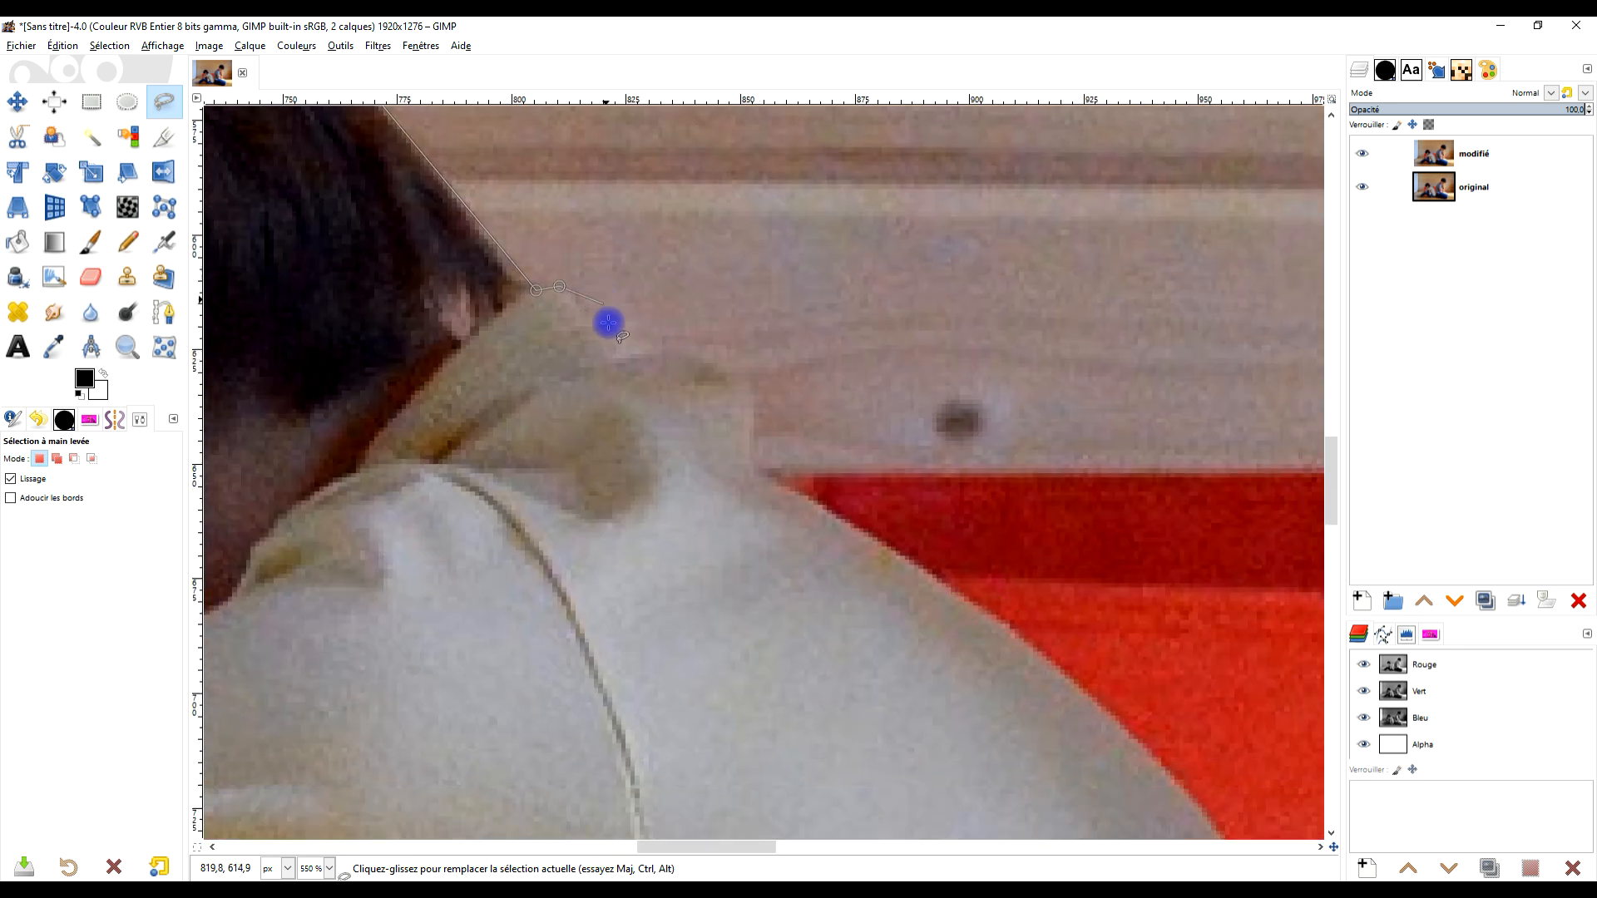
{"action": "left_click", "coordinate": [618, 344]}
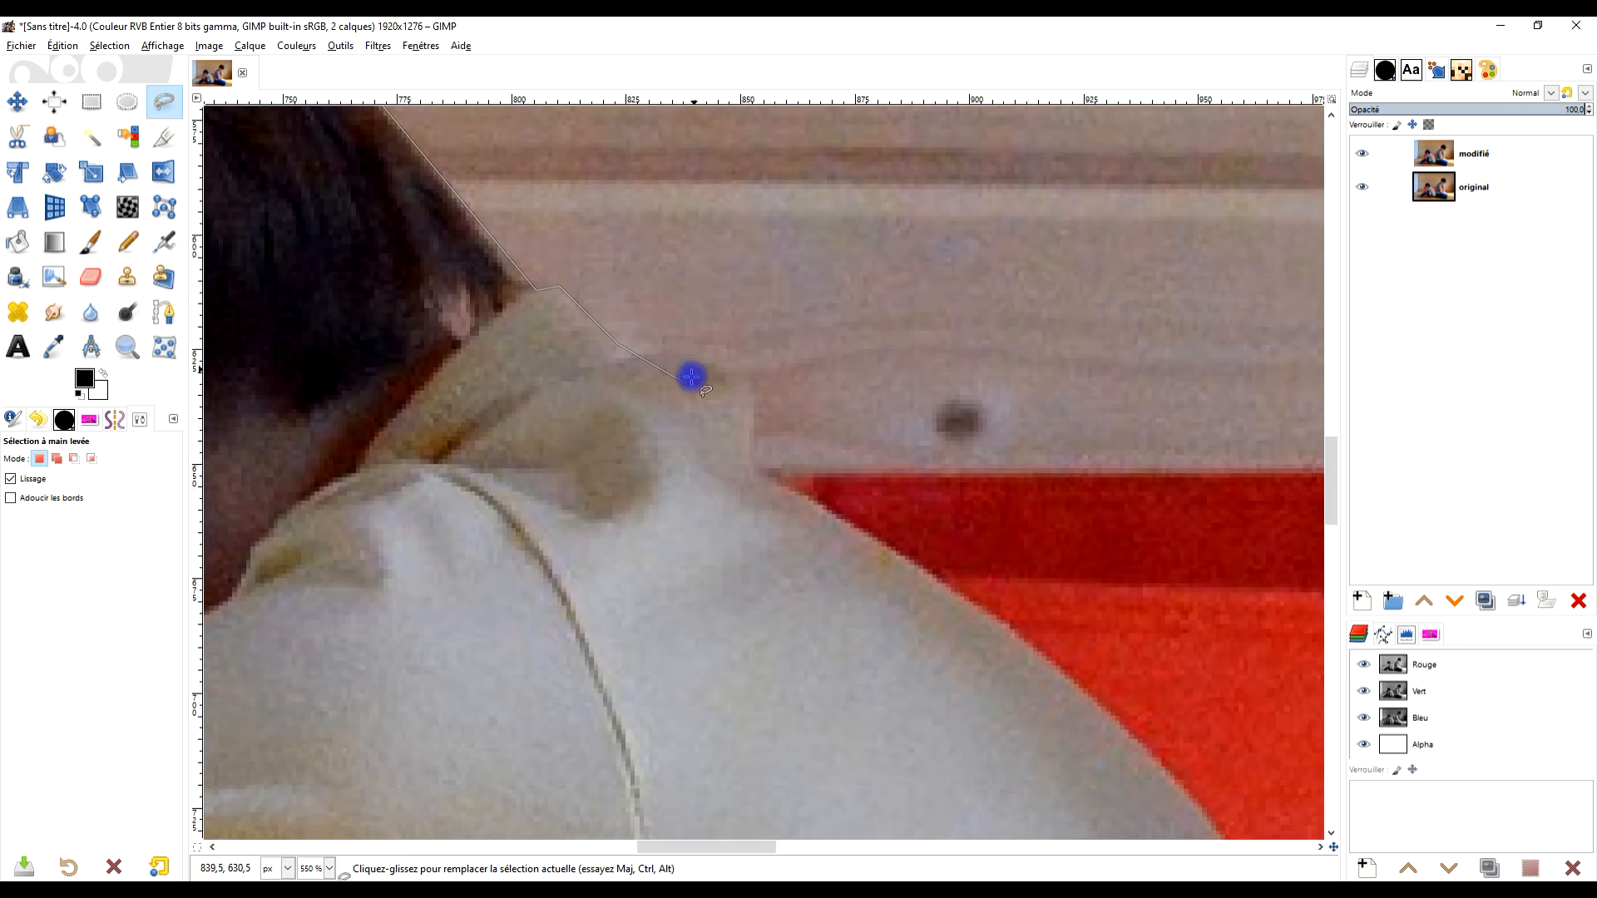
{"action": "key", "text": "2"}
{"action": "key", "text": "3"}
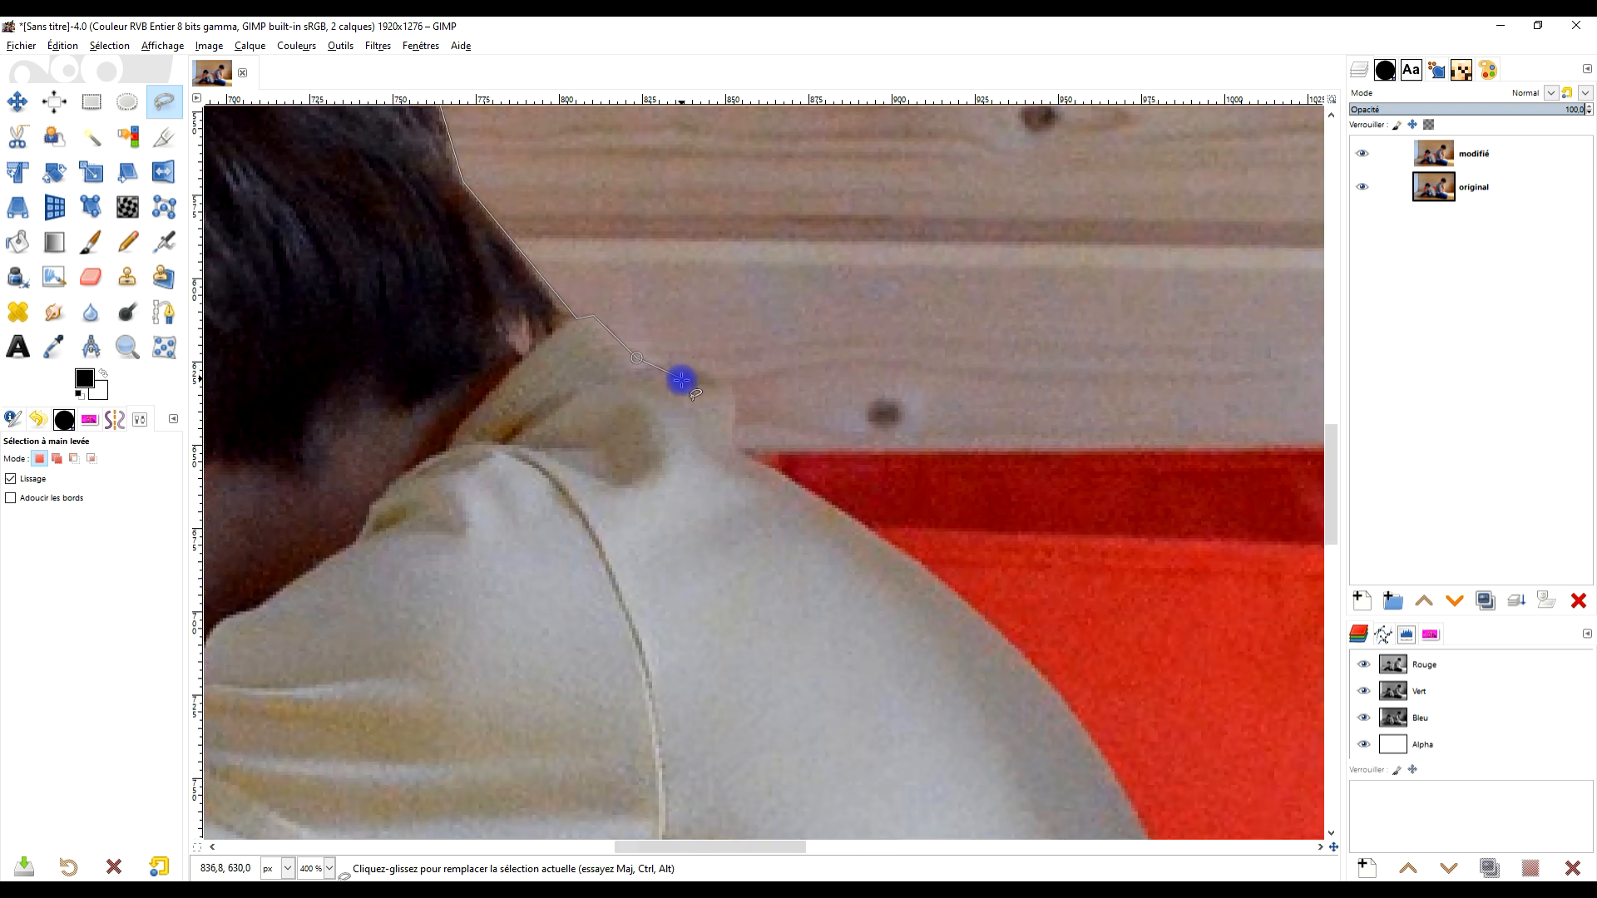
{"action": "left_click", "coordinate": [709, 378]}
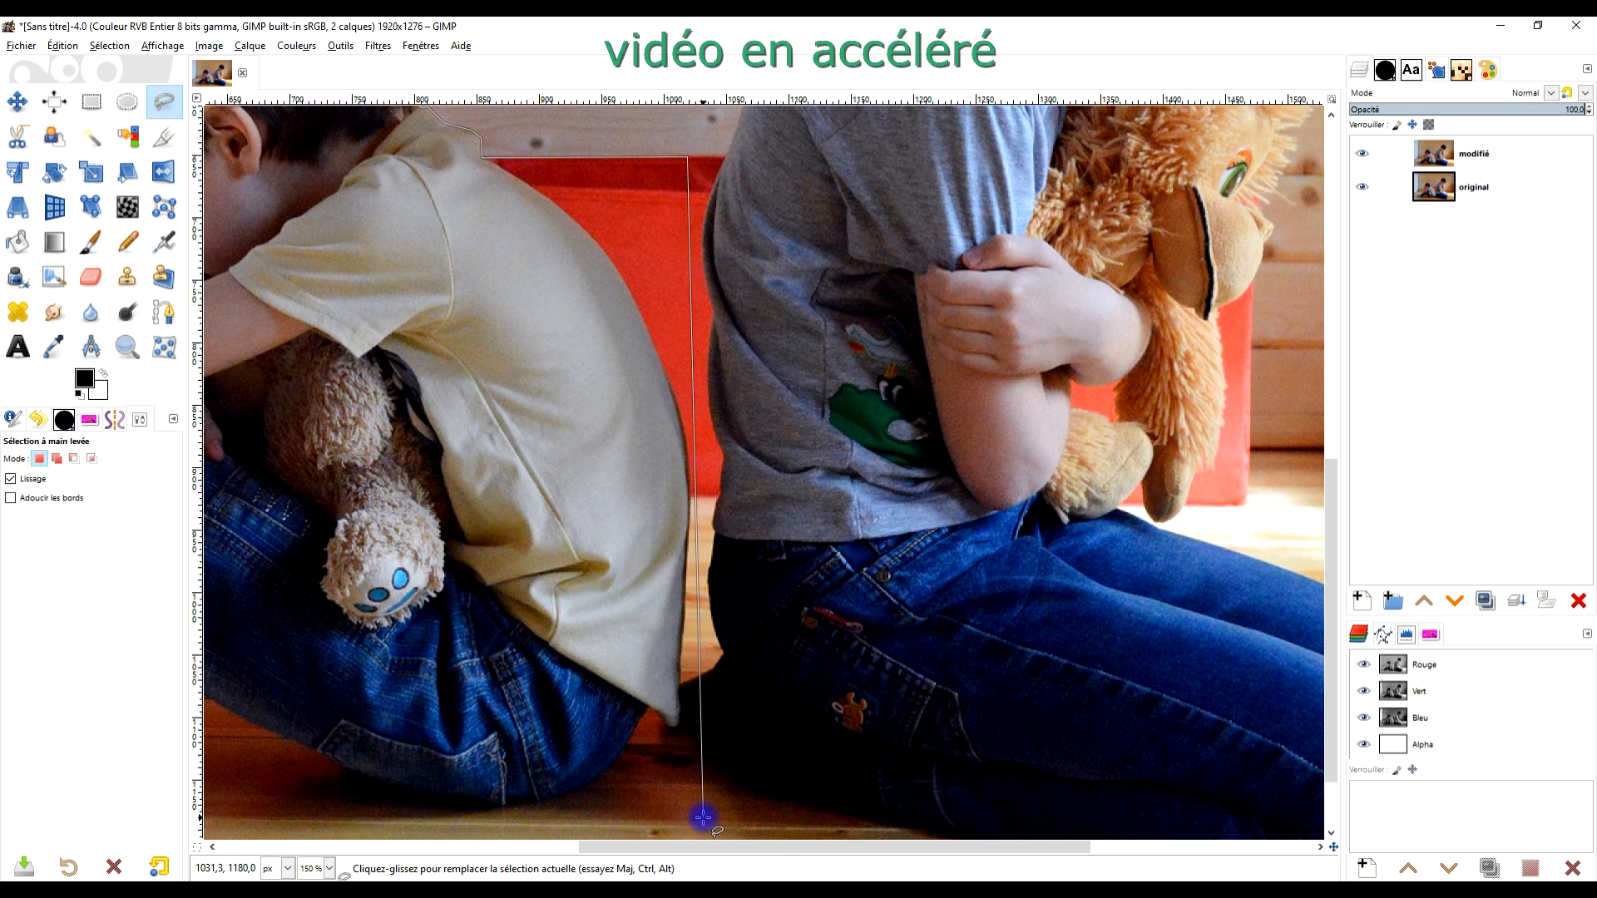
Finish the freehand outline behind the smaller boy's back, along the floor beneath him and around his feet, closing the selection
{"action": "left_click", "coordinate": [703, 818]}
{"action": "scroll", "coordinate": [704, 817], "scroll_direction": "down", "scroll_amount": 5}
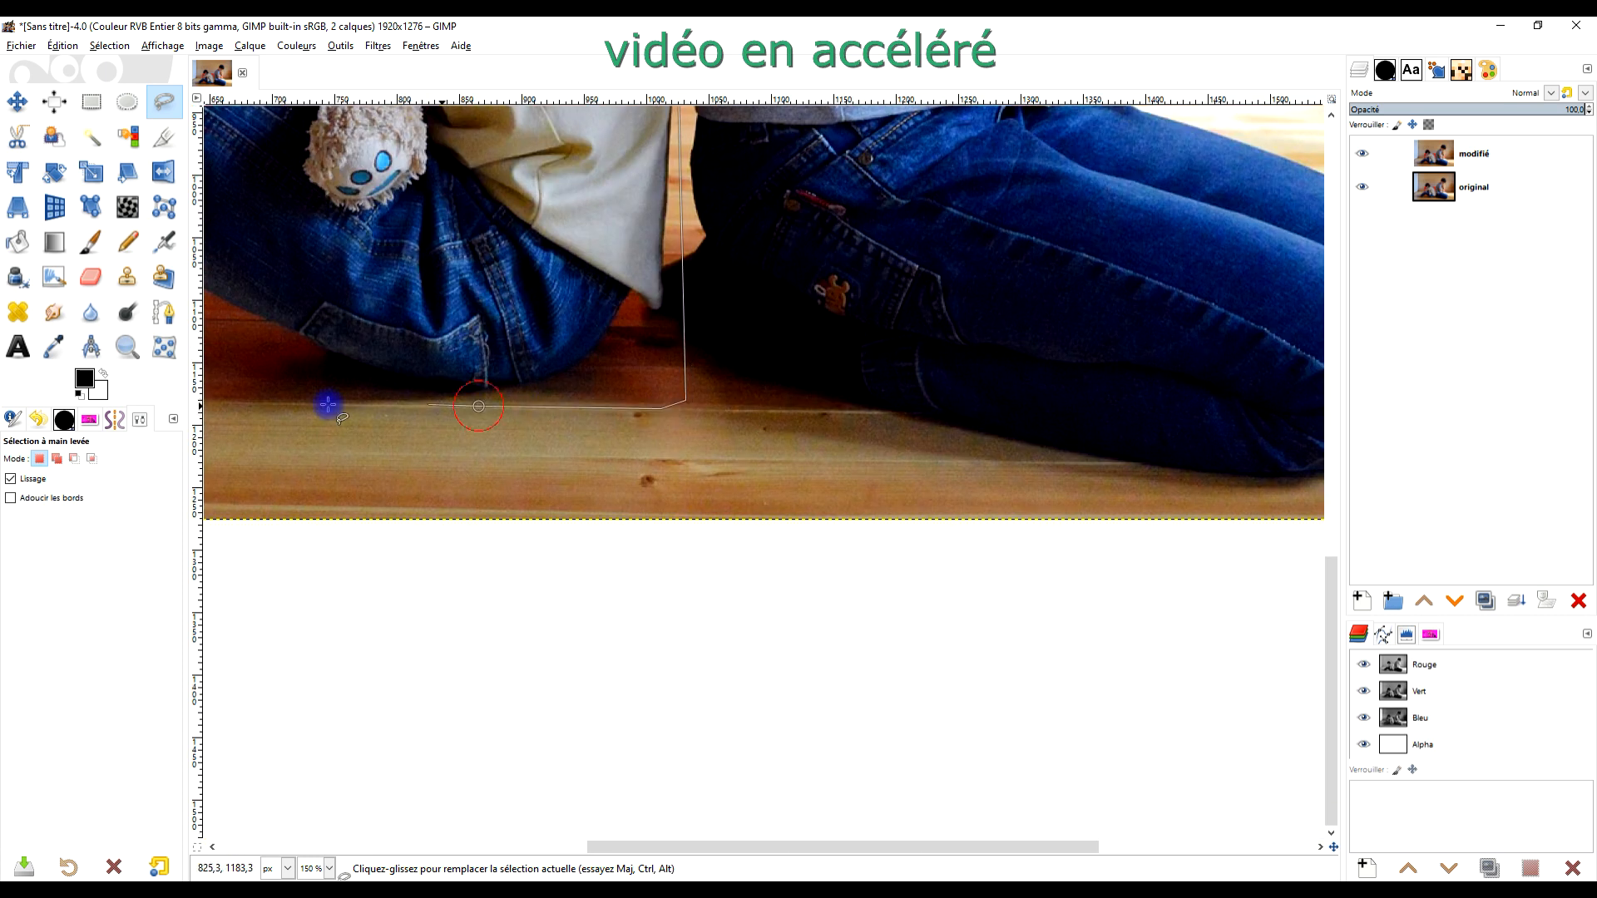
{"action": "scroll", "coordinate": [478, 407], "scroll_direction": "left", "scroll_amount": 8}
{"action": "scroll", "coordinate": [559, 424], "scroll_direction": "up", "scroll_amount": 2}
{"action": "scroll", "coordinate": [503, 492], "scroll_direction": "up", "scroll_amount": 3}
{"action": "left_click_drag", "start_coordinate": [661, 432], "coordinate": [808, 364]}
{"action": "scroll", "coordinate": [808, 364], "scroll_direction": "up", "scroll_amount": 5}
{"action": "scroll", "coordinate": [808, 364], "scroll_direction": "right", "scroll_amount": 5}
{"action": "left_click_drag", "start_coordinate": [330, 753], "coordinate": [759, 472]}
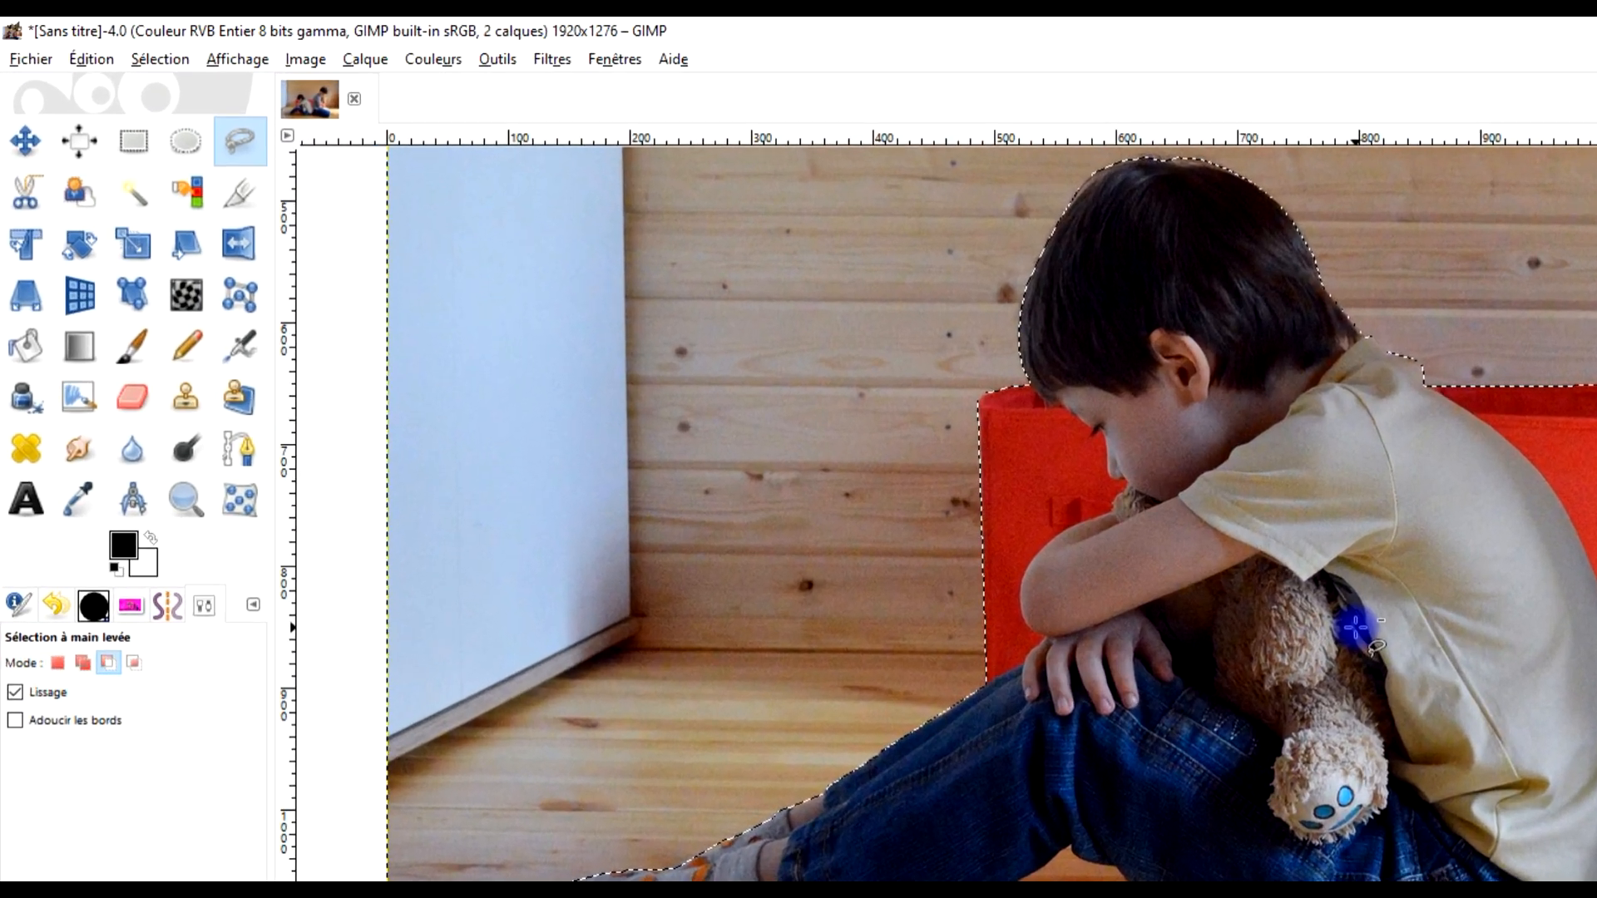
Copy the selected smaller boy and paste him in place as a new layer
{"action": "scroll", "coordinate": [1356, 628], "scroll_direction": "down", "scroll_amount": 1}
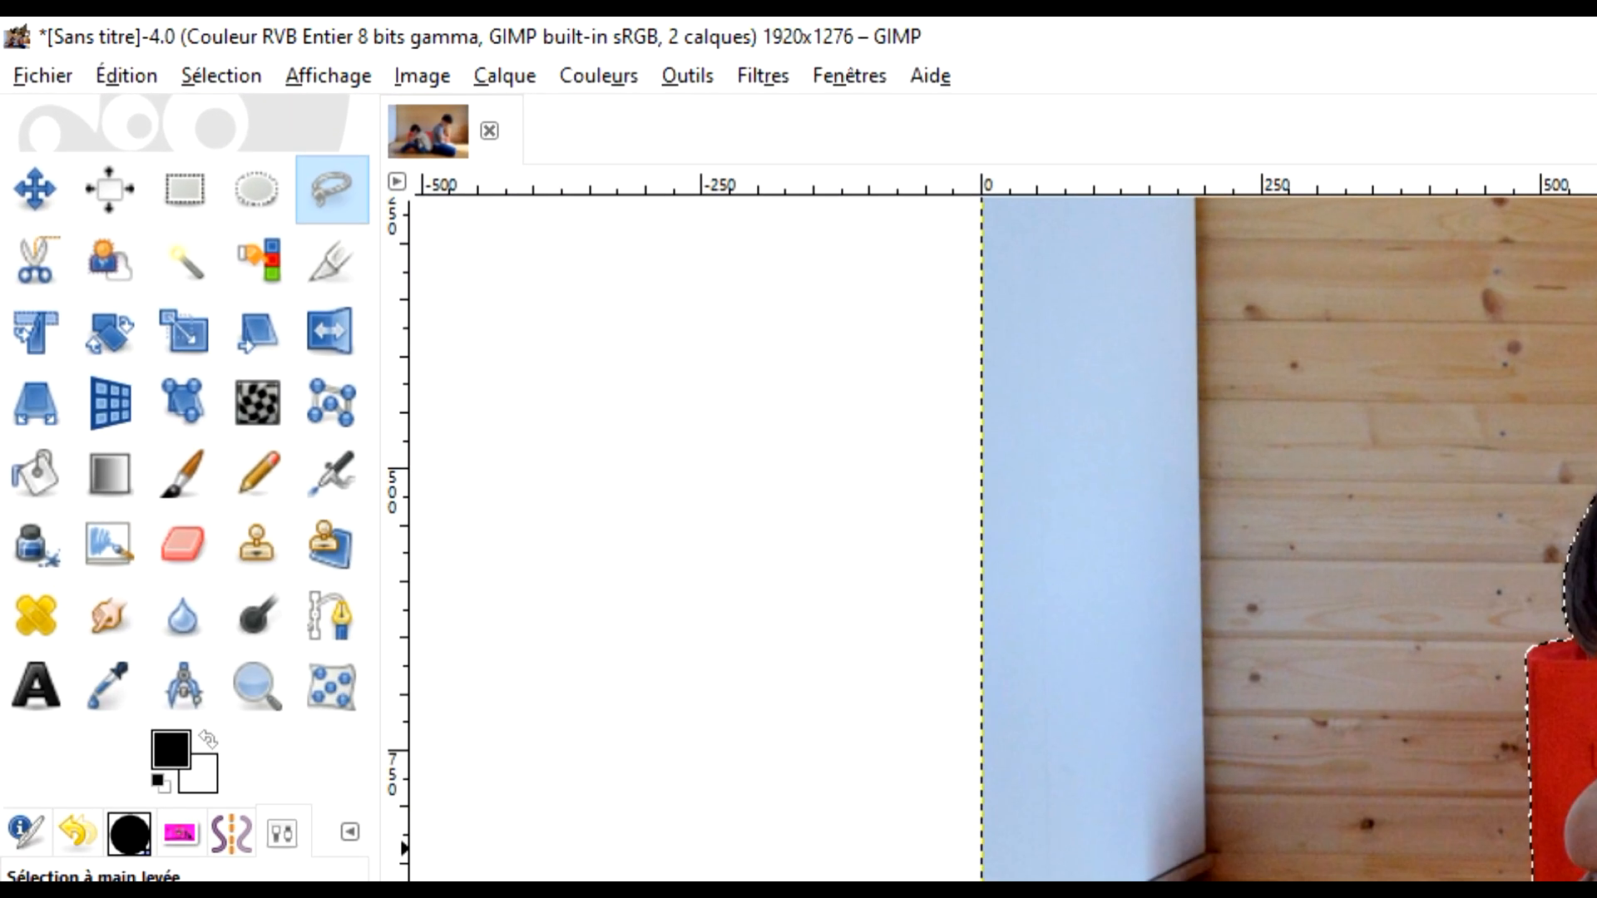
{"action": "scroll", "coordinate": [1356, 628], "scroll_direction": "up", "scroll_amount": 1}
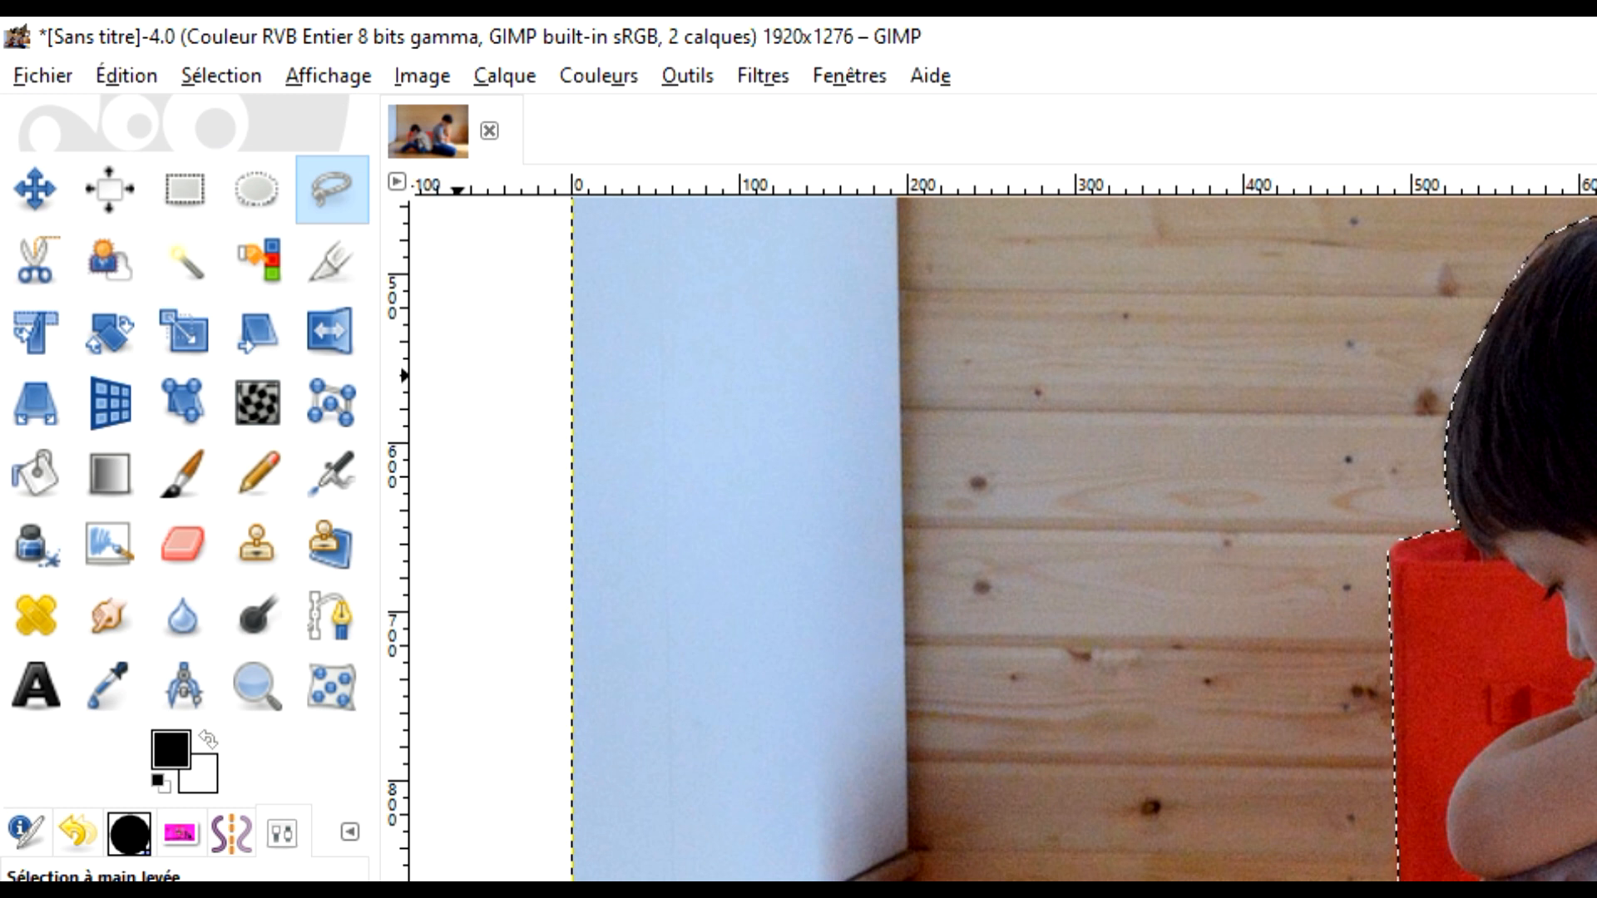
{"action": "left_click", "coordinate": [125, 75]}
{"action": "left_click", "coordinate": [106, 137]}
{"action": "left_click", "coordinate": [125, 73]}
{"action": "mouse_move", "coordinate": [565, 486]}
{"action": "left_click", "coordinate": [681, 481]}
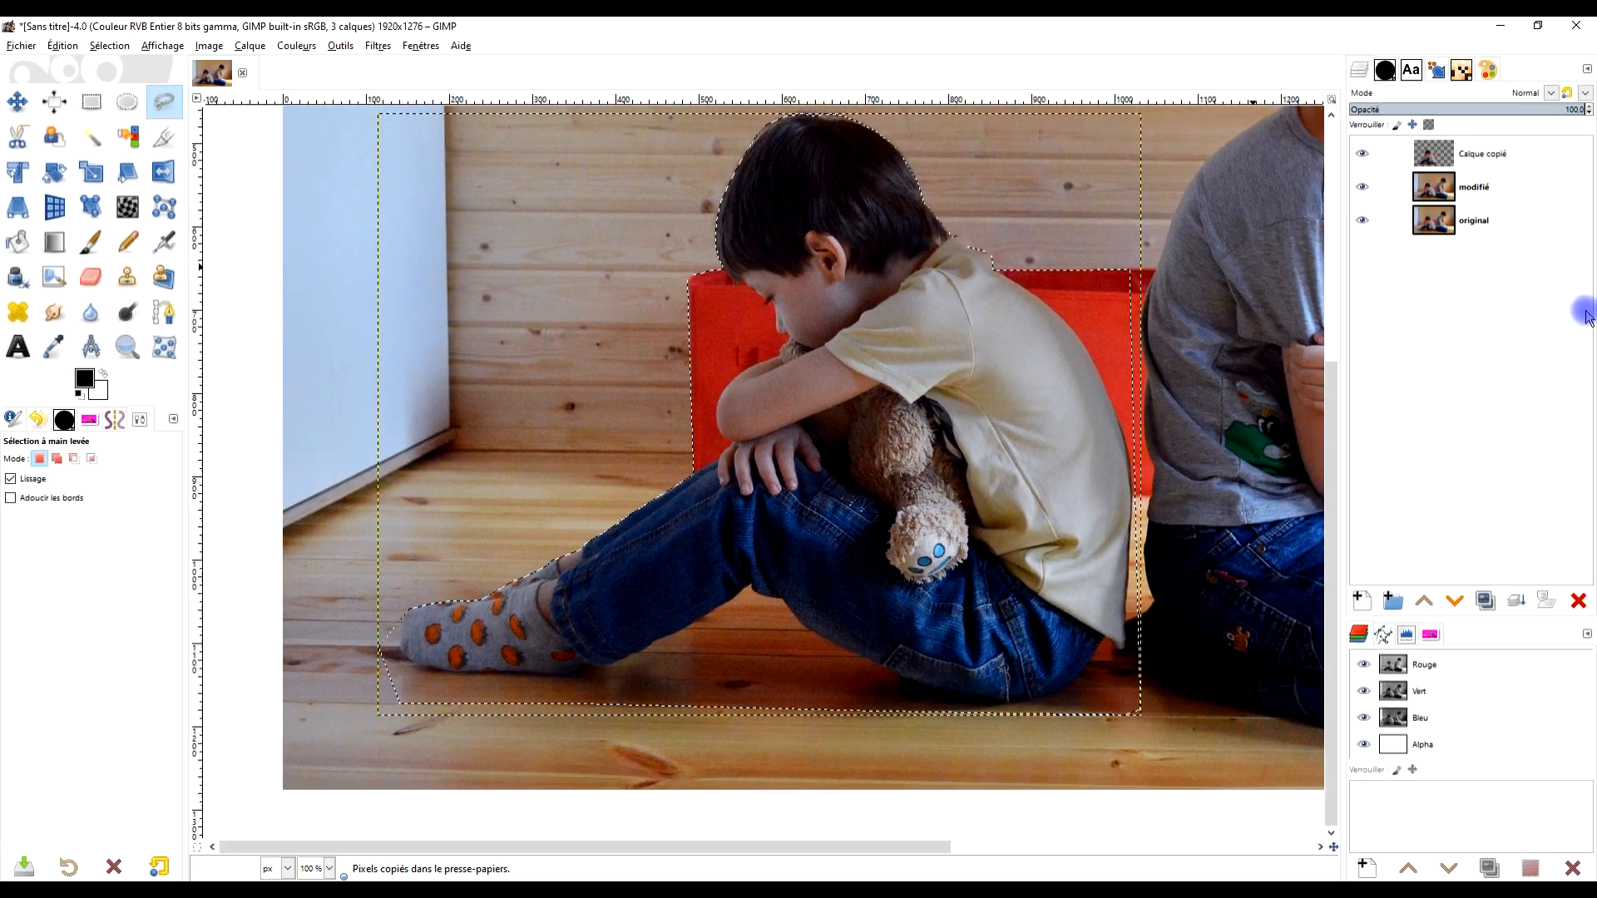
Rename the pasted boy layer as gamin2 and clear the selection
{"action": "double_click", "coordinate": [1489, 153]}
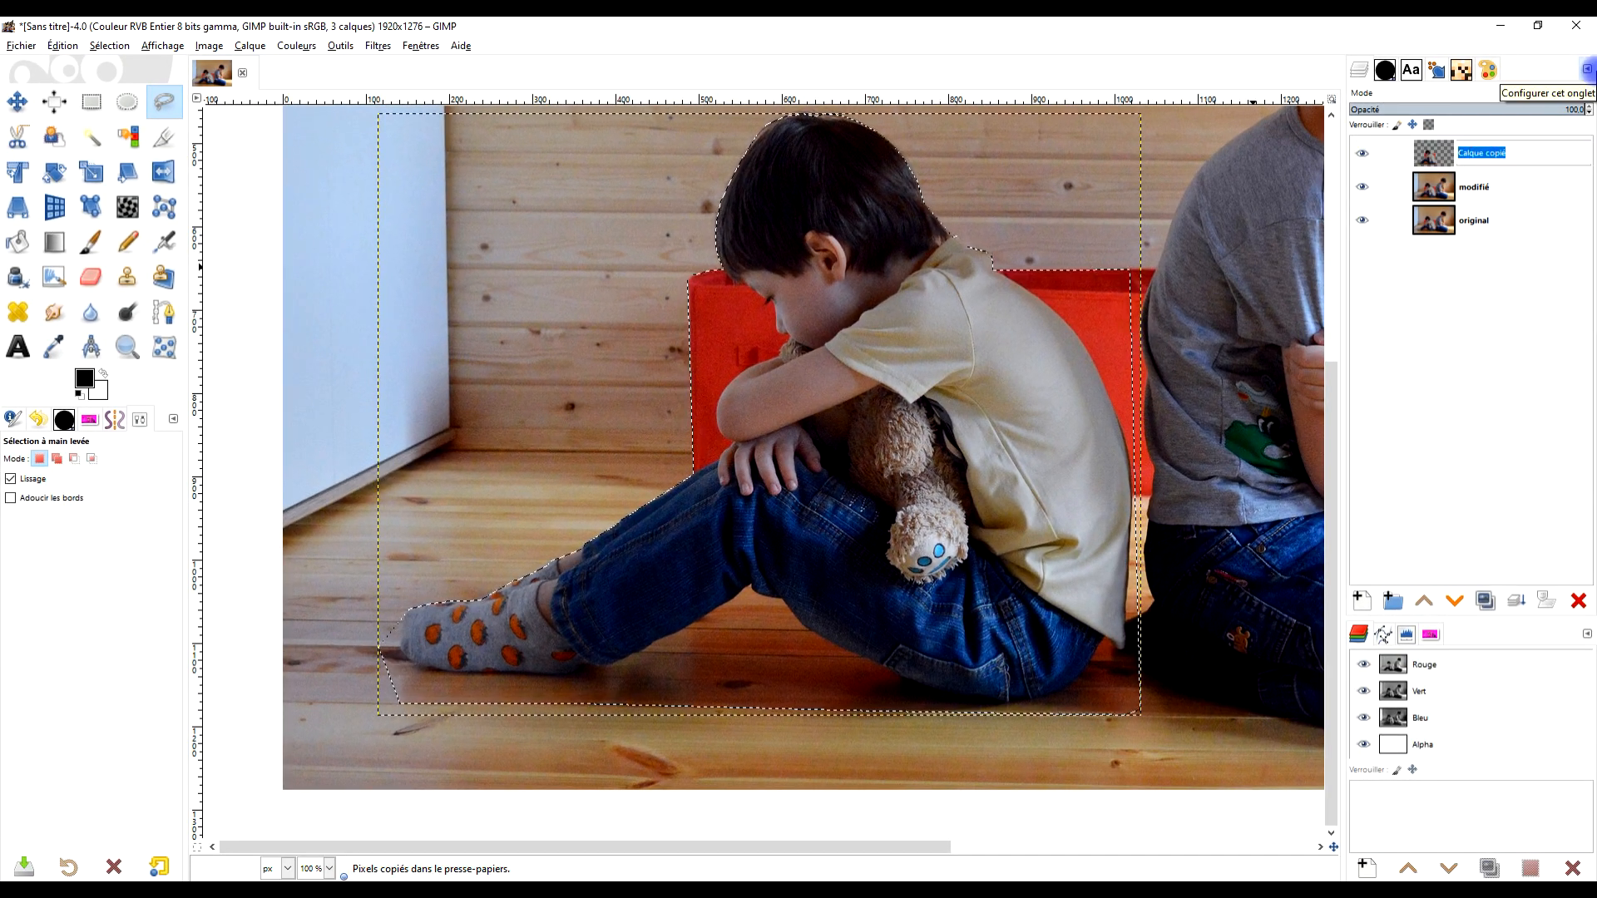
{"action": "type", "text": "gamin2"}
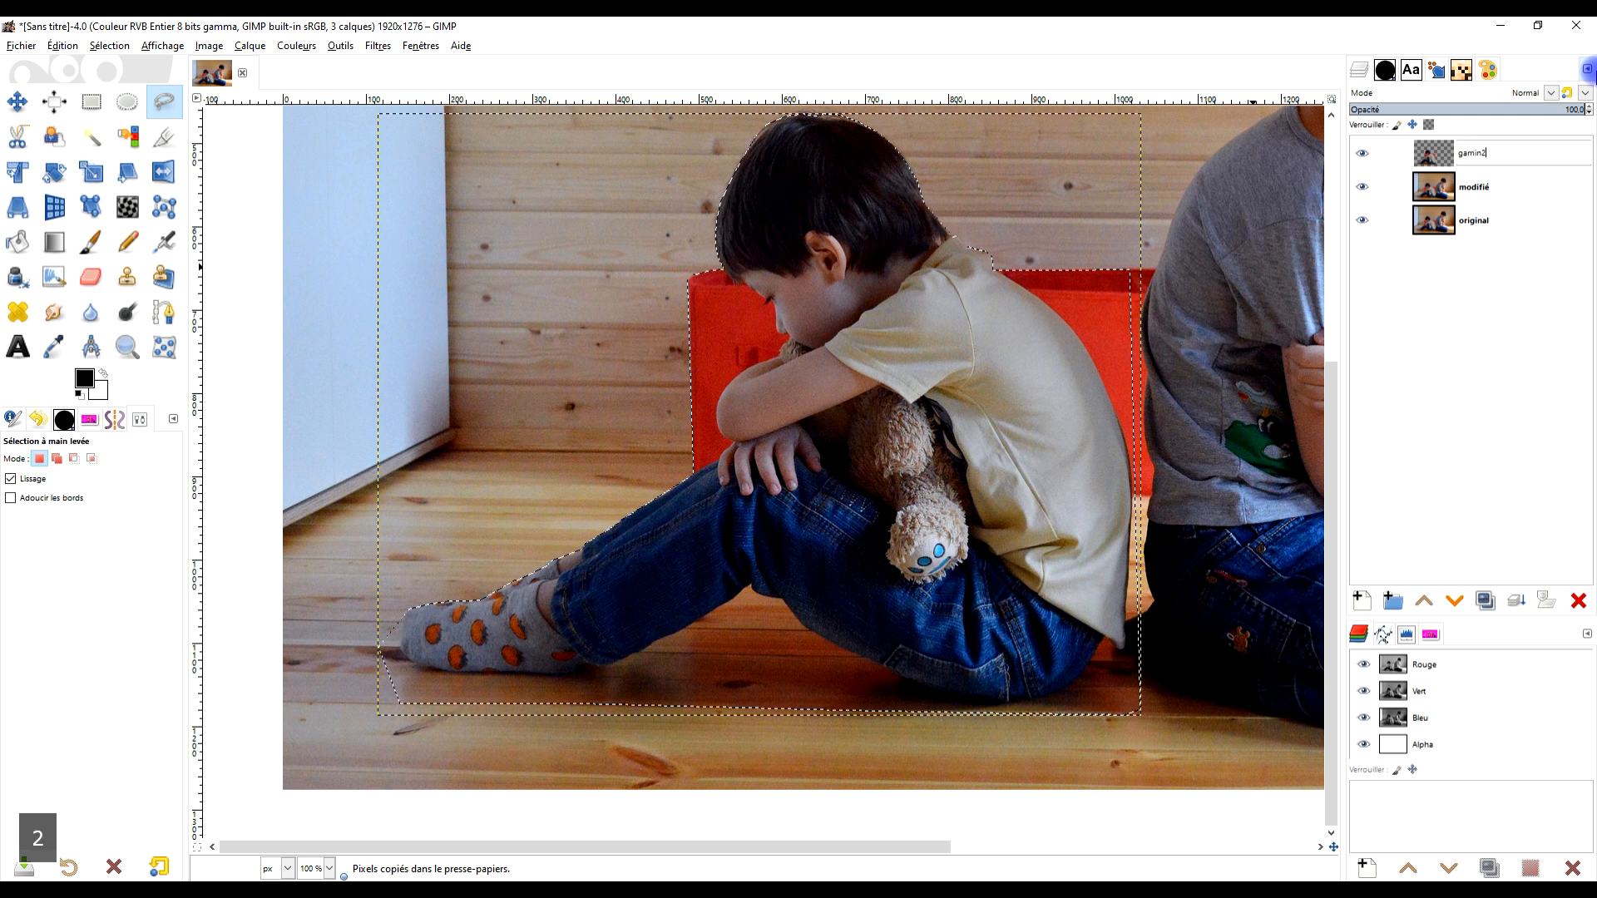
{"action": "key", "text": "Return"}
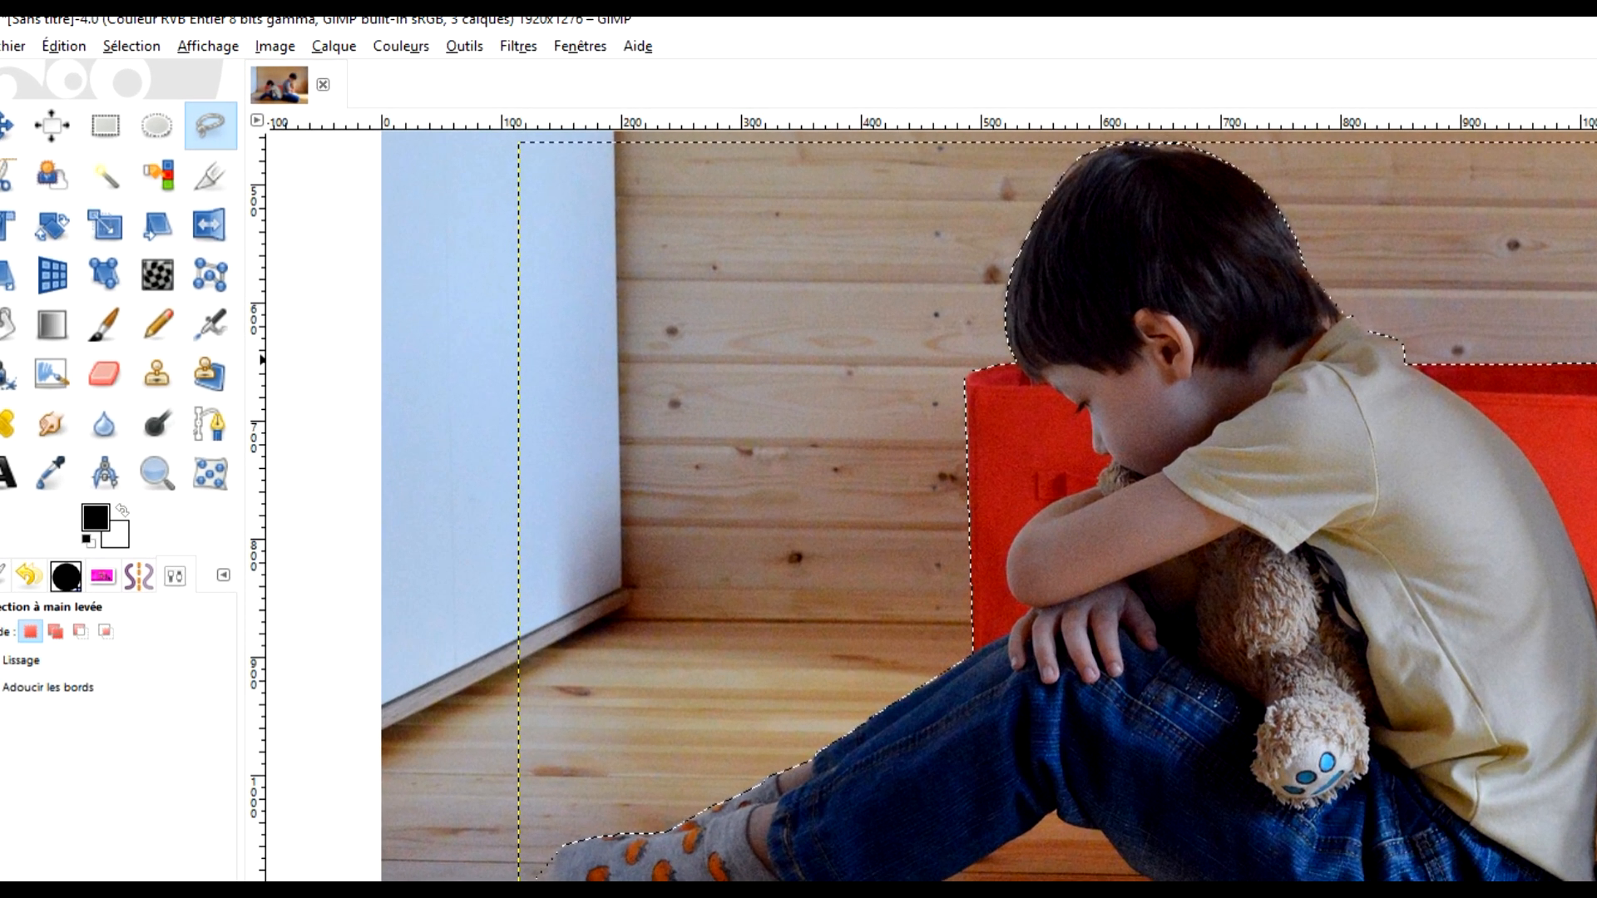
{"action": "left_click", "coordinate": [132, 46]}
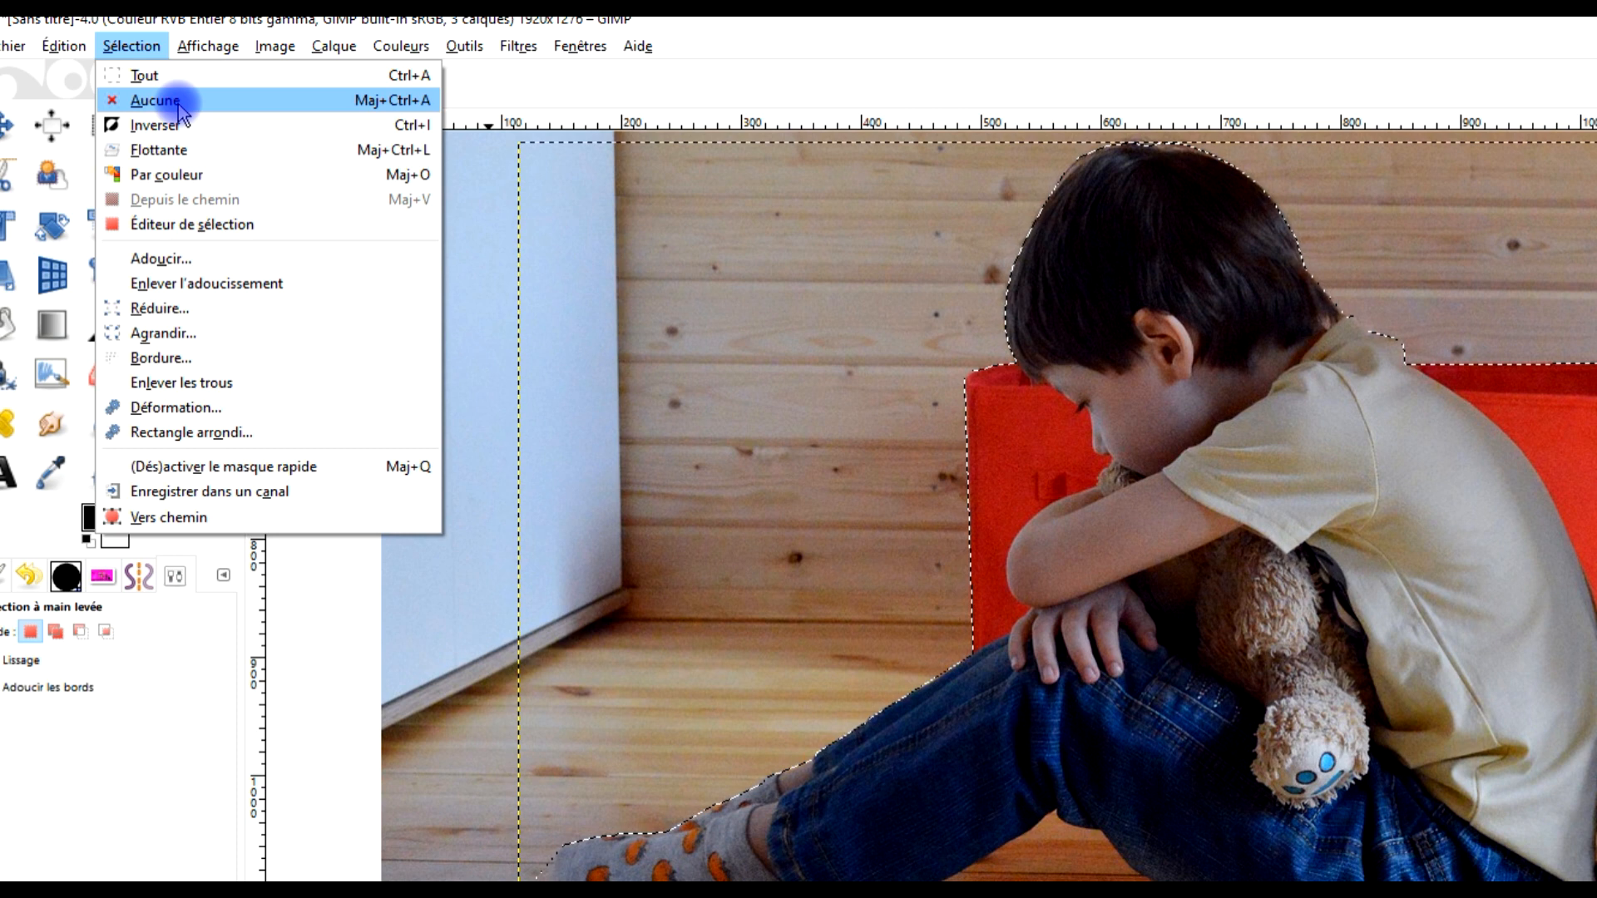
{"action": "left_click", "coordinate": [179, 105]}
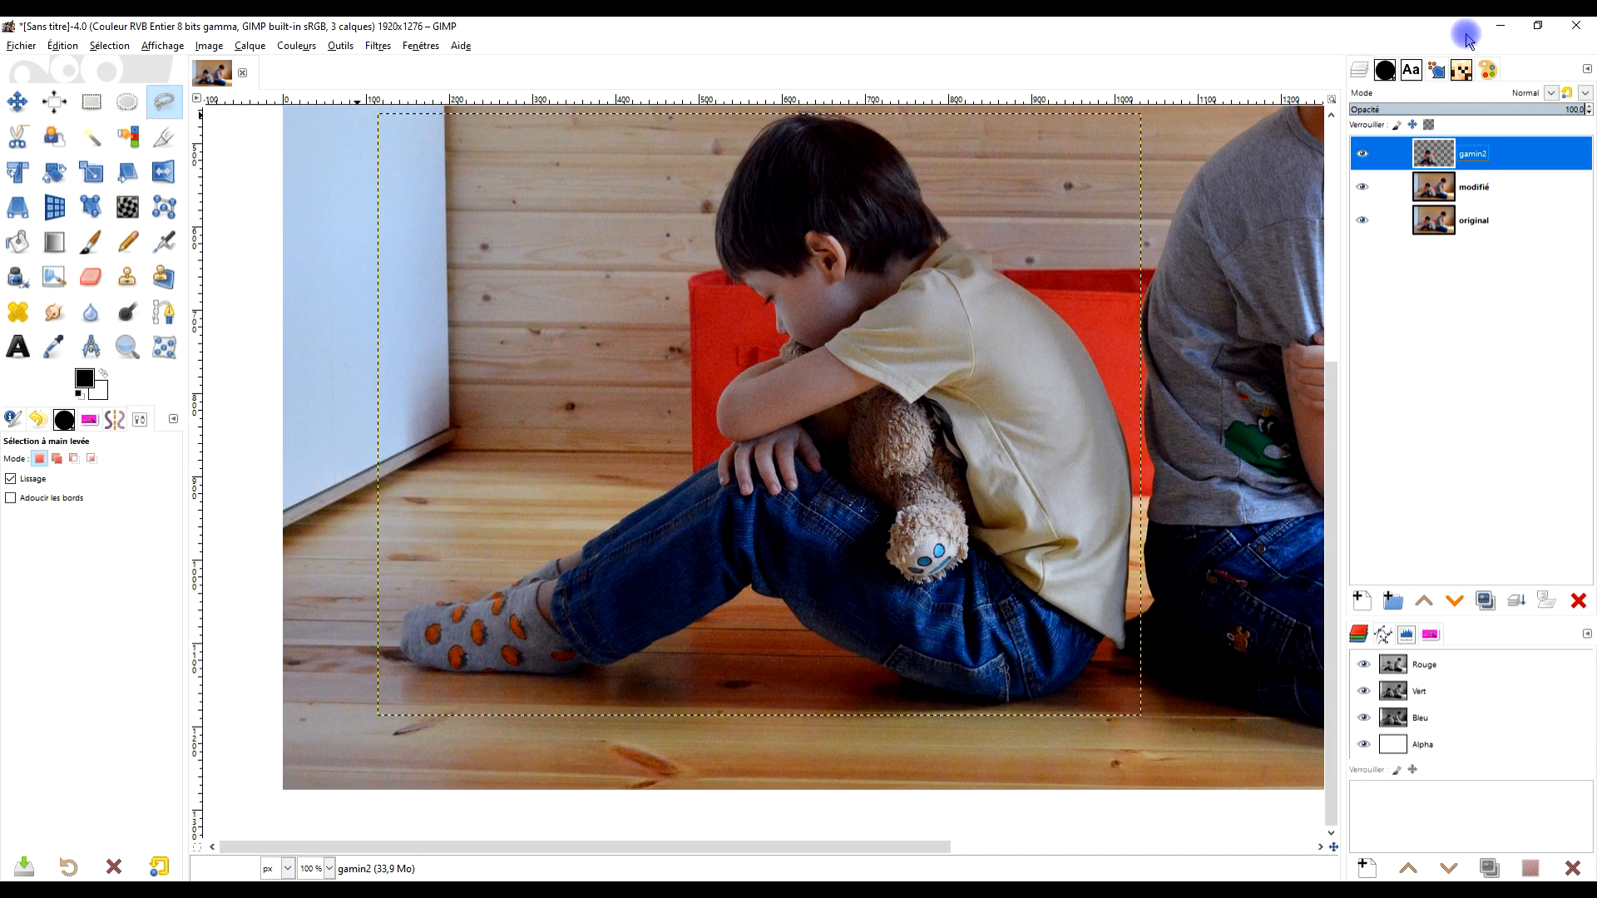
Hide the gamin2 layer and make the modifié layer active
{"action": "scroll", "coordinate": [1100, 353], "scroll_direction": "down", "scroll_amount": 2}
{"action": "left_click_drag", "start_coordinate": [1156, 350], "coordinate": [975, 406]}
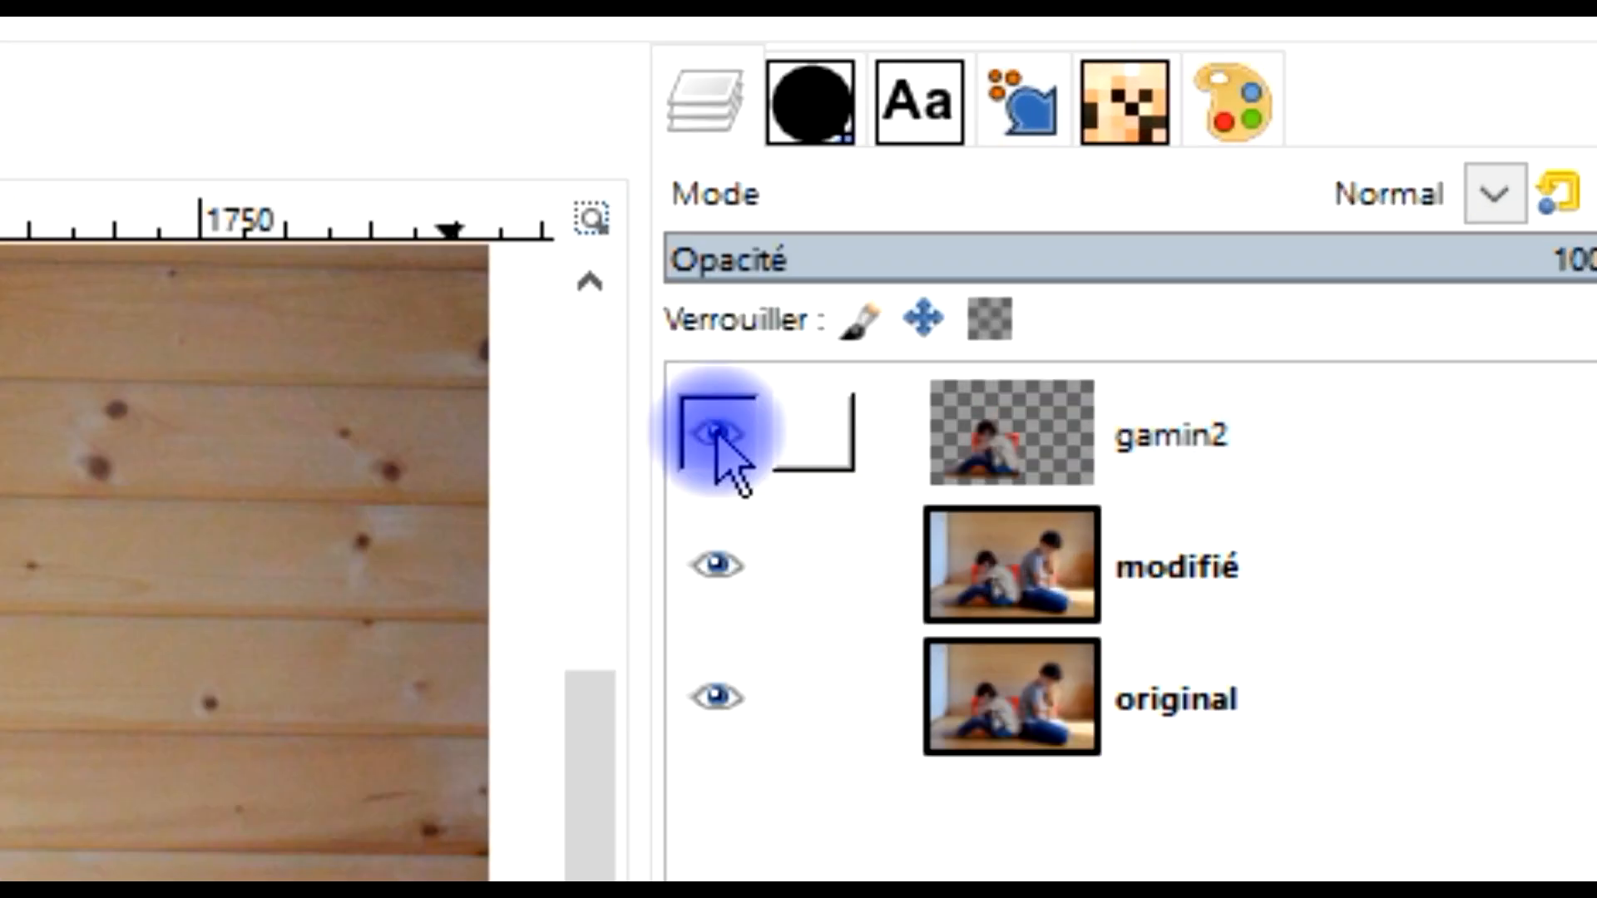
{"action": "left_click", "coordinate": [717, 432]}
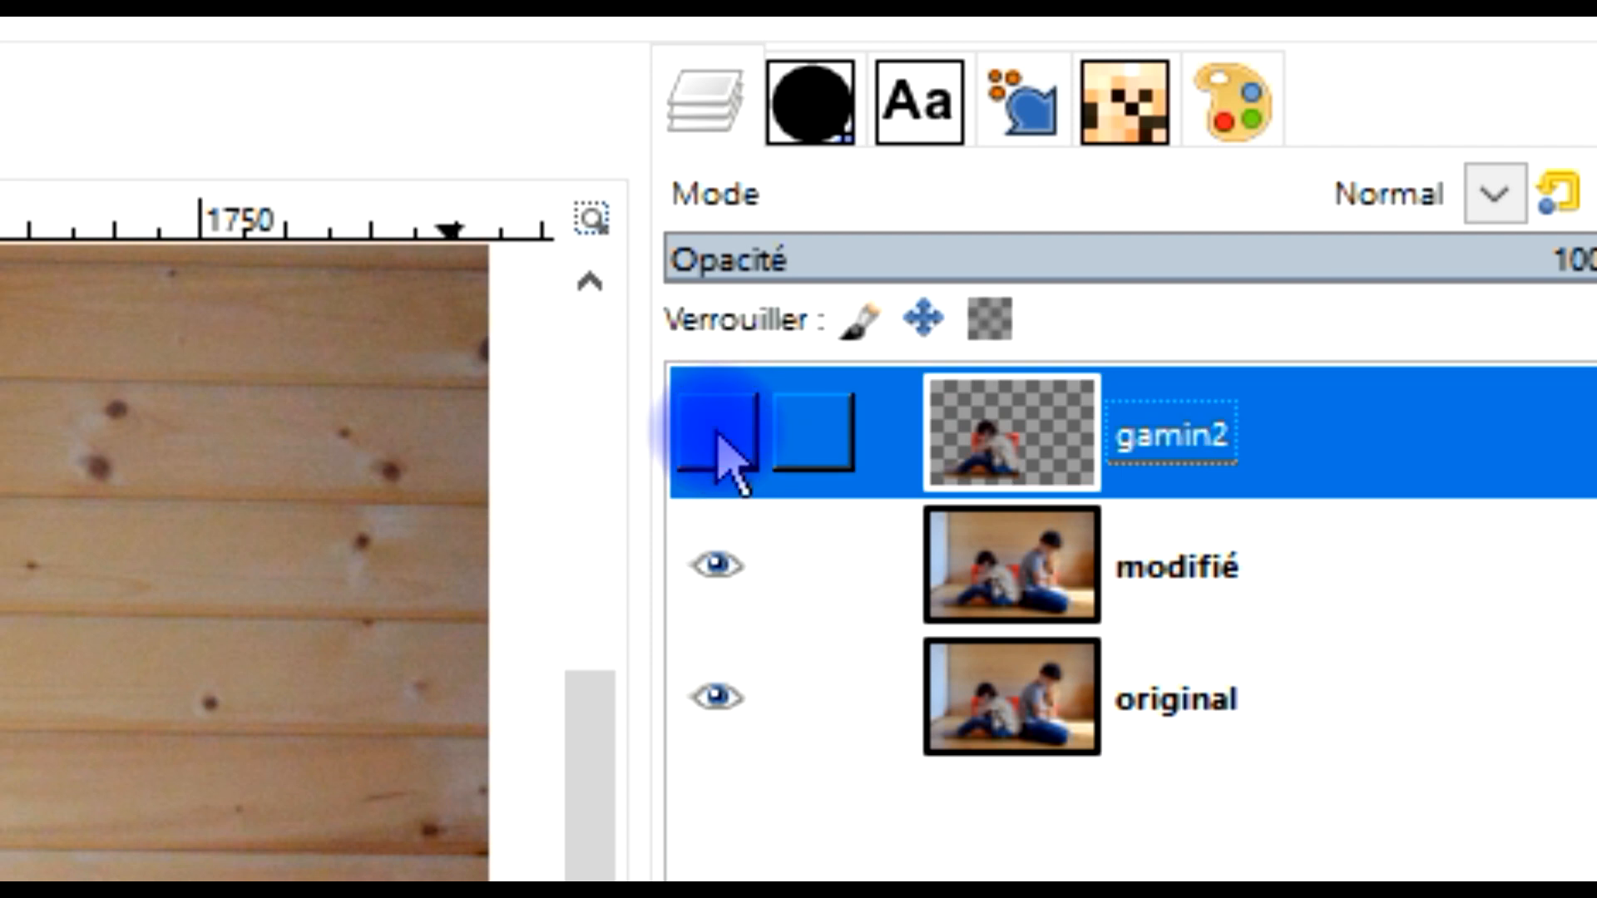
{"action": "left_click", "coordinate": [1193, 578]}
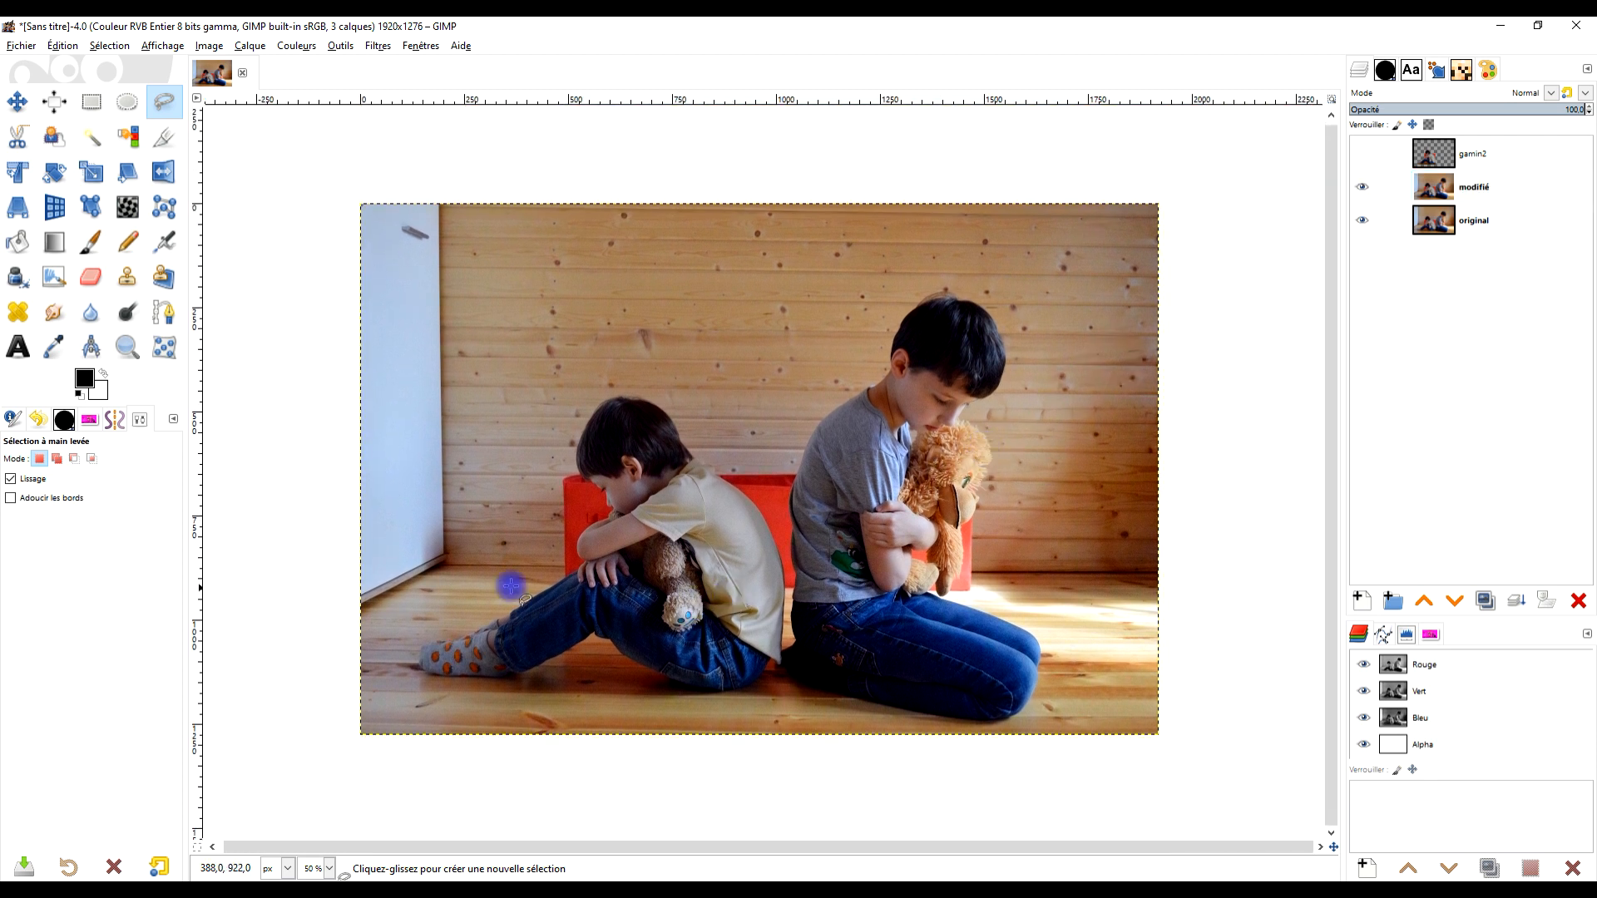
Open the layer offset for modifié and shift it horizontally by half its width, 960 px
{"action": "left_click", "coordinate": [256, 45]}
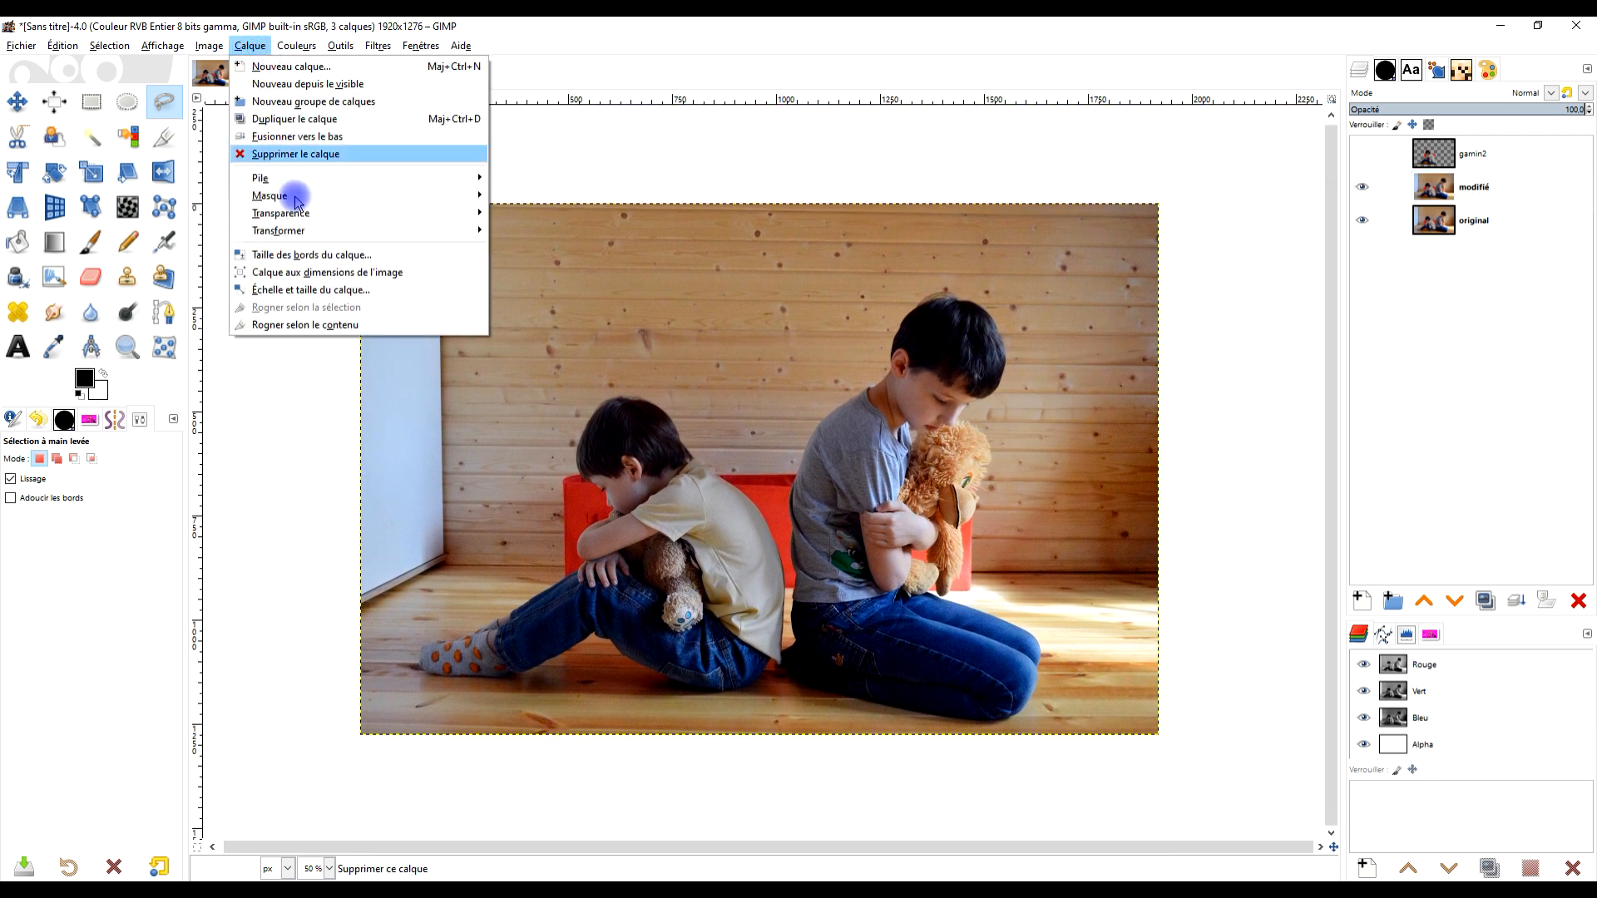
{"action": "mouse_move", "coordinate": [367, 231]}
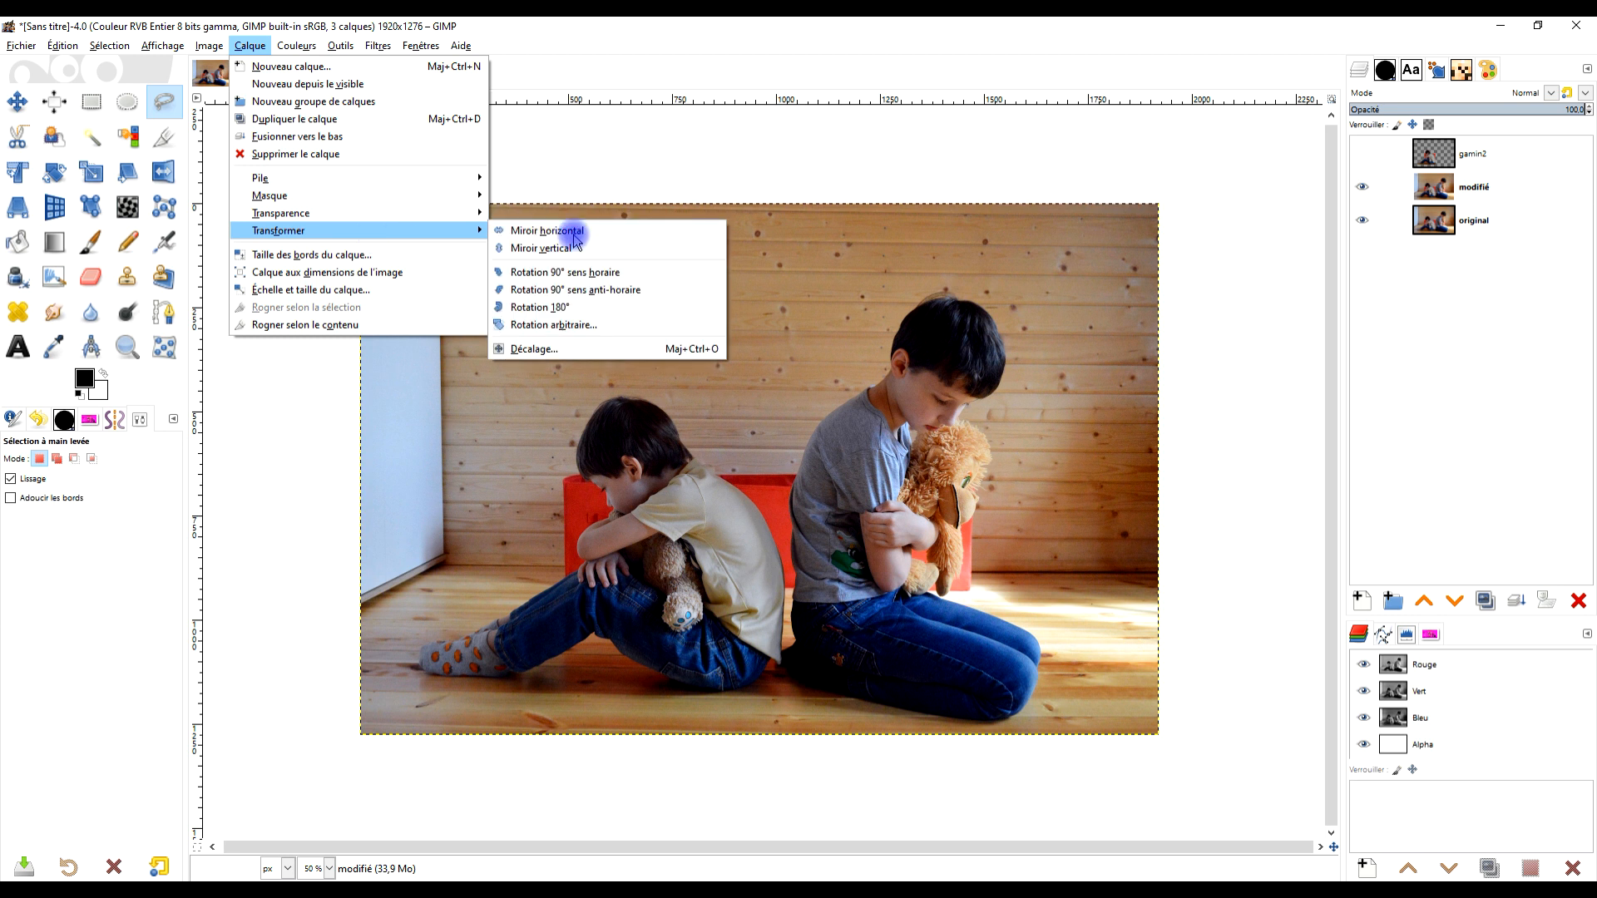
{"action": "left_click", "coordinate": [611, 358]}
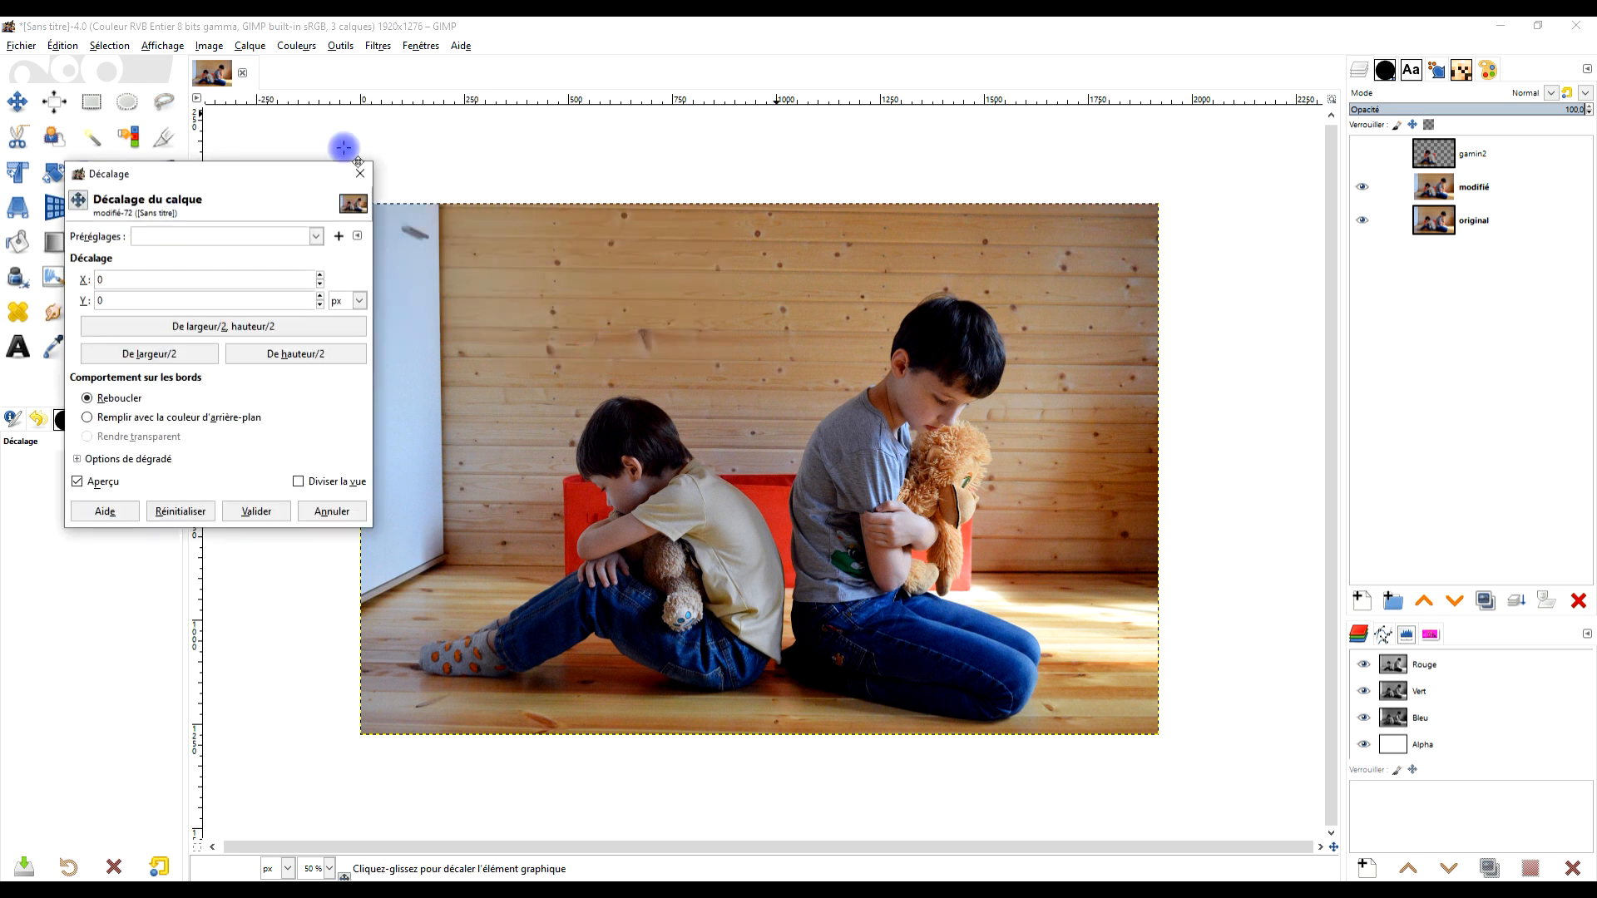
{"action": "left_click", "coordinate": [140, 356]}
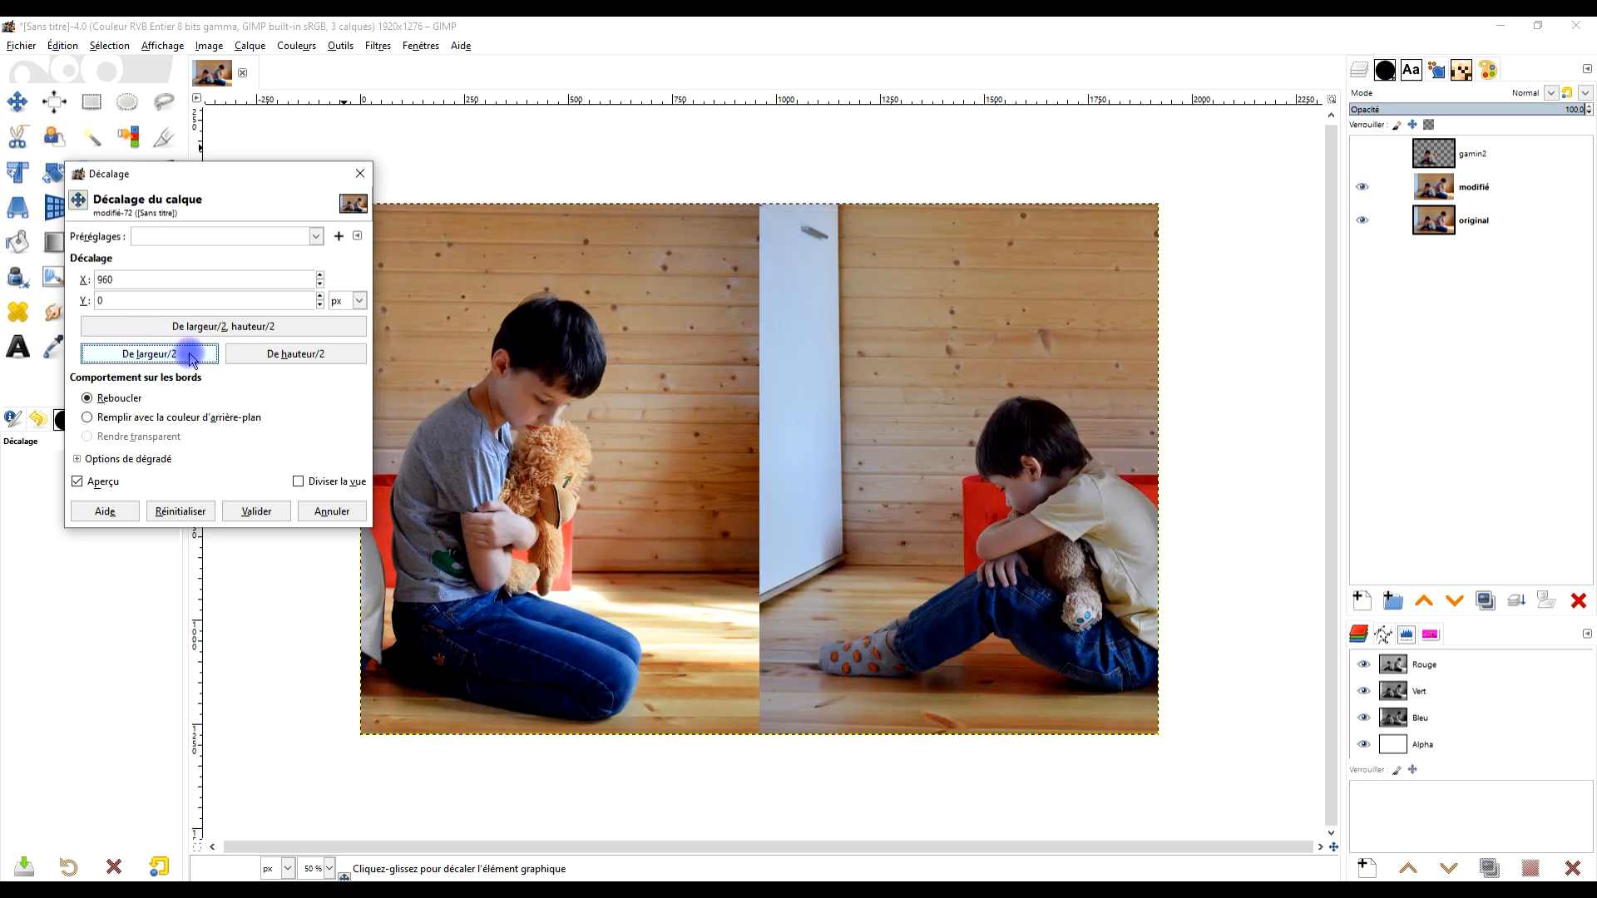
Reduce the horizontal offset to 903 px with wrap-around edges and apply it to the modifié layer
{"action": "left_click", "coordinate": [319, 288]}
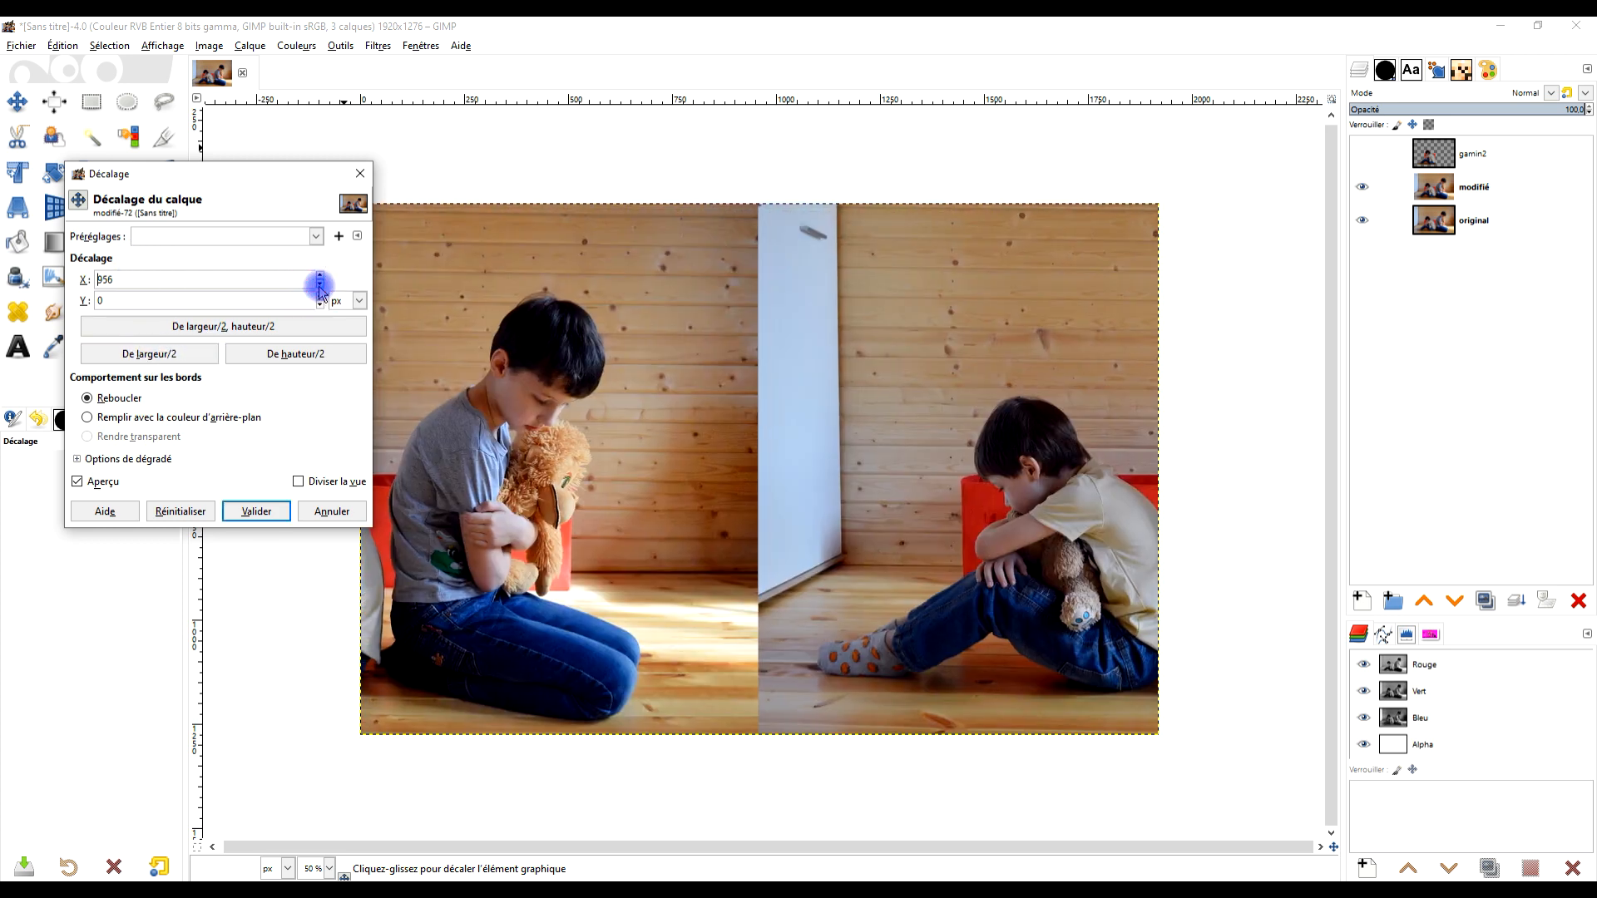
{"action": "left_click", "coordinate": [319, 285]}
{"action": "left_click", "coordinate": [319, 285]}
{"action": "left_click_drag", "start_coordinate": [683, 332], "coordinate": [780, 275]}
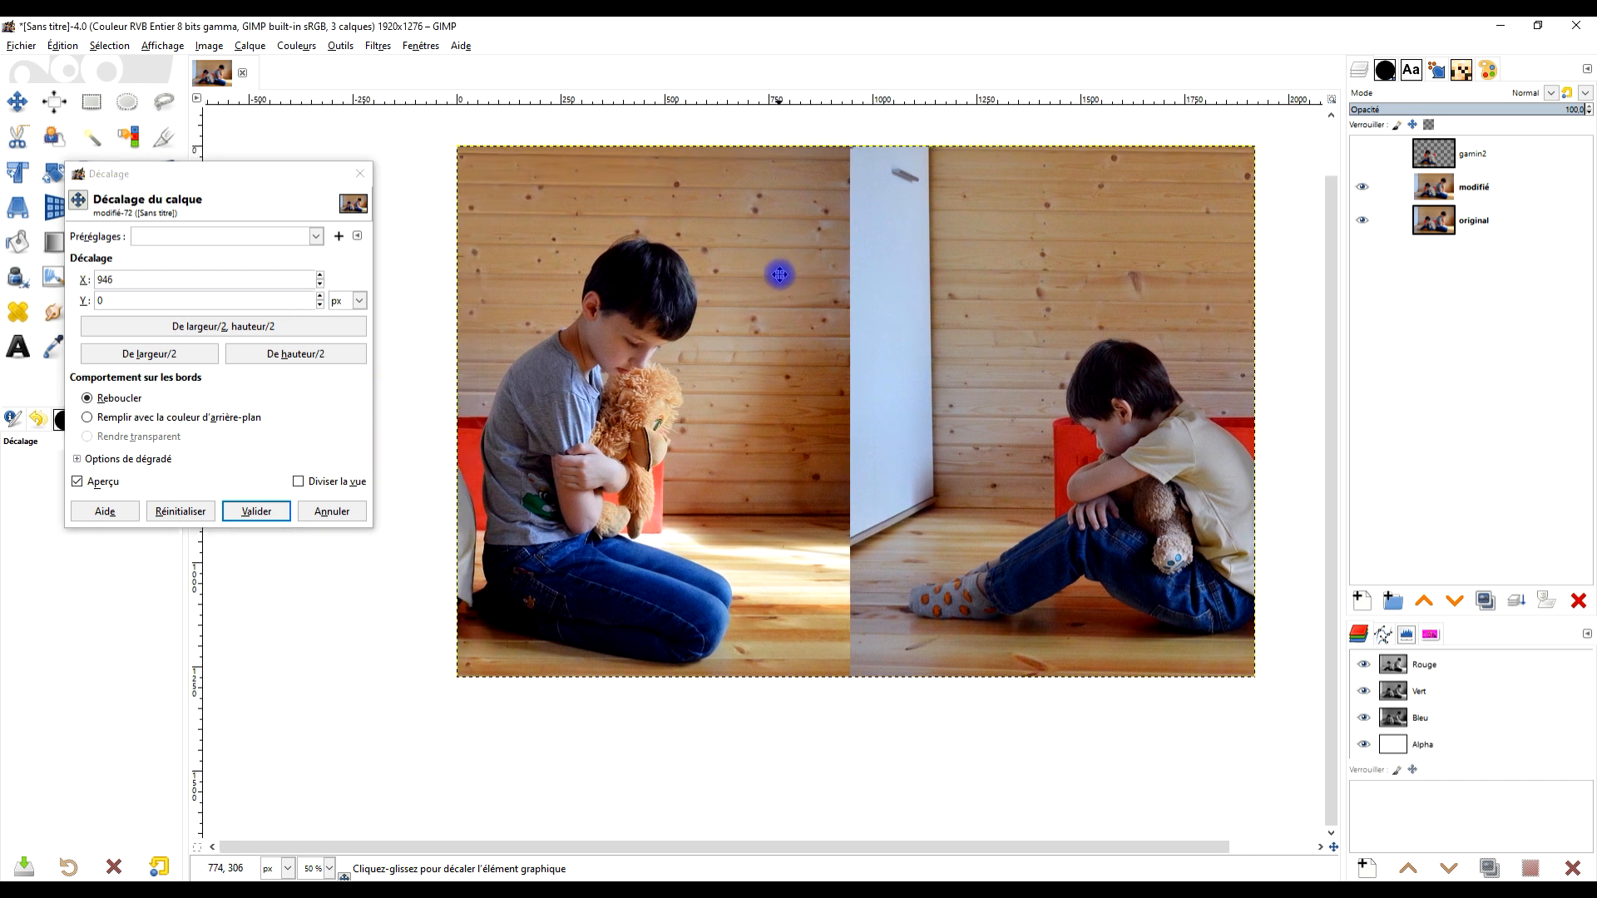
{"action": "left_click", "coordinate": [320, 285]}
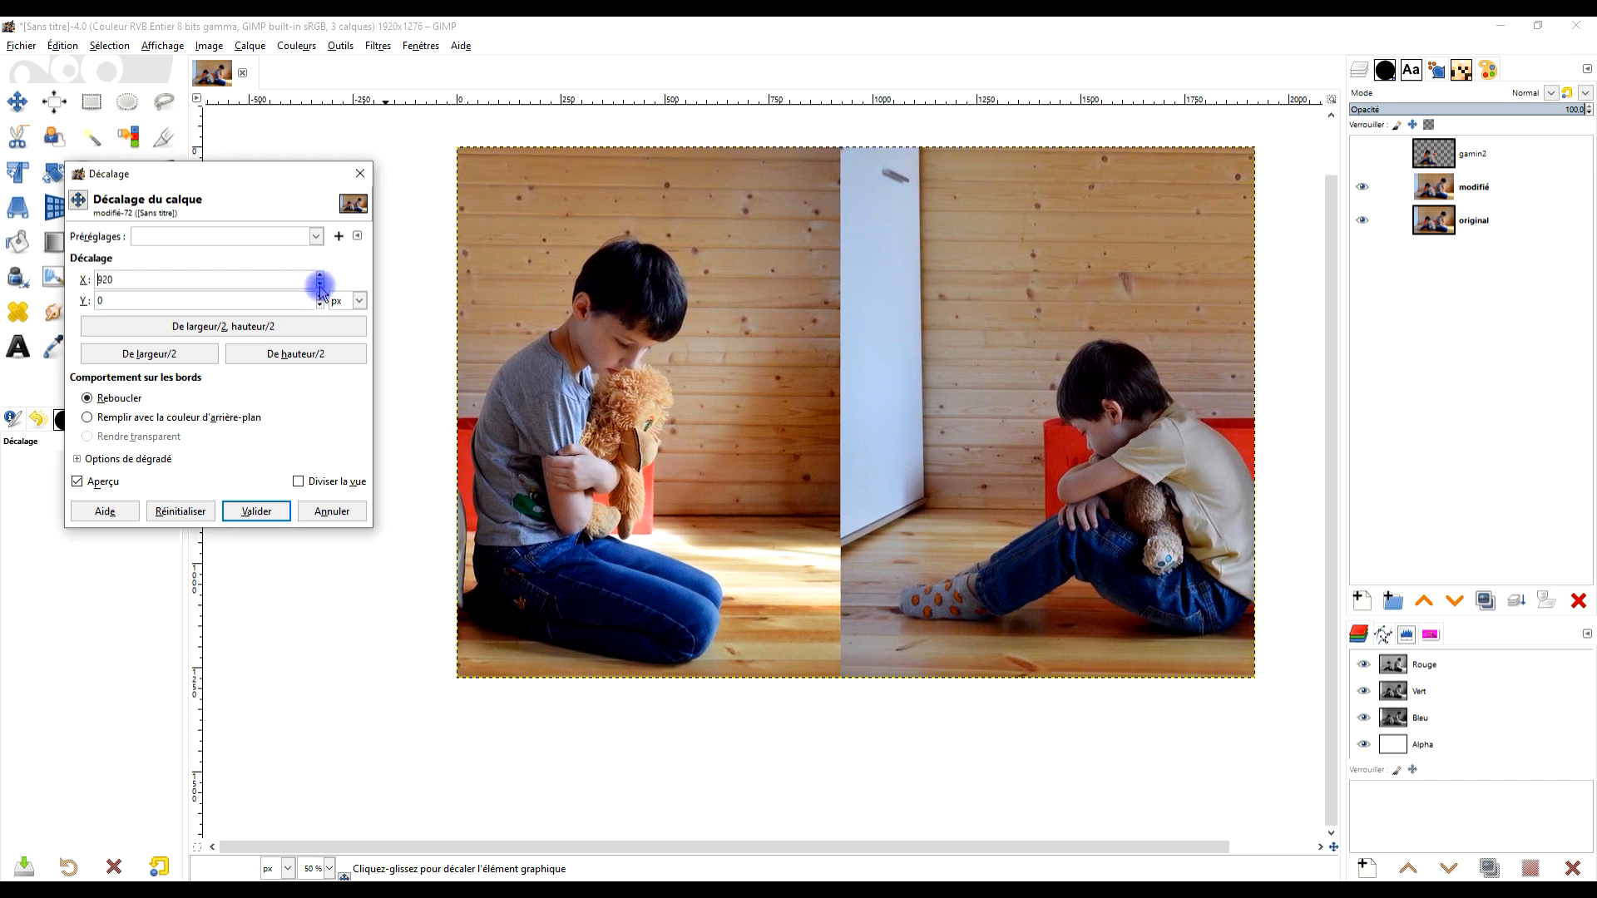
{"action": "left_click", "coordinate": [320, 285]}
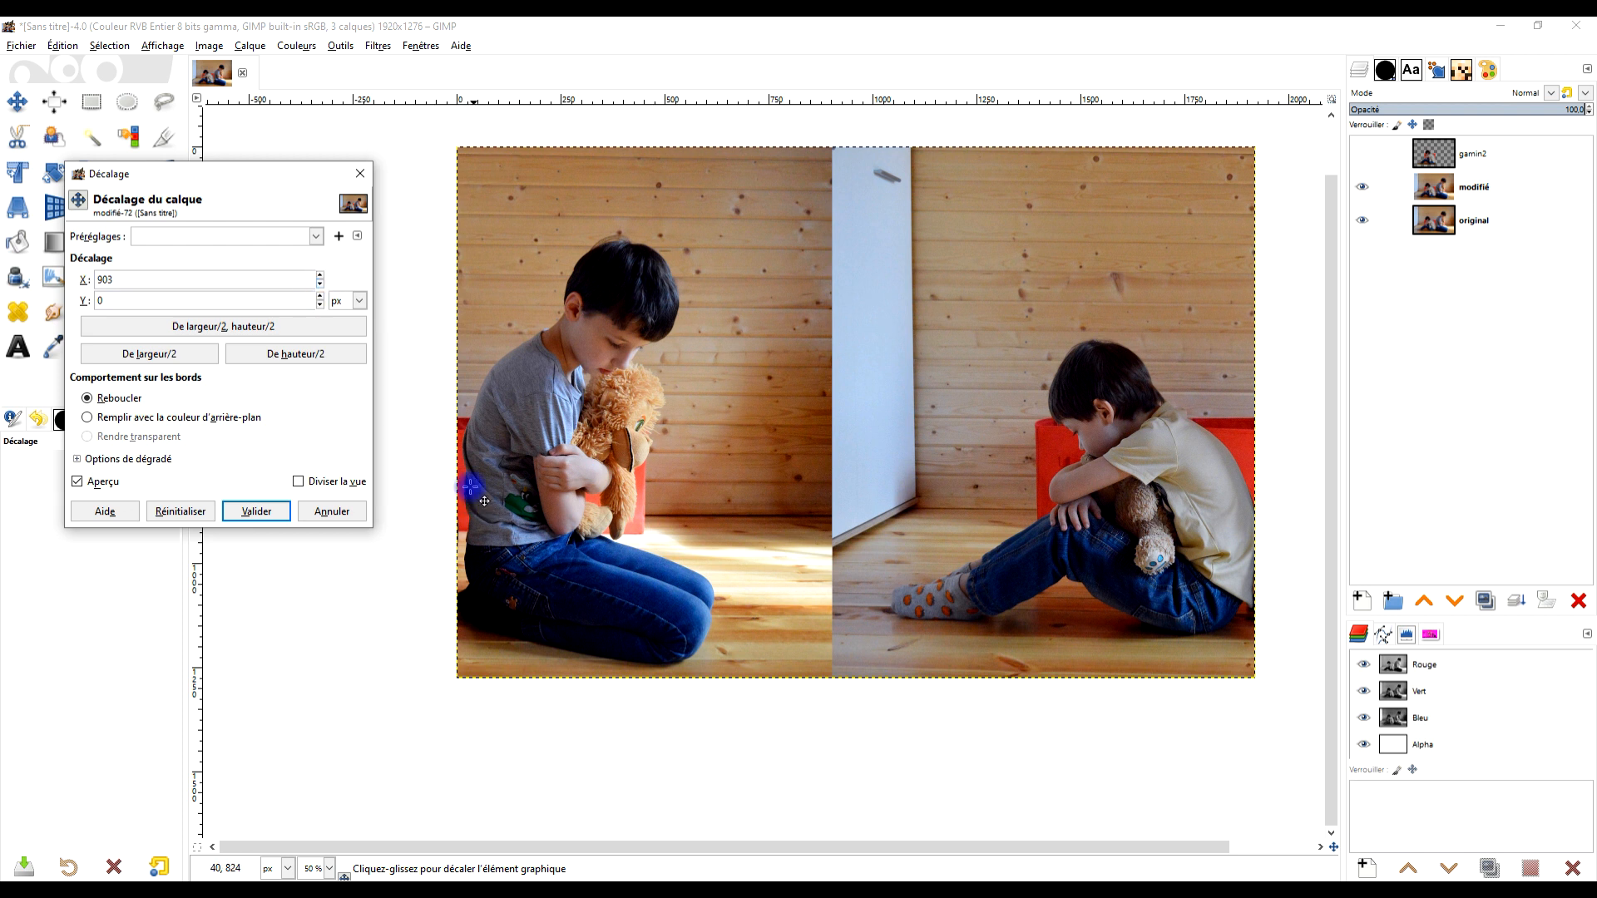
{"action": "left_click", "coordinate": [257, 511]}
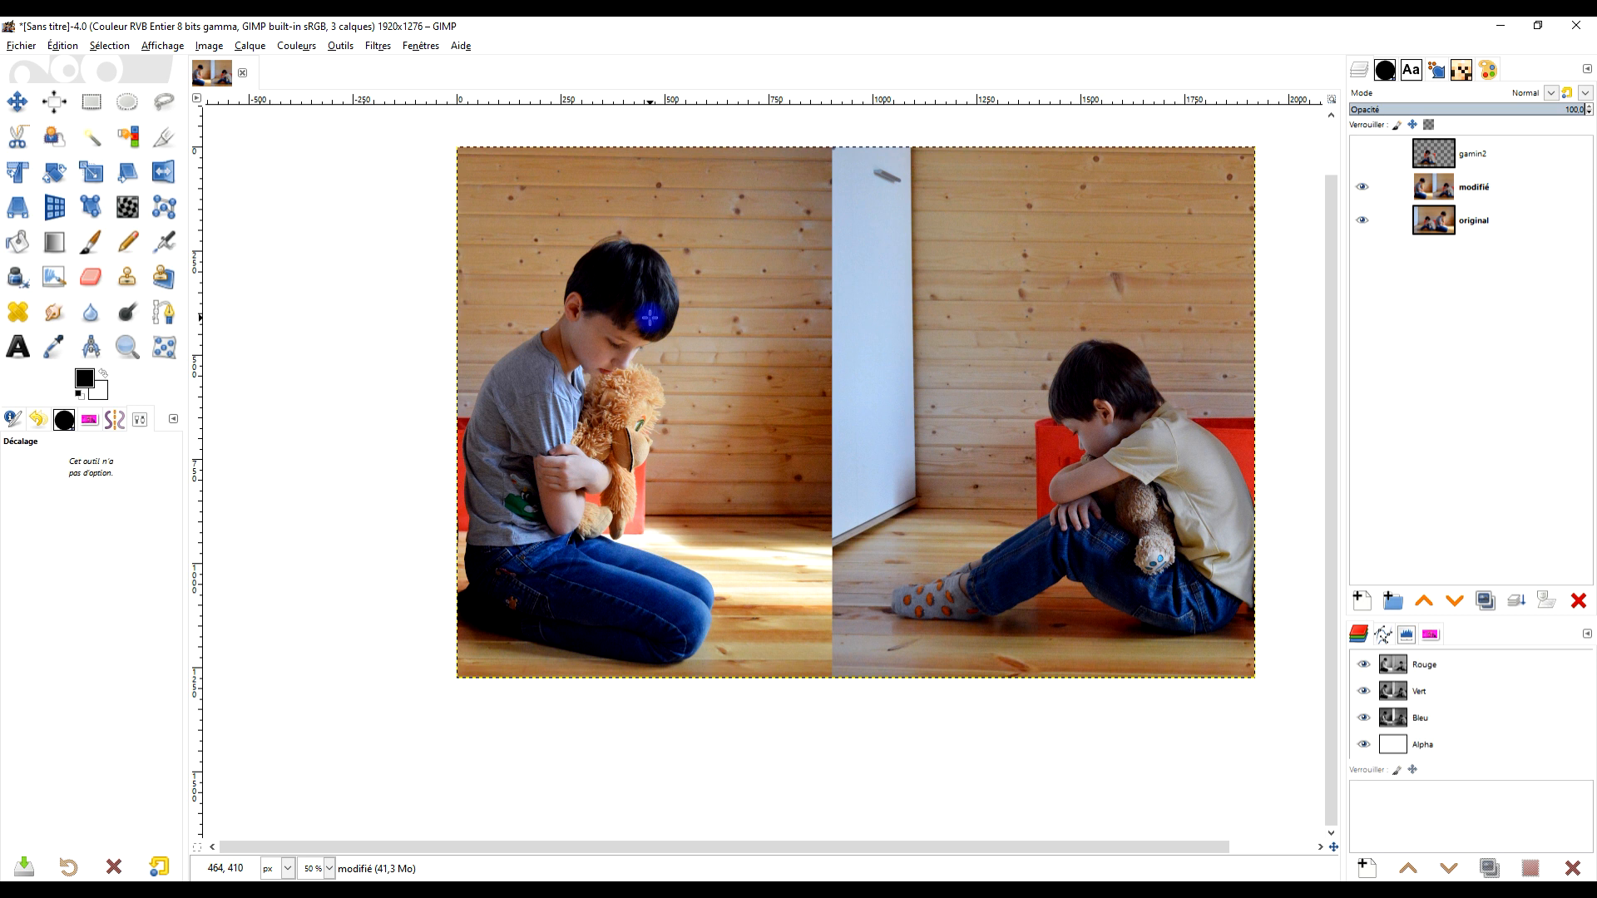
On the modifié layer, select a full-height rectangle of about 273 × 1270 px between the taller boy and the white cabinet
{"action": "left_click_drag", "start_coordinate": [1086, 312], "coordinate": [901, 325]}
{"action": "scroll", "coordinate": [747, 330], "scroll_direction": "up", "scroll_amount": 2}
{"action": "scroll", "coordinate": [747, 327], "scroll_direction": "down", "scroll_amount": 1}
{"action": "scroll", "coordinate": [665, 384], "scroll_direction": "down", "scroll_amount": 1}
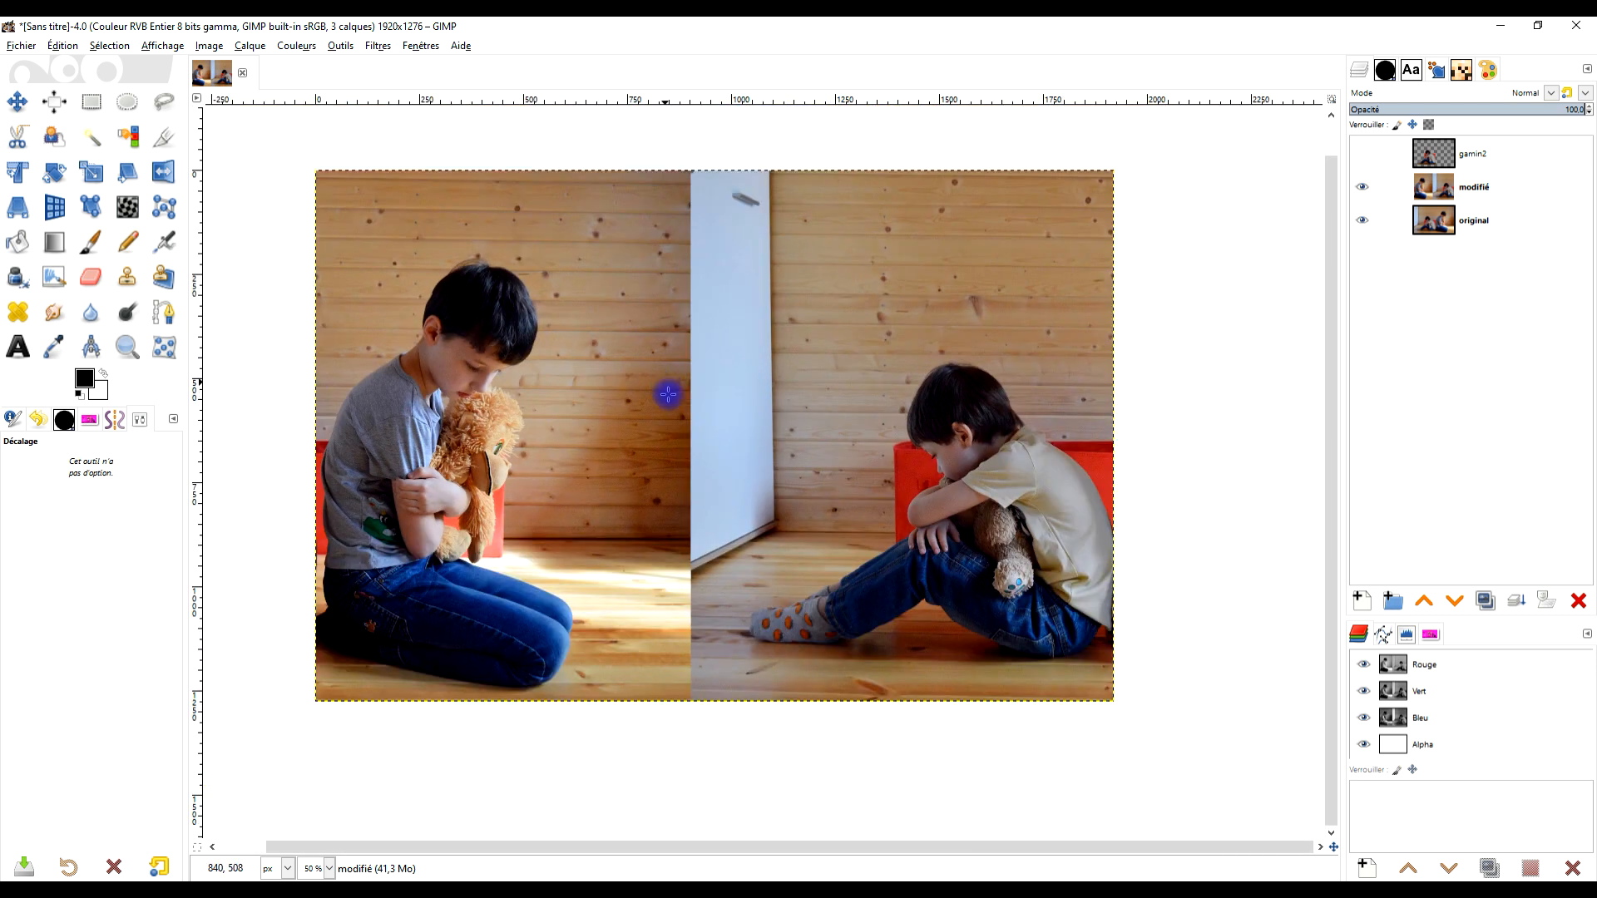
{"action": "left_click", "coordinate": [1468, 187]}
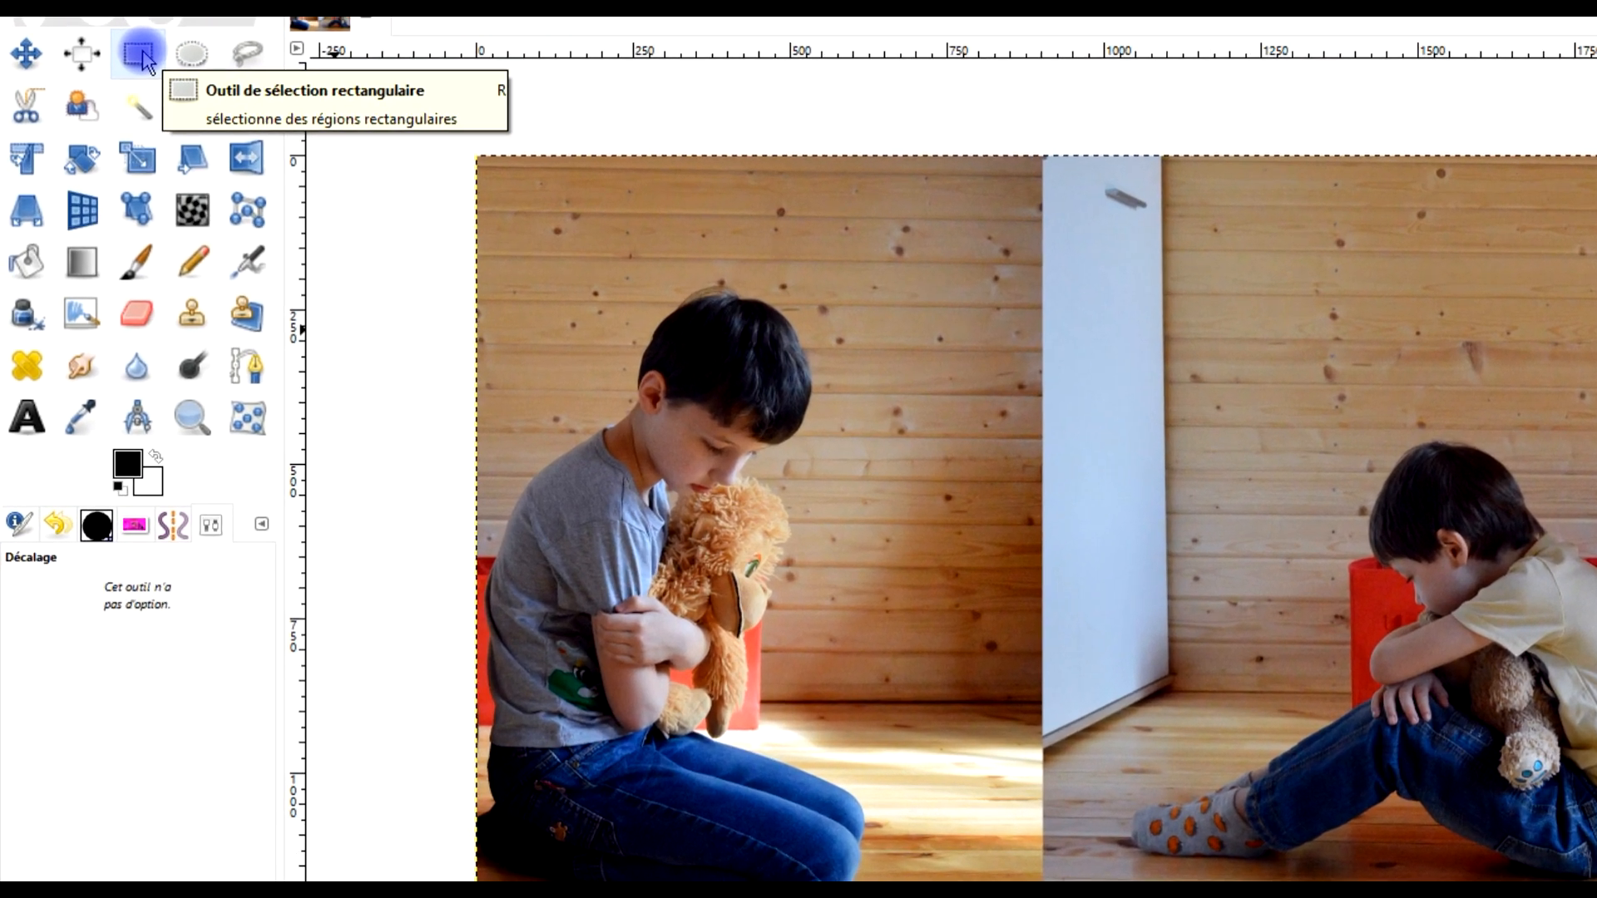
{"action": "left_click", "coordinate": [114, 79]}
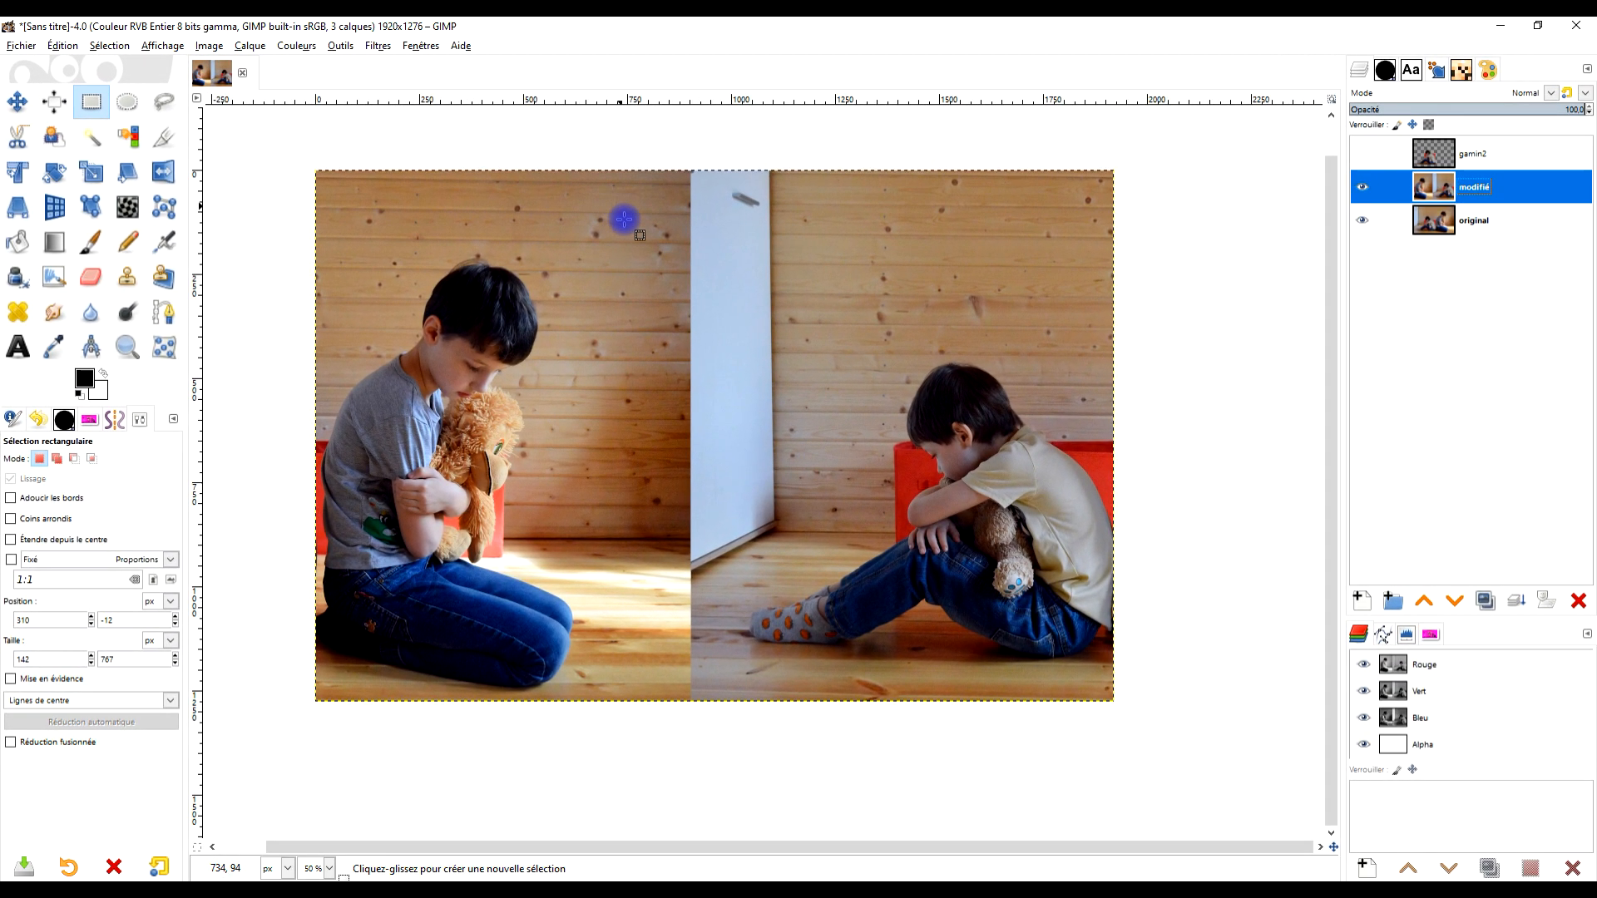
{"action": "scroll", "coordinate": [878, 202], "scroll_direction": "up", "scroll_amount": 1}
{"action": "mouse_move", "coordinate": [652, 305]}
{"action": "left_mouse_down"}
{"action": "mouse_move", "coordinate": [656, 250]}
{"action": "mouse_move", "coordinate": [646, 279]}
{"action": "left_mouse_up"}
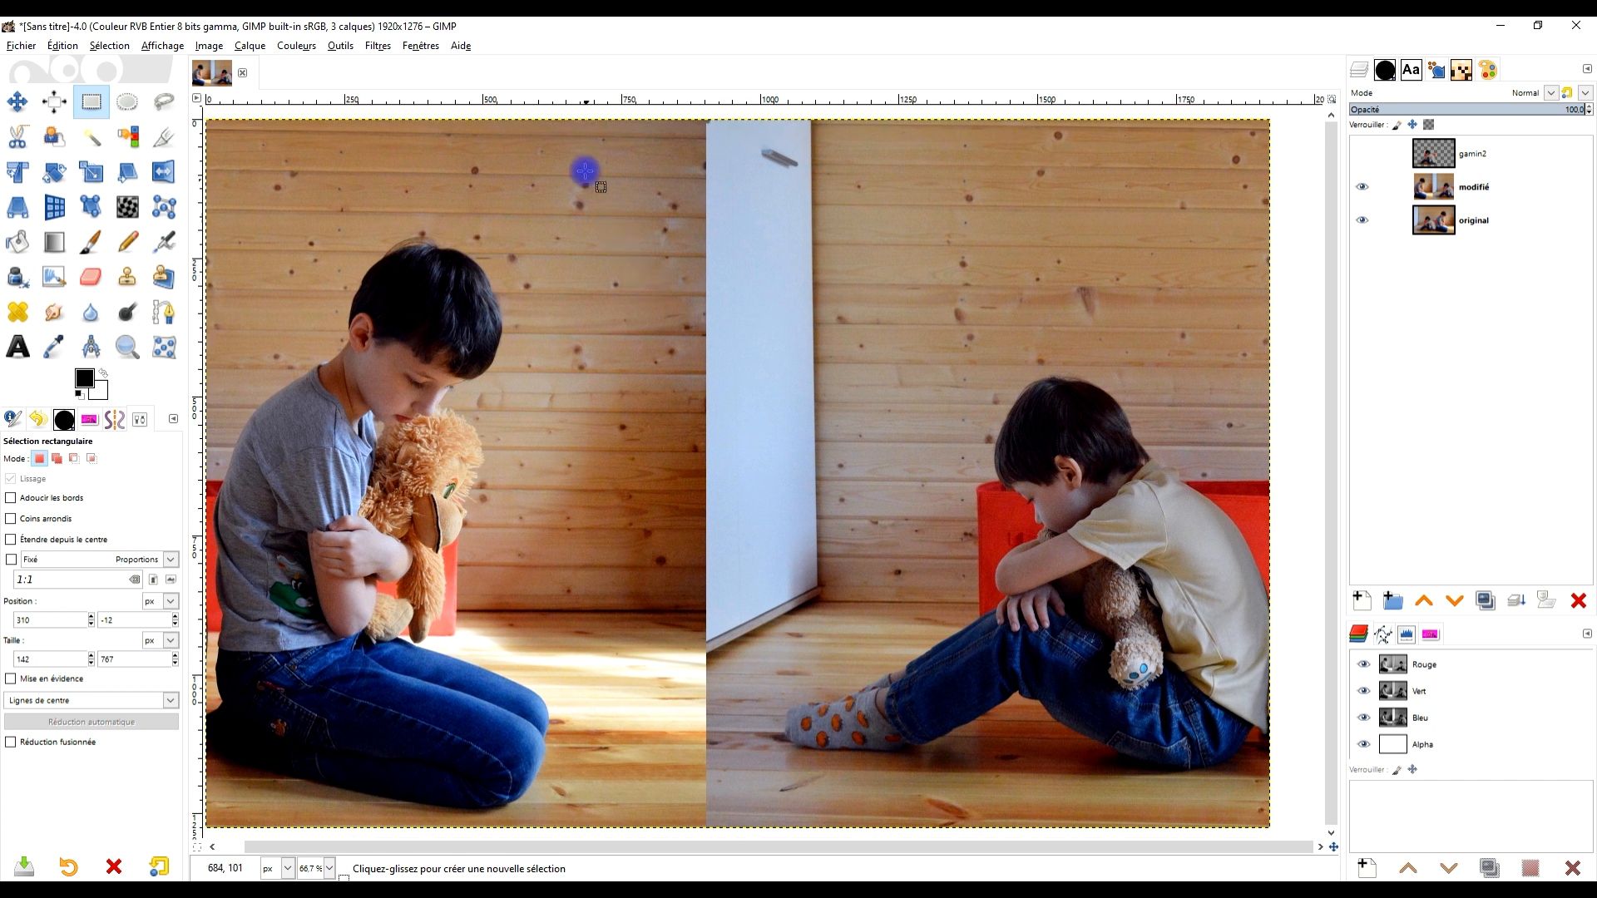
{"action": "left_click_drag", "start_coordinate": [591, 126], "coordinate": [707, 827]}
{"action": "left_click_drag", "start_coordinate": [650, 142], "coordinate": [649, 141]}
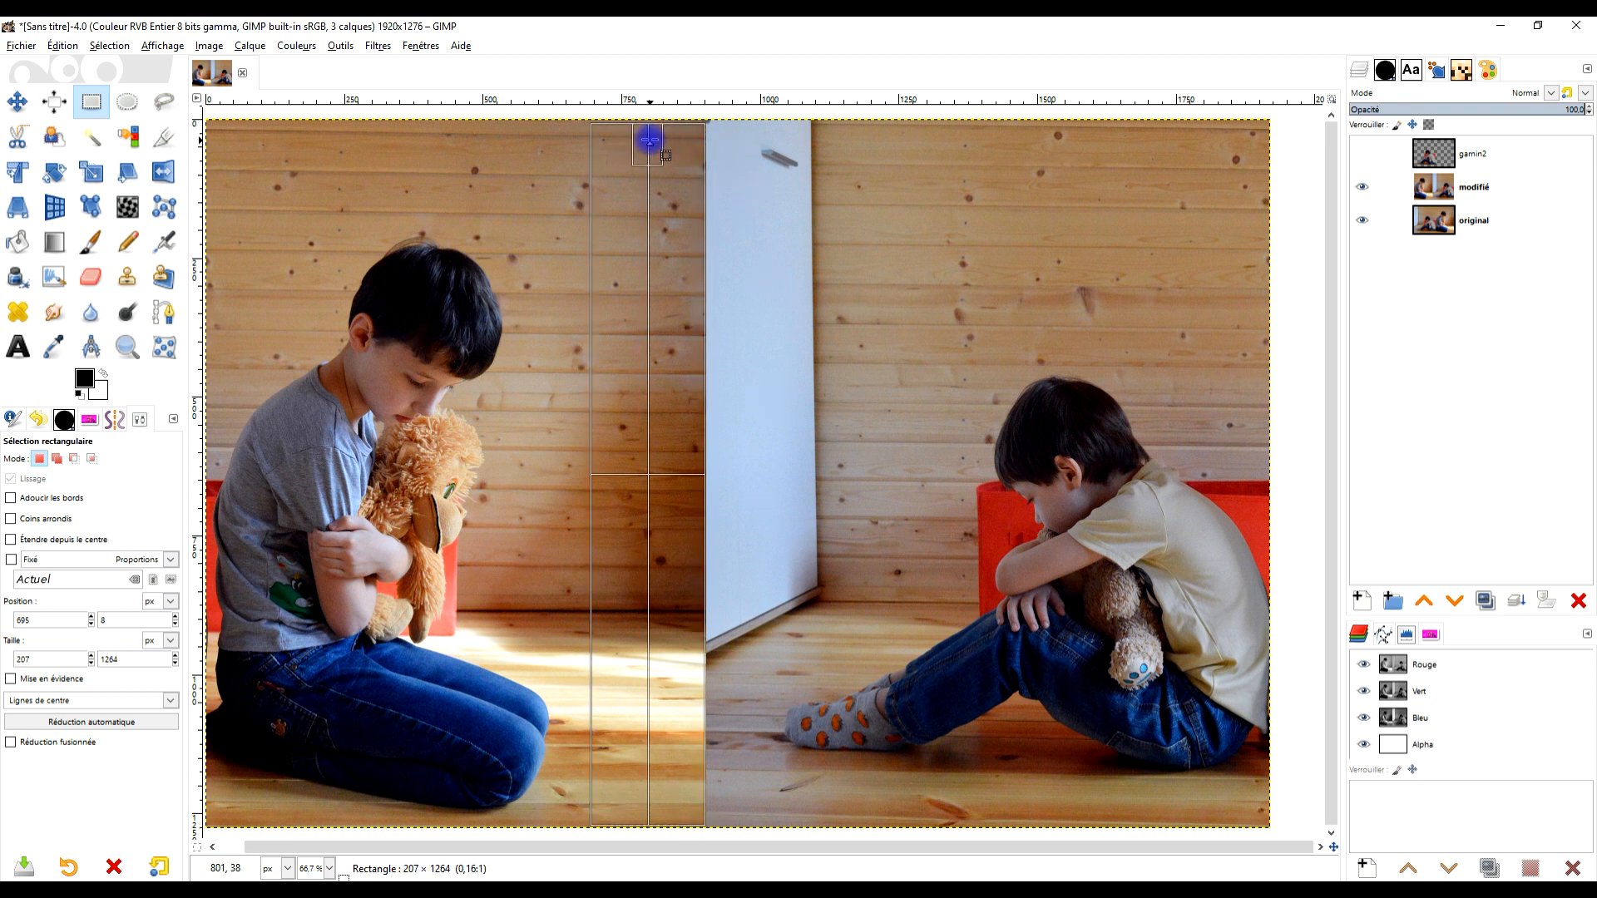
{"action": "left_click_drag", "start_coordinate": [598, 499], "coordinate": [566, 519]}
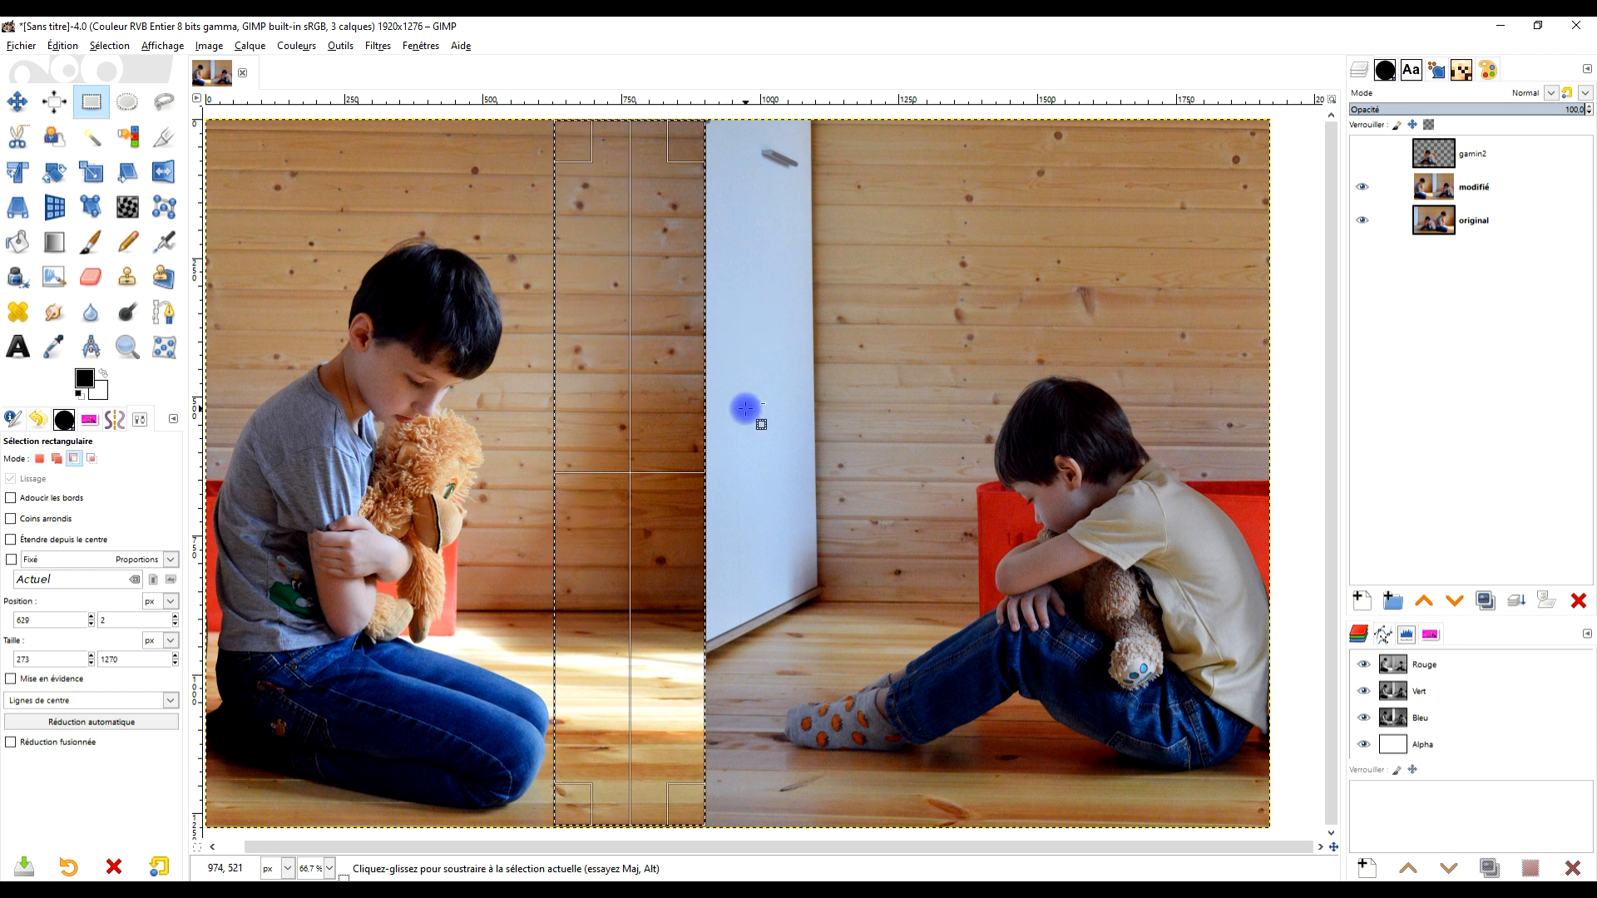
Copy the selected wall and floor strip from the modifié layer, paste it and turn the floating selection into a new layer
{"action": "left_click", "coordinate": [1464, 194]}
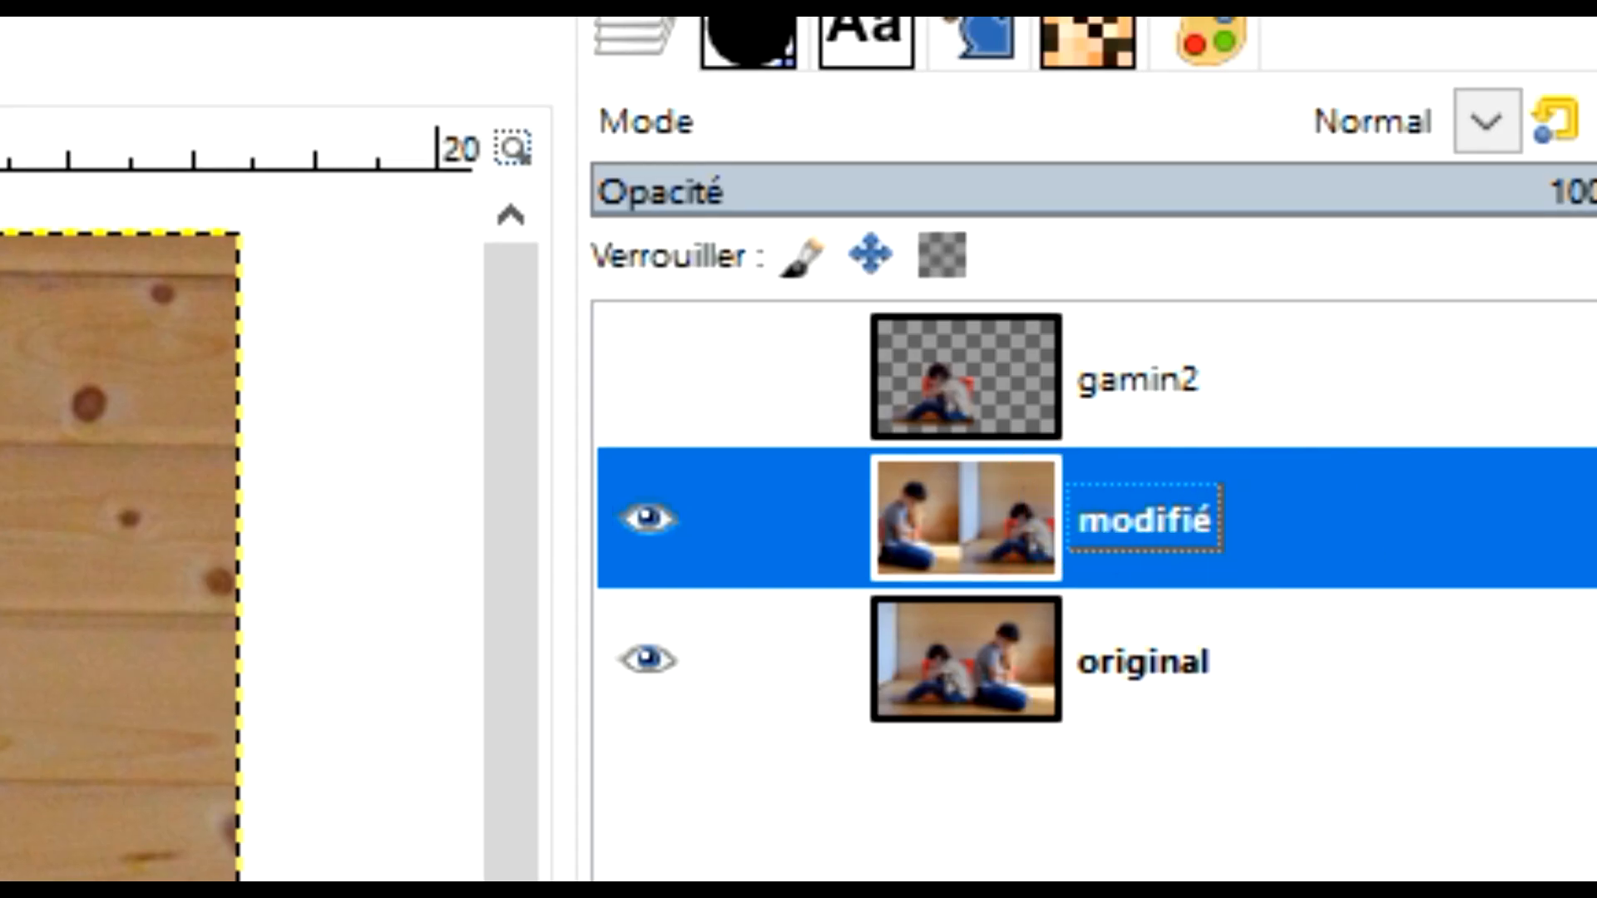
{"action": "left_click", "coordinate": [63, 46]}
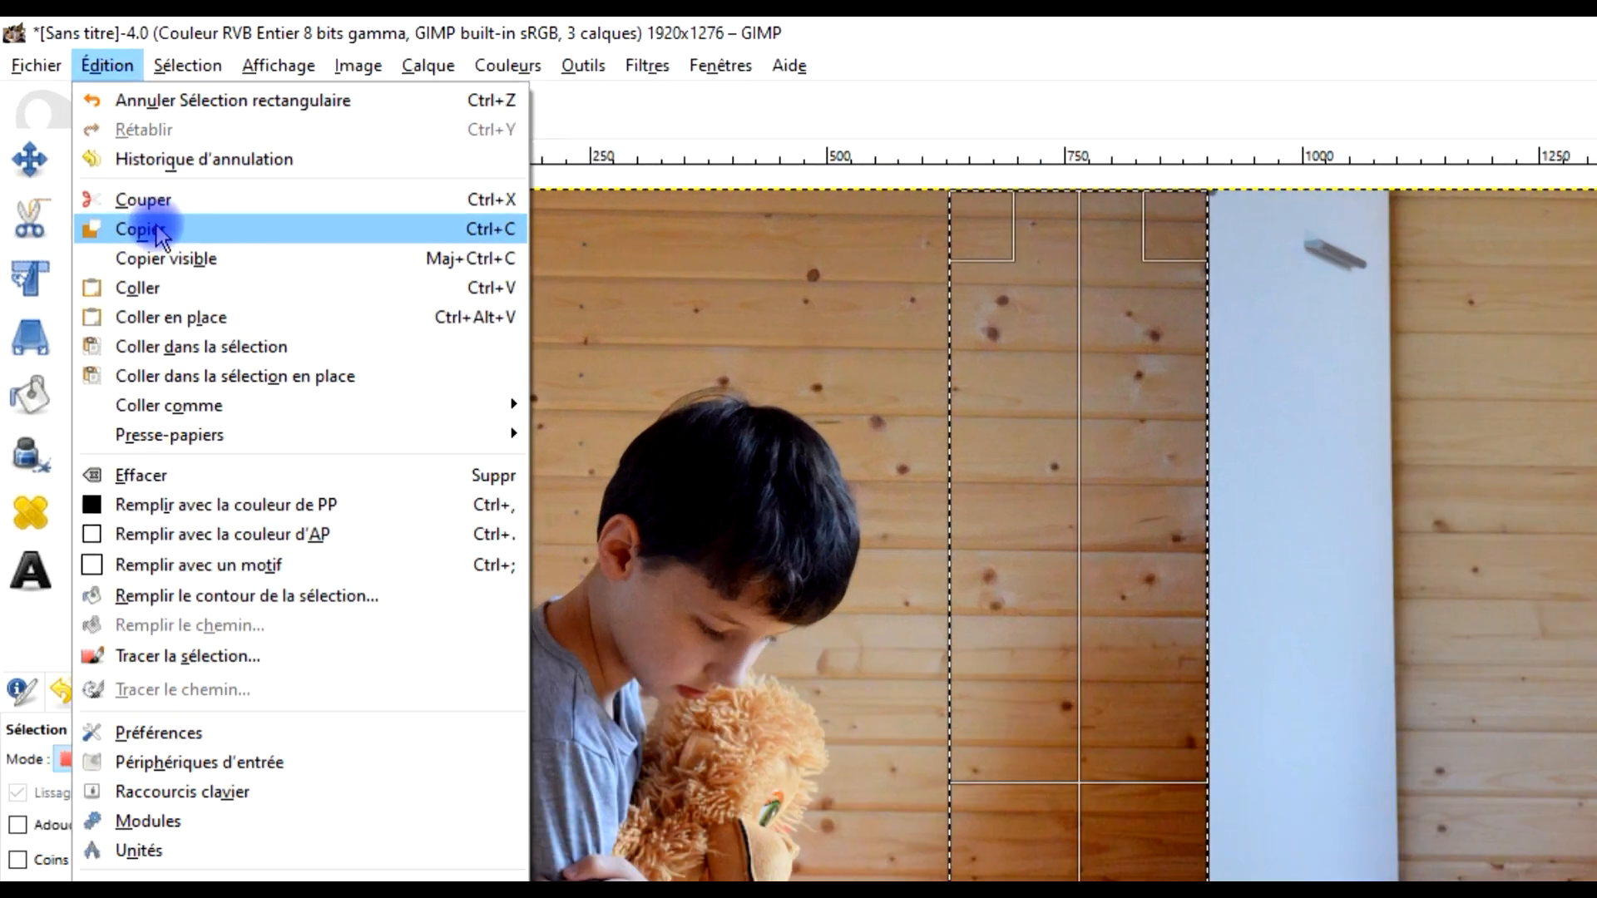
{"action": "left_click", "coordinate": [89, 145]}
{"action": "left_click", "coordinate": [69, 47]}
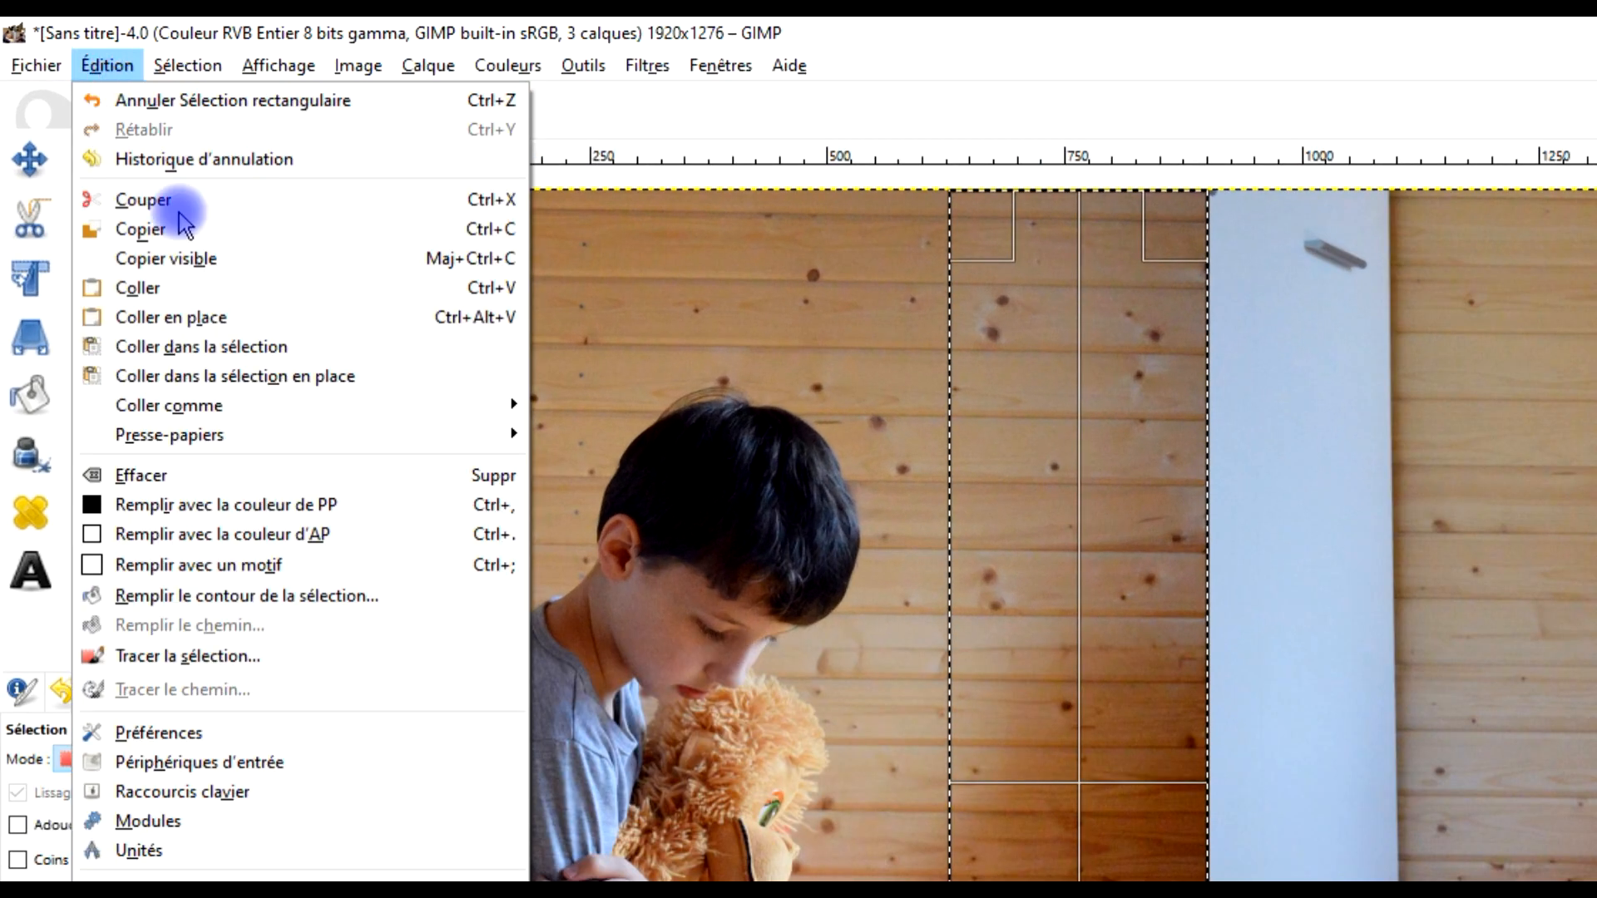
{"action": "left_click", "coordinate": [203, 288]}
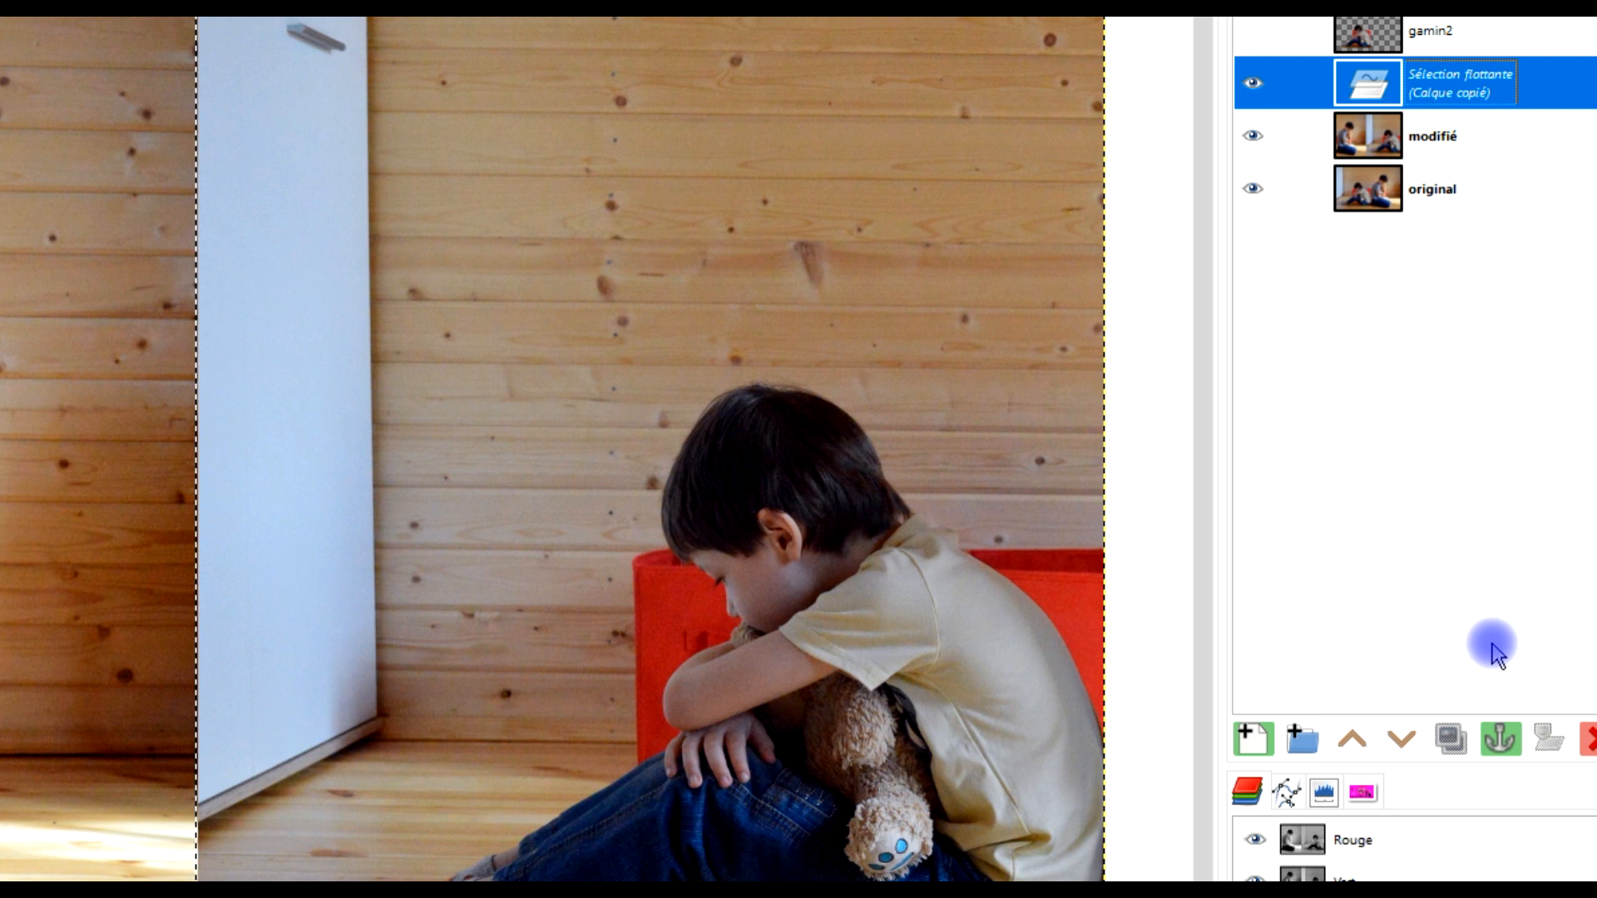
{"action": "left_click", "coordinate": [1366, 607]}
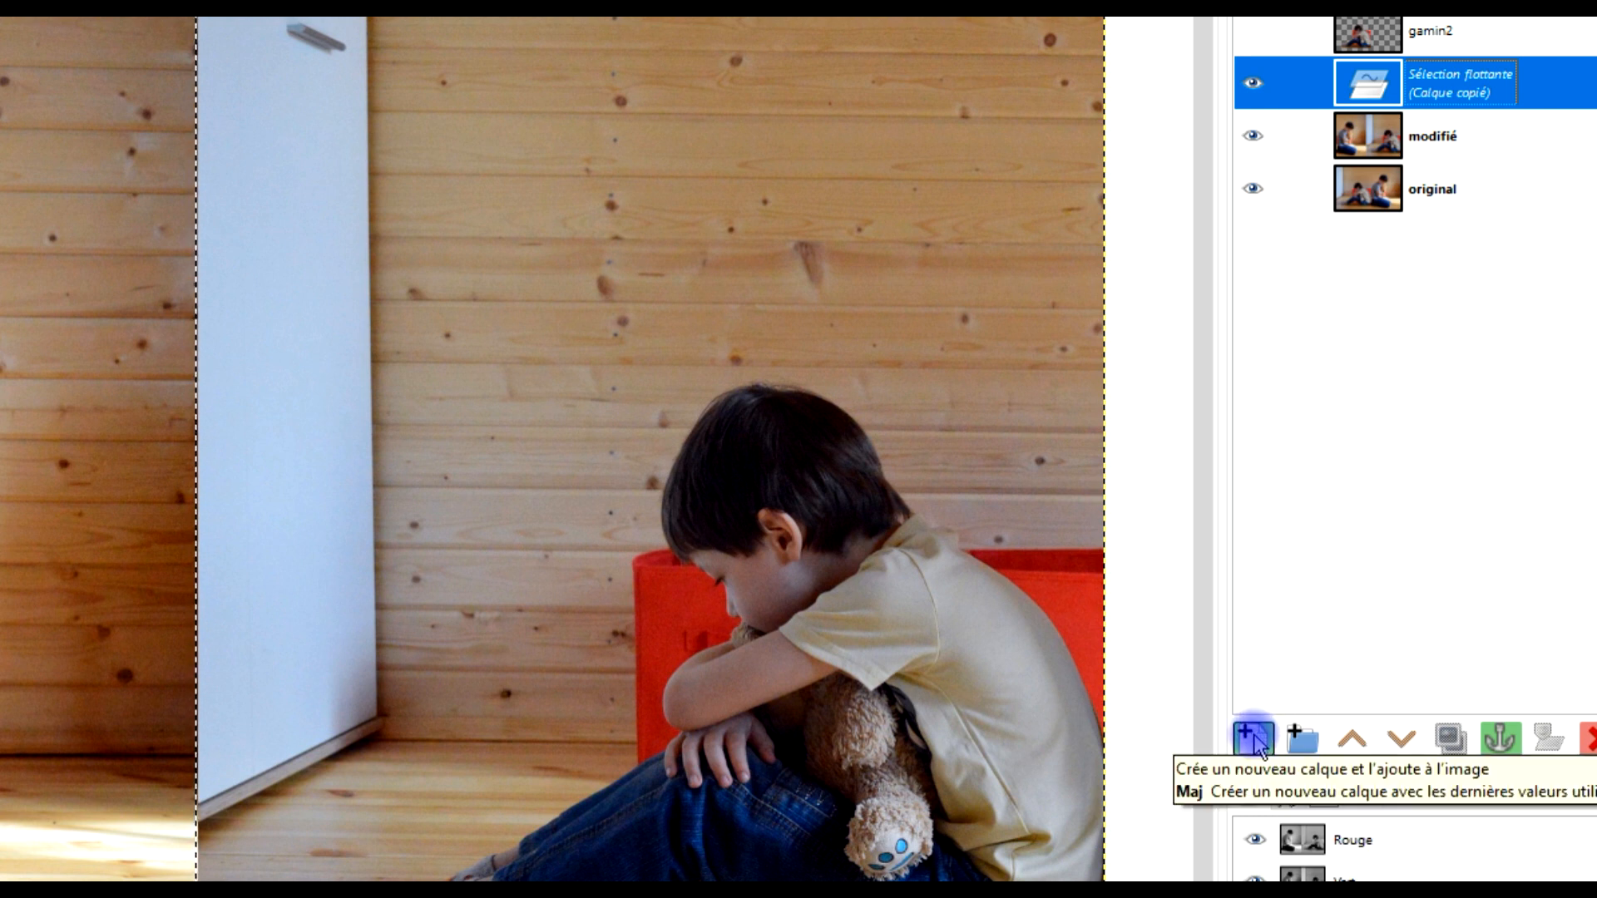
{"action": "left_click", "coordinate": [1255, 739]}
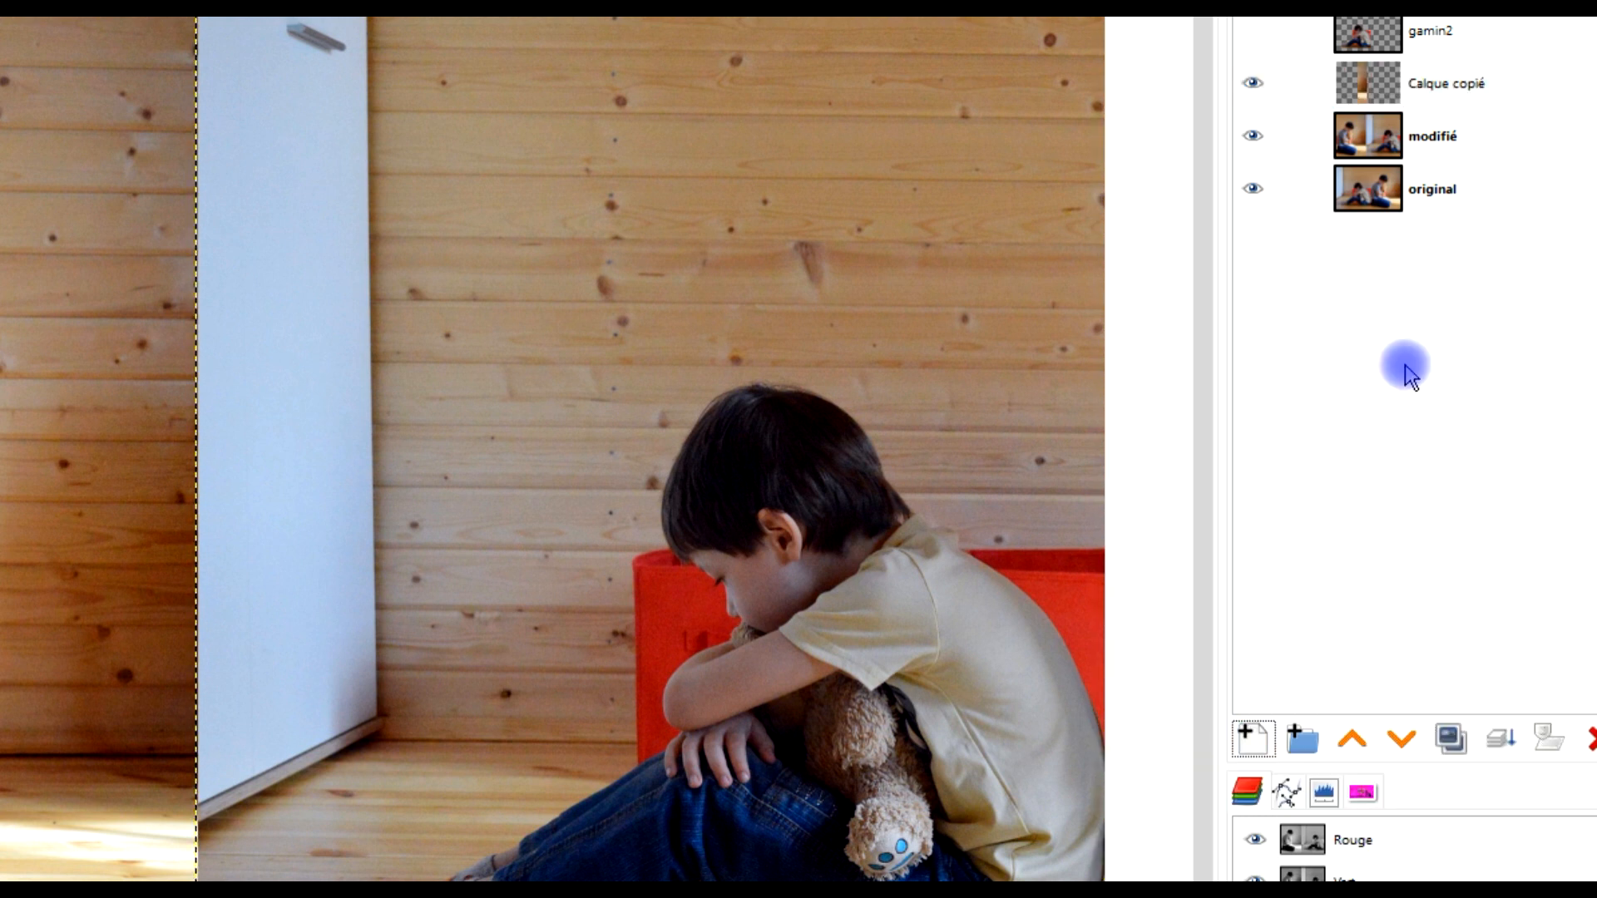
Rename the pasted strip layer Calque copié to mur
{"action": "double_click", "coordinate": [1453, 80]}
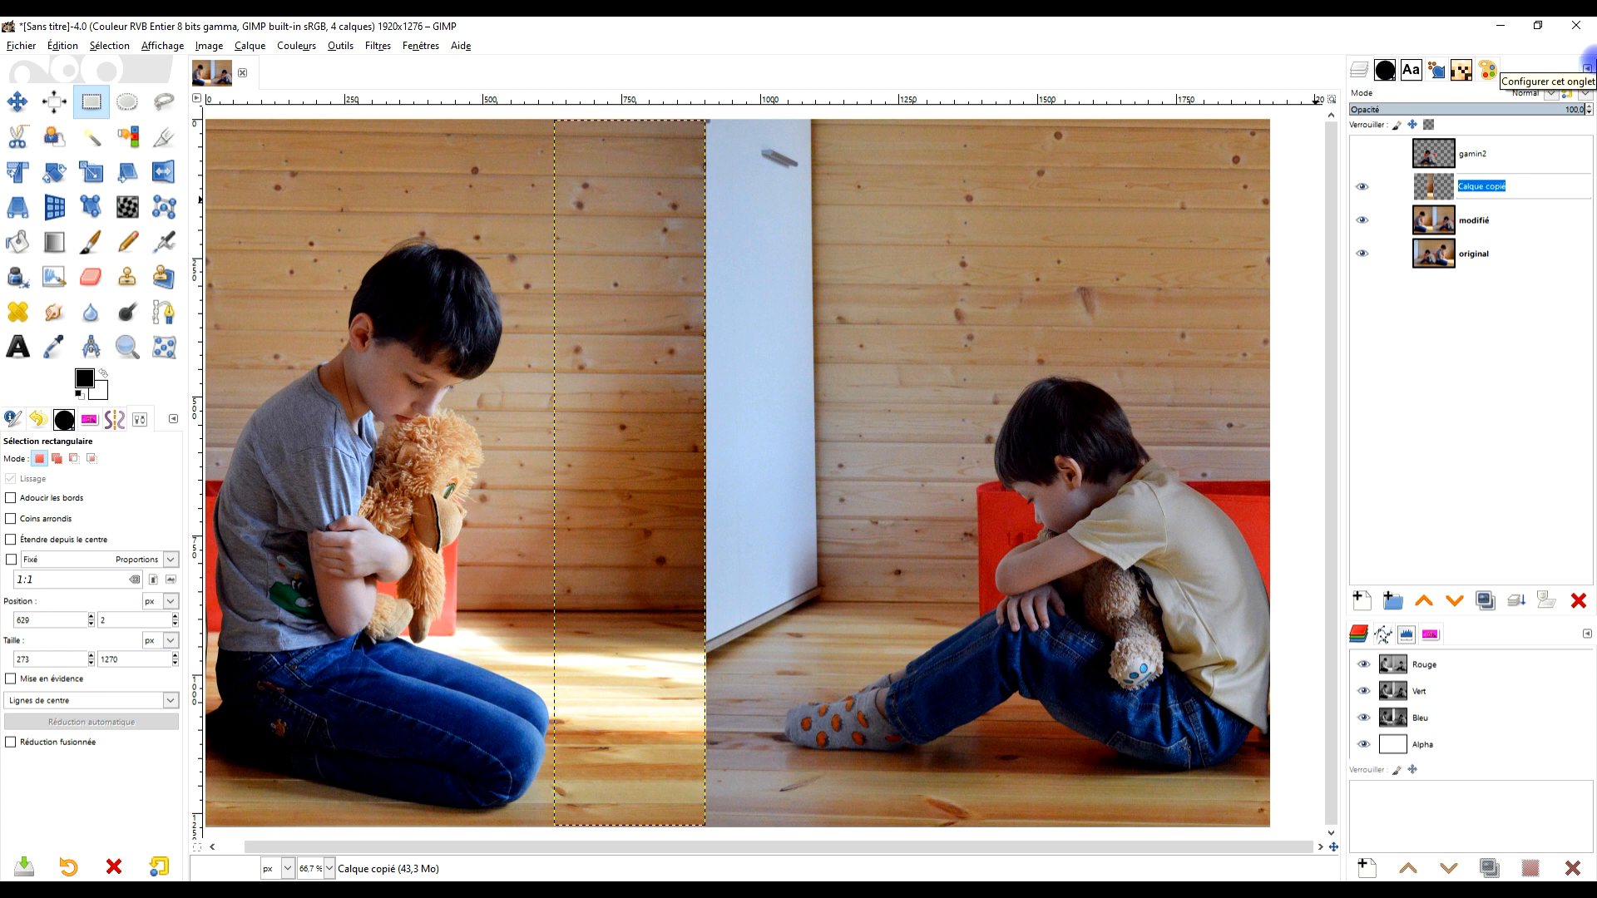
{"action": "type", "text": "par"}
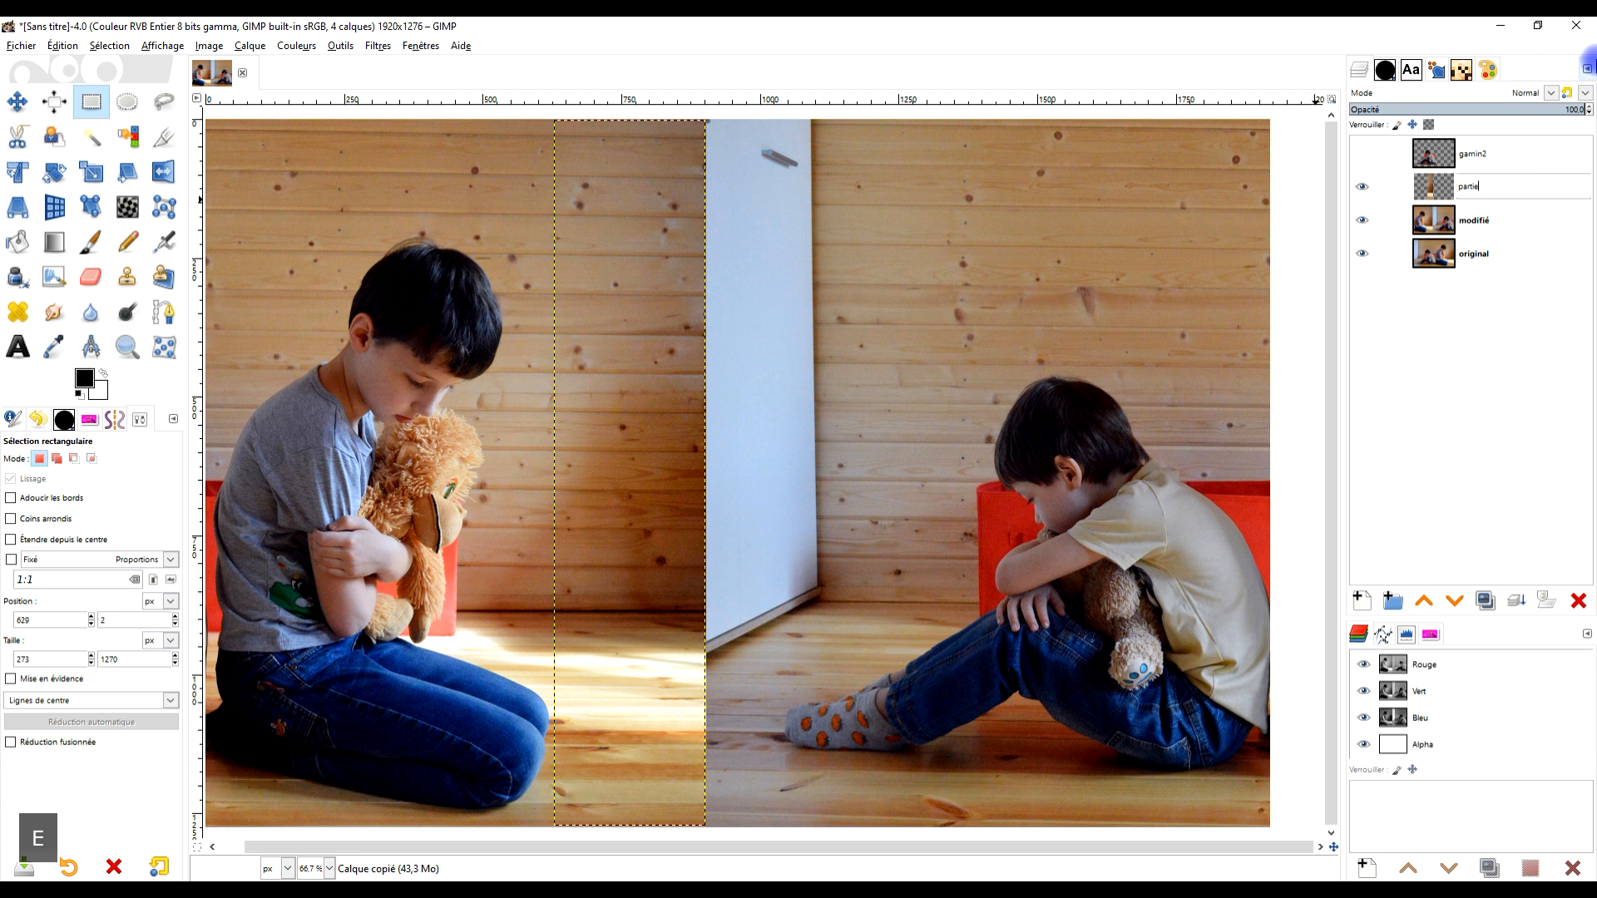
{"action": "type", "text": "tie"}
{"action": "key", "text": "BackSpace"}
{"action": "key", "text": "BackSpace"}
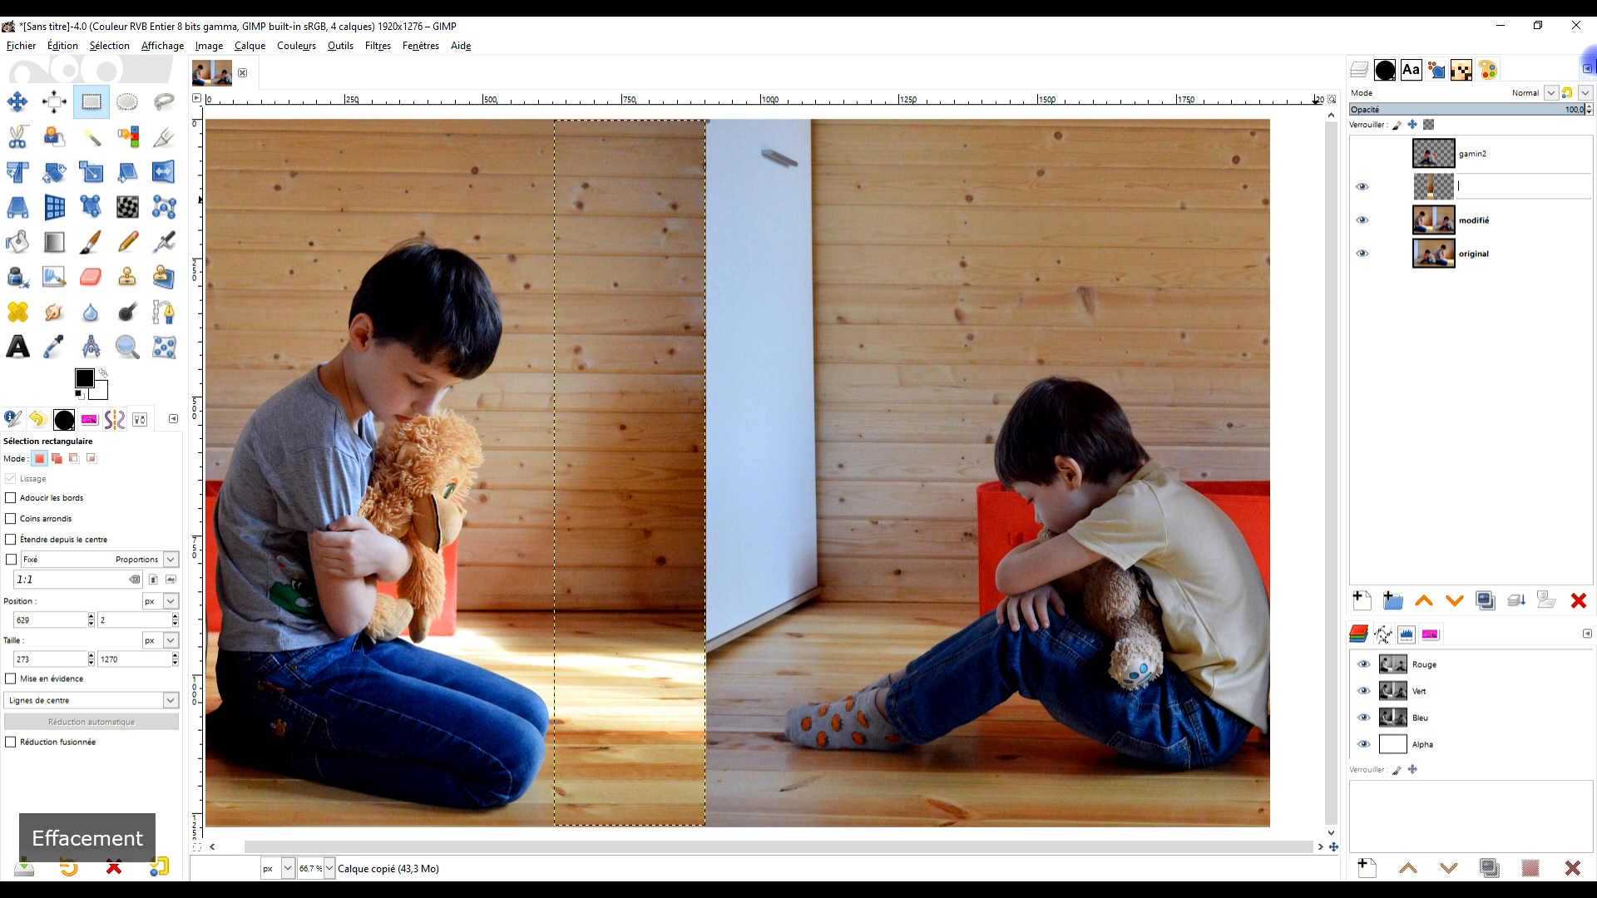
{"action": "type", "text": "mur"}
{"action": "key", "text": "Return"}
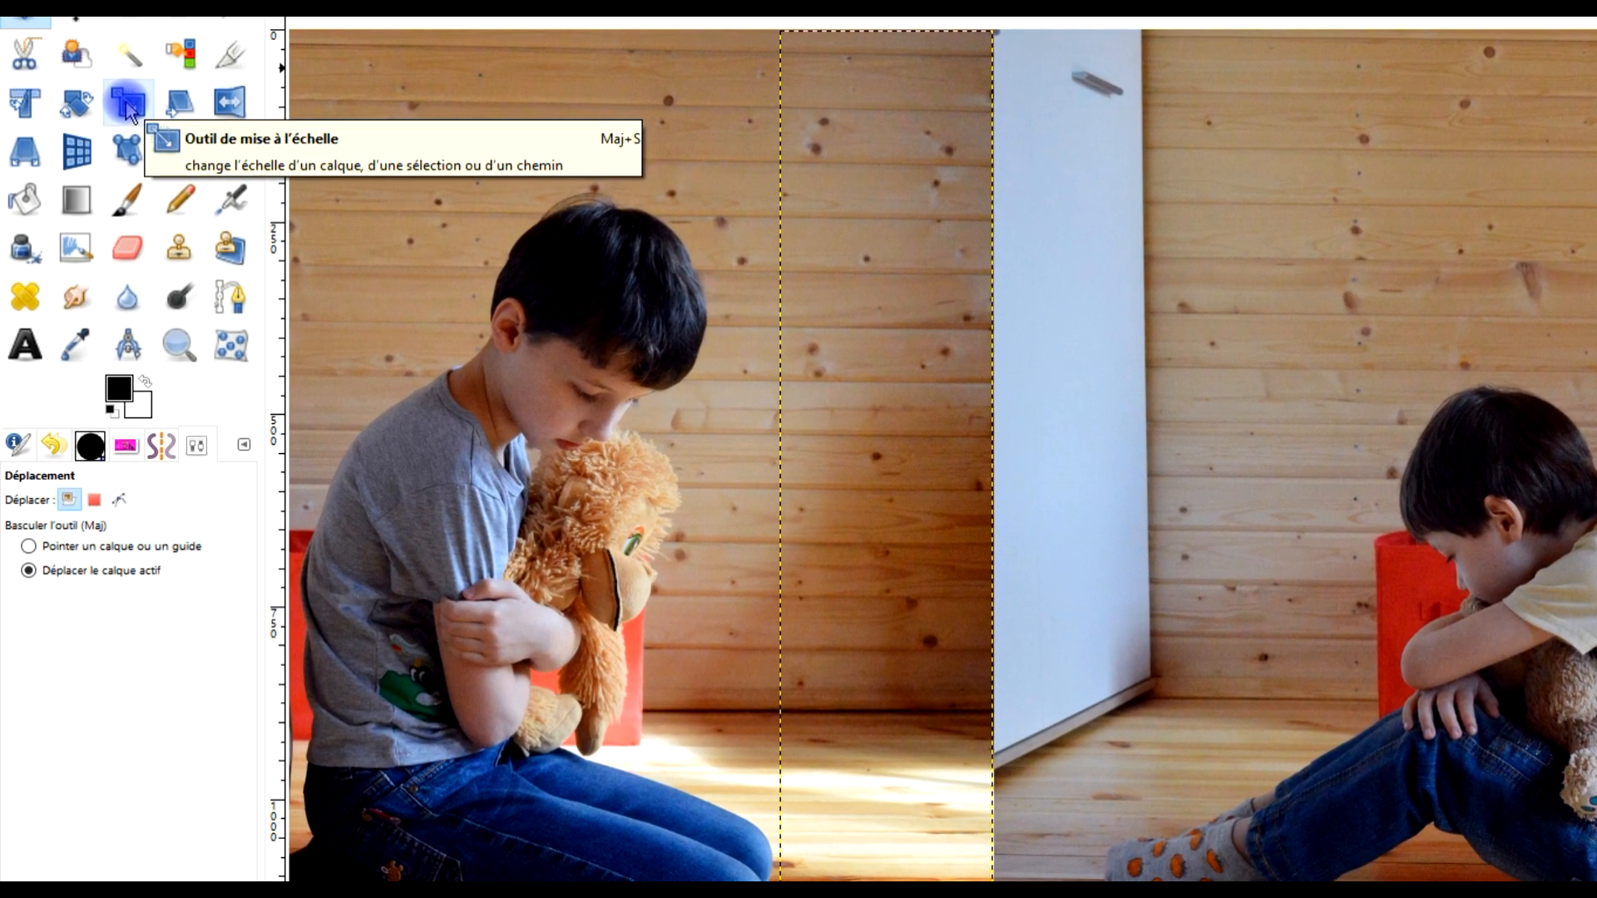
Stretch the mur layer rightwards to 1303 × 1270 px with the Scale tool and fit its layer boundary to the image size
{"action": "left_click", "coordinate": [127, 103]}
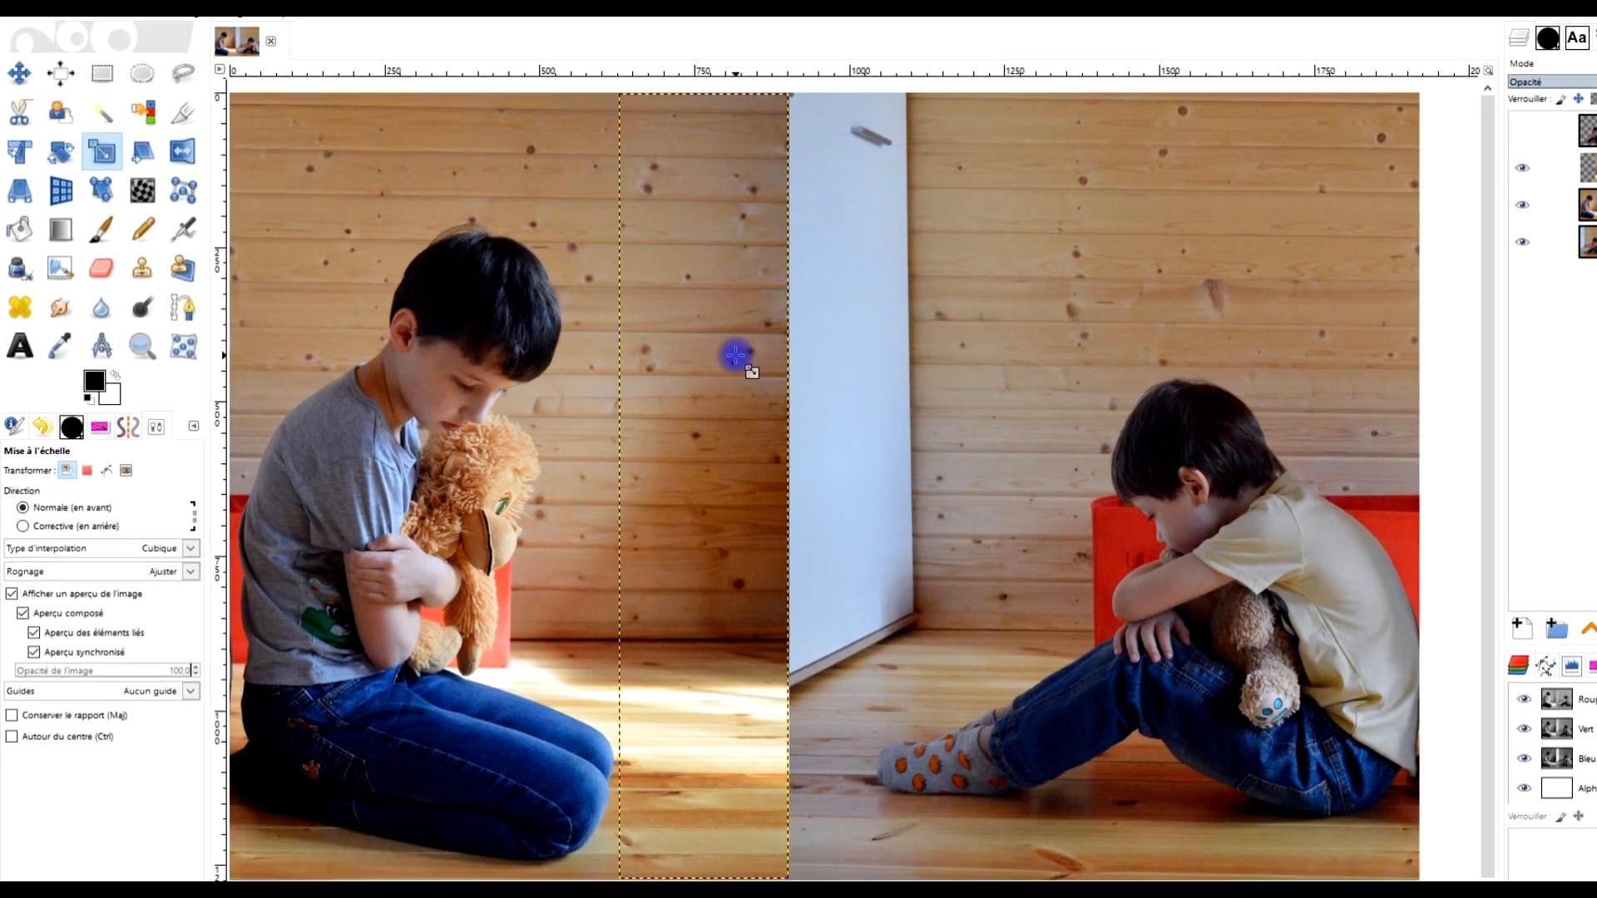
{"action": "left_click_drag", "start_coordinate": [519, 477], "coordinate": [948, 476]}
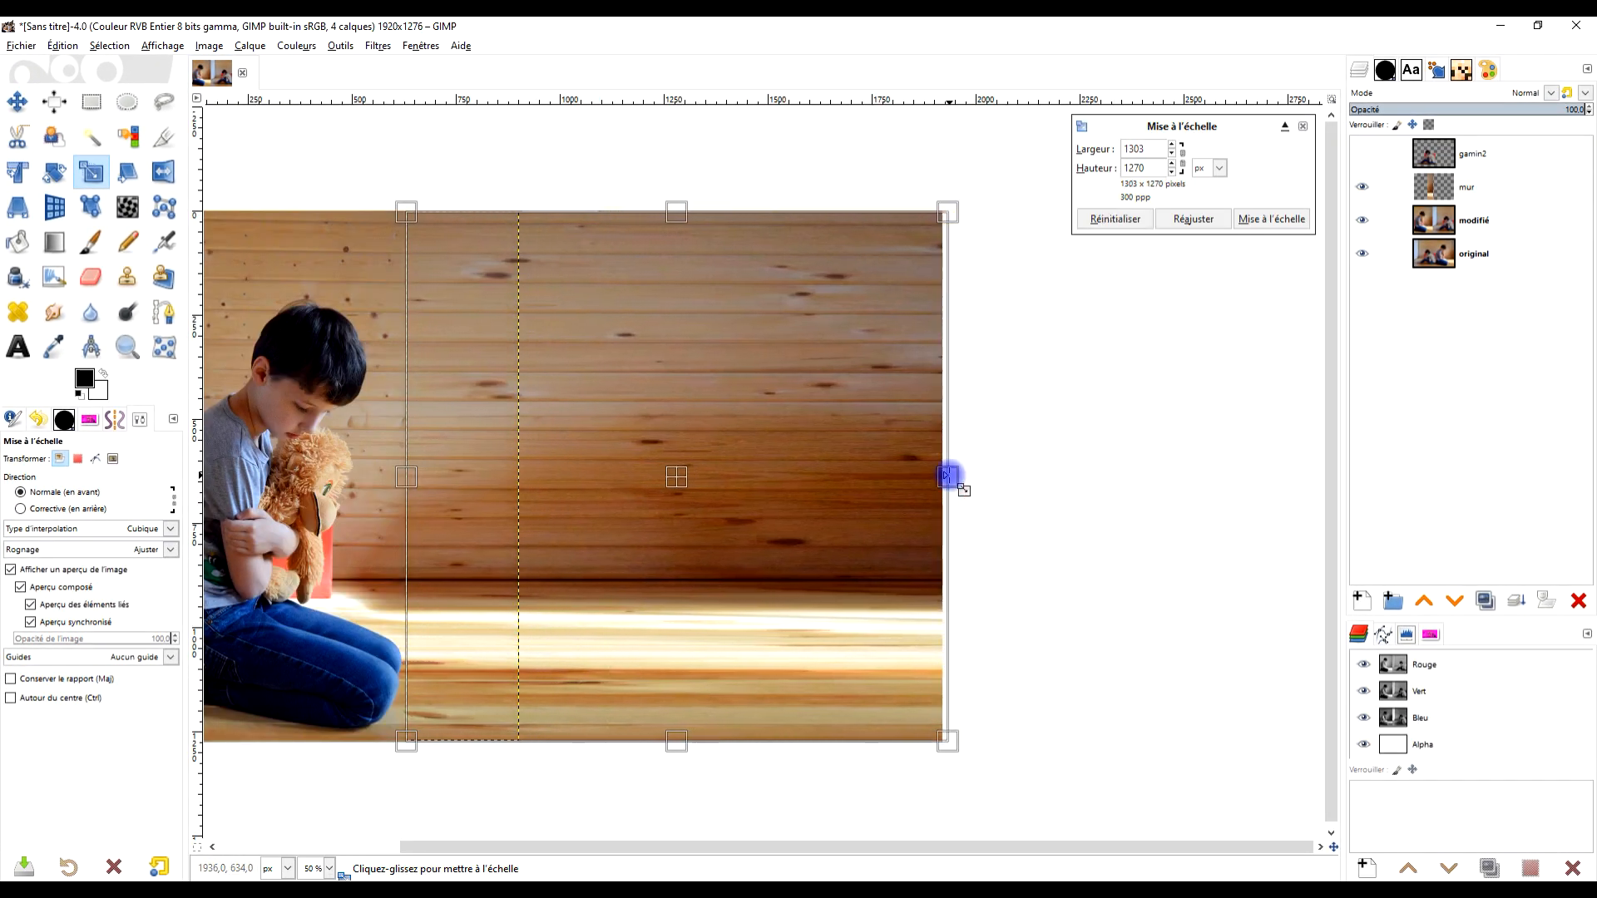
{"action": "left_click", "coordinate": [1284, 223]}
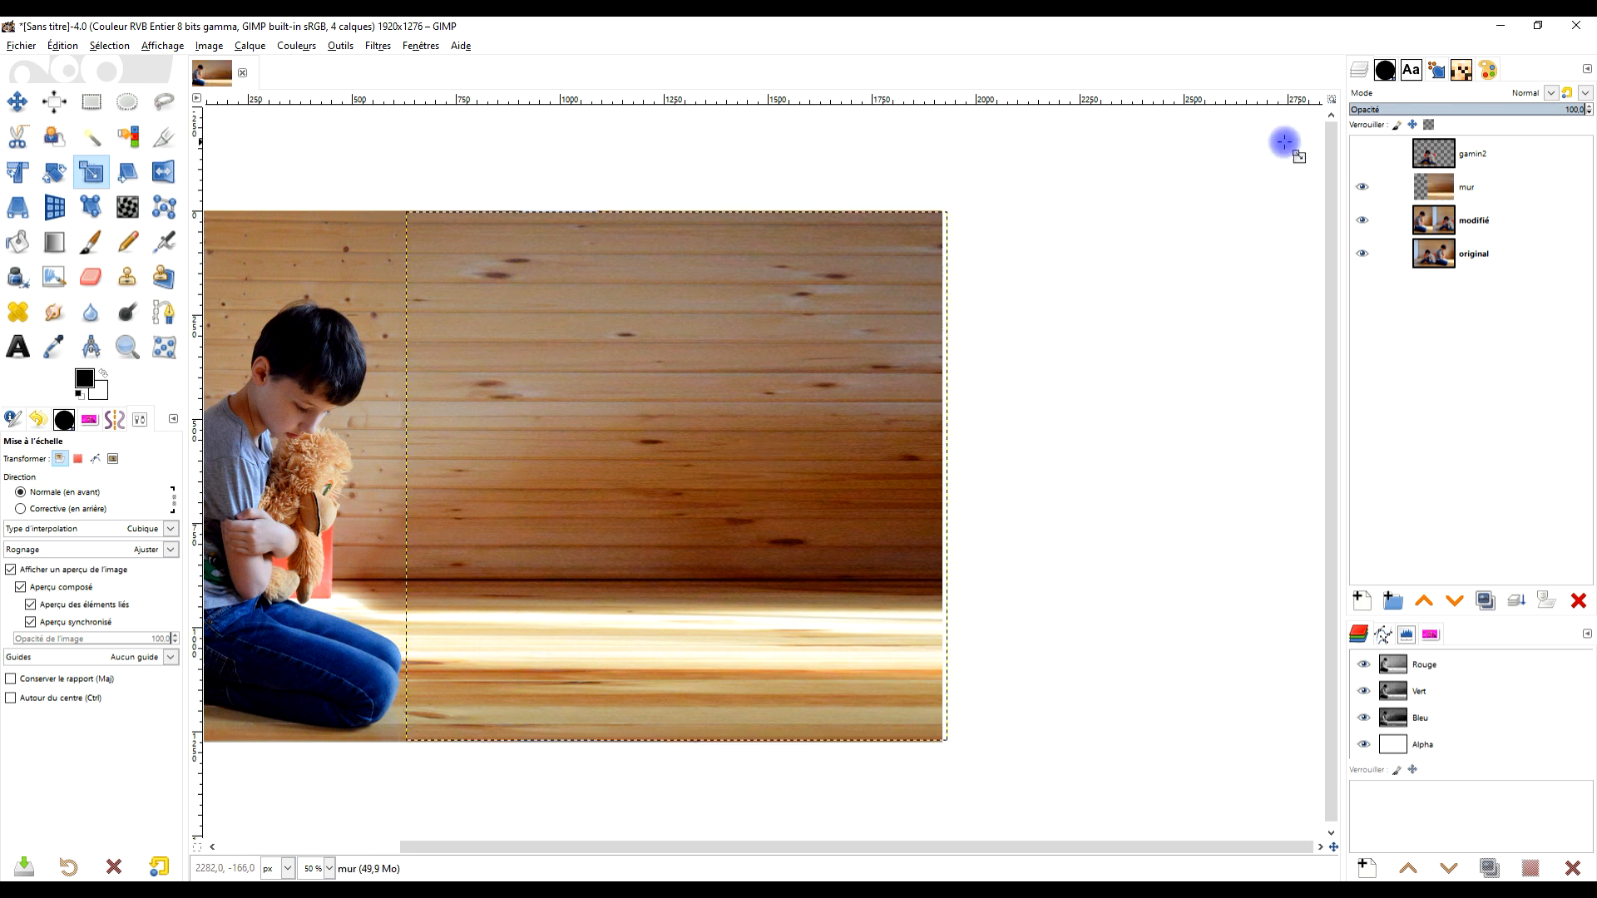
{"action": "right_click", "coordinate": [1499, 190]}
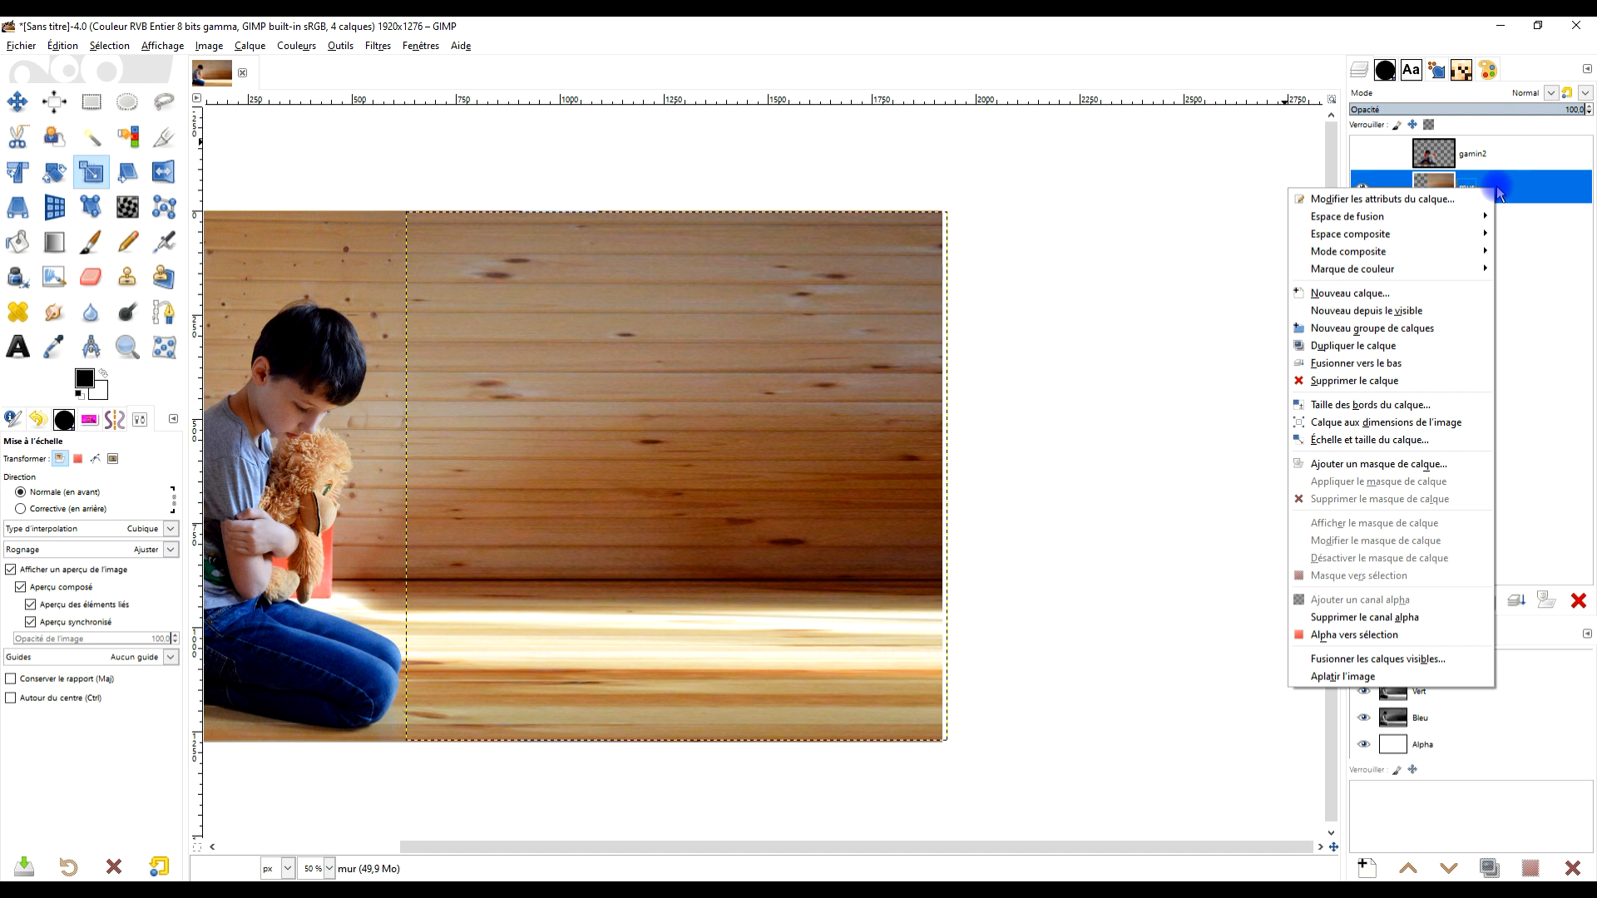
{"action": "left_click", "coordinate": [1424, 426]}
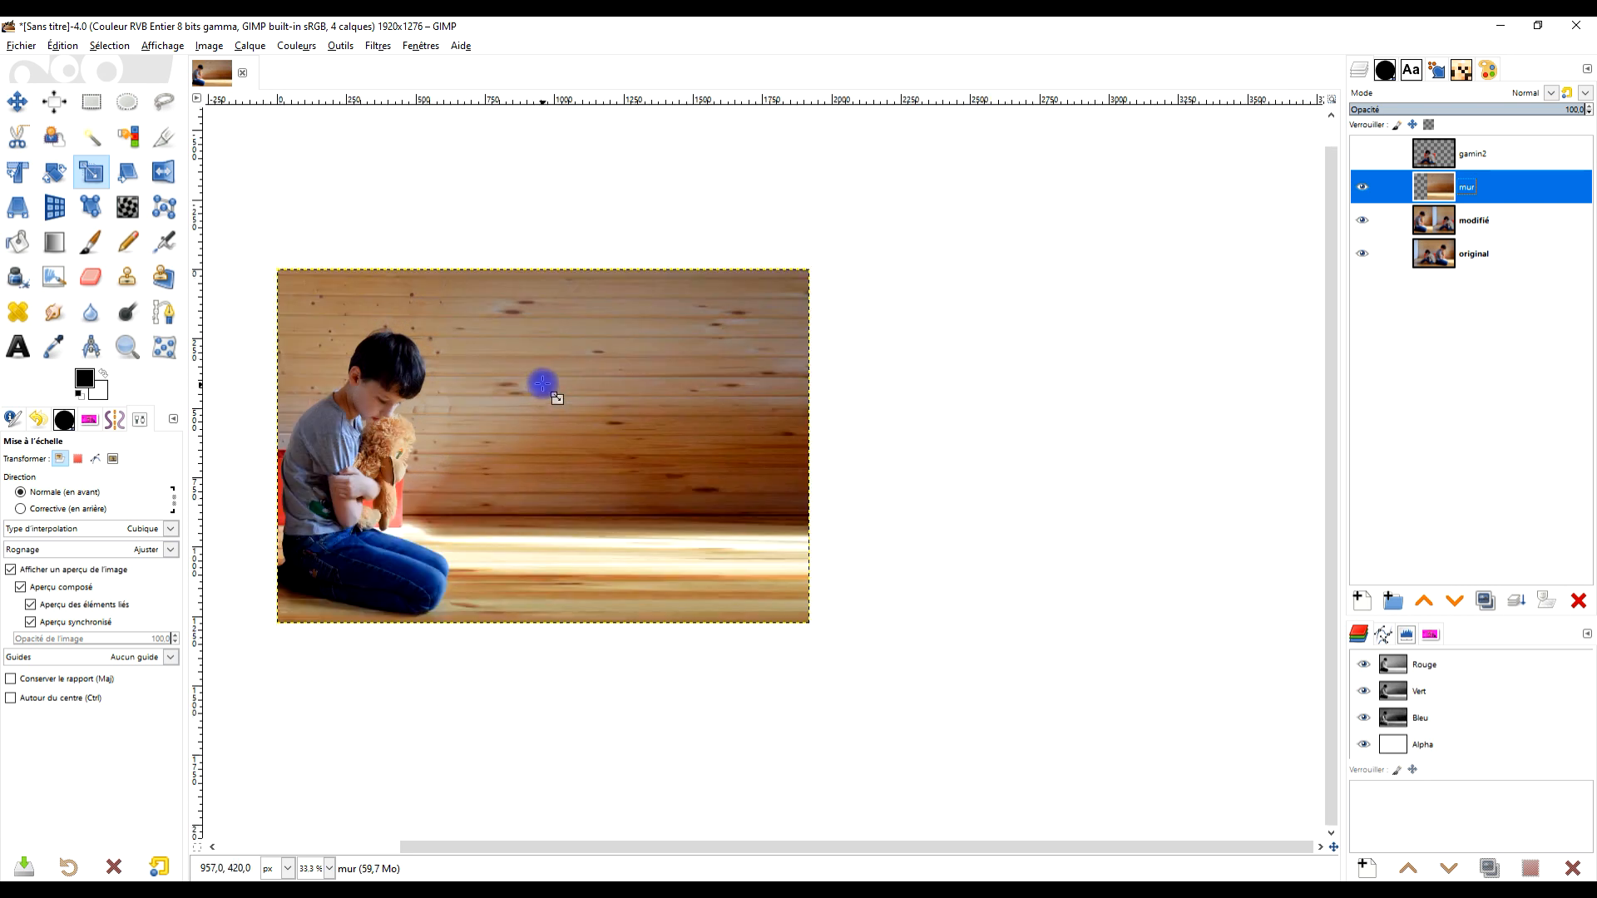
With the Clone tool on the mur layer, set the source on a clean plank seam beside the upper pair of dark knots
{"action": "left_click_drag", "start_coordinate": [542, 388], "coordinate": [693, 416]}
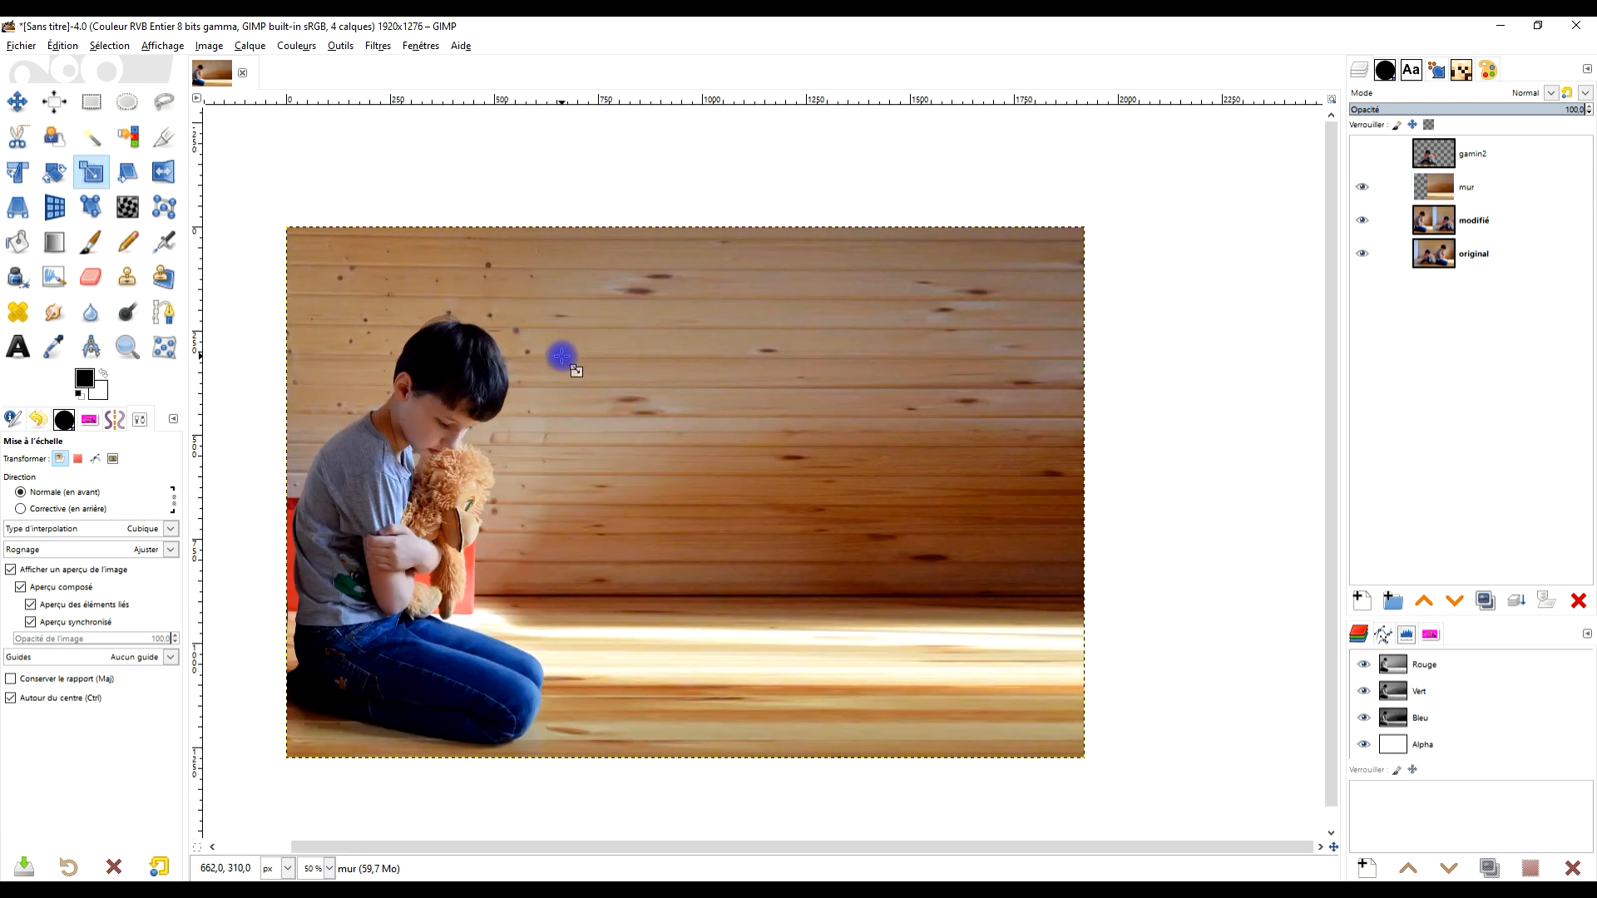
{"action": "scroll", "coordinate": [530, 339], "scroll_direction": "up", "scroll_amount": 3}
{"action": "scroll", "coordinate": [560, 327], "scroll_direction": "down", "scroll_amount": 2}
{"action": "left_click_drag", "start_coordinate": [786, 327], "coordinate": [692, 310]}
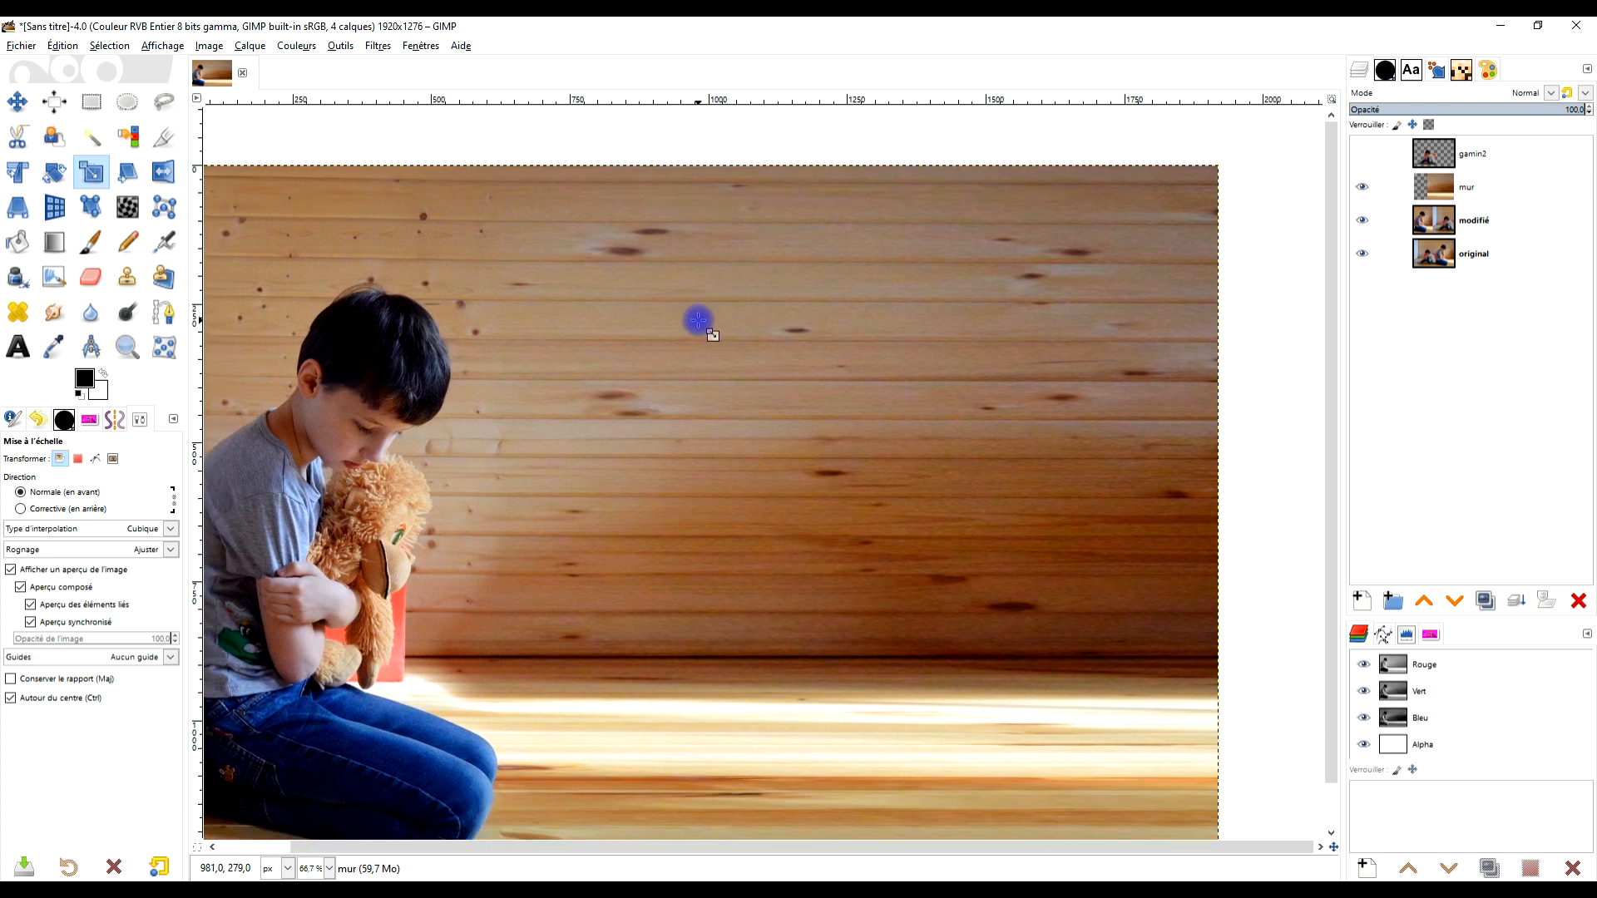
{"action": "scroll", "coordinate": [698, 320], "scroll_direction": "down", "scroll_amount": 1}
{"action": "scroll", "coordinate": [635, 307], "scroll_direction": "up", "scroll_amount": 1}
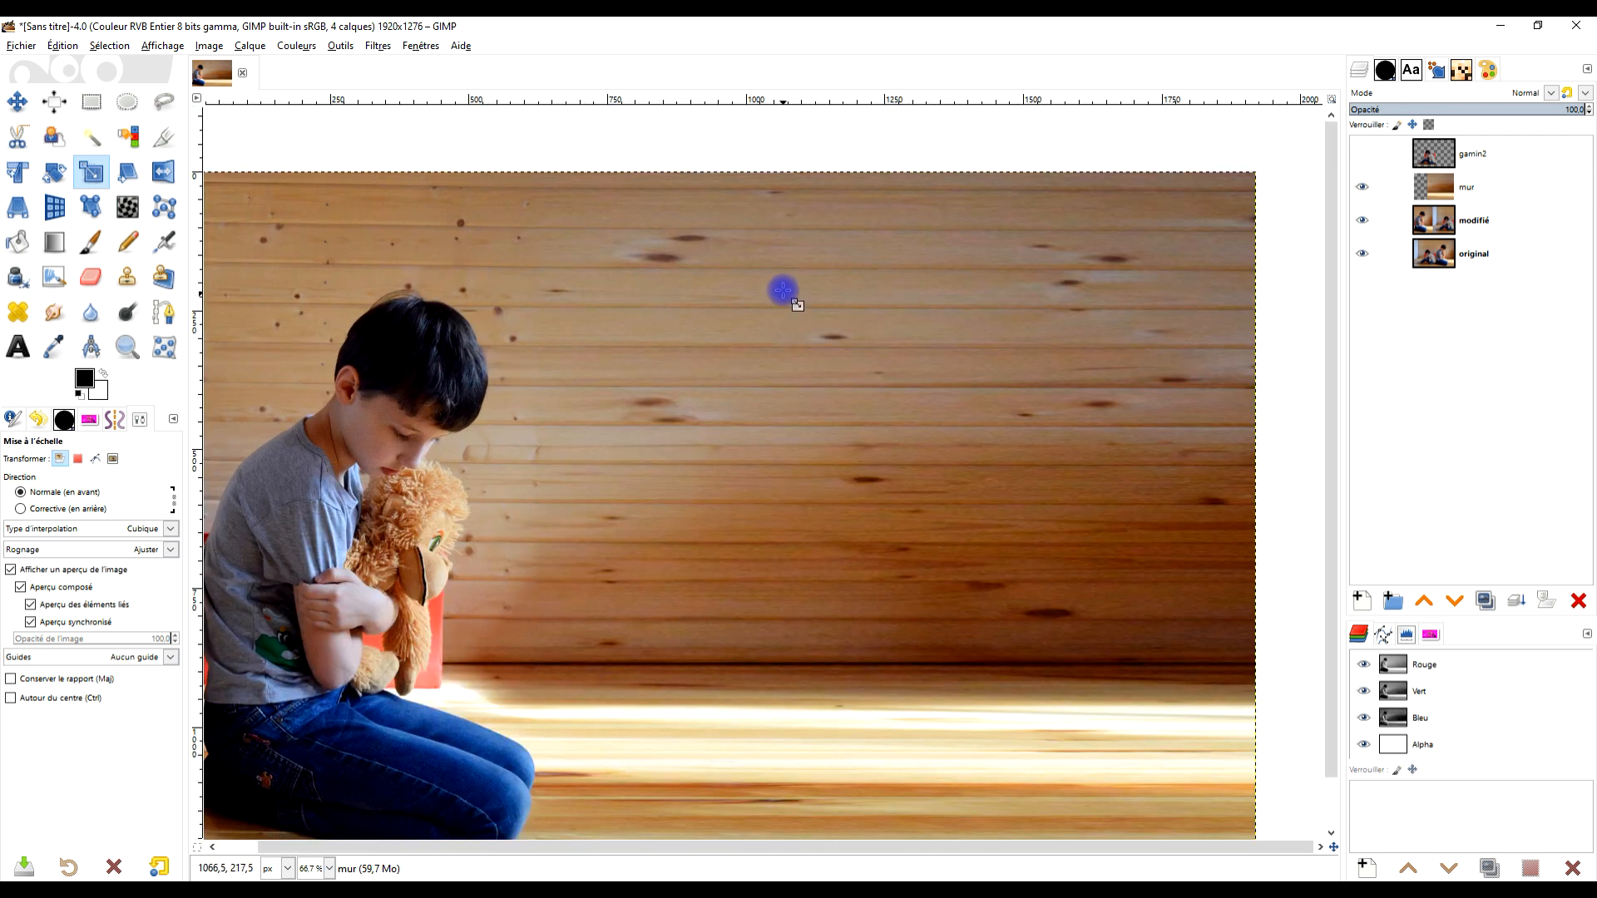
{"action": "scroll", "coordinate": [681, 250], "scroll_direction": "up", "scroll_amount": 2}
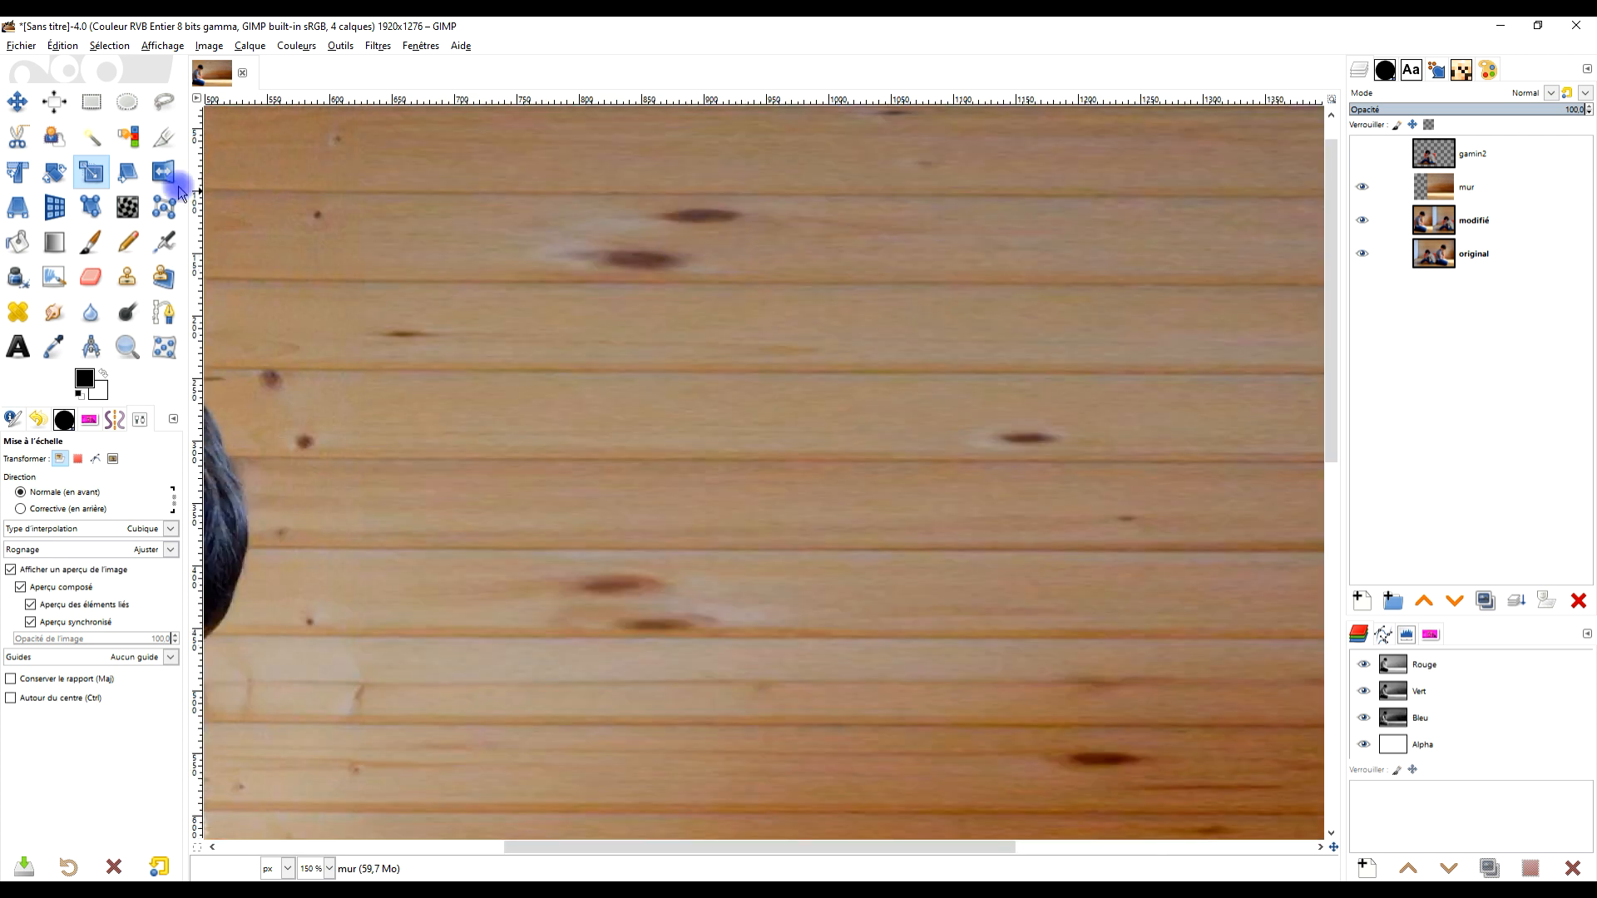
{"action": "left_click", "coordinate": [126, 280]}
{"action": "left_click", "coordinate": [1480, 187]}
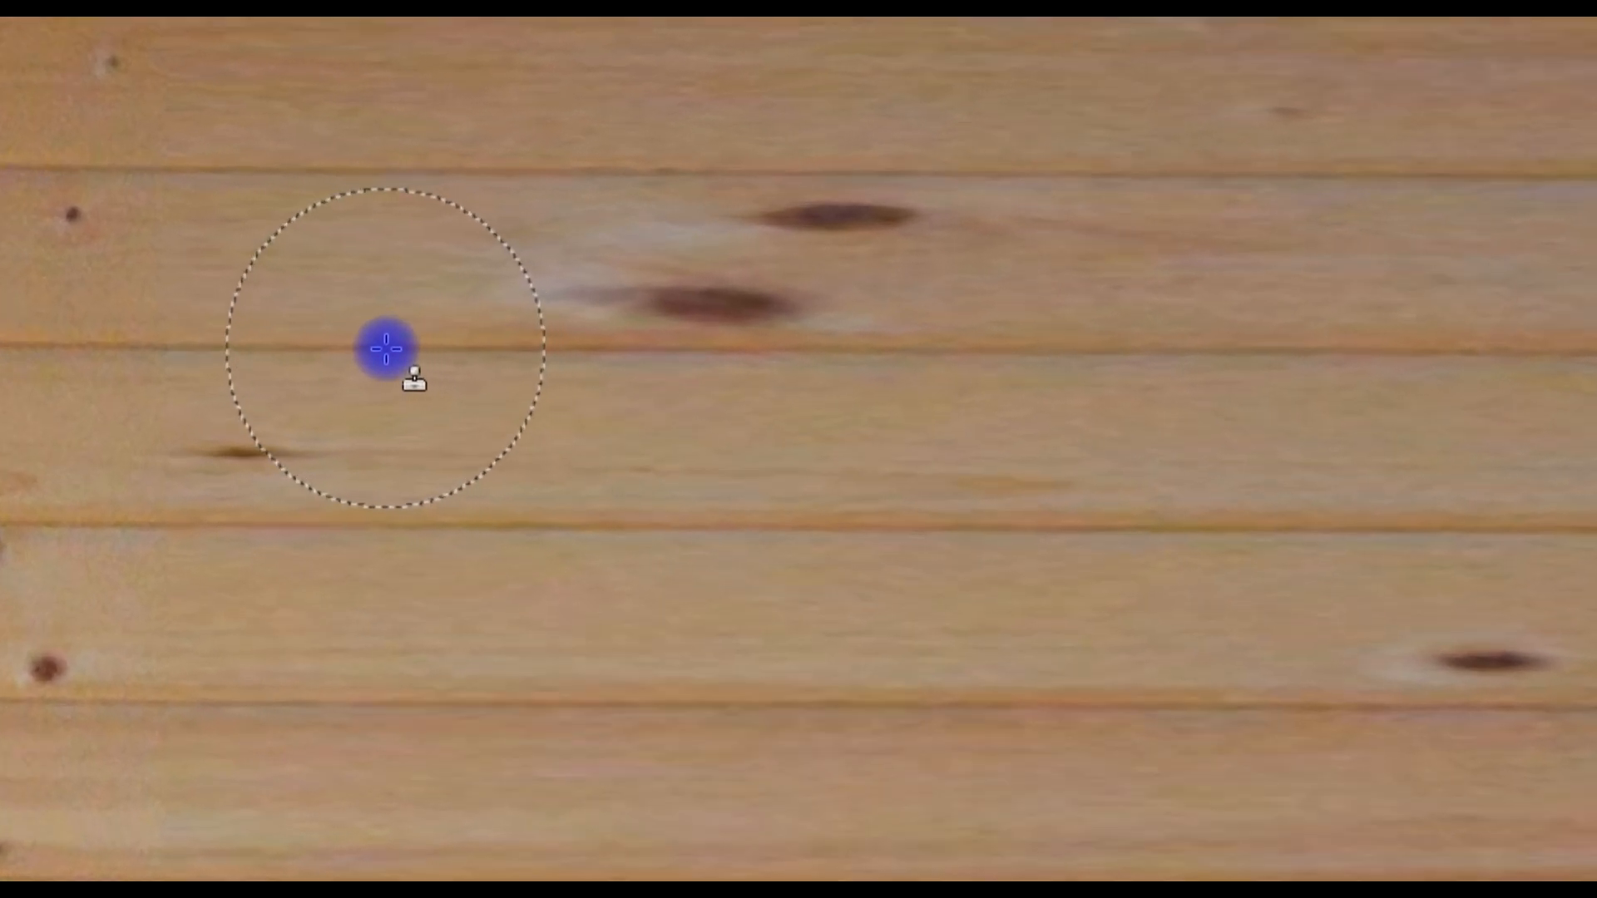
{"action": "left_click", "coordinate": [1107, 351], "text": "ctrl"}
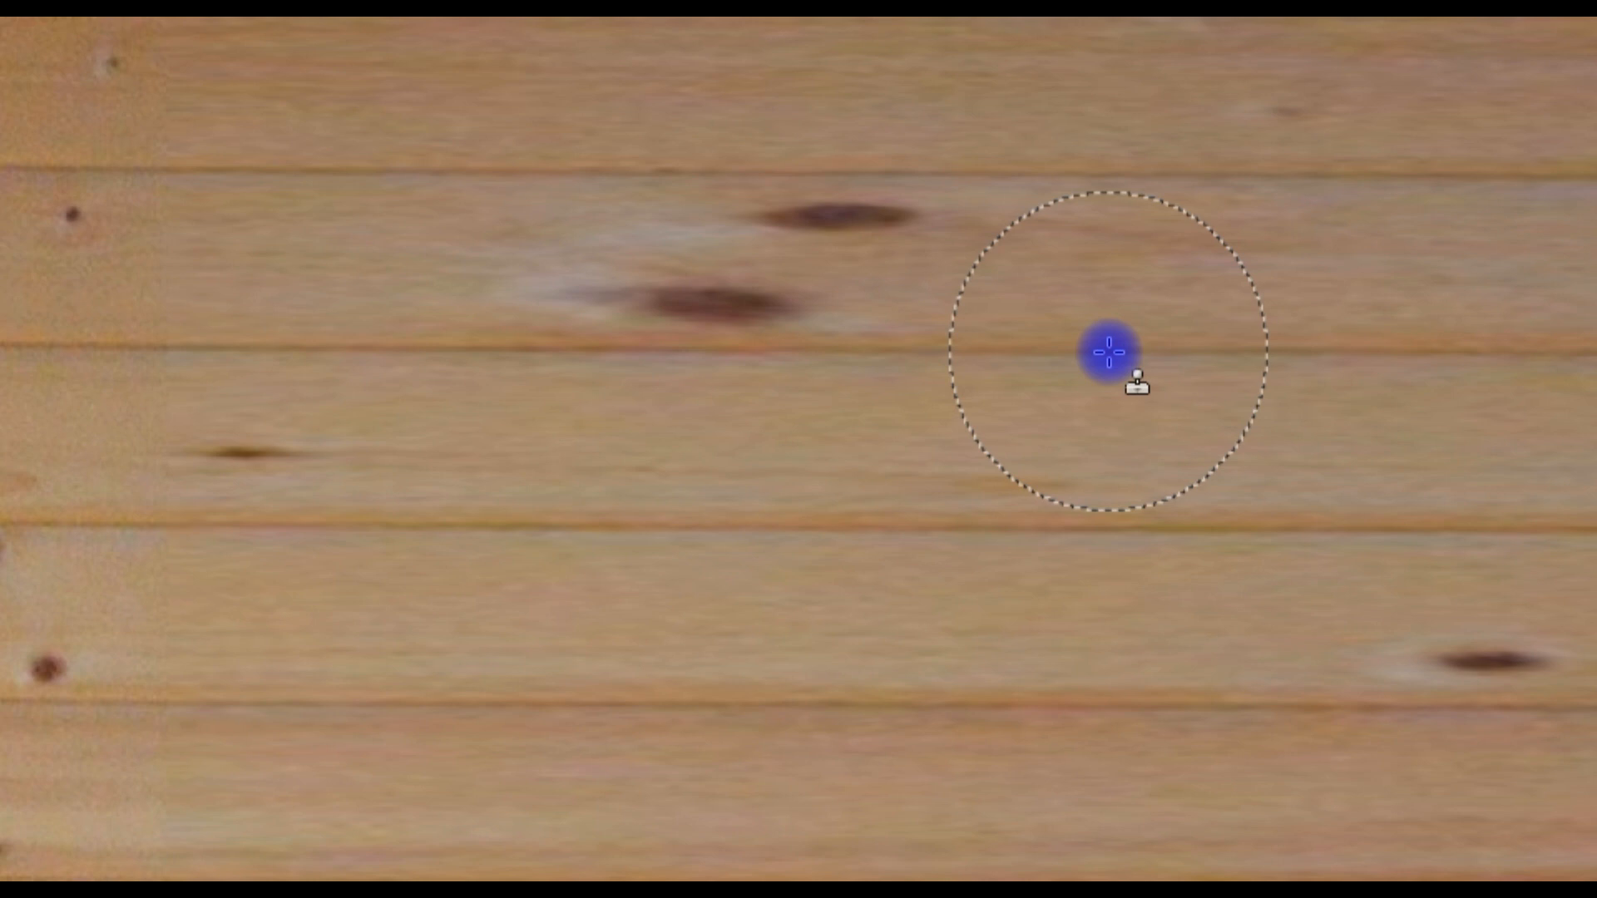
{"action": "left_click", "coordinate": [1109, 352], "text": "ctrl"}
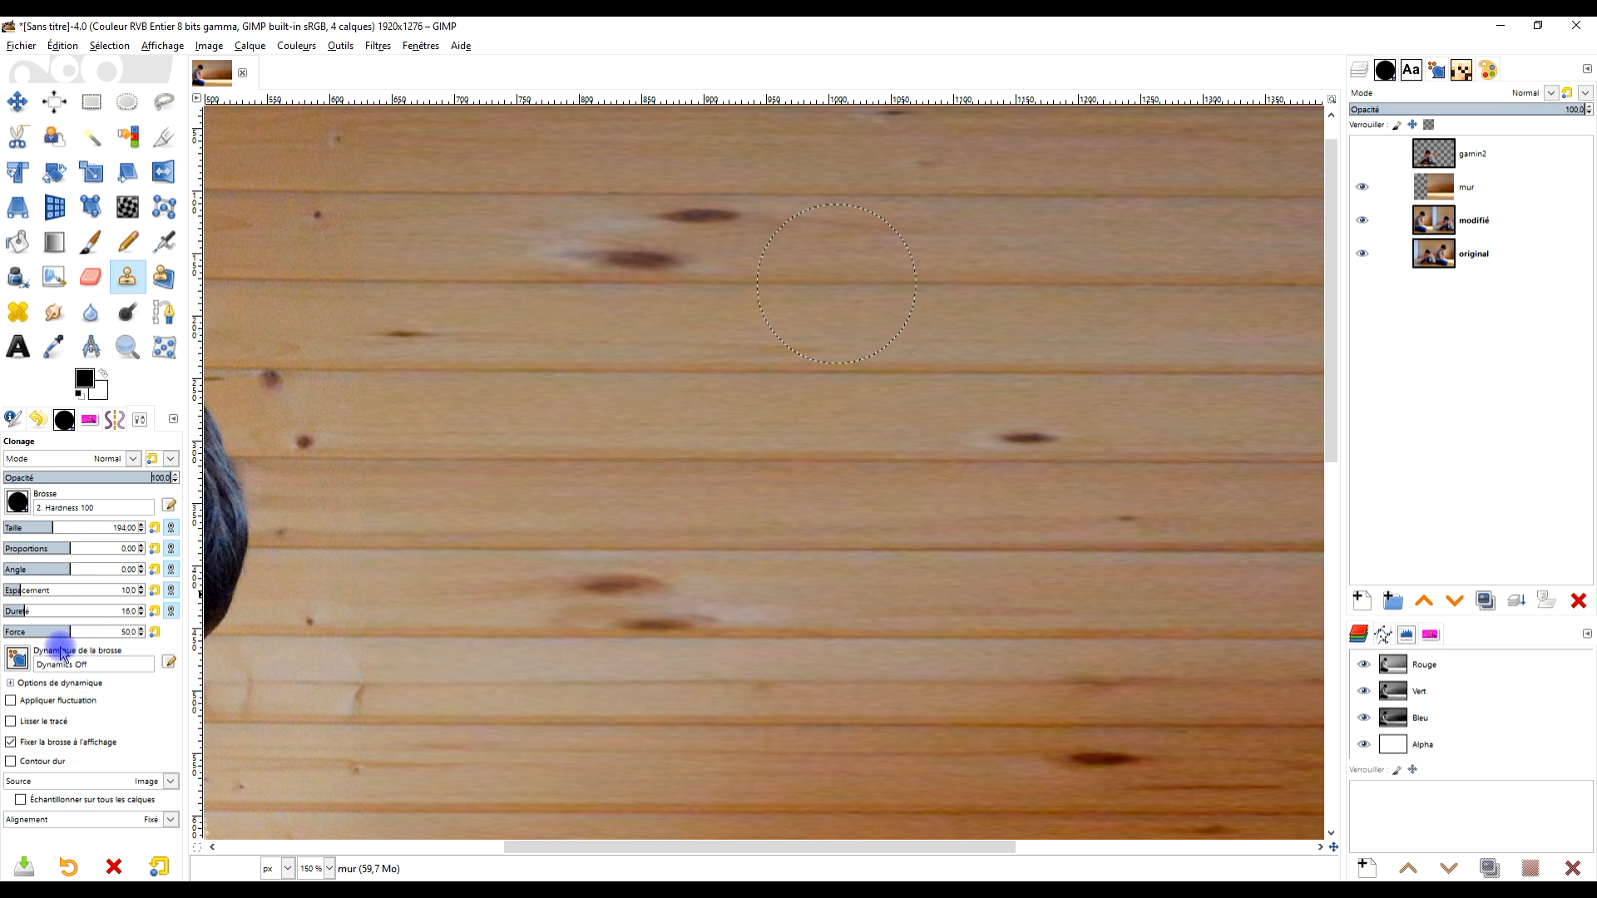
Try cloning clean wood over the upper pair of knots with the brush hardness at 100
{"action": "left_click", "coordinate": [20, 500]}
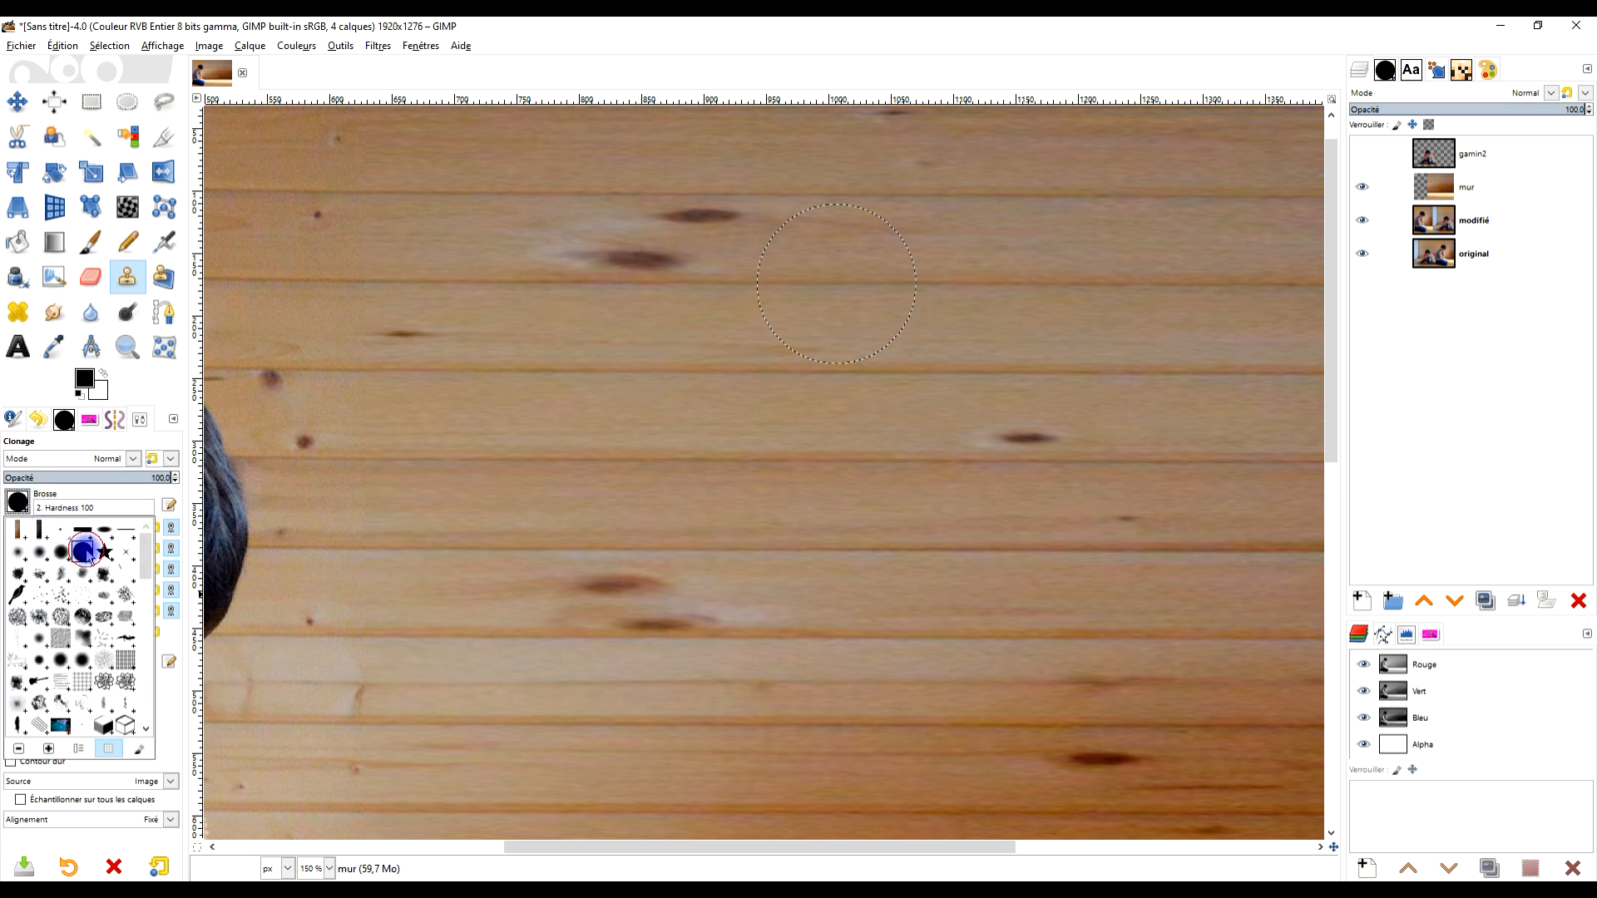
{"action": "left_click", "coordinate": [152, 406]}
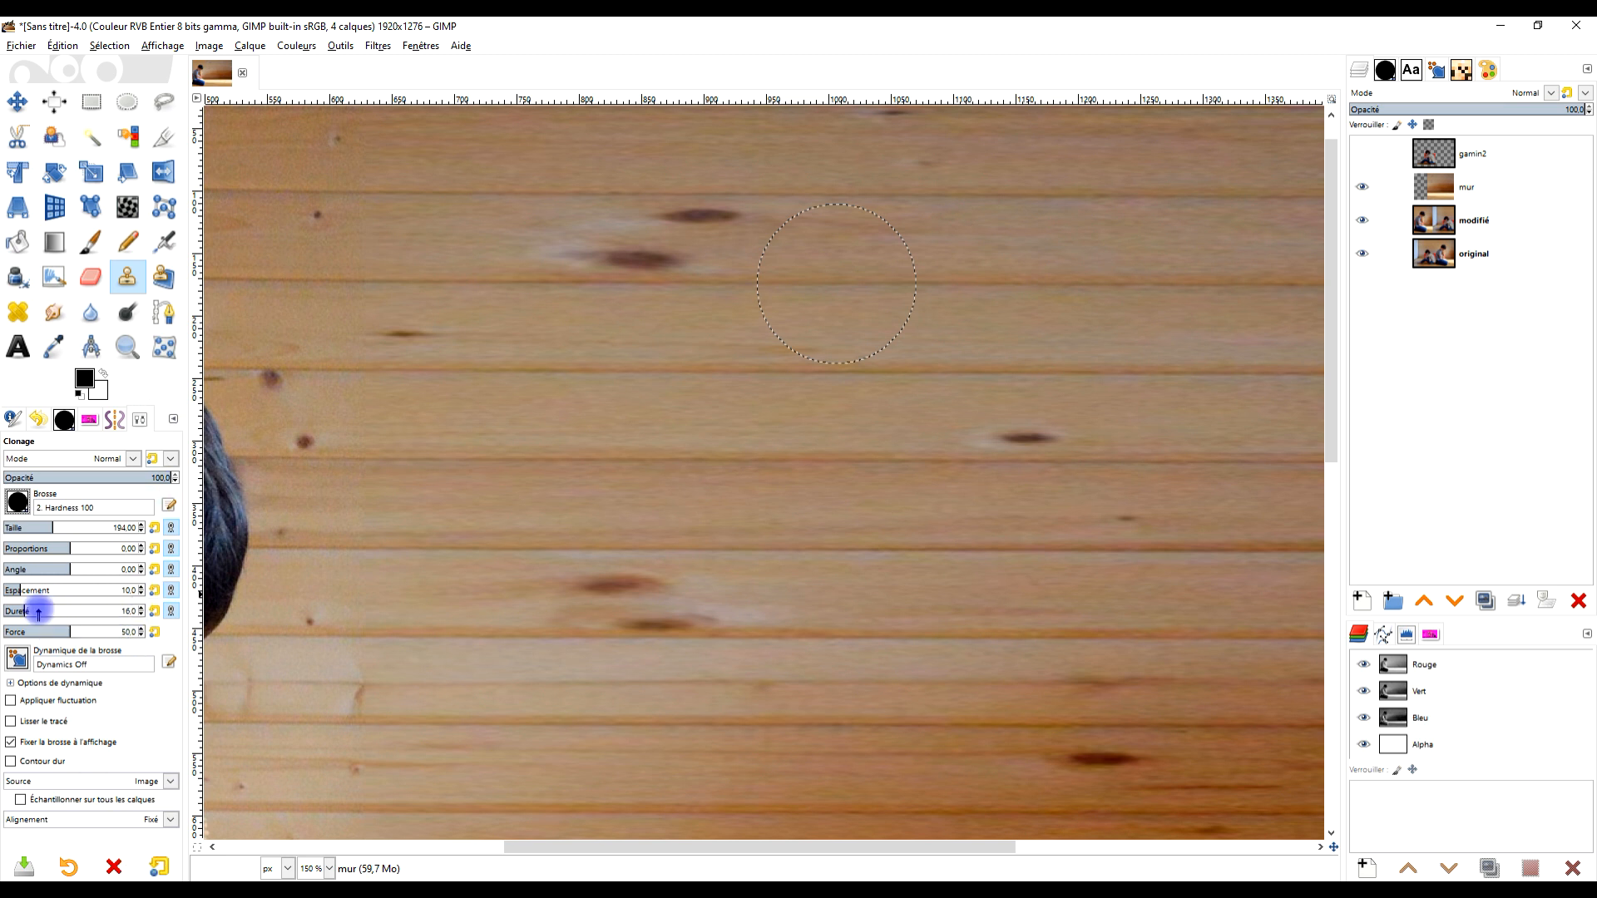
{"action": "left_click", "coordinate": [155, 610]}
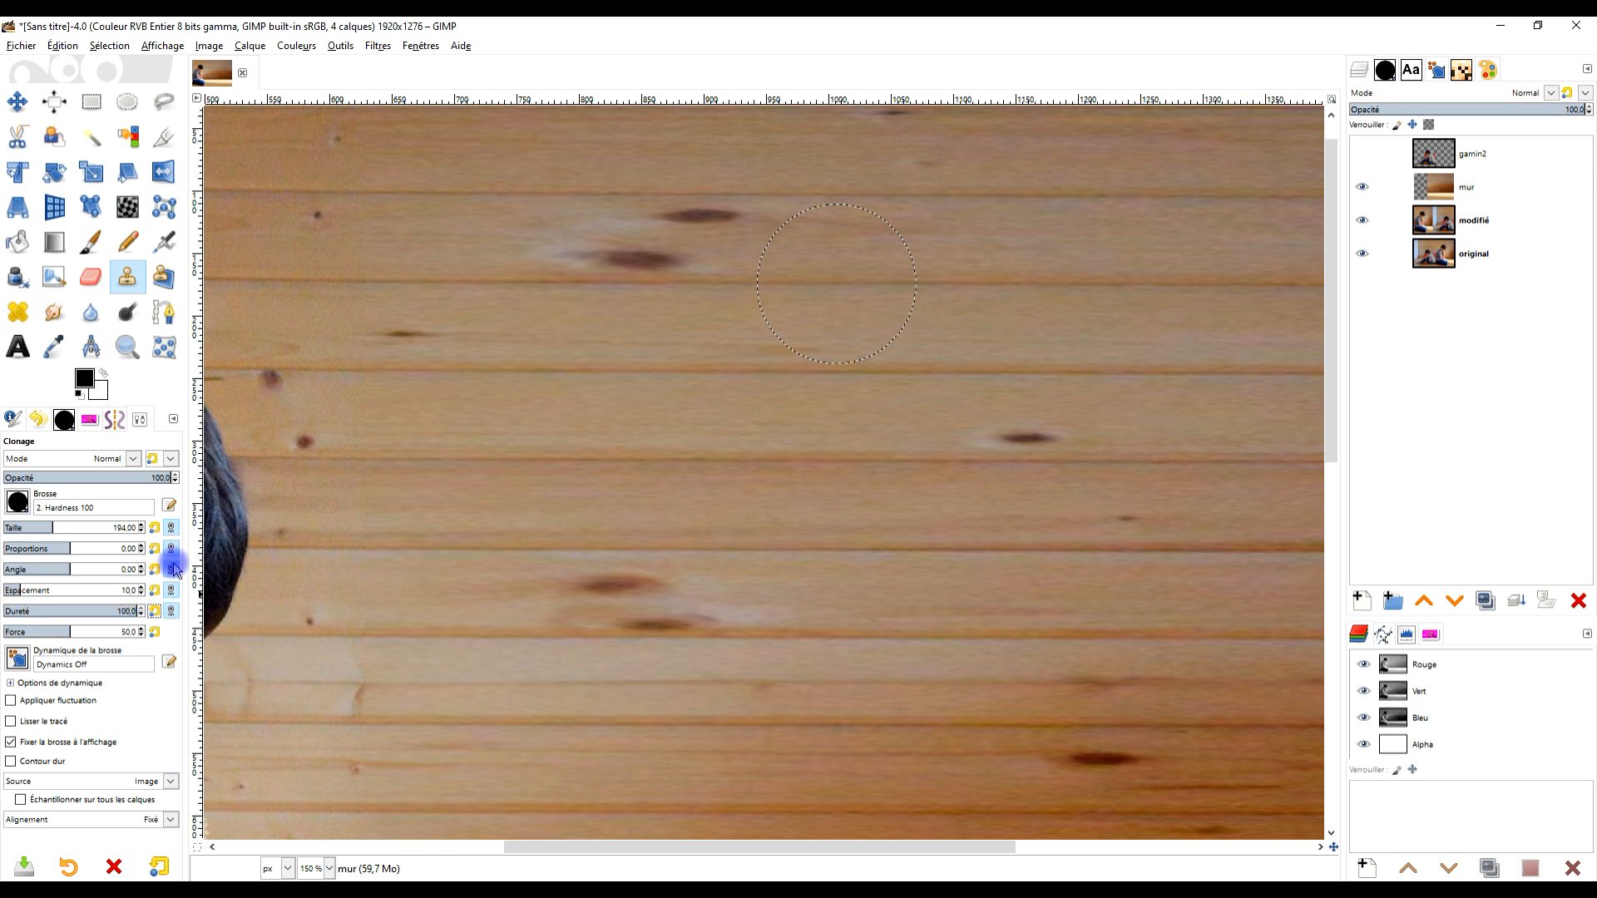
{"action": "left_click", "coordinate": [649, 283]}
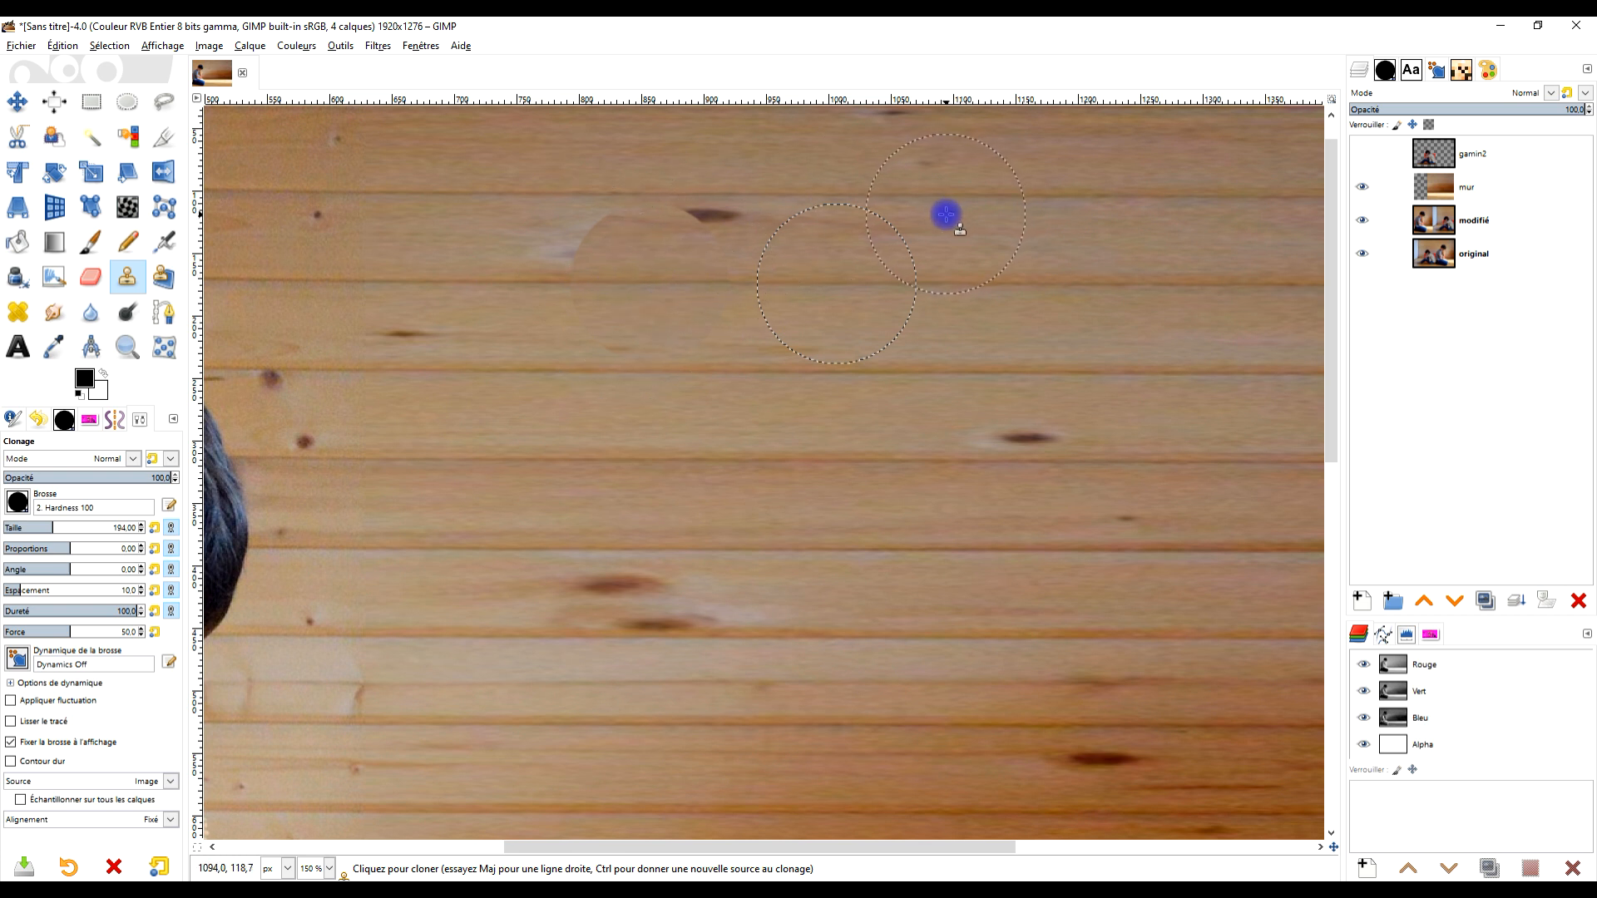
Undo the hard-edged clone stroke, try covering the same knots with a brush hardness of 31, and undo that as well
{"action": "left_click", "coordinate": [46, 611]}
{"action": "key", "text": "ctrl+z"}
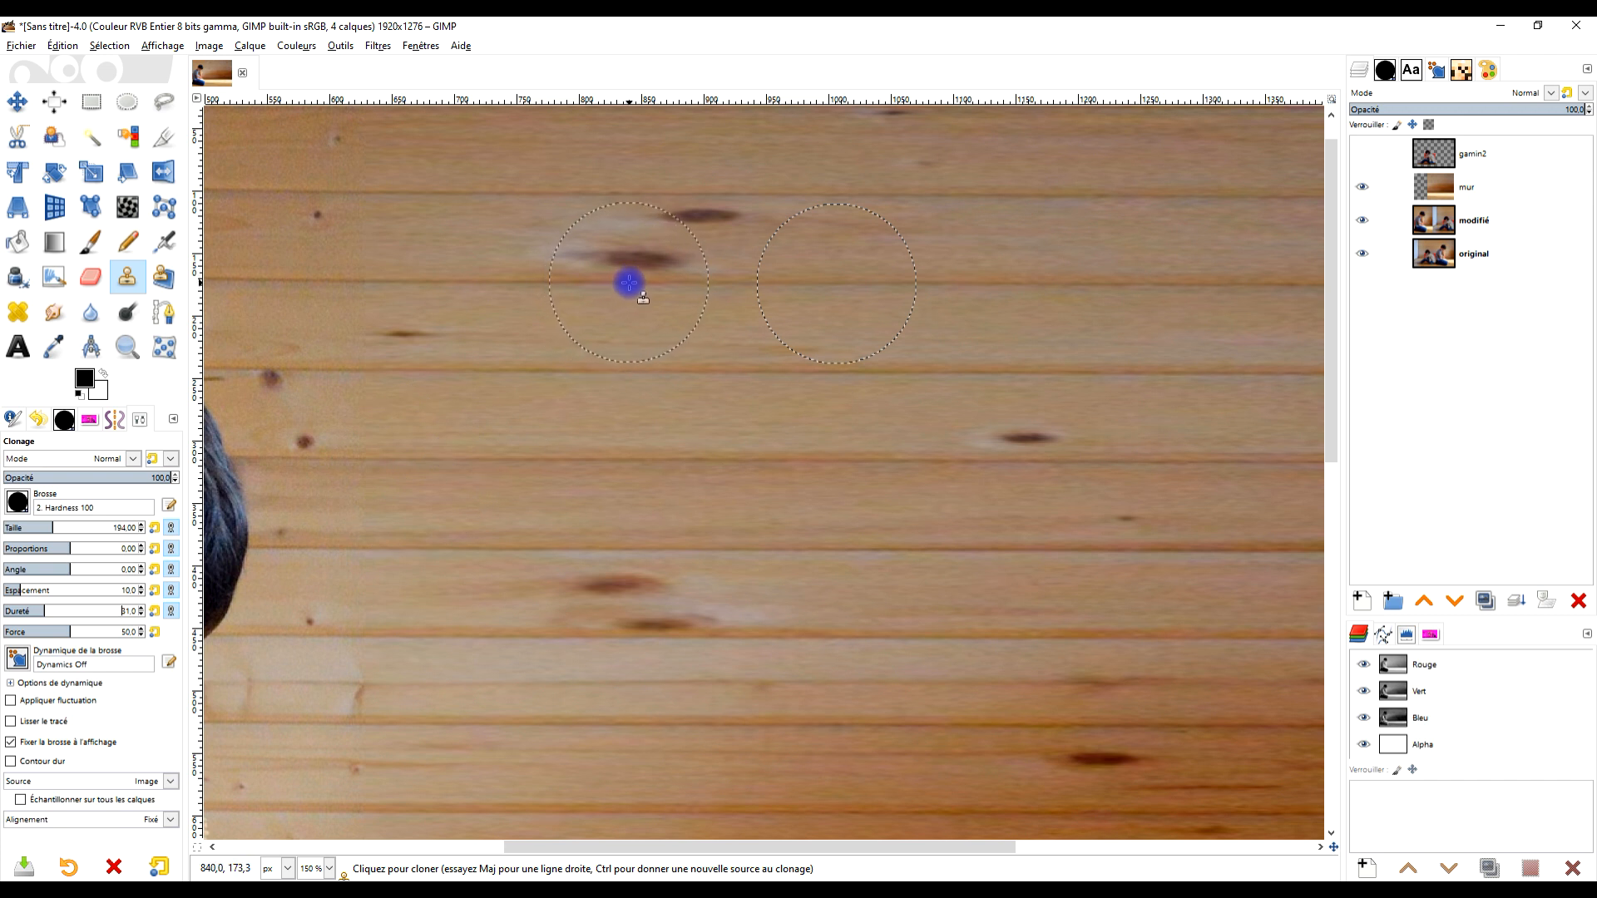
{"action": "mouse_move", "coordinate": [630, 283]}
{"action": "left_mouse_down"}
{"action": "mouse_move", "coordinate": [542, 286]}
{"action": "mouse_move", "coordinate": [638, 281]}
{"action": "left_mouse_up"}
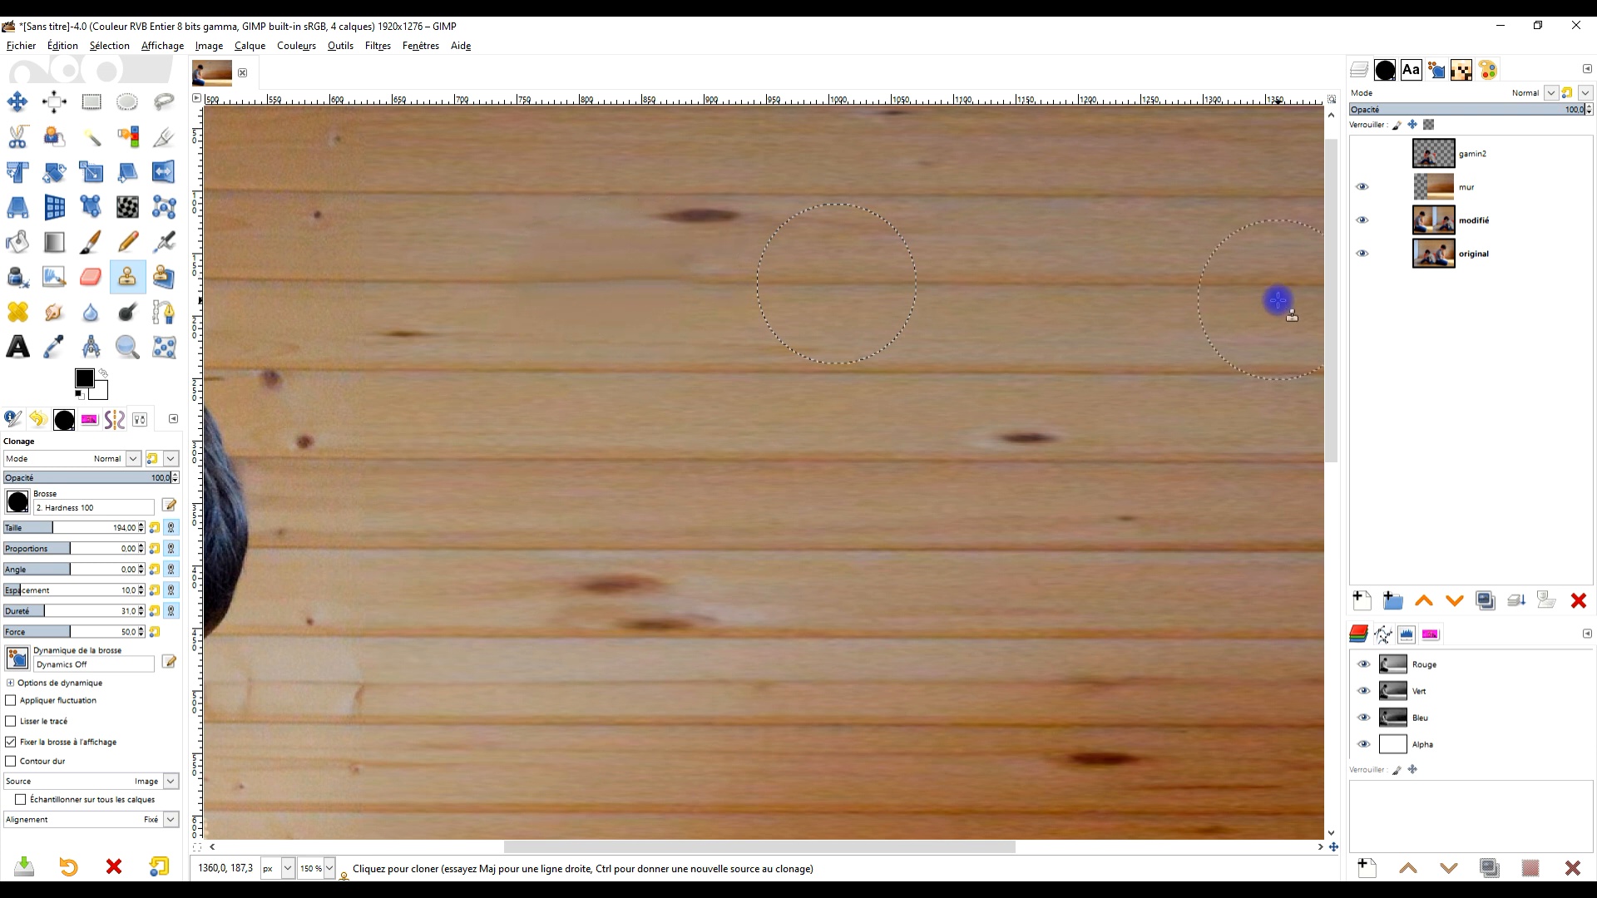
{"action": "key", "text": "ctrl+z"}
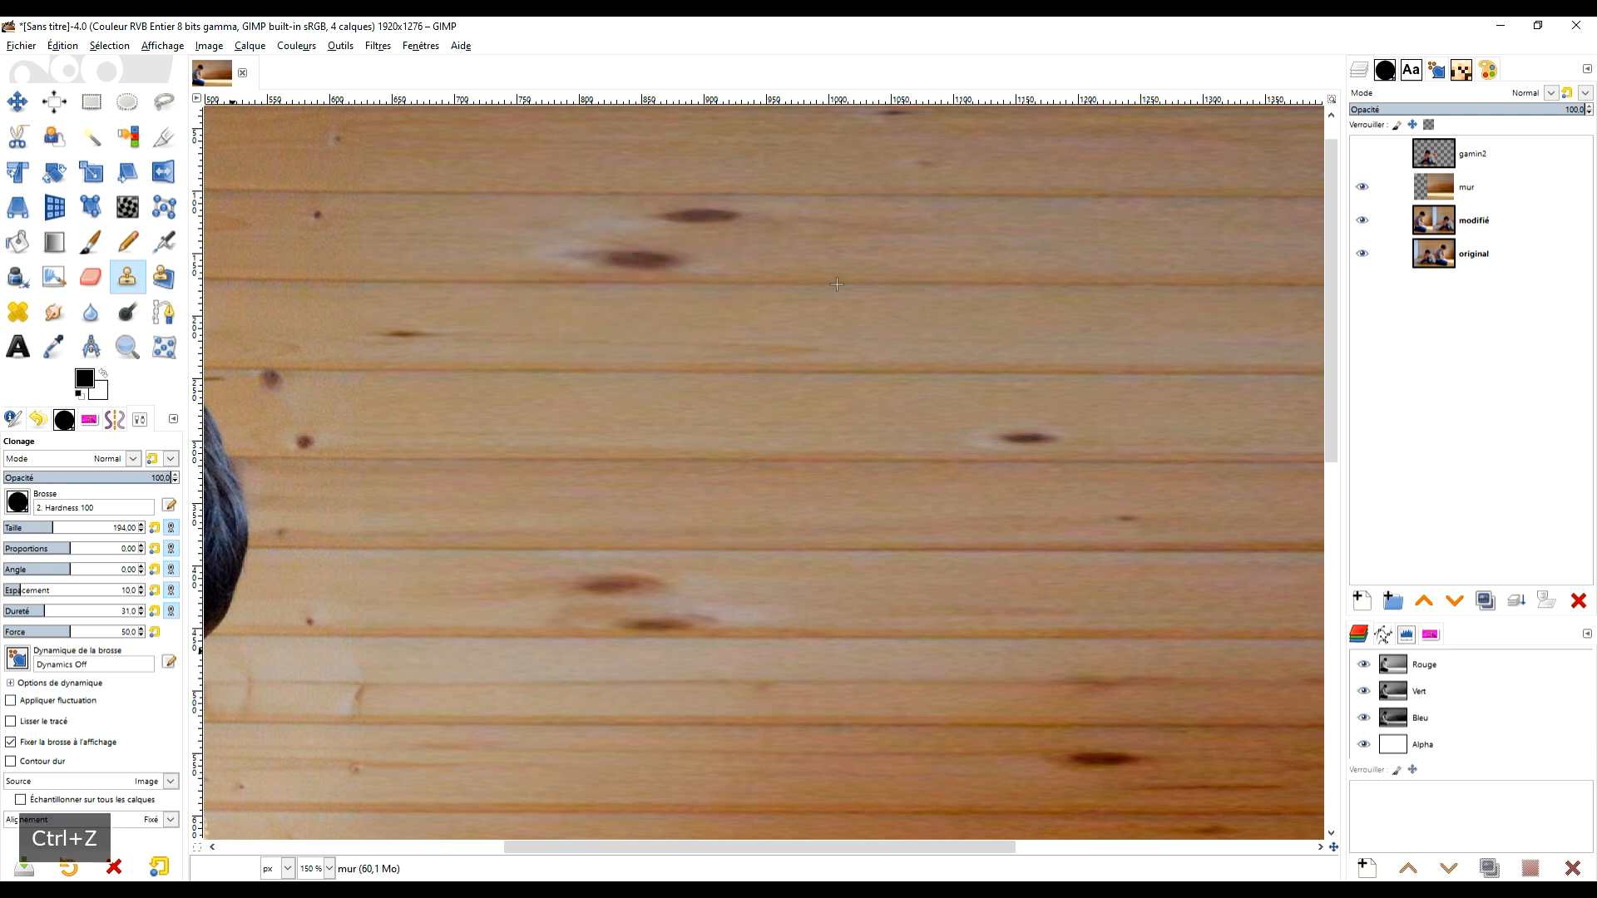
Lower the brush hardness to 9 and clone clean wood over the lower knot of the upper pair, along the plank seam
{"action": "left_click", "coordinate": [24, 591]}
{"action": "left_click", "coordinate": [17, 607]}
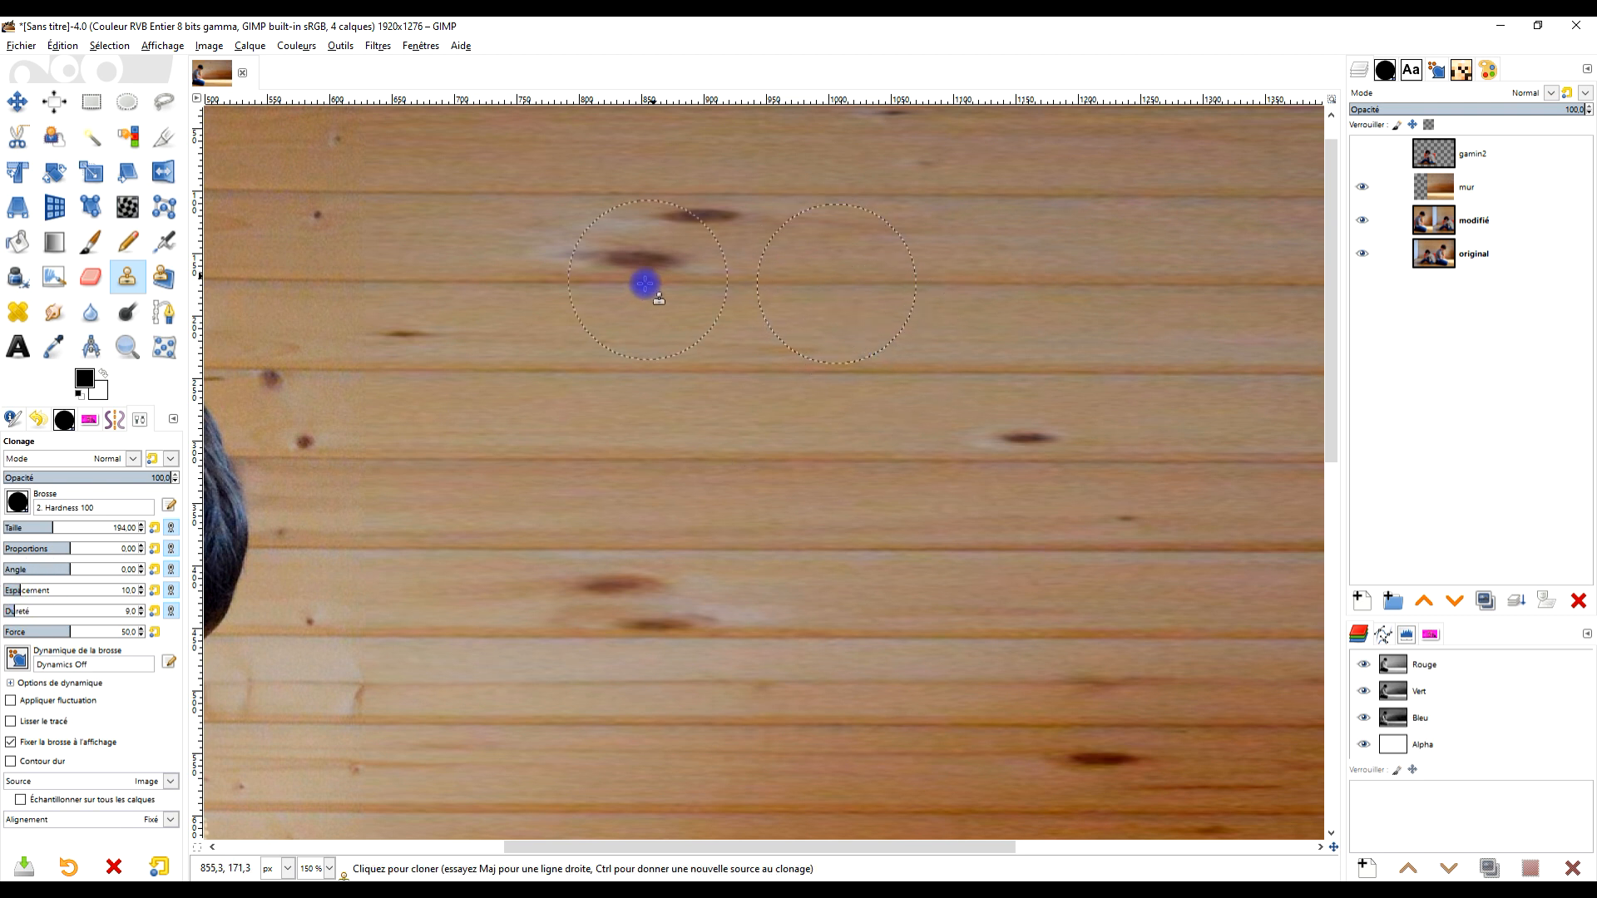
{"action": "mouse_move", "coordinate": [643, 283]}
{"action": "left_mouse_down"}
{"action": "mouse_move", "coordinate": [597, 285]}
{"action": "mouse_move", "coordinate": [694, 279]}
{"action": "mouse_move", "coordinate": [485, 282]}
{"action": "left_mouse_up"}
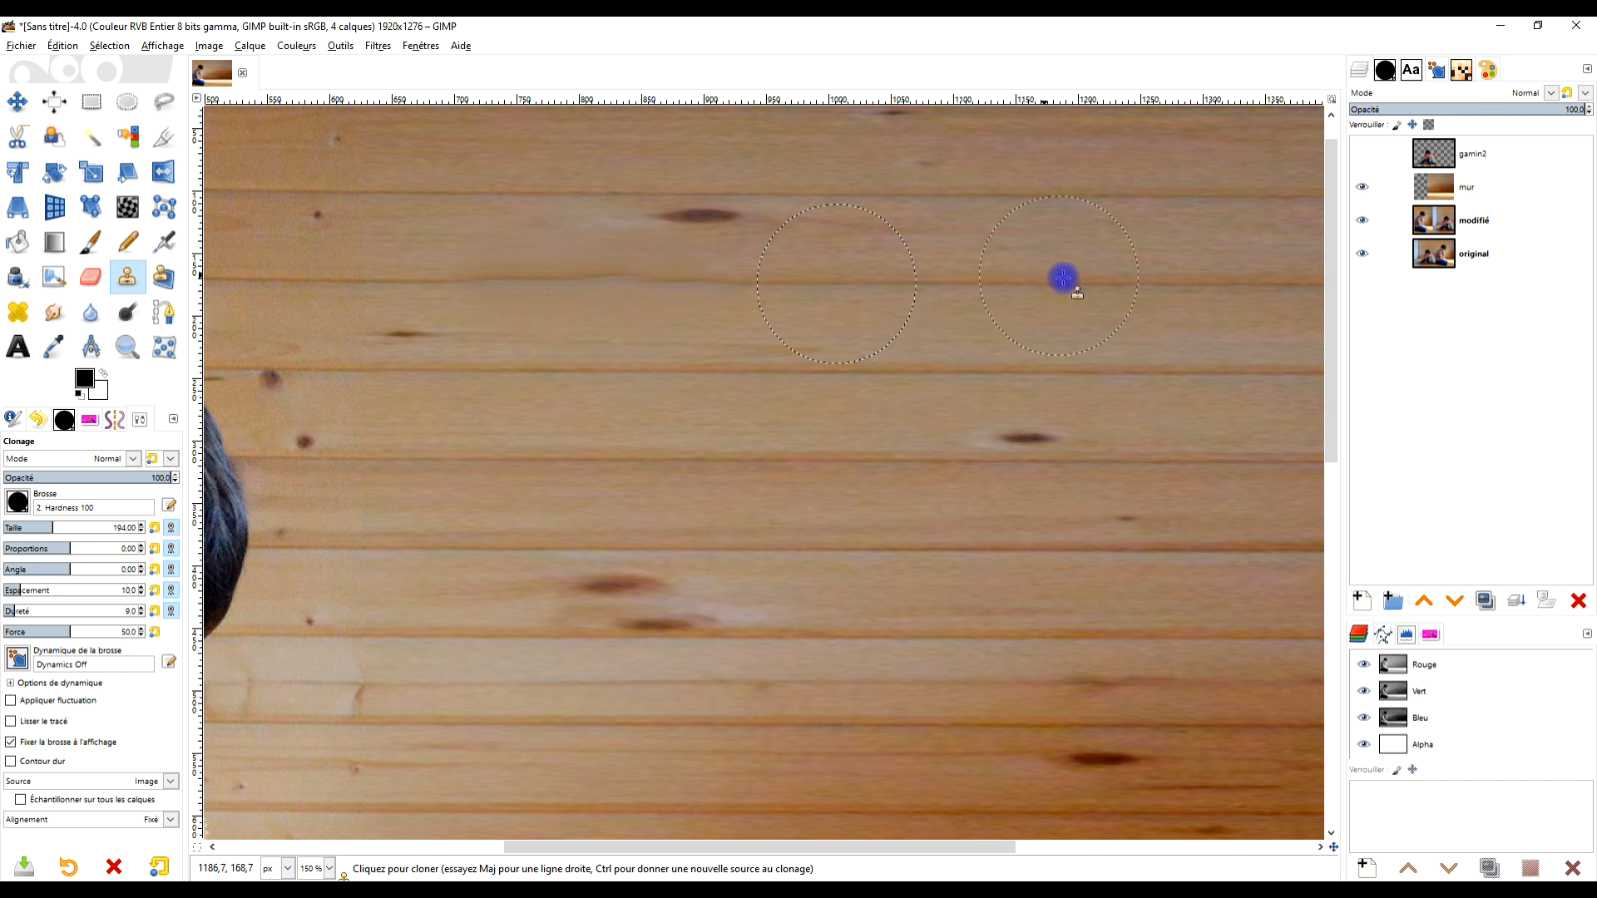
Try cloning over the dark knot near the wall's upper right corner and undo the stroke
{"action": "scroll", "coordinate": [1068, 408], "scroll_direction": "down", "scroll_amount": 2}
{"action": "scroll", "coordinate": [1067, 408], "scroll_direction": "up", "scroll_amount": 2}
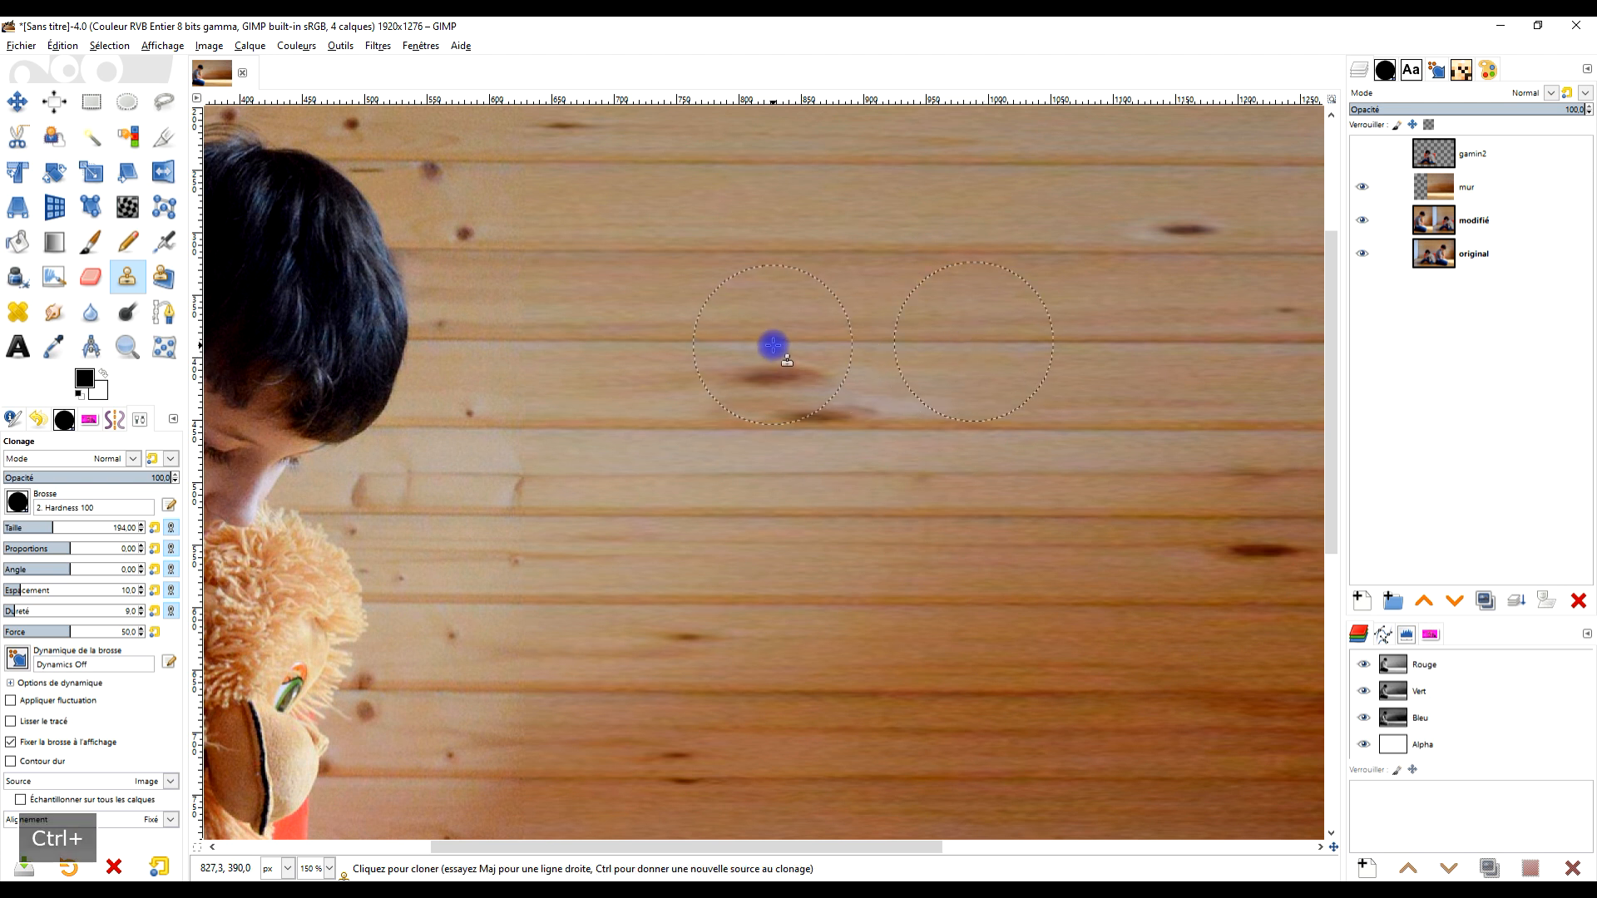
{"action": "scroll", "coordinate": [773, 346], "scroll_direction": "down", "scroll_amount": 3}
{"action": "scroll", "coordinate": [980, 444], "scroll_direction": "up", "scroll_amount": 3}
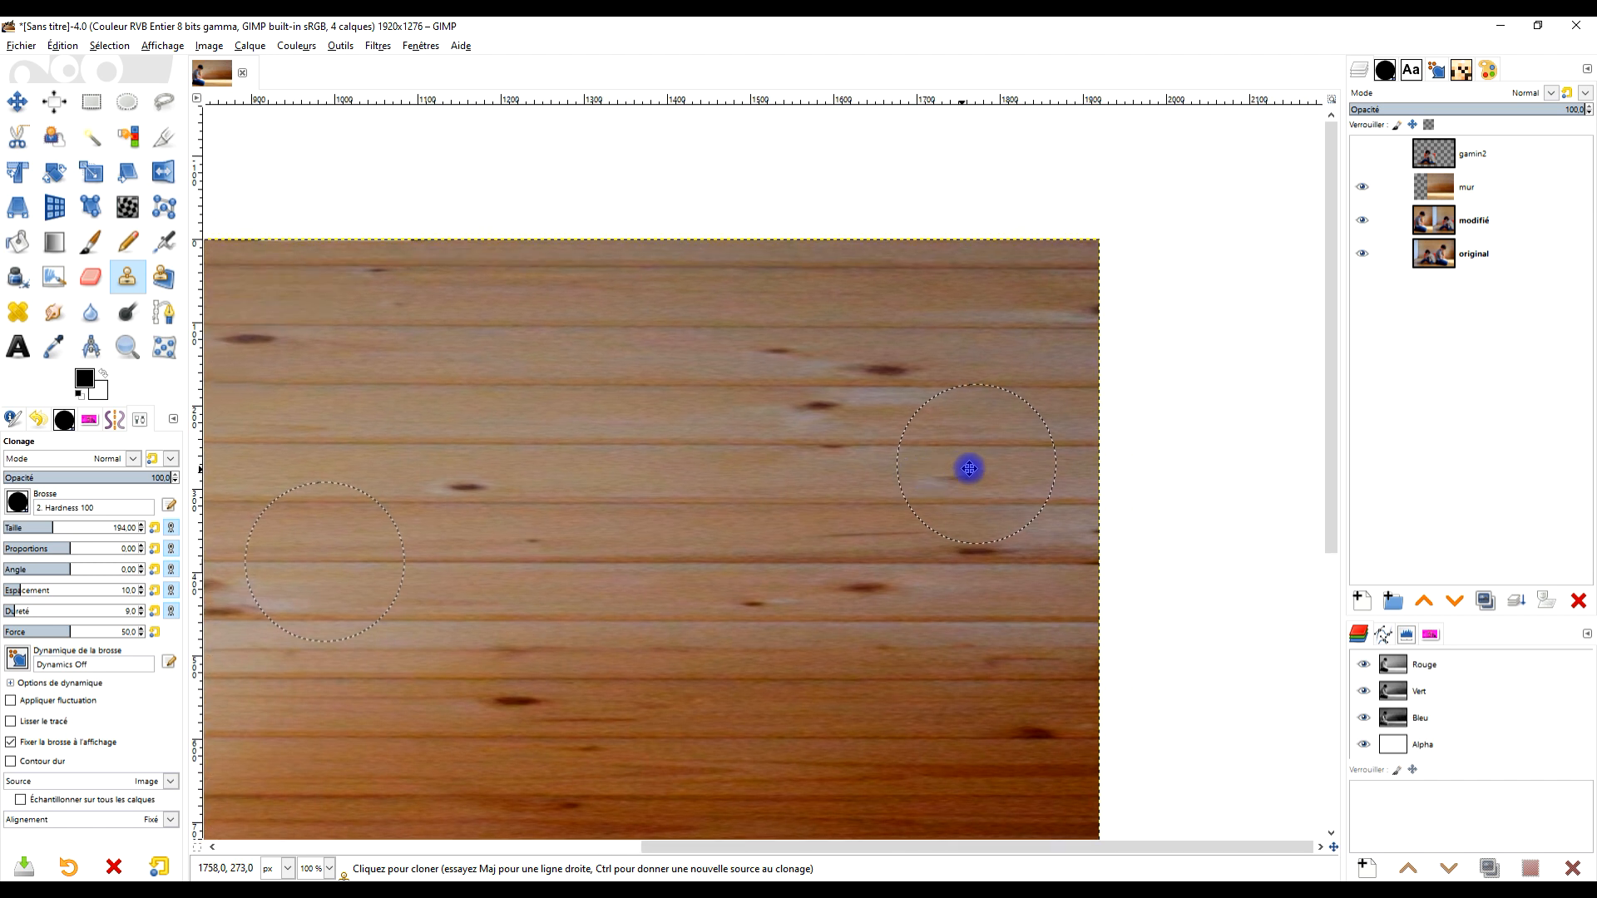
{"action": "scroll", "coordinate": [966, 466], "scroll_direction": "up", "scroll_amount": 2}
{"action": "left_click", "coordinate": [1008, 387], "text": "ctrl"}
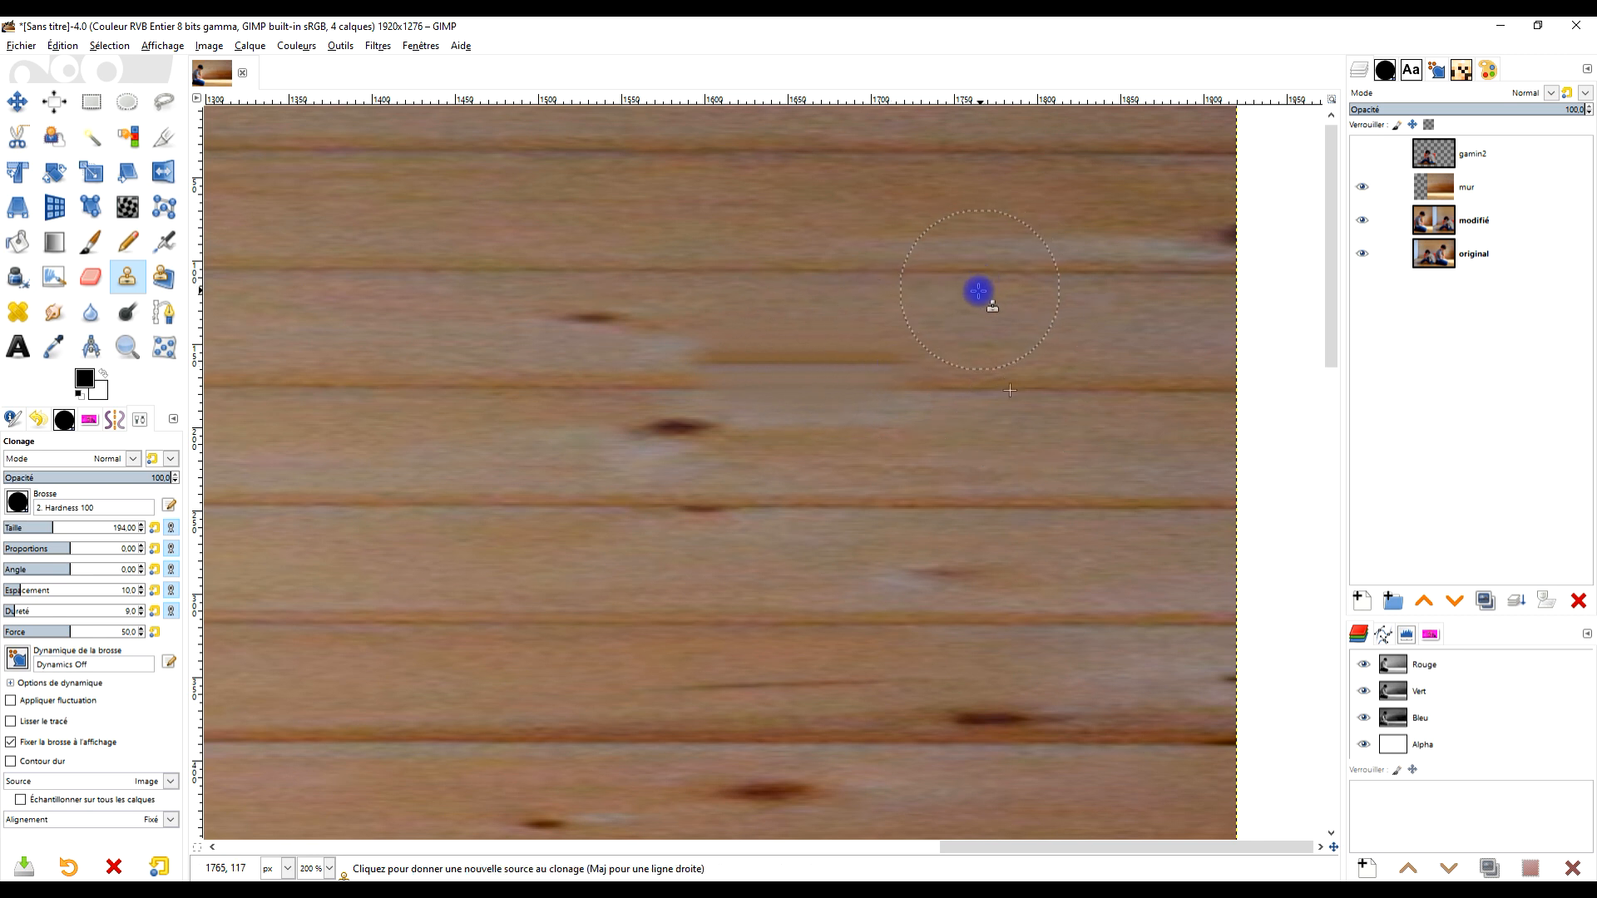
{"action": "key", "text": "ctrl+z"}
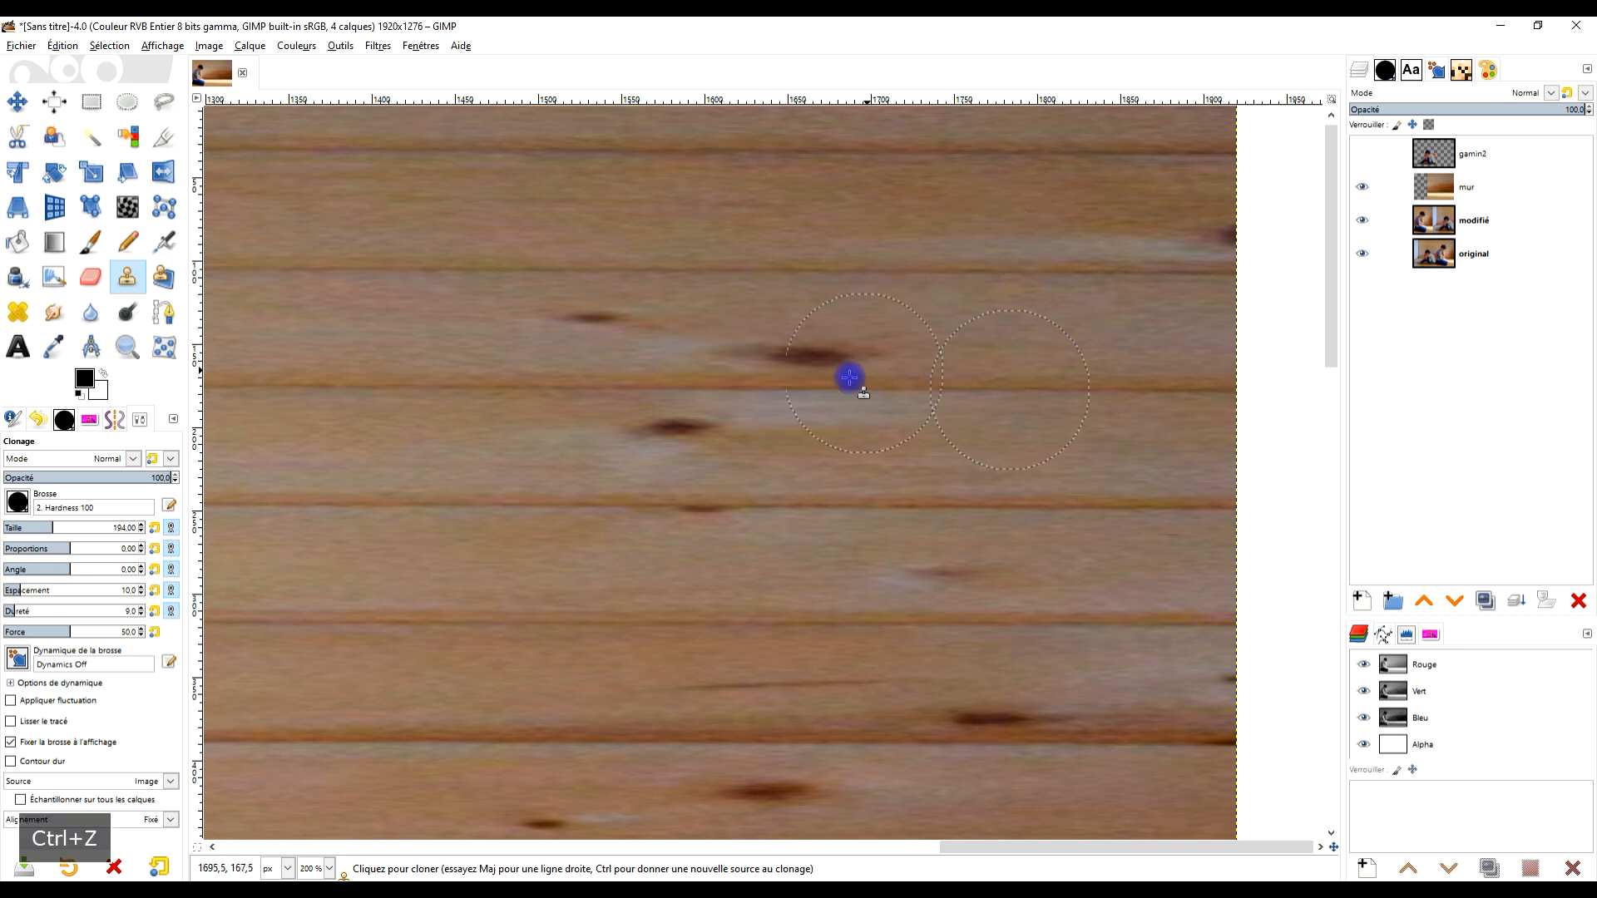
Sample a new clone source on the clean seam near the wall's right edge and clone it over the upper right knot
{"action": "left_click", "coordinate": [1056, 389], "text": "ctrl"}
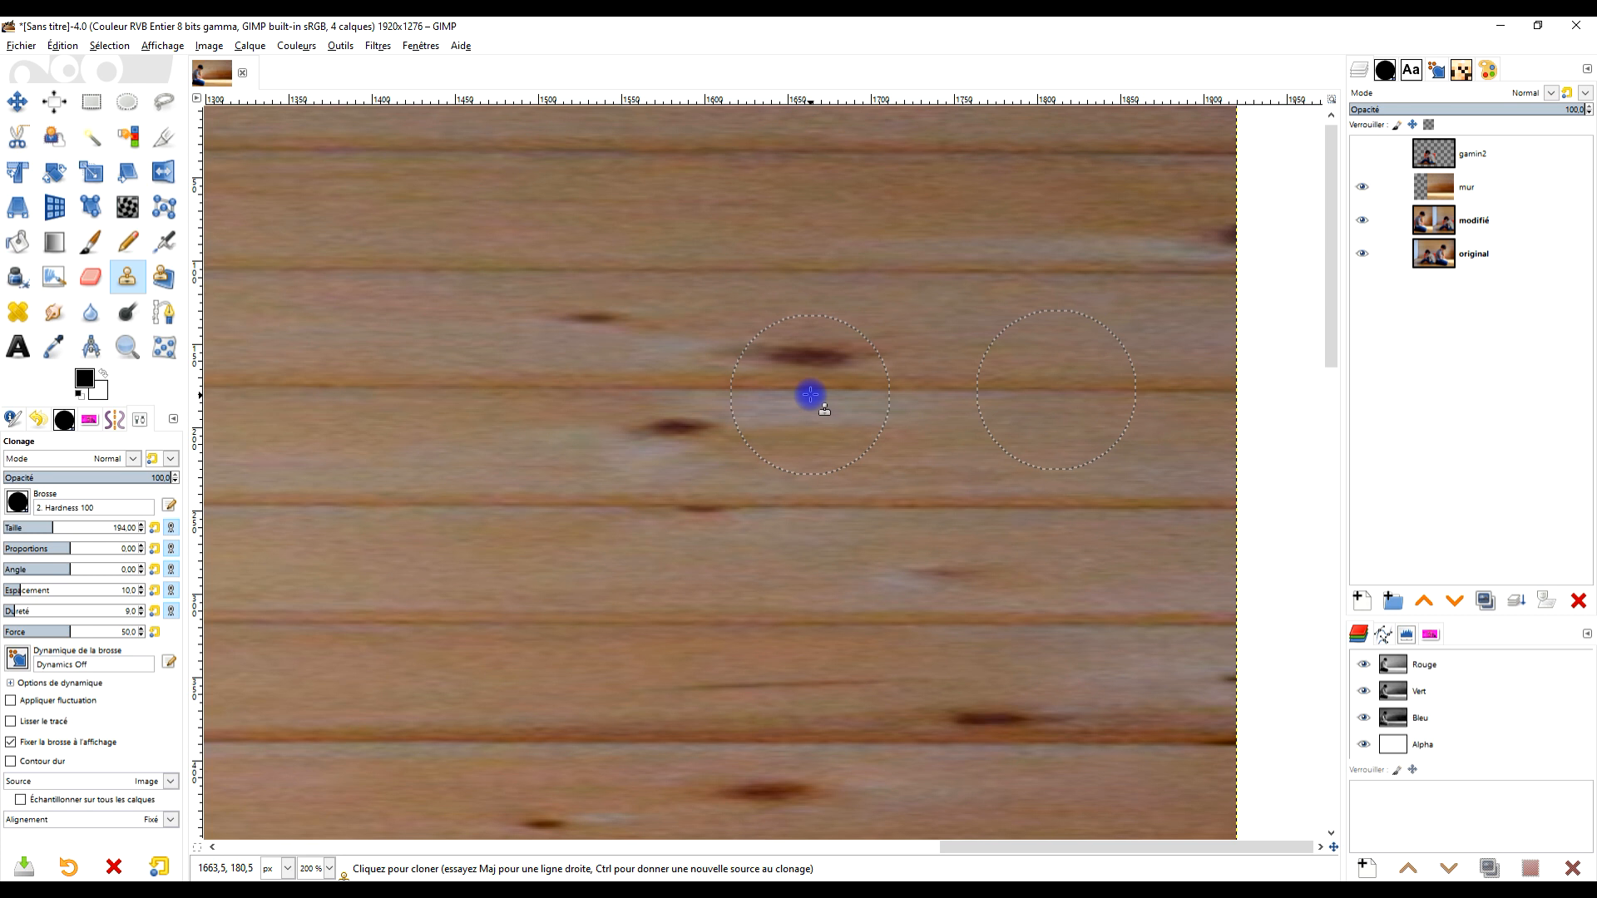
{"action": "left_click_drag", "start_coordinate": [820, 388], "coordinate": [736, 385]}
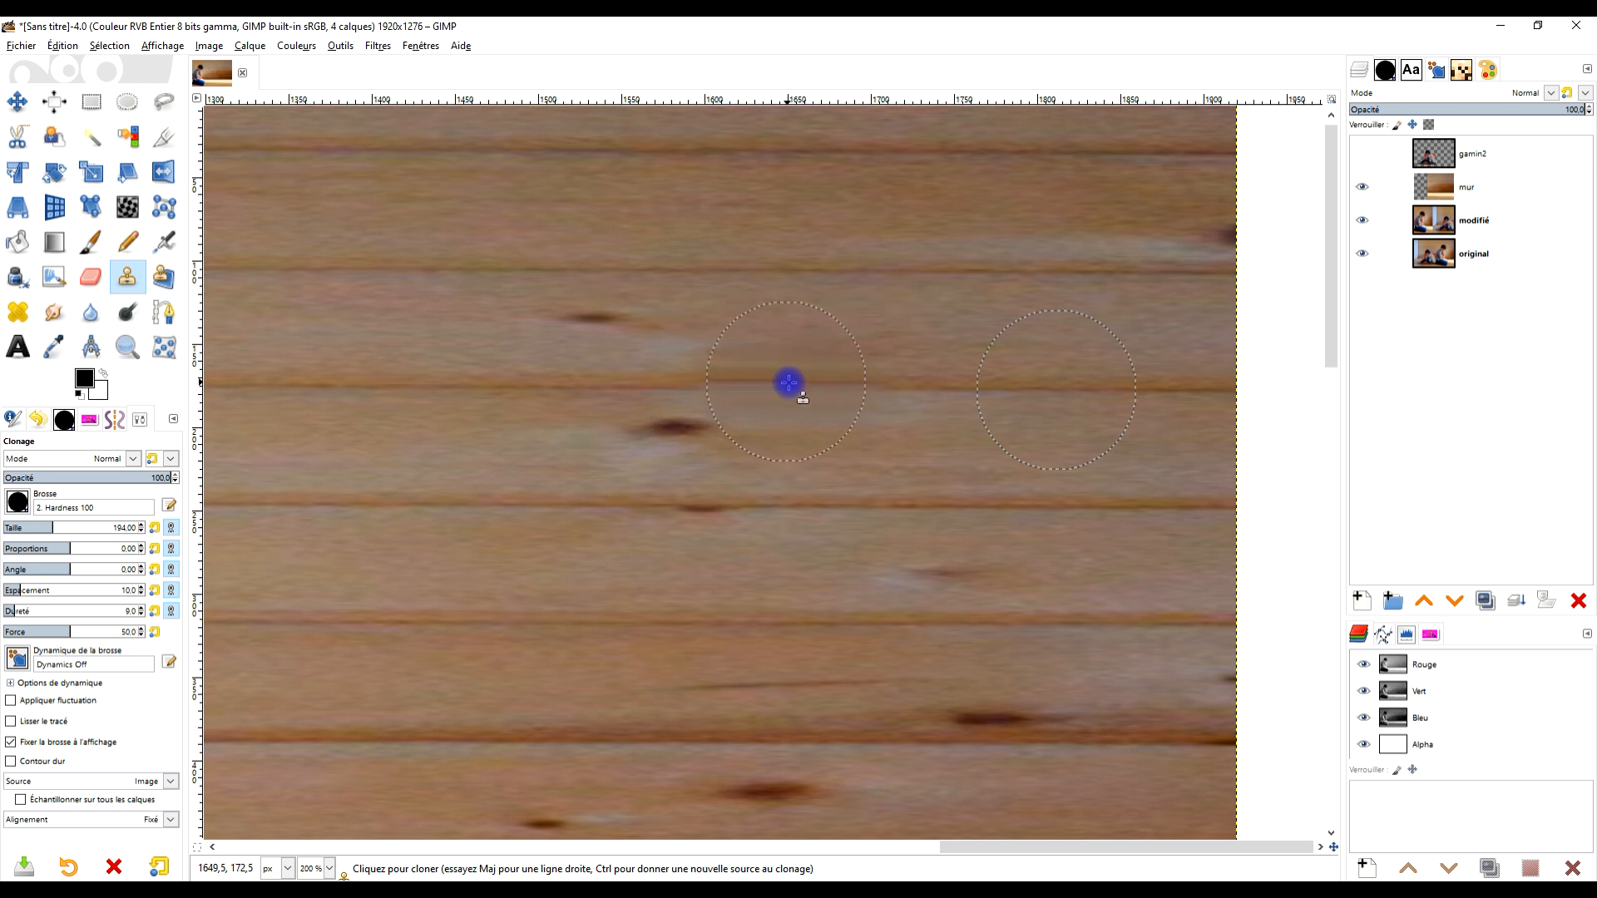
{"action": "scroll", "coordinate": [916, 375], "scroll_direction": "down", "scroll_amount": 2, "text": "ctrl"}
{"action": "scroll", "coordinate": [955, 394], "scroll_direction": "down", "scroll_amount": 1, "text": "ctrl"}
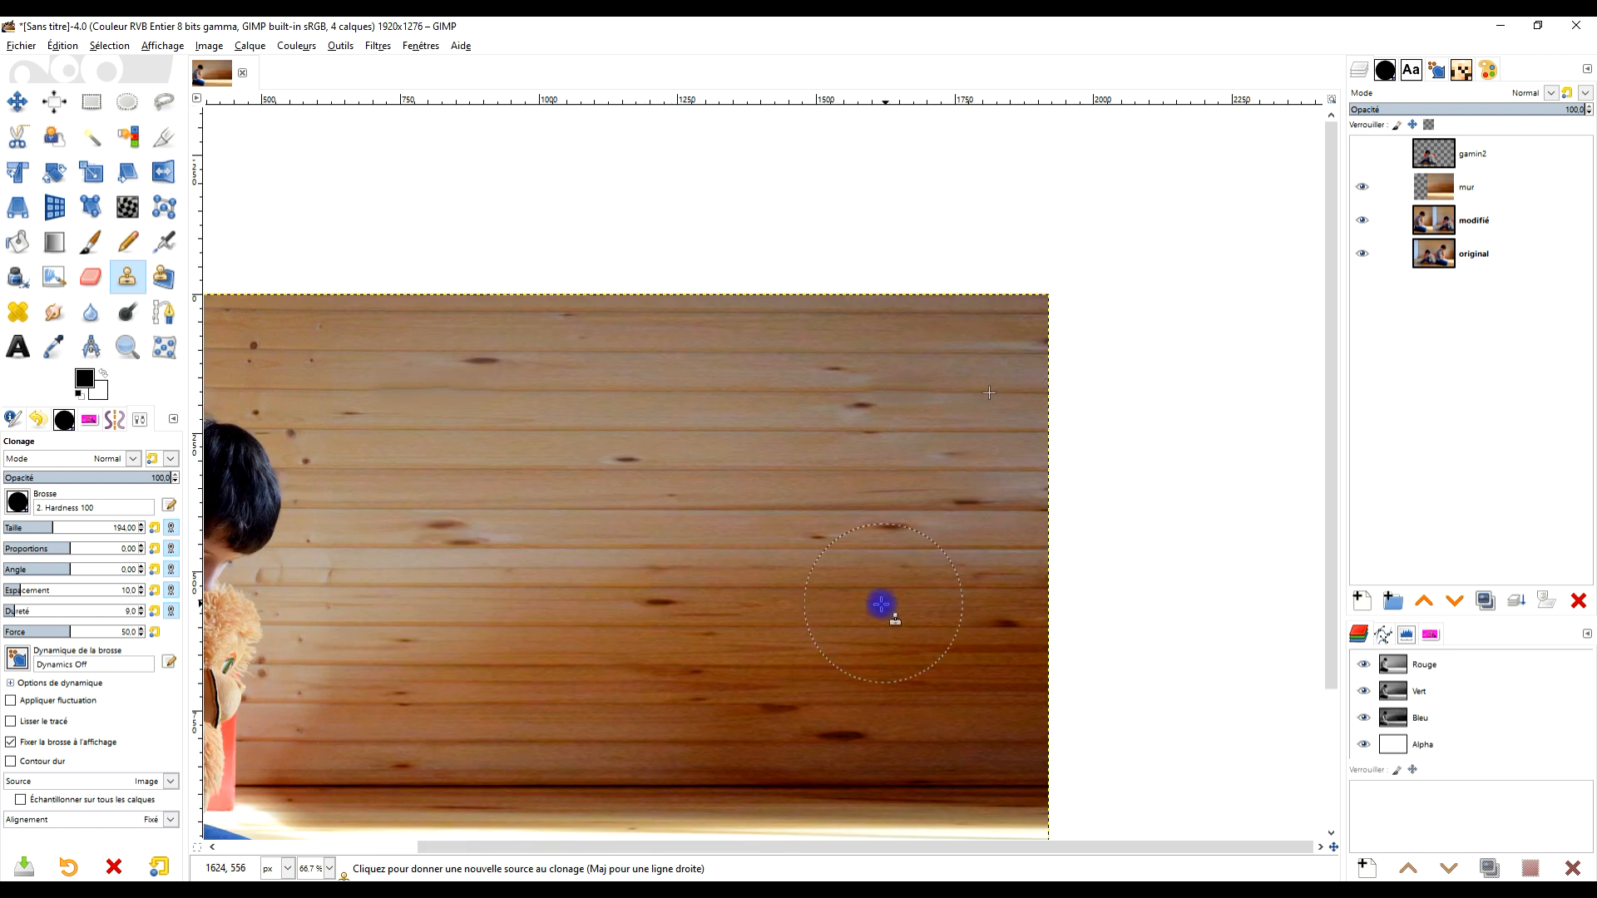
{"action": "scroll", "coordinate": [880, 595], "scroll_direction": "down", "scroll_amount": 1, "text": "ctrl"}
{"action": "scroll", "coordinate": [870, 549], "scroll_direction": "up", "scroll_amount": 2, "text": "ctrl"}
{"action": "scroll", "coordinate": [855, 511], "scroll_direction": "down", "scroll_amount": 1, "text": "ctrl"}
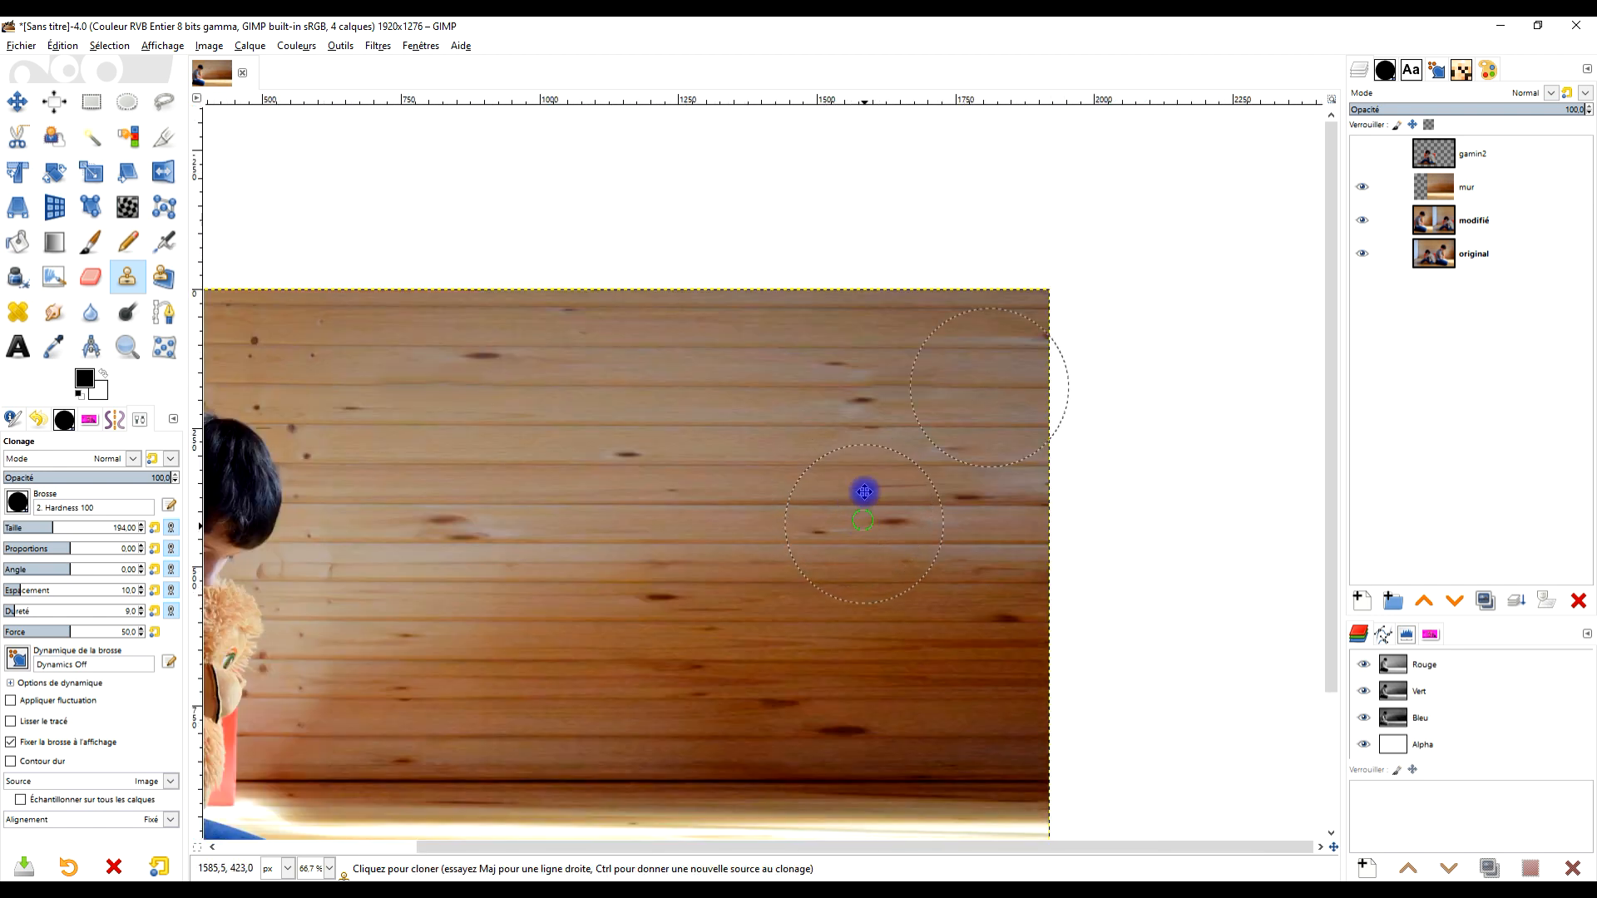
Switch to the Rectangle Select tool with nothing selected and make the gamin2 layer visible over the wall
{"action": "left_click_drag", "start_coordinate": [862, 492], "coordinate": [985, 395]}
{"action": "scroll", "coordinate": [912, 426], "scroll_direction": "down", "scroll_amount": 1, "text": "ctrl"}
{"action": "left_click", "coordinate": [90, 101]}
{"action": "left_click", "coordinate": [824, 149]}
{"action": "left_click_drag", "start_coordinate": [936, 551], "coordinate": [946, 523]}
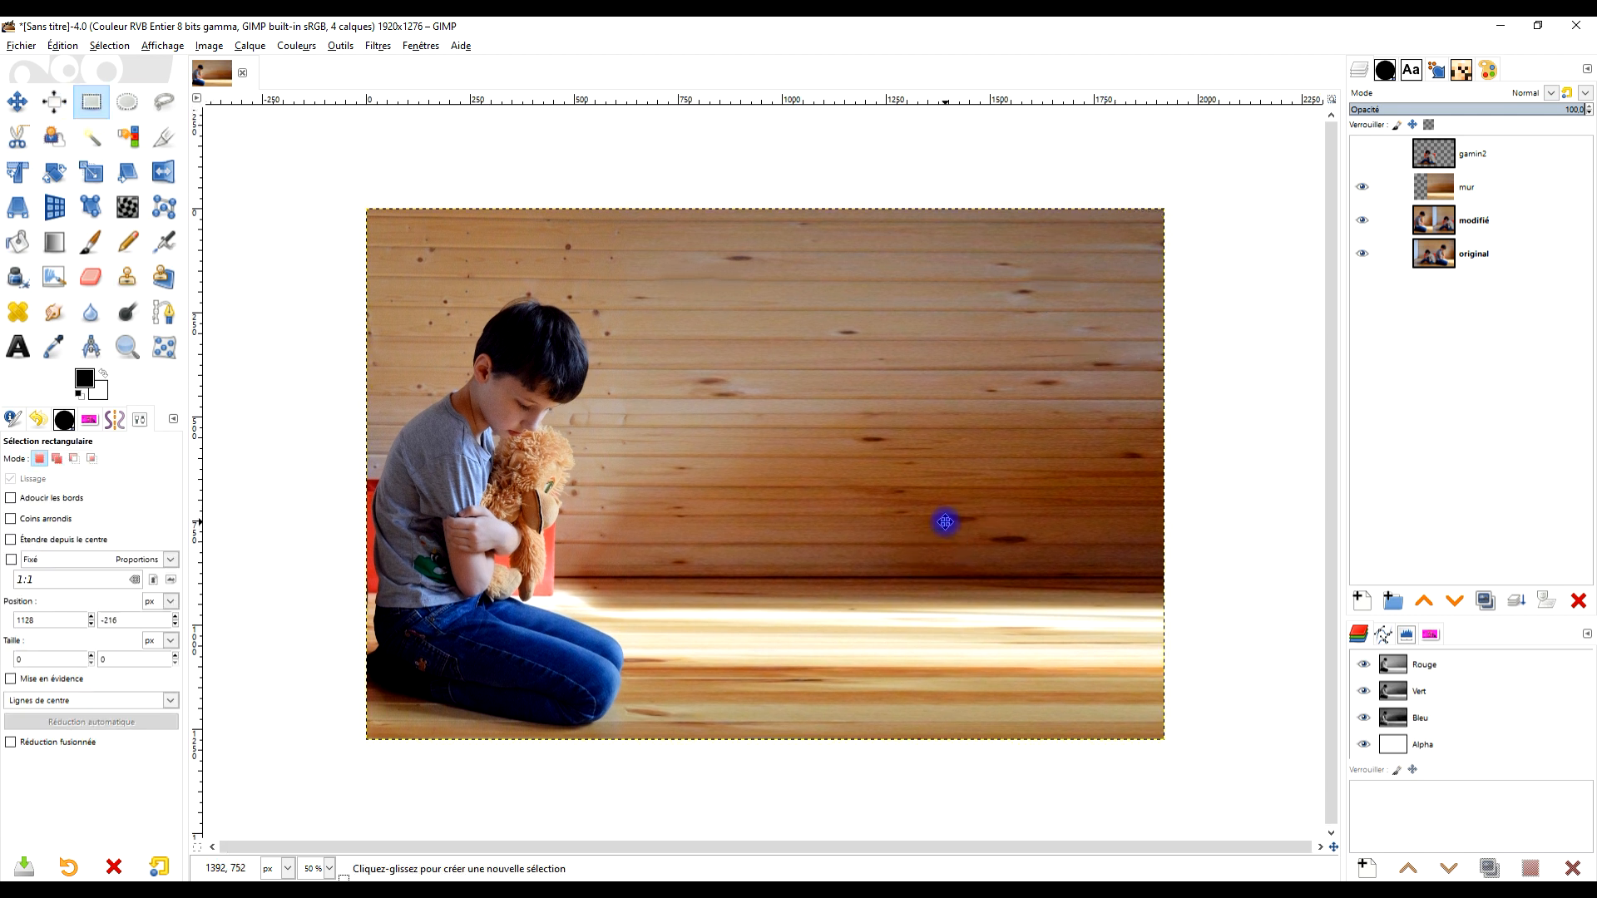
{"action": "left_click", "coordinate": [1362, 155]}
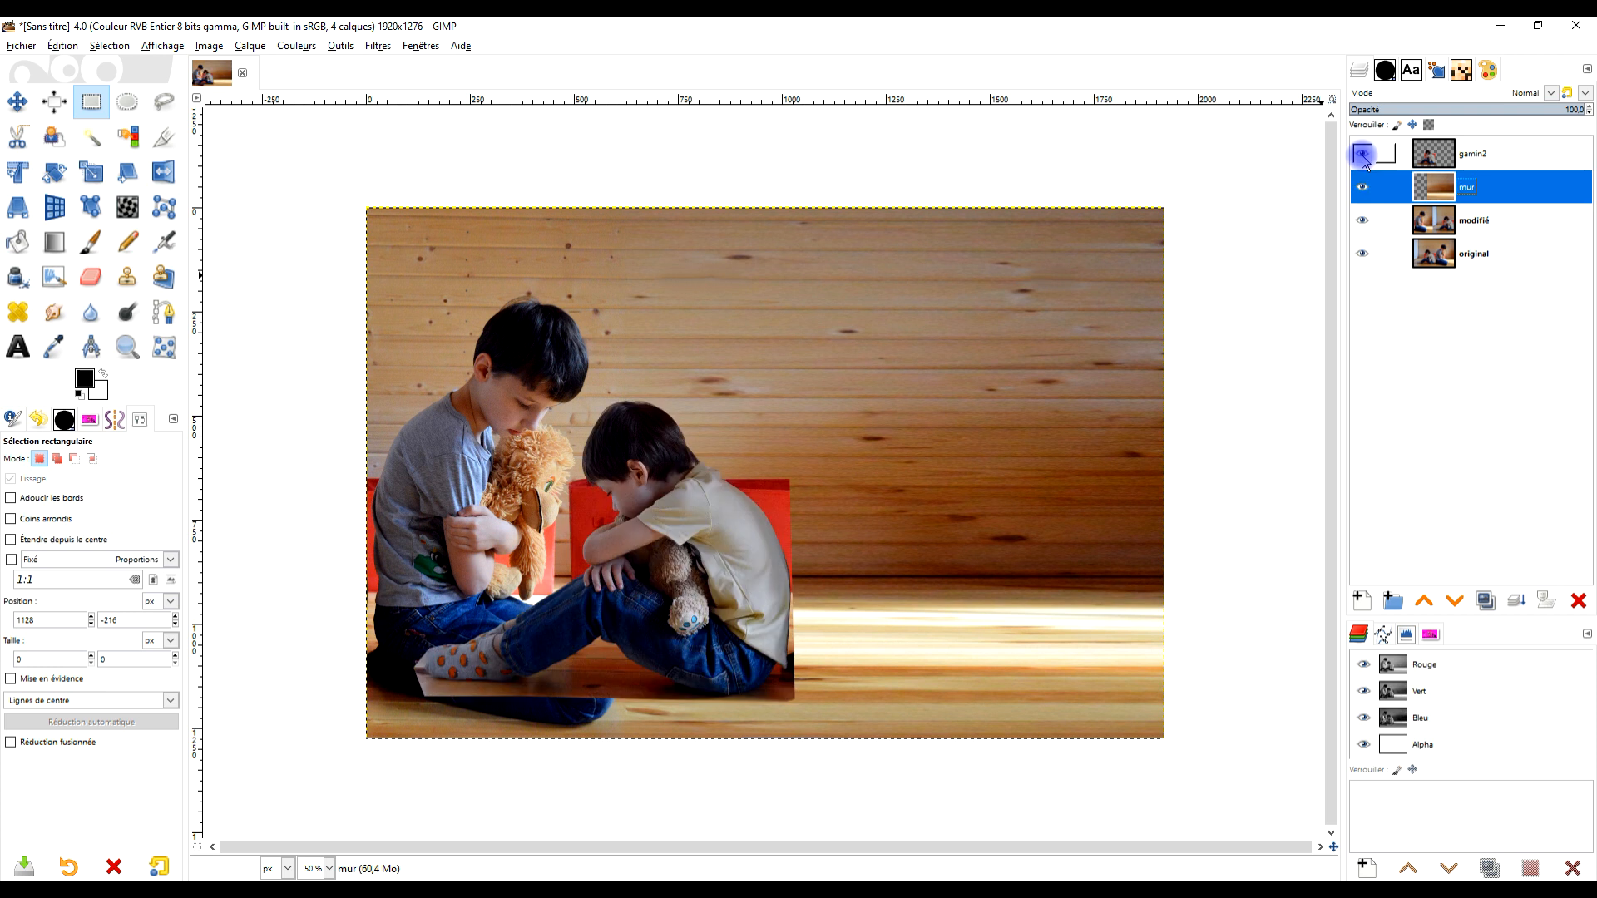
Try moving the mur layer with the Move tool, undo it, and make gamin2 the active layer
{"action": "left_click", "coordinate": [18, 102]}
{"action": "left_click_drag", "start_coordinate": [697, 549], "coordinate": [920, 453]}
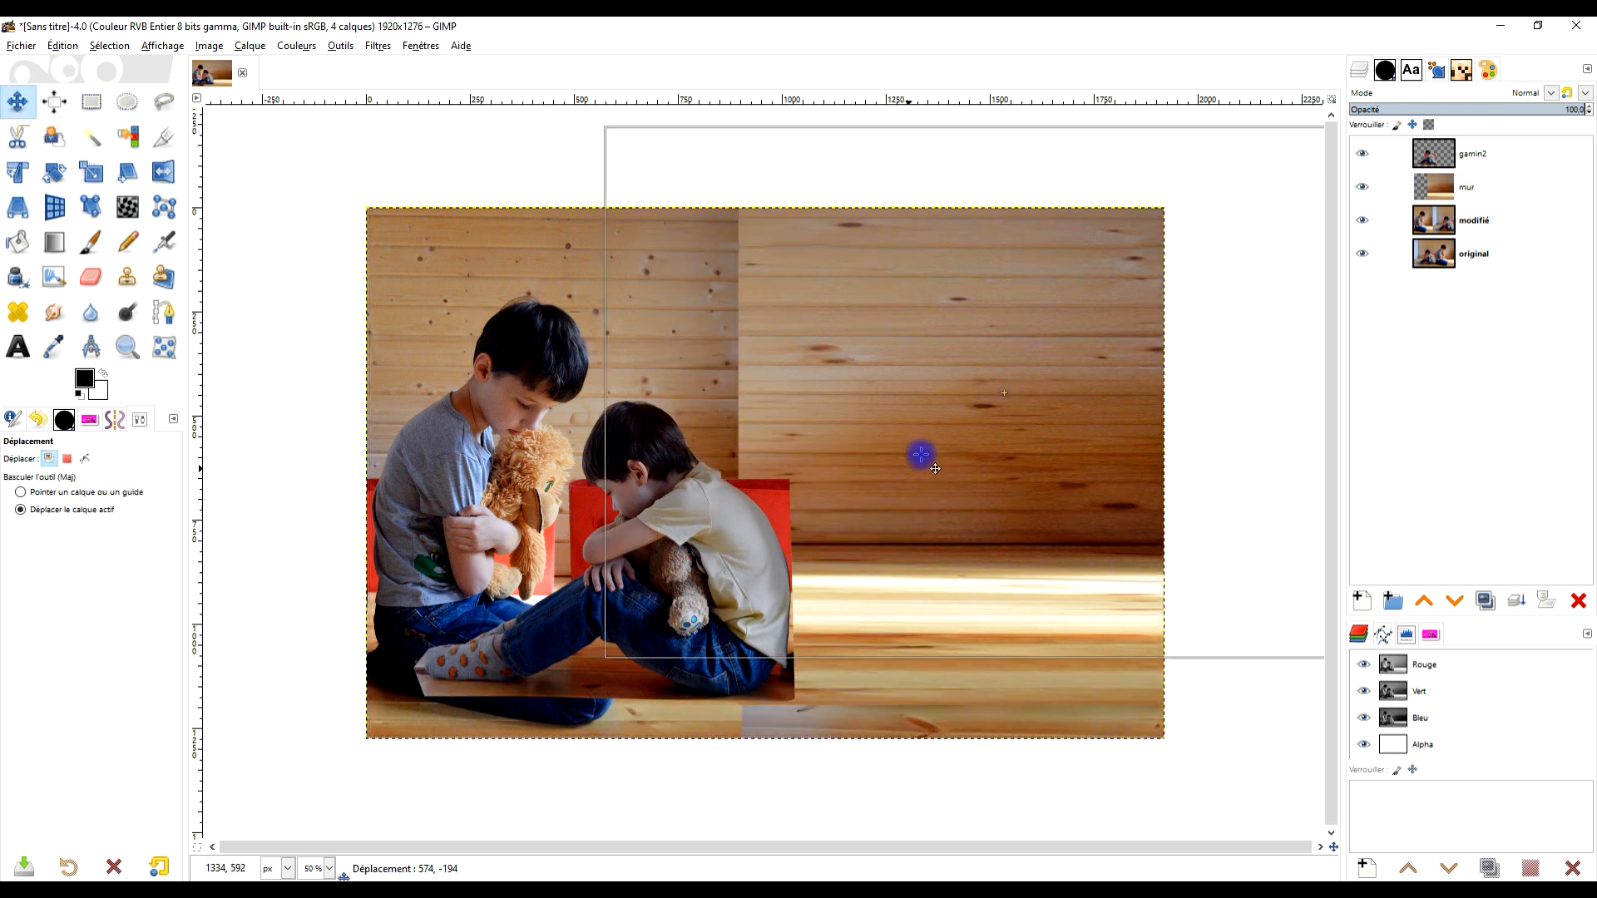
{"action": "key", "text": "ctrl+z"}
{"action": "left_click", "coordinate": [1471, 157]}
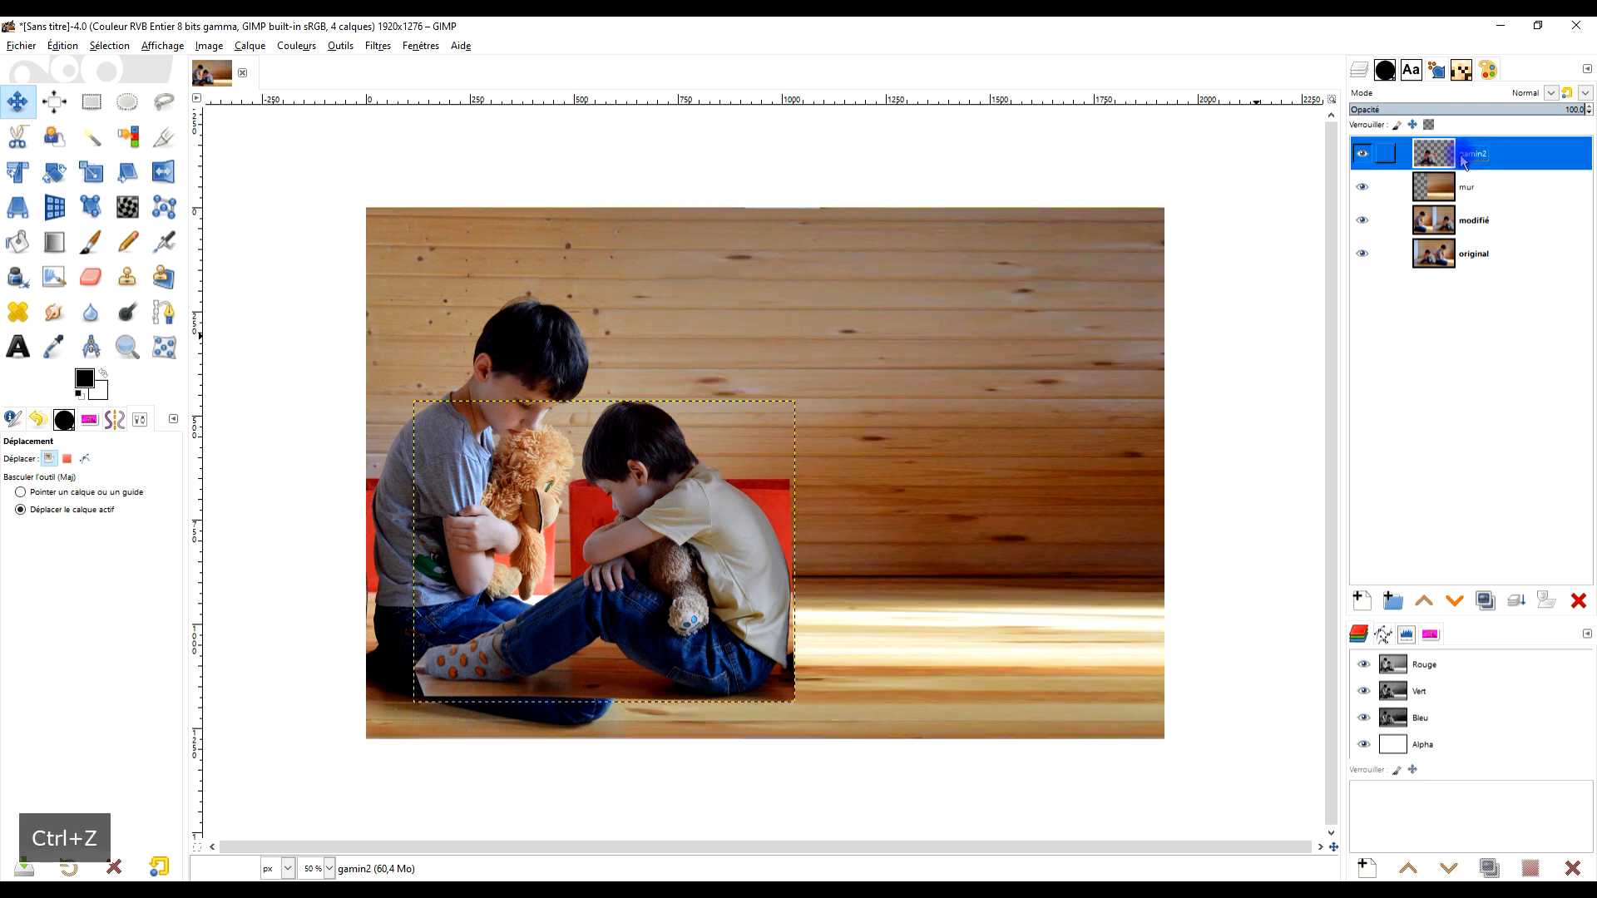
{"action": "left_click", "coordinate": [1425, 160]}
{"action": "left_click", "coordinate": [715, 188]}
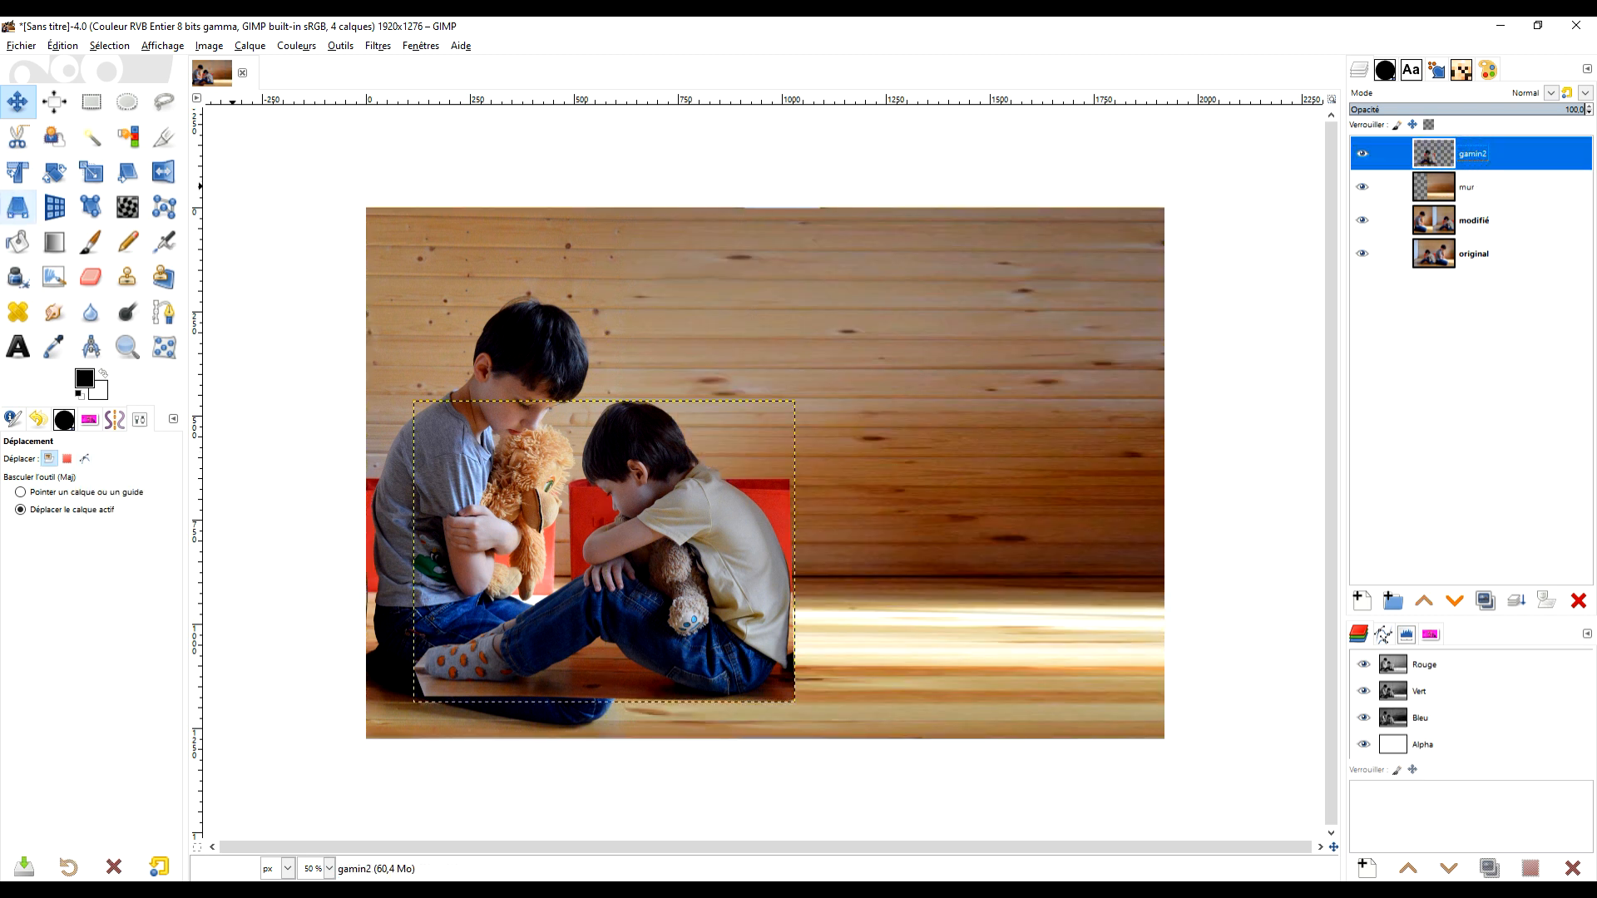
{"action": "left_click", "coordinate": [163, 619]}
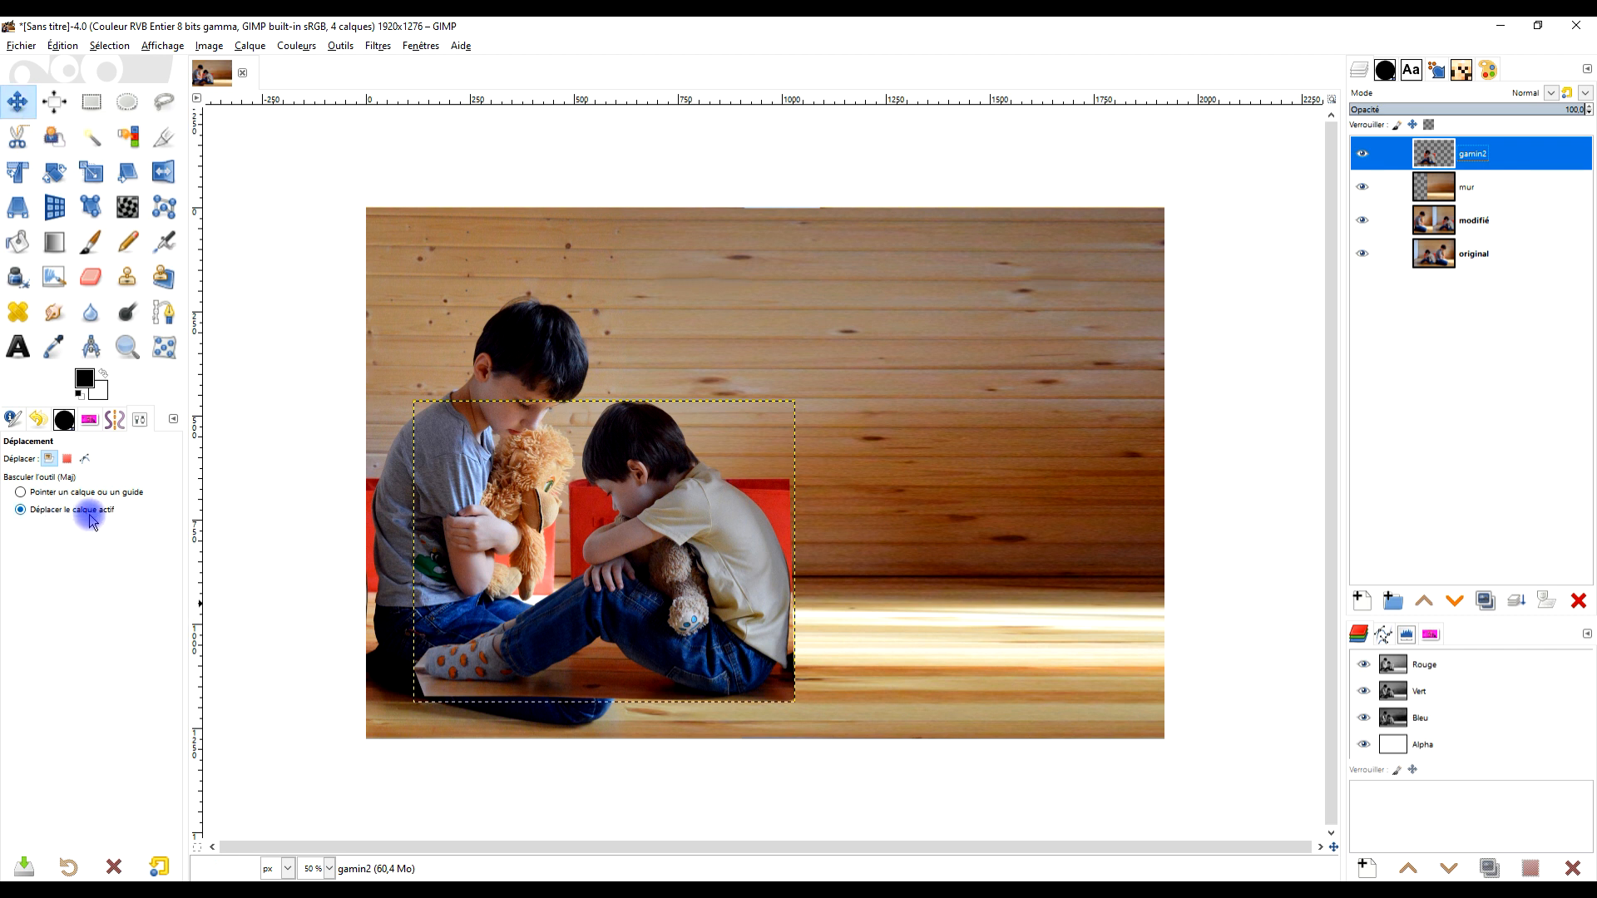
Move the gamin2 layer so the smaller boy sits against the right edge of the image, facing the older boy
{"action": "left_click_drag", "start_coordinate": [690, 518], "coordinate": [639, 520]}
{"action": "left_click_drag", "start_coordinate": [859, 331], "coordinate": [1170, 313]}
{"action": "left_click_drag", "start_coordinate": [839, 466], "coordinate": [959, 560]}
{"action": "left_click_drag", "start_coordinate": [943, 547], "coordinate": [1073, 635]}
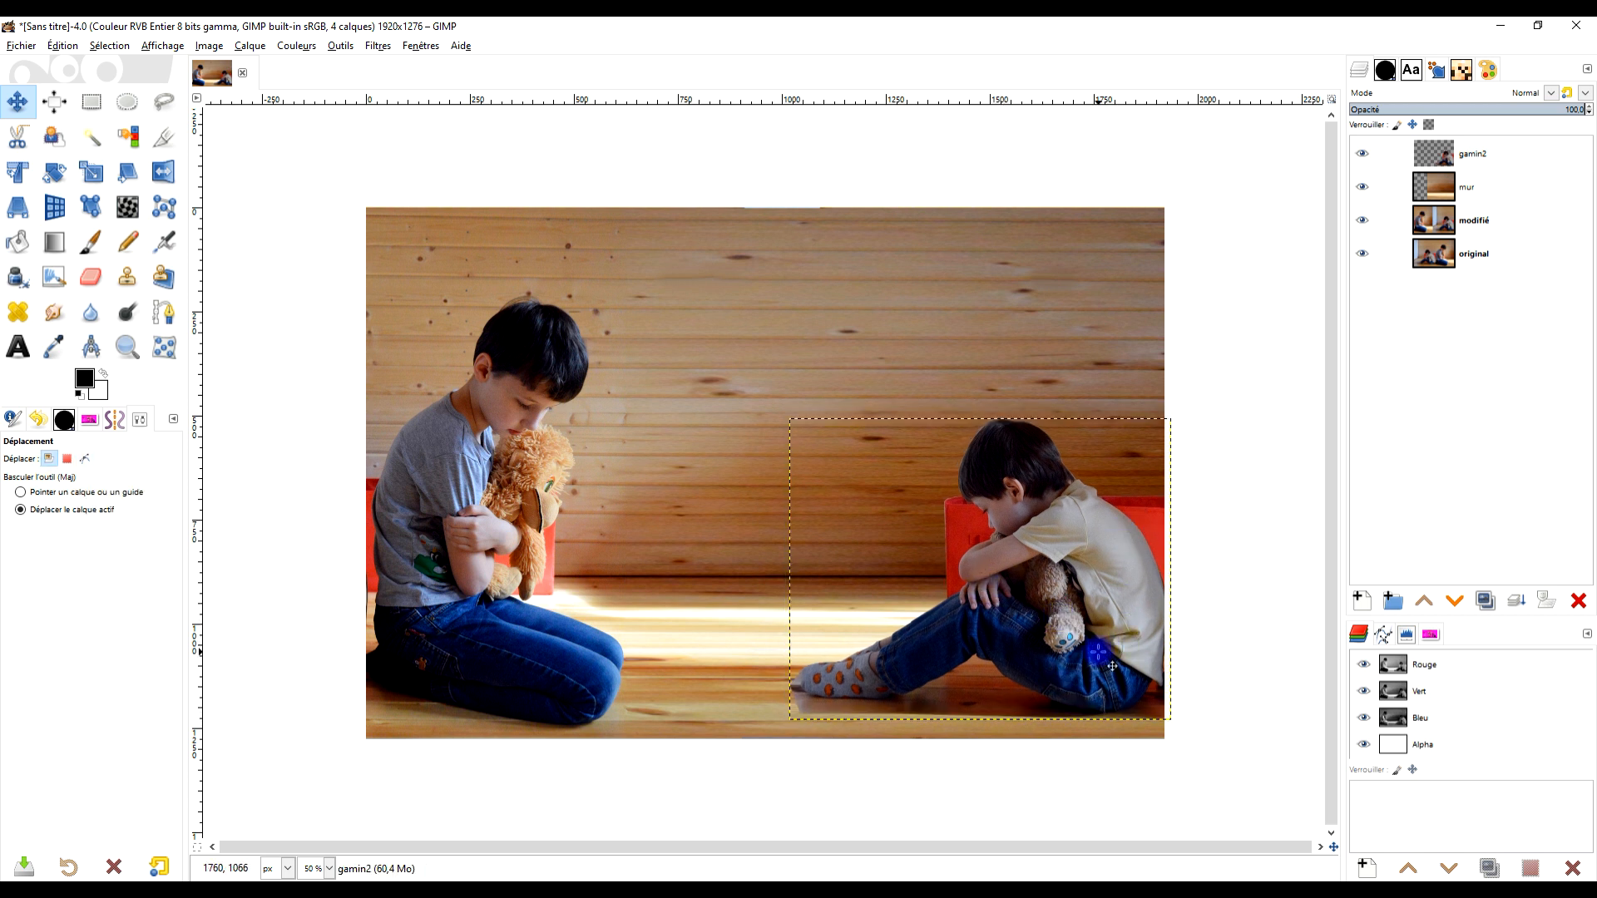
Outline the upper part of the wooden gap beneath the smaller boy's bent legs as a free selection on gamin2
{"action": "scroll", "coordinate": [1112, 666], "scroll_direction": "up", "scroll_amount": 4}
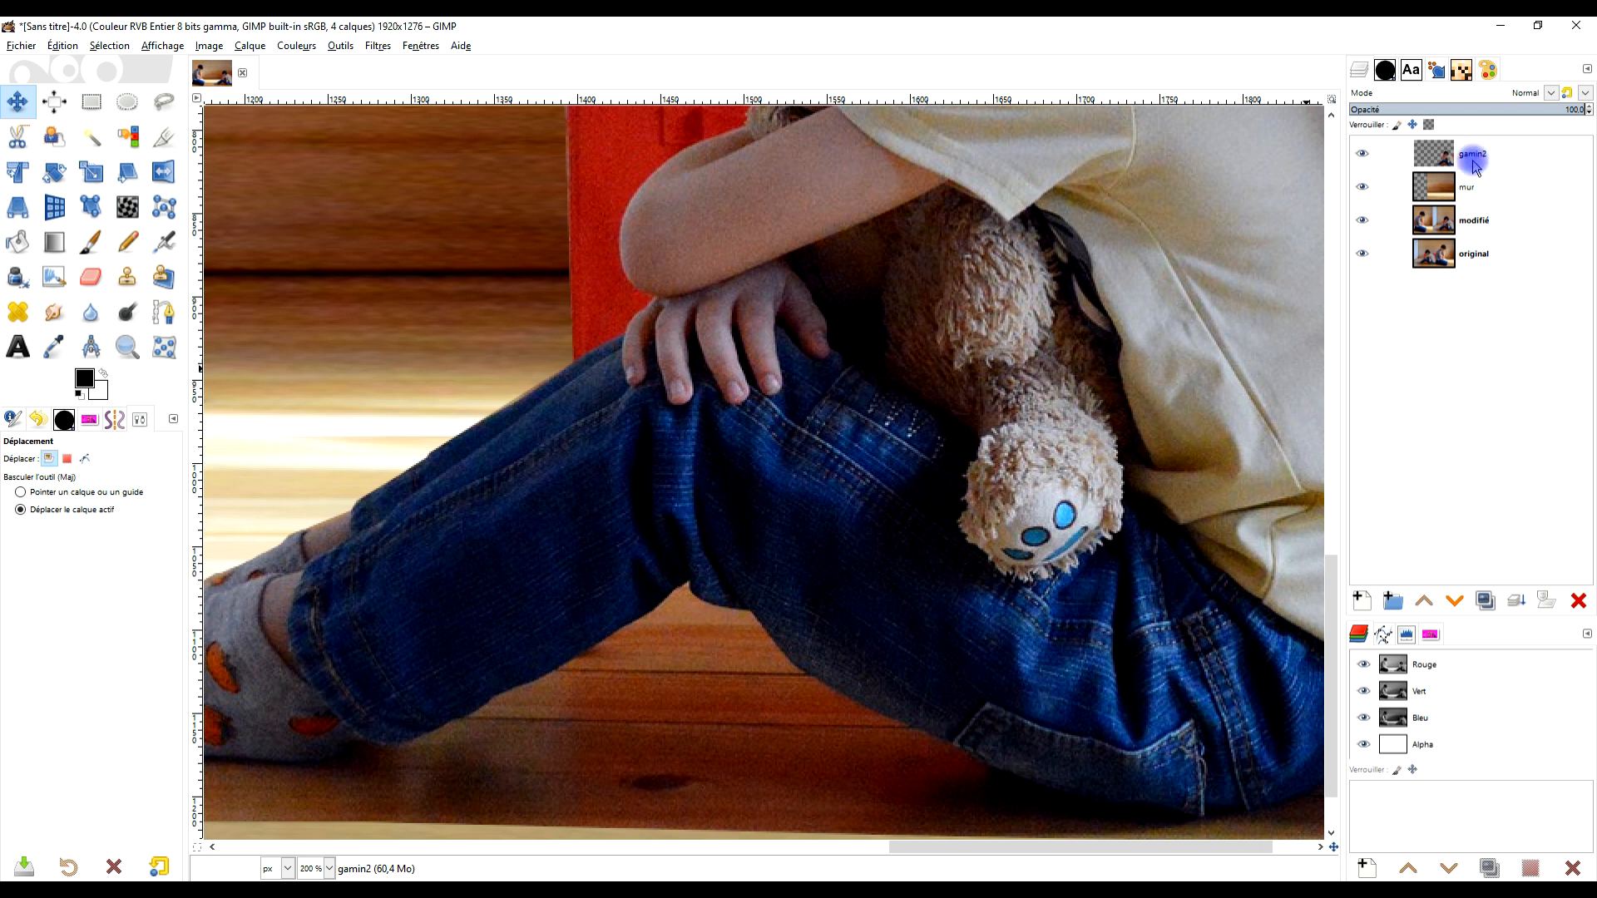
{"action": "left_click", "coordinate": [1485, 160]}
{"action": "scroll", "coordinate": [759, 598], "scroll_direction": "up", "scroll_amount": 3}
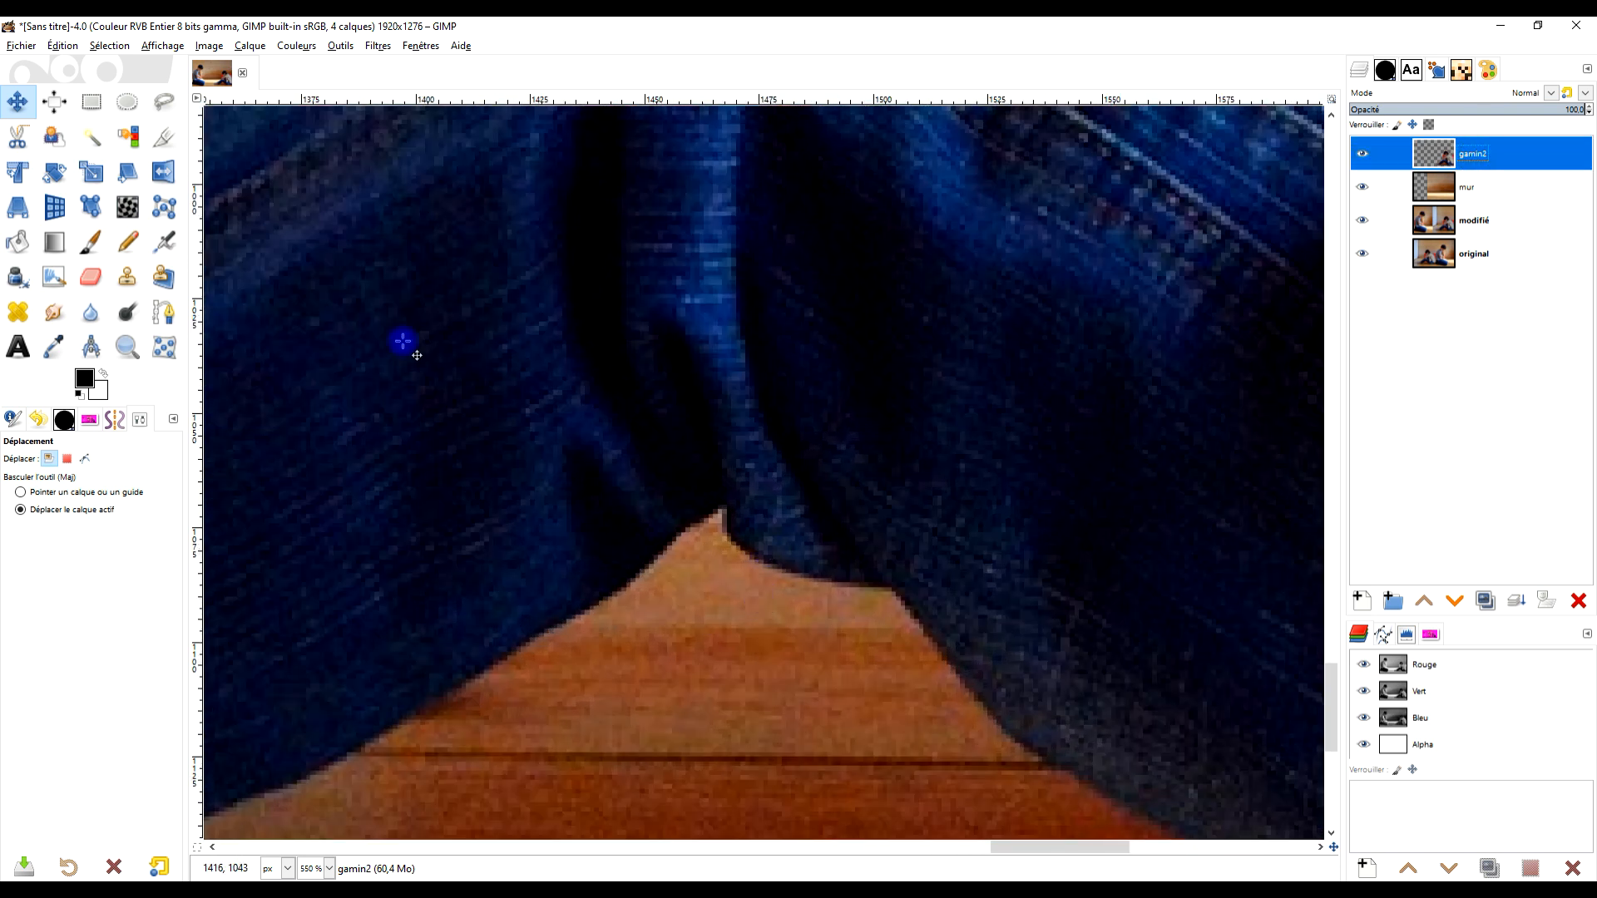
{"action": "left_click", "coordinate": [160, 109]}
{"action": "left_click", "coordinate": [556, 630]}
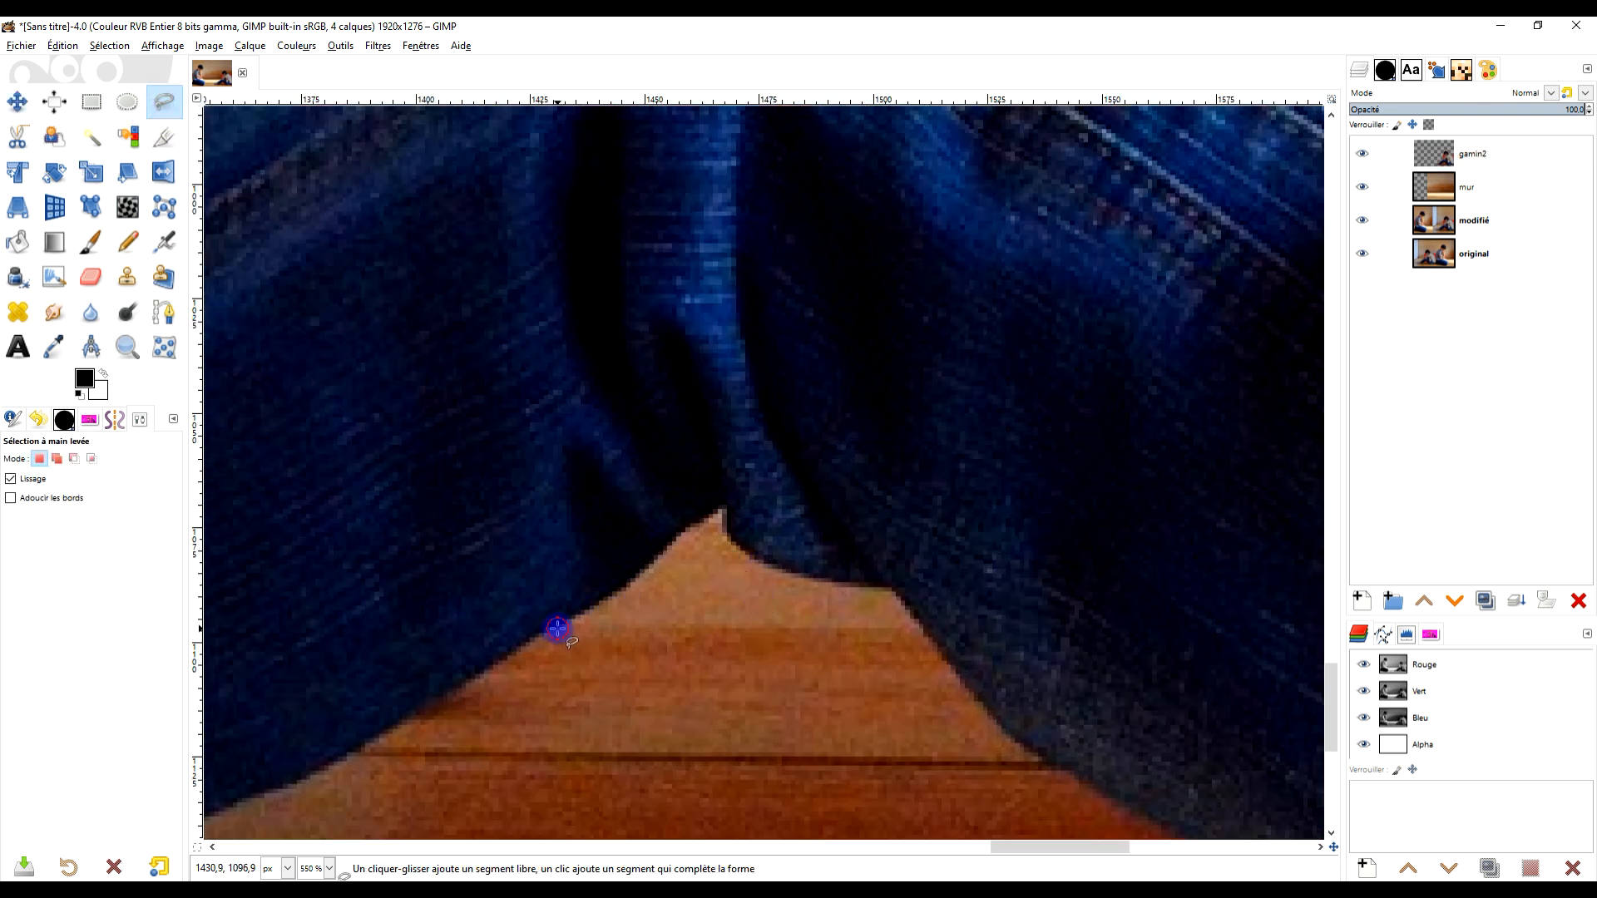
{"action": "left_click", "coordinate": [632, 585]}
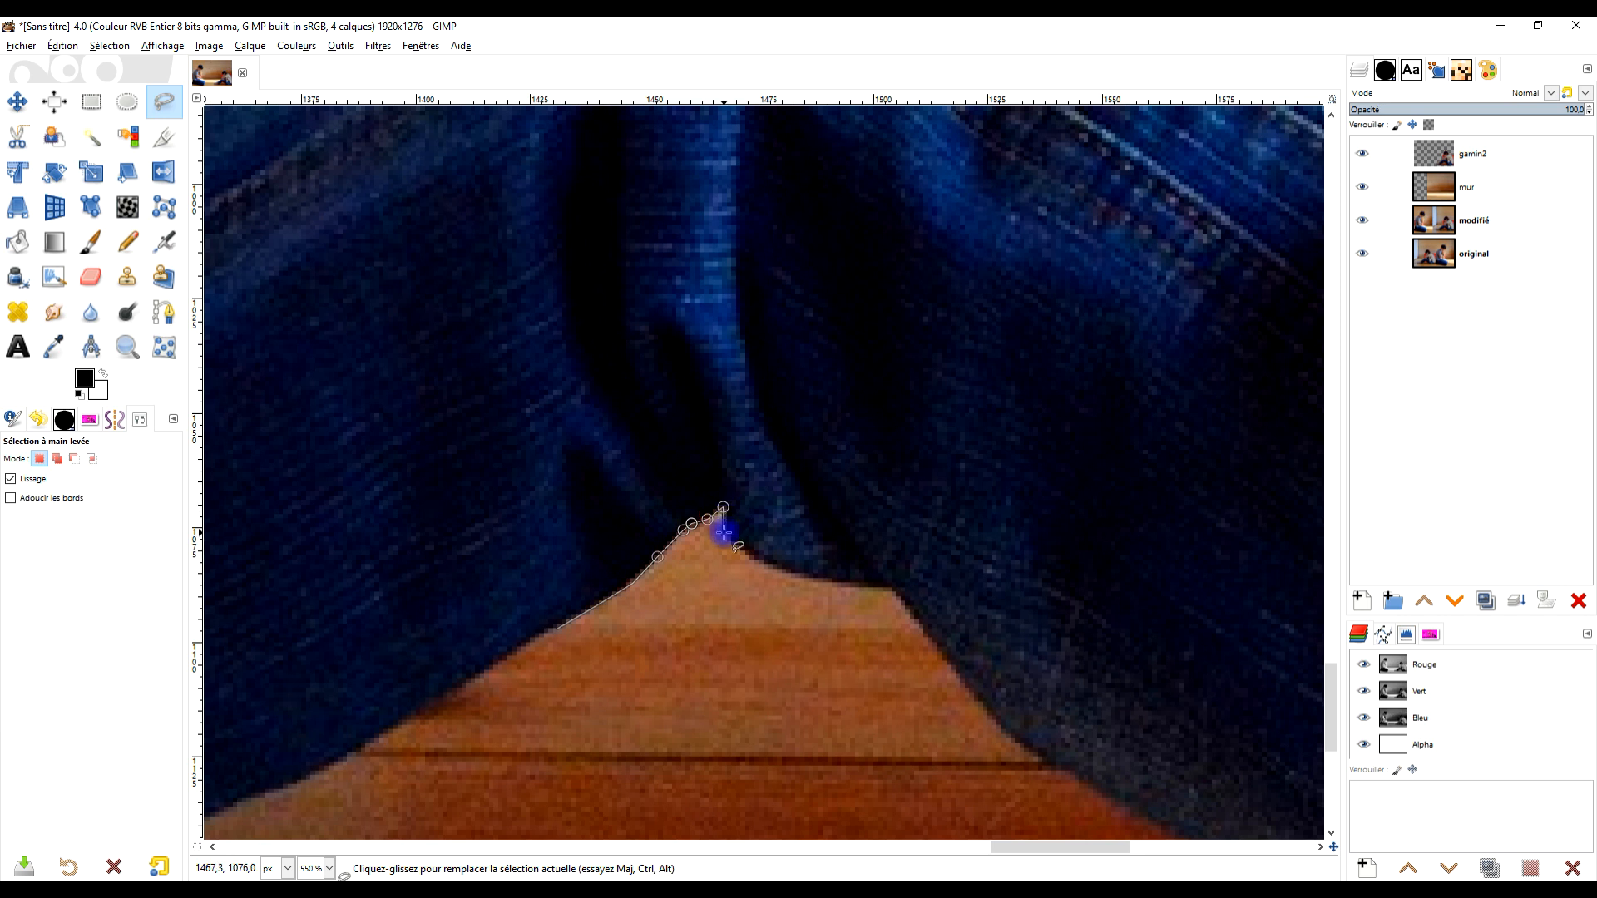
{"action": "left_click", "coordinate": [748, 555]}
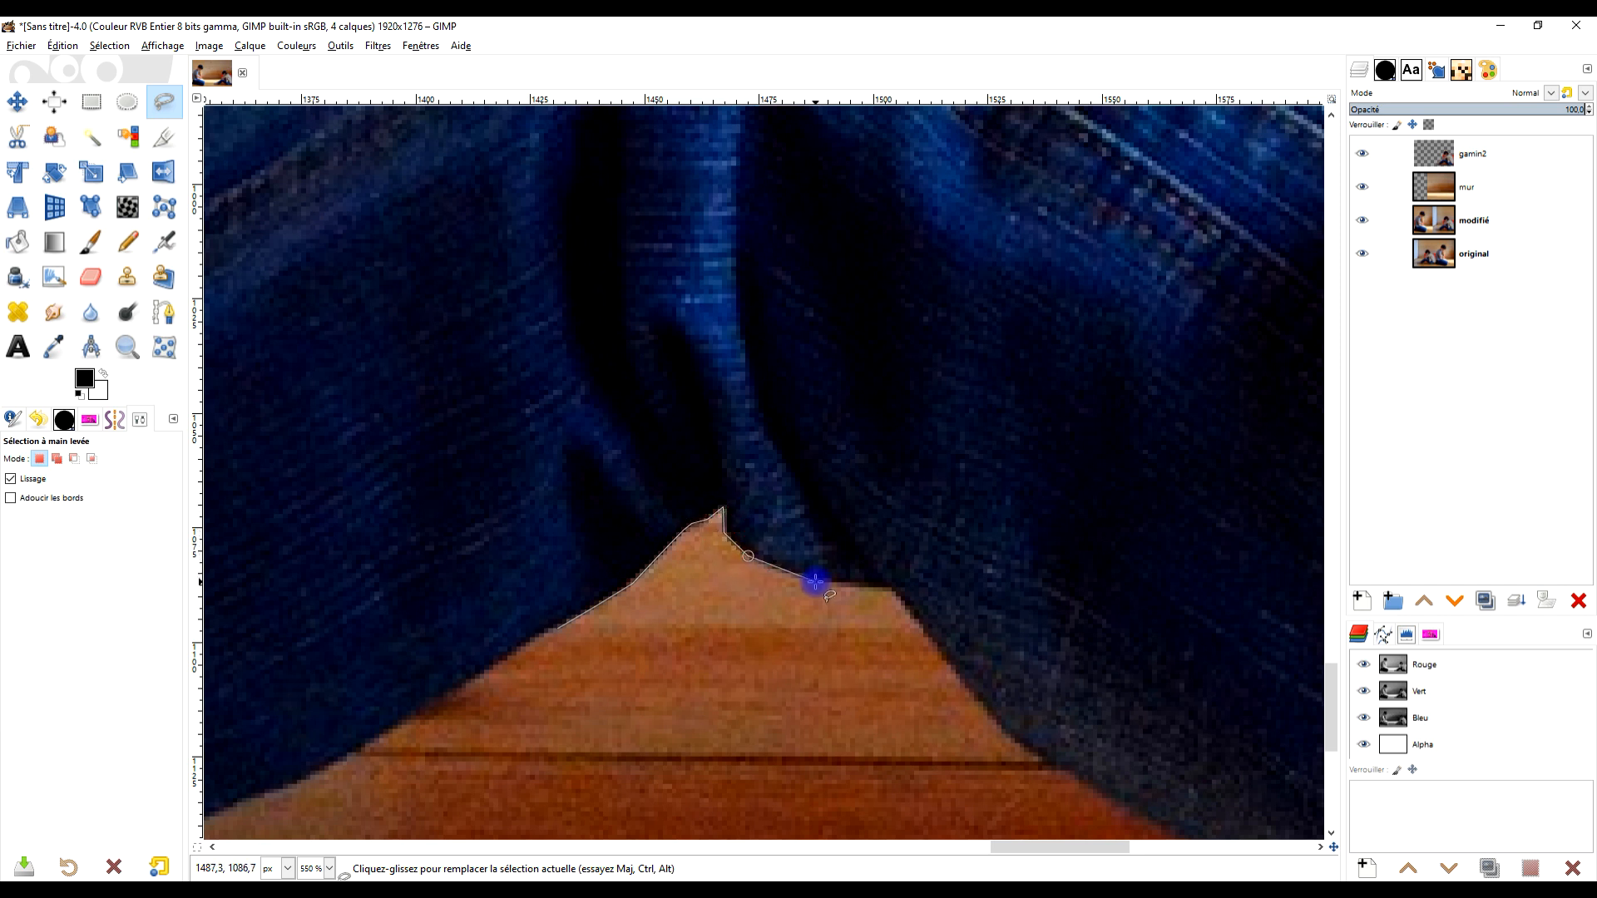
{"action": "left_click", "coordinate": [922, 634]}
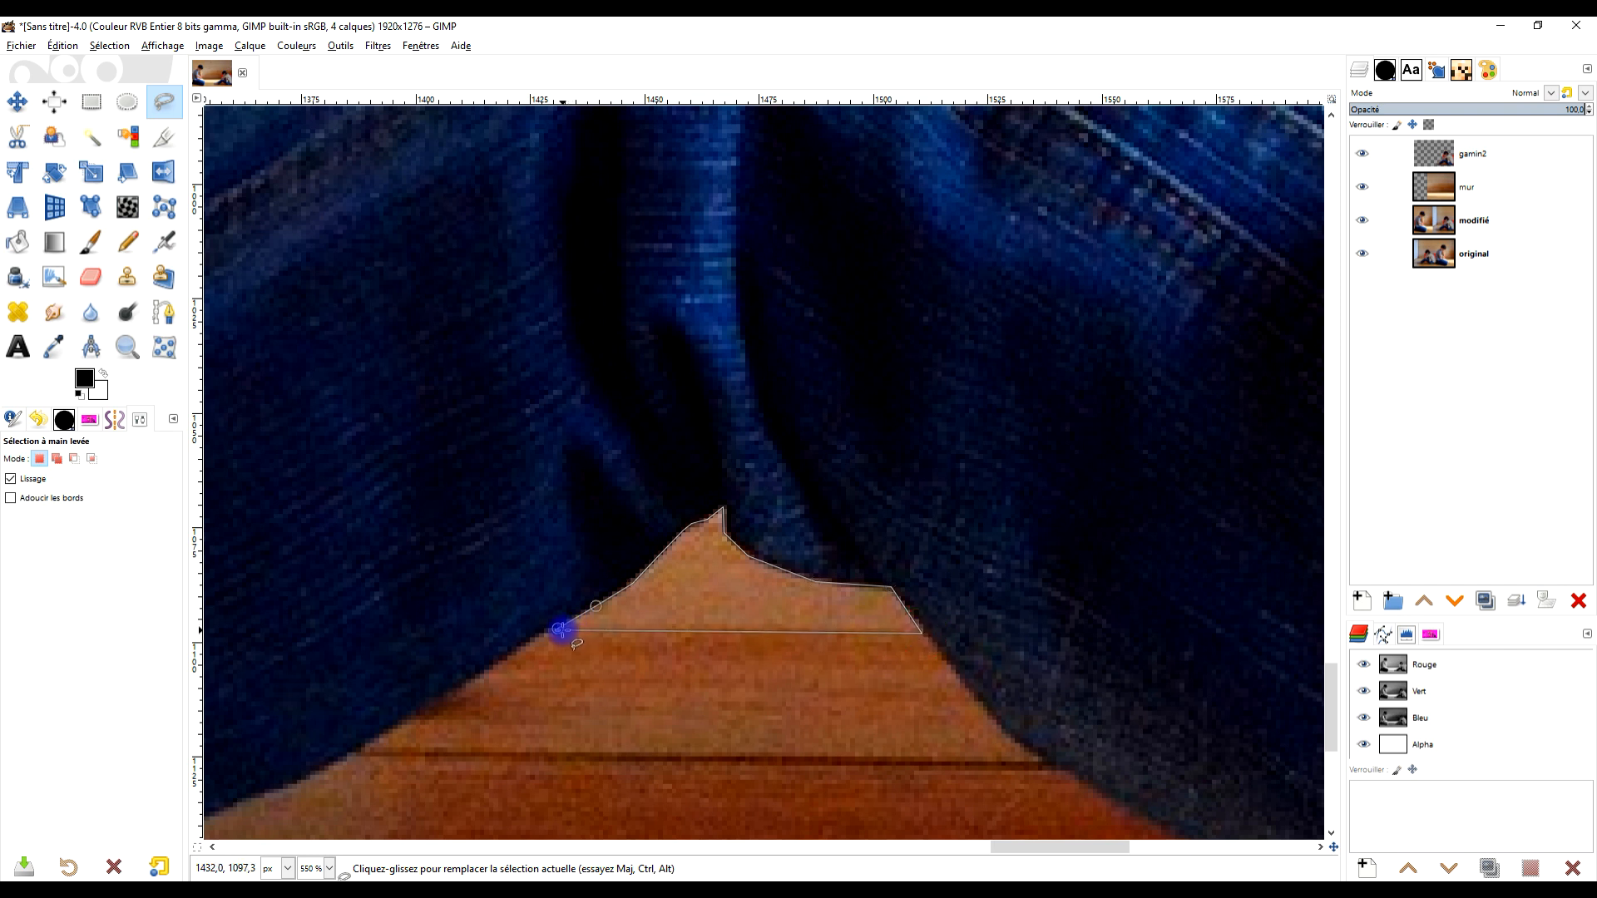
{"action": "left_click", "coordinate": [573, 632]}
{"action": "key", "text": "Return"}
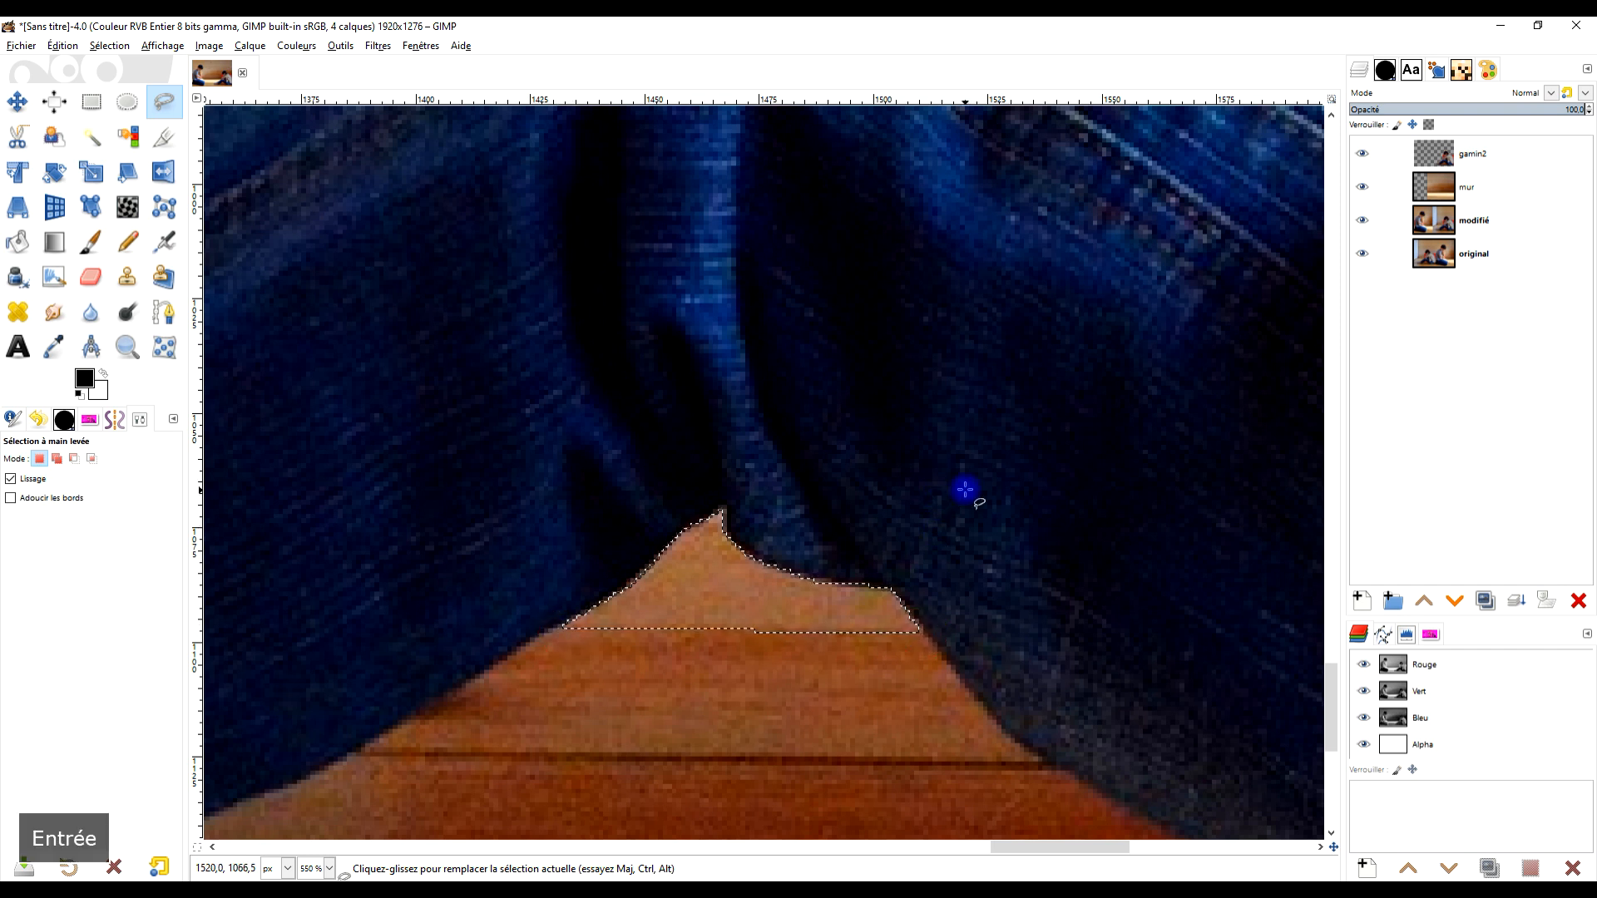
Discard the free selection beneath the boy's legs
{"action": "scroll", "coordinate": [965, 490], "scroll_direction": "down", "scroll_amount": 6}
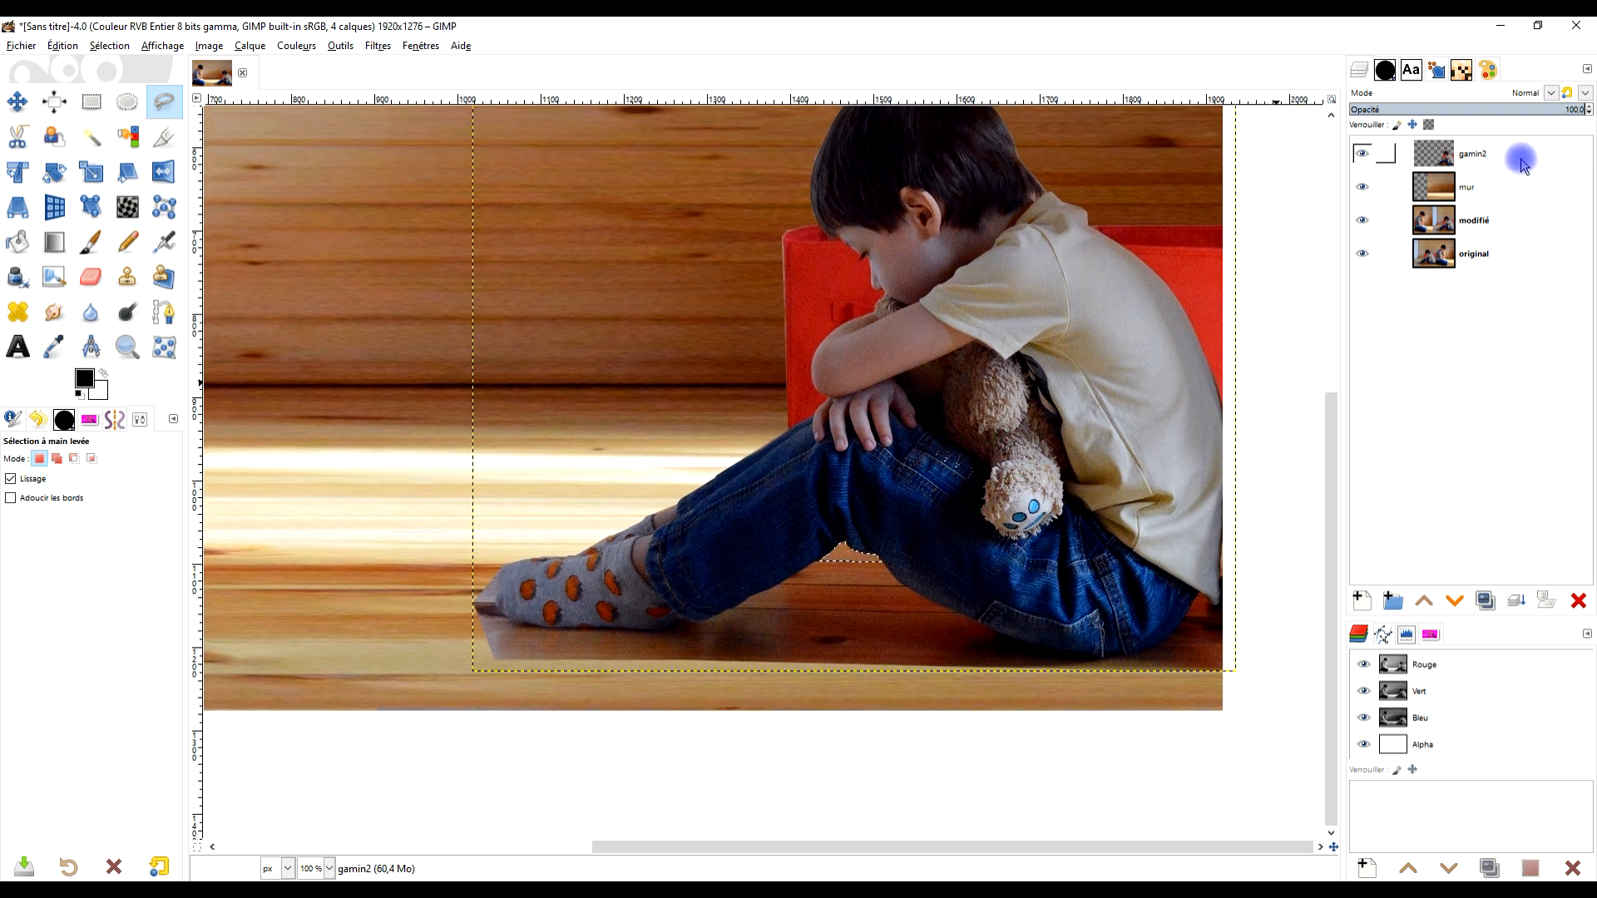
{"action": "right_click", "coordinate": [1456, 158]}
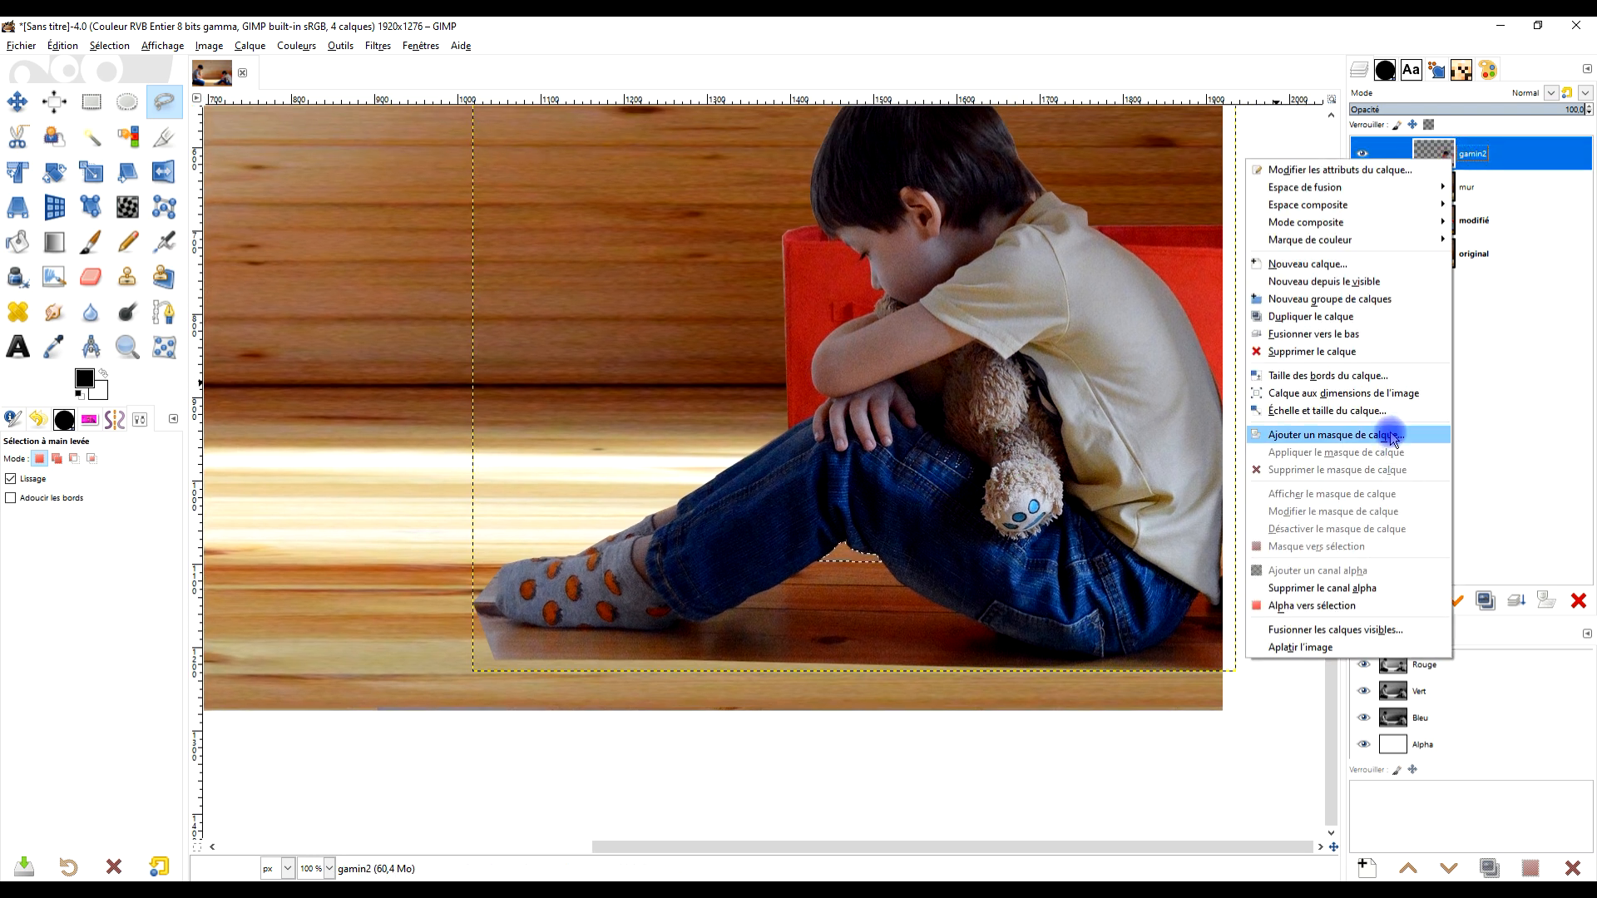
{"action": "left_click", "coordinate": [1478, 347]}
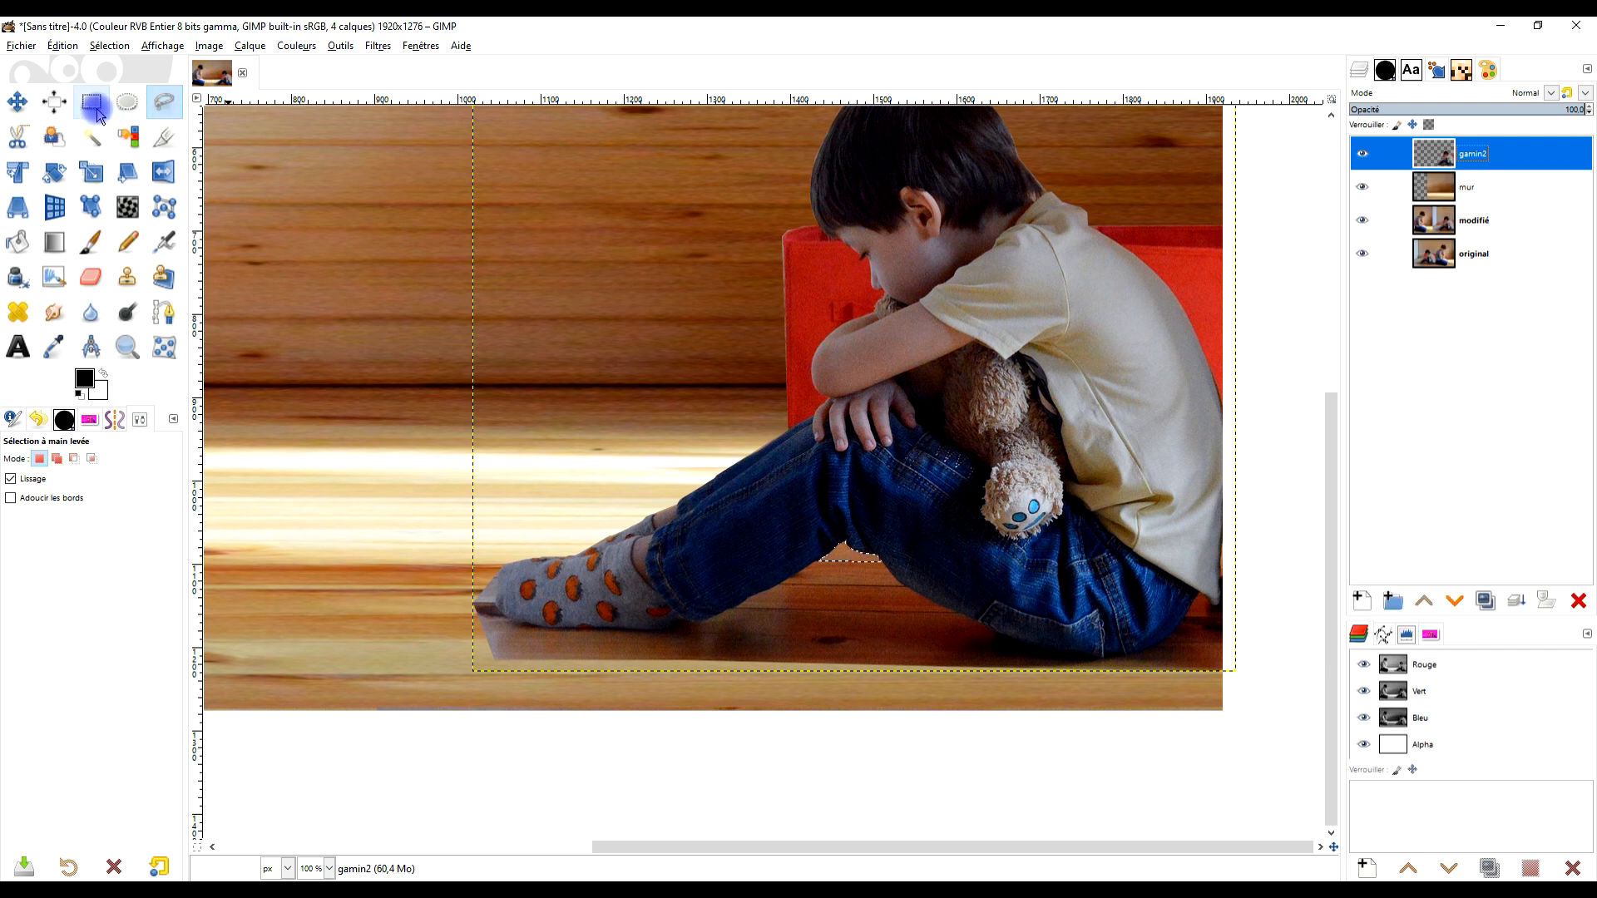
{"action": "left_click", "coordinate": [111, 48]}
{"action": "left_click", "coordinate": [119, 83]}
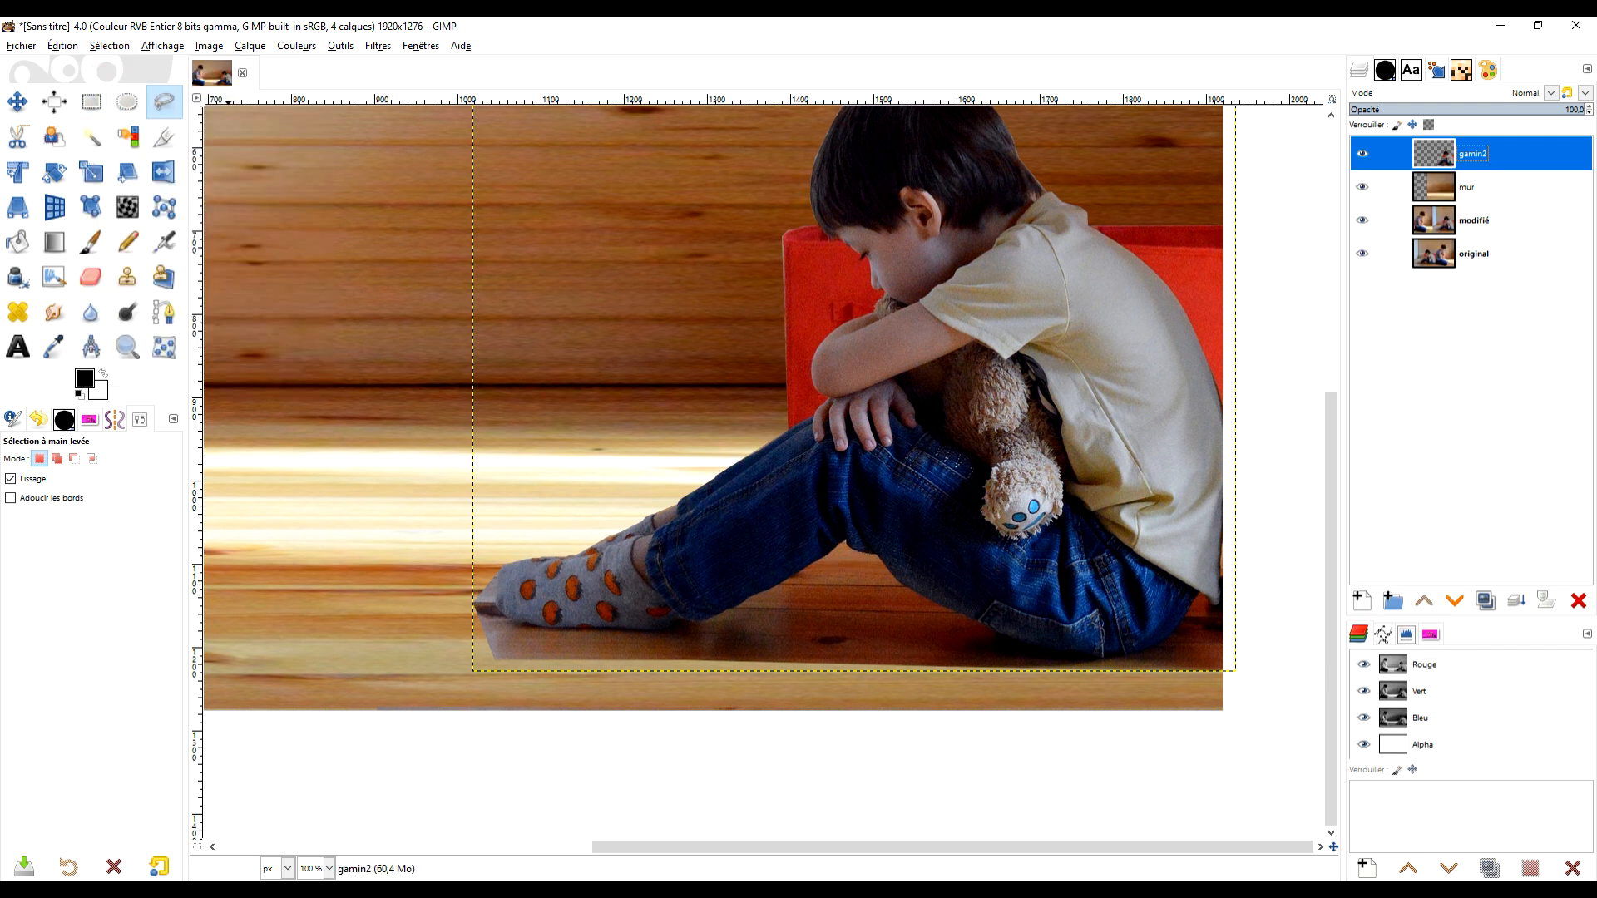
Try adding a black (full transparency) layer mask to the gamin2 layer and undo it
{"action": "right_click", "coordinate": [1428, 153]}
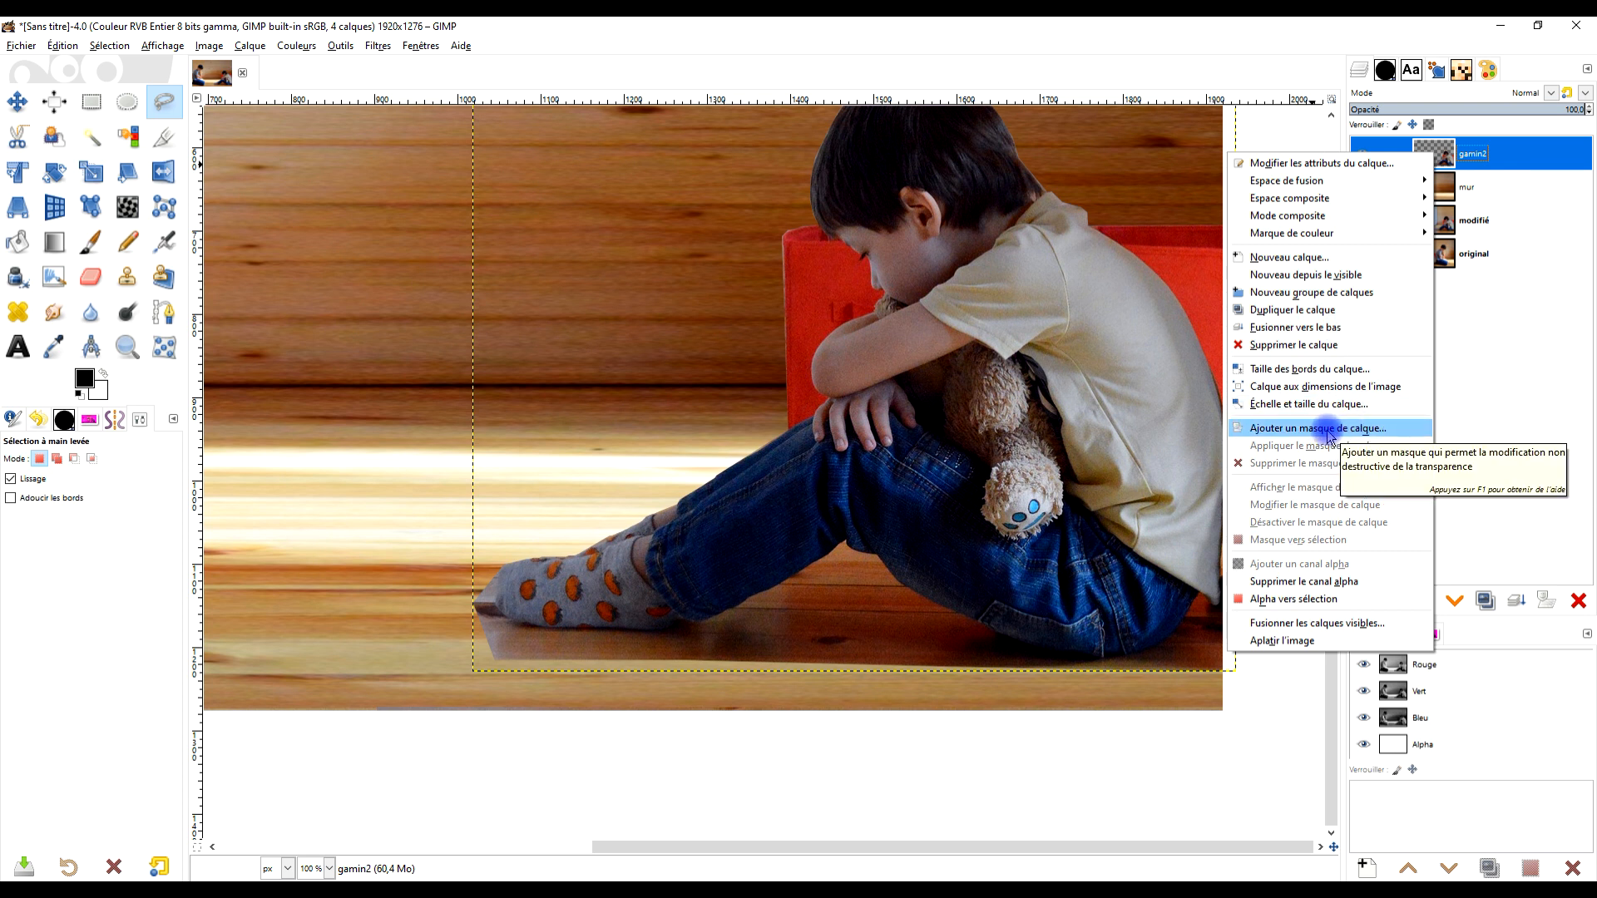
{"action": "left_click", "coordinate": [1494, 647]}
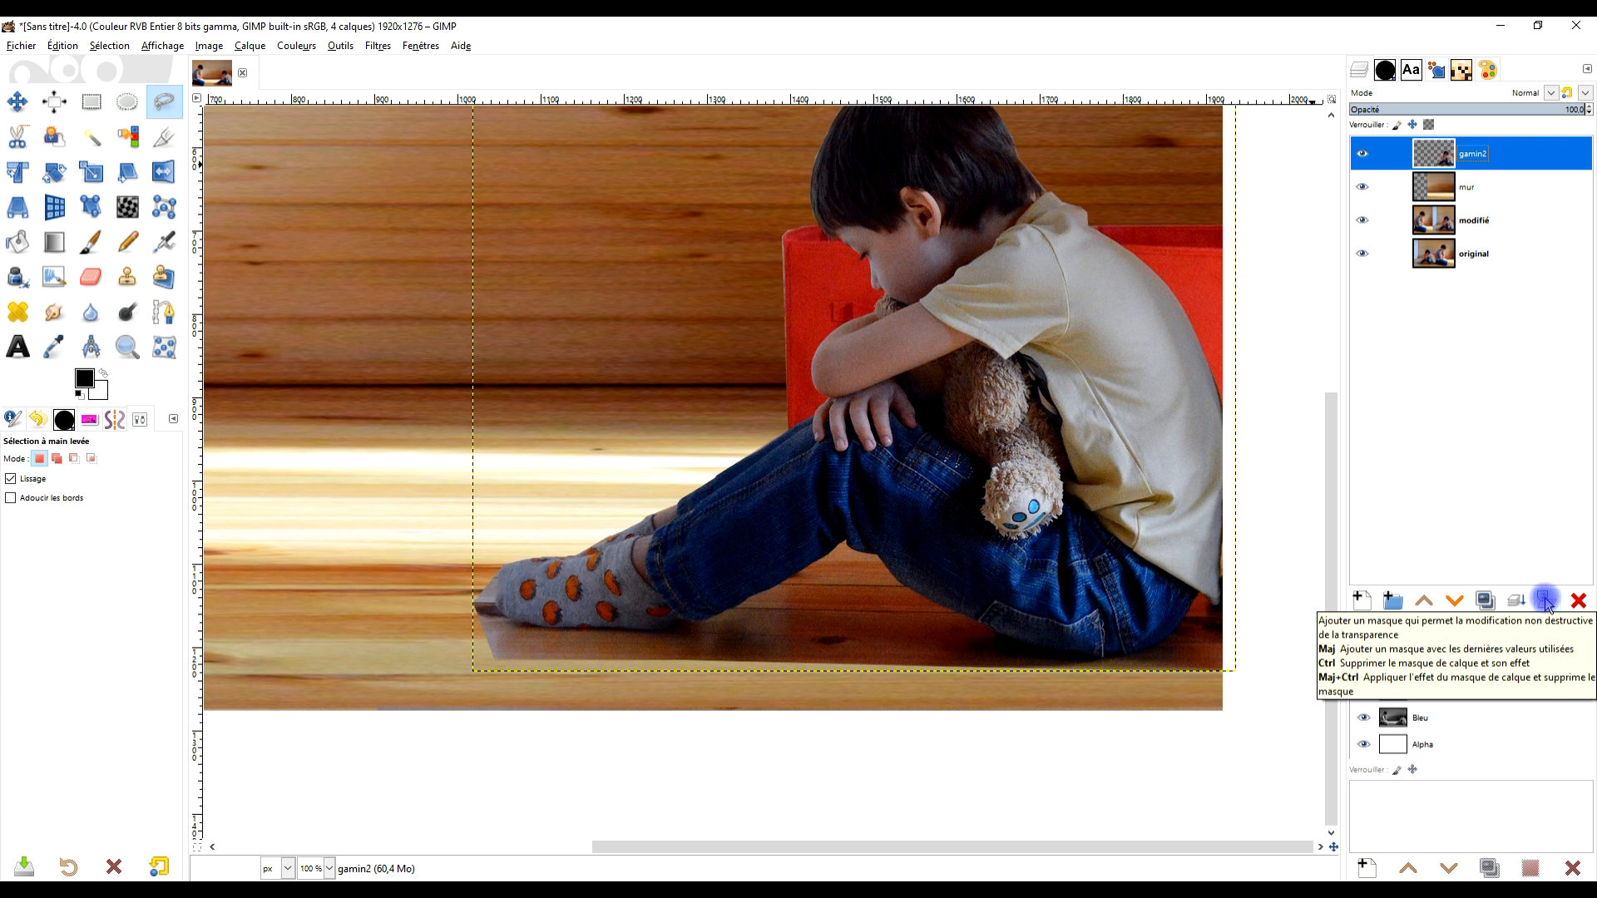
{"action": "left_click", "coordinate": [1545, 601]}
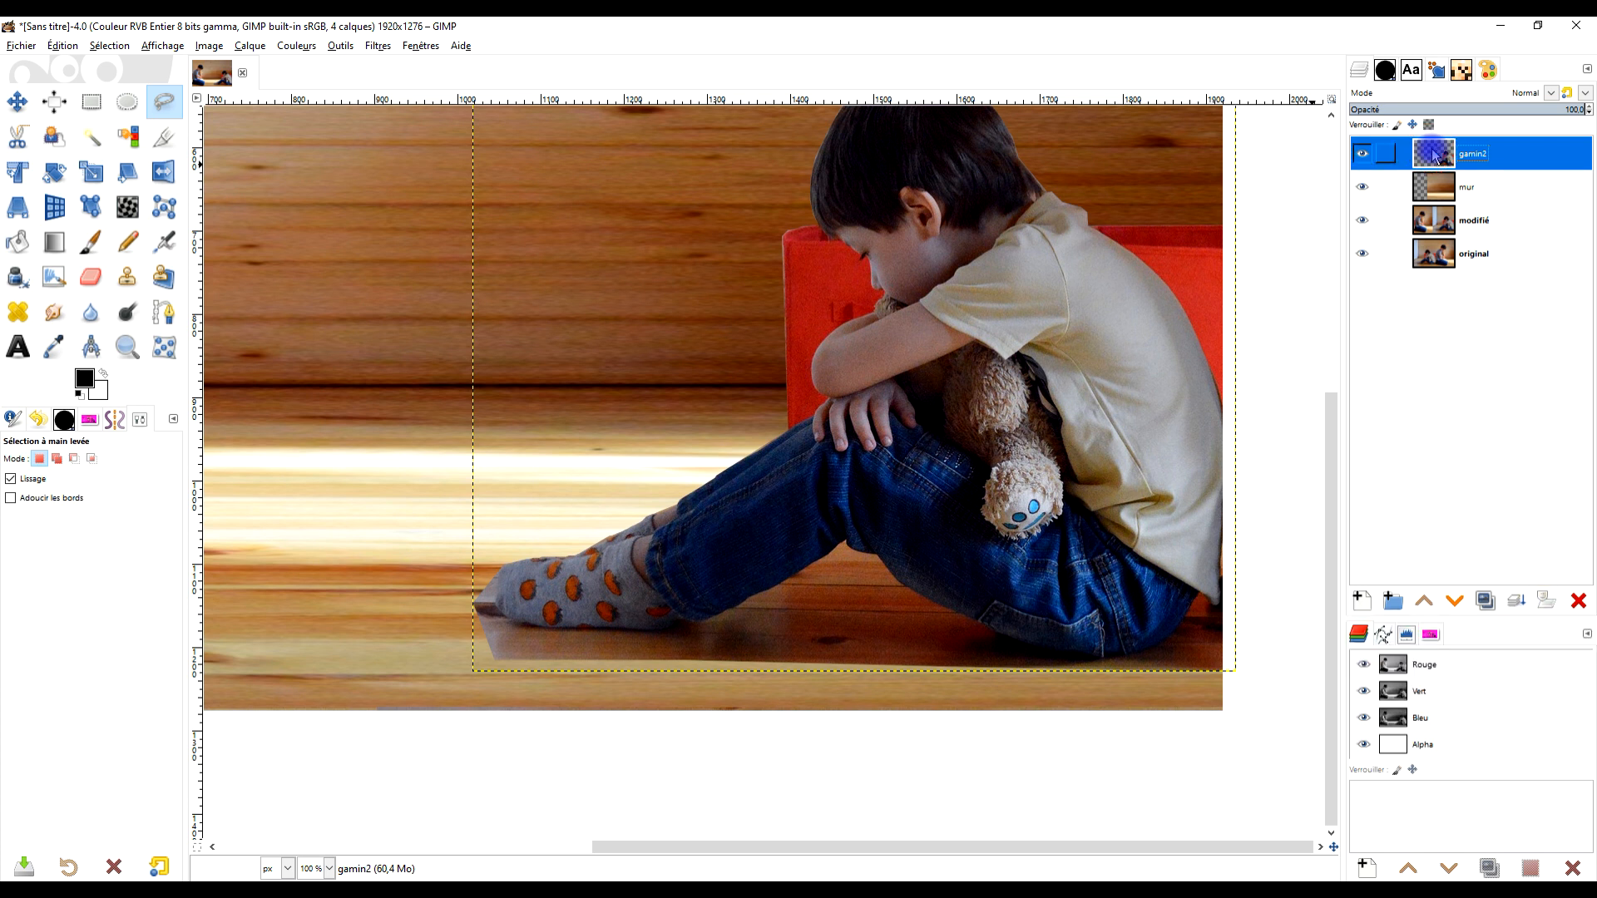
{"action": "left_click", "coordinate": [1432, 151], "text": "shift"}
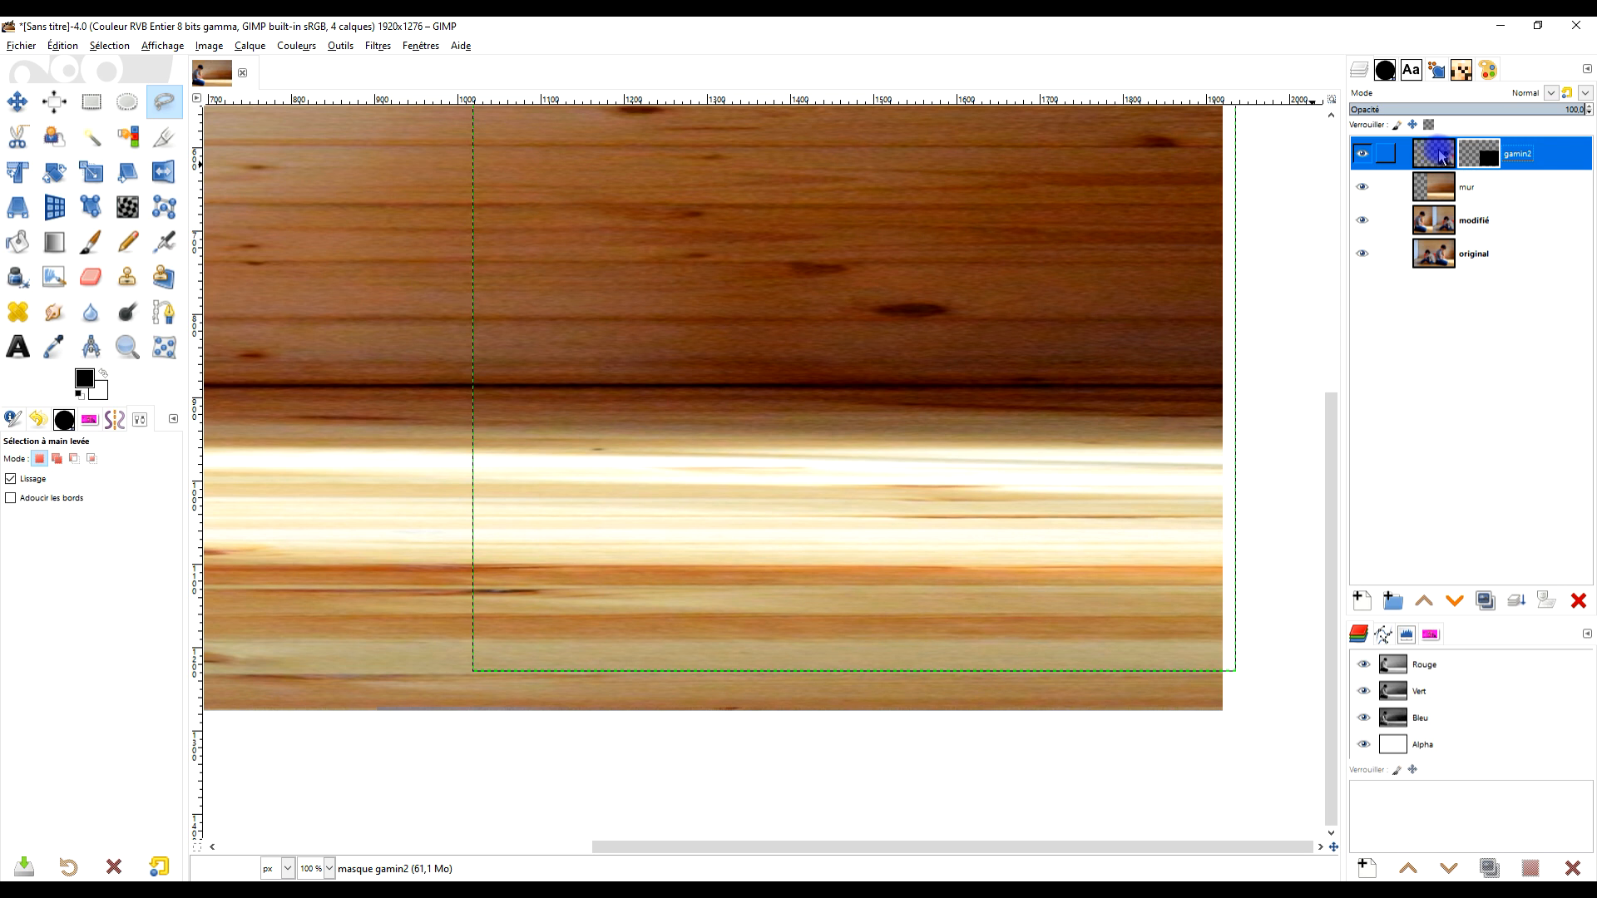
{"action": "key", "text": "ctrl+z"}
Add a white (full opacity) layer mask to the gamin2 layer
{"action": "left_click", "coordinate": [1517, 599]}
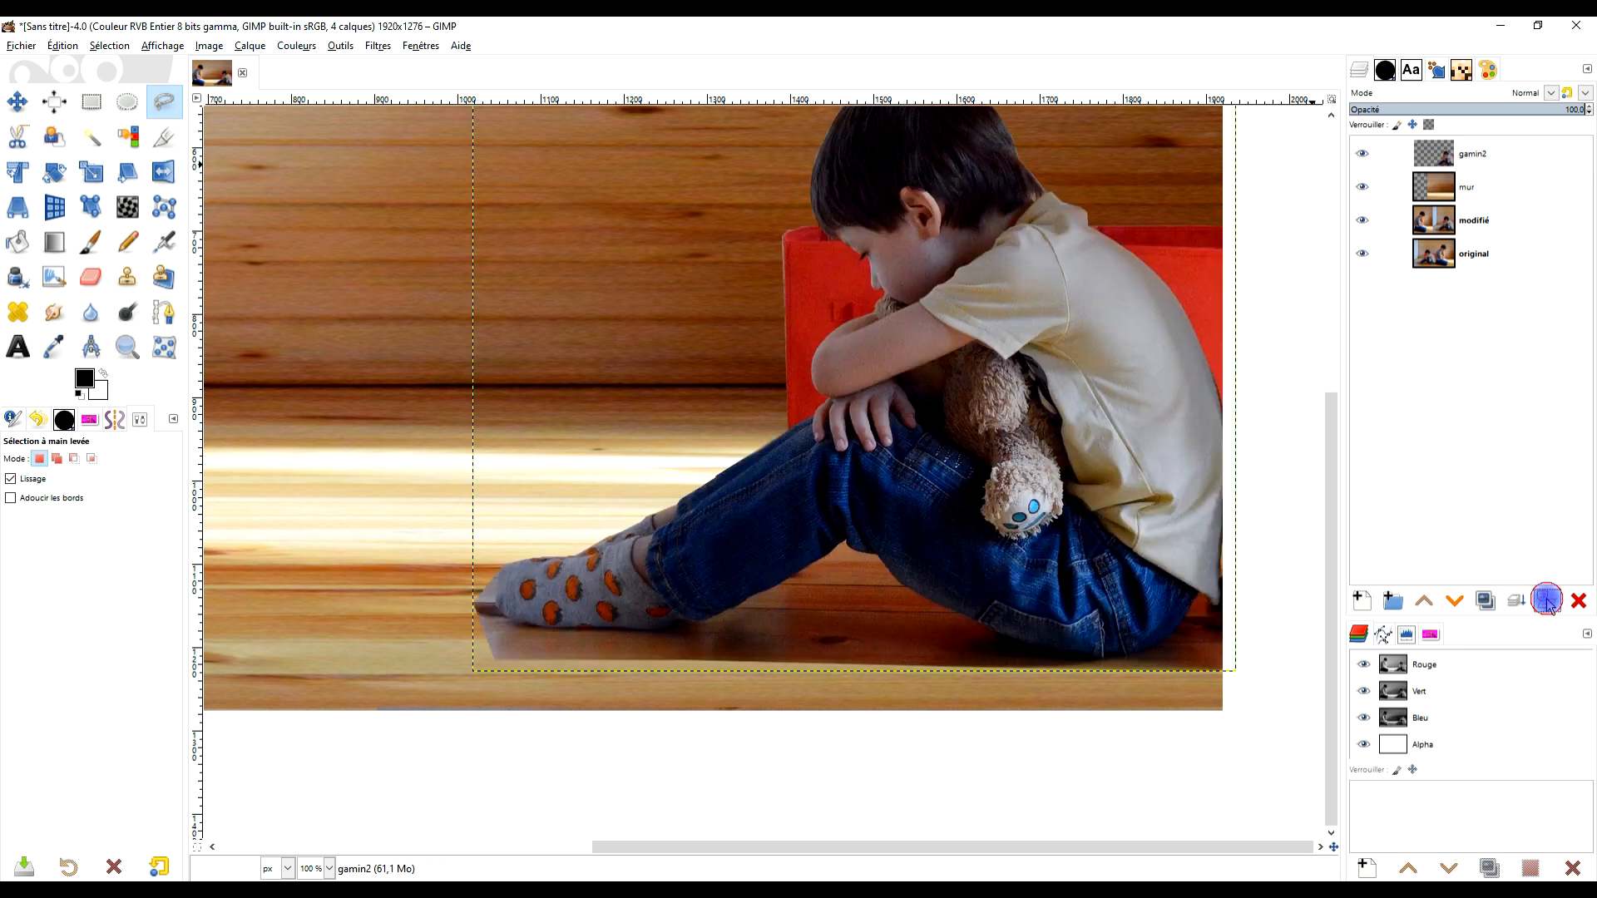
{"action": "left_click_drag", "start_coordinate": [1502, 474], "coordinate": [1304, 346]}
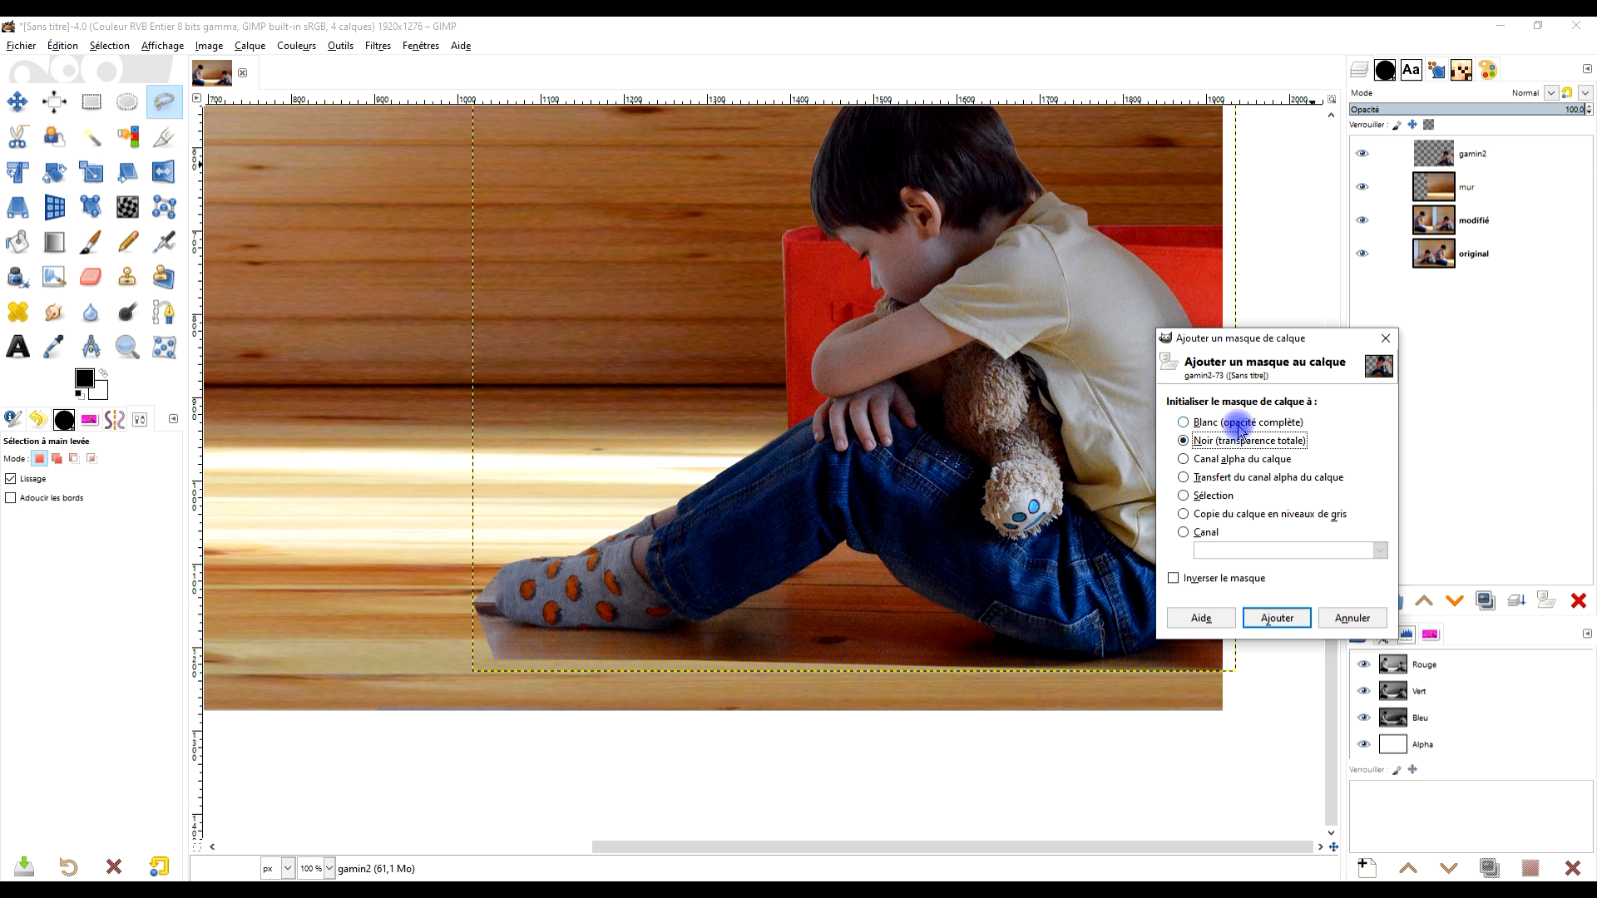
{"action": "left_click", "coordinate": [1277, 617]}
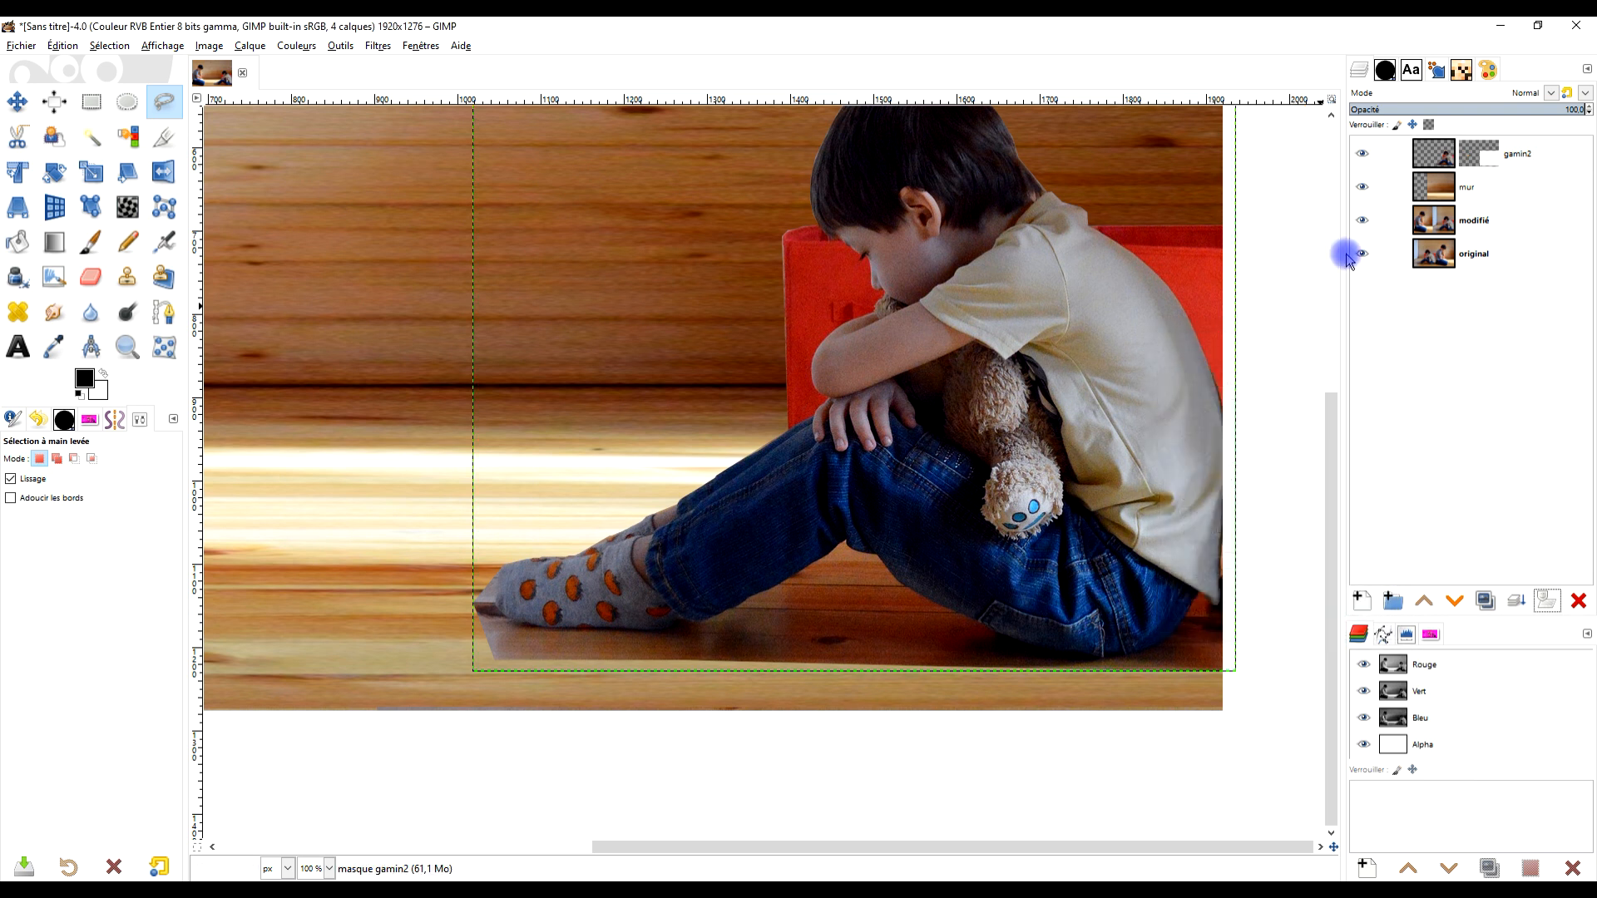
Switch to the Paintbrush tool and resize the gamin2 layer to the image dimensions
{"action": "left_click_drag", "start_coordinate": [887, 324], "coordinate": [762, 412]}
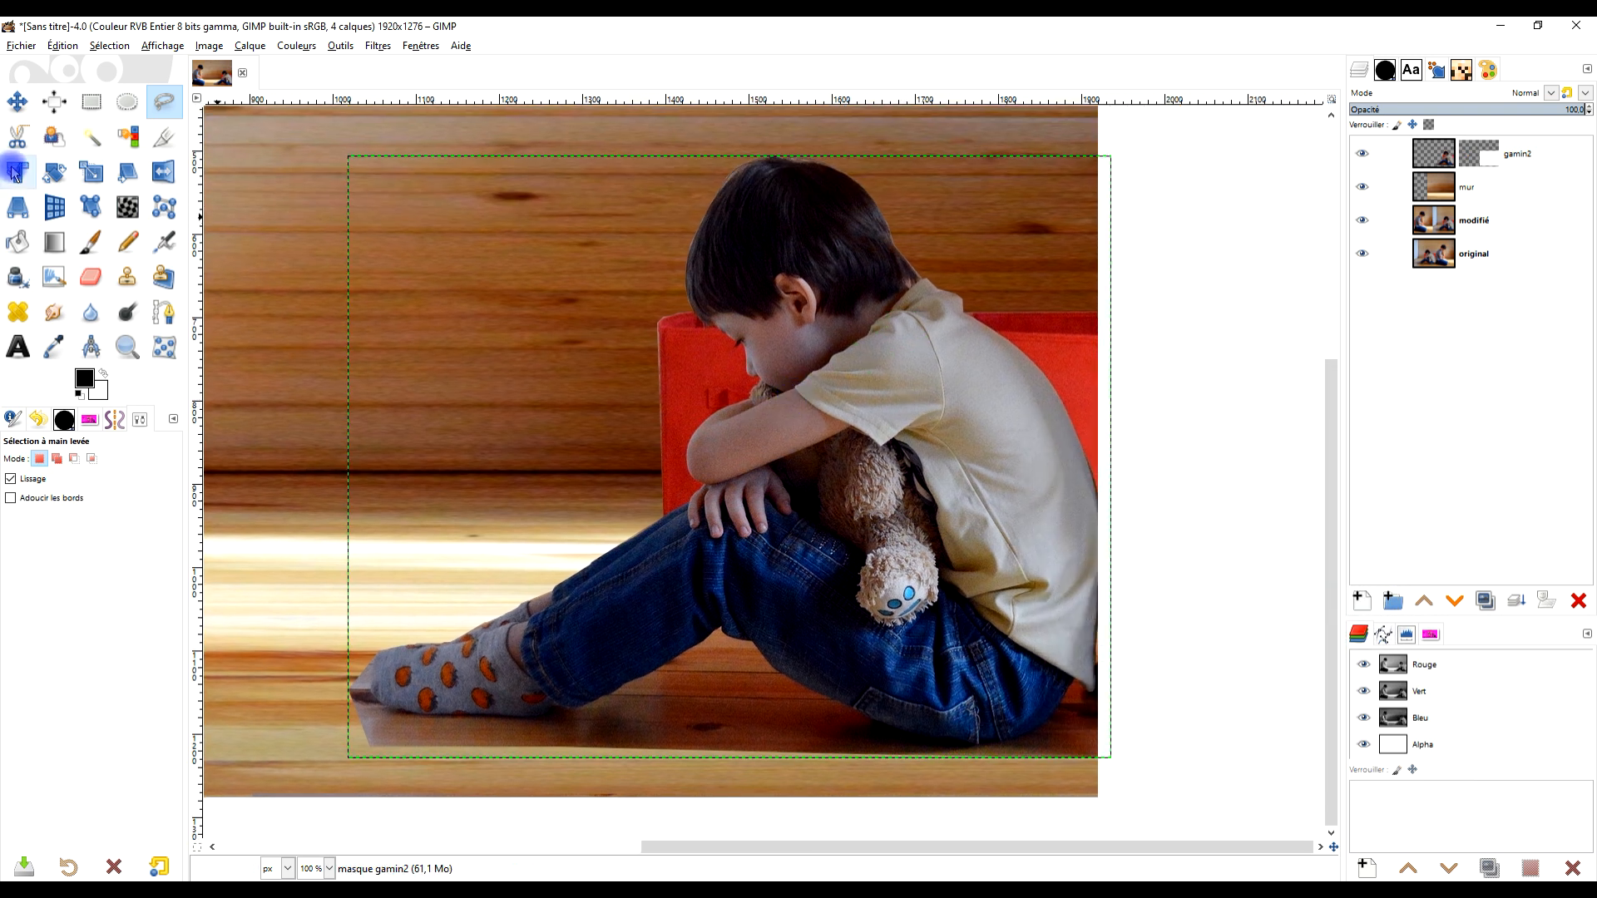
{"action": "left_click", "coordinate": [92, 245]}
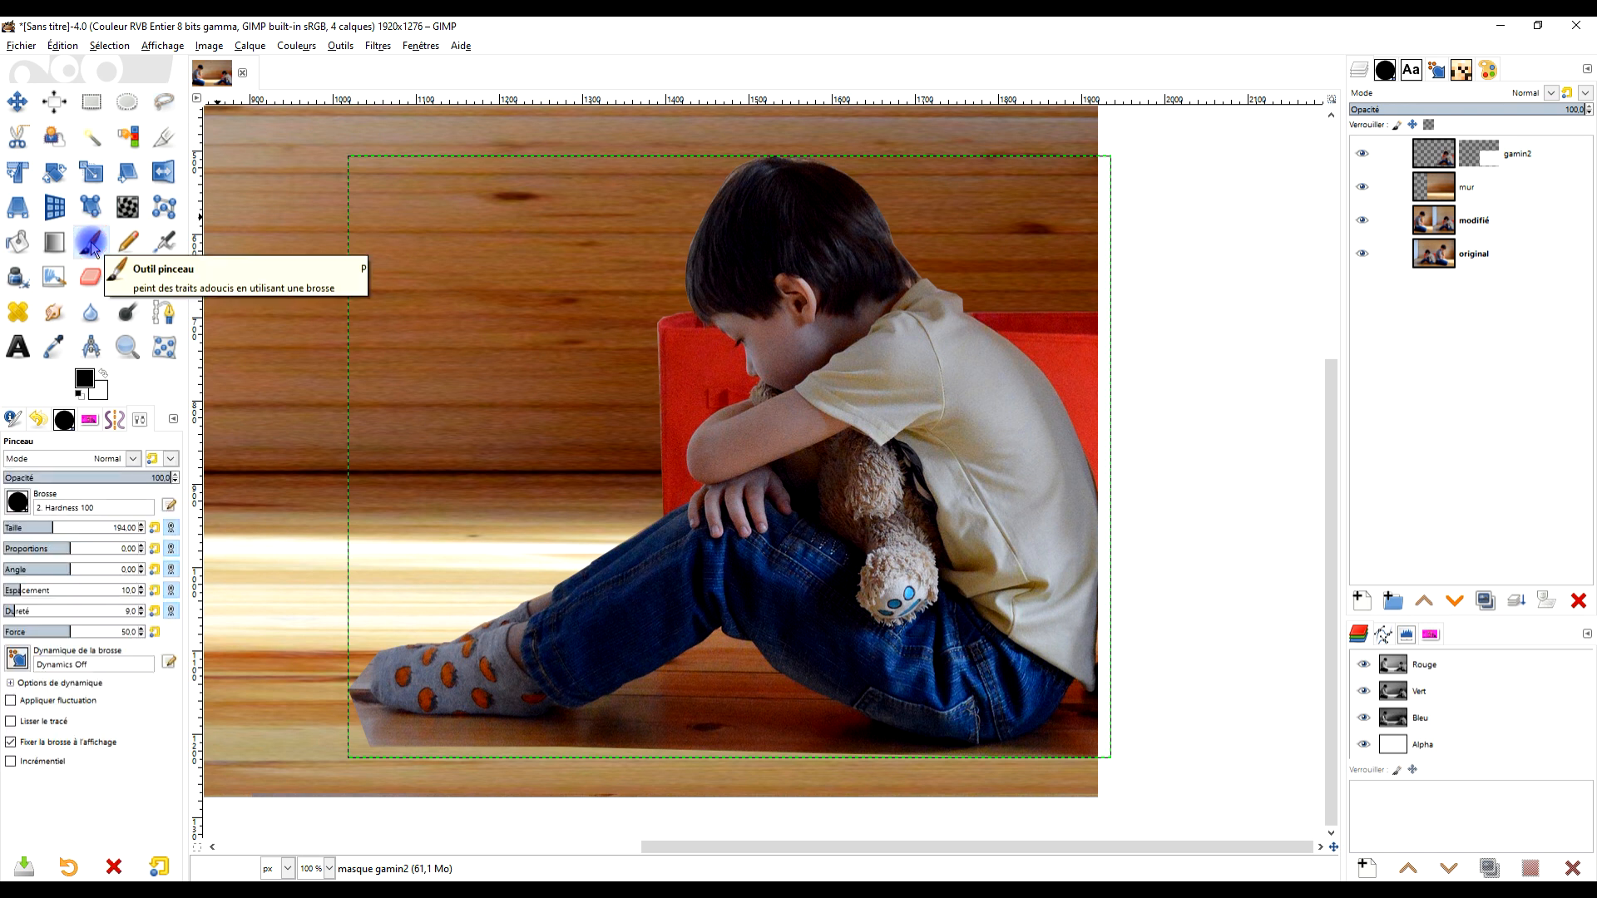
{"action": "right_click", "coordinate": [1480, 156]}
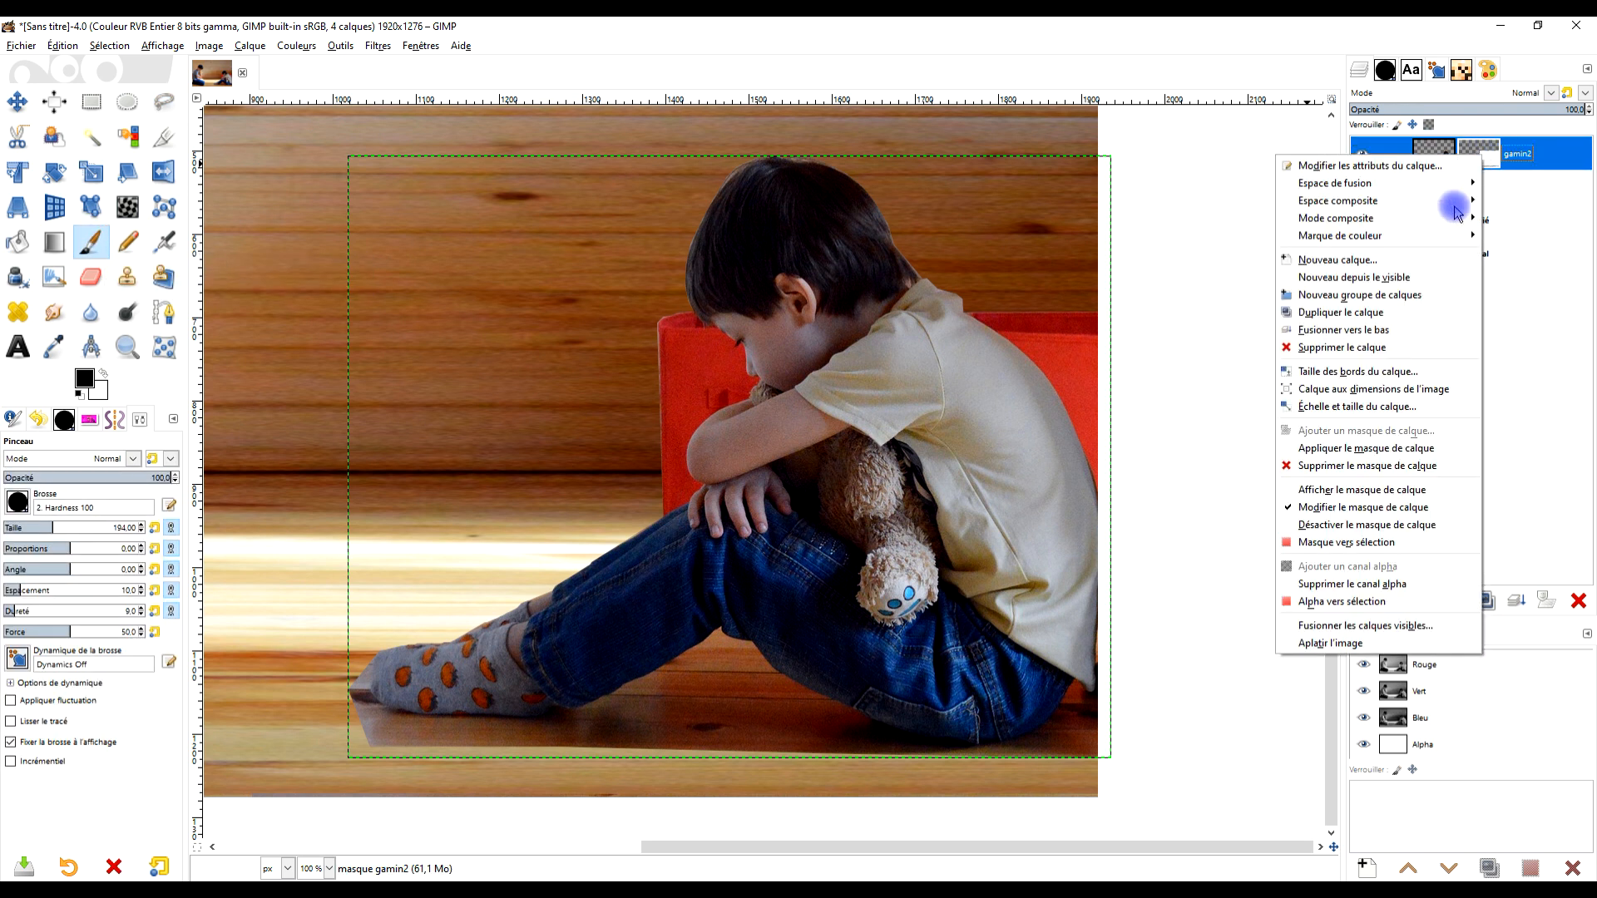
{"action": "left_click", "coordinate": [1421, 389]}
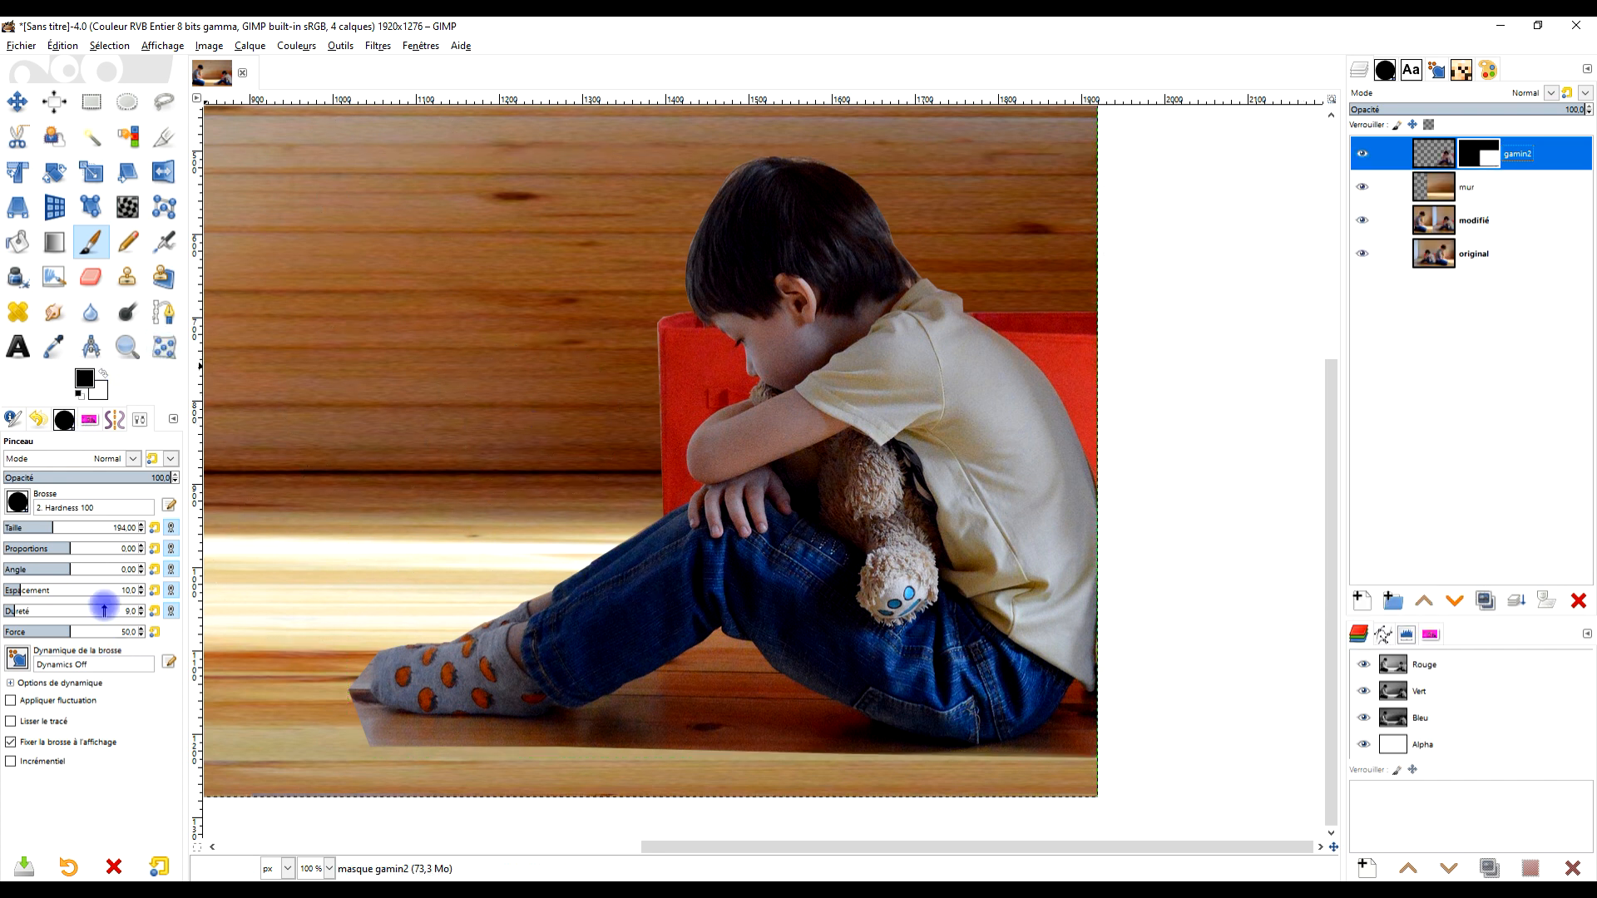
Prepare the Paintbrush with black as foreground colour, hardness 100 and size 68 for masking the red box
{"action": "scroll", "coordinate": [474, 524], "scroll_direction": "down", "scroll_amount": 1}
{"action": "scroll", "coordinate": [592, 421], "scroll_direction": "up", "scroll_amount": 5}
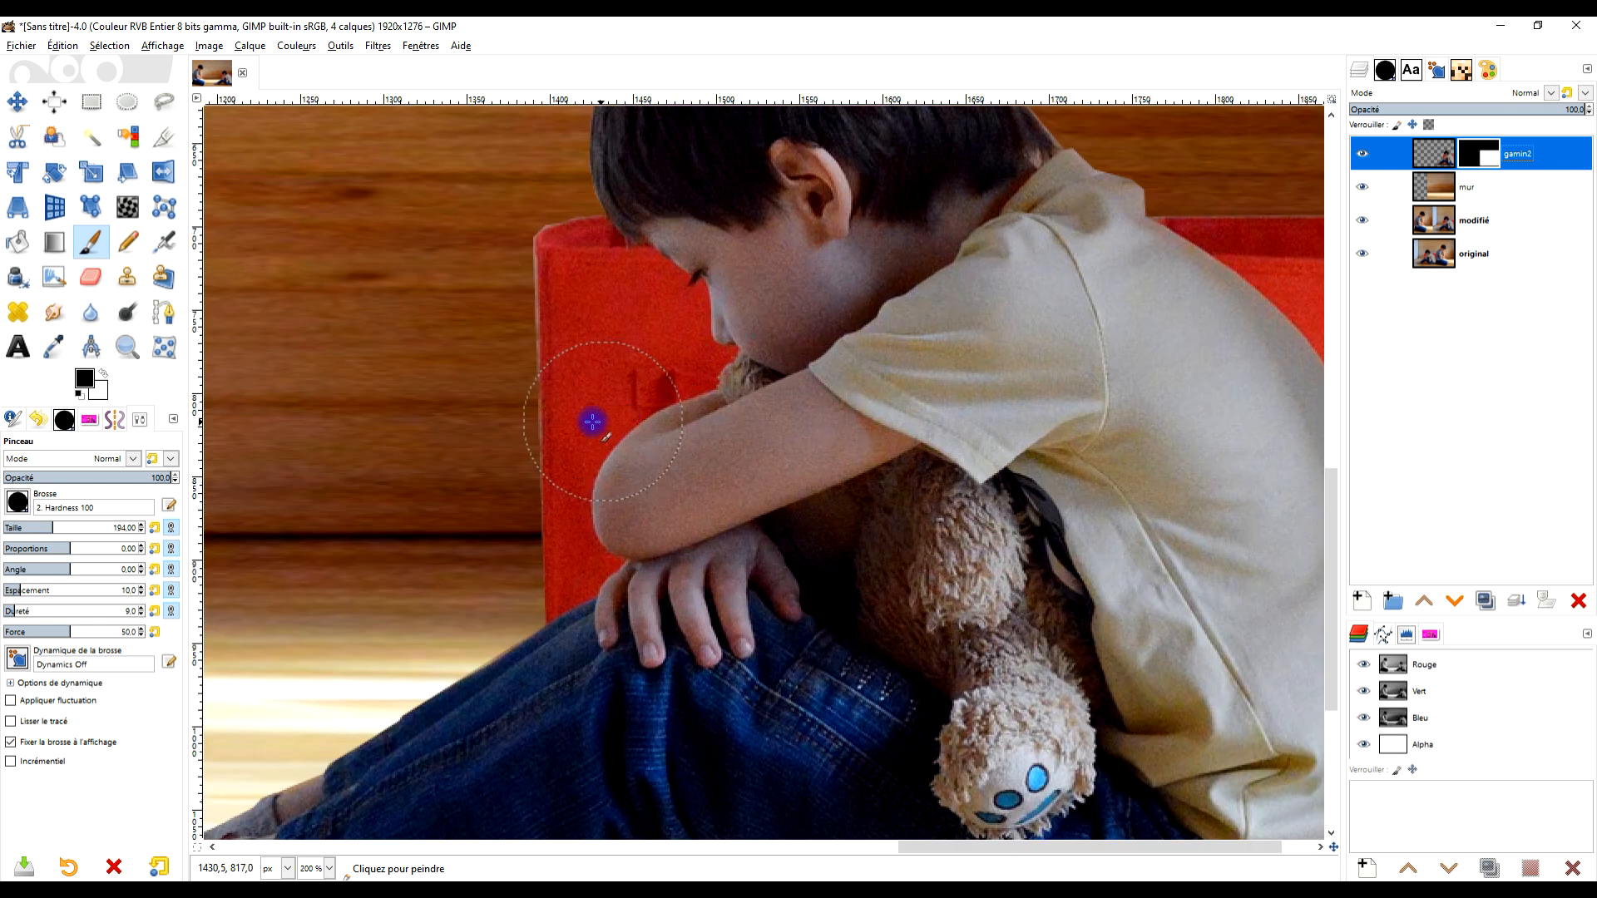
{"action": "left_click_drag", "start_coordinate": [870, 297], "coordinate": [892, 386]}
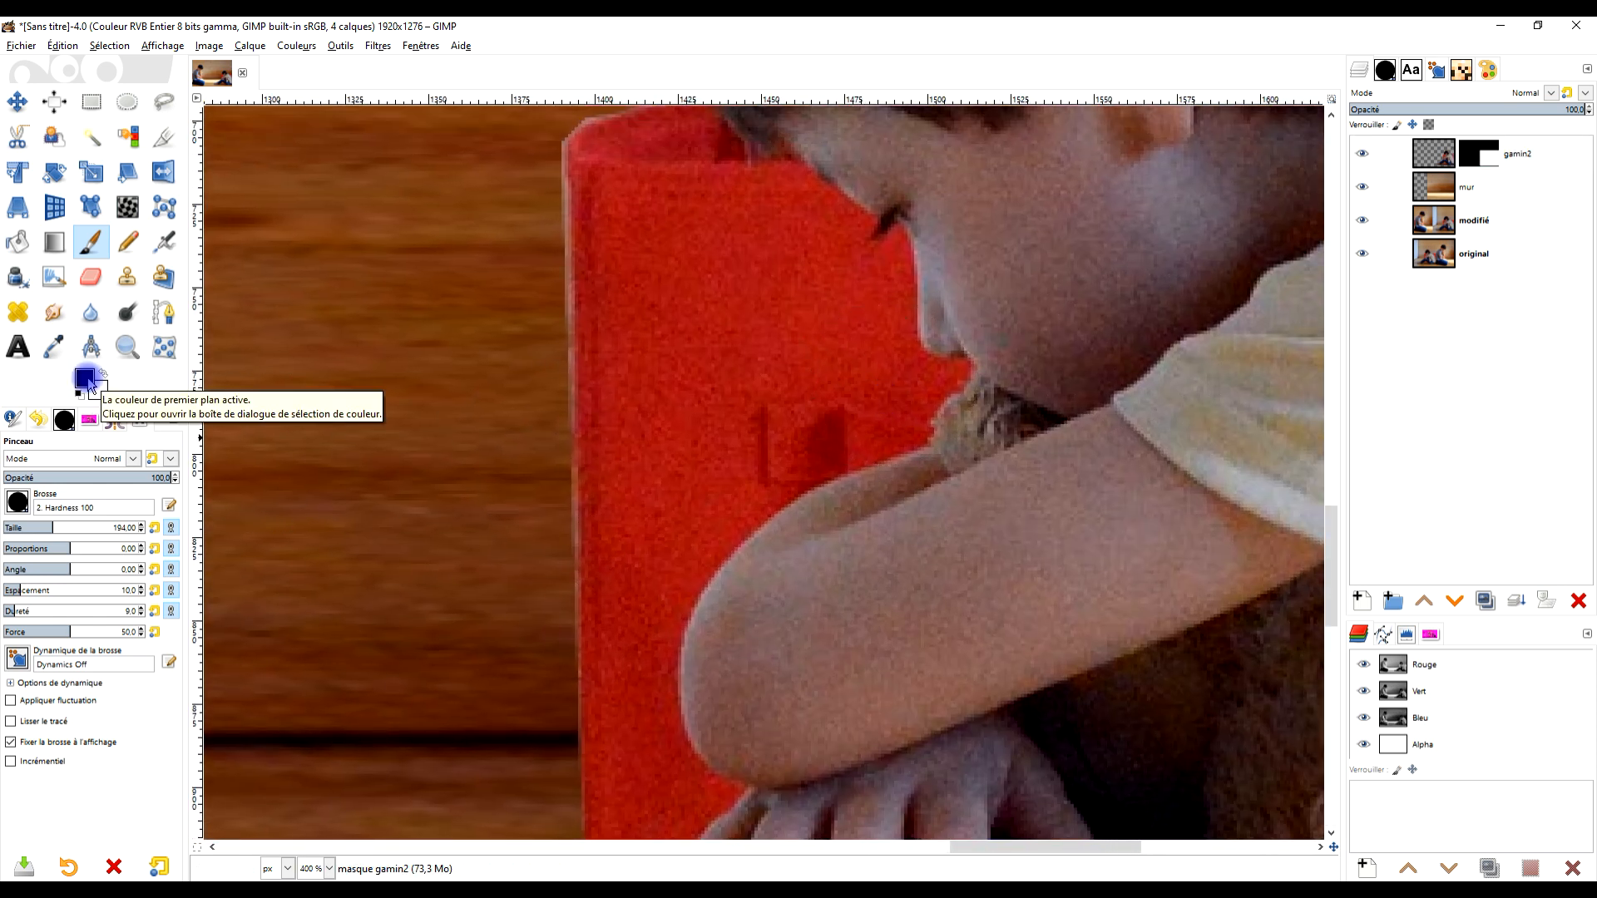
{"action": "key", "text": "d"}
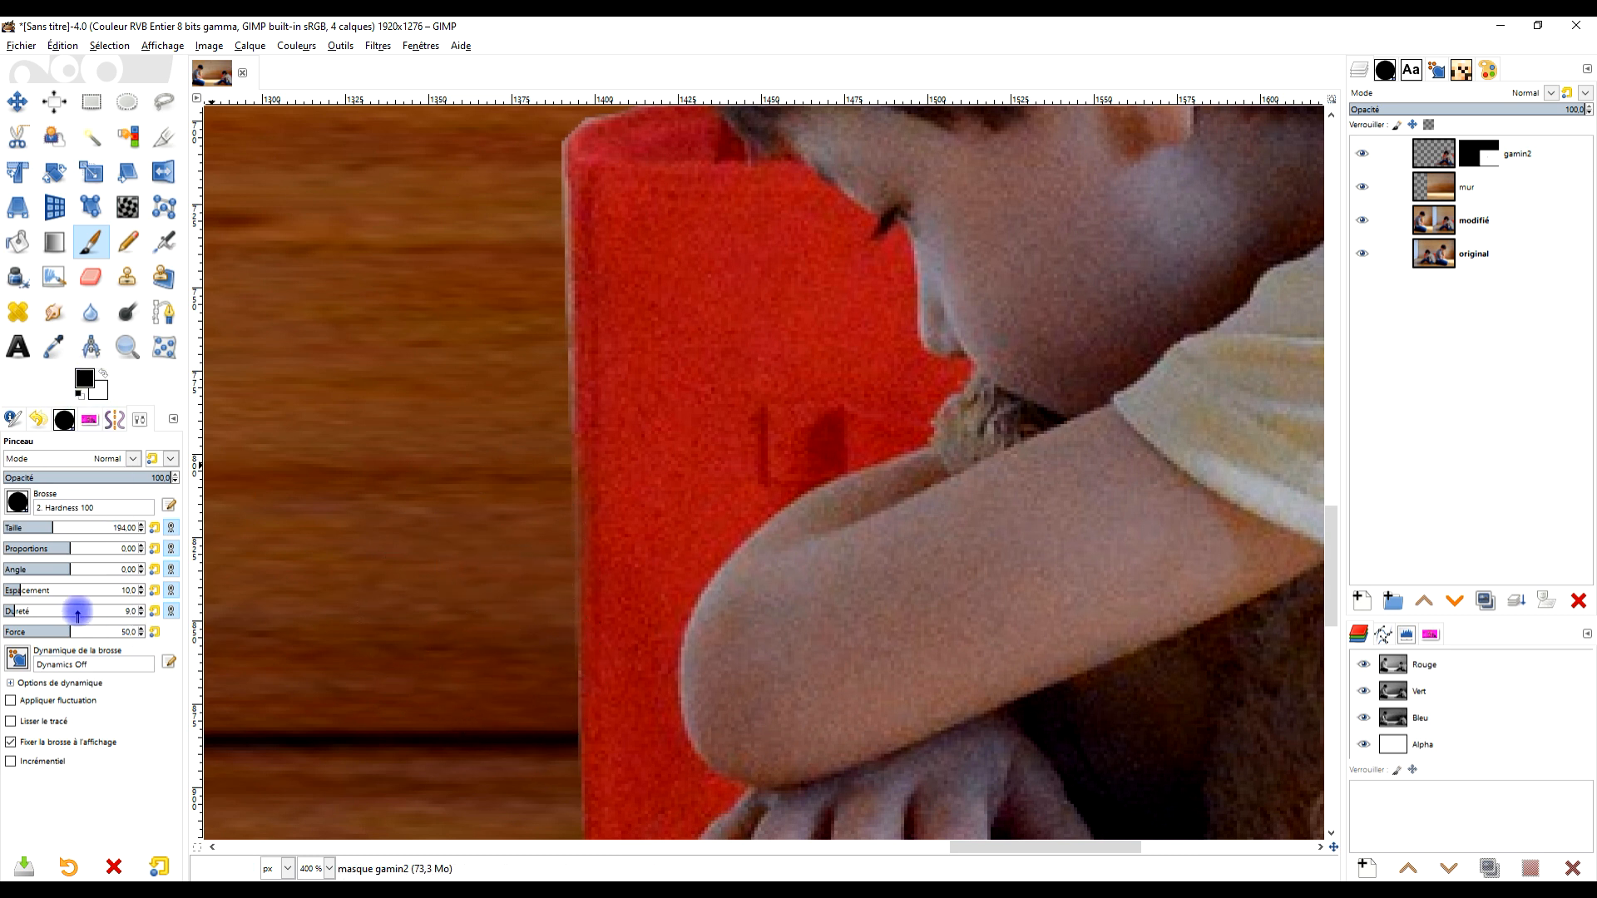
{"action": "left_click", "coordinate": [156, 613]}
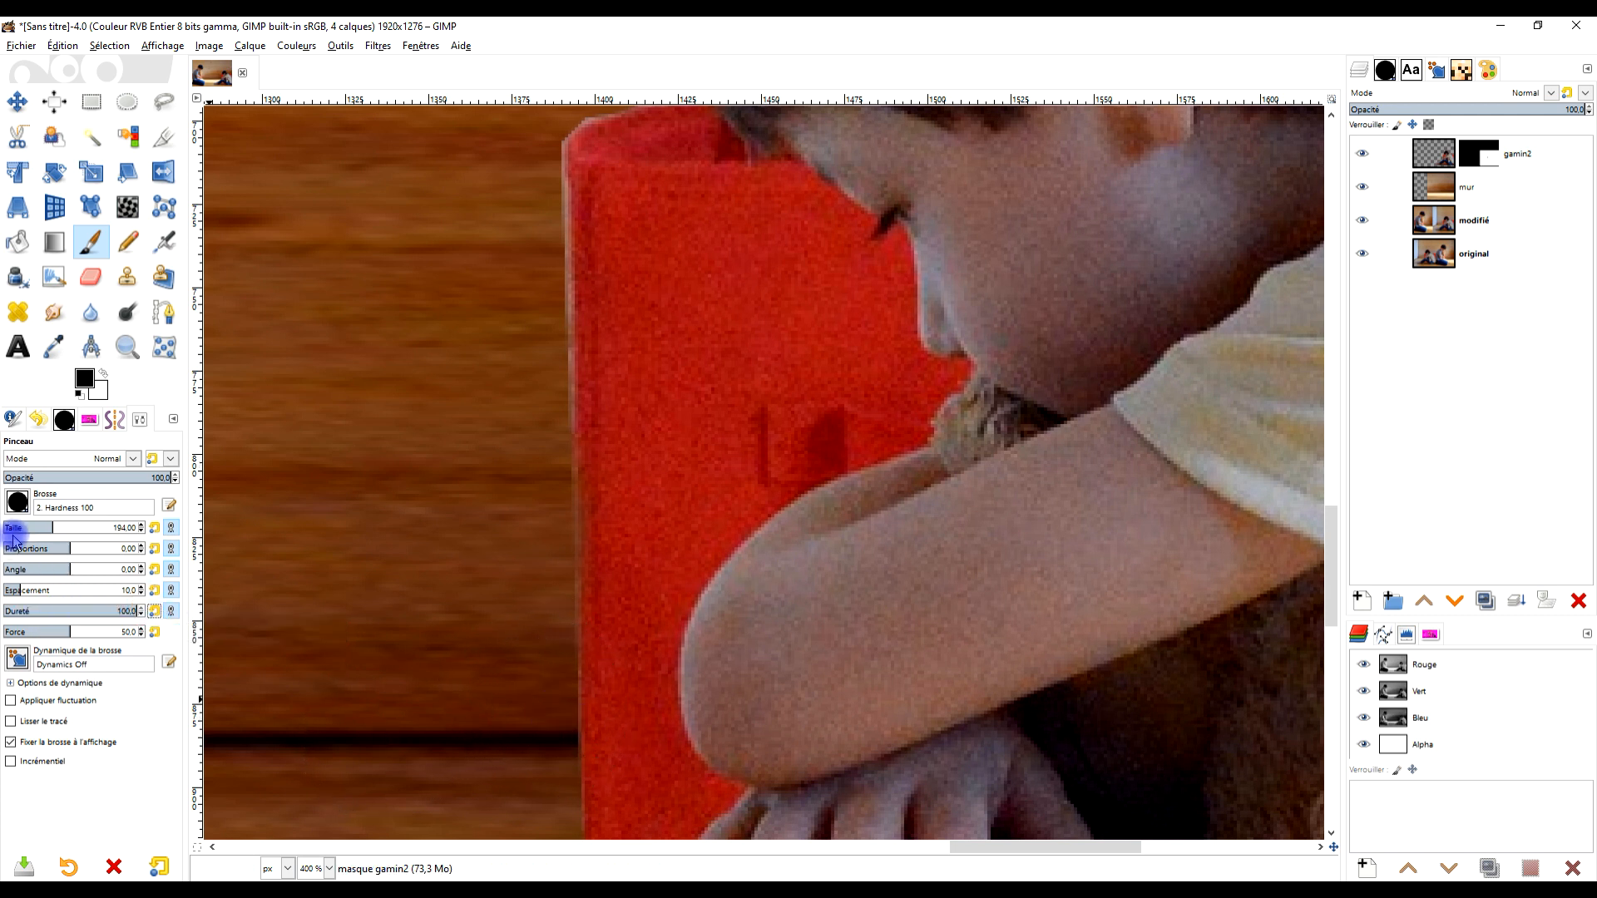
Try painting straight mask strokes along the left edge of the red box behind the boy and undo them
{"action": "left_click", "coordinate": [557, 739]}
{"action": "left_click", "coordinate": [553, 125], "text": "shift"}
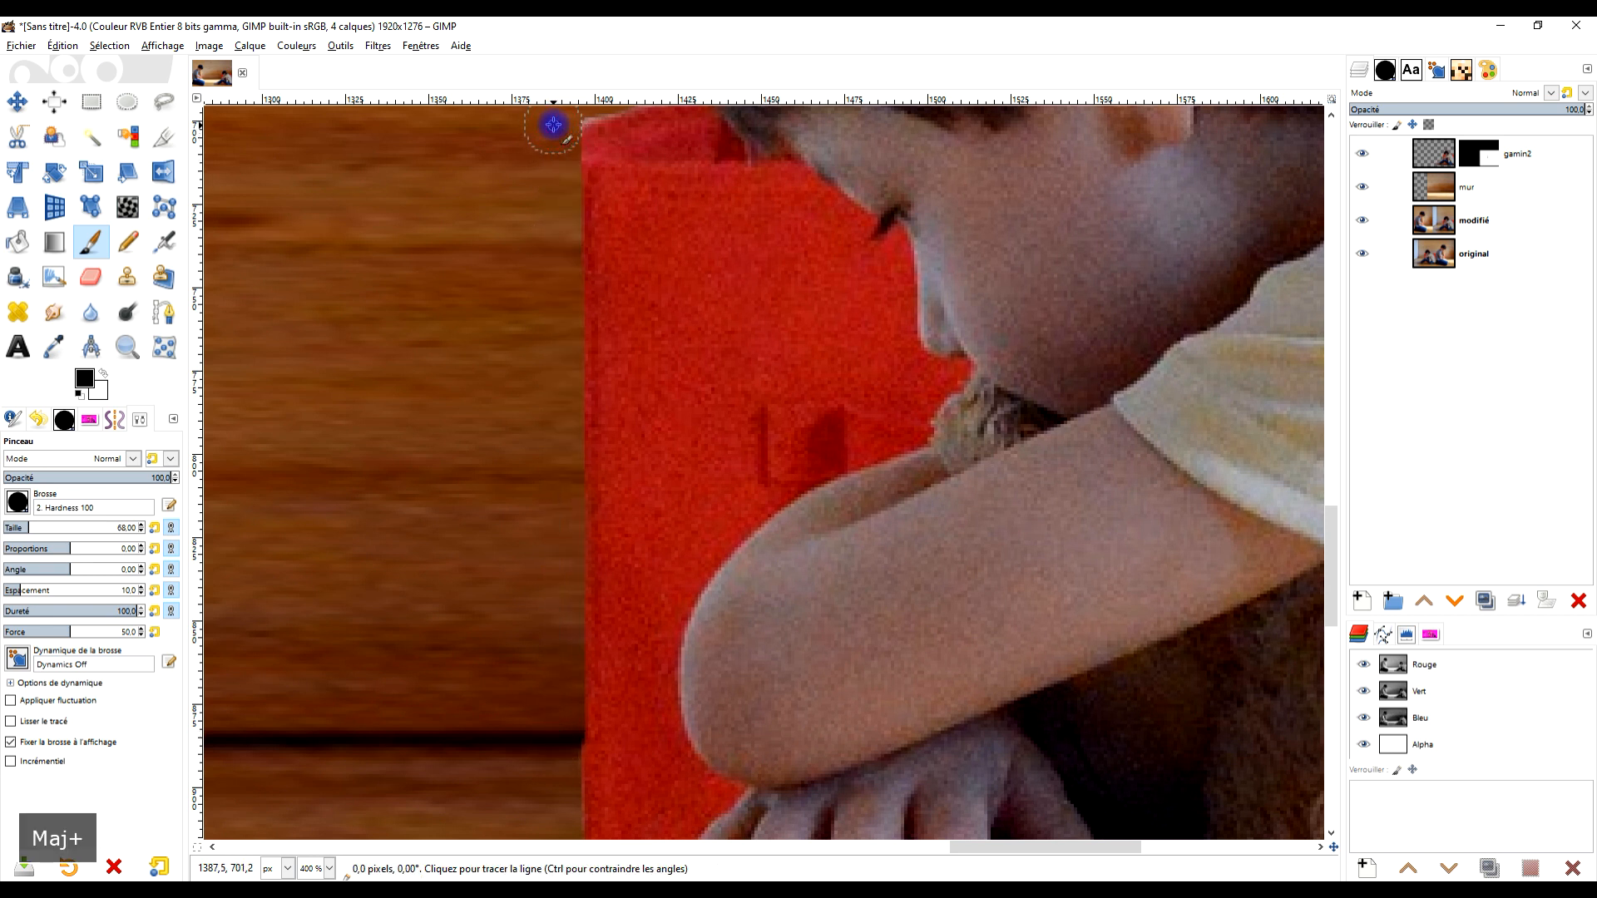
{"action": "key", "text": "ctrl+z"}
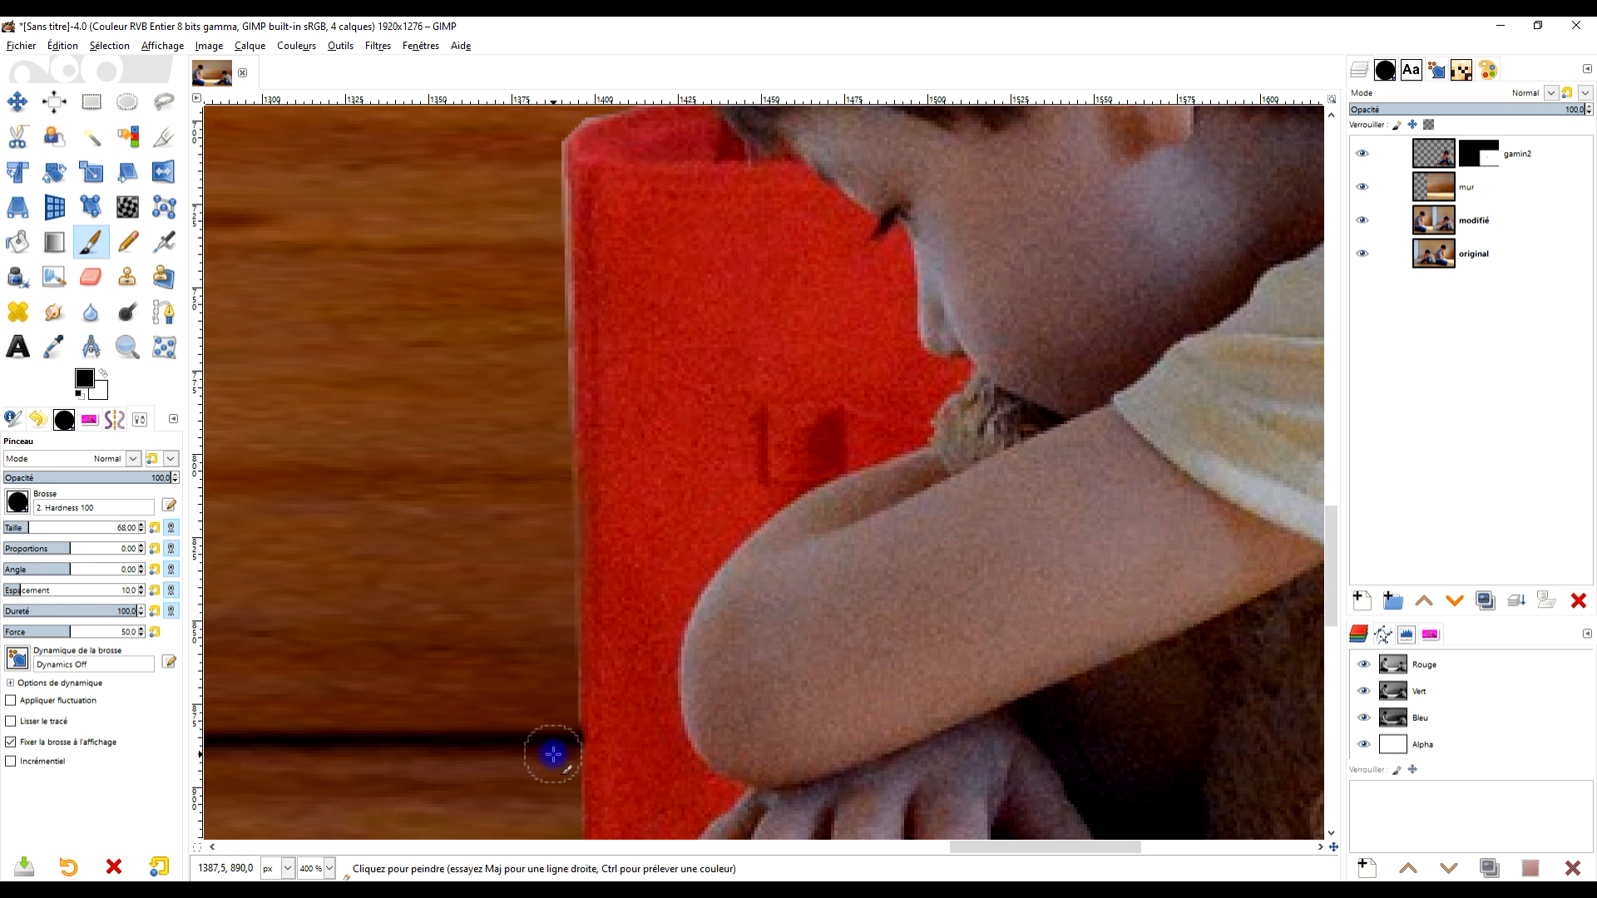
{"action": "left_click", "coordinate": [543, 150]}
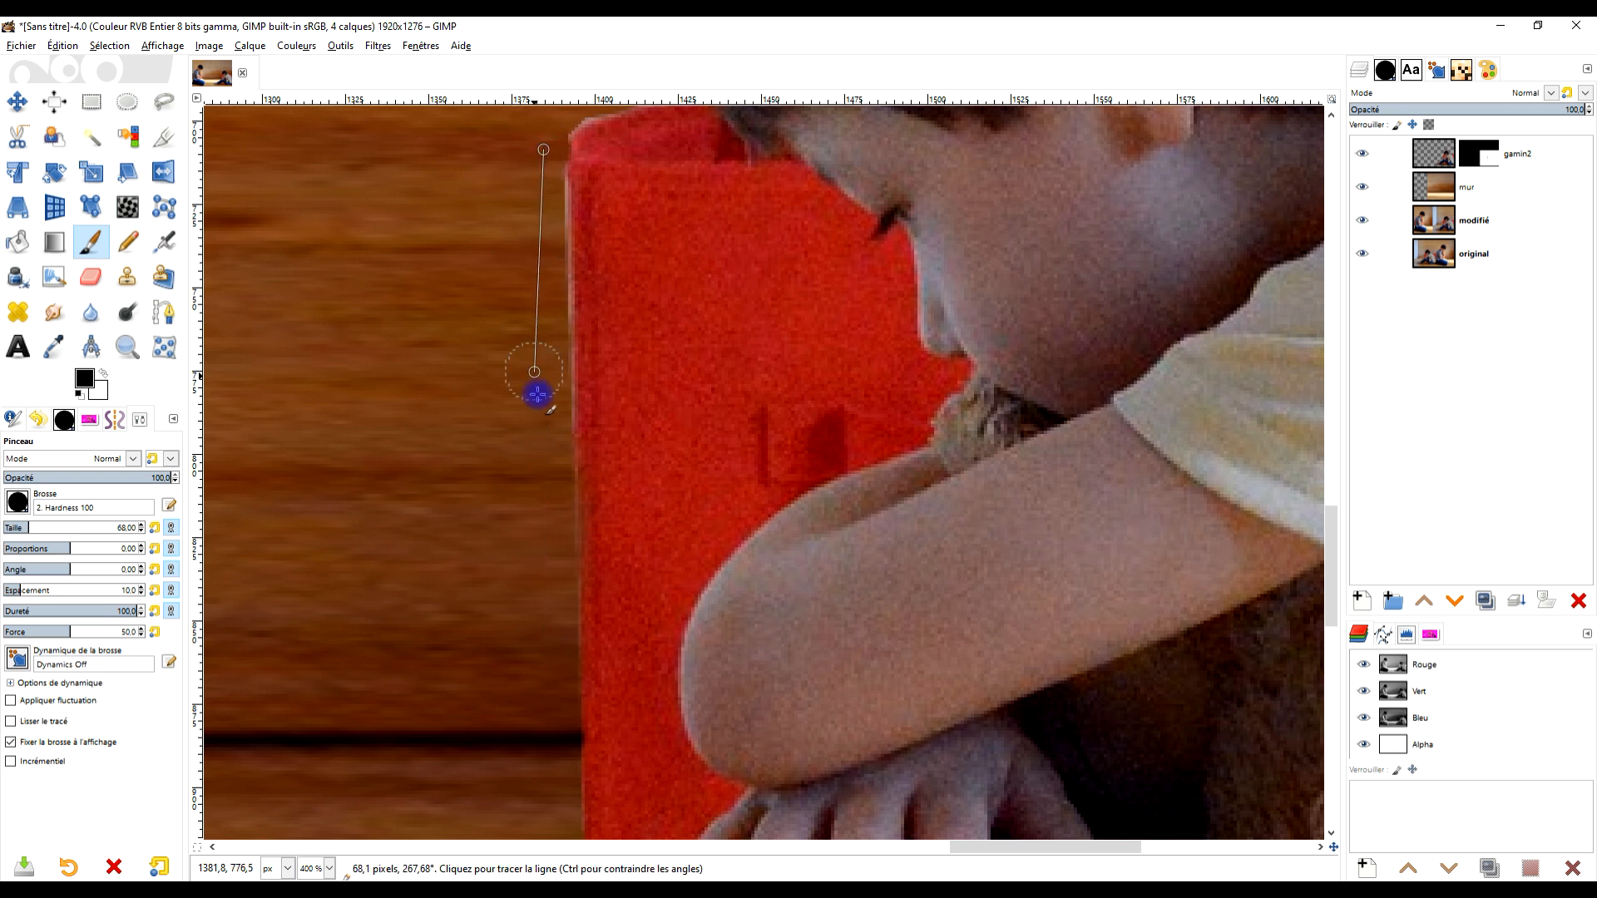
{"action": "left_click", "coordinate": [552, 477], "text": "shift"}
{"action": "scroll", "coordinate": [648, 342], "scroll_direction": "up", "scroll_amount": 3}
{"action": "key", "text": "ctrl+z"}
{"action": "scroll", "coordinate": [628, 508], "scroll_direction": "up", "scroll_amount": 2, "text": "ctrl"}
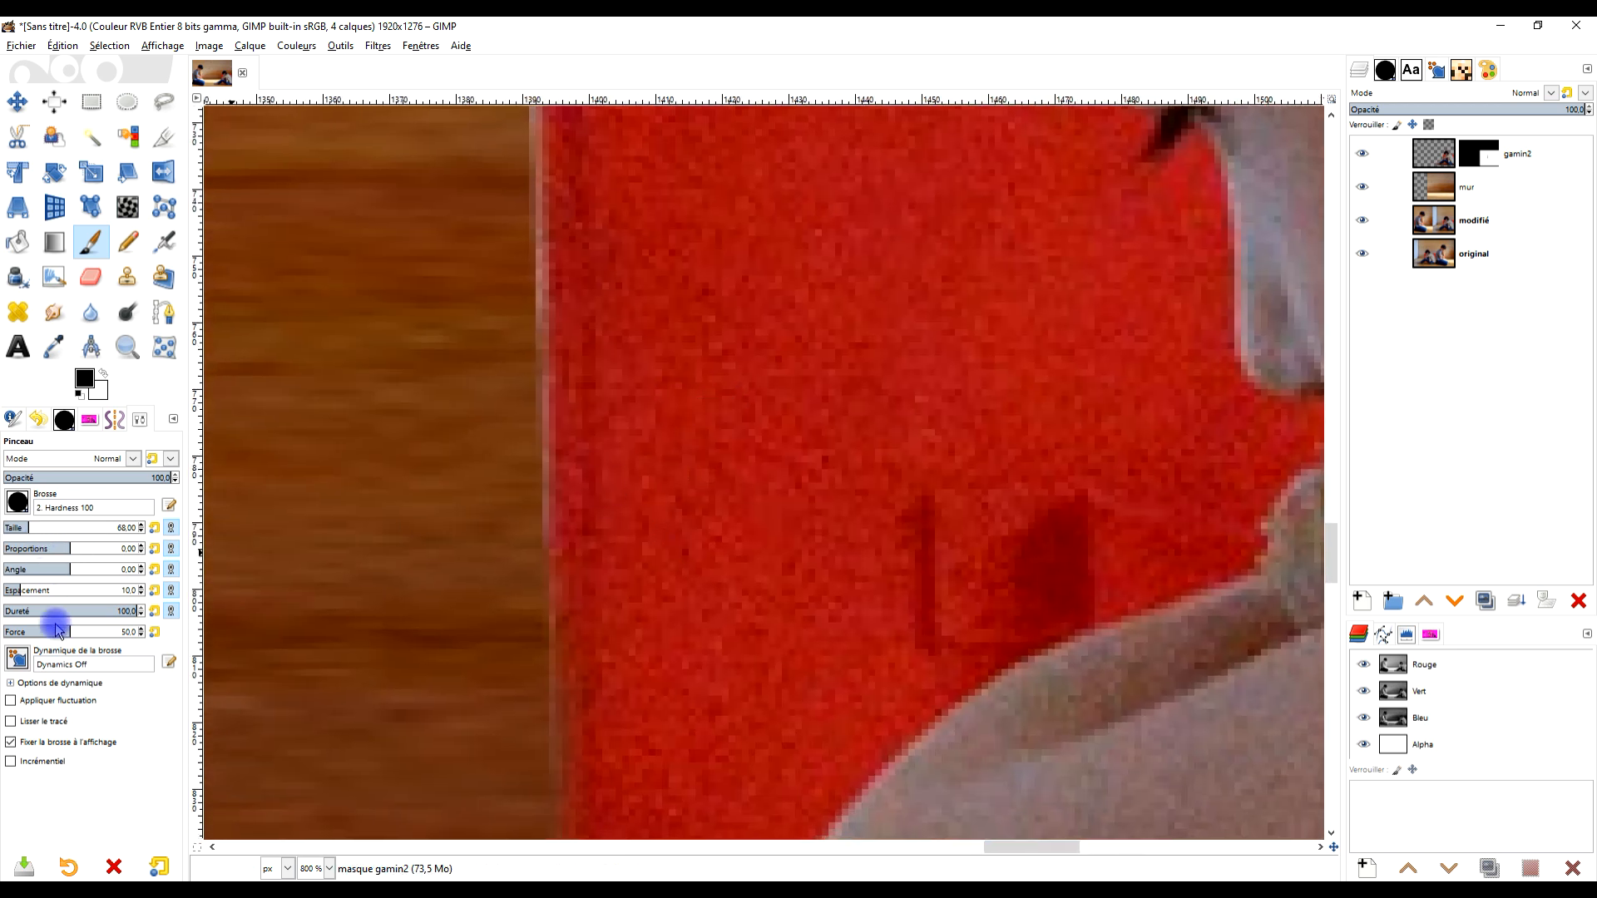
Set the brush hardness to 65 and mask out the pale fringe along the red box's left edge with straight strokes
{"action": "left_click", "coordinate": [90, 613]}
{"action": "left_click", "coordinate": [528, 675]}
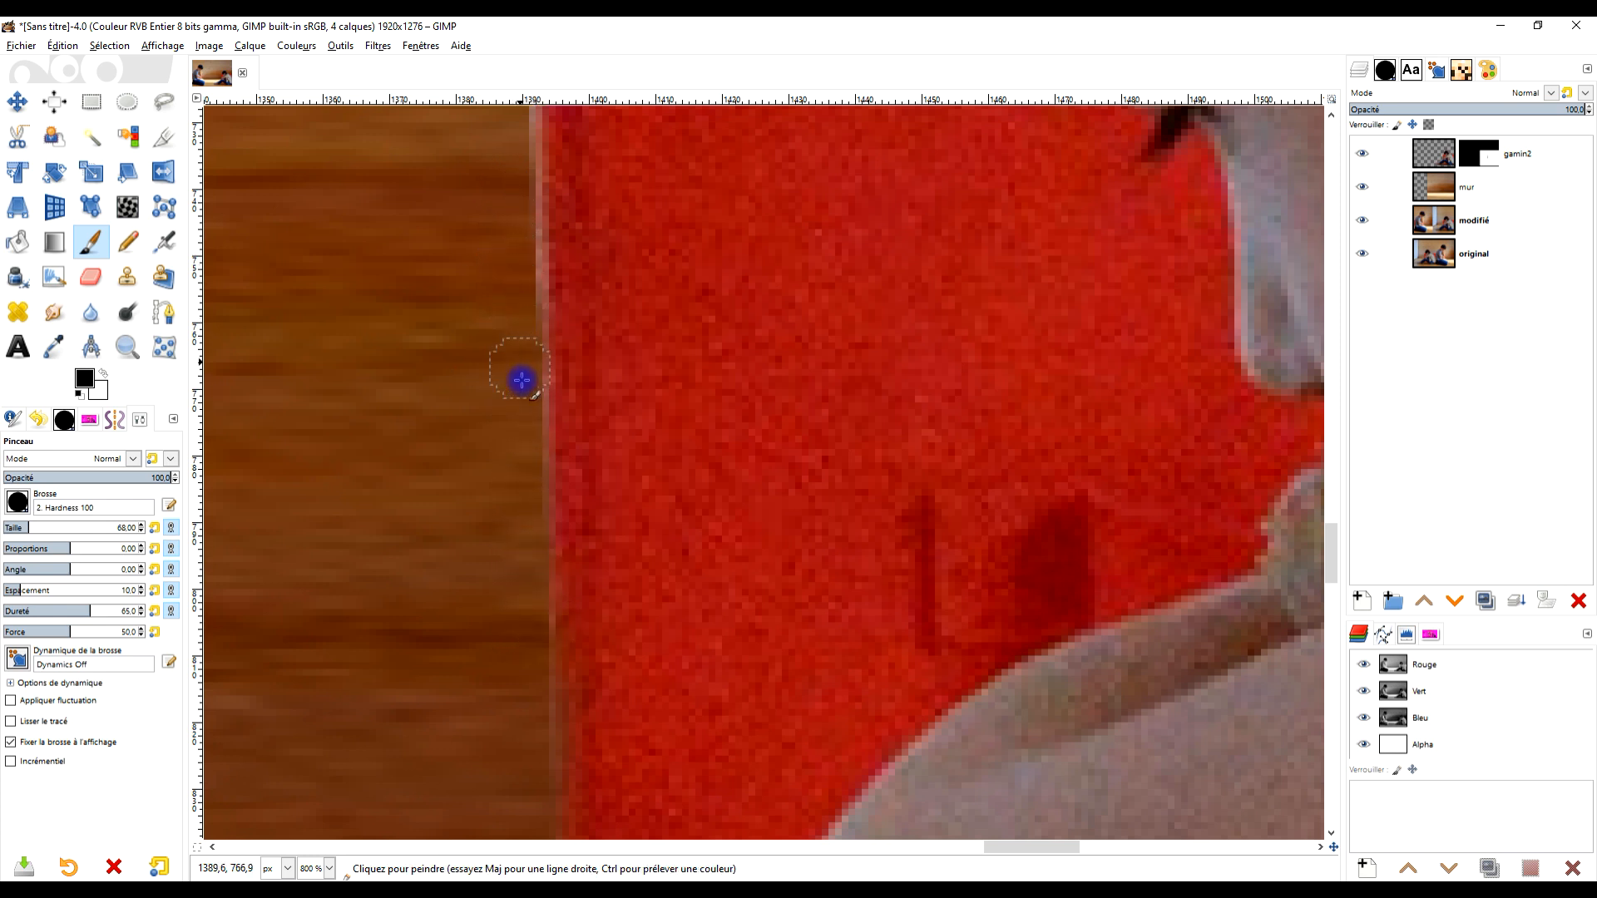
{"action": "left_click", "coordinate": [541, 770]}
{"action": "left_click", "coordinate": [521, 150], "text": "shift"}
{"action": "left_click_drag", "start_coordinate": [606, 178], "coordinate": [622, 594]}
{"action": "left_click", "coordinate": [527, 391], "text": "shift"}
Mask the fringe around the red box's upper-left corner and top edge, continuing down the upper part of its left side
{"action": "left_click_drag", "start_coordinate": [581, 391], "coordinate": [551, 496]}
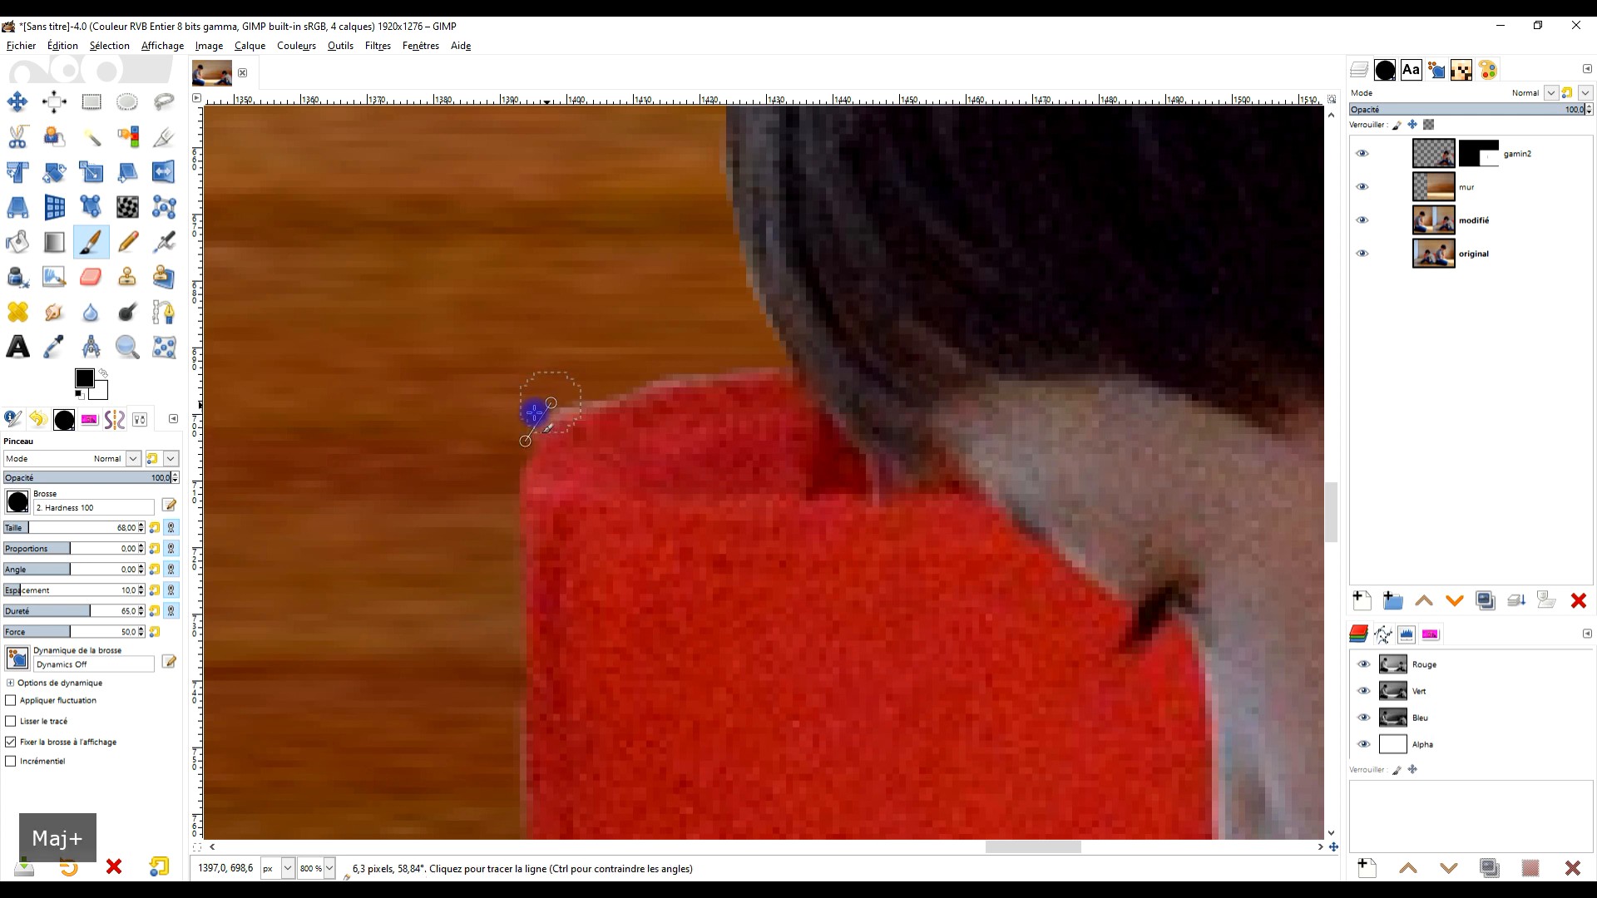
{"action": "mouse_move", "coordinate": [596, 386]}
{"action": "left_mouse_down"}
{"action": "mouse_move", "coordinate": [742, 362]}
{"action": "mouse_move", "coordinate": [707, 163]}
{"action": "left_mouse_up"}
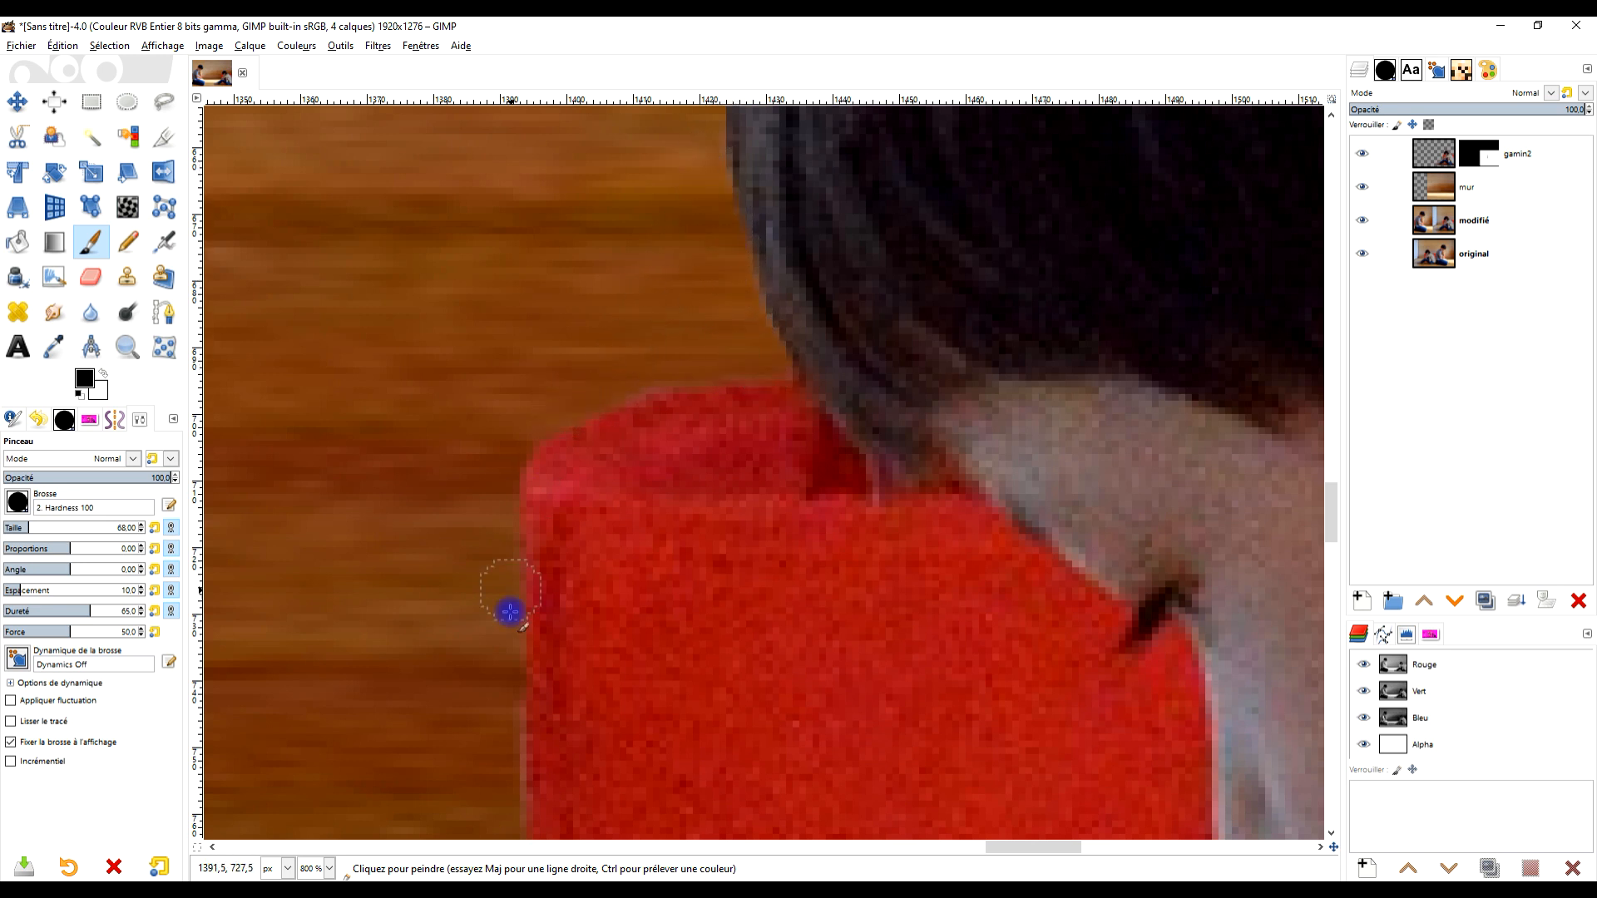
{"action": "left_click", "coordinate": [498, 609]}
{"action": "left_click", "coordinate": [503, 800], "text": "shift"}
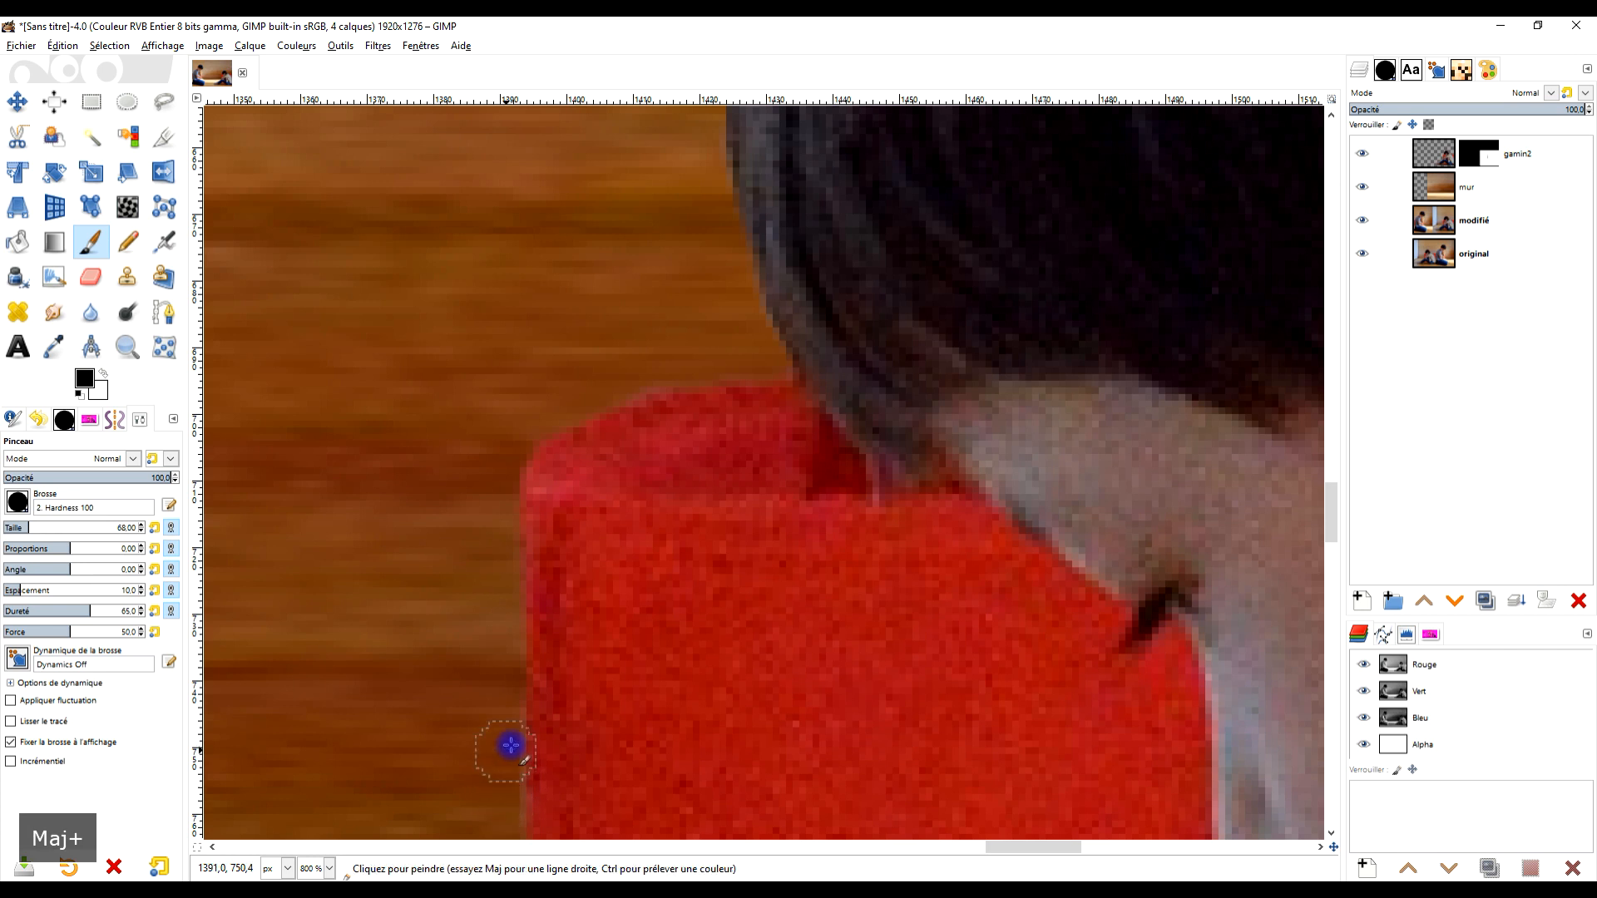
{"action": "left_click_drag", "start_coordinate": [549, 697], "coordinate": [561, 457]}
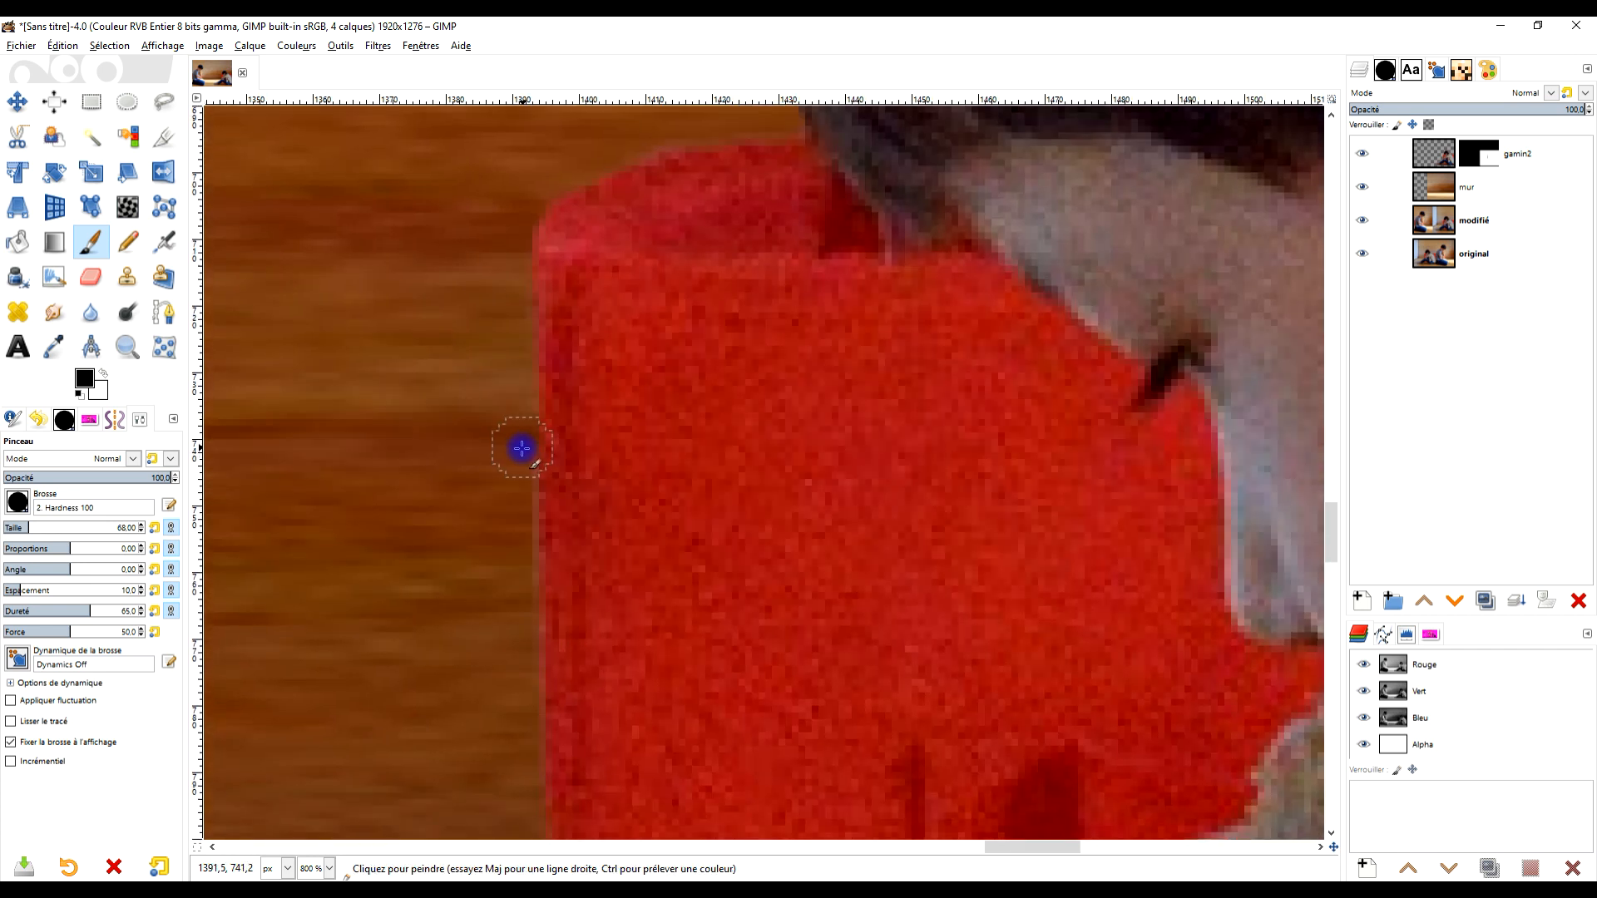
{"action": "left_click", "coordinate": [528, 731], "text": "shift"}
Mask out the fringe along the left side of the boy's hair
{"action": "scroll", "coordinate": [747, 396], "scroll_direction": "down", "scroll_amount": 3}
{"action": "left_click_drag", "start_coordinate": [836, 416], "coordinate": [649, 804]}
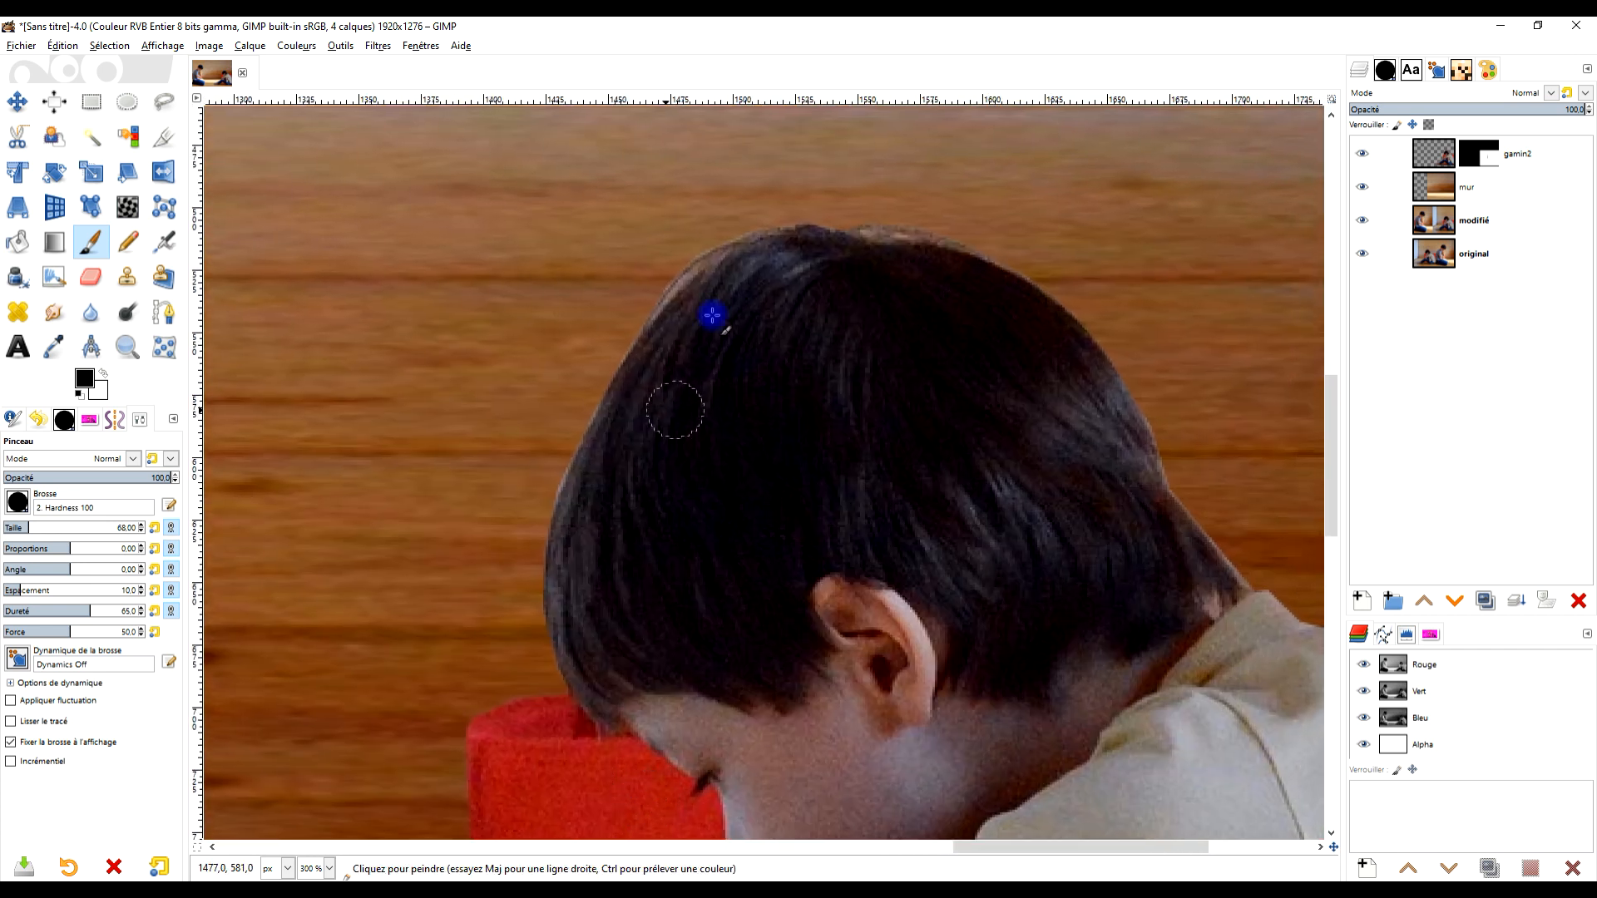
{"action": "scroll", "coordinate": [693, 301], "scroll_direction": "up", "scroll_amount": 2}
{"action": "left_click_drag", "start_coordinate": [443, 632], "coordinate": [498, 503]}
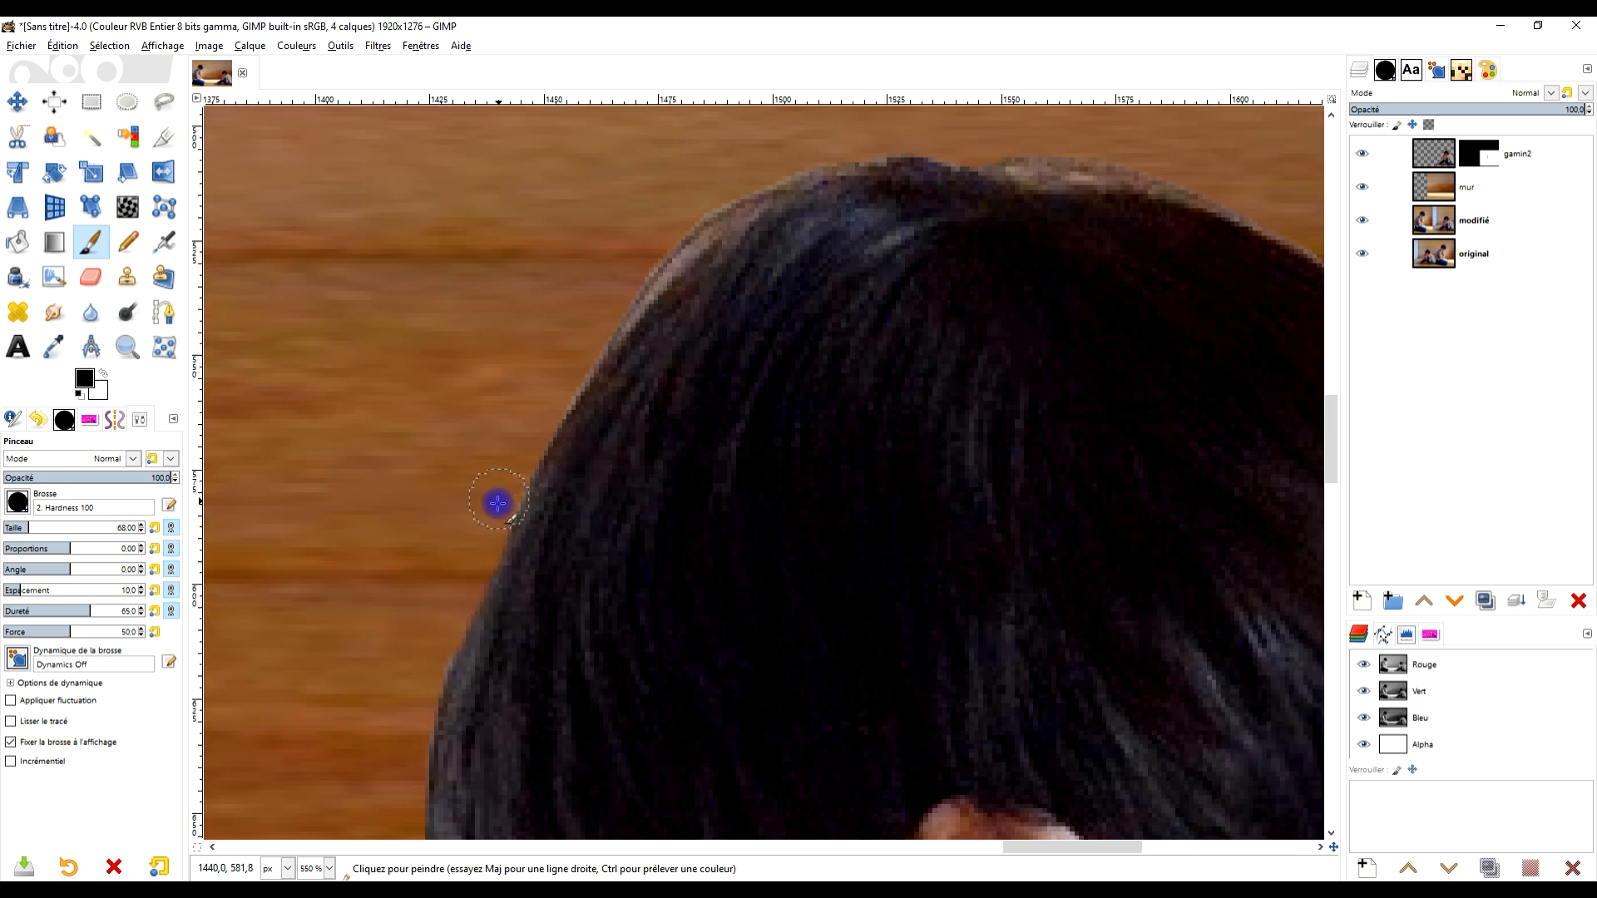
Paint fine mask strokes over the light fringe on the upper-left curve of the boy's hair
{"action": "scroll", "coordinate": [860, 367], "scroll_direction": "up", "scroll_amount": 2}
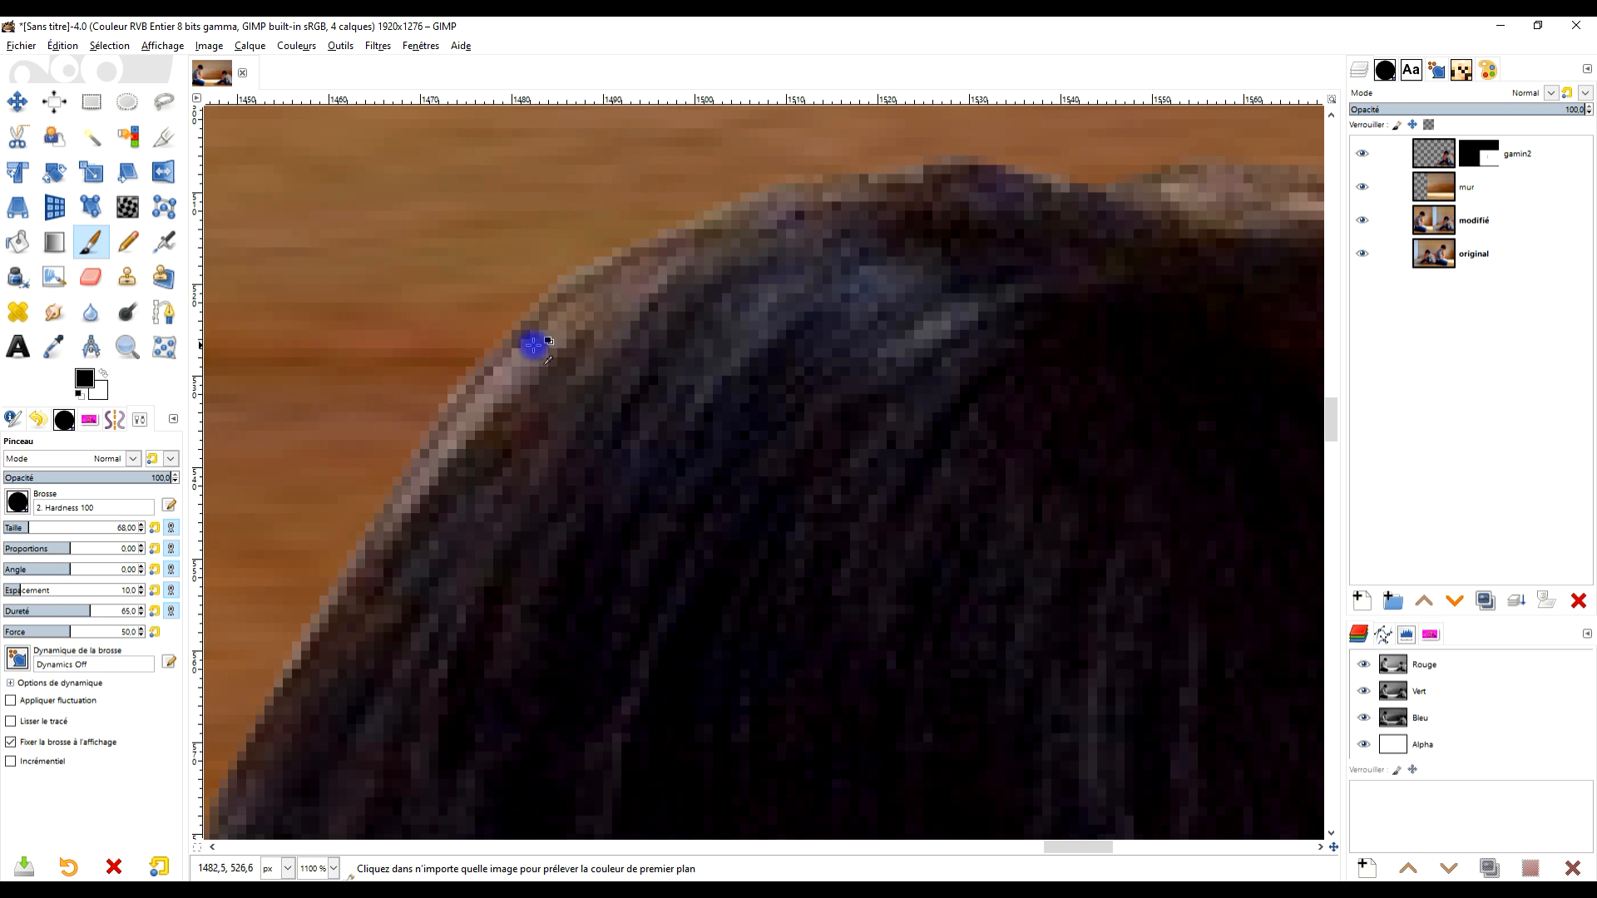
{"action": "left_click_drag", "start_coordinate": [547, 336], "coordinate": [420, 495]}
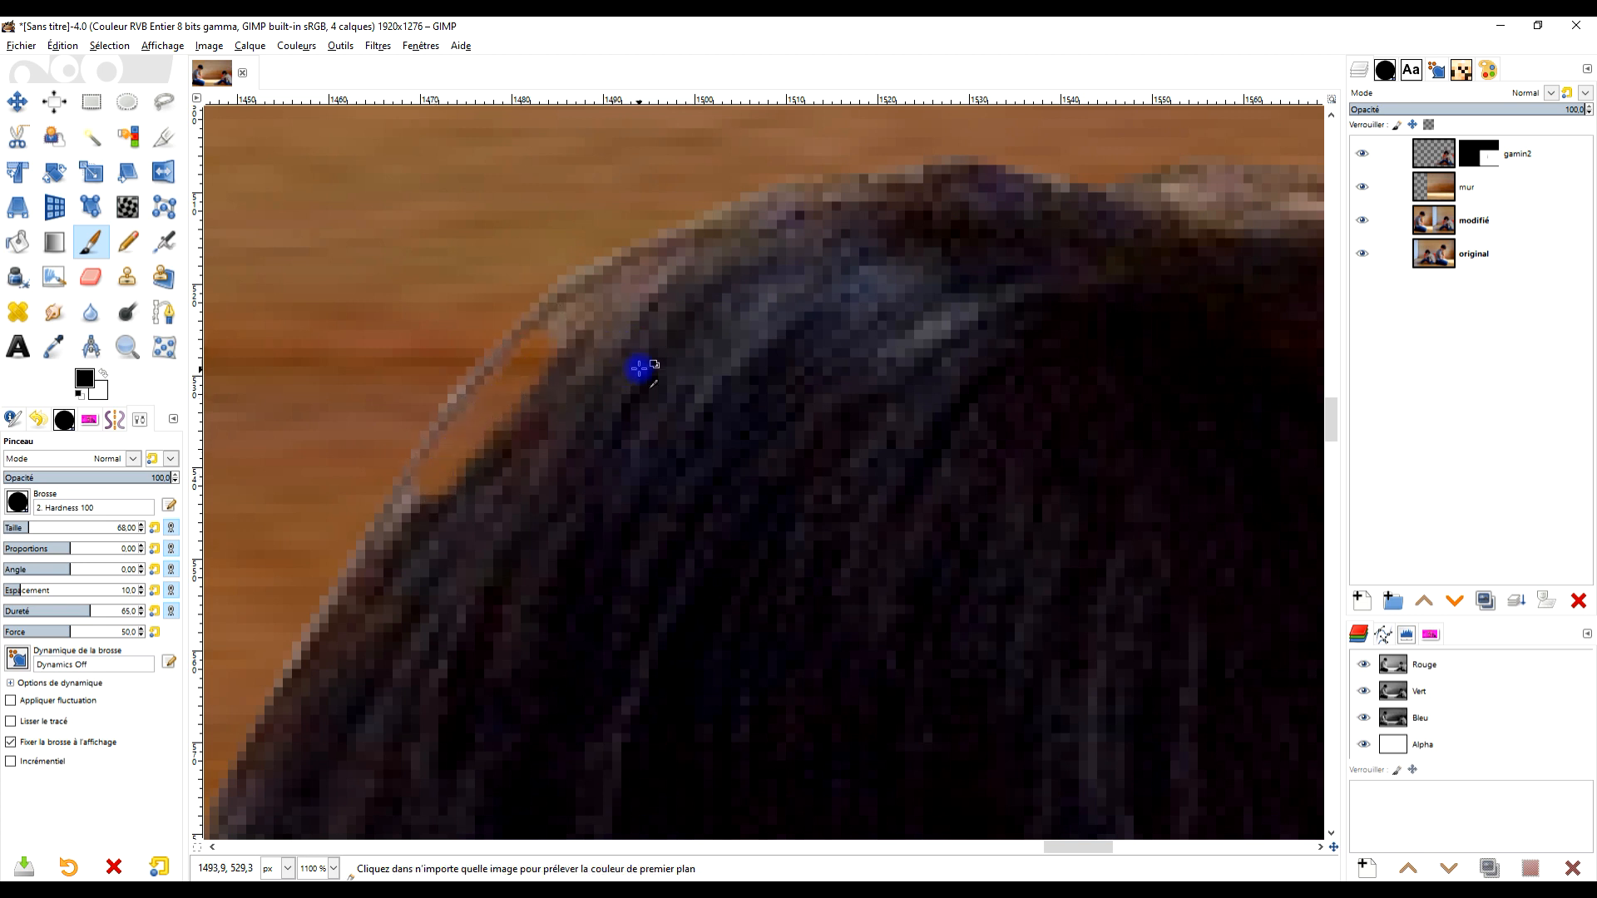
{"action": "key", "text": "ctrl+z"}
{"action": "scroll", "coordinate": [524, 450], "scroll_direction": "up", "scroll_amount": 3}
{"action": "key", "text": "shift"}
{"action": "left_click", "coordinate": [992, 173], "text": "shift"}
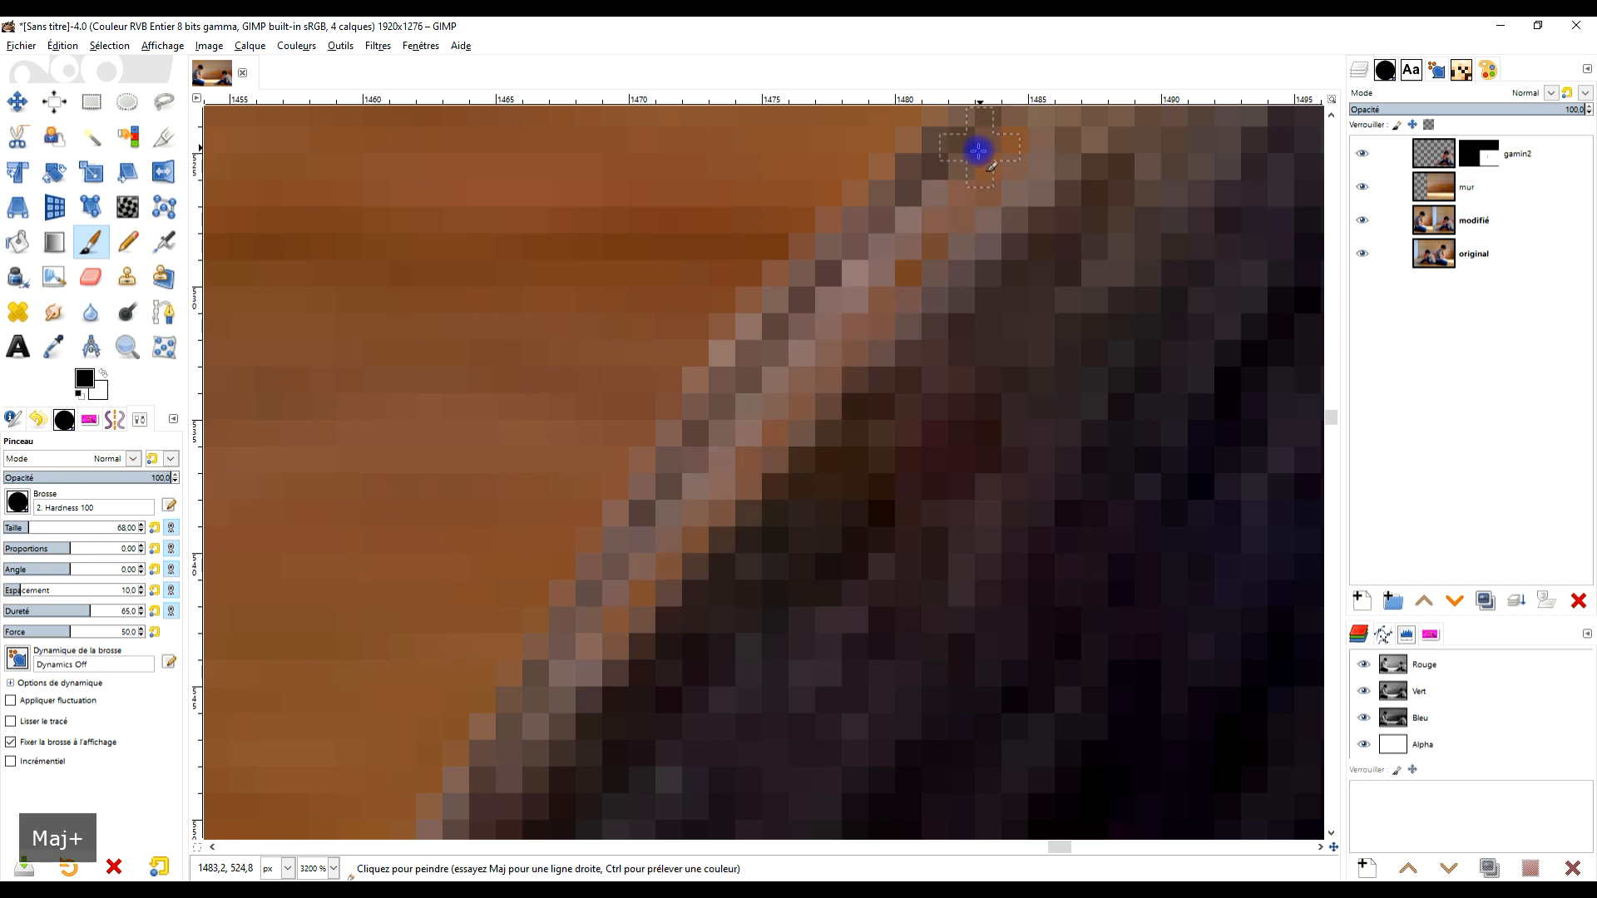
{"action": "mouse_move", "coordinate": [818, 358]}
{"action": "left_mouse_down"}
{"action": "mouse_move", "coordinate": [670, 504]}
{"action": "mouse_move", "coordinate": [633, 598]}
{"action": "mouse_move", "coordinate": [805, 339]}
{"action": "mouse_move", "coordinate": [965, 206]}
{"action": "left_mouse_up"}
{"action": "scroll", "coordinate": [965, 206], "scroll_direction": "down", "scroll_amount": 8}
{"action": "scroll", "coordinate": [988, 242], "scroll_direction": "up", "scroll_amount": 6}
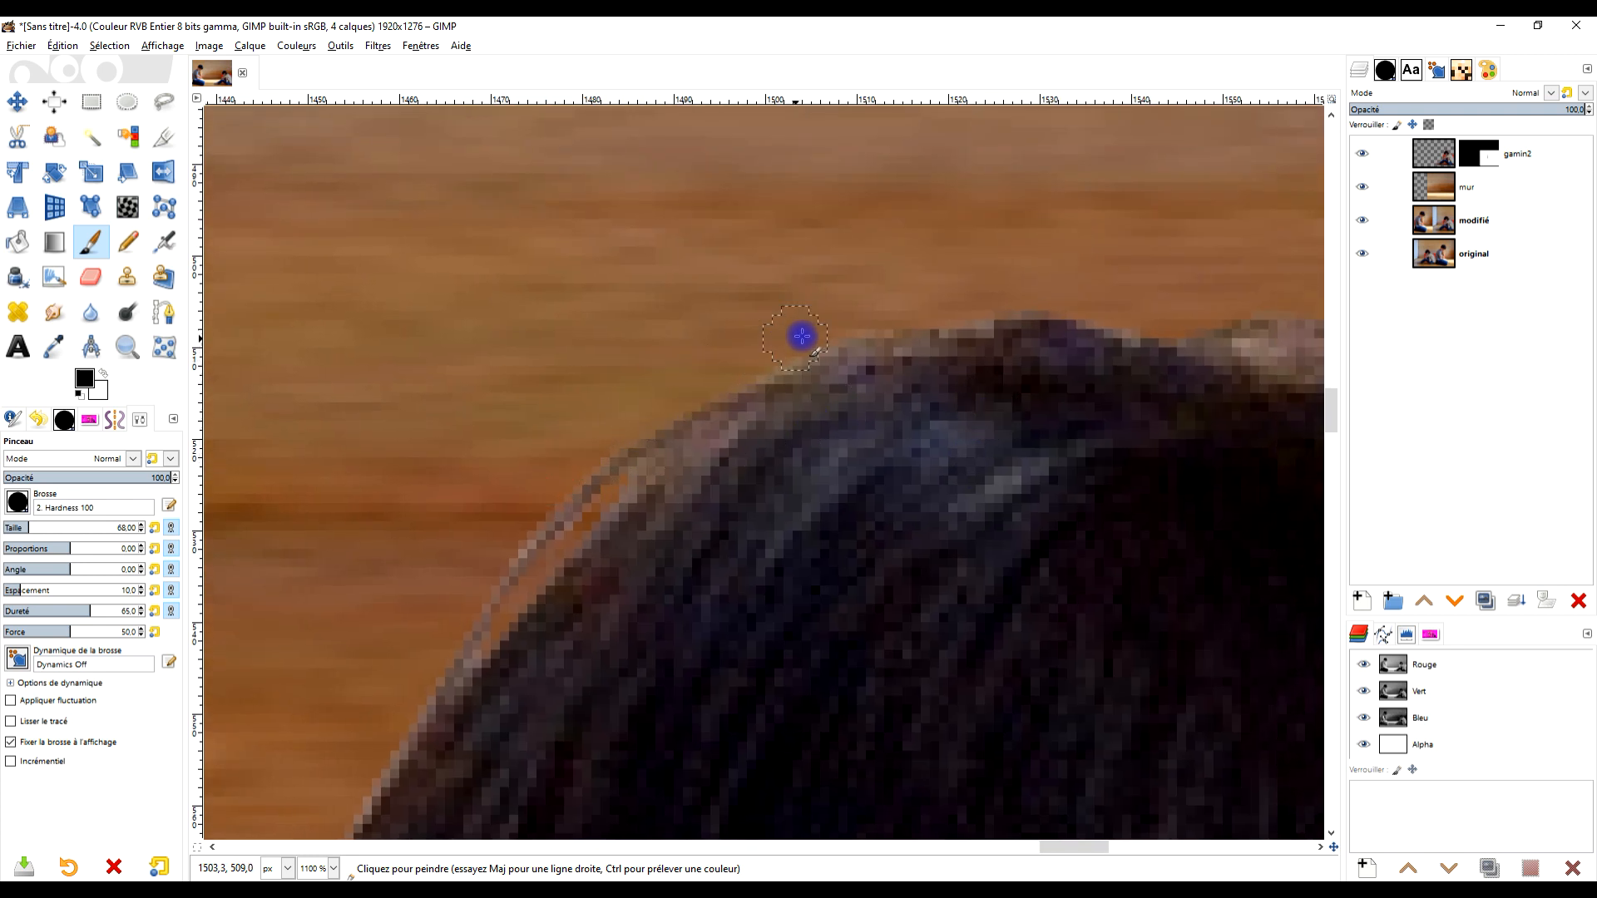
Mask out the light patch on the crown of the boy's head down to the dark hair
{"action": "scroll", "coordinate": [1024, 409], "scroll_direction": "right", "scroll_amount": 5}
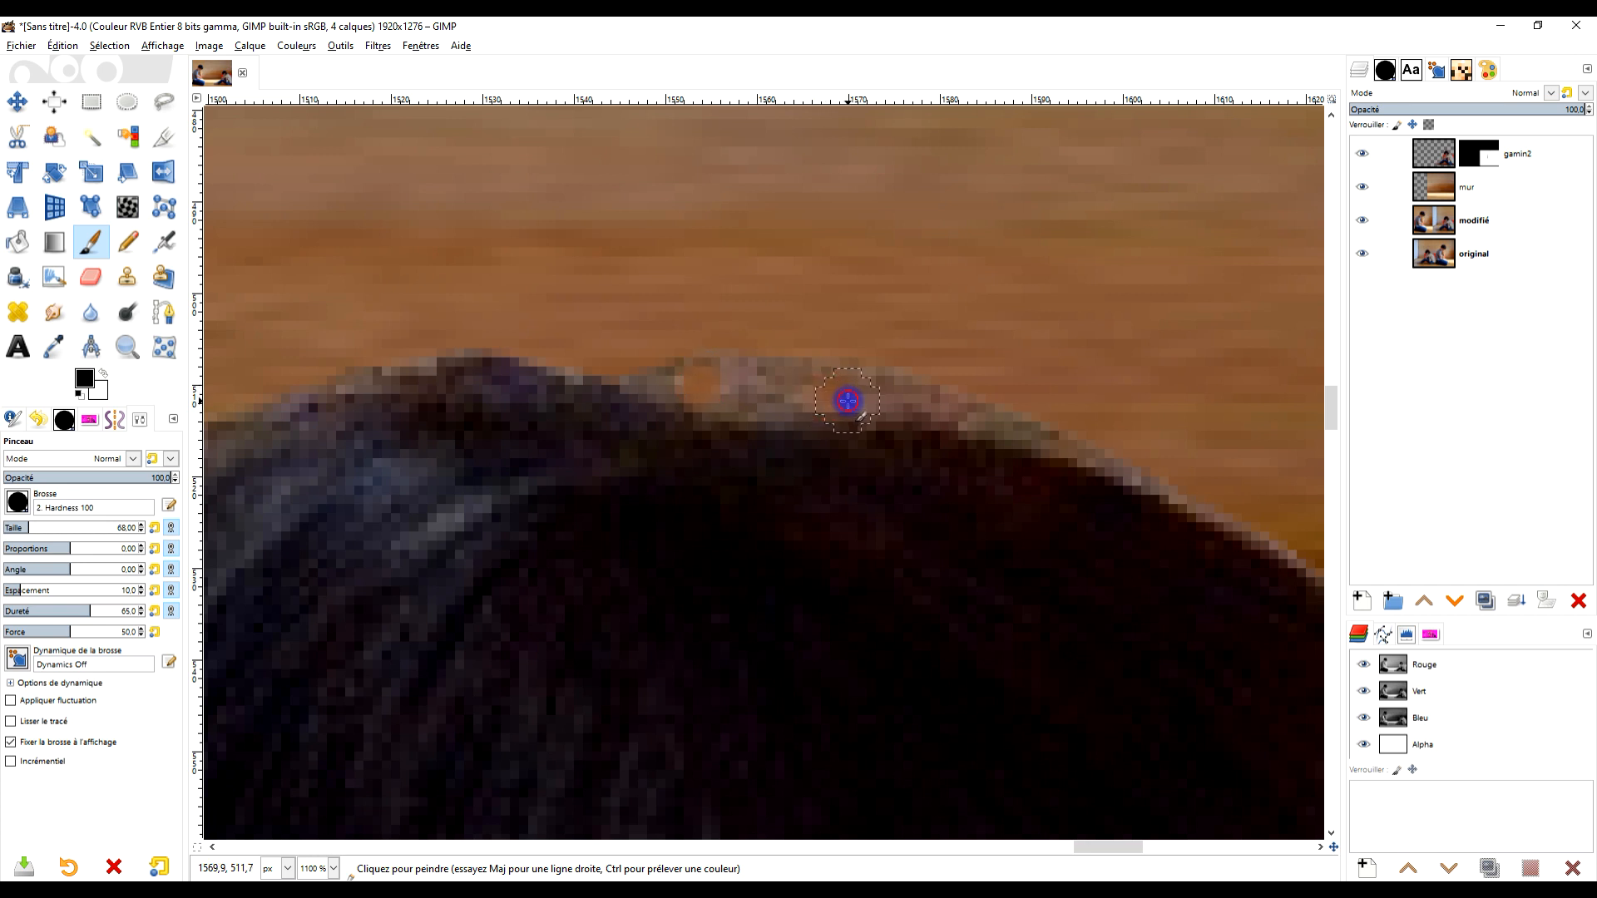
{"action": "scroll", "coordinate": [975, 386], "scroll_direction": "down", "scroll_amount": 3, "text": "ctrl"}
{"action": "scroll", "coordinate": [975, 385], "scroll_direction": "up", "scroll_amount": 4, "text": "ctrl"}
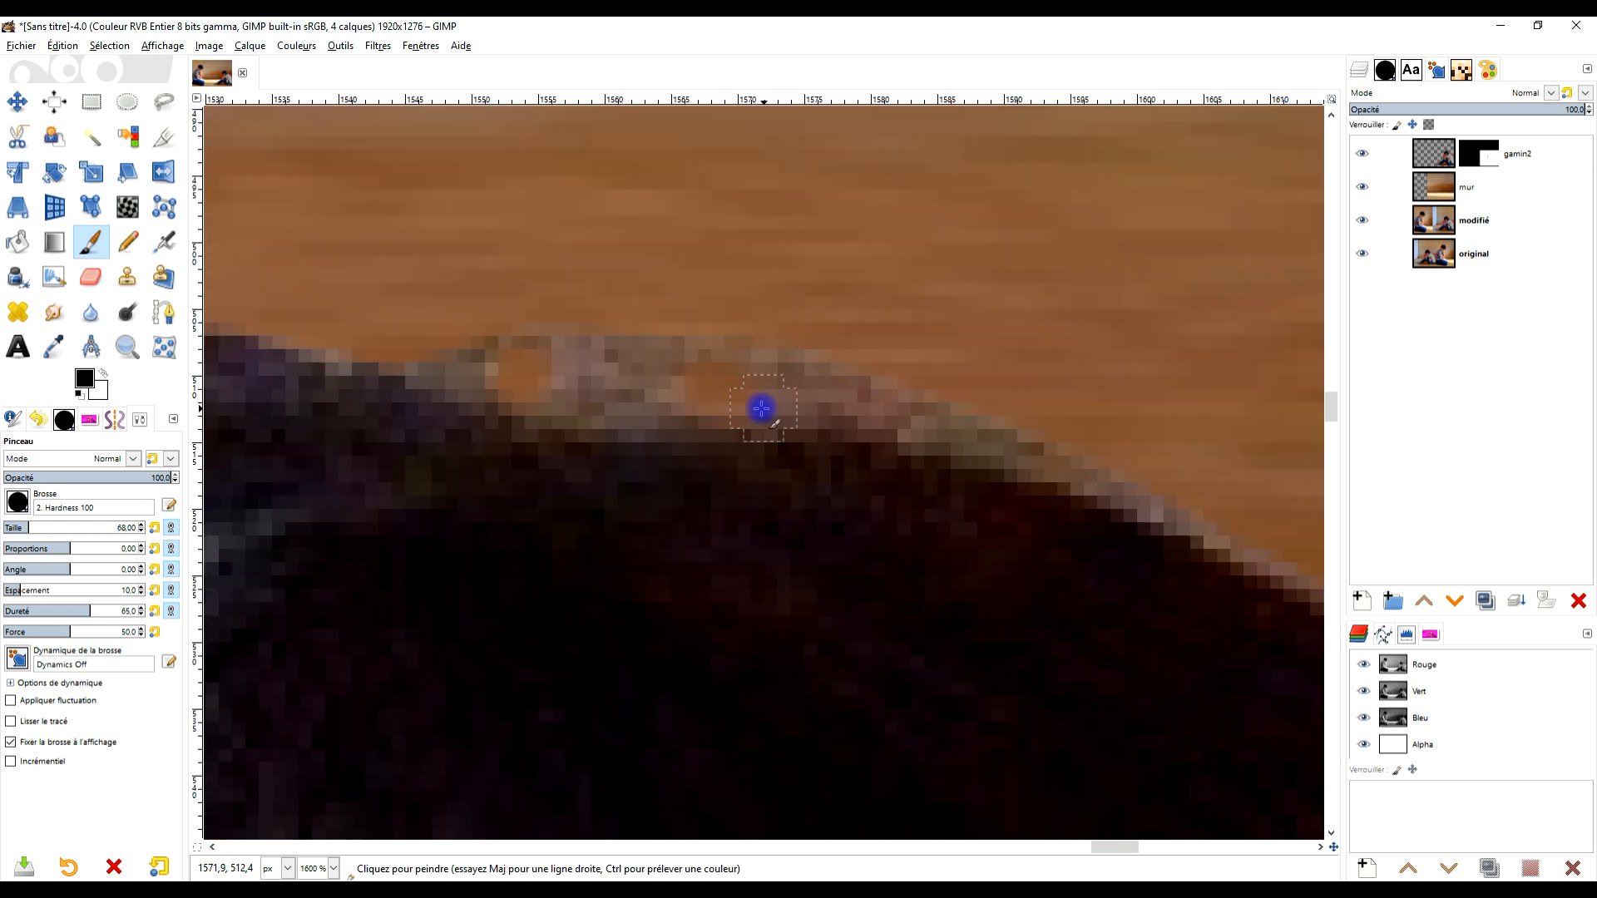
{"action": "scroll", "coordinate": [796, 401], "scroll_direction": "up", "scroll_amount": 2, "text": "ctrl"}
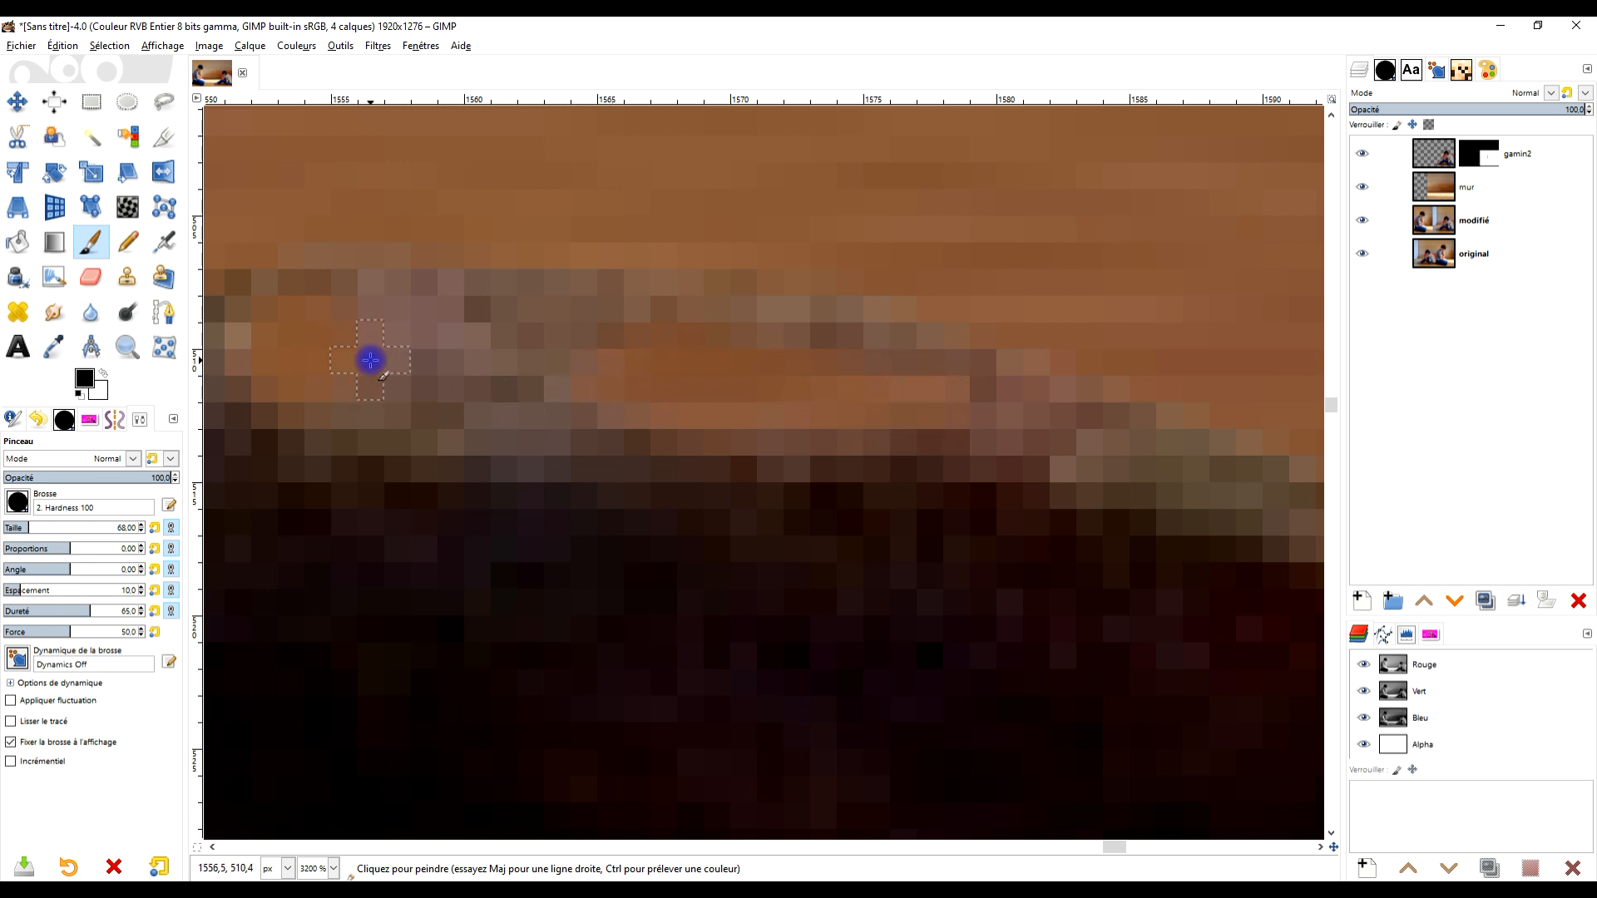
{"action": "scroll", "coordinate": [371, 360], "scroll_direction": "down", "scroll_amount": 6, "text": "ctrl"}
{"action": "scroll", "coordinate": [733, 404], "scroll_direction": "down", "scroll_amount": 2, "text": "ctrl"}
{"action": "scroll", "coordinate": [731, 408], "scroll_direction": "down", "scroll_amount": 2, "text": "ctrl"}
{"action": "scroll", "coordinate": [731, 408], "scroll_direction": "up", "scroll_amount": 5, "text": "ctrl"}
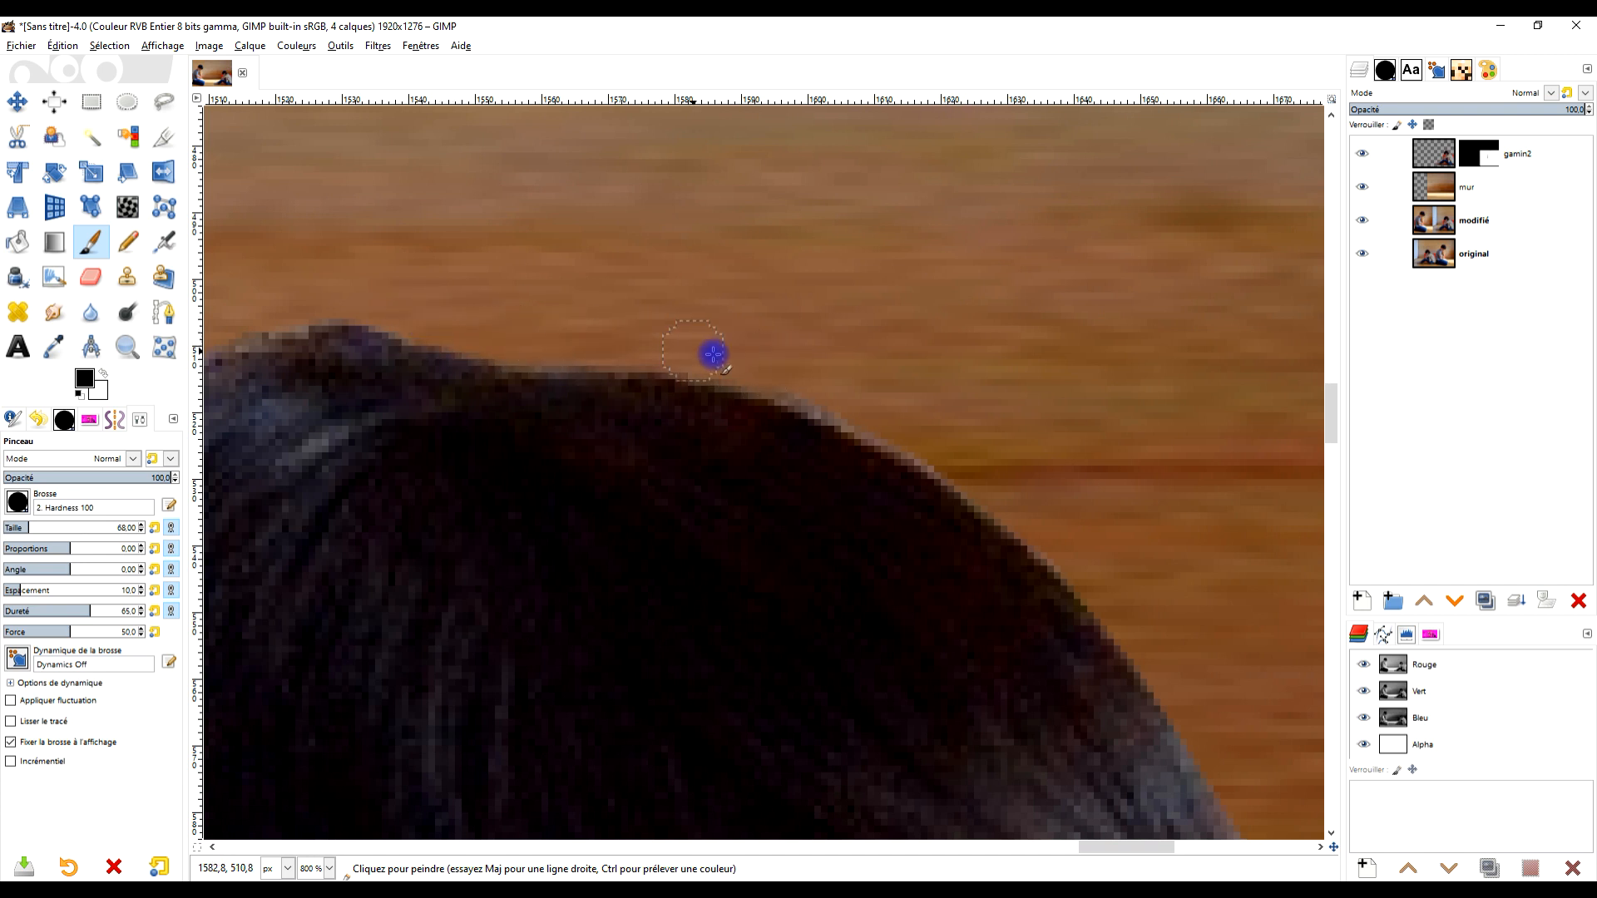
Clean the mask along the back of the boy's head and neck, and round off the shirt's stepped edge at the shoulder
{"action": "scroll", "coordinate": [1050, 497], "scroll_direction": "down", "scroll_amount": 4, "text": "ctrl"}
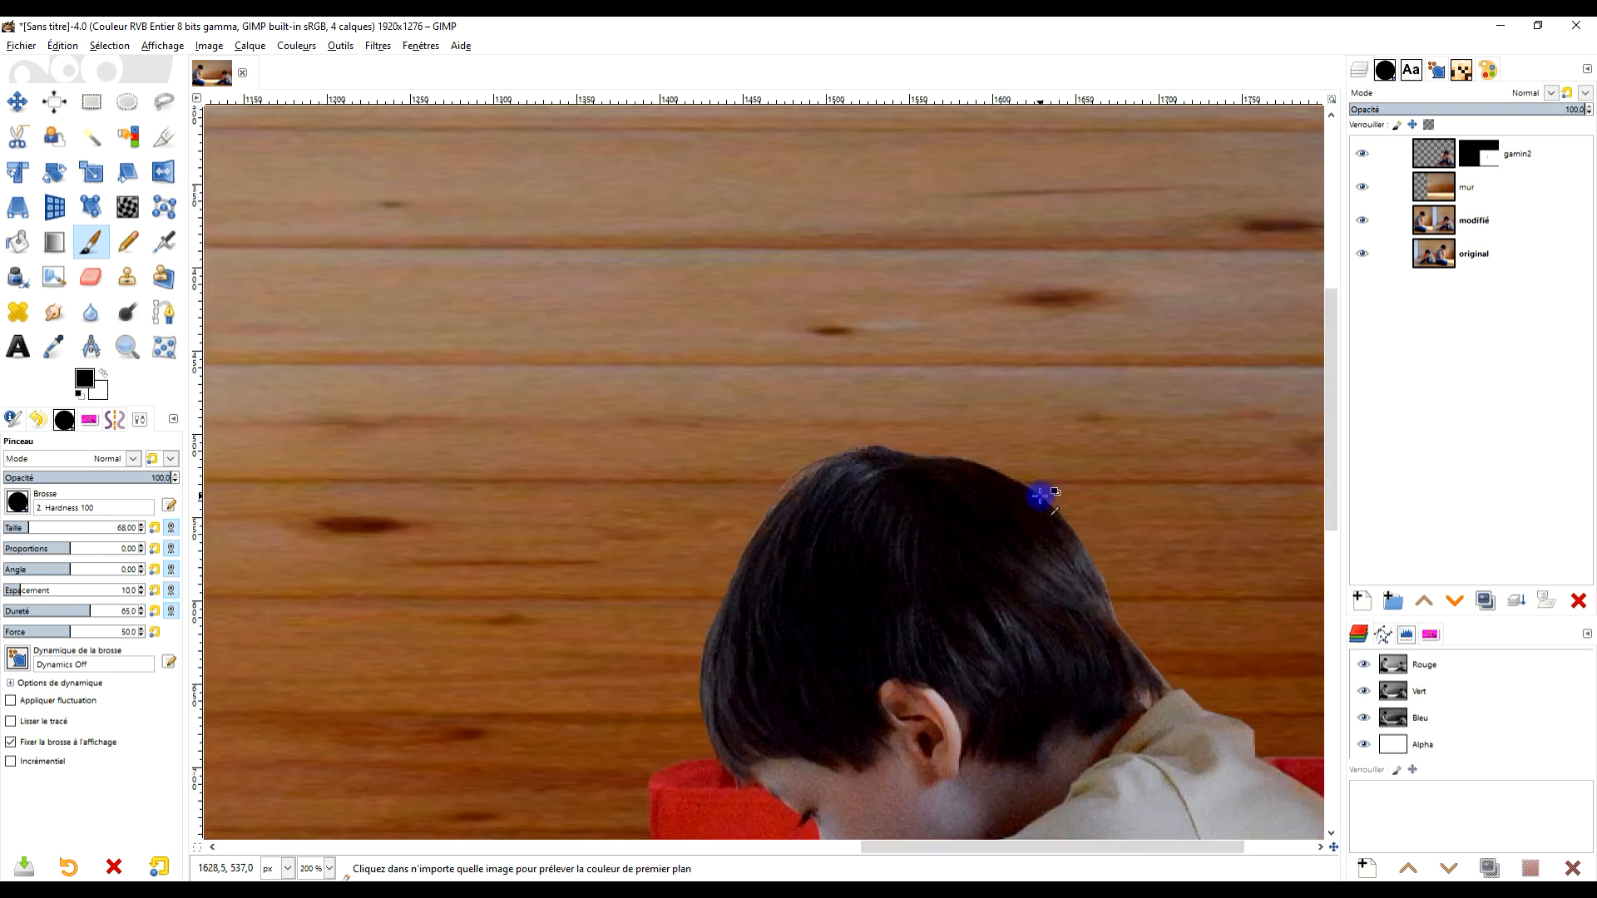
{"action": "scroll", "coordinate": [1040, 496], "scroll_direction": "down", "scroll_amount": 3, "text": "ctrl"}
{"action": "scroll", "coordinate": [1117, 616], "scroll_direction": "up", "scroll_amount": 7, "text": "ctrl"}
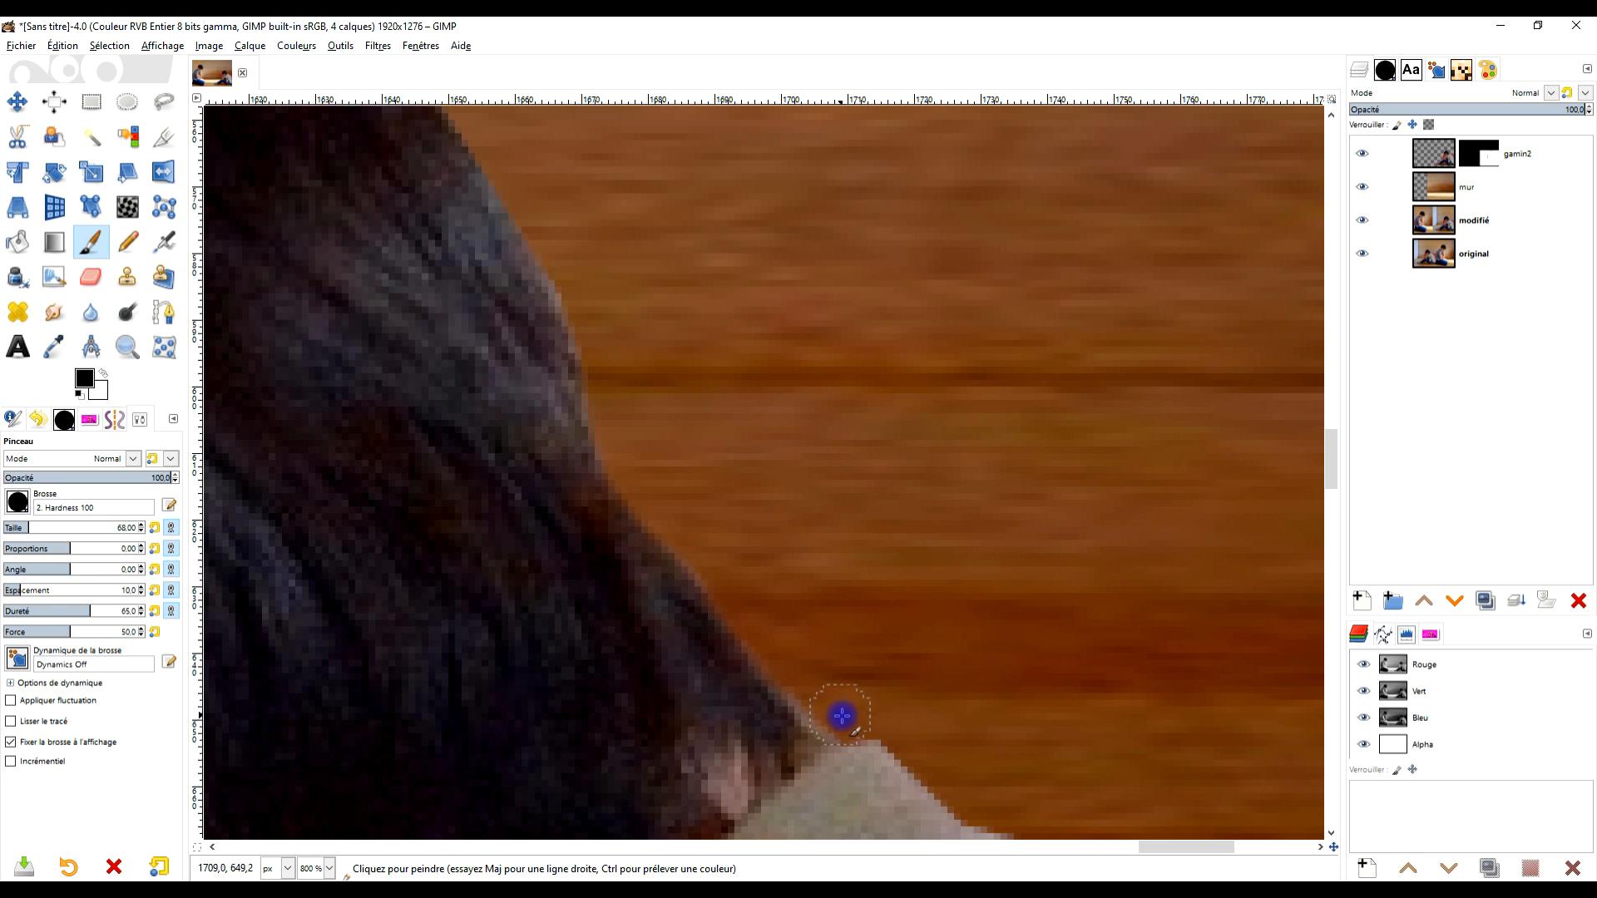
{"action": "scroll", "coordinate": [957, 715], "scroll_direction": "down", "scroll_amount": 3, "text": "ctrl"}
{"action": "scroll", "coordinate": [832, 324], "scroll_direction": "up", "scroll_amount": 4, "text": "ctrl"}
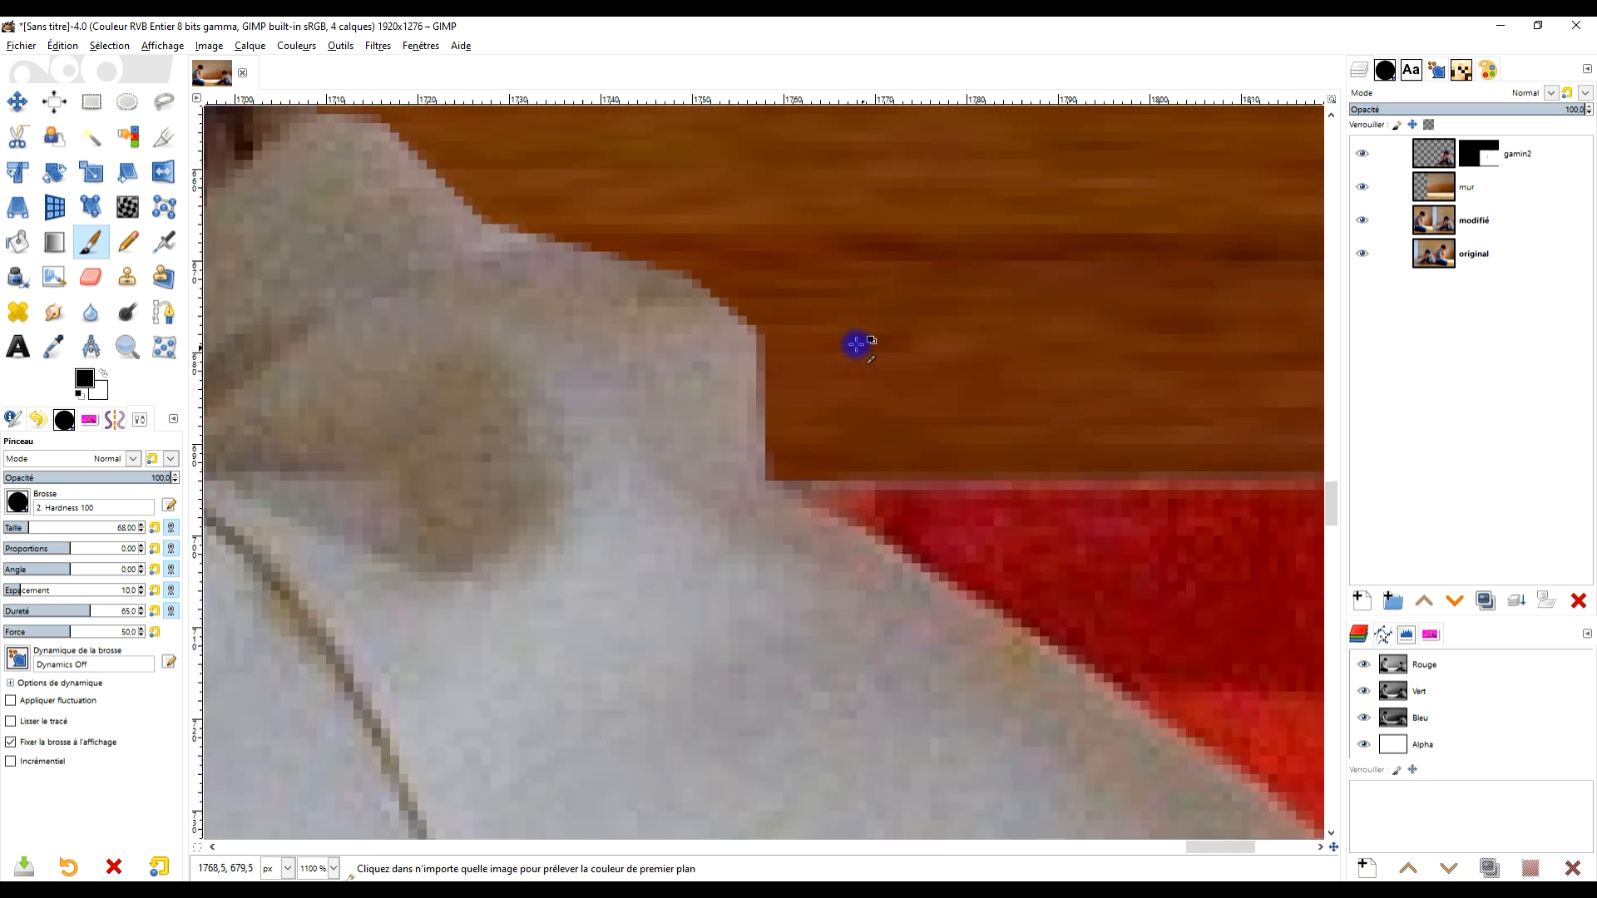
{"action": "mouse_move", "coordinate": [791, 371]}
{"action": "left_mouse_down"}
{"action": "mouse_move", "coordinate": [730, 269]}
{"action": "mouse_move", "coordinate": [782, 436]}
{"action": "left_mouse_up"}
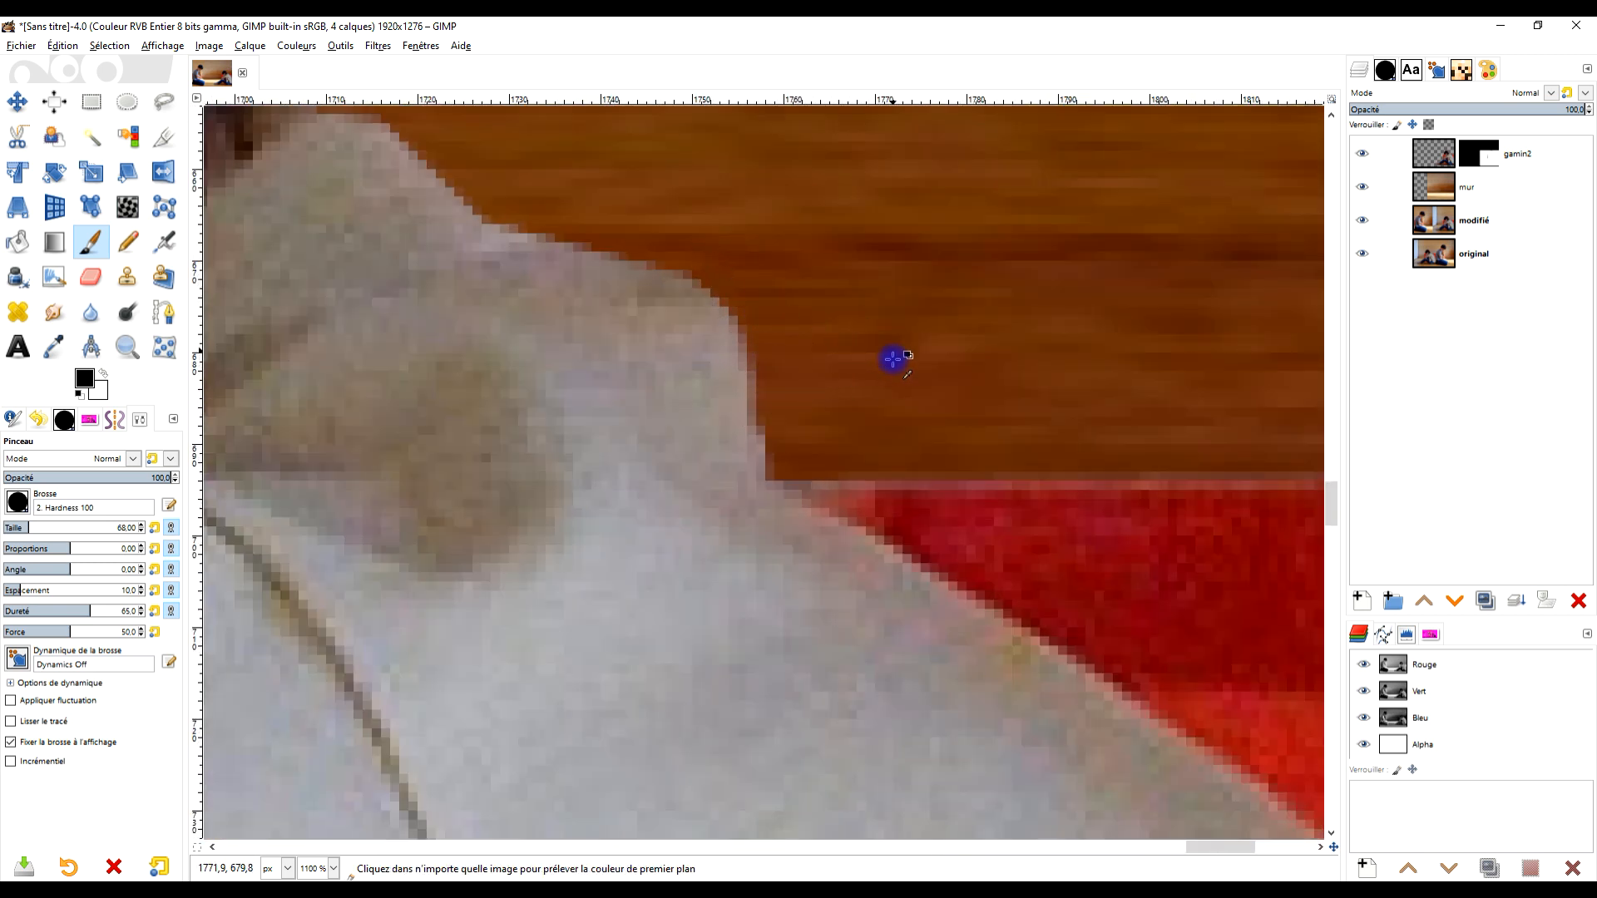
{"action": "scroll", "coordinate": [892, 359], "scroll_direction": "down", "scroll_amount": 7, "text": "ctrl"}
{"action": "scroll", "coordinate": [879, 420], "scroll_direction": "up", "scroll_amount": 3}
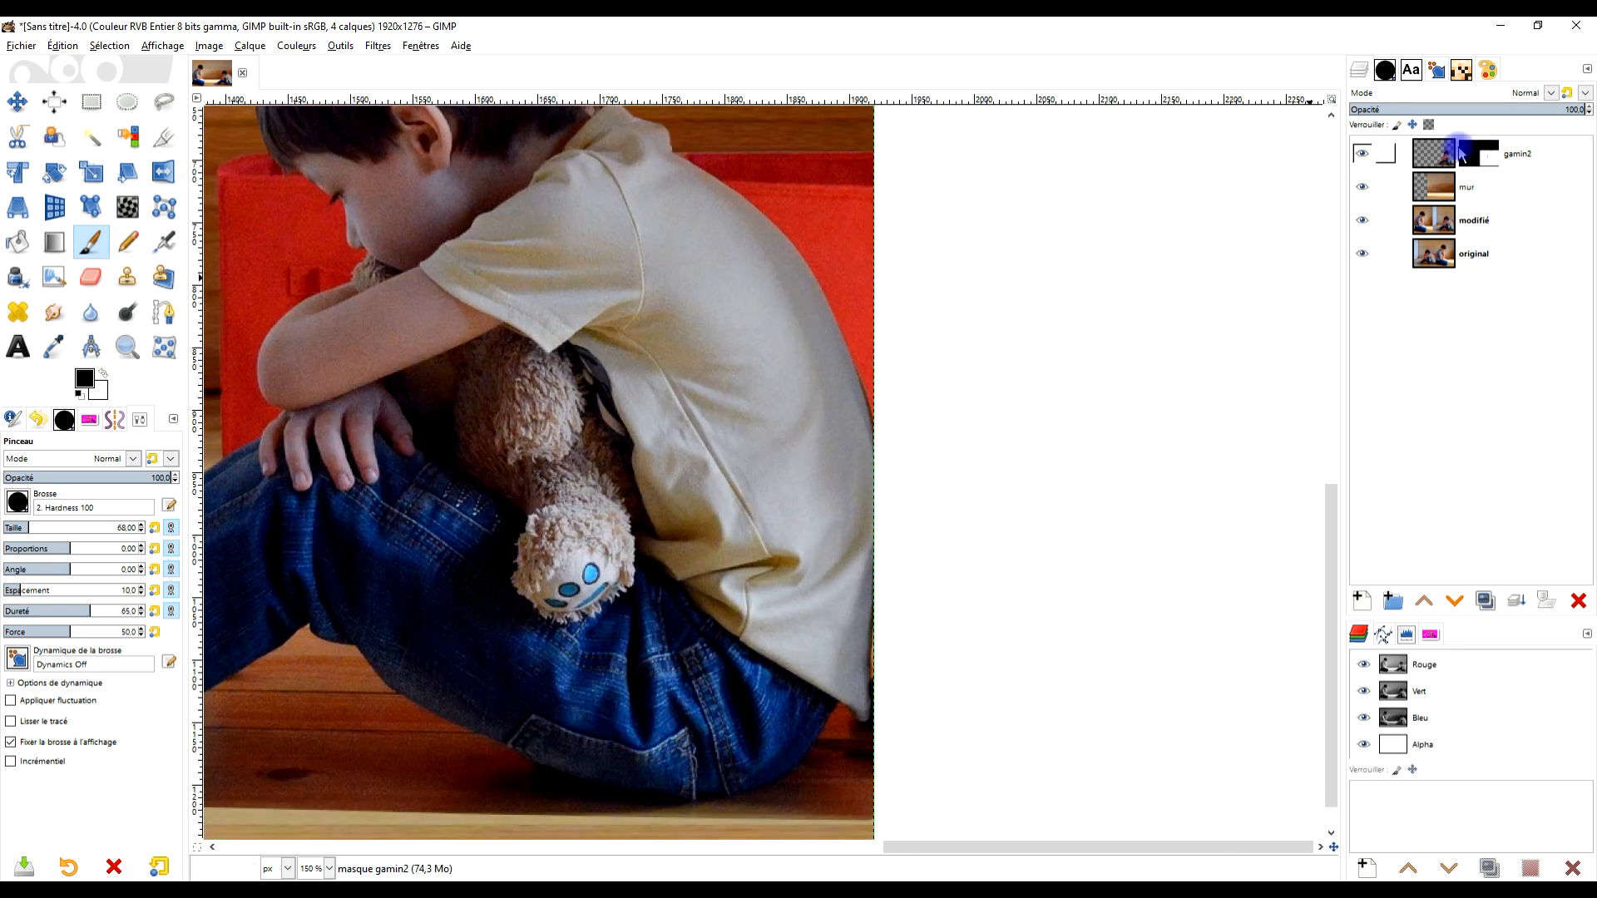
Activate the gamin2 layer's image and use the Move tool to nudge it 4 px left and 5 px back to the right
{"action": "left_click", "coordinate": [1434, 153]}
{"action": "left_click", "coordinate": [11, 107]}
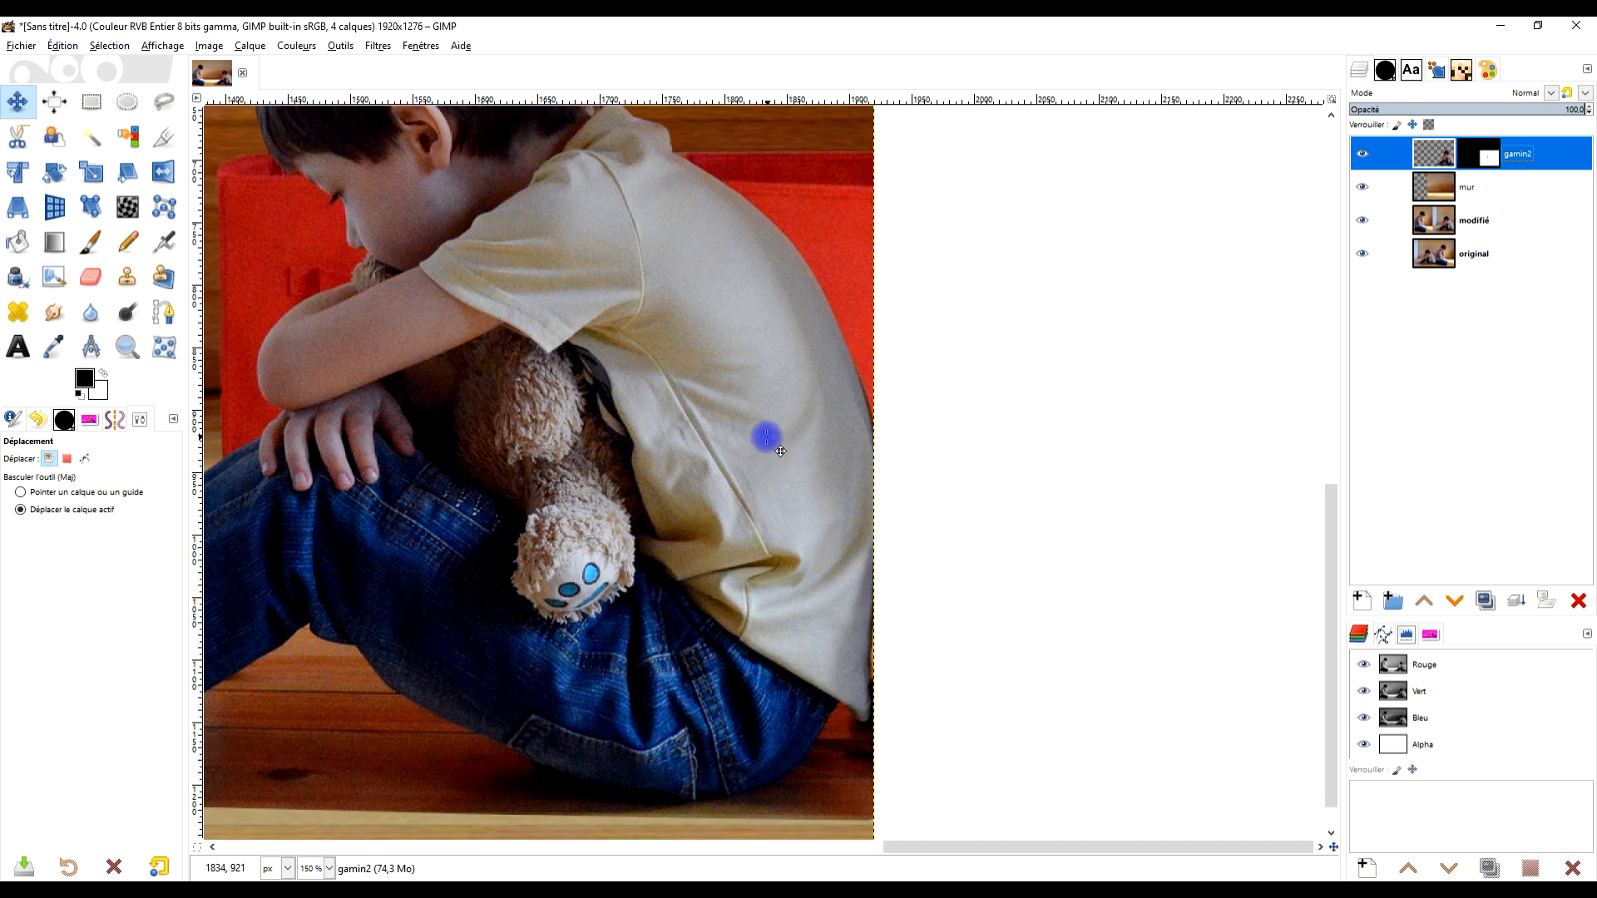
{"action": "left_click", "coordinate": [765, 436]}
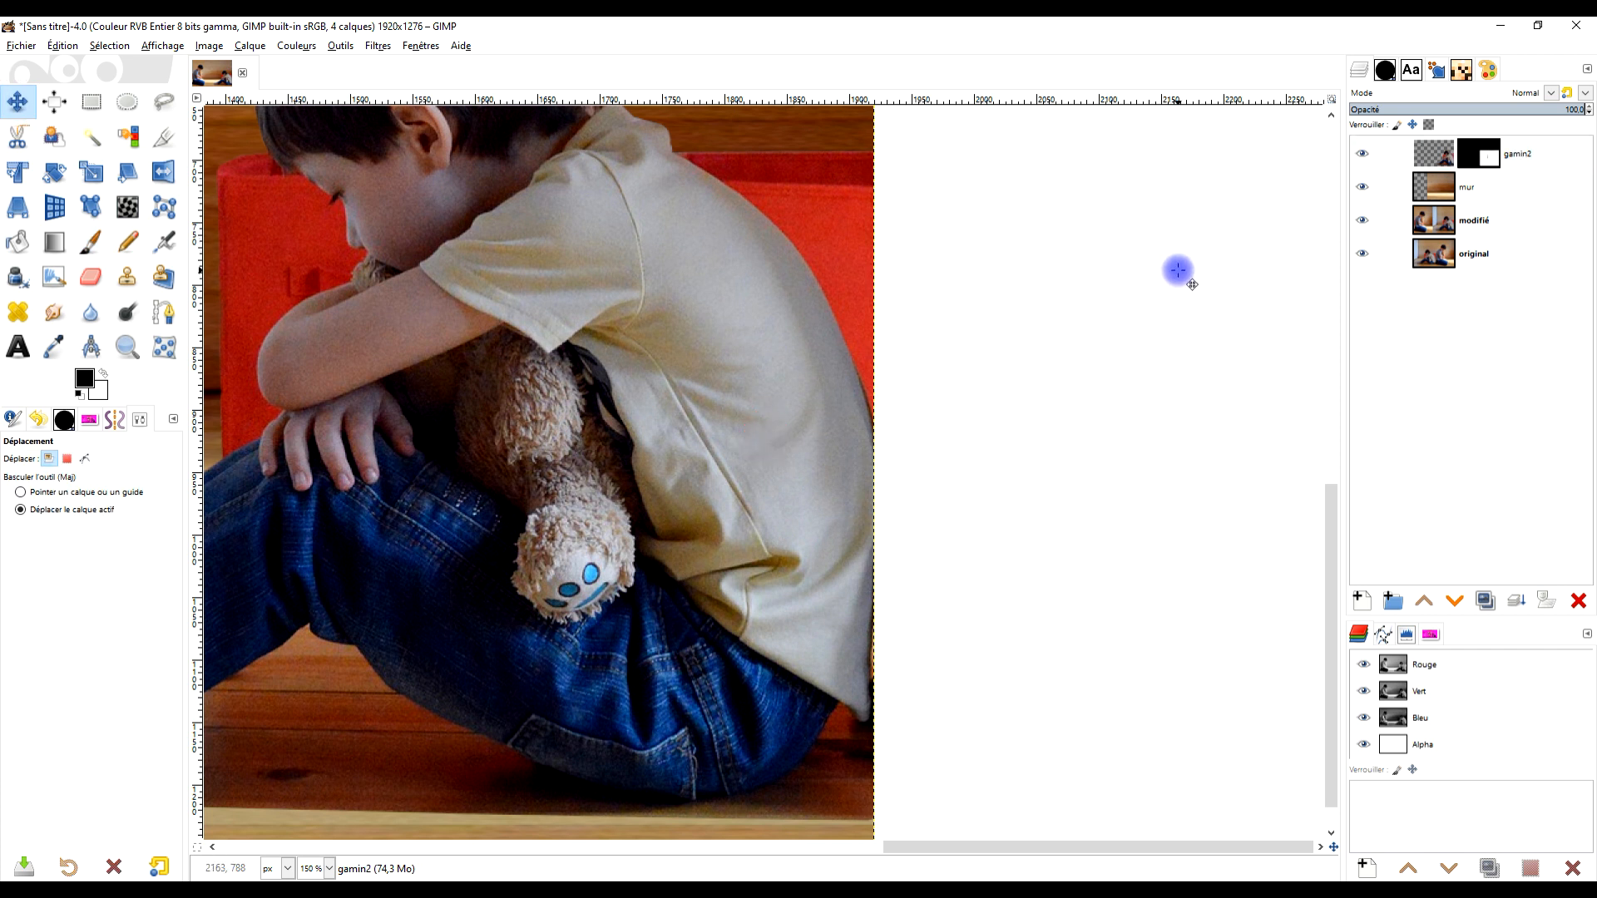
{"action": "key", "text": "Left"}
{"action": "key", "text": "Left"}
{"action": "key", "text": "Left"}
{"action": "key", "text": "Left"}
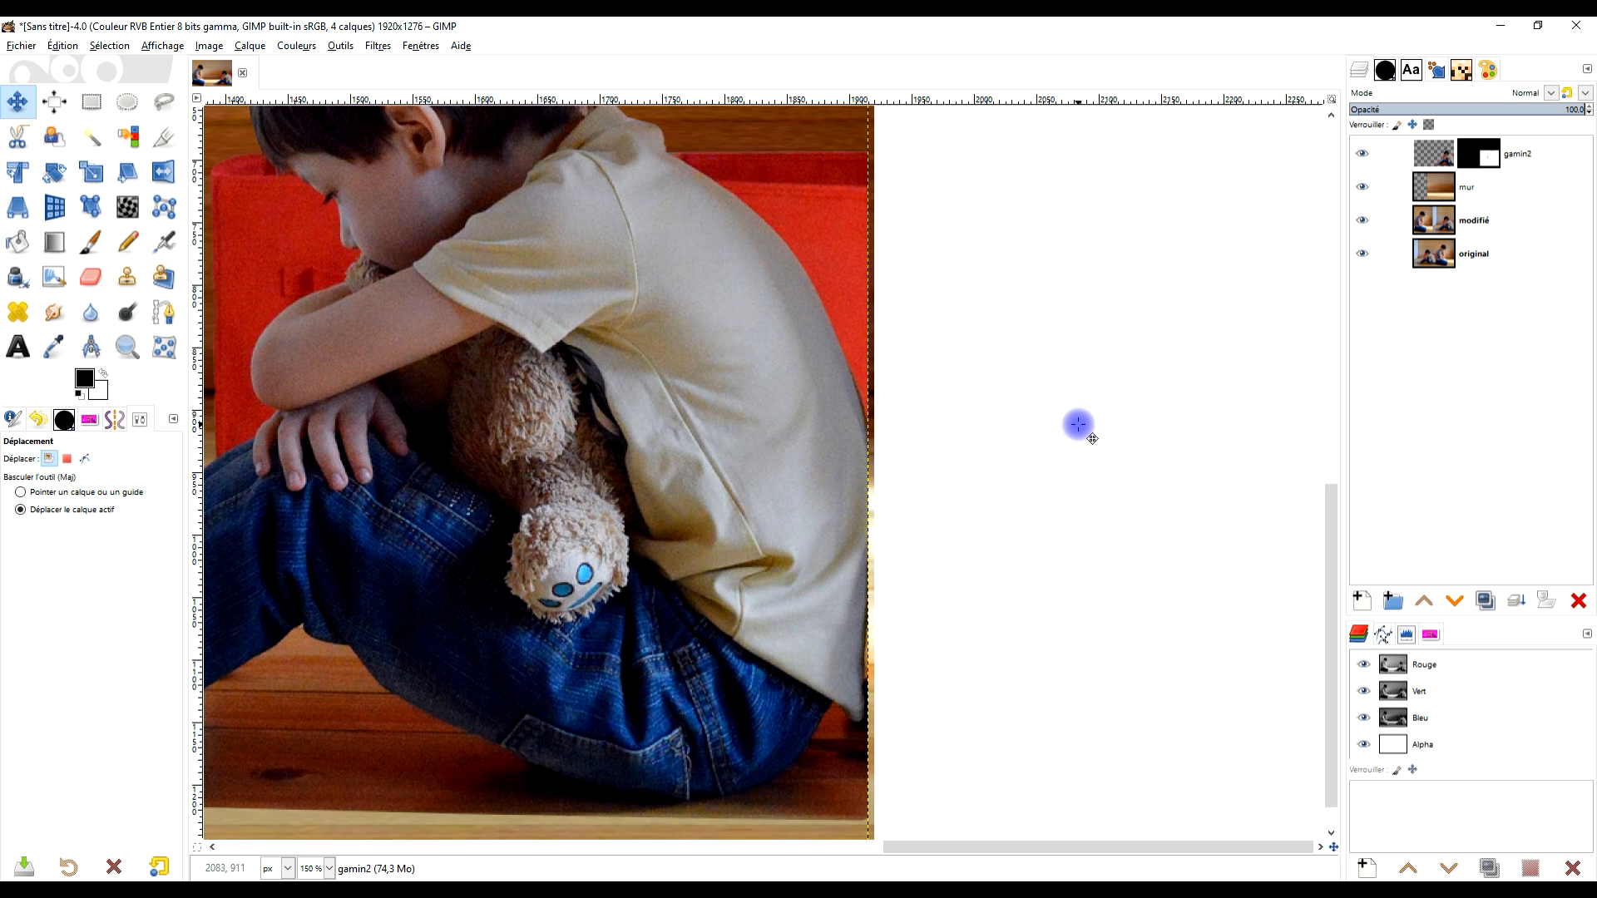
{"action": "key", "text": "Right"}
{"action": "key", "text": "Right"}
{"action": "key", "text": "Right"}
{"action": "key", "text": "Right"}
{"action": "key", "text": "Right"}
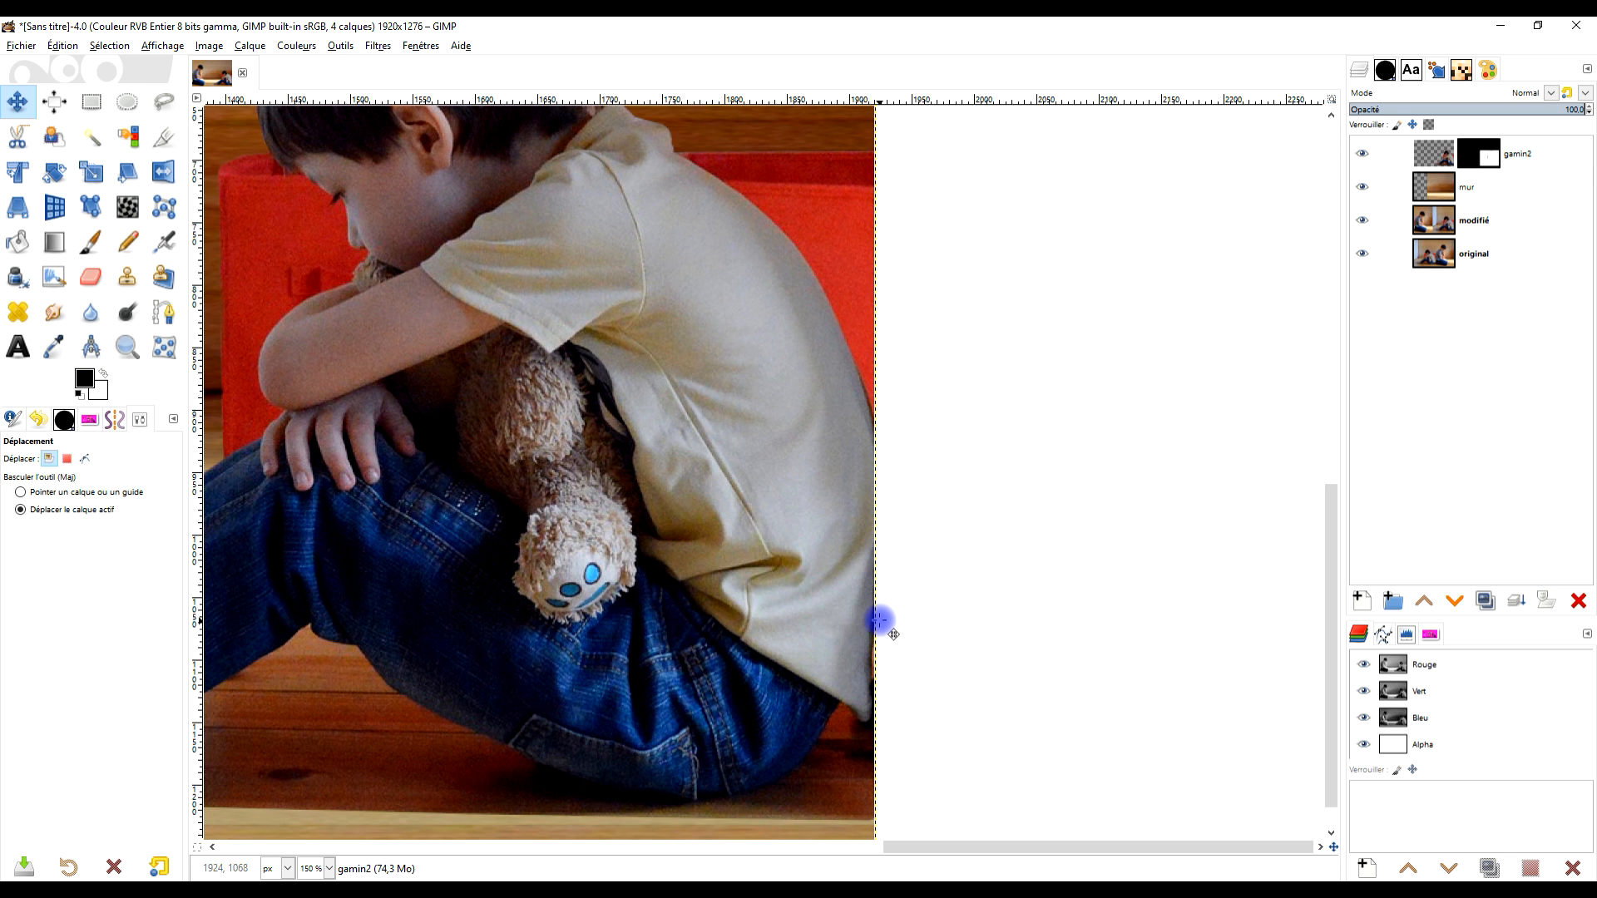
Set the Paintbrush size to 123, activate the gamin2 layer mask and paint out the dark floor beneath and behind the jeans
{"action": "left_click_drag", "start_coordinate": [836, 643], "coordinate": [824, 444]}
{"action": "scroll", "coordinate": [824, 448], "scroll_direction": "down", "scroll_amount": 2}
{"action": "scroll", "coordinate": [850, 504], "scroll_direction": "up", "scroll_amount": 4}
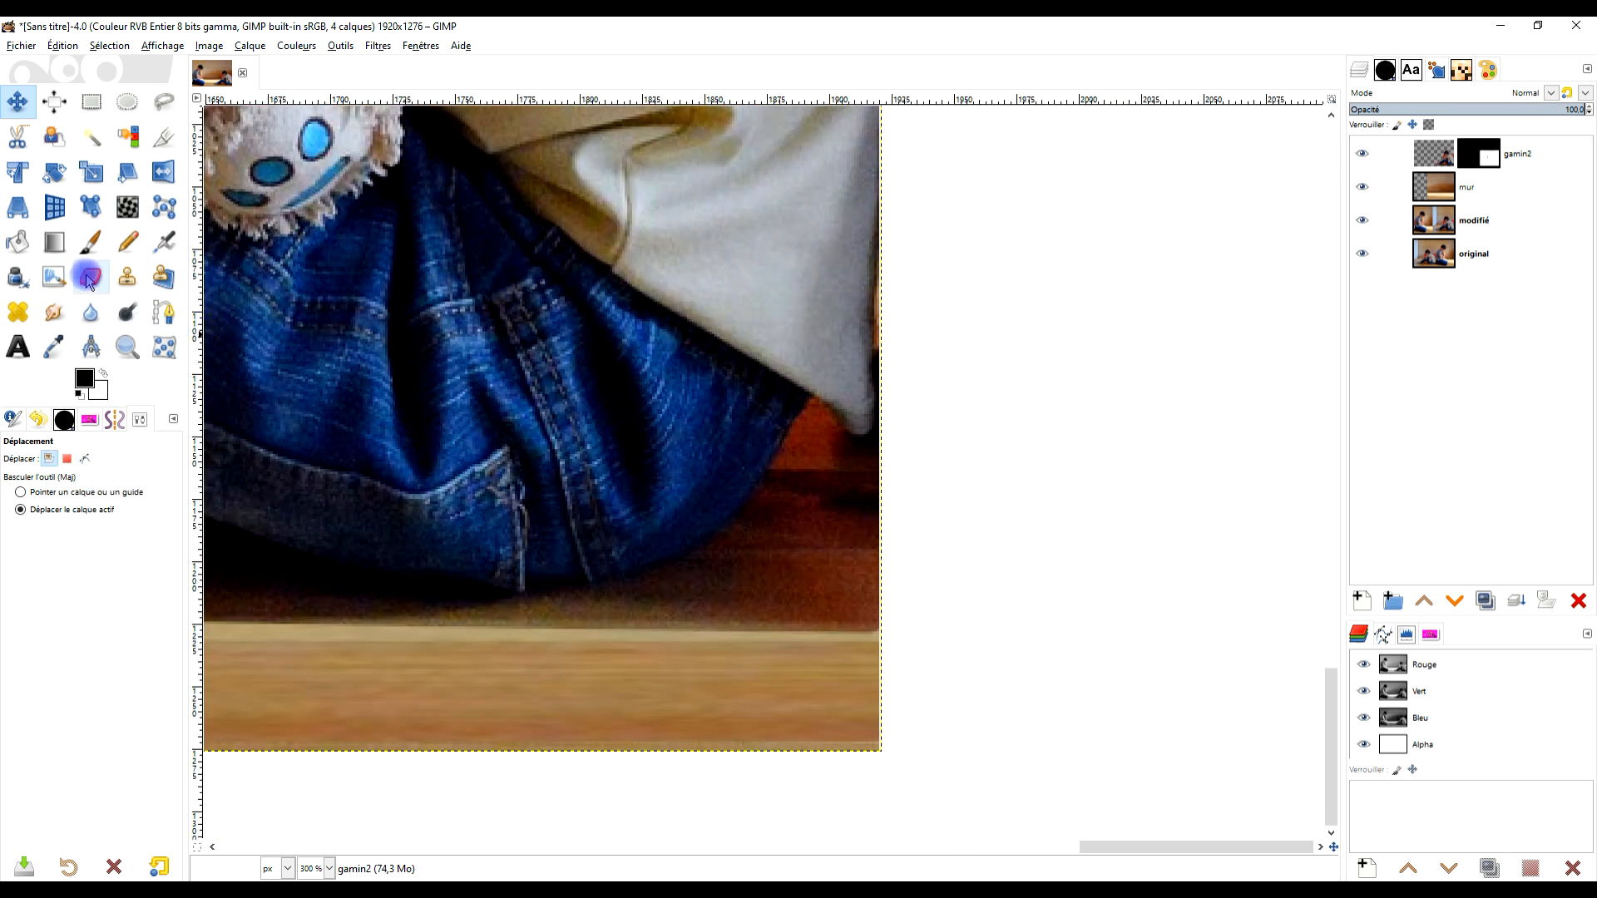
{"action": "key", "text": "p"}
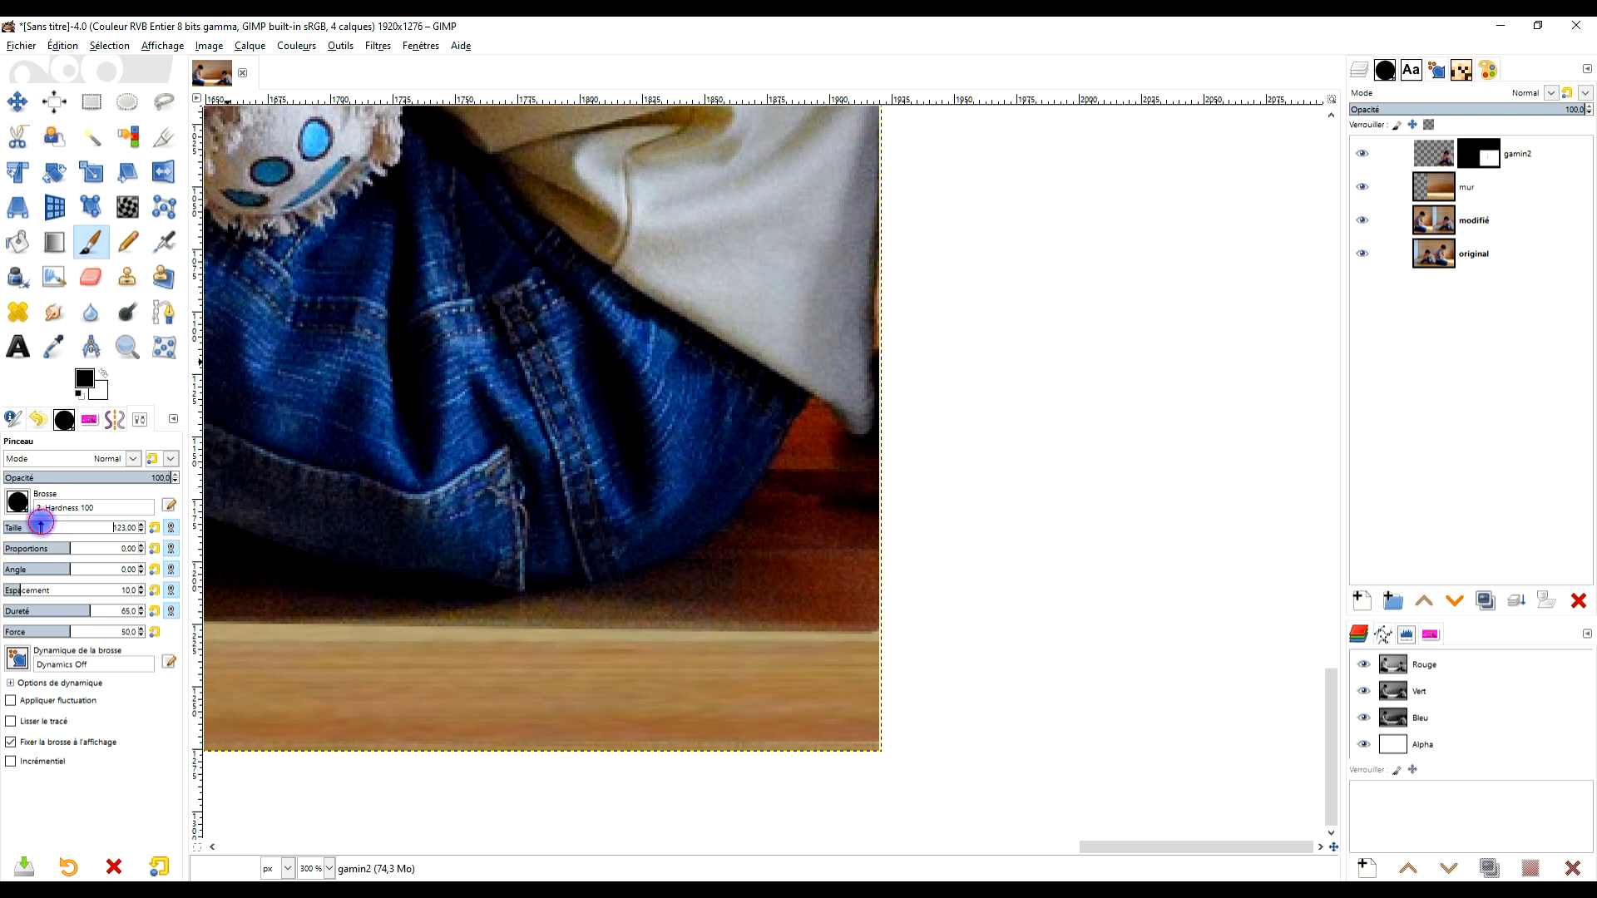
{"action": "mouse_move", "coordinate": [955, 564]}
{"action": "left_mouse_down"}
{"action": "mouse_move", "coordinate": [893, 595]}
{"action": "mouse_move", "coordinate": [876, 585]}
{"action": "mouse_move", "coordinate": [970, 614]}
{"action": "mouse_move", "coordinate": [906, 616]}
{"action": "mouse_move", "coordinate": [887, 606]}
{"action": "mouse_move", "coordinate": [894, 580]}
{"action": "mouse_move", "coordinate": [808, 629]}
{"action": "mouse_move", "coordinate": [851, 561]}
{"action": "mouse_move", "coordinate": [817, 568]}
{"action": "mouse_move", "coordinate": [852, 528]}
{"action": "mouse_move", "coordinate": [858, 500]}
{"action": "mouse_move", "coordinate": [837, 482]}
{"action": "mouse_move", "coordinate": [800, 496]}
{"action": "mouse_move", "coordinate": [757, 563]}
{"action": "mouse_move", "coordinate": [683, 617]}
{"action": "mouse_move", "coordinate": [552, 663]}
{"action": "mouse_move", "coordinate": [686, 602]}
{"action": "mouse_move", "coordinate": [827, 496]}
{"action": "left_mouse_up"}
{"action": "key", "text": "ctrl+z"}
{"action": "left_click", "coordinate": [1477, 158]}
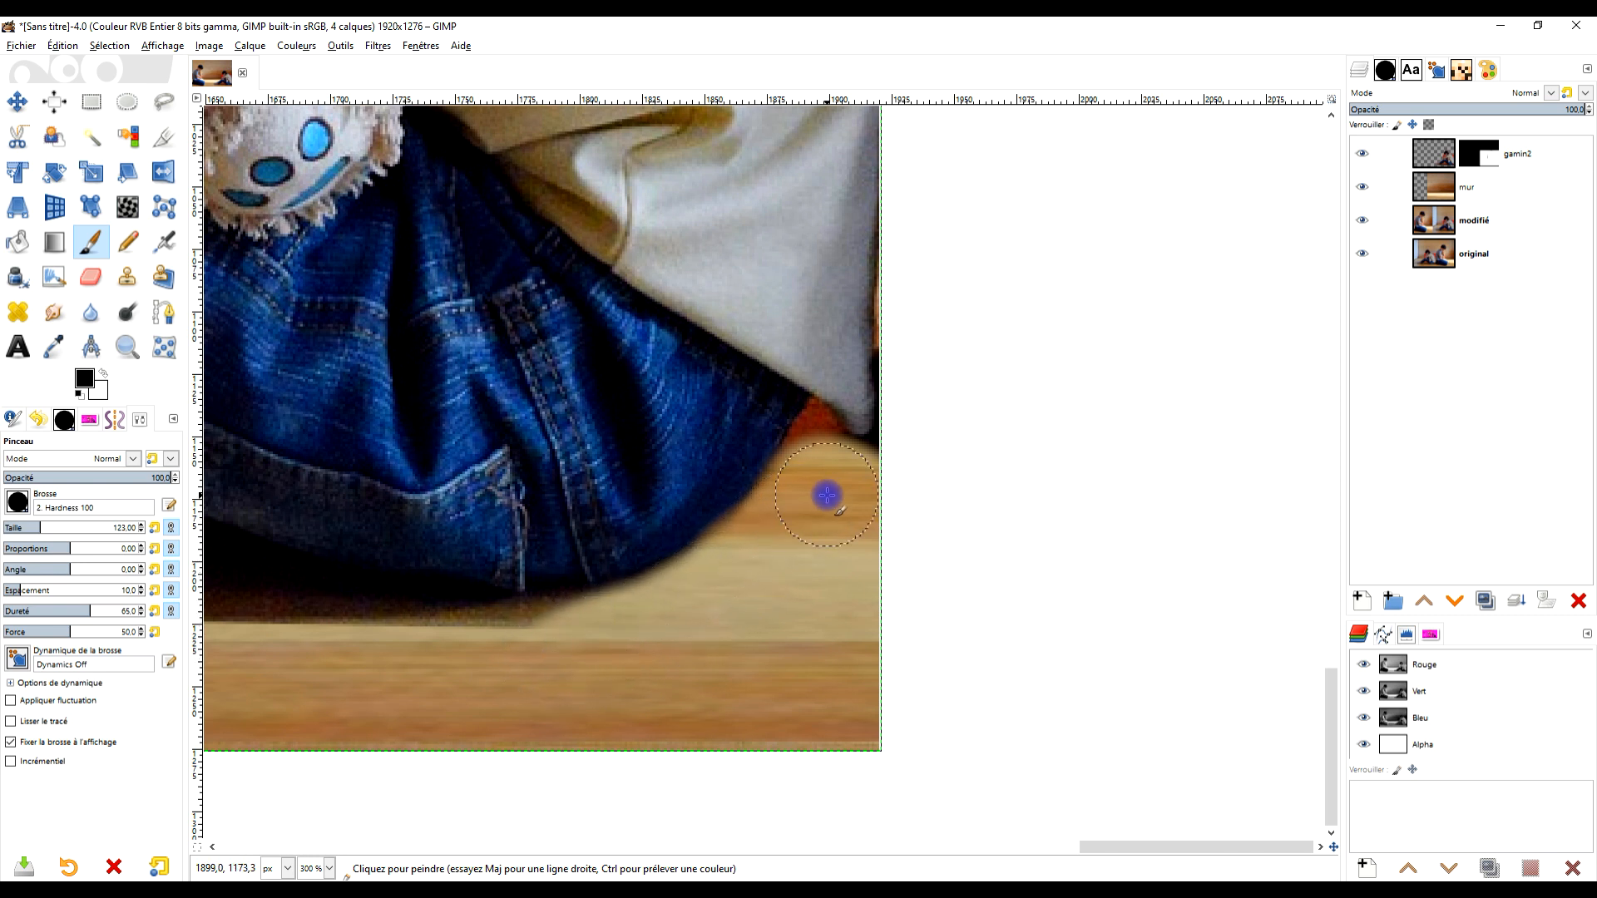
Set the brush hardness to 100 and mask out the remaining dark floor along the lower curve of the jeans
{"action": "left_click", "coordinate": [155, 614]}
{"action": "scroll", "coordinate": [796, 493], "scroll_direction": "up", "scroll_amount": 2}
{"action": "left_click", "coordinate": [798, 401]}
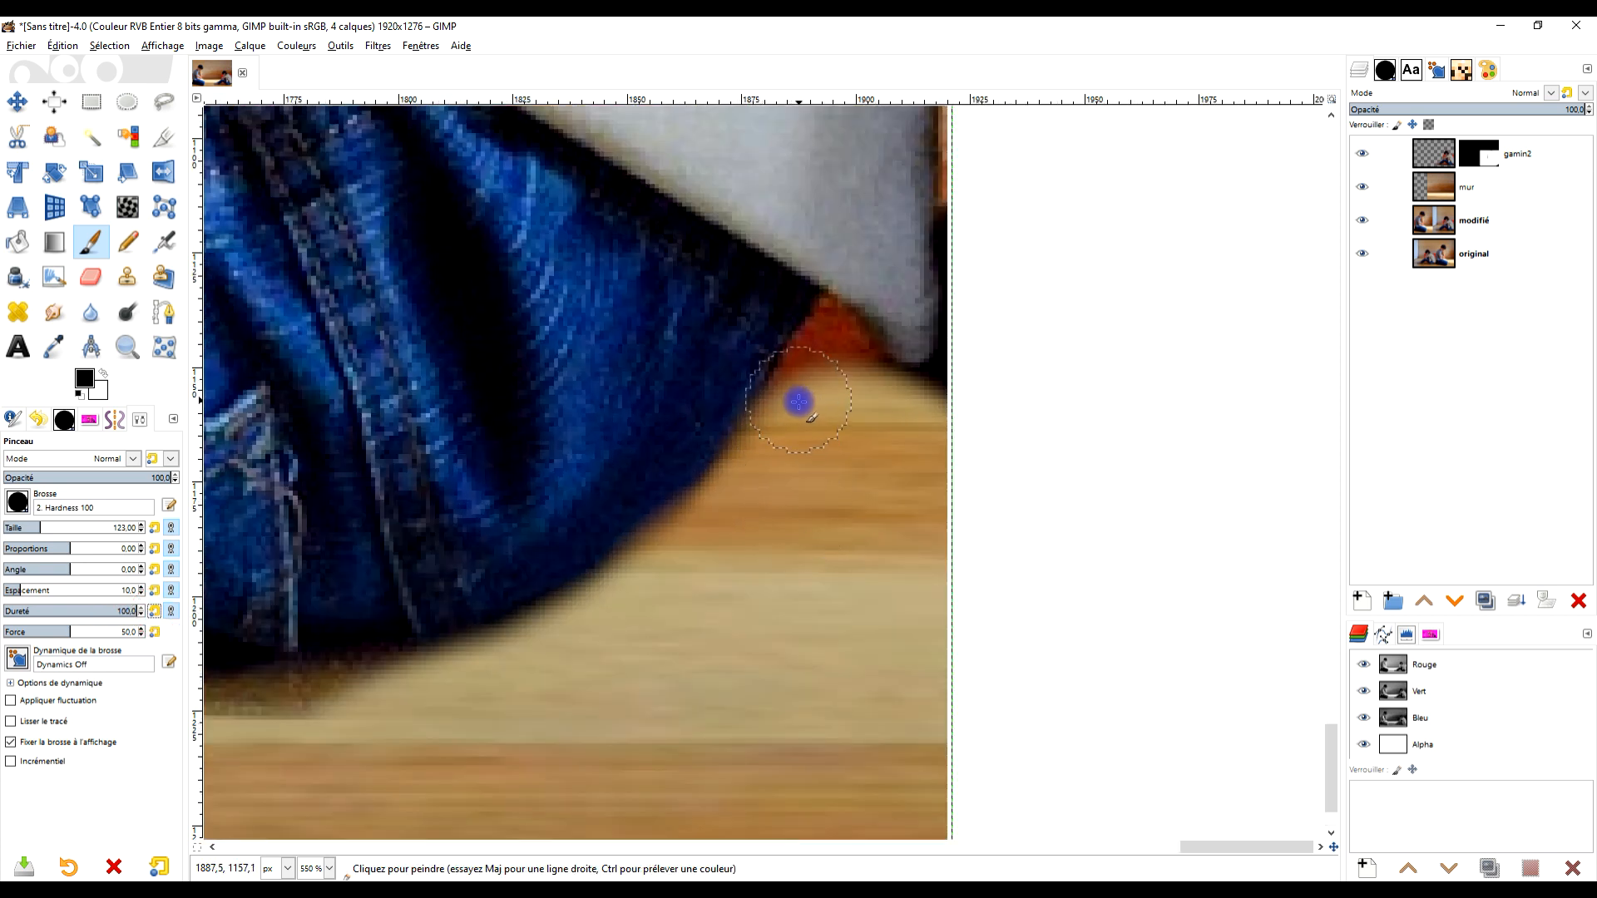
{"action": "key", "text": "ctrl+z"}
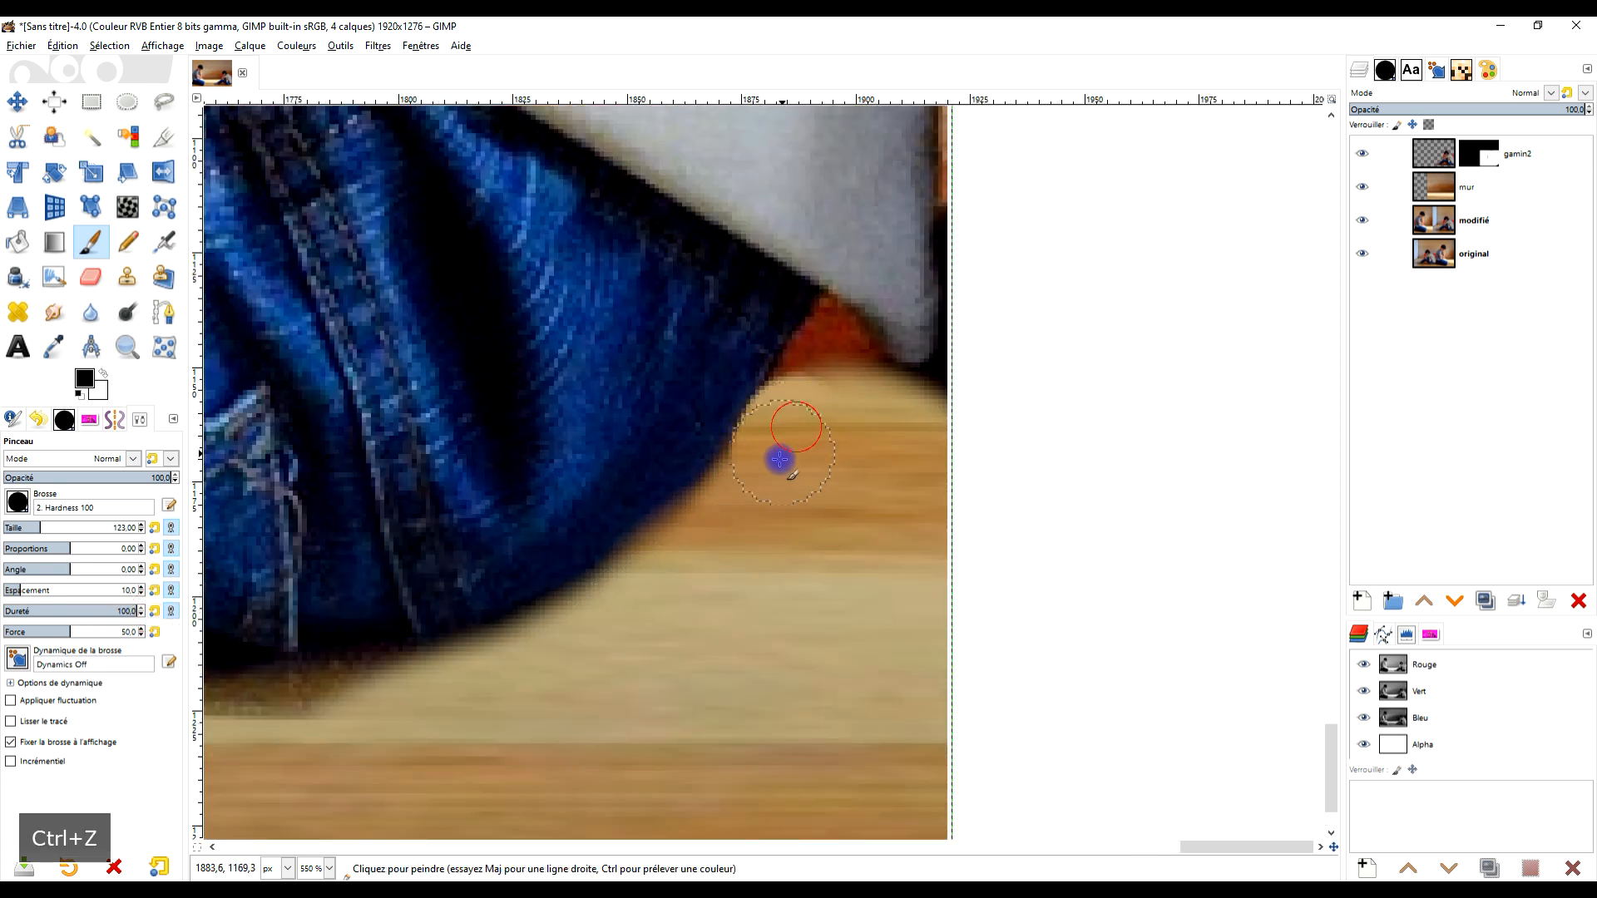
{"action": "mouse_move", "coordinate": [724, 522]}
{"action": "left_mouse_down"}
{"action": "mouse_move", "coordinate": [557, 641]}
{"action": "mouse_move", "coordinate": [350, 728]}
{"action": "left_mouse_up"}
{"action": "scroll", "coordinate": [868, 396], "scroll_direction": "up", "scroll_amount": 2}
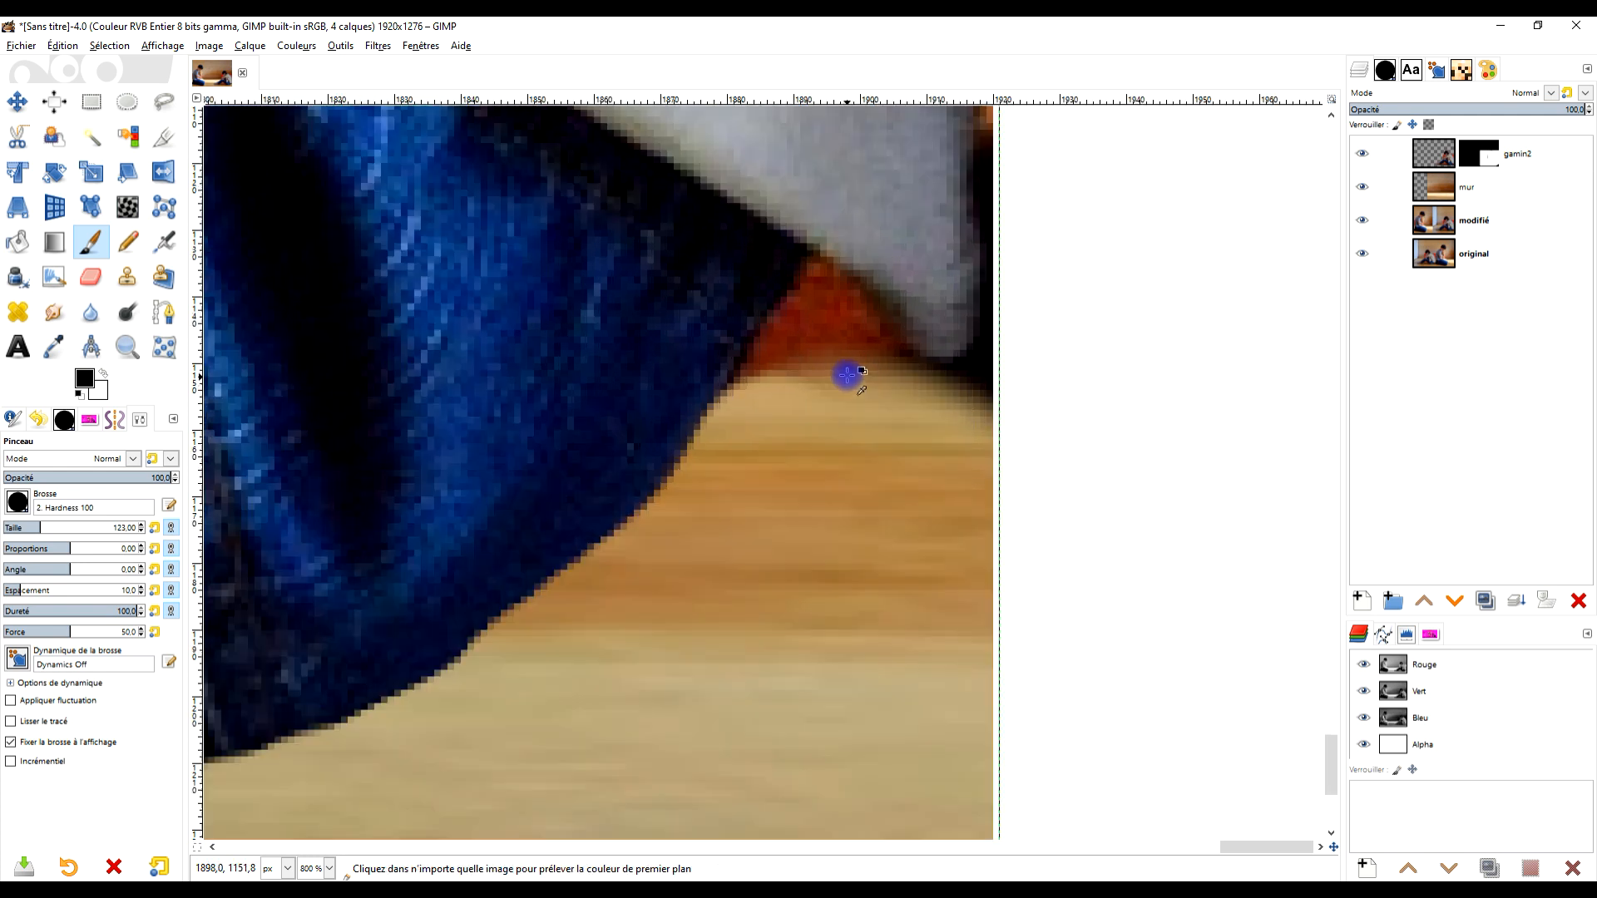
Mask out the orange-brown gap between the jeans and the shirt hem, following both edges with fine straight strokes
{"action": "mouse_move", "coordinate": [735, 417]}
{"action": "left_mouse_down"}
{"action": "mouse_move", "coordinate": [811, 277]}
{"action": "mouse_move", "coordinate": [838, 323]}
{"action": "mouse_move", "coordinate": [1060, 450]}
{"action": "mouse_move", "coordinate": [790, 414]}
{"action": "mouse_move", "coordinate": [826, 424]}
{"action": "mouse_move", "coordinate": [787, 296]}
{"action": "left_mouse_up"}
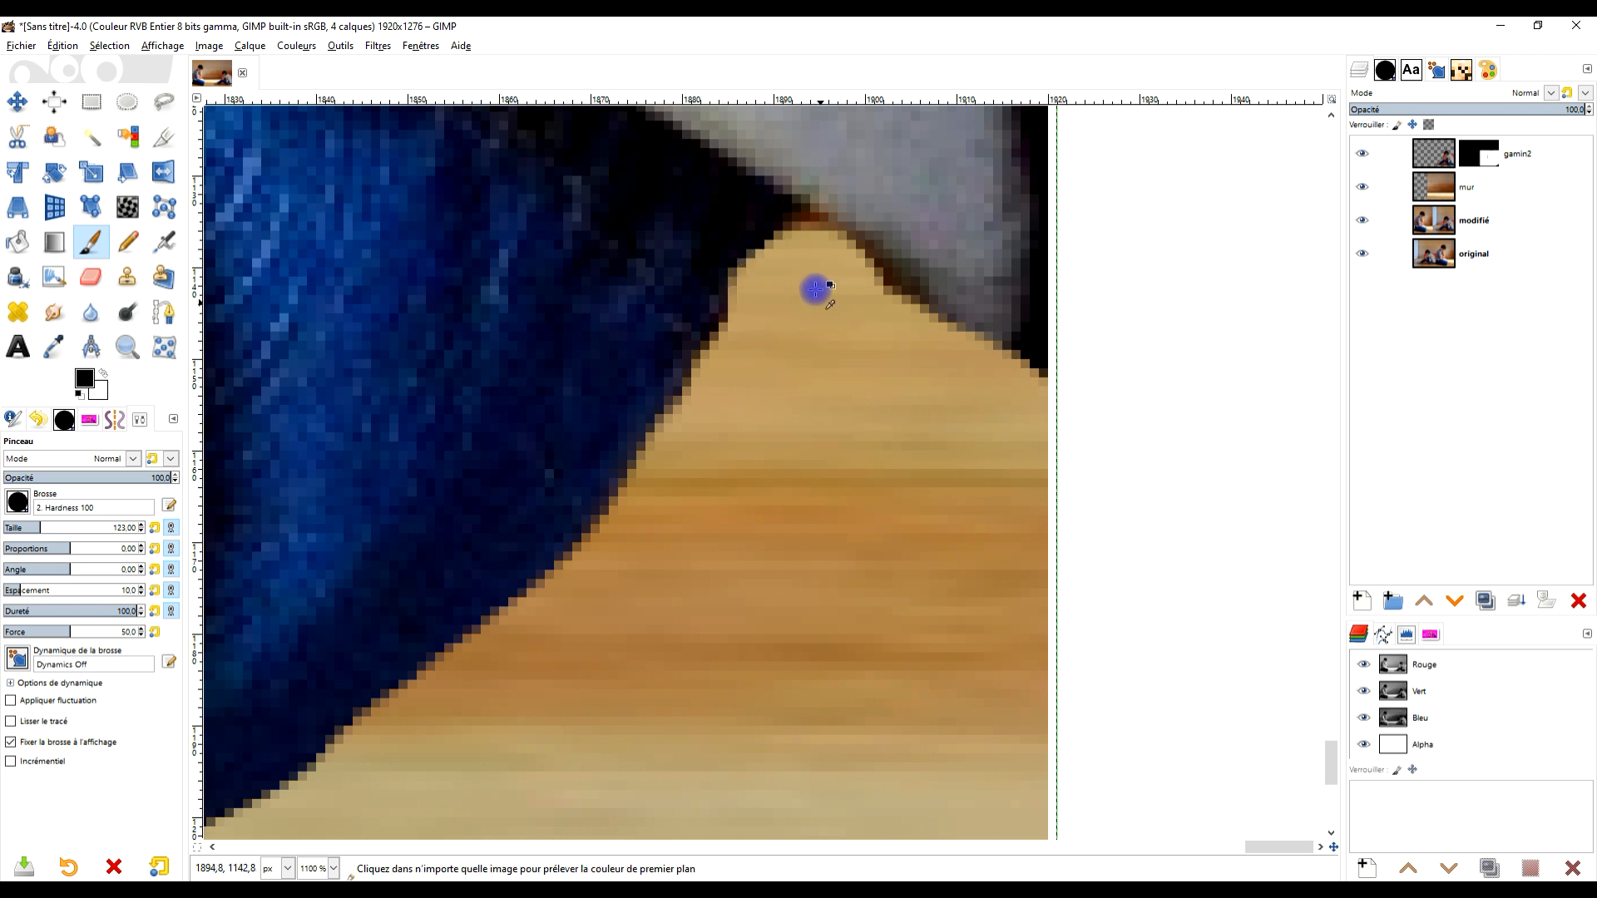
{"action": "scroll", "coordinate": [813, 286], "scroll_direction": "up", "scroll_amount": 3}
{"action": "left_click", "coordinate": [821, 157]}
{"action": "left_click", "coordinate": [1047, 386], "text": "shift"}
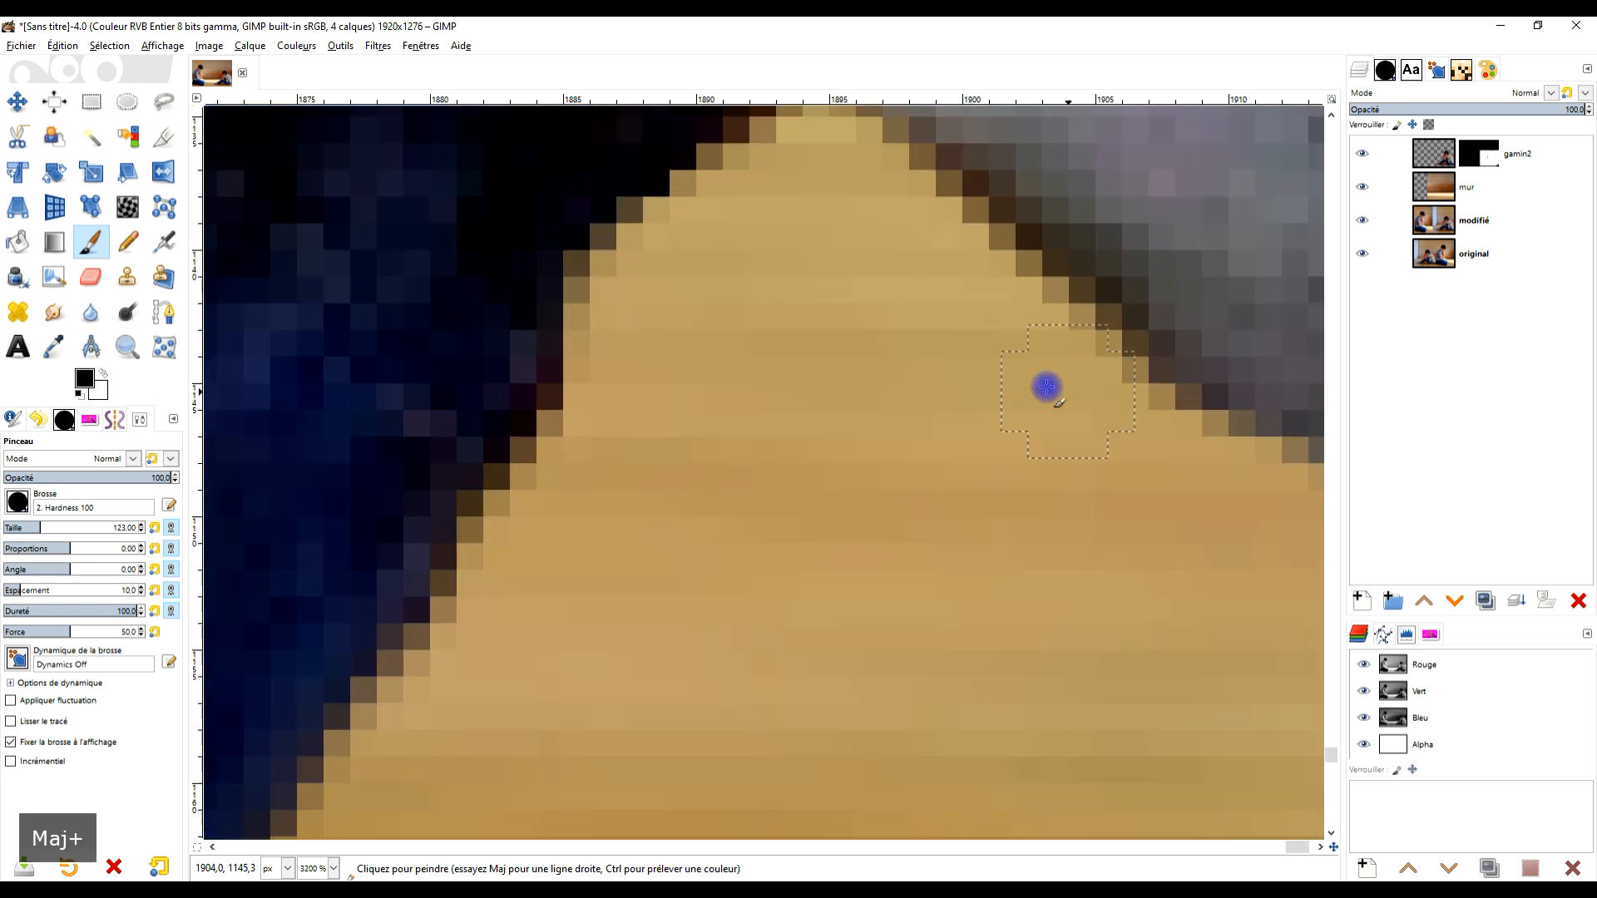
{"action": "scroll", "coordinate": [570, 580], "scroll_direction": "down", "scroll_amount": 3}
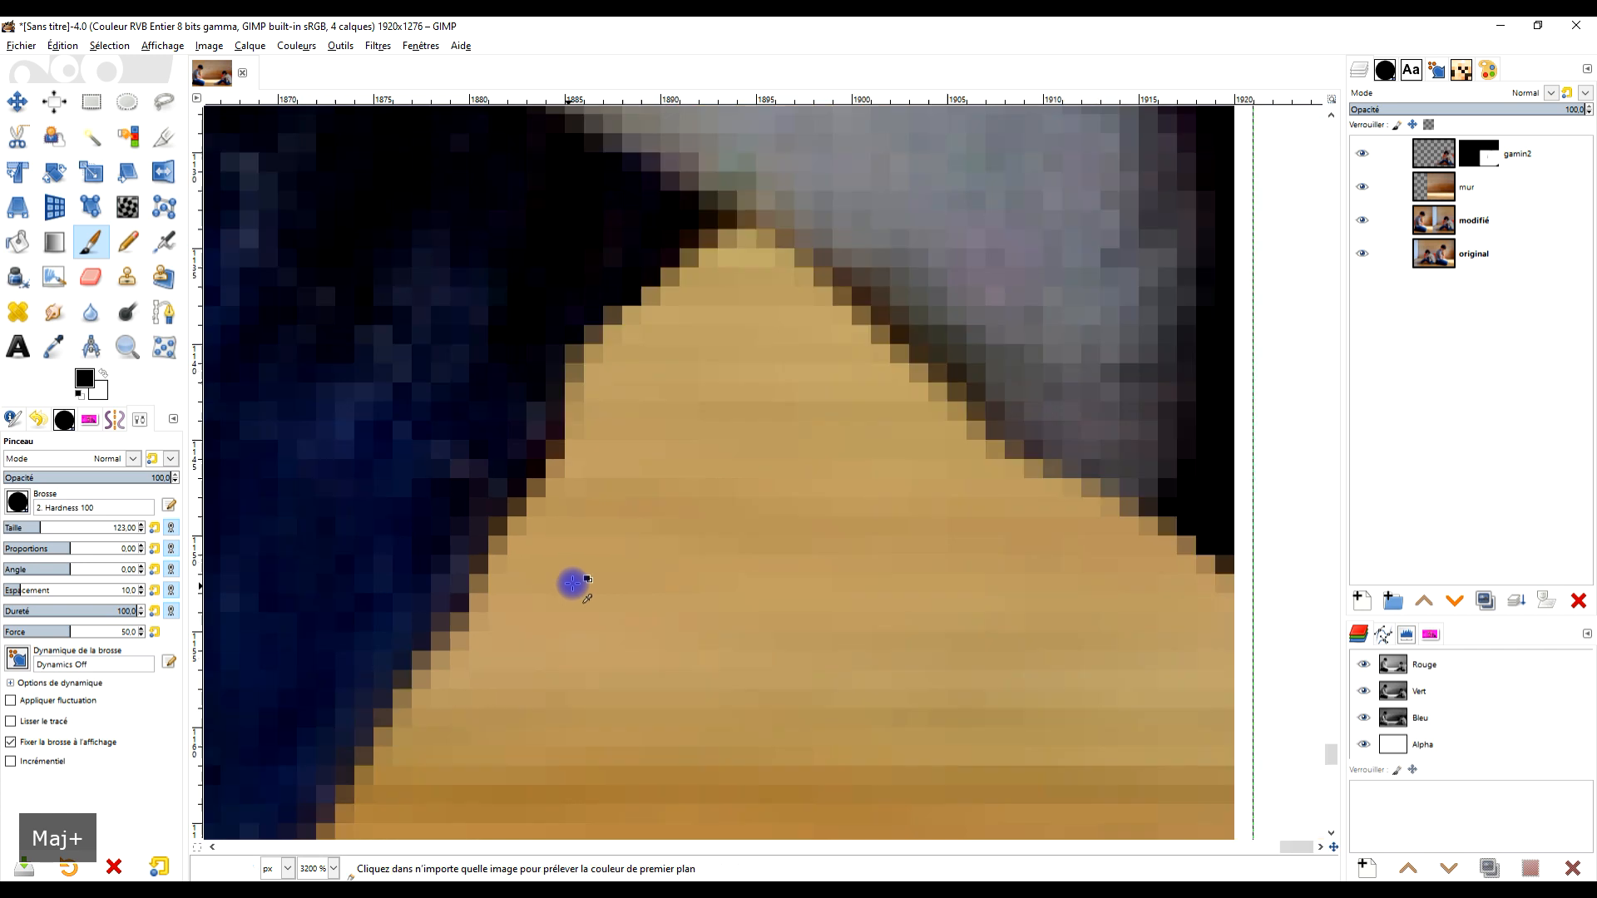
{"action": "scroll", "coordinate": [574, 572], "scroll_direction": "up", "scroll_amount": 1}
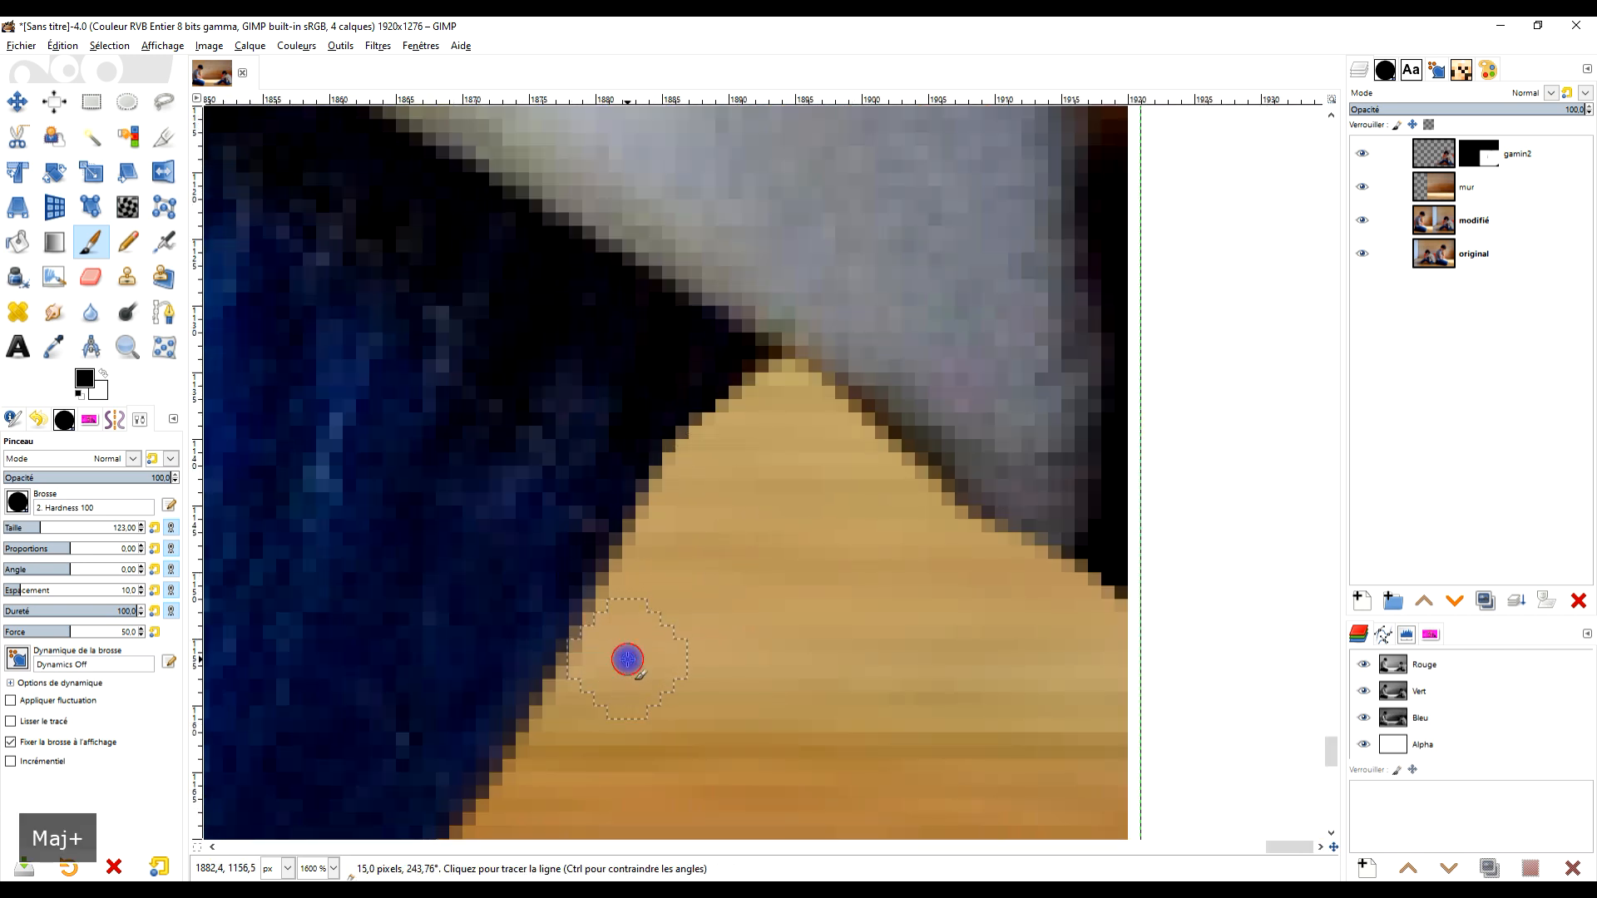
{"action": "scroll", "coordinate": [870, 604], "scroll_direction": "down", "scroll_amount": 3}
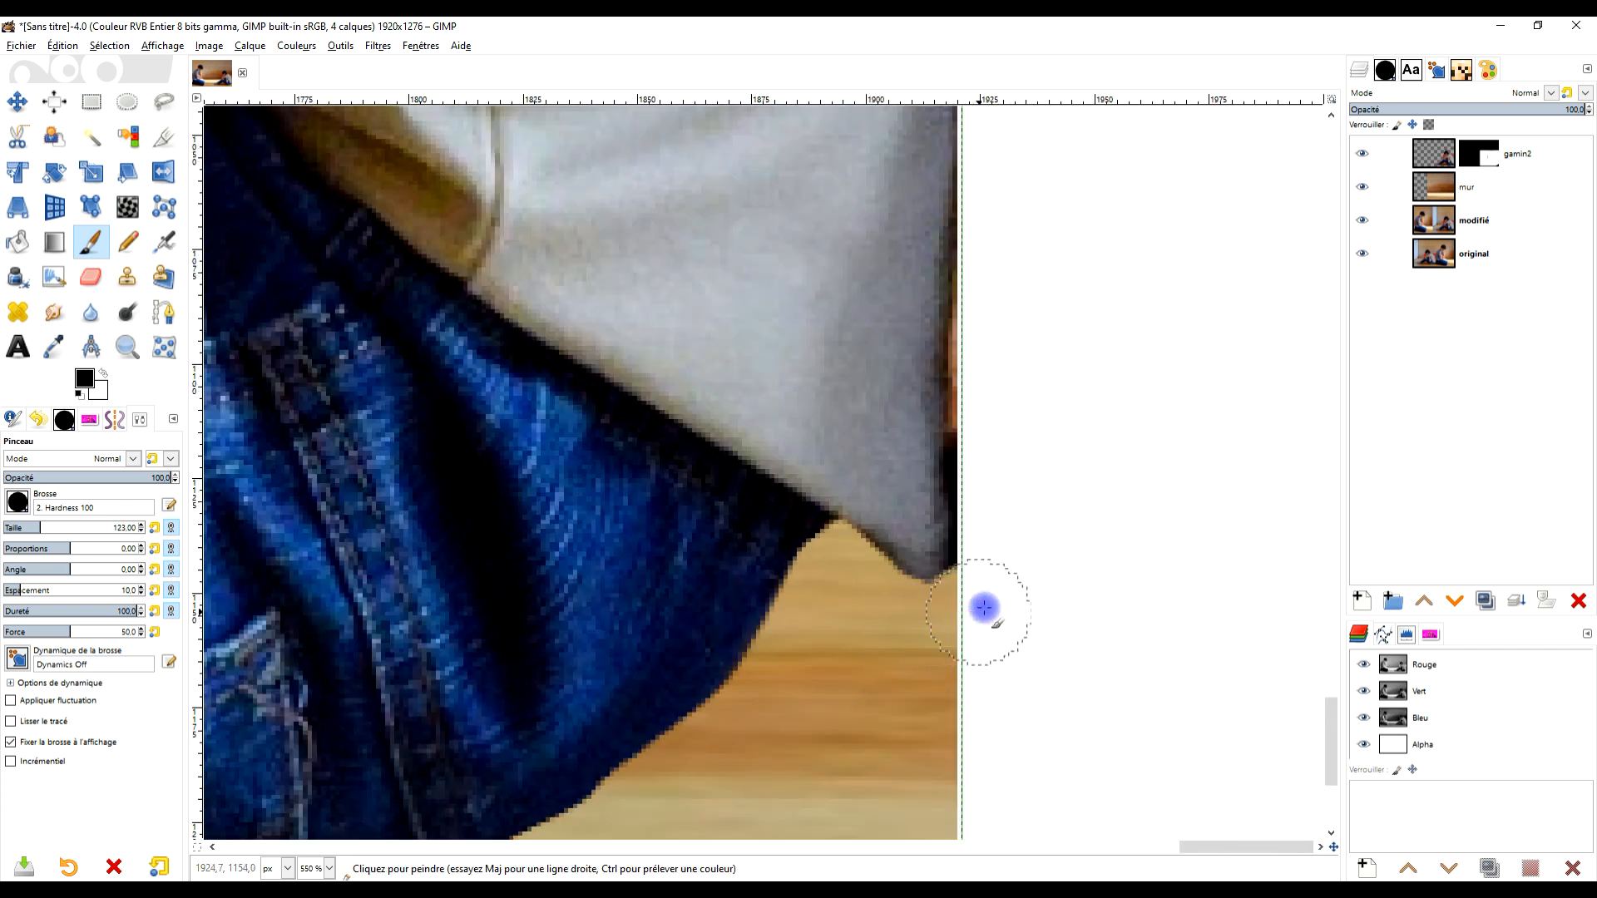
Set the brush hardness to 83 and mask out the dark strip beside the shirt's lower back corner
{"action": "left_click", "coordinate": [116, 613]}
{"action": "scroll", "coordinate": [1049, 503], "scroll_direction": "up", "scroll_amount": 2}
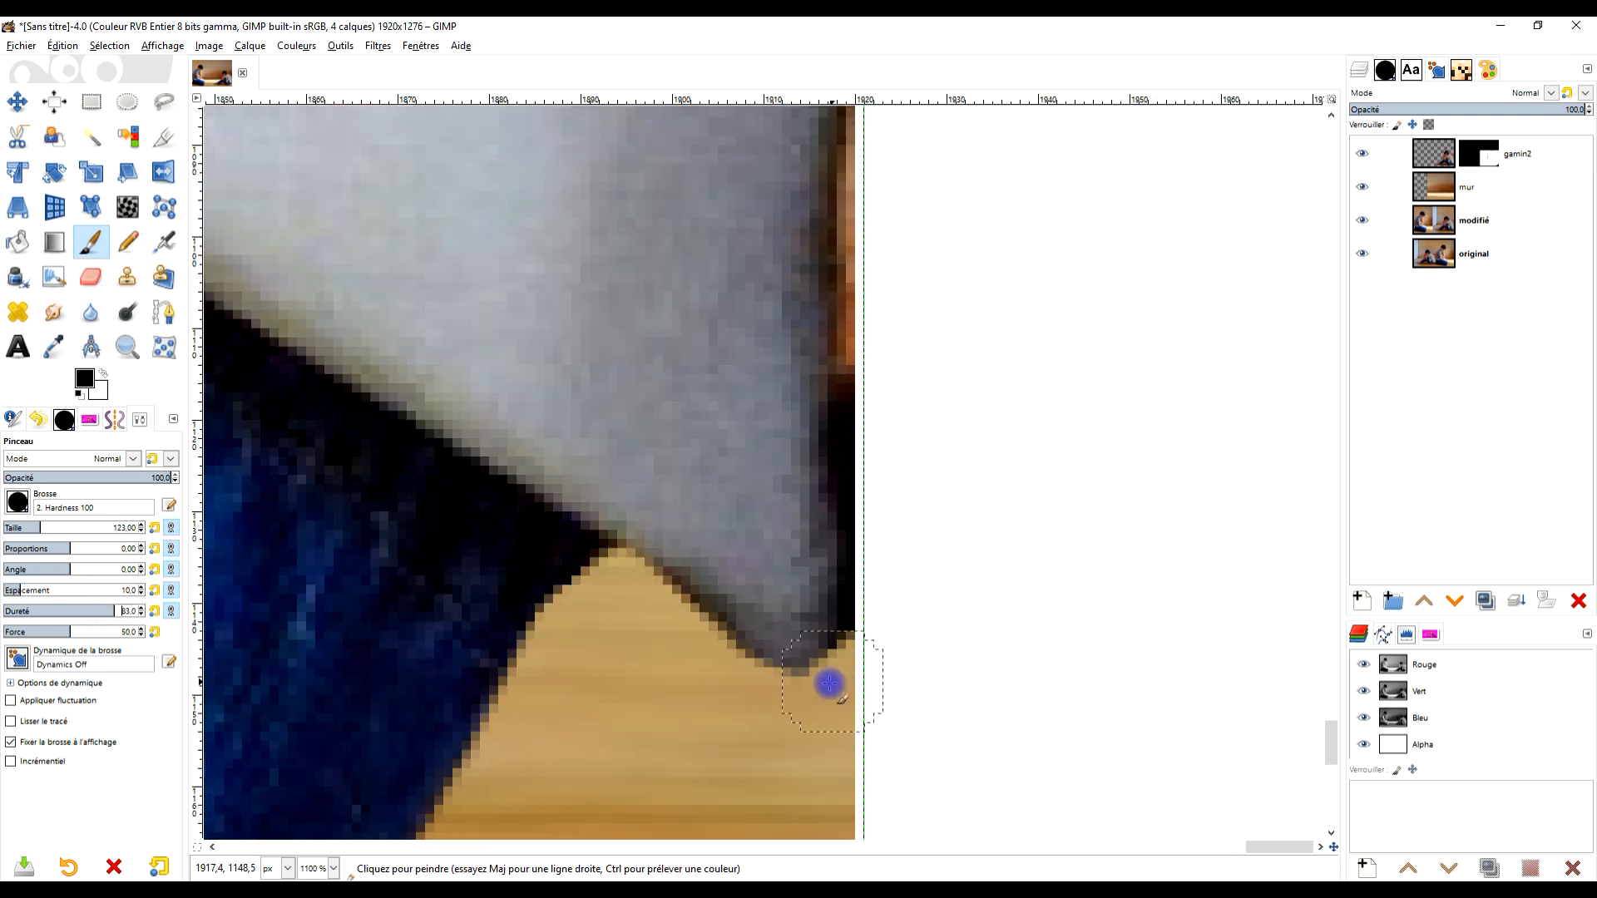
{"action": "left_click", "coordinate": [894, 474], "text": "shift"}
{"action": "left_click", "coordinate": [886, 345], "text": "shift"}
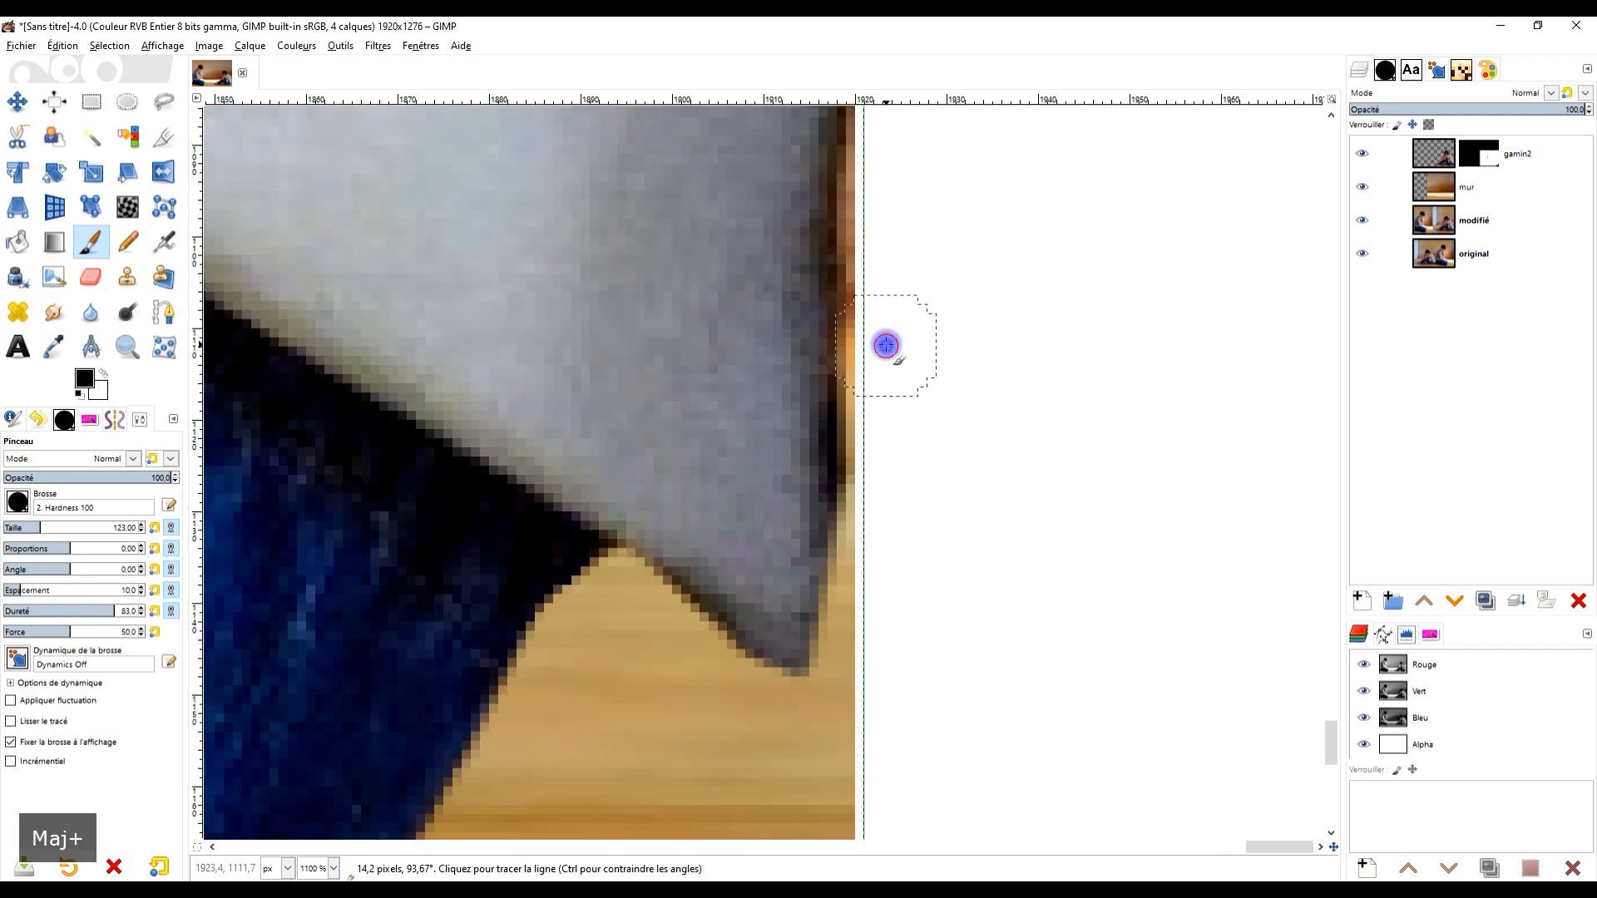
{"action": "mouse_move", "coordinate": [880, 439]}
{"action": "left_mouse_down"}
{"action": "mouse_move", "coordinate": [881, 452]}
{"action": "mouse_move", "coordinate": [898, 302]}
{"action": "mouse_move", "coordinate": [884, 382]}
{"action": "left_mouse_up"}
{"action": "scroll", "coordinate": [931, 403], "scroll_direction": "down", "scroll_amount": 2}
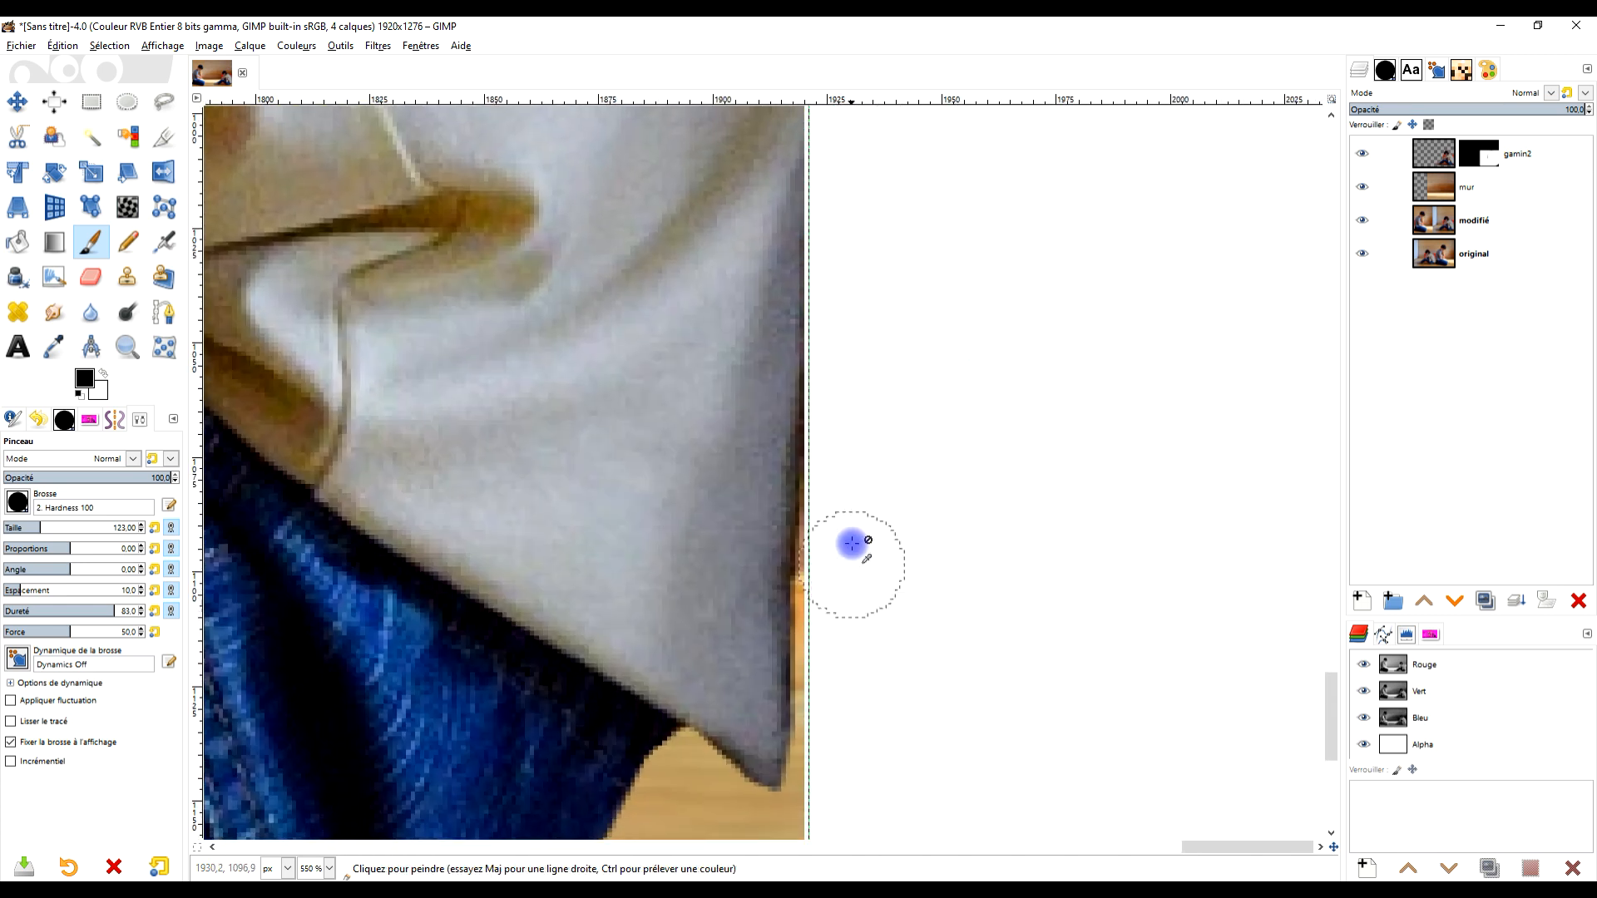
Mask out the remaining dark strip along the shirt's lower back edge, undoing the last strokes around the hem corner
{"action": "scroll", "coordinate": [866, 571], "scroll_direction": "up", "scroll_amount": 1}
{"action": "mouse_move", "coordinate": [831, 605]}
{"action": "left_mouse_down"}
{"action": "mouse_move", "coordinate": [858, 424]}
{"action": "mouse_move", "coordinate": [830, 772]}
{"action": "mouse_move", "coordinate": [824, 667]}
{"action": "mouse_move", "coordinate": [833, 596]}
{"action": "mouse_move", "coordinate": [835, 797]}
{"action": "left_mouse_up"}
{"action": "left_click_drag", "start_coordinate": [897, 673], "coordinate": [920, 407]}
{"action": "left_click_drag", "start_coordinate": [853, 504], "coordinate": [809, 750]}
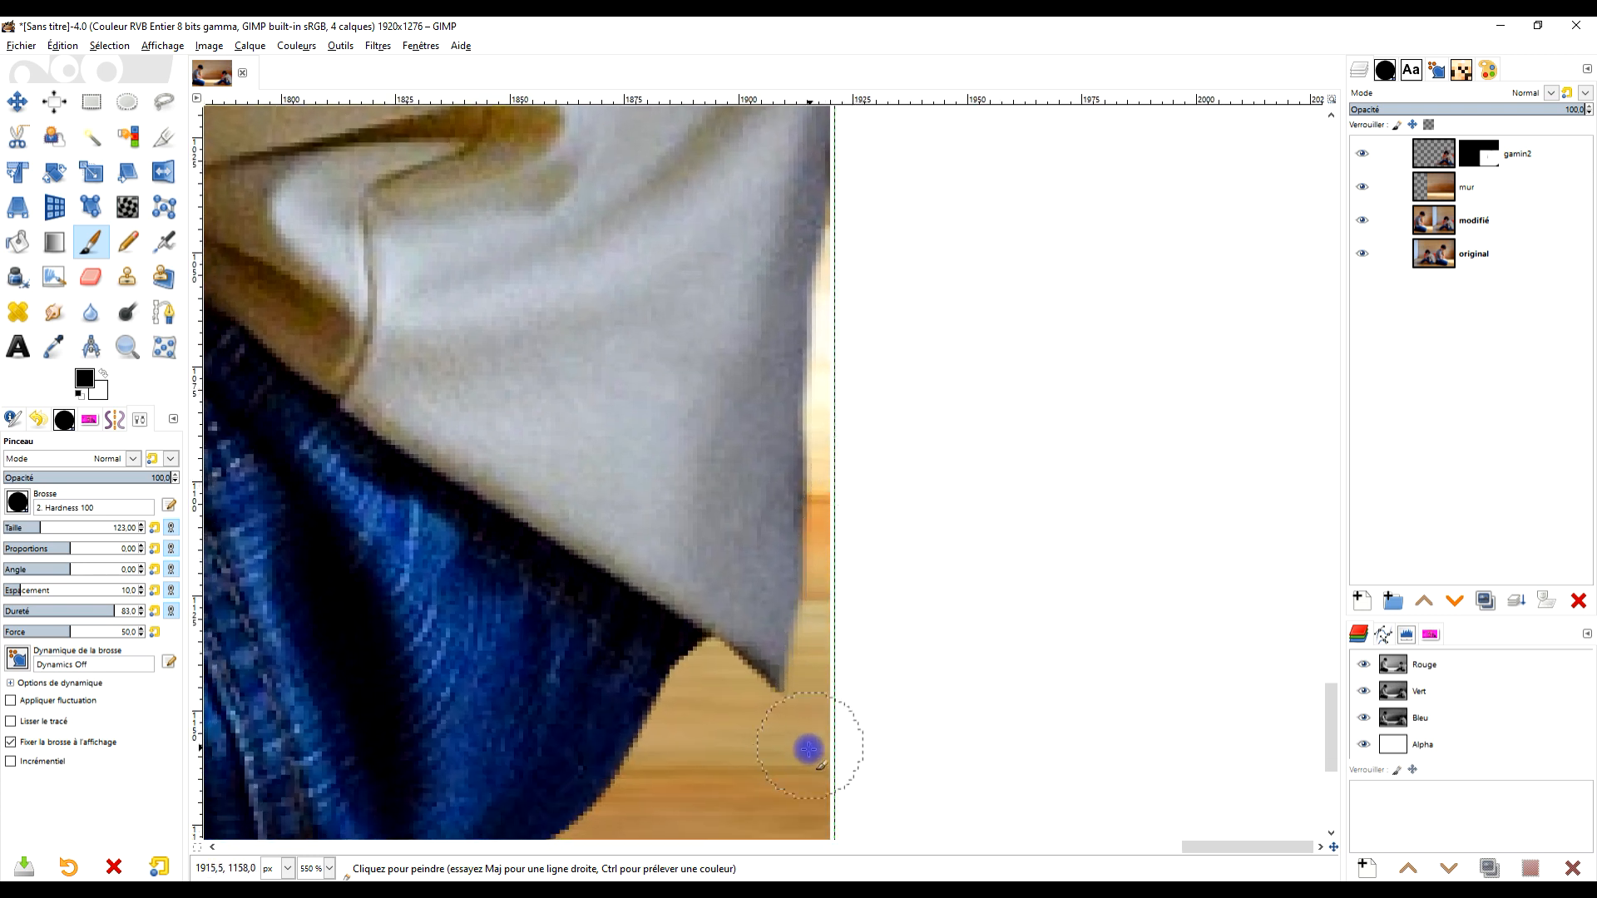
{"action": "key", "text": "ctrl+z"}
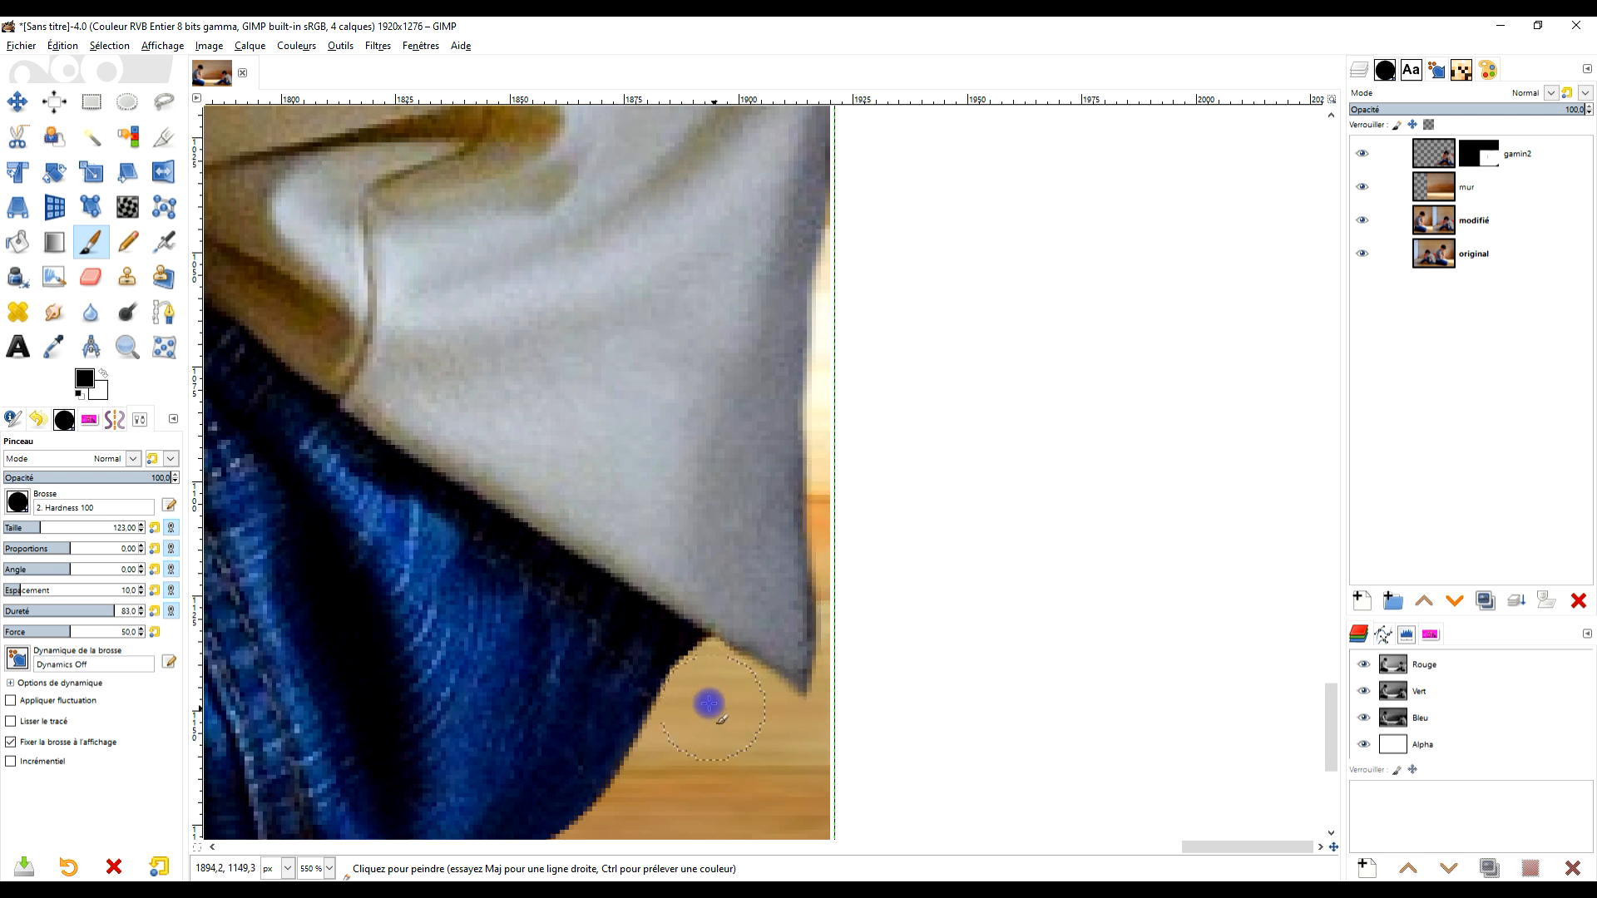
{"action": "left_click_drag", "start_coordinate": [708, 704], "coordinate": [722, 684]}
{"action": "key", "text": "ctrl+z"}
{"action": "scroll", "coordinate": [716, 715], "scroll_direction": "up", "scroll_amount": 1}
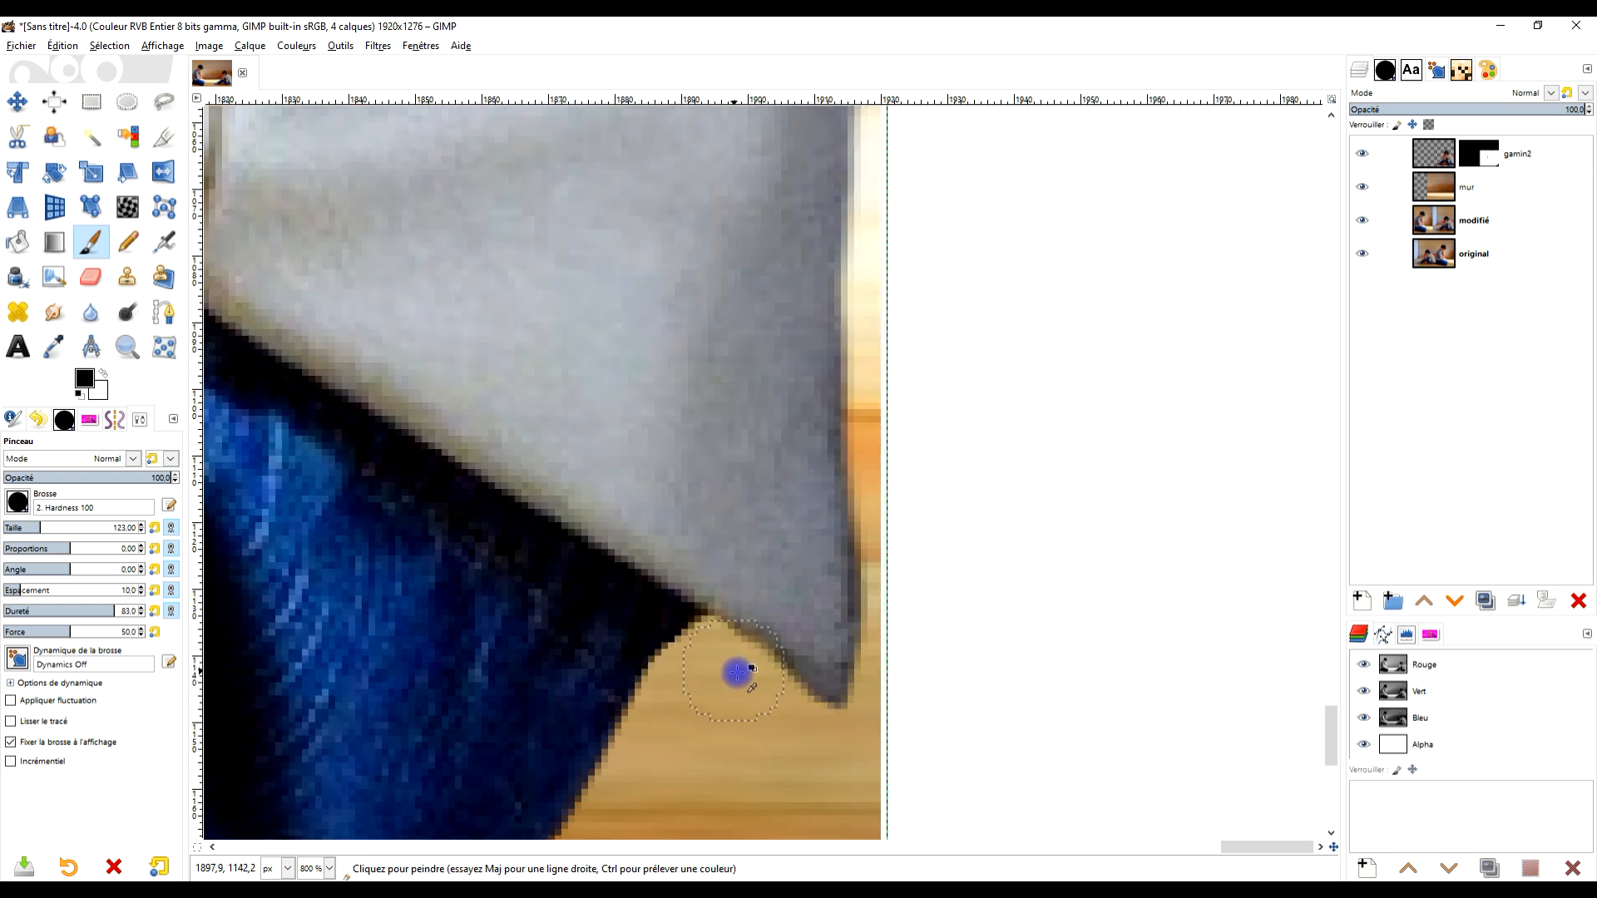
Try a mask stroke on the red area beside the shirt's back and undo it
{"action": "scroll", "coordinate": [737, 672], "scroll_direction": "down", "scroll_amount": 6}
{"action": "scroll", "coordinate": [966, 475], "scroll_direction": "up", "scroll_amount": 5}
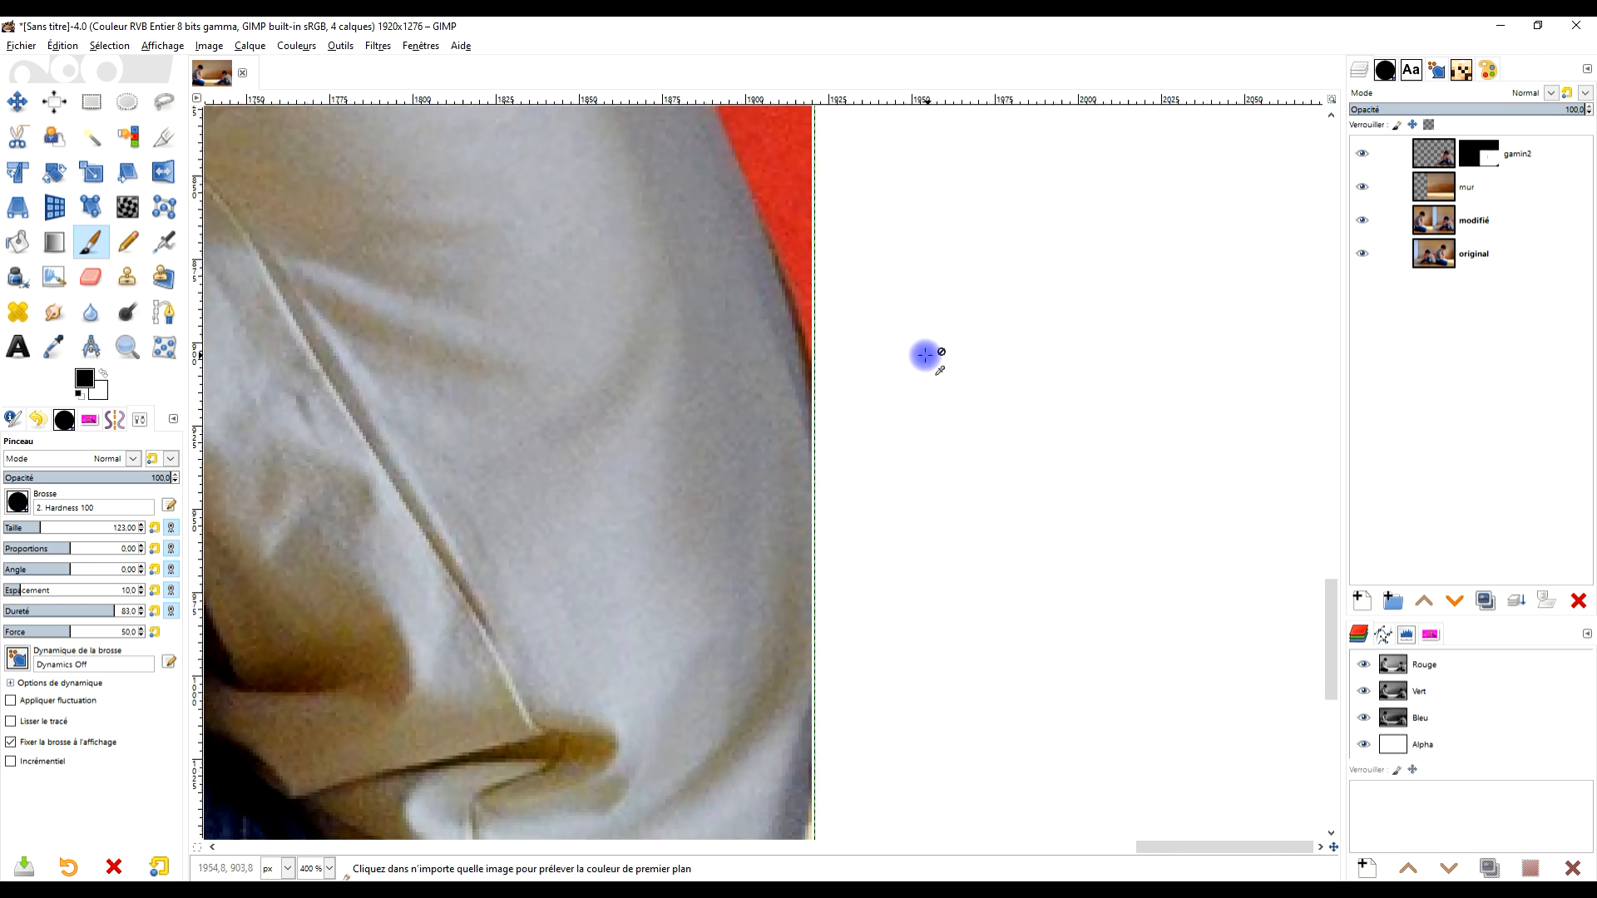
{"action": "scroll", "coordinate": [925, 355], "scroll_direction": "up", "scroll_amount": 3}
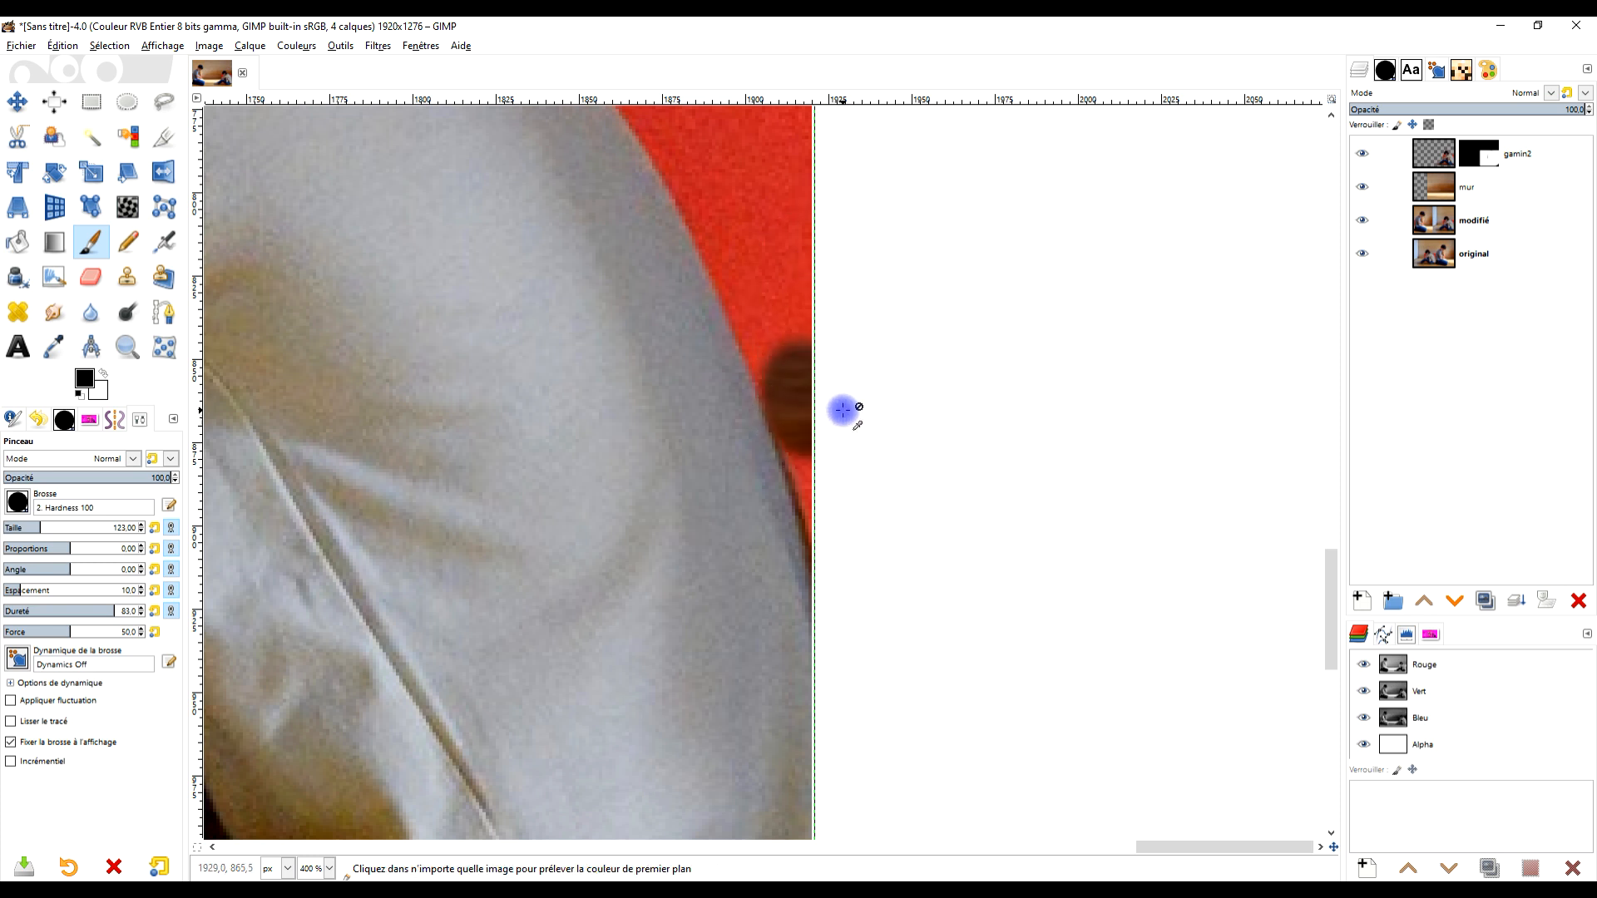
{"action": "key", "text": "ctrl+z"}
{"action": "scroll", "coordinate": [842, 411], "scroll_direction": "down", "scroll_amount": 2}
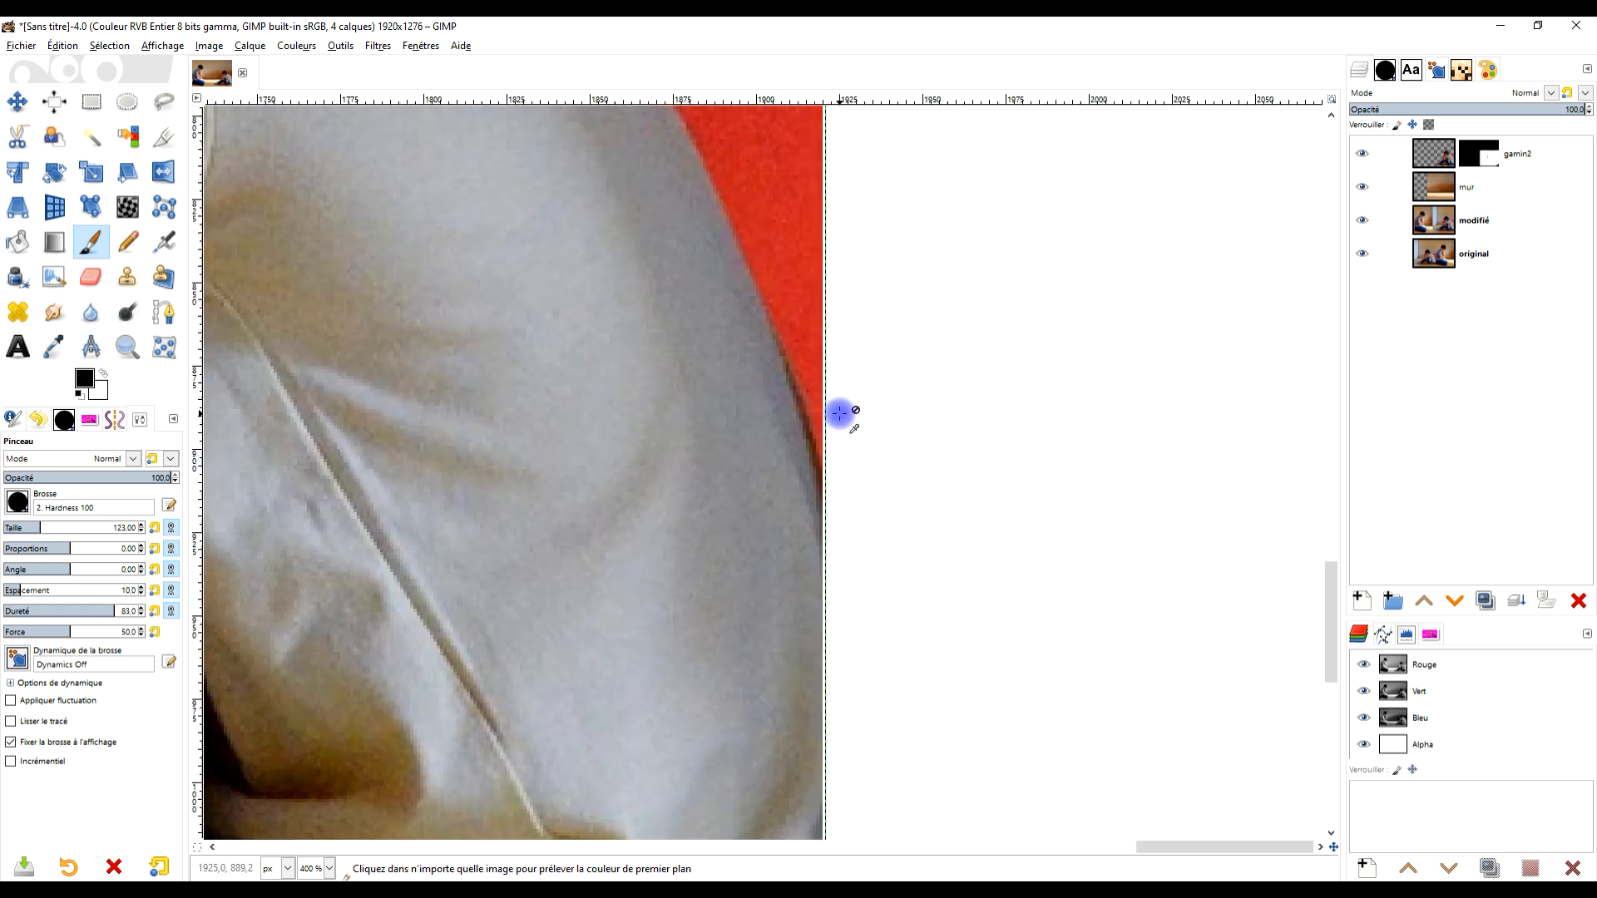
Activate the gamin2 layer's image, sample the red background colour and paint over the dark brown outline behind the shirt's back
{"action": "scroll", "coordinate": [840, 414], "scroll_direction": "down", "scroll_amount": 5}
{"action": "scroll", "coordinate": [874, 391], "scroll_direction": "down", "scroll_amount": 2}
{"action": "scroll", "coordinate": [874, 392], "scroll_direction": "up", "scroll_amount": 5}
{"action": "scroll", "coordinate": [803, 417], "scroll_direction": "up", "scroll_amount": 3}
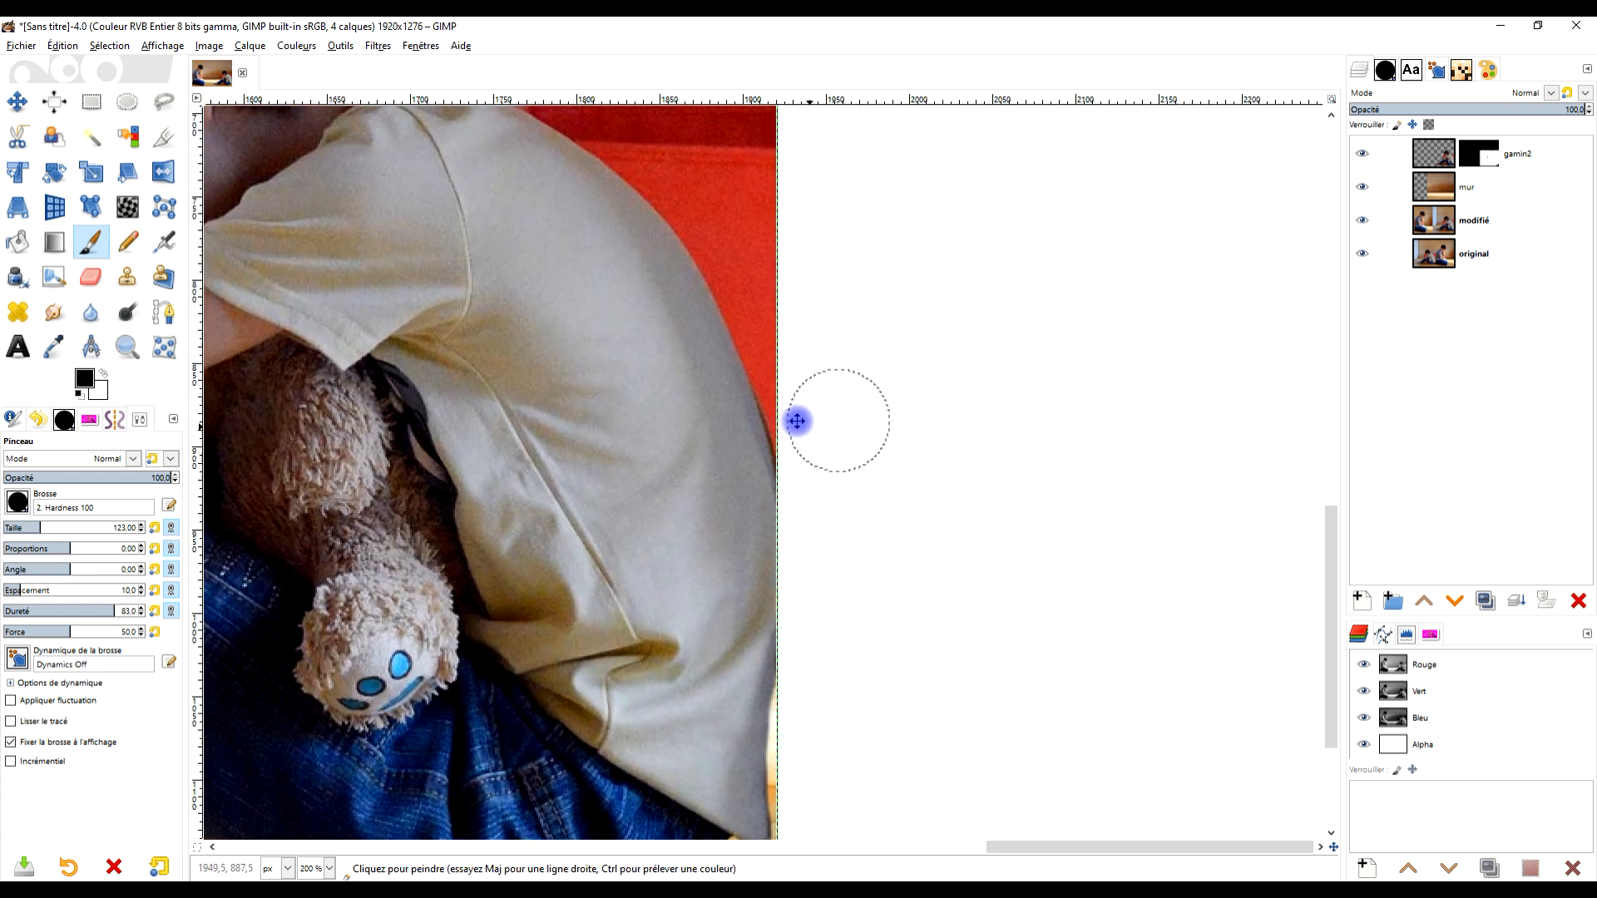
{"action": "scroll", "coordinate": [836, 411], "scroll_direction": "up", "scroll_amount": 2}
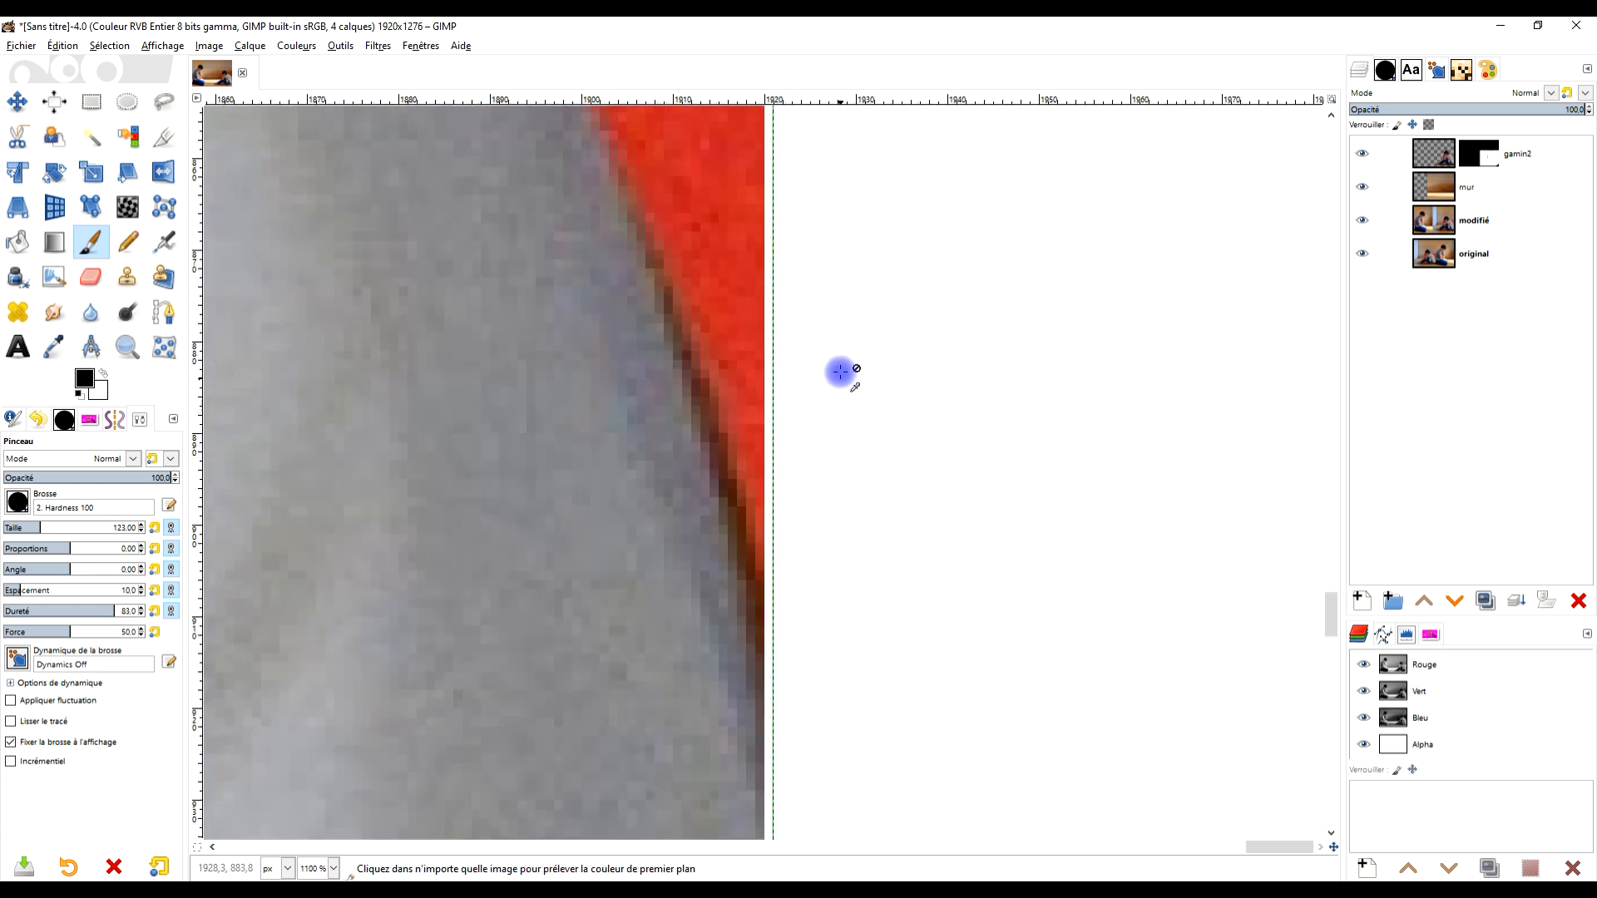
{"action": "left_click", "coordinate": [1437, 156]}
{"action": "scroll", "coordinate": [732, 249], "scroll_direction": "up", "scroll_amount": 2}
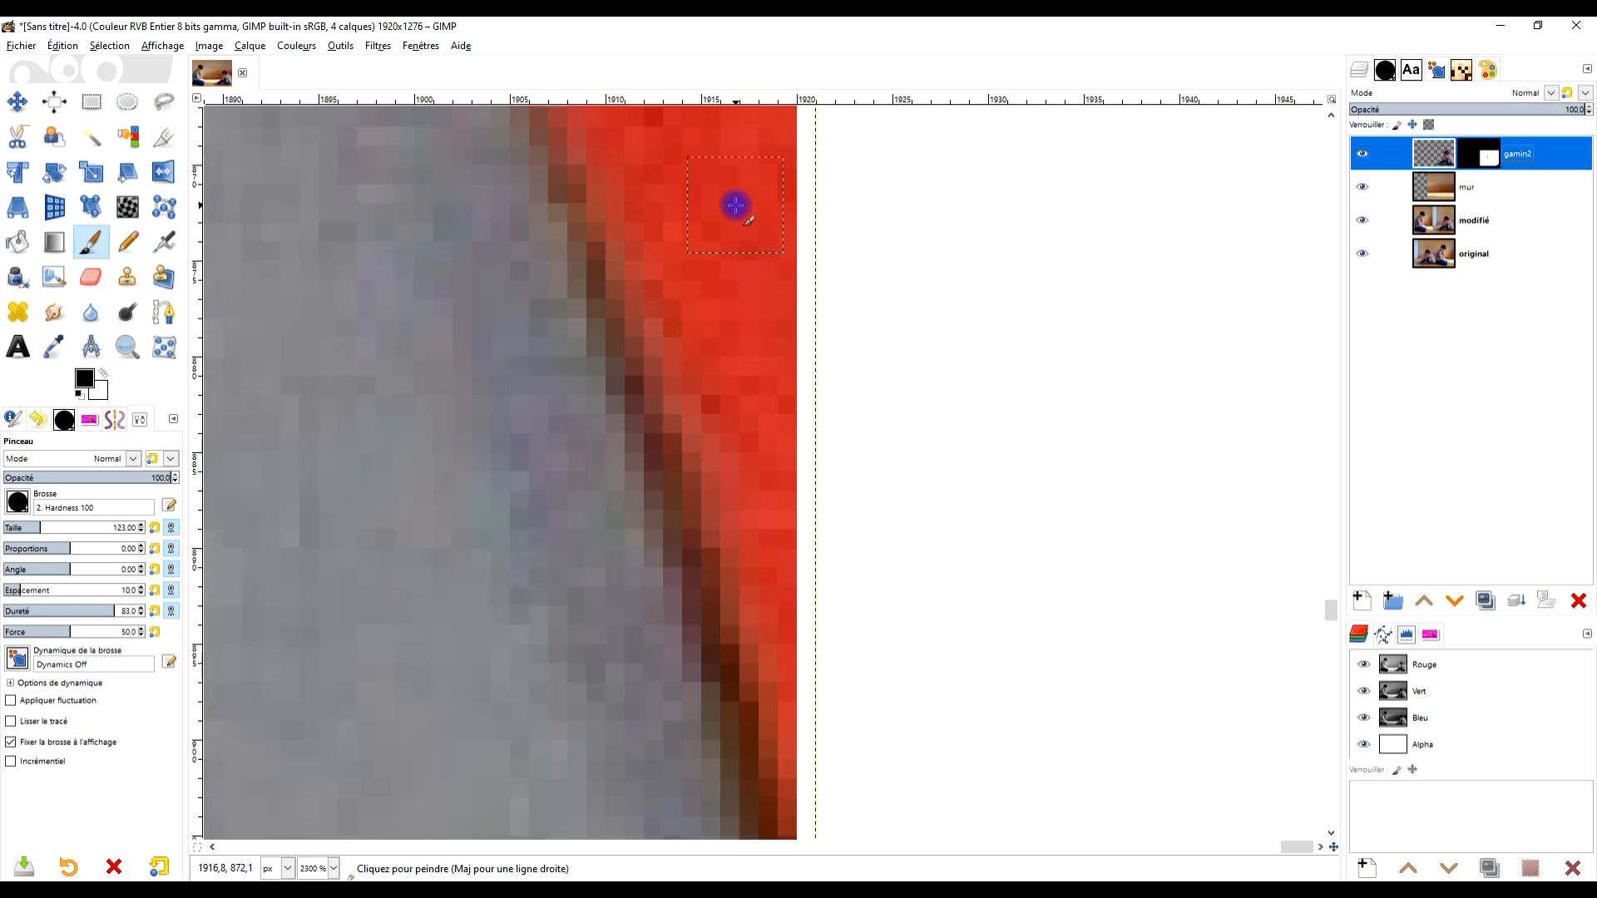
{"action": "left_click", "coordinate": [736, 205], "text": "ctrl"}
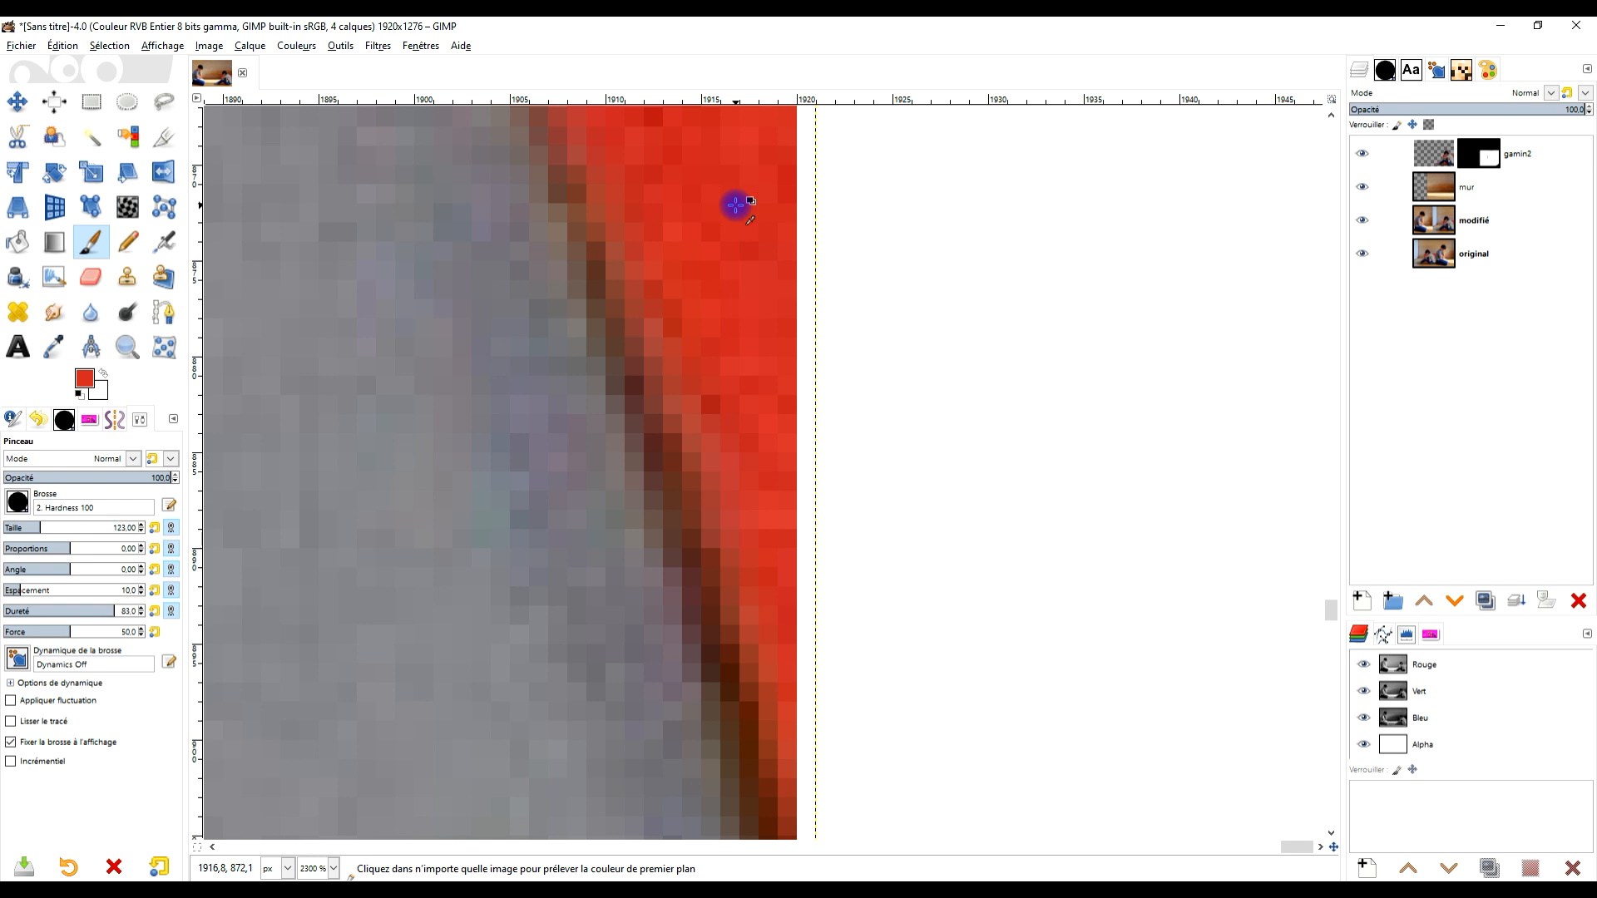
{"action": "mouse_move", "coordinate": [628, 276]}
{"action": "left_mouse_down"}
{"action": "mouse_move", "coordinate": [721, 519]}
{"action": "mouse_move", "coordinate": [799, 806]}
{"action": "left_mouse_up"}
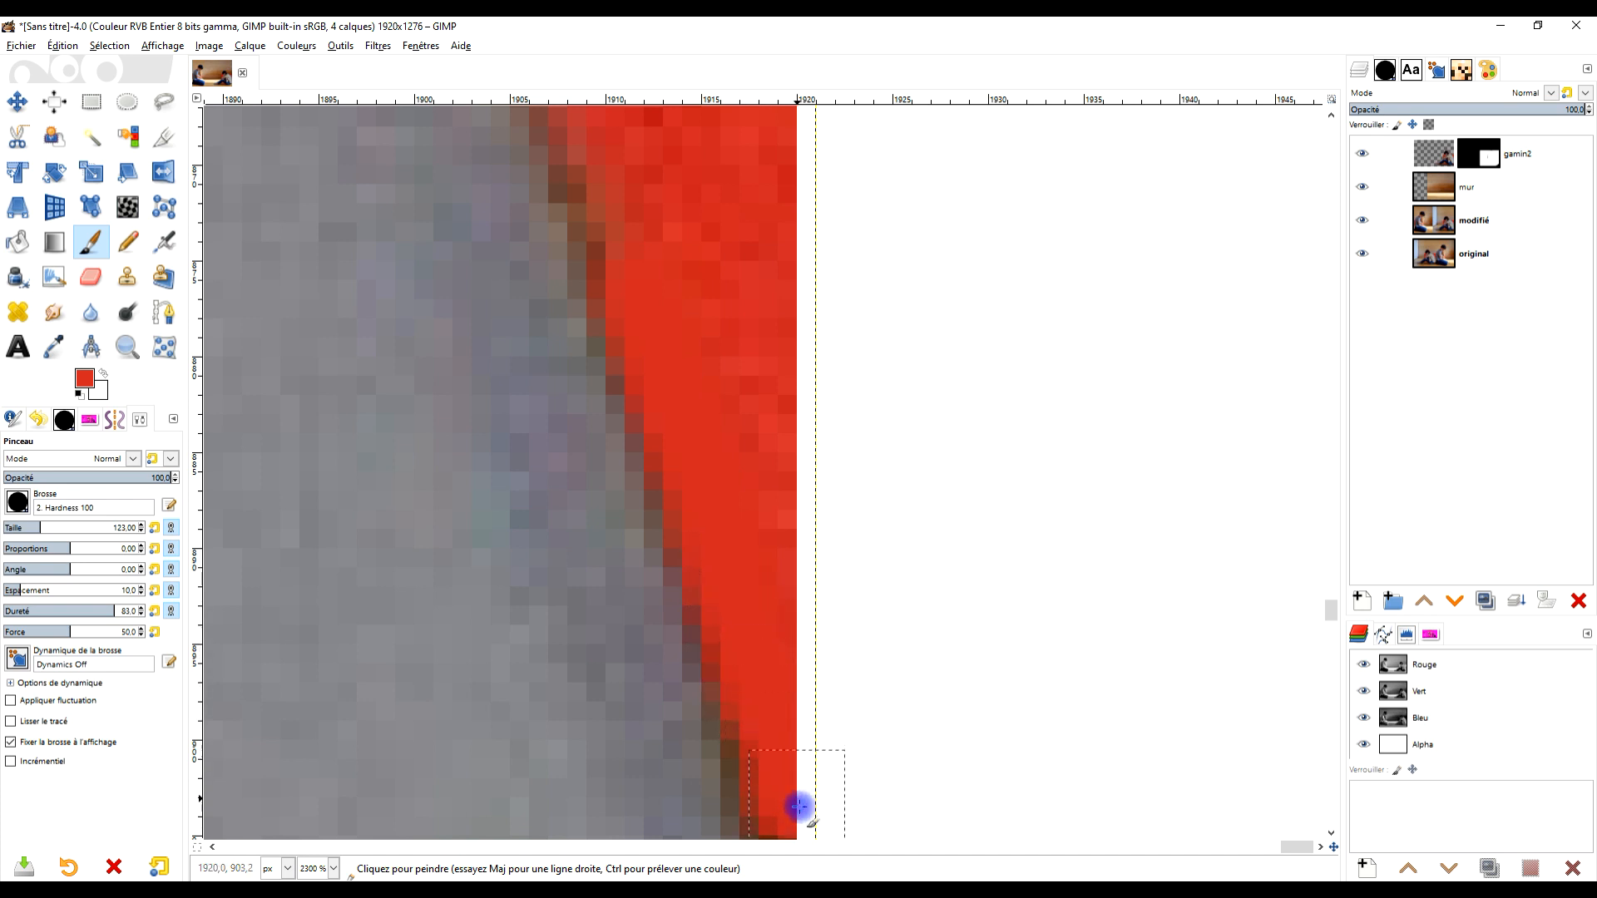
Continue the red paint along the shirt's back, covering the outline down to the image border and farther up
{"action": "scroll", "coordinate": [839, 628], "scroll_direction": "down", "scroll_amount": 2}
{"action": "left_click_drag", "start_coordinate": [842, 659], "coordinate": [813, 372]}
{"action": "left_click_drag", "start_coordinate": [825, 450], "coordinate": [823, 475]}
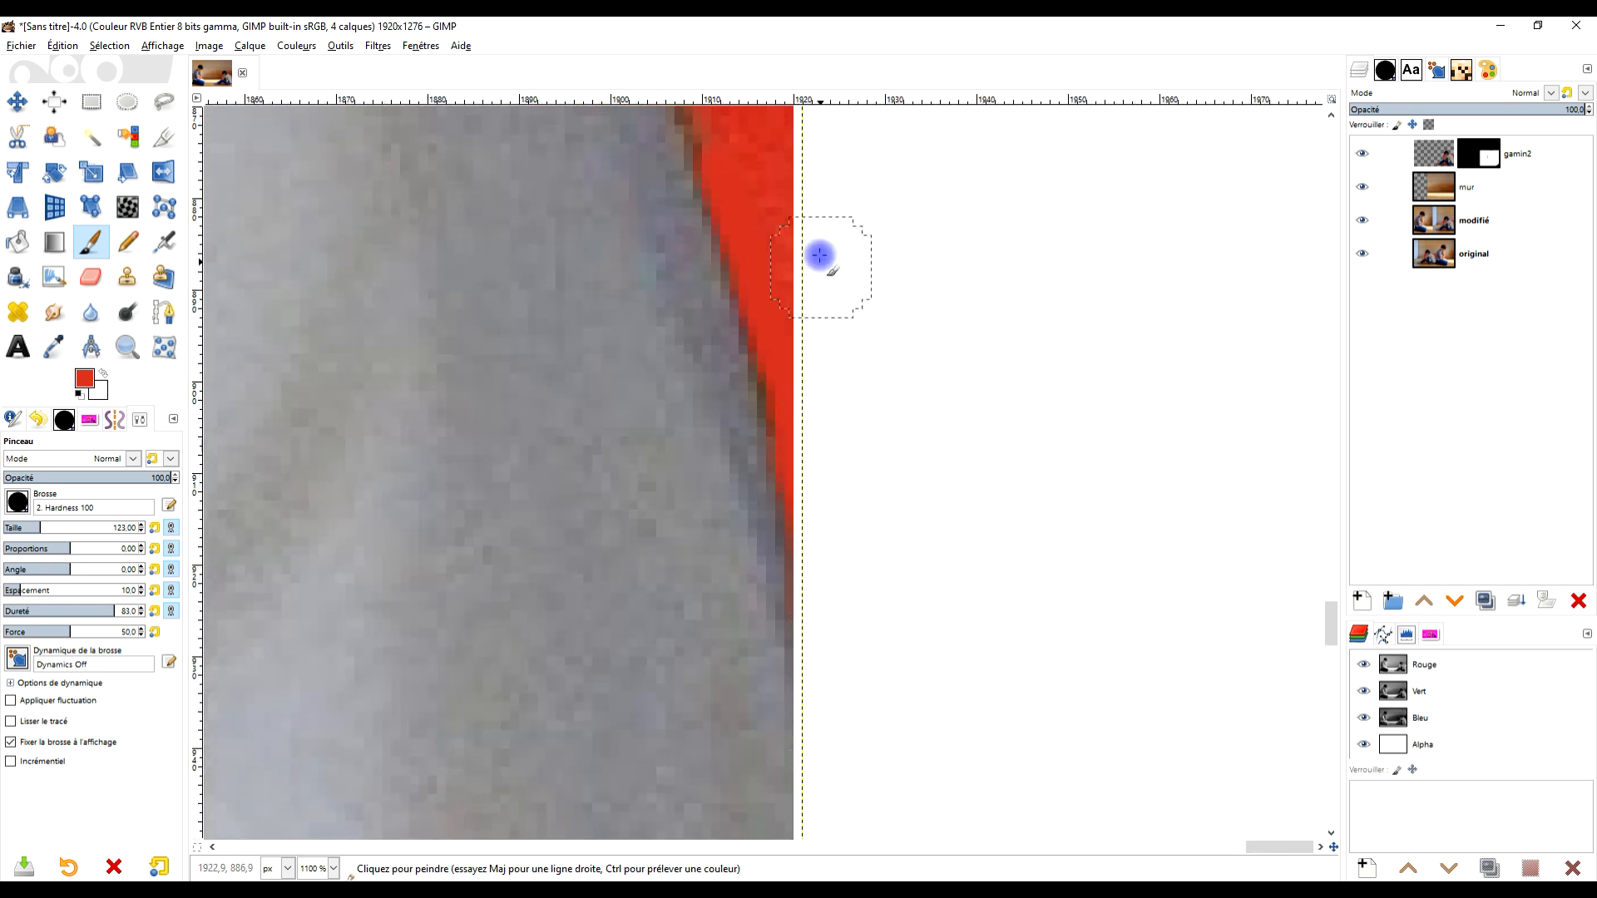
{"action": "left_click_drag", "start_coordinate": [845, 257], "coordinate": [887, 546]}
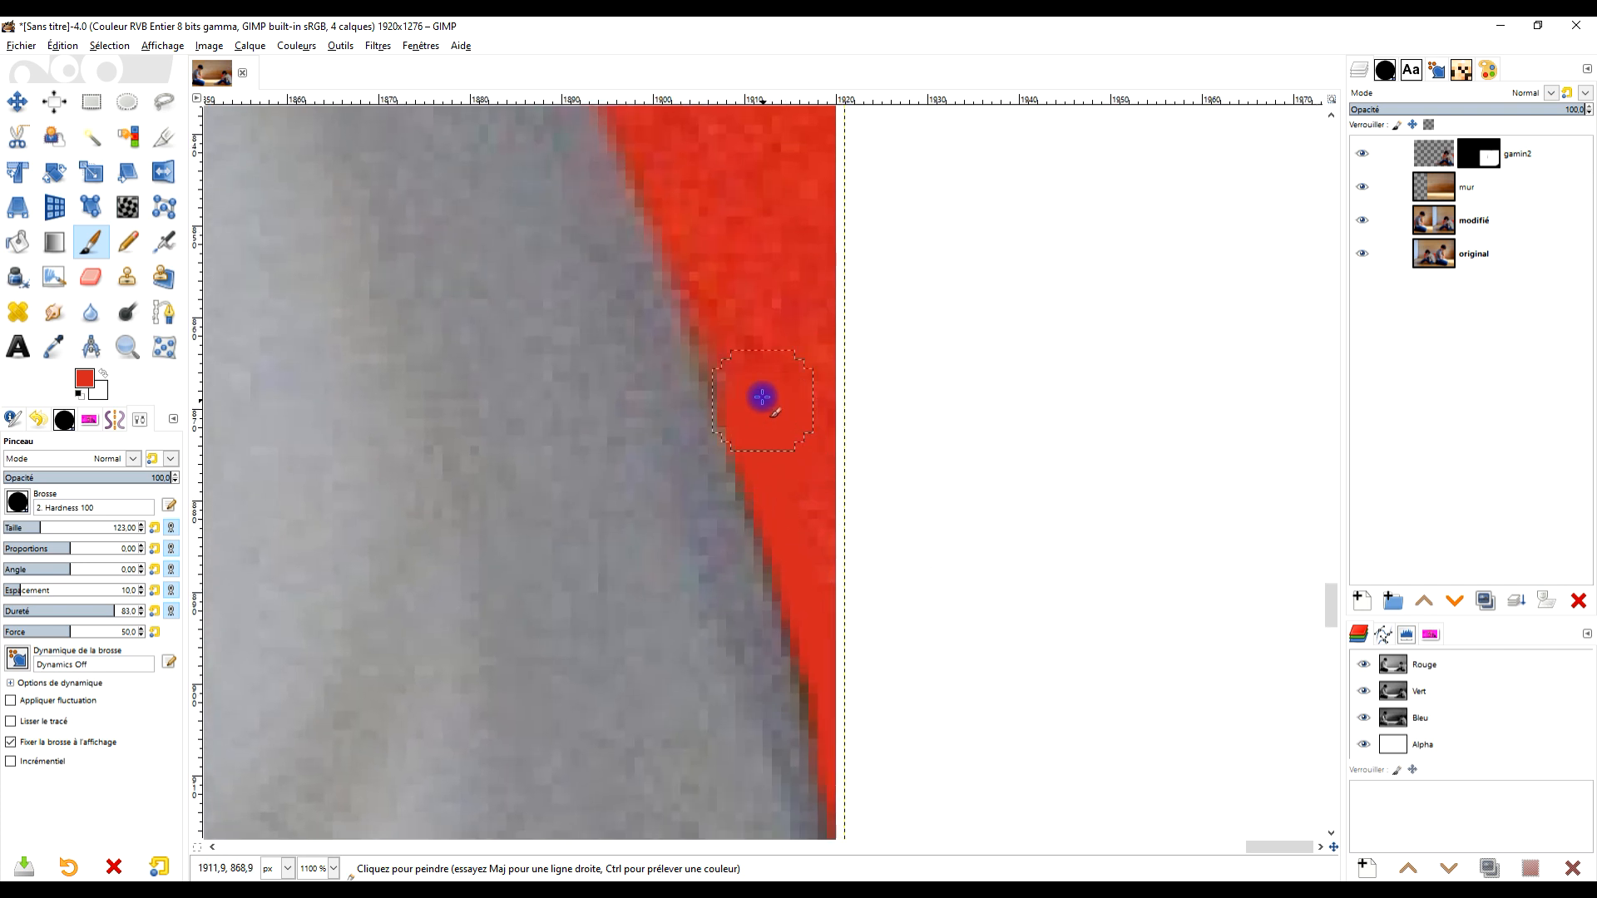
Try to paint the bluish band inside the shirt's back edge with grey sampled from the fabric, and undo the stroke
{"action": "scroll", "coordinate": [848, 342], "scroll_direction": "down", "scroll_amount": 6}
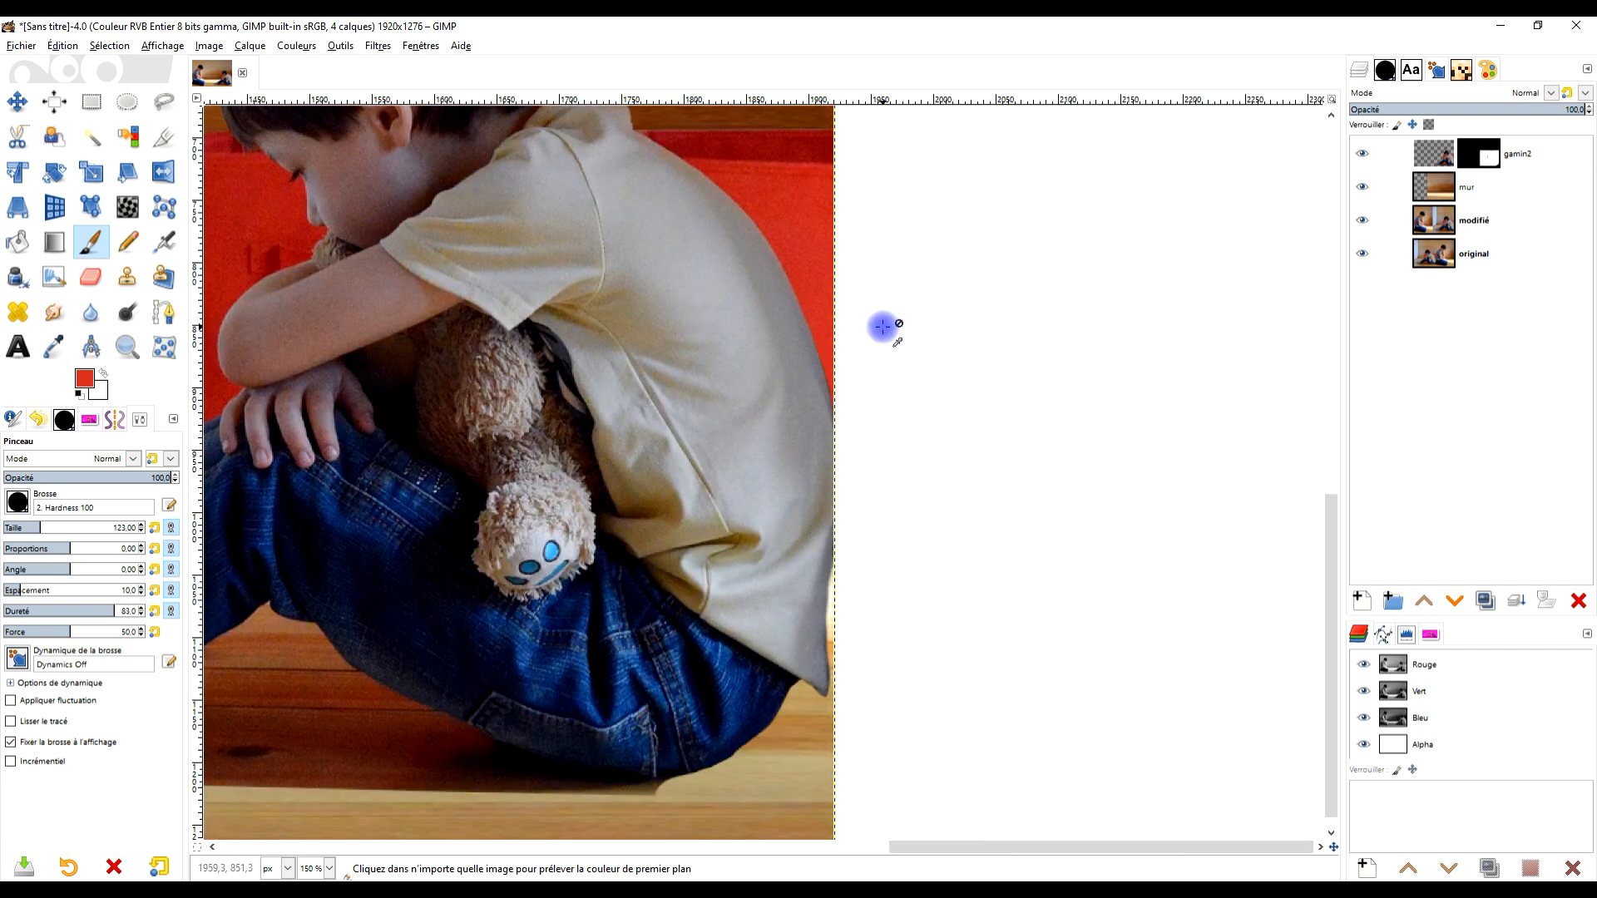
{"action": "scroll", "coordinate": [874, 328], "scroll_direction": "up", "scroll_amount": 1}
{"action": "scroll", "coordinate": [853, 375], "scroll_direction": "down", "scroll_amount": 4}
{"action": "scroll", "coordinate": [866, 396], "scroll_direction": "up", "scroll_amount": 9}
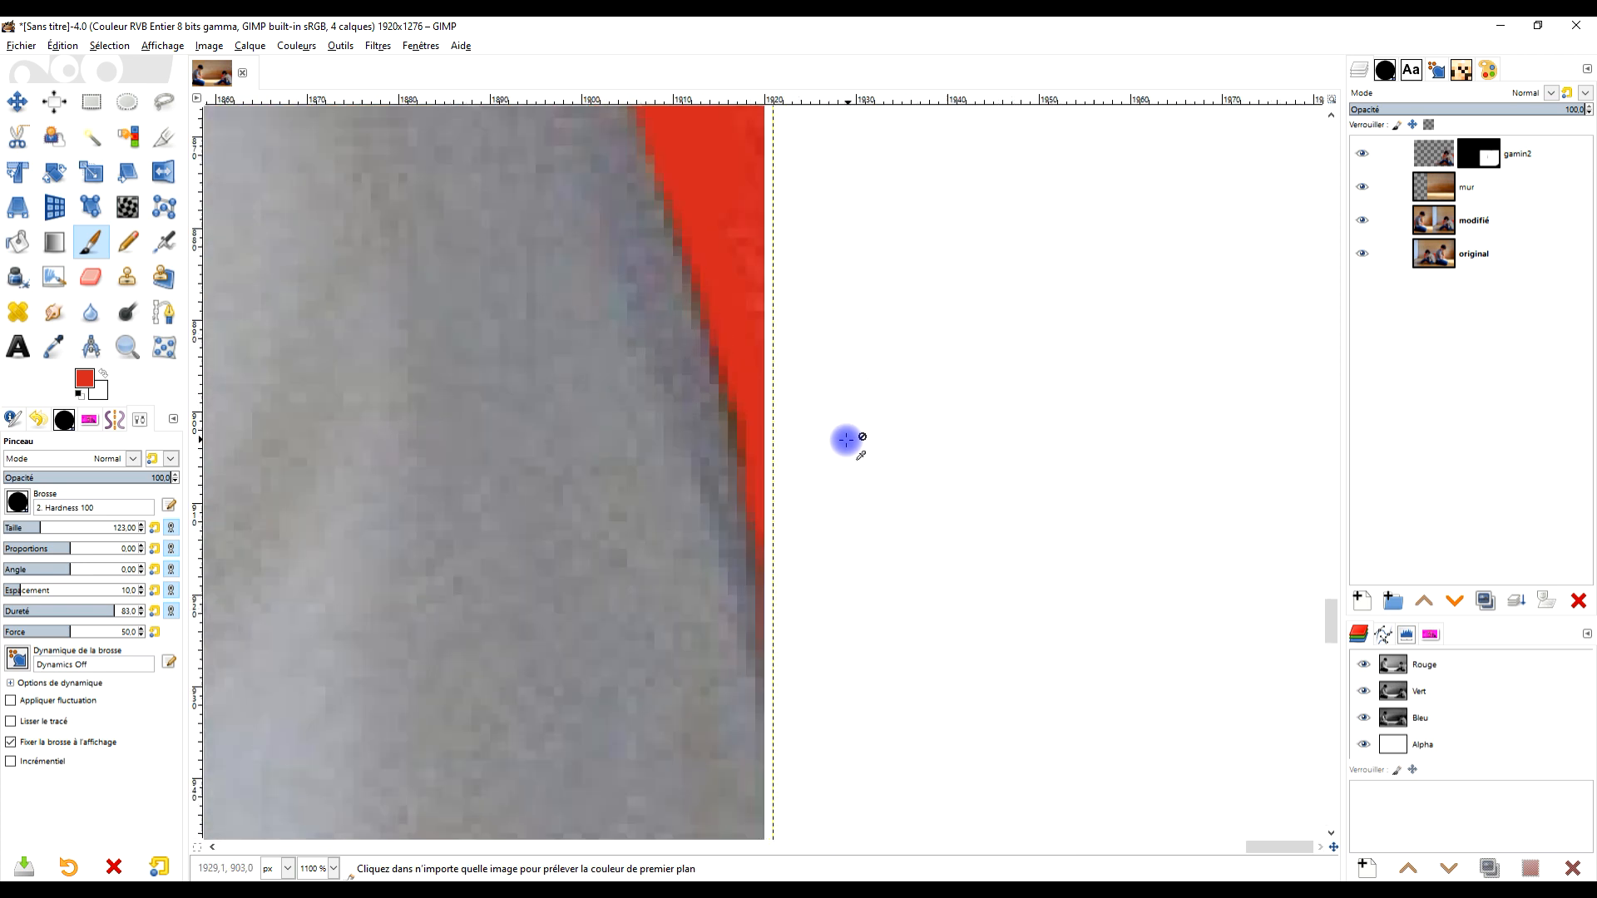
{"action": "left_click", "coordinate": [653, 516], "text": "ctrl"}
{"action": "left_click_drag", "start_coordinate": [682, 479], "coordinate": [702, 560]}
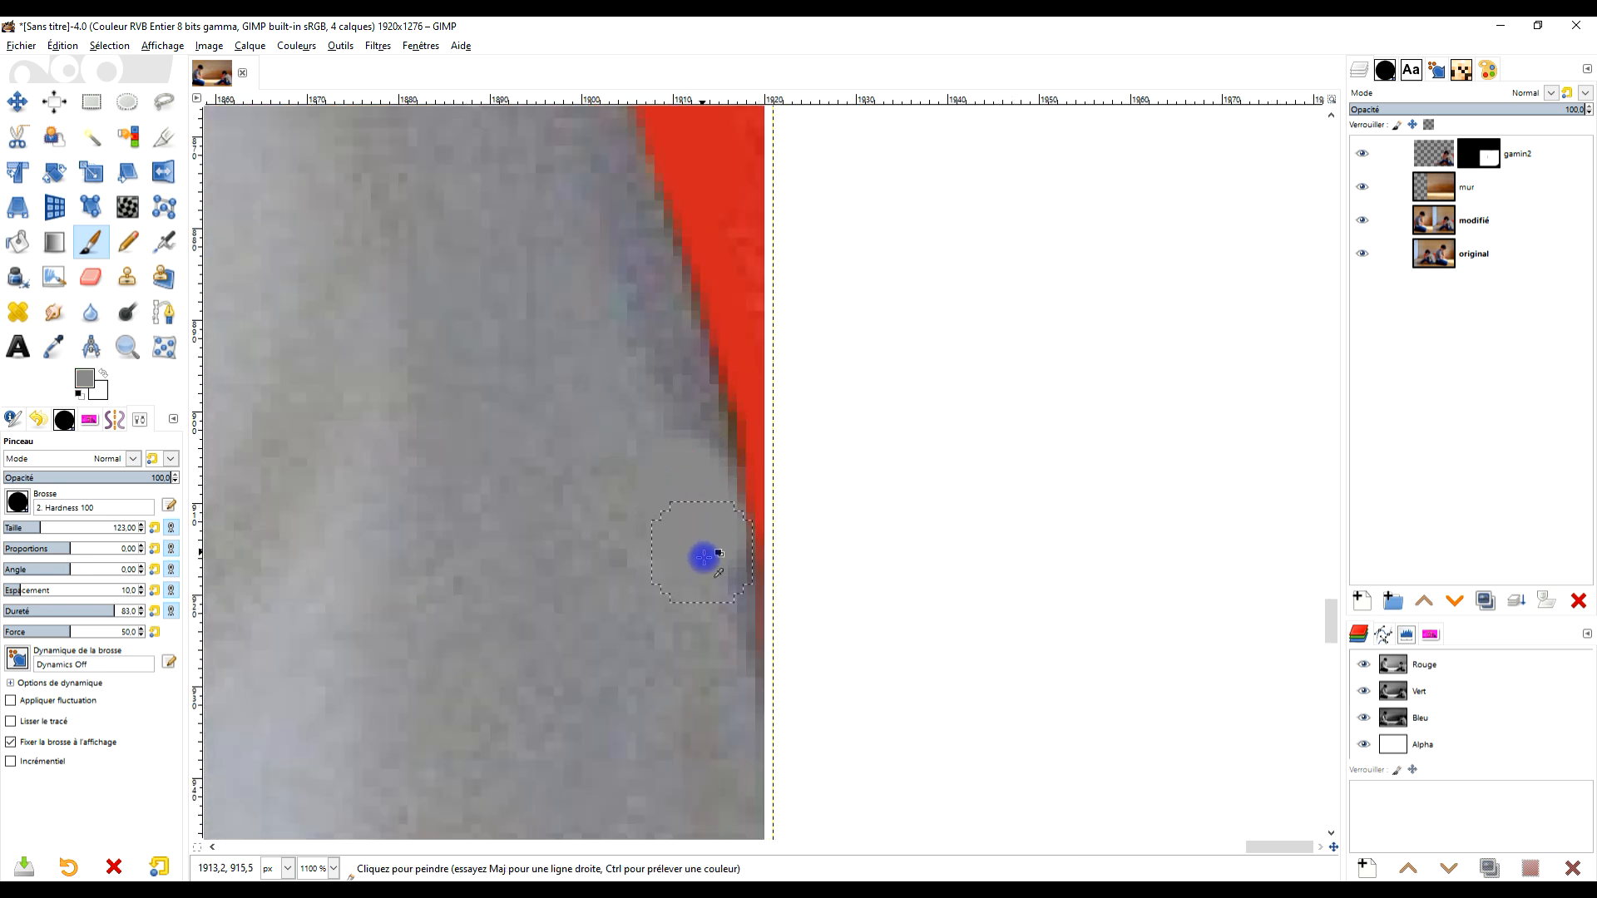
{"action": "key", "text": "ctrl+z"}
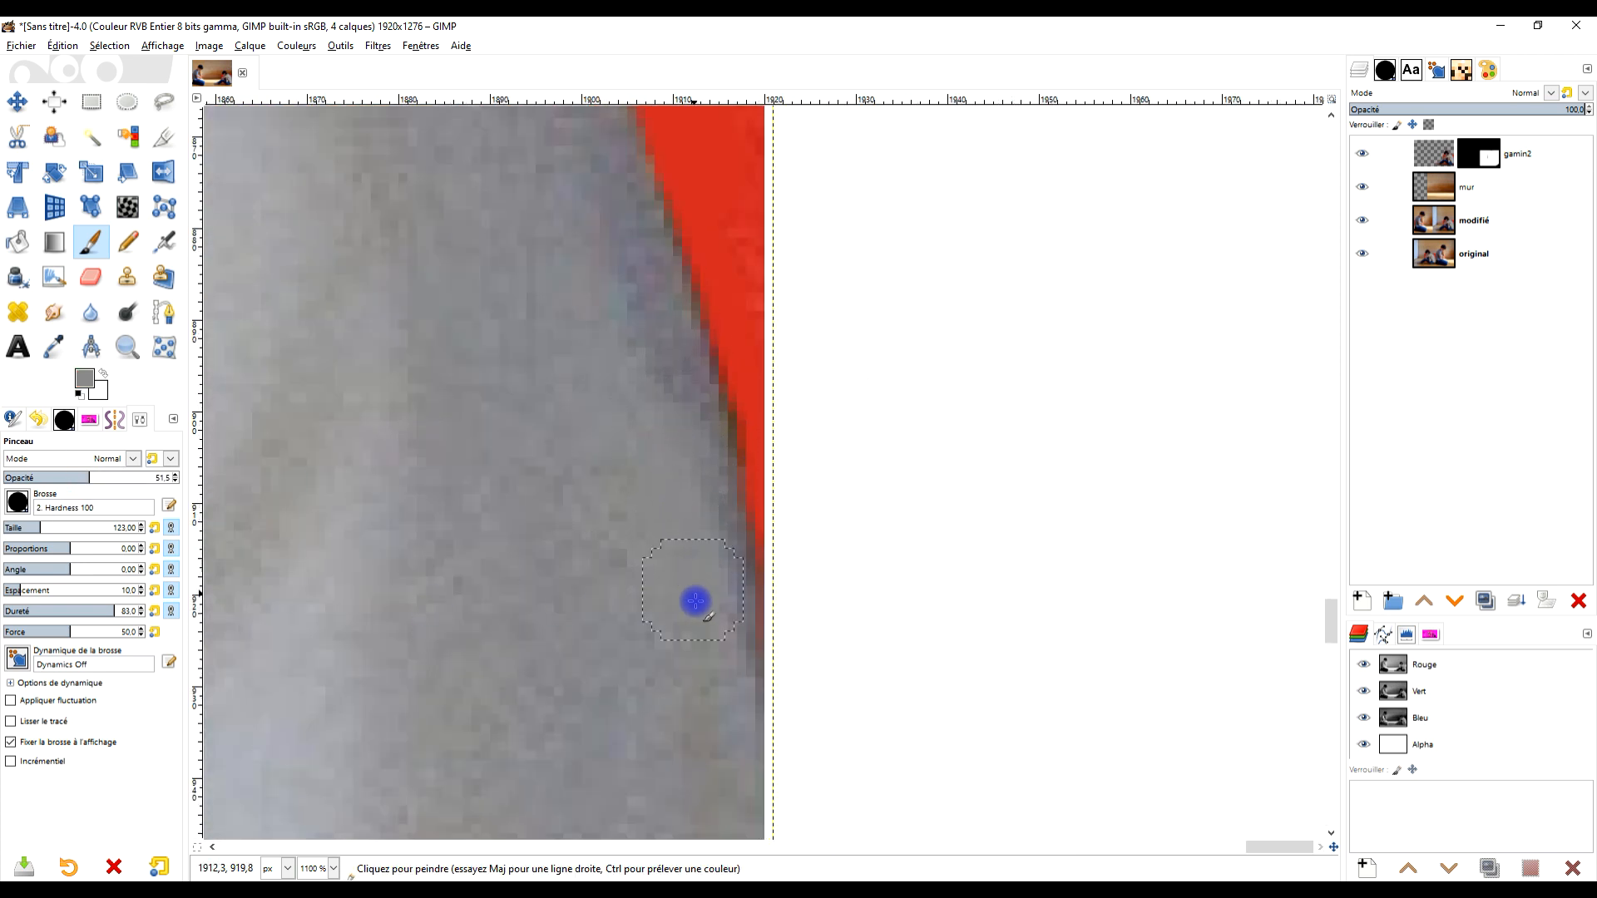
Try the grey paint at 51.5 opacity along the shirt's back edge, and undo only those grey strokes
{"action": "left_click_drag", "start_coordinate": [695, 555], "coordinate": [720, 657]}
{"action": "mouse_move", "coordinate": [678, 428]}
{"action": "left_mouse_down"}
{"action": "mouse_move", "coordinate": [614, 194]}
{"action": "mouse_move", "coordinate": [616, 219]}
{"action": "left_mouse_up"}
{"action": "left_click", "coordinate": [618, 460], "text": "ctrl"}
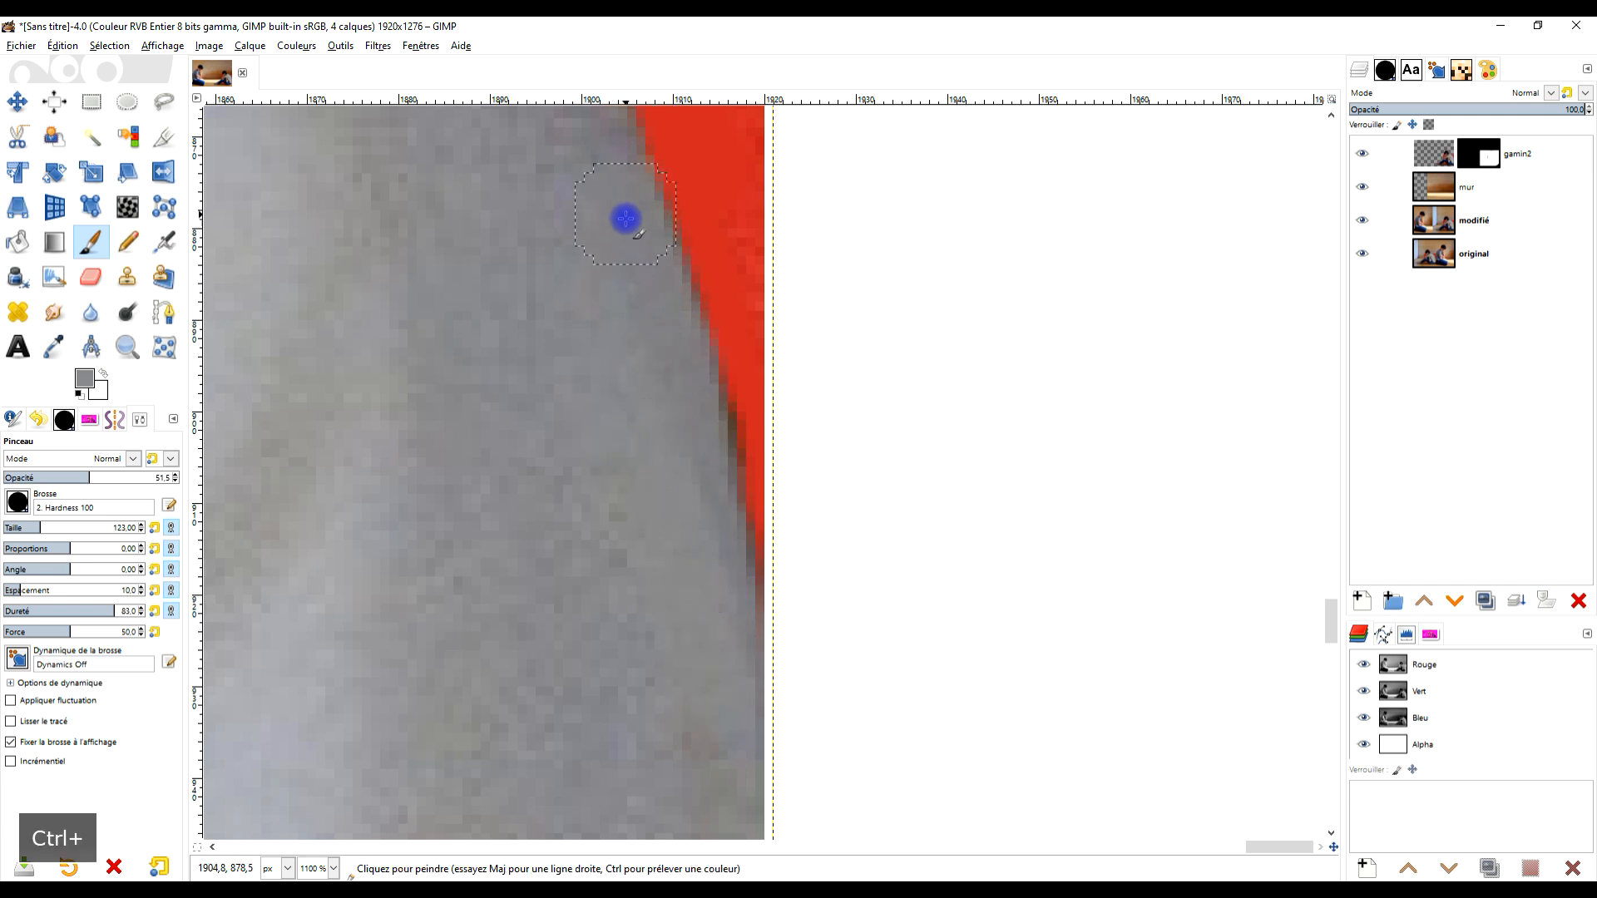
{"action": "scroll", "coordinate": [788, 608], "scroll_direction": "down", "scroll_amount": 4, "text": "ctrl"}
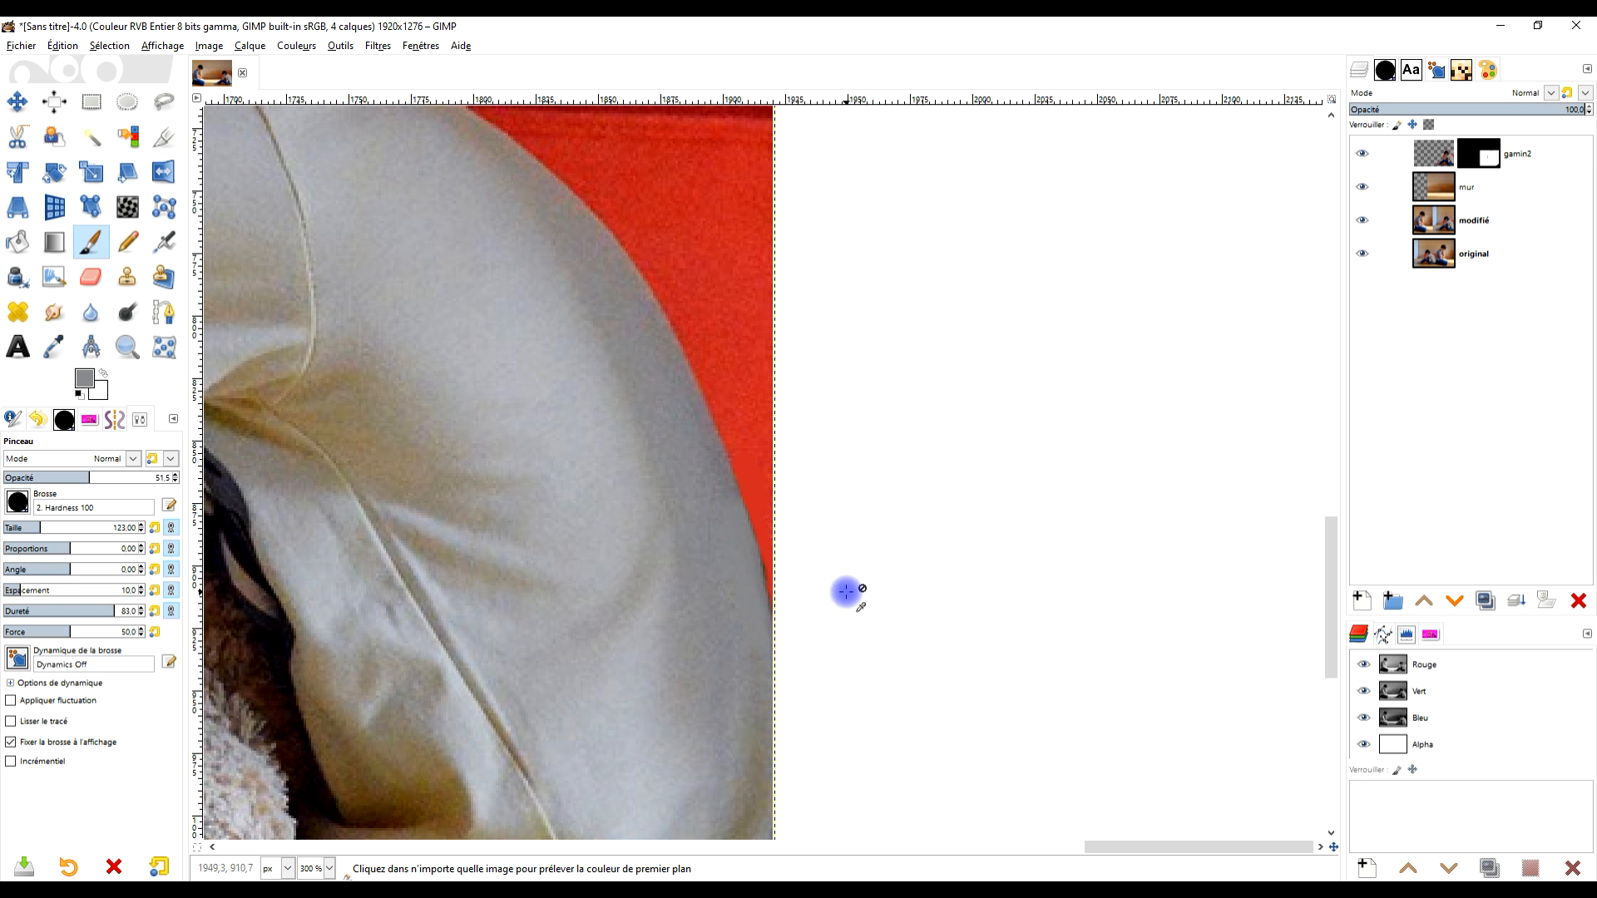
{"action": "key", "text": "ctrl+z"}
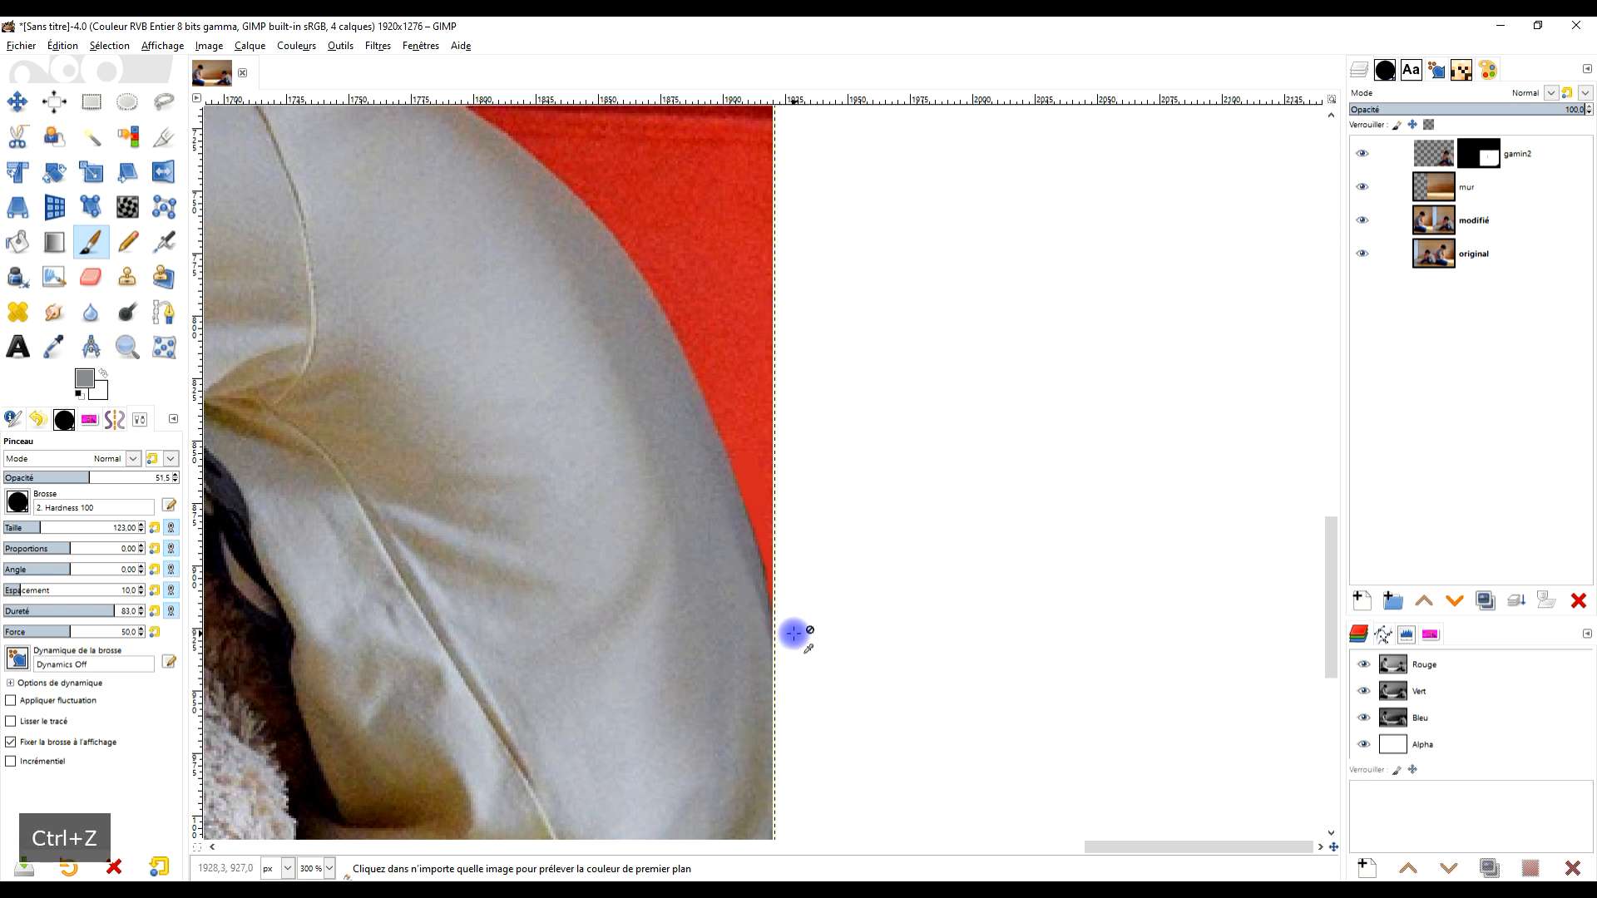
{"action": "scroll", "coordinate": [793, 633], "scroll_direction": "up", "scroll_amount": 3, "text": "ctrl"}
{"action": "key", "text": "ctrl+z"}
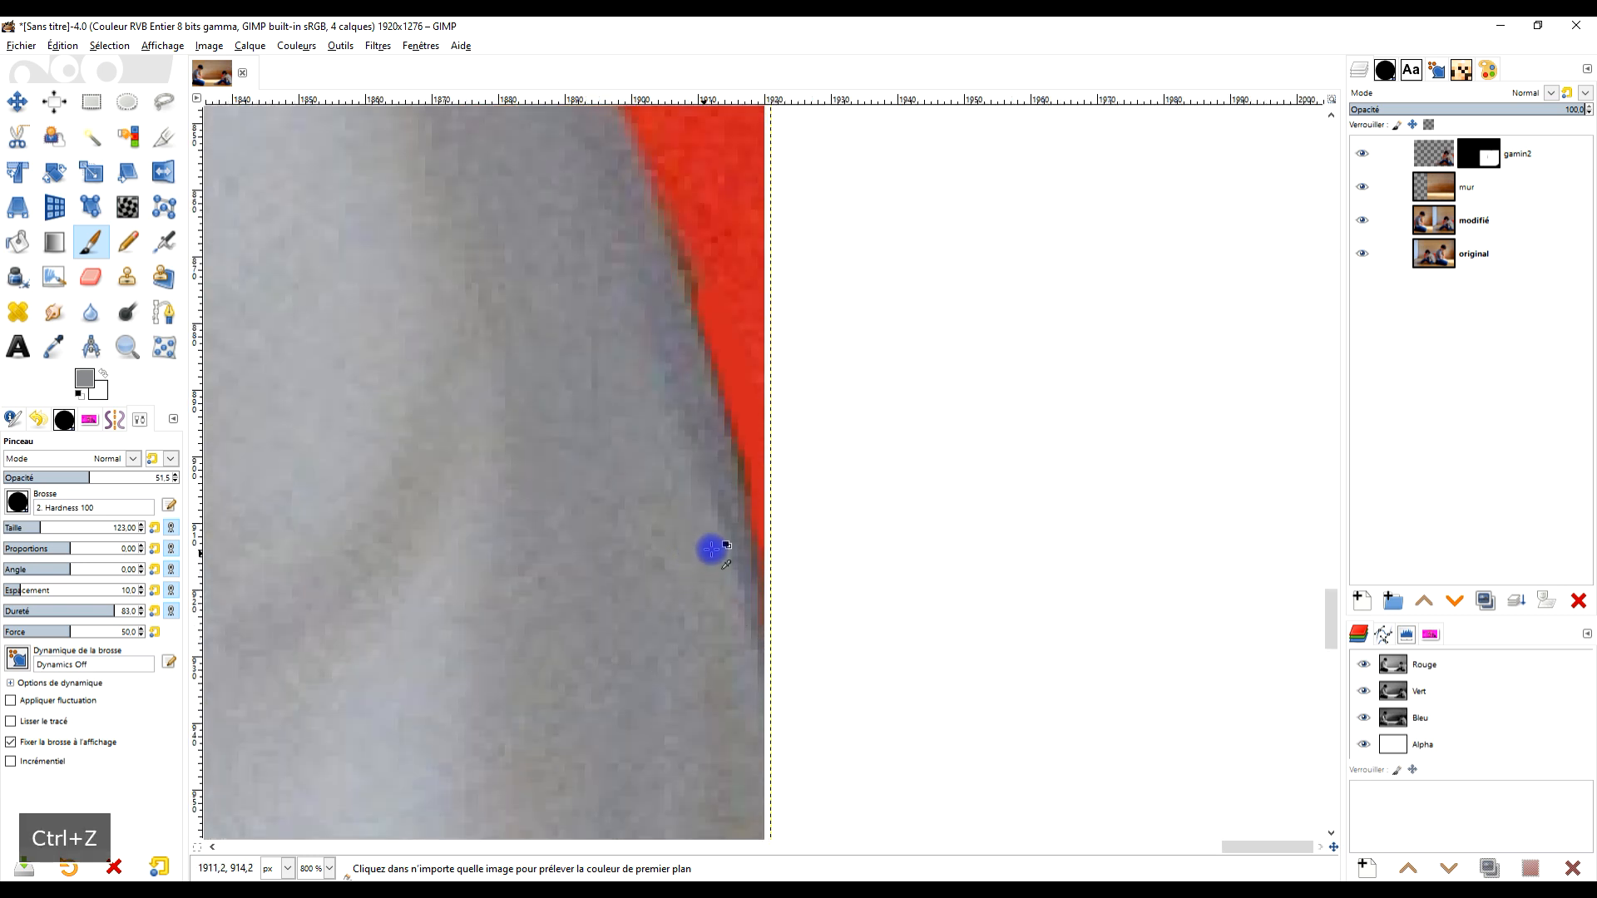
{"action": "key", "text": "ctrl+y"}
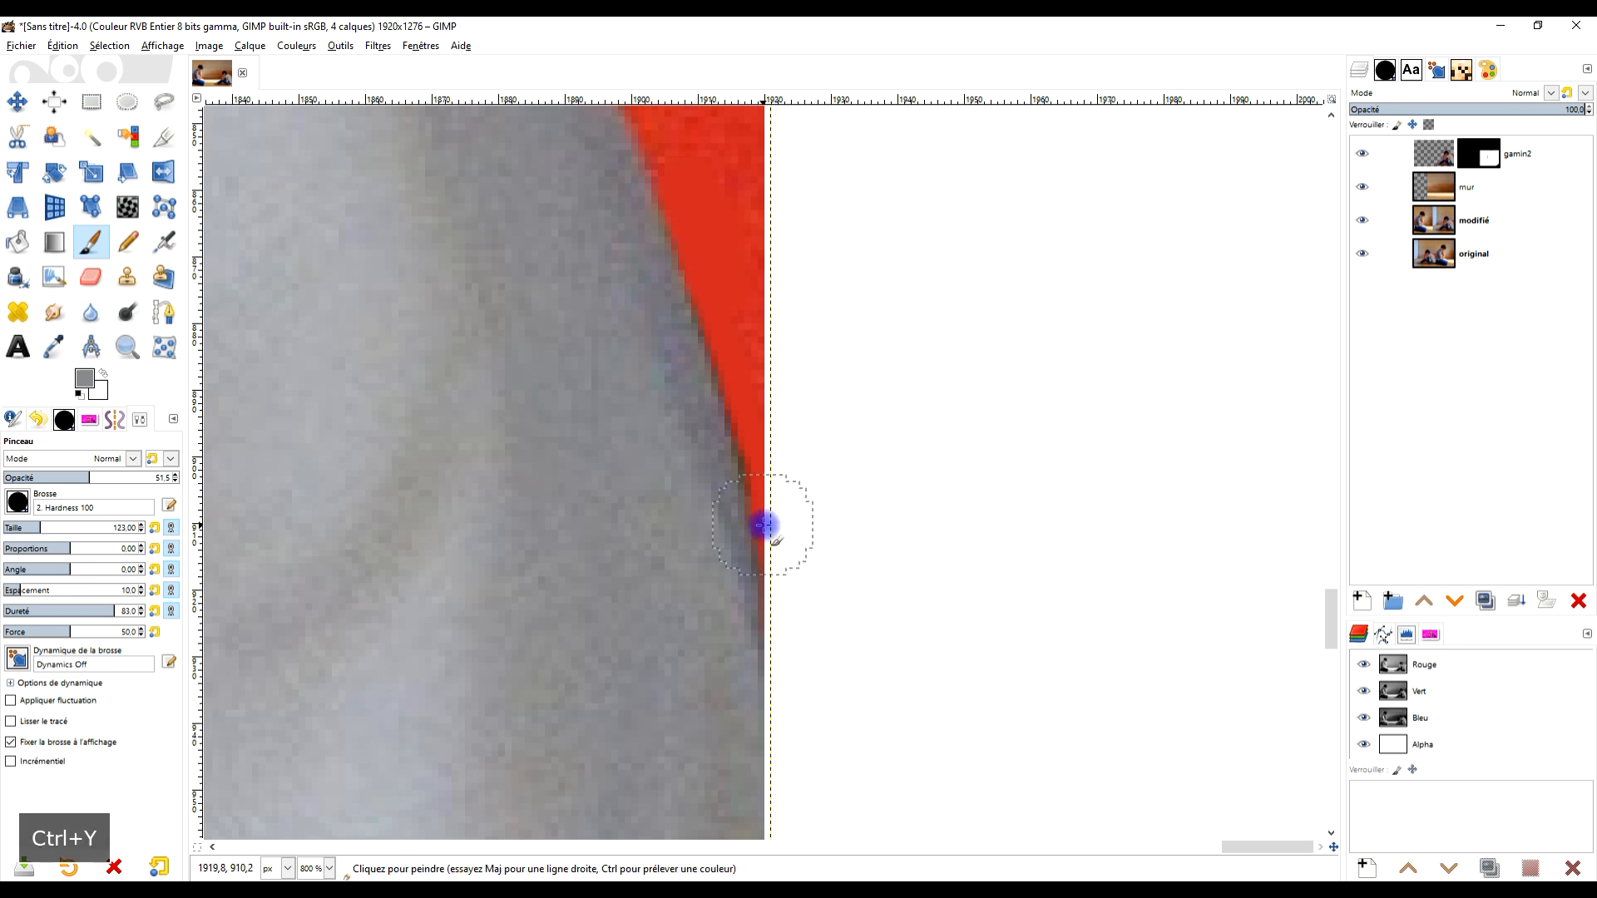
Set the Clone tool's alignment to Aucun and clone neighbouring grey fabric over the bluish band along the shirt's back edge
{"action": "left_click", "coordinate": [133, 281]}
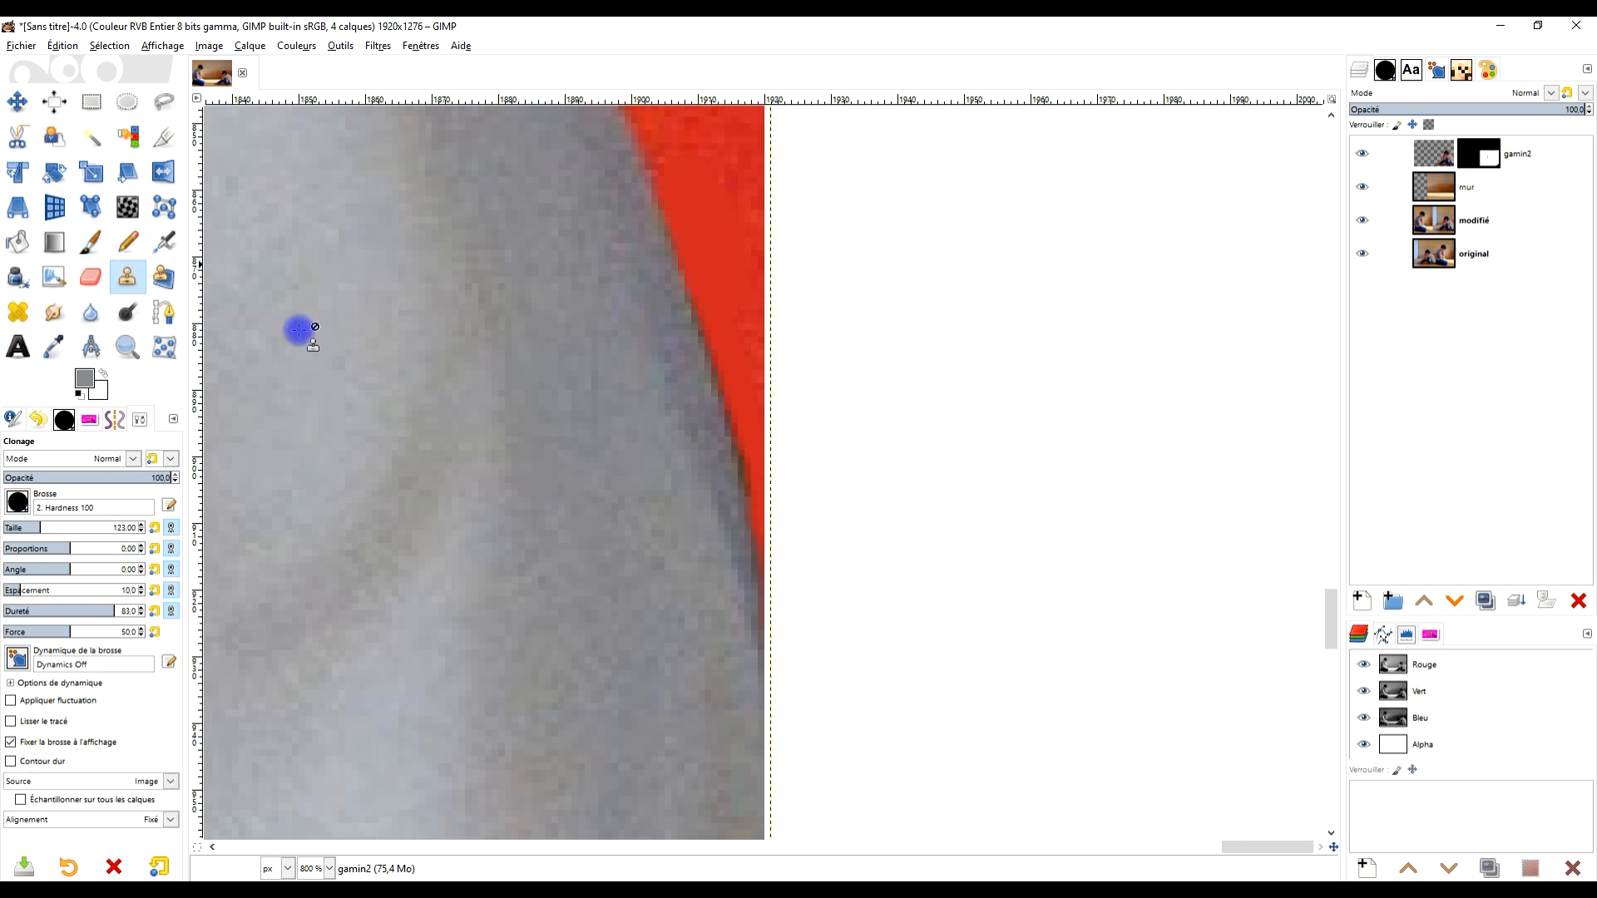
{"action": "left_click", "coordinate": [660, 567], "text": "ctrl"}
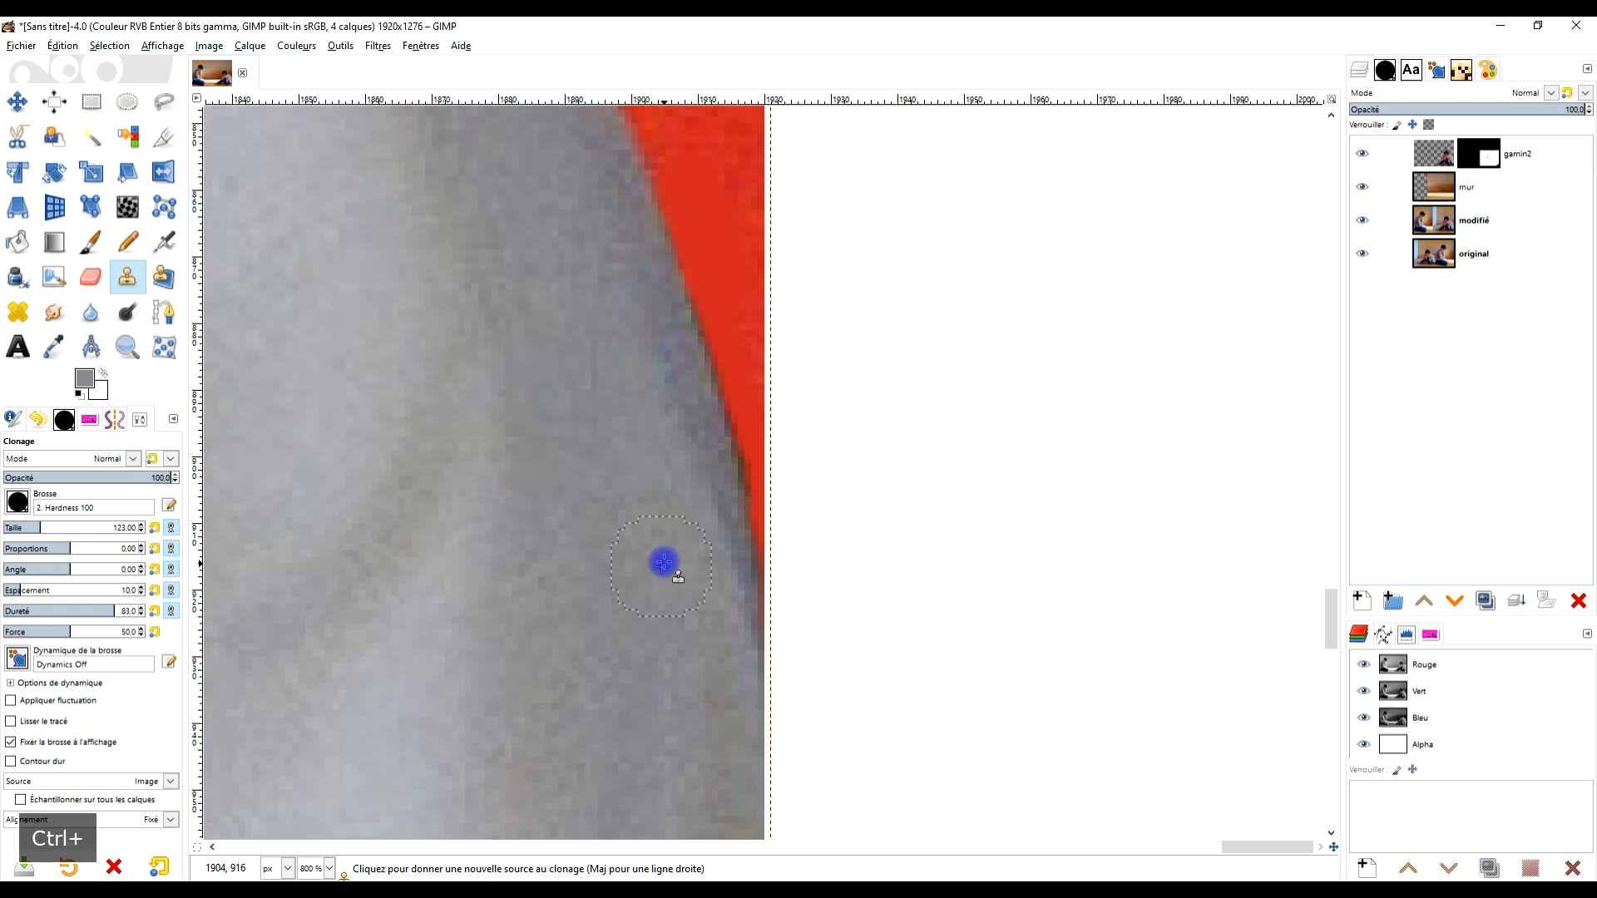
{"action": "left_click", "coordinate": [674, 605], "text": "ctrl"}
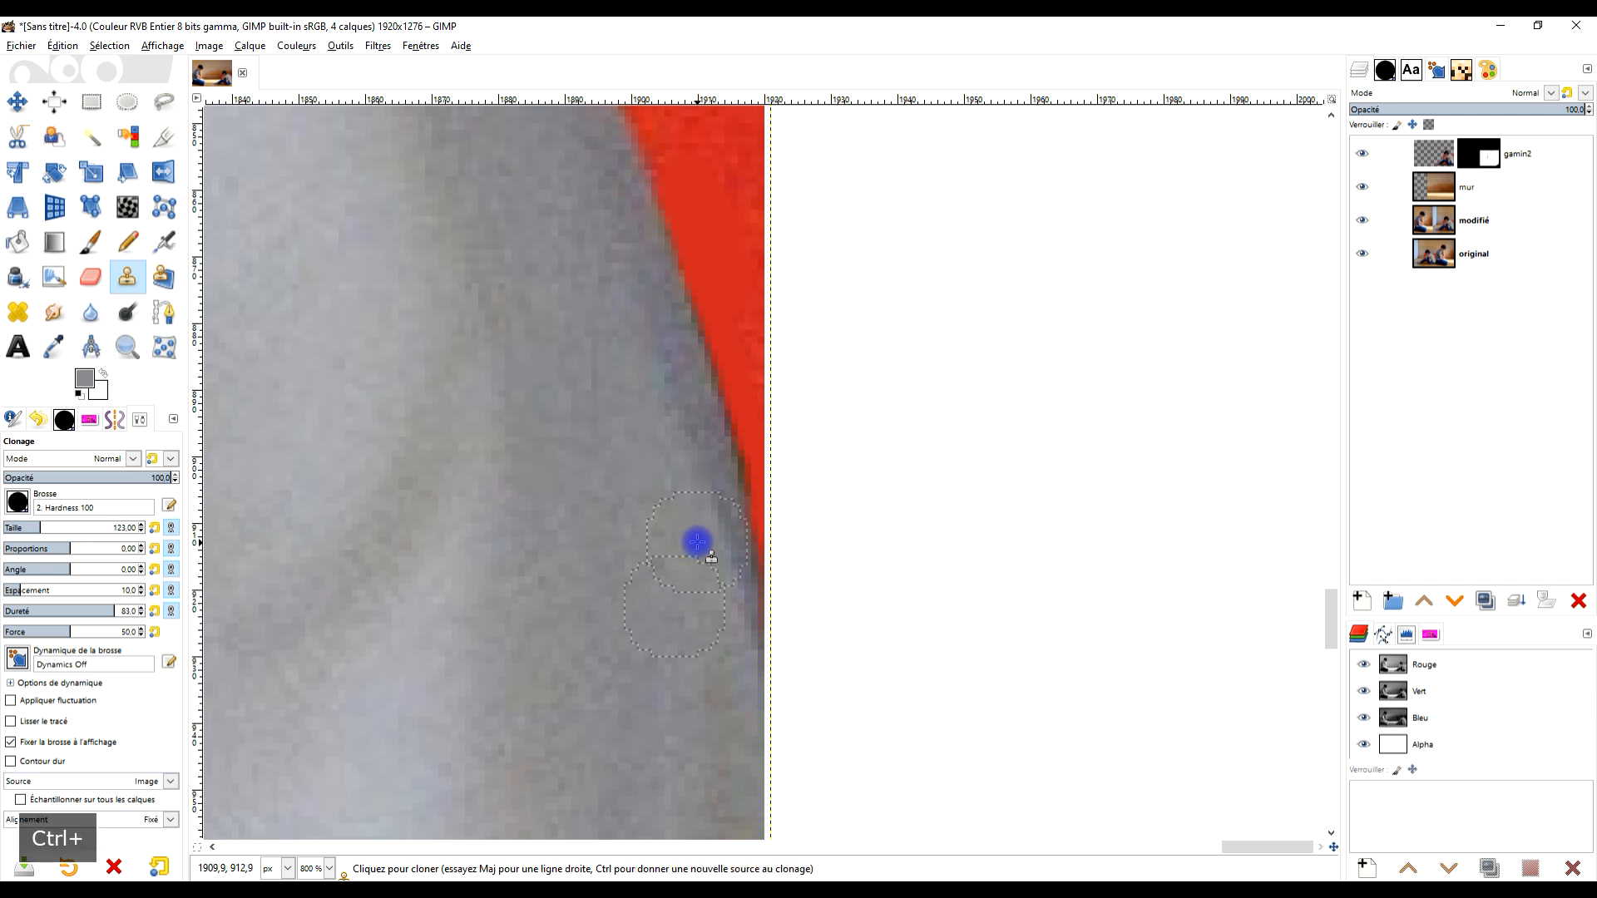
{"action": "key", "text": "ctrl+z"}
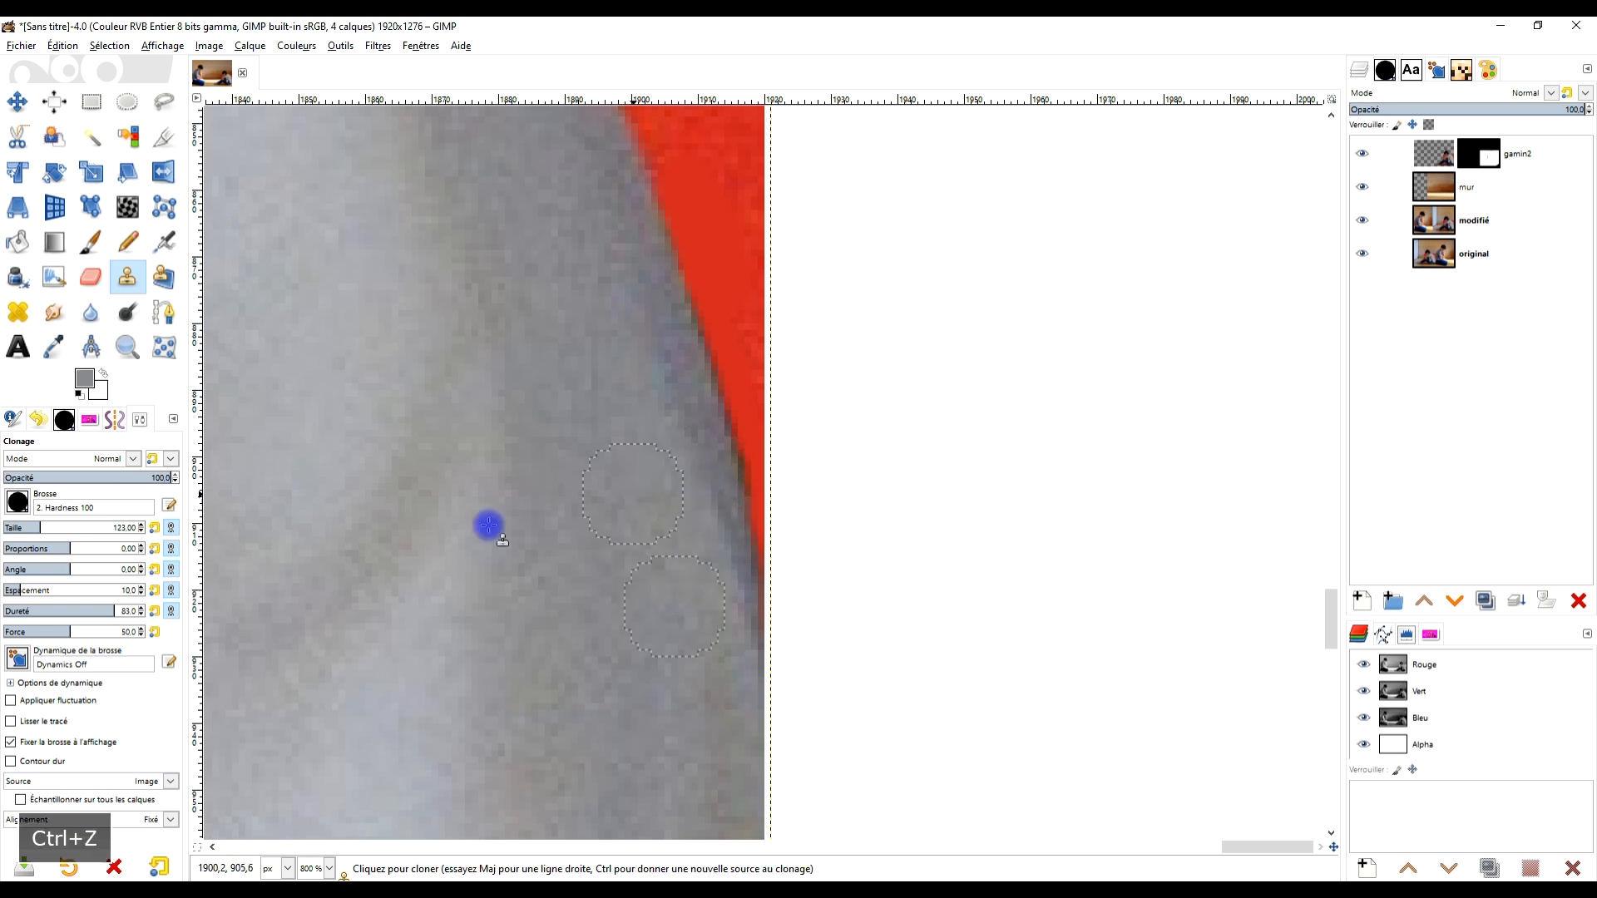
{"action": "left_click", "coordinate": [136, 822]}
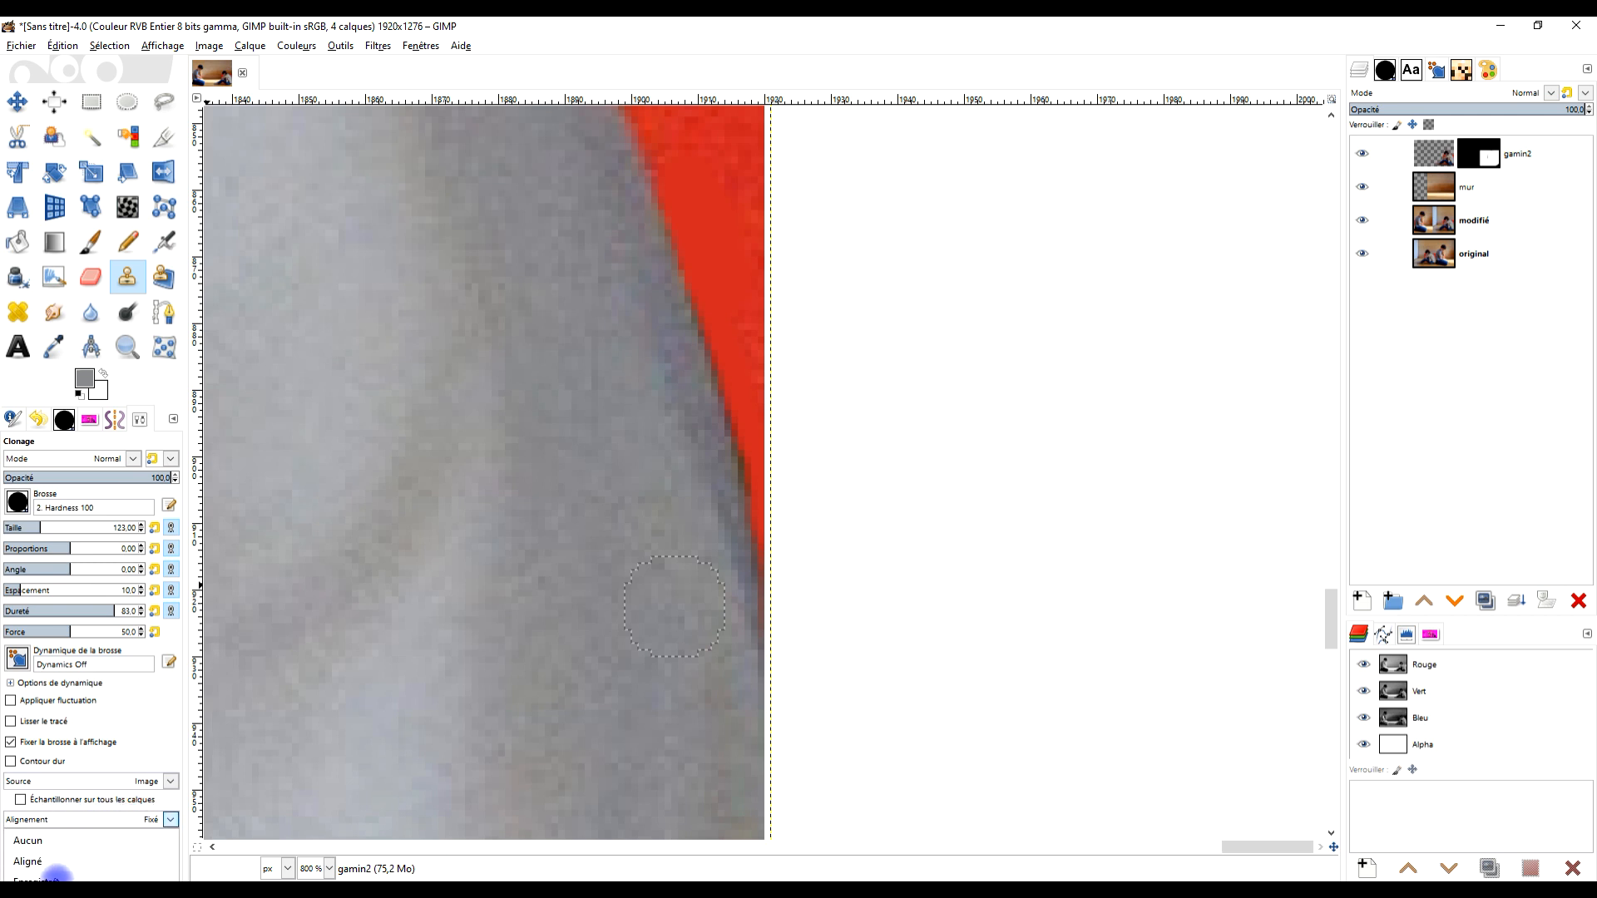
{"action": "left_click", "coordinate": [62, 844]}
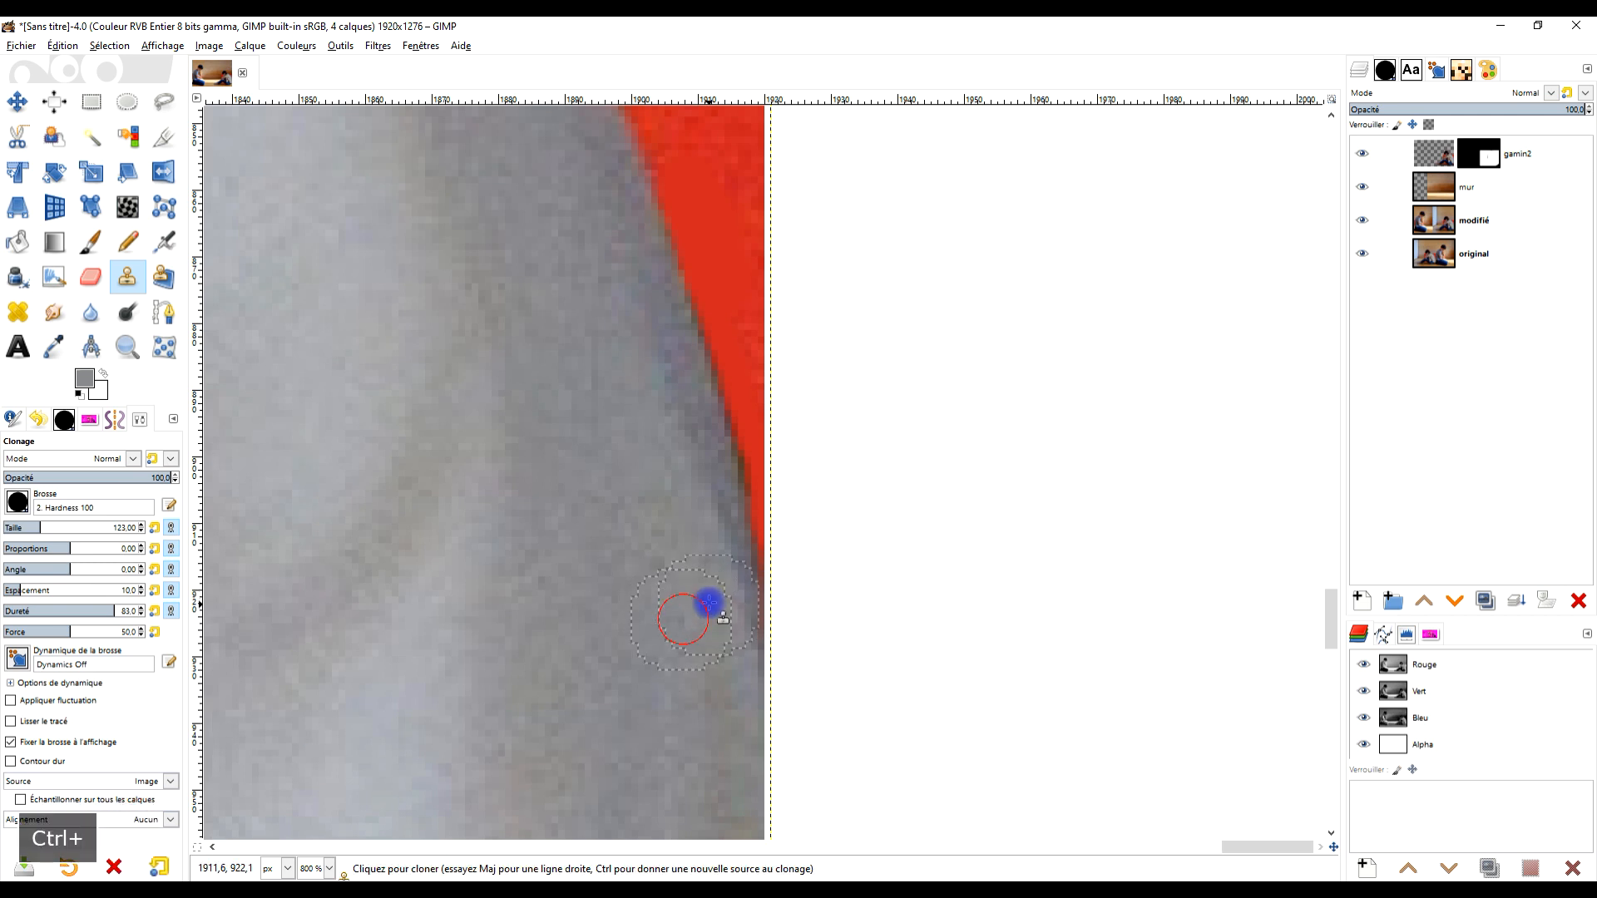
{"action": "left_click_drag", "start_coordinate": [712, 592], "coordinate": [649, 344]}
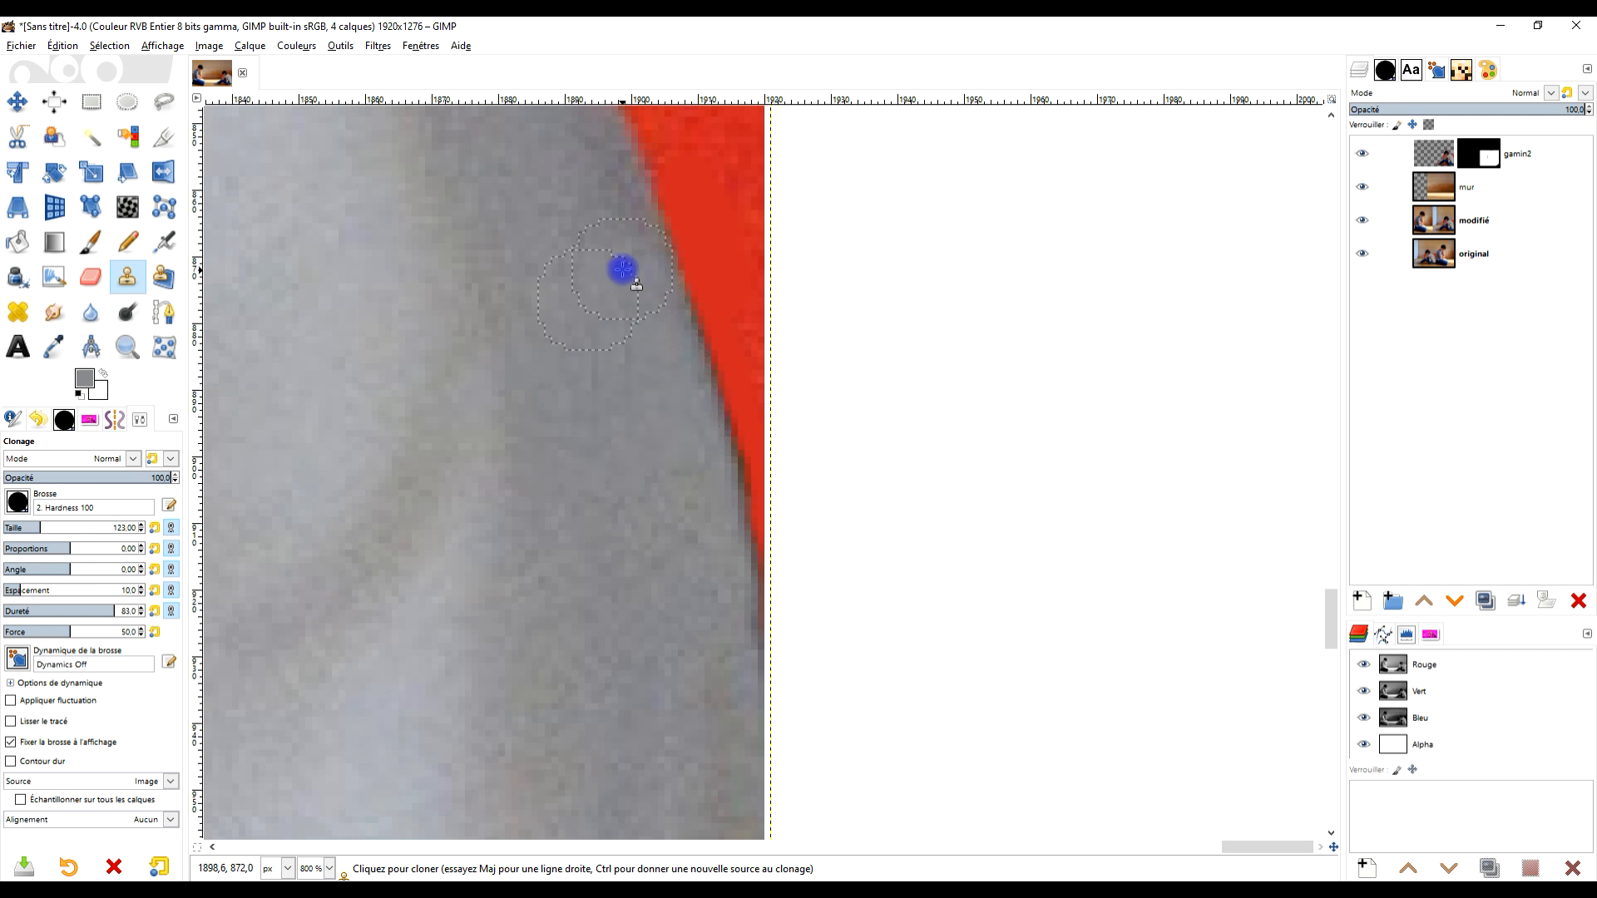
{"action": "left_click_drag", "start_coordinate": [589, 180], "coordinate": [568, 146]}
{"action": "scroll", "coordinate": [614, 372], "scroll_direction": "down", "scroll_amount": 4}
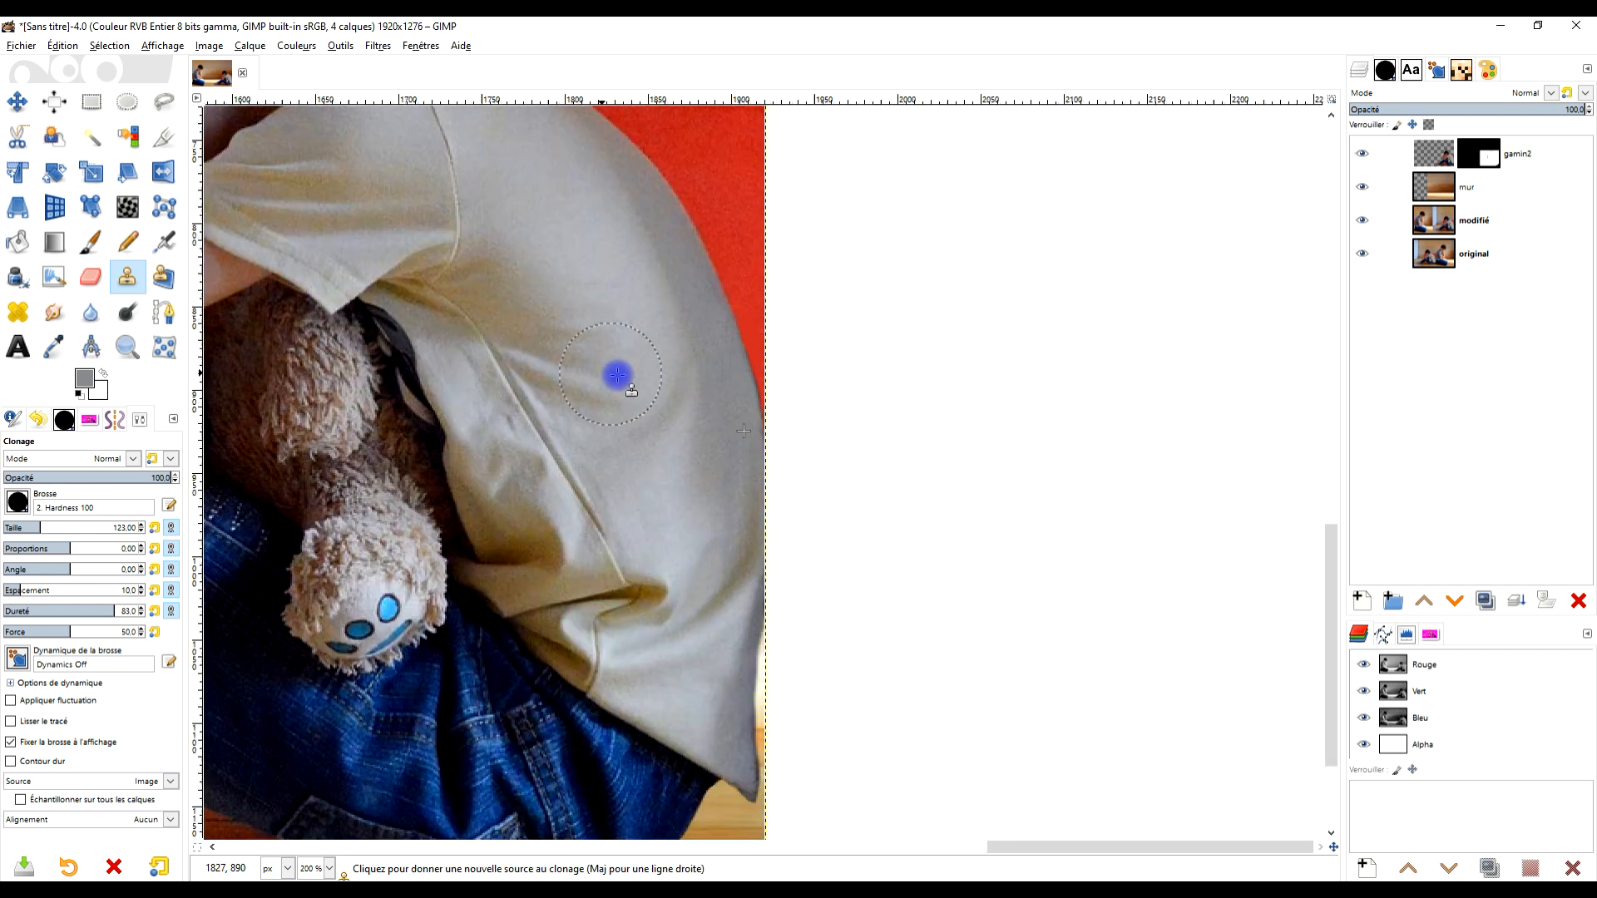
{"action": "scroll", "coordinate": [788, 426], "scroll_direction": "down", "scroll_amount": 3}
{"action": "scroll", "coordinate": [767, 421], "scroll_direction": "up", "scroll_amount": 2}
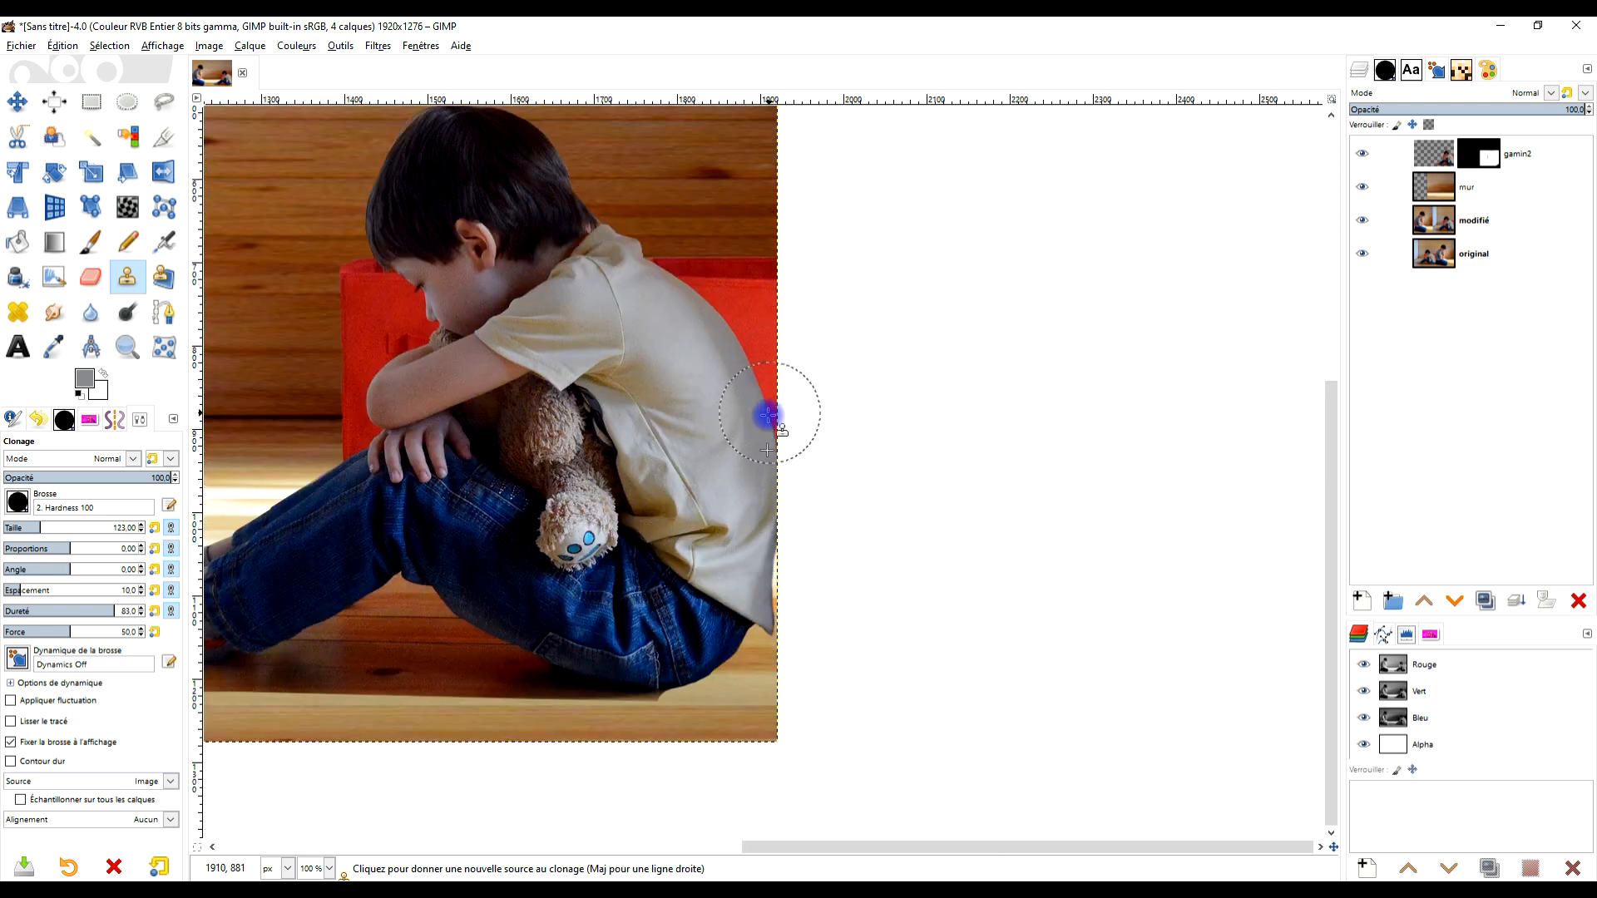
{"action": "scroll", "coordinate": [732, 332], "scroll_direction": "up", "scroll_amount": 3}
{"action": "scroll", "coordinate": [679, 415], "scroll_direction": "up", "scroll_amount": 1}
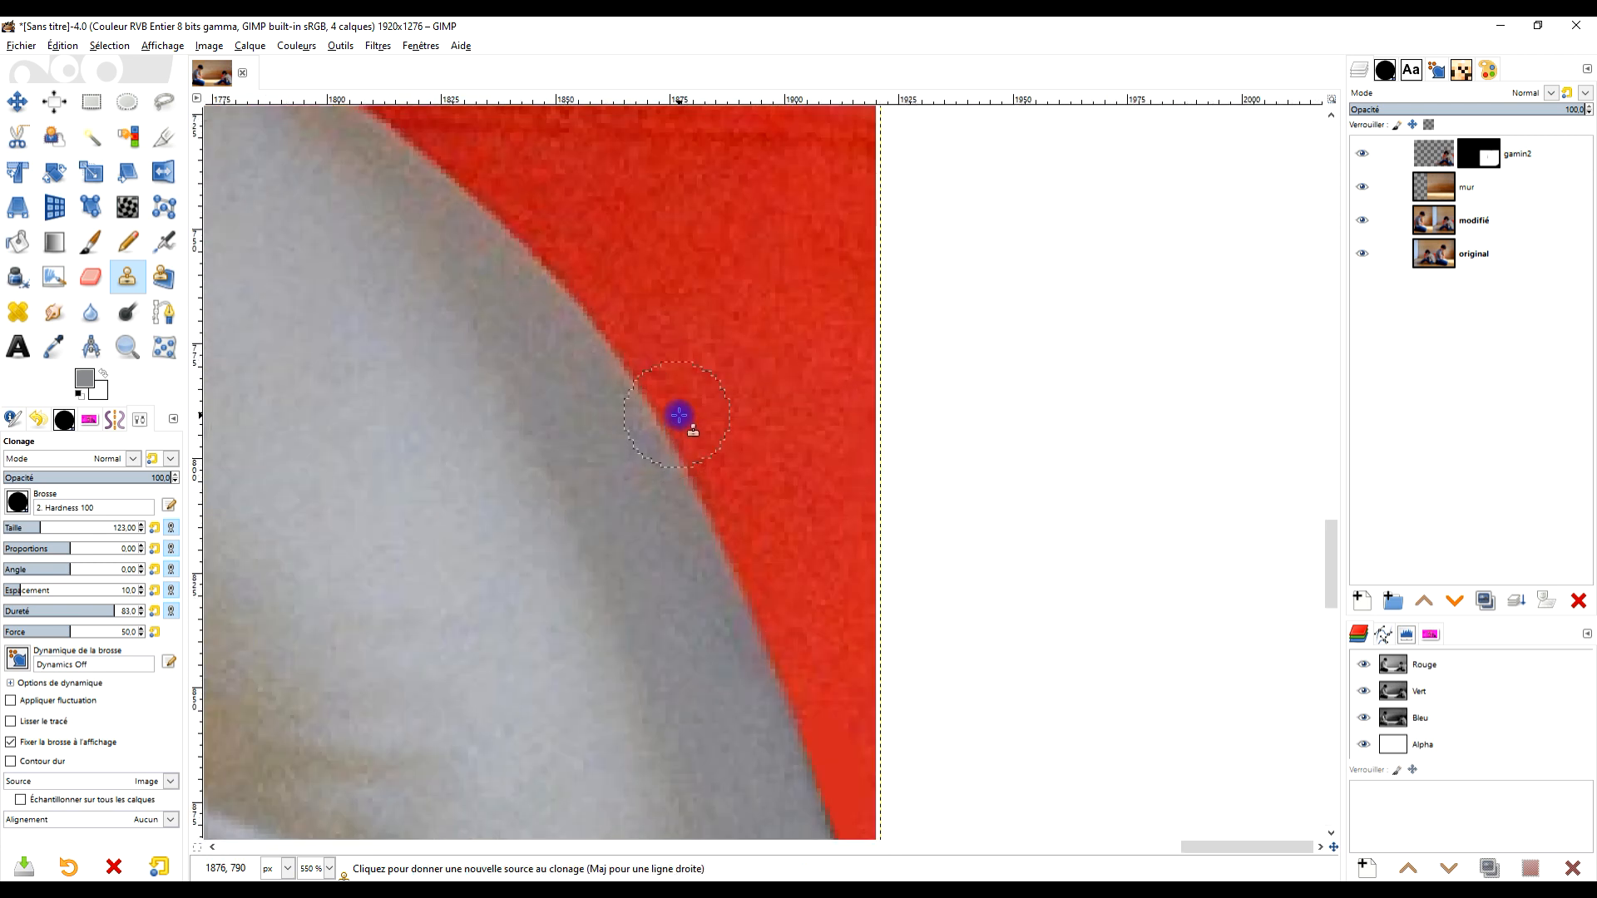
Paint black on the gamin2 layer mask around the sock's toe and sole to hide the leftover floor
{"action": "scroll", "coordinate": [661, 542], "scroll_direction": "down", "scroll_amount": 6}
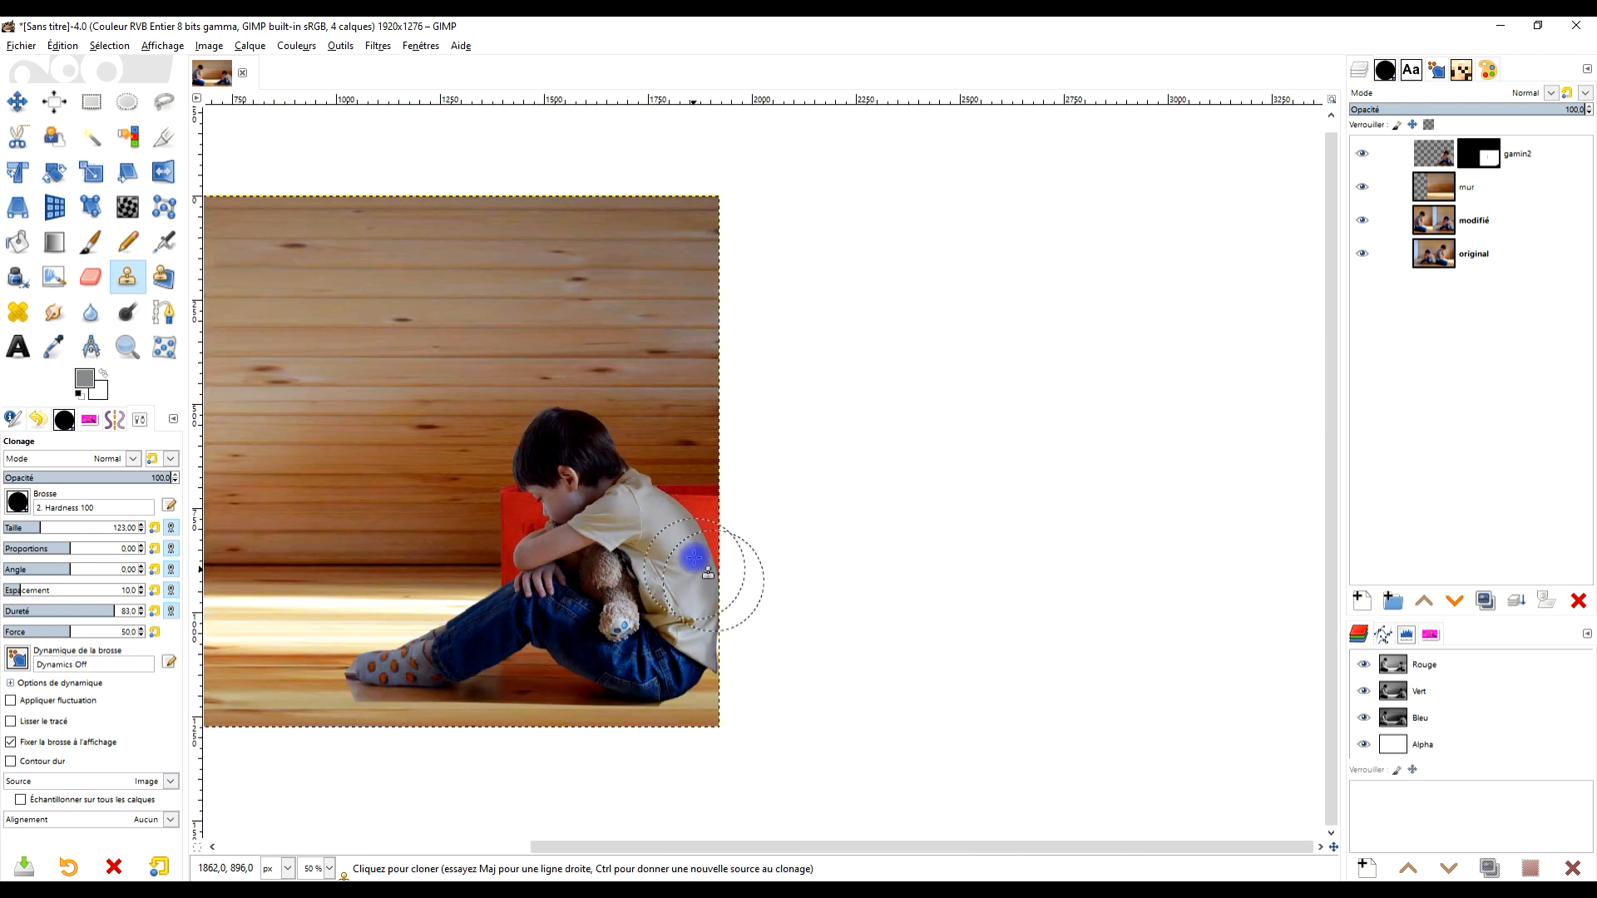
{"action": "scroll", "coordinate": [442, 556], "scroll_direction": "up", "scroll_amount": 1}
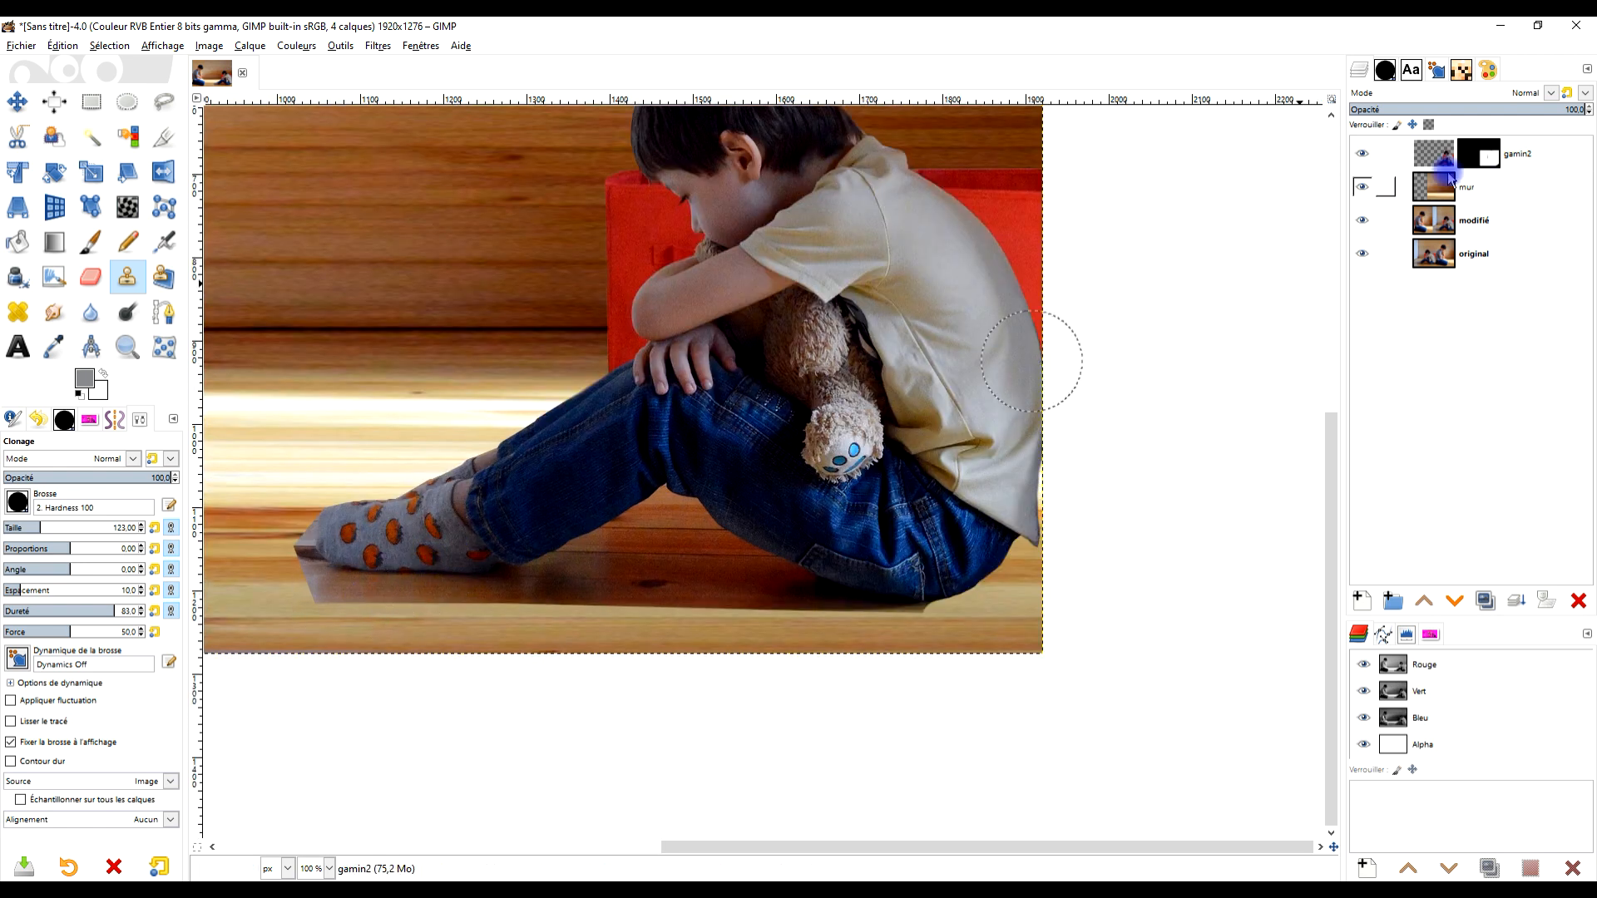
{"action": "left_click", "coordinate": [1479, 158]}
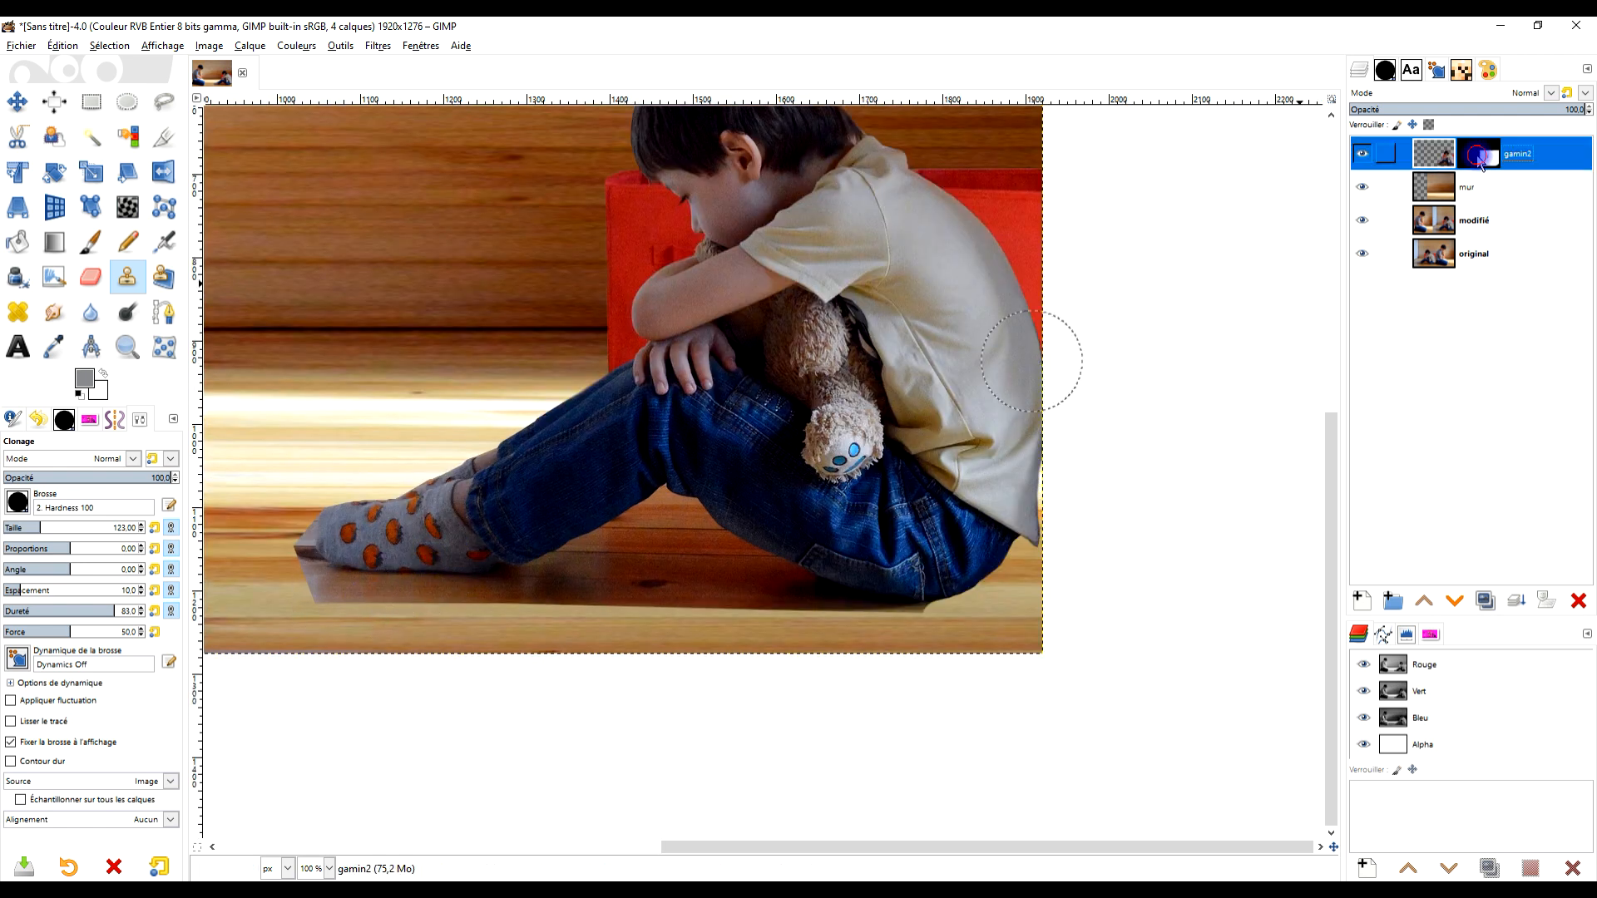
{"action": "left_click", "coordinate": [92, 240]}
{"action": "scroll", "coordinate": [314, 524], "scroll_direction": "up", "scroll_amount": 3}
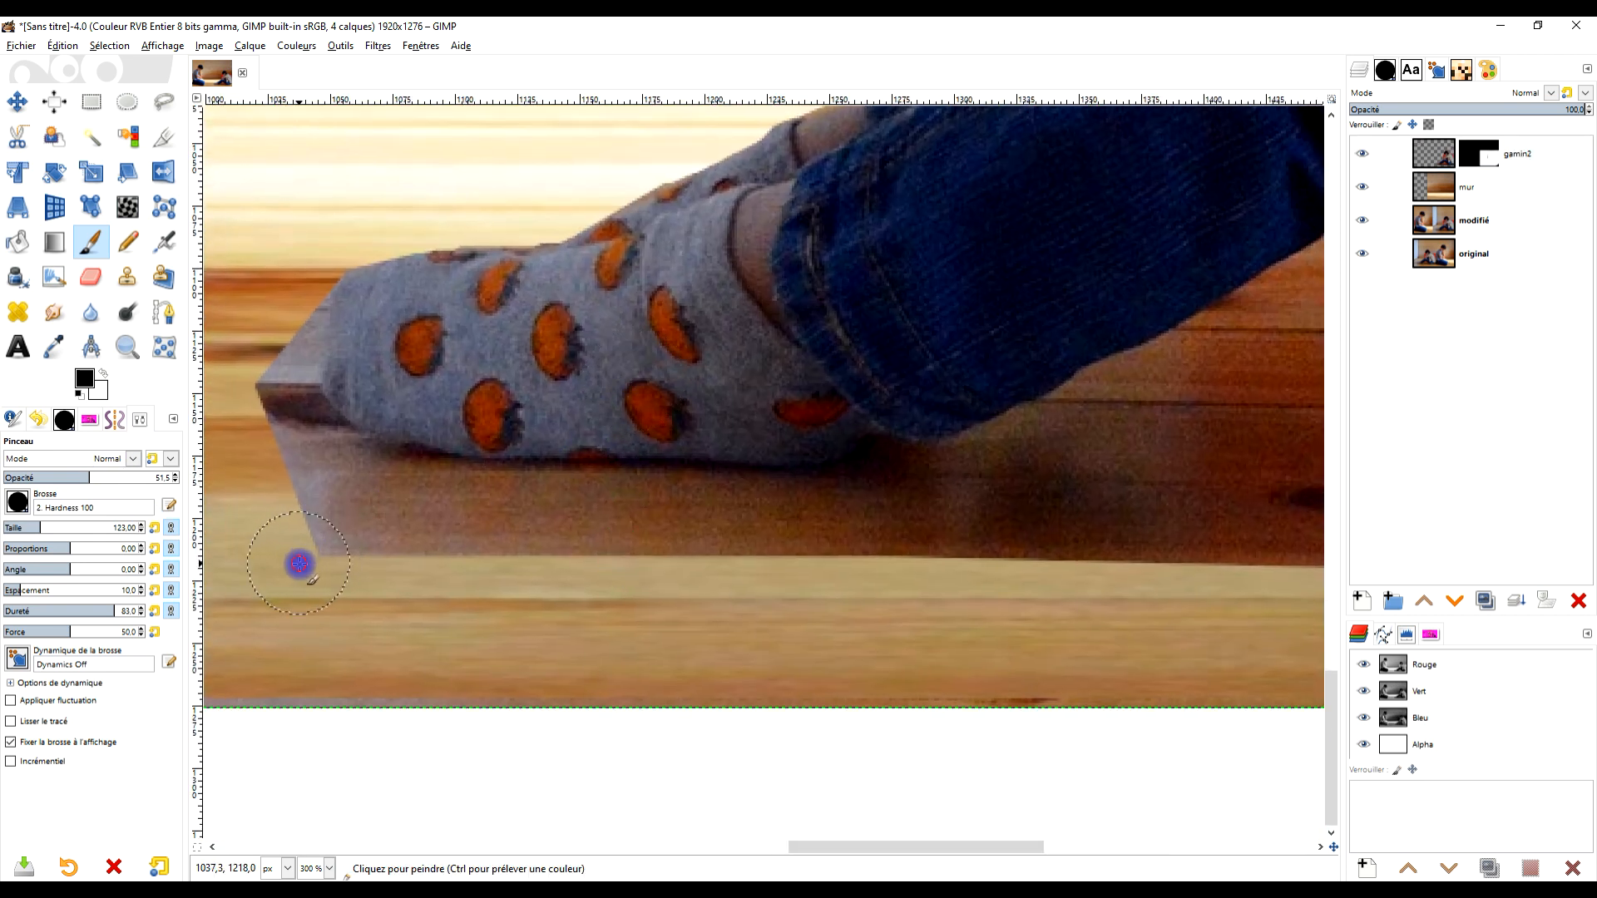
{"action": "left_click_drag", "start_coordinate": [299, 564], "coordinate": [472, 595]}
{"action": "mouse_move", "coordinate": [317, 568]}
{"action": "left_mouse_down"}
{"action": "mouse_move", "coordinate": [371, 587]}
{"action": "mouse_move", "coordinate": [305, 558]}
{"action": "mouse_move", "coordinate": [416, 604]}
{"action": "mouse_move", "coordinate": [294, 550]}
{"action": "mouse_move", "coordinate": [567, 607]}
{"action": "mouse_move", "coordinate": [453, 596]}
{"action": "mouse_move", "coordinate": [326, 554]}
{"action": "mouse_move", "coordinate": [272, 530]}
{"action": "mouse_move", "coordinate": [378, 569]}
{"action": "mouse_move", "coordinate": [286, 503]}
{"action": "mouse_move", "coordinate": [338, 556]}
{"action": "mouse_move", "coordinate": [571, 626]}
{"action": "left_mouse_up"}
{"action": "mouse_move", "coordinate": [302, 517]}
{"action": "left_mouse_down"}
{"action": "mouse_move", "coordinate": [243, 451]}
{"action": "mouse_move", "coordinate": [294, 496]}
{"action": "left_mouse_up"}
{"action": "mouse_move", "coordinate": [268, 331]}
{"action": "left_mouse_down"}
{"action": "mouse_move", "coordinate": [265, 440]}
{"action": "mouse_move", "coordinate": [283, 311]}
{"action": "left_mouse_up"}
{"action": "mouse_move", "coordinate": [254, 402]}
{"action": "left_mouse_down"}
{"action": "mouse_move", "coordinate": [260, 414]}
{"action": "mouse_move", "coordinate": [278, 355]}
{"action": "mouse_move", "coordinate": [267, 406]}
{"action": "left_mouse_up"}
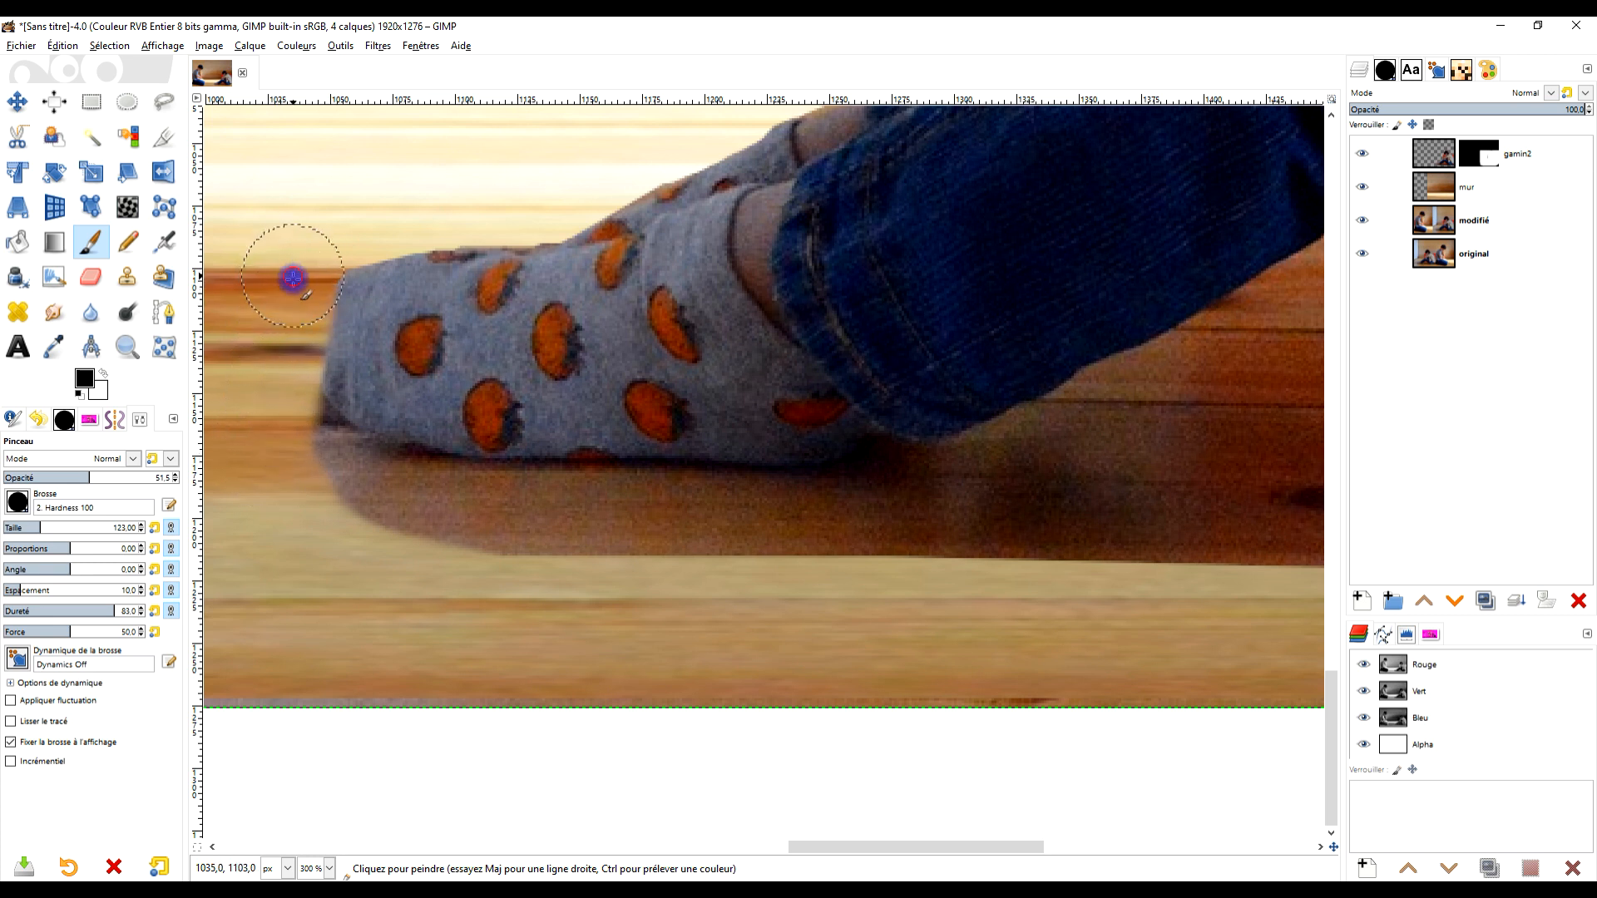
{"action": "left_click_drag", "start_coordinate": [280, 383], "coordinate": [306, 507]}
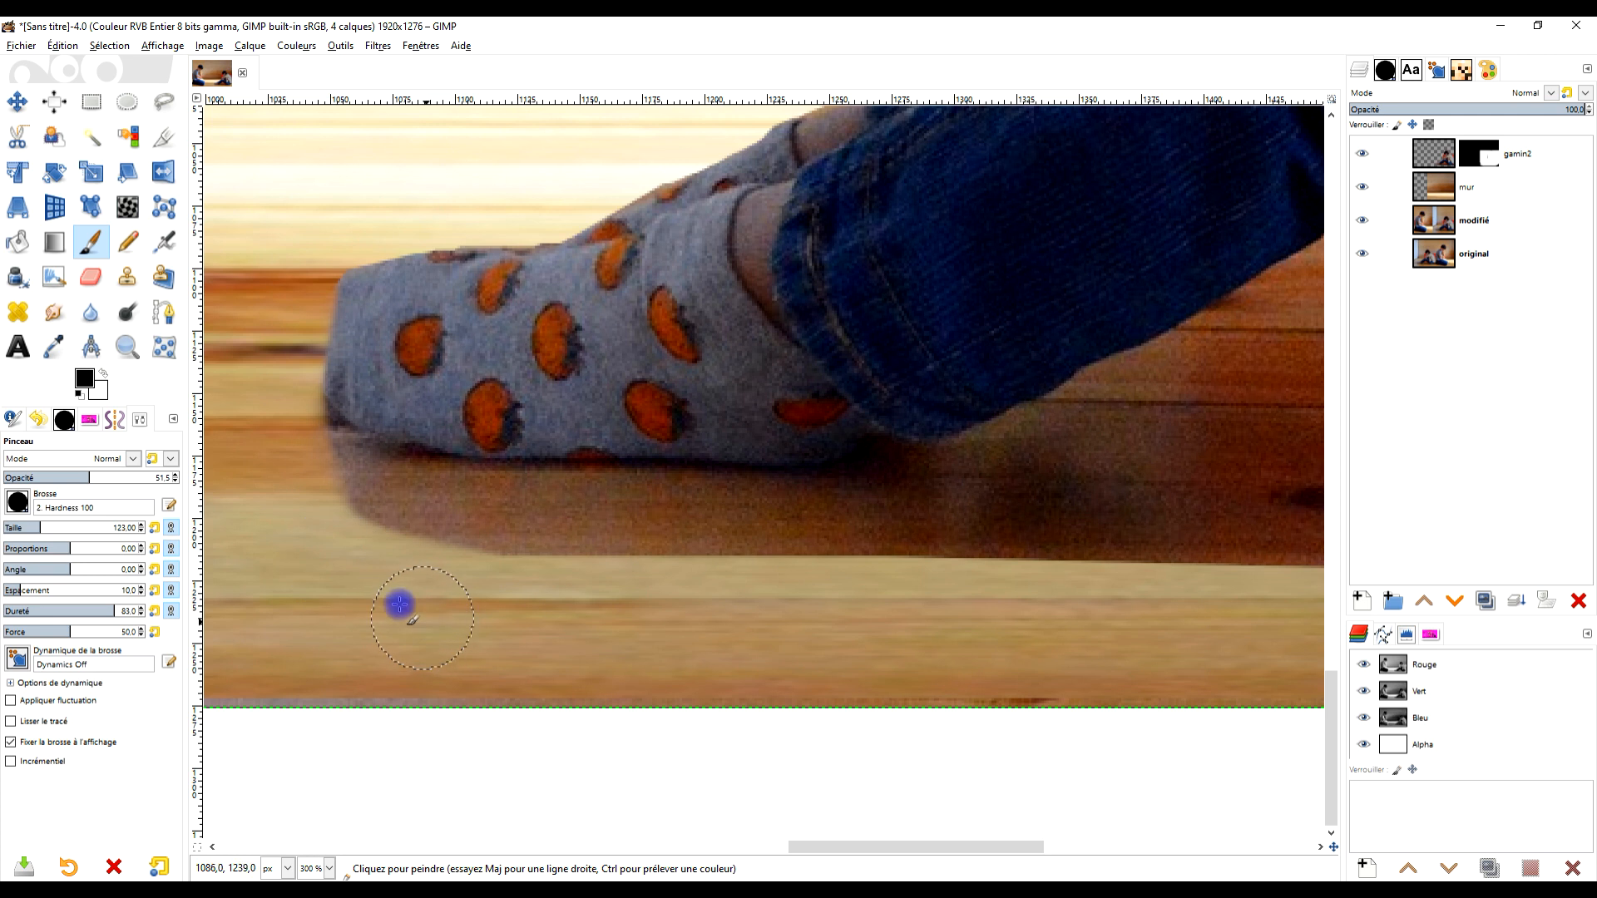
{"action": "left_click", "coordinate": [305, 500]}
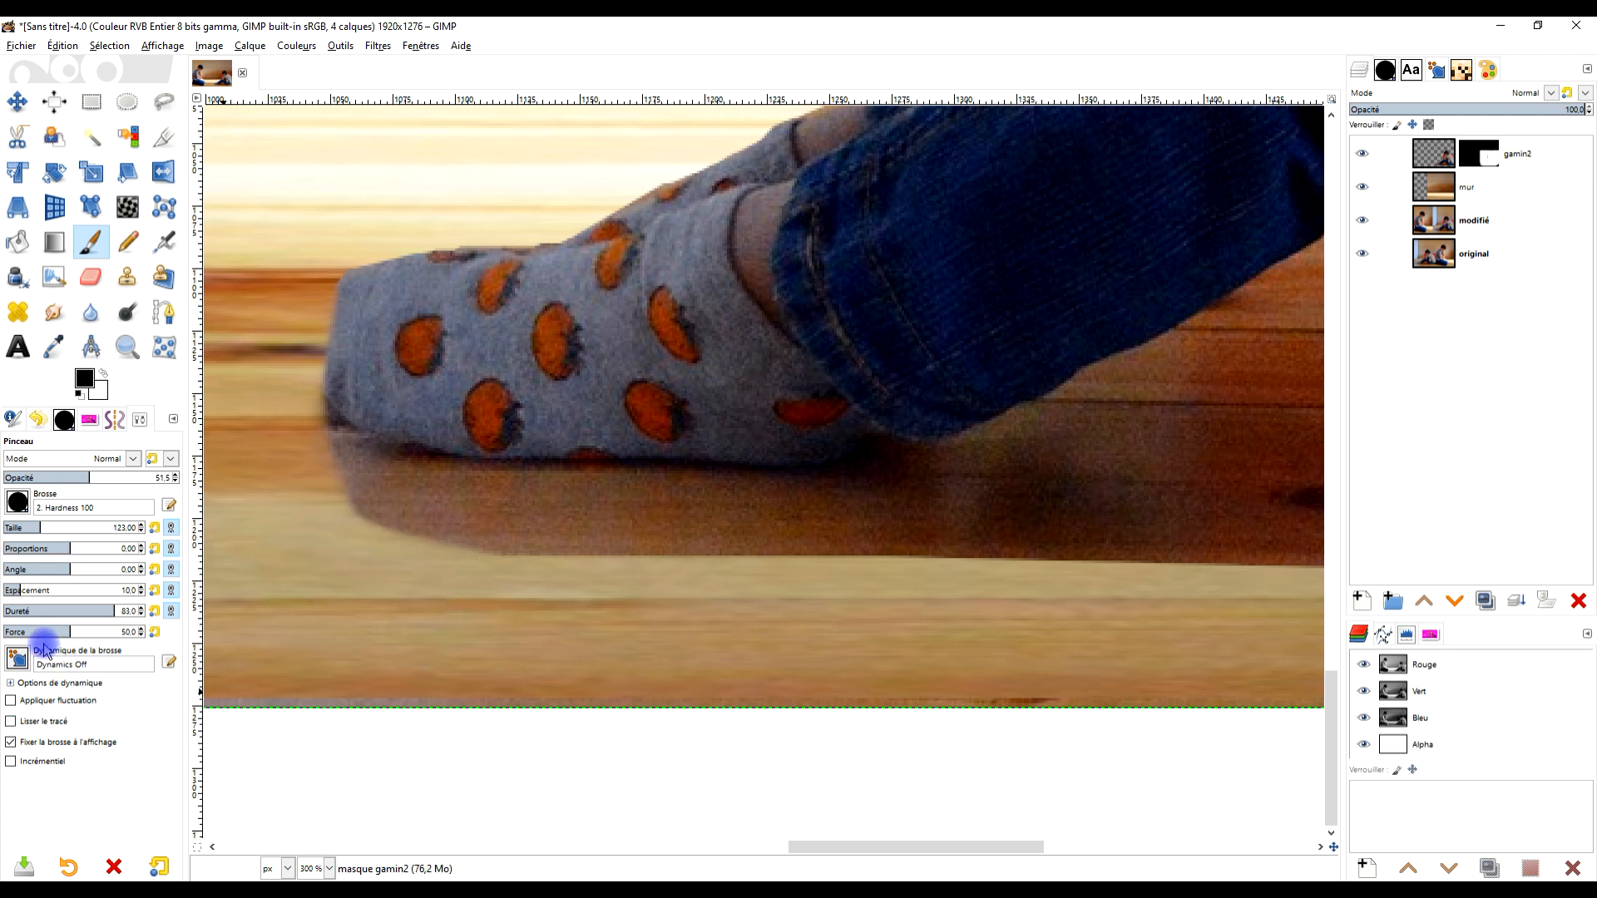
Set the paintbrush hardness to 13 and soften the shadow's edge under the sock with straight black strokes on the mask
{"action": "left_click", "coordinate": [20, 612]}
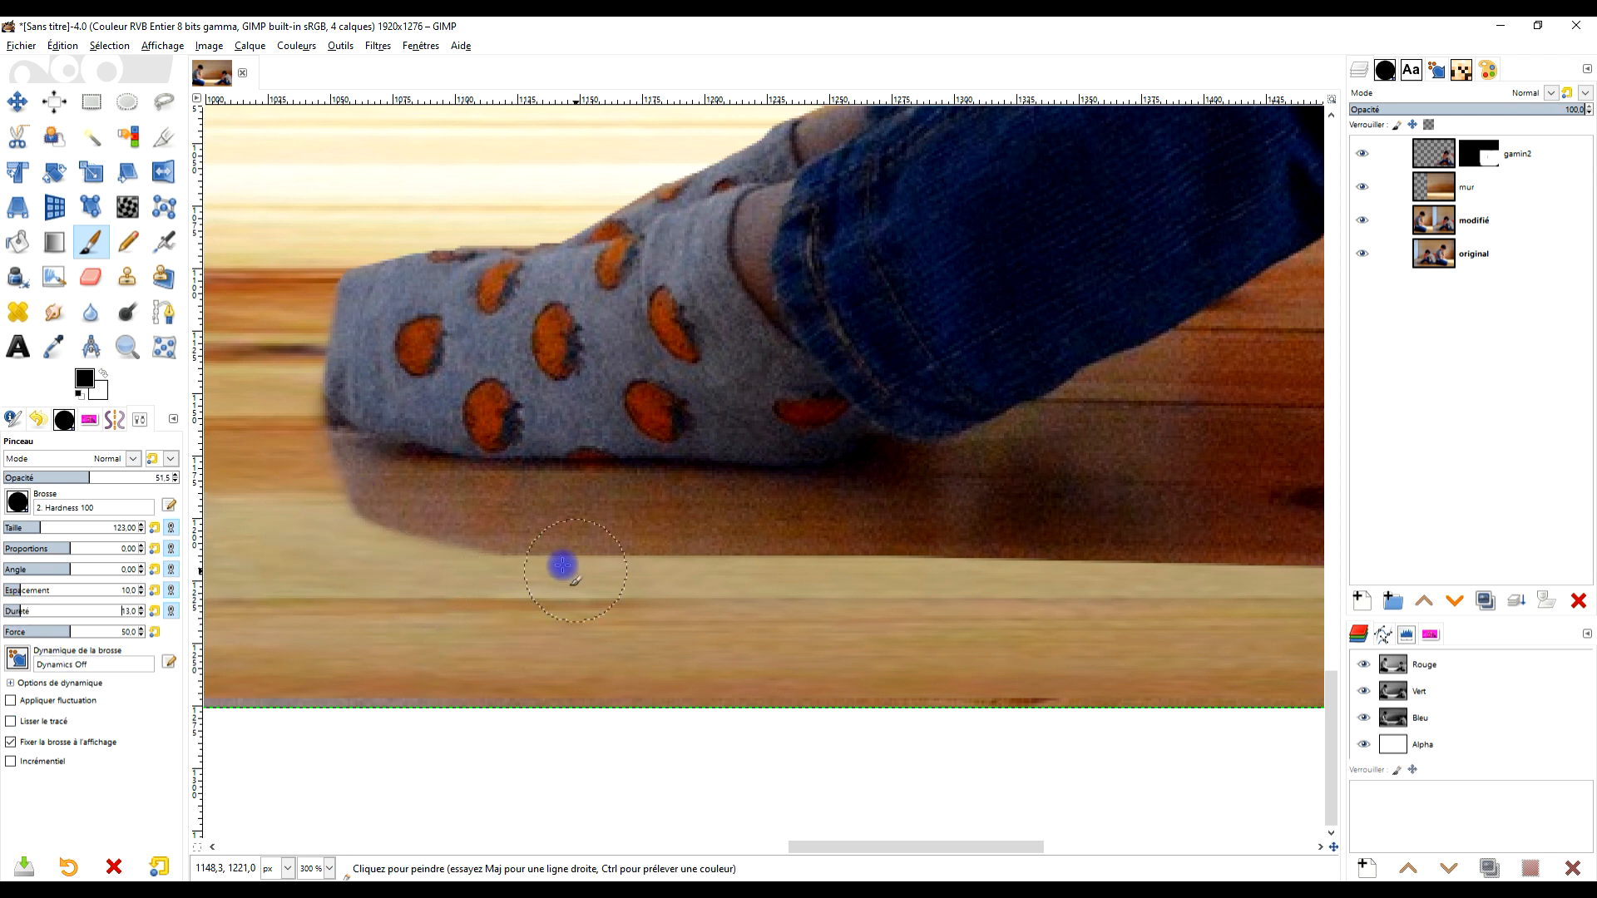
{"action": "left_click", "coordinate": [655, 599], "text": "shift"}
{"action": "left_click", "coordinate": [313, 522], "text": "shift"}
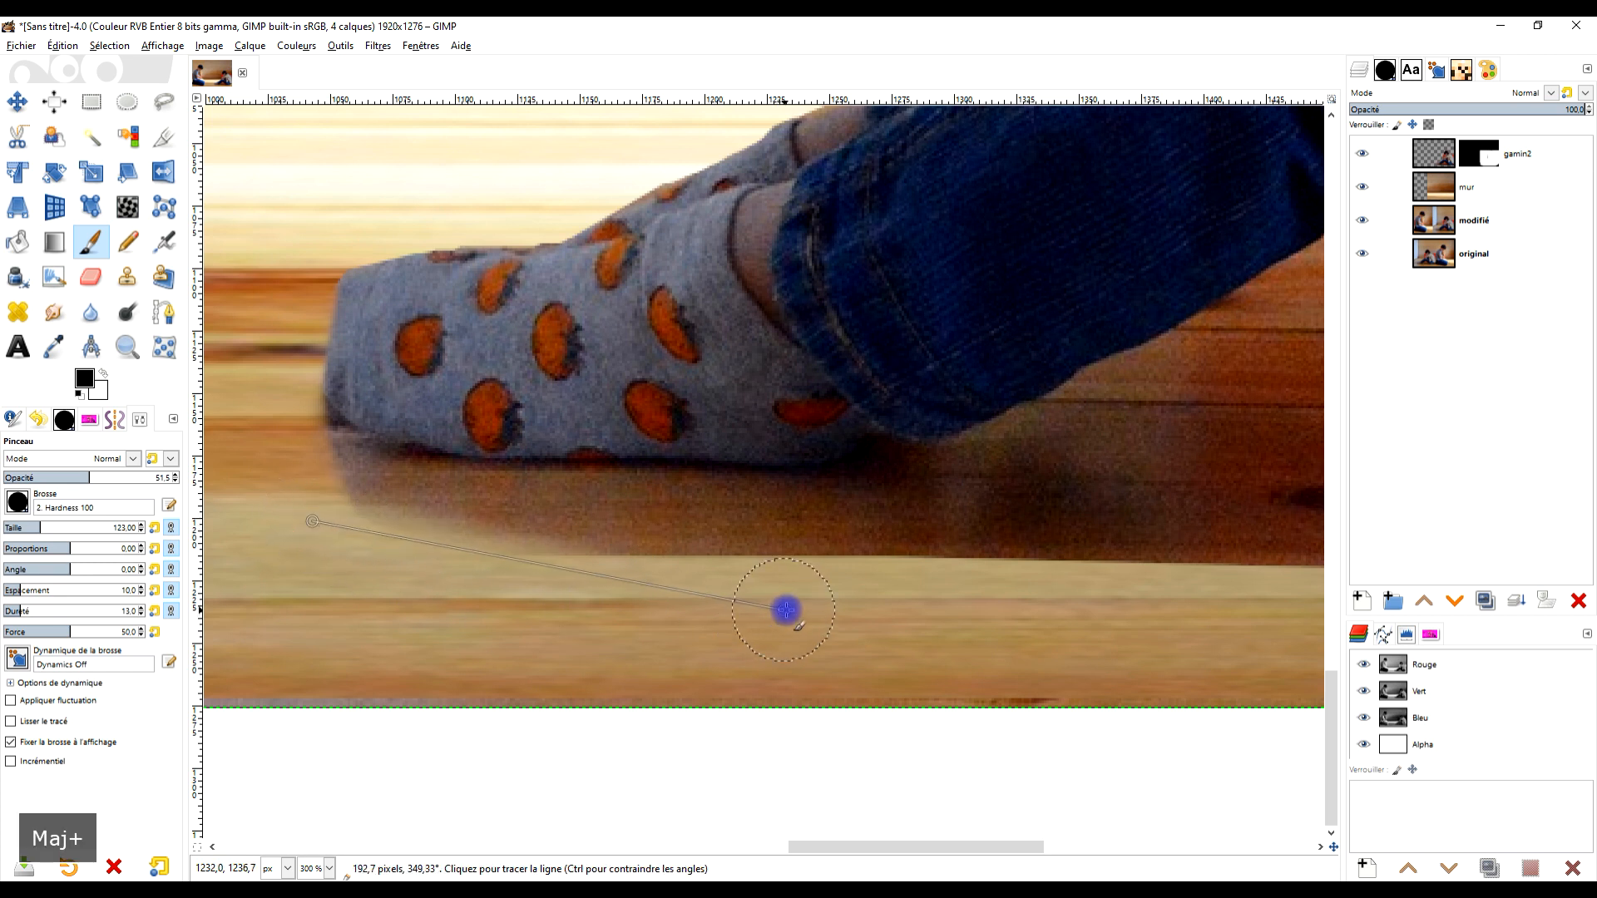
{"action": "left_click", "coordinate": [1030, 624], "text": "shift"}
{"action": "left_click", "coordinate": [298, 507]}
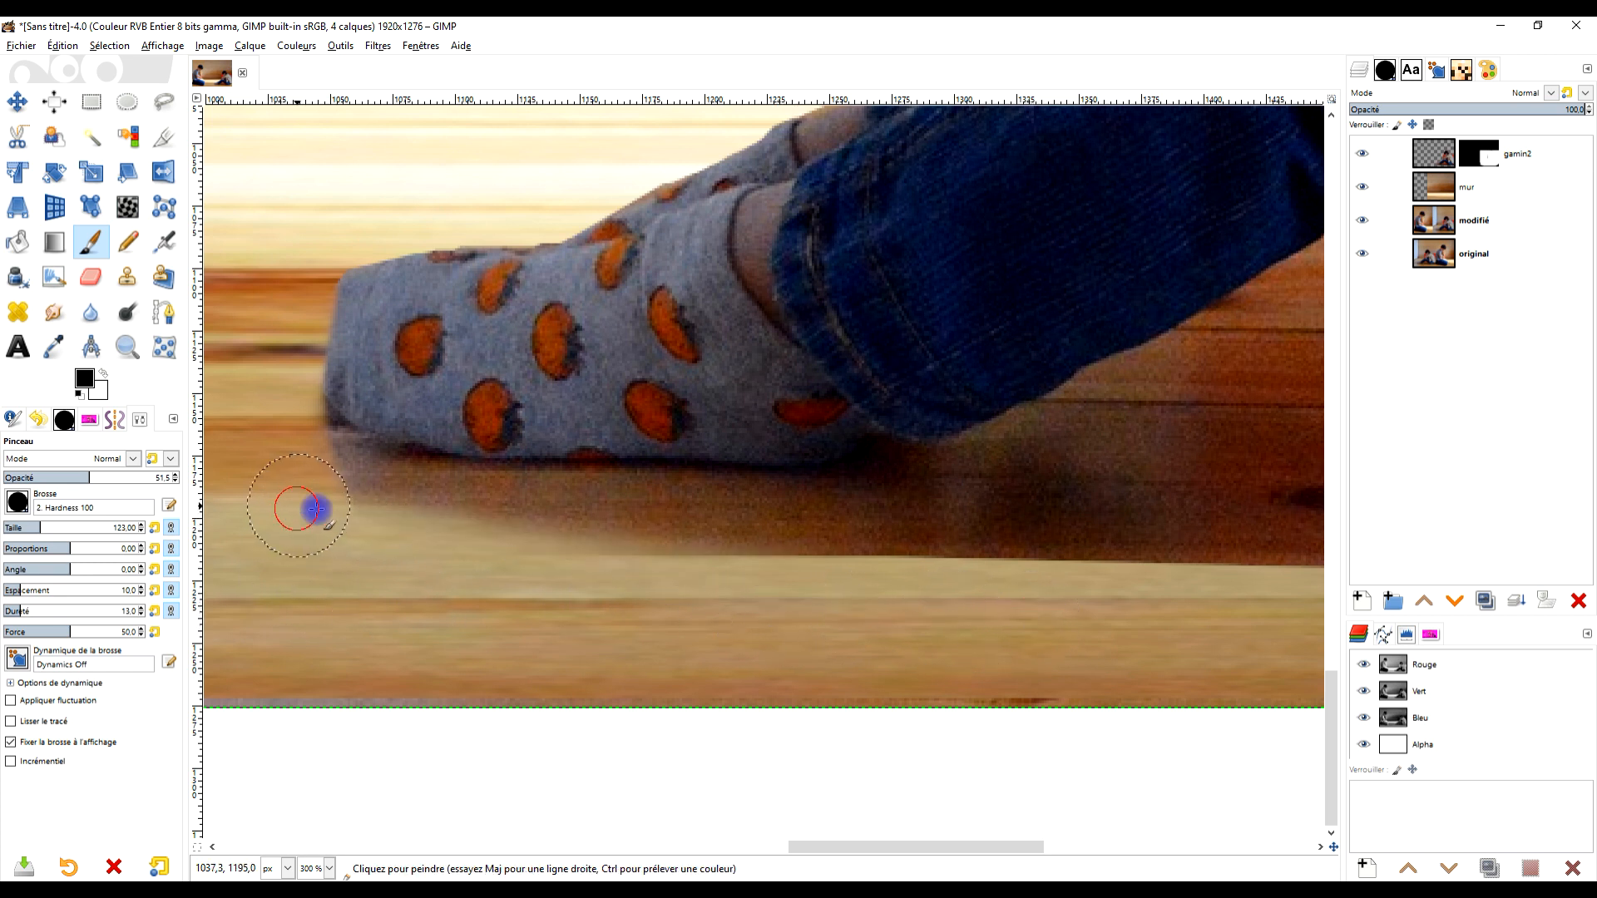
{"action": "left_click", "coordinate": [947, 617], "text": "shift"}
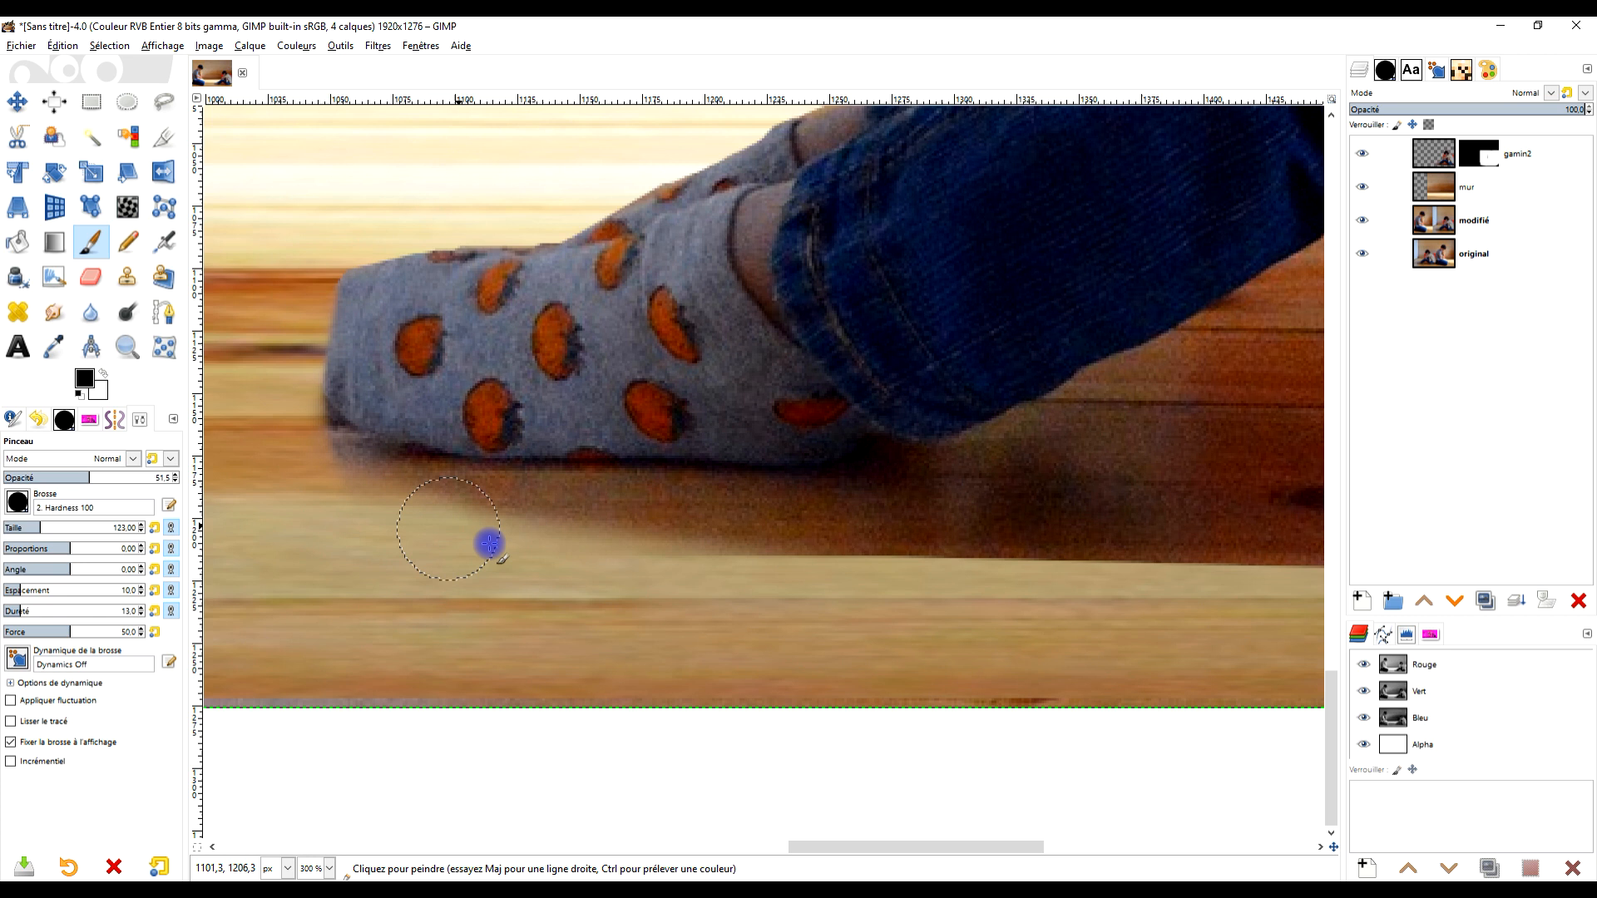
Blend the hard floor edge from under the foot to below the knees with soft black mask strokes, undoing one unwanted stroke
{"action": "scroll", "coordinate": [898, 607], "scroll_direction": "down", "scroll_amount": 3}
{"action": "scroll", "coordinate": [766, 660], "scroll_direction": "up", "scroll_amount": 1}
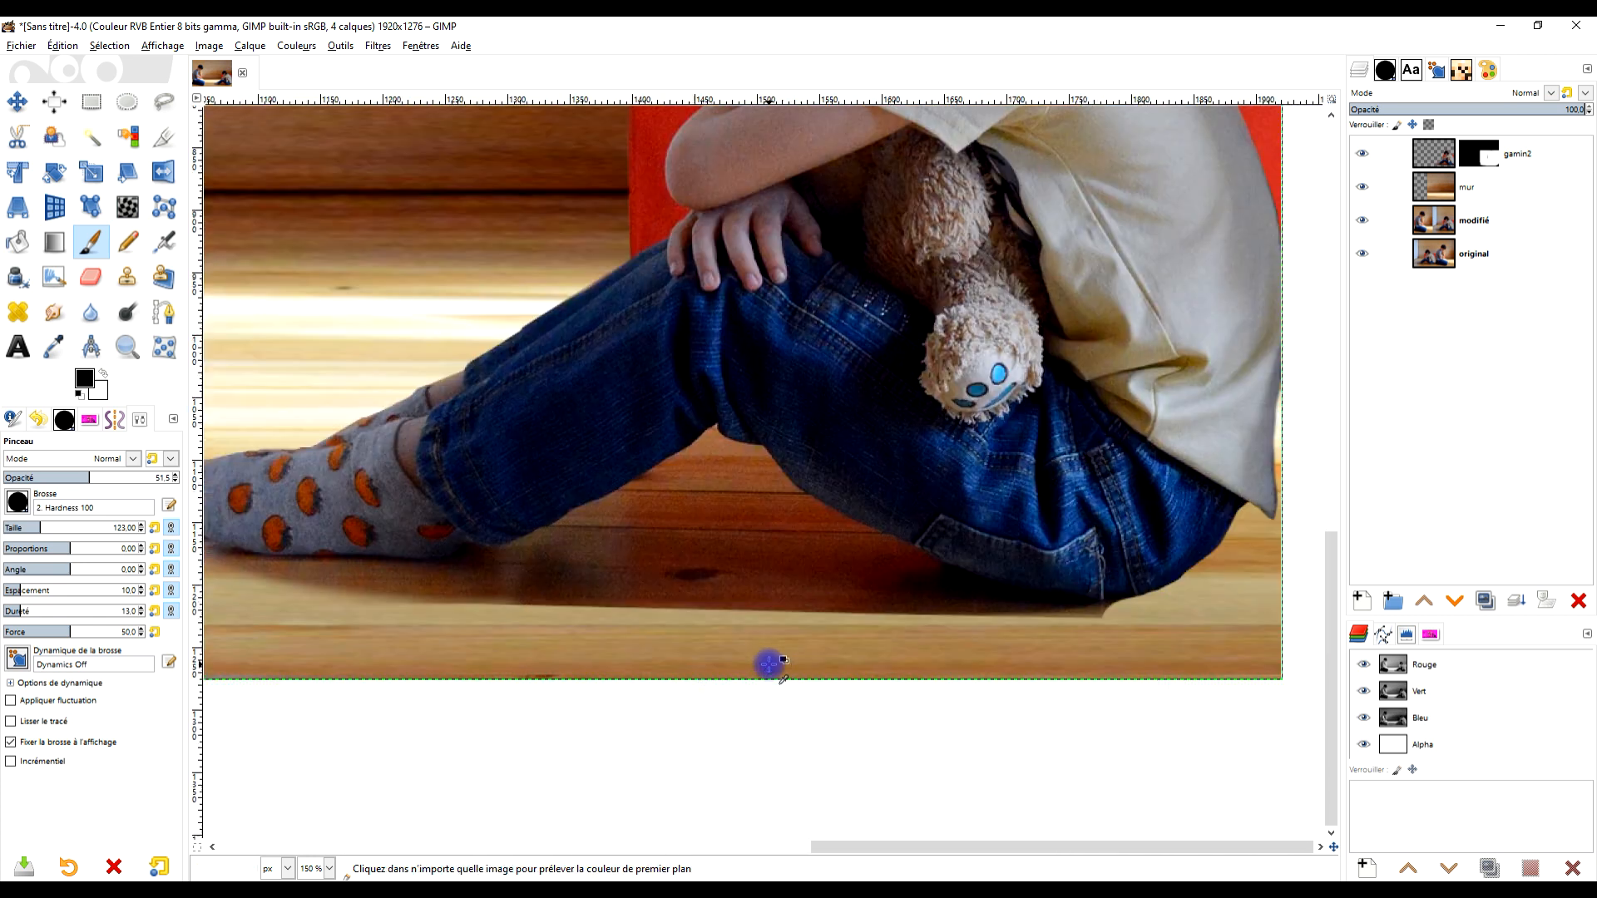
{"action": "mouse_move", "coordinate": [641, 634]}
{"action": "left_mouse_down"}
{"action": "mouse_move", "coordinate": [410, 627]}
{"action": "mouse_move", "coordinate": [839, 659]}
{"action": "left_mouse_up"}
{"action": "mouse_move", "coordinate": [504, 630]}
{"action": "left_mouse_down"}
{"action": "mouse_move", "coordinate": [644, 629]}
{"action": "mouse_move", "coordinate": [321, 612]}
{"action": "mouse_move", "coordinate": [493, 641]}
{"action": "mouse_move", "coordinate": [680, 642]}
{"action": "left_mouse_up"}
{"action": "mouse_move", "coordinate": [403, 609]}
{"action": "left_mouse_down"}
{"action": "mouse_move", "coordinate": [727, 616]}
{"action": "mouse_move", "coordinate": [963, 655]}
{"action": "mouse_move", "coordinate": [841, 645]}
{"action": "left_mouse_up"}
{"action": "key", "text": "ctrl+z"}
{"action": "mouse_move", "coordinate": [488, 630]}
{"action": "left_mouse_down"}
{"action": "mouse_move", "coordinate": [370, 613]}
{"action": "mouse_move", "coordinate": [698, 642]}
{"action": "left_mouse_up"}
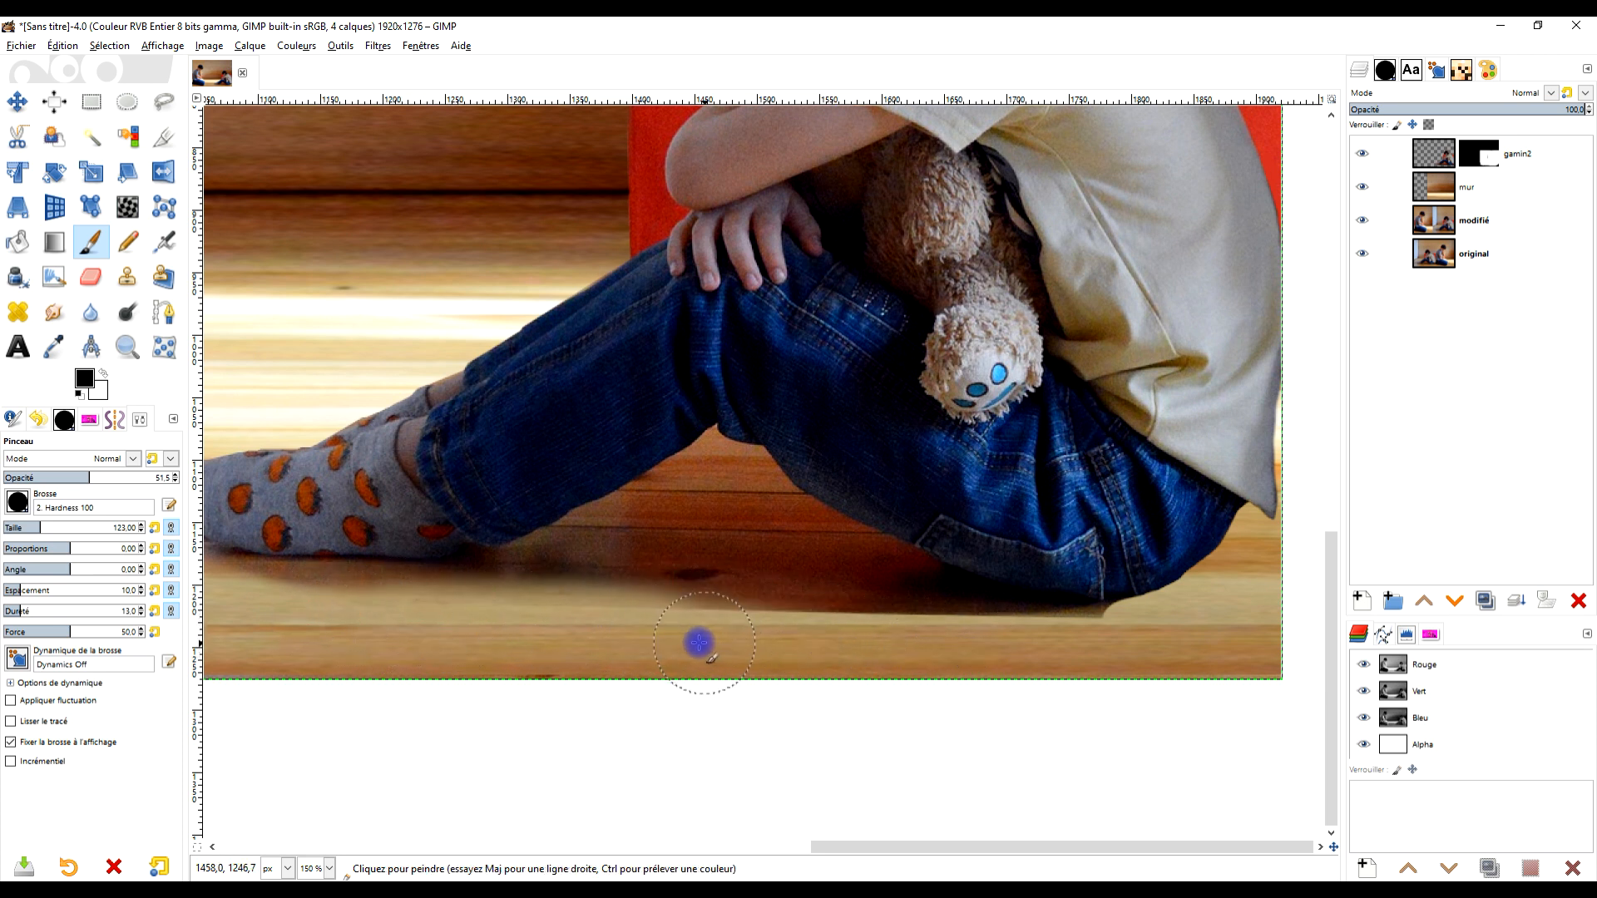
{"action": "left_click_drag", "start_coordinate": [332, 613], "coordinate": [244, 609]}
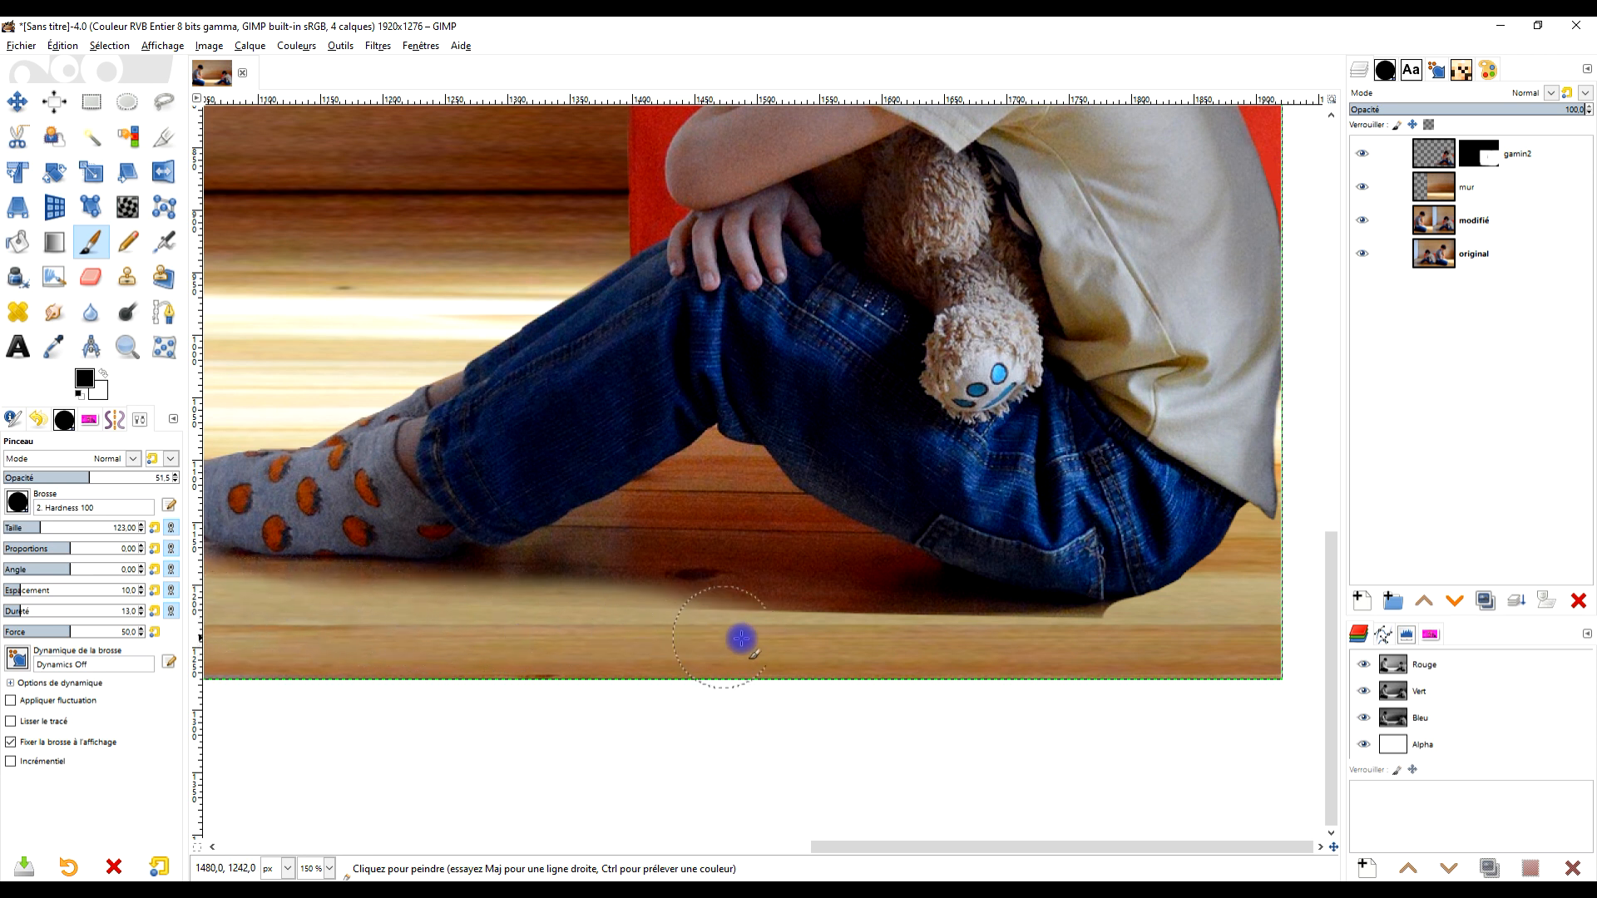
Undo the last mask stroke and fade the hard floor edge under the thigh with a straight stroke and freehand passes
{"action": "left_click_drag", "start_coordinate": [752, 631], "coordinate": [763, 626]}
{"action": "scroll", "coordinate": [956, 639], "scroll_direction": "up", "scroll_amount": 2, "text": "ctrl"}
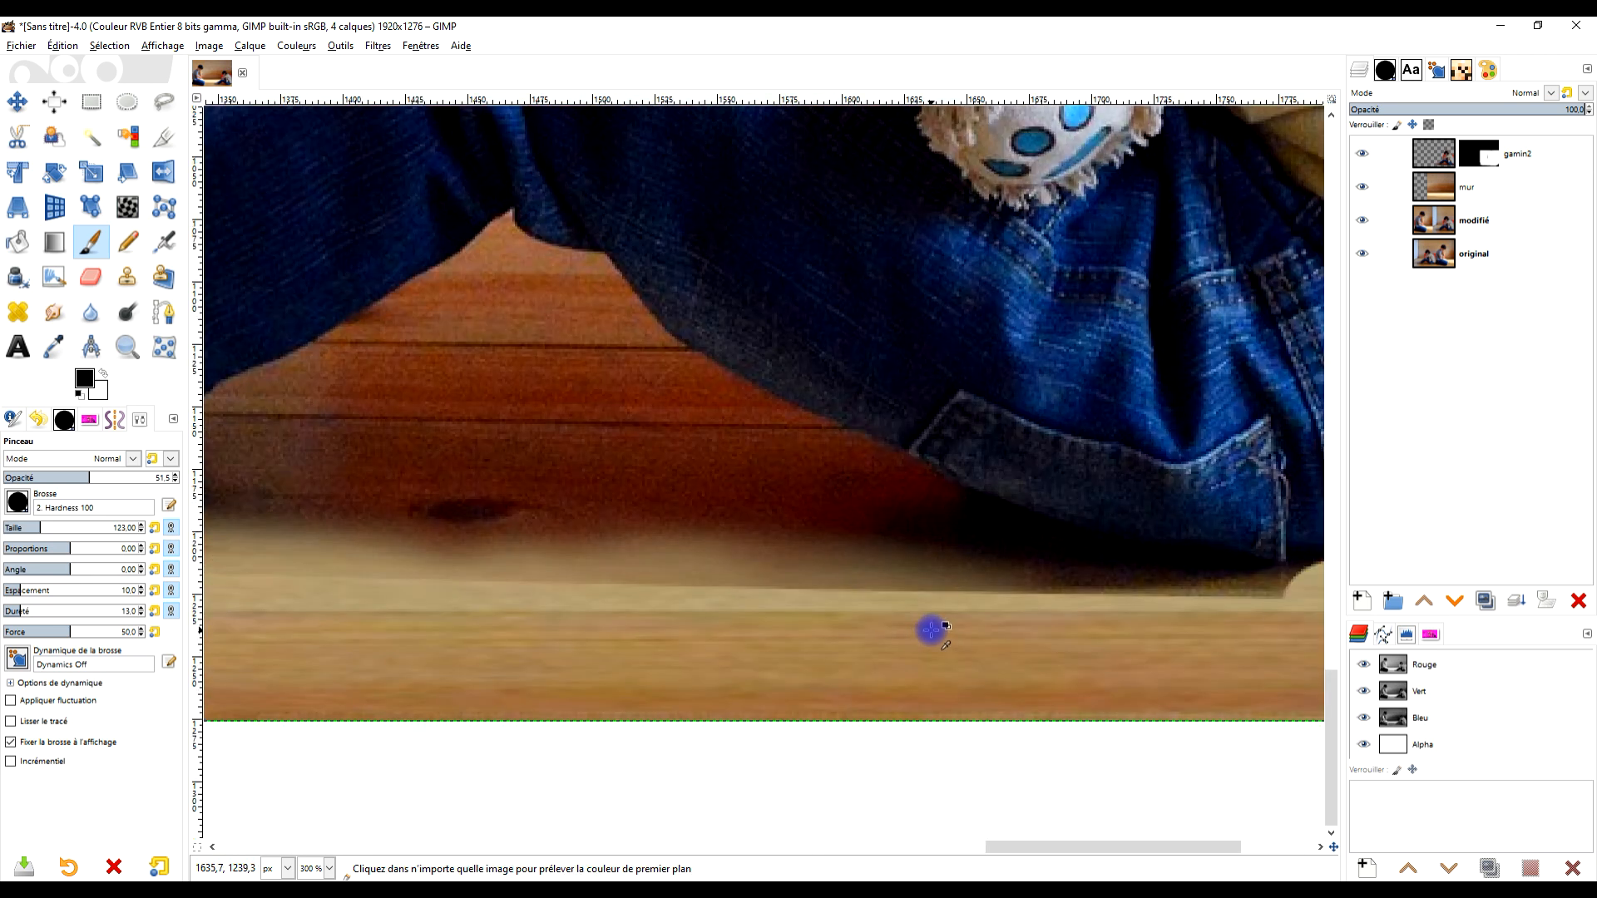
{"action": "key", "text": "ctrl+z"}
{"action": "left_click", "coordinate": [374, 589]}
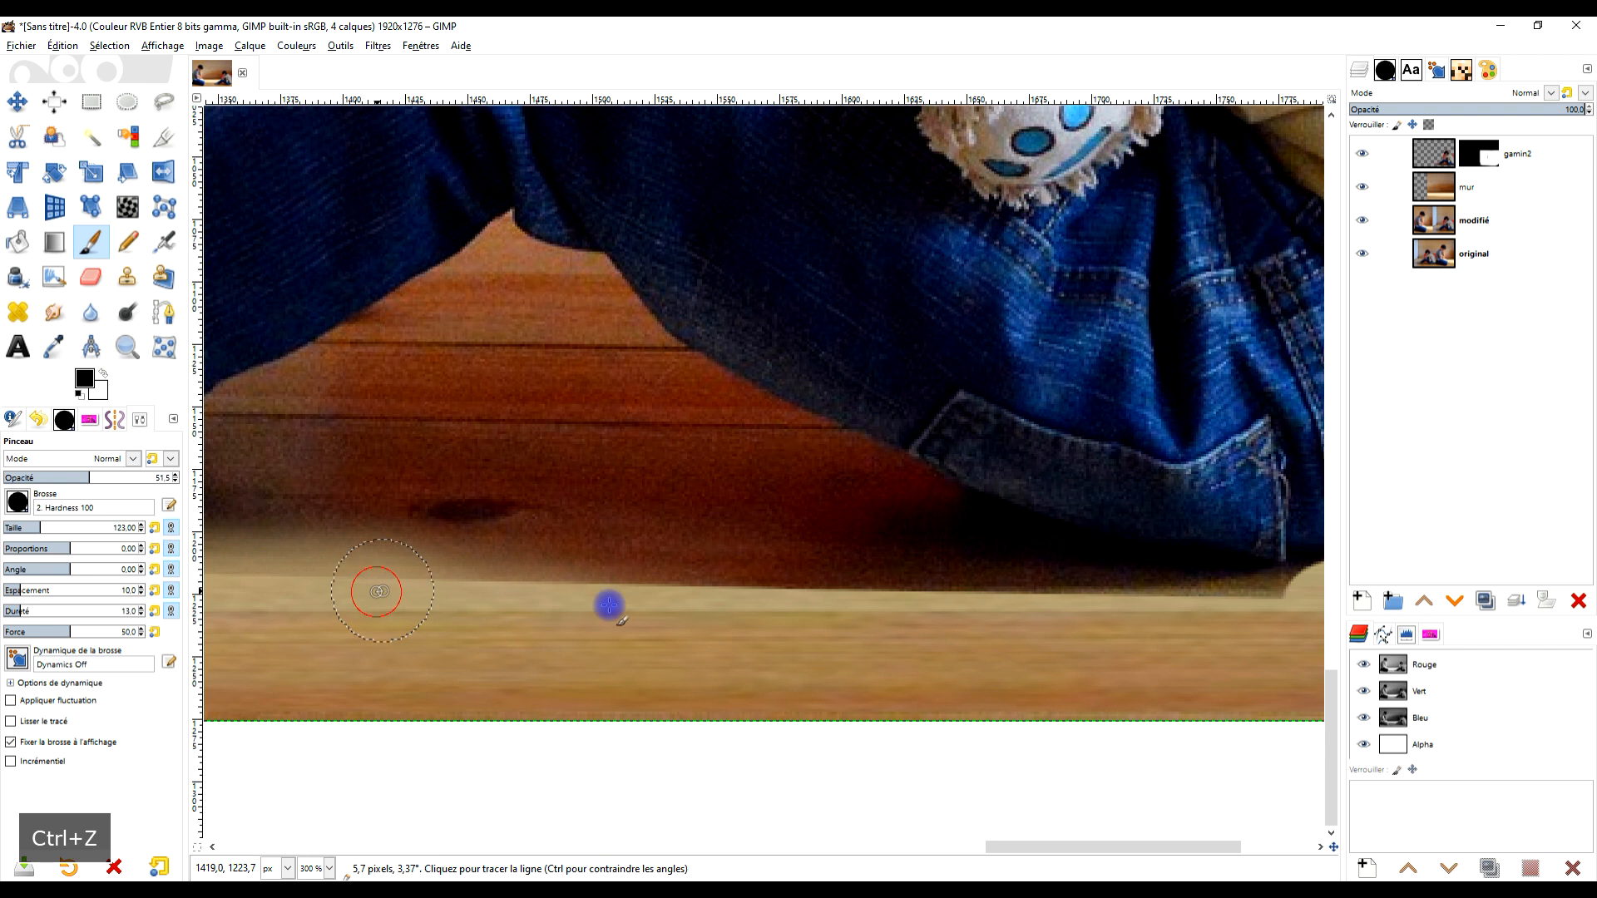
{"action": "left_click", "coordinate": [1215, 624], "text": "shift"}
{"action": "left_click_drag", "start_coordinate": [459, 592], "coordinate": [863, 609]}
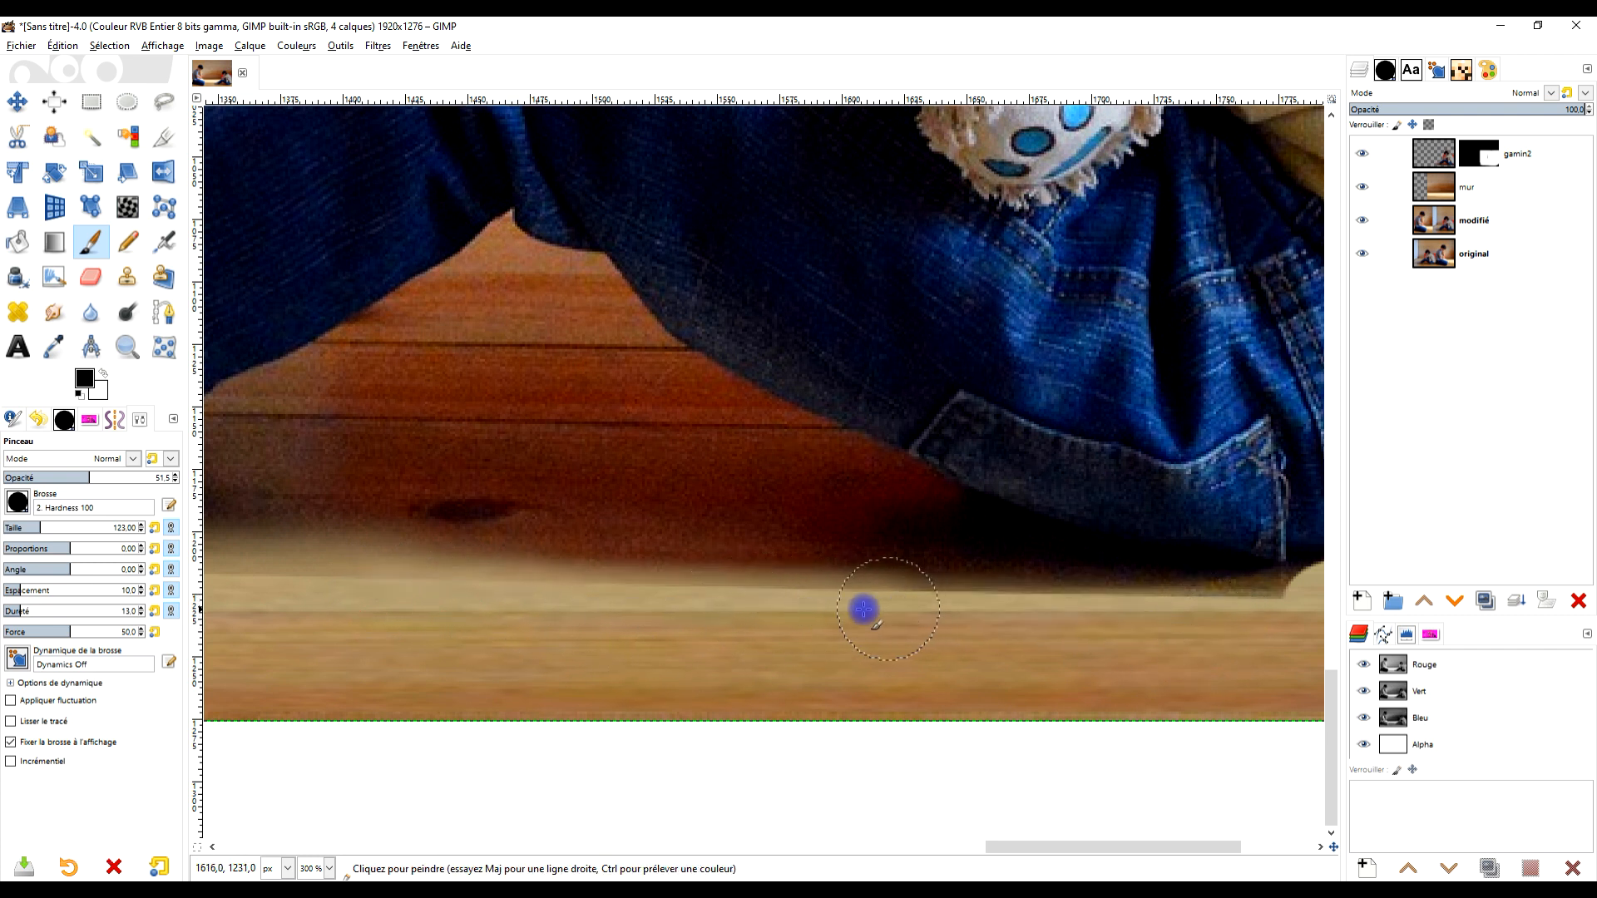
{"action": "left_click_drag", "start_coordinate": [470, 590], "coordinate": [881, 592]}
{"action": "mouse_move", "coordinate": [1079, 647]}
{"action": "left_mouse_down"}
{"action": "mouse_move", "coordinate": [1087, 610]}
{"action": "mouse_move", "coordinate": [1257, 612]}
{"action": "mouse_move", "coordinate": [829, 638]}
{"action": "left_mouse_up"}
Mask out the remaining floor patch beneath the jeans' back pocket, blending the shadow close to the fabric
{"action": "scroll", "coordinate": [877, 625], "scroll_direction": "up", "scroll_amount": 1}
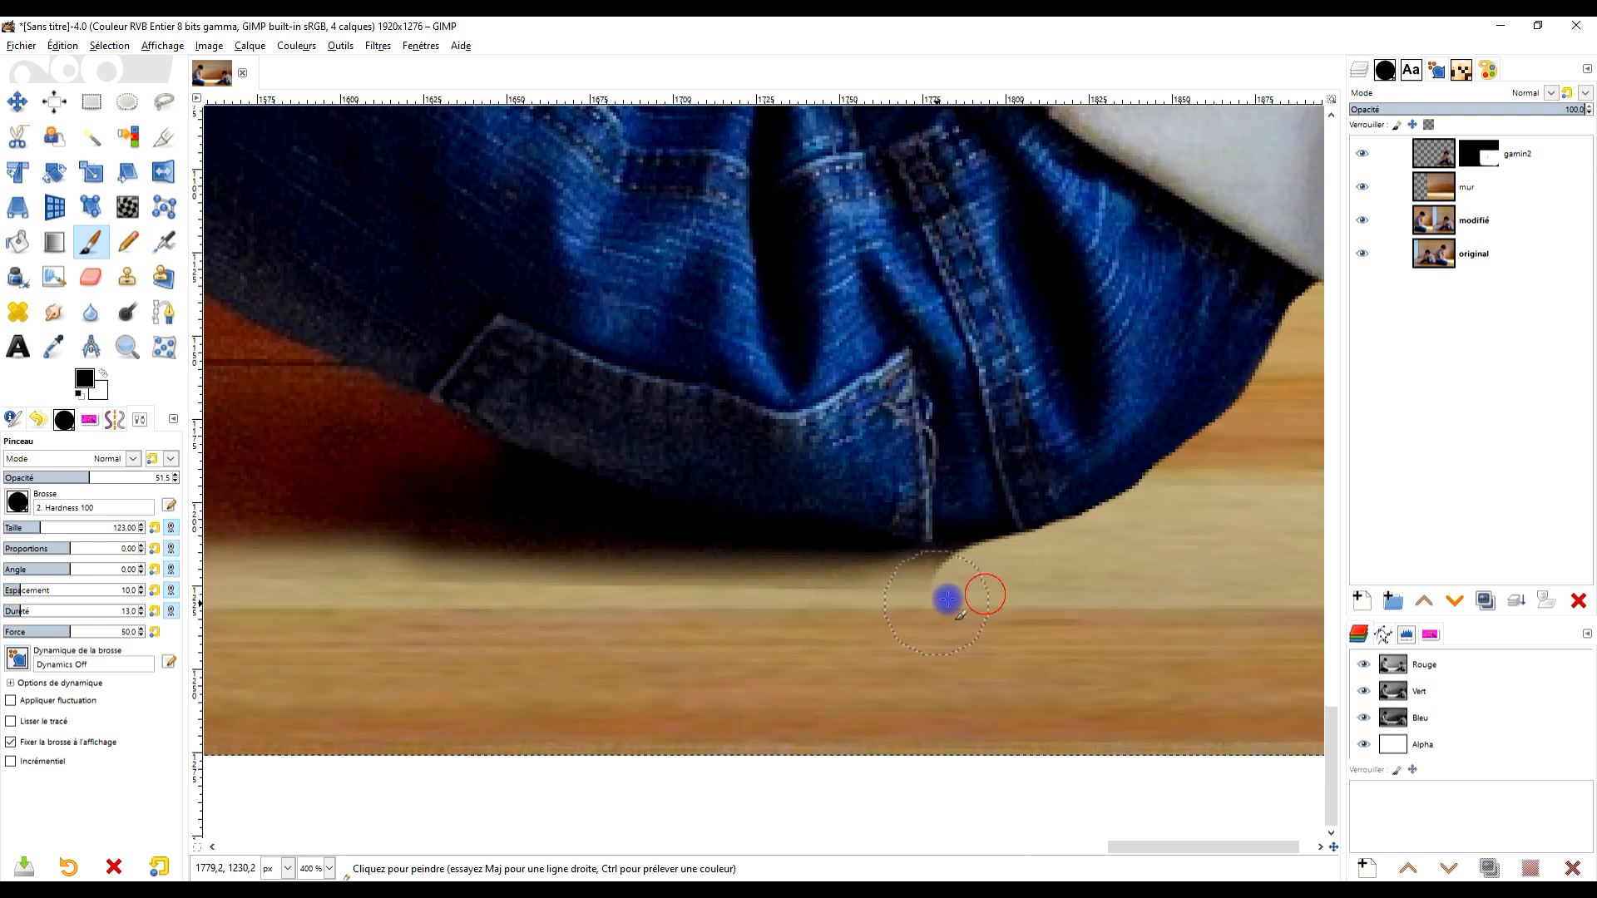
{"action": "scroll", "coordinate": [820, 590], "scroll_direction": "down", "scroll_amount": 1}
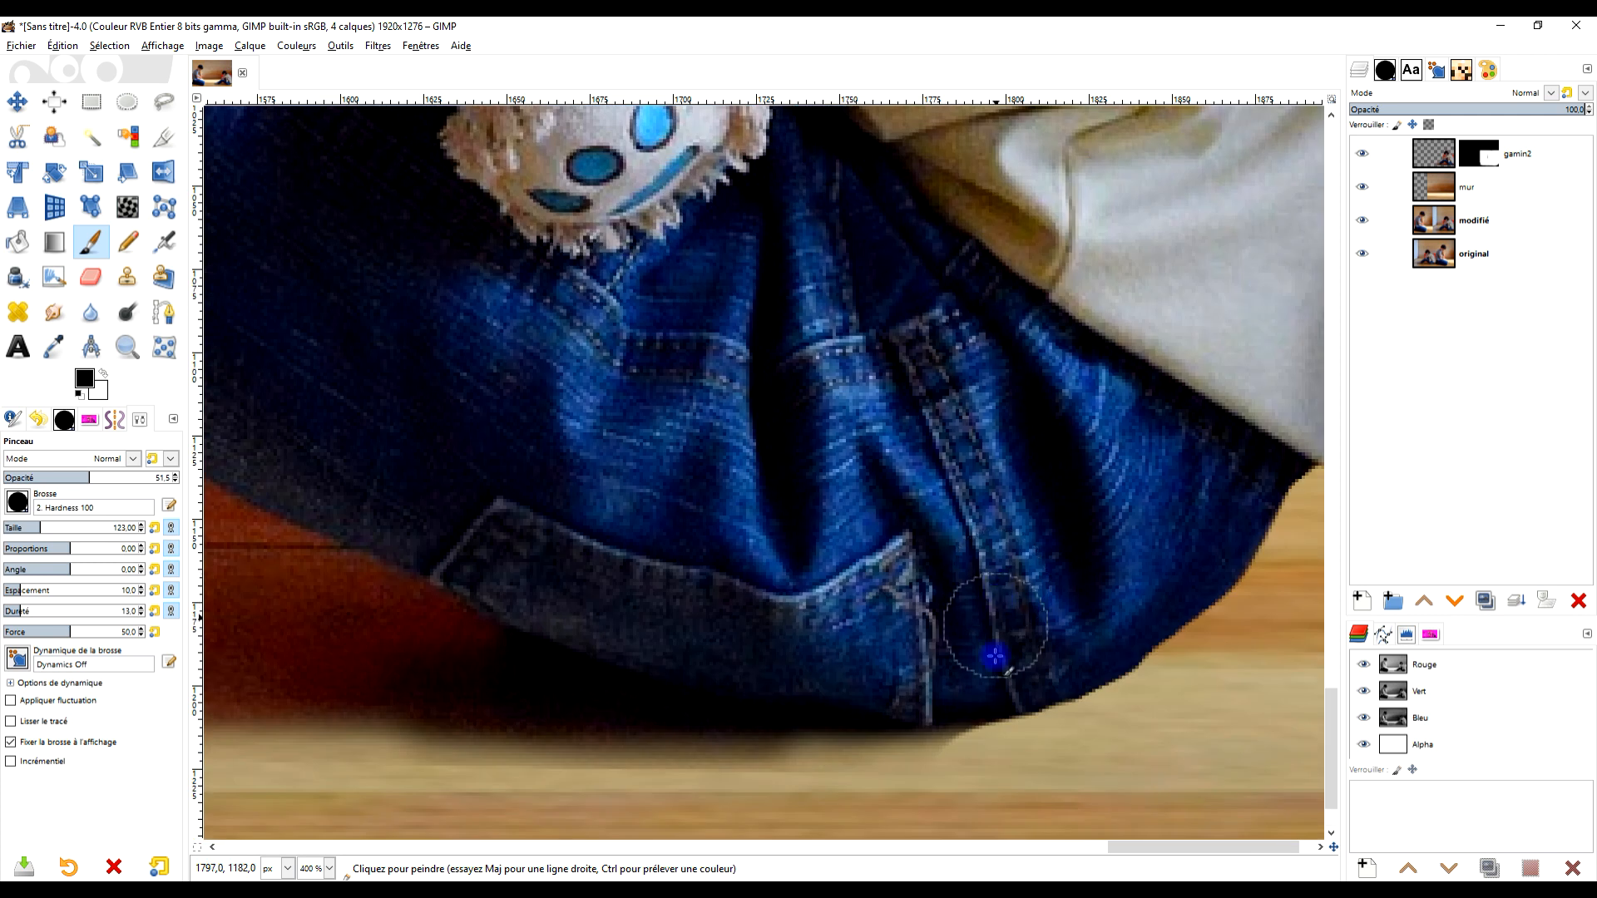
{"action": "scroll", "coordinate": [991, 652], "scroll_direction": "up", "scroll_amount": 3}
{"action": "mouse_move", "coordinate": [863, 562]}
{"action": "left_mouse_down"}
{"action": "mouse_move", "coordinate": [745, 571]}
{"action": "mouse_move", "coordinate": [719, 597]}
{"action": "left_mouse_up"}
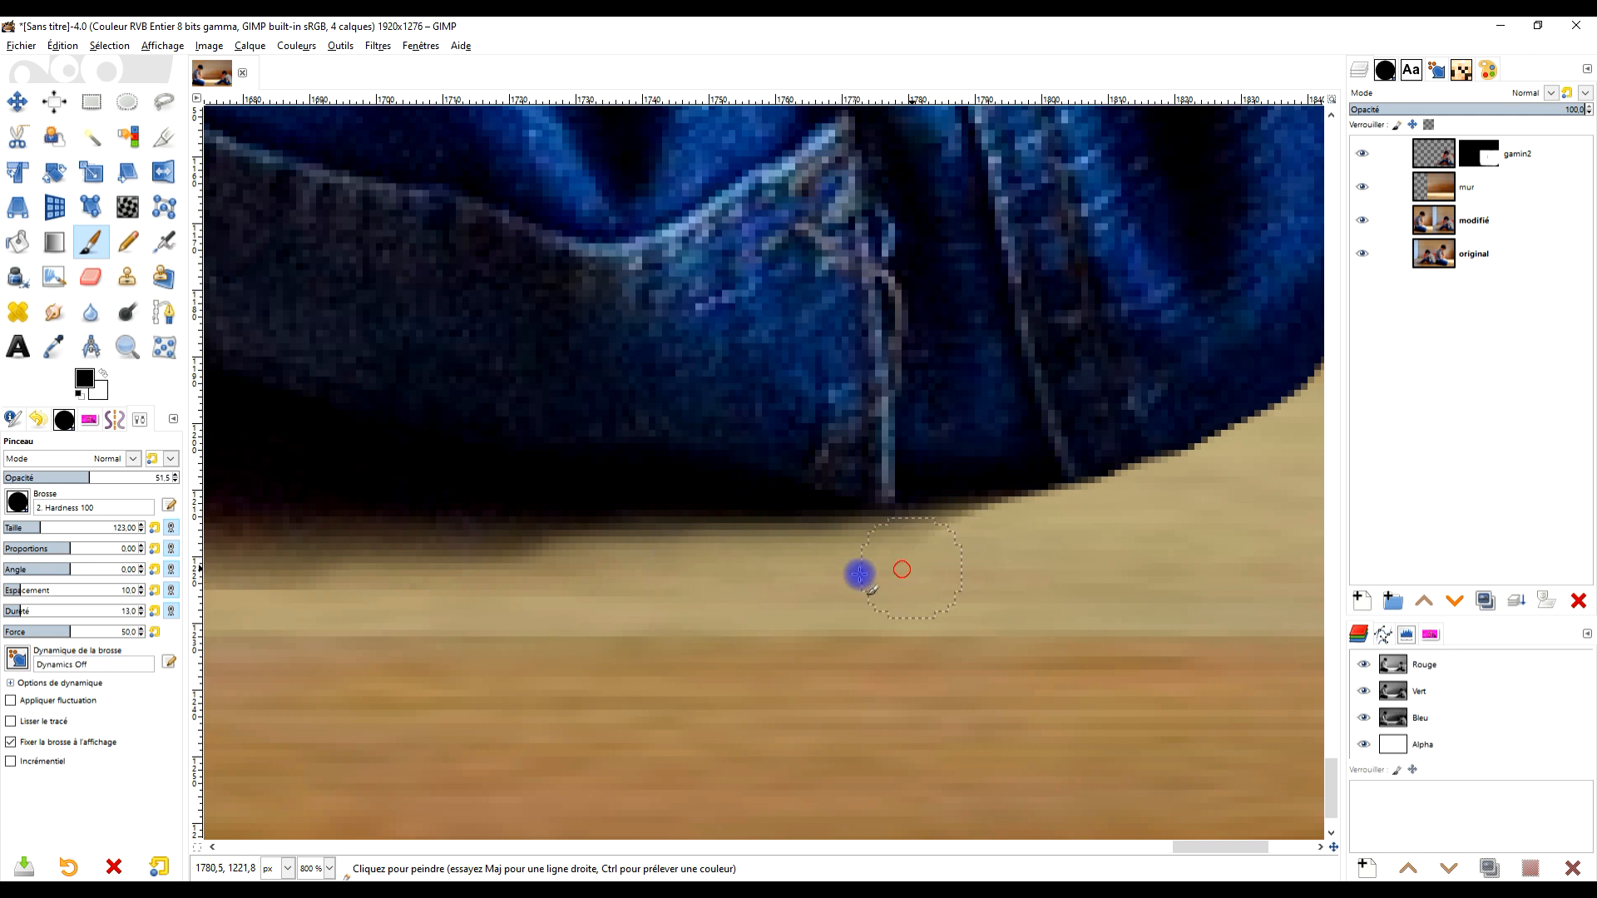
{"action": "scroll", "coordinate": [764, 599], "scroll_direction": "down", "scroll_amount": 3}
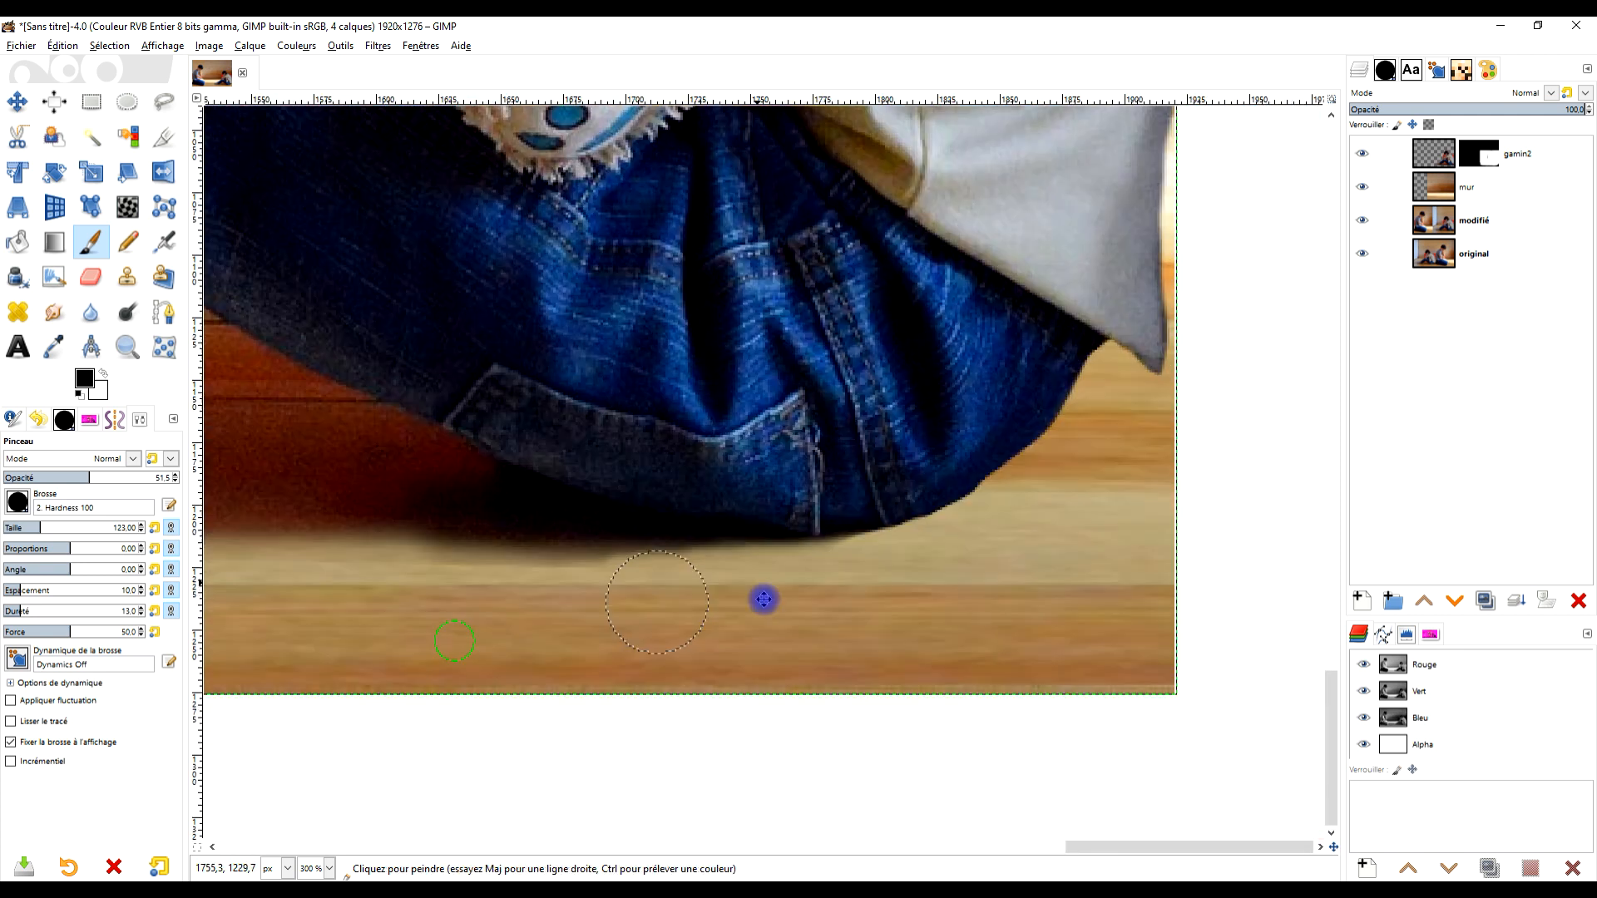
{"action": "scroll", "coordinate": [764, 599], "scroll_direction": "up", "scroll_amount": 2}
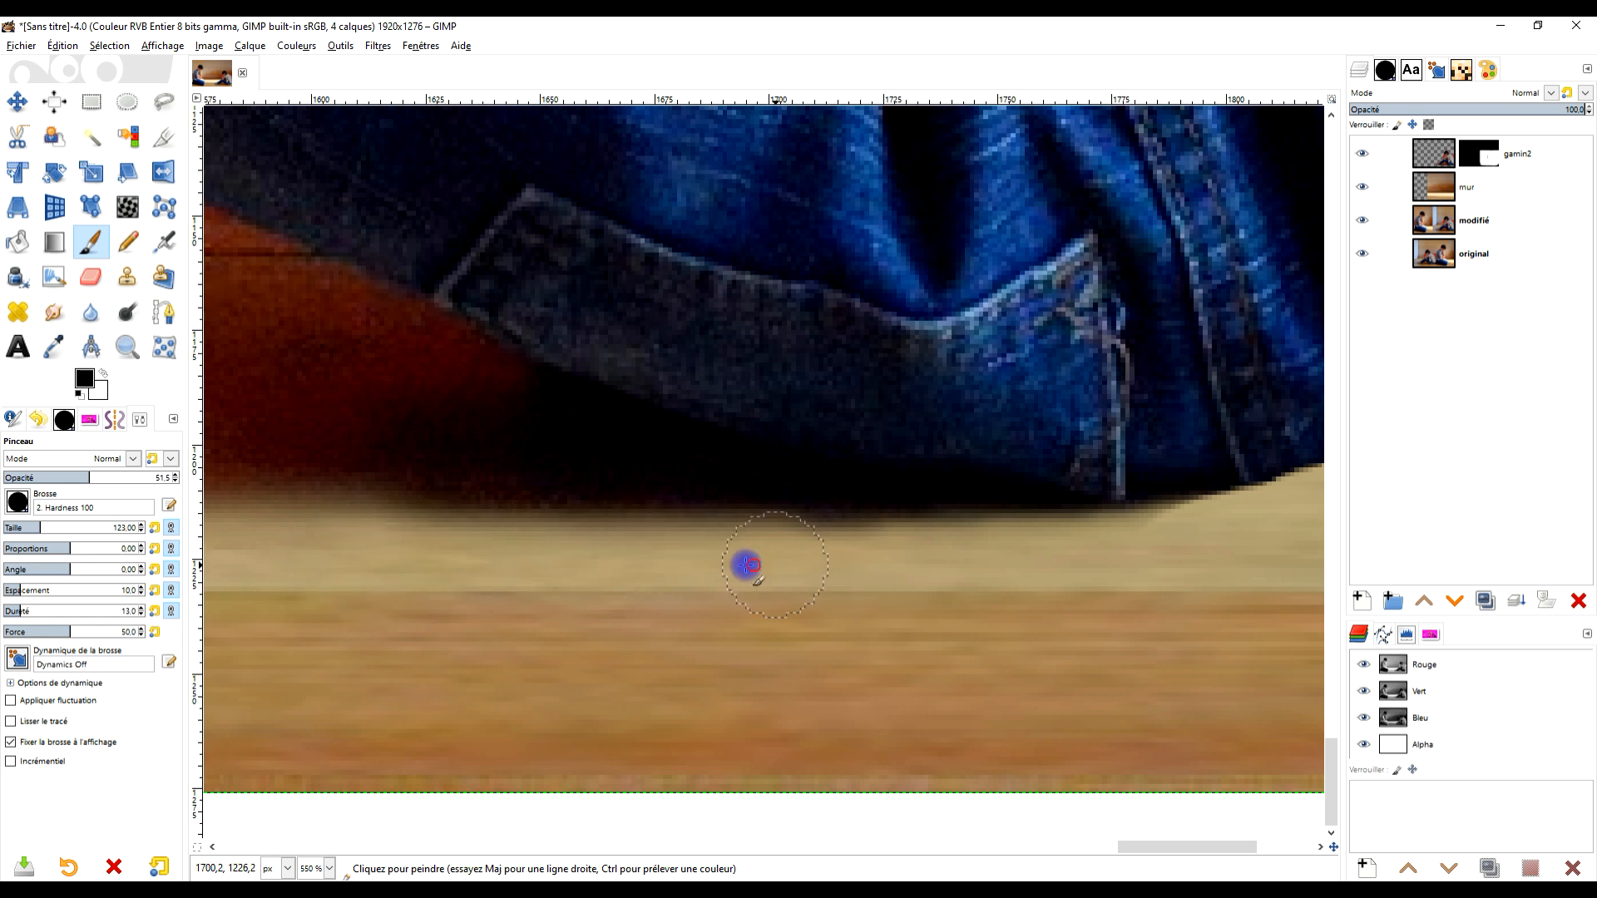
{"action": "scroll", "coordinate": [791, 588], "scroll_direction": "down", "scroll_amount": 6}
{"action": "scroll", "coordinate": [794, 605], "scroll_direction": "up", "scroll_amount": 4}
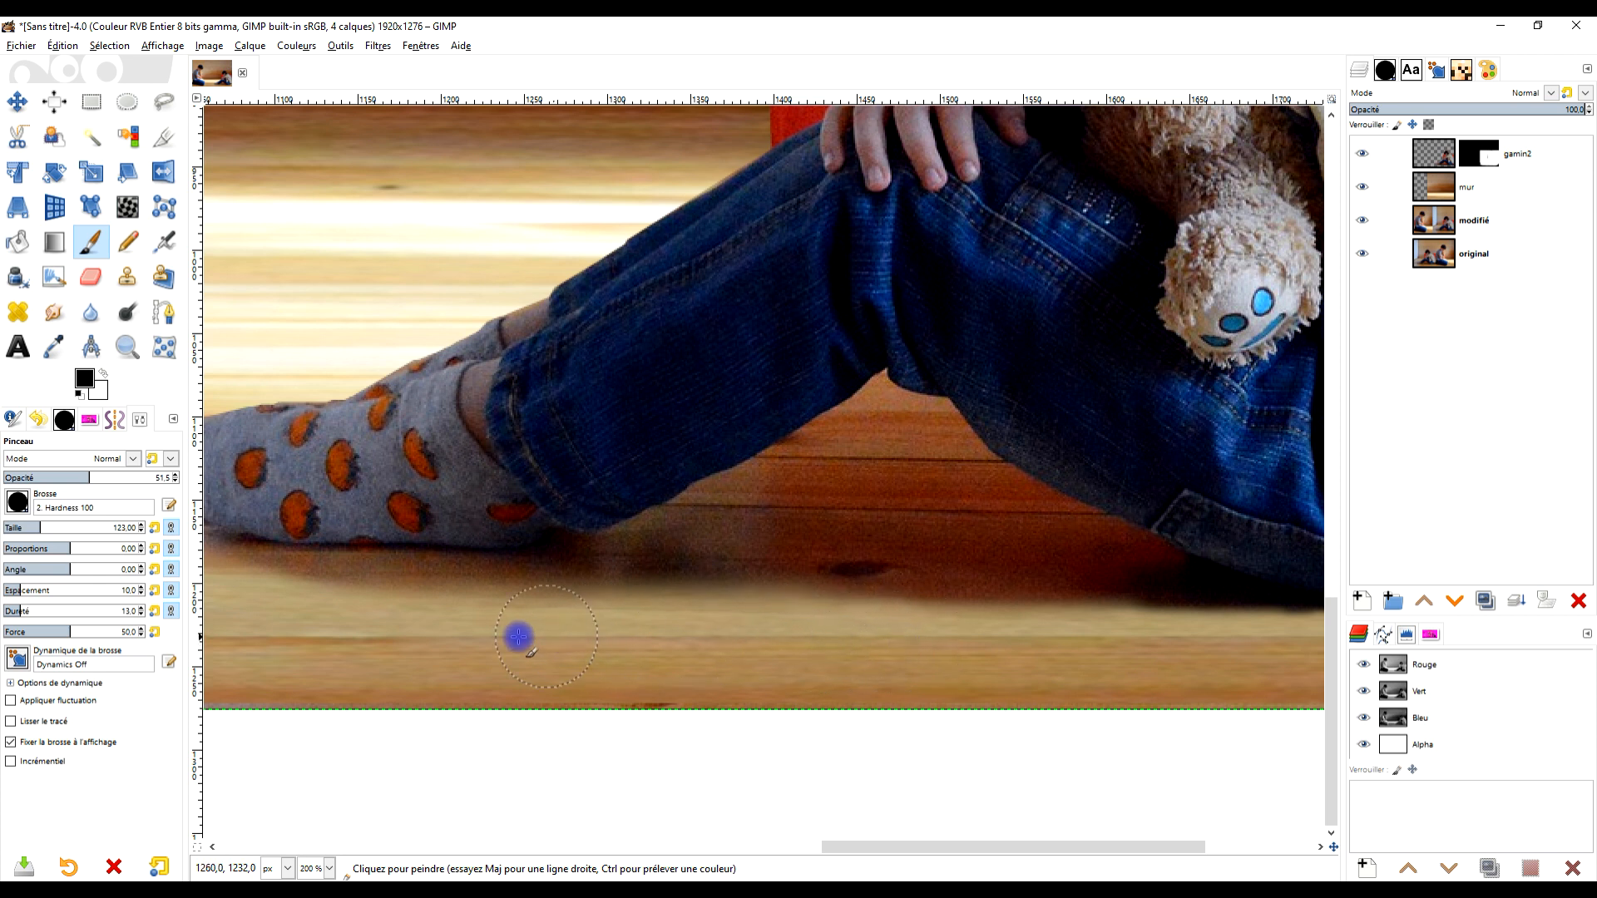
{"action": "scroll", "coordinate": [554, 596], "scroll_direction": "down", "scroll_amount": 3}
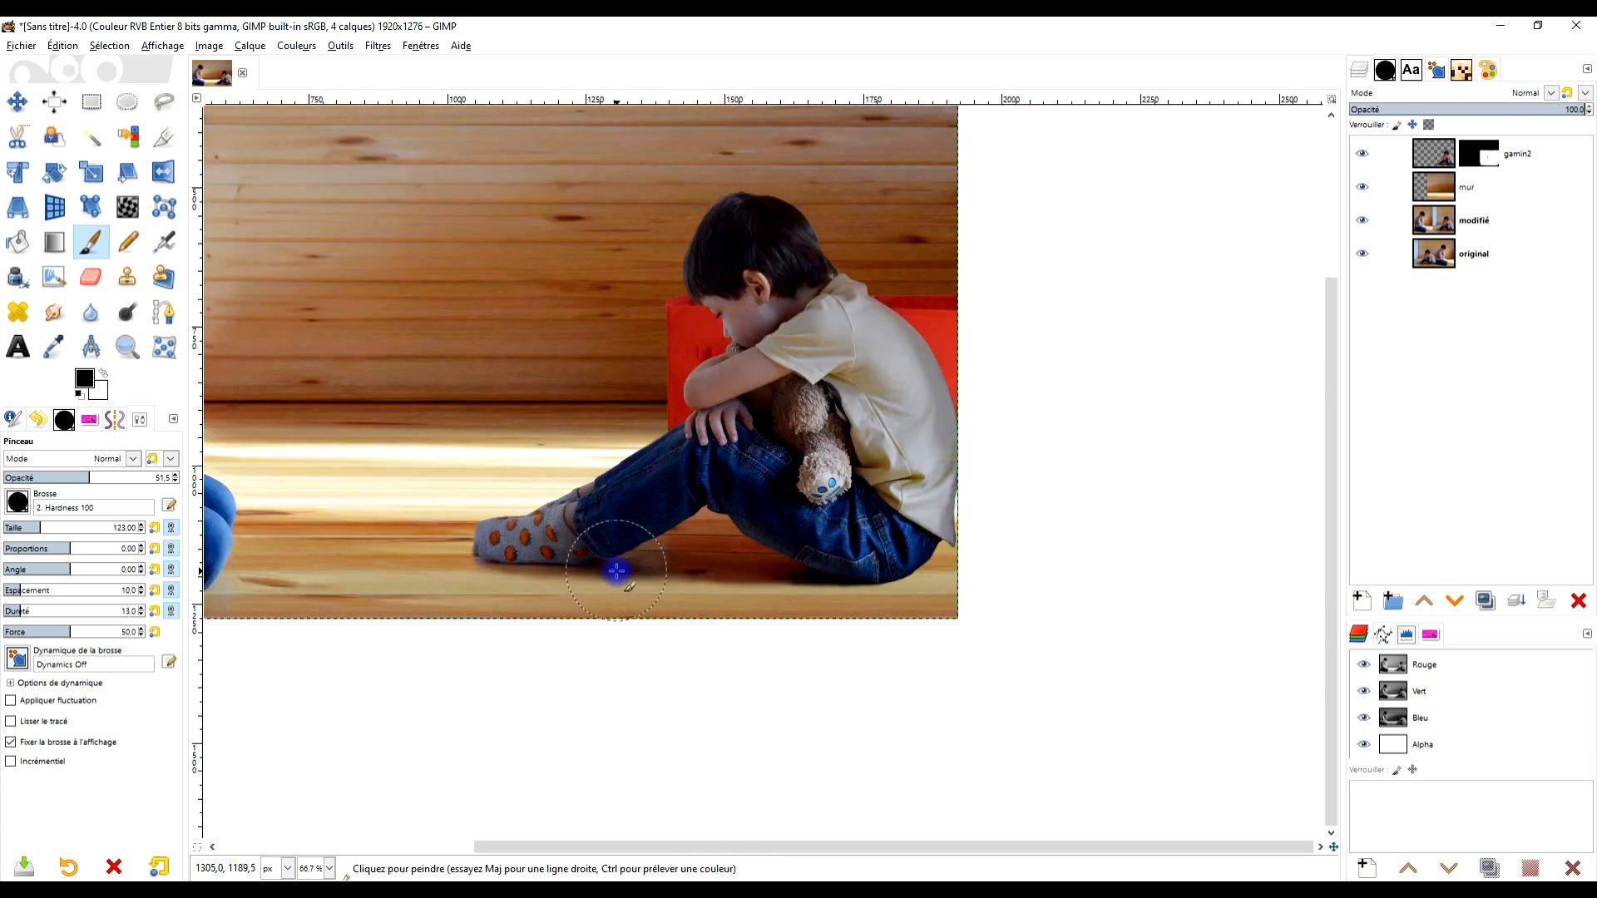
Paint black on the mask in the upper part of the gap between the legs to reveal the pale floor
{"action": "scroll", "coordinate": [613, 566], "scroll_direction": "up", "scroll_amount": 5}
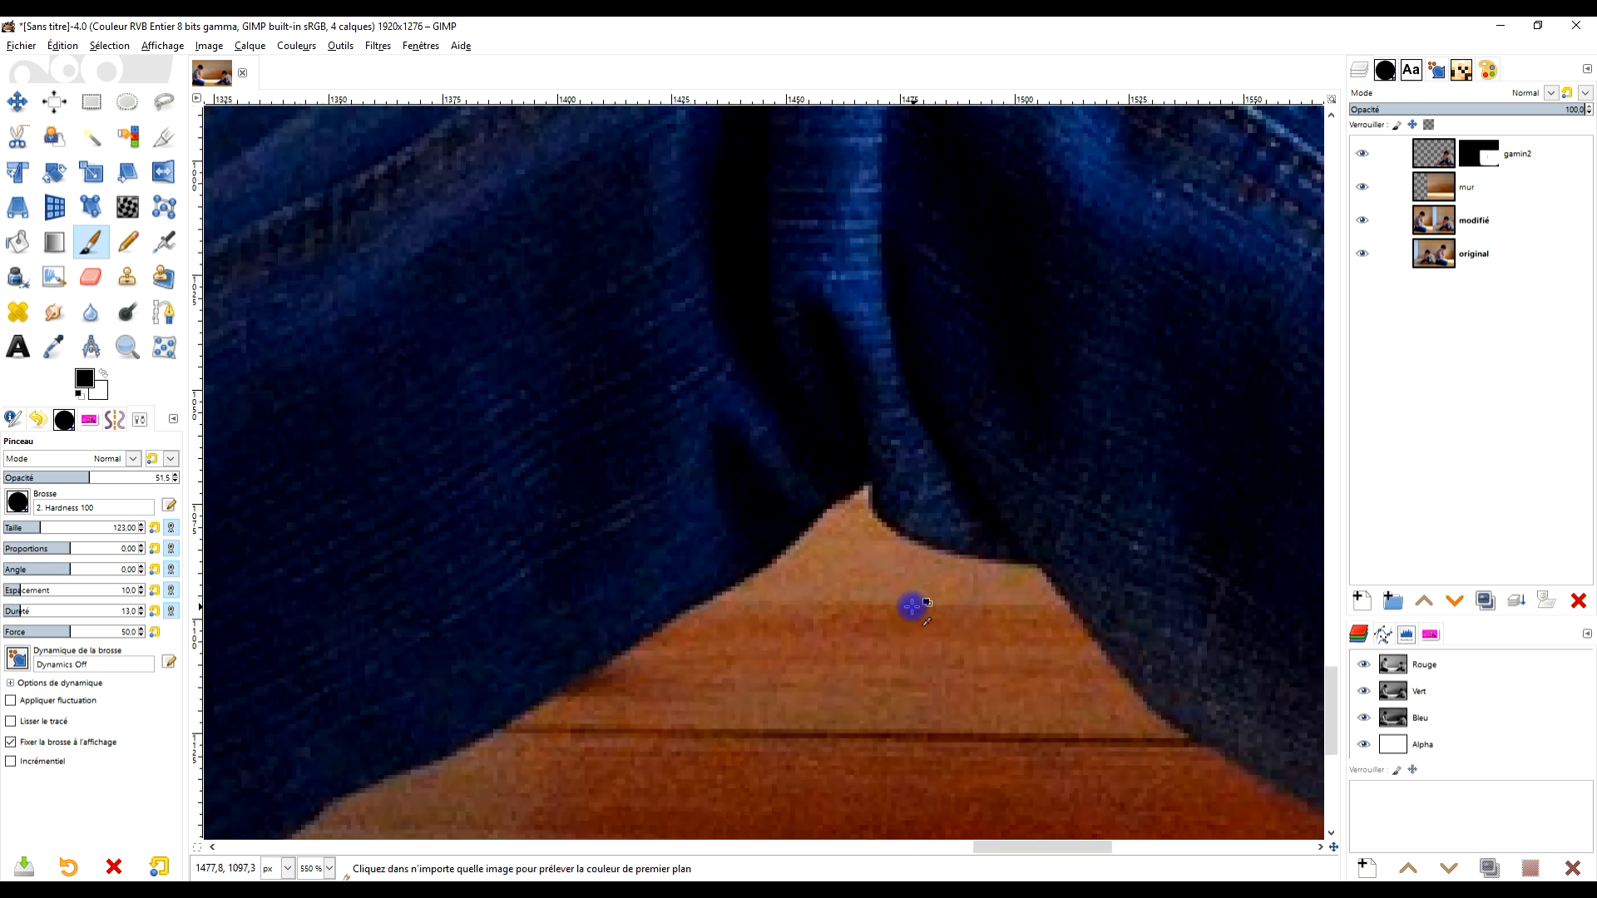
{"action": "scroll", "coordinate": [852, 585], "scroll_direction": "up", "scroll_amount": 2}
{"action": "mouse_move", "coordinate": [724, 549]}
{"action": "left_mouse_down"}
{"action": "mouse_move", "coordinate": [1164, 578]}
{"action": "mouse_move", "coordinate": [651, 561]}
{"action": "mouse_move", "coordinate": [727, 526]}
{"action": "mouse_move", "coordinate": [799, 437]}
{"action": "mouse_move", "coordinate": [720, 511]}
{"action": "mouse_move", "coordinate": [802, 466]}
{"action": "mouse_move", "coordinate": [915, 515]}
{"action": "mouse_move", "coordinate": [799, 453]}
{"action": "left_mouse_up"}
{"action": "left_click_drag", "start_coordinate": [863, 515], "coordinate": [1157, 557]}
{"action": "mouse_move", "coordinate": [804, 491]}
{"action": "left_mouse_down"}
{"action": "mouse_move", "coordinate": [832, 446]}
{"action": "mouse_move", "coordinate": [882, 488]}
{"action": "mouse_move", "coordinate": [814, 449]}
{"action": "mouse_move", "coordinate": [812, 420]}
{"action": "mouse_move", "coordinate": [577, 598]}
{"action": "mouse_move", "coordinate": [1162, 589]}
{"action": "left_mouse_up"}
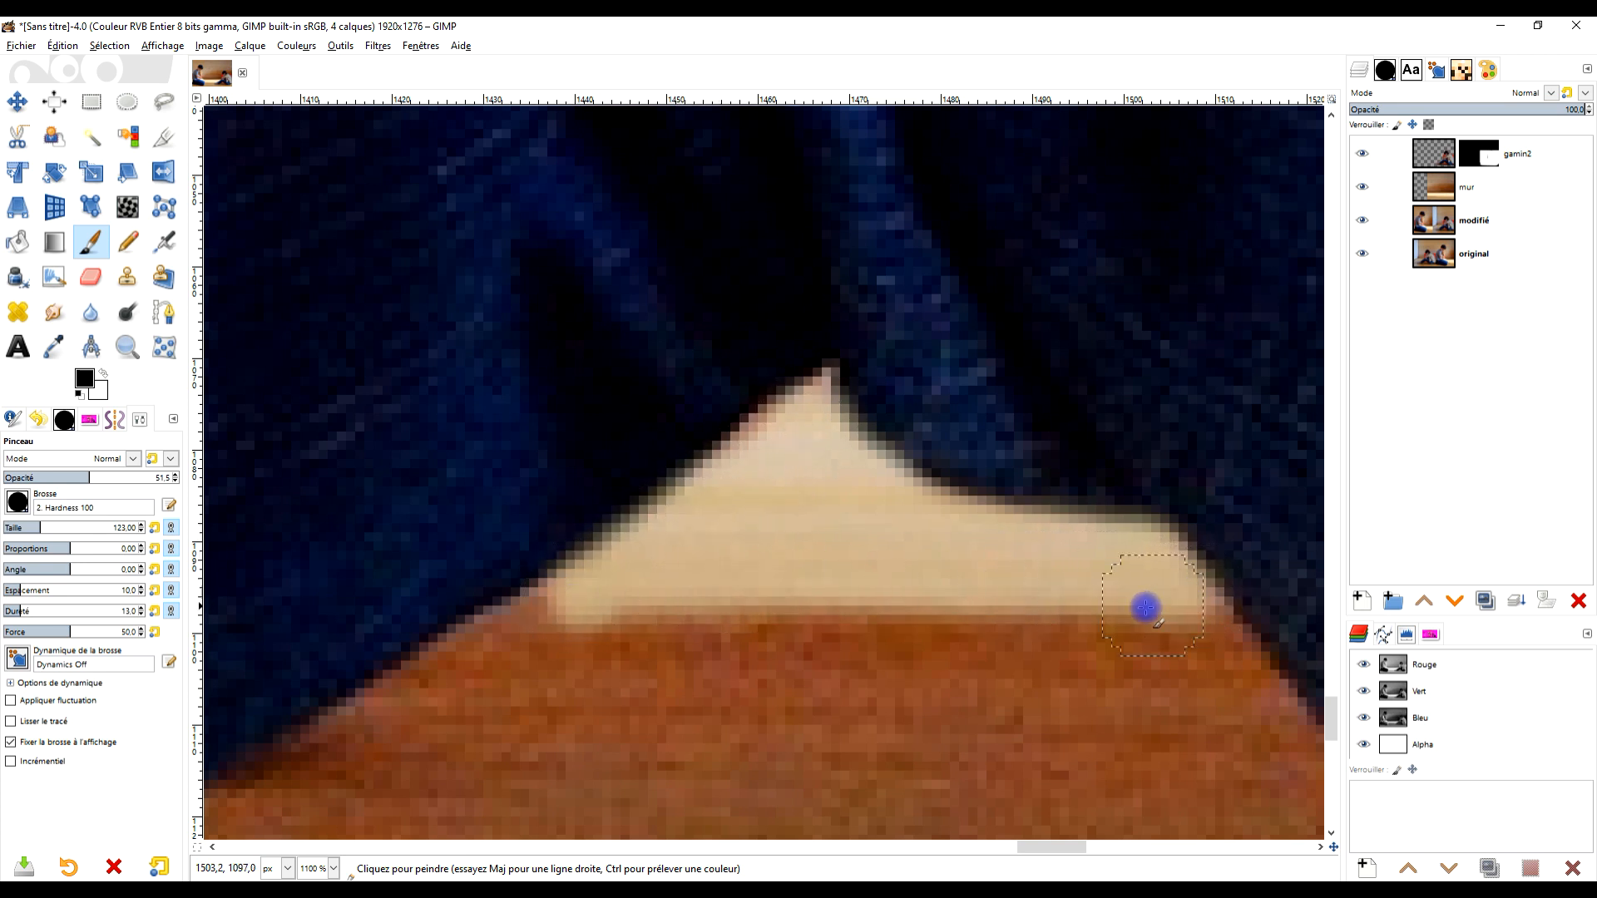
Extend the masking into the narrow corner of the gap along the front leg's jeans edge
{"action": "scroll", "coordinate": [1146, 608], "scroll_direction": "down", "scroll_amount": 10}
{"action": "scroll", "coordinate": [1030, 602], "scroll_direction": "up", "scroll_amount": 10}
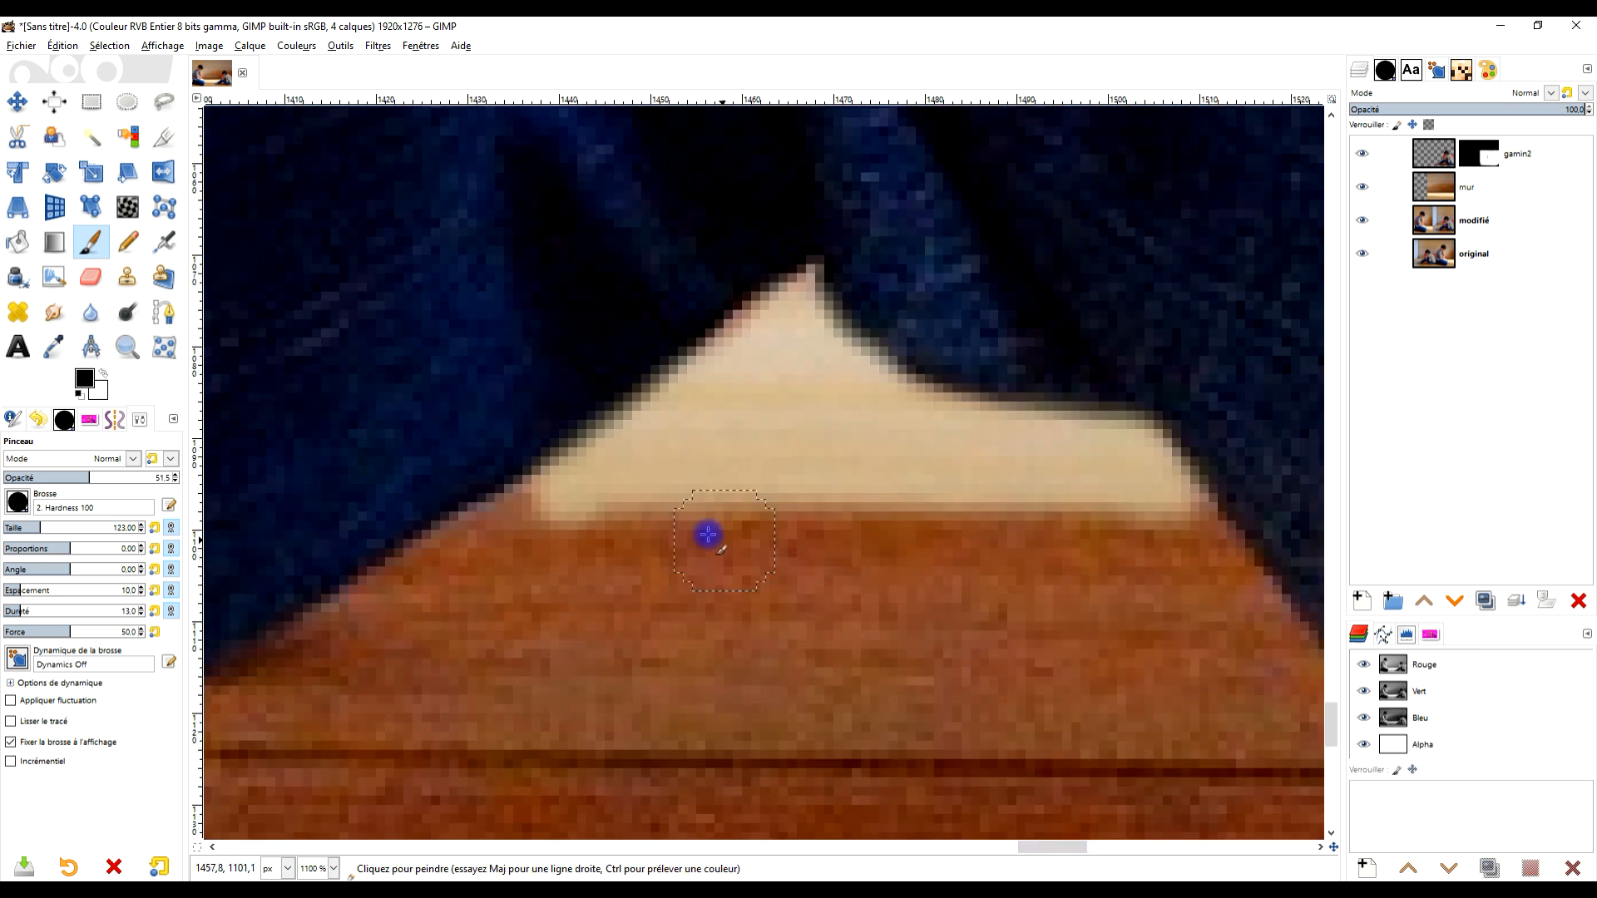
{"action": "scroll", "coordinate": [606, 490], "scroll_direction": "up", "scroll_amount": 3}
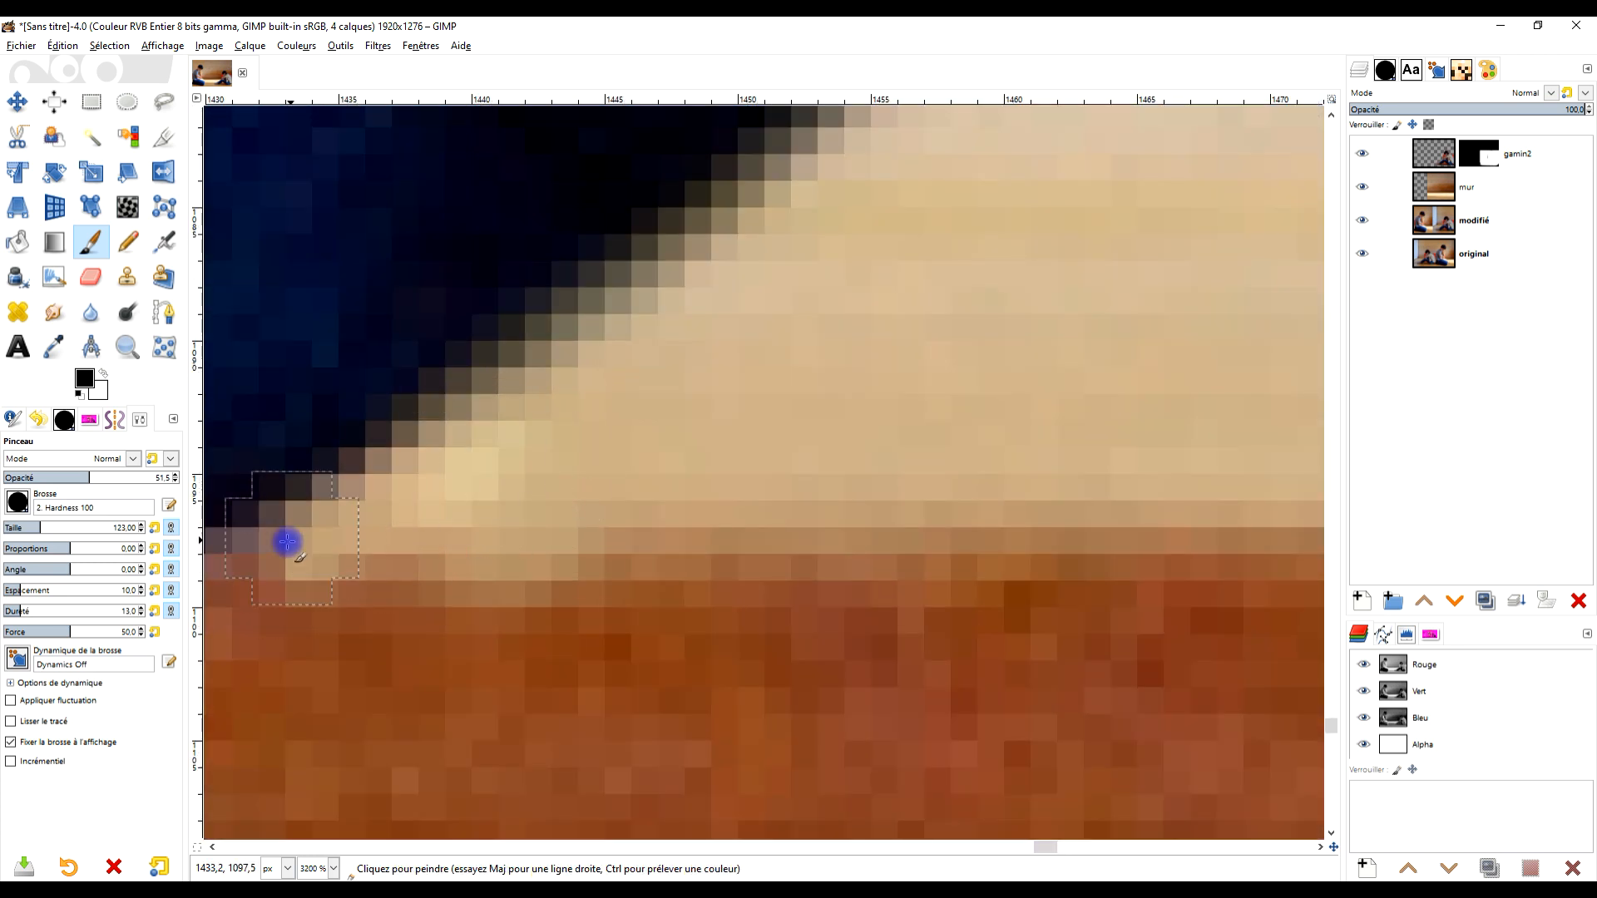
{"action": "scroll", "coordinate": [346, 545], "scroll_direction": "down", "scroll_amount": 3}
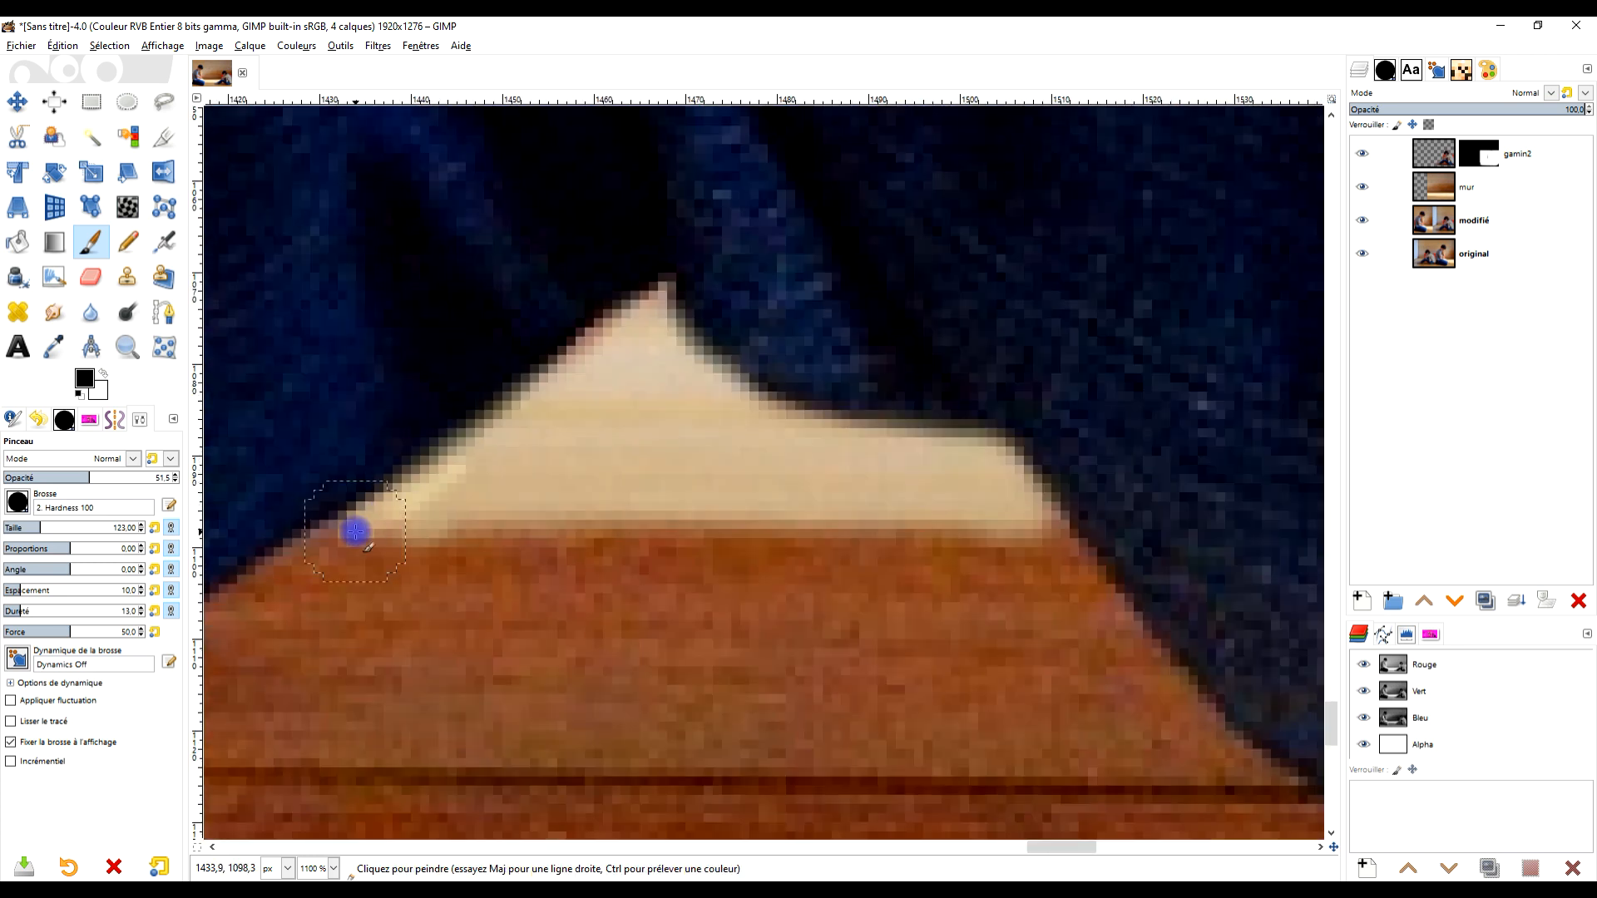
{"action": "scroll", "coordinate": [364, 531], "scroll_direction": "up", "scroll_amount": 1}
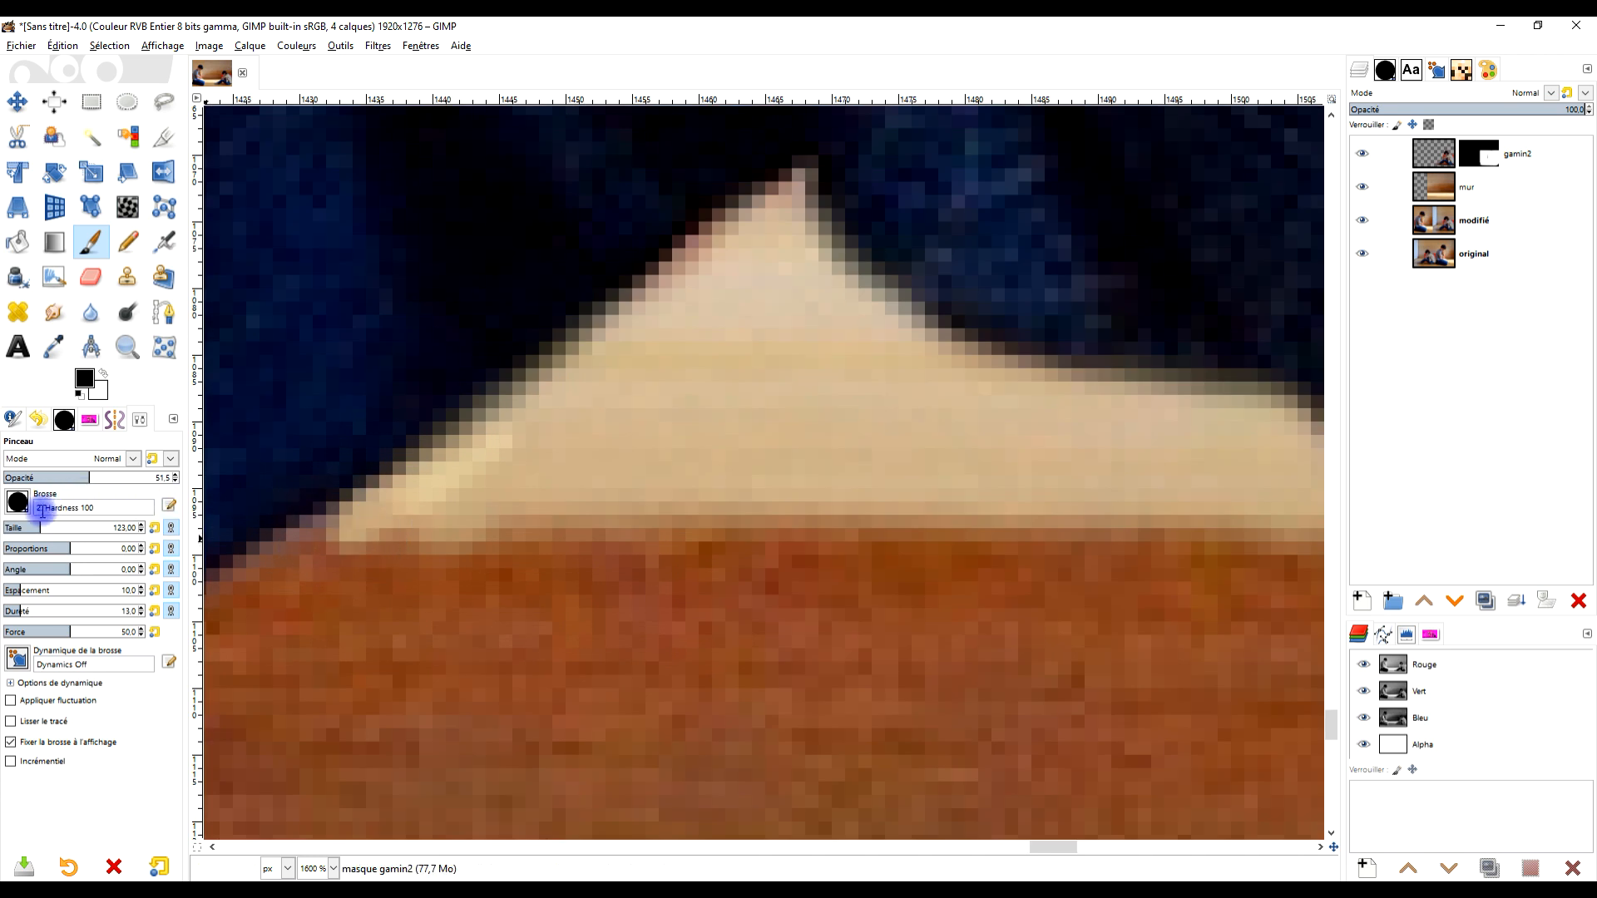
Set the brush size to 28 and straighten the boundary between pale and orange floor with straight black mask strokes across the gap
{"action": "left_click", "coordinate": [303, 537]}
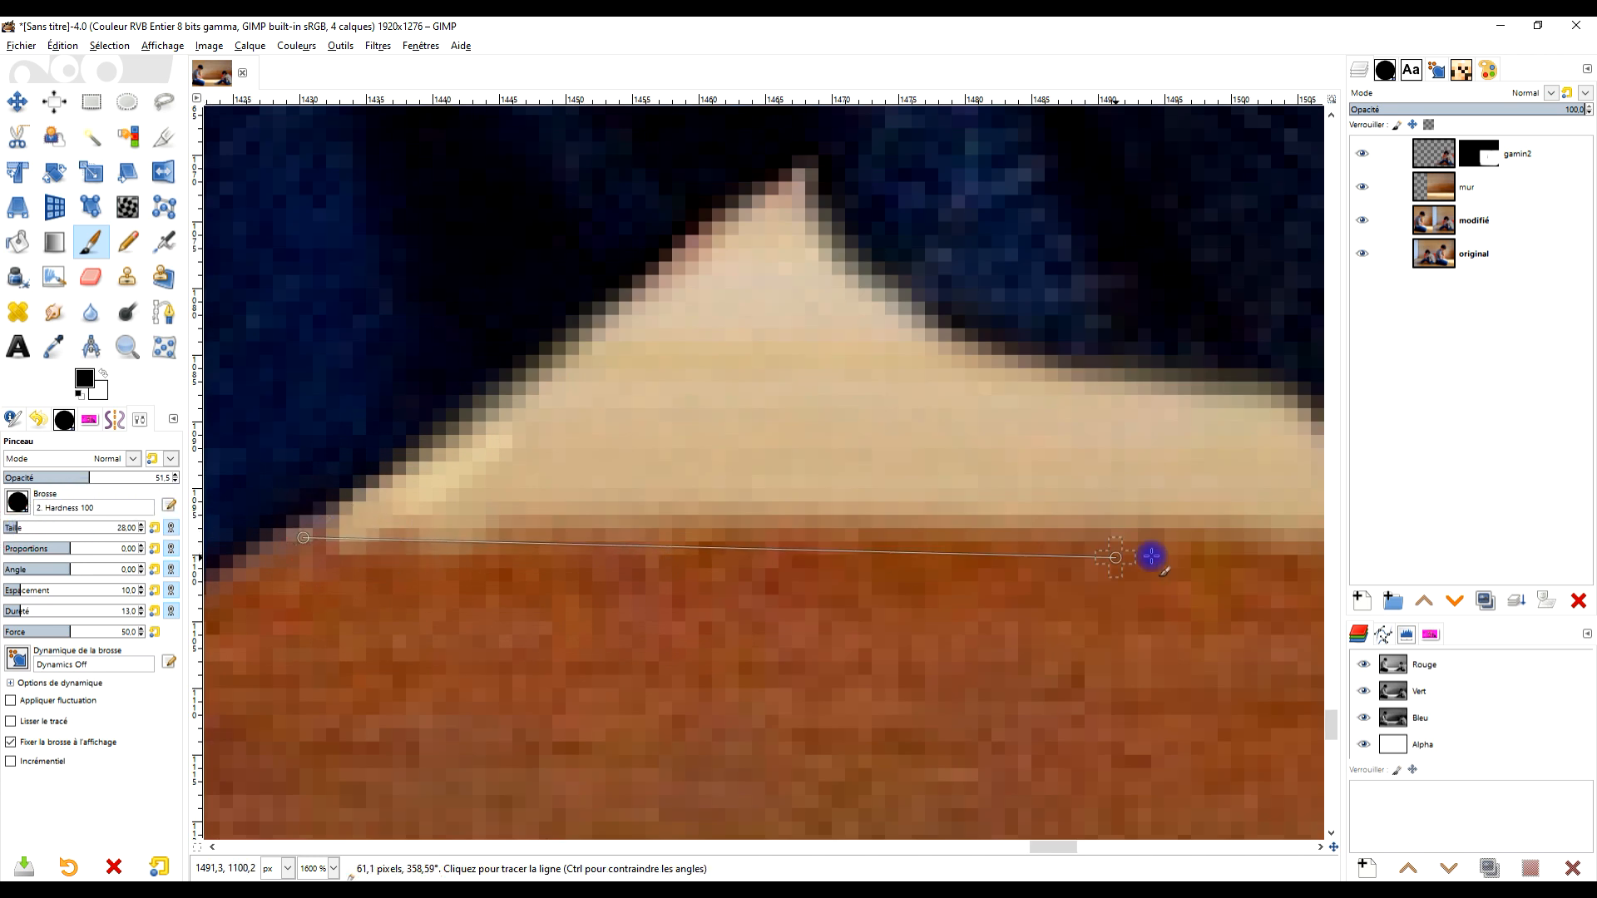
{"action": "left_click", "coordinate": [1265, 524], "text": "shift"}
{"action": "left_click", "coordinate": [301, 531], "text": "shift"}
{"action": "left_click", "coordinate": [1272, 525], "text": "shift"}
{"action": "left_click_drag", "start_coordinate": [1220, 561], "coordinate": [762, 561]}
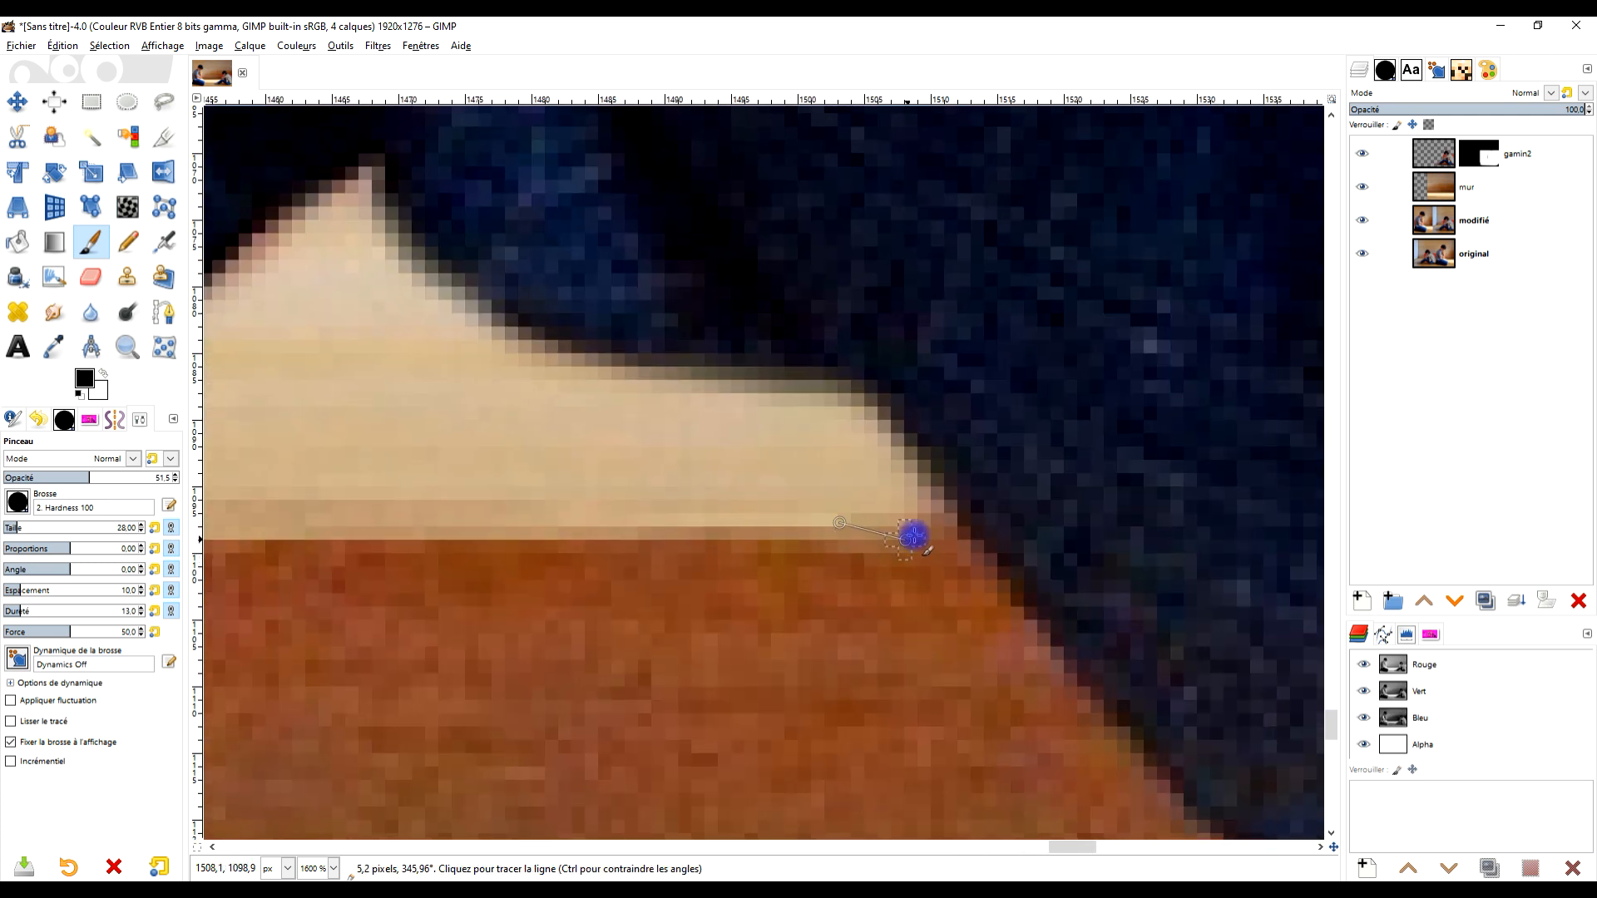
{"action": "left_click", "coordinate": [709, 532], "text": "shift"}
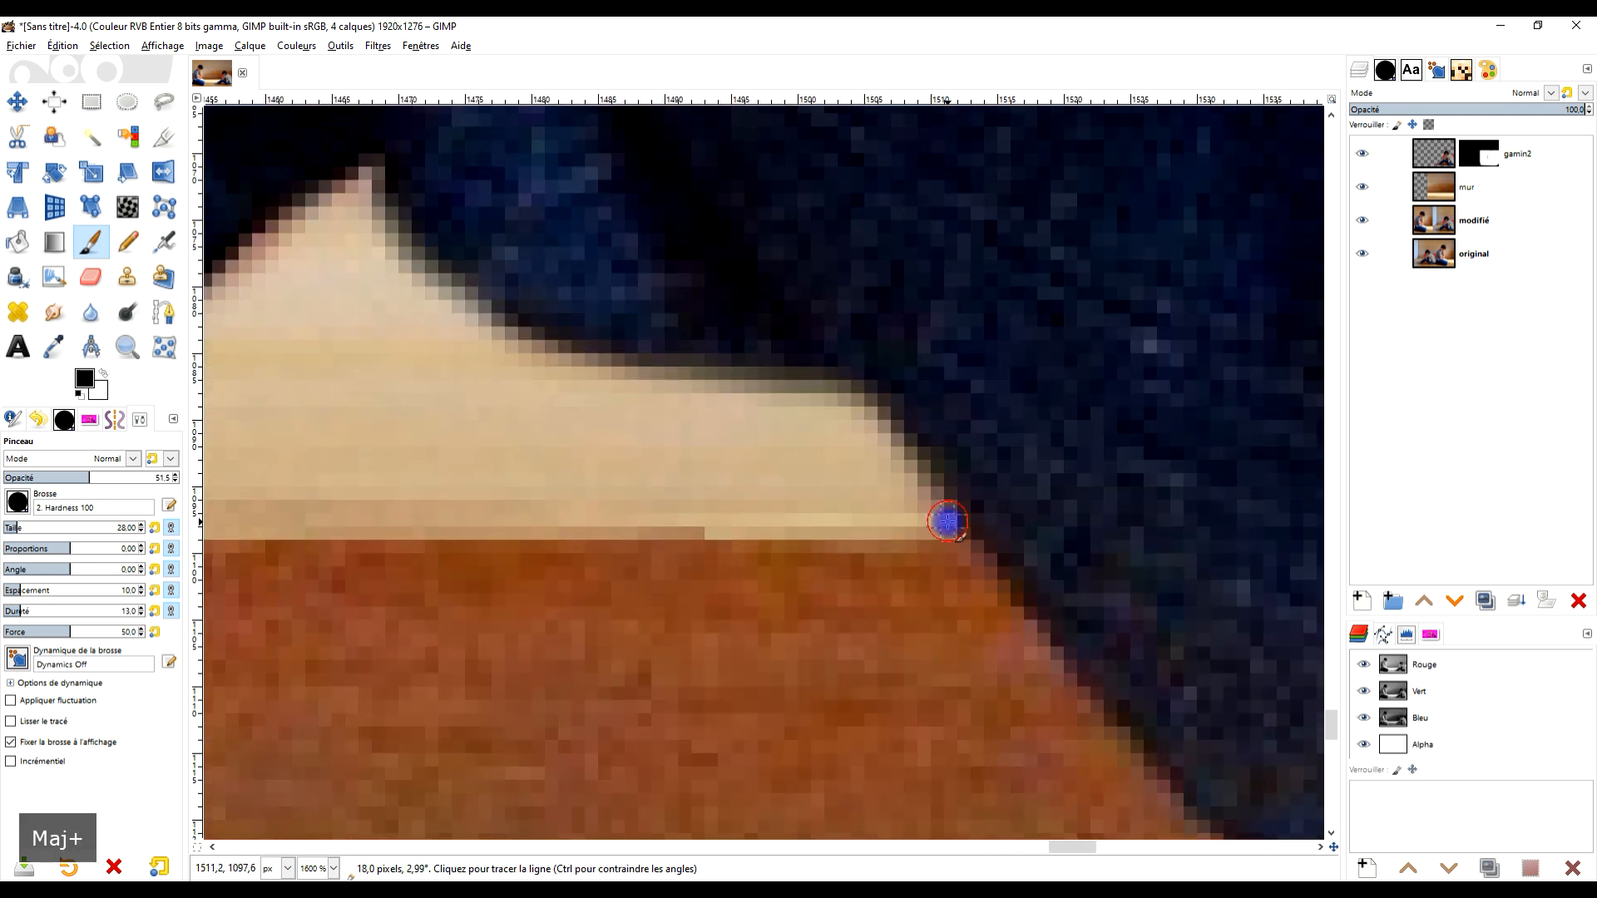
{"action": "scroll", "coordinate": [927, 535], "scroll_direction": "down", "scroll_amount": 2}
{"action": "left_click_drag", "start_coordinate": [924, 535], "coordinate": [1094, 535]}
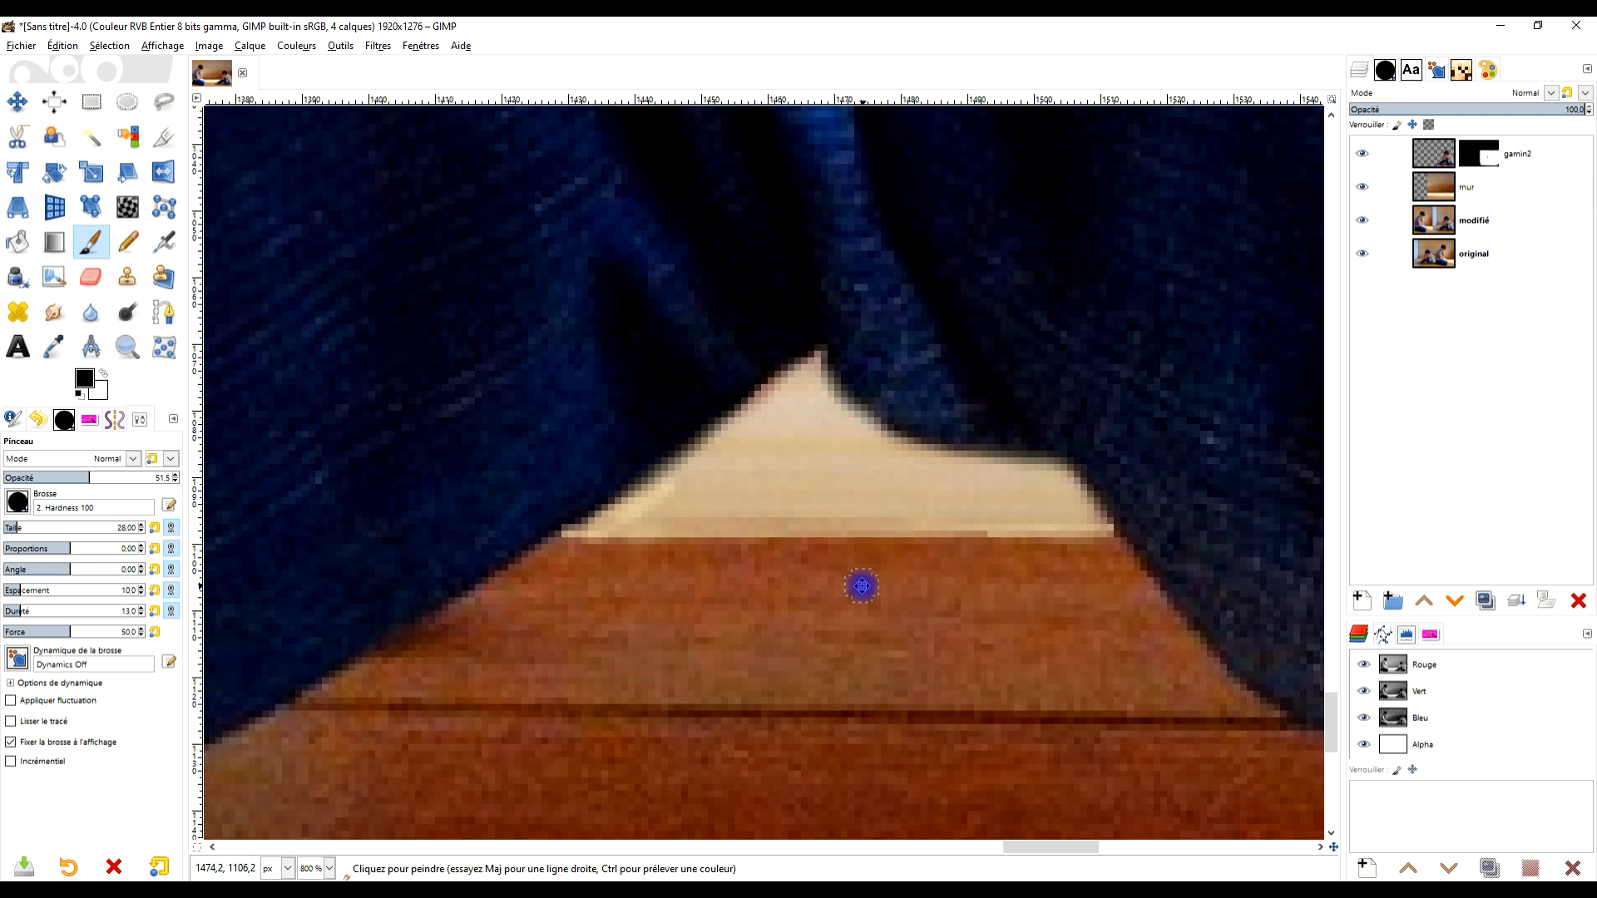
Draw a rectangular selection of about 122 × 43 px around the upper gap between the legs and paint black on the mask along its lower edge
{"action": "left_click", "coordinate": [98, 106]}
{"action": "mouse_move", "coordinate": [424, 271]}
{"action": "left_mouse_down"}
{"action": "mouse_move", "coordinate": [1183, 563]}
{"action": "mouse_move", "coordinate": [1235, 557]}
{"action": "left_mouse_up"}
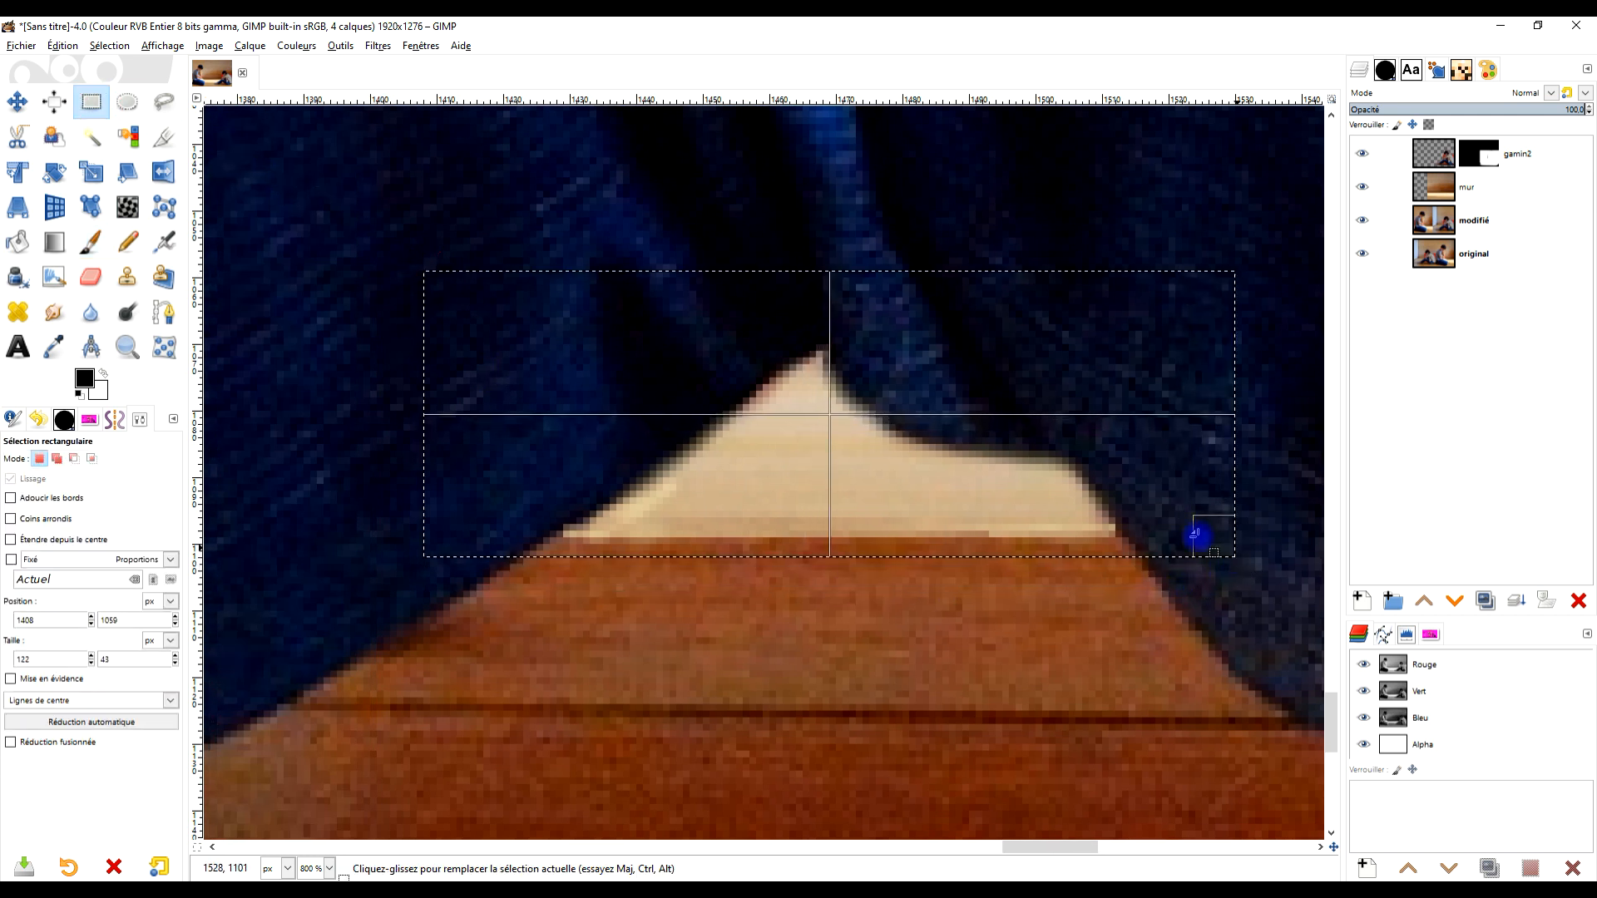
{"action": "left_click", "coordinate": [92, 242]}
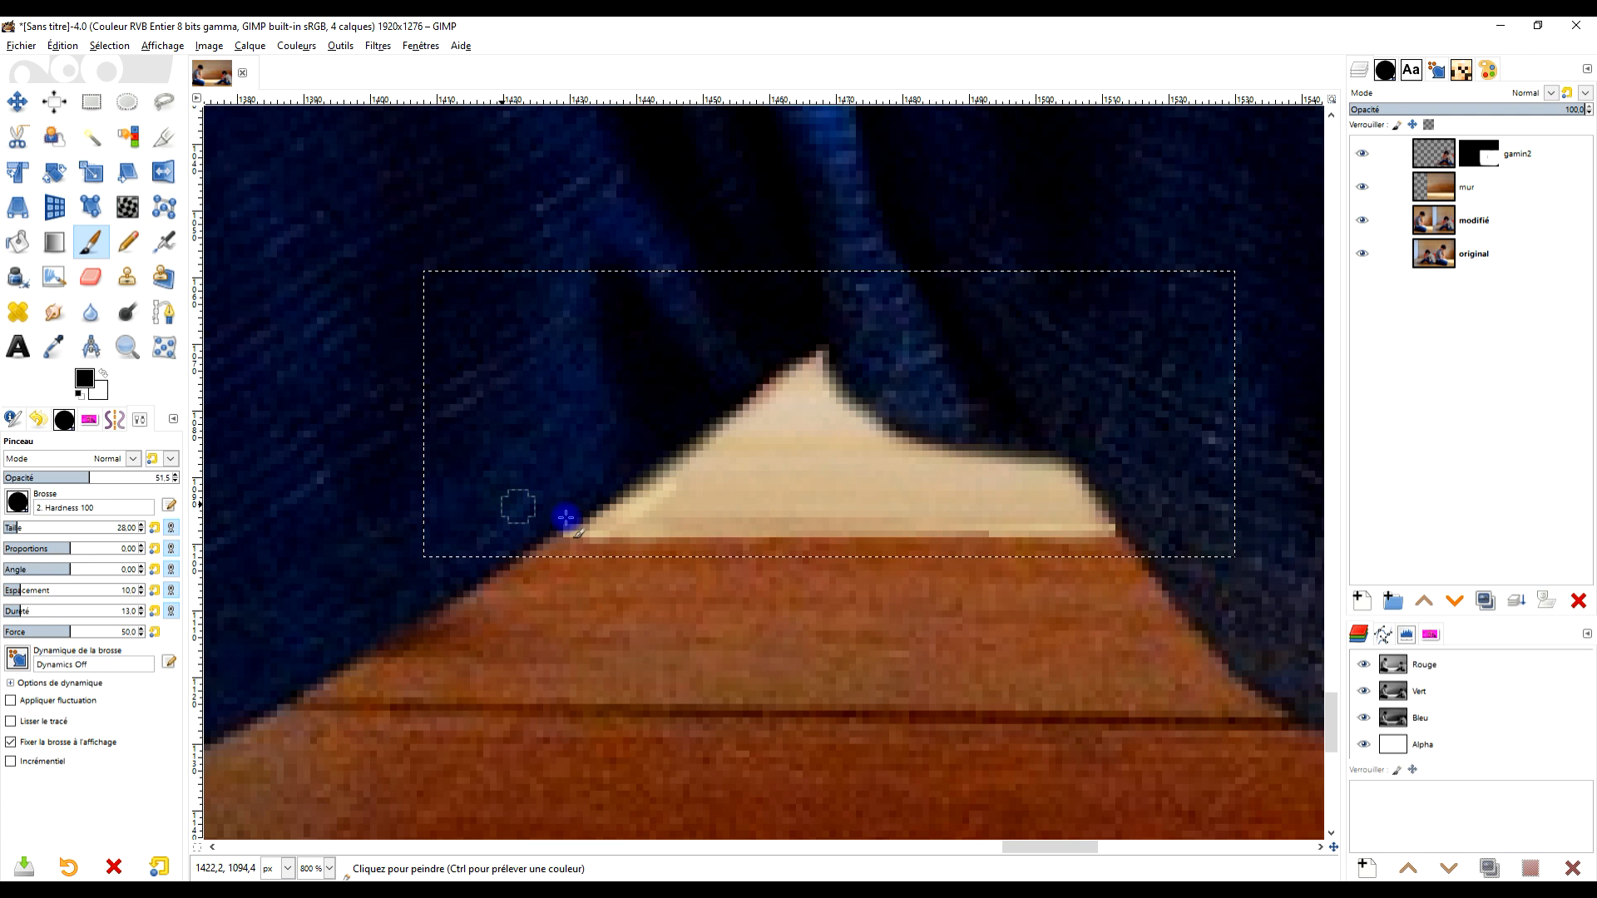
{"action": "left_click_drag", "start_coordinate": [609, 535], "coordinate": [901, 564]}
Set the brush to 100 opacity and size 62, and mask out the orange floor strip inside the selection to reveal pale floor
{"action": "left_click_drag", "start_coordinate": [64, 475], "coordinate": [149, 479]}
{"action": "left_click", "coordinate": [28, 527]}
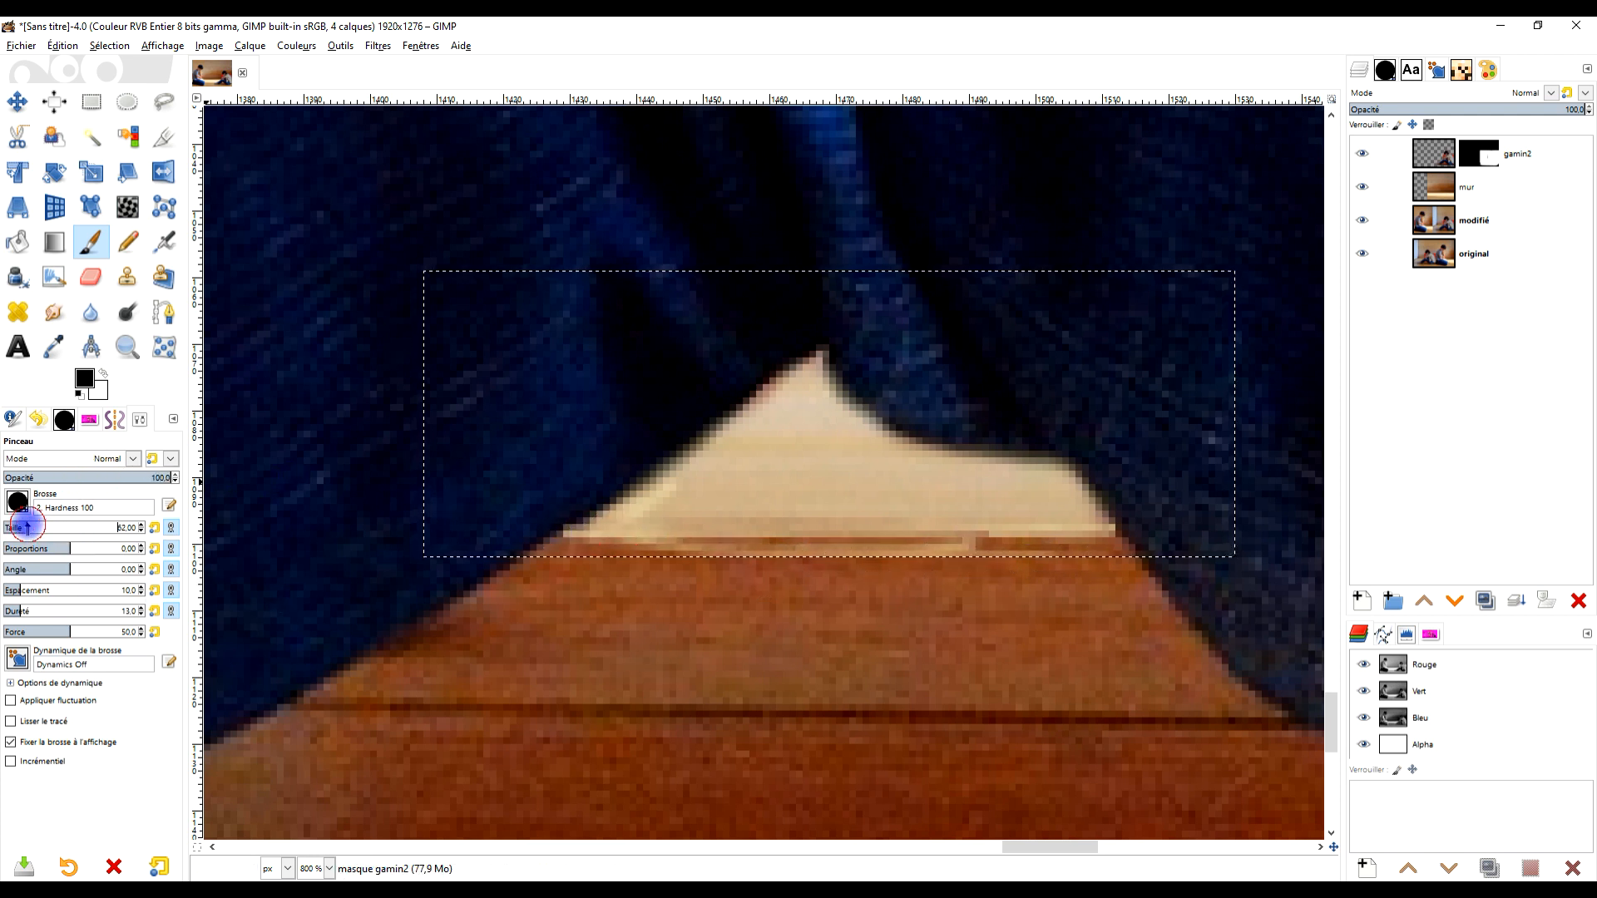
{"action": "mouse_move", "coordinate": [920, 560]}
{"action": "left_mouse_down"}
{"action": "mouse_move", "coordinate": [721, 566]}
{"action": "mouse_move", "coordinate": [1117, 535]}
{"action": "mouse_move", "coordinate": [663, 551]}
{"action": "left_mouse_up"}
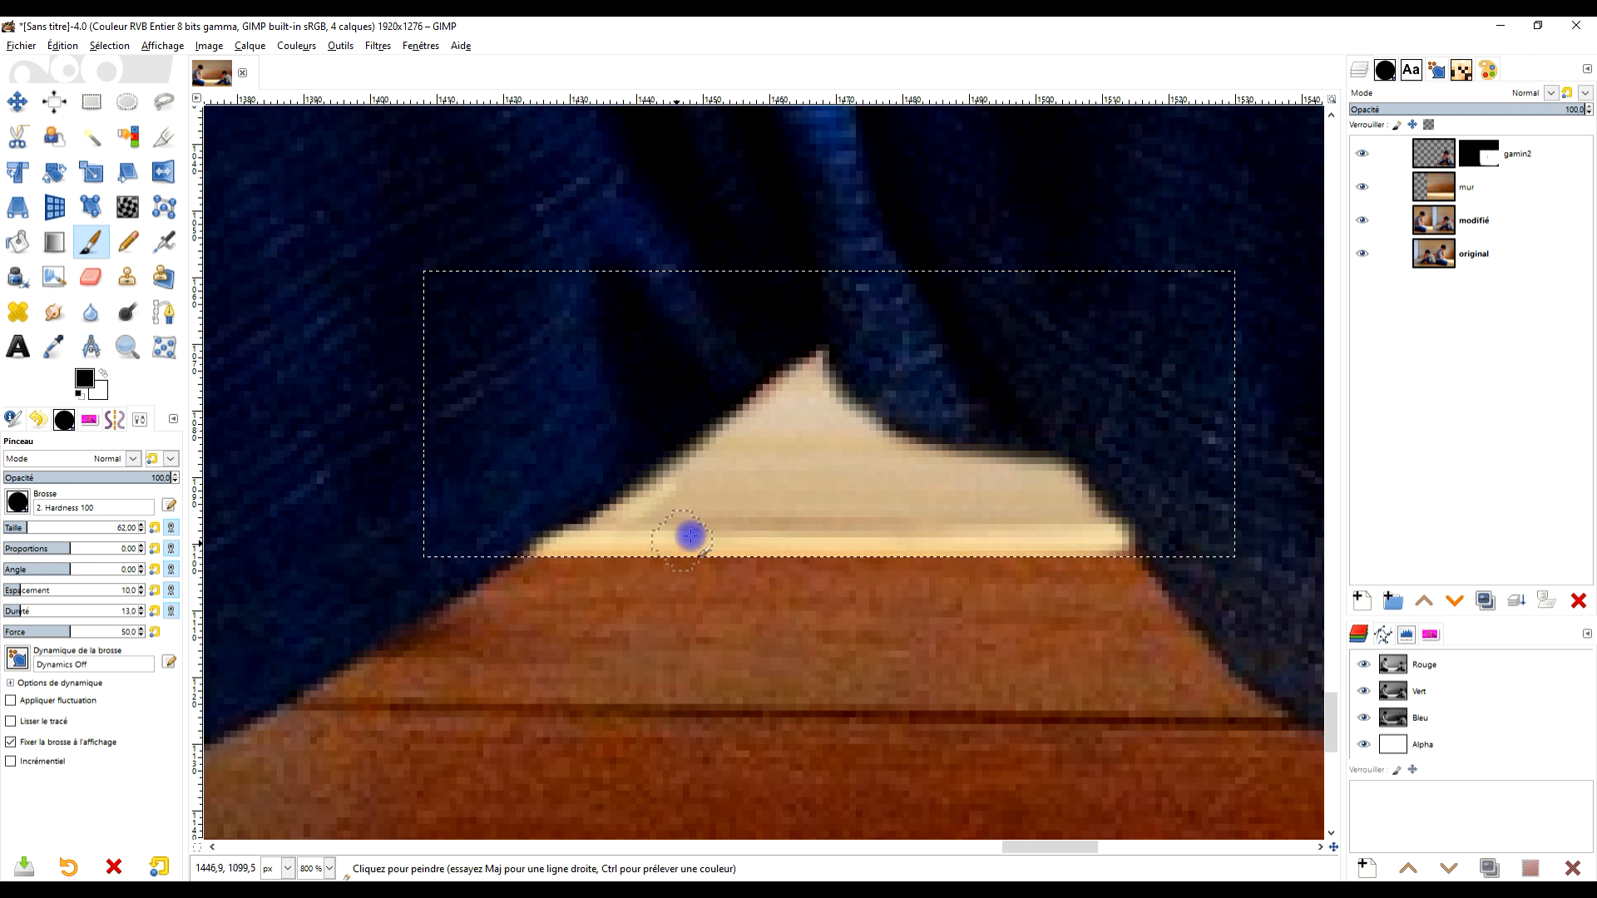
{"action": "left_click_drag", "start_coordinate": [653, 524], "coordinate": [981, 540]}
{"action": "mouse_move", "coordinate": [1097, 541]}
{"action": "left_mouse_down"}
{"action": "mouse_move", "coordinate": [999, 531]}
{"action": "mouse_move", "coordinate": [1069, 491]}
{"action": "mouse_move", "coordinate": [945, 510]}
{"action": "left_mouse_up"}
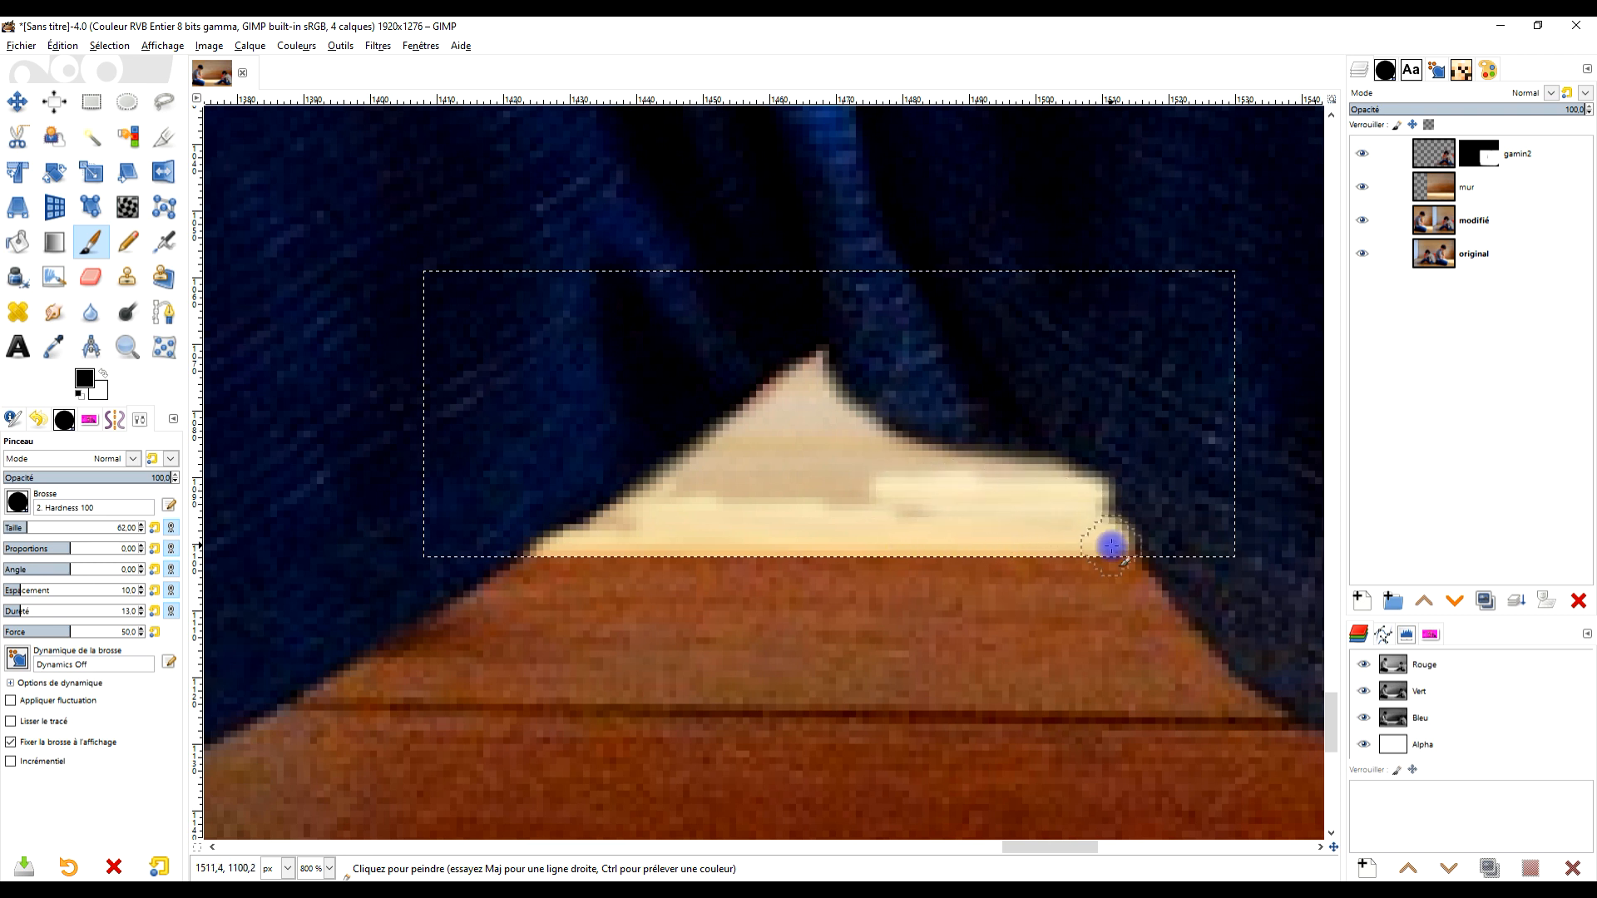
Set the brush size to 141 and mask out the remaining darker floor inside the selection, up to the jeans edges and the gap's peak
{"action": "scroll", "coordinate": [998, 382], "scroll_direction": "up", "scroll_amount": 1, "text": "ctrl"}
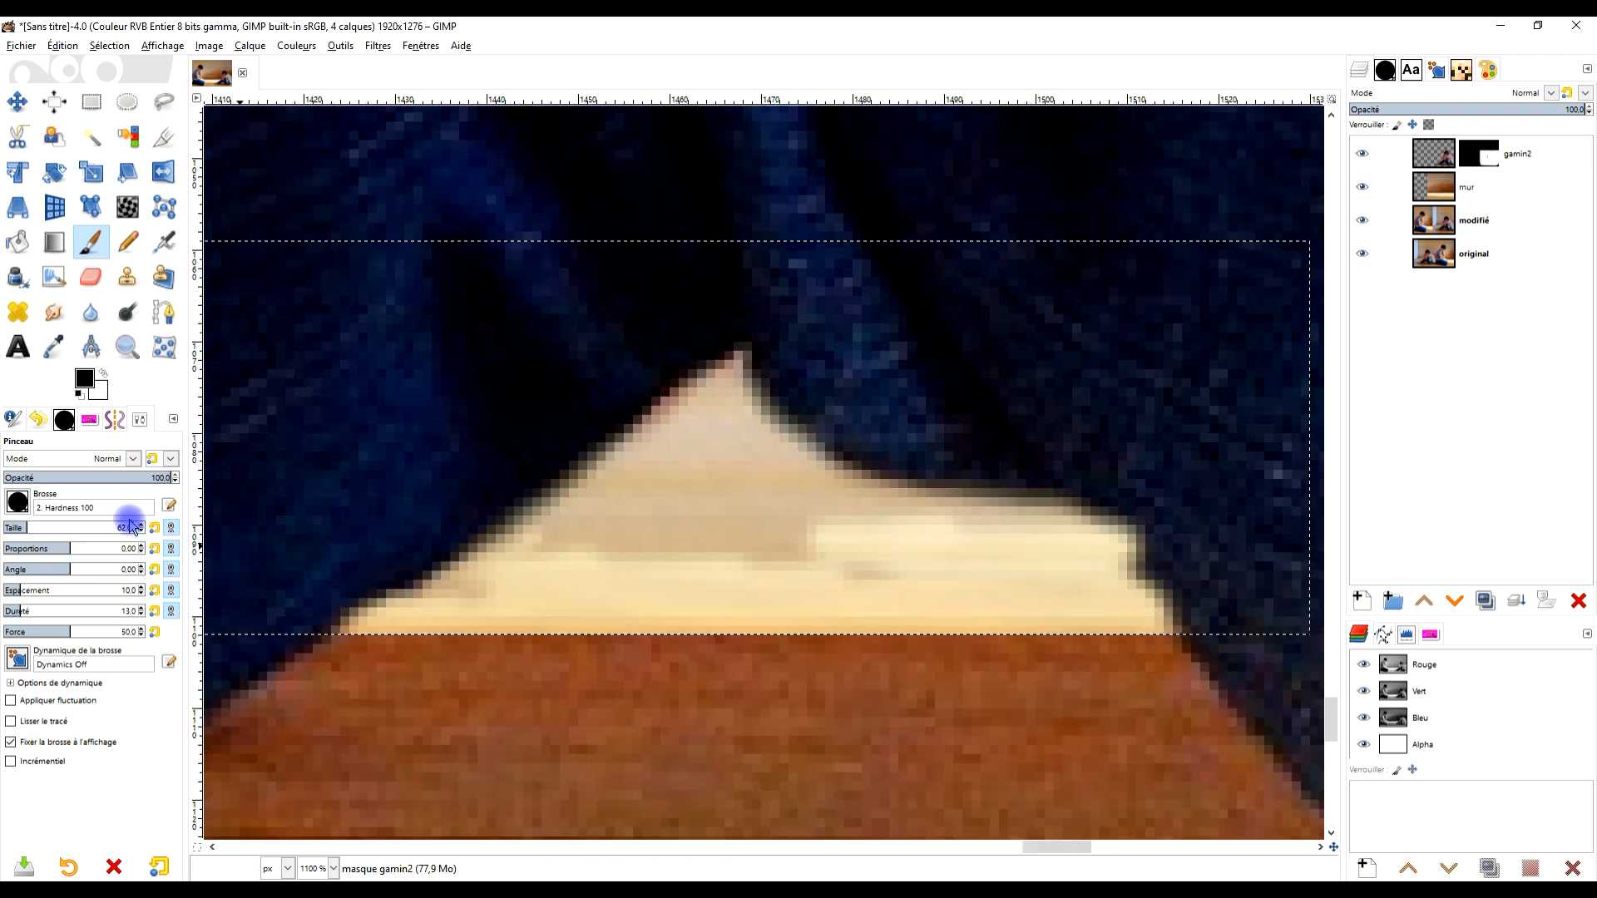
{"action": "mouse_move", "coordinate": [760, 539]}
{"action": "left_mouse_down"}
{"action": "mouse_move", "coordinate": [661, 542]}
{"action": "mouse_move", "coordinate": [788, 529]}
{"action": "mouse_move", "coordinate": [715, 448]}
{"action": "mouse_move", "coordinate": [546, 554]}
{"action": "left_mouse_up"}
{"action": "left_click_drag", "start_coordinate": [814, 529], "coordinate": [1045, 550]}
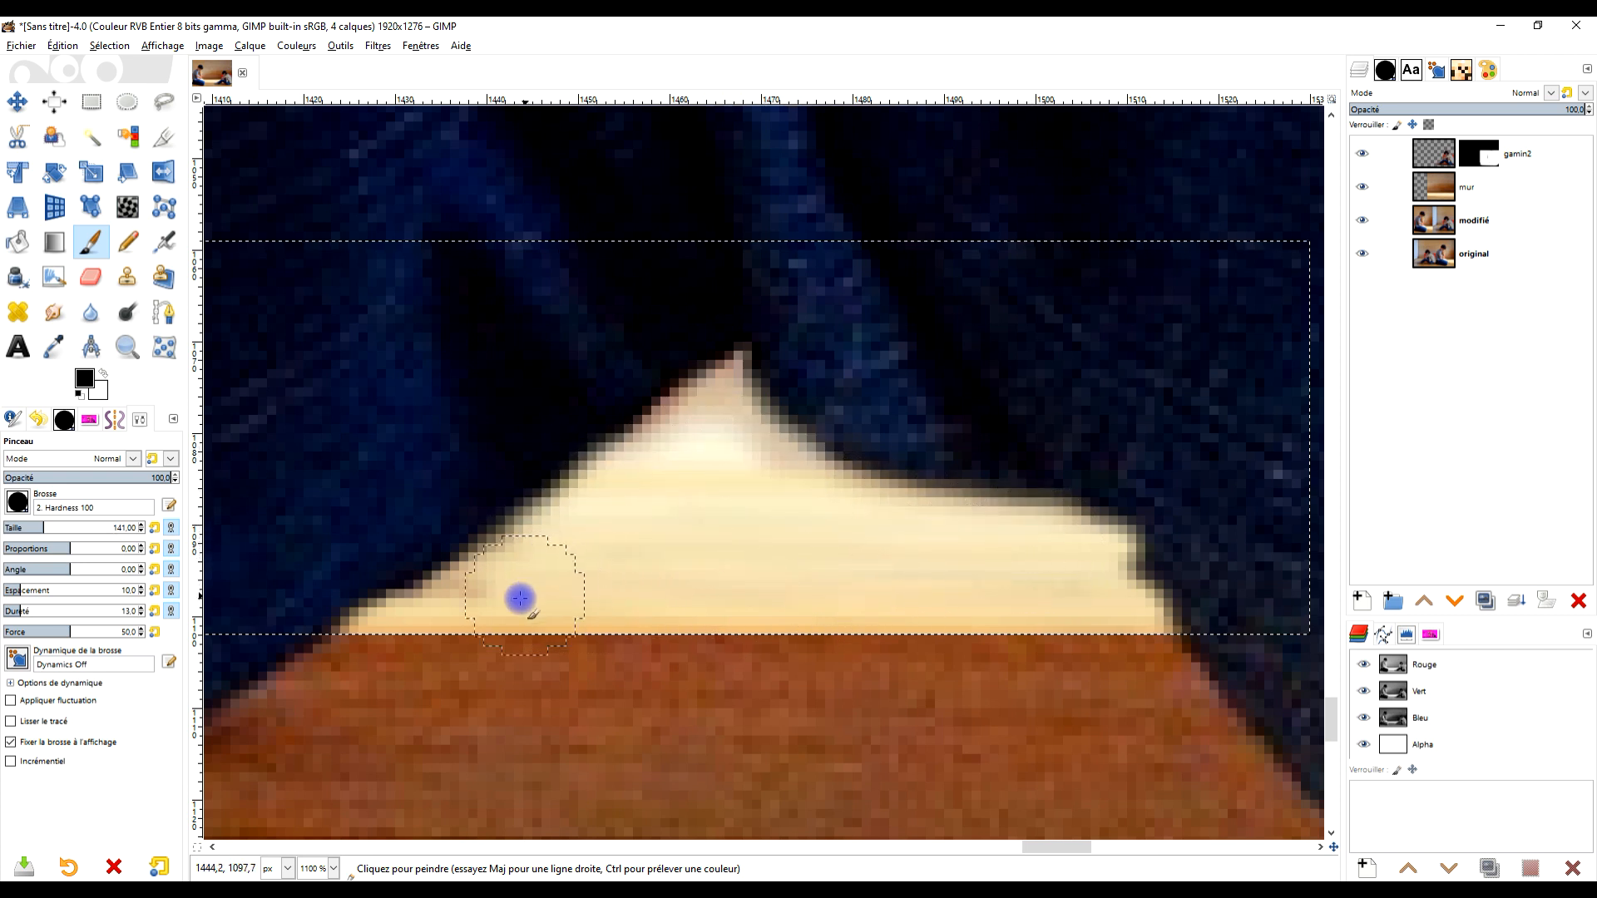
{"action": "left_click_drag", "start_coordinate": [520, 598], "coordinate": [438, 622]}
{"action": "left_click_drag", "start_coordinate": [698, 444], "coordinate": [1094, 578]}
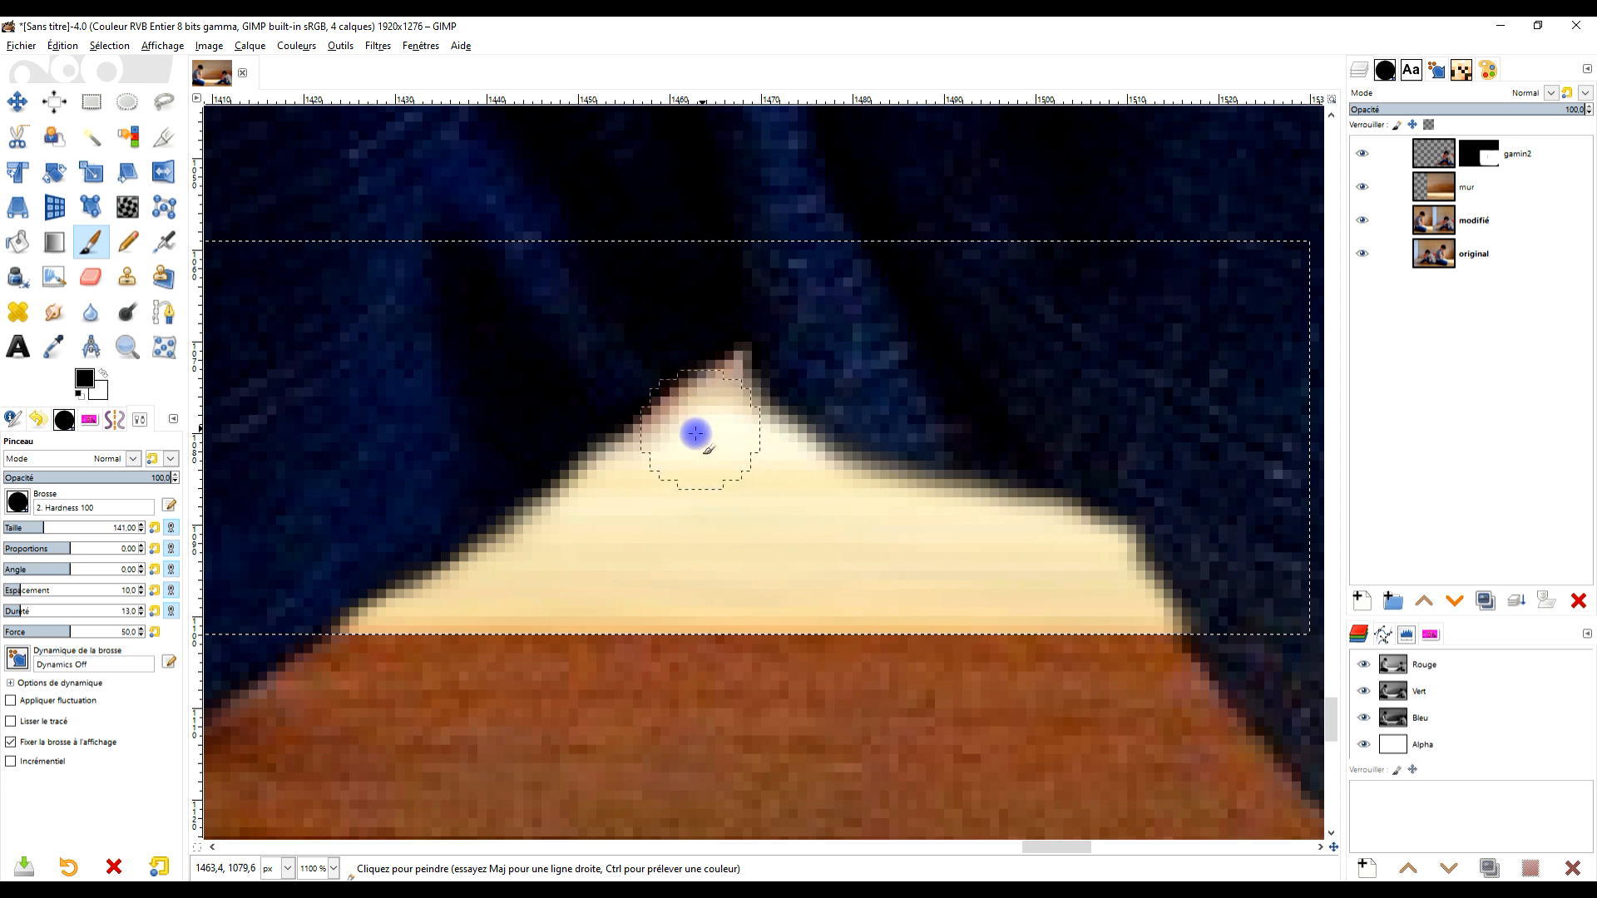
{"action": "left_click_drag", "start_coordinate": [695, 432], "coordinate": [575, 545]}
{"action": "left_click_drag", "start_coordinate": [456, 608], "coordinate": [705, 457]}
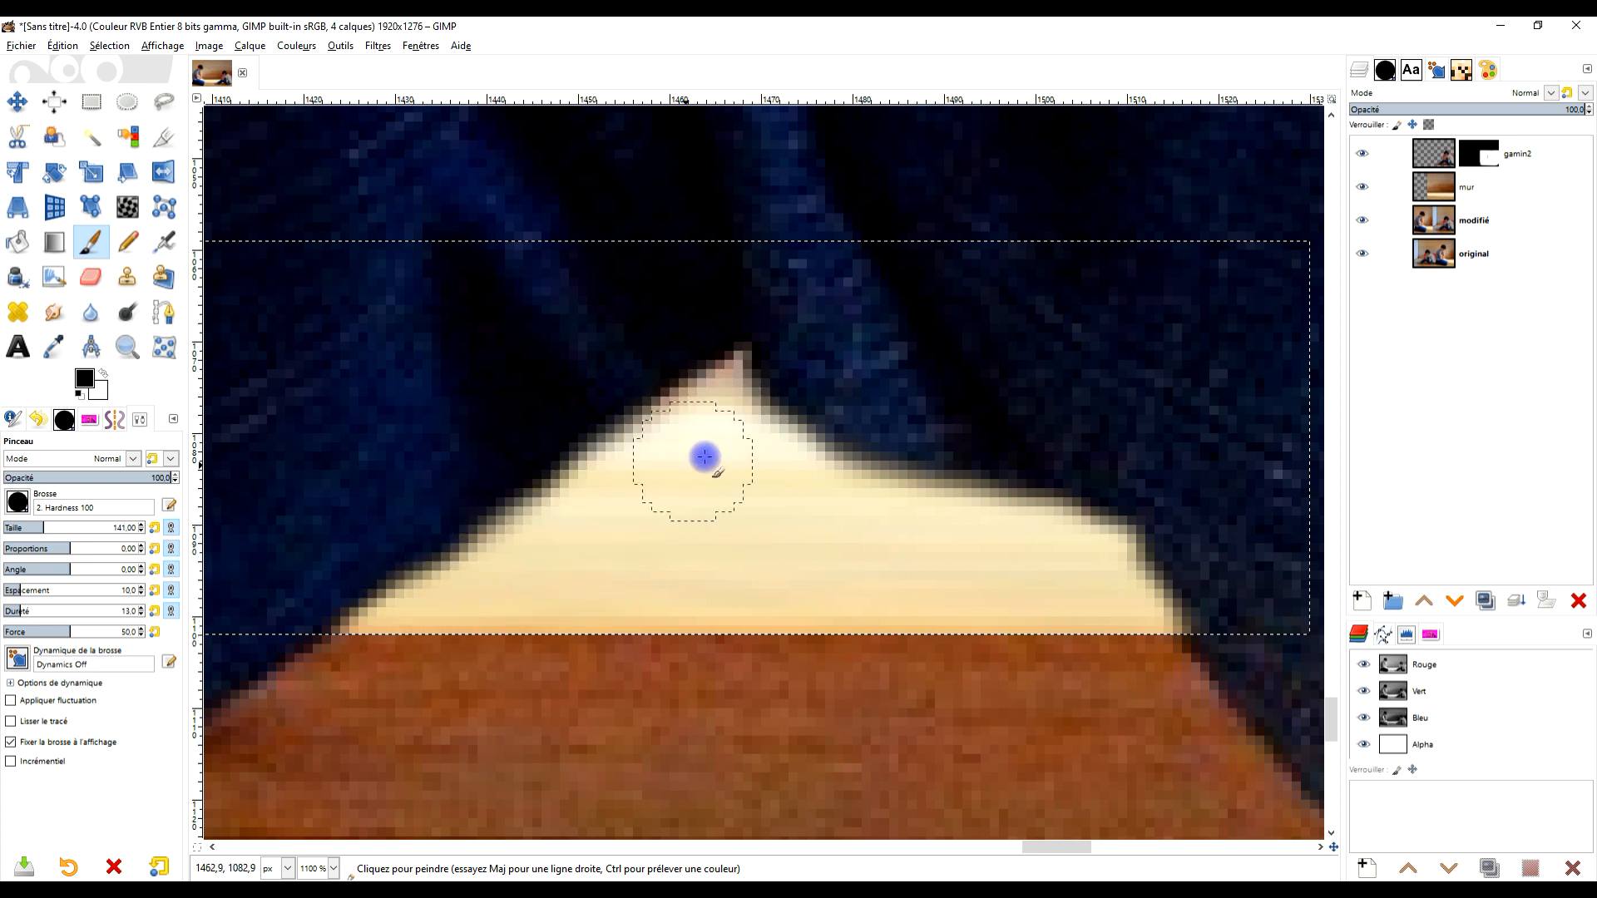
{"action": "mouse_move", "coordinate": [868, 502]}
{"action": "left_mouse_down"}
{"action": "mouse_move", "coordinate": [1045, 545]}
{"action": "mouse_move", "coordinate": [1048, 588]}
{"action": "left_mouse_up"}
Remove the rectangular selection around the gap between the legs
{"action": "scroll", "coordinate": [1048, 582], "scroll_direction": "down", "scroll_amount": 5}
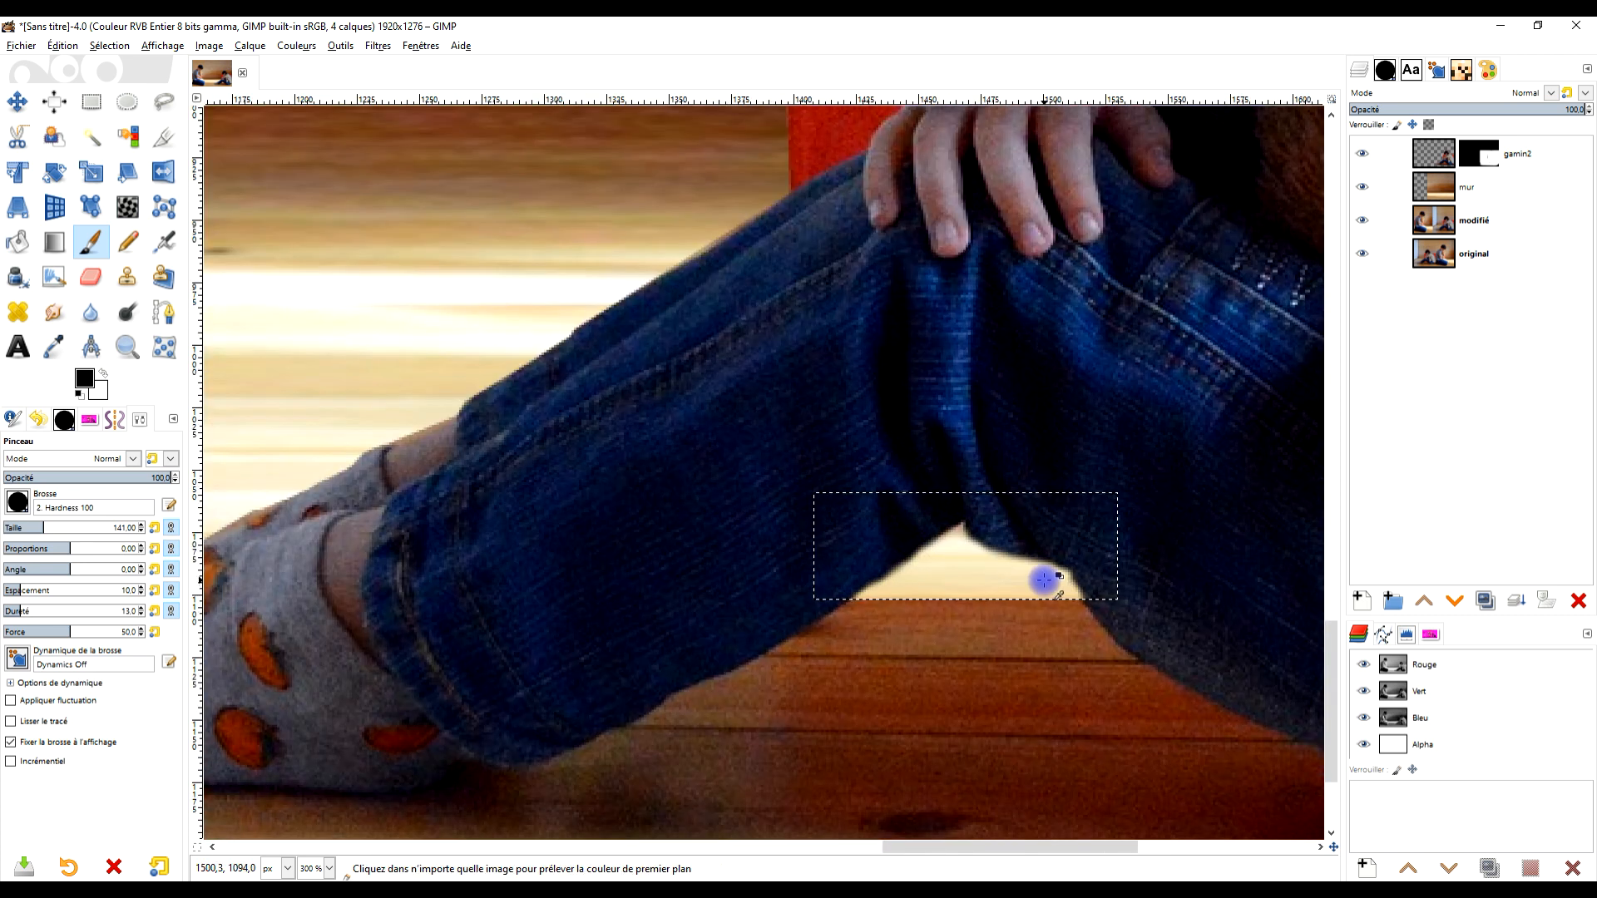
{"action": "left_click", "coordinate": [94, 103]}
{"action": "left_click", "coordinate": [767, 414]}
{"action": "scroll", "coordinate": [1112, 571], "scroll_direction": "up", "scroll_amount": 3}
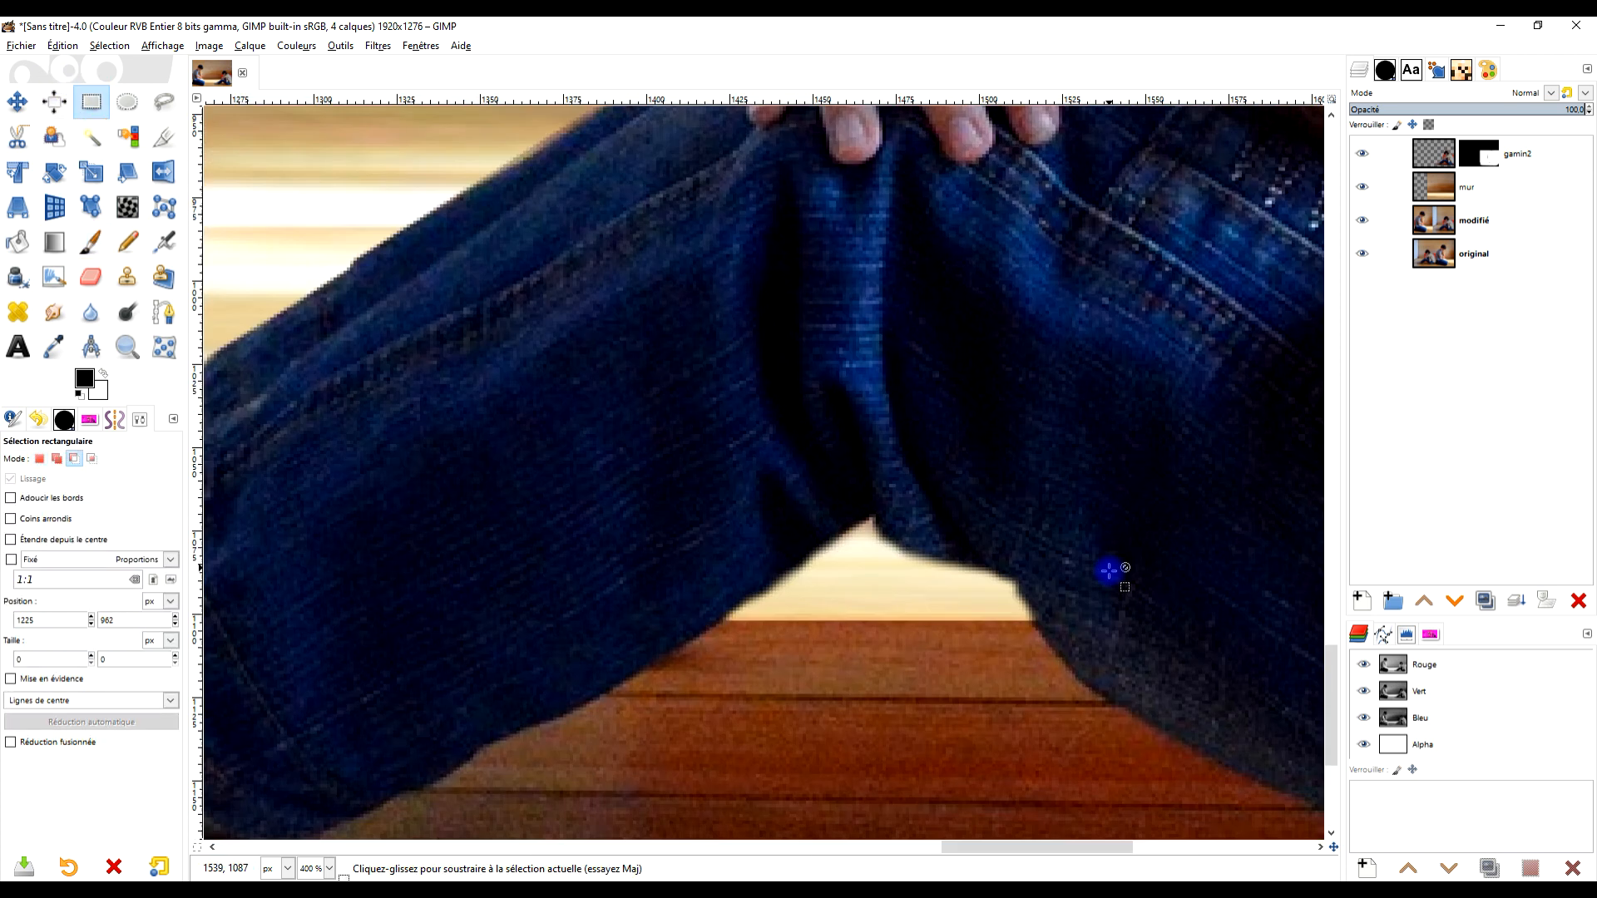
Set the brush hardness to 8 and soften the boundary between pale and orange floor with straight black mask strokes across the gap
{"action": "left_click", "coordinate": [91, 242]}
{"action": "scroll", "coordinate": [656, 624], "scroll_direction": "up", "scroll_amount": 3}
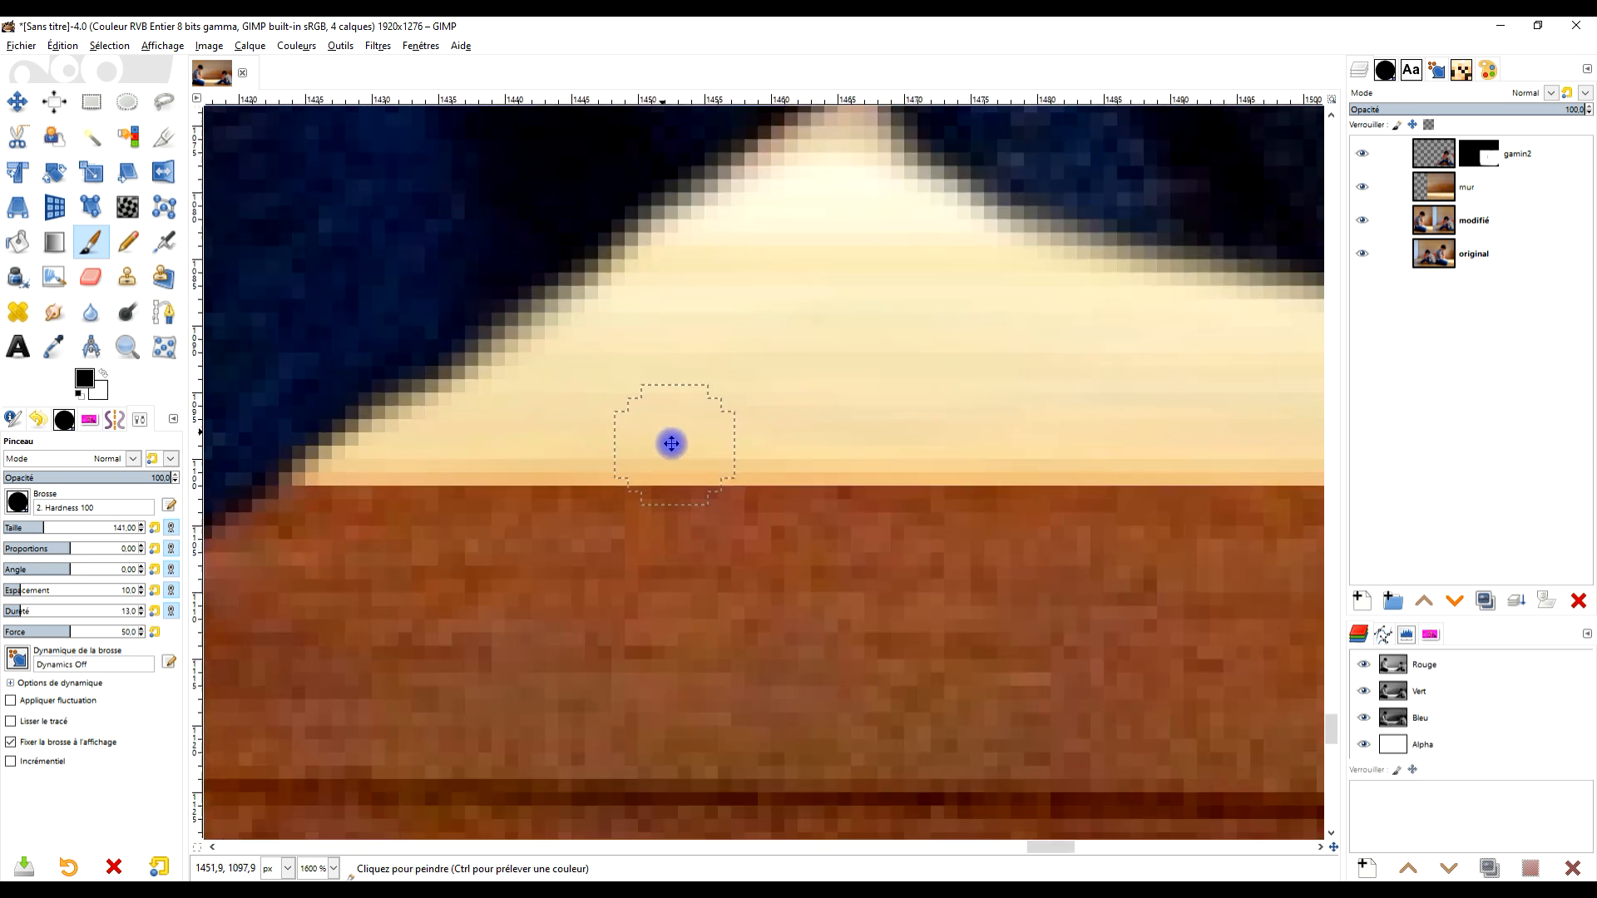
{"action": "left_click_drag", "start_coordinate": [671, 443], "coordinate": [653, 464]}
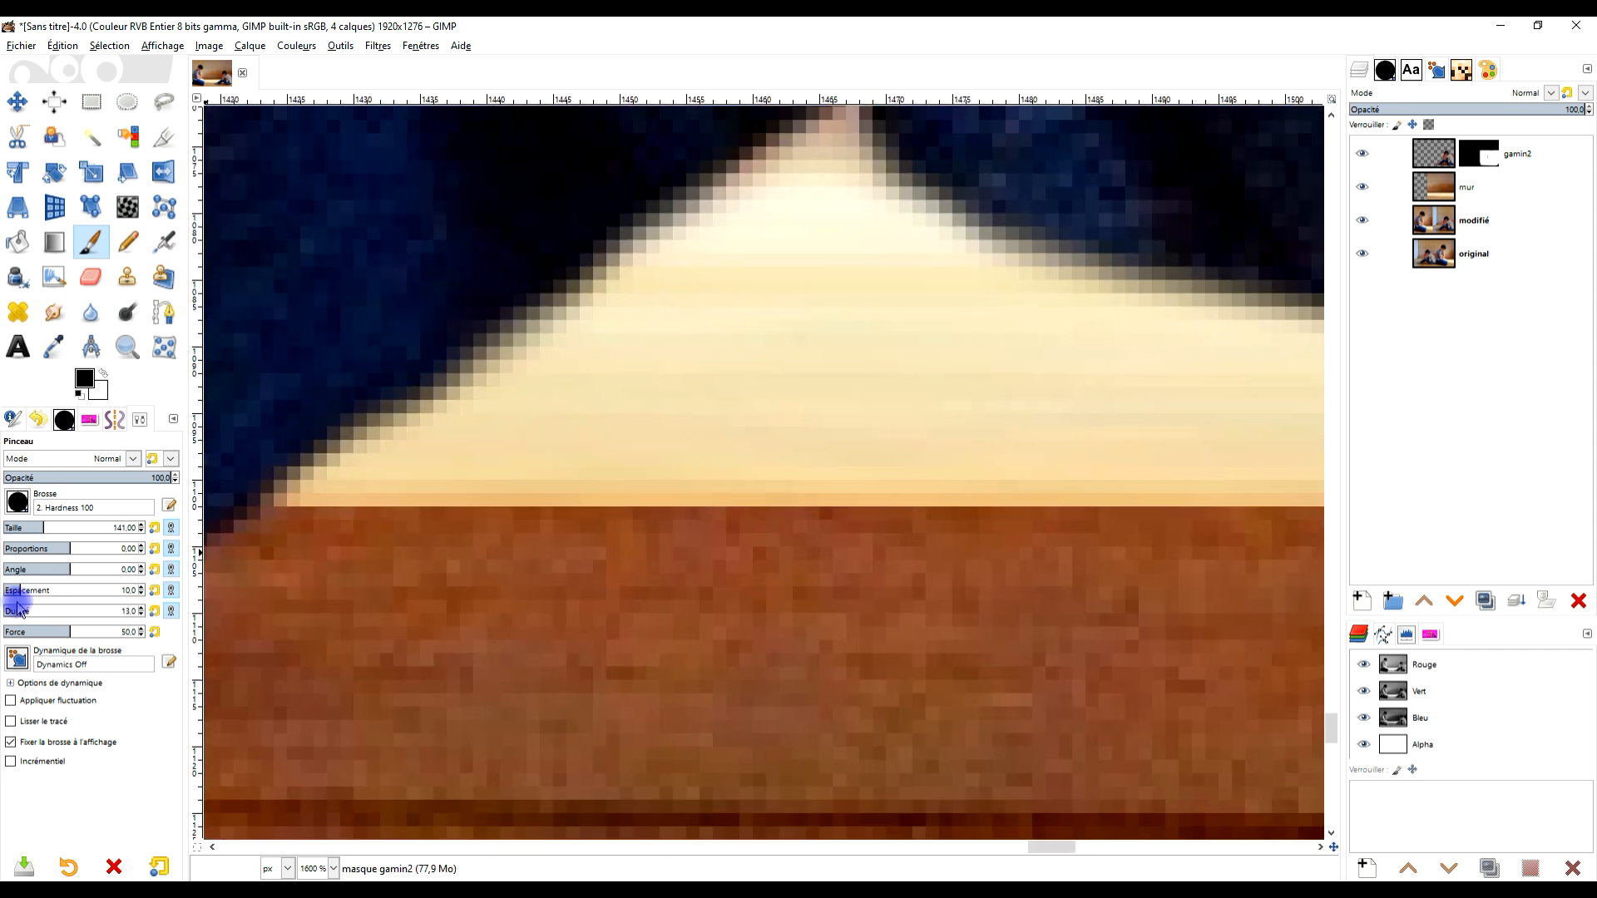
{"action": "scroll", "coordinate": [366, 490], "scroll_direction": "up", "scroll_amount": 2}
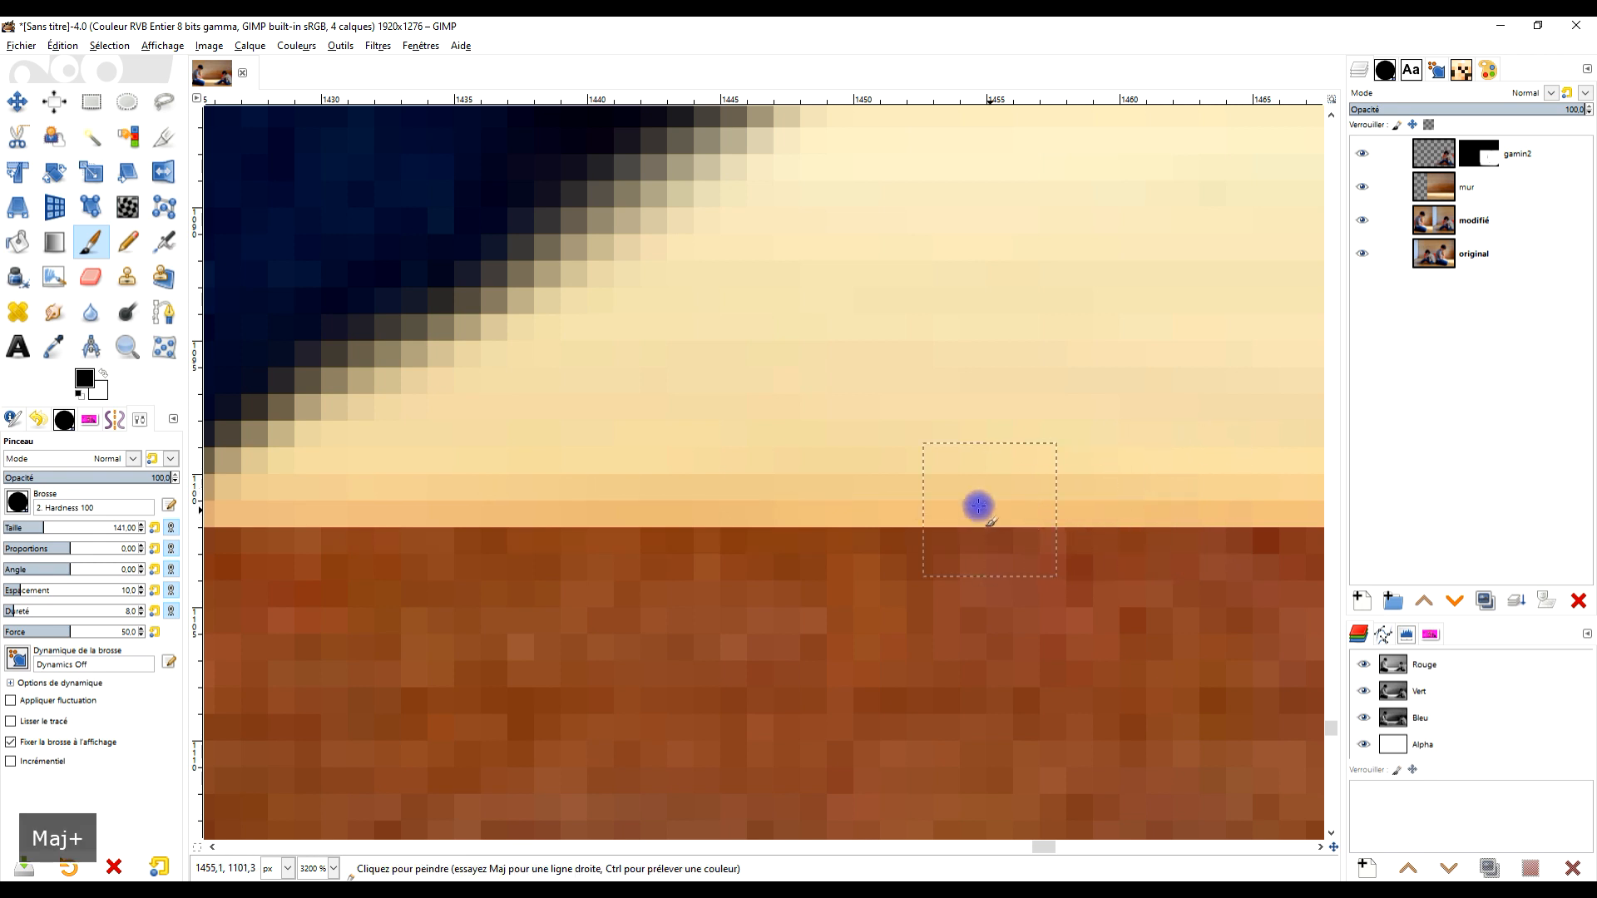
{"action": "mouse_move", "coordinate": [308, 504]}
{"action": "left_mouse_down"}
{"action": "mouse_move", "coordinate": [1113, 503]}
{"action": "mouse_move", "coordinate": [299, 497]}
{"action": "mouse_move", "coordinate": [634, 528]}
{"action": "mouse_move", "coordinate": [1191, 524]}
{"action": "left_mouse_up"}
{"action": "mouse_move", "coordinate": [1190, 522]}
{"action": "left_mouse_down"}
{"action": "mouse_move", "coordinate": [517, 521]}
{"action": "mouse_move", "coordinate": [1145, 532]}
{"action": "mouse_move", "coordinate": [870, 546]}
{"action": "mouse_move", "coordinate": [371, 531]}
{"action": "mouse_move", "coordinate": [430, 562]}
{"action": "left_mouse_up"}
{"action": "mouse_move", "coordinate": [470, 511]}
{"action": "left_mouse_down"}
{"action": "mouse_move", "coordinate": [915, 410]}
{"action": "mouse_move", "coordinate": [441, 436]}
{"action": "mouse_move", "coordinate": [1198, 509]}
{"action": "left_mouse_up"}
{"action": "scroll", "coordinate": [521, 402], "scroll_direction": "down", "scroll_amount": 2}
{"action": "left_click_drag", "start_coordinate": [860, 456], "coordinate": [363, 470]}
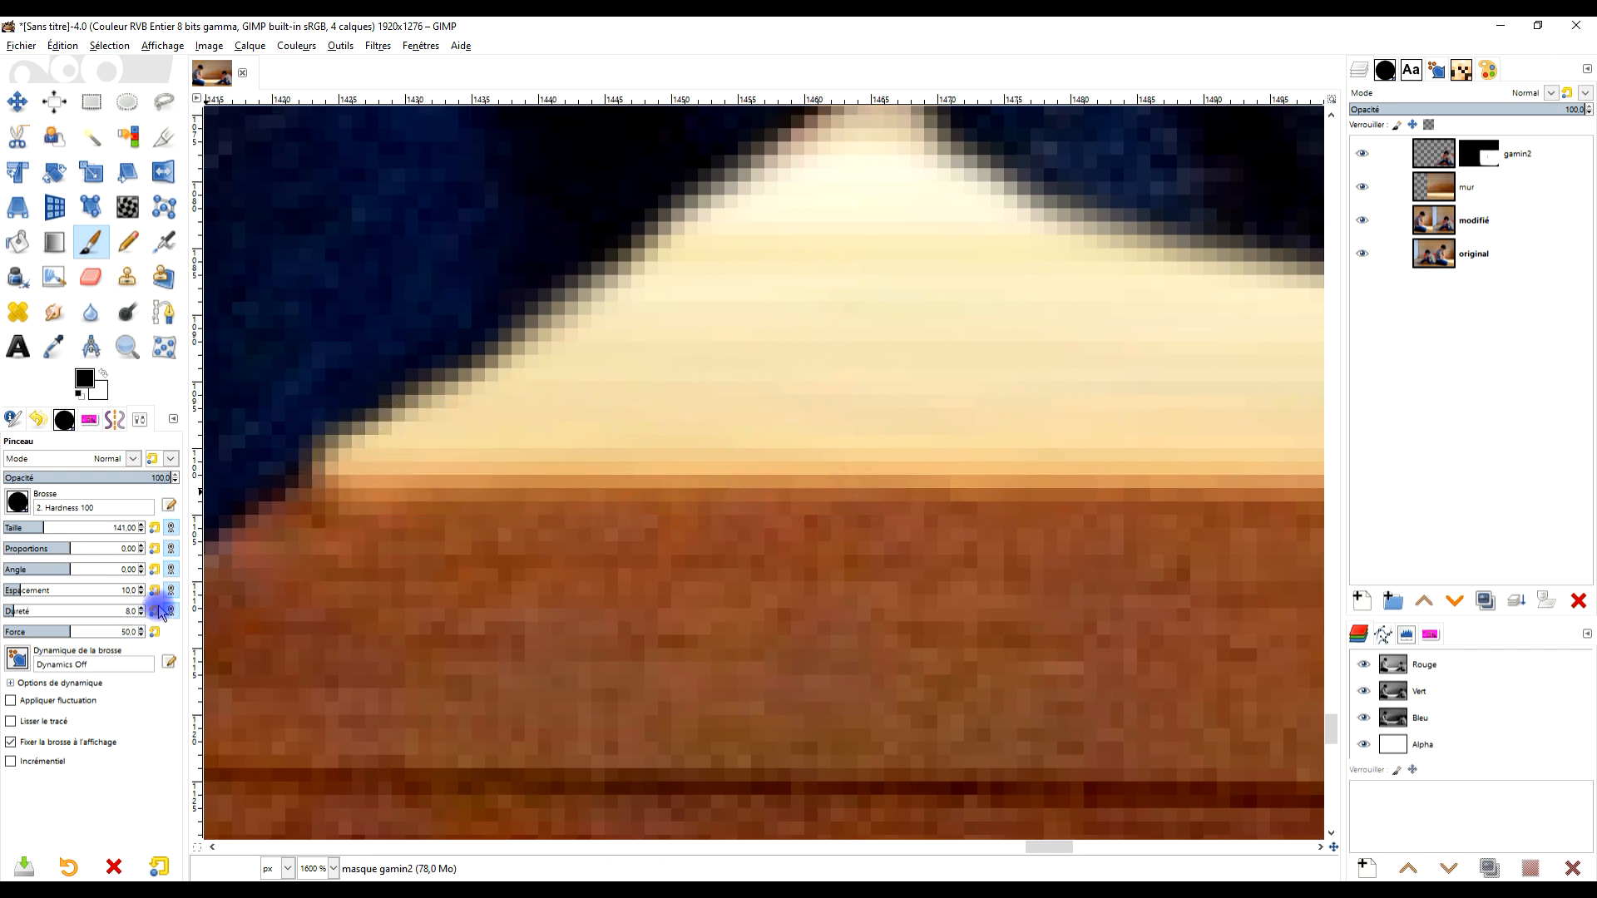
Set the brush hardness to 100 and trim the blurred front-leg edge of the gap up to its peak with straight black mask strokes
{"action": "scroll", "coordinate": [402, 399], "scroll_direction": "up", "scroll_amount": 2}
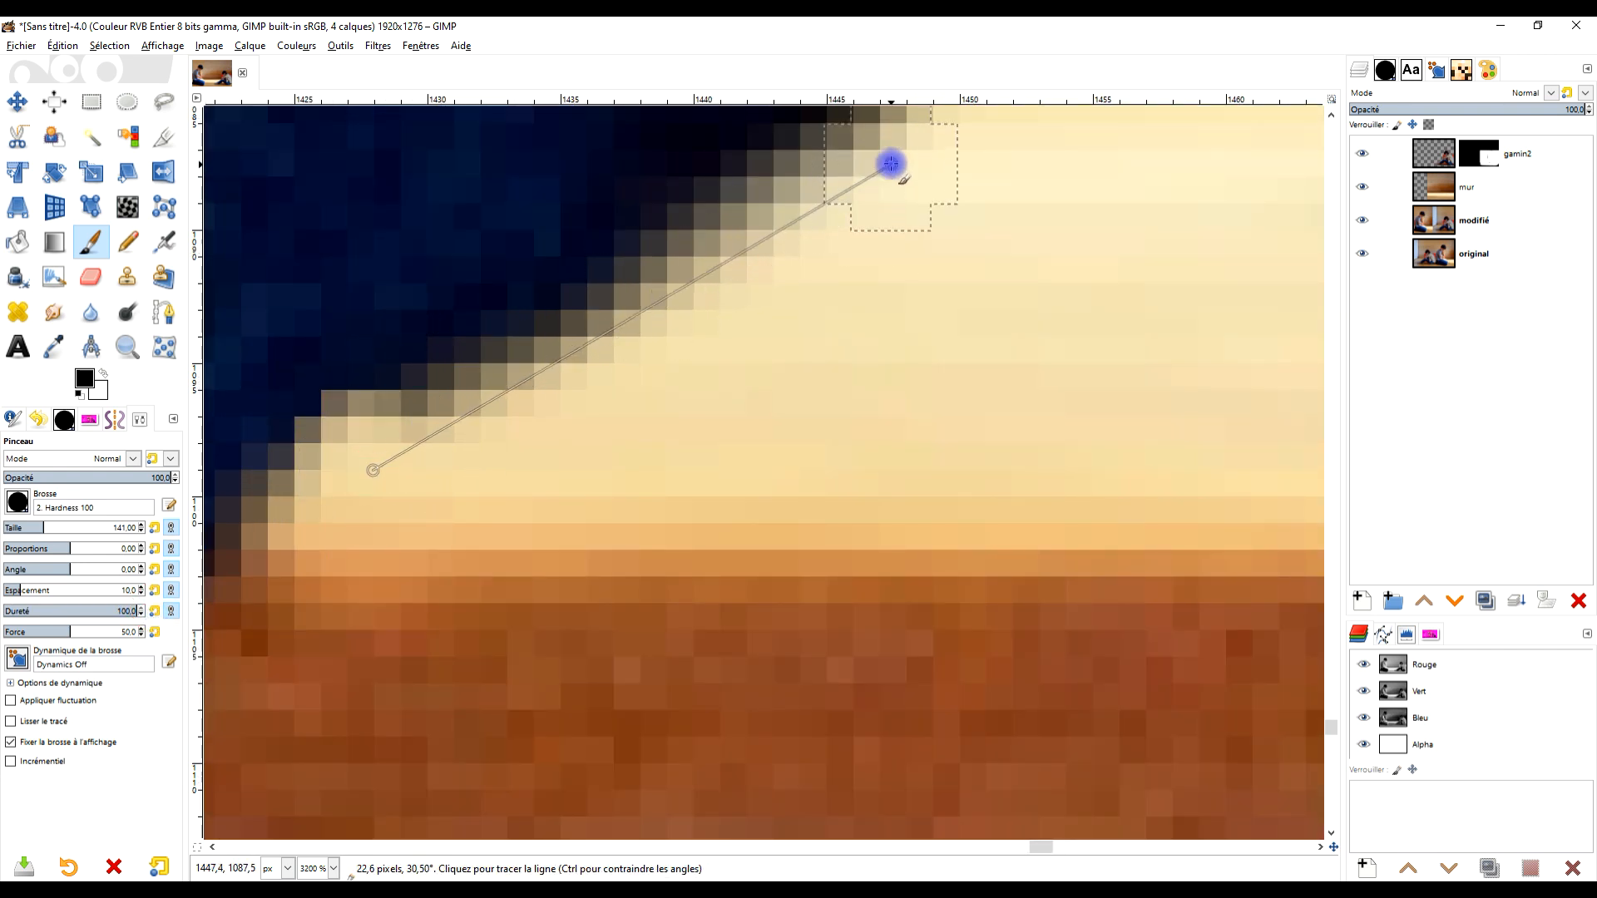
{"action": "left_click", "coordinate": [891, 161], "text": "shift"}
{"action": "left_click_drag", "start_coordinate": [932, 226], "coordinate": [851, 598]}
{"action": "left_click", "coordinate": [1234, 223], "text": "shift"}
{"action": "mouse_move", "coordinate": [1229, 361]}
{"action": "left_mouse_down"}
{"action": "mouse_move", "coordinate": [1013, 460]}
{"action": "mouse_move", "coordinate": [532, 560]}
{"action": "left_mouse_up"}
{"action": "scroll", "coordinate": [677, 491], "scroll_direction": "down", "scroll_amount": 2}
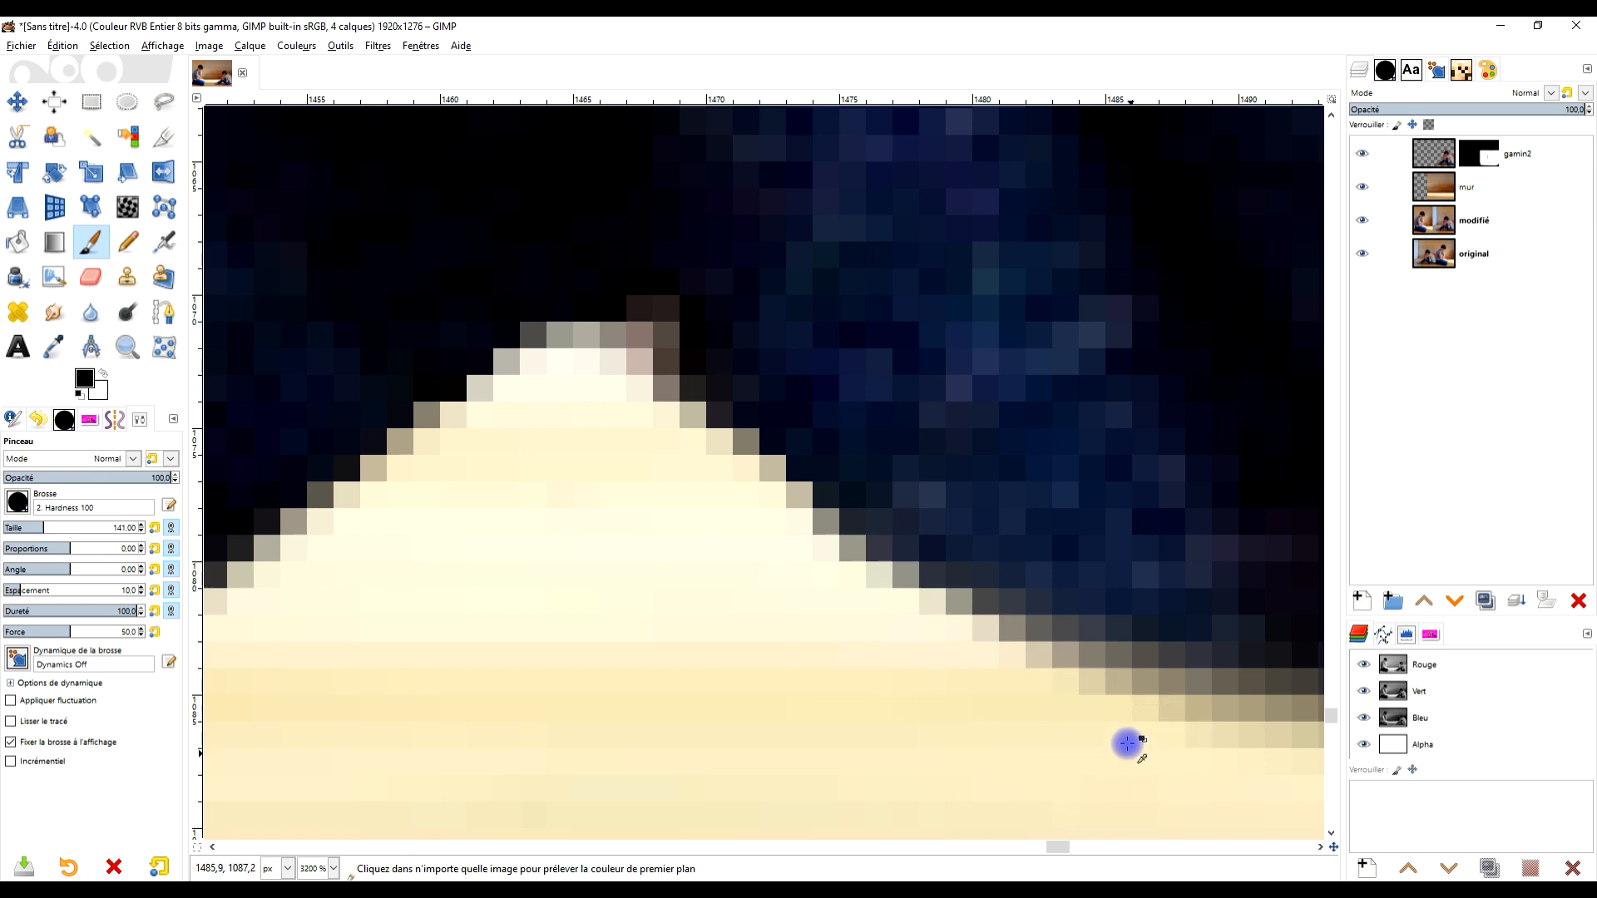
Mask out the blurred fringe along the thigh-side edge of the gap, from the peak to the orange floor, with the hard black brush
{"action": "scroll", "coordinate": [1107, 716], "scroll_direction": "down", "scroll_amount": 2}
{"action": "left_click_drag", "start_coordinate": [1089, 693], "coordinate": [820, 578]}
{"action": "scroll", "coordinate": [720, 563], "scroll_direction": "up", "scroll_amount": 2}
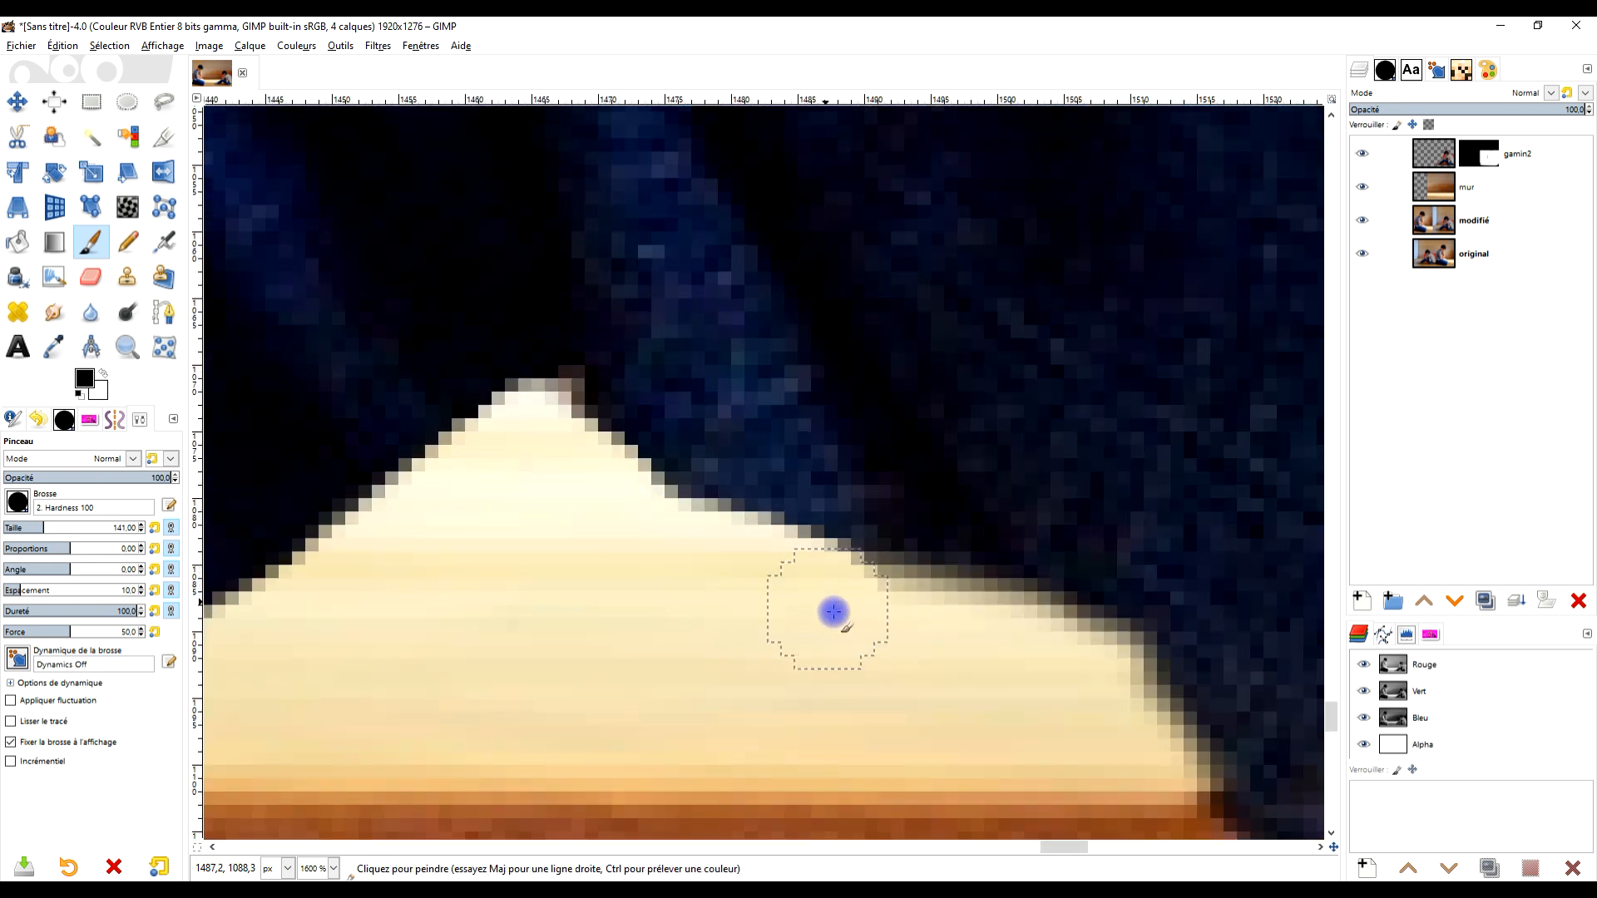
{"action": "mouse_move", "coordinate": [984, 646]}
{"action": "left_mouse_down"}
{"action": "mouse_move", "coordinate": [1070, 671]}
{"action": "mouse_move", "coordinate": [1151, 745]}
{"action": "mouse_move", "coordinate": [1113, 734]}
{"action": "left_mouse_up"}
{"action": "scroll", "coordinate": [1112, 734], "scroll_direction": "down", "scroll_amount": 4}
{"action": "scroll", "coordinate": [1149, 728], "scroll_direction": "up", "scroll_amount": 8}
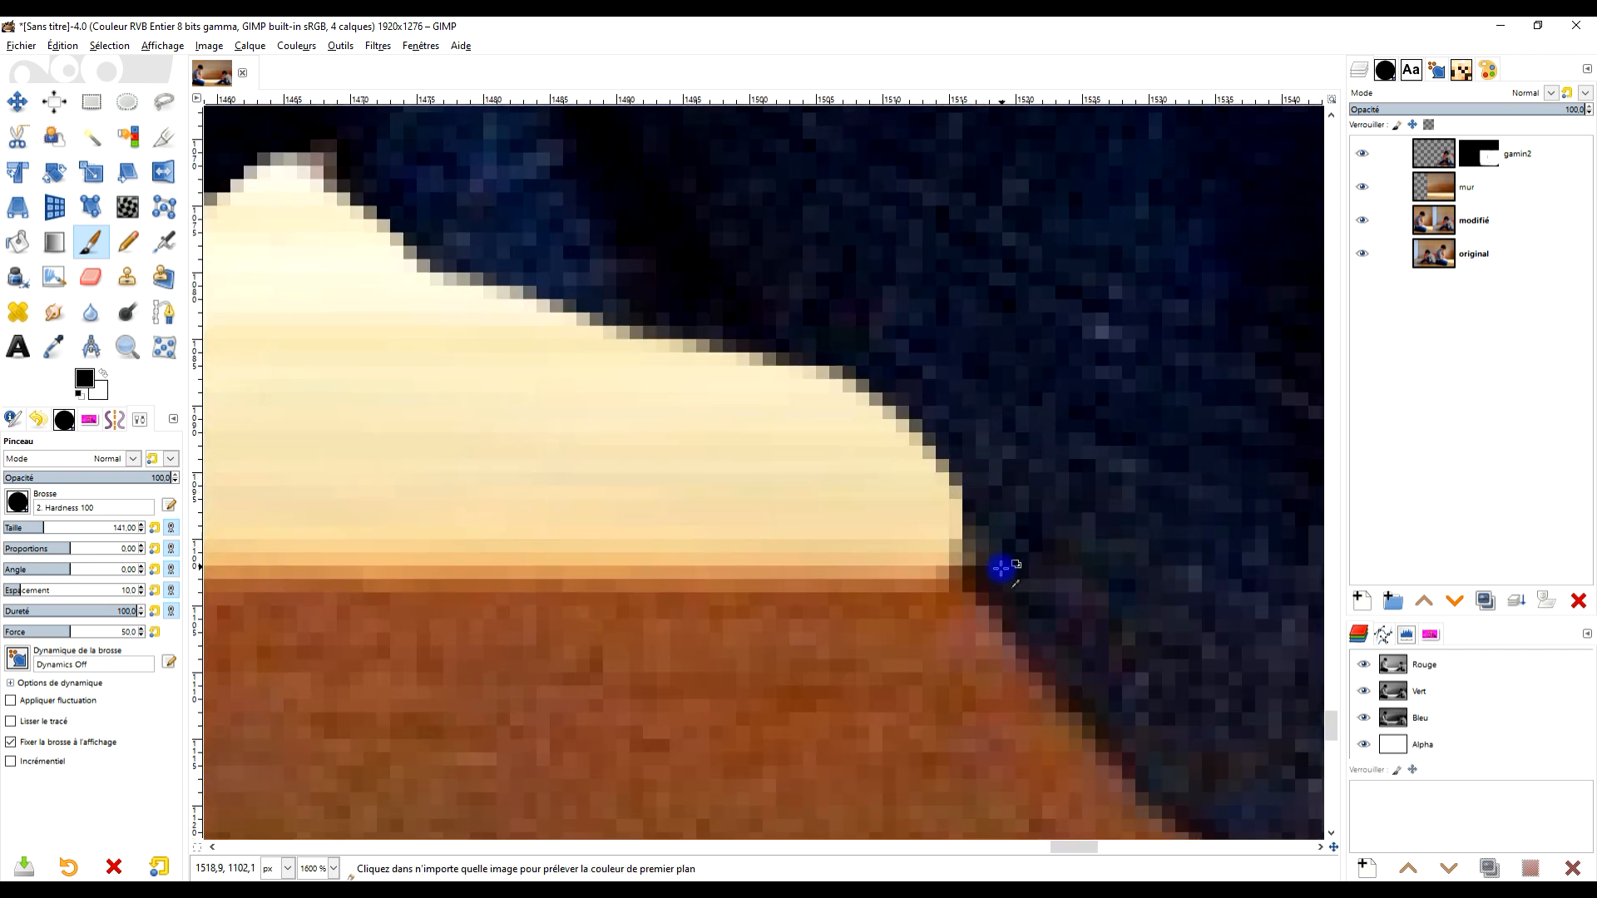
{"action": "mouse_move", "coordinate": [842, 517]}
{"action": "left_mouse_down"}
{"action": "mouse_move", "coordinate": [824, 350]}
{"action": "mouse_move", "coordinate": [927, 560]}
{"action": "mouse_move", "coordinate": [775, 498]}
{"action": "left_mouse_up"}
{"action": "scroll", "coordinate": [775, 498], "scroll_direction": "down", "scroll_amount": 6}
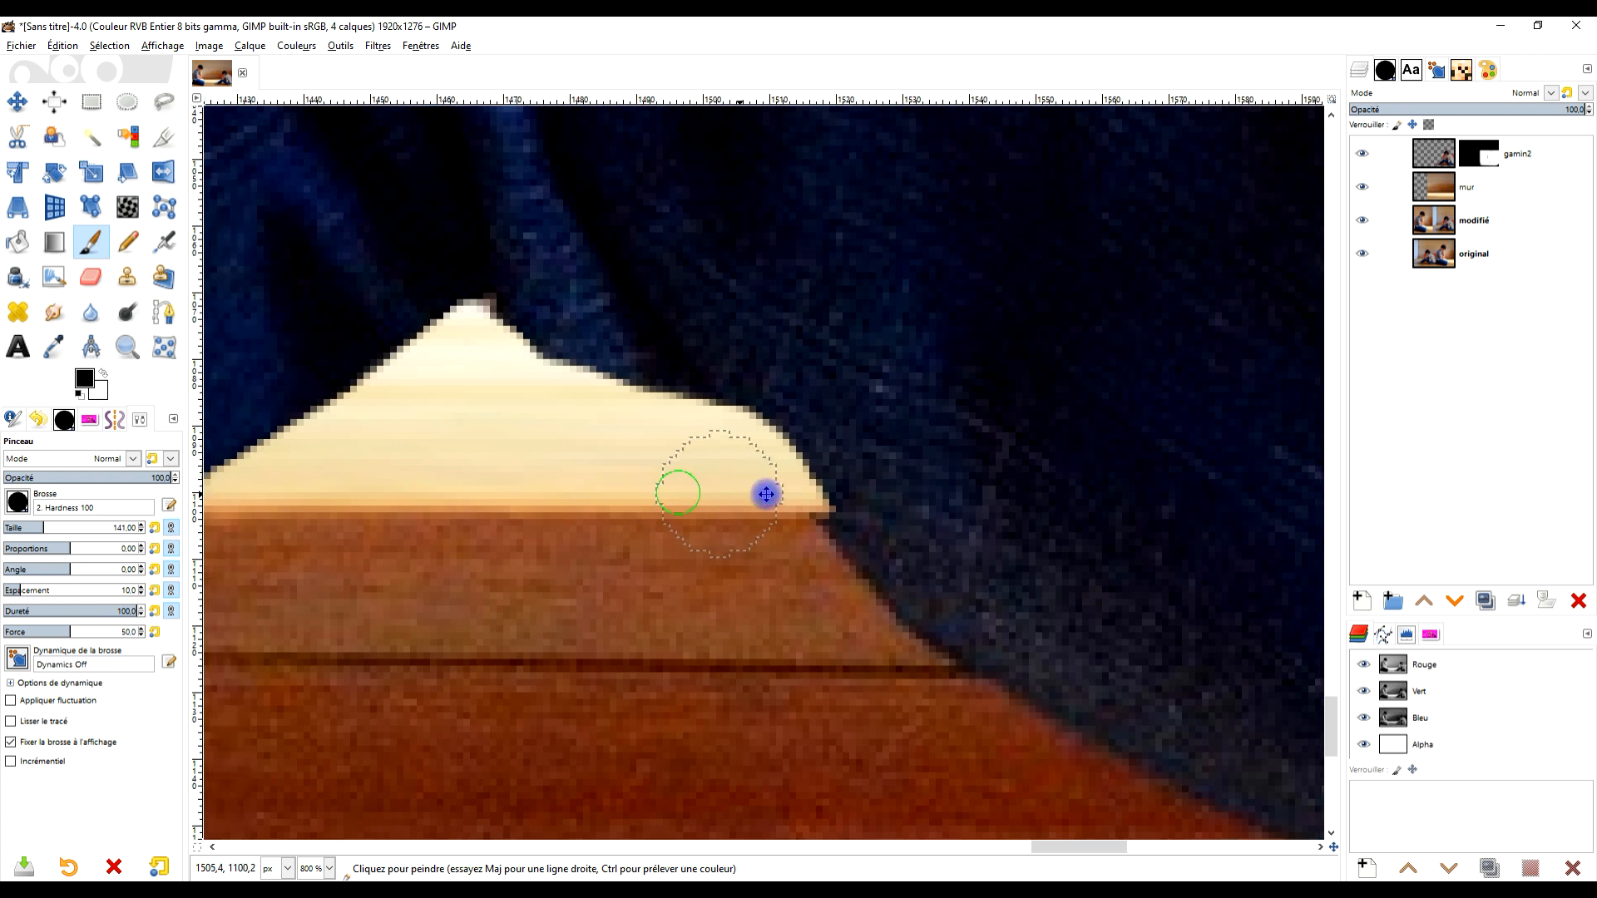
{"action": "scroll", "coordinate": [867, 520], "scroll_direction": "up", "scroll_amount": 4}
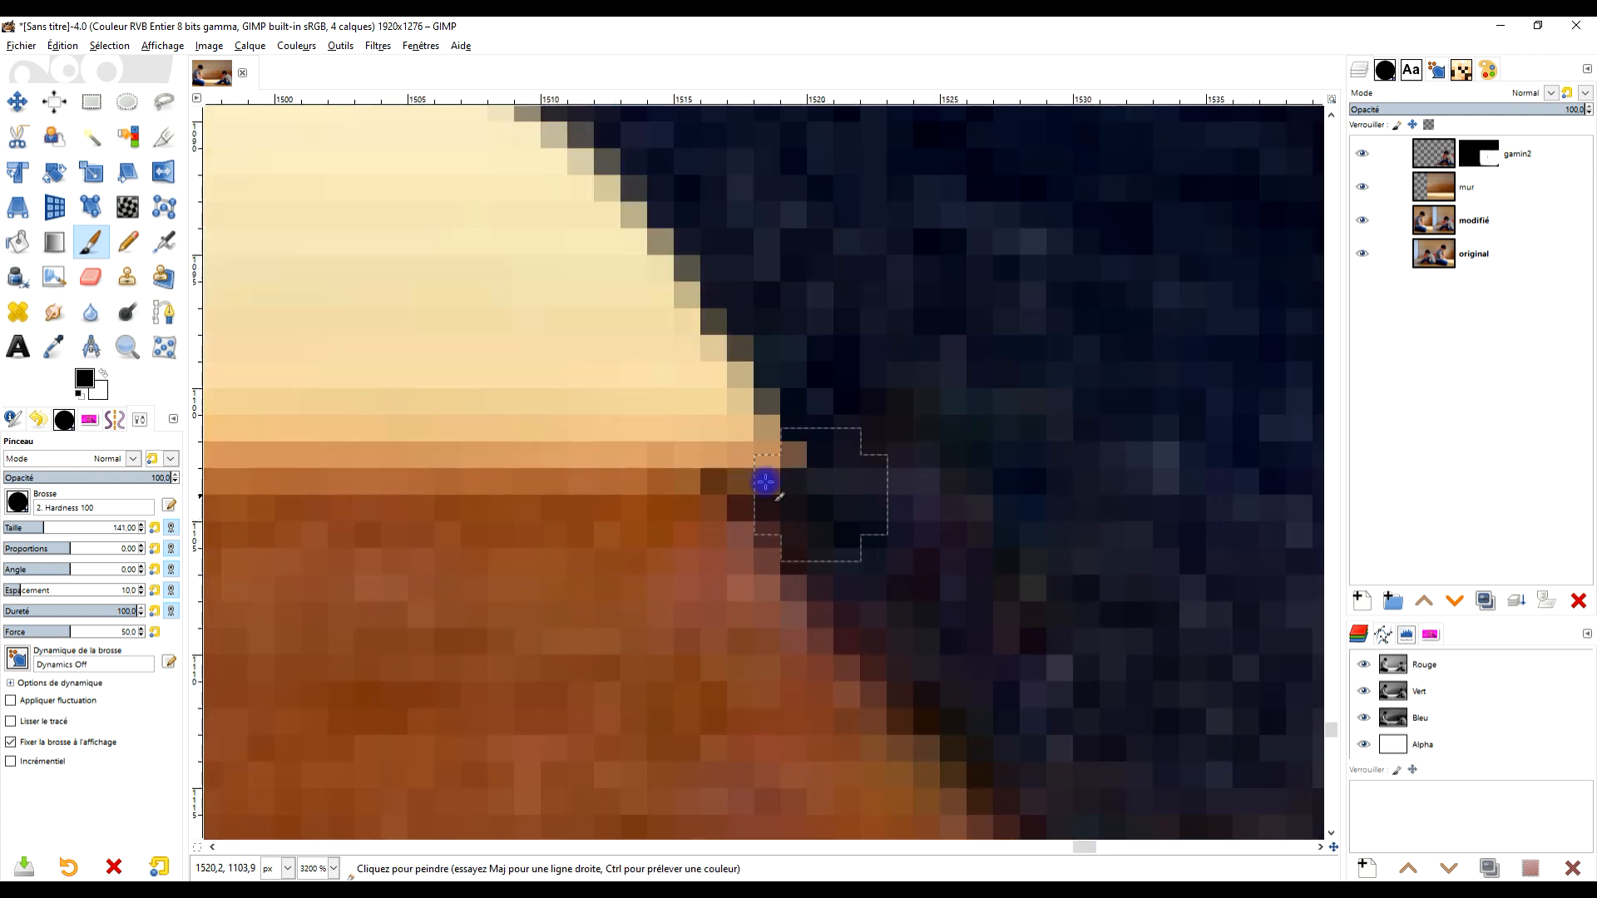
Switch to white and restore the jeans along the lower thigh-side edge of the gap with straight mask strokes
{"action": "left_click", "coordinate": [841, 509]}
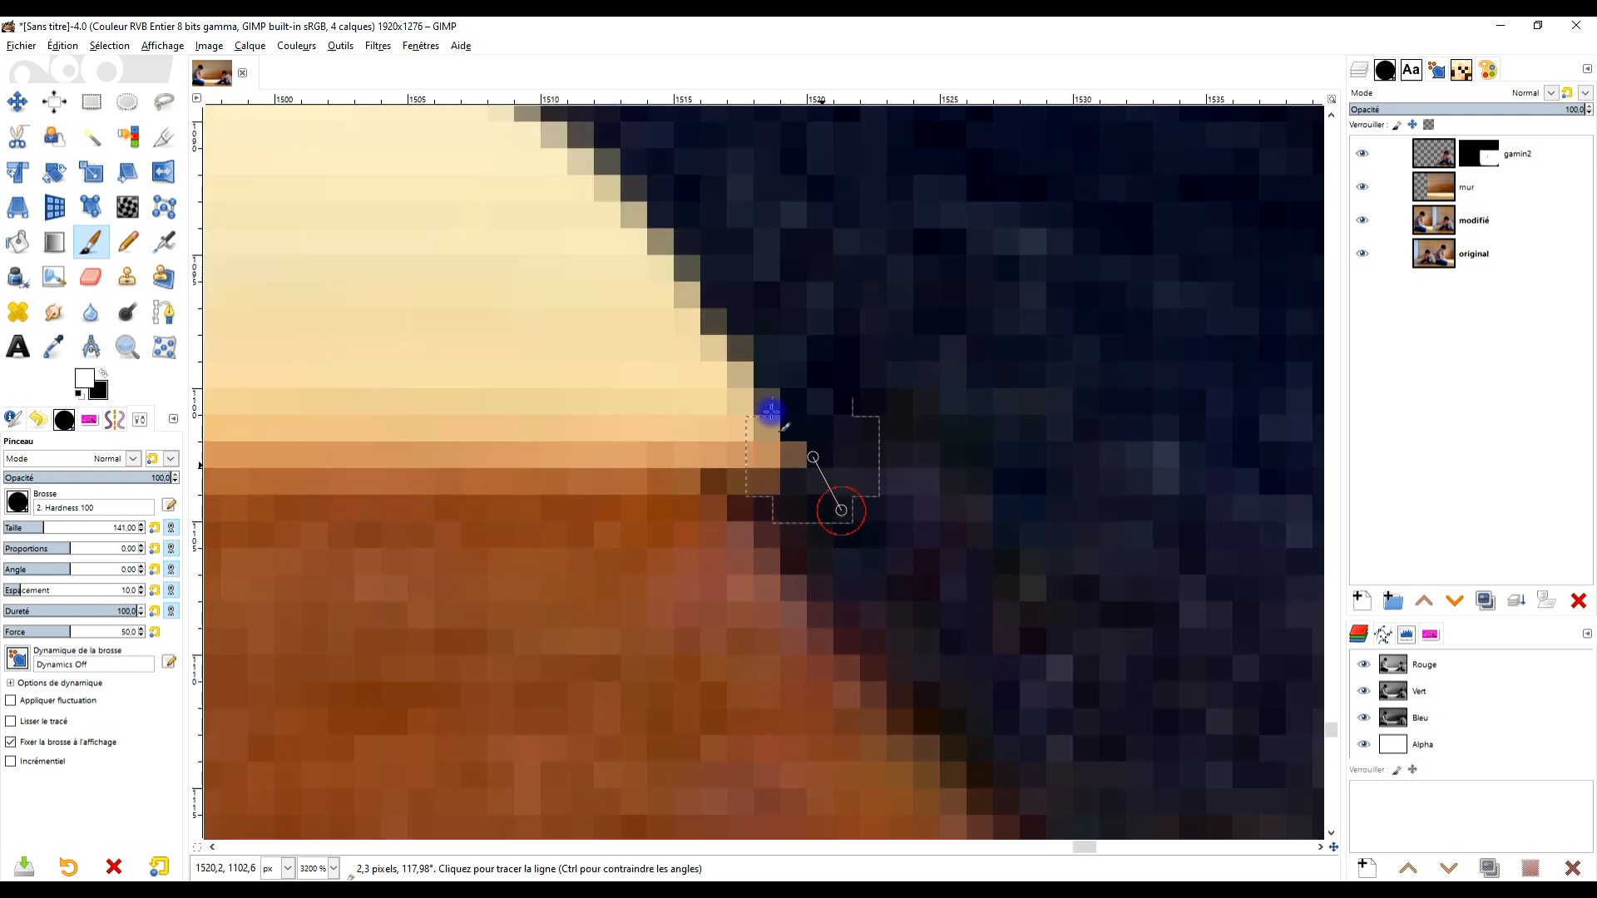
{"action": "left_click", "coordinate": [613, 201], "text": "shift"}
{"action": "mouse_move", "coordinate": [615, 201]}
{"action": "left_mouse_down"}
{"action": "mouse_move", "coordinate": [877, 410]}
{"action": "mouse_move", "coordinate": [882, 559]}
{"action": "left_mouse_up"}
{"action": "left_click", "coordinate": [732, 393], "text": "shift"}
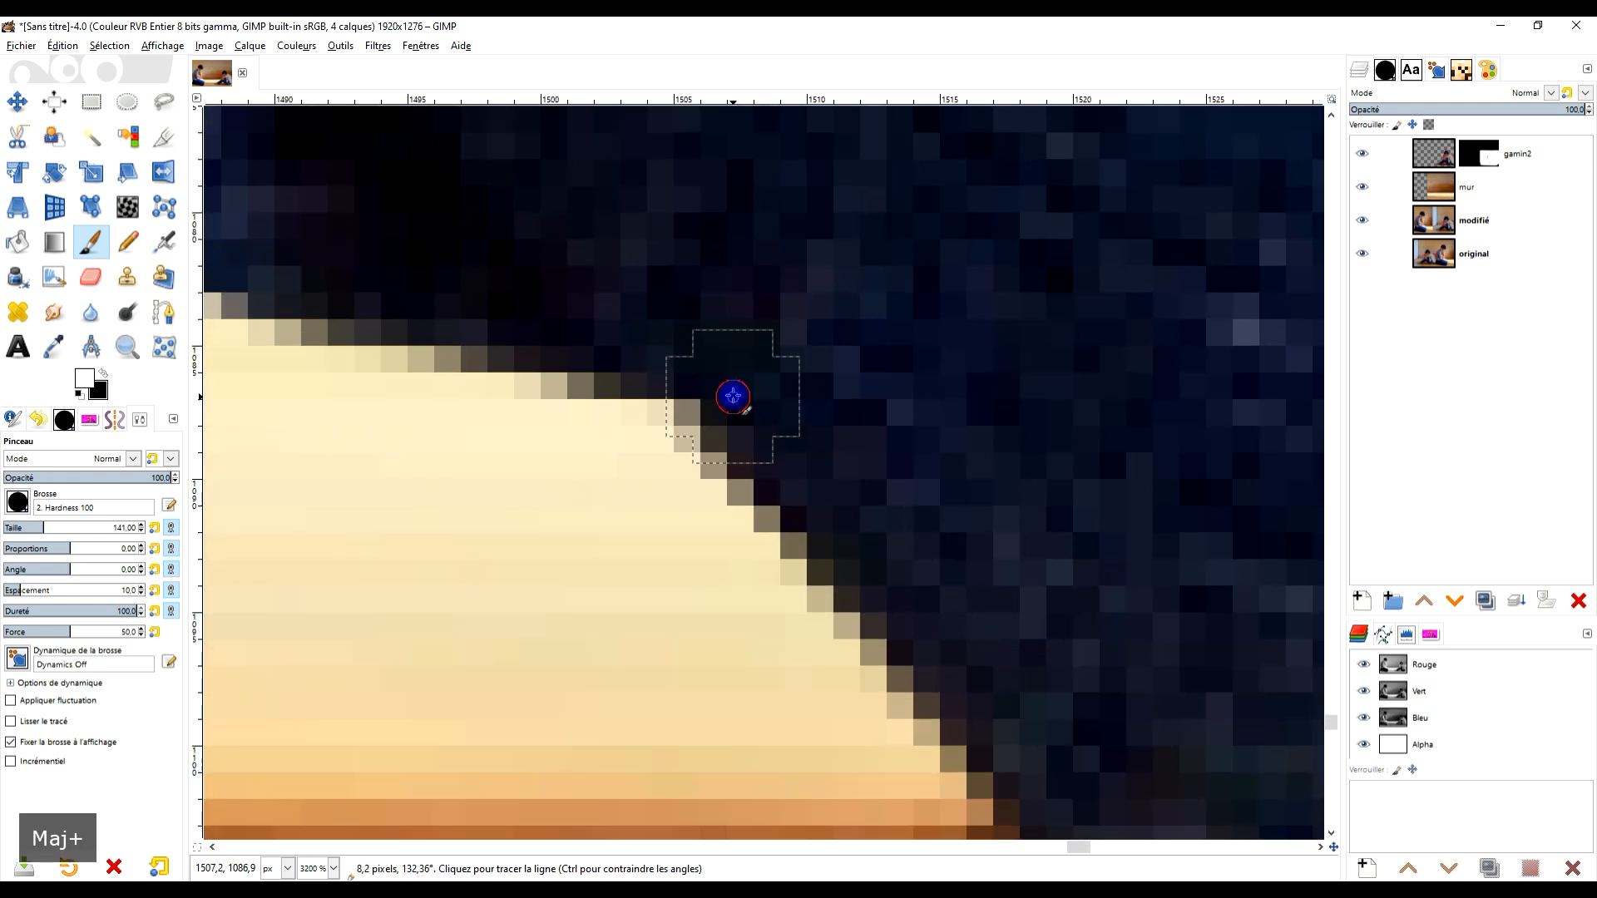
{"action": "scroll", "coordinate": [998, 408], "scroll_direction": "left", "scroll_amount": 5}
{"action": "left_click", "coordinate": [324, 300], "text": "shift"}
Continue the straight white mask strokes along the upper thigh-side jeans edge to the gap's peak
{"action": "left_click_drag", "start_coordinate": [639, 285], "coordinate": [1101, 388]}
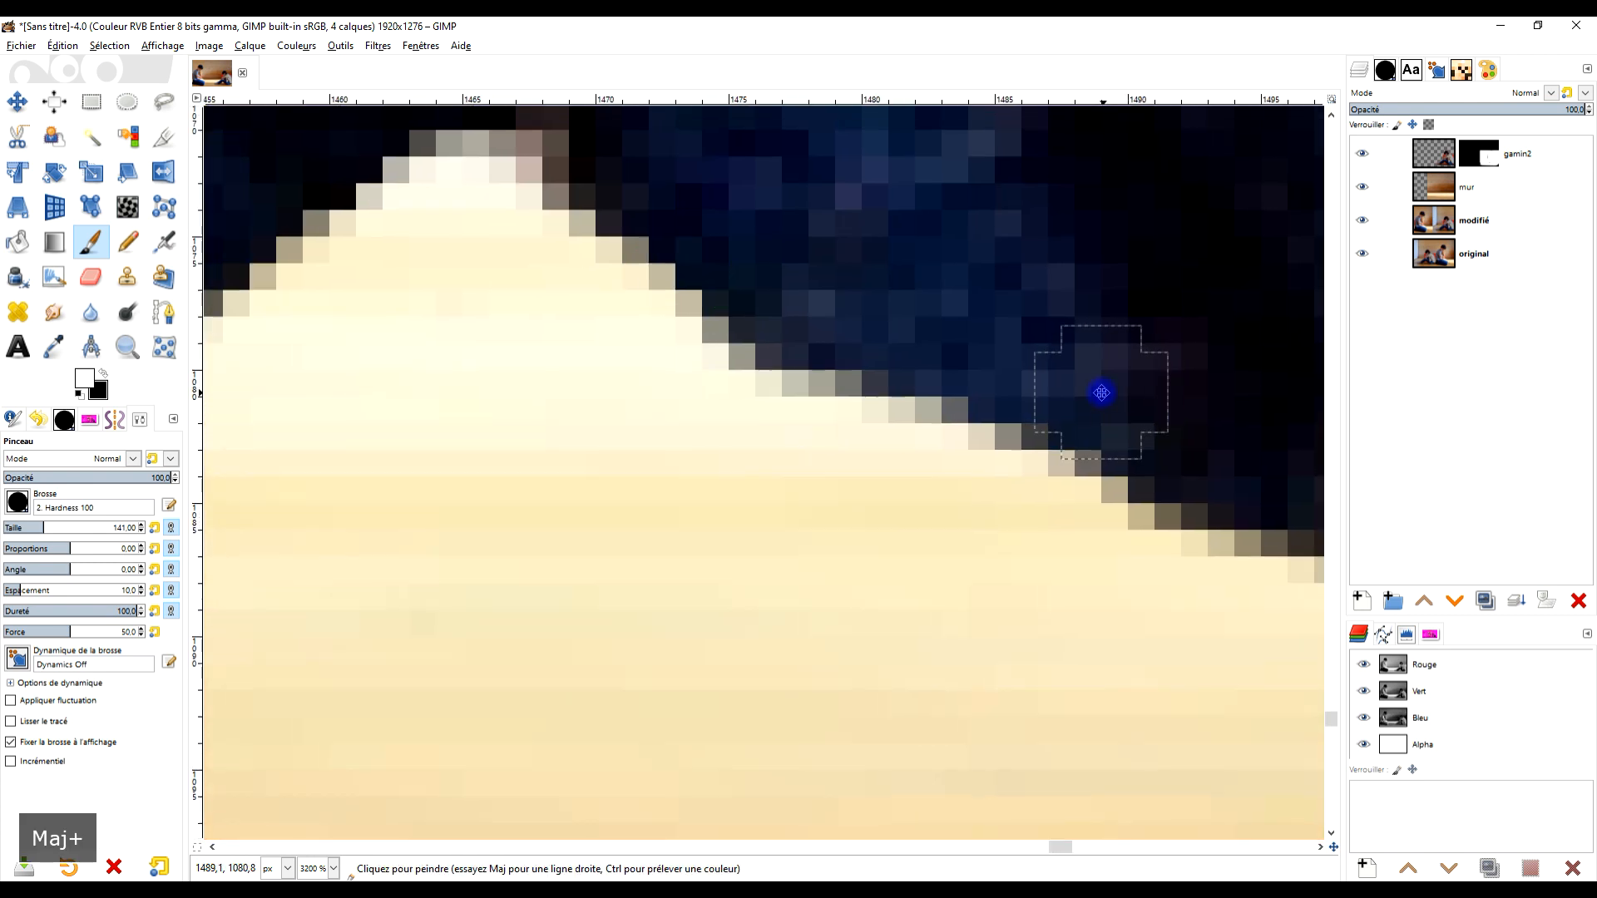
{"action": "left_click", "coordinate": [757, 311], "text": "shift"}
{"action": "left_click", "coordinate": [553, 159], "text": "shift"}
{"action": "left_click_drag", "start_coordinate": [696, 202], "coordinate": [1152, 397]}
{"action": "left_click", "coordinate": [911, 289], "text": "shift"}
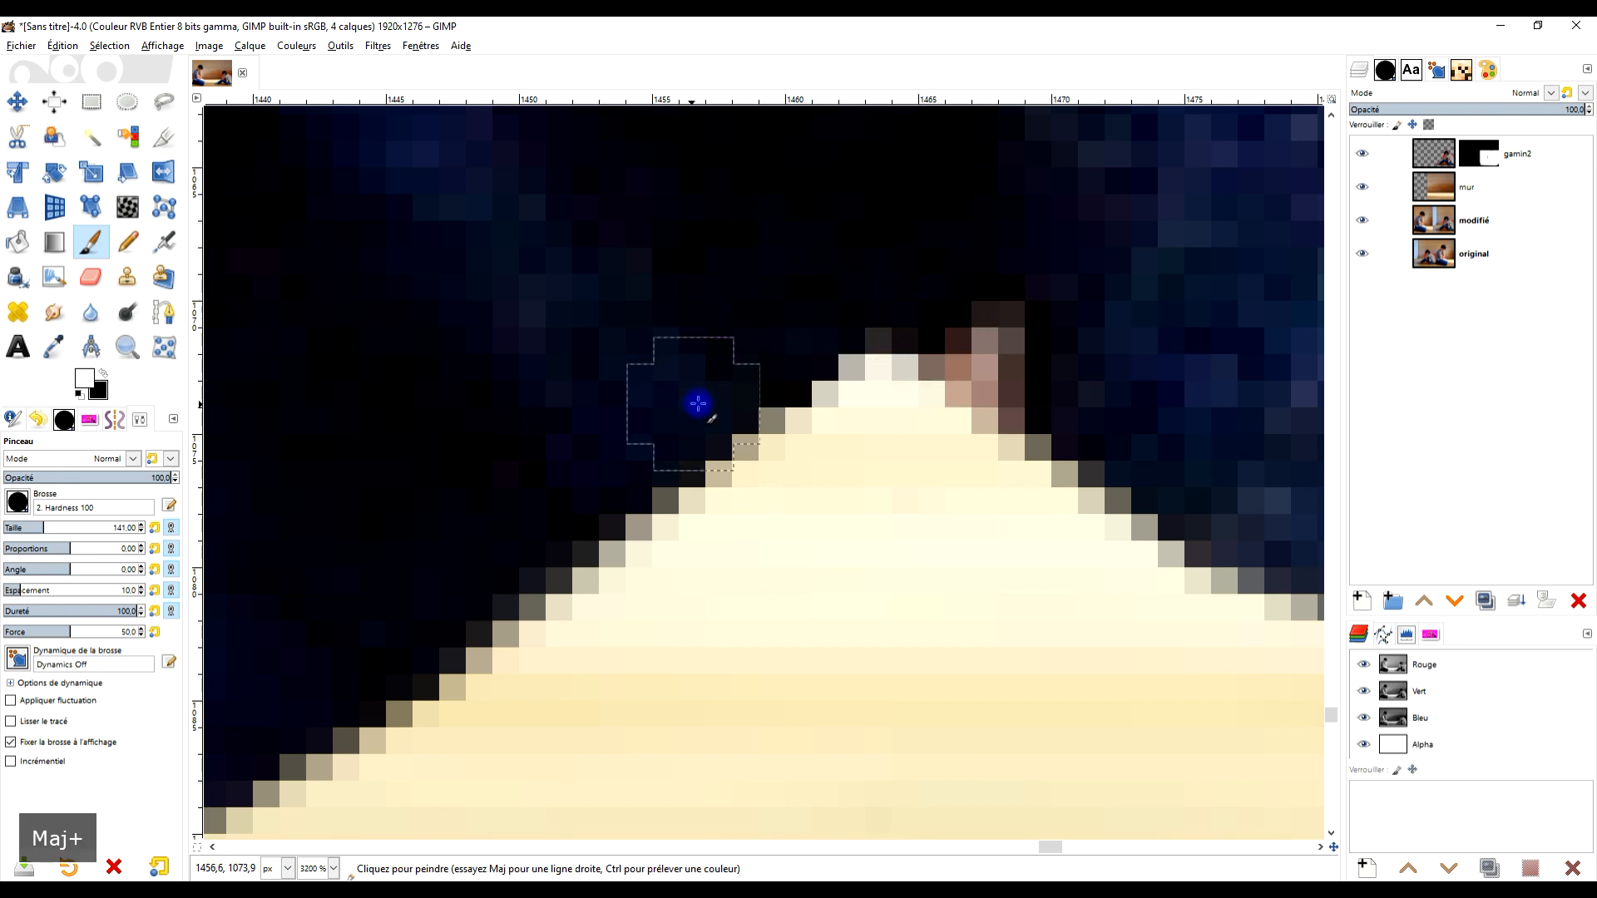
Restore the front leg's jeans edge from the gap's peak to the floor boundary with straight white mask strokes
{"action": "left_click", "coordinate": [400, 661], "text": "shift"}
{"action": "left_click_drag", "start_coordinate": [463, 660], "coordinate": [867, 495]}
{"action": "left_click", "coordinate": [588, 663], "text": "shift"}
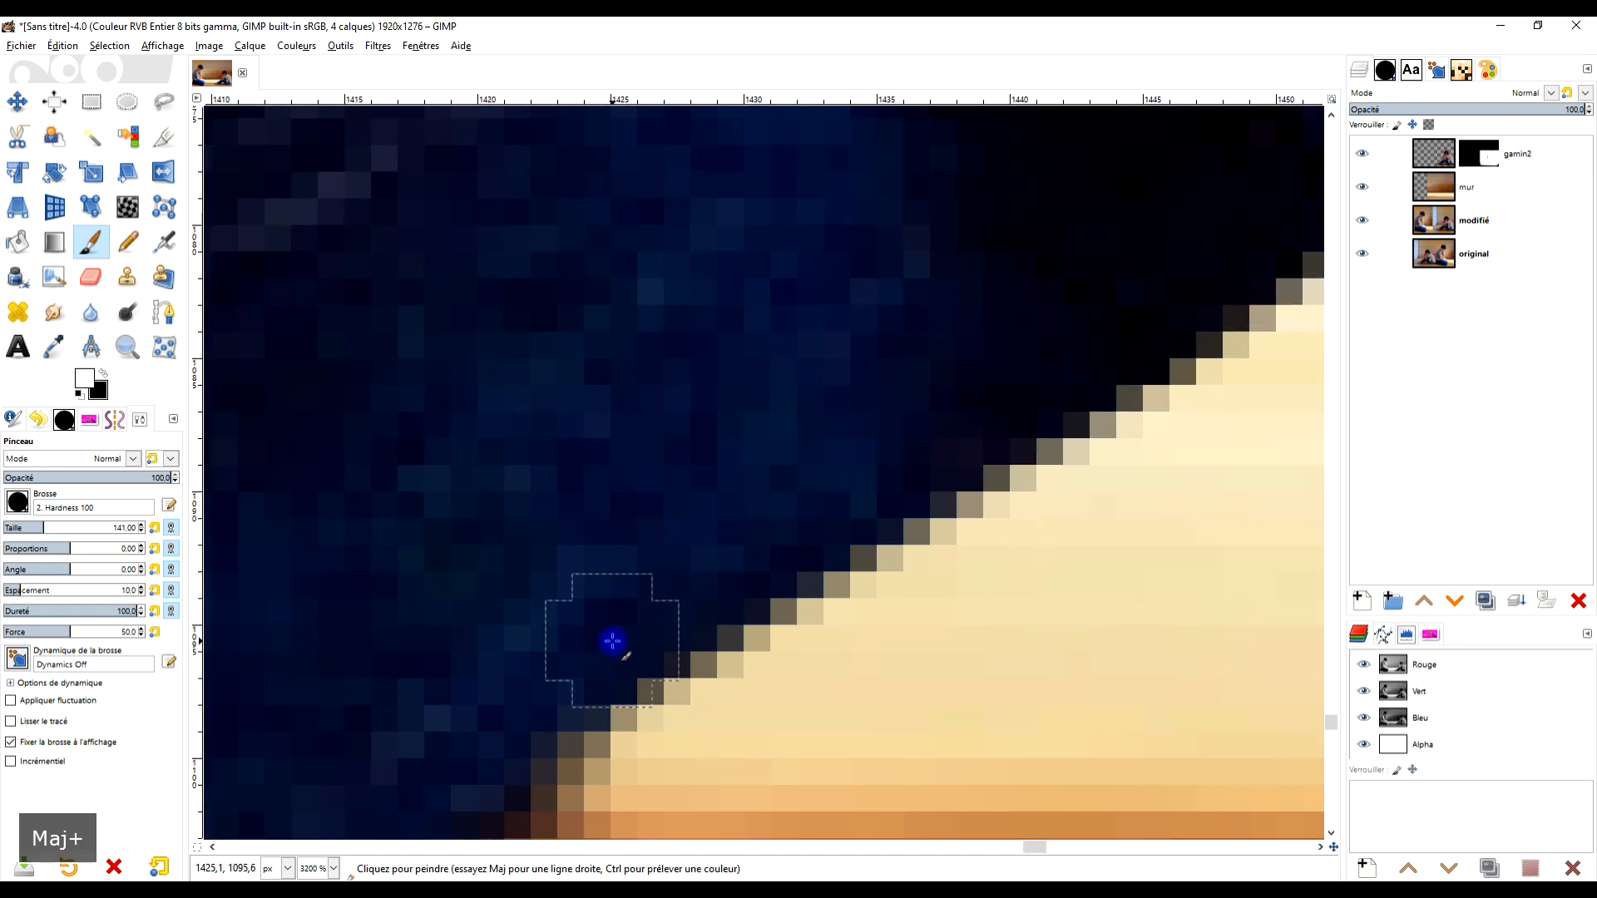
{"action": "scroll", "coordinate": [614, 642], "scroll_direction": "down", "scroll_amount": 5}
{"action": "scroll", "coordinate": [593, 686], "scroll_direction": "up", "scroll_amount": 3}
{"action": "scroll", "coordinate": [610, 671], "scroll_direction": "down", "scroll_amount": 5}
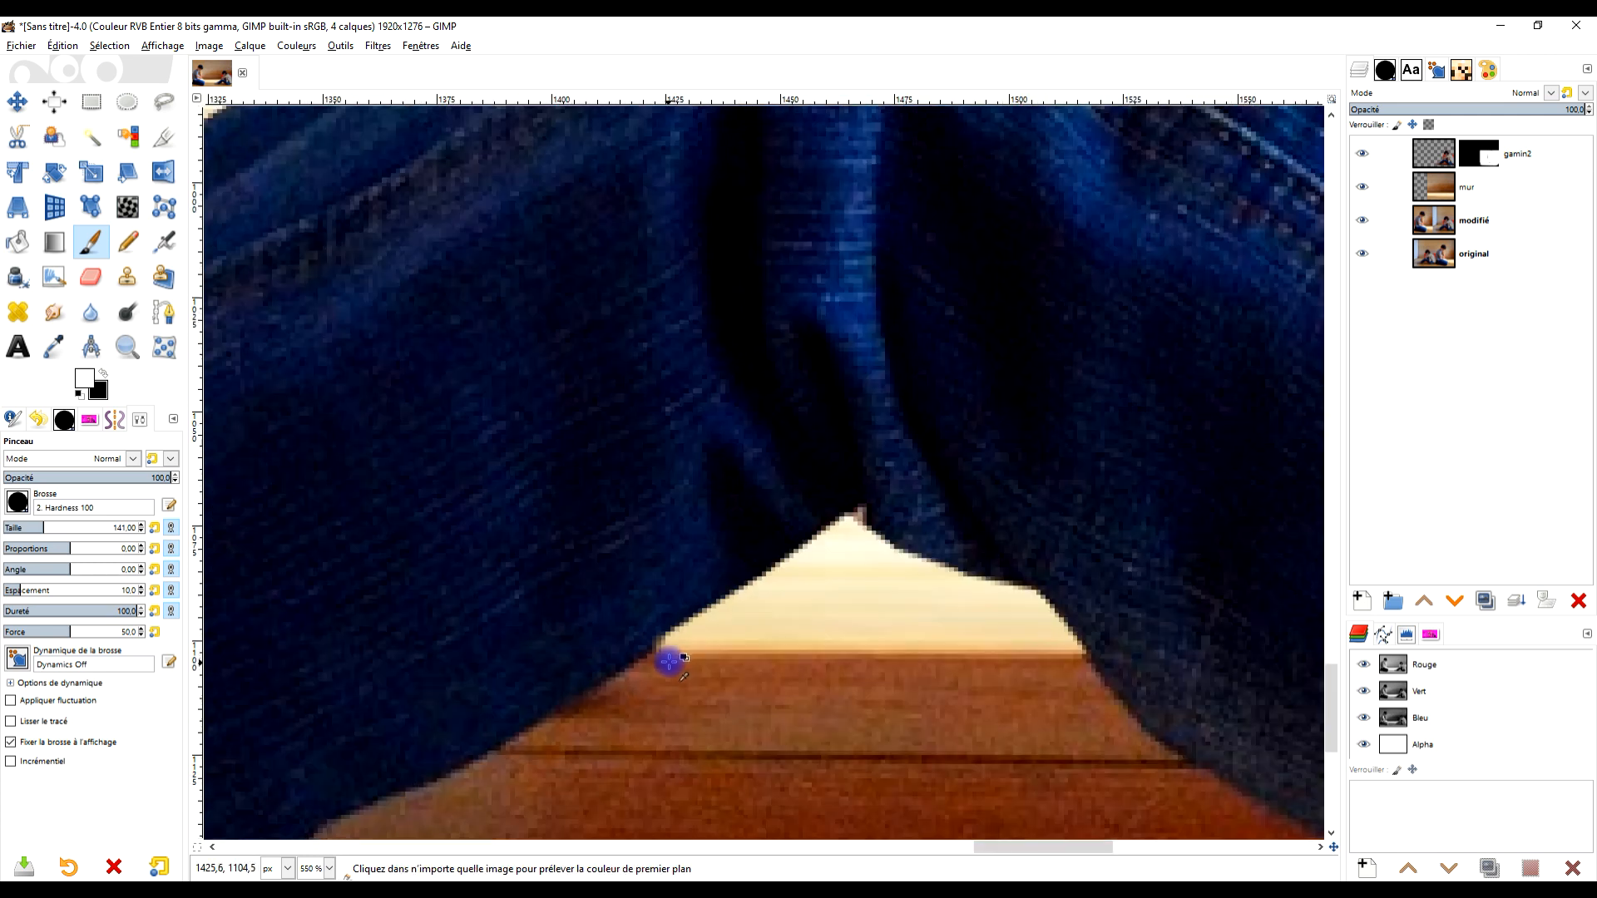
Switch to black and clean the mask in the gap's front-leg corner where the pale and orange floors meet
{"action": "scroll", "coordinate": [674, 657], "scroll_direction": "up", "scroll_amount": 4}
{"action": "scroll", "coordinate": [676, 681], "scroll_direction": "up", "scroll_amount": 5}
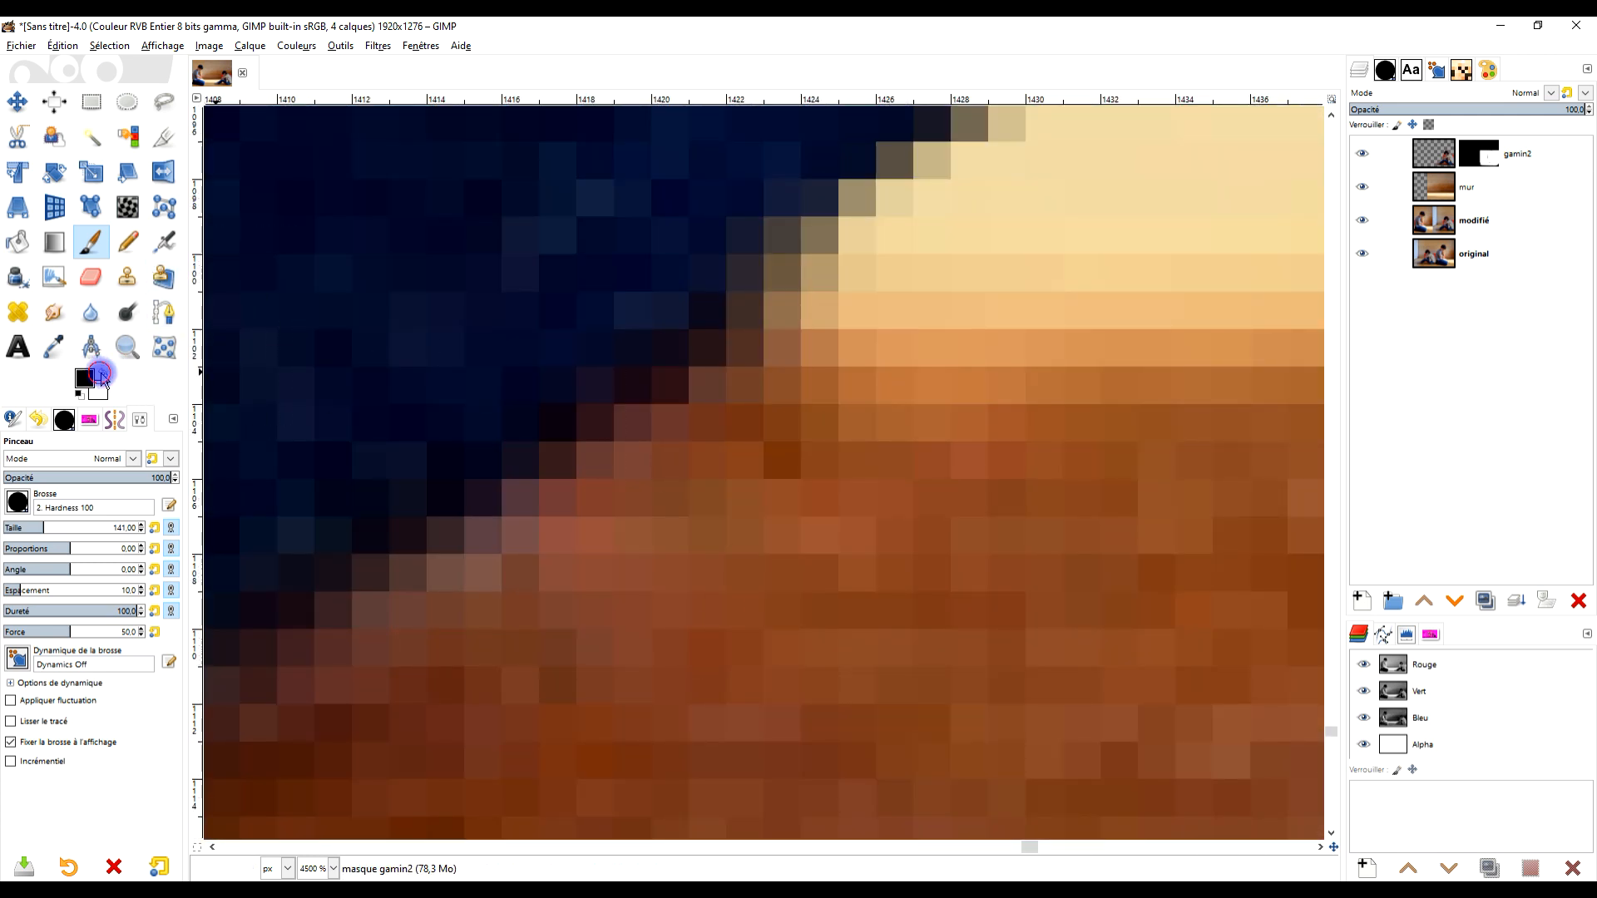
{"action": "mouse_move", "coordinate": [963, 233]}
{"action": "left_mouse_down"}
{"action": "mouse_move", "coordinate": [908, 240]}
{"action": "mouse_move", "coordinate": [798, 314]}
{"action": "left_mouse_up"}
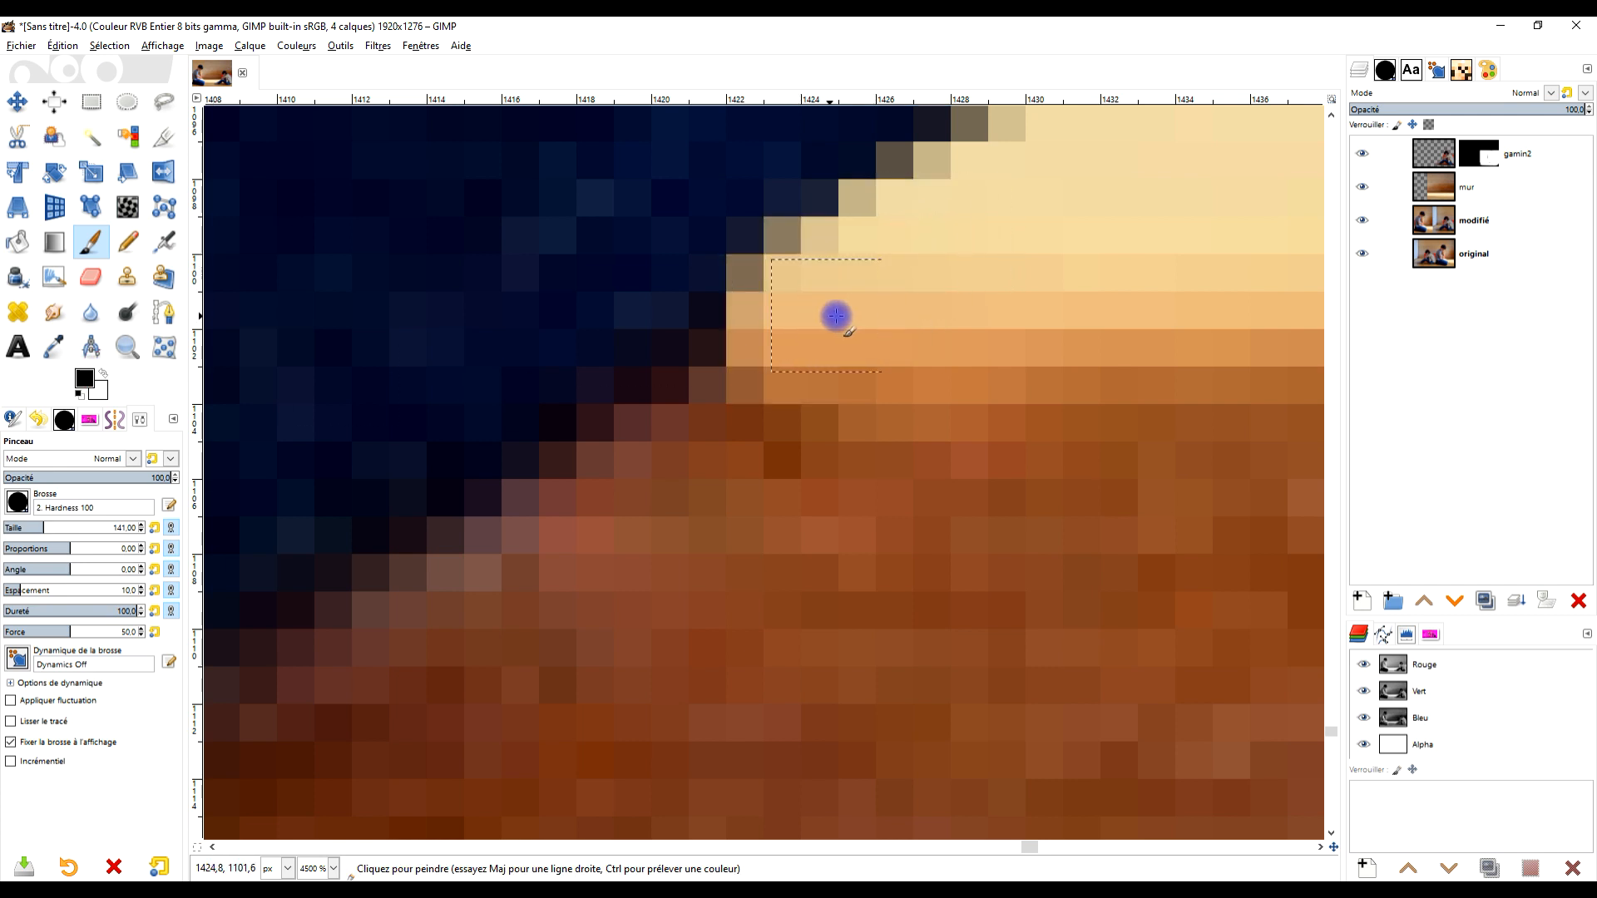
{"action": "scroll", "coordinate": [1223, 316], "scroll_direction": "down", "scroll_amount": 6}
{"action": "scroll", "coordinate": [1262, 334], "scroll_direction": "up", "scroll_amount": 4}
Examine the smaller boy's legs, back and surrounding floor, and the complete composite with its wall layer
{"action": "scroll", "coordinate": [1262, 334], "scroll_direction": "down", "scroll_amount": 8}
{"action": "scroll", "coordinate": [1262, 341], "scroll_direction": "up", "scroll_amount": 2}
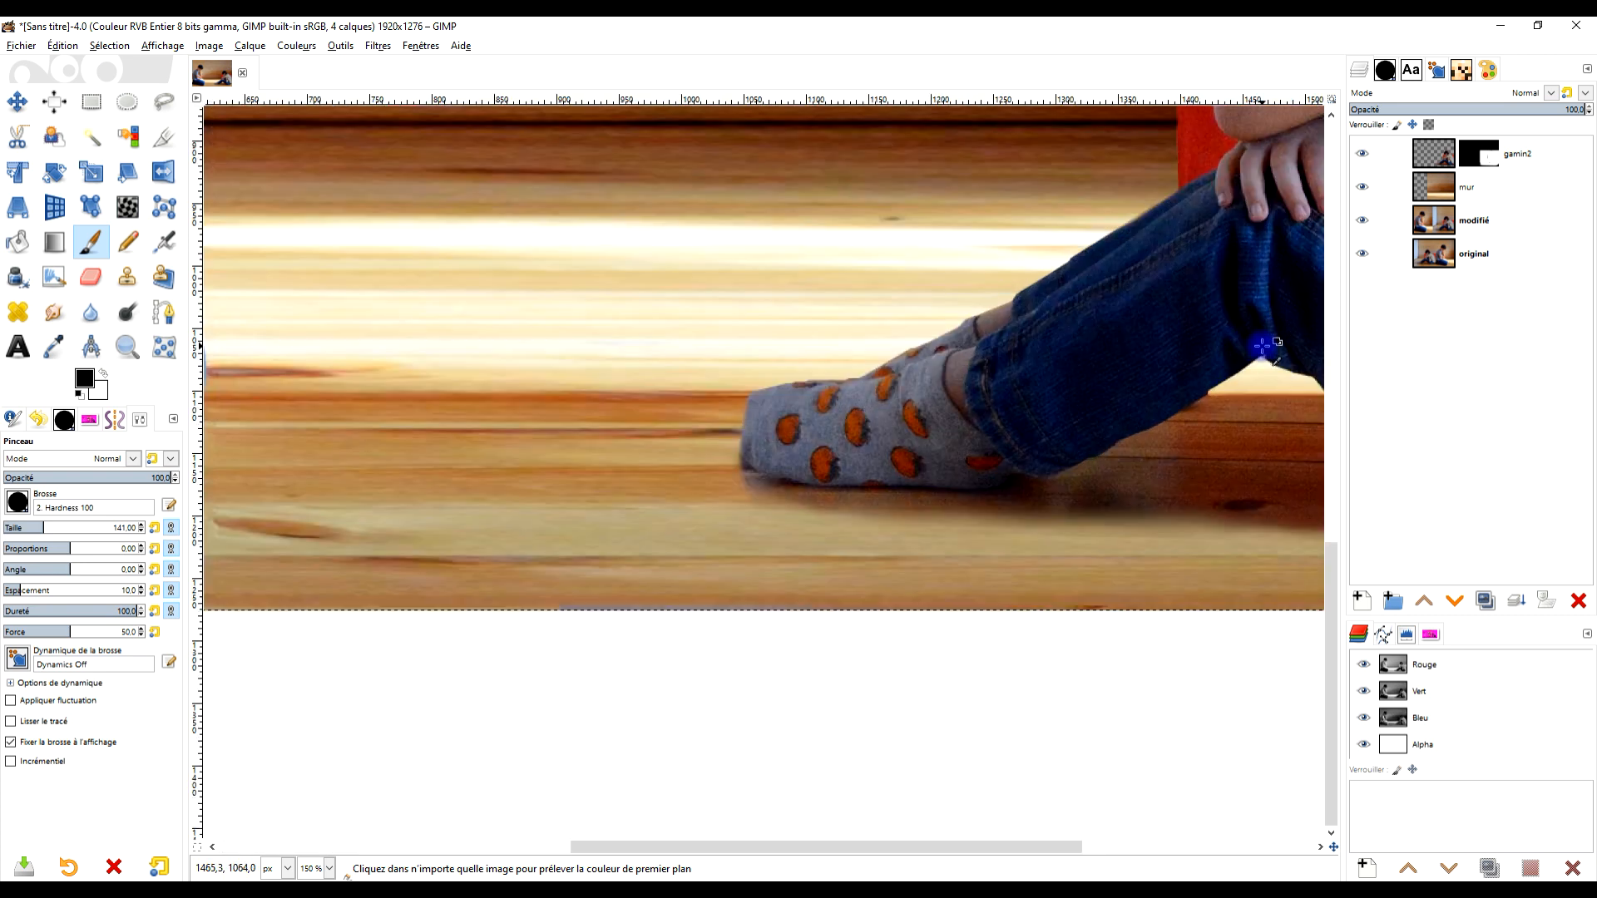
{"action": "left_click_drag", "start_coordinate": [1262, 347], "coordinate": [552, 420]}
{"action": "scroll", "coordinate": [727, 426], "scroll_direction": "down", "scroll_amount": 1}
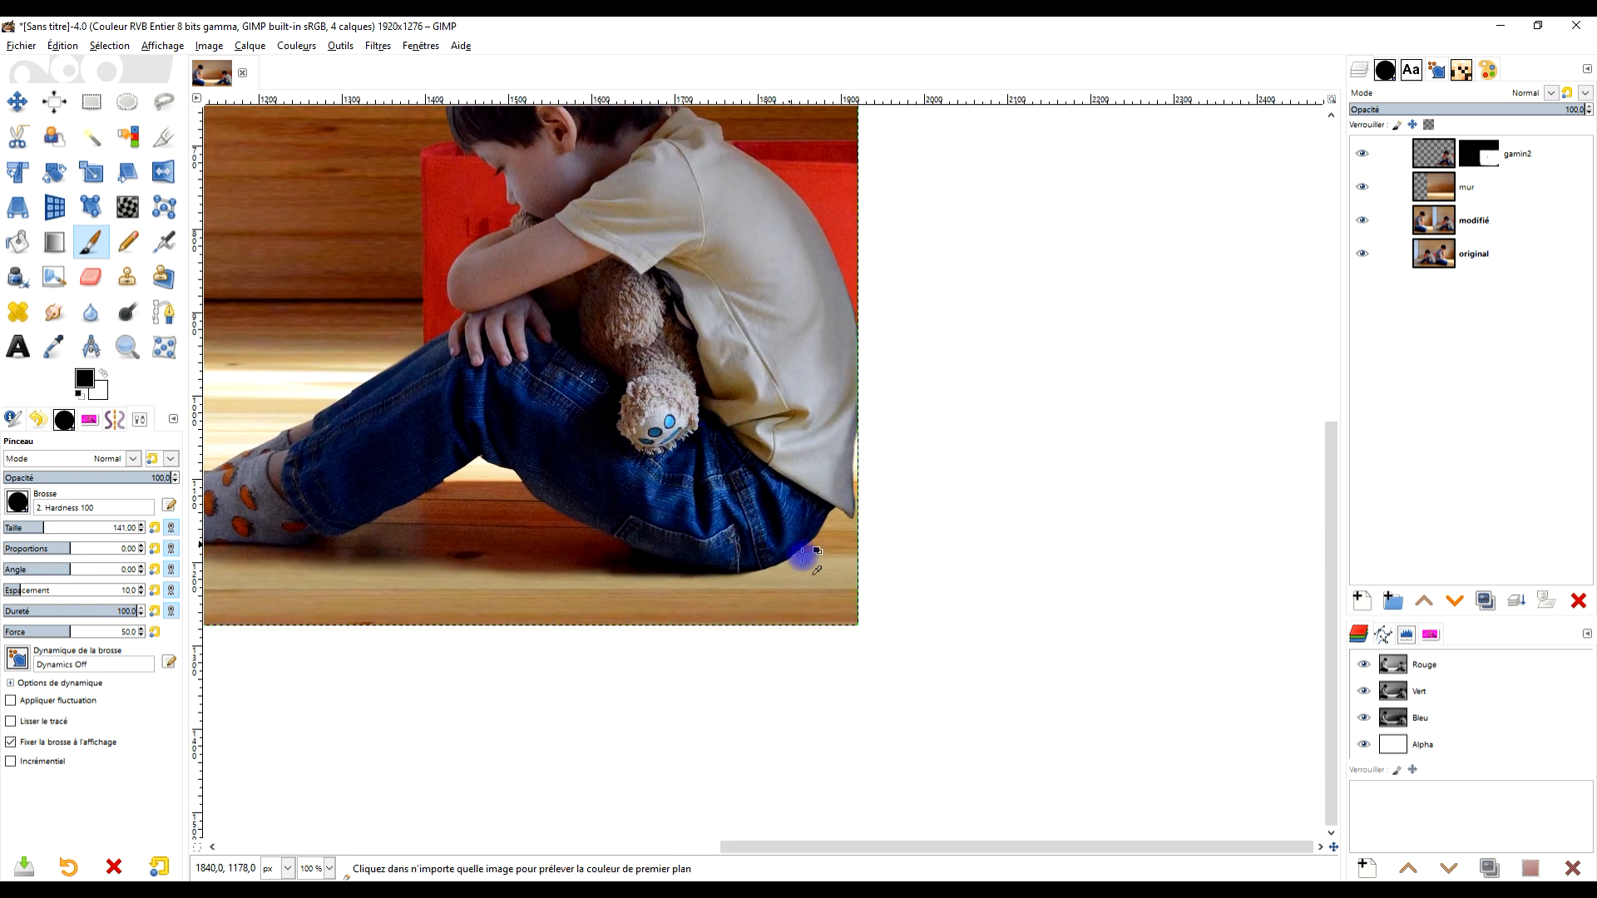
{"action": "scroll", "coordinate": [813, 558], "scroll_direction": "up", "scroll_amount": 3}
{"action": "scroll", "coordinate": [813, 516], "scroll_direction": "down", "scroll_amount": 2}
{"action": "scroll", "coordinate": [813, 515], "scroll_direction": "down", "scroll_amount": 3}
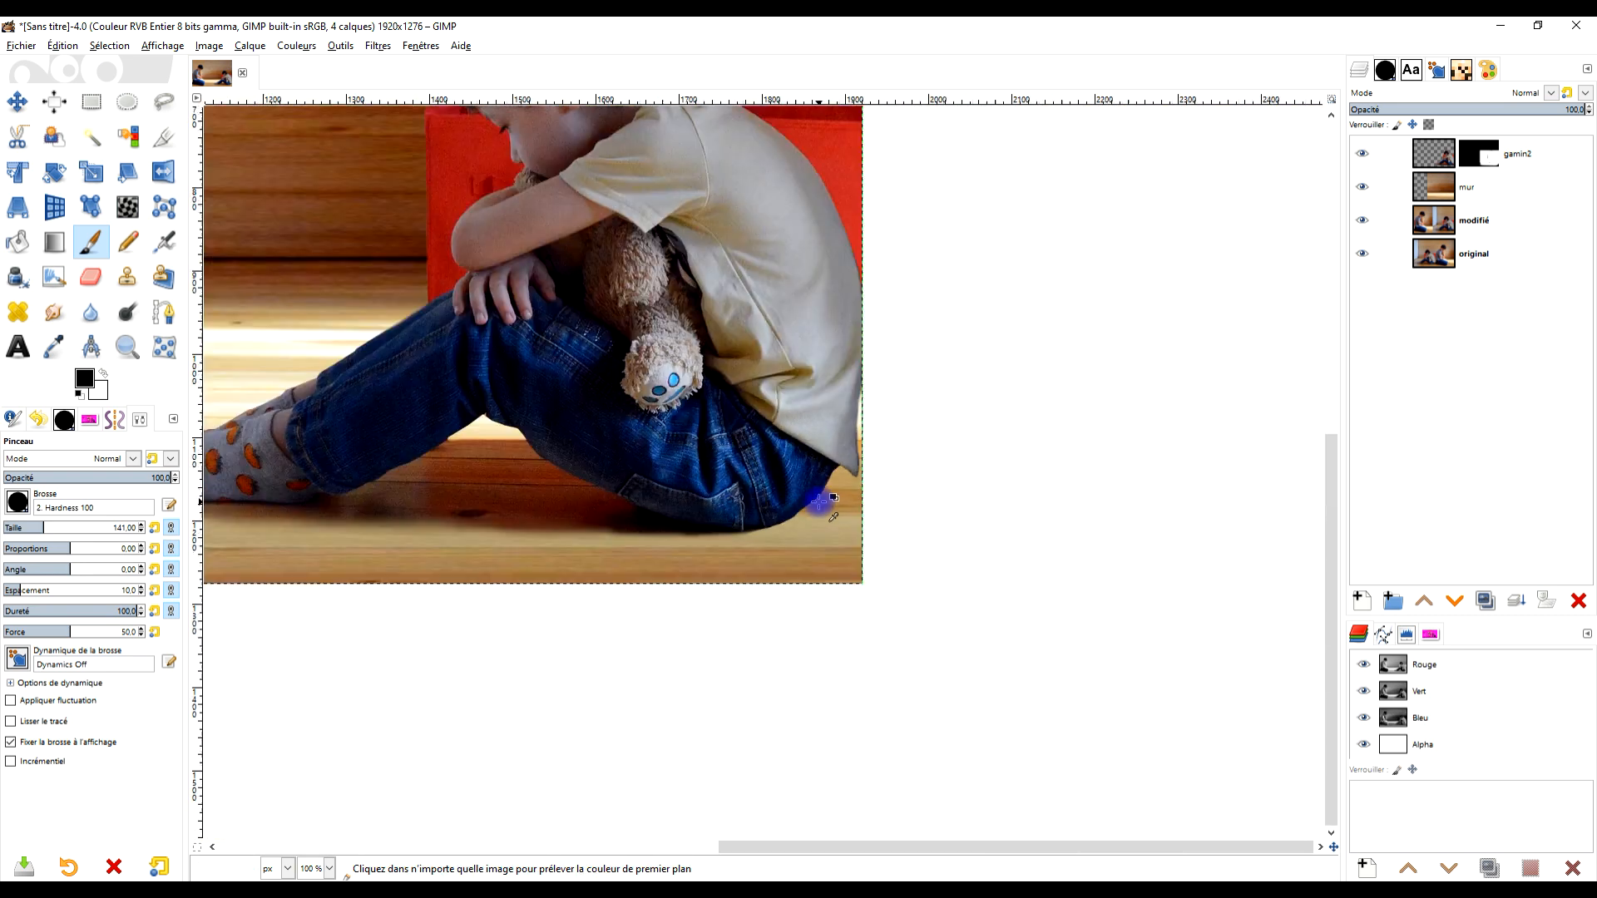
{"action": "scroll", "coordinate": [918, 535], "scroll_direction": "up", "scroll_amount": 1}
{"action": "scroll", "coordinate": [917, 535], "scroll_direction": "down", "scroll_amount": 1}
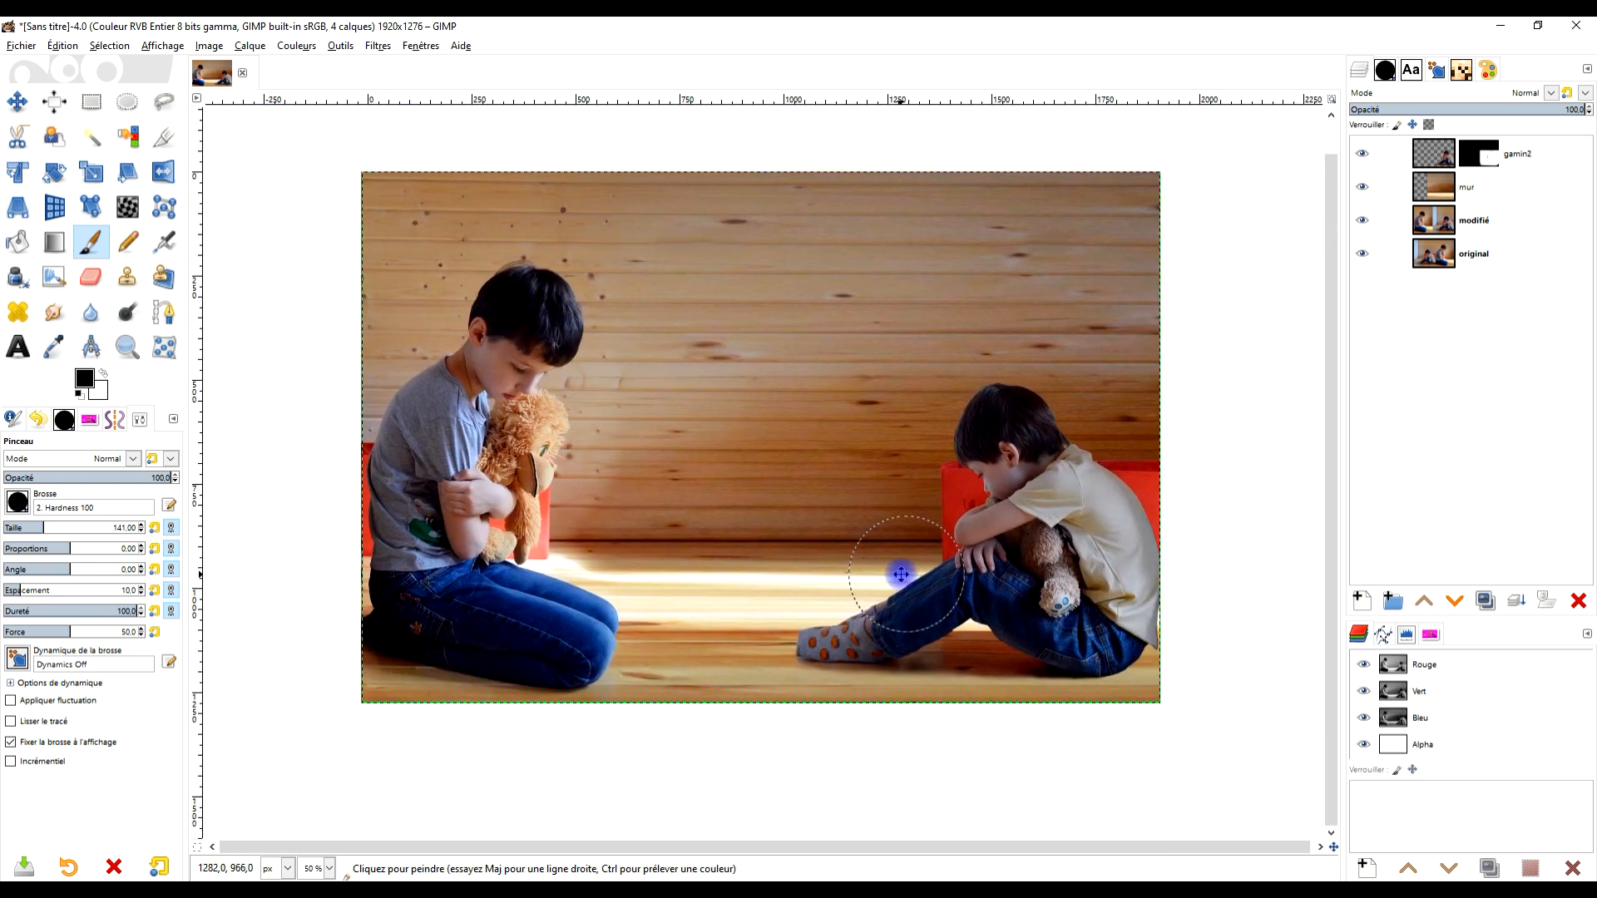
{"action": "left_click_drag", "start_coordinate": [901, 574], "coordinate": [888, 596]}
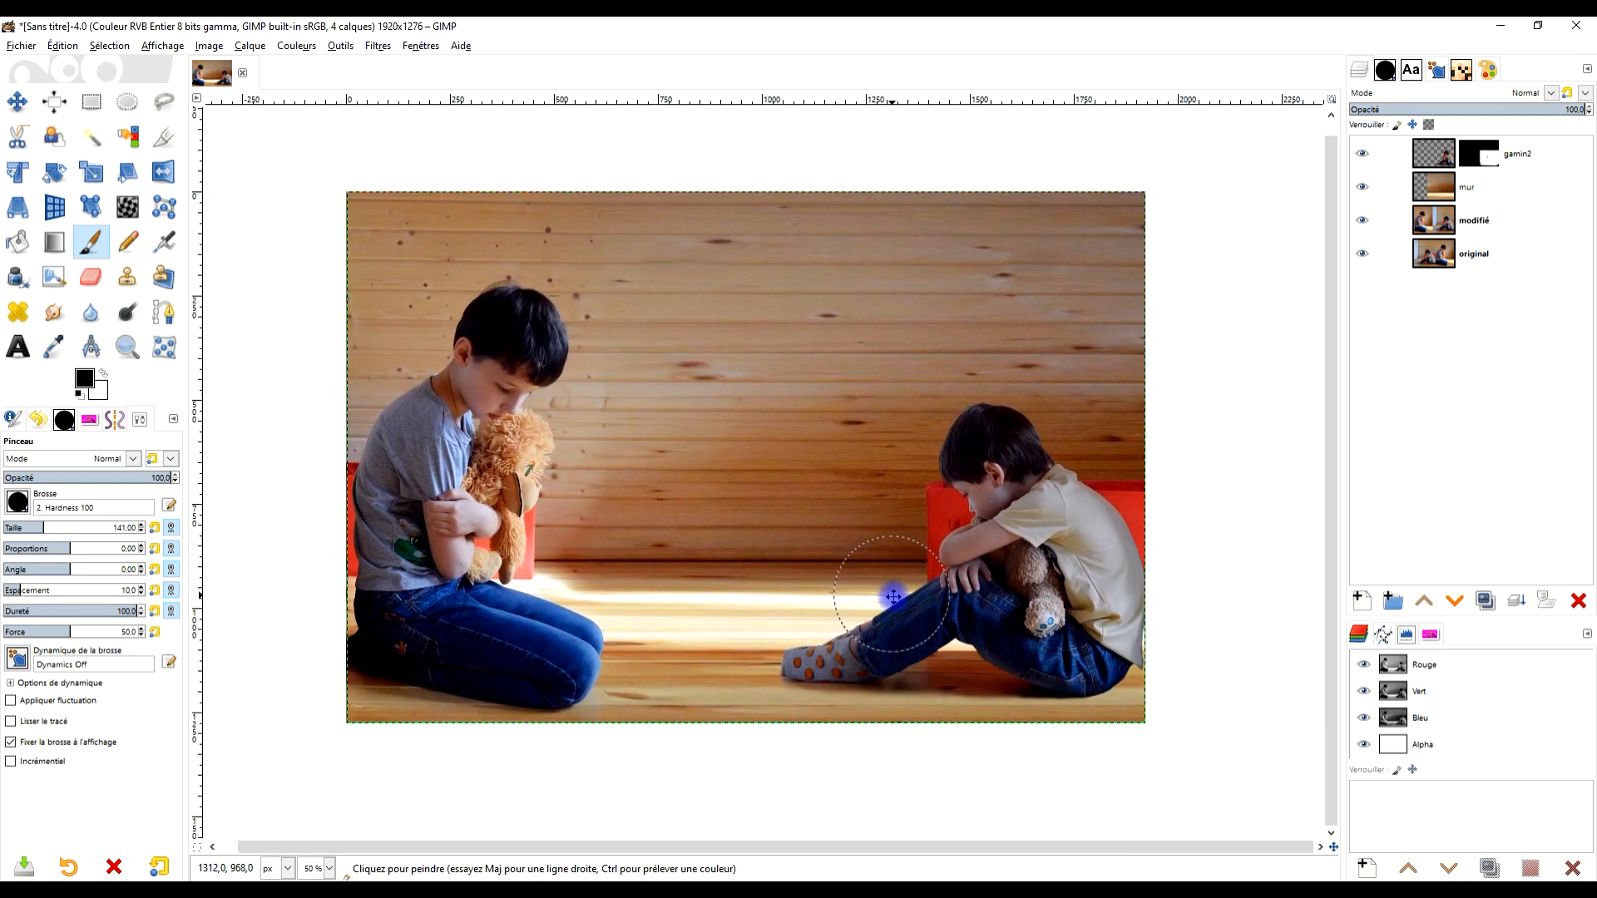
{"action": "left_click", "coordinate": [1362, 186]}
Select the gamin2 layer and save the project as "jeu de guerre.xcf" in the 06 folder
{"action": "left_click", "coordinate": [1416, 149]}
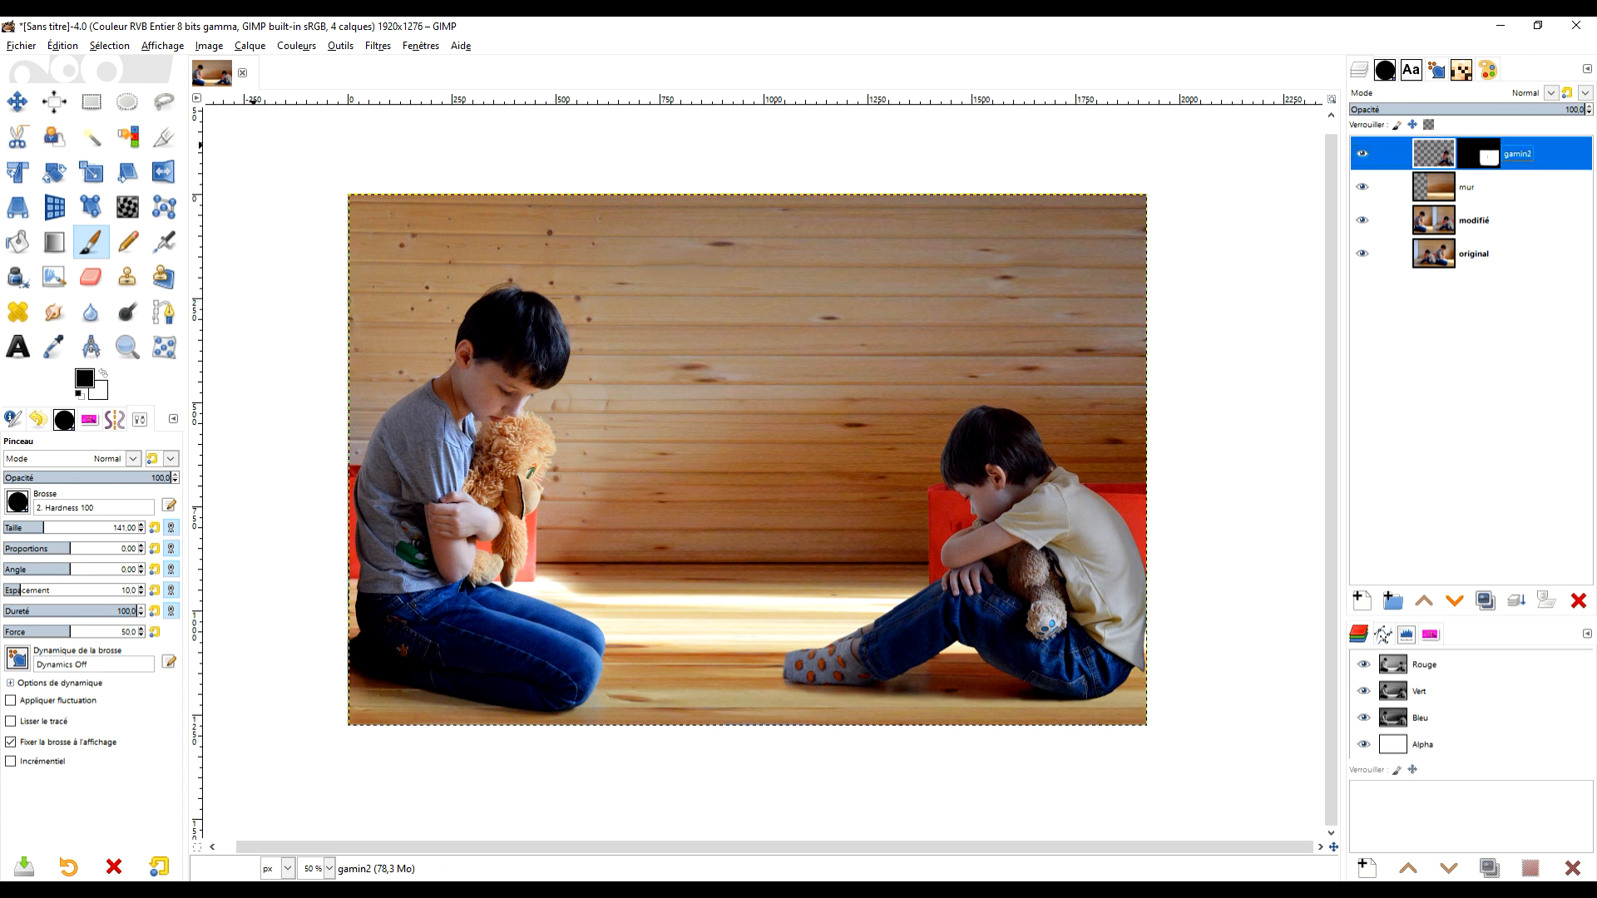
{"action": "left_click", "coordinate": [17, 45]}
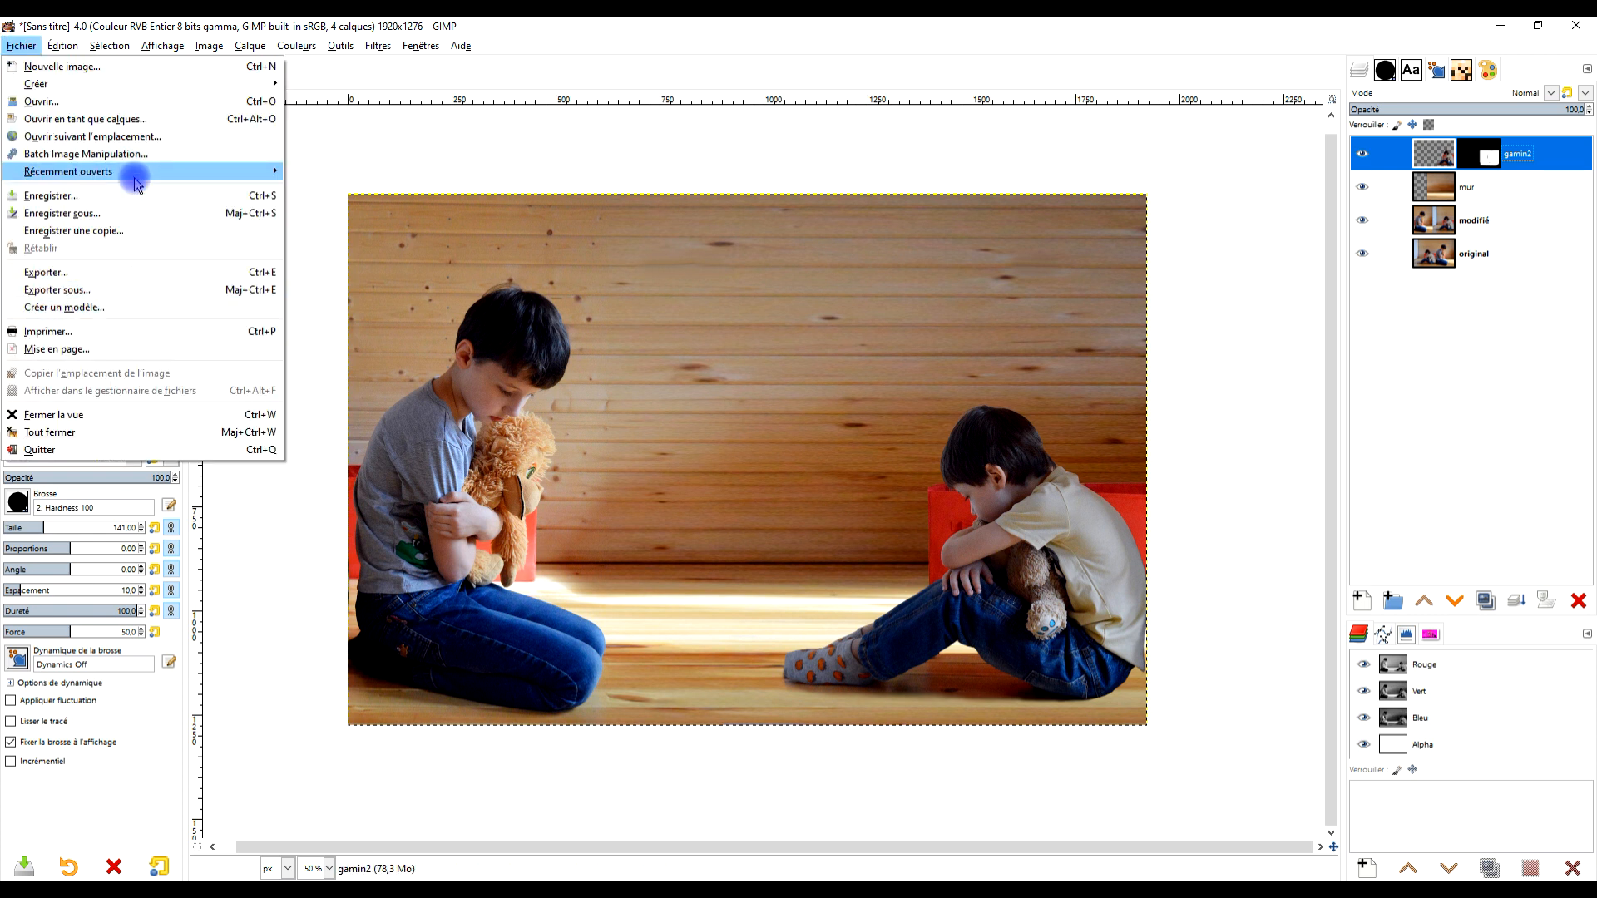
{"action": "left_click", "coordinate": [123, 219]}
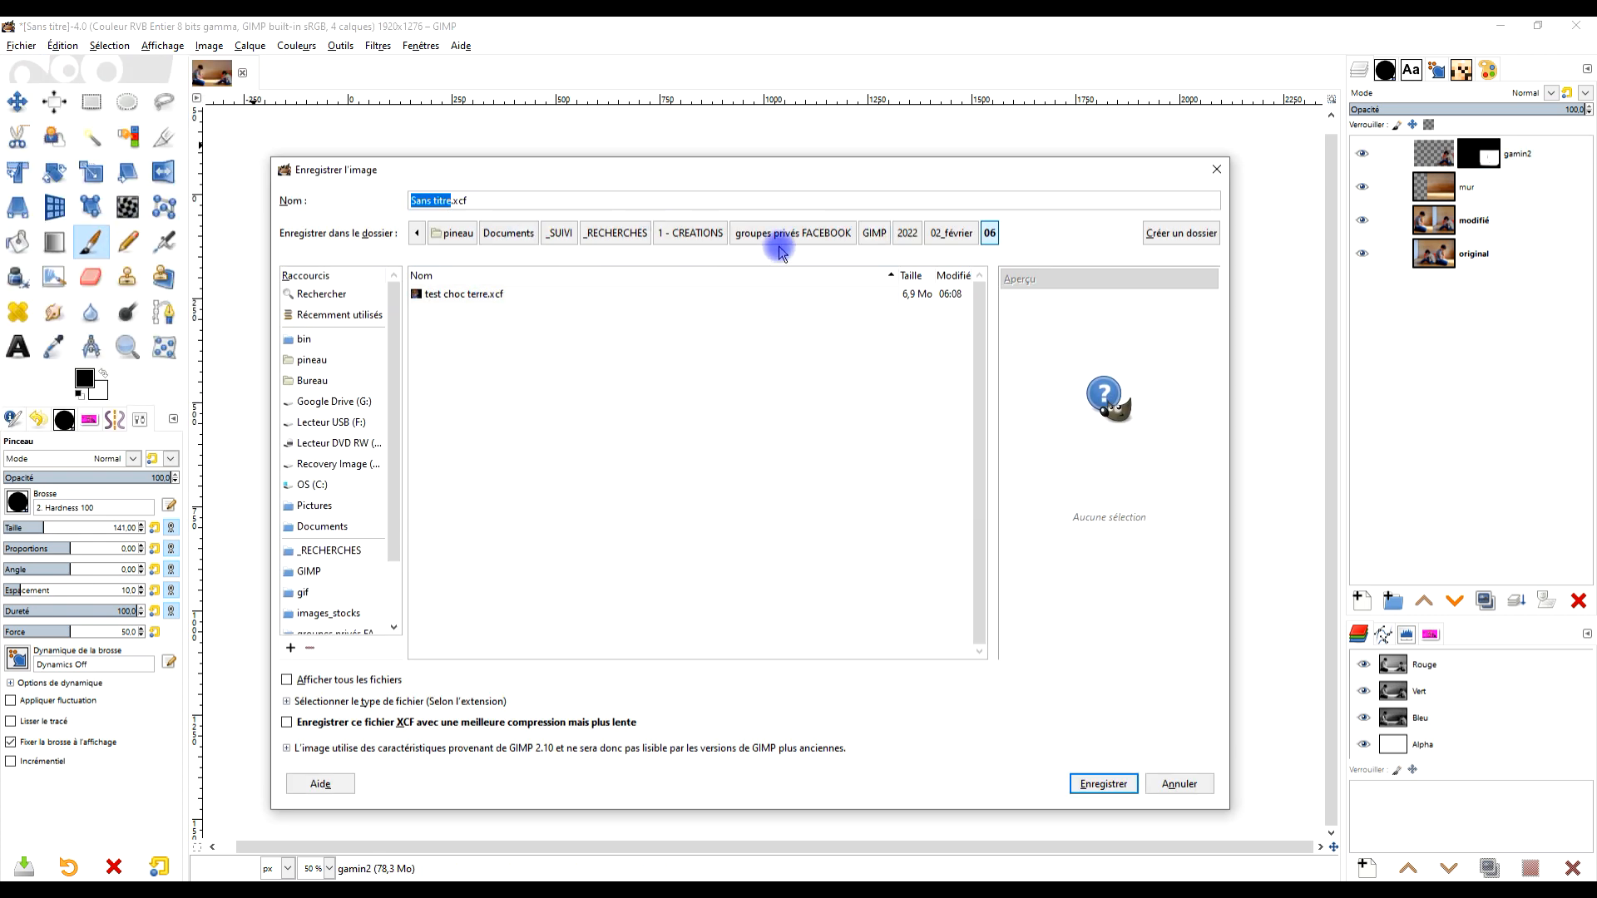
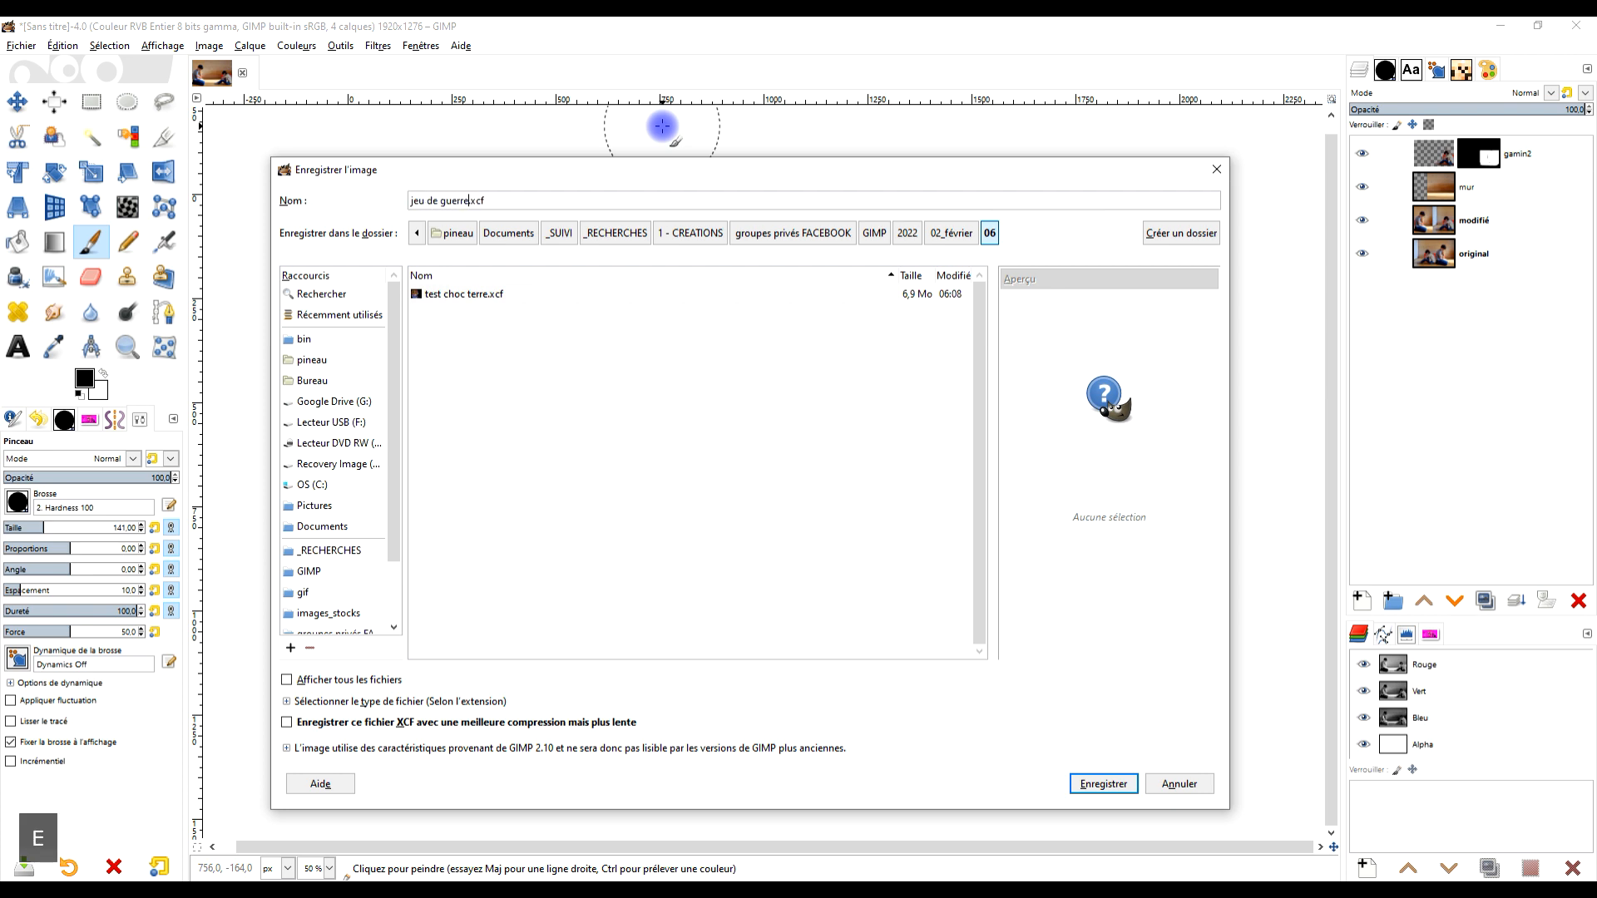
{"action": "key", "text": "Return"}
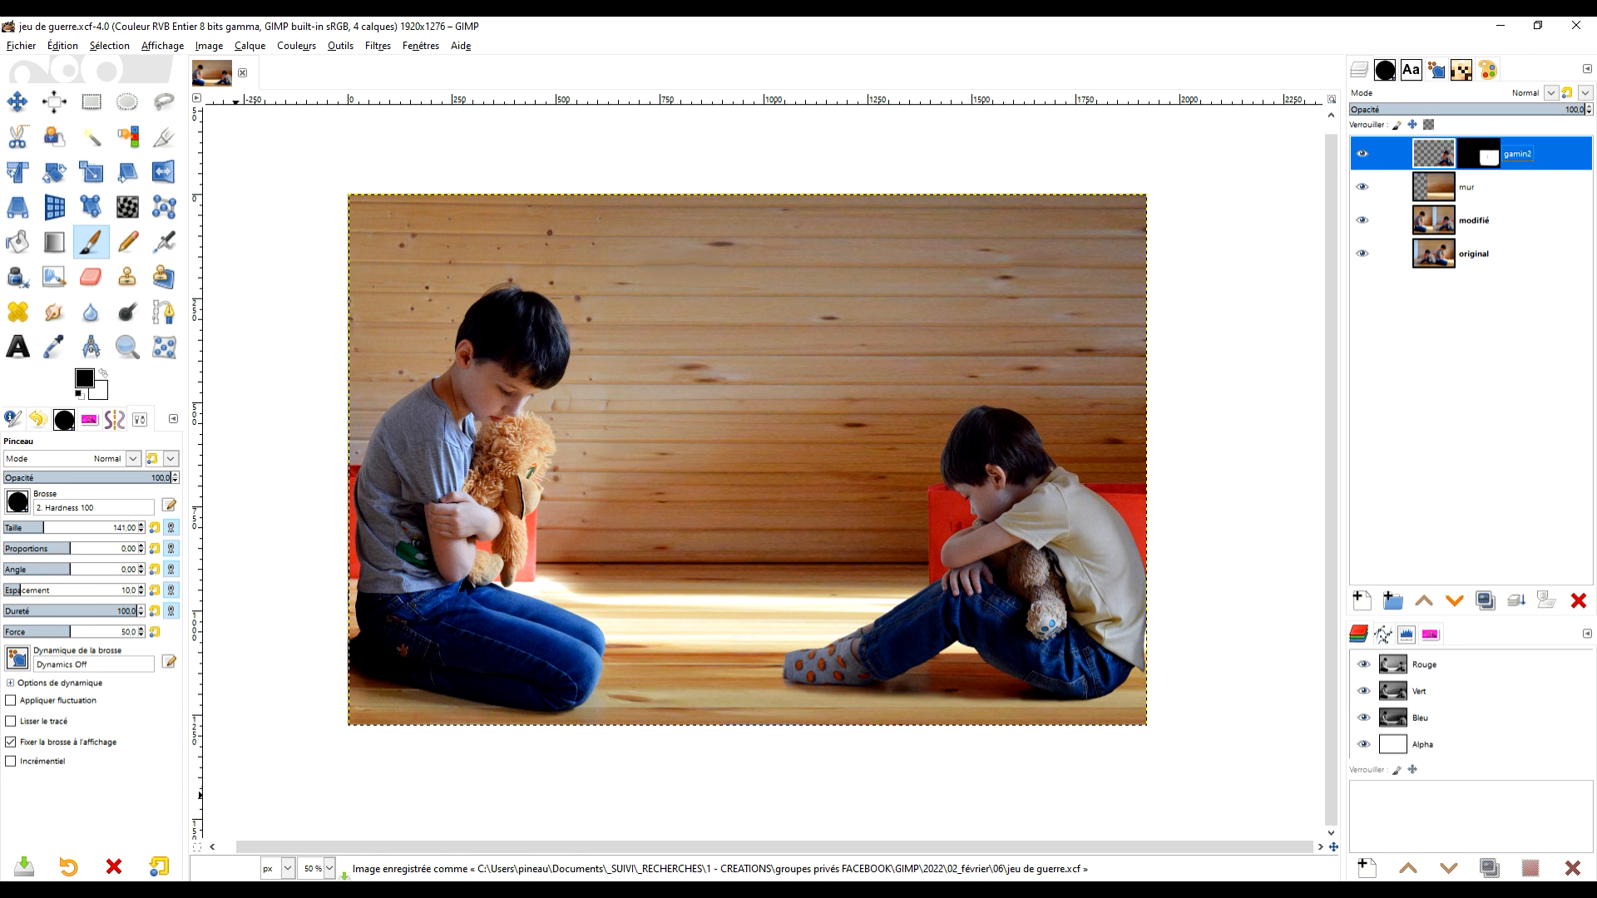
Bring up the open Chrome windows to switch to the browser
{"action": "left_click", "coordinate": [171, 893]}
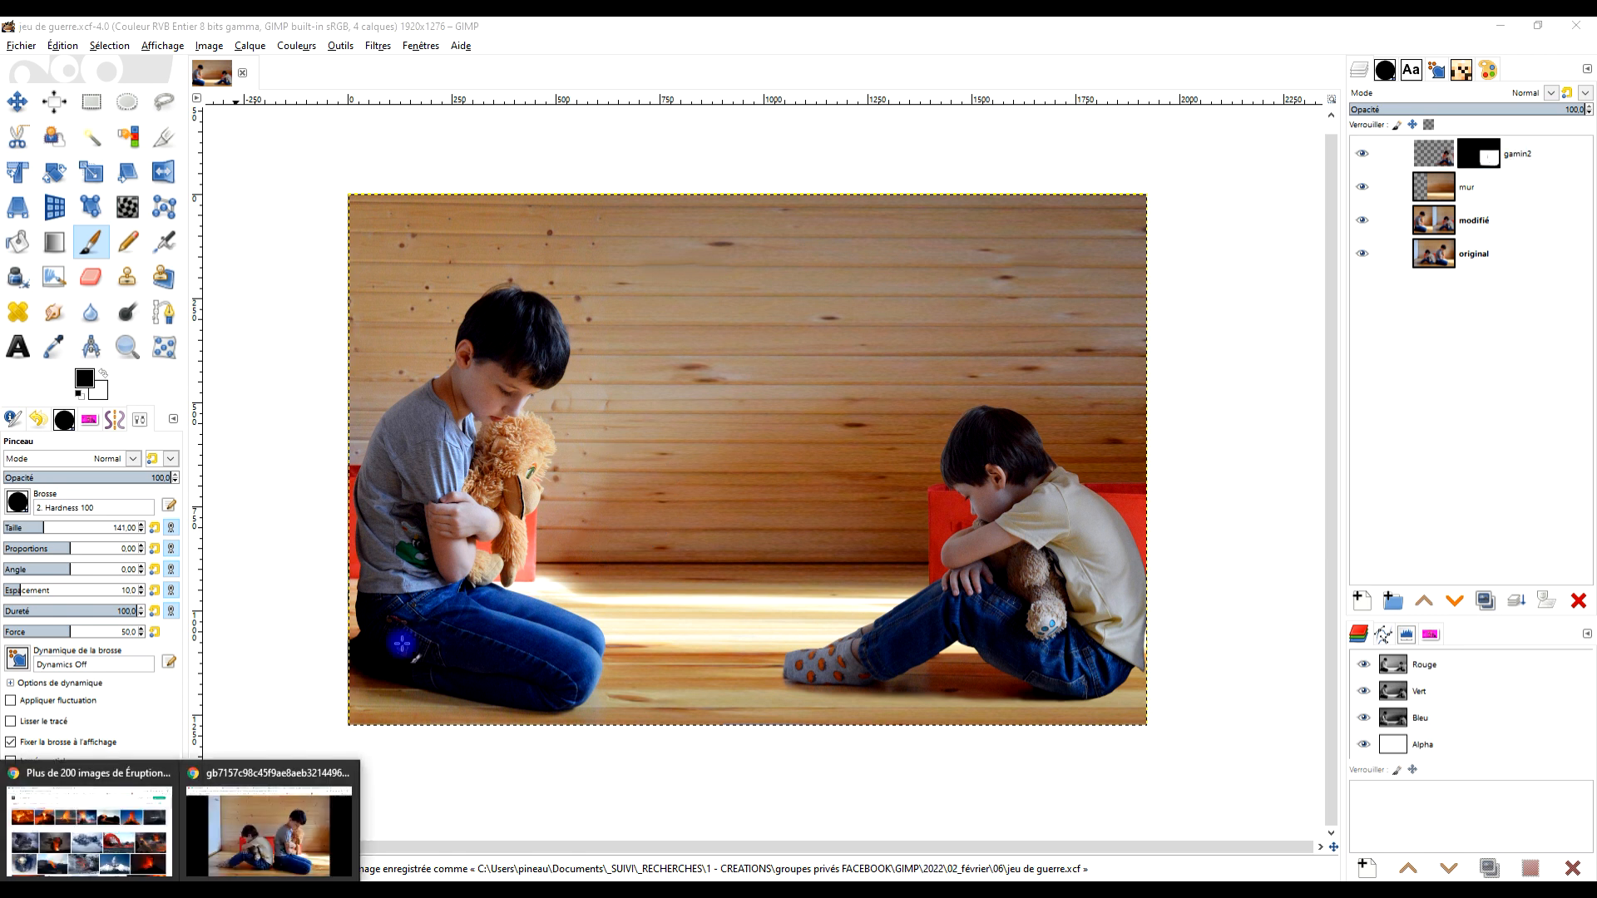
Switch to Chrome, open the 1920×1281 version of the Pixabay desert soldiers photo, and copy the image
{"action": "left_click", "coordinate": [274, 820]}
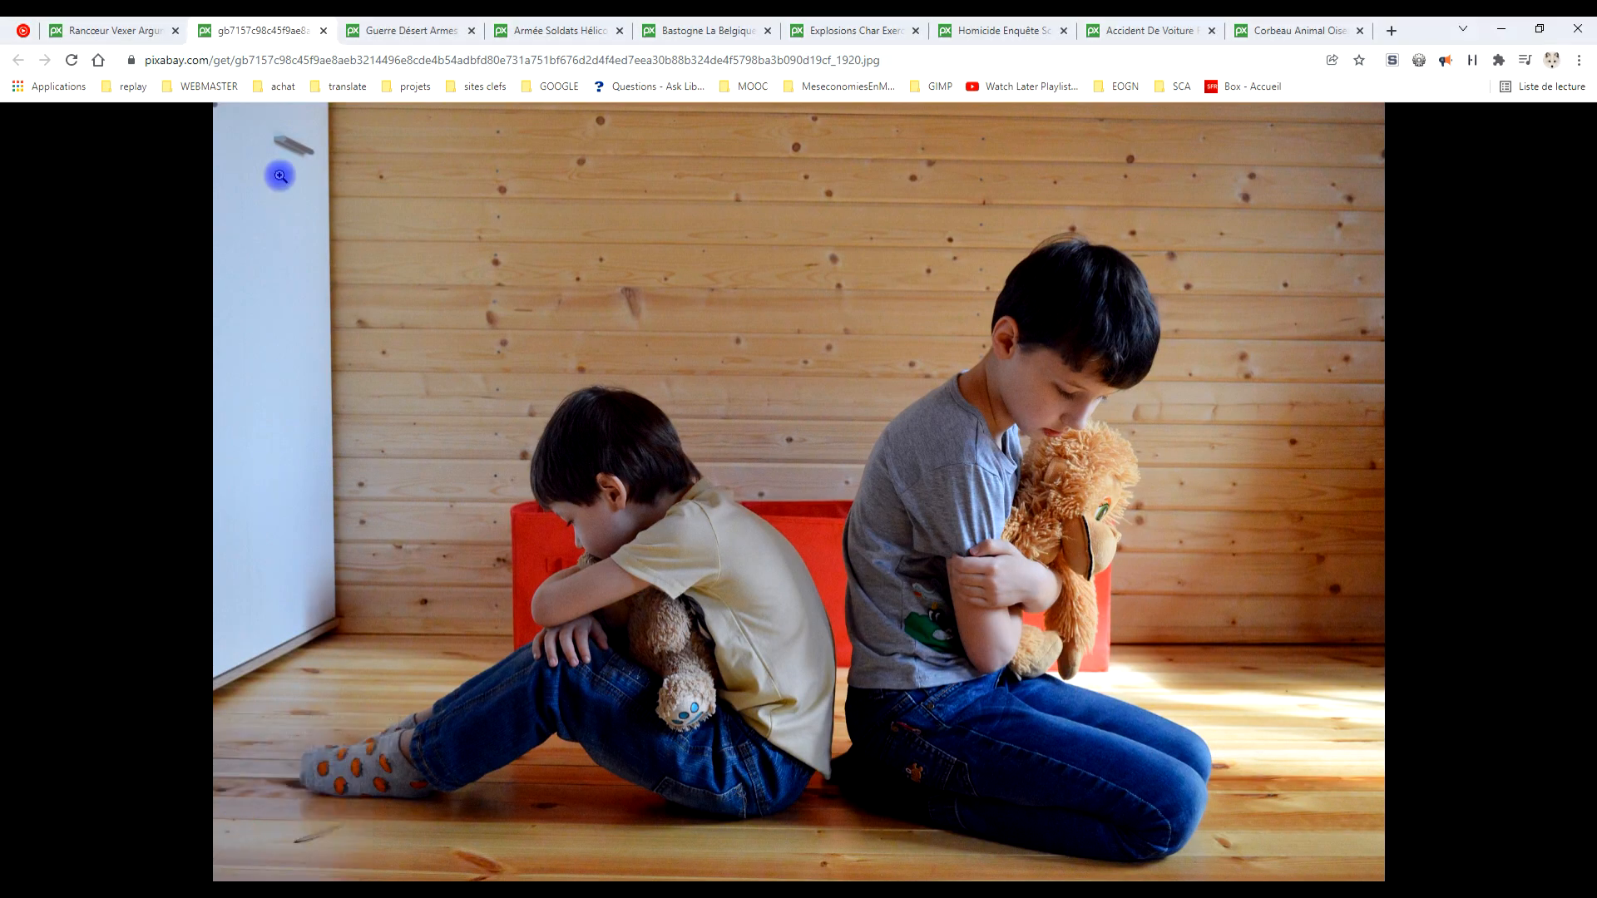
{"action": "left_click", "coordinate": [382, 31]}
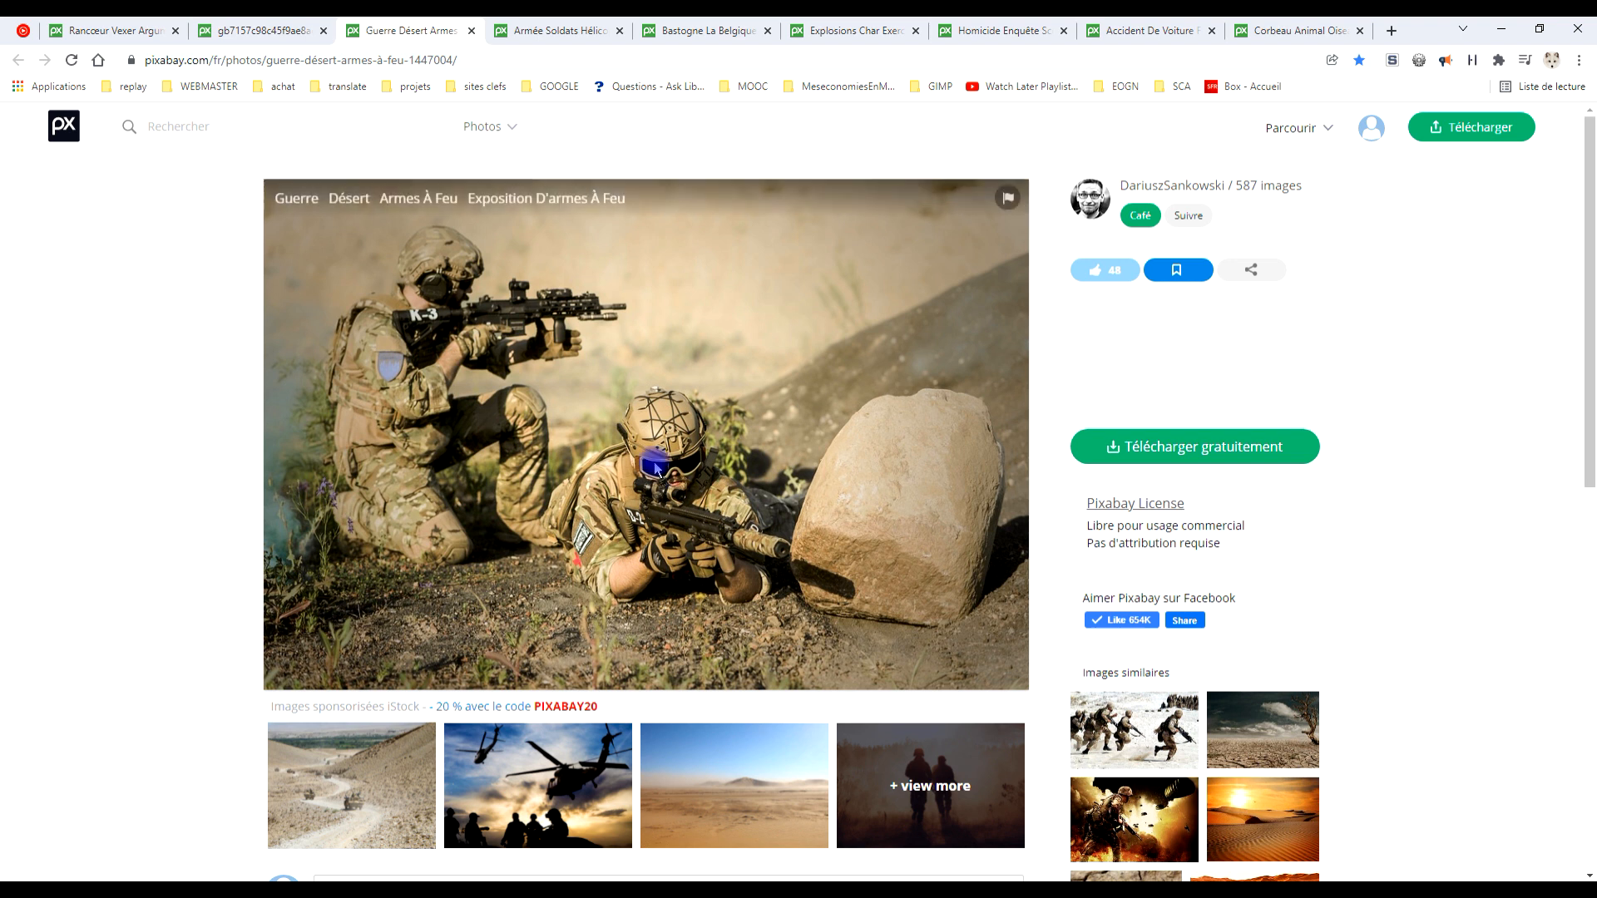
{"action": "left_click", "coordinate": [1192, 460]}
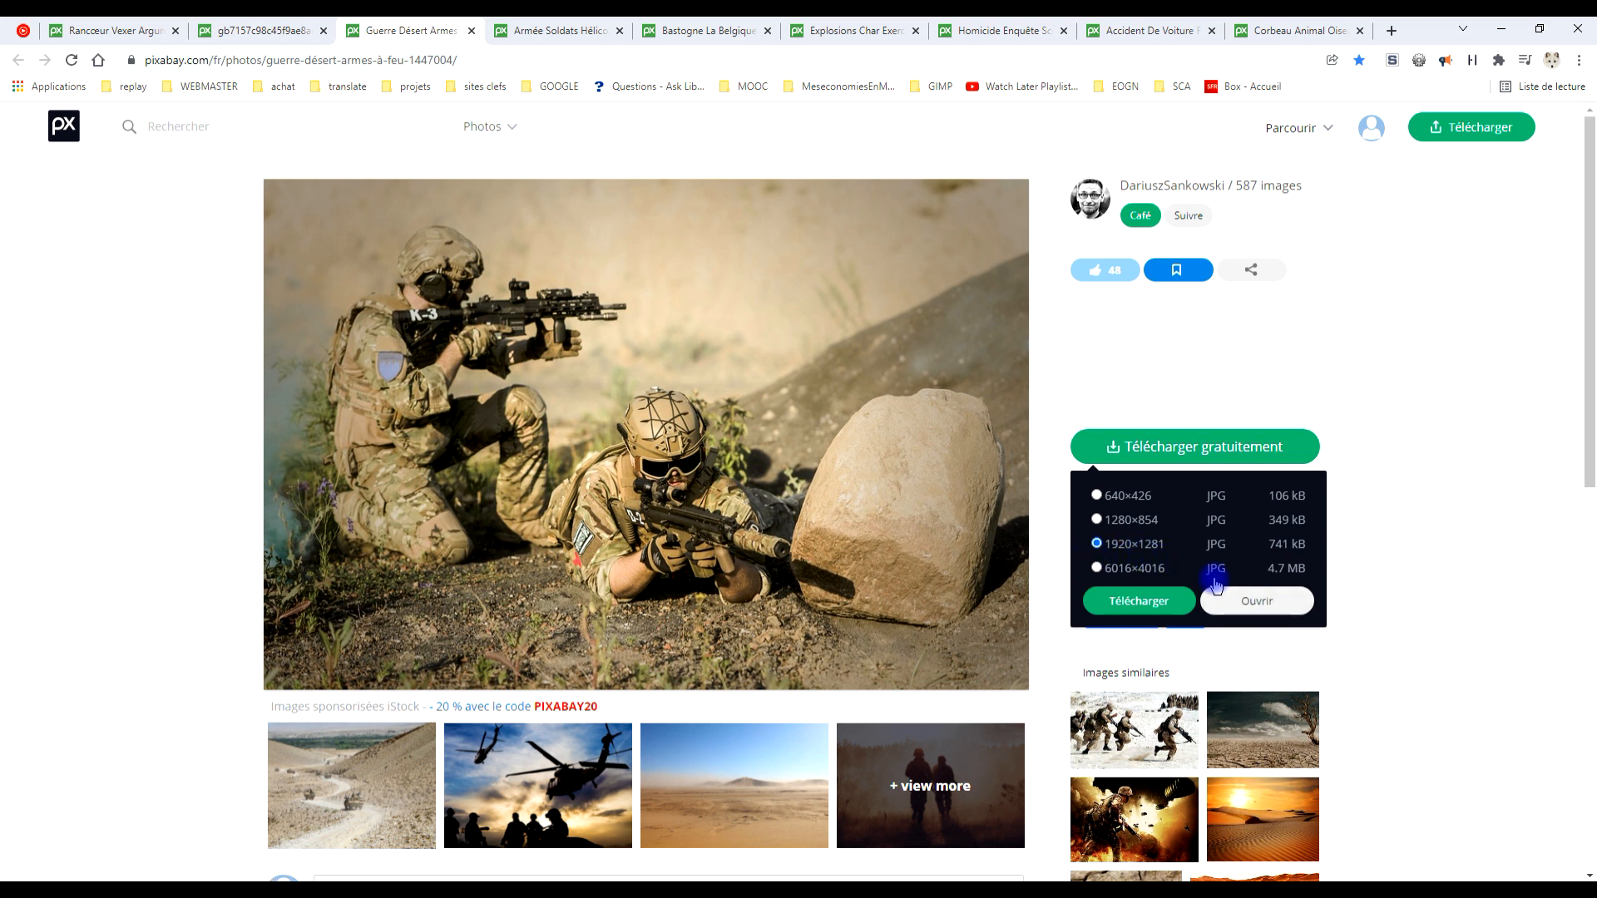
{"action": "left_click", "coordinate": [1249, 603]}
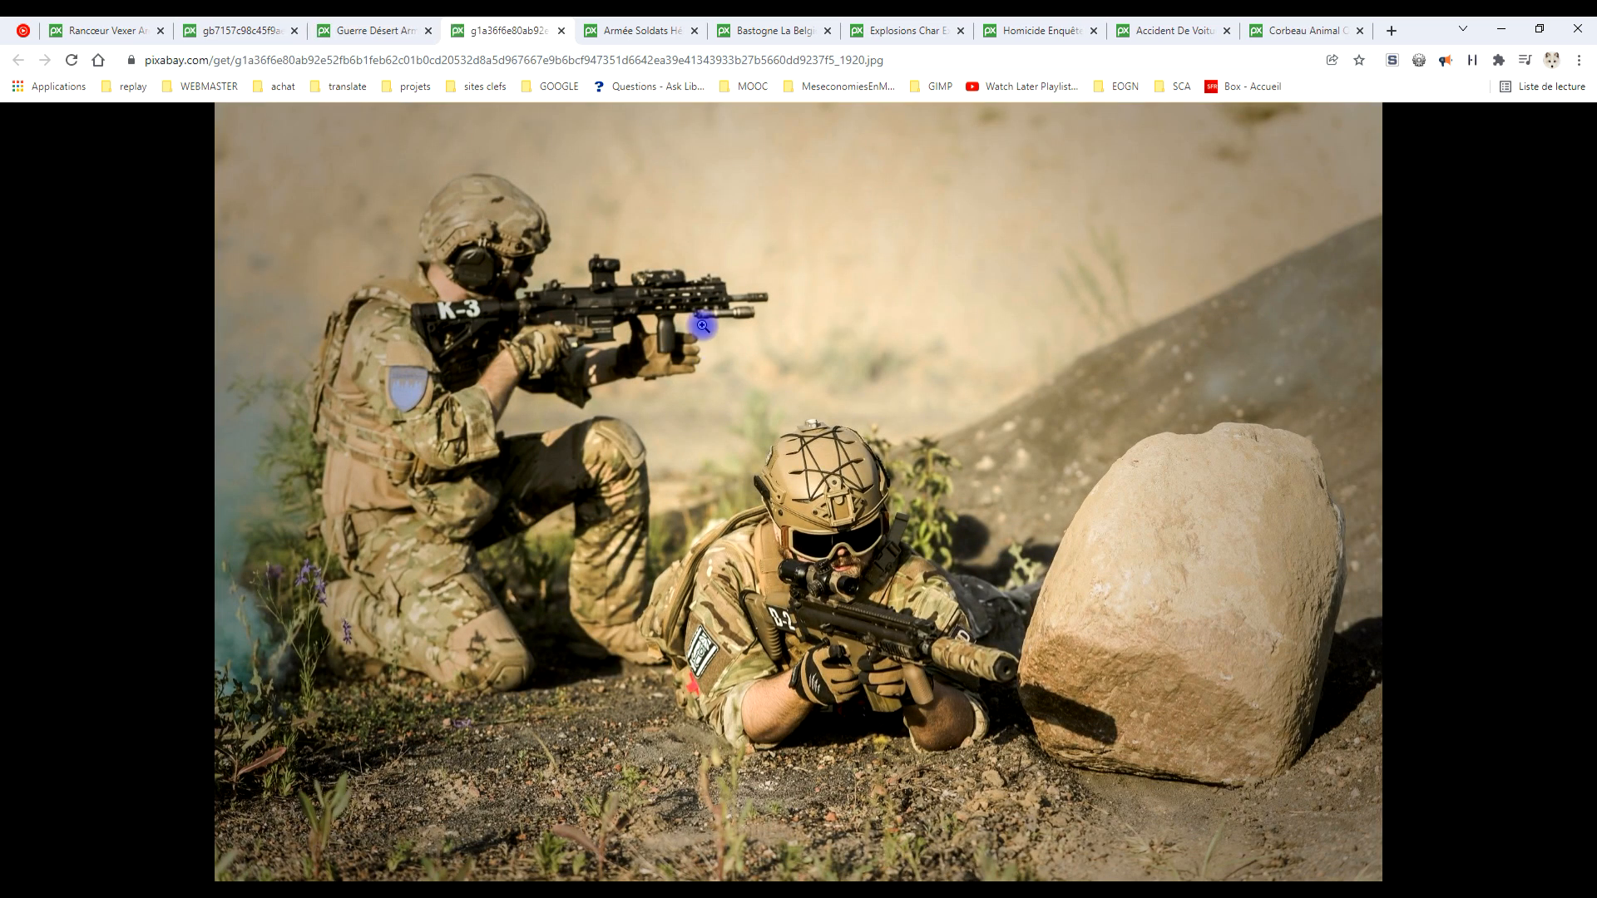
{"action": "right_click", "coordinate": [730, 248]}
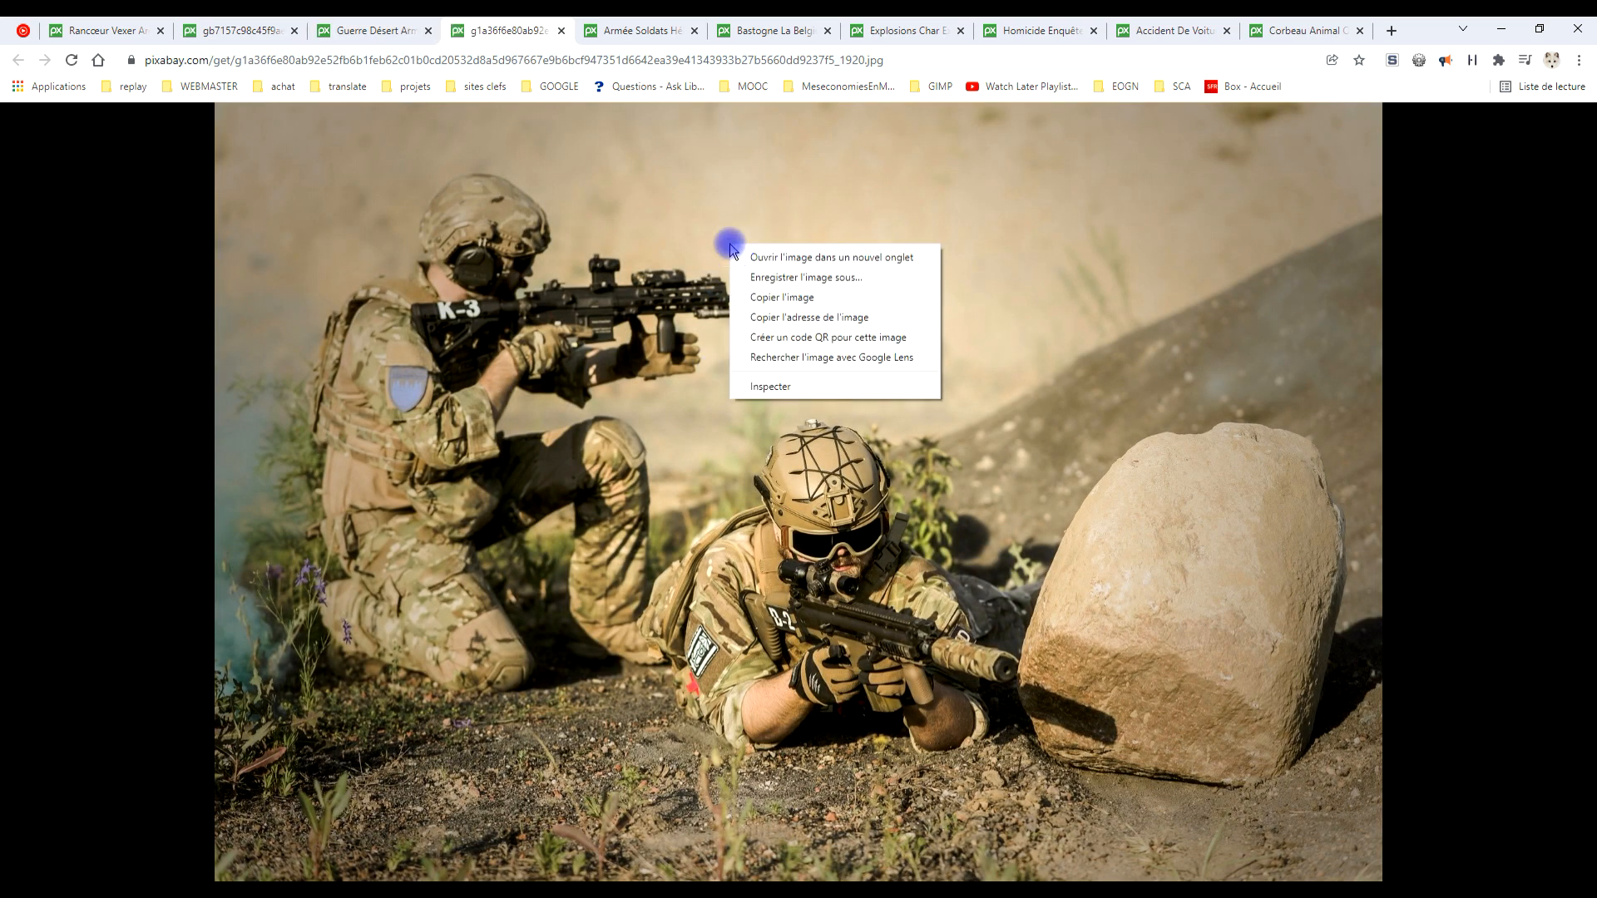
{"action": "left_click", "coordinate": [809, 305]}
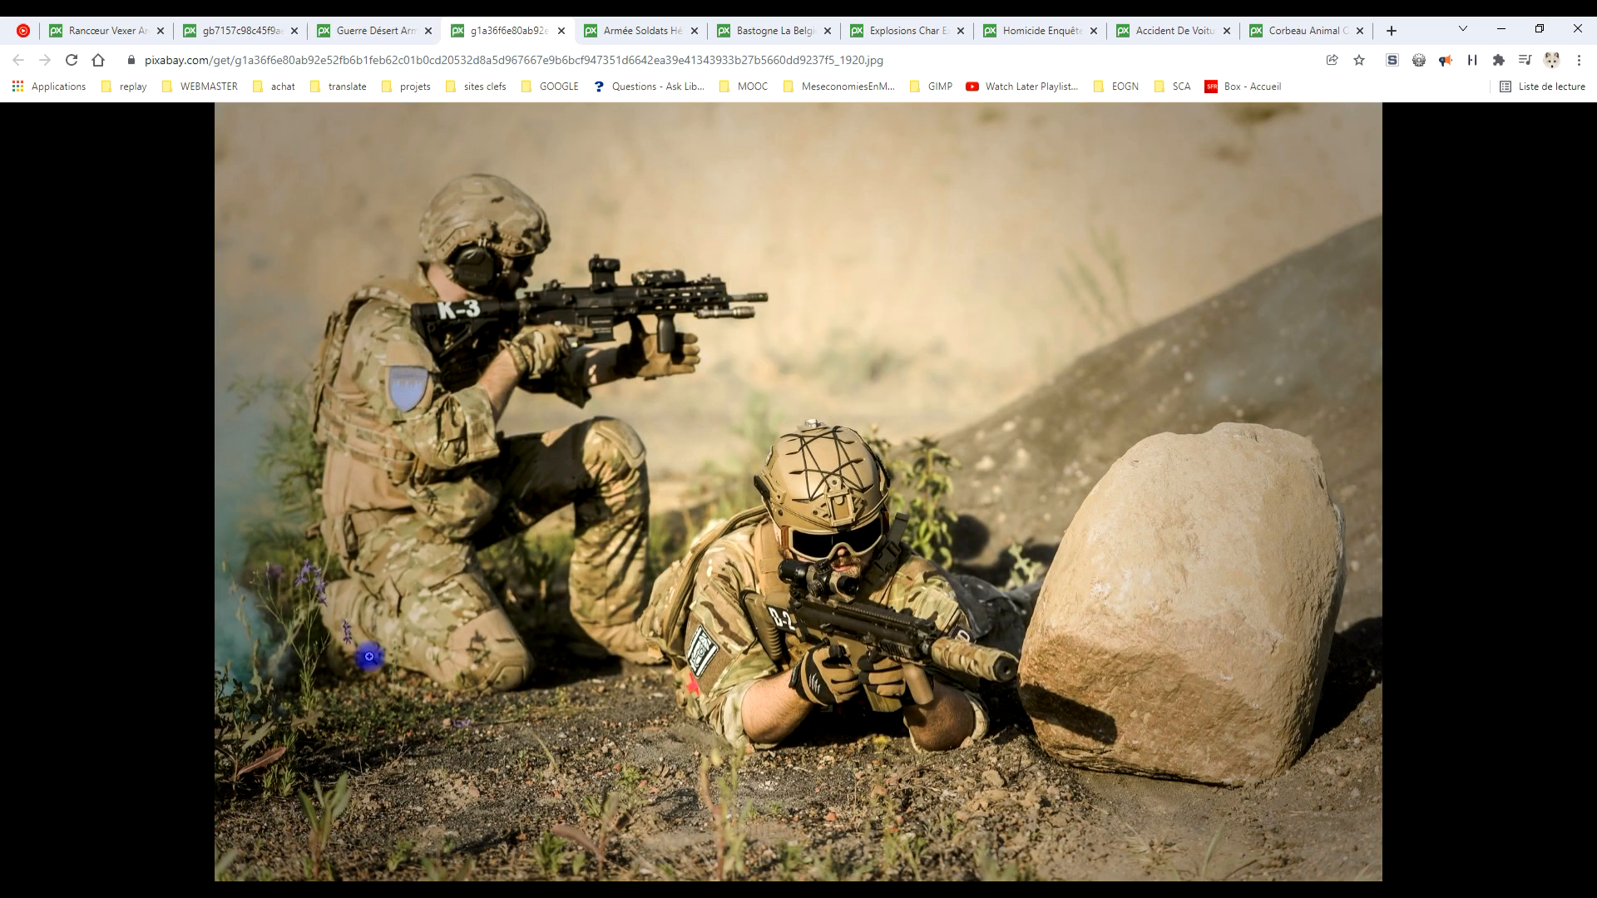
Switch to GIMP and create a layer group named "environnement" above gamin2
{"action": "left_click", "coordinate": [158, 895]}
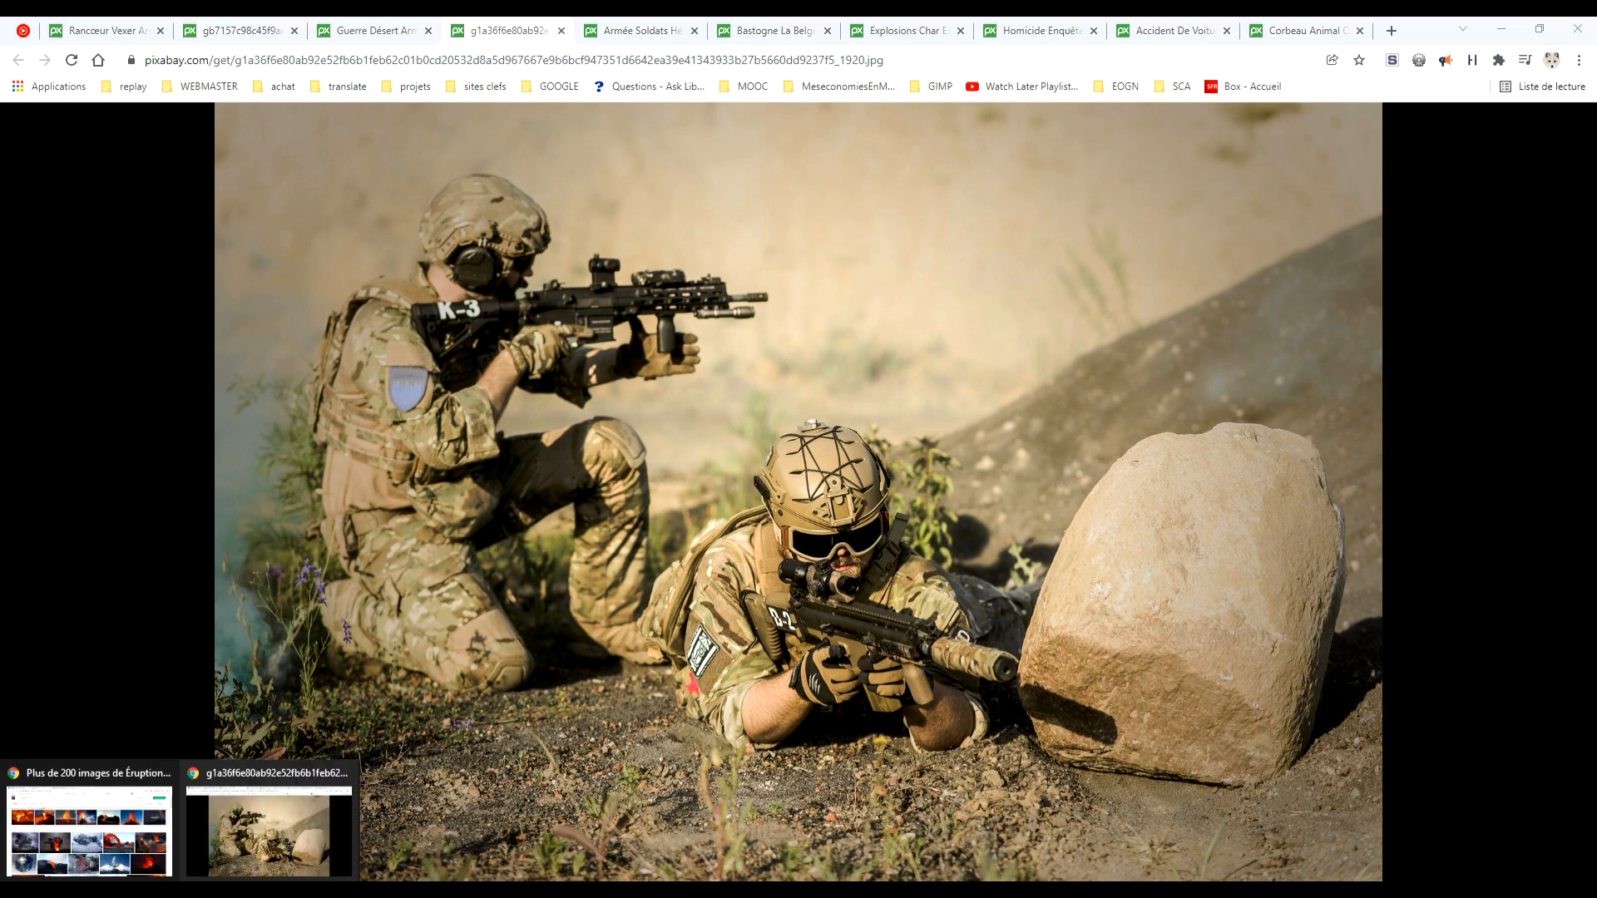
{"action": "left_click", "coordinate": [199, 895]}
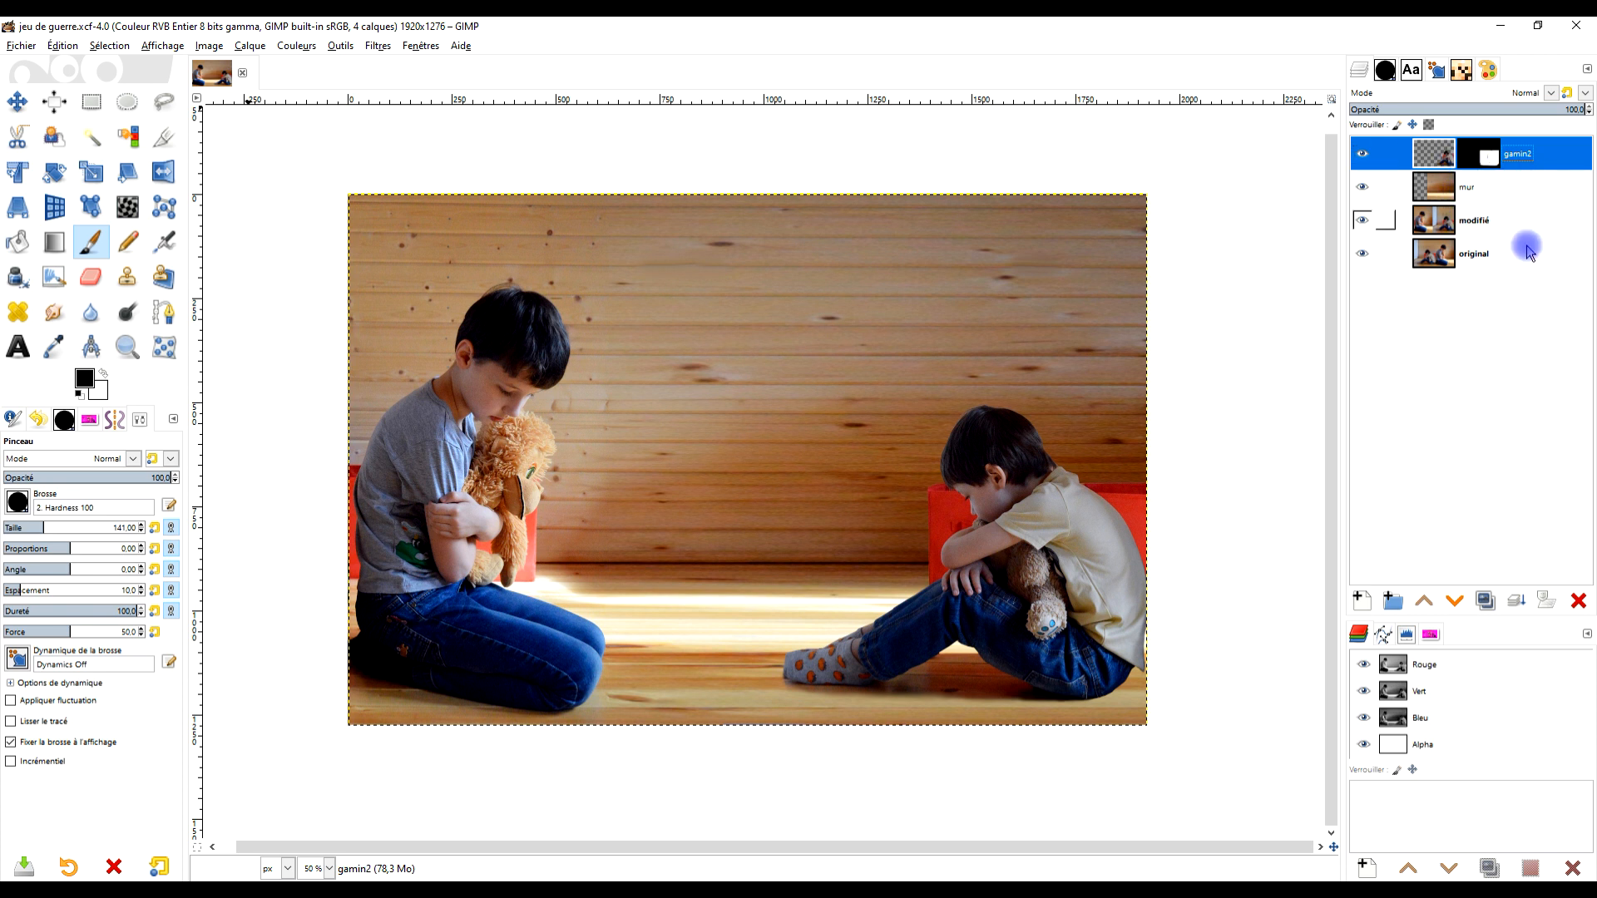
{"action": "left_click", "coordinate": [1388, 601]}
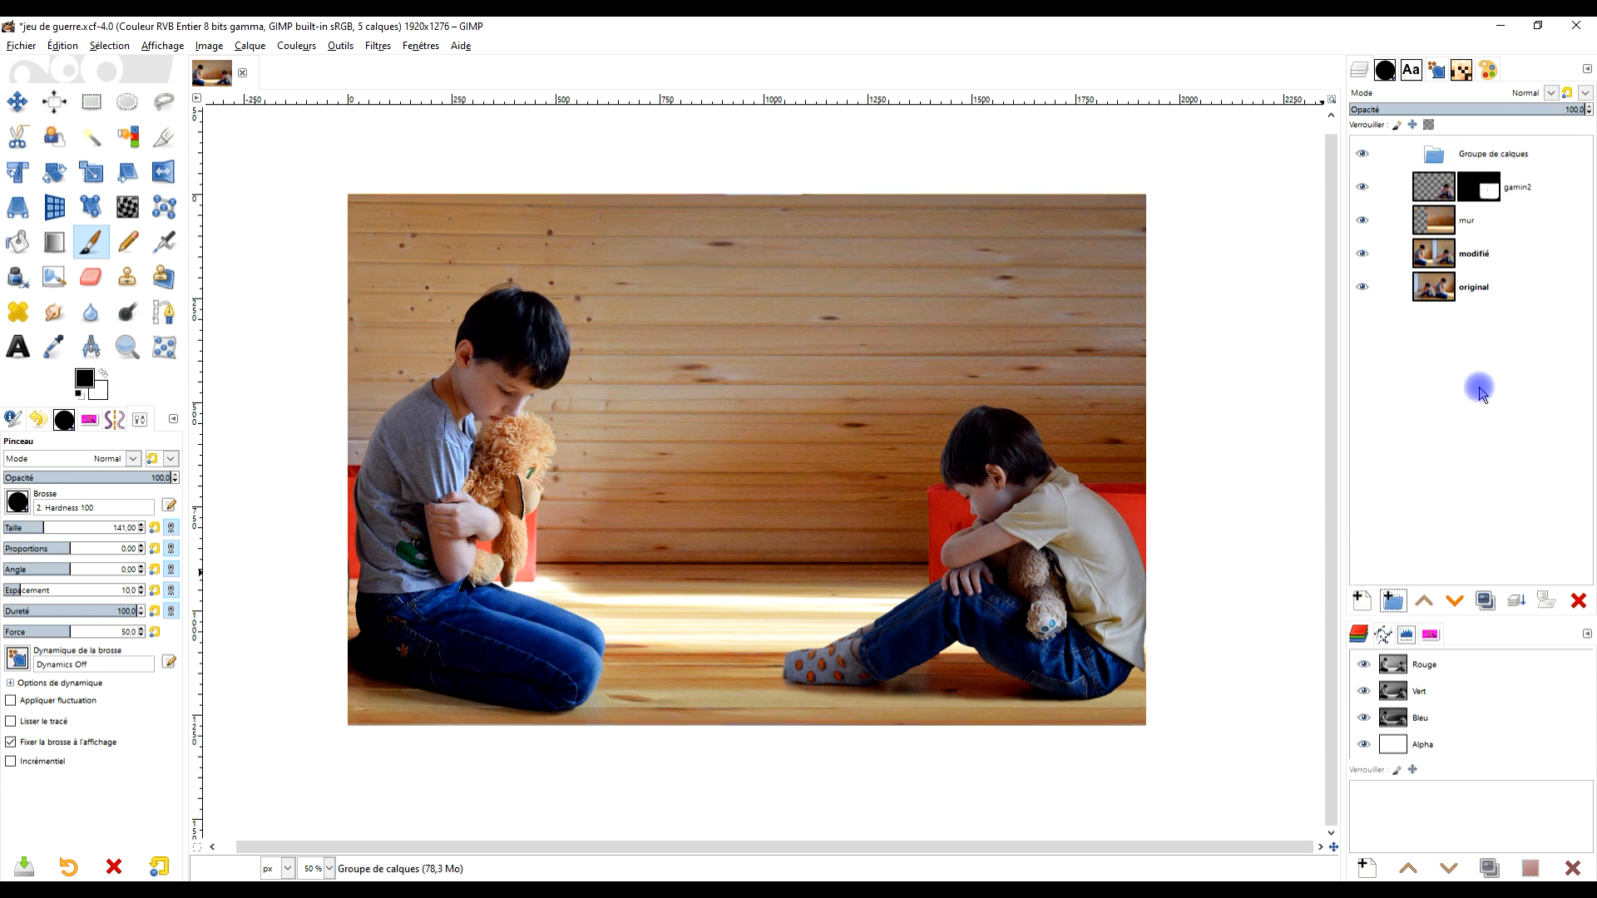
{"action": "double_click", "coordinate": [1513, 153]}
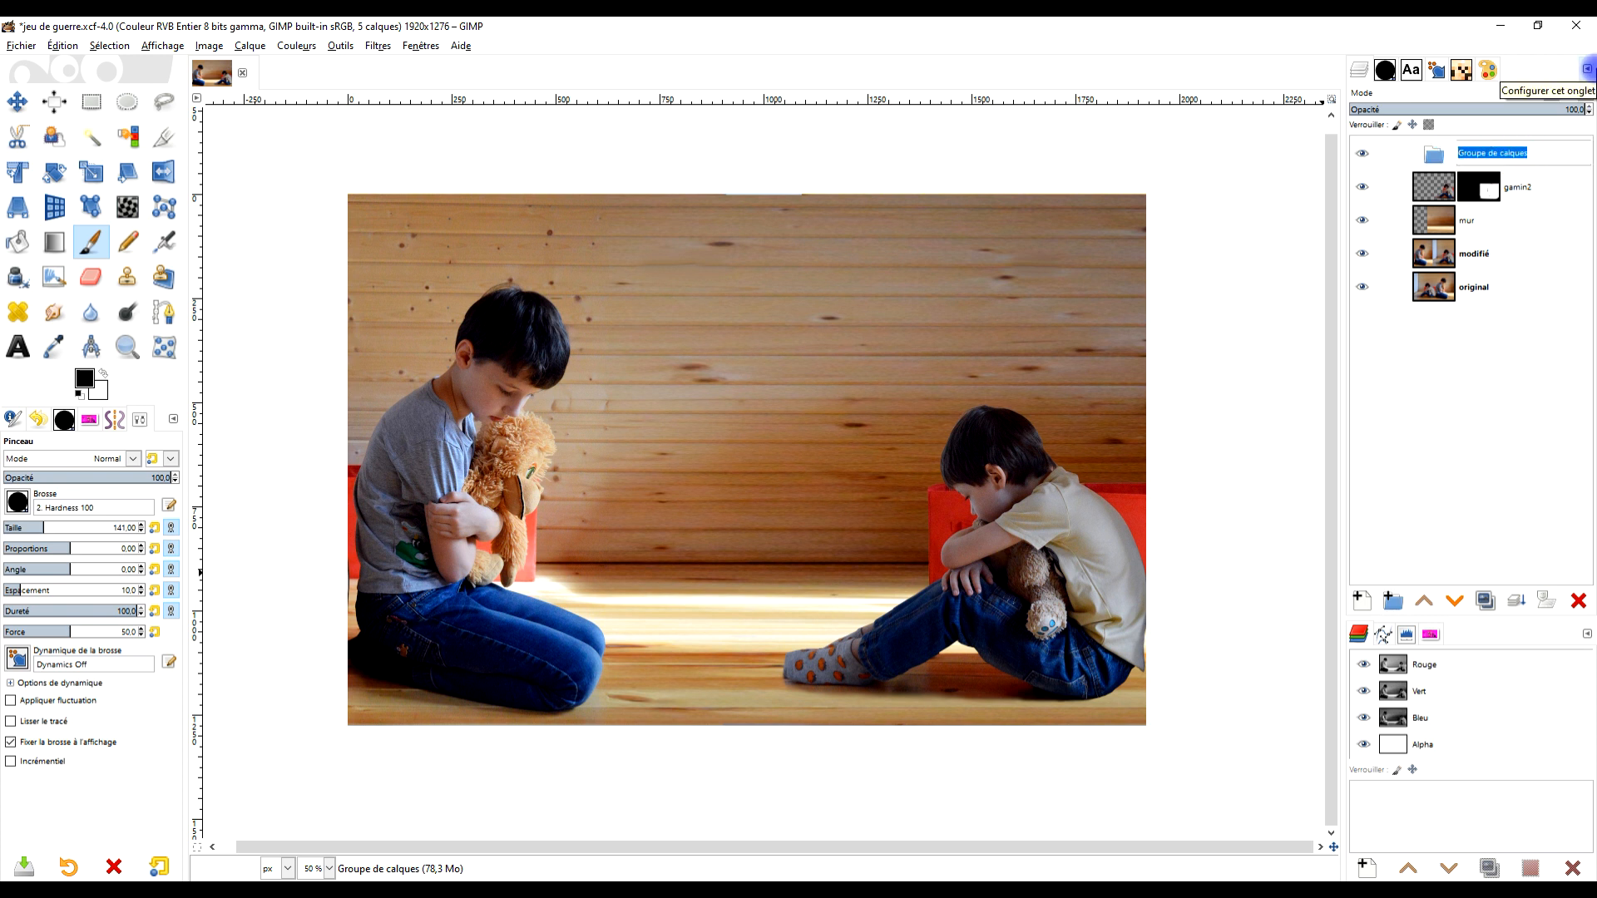
{"action": "type", "text": "environnement"}
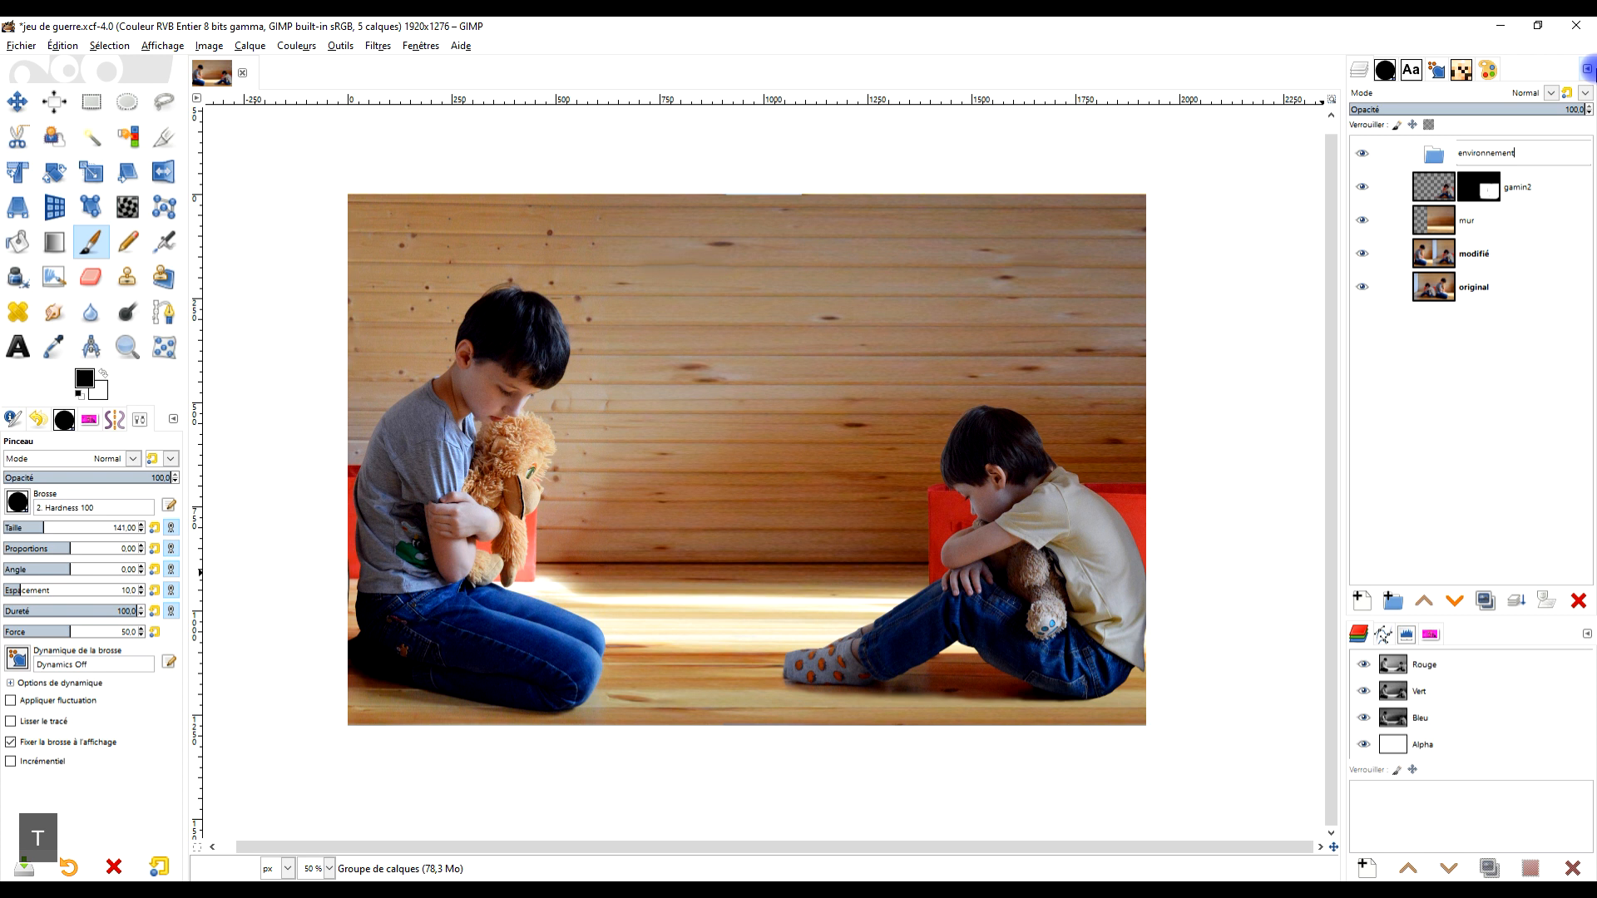
{"action": "key", "text": "Return"}
Place the gamin2, mur and modifié layers inside the environnement group, collapse it, and hide the original layer
{"action": "left_click_drag", "start_coordinate": [1442, 191], "coordinate": [1452, 158]}
{"action": "left_click_drag", "start_coordinate": [1435, 223], "coordinate": [1464, 203]}
{"action": "left_click_drag", "start_coordinate": [1441, 258], "coordinate": [1444, 241]}
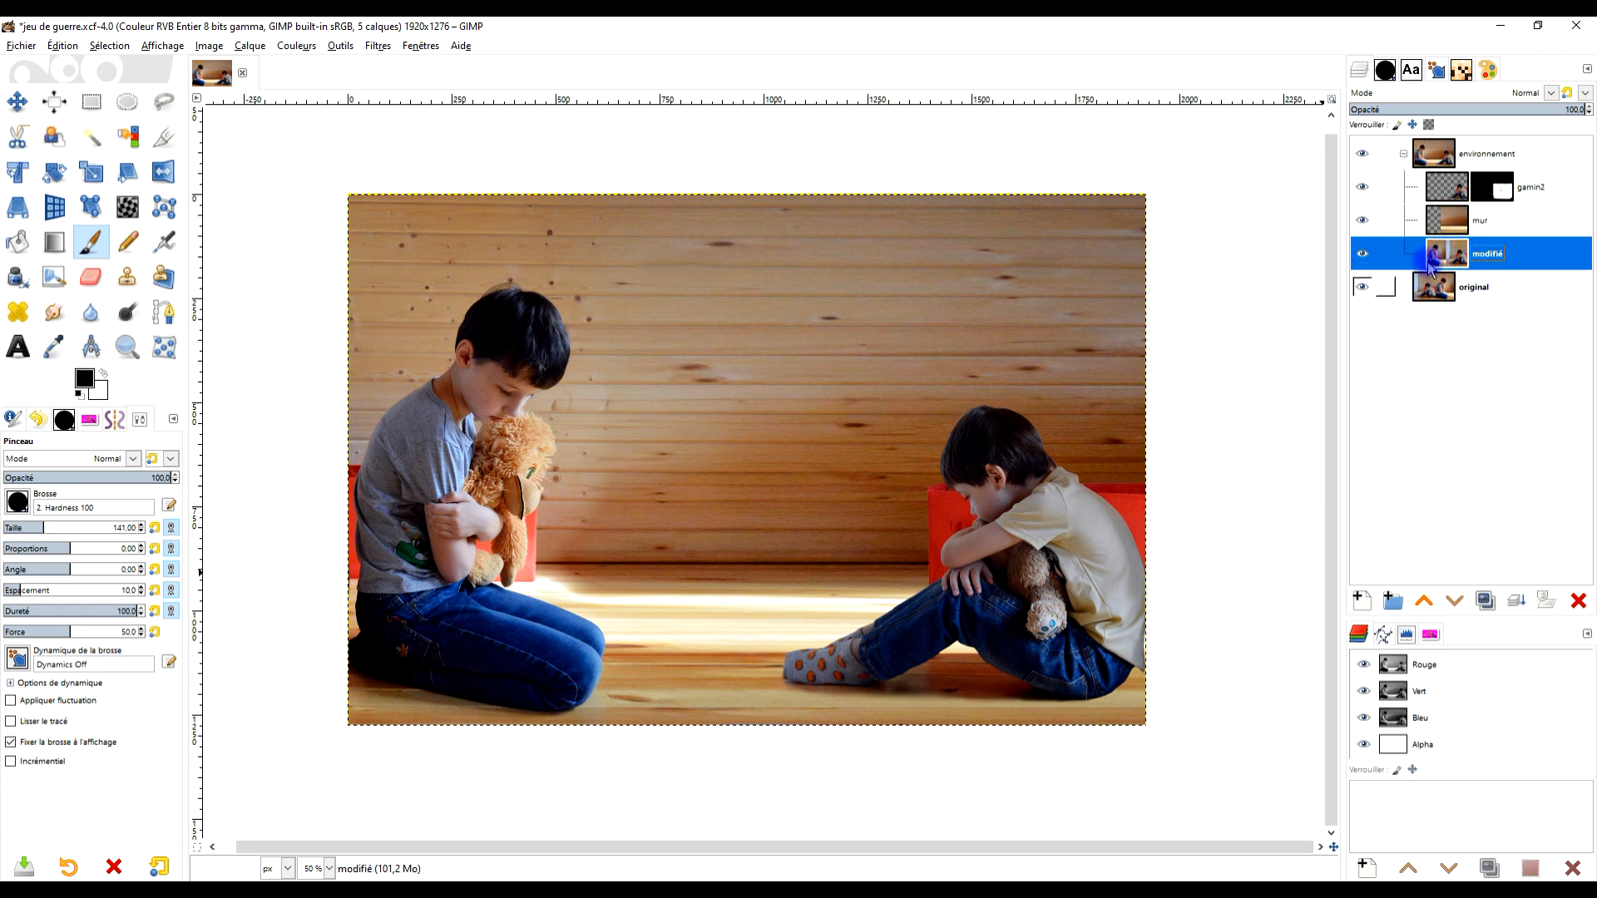
{"action": "left_click", "coordinate": [1405, 155]}
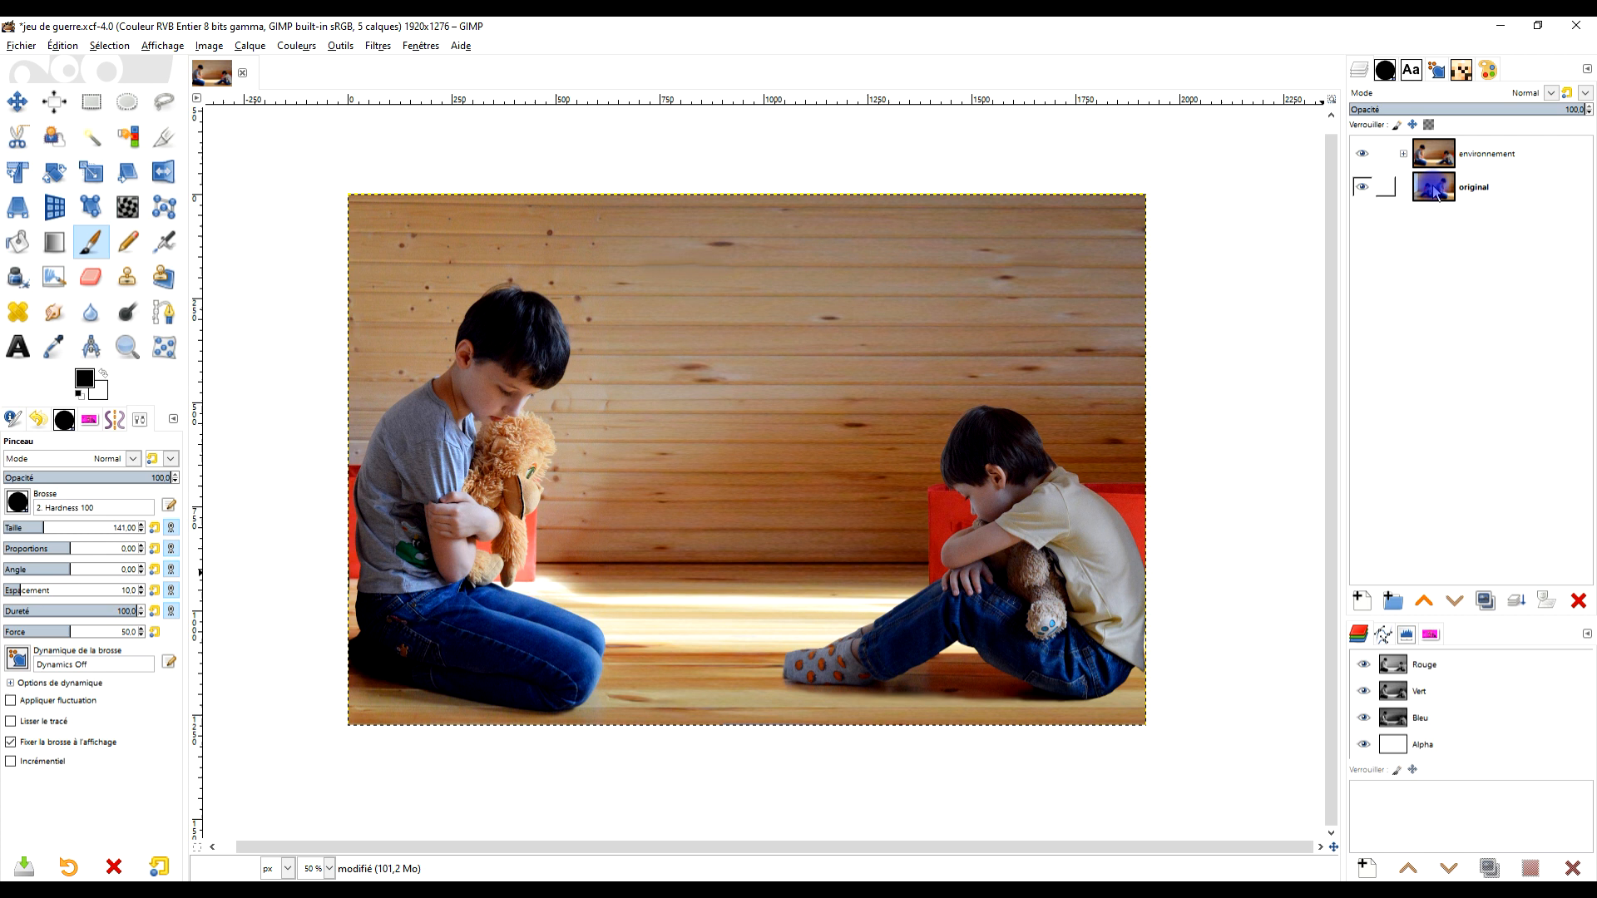
{"action": "left_click", "coordinate": [1362, 188]}
Paste the copied soldiers photo as a new layer above the environnement group
{"action": "left_click", "coordinate": [1435, 153]}
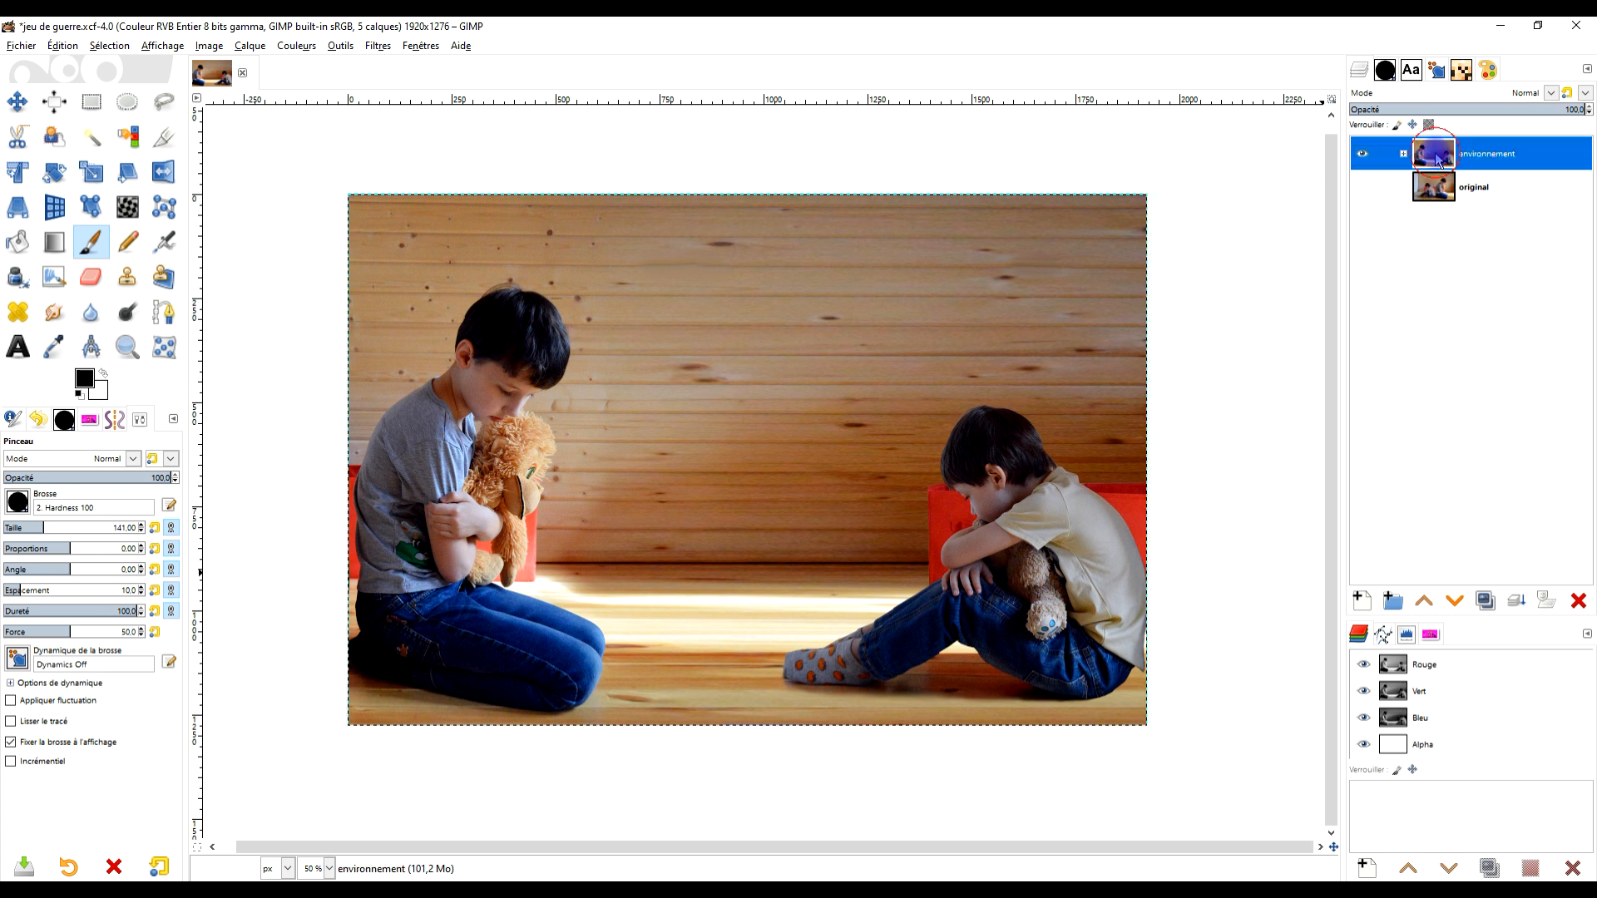
{"action": "left_click", "coordinate": [63, 46]}
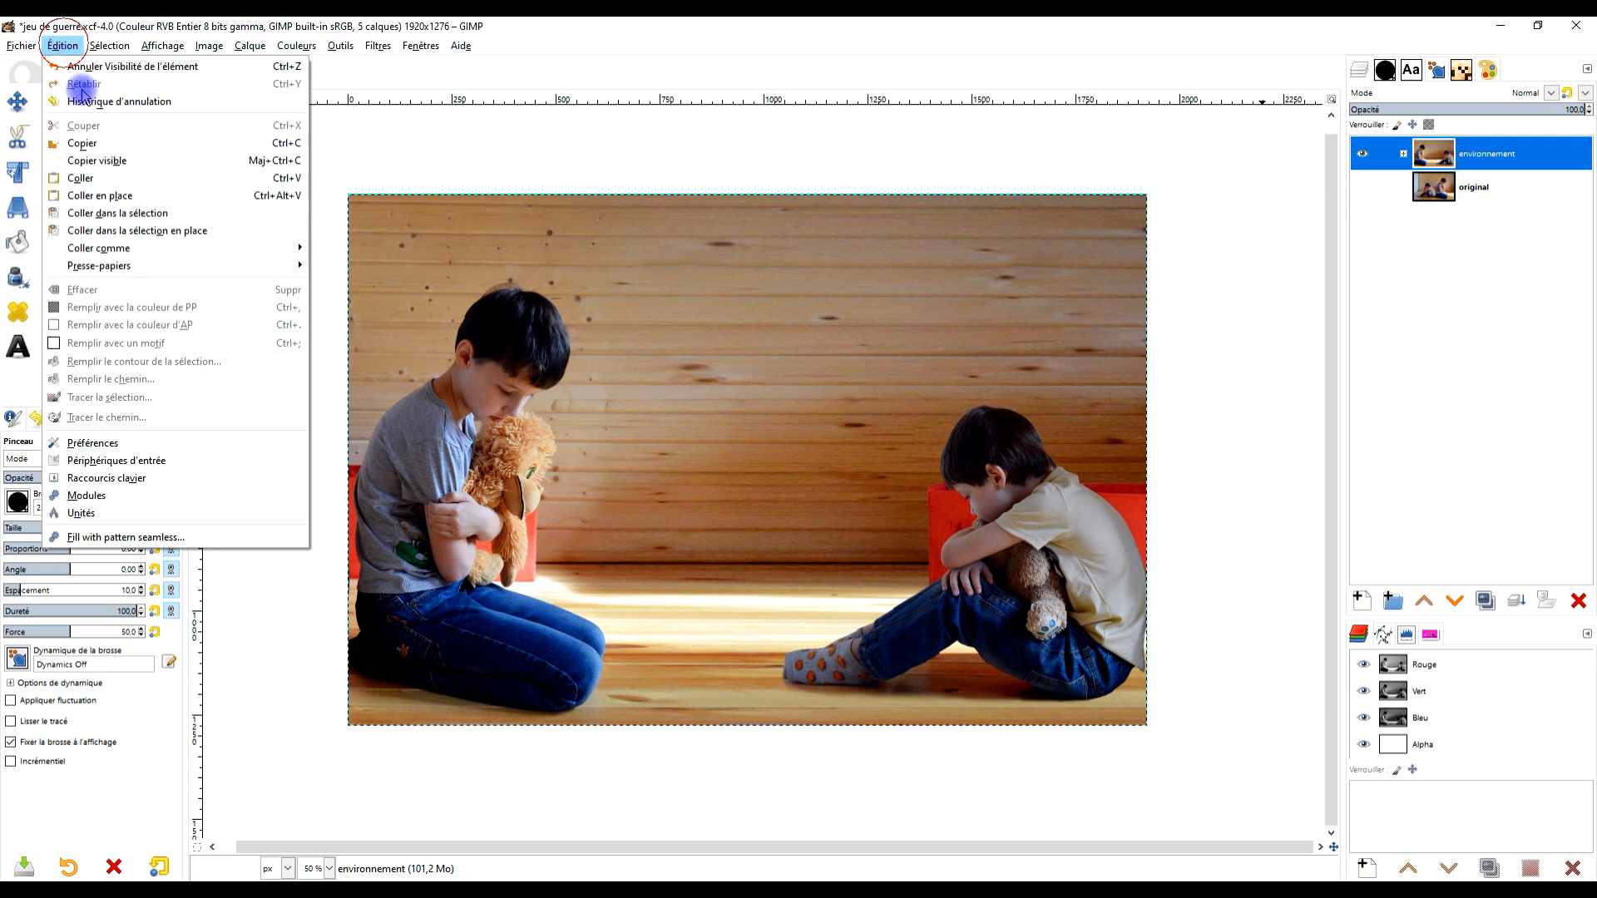
{"action": "mouse_move", "coordinate": [166, 258]}
{"action": "left_click", "coordinate": [354, 248]}
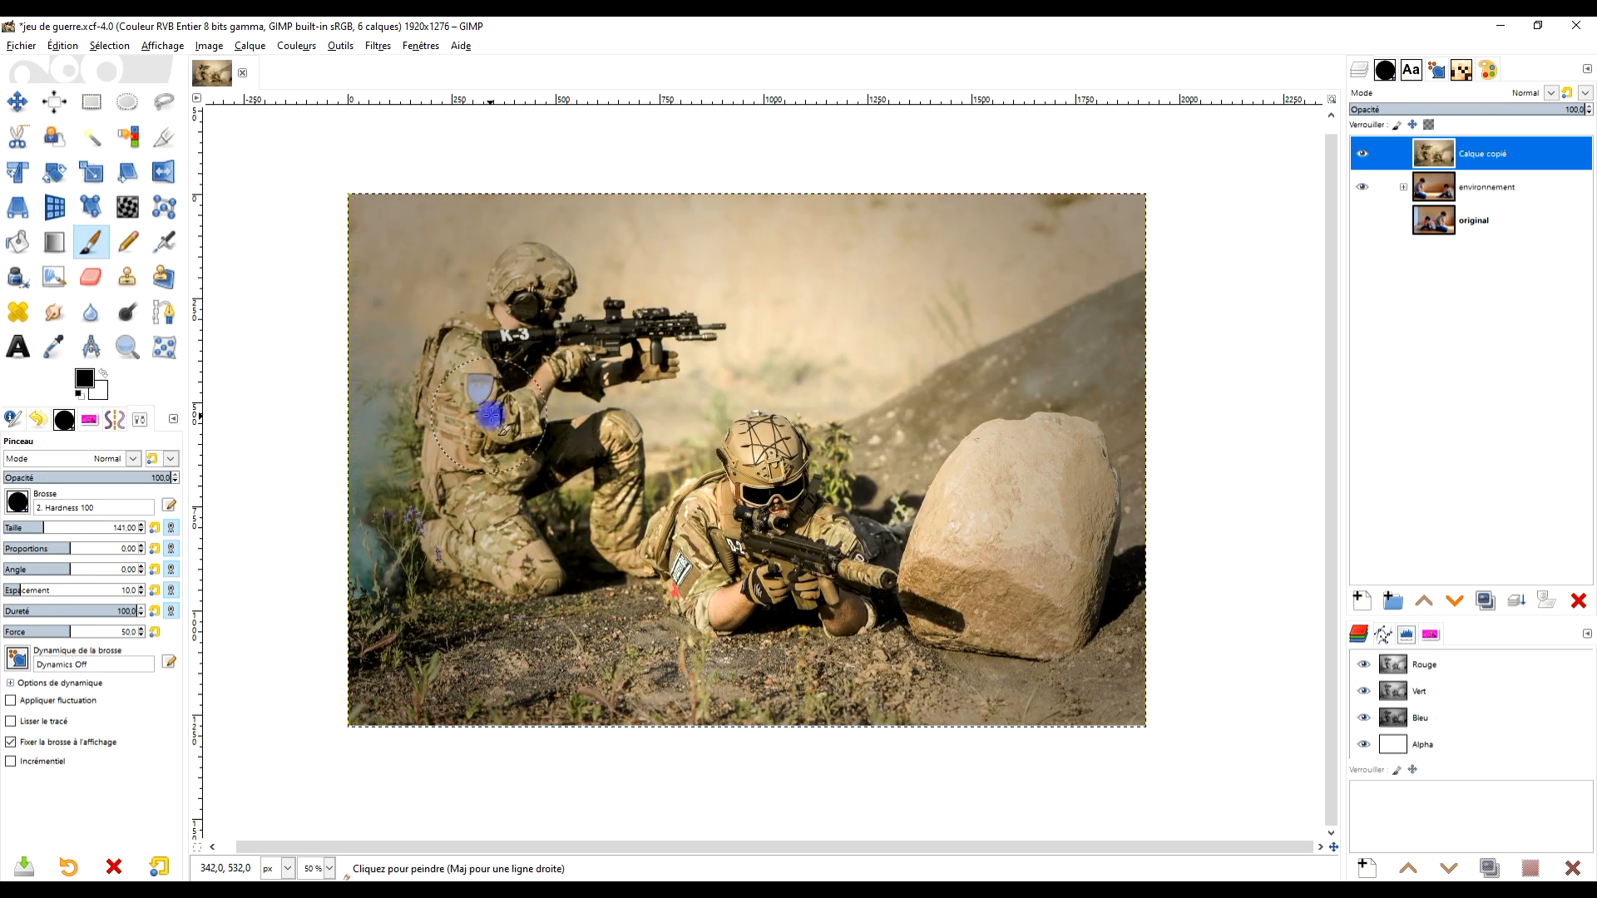
Flip the pasted soldiers layer horizontally
{"action": "scroll", "coordinate": [489, 420], "scroll_direction": "up", "scroll_amount": 1}
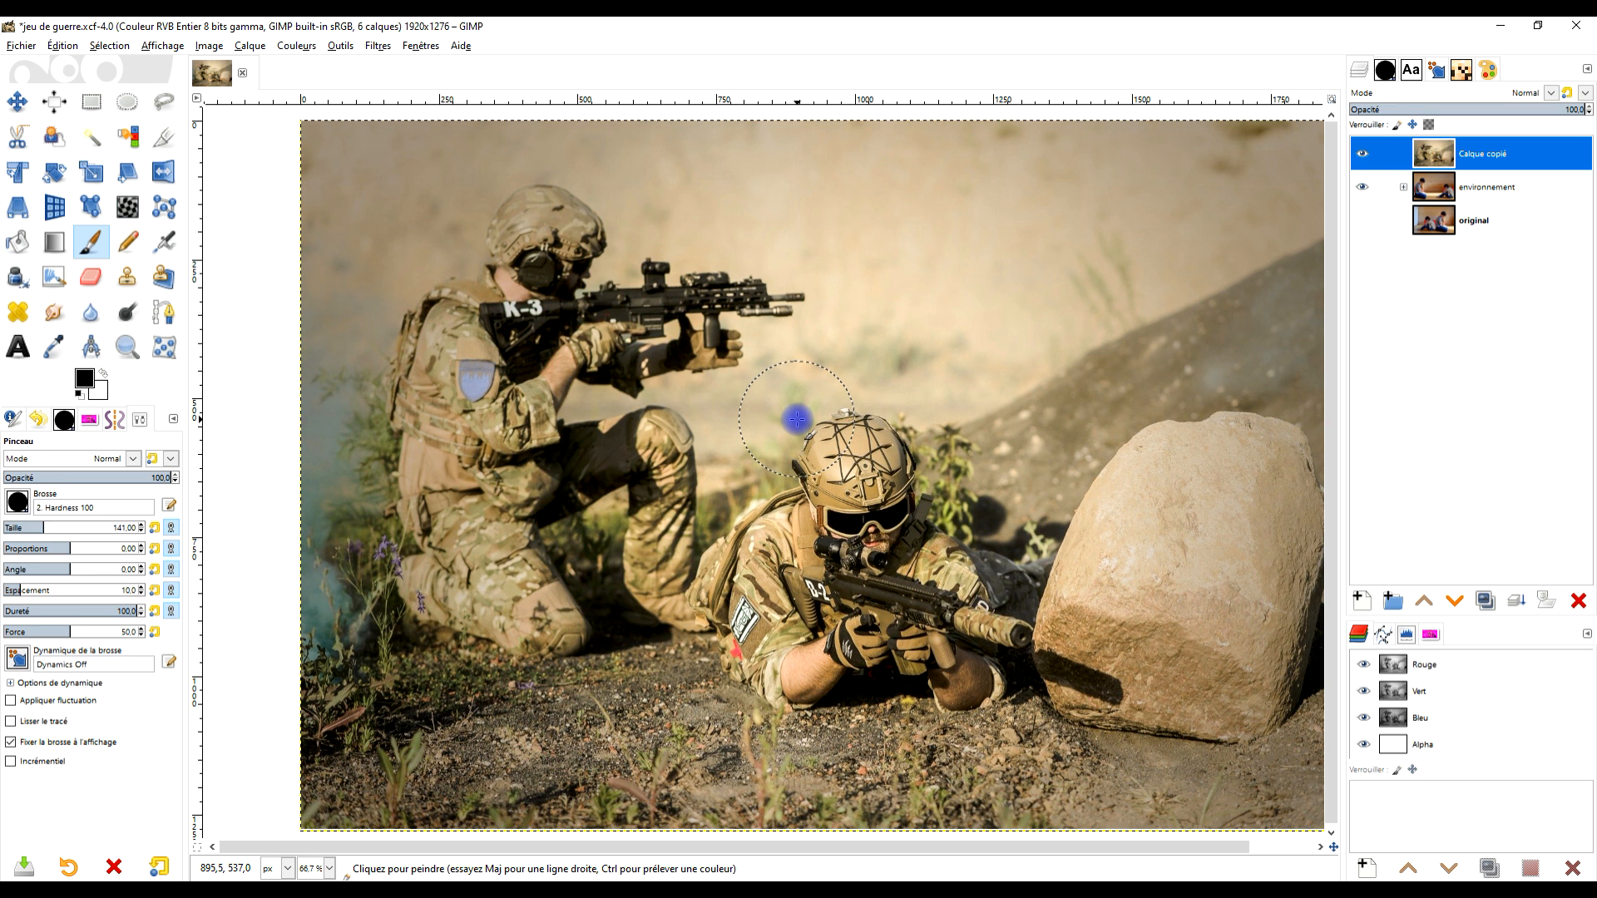
{"action": "left_click", "coordinate": [163, 173]}
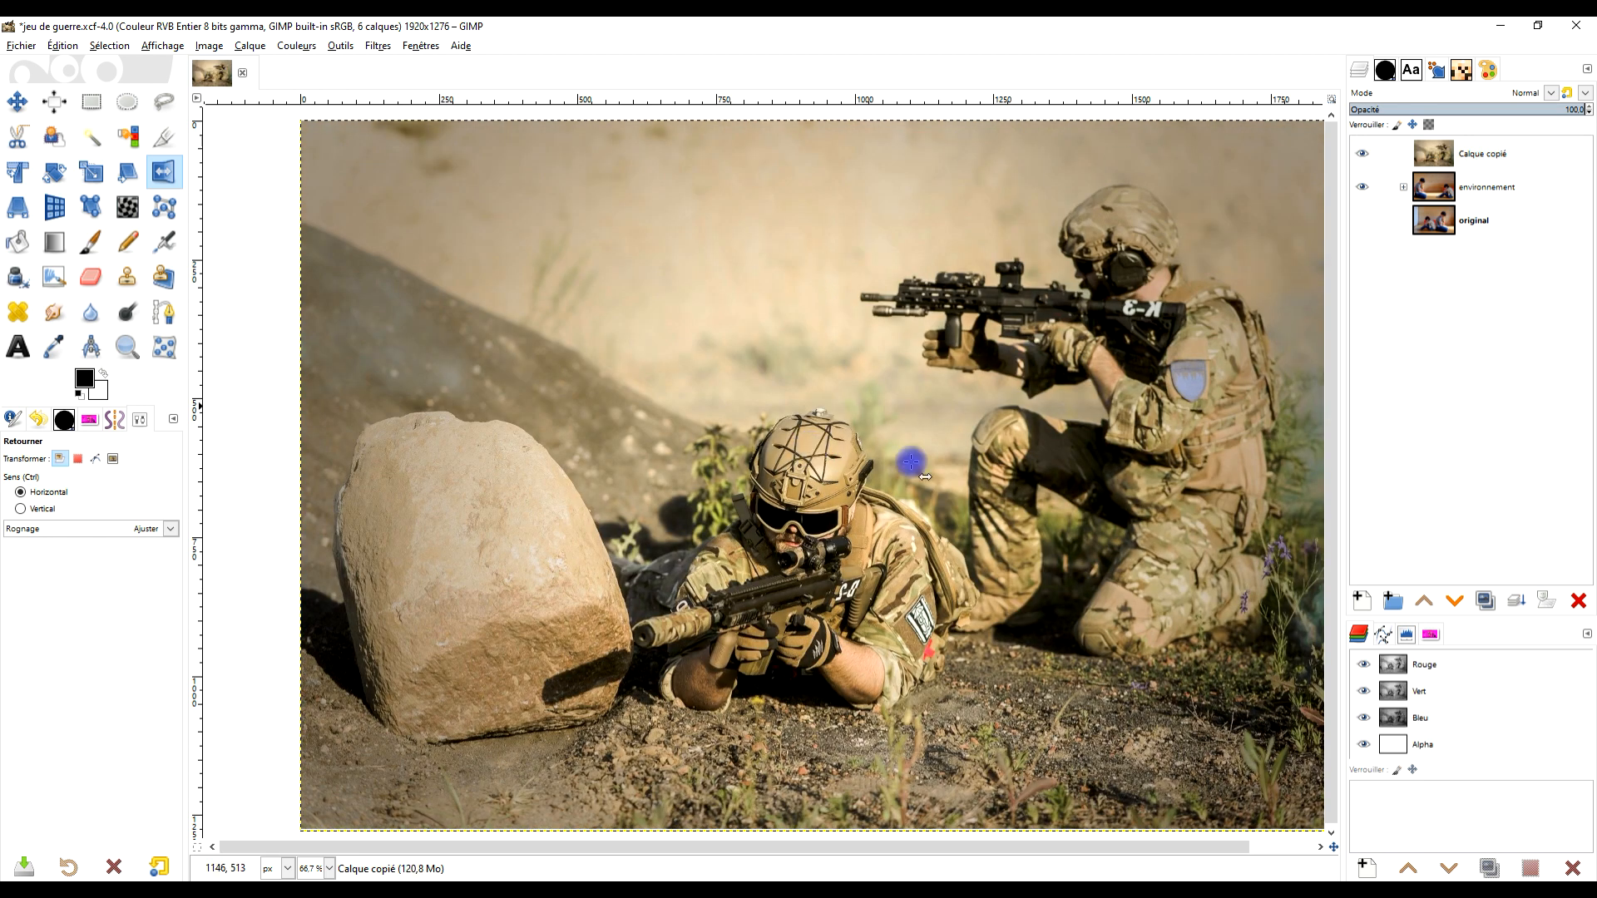
{"action": "scroll", "coordinate": [717, 641], "scroll_direction": "up", "scroll_amount": 2, "text": "ctrl"}
{"action": "scroll", "coordinate": [683, 572], "scroll_direction": "down", "scroll_amount": 2, "text": "ctrl"}
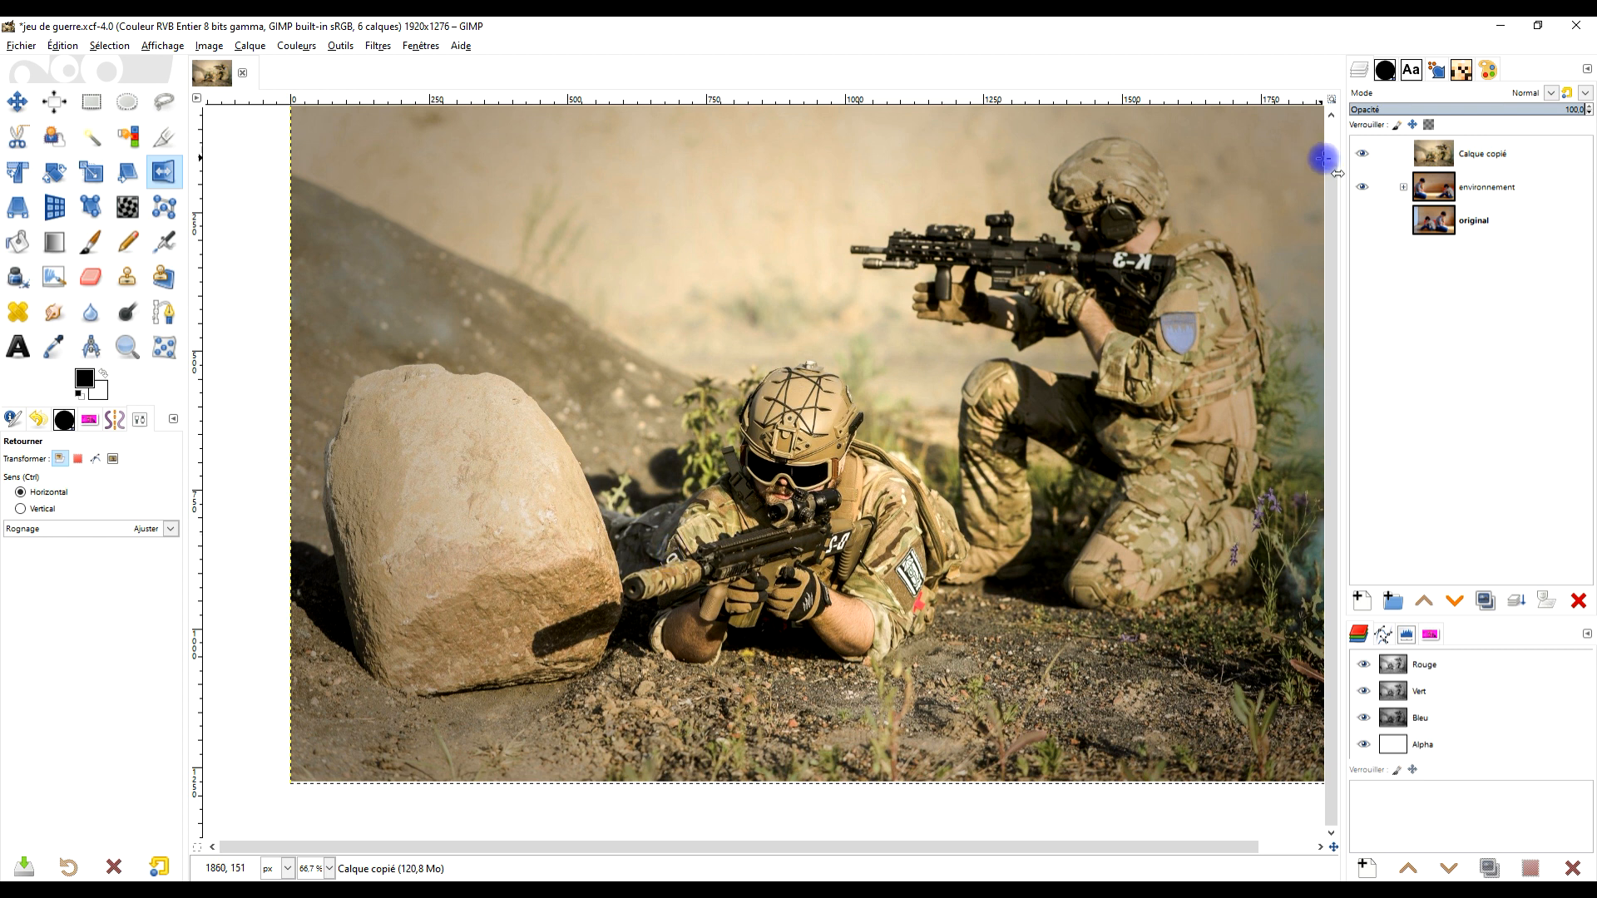
Compare the pasted soldiers layer with the boys' scene underneath by toggling its visibility, leaving it shown
{"action": "left_click", "coordinate": [1362, 153]}
{"action": "left_click", "coordinate": [1365, 155]}
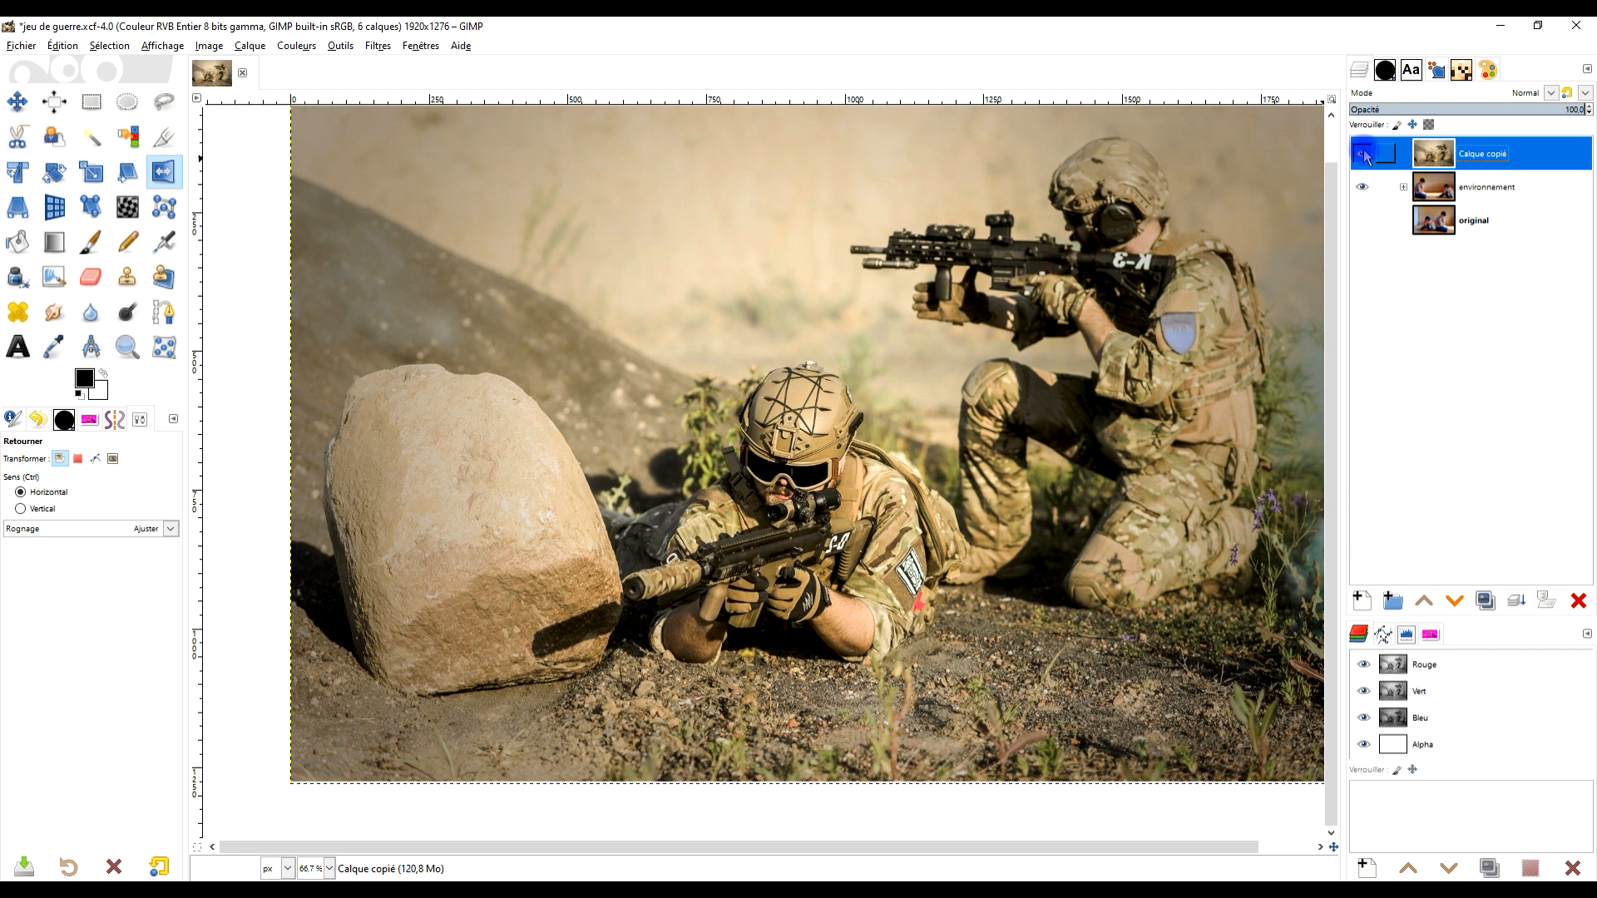
{"action": "left_click", "coordinate": [1364, 151]}
{"action": "left_click", "coordinate": [1364, 151]}
{"action": "left_click", "coordinate": [1365, 151]}
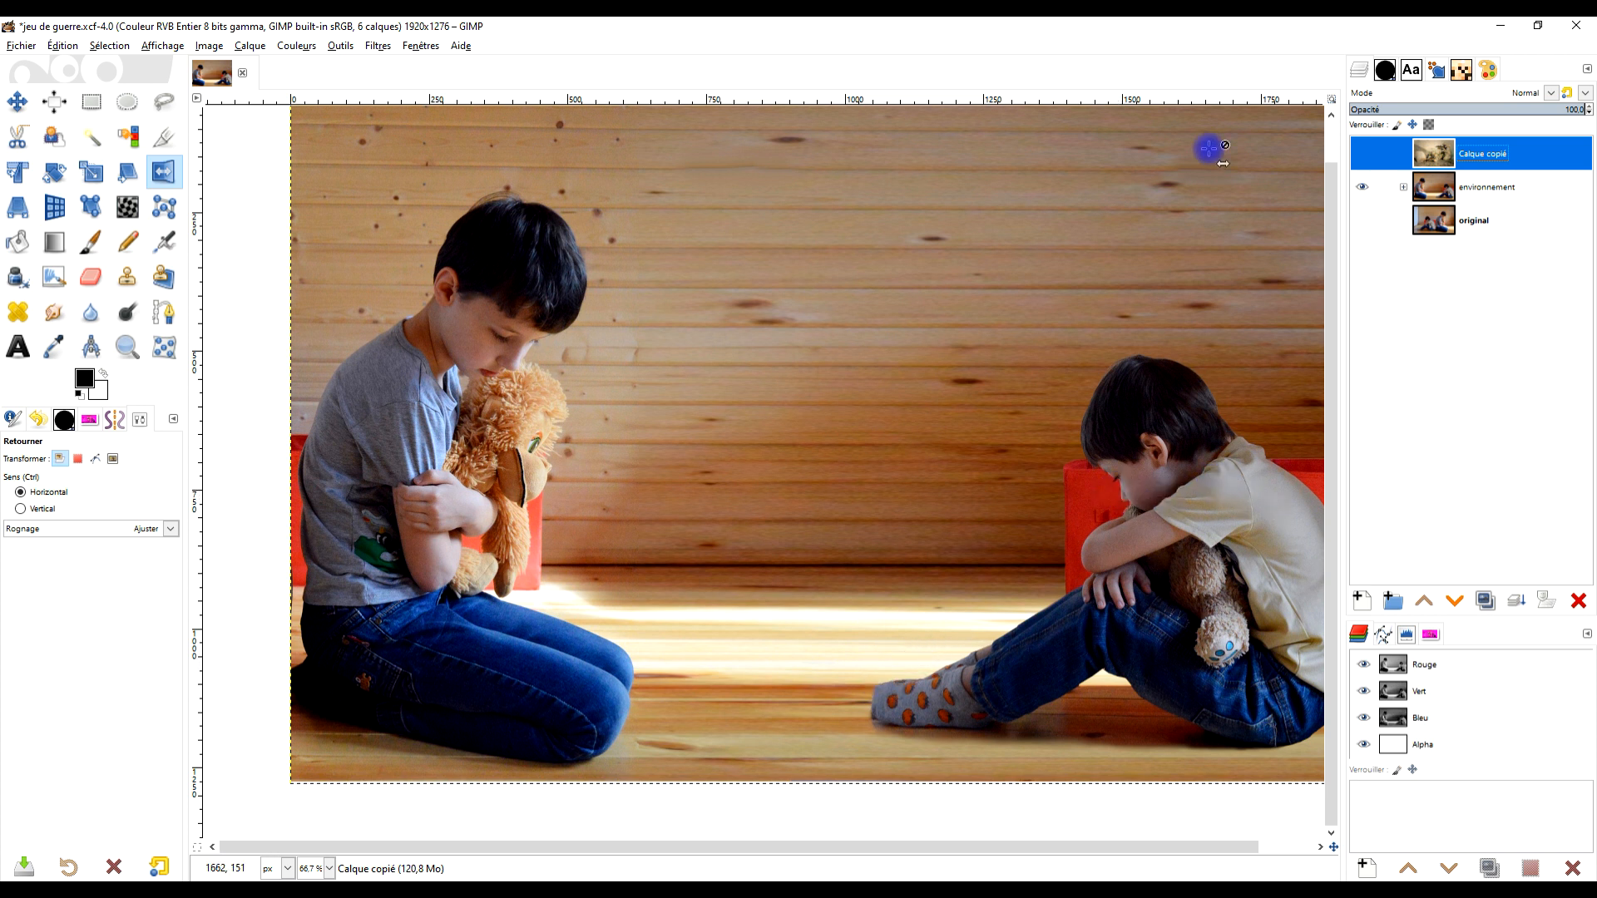
{"action": "left_click", "coordinate": [1362, 155]}
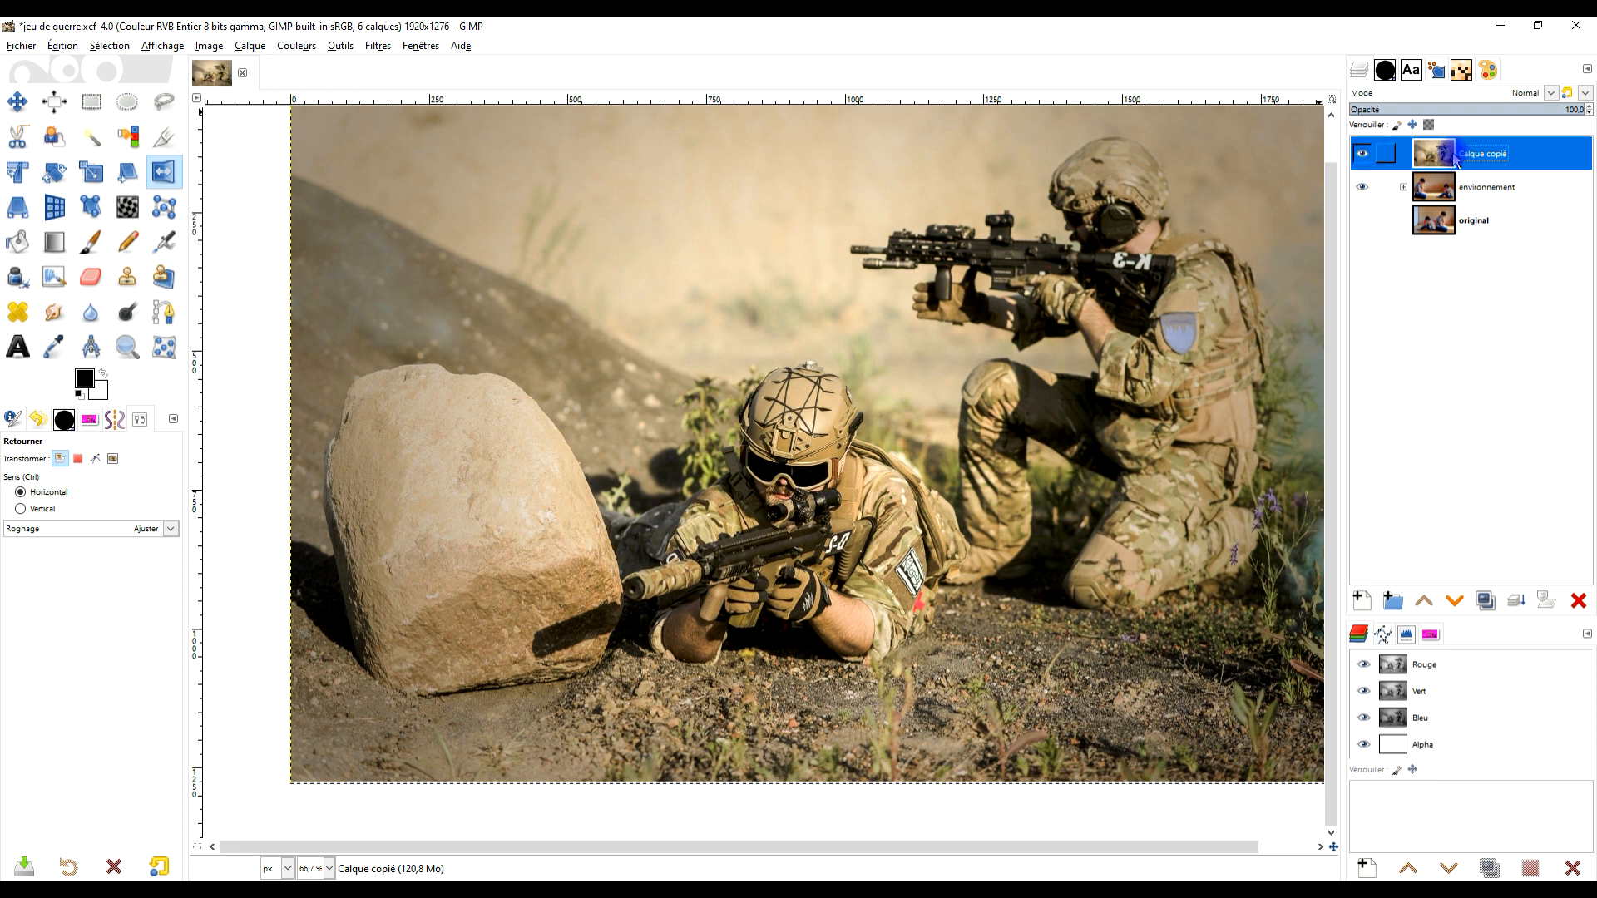
Outline the rock and both soldiers with the Free Select tool and close the contour into a selection
{"action": "left_click", "coordinate": [163, 101]}
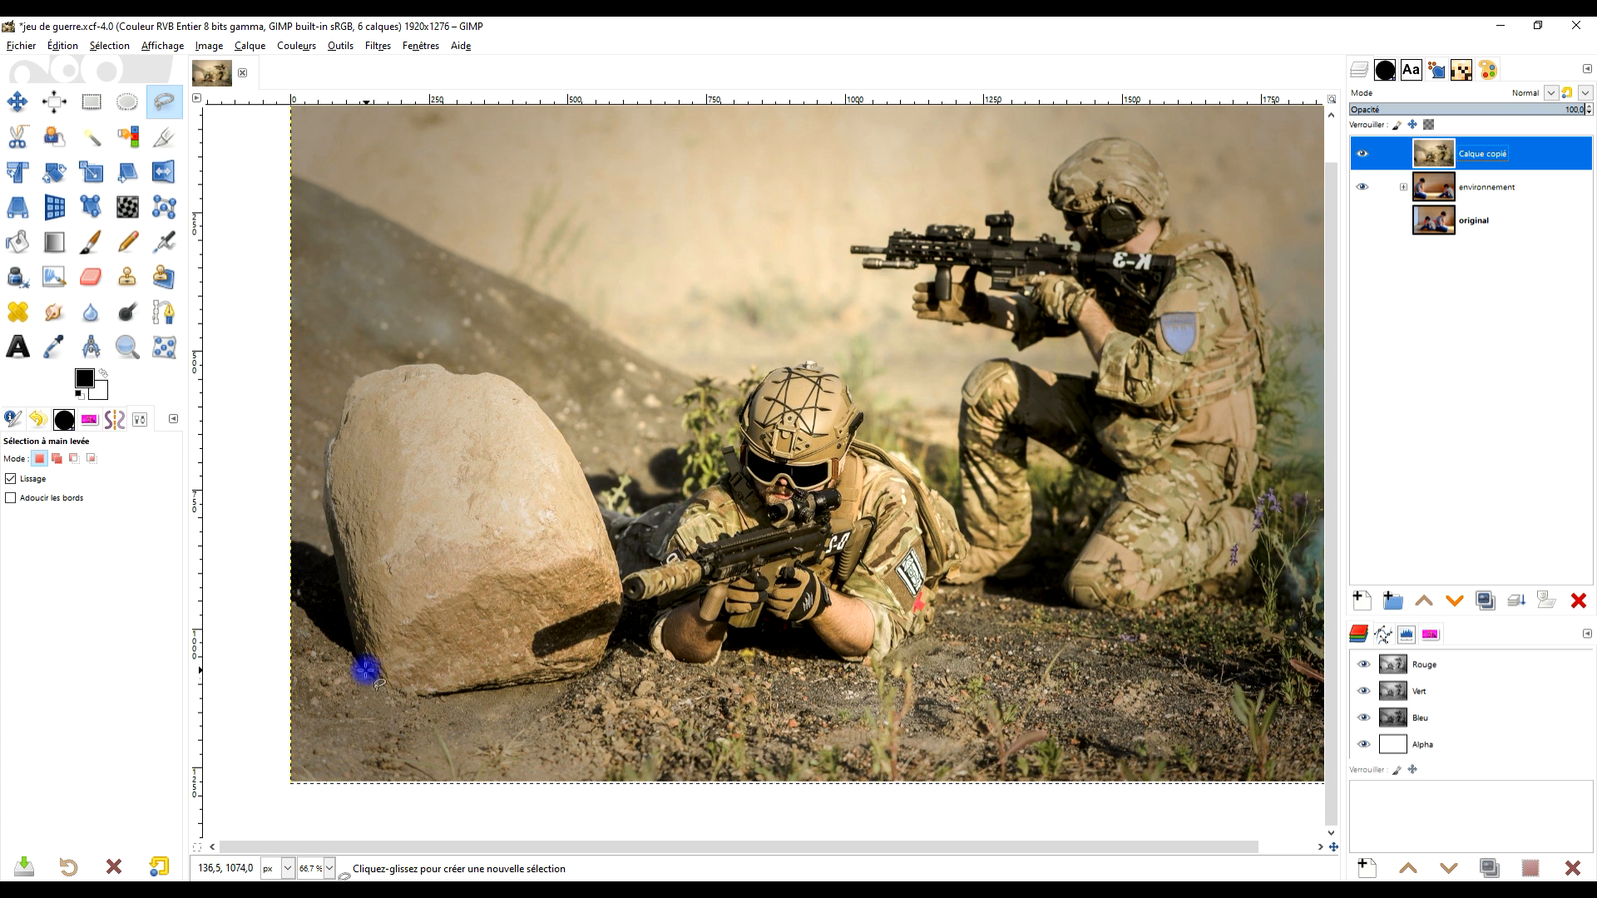
{"action": "scroll", "coordinate": [353, 649], "scroll_direction": "up", "scroll_amount": 1}
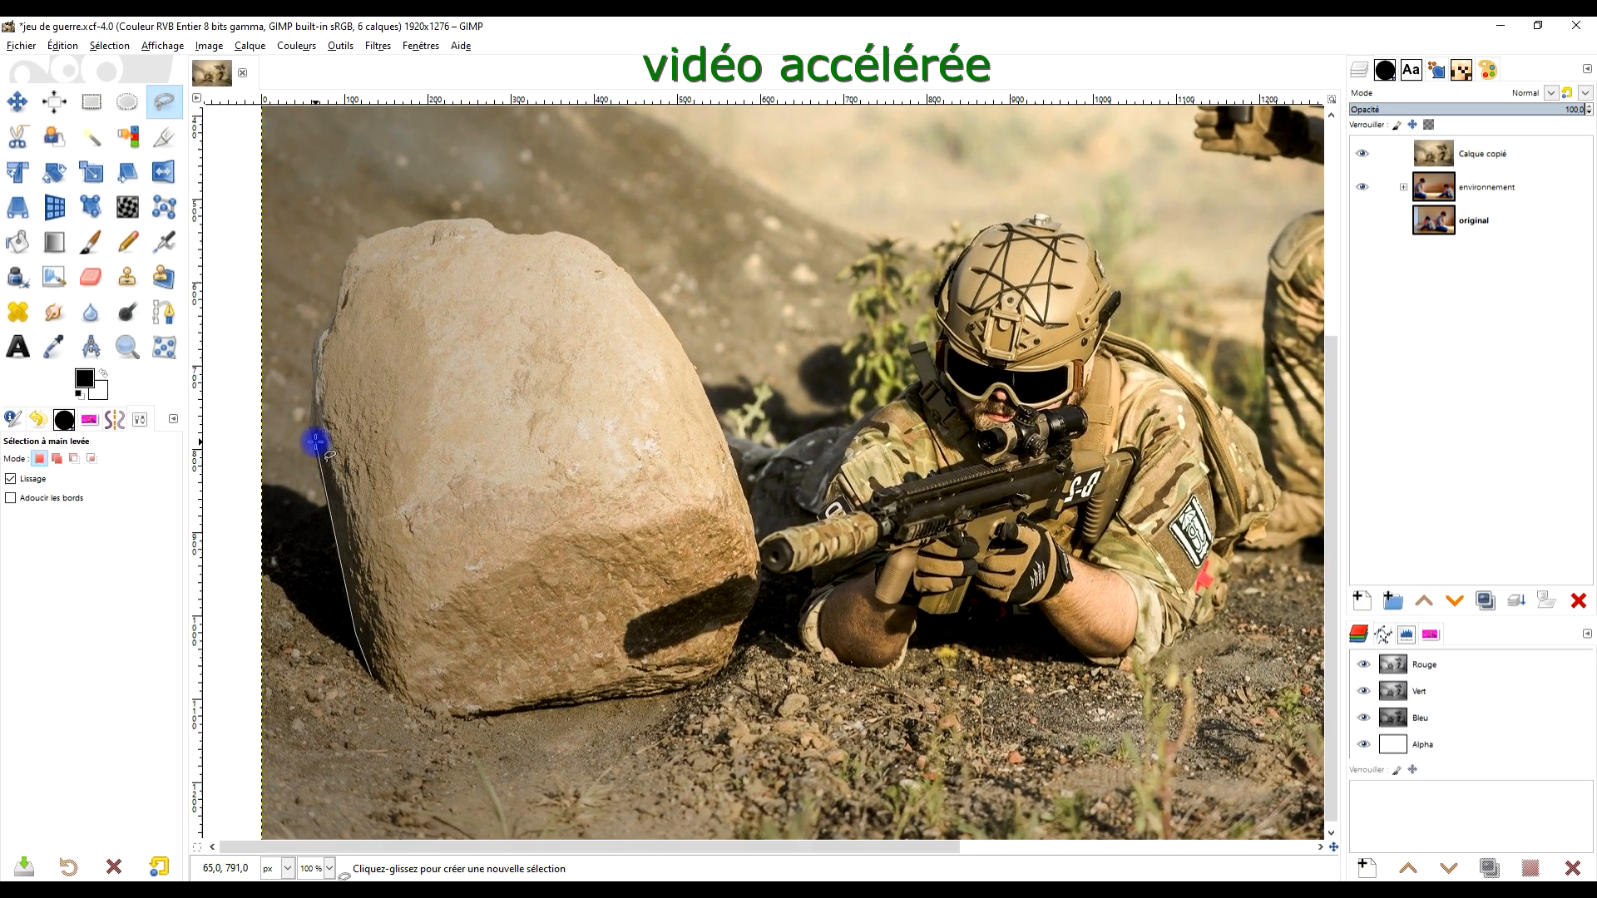
{"action": "mouse_move", "coordinate": [313, 438]}
{"action": "left_mouse_down"}
{"action": "mouse_move", "coordinate": [309, 354]}
{"action": "mouse_move", "coordinate": [354, 246]}
{"action": "mouse_move", "coordinate": [672, 258]}
{"action": "mouse_move", "coordinate": [688, 423]}
{"action": "mouse_move", "coordinate": [705, 363]}
{"action": "mouse_move", "coordinate": [816, 504]}
{"action": "mouse_move", "coordinate": [1027, 507]}
{"action": "mouse_move", "coordinate": [1206, 336]}
{"action": "left_mouse_up"}
{"action": "left_click", "coordinate": [1223, 308]}
{"action": "left_click", "coordinate": [1209, 277]}
{"action": "left_click_drag", "start_coordinate": [1212, 269], "coordinate": [718, 439]}
{"action": "left_click", "coordinate": [724, 389]}
{"action": "left_click", "coordinate": [811, 278]}
{"action": "left_click", "coordinate": [900, 253]}
{"action": "left_click", "coordinate": [1003, 289]}
{"action": "left_click", "coordinate": [1087, 406]}
{"action": "scroll", "coordinate": [1061, 531], "scroll_direction": "down", "scroll_amount": 3}
{"action": "scroll", "coordinate": [1215, 535], "scroll_direction": "up", "scroll_amount": 3}
{"action": "left_click", "coordinate": [947, 619]}
{"action": "left_click", "coordinate": [1003, 672]}
{"action": "left_click", "coordinate": [1033, 749]}
{"action": "left_click", "coordinate": [1023, 451]}
{"action": "left_click", "coordinate": [1049, 280]}
{"action": "scroll", "coordinate": [1049, 281], "scroll_direction": "down", "scroll_amount": 3}
{"action": "scroll", "coordinate": [1141, 281], "scroll_direction": "up", "scroll_amount": 2}
{"action": "mouse_move", "coordinate": [716, 555]}
{"action": "left_mouse_down"}
{"action": "mouse_move", "coordinate": [837, 508]}
{"action": "mouse_move", "coordinate": [491, 467]}
{"action": "mouse_move", "coordinate": [504, 456]}
{"action": "mouse_move", "coordinate": [485, 345]}
{"action": "mouse_move", "coordinate": [574, 251]}
{"action": "left_mouse_up"}
{"action": "left_click", "coordinate": [491, 467]}
{"action": "scroll", "coordinate": [505, 449], "scroll_direction": "up", "scroll_amount": 2}
{"action": "left_click", "coordinate": [503, 245]}
{"action": "left_click", "coordinate": [488, 276]}
{"action": "left_click", "coordinate": [245, 270]}
{"action": "scroll", "coordinate": [249, 272], "scroll_direction": "down", "scroll_amount": 3}
{"action": "scroll", "coordinate": [466, 366], "scroll_direction": "up", "scroll_amount": 3}
{"action": "left_click", "coordinate": [477, 334]}
{"action": "left_click", "coordinate": [412, 326]}
{"action": "left_click", "coordinate": [412, 276]}
{"action": "scroll", "coordinate": [532, 380], "scroll_direction": "down", "scroll_amount": 2}
{"action": "left_click", "coordinate": [676, 356]}
{"action": "left_click", "coordinate": [679, 417]}
{"action": "left_click", "coordinate": [792, 425]}
{"action": "left_click", "coordinate": [737, 321]}
{"action": "left_click", "coordinate": [921, 196]}
{"action": "left_click", "coordinate": [807, 480]}
{"action": "left_click", "coordinate": [821, 725]}
{"action": "left_click", "coordinate": [619, 646]}
{"action": "scroll", "coordinate": [672, 666], "scroll_direction": "down", "scroll_amount": 1}
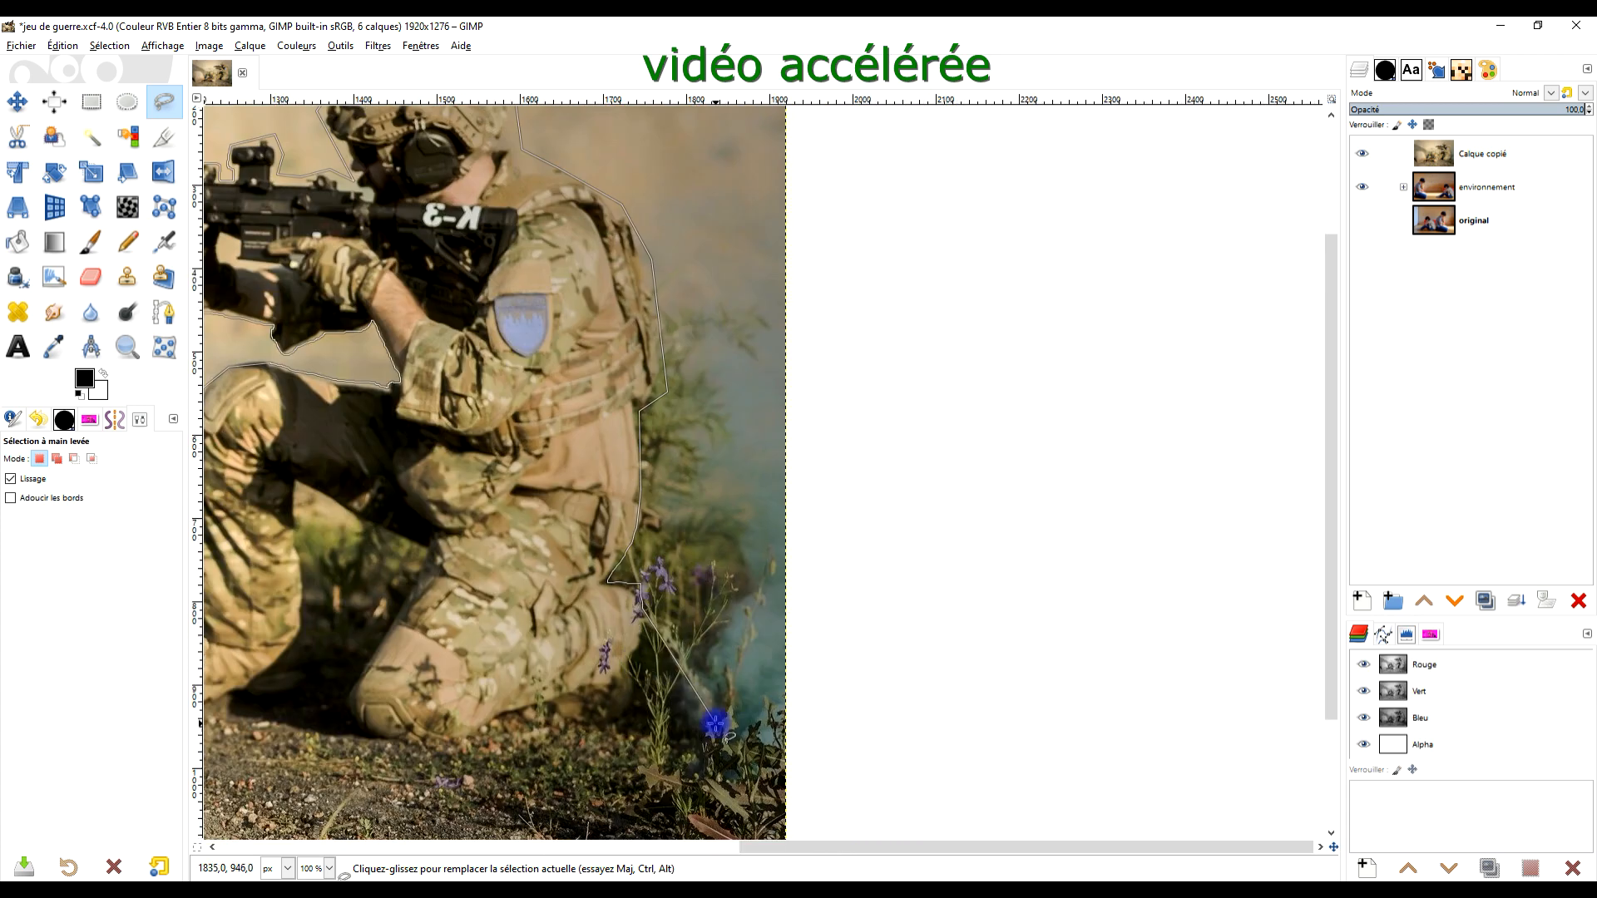
{"action": "left_click", "coordinate": [705, 732]}
{"action": "left_click_drag", "start_coordinate": [580, 709], "coordinate": [300, 713]}
{"action": "left_click", "coordinate": [478, 599]}
{"action": "mouse_move", "coordinate": [649, 572]}
{"action": "left_mouse_down"}
{"action": "mouse_move", "coordinate": [278, 571]}
{"action": "mouse_move", "coordinate": [451, 558]}
{"action": "left_mouse_up"}
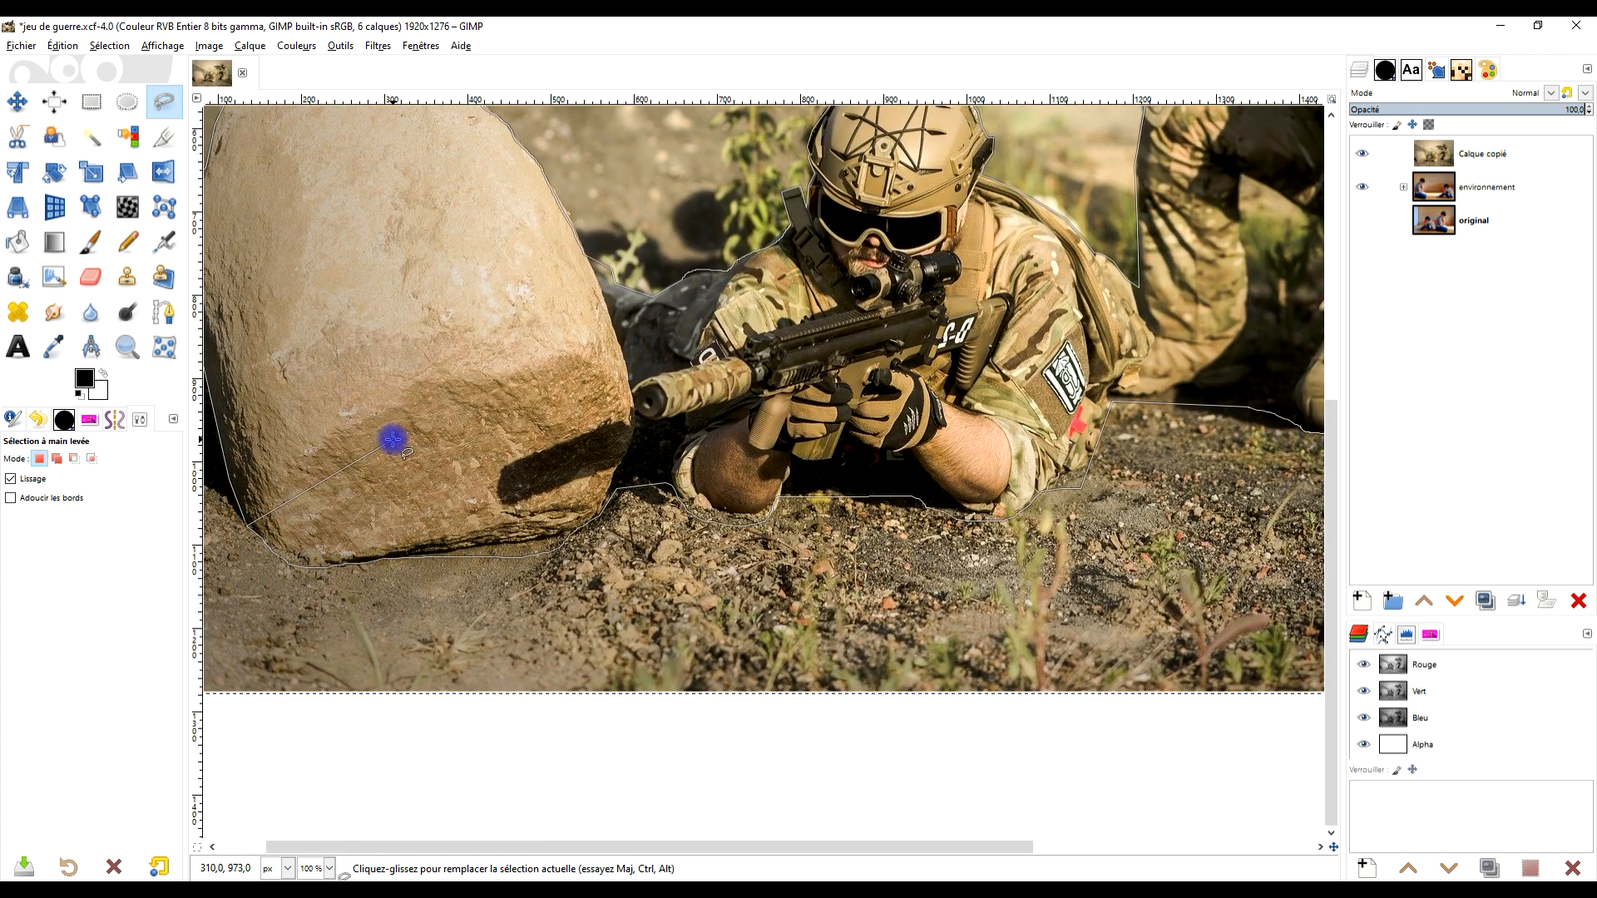
{"action": "key", "text": "Return"}
{"action": "scroll", "coordinate": [716, 414], "scroll_direction": "down", "scroll_amount": 4}
{"action": "left_click_drag", "start_coordinate": [774, 378], "coordinate": [706, 525]}
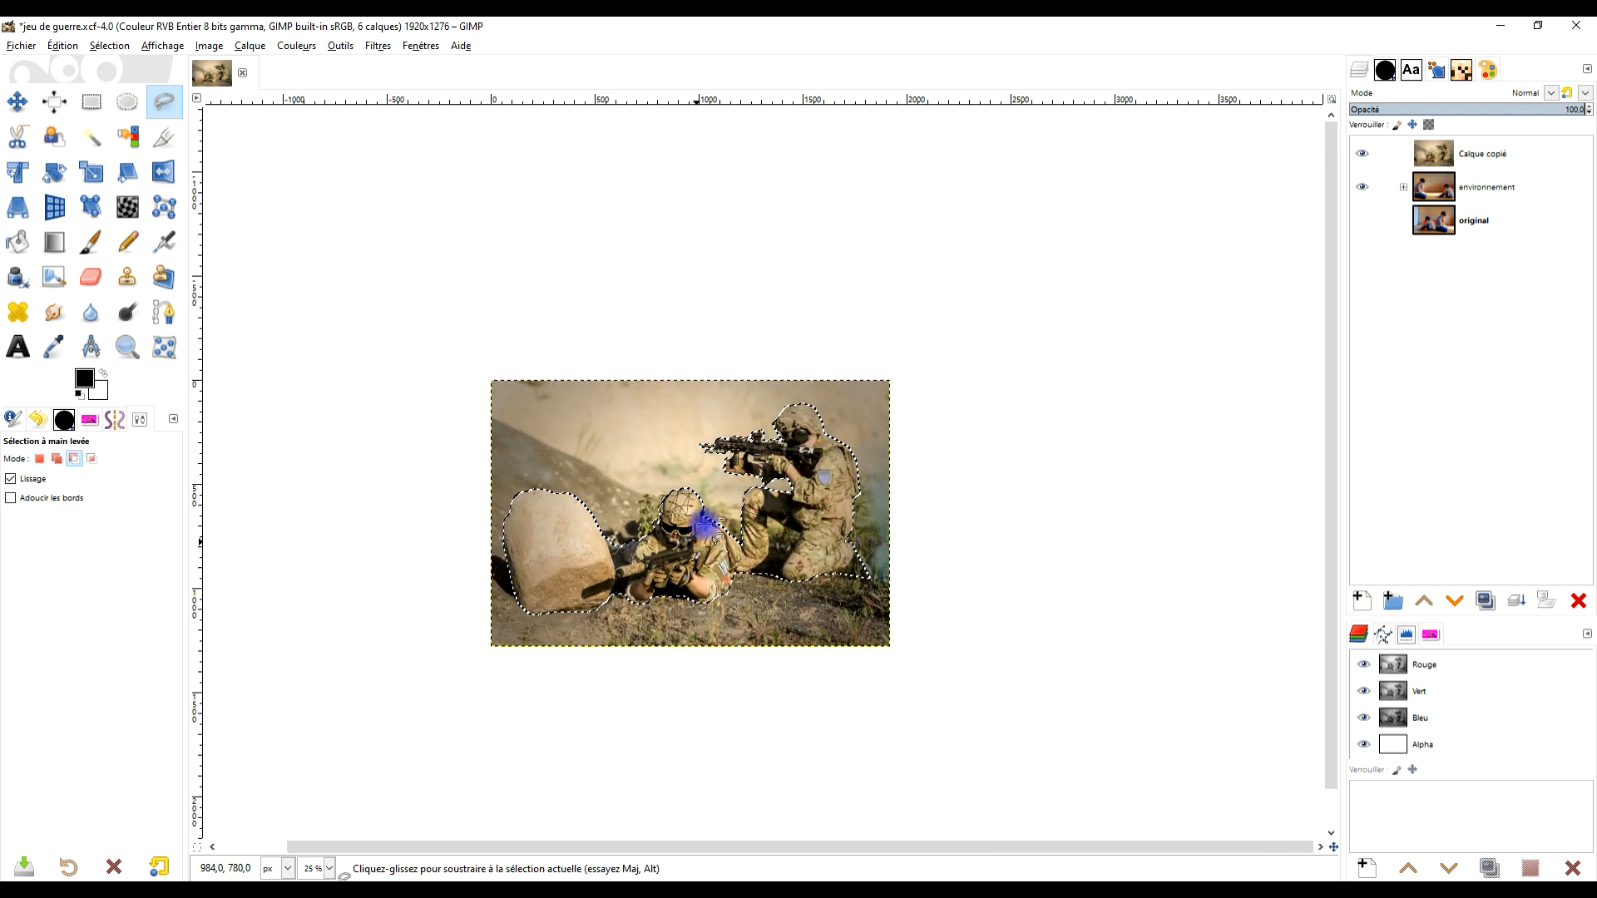
{"action": "scroll", "coordinate": [706, 522], "scroll_direction": "up", "scroll_amount": 2}
Add a layer mask to the soldiers layer, initialised from the selection
{"action": "right_click", "coordinate": [1445, 150]}
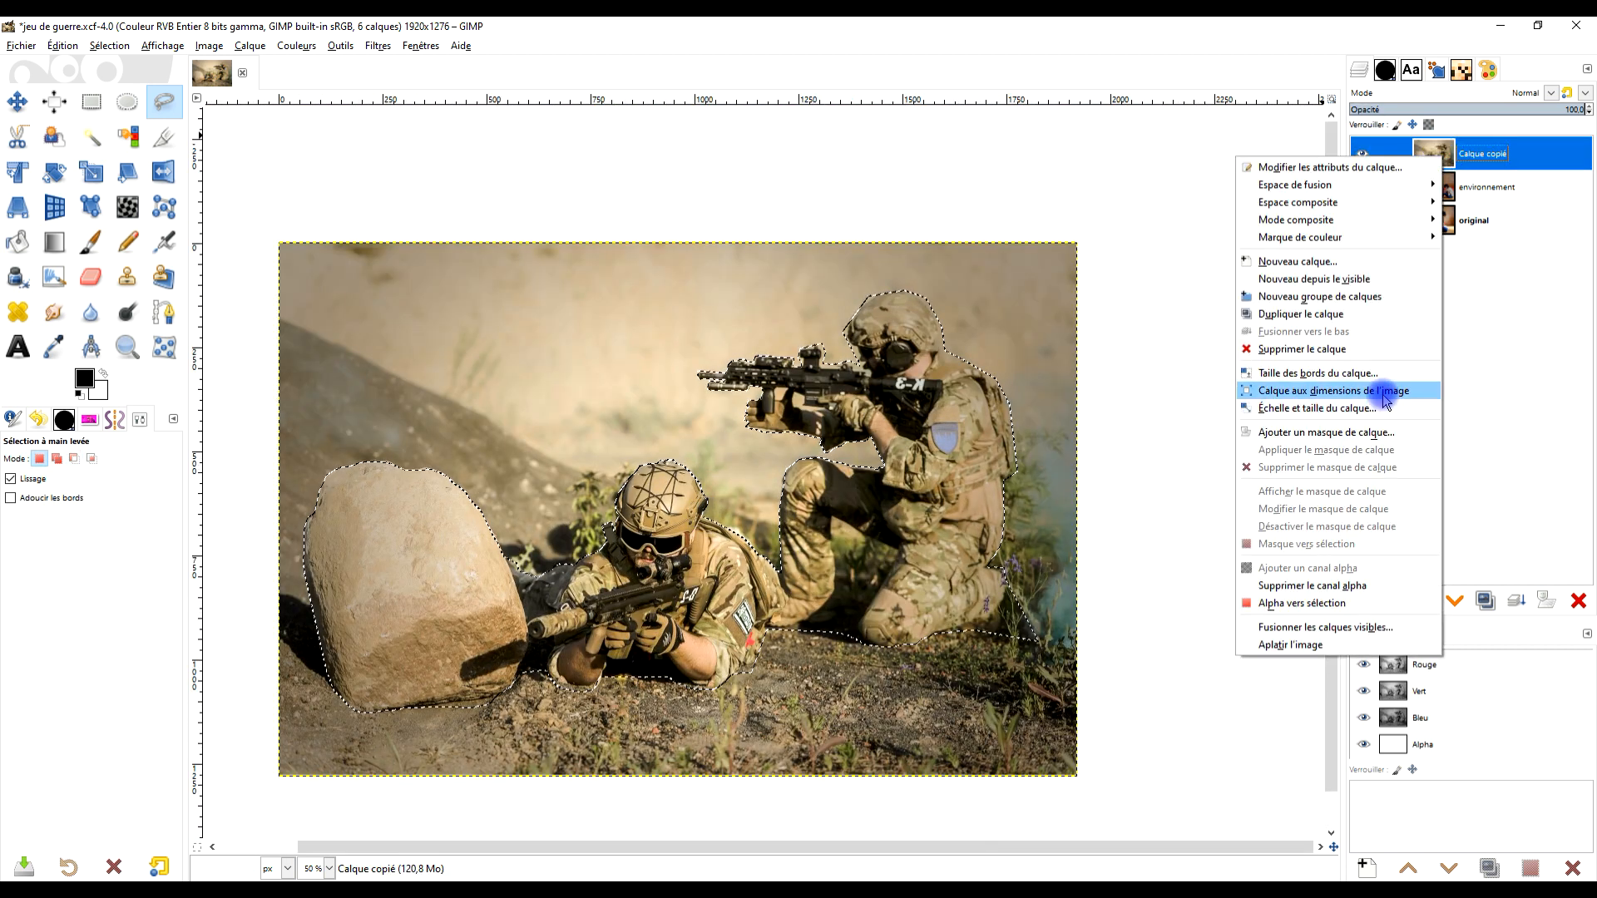
{"action": "left_click", "coordinate": [1350, 434]}
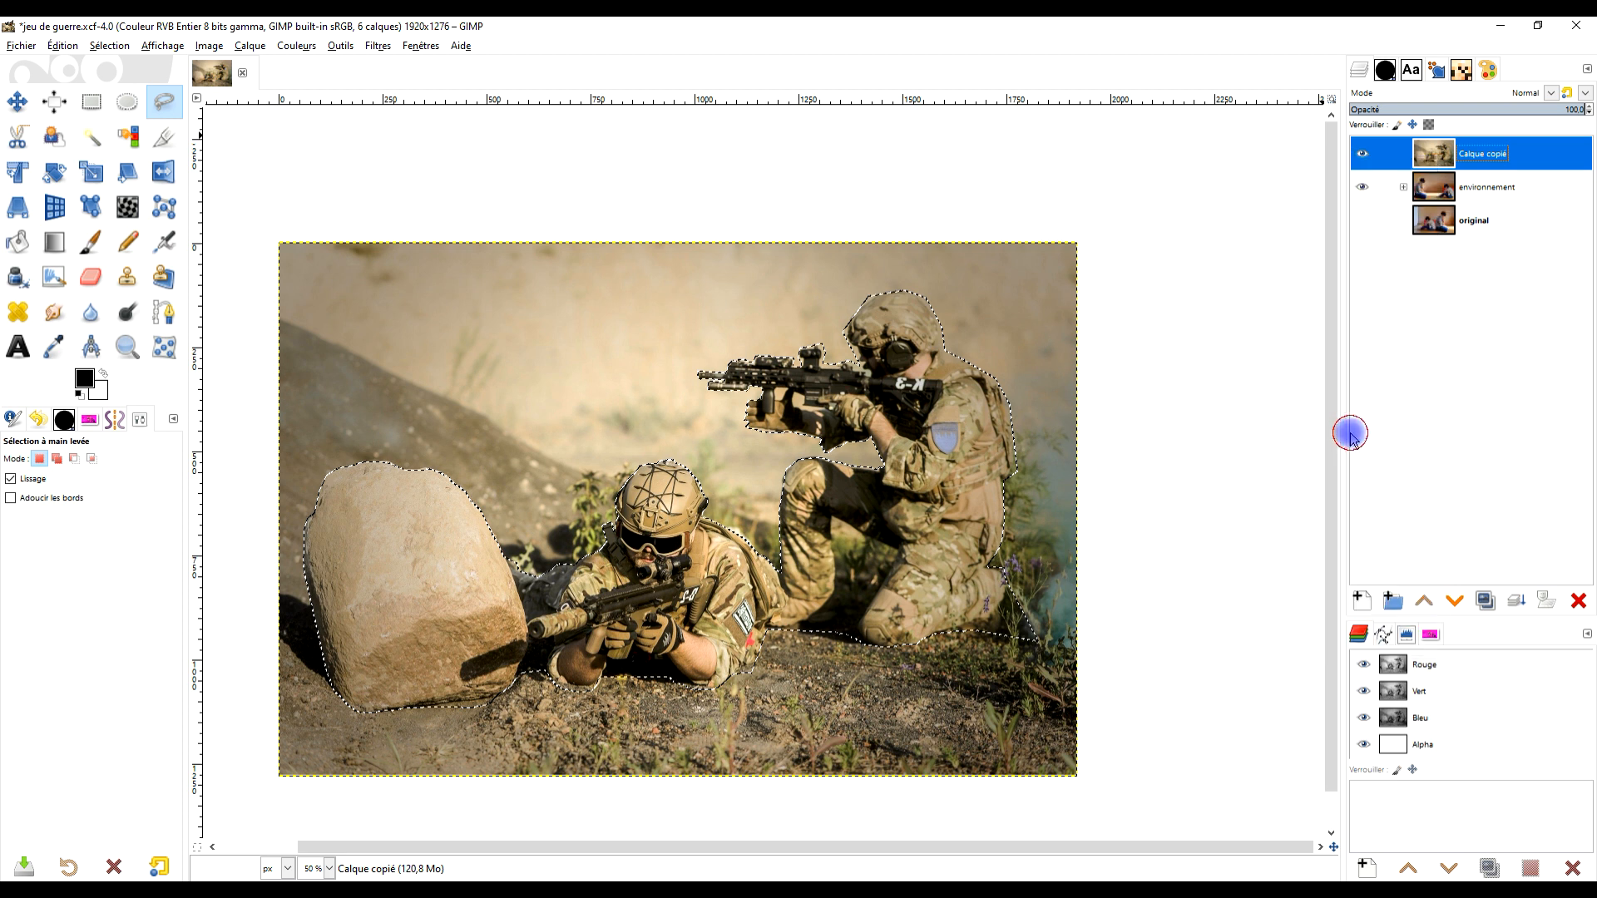
{"action": "left_click_drag", "start_coordinate": [1144, 287], "coordinate": [1144, 255]}
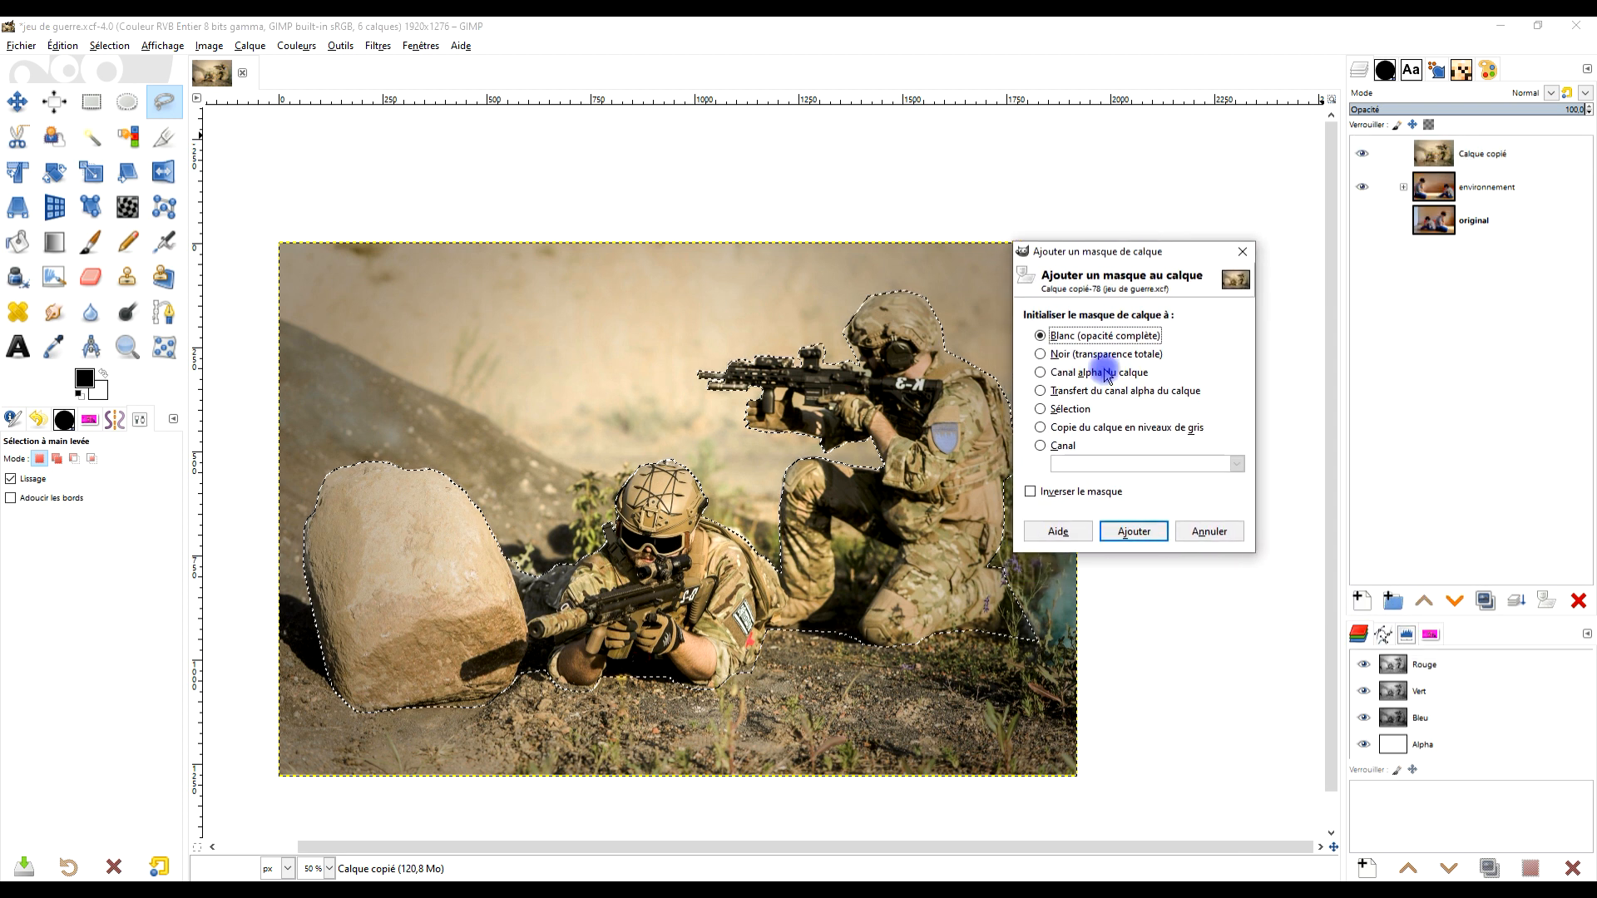
{"action": "left_click", "coordinate": [1058, 408]}
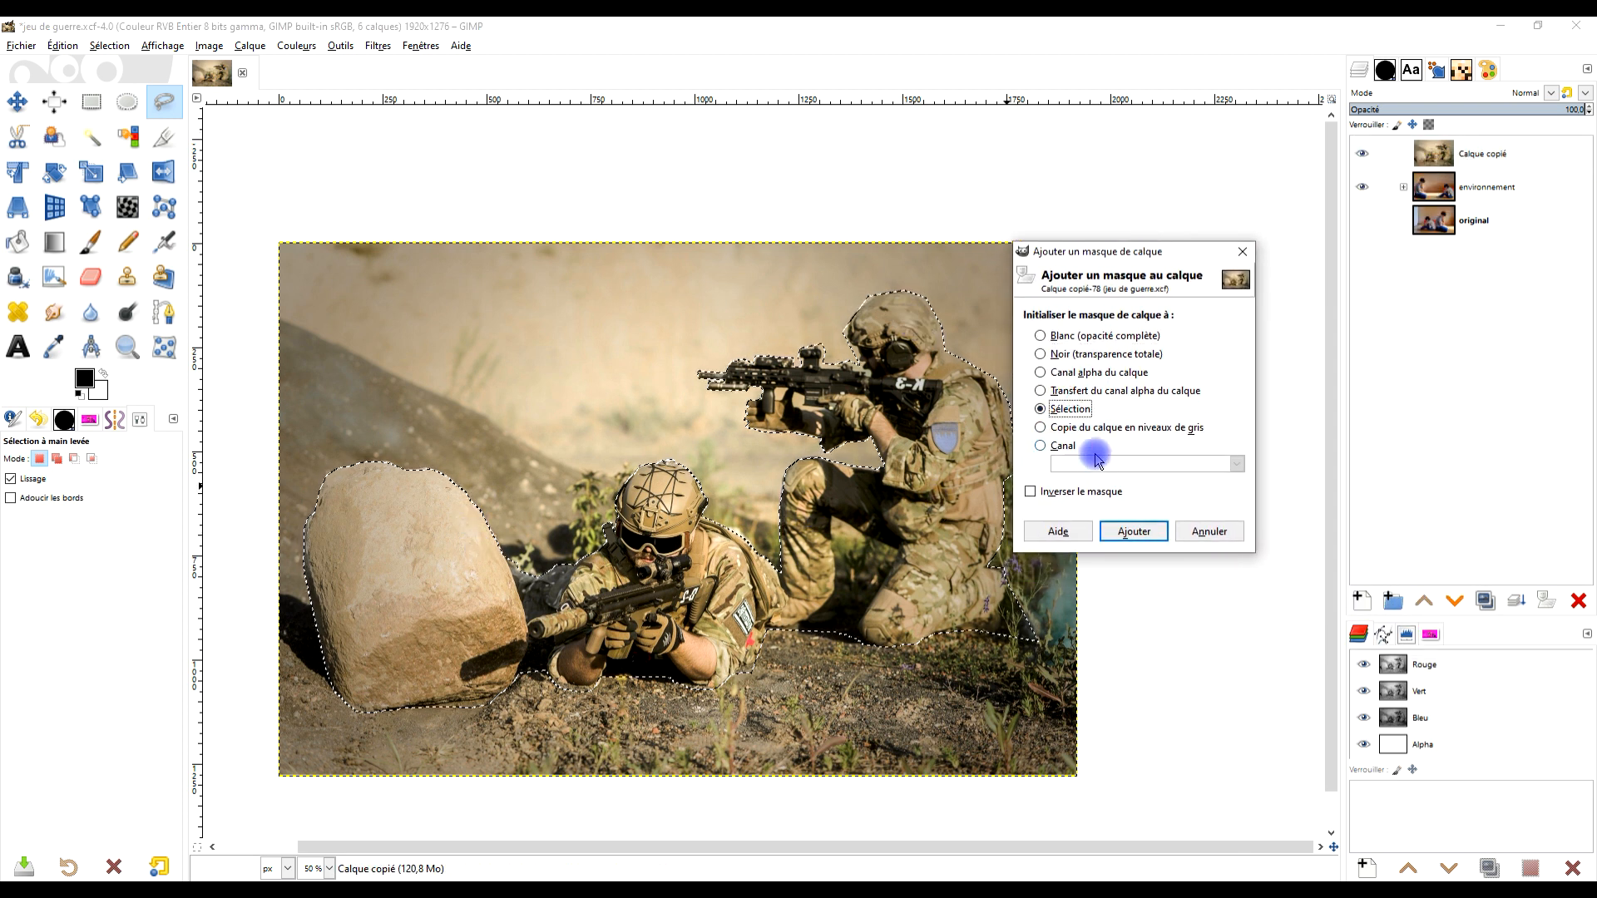
{"action": "left_click", "coordinate": [1133, 531]}
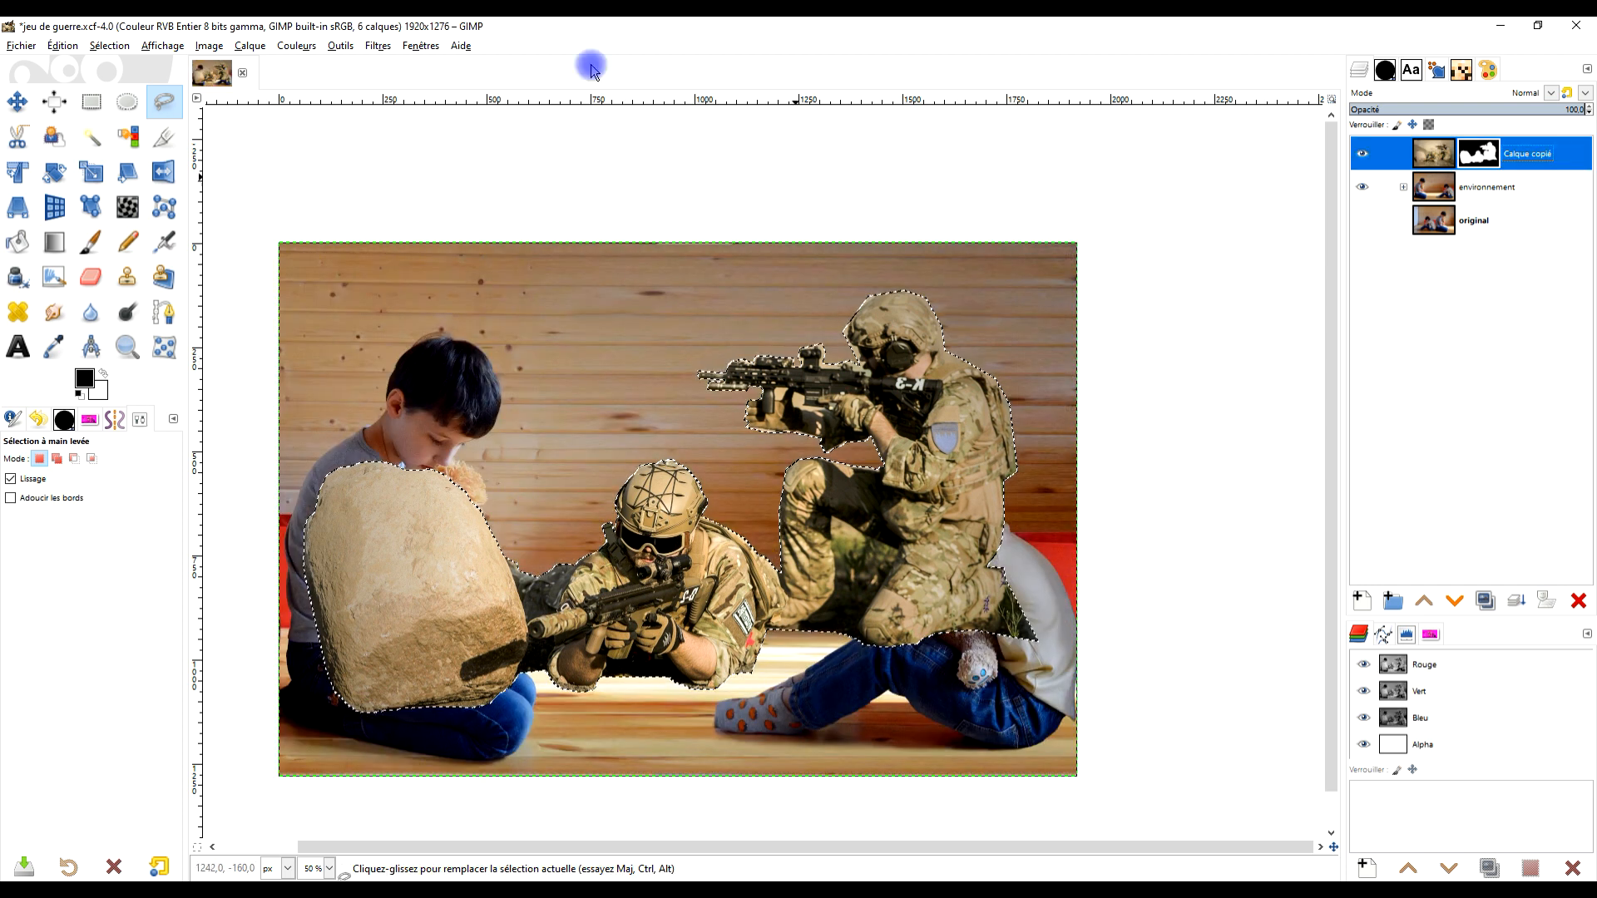
Clear the selection and activate the Move tool
{"action": "left_click", "coordinate": [109, 46]}
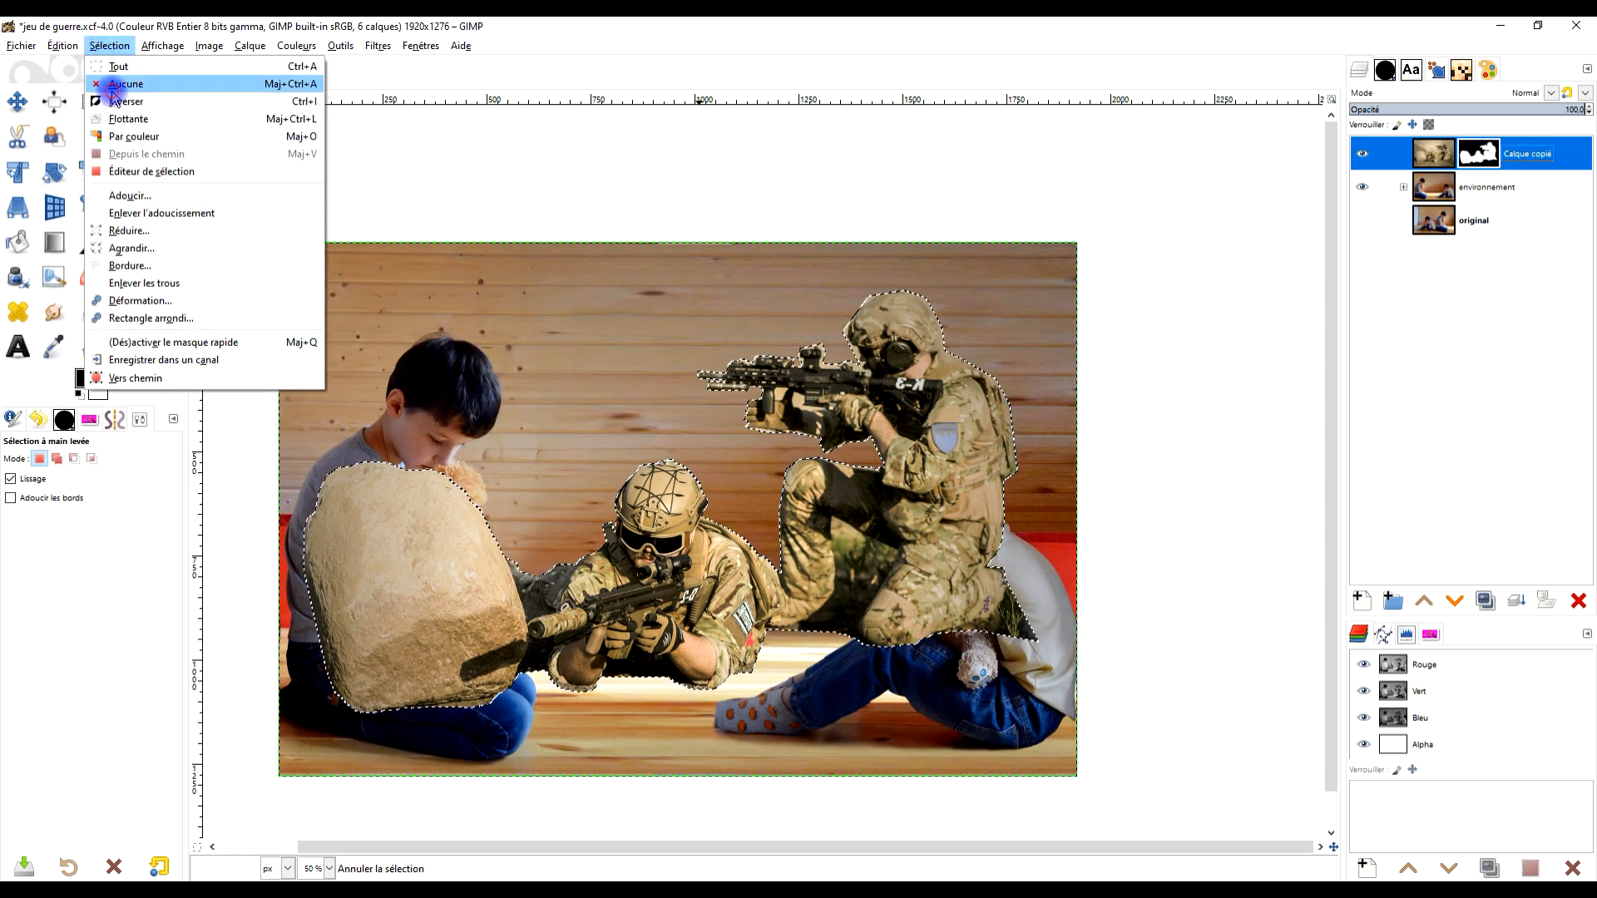
{"action": "left_click", "coordinate": [108, 86]}
{"action": "key", "text": "m"}
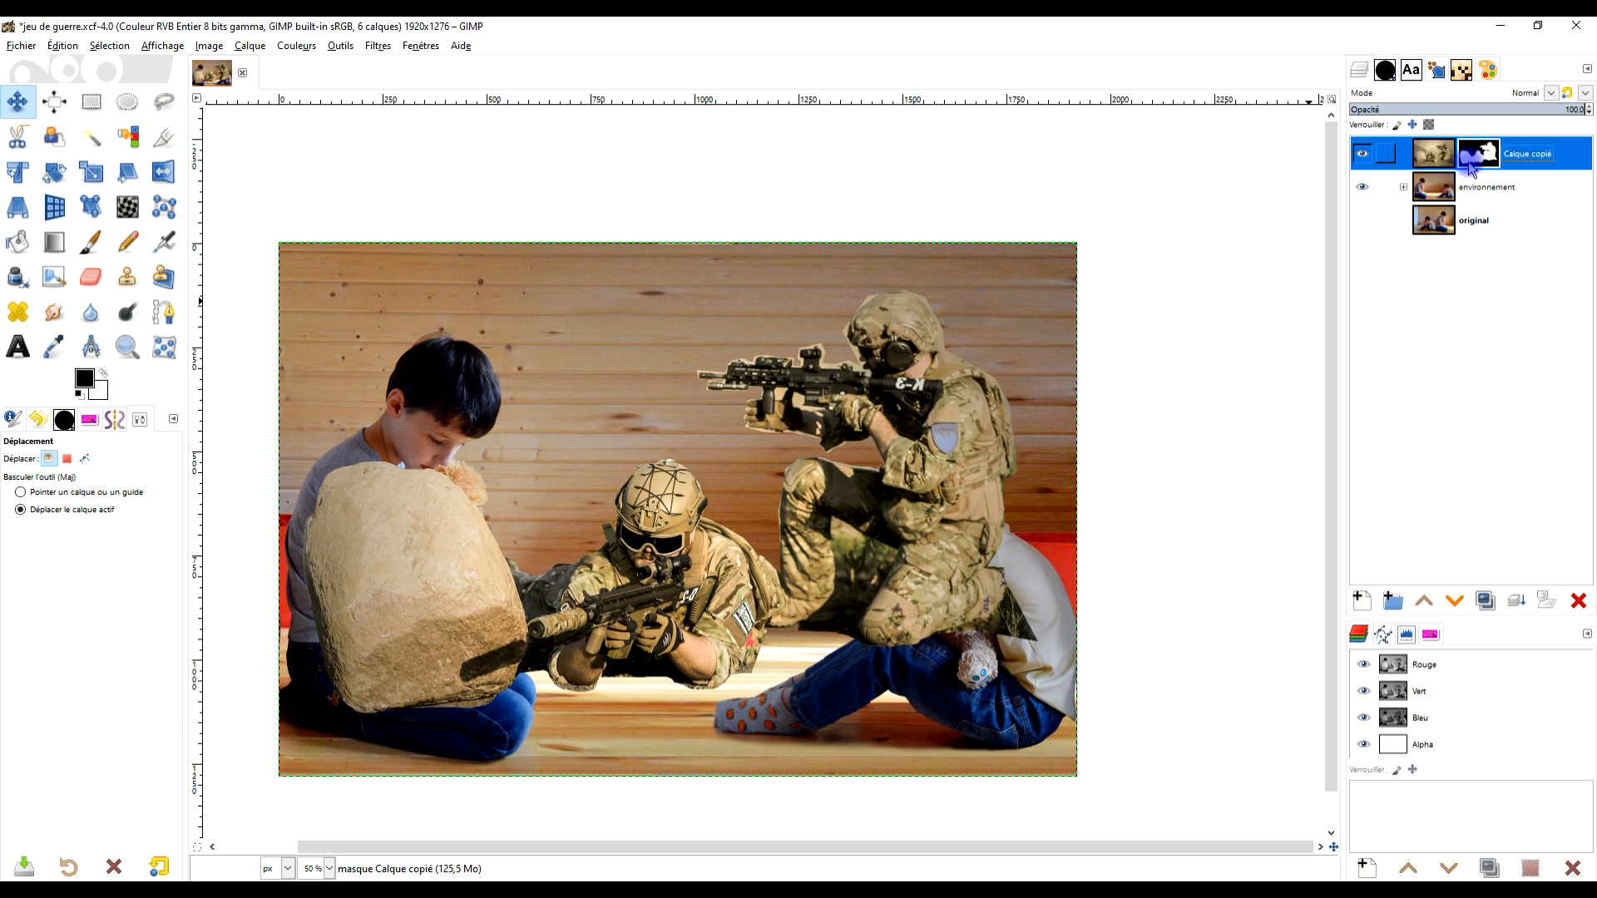
{"action": "scroll", "coordinate": [747, 582], "scroll_direction": "up", "scroll_amount": 2}
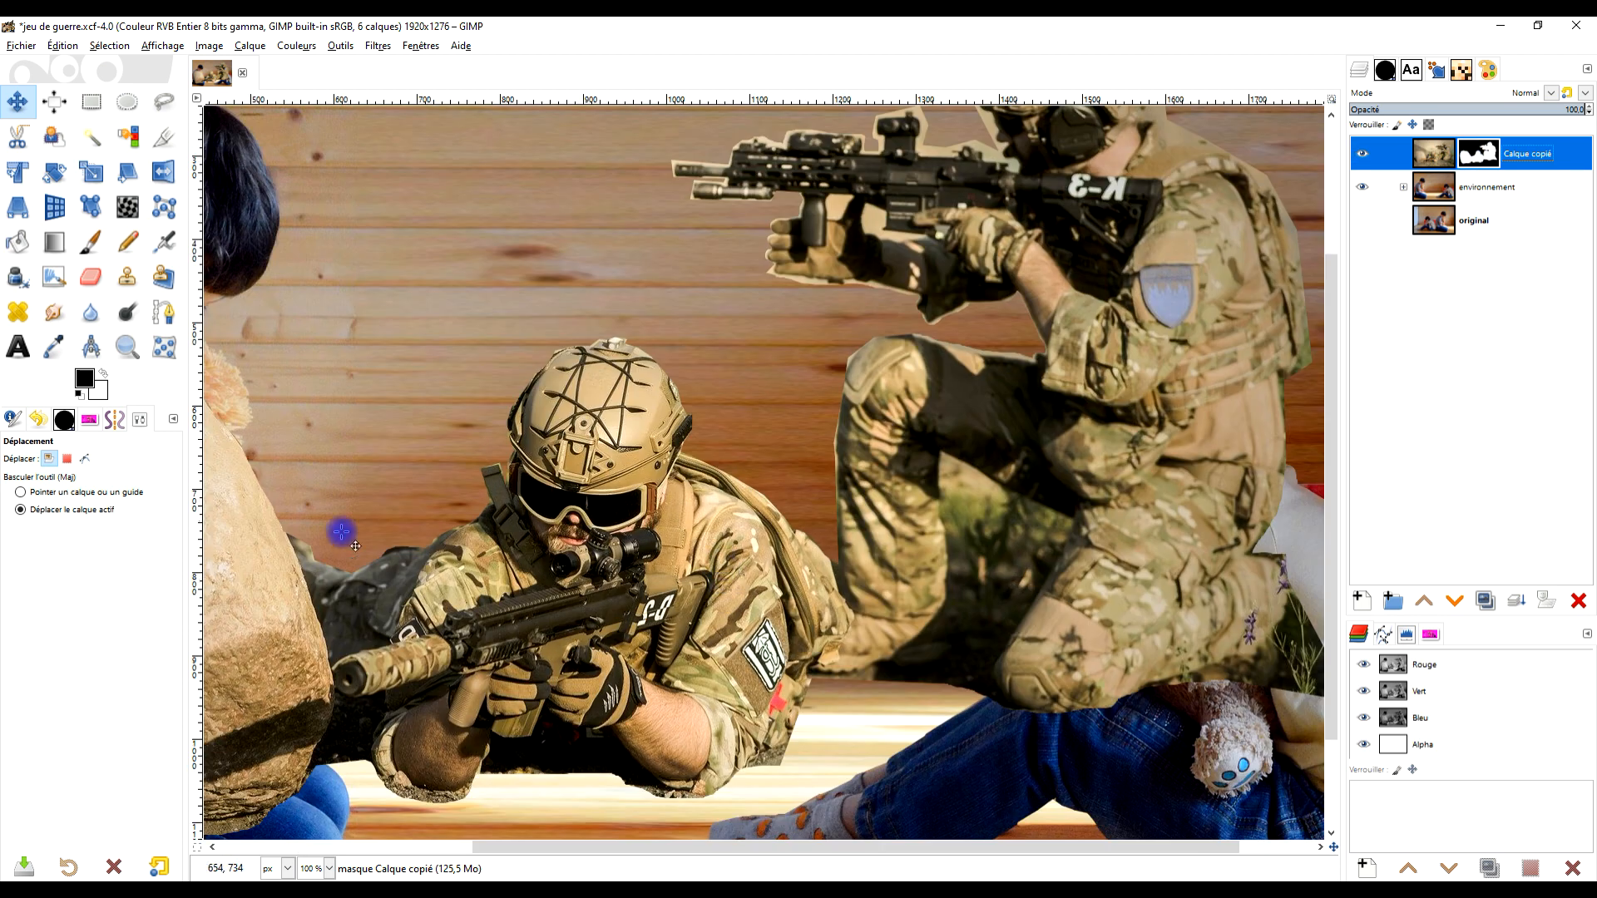
Examine the masked outlines of the rock and both soldiers up close for leftover background
{"action": "scroll", "coordinate": [341, 532], "scroll_direction": "up", "scroll_amount": 1}
{"action": "left_click_drag", "start_coordinate": [341, 532], "coordinate": [752, 431]}
{"action": "scroll", "coordinate": [691, 446], "scroll_direction": "down", "scroll_amount": 3}
{"action": "scroll", "coordinate": [636, 449], "scroll_direction": "up", "scroll_amount": 2}
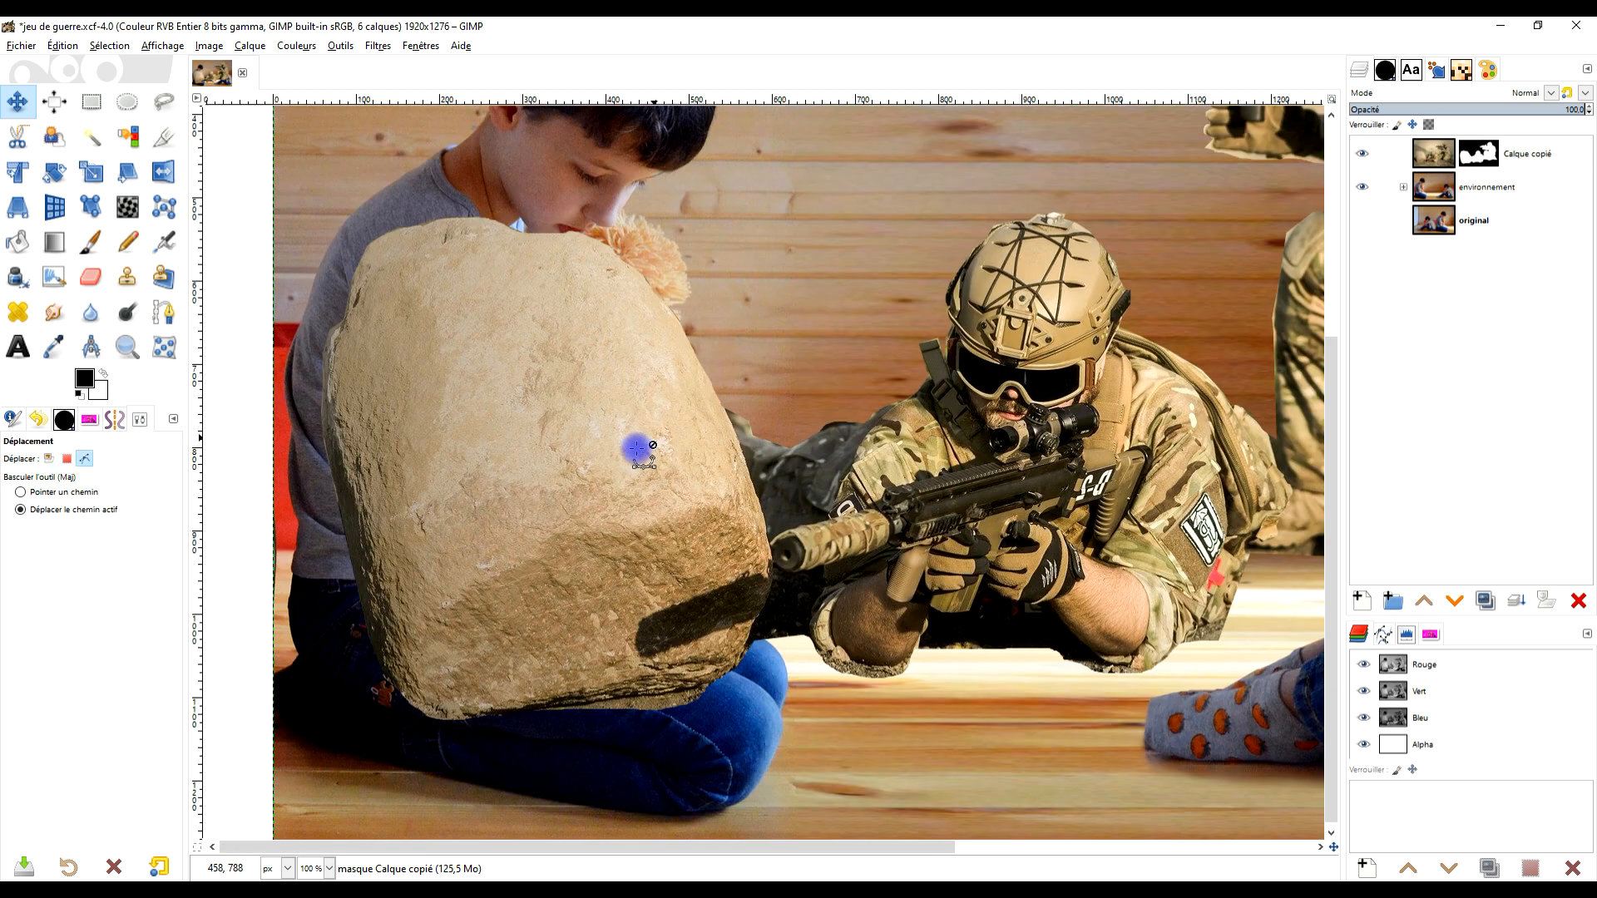
{"action": "scroll", "coordinate": [637, 449], "scroll_direction": "up", "scroll_amount": 1}
{"action": "scroll", "coordinate": [738, 350], "scroll_direction": "down", "scroll_amount": 2}
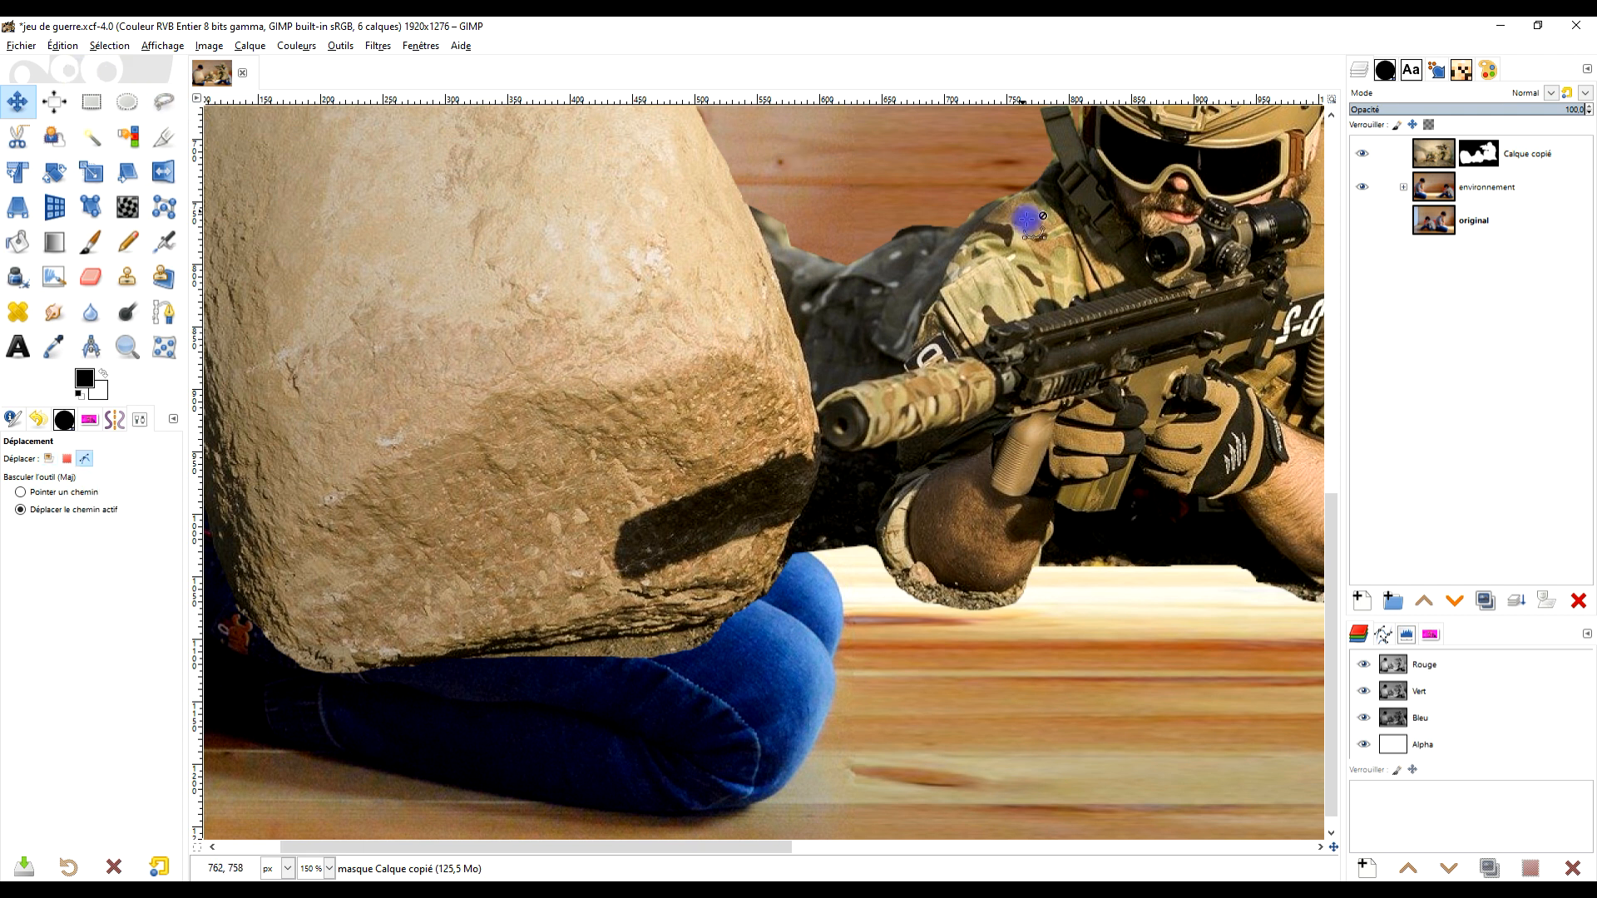
{"action": "scroll", "coordinate": [1027, 218], "scroll_direction": "down", "scroll_amount": 2}
{"action": "scroll", "coordinate": [876, 322], "scroll_direction": "up", "scroll_amount": 1}
{"action": "scroll", "coordinate": [882, 310], "scroll_direction": "down", "scroll_amount": 2}
{"action": "scroll", "coordinate": [882, 310], "scroll_direction": "up", "scroll_amount": 2}
{"action": "scroll", "coordinate": [832, 358], "scroll_direction": "down", "scroll_amount": 2}
{"action": "scroll", "coordinate": [805, 395], "scroll_direction": "up", "scroll_amount": 2}
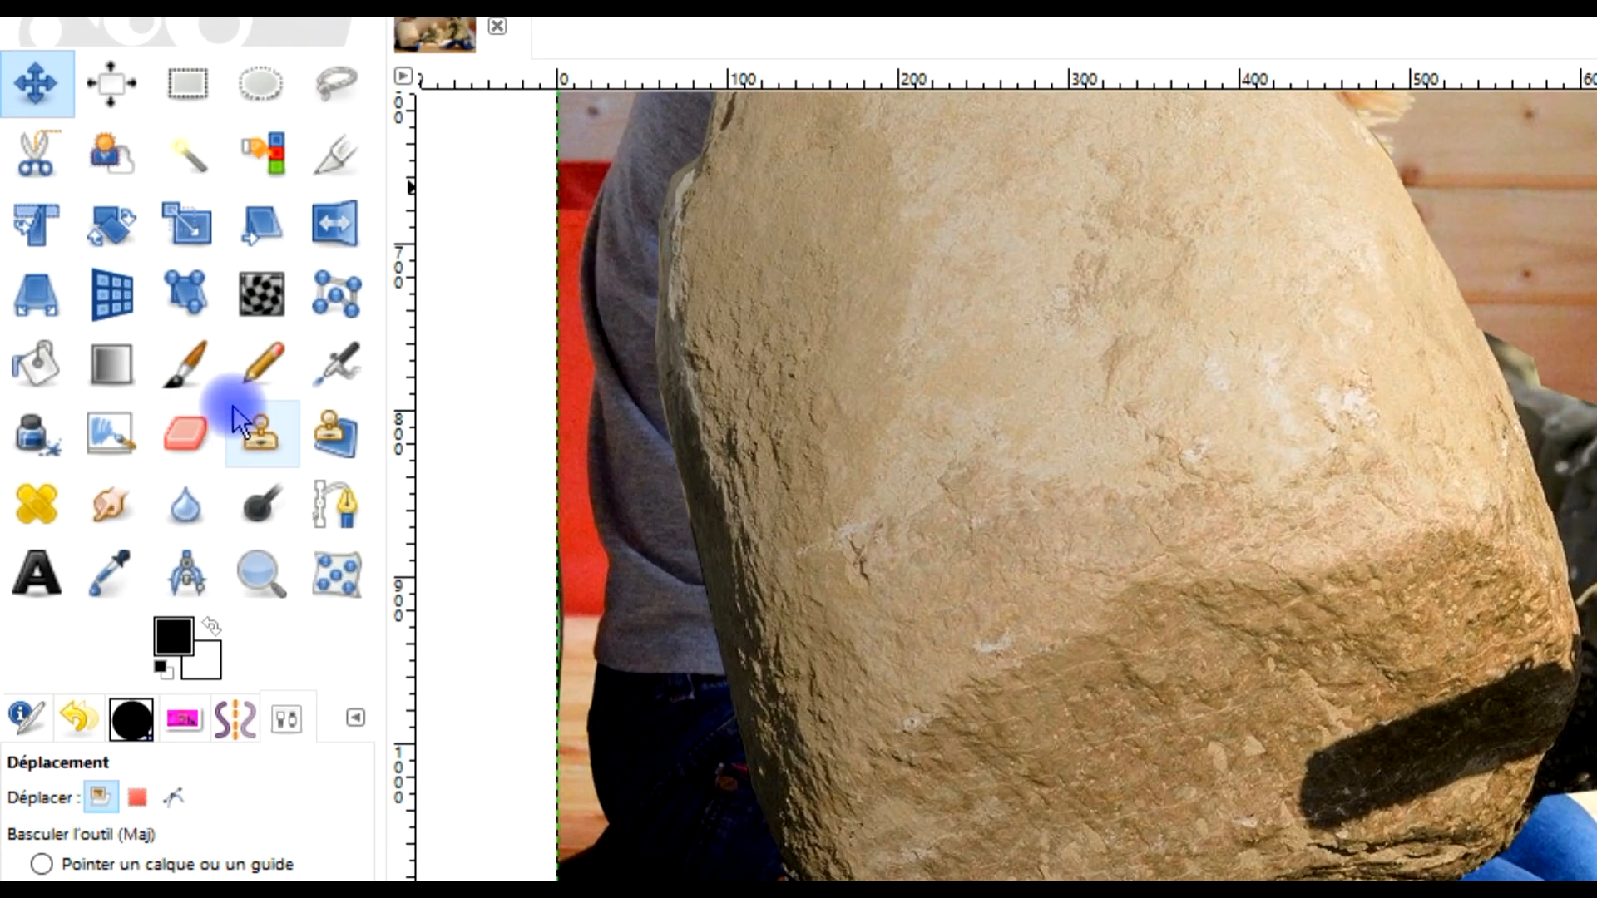
Paint black on the layer mask with the Paintbrush, 2. Hardness 100, to hide the background between the kneeling soldier's legs
{"action": "left_click", "coordinate": [91, 243]}
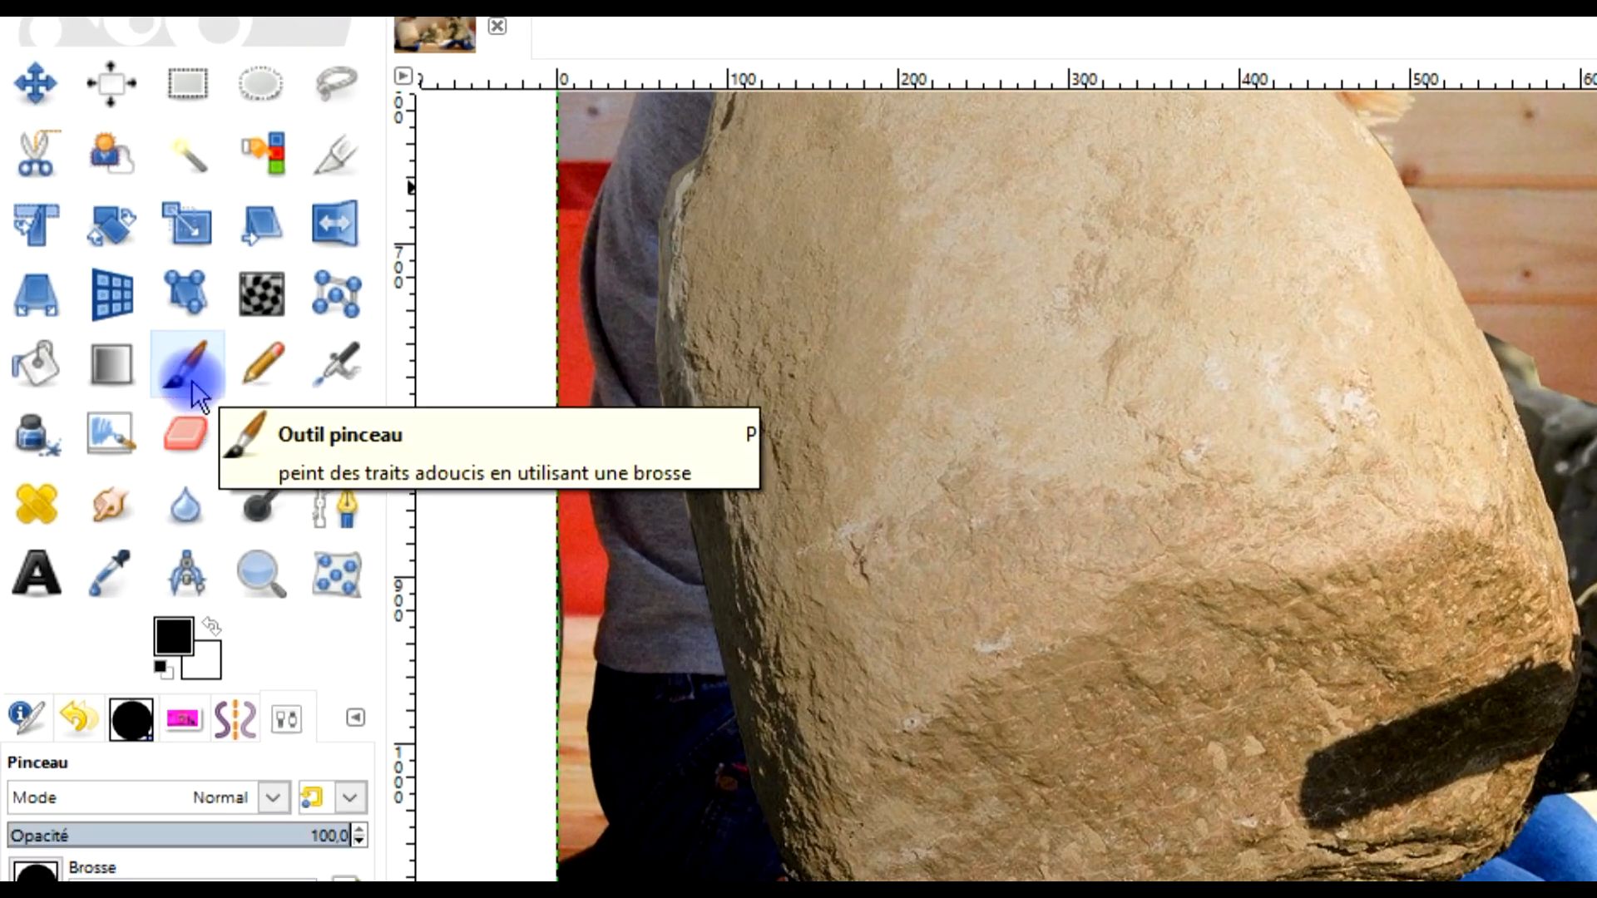
{"action": "scroll", "coordinate": [1068, 413], "scroll_direction": "up", "scroll_amount": 3}
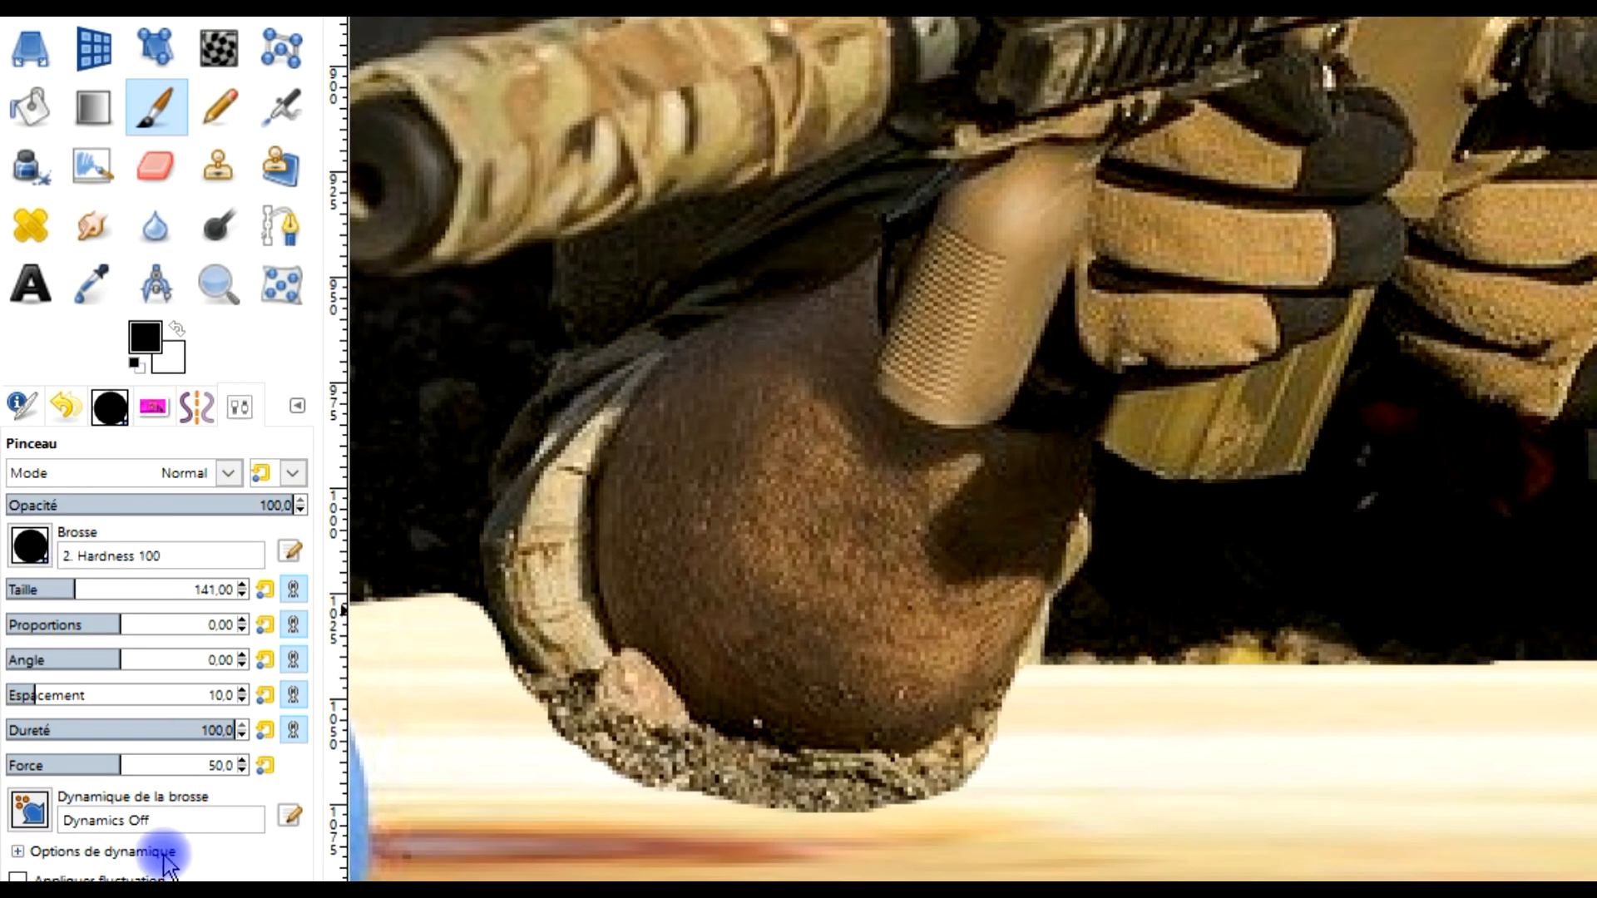
{"action": "scroll", "coordinate": [1390, 599], "scroll_direction": "down", "scroll_amount": 3}
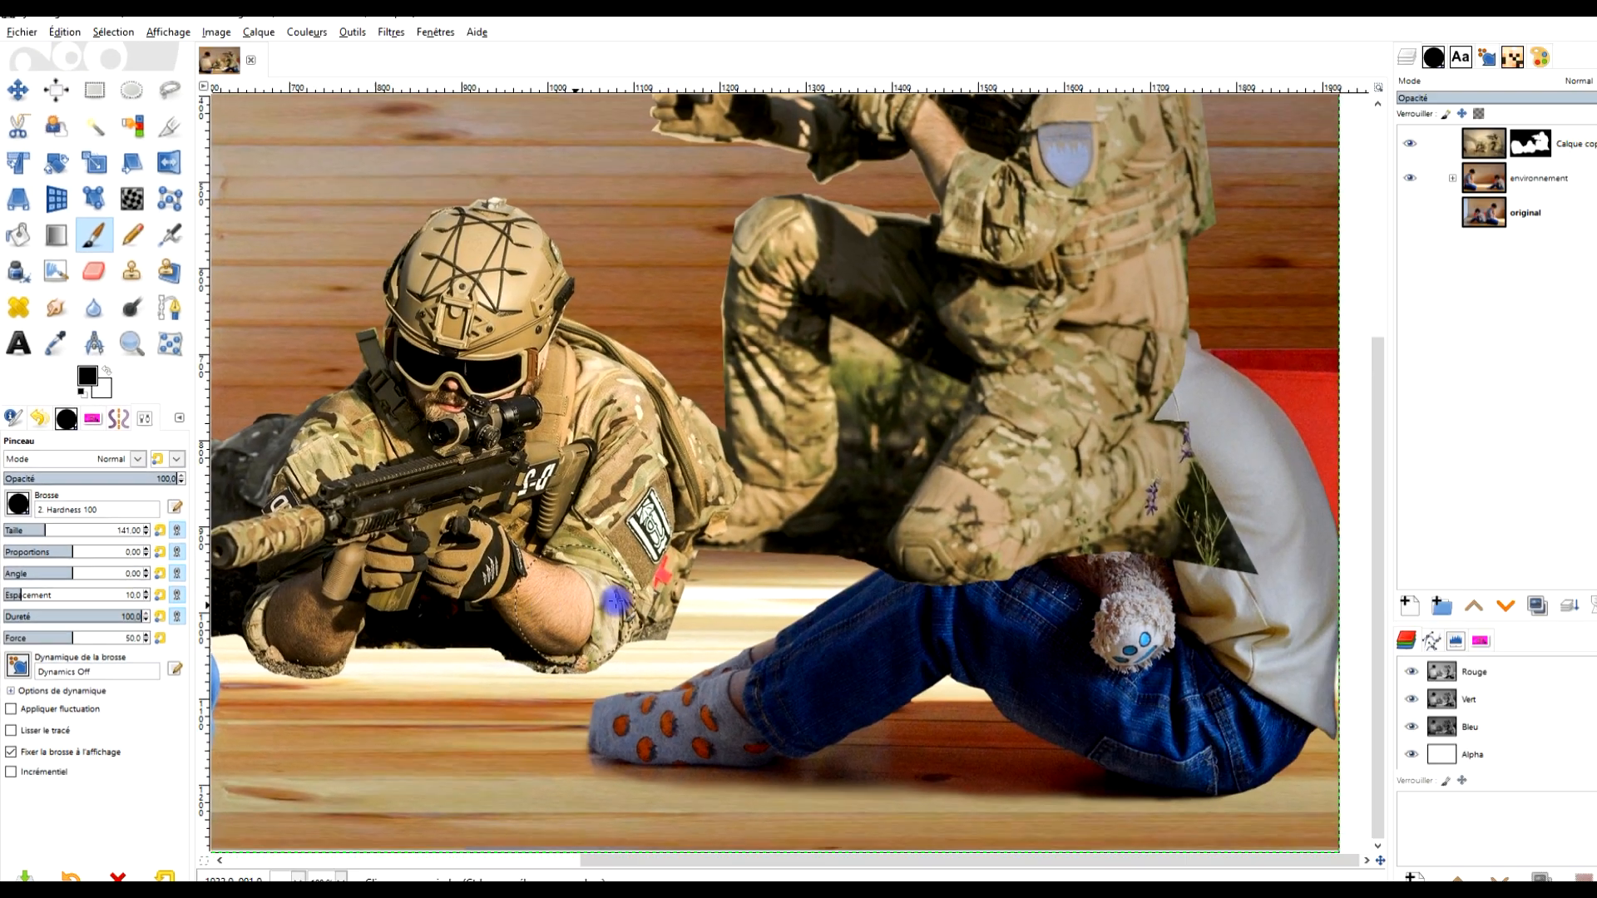
{"action": "scroll", "coordinate": [1071, 437], "scroll_direction": "up", "scroll_amount": 1}
{"action": "scroll", "coordinate": [537, 366], "scroll_direction": "up", "scroll_amount": 4}
{"action": "mouse_move", "coordinate": [607, 320]}
{"action": "left_mouse_down"}
{"action": "mouse_move", "coordinate": [824, 456]}
{"action": "mouse_move", "coordinate": [662, 574]}
{"action": "left_mouse_up"}
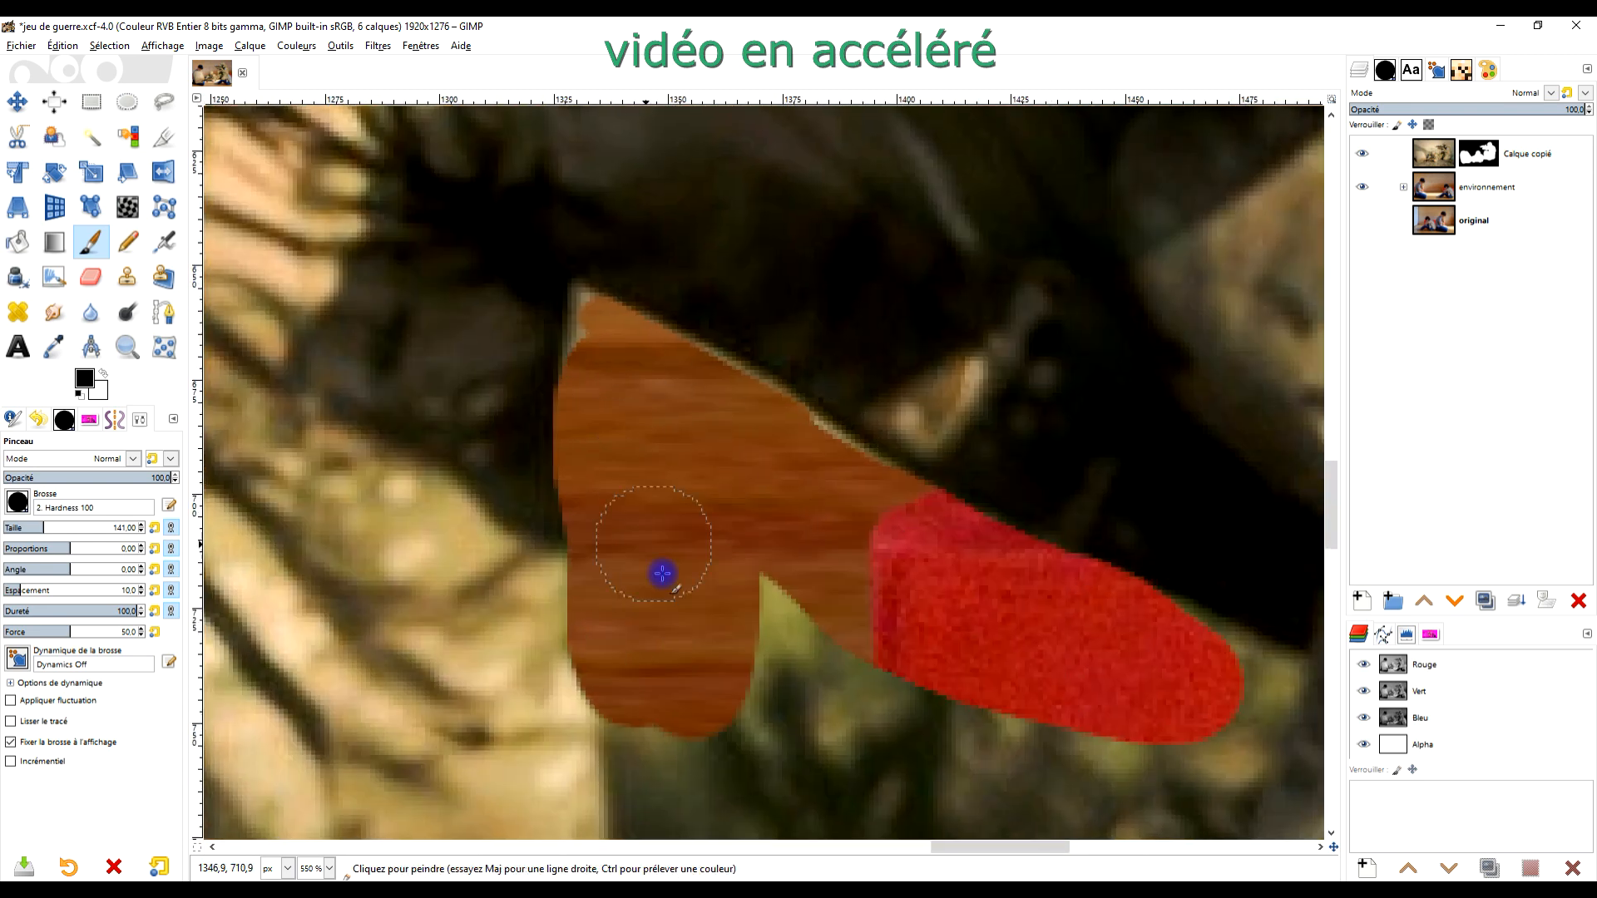
{"action": "scroll", "coordinate": [782, 705], "scroll_direction": "down", "scroll_amount": 2}
{"action": "scroll", "coordinate": [840, 445], "scroll_direction": "up", "scroll_amount": 4}
{"action": "mouse_move", "coordinate": [870, 389]}
{"action": "left_mouse_down"}
{"action": "mouse_move", "coordinate": [799, 532]}
{"action": "mouse_move", "coordinate": [886, 337]}
{"action": "left_mouse_up"}
{"action": "scroll", "coordinate": [749, 416], "scroll_direction": "down", "scroll_amount": 4}
{"action": "scroll", "coordinate": [483, 199], "scroll_direction": "up", "scroll_amount": 4}
{"action": "scroll", "coordinate": [466, 416], "scroll_direction": "down", "scroll_amount": 4}
{"action": "scroll", "coordinate": [748, 515], "scroll_direction": "up", "scroll_amount": 2}
{"action": "scroll", "coordinate": [886, 337], "scroll_direction": "down", "scroll_amount": 4}
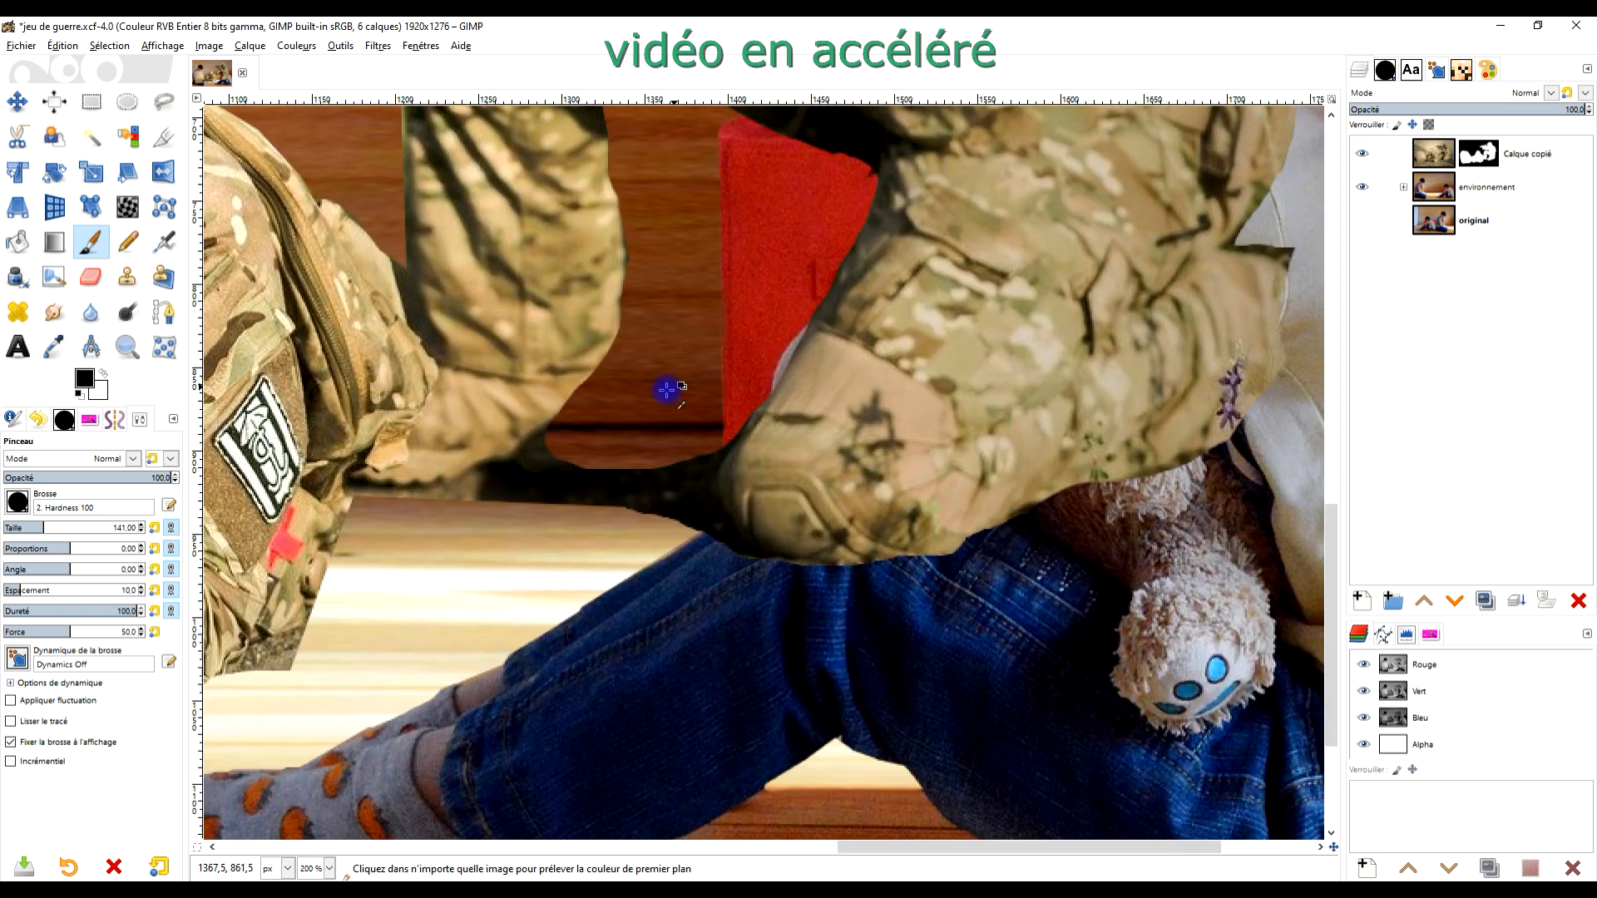
Refine the mask along the kneeling soldier's legs and back with black and white brush strokes
{"action": "scroll", "coordinate": [667, 392], "scroll_direction": "up", "scroll_amount": 3}
{"action": "left_click_drag", "start_coordinate": [624, 369], "coordinate": [603, 445]}
{"action": "key", "text": "x"}
{"action": "left_click_drag", "start_coordinate": [537, 333], "coordinate": [586, 724]}
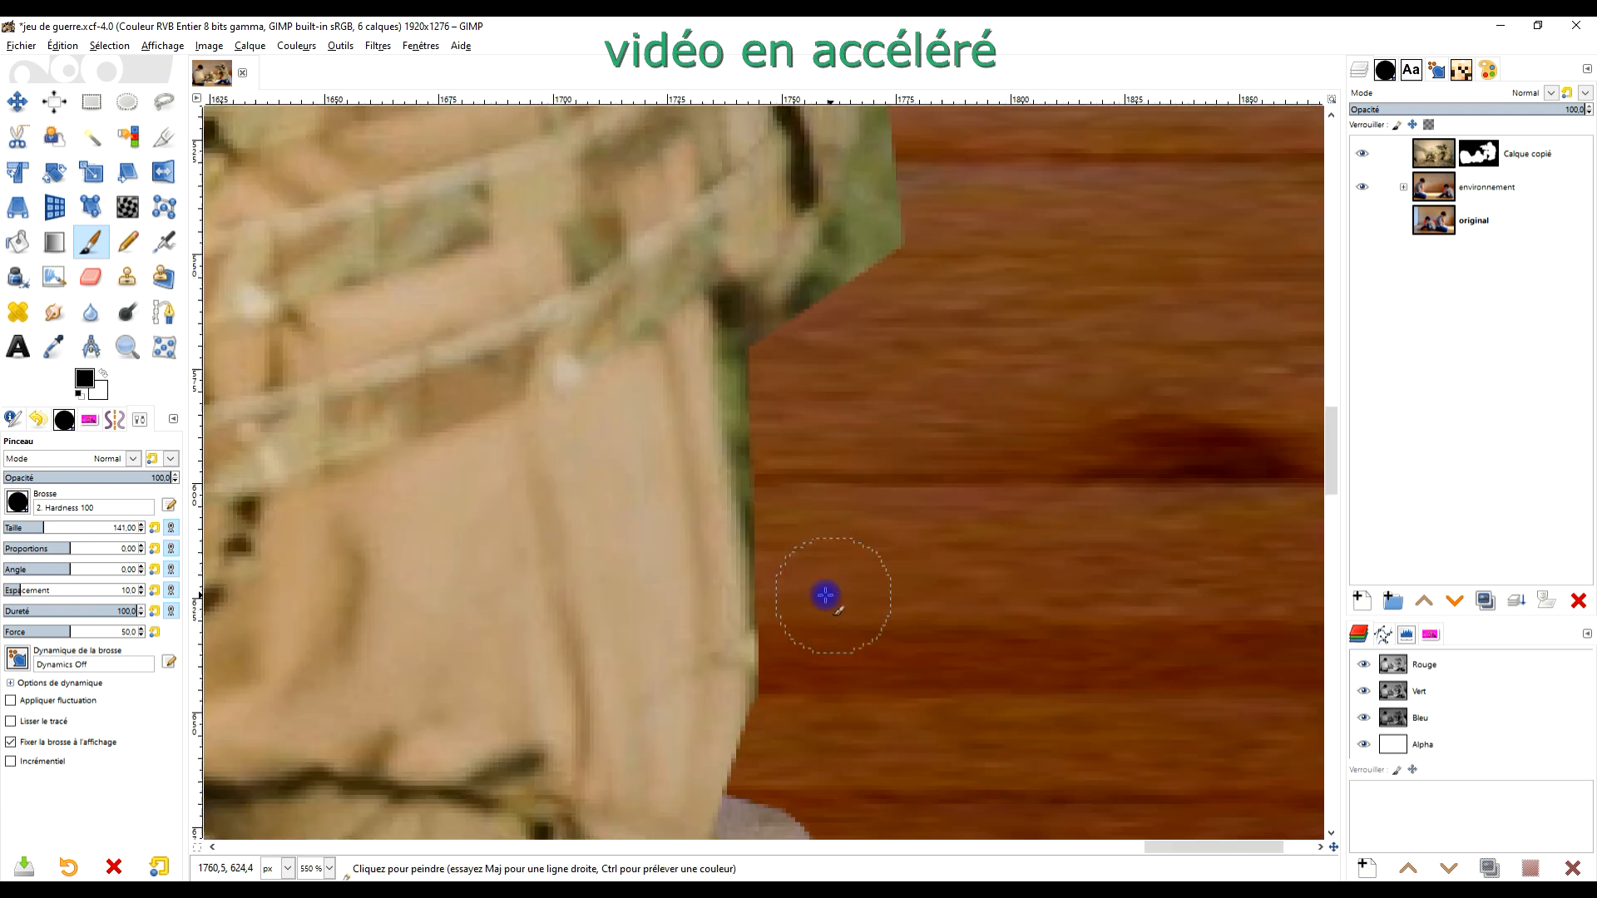
{"action": "left_click_drag", "start_coordinate": [859, 297], "coordinate": [938, 141]}
Trim the background around the kneeling soldier's rifle barrel on the mask, reducing the brush hardness to 71
{"action": "scroll", "coordinate": [831, 499], "scroll_direction": "down", "scroll_amount": 3}
{"action": "scroll", "coordinate": [923, 183], "scroll_direction": "up", "scroll_amount": 3}
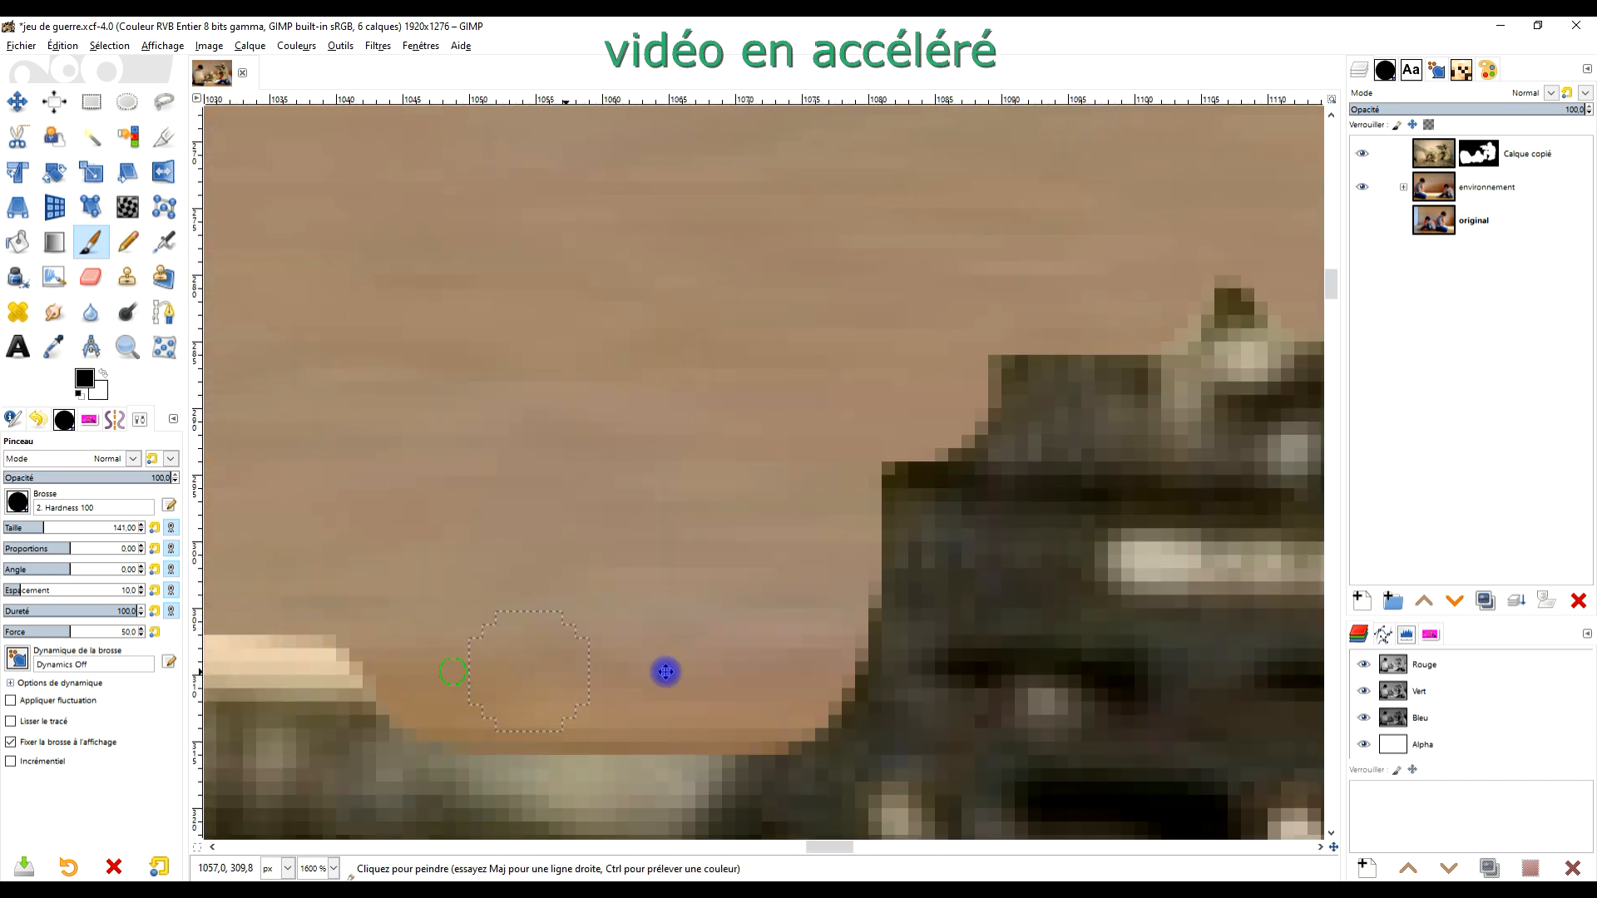
{"action": "left_click_drag", "start_coordinate": [665, 672], "coordinate": [1144, 580]}
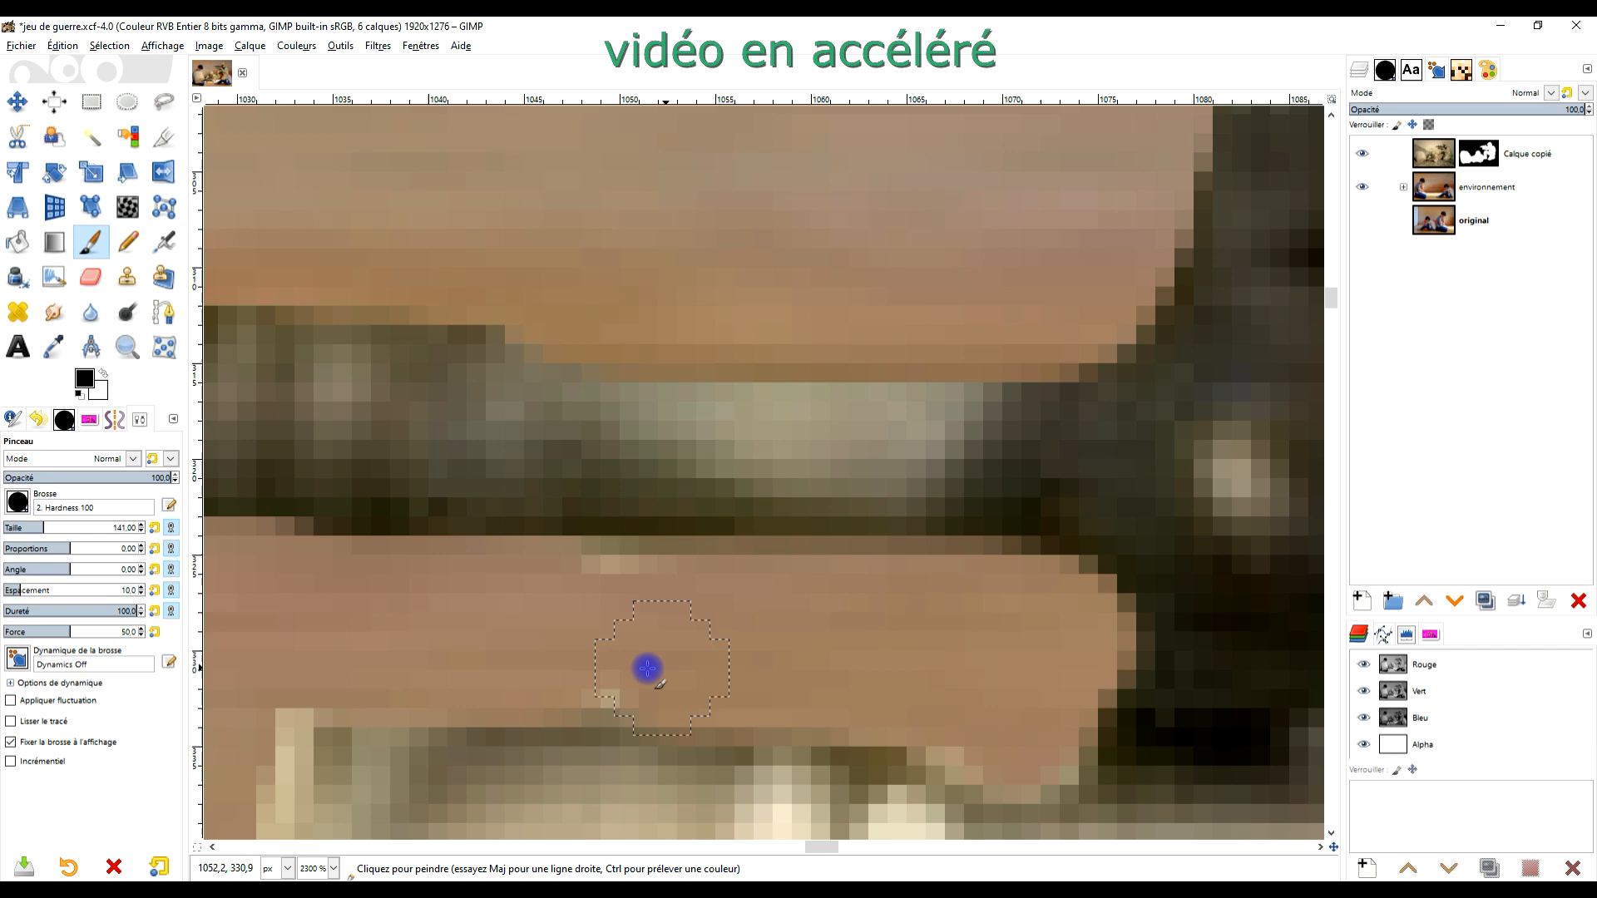
{"action": "scroll", "coordinate": [1022, 550], "scroll_direction": "up", "scroll_amount": 7}
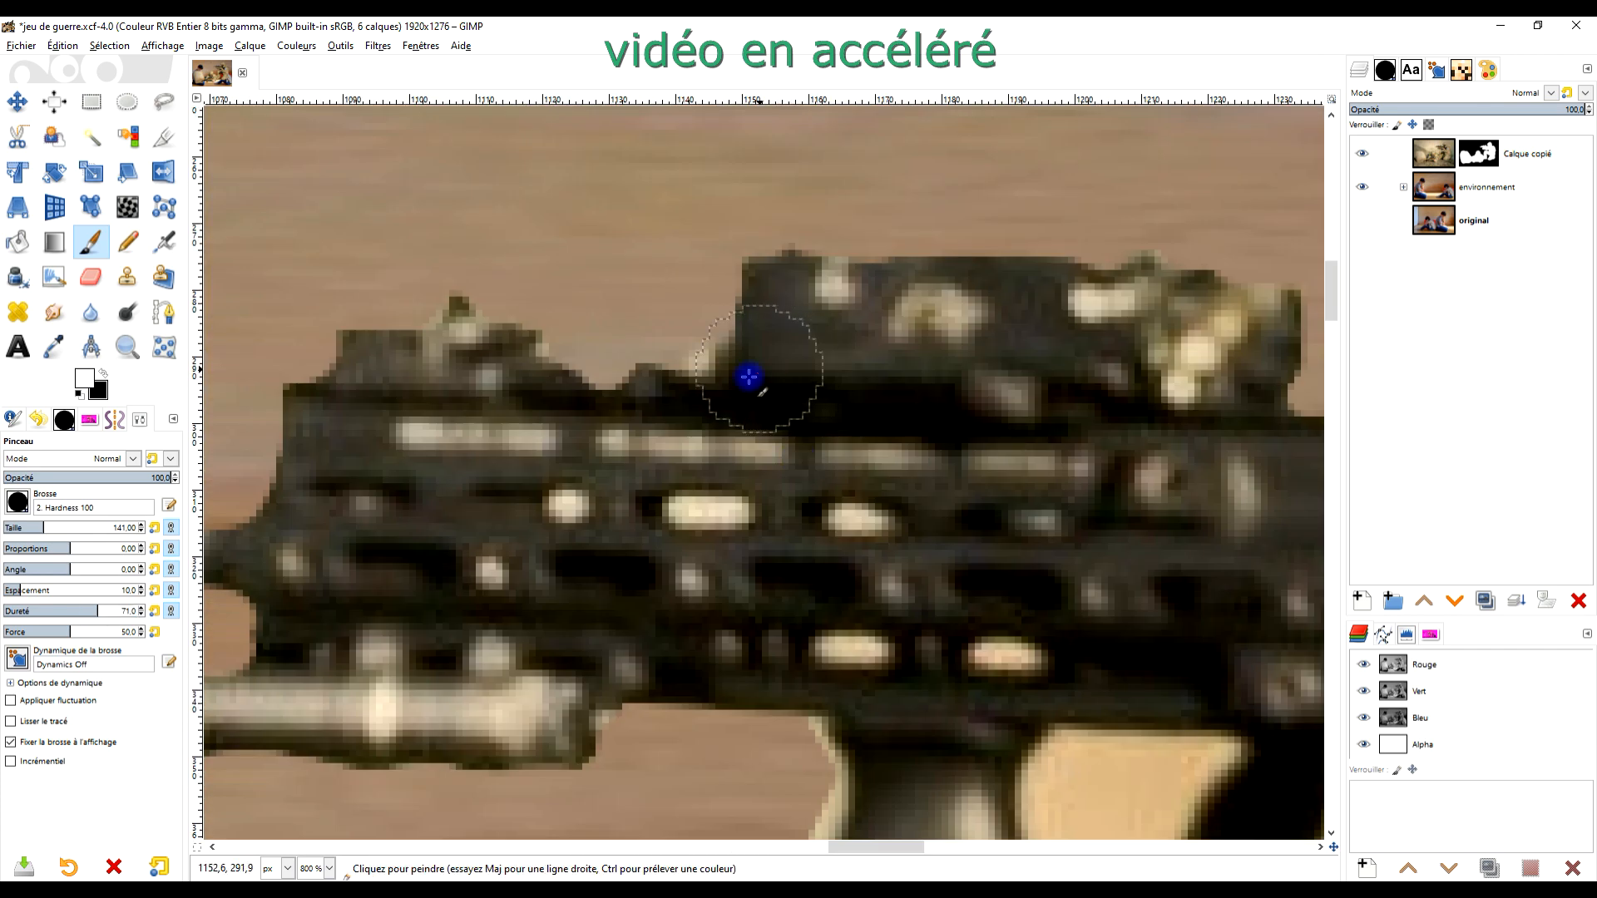
Paint straight black strokes on the mask to trim the pale fringe beneath the kneeling soldier's forearm and above the thigh
{"action": "scroll", "coordinate": [869, 453], "scroll_direction": "up", "scroll_amount": 1}
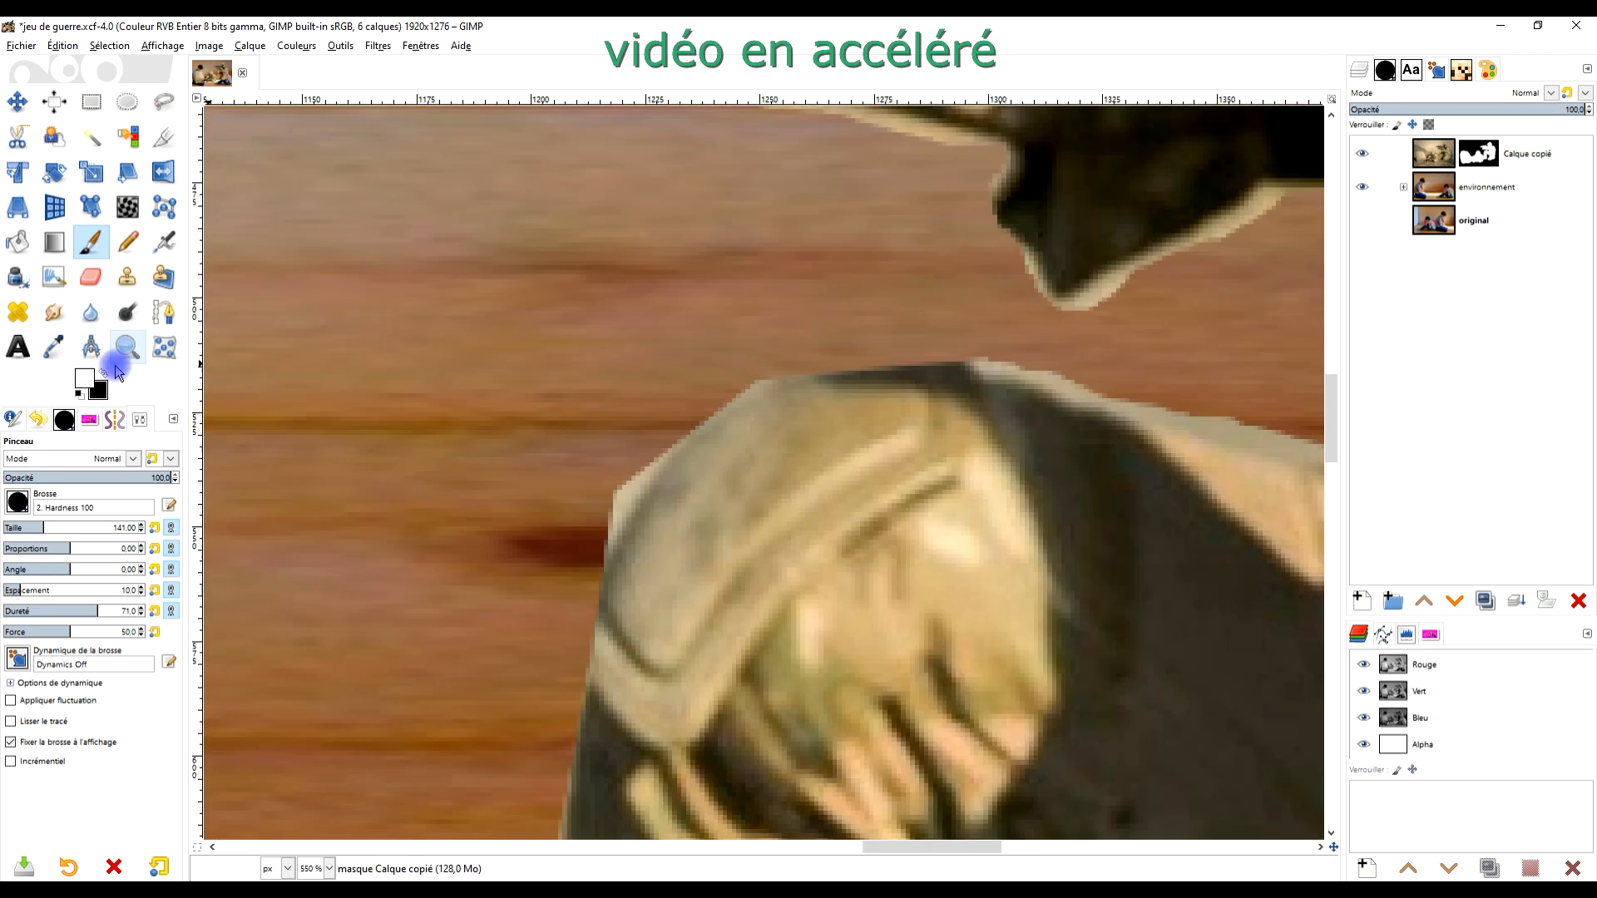
{"action": "left_click", "coordinate": [105, 371]}
{"action": "scroll", "coordinate": [619, 434], "scroll_direction": "up", "scroll_amount": 1}
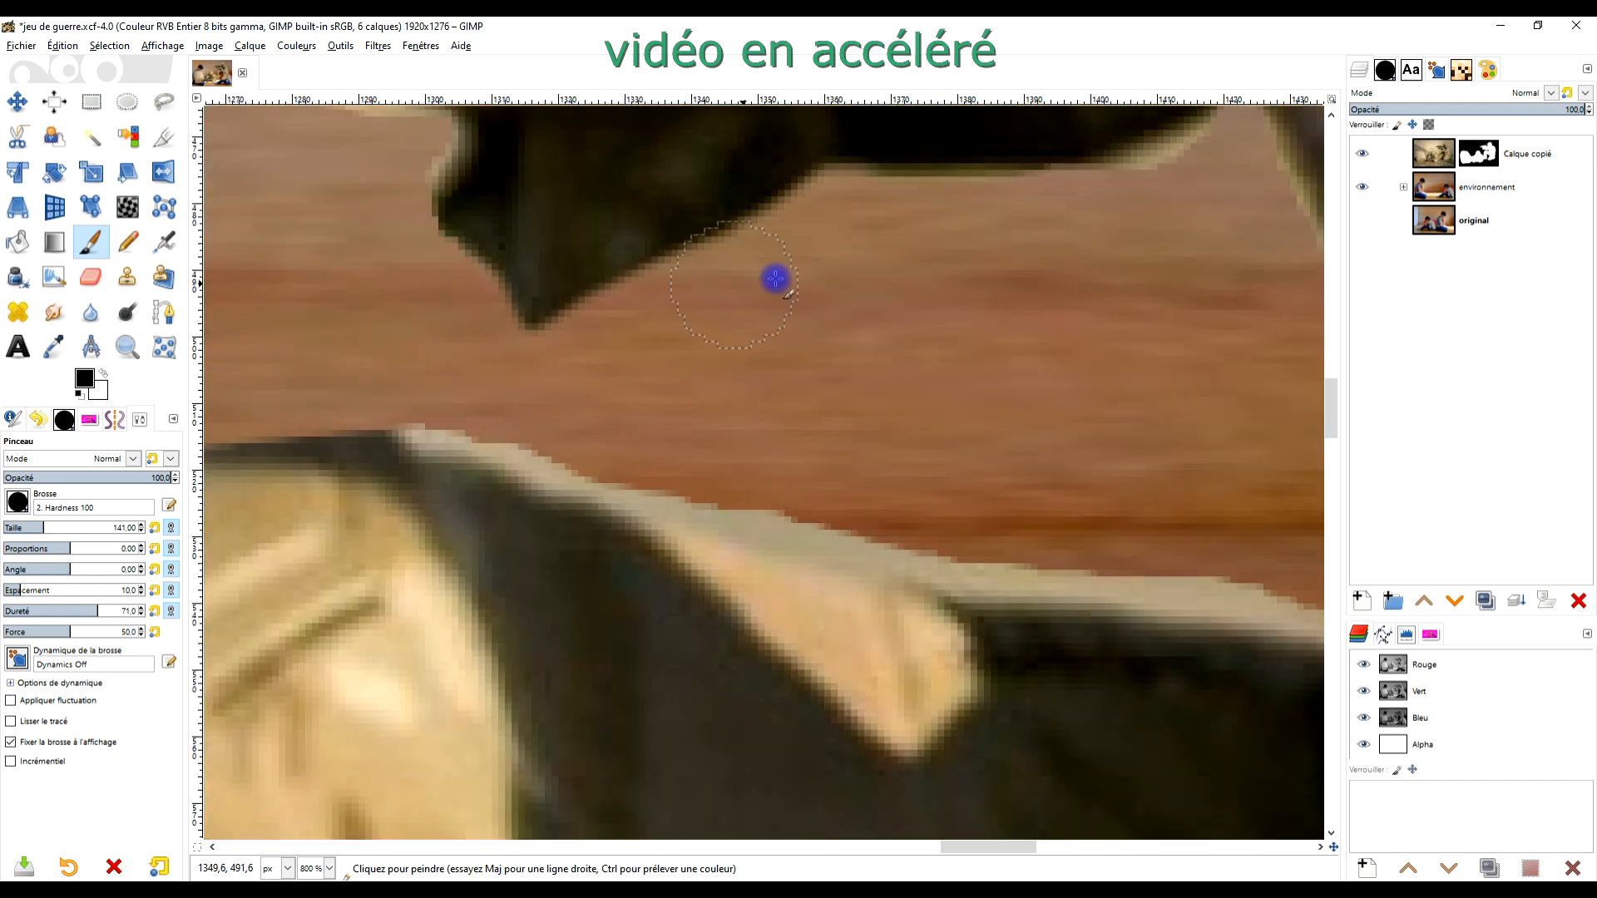
{"action": "left_click", "coordinate": [560, 352], "text": "shift"}
{"action": "scroll", "coordinate": [710, 417], "scroll_direction": "up", "scroll_amount": 2}
{"action": "left_click", "coordinate": [709, 417], "text": "shift"}
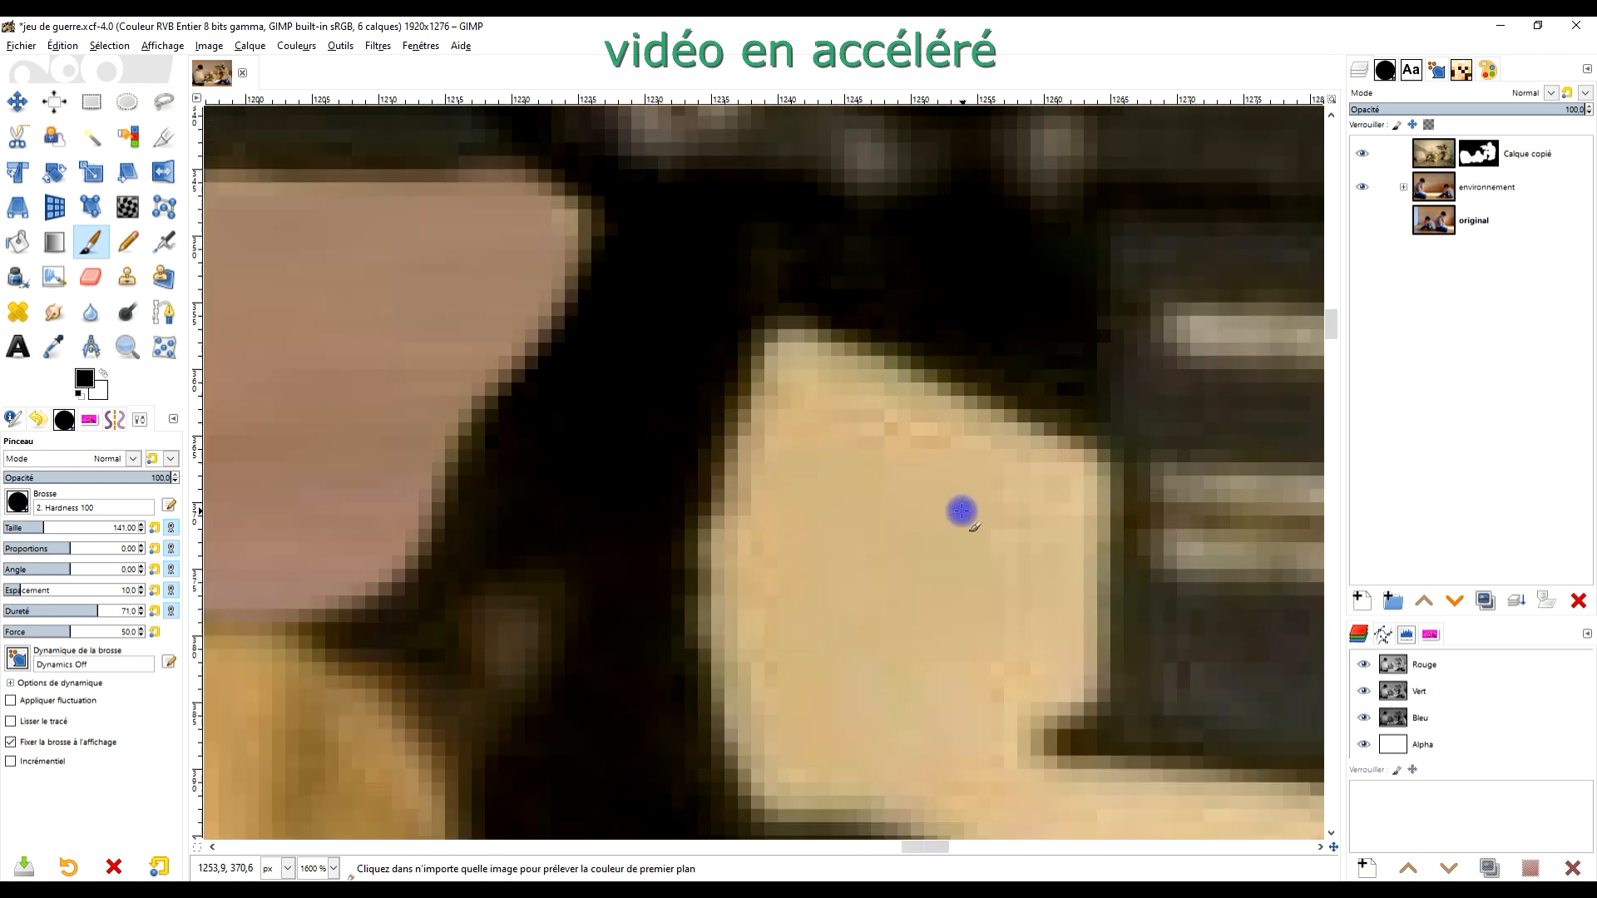
Mask out the background in the gap between the kneeling soldier's foregrip and magazine with connected straight black strokes
{"action": "left_click", "coordinate": [813, 367]}
{"action": "left_click", "coordinate": [762, 541], "text": "shift"}
{"action": "left_click", "coordinate": [769, 730], "text": "shift"}
{"action": "left_click", "coordinate": [1010, 731], "text": "shift"}
{"action": "left_click", "coordinate": [1049, 453], "text": "shift"}
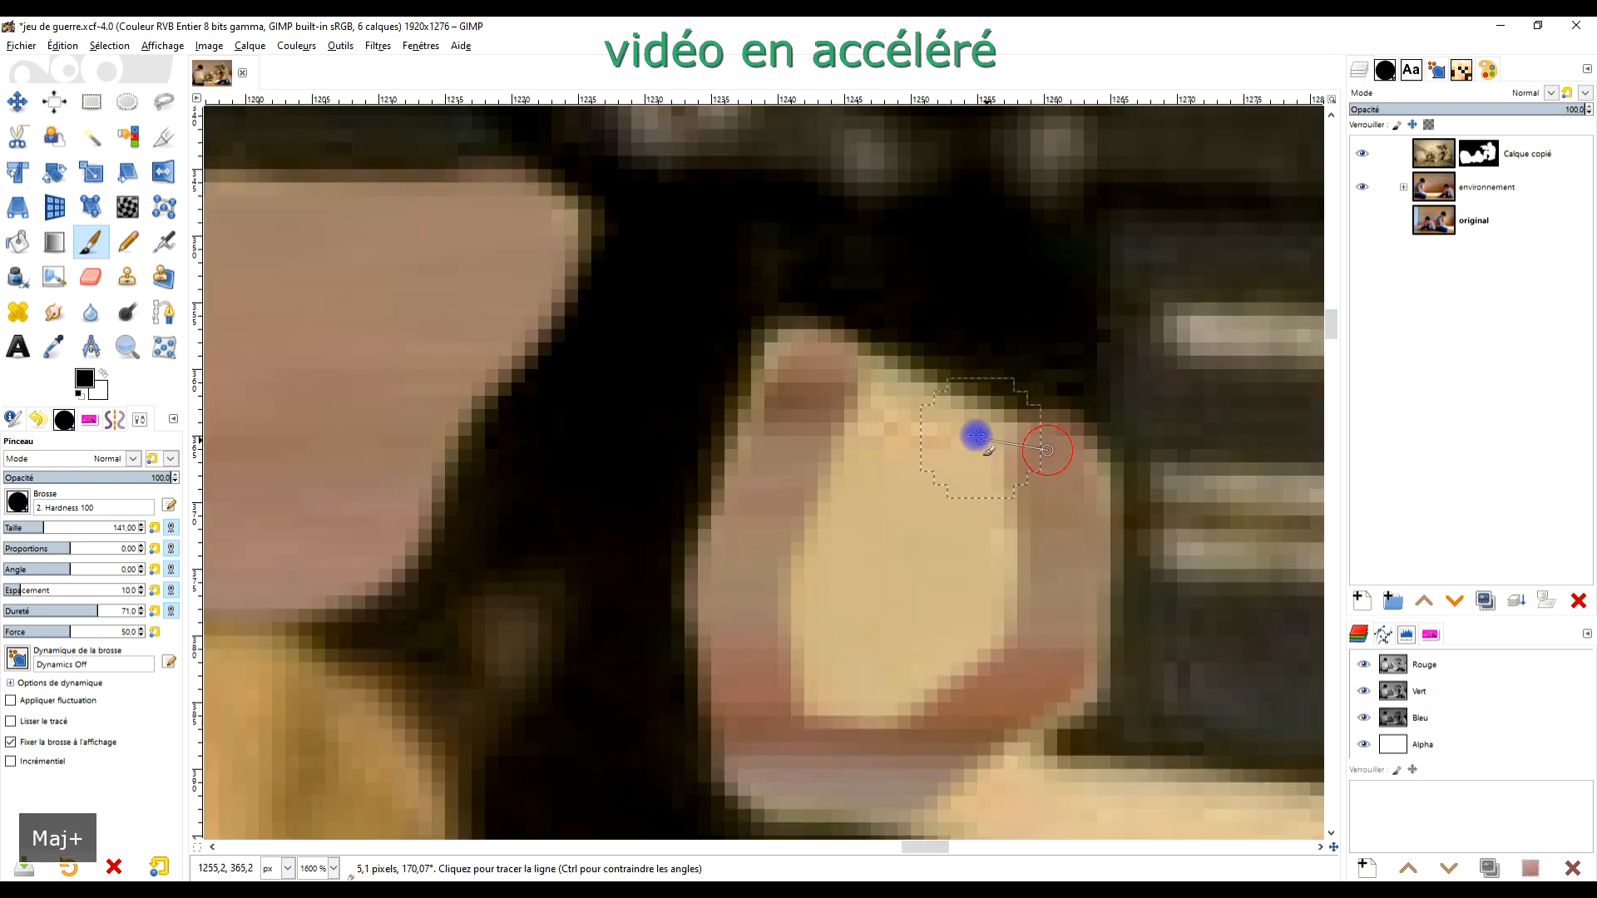
{"action": "left_click", "coordinate": [820, 374], "text": "shift"}
{"action": "left_click_drag", "start_coordinate": [866, 483], "coordinate": [915, 633]}
{"action": "left_click_drag", "start_coordinate": [795, 566], "coordinate": [693, 542]}
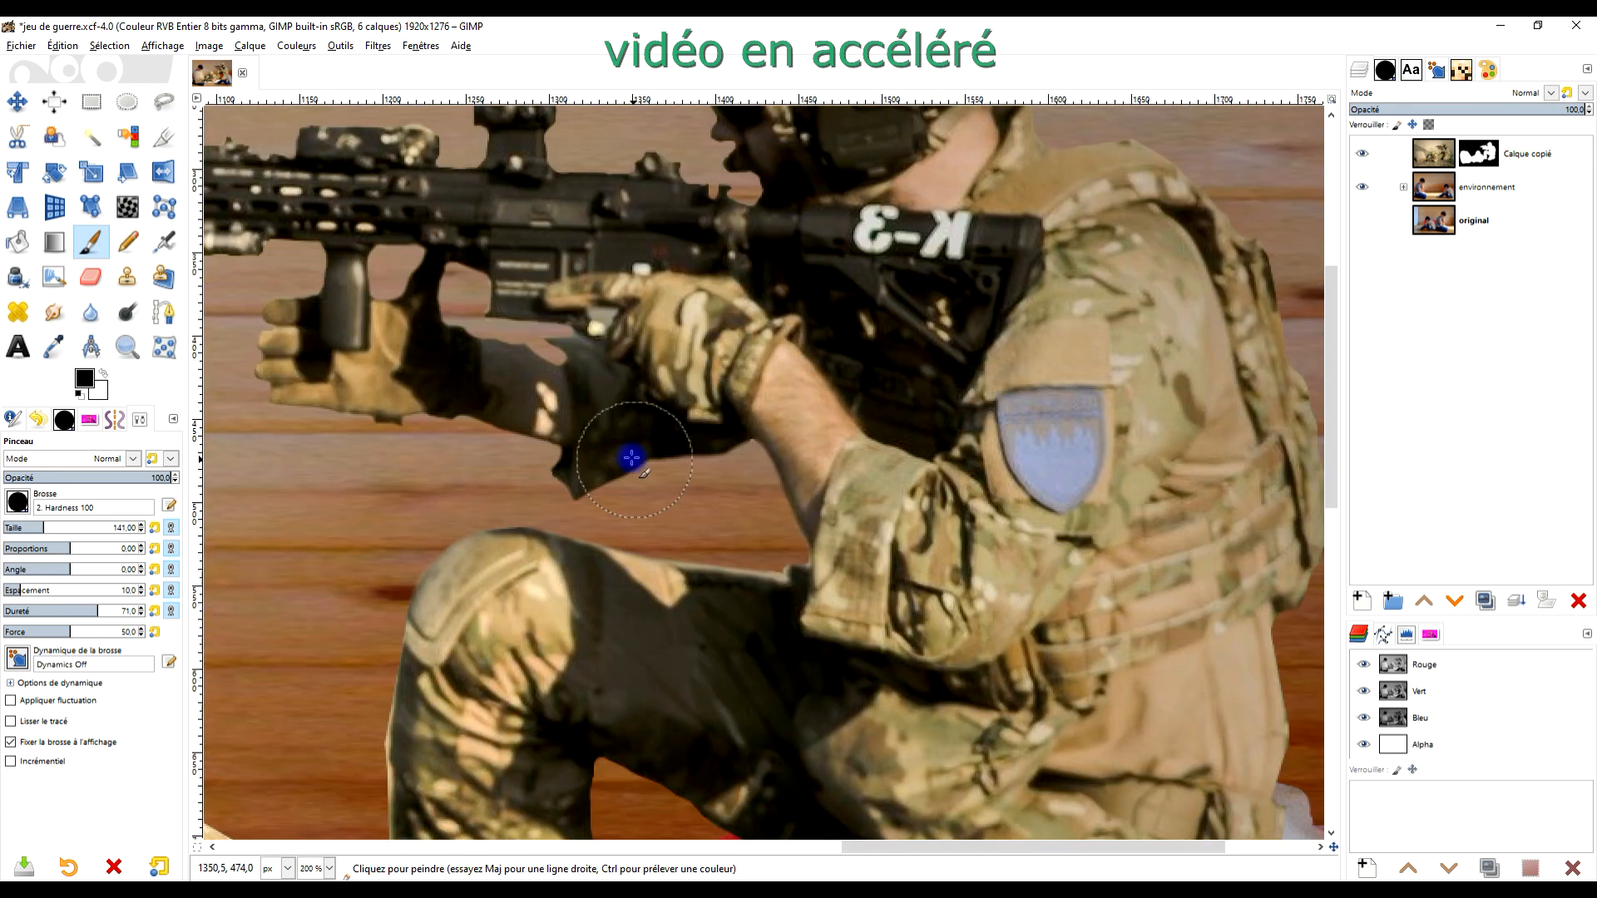
Refine the mask around the prone soldier's helmet, alternating white and black paint
{"action": "left_click", "coordinate": [103, 373]}
{"action": "scroll", "coordinate": [524, 317], "scroll_direction": "up", "scroll_amount": 4}
{"action": "left_click", "coordinate": [101, 373]}
{"action": "left_click_drag", "start_coordinate": [805, 426], "coordinate": [380, 439]}
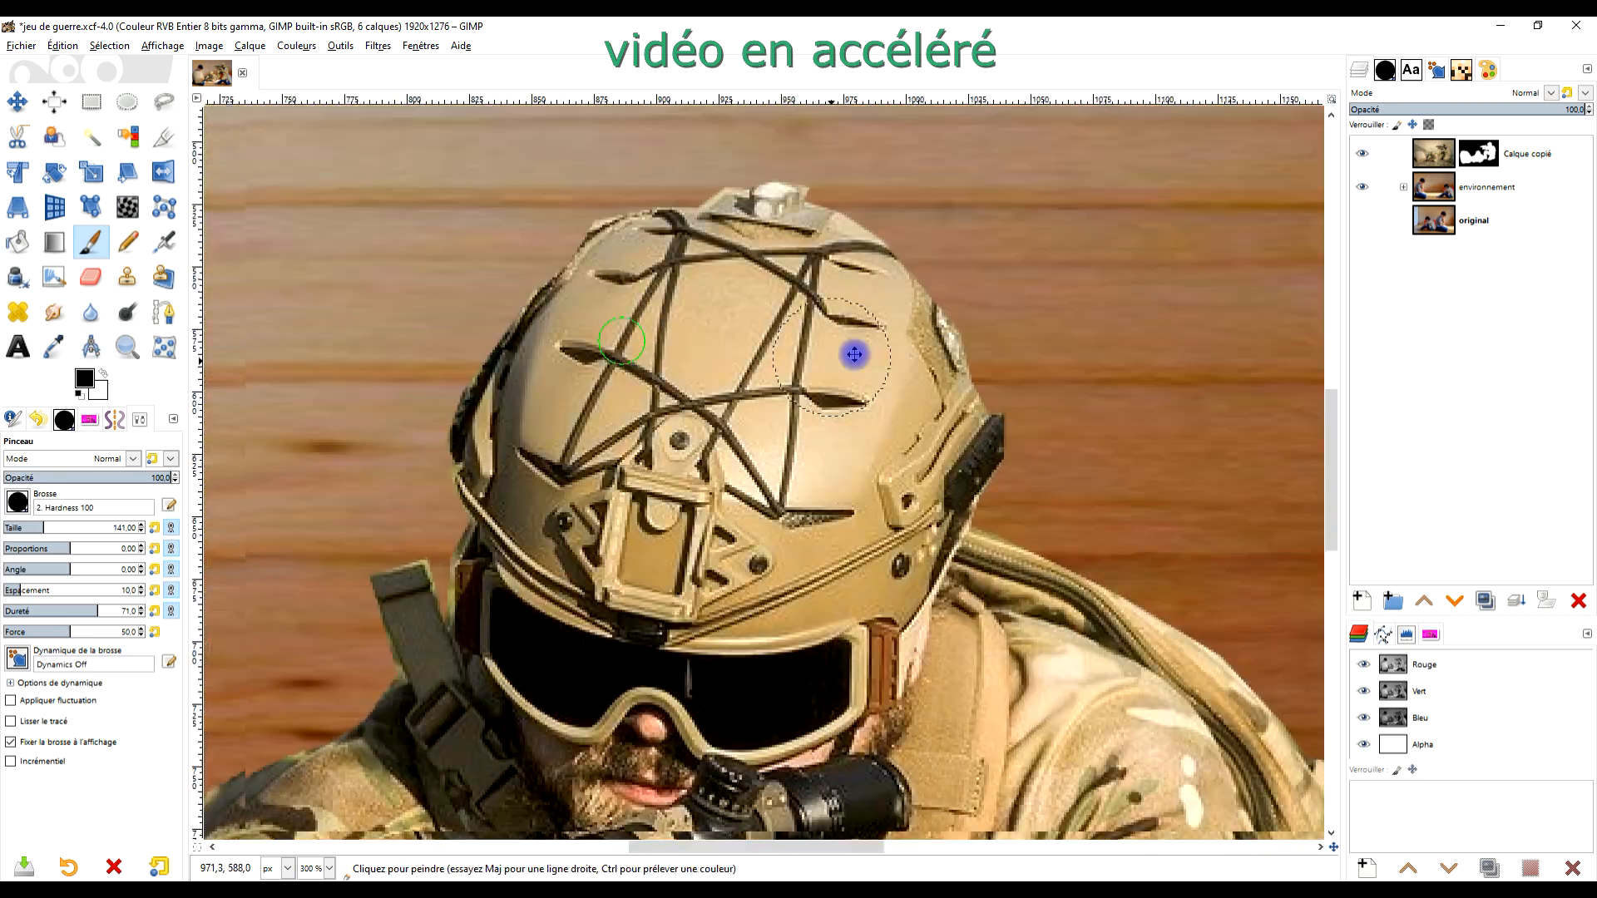
Lower the brush hardness to 9 and softly blend the strip of ground beneath the prone soldier into the floor
{"action": "key", "text": "shift+plus"}
{"action": "key", "text": "shift+plus"}
{"action": "key", "text": "shift+plus"}
{"action": "key", "text": "shift+plus"}
{"action": "key", "text": "shift+plus"}
{"action": "key", "text": "shift+plus"}
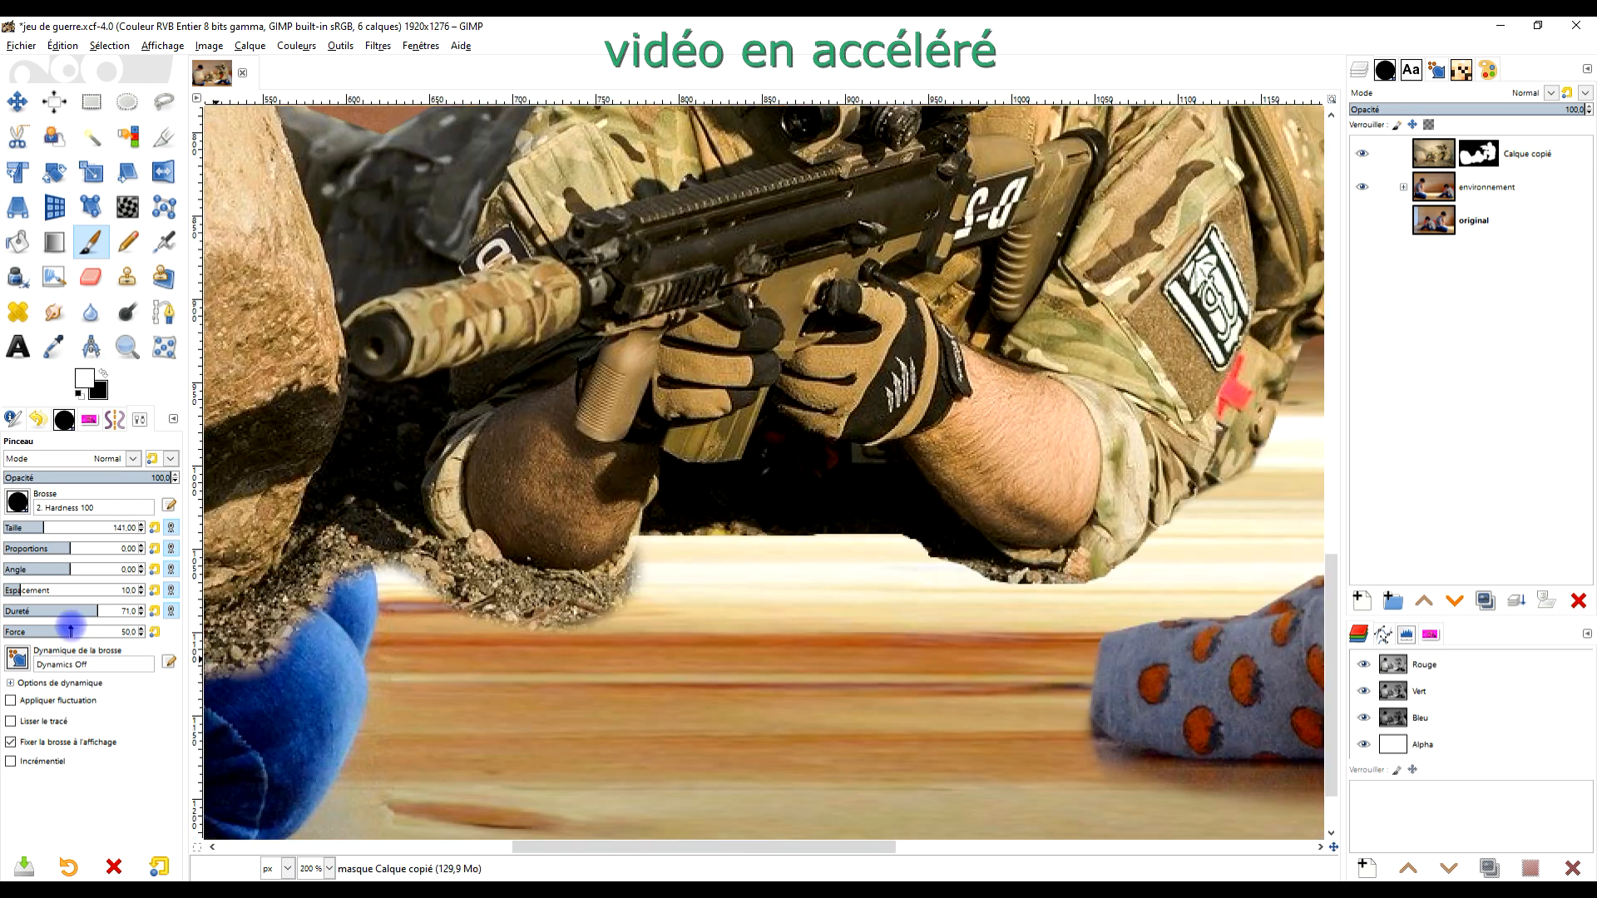
{"action": "left_click_drag", "start_coordinate": [70, 610], "coordinate": [15, 610]}
{"action": "left_click_drag", "start_coordinate": [666, 545], "coordinate": [997, 587]}
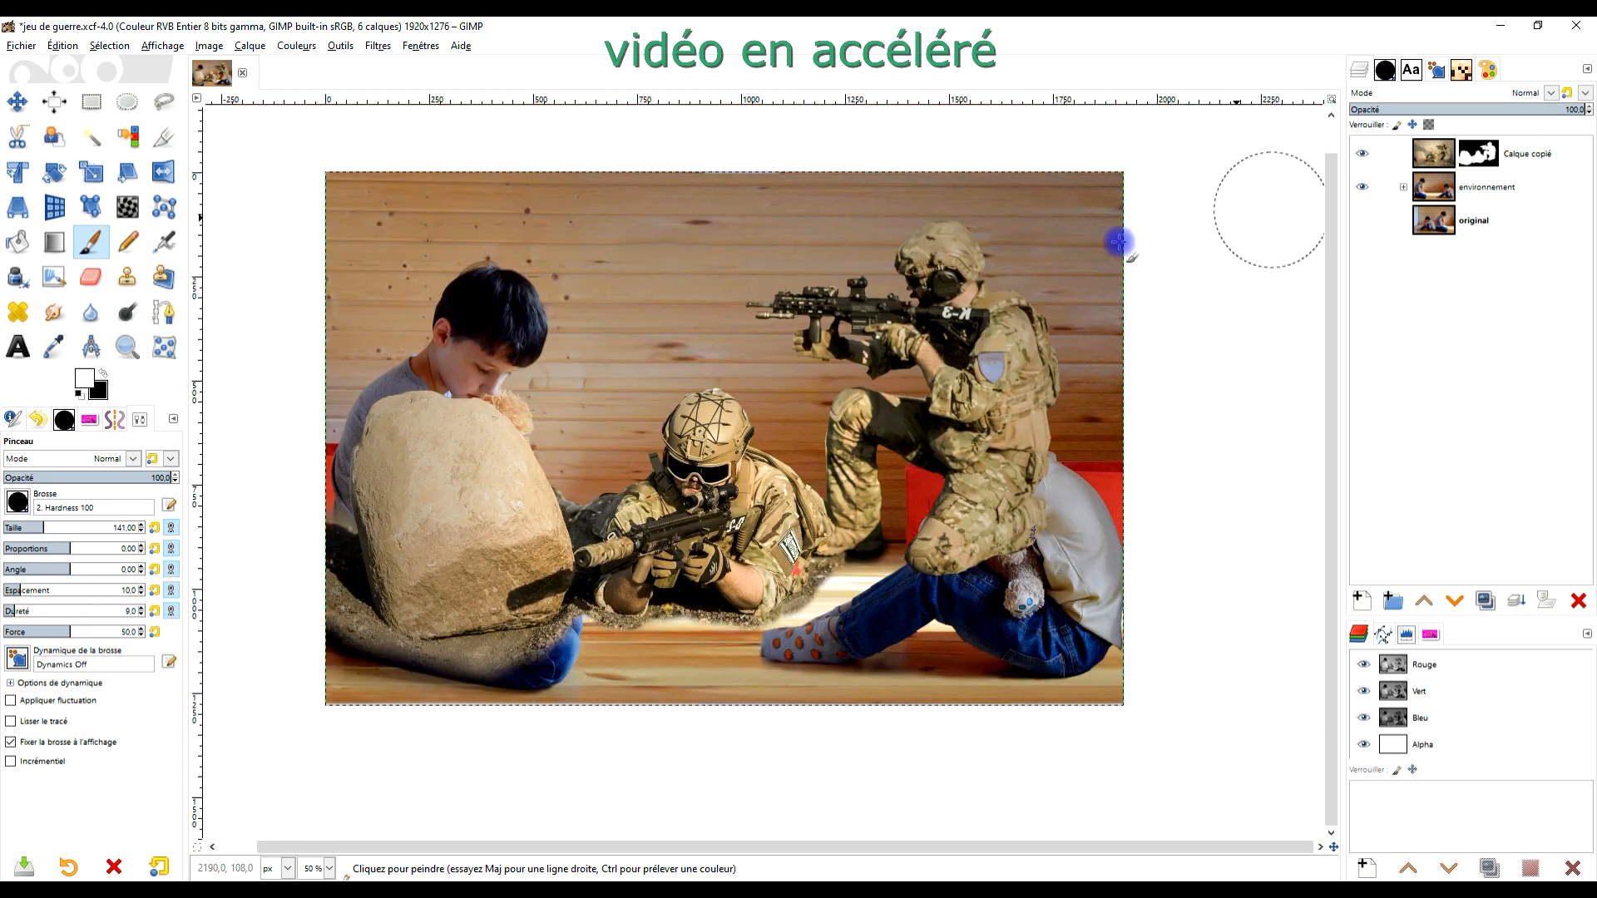
Apply the soldiers layer's mask and try scaling the layer down proportionally to 888 × 592 px
{"action": "left_click", "coordinate": [1431, 152]}
{"action": "key", "text": "shift+s"}
{"action": "left_click_drag", "start_coordinate": [325, 172], "coordinate": [782, 421]}
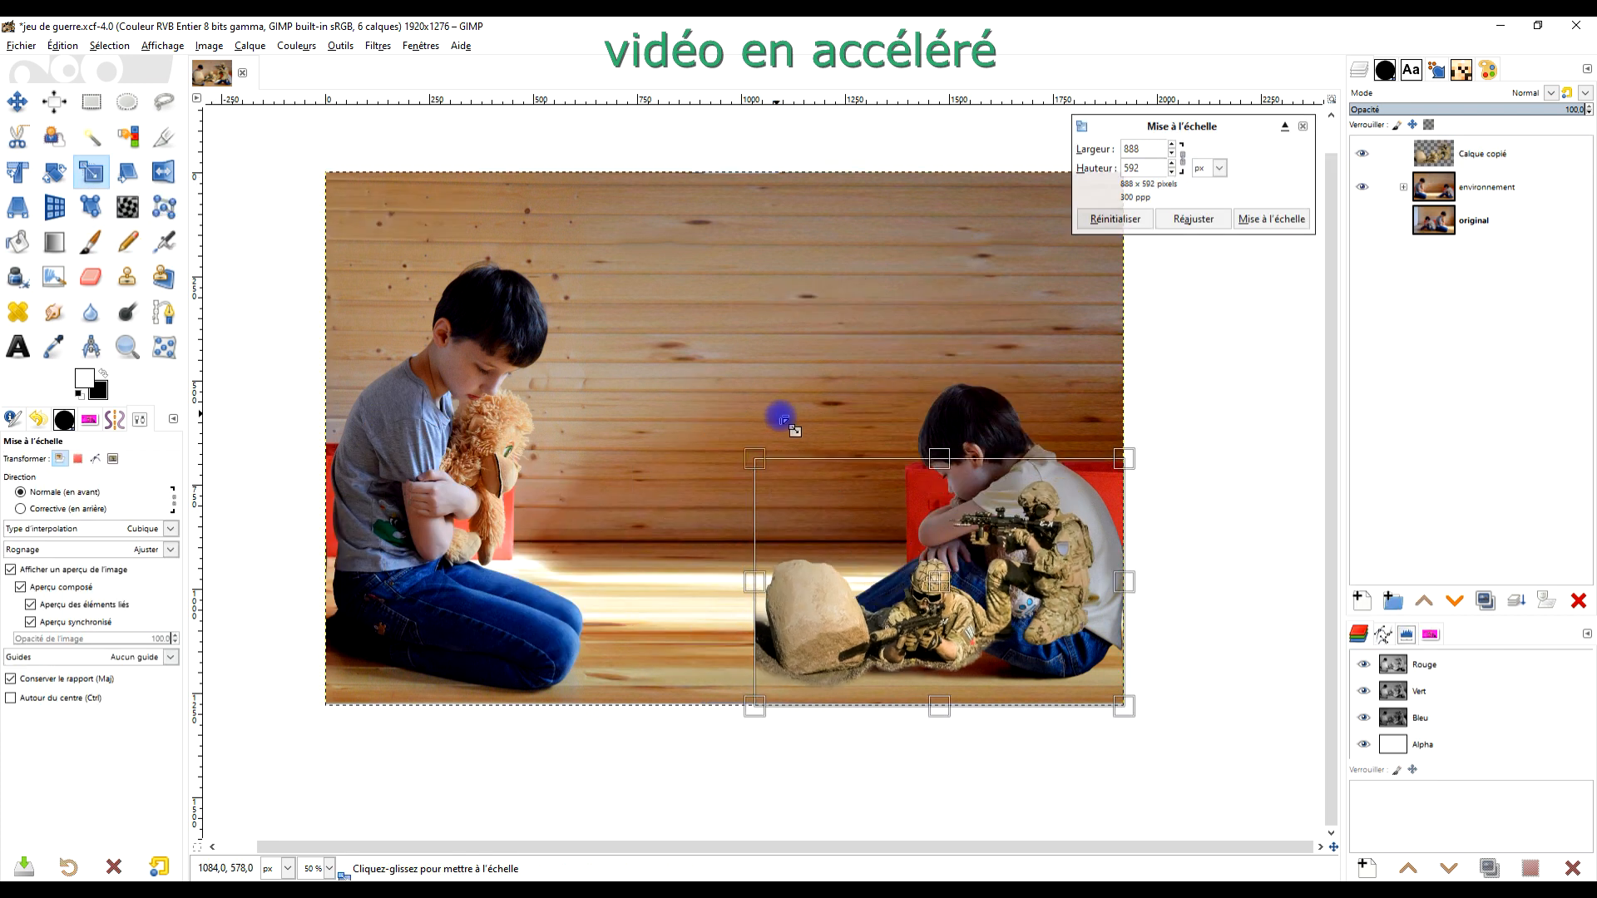
{"action": "left_click_drag", "start_coordinate": [940, 580], "coordinate": [763, 532]}
{"action": "scroll", "coordinate": [749, 558], "scroll_direction": "up", "scroll_amount": 2}
{"action": "left_click", "coordinate": [1303, 126]}
Move the gamin2 layer out of the environnement group to the top of the layer stack
{"action": "left_click", "coordinate": [1403, 187]}
{"action": "left_click_drag", "start_coordinate": [1451, 221], "coordinate": [1483, 143]}
{"action": "scroll", "coordinate": [972, 420], "scroll_direction": "down", "scroll_amount": 3}
Rename the copied soldiers layer as "soldat Est"
{"action": "double_click", "coordinate": [1482, 187]}
{"action": "type", "text": "soldat Est"}
{"action": "key", "text": "Return"}
Scale the soldat Est layer proportionally to 357 × 238 px and place it behind the foot of the boy with the spotted sock
{"action": "left_click", "coordinate": [897, 354]}
{"action": "scroll", "coordinate": [897, 355], "scroll_direction": "up", "scroll_amount": 1}
{"action": "left_click_drag", "start_coordinate": [930, 541], "coordinate": [825, 504]}
{"action": "left_click_drag", "start_coordinate": [630, 371], "coordinate": [802, 489]}
{"action": "left_click_drag", "start_coordinate": [915, 563], "coordinate": [575, 642]}
{"action": "scroll", "coordinate": [784, 588], "scroll_direction": "up", "scroll_amount": 2}
{"action": "left_click_drag", "start_coordinate": [592, 575], "coordinate": [646, 578]}
{"action": "left_click_drag", "start_coordinate": [411, 431], "coordinate": [475, 472]}
{"action": "left_click_drag", "start_coordinate": [801, 610], "coordinate": [848, 649]}
{"action": "left_click_drag", "start_coordinate": [716, 641], "coordinate": [671, 632]}
{"action": "left_click_drag", "start_coordinate": [481, 505], "coordinate": [542, 545]}
{"action": "left_click_drag", "start_coordinate": [705, 653], "coordinate": [646, 653]}
{"action": "left_click_drag", "start_coordinate": [483, 544], "coordinate": [513, 565]}
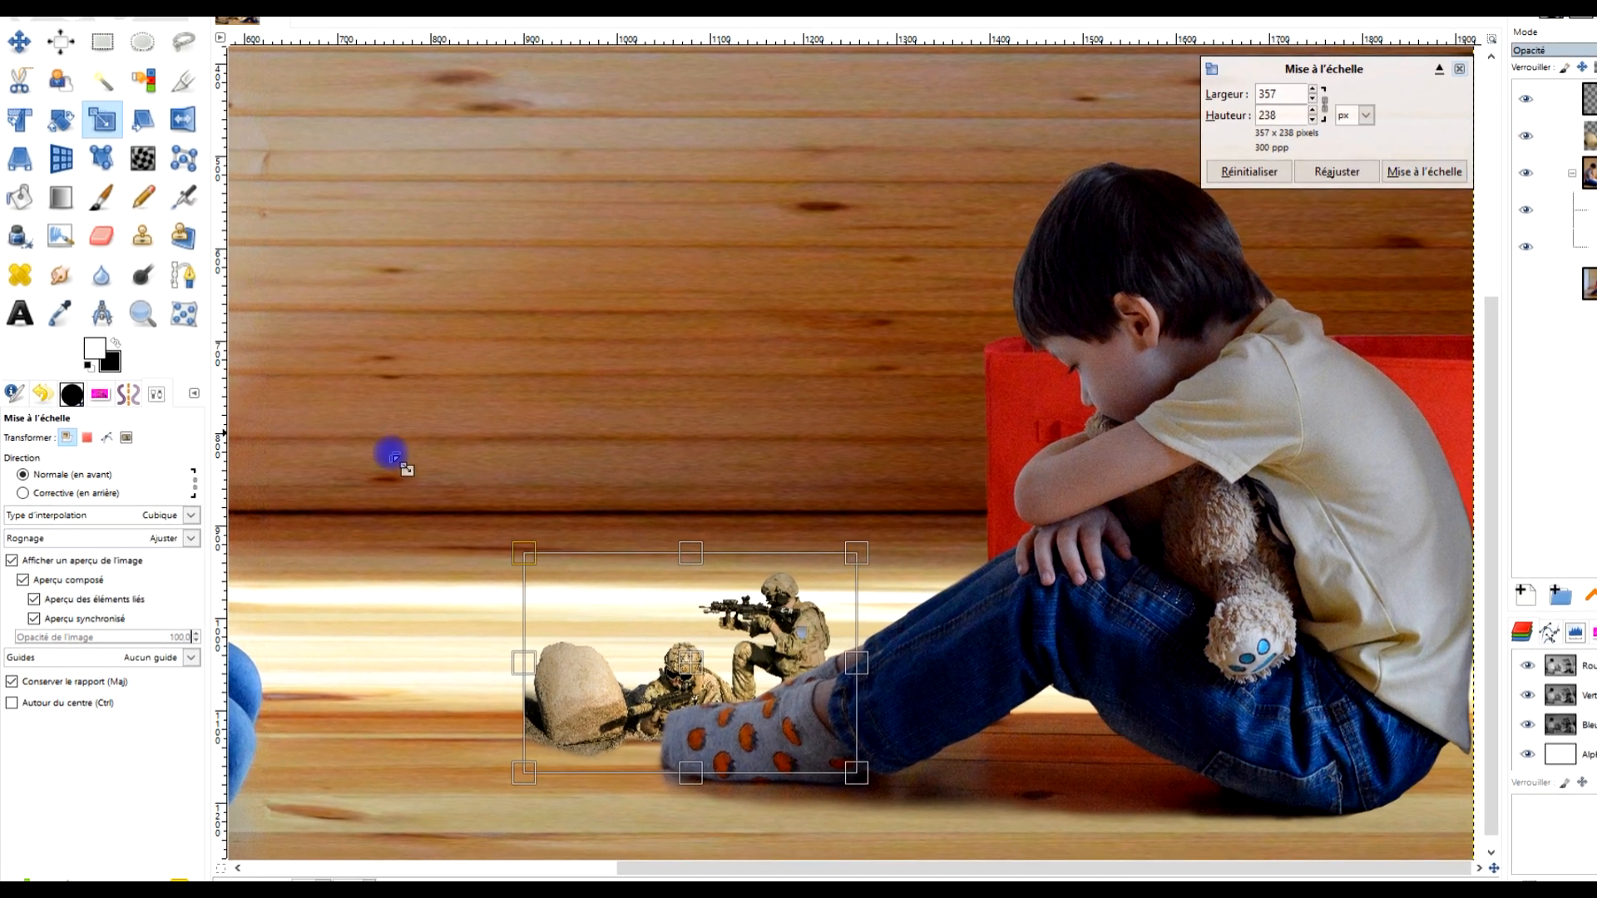
{"action": "left_click", "coordinate": [1442, 172]}
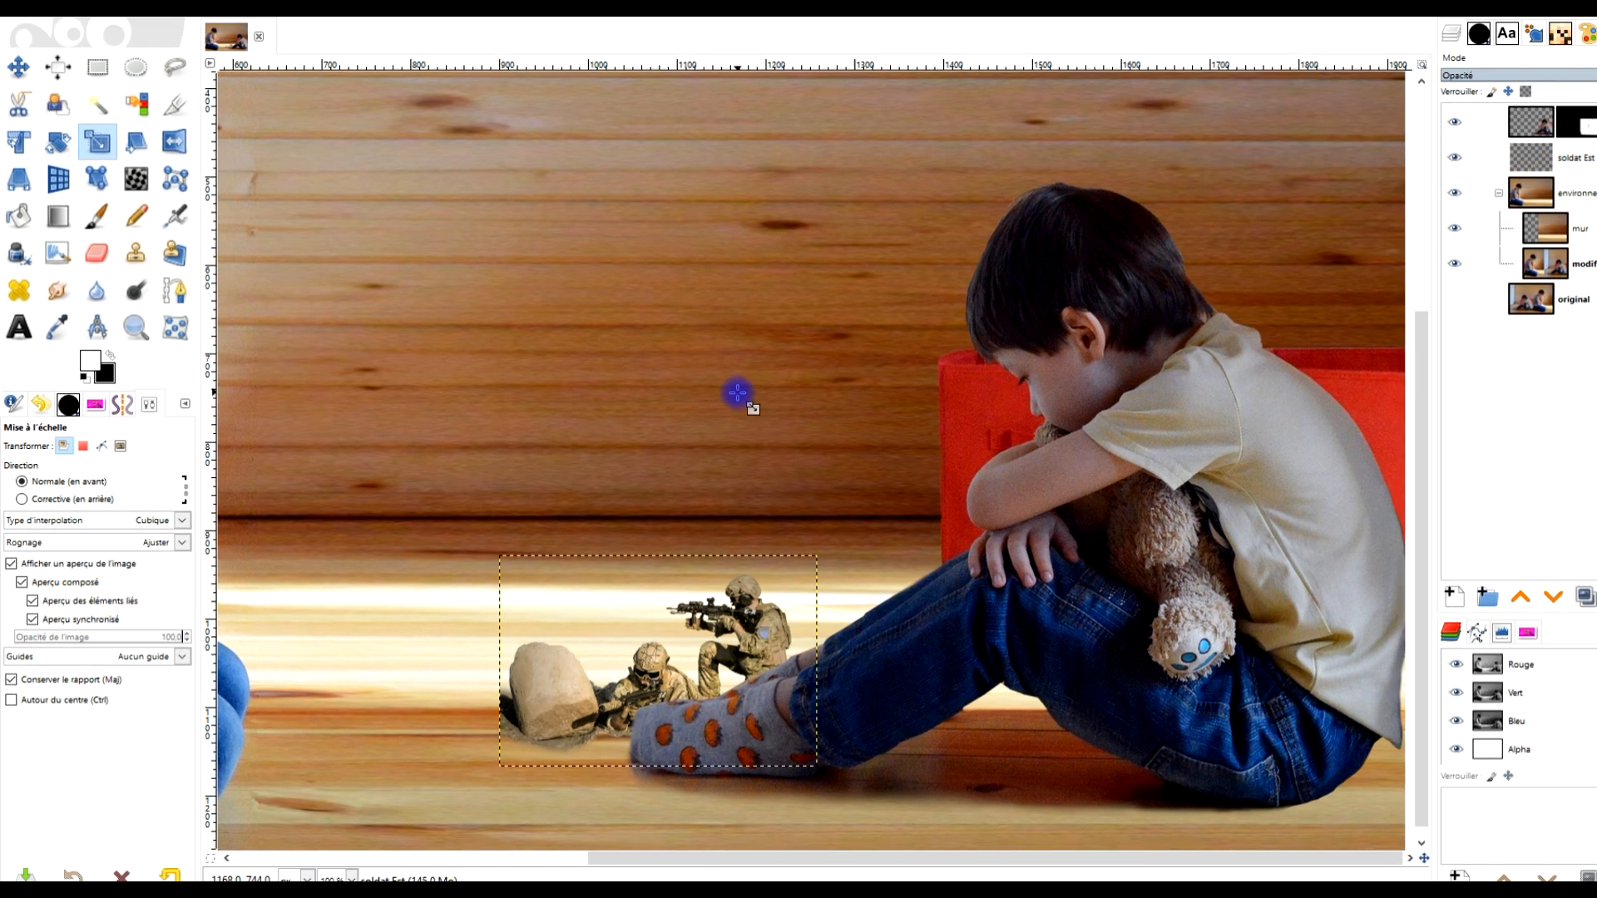
Resize the soldat Est layer's bounds to the image size and add a white (full opacity) layer mask
{"action": "right_click", "coordinate": [1440, 191]}
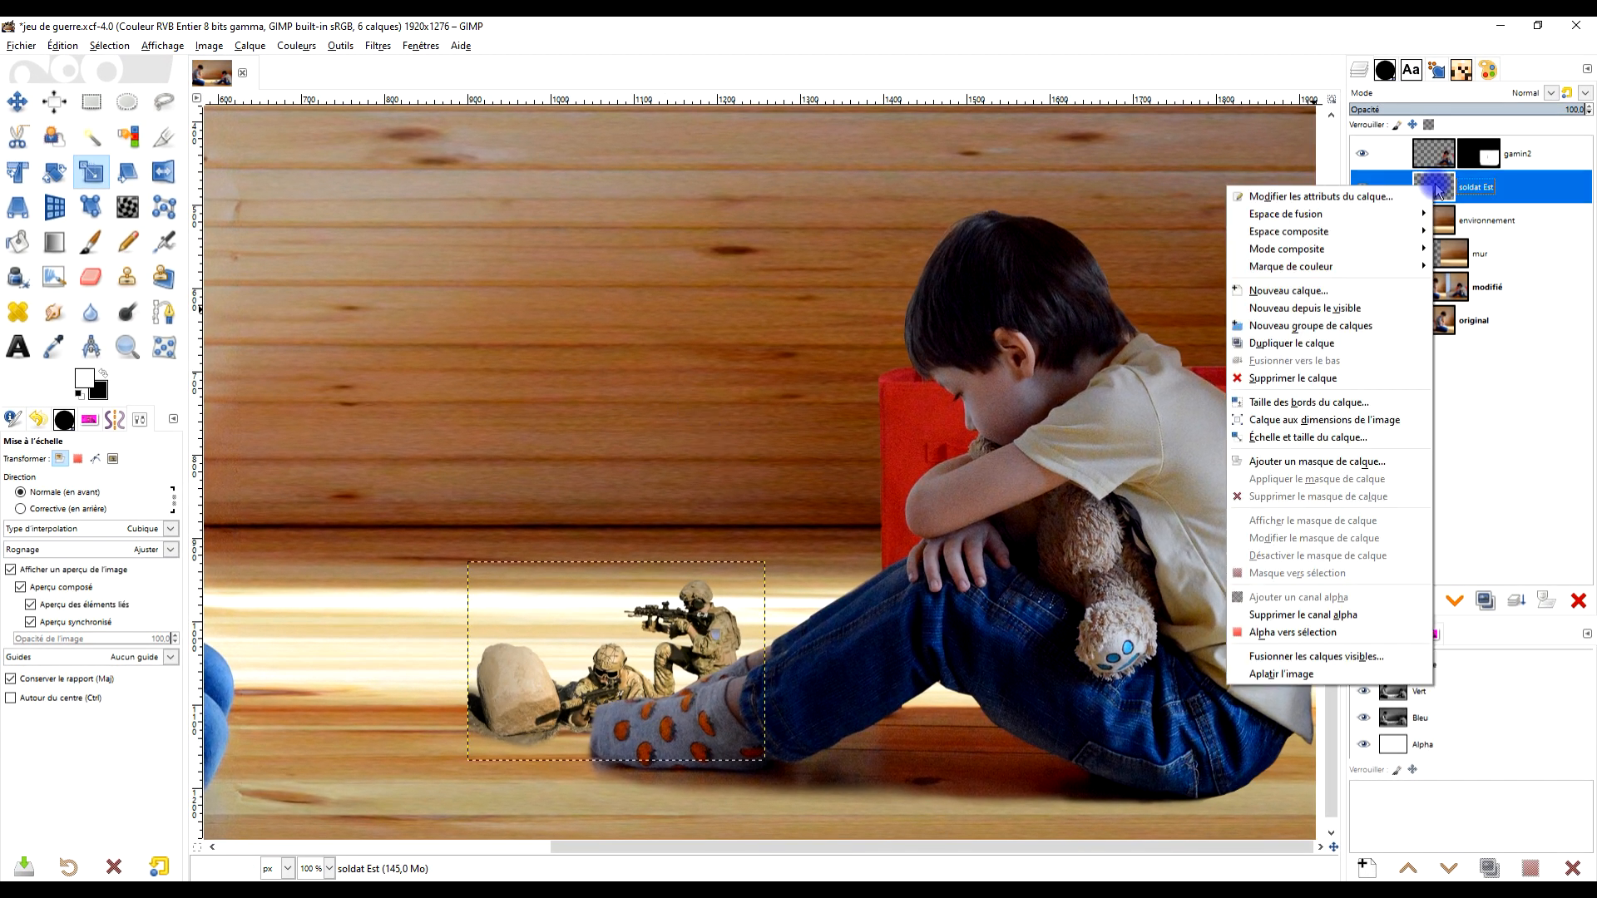
{"action": "left_click", "coordinate": [1375, 422]}
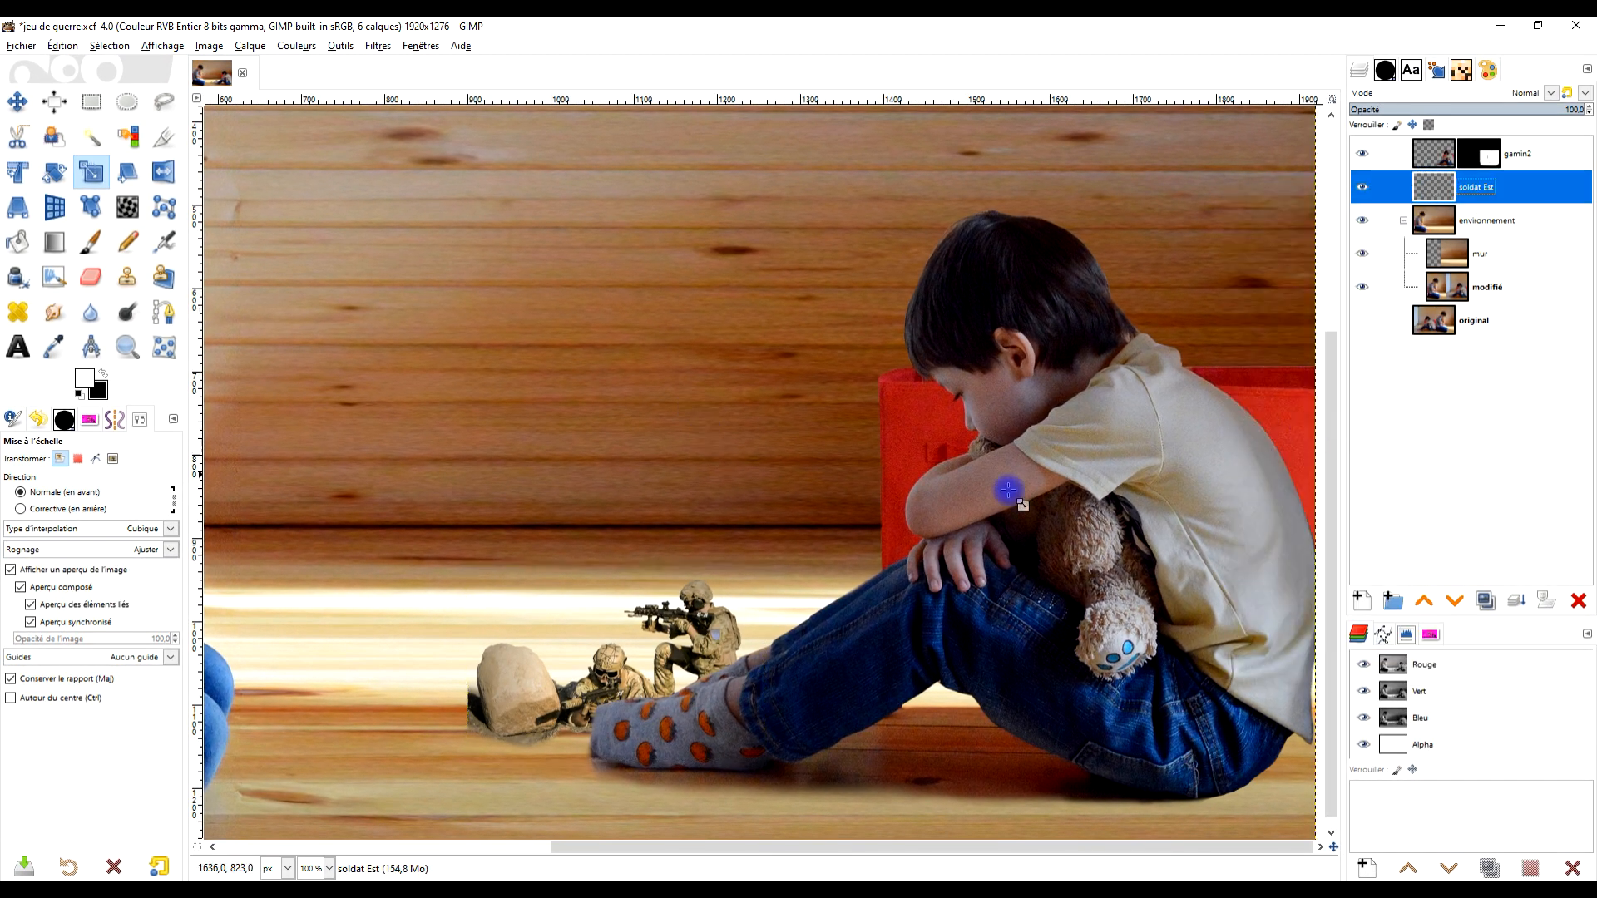
{"action": "scroll", "coordinate": [495, 740], "scroll_direction": "up", "scroll_amount": 3}
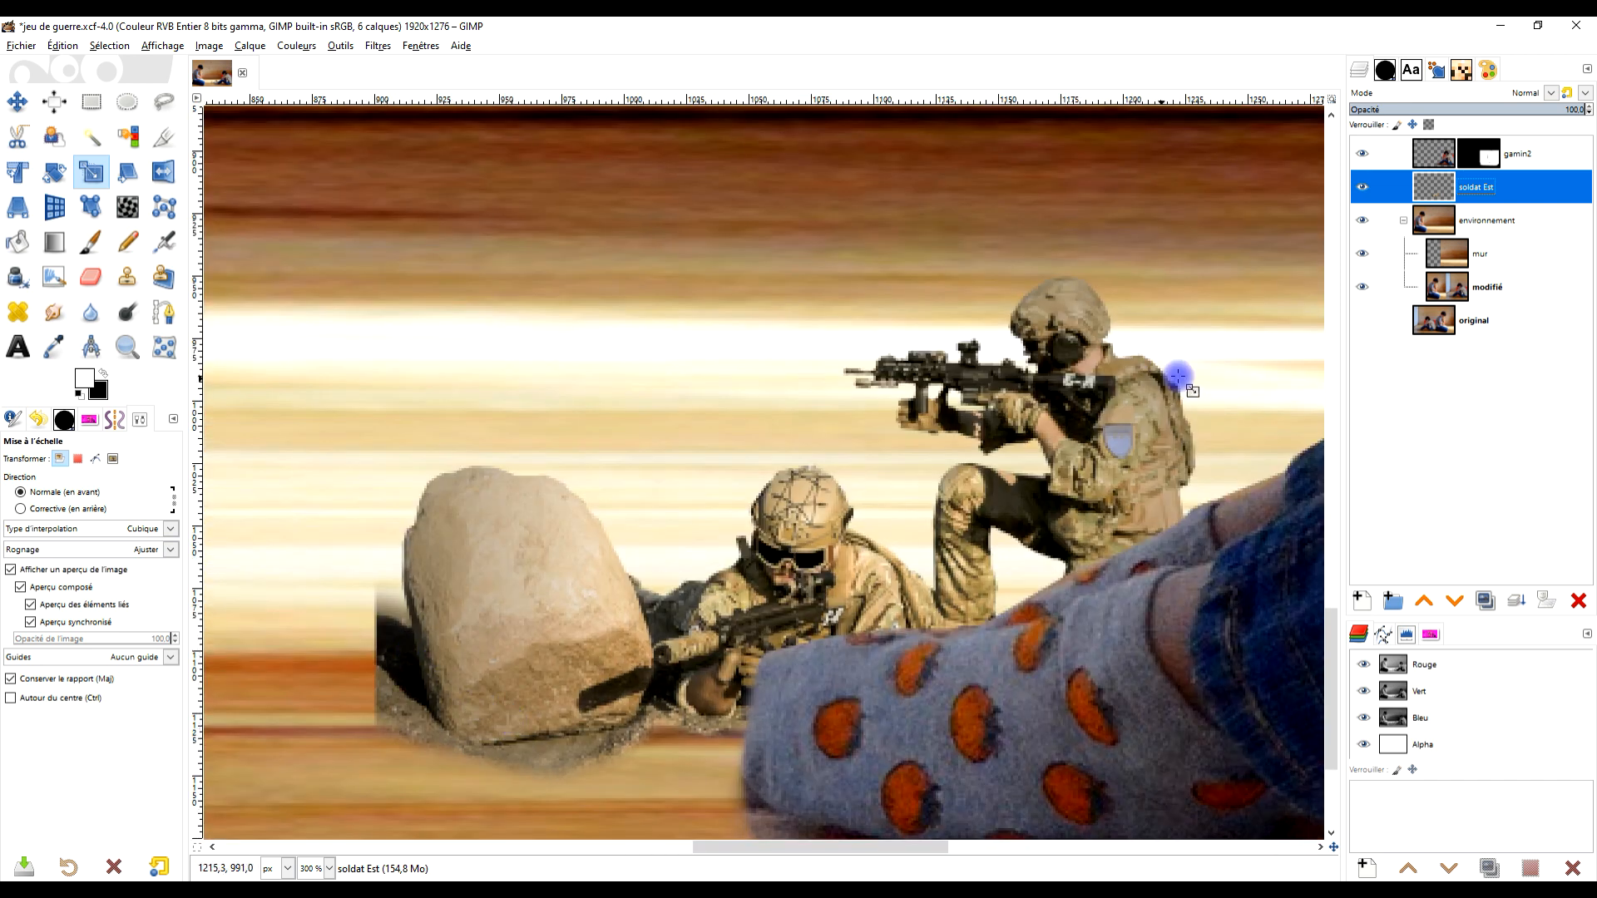
{"action": "right_click", "coordinate": [1432, 197]}
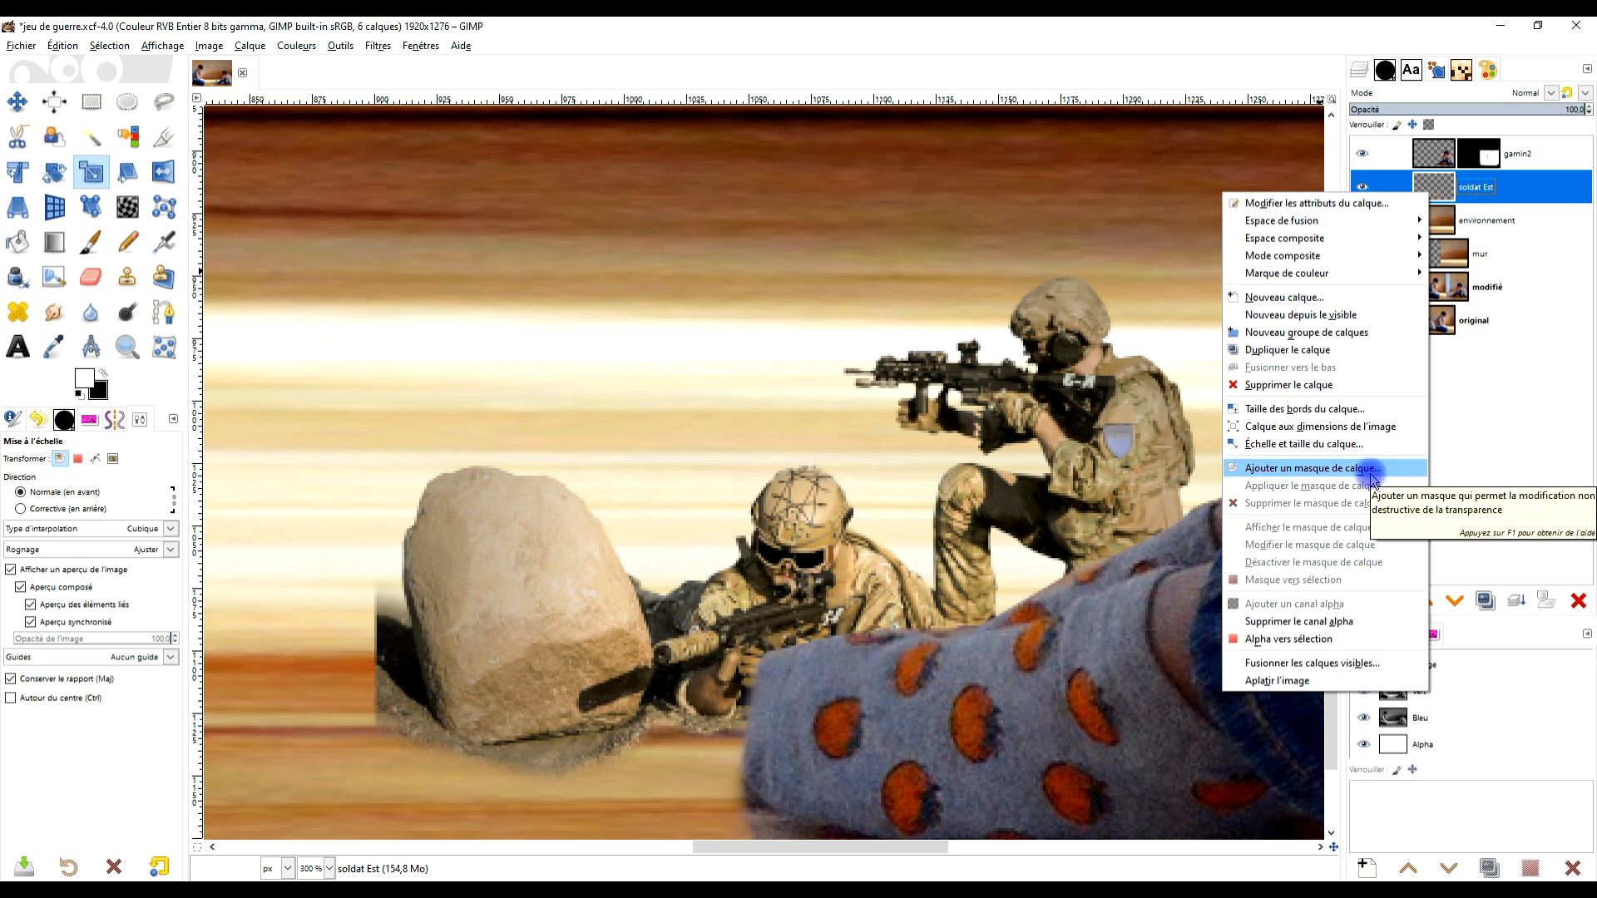
{"action": "left_click", "coordinate": [1372, 474]}
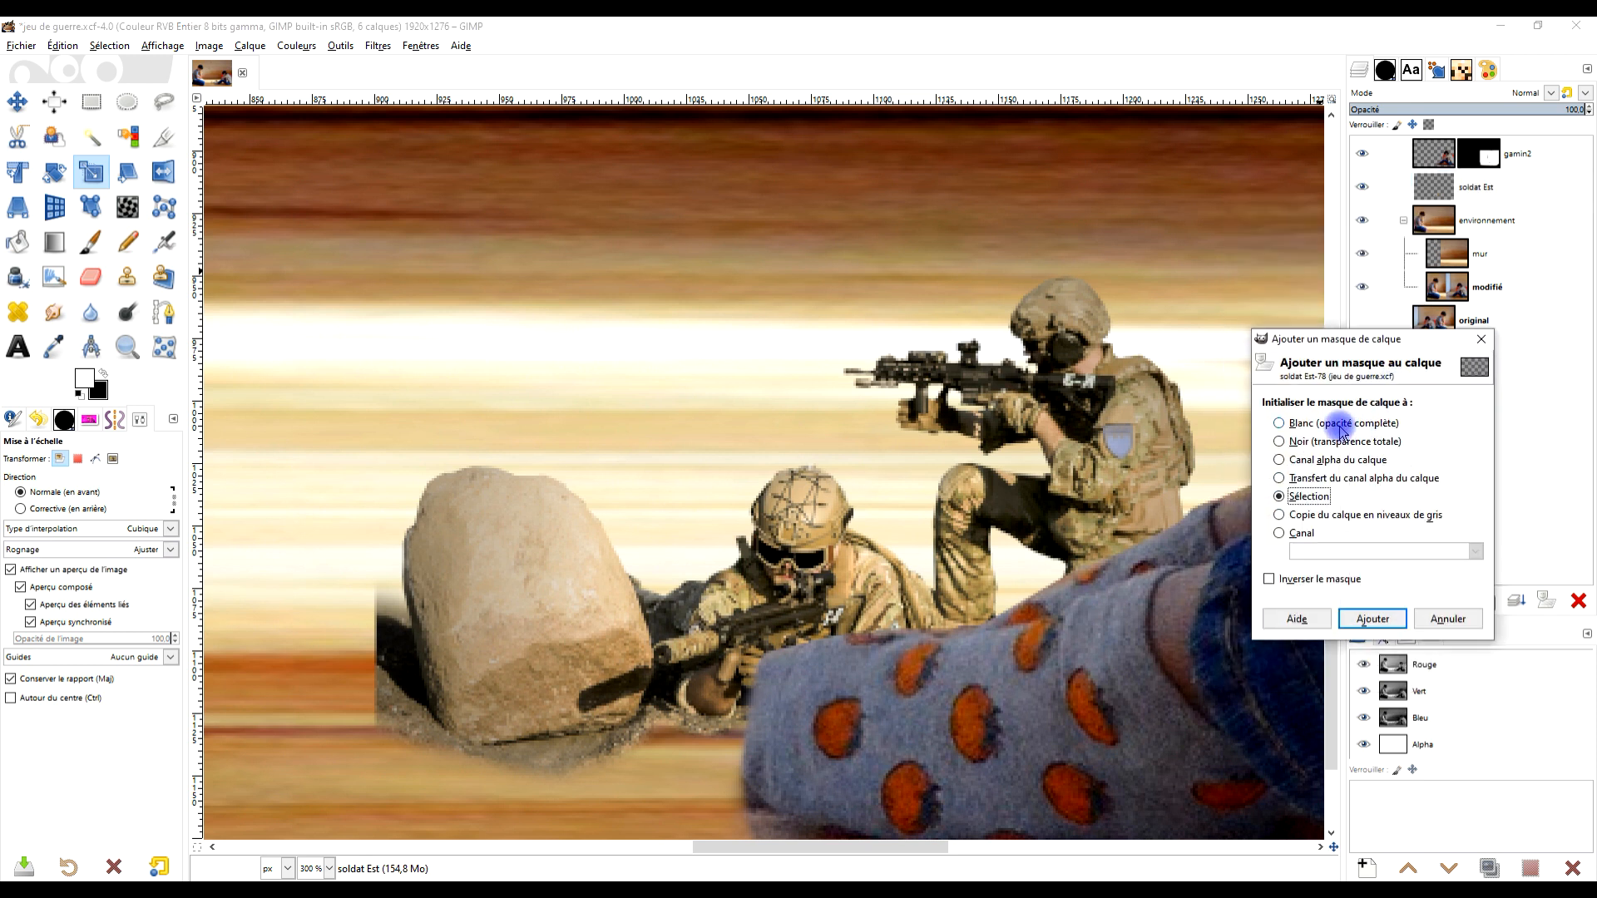
{"action": "left_click", "coordinate": [1374, 621]}
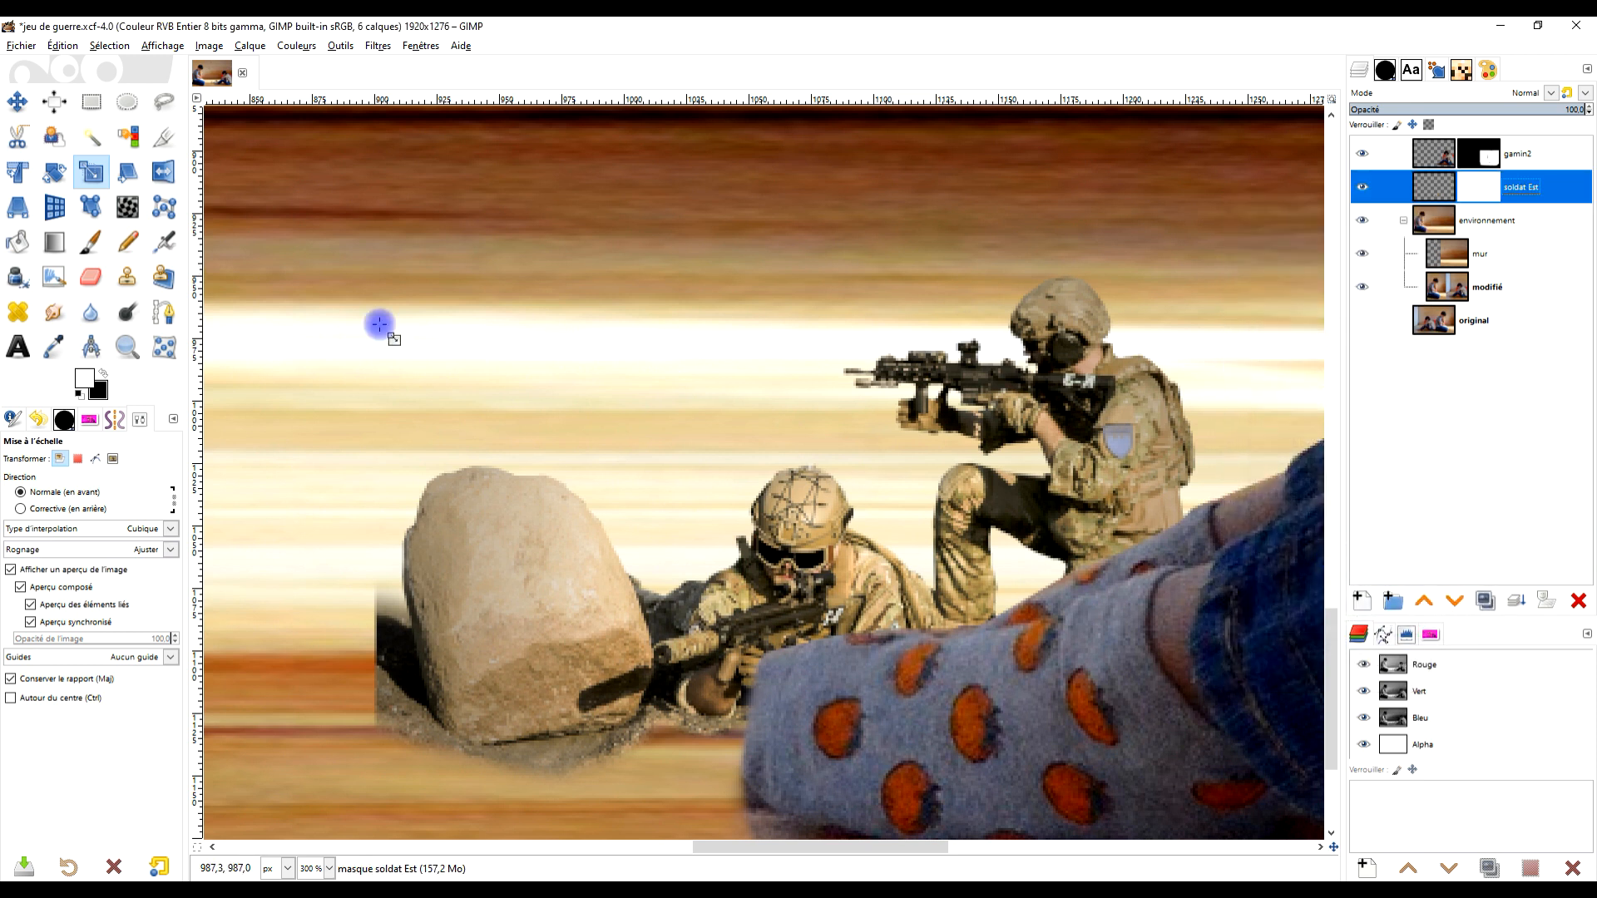
Paint black on the soldat Est mask with the soft Paintbrush to hide the leftover ground around the rock's base
{"action": "left_click", "coordinate": [92, 241]}
{"action": "left_click", "coordinate": [103, 374]}
{"action": "mouse_move", "coordinate": [391, 751]}
{"action": "left_mouse_down"}
{"action": "mouse_move", "coordinate": [361, 732]}
{"action": "mouse_move", "coordinate": [379, 721]}
{"action": "mouse_move", "coordinate": [413, 756]}
{"action": "mouse_move", "coordinate": [540, 791]}
{"action": "mouse_move", "coordinate": [459, 792]}
{"action": "left_mouse_up"}
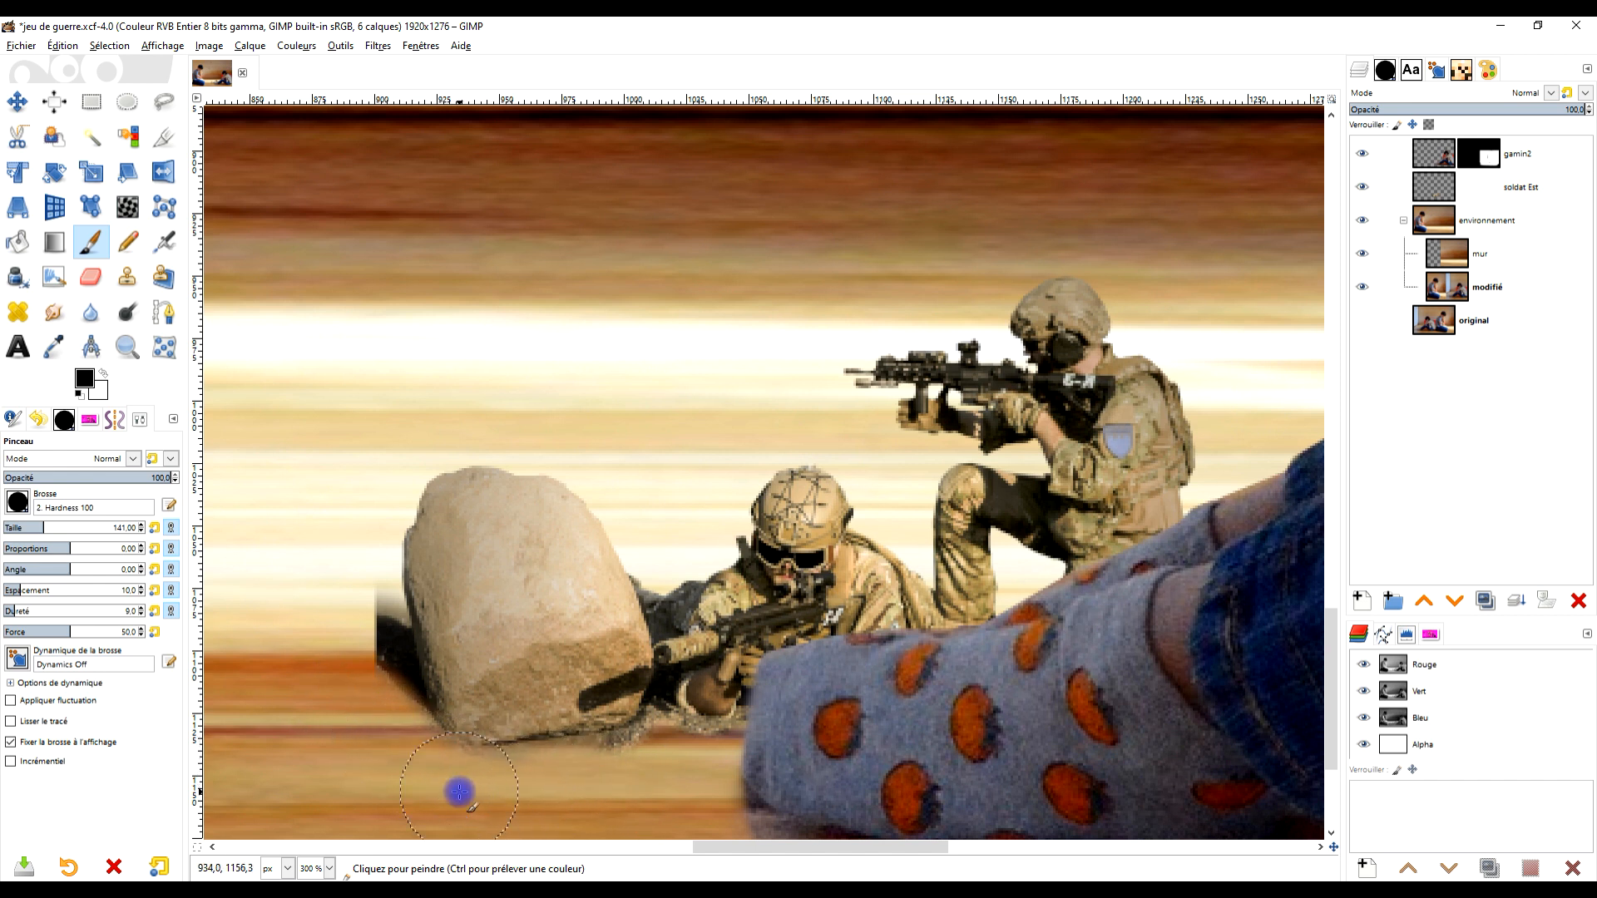
{"action": "mouse_move", "coordinate": [607, 787]}
{"action": "left_mouse_down"}
{"action": "mouse_move", "coordinate": [661, 769]}
{"action": "mouse_move", "coordinate": [596, 782]}
{"action": "left_mouse_up"}
{"action": "scroll", "coordinate": [341, 584], "scroll_direction": "up", "scroll_amount": 2}
{"action": "mouse_move", "coordinate": [380, 593]}
{"action": "left_mouse_down"}
{"action": "mouse_move", "coordinate": [450, 639]}
{"action": "mouse_move", "coordinate": [435, 641]}
{"action": "left_mouse_up"}
{"action": "scroll", "coordinate": [446, 628], "scroll_direction": "up", "scroll_amount": 3}
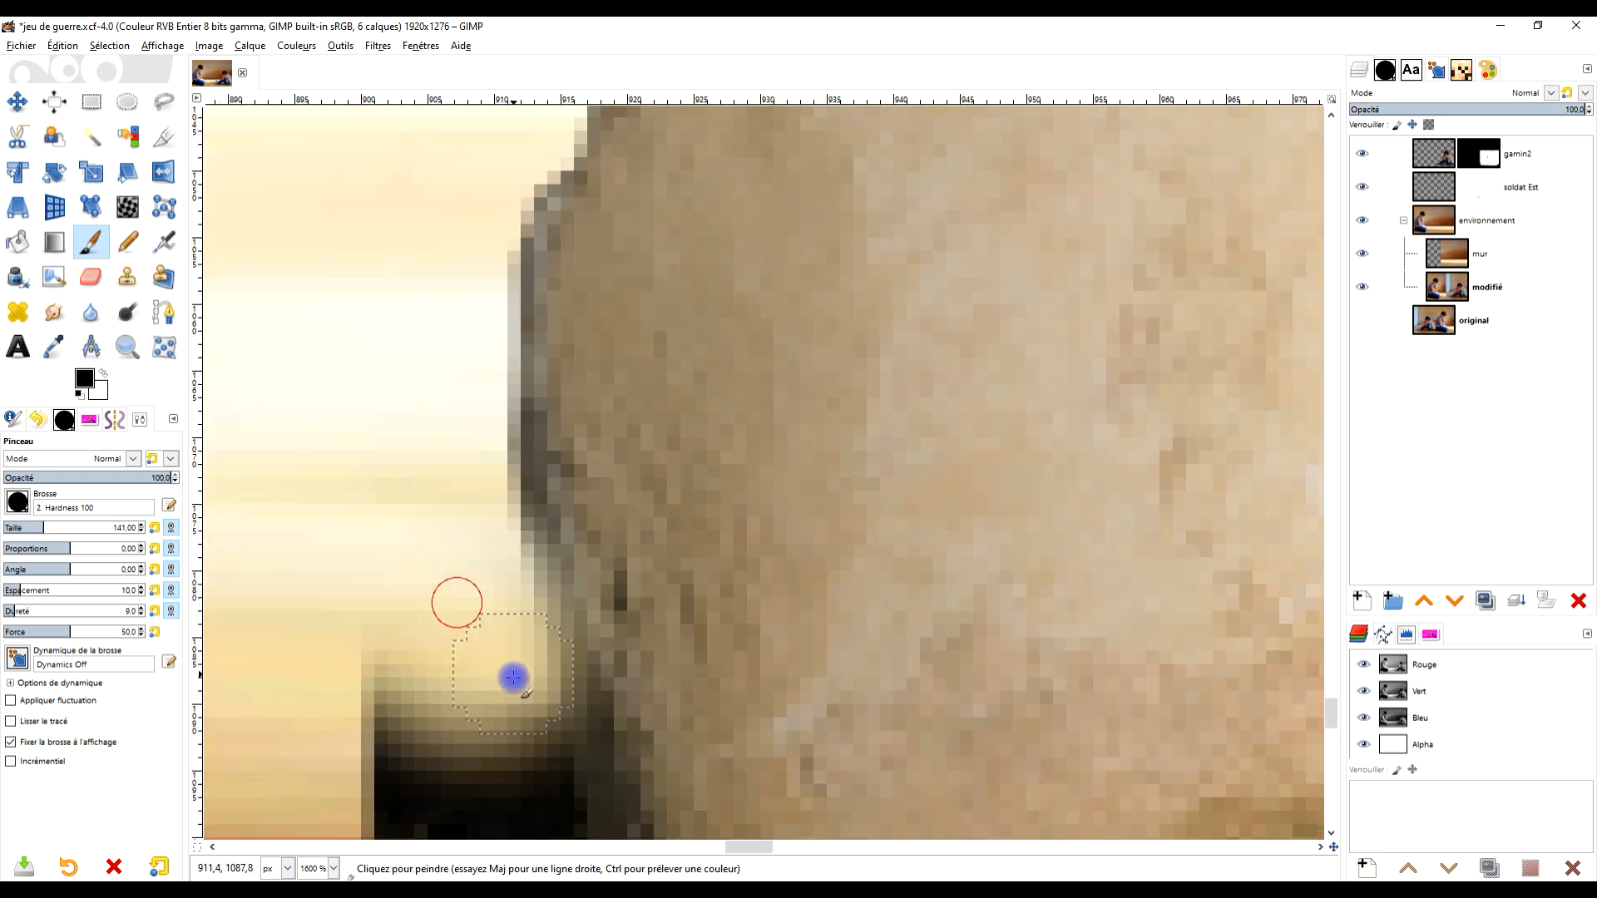
Paint white on the soldat Est mask to restore the rock's edge and the dark shadow beside its base
{"action": "left_click", "coordinate": [106, 377]}
{"action": "mouse_move", "coordinate": [599, 681]}
{"action": "left_mouse_down"}
{"action": "mouse_move", "coordinate": [560, 517]}
{"action": "mouse_move", "coordinate": [612, 748]}
{"action": "left_mouse_up"}
{"action": "left_click_drag", "start_coordinate": [716, 704], "coordinate": [710, 477]}
{"action": "mouse_move", "coordinate": [595, 560]}
{"action": "left_mouse_down"}
{"action": "mouse_move", "coordinate": [468, 515]}
{"action": "mouse_move", "coordinate": [557, 586]}
{"action": "left_mouse_up"}
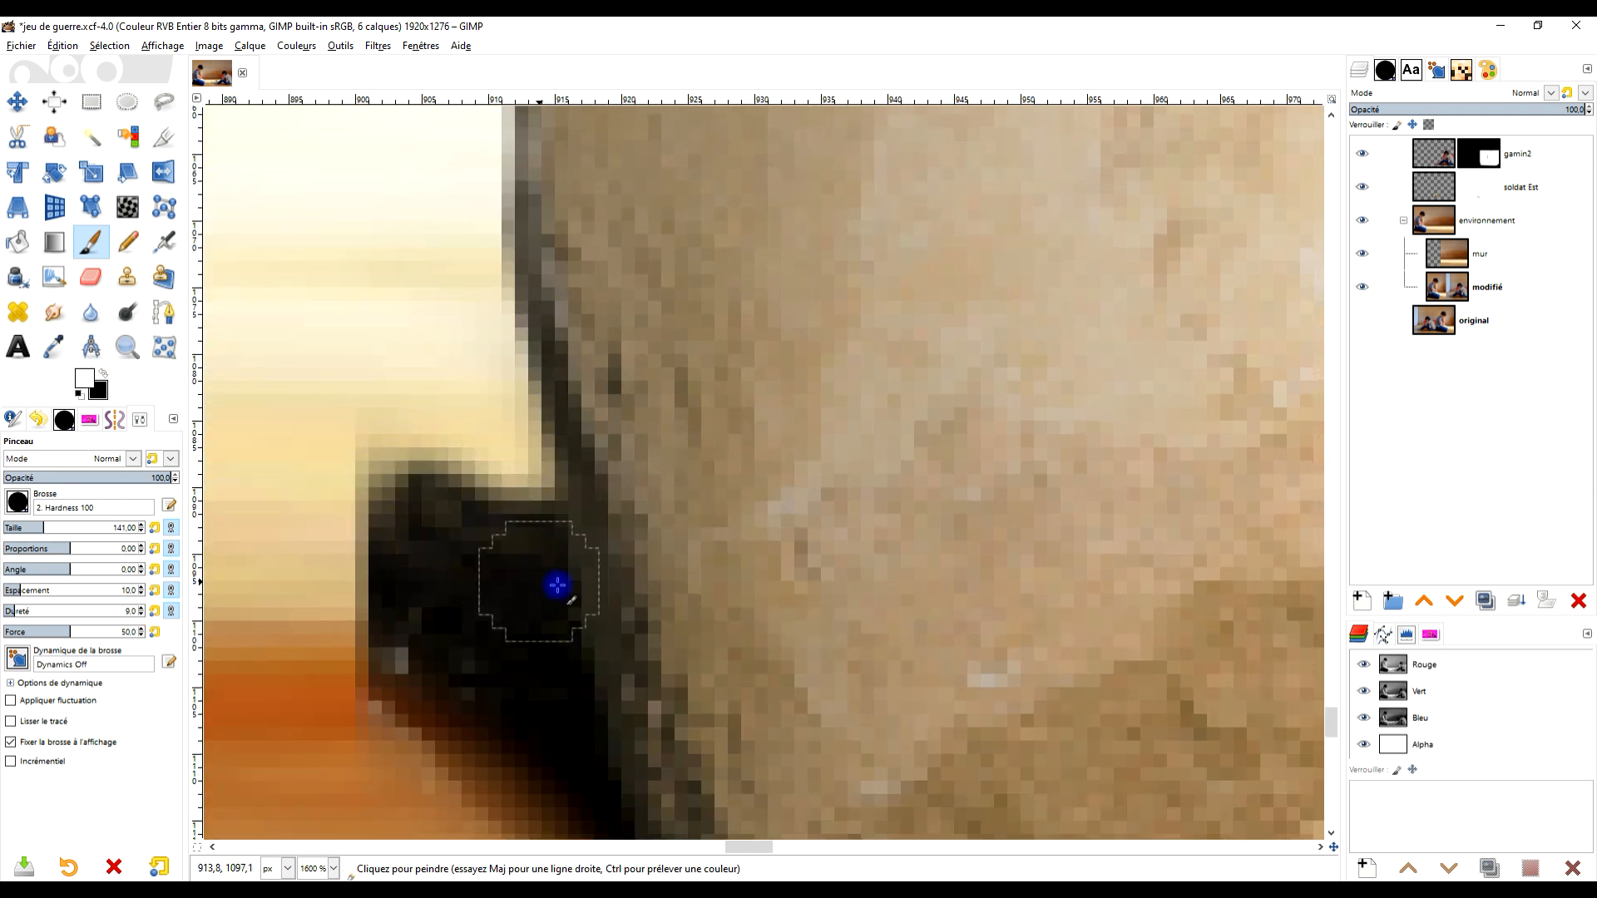
{"action": "scroll", "coordinate": [774, 646], "scroll_direction": "down", "scroll_amount": 2, "text": "ctrl"}
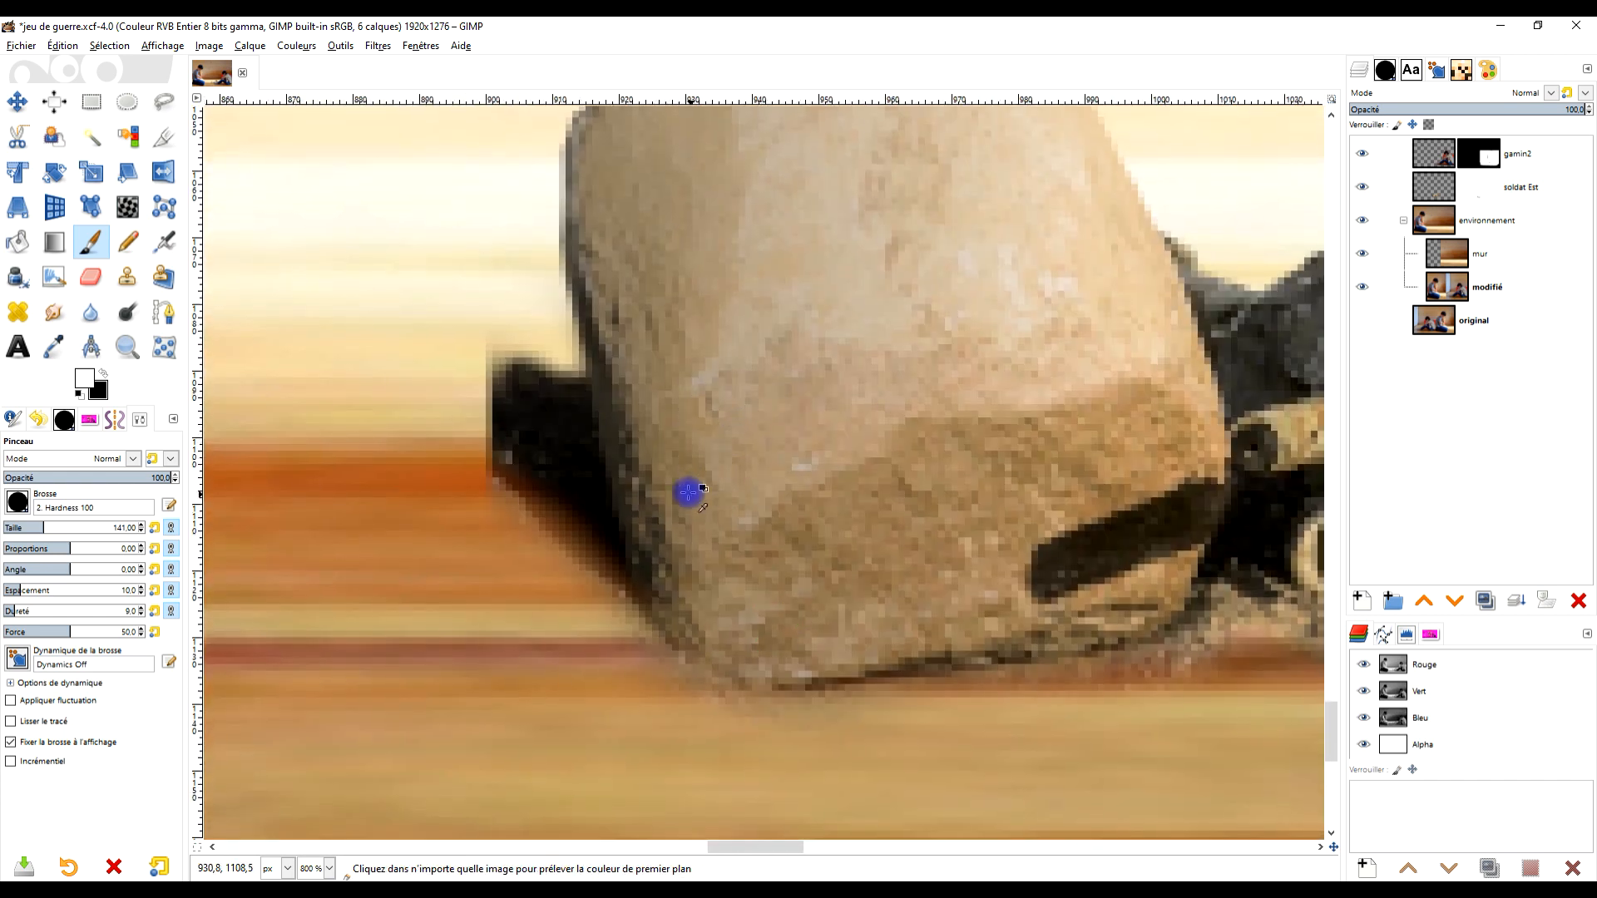
{"action": "scroll", "coordinate": [688, 492], "scroll_direction": "up", "scroll_amount": 1, "text": "ctrl"}
{"action": "mouse_move", "coordinate": [510, 510]}
{"action": "left_mouse_down"}
{"action": "mouse_move", "coordinate": [606, 599]}
{"action": "mouse_move", "coordinate": [654, 672]}
{"action": "mouse_move", "coordinate": [617, 583]}
{"action": "left_mouse_up"}
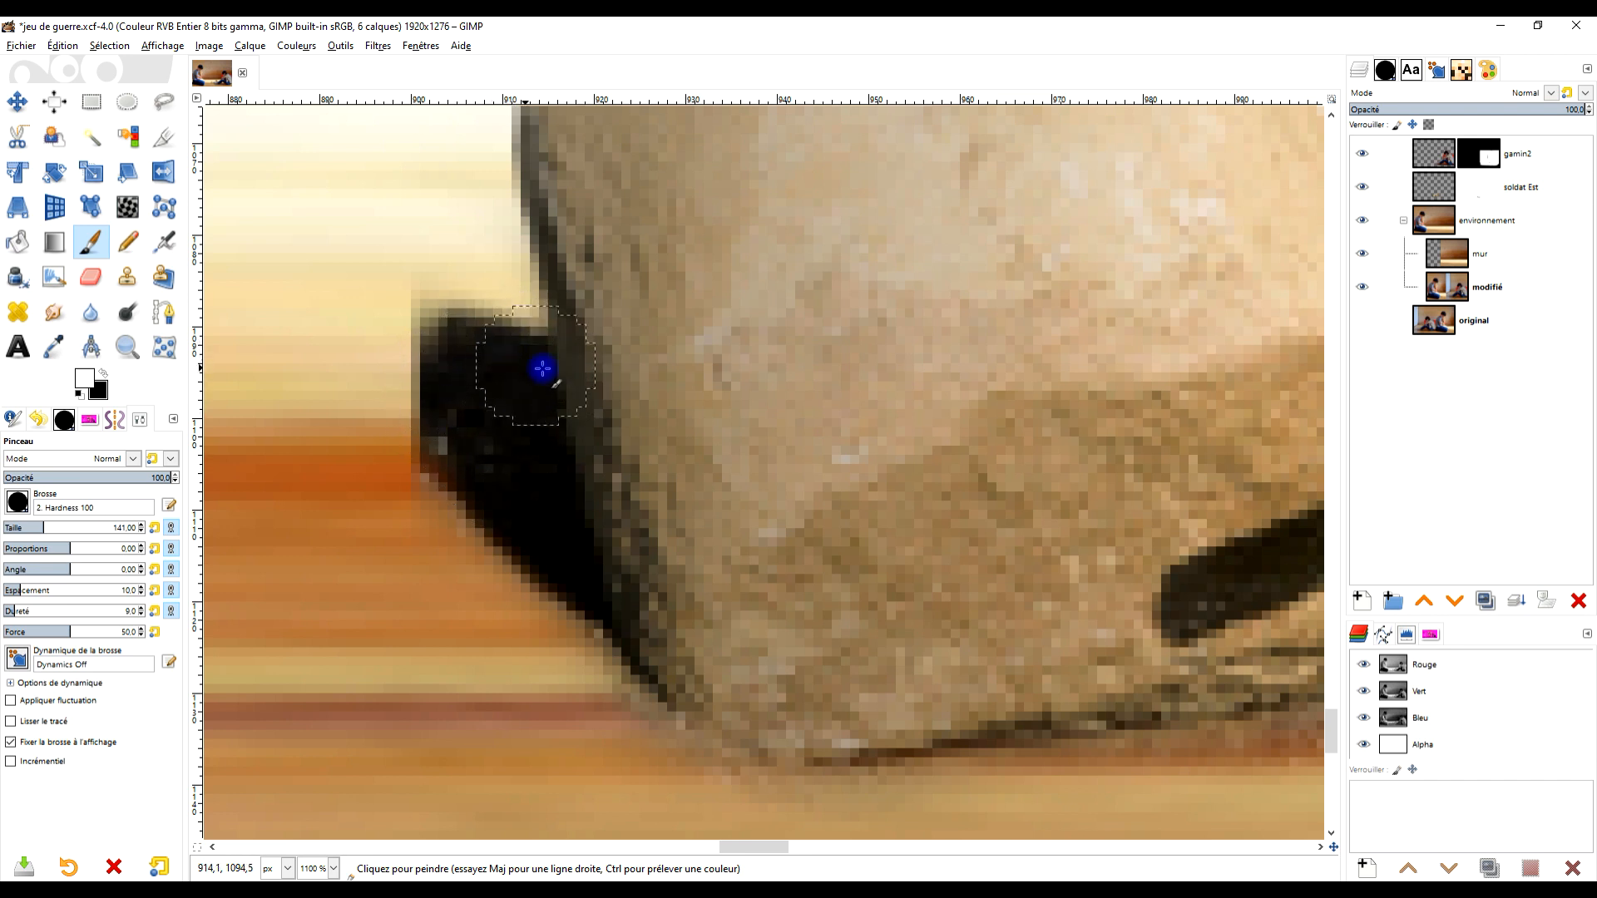
{"action": "scroll", "coordinate": [791, 454], "scroll_direction": "down", "scroll_amount": 4, "text": "ctrl"}
{"action": "scroll", "coordinate": [724, 413], "scroll_direction": "up", "scroll_amount": 5, "text": "ctrl"}
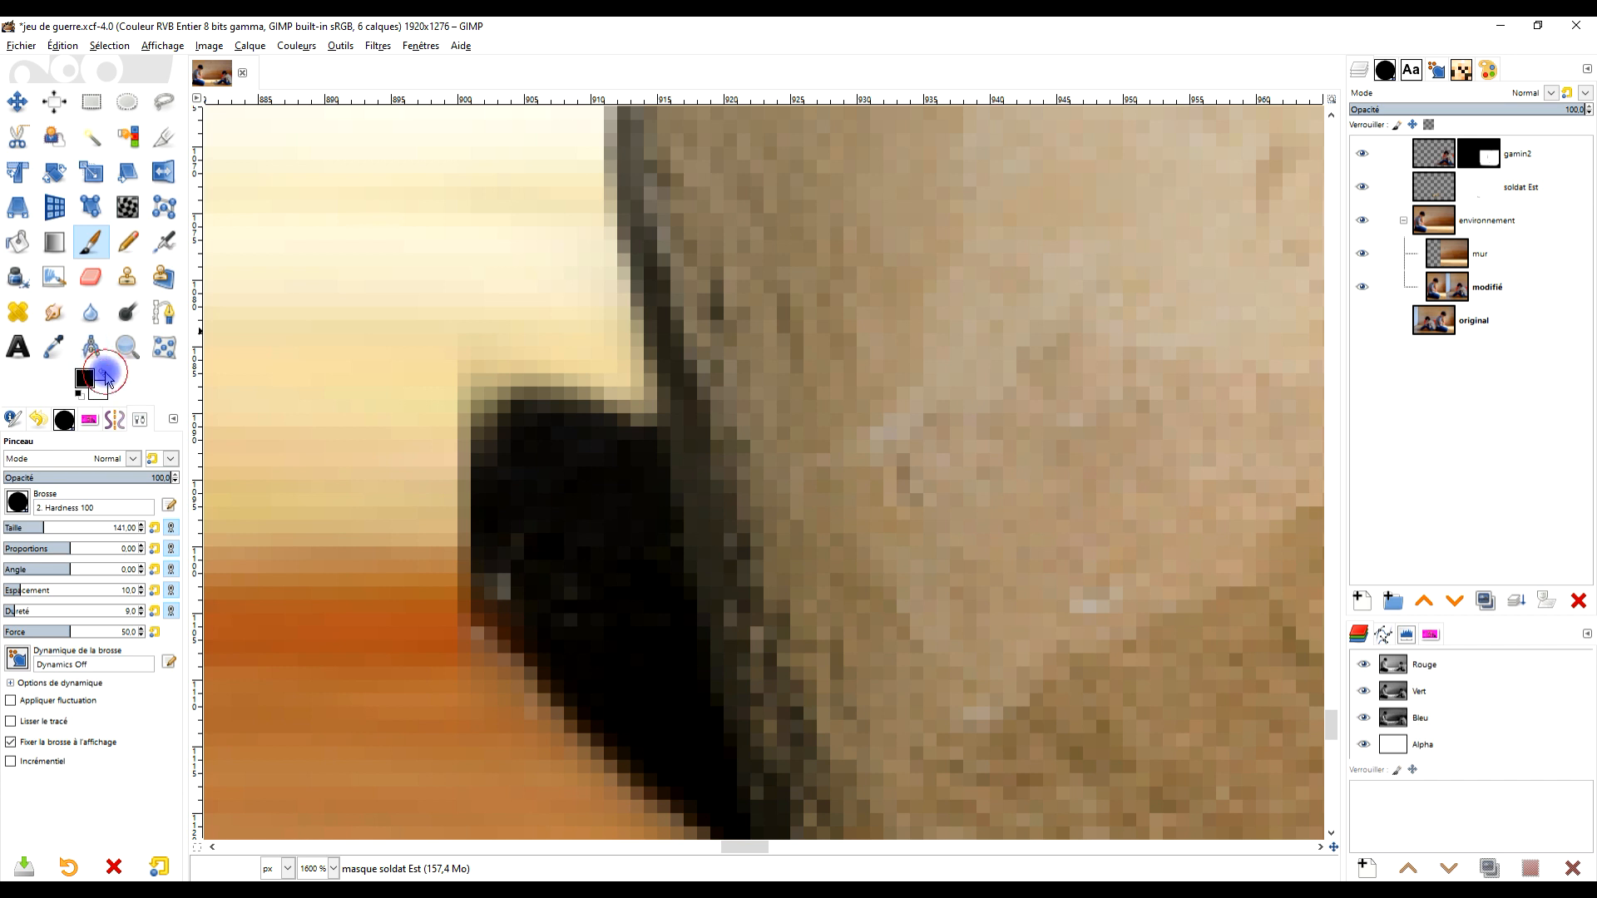
Set the brush hardness to 0 and paint black on the soldat Est mask around the shadow's edge beside the rock
{"action": "left_click", "coordinate": [7, 611]}
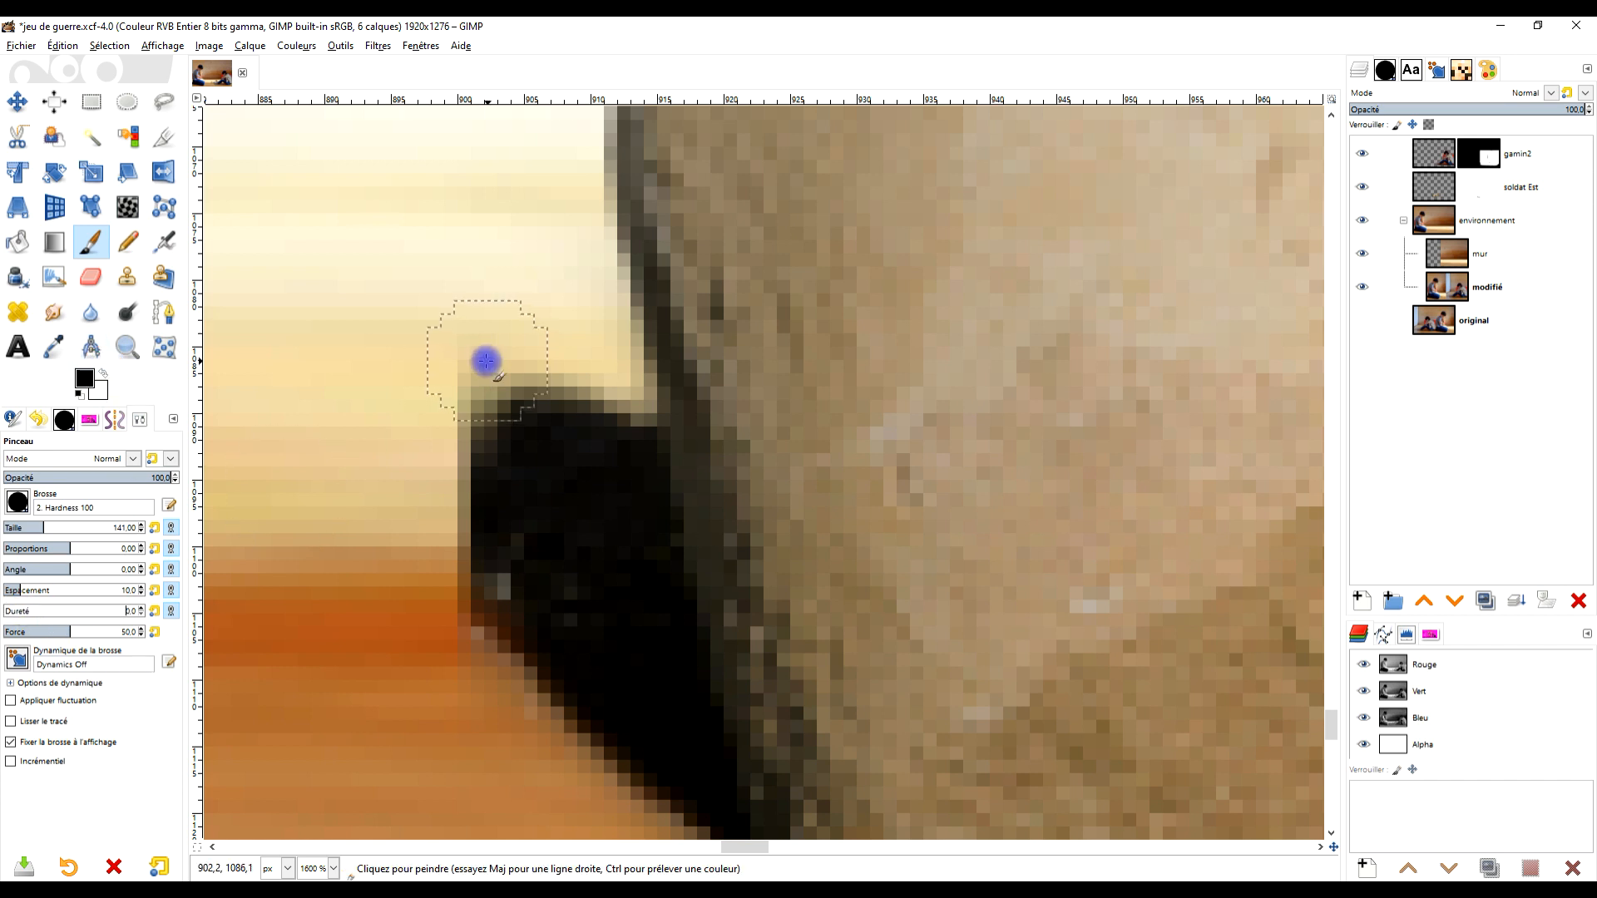
{"action": "mouse_move", "coordinate": [428, 549]}
{"action": "left_mouse_down"}
{"action": "mouse_move", "coordinate": [466, 653]}
{"action": "mouse_move", "coordinate": [425, 498]}
{"action": "mouse_move", "coordinate": [451, 599]}
{"action": "mouse_move", "coordinate": [567, 773]}
{"action": "mouse_move", "coordinate": [428, 532]}
{"action": "mouse_move", "coordinate": [413, 405]}
{"action": "mouse_move", "coordinate": [507, 675]}
{"action": "left_mouse_up"}
{"action": "scroll", "coordinate": [613, 663], "scroll_direction": "down", "scroll_amount": 4, "text": "ctrl"}
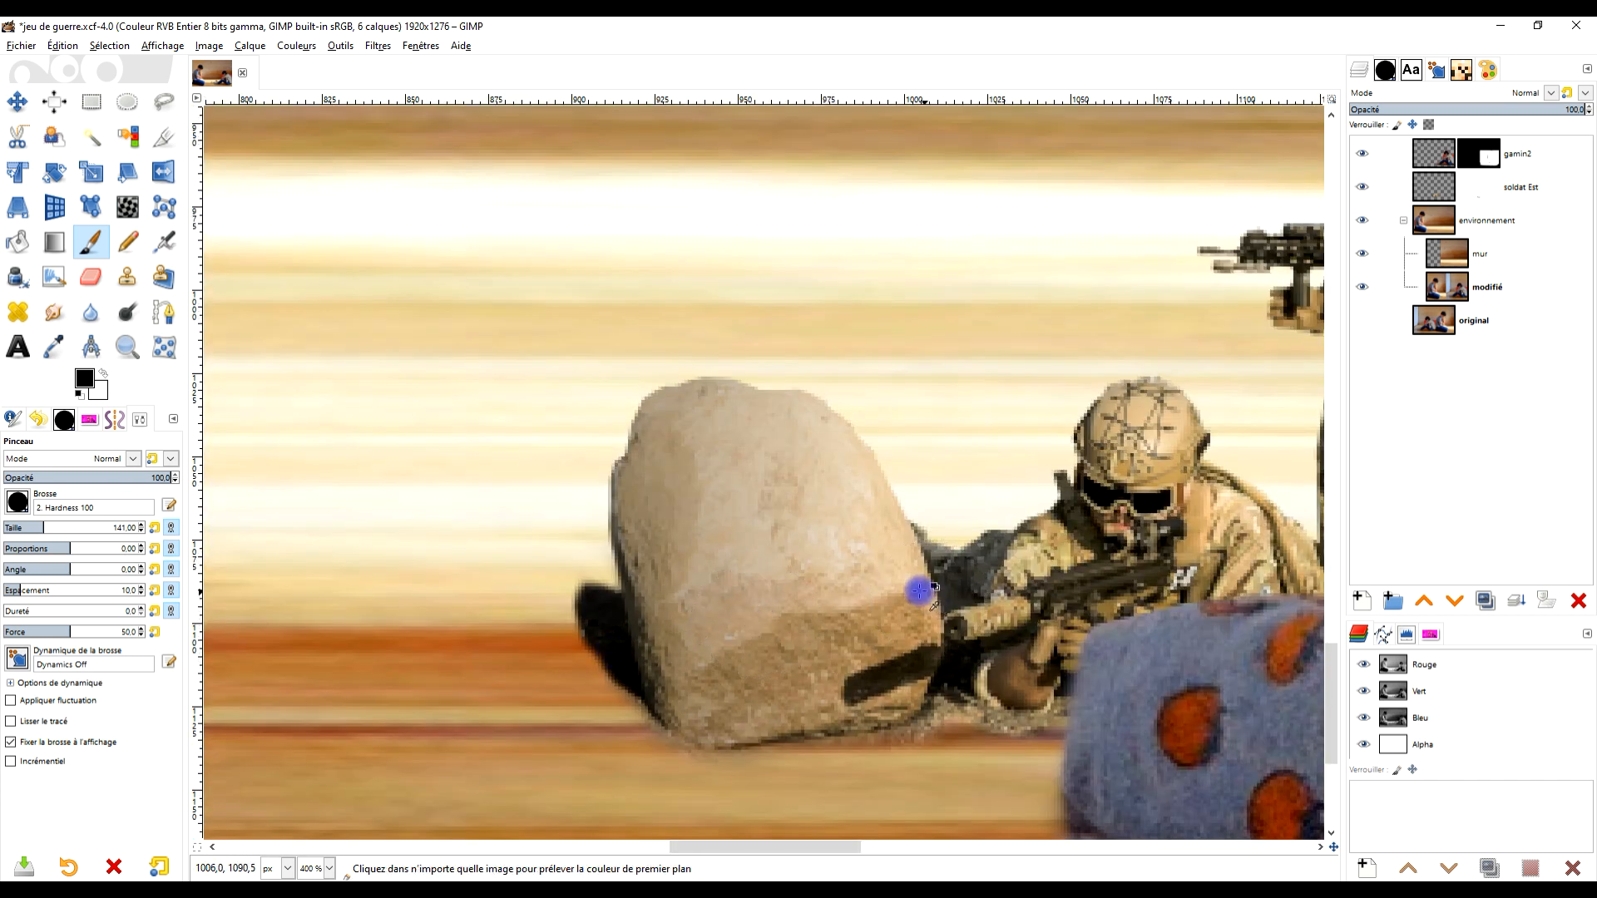
{"action": "scroll", "coordinate": [920, 588], "scroll_direction": "down", "scroll_amount": 2, "text": "ctrl"}
{"action": "scroll", "coordinate": [970, 535], "scroll_direction": "up", "scroll_amount": 3, "text": "ctrl"}
{"action": "scroll", "coordinate": [920, 560], "scroll_direction": "down", "scroll_amount": 2, "text": "ctrl"}
{"action": "scroll", "coordinate": [853, 576], "scroll_direction": "down", "scroll_amount": 2, "text": "ctrl"}
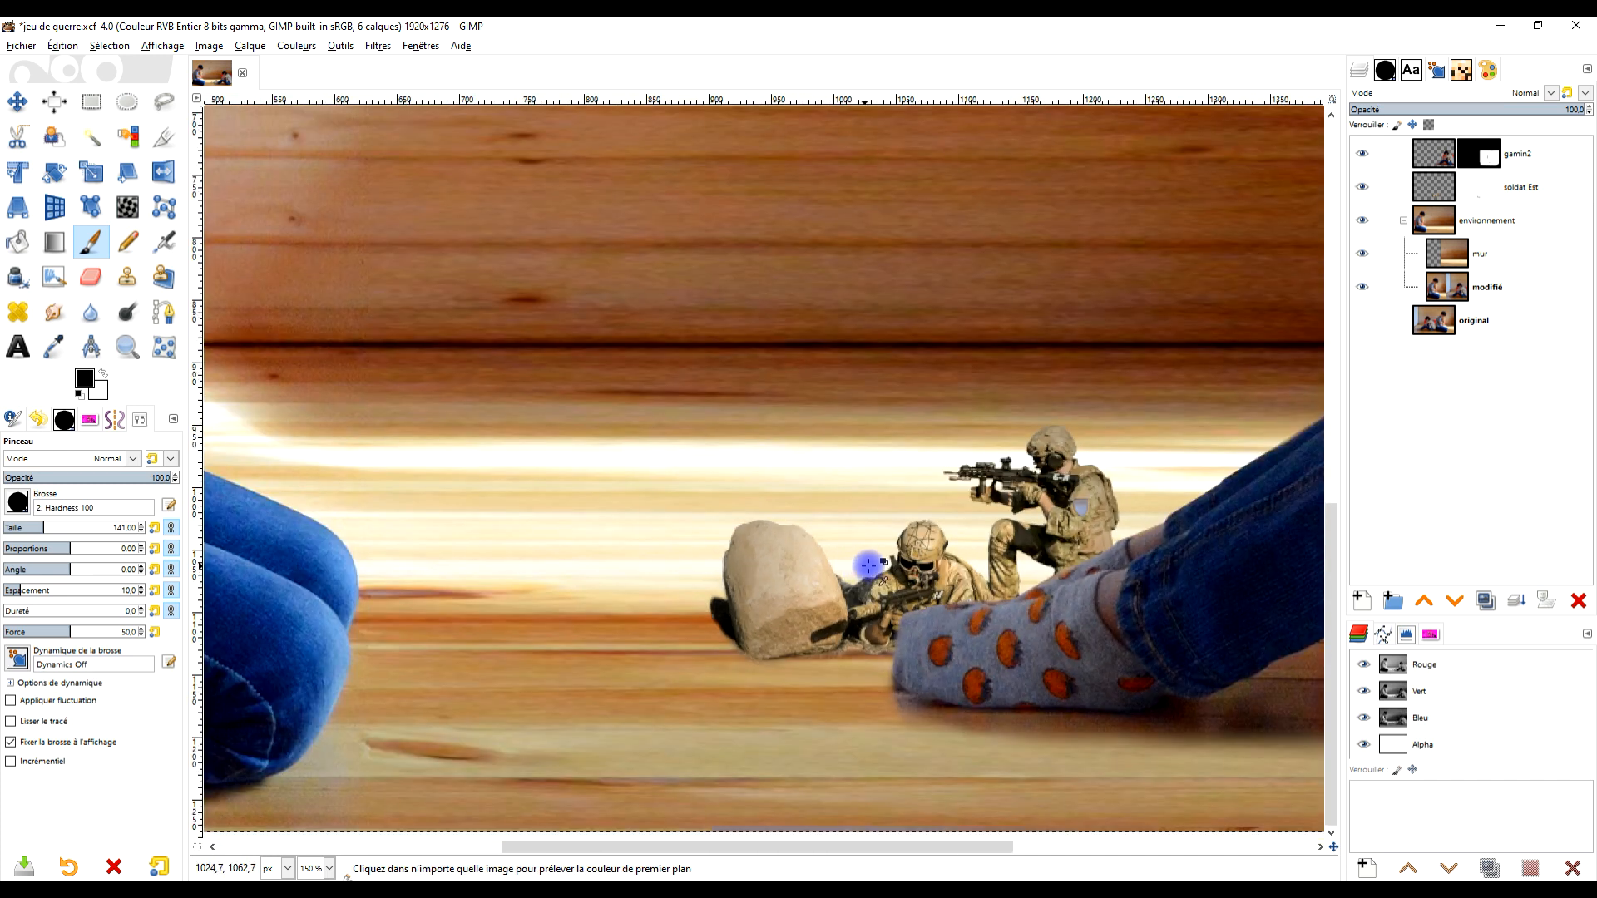
Save the composite to jeu de guerre.xcf
{"action": "scroll", "coordinate": [924, 591], "scroll_direction": "down", "scroll_amount": 2, "text": "ctrl"}
{"action": "scroll", "coordinate": [924, 592], "scroll_direction": "left", "scroll_amount": 4}
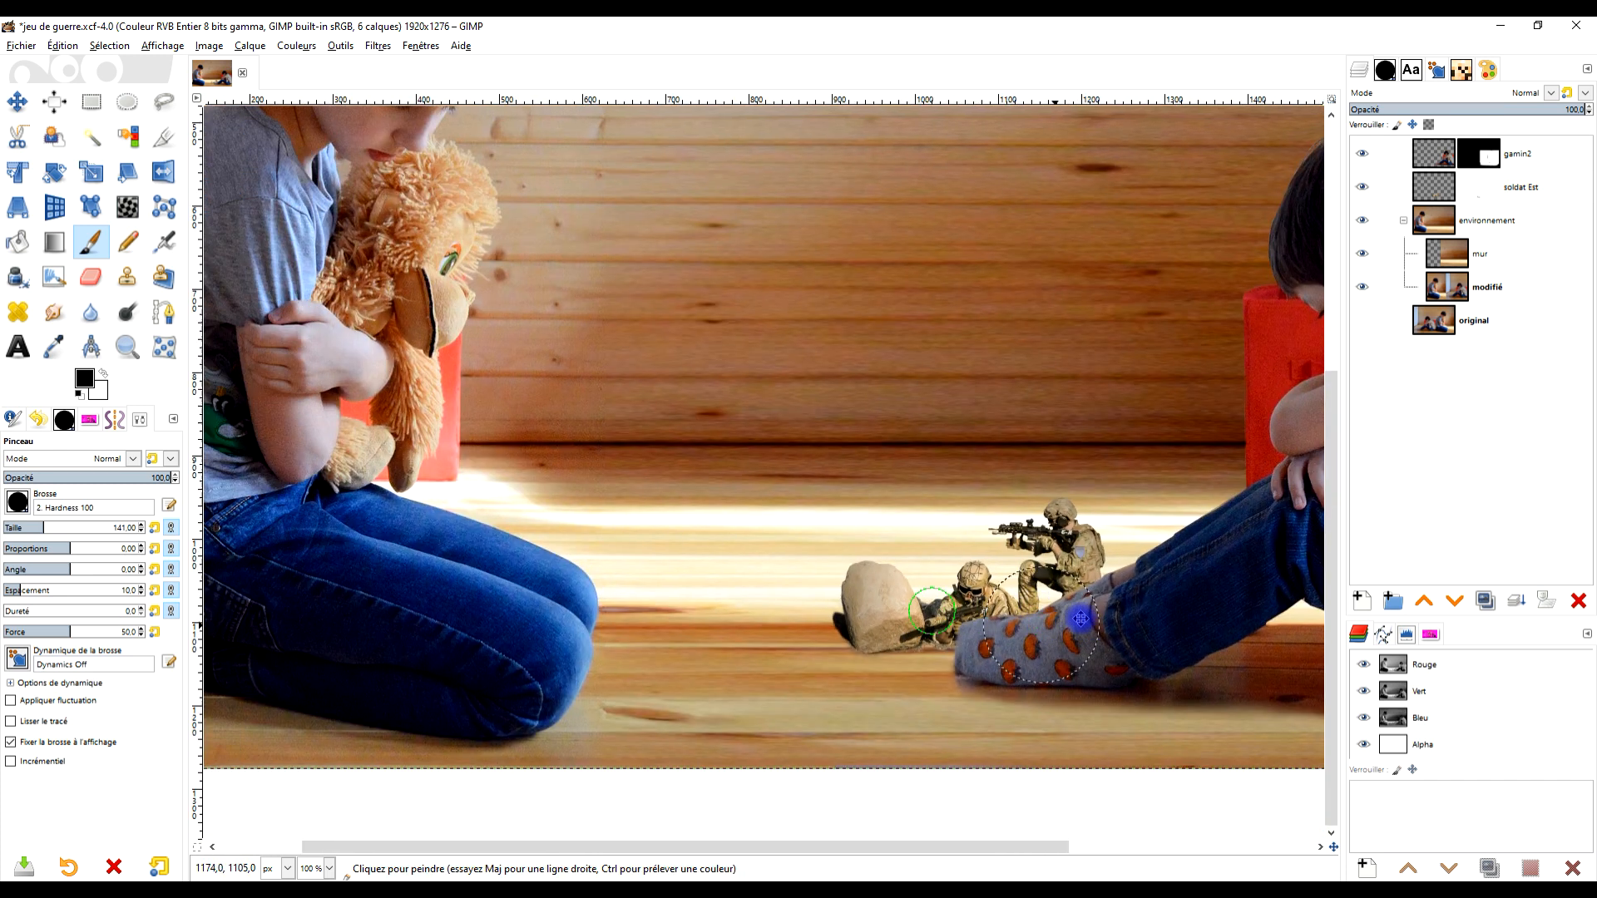
{"action": "left_click_drag", "start_coordinate": [1219, 583], "coordinate": [1151, 601]}
{"action": "scroll", "coordinate": [1123, 558], "scroll_direction": "down", "scroll_amount": 2, "text": "ctrl"}
{"action": "scroll", "coordinate": [1122, 555], "scroll_direction": "up", "scroll_amount": 2, "text": "ctrl"}
{"action": "scroll", "coordinate": [1121, 556], "scroll_direction": "down", "scroll_amount": 1, "text": "ctrl"}
{"action": "scroll", "coordinate": [1122, 543], "scroll_direction": "up", "scroll_amount": 1, "text": "ctrl"}
{"action": "left_click_drag", "start_coordinate": [1123, 543], "coordinate": [1077, 609]}
{"action": "scroll", "coordinate": [1081, 605], "scroll_direction": "down", "scroll_amount": 1, "text": "ctrl"}
{"action": "scroll", "coordinate": [1081, 588], "scroll_direction": "up", "scroll_amount": 1, "text": "ctrl"}
{"action": "key", "text": "ctrl+s"}
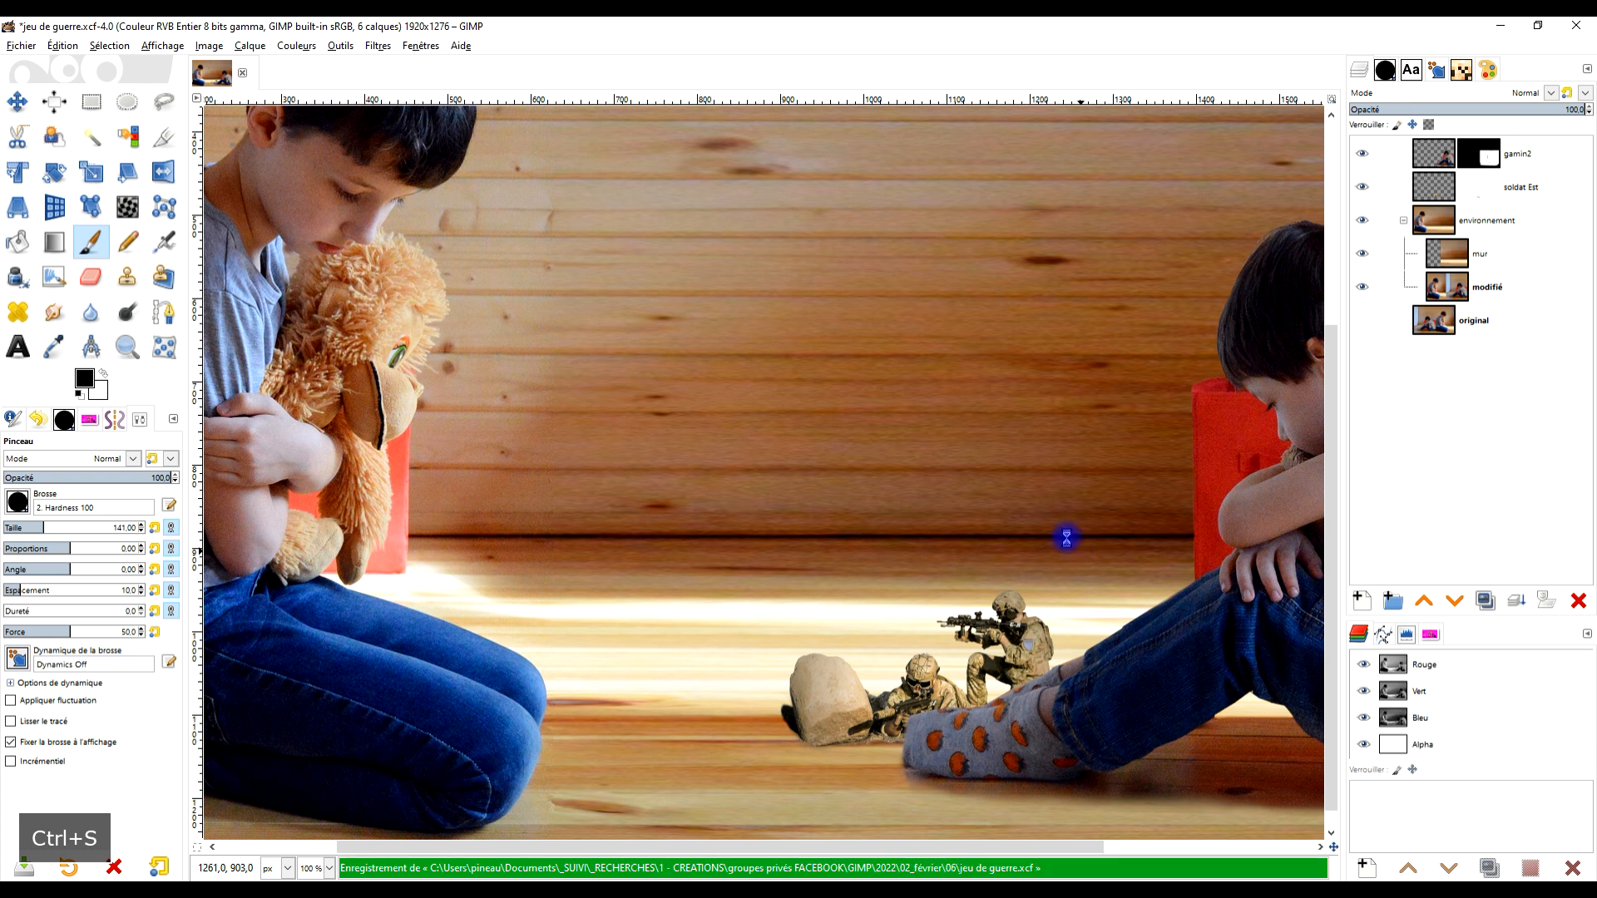
{"action": "scroll", "coordinate": [1036, 537], "scroll_direction": "down", "scroll_amount": 1, "text": "ctrl"}
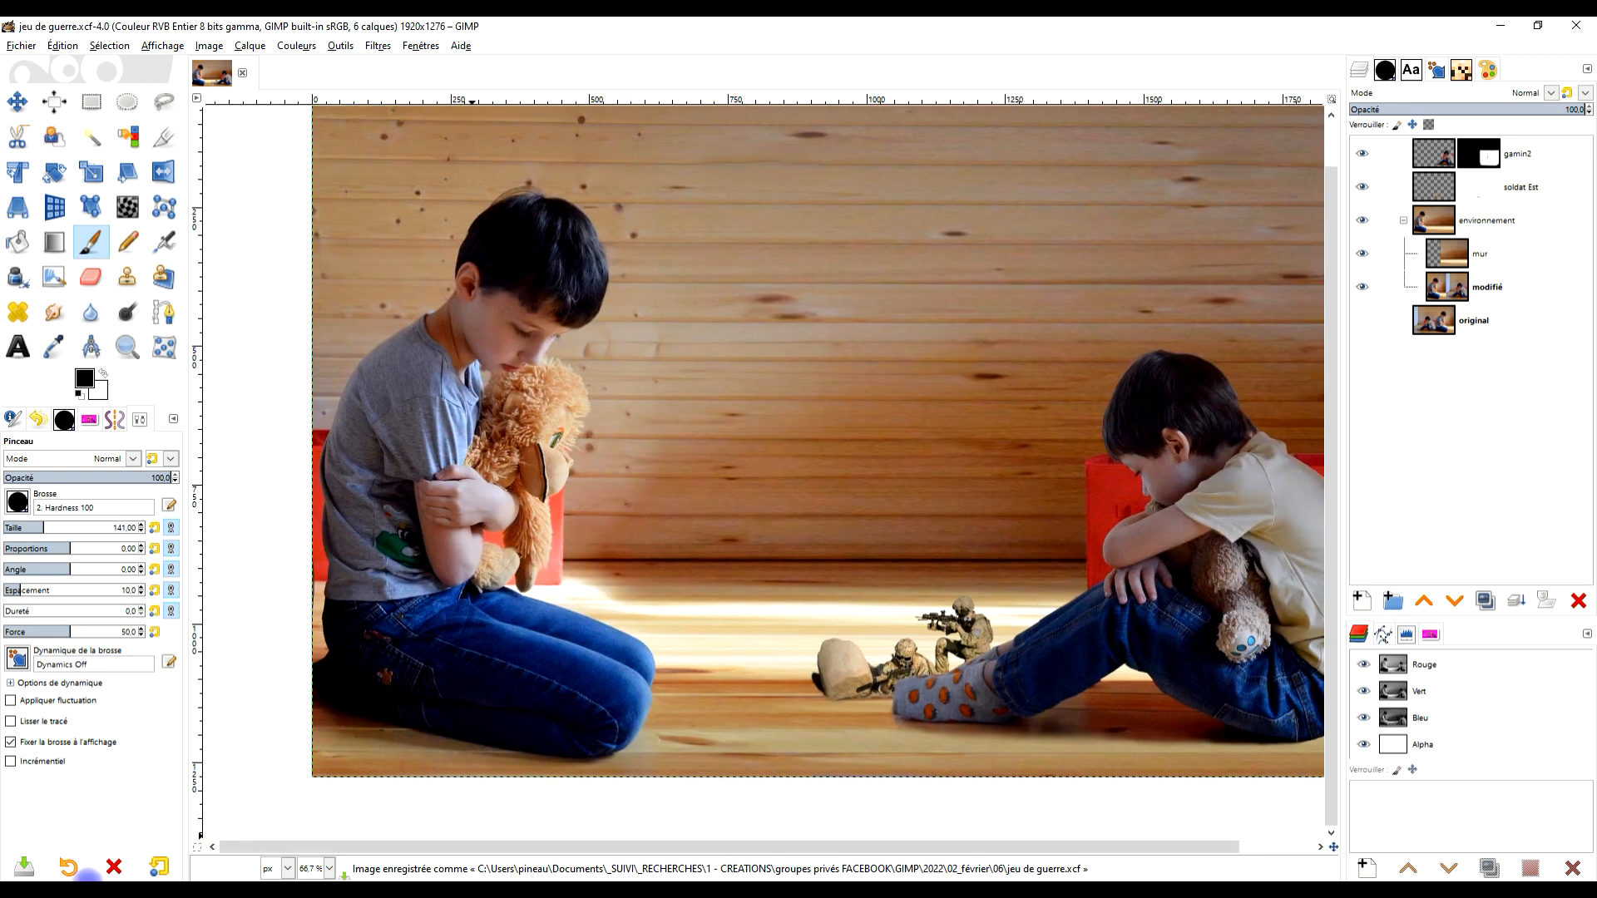
Switch to the browser, open the Pixabay photo of the walking soldiers at 1920×1277 and copy the image
{"action": "mouse_move", "coordinate": [87, 878]}
{"action": "left_click", "coordinate": [283, 836]}
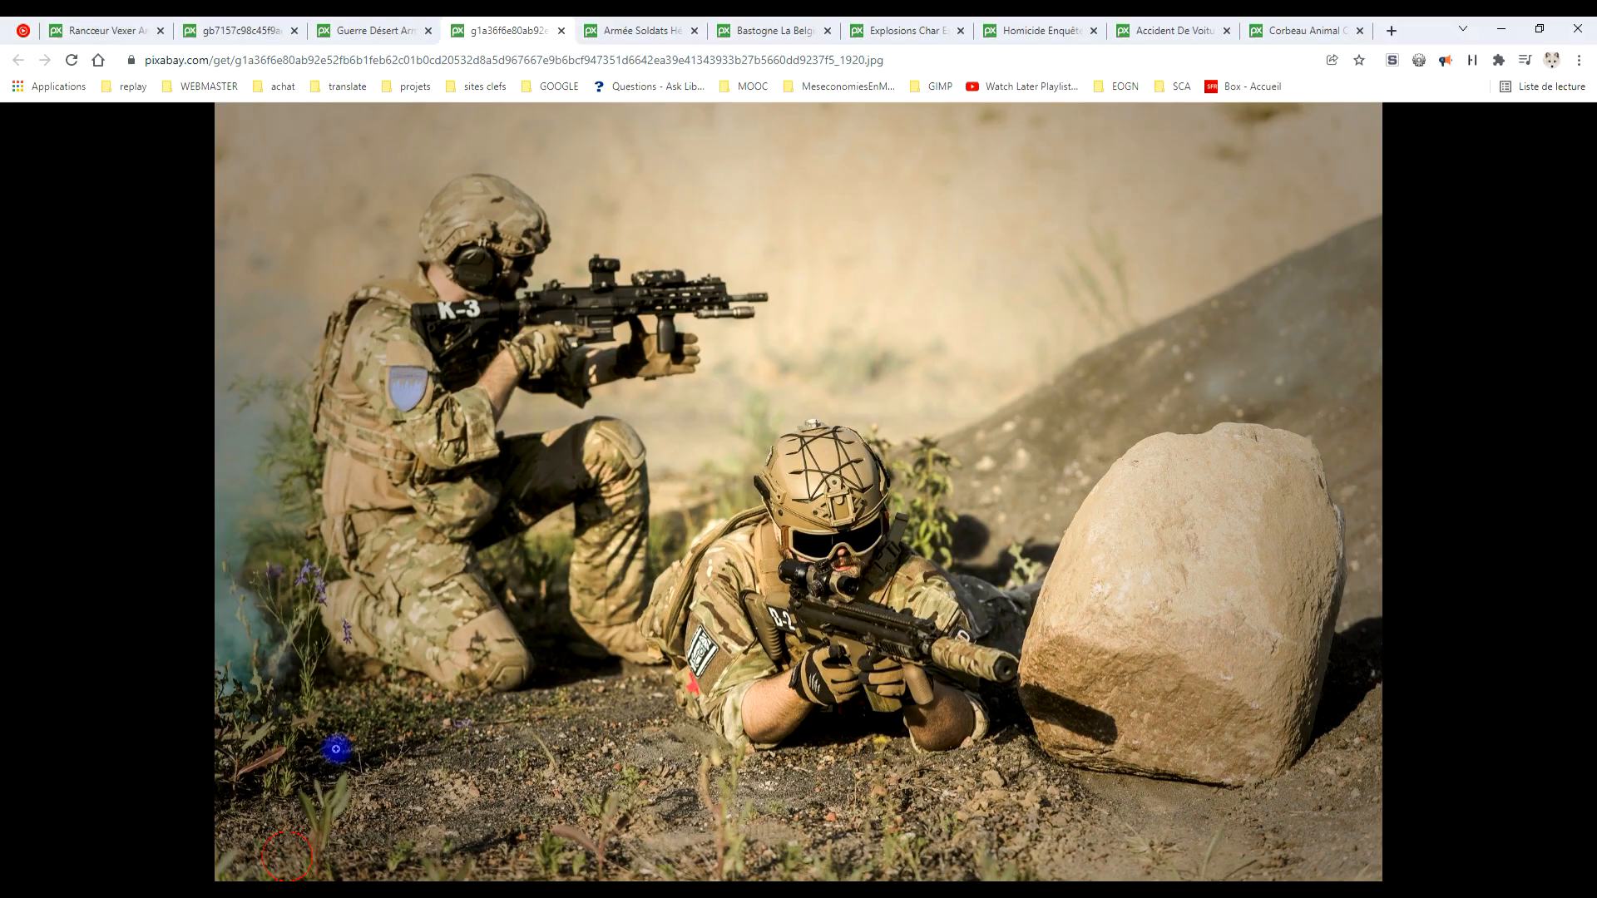
{"action": "left_click", "coordinate": [653, 27]}
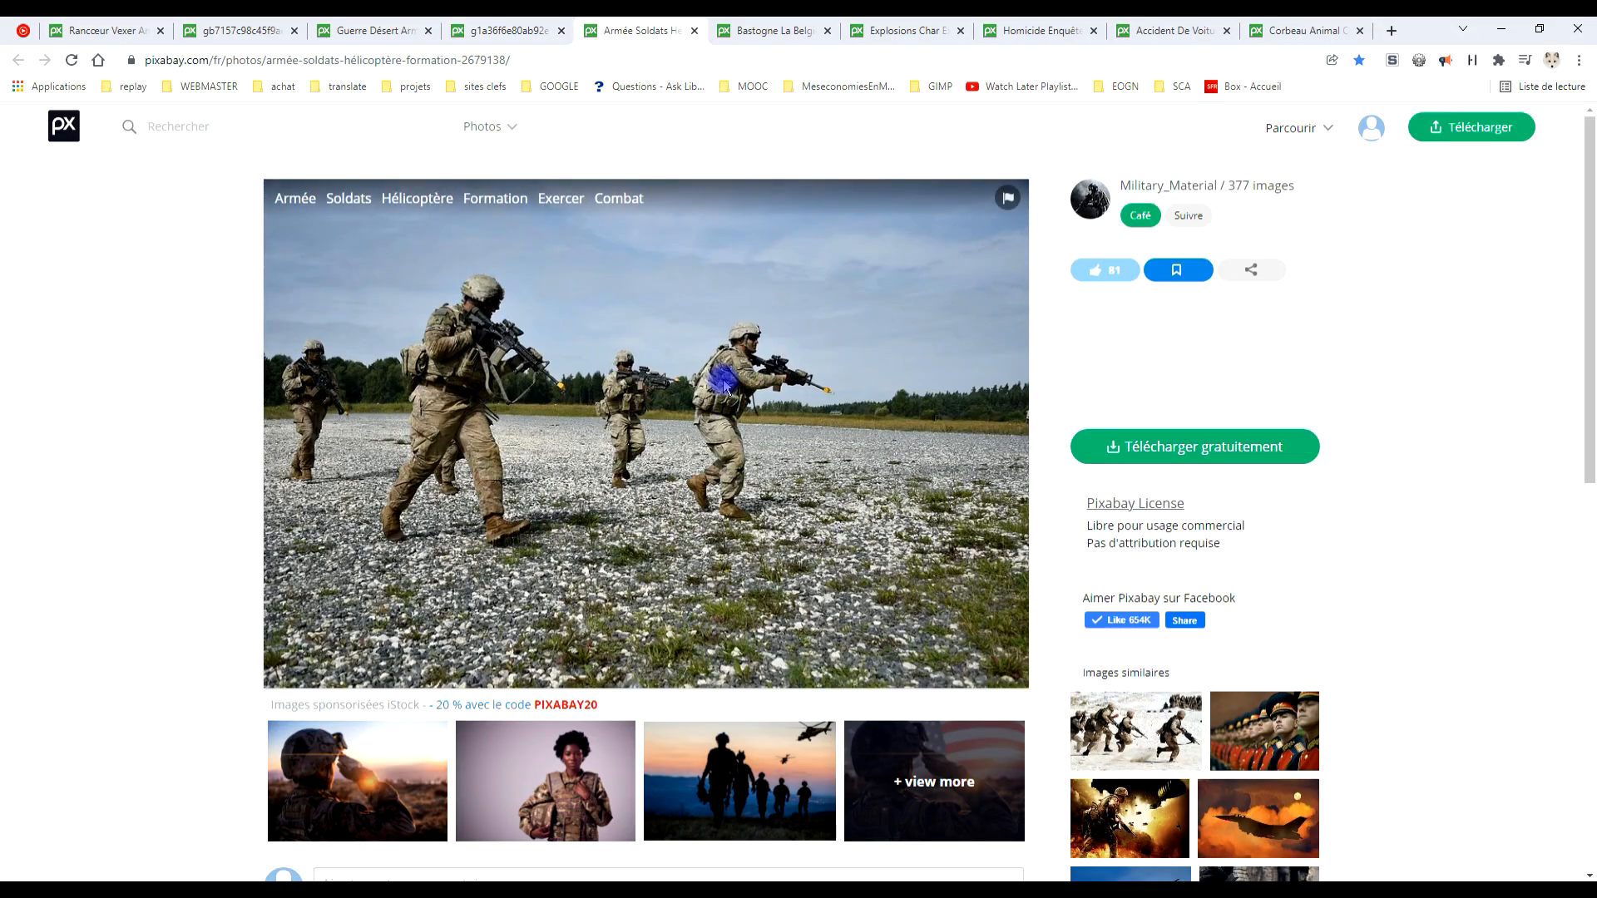
{"action": "left_click", "coordinate": [770, 30]}
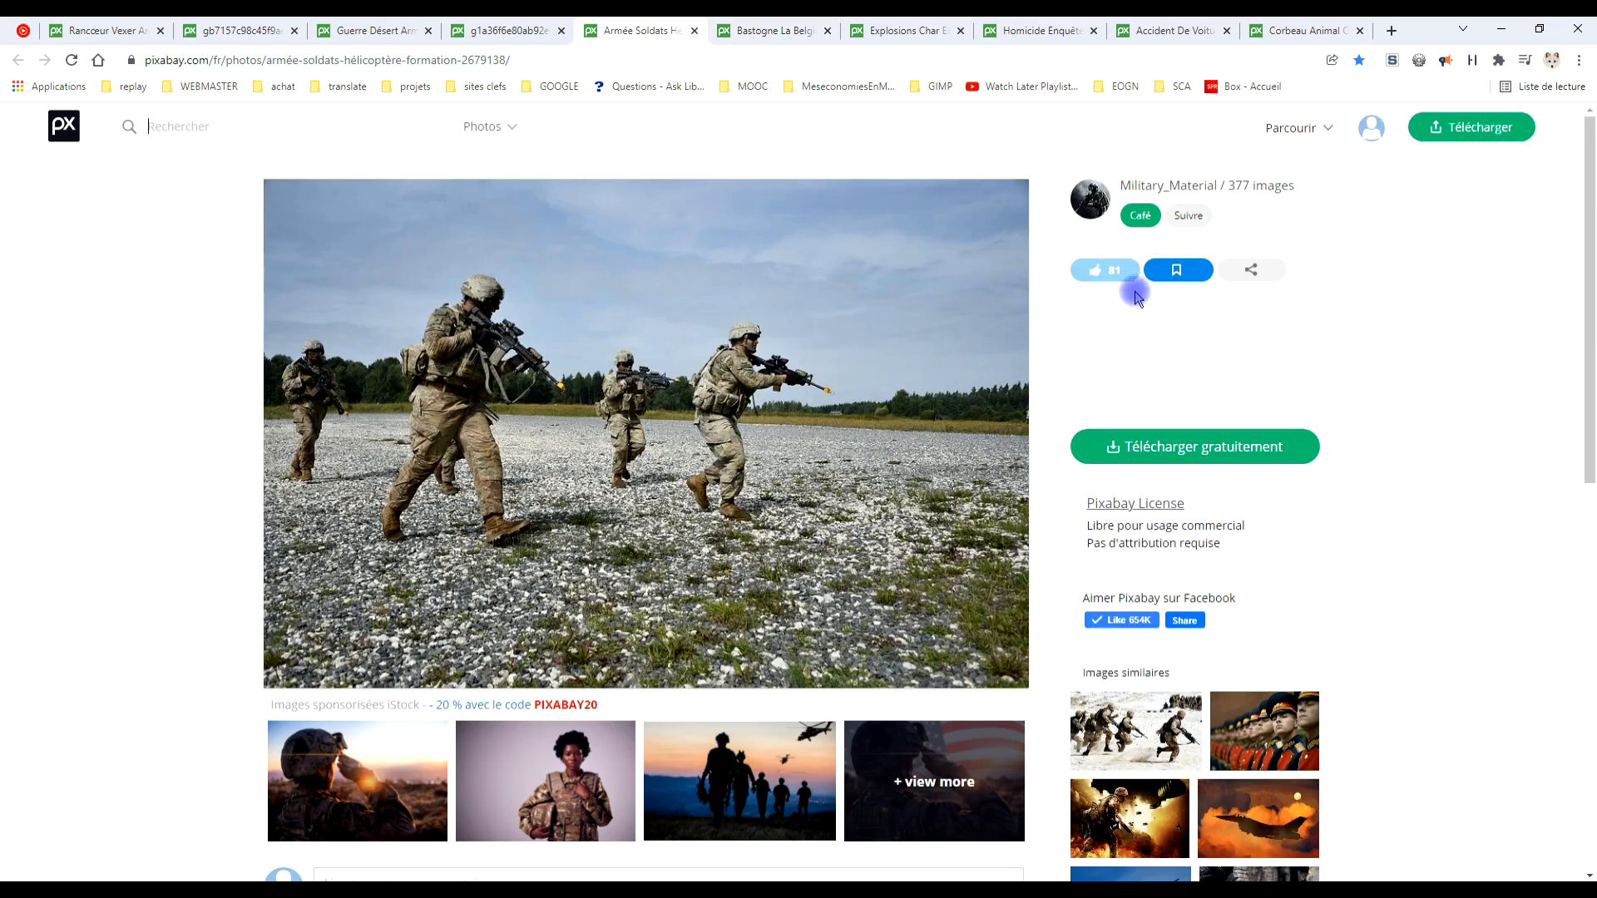
{"action": "left_click", "coordinate": [1173, 446]}
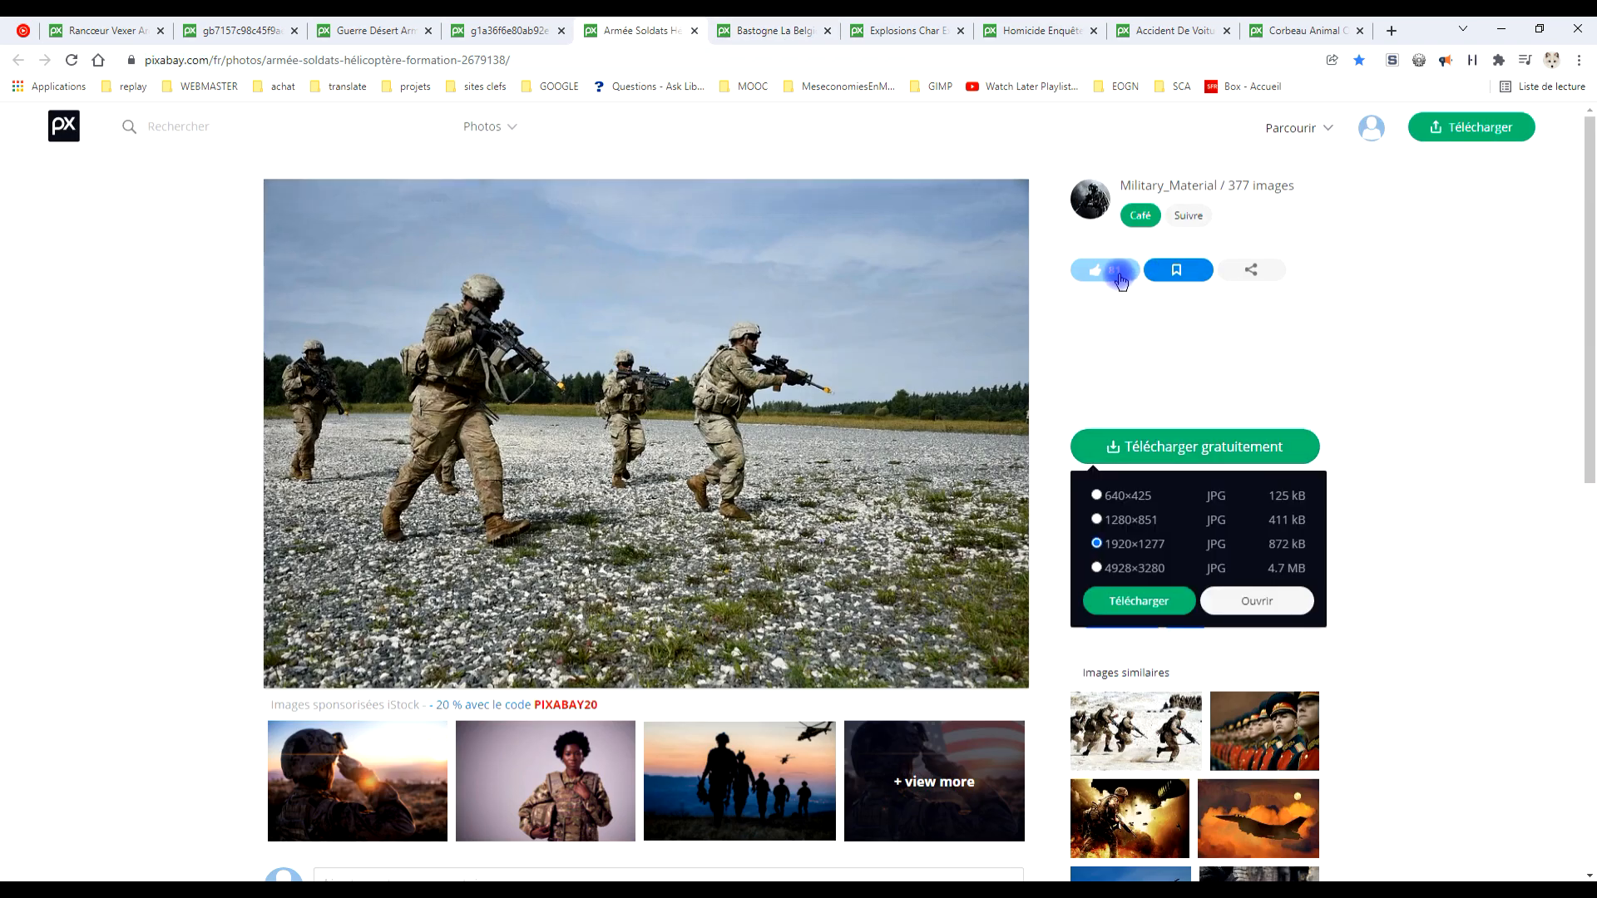
{"action": "left_click", "coordinate": [1252, 600]}
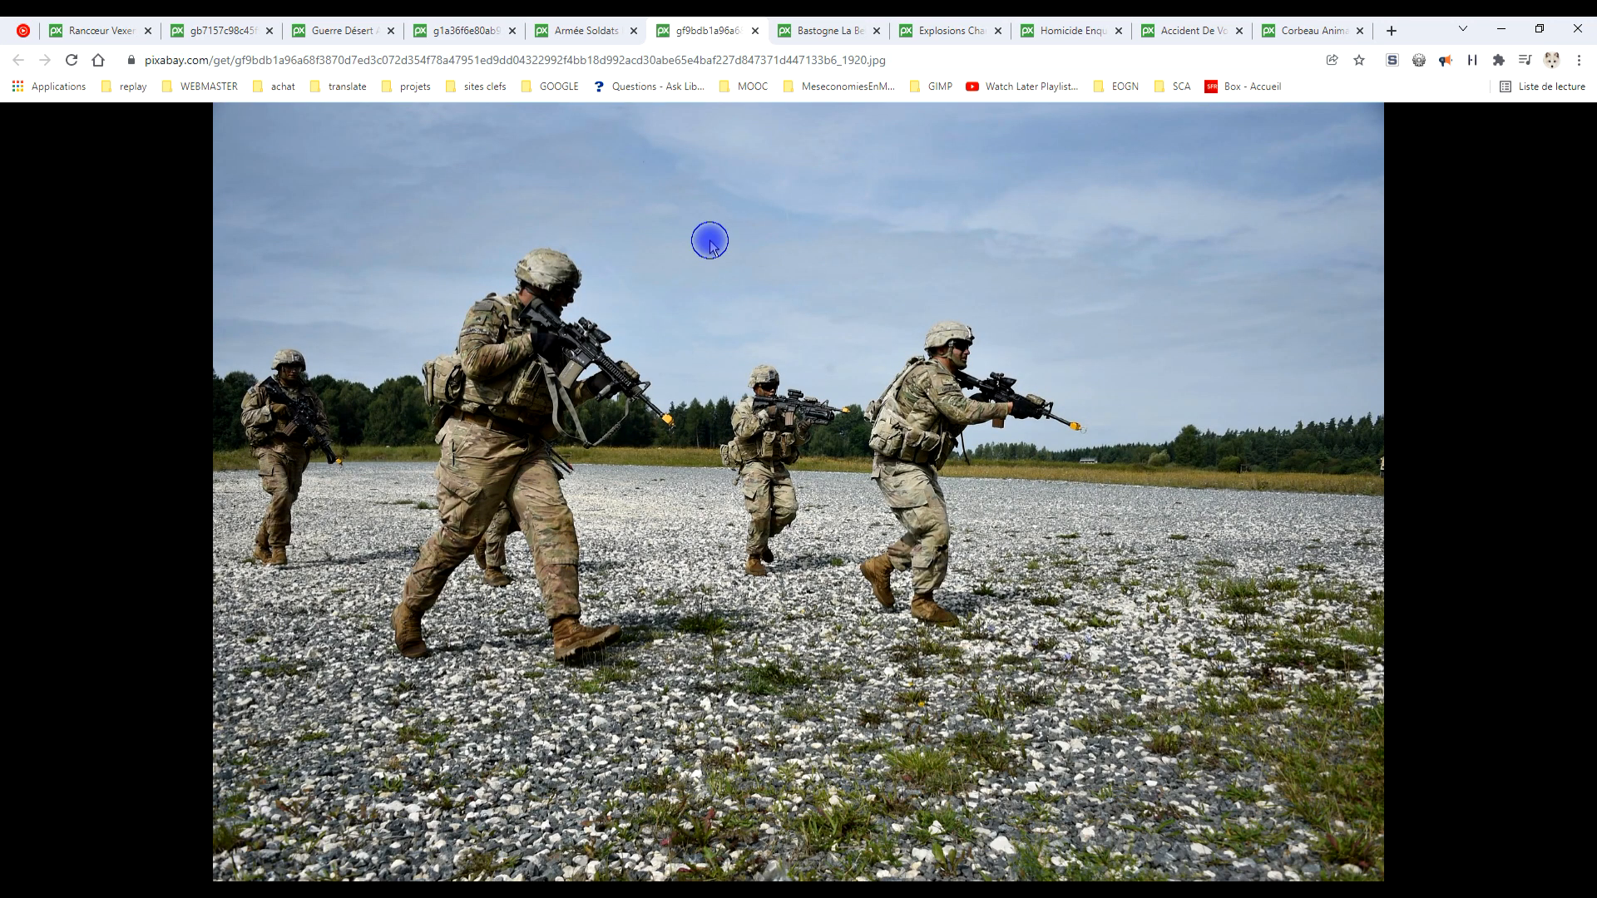
{"action": "right_click", "coordinate": [709, 240]}
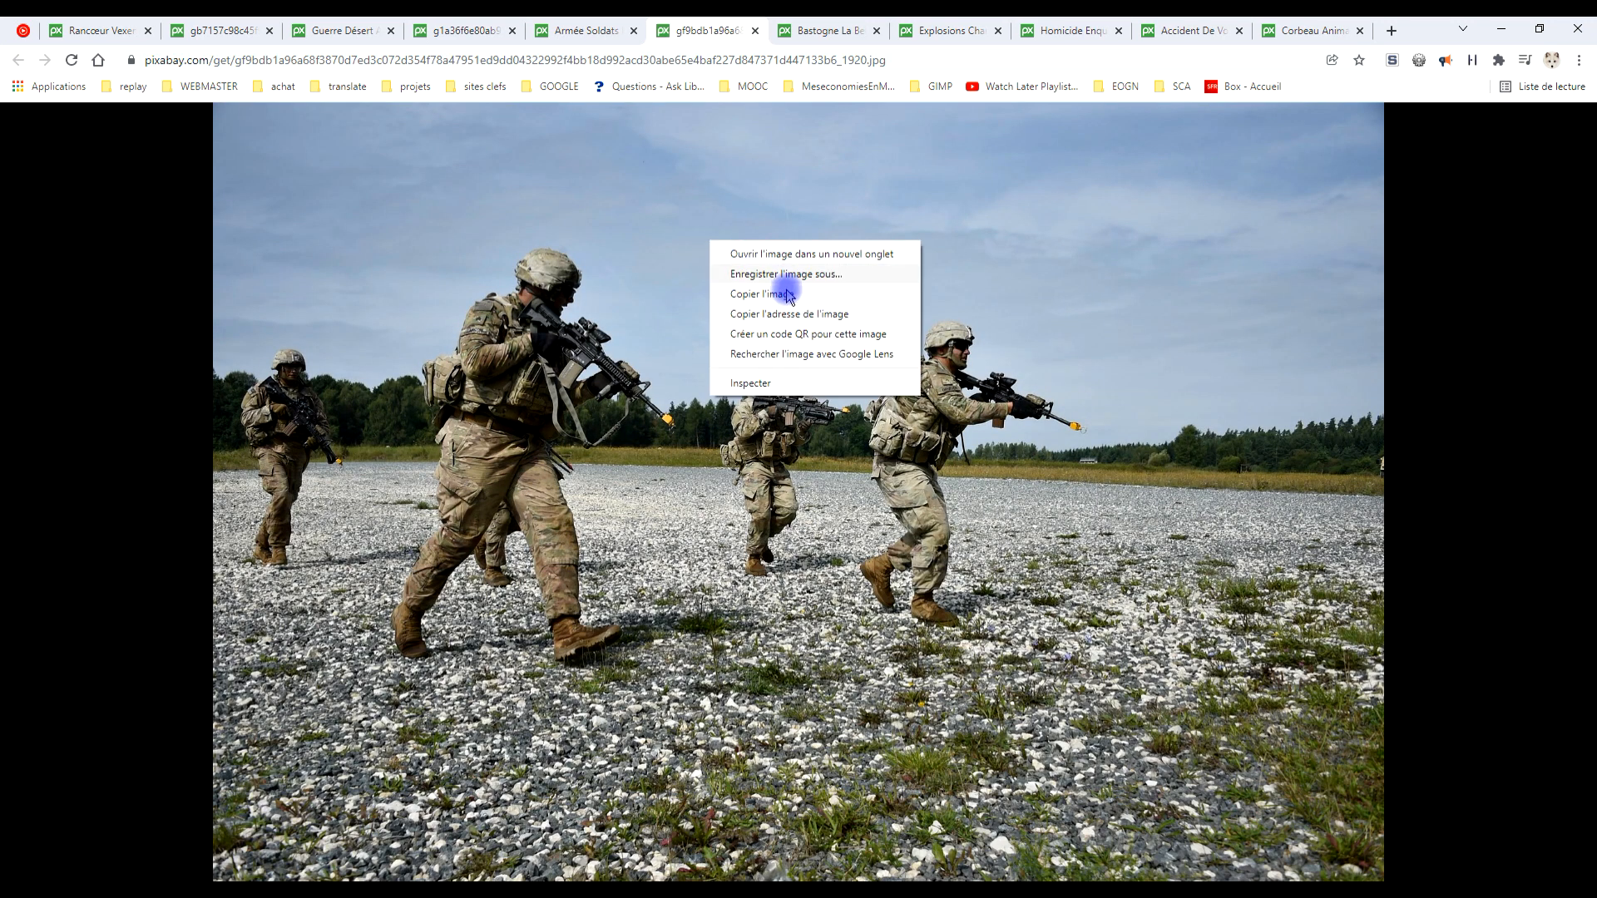
{"action": "left_click", "coordinate": [778, 296]}
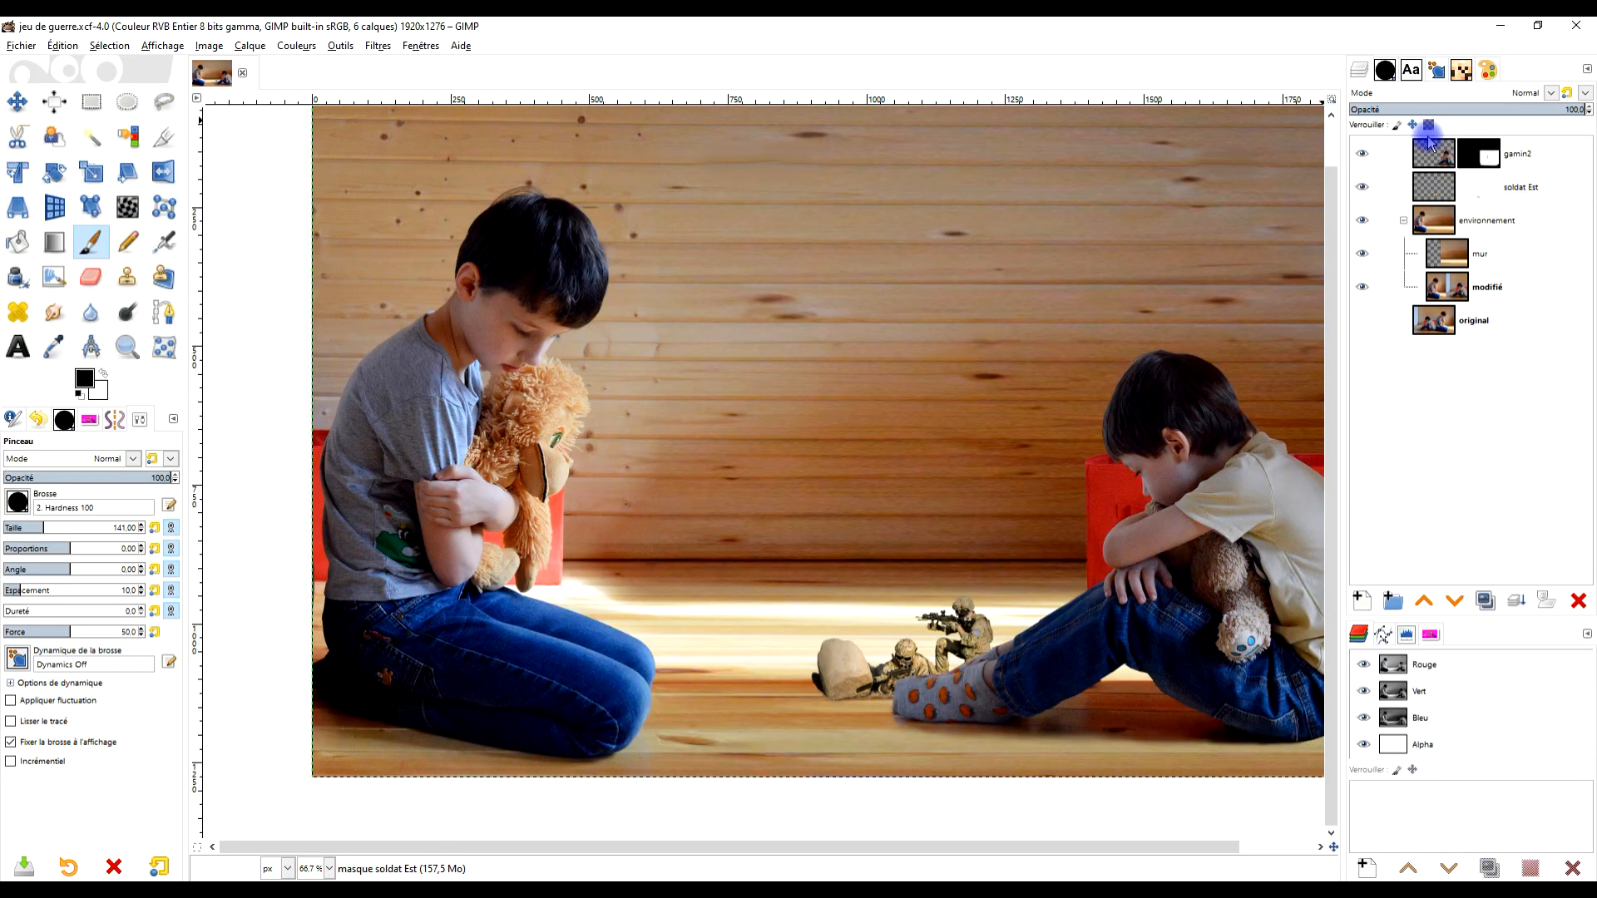
In GIMP, paste the copied soldiers photo as a new layer above gamin2 and lower its opacity to 61.6
{"action": "left_click", "coordinate": [1437, 154]}
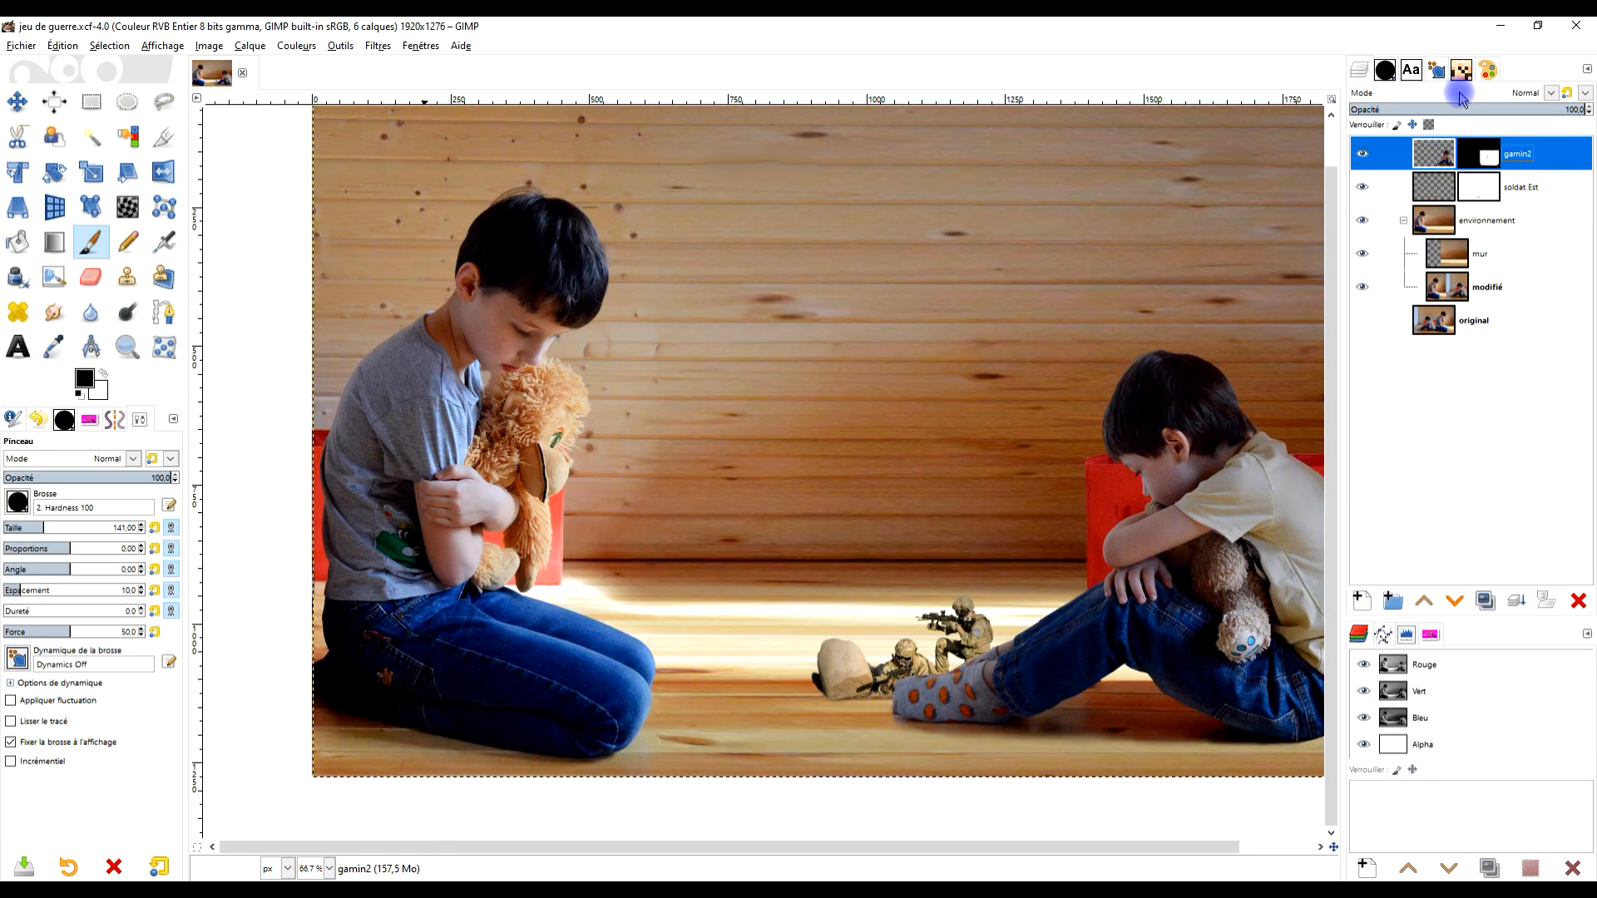
{"action": "left_click", "coordinate": [64, 46]}
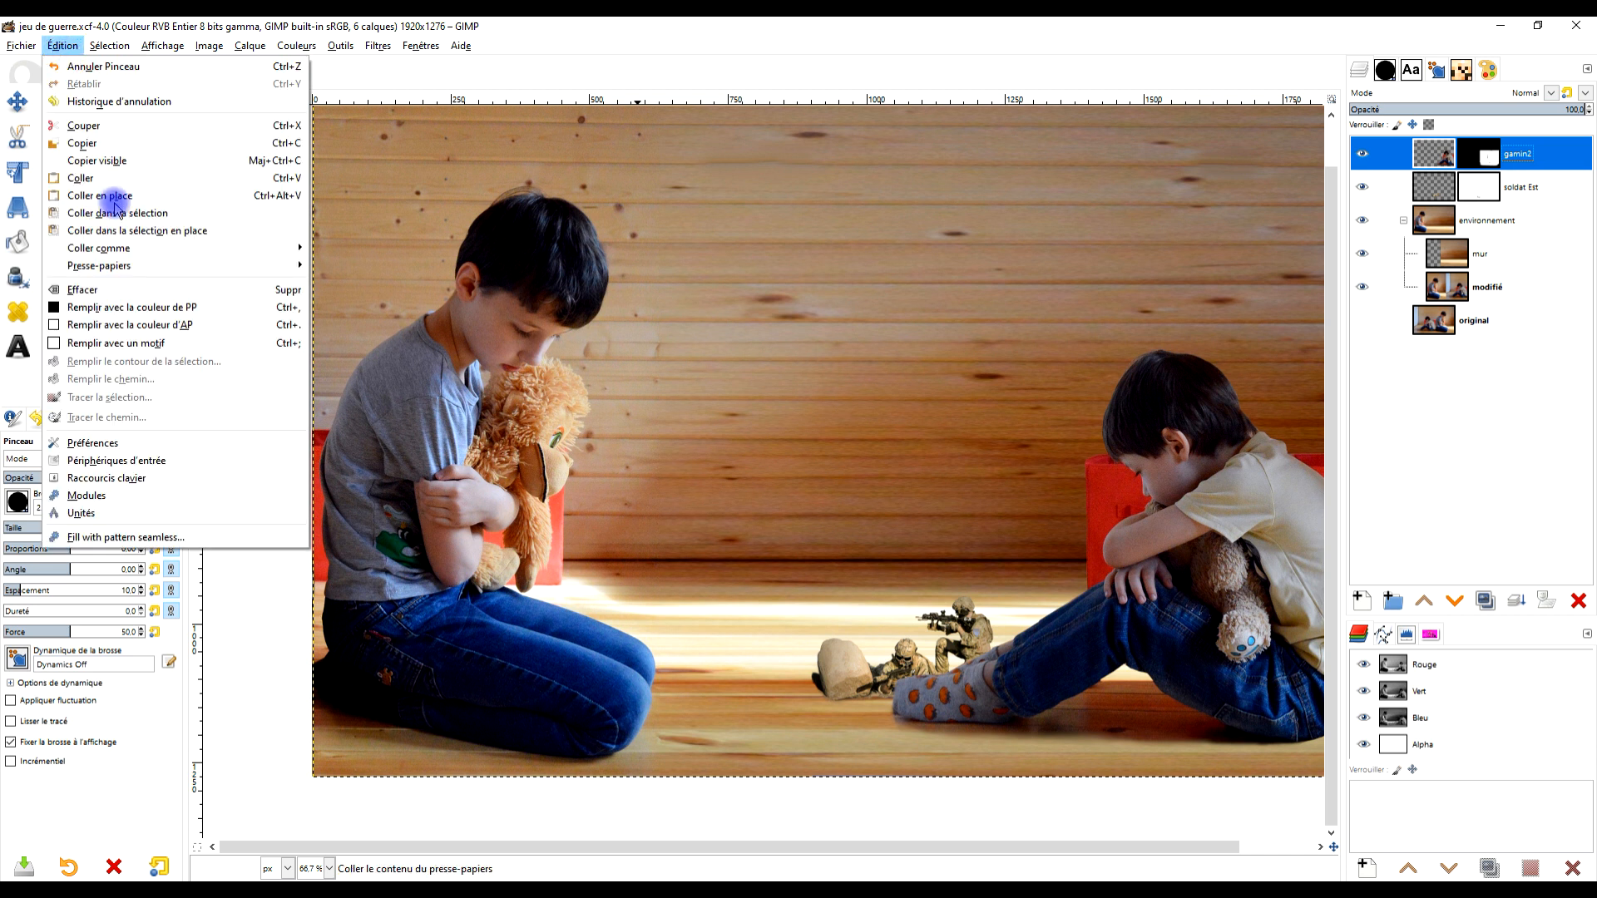
{"action": "mouse_move", "coordinate": [150, 248]}
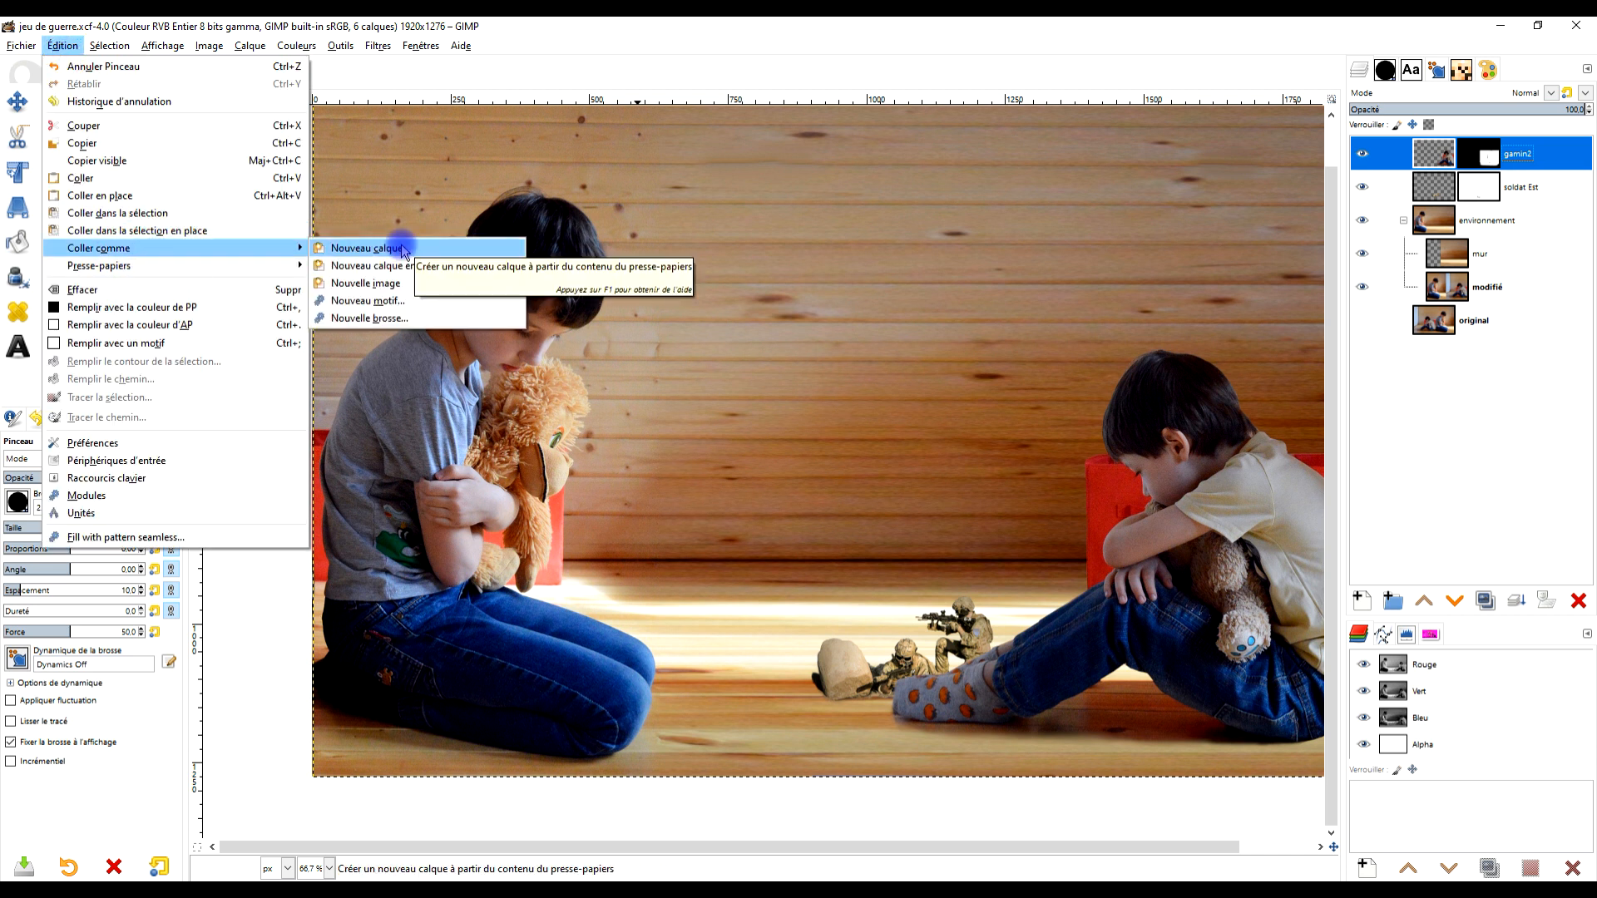
{"action": "left_click", "coordinate": [405, 249]}
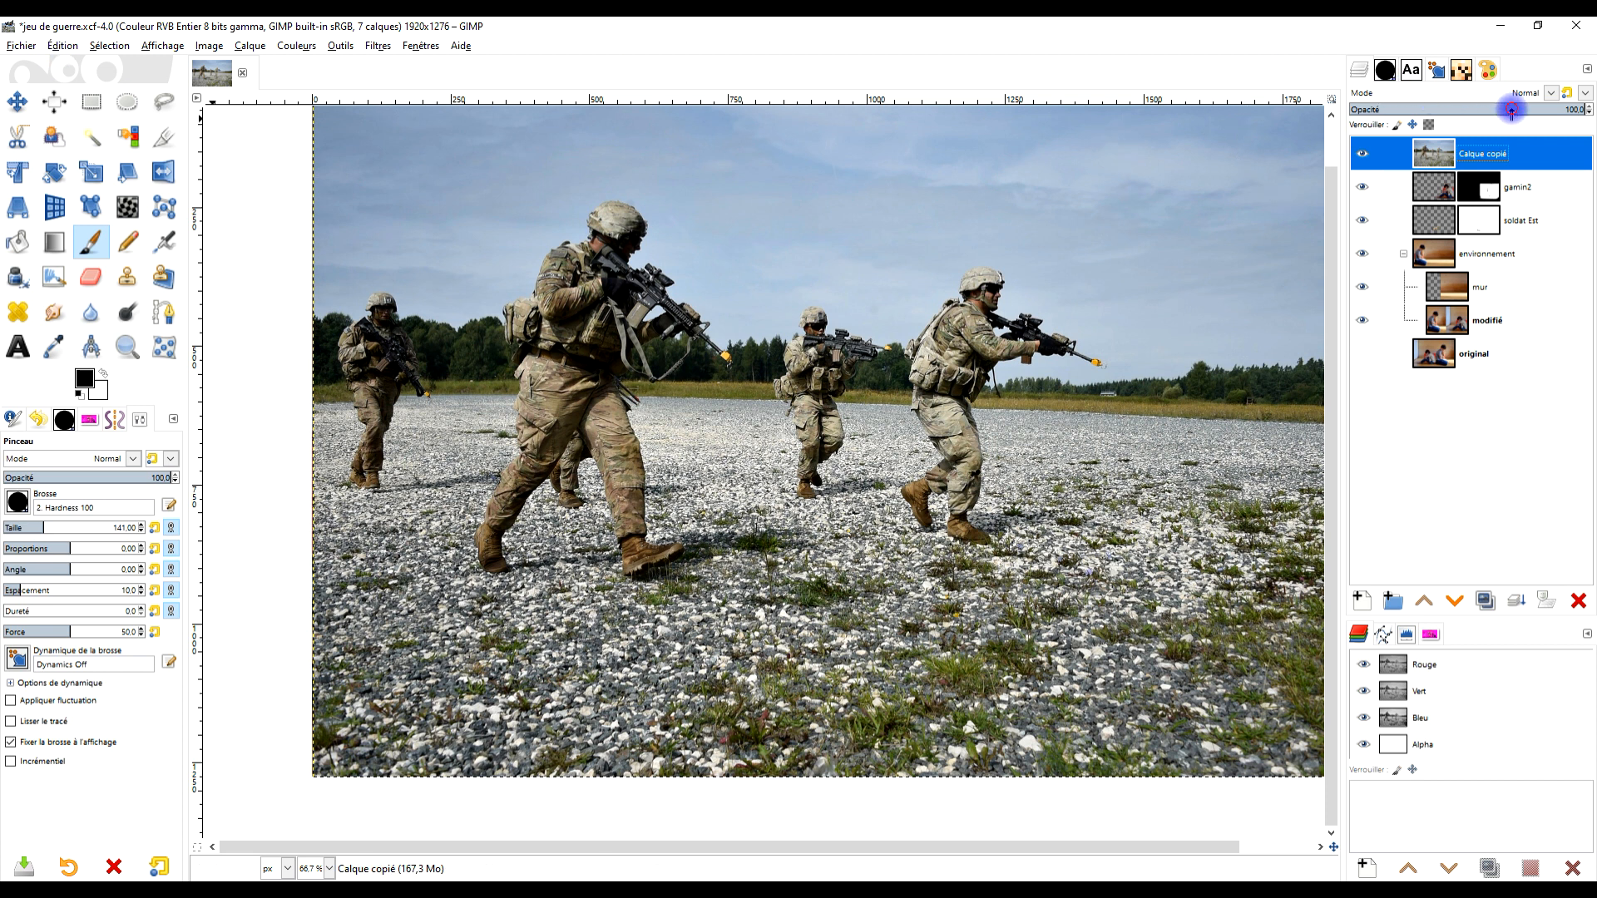
{"action": "left_click_drag", "start_coordinate": [1512, 111], "coordinate": [1498, 109]}
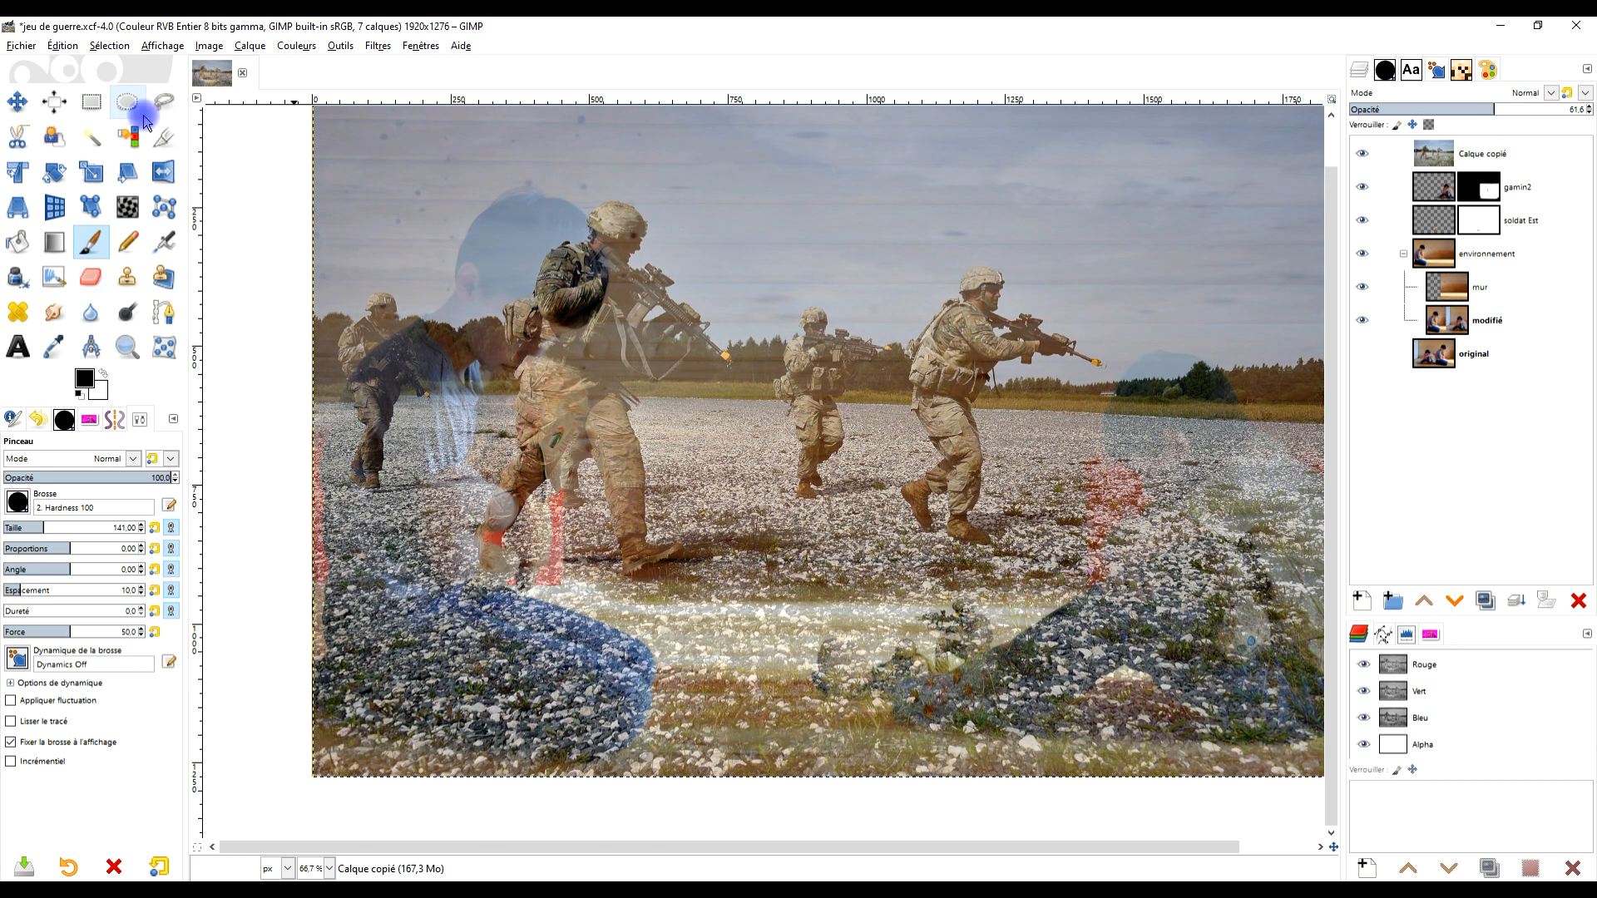
{"action": "left_click", "coordinate": [92, 171]}
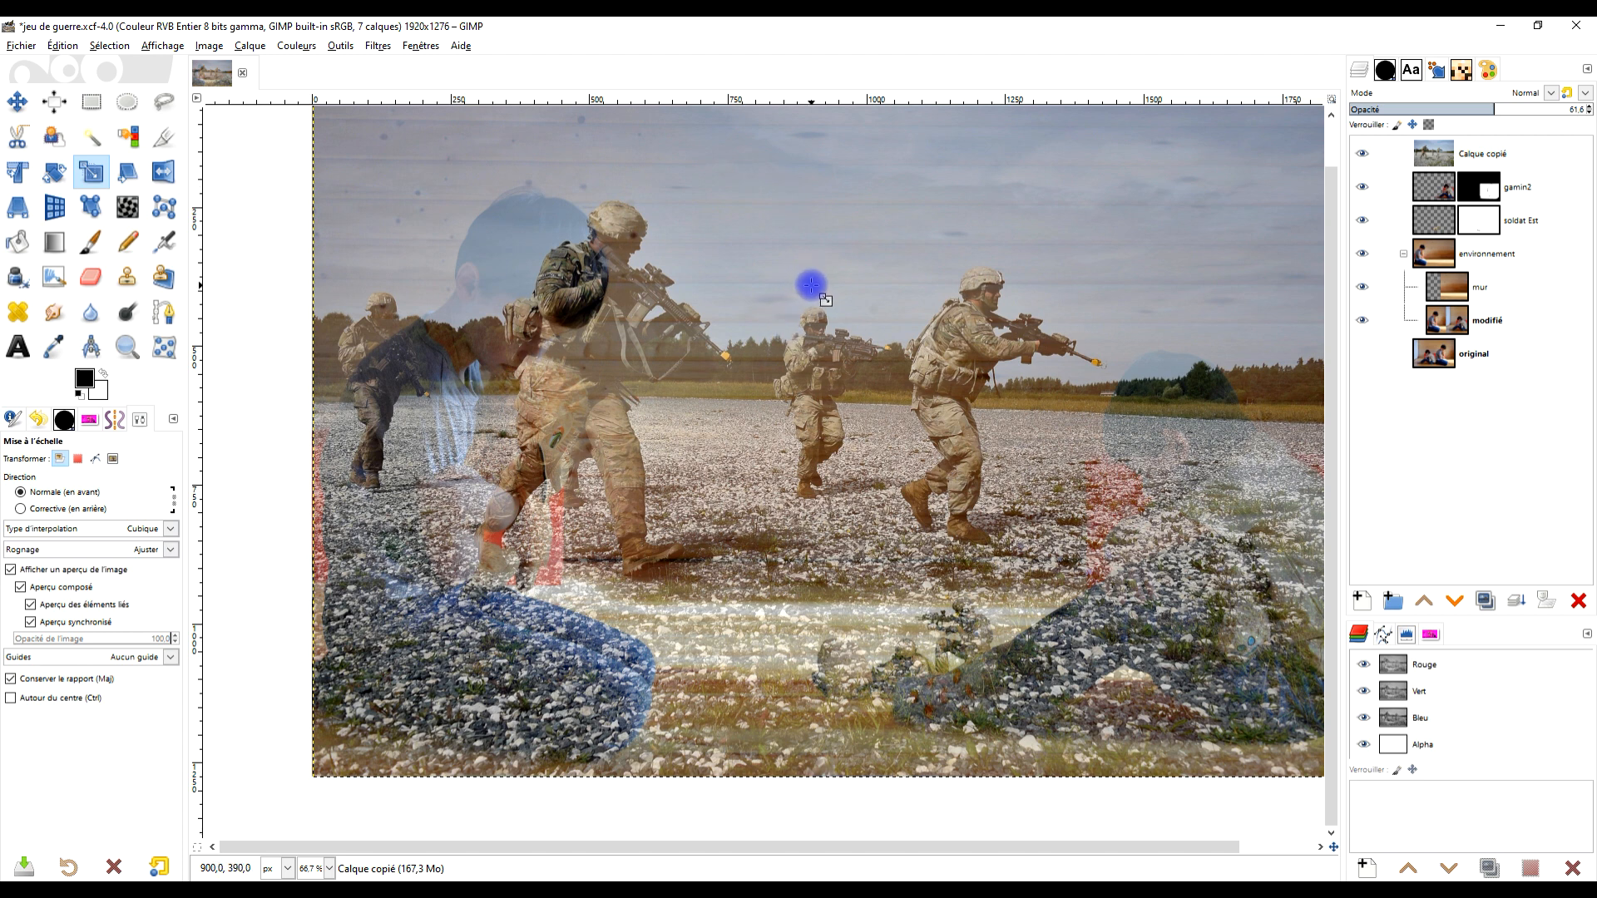
{"action": "left_click", "coordinate": [708, 268]}
{"action": "left_click_drag", "start_coordinate": [330, 140], "coordinate": [853, 527]}
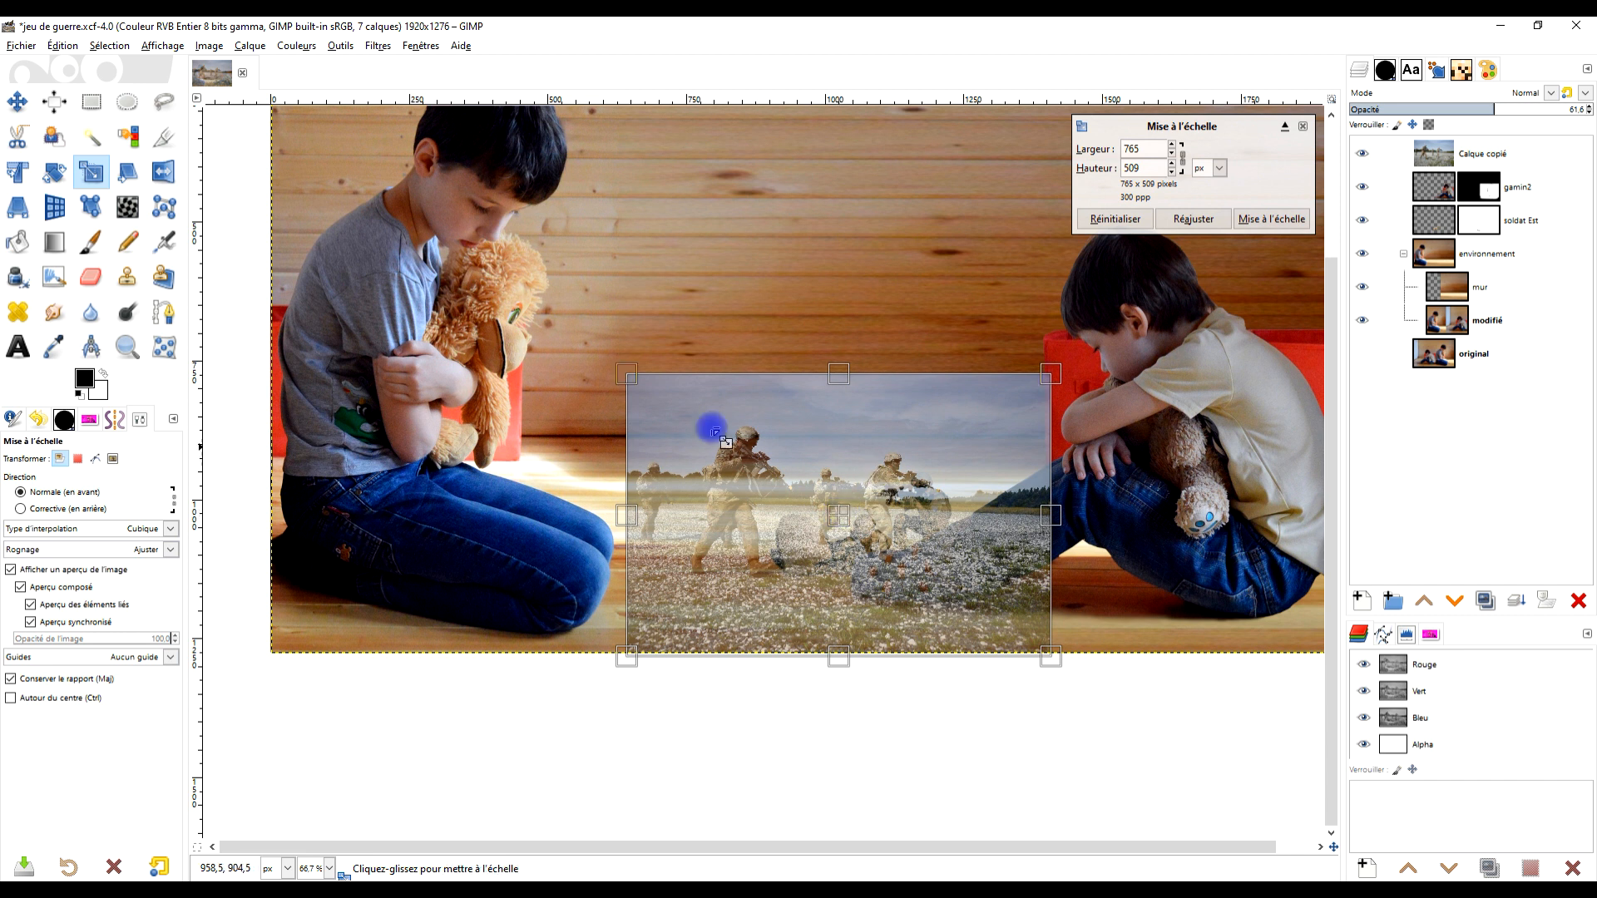
{"action": "left_click_drag", "start_coordinate": [627, 375], "coordinate": [530, 309]}
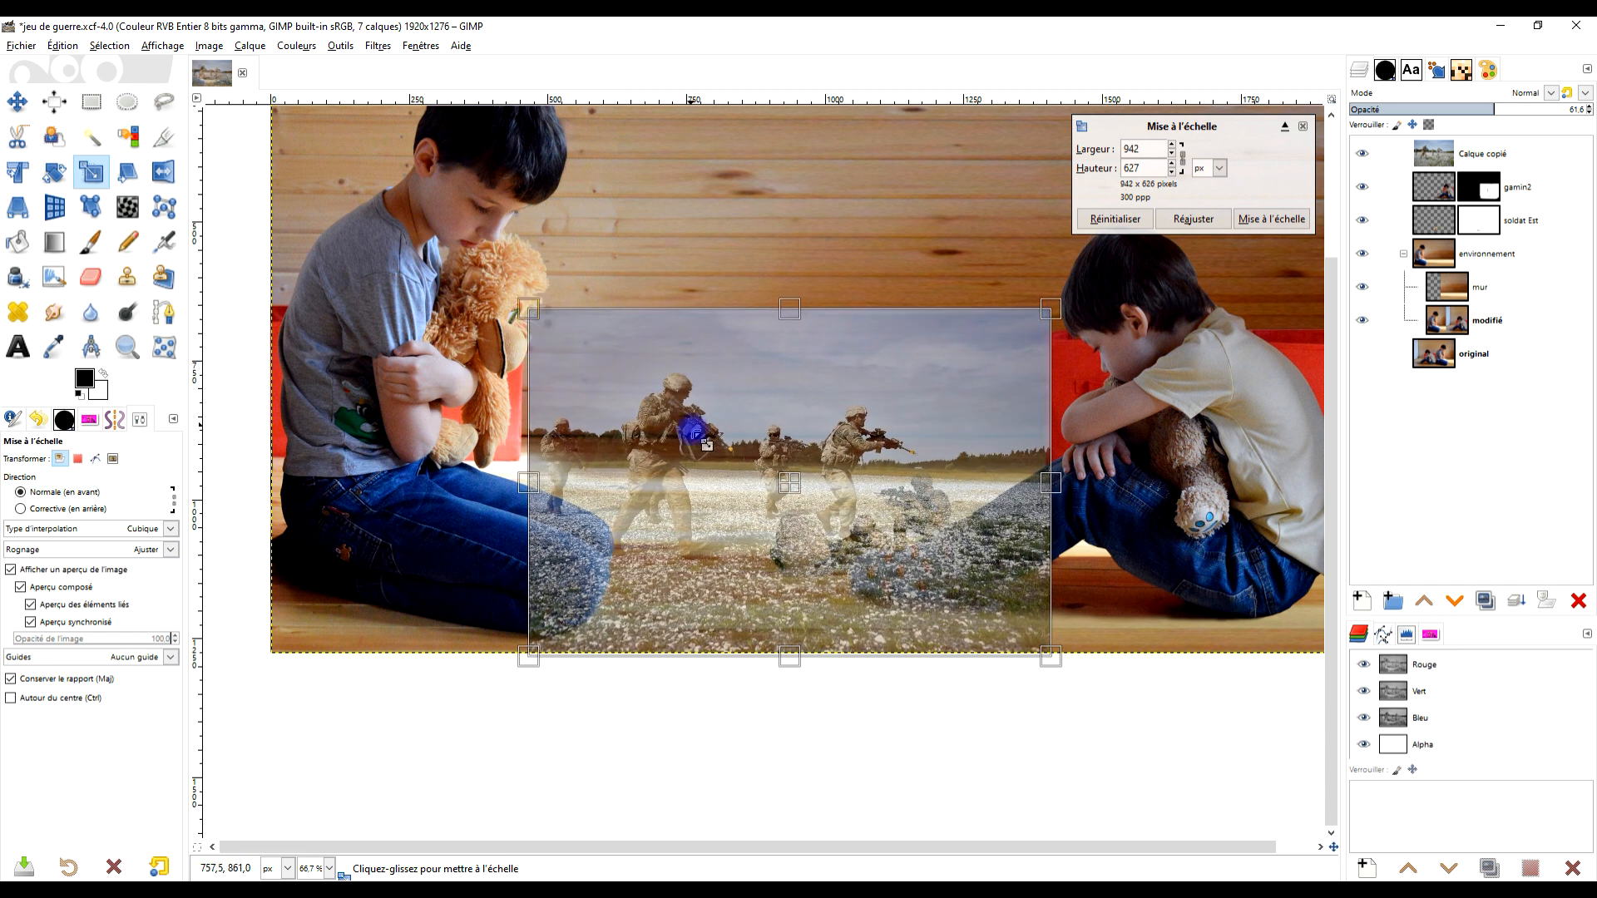
{"action": "left_click_drag", "start_coordinate": [790, 483], "coordinate": [545, 574]}
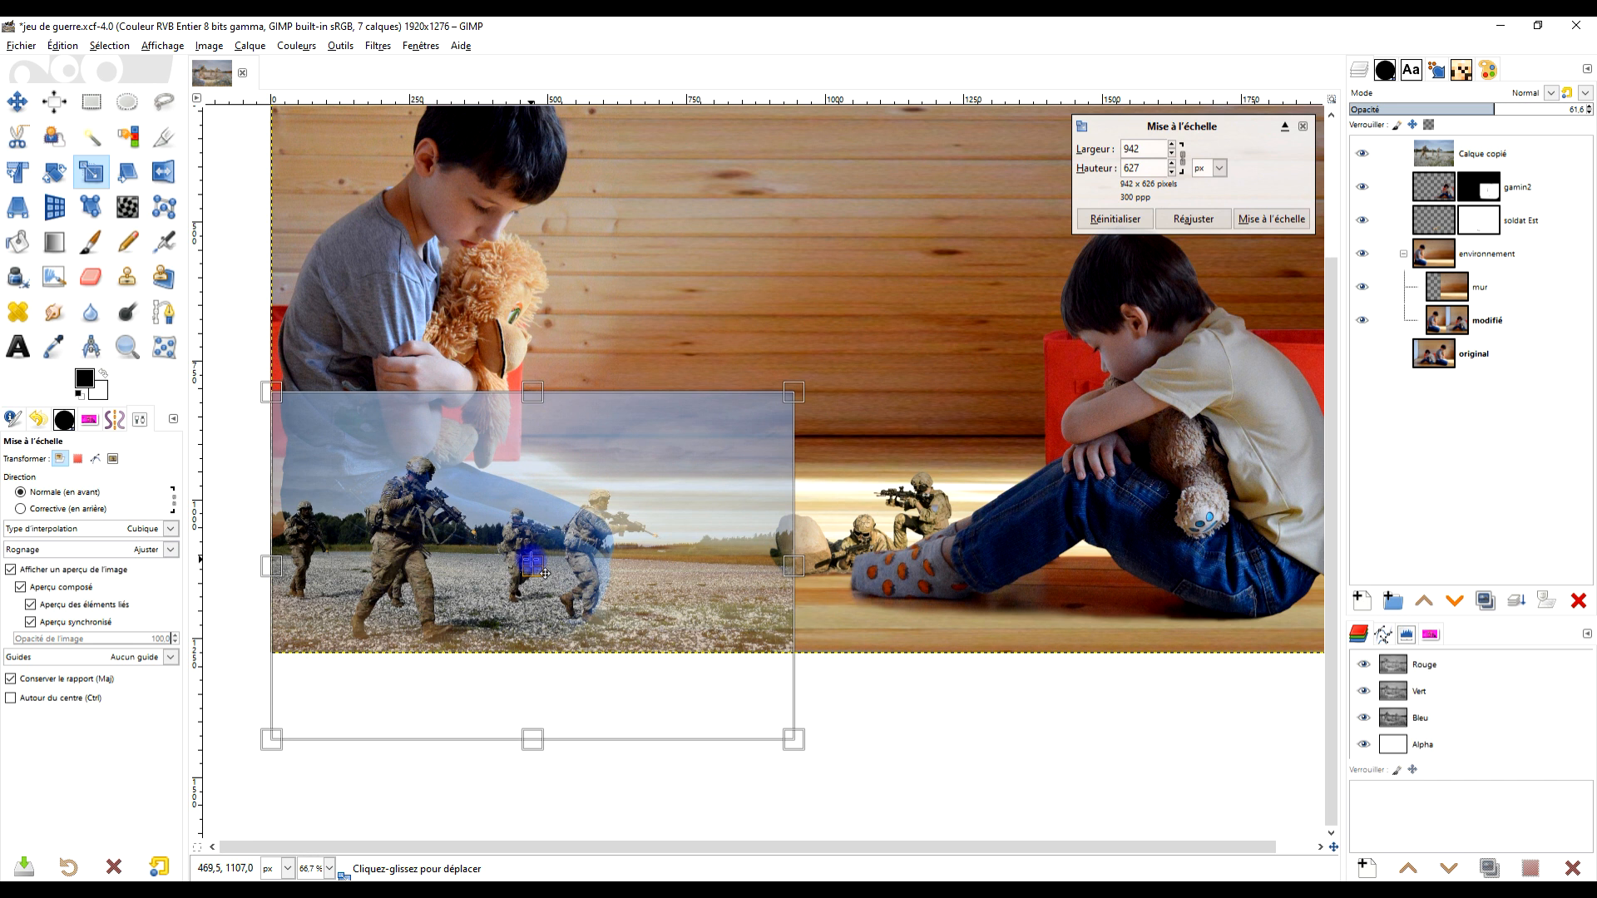
{"action": "left_click_drag", "start_coordinate": [285, 403], "coordinate": [384, 482]}
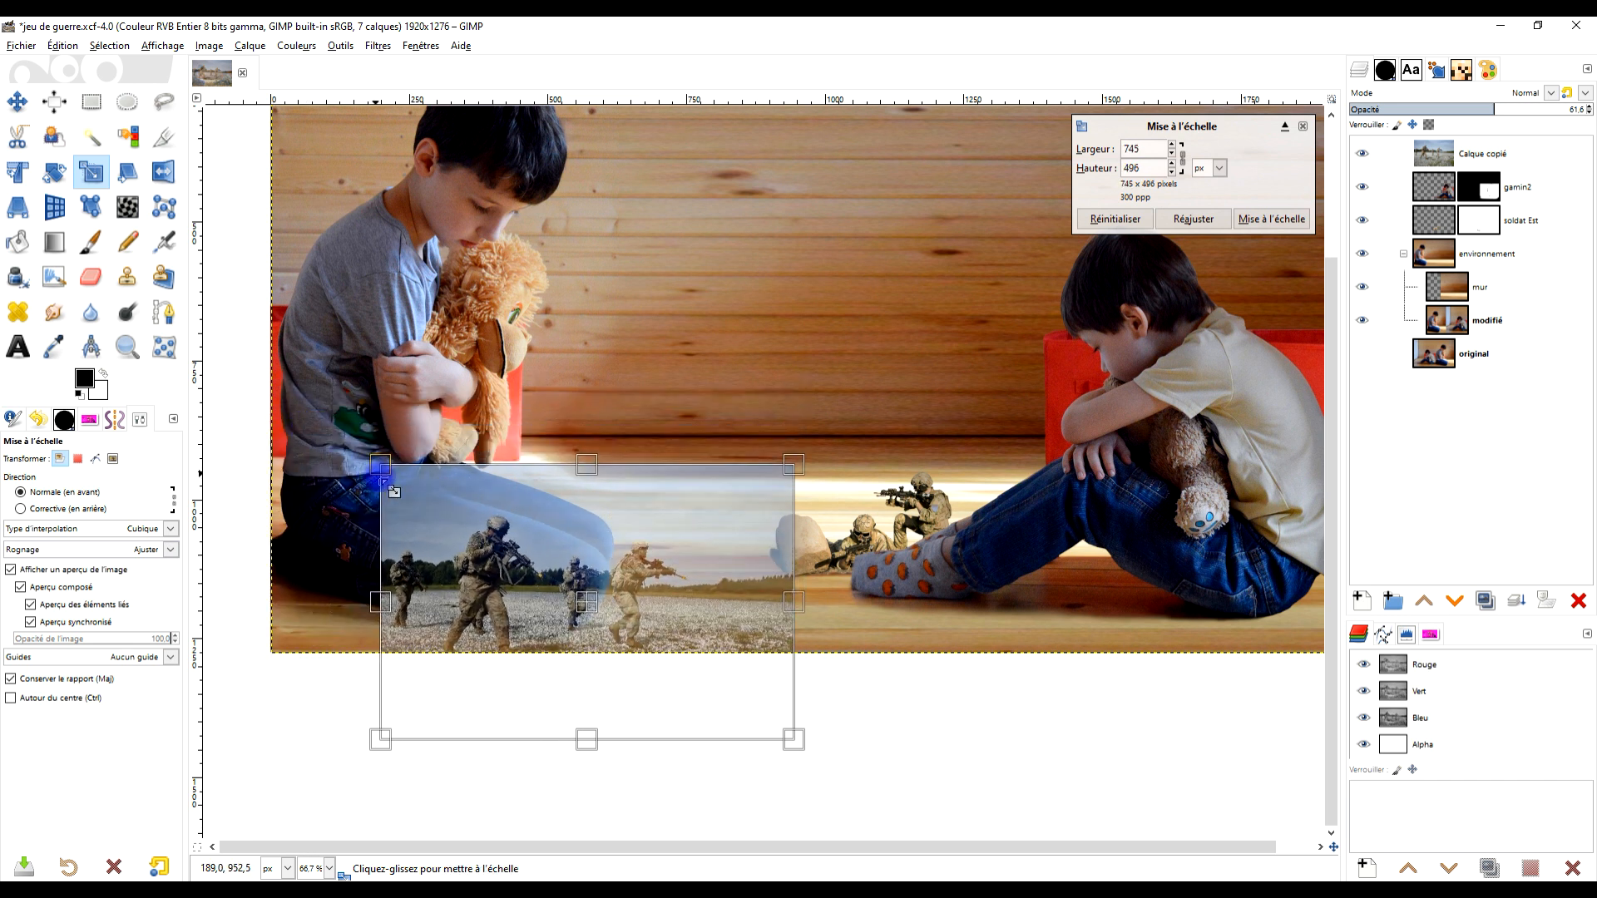
{"action": "left_click_drag", "start_coordinate": [600, 619], "coordinate": [514, 591]}
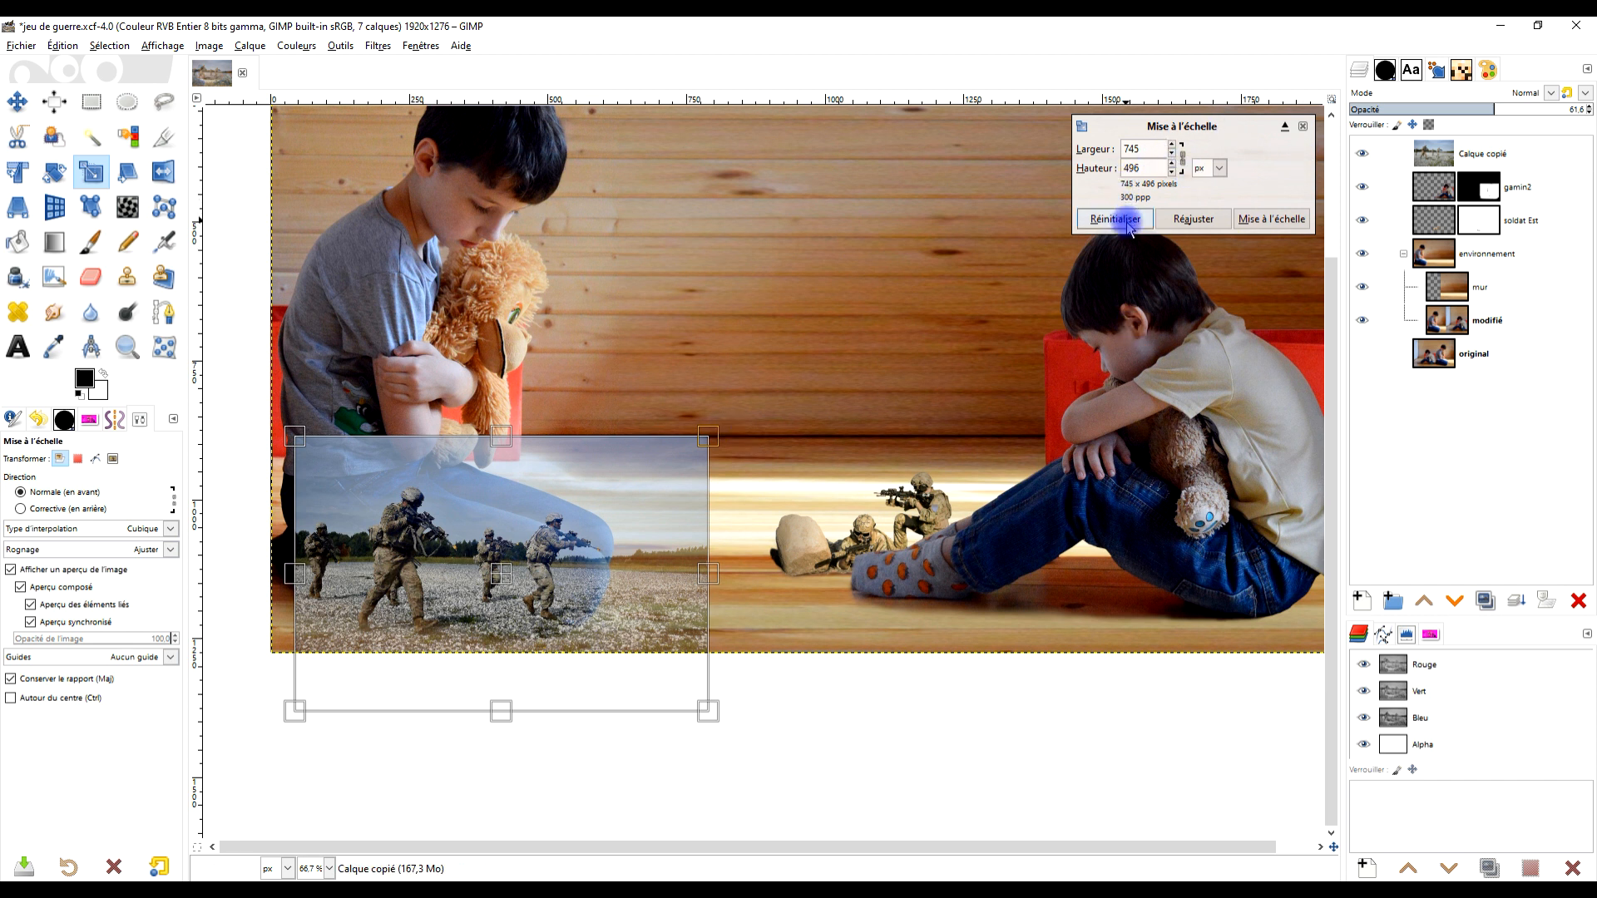
{"action": "left_click", "coordinate": [1123, 220]}
{"action": "left_click", "coordinate": [1303, 127]}
Hide the pasted soldiers layer and the mur layer, keeping modifié displayed in the environnement group
{"action": "left_click", "coordinate": [1362, 156]}
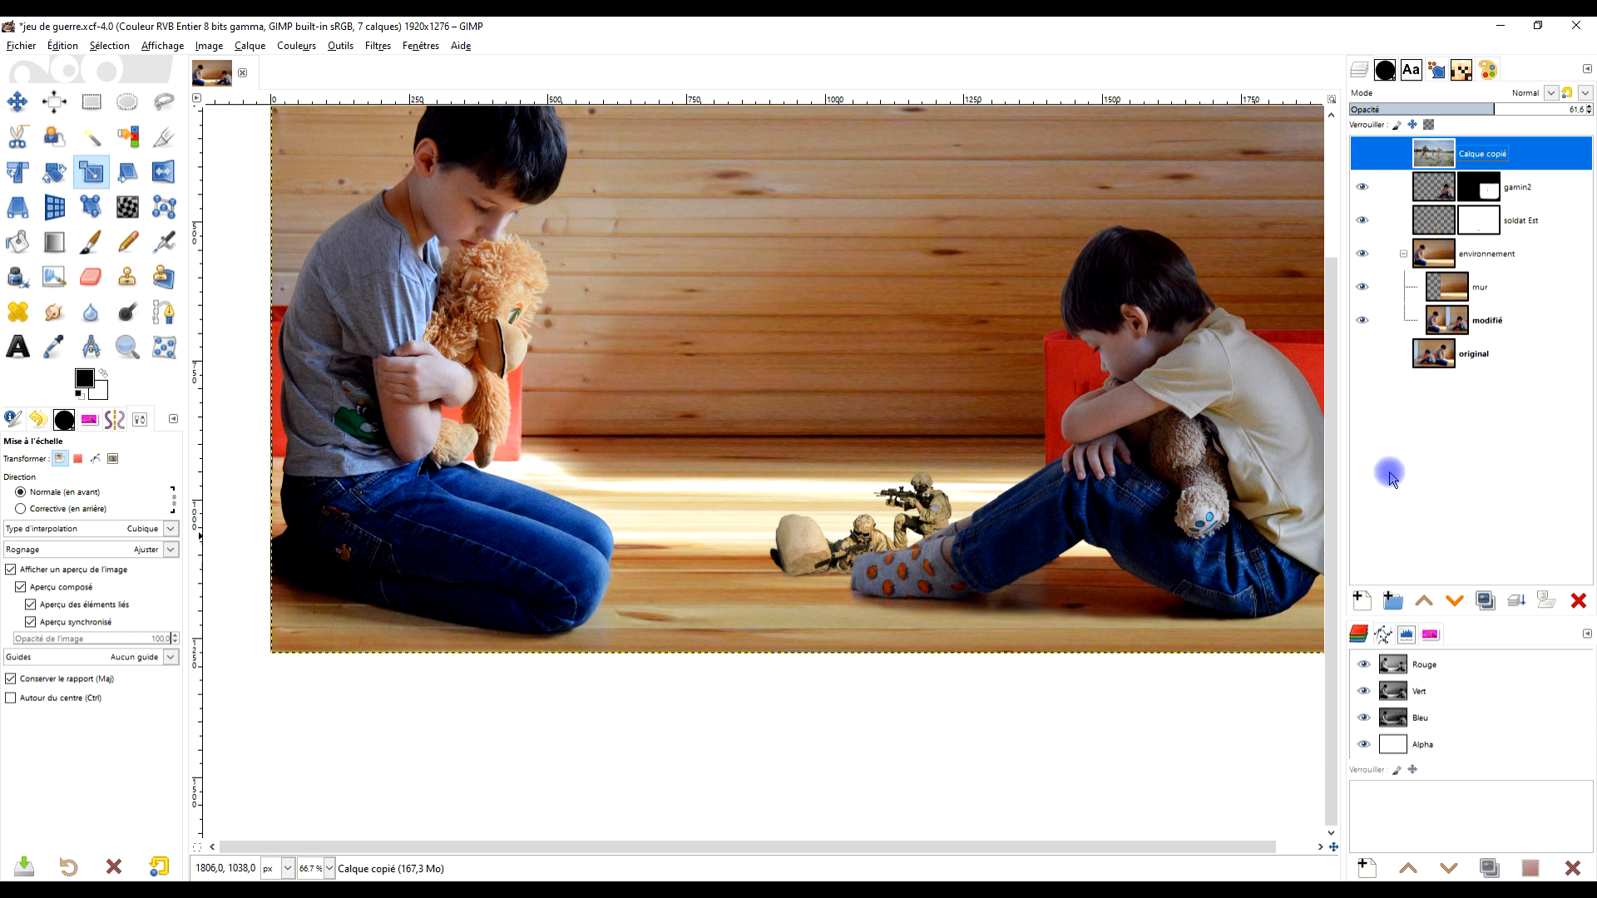
{"action": "left_click", "coordinate": [1464, 297]}
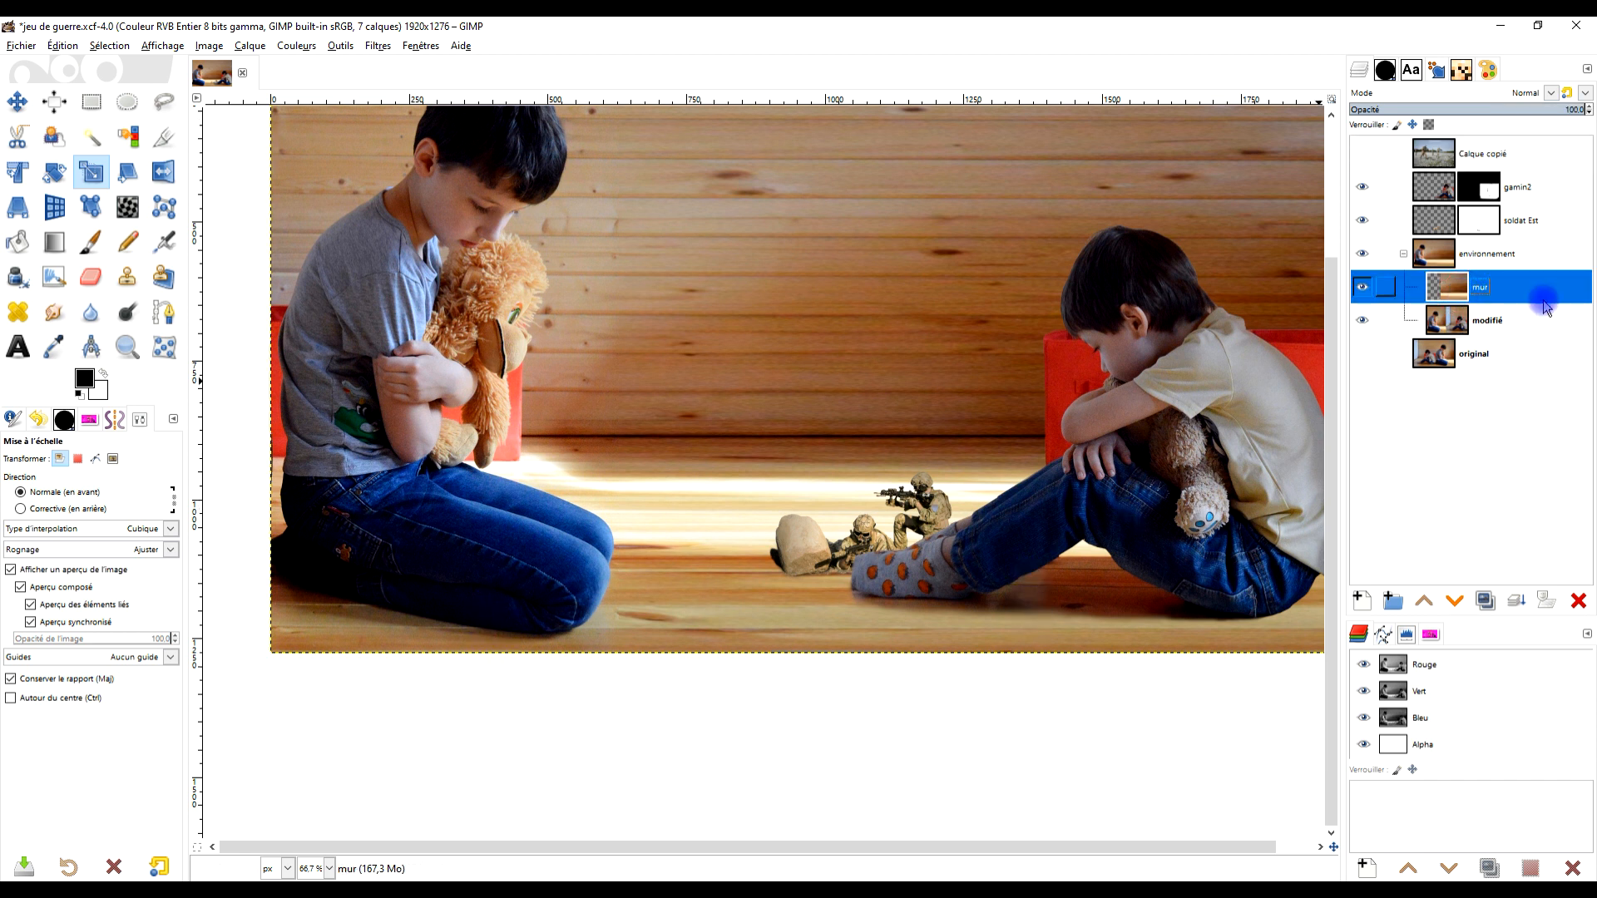
{"action": "left_click", "coordinate": [1456, 331]}
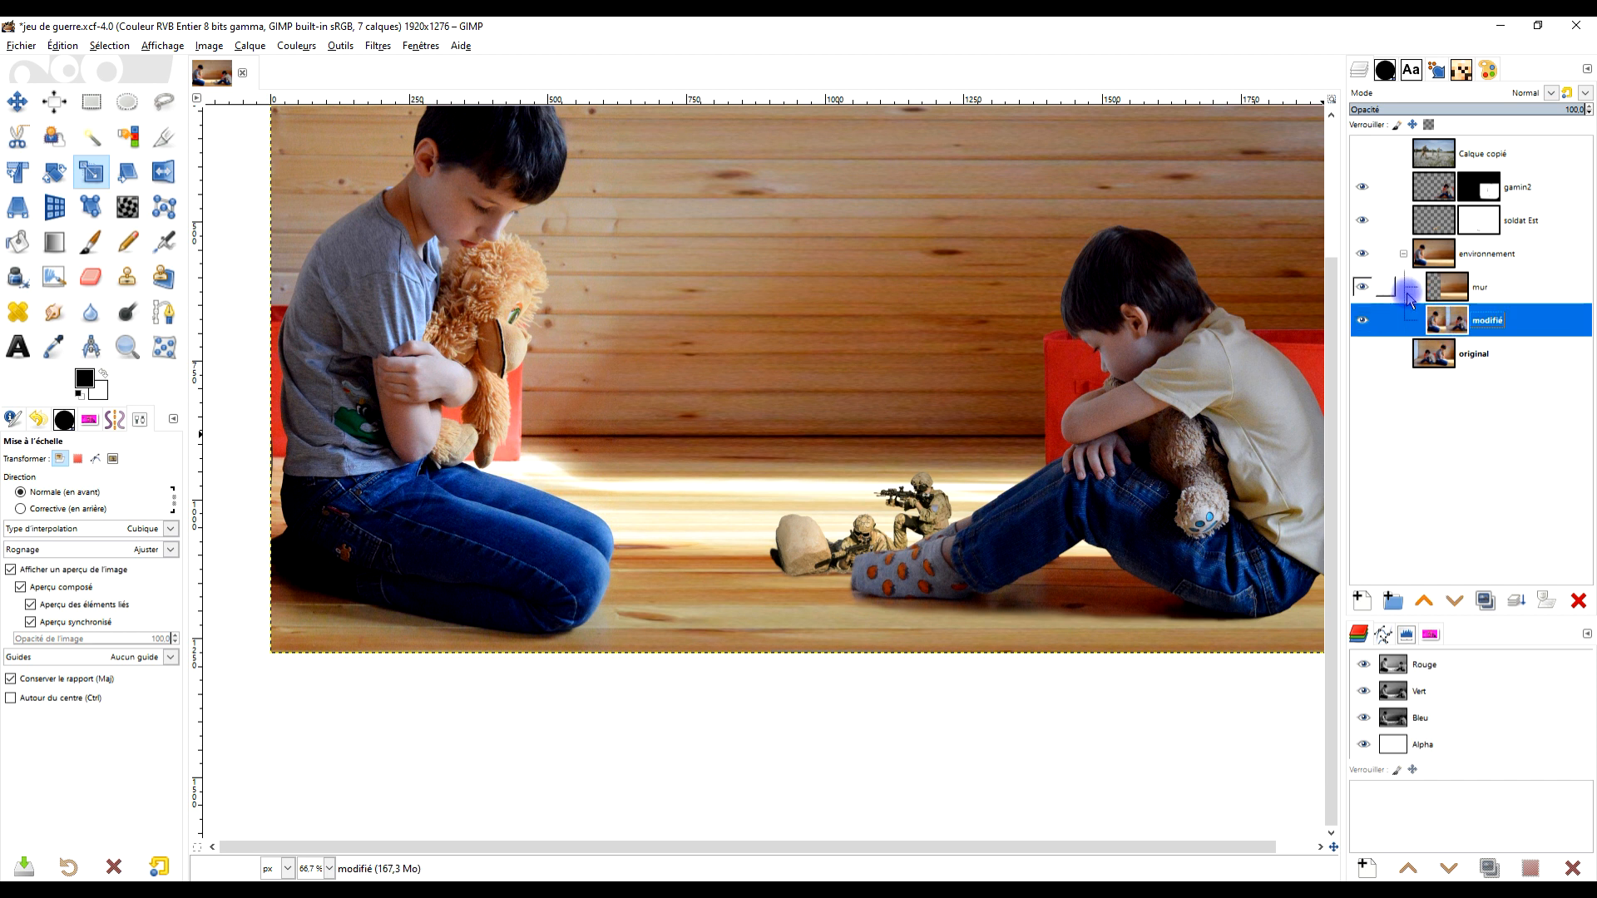
{"action": "left_click", "coordinate": [1365, 317], "text": "shift"}
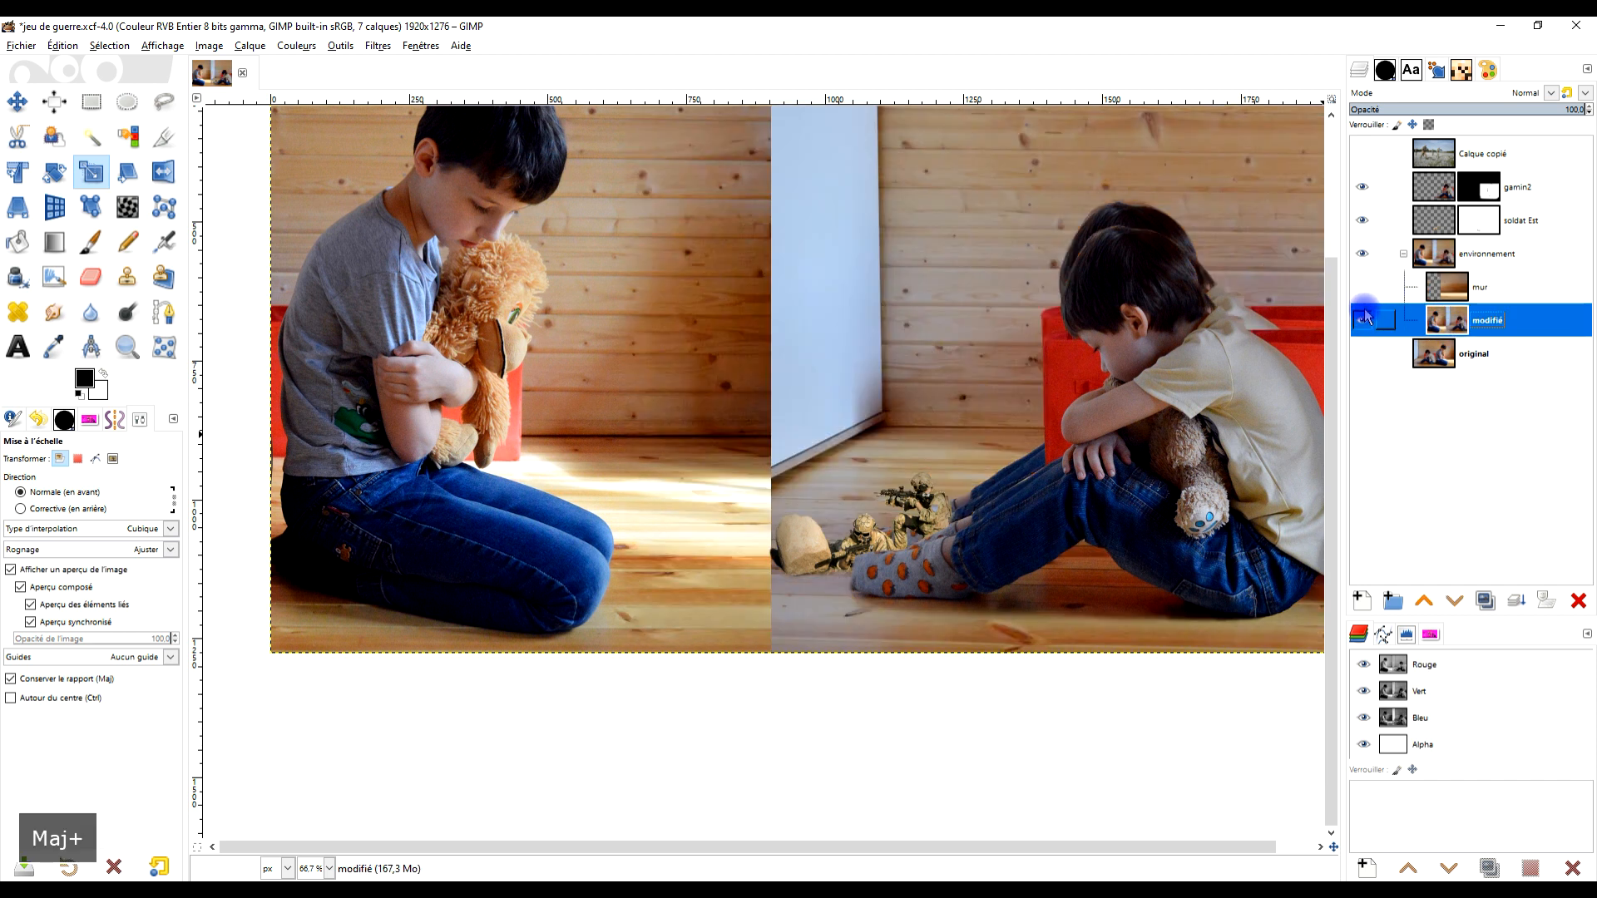
{"action": "left_click", "coordinate": [1366, 317], "text": "shift"}
{"action": "left_click", "coordinate": [1365, 319], "text": "shift"}
Hide the soldat Est and gamin2 layers so that only the modifié layer is displayed through the environnement group
{"action": "left_click", "coordinate": [1362, 254]}
{"action": "left_click", "coordinate": [1356, 221]}
{"action": "left_click", "coordinate": [1361, 188]}
{"action": "left_click", "coordinate": [1362, 321]}
{"action": "left_click", "coordinate": [1365, 320]}
{"action": "left_click", "coordinate": [1362, 252]}
{"action": "scroll", "coordinate": [882, 502], "scroll_direction": "down", "scroll_amount": 3}
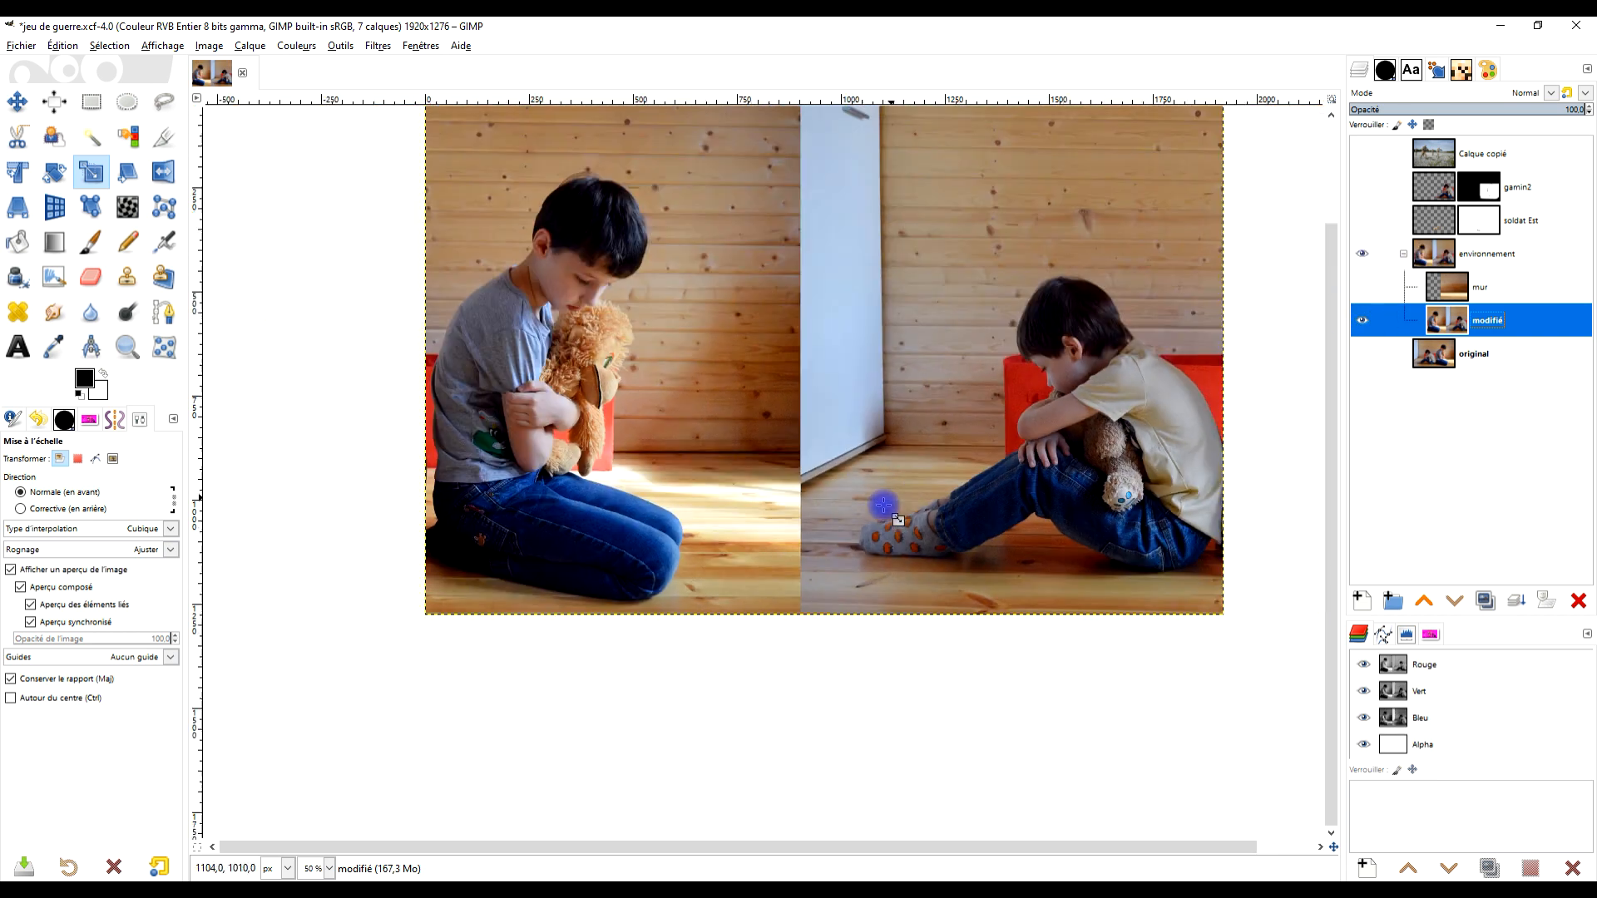
{"action": "scroll", "coordinate": [788, 525], "scroll_direction": "up", "scroll_amount": 3}
{"action": "left_click_drag", "start_coordinate": [1067, 474], "coordinate": [859, 548]}
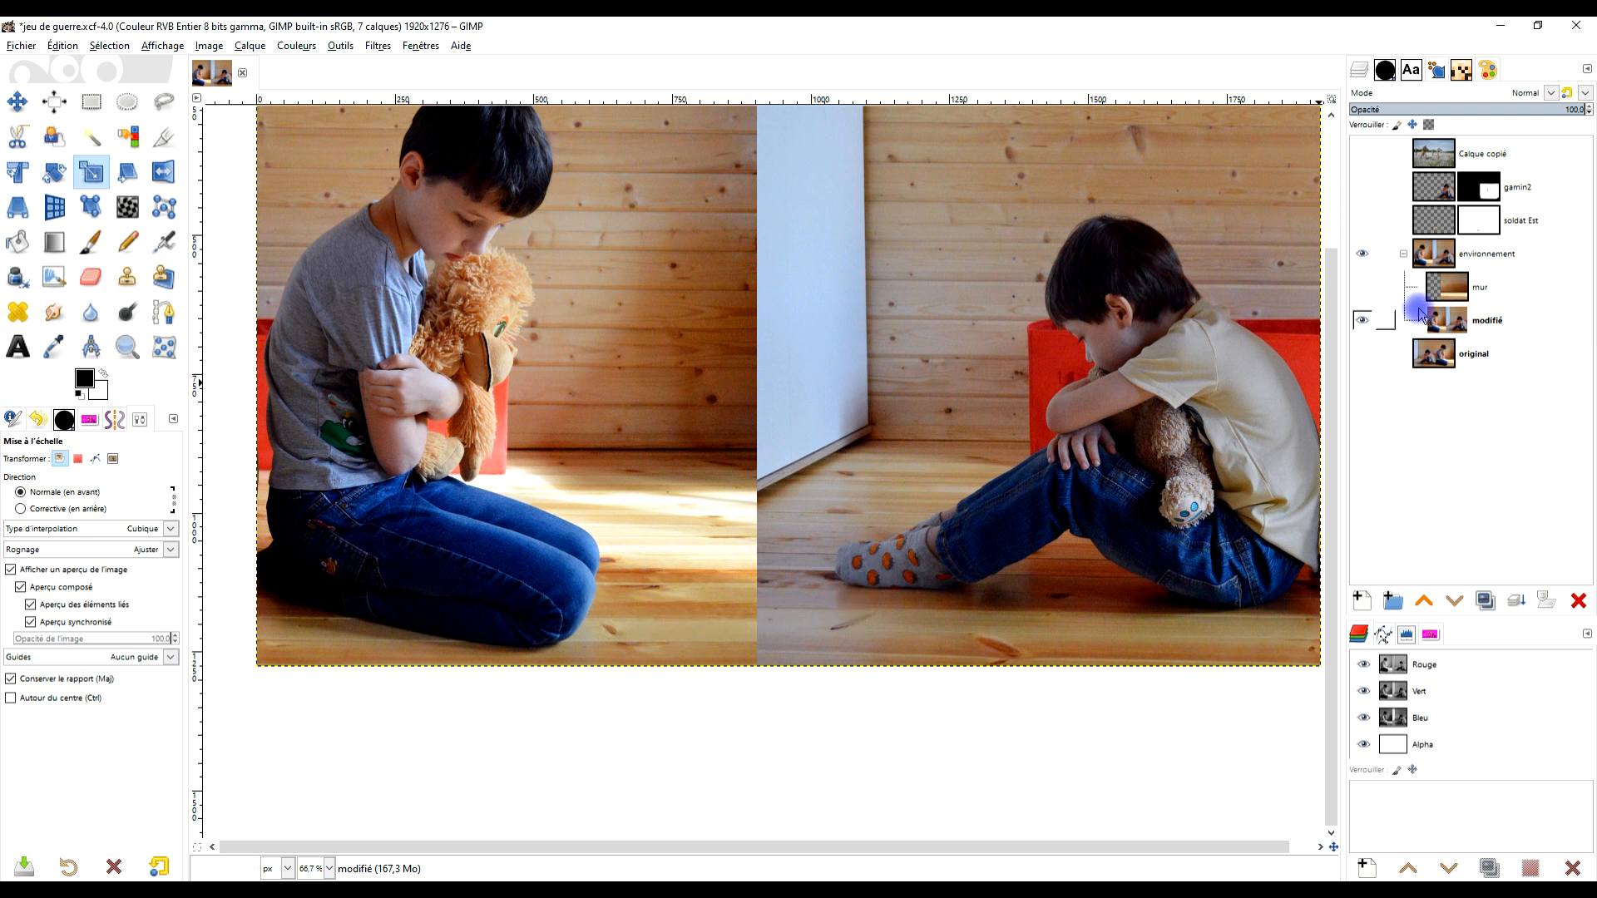
Compare the original layer on its own with the modifié layer of the environnement group
{"action": "left_click", "coordinate": [1364, 321], "text": "shift"}
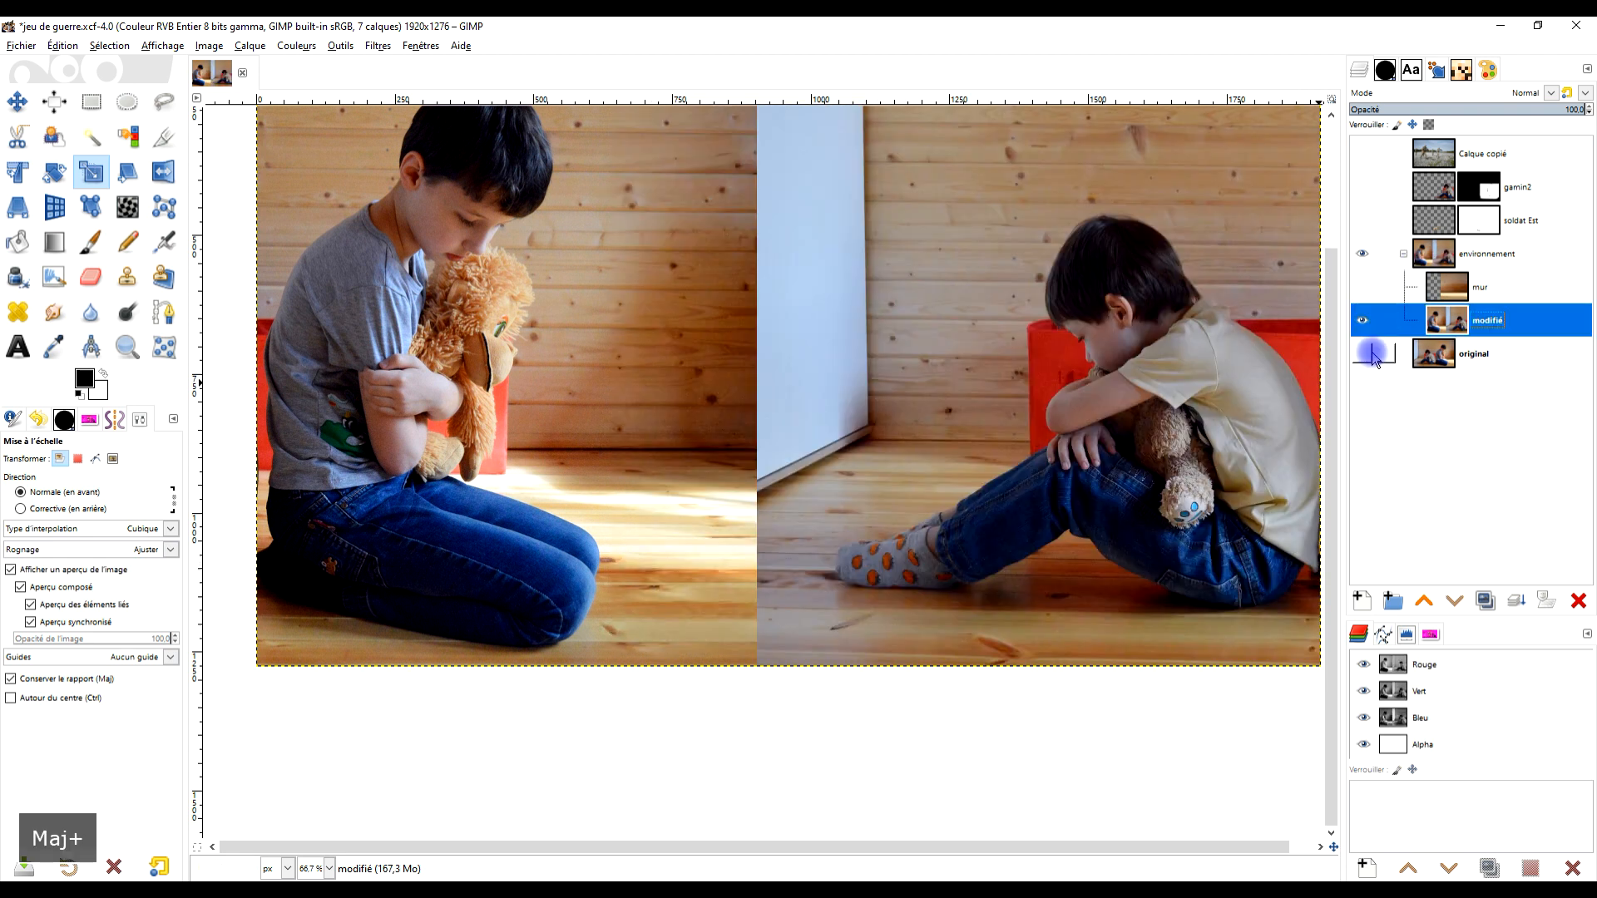
{"action": "left_click", "coordinate": [1369, 355], "text": "shift"}
{"action": "left_click_drag", "start_coordinate": [1183, 562], "coordinate": [994, 565]}
{"action": "left_click", "coordinate": [1363, 322]}
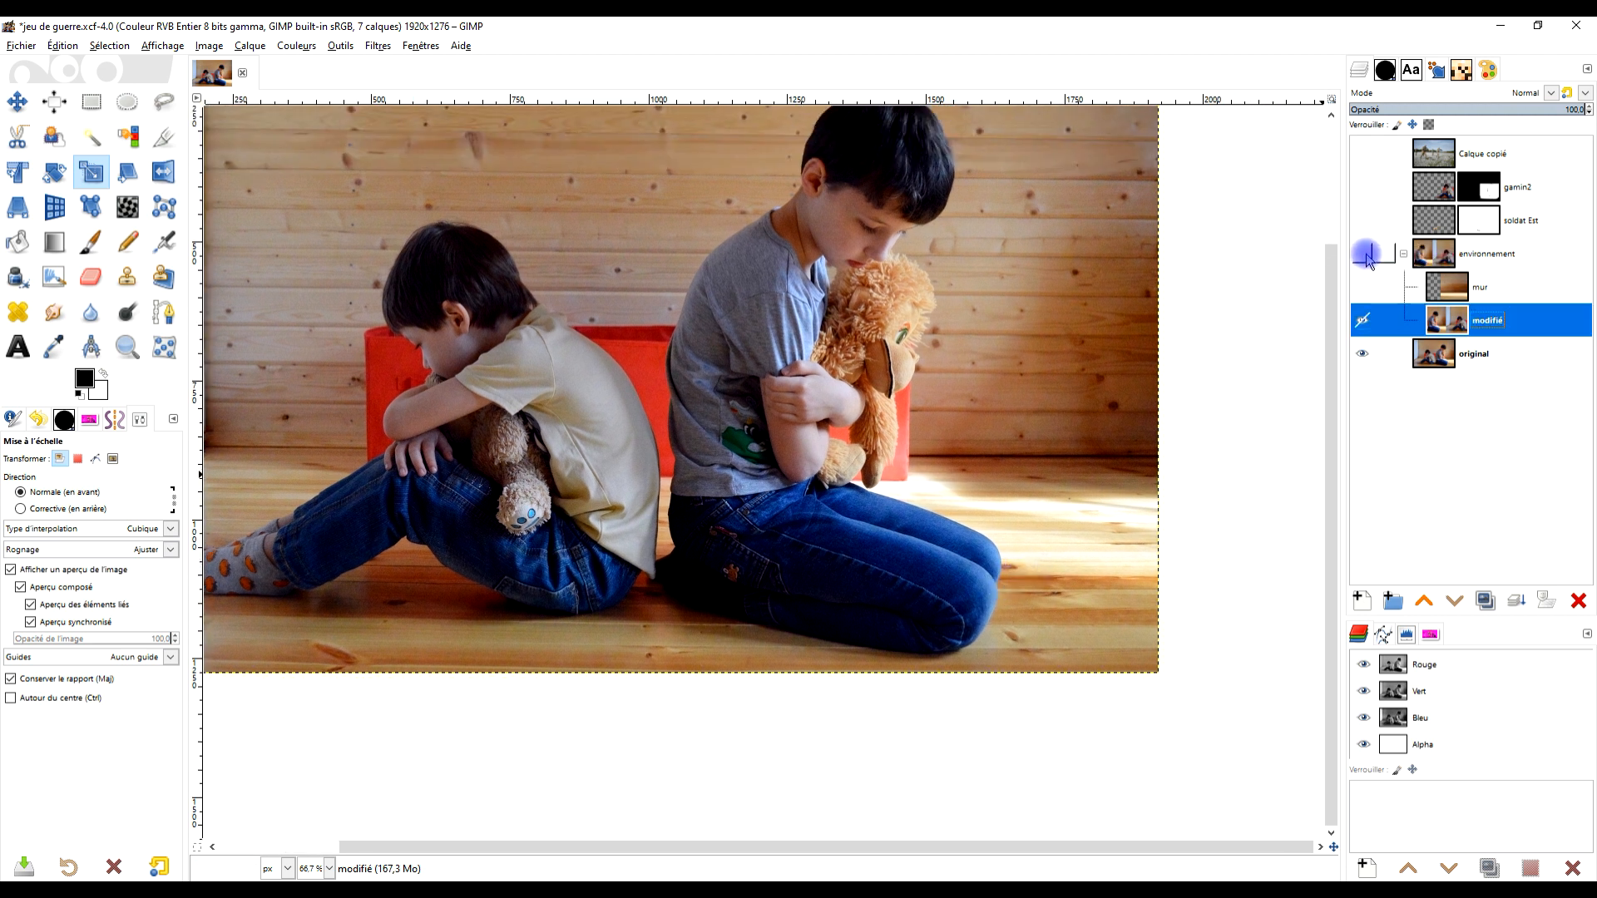
{"action": "left_click", "coordinate": [1362, 254]}
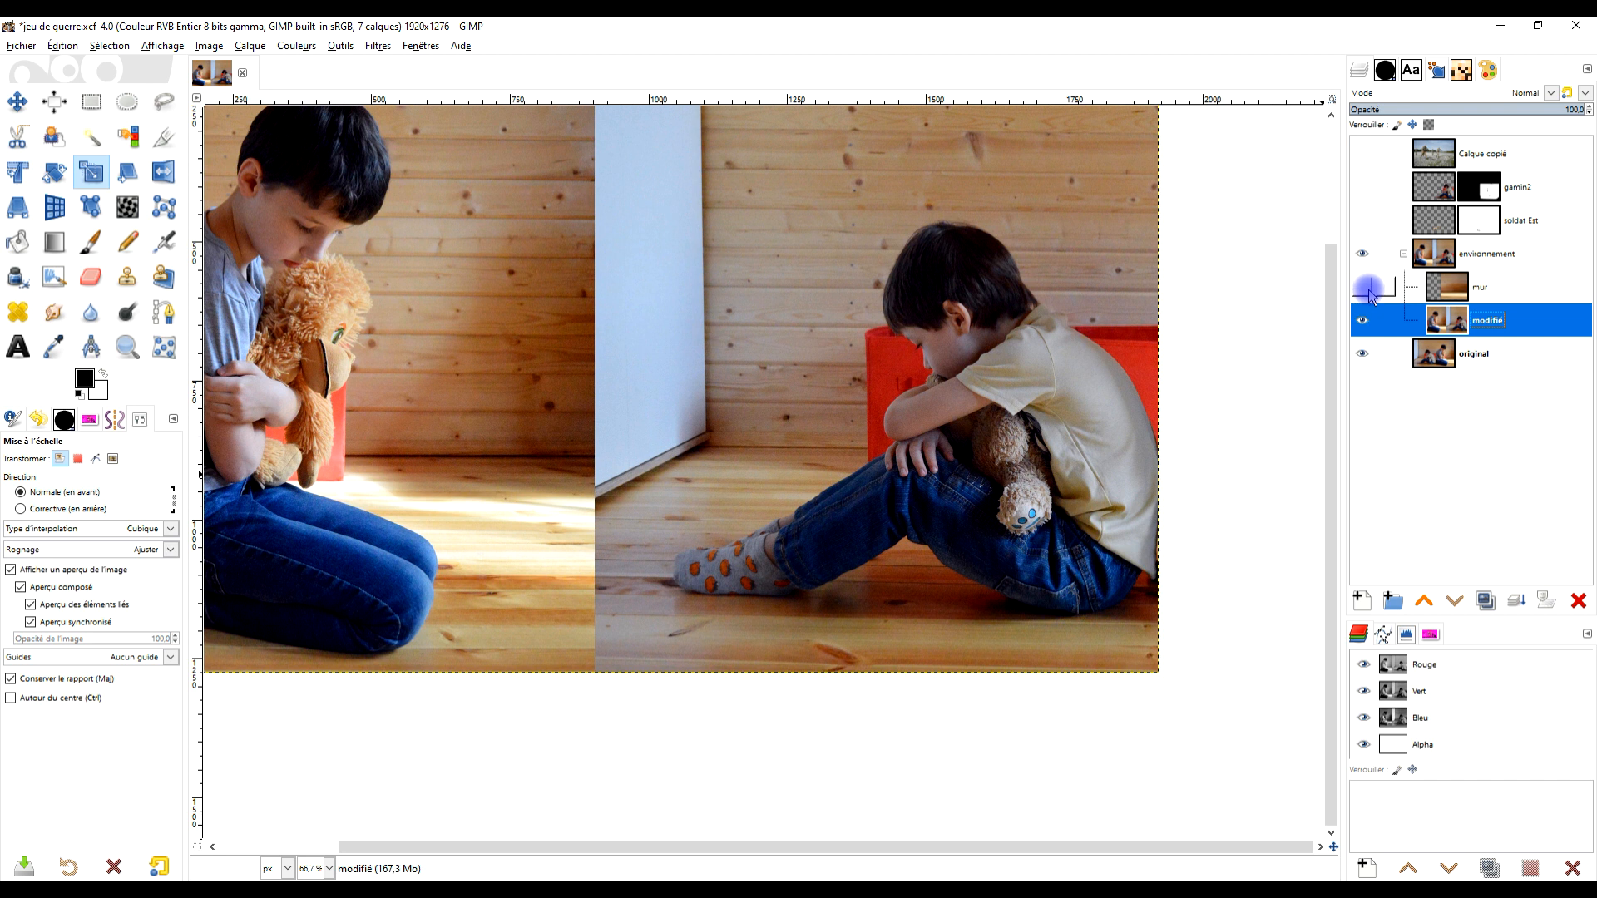
Show the mur layer above modifié in the environnement group and make it the active layer
{"action": "left_click", "coordinate": [1363, 287]}
{"action": "left_click", "coordinate": [1363, 253]}
{"action": "left_click", "coordinate": [1362, 254]}
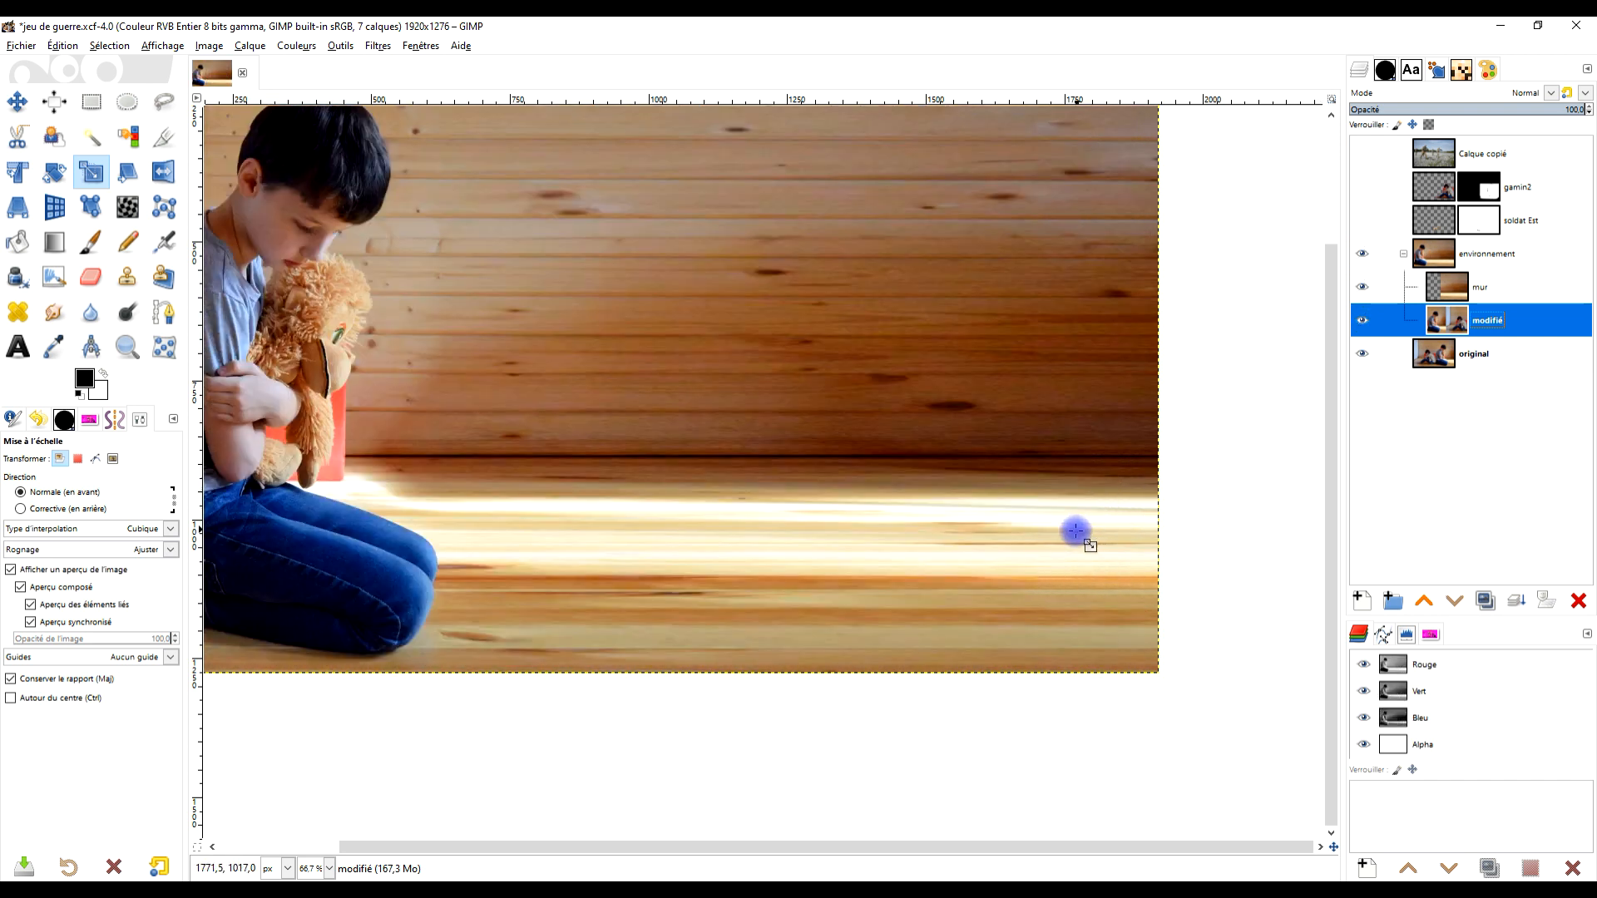
{"action": "scroll", "coordinate": [1076, 531], "scroll_direction": "down", "scroll_amount": 2}
{"action": "left_click", "coordinate": [1490, 282]}
{"action": "scroll", "coordinate": [1058, 569], "scroll_direction": "up", "scroll_amount": 2}
{"action": "left_click_drag", "start_coordinate": [1070, 581], "coordinate": [983, 577]}
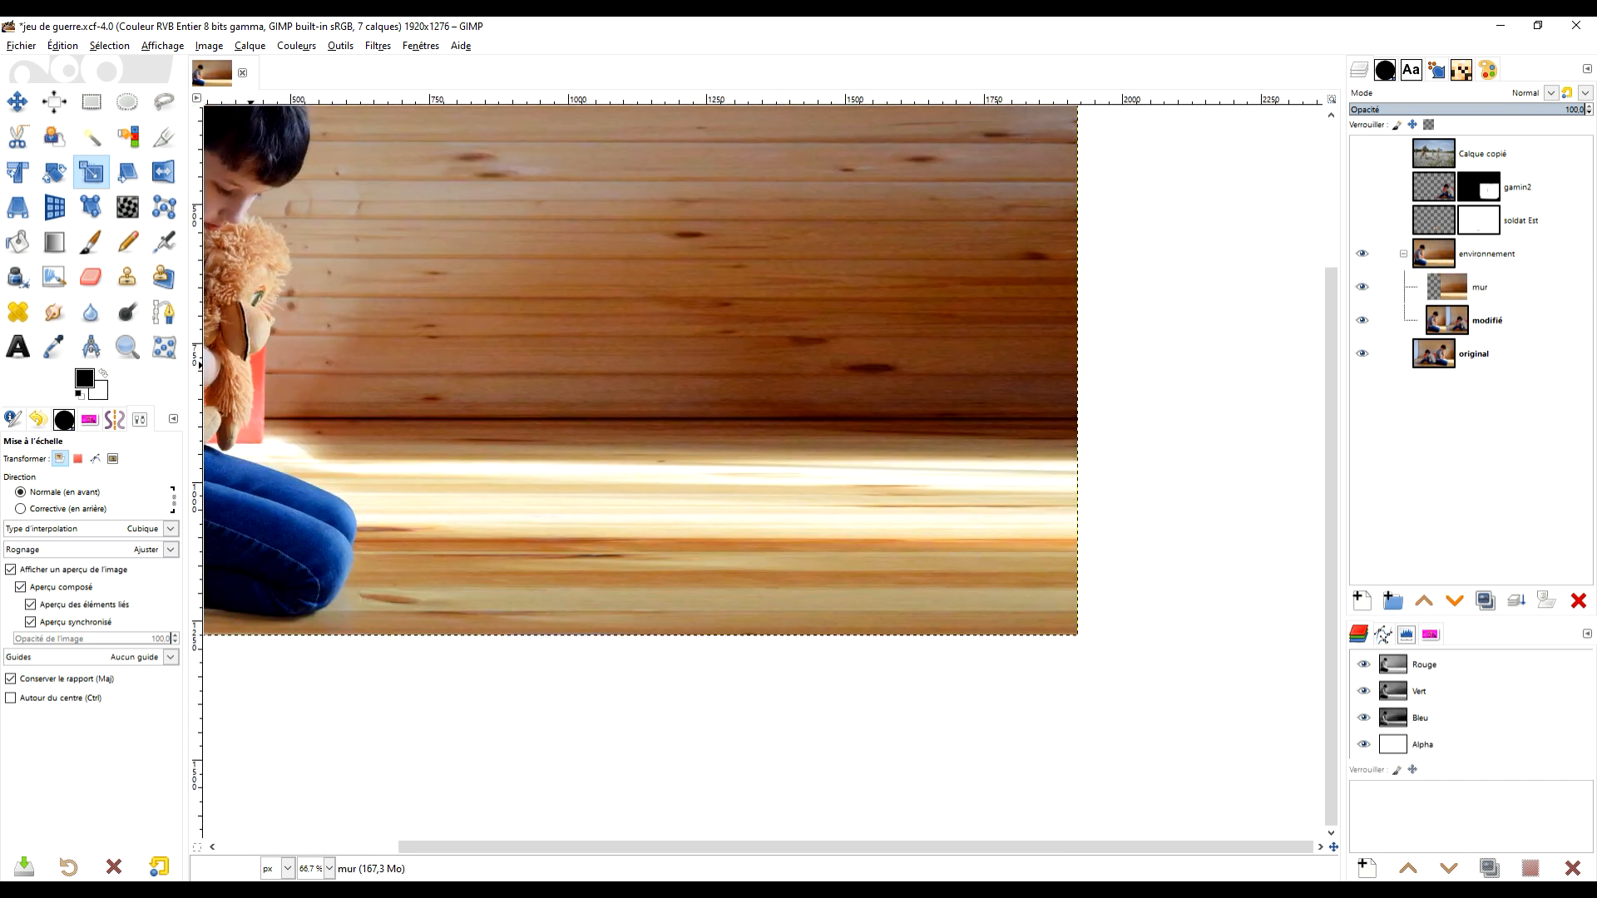
Select a rectangular floor strip about 1188 × 144 px along the image's lower edge and copy it from the mur layer
{"action": "left_click", "coordinate": [91, 103]}
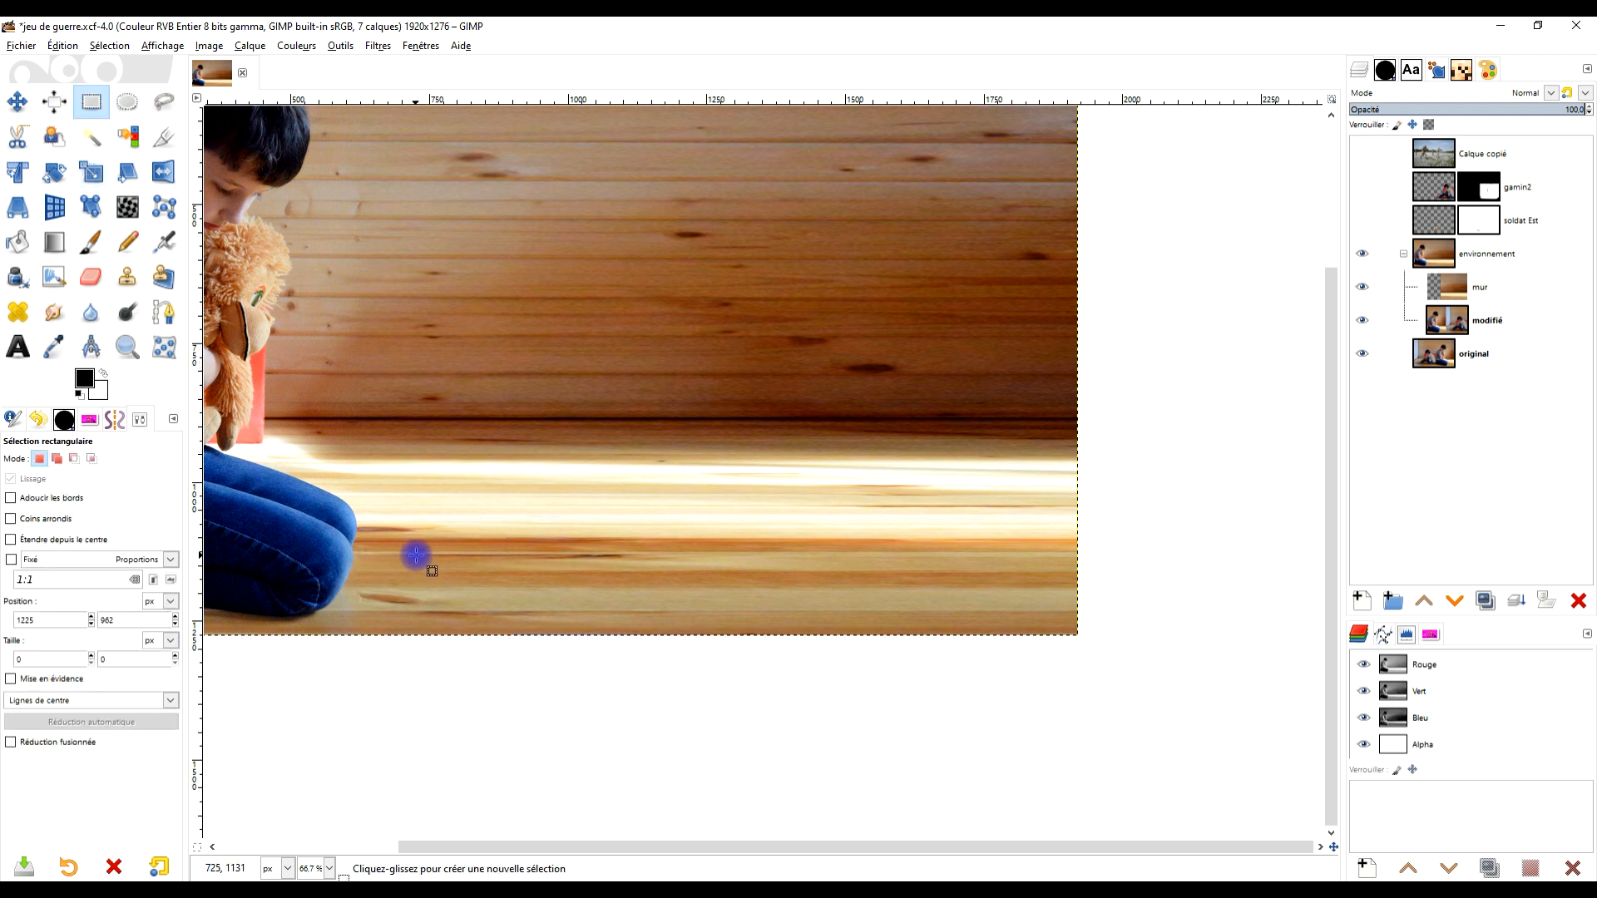
{"action": "left_click_drag", "start_coordinate": [420, 557], "coordinate": [1079, 636]}
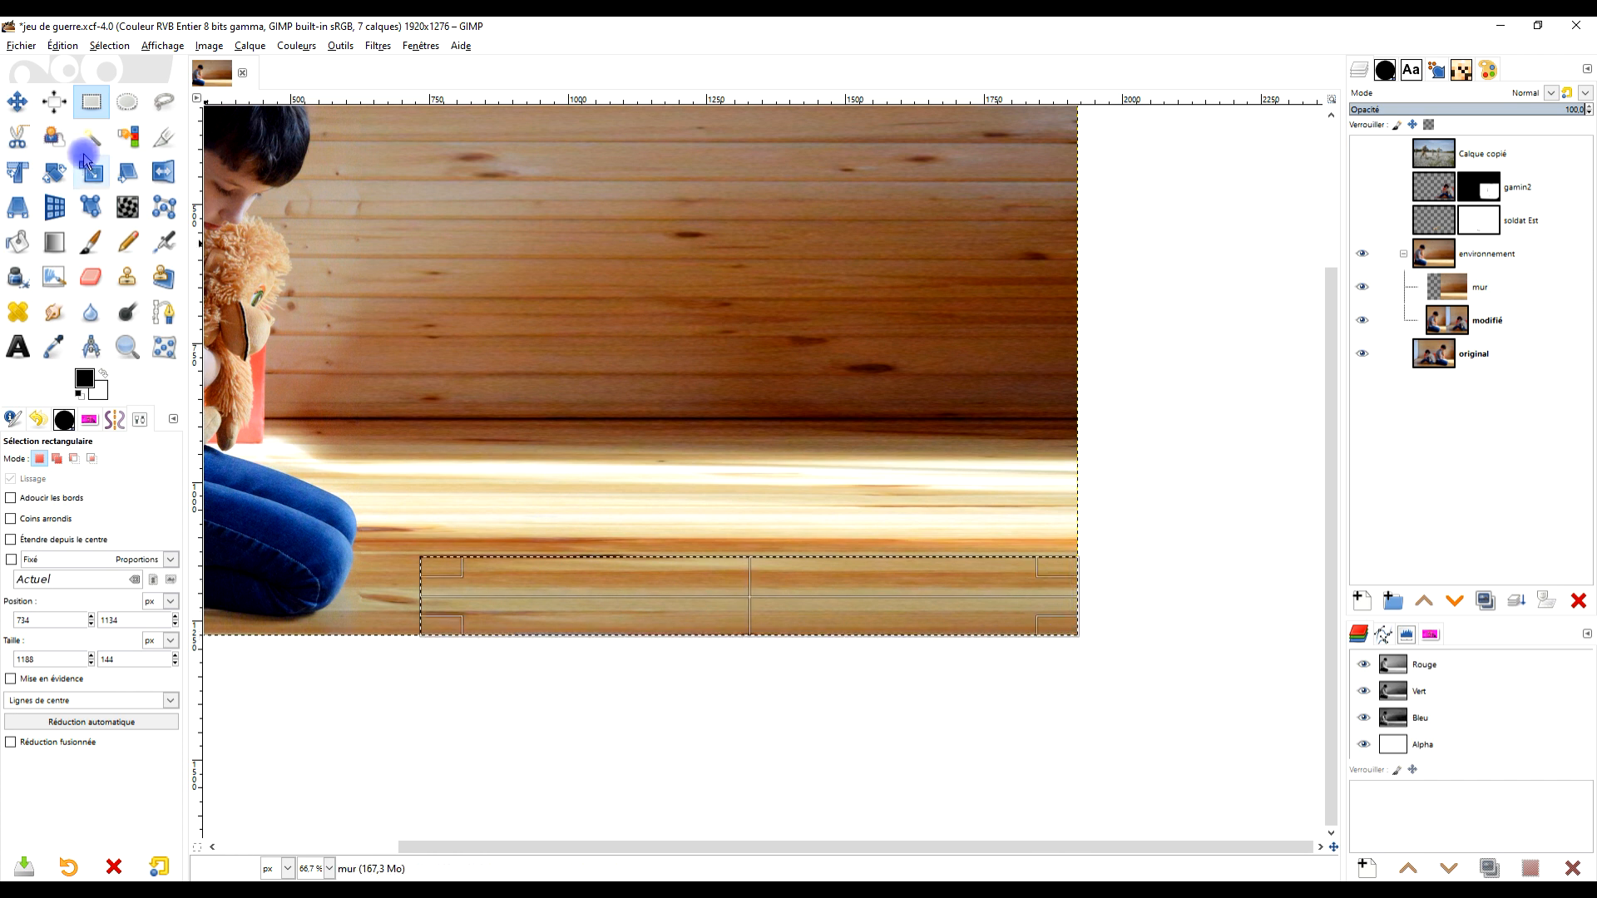
{"action": "left_click", "coordinate": [93, 107]}
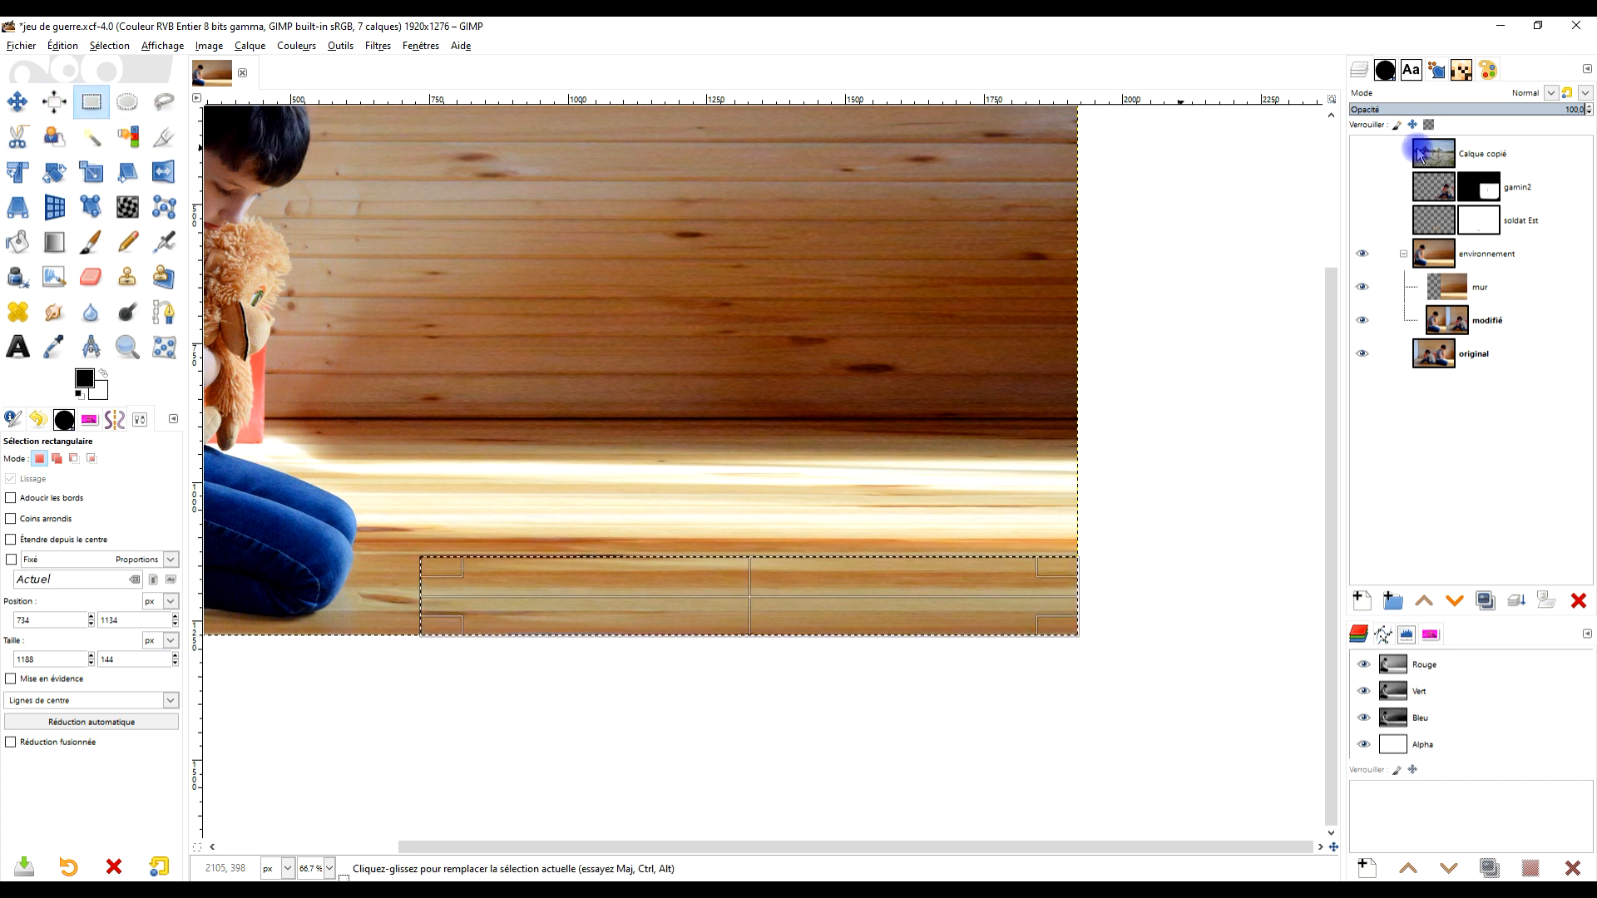
{"action": "left_click", "coordinate": [1479, 289]}
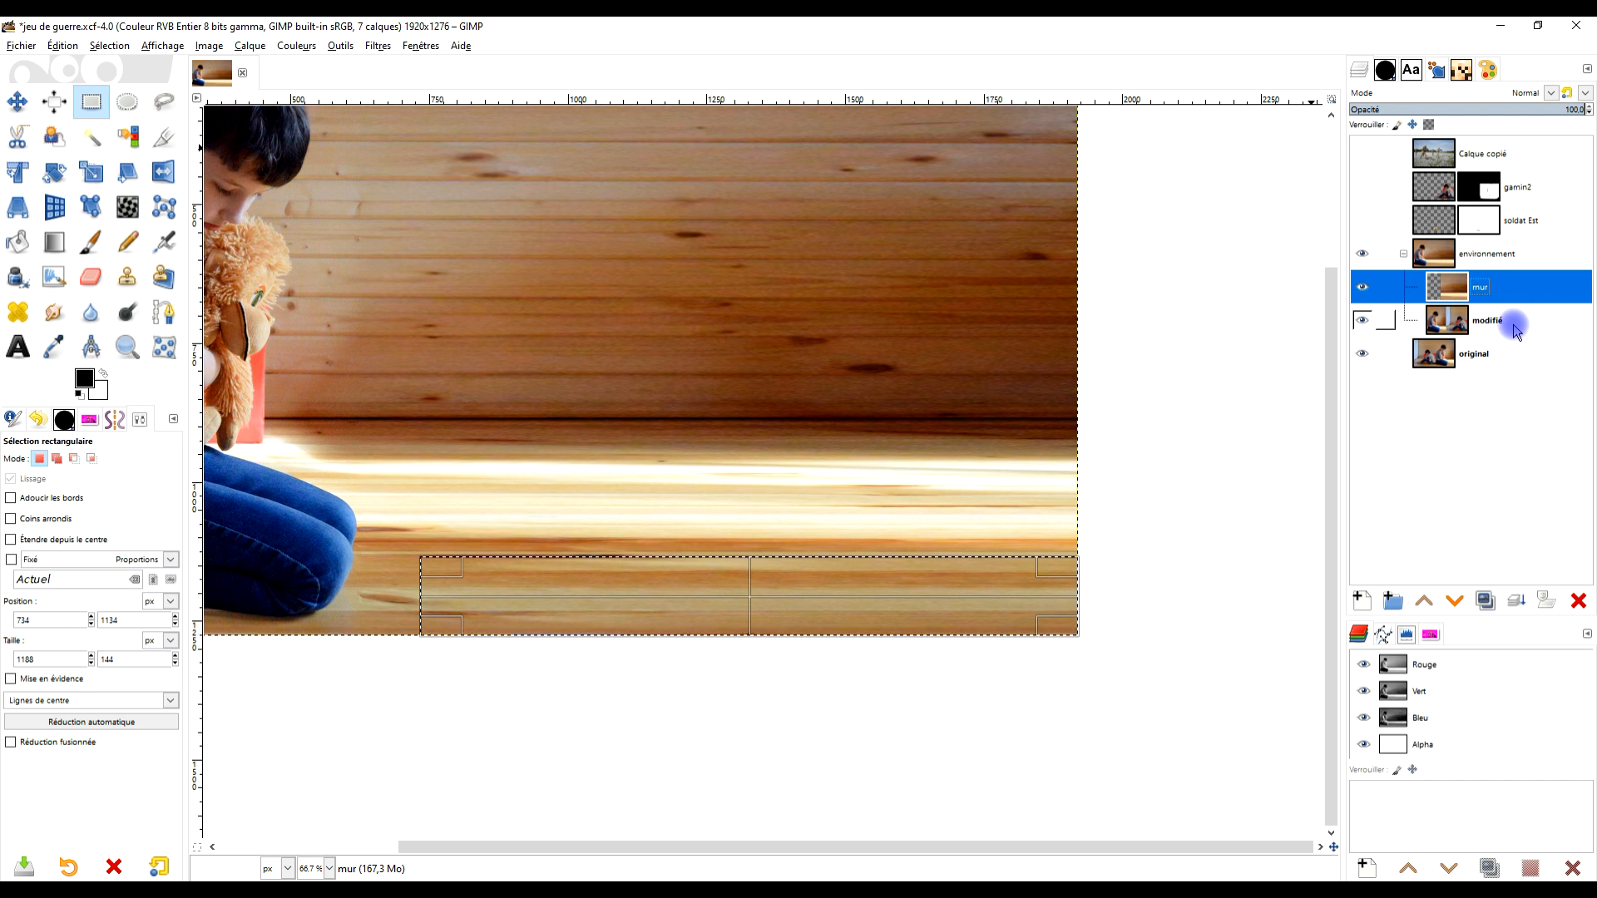
{"action": "key", "text": "ctrl+c"}
{"action": "left_click", "coordinate": [80, 46]}
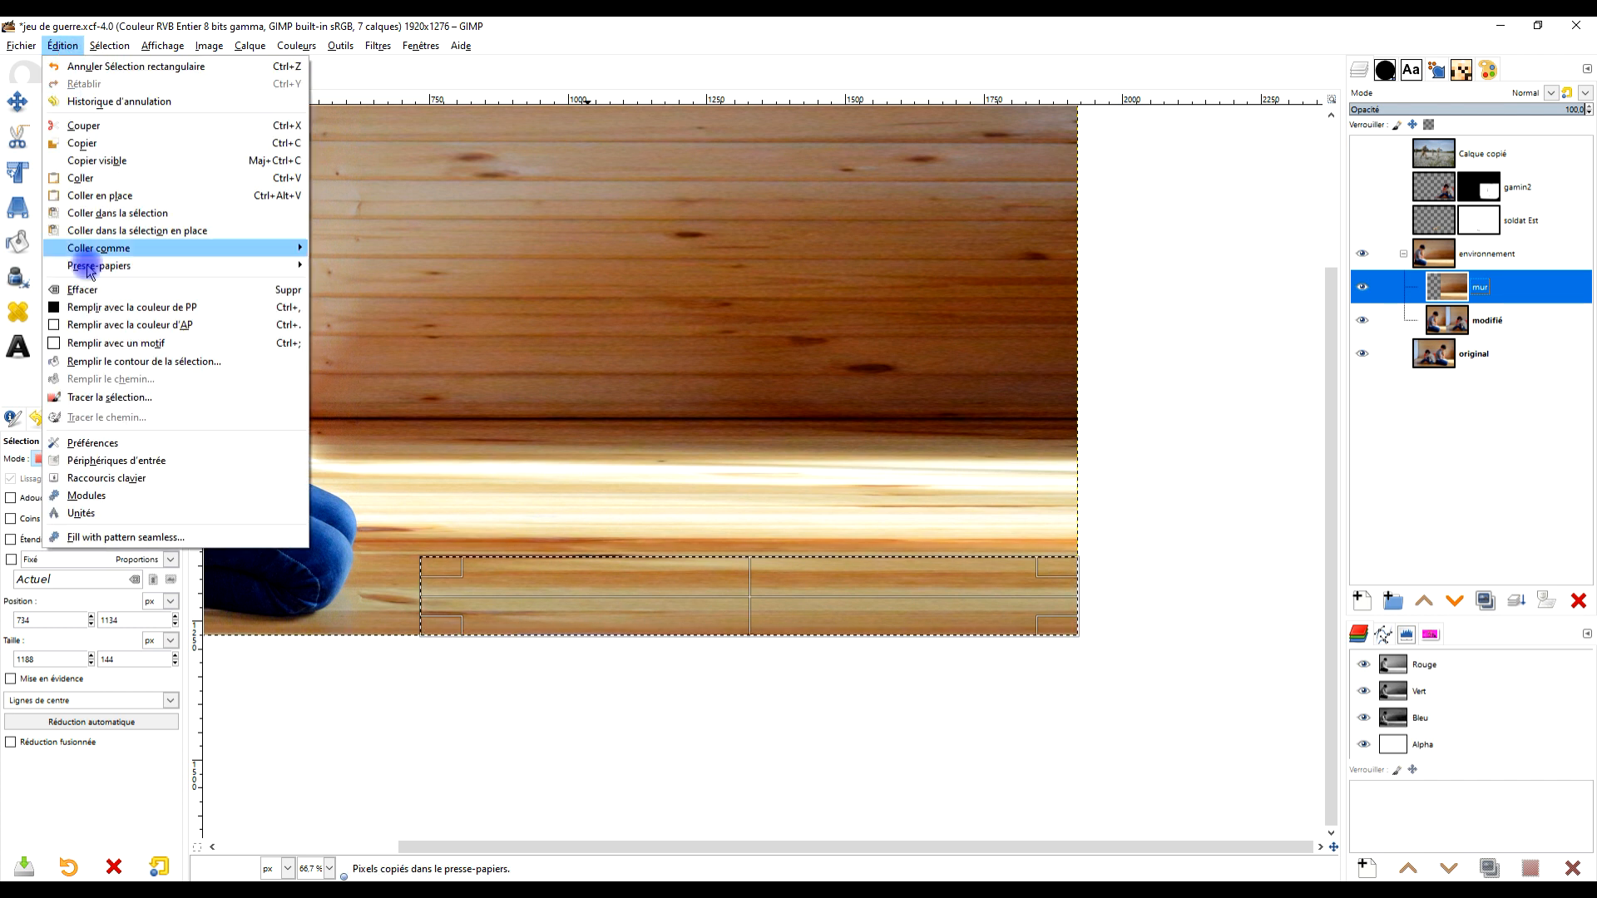
{"action": "left_click", "coordinate": [622, 34]}
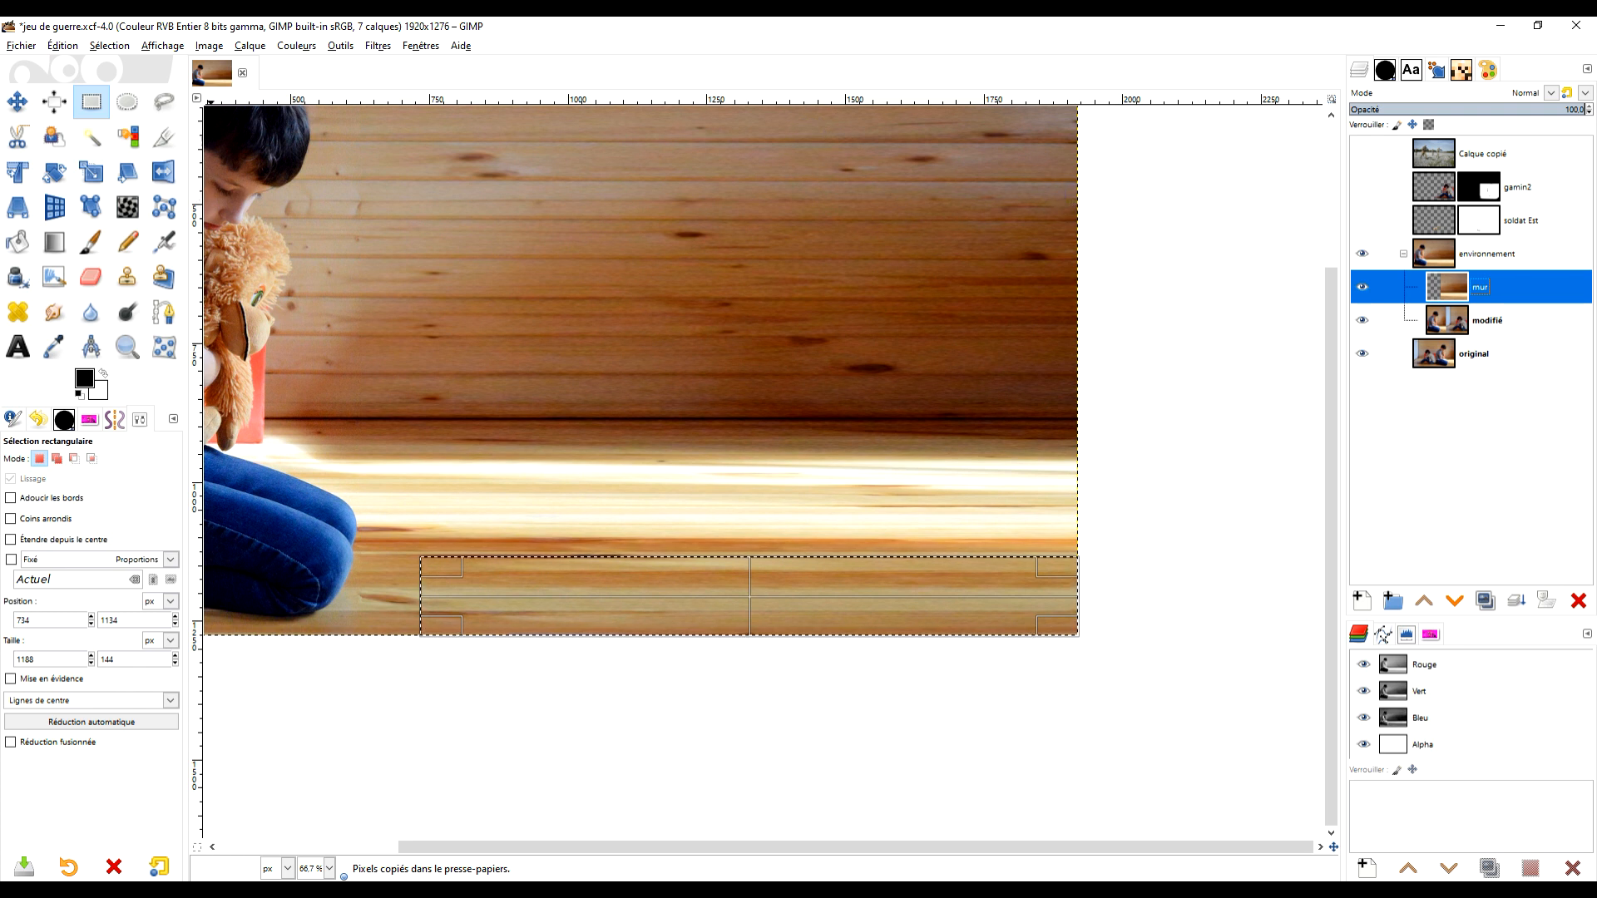
{"action": "scroll", "coordinate": [225, 528], "scroll_direction": "up", "scroll_amount": 3}
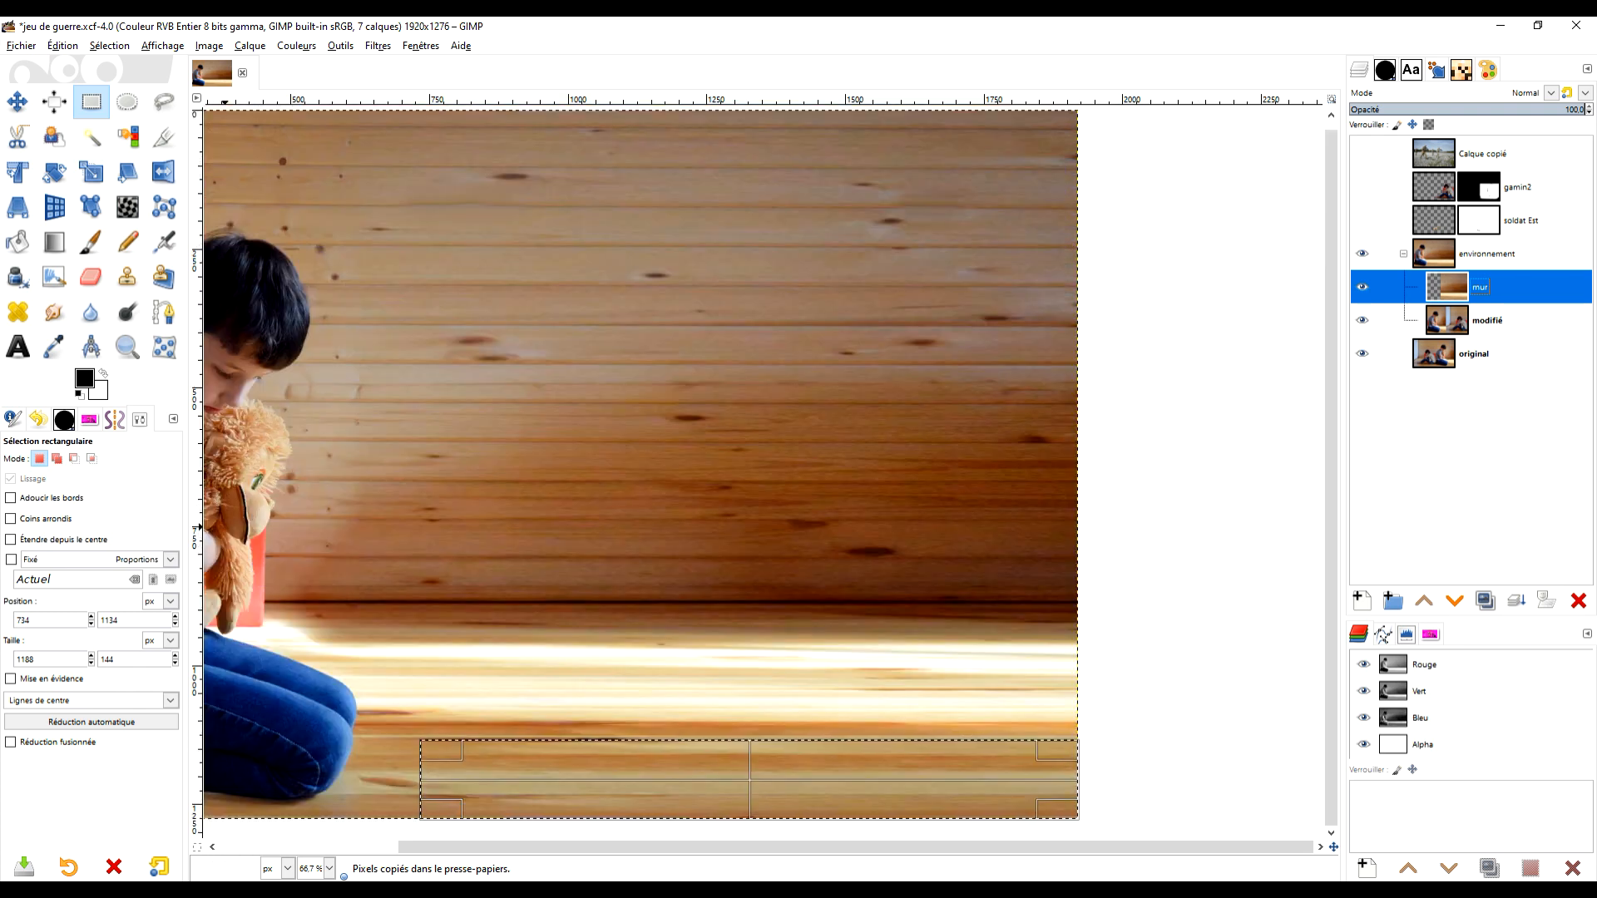
{"action": "left_click", "coordinate": [62, 45]}
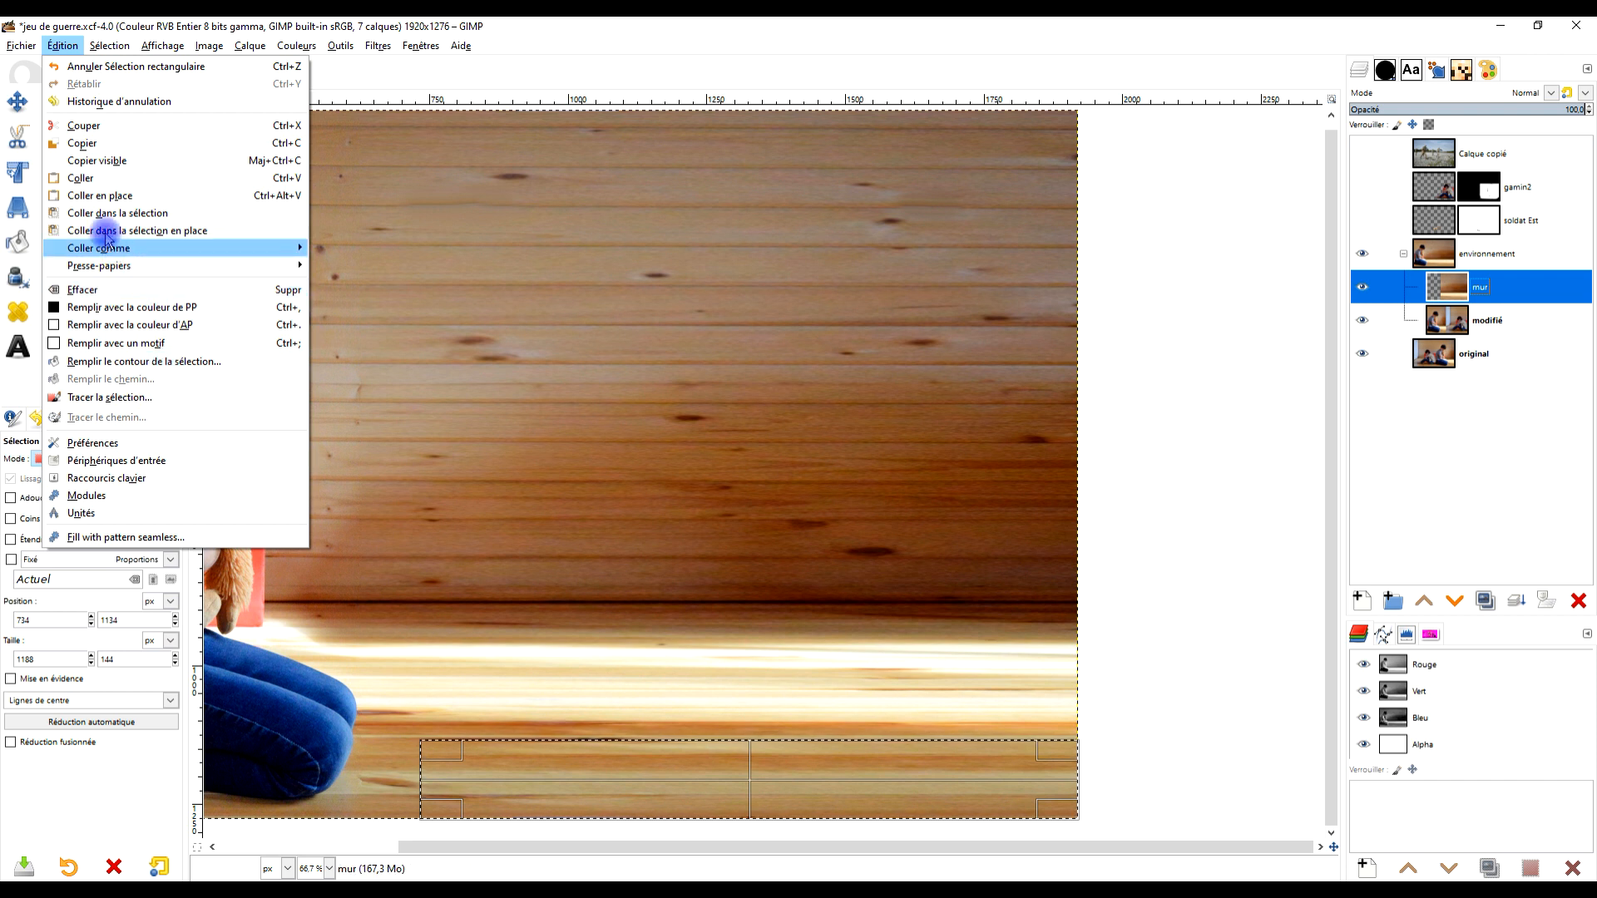
{"action": "left_click", "coordinate": [88, 143]}
Paste the copied floor strip and turn the floating selection into a new layer above mur
{"action": "left_click", "coordinate": [62, 45]}
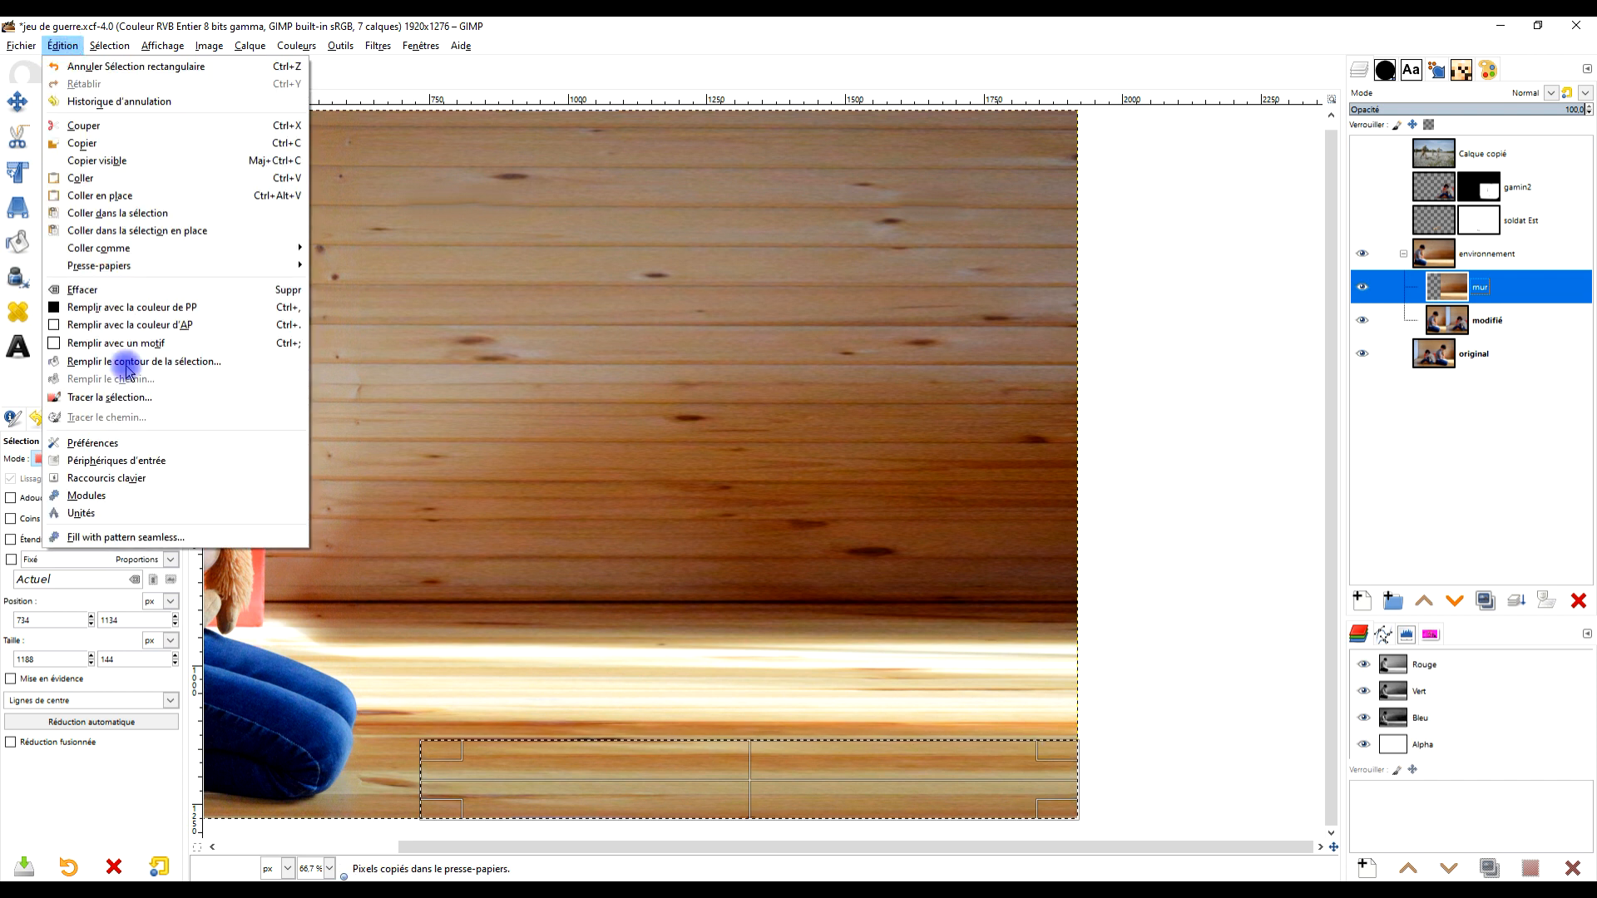
{"action": "left_click", "coordinate": [110, 184]}
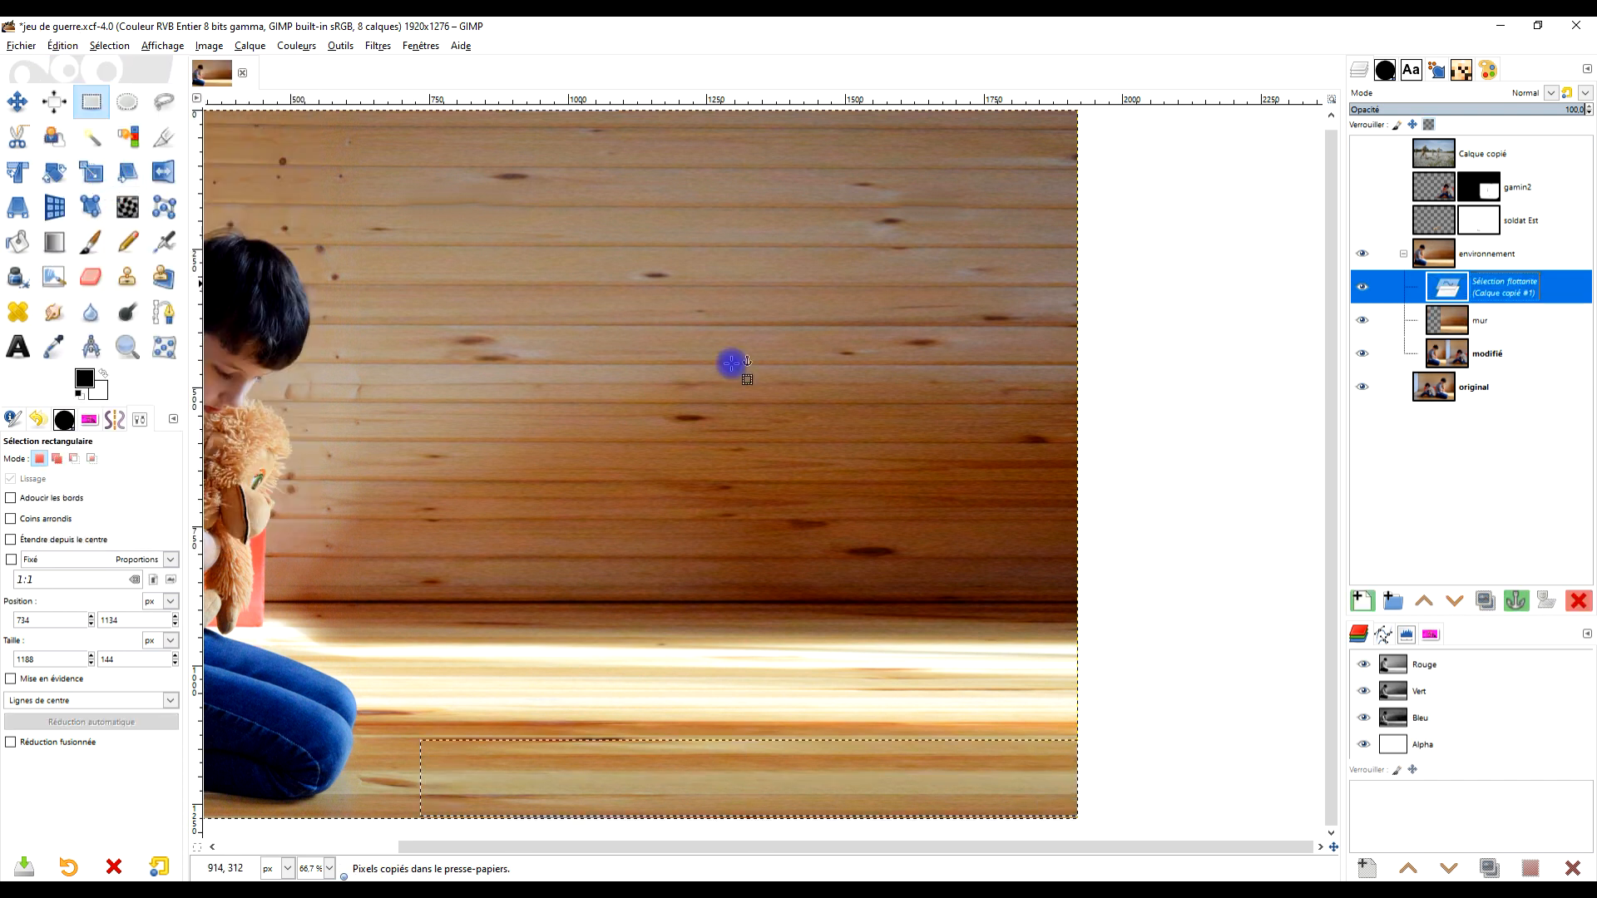
{"action": "left_click", "coordinate": [1362, 601]}
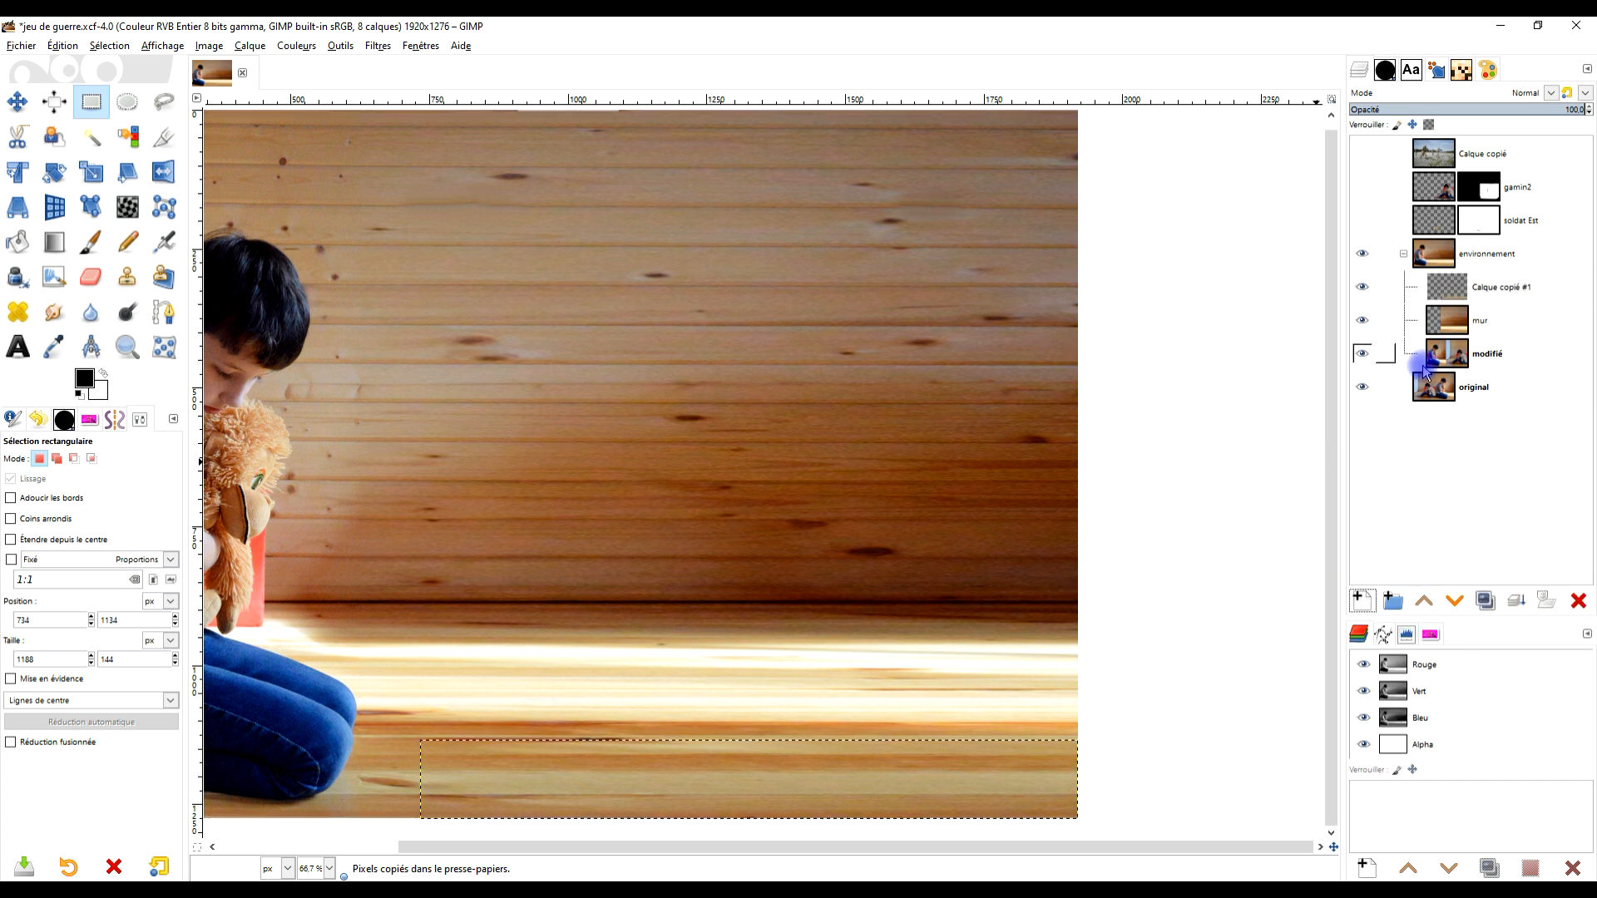
Move the pasted floor strip directly beneath the image, aligned with its left edge
{"action": "scroll", "coordinate": [877, 619], "scroll_direction": "down", "scroll_amount": 3}
{"action": "scroll", "coordinate": [803, 701], "scroll_direction": "up", "scroll_amount": 2}
{"action": "left_click_drag", "start_coordinate": [741, 674], "coordinate": [581, 662]}
{"action": "left_click", "coordinate": [17, 101]}
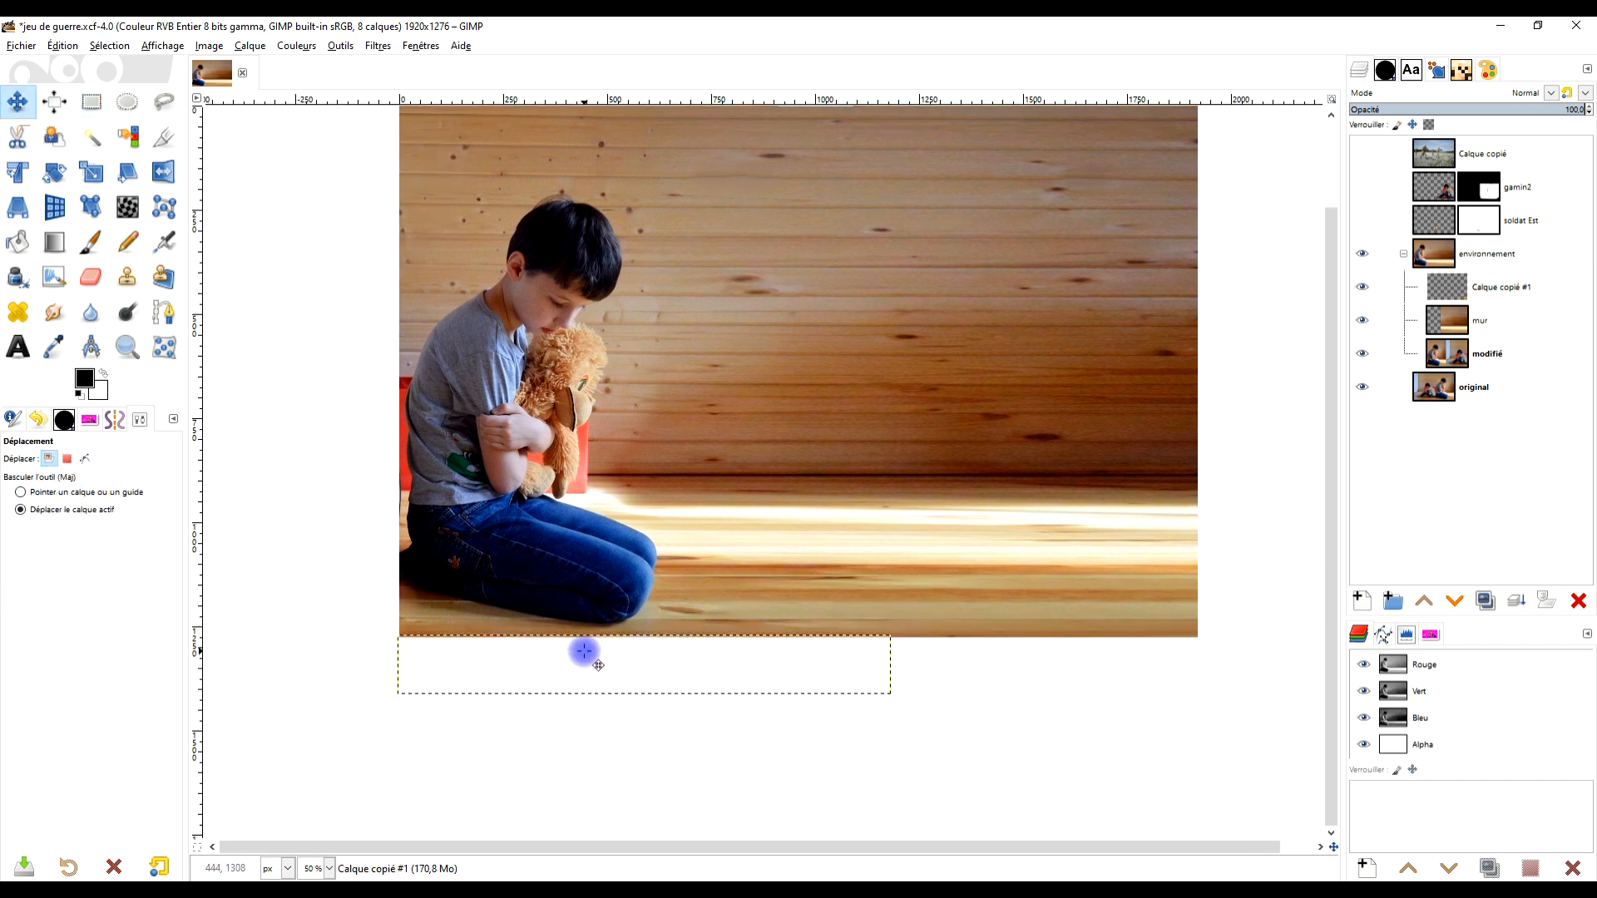
{"action": "scroll", "coordinate": [589, 652], "scroll_direction": "up", "scroll_amount": 2}
{"action": "scroll", "coordinate": [756, 671], "scroll_direction": "down", "scroll_amount": 1}
{"action": "mouse_move", "coordinate": [752, 682]}
{"action": "left_mouse_down"}
{"action": "mouse_move", "coordinate": [753, 697]}
{"action": "mouse_move", "coordinate": [754, 683]}
{"action": "left_mouse_up"}
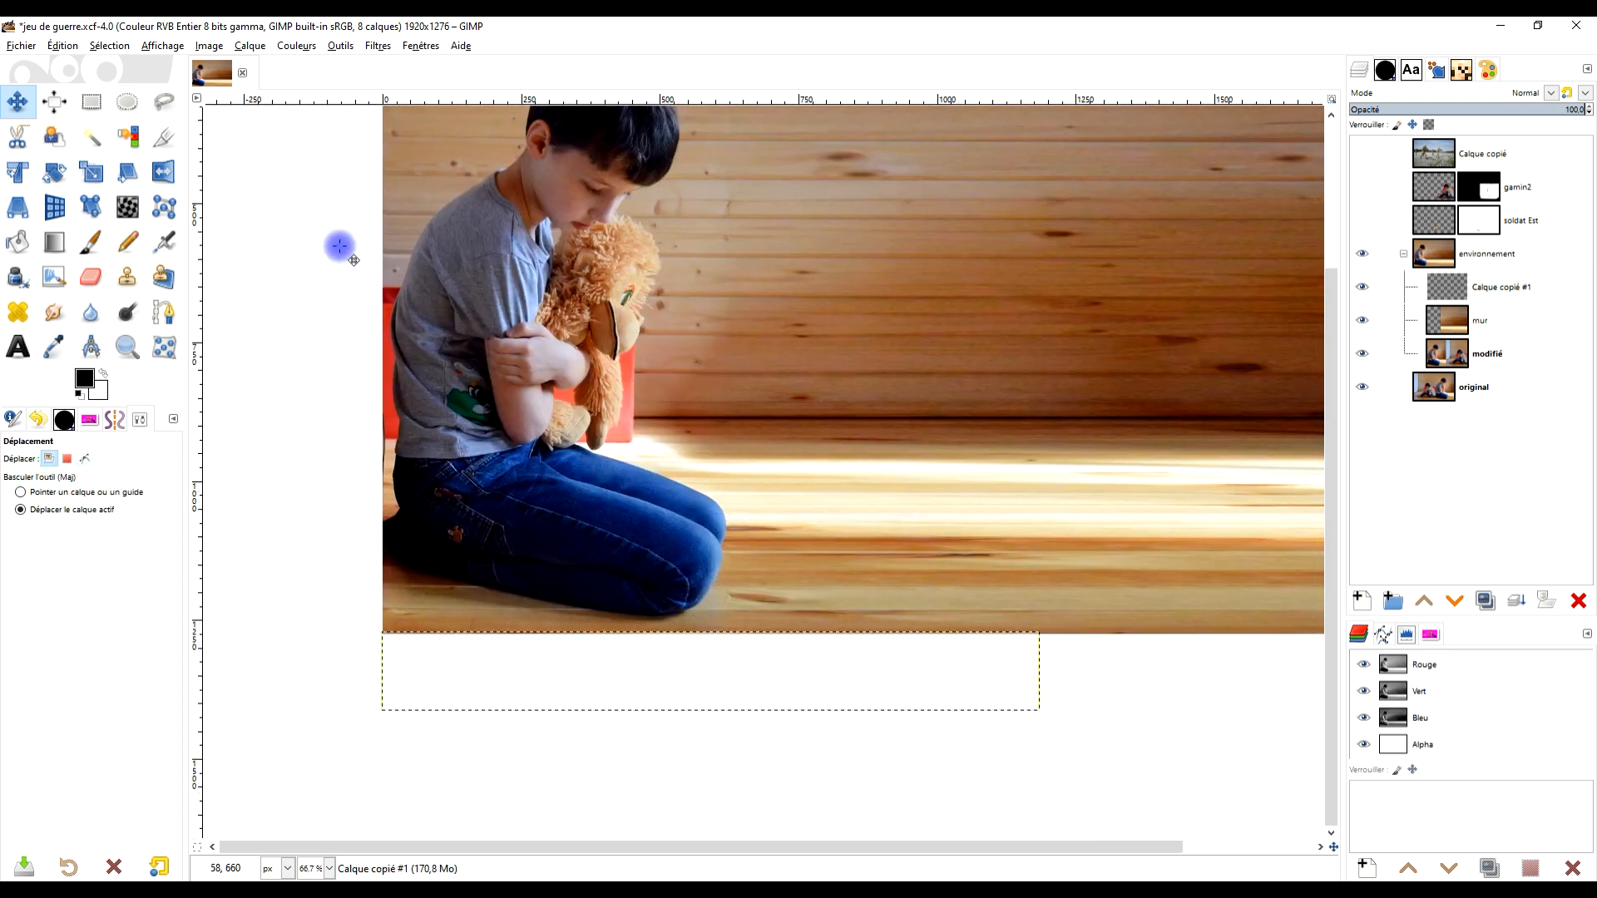
Stretch the floor strip across the full image width to 1919 × 142 px without keeping its proportions
{"action": "left_click", "coordinate": [92, 173]}
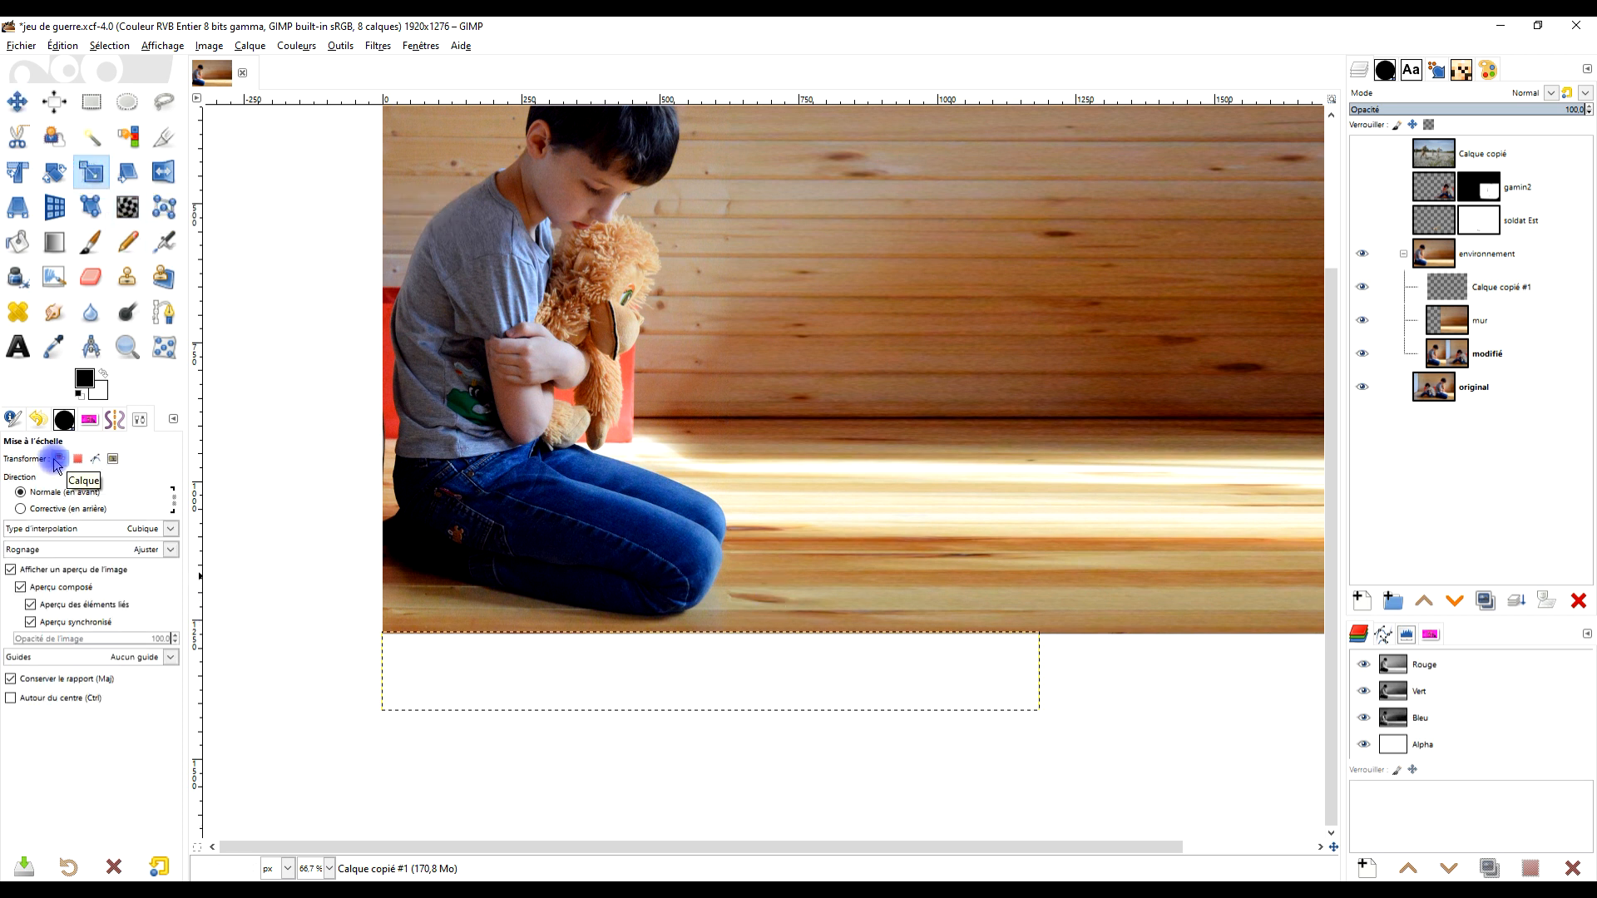
{"action": "left_click", "coordinate": [771, 679]}
{"action": "left_click_drag", "start_coordinate": [1195, 634], "coordinate": [916, 579]}
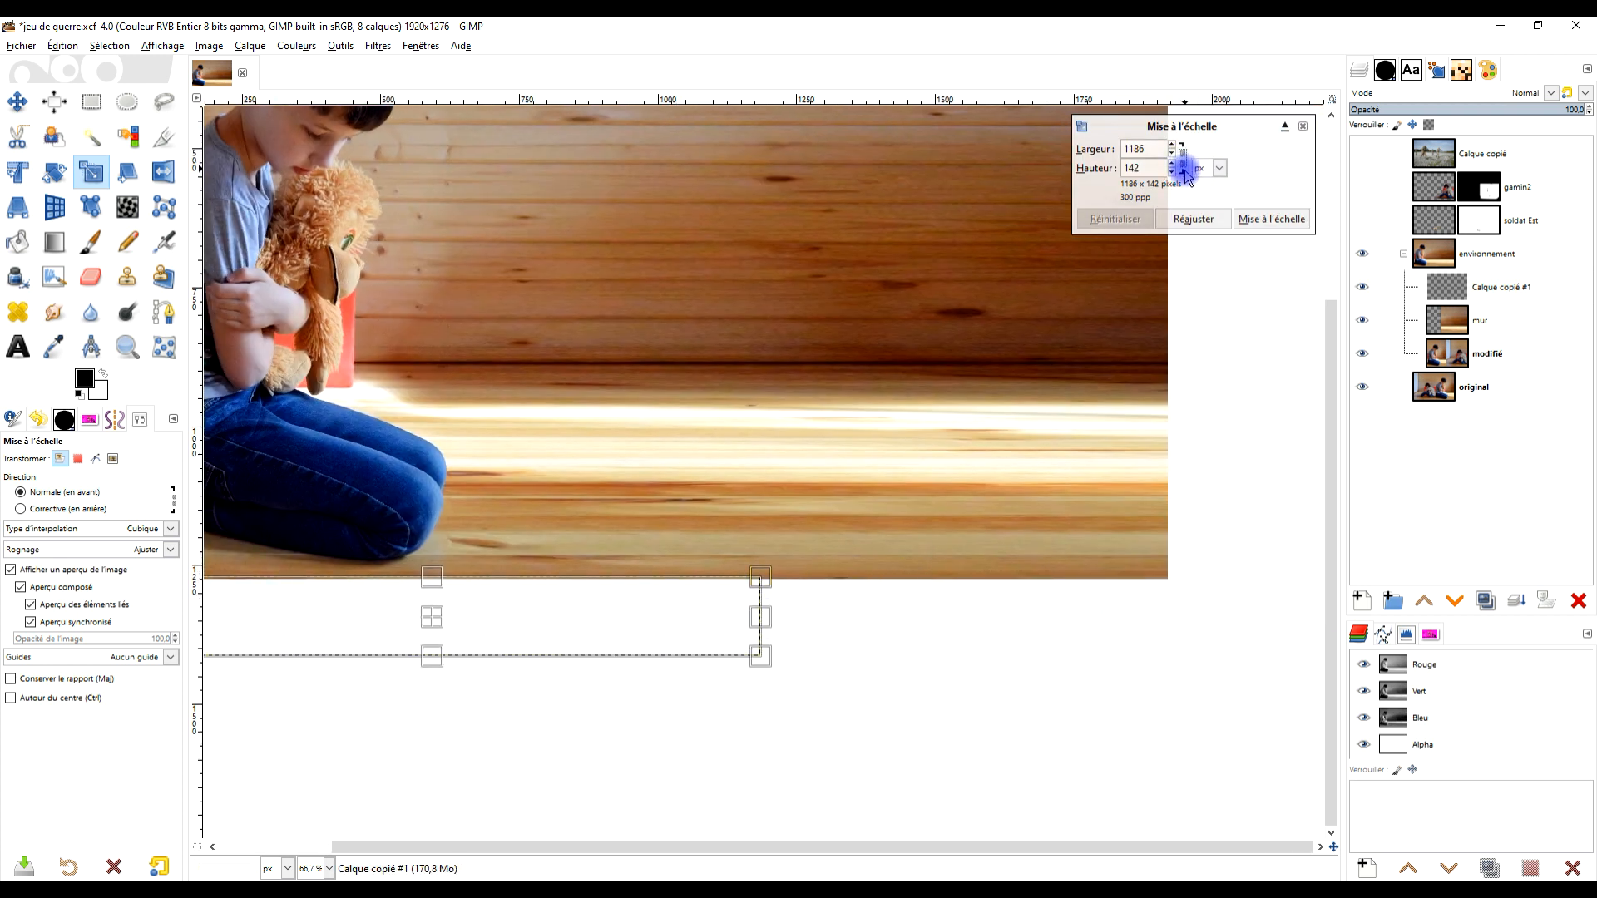
{"action": "left_click_drag", "start_coordinate": [764, 614], "coordinate": [1171, 606]}
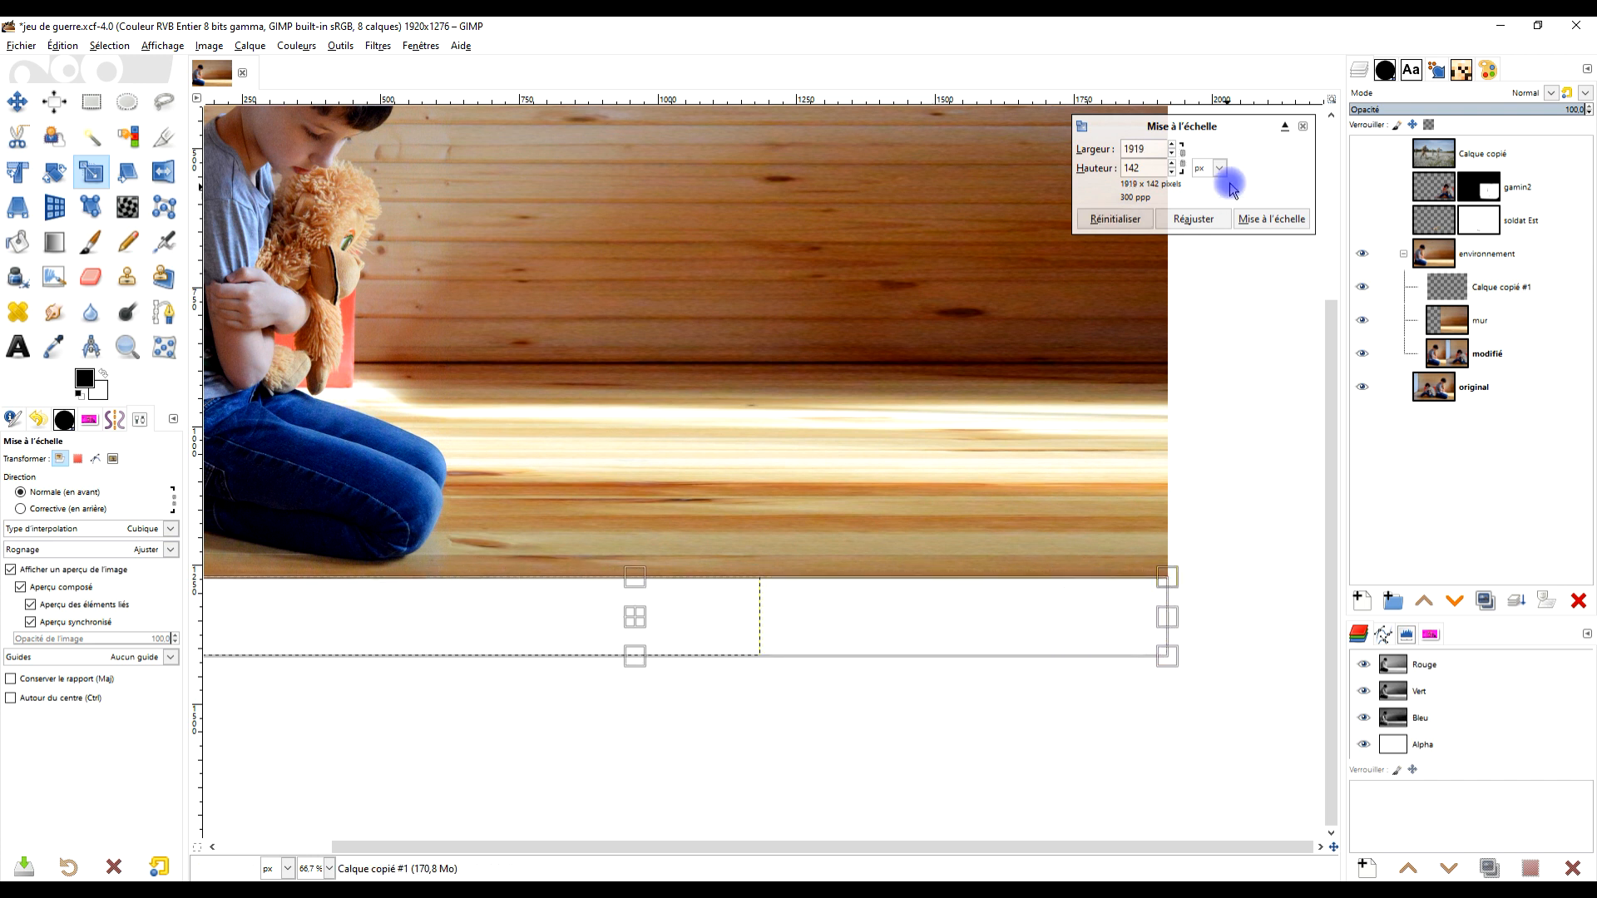
{"action": "left_click", "coordinate": [1256, 218]}
Fit the canvas to the layers and resize the floor strip's layer to the image dimensions
{"action": "scroll", "coordinate": [882, 425], "scroll_direction": "left", "scroll_amount": 5}
{"action": "left_click_drag", "start_coordinate": [883, 425], "coordinate": [773, 426]}
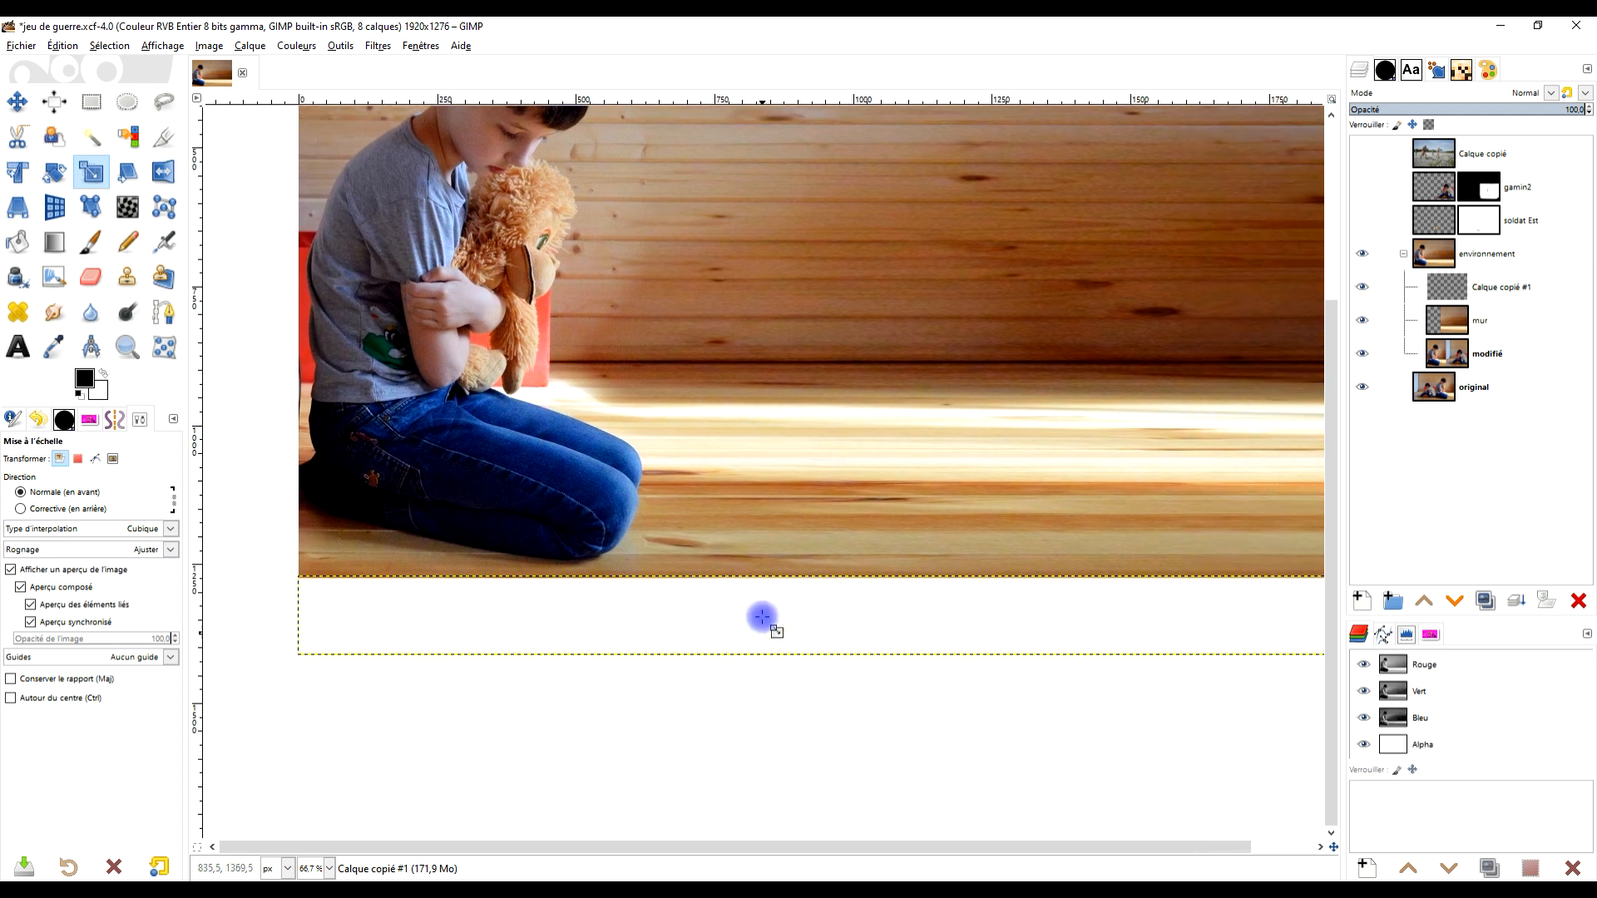
{"action": "left_click", "coordinate": [209, 45]}
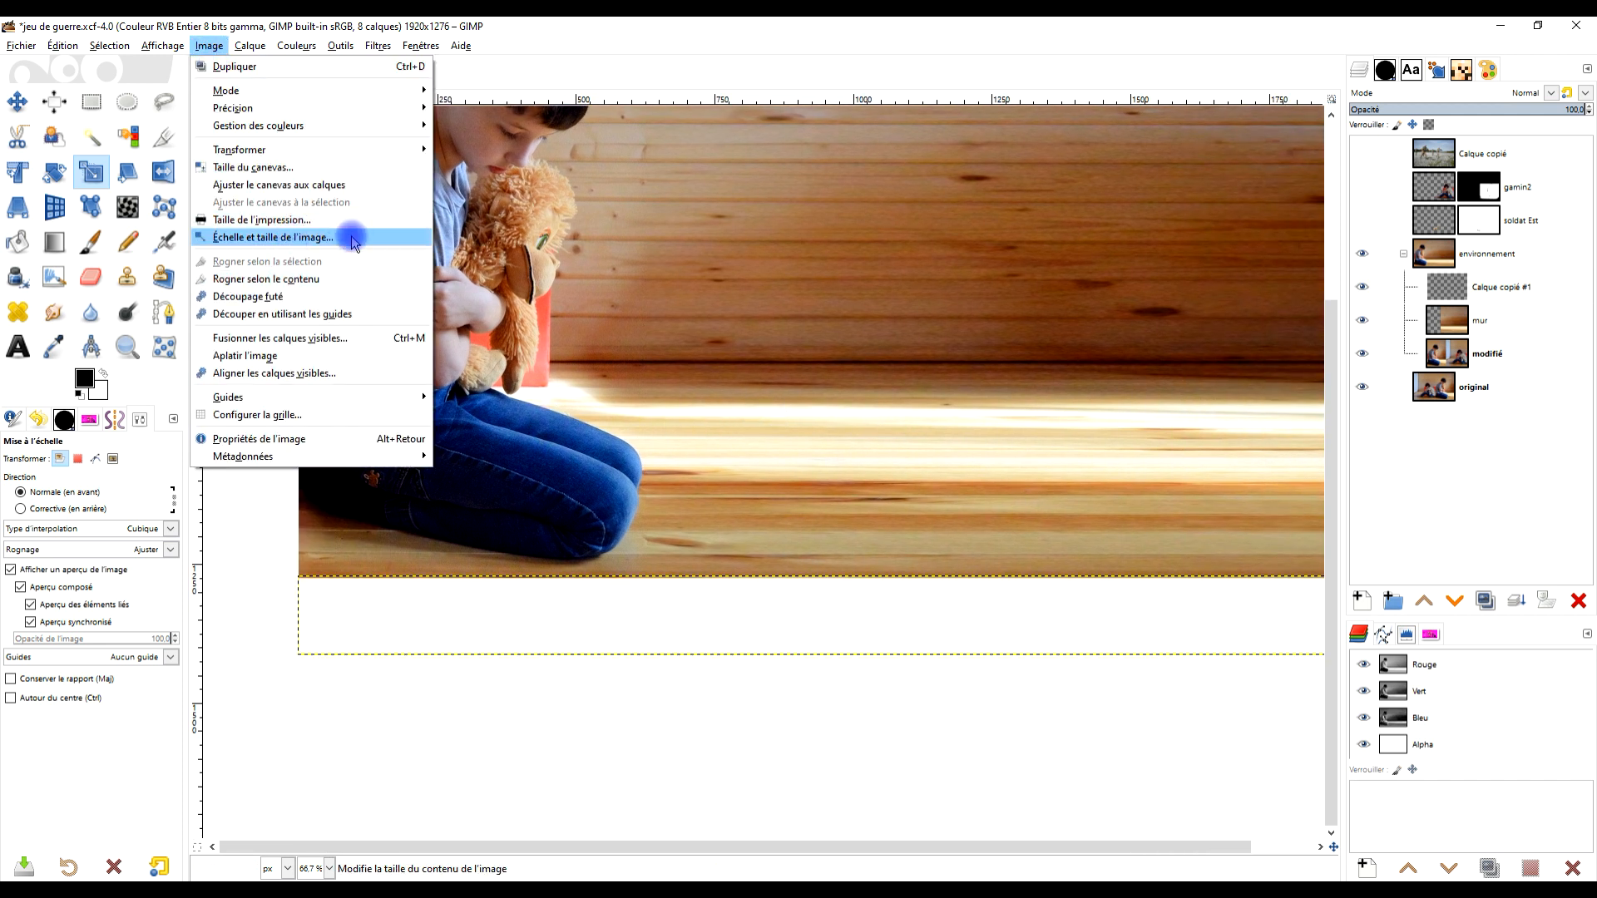
{"action": "left_click", "coordinate": [337, 185]}
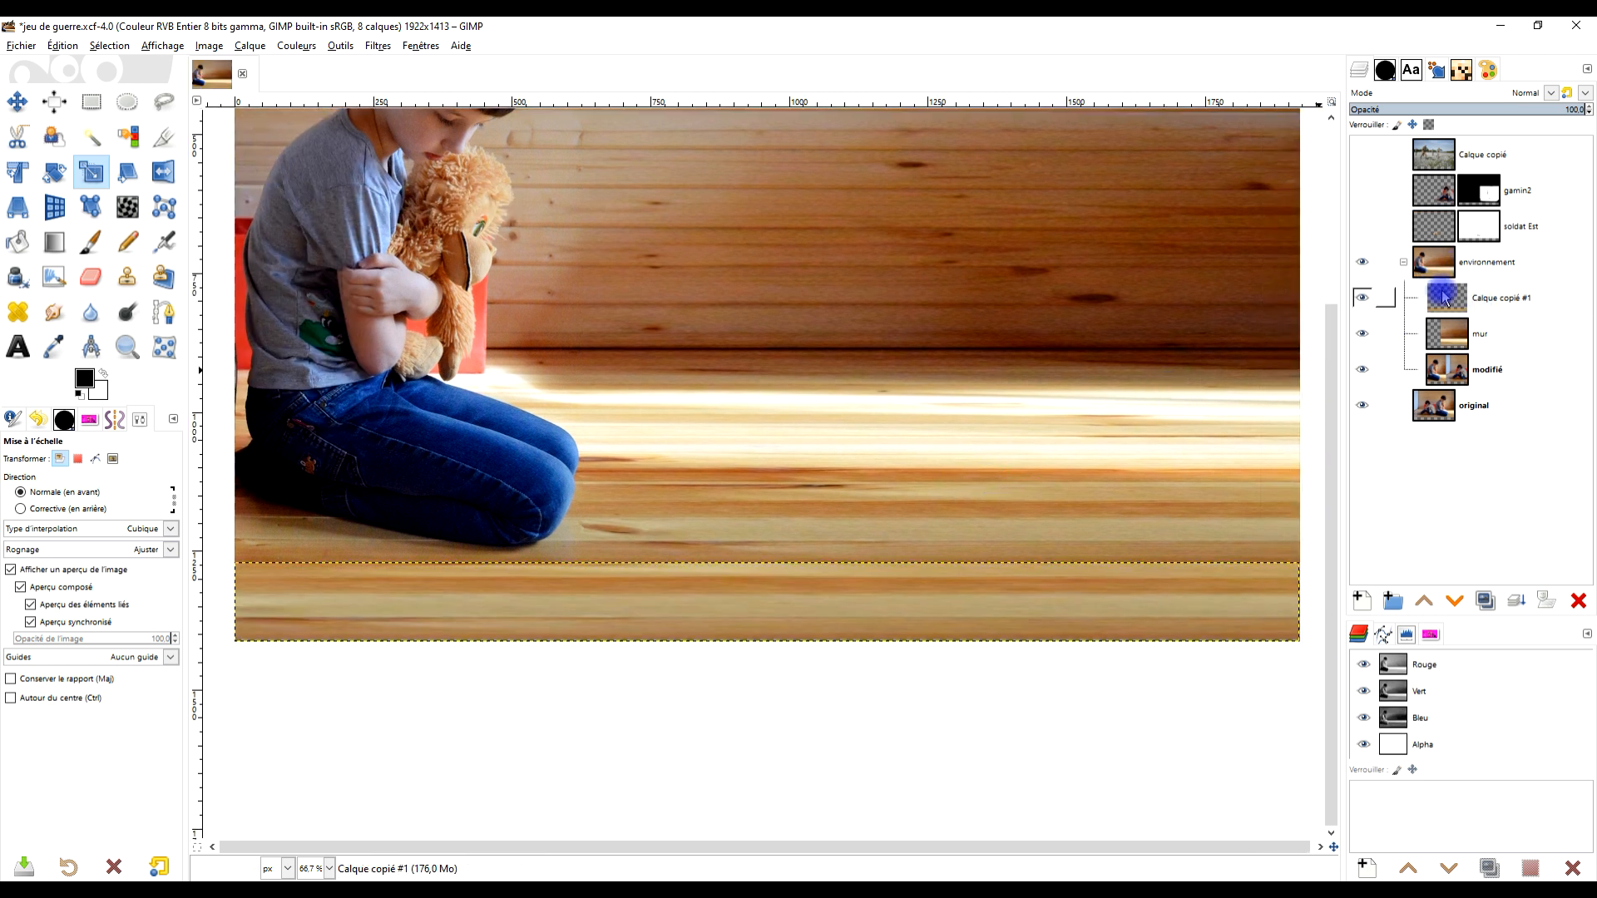
{"action": "right_click", "coordinate": [1443, 299]}
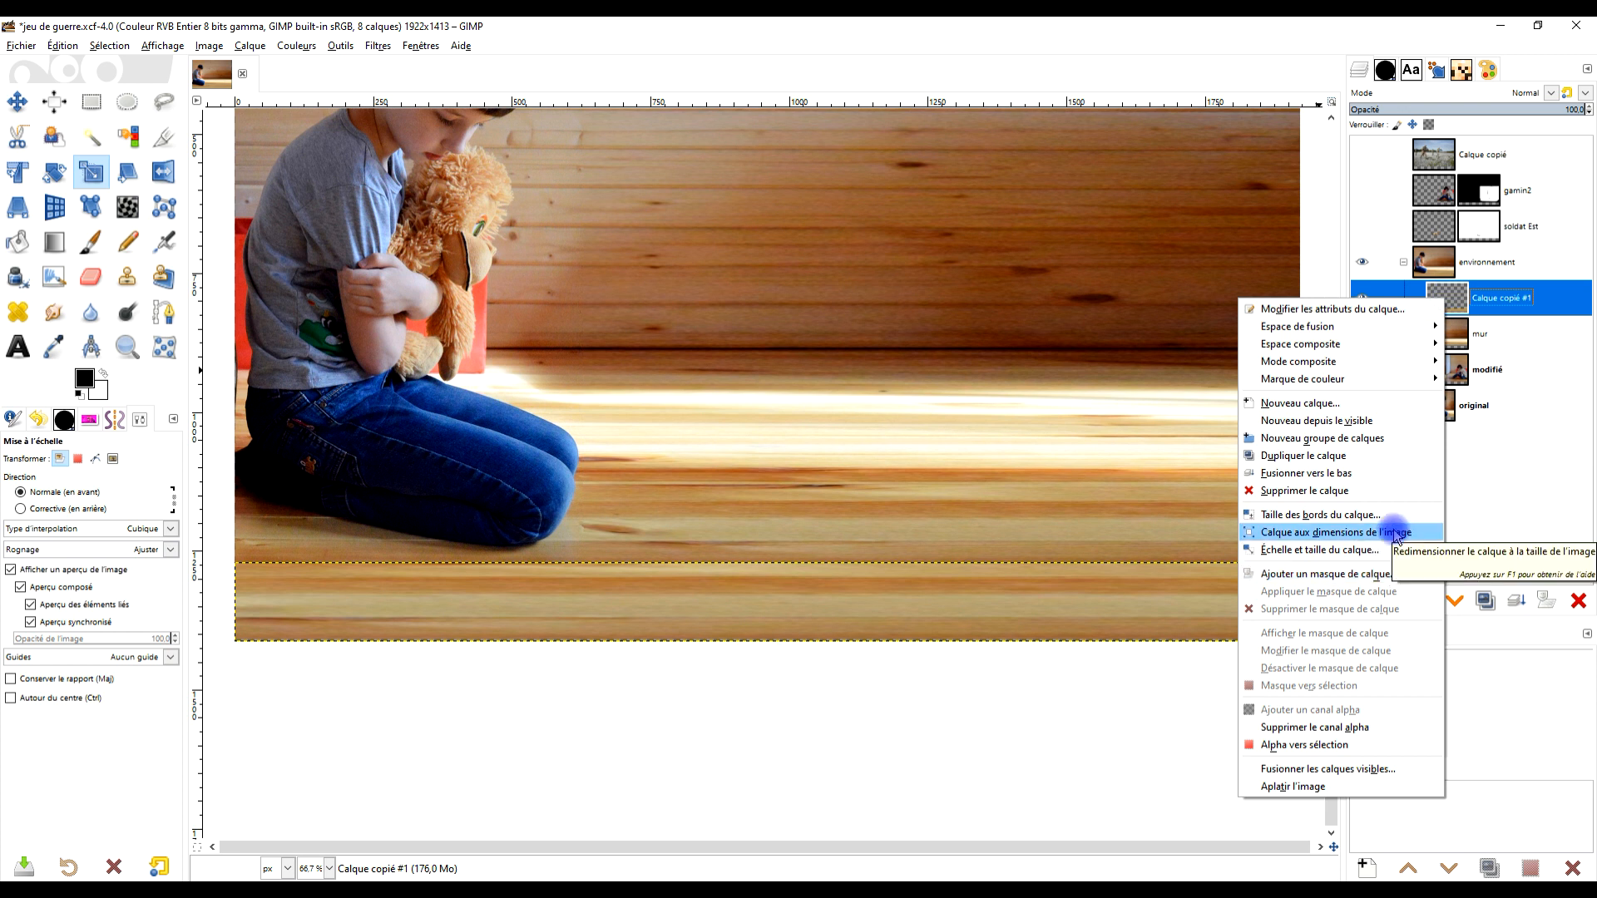
{"action": "left_click", "coordinate": [1396, 534]}
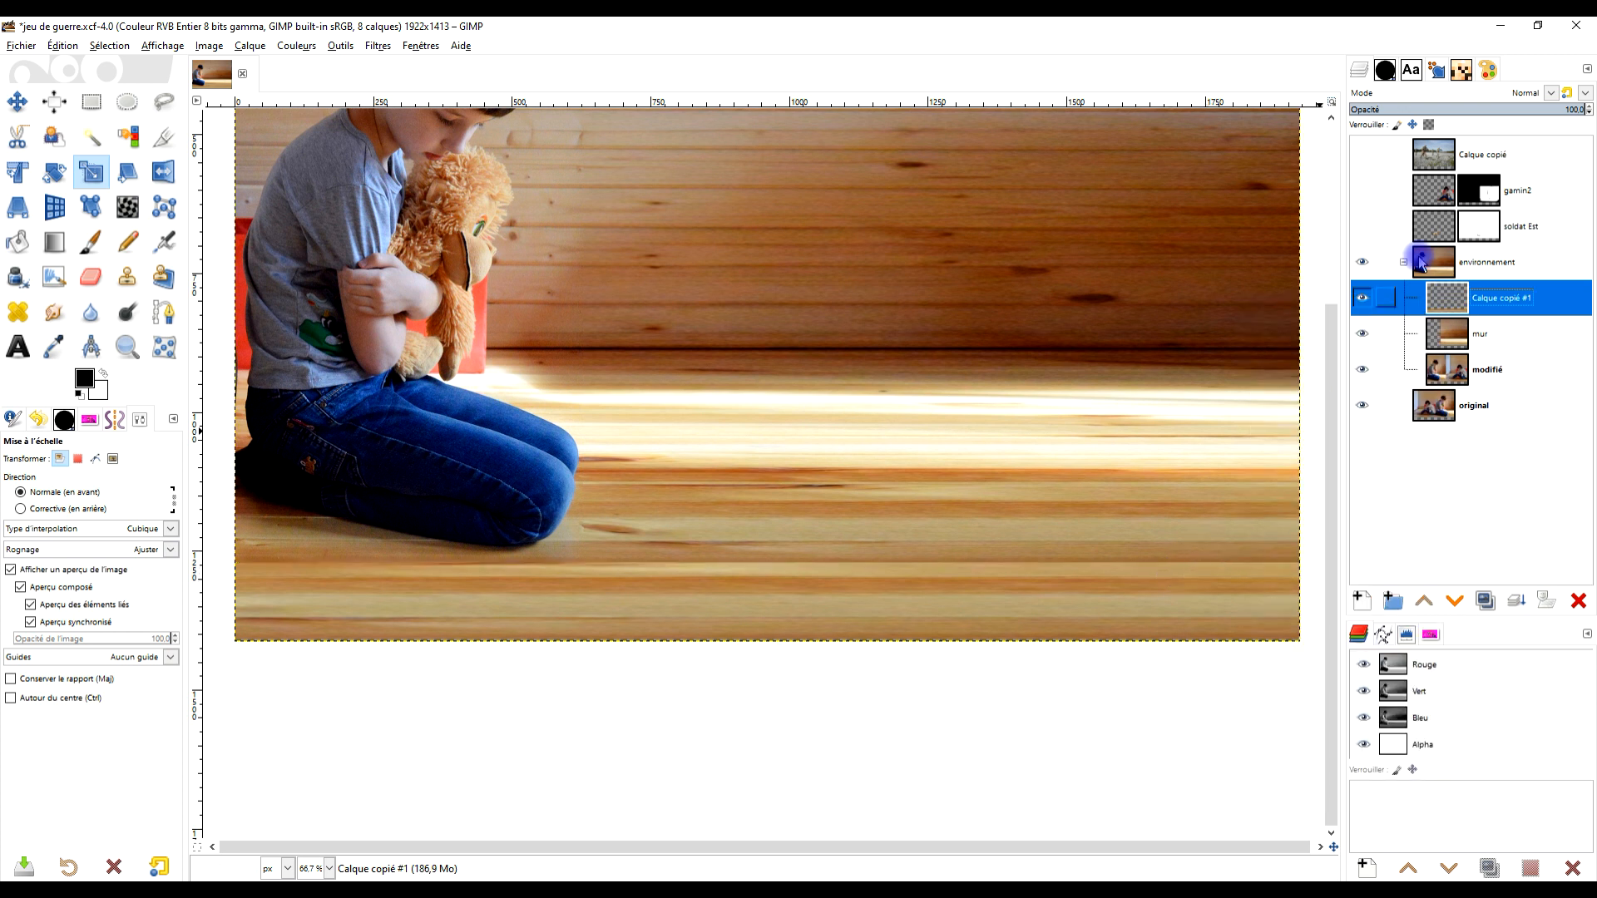
Show the soldat Est, gamin2 and walking soldiers layers again
{"action": "left_click", "coordinate": [1362, 226]}
{"action": "left_click", "coordinate": [1362, 191]}
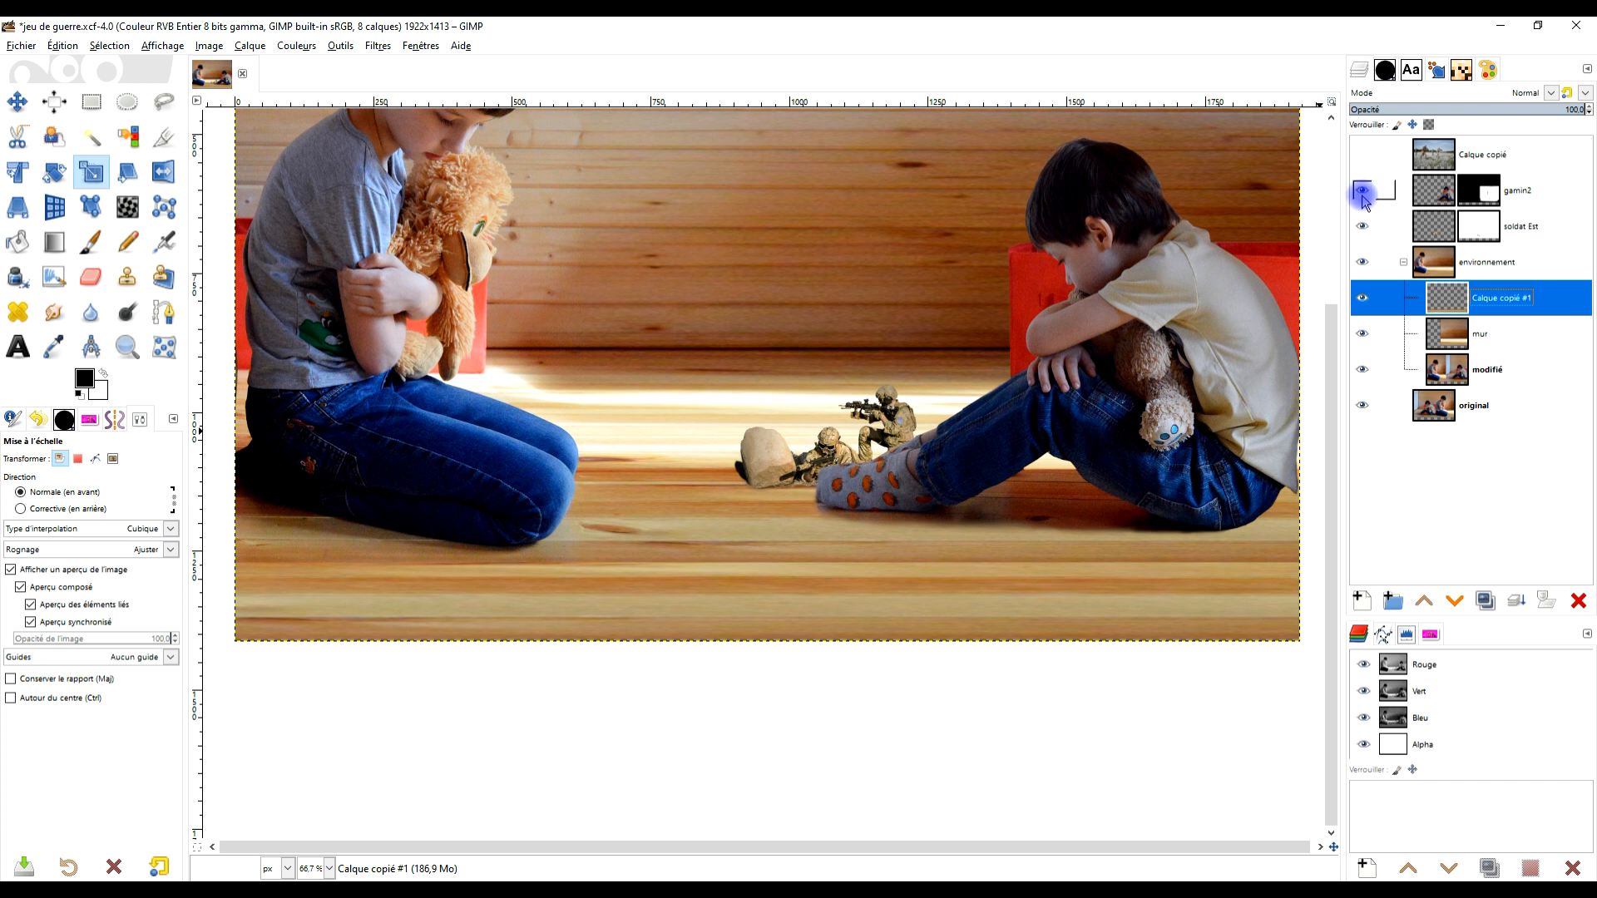
{"action": "left_click", "coordinate": [1363, 163]}
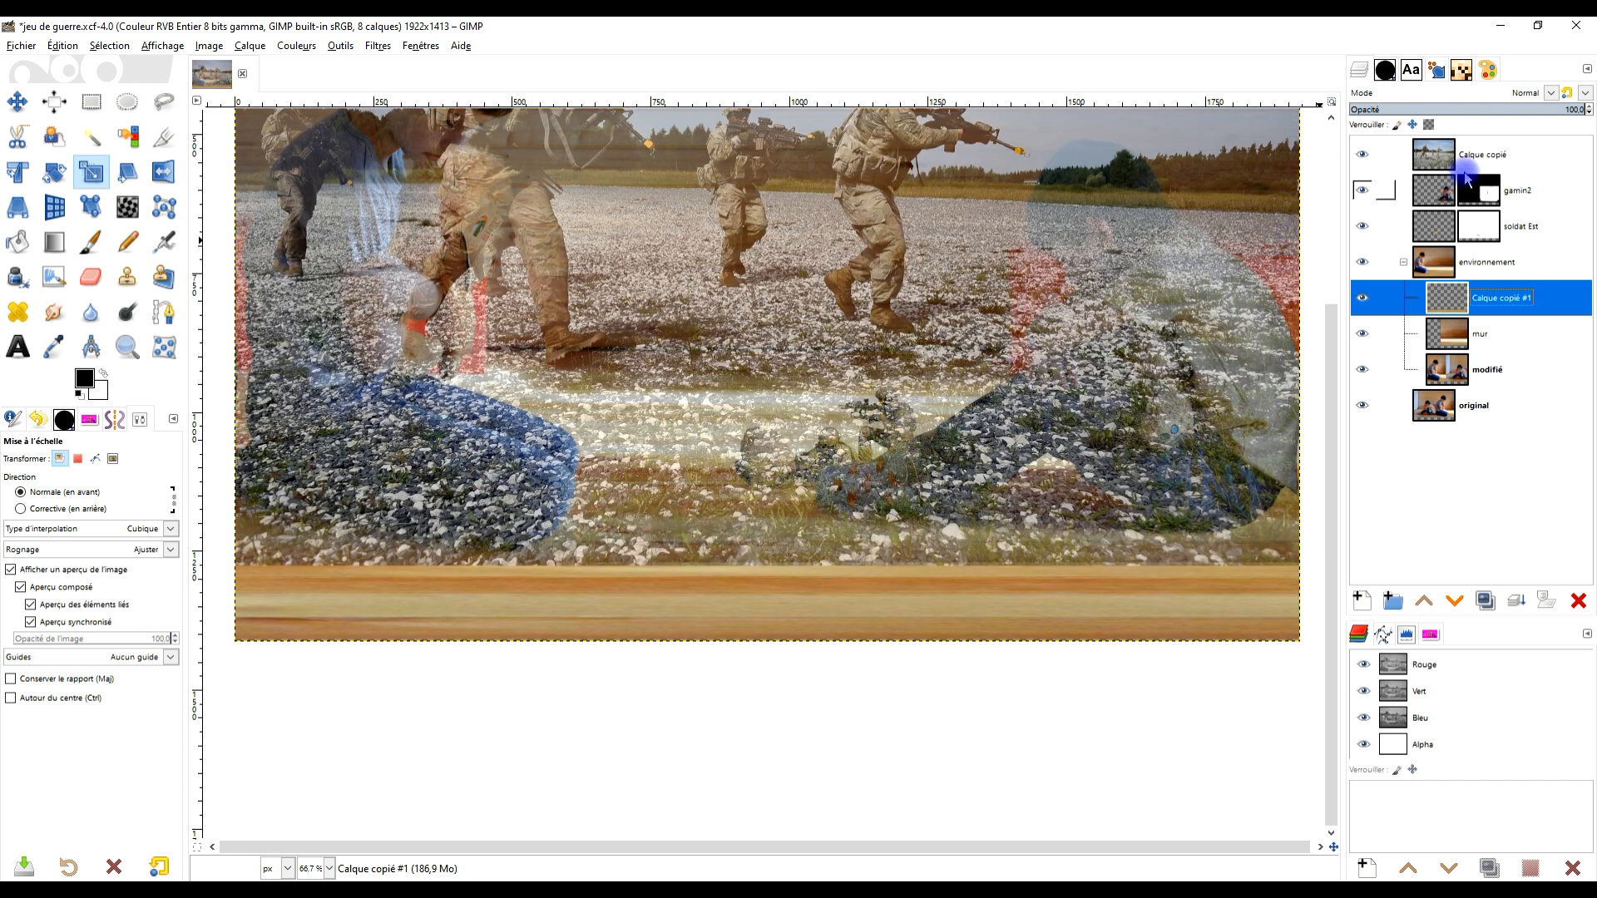
Rename the walking soldiers layer as soldat Ouest
{"action": "left_click", "coordinate": [1487, 160]}
{"action": "left_click", "coordinate": [1486, 158]}
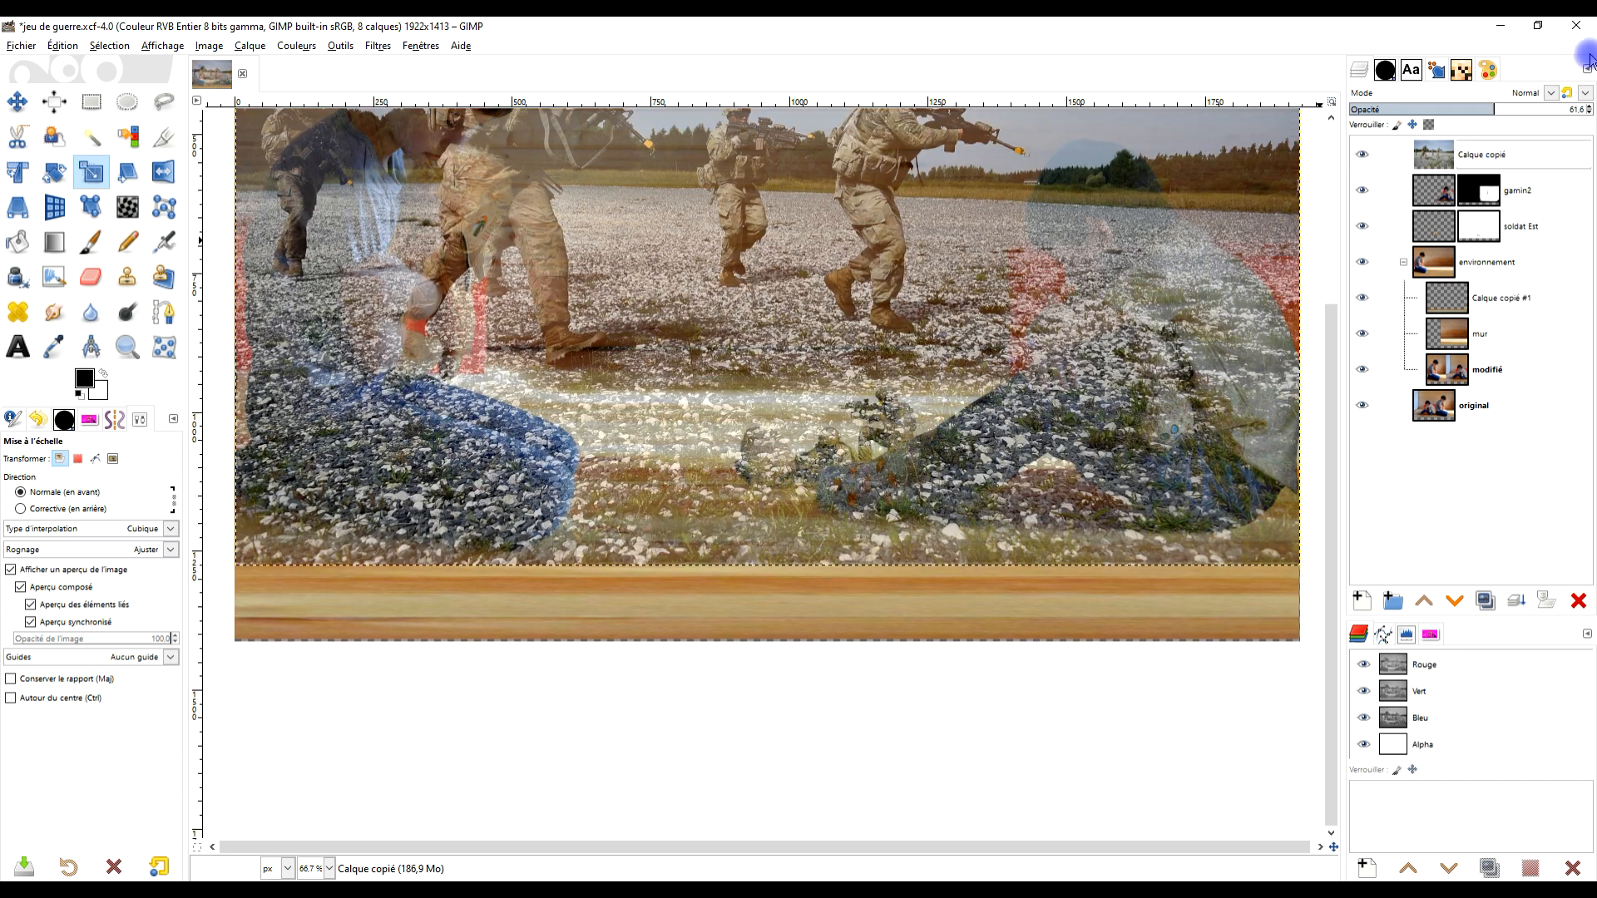
{"action": "key", "text": "ctrl+a"}
{"action": "type", "text": "soldat O"}
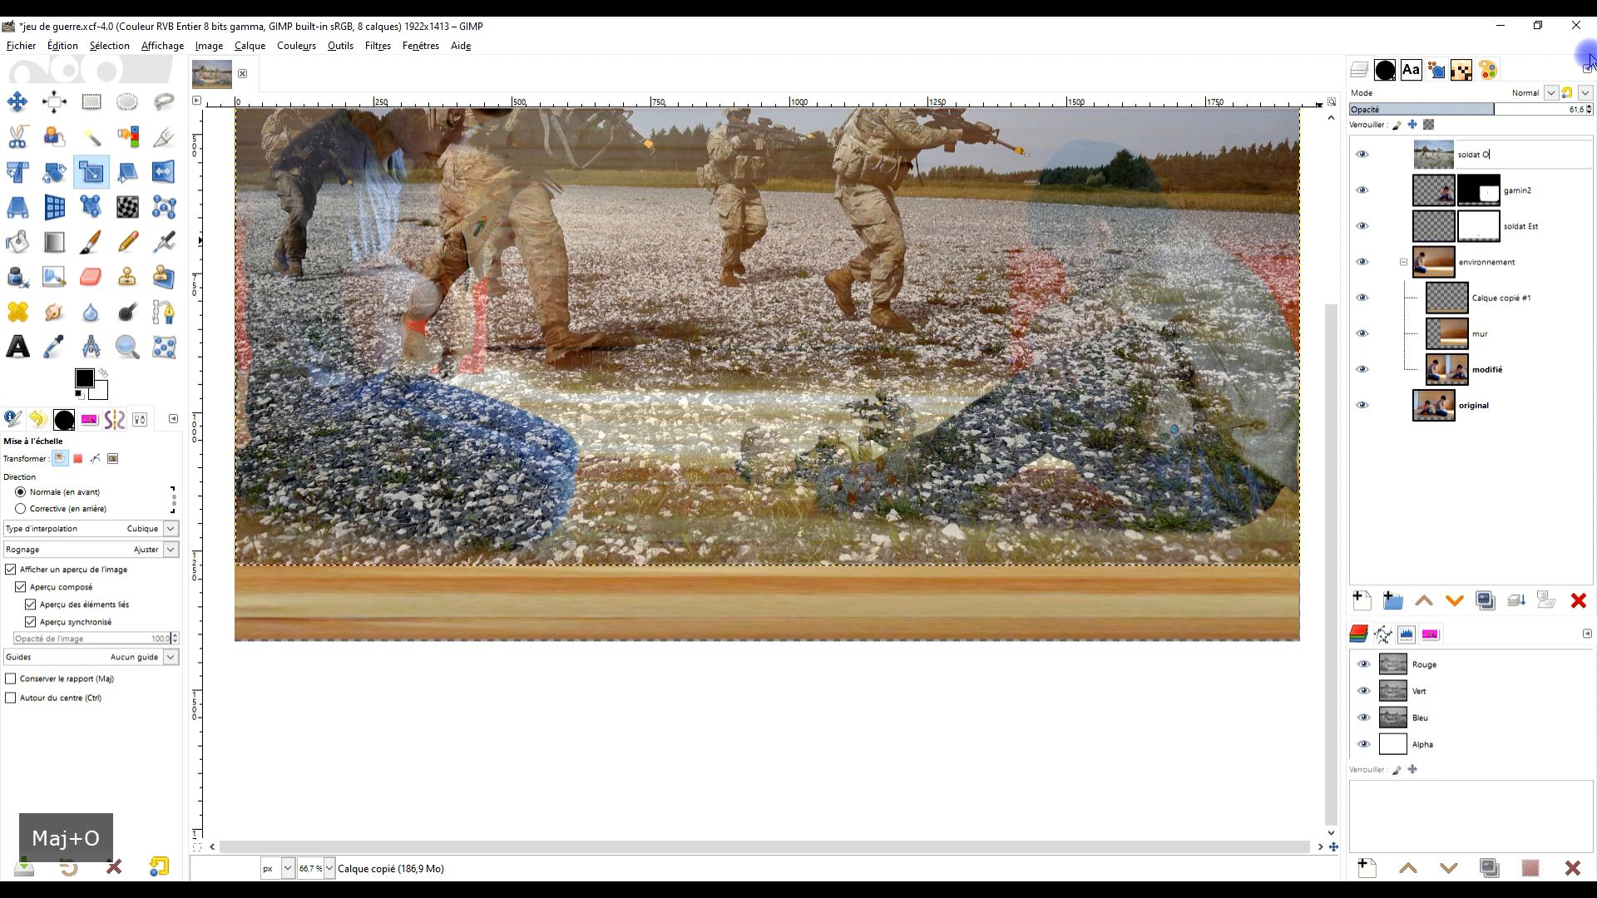
{"action": "type", "text": "uest"}
{"action": "key", "text": "Return"}
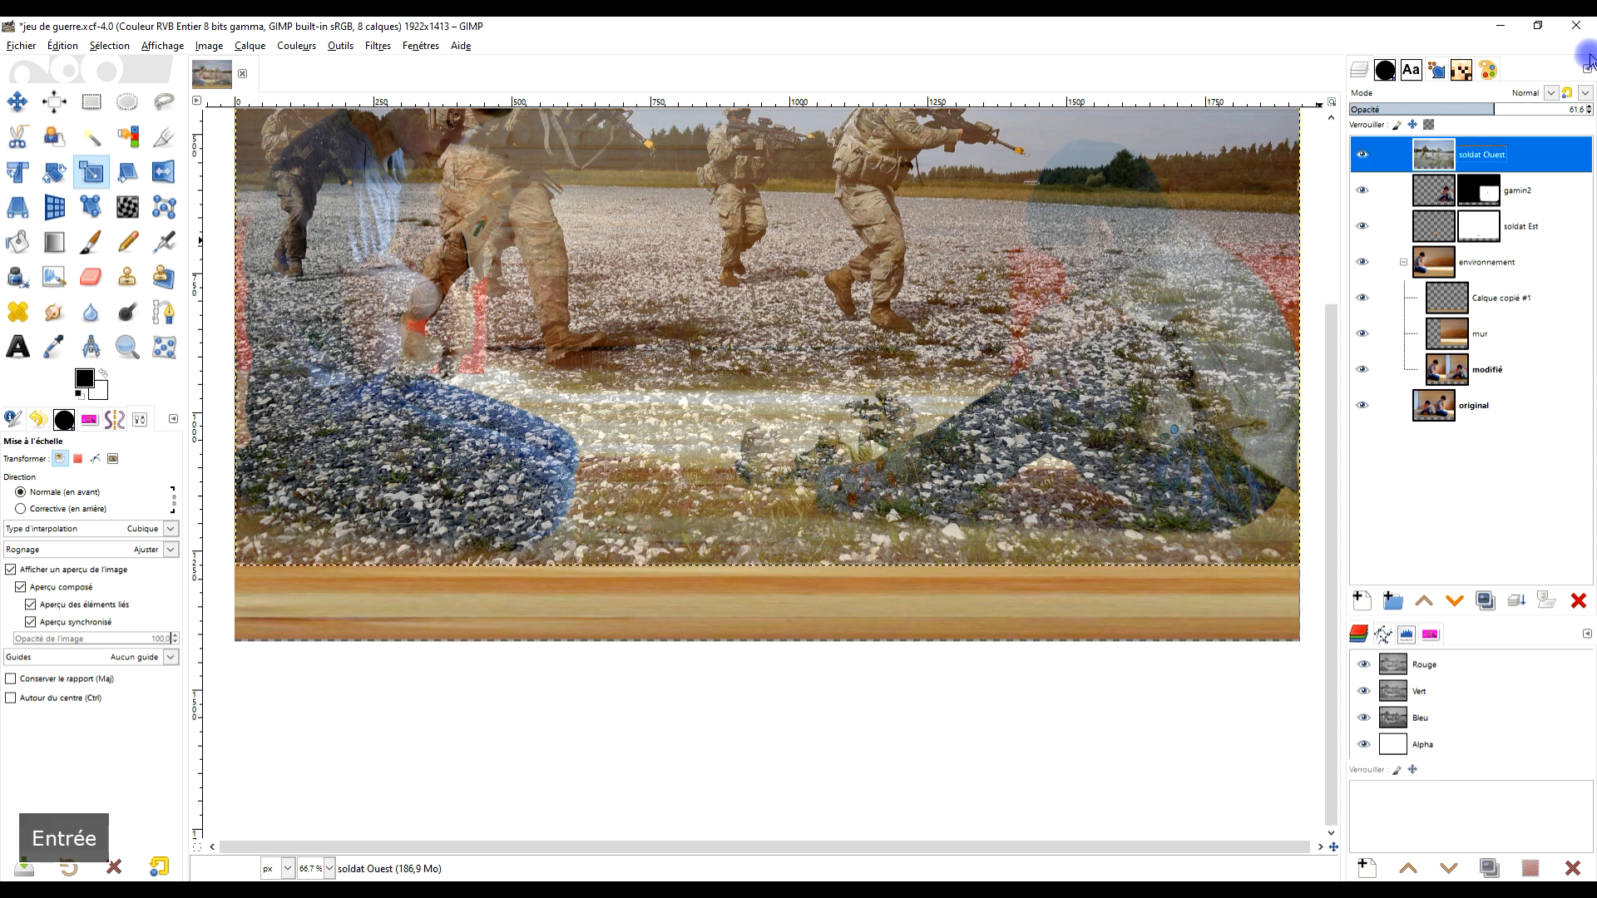
Scale the soldat Ouest layer proportionally to about 1003 × 667 px and place it between the two boys
{"action": "scroll", "coordinate": [1291, 481], "scroll_direction": "down", "scroll_amount": 2}
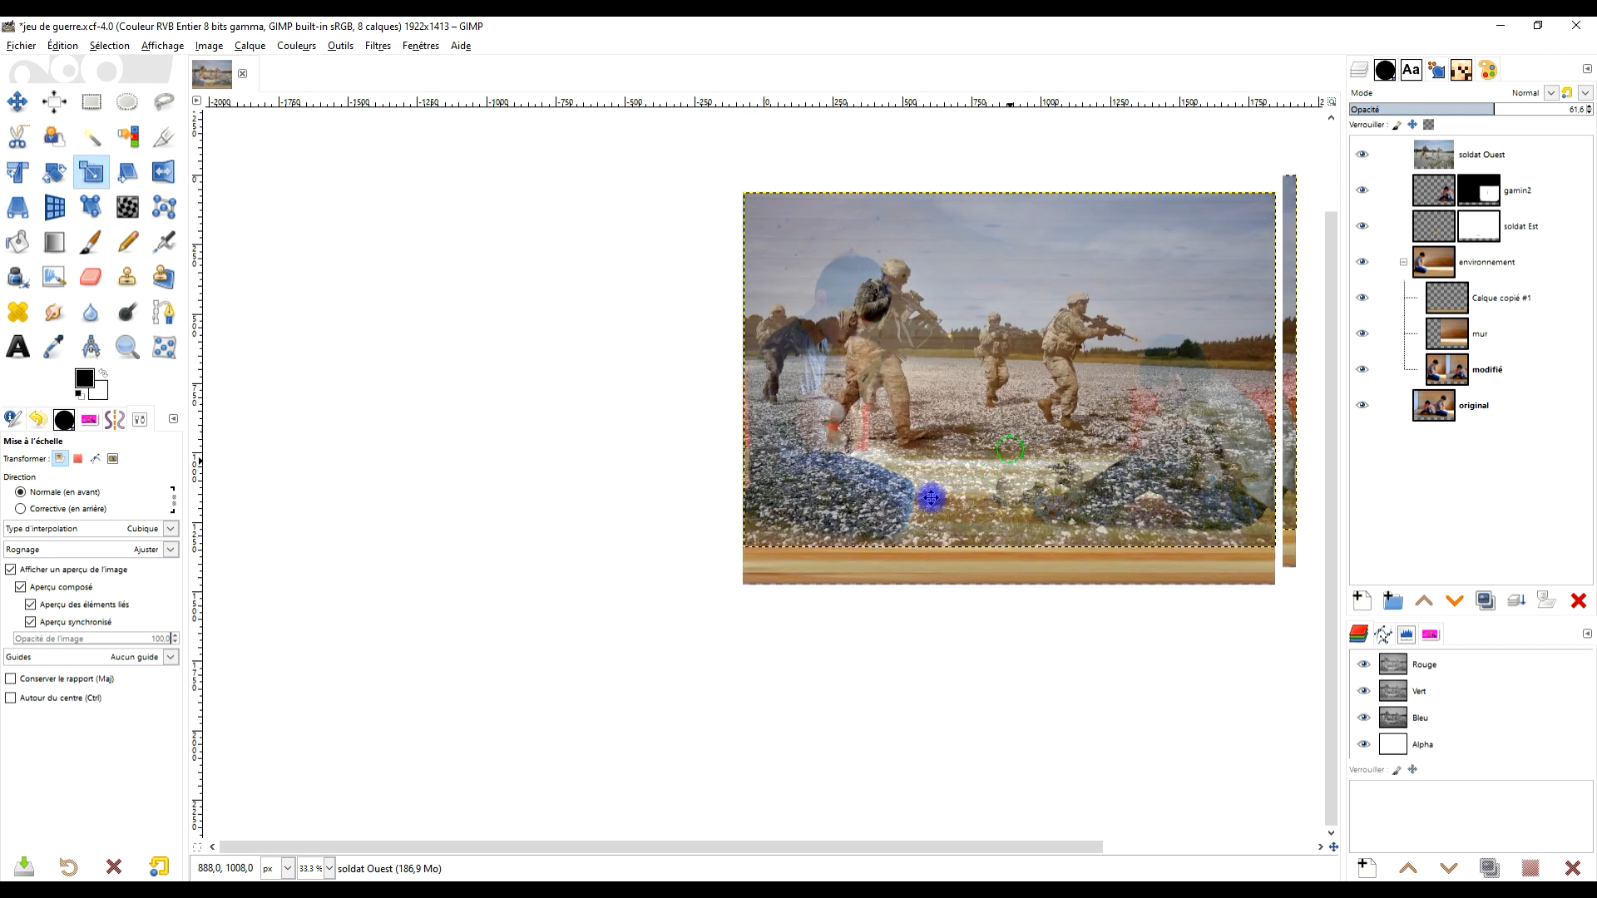
{"action": "scroll", "coordinate": [873, 424], "scroll_direction": "up", "scroll_amount": 1}
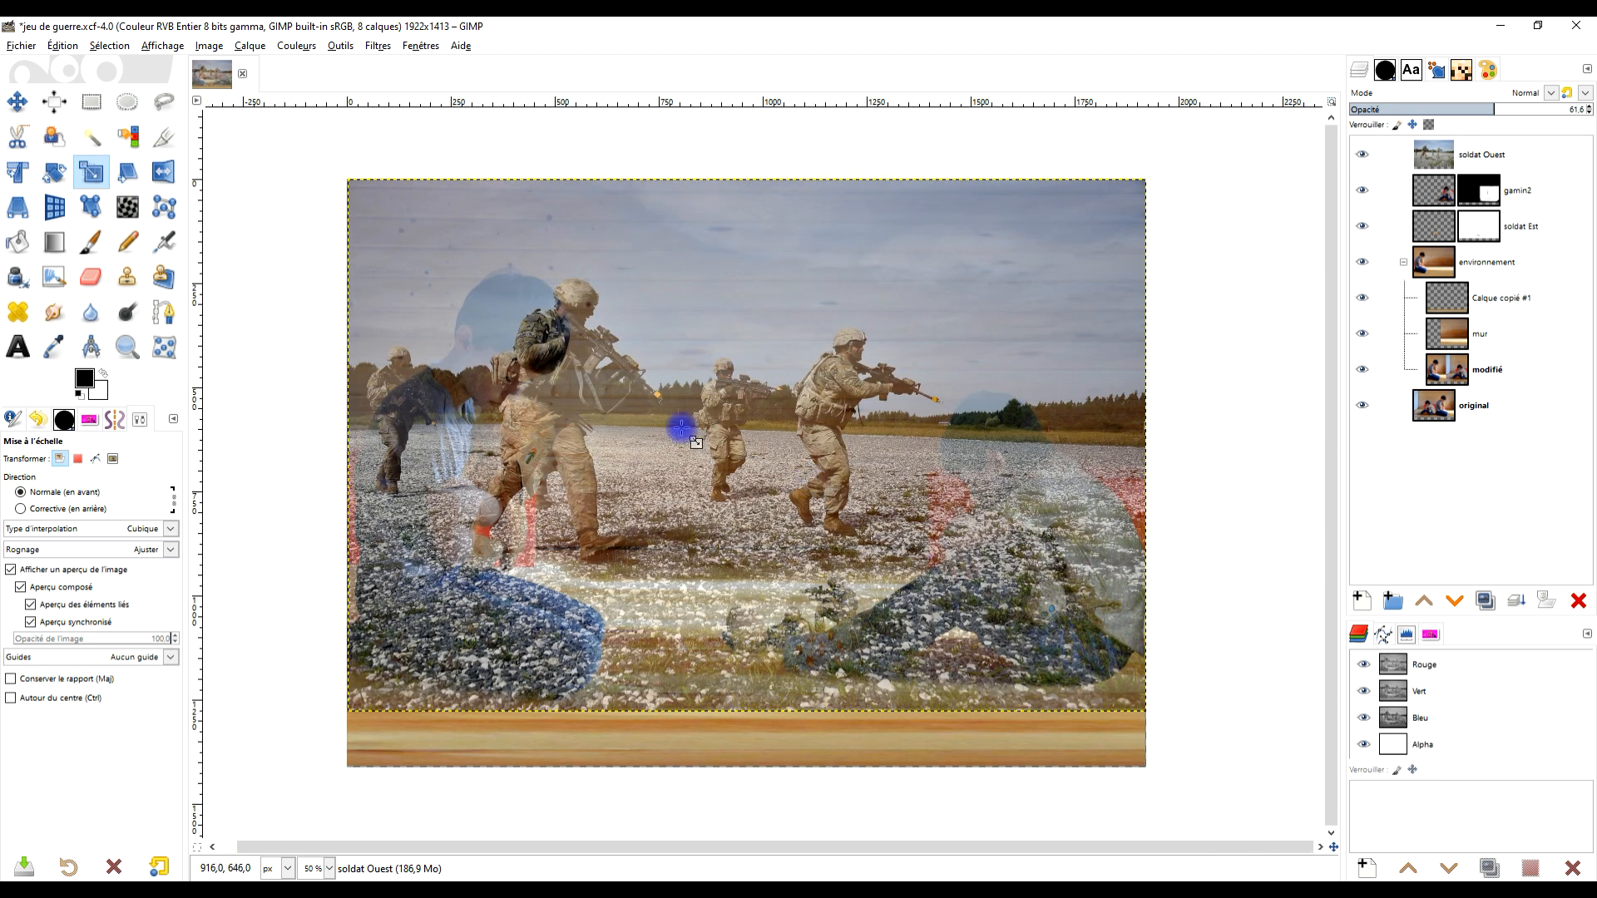
{"action": "left_click", "coordinate": [740, 443]}
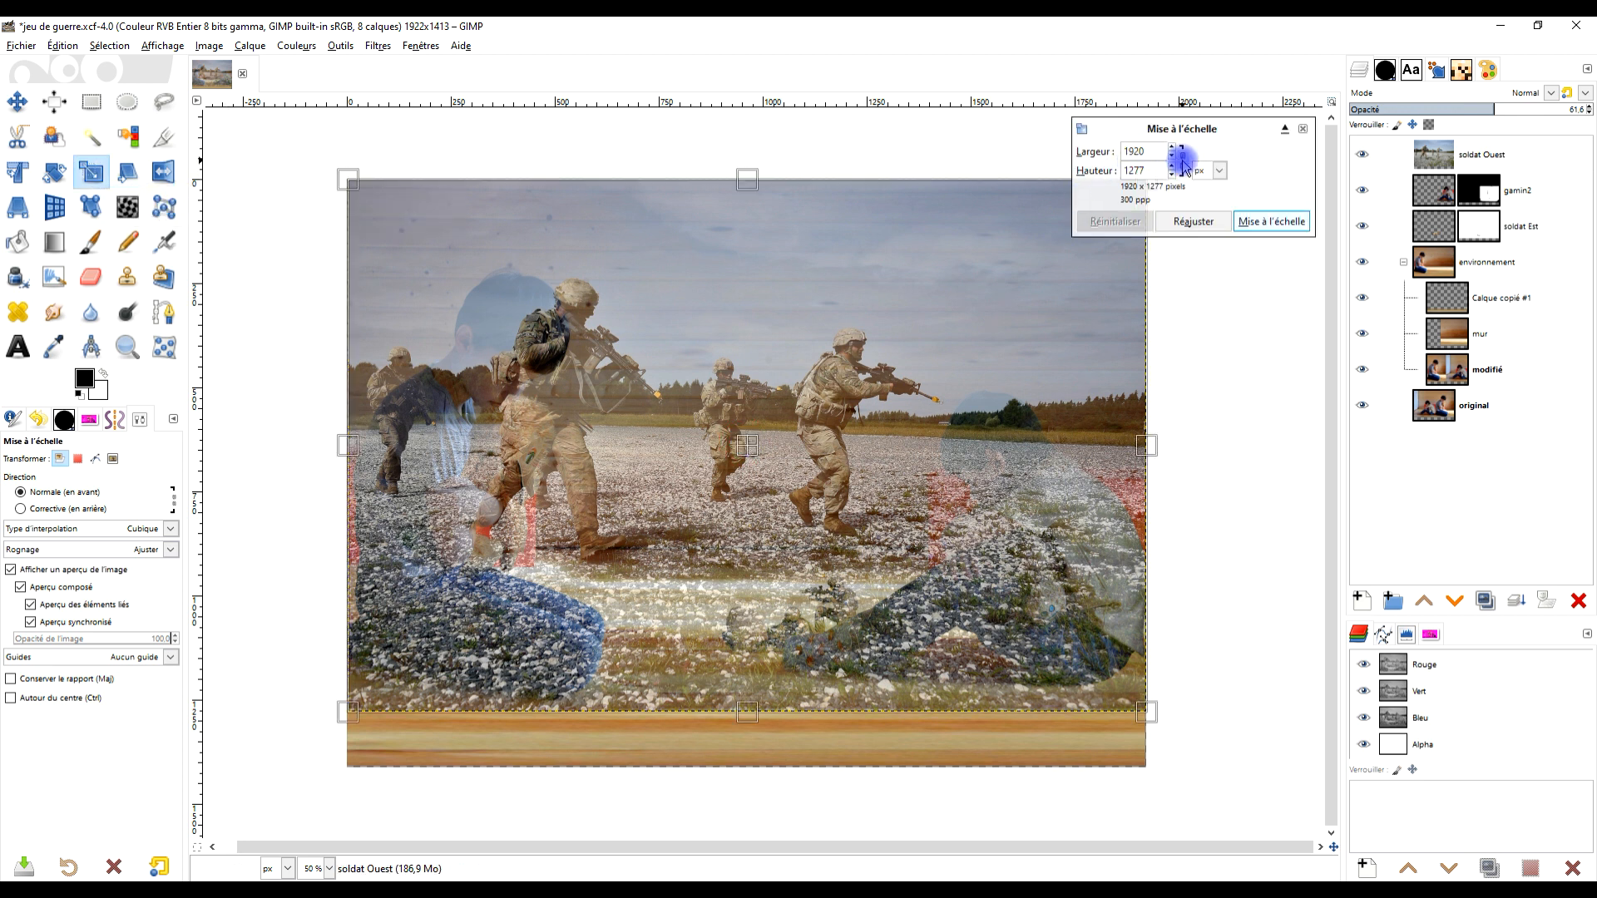
{"action": "left_click", "coordinate": [1183, 160]}
{"action": "left_click_drag", "start_coordinate": [1148, 713], "coordinate": [765, 457]}
{"action": "left_click_drag", "start_coordinate": [574, 347], "coordinate": [777, 608]}
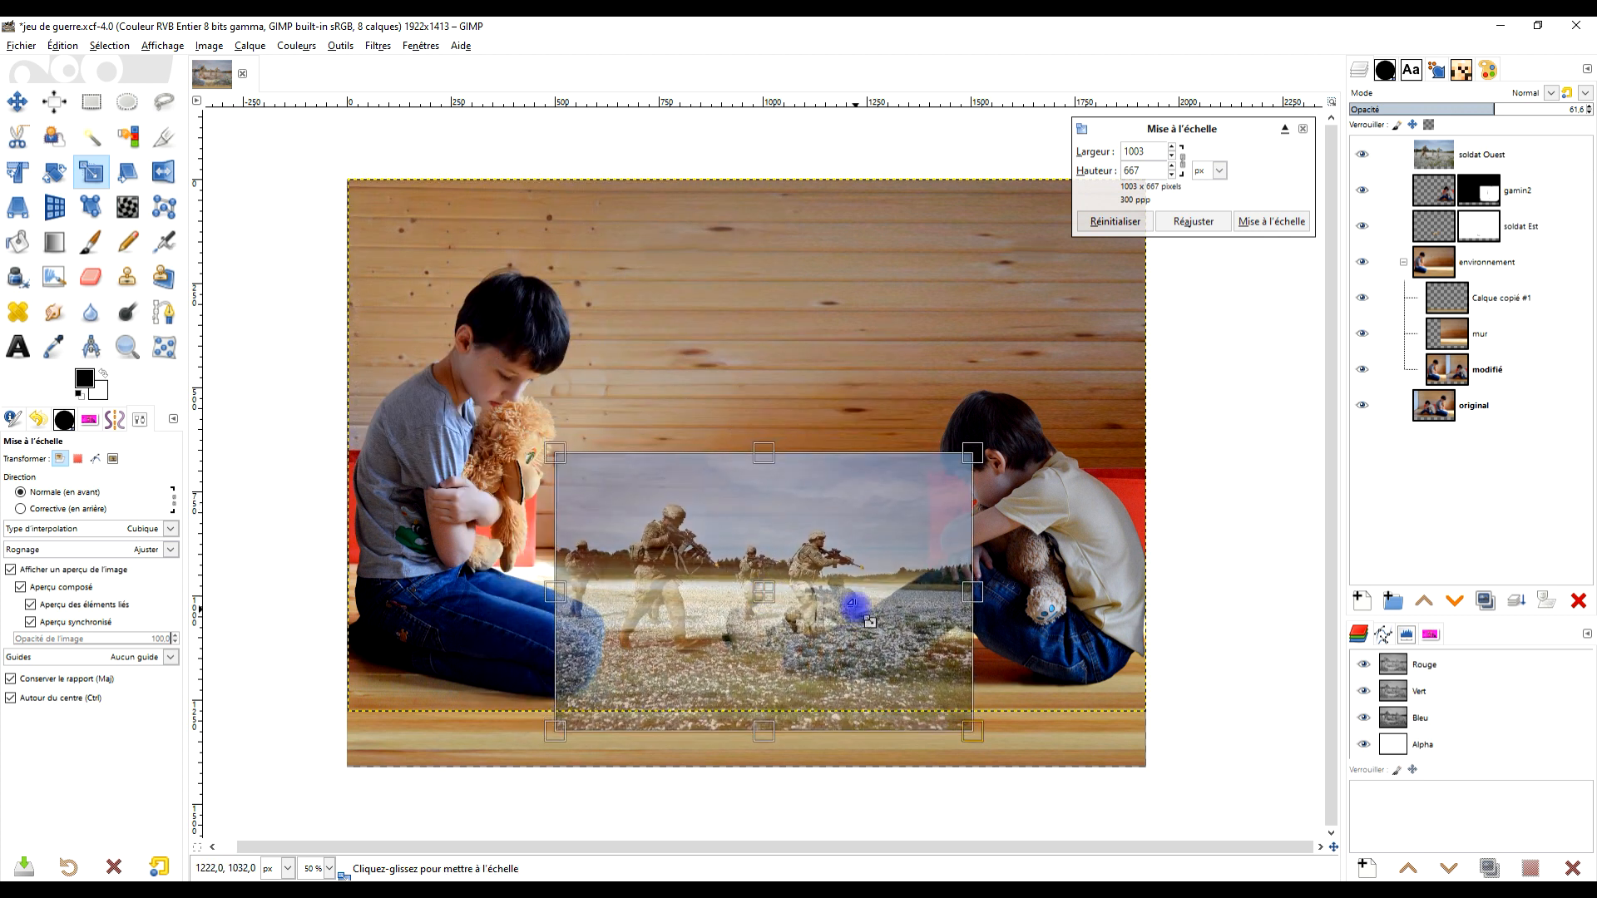
Enlarge the soldat Ouest layer to about 1130 × 752 px and shift it down toward the boy in the grey shirt
{"action": "key", "text": "1"}
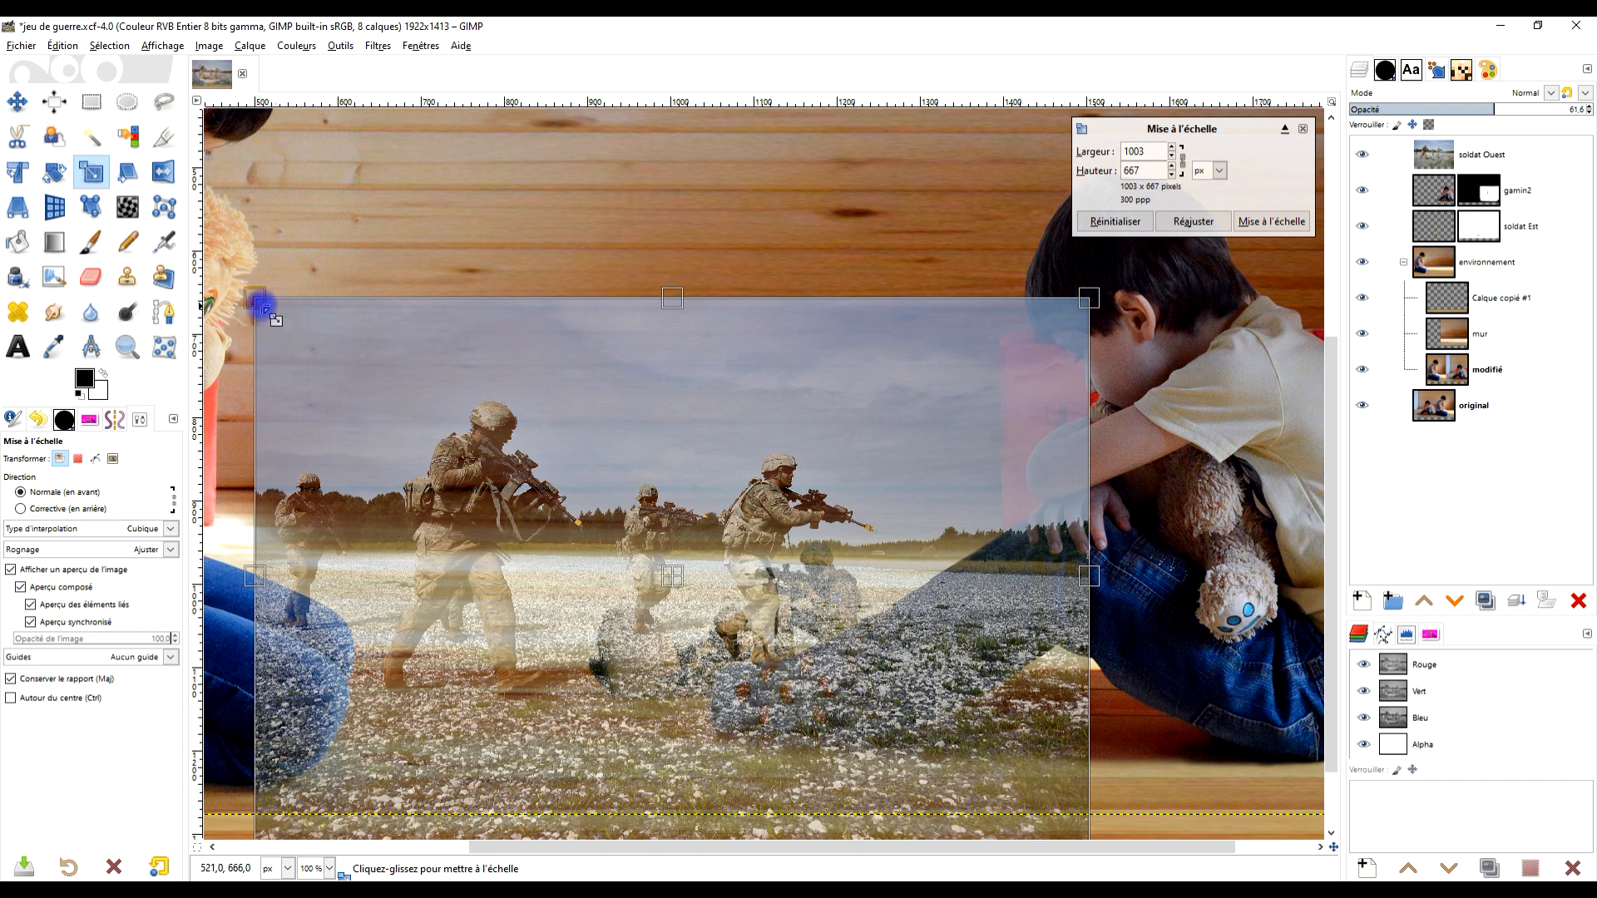
{"action": "left_click_drag", "start_coordinate": [1091, 301], "coordinate": [1194, 229]}
{"action": "left_click_drag", "start_coordinate": [713, 536], "coordinate": [672, 561]}
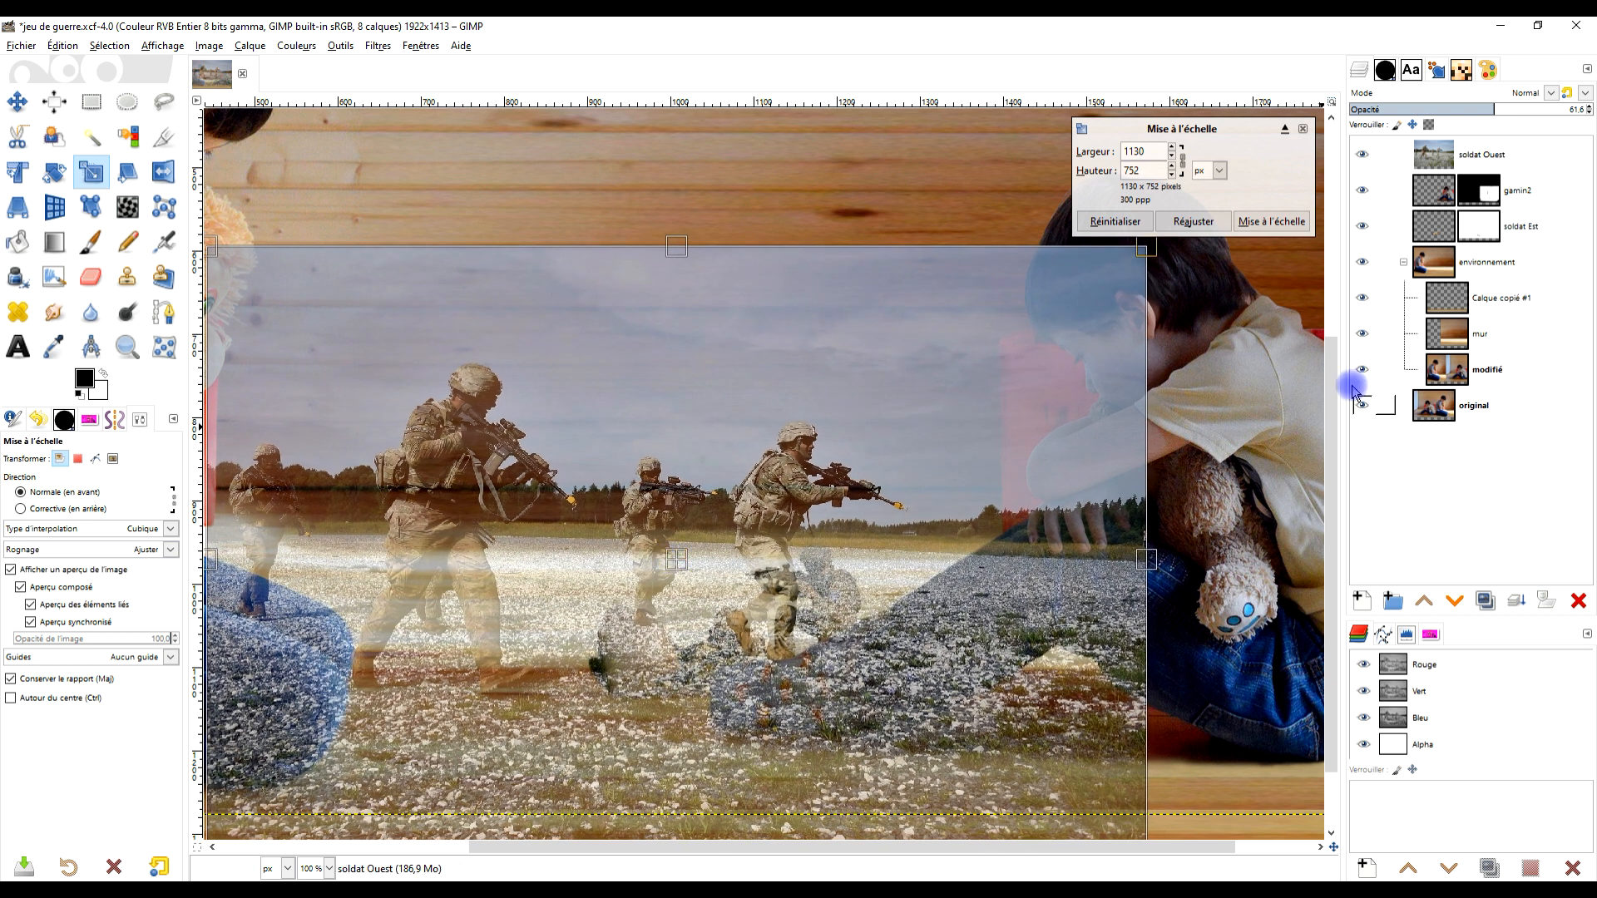
{"action": "scroll", "coordinate": [774, 508], "scroll_direction": "down", "scroll_amount": 2, "text": "ctrl"}
{"action": "scroll", "coordinate": [778, 527], "scroll_direction": "left", "scroll_amount": 3}
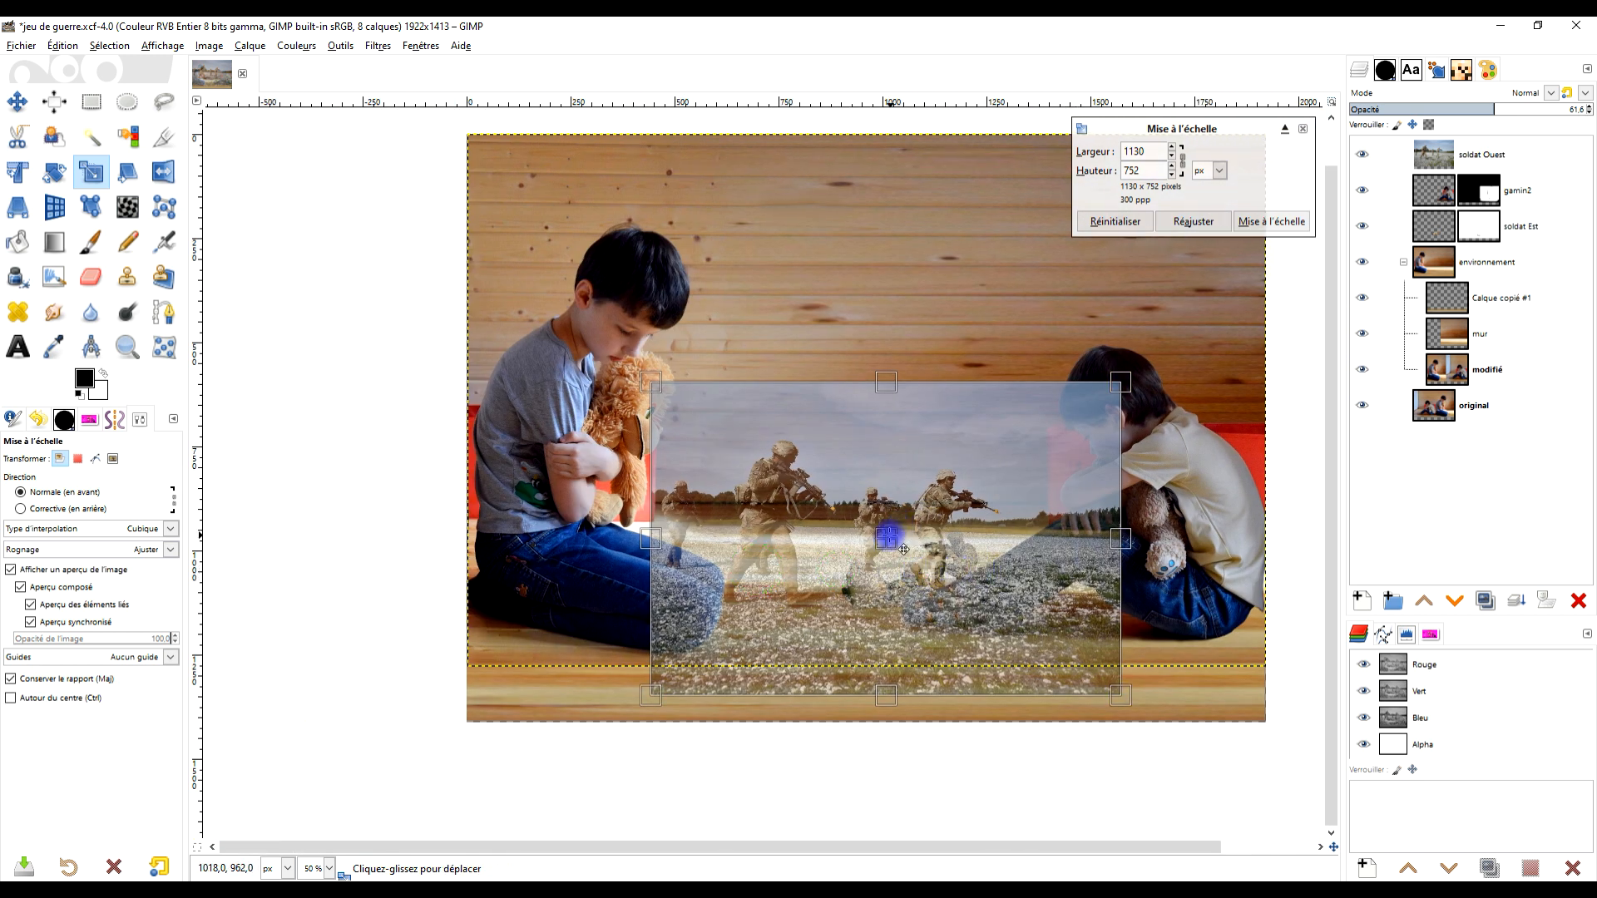
{"action": "left_click_drag", "start_coordinate": [918, 560], "coordinate": [756, 613]}
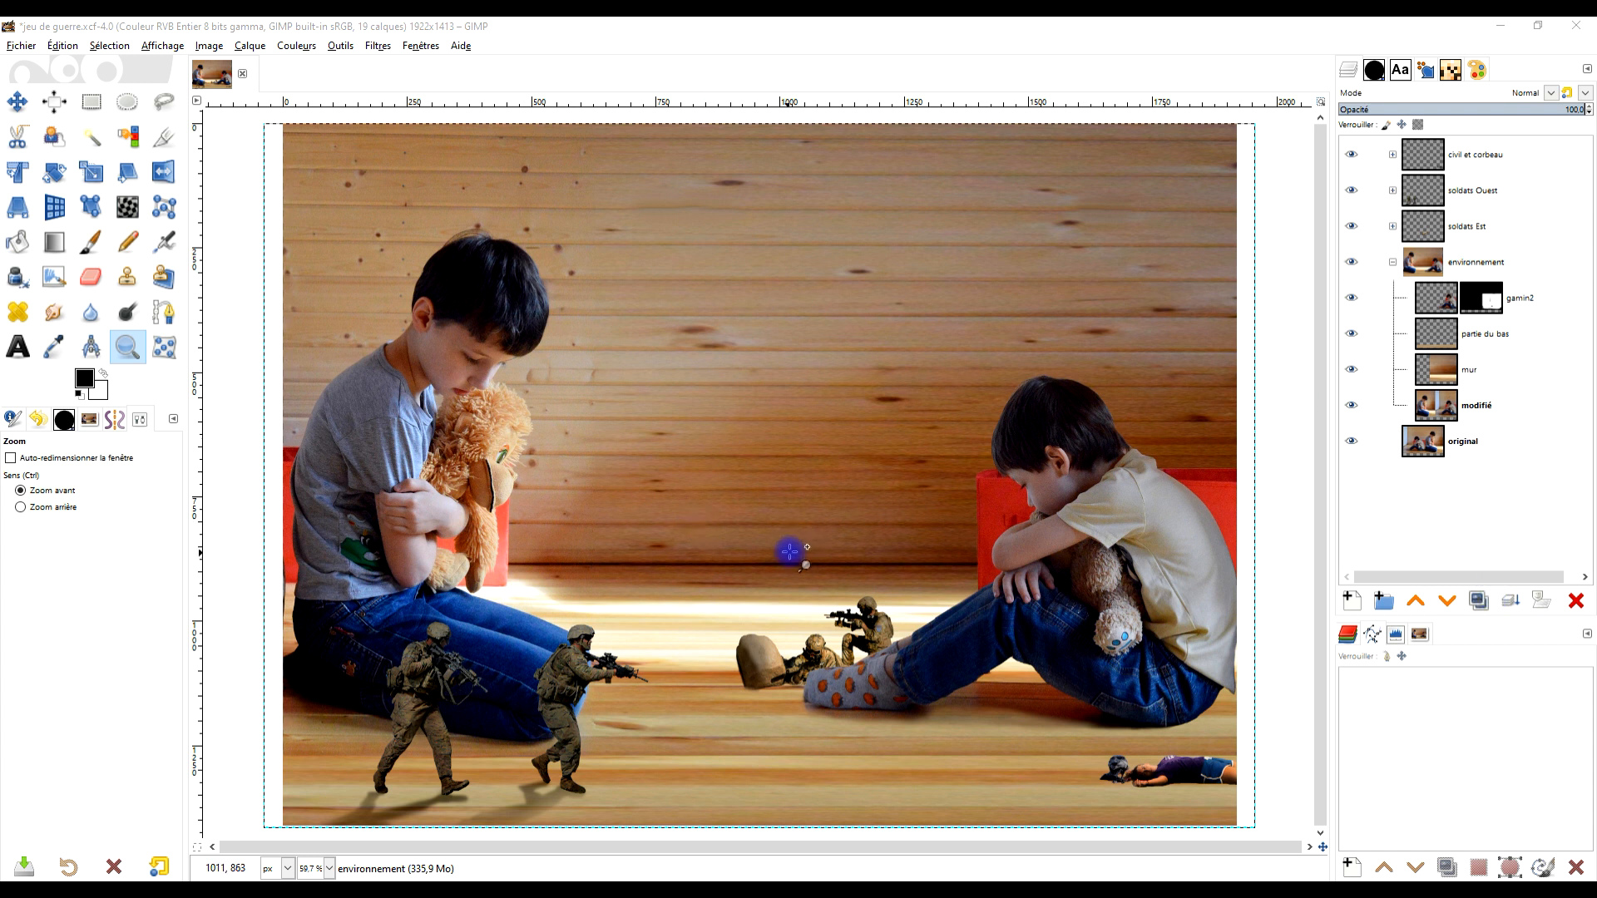
Collapse the environnement layer group
{"action": "left_click", "coordinate": [1393, 262]}
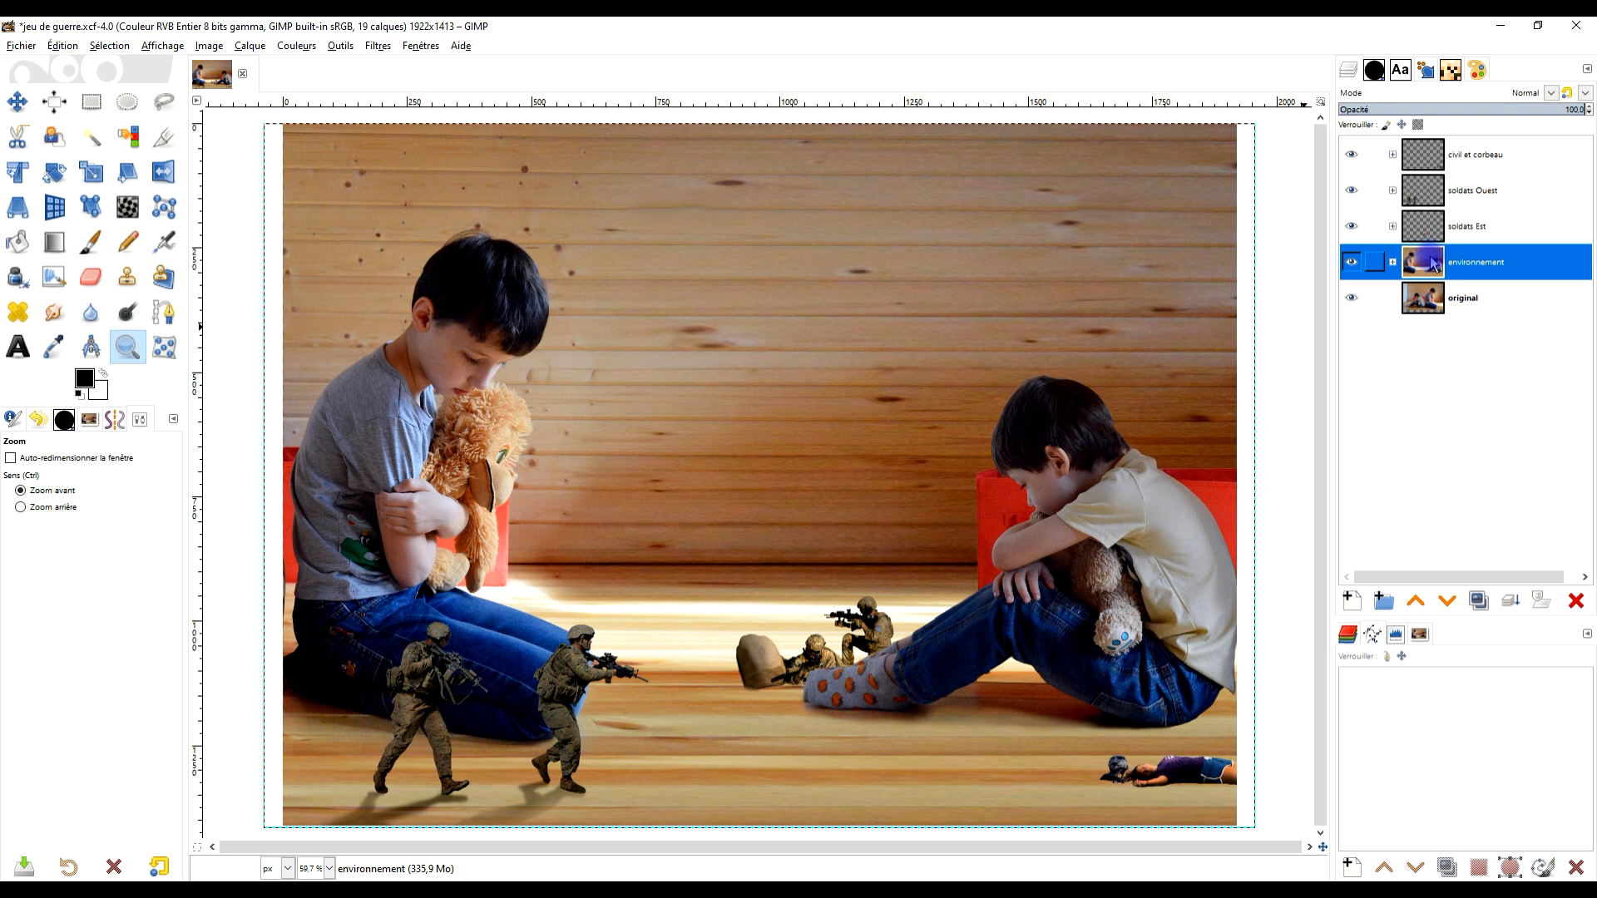
Compare the original photo, shown on its own, with the expanded environnement group made visible again
{"action": "left_click", "coordinate": [1353, 300], "text": "shift"}
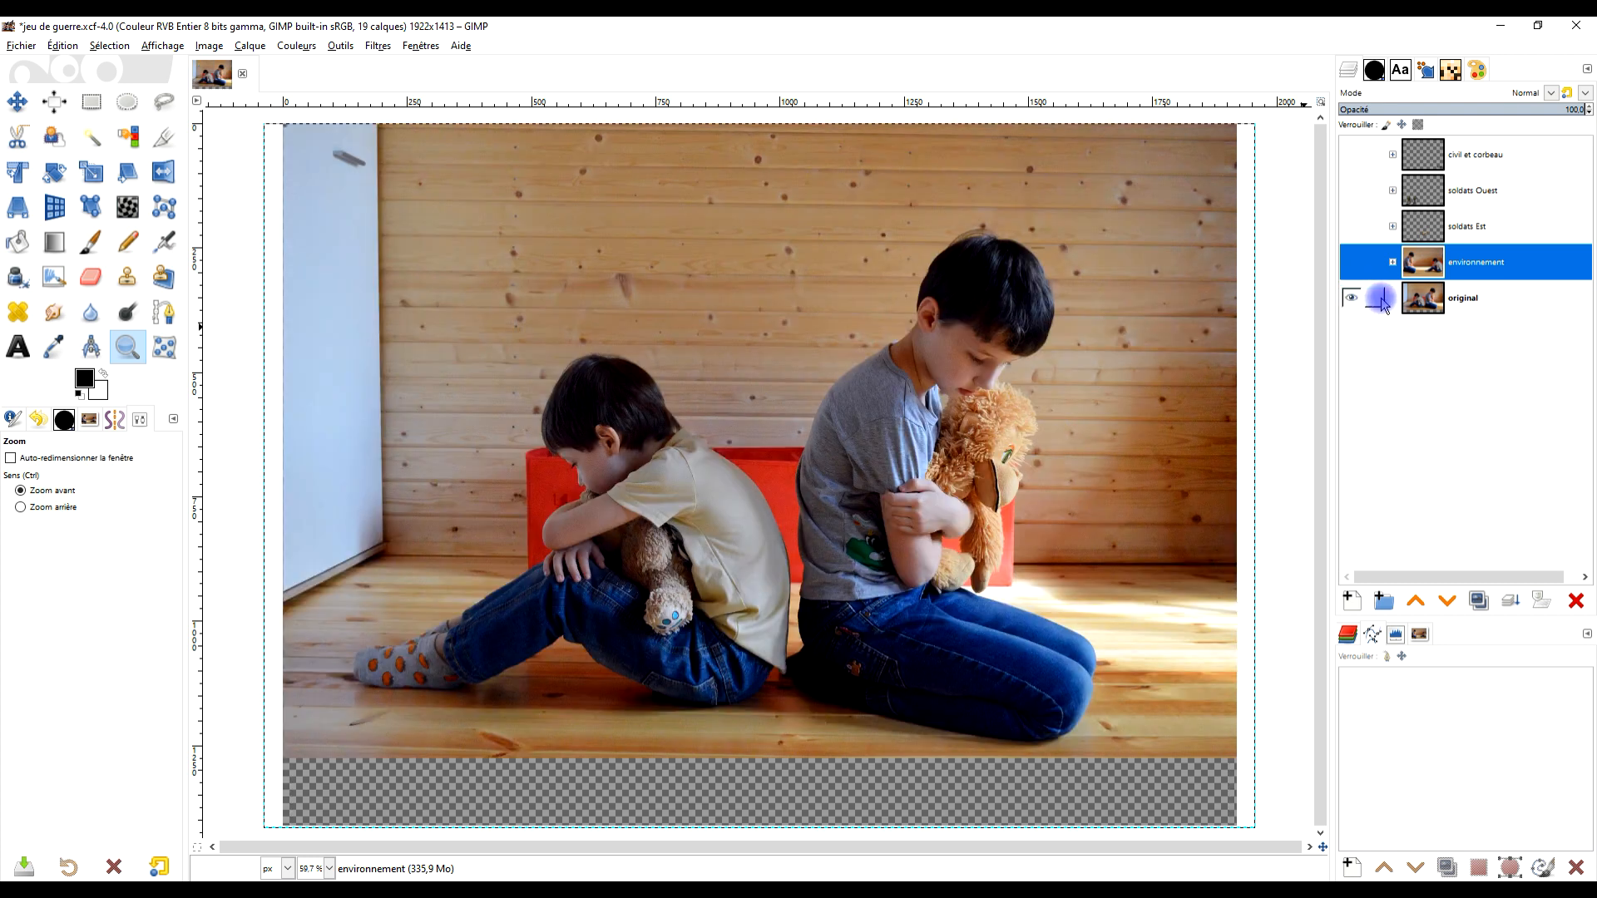
{"action": "left_click", "coordinate": [1422, 307]}
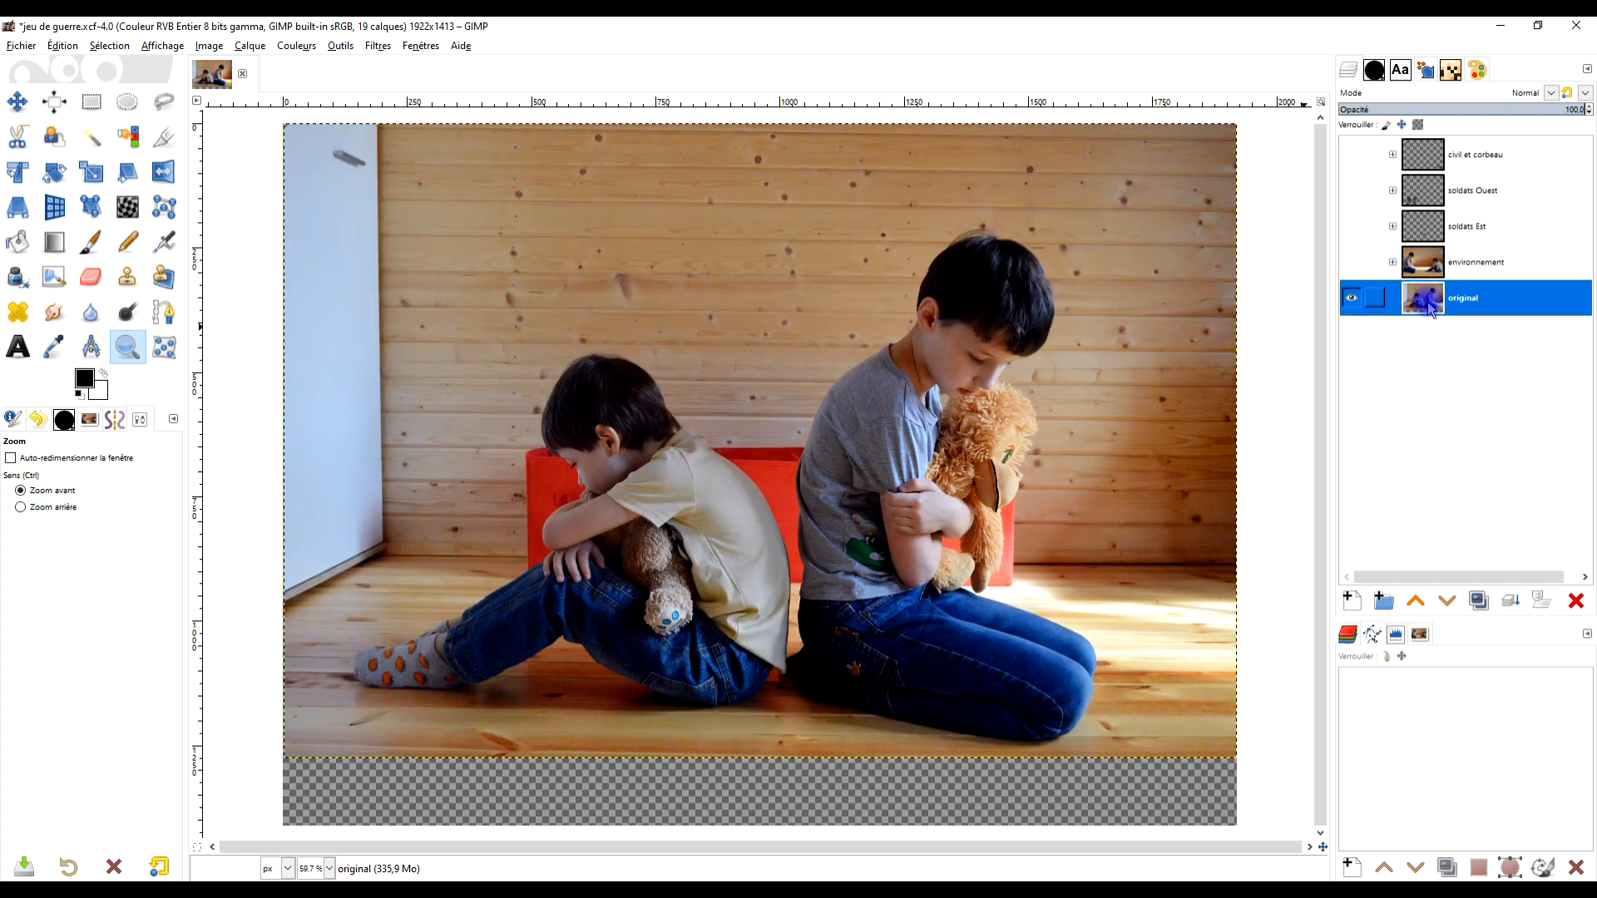
{"action": "left_click", "coordinate": [1393, 262]}
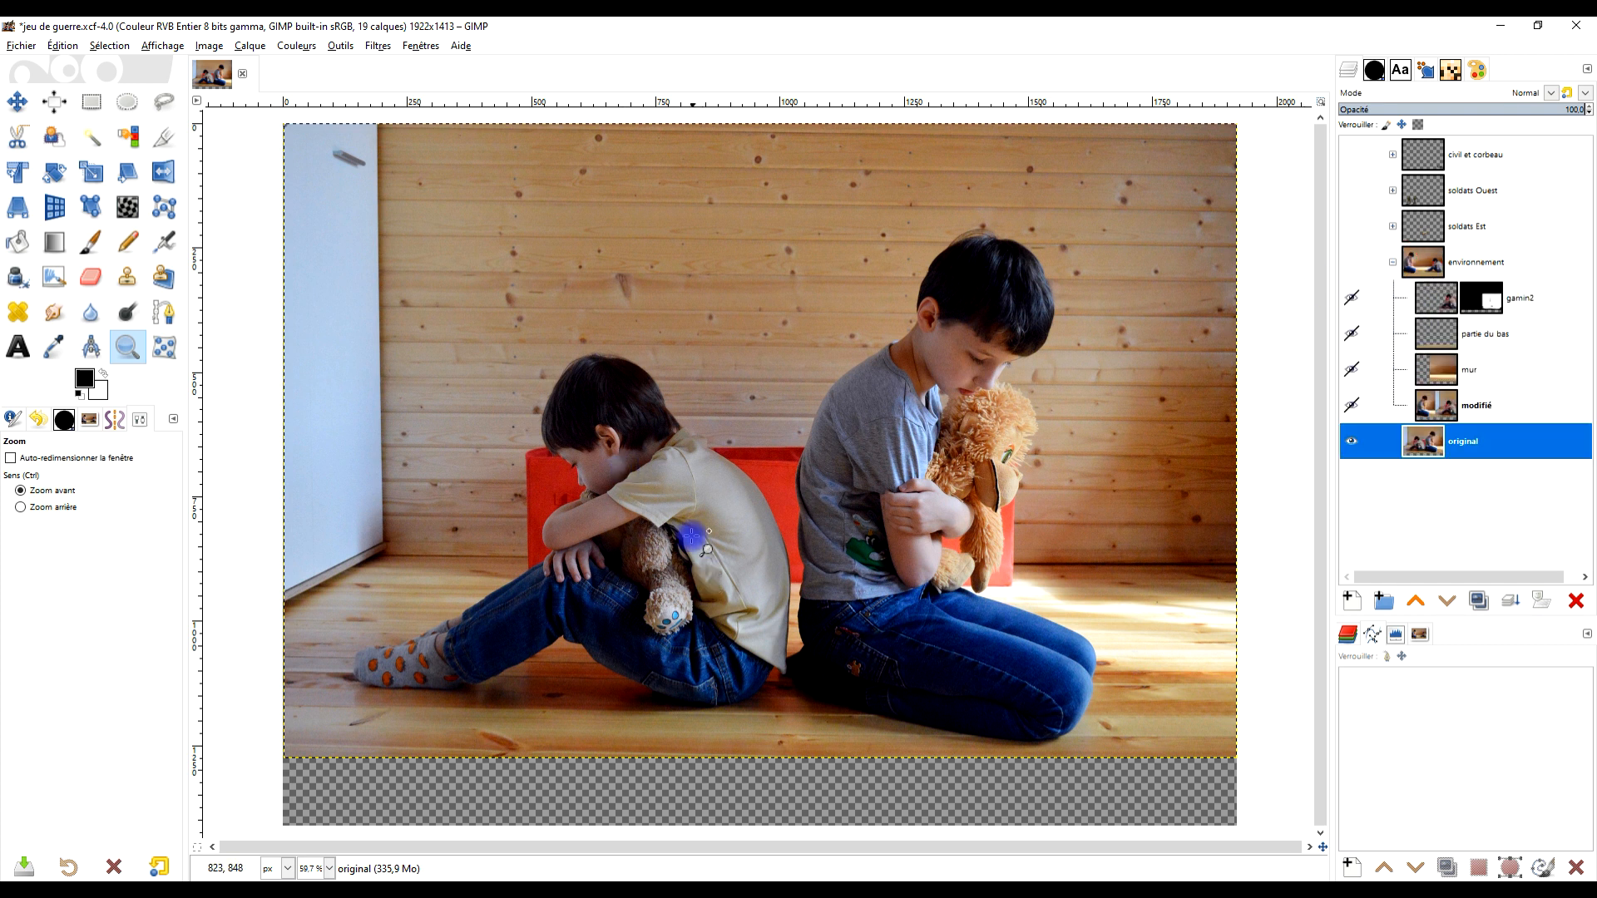
{"action": "left_click", "coordinate": [1353, 263]}
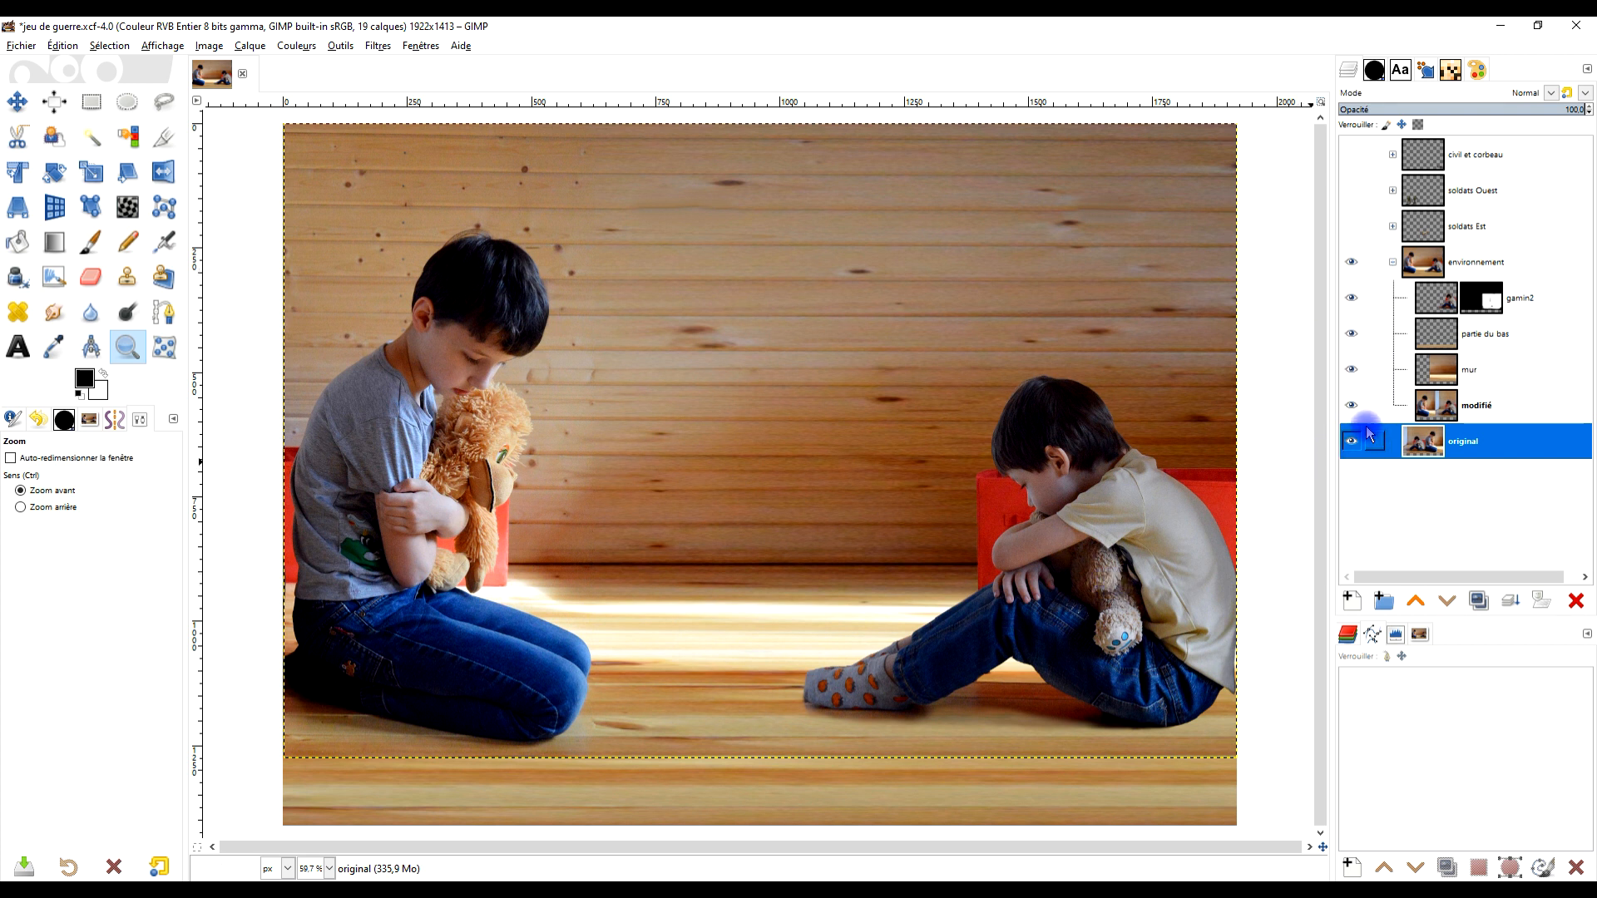
Examine what the partie du bas, mur and gamin2 layers contribute by hiding and showing each one, then collapse the environnement group
{"action": "left_click", "coordinate": [1352, 335]}
{"action": "left_click", "coordinate": [1353, 335]}
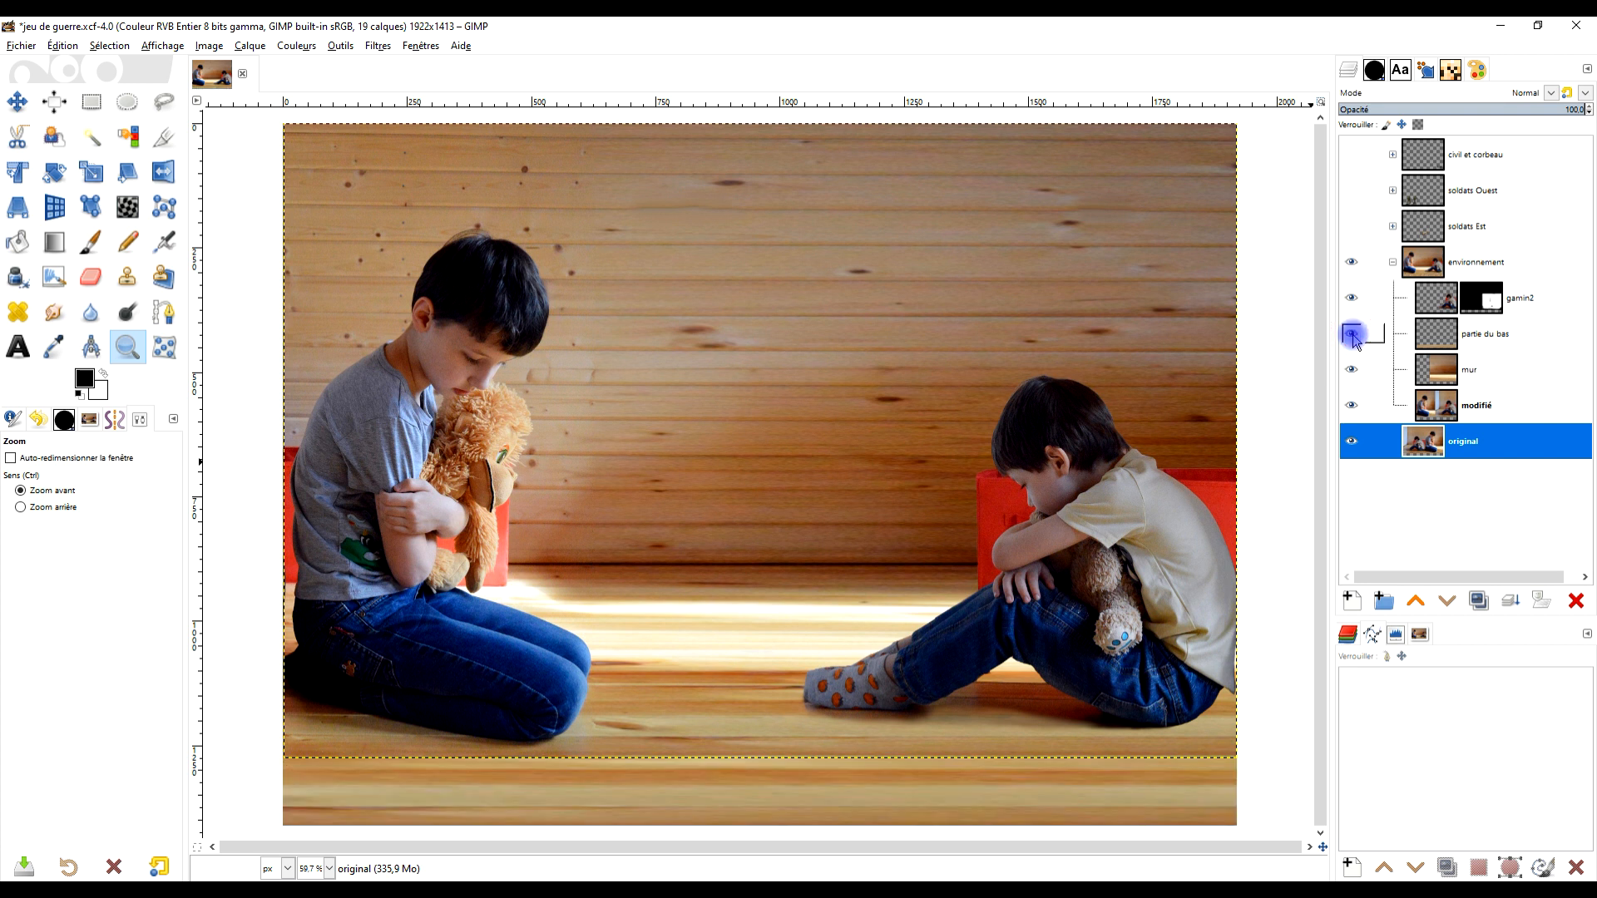
{"action": "left_click", "coordinate": [1353, 335]}
{"action": "left_click", "coordinate": [1353, 335]}
{"action": "left_click", "coordinate": [1353, 335]}
{"action": "left_click", "coordinate": [1353, 335]}
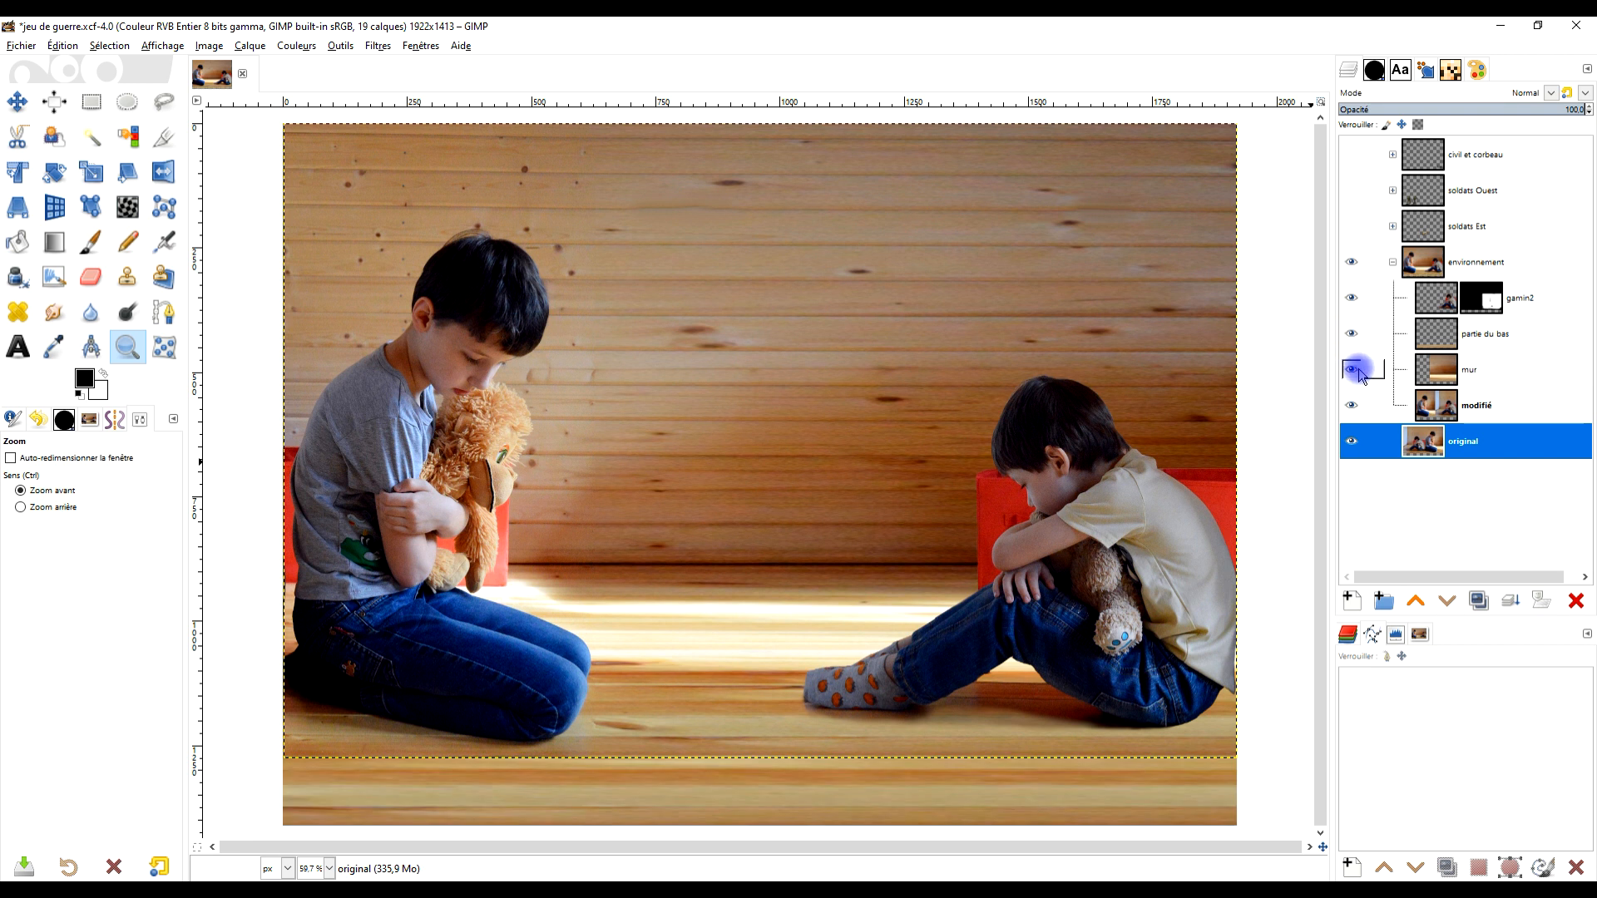
{"action": "left_click", "coordinate": [1352, 371]}
{"action": "left_click", "coordinate": [1353, 371]}
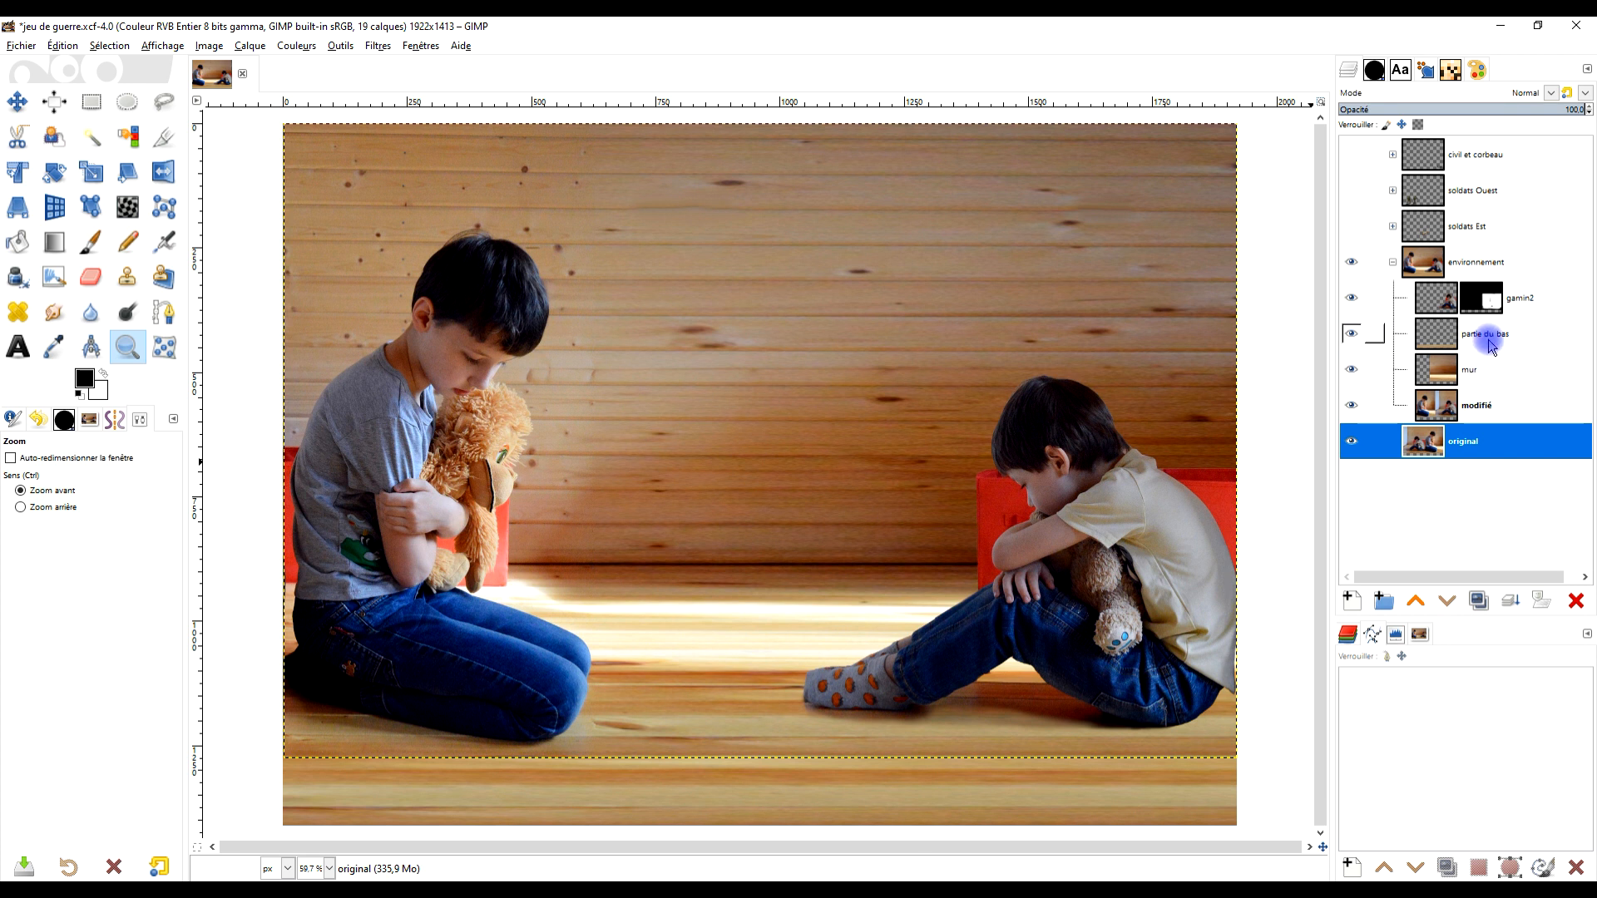
{"action": "left_click", "coordinate": [1351, 297]}
{"action": "left_click", "coordinate": [1351, 298]}
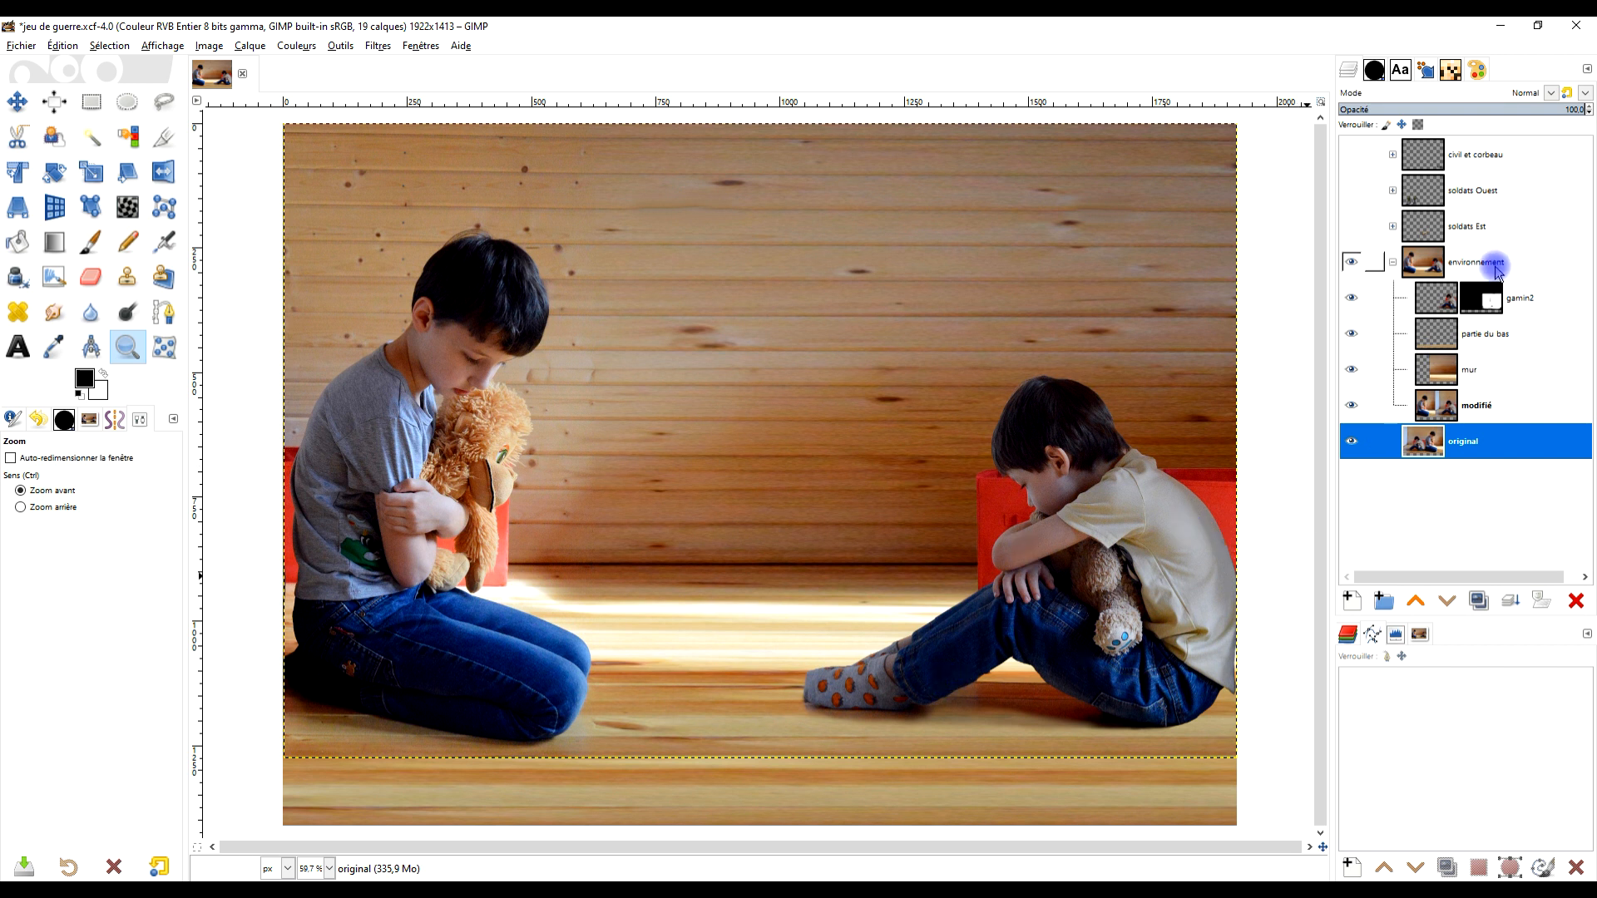
{"action": "left_click", "coordinate": [1392, 263]}
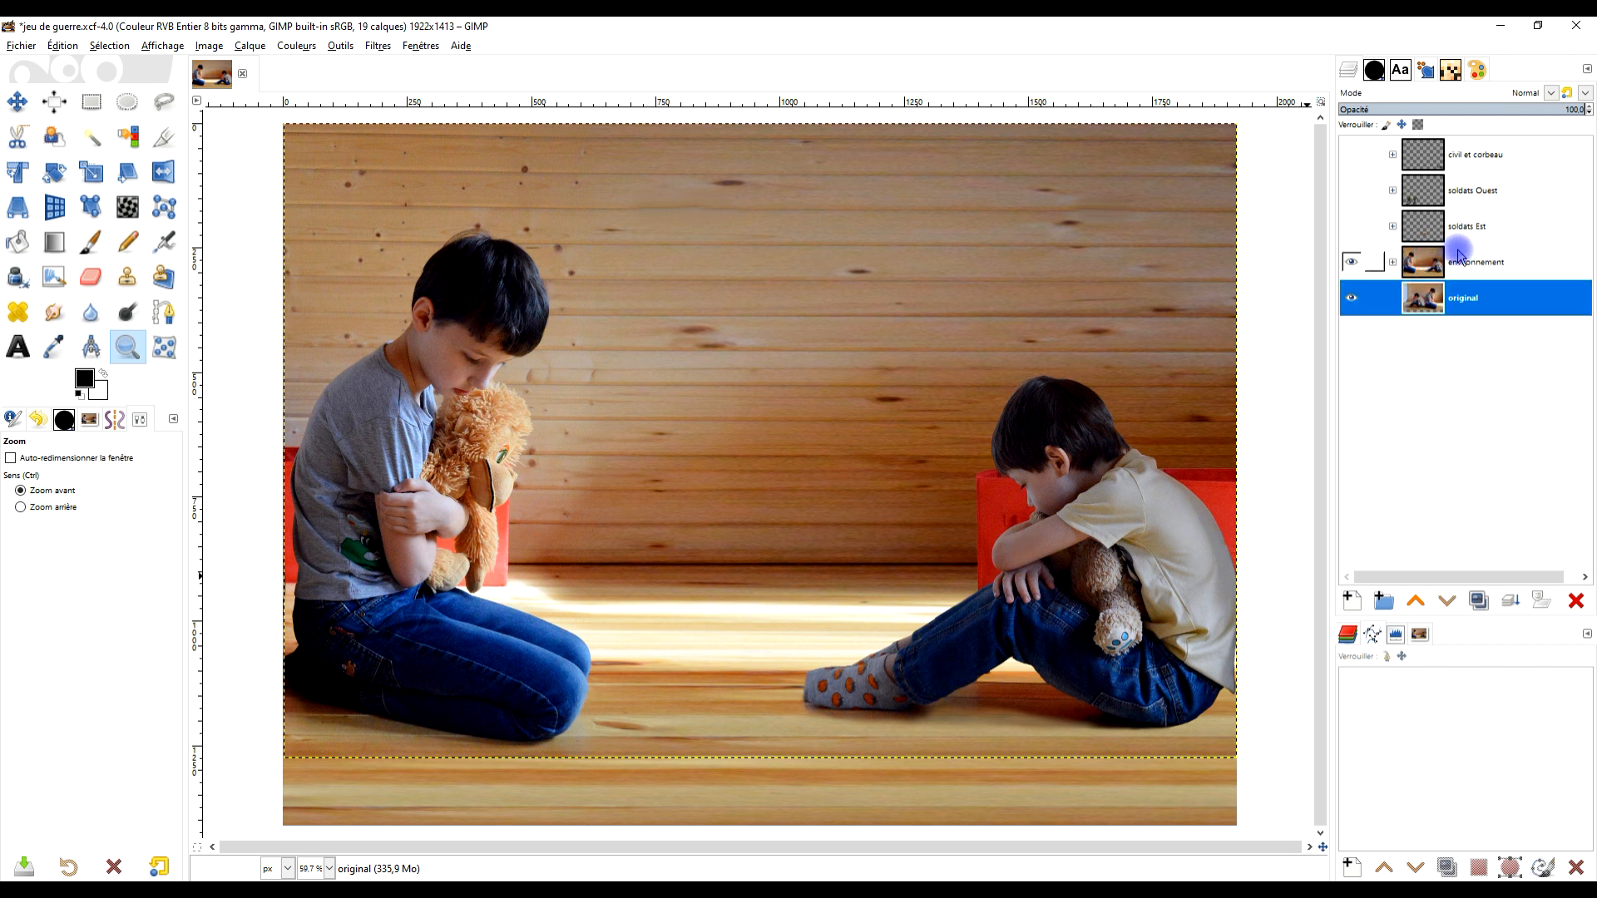
Show the soldats Est group, expand its layers and view the crouching soldiers up close
{"action": "left_click", "coordinate": [1437, 230]}
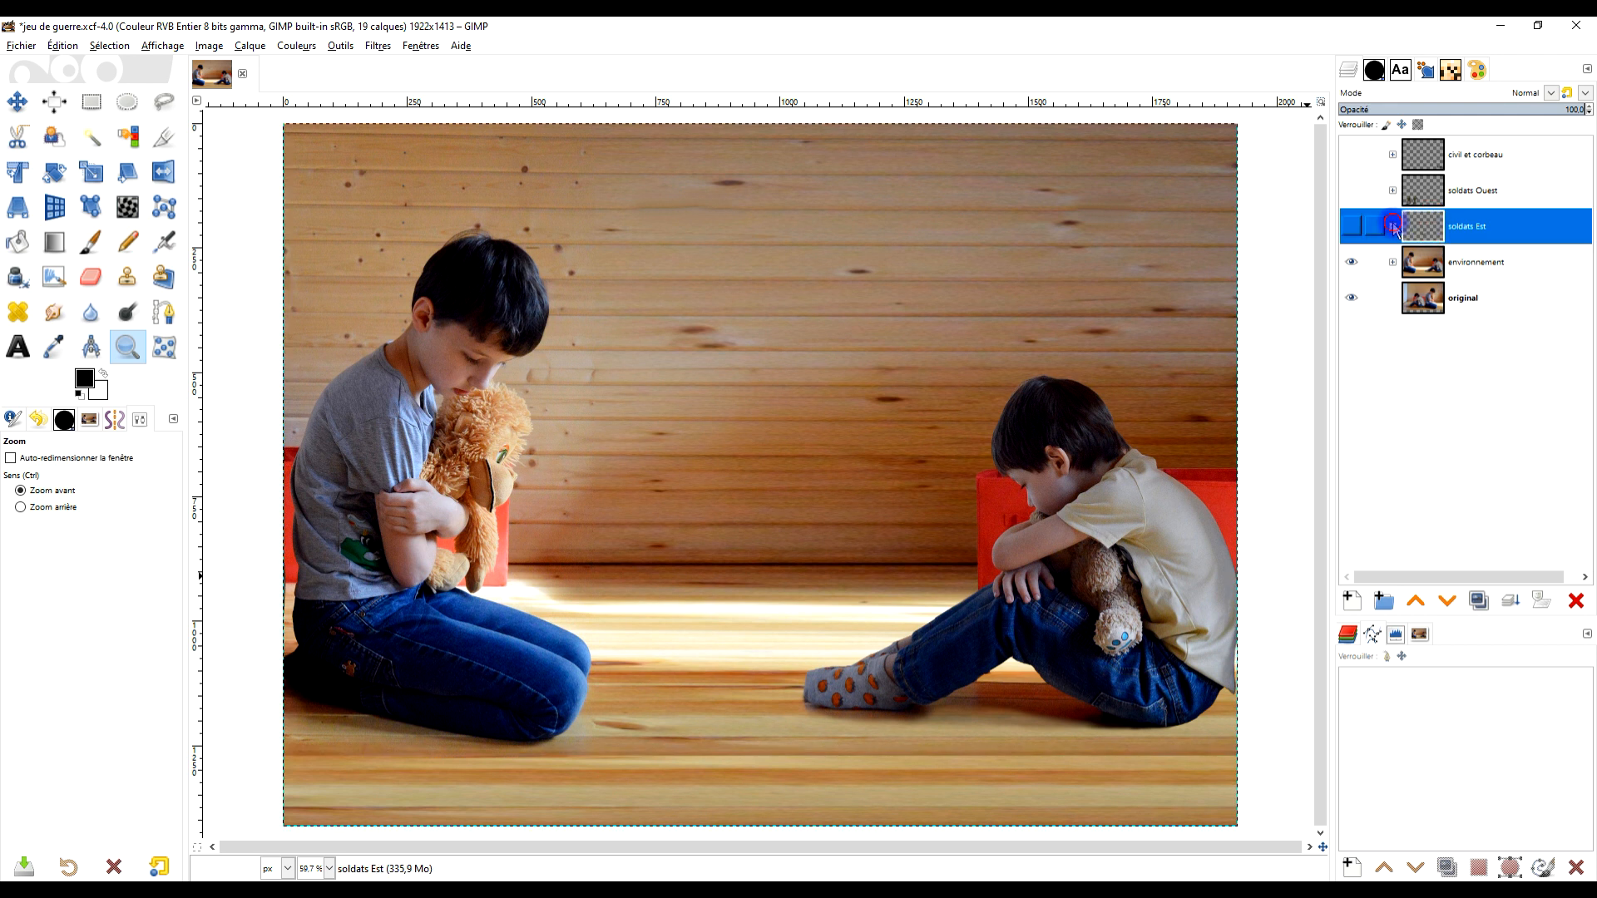
{"action": "left_click", "coordinate": [1393, 227]}
{"action": "left_click", "coordinate": [1353, 228]}
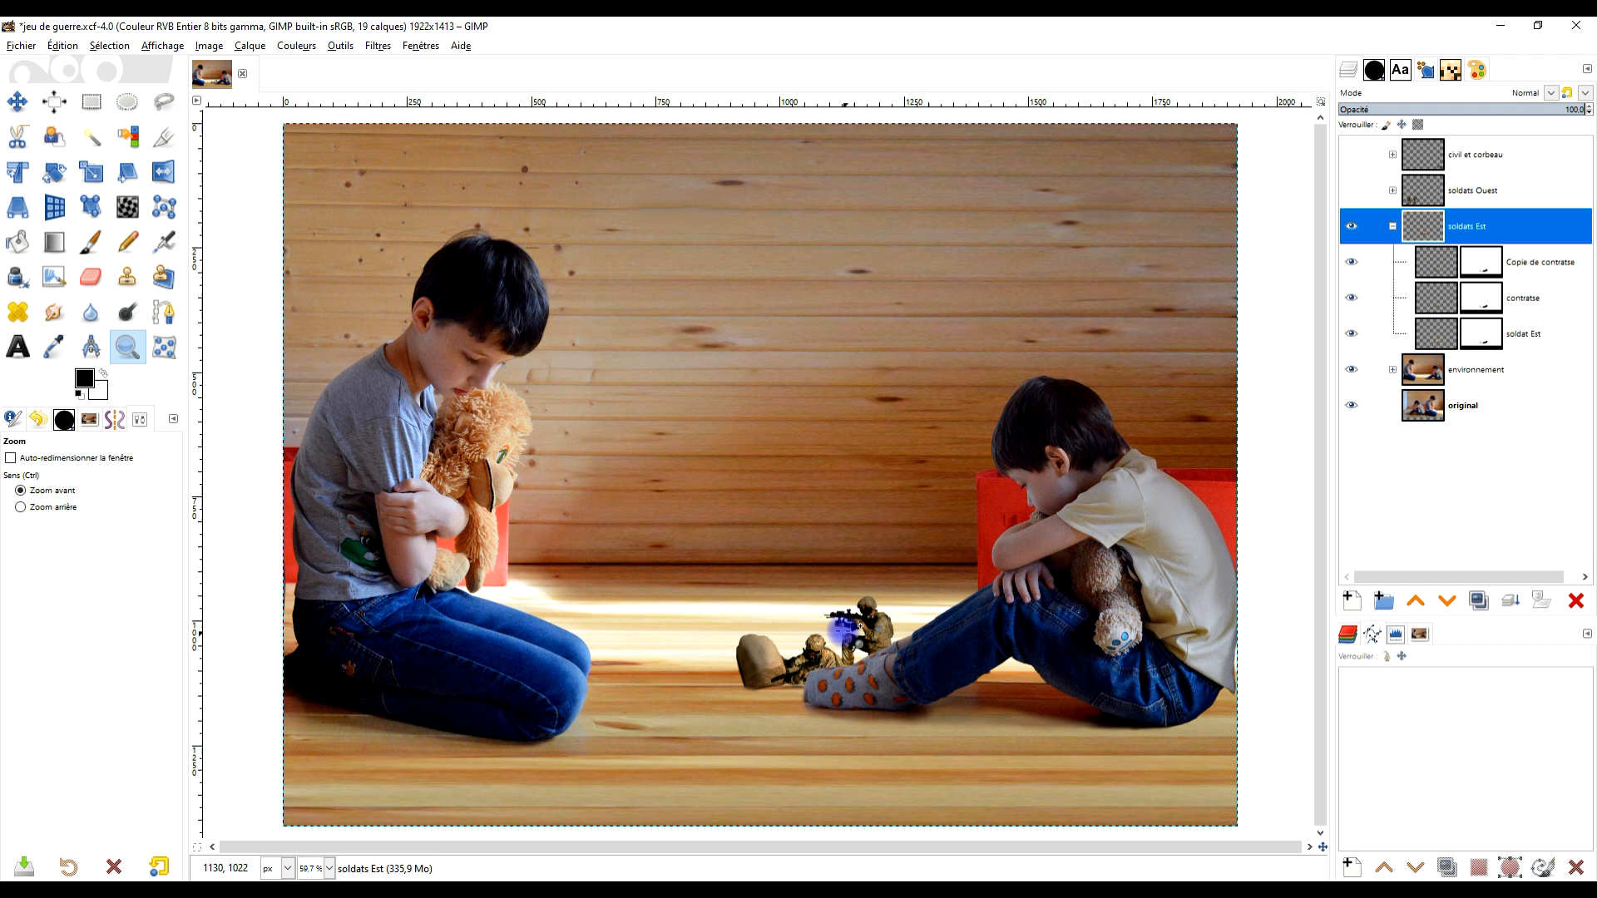
{"action": "scroll", "coordinate": [846, 651], "scroll_direction": "up", "scroll_amount": 3}
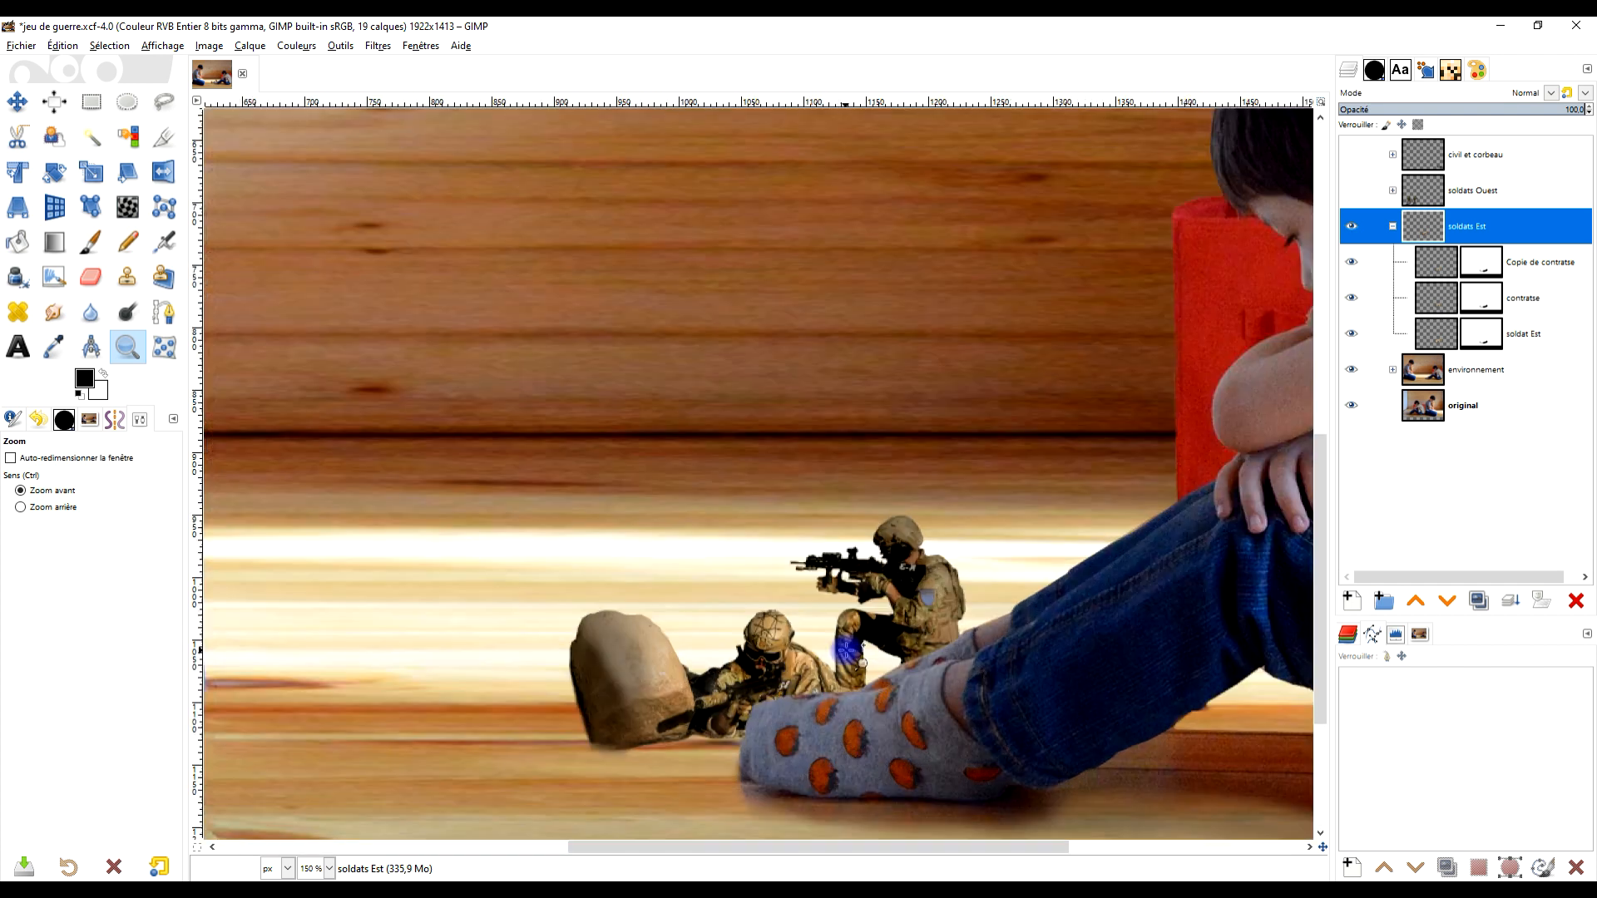
{"action": "scroll", "coordinate": [846, 650], "scroll_direction": "down", "scroll_amount": 1}
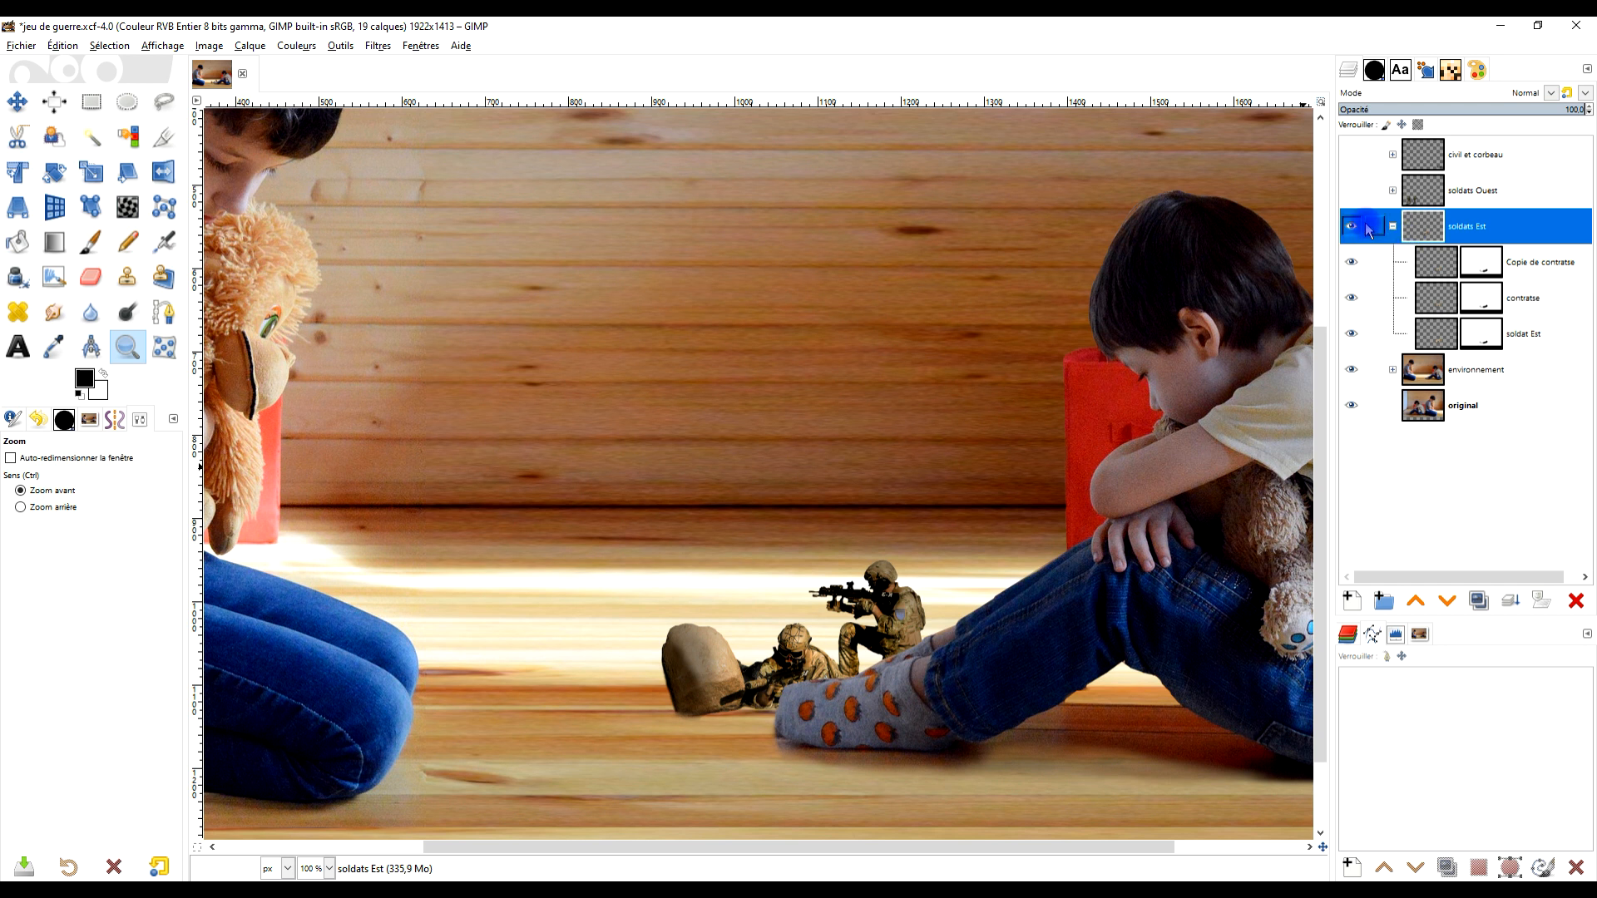
Check the soldats Est soldiers with and without their two contrast layers, leaving both visible, and collapse the group
{"action": "left_click", "coordinate": [1383, 265]}
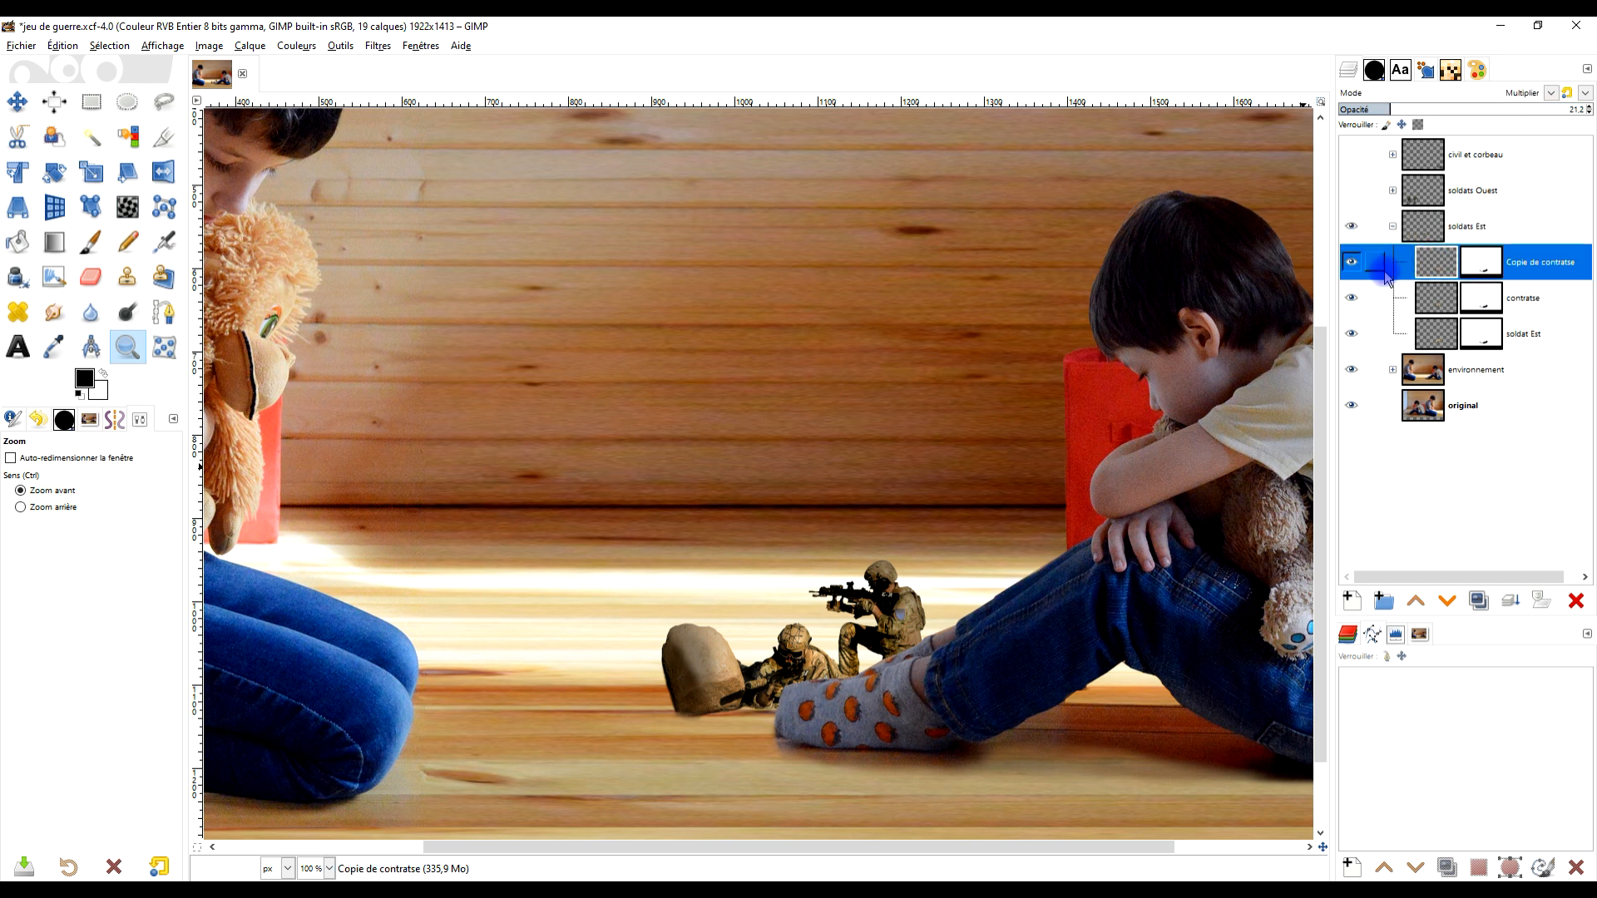
{"action": "left_click", "coordinate": [1352, 263]}
{"action": "left_click", "coordinate": [1352, 297]}
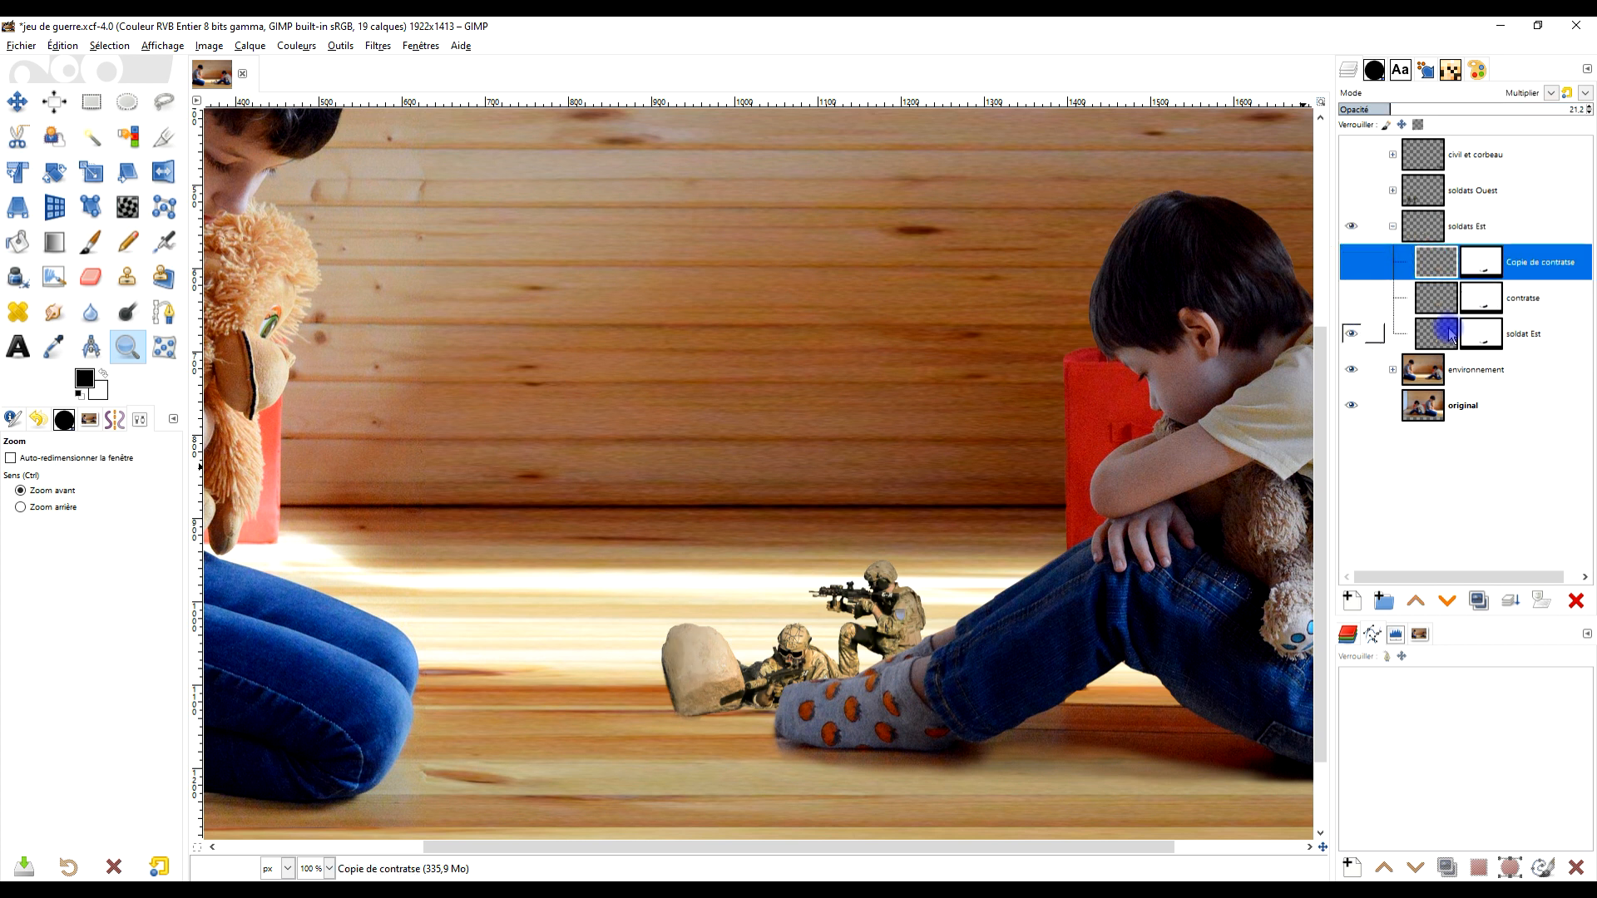
{"action": "left_click", "coordinate": [1517, 336]}
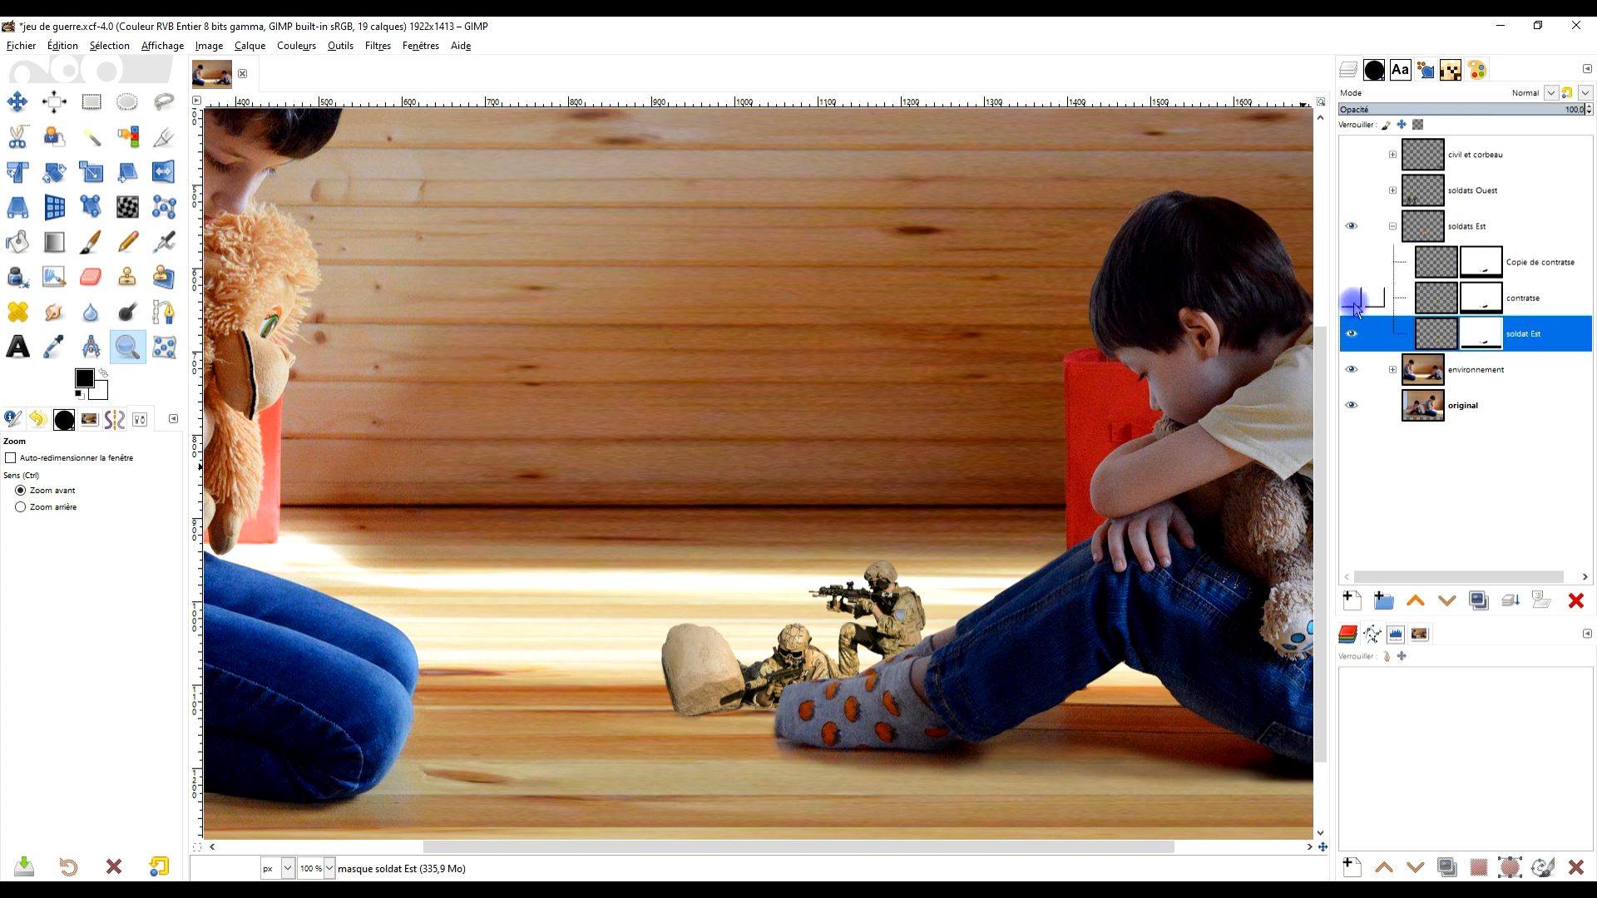
{"action": "left_click", "coordinate": [1353, 302]}
{"action": "left_click", "coordinate": [1546, 301]}
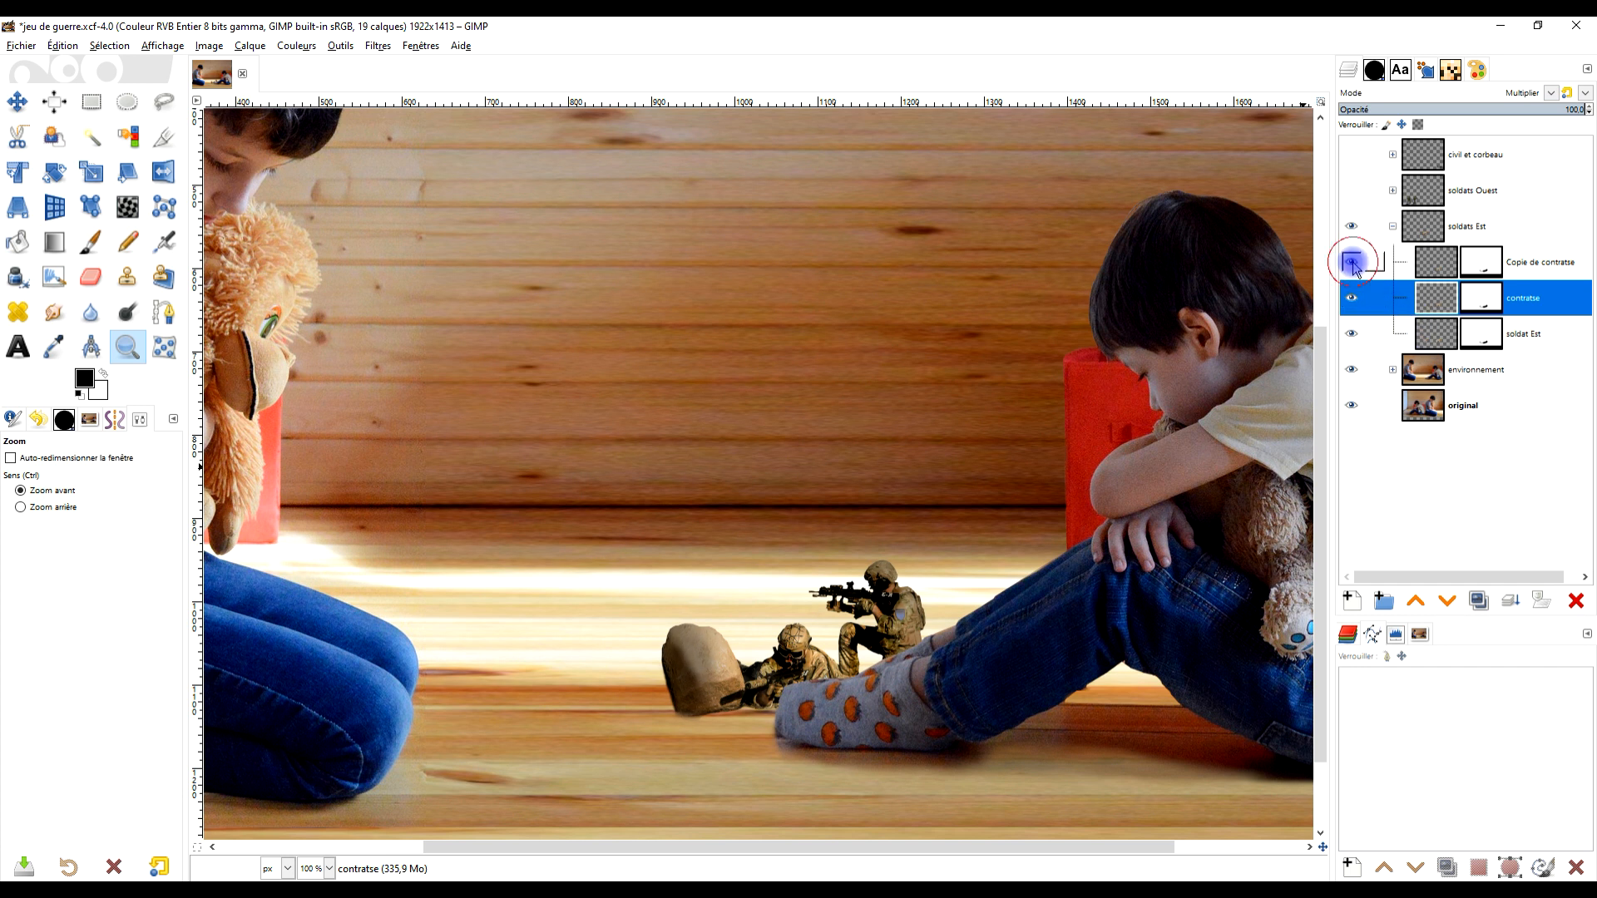
{"action": "left_click", "coordinate": [1394, 227]}
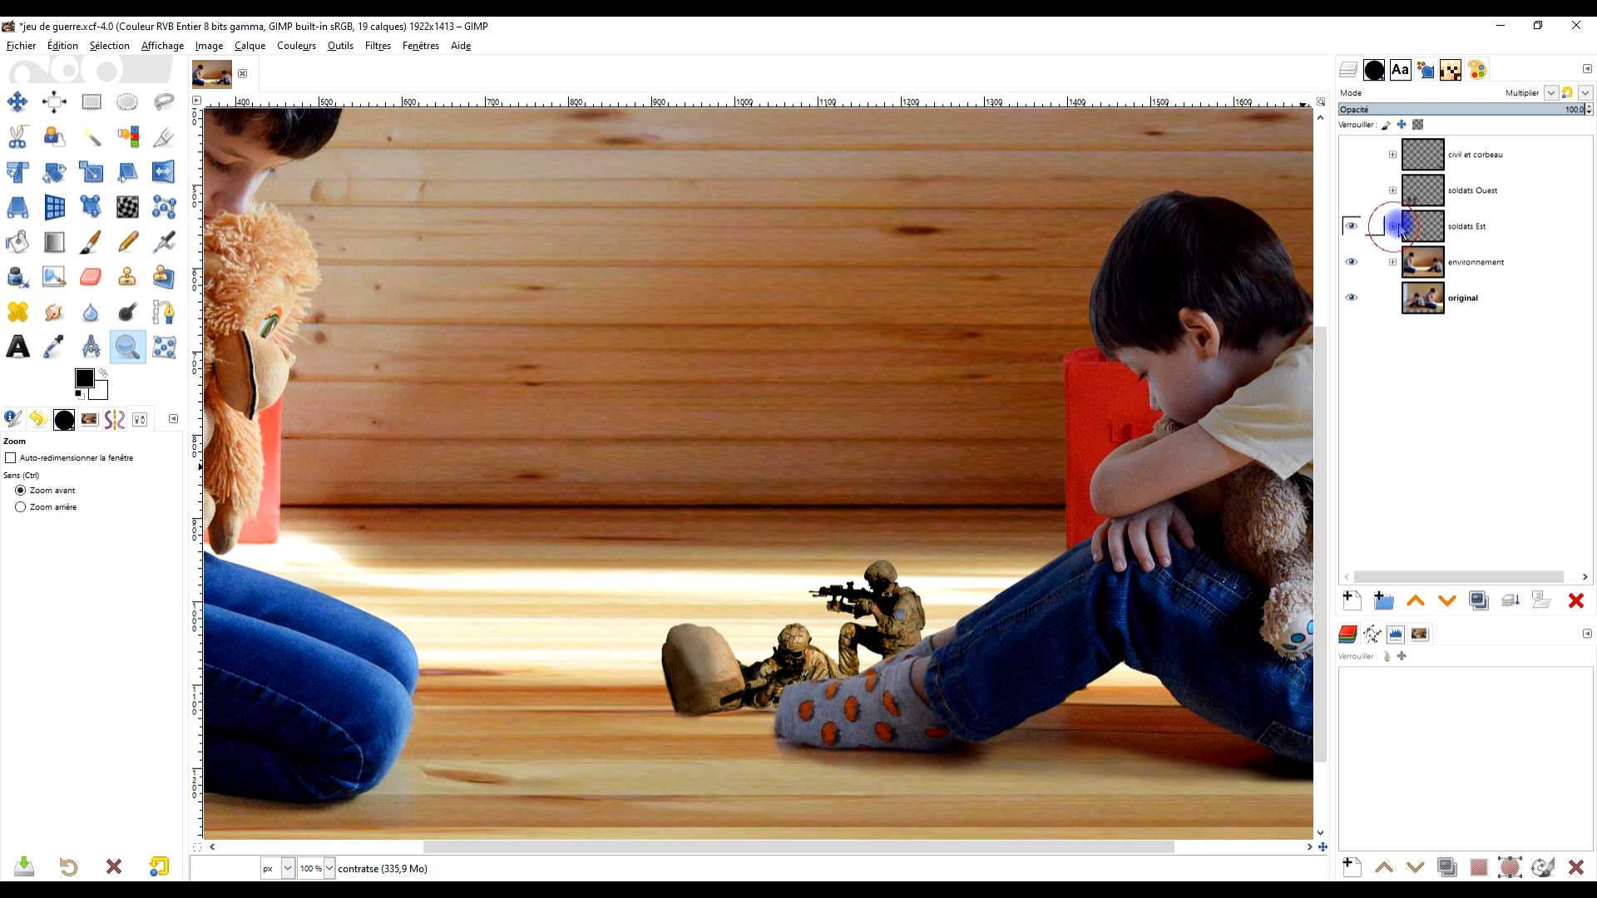
Expand the soldats Ouest group and make it visible
{"action": "left_click", "coordinate": [1393, 191]}
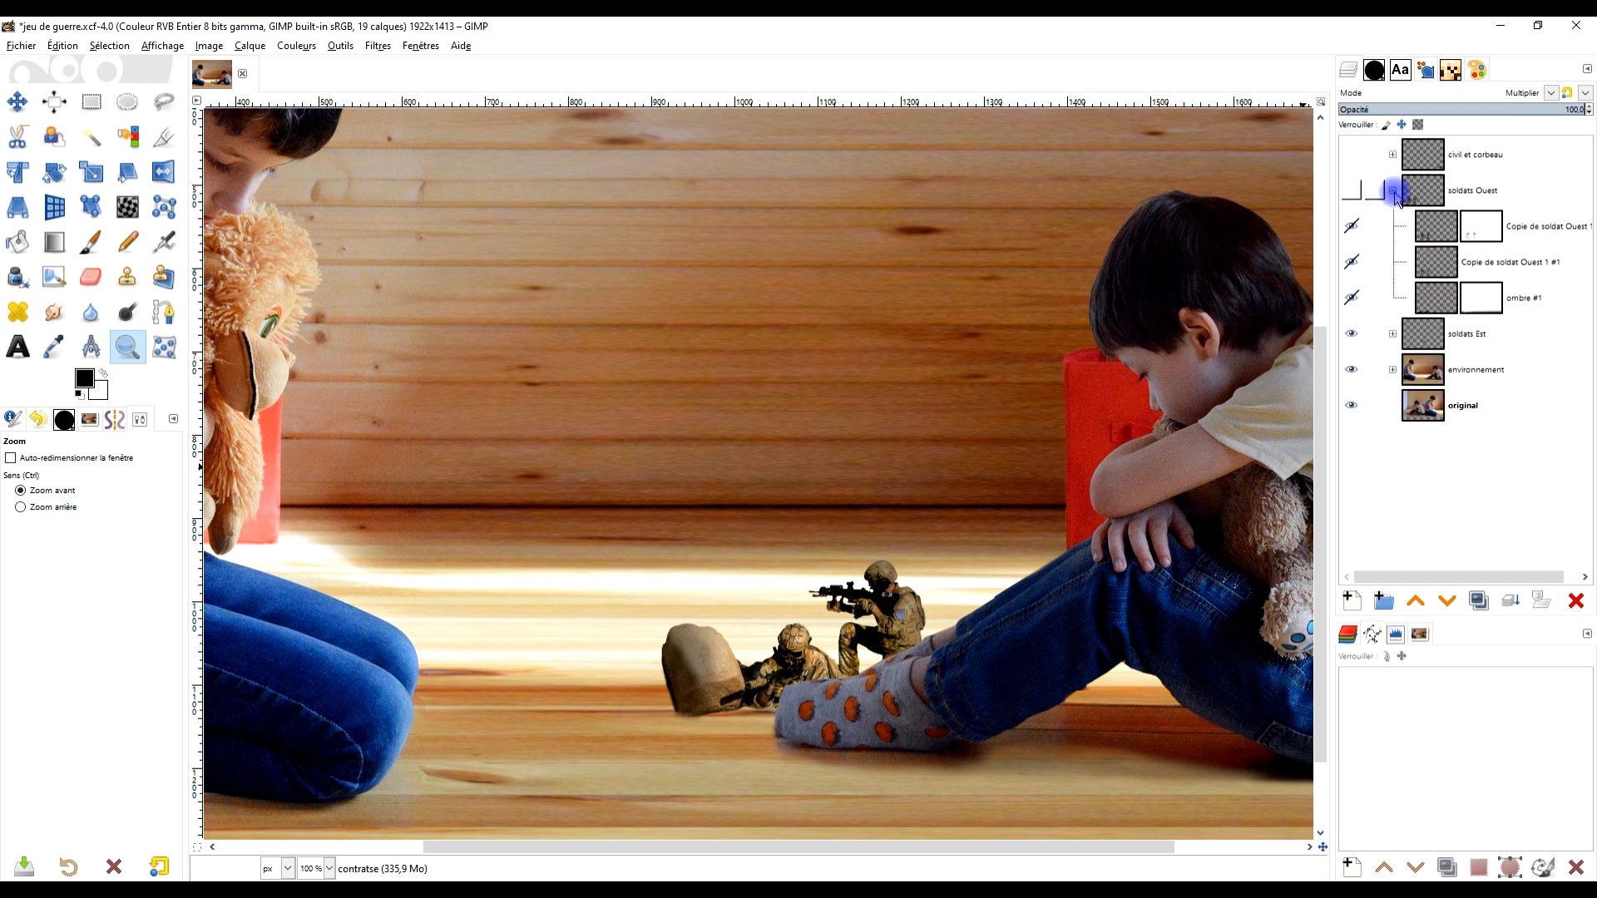
{"action": "left_click", "coordinate": [1351, 191]}
{"action": "left_click", "coordinate": [1466, 193]}
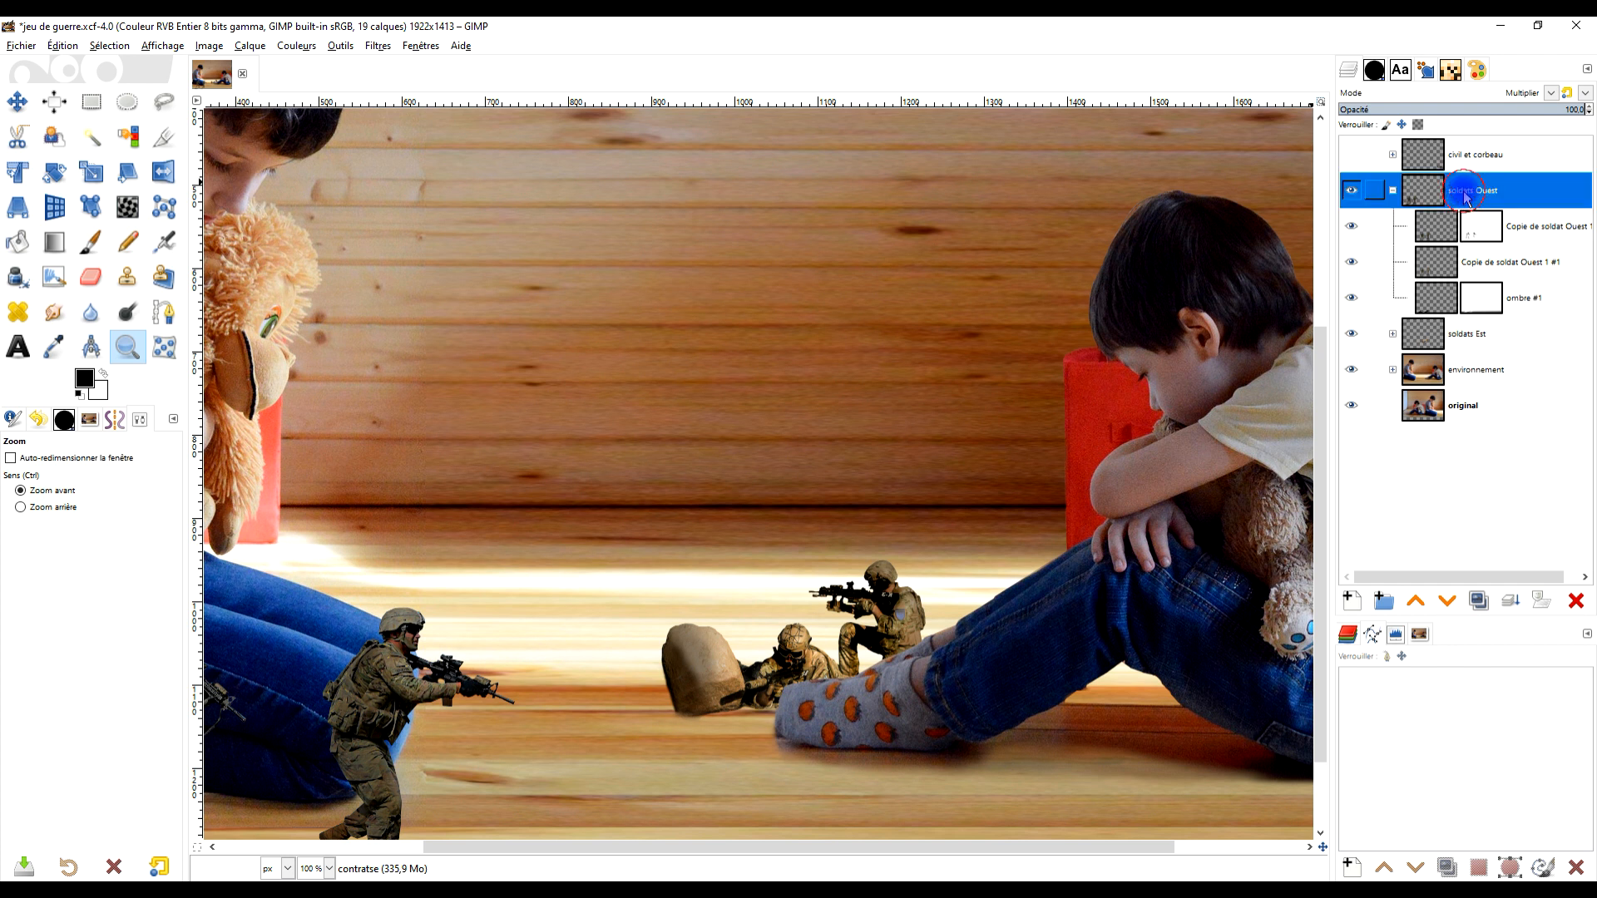
Check the walking soldiers' shadow layer ombre #1 and lower its opacity to 75.1
{"action": "left_click", "coordinate": [1485, 297]}
{"action": "left_click_drag", "start_coordinate": [760, 588], "coordinate": [1090, 421]}
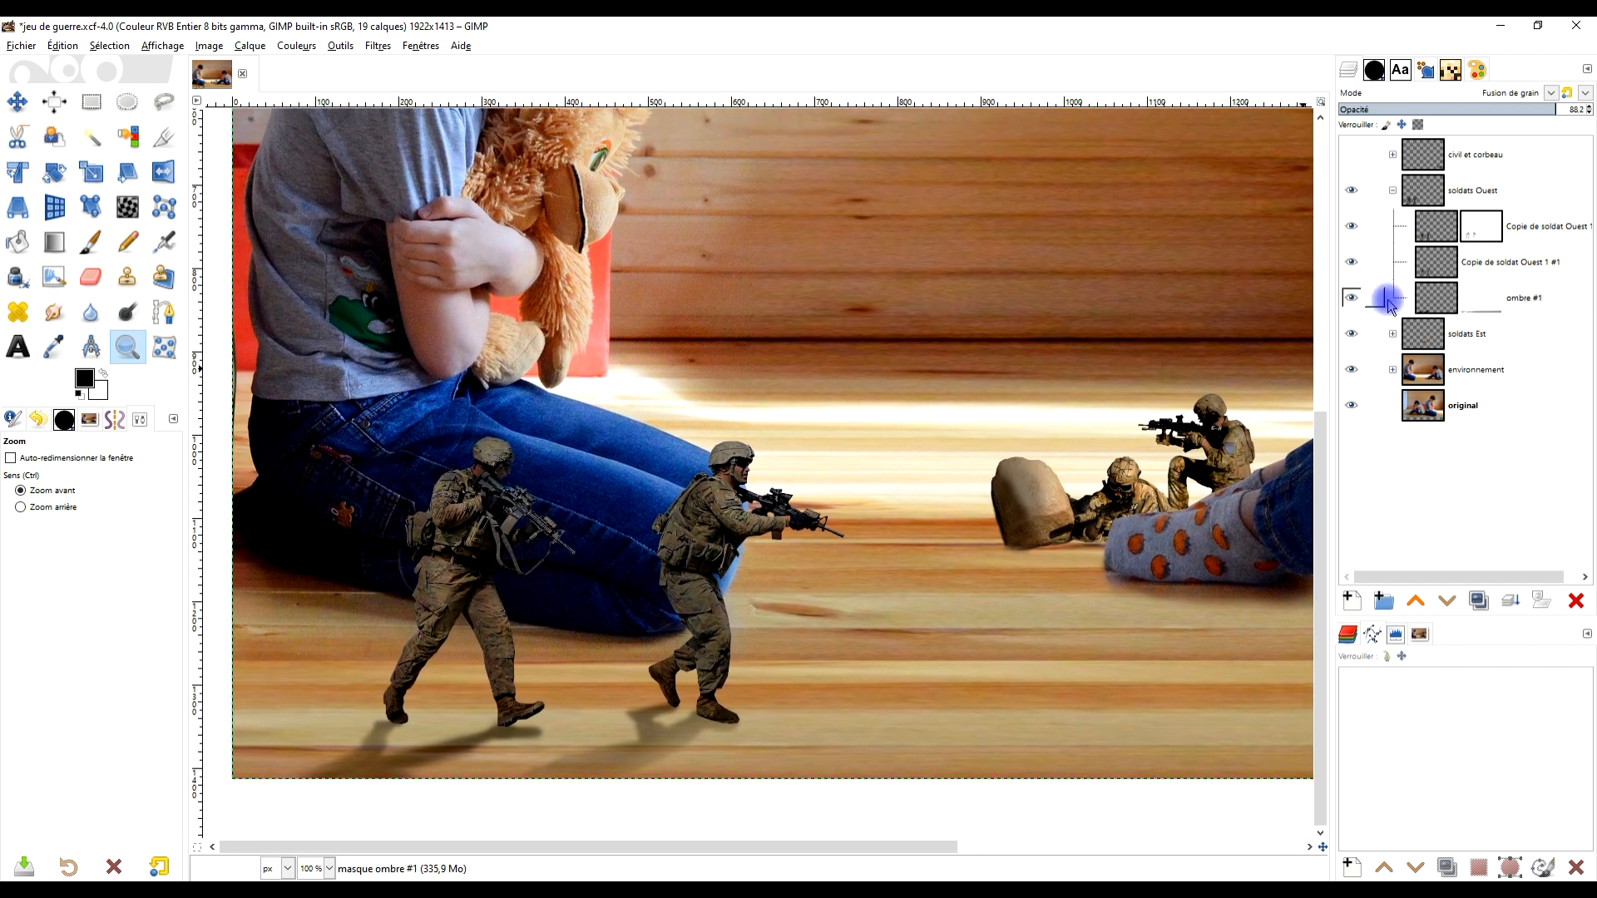
{"action": "left_click", "coordinate": [1354, 299]}
{"action": "left_click", "coordinate": [1355, 299]}
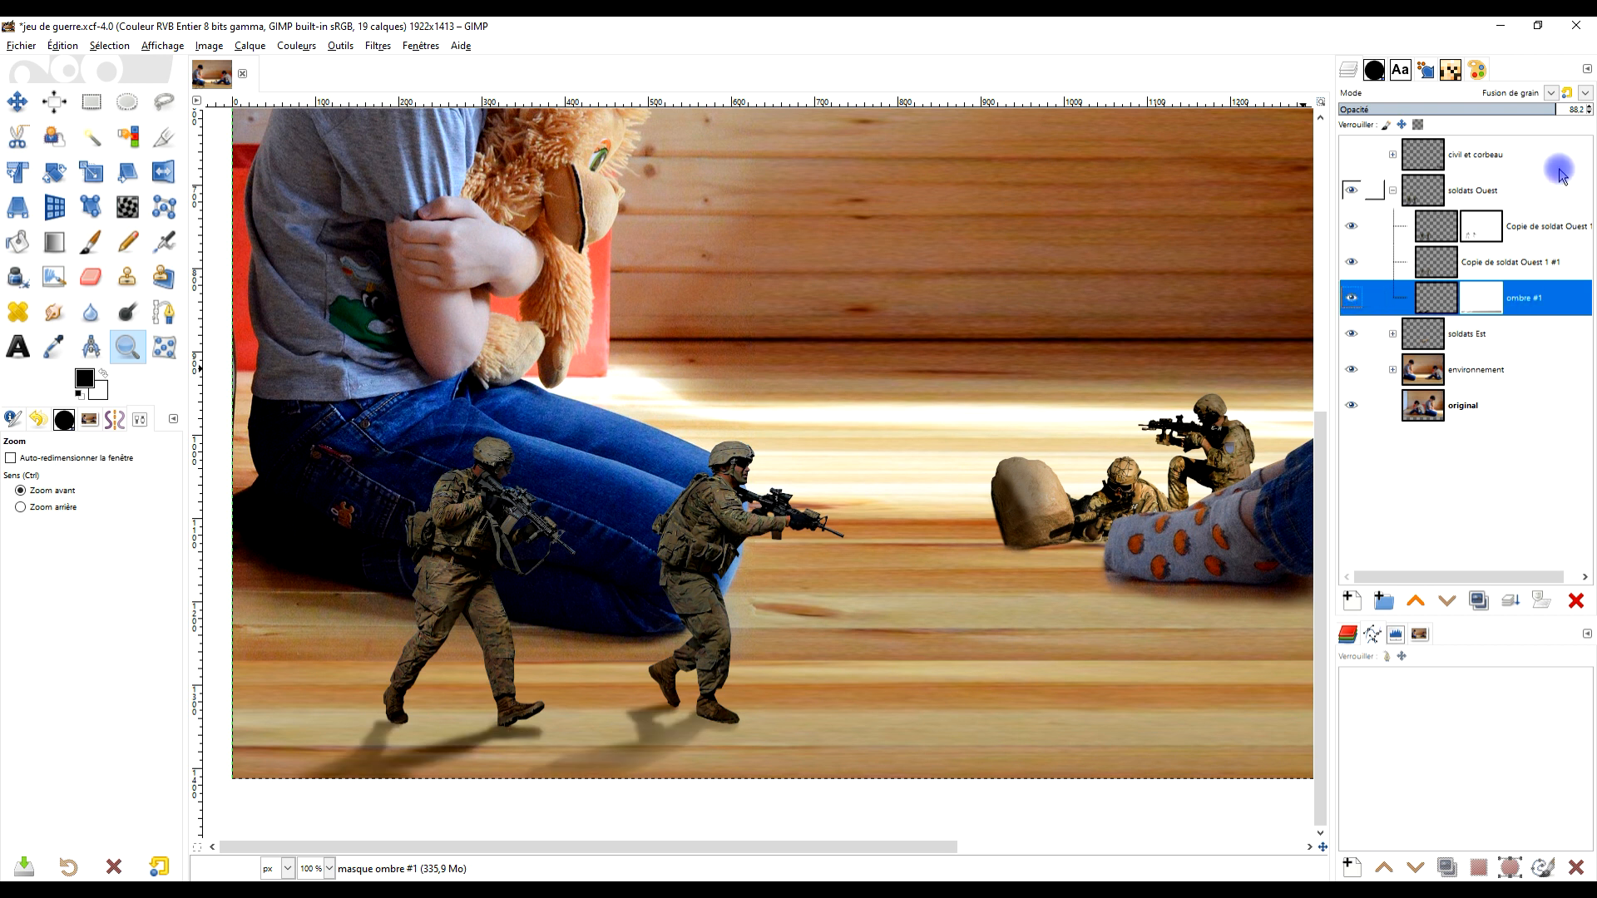
{"action": "left_click_drag", "start_coordinate": [1552, 112], "coordinate": [1545, 111]}
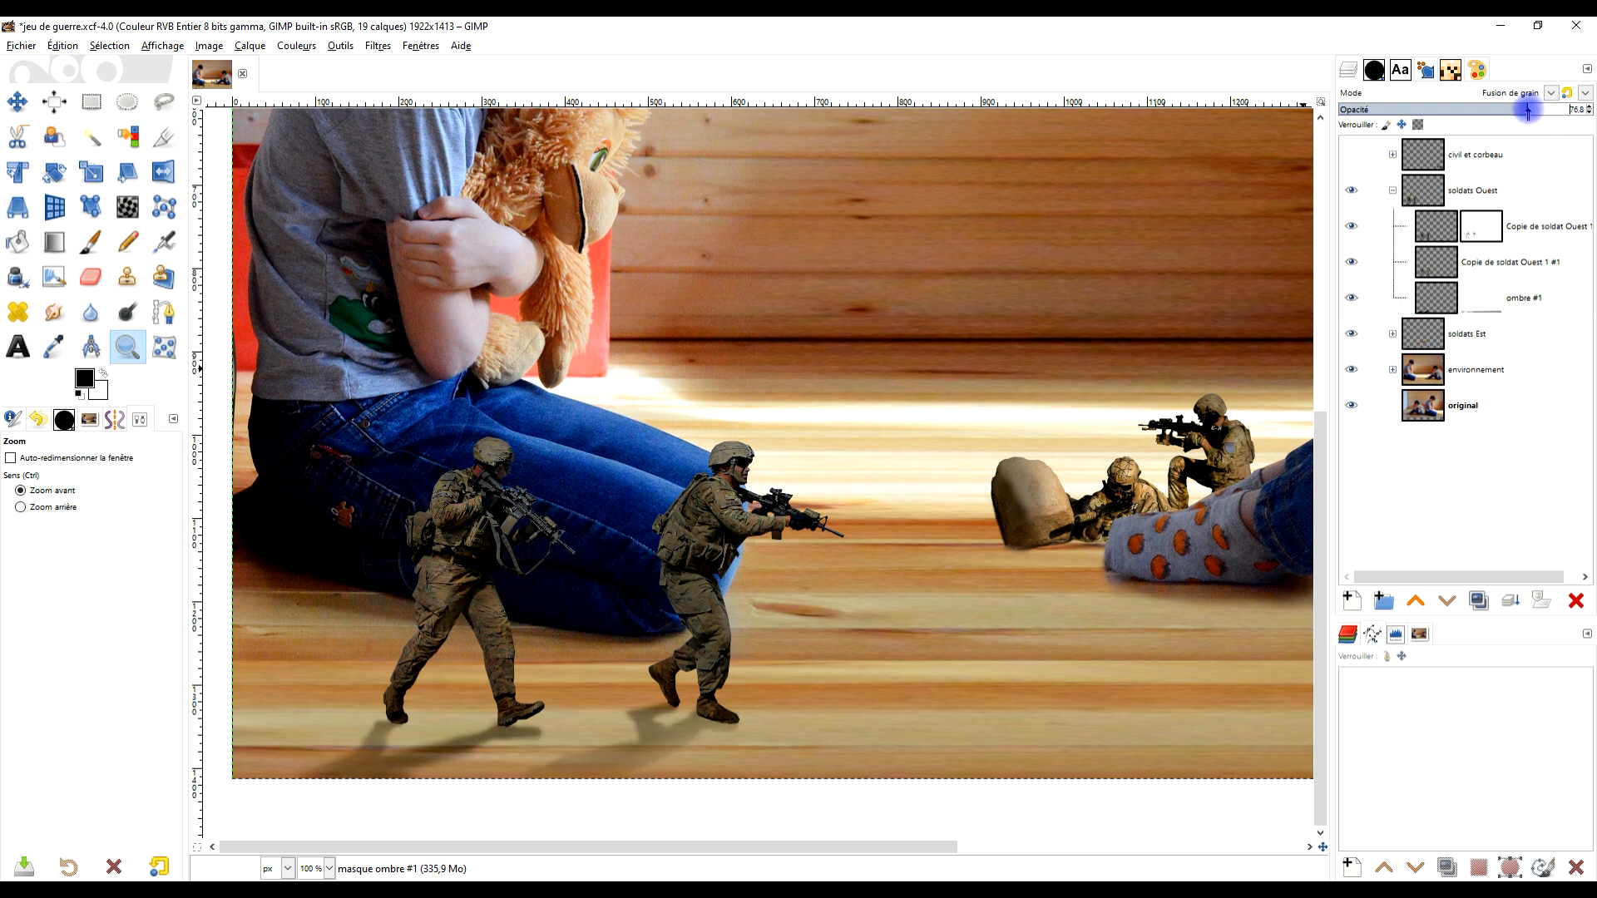
Soften the far ends of the walking soldiers' shadows along the floor's front edge by smudging the ombre #1 mask with a size 244 brush
{"action": "left_click", "coordinate": [1494, 308]}
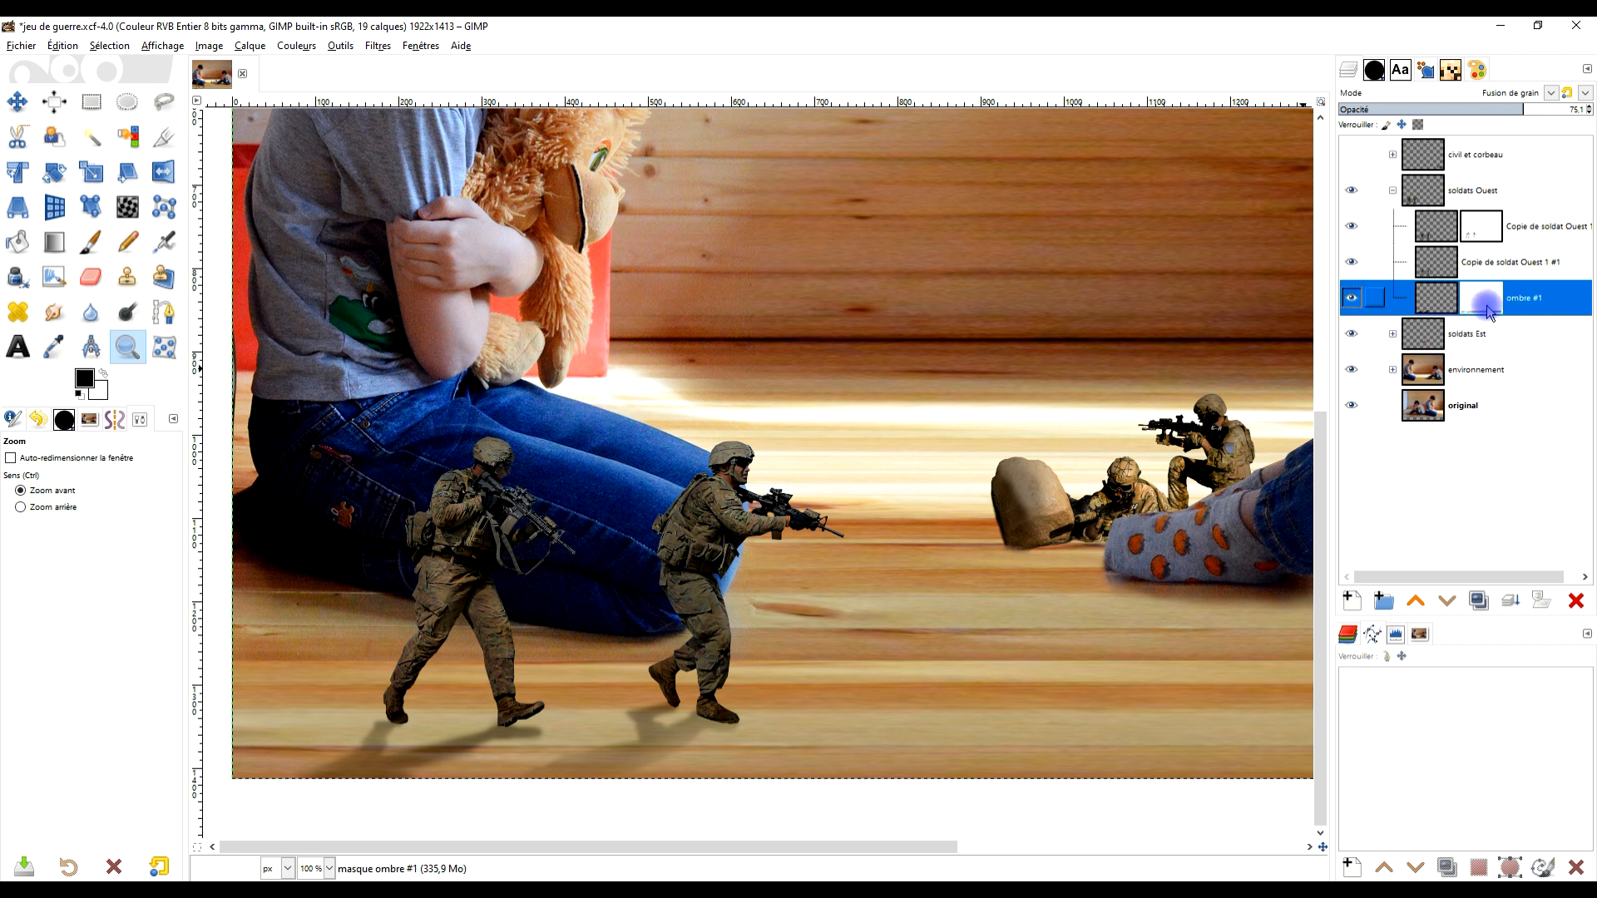
{"action": "left_click", "coordinate": [1487, 305]}
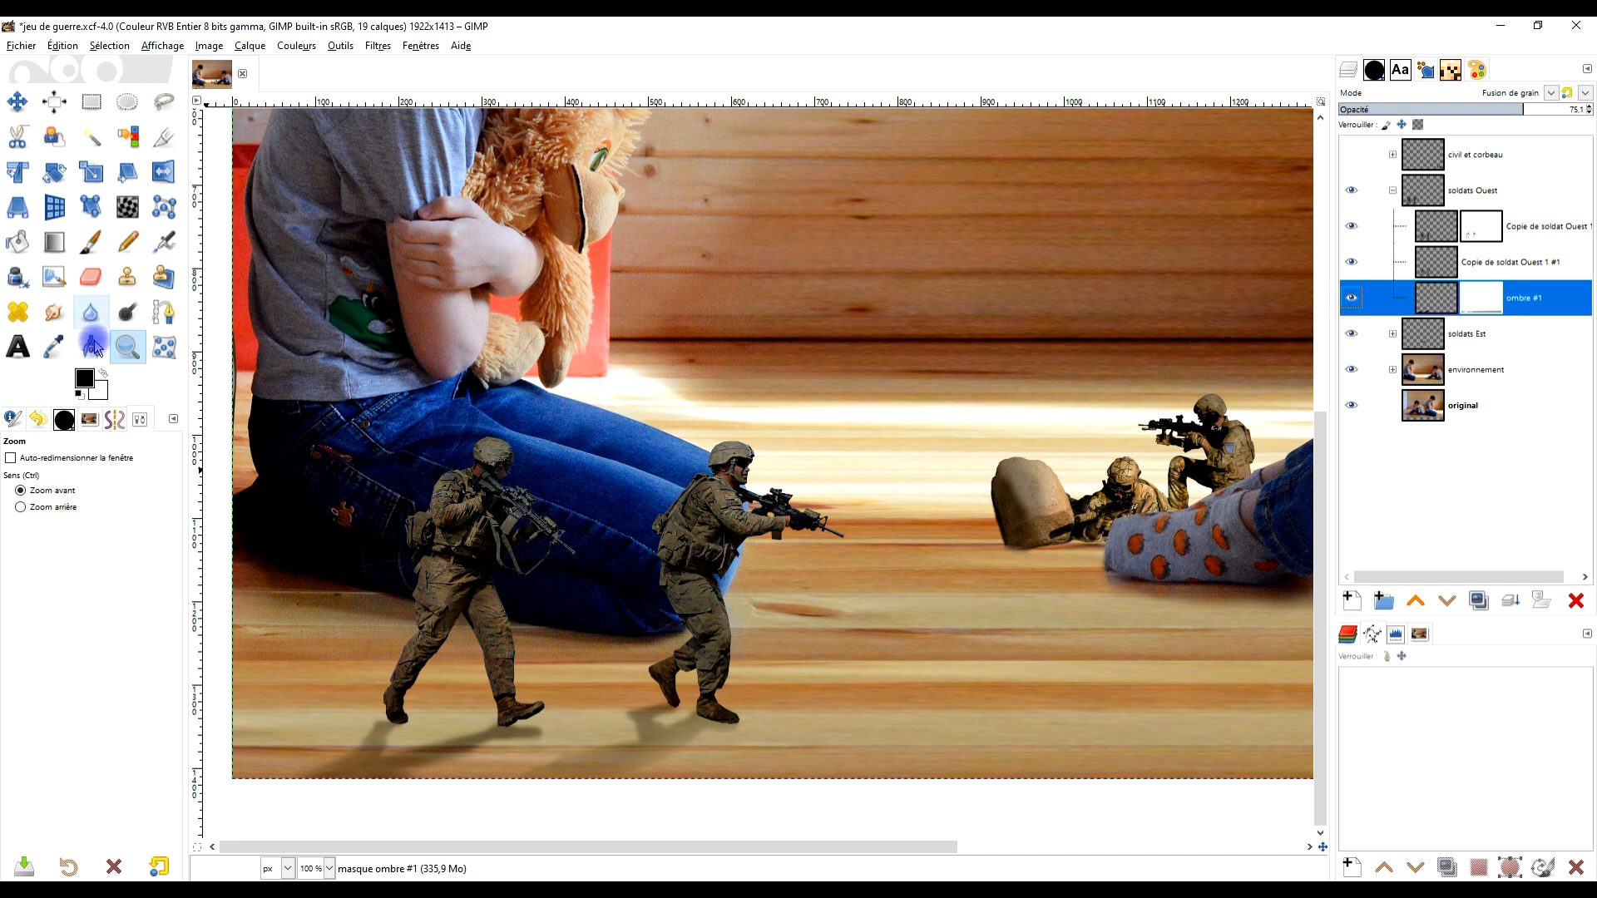
{"action": "left_click", "coordinate": [55, 312]}
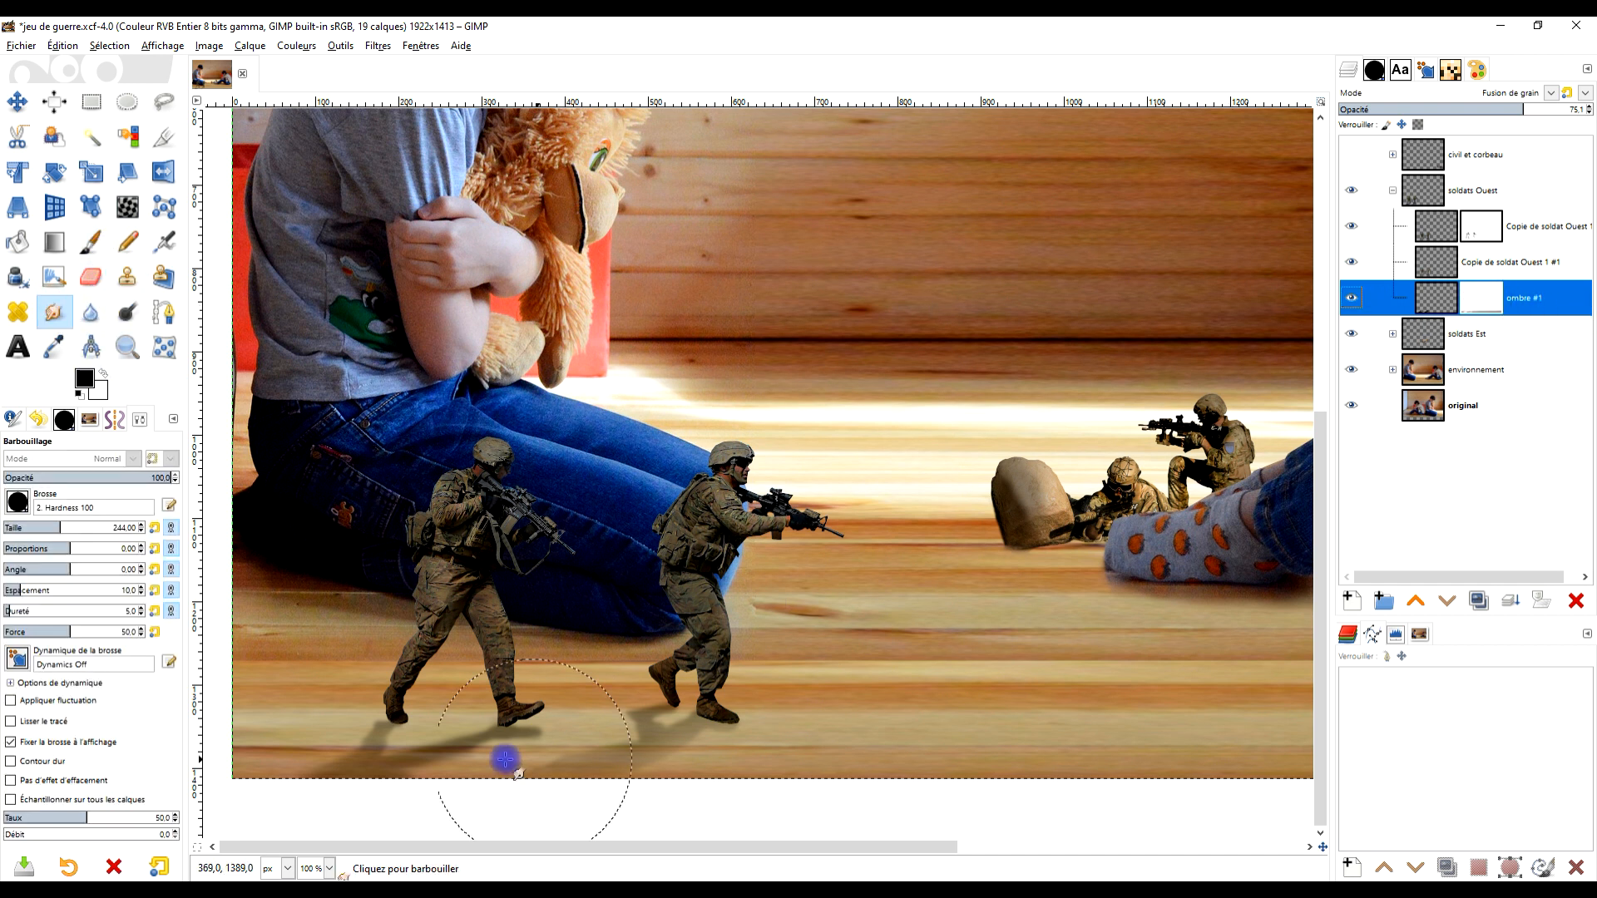
{"action": "left_click_drag", "start_coordinate": [318, 788], "coordinate": [355, 785]}
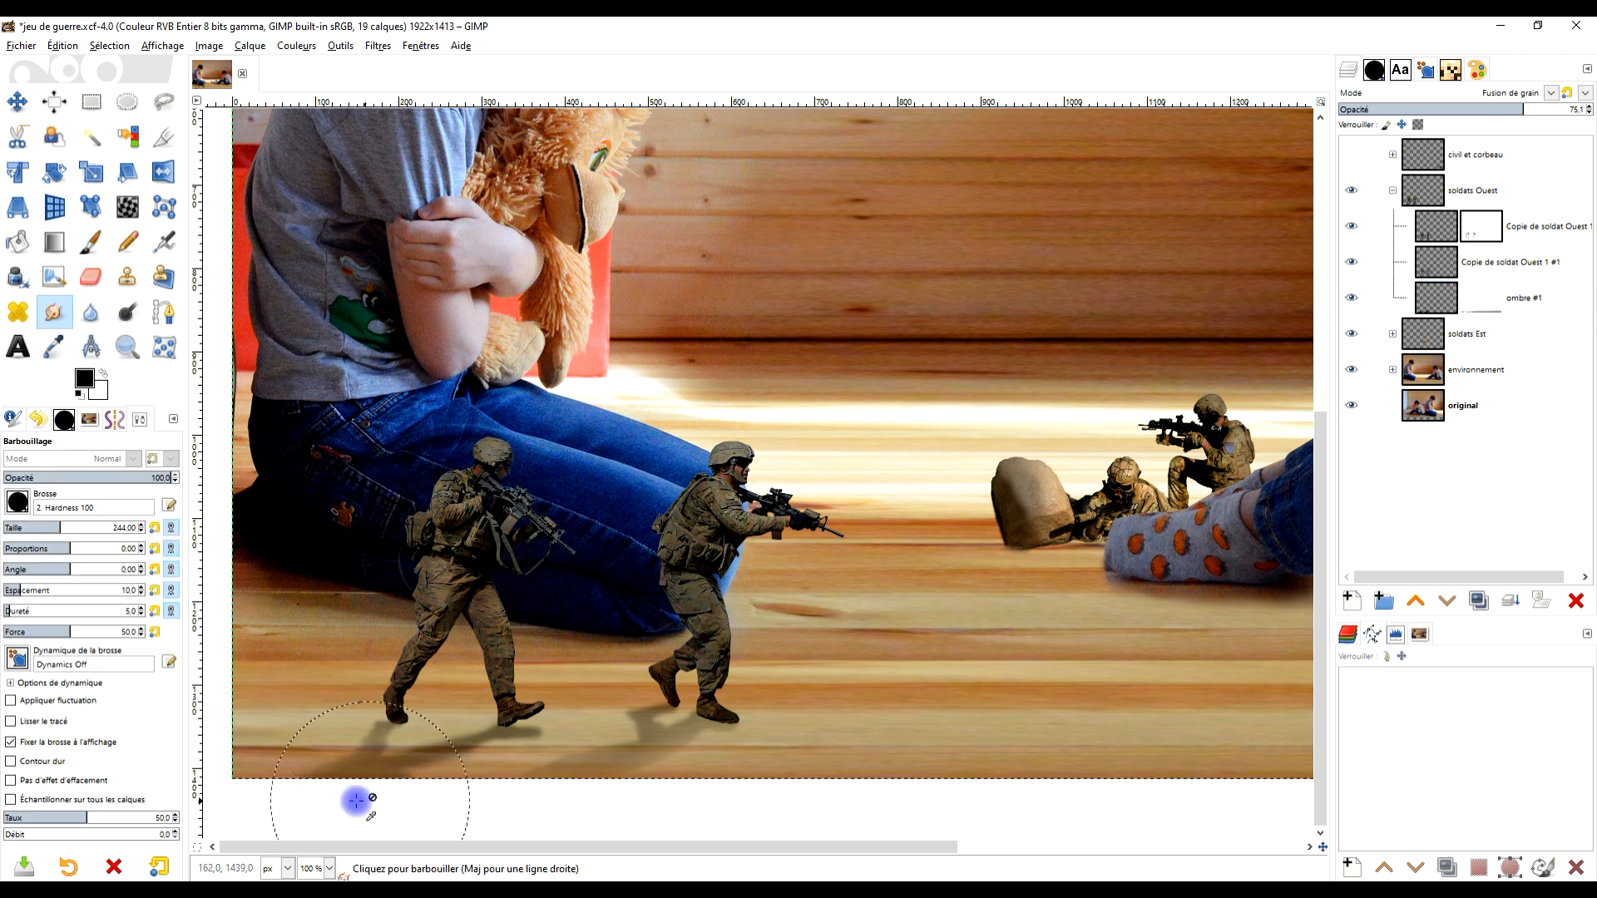
{"action": "scroll", "coordinate": [358, 782], "scroll_direction": "up", "scroll_amount": 3}
{"action": "left_click_drag", "start_coordinate": [300, 717], "coordinate": [478, 653]}
{"action": "mouse_move", "coordinate": [453, 711]}
{"action": "left_mouse_down"}
{"action": "mouse_move", "coordinate": [556, 647]}
{"action": "mouse_move", "coordinate": [615, 643]}
{"action": "left_mouse_up"}
{"action": "left_click_drag", "start_coordinate": [380, 786], "coordinate": [515, 732]}
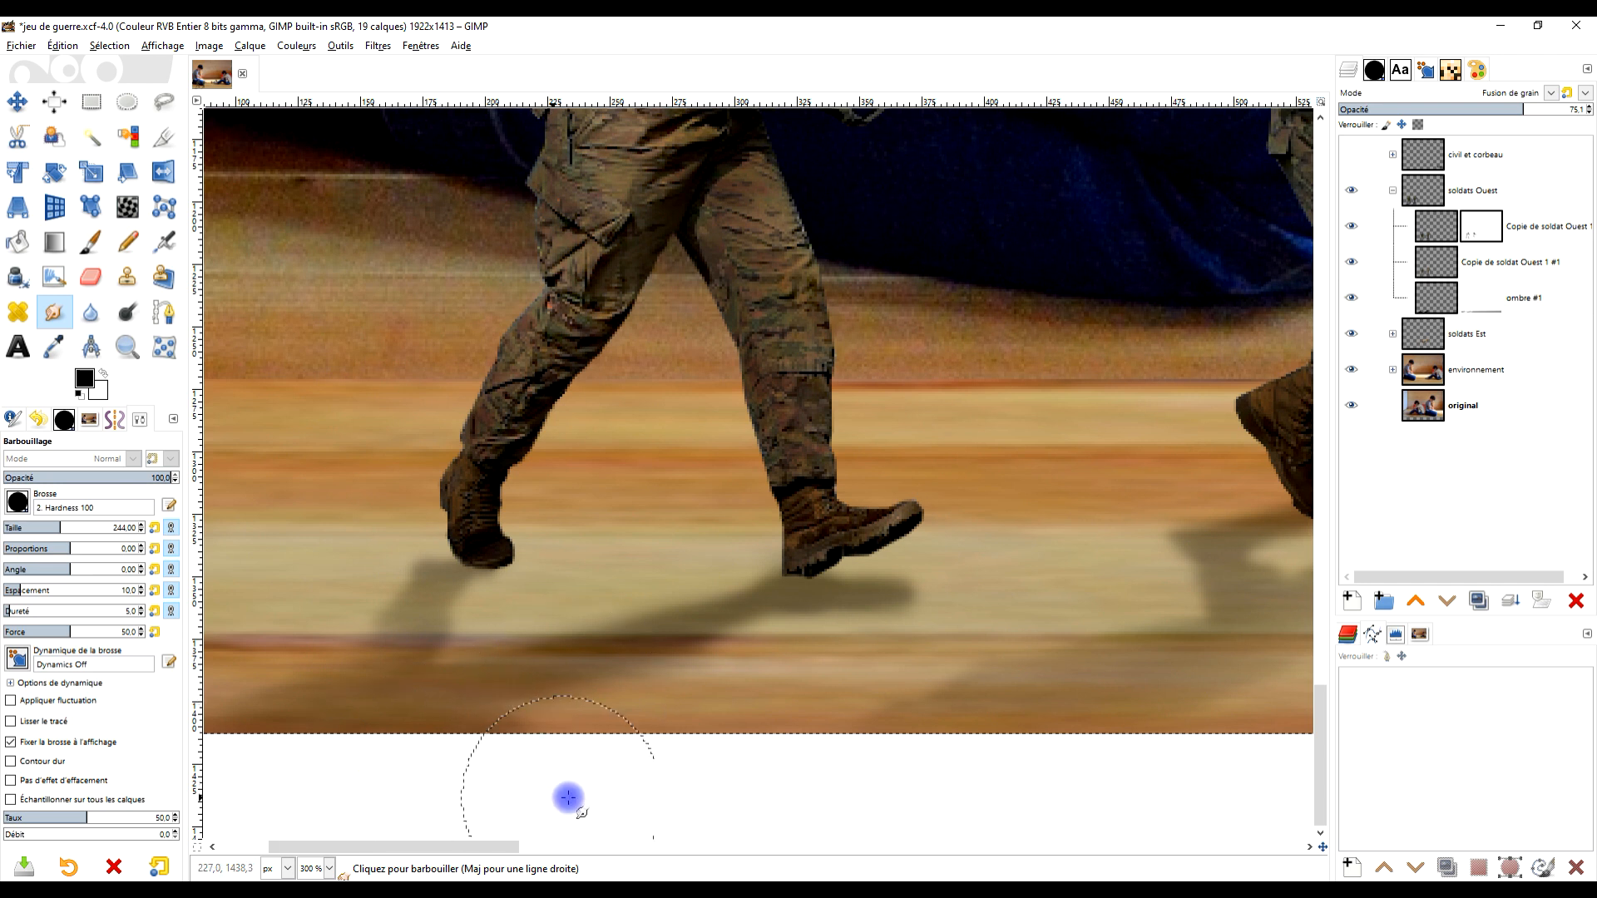
{"action": "mouse_move", "coordinate": [375, 810]}
{"action": "left_mouse_down"}
{"action": "mouse_move", "coordinate": [350, 745]}
{"action": "mouse_move", "coordinate": [266, 689]}
{"action": "left_mouse_up"}
{"action": "left_click_drag", "start_coordinate": [574, 773], "coordinate": [788, 708]}
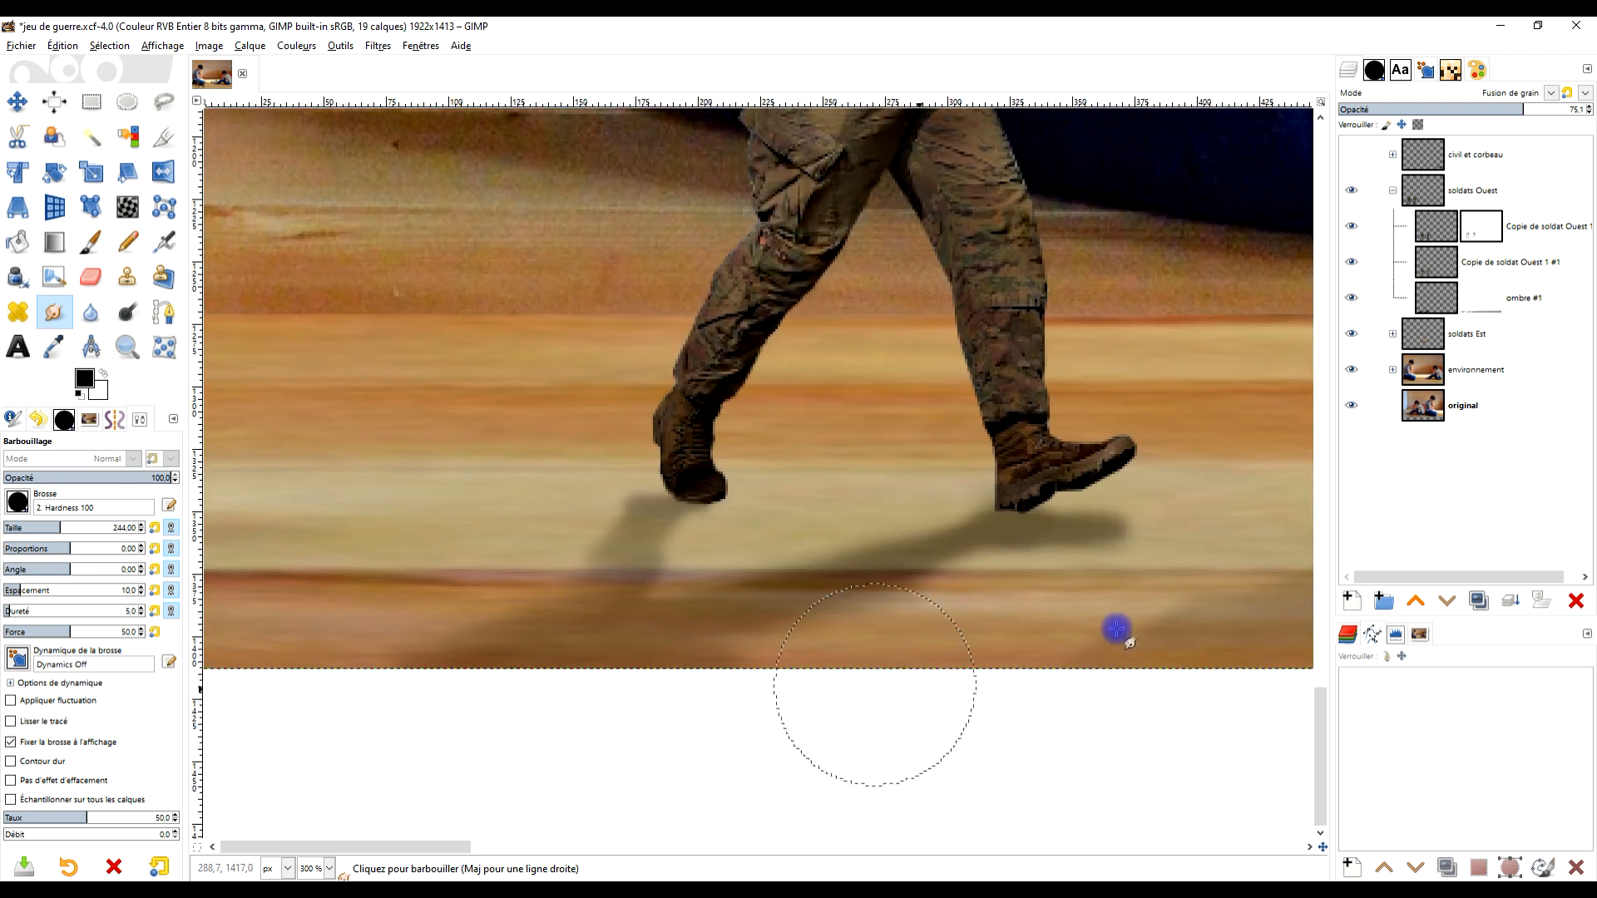
{"action": "left_click", "coordinate": [1498, 293]}
{"action": "left_click_drag", "start_coordinate": [289, 662], "coordinate": [712, 674]}
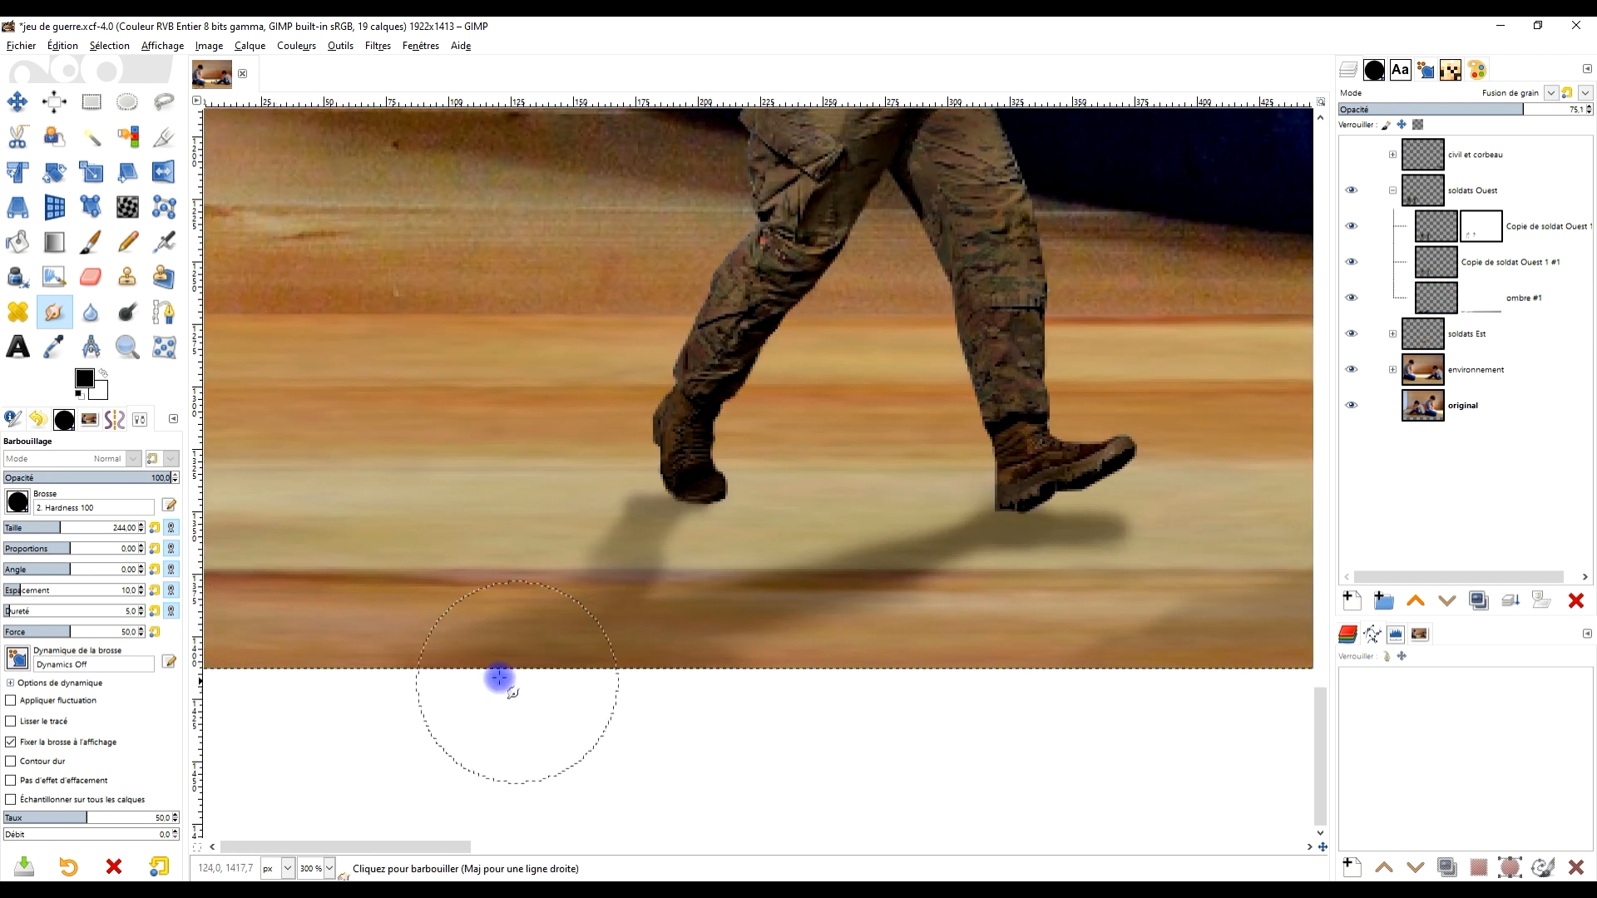
{"action": "left_click_drag", "start_coordinate": [430, 663], "coordinate": [513, 691]}
{"action": "left_click_drag", "start_coordinate": [639, 664], "coordinate": [607, 663]}
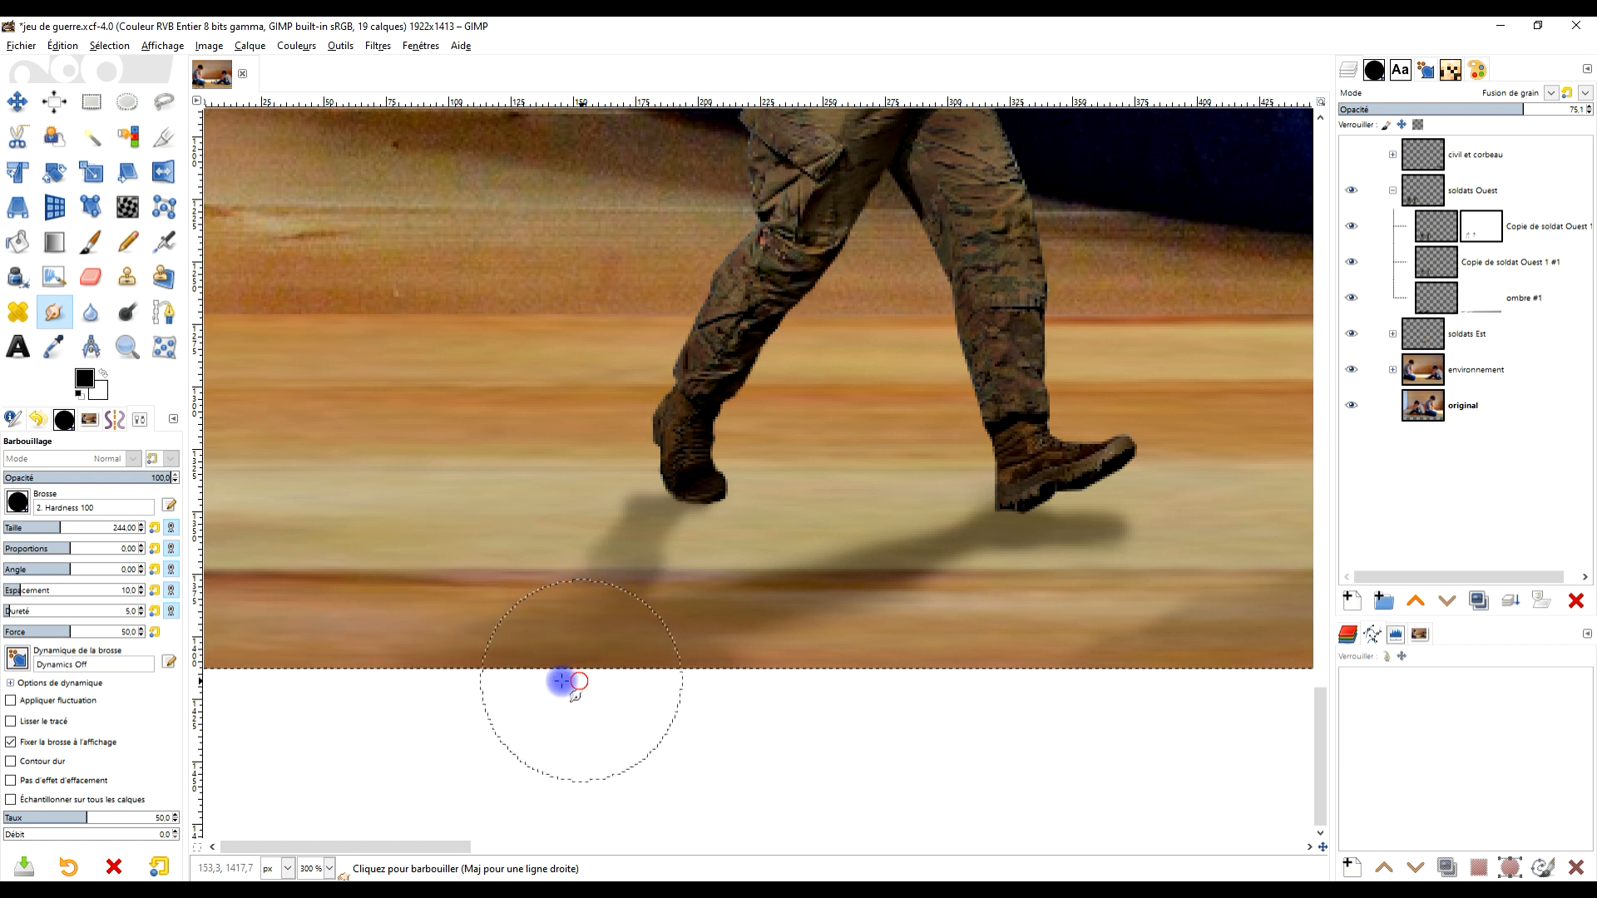
{"action": "mouse_move", "coordinate": [951, 632]}
{"action": "left_mouse_down"}
{"action": "mouse_move", "coordinate": [898, 611]}
{"action": "mouse_move", "coordinate": [852, 624]}
{"action": "left_mouse_up"}
{"action": "mouse_move", "coordinate": [799, 505]}
{"action": "left_mouse_down"}
{"action": "mouse_move", "coordinate": [794, 572]}
{"action": "mouse_move", "coordinate": [775, 574]}
{"action": "mouse_move", "coordinate": [807, 543]}
{"action": "mouse_move", "coordinate": [859, 537]}
{"action": "left_mouse_up"}
{"action": "key", "text": "ctrl+z"}
{"action": "left_click_drag", "start_coordinate": [716, 710], "coordinate": [699, 682]}
{"action": "key", "text": "ctrl+z"}
Rename the top layer copy in the soldats Ouest group as contraste
{"action": "scroll", "coordinate": [757, 682], "scroll_direction": "down", "scroll_amount": 3}
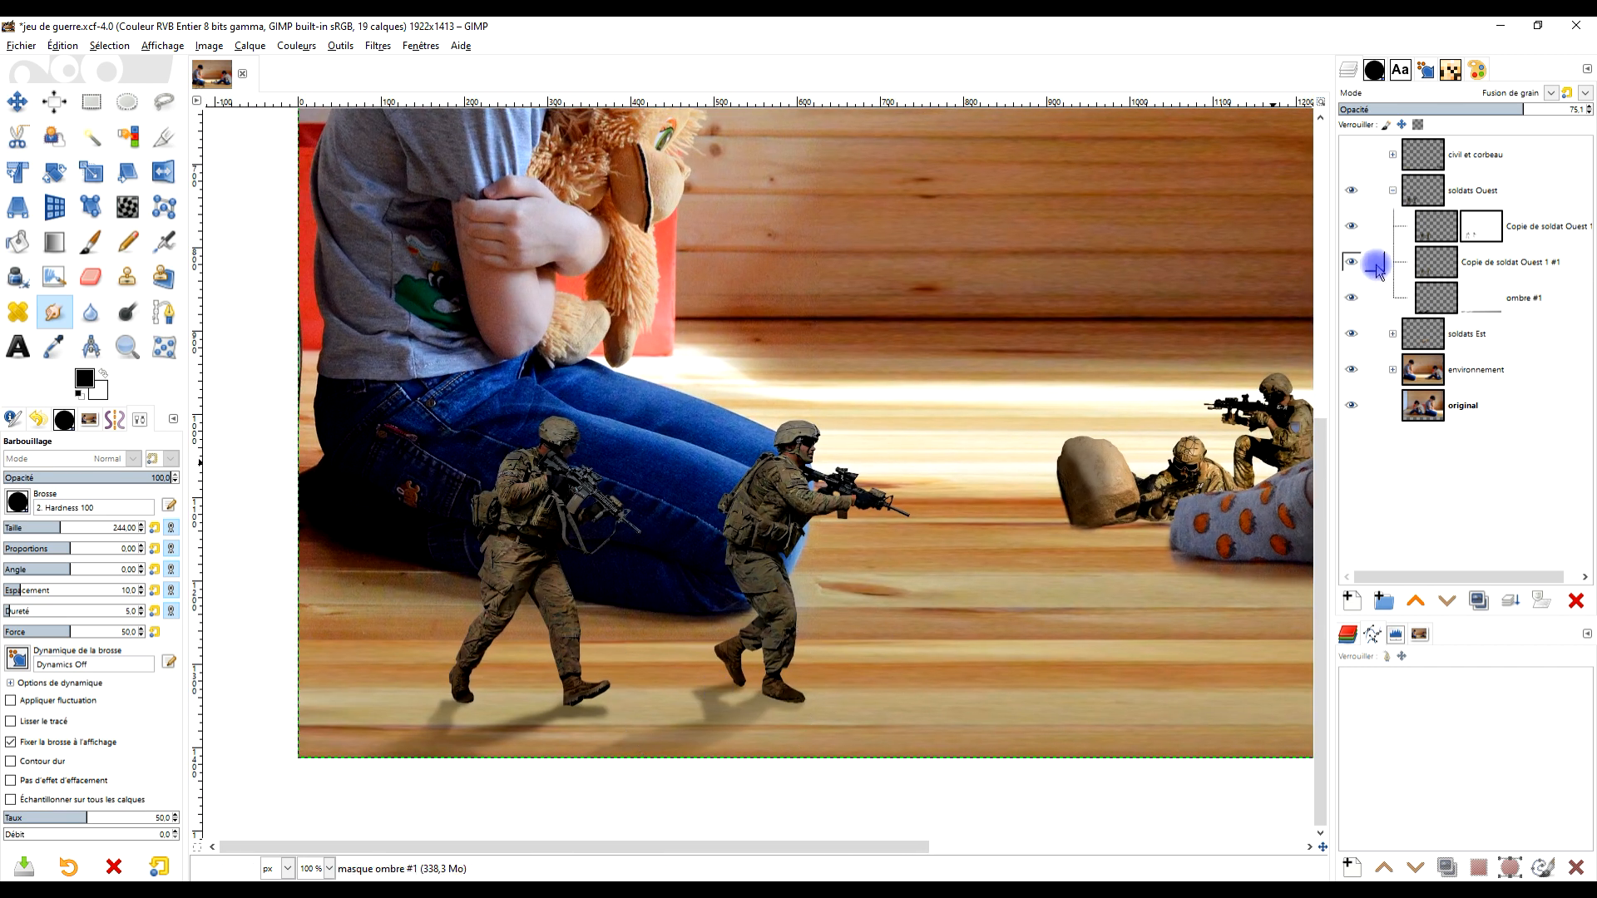
{"action": "left_click", "coordinate": [1364, 228]}
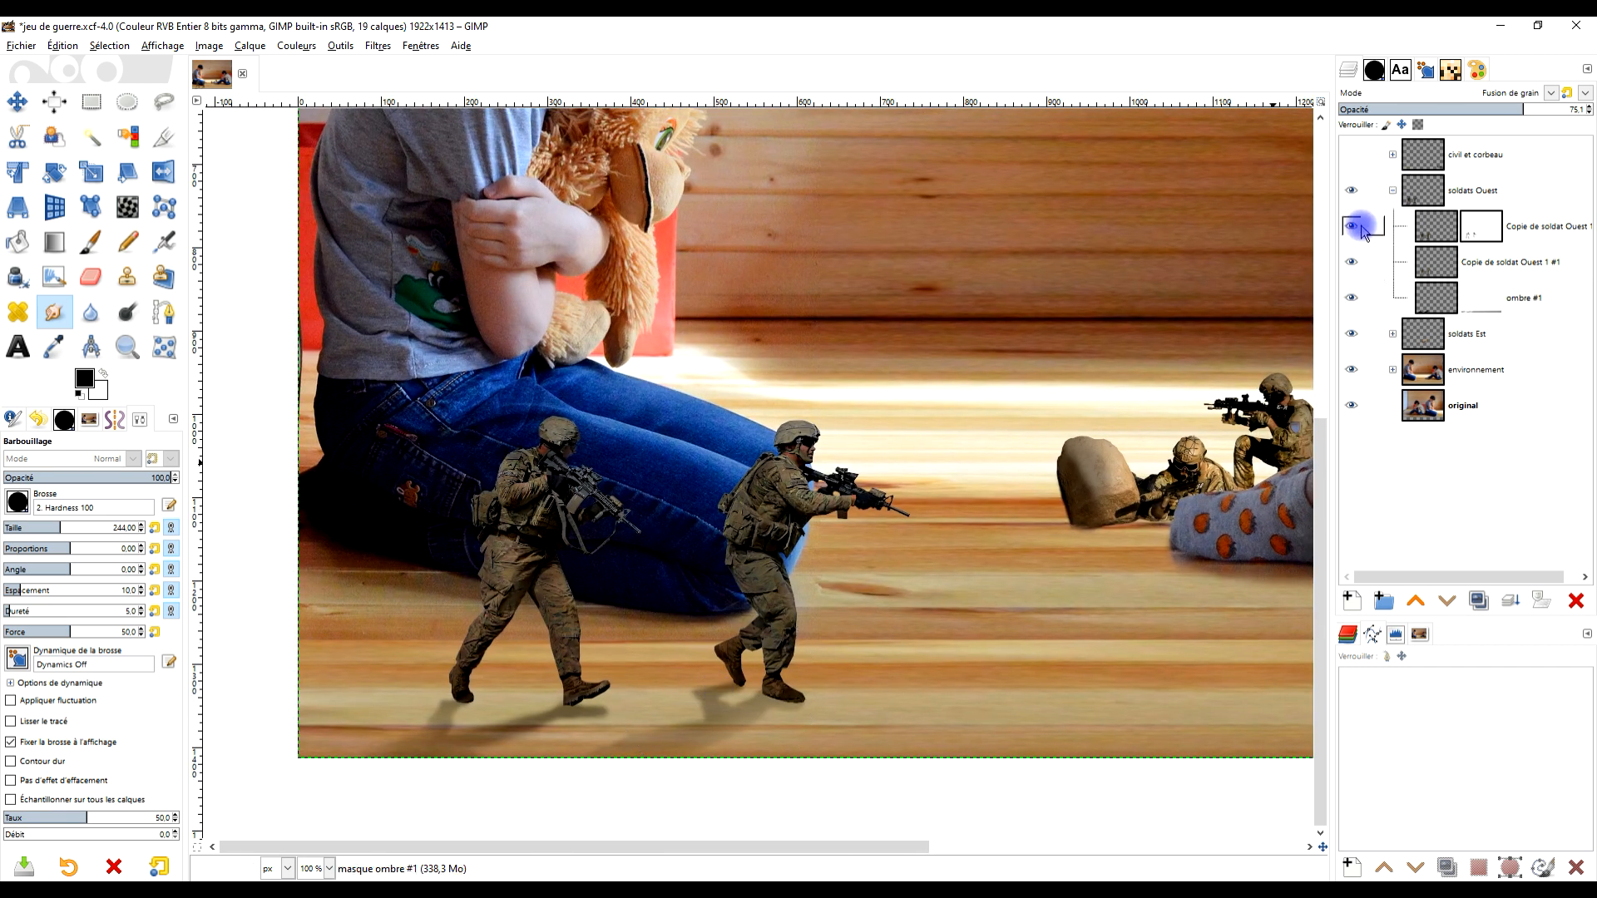
{"action": "left_click", "coordinate": [1546, 237]}
{"action": "left_click", "coordinate": [1378, 236]}
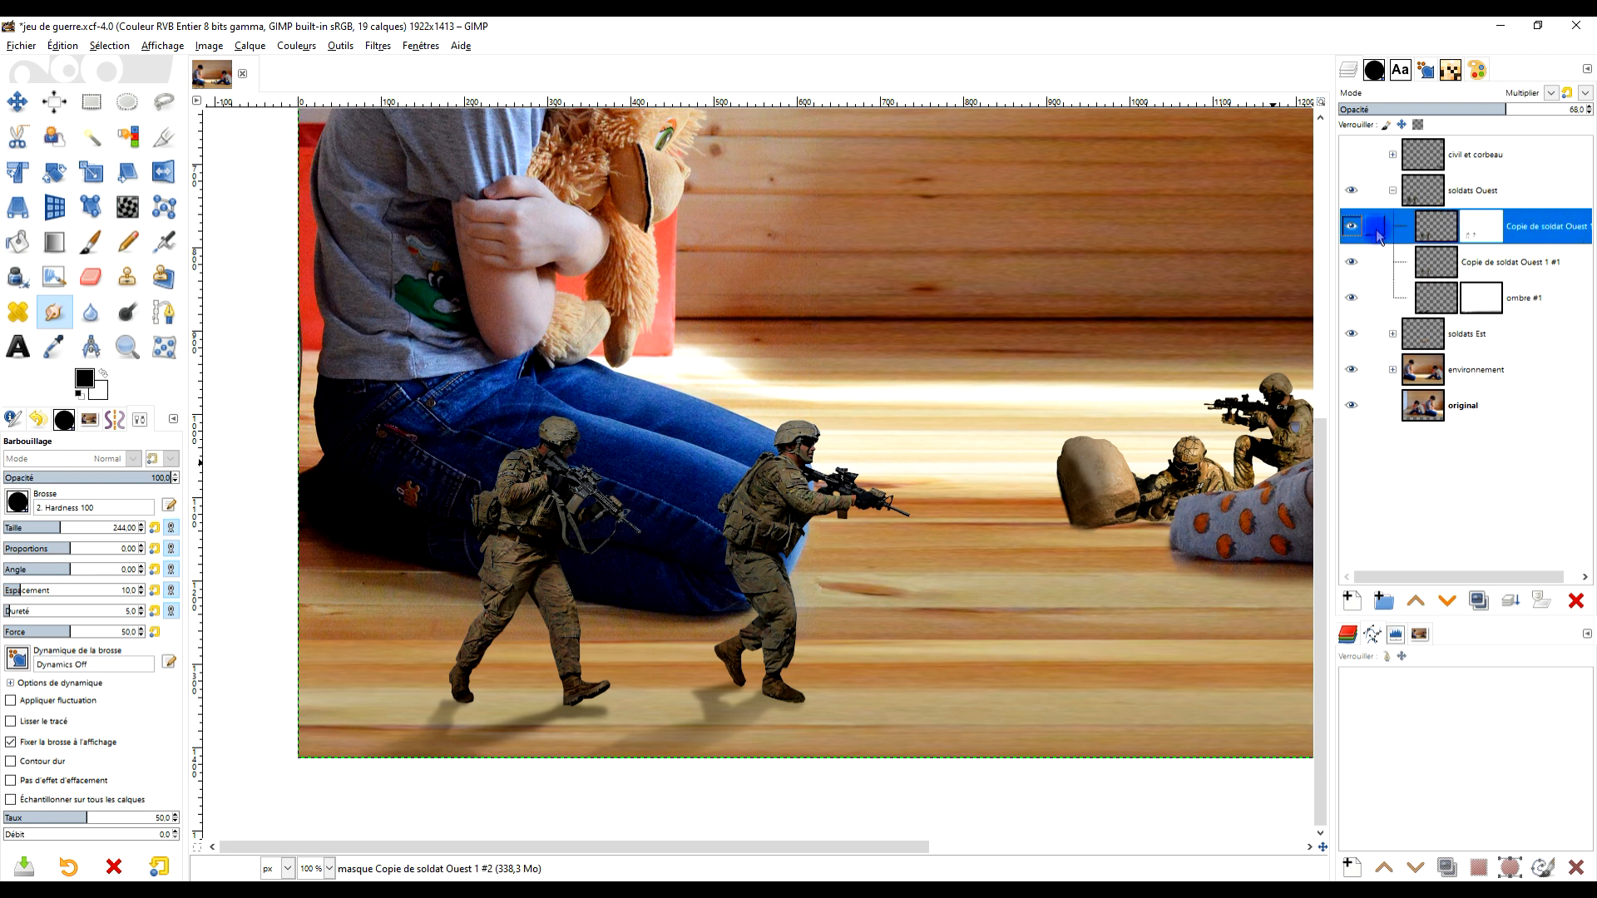
{"action": "double_click", "coordinate": [1546, 227]}
{"action": "type", "text": "contraste"}
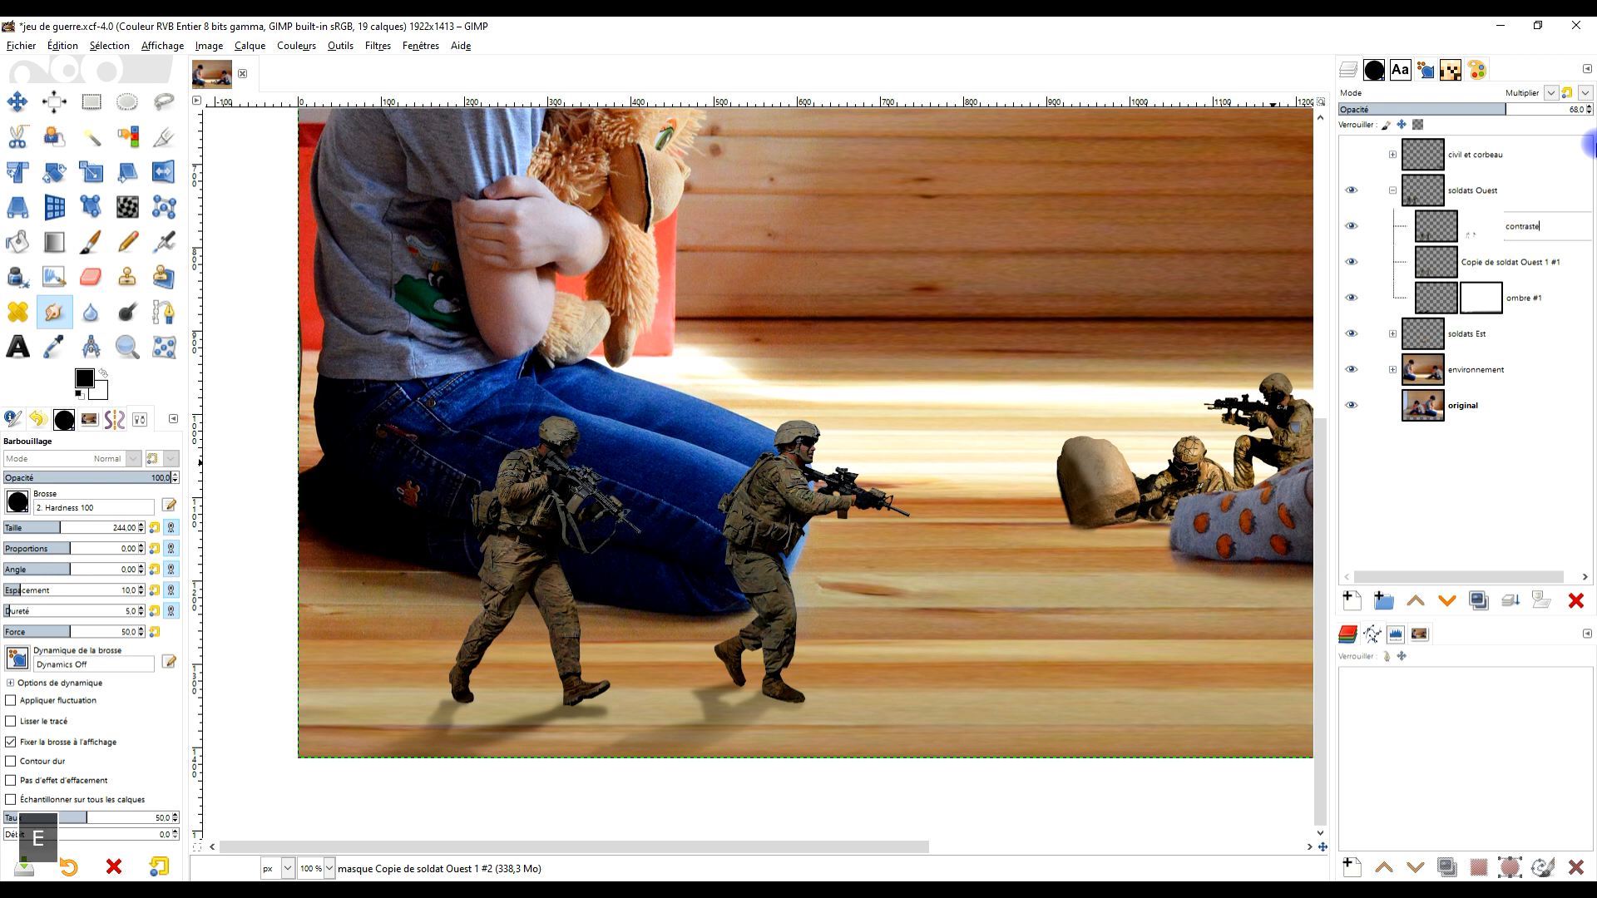
{"action": "key", "text": "Return"}
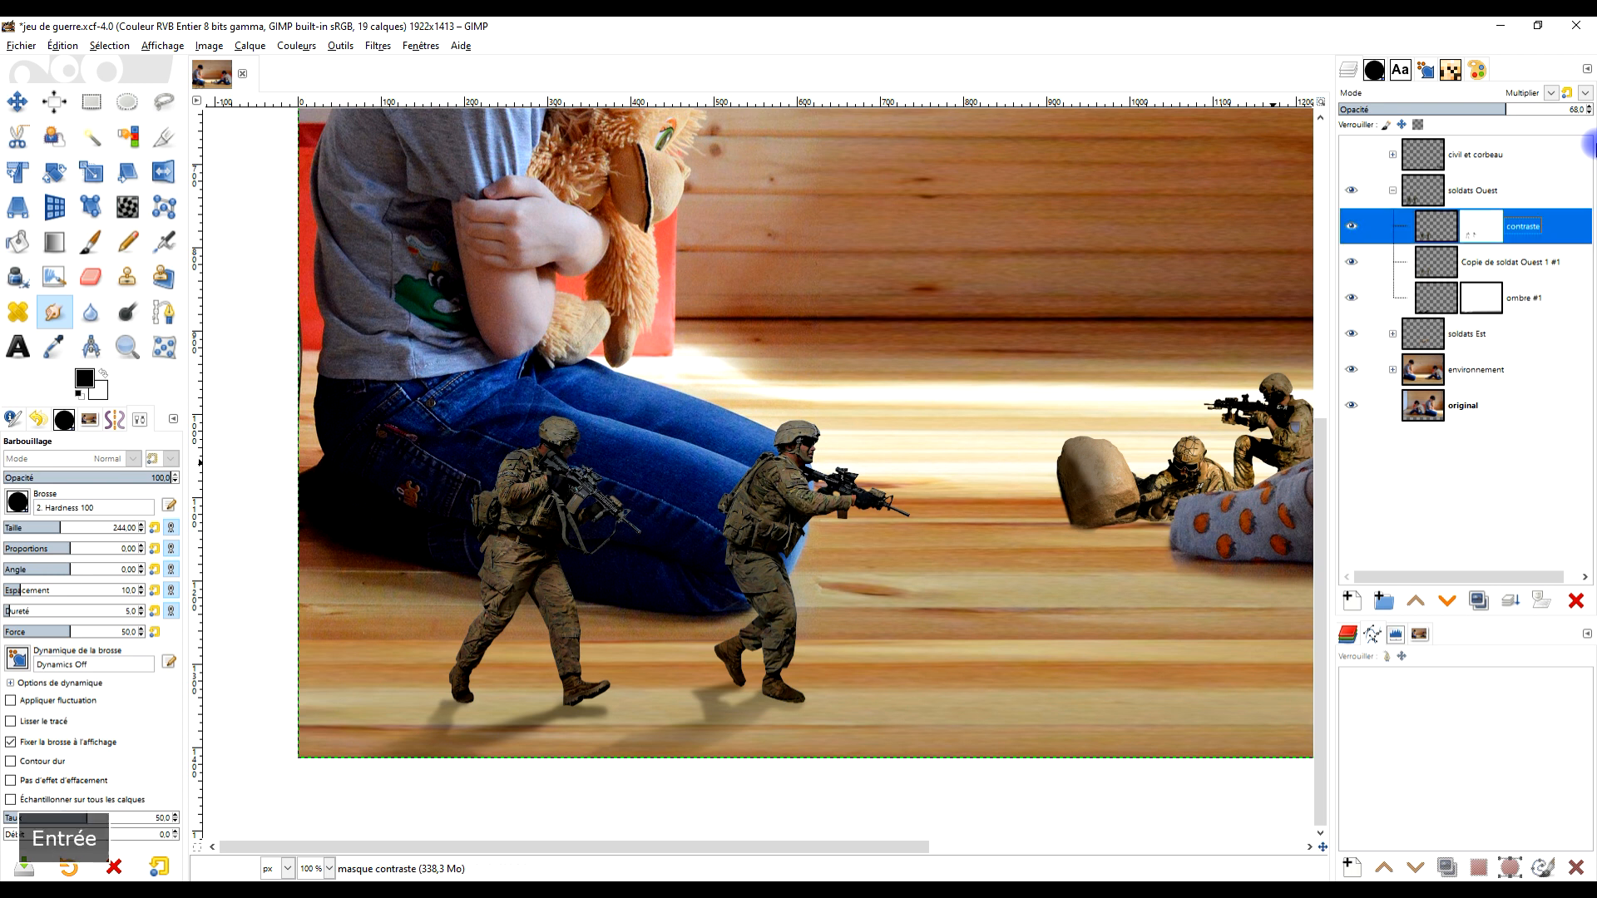
Compare the walking soldiers with and without the contraste layer and their own layer, leaving contraste hidden
{"action": "left_click", "coordinate": [1351, 227]}
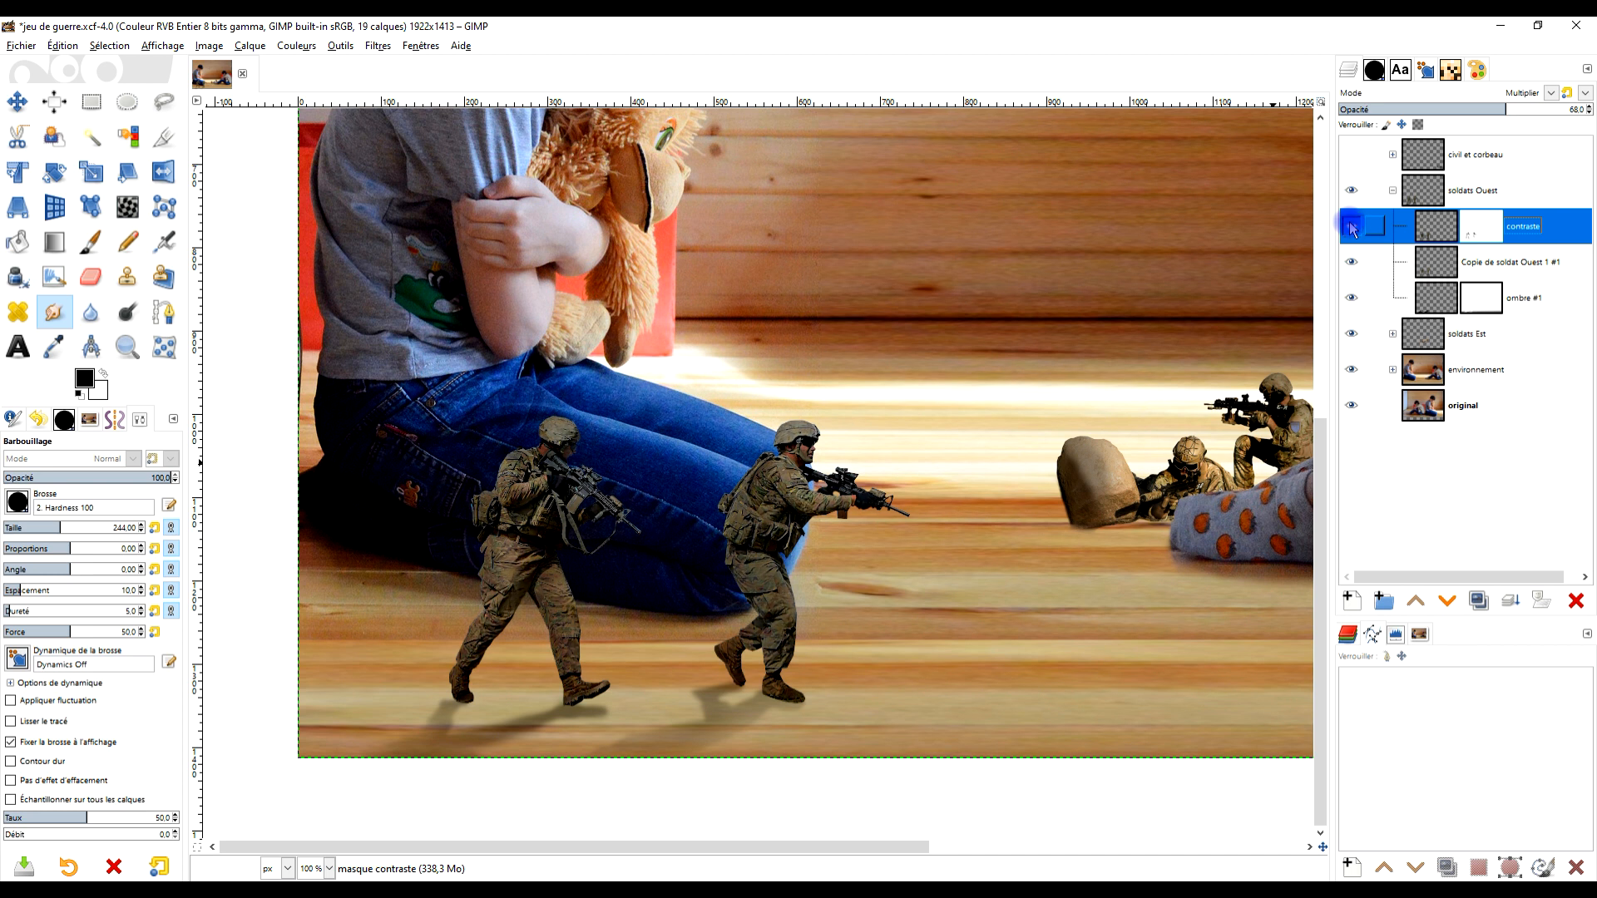
{"action": "left_click", "coordinate": [1349, 263]}
{"action": "left_click", "coordinate": [1351, 229]}
{"action": "left_click", "coordinate": [1351, 262]}
{"action": "left_click", "coordinate": [1351, 262]}
Shorten the name of the walking soldiers' layer to Soldat Ouest 1 #1
{"action": "left_click", "coordinate": [1518, 264]}
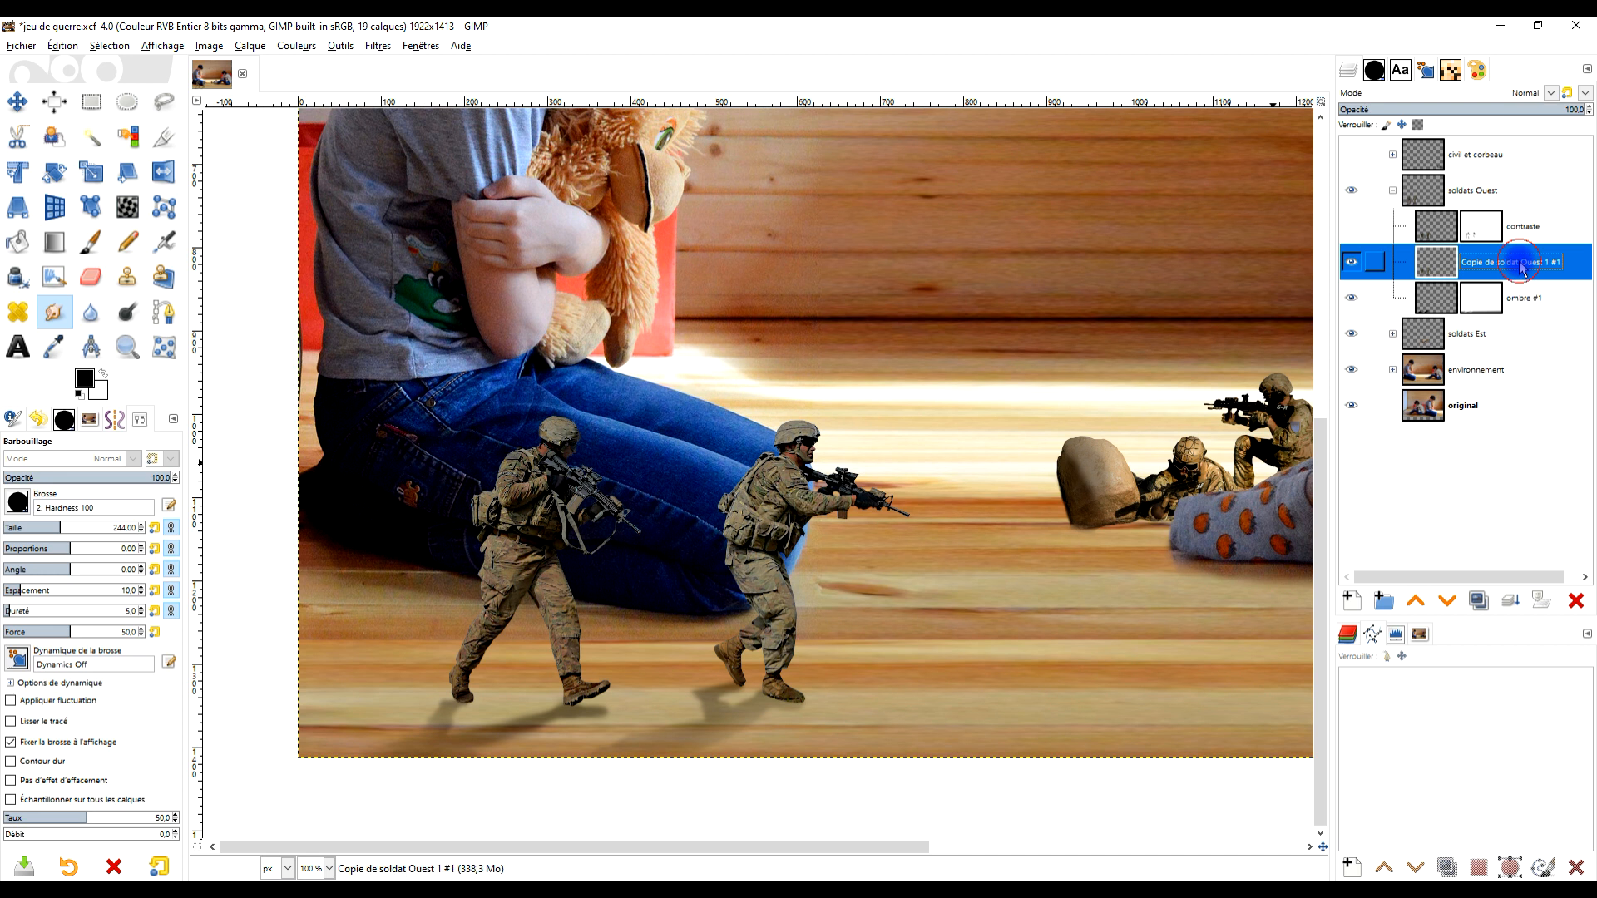
{"action": "double_click", "coordinate": [1519, 264]}
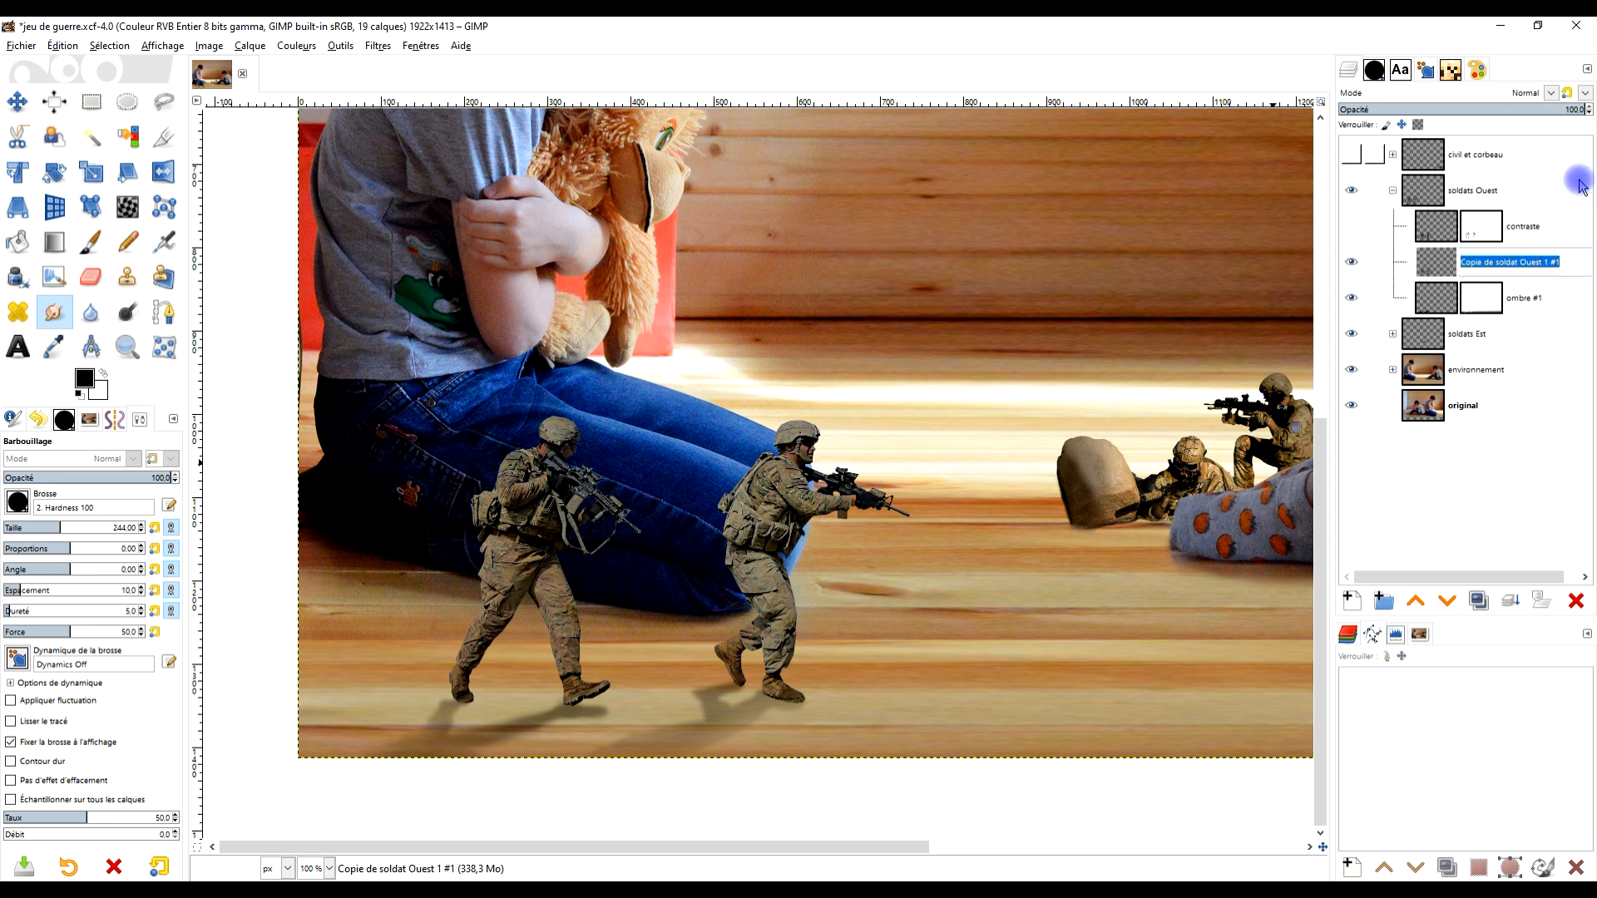
{"action": "left_click", "coordinate": [1492, 260]}
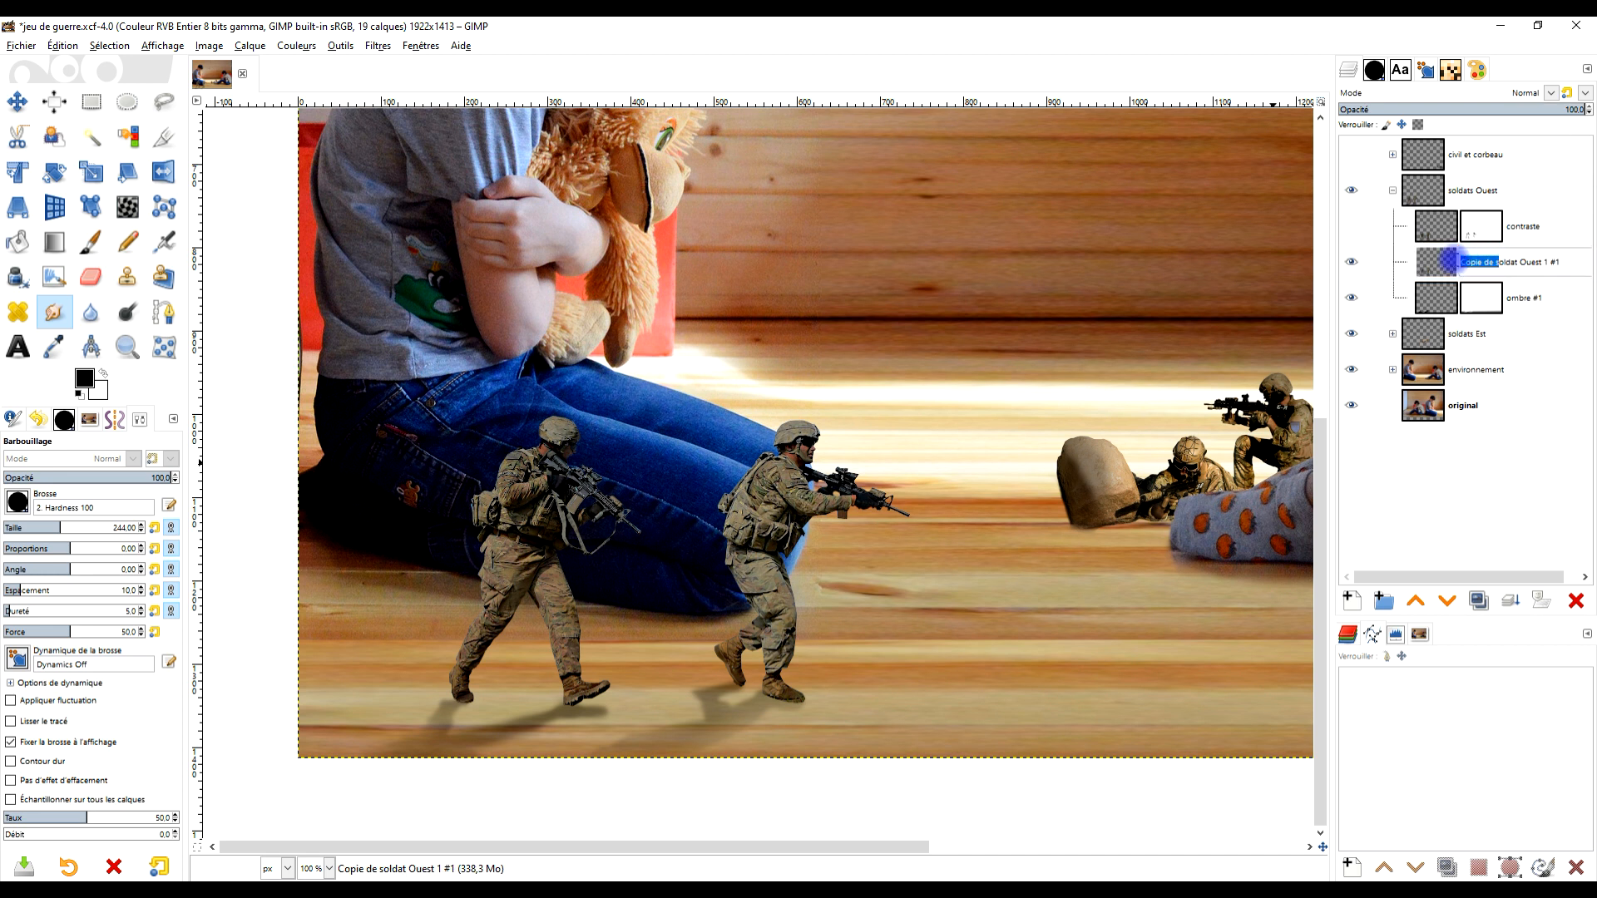
{"action": "type", "text": "S"}
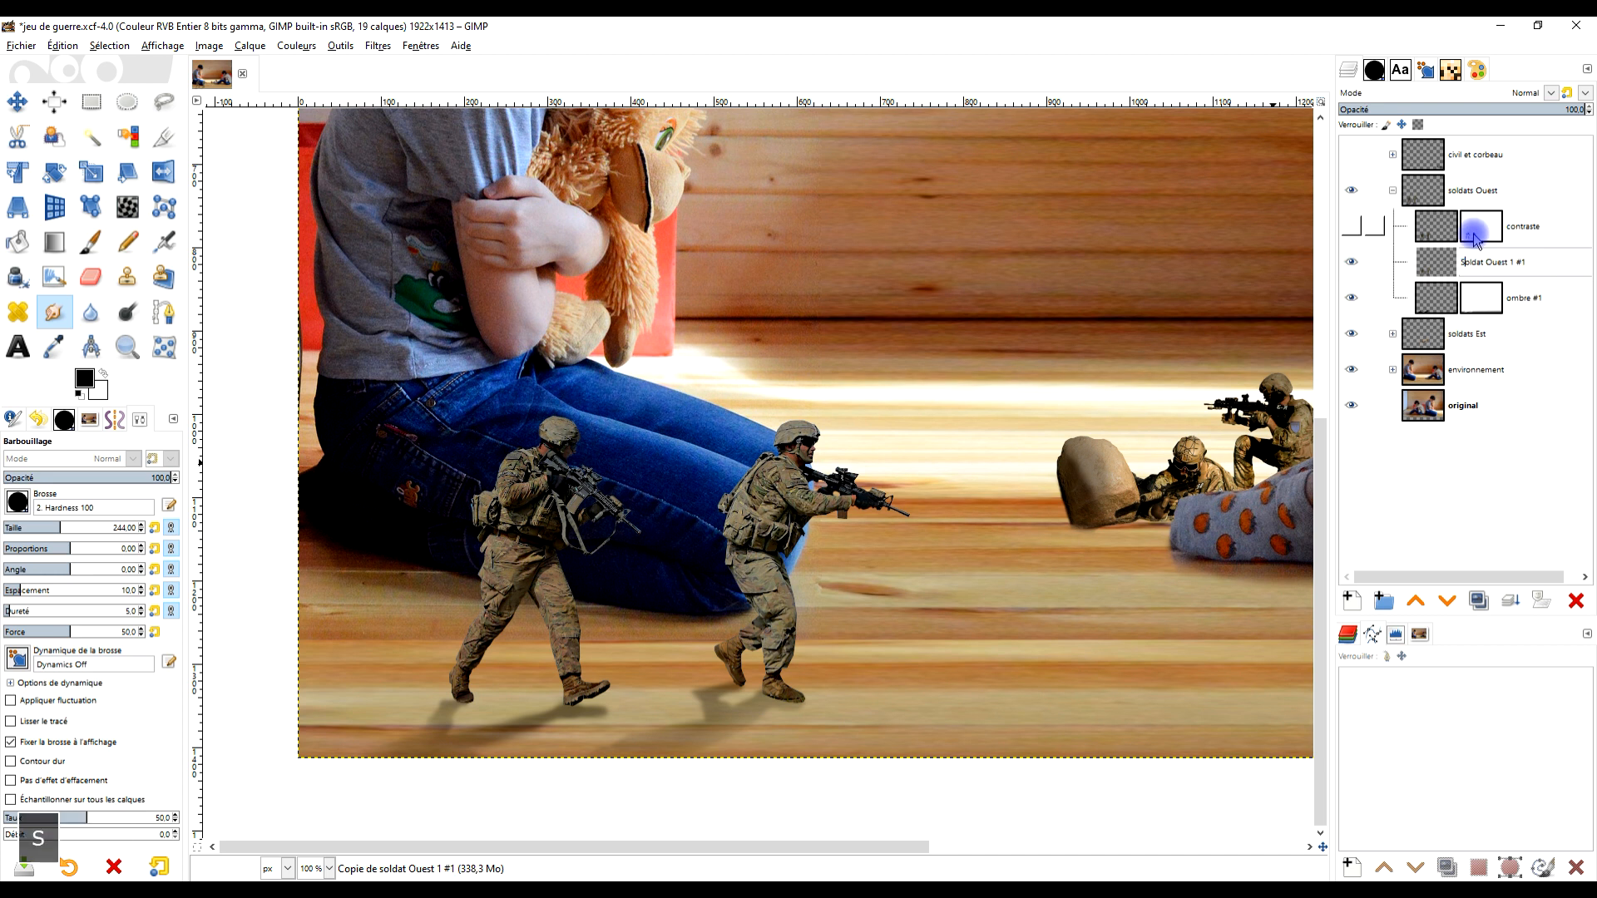
{"action": "key", "text": "Return"}
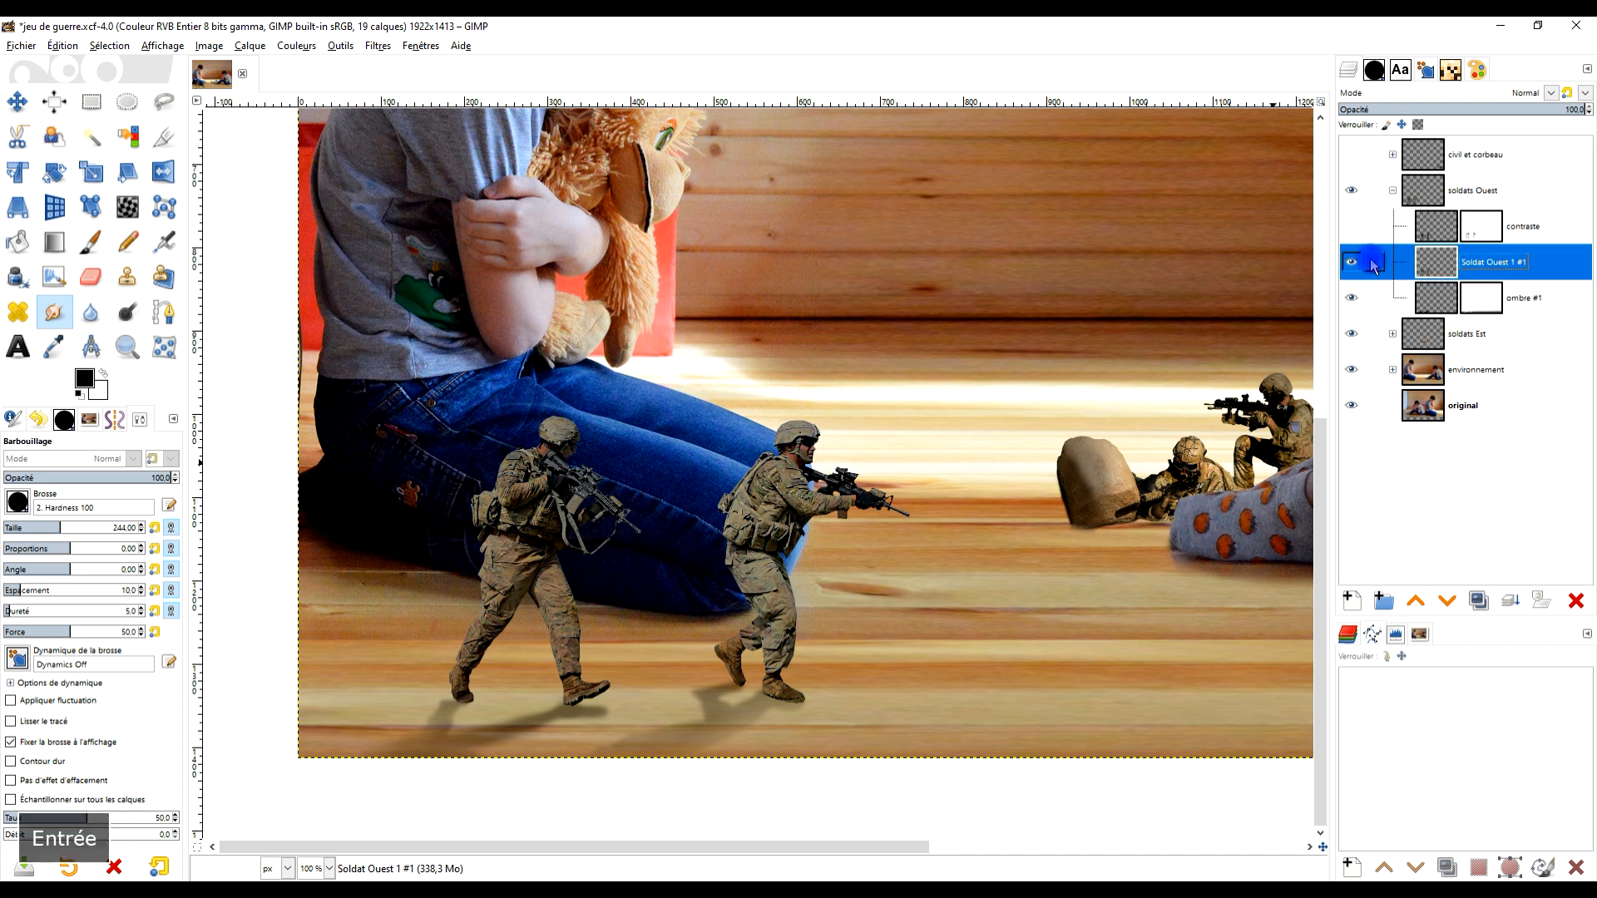
Make the contraste layer visible again and collapse the soldats Ouest group
{"action": "left_click", "coordinate": [1352, 225]}
{"action": "left_click", "coordinate": [1384, 190]}
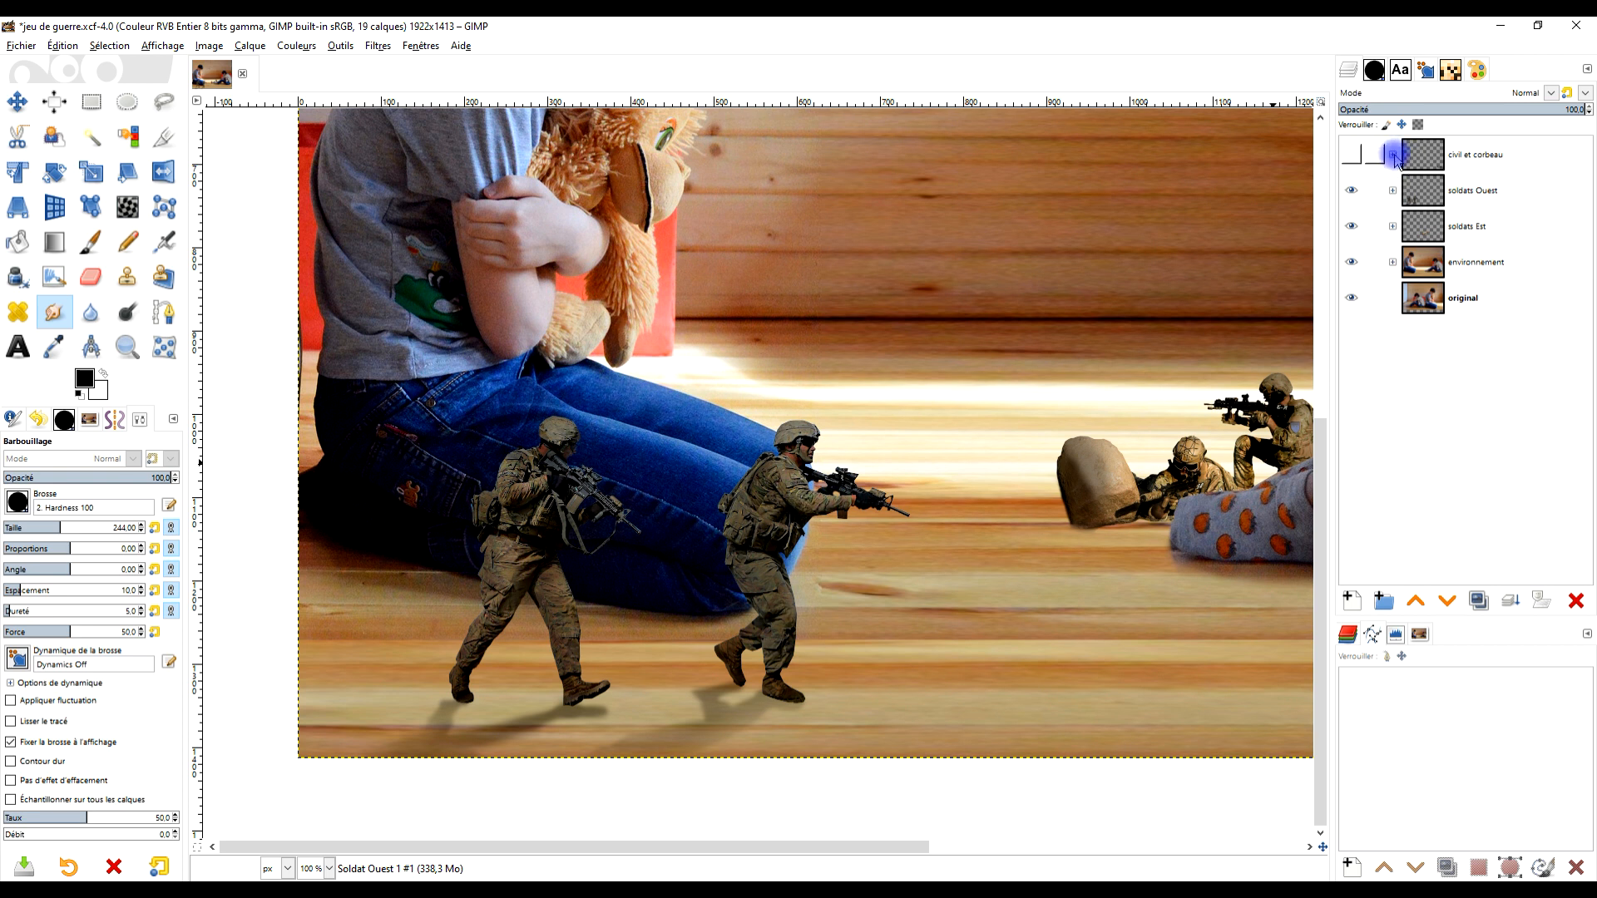
Make the civil et corbeau group visible, expand it and check its body and crow layers, leaving them all visible
{"action": "scroll", "coordinate": [616, 358], "scroll_direction": "right", "scroll_amount": 10}
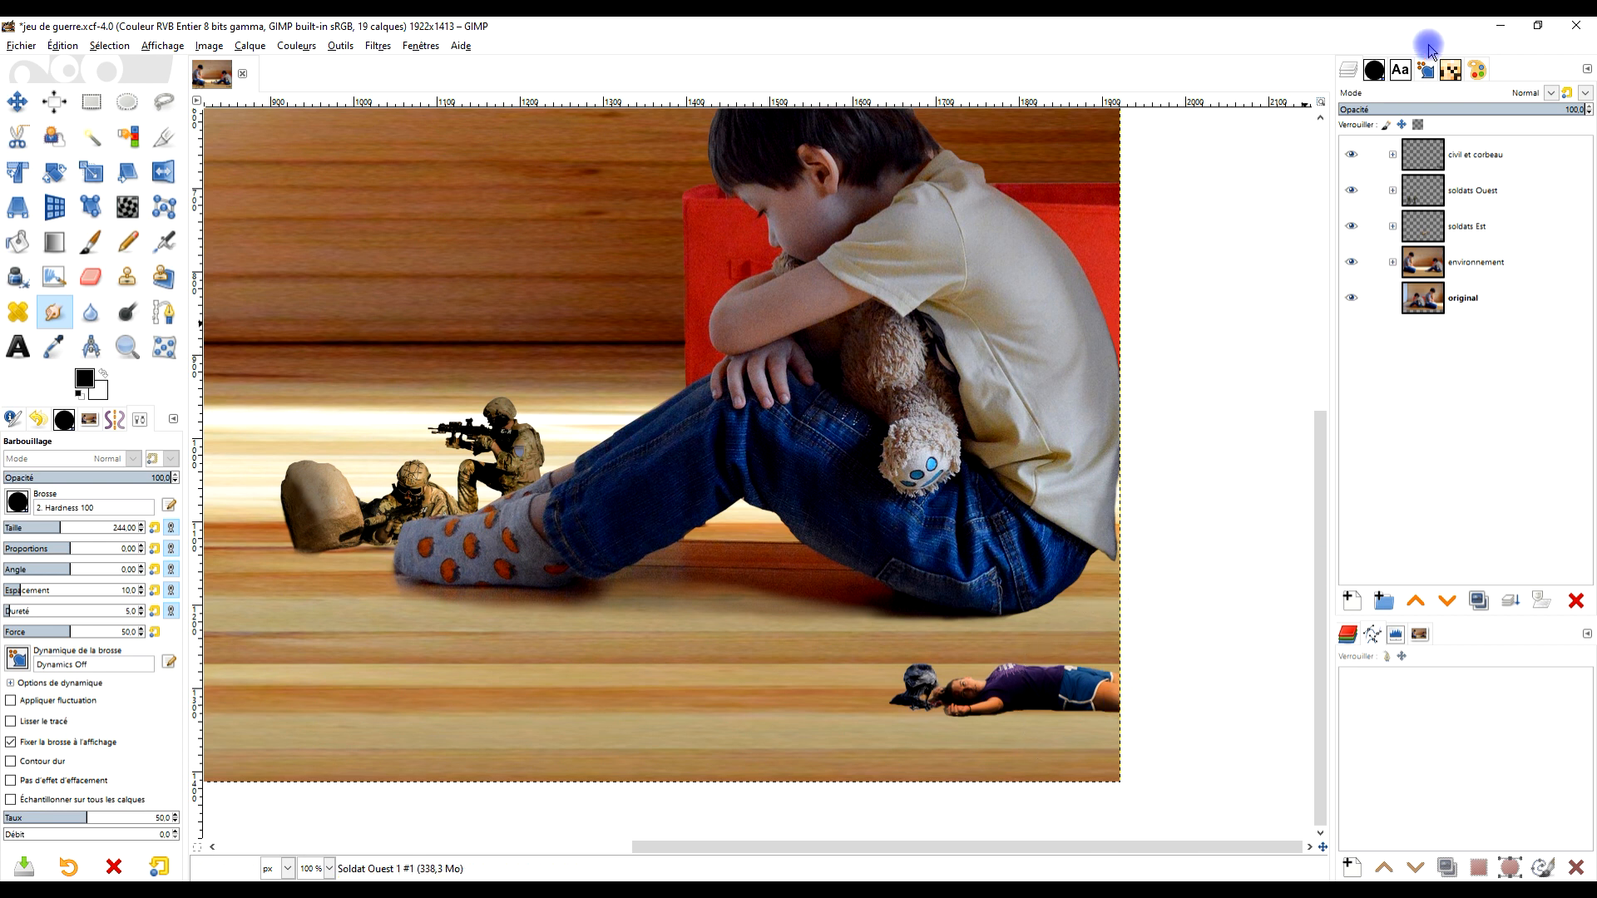
{"action": "left_click", "coordinate": [1392, 155]}
{"action": "left_click", "coordinate": [1353, 192]}
{"action": "left_click", "coordinate": [1354, 225]}
{"action": "left_click", "coordinate": [1356, 261]}
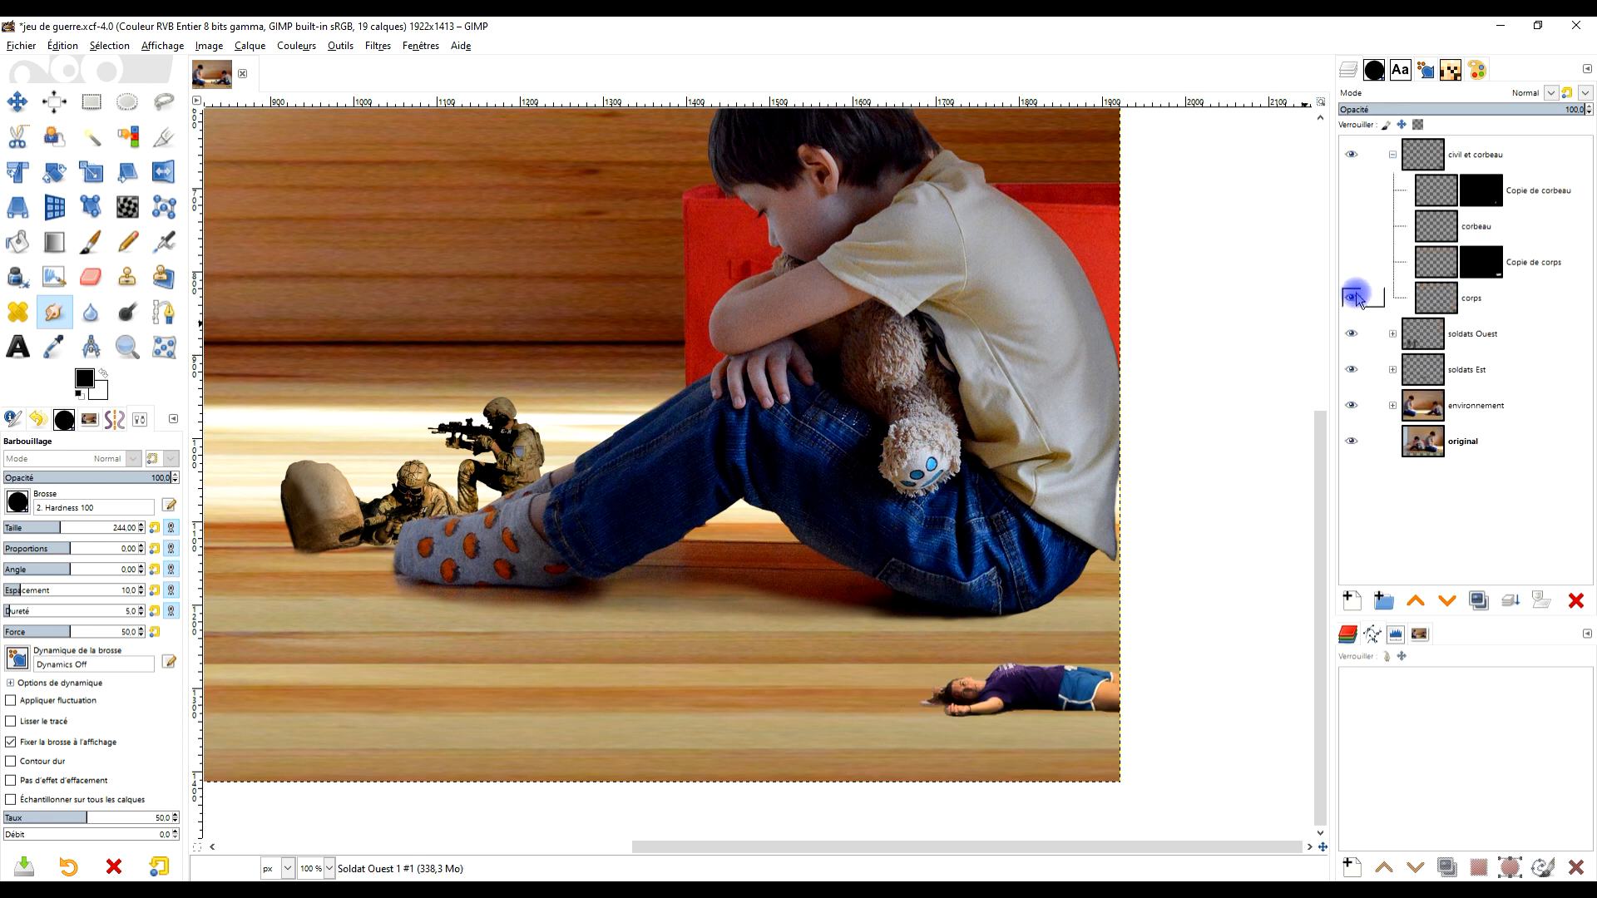
{"action": "left_click", "coordinate": [1353, 264]}
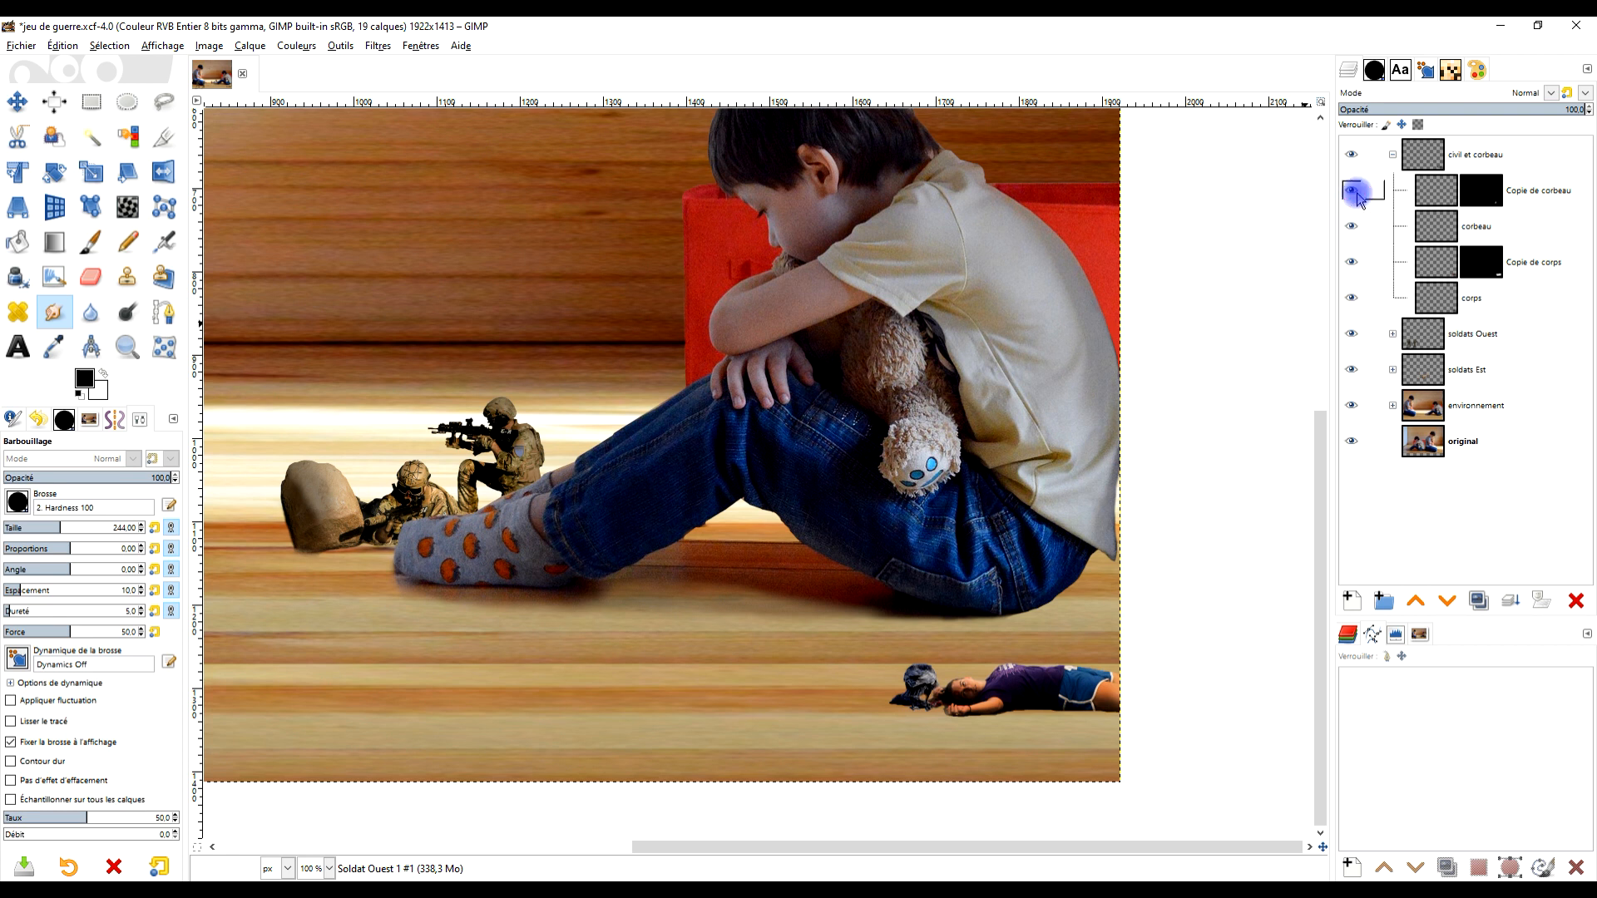
Clean the fringe around the sock's toe by painting black on the gamin2 mask in the environnement group, with a size 244, hardness 1.0 brush
{"action": "left_click", "coordinate": [1393, 407]}
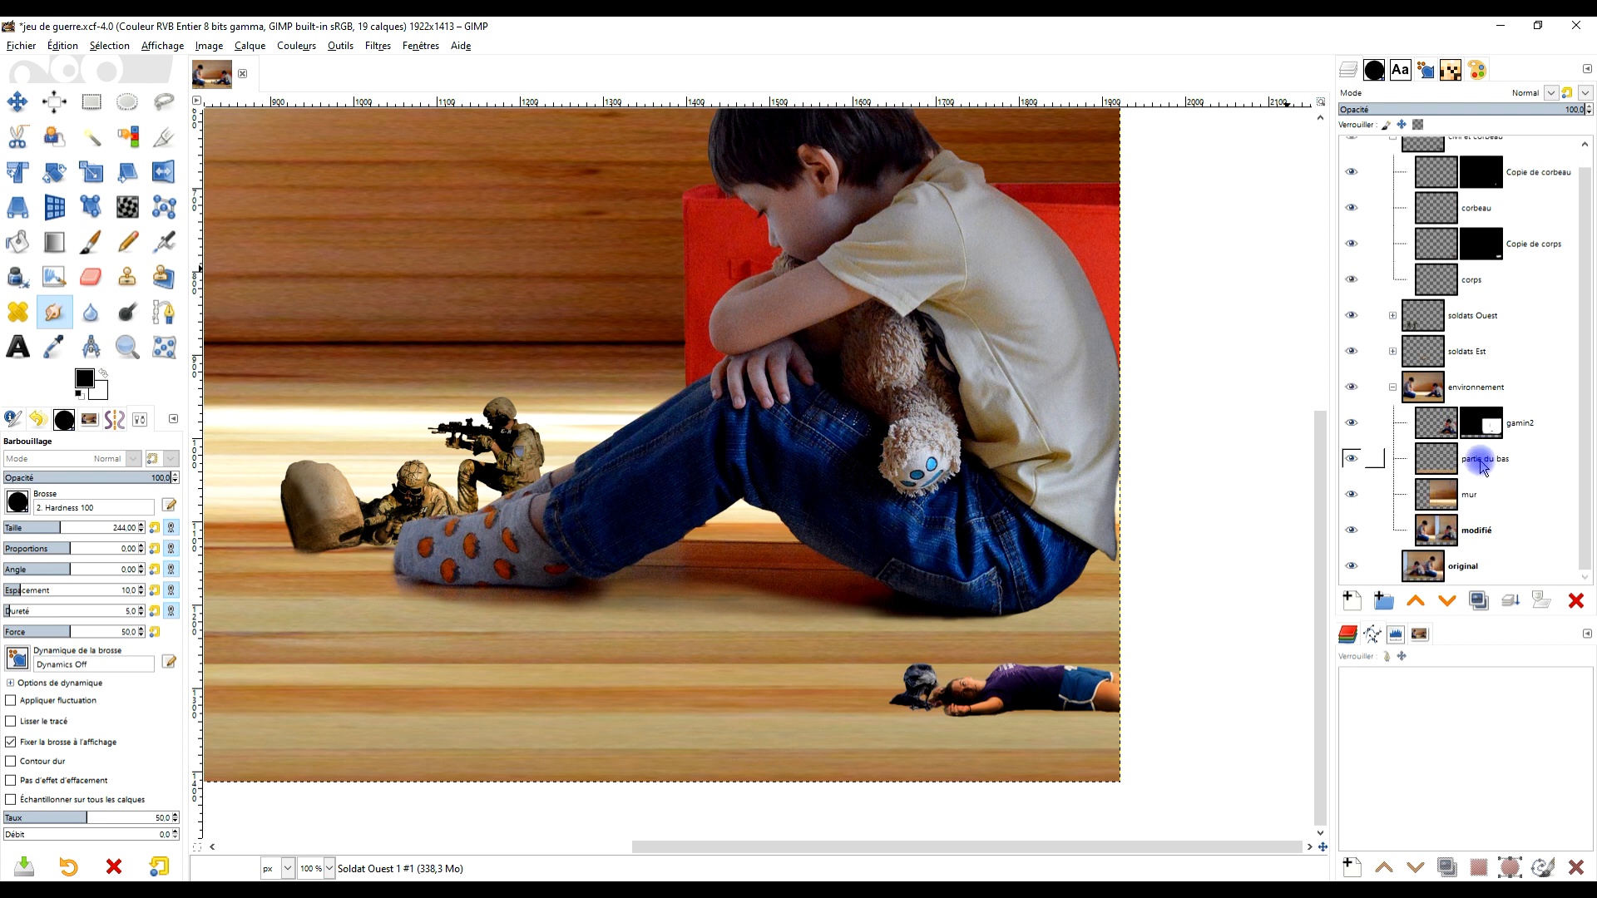
{"action": "left_click", "coordinate": [1491, 431]}
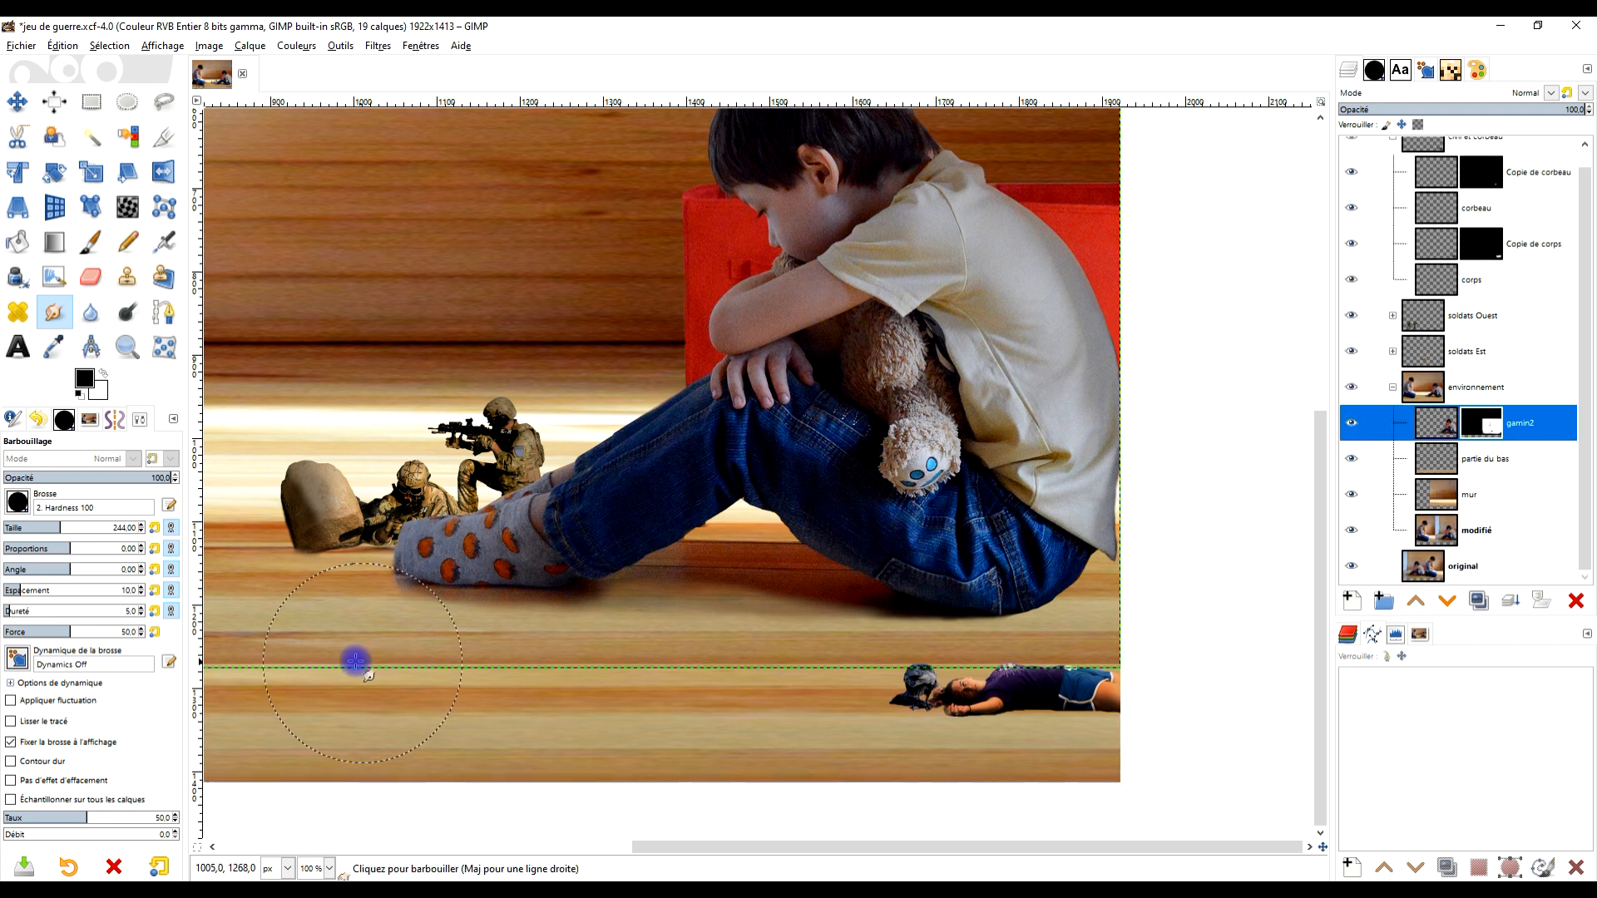
{"action": "scroll", "coordinate": [406, 610], "scroll_direction": "up", "scroll_amount": 4}
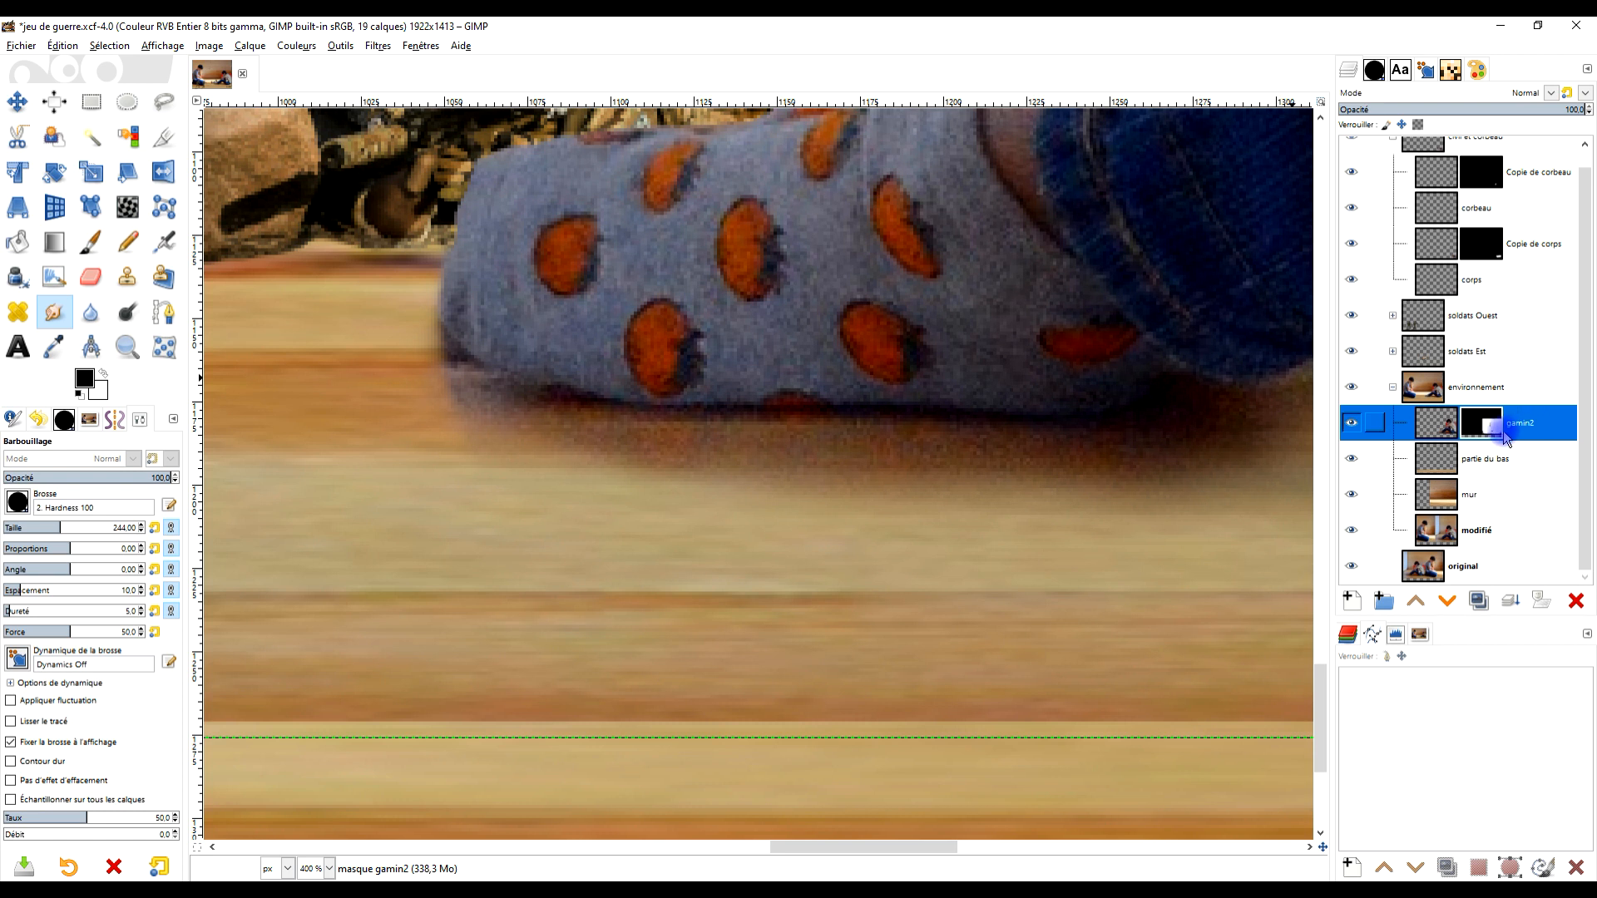
{"action": "left_click", "coordinate": [91, 242]}
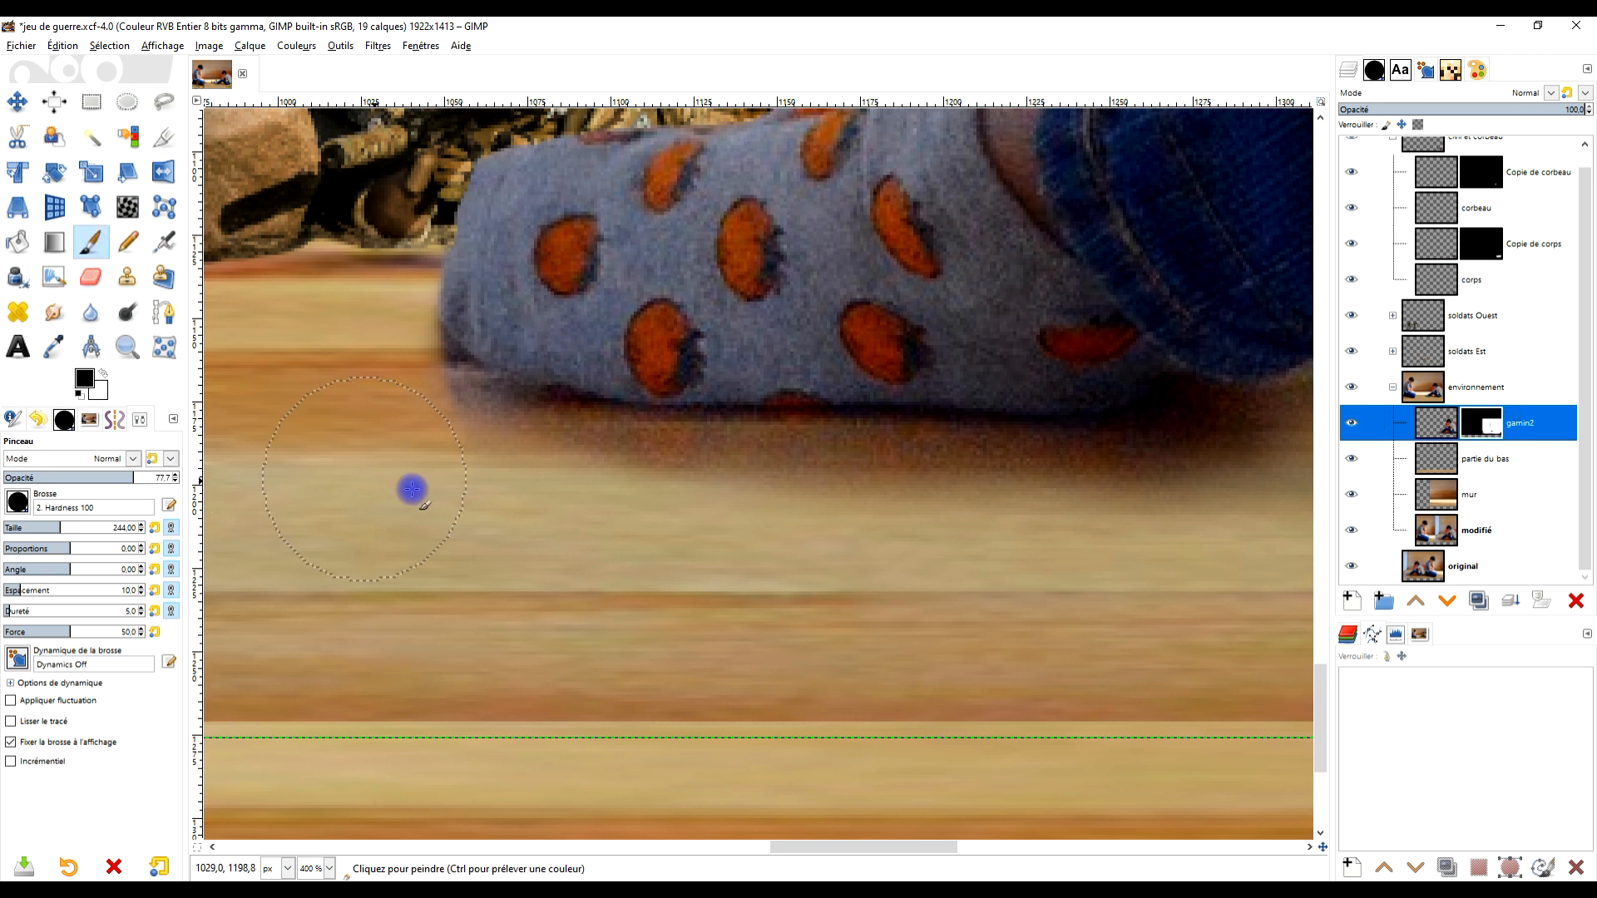
{"action": "left_click", "coordinate": [6, 611]}
{"action": "mouse_move", "coordinate": [375, 400]}
{"action": "left_mouse_down"}
{"action": "mouse_move", "coordinate": [508, 461]}
{"action": "mouse_move", "coordinate": [417, 399]}
{"action": "mouse_move", "coordinate": [450, 434]}
{"action": "left_mouse_up"}
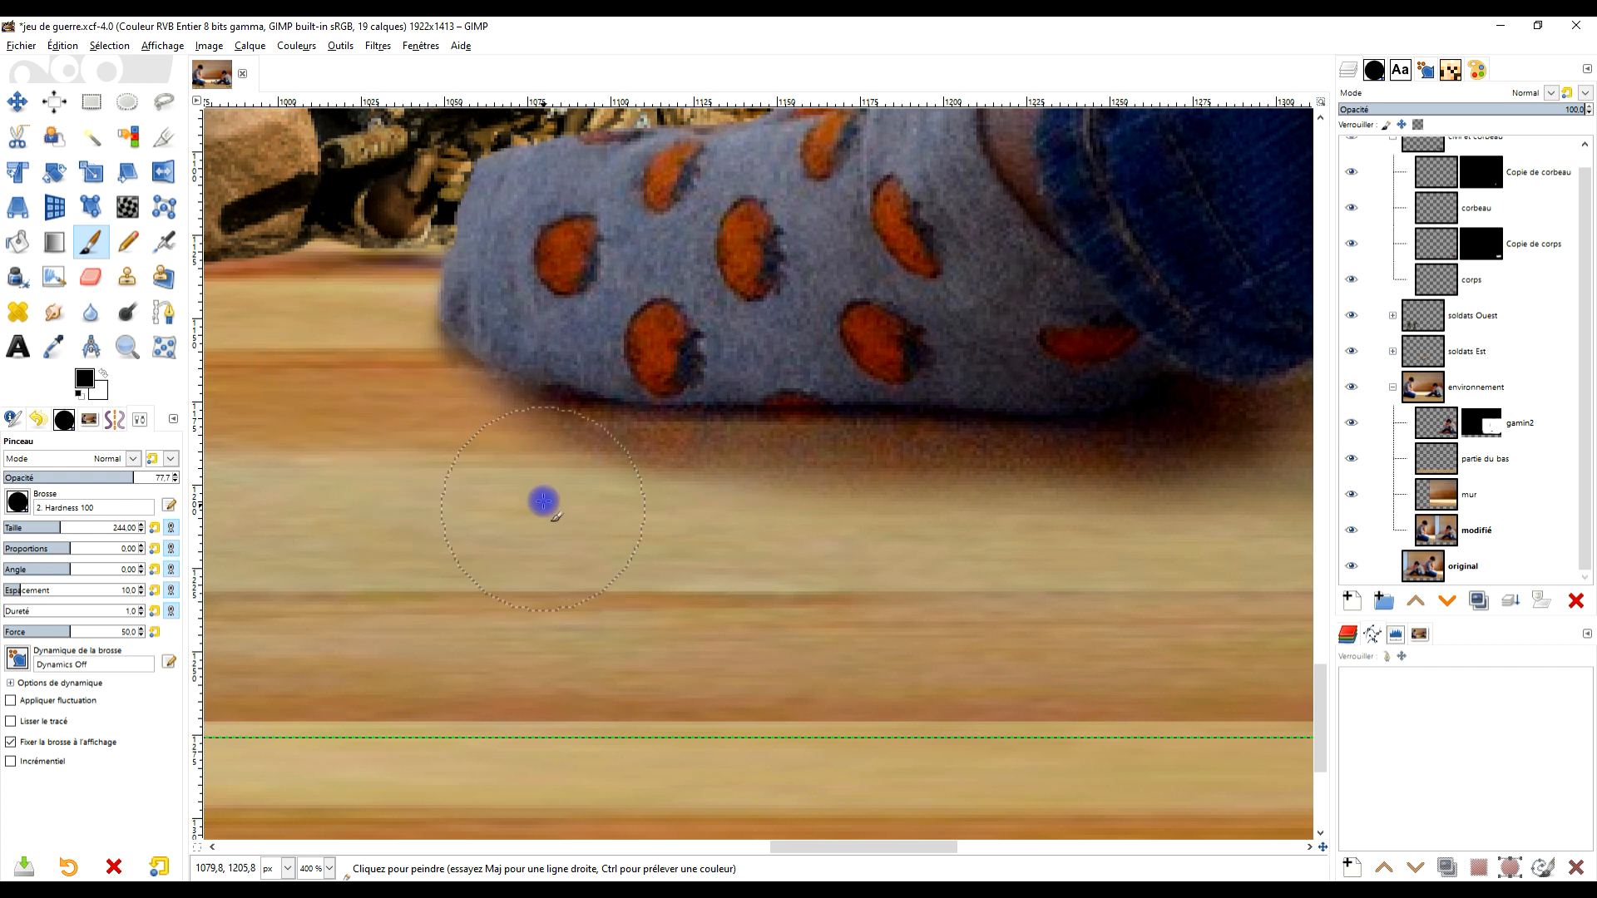
Check the retouched sock edge up close and frame the whole composite
{"action": "scroll", "coordinate": [991, 611], "scroll_direction": "down", "scroll_amount": 5}
{"action": "scroll", "coordinate": [984, 591], "scroll_direction": "up", "scroll_amount": 7}
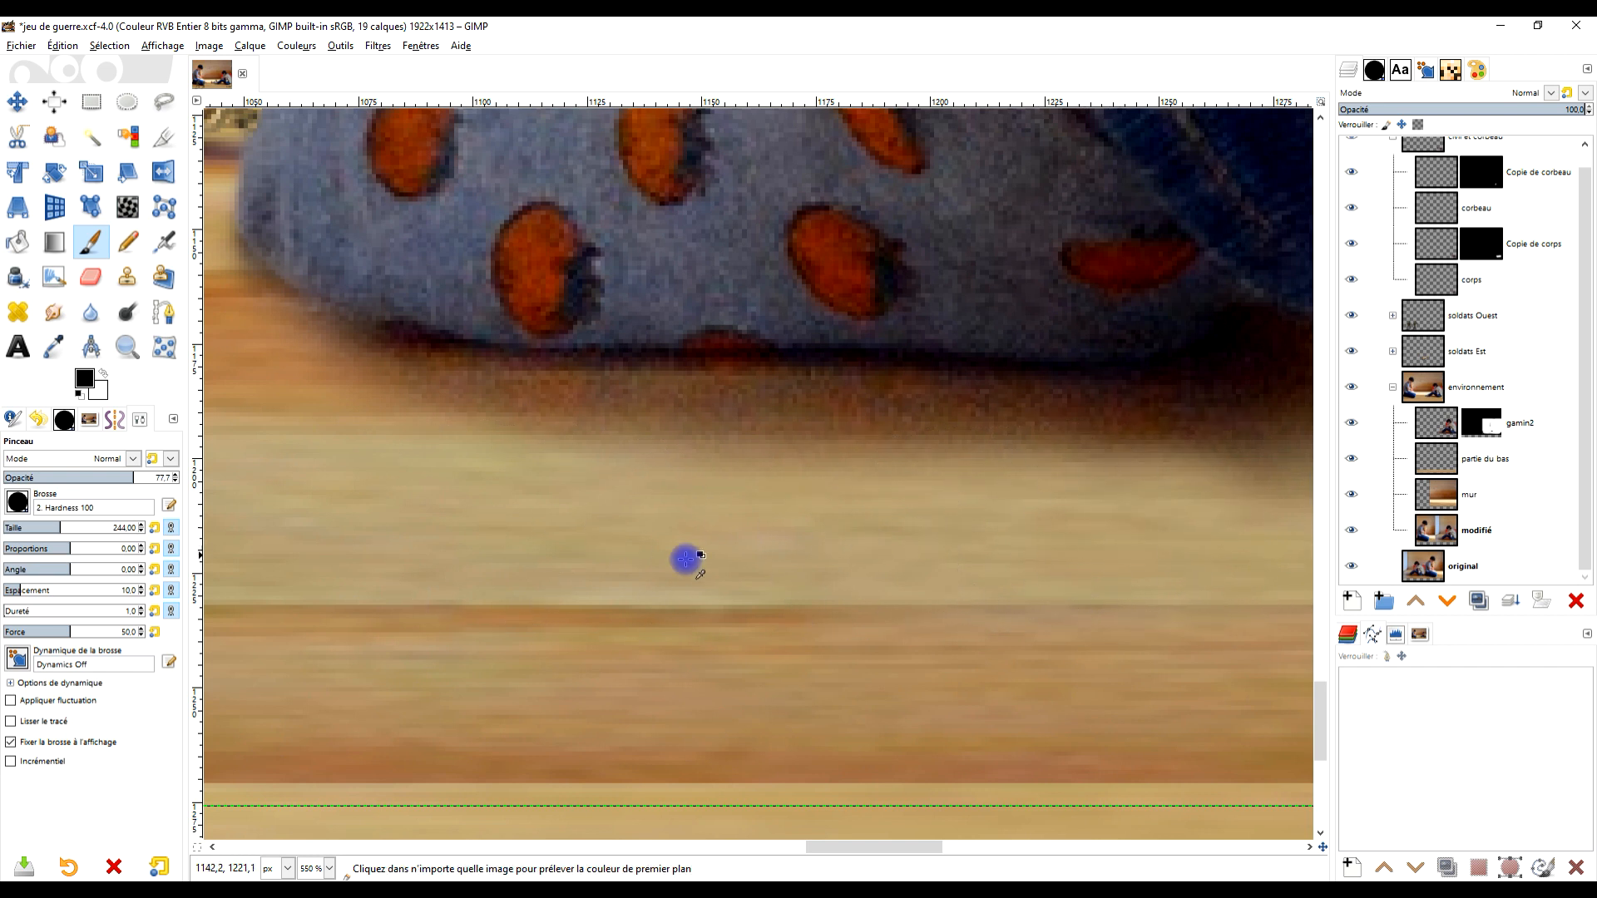
{"action": "scroll", "coordinate": [716, 560], "scroll_direction": "down", "scroll_amount": 3}
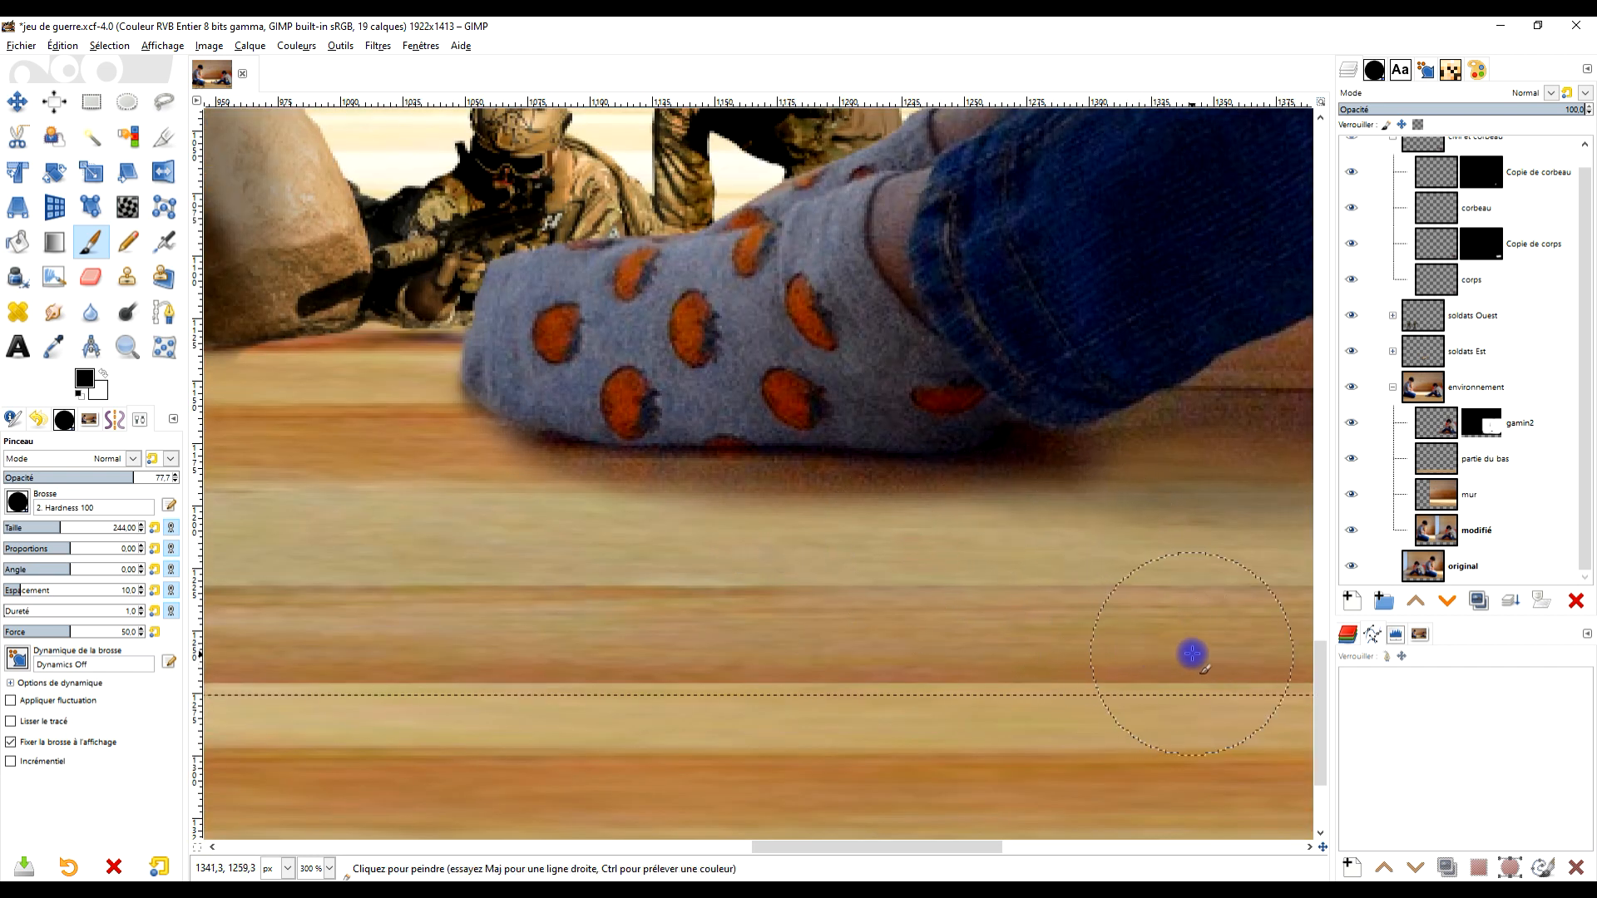
{"action": "scroll", "coordinate": [1173, 645], "scroll_direction": "down", "scroll_amount": 2}
{"action": "scroll", "coordinate": [1075, 609], "scroll_direction": "down", "scroll_amount": 3}
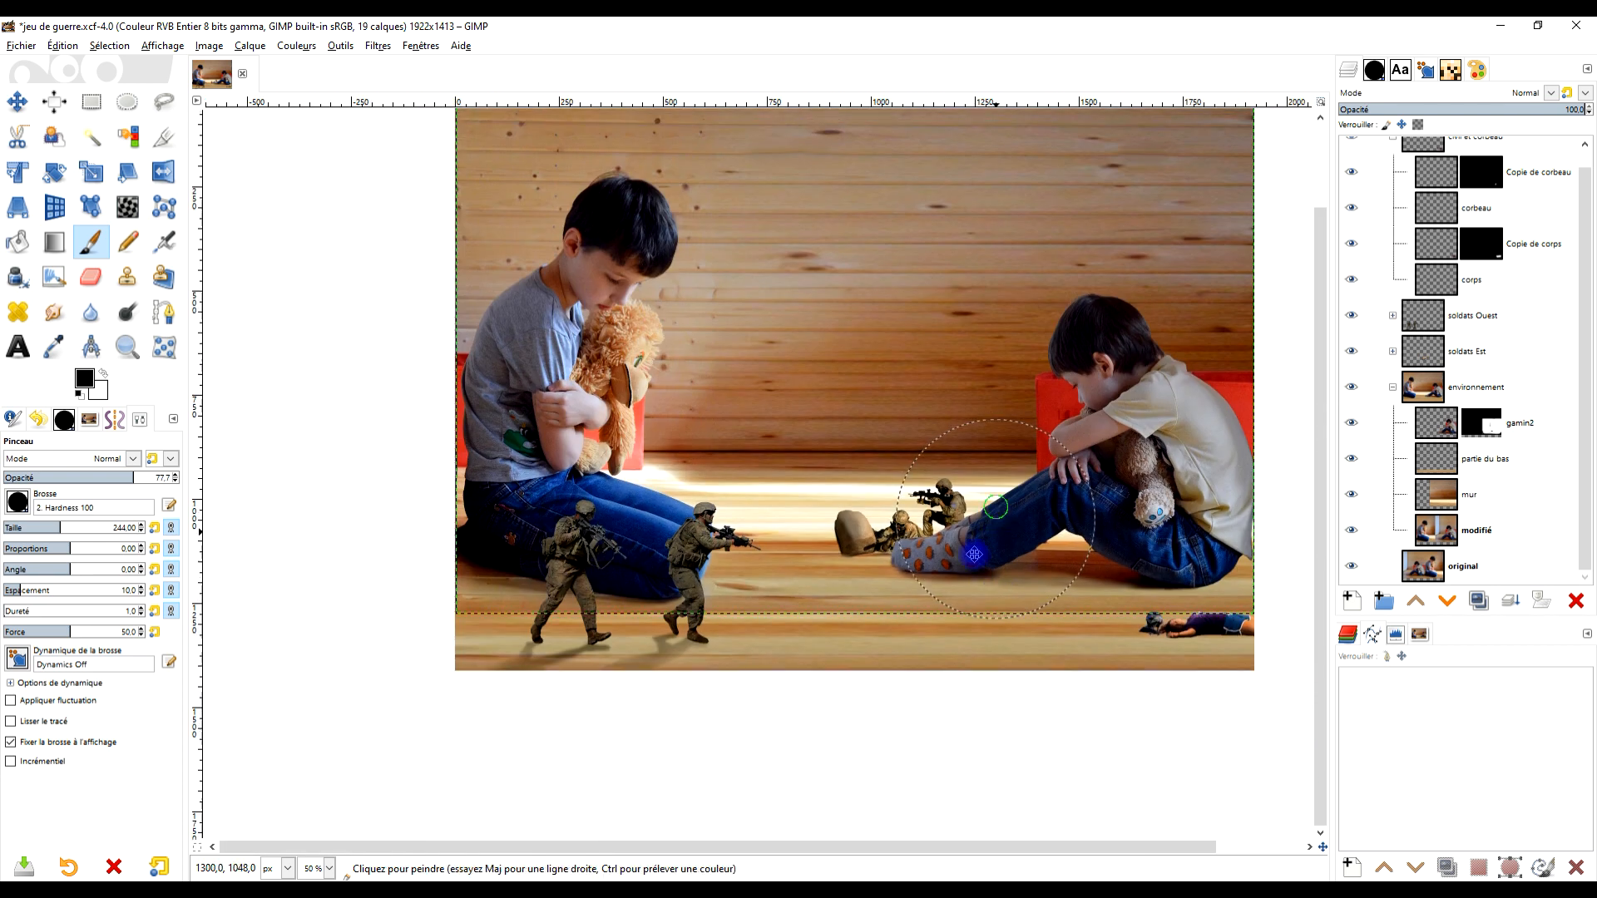
{"action": "left_click", "coordinate": [127, 346]}
{"action": "left_click_drag", "start_coordinate": [370, 173], "coordinate": [1212, 790]}
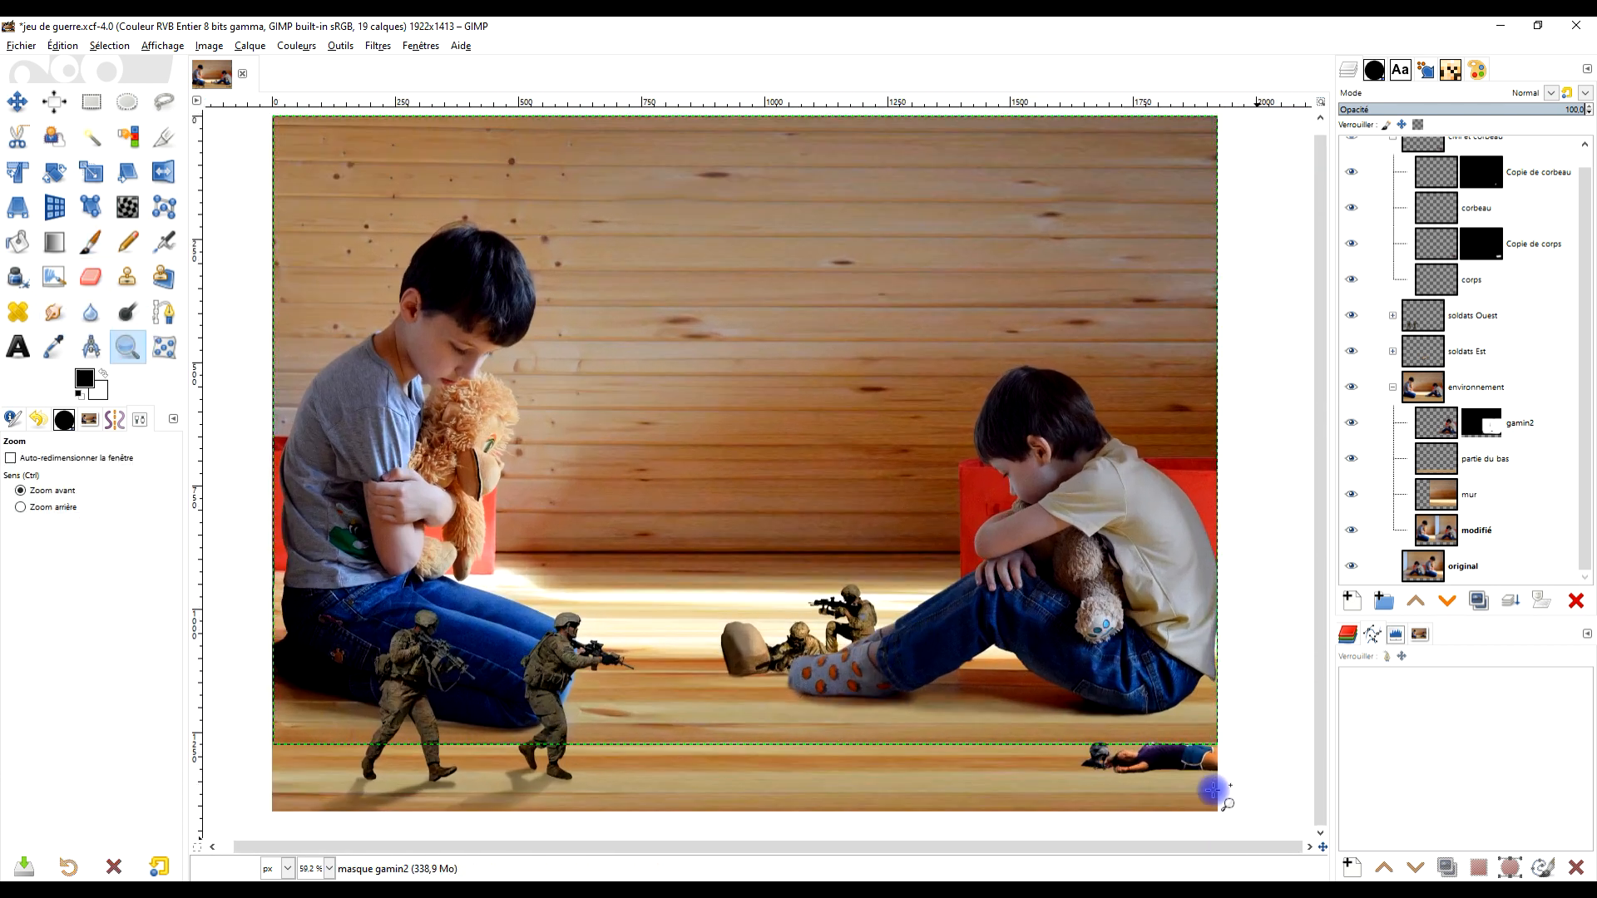
Collapse the civil et corbeau and environnement groups and select the civil et corbeau group
{"action": "scroll", "coordinate": [1533, 272], "scroll_direction": "up", "scroll_amount": 1}
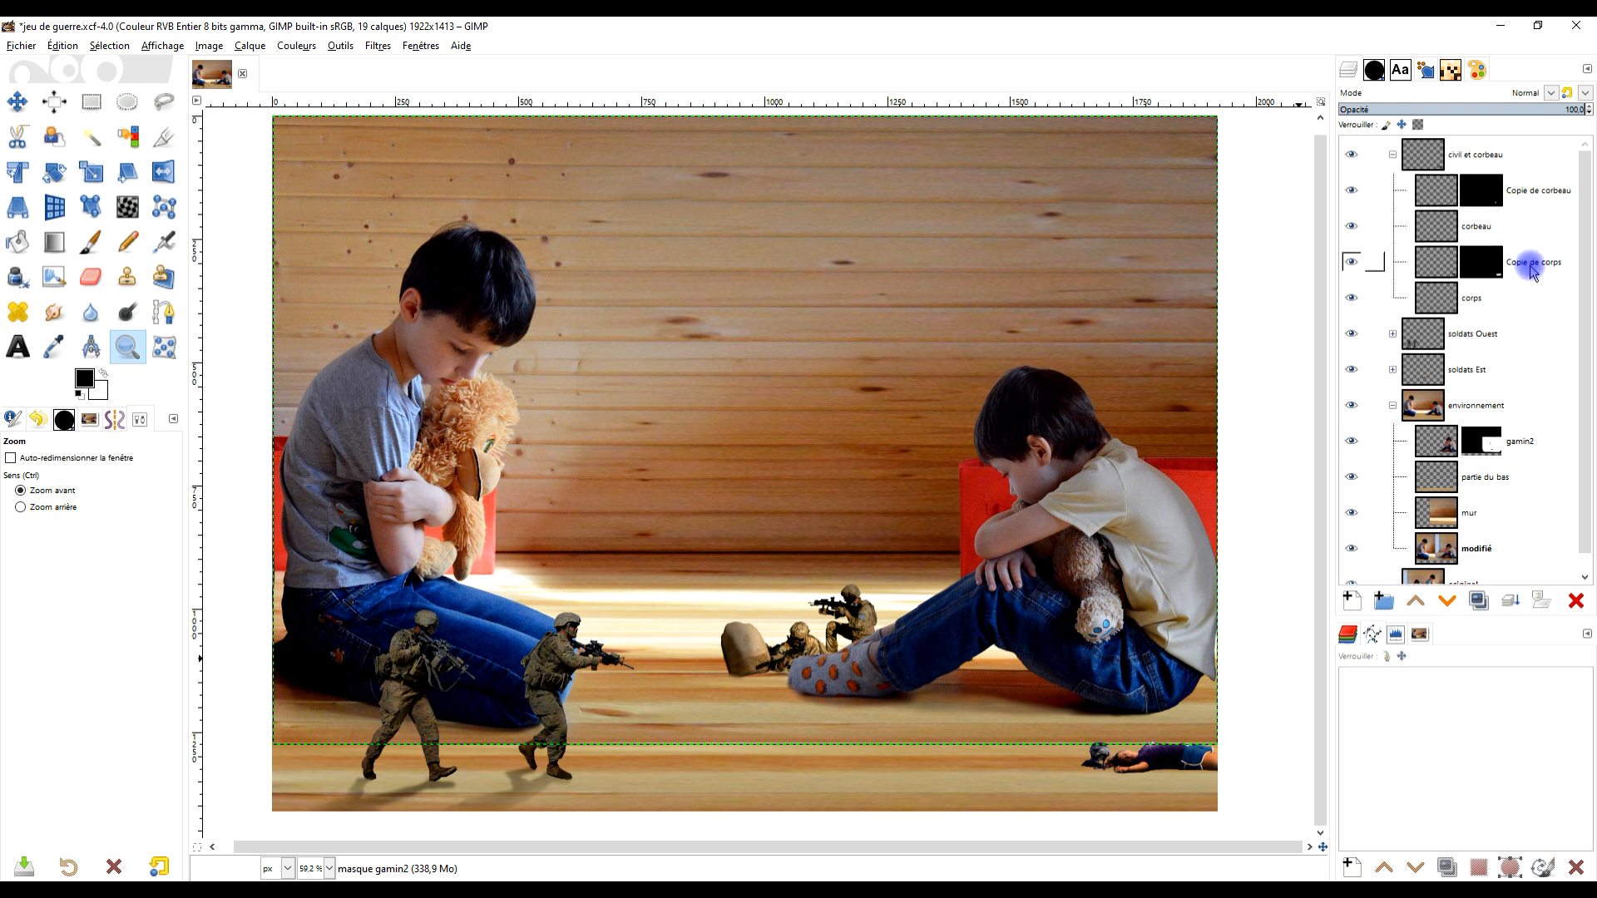
{"action": "left_click", "coordinate": [1394, 154]}
{"action": "left_click", "coordinate": [1401, 287]}
{"action": "left_click", "coordinate": [1394, 263]}
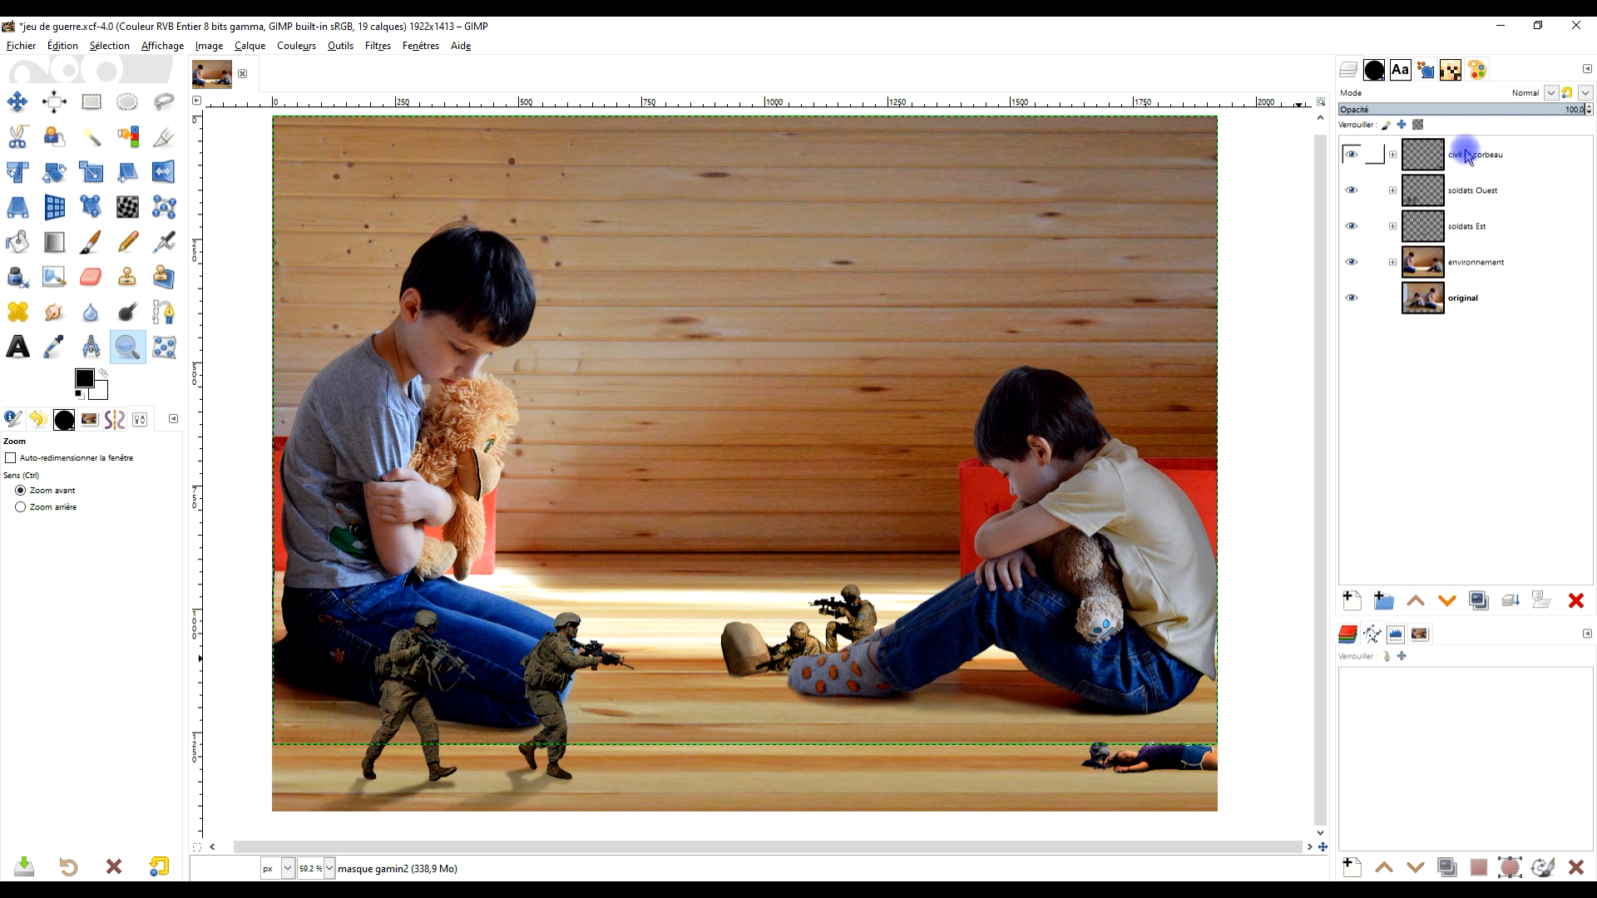
{"action": "left_click", "coordinate": [1462, 153]}
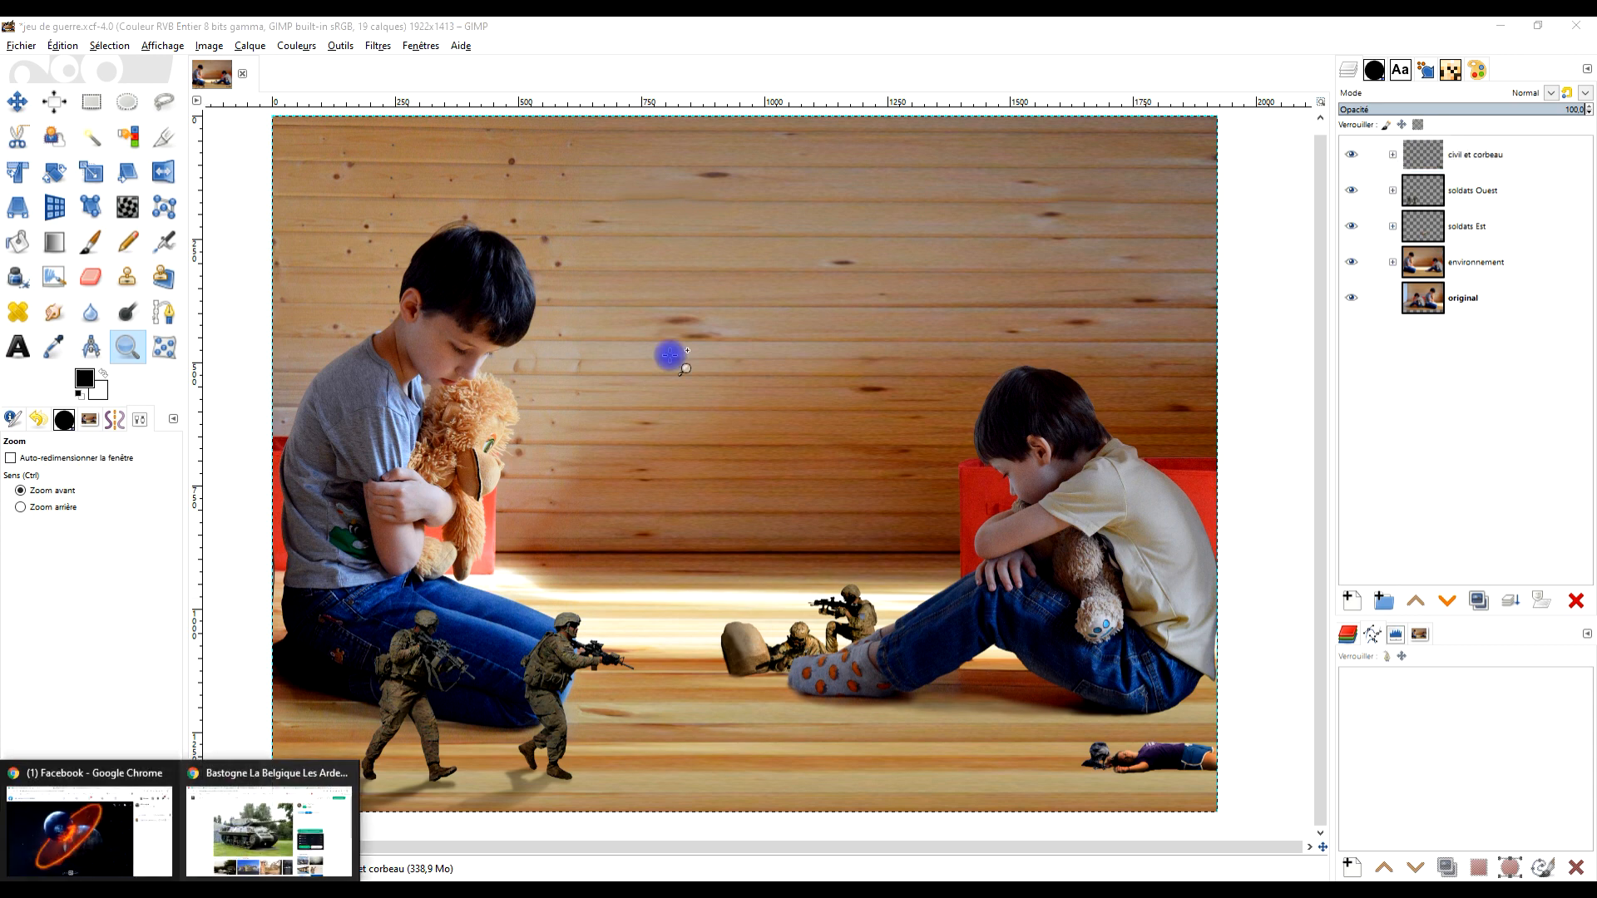
Switch to Chrome, open the 1920×1285 version of the Bastogne tank photo on Pixabay and copy the image
{"action": "left_click", "coordinate": [275, 823]}
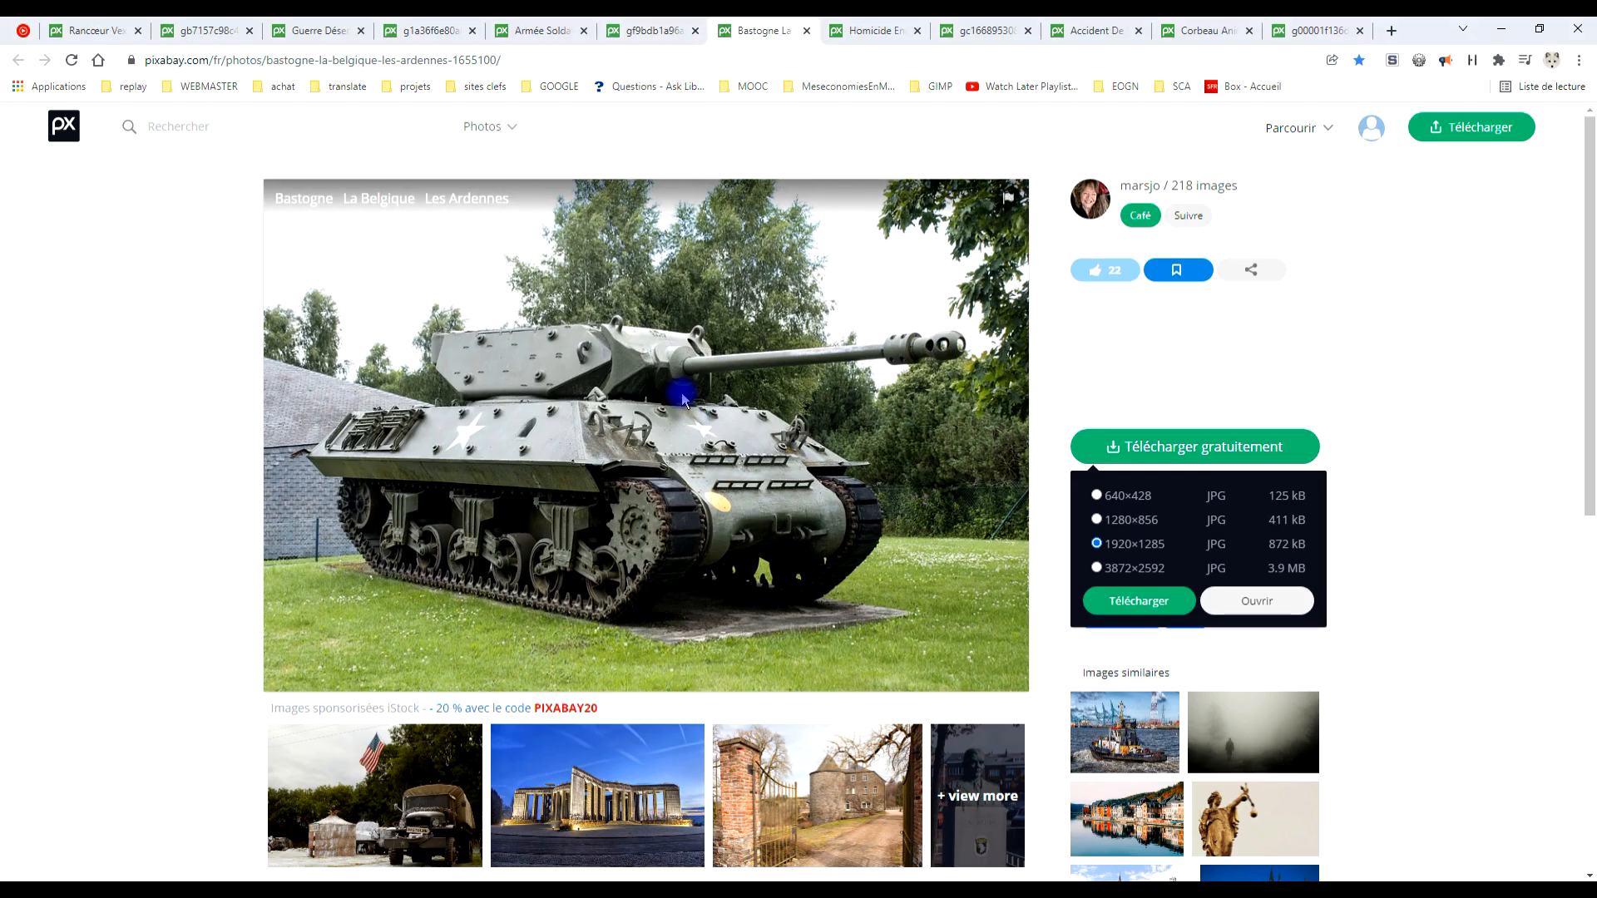
{"action": "left_click", "coordinate": [1258, 601]}
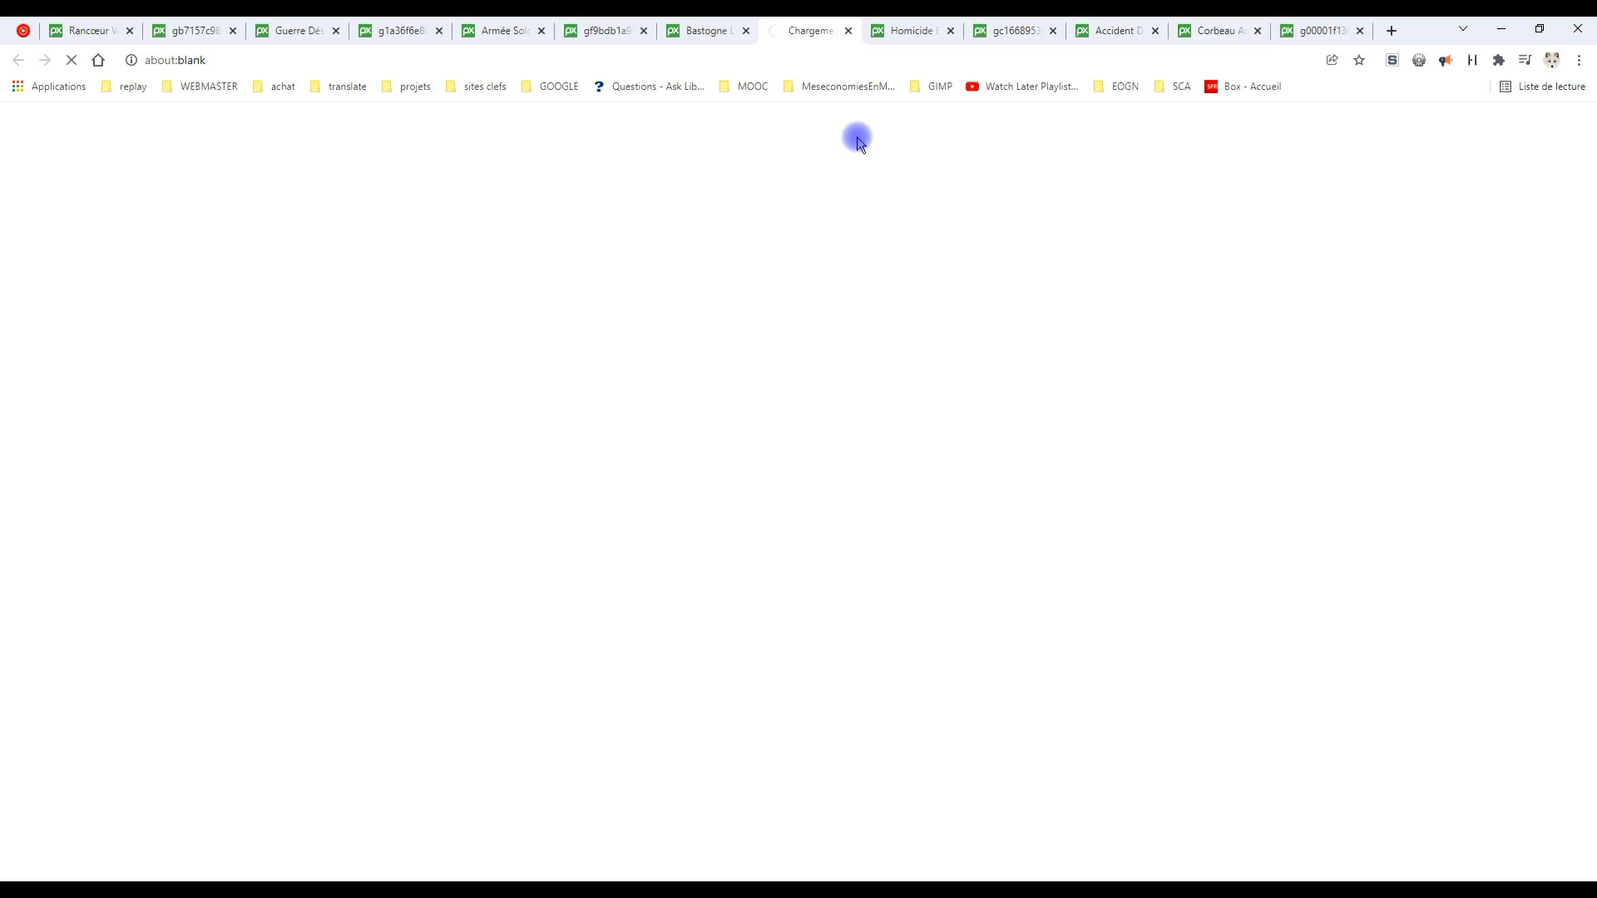
{"action": "right_click", "coordinate": [747, 224]}
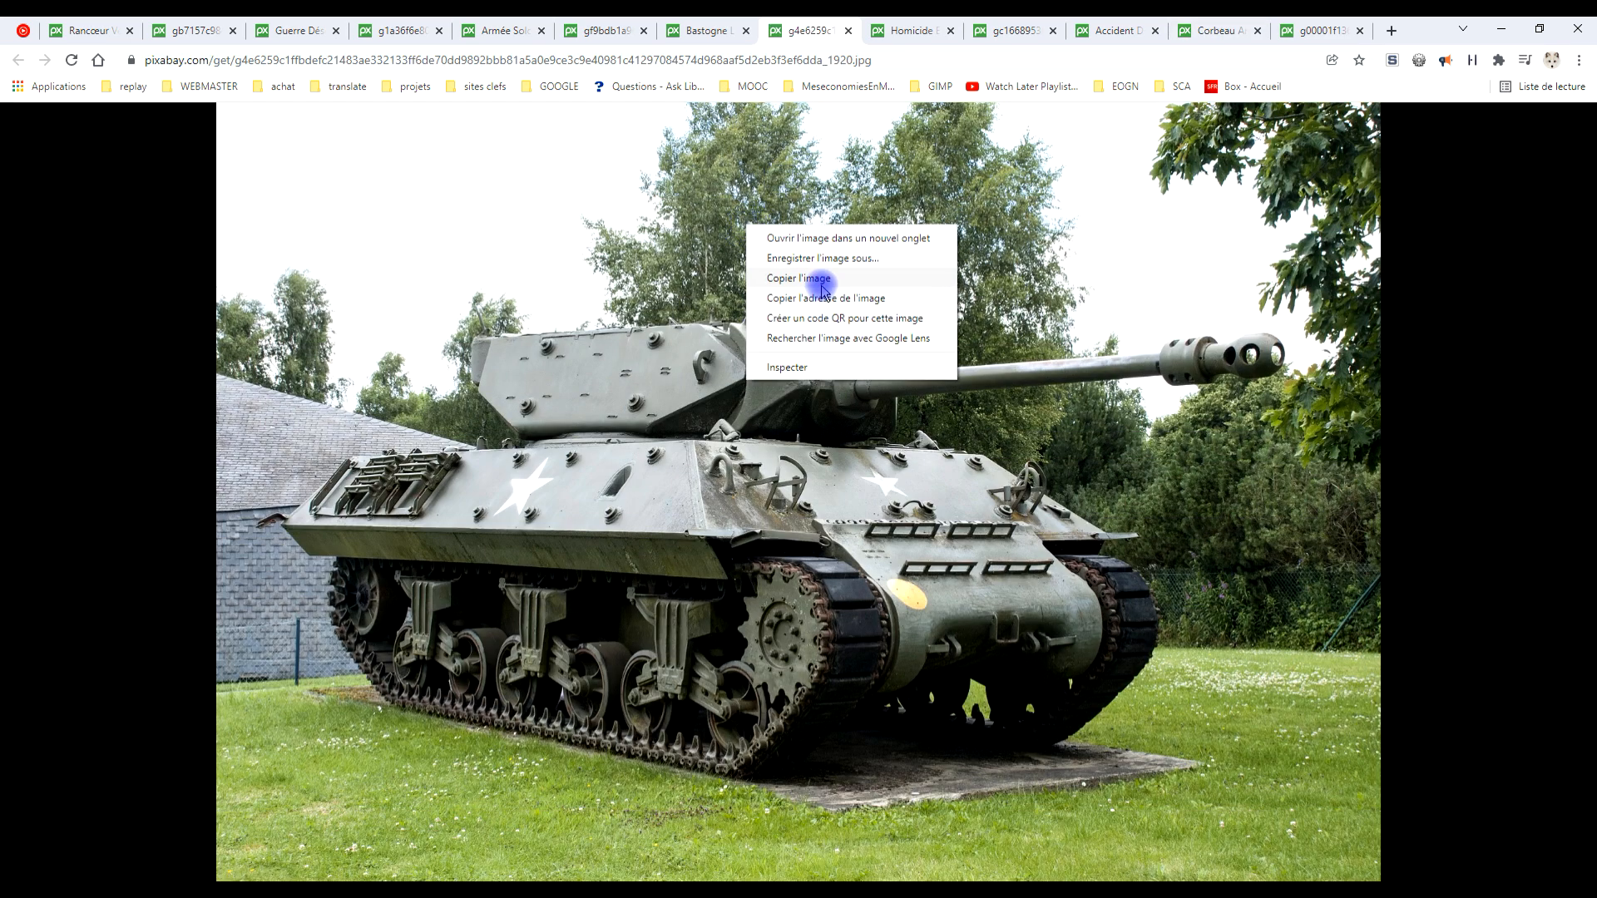
{"action": "left_click", "coordinate": [819, 279]}
Switch back to GIMP and paste the tank photo as a new layer above the civil et corbeau group
{"action": "left_click", "coordinate": [358, 891]}
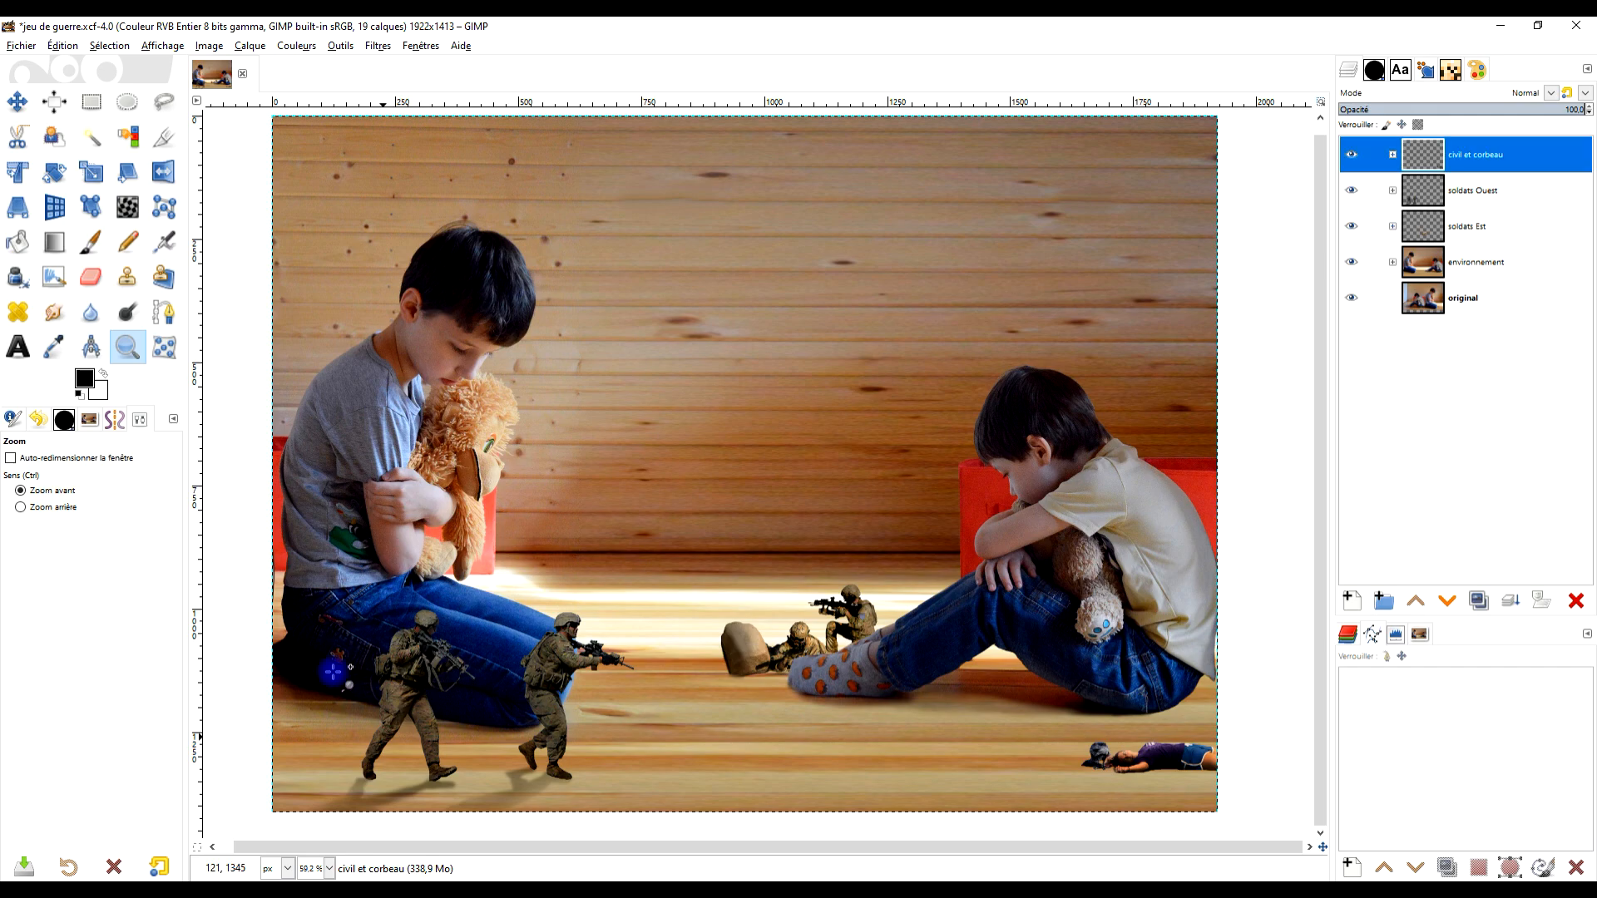
{"action": "left_click", "coordinate": [61, 53]}
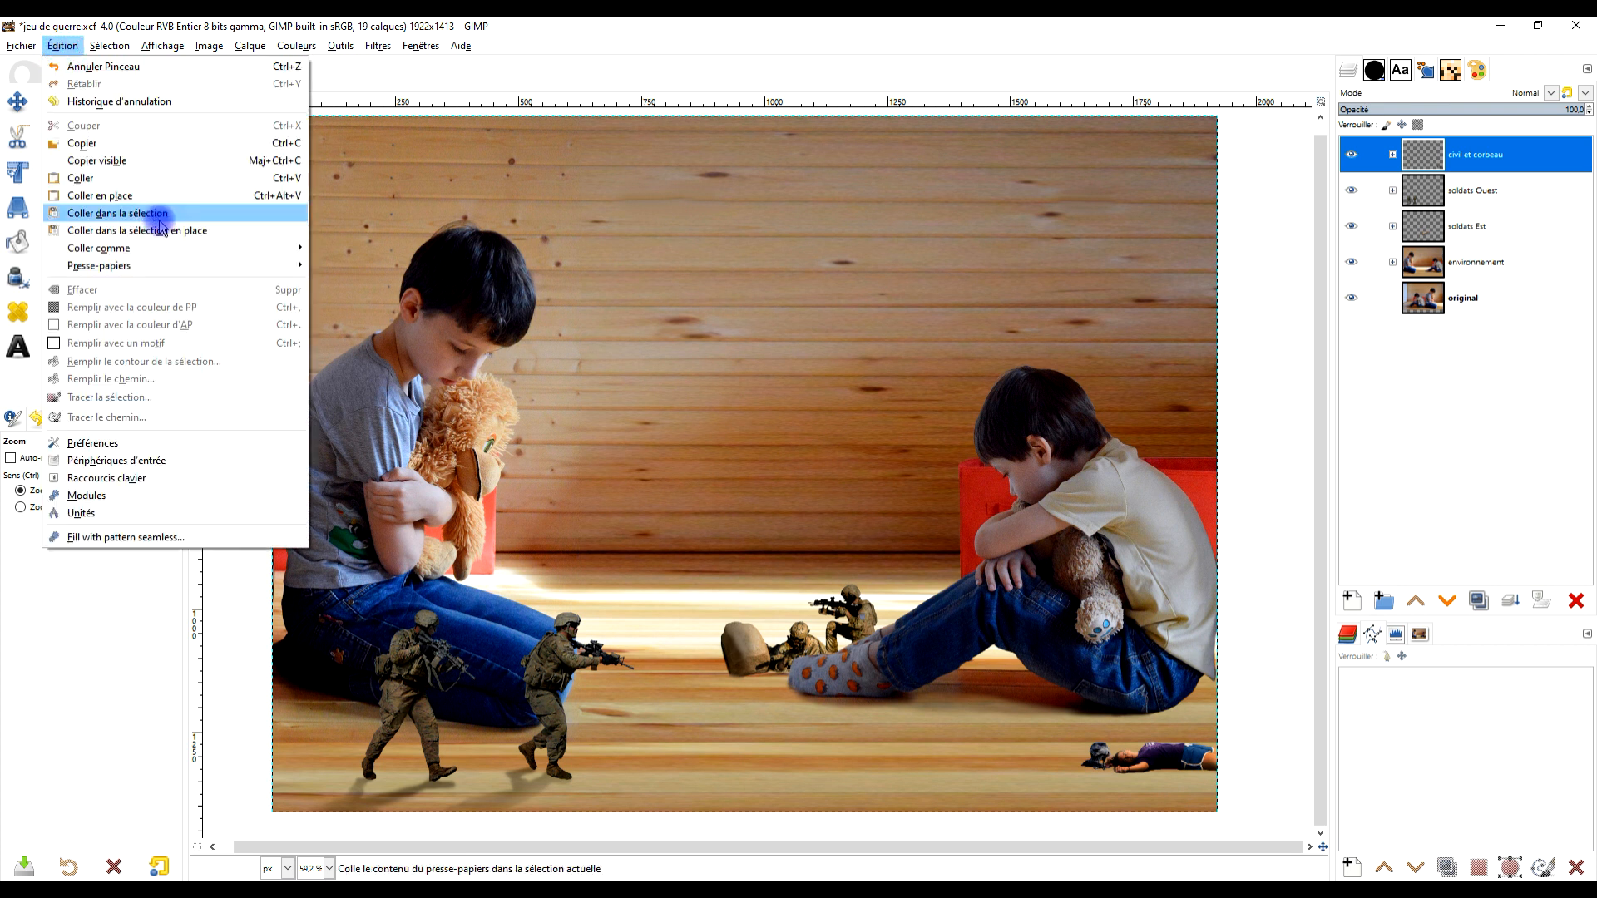
{"action": "mouse_move", "coordinate": [228, 250]}
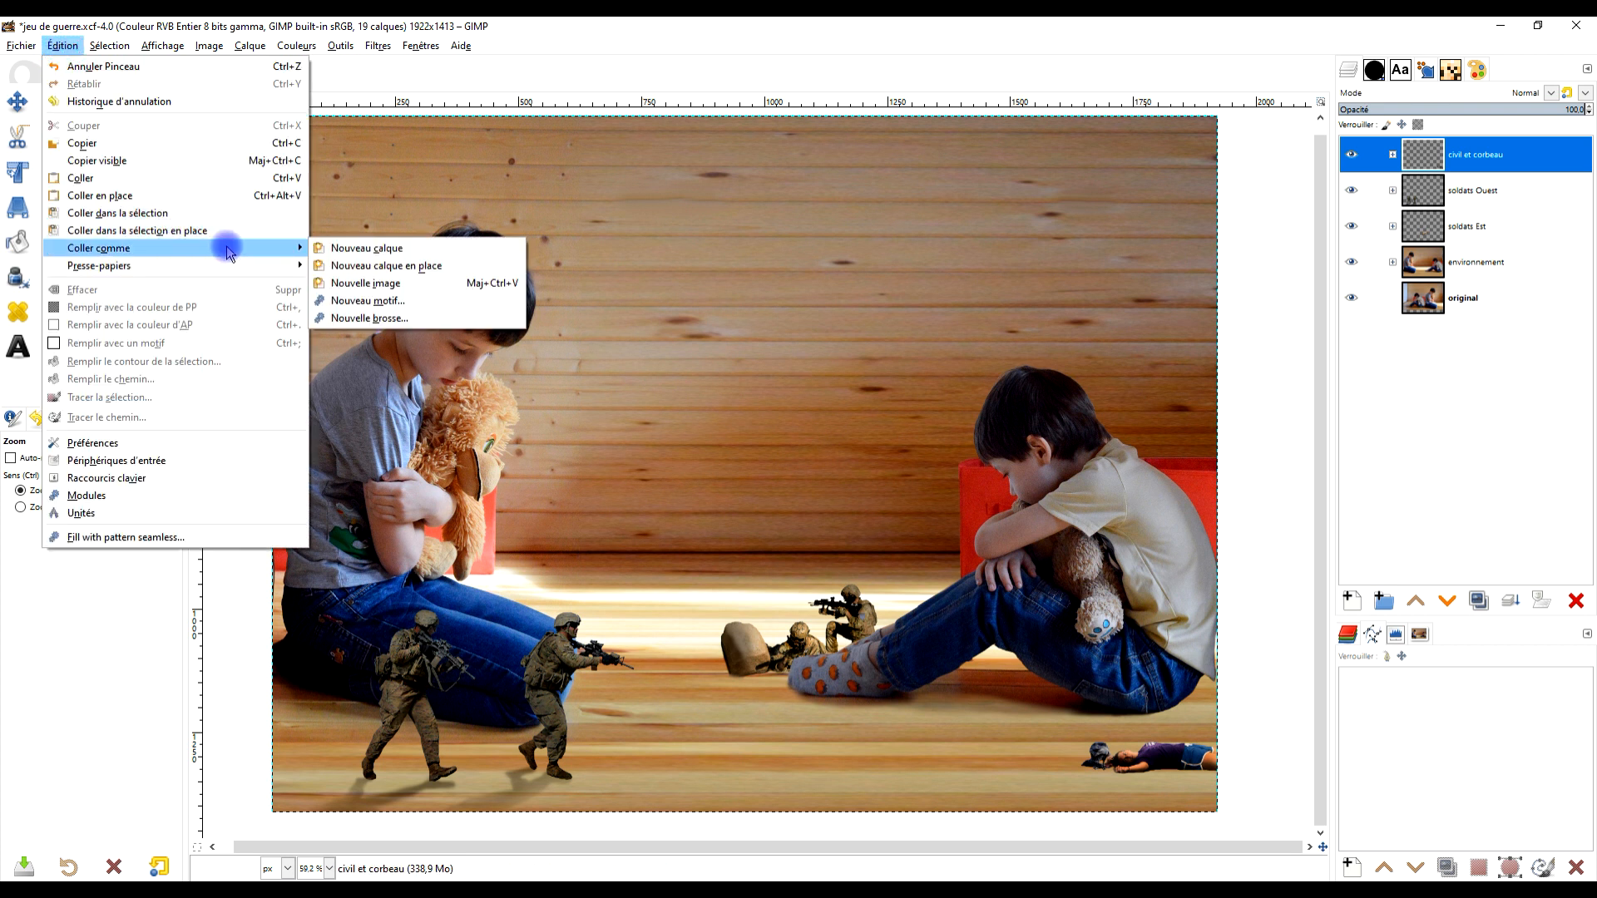
{"action": "left_click", "coordinate": [357, 247]}
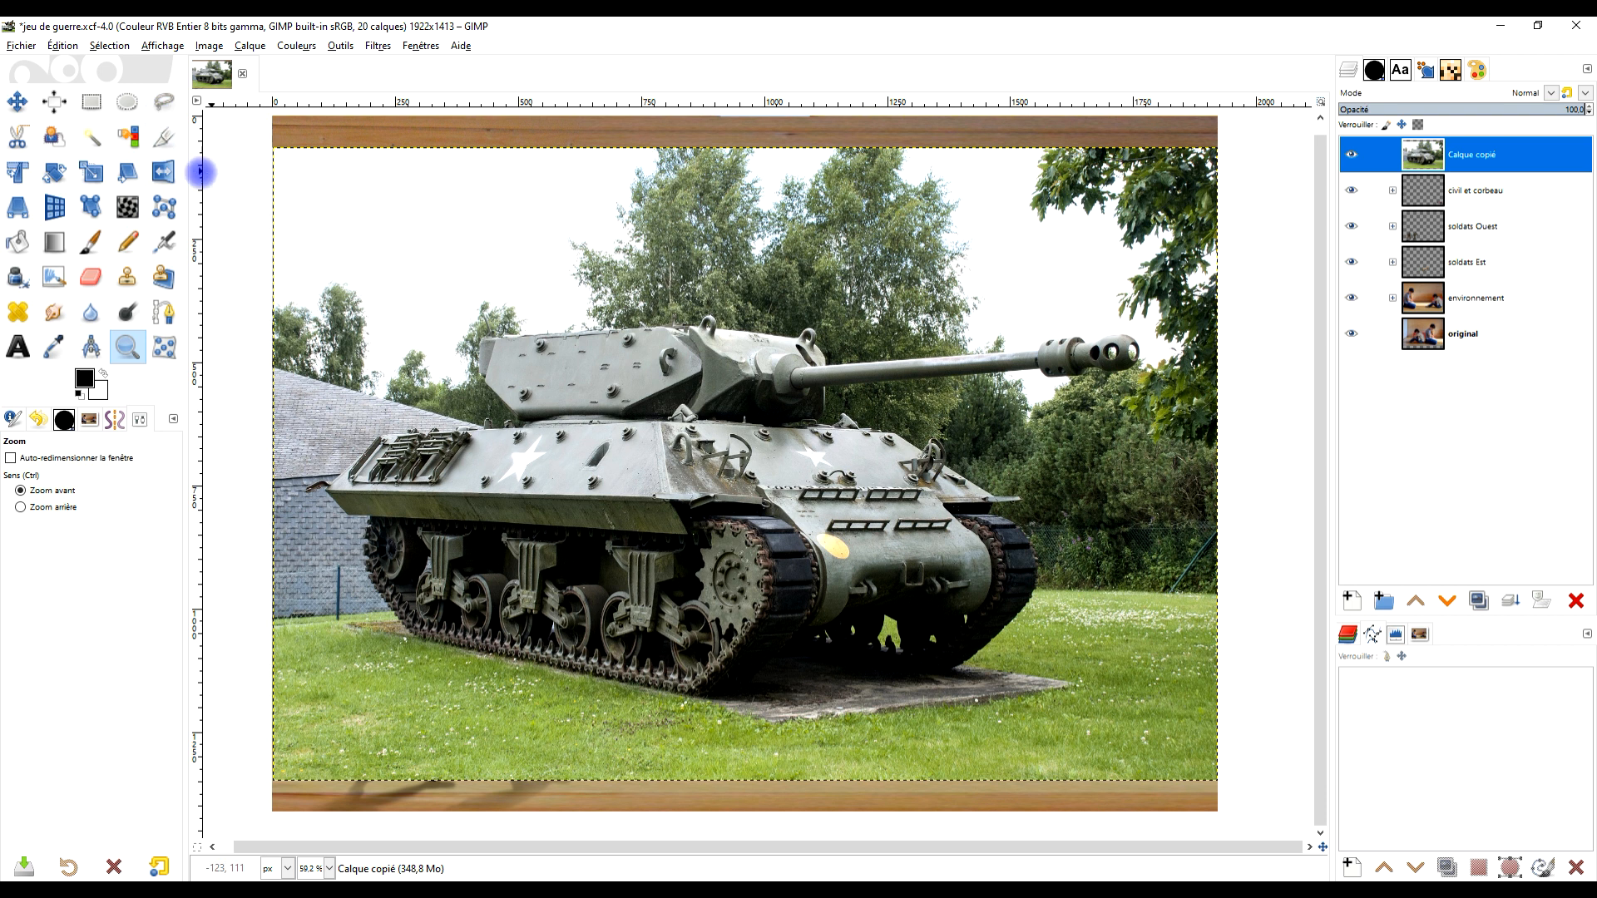
Start a free-select outline of the tank along the lower edge of the near track, working toward the rear
{"action": "left_click", "coordinate": [164, 102]}
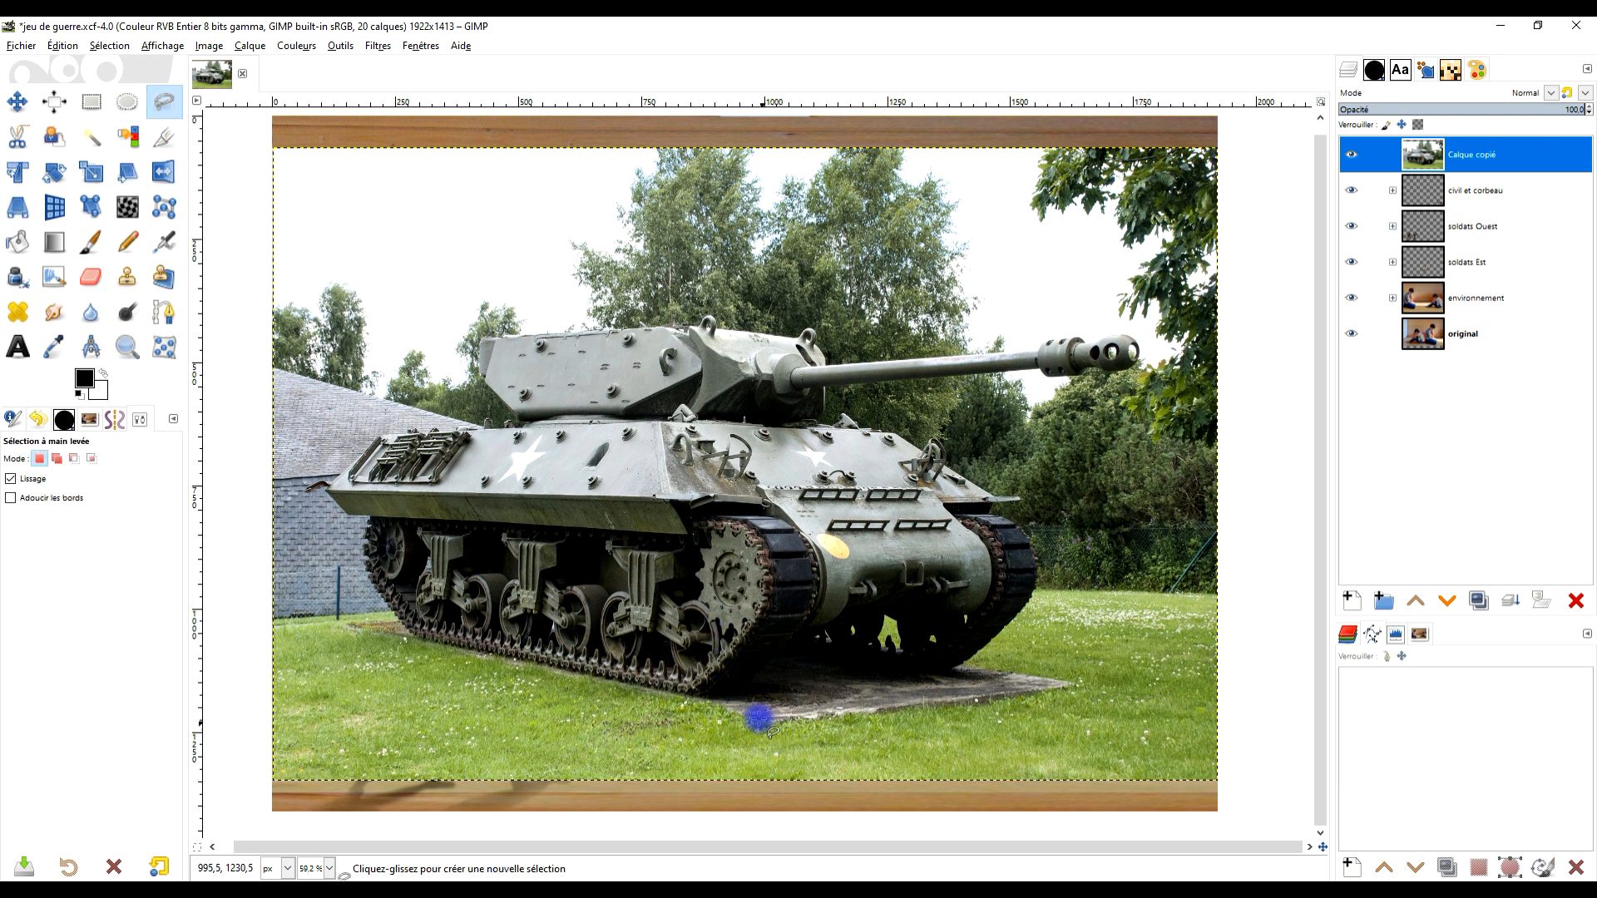
{"action": "scroll", "coordinate": [759, 718], "scroll_direction": "up", "scroll_amount": 3}
{"action": "scroll", "coordinate": [539, 611], "scroll_direction": "up", "scroll_amount": 1}
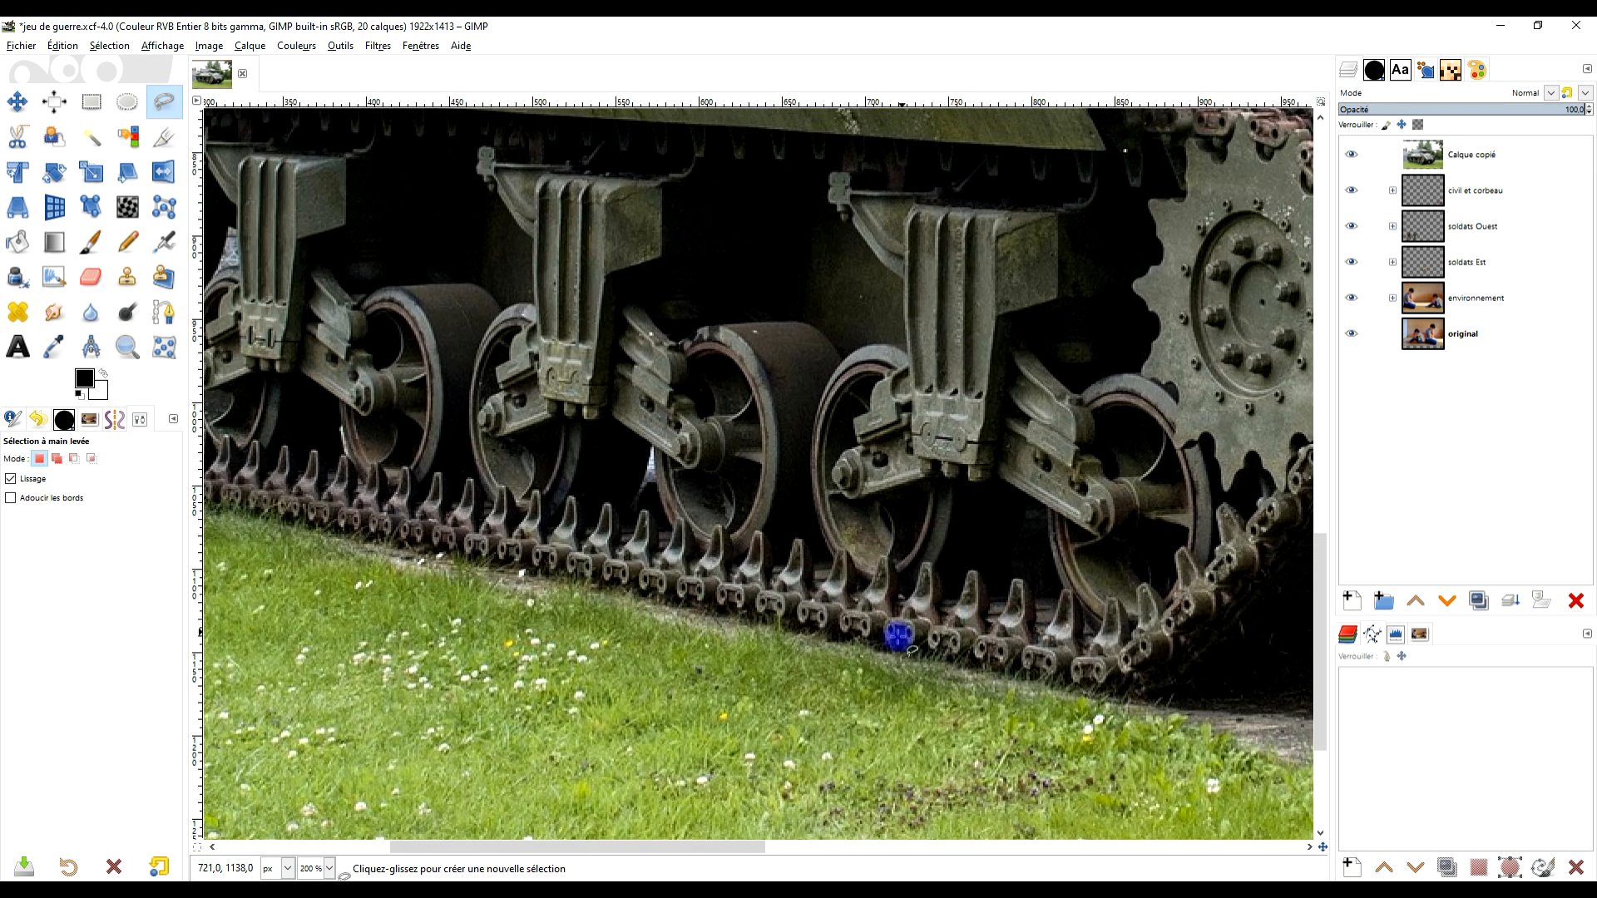
{"action": "left_click", "coordinate": [1050, 684]}
{"action": "left_click_drag", "start_coordinate": [397, 536], "coordinate": [996, 650]}
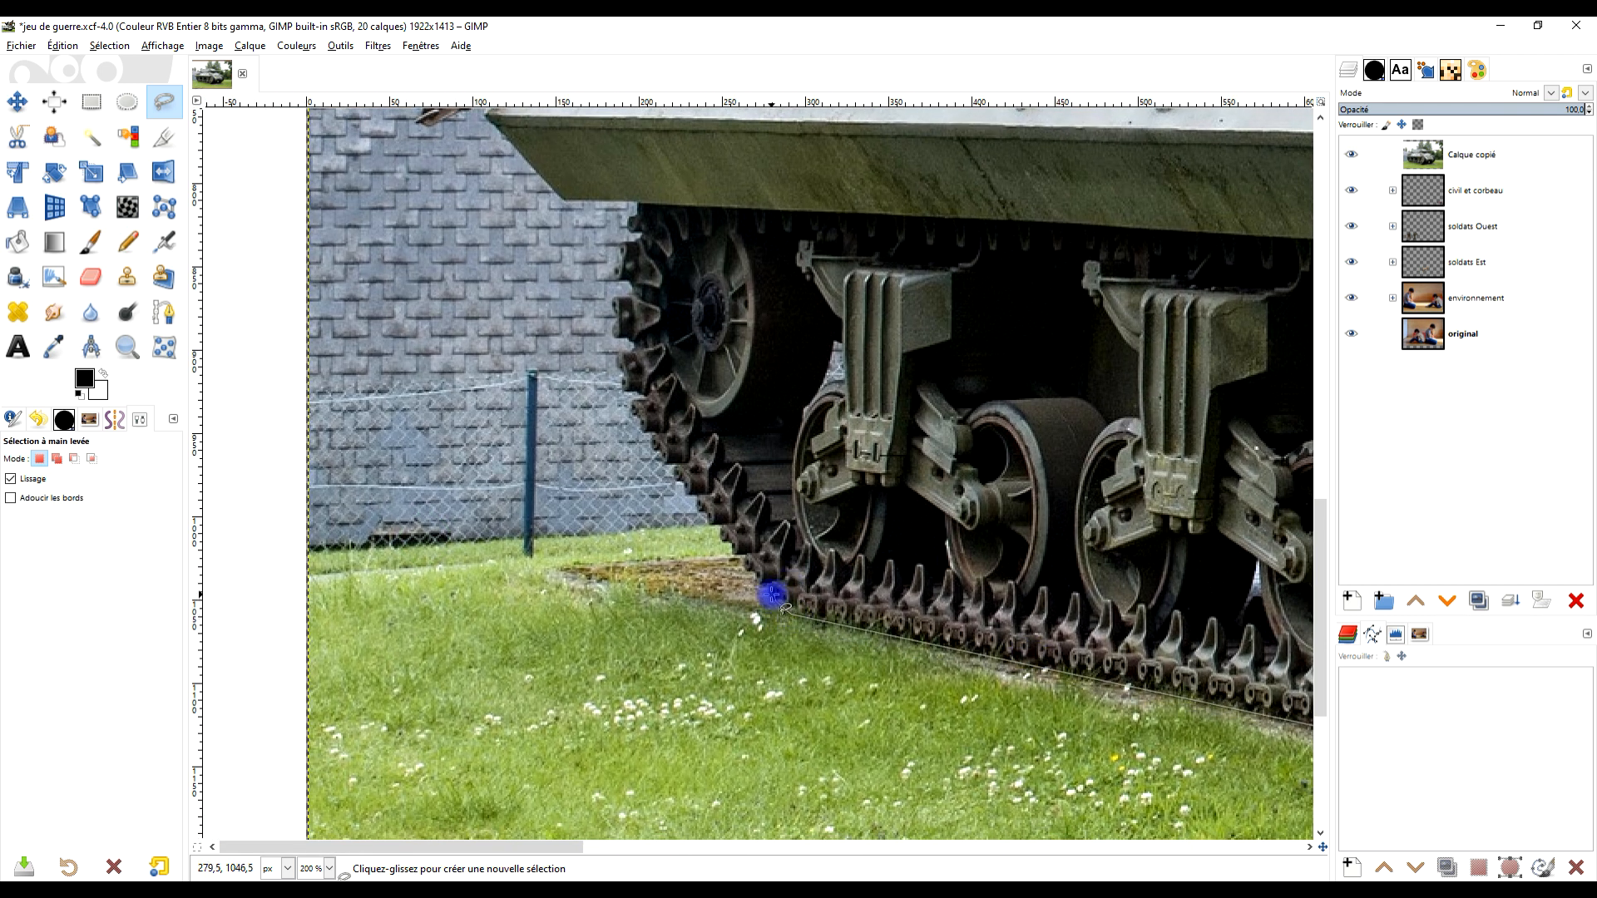
Continue the outline up around the rear track links and the back of the rear wheel
{"action": "scroll", "coordinate": [769, 593], "scroll_direction": "up", "scroll_amount": 4}
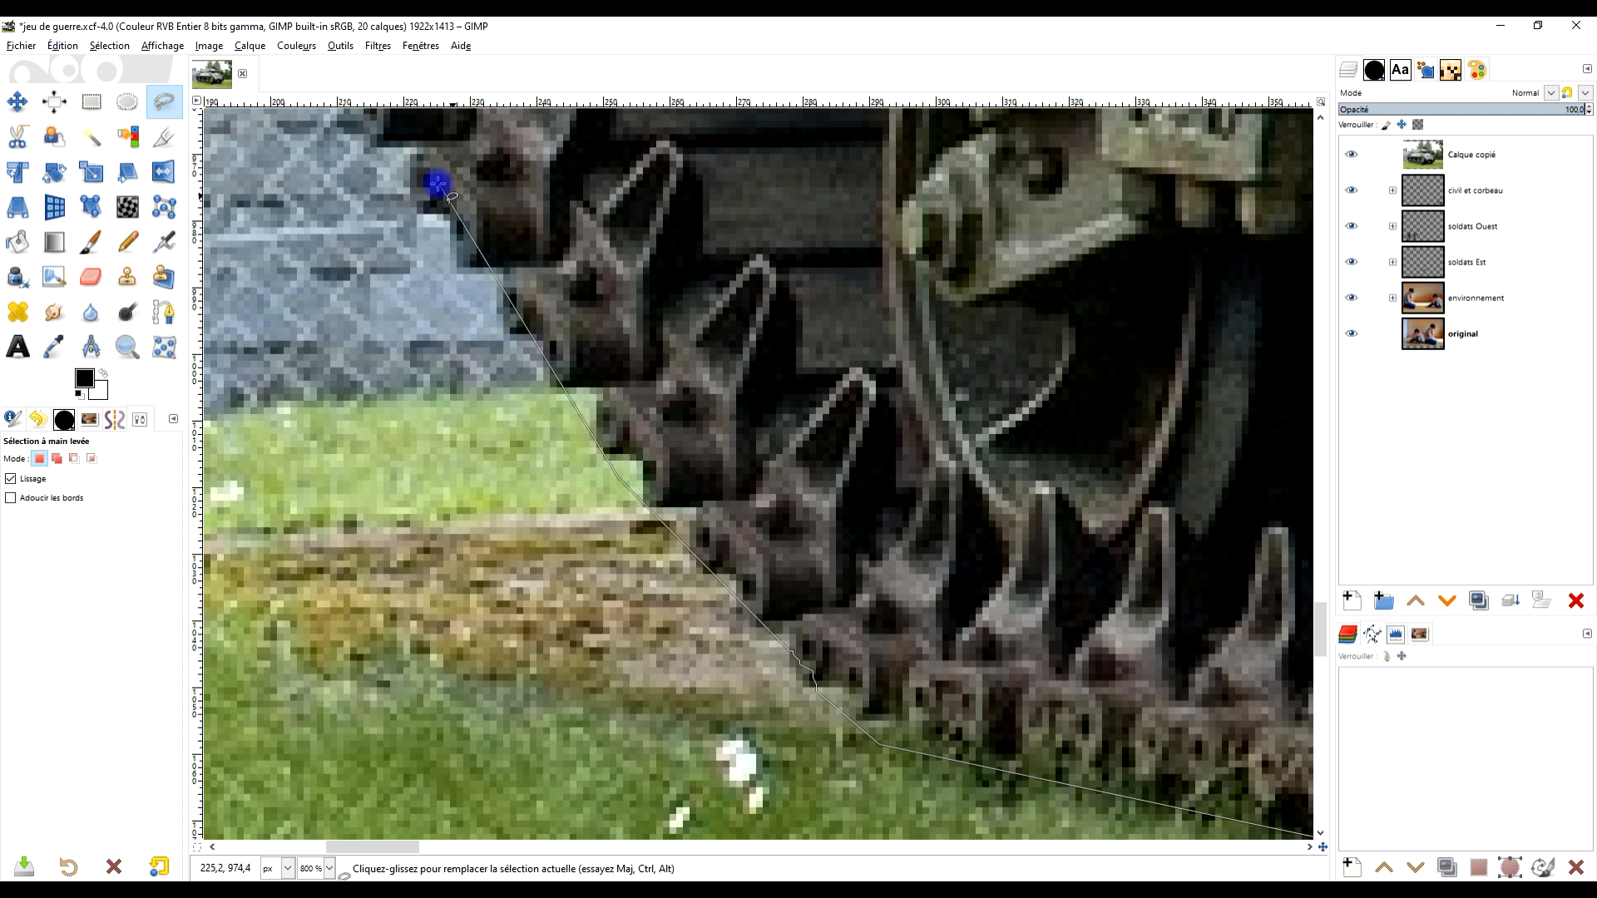
{"action": "left_click_drag", "start_coordinate": [523, 210], "coordinate": [845, 656]}
{"action": "left_click", "coordinate": [561, 371]}
{"action": "left_click", "coordinate": [495, 171]}
{"action": "left_click_drag", "start_coordinate": [659, 133], "coordinate": [725, 655]}
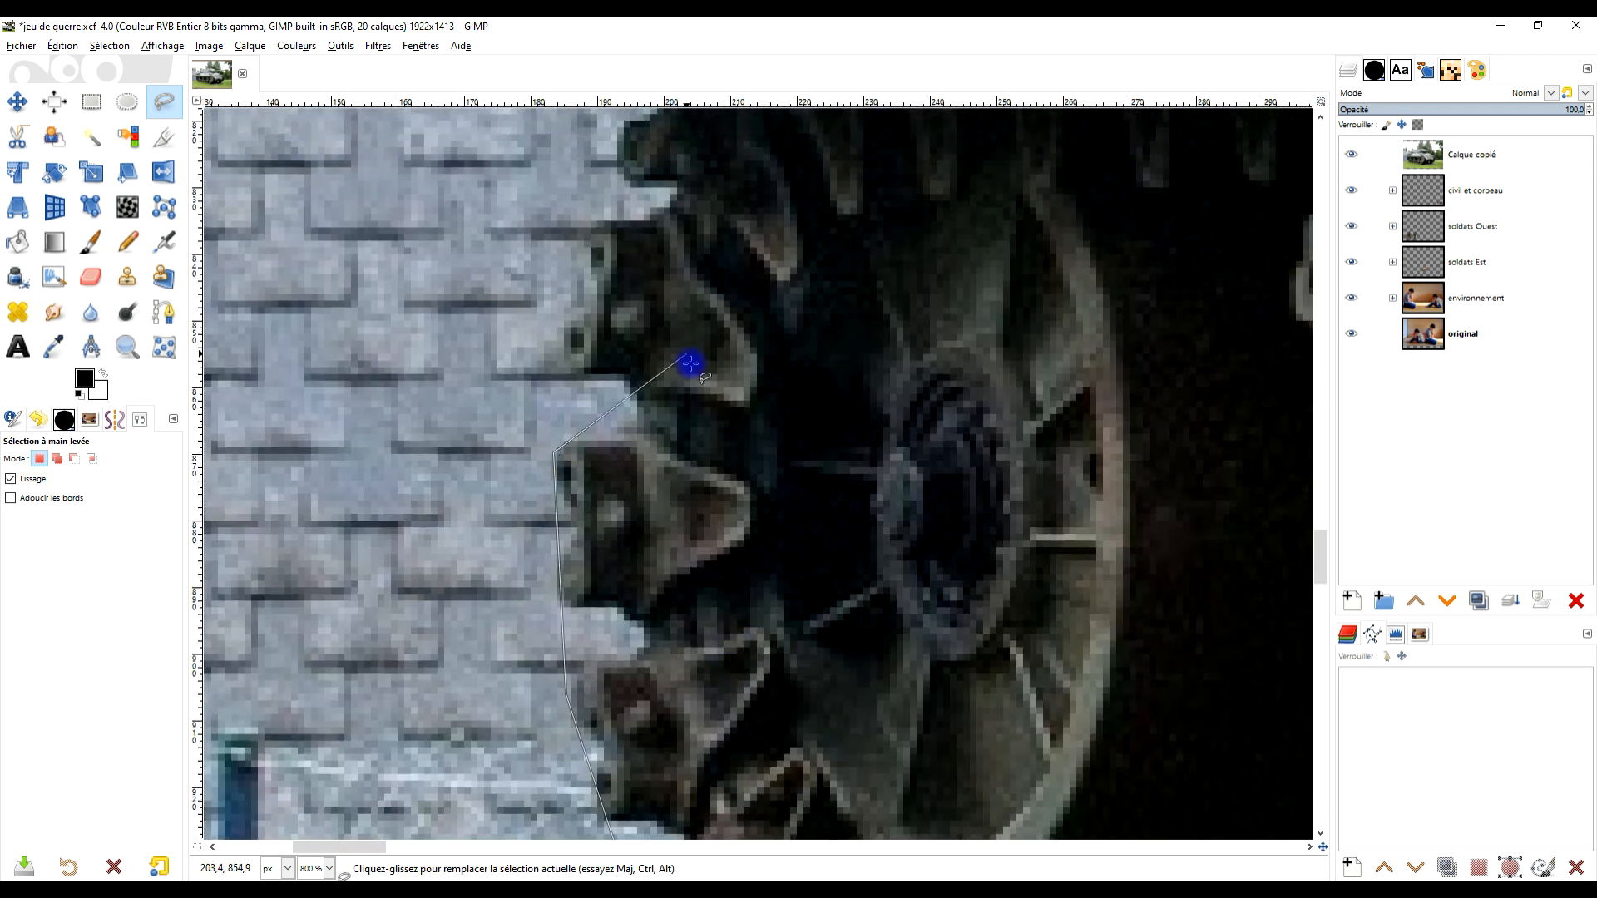
{"action": "left_click_drag", "start_coordinate": [690, 364], "coordinate": [752, 659]}
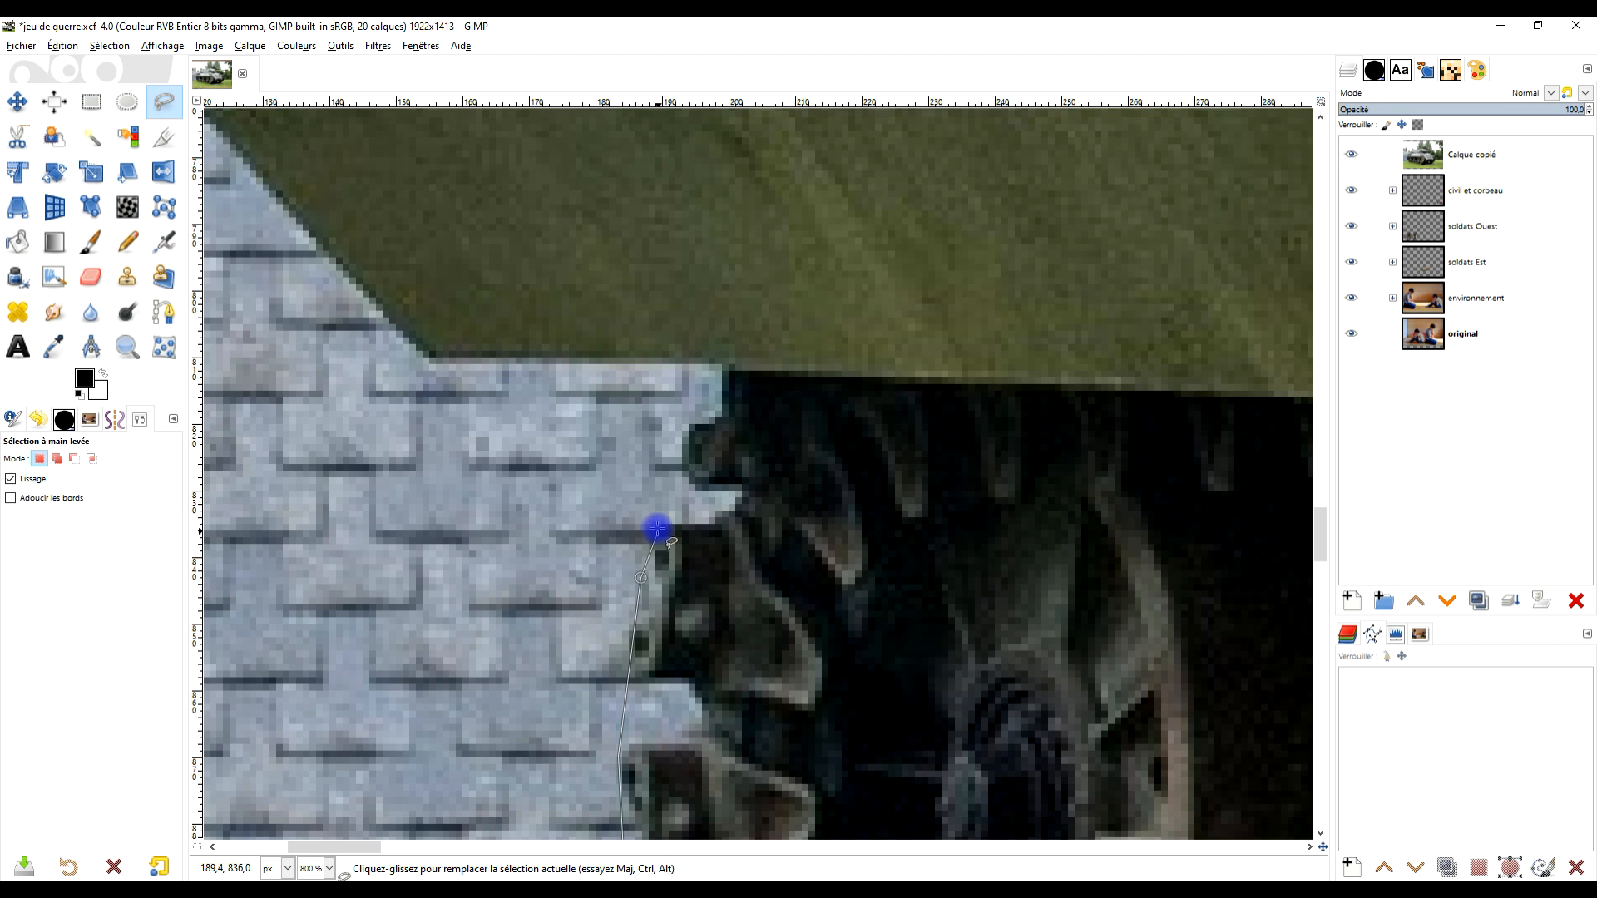
Extend the outline under the hull's side skirt, around its lower corner and up the slanted edge to the rear tip
{"action": "left_click", "coordinate": [696, 367]}
{"action": "left_click", "coordinate": [431, 361]}
{"action": "scroll", "coordinate": [493, 298], "scroll_direction": "down", "scroll_amount": 3}
{"action": "left_click_drag", "start_coordinate": [614, 252], "coordinate": [698, 579]}
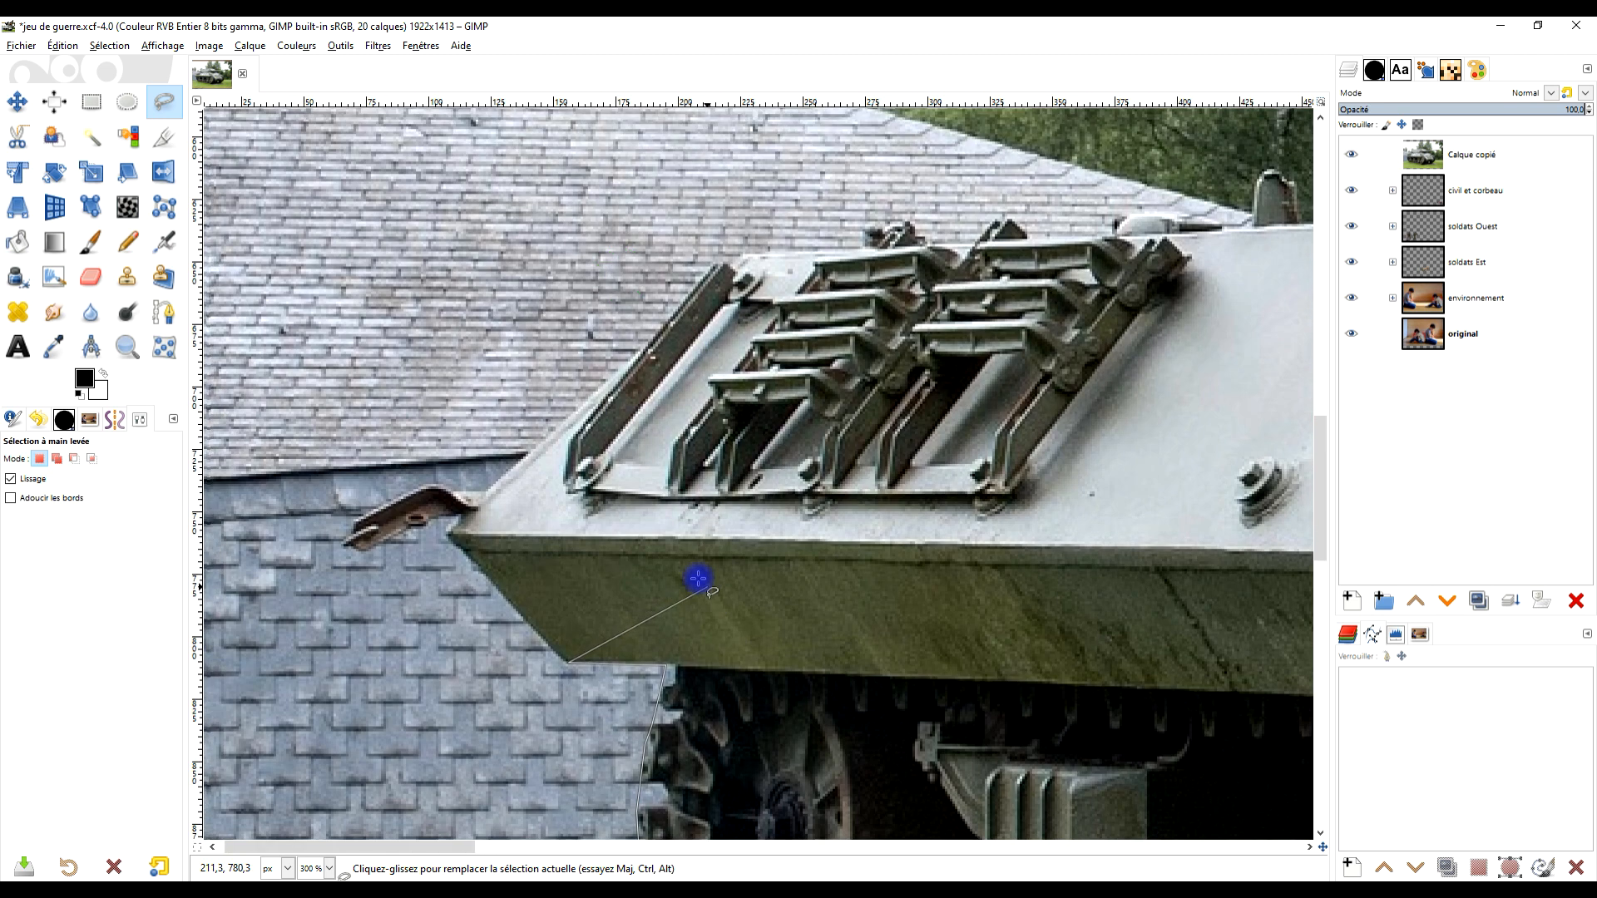
{"action": "scroll", "coordinate": [453, 535], "scroll_direction": "up", "scroll_amount": 3}
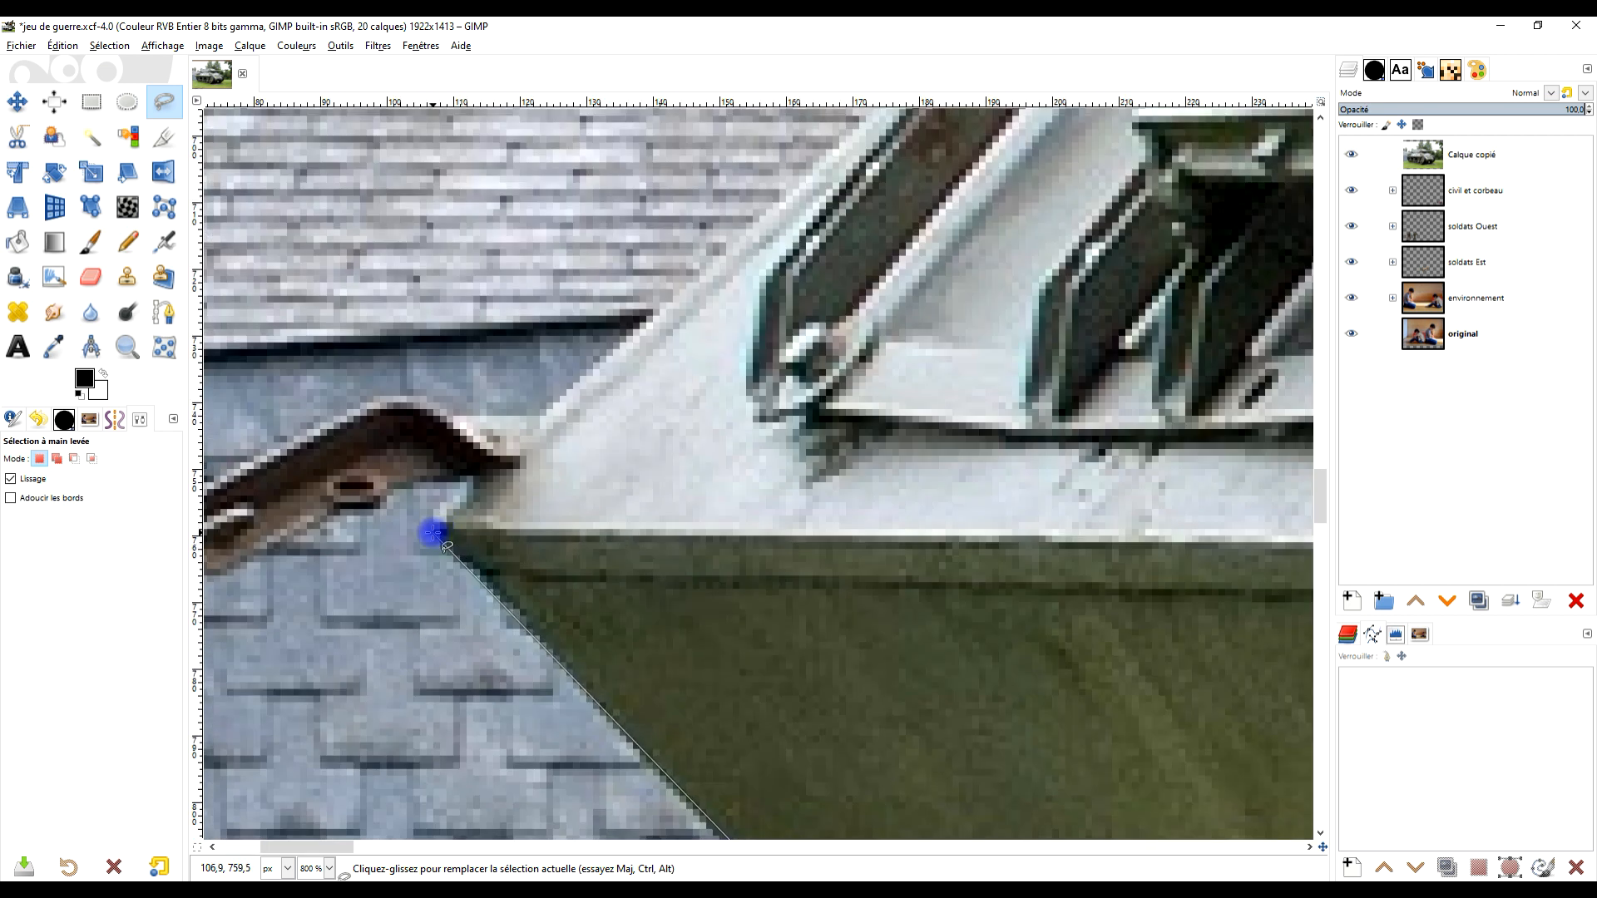
Outline the brown metal bracket protruding from the hull's rear tip and return to the hull edge
{"action": "left_click", "coordinate": [415, 484]}
{"action": "left_click", "coordinate": [369, 500]}
{"action": "left_click_drag", "start_coordinate": [214, 537], "coordinate": [549, 454]}
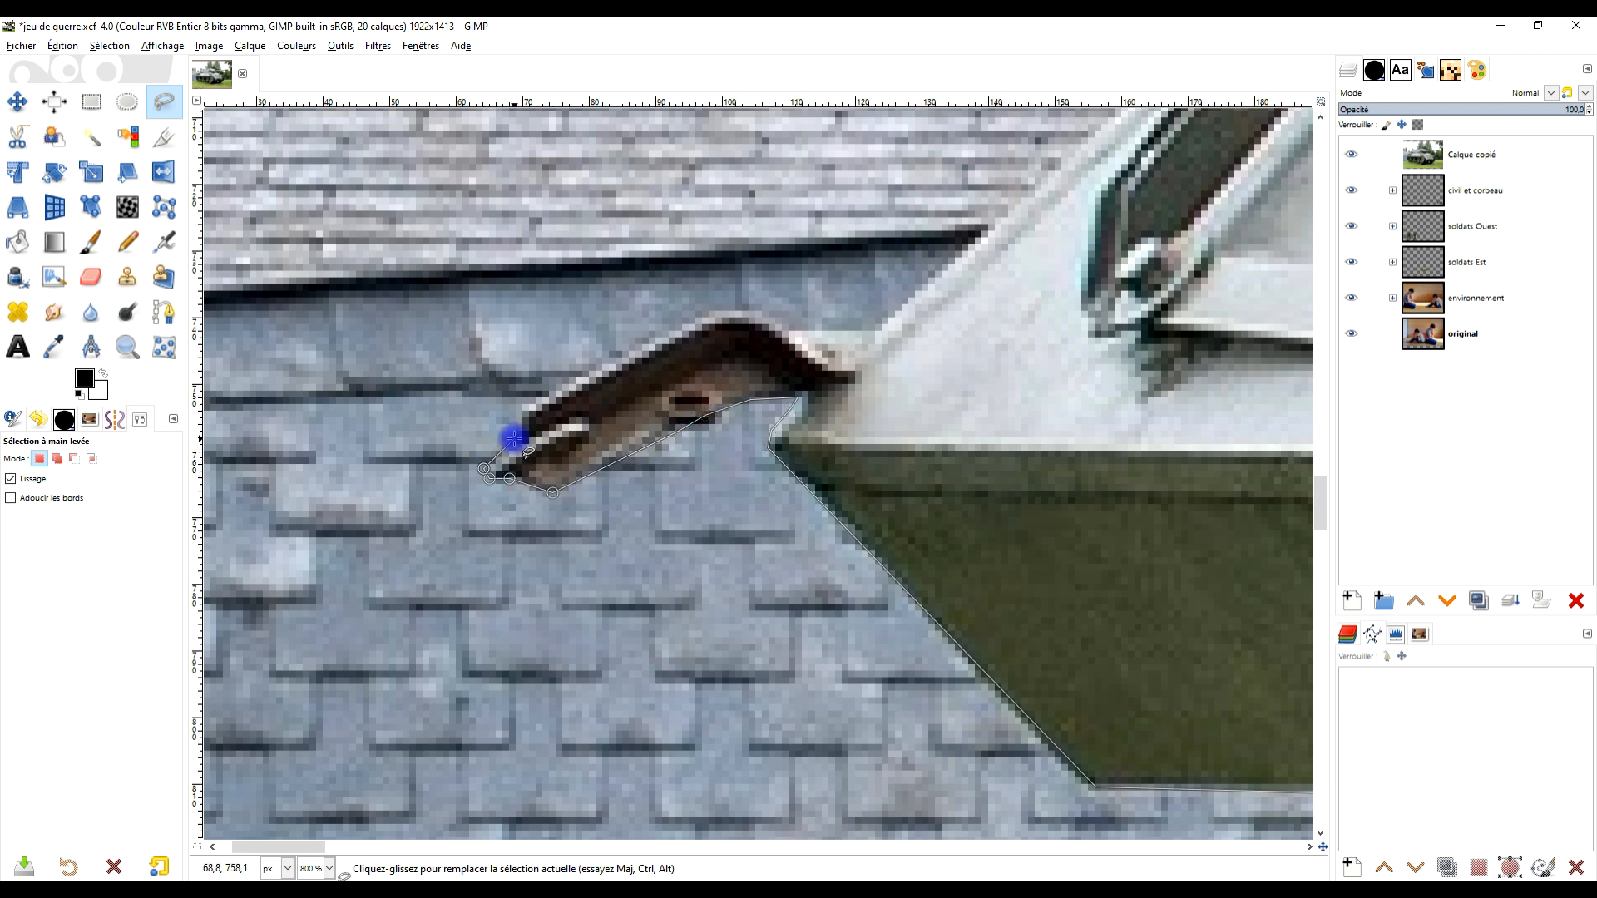
{"action": "left_click", "coordinate": [520, 406]}
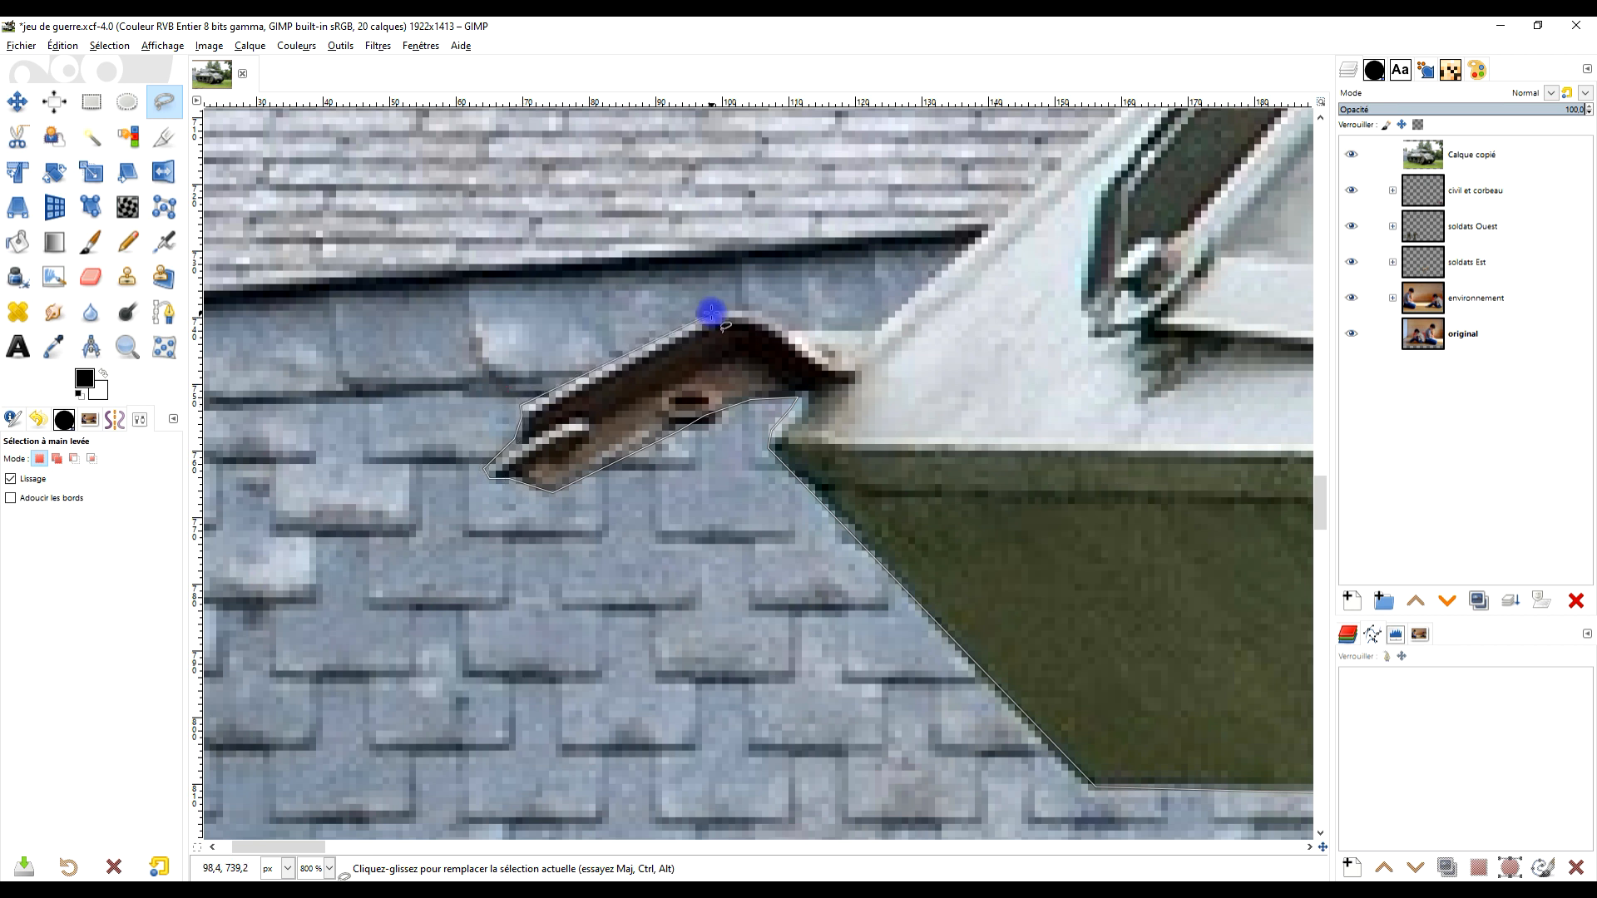
{"action": "left_click", "coordinate": [877, 328]}
Trace the hull's sloping rear edge and the outer rail of the rack up to the rail's upper end
{"action": "key", "text": "minus"}
{"action": "key", "text": "minus"}
{"action": "key", "text": "minus"}
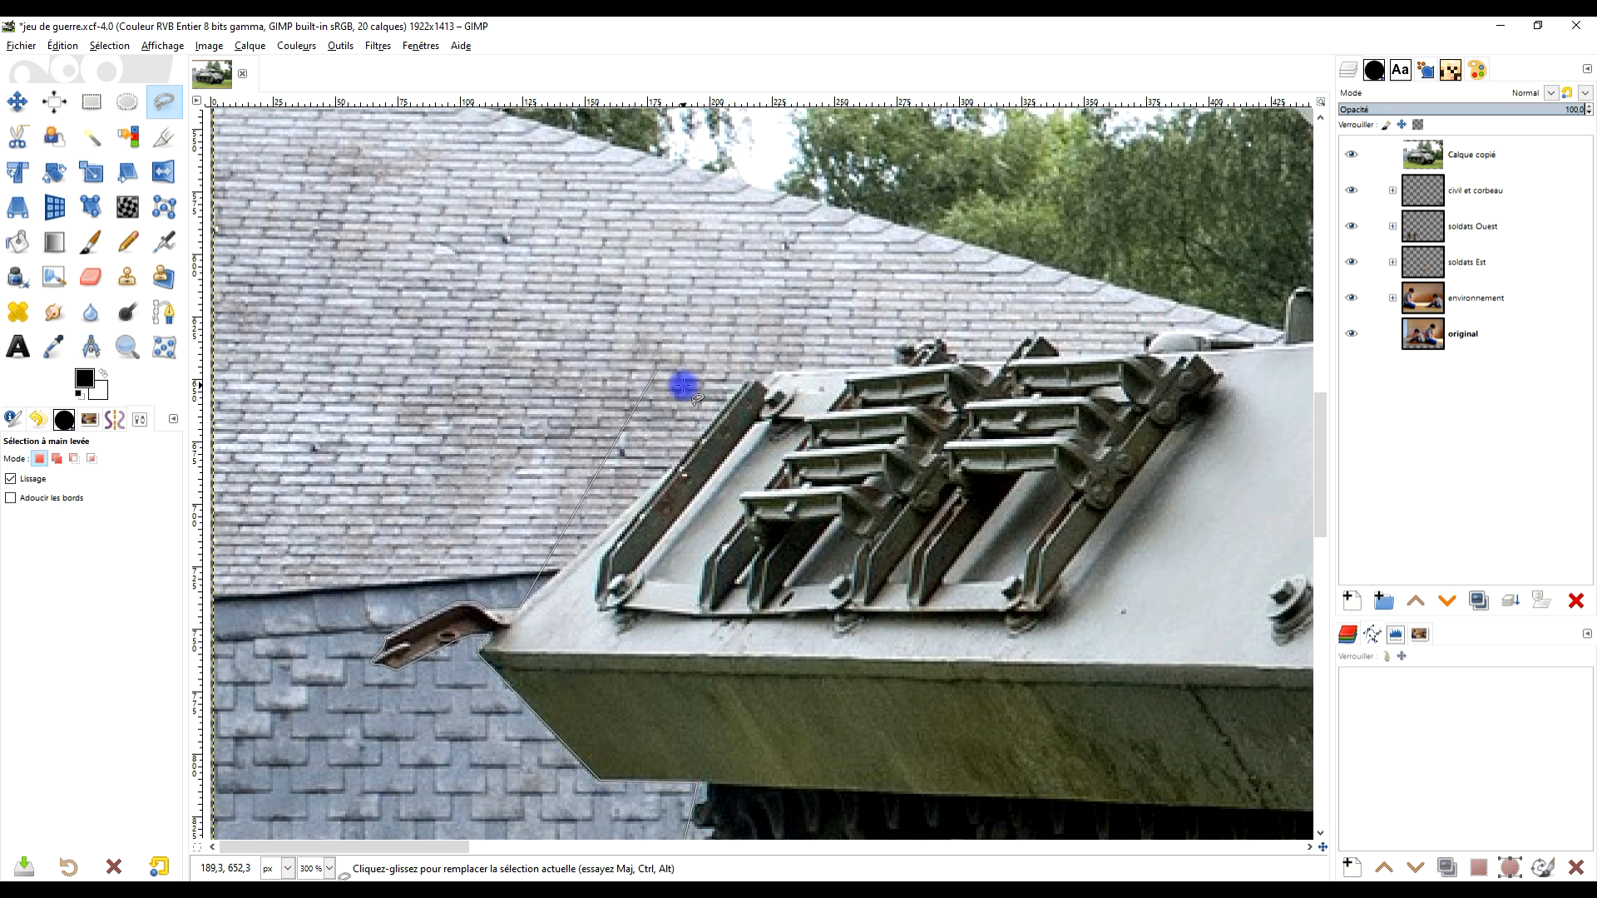
{"action": "key", "text": "plus"}
{"action": "key", "text": "plus"}
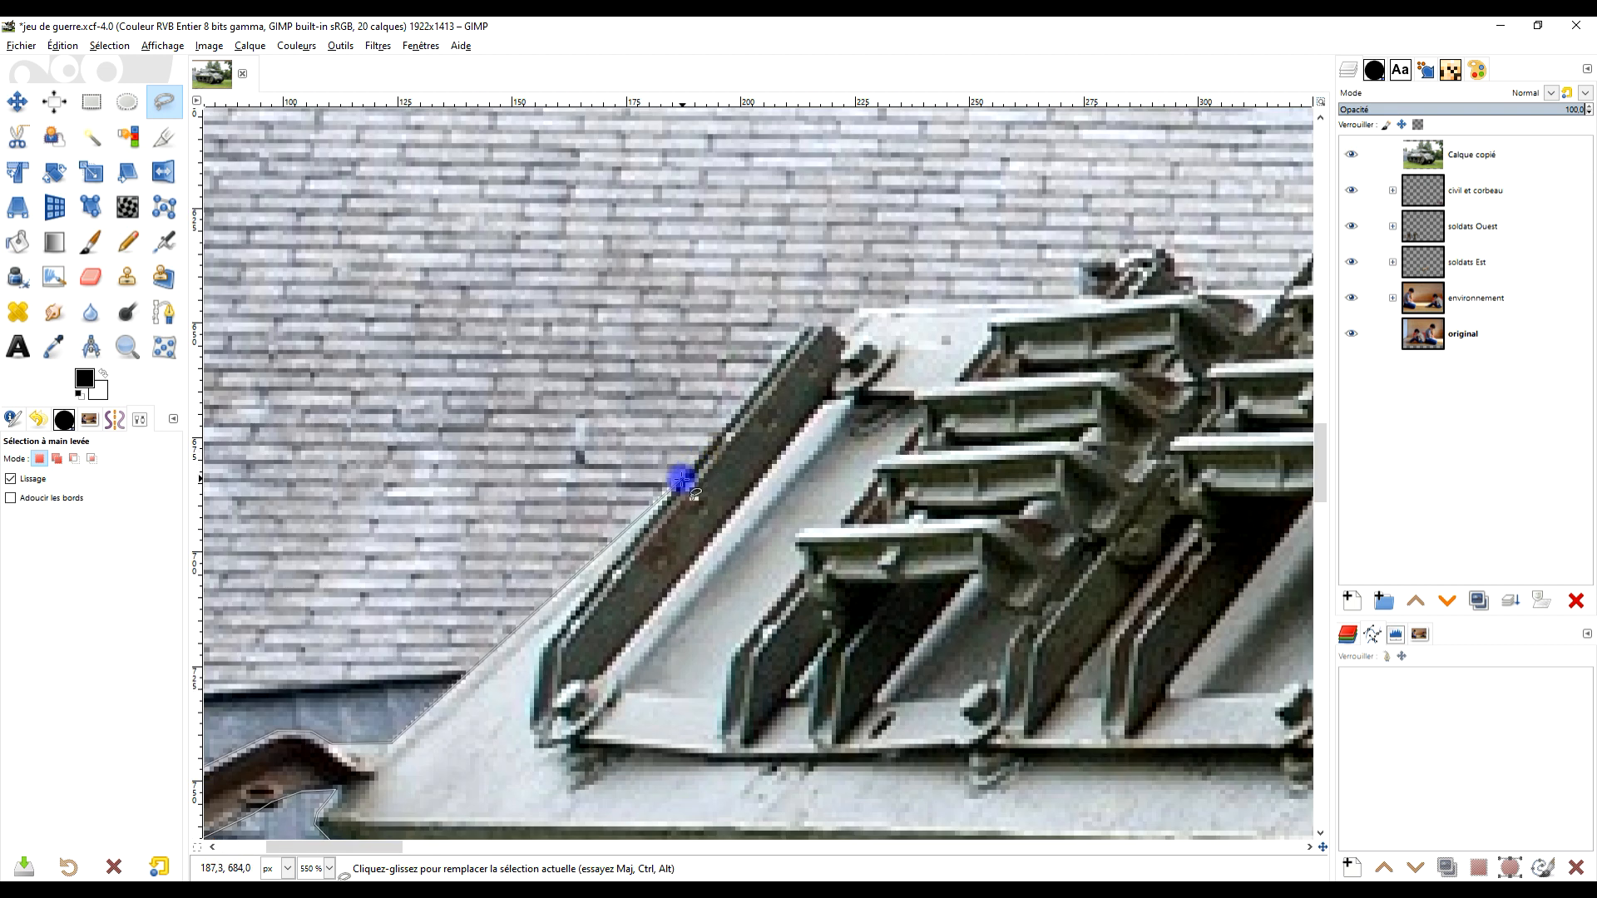
{"action": "key", "text": "plus"}
{"action": "key", "text": "plus"}
{"action": "key", "text": "plus"}
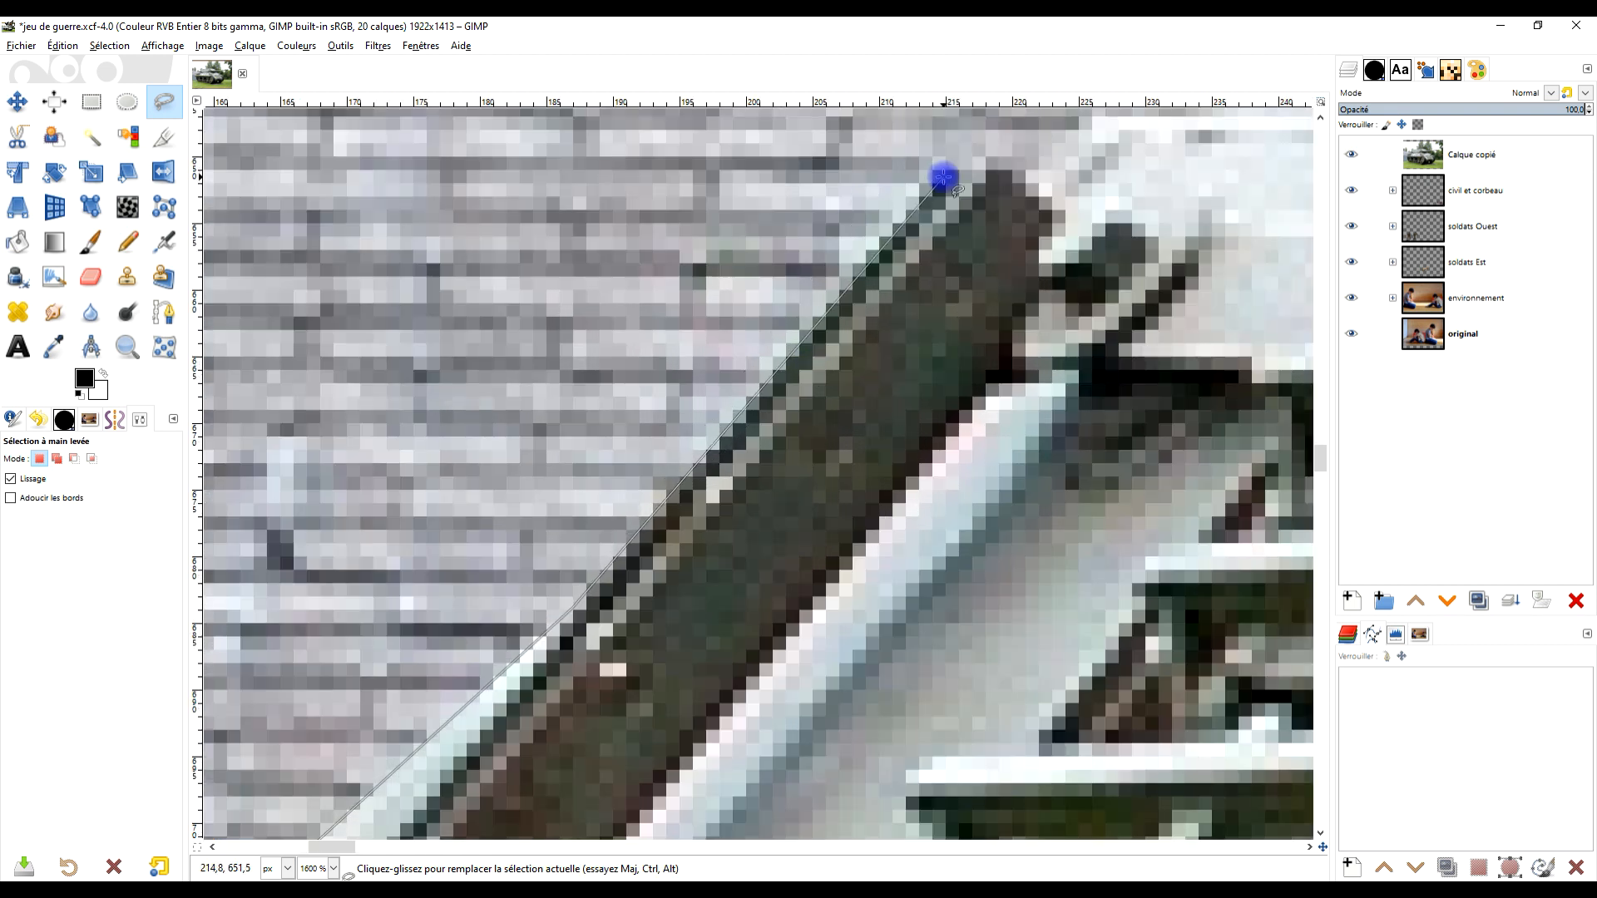
{"action": "left_click", "coordinate": [948, 165]}
Carry the outline over the rail's upper end and along the rear deck's upper edge
{"action": "scroll", "coordinate": [1055, 221], "scroll_direction": "down", "scroll_amount": 2}
{"action": "left_click_drag", "start_coordinate": [1109, 217], "coordinate": [949, 571]}
{"action": "scroll", "coordinate": [925, 568], "scroll_direction": "up", "scroll_amount": 1}
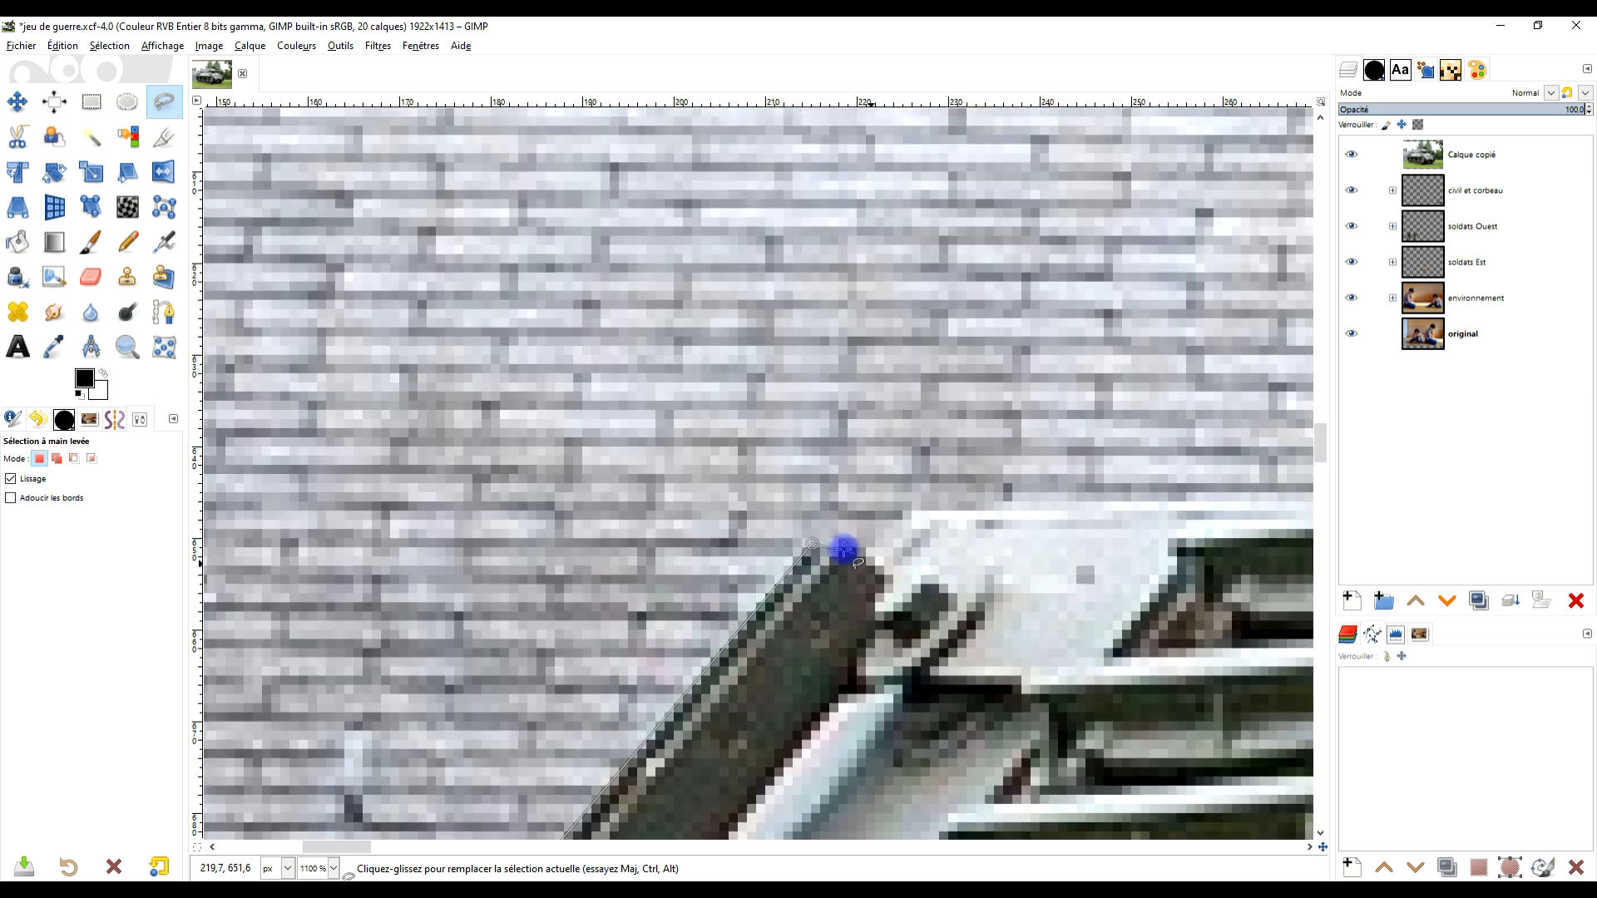
{"action": "left_click", "coordinate": [868, 548]}
{"action": "left_click", "coordinate": [924, 513]}
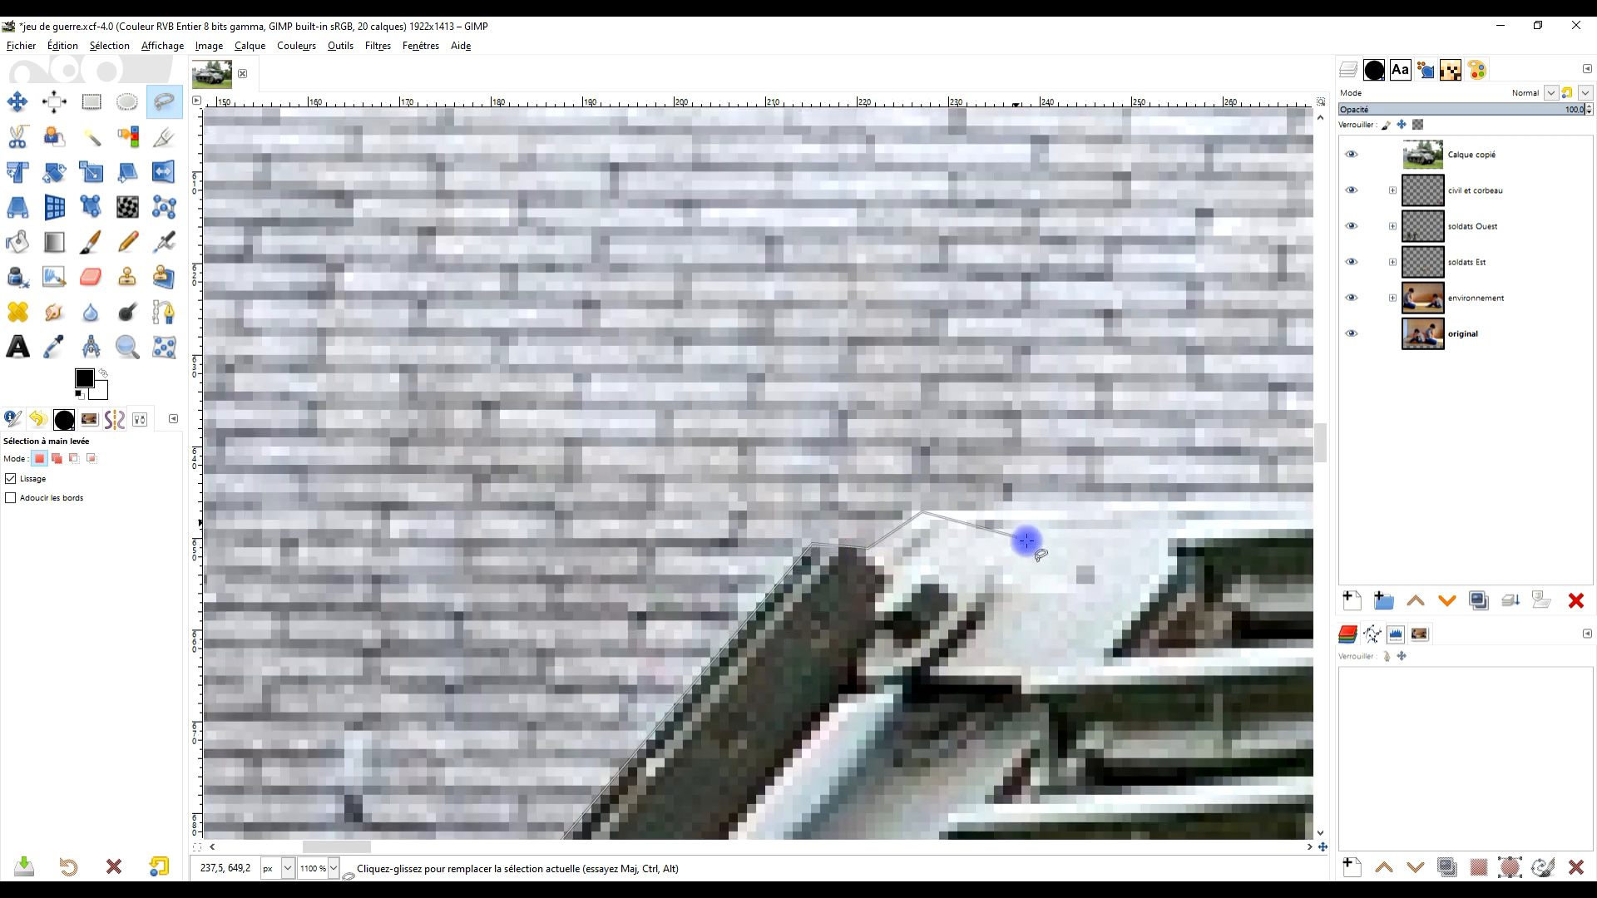
{"action": "scroll", "coordinate": [1027, 542], "scroll_direction": "down", "scroll_amount": 2}
{"action": "left_click_drag", "start_coordinate": [1088, 541], "coordinate": [745, 597]}
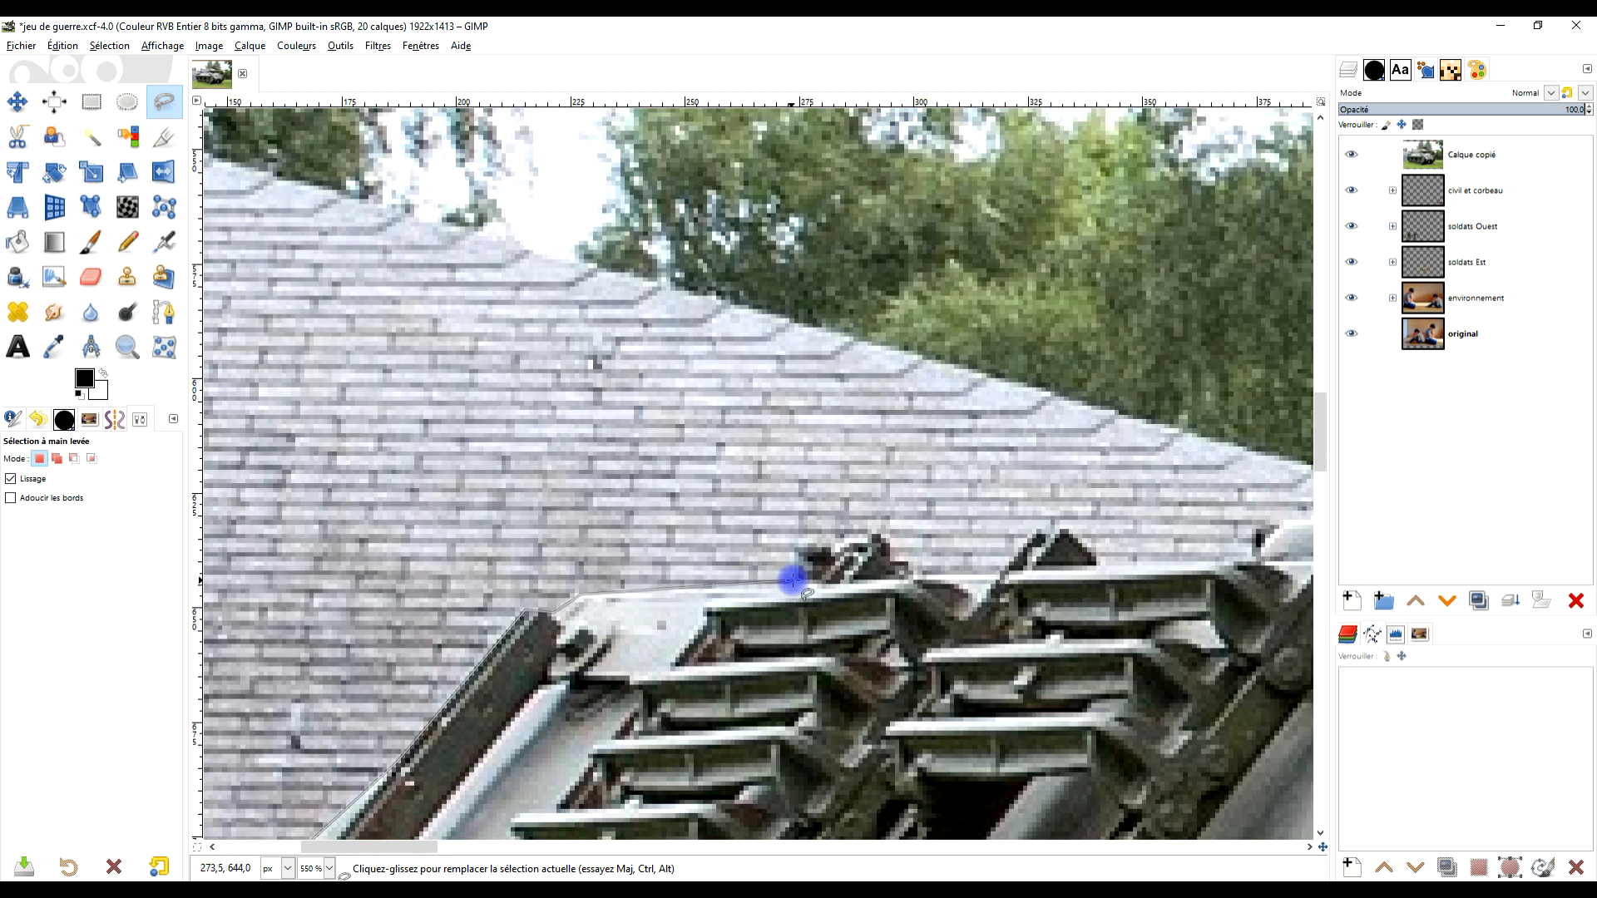
Outline the two dark fittings that project above the rack on the rear deck, including the notch between them
{"action": "scroll", "coordinate": [849, 564], "scroll_direction": "up", "scroll_amount": 2}
{"action": "left_click", "coordinate": [749, 538]}
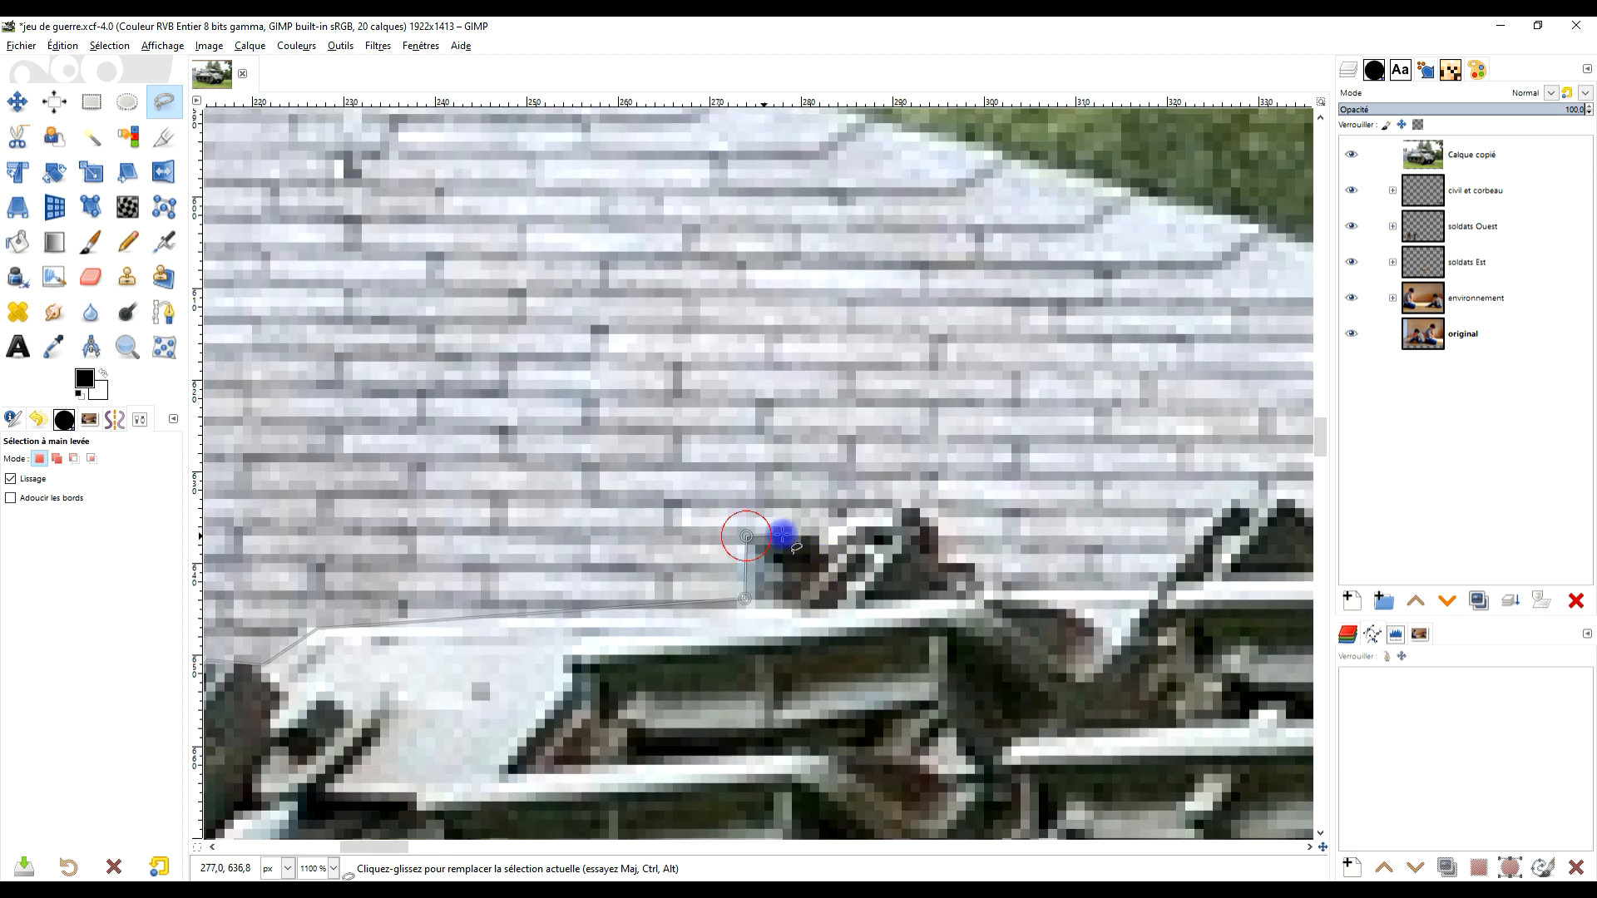
{"action": "left_click", "coordinate": [921, 506]}
{"action": "left_click", "coordinate": [948, 564]}
{"action": "left_click", "coordinate": [982, 567]}
{"action": "left_click", "coordinate": [1050, 604]}
{"action": "left_click", "coordinate": [1123, 637]}
{"action": "scroll", "coordinate": [830, 627], "scroll_direction": "right", "scroll_amount": 5}
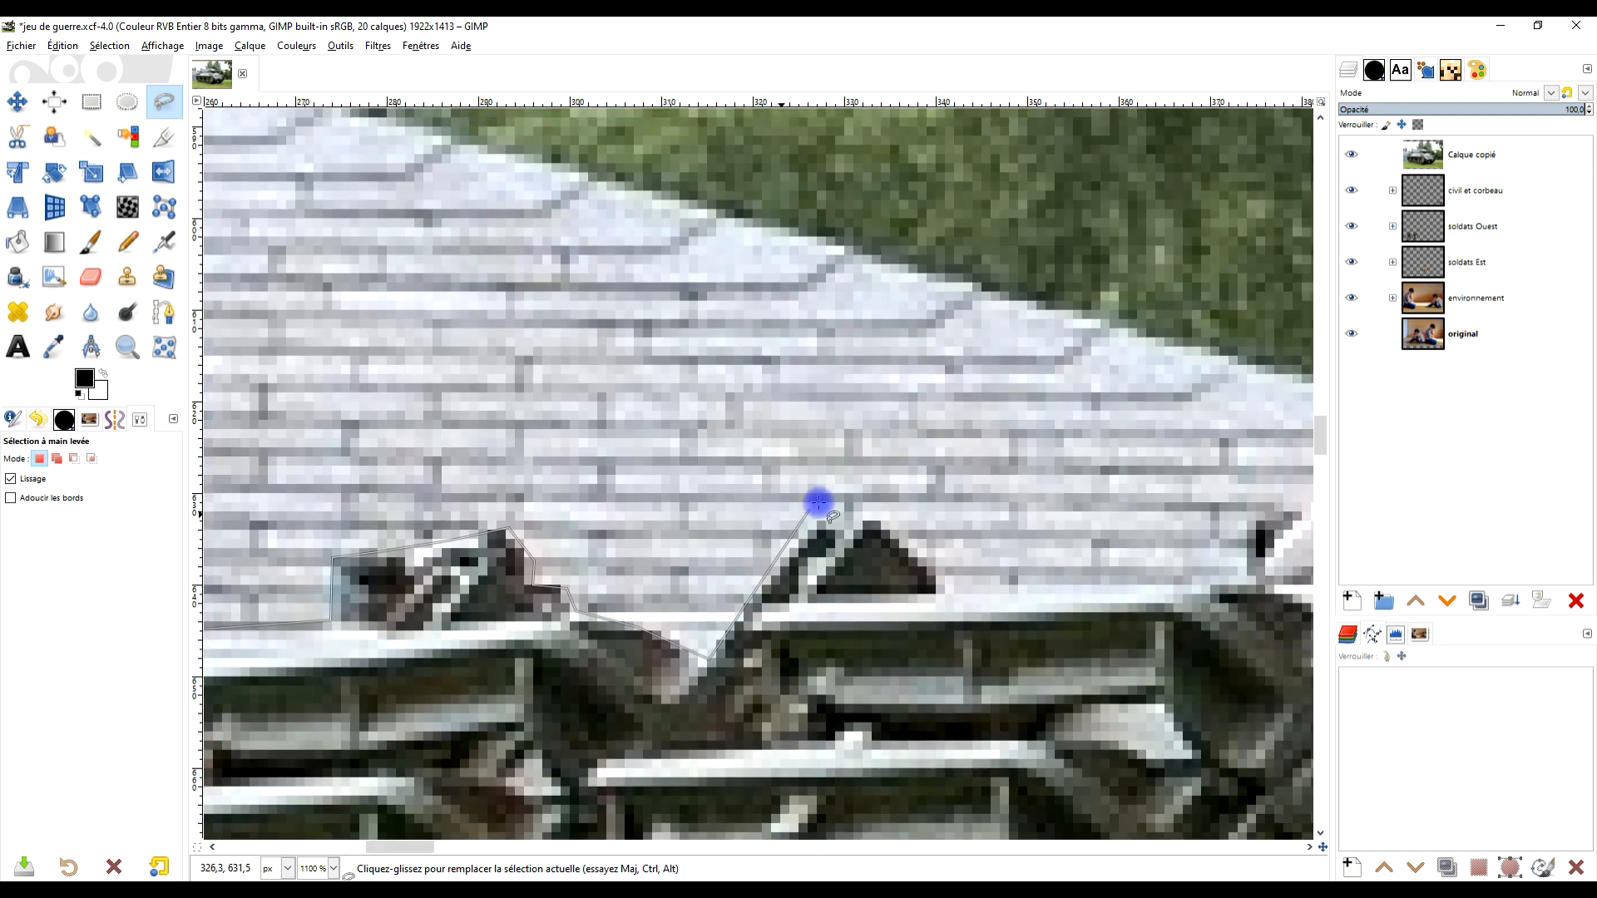
{"action": "left_click", "coordinate": [881, 518]}
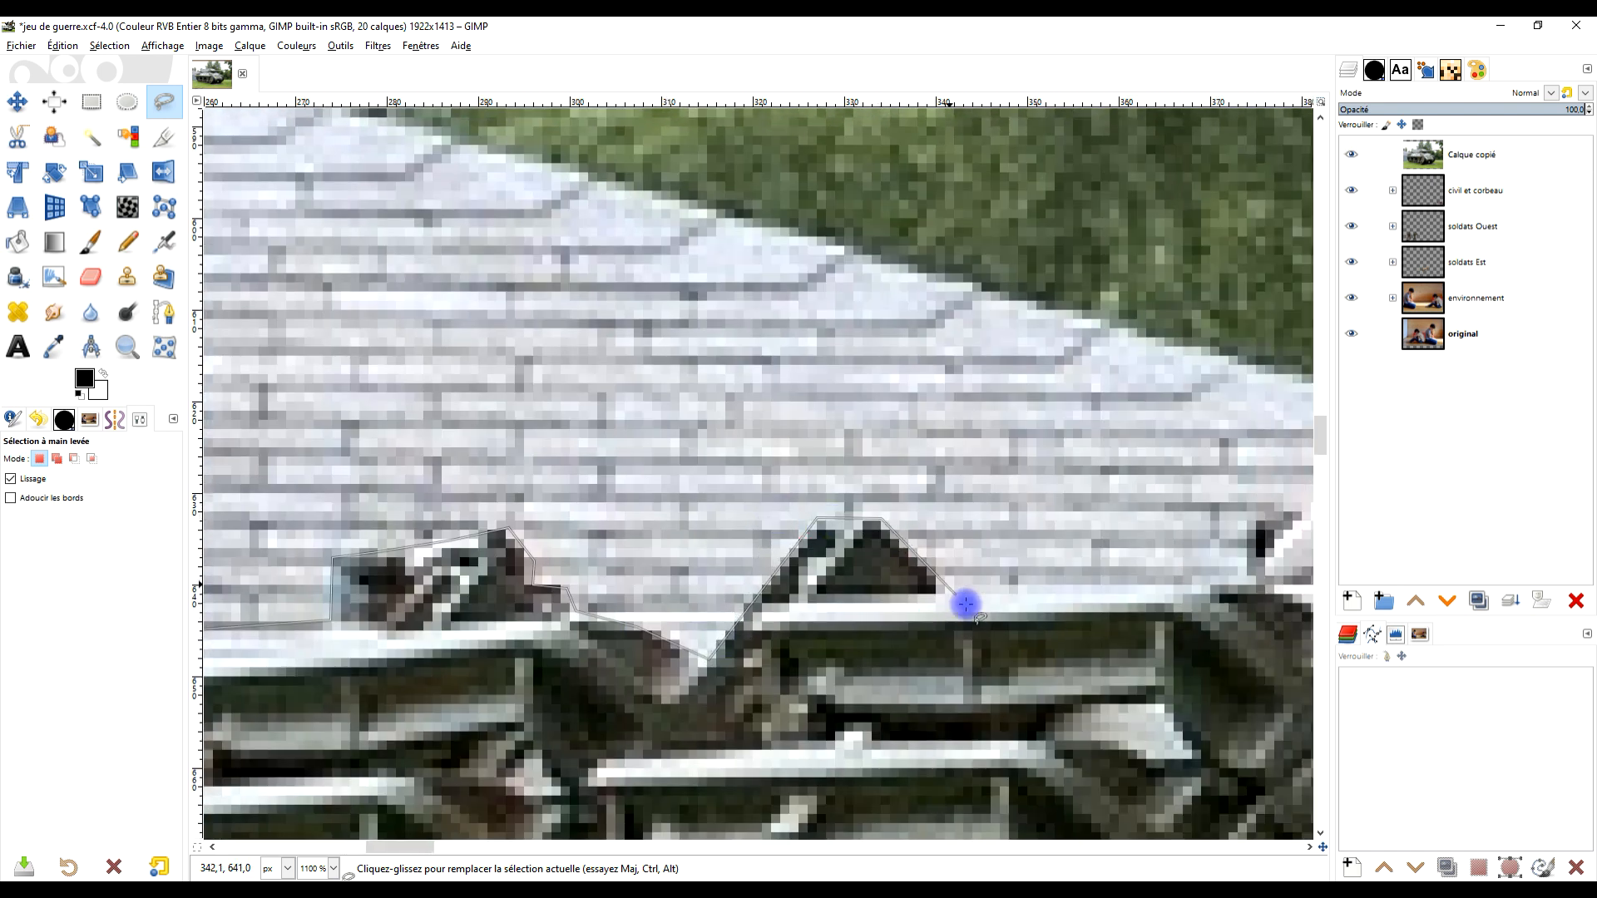
Trace over the rounded white fitting and along the deck edge to the base of the first upright lug
{"action": "scroll", "coordinate": [802, 624], "scroll_direction": "down", "scroll_amount": 4}
{"action": "scroll", "coordinate": [817, 639], "scroll_direction": "up", "scroll_amount": 2}
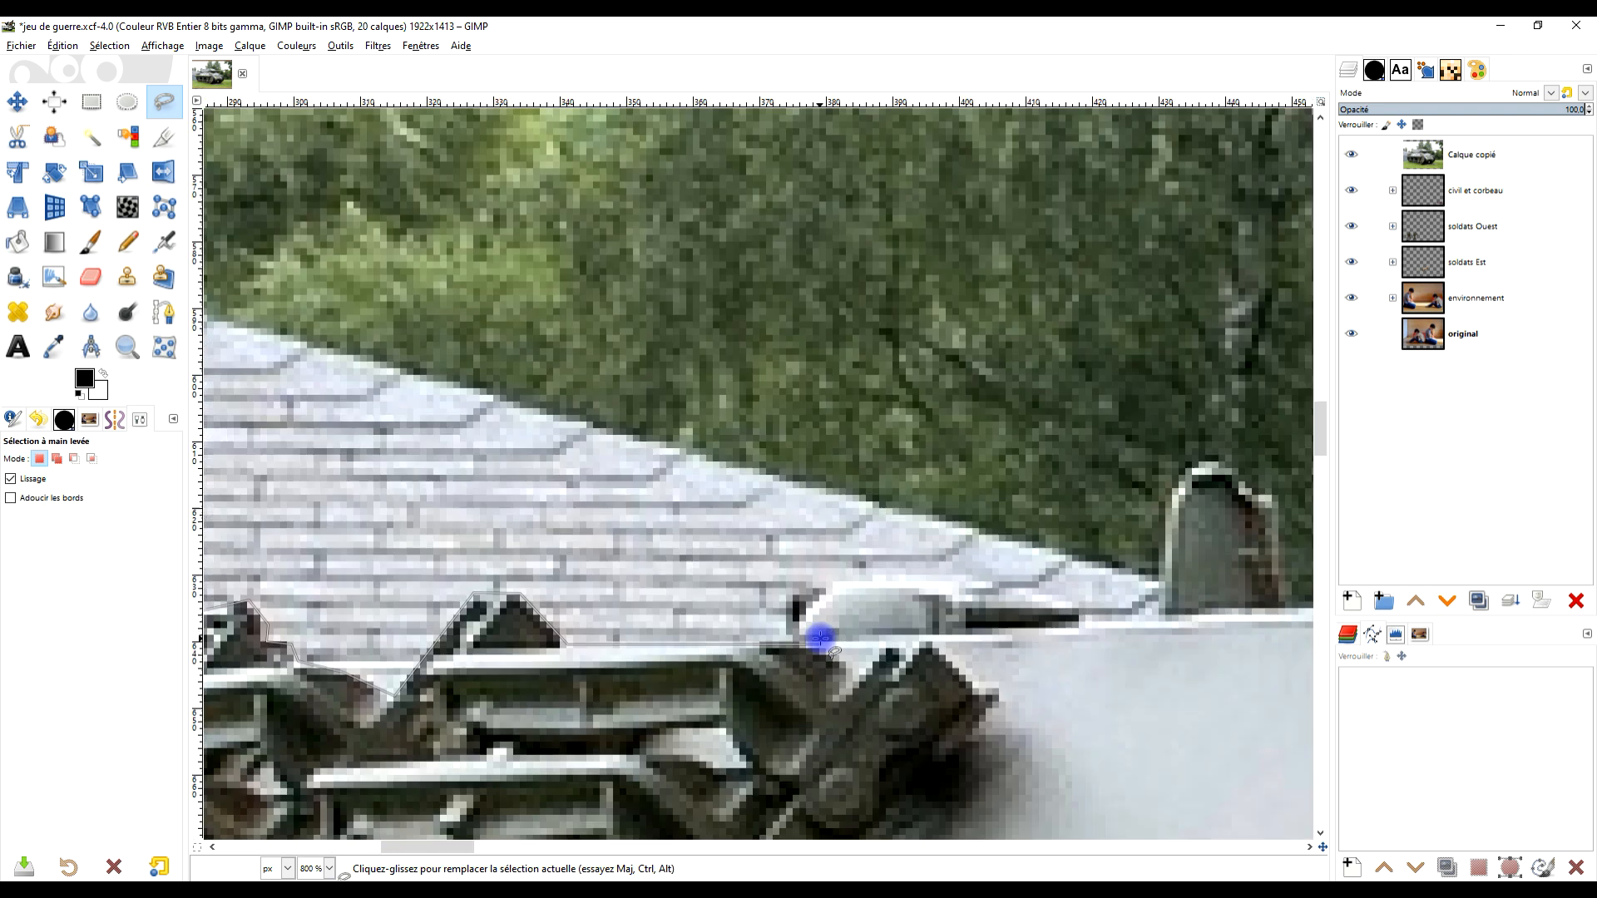
{"action": "left_click_drag", "start_coordinate": [799, 592], "coordinate": [998, 584]}
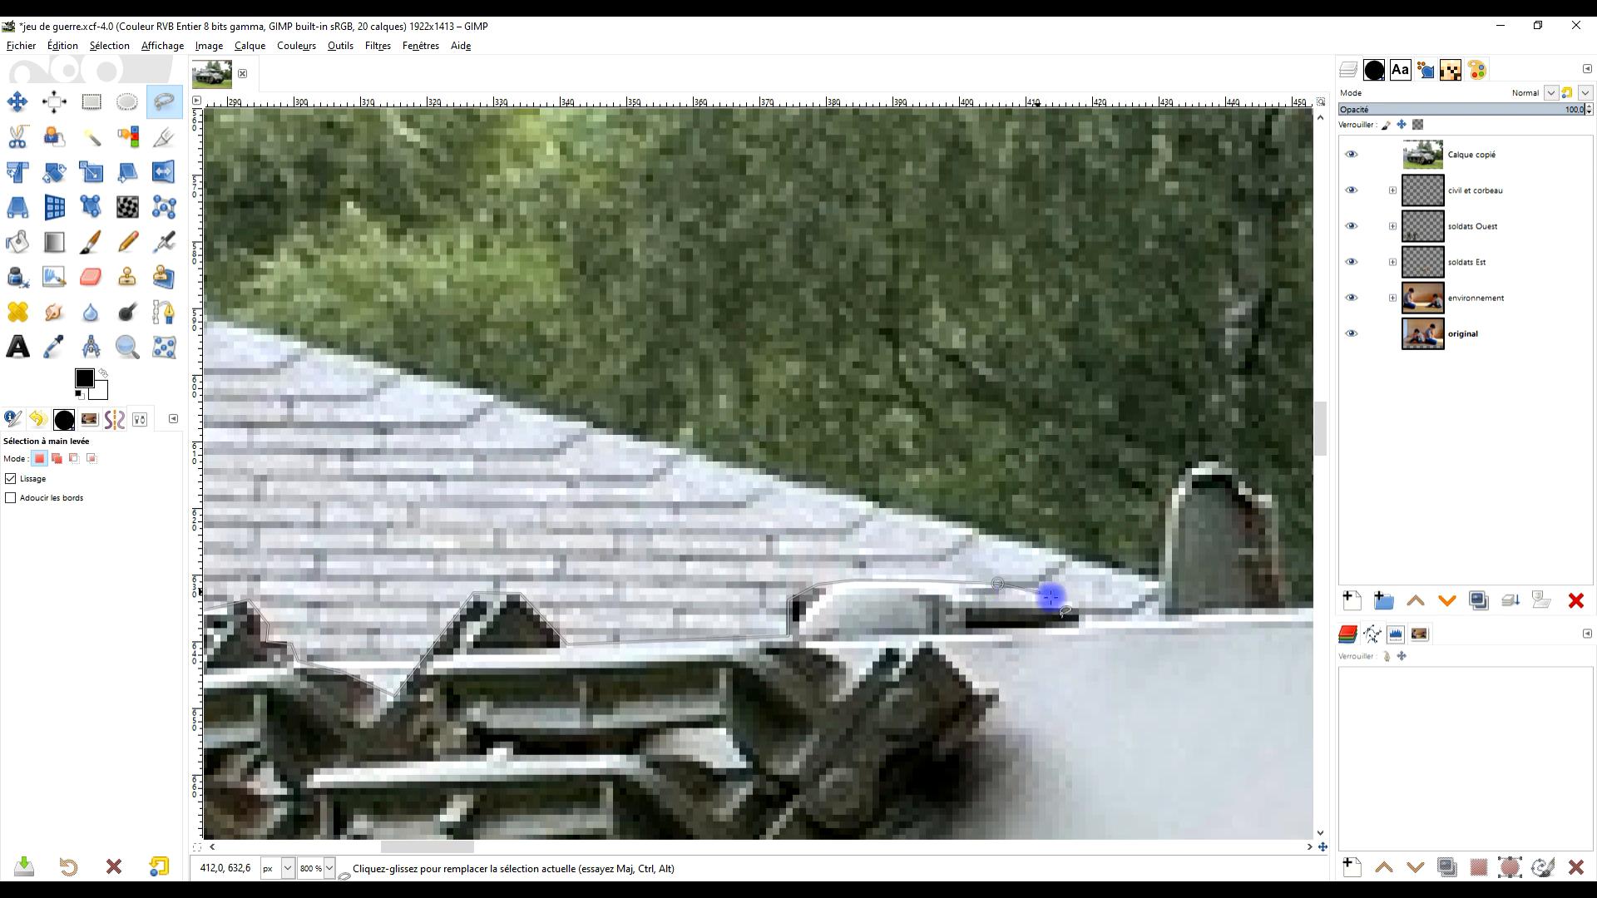
{"action": "left_click", "coordinate": [1134, 600]}
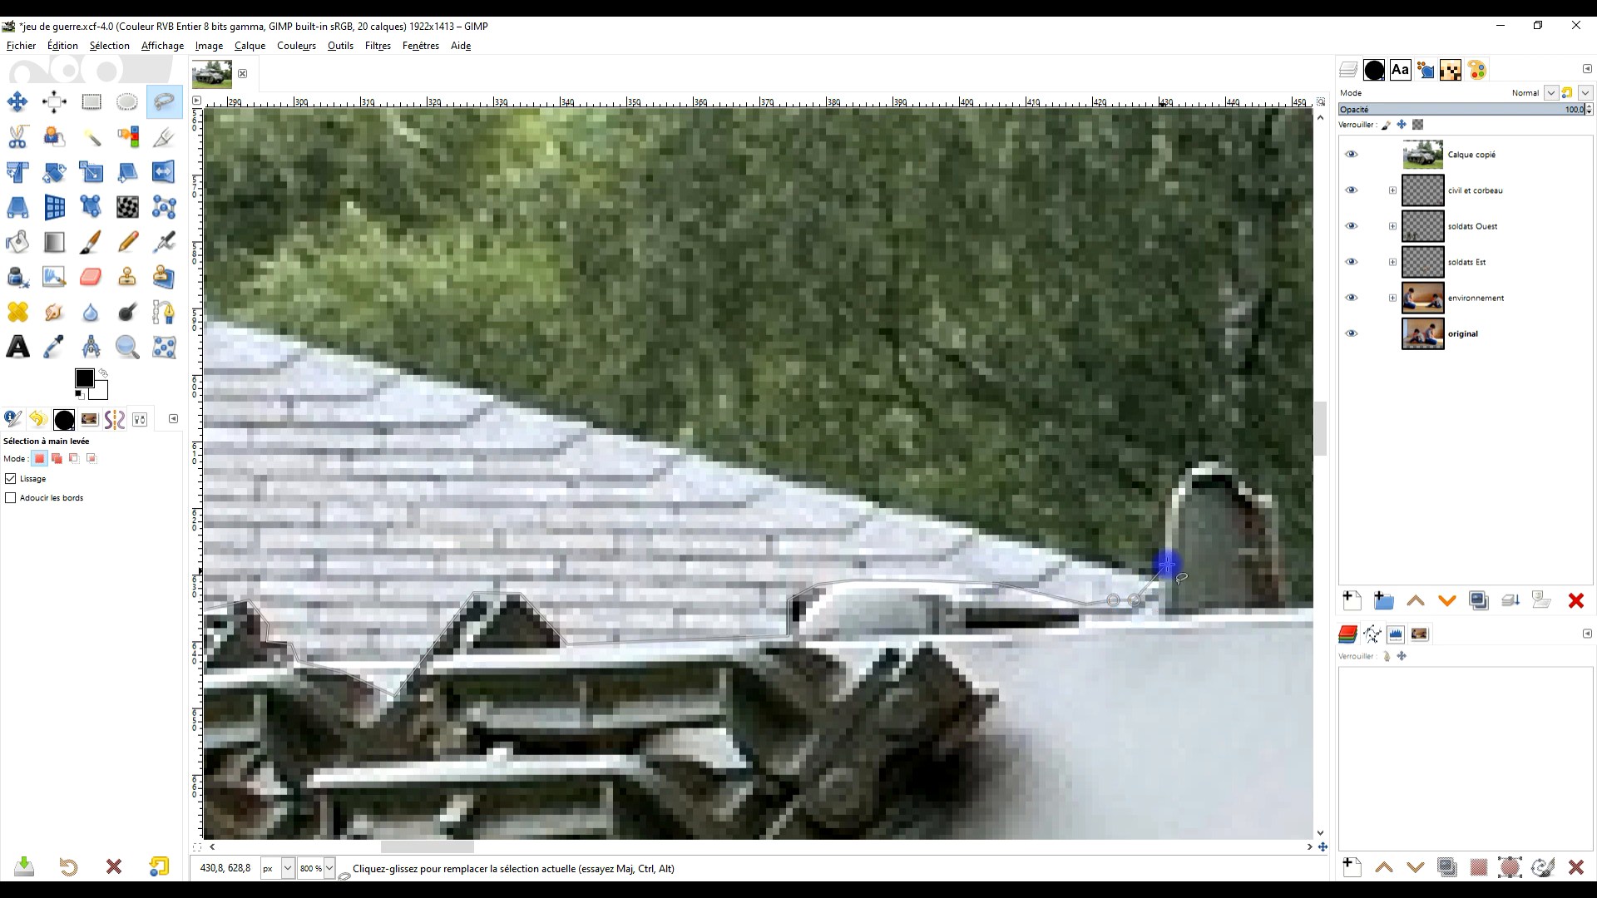
{"action": "left_click", "coordinate": [1163, 571]}
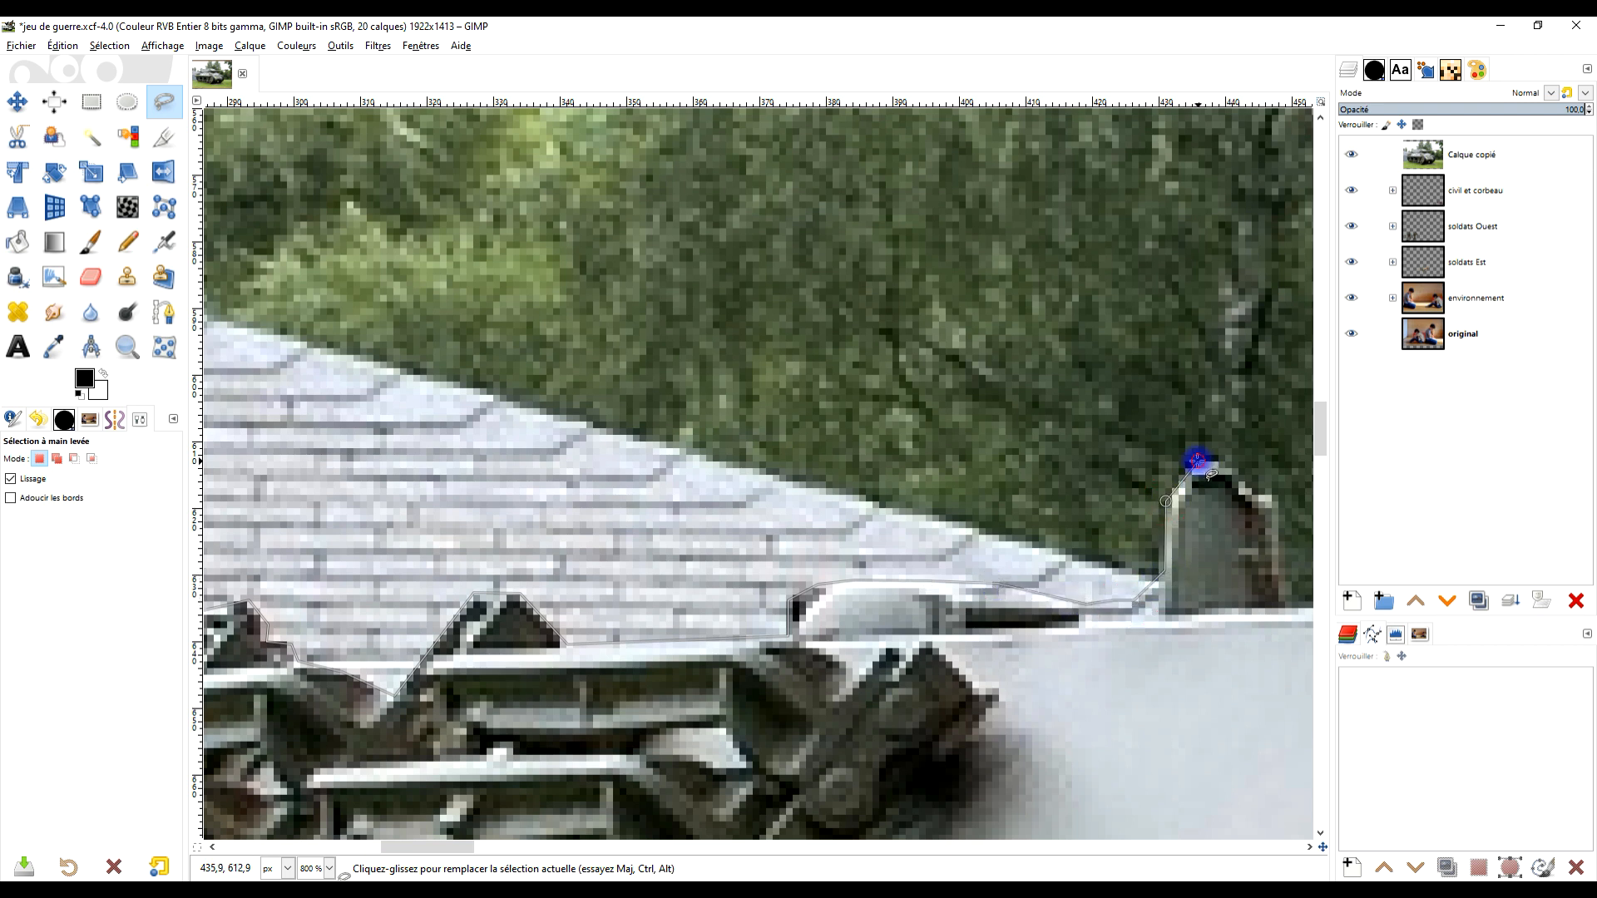
Outline the first upright lug and follow the deck edge to the base of the second lug
{"action": "scroll", "coordinate": [1187, 540], "scroll_direction": "down", "scroll_amount": 3}
{"action": "left_click_drag", "start_coordinate": [1188, 540], "coordinate": [597, 627]}
{"action": "scroll", "coordinate": [670, 631], "scroll_direction": "up", "scroll_amount": 1}
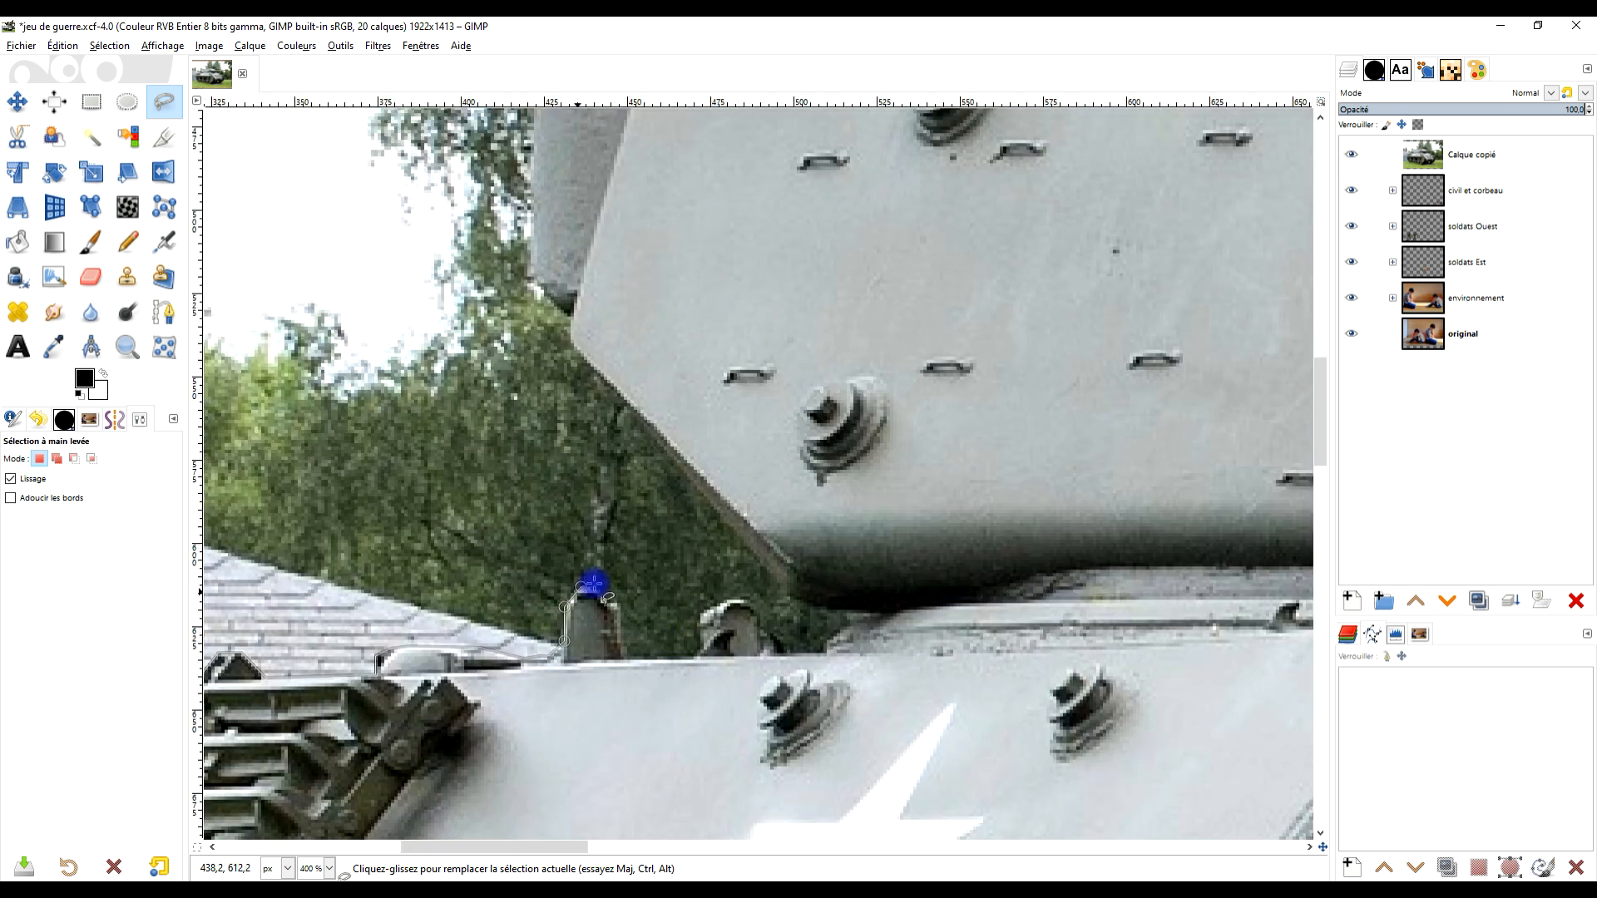
{"action": "left_click", "coordinate": [616, 603]}
{"action": "scroll", "coordinate": [626, 630], "scroll_direction": "up", "scroll_amount": 3}
{"action": "left_click_drag", "start_coordinate": [657, 772], "coordinate": [618, 474]}
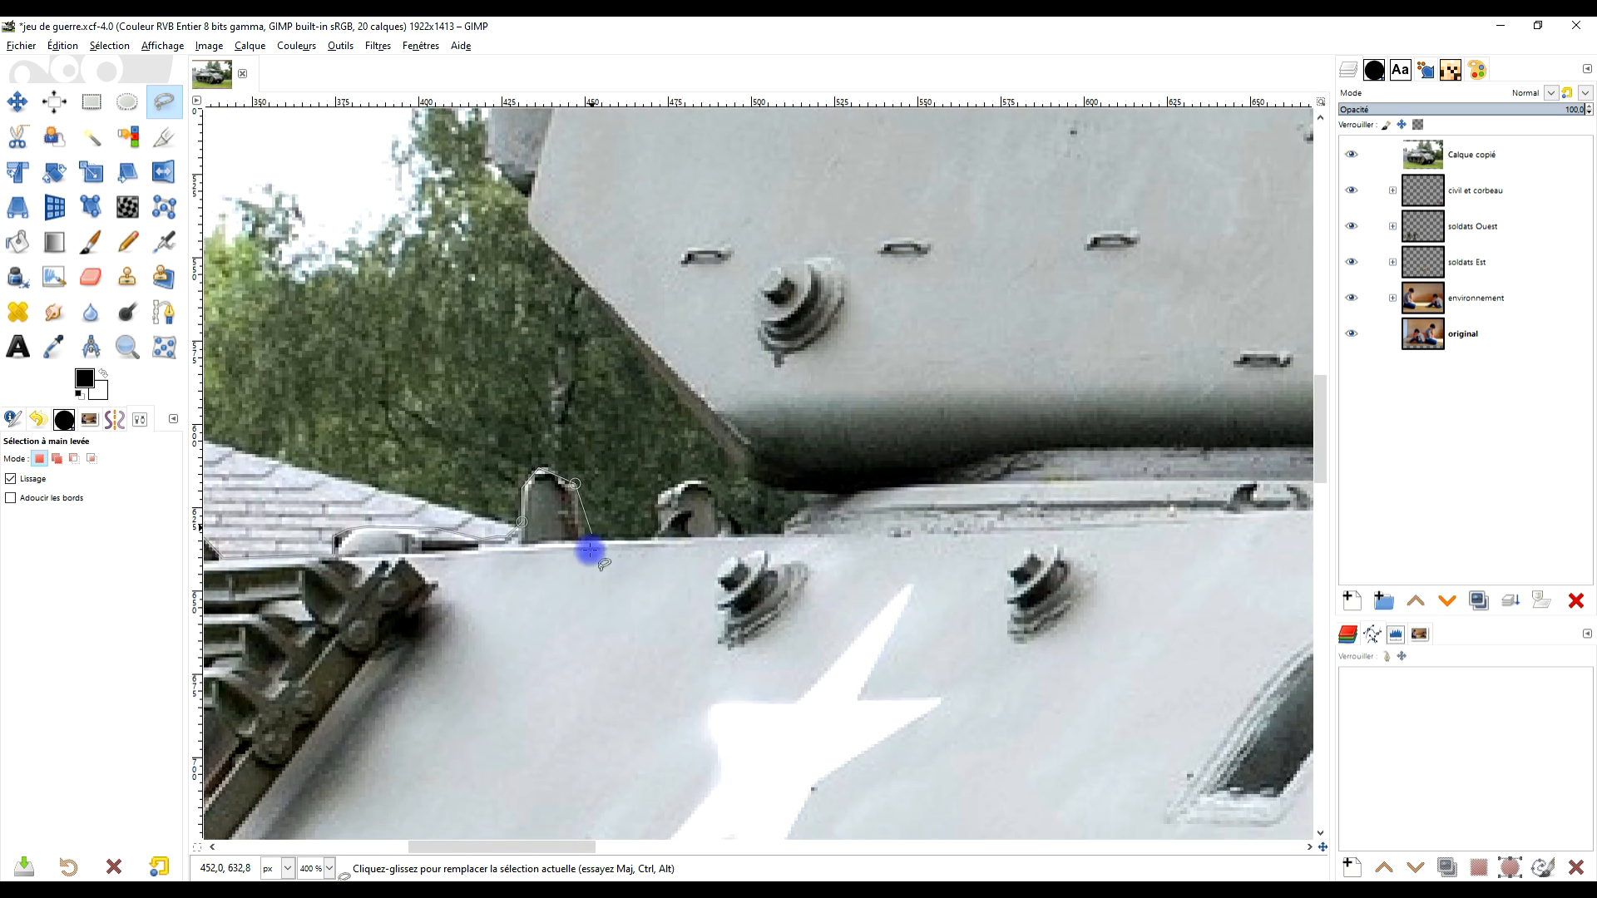
{"action": "scroll", "coordinate": [591, 552], "scroll_direction": "up", "scroll_amount": 1}
{"action": "left_click", "coordinate": [585, 531]}
{"action": "left_click", "coordinate": [678, 527]}
Outline the second lug and continue along the deck into the gap beneath the turret
{"action": "left_click", "coordinate": [689, 513]}
{"action": "left_click", "coordinate": [689, 468]}
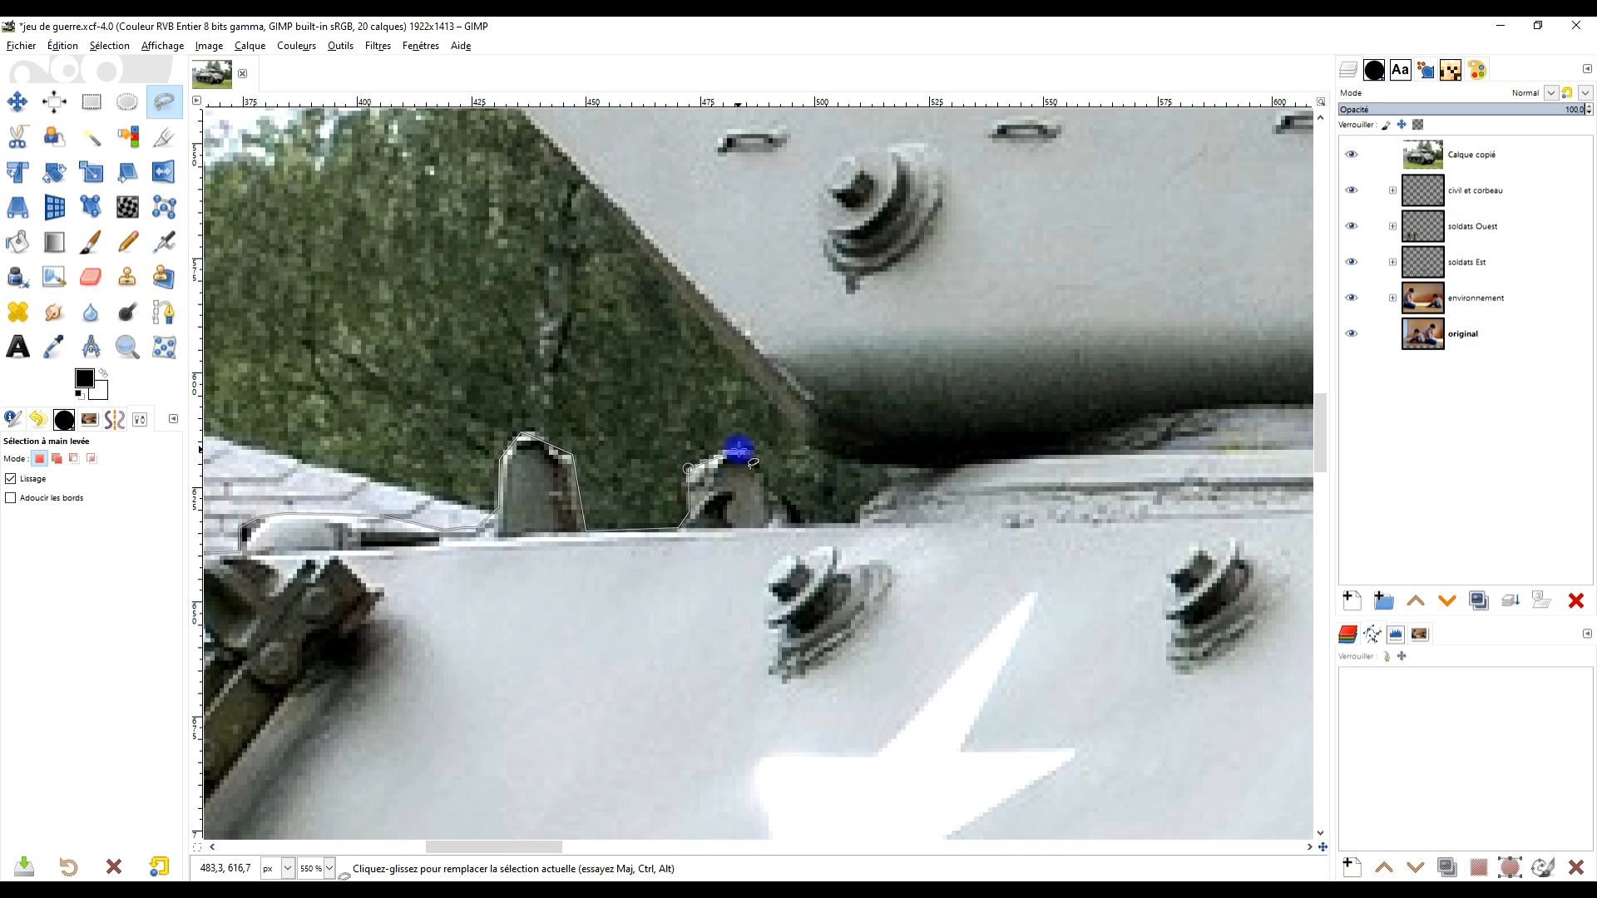
{"action": "left_click", "coordinate": [786, 495]}
{"action": "left_click", "coordinate": [804, 518]}
{"action": "left_click", "coordinate": [849, 520]}
{"action": "left_click", "coordinate": [856, 496]}
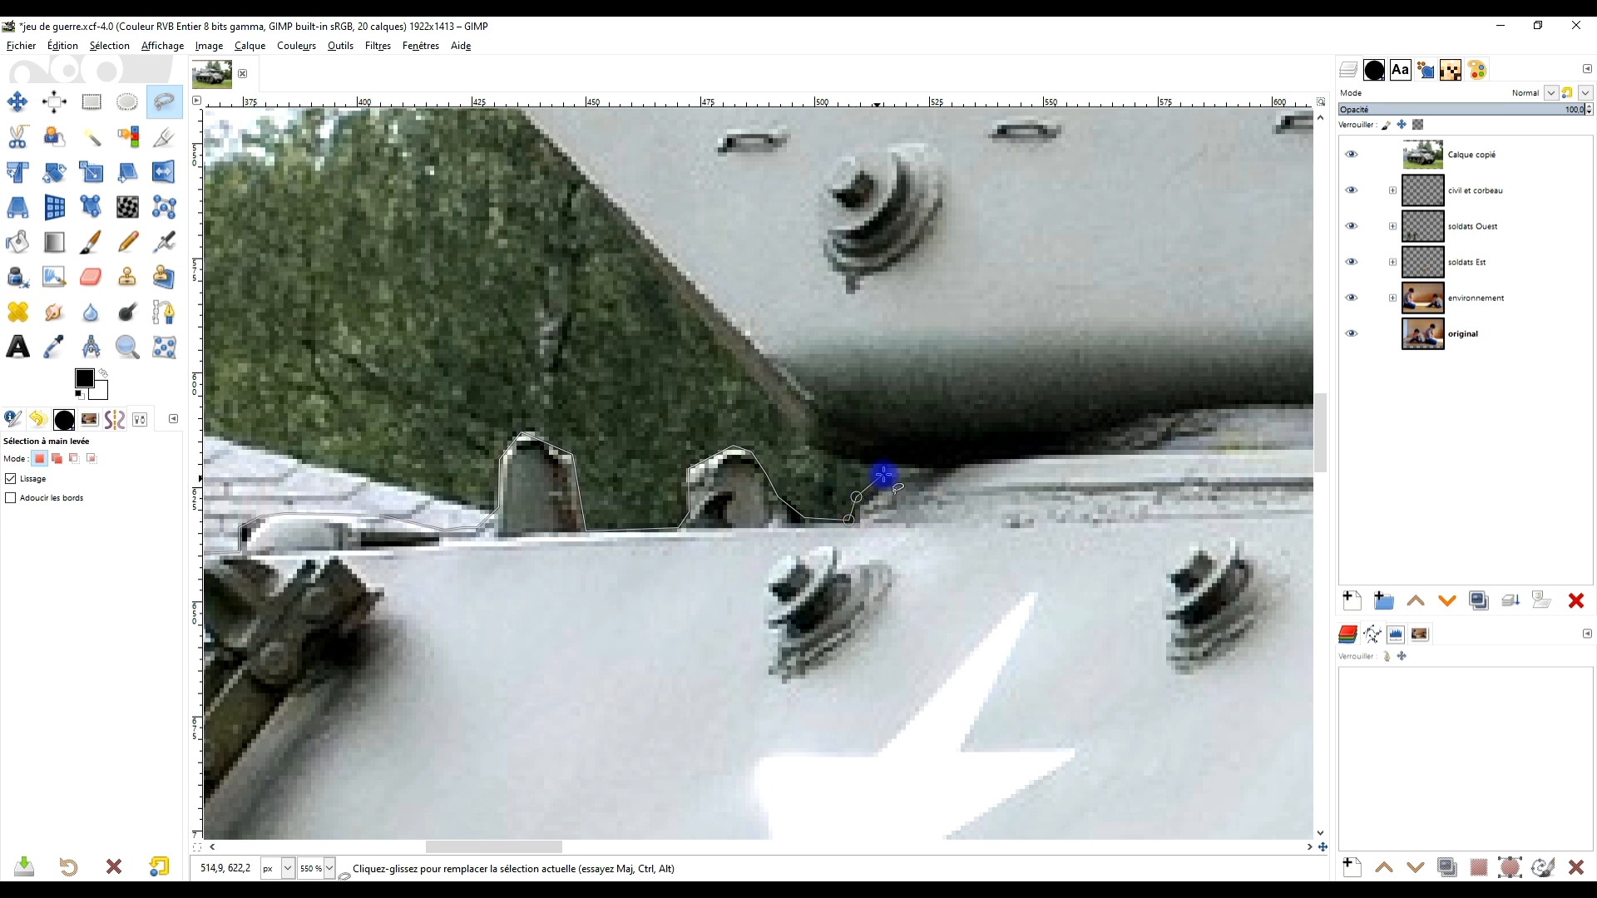
{"action": "left_click", "coordinate": [885, 473]}
Trace the turret's slanted rear underside and its vertical rear edge up to the upper corner
{"action": "scroll", "coordinate": [884, 375], "scroll_direction": "up", "scroll_amount": 5}
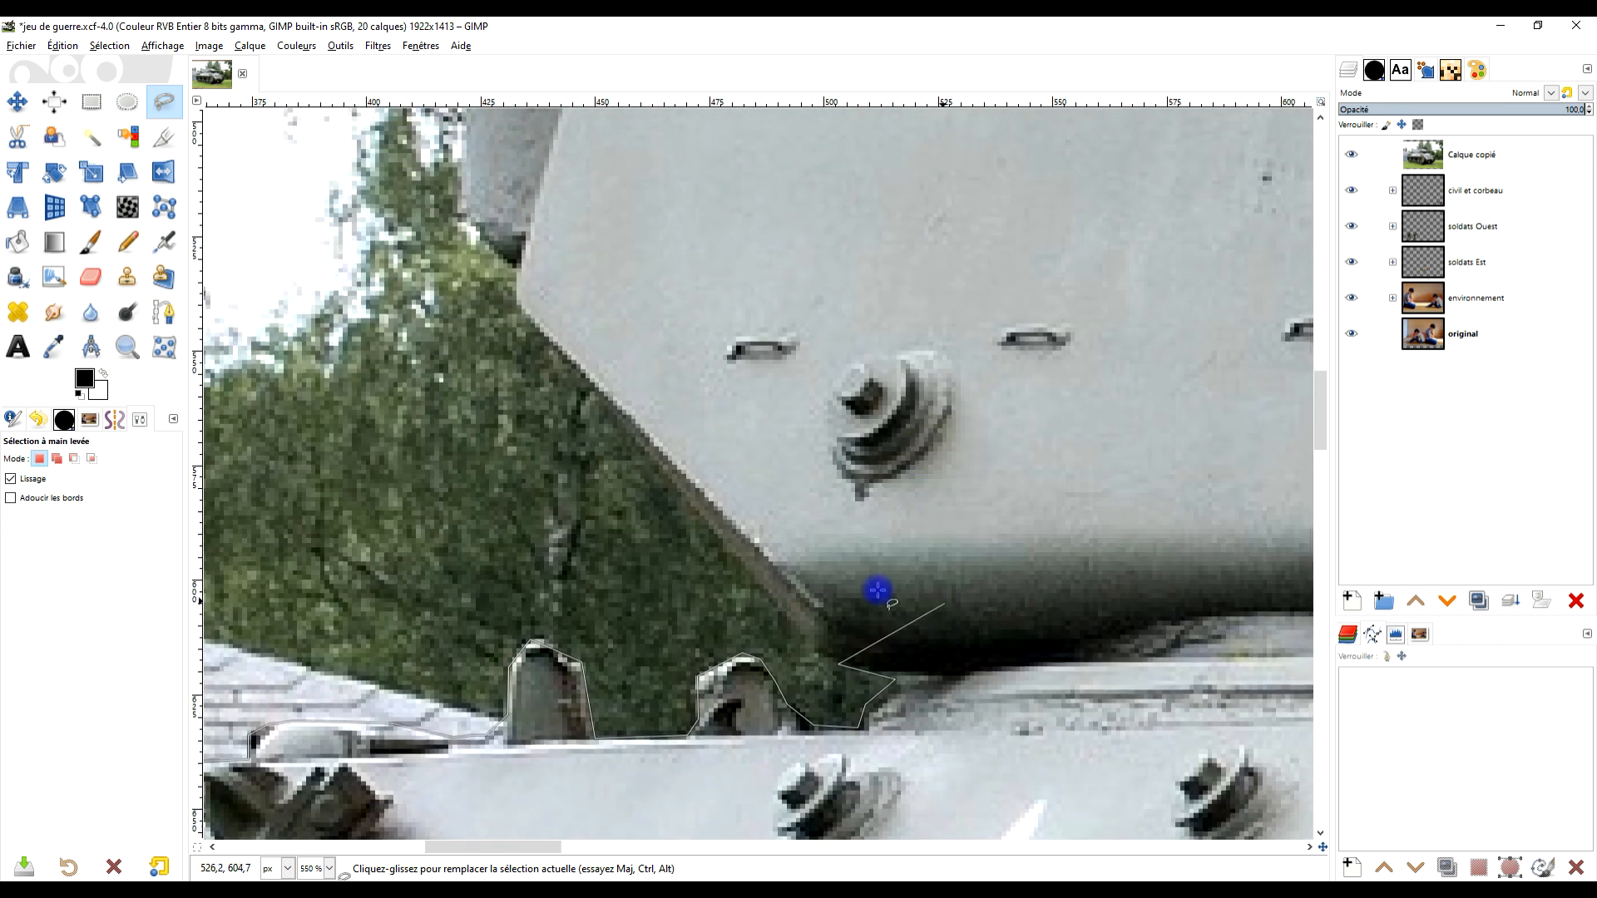
{"action": "left_click", "coordinate": [520, 311]}
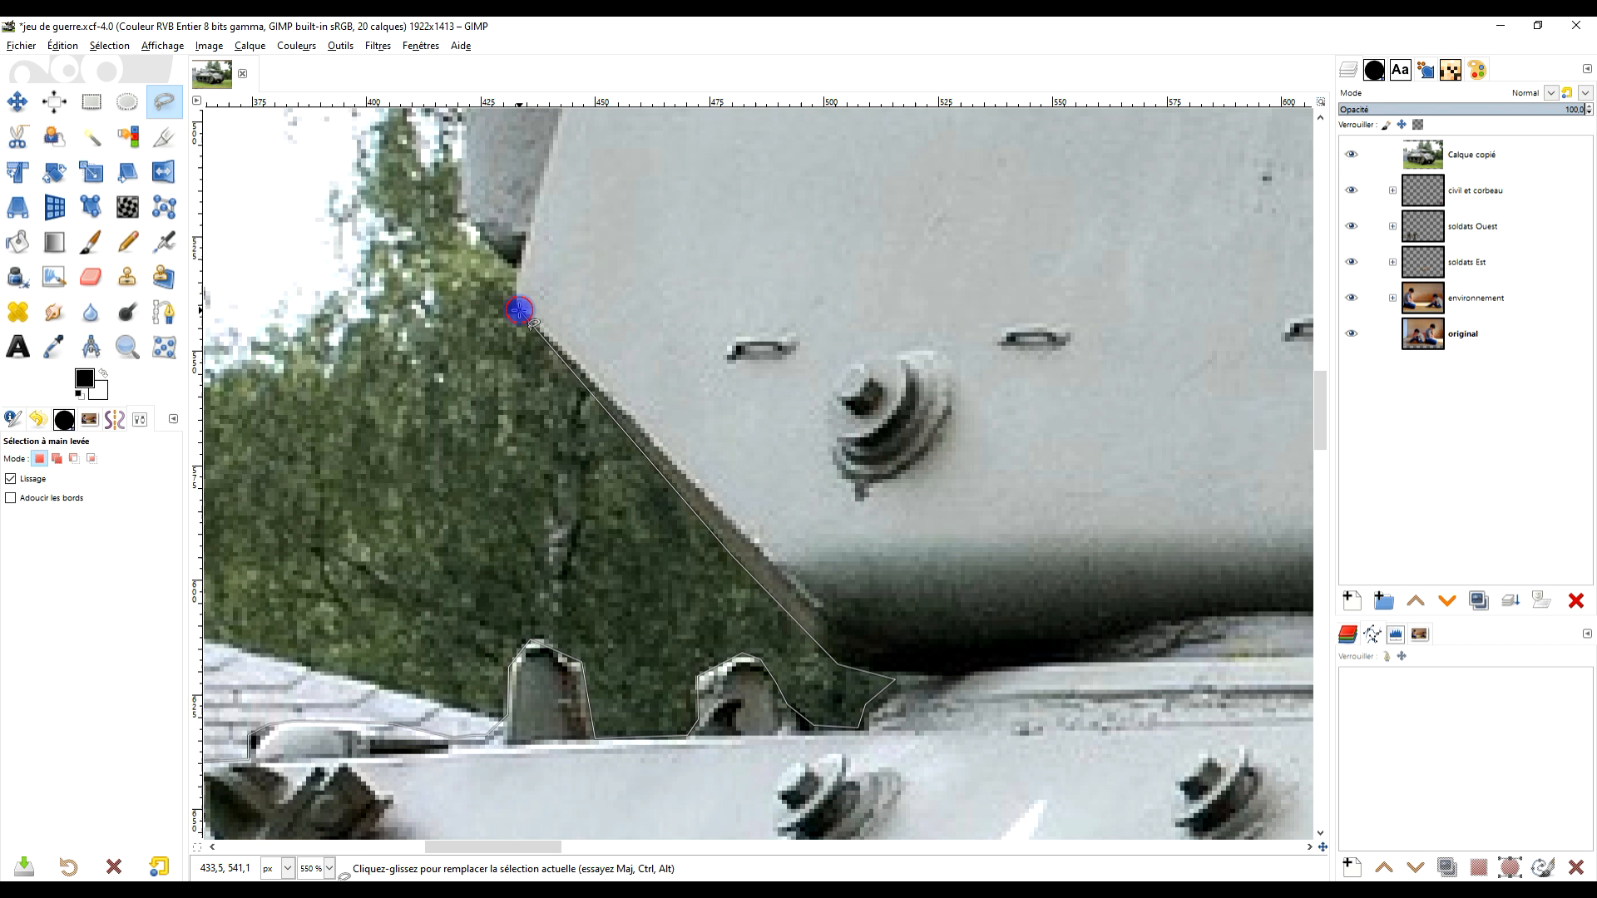
{"action": "scroll", "coordinate": [543, 239], "scroll_direction": "up", "scroll_amount": 8}
{"action": "scroll", "coordinate": [542, 239], "scroll_direction": "left", "scroll_amount": 3}
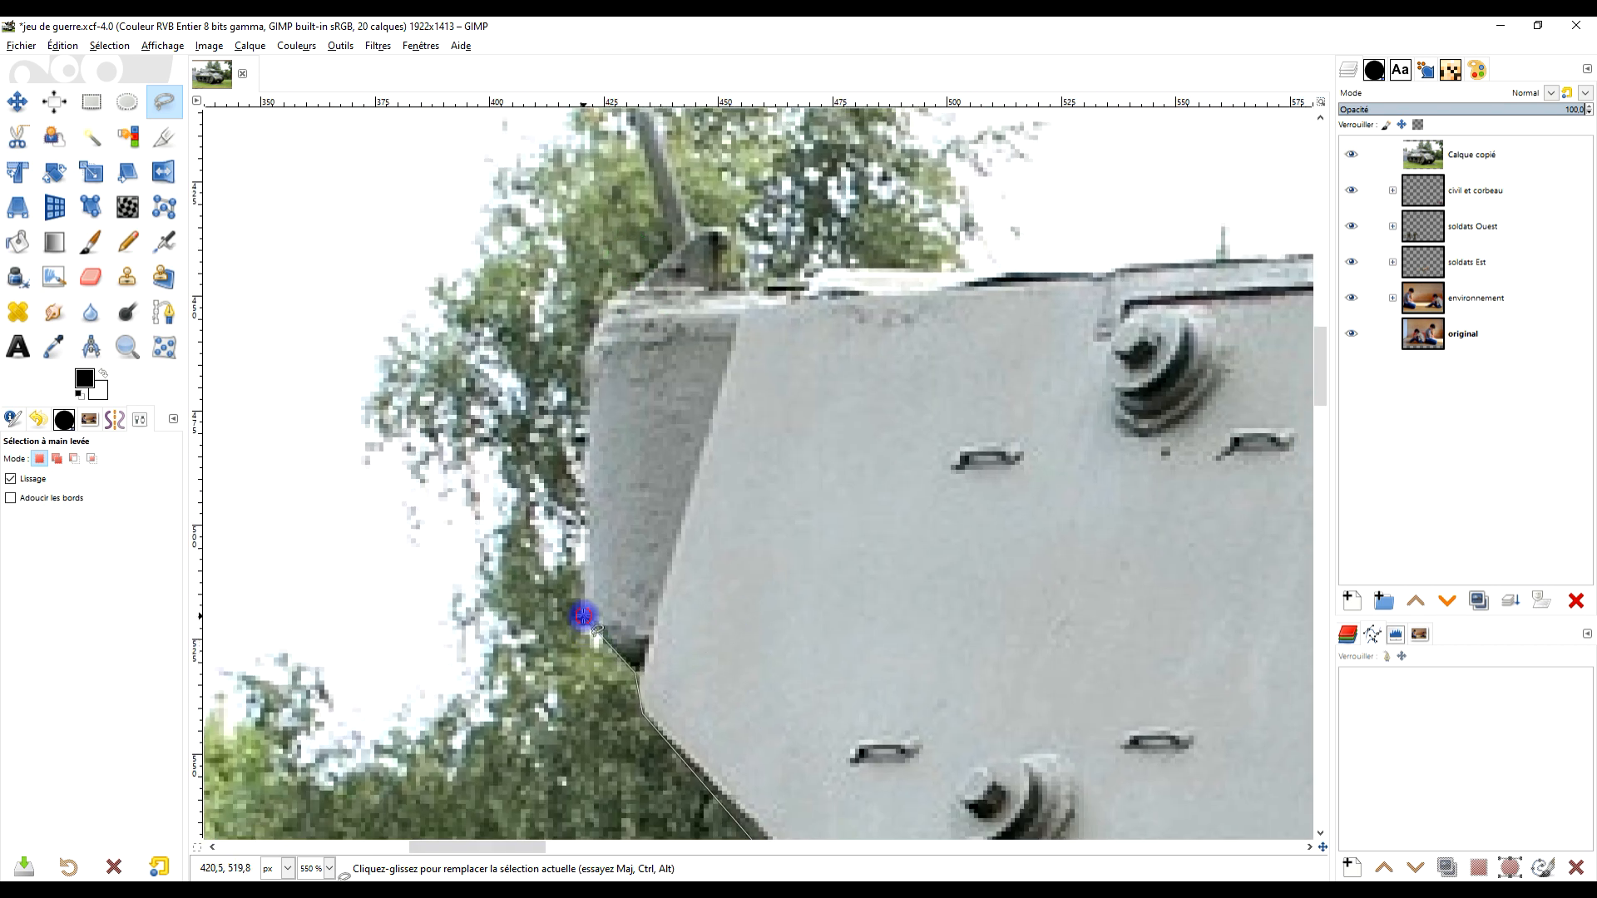
{"action": "left_click", "coordinate": [587, 356]}
Outline the turret's upper rear corner, the triangular mount and the thin rod standing on it
{"action": "scroll", "coordinate": [798, 600], "scroll_direction": "up", "scroll_amount": 5}
{"action": "scroll", "coordinate": [799, 600], "scroll_direction": "left", "scroll_amount": 1}
{"action": "scroll", "coordinate": [798, 600], "scroll_direction": "up", "scroll_amount": 4}
{"action": "scroll", "coordinate": [799, 600], "scroll_direction": "left", "scroll_amount": 1}
{"action": "left_click", "coordinate": [659, 684]}
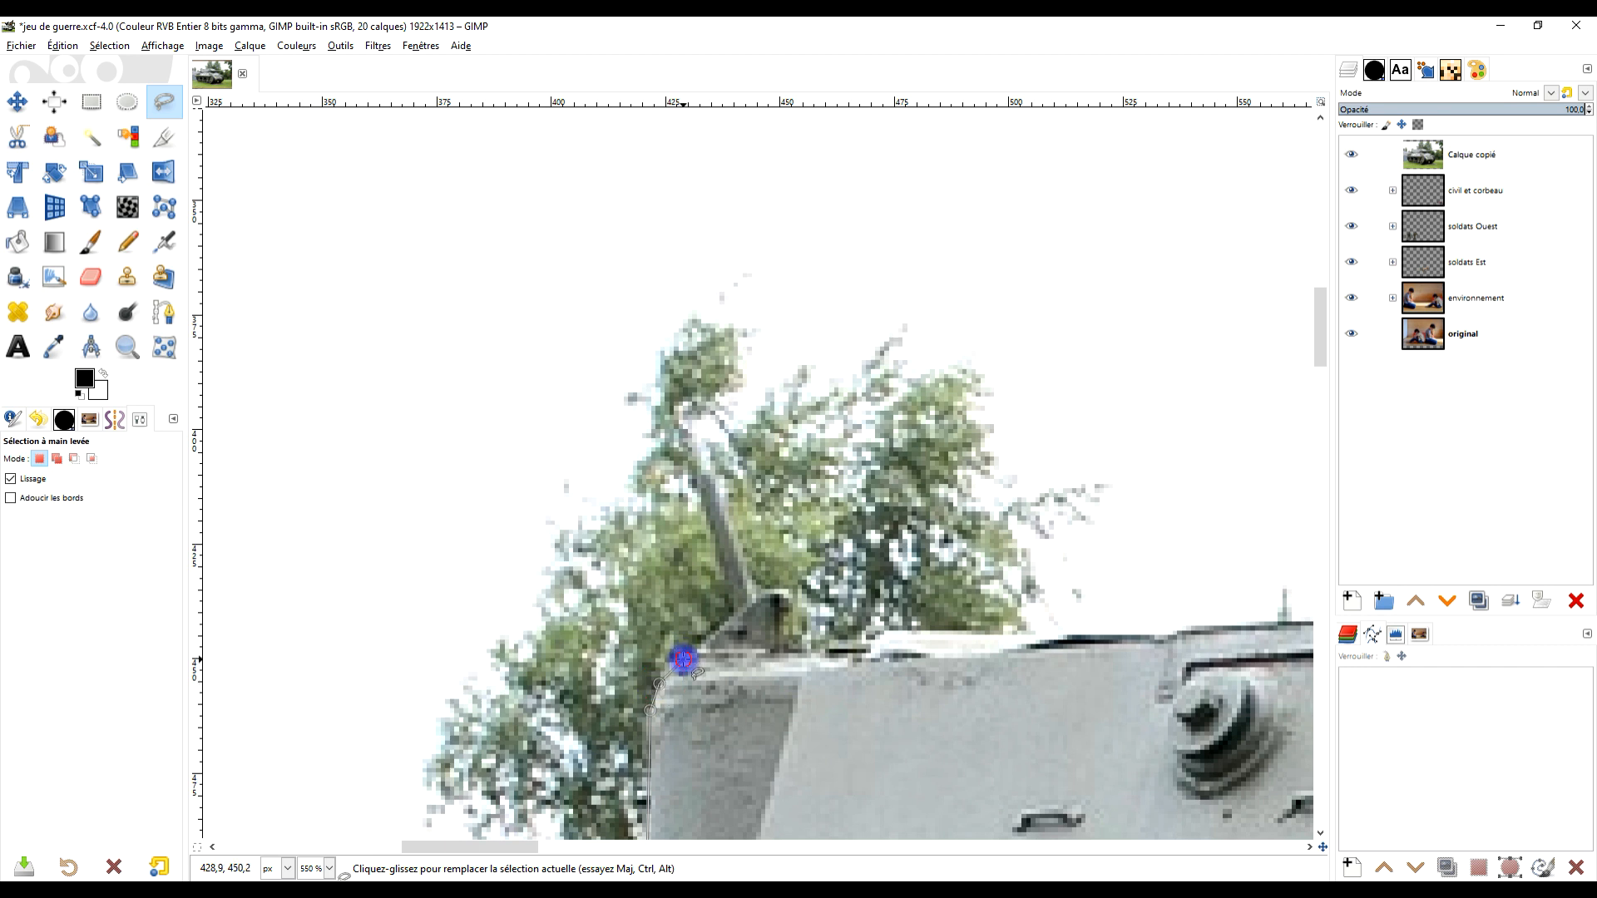
{"action": "left_click", "coordinate": [730, 613]}
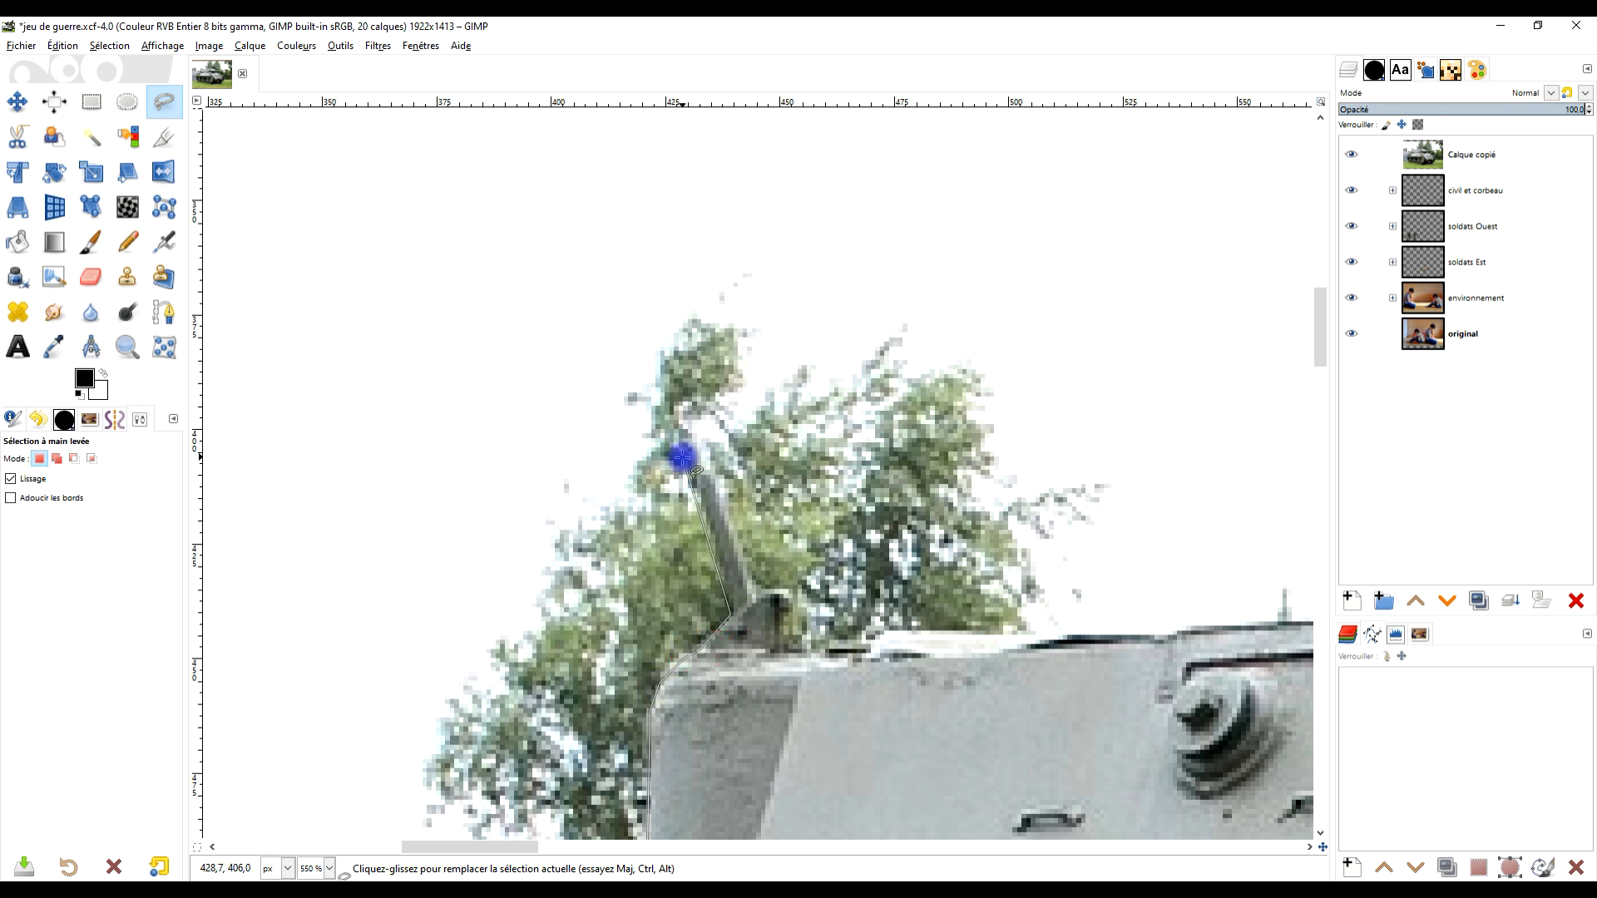
{"action": "left_click", "coordinate": [687, 471]}
{"action": "left_click", "coordinate": [710, 476]}
{"action": "left_click", "coordinate": [755, 589]}
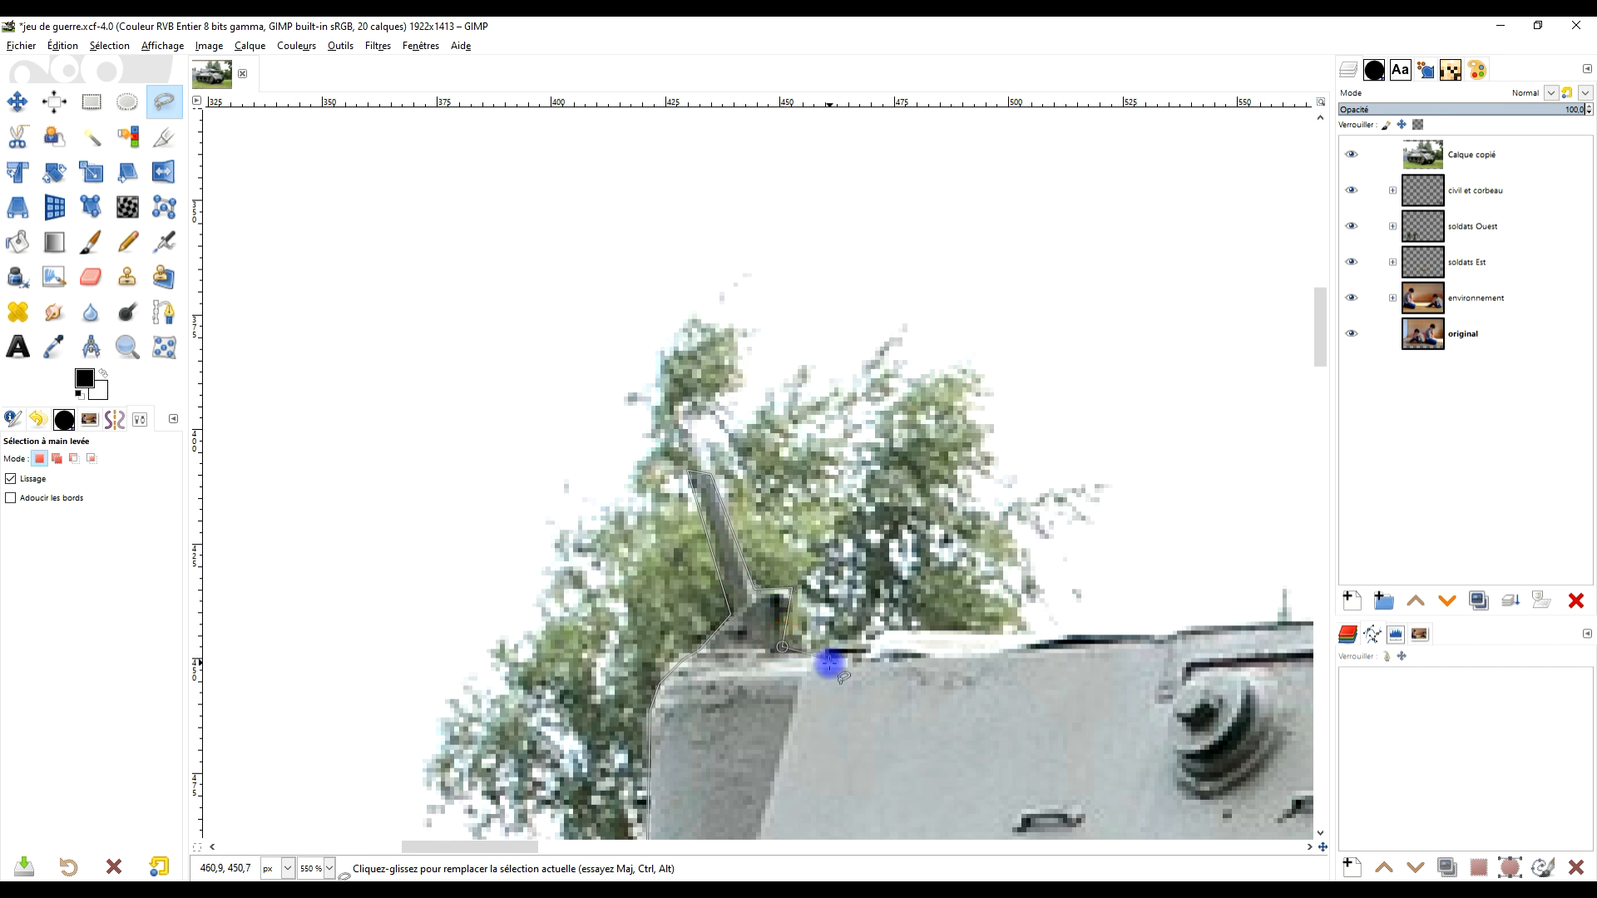
Trace the turret's top edge forward from the triangular rear mount along the roof plates
{"action": "scroll", "coordinate": [903, 662], "scroll_direction": "down", "scroll_amount": 4}
{"action": "scroll", "coordinate": [581, 642], "scroll_direction": "up", "scroll_amount": 4}
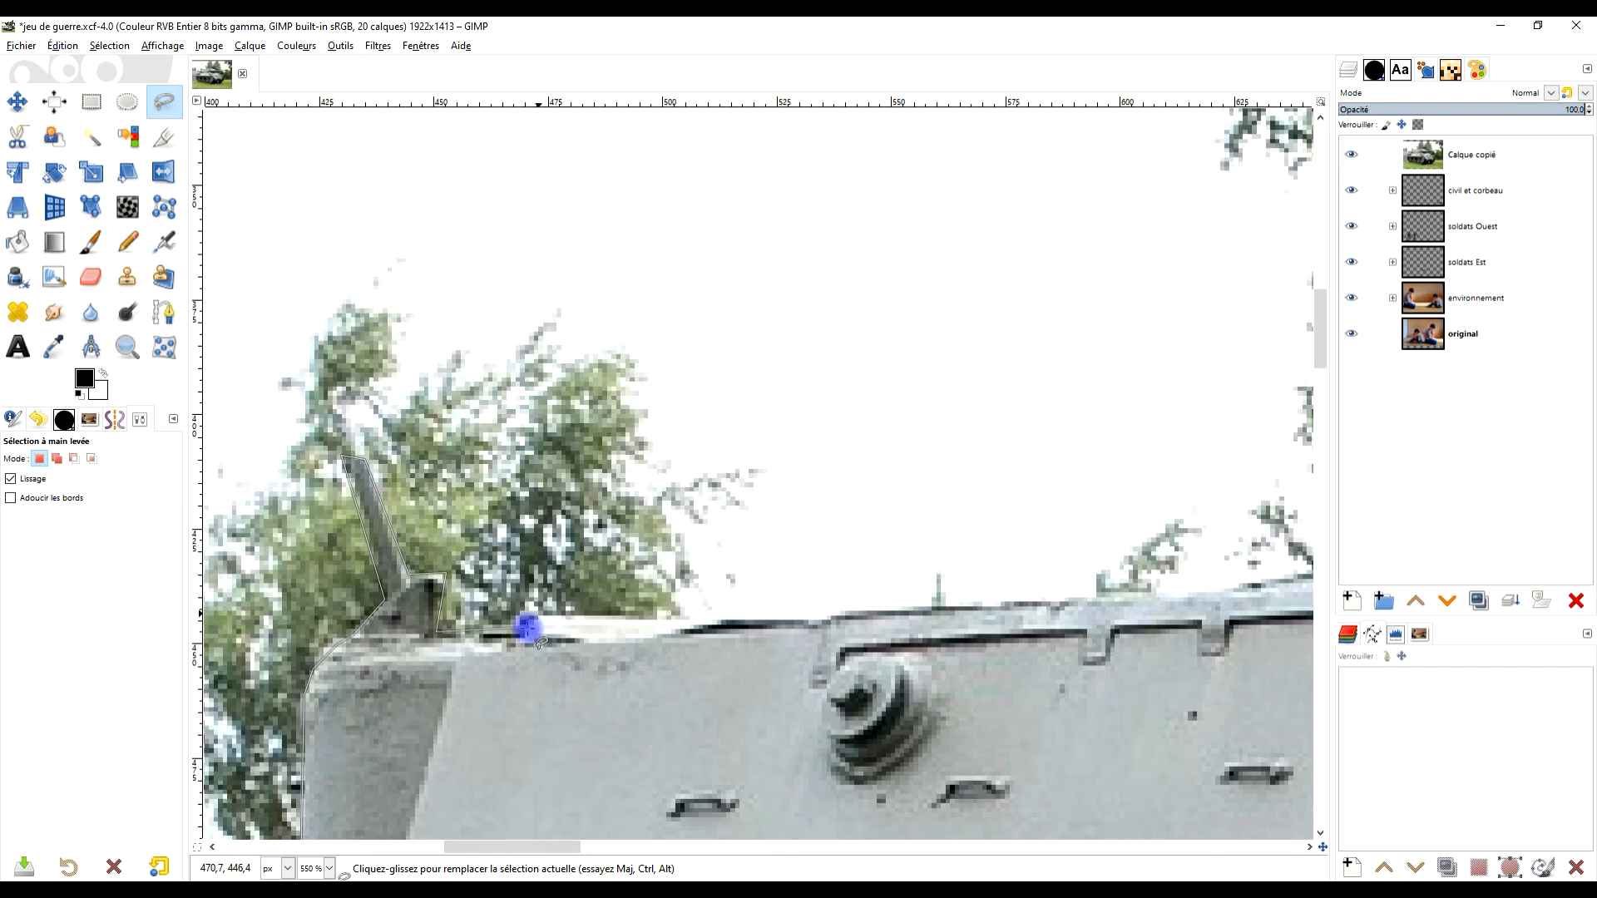
{"action": "left_click", "coordinate": [522, 635]}
{"action": "left_click", "coordinate": [539, 618]}
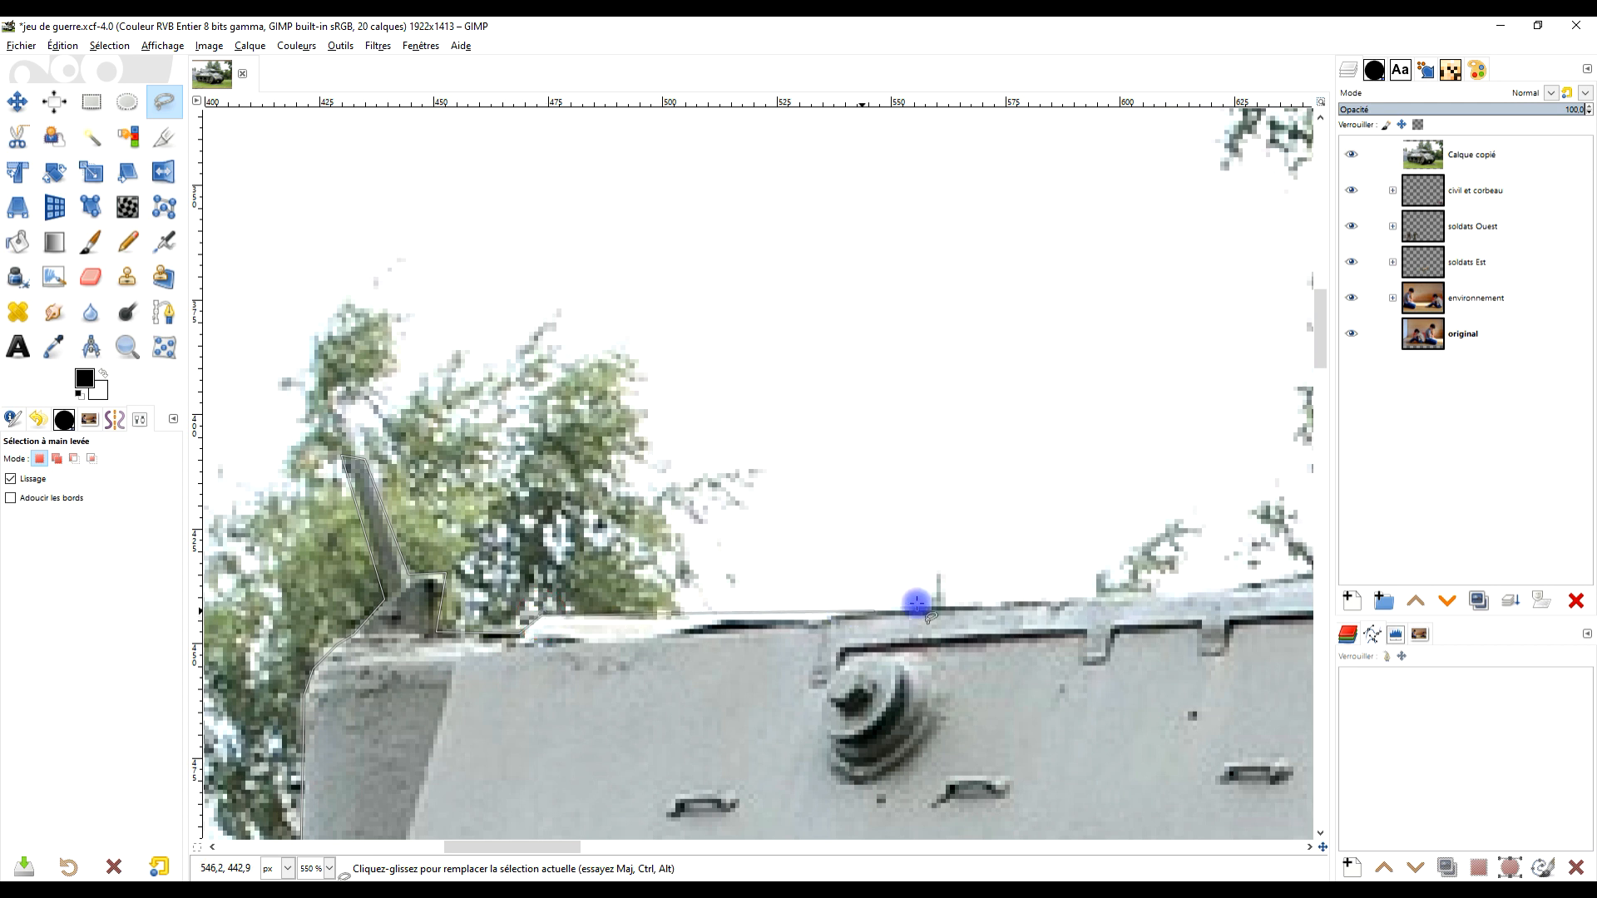
{"action": "scroll", "coordinate": [831, 621], "scroll_direction": "down", "scroll_amount": 2}
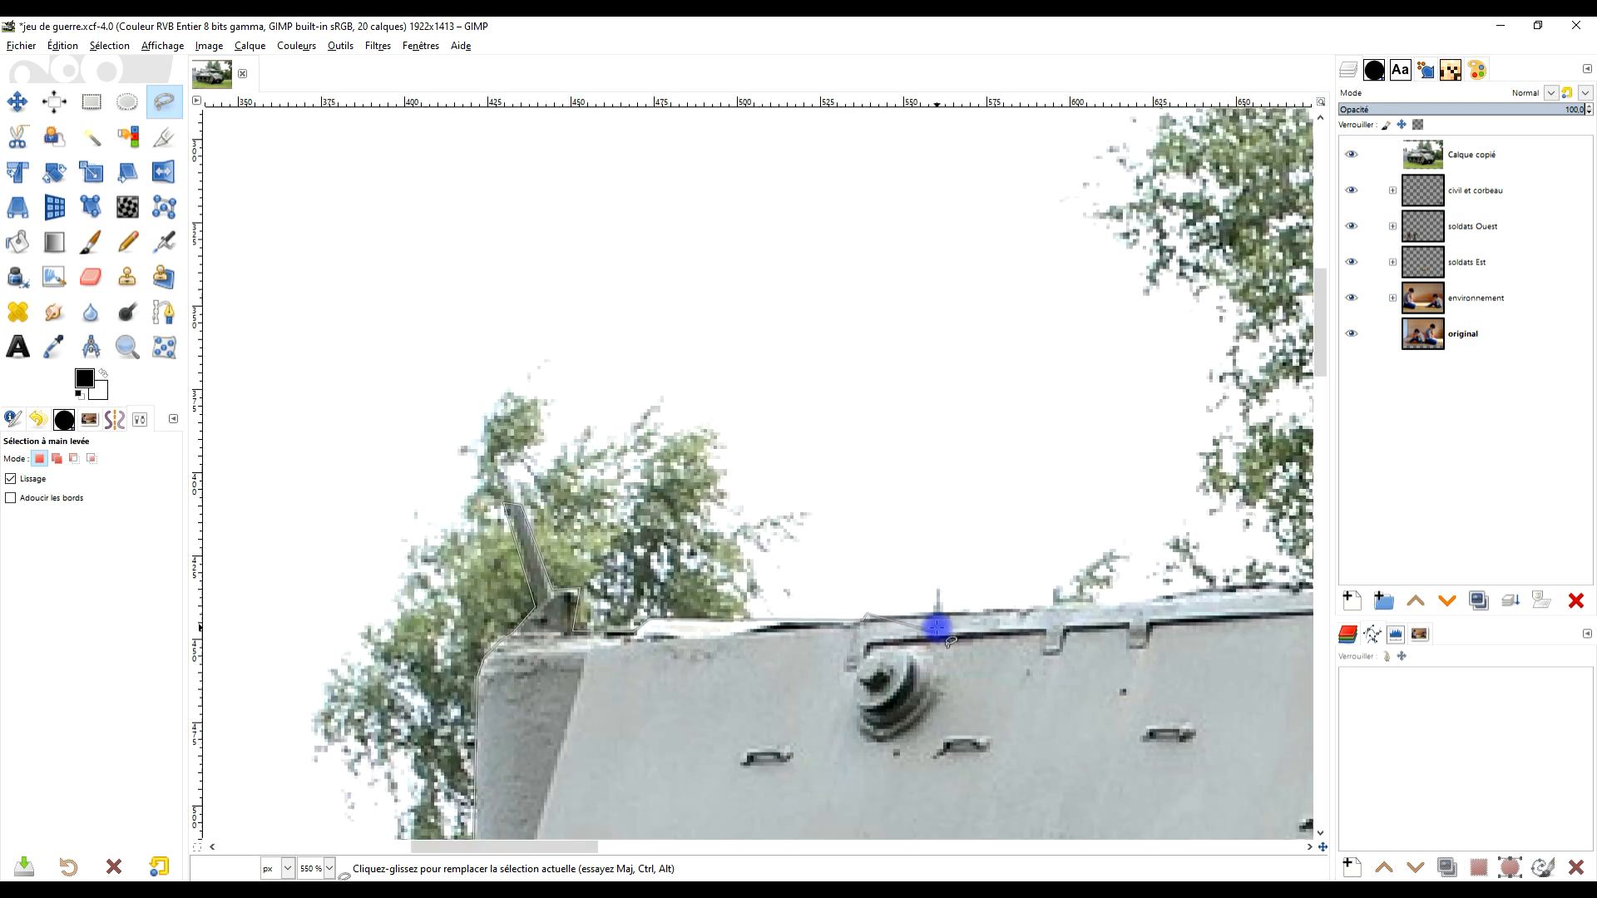
{"action": "left_click_drag", "start_coordinate": [482, 689], "coordinate": [462, 685]}
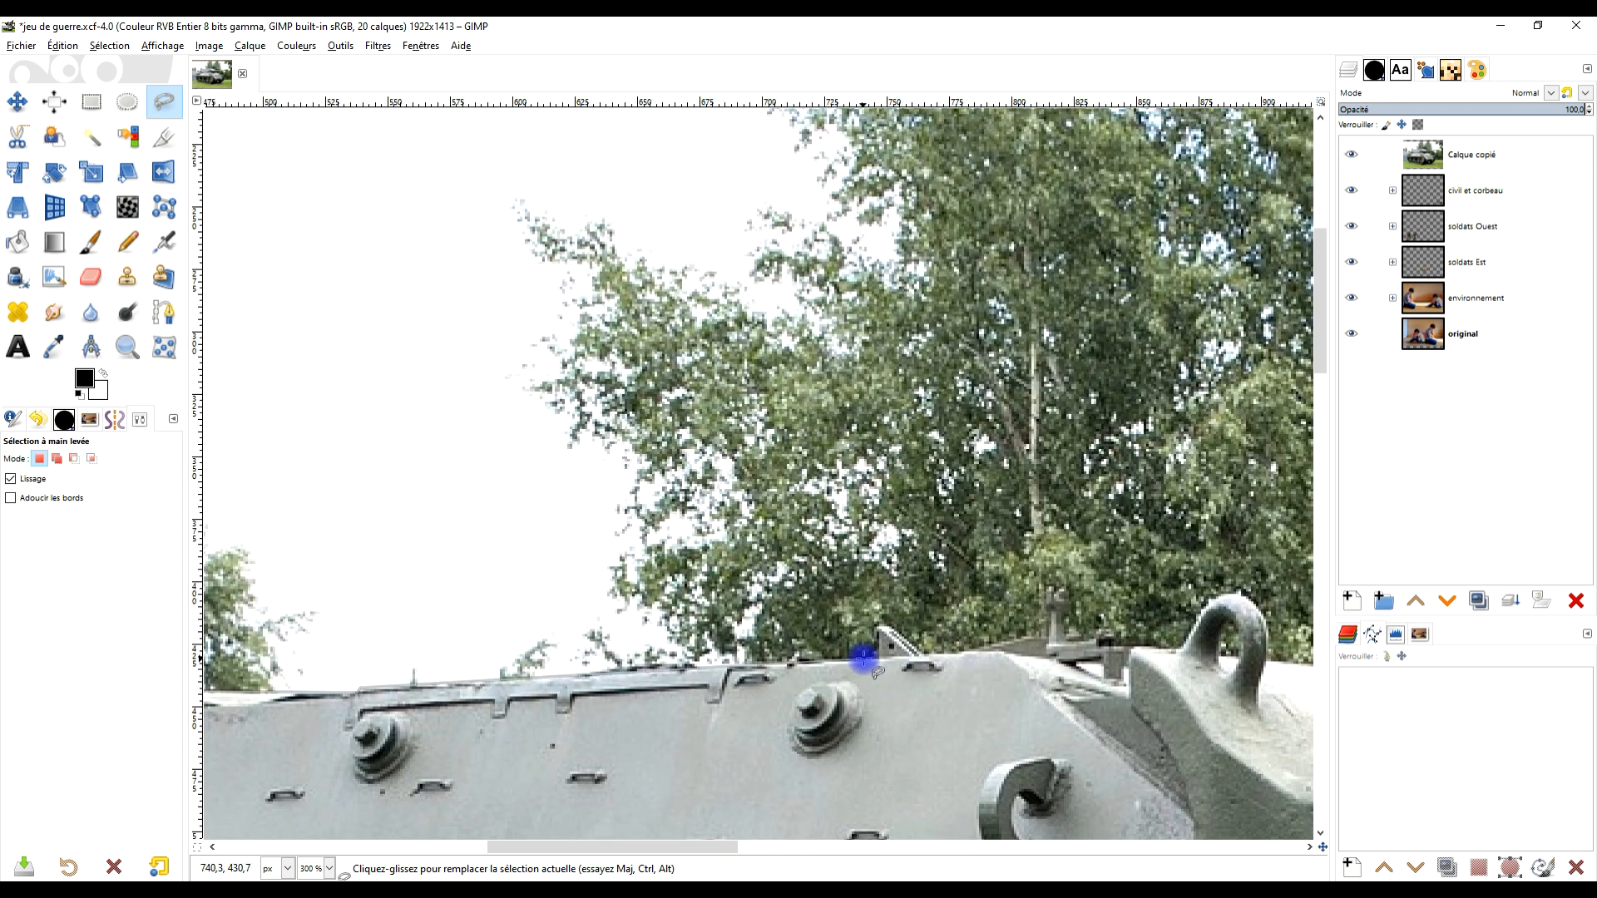
Outline the small triangular bracket on the turret roof and continue along the roof edge in front of it
{"action": "left_click", "coordinate": [880, 660]}
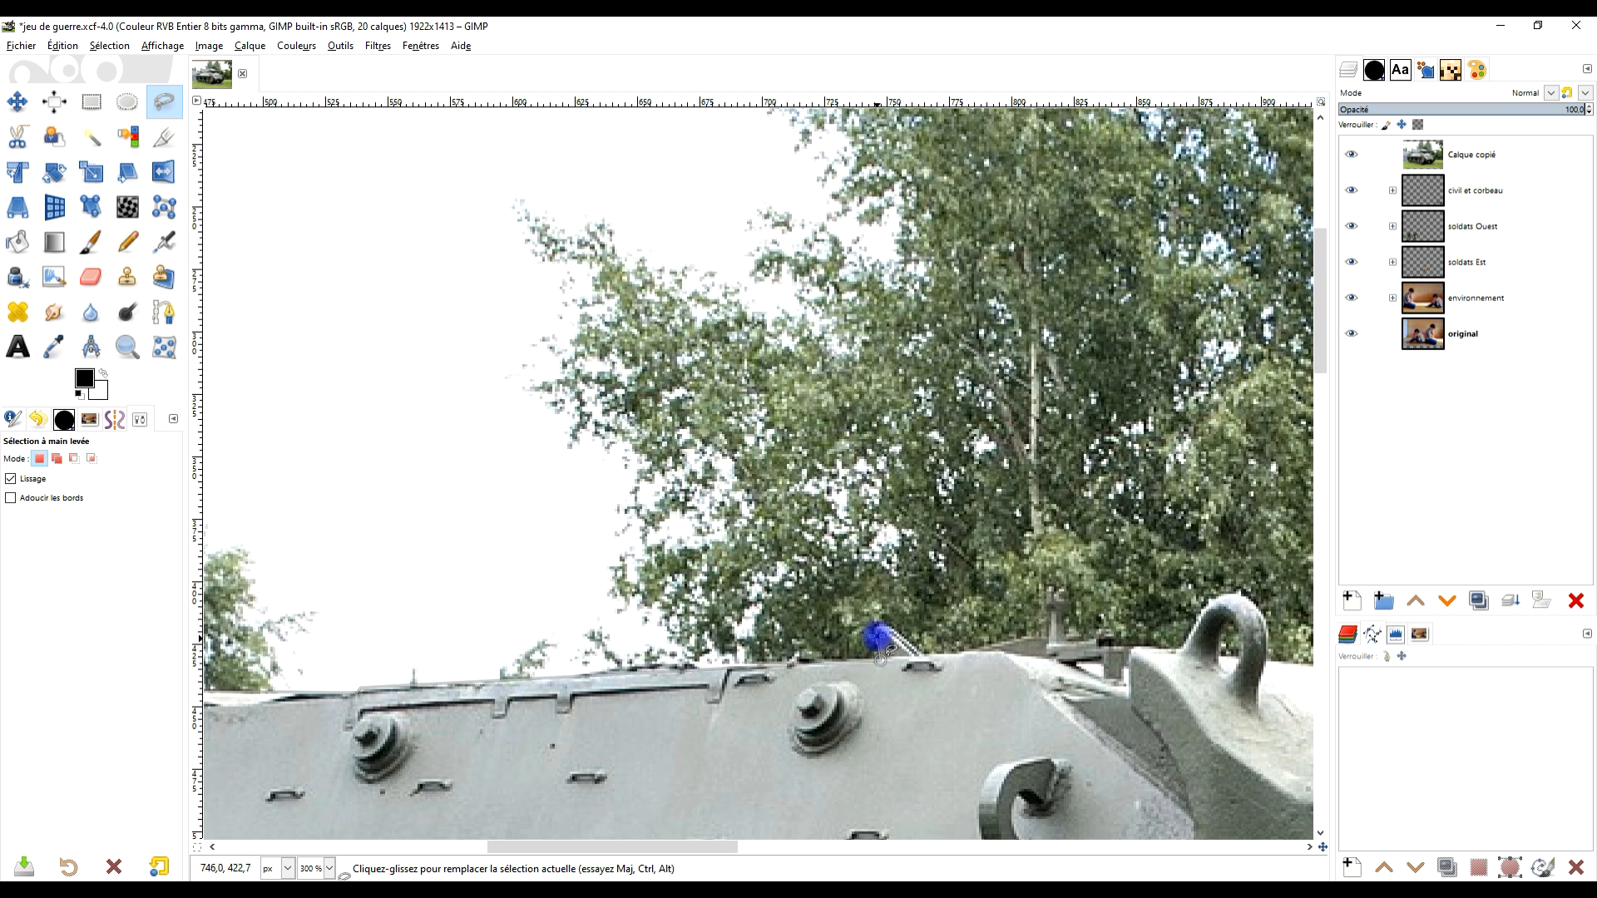
{"action": "left_click", "coordinate": [877, 631]}
{"action": "scroll", "coordinate": [936, 625], "scroll_direction": "up", "scroll_amount": 2}
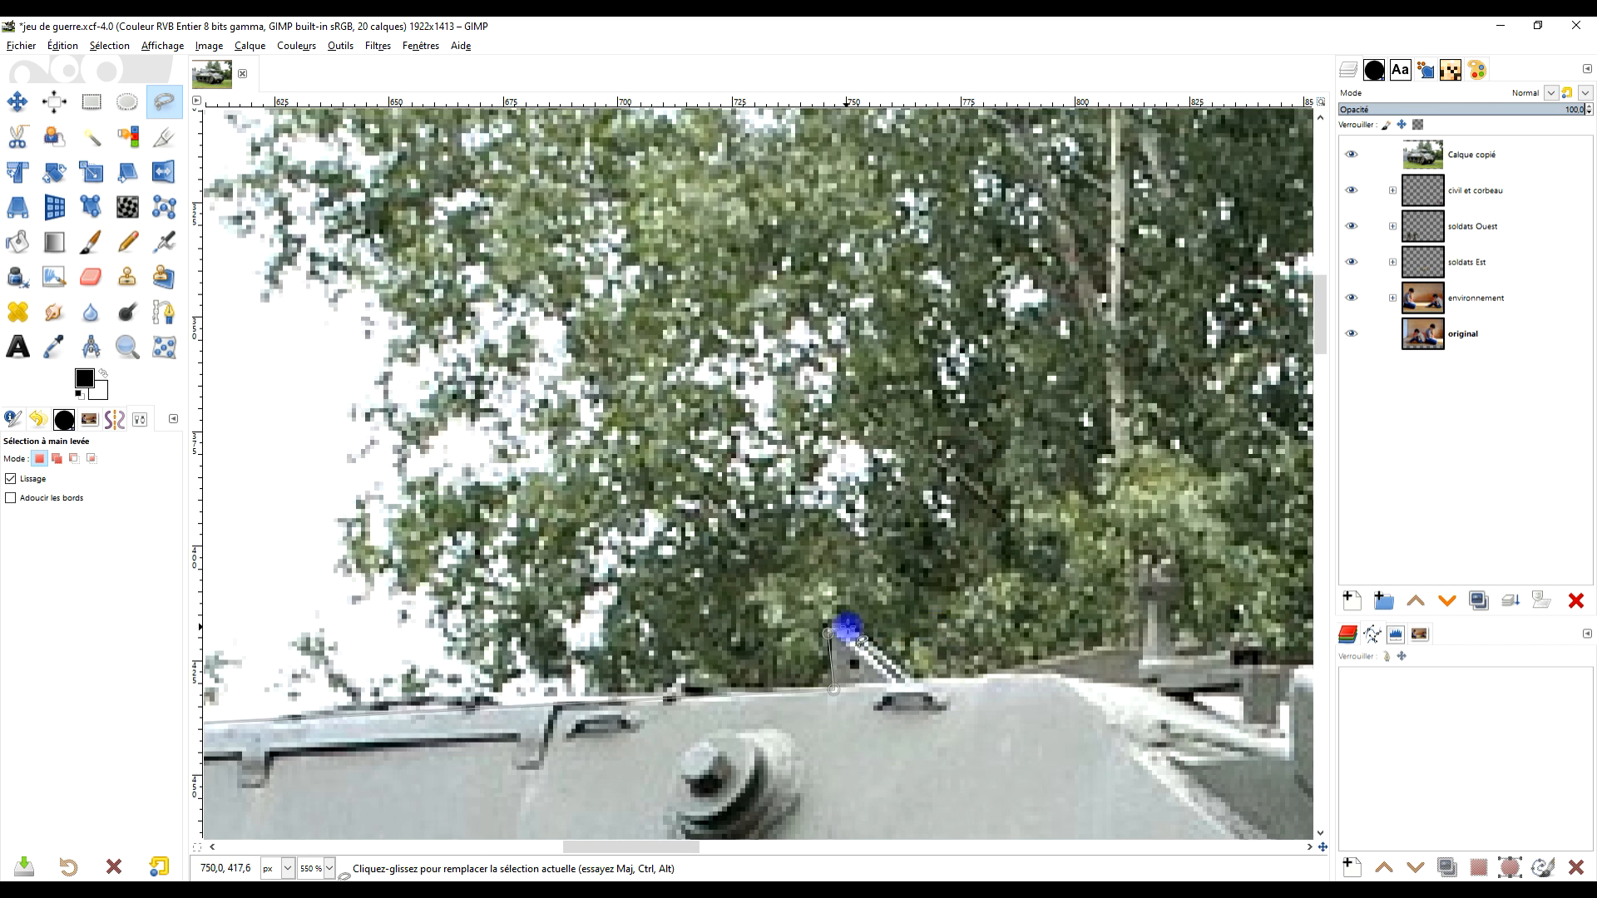
{"action": "left_click", "coordinate": [917, 679]}
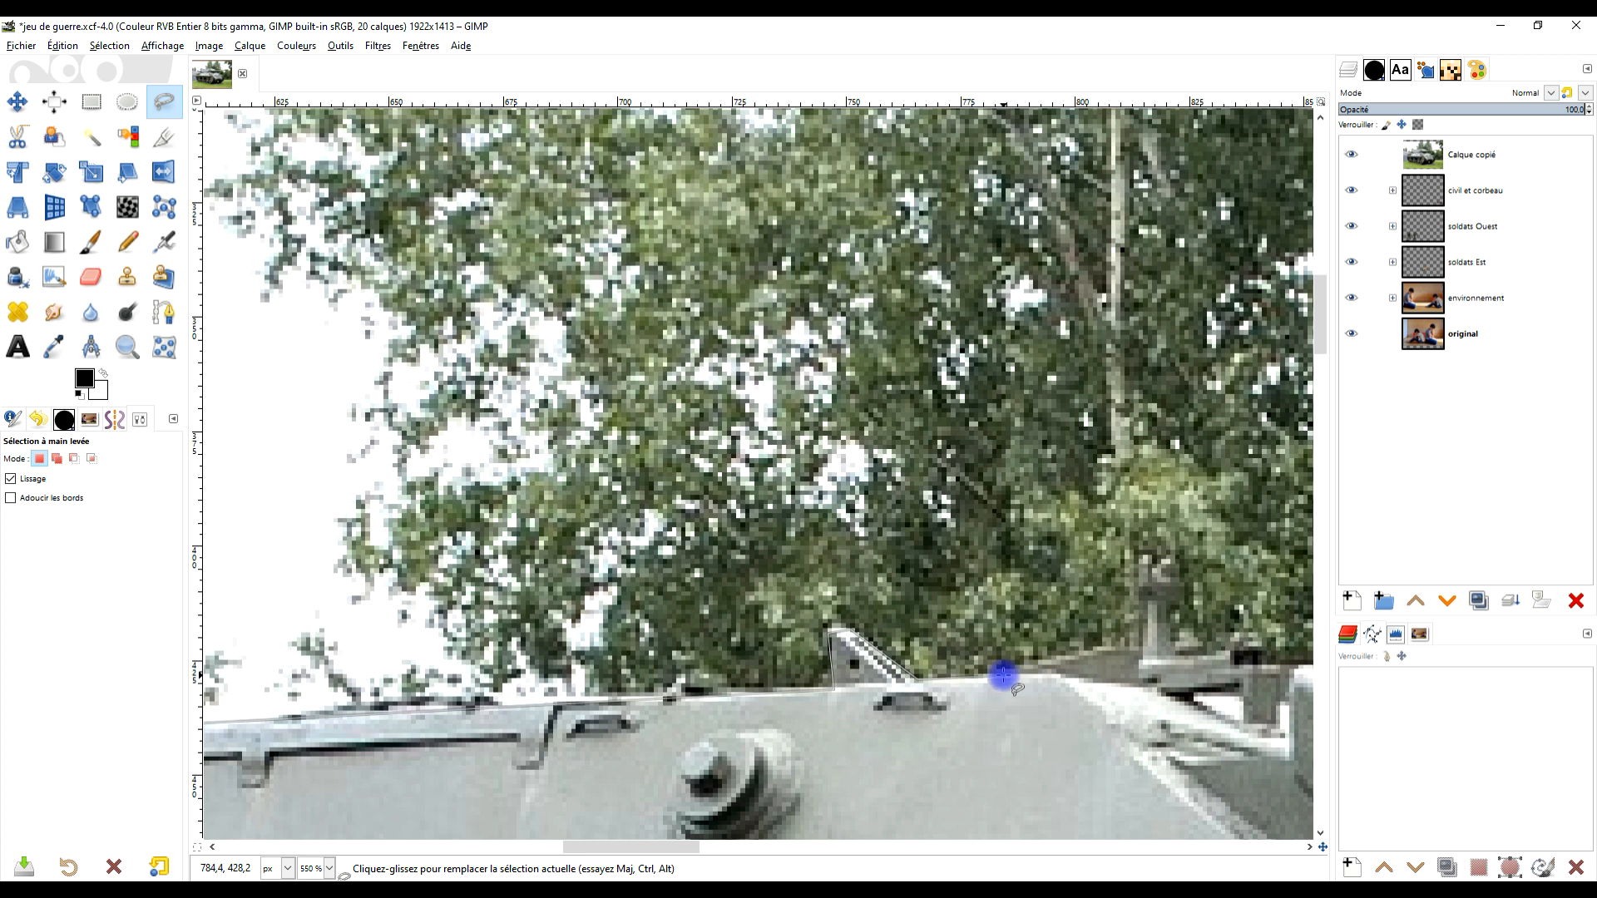
{"action": "left_click", "coordinate": [1006, 674]}
Outline the short upright post on the turret roof and follow the edge to the base of the first lifting ring
{"action": "scroll", "coordinate": [1016, 684], "scroll_direction": "down", "scroll_amount": 2}
{"action": "left_click_drag", "start_coordinate": [1016, 688], "coordinate": [565, 718]}
{"action": "scroll", "coordinate": [600, 706], "scroll_direction": "up", "scroll_amount": 2}
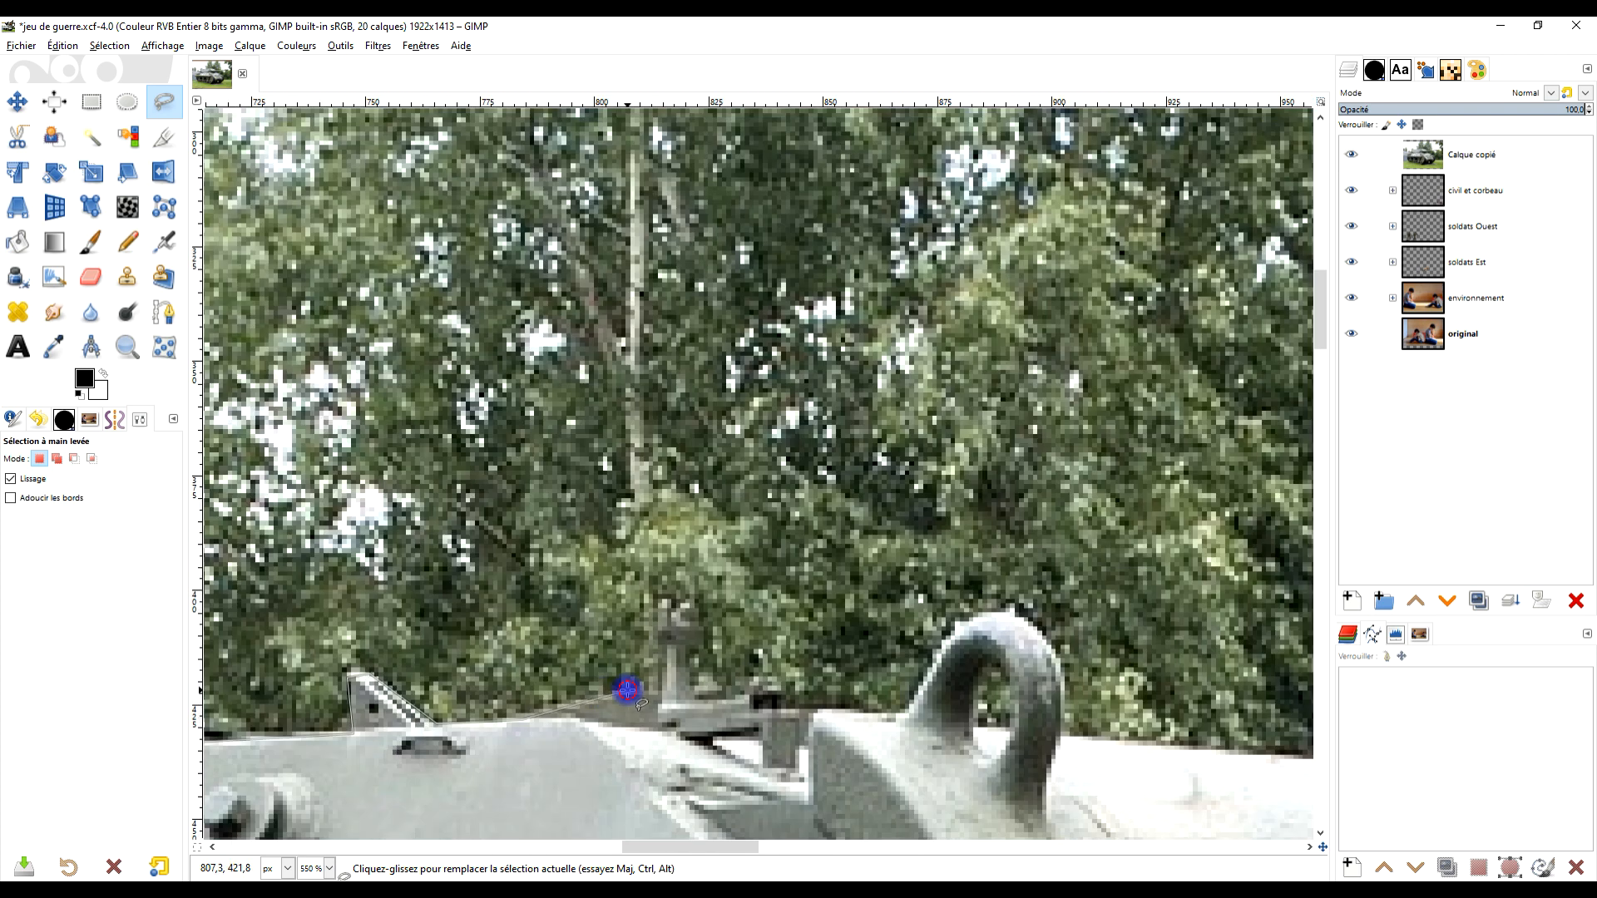
{"action": "left_click", "coordinate": [653, 687]}
{"action": "left_click", "coordinate": [666, 603]}
{"action": "left_click", "coordinate": [690, 609]}
{"action": "left_click", "coordinate": [698, 634]}
{"action": "left_click", "coordinate": [692, 654]}
{"action": "left_click", "coordinate": [695, 695]}
{"action": "left_click", "coordinate": [830, 706]}
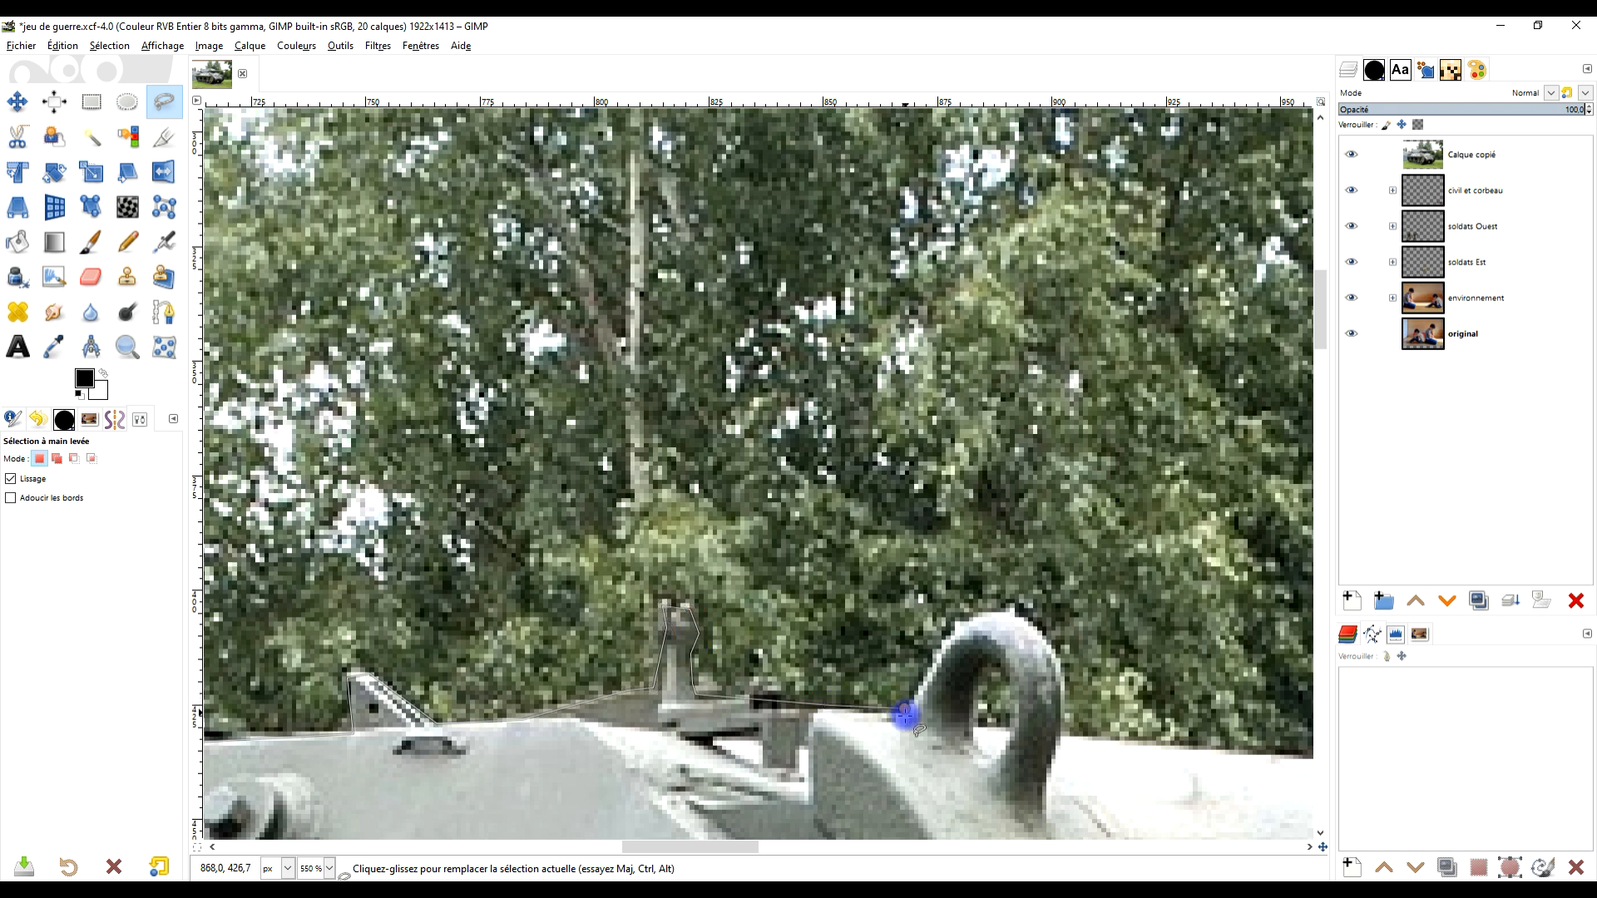
Outline the outer curve of the first lifting ring and continue along the sloping front roof edge
{"action": "scroll", "coordinate": [905, 715], "scroll_direction": "down", "scroll_amount": 4}
{"action": "scroll", "coordinate": [564, 681], "scroll_direction": "up", "scroll_amount": 2}
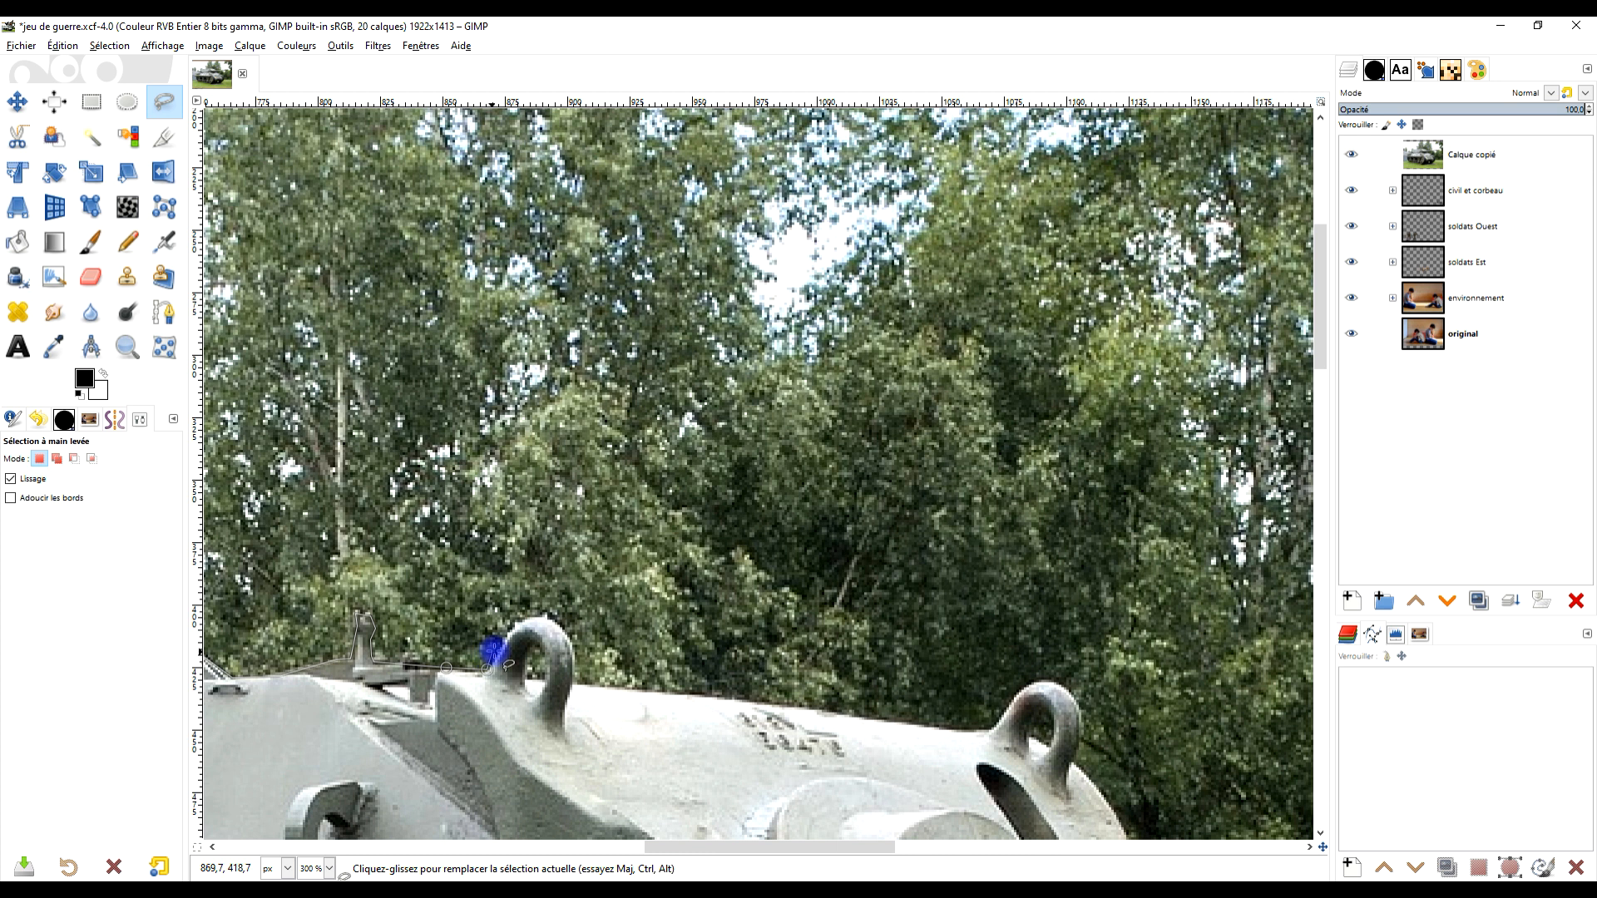
{"action": "left_click", "coordinate": [533, 617]}
{"action": "left_click", "coordinate": [557, 621]}
{"action": "left_click", "coordinate": [577, 666]}
{"action": "left_click", "coordinate": [577, 684]}
{"action": "left_click", "coordinate": [740, 698]}
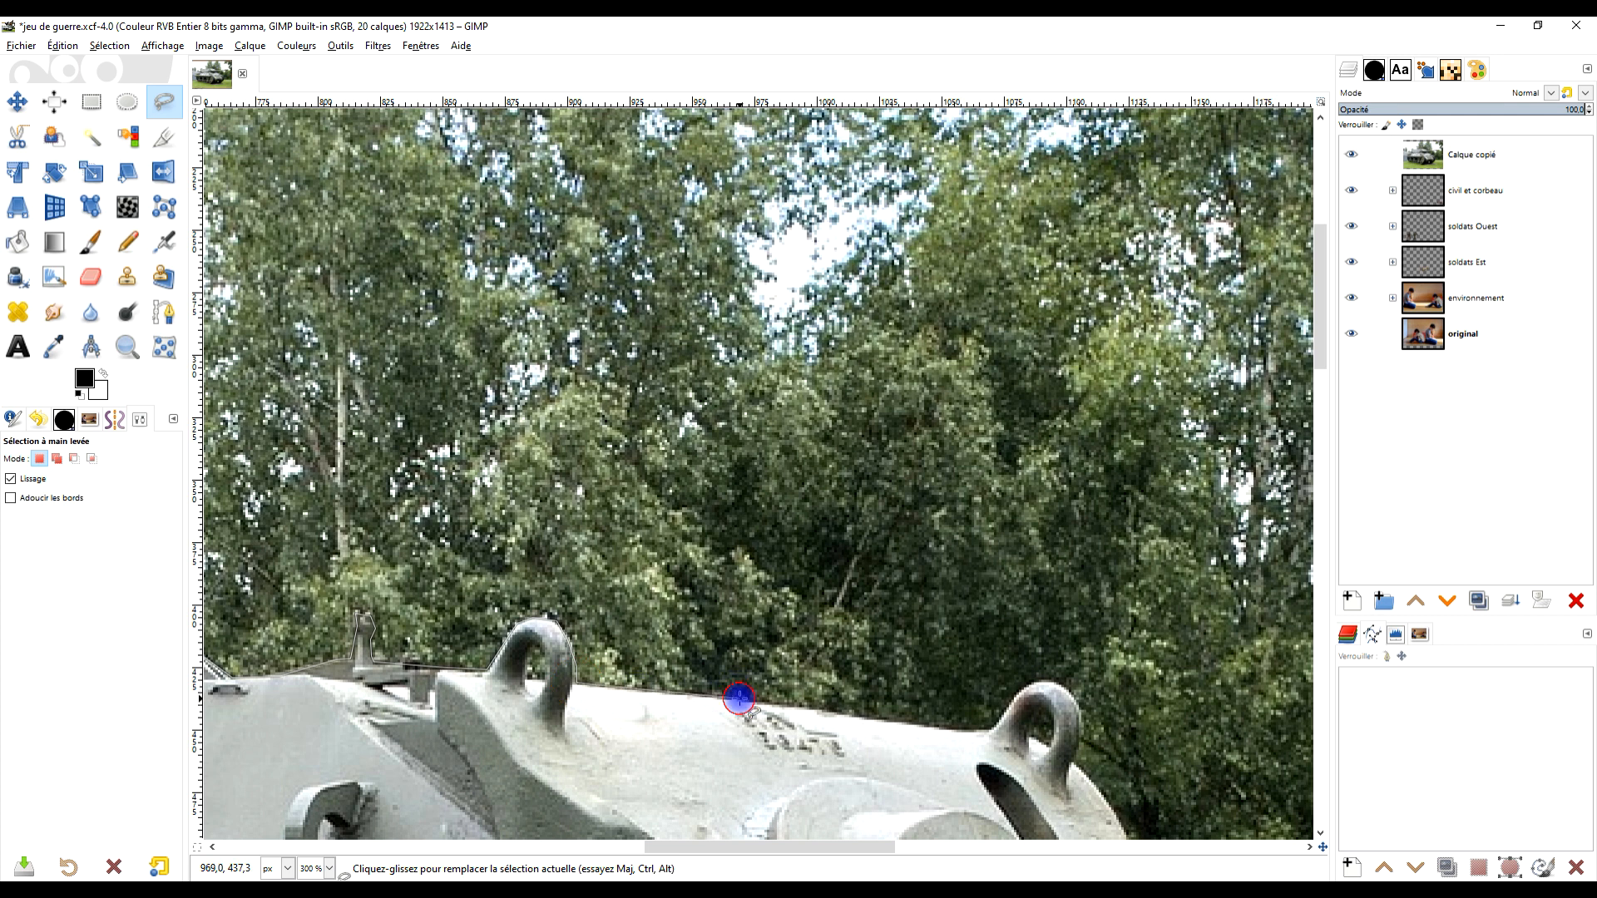
Follow the roof edge to the second lifting ring and outline the ring's outer curve
{"action": "scroll", "coordinate": [431, 717], "scroll_direction": "down", "scroll_amount": 3}
{"action": "left_click_drag", "start_coordinate": [567, 649], "coordinate": [565, 261]}
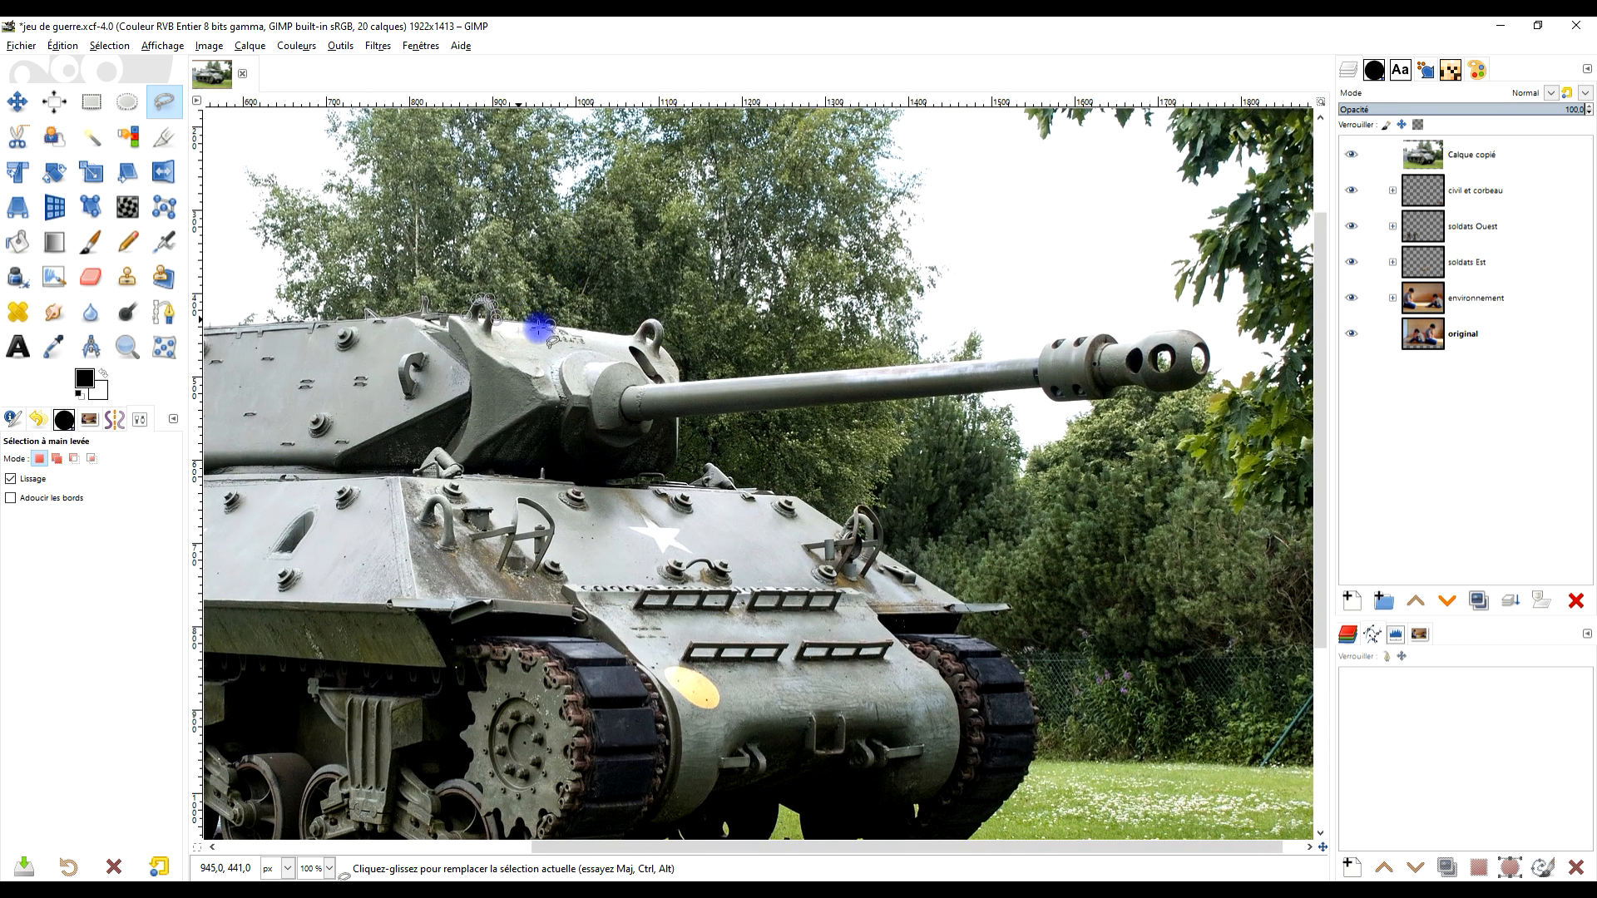
{"action": "scroll", "coordinate": [539, 329], "scroll_direction": "up", "scroll_amount": 3}
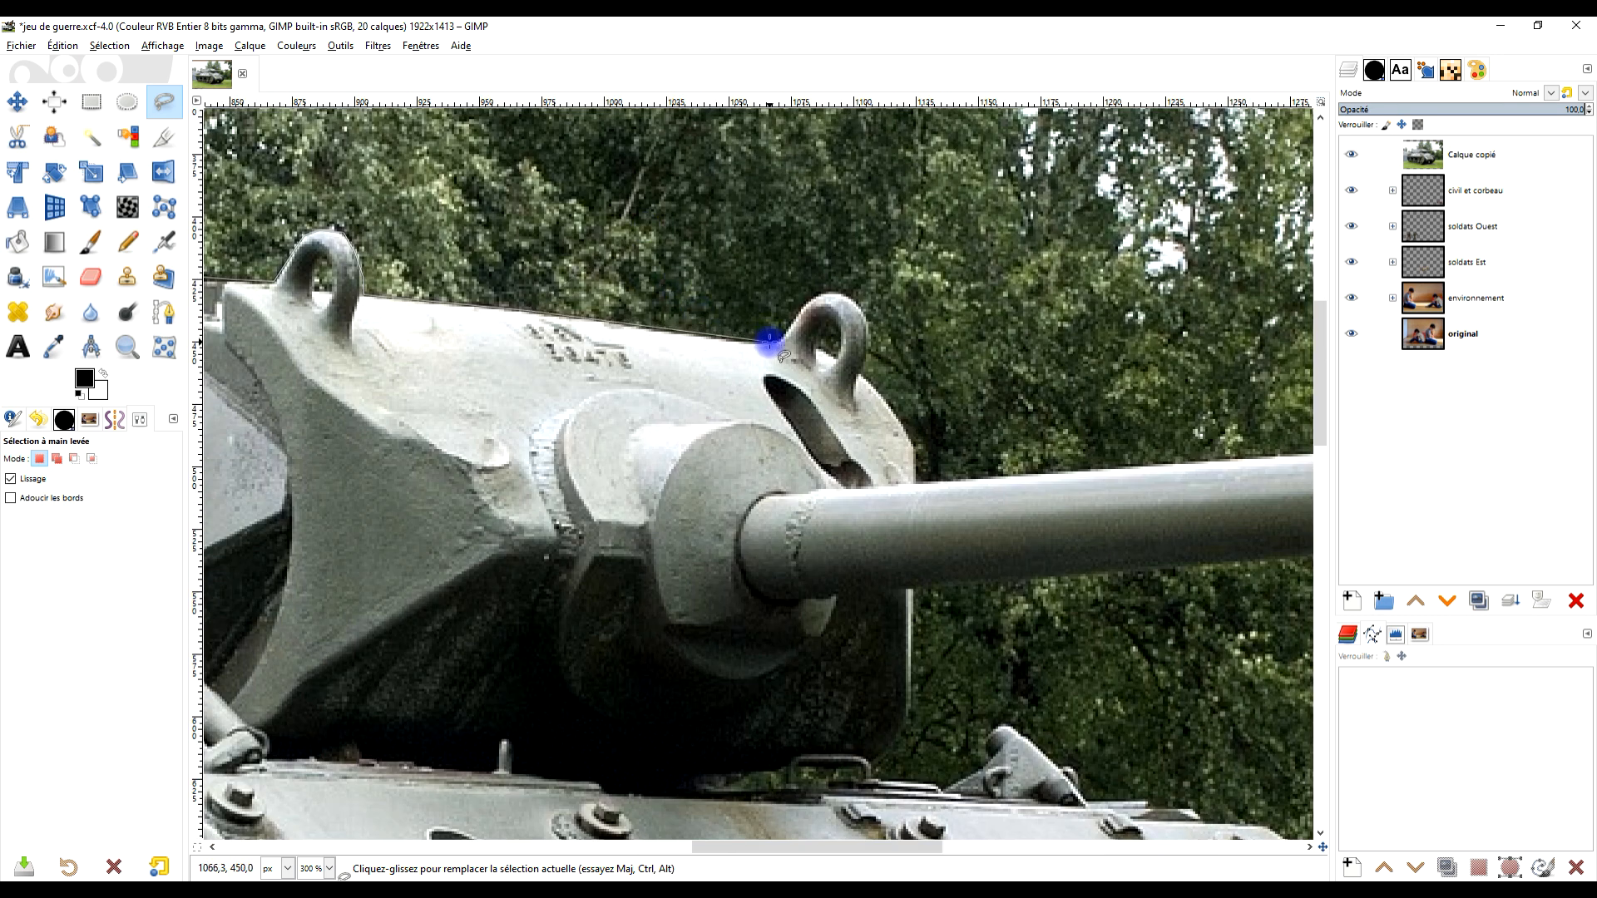
{"action": "left_click", "coordinate": [817, 293]}
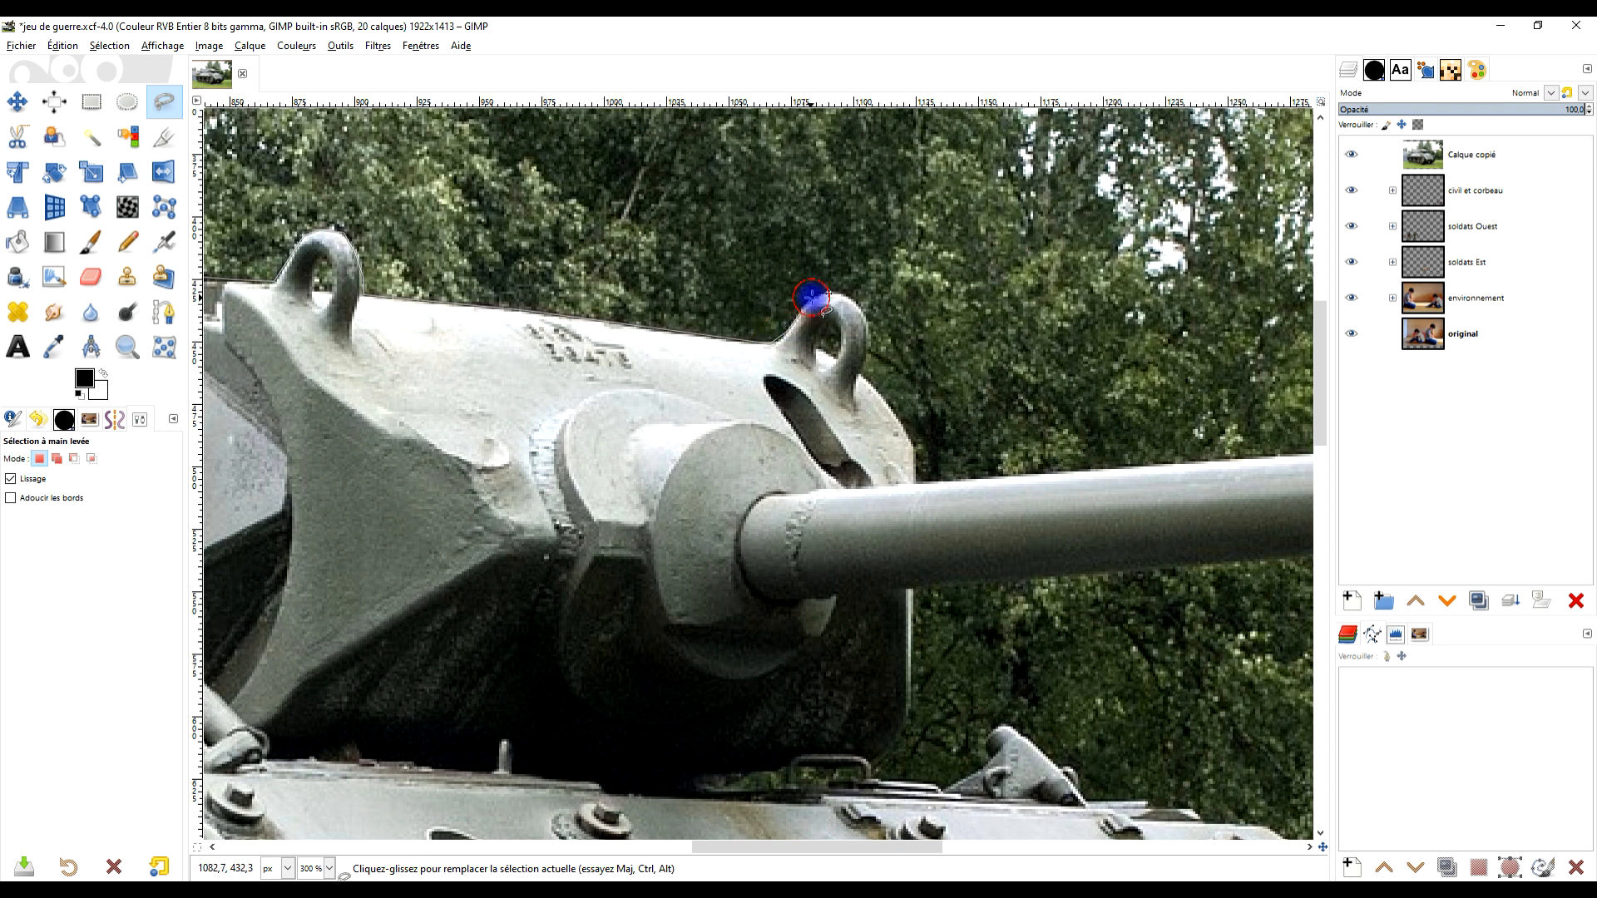
{"action": "left_click", "coordinate": [839, 292]}
{"action": "left_click", "coordinate": [873, 334]}
{"action": "left_click", "coordinate": [862, 372]}
{"action": "scroll", "coordinate": [897, 412], "scroll_direction": "down", "scroll_amount": 1}
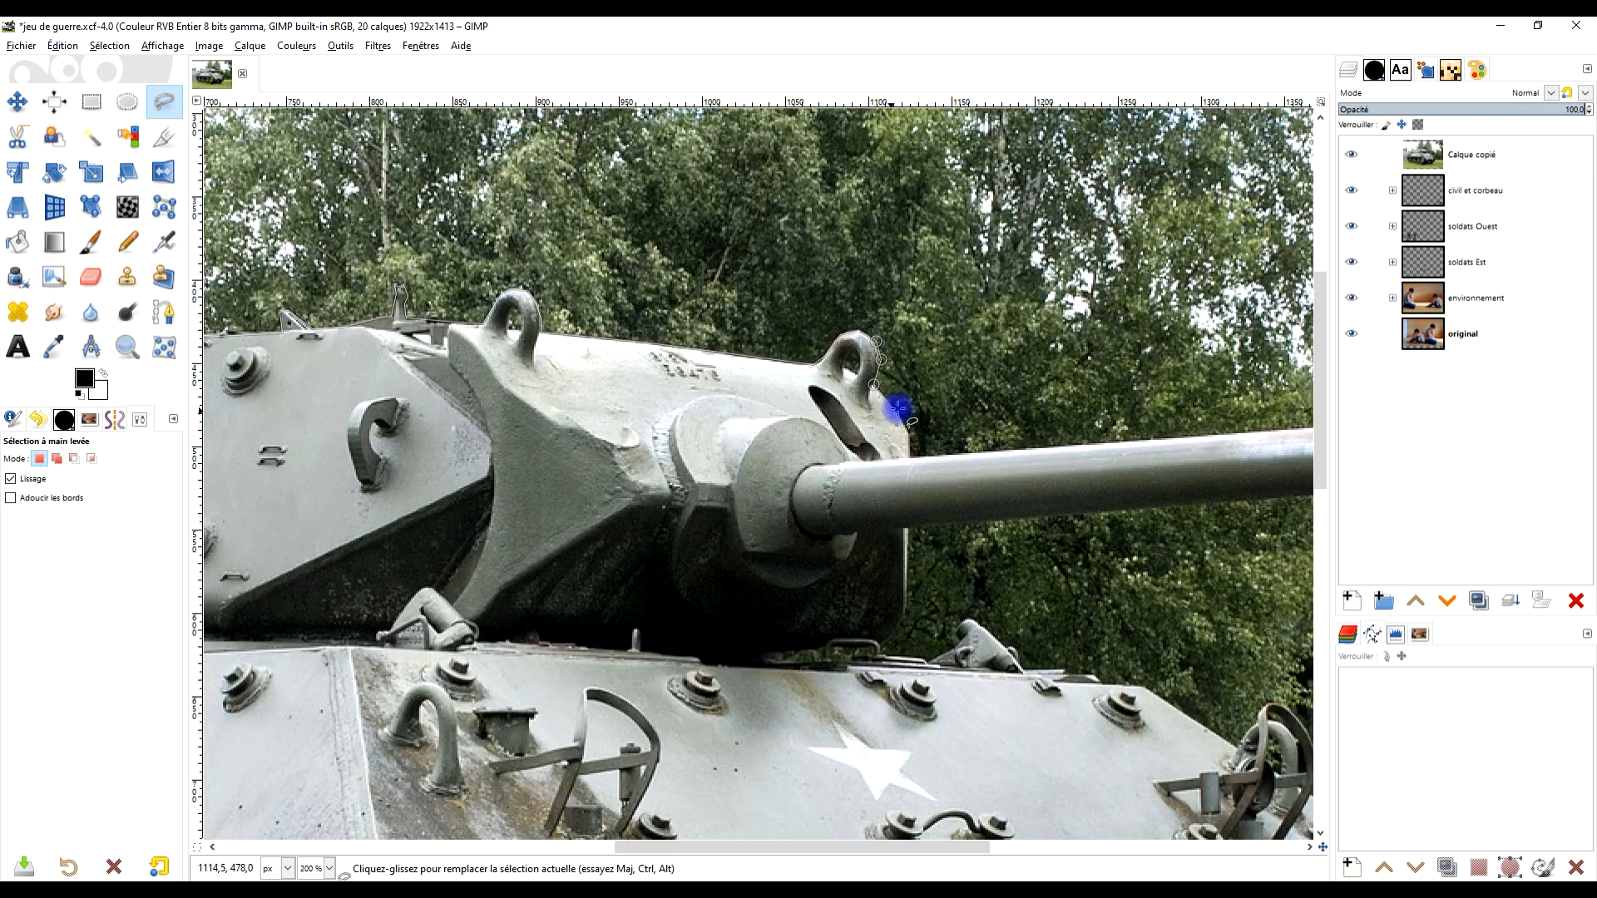
Trace the turret's front upper corner and the gun barrel's upper edge up to the muzzle brake collar
{"action": "left_click", "coordinate": [905, 427]}
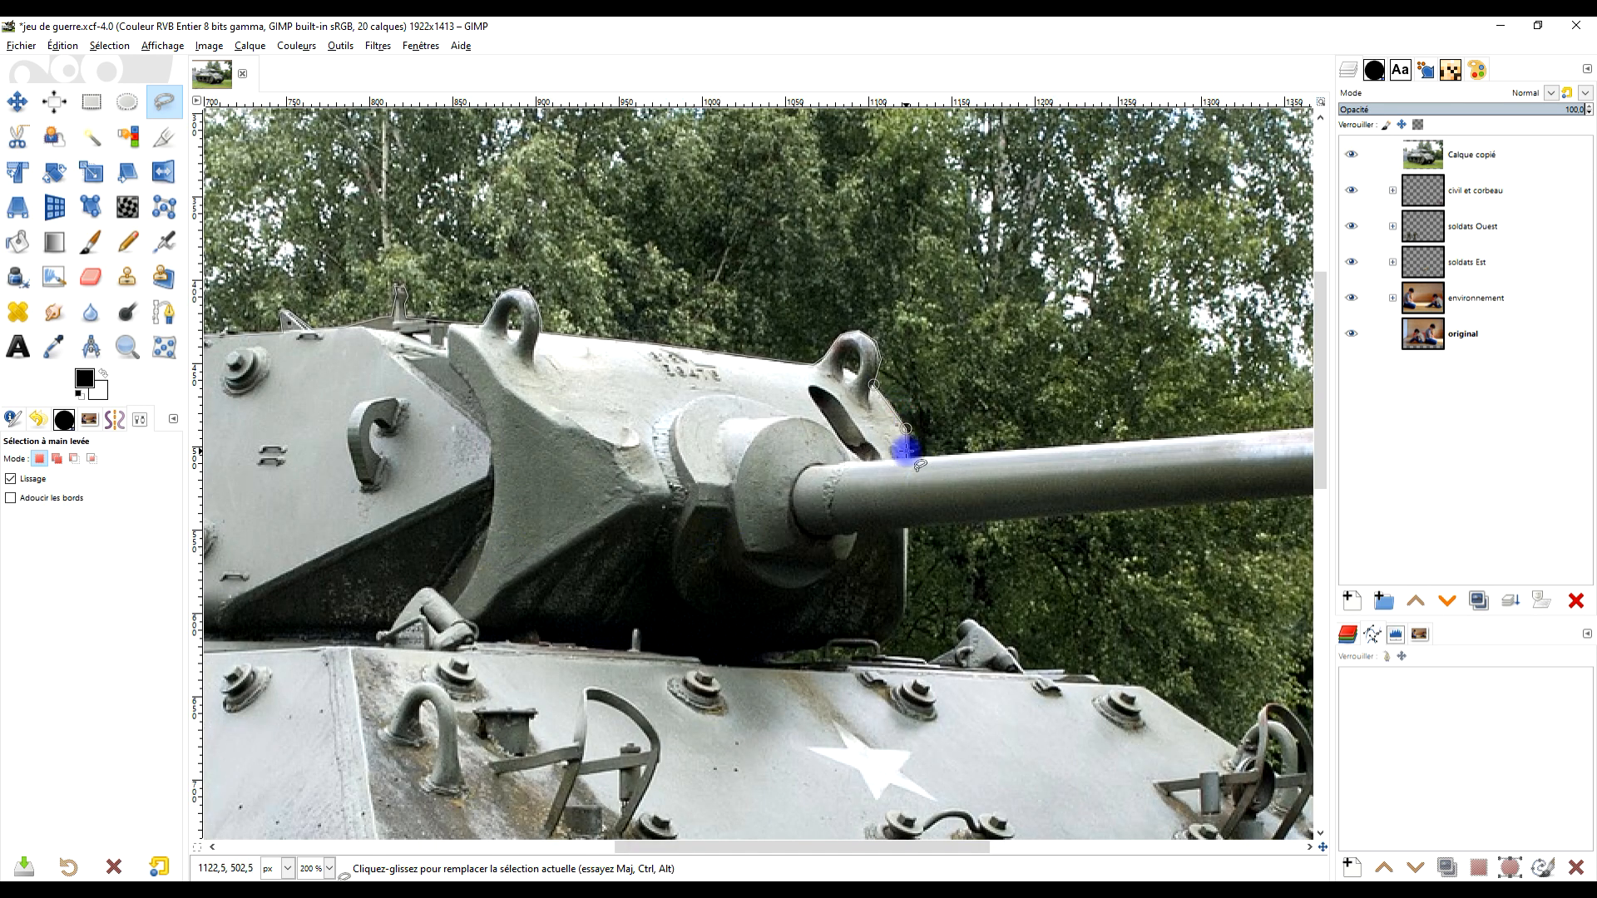
{"action": "left_click", "coordinate": [912, 457]}
{"action": "scroll", "coordinate": [913, 458], "scroll_direction": "down", "scroll_amount": 2}
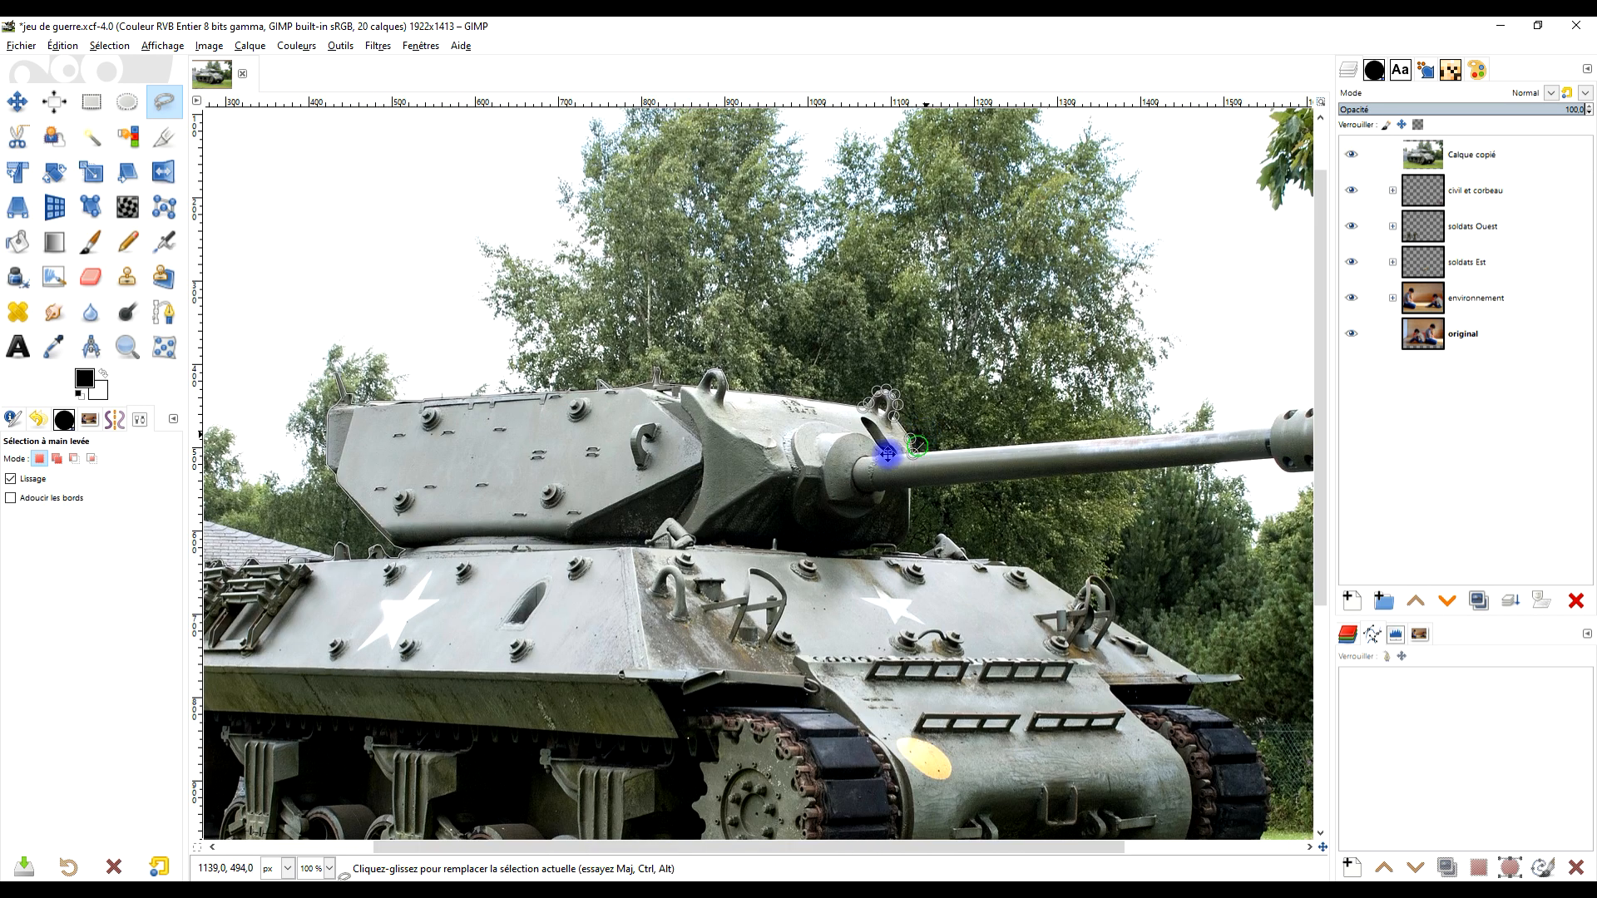
{"action": "left_click_drag", "start_coordinate": [884, 453], "coordinate": [396, 467]}
{"action": "scroll", "coordinate": [783, 457], "scroll_direction": "up", "scroll_amount": 4}
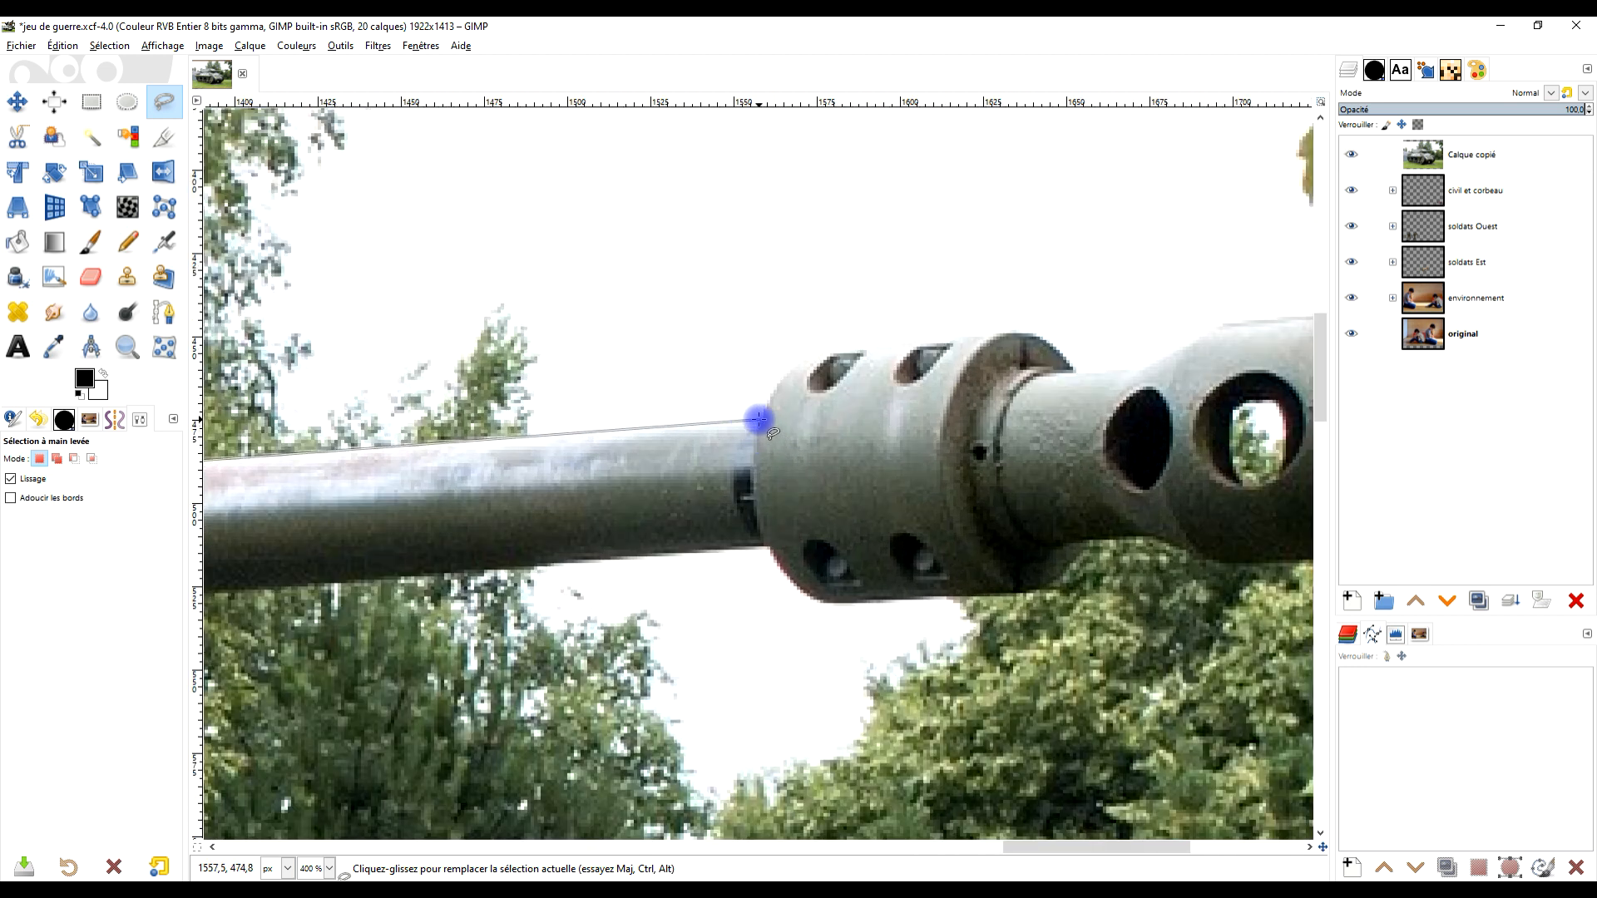
{"action": "left_click", "coordinate": [758, 417]}
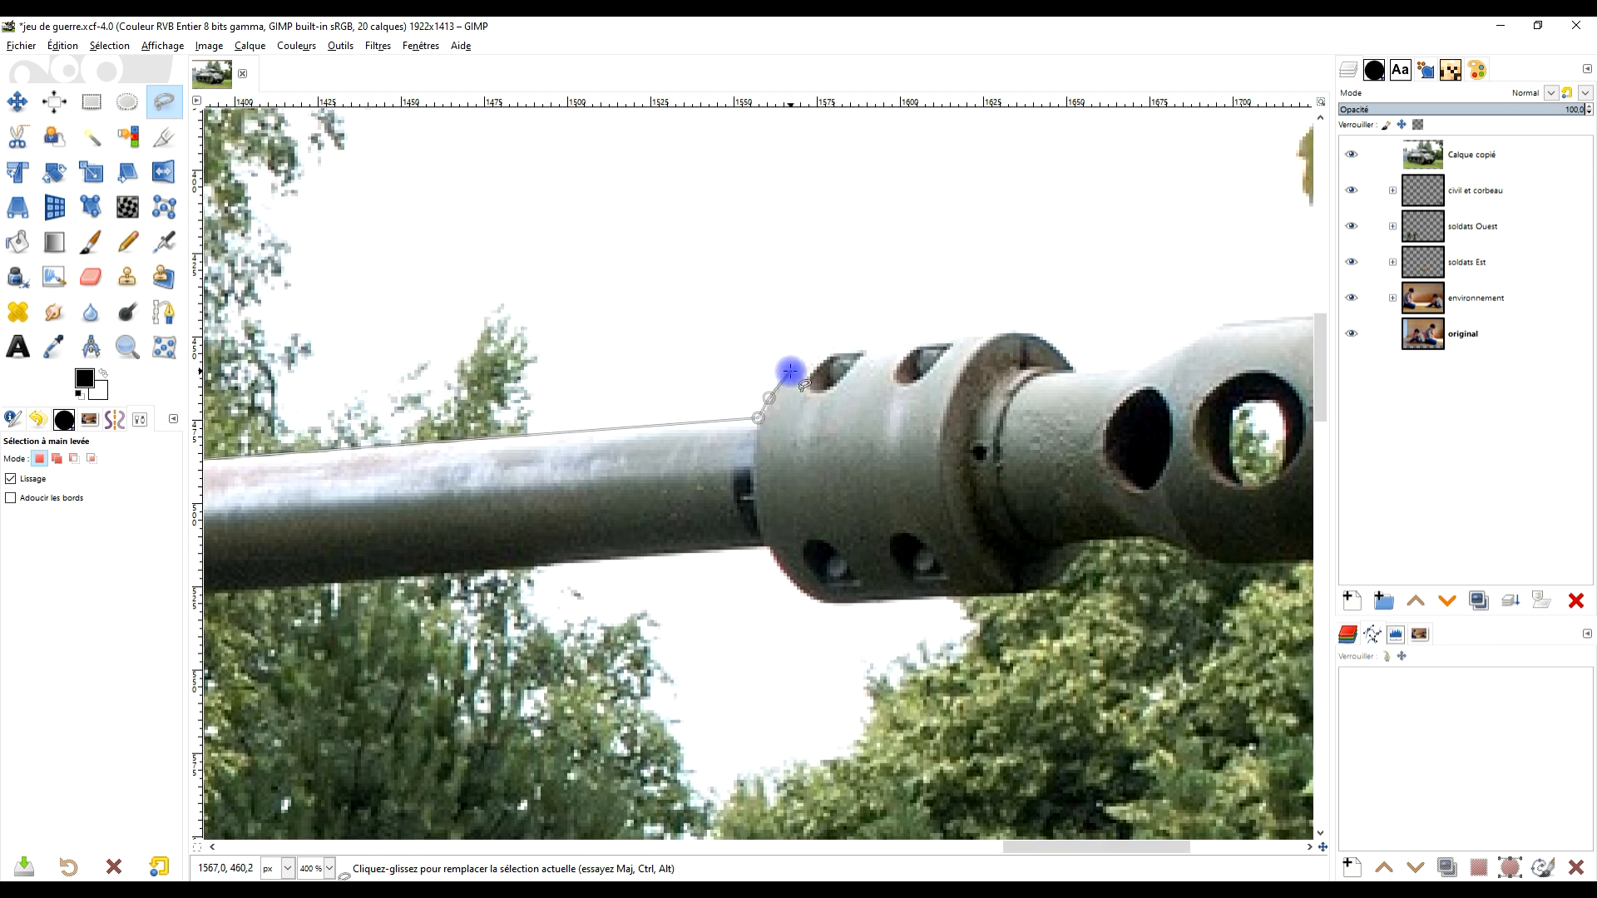
Outline the upper side of the muzzle brake's perforated collar and the narrower neck up to the rounded tip
{"action": "left_click", "coordinate": [814, 351]}
{"action": "left_click", "coordinate": [1019, 331]}
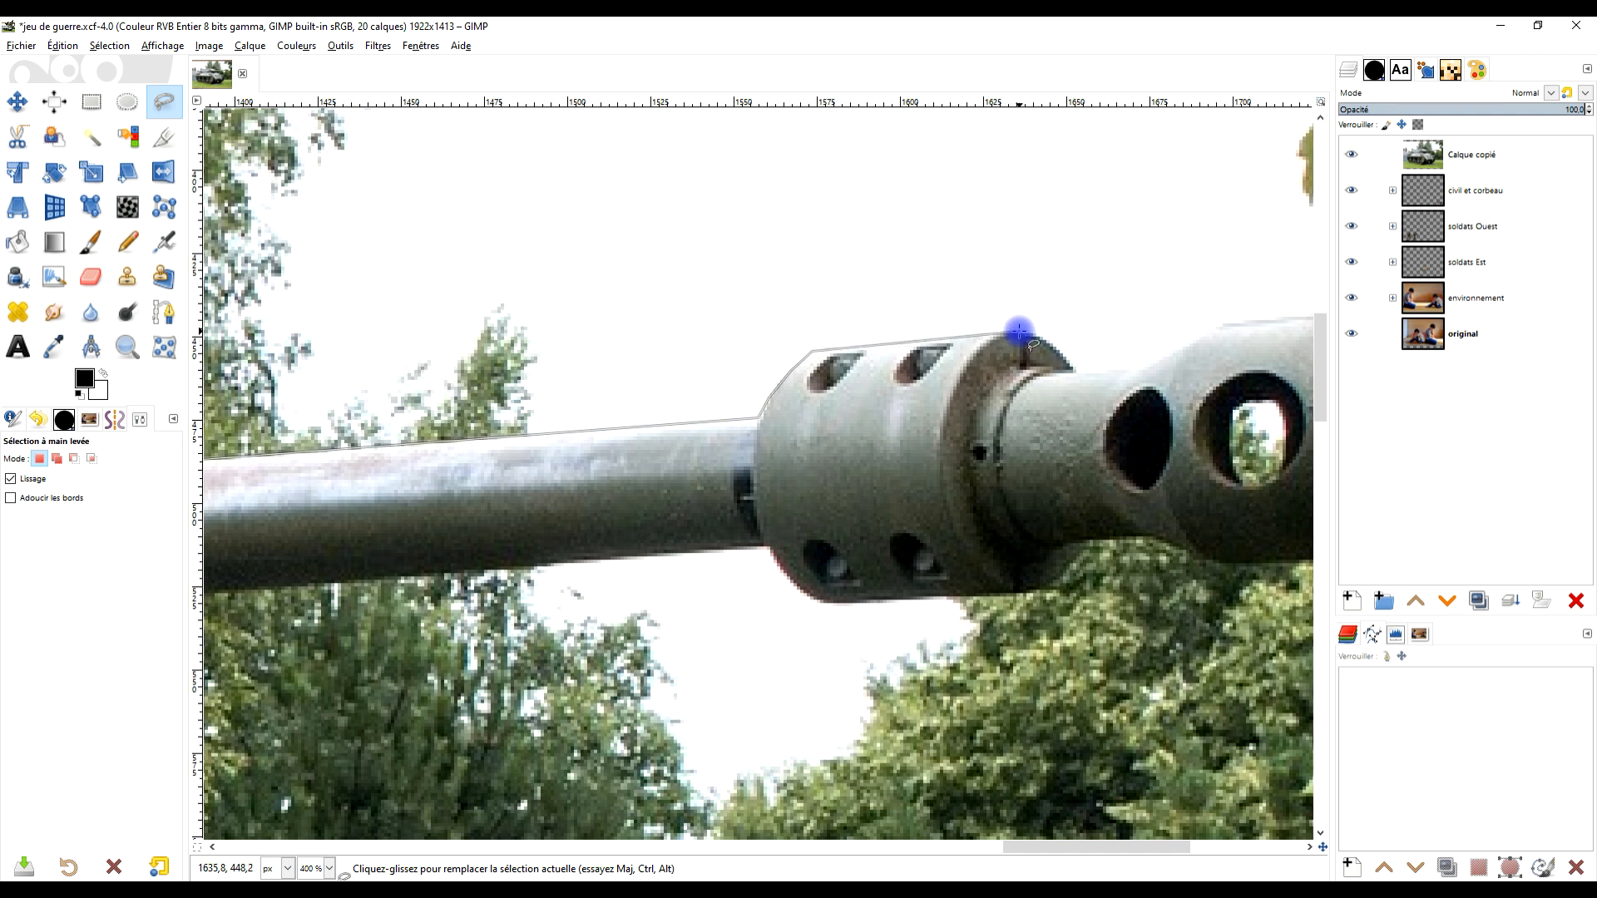
{"action": "left_click", "coordinate": [1047, 339]}
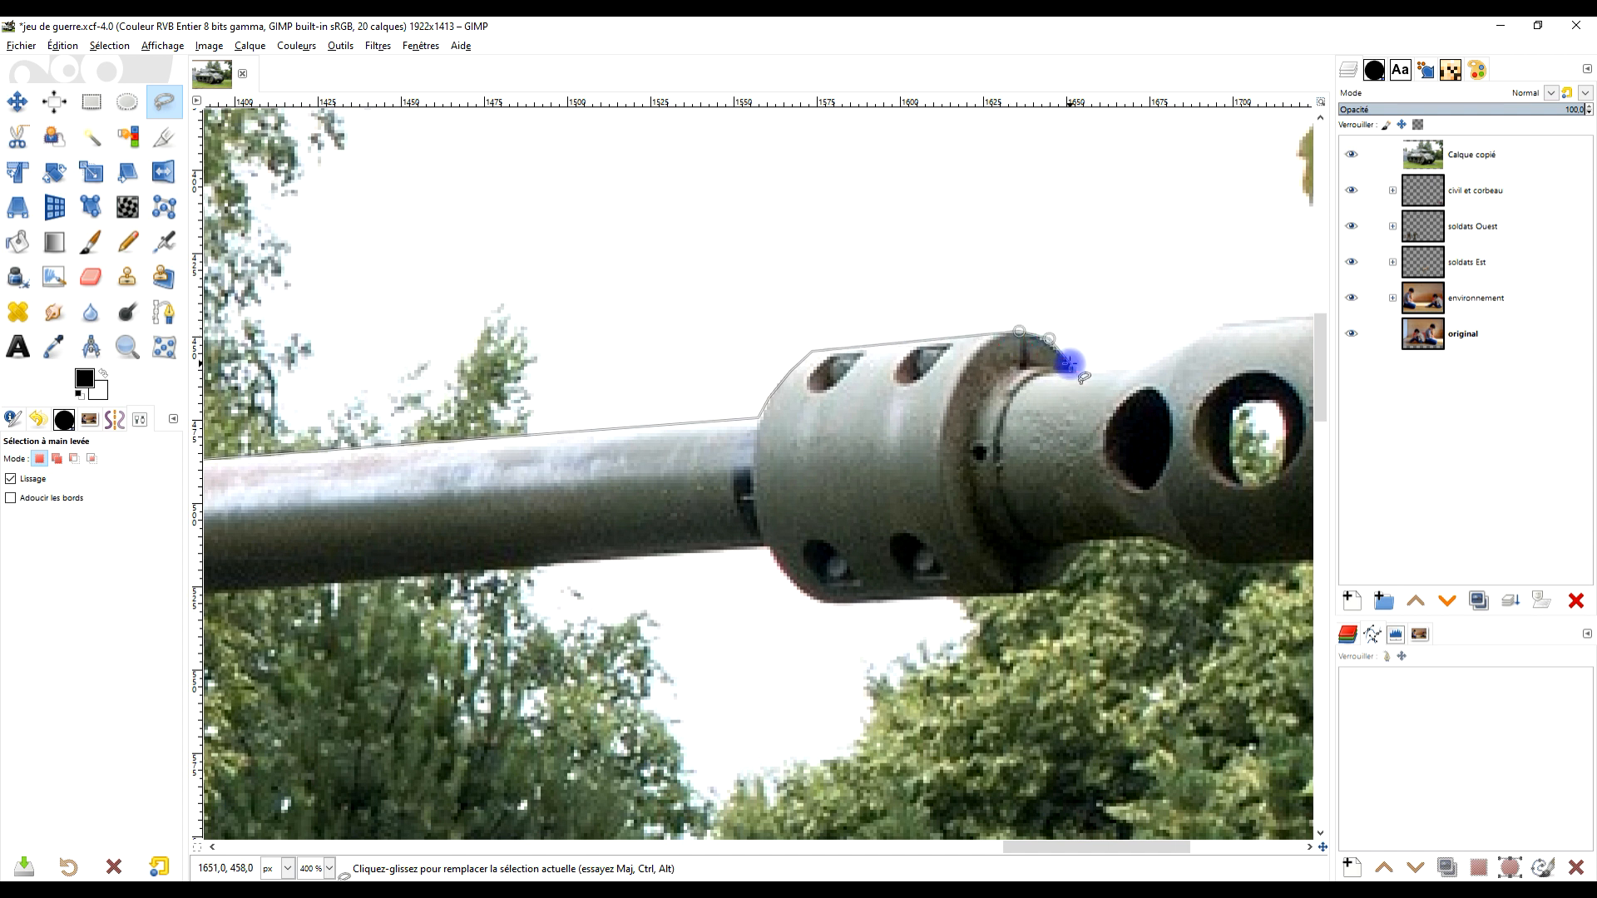
{"action": "left_click", "coordinate": [1078, 372]}
{"action": "left_click", "coordinate": [1148, 366]}
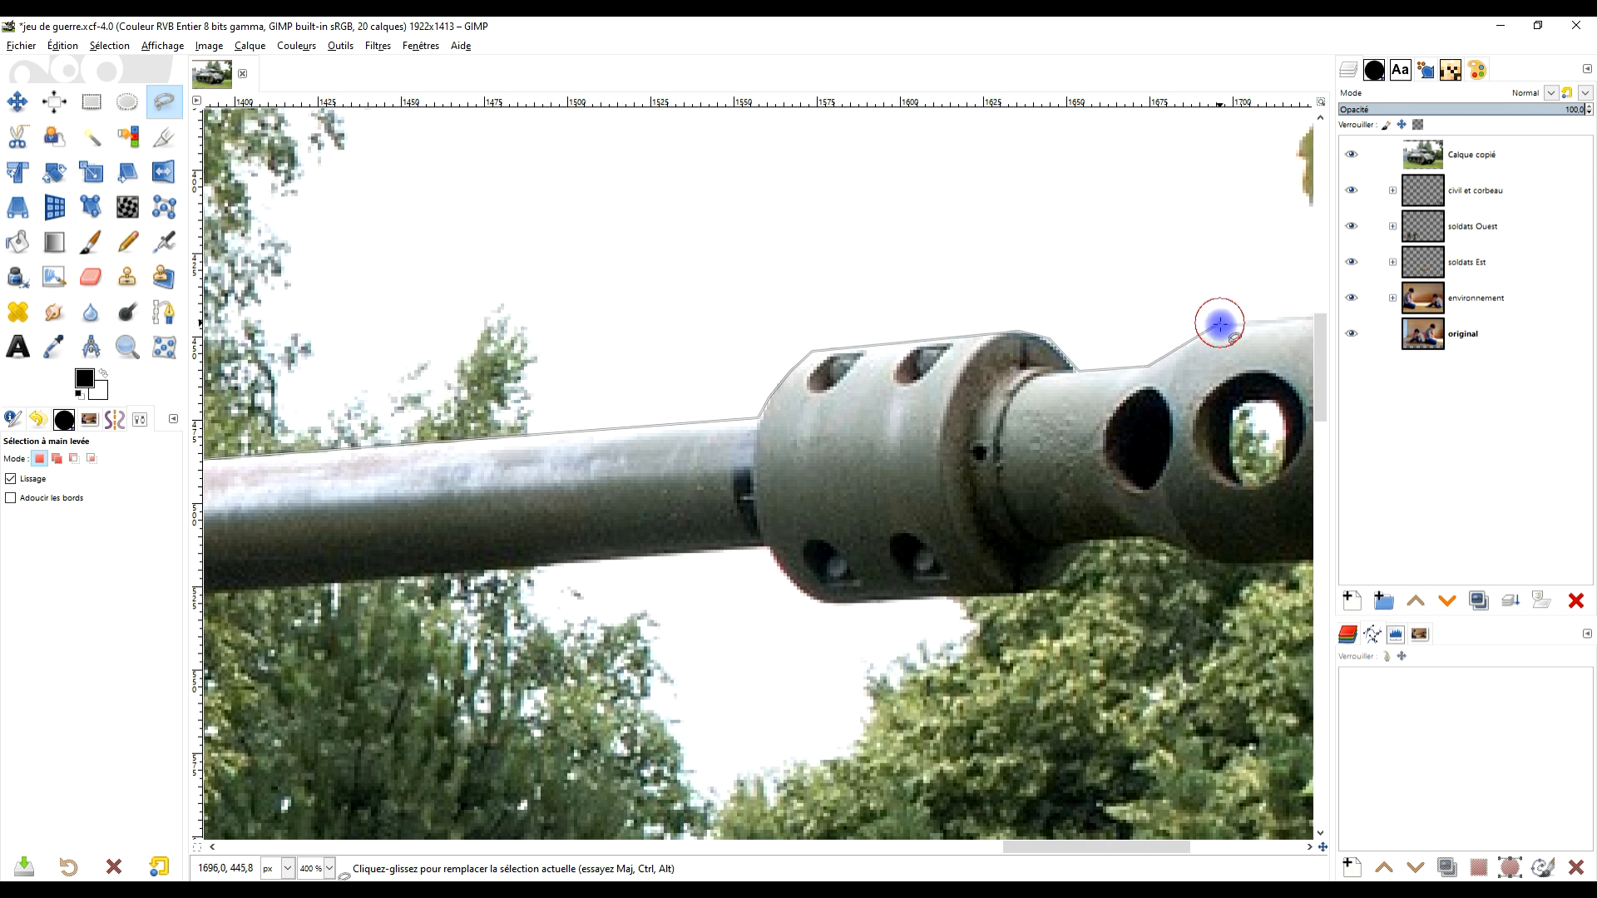
{"action": "left_click", "coordinate": [1220, 324]}
Outline the muzzle brake's rounded tip from its upper edge around the front to its underside
{"action": "scroll", "coordinate": [1241, 353], "scroll_direction": "down", "scroll_amount": 3}
{"action": "left_click_drag", "start_coordinate": [1244, 357], "coordinate": [657, 466]}
{"action": "scroll", "coordinate": [690, 468], "scroll_direction": "up", "scroll_amount": 4}
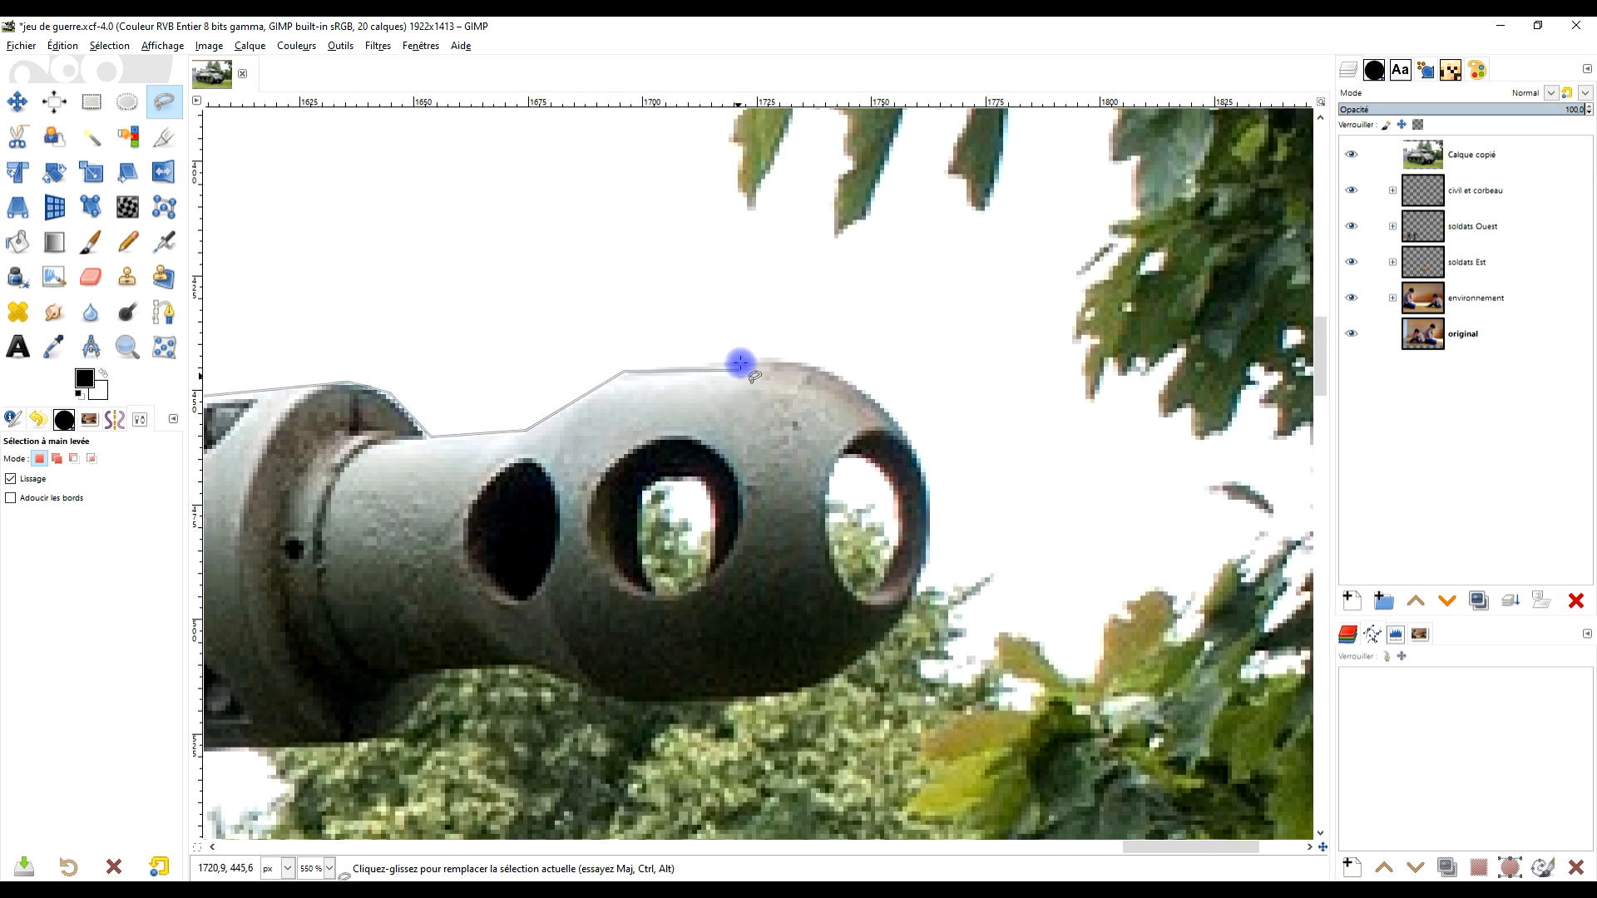
{"action": "left_click", "coordinate": [771, 357]}
{"action": "left_click", "coordinate": [827, 368]}
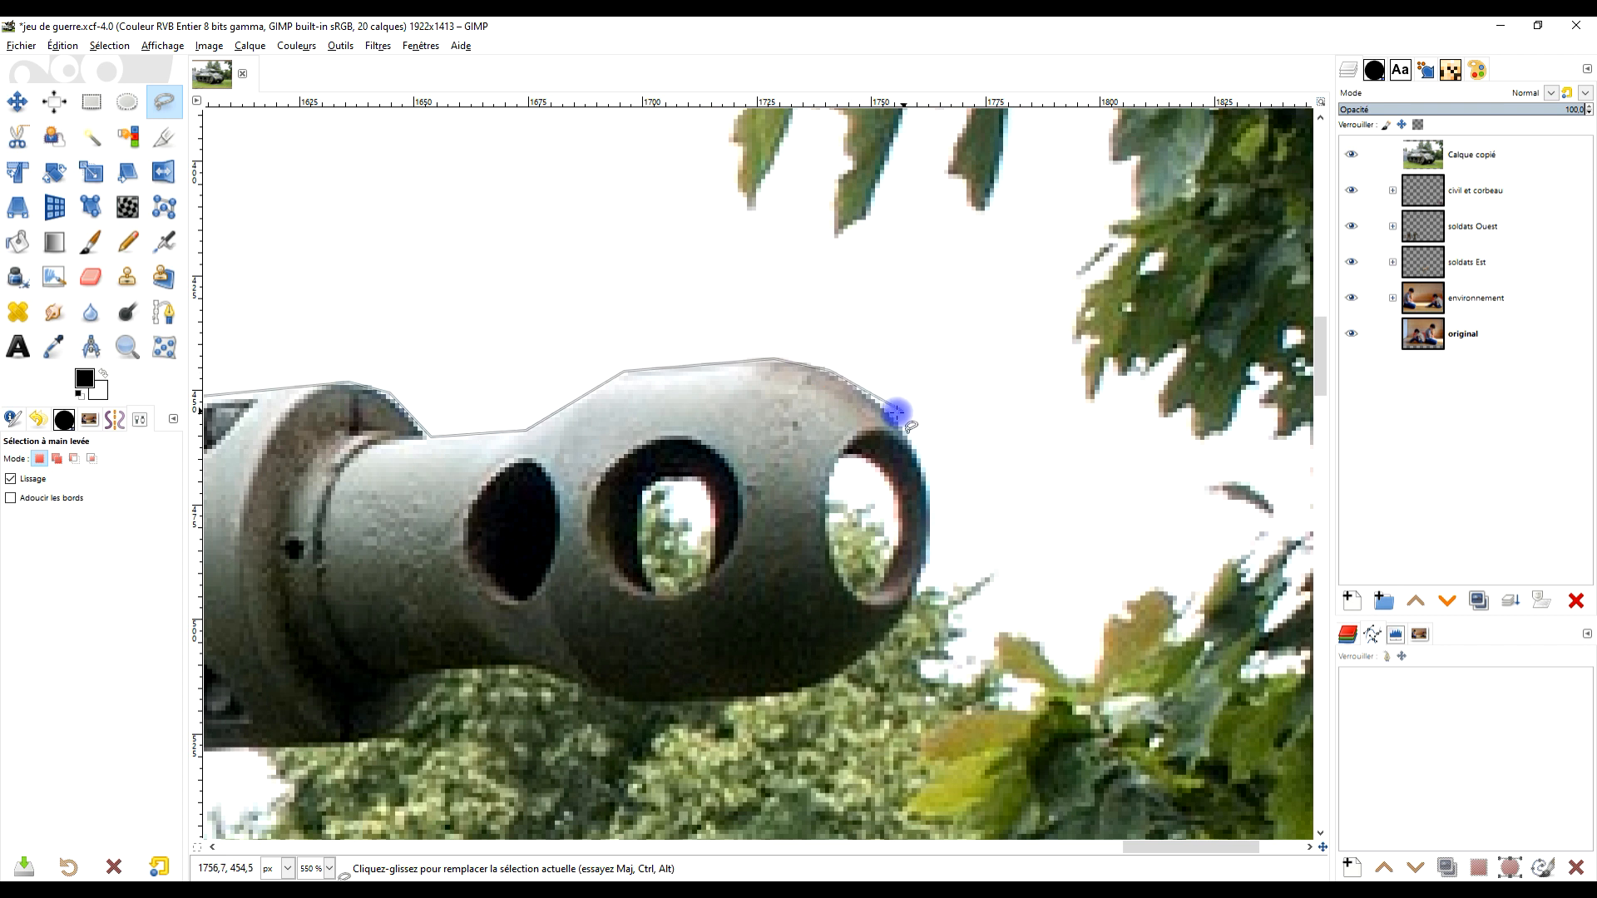
{"action": "left_click", "coordinate": [891, 413]}
{"action": "left_click", "coordinate": [925, 461]}
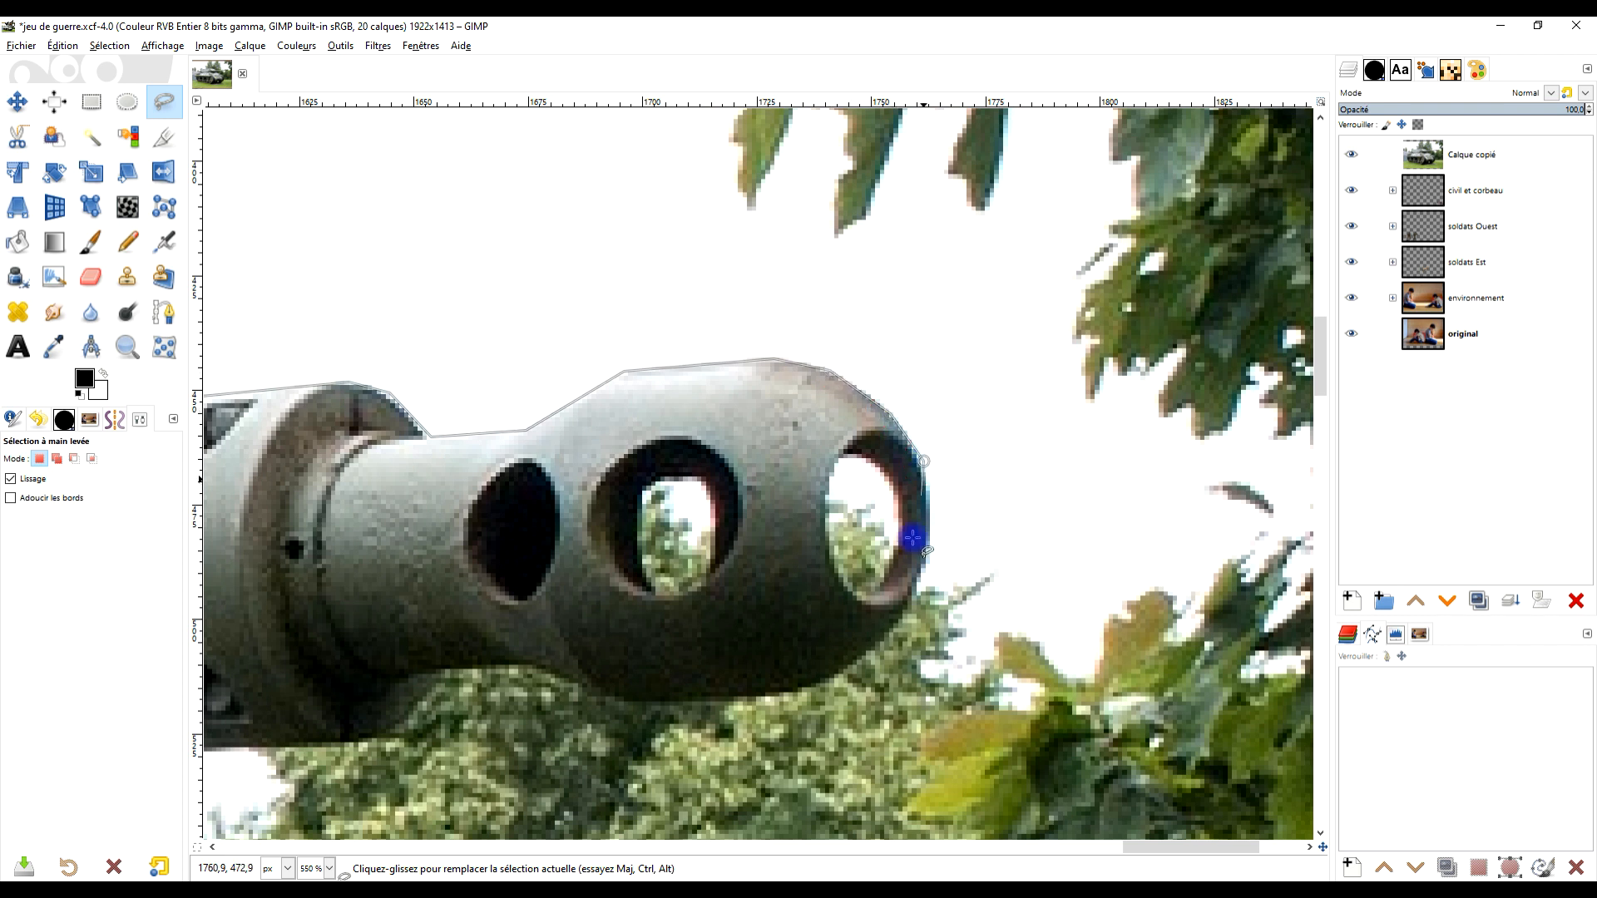
{"action": "left_click", "coordinate": [929, 546]}
{"action": "left_click", "coordinate": [906, 610]}
{"action": "left_click", "coordinate": [851, 666]}
{"action": "left_click", "coordinate": [795, 693]}
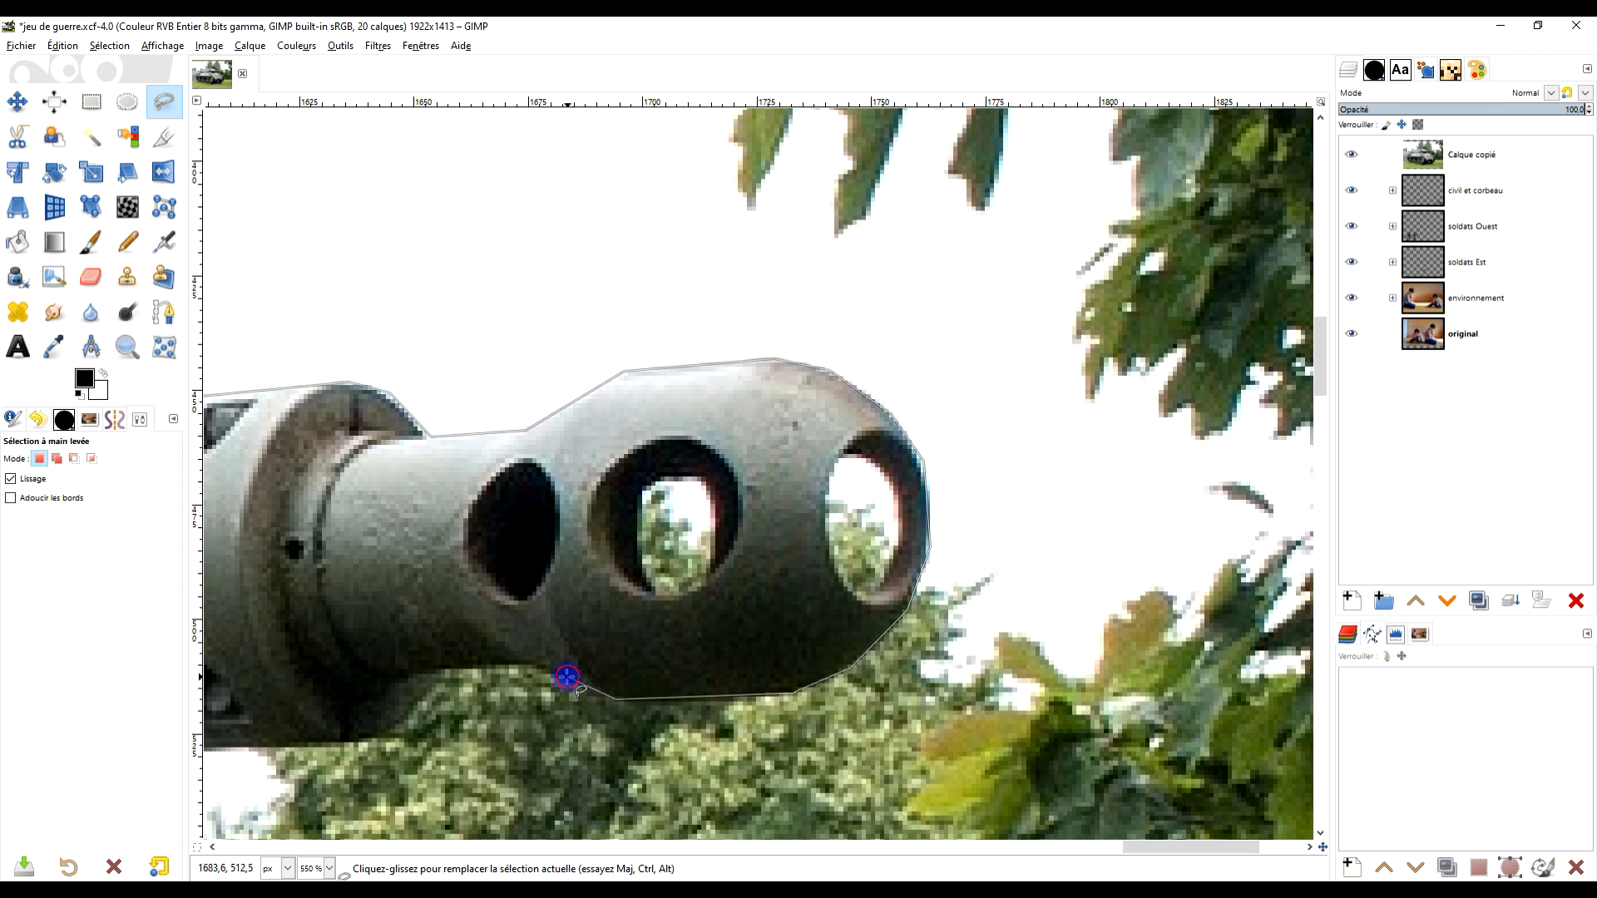
Trace the underside of the muzzle brake's neck and collar back to the start of the gun barrel
{"action": "left_click", "coordinate": [441, 672]}
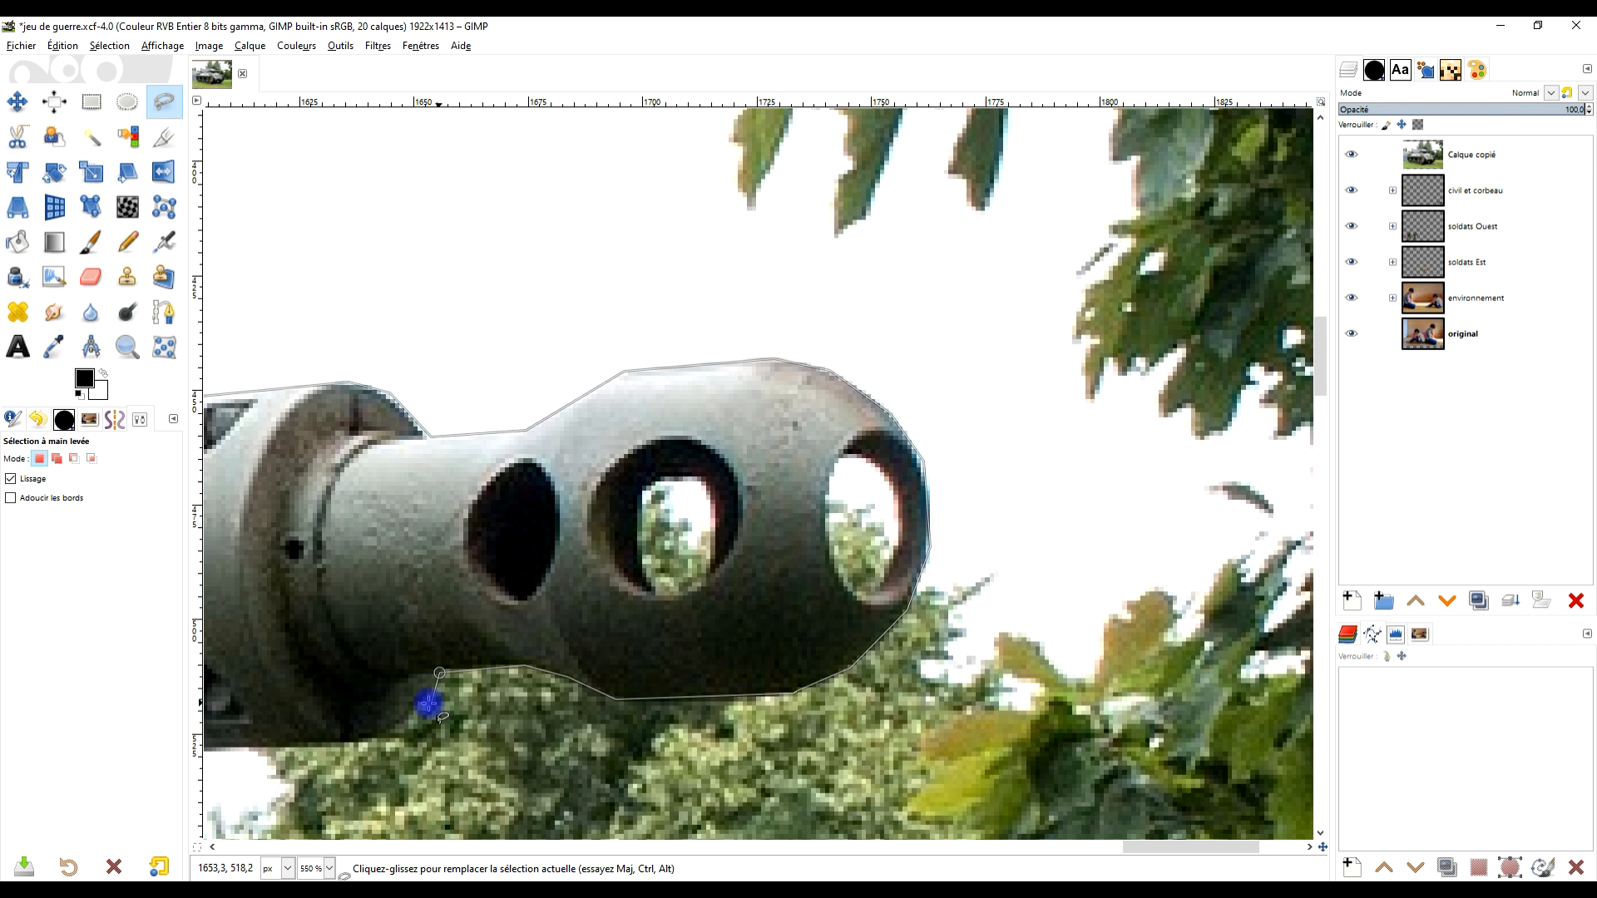
{"action": "scroll", "coordinate": [428, 702], "scroll_direction": "down", "scroll_amount": 4}
{"action": "scroll", "coordinate": [756, 553], "scroll_direction": "up", "scroll_amount": 4}
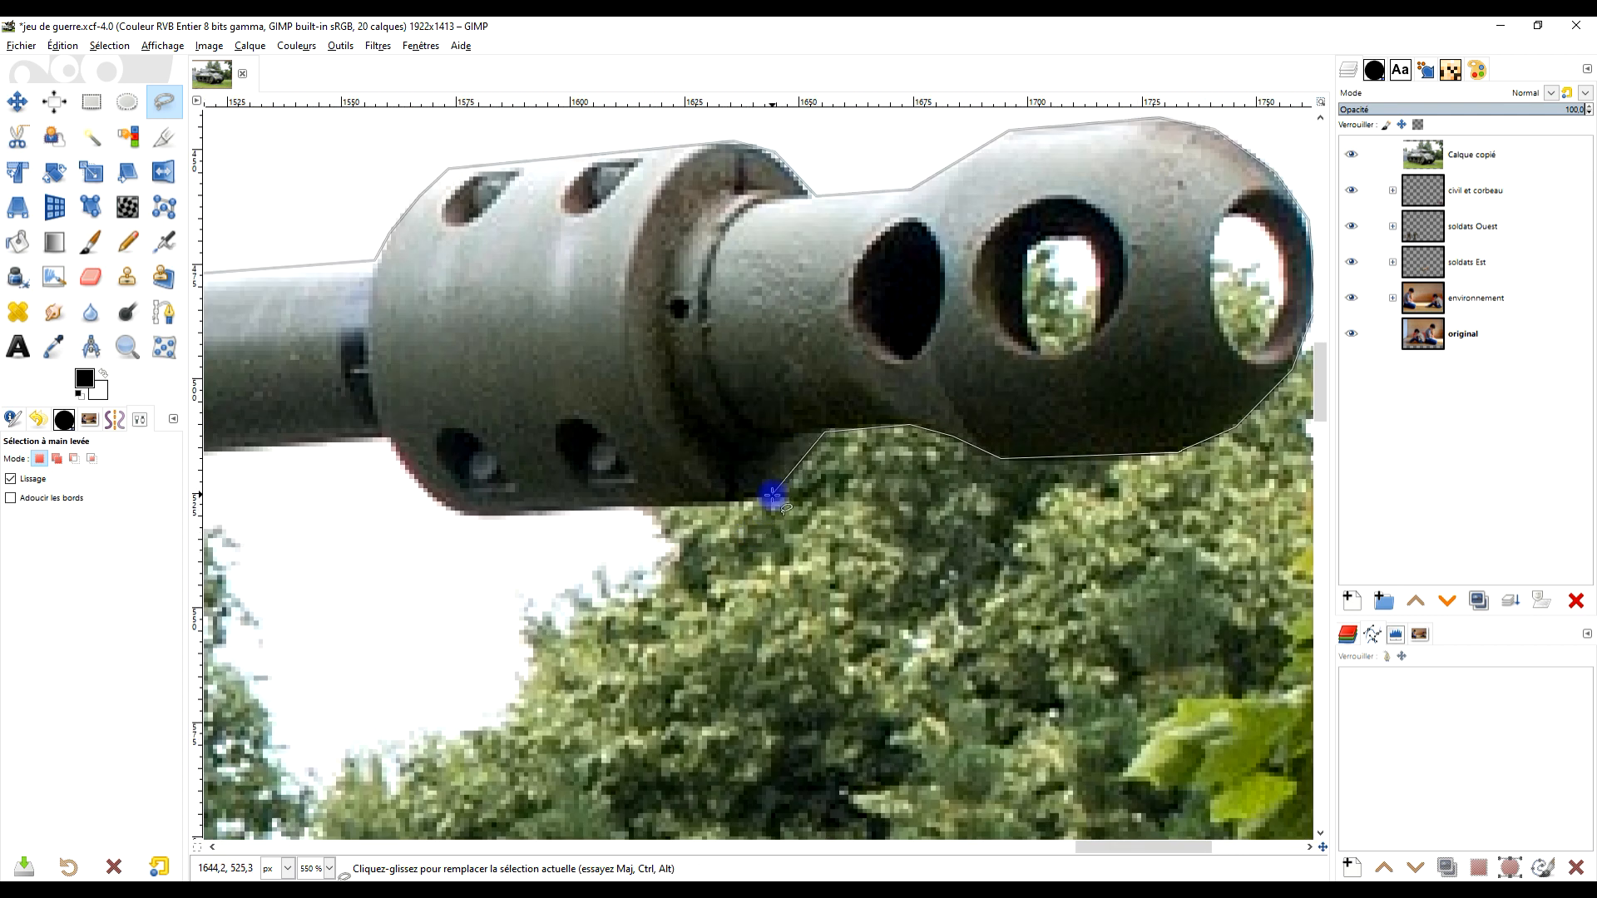
{"action": "mouse_move", "coordinate": [733, 501]}
{"action": "left_mouse_down"}
{"action": "mouse_move", "coordinate": [461, 516]}
{"action": "mouse_move", "coordinate": [436, 496]}
{"action": "left_mouse_up"}
{"action": "left_click", "coordinate": [391, 440]}
Trace the gun barrel's lower edge back to where it meets the turret's front edge
{"action": "left_click_drag", "start_coordinate": [331, 440], "coordinate": [1060, 376]}
{"action": "scroll", "coordinate": [769, 410], "scroll_direction": "down", "scroll_amount": 4}
{"action": "scroll", "coordinate": [323, 457], "scroll_direction": "up", "scroll_amount": 3}
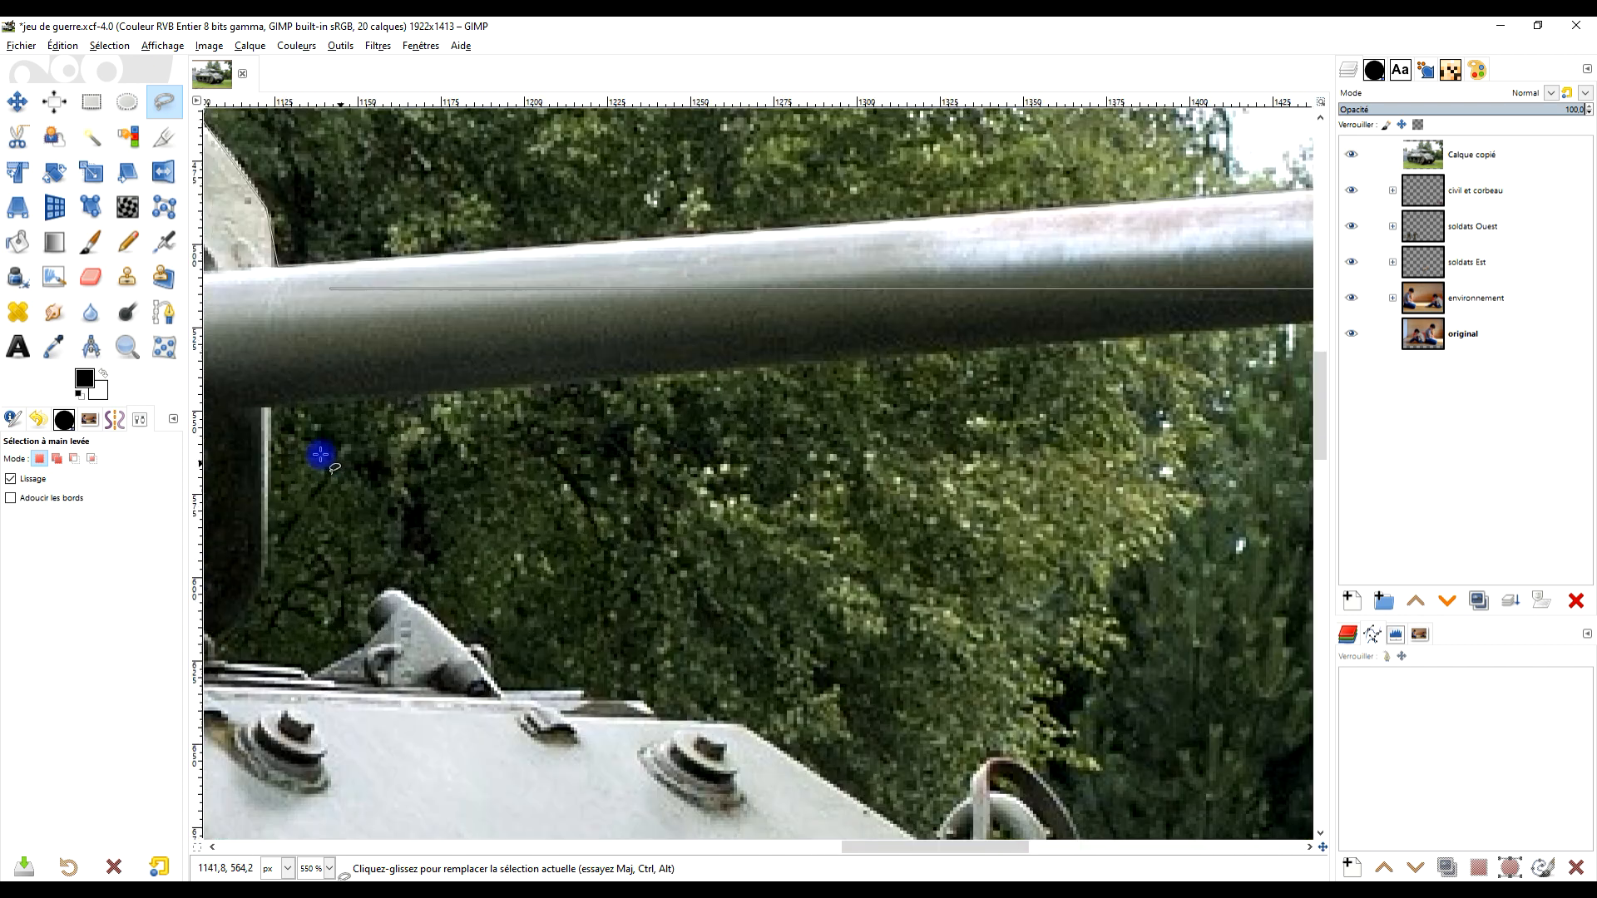
{"action": "left_click", "coordinate": [273, 407]}
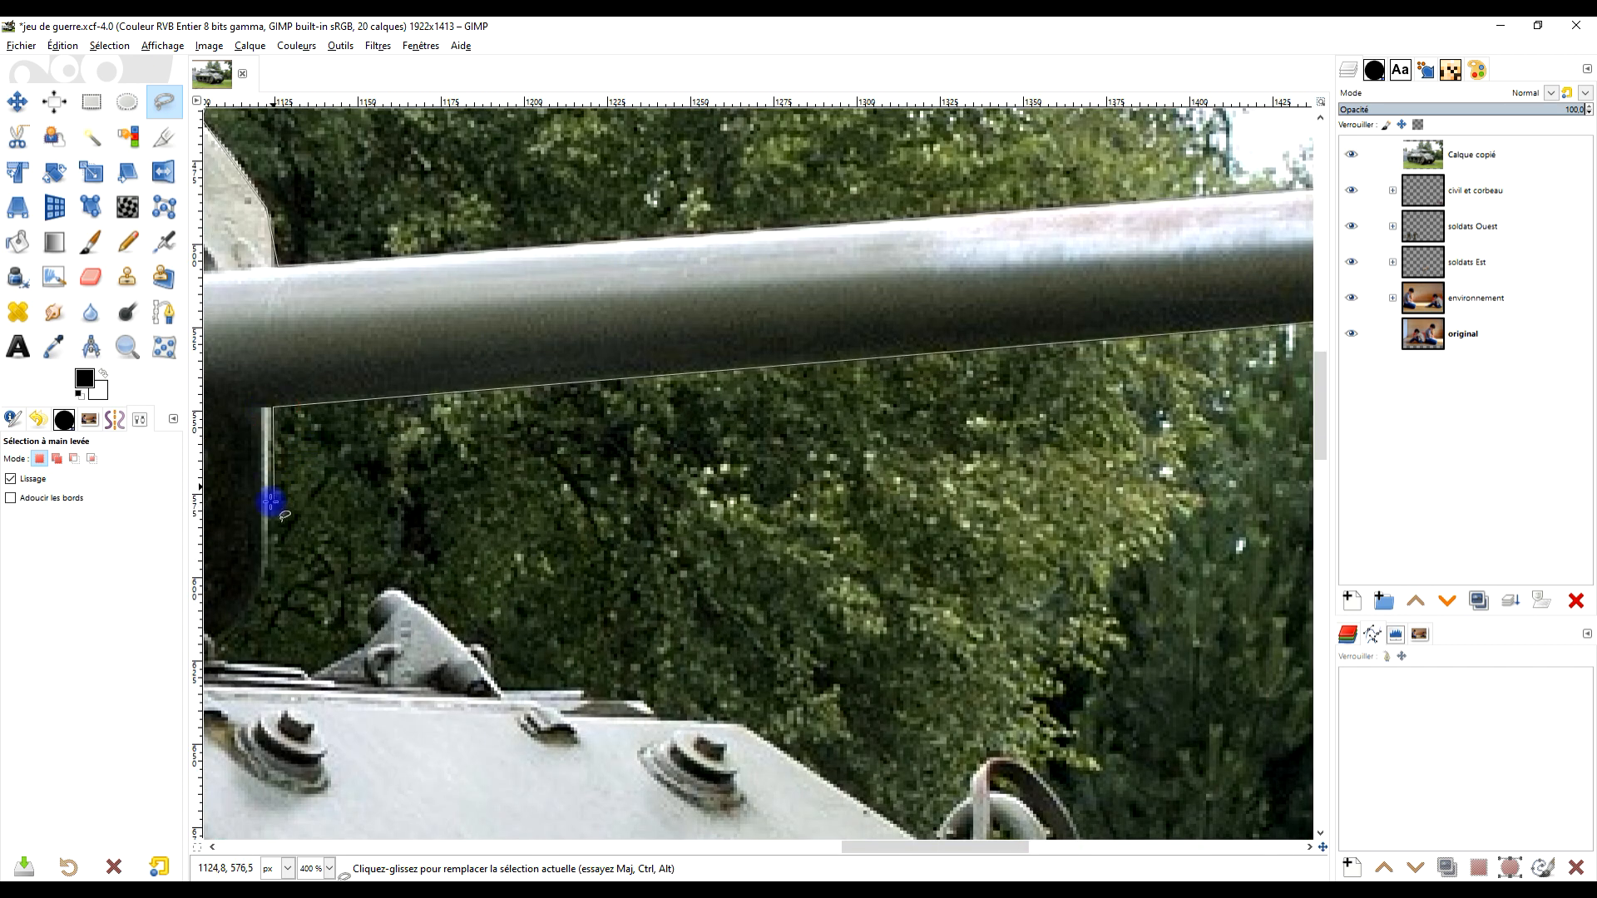
Trace the turret's vertical front edge below the barrel and begin rounding its lower corner
{"action": "left_click", "coordinate": [269, 572]}
{"action": "scroll", "coordinate": [688, 527], "scroll_direction": "down", "scroll_amount": 2}
{"action": "scroll", "coordinate": [713, 428], "scroll_direction": "up", "scroll_amount": 5}
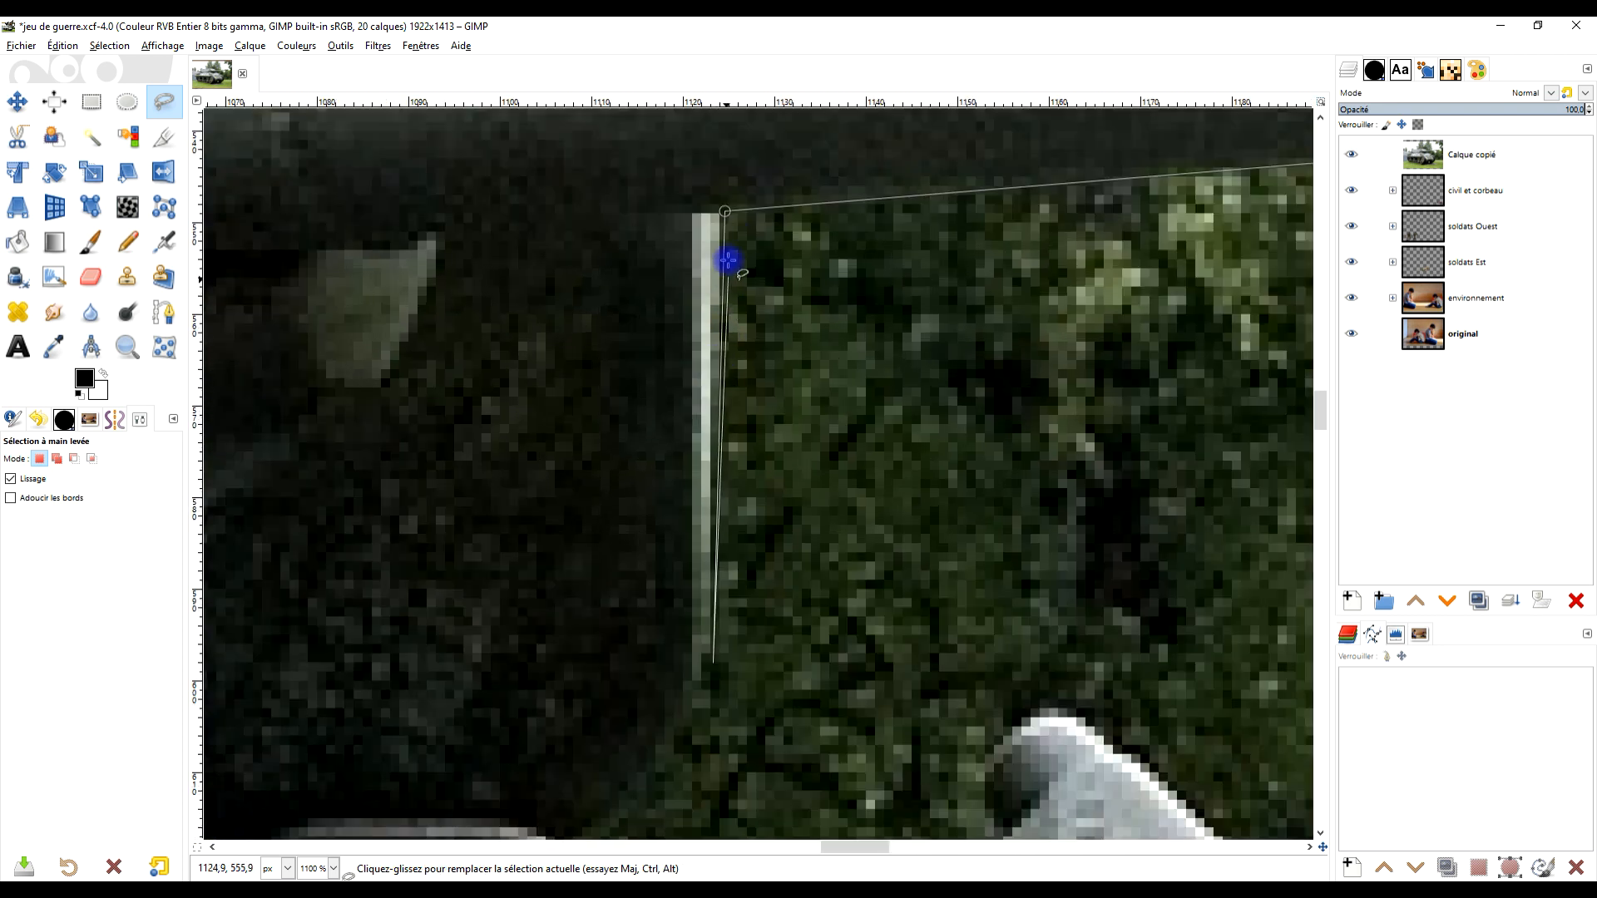
{"action": "left_click_drag", "start_coordinate": [726, 210], "coordinate": [725, 210]}
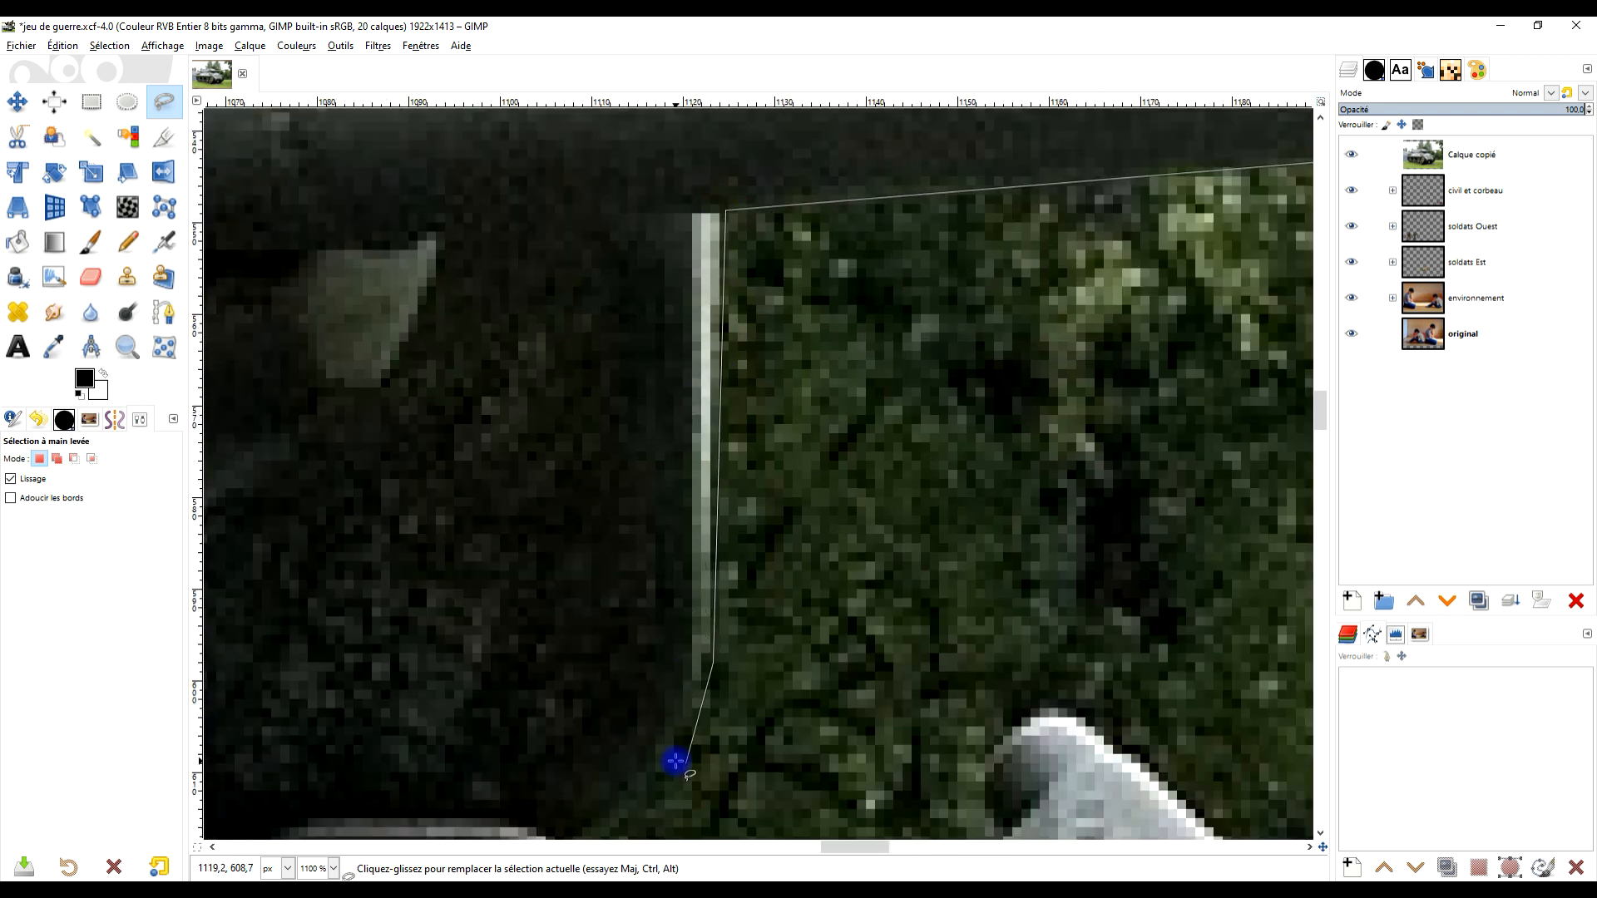
Continue around the turret's lower front corner to the hull deck and along the deck to the triangular bracket's base
{"action": "scroll", "coordinate": [675, 761], "scroll_direction": "down", "scroll_amount": 3}
{"action": "scroll", "coordinate": [716, 649], "scroll_direction": "up", "scroll_amount": 2}
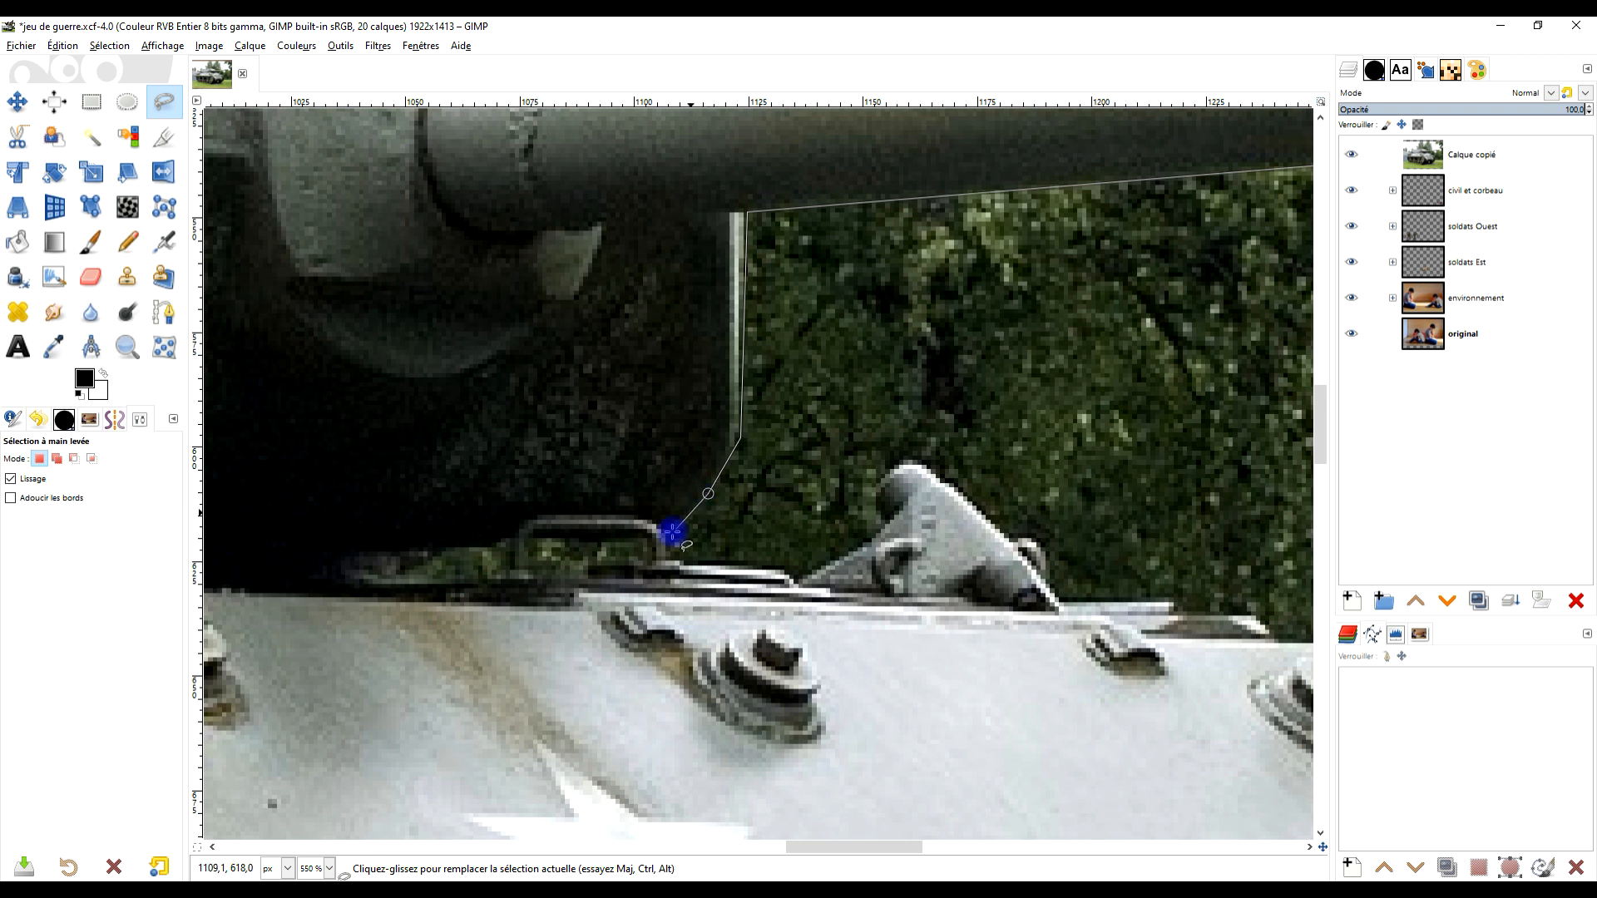
{"action": "left_click_drag", "start_coordinate": [697, 566], "coordinate": [793, 573]}
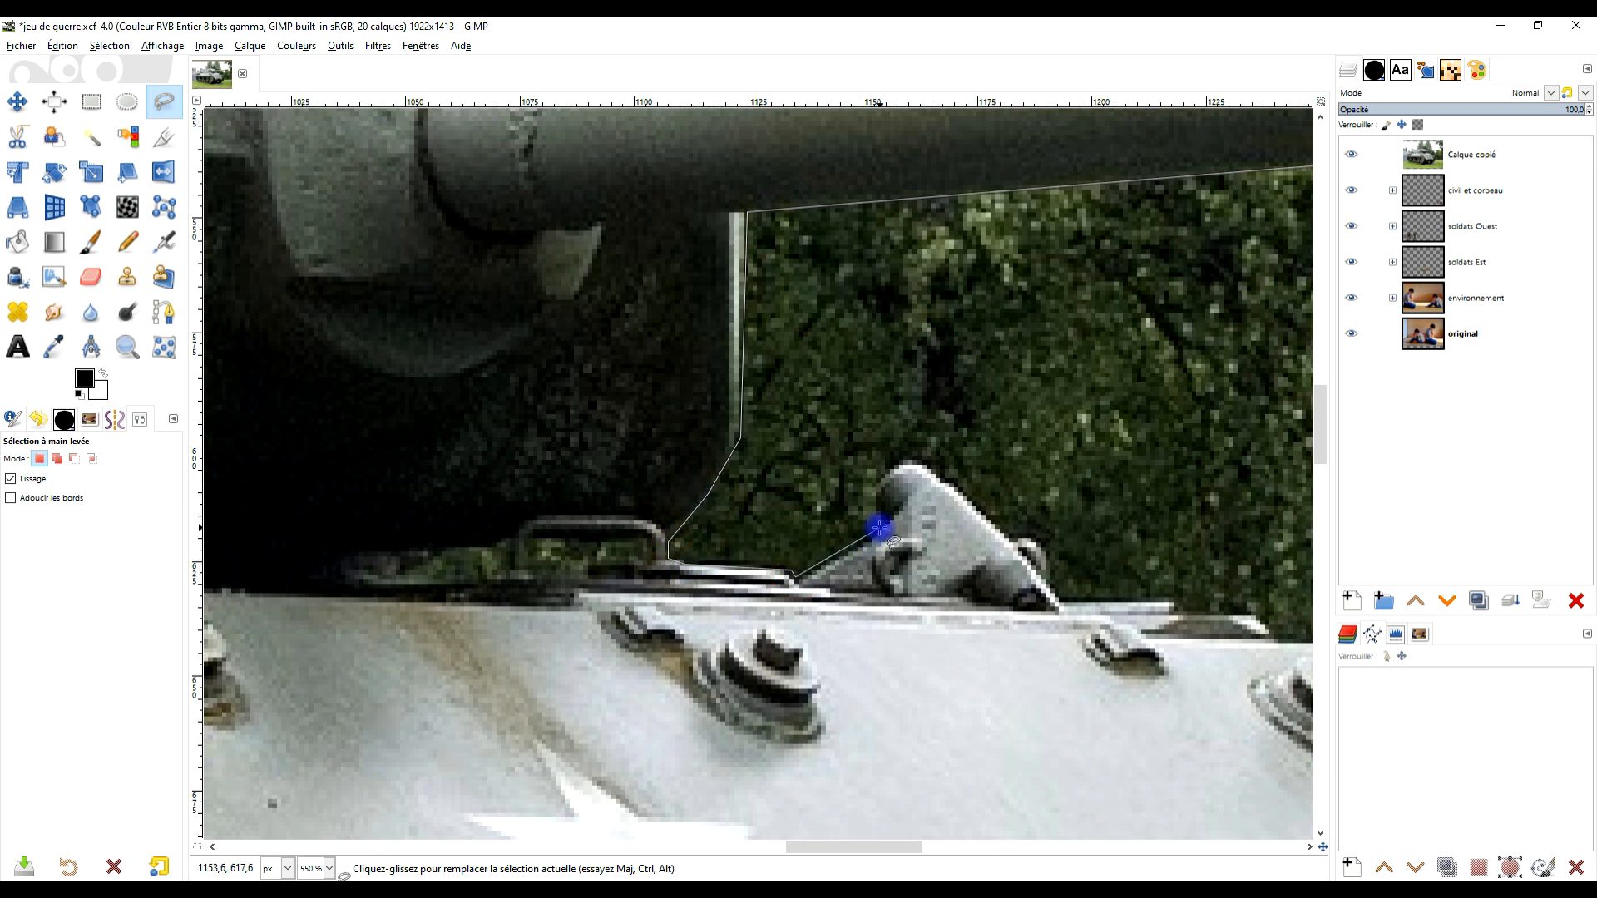
{"action": "left_click", "coordinate": [807, 577]}
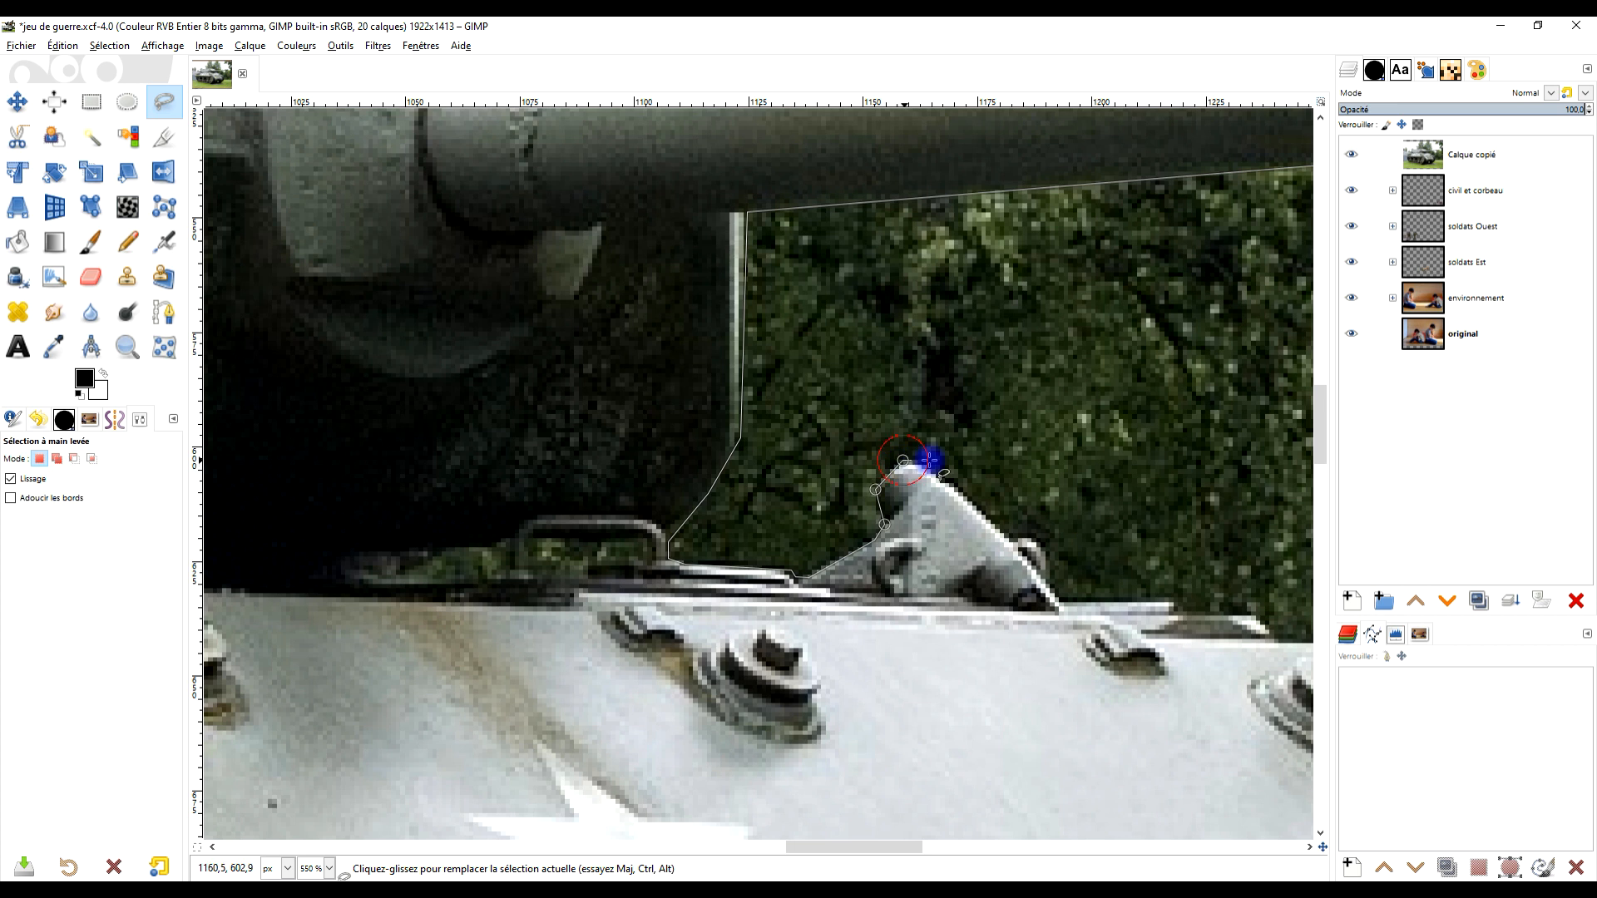
Trace over the triangular bracket and along the deck plate to its front end, closing the outline into a selection
{"action": "mouse_move", "coordinate": [933, 471]}
{"action": "left_mouse_down"}
{"action": "mouse_move", "coordinate": [1025, 559]}
{"action": "mouse_move", "coordinate": [1034, 544]}
{"action": "left_mouse_up"}
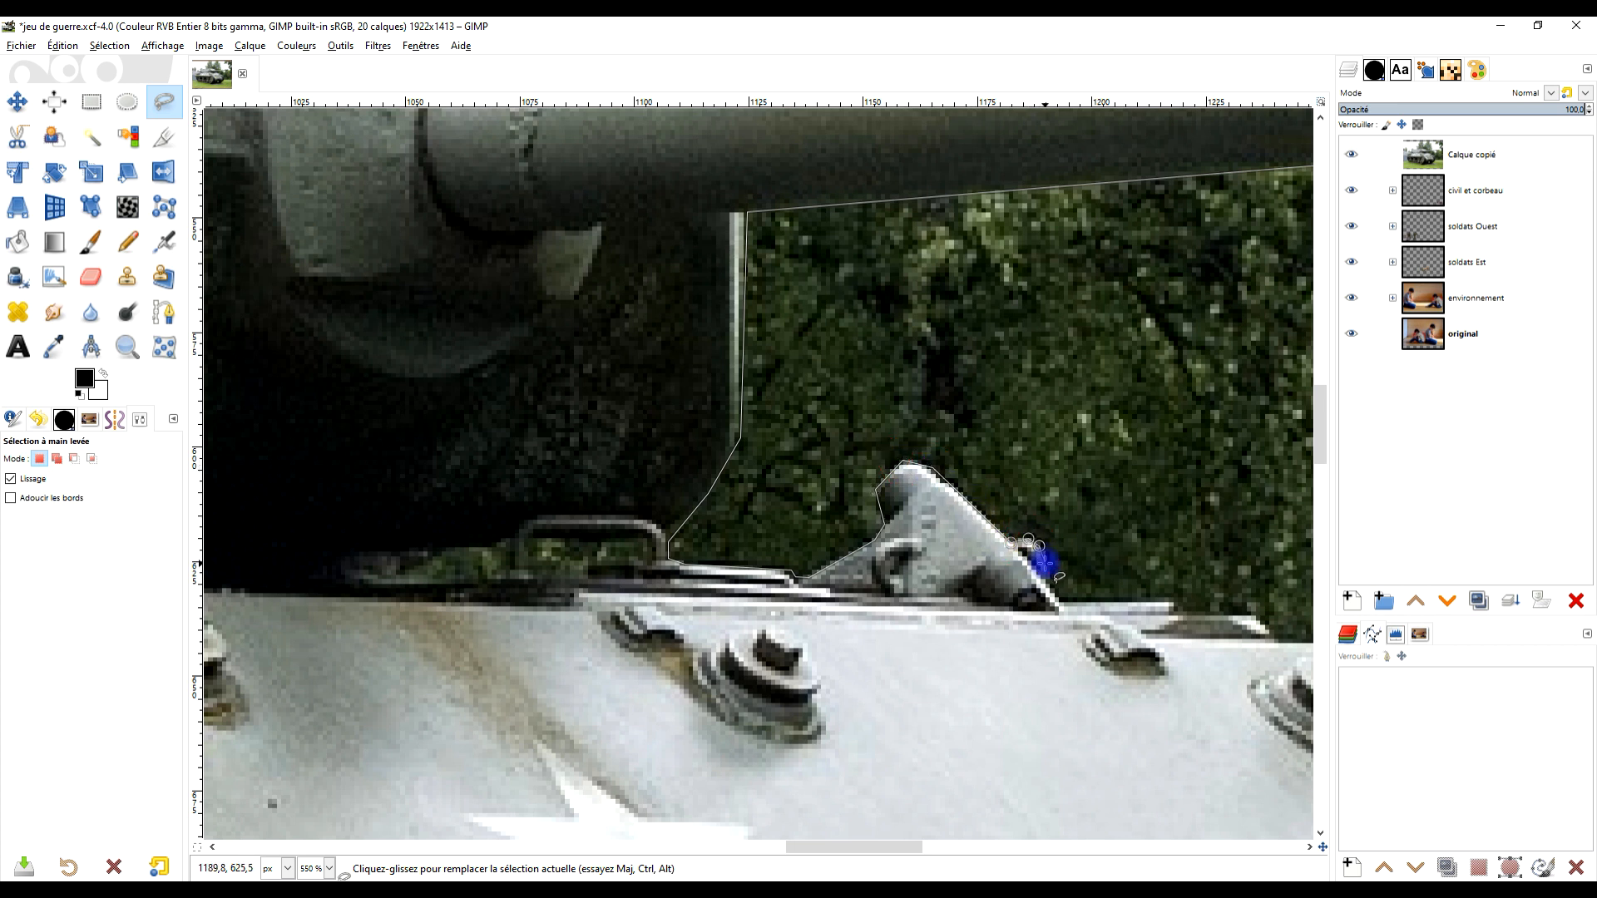
{"action": "left_click_drag", "start_coordinate": [1169, 642], "coordinate": [786, 611]}
{"action": "left_click", "coordinate": [677, 570]}
{"action": "left_click", "coordinate": [793, 583]}
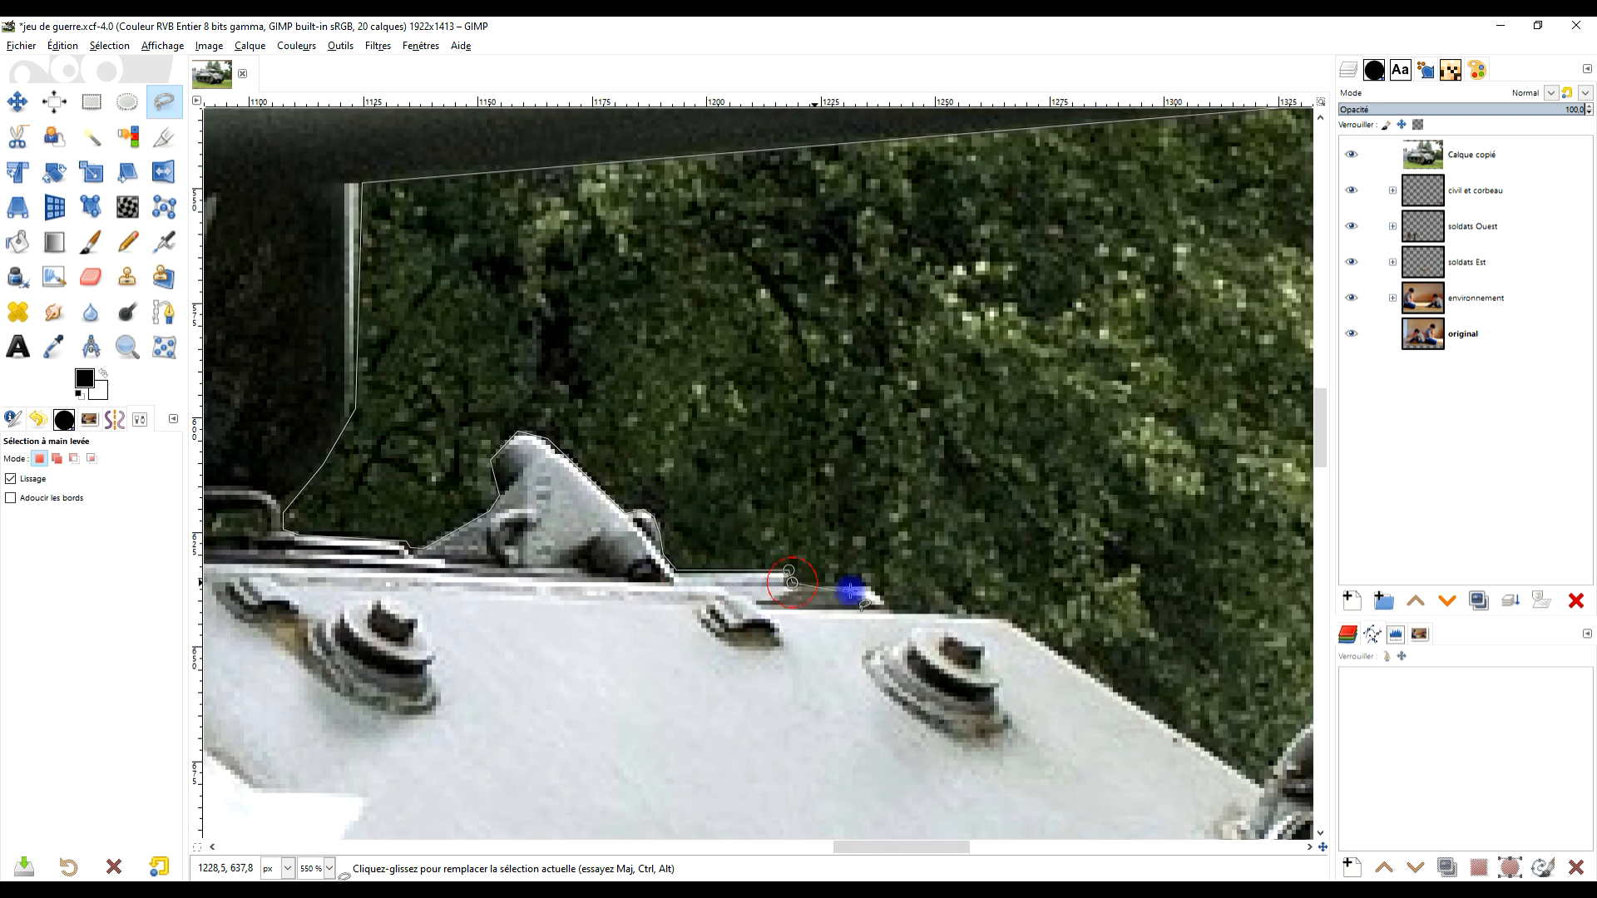
{"action": "left_click", "coordinate": [878, 586]}
Set free select to add to the current selection and confirm the selection at the deck plate's front end
{"action": "scroll", "coordinate": [878, 599], "scroll_direction": "down", "scroll_amount": 7}
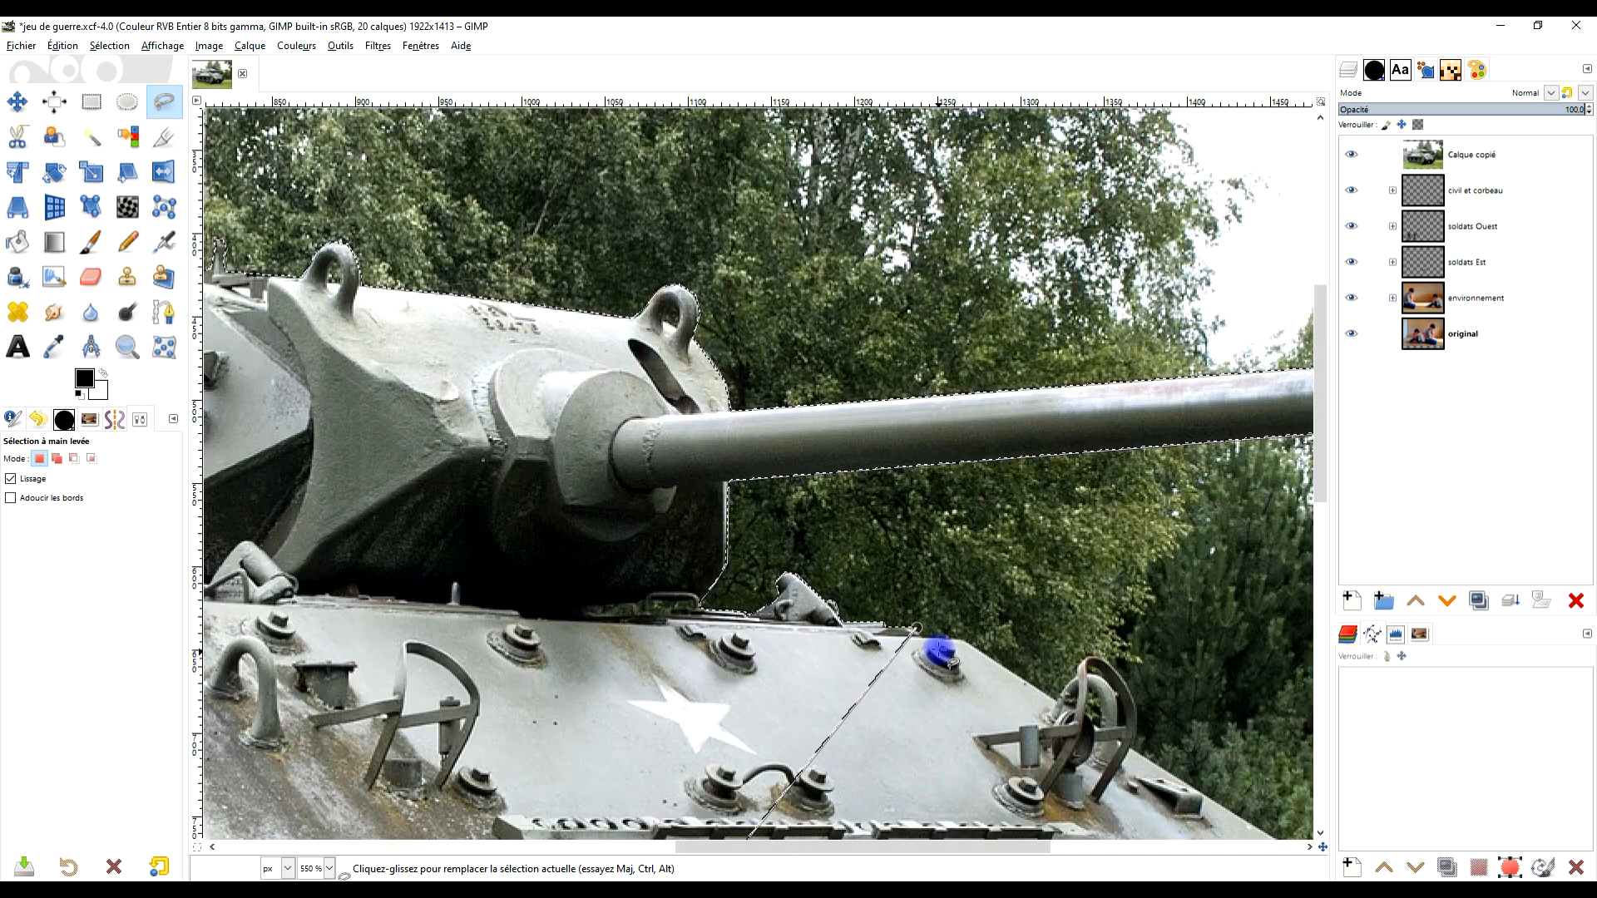
{"action": "scroll", "coordinate": [762, 588], "scroll_direction": "up", "scroll_amount": 3}
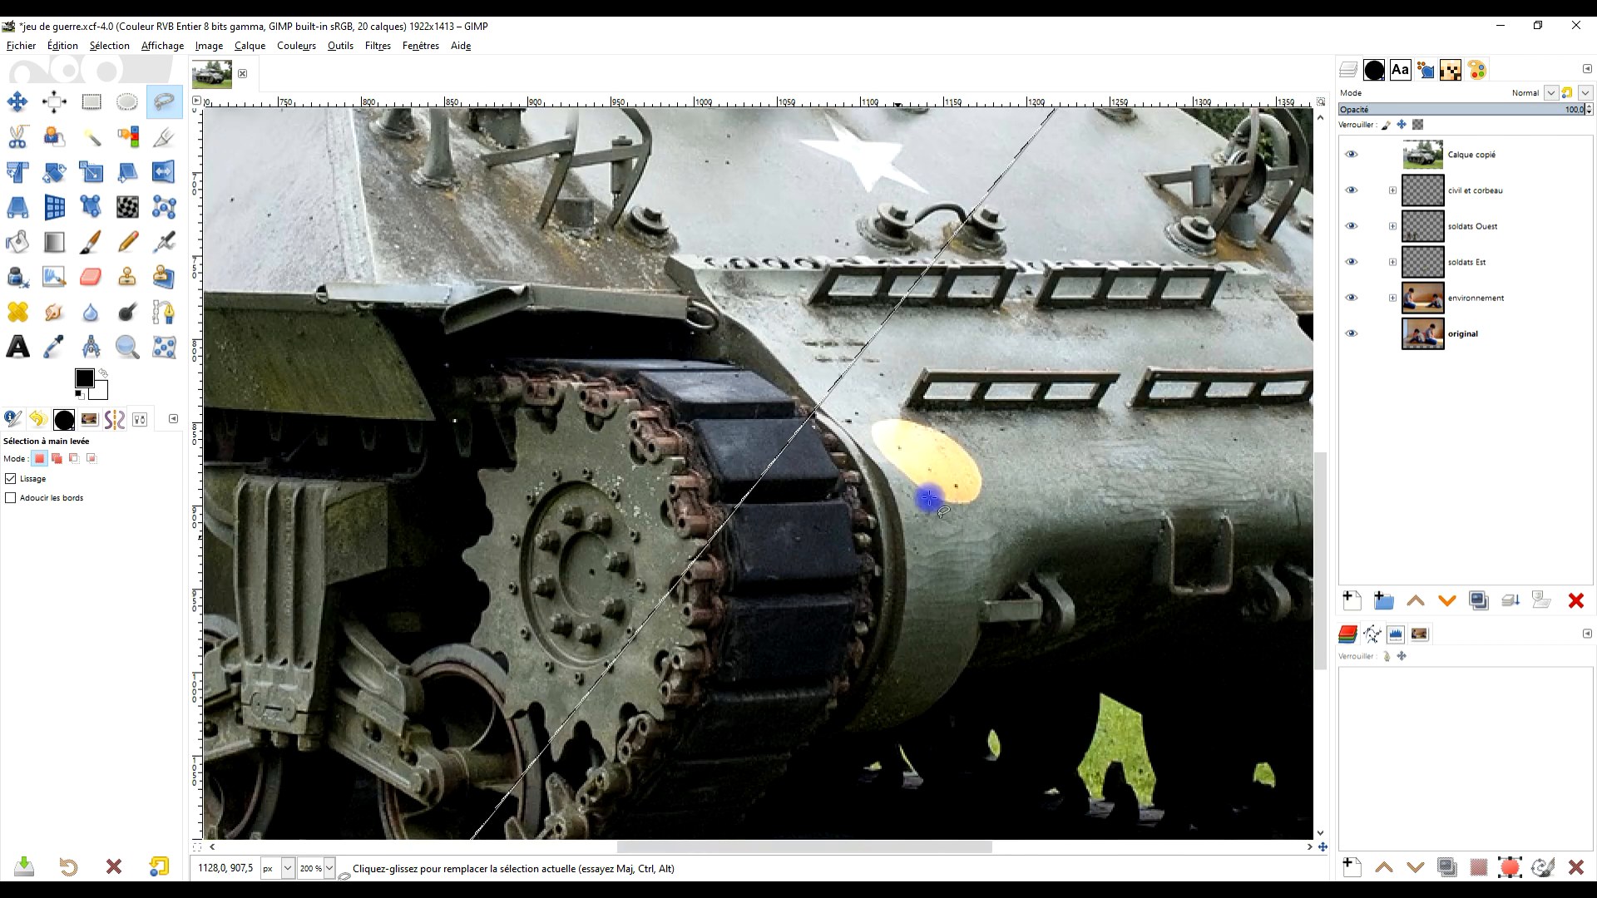
{"action": "scroll", "coordinate": [962, 396], "scroll_direction": "down", "scroll_amount": 2}
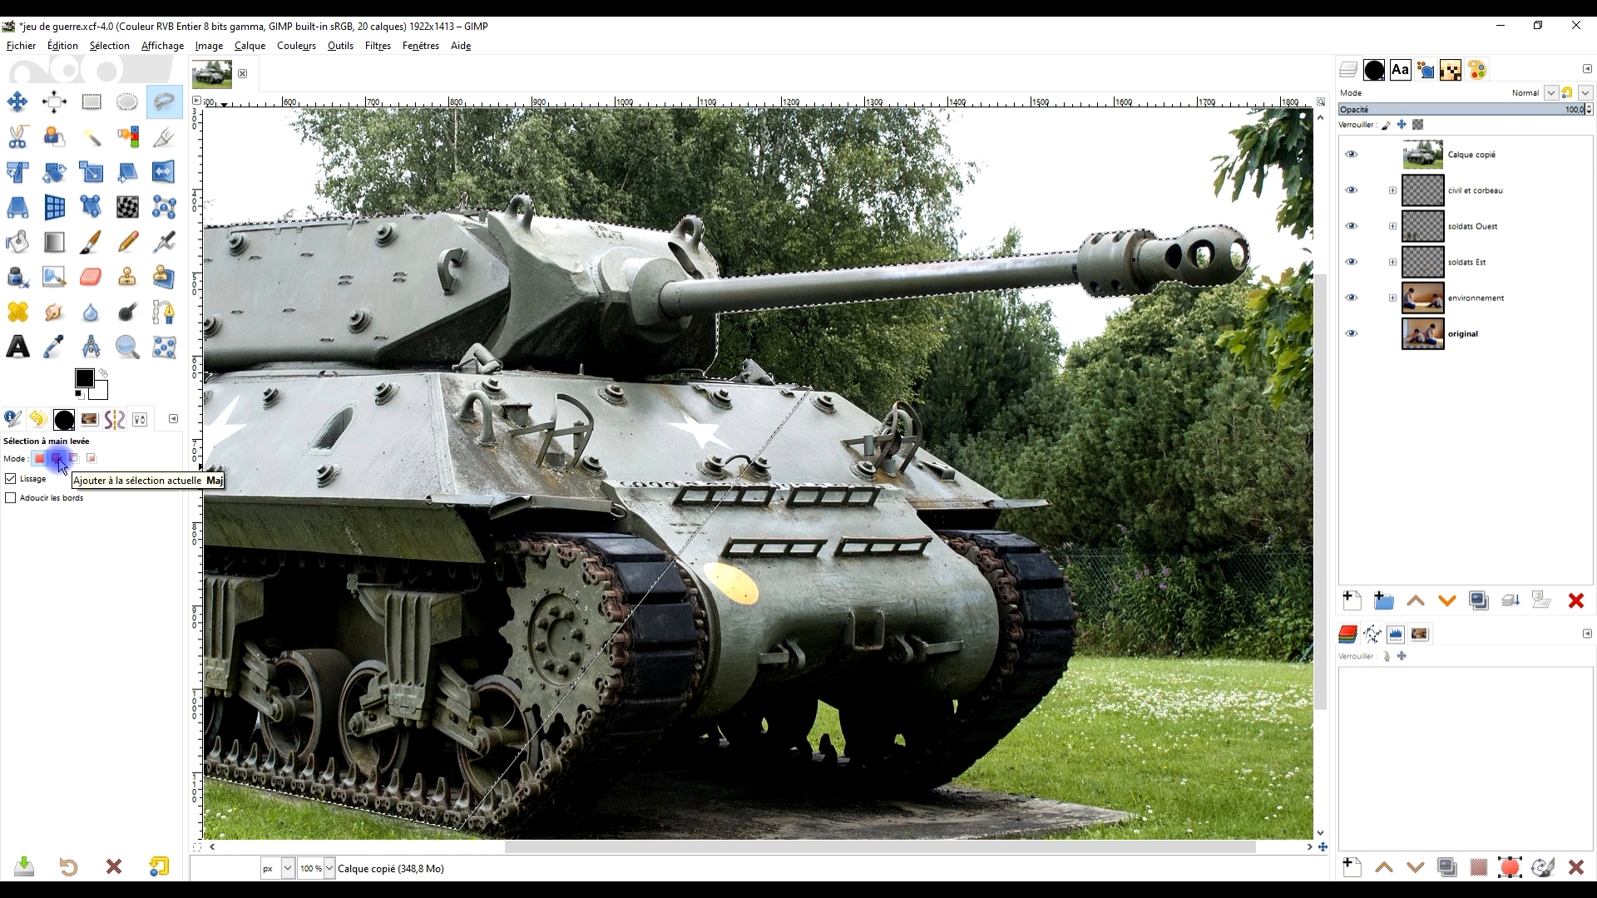
{"action": "left_click", "coordinate": [57, 458]}
{"action": "scroll", "coordinate": [881, 450], "scroll_direction": "up", "scroll_amount": 3}
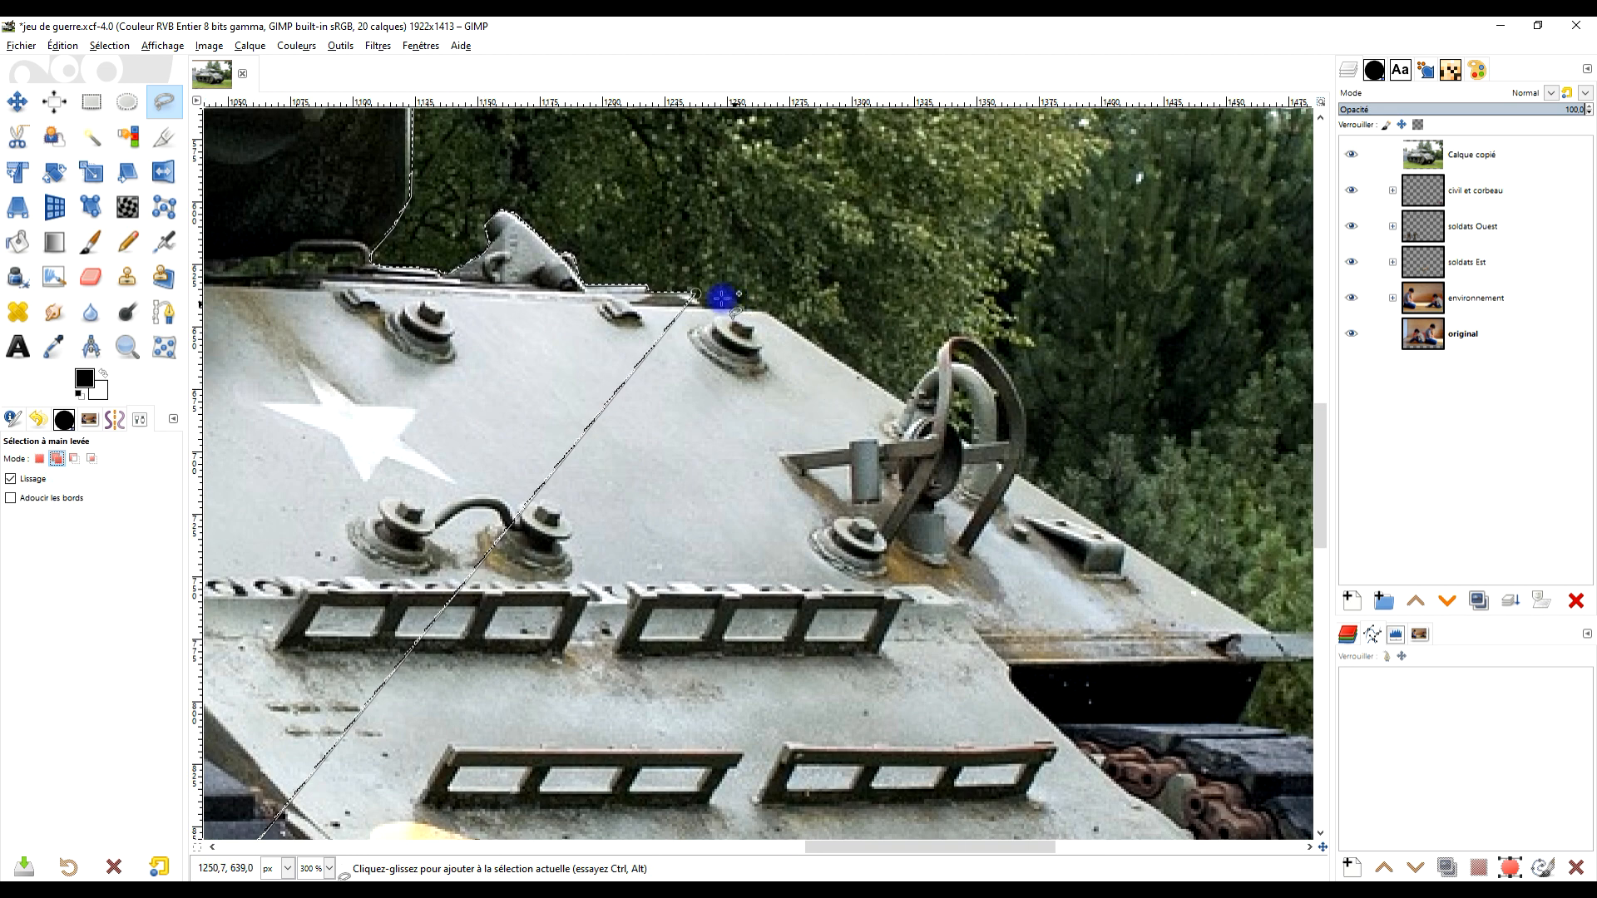
{"action": "scroll", "coordinate": [720, 299], "scroll_direction": "up", "scroll_amount": 2}
{"action": "key", "text": "Return"}
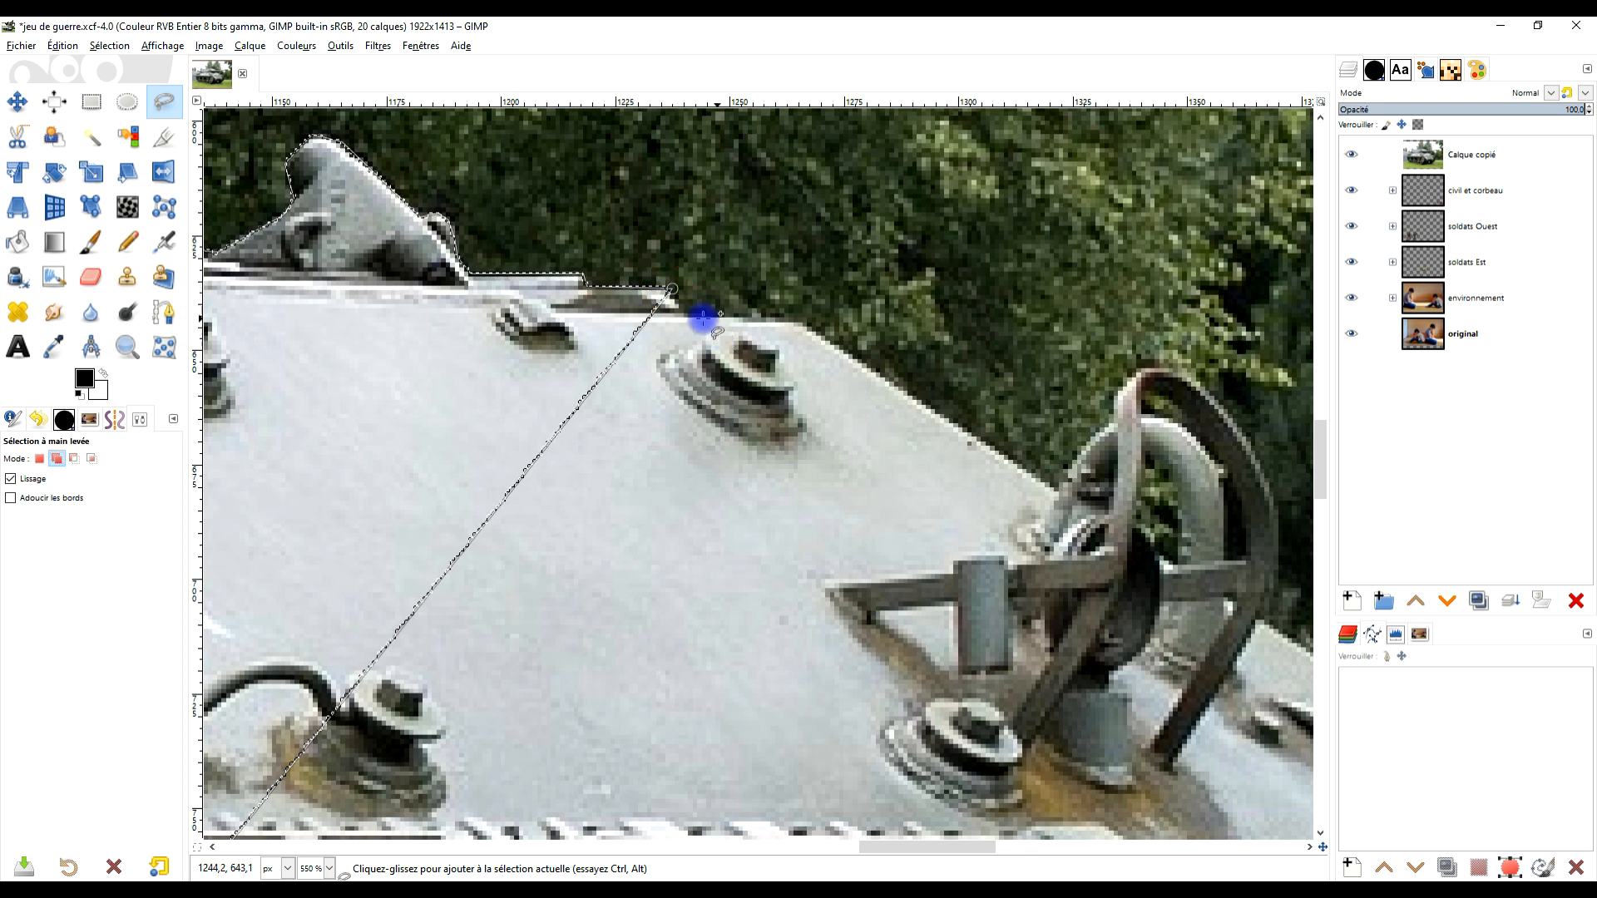
{"action": "key", "text": "Return"}
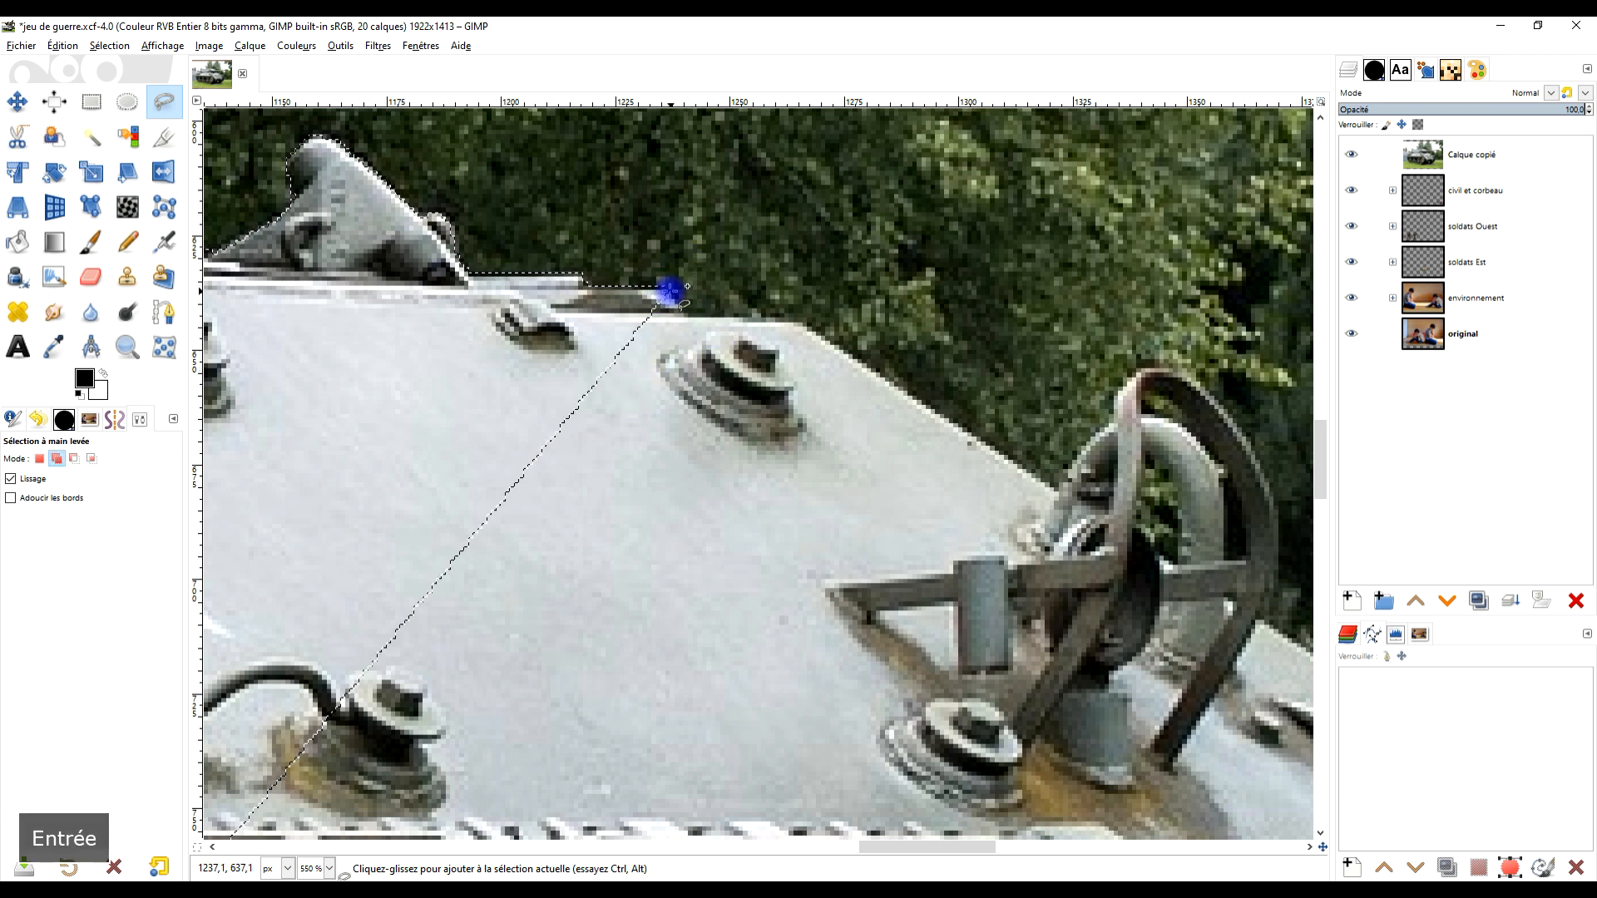
Continue the additive freehand selection outline along the tank hull's upper front edge and around the curved headlight guard
{"action": "left_click", "coordinate": [798, 321]}
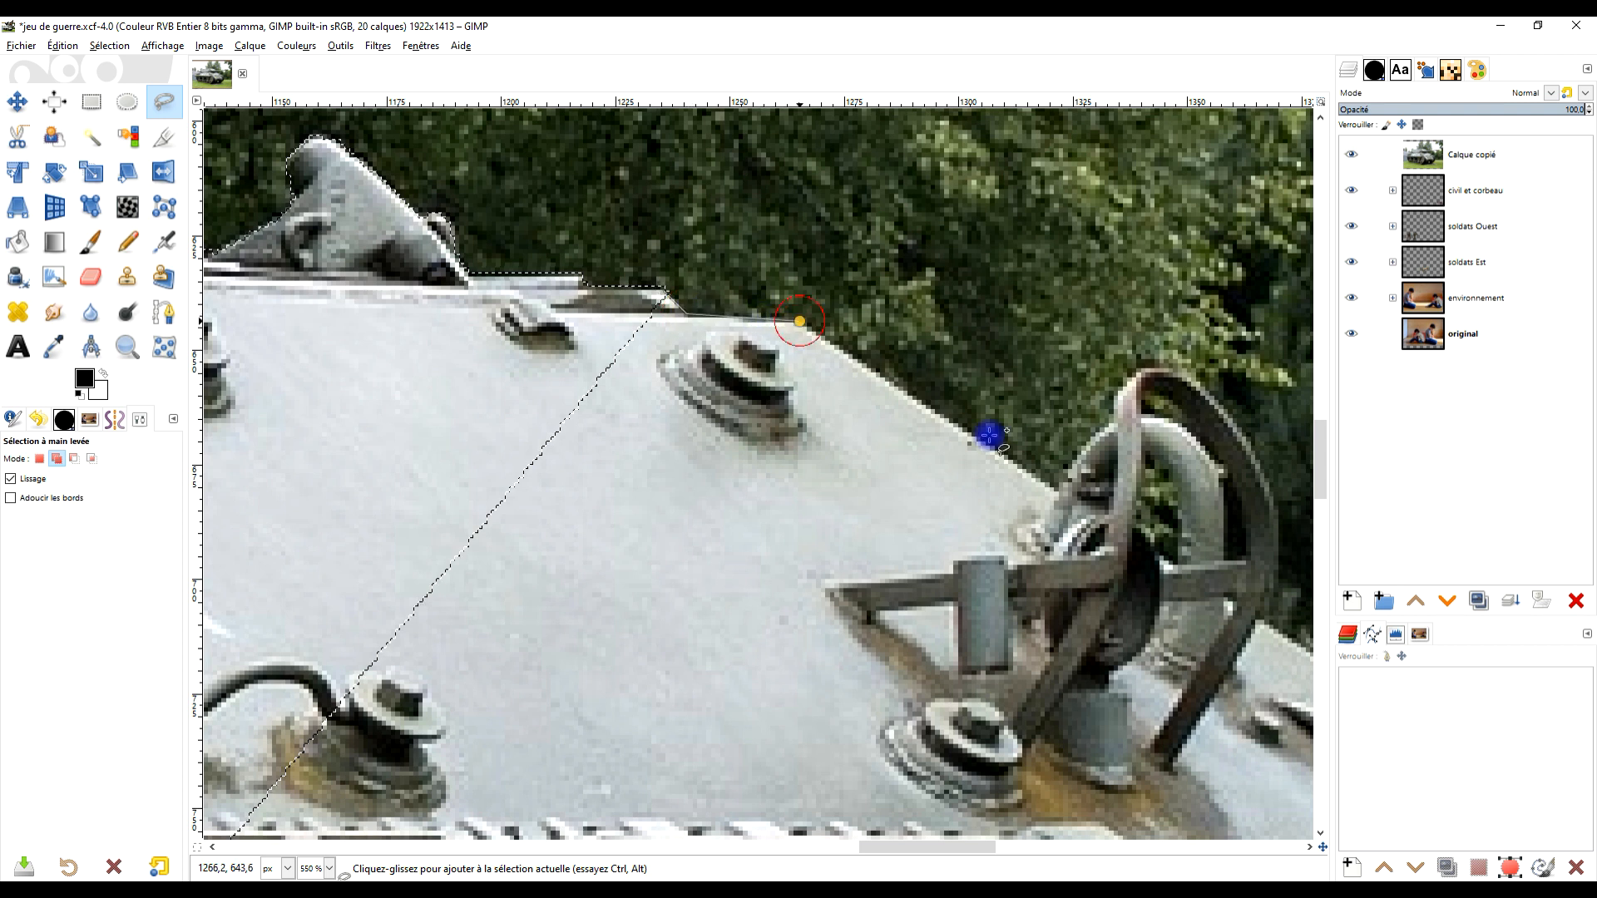
{"action": "left_click", "coordinate": [1053, 487]}
{"action": "left_click", "coordinate": [1109, 422]}
{"action": "left_click", "coordinate": [1122, 390]}
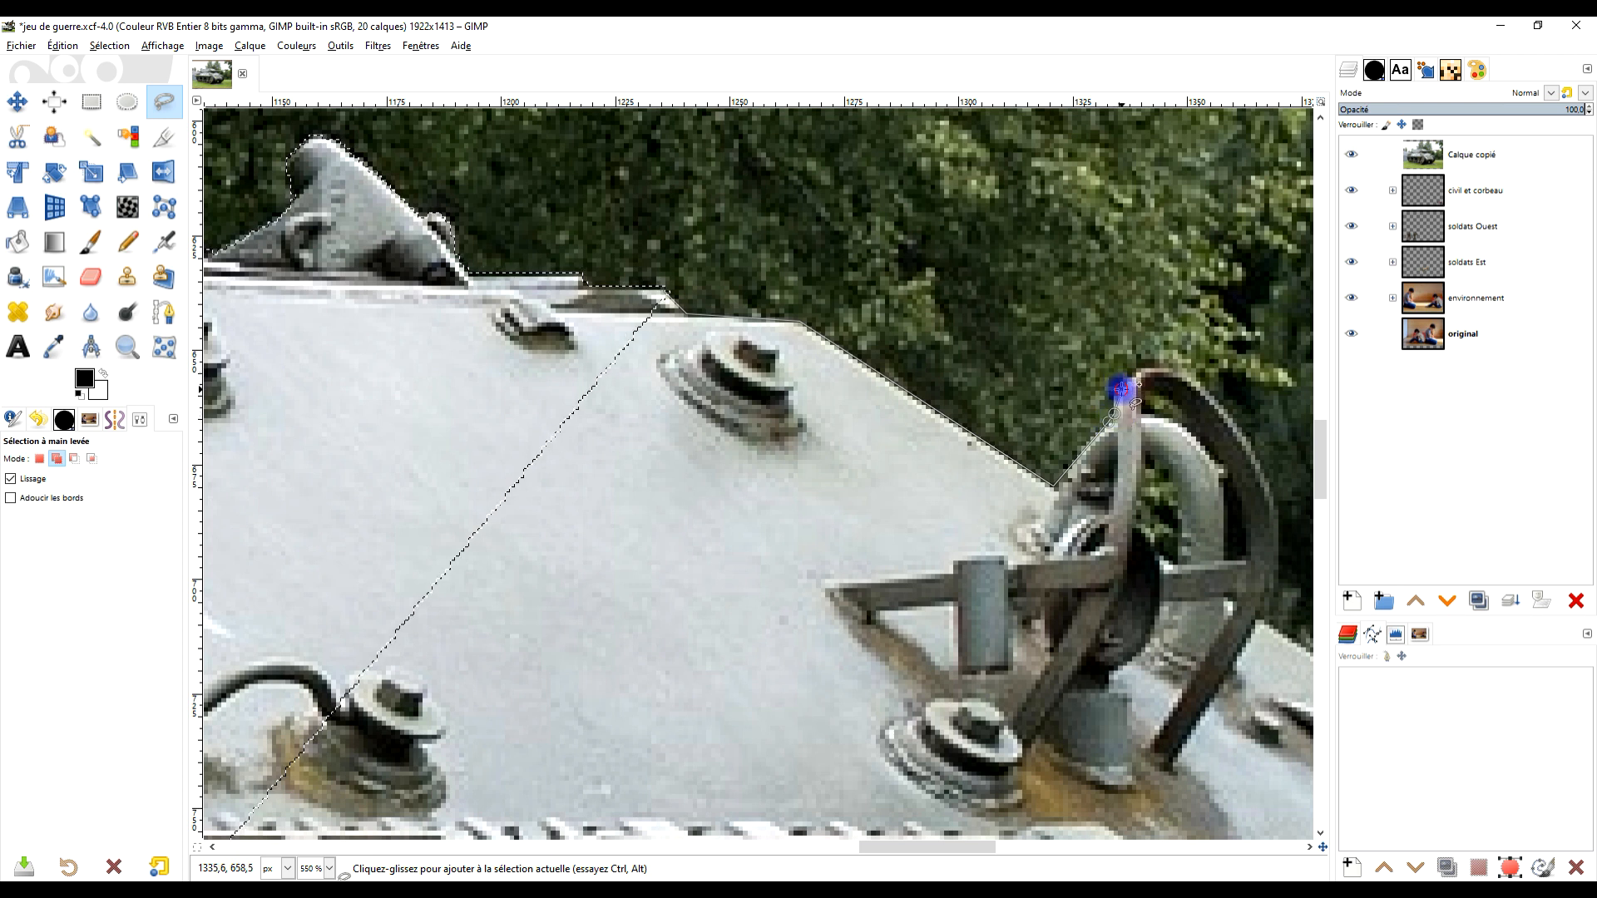
{"action": "left_click_drag", "start_coordinate": [1151, 431], "coordinate": [725, 449]}
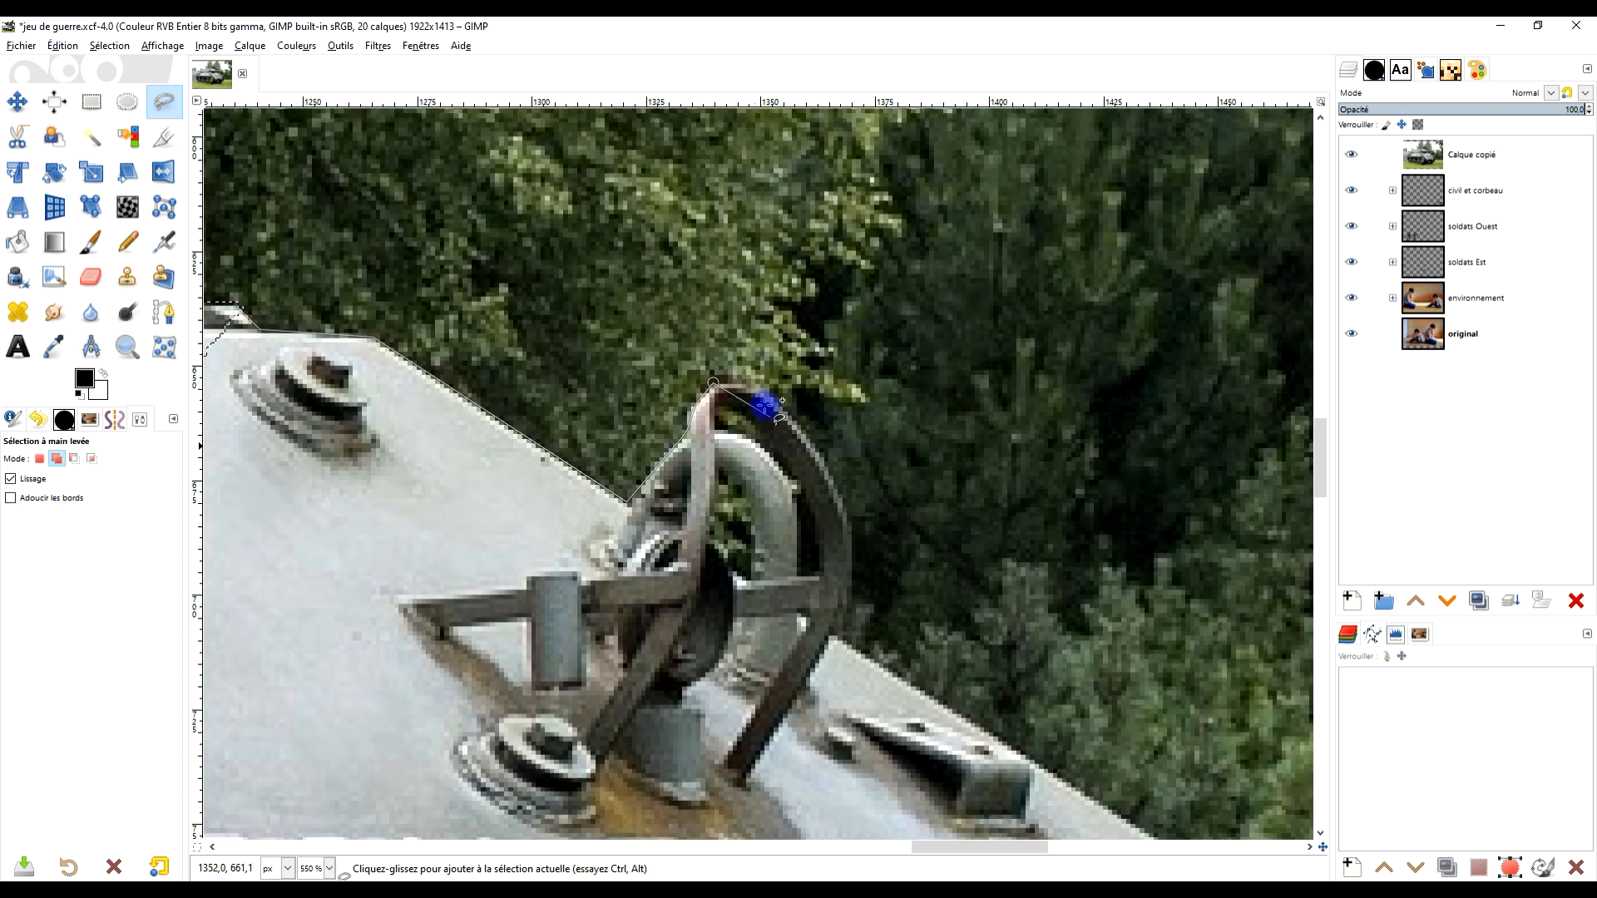
{"action": "left_click", "coordinate": [714, 383]}
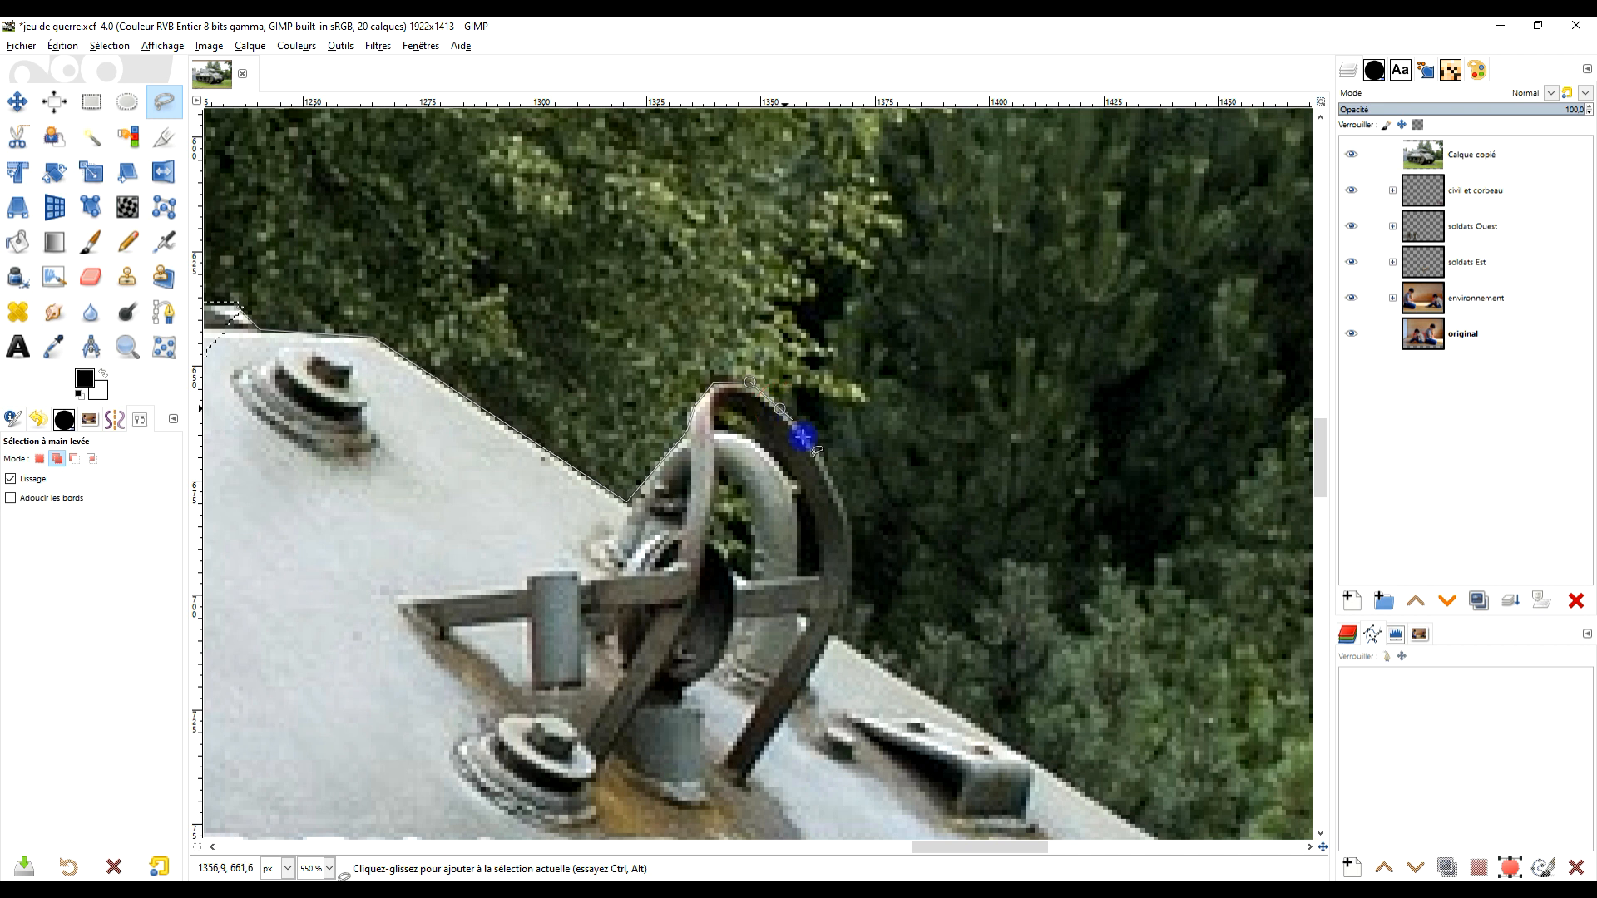
{"action": "left_click", "coordinate": [857, 549]}
{"action": "left_click", "coordinate": [834, 638]}
Extend the outline down the sloping hull edge, around the protruding mudguard tip and down to the far track
{"action": "left_click_drag", "start_coordinate": [888, 672], "coordinate": [664, 238]}
{"action": "scroll", "coordinate": [1056, 499], "scroll_direction": "down", "scroll_amount": 4}
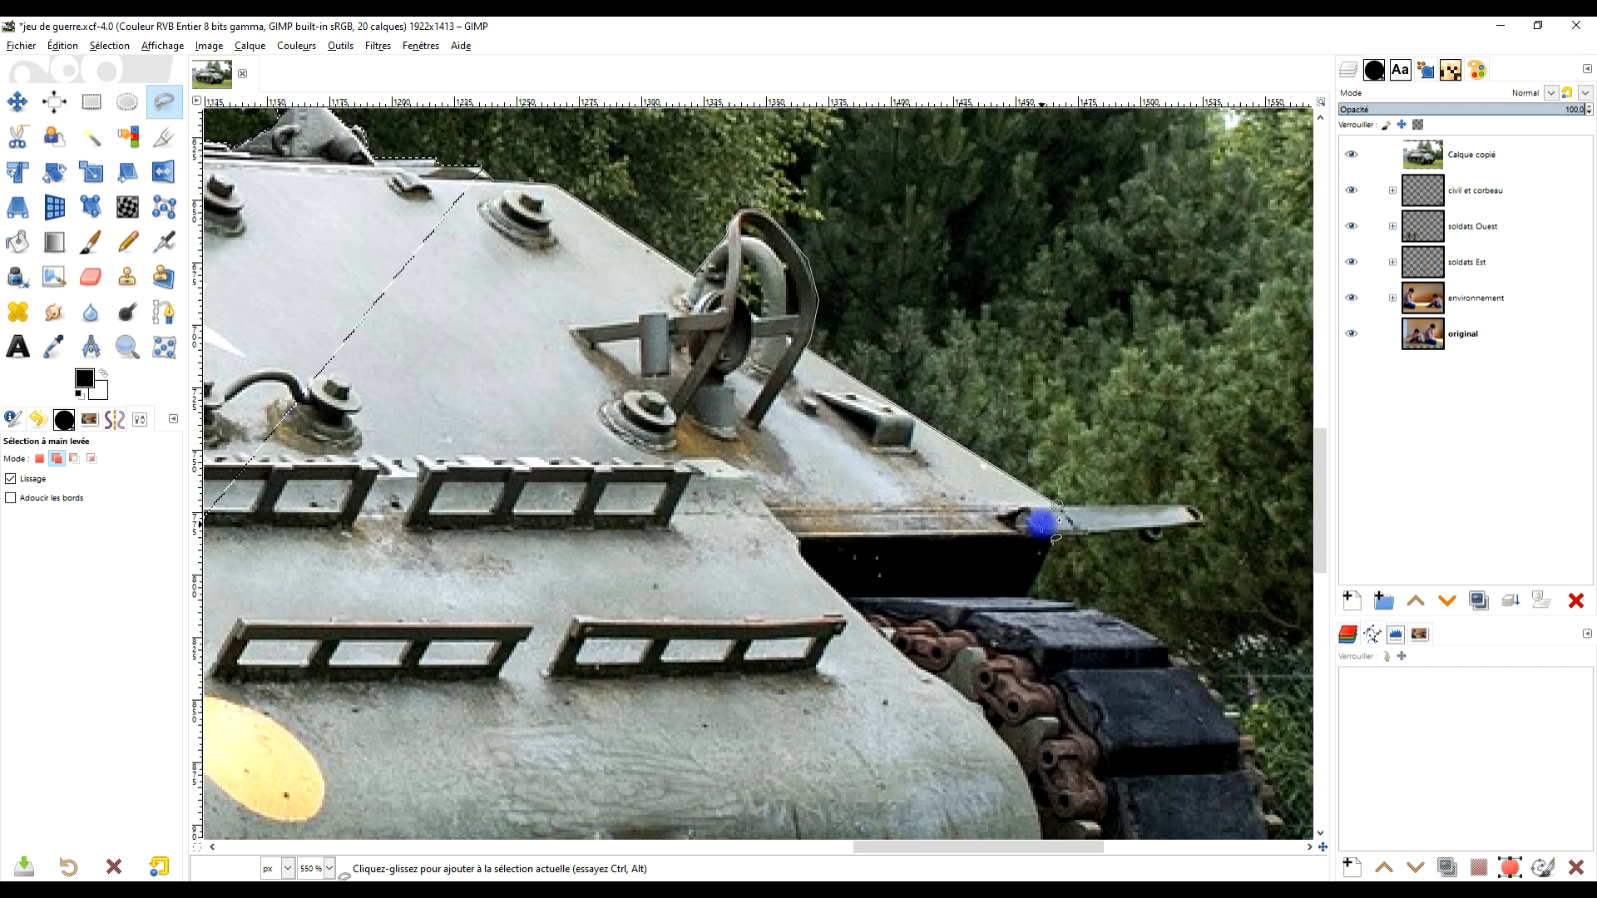
{"action": "scroll", "coordinate": [756, 563], "scroll_direction": "up", "scroll_amount": 6}
{"action": "left_click", "coordinate": [856, 549]}
{"action": "left_click", "coordinate": [887, 605]}
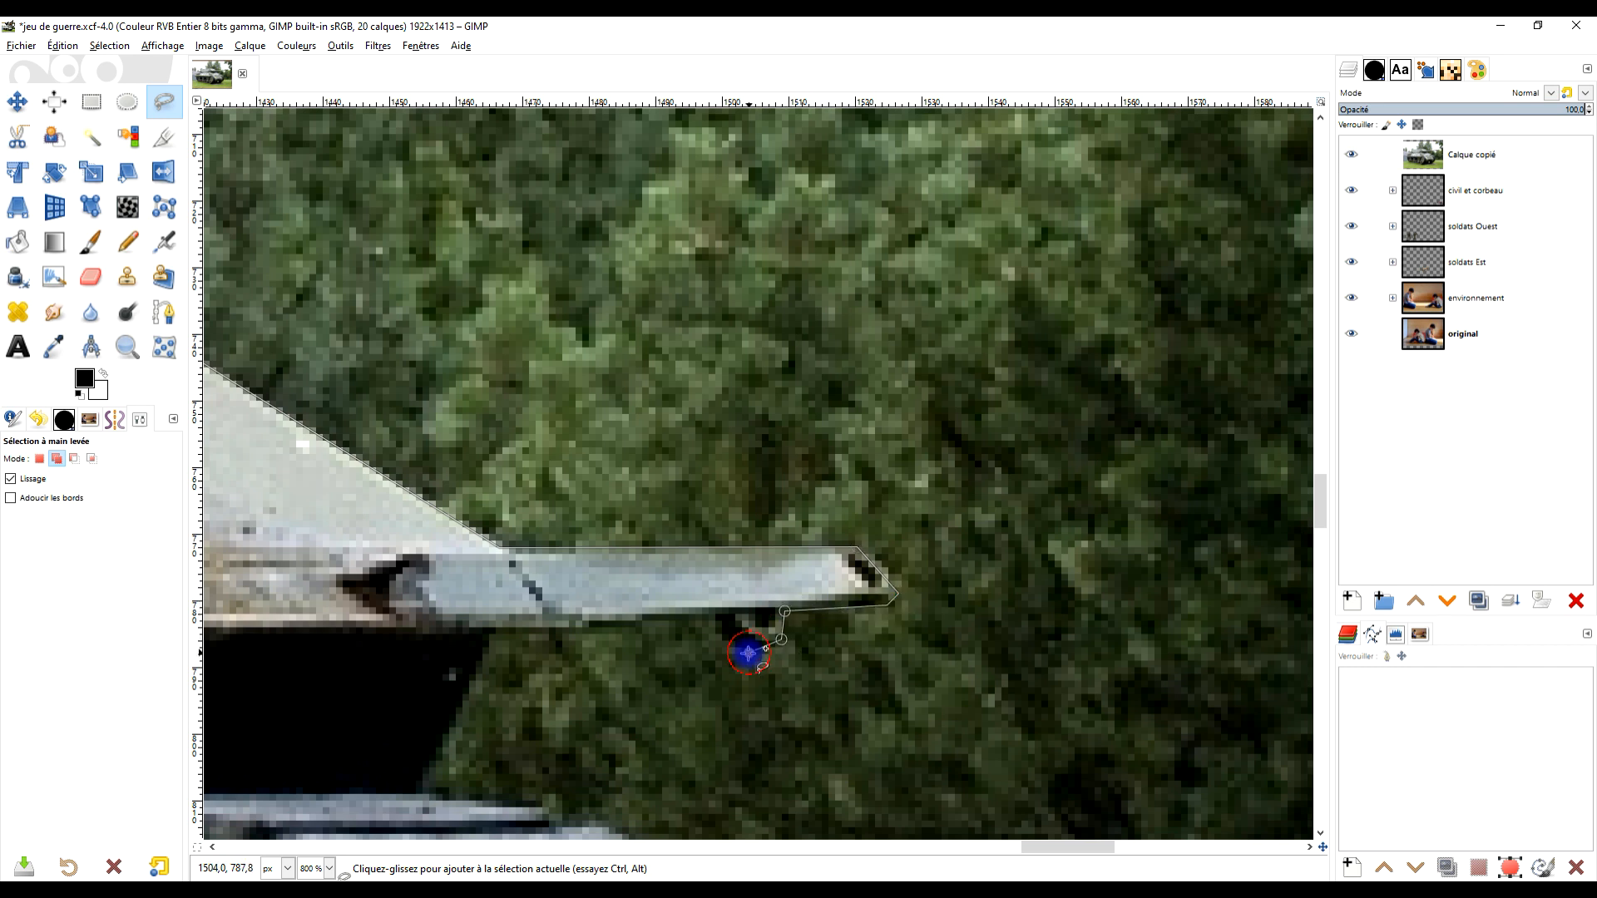
{"action": "left_click", "coordinate": [490, 634]}
{"action": "left_click_drag", "start_coordinate": [461, 749], "coordinate": [895, 432]}
{"action": "left_click", "coordinate": [855, 471]}
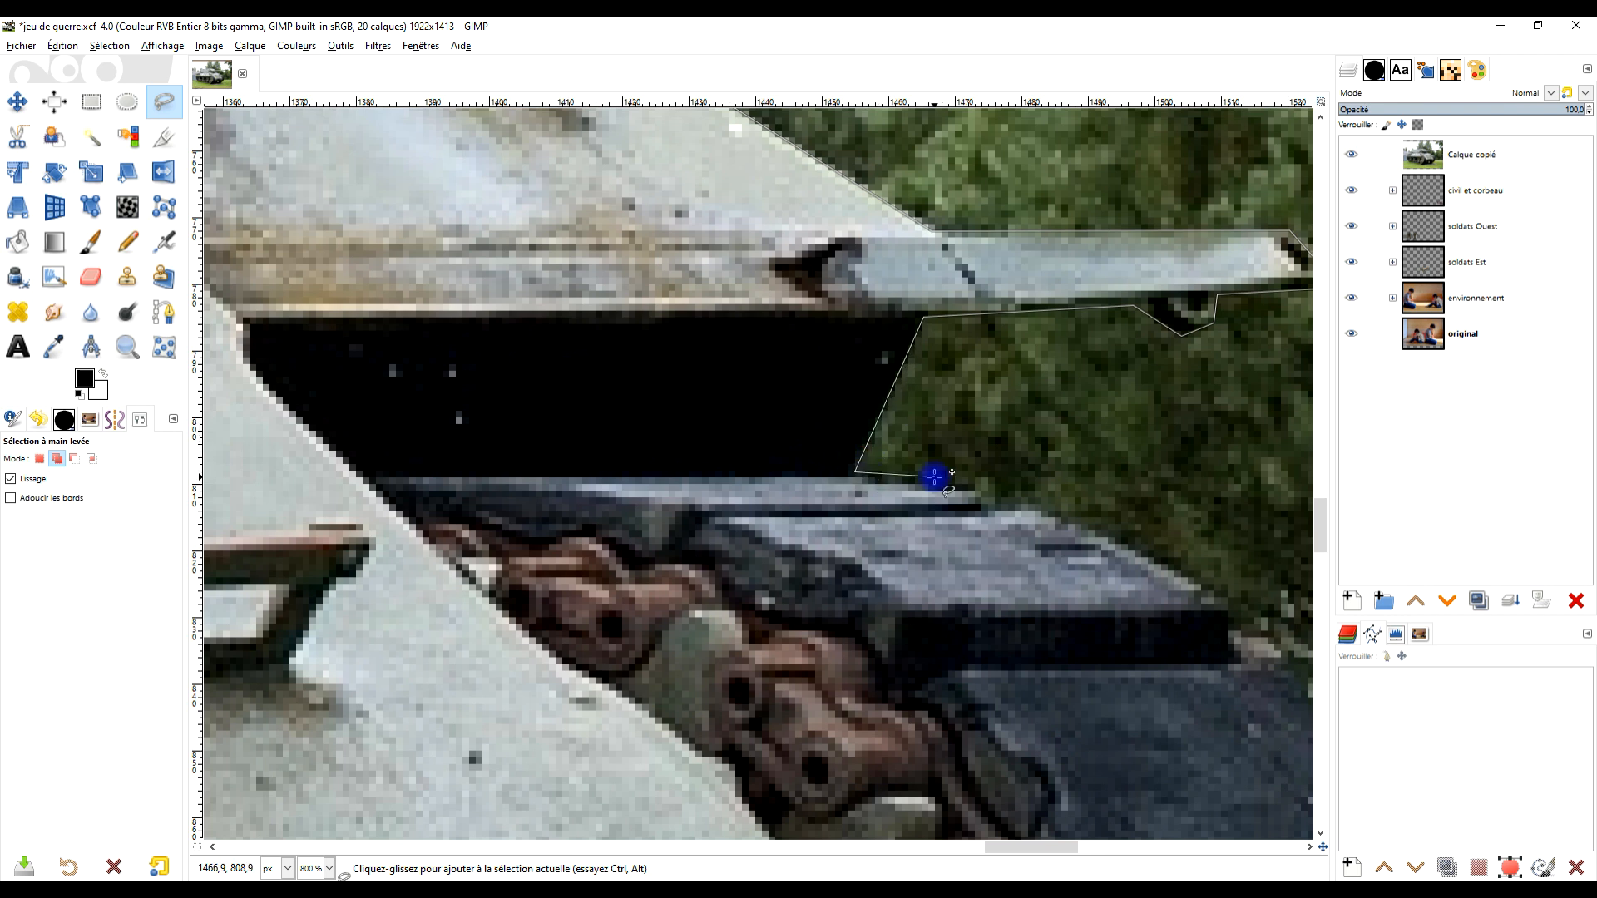
Trace the selection outline along the upper curve of the far track's rubber pads
{"action": "left_click", "coordinate": [998, 502]}
{"action": "left_click", "coordinate": [1075, 523]}
{"action": "left_click", "coordinate": [1217, 593]}
{"action": "scroll", "coordinate": [1217, 595], "scroll_direction": "down", "scroll_amount": 4}
{"action": "left_click_drag", "start_coordinate": [1218, 605], "coordinate": [799, 535]}
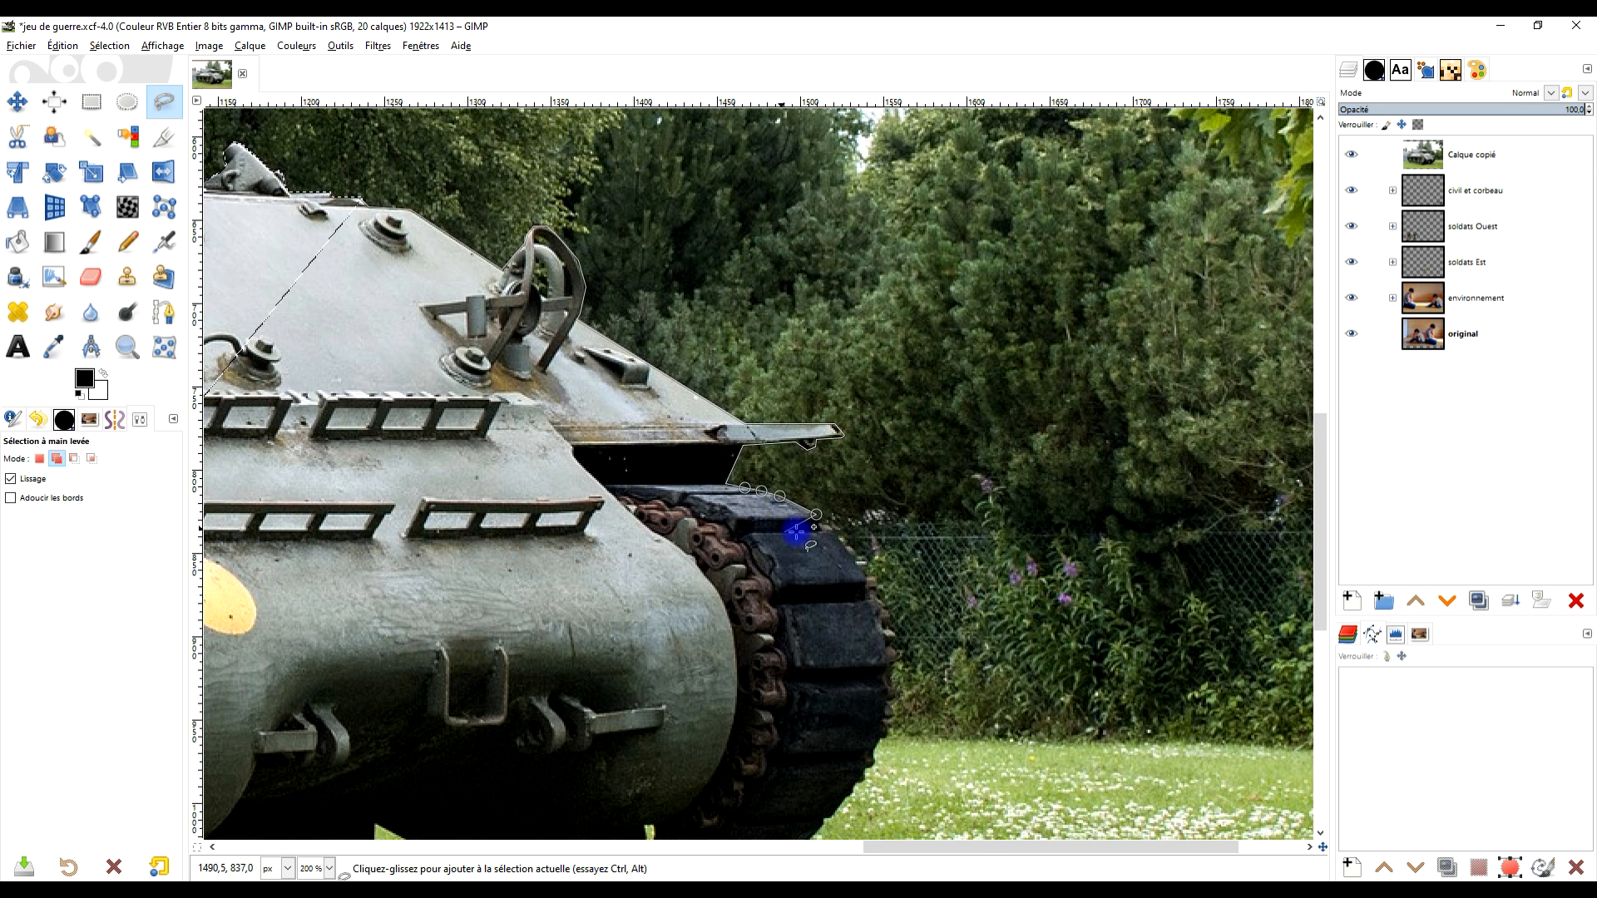
{"action": "scroll", "coordinate": [798, 535], "scroll_direction": "up", "scroll_amount": 4}
{"action": "left_click", "coordinate": [825, 539]}
{"action": "left_click", "coordinate": [885, 565]}
{"action": "left_click", "coordinate": [931, 631]}
{"action": "left_click", "coordinate": [943, 649]}
Trace the outline down the far track's outer side, following its protruding links to the edge of the grass
{"action": "left_click_drag", "start_coordinate": [1002, 673], "coordinate": [711, 248]}
{"action": "scroll", "coordinate": [691, 223], "scroll_direction": "up", "scroll_amount": 3}
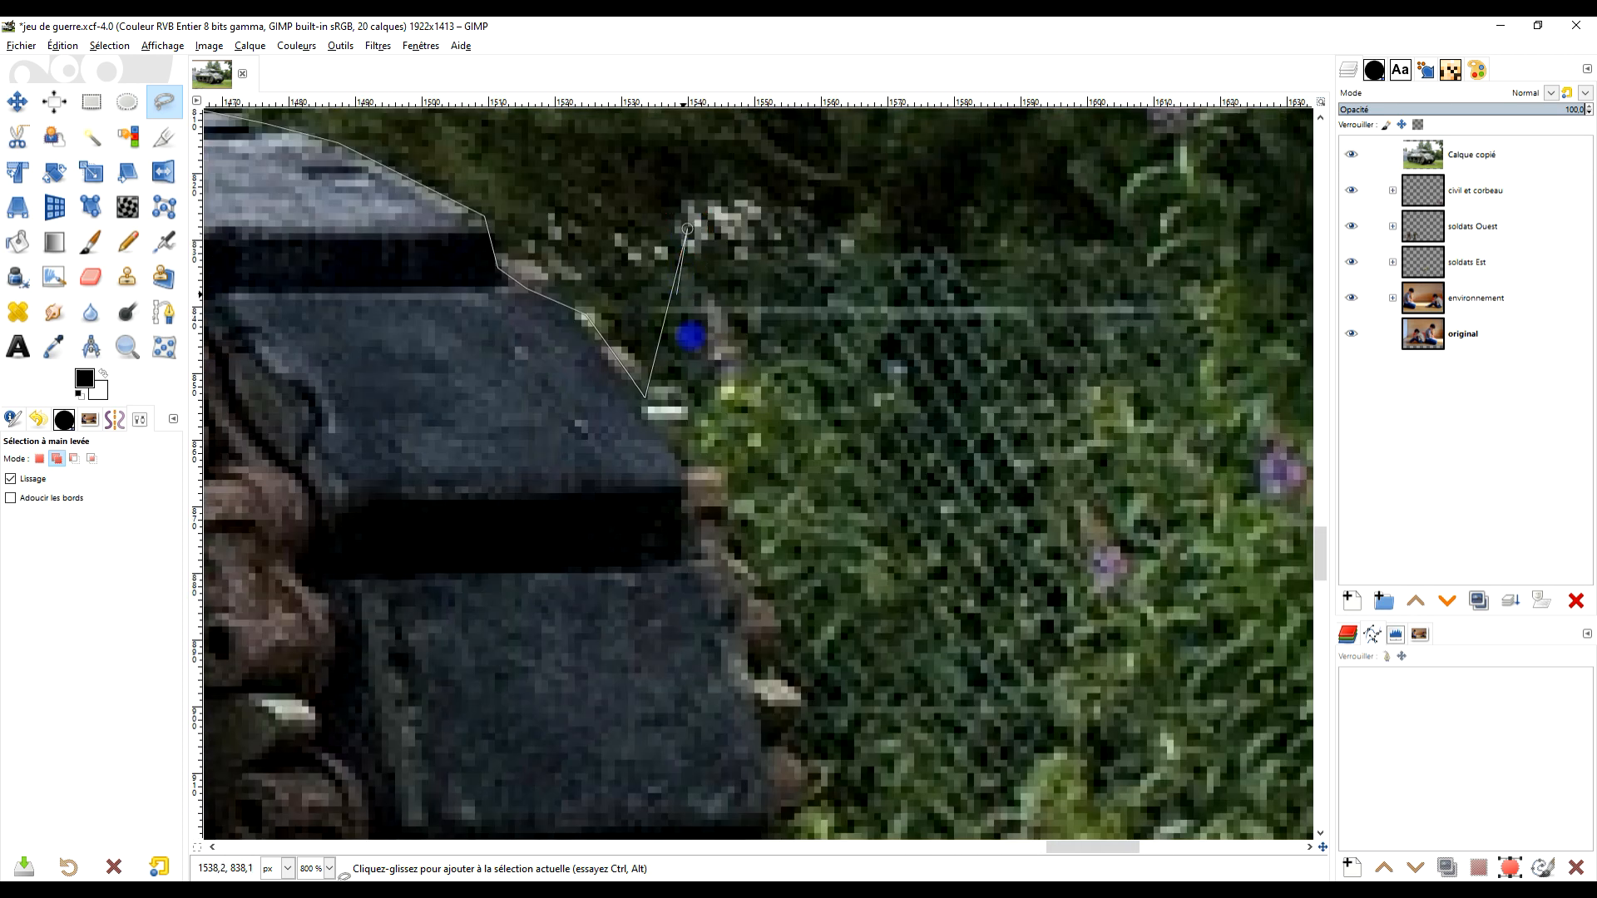
{"action": "left_click", "coordinate": [683, 230]}
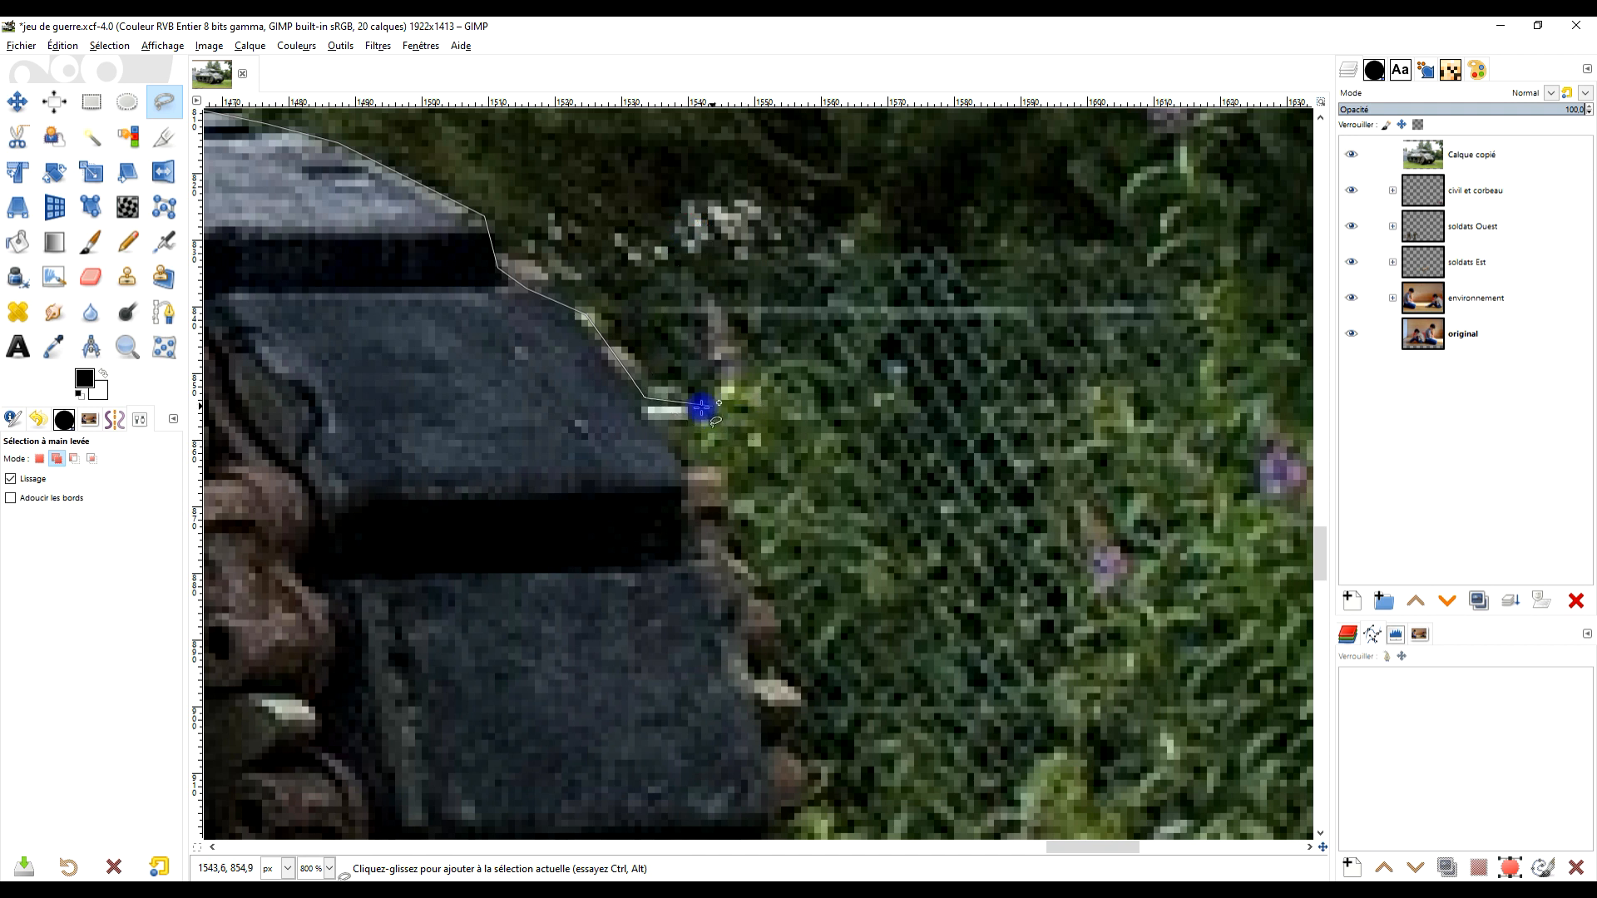
{"action": "mouse_move", "coordinate": [676, 449]}
{"action": "left_mouse_down"}
{"action": "mouse_move", "coordinate": [715, 475]}
{"action": "mouse_move", "coordinate": [749, 564]}
{"action": "mouse_move", "coordinate": [735, 556]}
{"action": "mouse_move", "coordinate": [753, 564]}
{"action": "mouse_move", "coordinate": [786, 213]}
{"action": "left_mouse_up"}
{"action": "scroll", "coordinate": [760, 489], "scroll_direction": "down", "scroll_amount": 6}
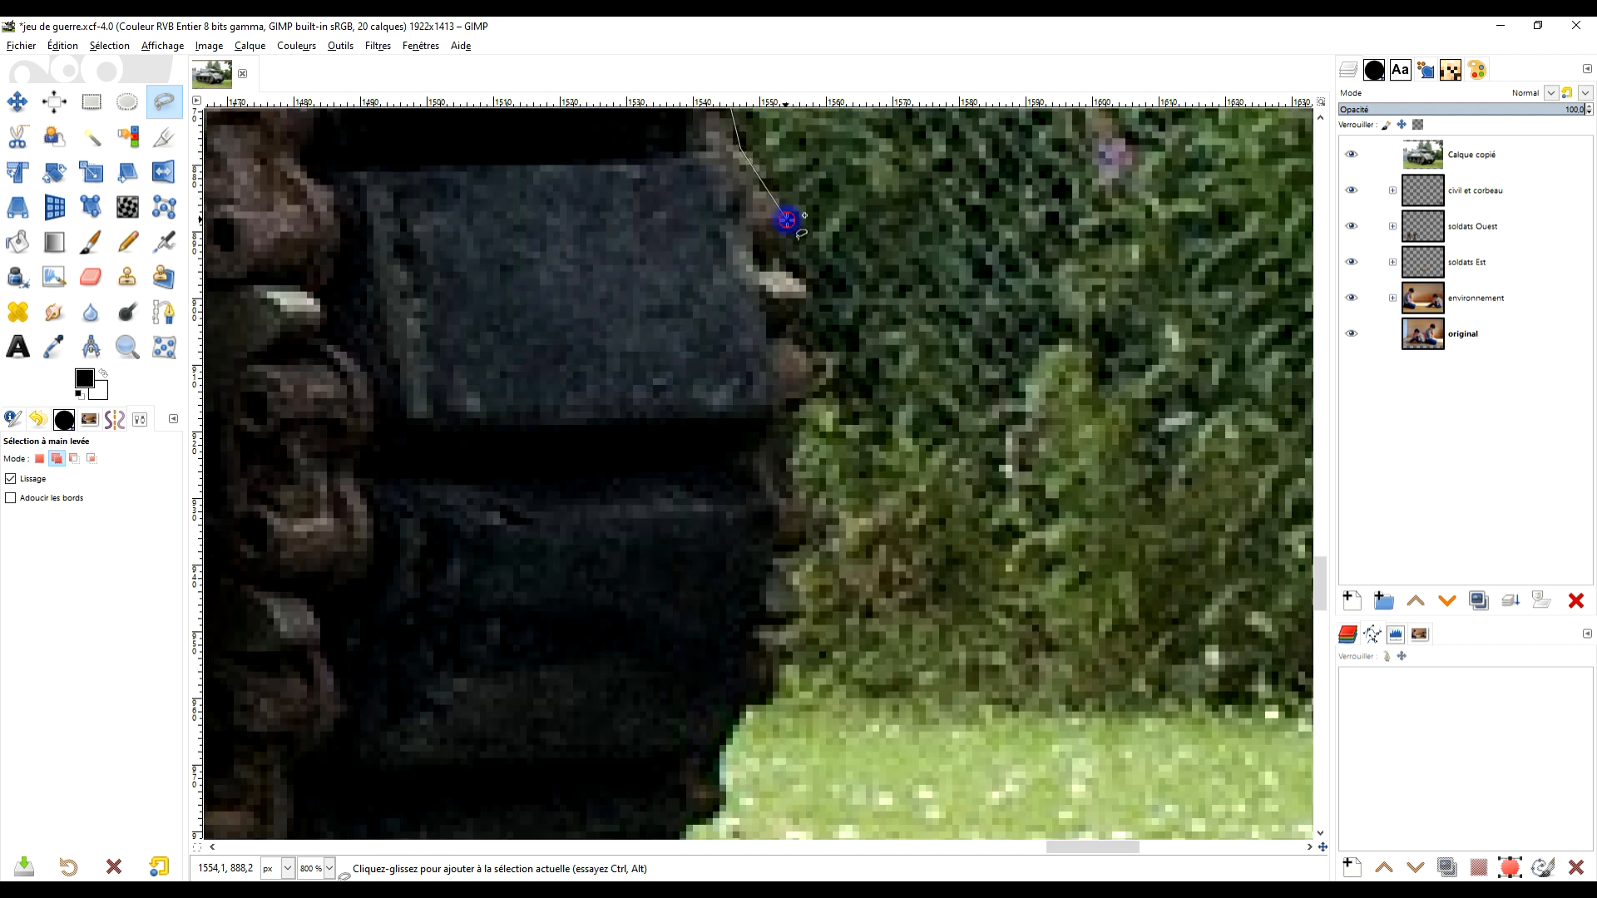
{"action": "mouse_move", "coordinate": [789, 318]}
{"action": "left_mouse_down"}
{"action": "mouse_move", "coordinate": [815, 369]}
{"action": "mouse_move", "coordinate": [790, 413]}
{"action": "mouse_move", "coordinate": [854, 517]}
{"action": "mouse_move", "coordinate": [791, 483]}
{"action": "mouse_move", "coordinate": [787, 505]}
{"action": "mouse_move", "coordinate": [813, 523]}
{"action": "mouse_move", "coordinate": [784, 560]}
{"action": "mouse_move", "coordinate": [803, 606]}
{"action": "mouse_move", "coordinate": [767, 659]}
{"action": "left_mouse_up"}
{"action": "left_click", "coordinate": [730, 734]}
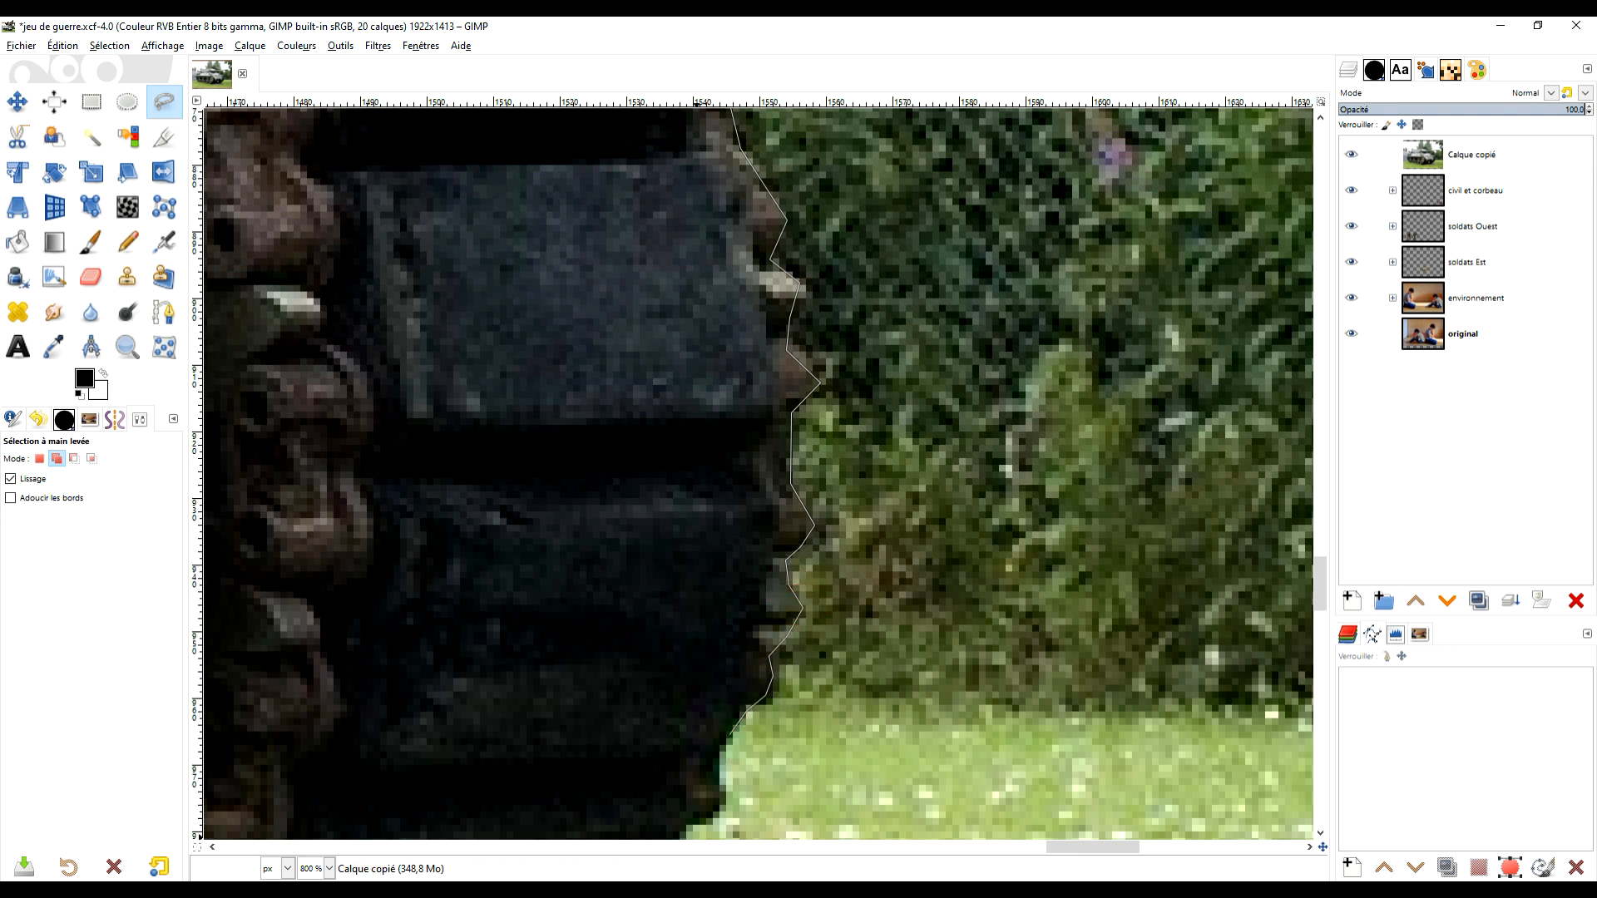
Follow the far track's lower curve along the grass until the outline reaches the concrete slab
{"action": "left_click_drag", "start_coordinate": [628, 586], "coordinate": [870, 64]}
{"action": "left_click", "coordinate": [967, 236]}
{"action": "left_click_drag", "start_coordinate": [960, 262], "coordinate": [845, 446]}
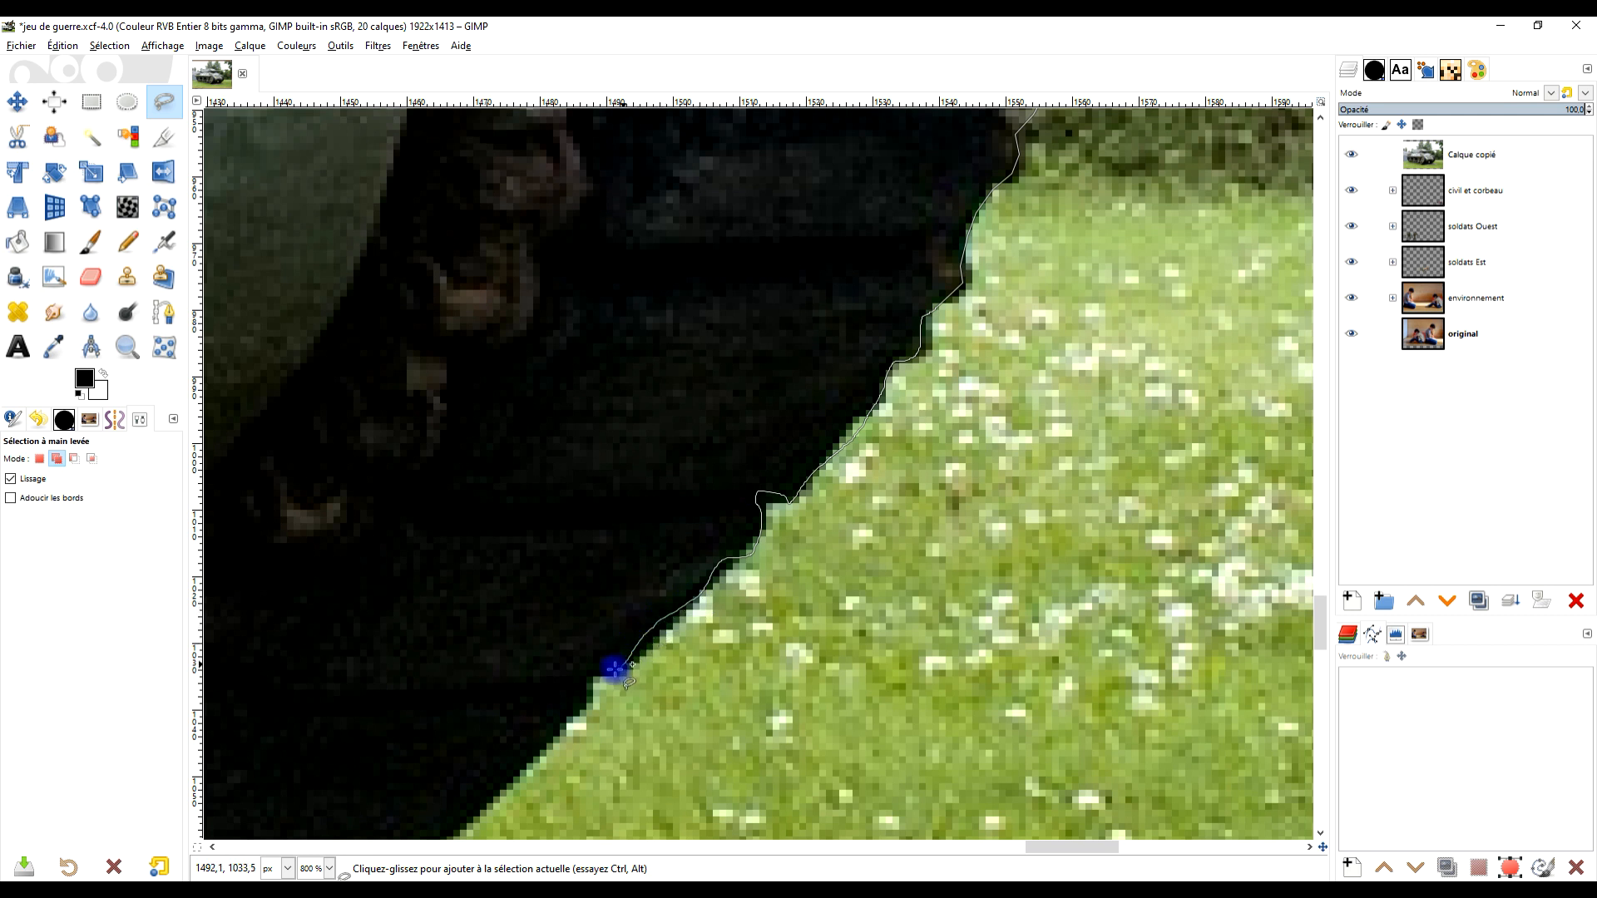
{"action": "left_click_drag", "start_coordinate": [563, 732], "coordinate": [936, 342]}
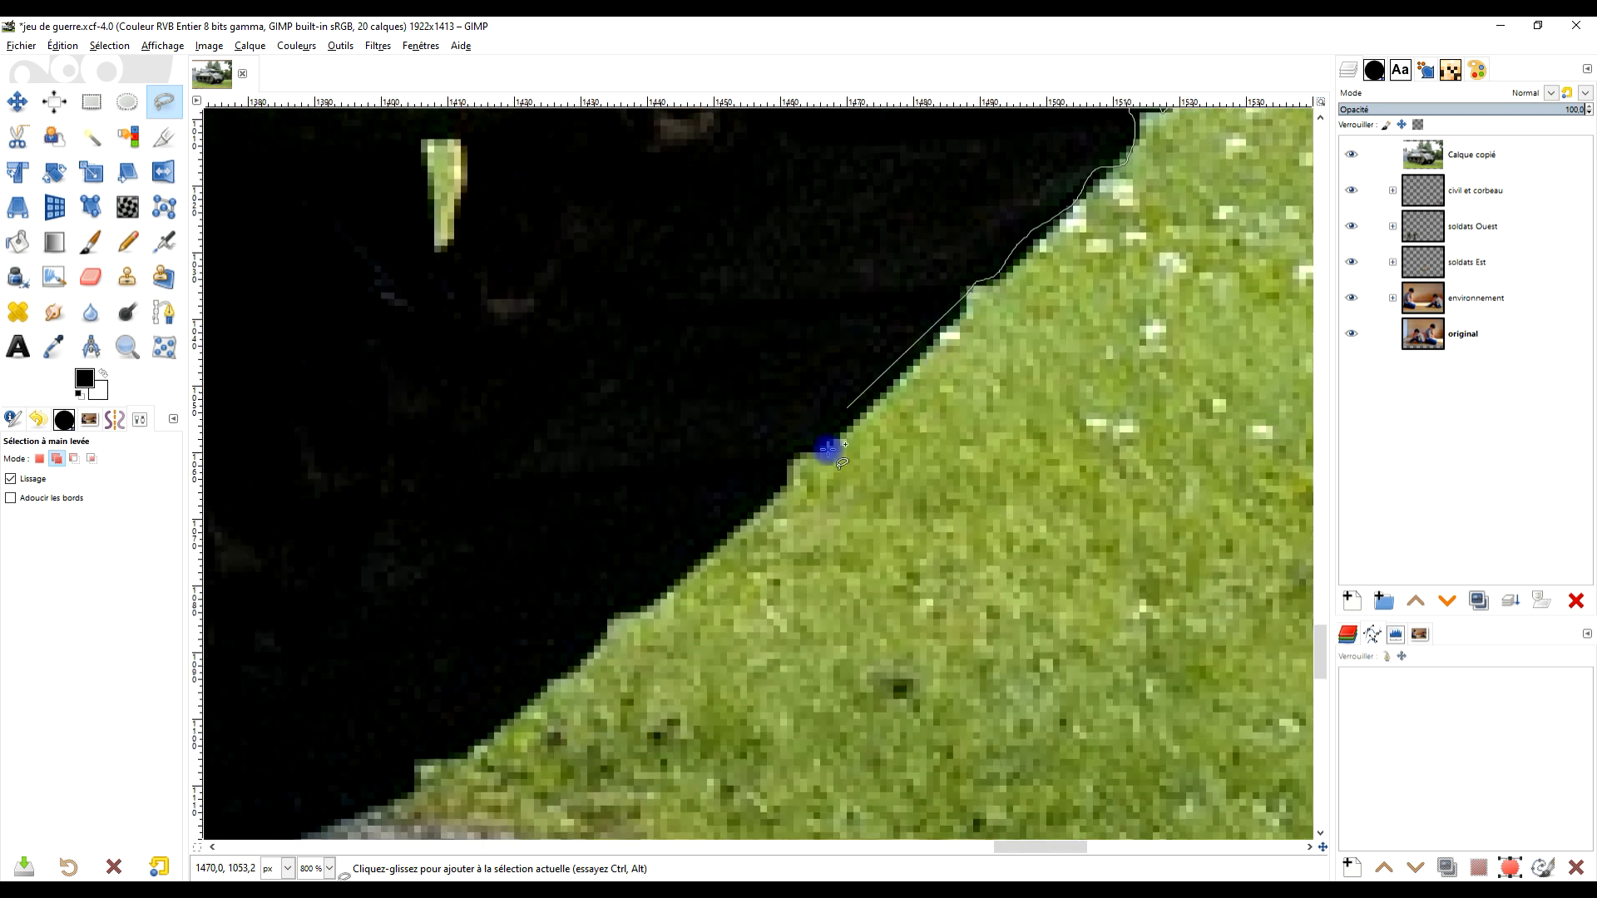
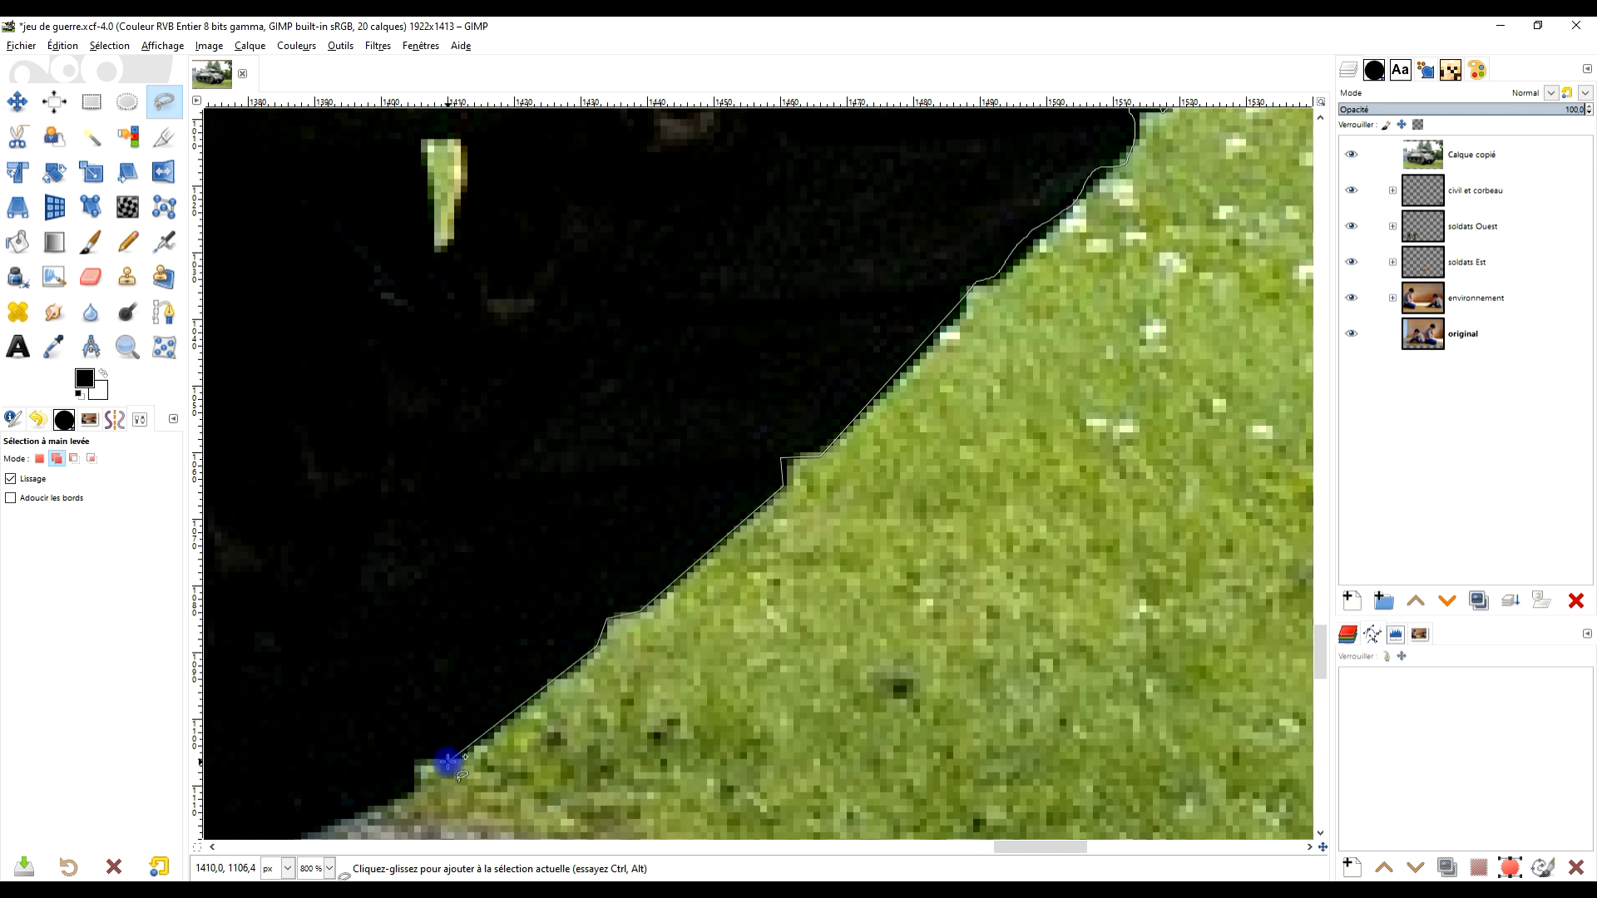
{"action": "scroll", "coordinate": [429, 808], "scroll_direction": "down", "scroll_amount": 3}
Carry the outline beneath the tank across the slab's shadow to the bottom of the near track
{"action": "mouse_move", "coordinate": [482, 704]}
{"action": "left_mouse_down"}
{"action": "mouse_move", "coordinate": [845, 474]}
{"action": "mouse_move", "coordinate": [1040, 265]}
{"action": "left_mouse_up"}
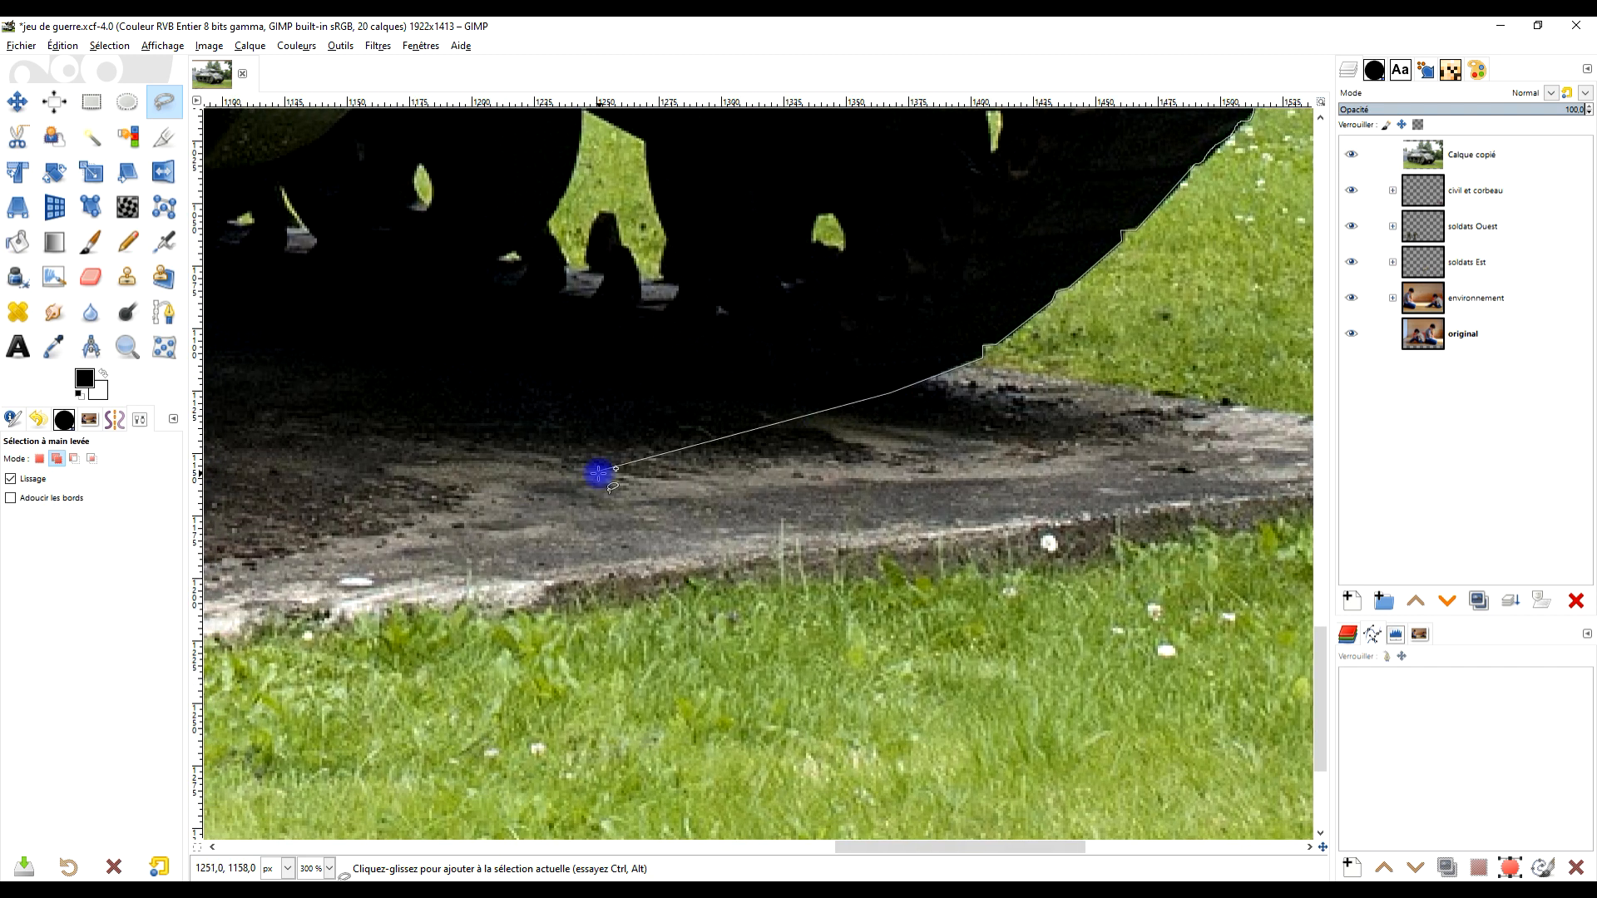
{"action": "scroll", "coordinate": [442, 463], "scroll_direction": "down", "scroll_amount": 3}
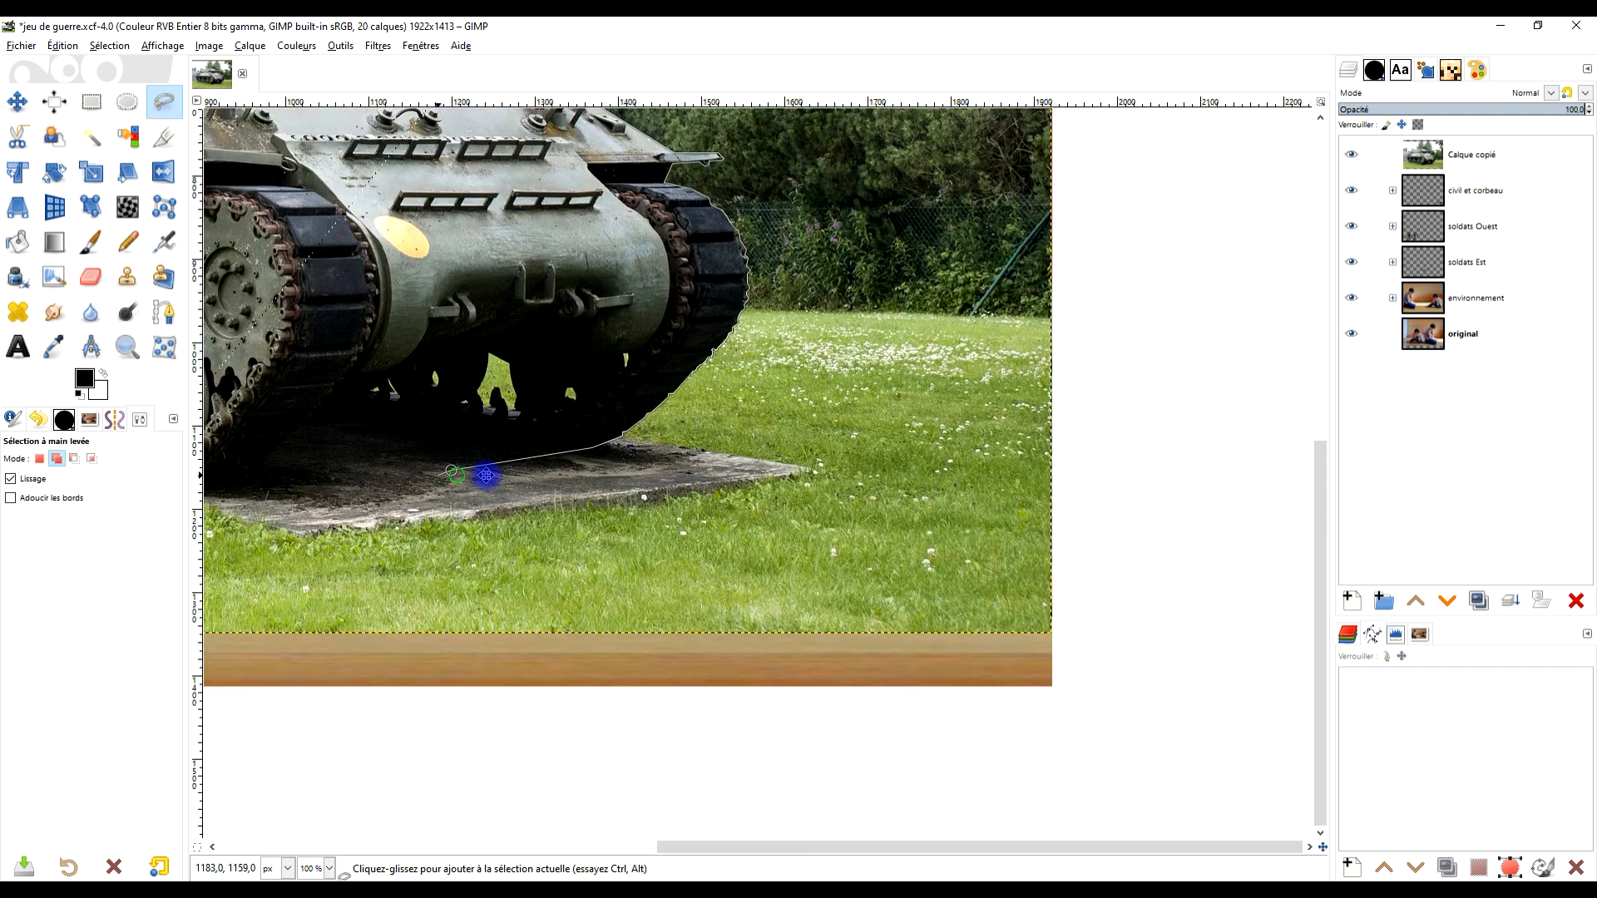
{"action": "left_click_drag", "start_coordinate": [486, 475], "coordinate": [799, 472]}
{"action": "scroll", "coordinate": [788, 471], "scroll_direction": "up", "scroll_amount": 3}
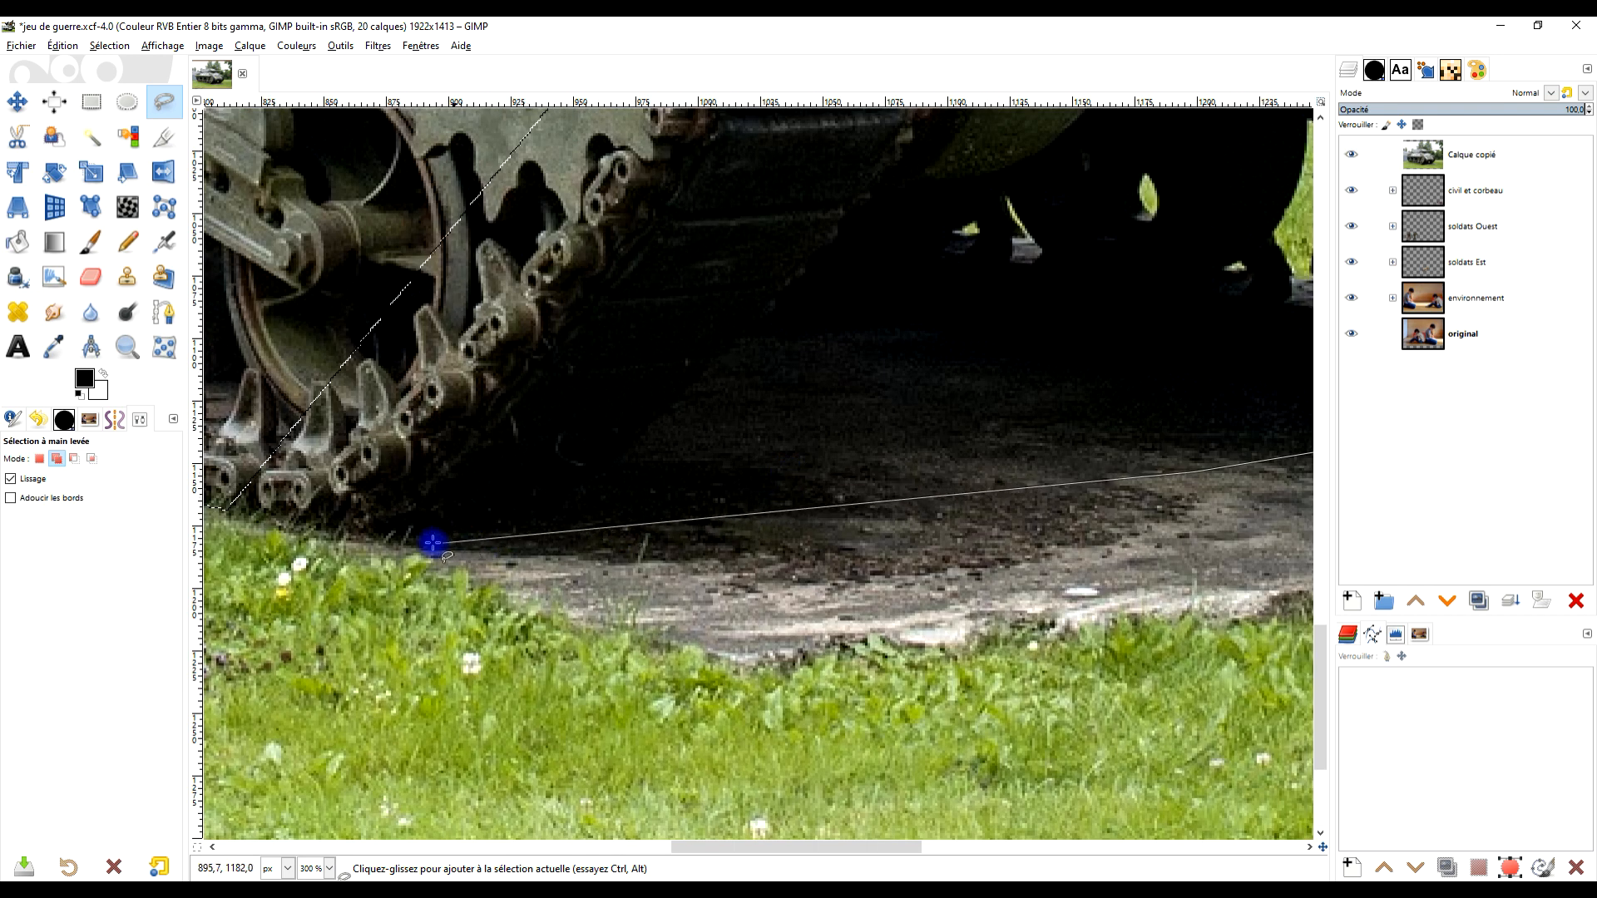
{"action": "left_click", "coordinate": [359, 541]}
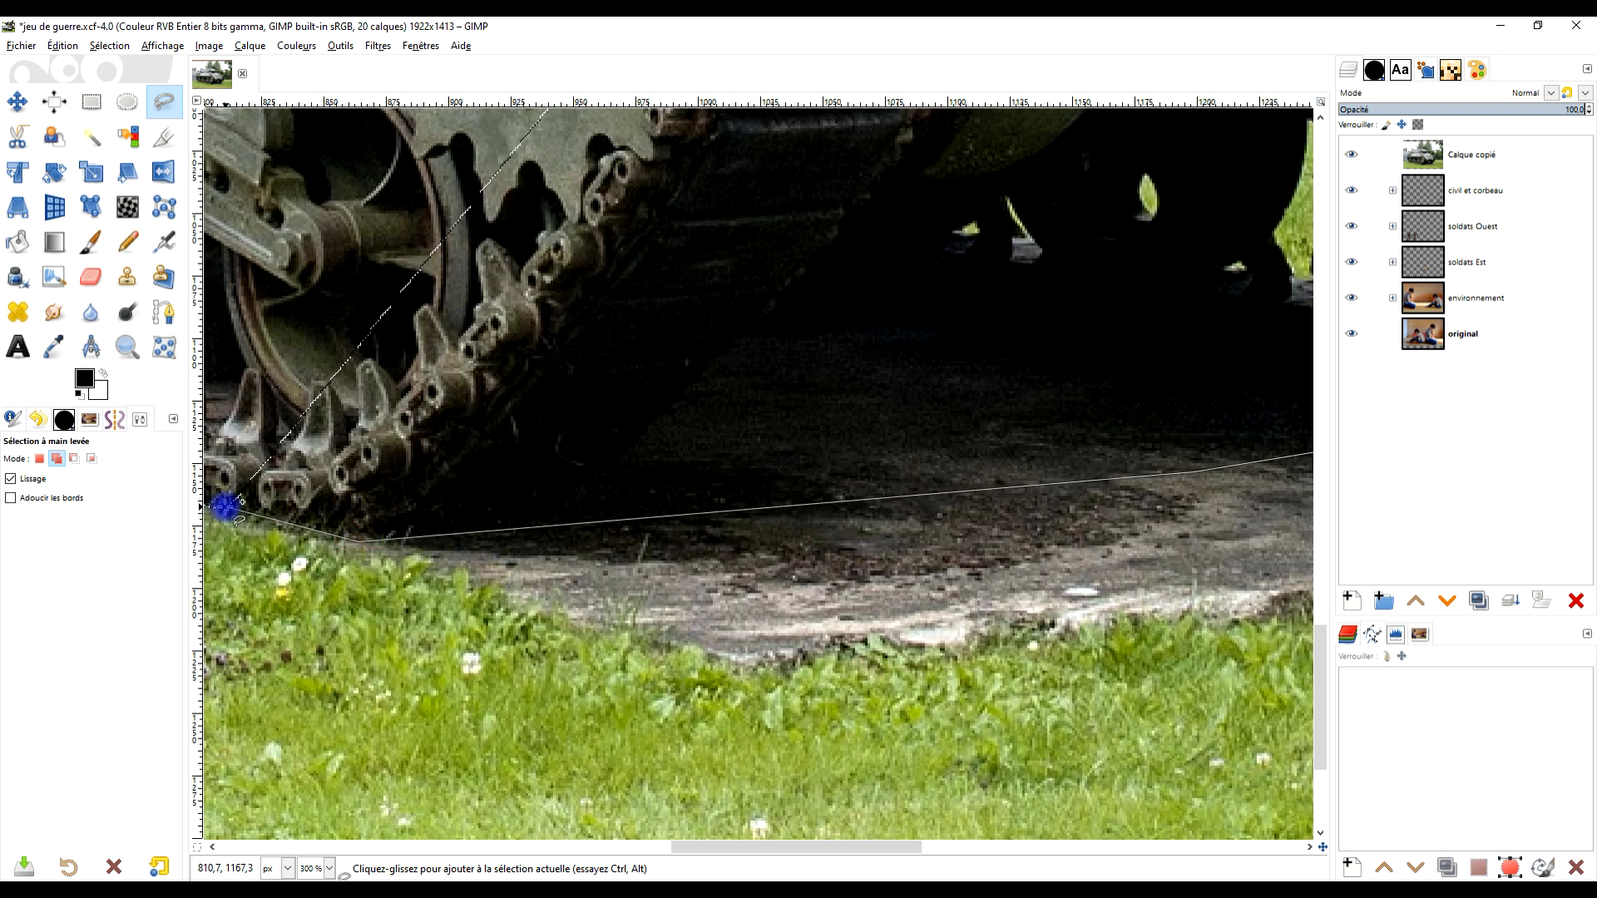
{"action": "left_click", "coordinate": [216, 501]}
Route the outline back through the tank's hull, close it near its start and add the area to the selection
{"action": "scroll", "coordinate": [702, 510], "scroll_direction": "down", "scroll_amount": 3}
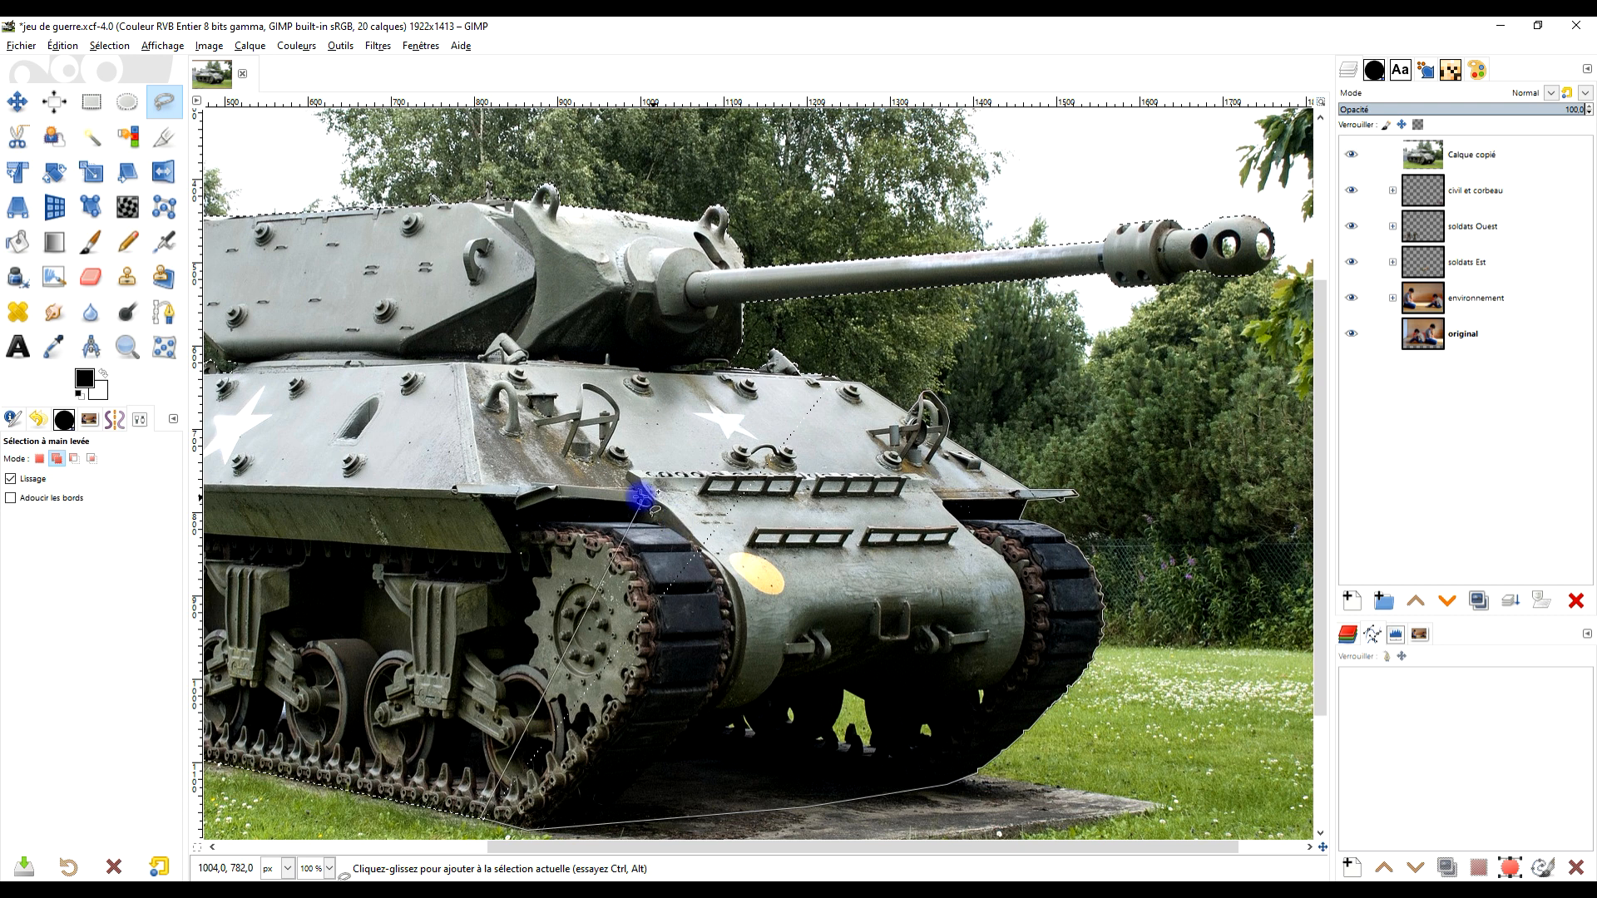
{"action": "scroll", "coordinate": [657, 460], "scroll_direction": "up", "scroll_amount": 2}
{"action": "scroll", "coordinate": [773, 500], "scroll_direction": "up", "scroll_amount": 1}
{"action": "left_click", "coordinate": [832, 476]}
{"action": "scroll", "coordinate": [951, 468], "scroll_direction": "up", "scroll_amount": 5}
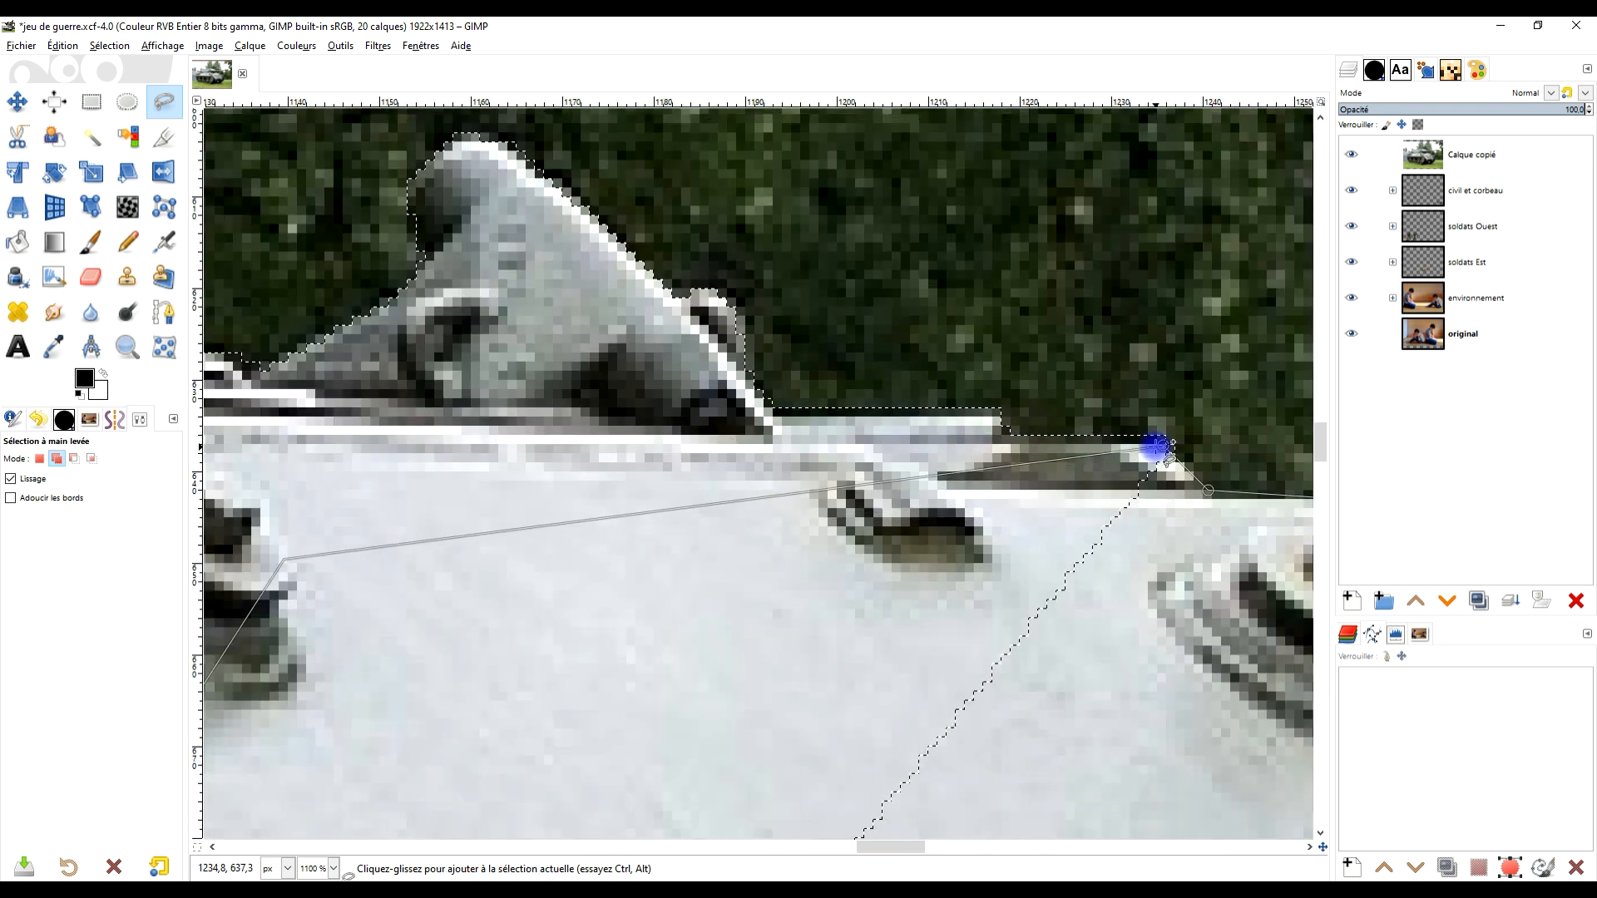
{"action": "key", "text": "Return"}
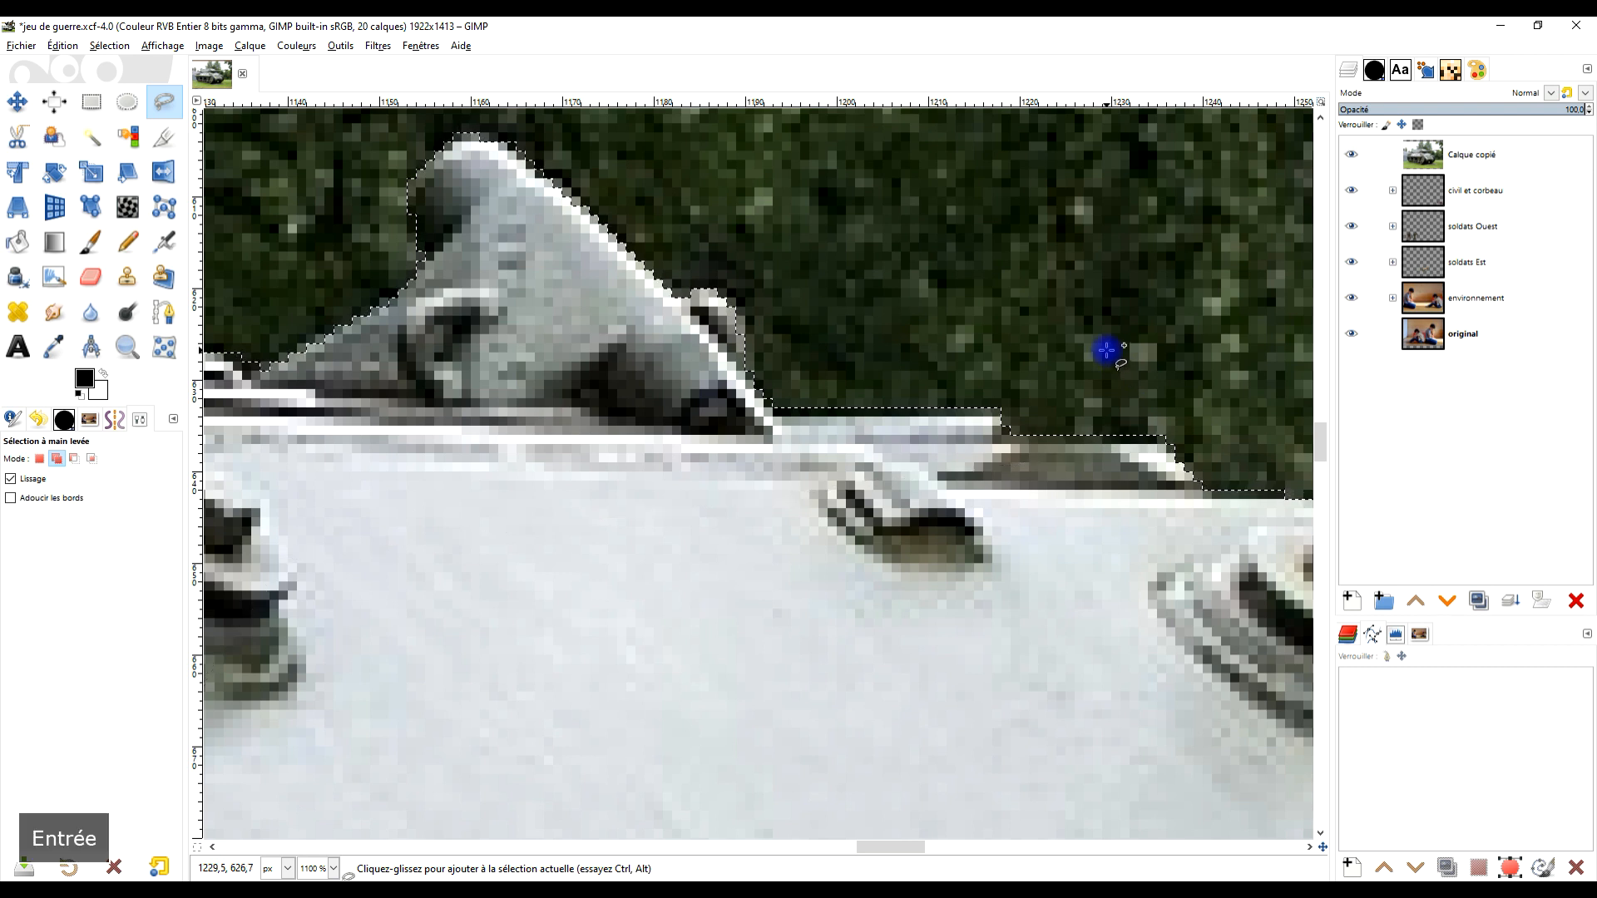
Activate the "Calque copié" layer and invert the tank selection
{"action": "scroll", "coordinate": [1011, 435], "scroll_direction": "down", "scroll_amount": 9}
{"action": "scroll", "coordinate": [934, 489], "scroll_direction": "up", "scroll_amount": 2}
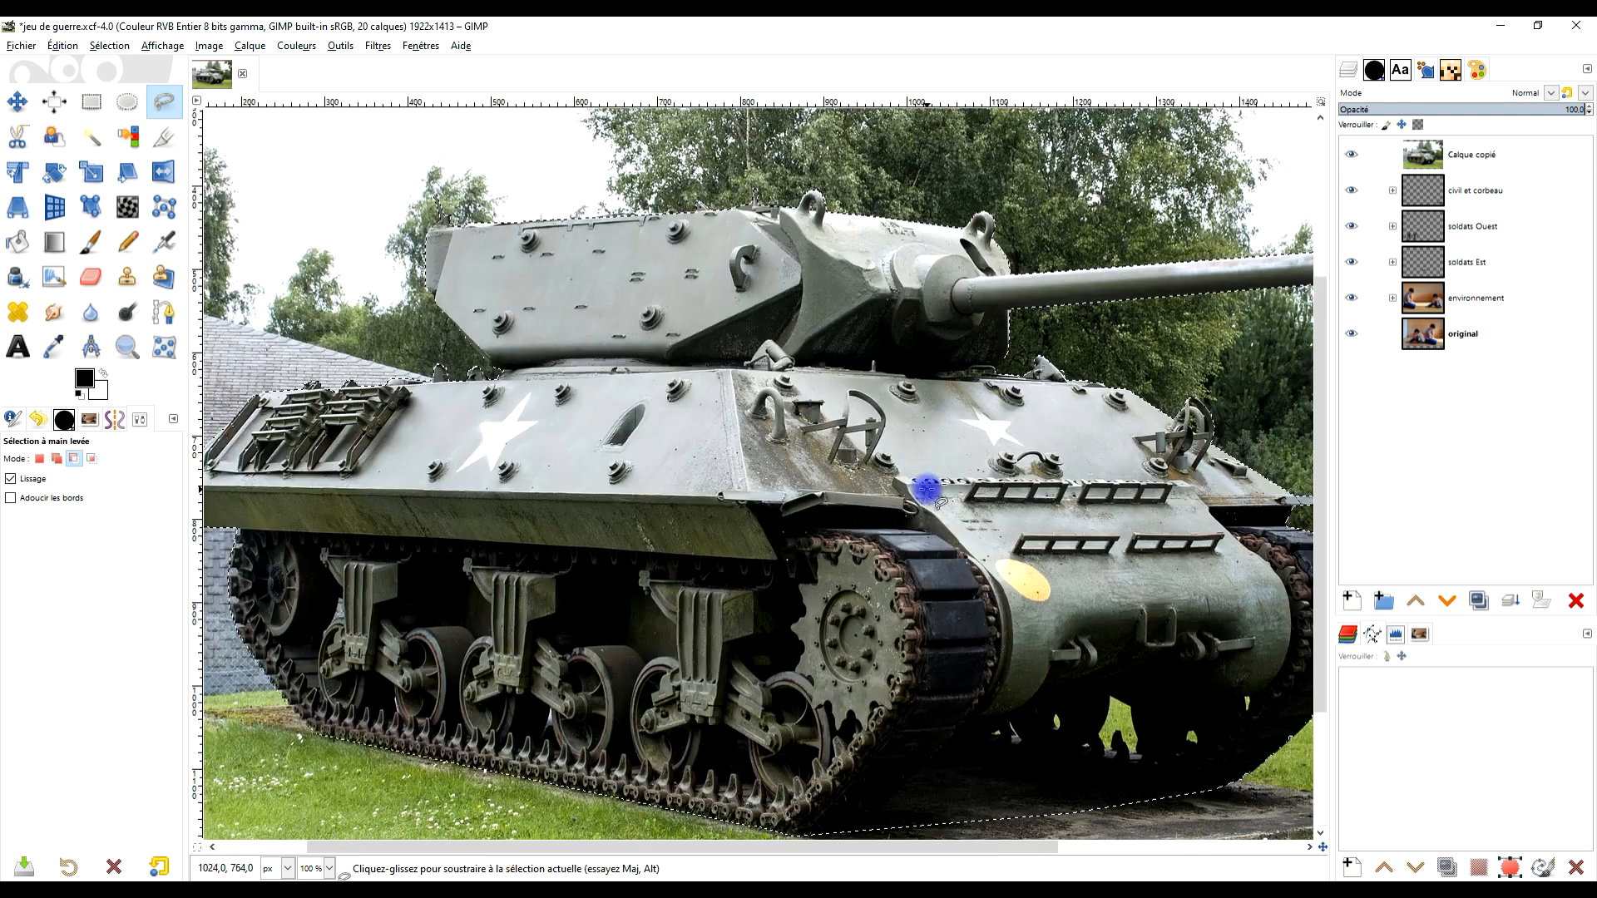
{"action": "right_click", "coordinate": [1443, 160]}
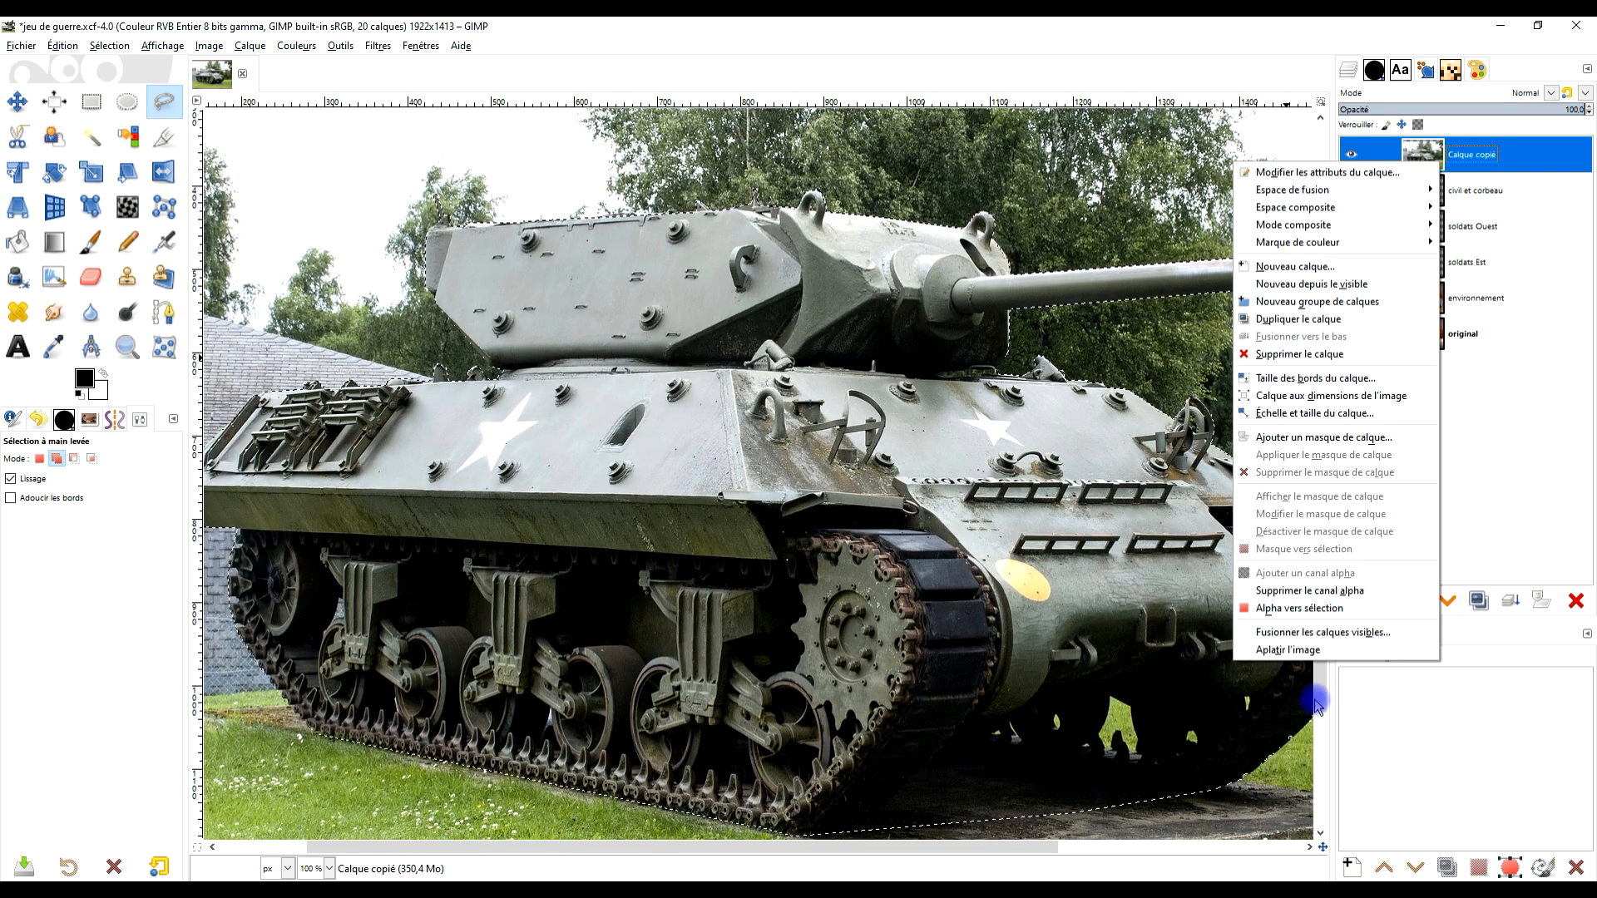
{"action": "left_click", "coordinate": [65, 50]}
{"action": "mouse_move", "coordinate": [87, 44]}
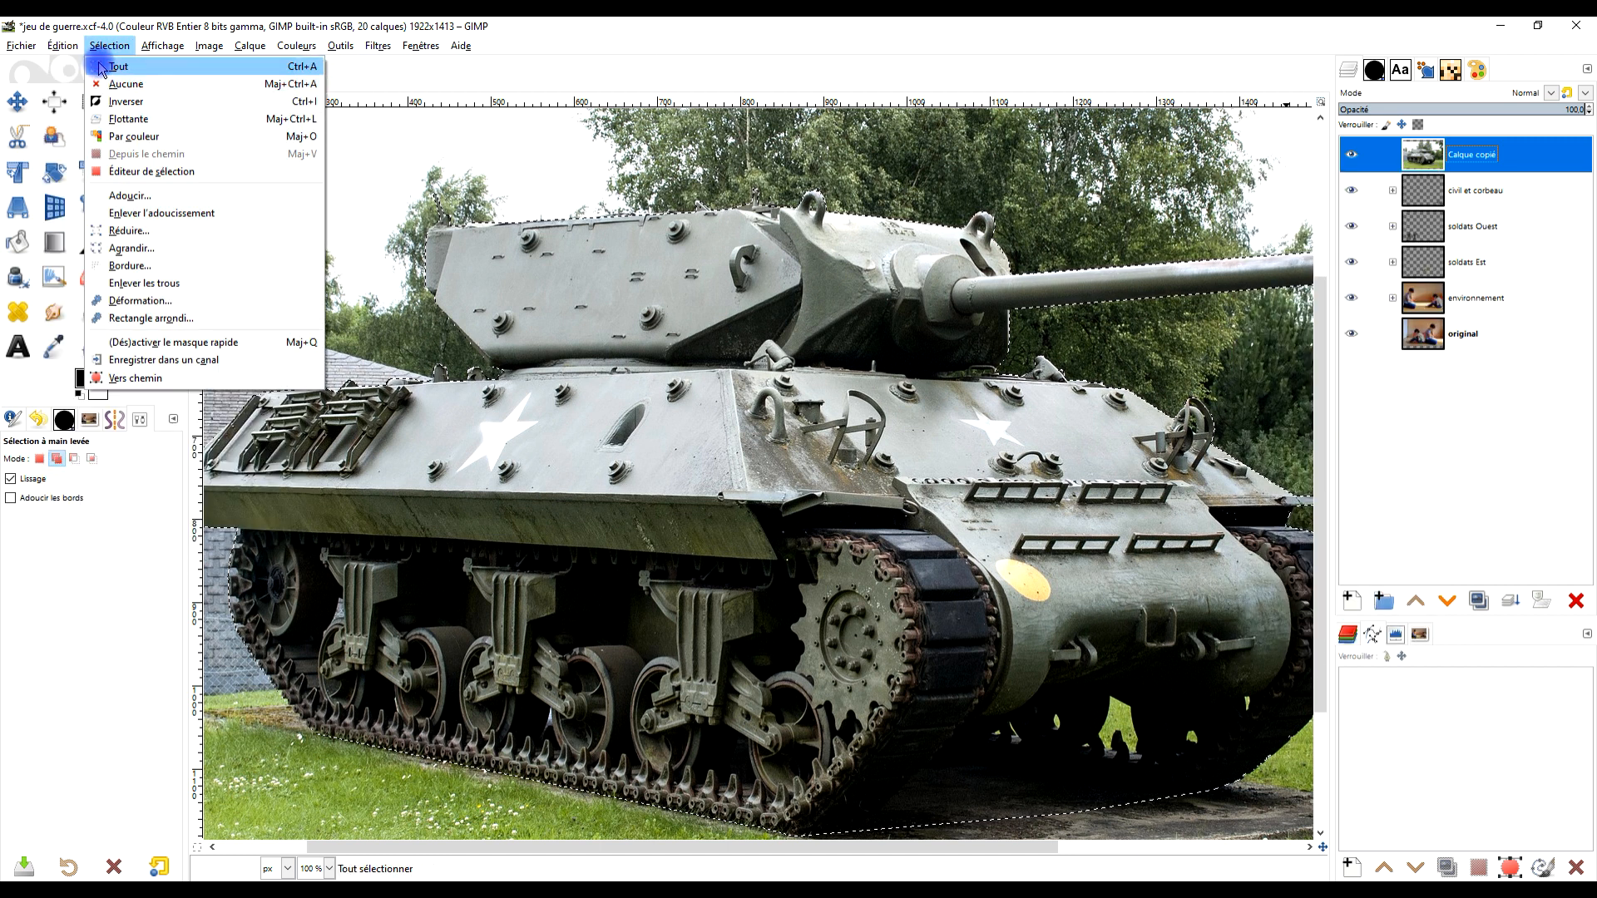
{"action": "left_click", "coordinate": [126, 101]}
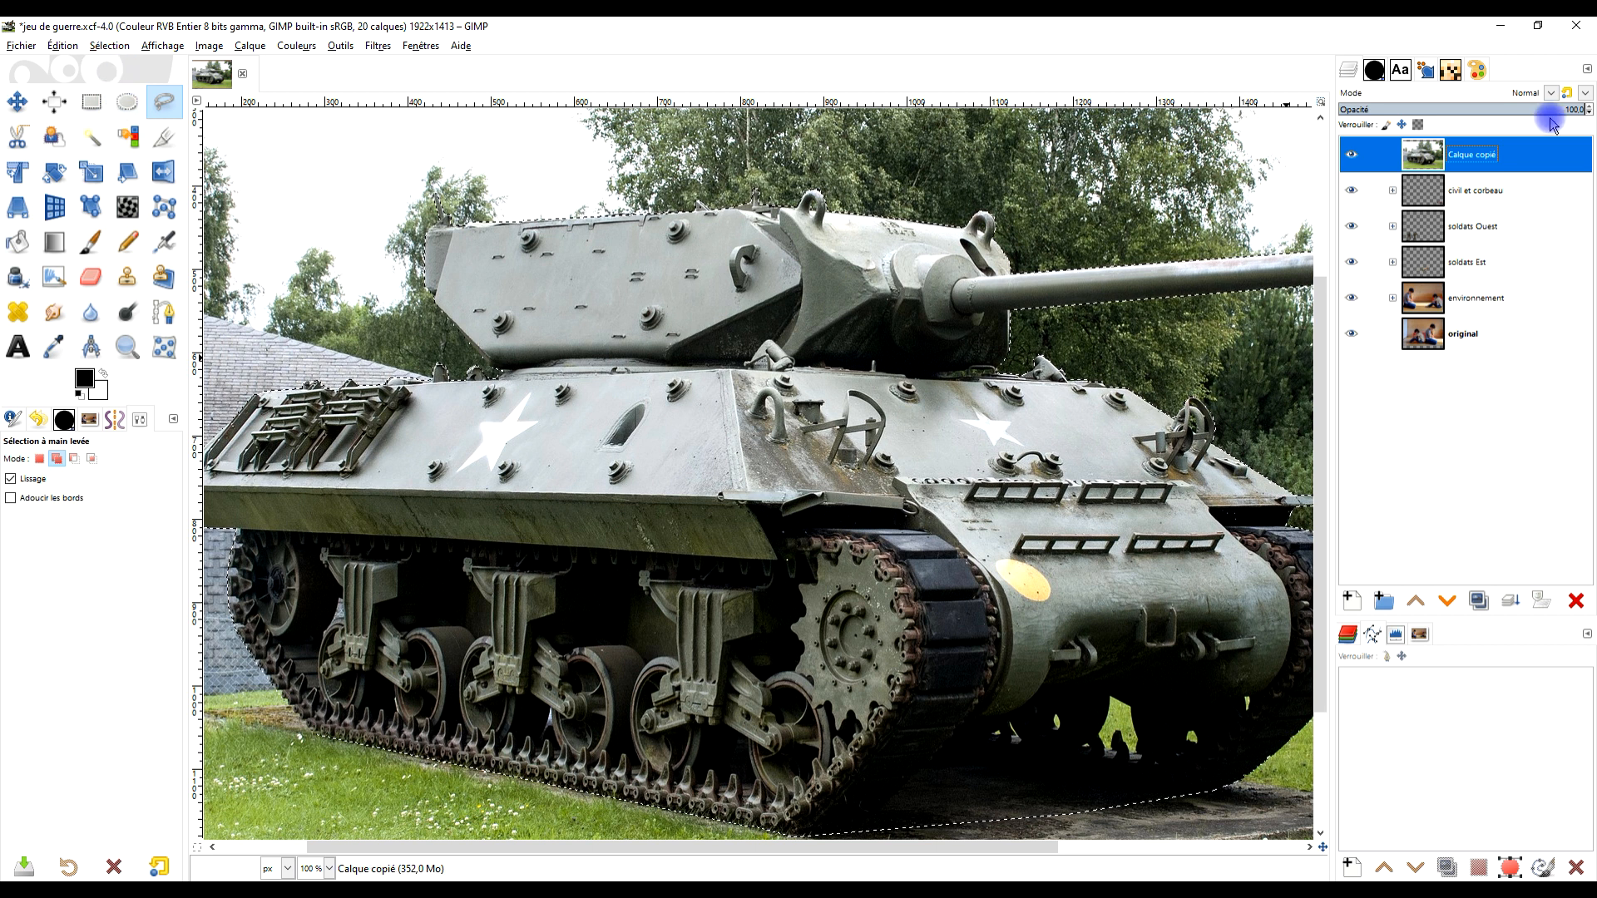
Check the layer's alpha channel option and erase the selected background around the tank on "Calque copié"
{"action": "right_click", "coordinate": [1430, 156]}
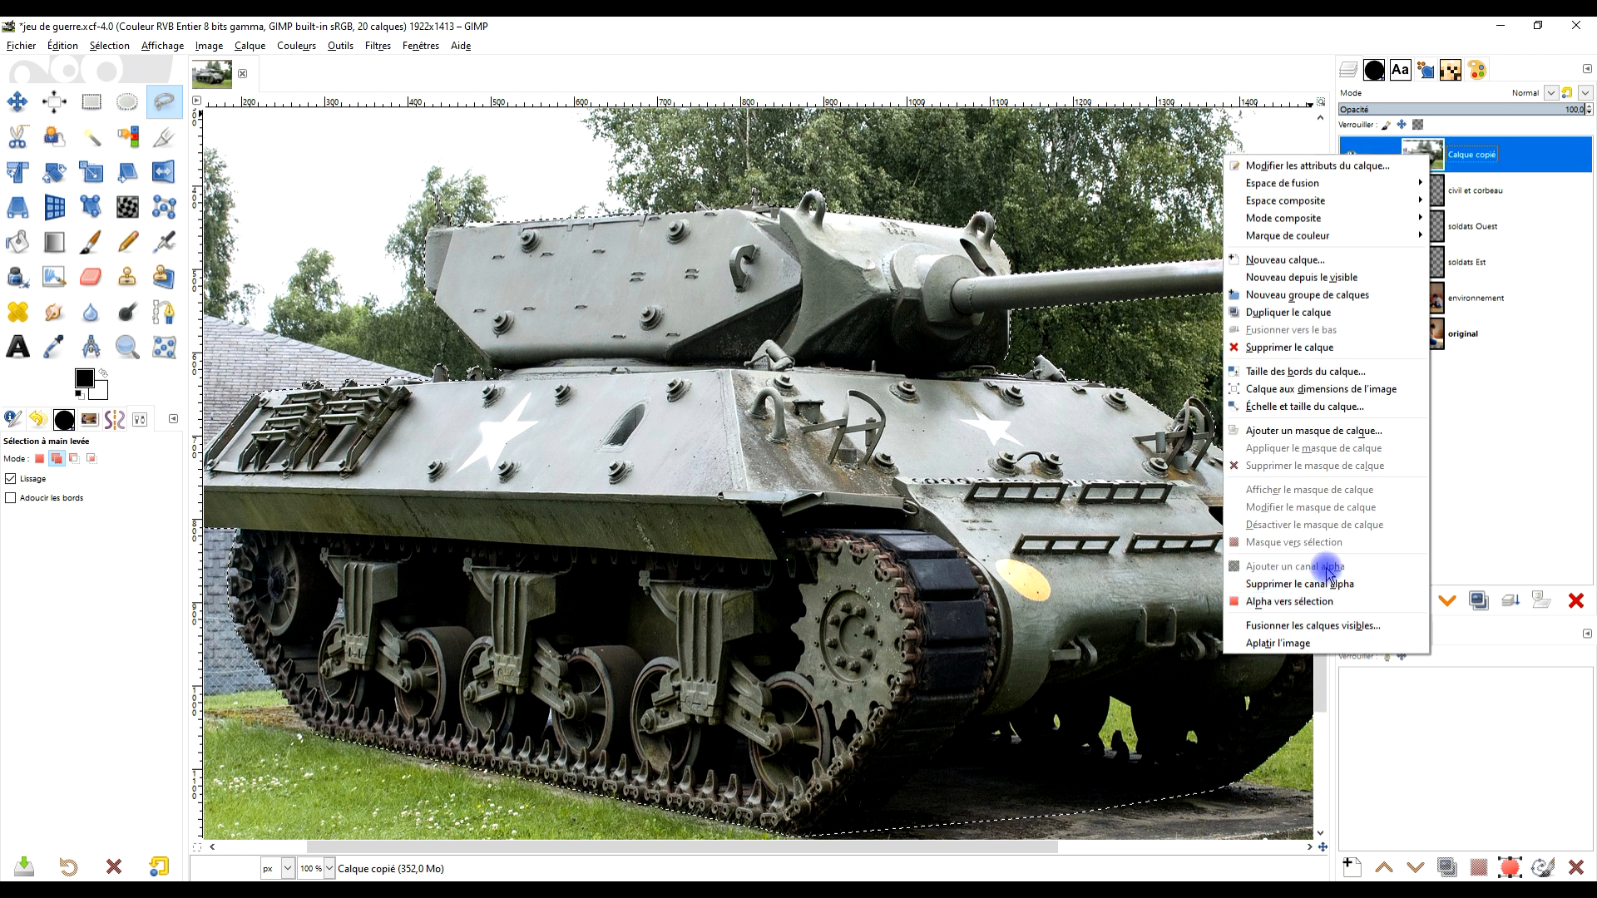
{"action": "left_click", "coordinate": [1500, 203]}
{"action": "left_click", "coordinate": [97, 47]}
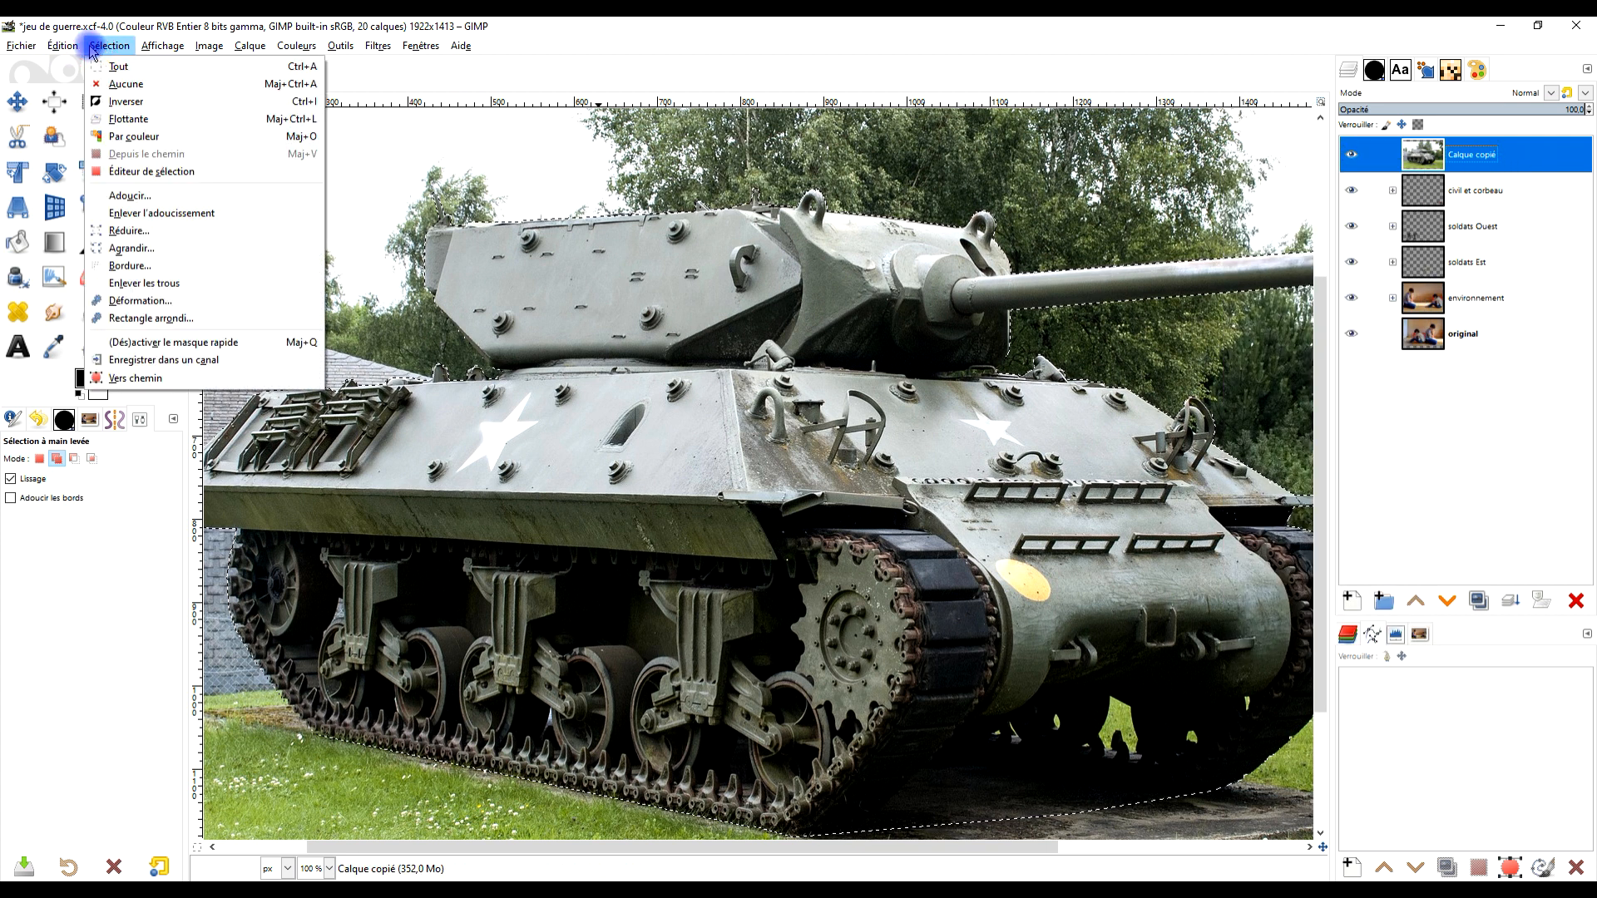
{"action": "mouse_move", "coordinate": [63, 46]}
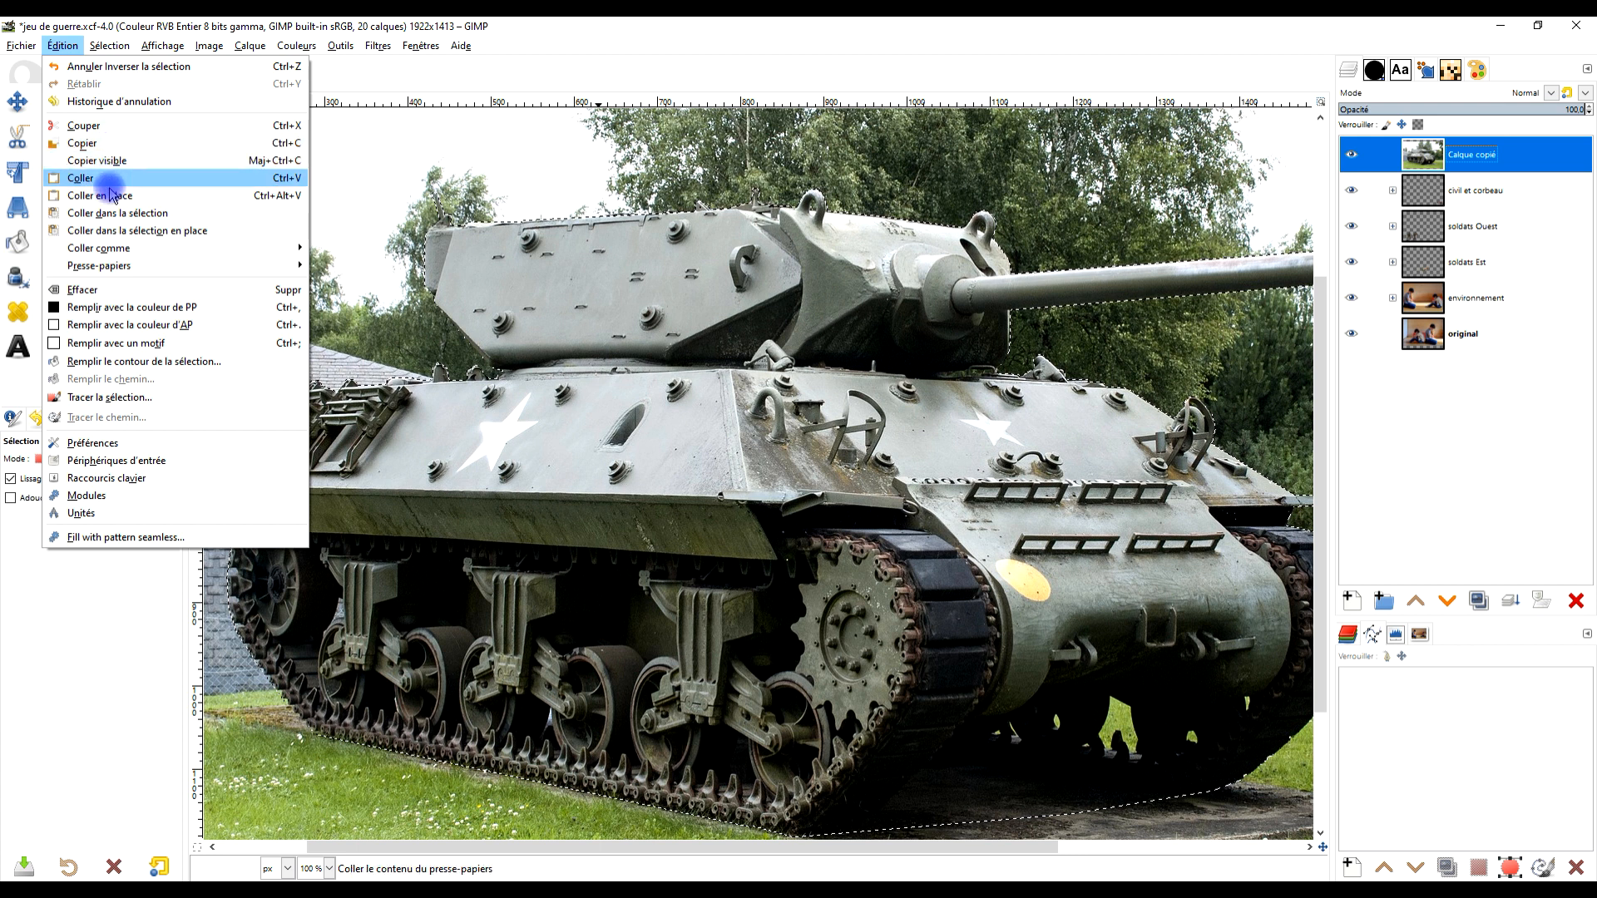
{"action": "left_click", "coordinate": [107, 290]}
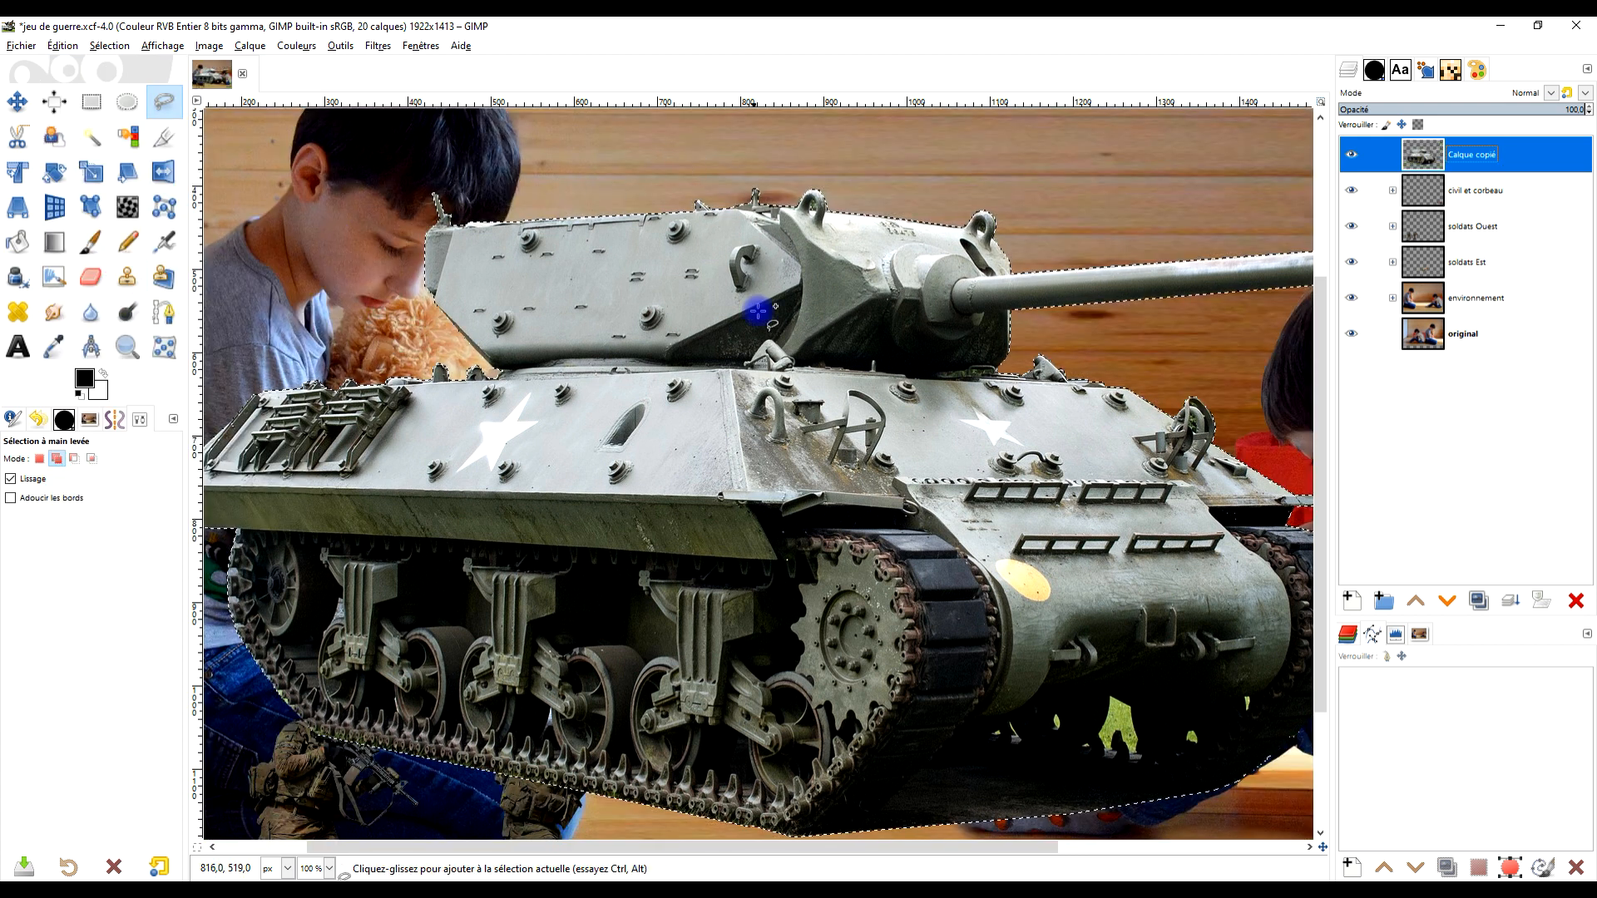
Switch to the rectangular selection tool and clear the current selection
{"action": "scroll", "coordinate": [763, 334], "scroll_direction": "down", "scroll_amount": 3}
{"action": "scroll", "coordinate": [763, 332], "scroll_direction": "up", "scroll_amount": 2}
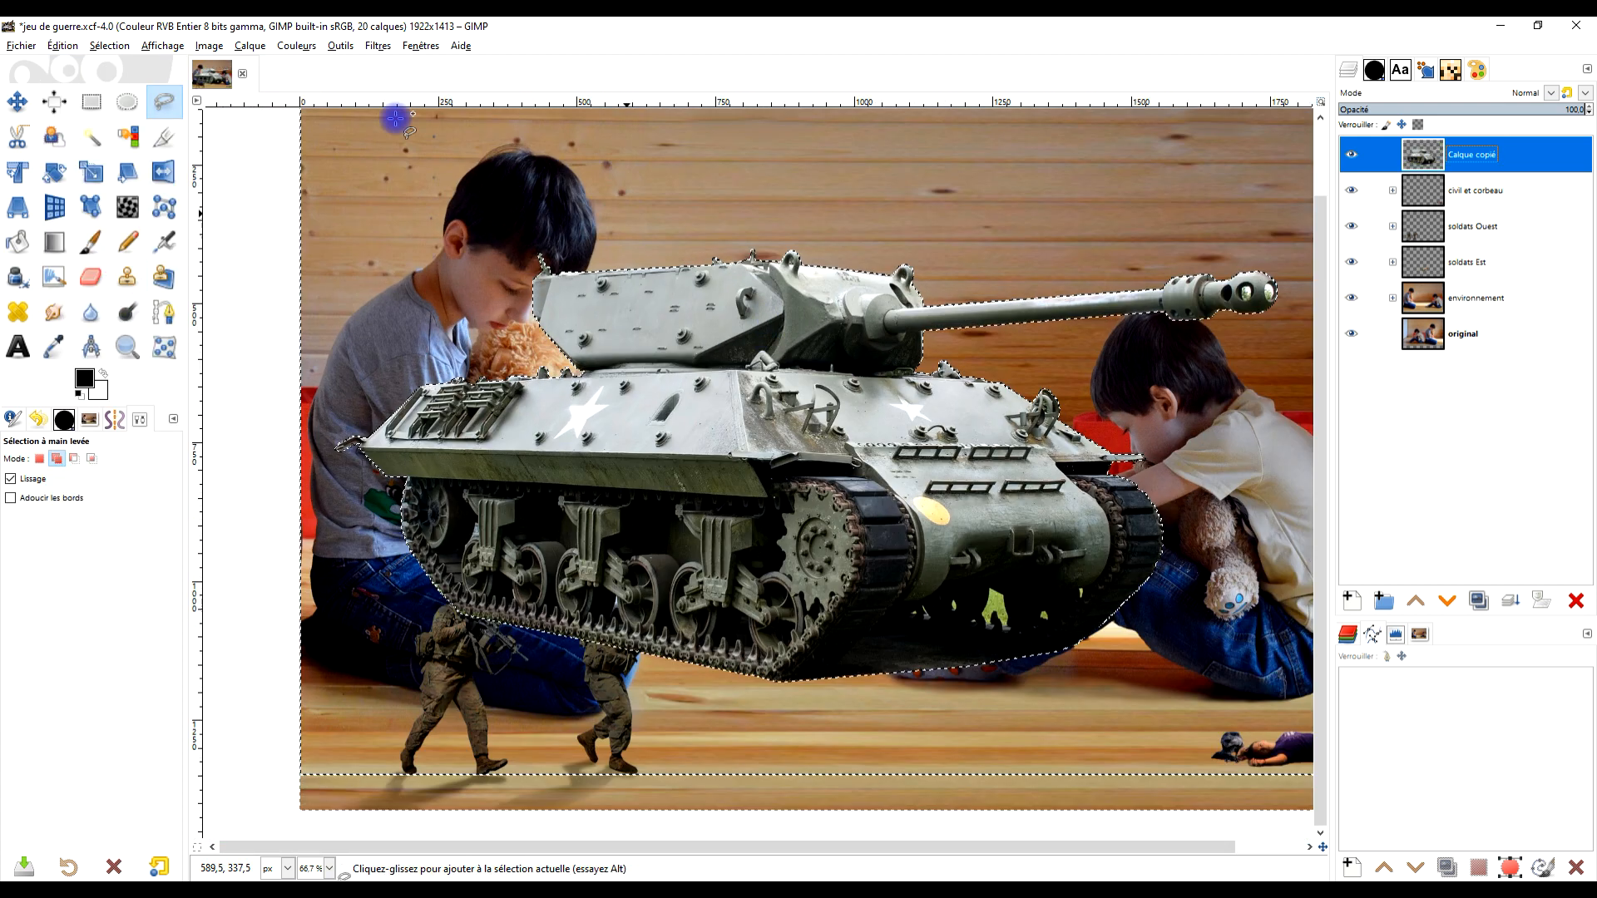
{"action": "left_click", "coordinate": [91, 100]}
{"action": "key", "text": "ctrl+a"}
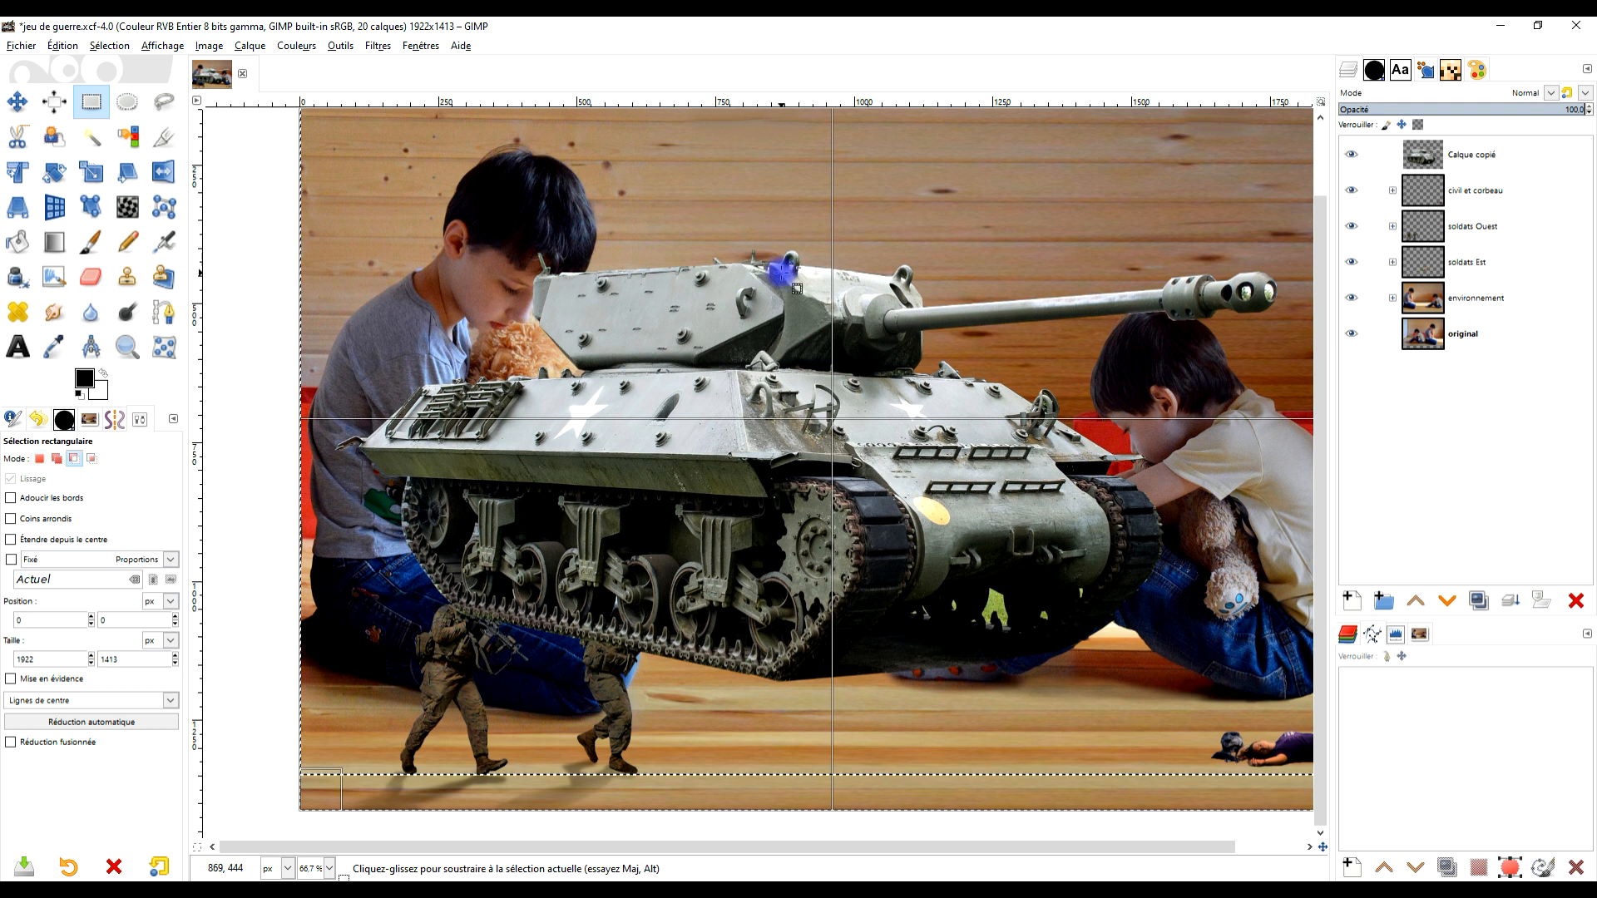
{"action": "left_click", "coordinate": [277, 200]}
{"action": "scroll", "coordinate": [278, 200], "scroll_direction": "down", "scroll_amount": 1}
Crop the "Calque copié" layer to its content
{"action": "left_click", "coordinate": [1454, 158]}
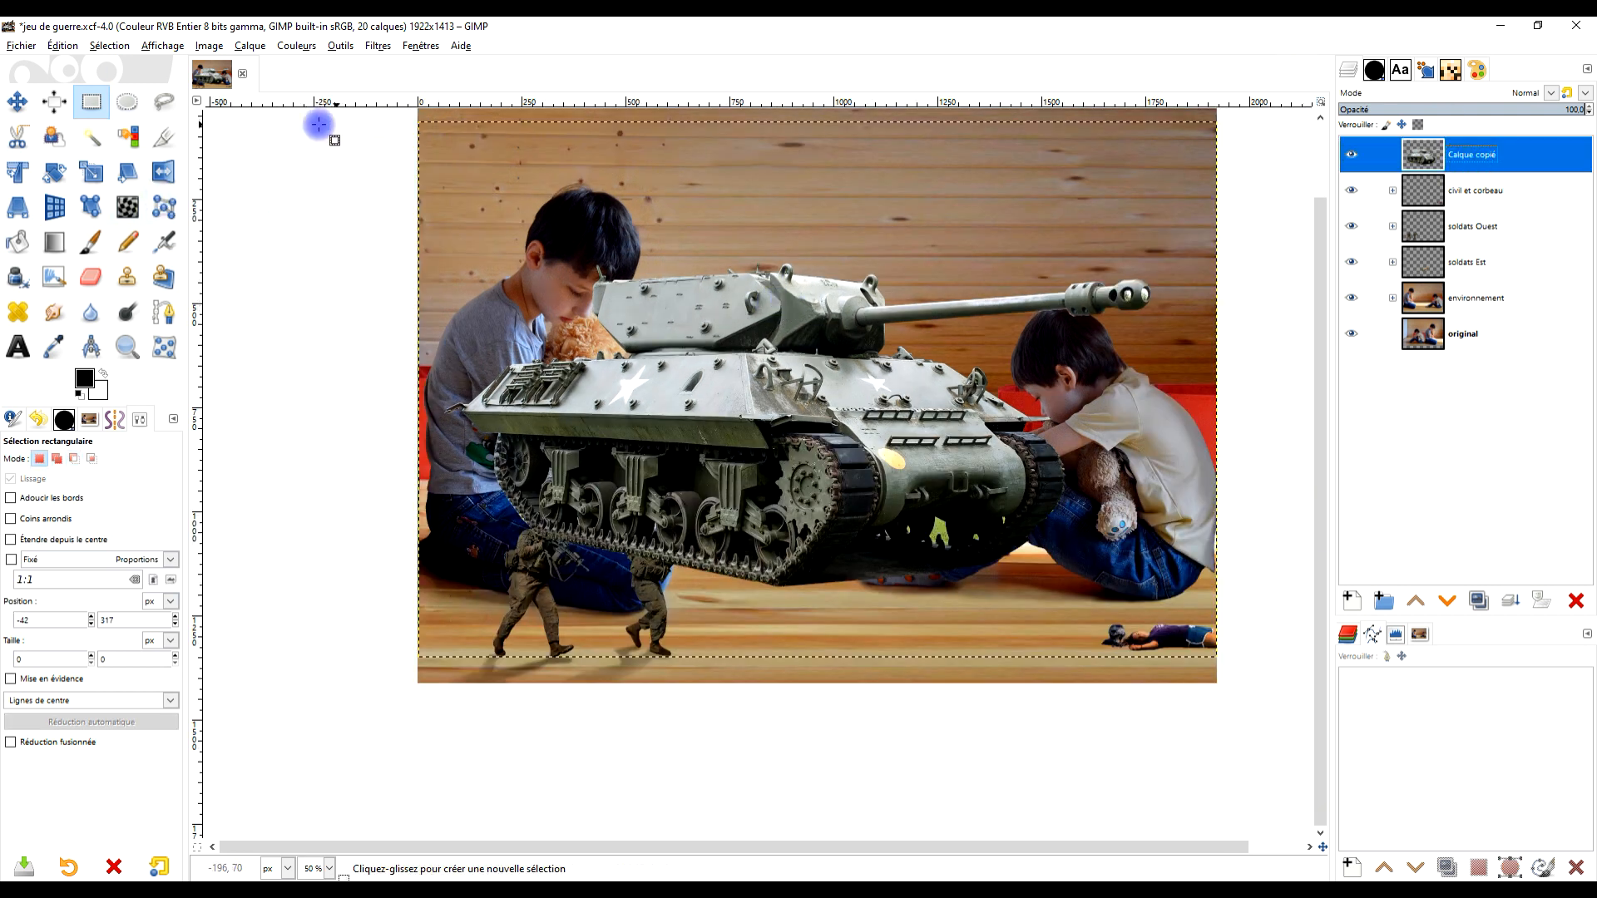
{"action": "left_click", "coordinate": [208, 46]}
{"action": "mouse_move", "coordinate": [249, 45]}
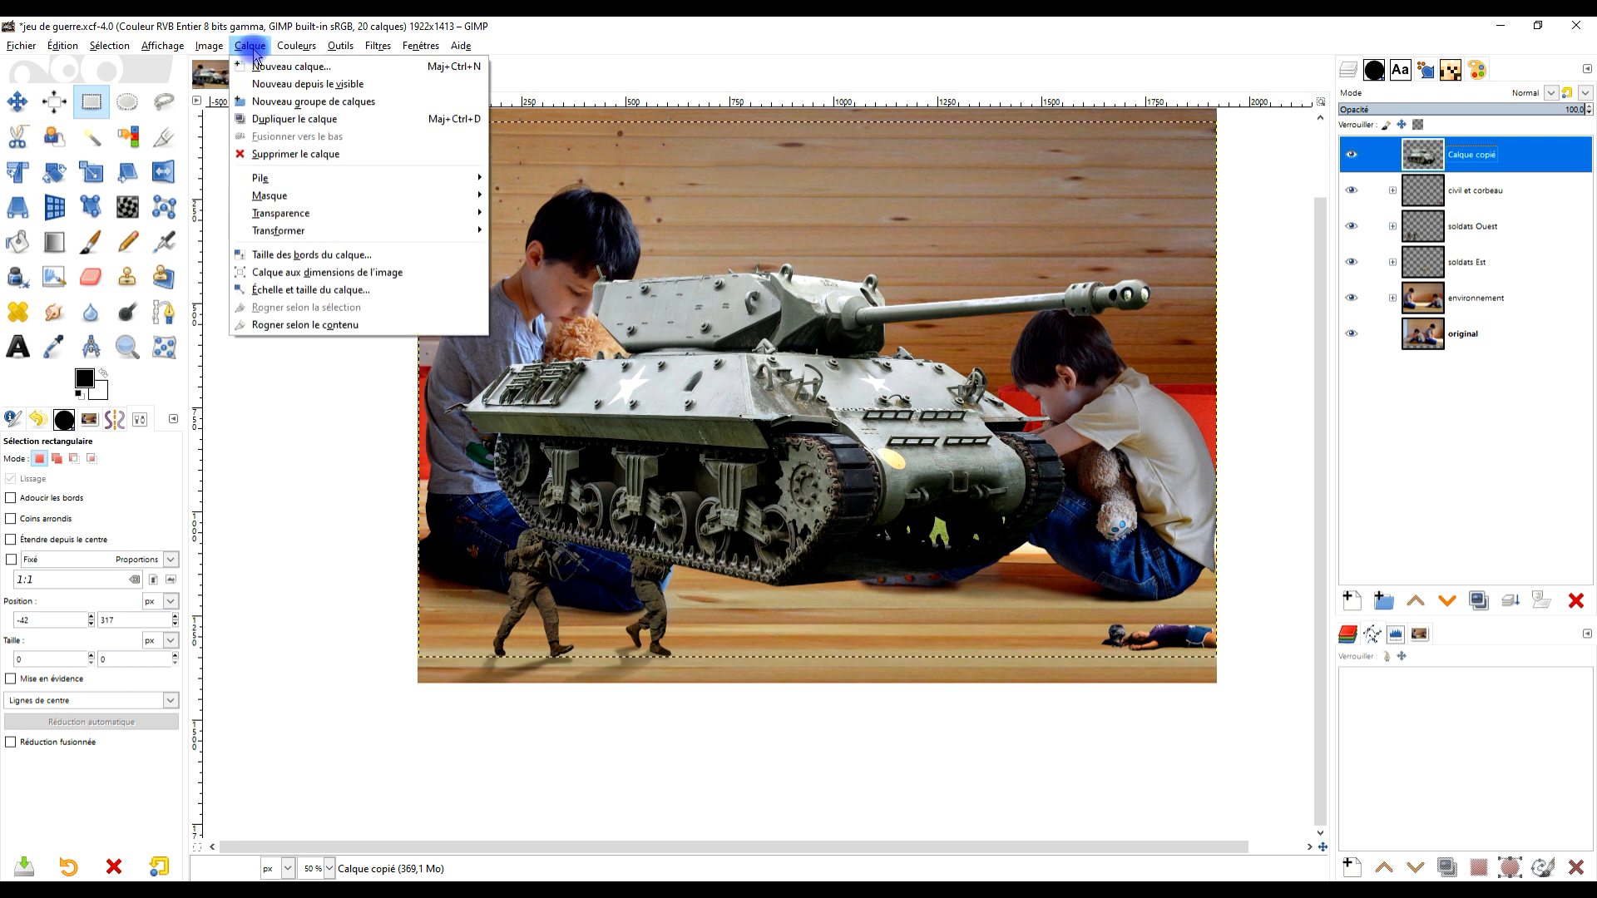
{"action": "left_click", "coordinate": [331, 328]}
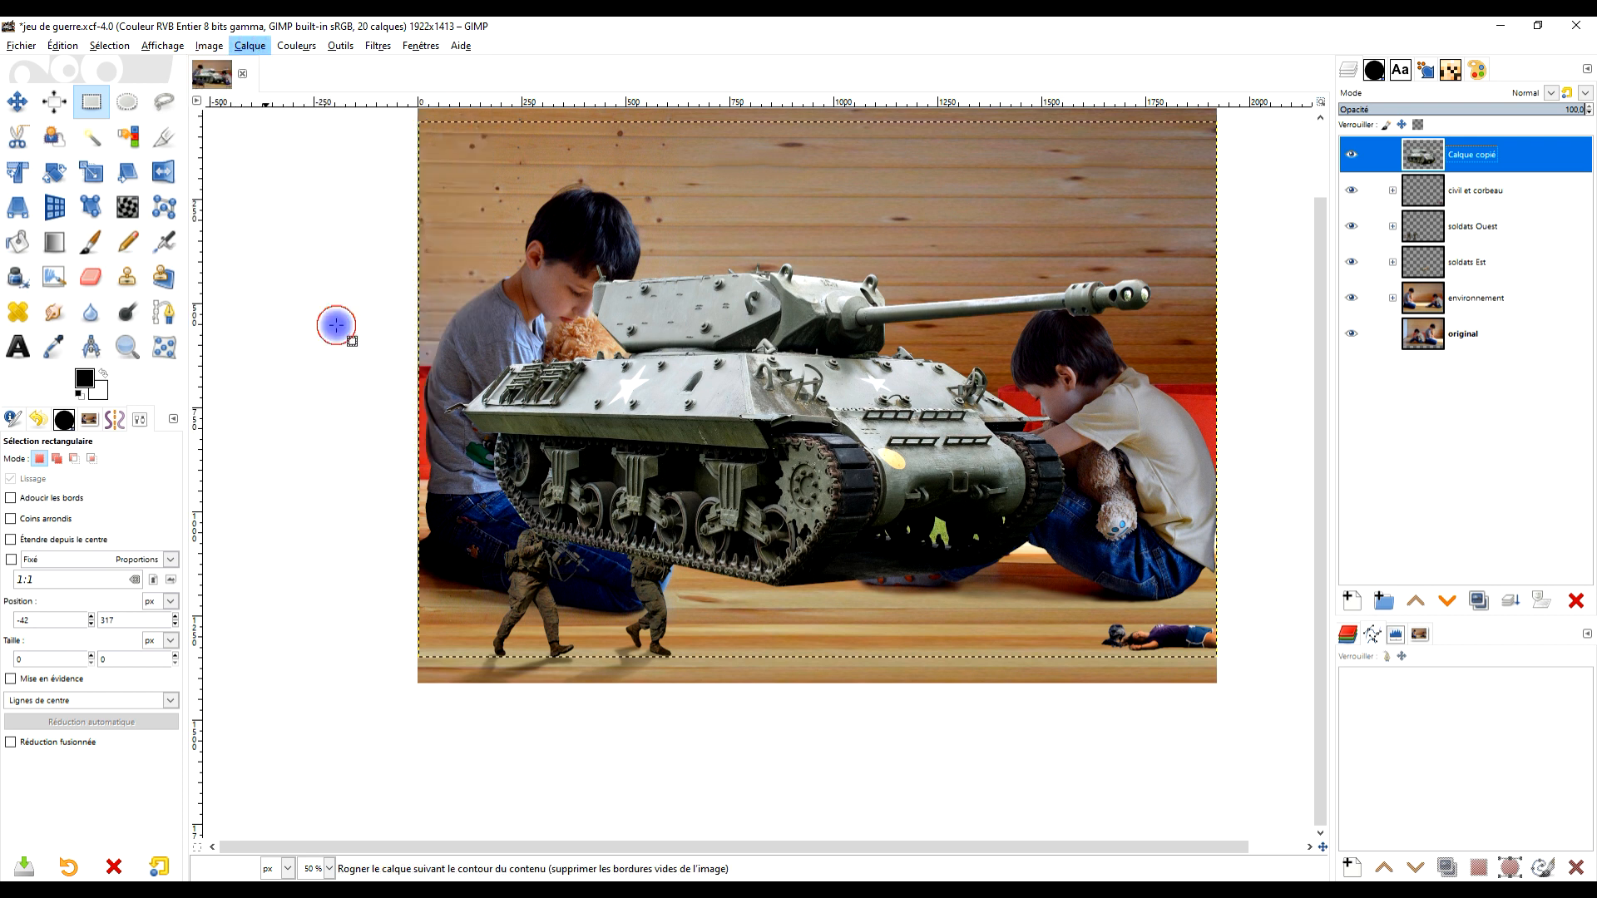
Proportionally scale the tank layer down to about 884 × 405 px and move it between the two boys
{"action": "left_click", "coordinate": [92, 173]}
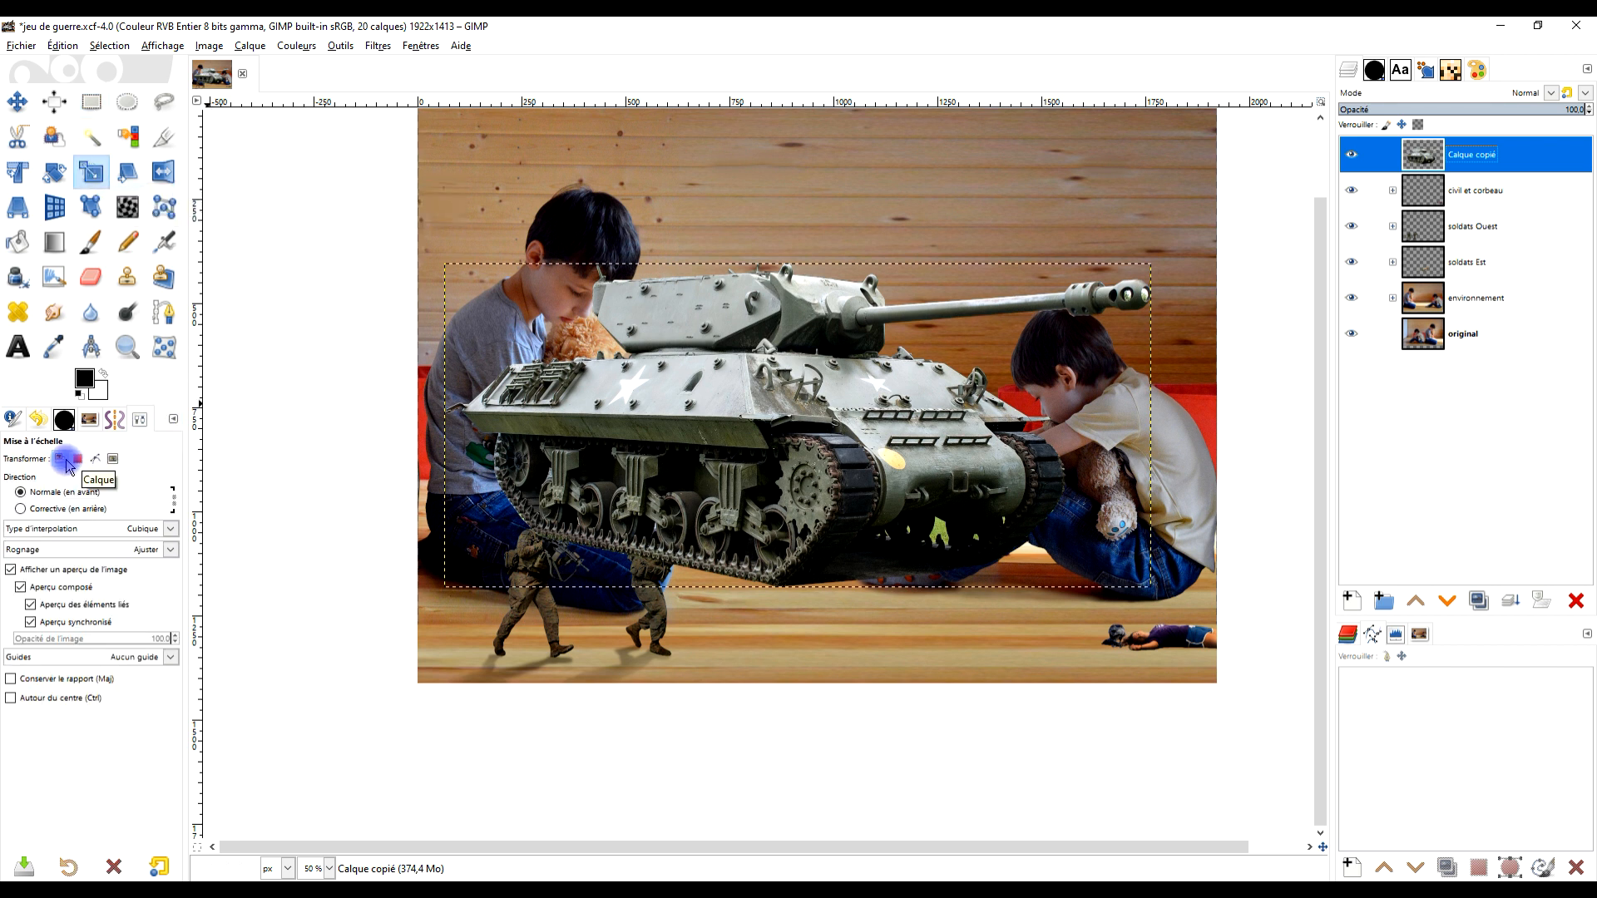
{"action": "left_click", "coordinate": [741, 424]}
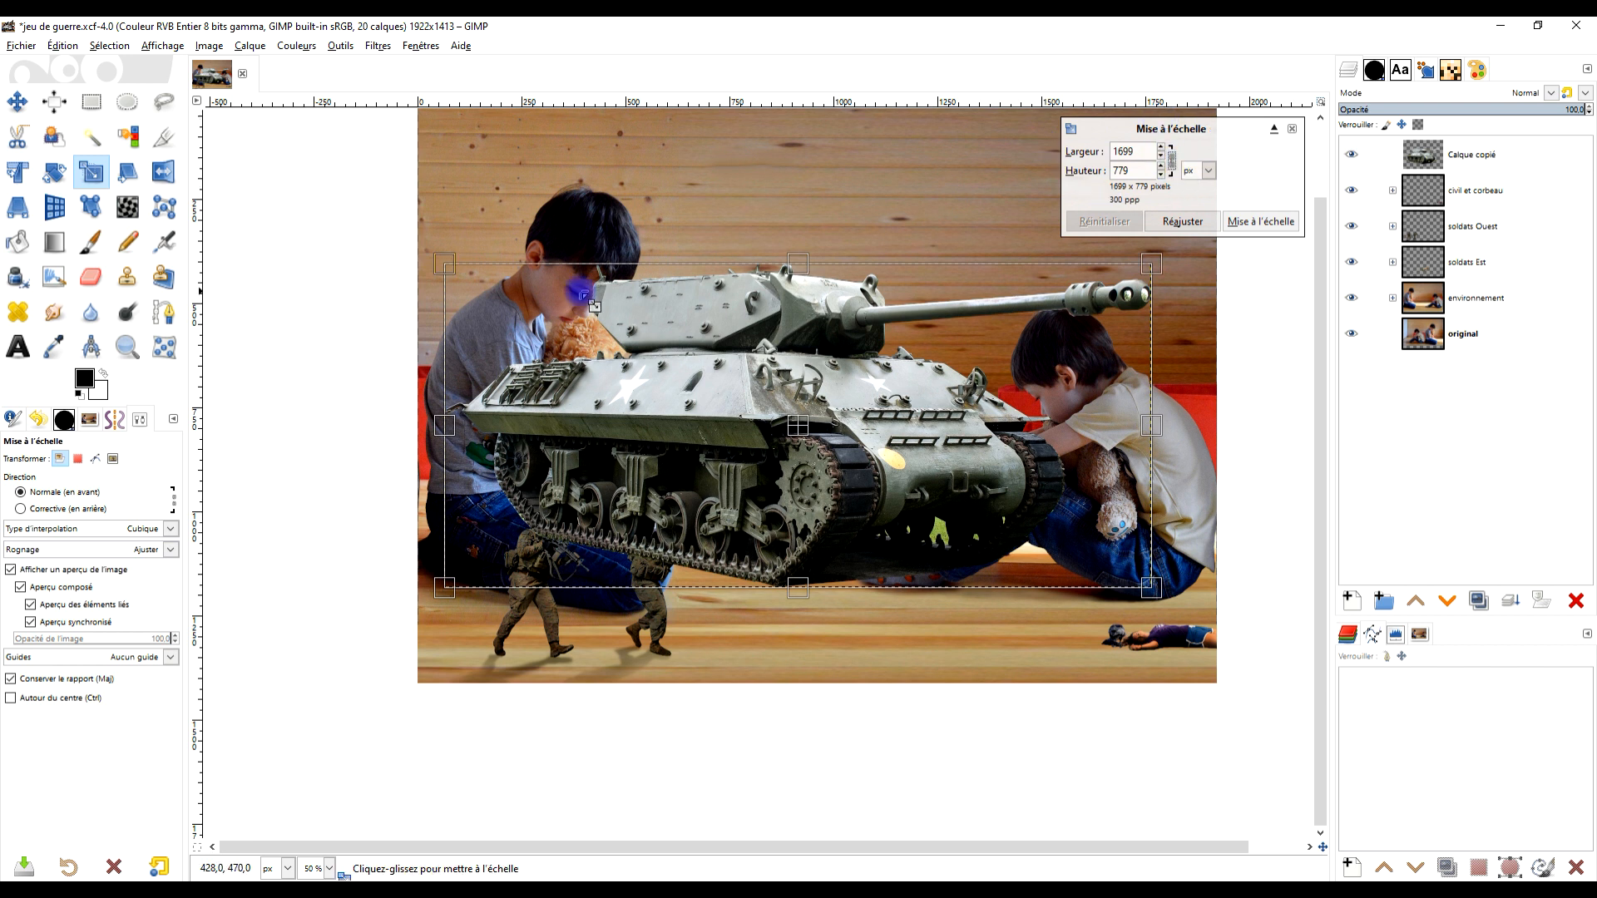
{"action": "left_click_drag", "start_coordinate": [450, 266], "coordinate": [785, 427]}
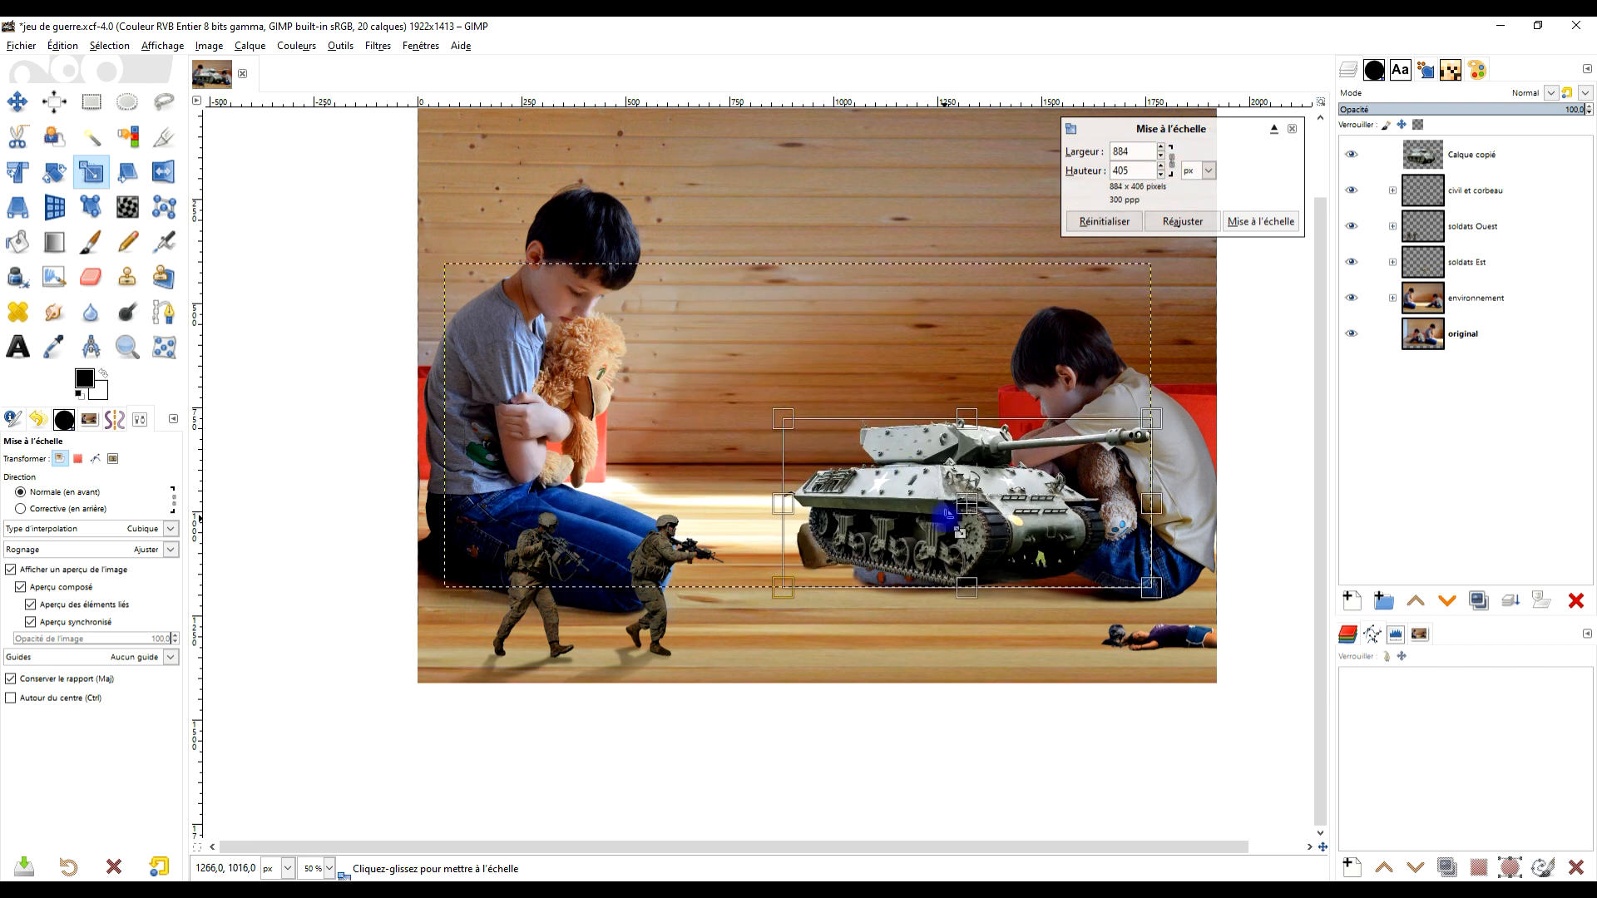
{"action": "left_click_drag", "start_coordinate": [979, 517], "coordinate": [772, 474]}
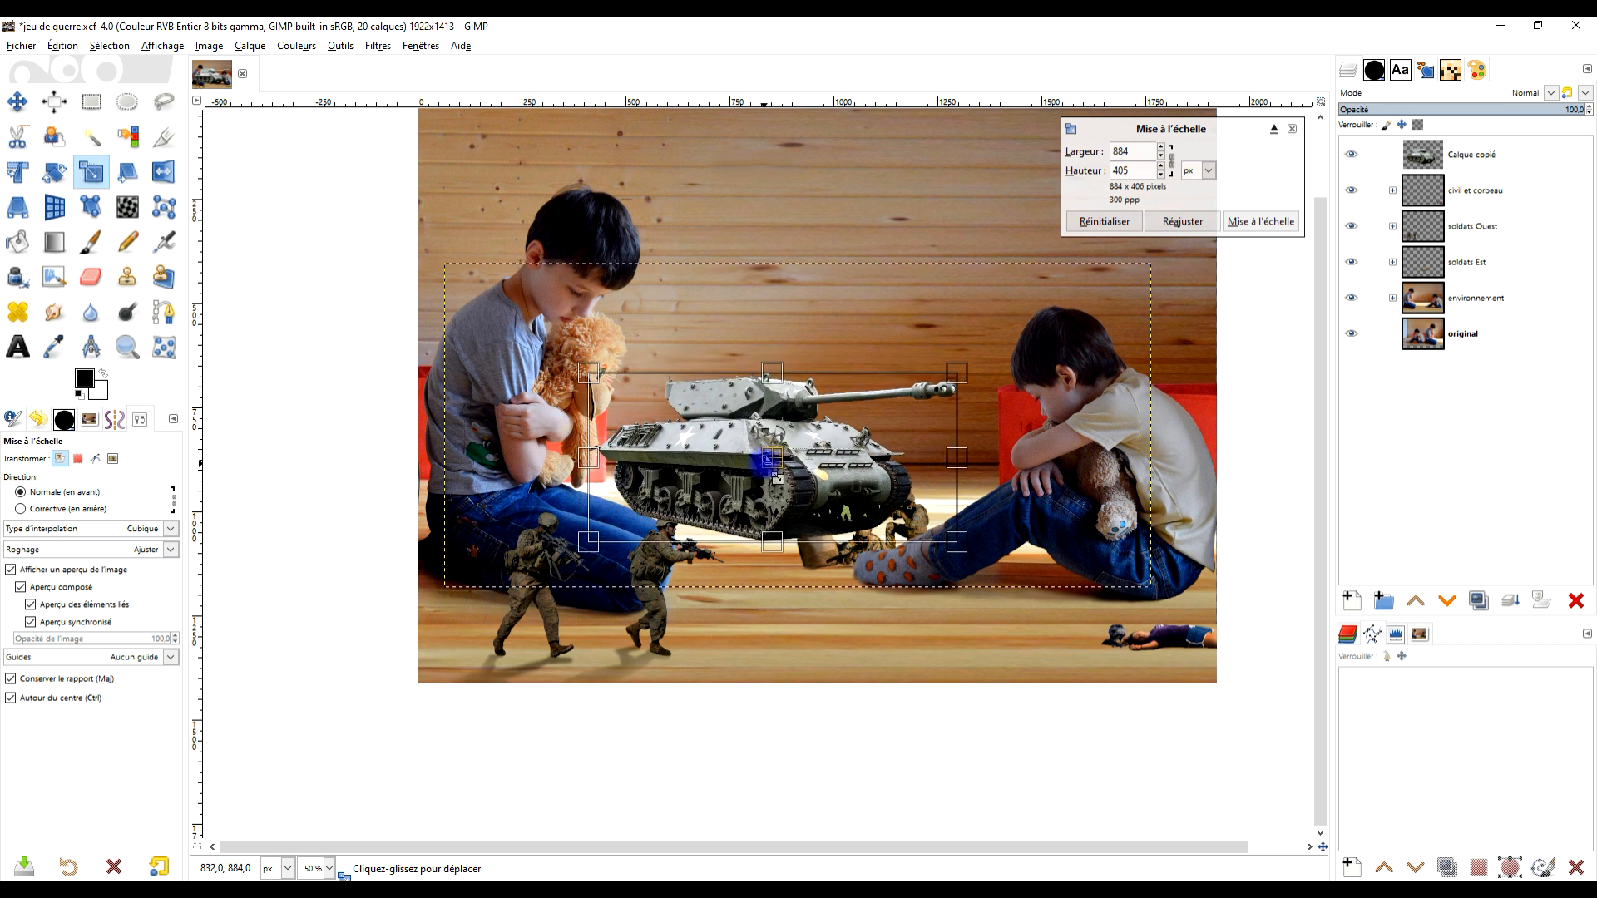
Refine the tank's proportional scaling to about 718 × 329 px while keeping it between the two boys
{"action": "key", "text": "1"}
{"action": "key", "text": "plus"}
{"action": "key", "text": "minus"}
{"action": "key", "text": "minus"}
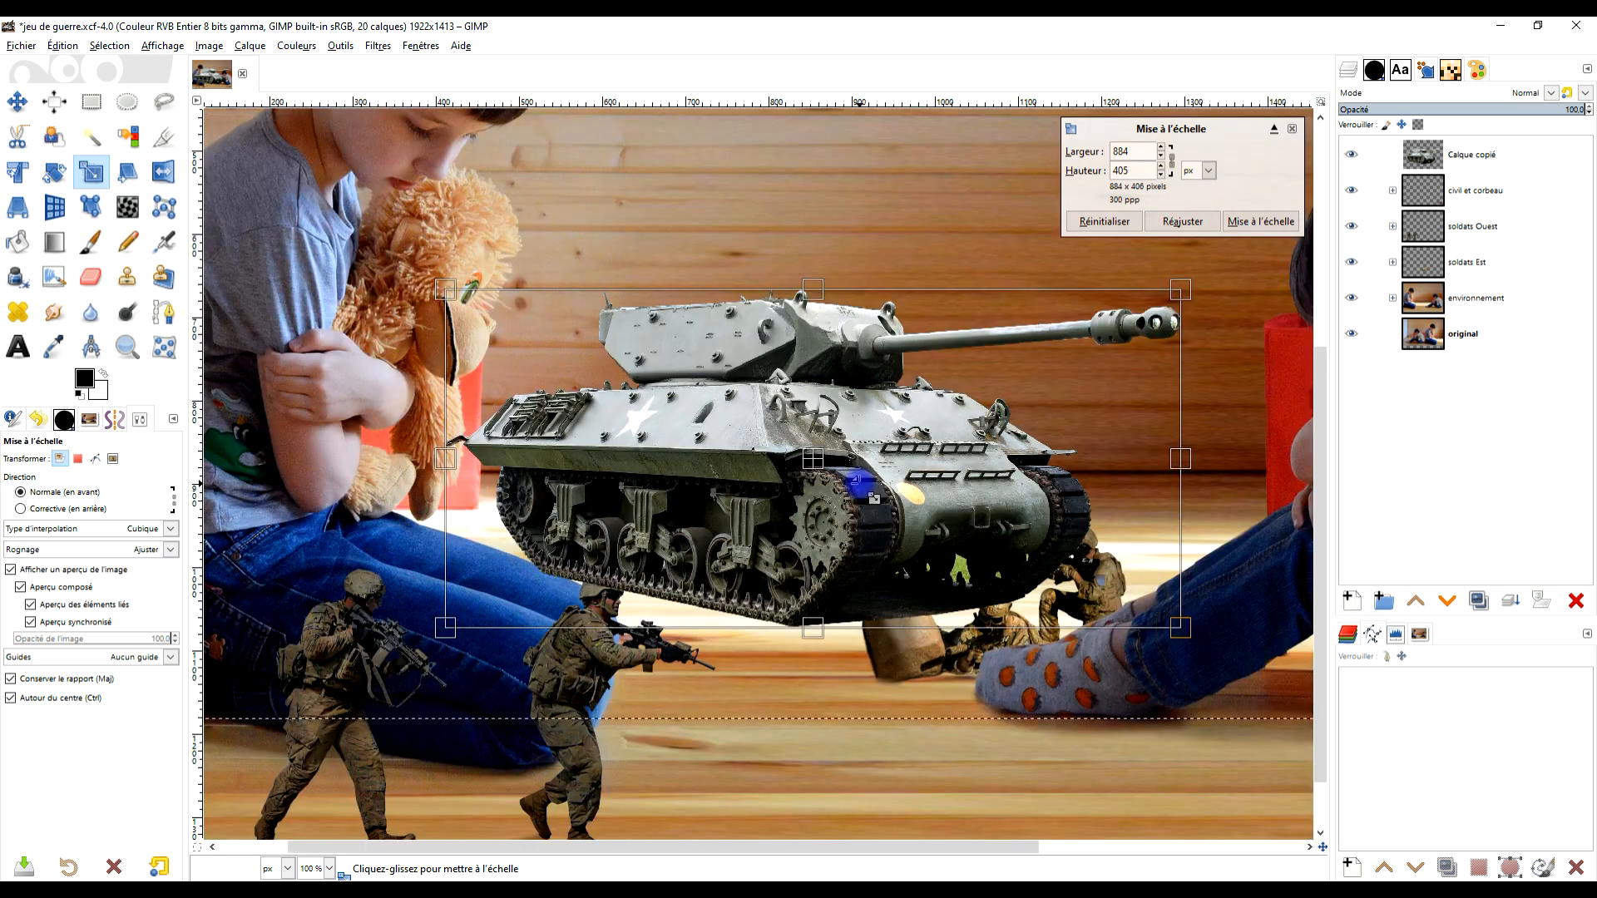
{"action": "left_click_drag", "start_coordinate": [1080, 584], "coordinate": [959, 517]}
{"action": "left_click_drag", "start_coordinate": [775, 451], "coordinate": [819, 482]}
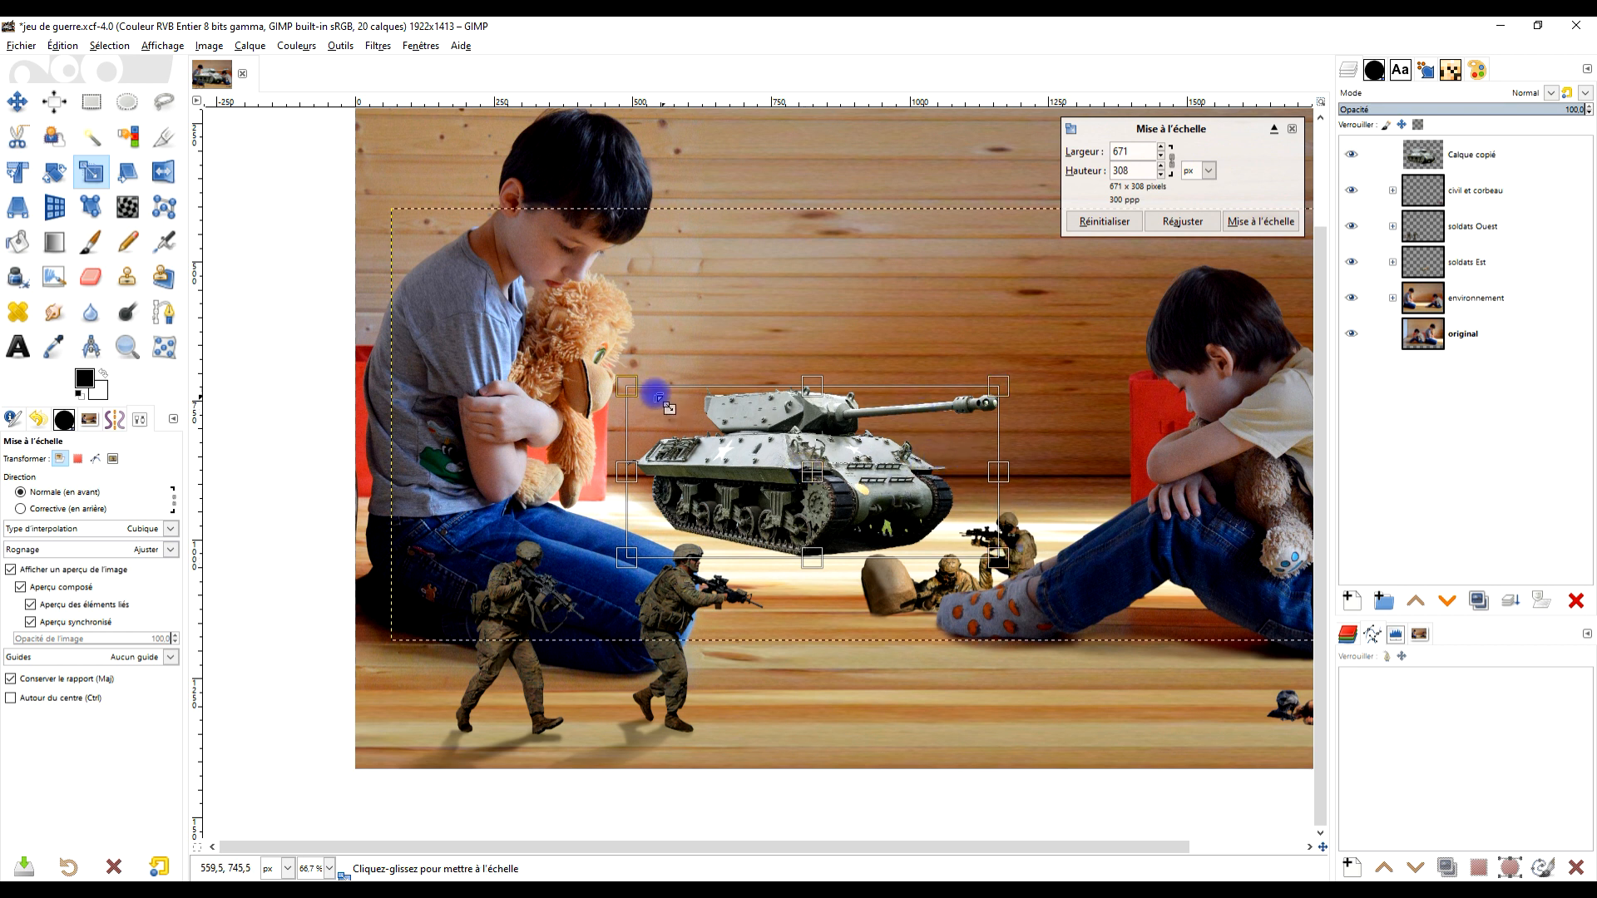
{"action": "left_click_drag", "start_coordinate": [637, 385], "coordinate": [614, 365]}
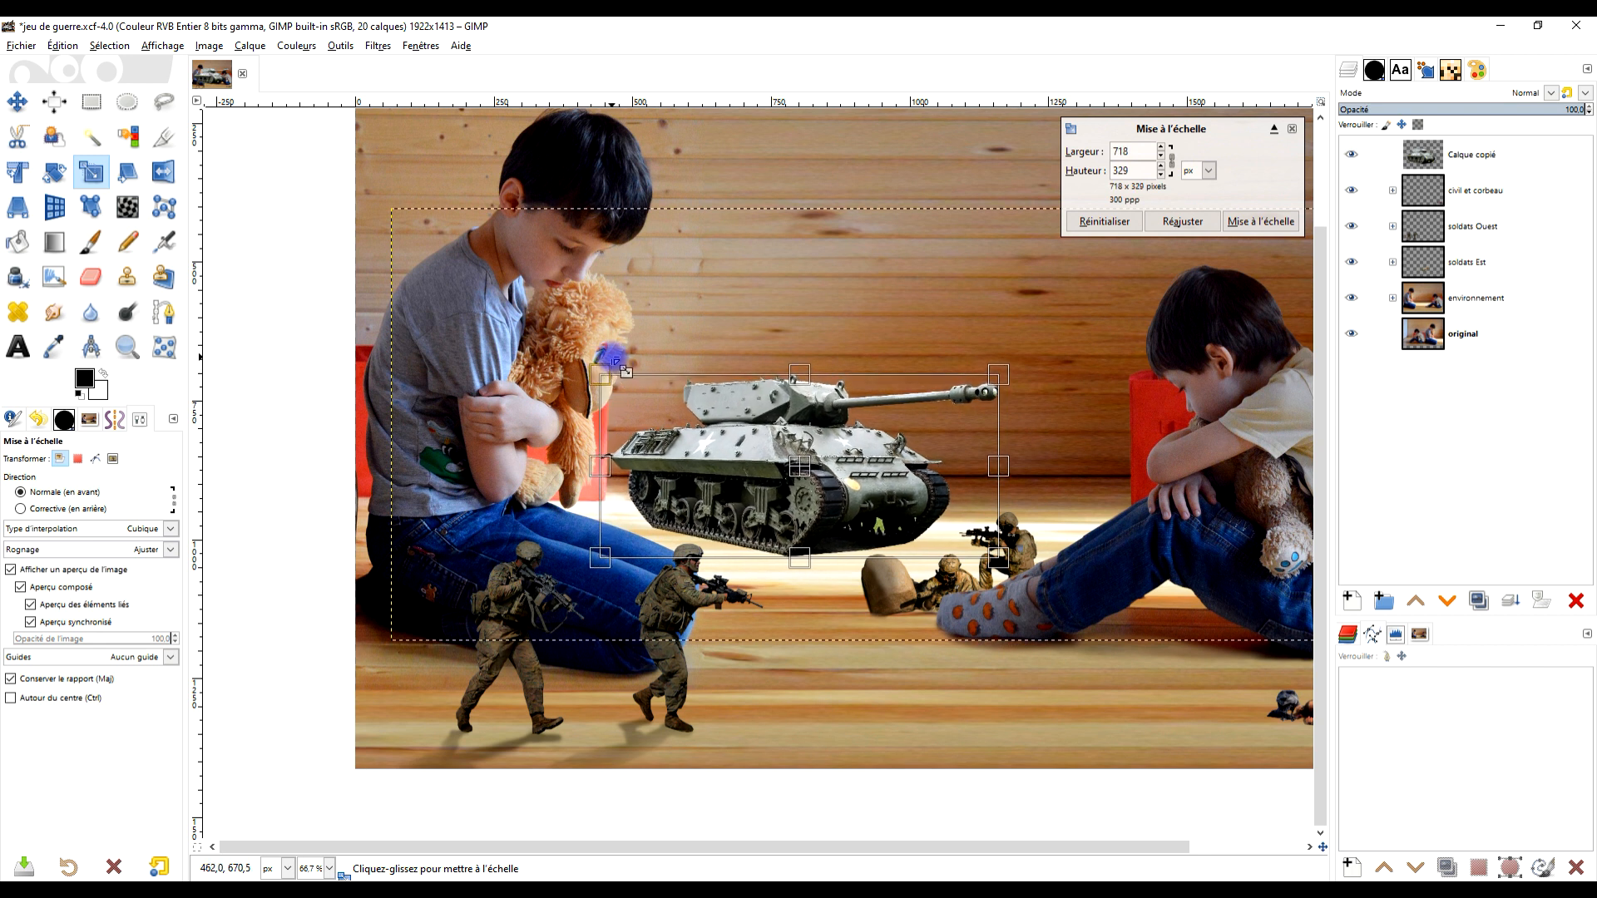
Position the tank on the floor behind the miniature soldiers and apply the scaling
{"action": "scroll", "coordinate": [720, 377], "scroll_direction": "down", "scroll_amount": 2}
{"action": "scroll", "coordinate": [720, 377], "scroll_direction": "up", "scroll_amount": 1}
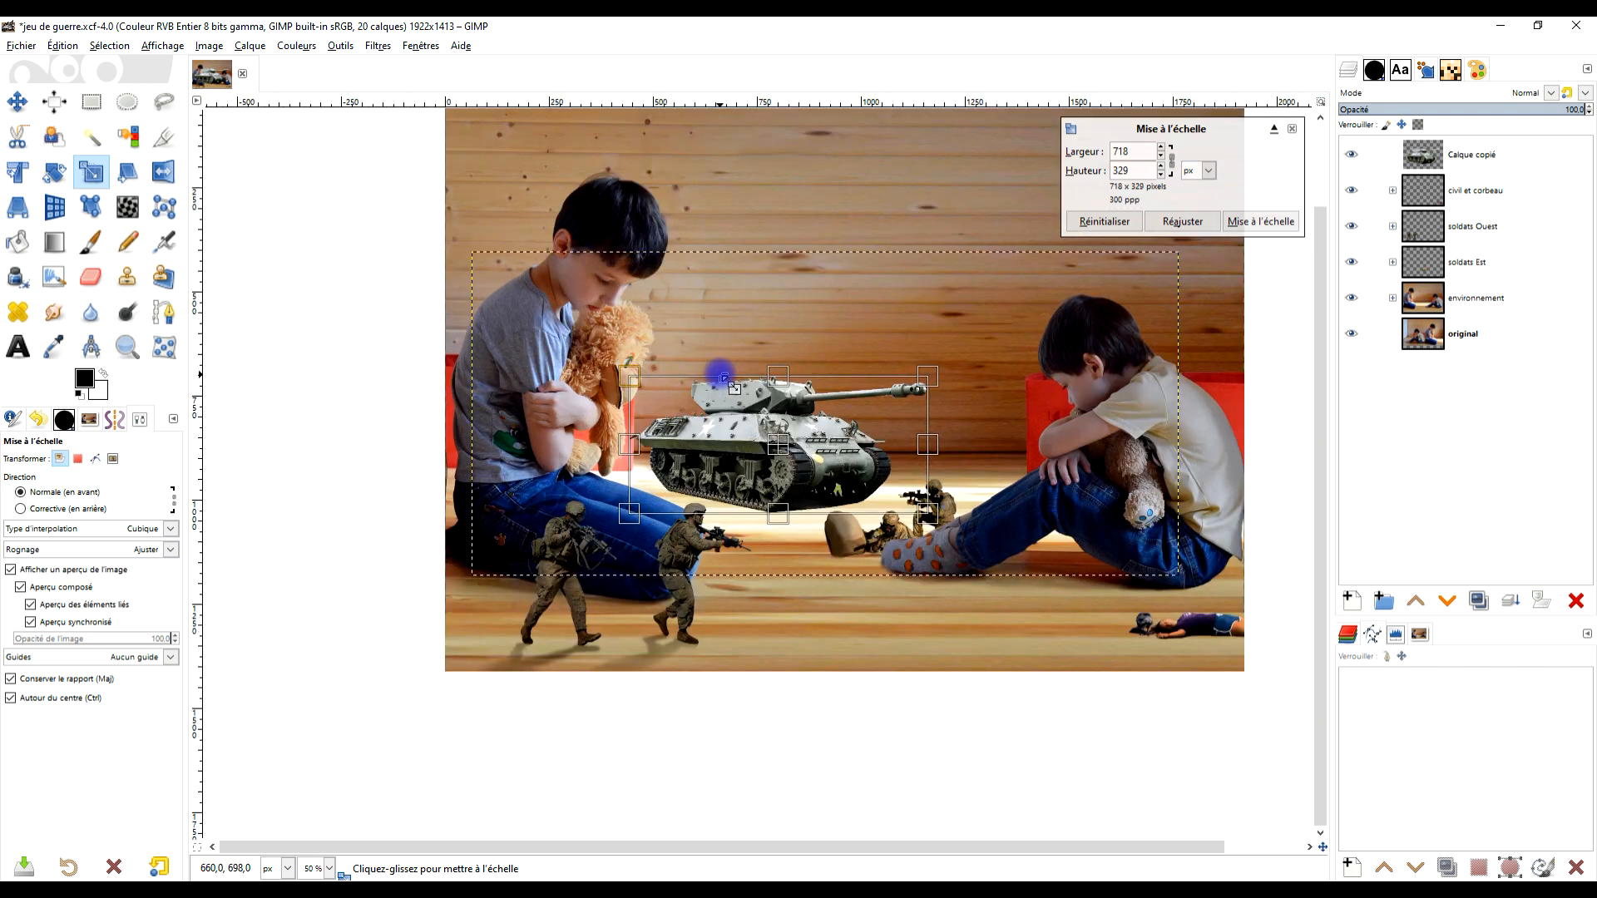
{"action": "mouse_move", "coordinate": [796, 463]}
{"action": "left_mouse_down"}
{"action": "mouse_move", "coordinate": [918, 621]}
{"action": "mouse_move", "coordinate": [931, 602]}
{"action": "mouse_move", "coordinate": [1011, 607]}
{"action": "mouse_move", "coordinate": [849, 408]}
{"action": "mouse_move", "coordinate": [803, 431]}
{"action": "mouse_move", "coordinate": [820, 474]}
{"action": "left_mouse_up"}
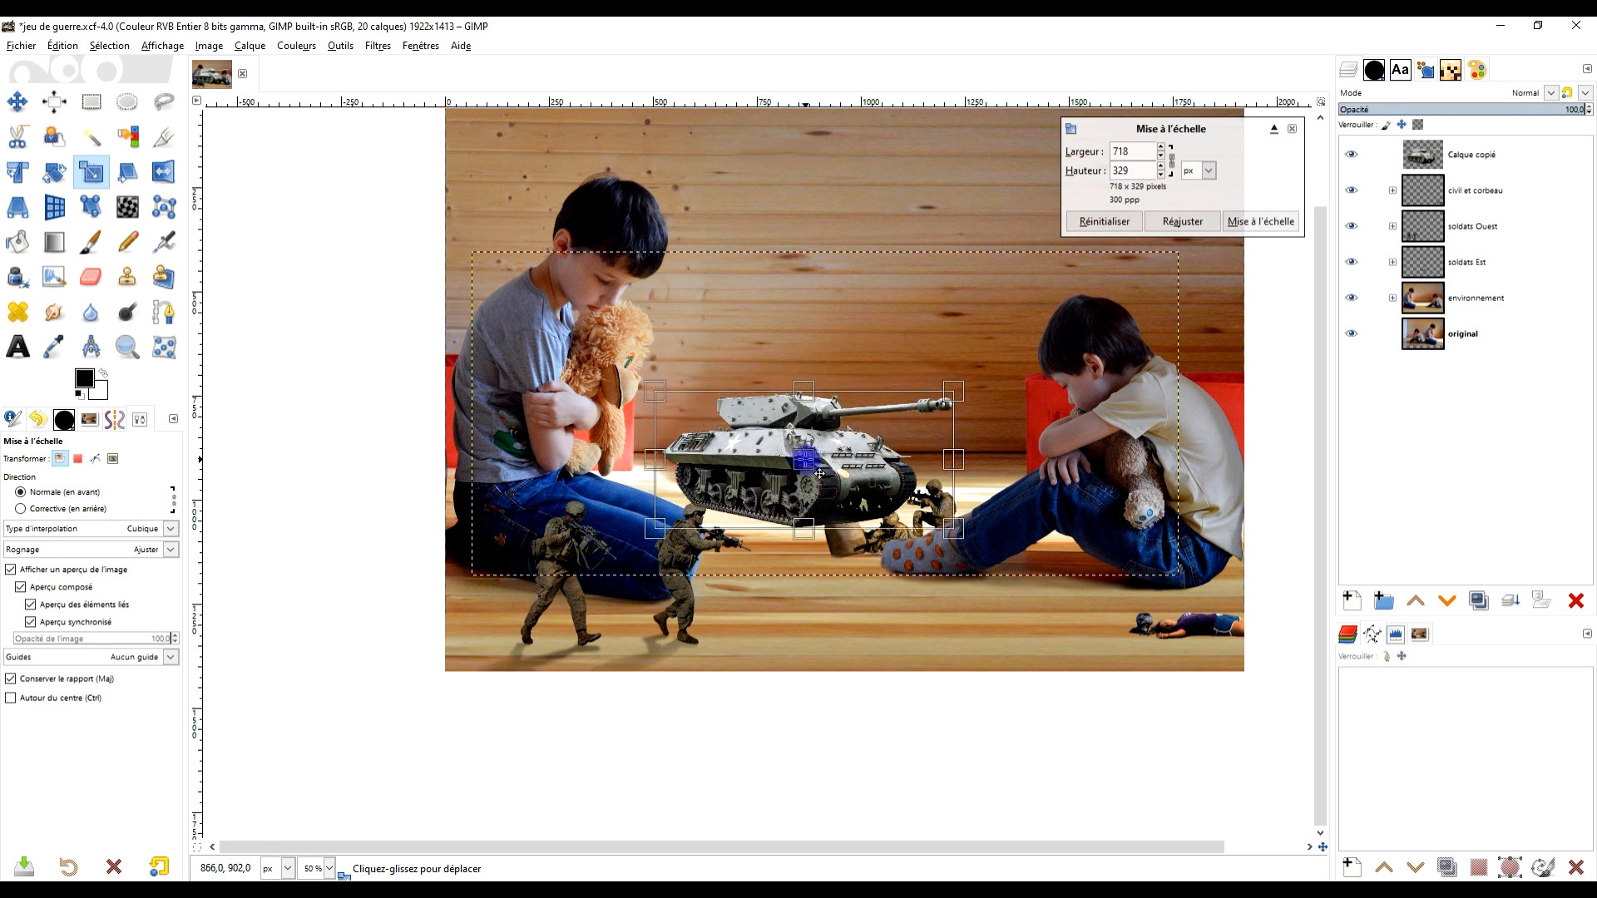
{"action": "scroll", "coordinate": [839, 529], "scroll_direction": "up", "scroll_amount": 2}
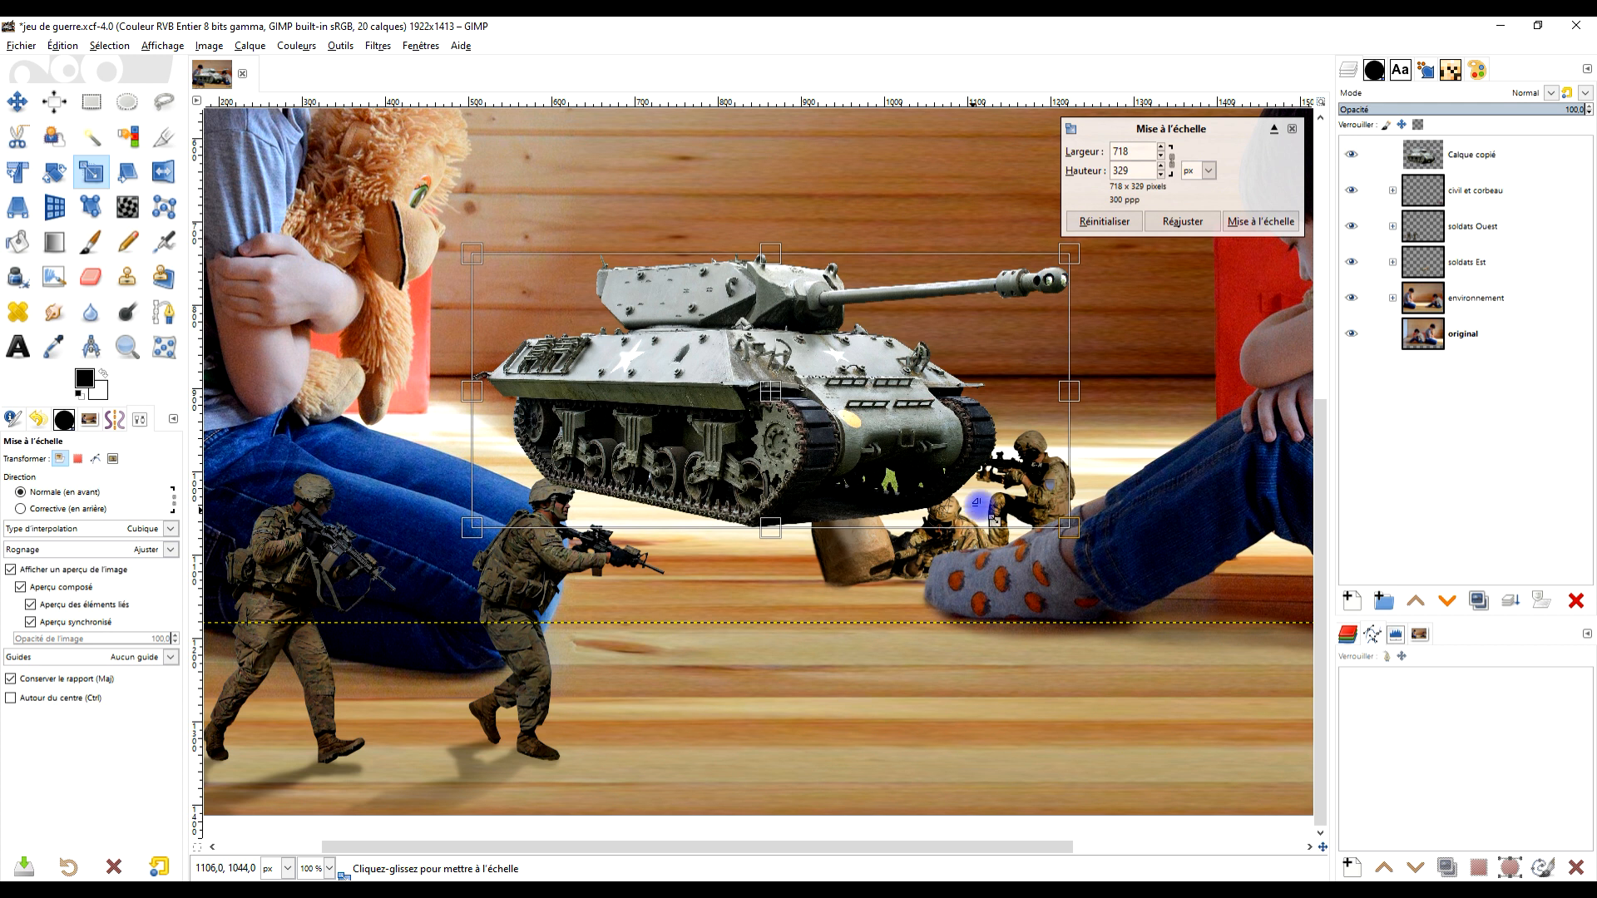
{"action": "mouse_move", "coordinate": [774, 393]}
{"action": "left_mouse_down"}
{"action": "mouse_move", "coordinate": [797, 386]}
{"action": "mouse_move", "coordinate": [763, 392]}
{"action": "mouse_move", "coordinate": [739, 363]}
{"action": "mouse_move", "coordinate": [754, 376]}
{"action": "left_mouse_up"}
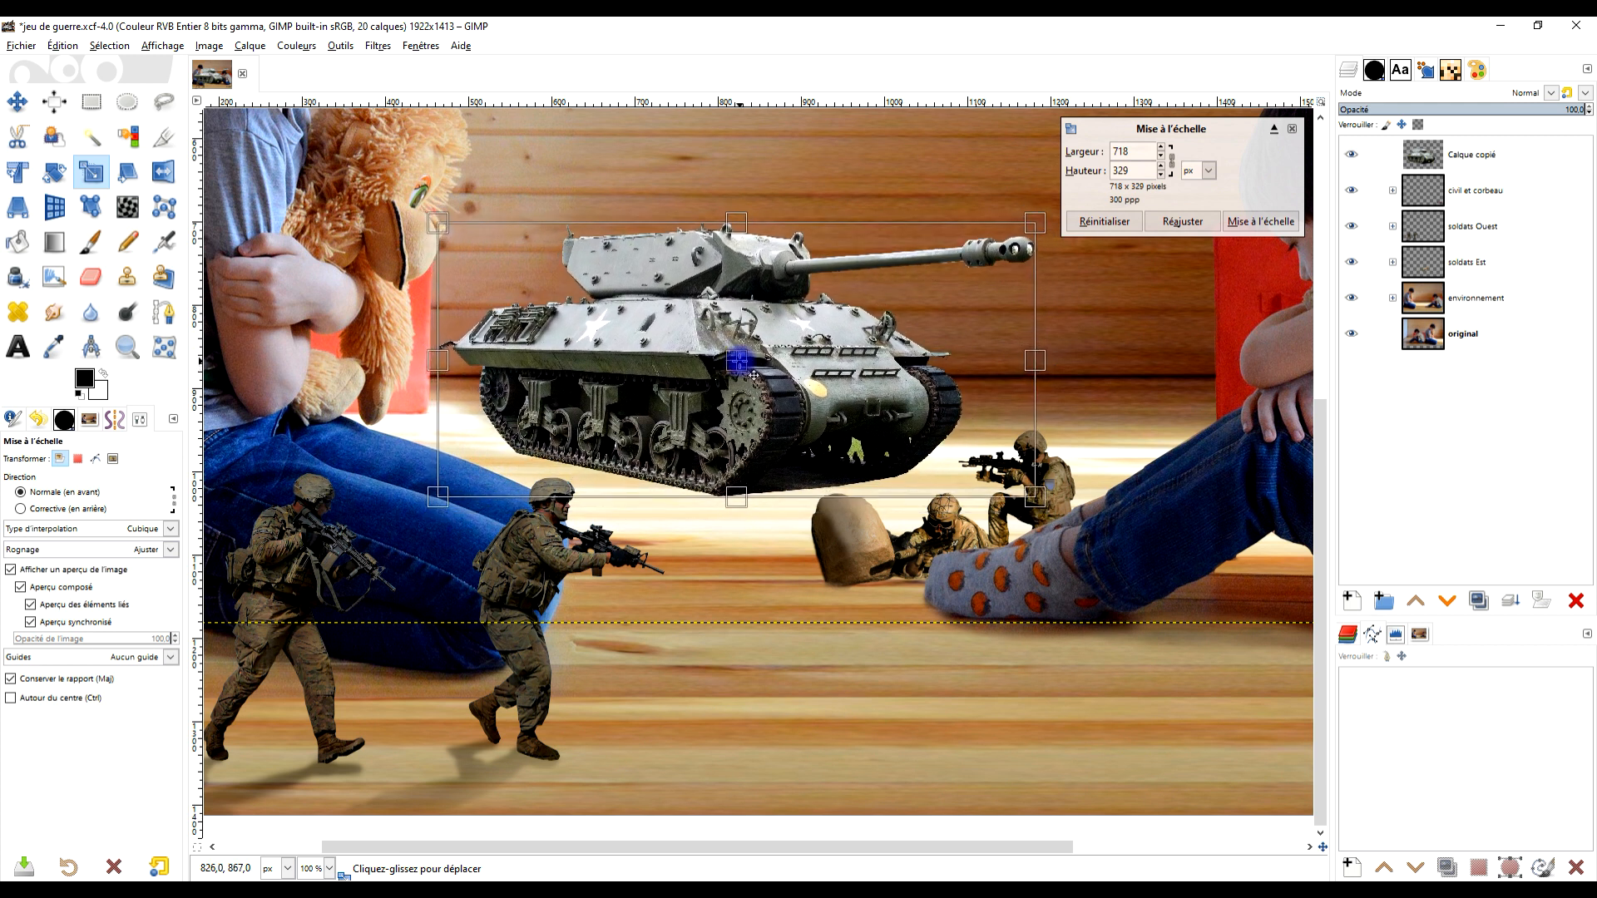
{"action": "scroll", "coordinate": [767, 379], "scroll_direction": "down", "scroll_amount": 2}
{"action": "scroll", "coordinate": [769, 366], "scroll_direction": "up", "scroll_amount": 1}
{"action": "left_click", "coordinate": [1261, 222]}
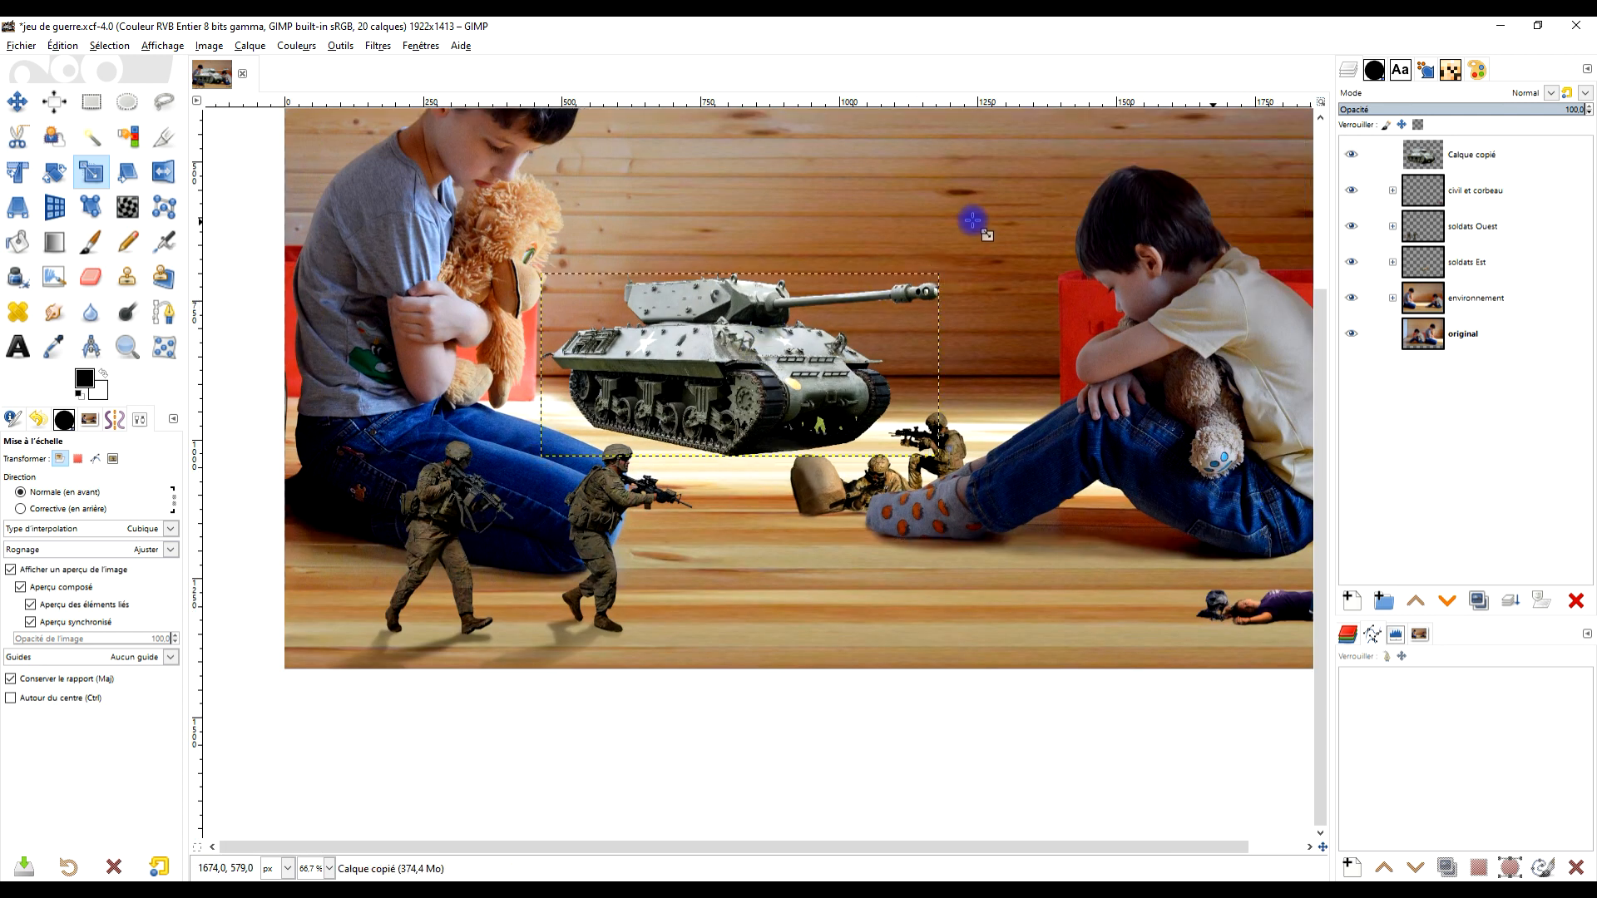
Rename the "Calque copié" layer as TANK and expand its boundary to the image dimensions
{"action": "scroll", "coordinate": [647, 379], "scroll_direction": "up", "scroll_amount": 2}
{"action": "scroll", "coordinate": [763, 368], "scroll_direction": "down", "scroll_amount": 1}
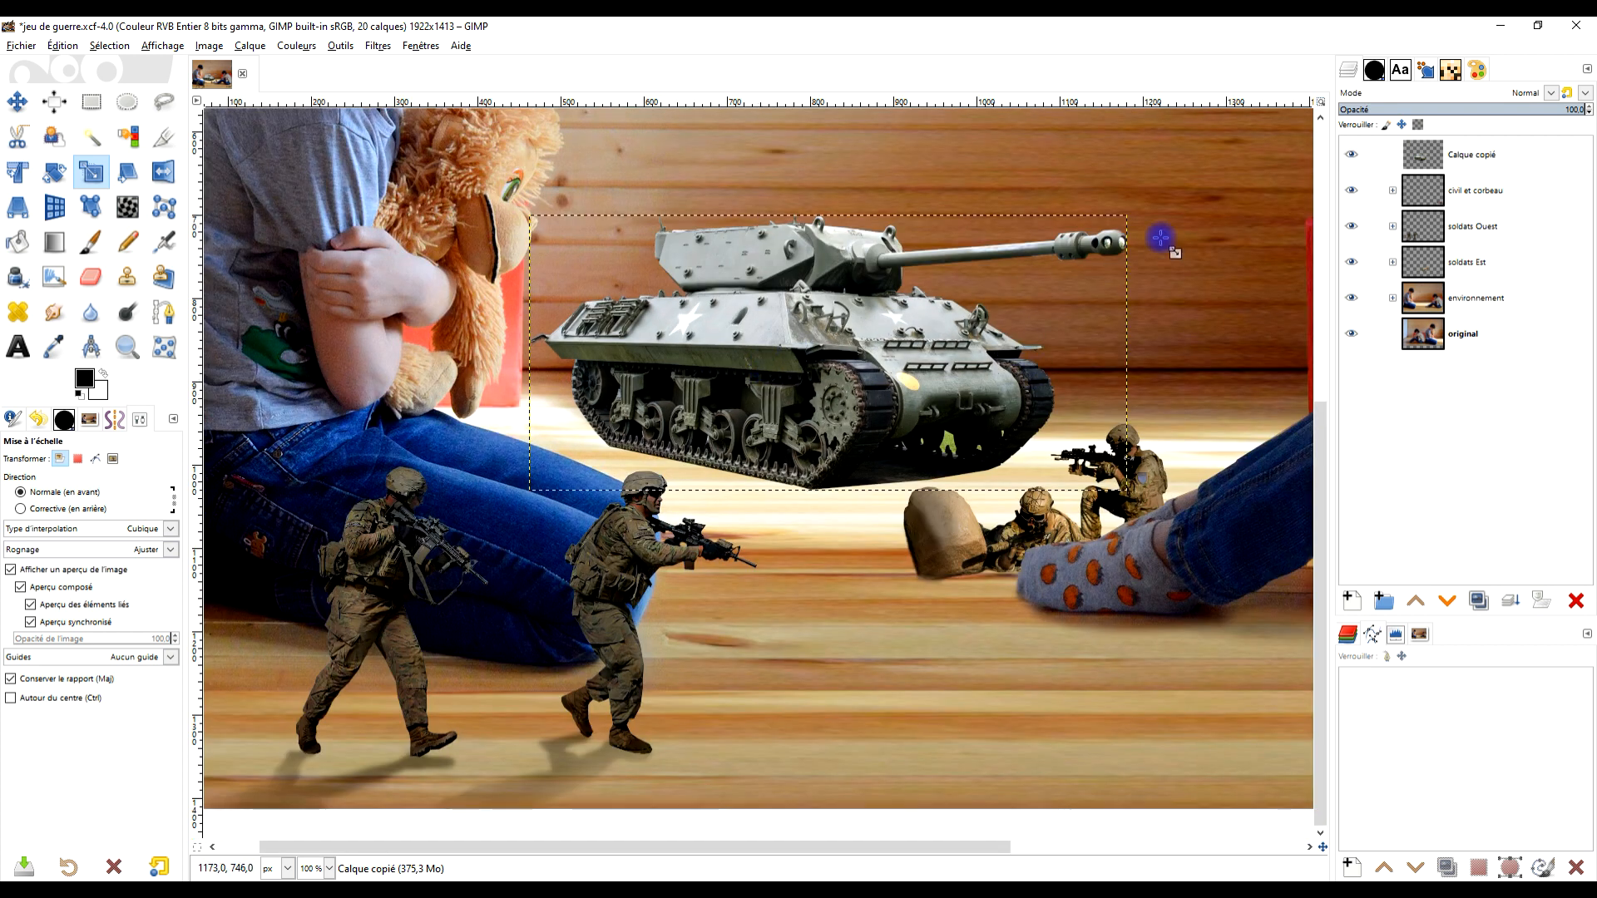
{"action": "type", "text": "TA"}
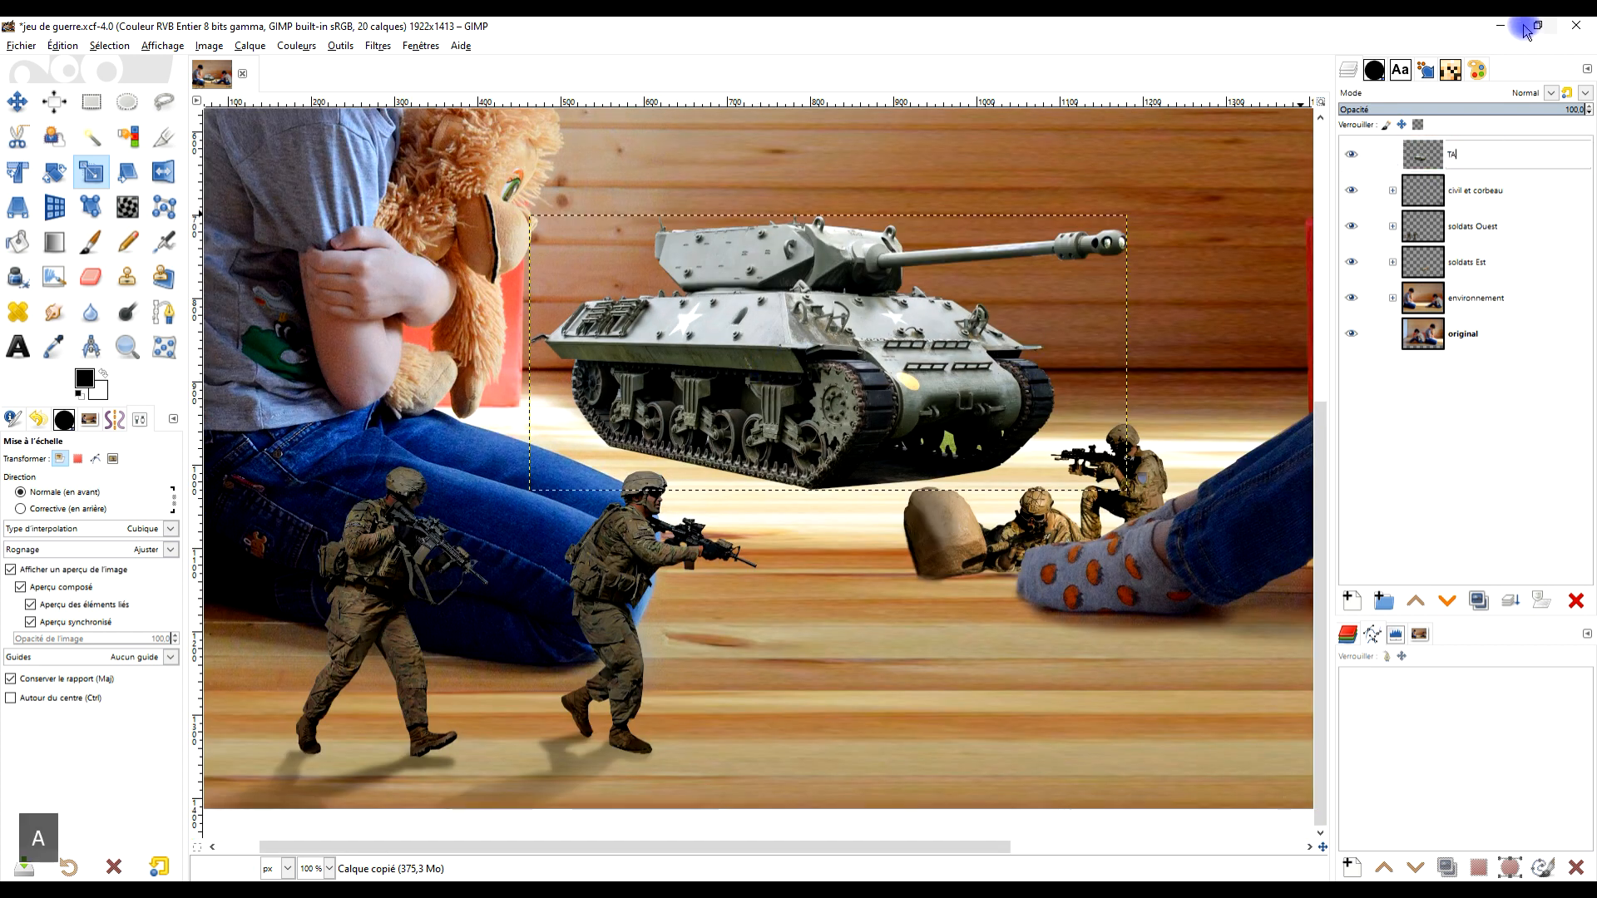
{"action": "type", "text": "NK"}
{"action": "key", "text": "Return"}
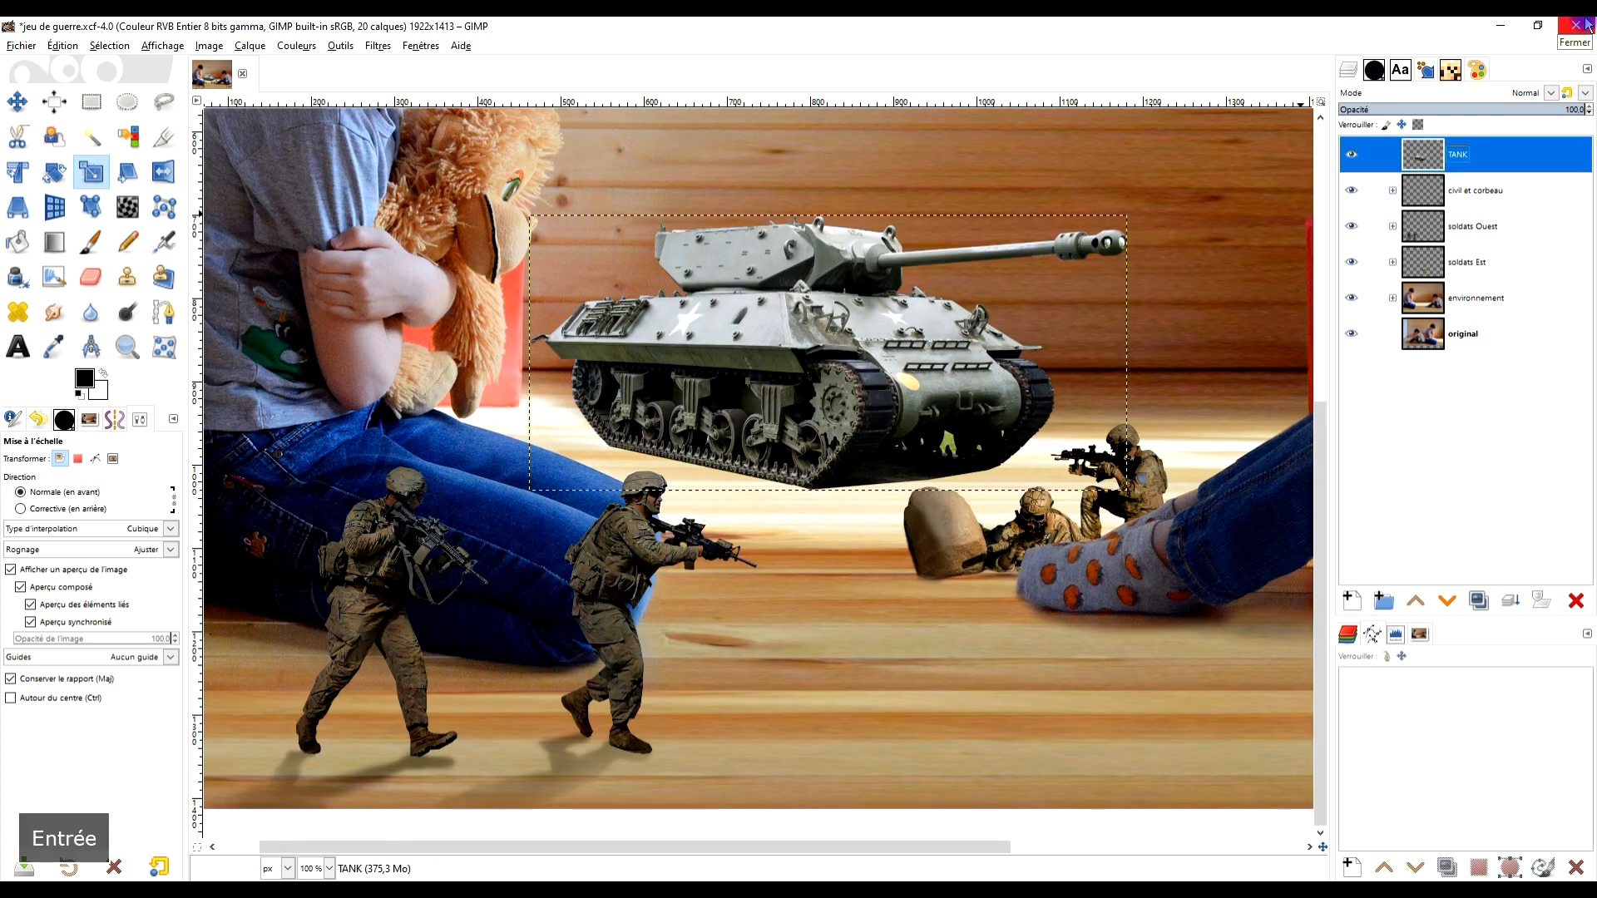
{"action": "right_click", "coordinate": [1454, 152]}
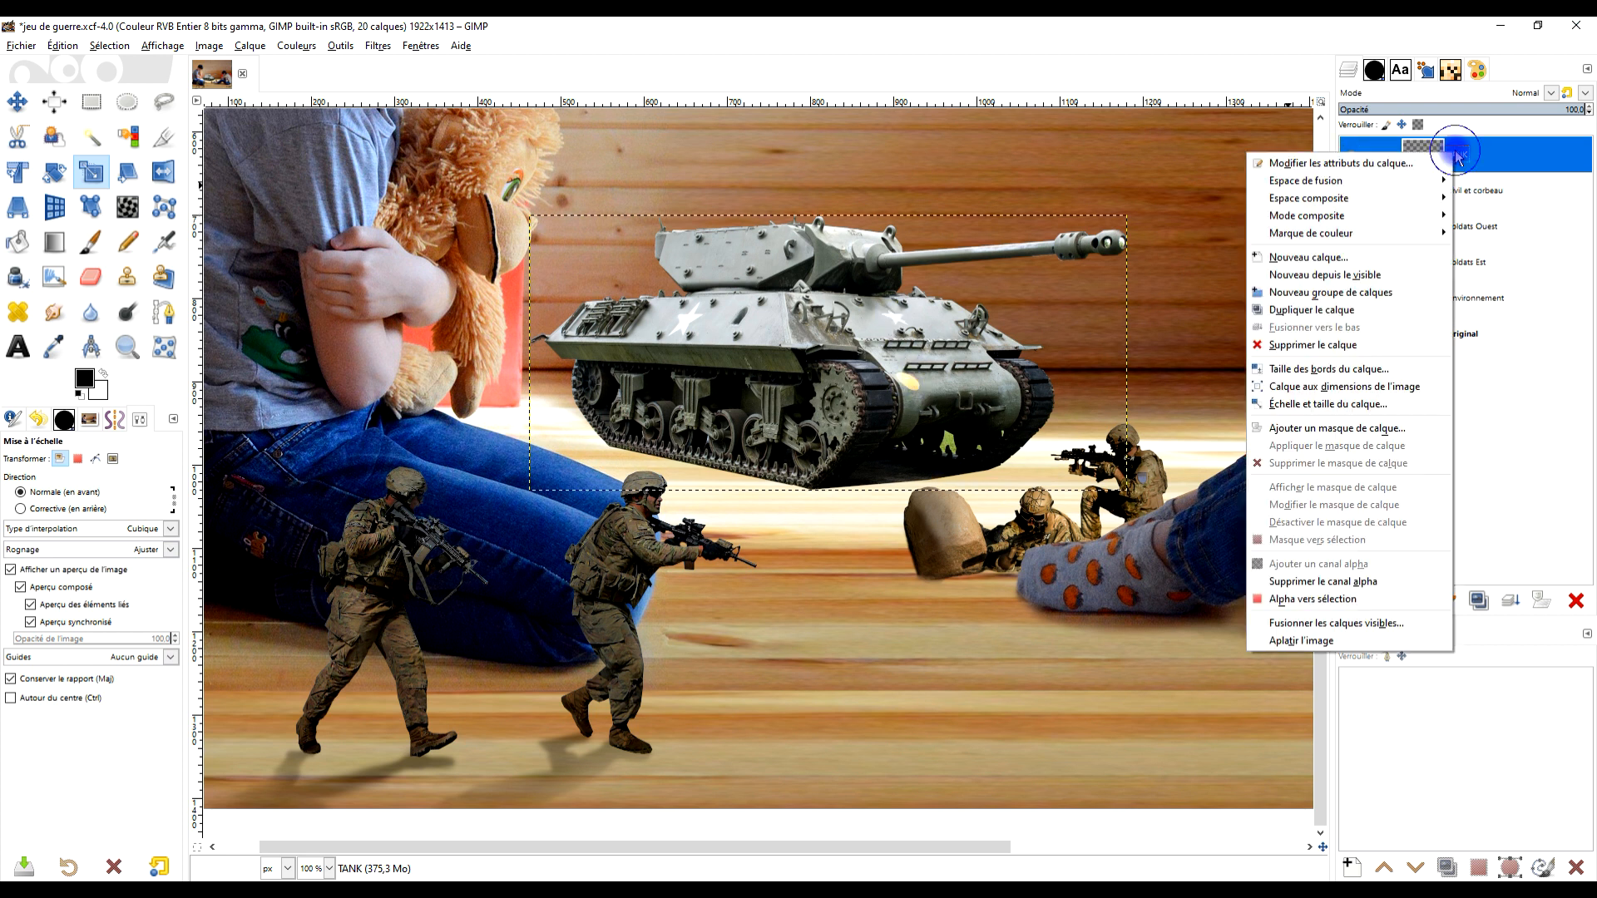
{"action": "left_click", "coordinate": [1392, 386]}
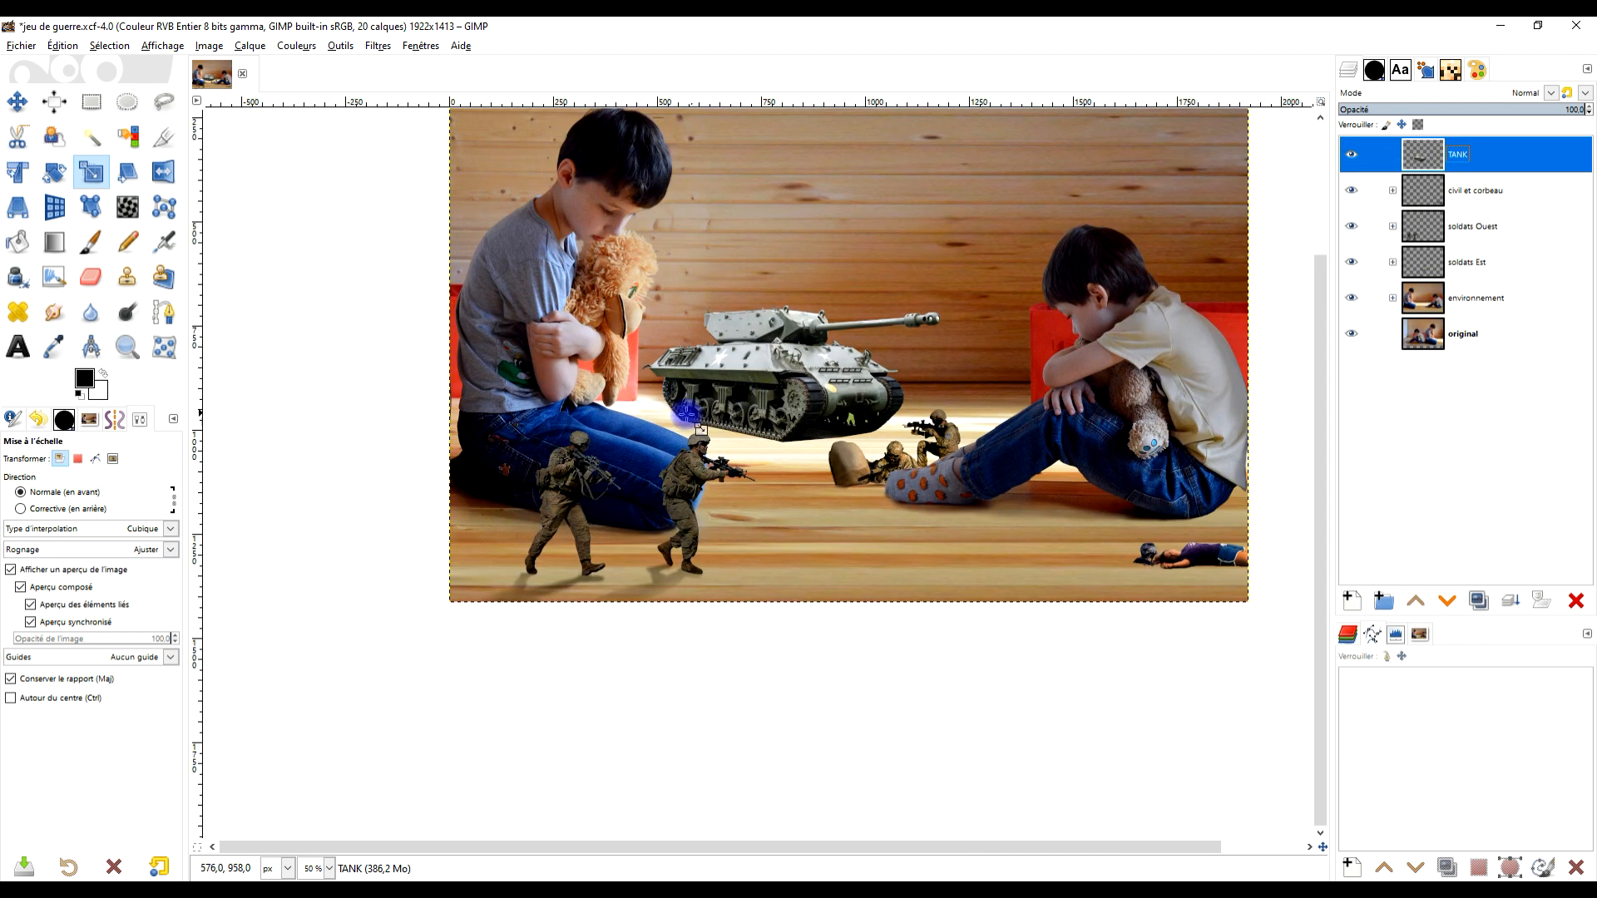
Create a new 1922 × 1413 px layer named "ombre" filled with transparency
{"action": "scroll", "coordinate": [820, 414], "scroll_direction": "up", "scroll_amount": 3}
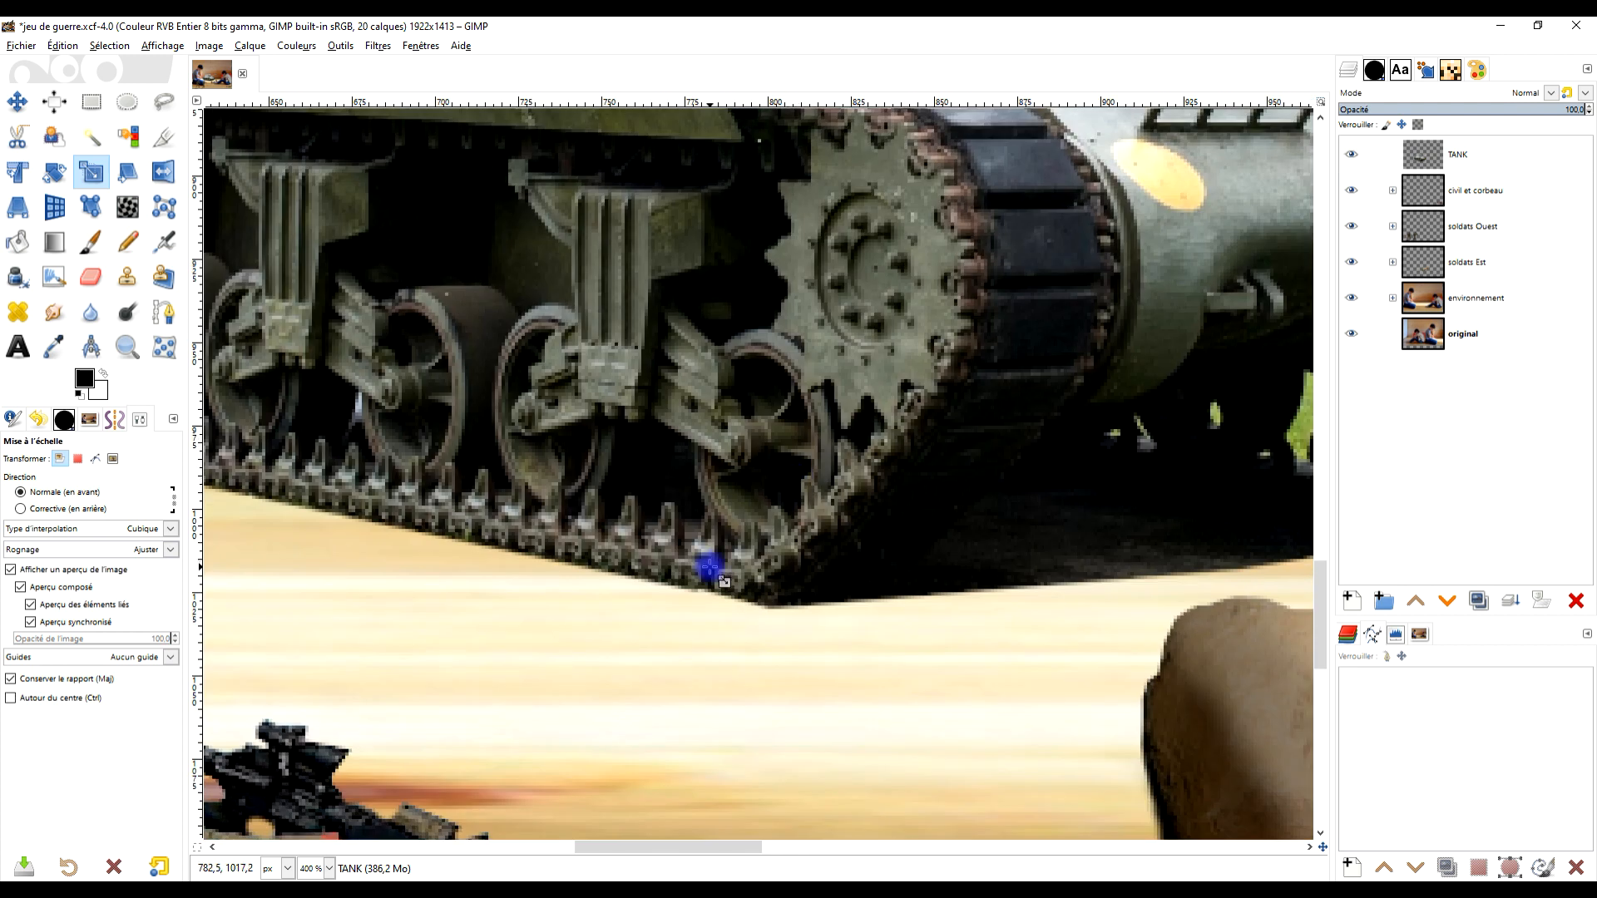
{"action": "scroll", "coordinate": [893, 415], "scroll_direction": "down", "scroll_amount": 2}
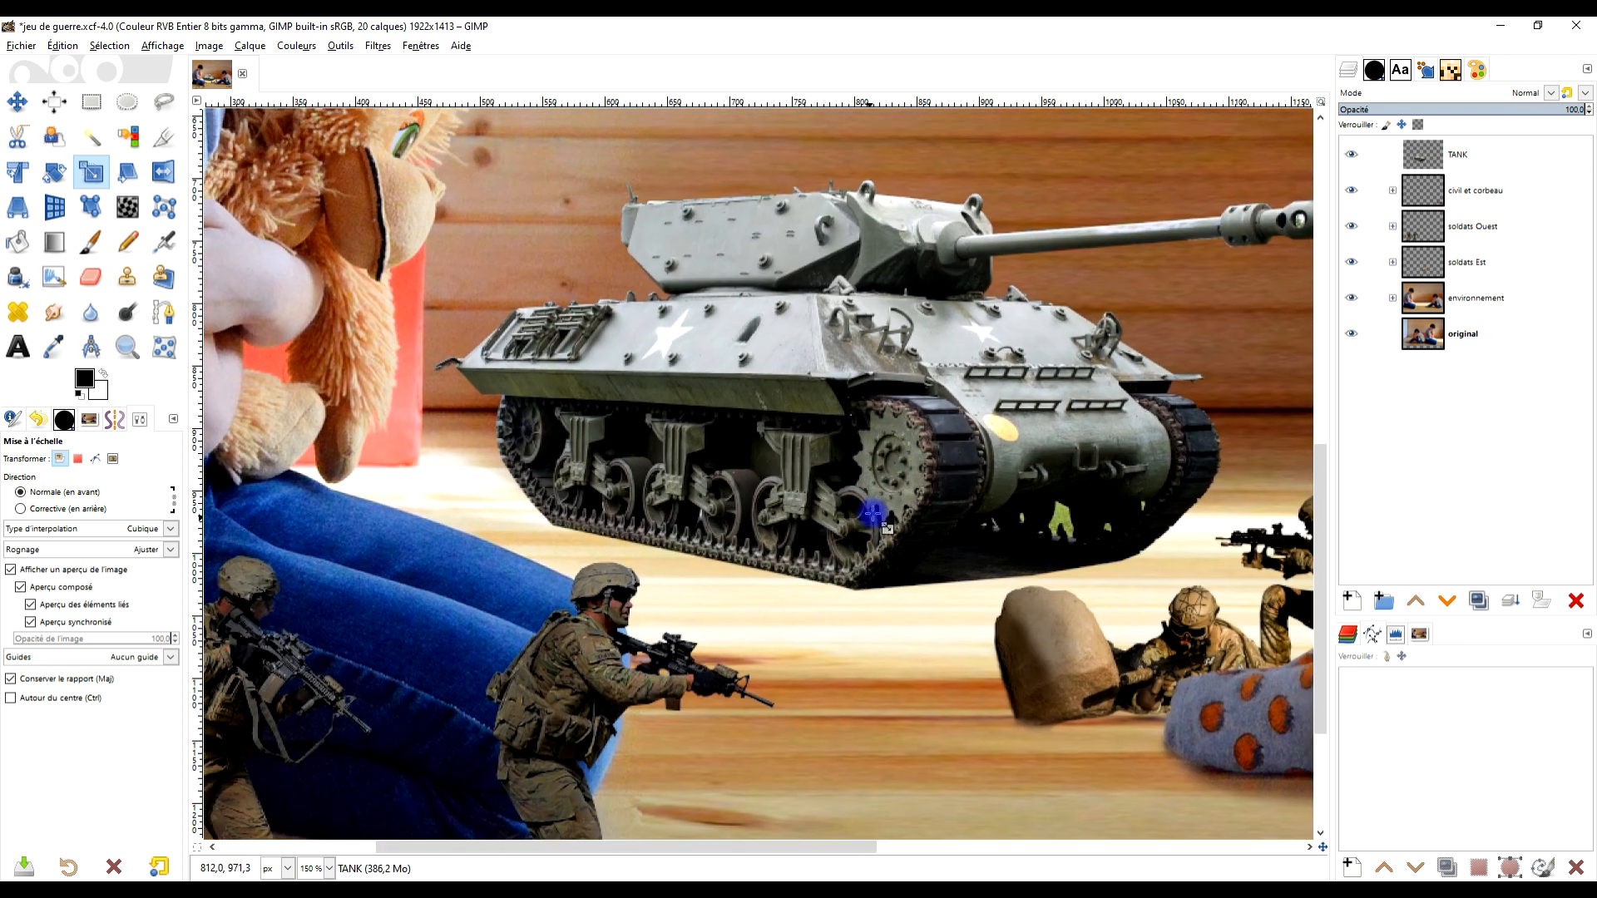
{"action": "left_click", "coordinate": [1353, 601]}
{"action": "left_click", "coordinate": [1248, 753]}
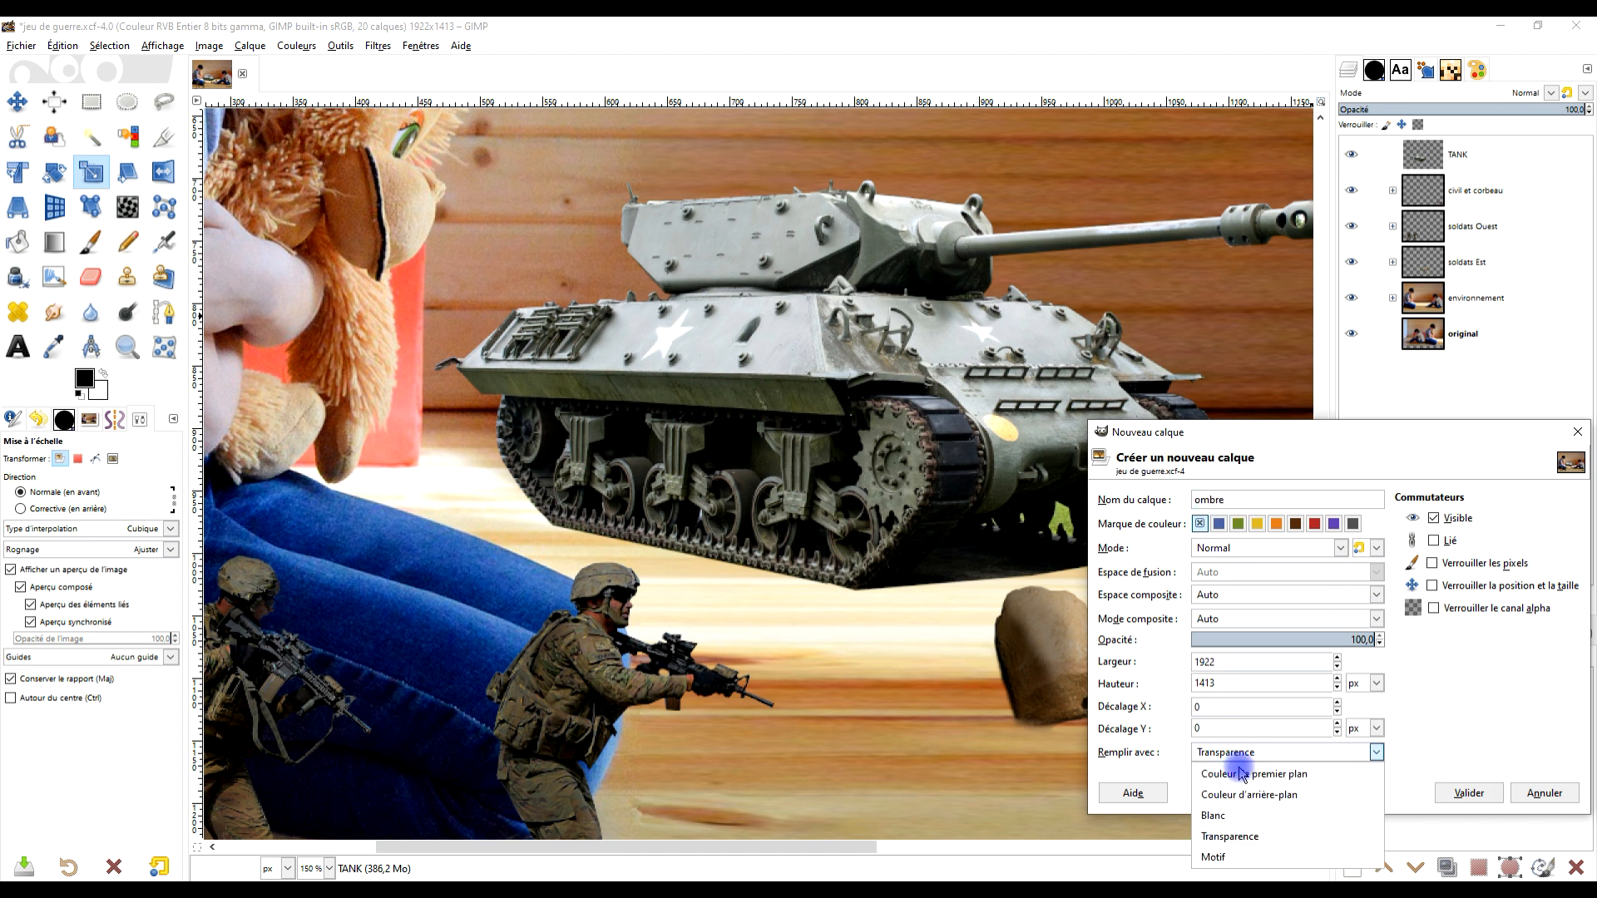
{"action": "left_click", "coordinate": [1230, 836]}
{"action": "left_click", "coordinate": [1469, 791]}
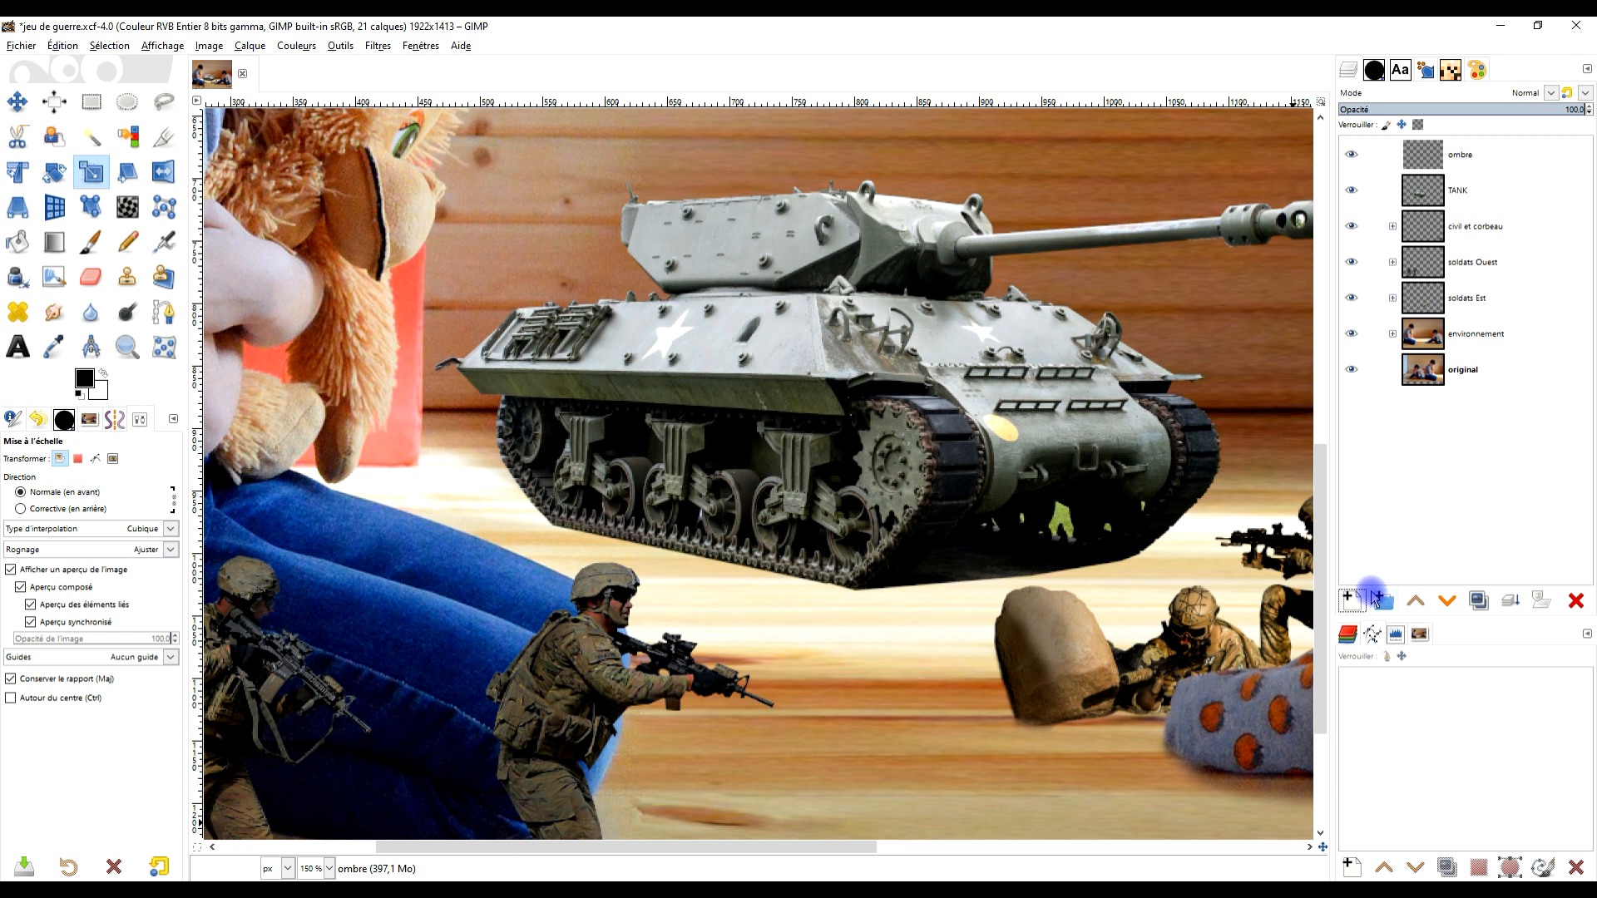
Dismiss the extra new-layer dialog and place the "ombre" layer directly below TANK
{"action": "double_click", "coordinate": [1386, 467]}
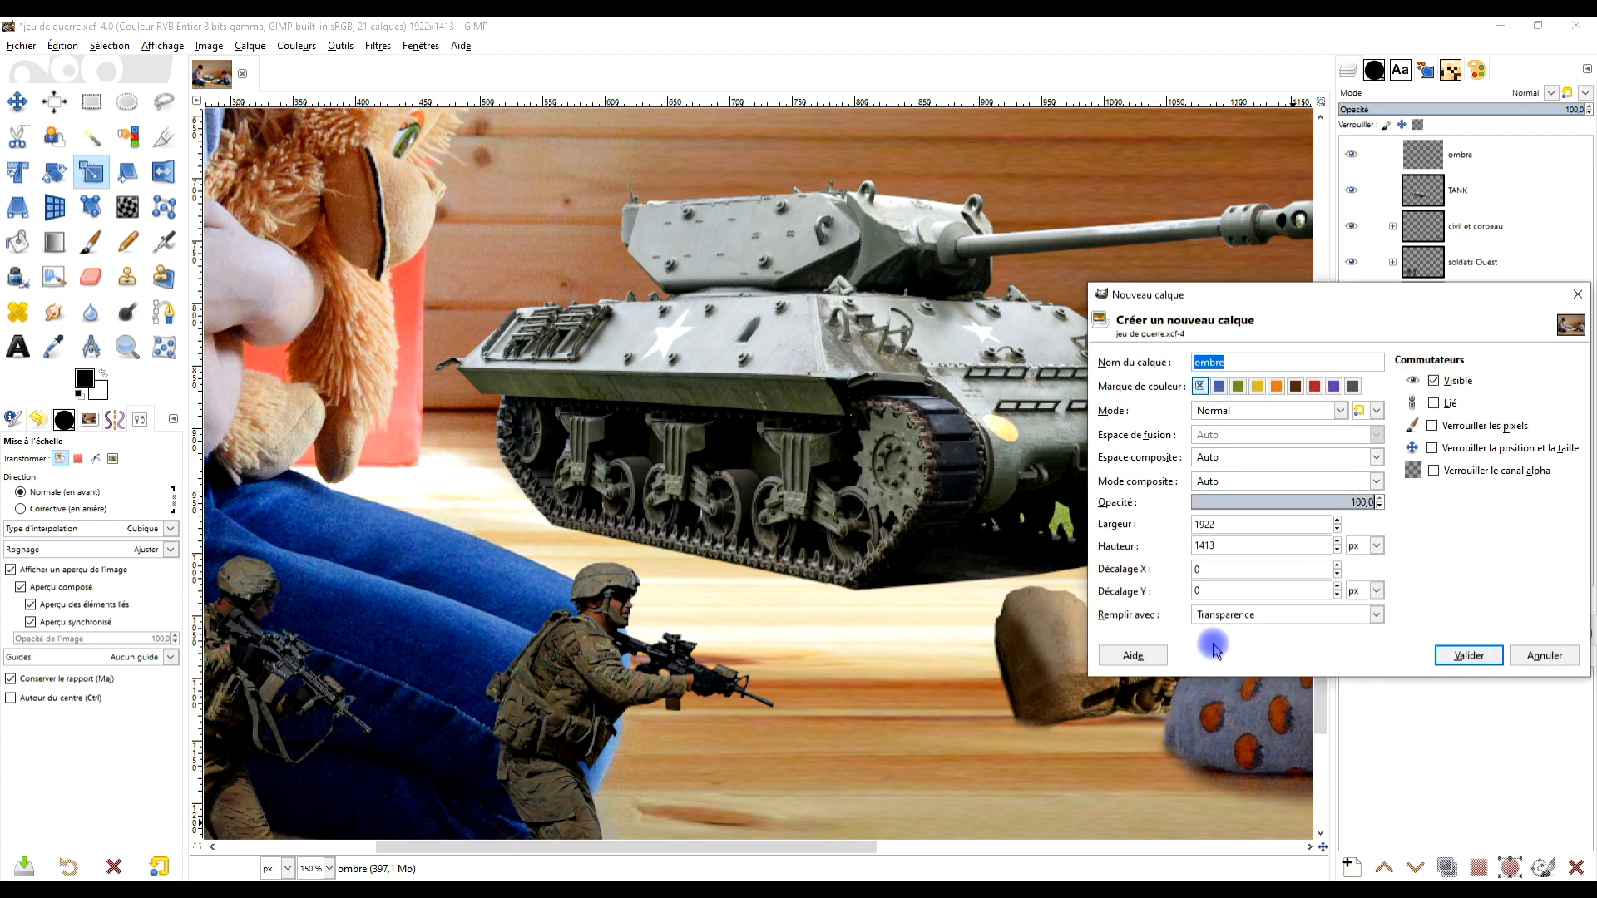
{"action": "left_click", "coordinate": [1527, 656]}
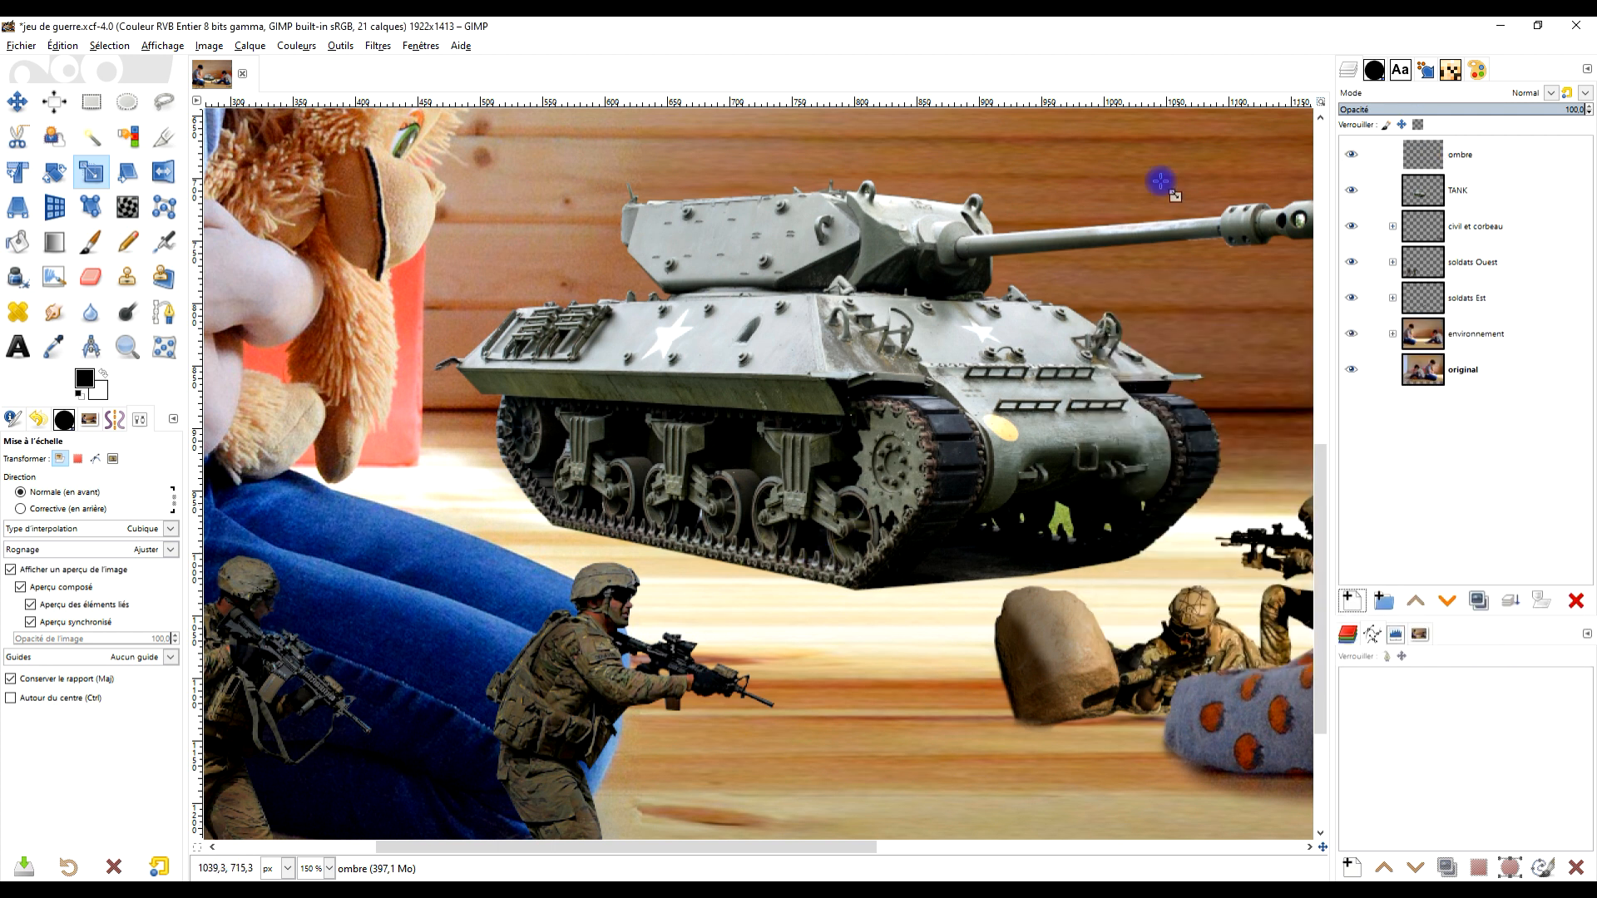
{"action": "left_click_drag", "start_coordinate": [1462, 158], "coordinate": [1464, 190]}
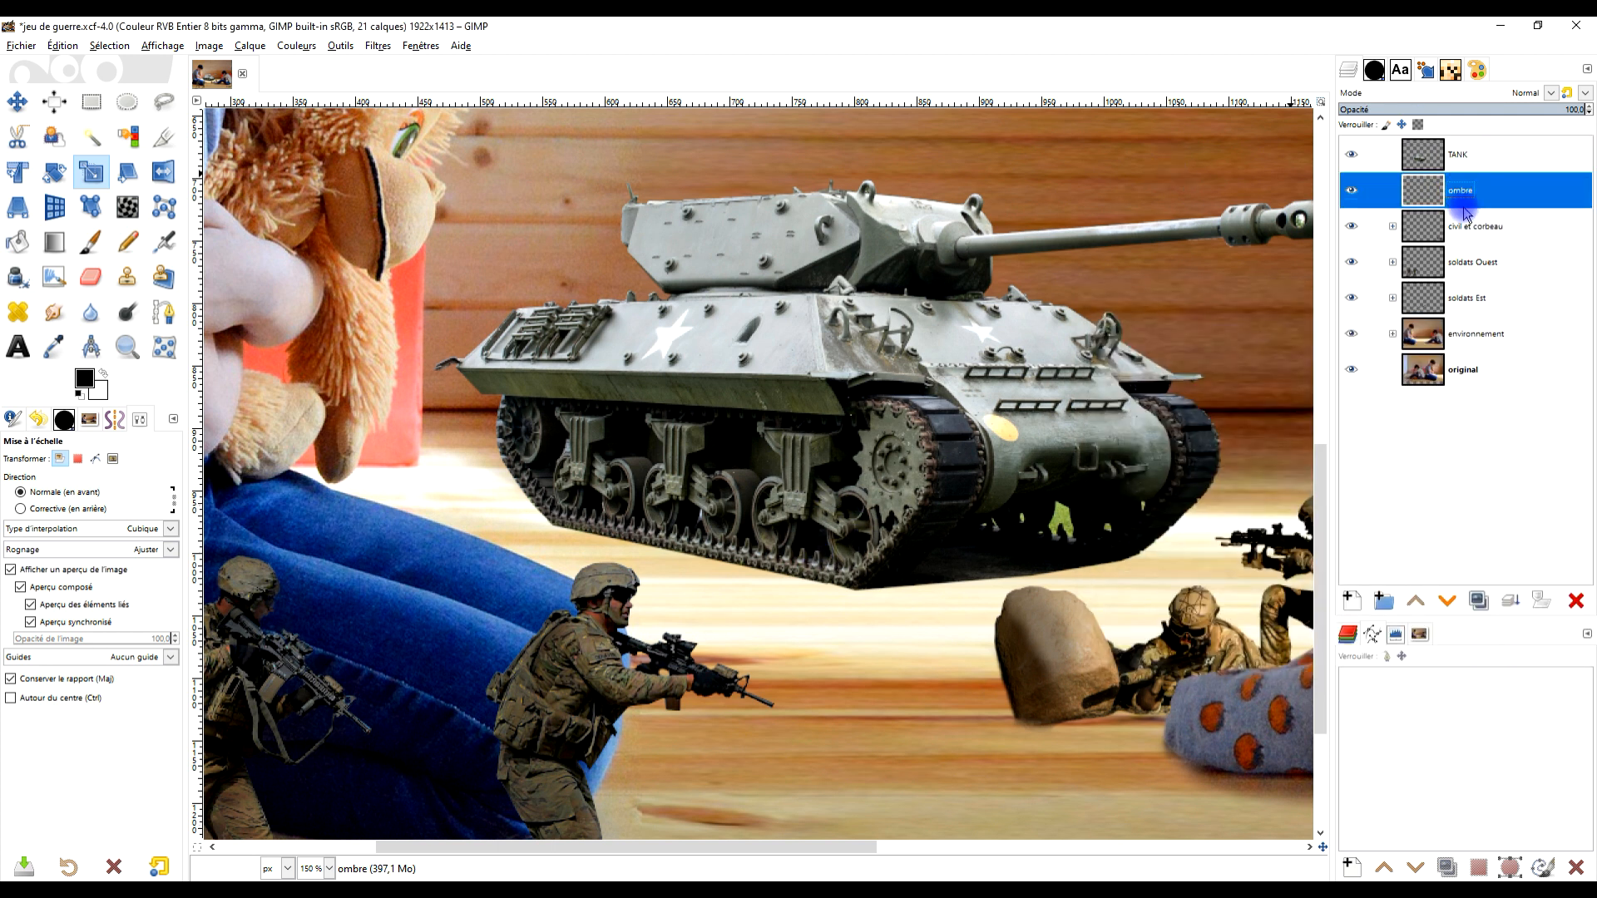
Paint a black shadow beneath the tank's near track on "ombre" using a 244-size brush at 100 opacity
{"action": "left_click", "coordinate": [91, 244]}
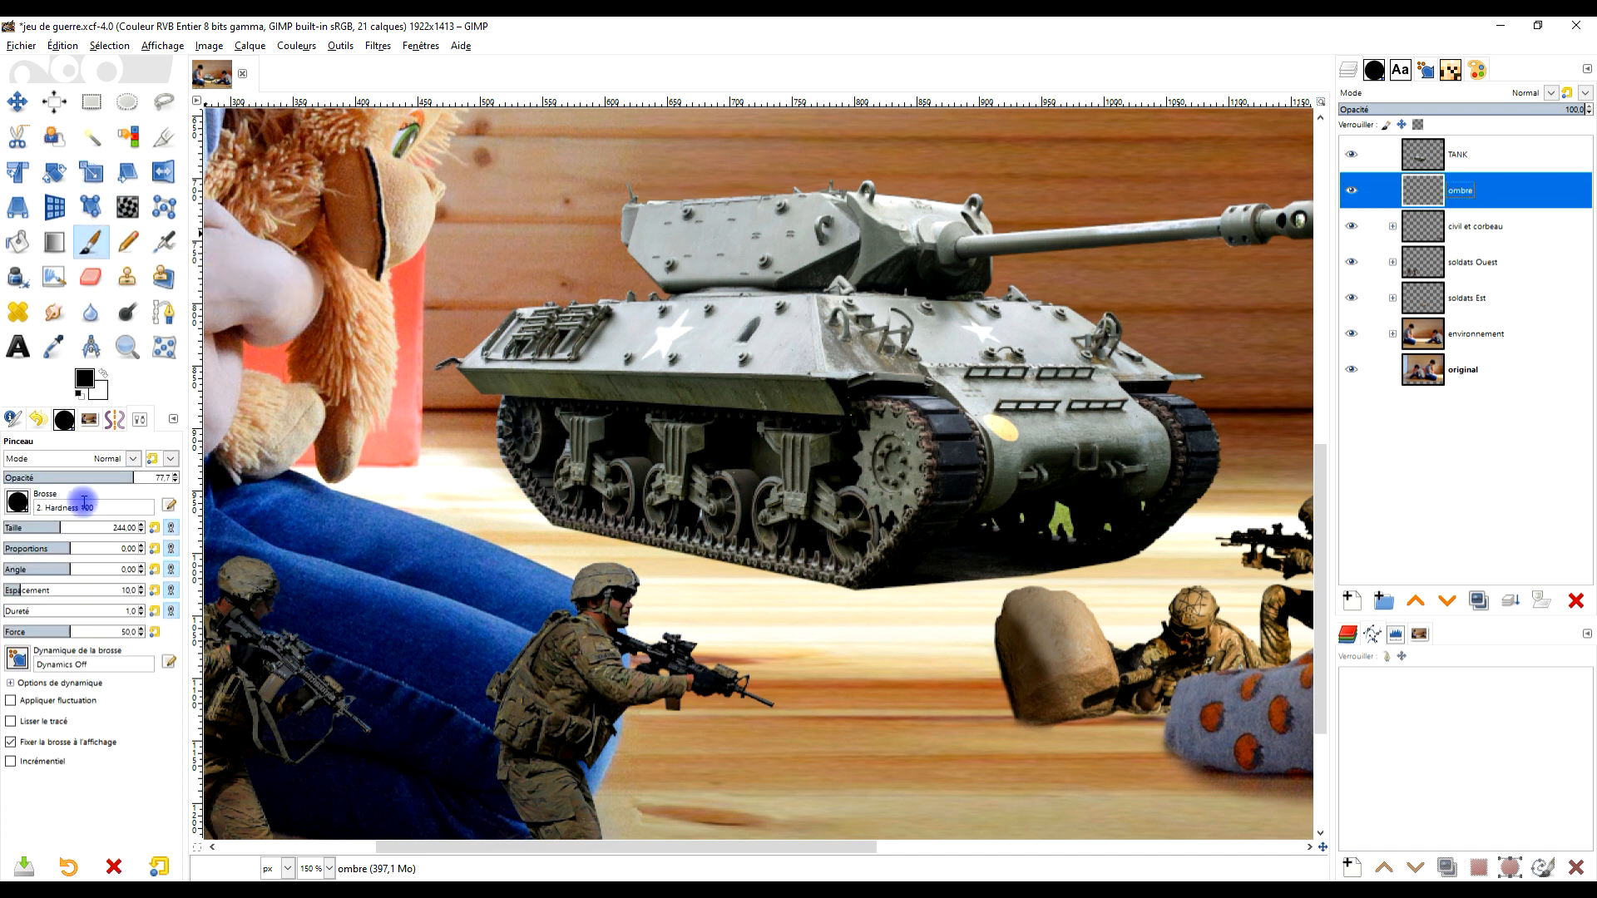
{"action": "left_click_drag", "start_coordinate": [154, 480], "coordinate": [176, 479]}
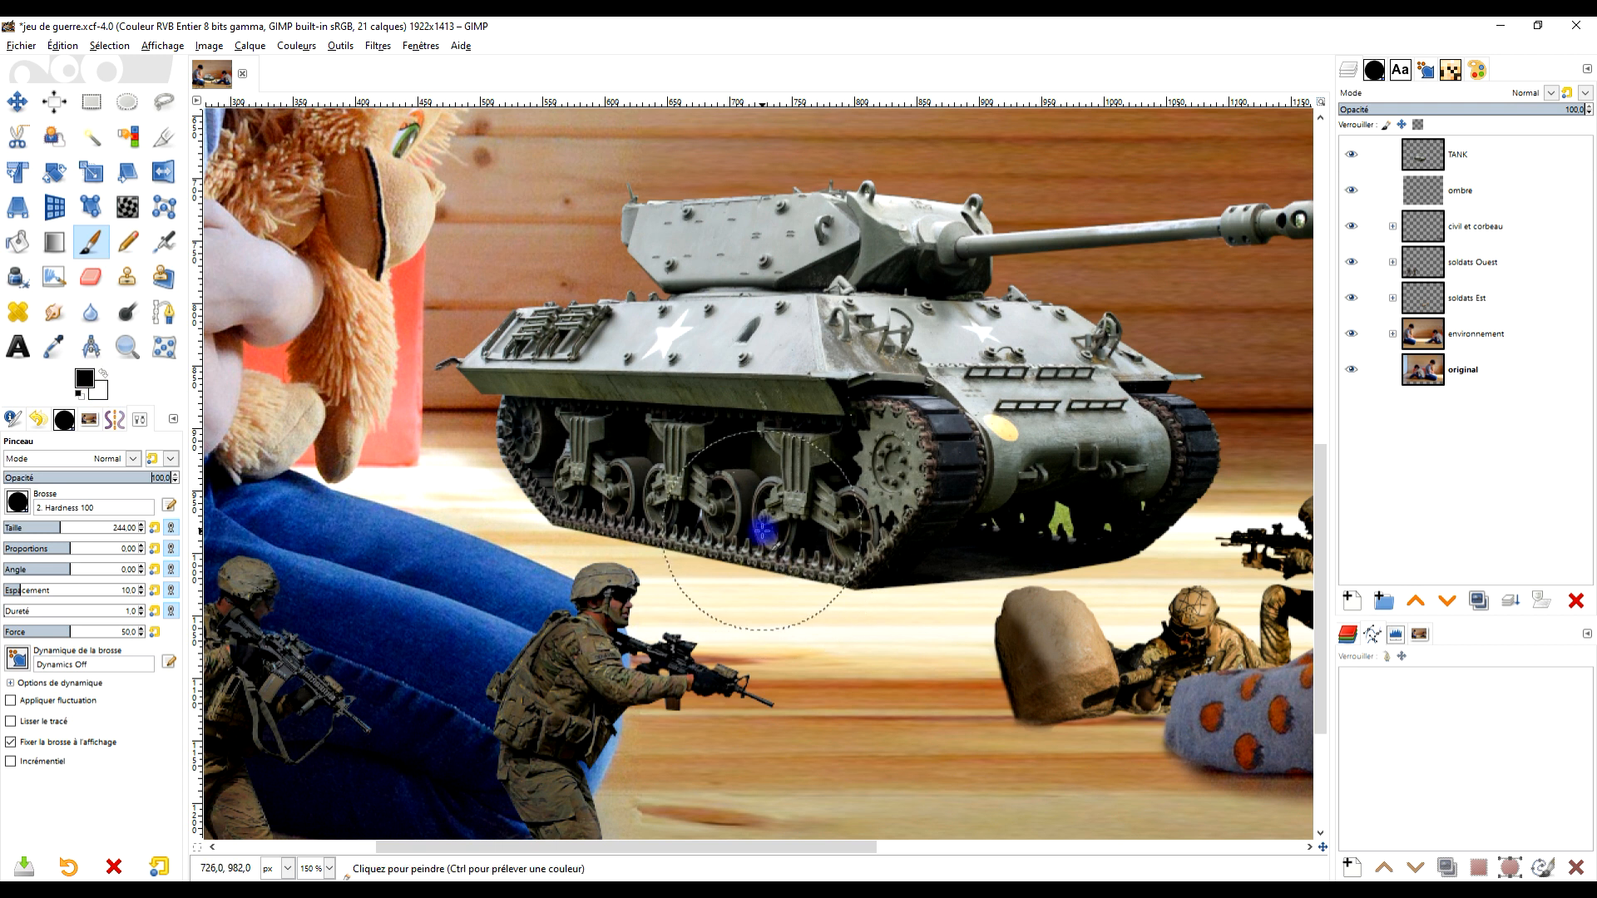
{"action": "mouse_move", "coordinate": [753, 524]}
{"action": "left_mouse_down"}
{"action": "mouse_move", "coordinate": [622, 543]}
{"action": "mouse_move", "coordinate": [733, 547]}
{"action": "mouse_move", "coordinate": [731, 571]}
{"action": "mouse_move", "coordinate": [547, 578]}
{"action": "mouse_move", "coordinate": [644, 562]}
{"action": "left_mouse_up"}
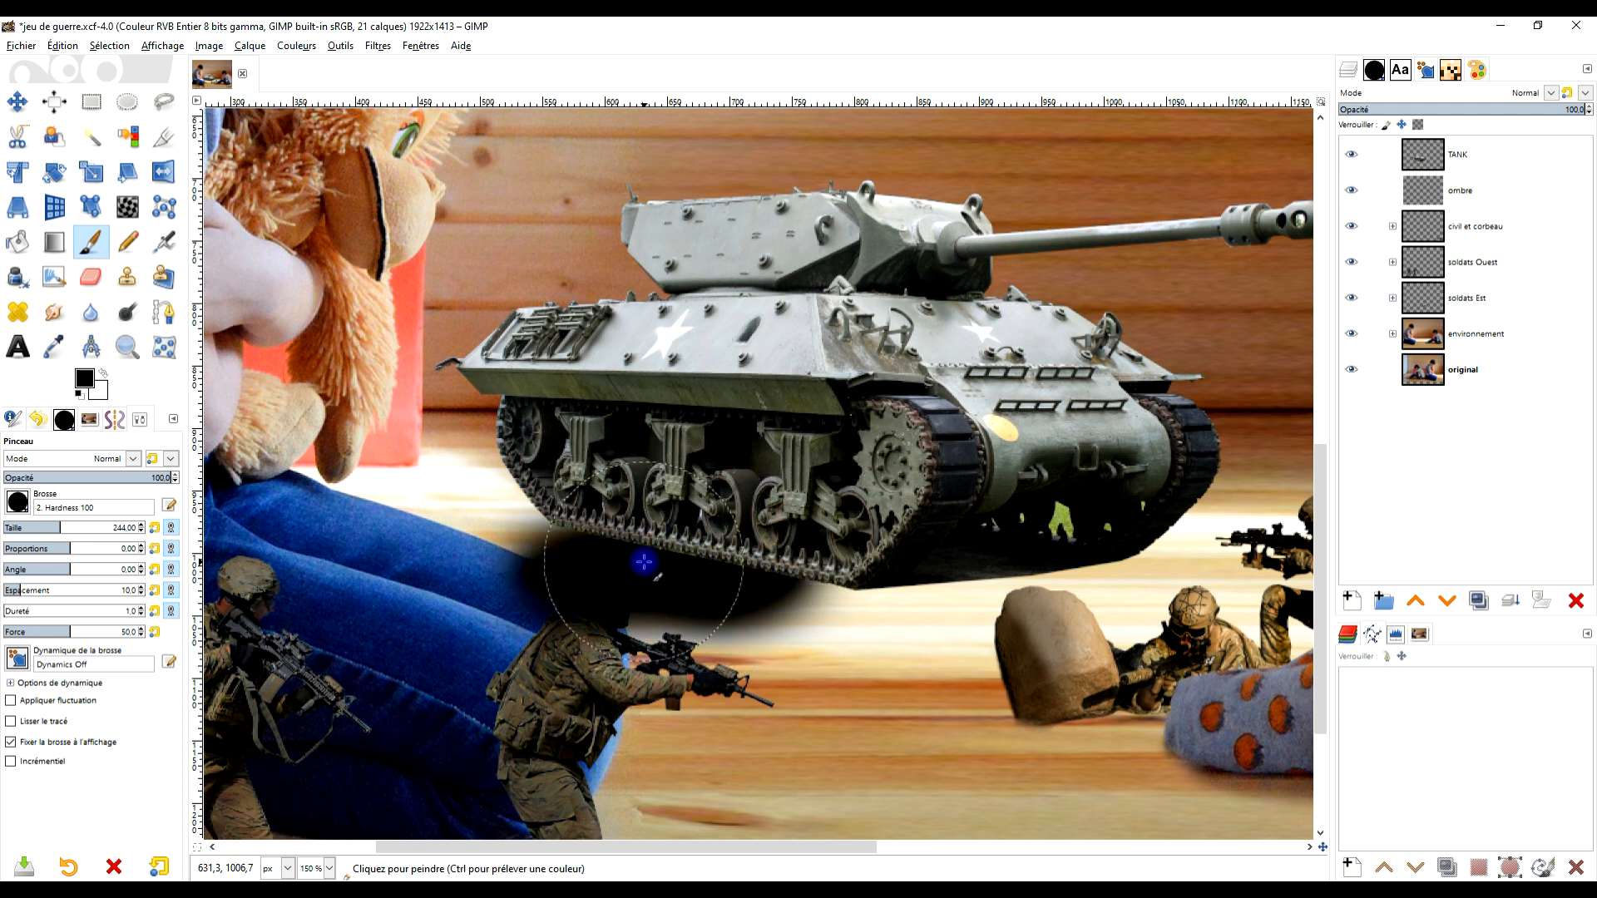
{"action": "left_click", "coordinate": [1466, 193]}
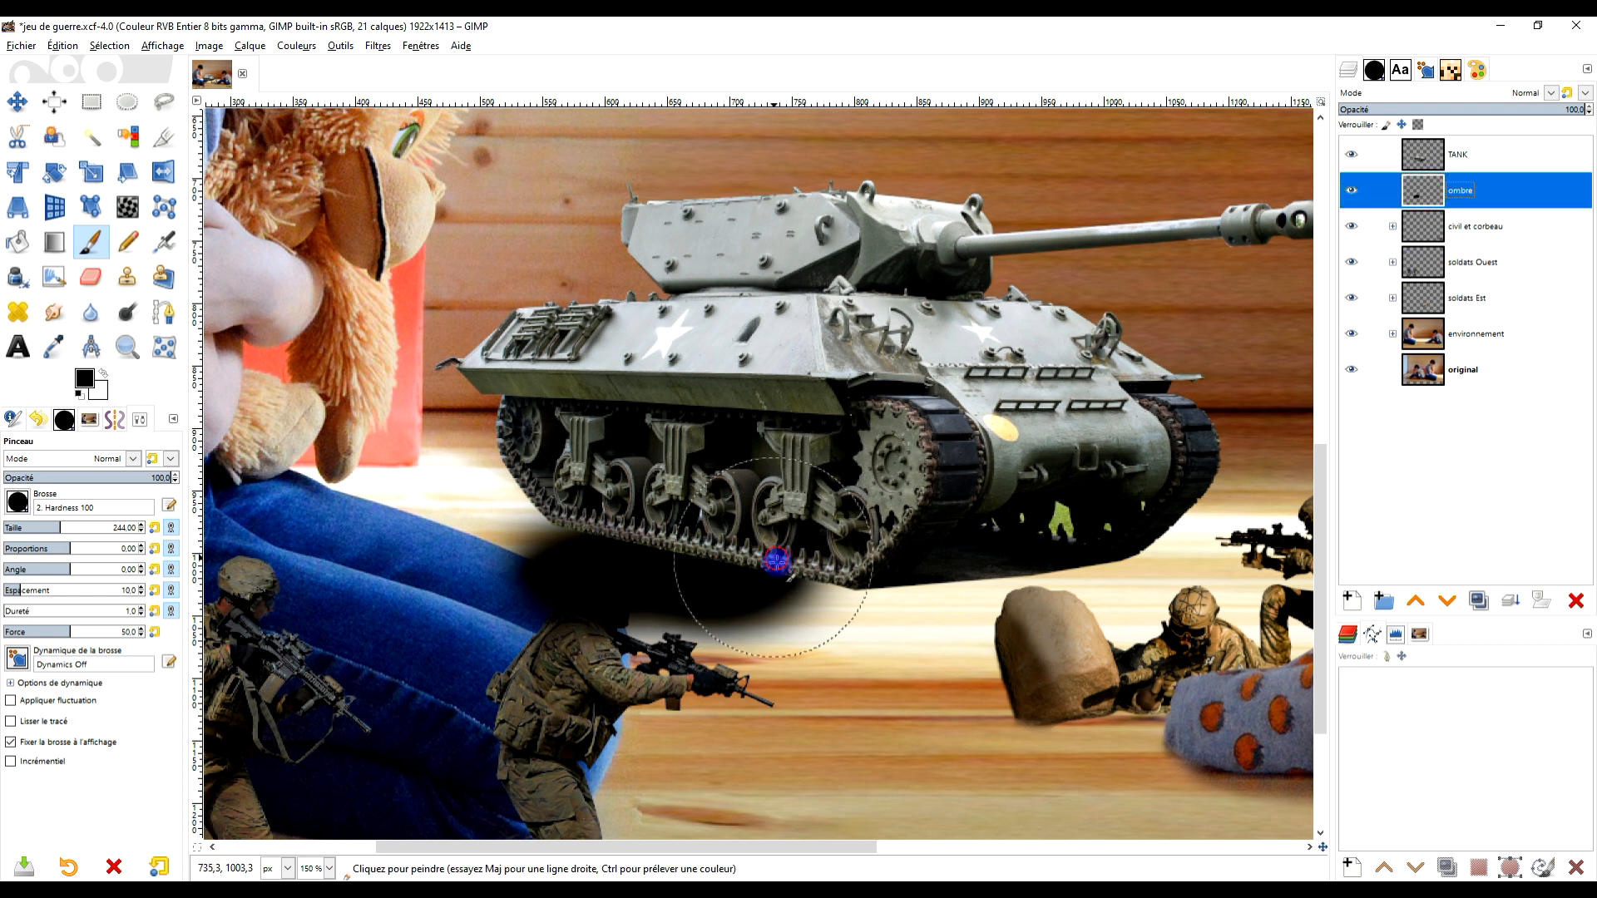
{"action": "mouse_move", "coordinate": [817, 585]}
{"action": "left_mouse_down"}
{"action": "mouse_move", "coordinate": [676, 558]}
{"action": "mouse_move", "coordinate": [358, 574]}
{"action": "left_mouse_up"}
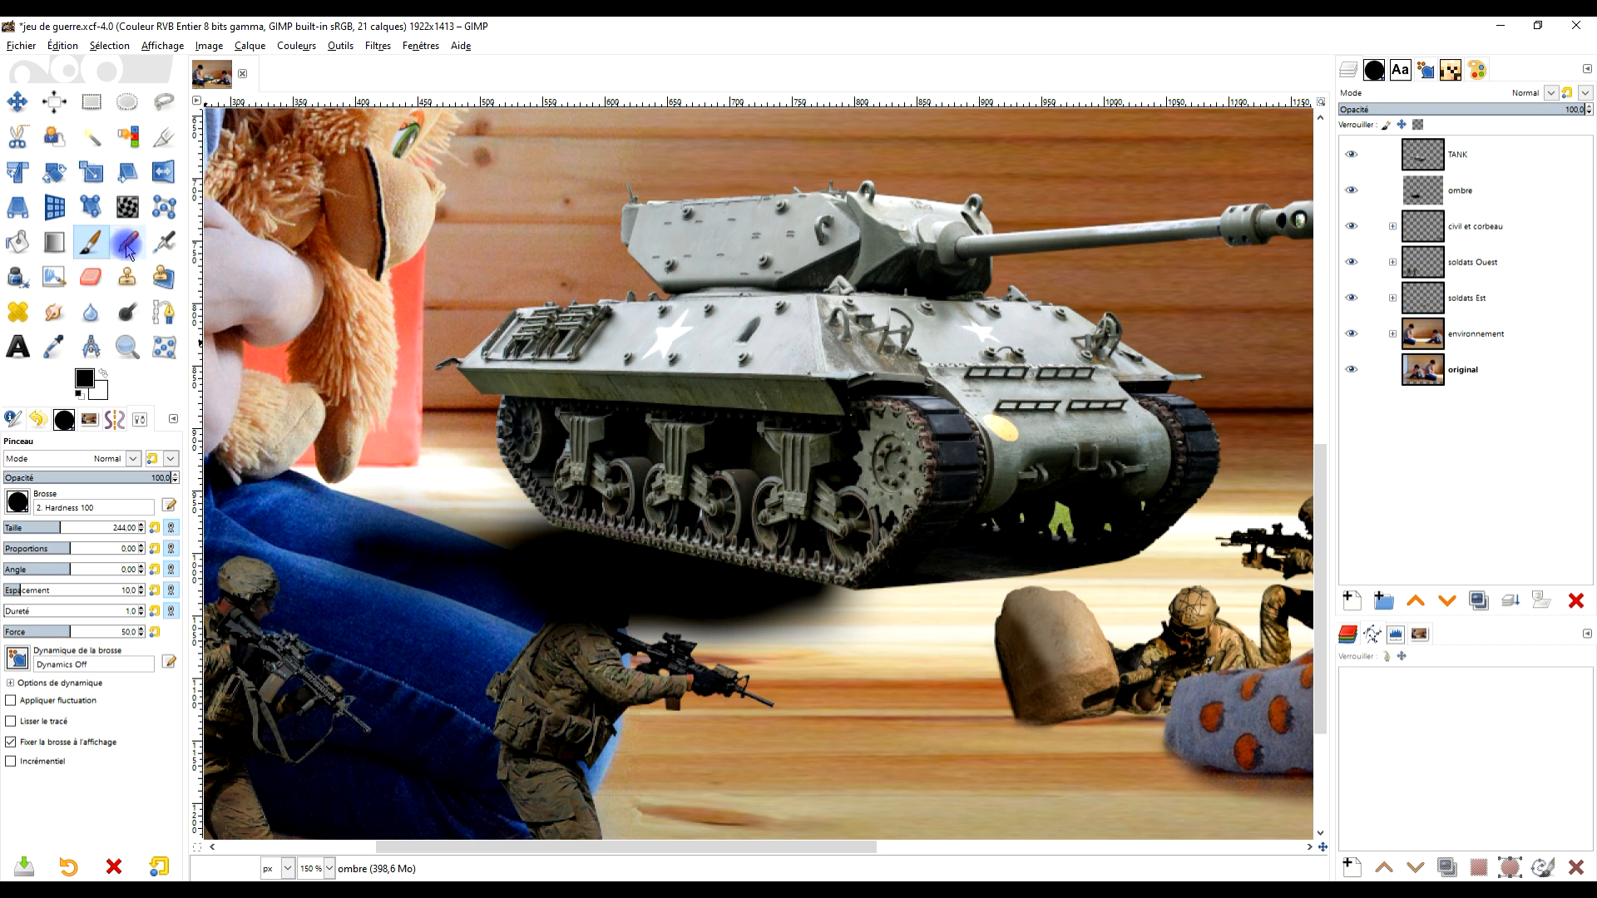
Smudge the black shadow on "ombre" to soften it beneath the tank's track
{"action": "left_click", "coordinate": [54, 312]}
{"action": "mouse_move", "coordinate": [615, 608]}
{"action": "left_mouse_down"}
{"action": "mouse_move", "coordinate": [361, 609]}
{"action": "mouse_move", "coordinate": [445, 579]}
{"action": "mouse_move", "coordinate": [330, 579]}
{"action": "mouse_move", "coordinate": [462, 600]}
{"action": "mouse_move", "coordinate": [533, 638]}
{"action": "mouse_move", "coordinate": [587, 638]}
{"action": "left_mouse_up"}
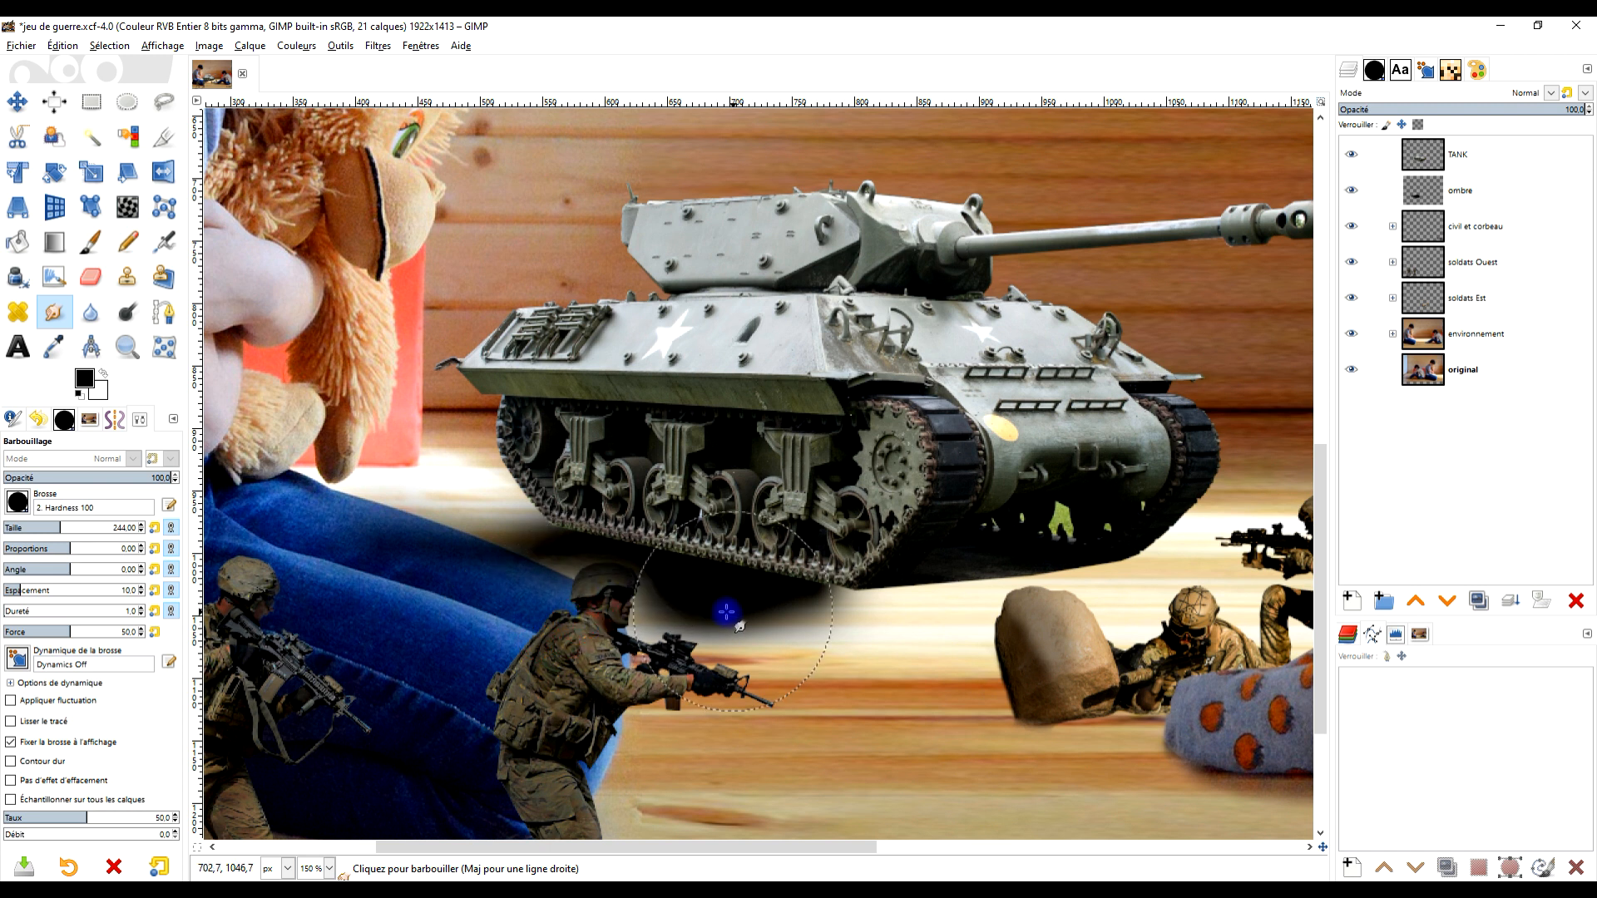
{"action": "scroll", "coordinate": [564, 634], "scroll_direction": "up", "scroll_amount": 3}
{"action": "scroll", "coordinate": [937, 418], "scroll_direction": "down", "scroll_amount": 2}
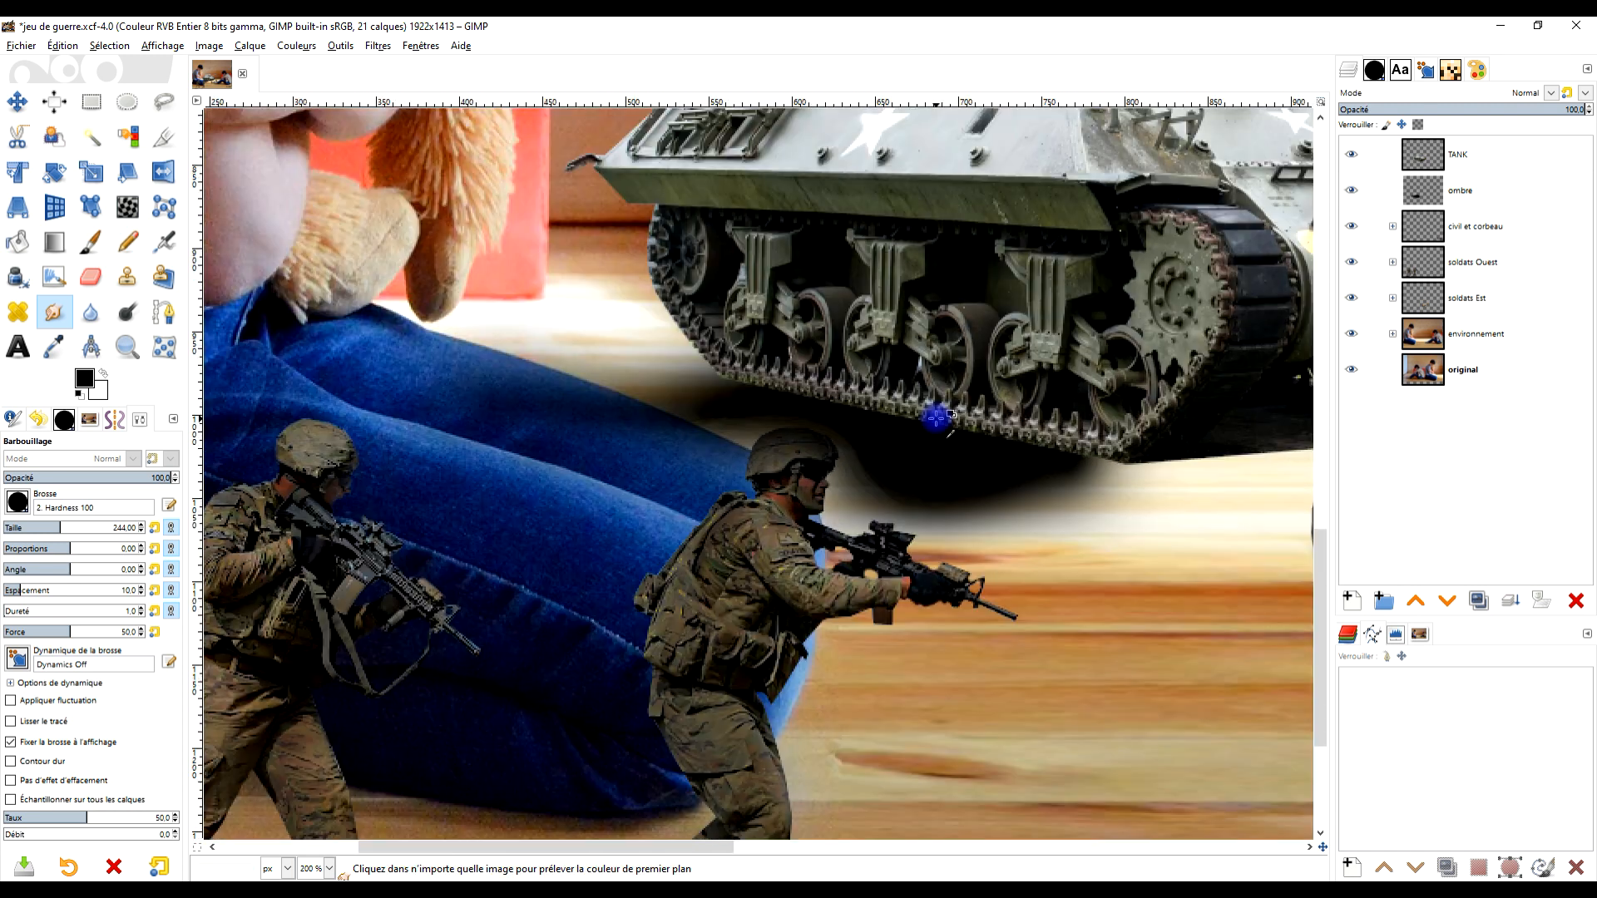
Lower the "ombre" layer below "soldats Est", directly above "environnement"
{"action": "left_click", "coordinate": [1471, 188]}
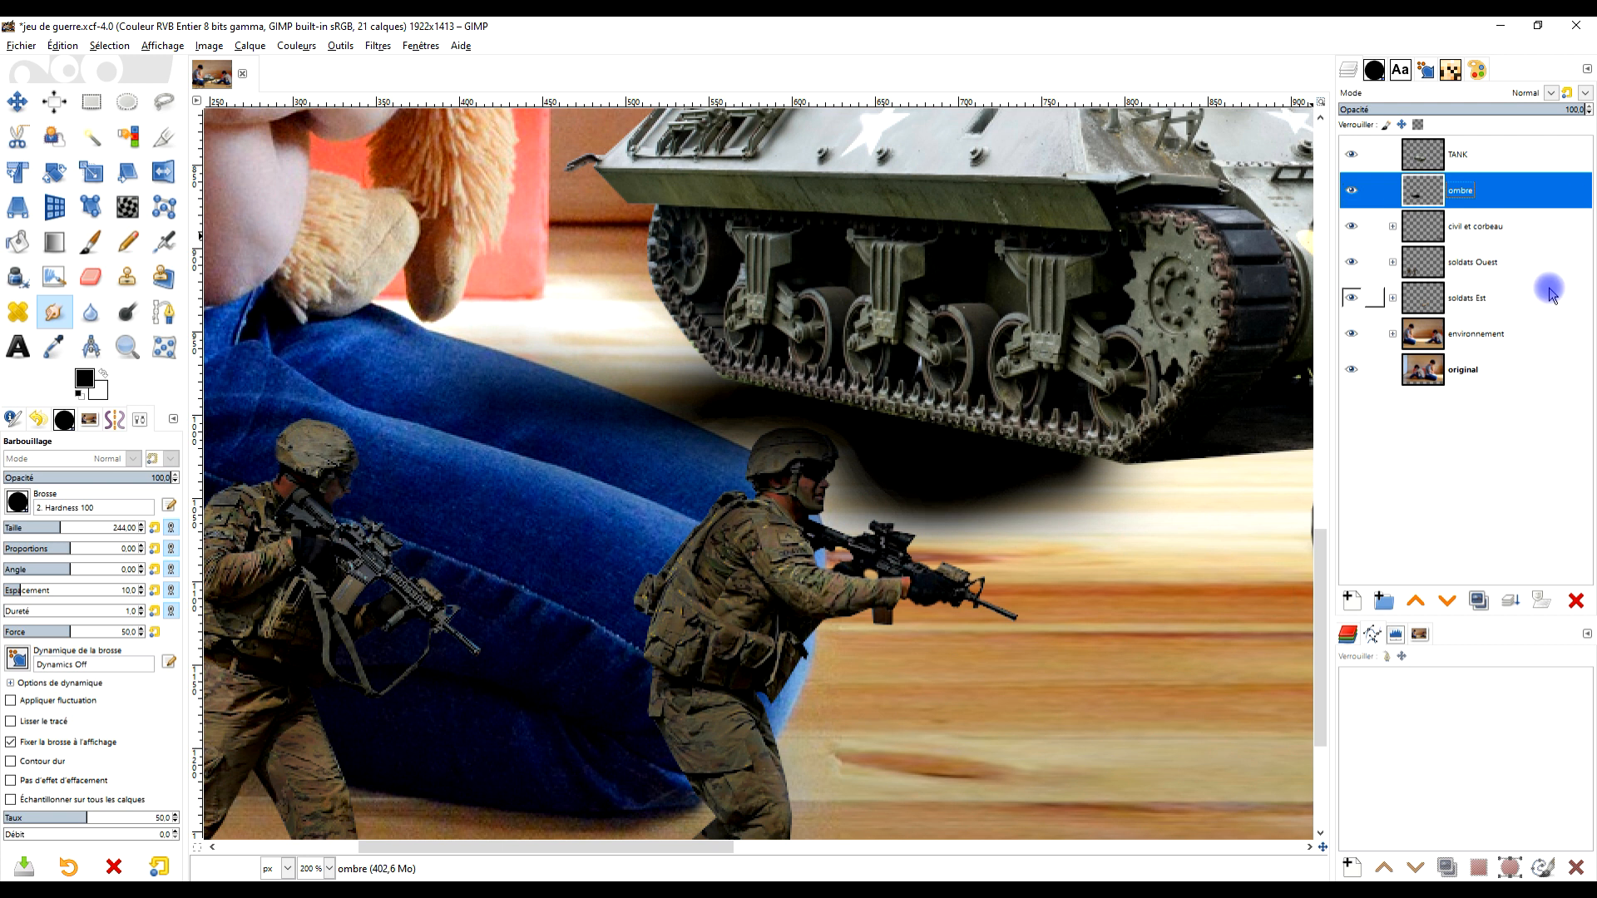
{"action": "left_click", "coordinate": [1448, 600]}
{"action": "left_click", "coordinate": [1449, 600]}
{"action": "left_click", "coordinate": [1449, 601]}
Smudge the tank's shadow around the front soldier's helmet and towards the boy's jeans
{"action": "scroll", "coordinate": [1125, 524], "scroll_direction": "down", "scroll_amount": 4}
{"action": "scroll", "coordinate": [1023, 456], "scroll_direction": "up", "scroll_amount": 6}
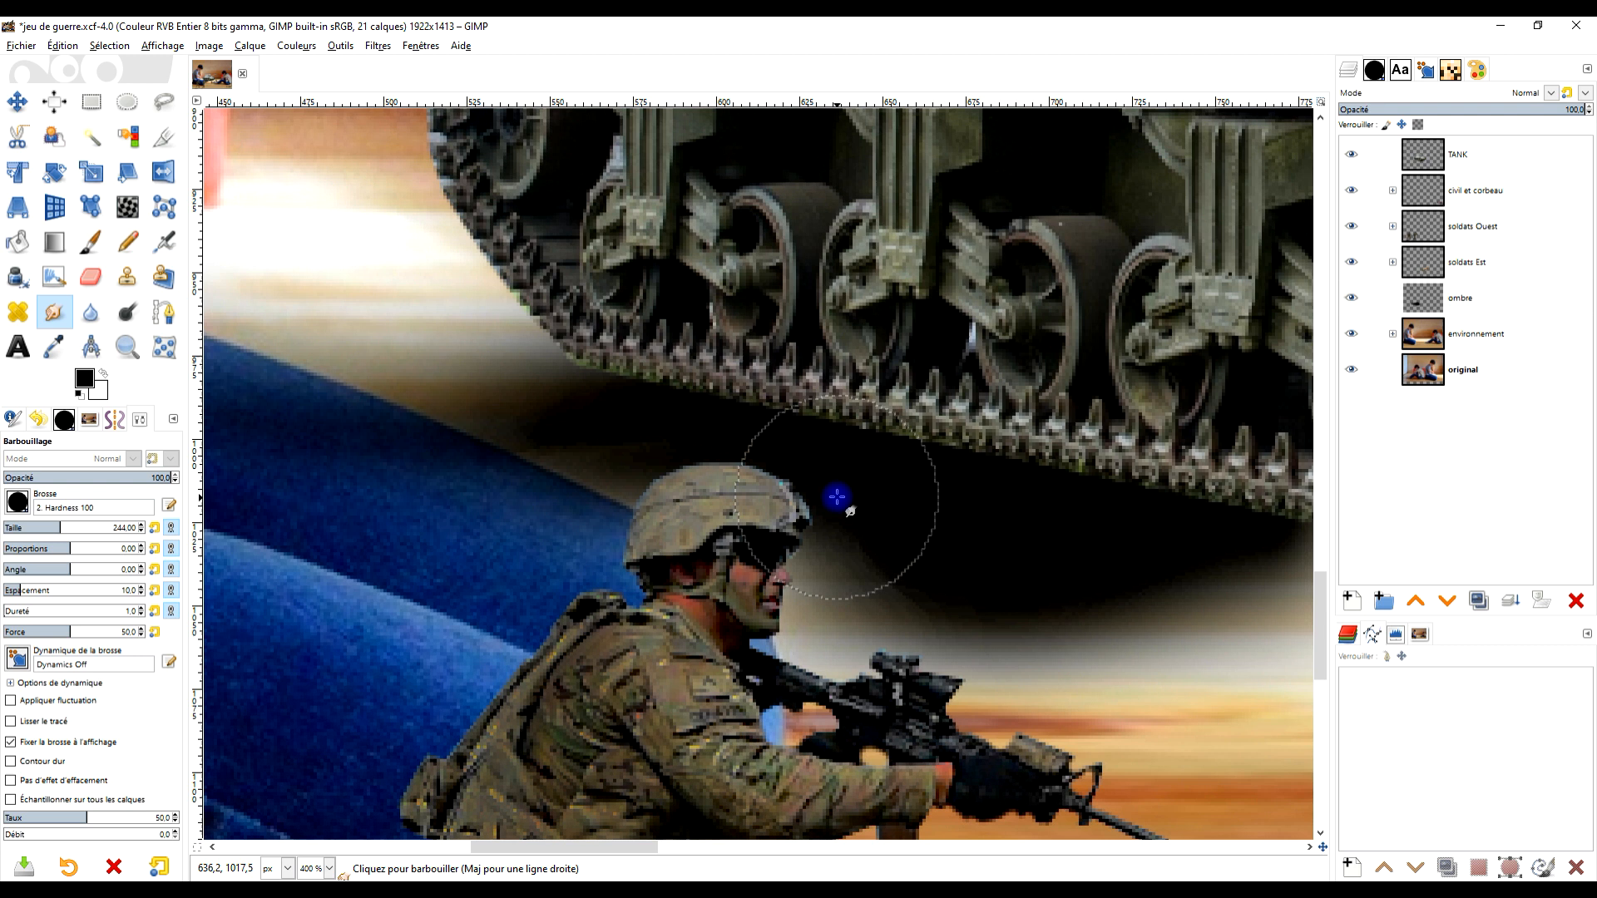
{"action": "left_click_drag", "start_coordinate": [981, 580], "coordinate": [806, 613]}
{"action": "mouse_move", "coordinate": [931, 504]}
{"action": "left_mouse_down"}
{"action": "mouse_move", "coordinate": [791, 535]}
{"action": "mouse_move", "coordinate": [664, 530]}
{"action": "left_mouse_up"}
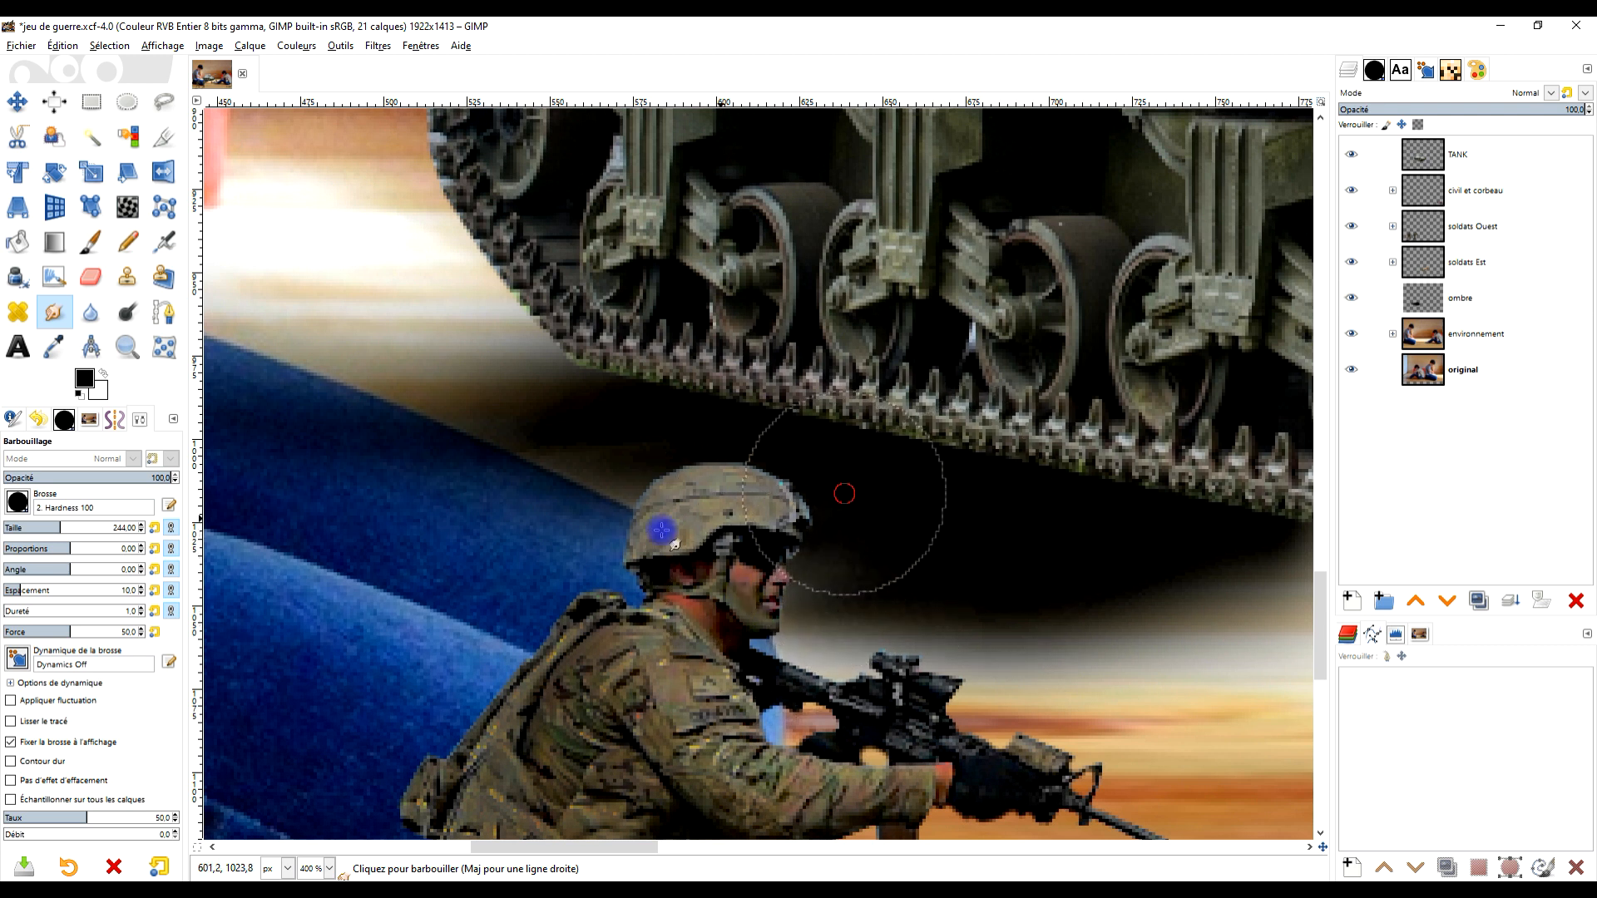
{"action": "mouse_move", "coordinate": [743, 436]}
{"action": "left_mouse_down"}
{"action": "mouse_move", "coordinate": [435, 402]}
{"action": "mouse_move", "coordinate": [726, 381]}
{"action": "mouse_move", "coordinate": [302, 400]}
{"action": "mouse_move", "coordinate": [637, 385]}
{"action": "mouse_move", "coordinate": [244, 386]}
{"action": "mouse_move", "coordinate": [758, 384]}
{"action": "mouse_move", "coordinate": [463, 398]}
{"action": "mouse_move", "coordinate": [954, 416]}
{"action": "mouse_move", "coordinate": [597, 425]}
{"action": "mouse_move", "coordinate": [535, 449]}
{"action": "mouse_move", "coordinate": [553, 509]}
{"action": "left_mouse_up"}
{"action": "mouse_move", "coordinate": [980, 499]}
{"action": "left_mouse_down"}
{"action": "mouse_move", "coordinate": [810, 535]}
{"action": "mouse_move", "coordinate": [841, 537]}
{"action": "left_mouse_up"}
{"action": "scroll", "coordinate": [955, 513], "scroll_direction": "down", "scroll_amount": 4}
{"action": "scroll", "coordinate": [970, 514], "scroll_direction": "up", "scroll_amount": 4}
Paint more black shadow along the tank's near track behind the soldier's helmet and switch to the Eraser tool
{"action": "key", "text": "p"}
{"action": "mouse_move", "coordinate": [759, 531]}
{"action": "left_mouse_down"}
{"action": "mouse_move", "coordinate": [737, 493]}
{"action": "mouse_move", "coordinate": [330, 366]}
{"action": "mouse_move", "coordinate": [687, 456]}
{"action": "mouse_move", "coordinate": [637, 420]}
{"action": "mouse_move", "coordinate": [573, 425]}
{"action": "left_mouse_up"}
{"action": "left_click", "coordinate": [90, 277]}
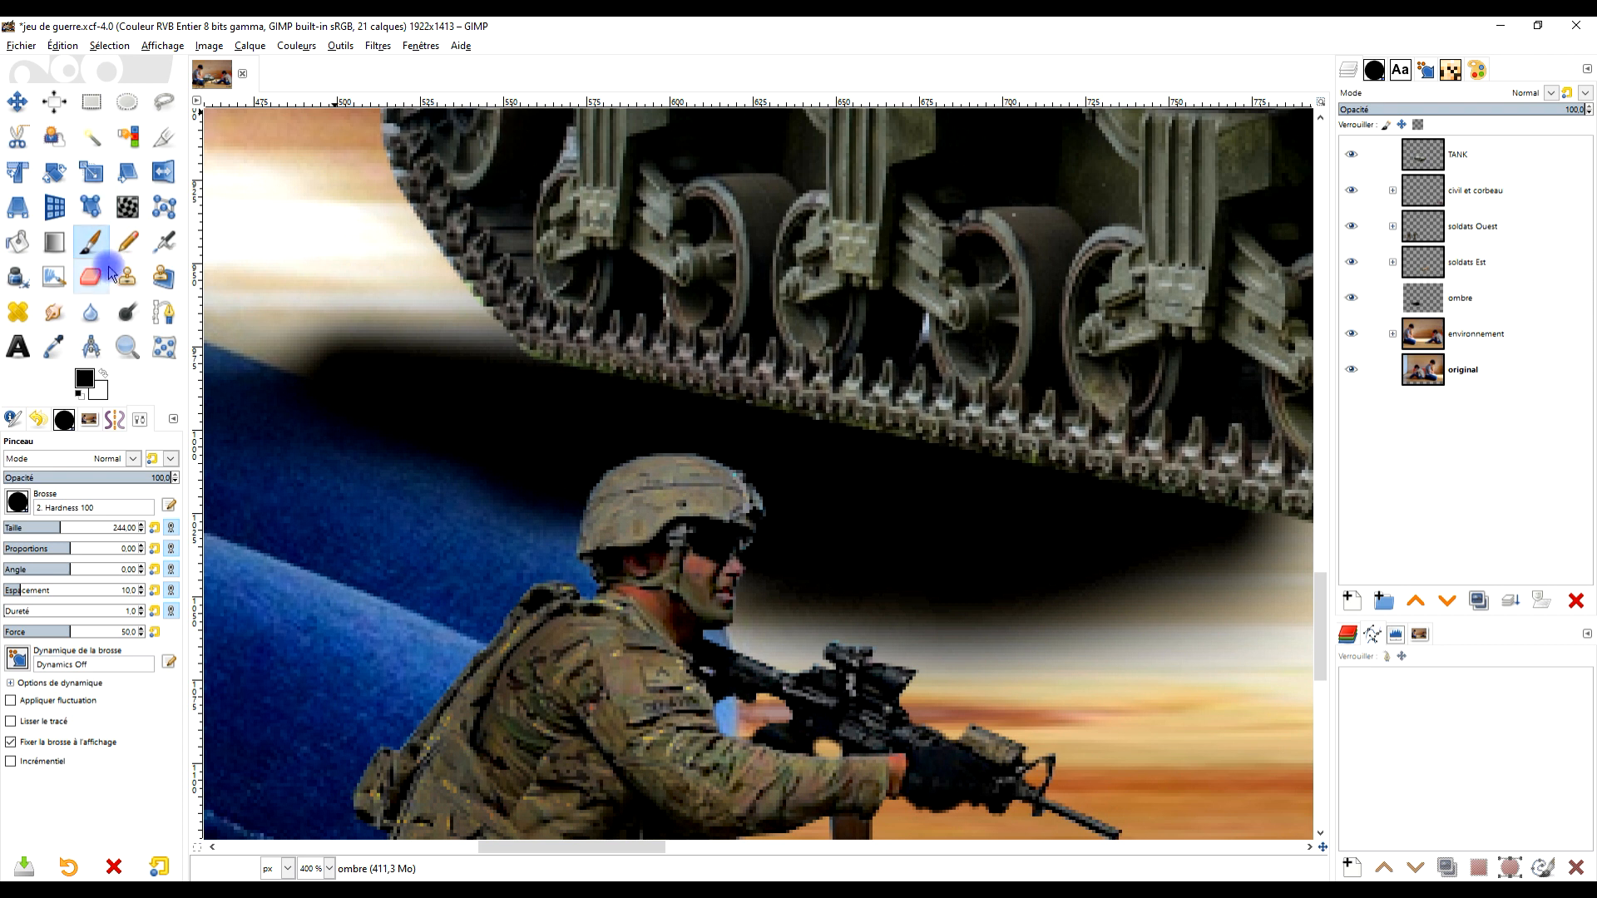
Outline the shadow spill on the boy's jeans beside the front soldier with a freehand selection and delete it from "ombre"
{"action": "left_click", "coordinate": [161, 102]}
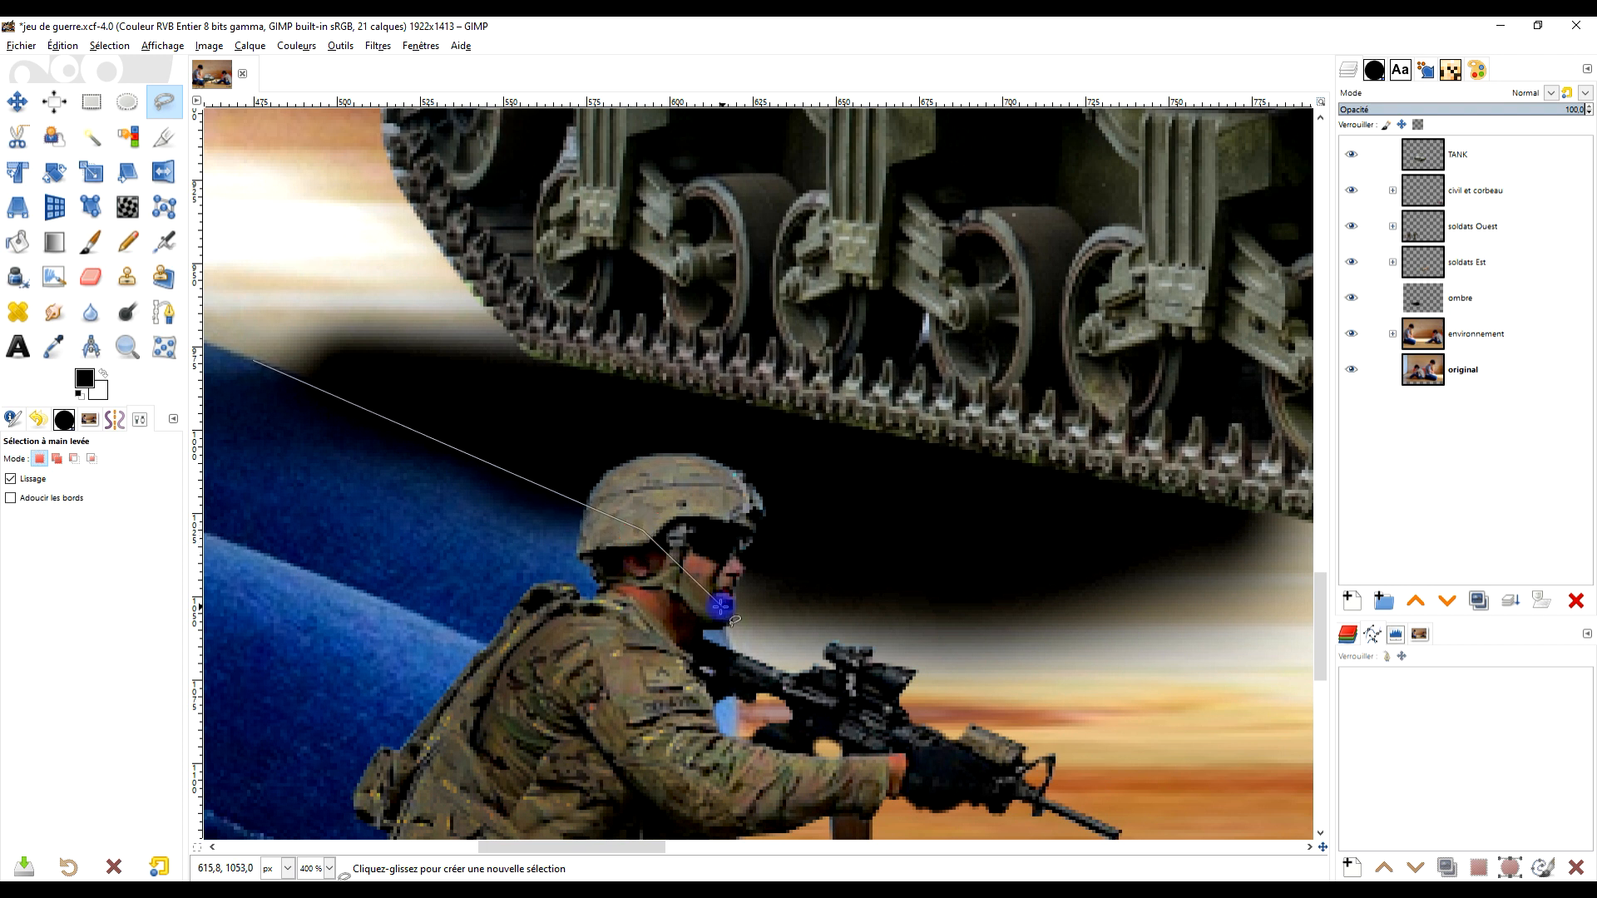
{"action": "left_click", "coordinate": [711, 589]}
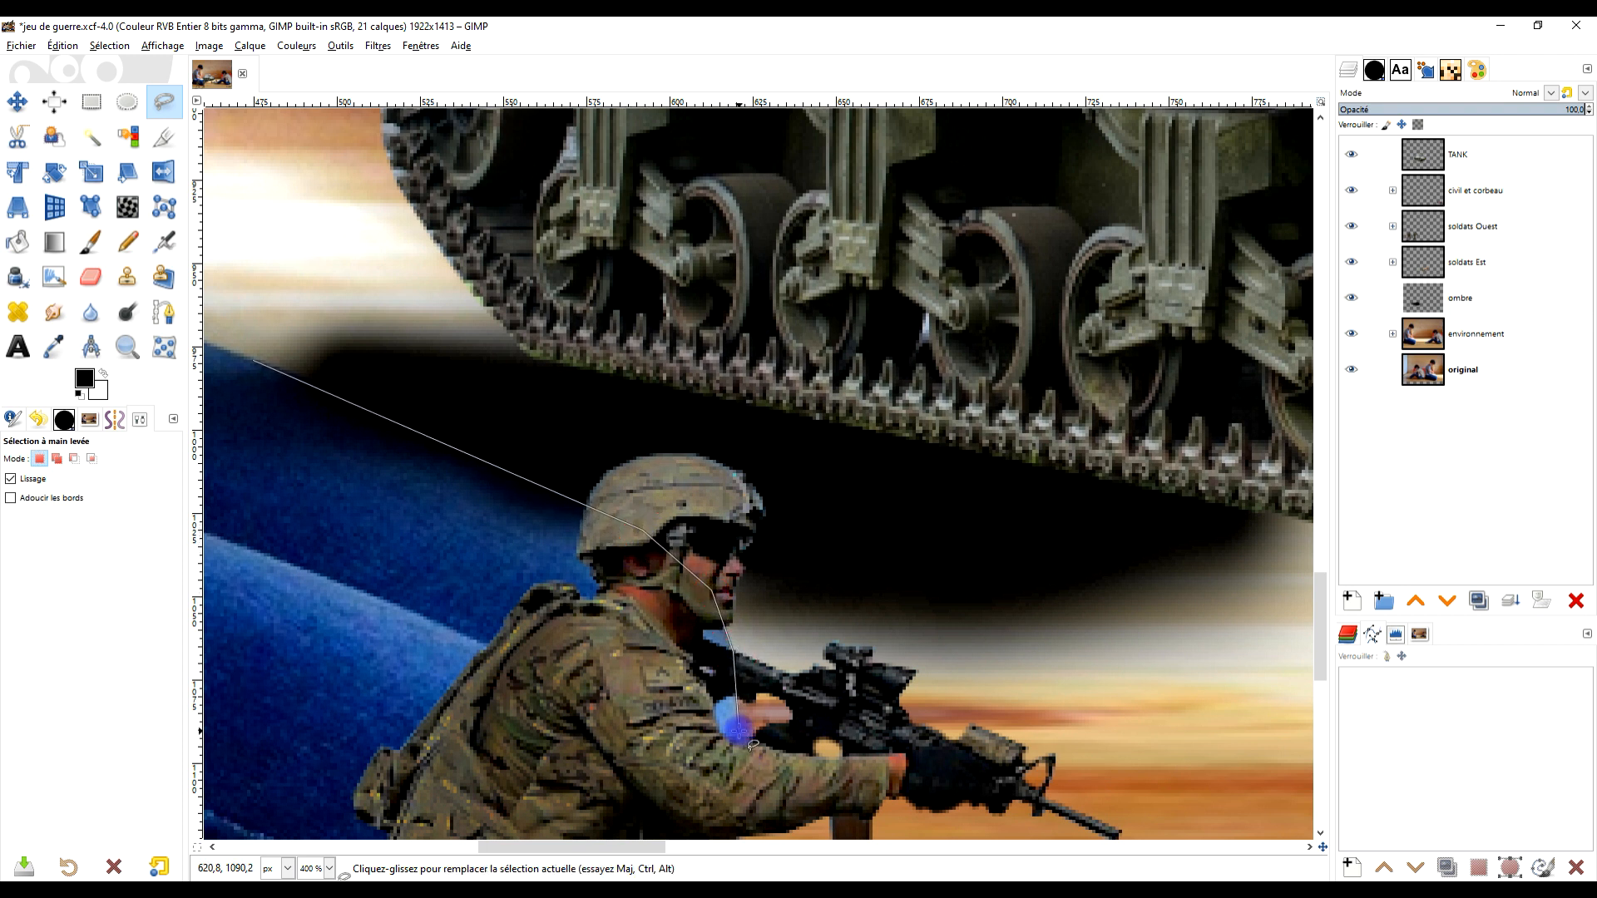
{"action": "scroll", "coordinate": [638, 743], "scroll_direction": "down", "scroll_amount": 2}
{"action": "scroll", "coordinate": [611, 711], "scroll_direction": "up", "scroll_amount": 2}
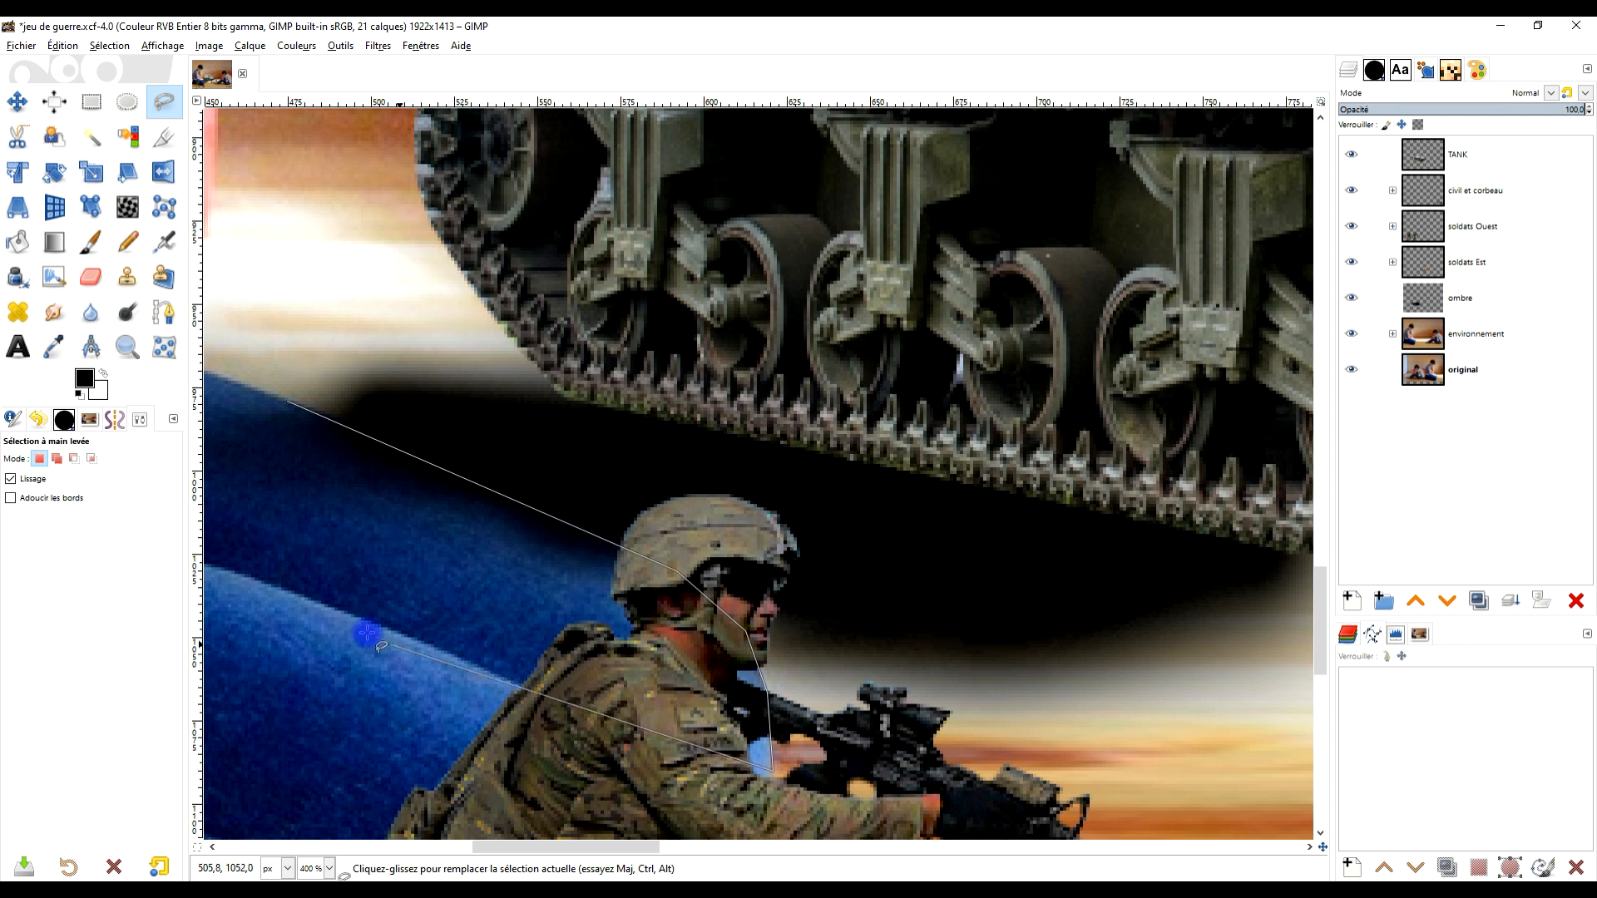
{"action": "left_click_drag", "start_coordinate": [247, 513], "coordinate": [481, 598]}
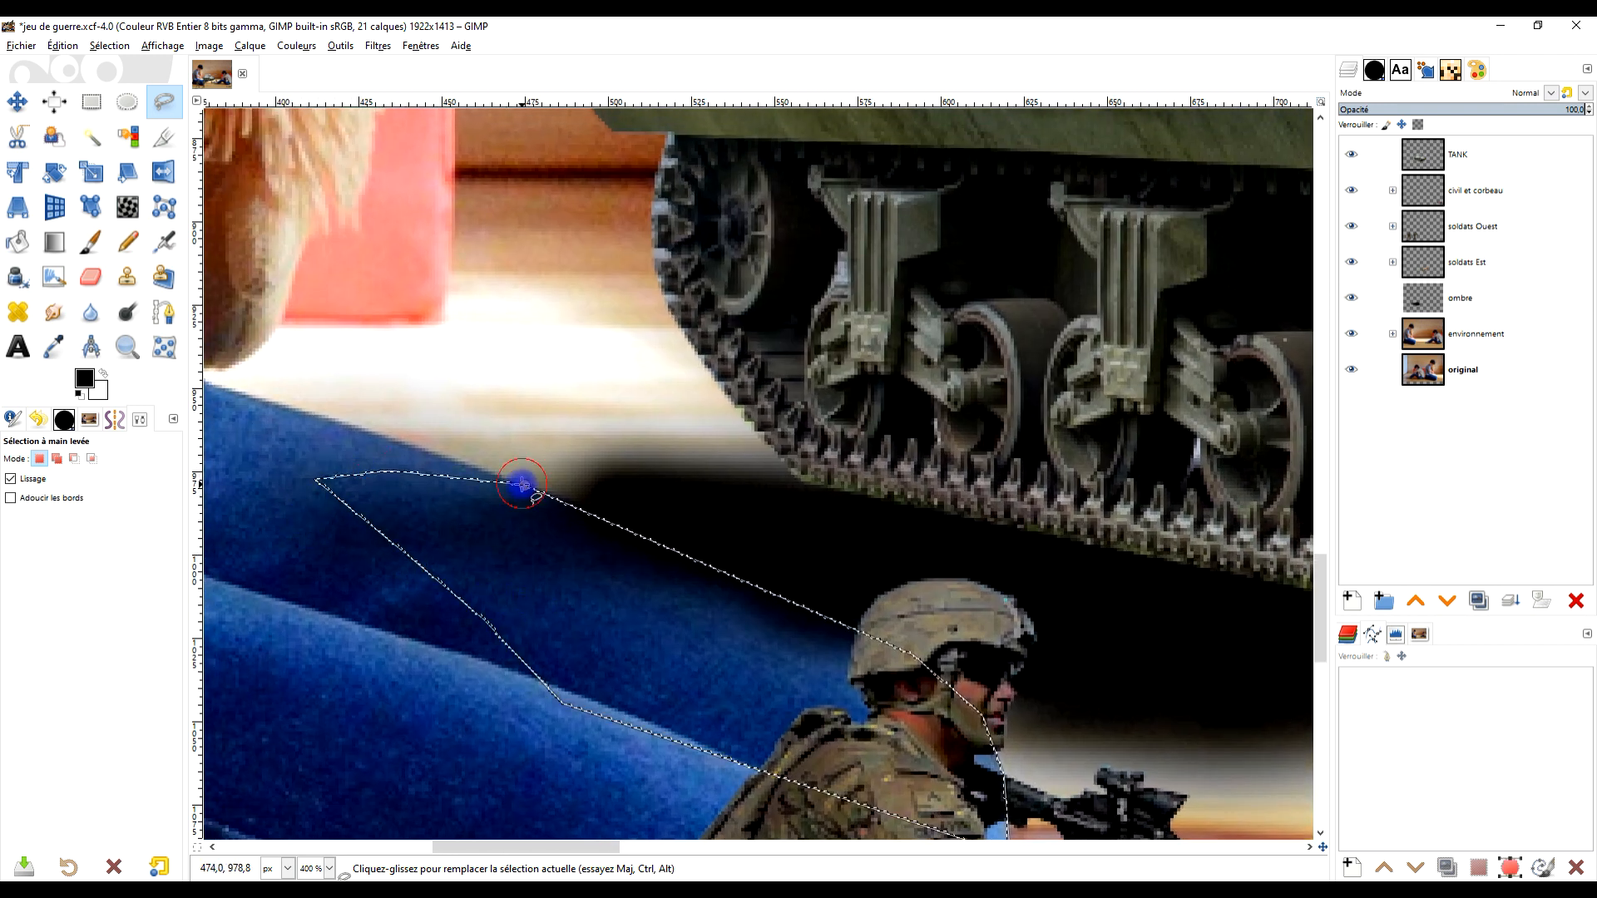
{"action": "key", "text": "Return"}
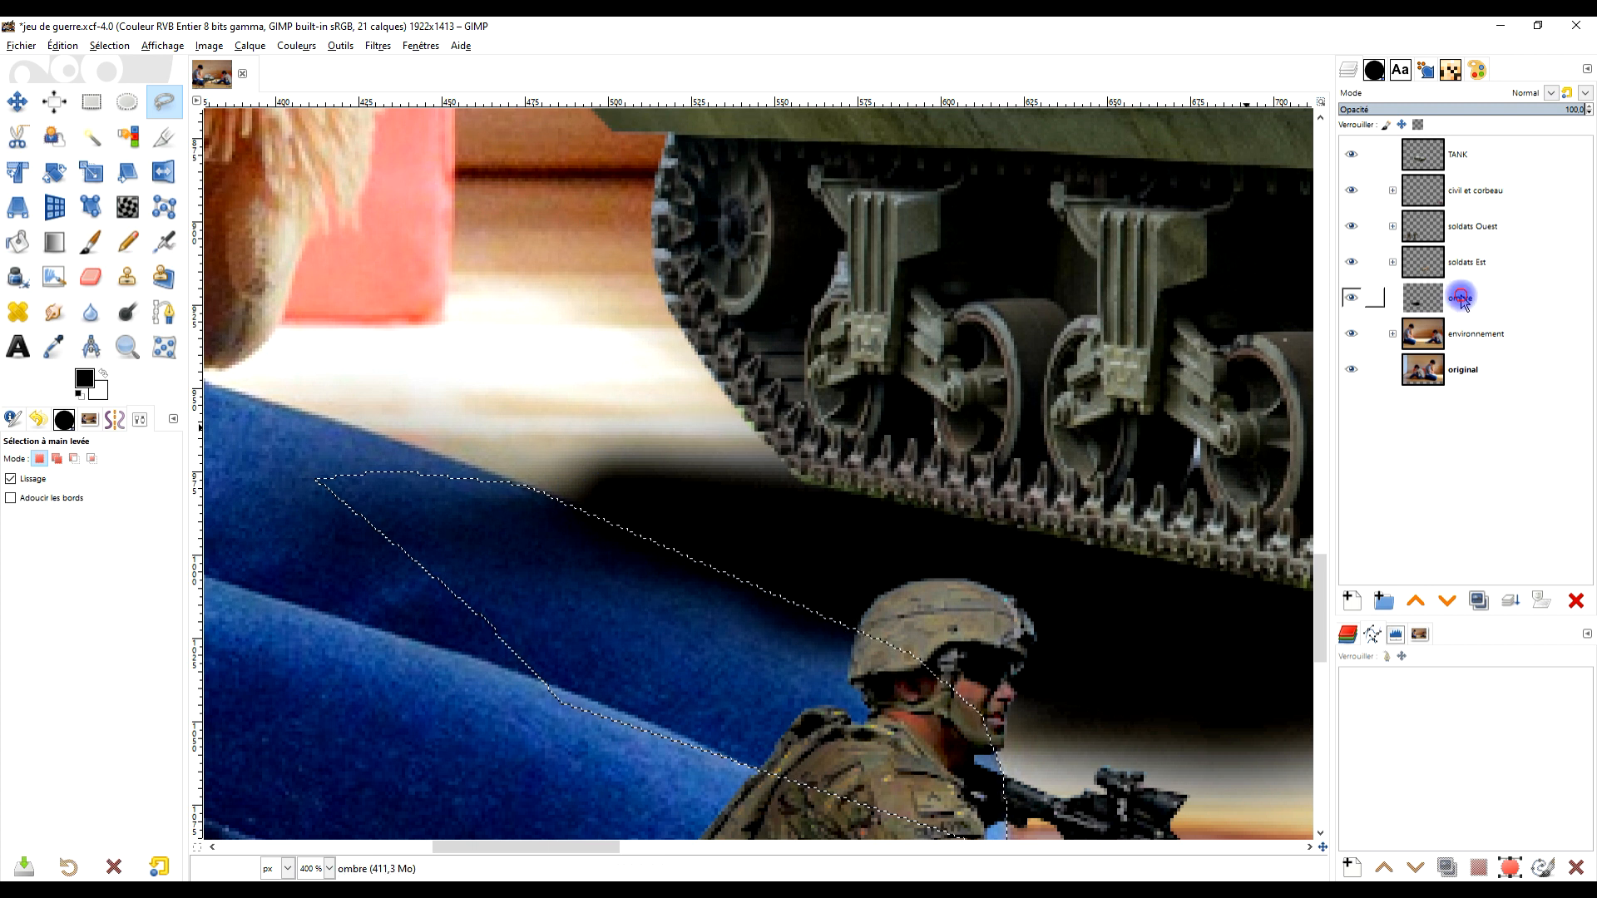
{"action": "left_click", "coordinate": [1535, 302]}
{"action": "key", "text": "Delete"}
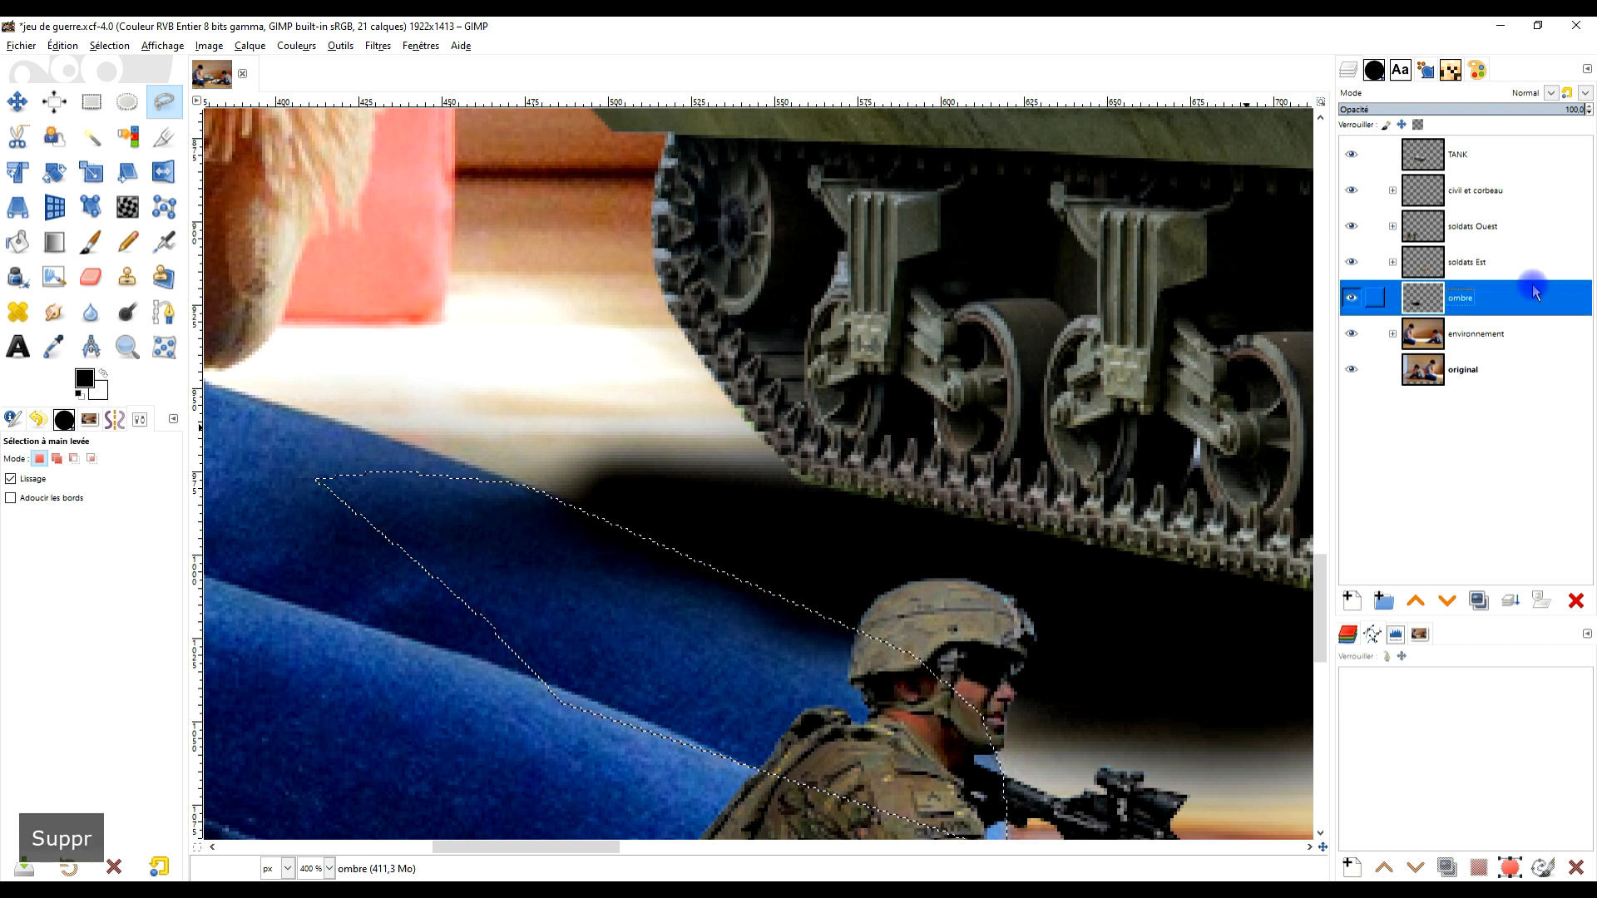
Select the remaining shadow farther up the boy's jeans freehand, delete it from "ombre" and clear the selection
{"action": "left_click", "coordinate": [524, 491]}
{"action": "left_click", "coordinate": [275, 399]}
{"action": "left_click", "coordinate": [242, 444]}
{"action": "left_click_drag", "start_coordinate": [316, 492], "coordinate": [585, 495]}
{"action": "left_click", "coordinate": [353, 513]}
{"action": "left_click", "coordinate": [371, 620]}
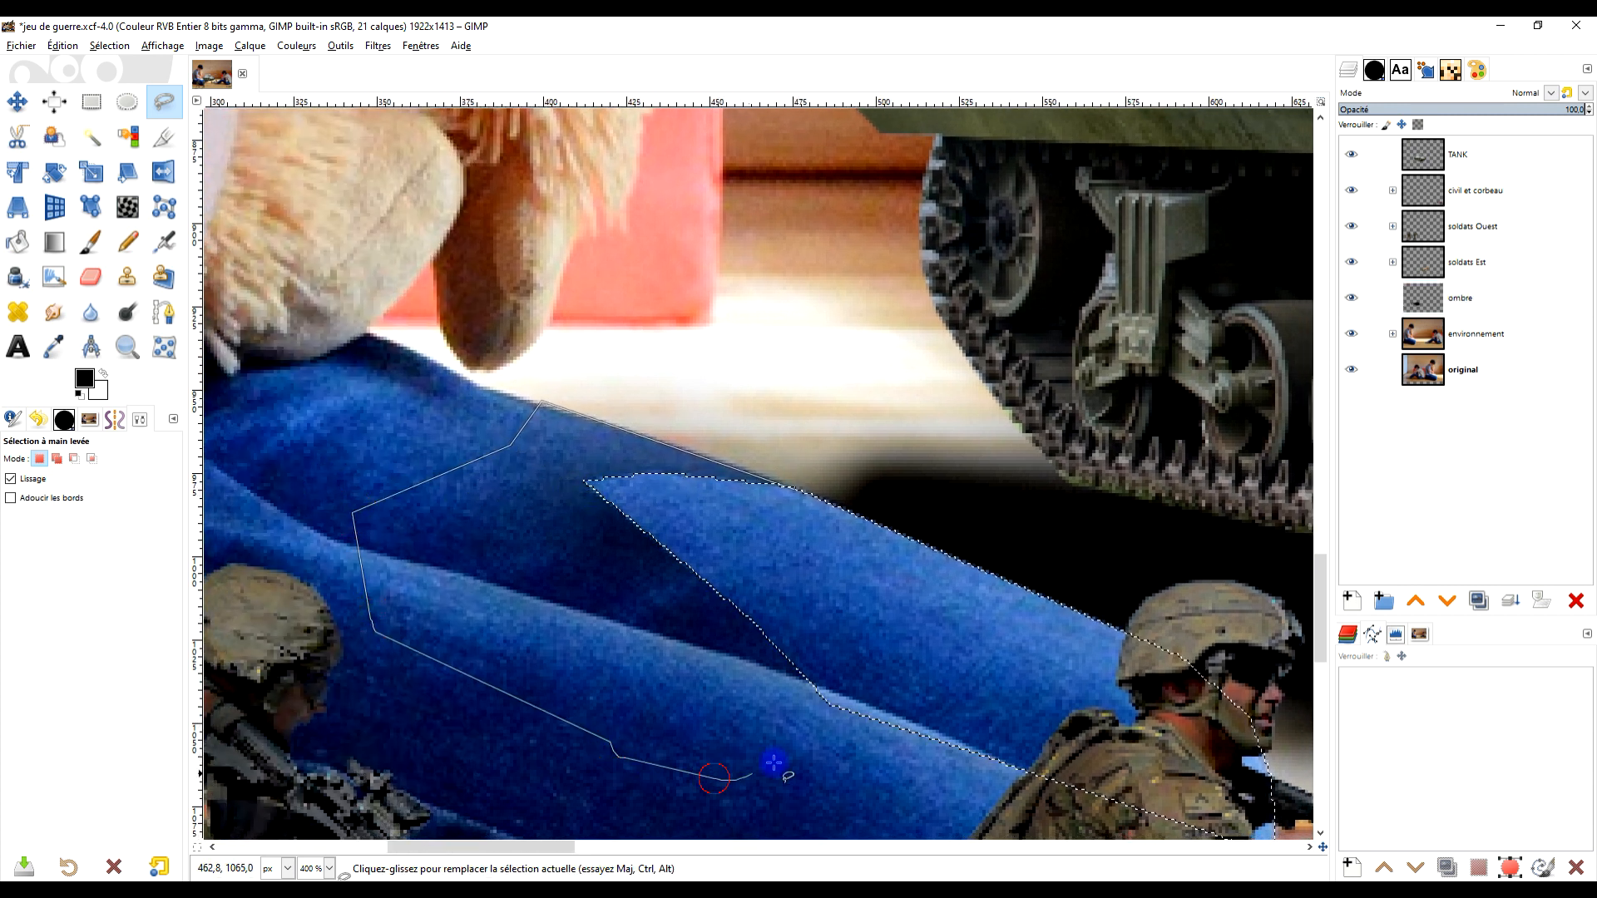
{"action": "left_click", "coordinate": [792, 490]}
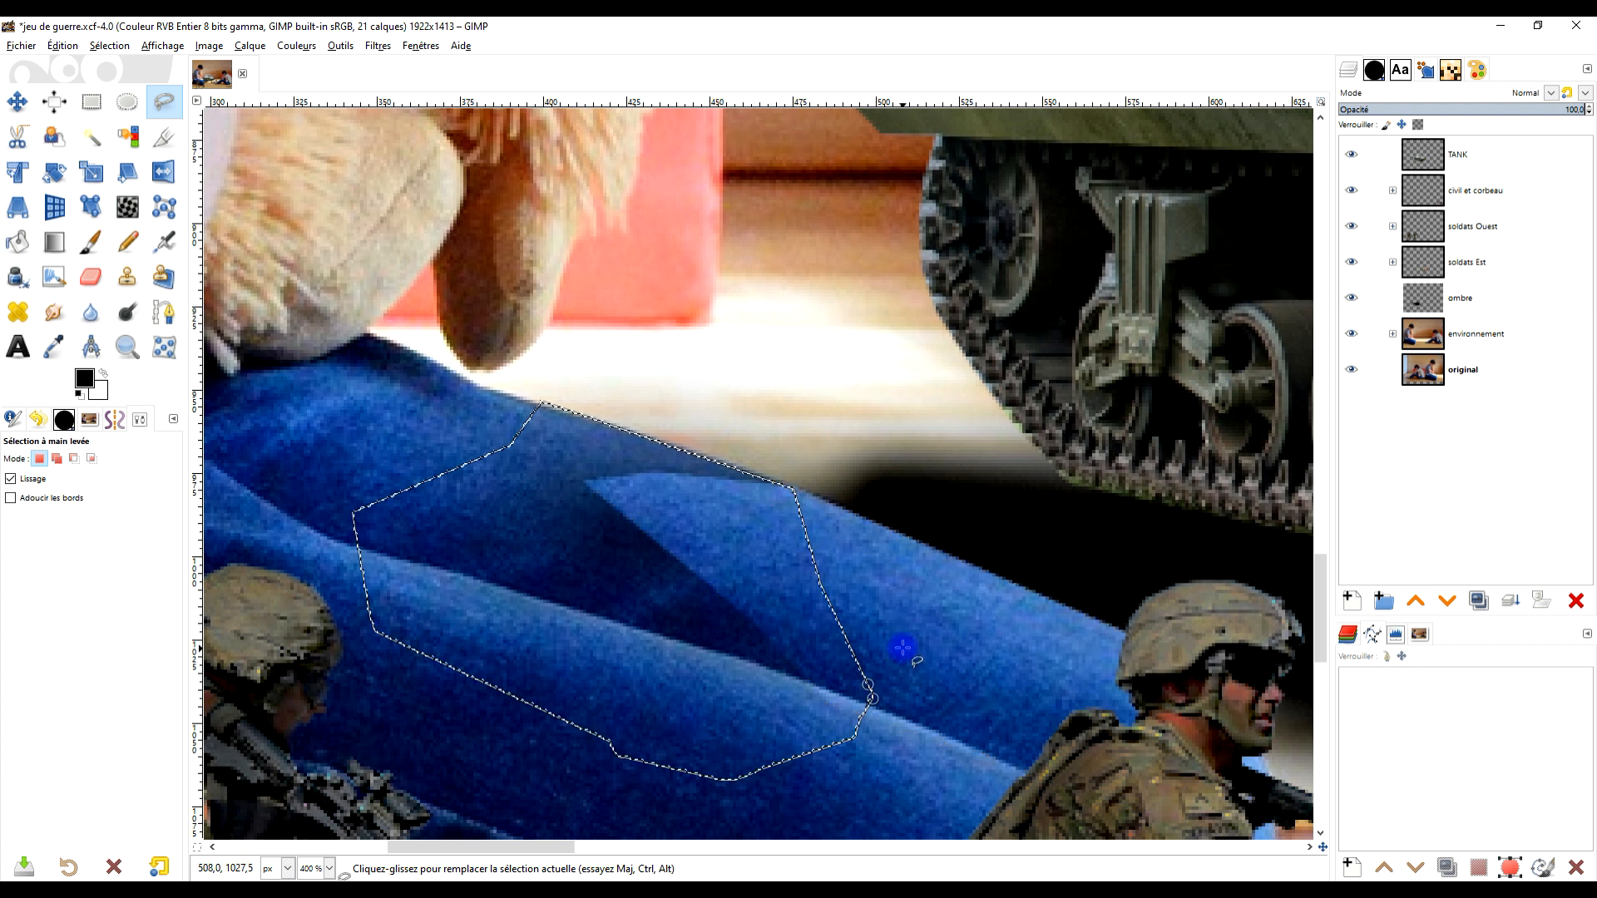
{"action": "key", "text": "Return"}
{"action": "key", "text": "Delete"}
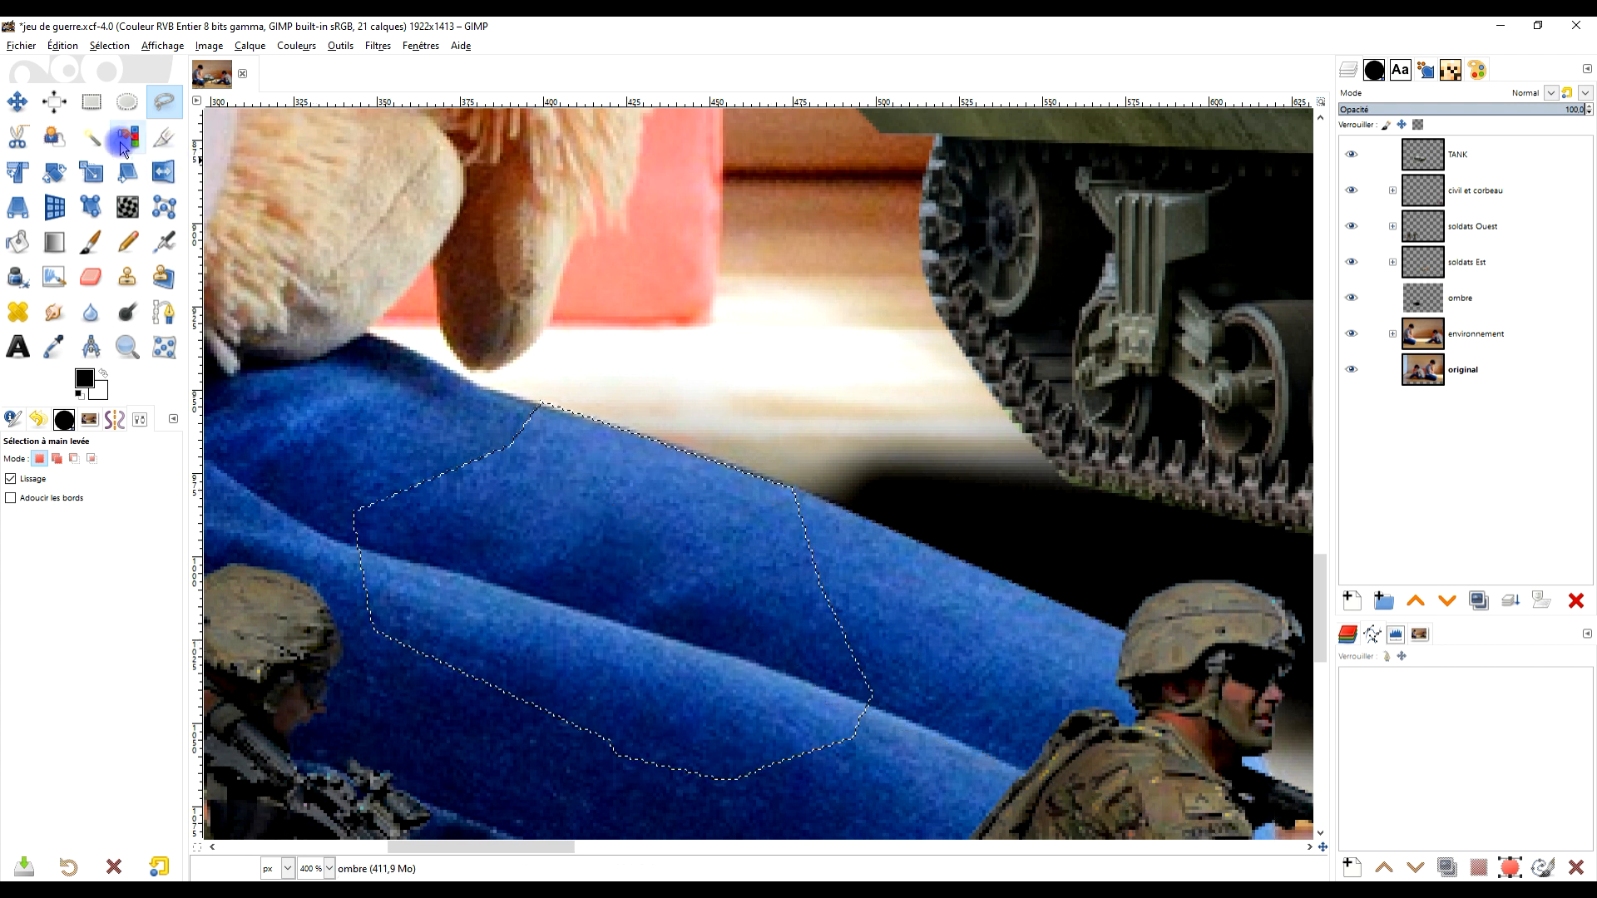
{"action": "left_click", "coordinate": [93, 103]}
{"action": "left_click", "coordinate": [671, 356]}
On "ombre", make a freehand selection of the ground beneath the tank, following the jeans' edge and passing through the soldiers and rock
{"action": "scroll", "coordinate": [836, 432], "scroll_direction": "down", "scroll_amount": 1}
{"action": "scroll", "coordinate": [838, 429], "scroll_direction": "down", "scroll_amount": 3}
{"action": "scroll", "coordinate": [920, 457], "scroll_direction": "up", "scroll_amount": 1}
{"action": "scroll", "coordinate": [940, 453], "scroll_direction": "up", "scroll_amount": 1}
{"action": "left_click_drag", "start_coordinate": [1145, 466], "coordinate": [961, 563]}
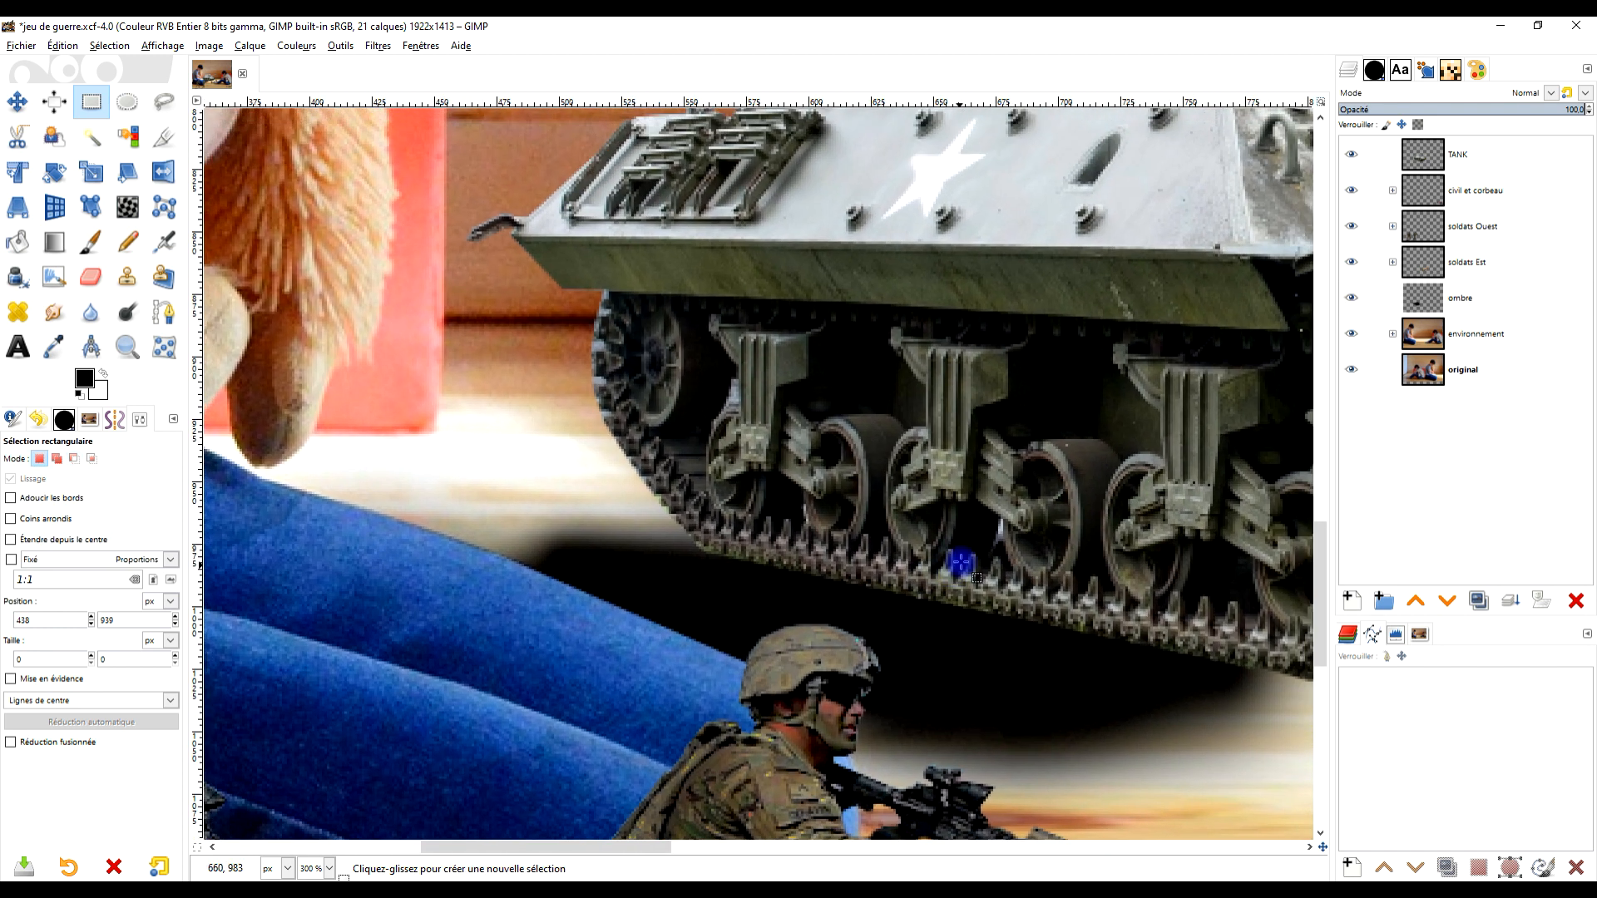
{"action": "scroll", "coordinate": [815, 521], "scroll_direction": "up", "scroll_amount": 1}
{"action": "scroll", "coordinate": [876, 551], "scroll_direction": "down", "scroll_amount": 1}
{"action": "left_click_drag", "start_coordinate": [1030, 632], "coordinate": [852, 560]}
{"action": "left_click", "coordinate": [164, 102]}
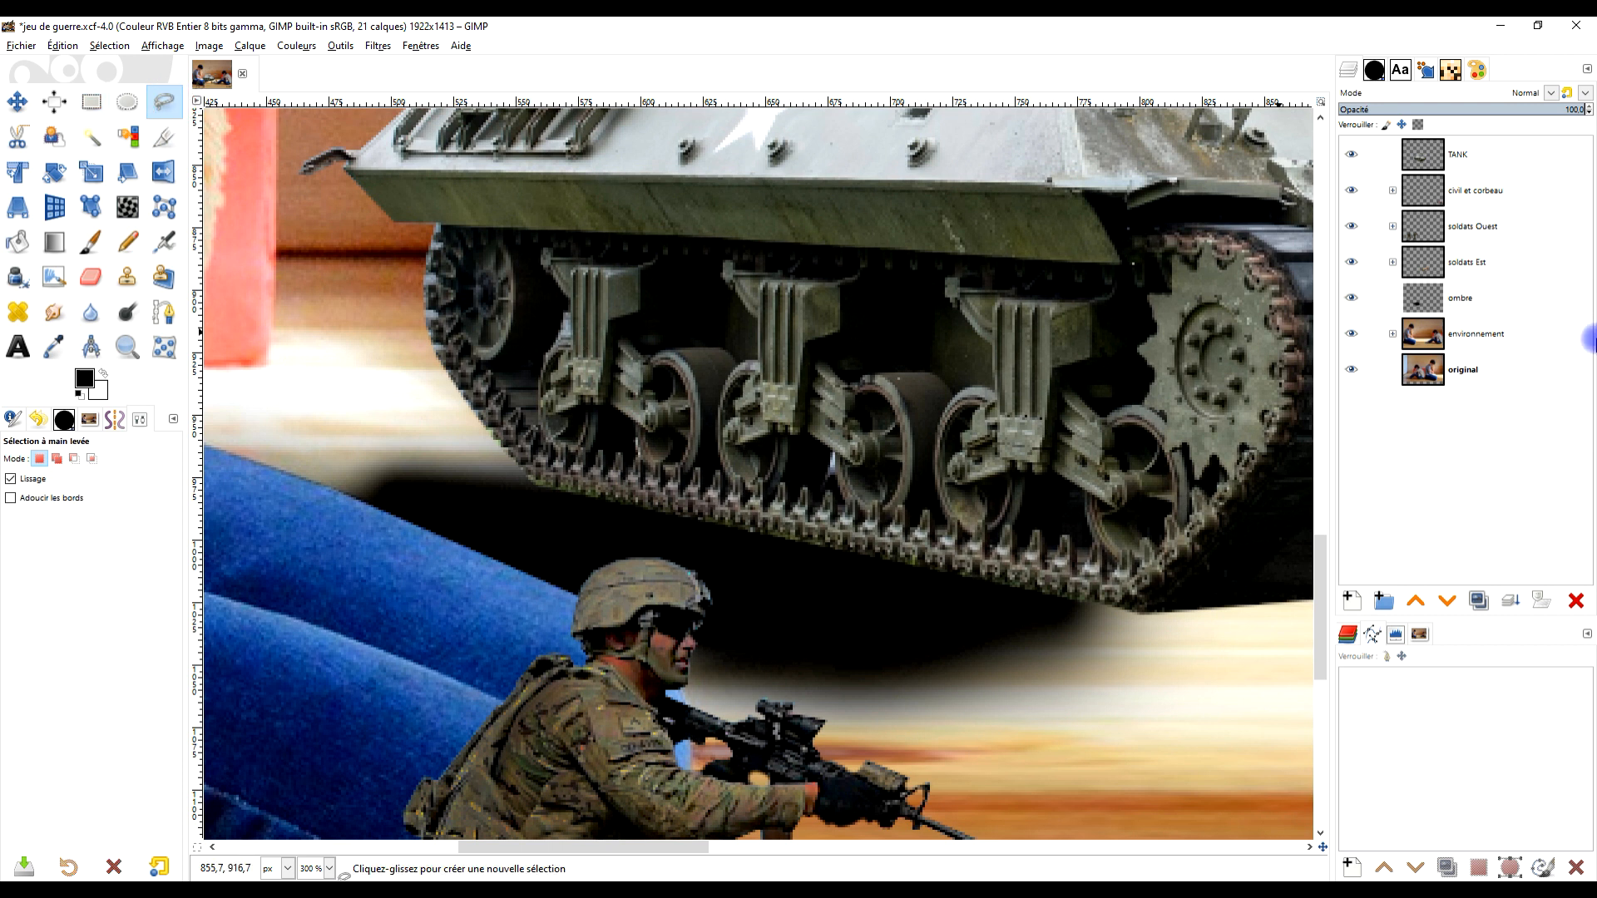
{"action": "left_click", "coordinate": [1533, 300]}
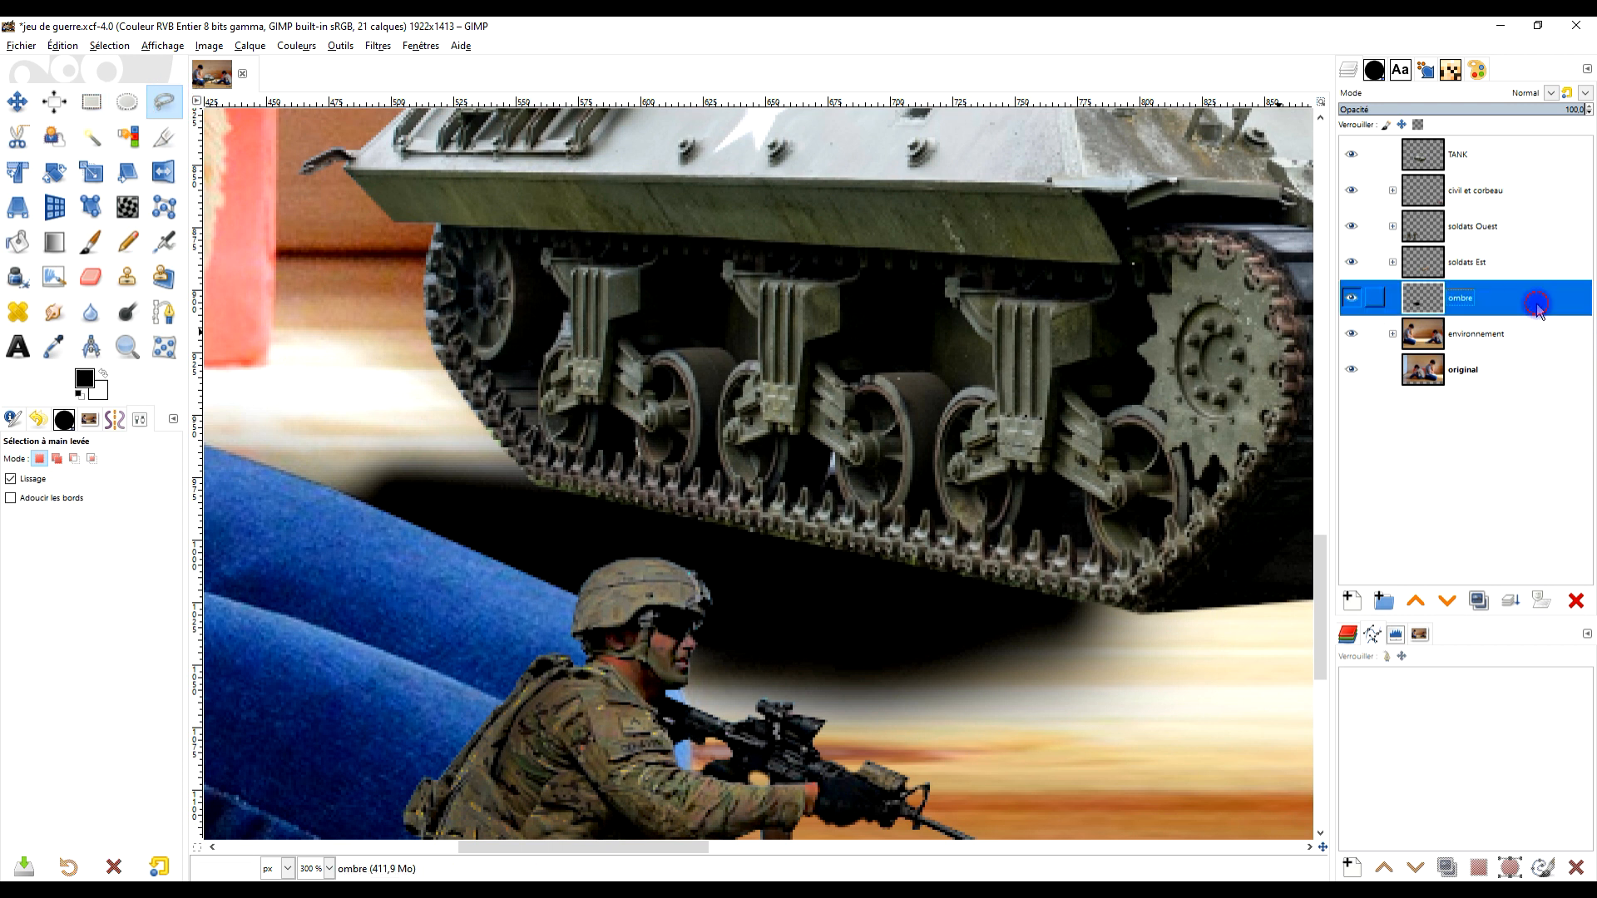
{"action": "left_click", "coordinate": [236, 455]}
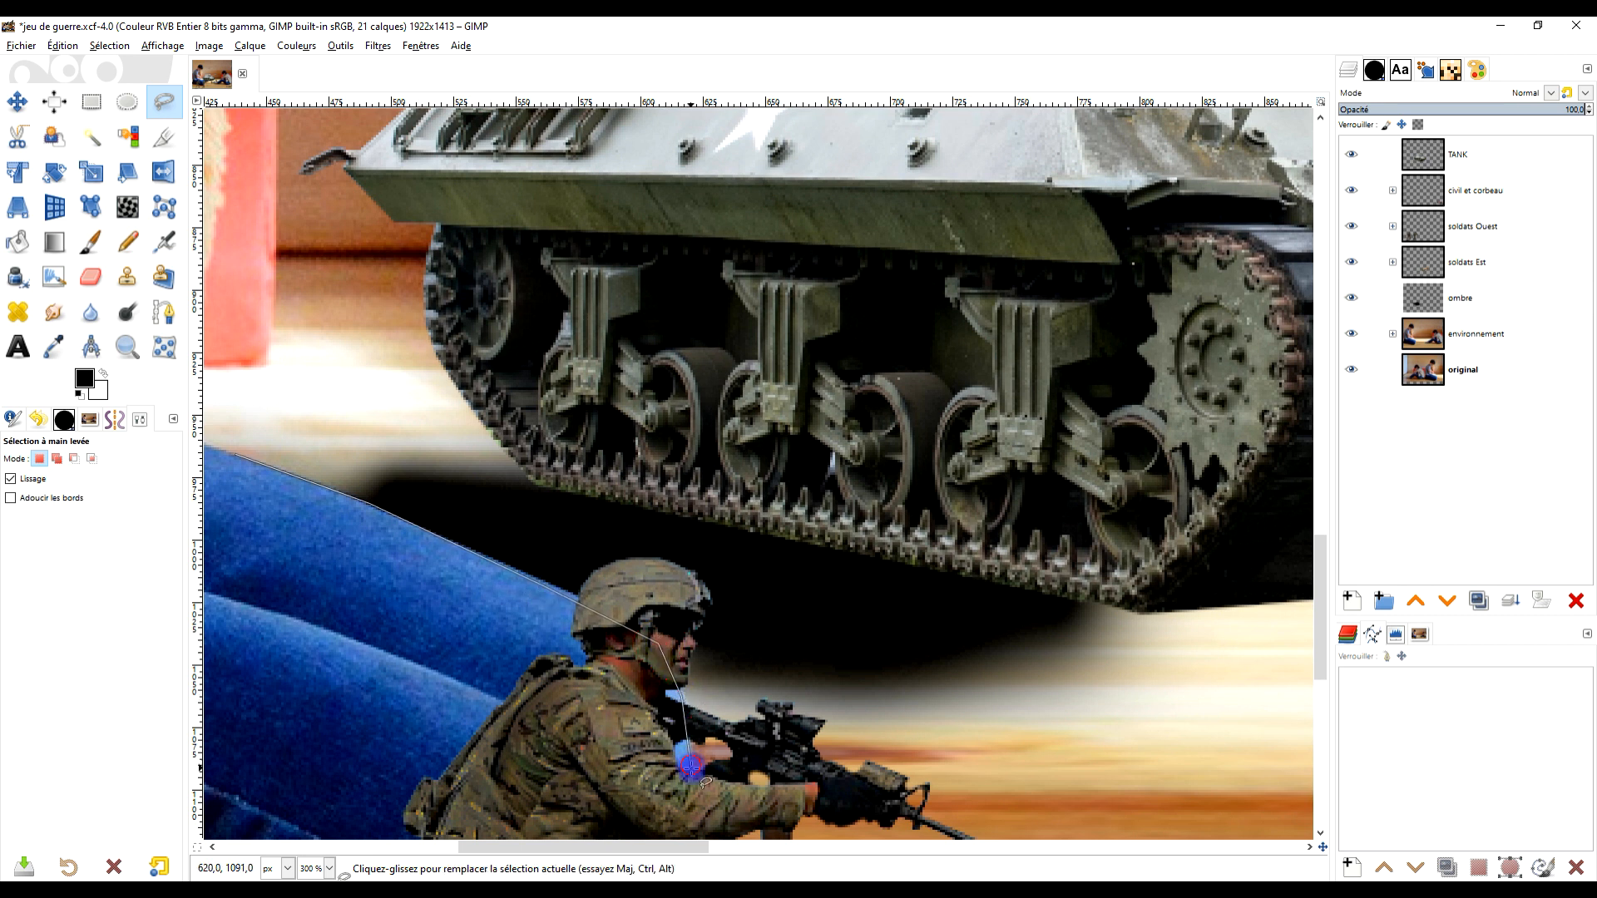
{"action": "left_click", "coordinate": [1256, 705]}
{"action": "scroll", "coordinate": [1254, 705], "scroll_direction": "down", "scroll_amount": 4}
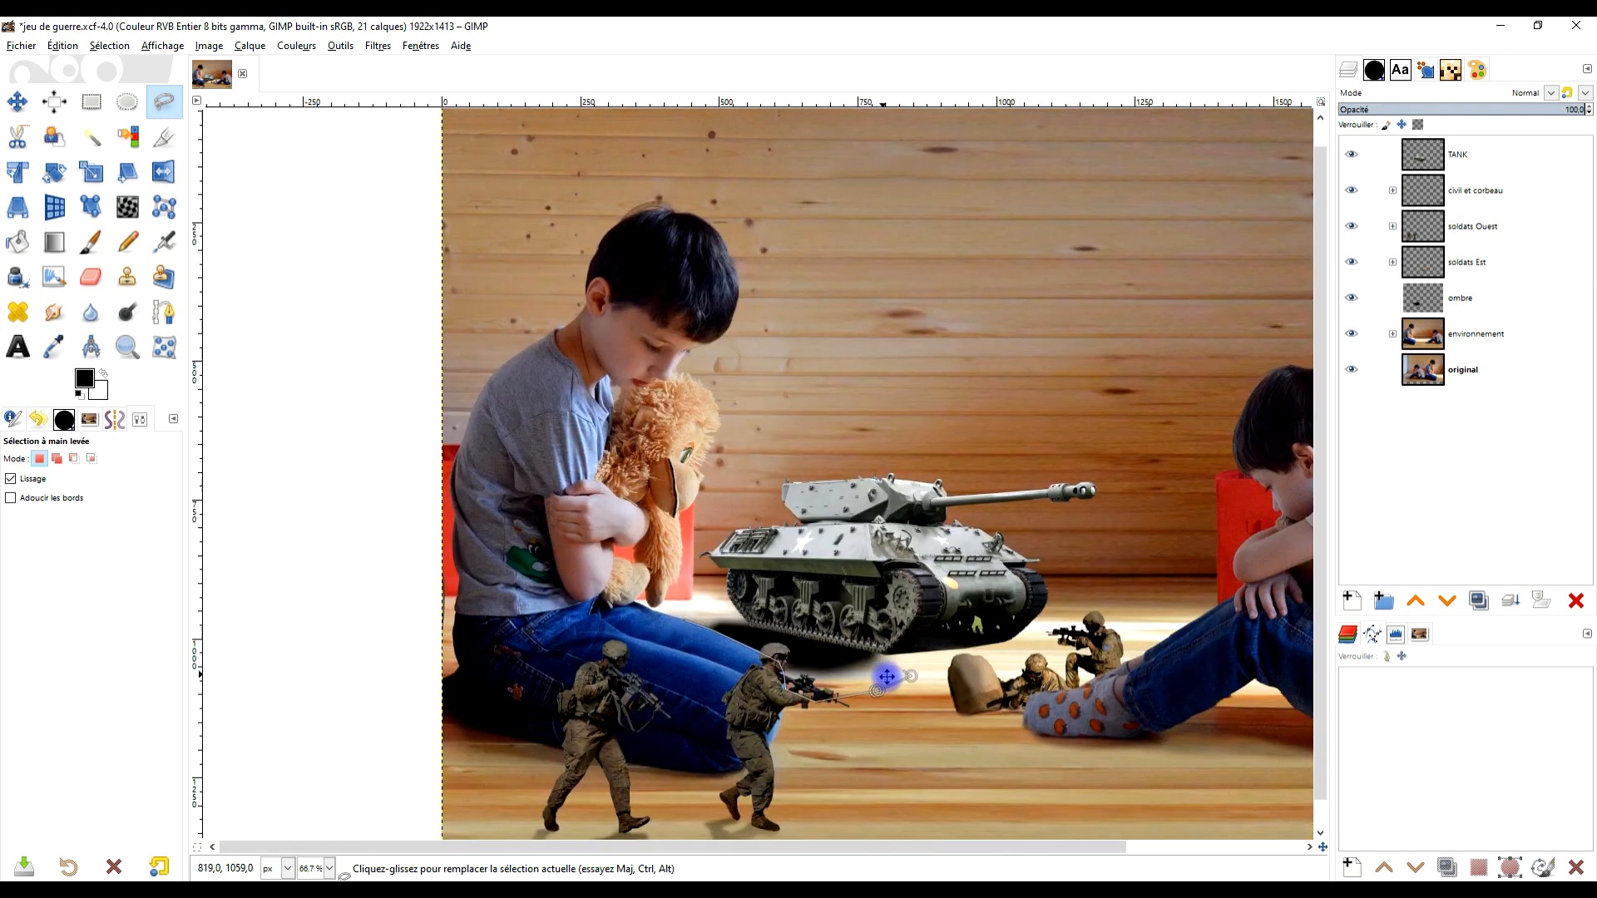
{"action": "scroll", "coordinate": [953, 702], "scroll_direction": "up", "scroll_amount": 2}
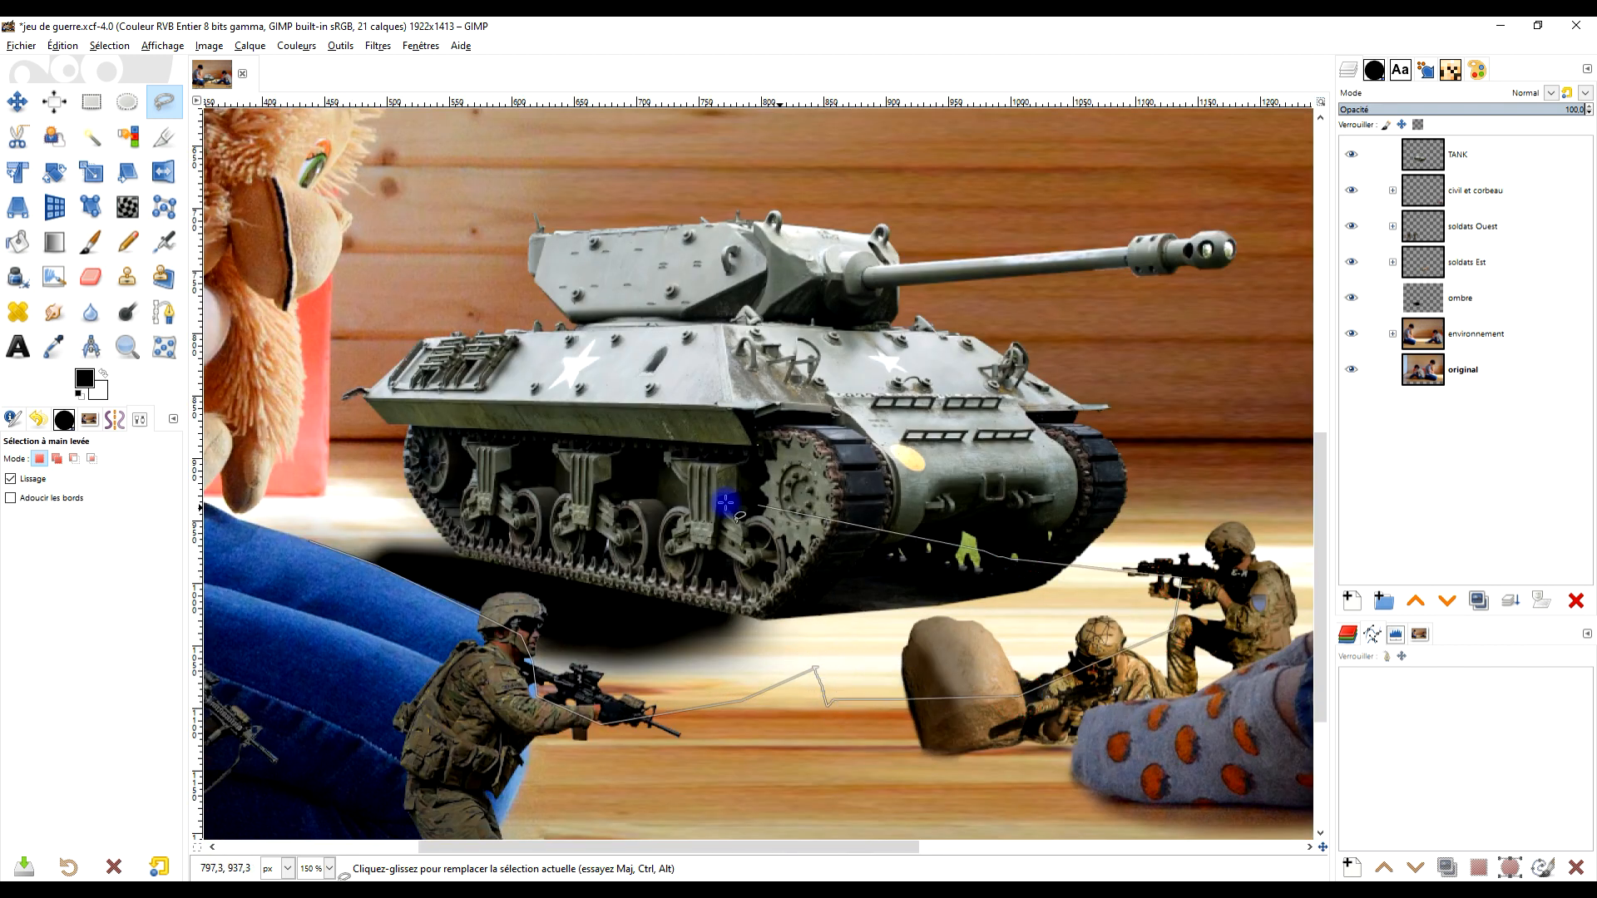
{"action": "left_click", "coordinate": [312, 539]}
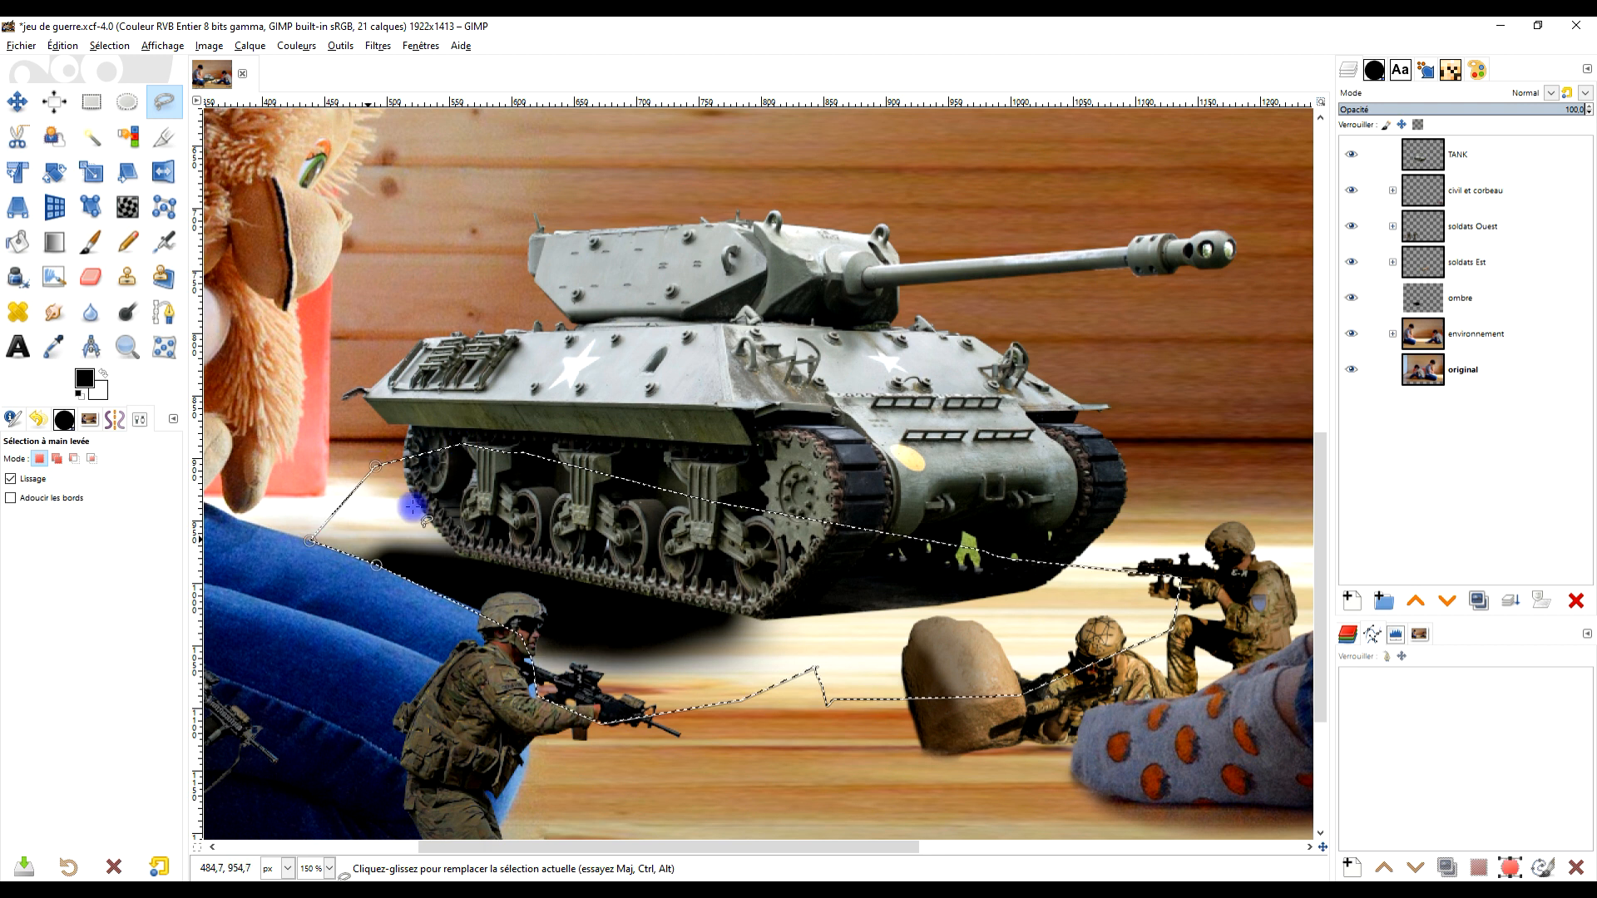
{"action": "key", "text": "Return"}
Smudge the shadow inside the selection to blend it beneath the tank's near track and behind the front soldier
{"action": "scroll", "coordinate": [597, 655], "scroll_direction": "up", "scroll_amount": 2}
{"action": "left_click", "coordinate": [92, 277]}
{"action": "left_click", "coordinate": [53, 312]}
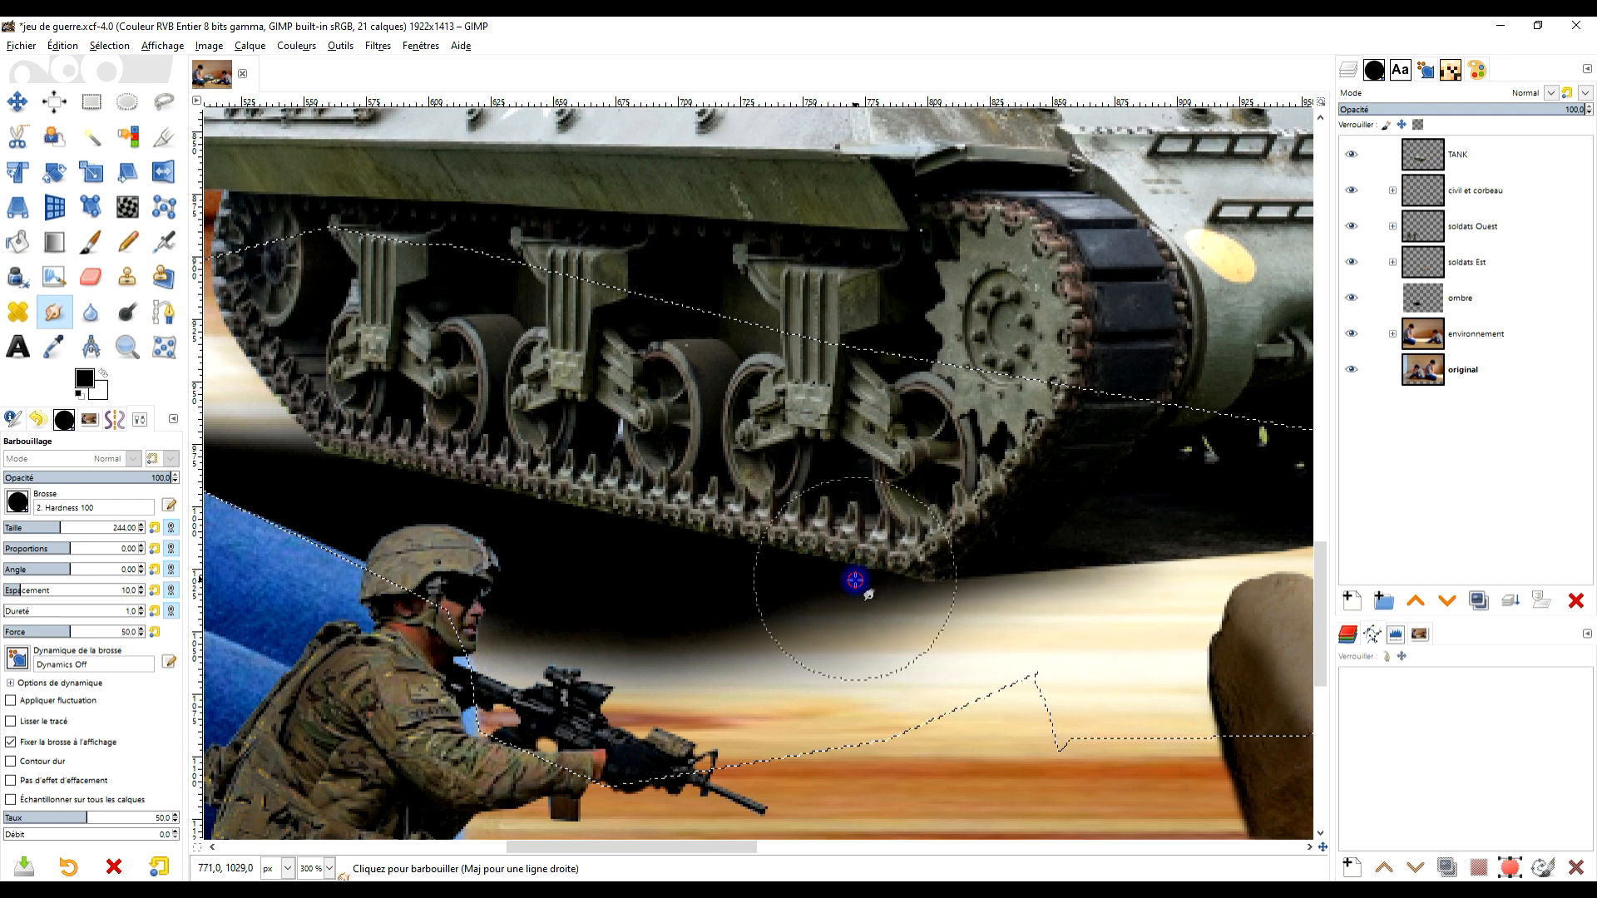
{"action": "left_click_drag", "start_coordinate": [730, 552], "coordinate": [355, 659]}
{"action": "left_click_drag", "start_coordinate": [615, 604], "coordinate": [416, 653]}
{"action": "left_click_drag", "start_coordinate": [652, 598], "coordinate": [374, 661]}
{"action": "left_click_drag", "start_coordinate": [728, 584], "coordinate": [355, 670]}
{"action": "left_click_drag", "start_coordinate": [666, 607], "coordinate": [379, 663]}
{"action": "mouse_move", "coordinate": [641, 606]}
{"action": "left_mouse_down"}
{"action": "mouse_move", "coordinate": [496, 648]}
{"action": "mouse_move", "coordinate": [345, 664]}
{"action": "left_mouse_up"}
{"action": "left_click_drag", "start_coordinate": [831, 533], "coordinate": [579, 570]}
{"action": "left_click_drag", "start_coordinate": [731, 556], "coordinate": [588, 628]}
{"action": "left_click_drag", "start_coordinate": [911, 496], "coordinate": [653, 613]}
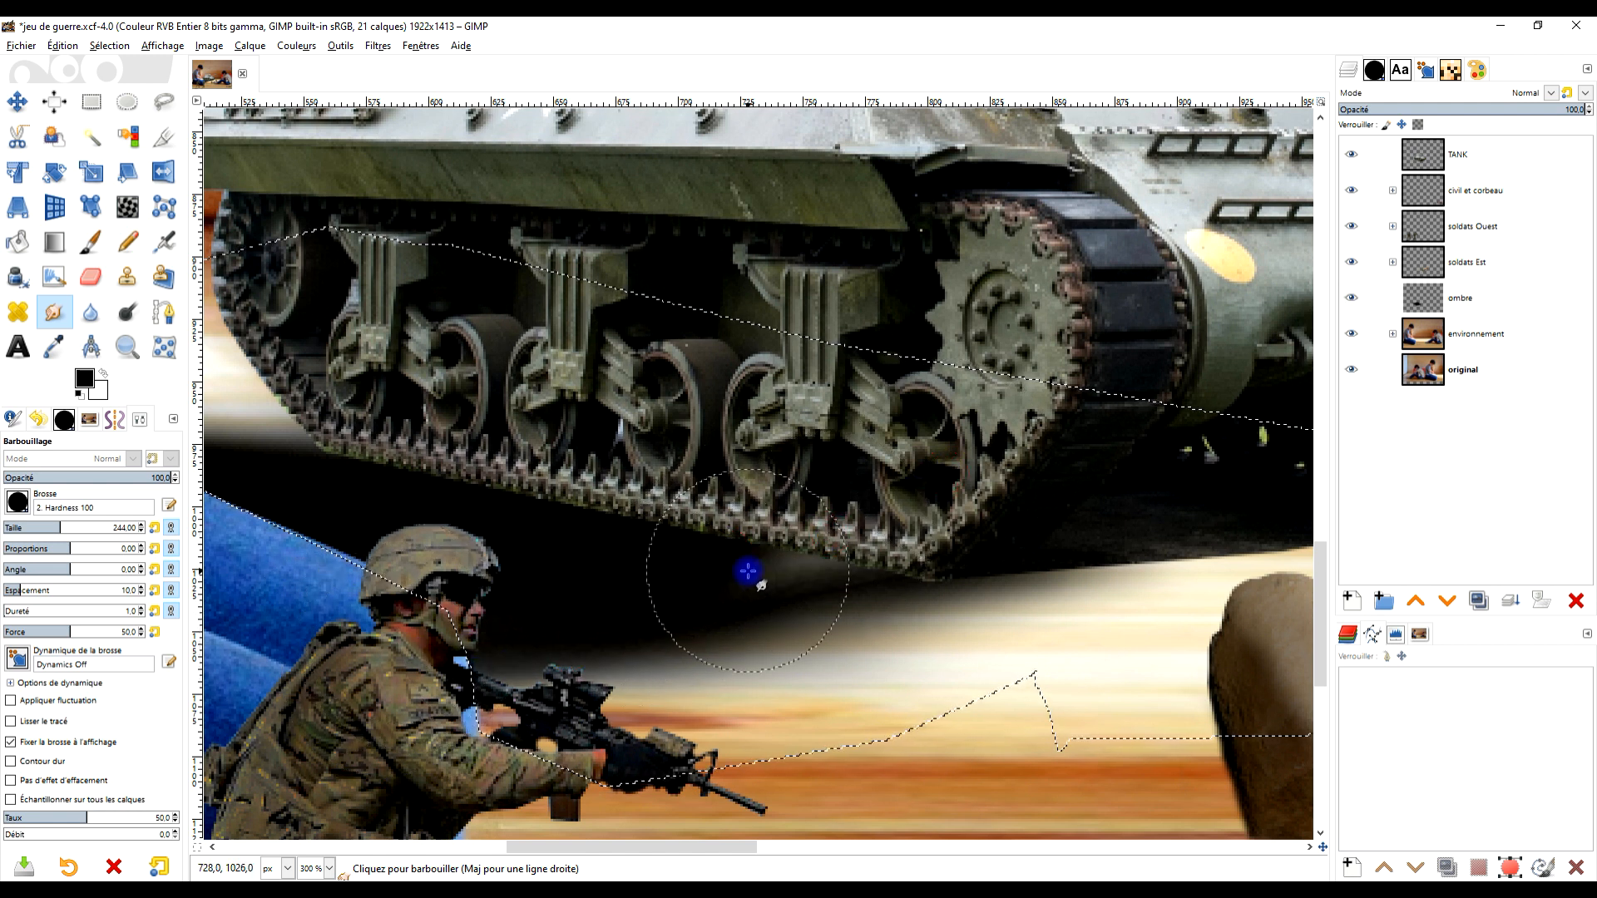
{"action": "left_click_drag", "start_coordinate": [645, 545], "coordinate": [884, 566]}
{"action": "left_click_drag", "start_coordinate": [579, 578], "coordinate": [865, 583]}
{"action": "left_click_drag", "start_coordinate": [606, 581], "coordinate": [901, 595]}
{"action": "left_click_drag", "start_coordinate": [635, 577], "coordinate": [950, 585]}
{"action": "mouse_move", "coordinate": [664, 576]}
{"action": "left_mouse_down"}
{"action": "mouse_move", "coordinate": [890, 582]}
{"action": "mouse_move", "coordinate": [745, 575]}
{"action": "mouse_move", "coordinate": [875, 587]}
{"action": "left_mouse_up"}
{"action": "left_click_drag", "start_coordinate": [779, 571], "coordinate": [873, 580]}
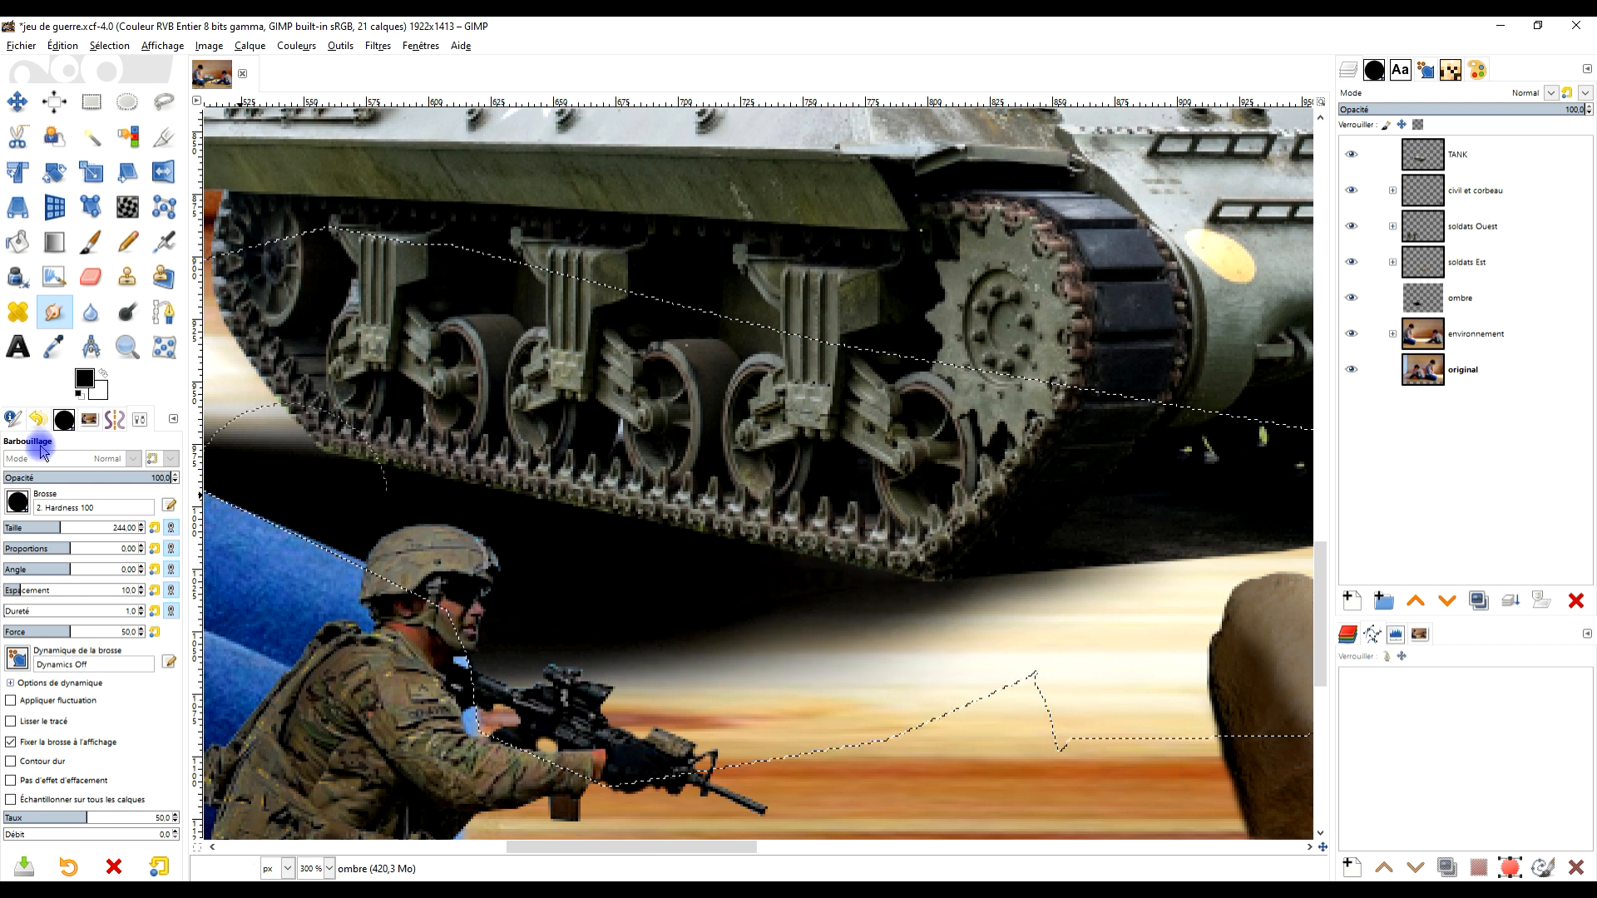
Paint black shadow along the full length of the near track and under the tank's front towards the rock
{"action": "left_click", "coordinate": [91, 243]}
{"action": "left_click_drag", "start_coordinate": [440, 540], "coordinate": [730, 592]}
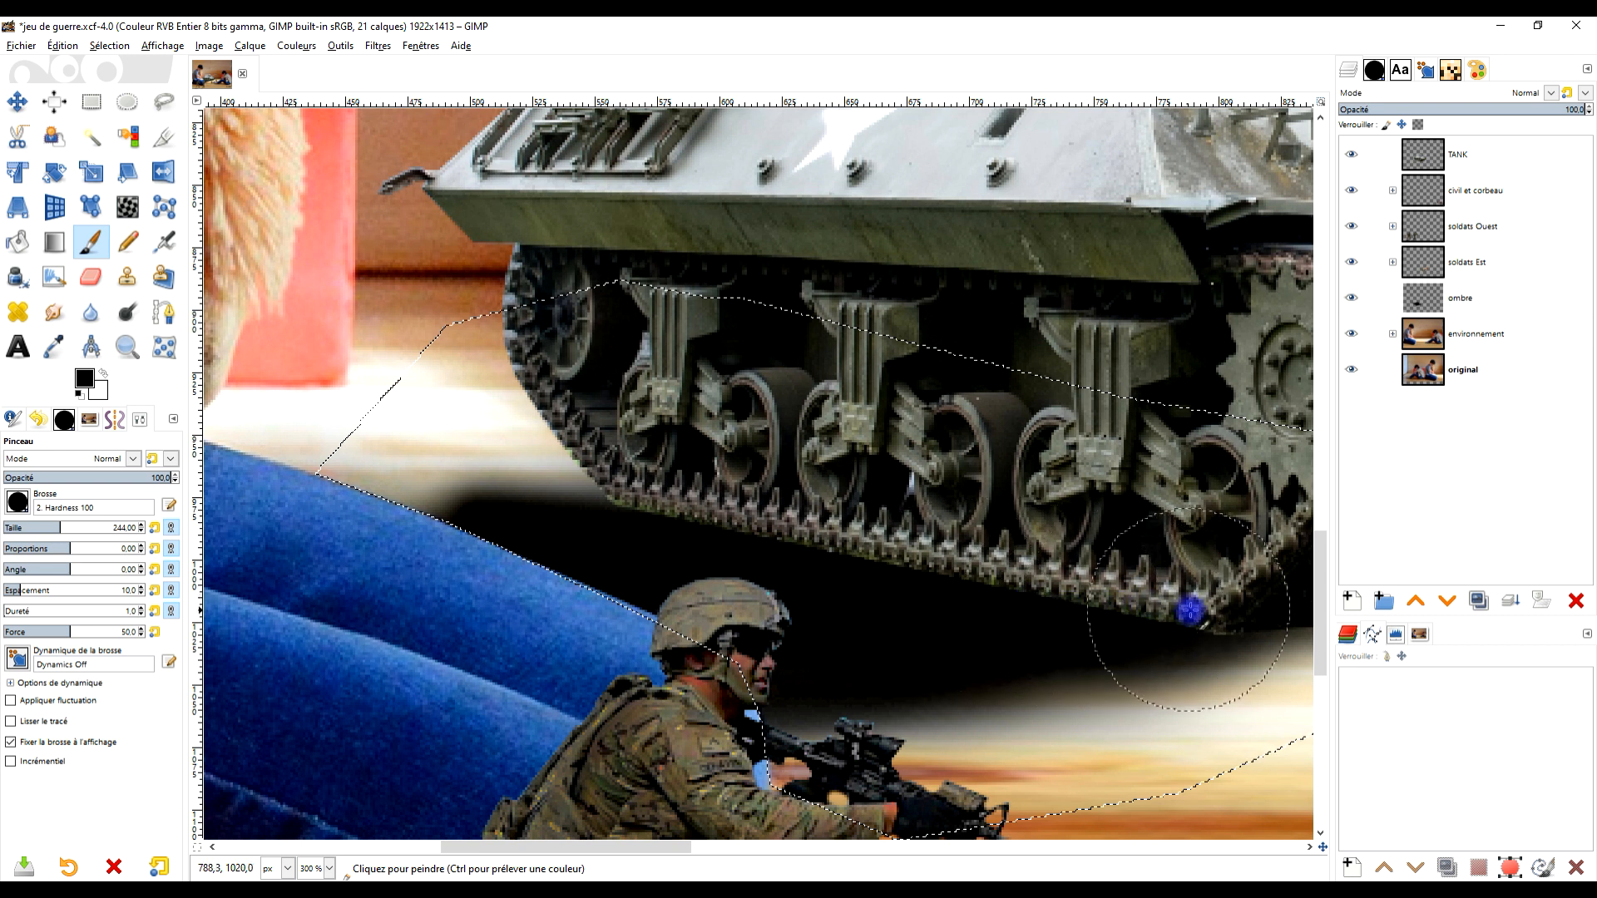
{"action": "mouse_move", "coordinate": [1233, 626]}
{"action": "left_mouse_down"}
{"action": "mouse_move", "coordinate": [1187, 663]}
{"action": "mouse_move", "coordinate": [770, 516]}
{"action": "left_mouse_up"}
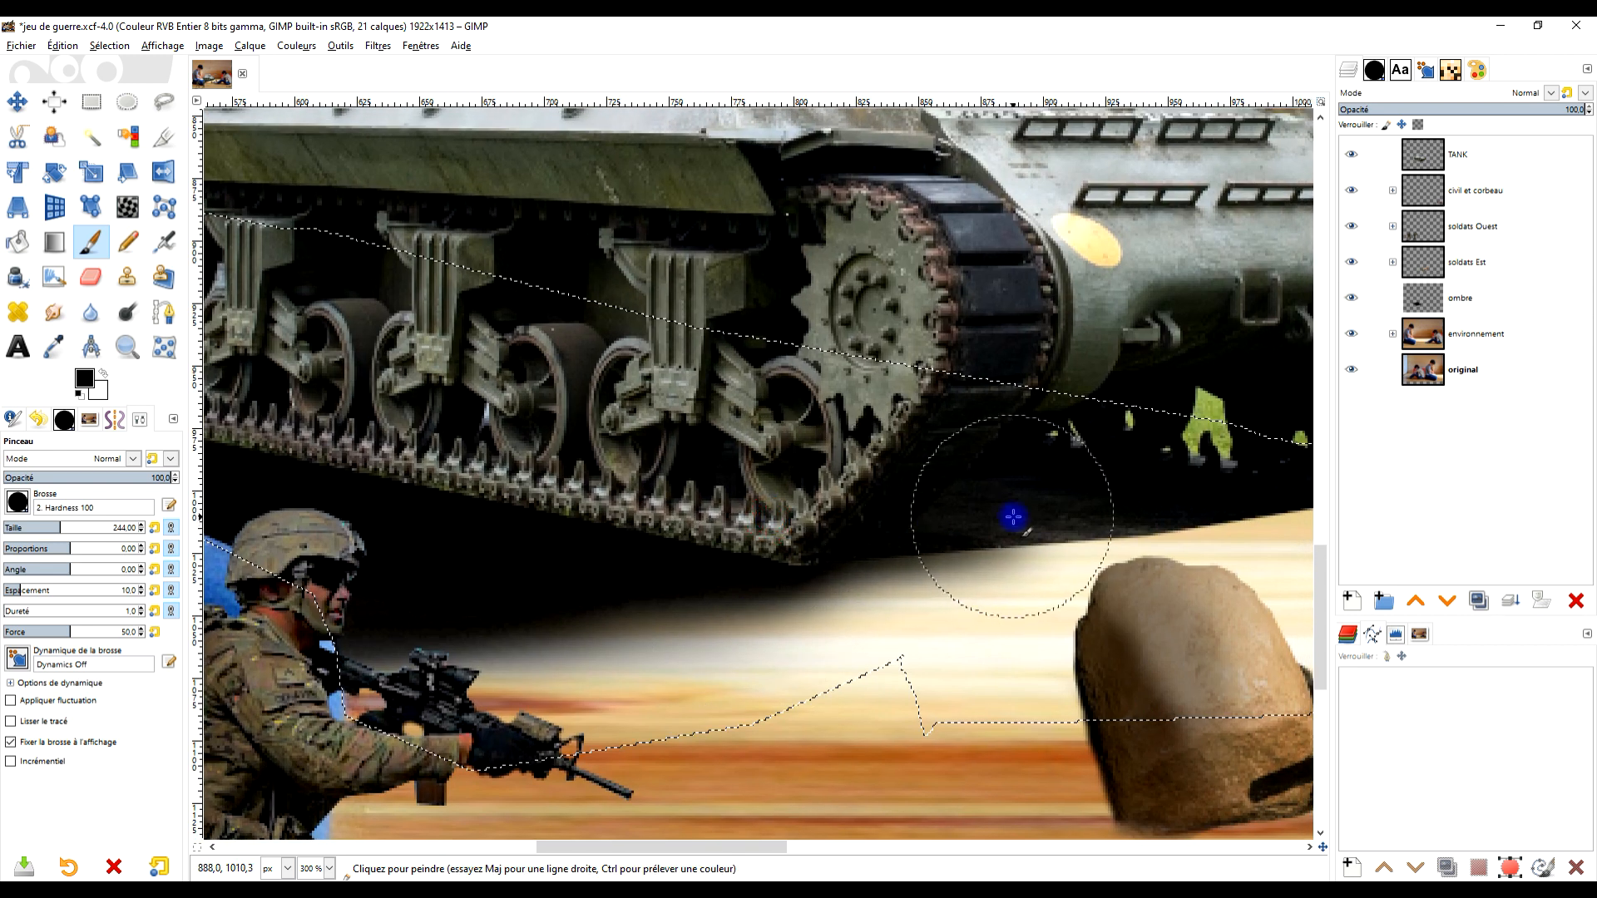
{"action": "mouse_move", "coordinate": [1123, 511]}
{"action": "left_mouse_down"}
{"action": "mouse_move", "coordinate": [724, 637]}
{"action": "mouse_move", "coordinate": [712, 624]}
{"action": "mouse_move", "coordinate": [852, 620]}
{"action": "mouse_move", "coordinate": [541, 640]}
{"action": "mouse_move", "coordinate": [832, 637]}
{"action": "mouse_move", "coordinate": [492, 658]}
{"action": "mouse_move", "coordinate": [713, 635]}
{"action": "left_mouse_up"}
Lower the "TANK" layer directly above "ombre" and erase its grey ground remnants beneath the hull
{"action": "left_click", "coordinate": [91, 277]}
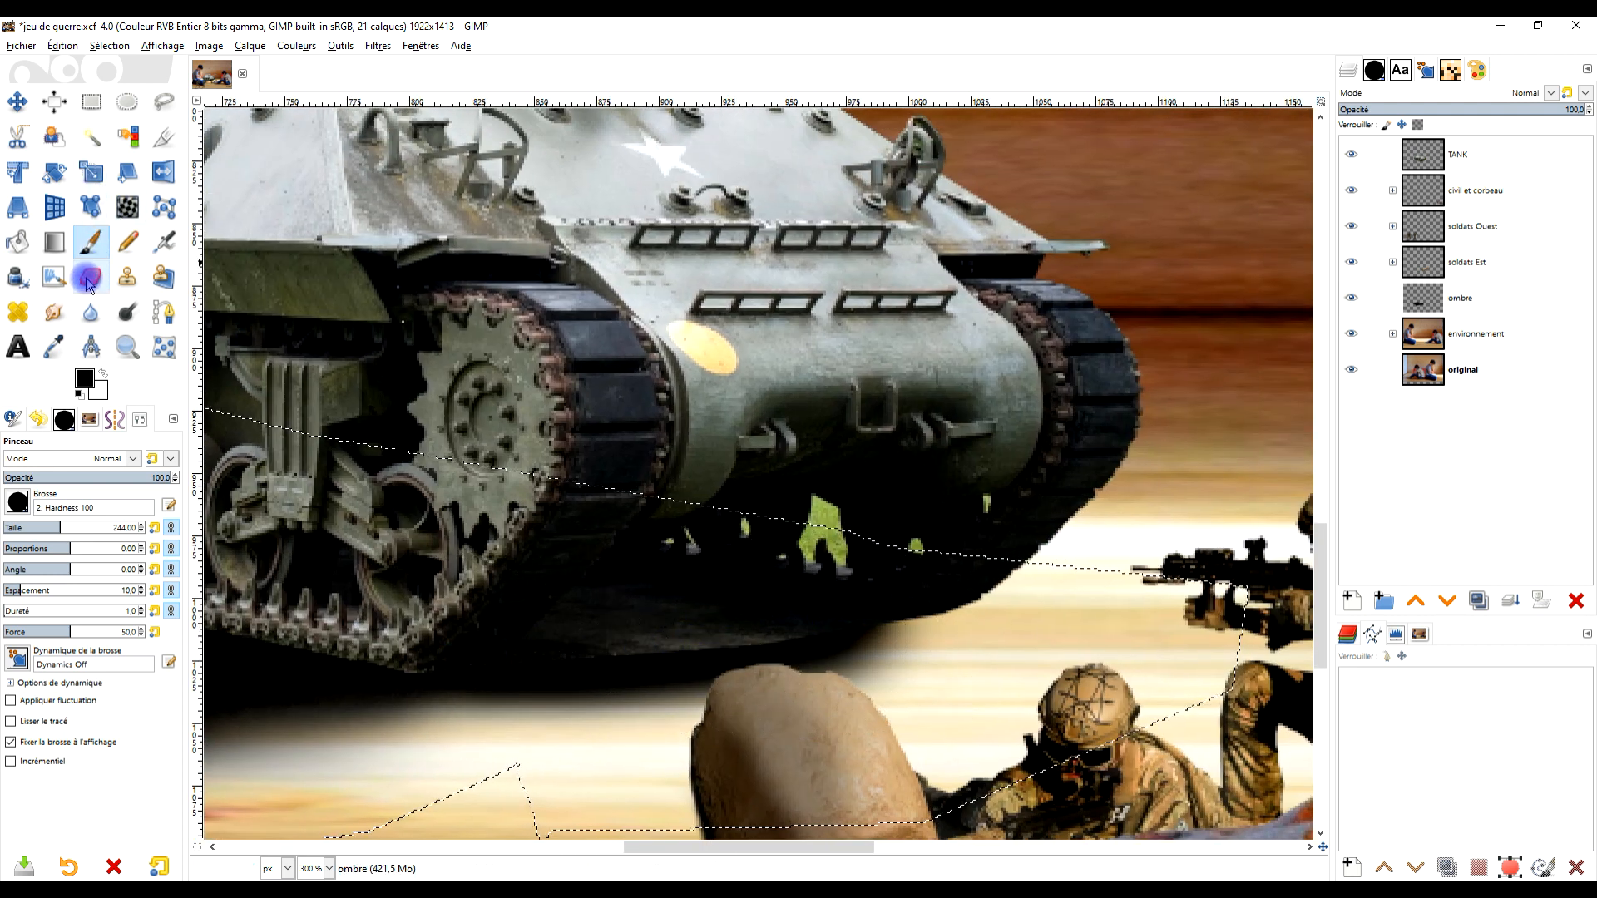
{"action": "scroll", "coordinate": [550, 639], "scroll_direction": "up", "scroll_amount": 1}
{"action": "scroll", "coordinate": [550, 639], "scroll_direction": "up", "scroll_amount": 2}
{"action": "left_click", "coordinate": [1439, 158]}
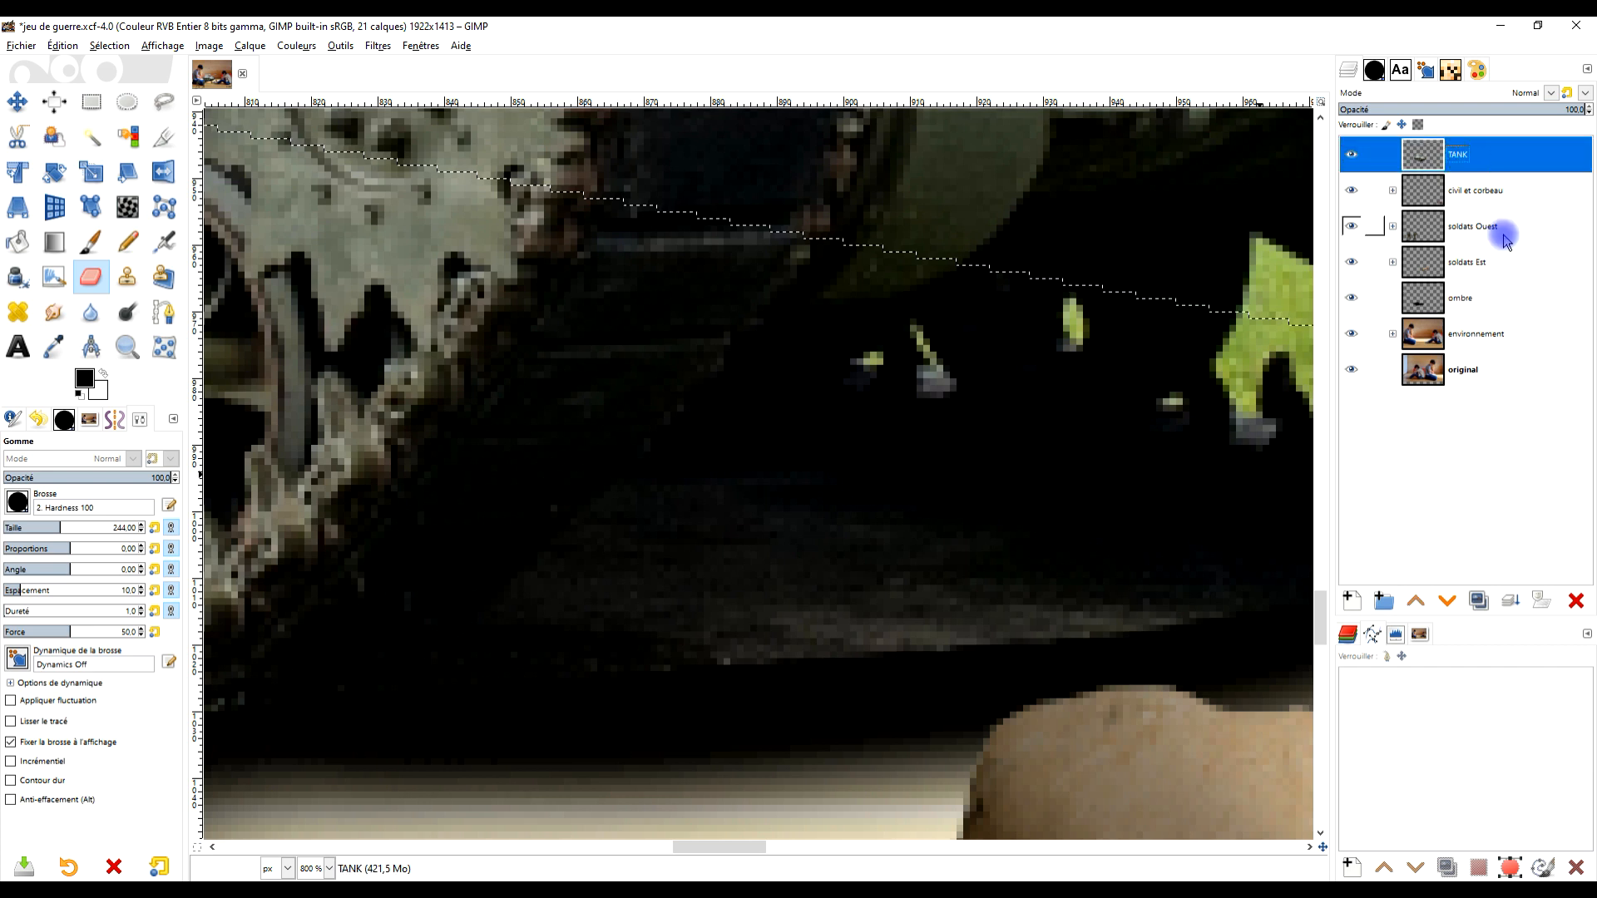
{"action": "left_click_drag", "start_coordinate": [1435, 160], "coordinate": [1460, 263]}
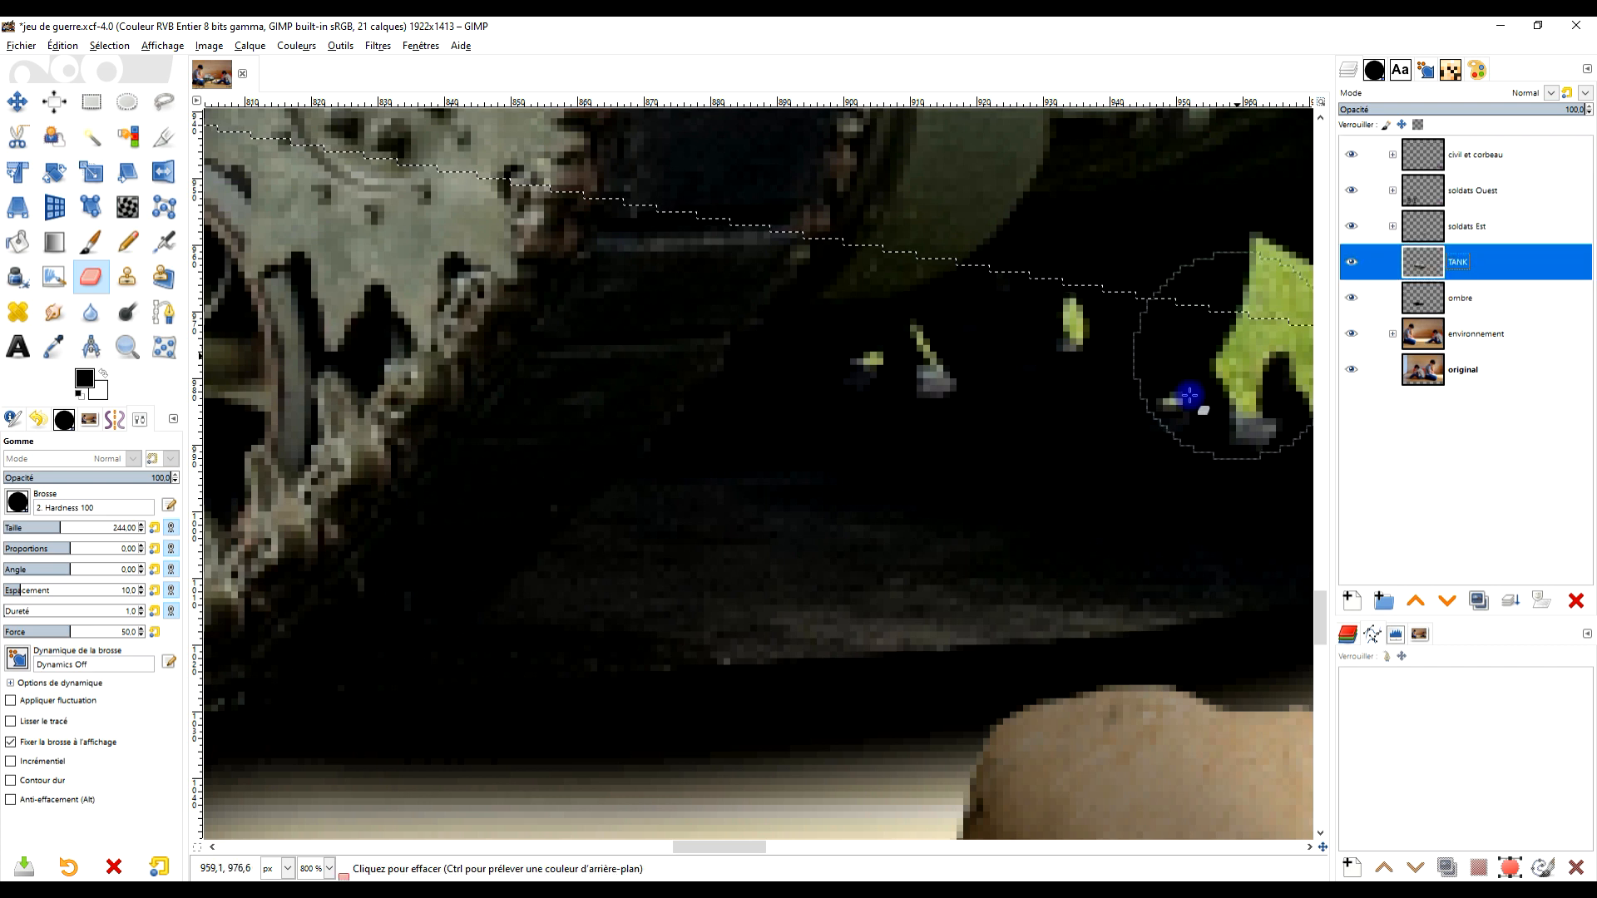
{"action": "mouse_move", "coordinate": [674, 648]}
{"action": "left_mouse_down"}
{"action": "mouse_move", "coordinate": [828, 662]}
{"action": "mouse_move", "coordinate": [1109, 642]}
{"action": "left_mouse_up"}
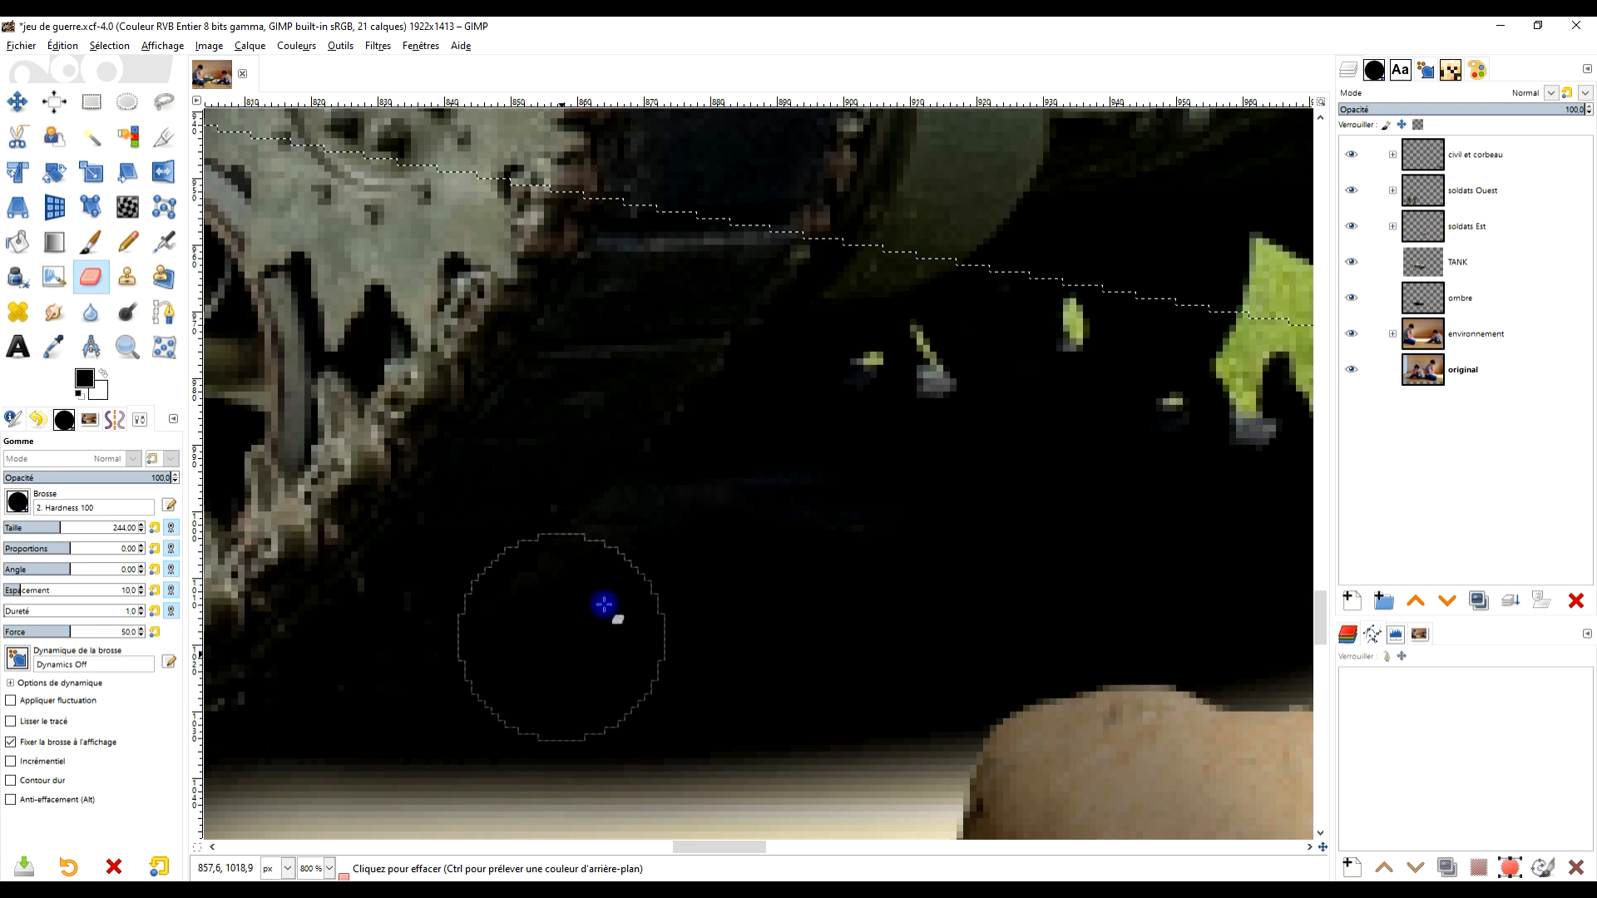
{"action": "scroll", "coordinate": [933, 566], "scroll_direction": "down", "scroll_amount": 6}
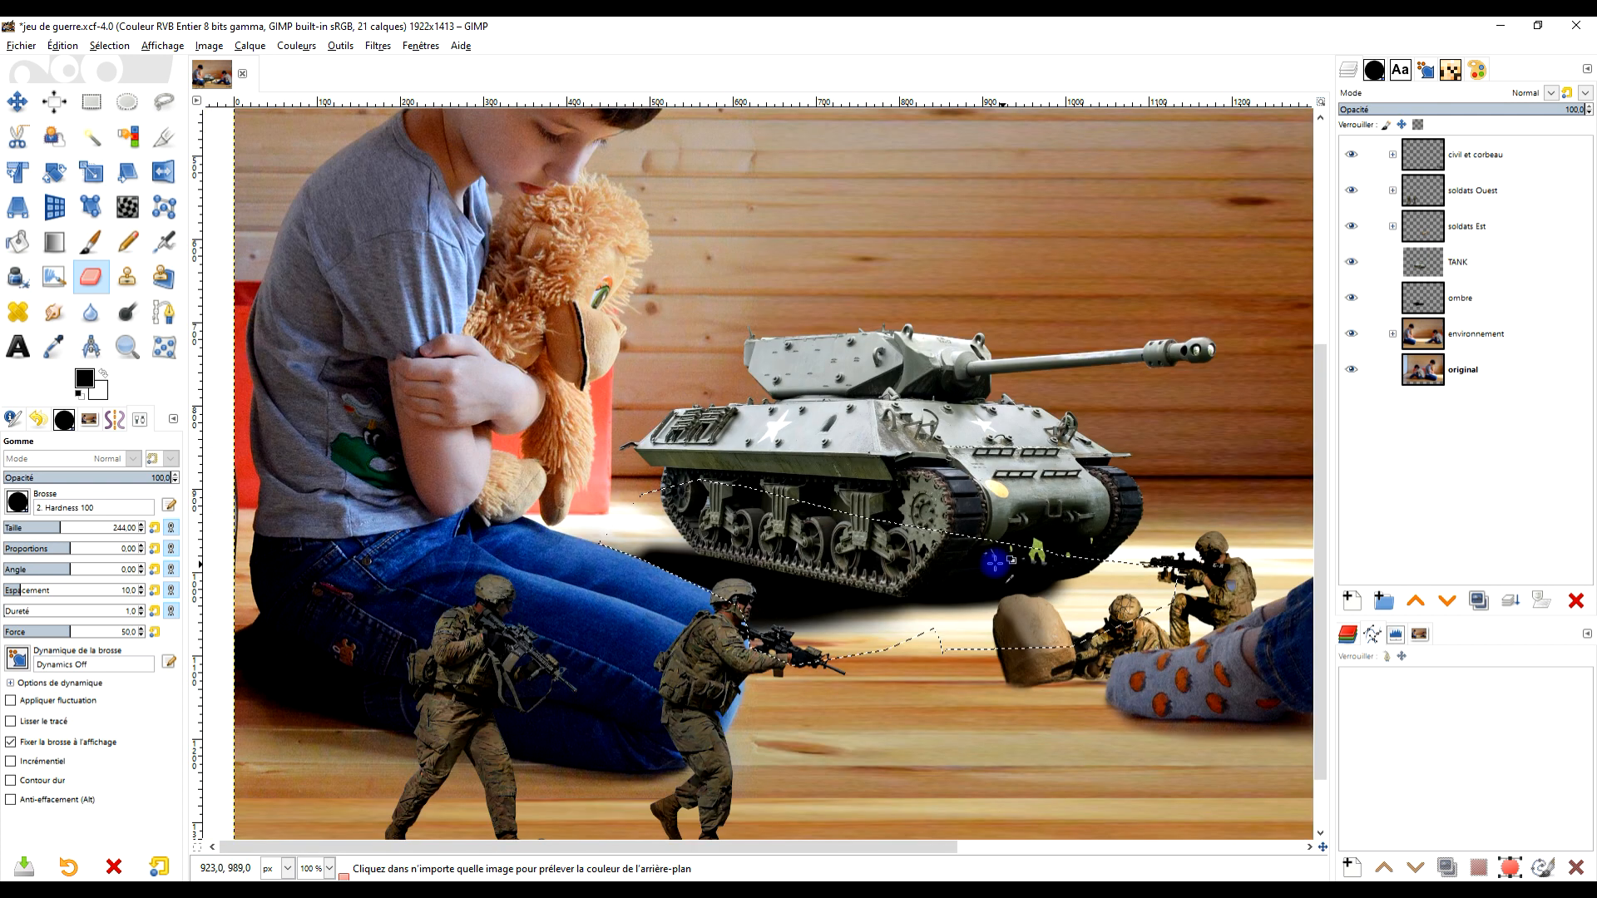
Erase the excess shadow on "ombre" between the rear of the near track and the upper edge of the jeans
{"action": "scroll", "coordinate": [707, 535], "scroll_direction": "up", "scroll_amount": 5}
{"action": "scroll", "coordinate": [707, 535], "scroll_direction": "left", "scroll_amount": 5}
{"action": "scroll", "coordinate": [748, 524], "scroll_direction": "up", "scroll_amount": 2}
{"action": "left_click", "coordinate": [1460, 297]}
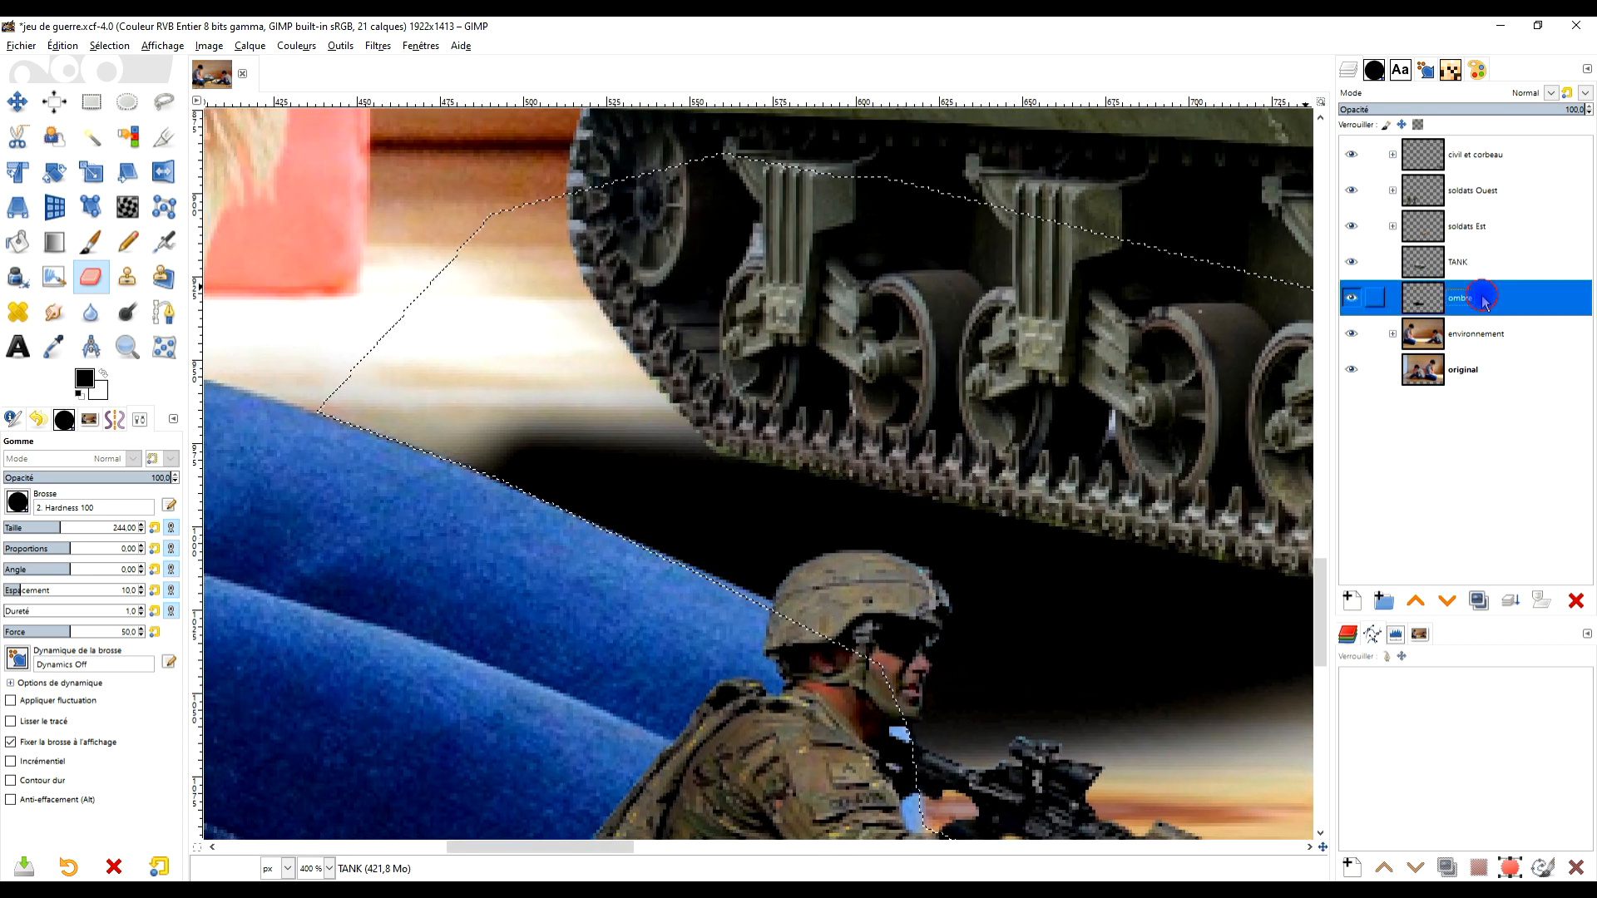
{"action": "mouse_move", "coordinate": [482, 364]}
{"action": "left_mouse_down"}
{"action": "mouse_move", "coordinate": [521, 380]}
{"action": "mouse_move", "coordinate": [448, 412]}
{"action": "mouse_move", "coordinate": [661, 357]}
{"action": "mouse_move", "coordinate": [634, 376]}
{"action": "mouse_move", "coordinate": [474, 397]}
{"action": "left_mouse_up"}
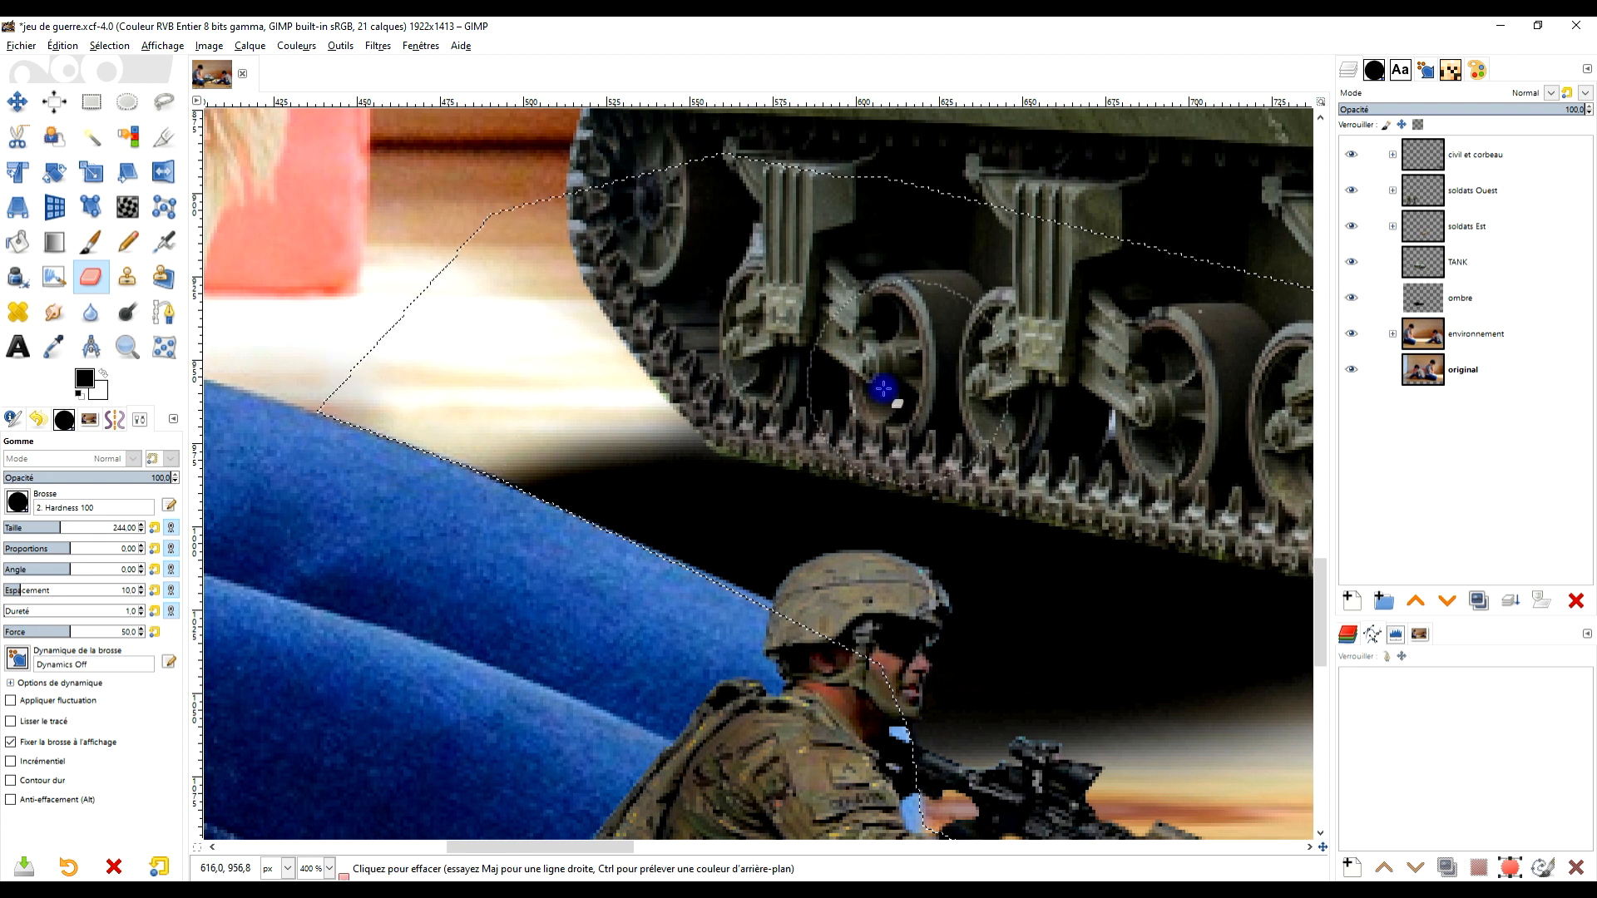
{"action": "left_click", "coordinate": [342, 438], "text": "shift"}
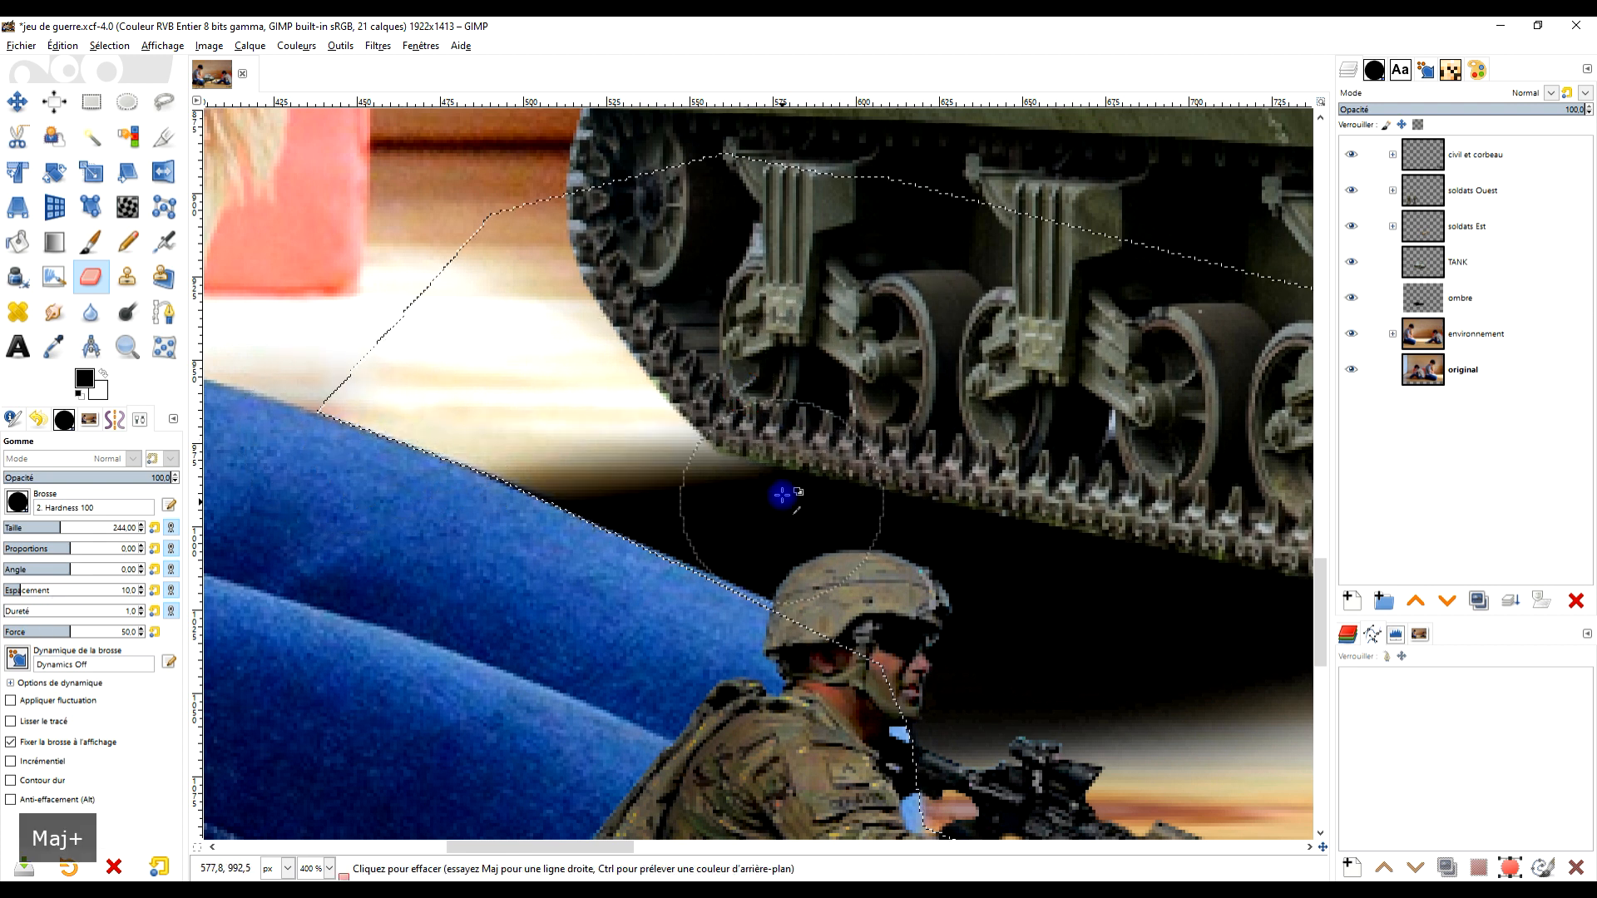
Smudge the erased shadow edge between the rear of the near track and the boy's jeans to soften it
{"action": "scroll", "coordinate": [780, 491], "scroll_direction": "down", "scroll_amount": 2}
{"action": "scroll", "coordinate": [753, 476], "scroll_direction": "up", "scroll_amount": 3}
{"action": "left_click", "coordinate": [53, 312]}
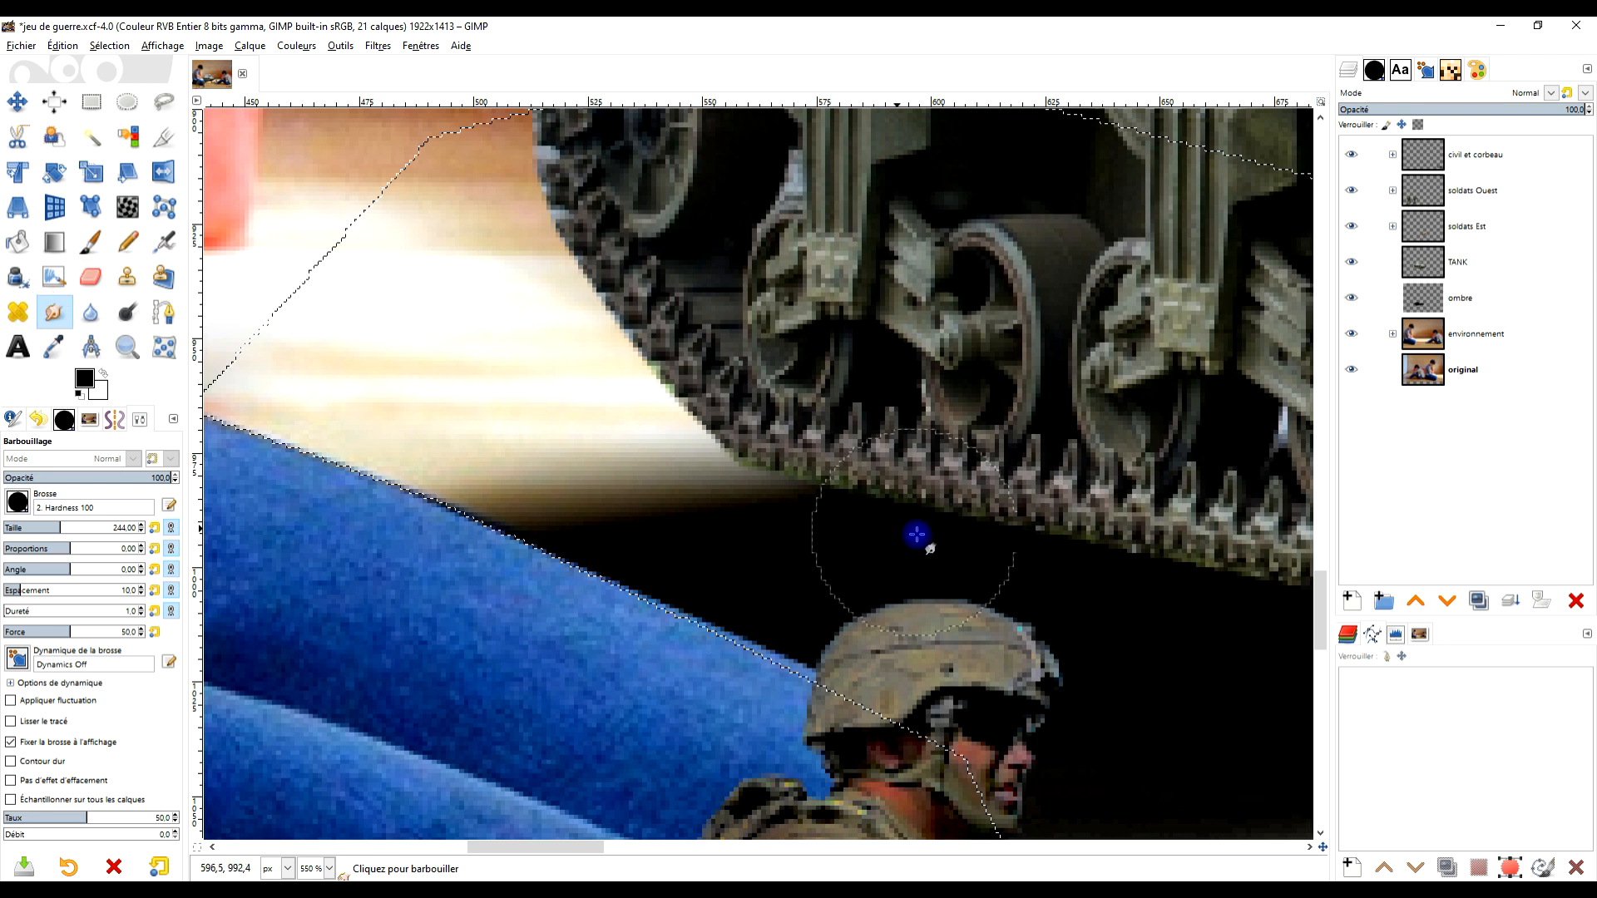
{"action": "mouse_move", "coordinate": [691, 525]}
{"action": "left_mouse_down"}
{"action": "mouse_move", "coordinate": [681, 452]}
{"action": "mouse_move", "coordinate": [856, 496]}
{"action": "mouse_move", "coordinate": [696, 514]}
{"action": "left_mouse_up"}
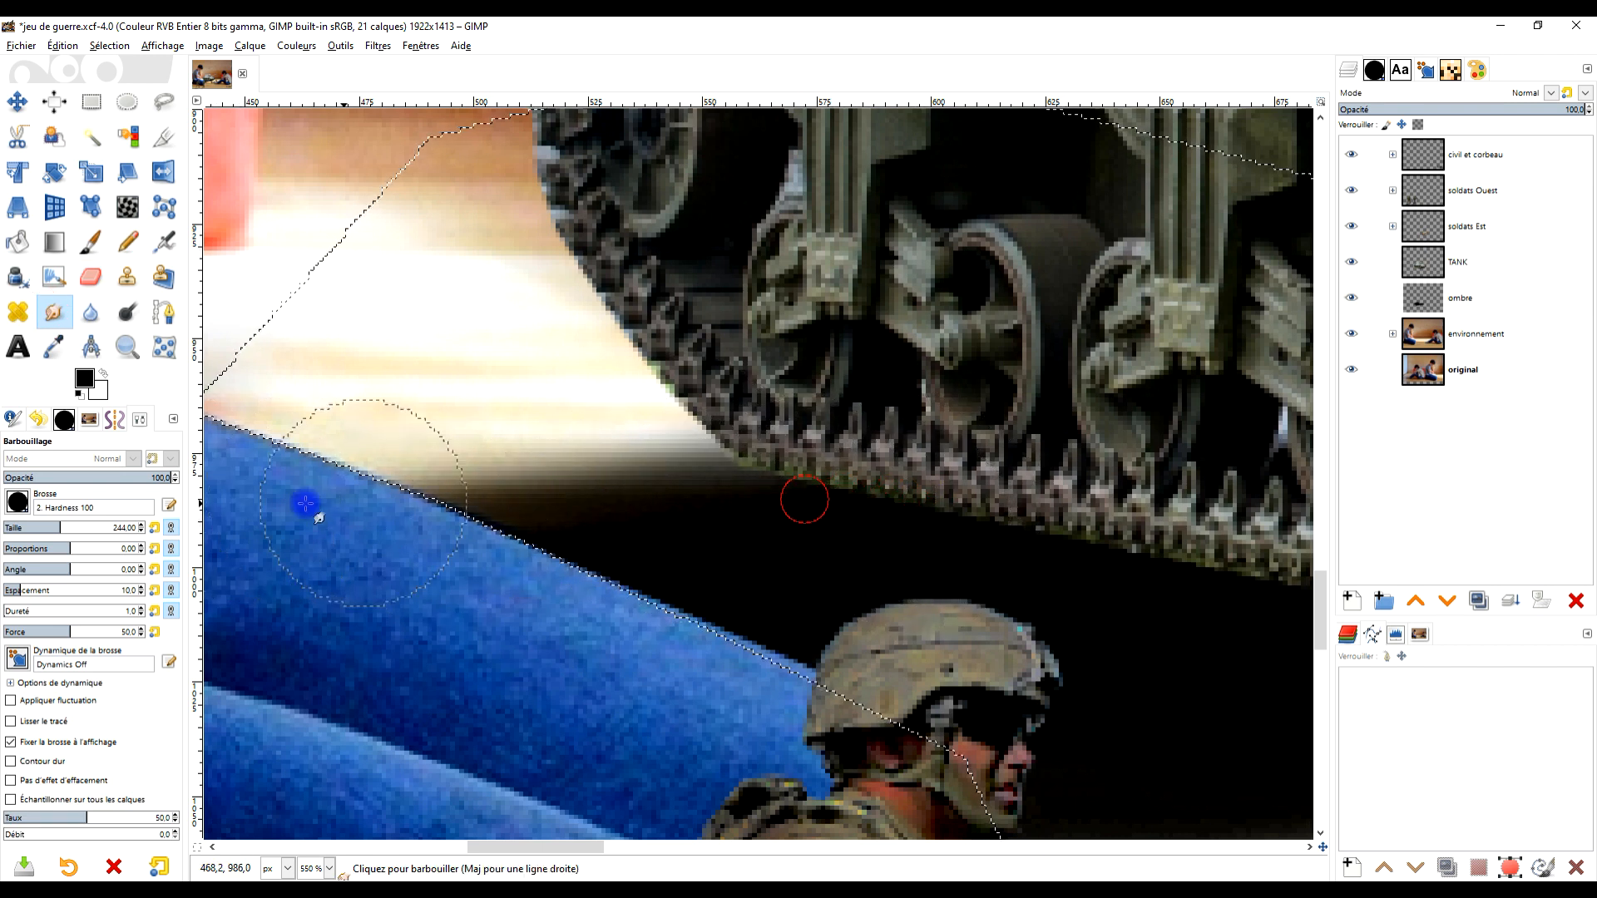
{"action": "scroll", "coordinate": [913, 485], "scroll_direction": "down", "scroll_amount": 2}
{"action": "scroll", "coordinate": [657, 429], "scroll_direction": "down", "scroll_amount": 3}
{"action": "scroll", "coordinate": [760, 463], "scroll_direction": "up", "scroll_amount": 1}
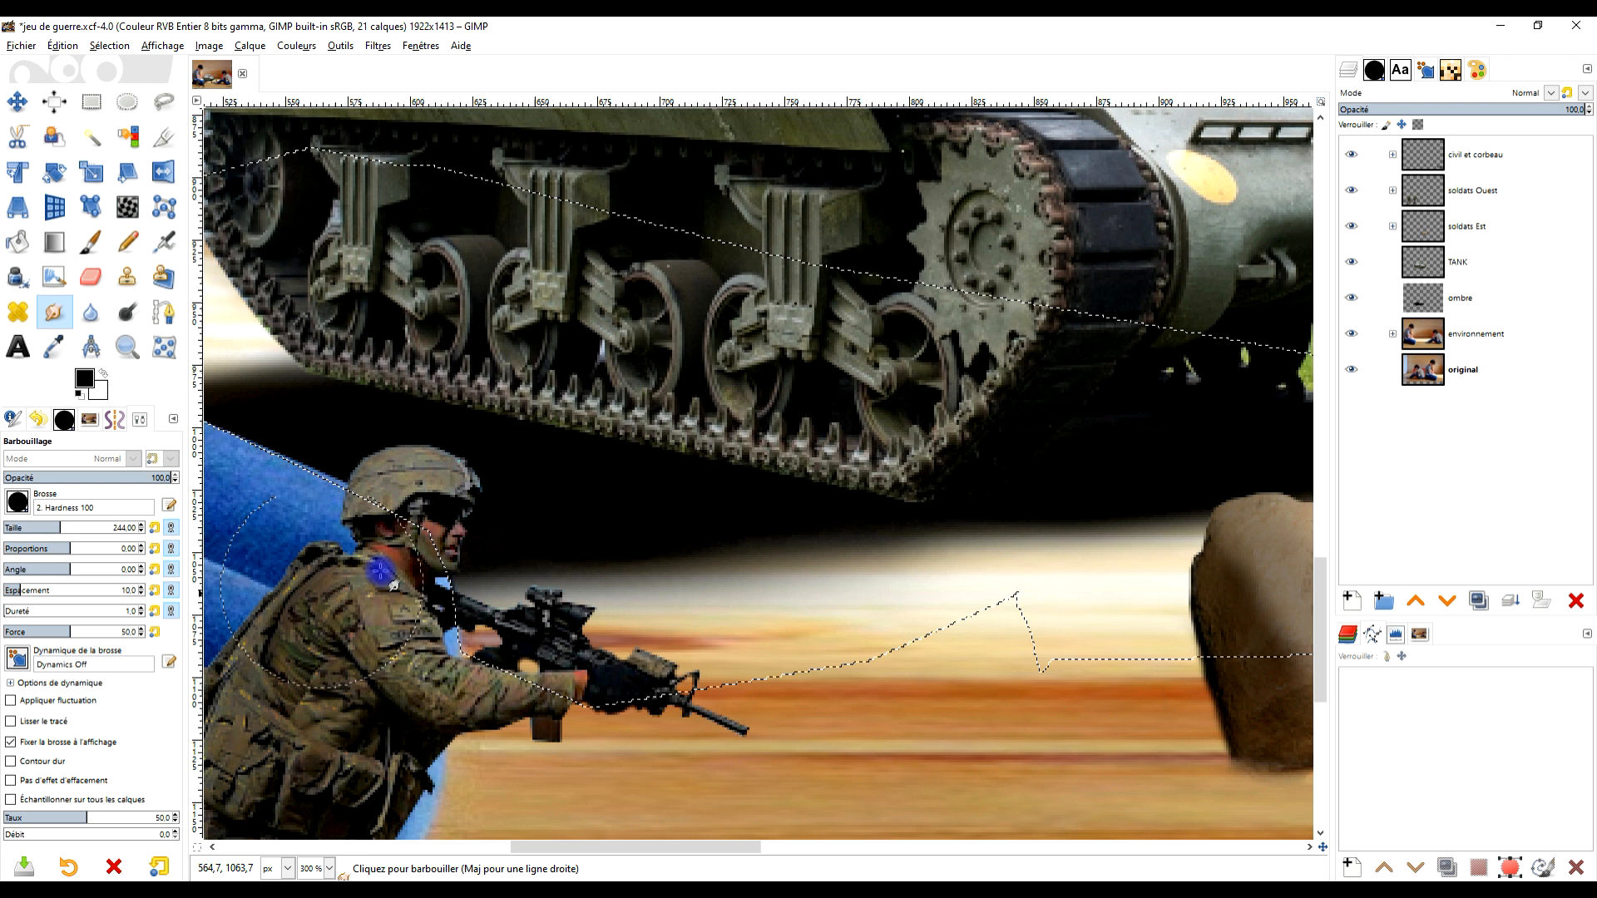
Lower the opacity of the "ombre" layer slightly to lighten the tank's ground shadow
{"action": "scroll", "coordinate": [380, 571], "scroll_direction": "down", "scroll_amount": 2}
{"action": "left_click", "coordinate": [1515, 286]}
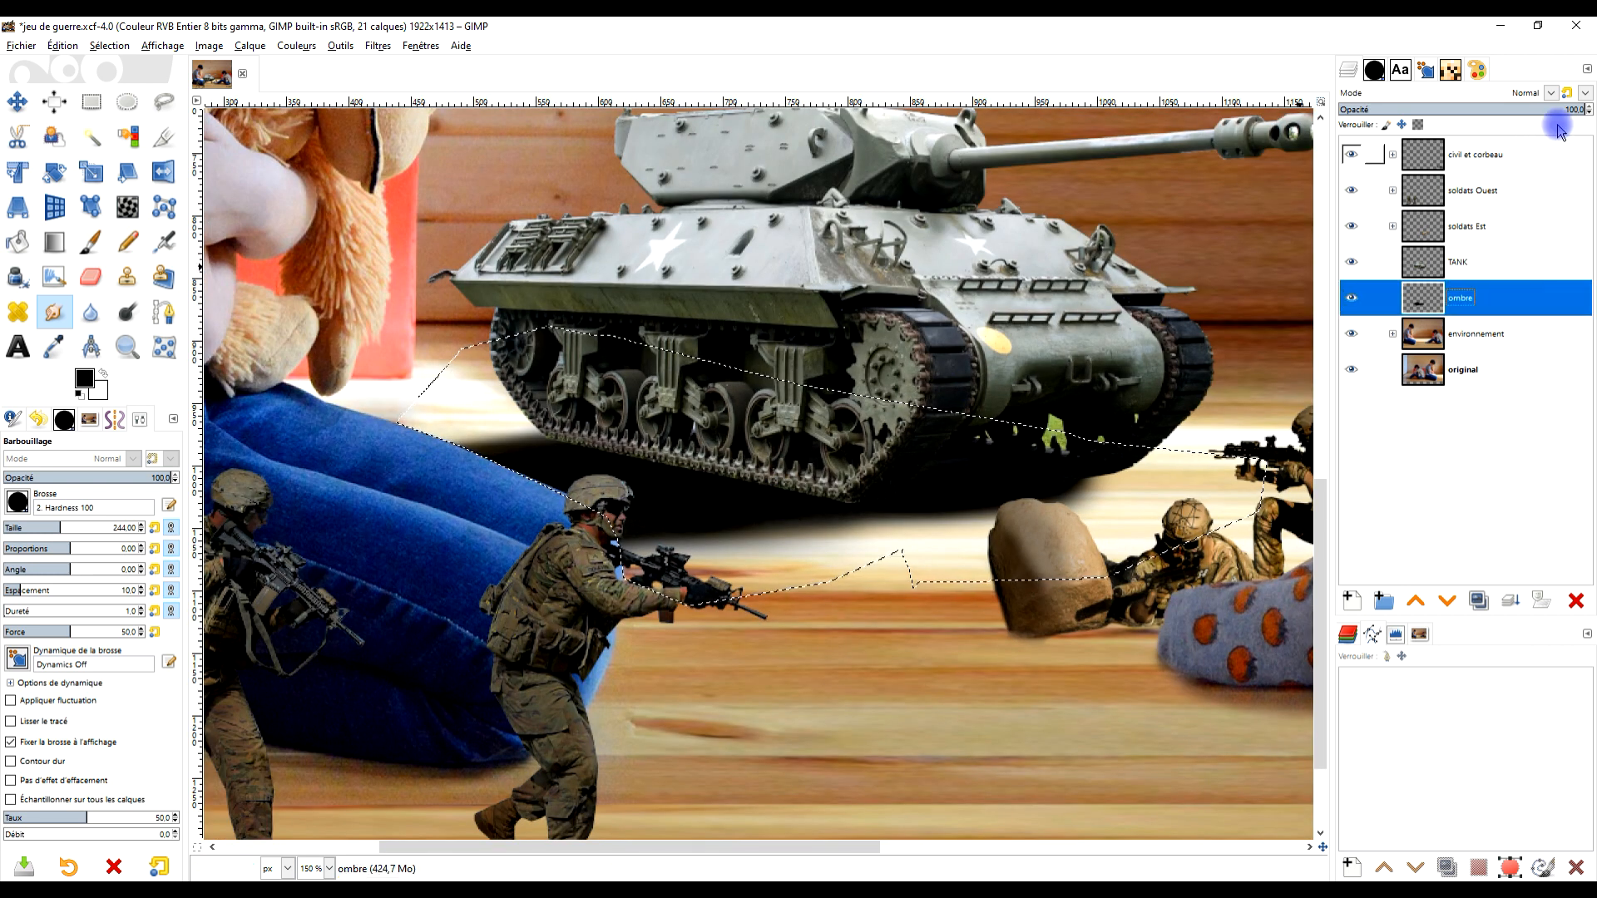
{"action": "left_click_drag", "start_coordinate": [1539, 111], "coordinate": [1537, 110]}
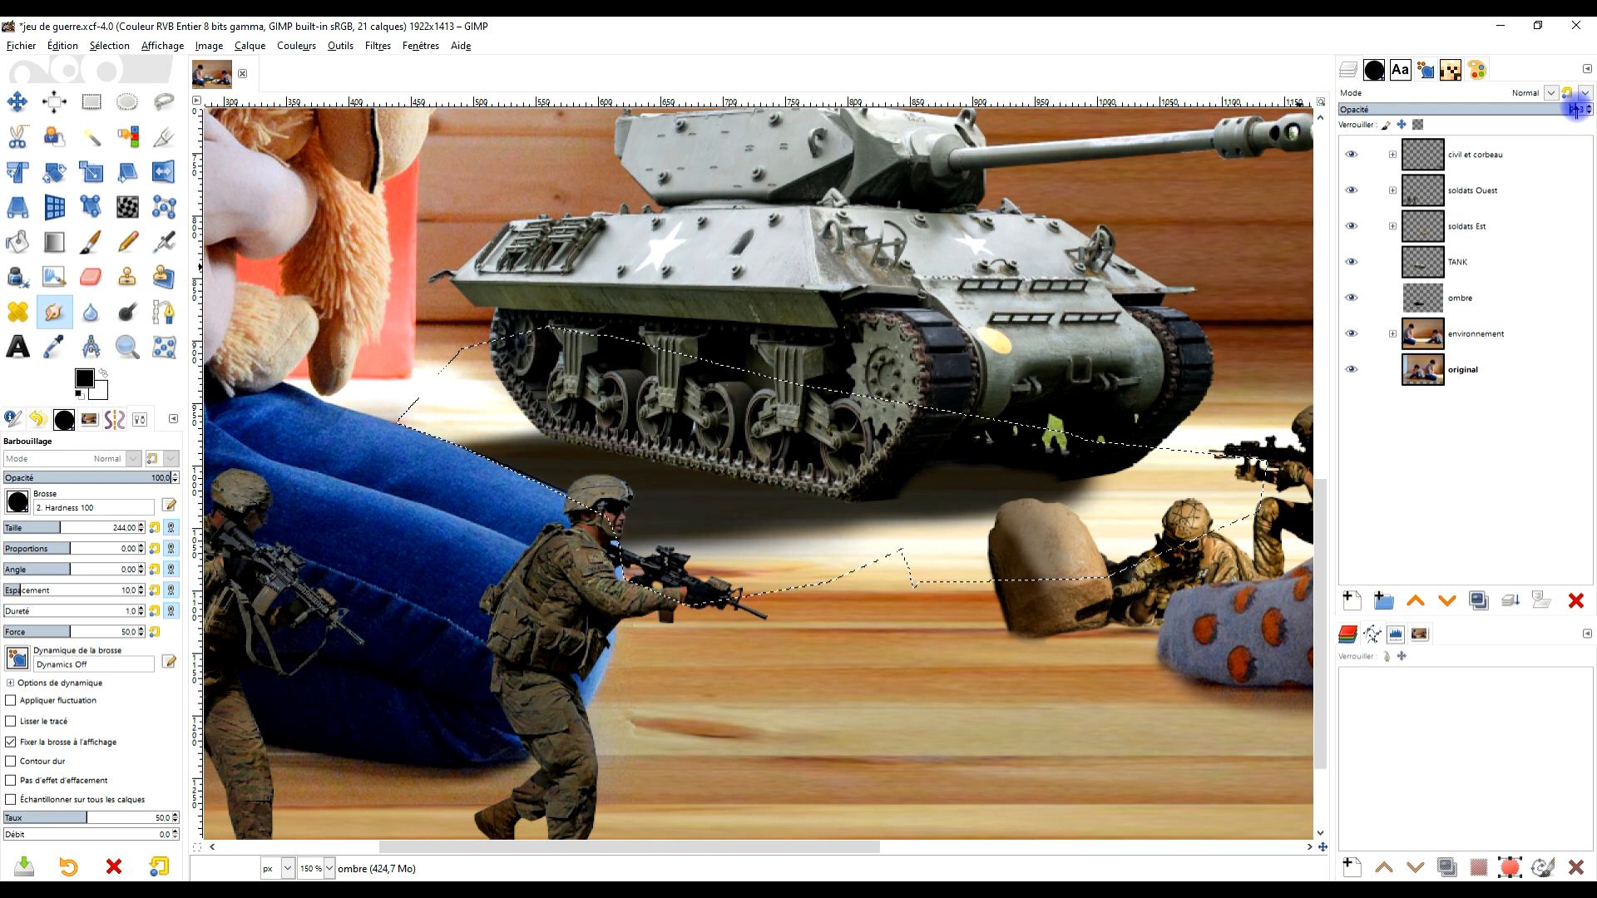
Try the Fusion de grain blend mode on the "ombre" layer and return it to Normal
{"action": "left_click", "coordinate": [1553, 93]}
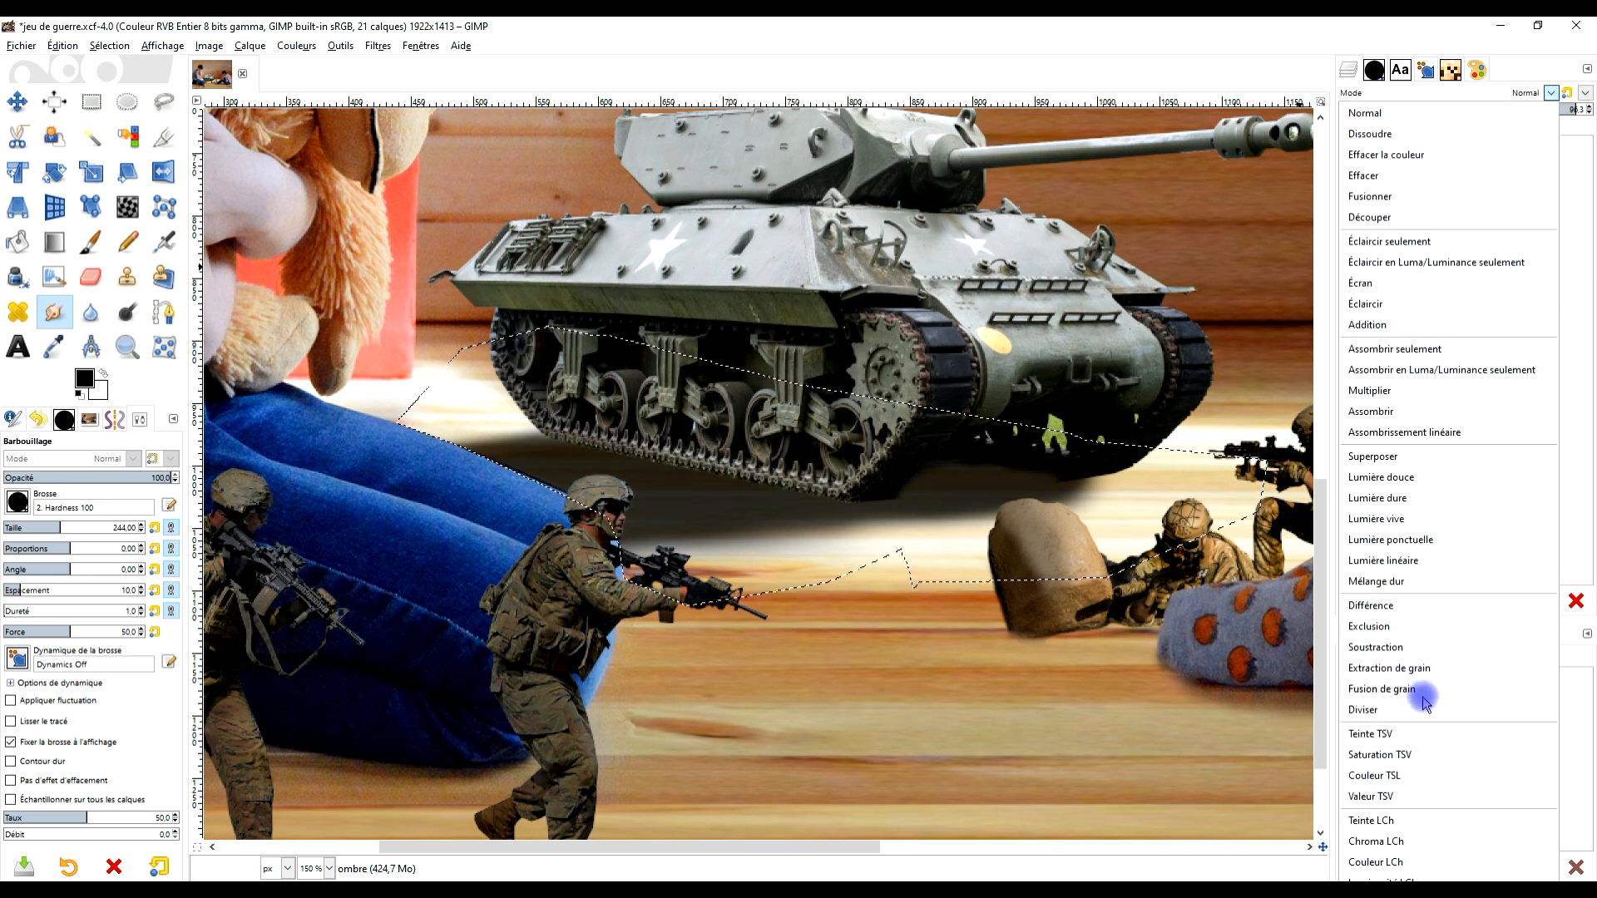
{"action": "left_click", "coordinate": [1382, 690]}
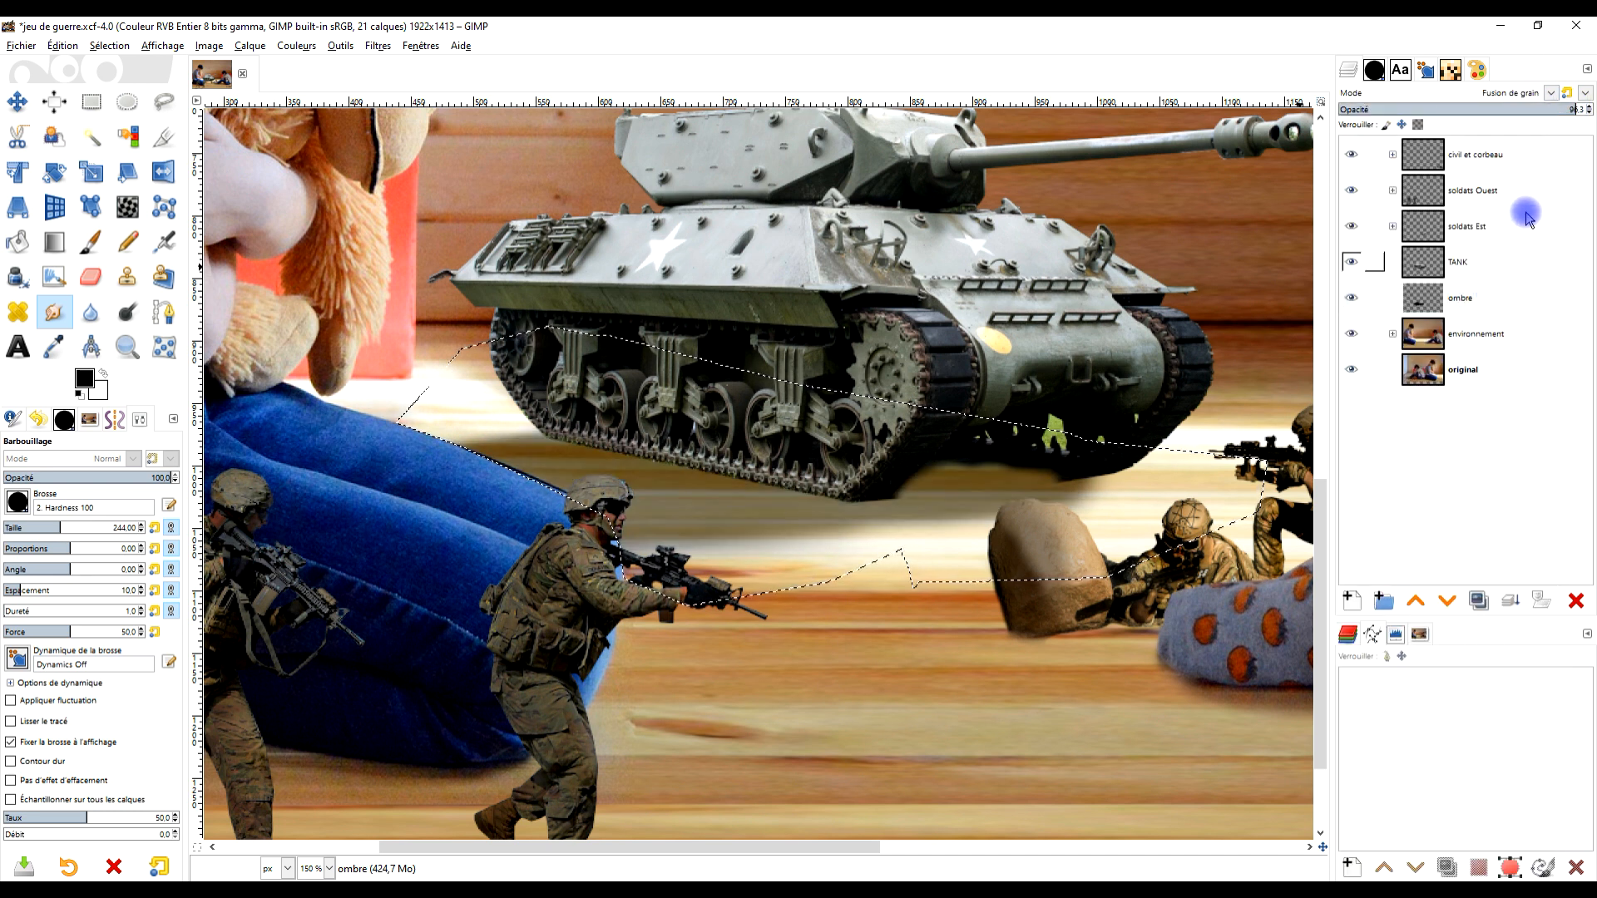
{"action": "left_click", "coordinate": [1495, 302]}
{"action": "left_click", "coordinate": [1552, 94]}
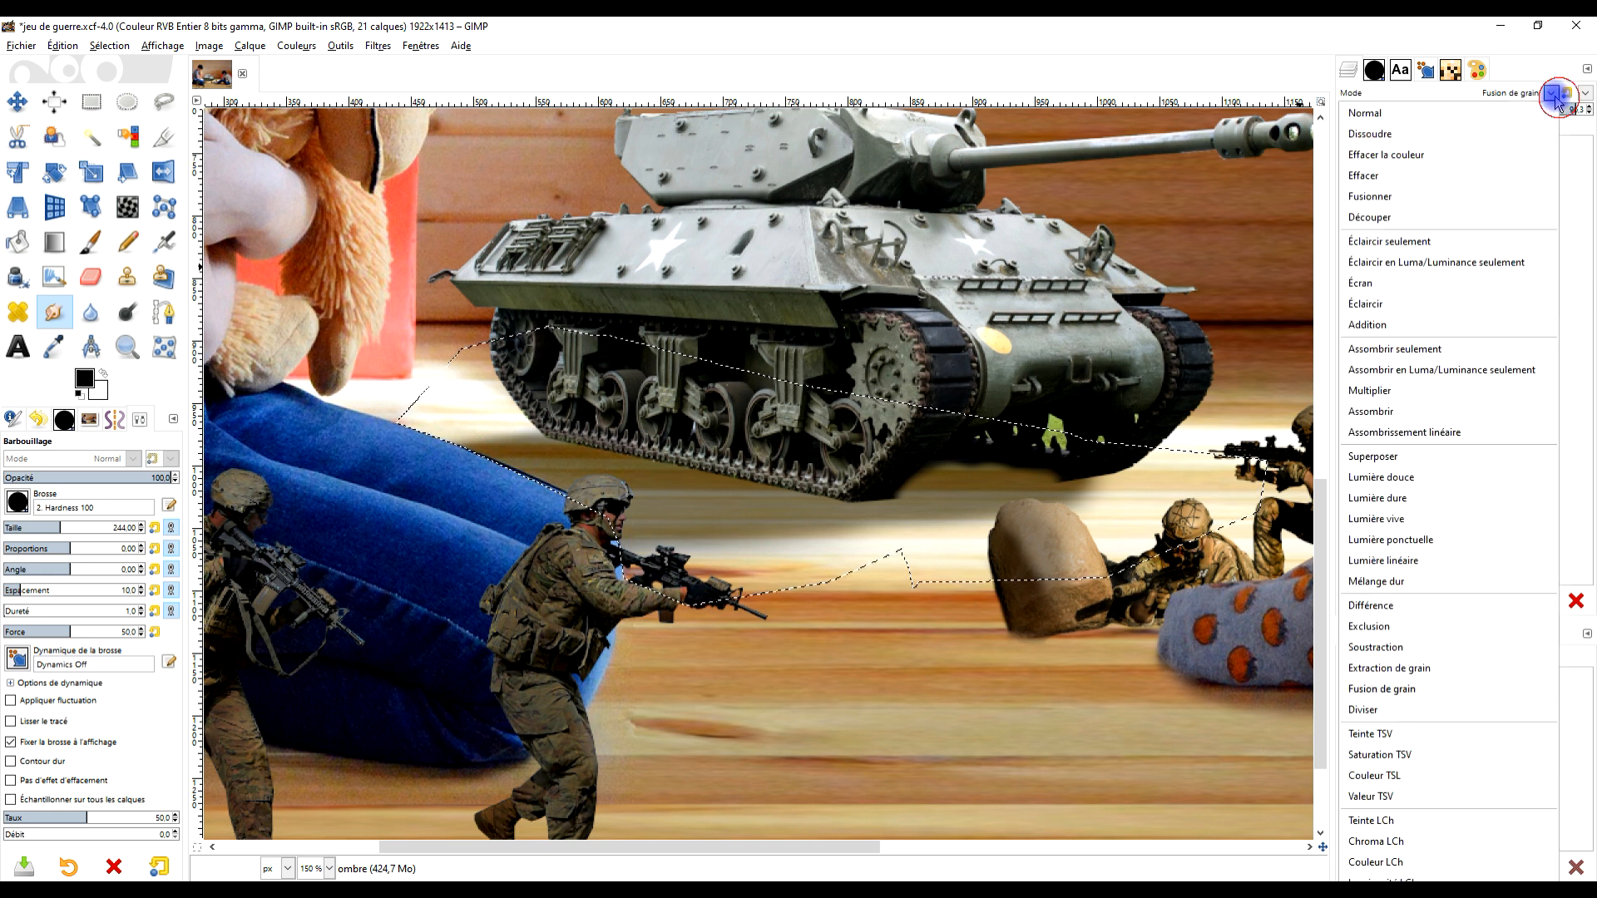
{"action": "left_click", "coordinate": [1366, 113]}
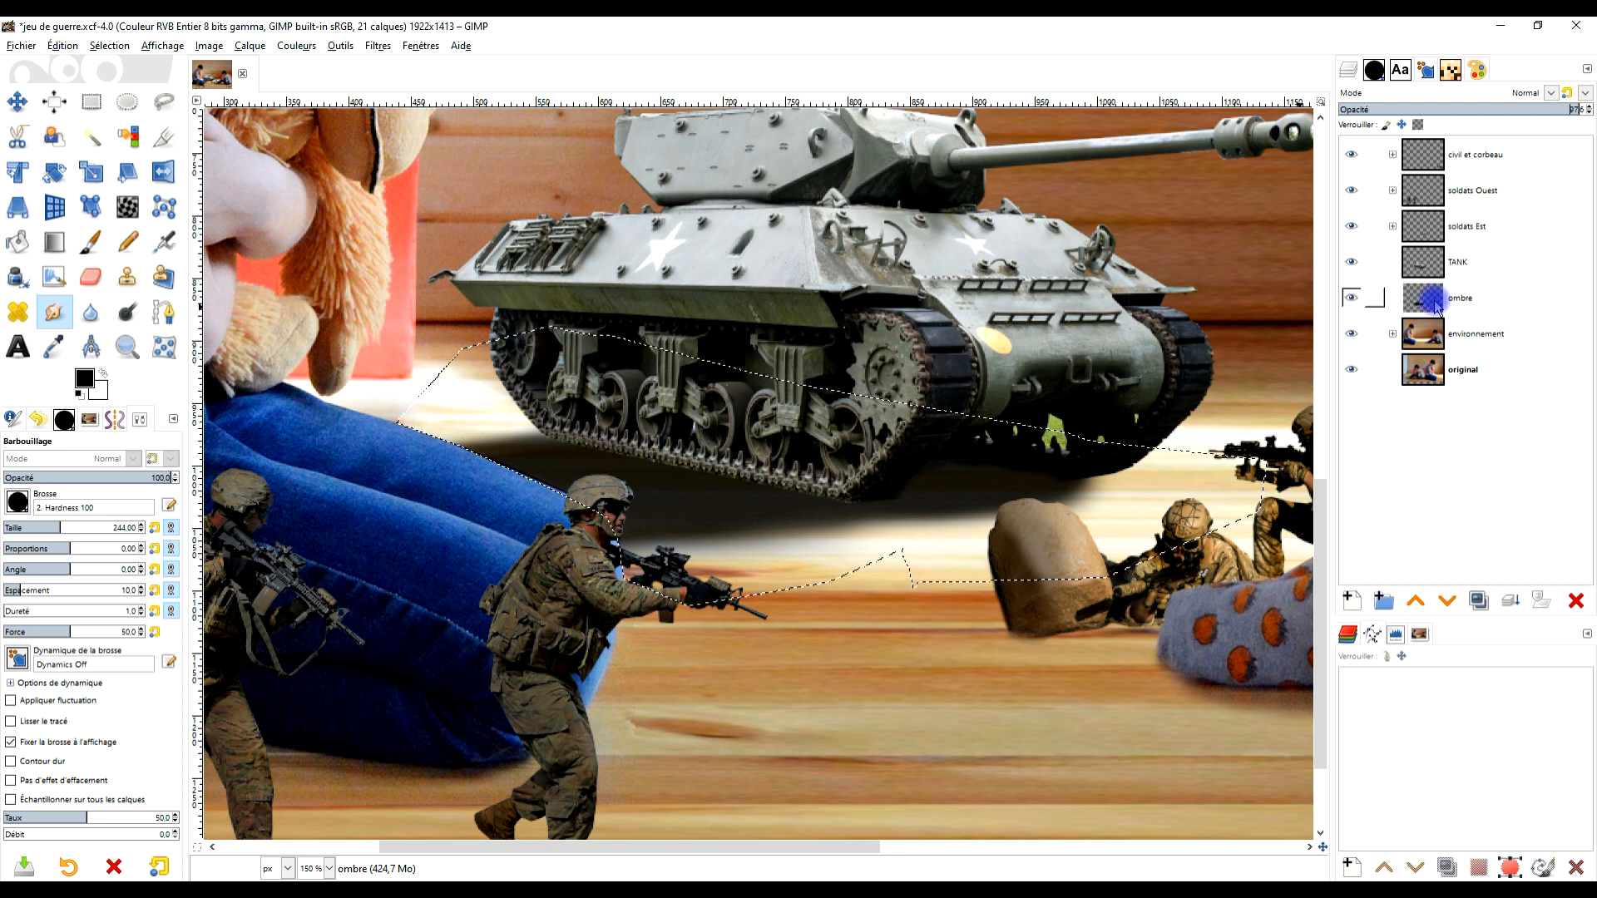
Remove the active selection around the tank's ground shadow
{"action": "left_click", "coordinate": [108, 46]}
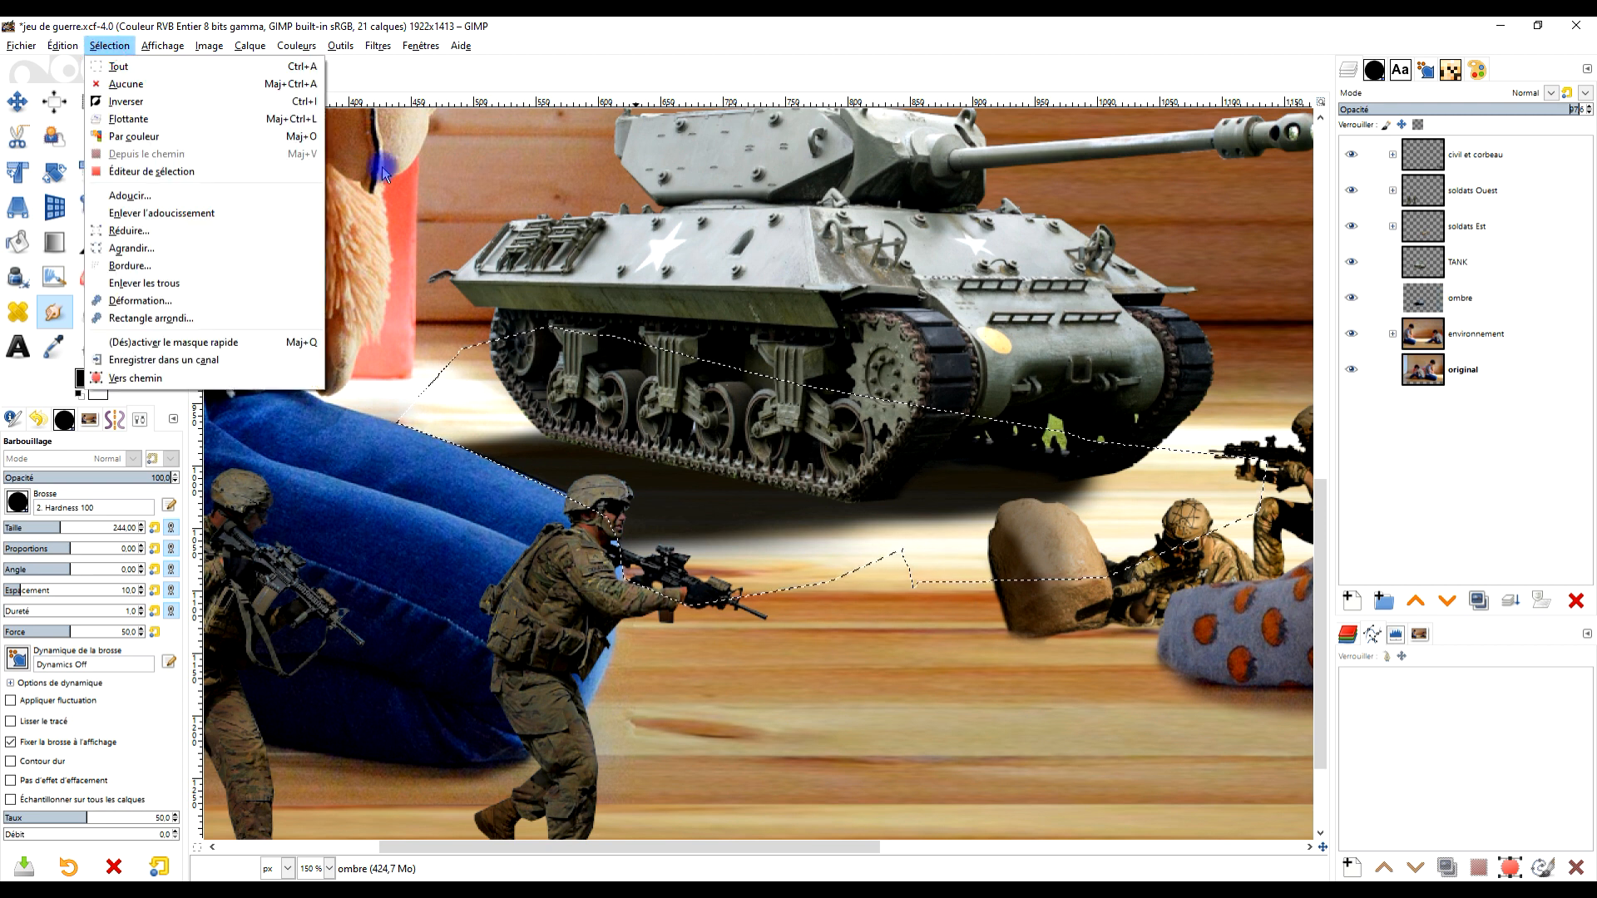
{"action": "left_click", "coordinate": [133, 82]}
{"action": "scroll", "coordinate": [802, 290], "scroll_direction": "down", "scroll_amount": 2}
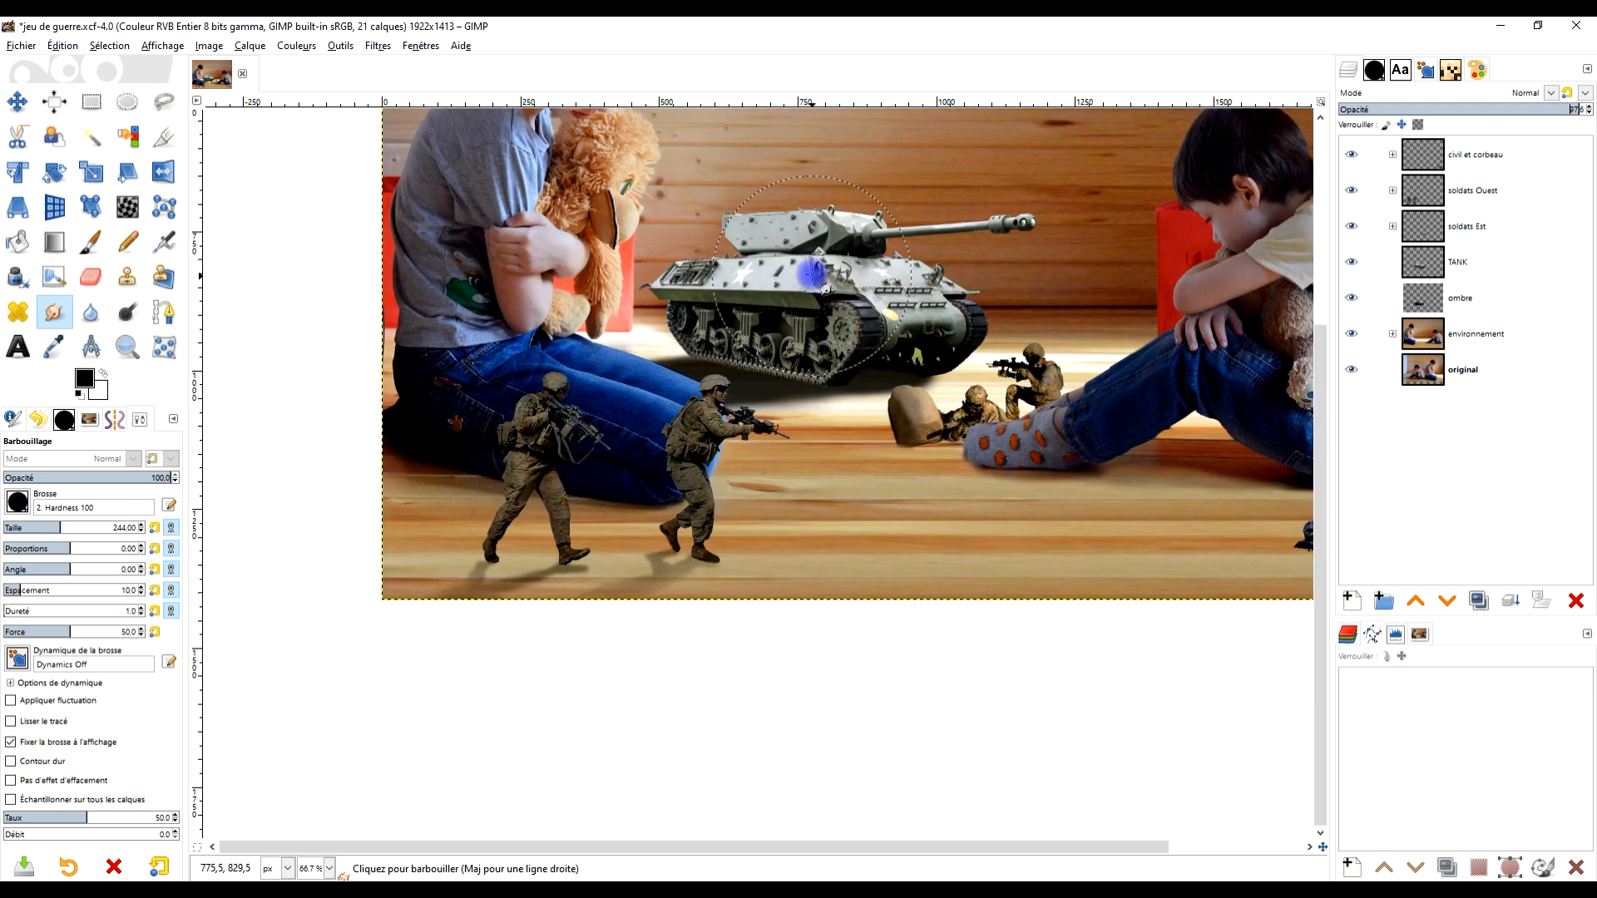
Duplicate the "TANK" layer and darken the copy strongly with Curves, bending the Value curve down through input 178, output 72
{"action": "left_click", "coordinate": [1488, 263]}
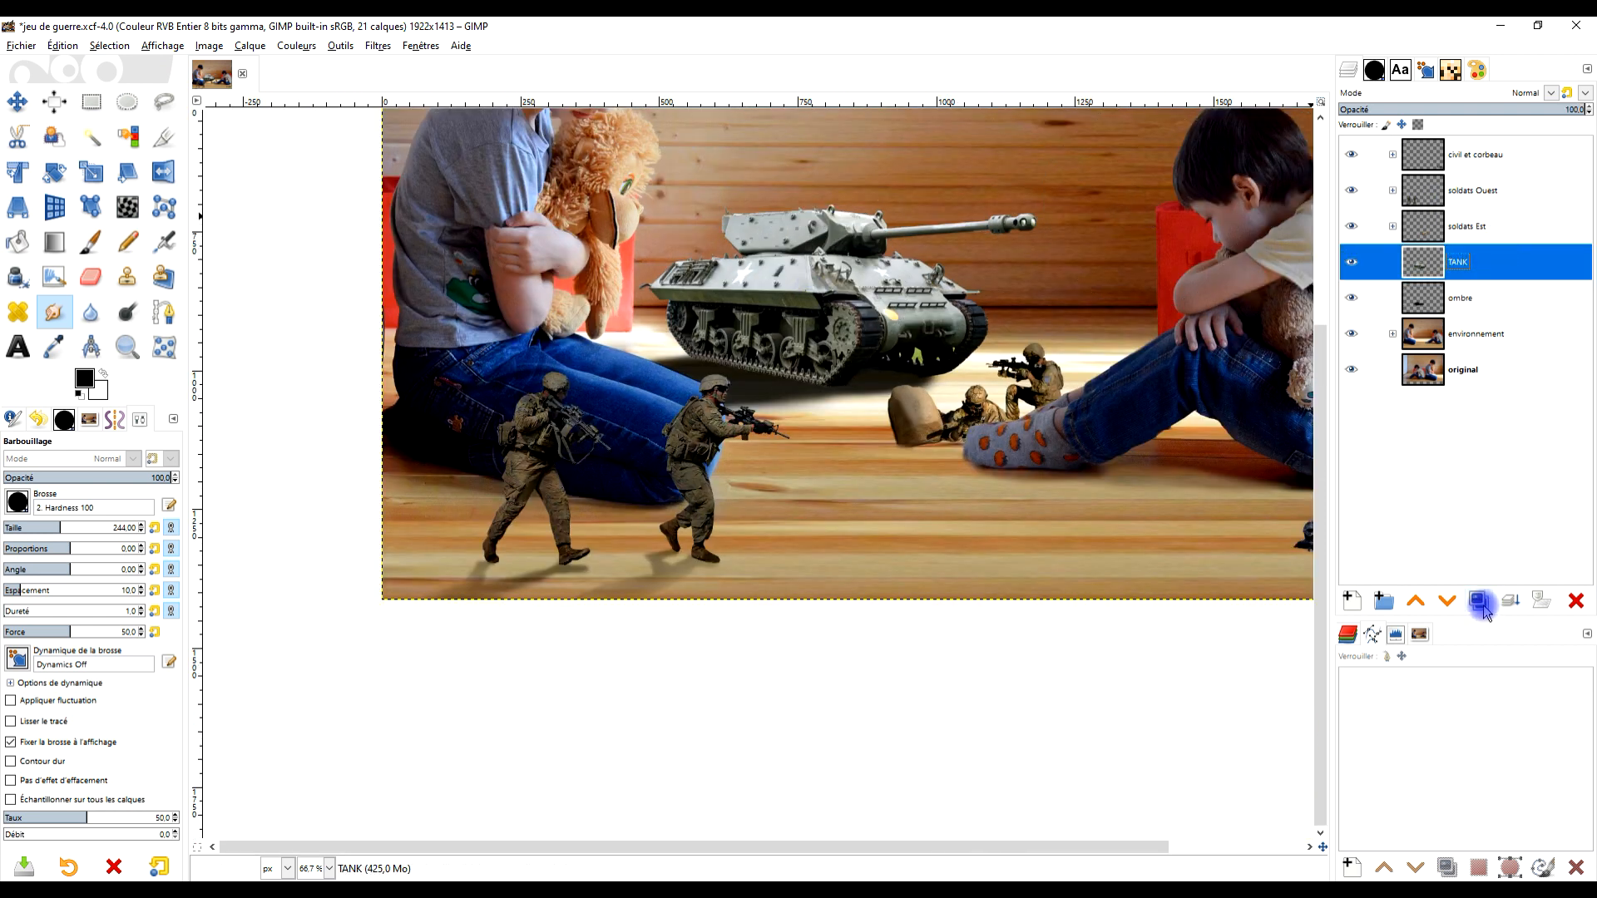
{"action": "left_click", "coordinate": [1482, 606]}
{"action": "left_click", "coordinate": [296, 46]}
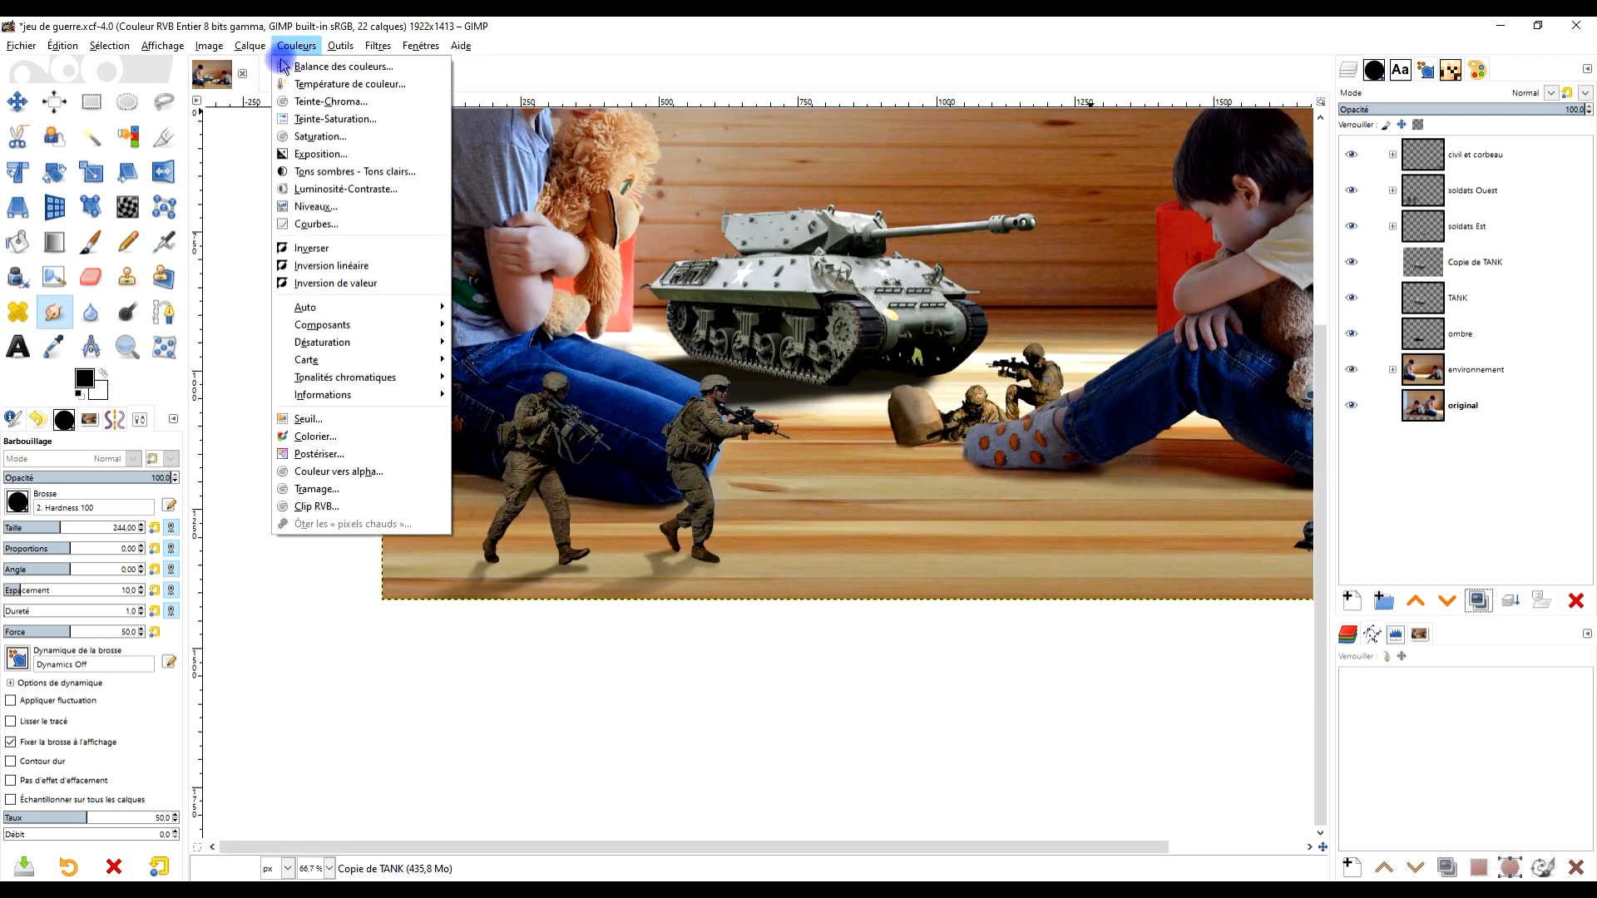
{"action": "left_click", "coordinate": [346, 223]}
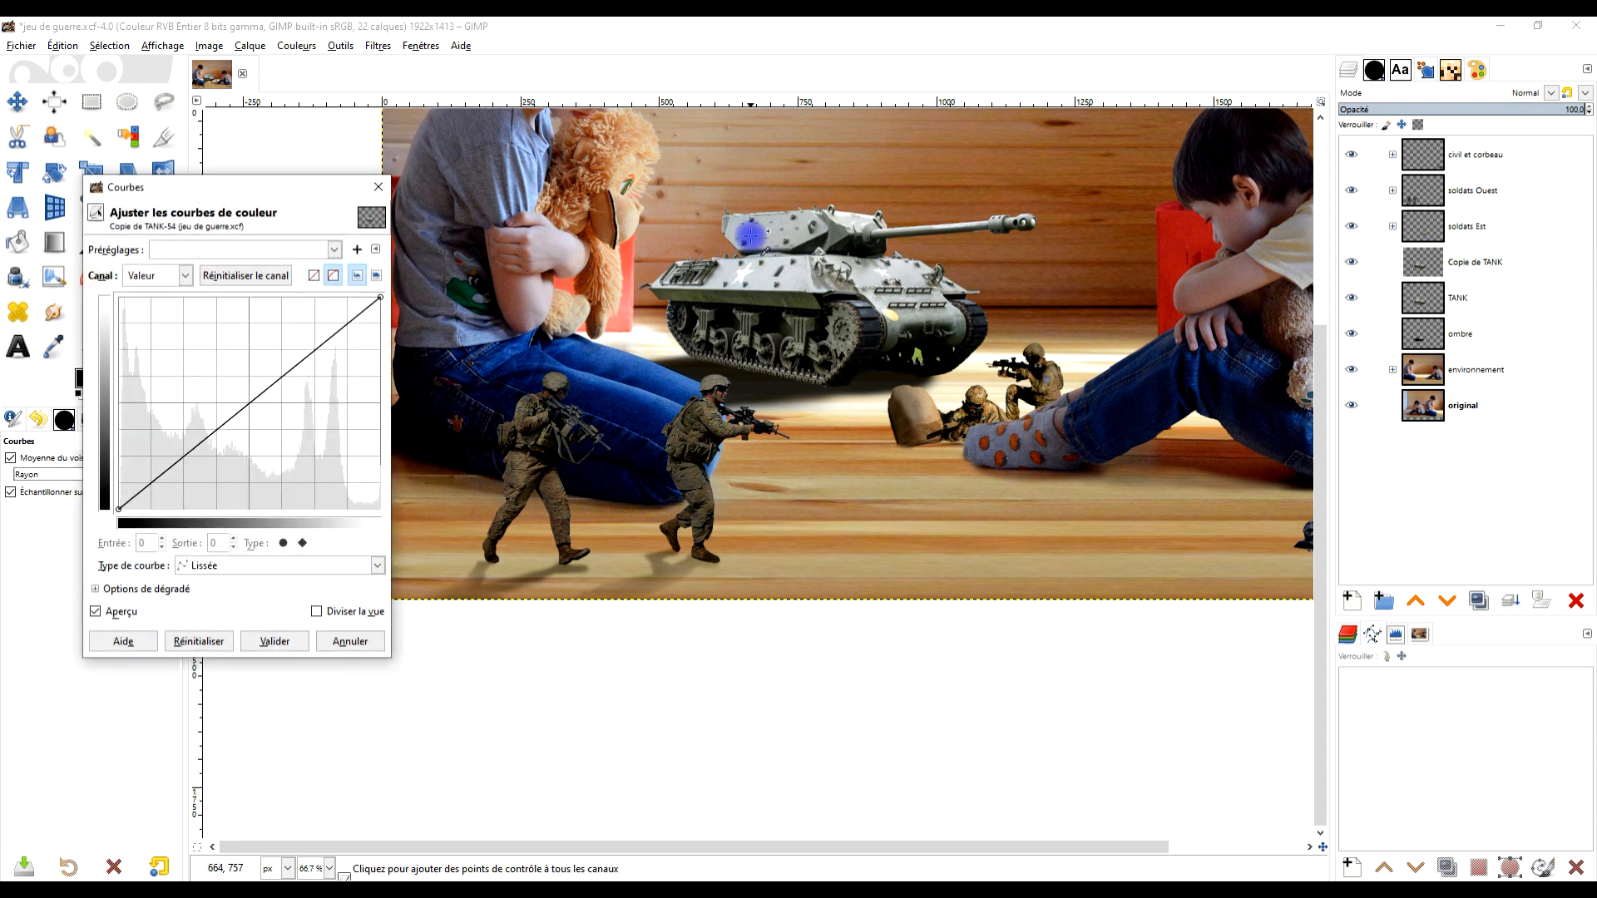
{"action": "scroll", "coordinate": [751, 236], "scroll_direction": "up", "scroll_amount": 2}
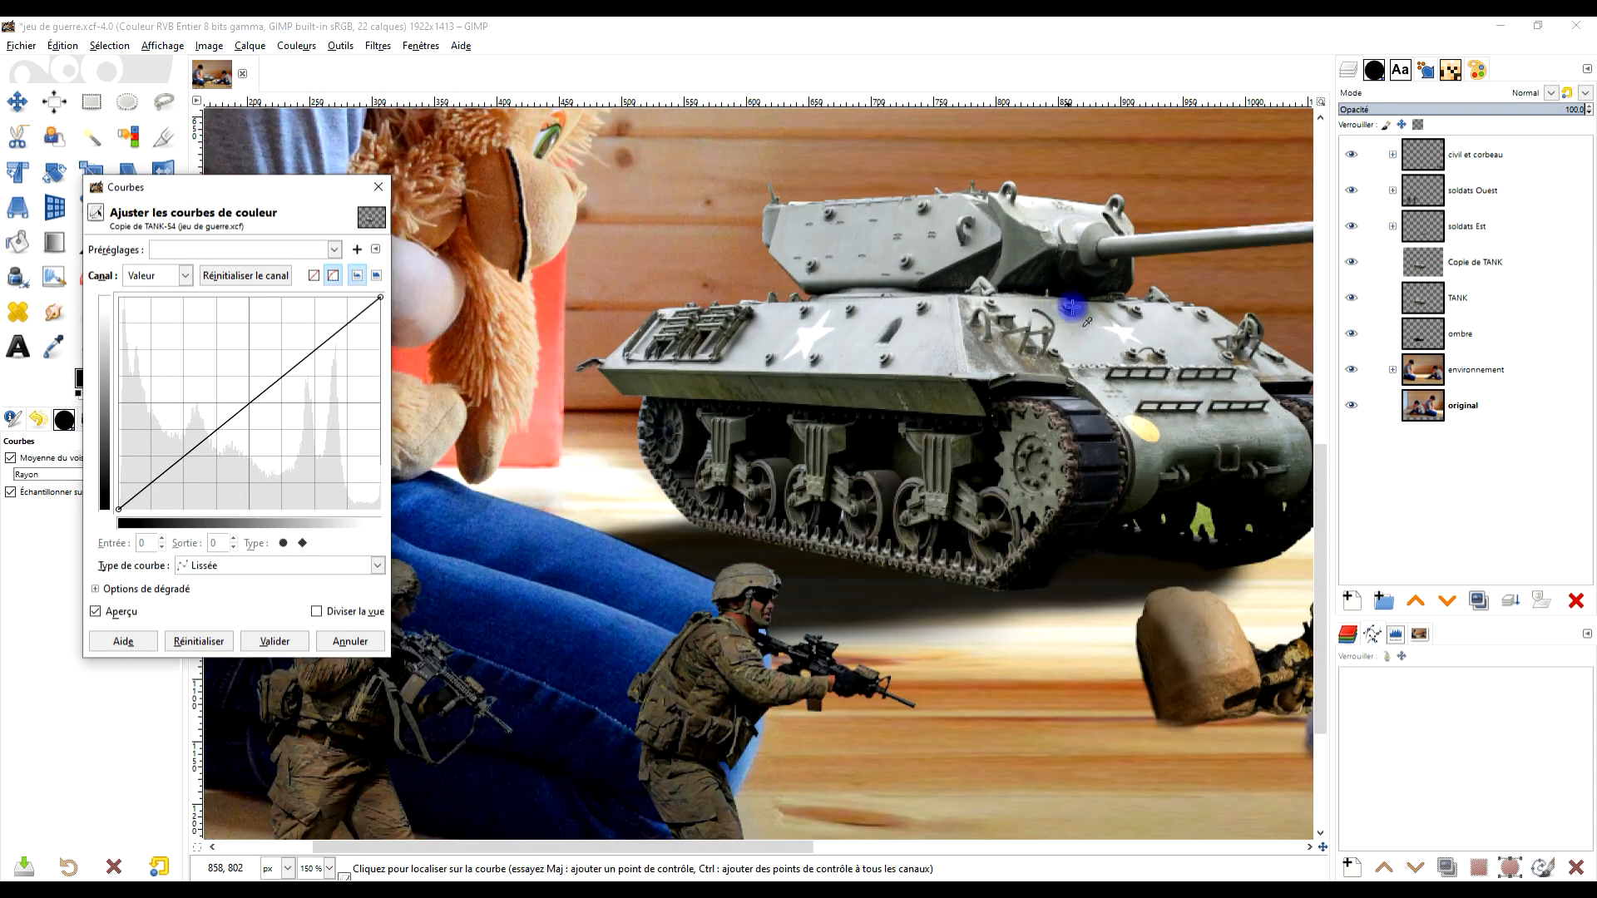
{"action": "left_click_drag", "start_coordinate": [1072, 307], "coordinate": [853, 371]}
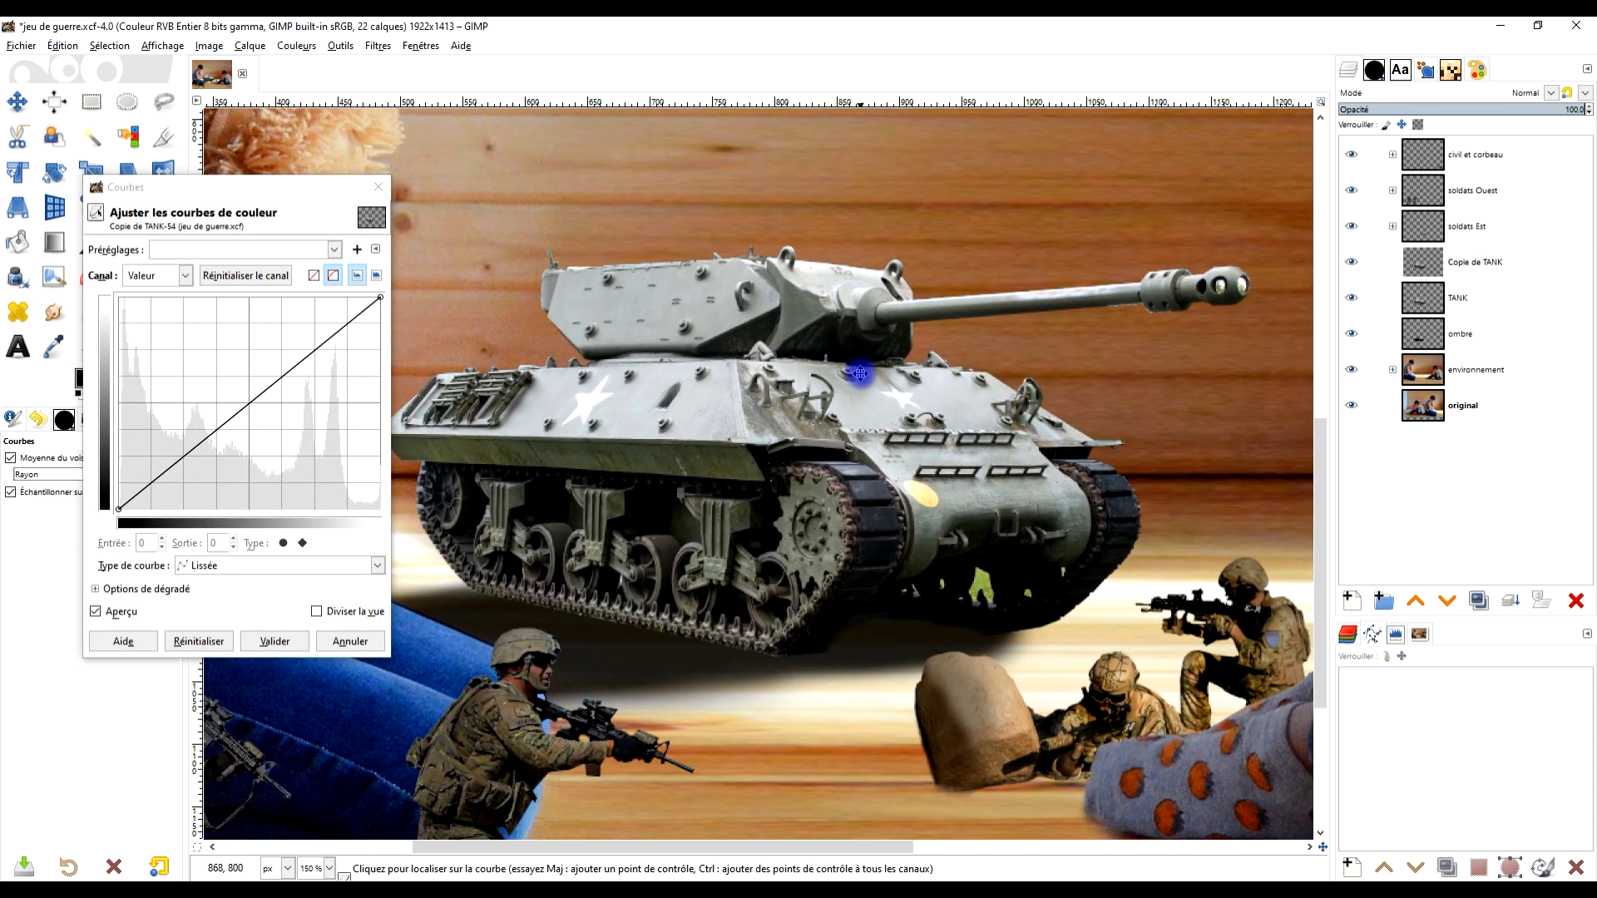
{"action": "left_click", "coordinate": [1480, 265]}
{"action": "left_click_drag", "start_coordinate": [247, 405], "coordinate": [269, 439]}
{"action": "left_click", "coordinate": [637, 391]}
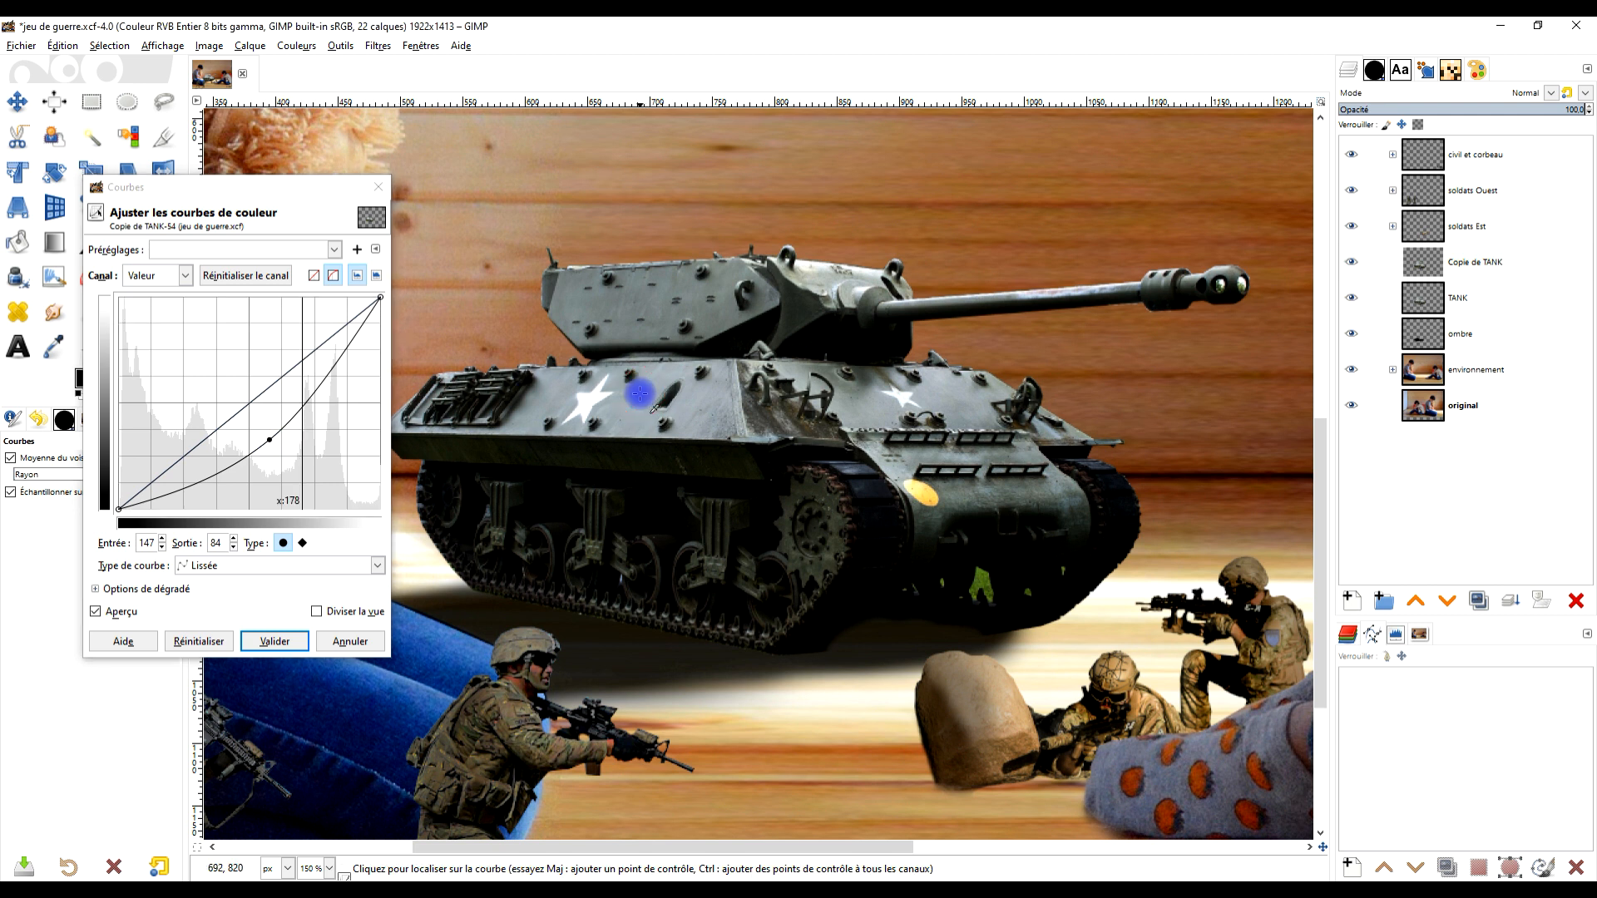
{"action": "left_click_drag", "start_coordinate": [301, 404], "coordinate": [305, 432]}
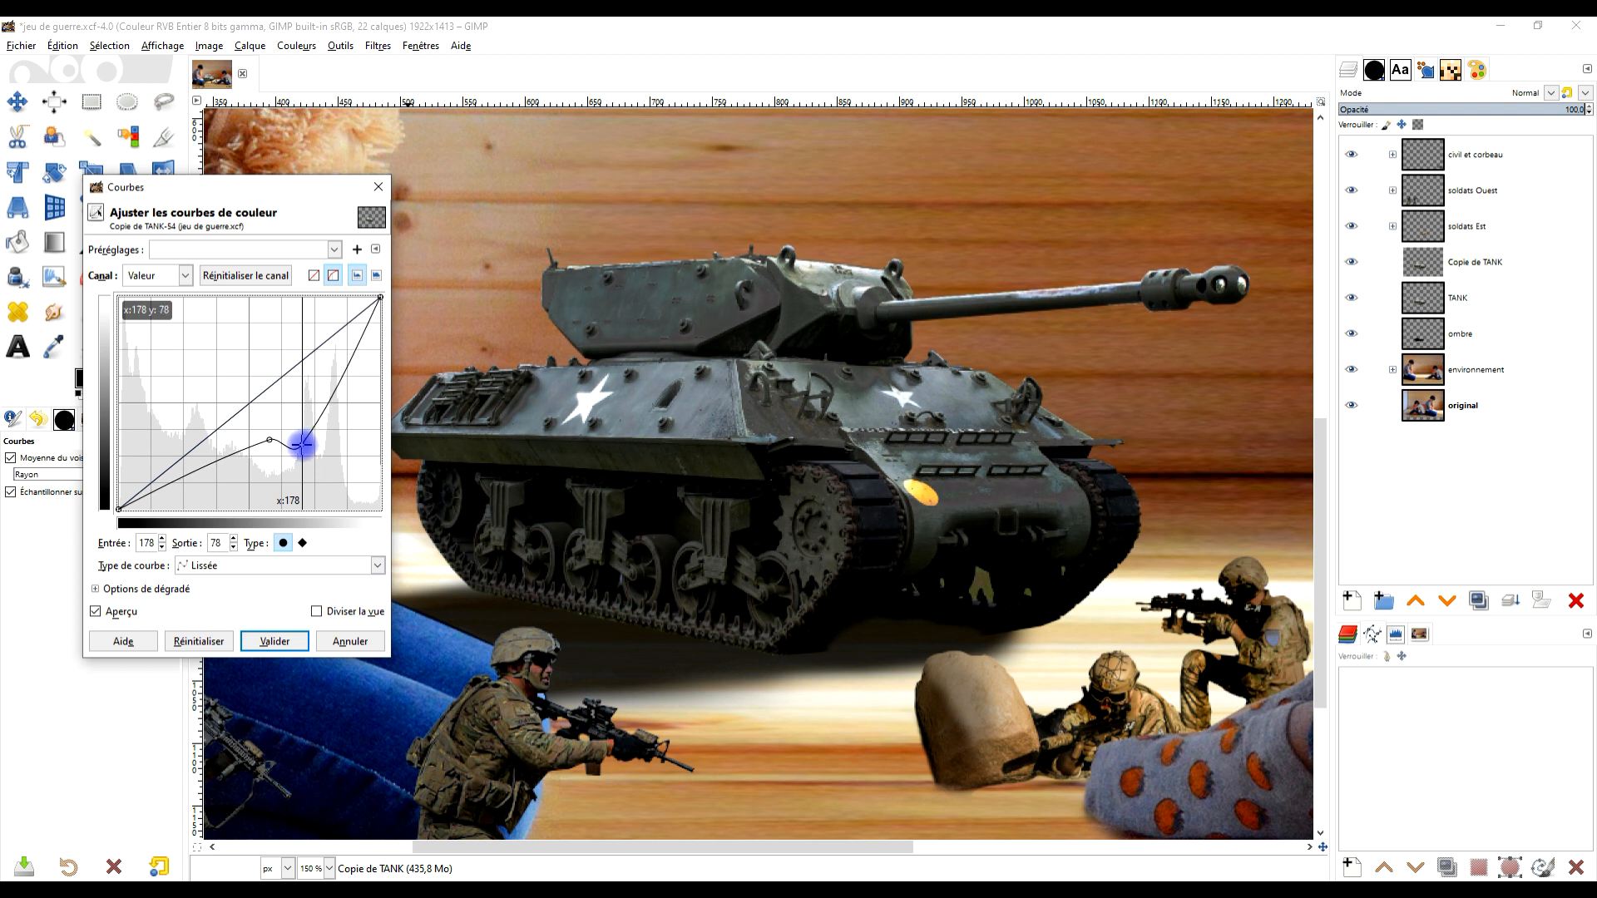
{"action": "left_click_drag", "start_coordinate": [270, 444], "coordinate": [271, 472]}
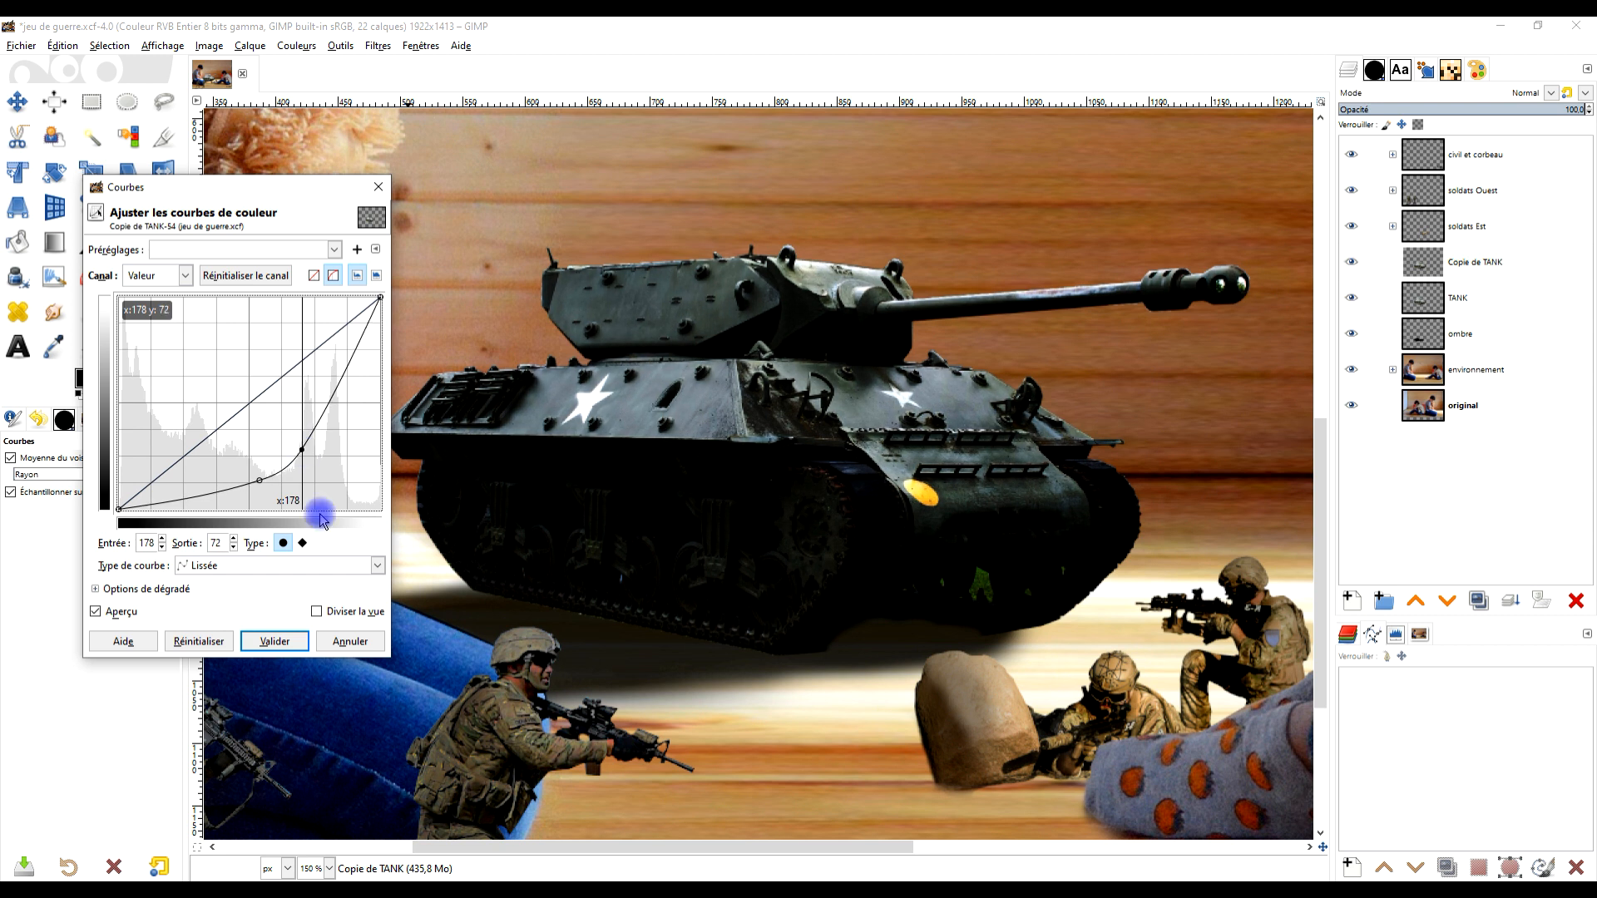
{"action": "left_click", "coordinate": [273, 641]}
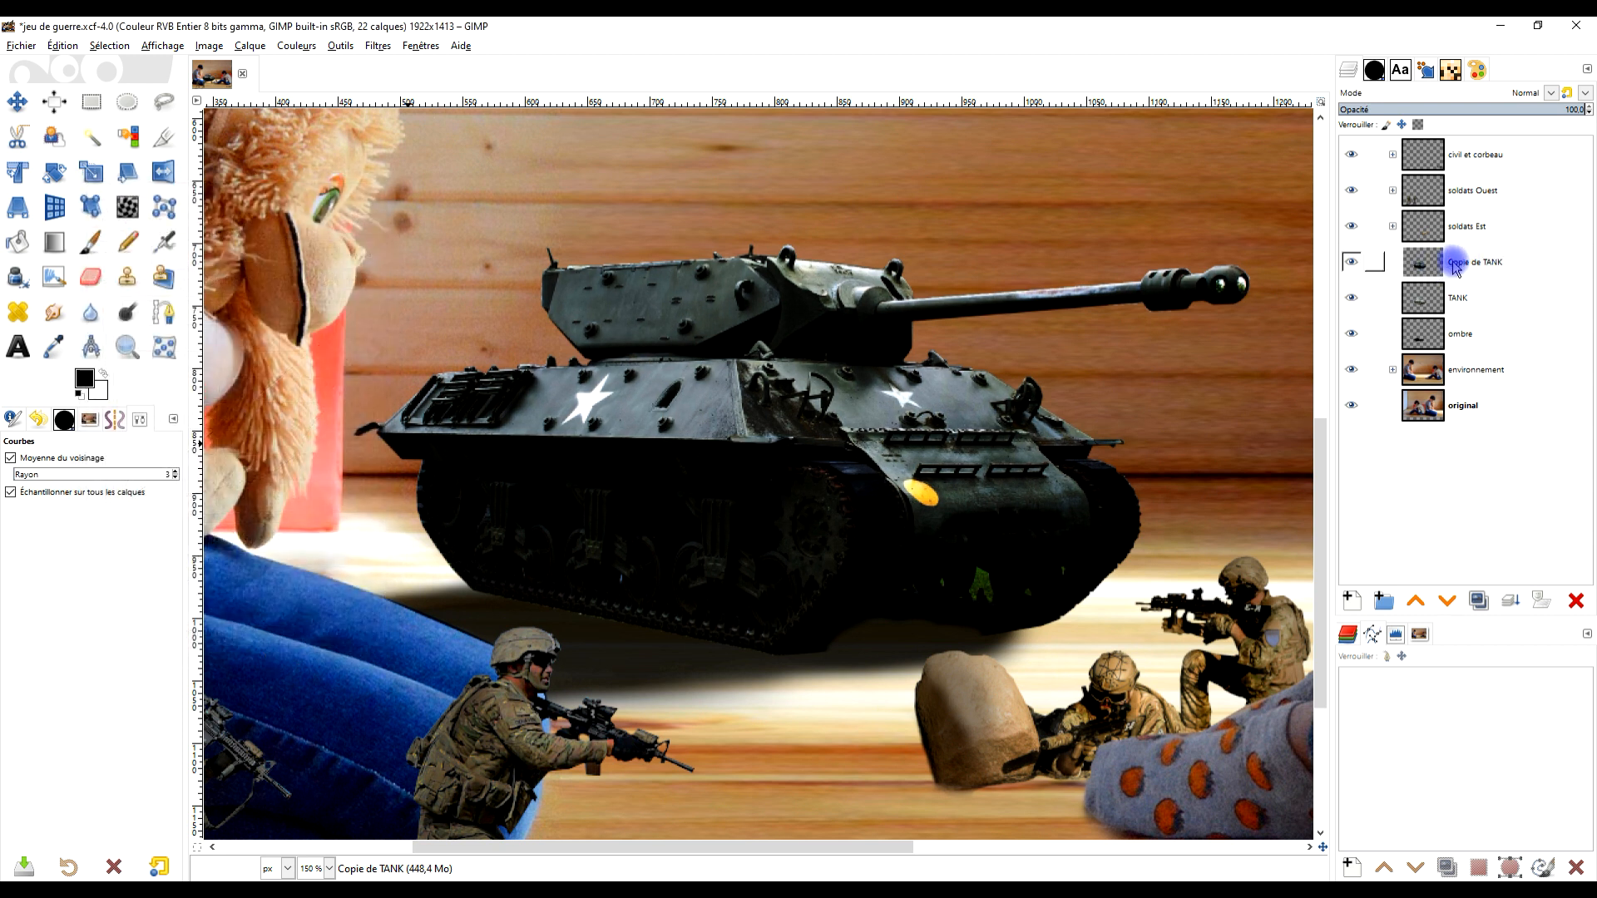
Add a black, fully transparent layer mask to the darkened tank copy
{"action": "right_click", "coordinate": [1418, 268]}
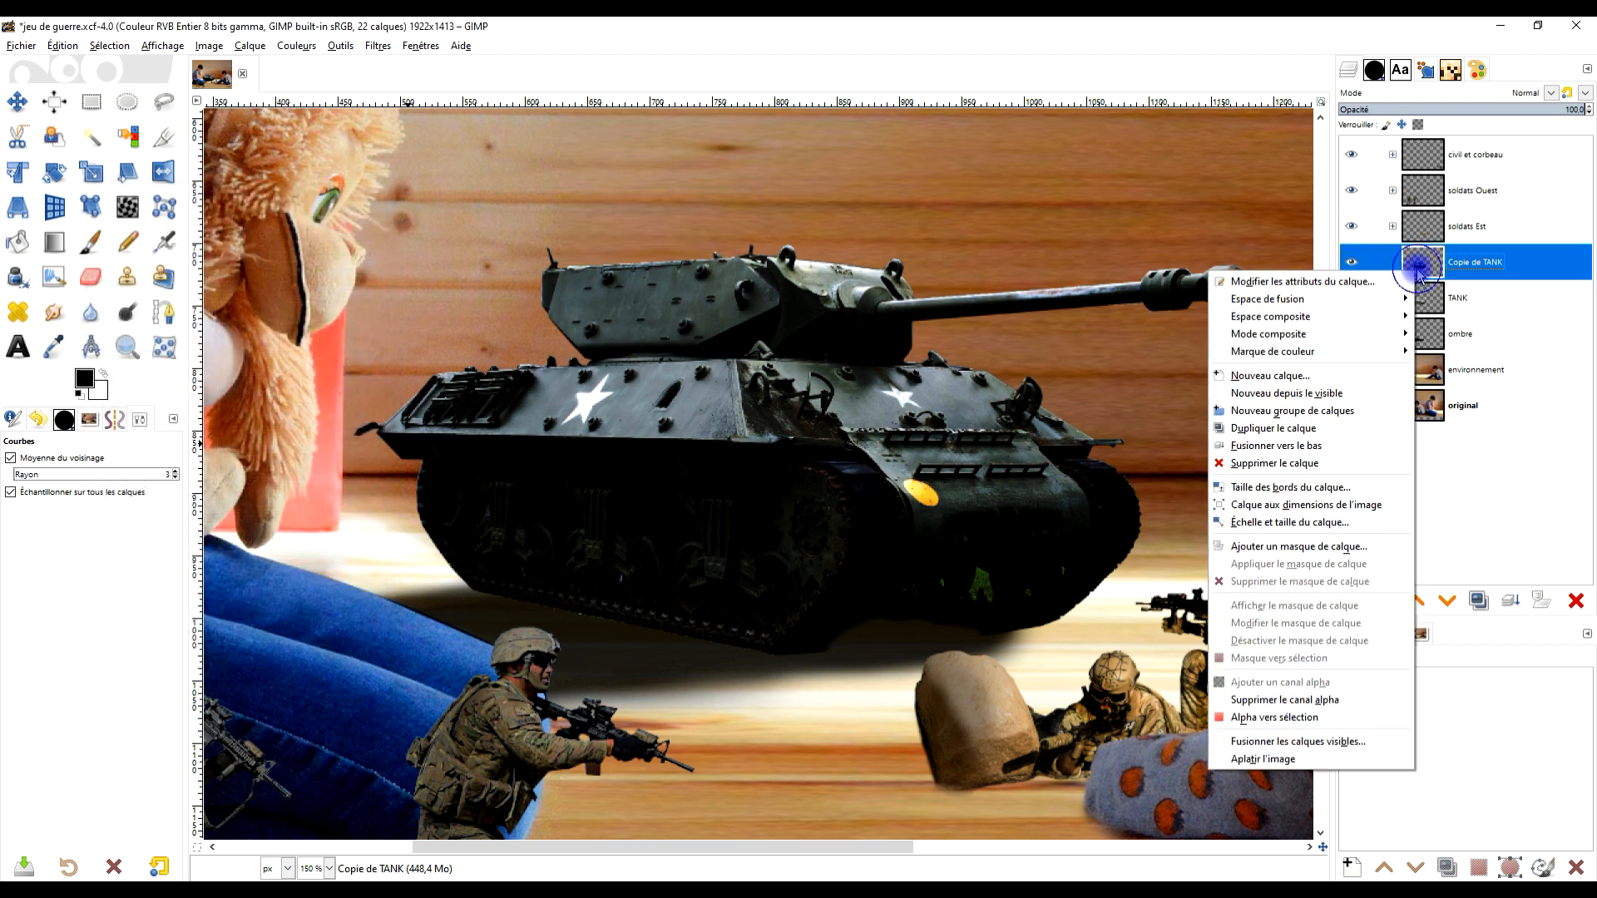
{"action": "left_click", "coordinate": [1346, 546]}
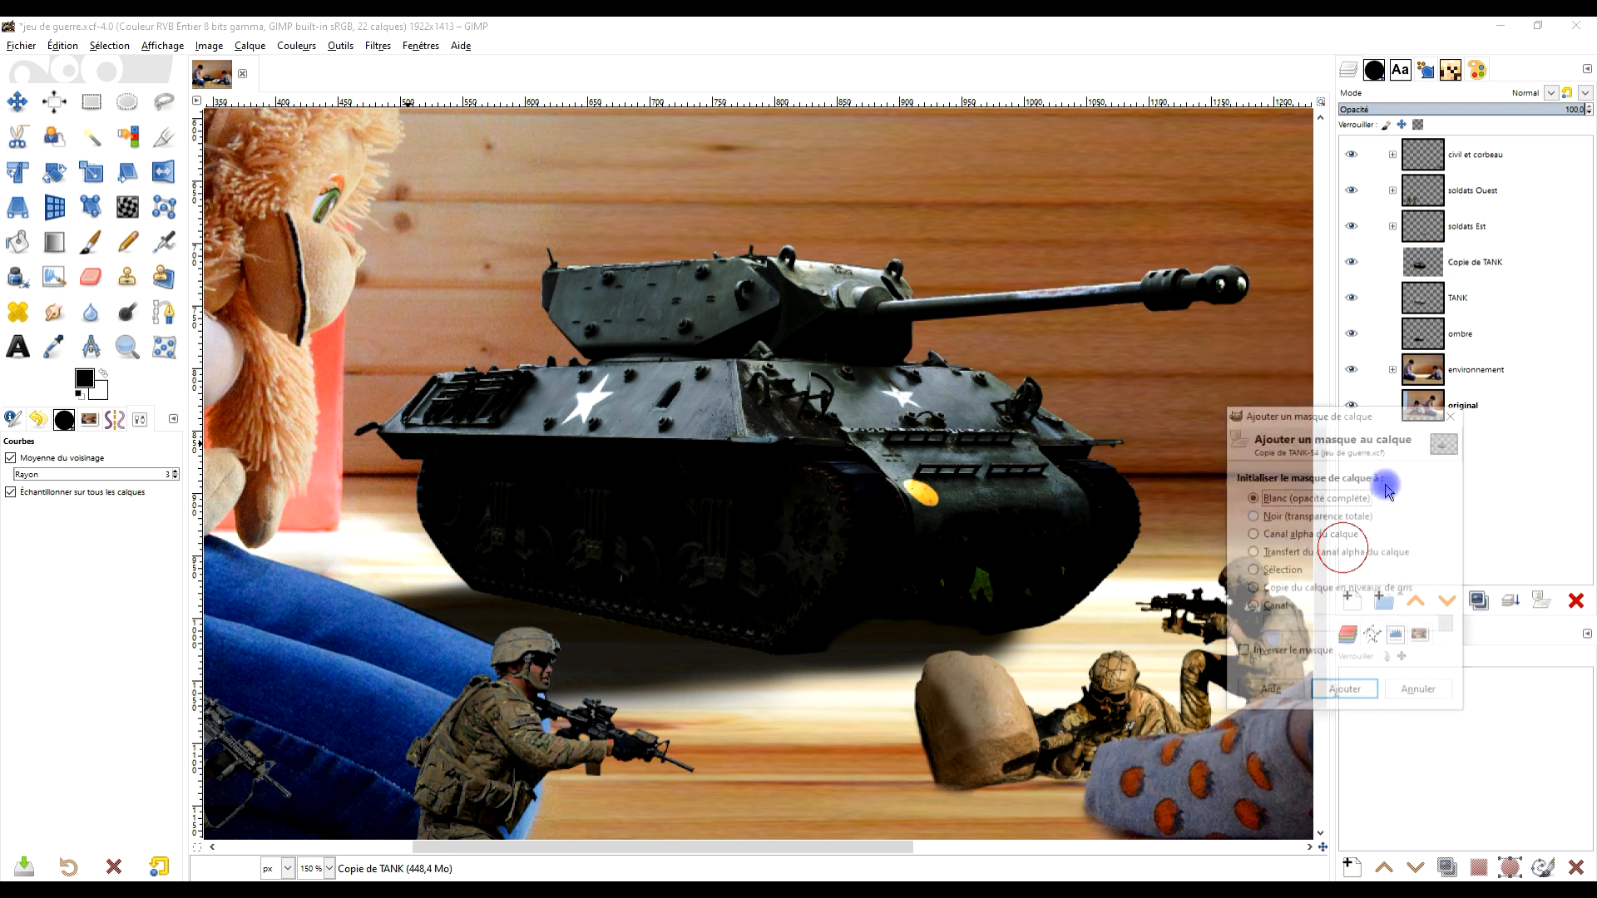
{"action": "left_click", "coordinate": [1345, 693]}
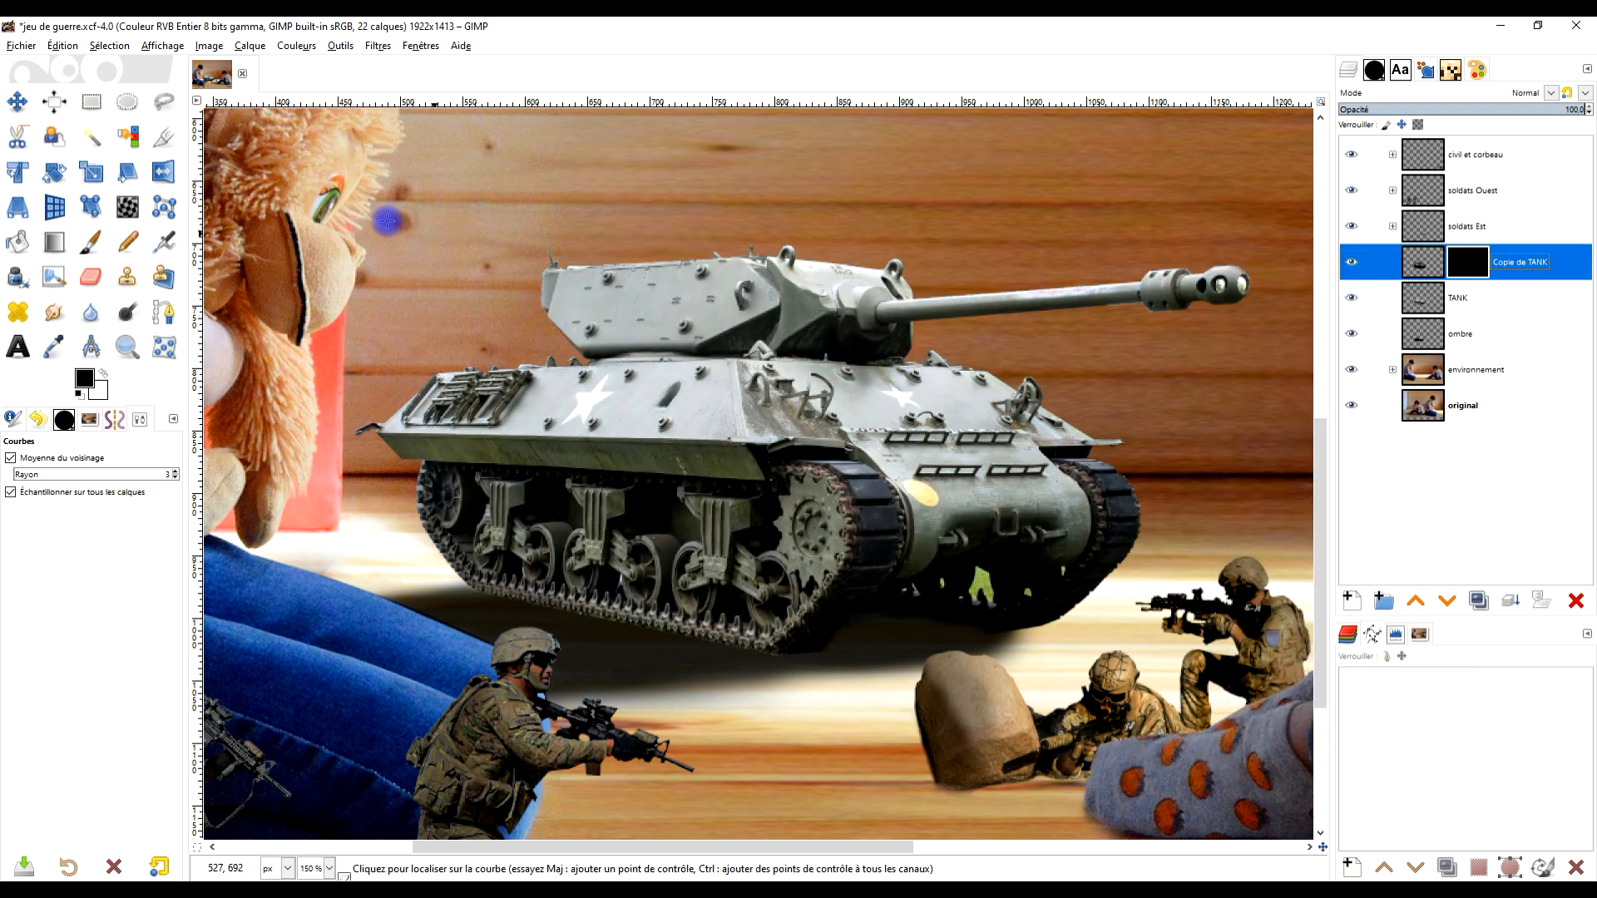
Paint white on the copy's mask with the brush at about 60% opacity to darken the hull's near side and near track
{"action": "left_click", "coordinate": [91, 248]}
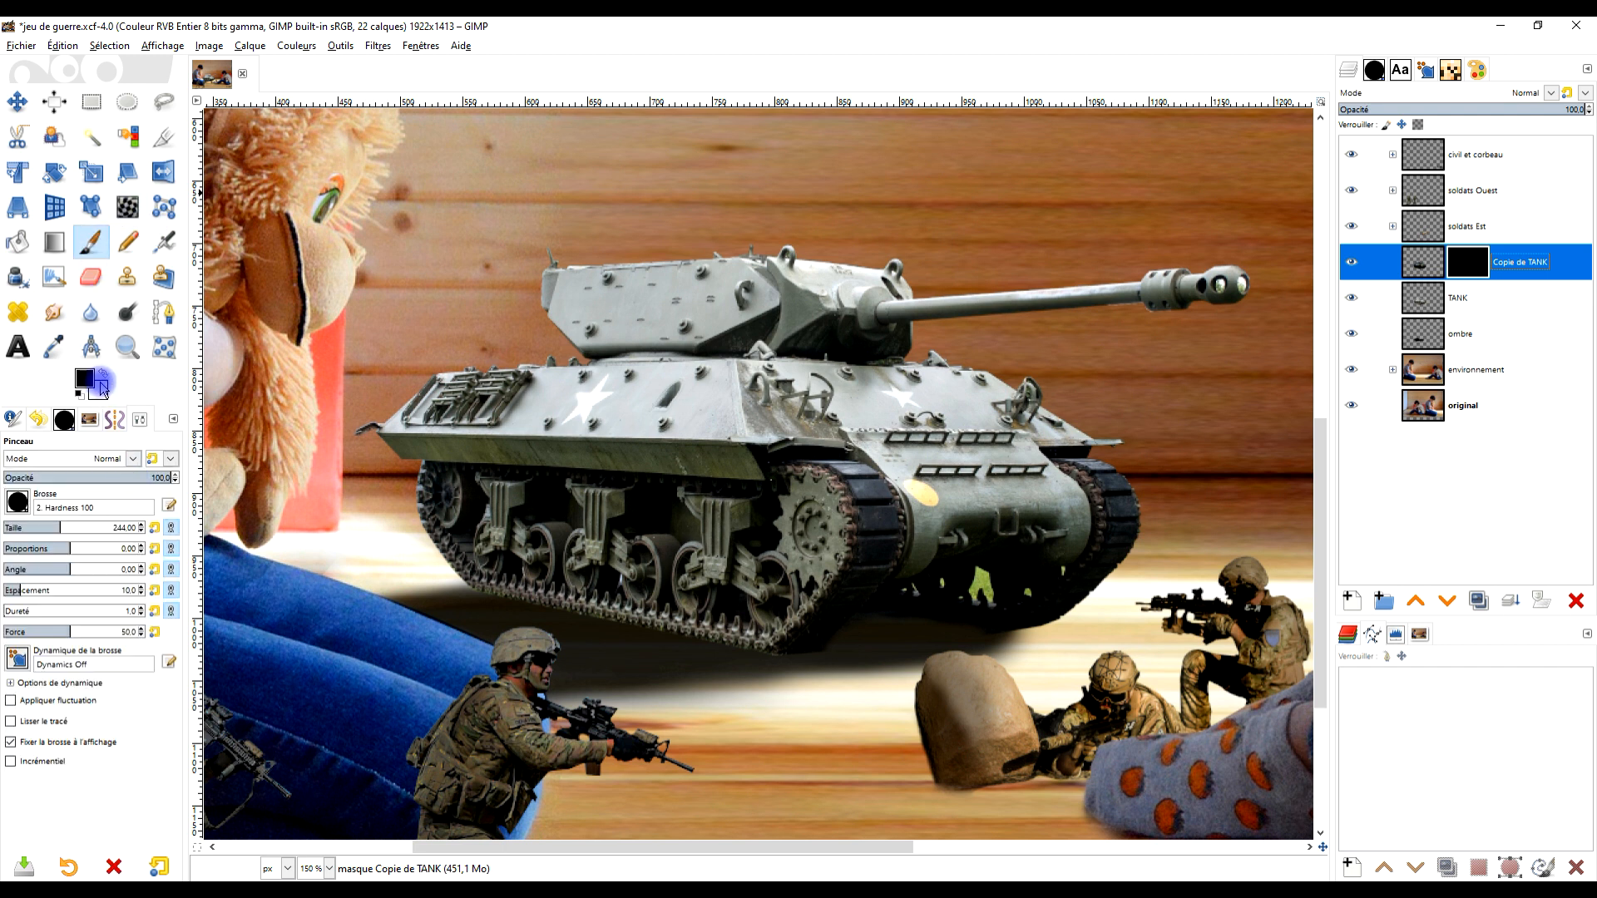
{"action": "mouse_move", "coordinate": [599, 593]}
{"action": "left_mouse_down"}
{"action": "mouse_move", "coordinate": [723, 588]}
{"action": "mouse_move", "coordinate": [726, 569]}
{"action": "mouse_move", "coordinate": [433, 515]}
{"action": "mouse_move", "coordinate": [670, 489]}
{"action": "left_mouse_up"}
{"action": "key", "text": "ctrl+z"}
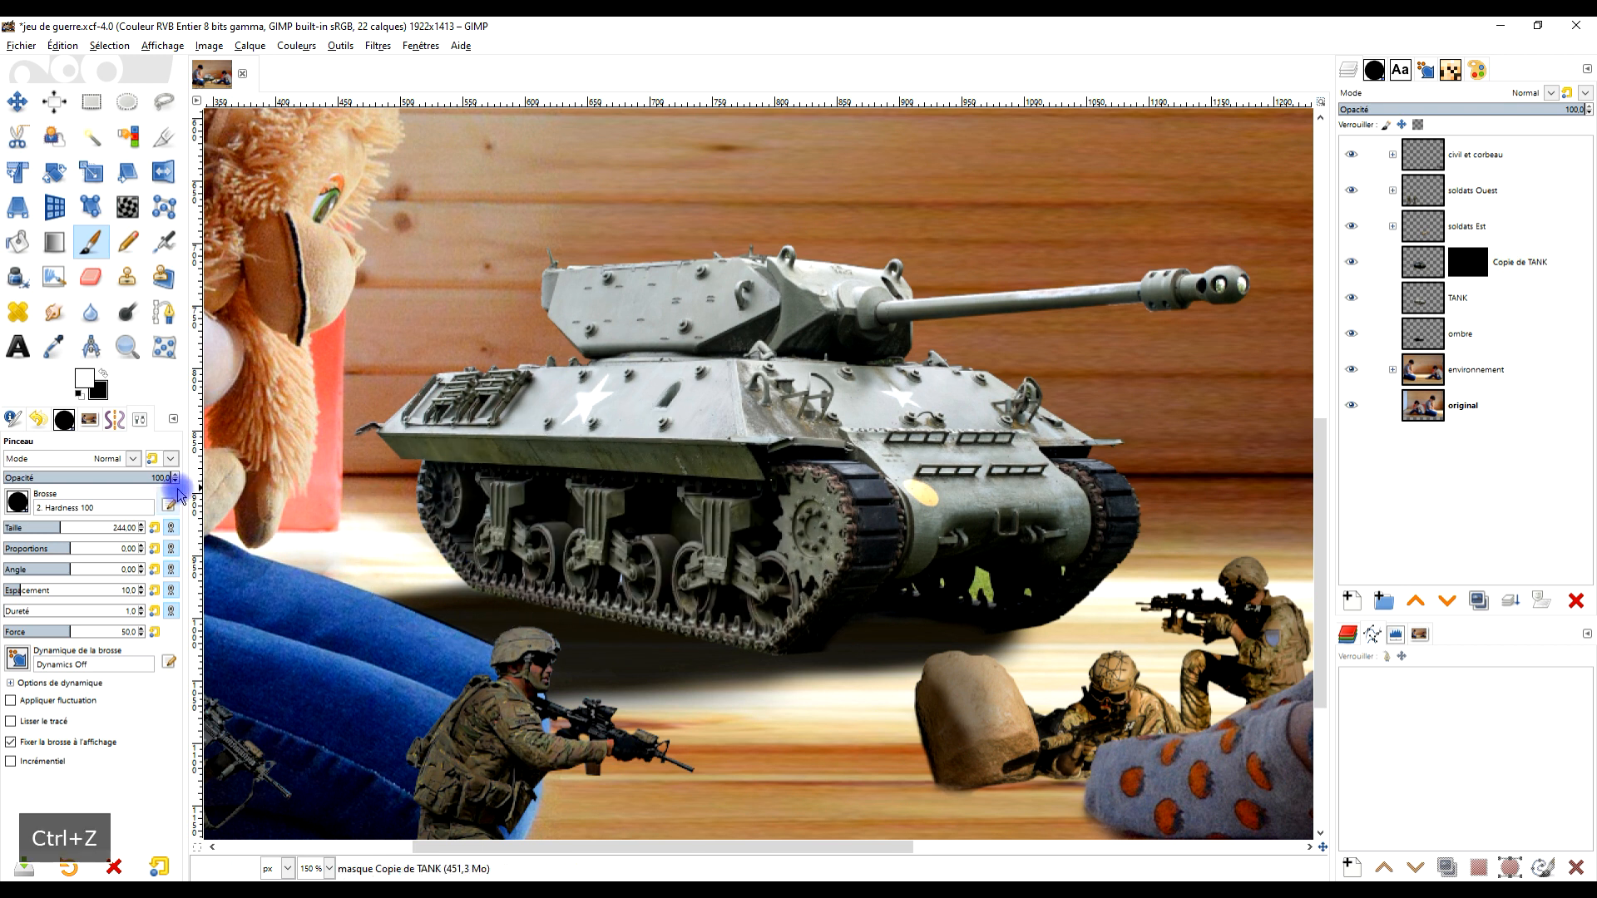
{"action": "left_click", "coordinate": [104, 479]}
{"action": "mouse_move", "coordinate": [812, 541]}
{"action": "left_mouse_down"}
{"action": "mouse_move", "coordinate": [694, 480]}
{"action": "mouse_move", "coordinate": [674, 410]}
{"action": "mouse_move", "coordinate": [577, 405]}
{"action": "mouse_move", "coordinate": [441, 433]}
{"action": "mouse_move", "coordinate": [471, 431]}
{"action": "mouse_move", "coordinate": [449, 439]}
{"action": "mouse_move", "coordinate": [485, 562]}
{"action": "mouse_move", "coordinate": [475, 530]}
{"action": "mouse_move", "coordinate": [499, 562]}
{"action": "mouse_move", "coordinate": [687, 606]}
{"action": "mouse_move", "coordinate": [645, 595]}
{"action": "mouse_move", "coordinate": [638, 619]}
{"action": "mouse_move", "coordinate": [790, 622]}
{"action": "mouse_move", "coordinate": [729, 634]}
{"action": "mouse_move", "coordinate": [510, 615]}
{"action": "mouse_move", "coordinate": [456, 590]}
{"action": "mouse_move", "coordinate": [432, 487]}
{"action": "mouse_move", "coordinate": [424, 507]}
{"action": "mouse_move", "coordinate": [468, 574]}
{"action": "mouse_move", "coordinate": [610, 601]}
{"action": "mouse_move", "coordinate": [729, 607]}
{"action": "mouse_move", "coordinate": [808, 558]}
{"action": "mouse_move", "coordinate": [830, 522]}
{"action": "mouse_move", "coordinate": [731, 425]}
{"action": "mouse_move", "coordinate": [688, 411]}
{"action": "mouse_move", "coordinate": [570, 429]}
{"action": "mouse_move", "coordinate": [619, 378]}
{"action": "mouse_move", "coordinate": [622, 333]}
{"action": "mouse_move", "coordinate": [544, 294]}
{"action": "mouse_move", "coordinate": [708, 316]}
{"action": "mouse_move", "coordinate": [706, 418]}
{"action": "mouse_move", "coordinate": [761, 494]}
{"action": "mouse_move", "coordinate": [568, 418]}
{"action": "mouse_move", "coordinate": [563, 462]}
{"action": "mouse_move", "coordinate": [774, 481]}
{"action": "mouse_move", "coordinate": [855, 549]}
{"action": "mouse_move", "coordinate": [787, 429]}
{"action": "mouse_move", "coordinate": [835, 577]}
{"action": "mouse_move", "coordinate": [740, 642]}
{"action": "mouse_move", "coordinate": [684, 641]}
{"action": "mouse_move", "coordinate": [653, 601]}
{"action": "mouse_move", "coordinate": [501, 593]}
{"action": "mouse_move", "coordinate": [786, 629]}
{"action": "mouse_move", "coordinate": [622, 633]}
{"action": "mouse_move", "coordinate": [490, 606]}
{"action": "mouse_move", "coordinate": [424, 553]}
{"action": "mouse_move", "coordinate": [399, 491]}
{"action": "mouse_move", "coordinate": [402, 466]}
{"action": "mouse_move", "coordinate": [433, 558]}
{"action": "mouse_move", "coordinate": [470, 595]}
{"action": "mouse_move", "coordinate": [412, 372]}
{"action": "mouse_move", "coordinate": [388, 442]}
{"action": "mouse_move", "coordinate": [446, 379]}
{"action": "mouse_move", "coordinate": [392, 434]}
{"action": "mouse_move", "coordinate": [511, 478]}
{"action": "mouse_move", "coordinate": [733, 399]}
{"action": "mouse_move", "coordinate": [831, 535]}
{"action": "mouse_move", "coordinate": [724, 646]}
{"action": "mouse_move", "coordinate": [722, 426]}
{"action": "mouse_move", "coordinate": [493, 418]}
{"action": "left_mouse_up"}
{"action": "scroll", "coordinate": [749, 450], "scroll_direction": "down", "scroll_amount": 3}
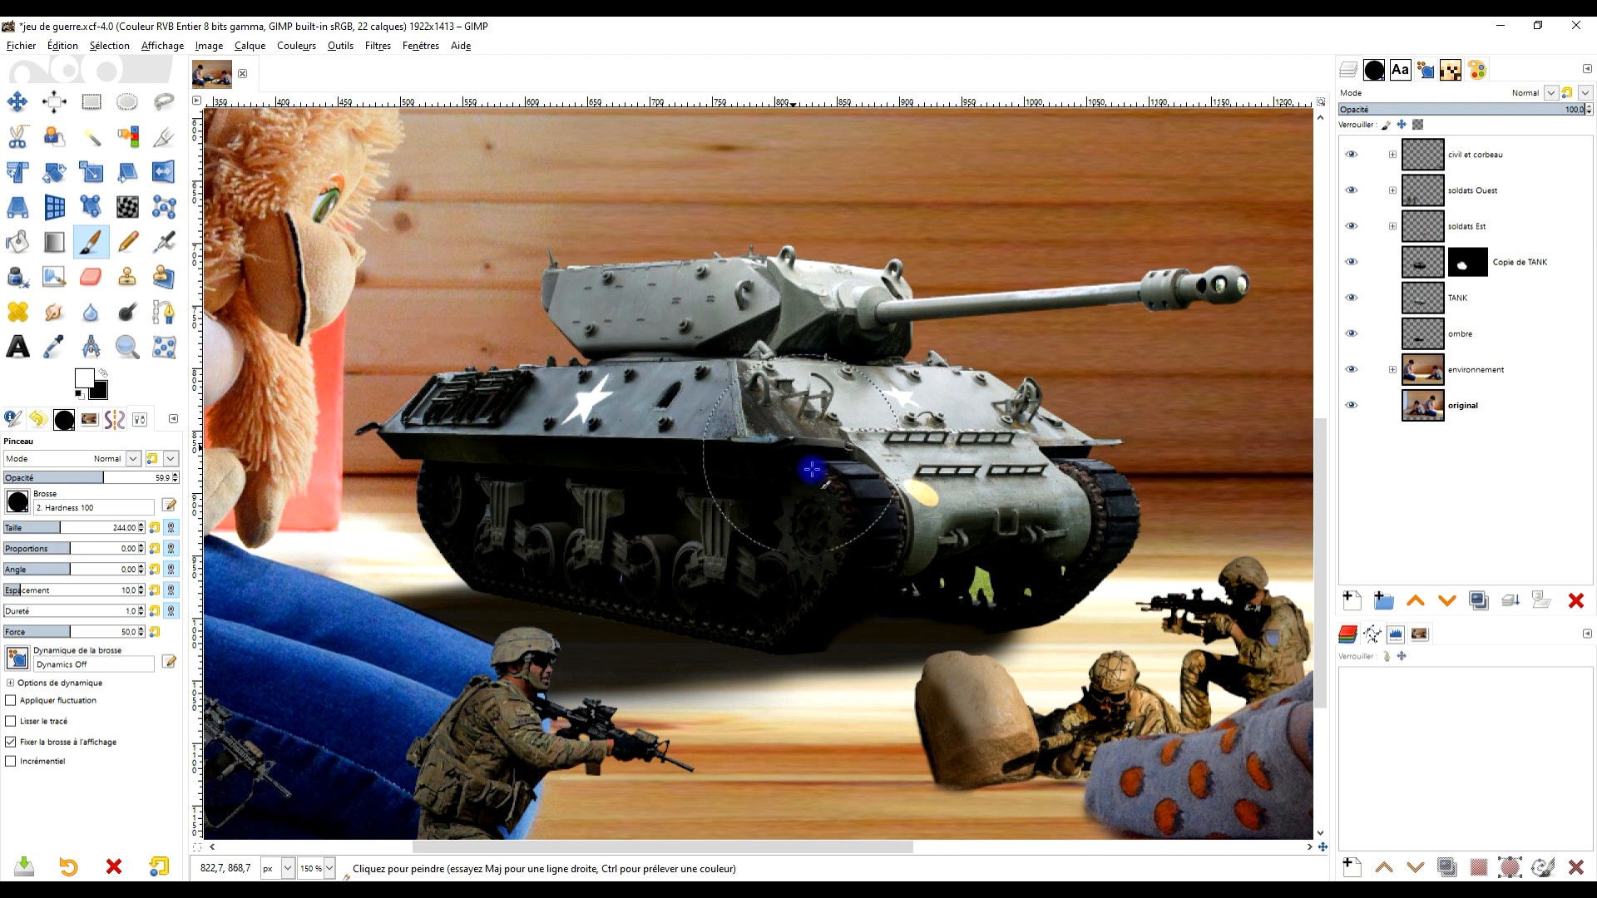
Paint white on the copy's mask over the turret's near side to shade it like the hull
{"action": "scroll", "coordinate": [790, 438], "scroll_direction": "up", "scroll_amount": 2}
{"action": "scroll", "coordinate": [792, 440], "scroll_direction": "up", "scroll_amount": 1}
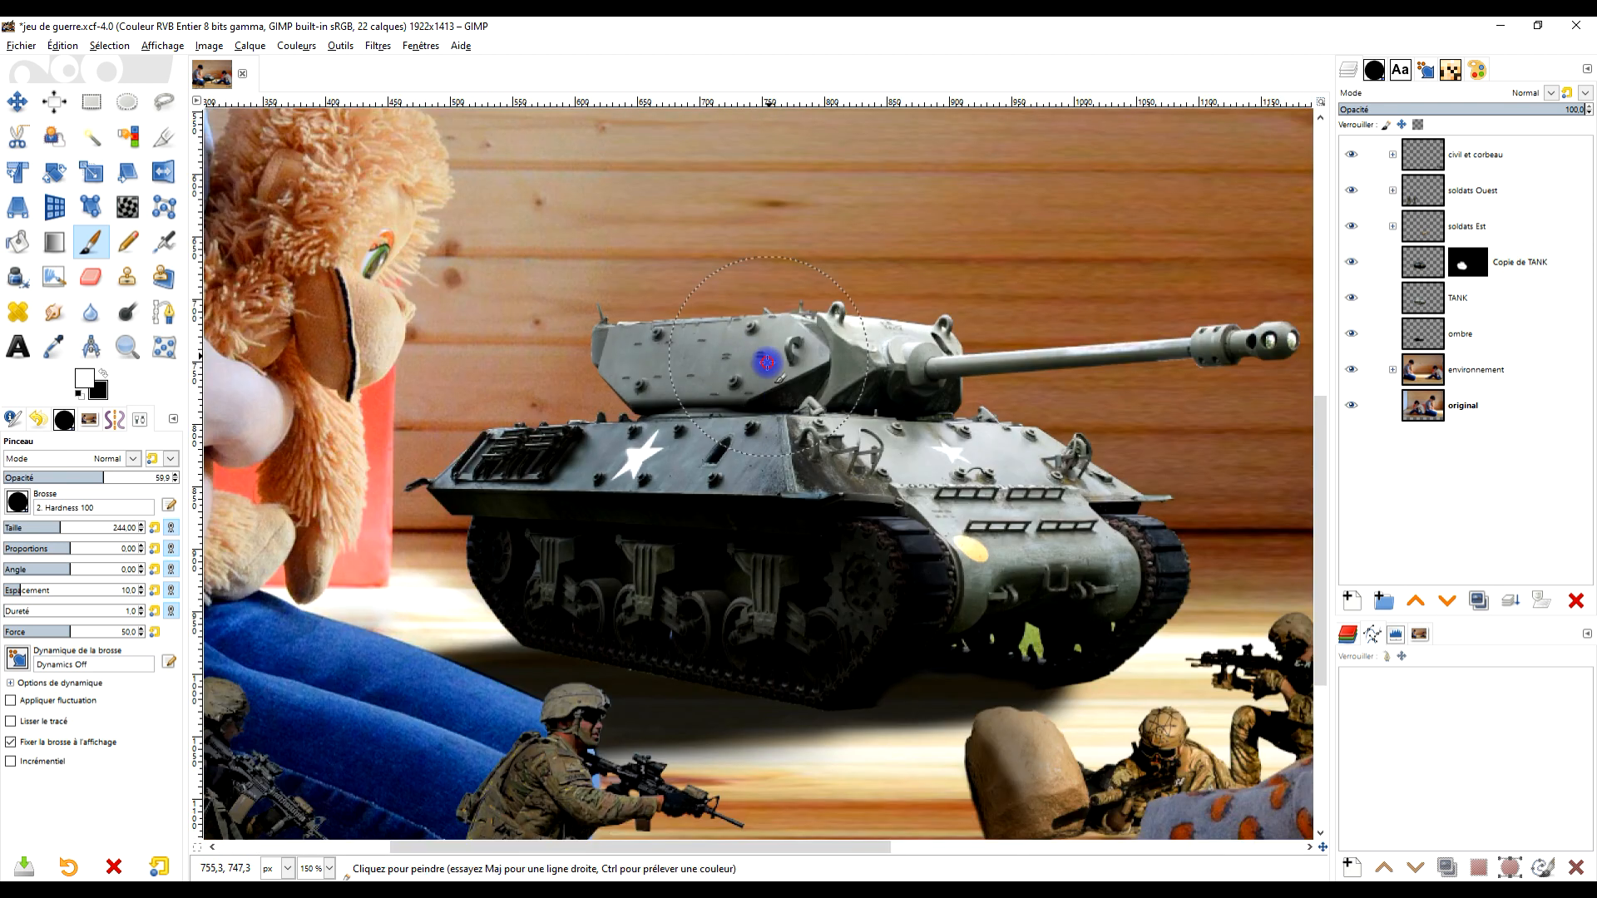
{"action": "mouse_move", "coordinate": [653, 359]}
{"action": "left_mouse_down"}
{"action": "mouse_move", "coordinate": [588, 357]}
{"action": "mouse_move", "coordinate": [734, 437]}
{"action": "left_mouse_up"}
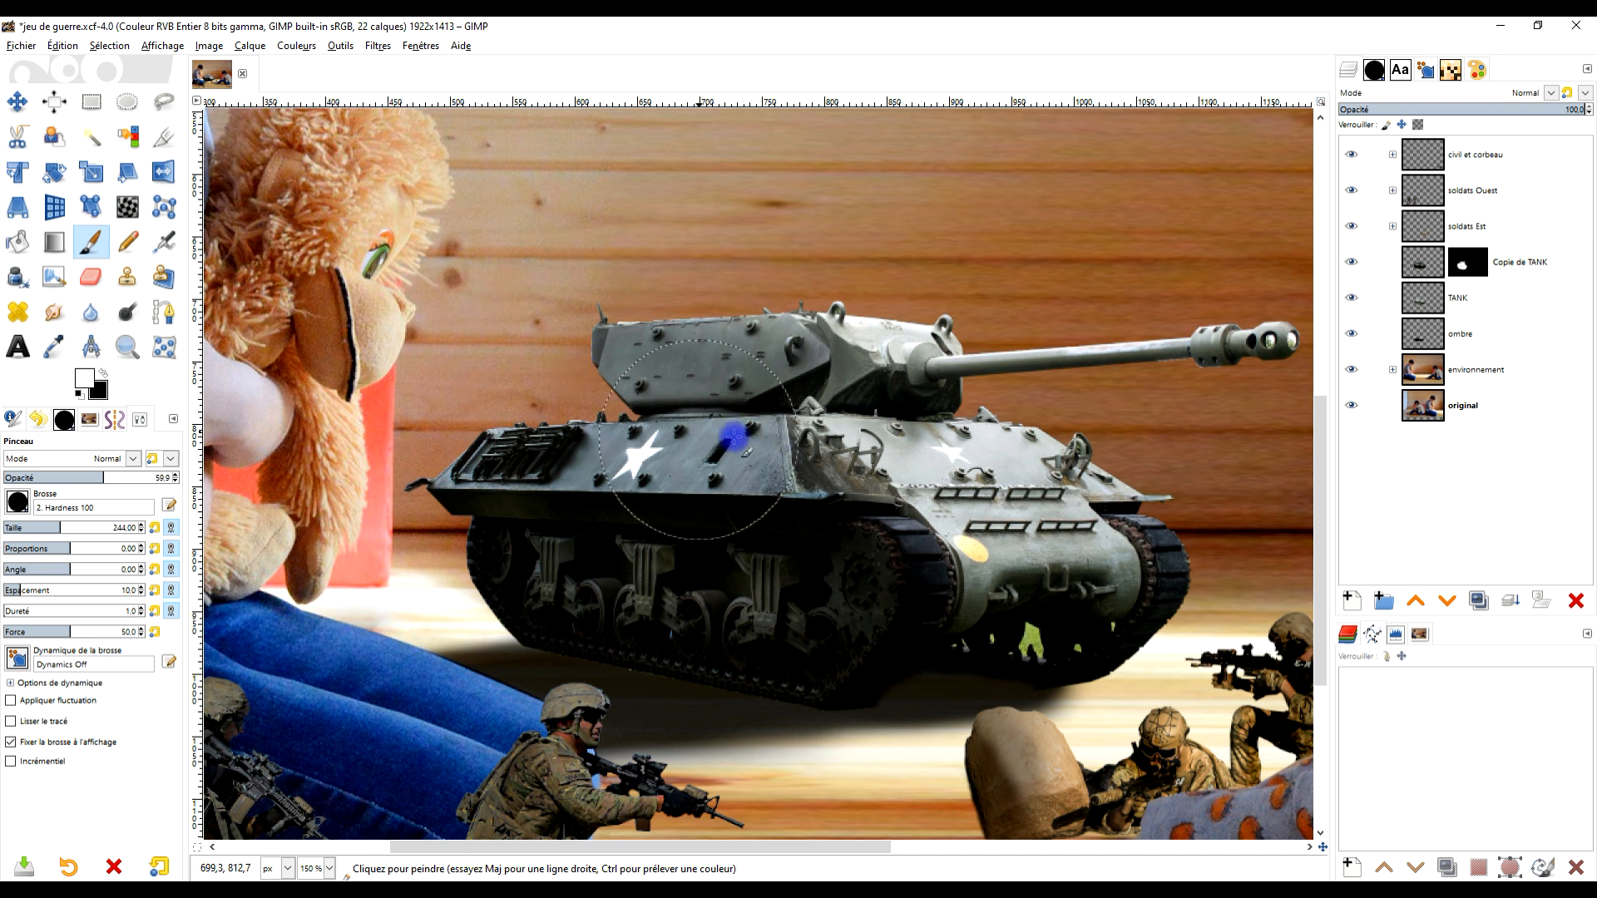
Examine the shaded tank and near track closely, toggling the darkened copy's visibility to compare
{"action": "scroll", "coordinate": [845, 499], "scroll_direction": "down", "scroll_amount": 1}
{"action": "scroll", "coordinate": [752, 534], "scroll_direction": "up", "scroll_amount": 2}
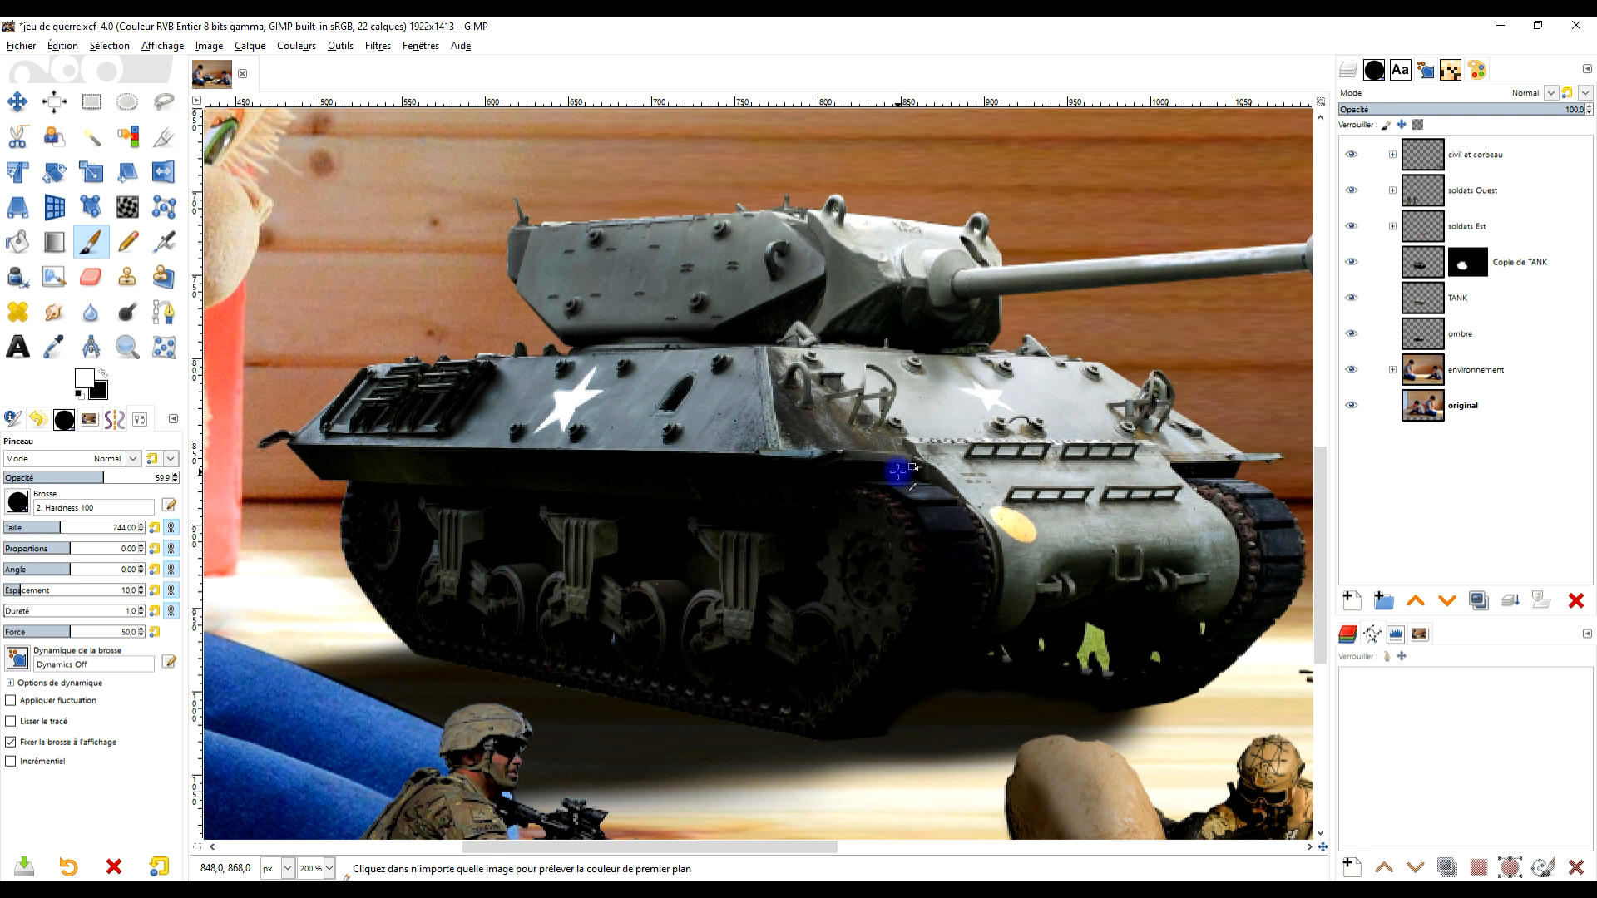
{"action": "scroll", "coordinate": [897, 470], "scroll_direction": "down", "scroll_amount": 2}
{"action": "scroll", "coordinate": [791, 596], "scroll_direction": "up", "scroll_amount": 3}
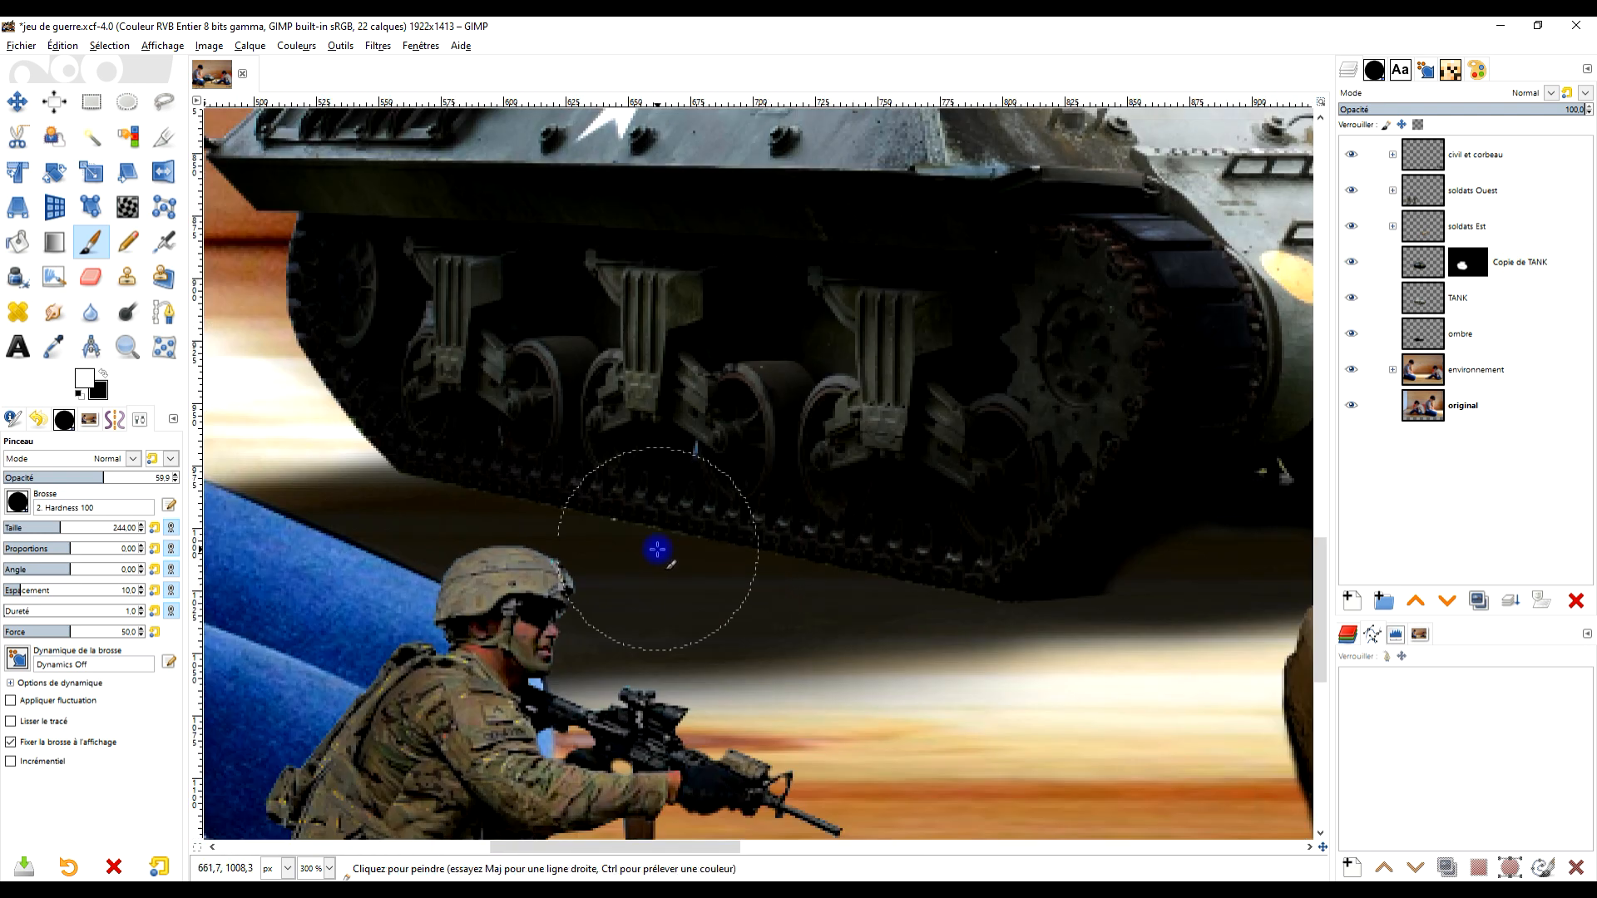
{"action": "left_click", "coordinate": [1352, 263]}
{"action": "left_click", "coordinate": [1352, 263]}
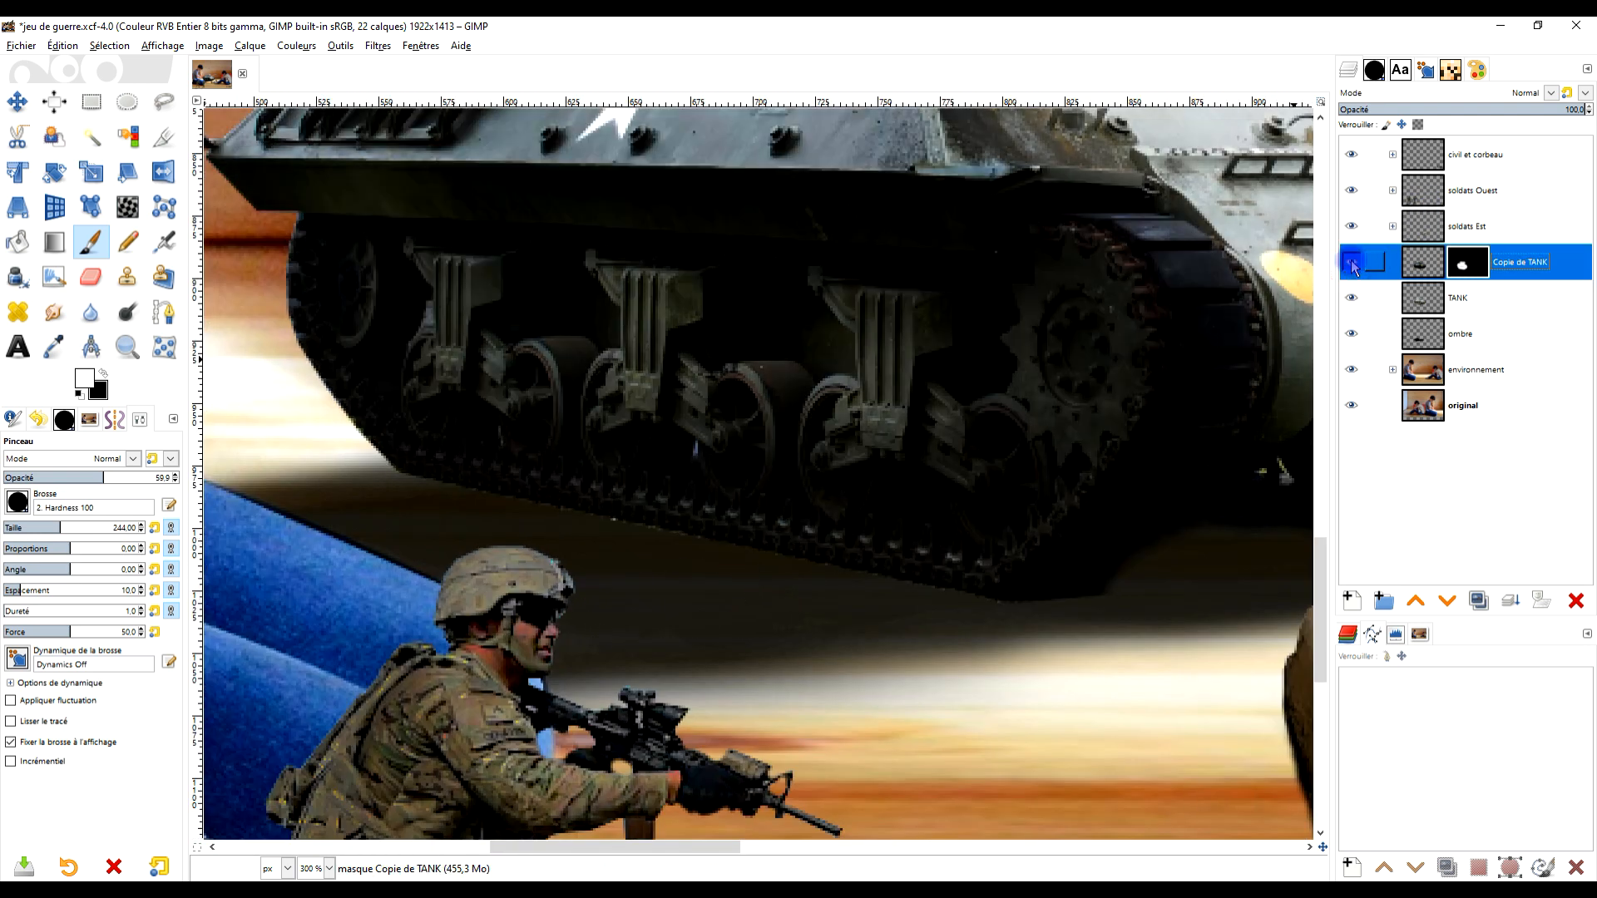
Try a brush dab on the "TANK" layer over the stray light pixel at the near track's lower edge, and undo it
{"action": "left_click", "coordinate": [1391, 298]}
{"action": "scroll", "coordinate": [527, 528], "scroll_direction": "up", "scroll_amount": 4}
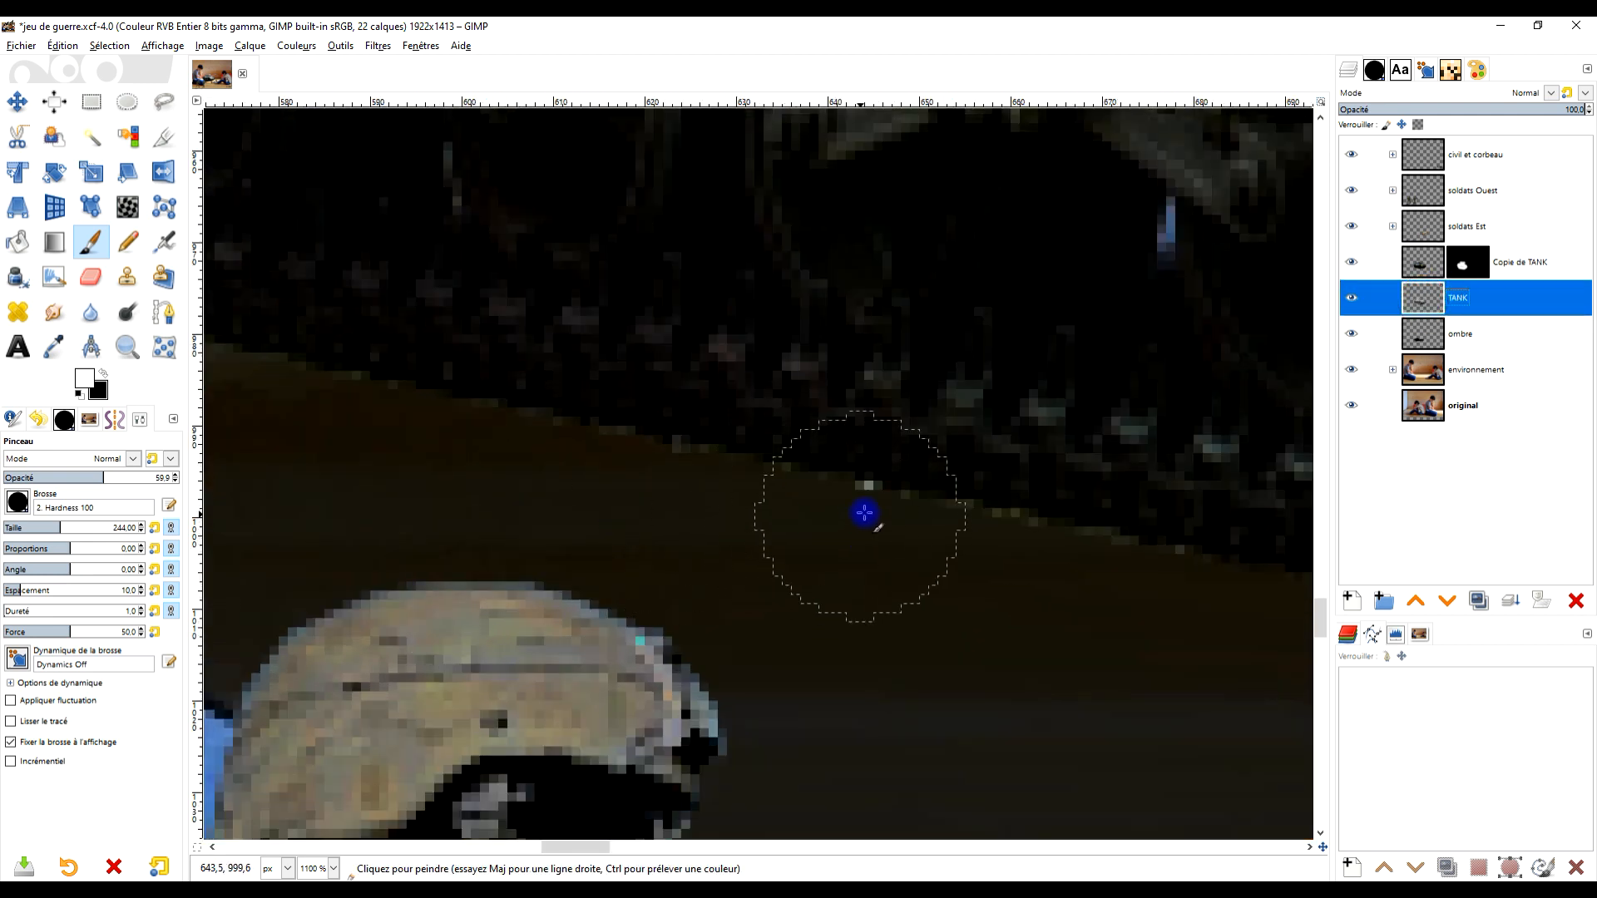
{"action": "left_click_drag", "start_coordinate": [825, 452], "coordinate": [813, 460]}
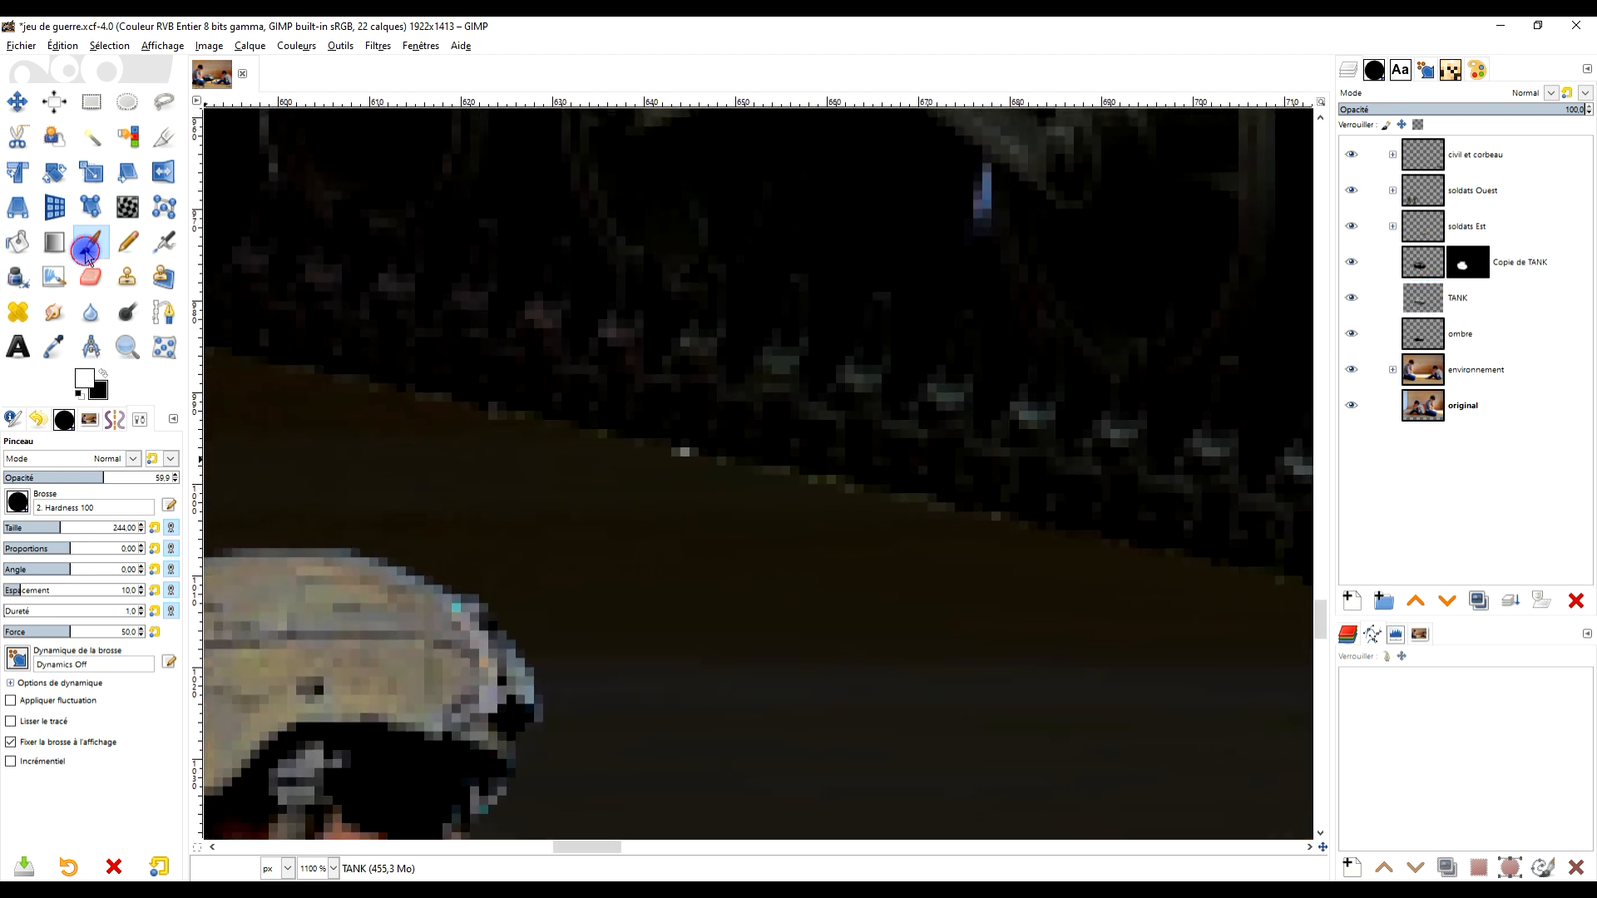
{"action": "scroll", "coordinate": [695, 500], "scroll_direction": "up", "scroll_amount": 1}
{"action": "left_click", "coordinate": [686, 445]}
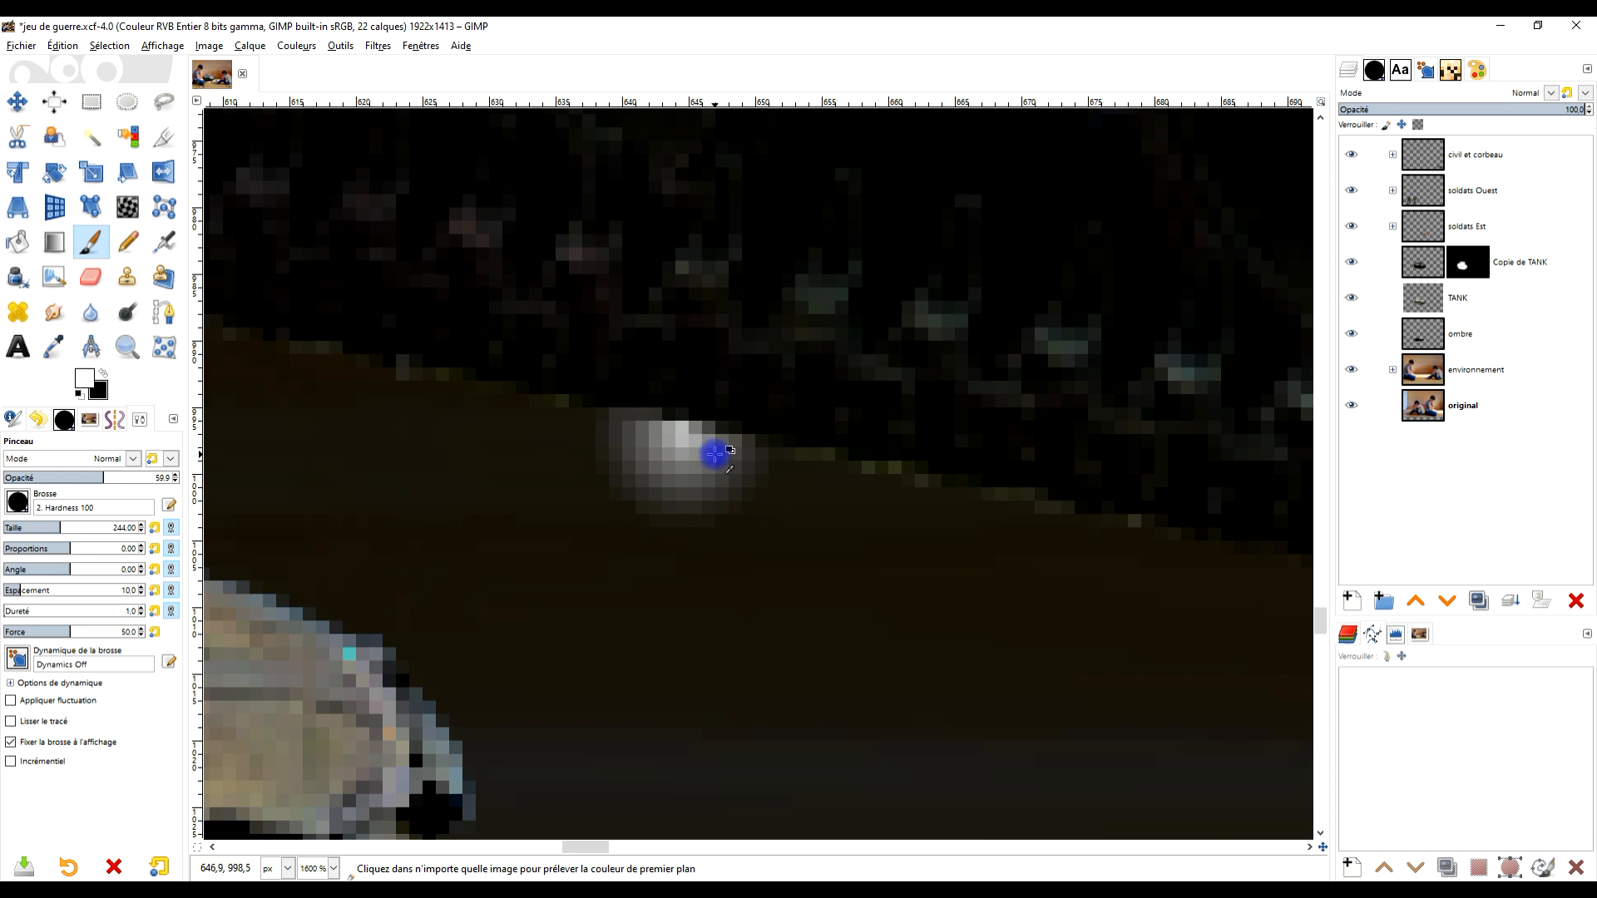
{"action": "key", "text": "ctrl+z"}
Toggle the visibility of "TANK" and its darkened copy to check which layer holds the stray light pixel below the track
{"action": "left_click", "coordinate": [1341, 301]}
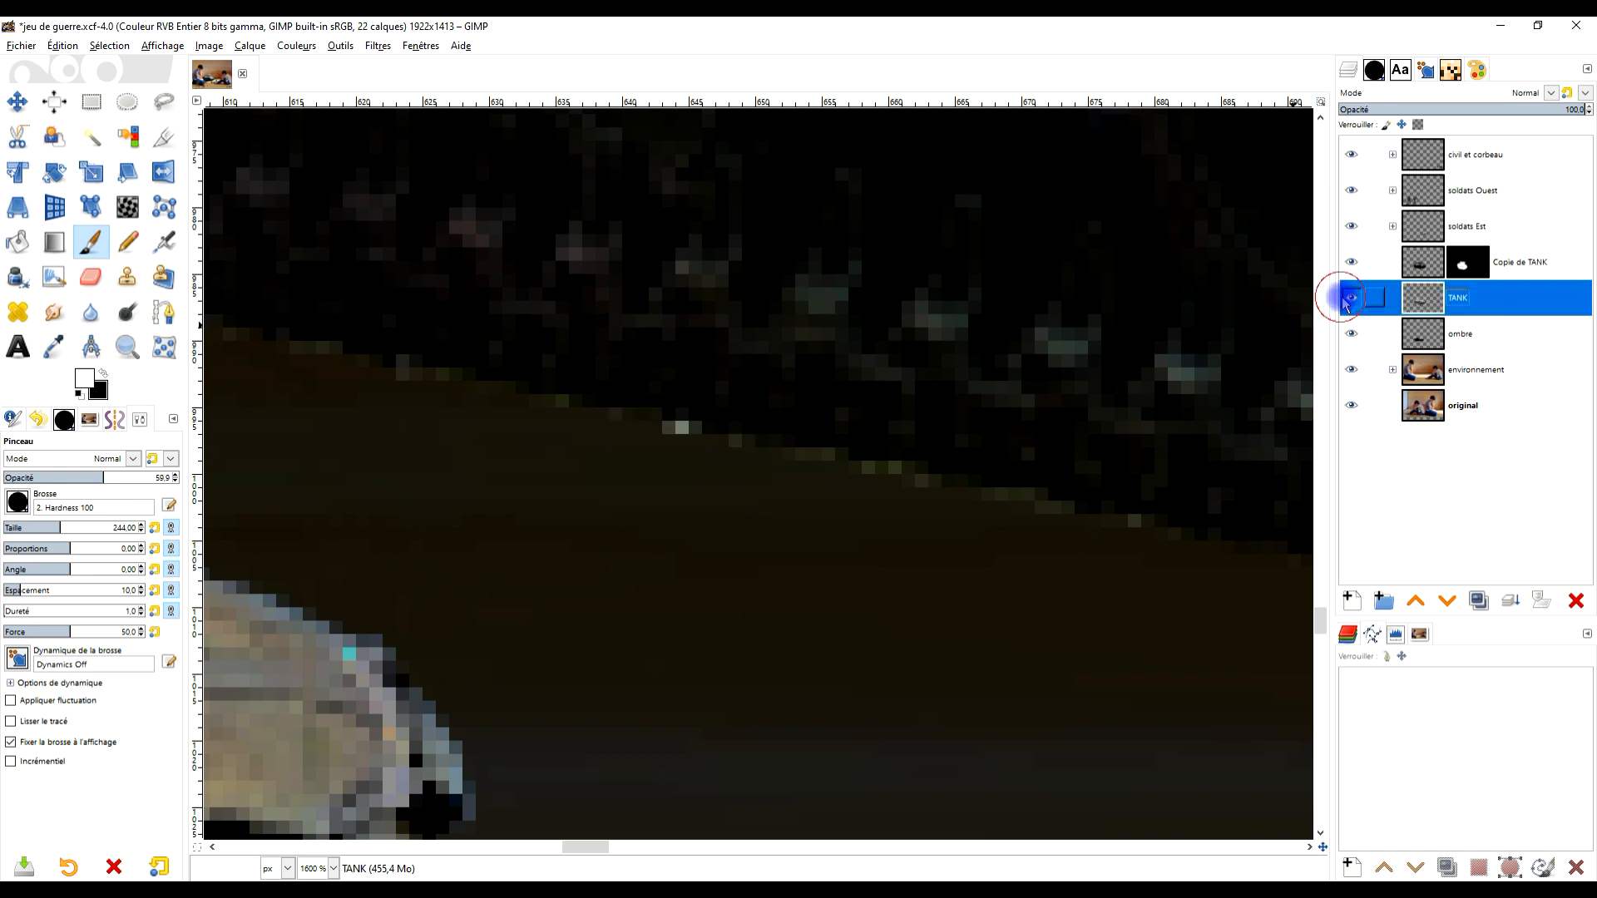
{"action": "double_click", "coordinate": [1345, 301]}
{"action": "left_click", "coordinate": [1545, 495]}
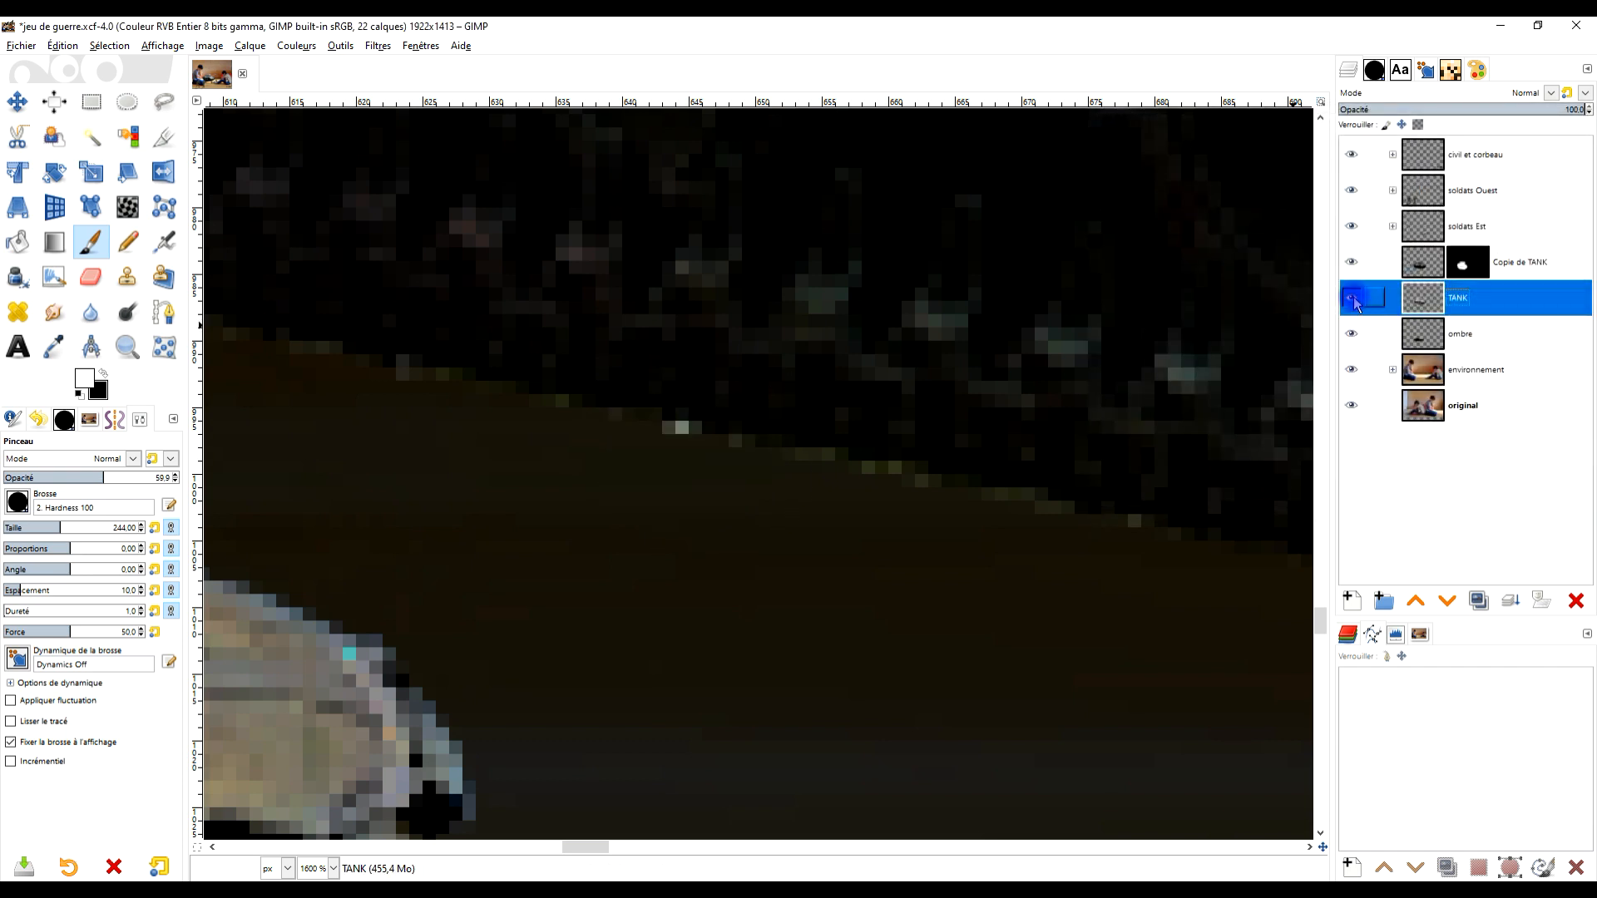
{"action": "left_click", "coordinate": [1354, 301]}
{"action": "left_click", "coordinate": [1354, 301]}
{"action": "left_click", "coordinate": [1352, 262]}
{"action": "left_click", "coordinate": [1353, 262]}
{"action": "scroll", "coordinate": [1138, 413], "scroll_direction": "down", "scroll_amount": 2}
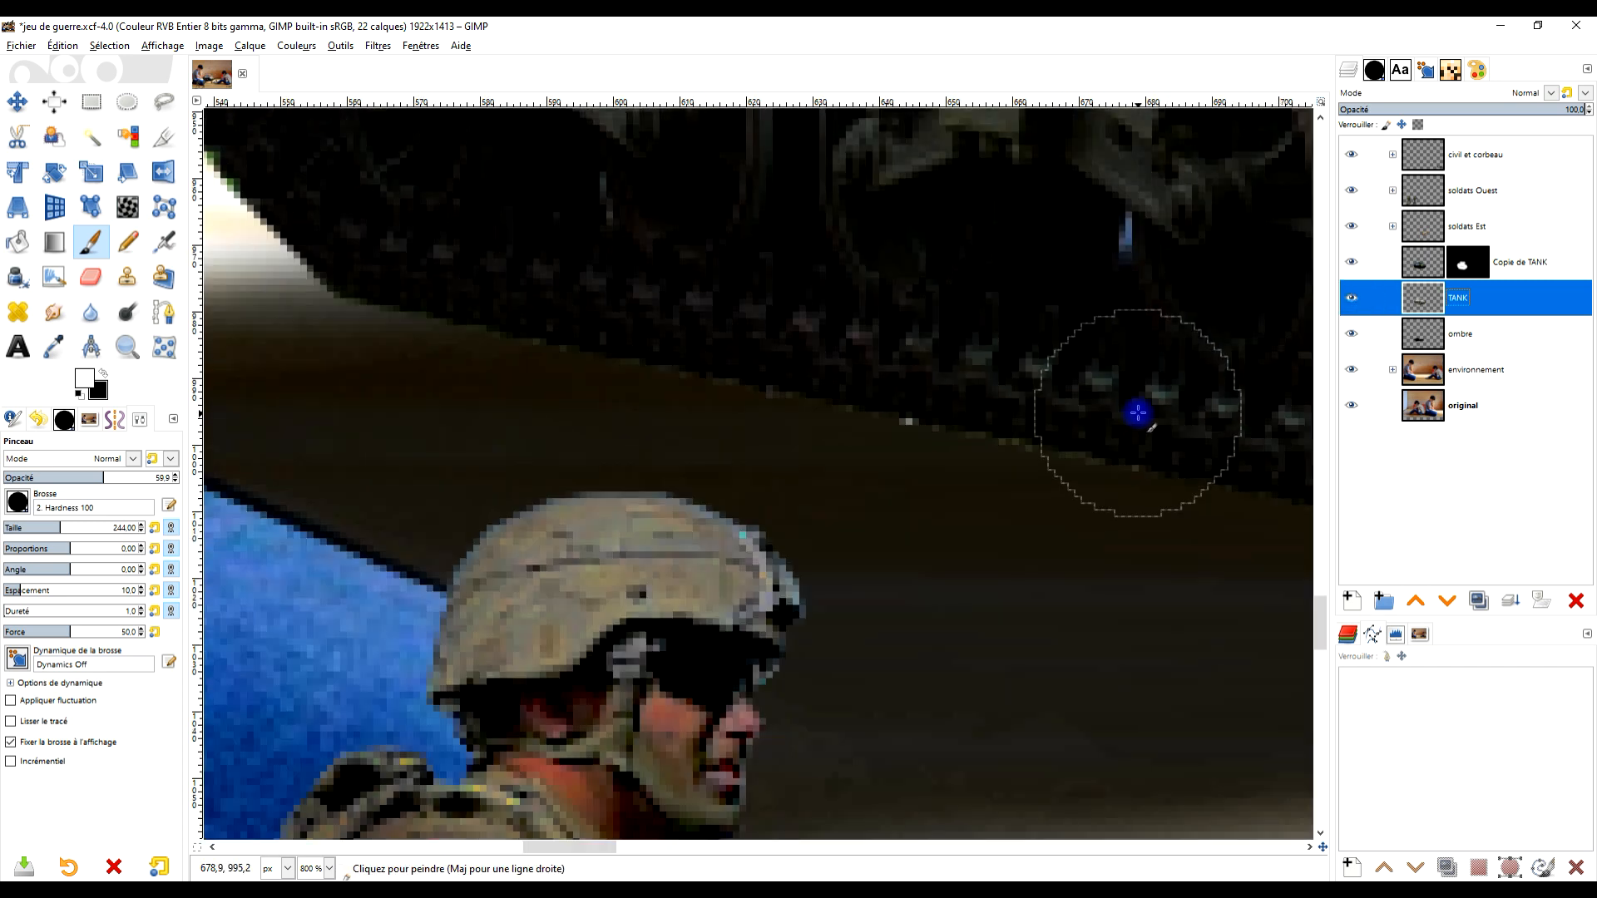
{"action": "scroll", "coordinate": [1070, 453], "scroll_direction": "up", "scroll_amount": 3}
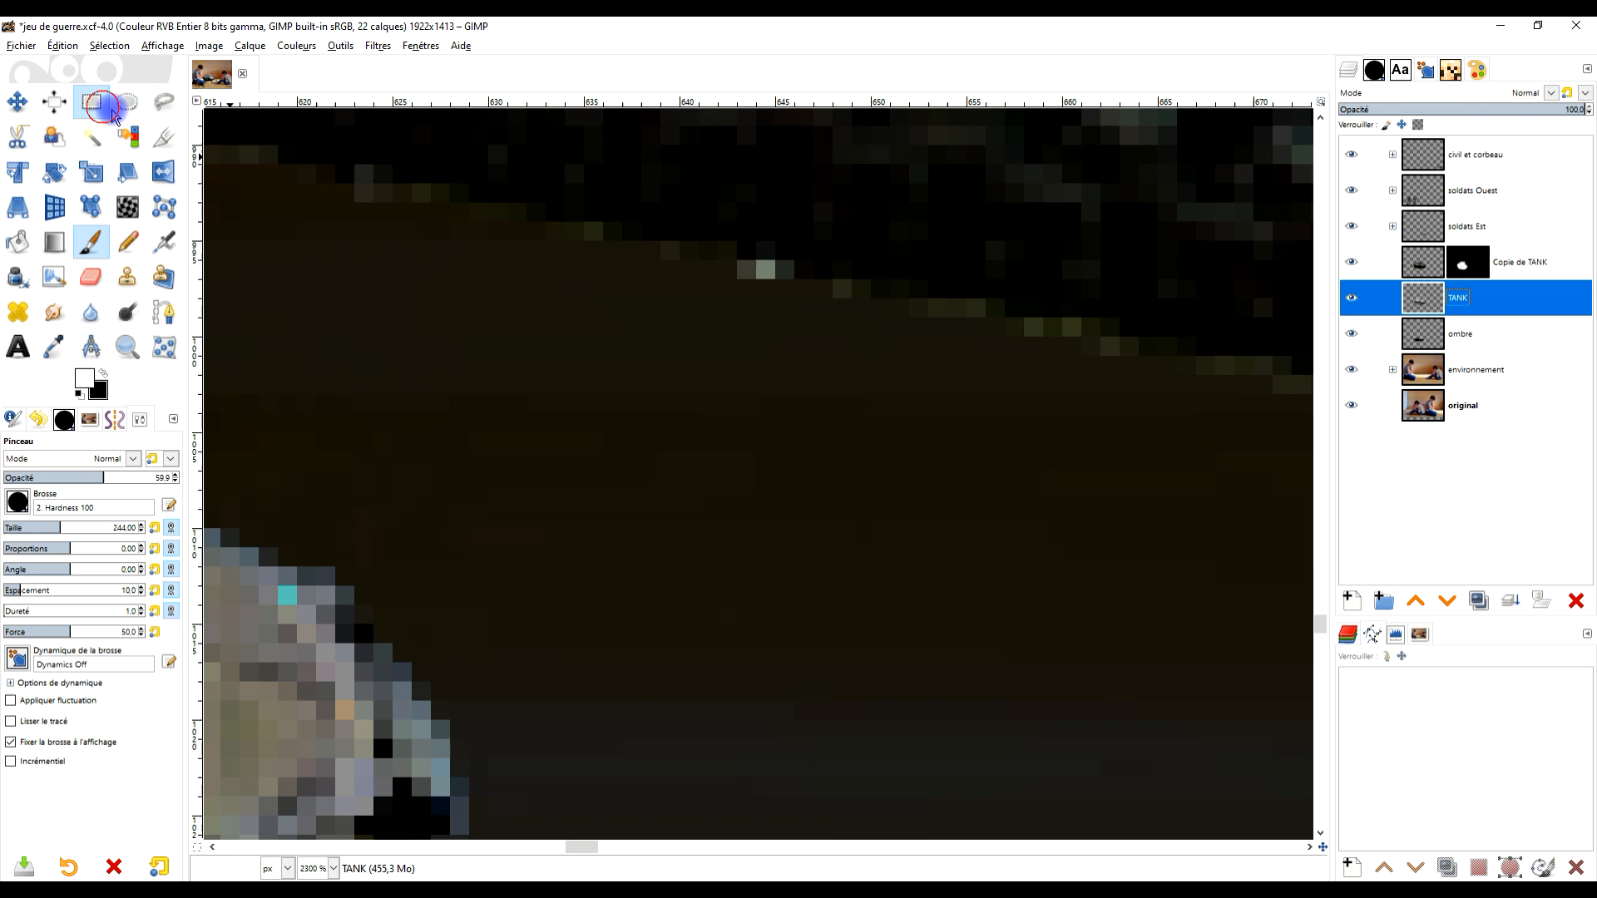
Draw a freehand selection around the thin strip just below the near track's lower edge, enclosing the stray light pixel
{"action": "left_click", "coordinate": [111, 111]}
{"action": "scroll", "coordinate": [847, 298], "scroll_direction": "down", "scroll_amount": 4}
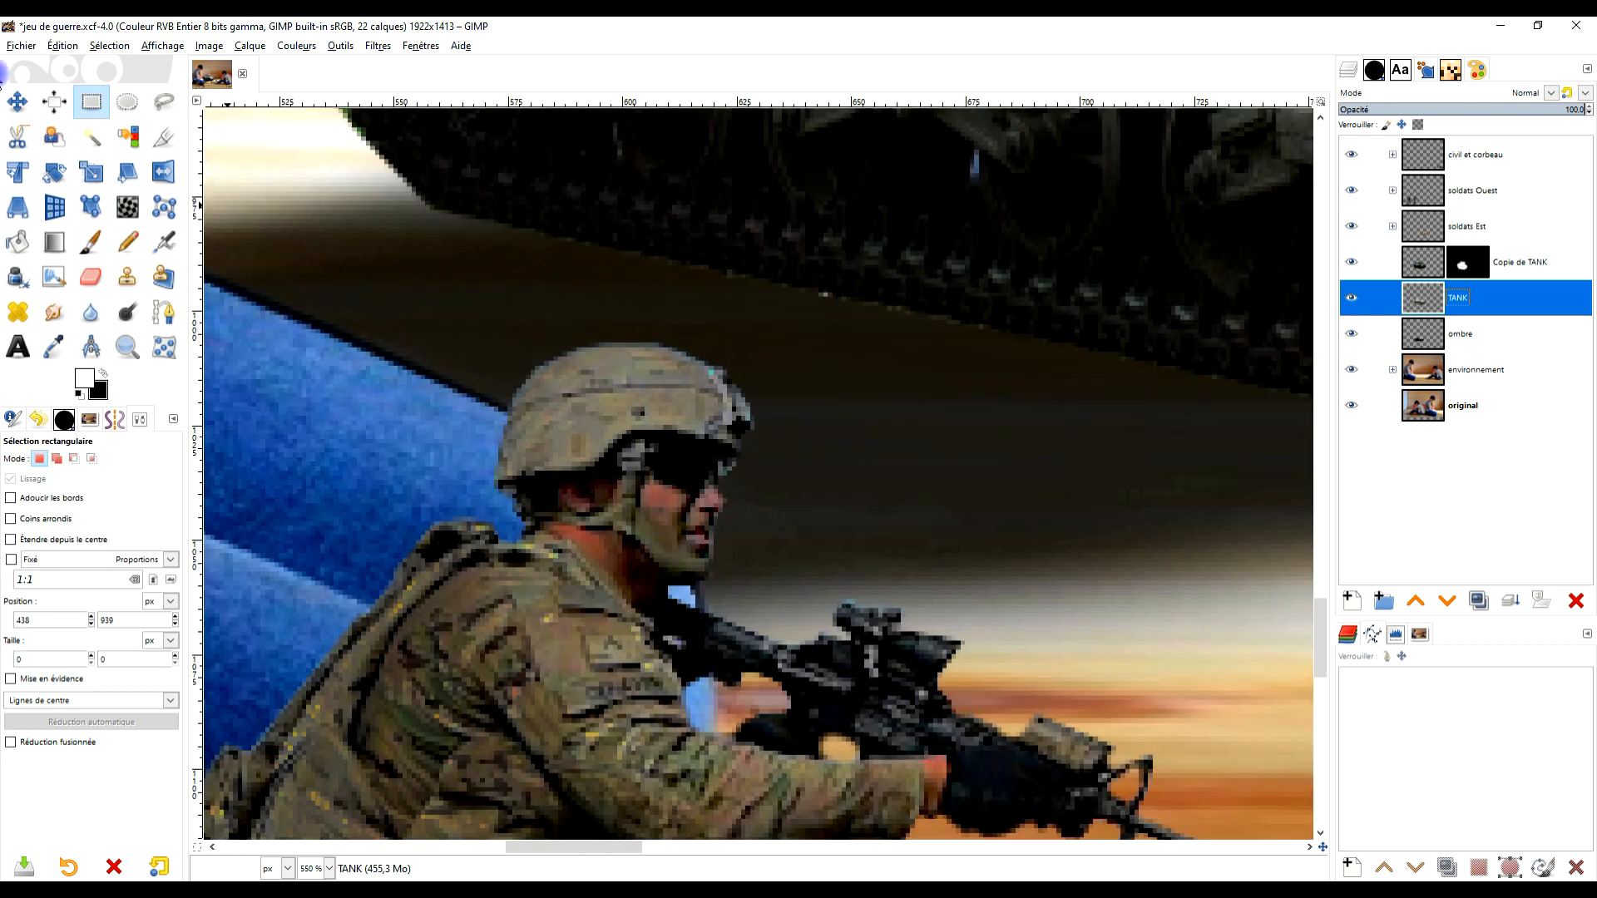
{"action": "left_click", "coordinate": [164, 101]}
{"action": "scroll", "coordinate": [703, 263], "scroll_direction": "up", "scroll_amount": 2}
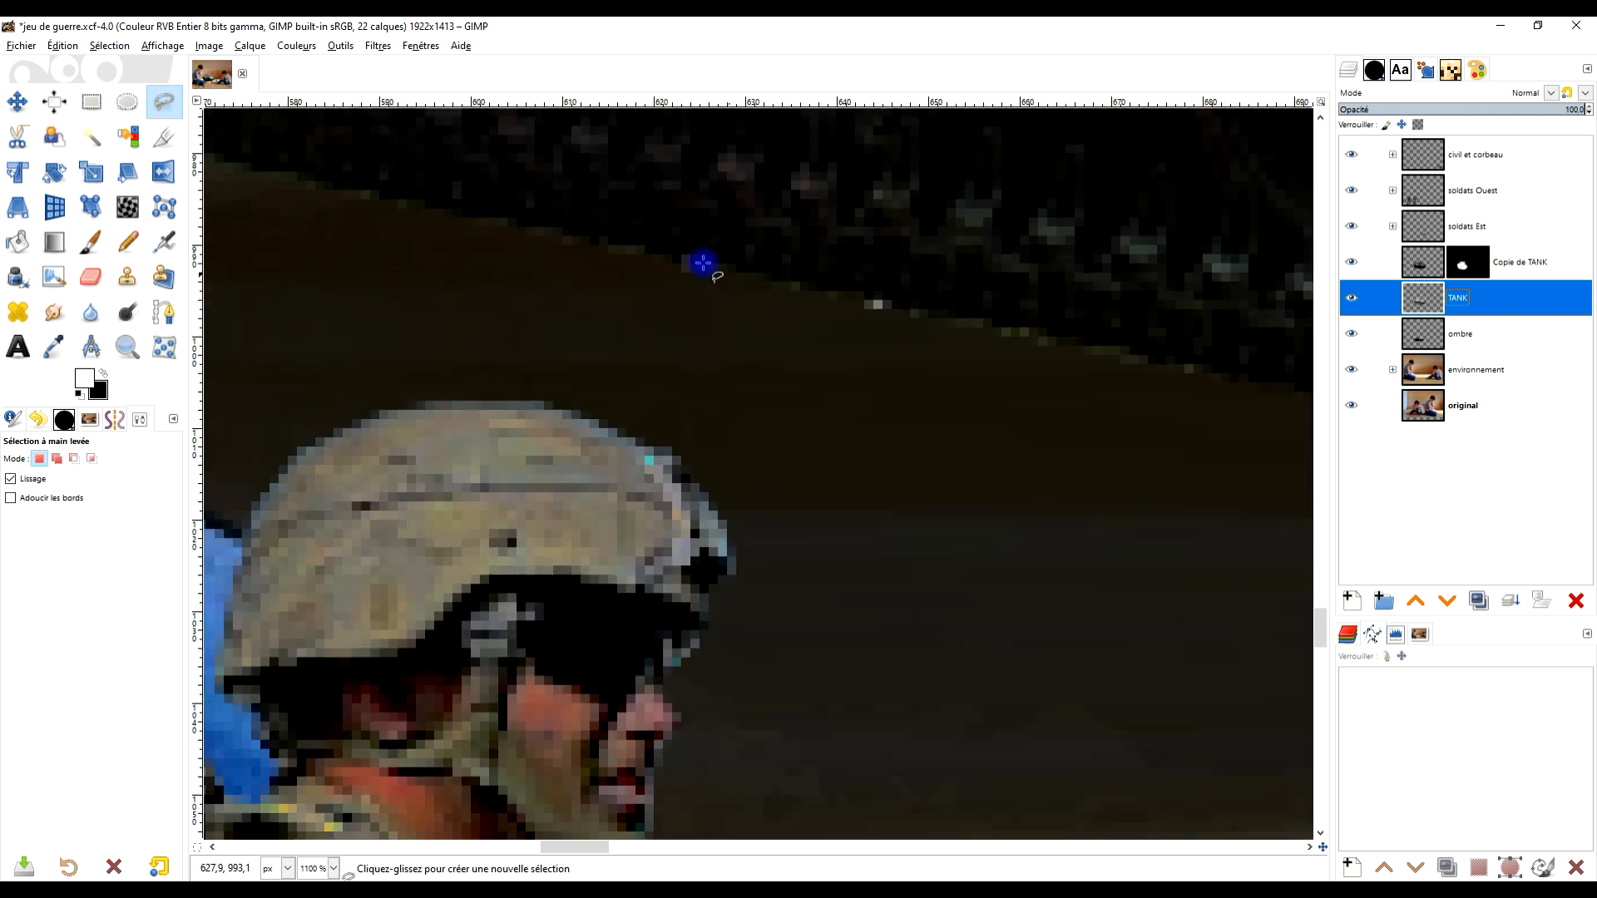
{"action": "left_click", "coordinate": [342, 197]}
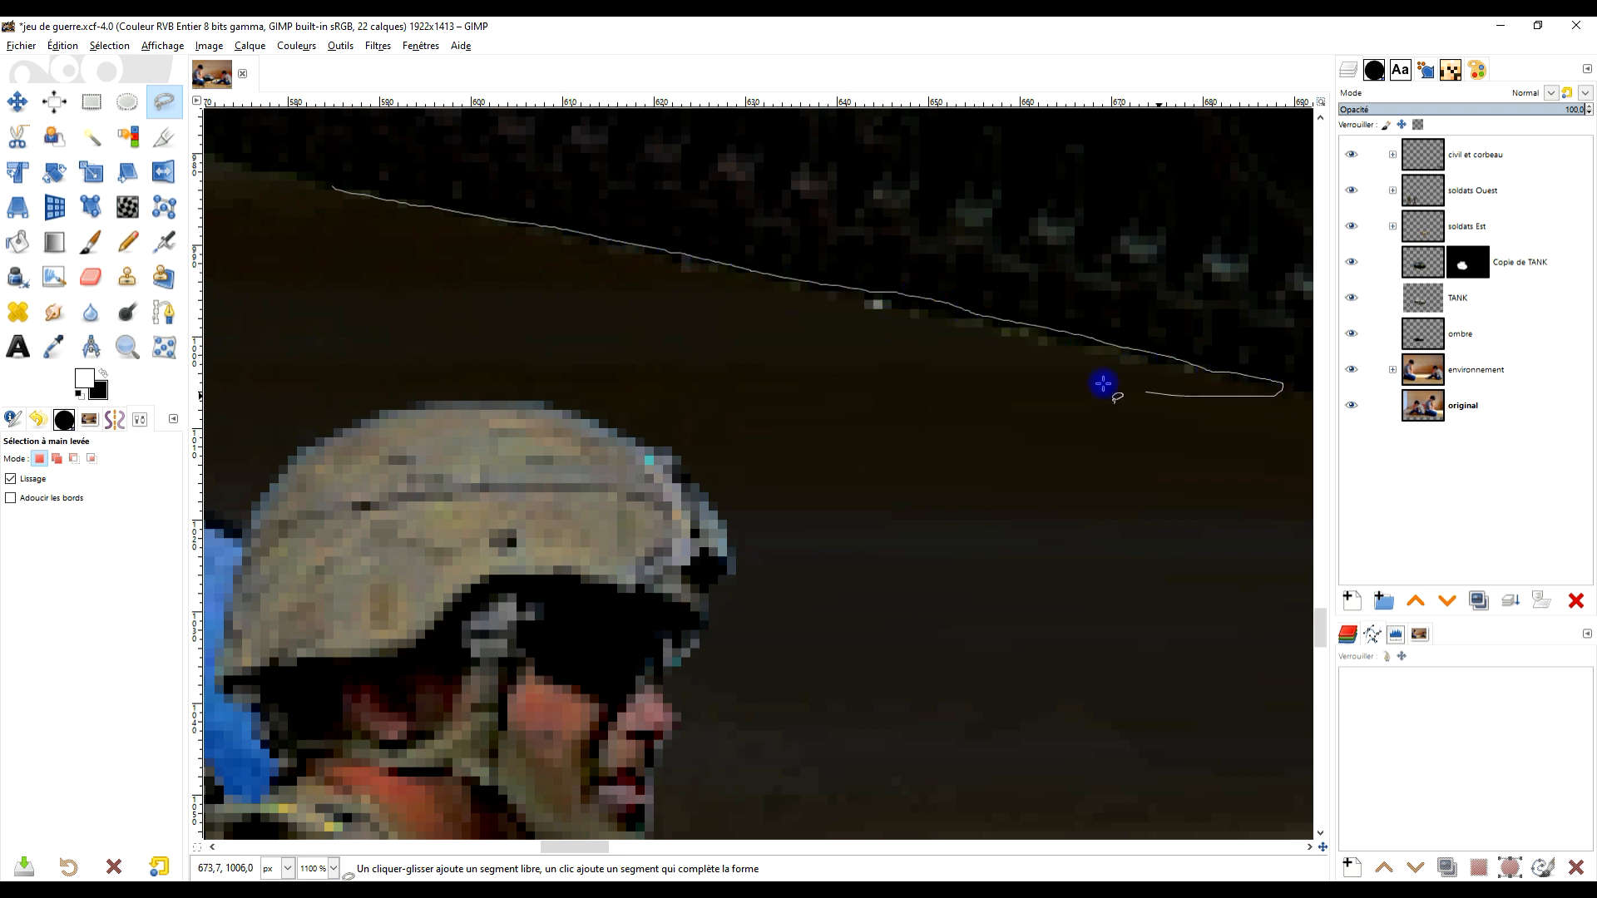
{"action": "left_click", "coordinate": [329, 190]}
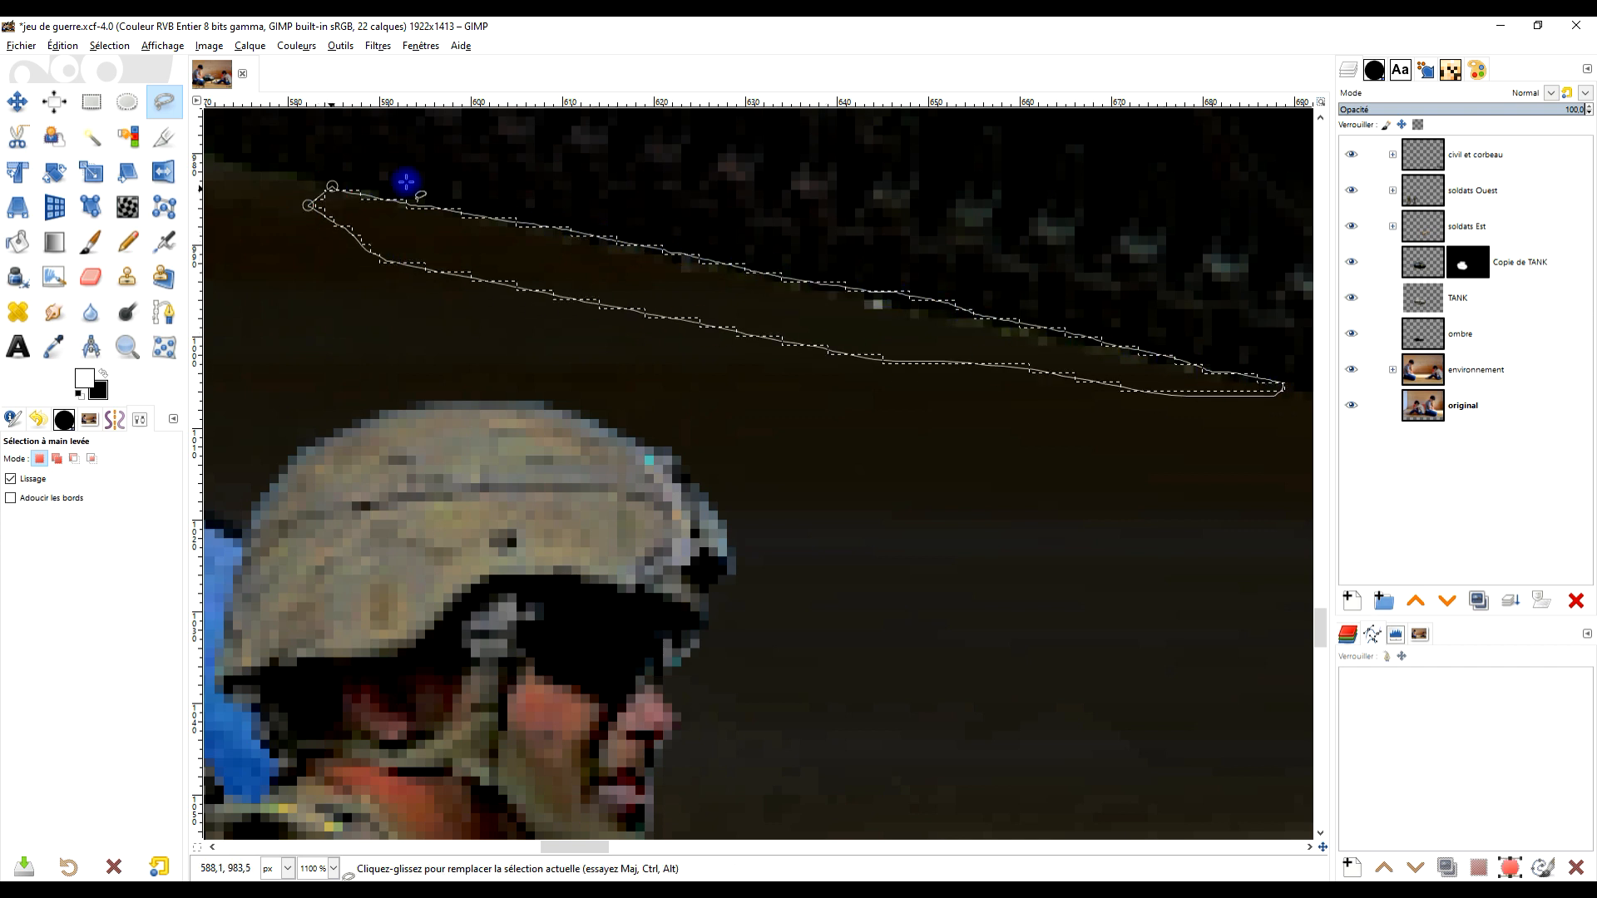
{"action": "key", "text": "Return"}
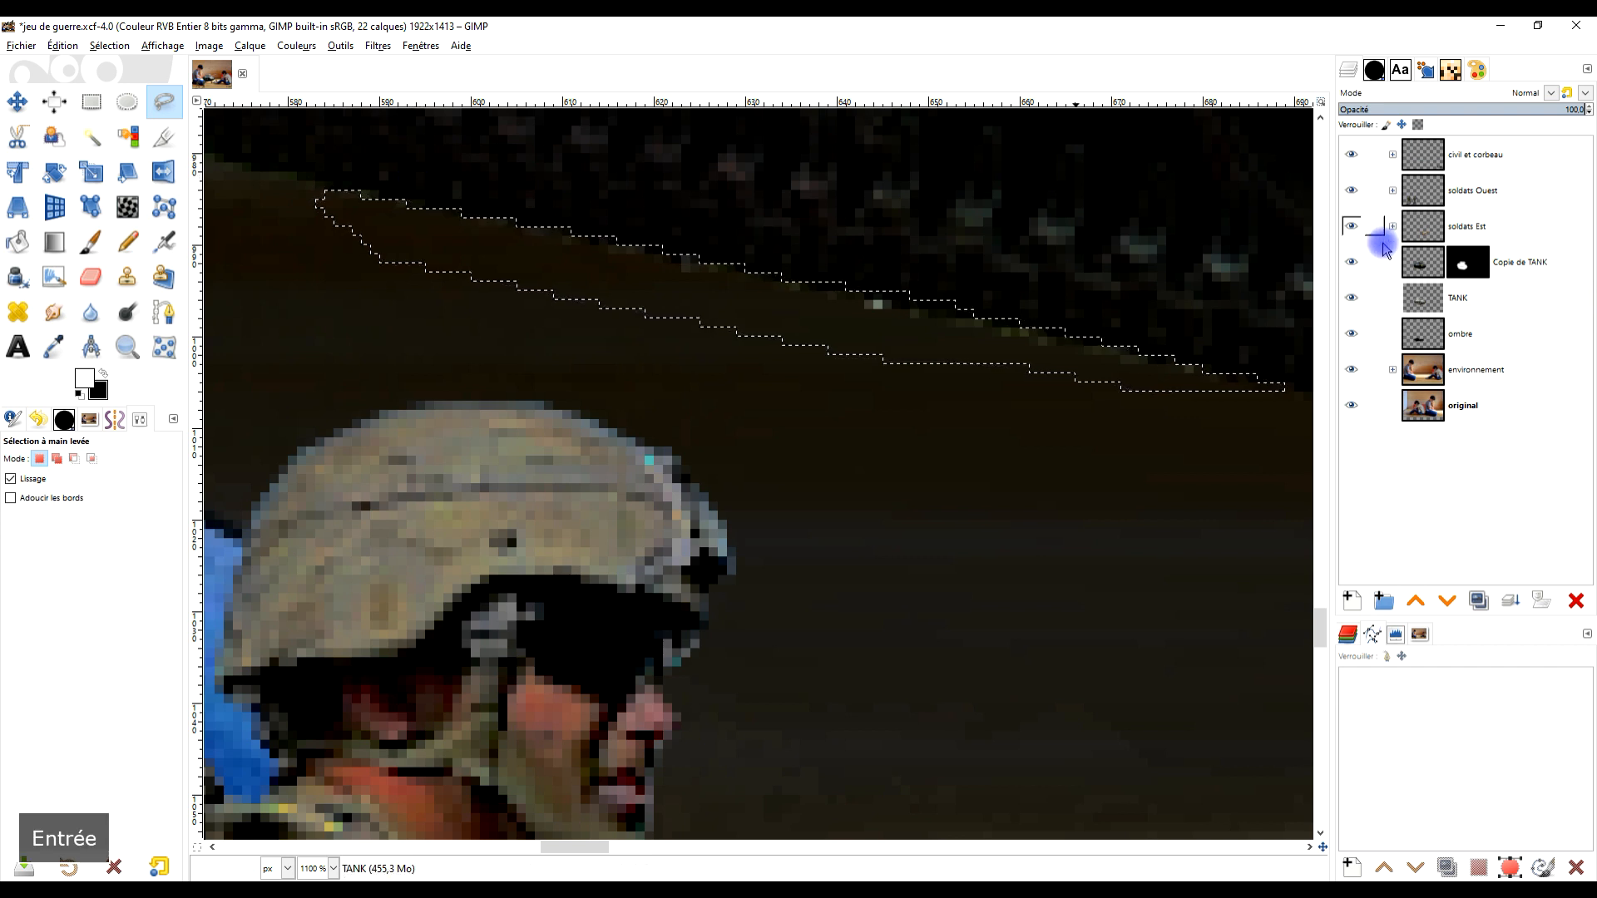
Try painting black inside the selected strip on the "TANK" layer and on the "ombre" layer, undoing the attempts
{"action": "left_click", "coordinate": [1351, 335]}
{"action": "left_click", "coordinate": [1351, 336]}
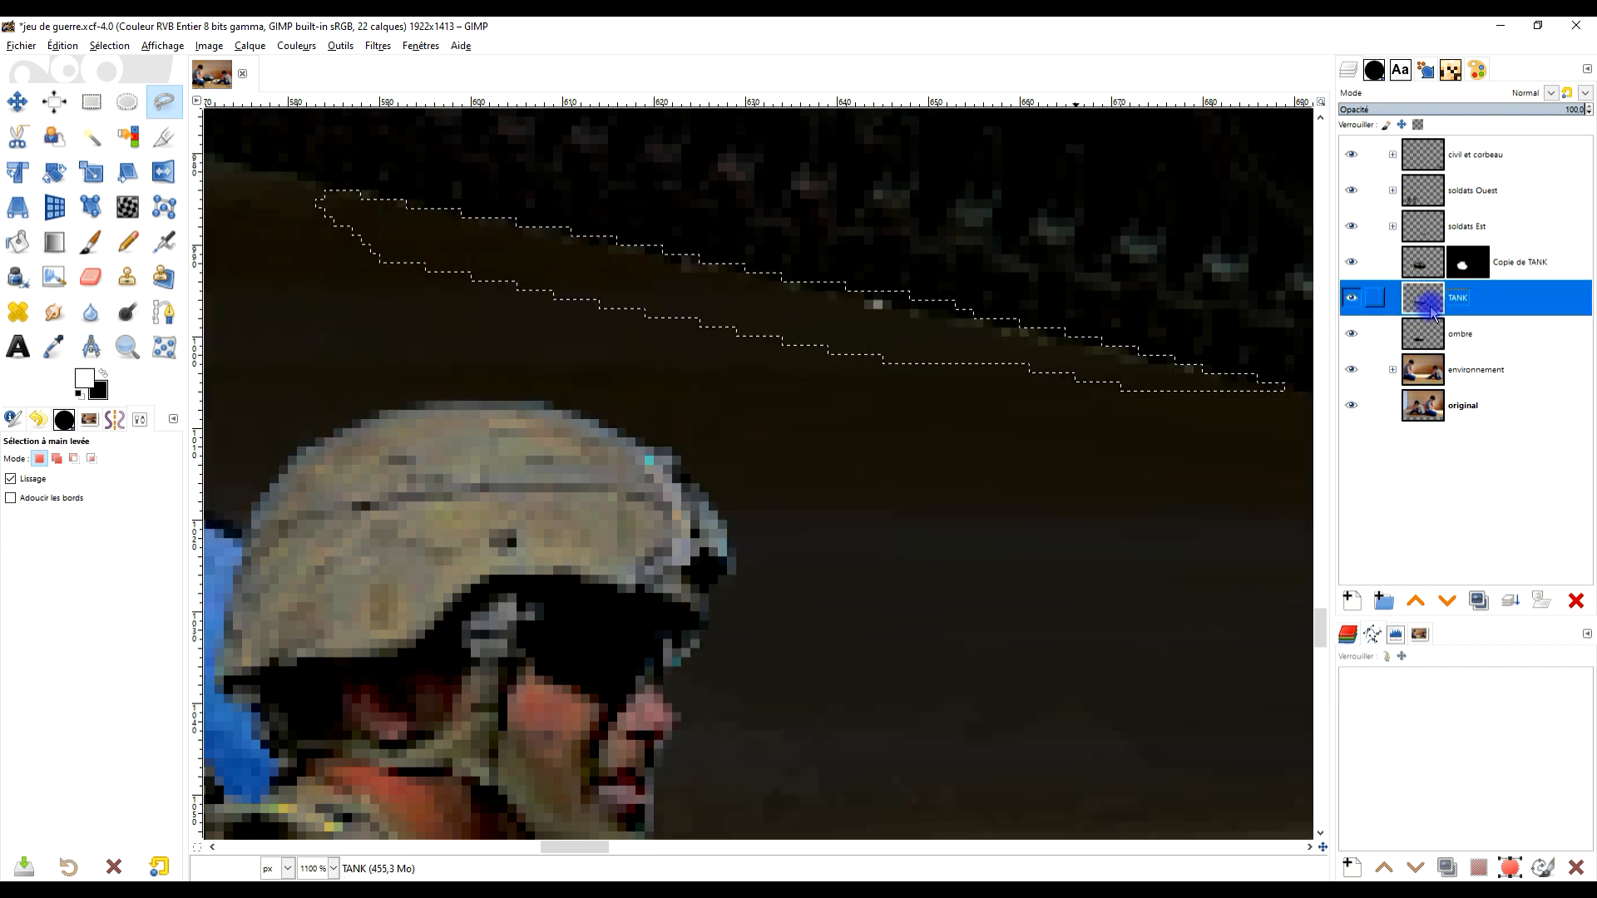
{"action": "left_click", "coordinate": [86, 243]}
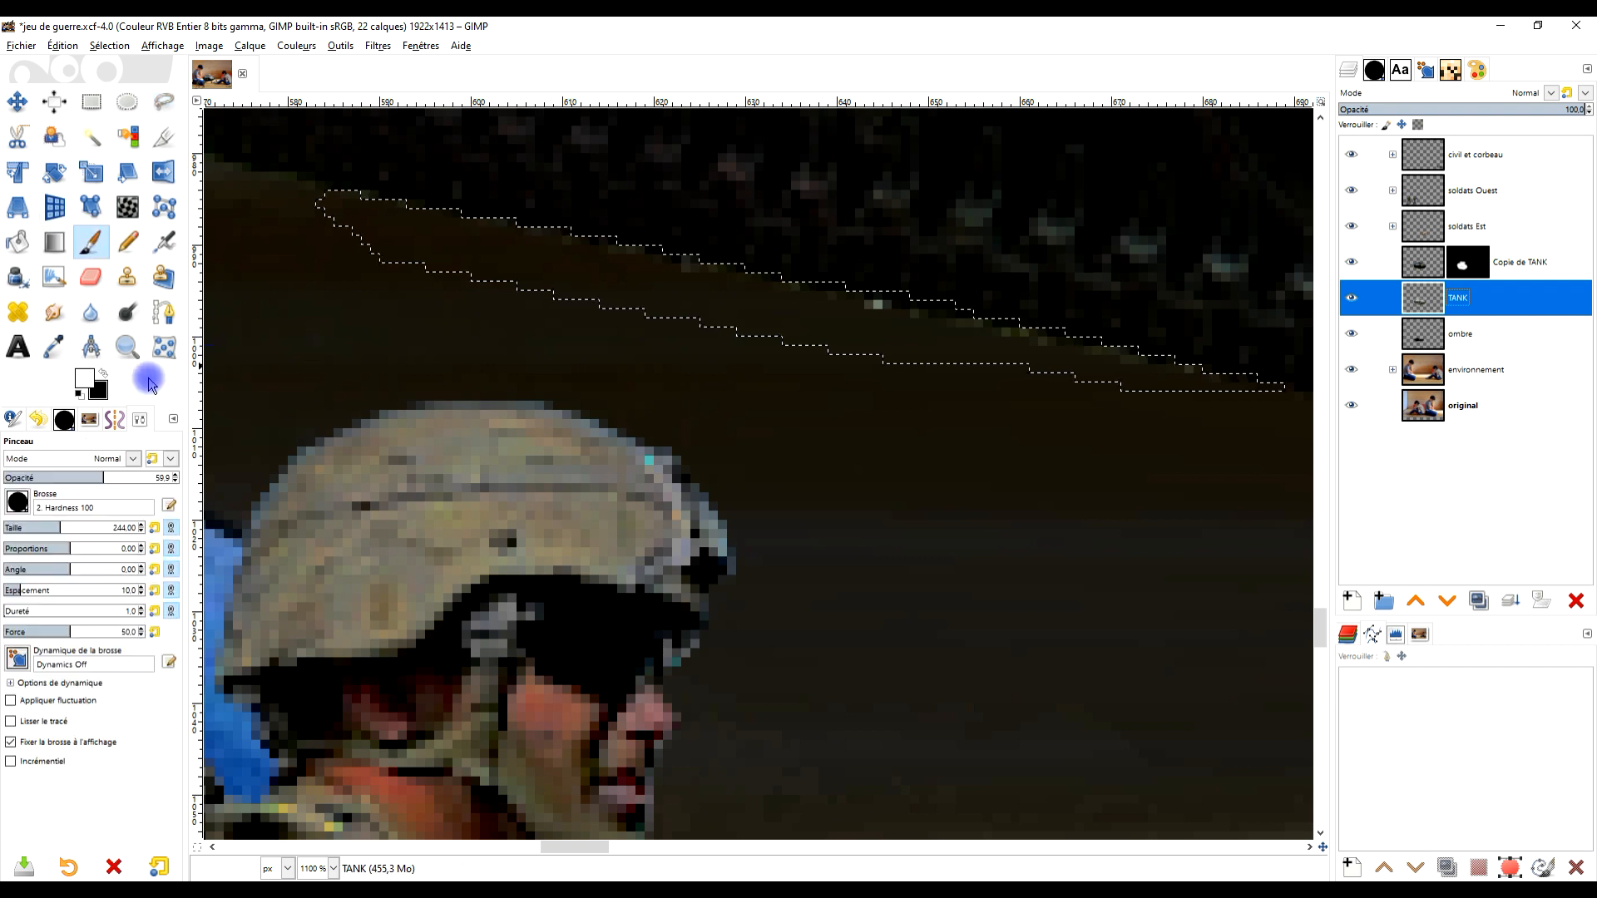
{"action": "left_click", "coordinate": [104, 376]}
{"action": "left_click", "coordinate": [882, 319]}
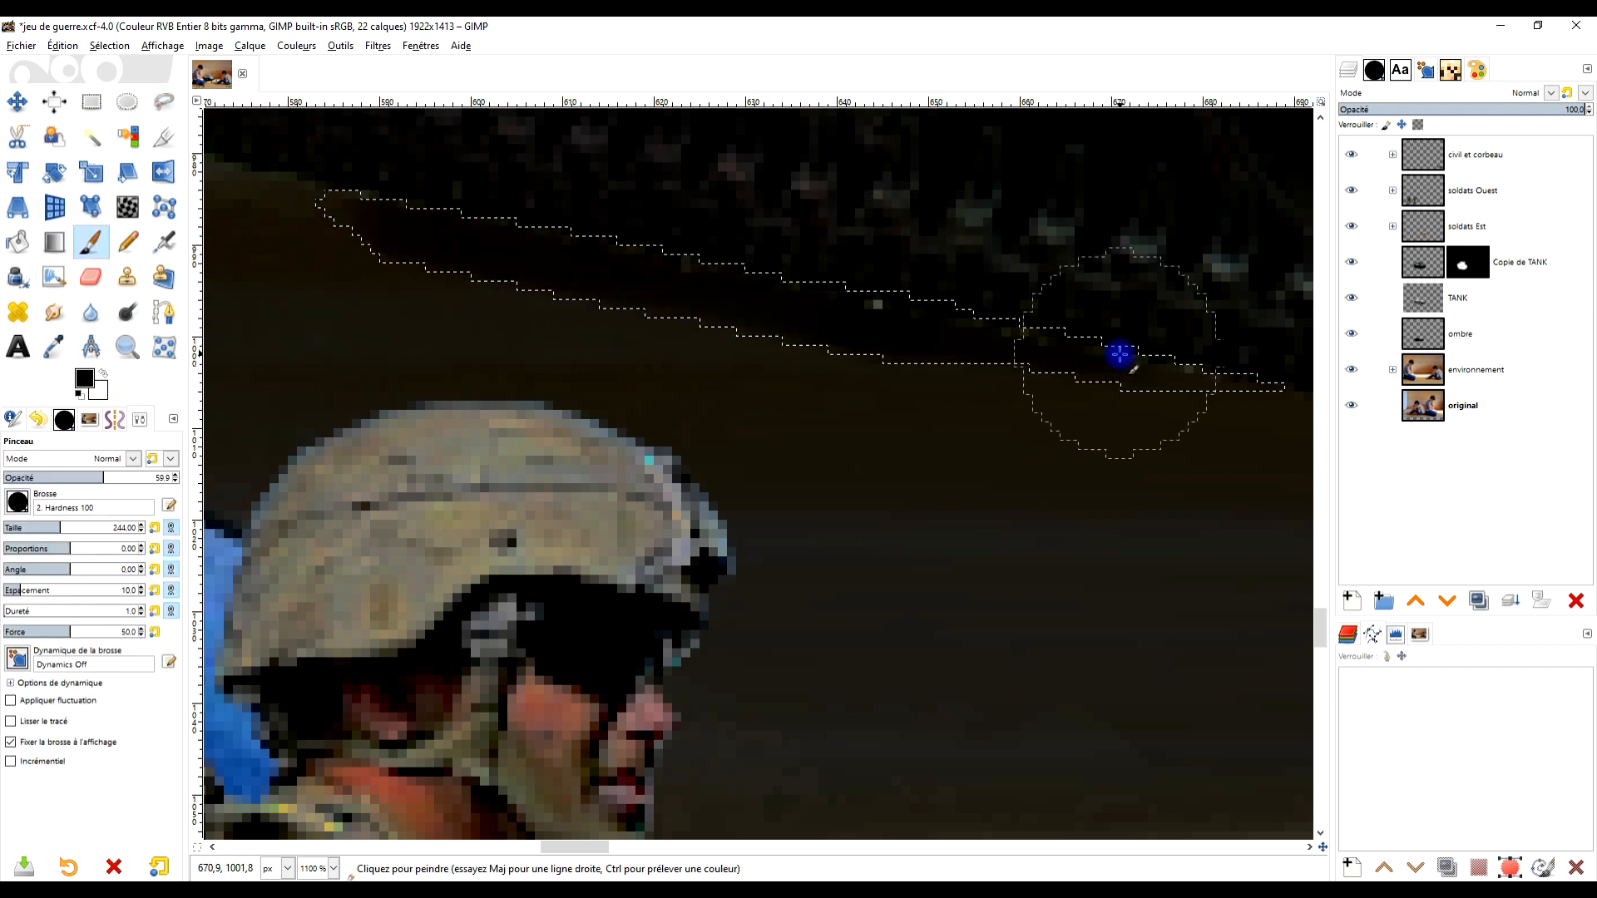
{"action": "left_click", "coordinate": [1429, 305]}
{"action": "key", "text": "ctrl+z"}
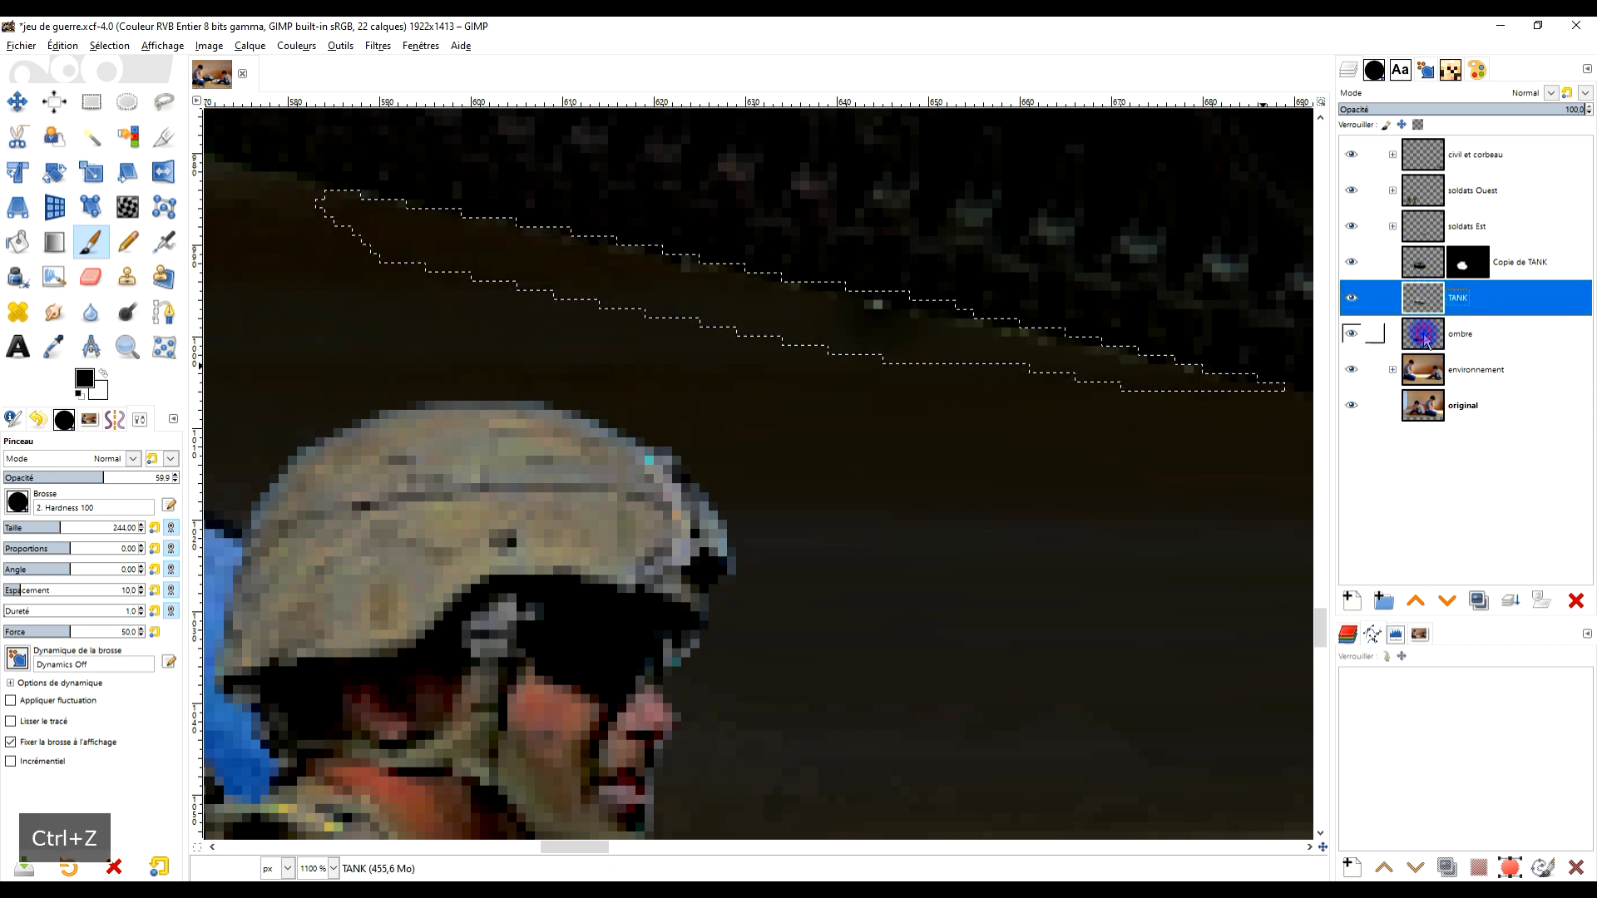
{"action": "left_click", "coordinate": [1425, 337]}
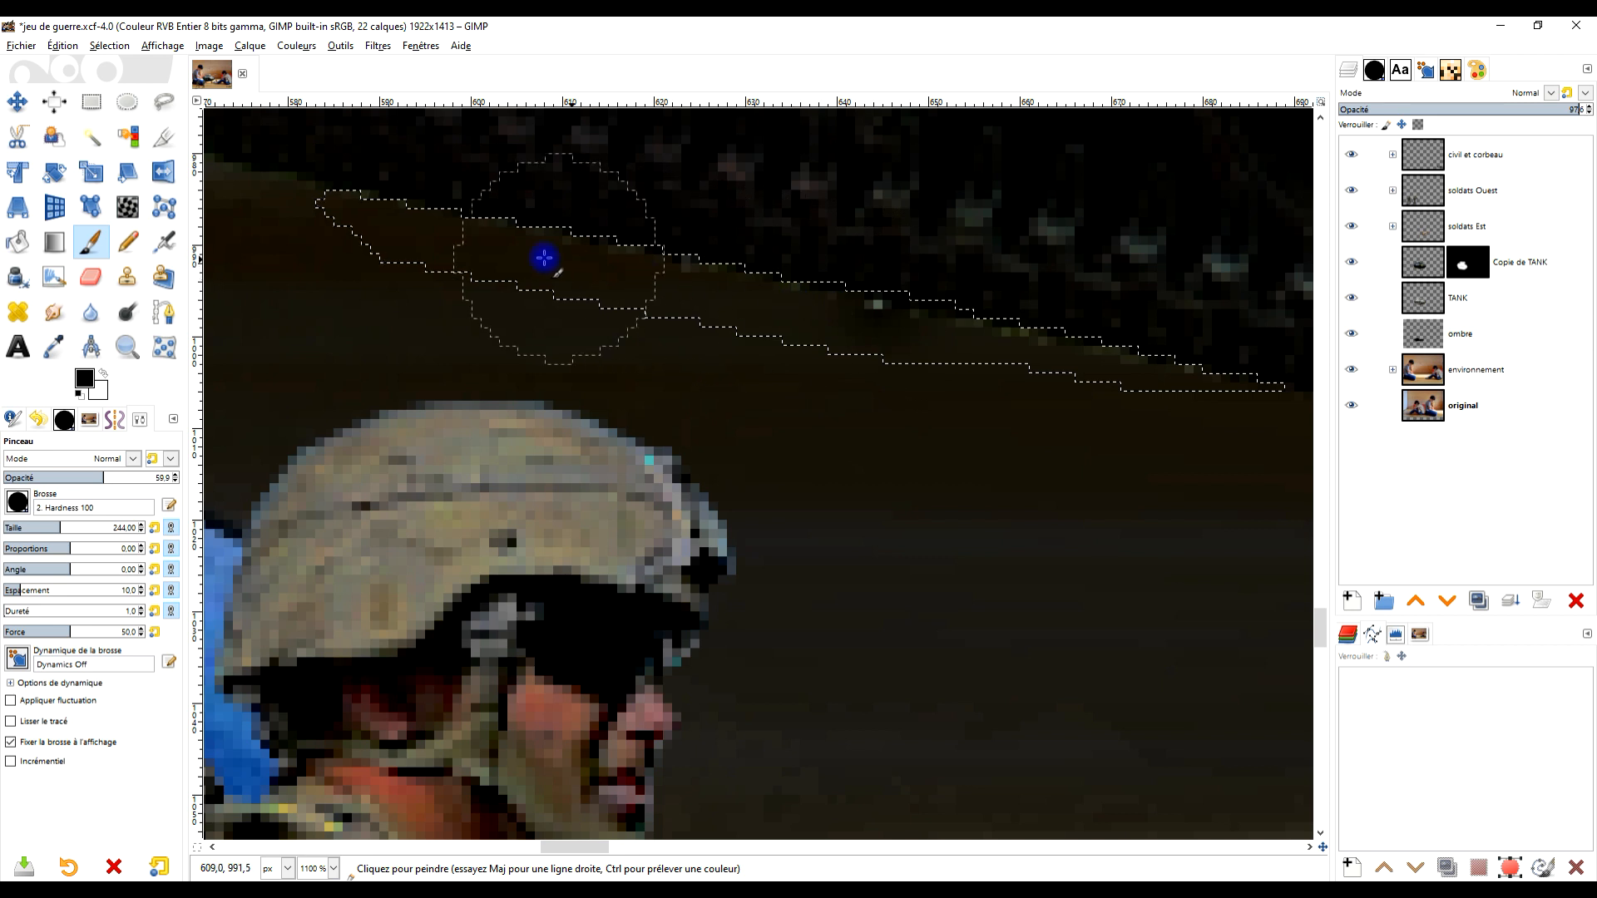
{"action": "key", "text": "ctrl+z"}
{"action": "left_click", "coordinate": [1444, 307]}
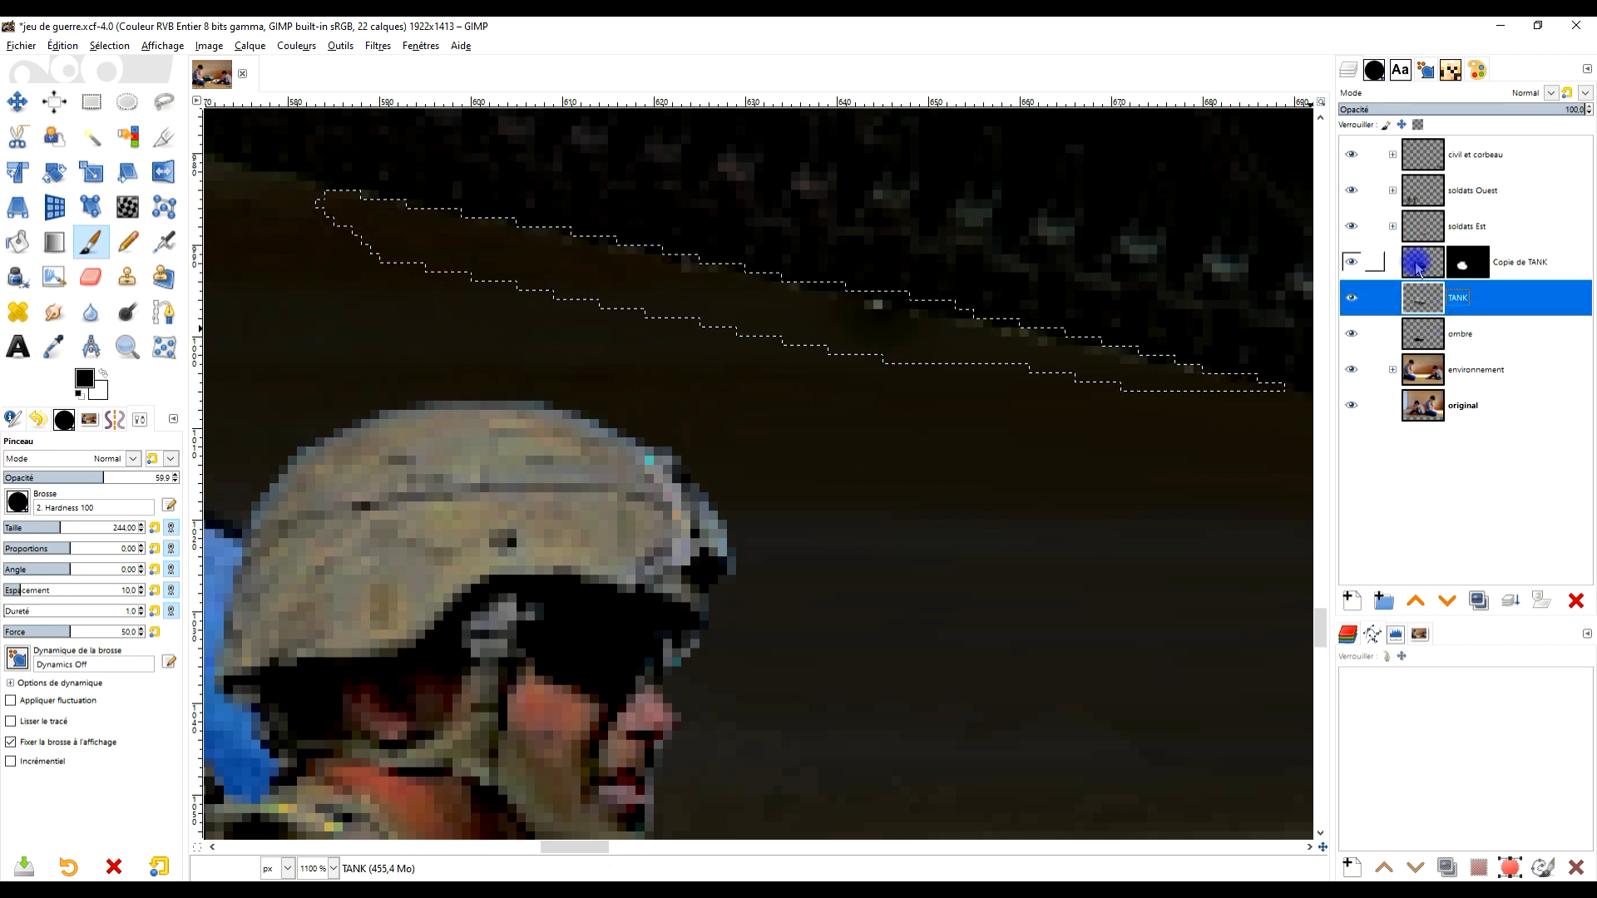
Hide the darkened tank copy, erase the stray pixels inside the selection on the "TANK" layer, and show the copy again
{"action": "left_click", "coordinate": [1352, 262]}
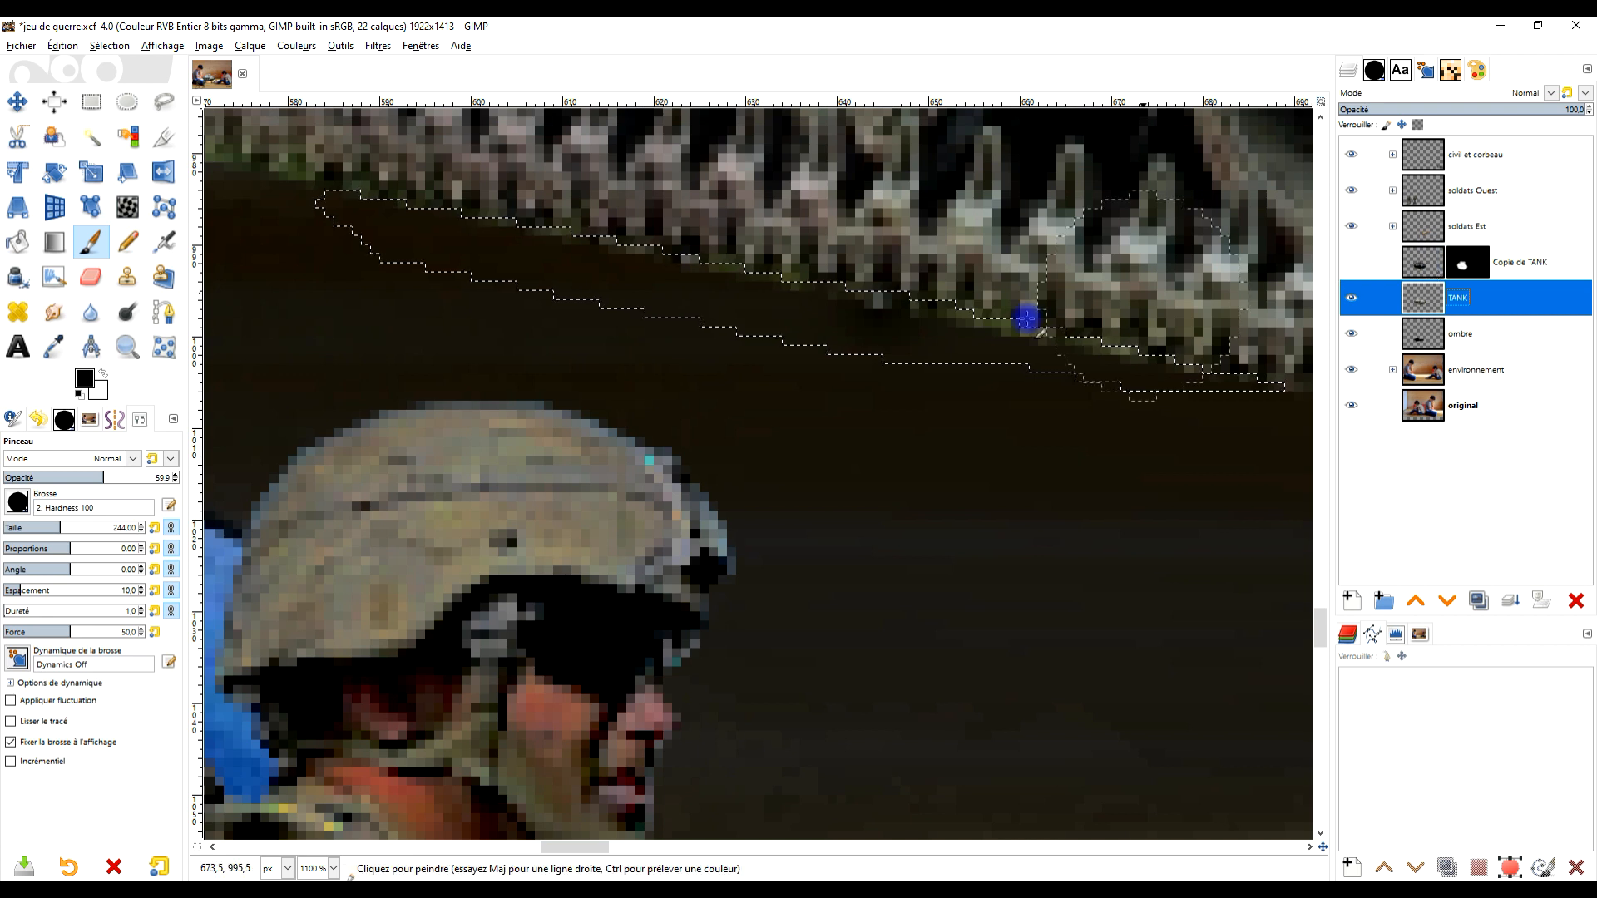
{"action": "scroll", "coordinate": [772, 309], "scroll_direction": "up", "scroll_amount": 2}
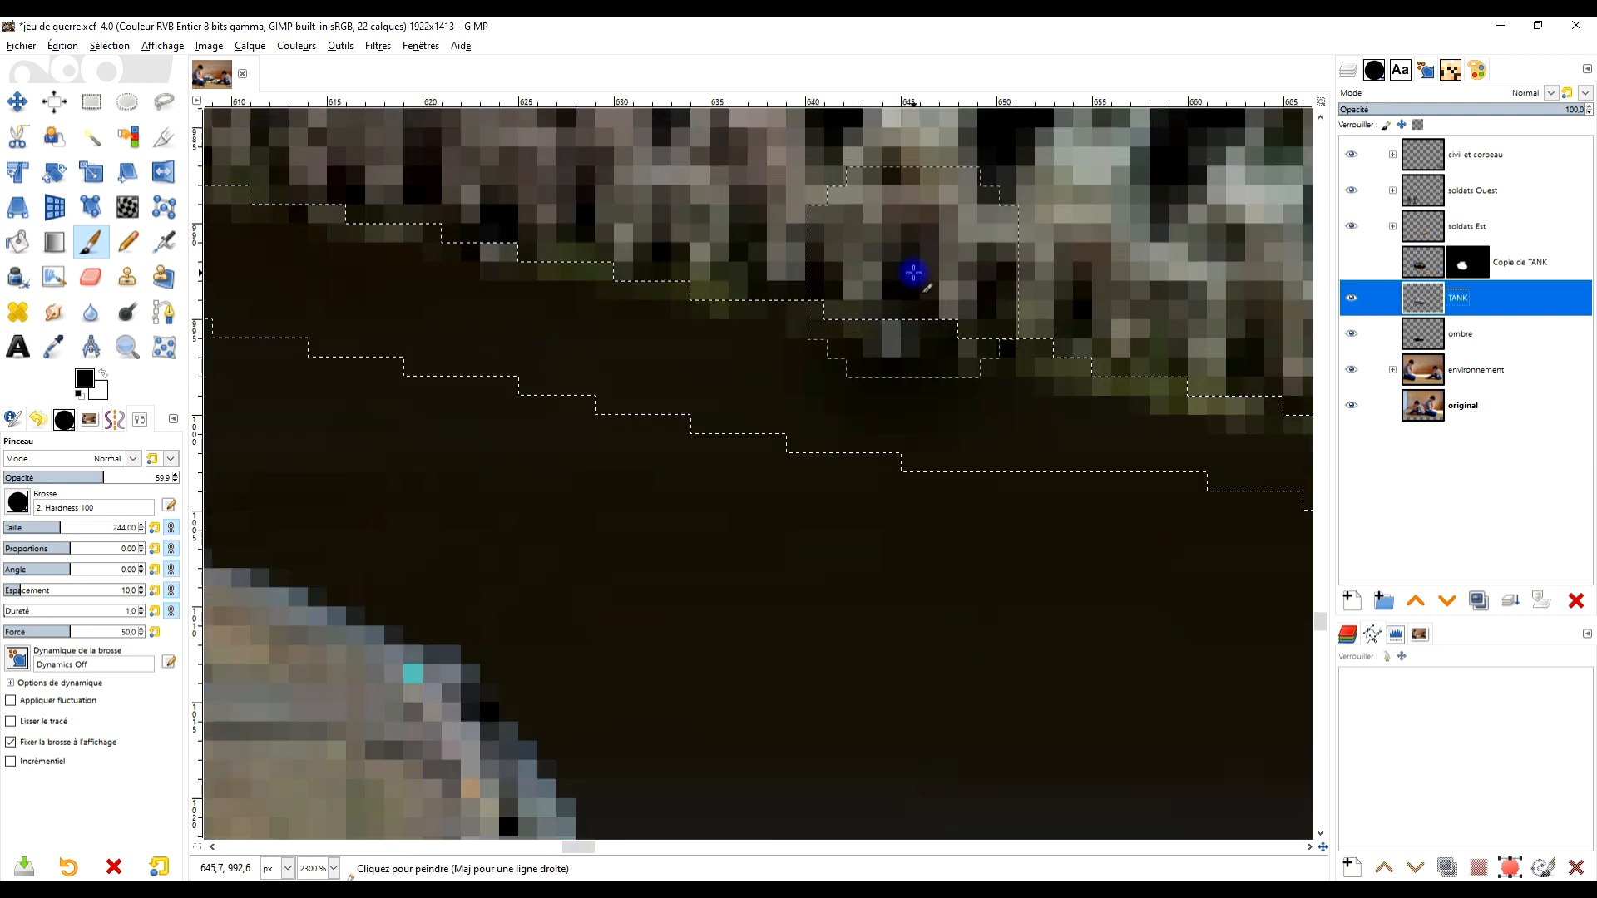
{"action": "scroll", "coordinate": [874, 339], "scroll_direction": "up", "scroll_amount": 1}
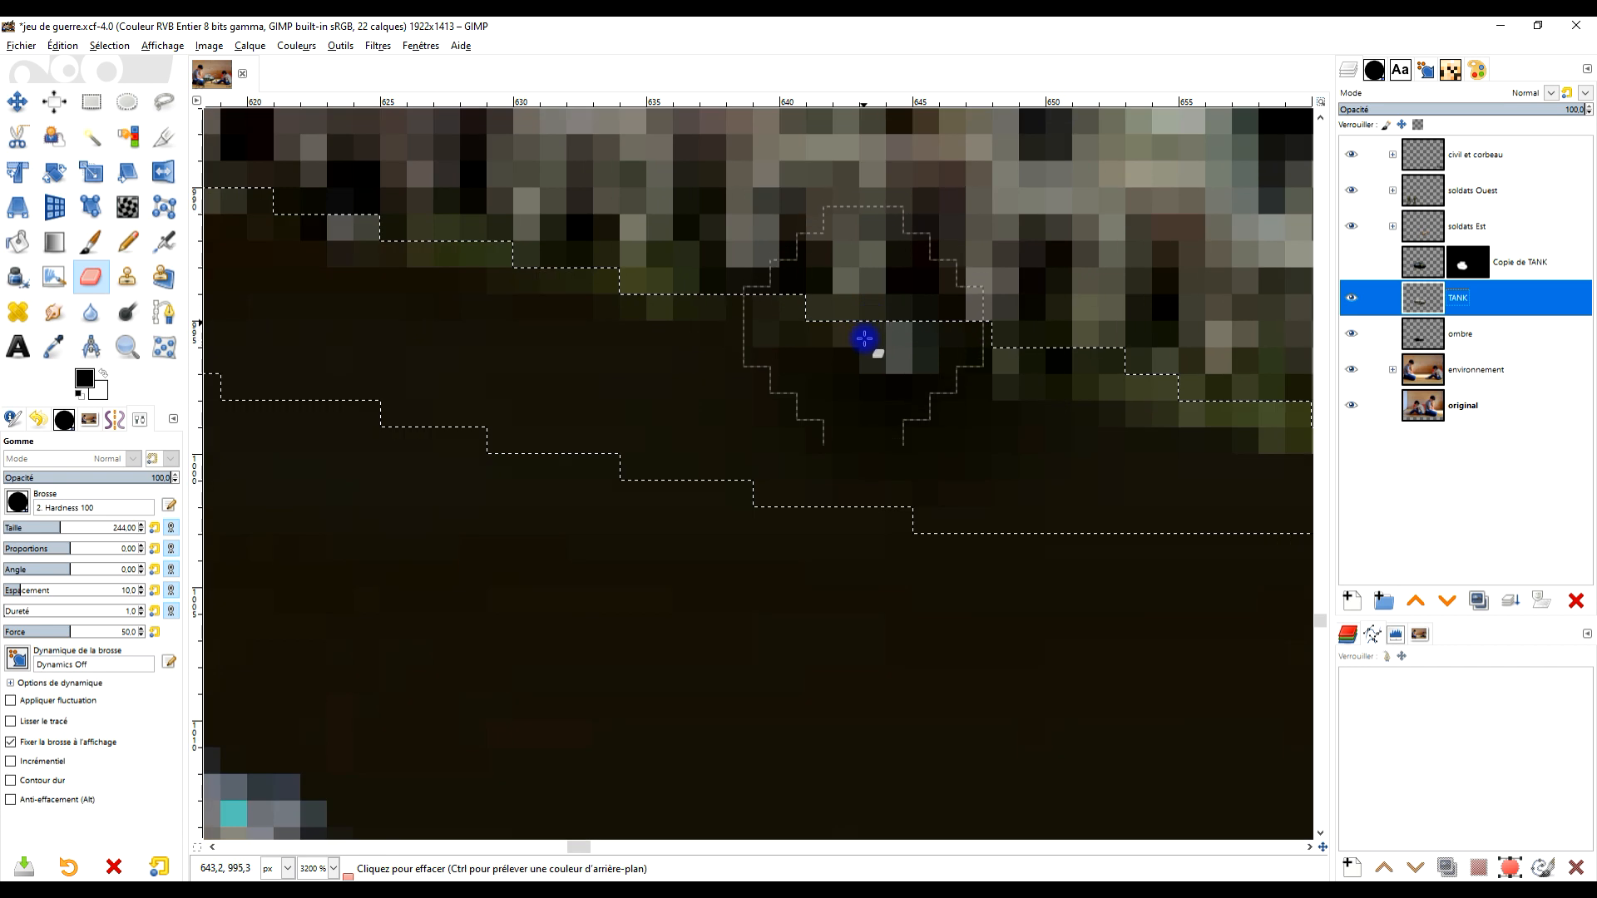
{"action": "left_click", "coordinate": [899, 366]}
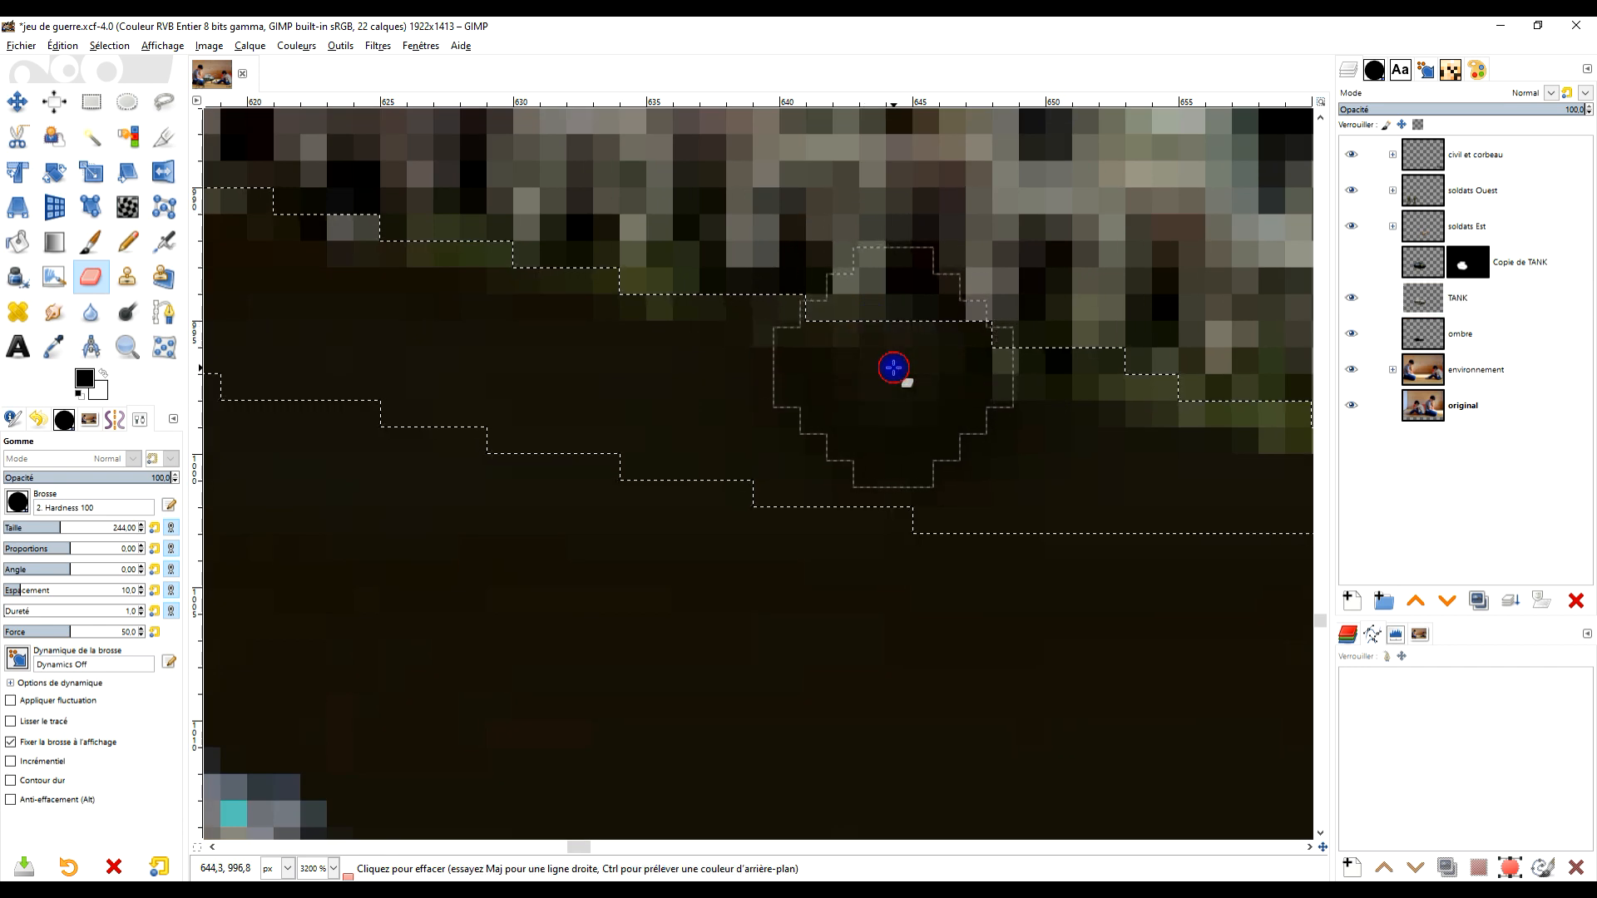
{"action": "scroll", "coordinate": [951, 392], "scroll_direction": "down", "scroll_amount": 2}
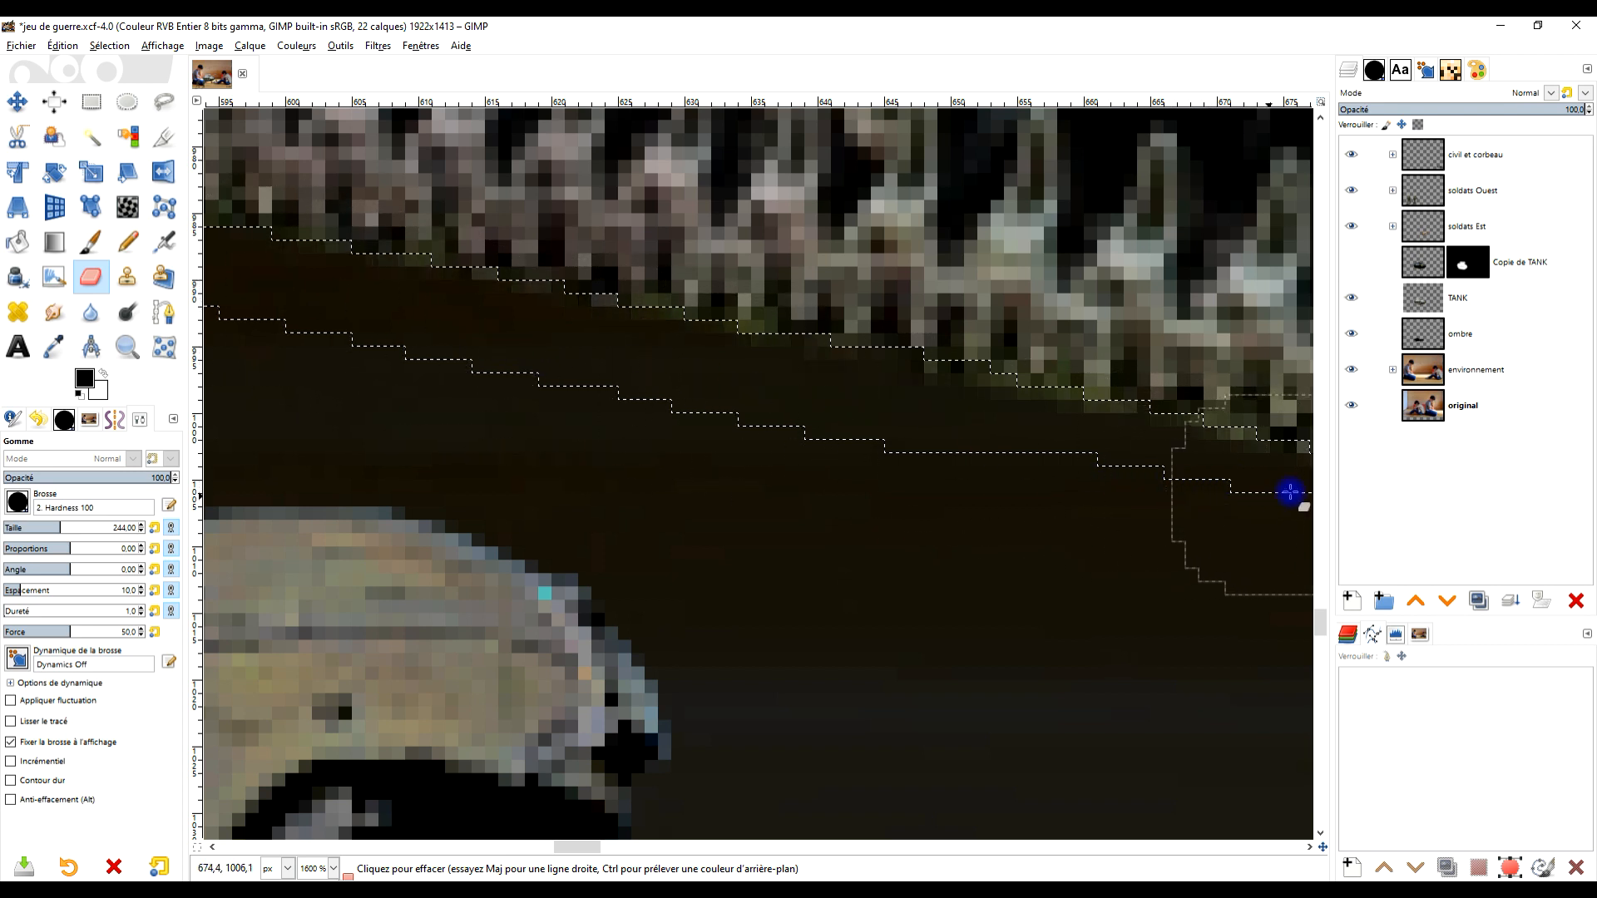
{"action": "left_click", "coordinate": [1350, 259]}
Erase the stray light pixel below the track on the "Copie de TANK" layer's image, and clear the selection
{"action": "scroll", "coordinate": [1061, 407], "scroll_direction": "down", "scroll_amount": 1}
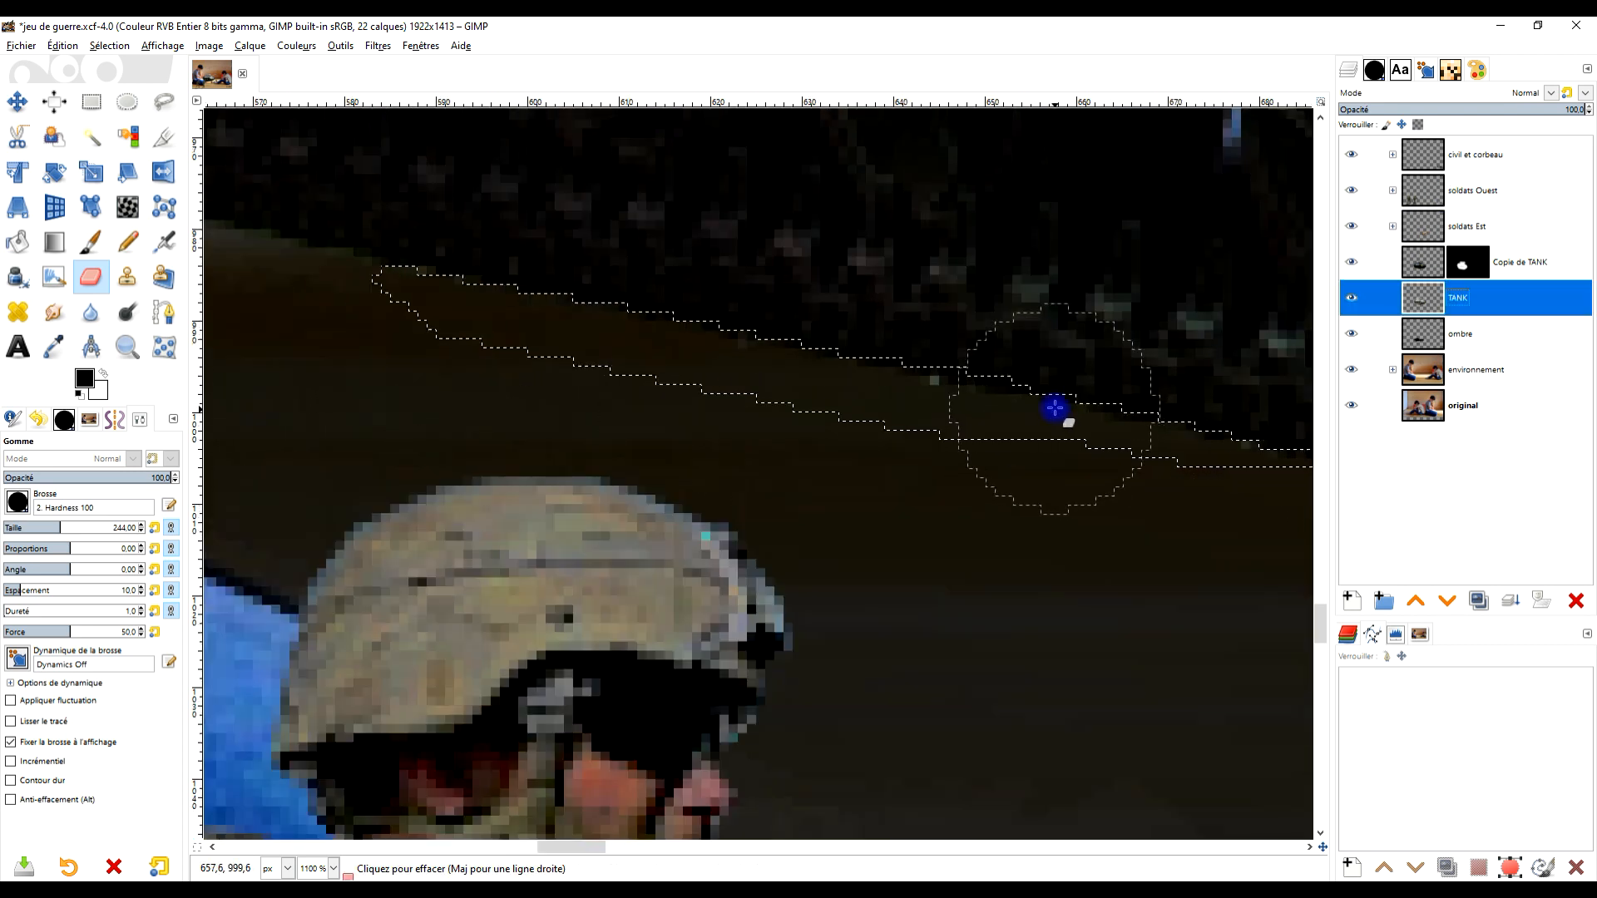
{"action": "scroll", "coordinate": [799, 489], "scroll_direction": "up", "scroll_amount": 3}
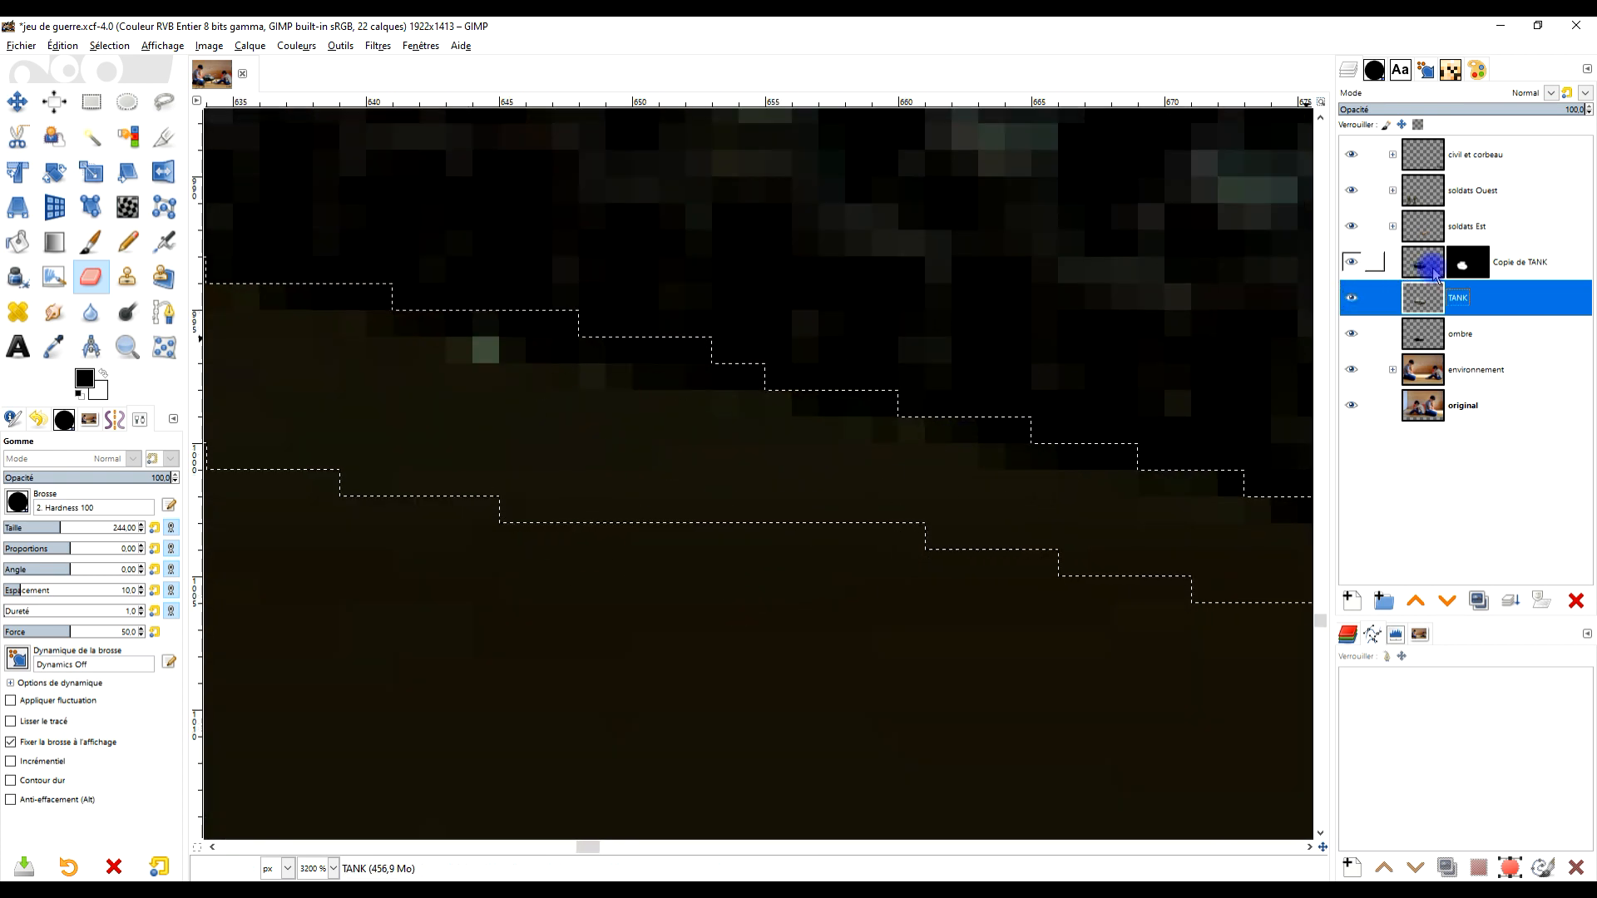
{"action": "left_click", "coordinate": [1371, 261]}
{"action": "left_click", "coordinate": [472, 386]}
{"action": "left_click", "coordinate": [478, 391]}
{"action": "scroll", "coordinate": [599, 424], "scroll_direction": "down", "scroll_amount": 7}
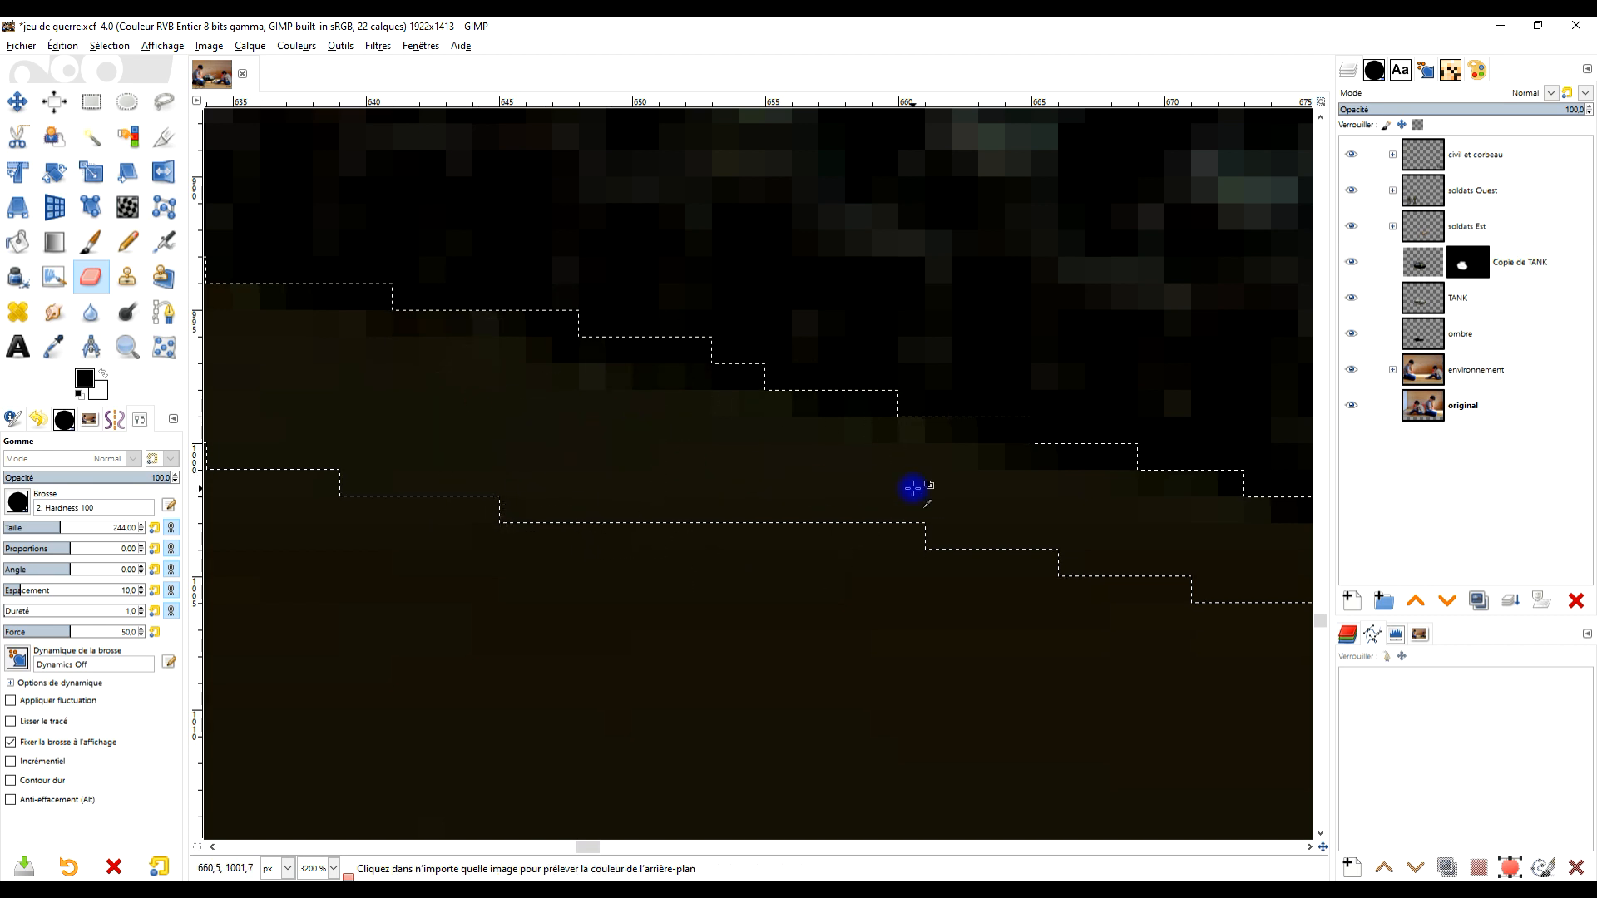
{"action": "key", "text": "r"}
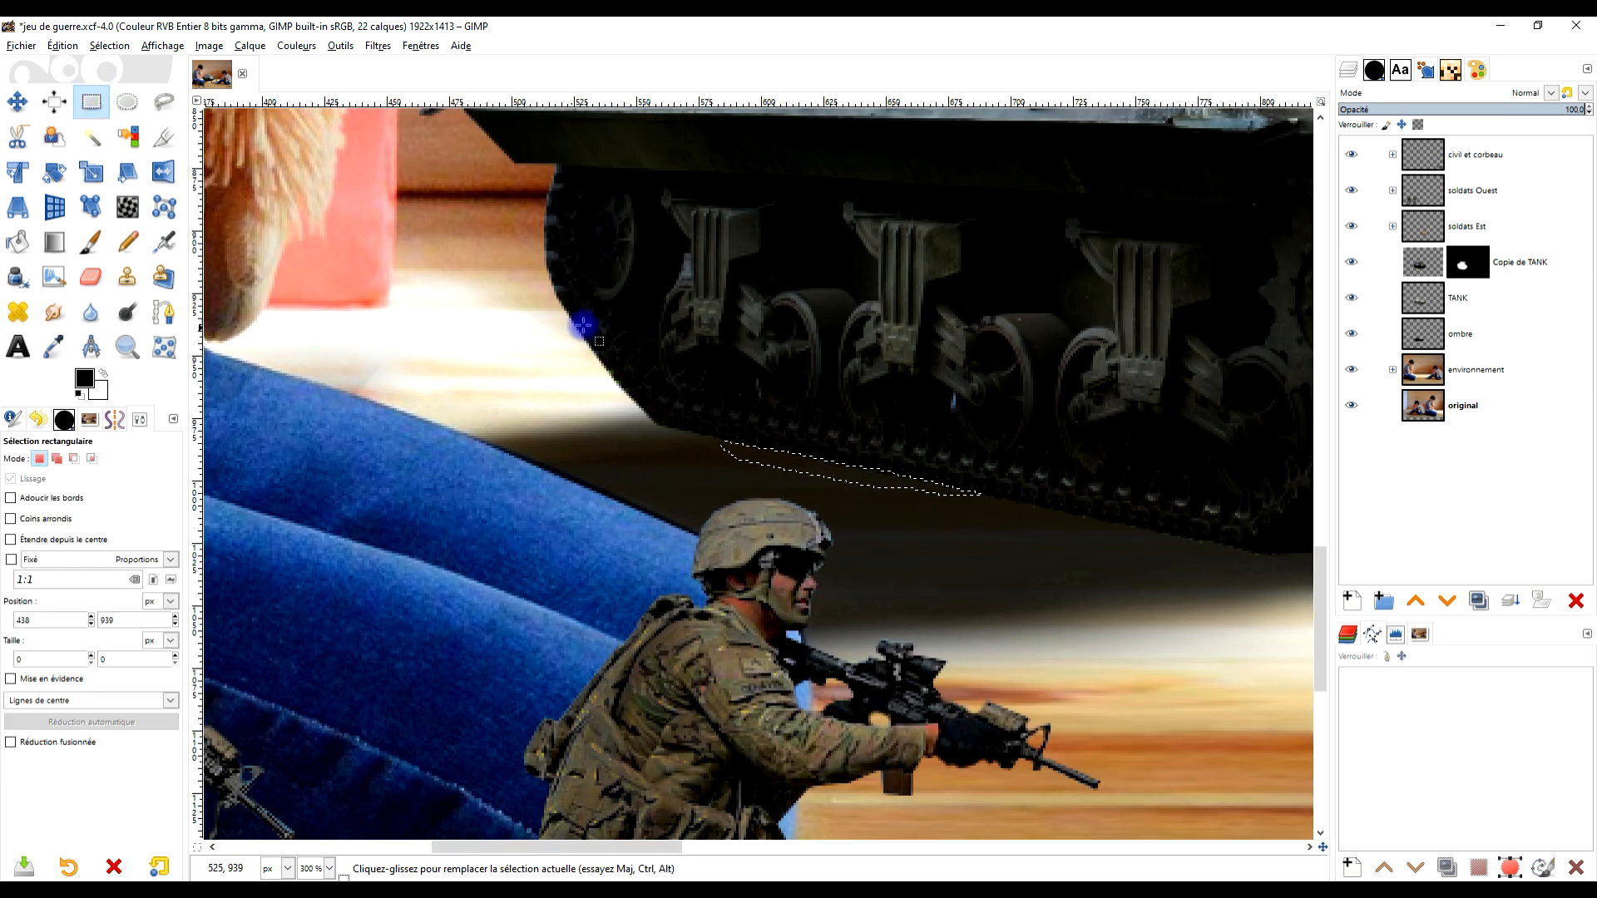
{"action": "key", "text": "ctrl"}
{"action": "scroll", "coordinate": [1079, 534], "scroll_direction": "down", "scroll_amount": 4}
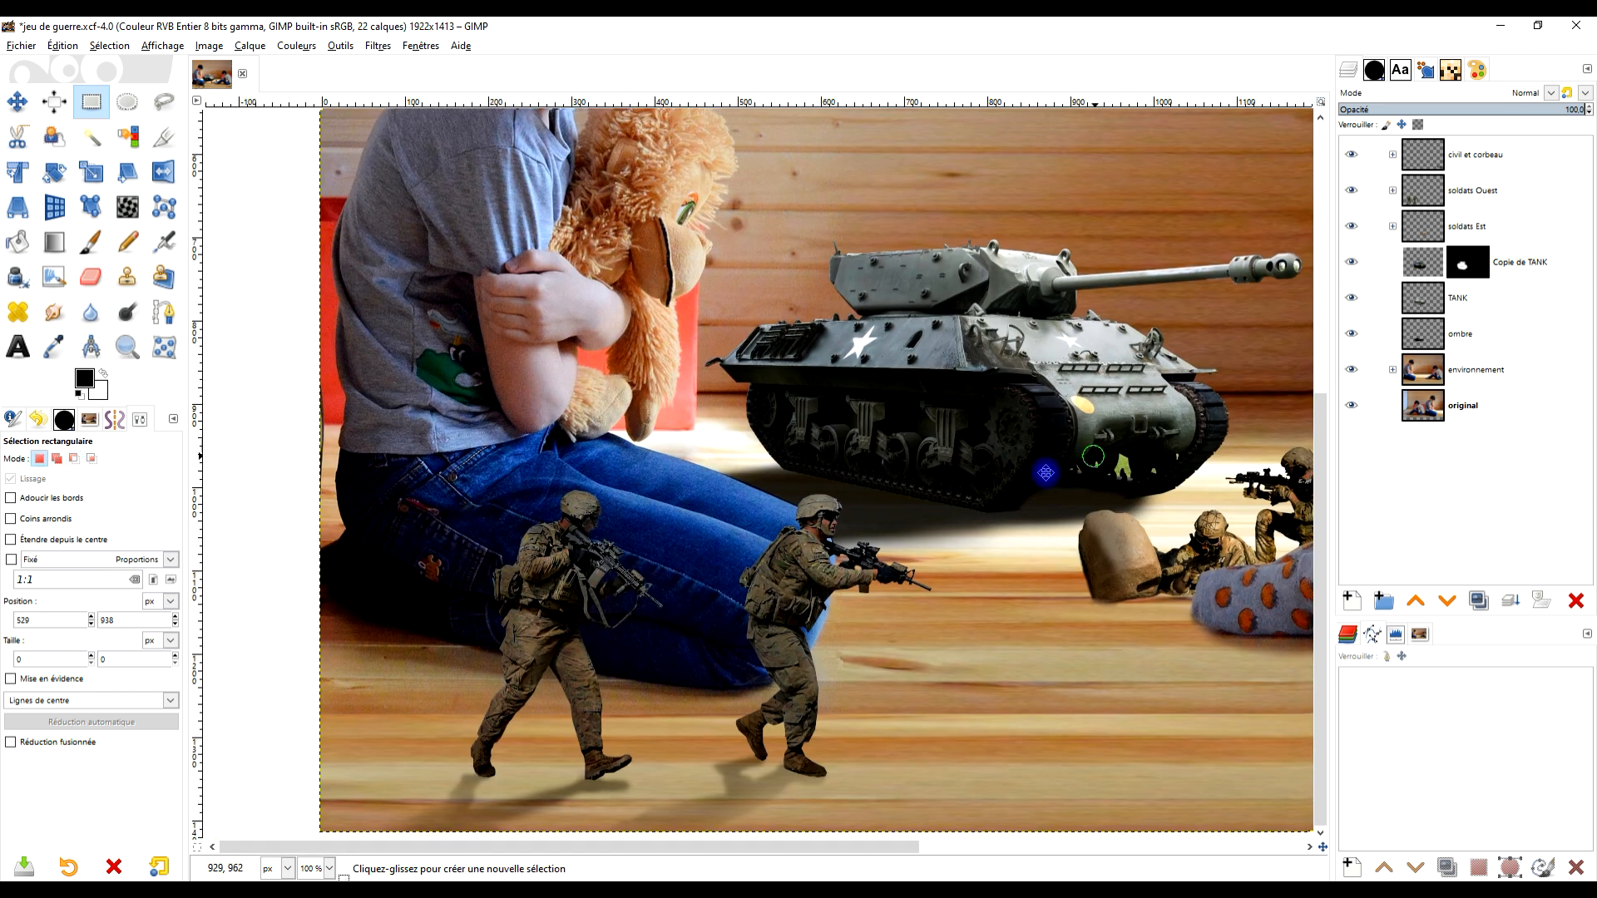
{"action": "left_click_drag", "start_coordinate": [1093, 456], "coordinate": [991, 518]}
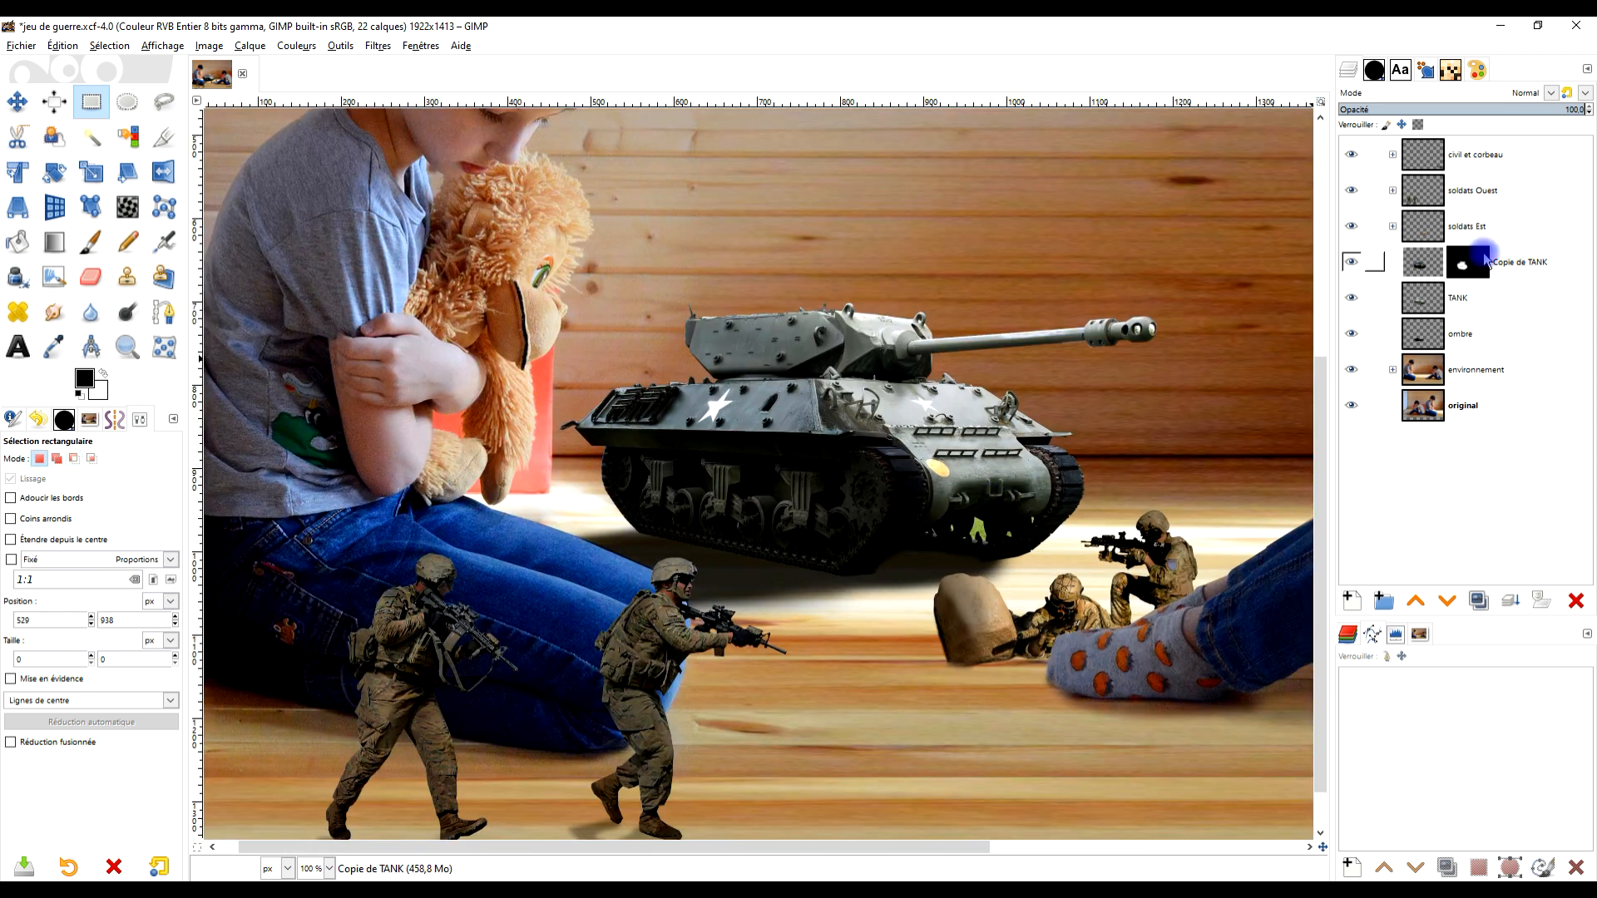
Create a layer group above the "TANK" layer and name it "TANK"
{"action": "left_click", "coordinate": [1466, 314]}
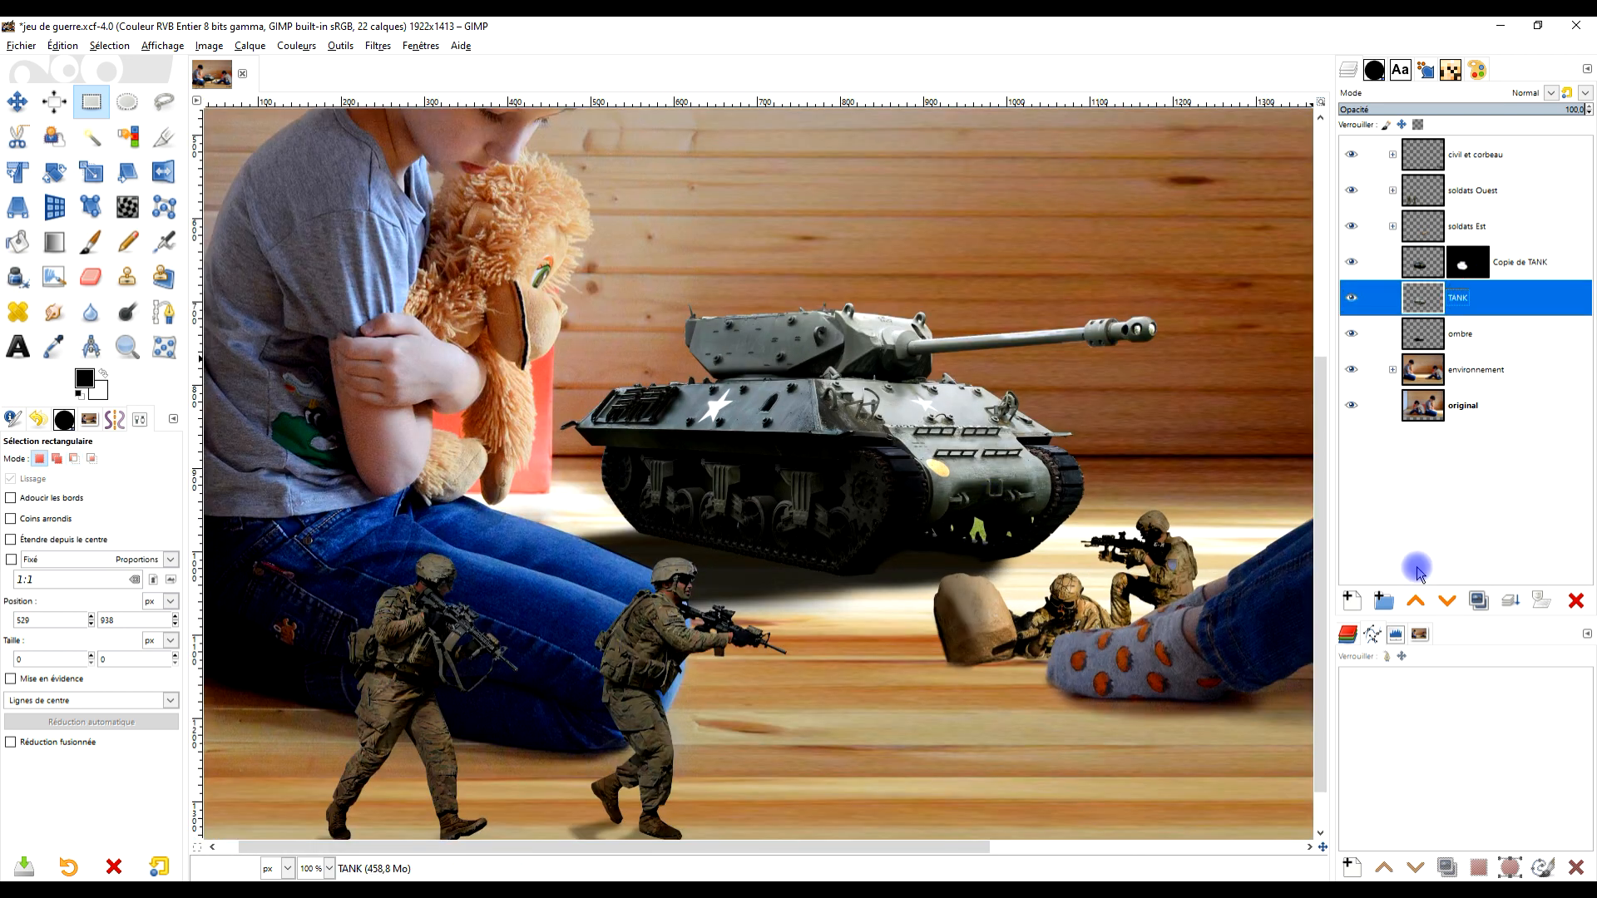
{"action": "left_click", "coordinate": [1381, 601]}
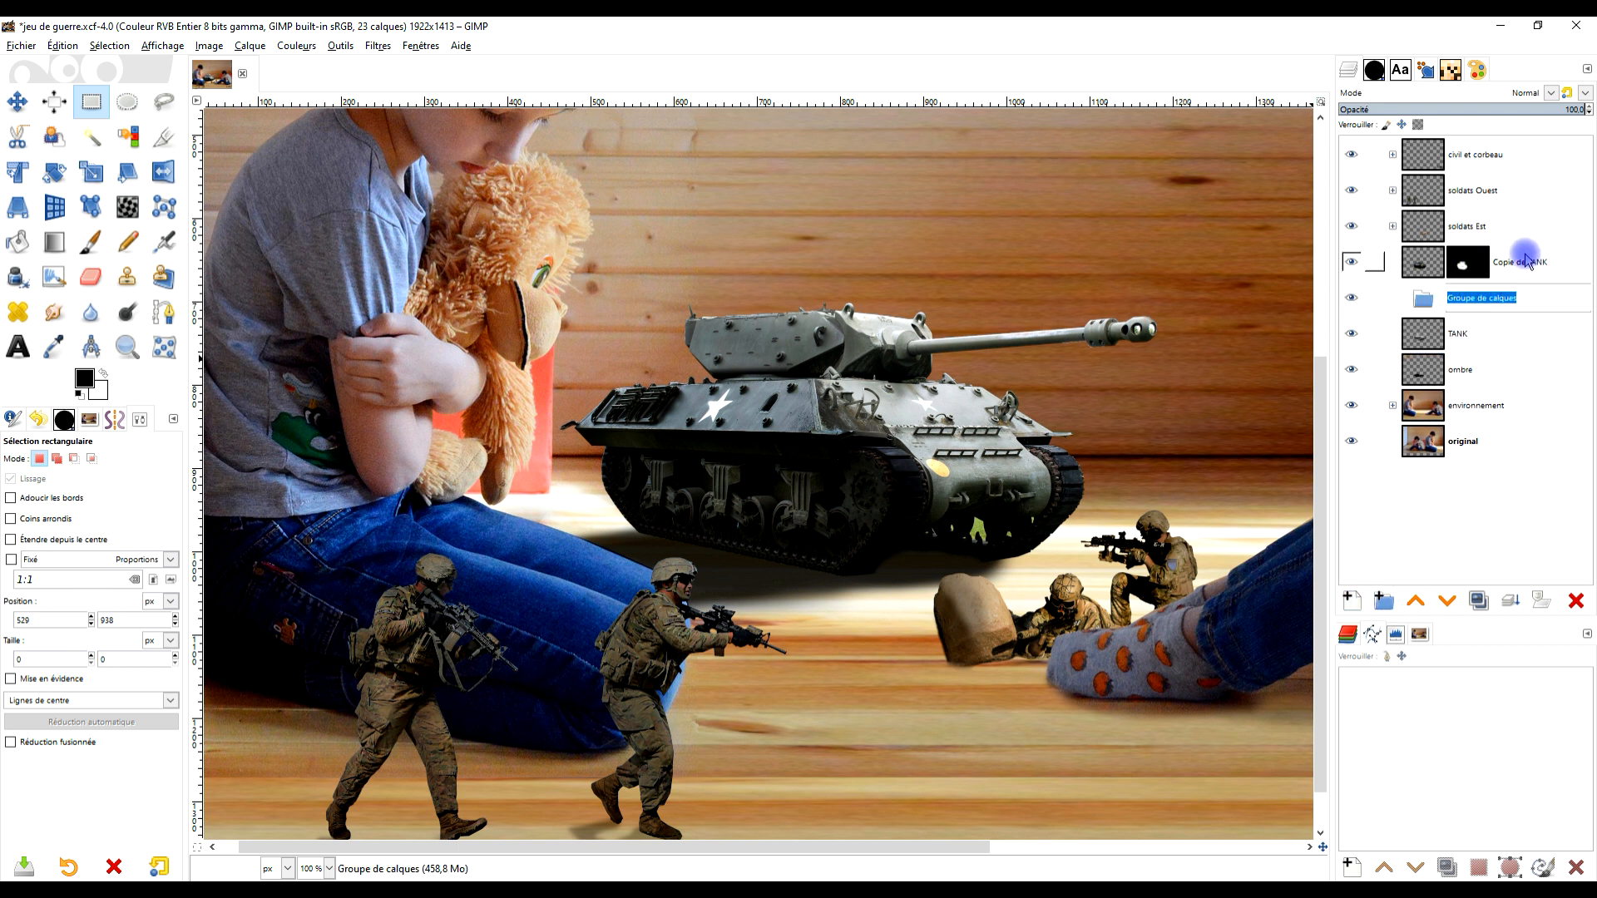
{"action": "type", "text": "TANK"}
{"action": "key", "text": "Return"}
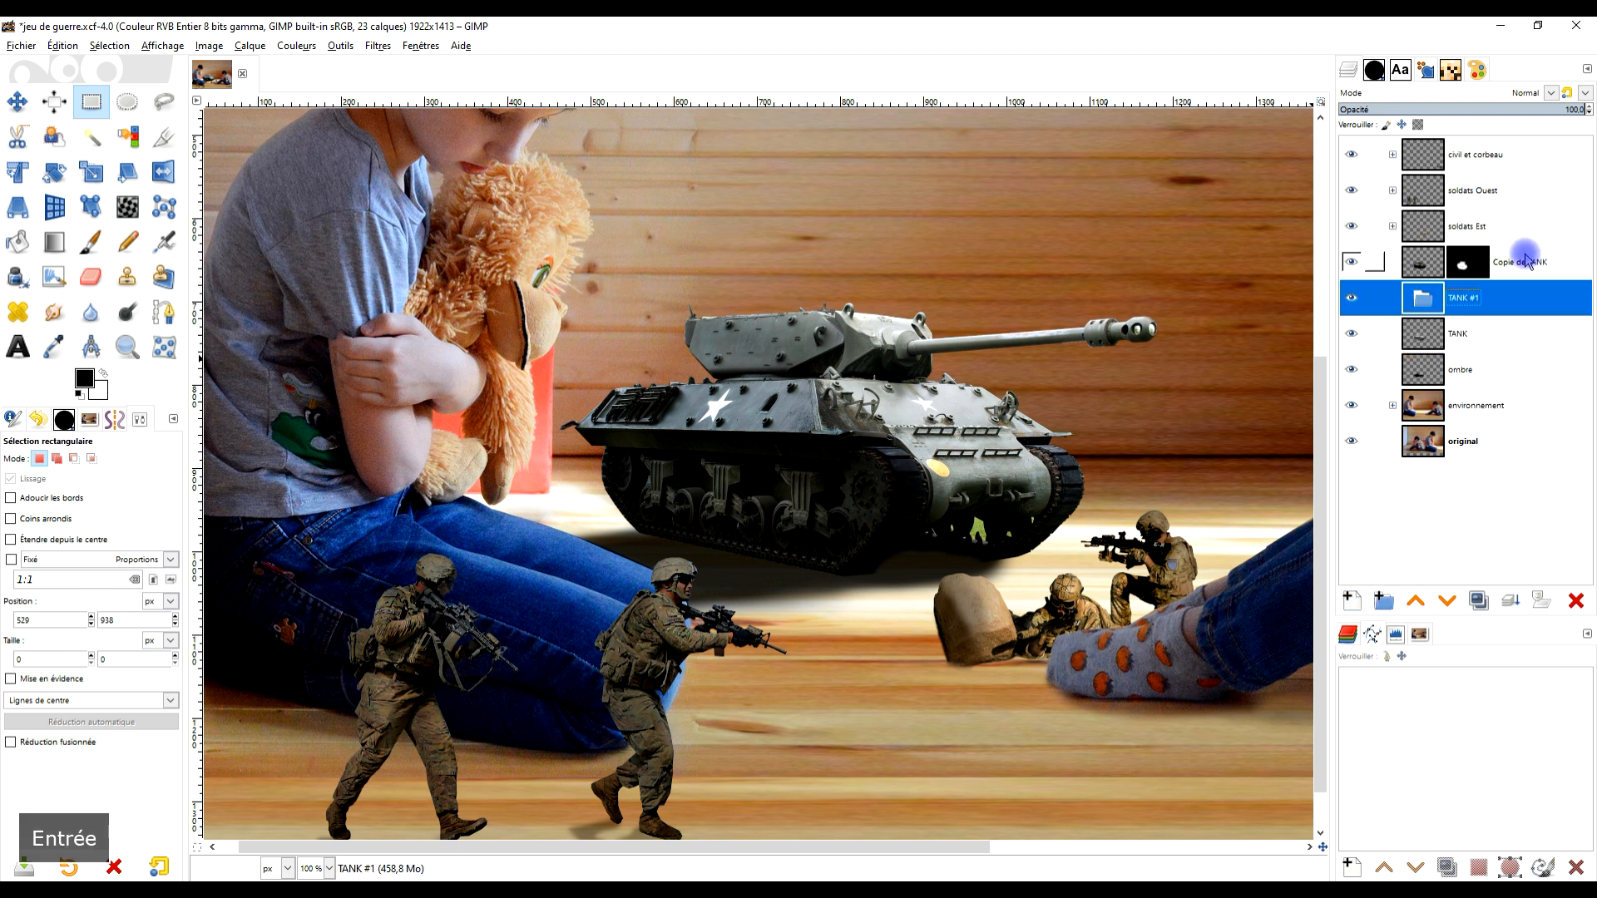
Move the "TANK", "ombre" and "Copie de TANK" layers into the new tank group, keeping their stacking order, and collapse the group
{"action": "left_click_drag", "start_coordinate": [1432, 335], "coordinate": [1462, 298]}
{"action": "left_click_drag", "start_coordinate": [1432, 364], "coordinate": [1475, 341]}
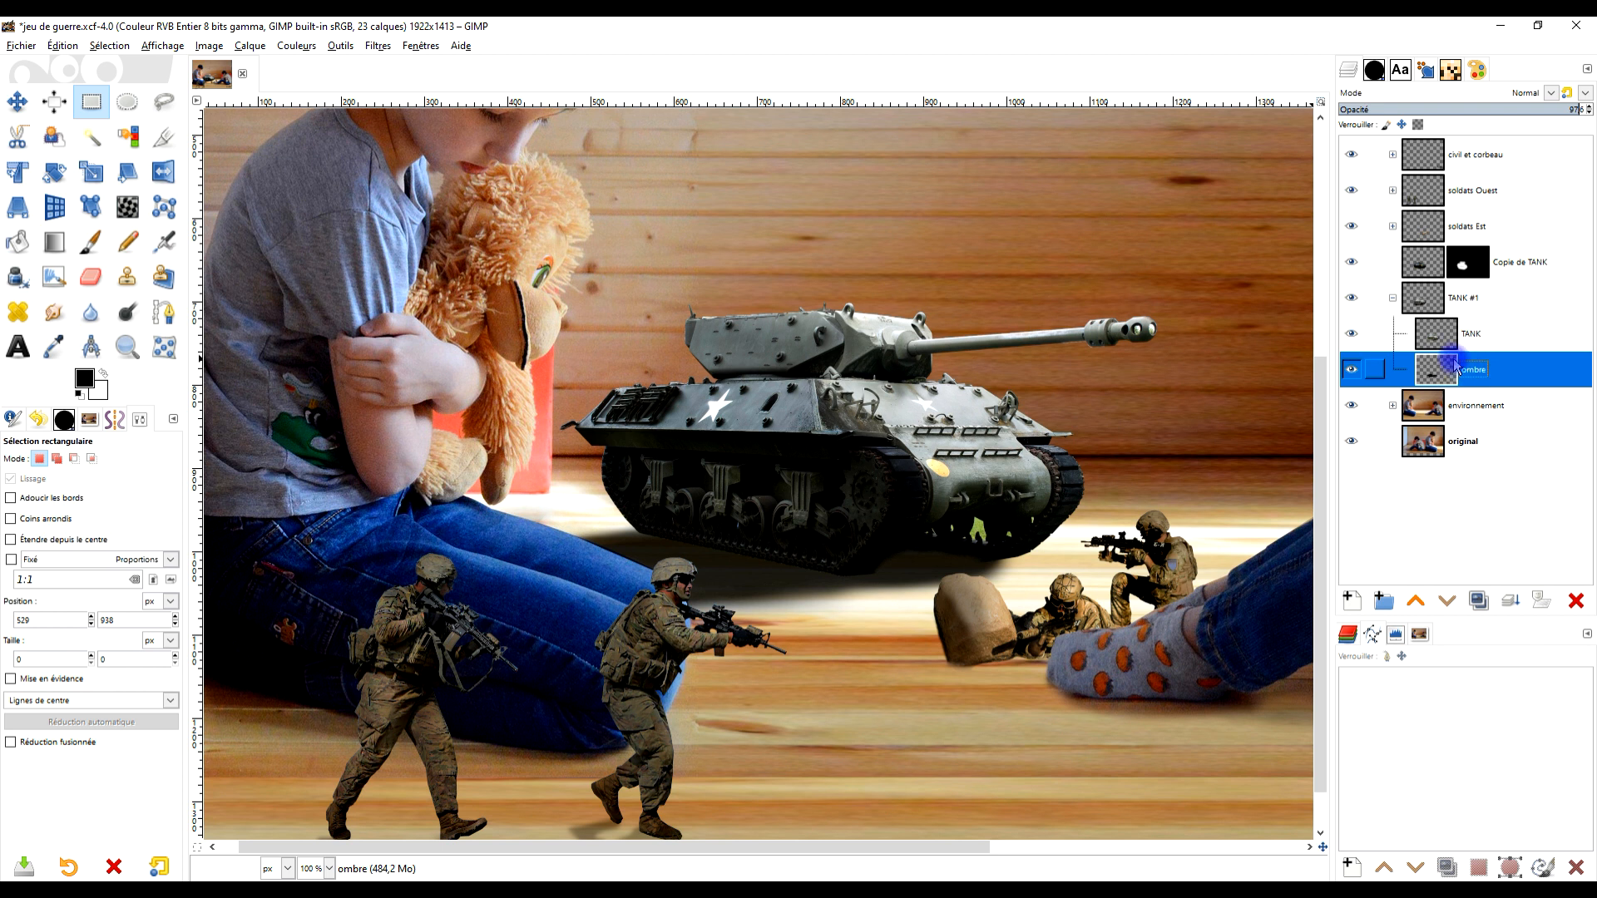
{"action": "left_click_drag", "start_coordinate": [1423, 283], "coordinate": [1443, 309]}
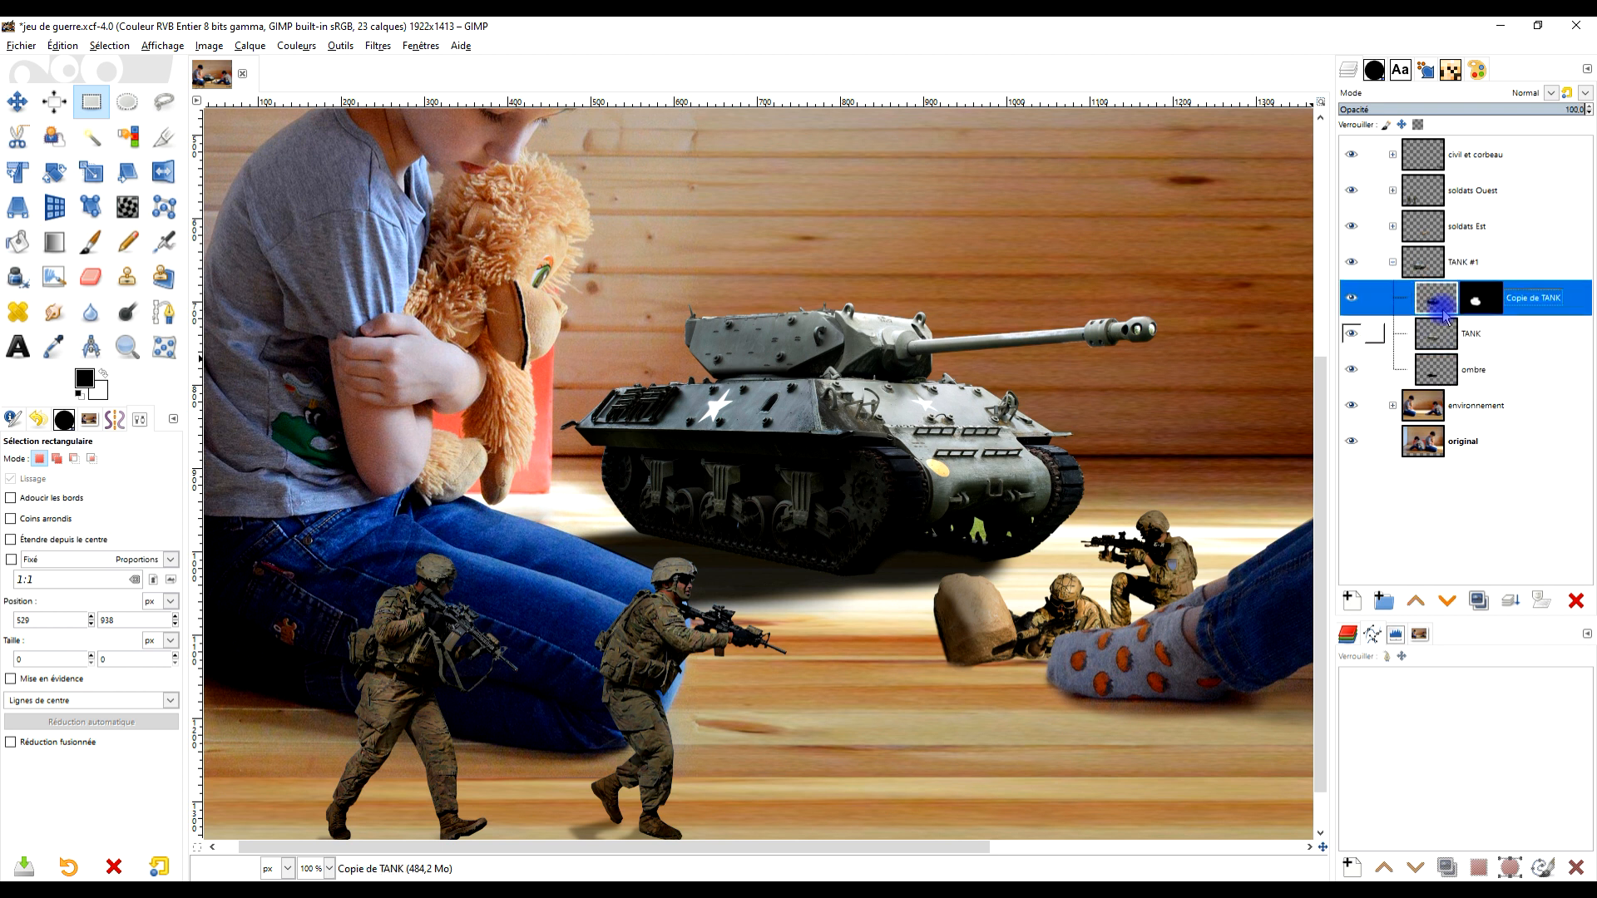
{"action": "left_click", "coordinate": [1394, 263]}
{"action": "left_click", "coordinate": [1516, 266]}
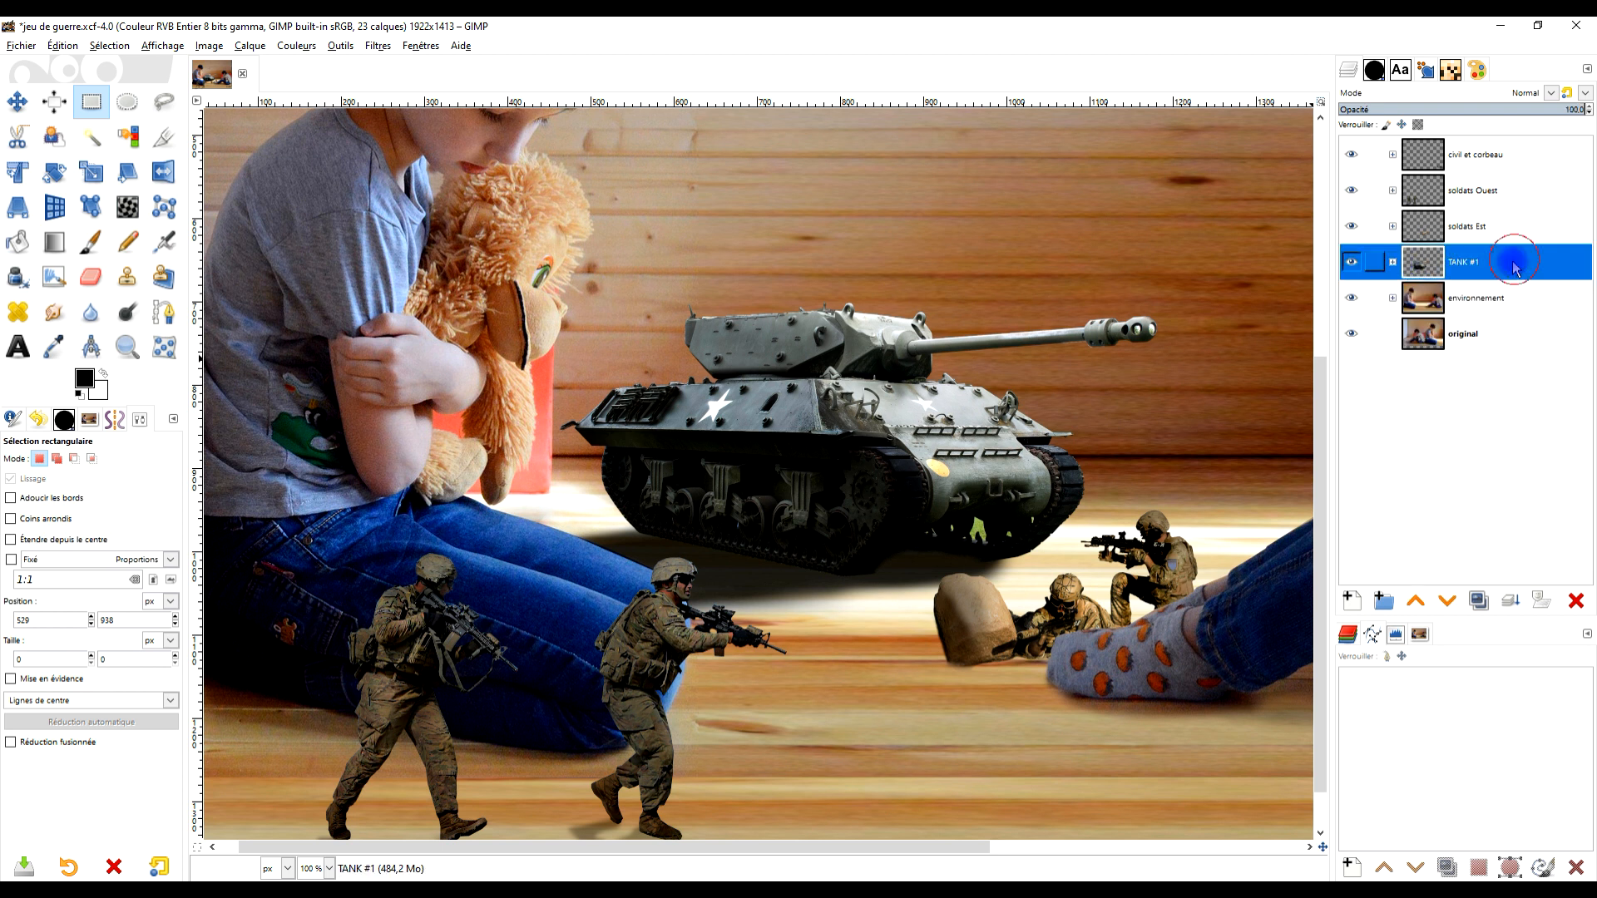
Expand the tank group and display the "Copie de TANK" mask to inspect its painted area, then return to the image for a close look
{"action": "scroll", "coordinate": [868, 446], "scroll_direction": "down", "scroll_amount": 2}
{"action": "scroll", "coordinate": [868, 446], "scroll_direction": "up", "scroll_amount": 2}
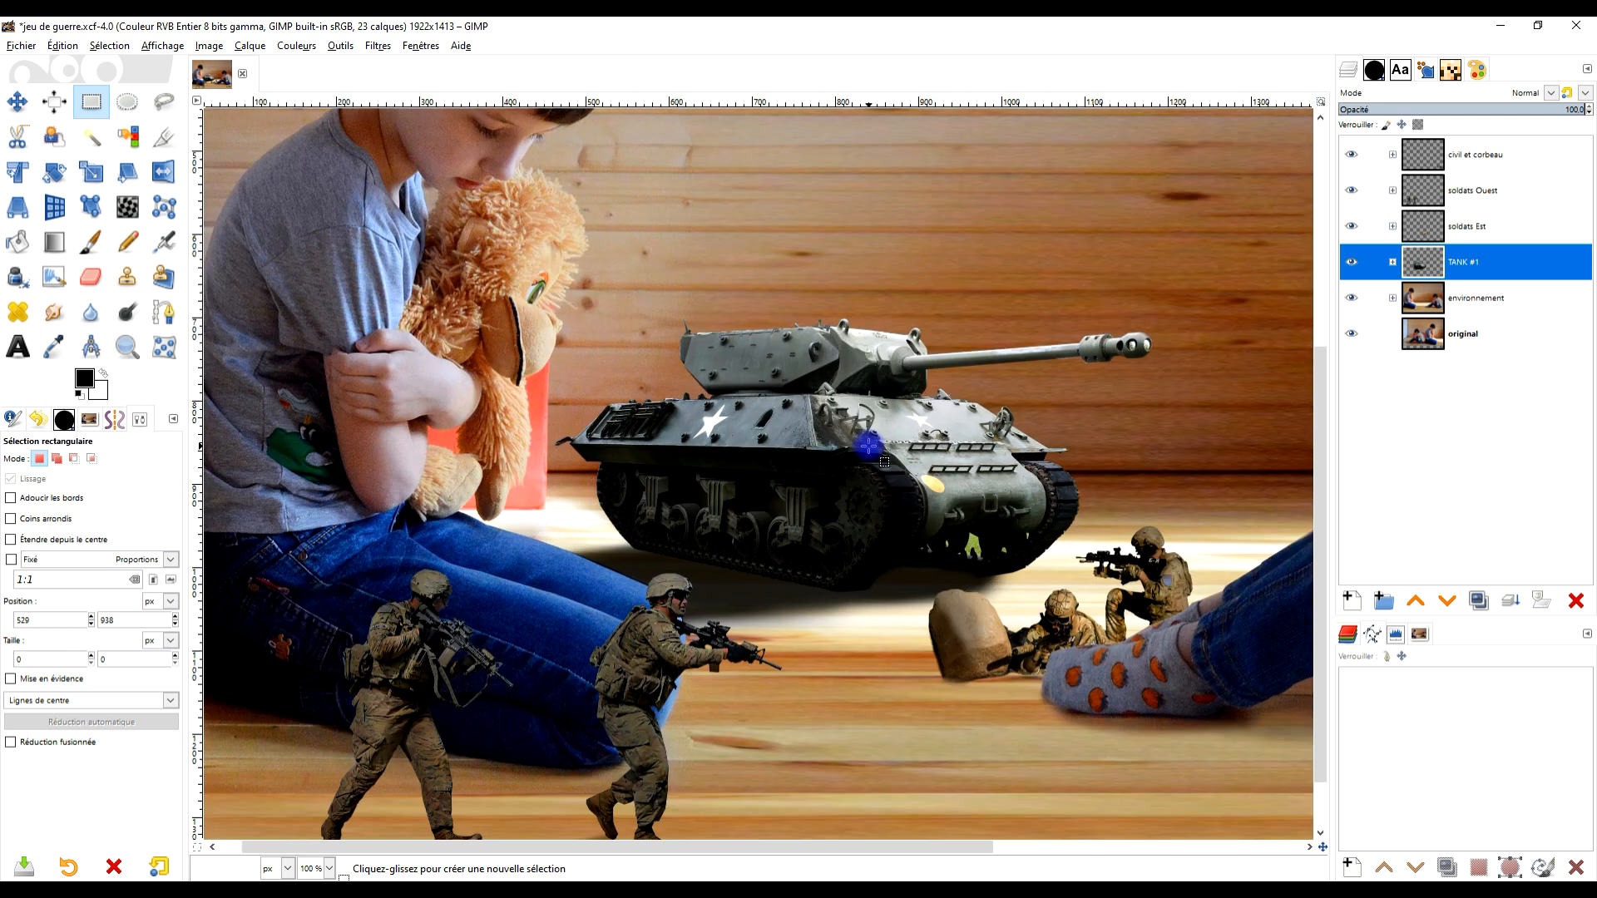
{"action": "scroll", "coordinate": [961, 435], "scroll_direction": "up", "scroll_amount": 1}
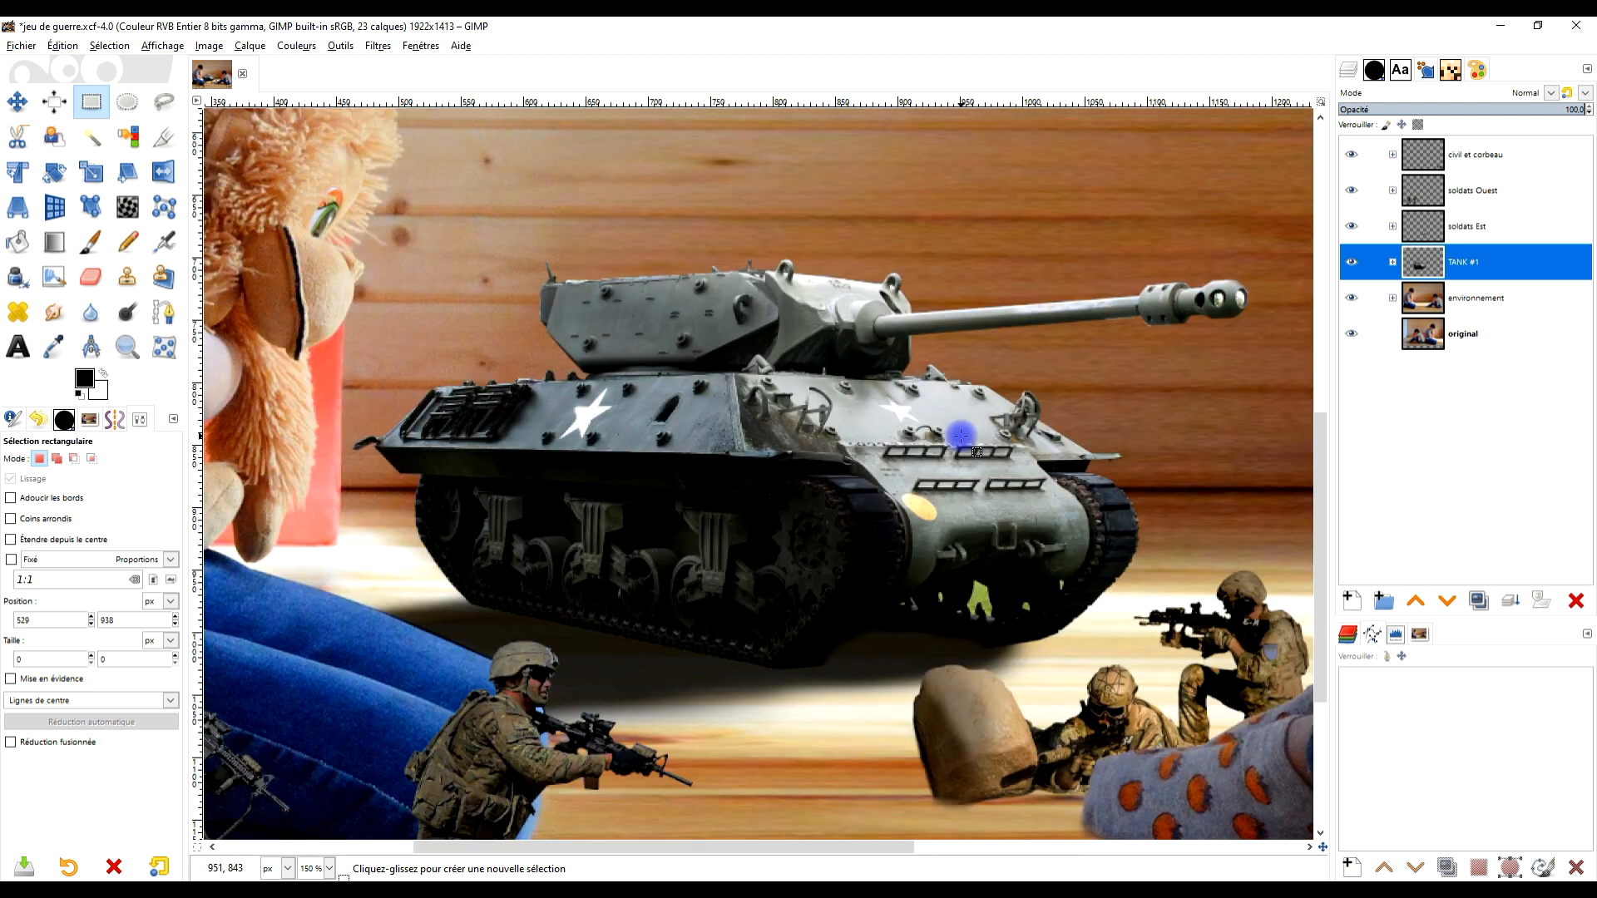
{"action": "left_click", "coordinate": [1394, 263]}
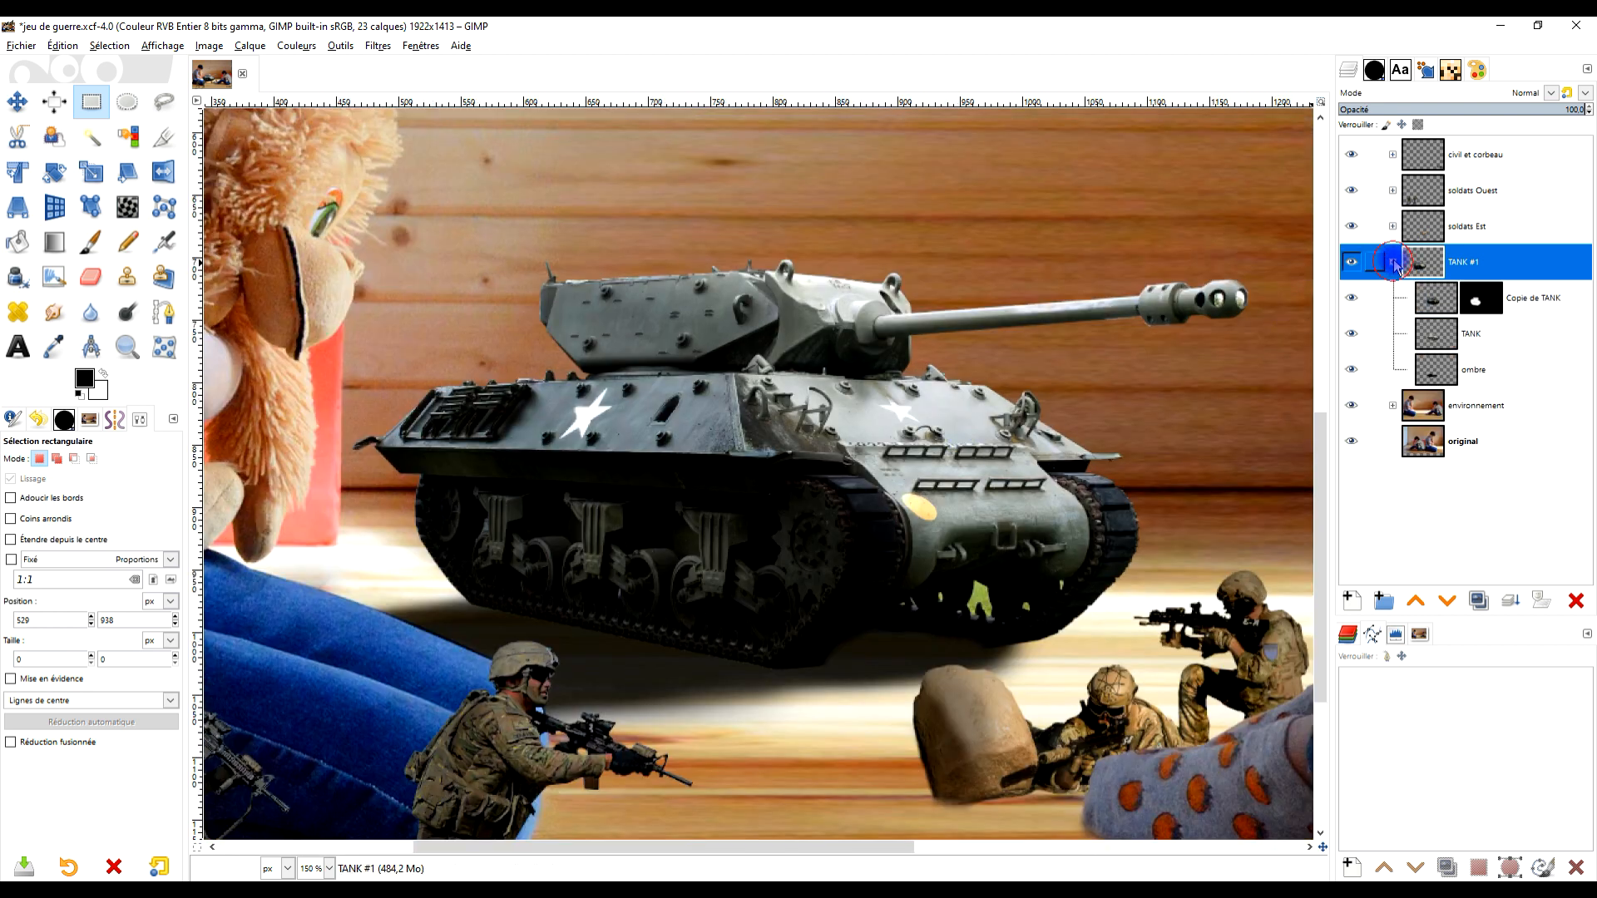
{"action": "left_click", "coordinate": [1478, 309]}
{"action": "left_click", "coordinate": [91, 246]}
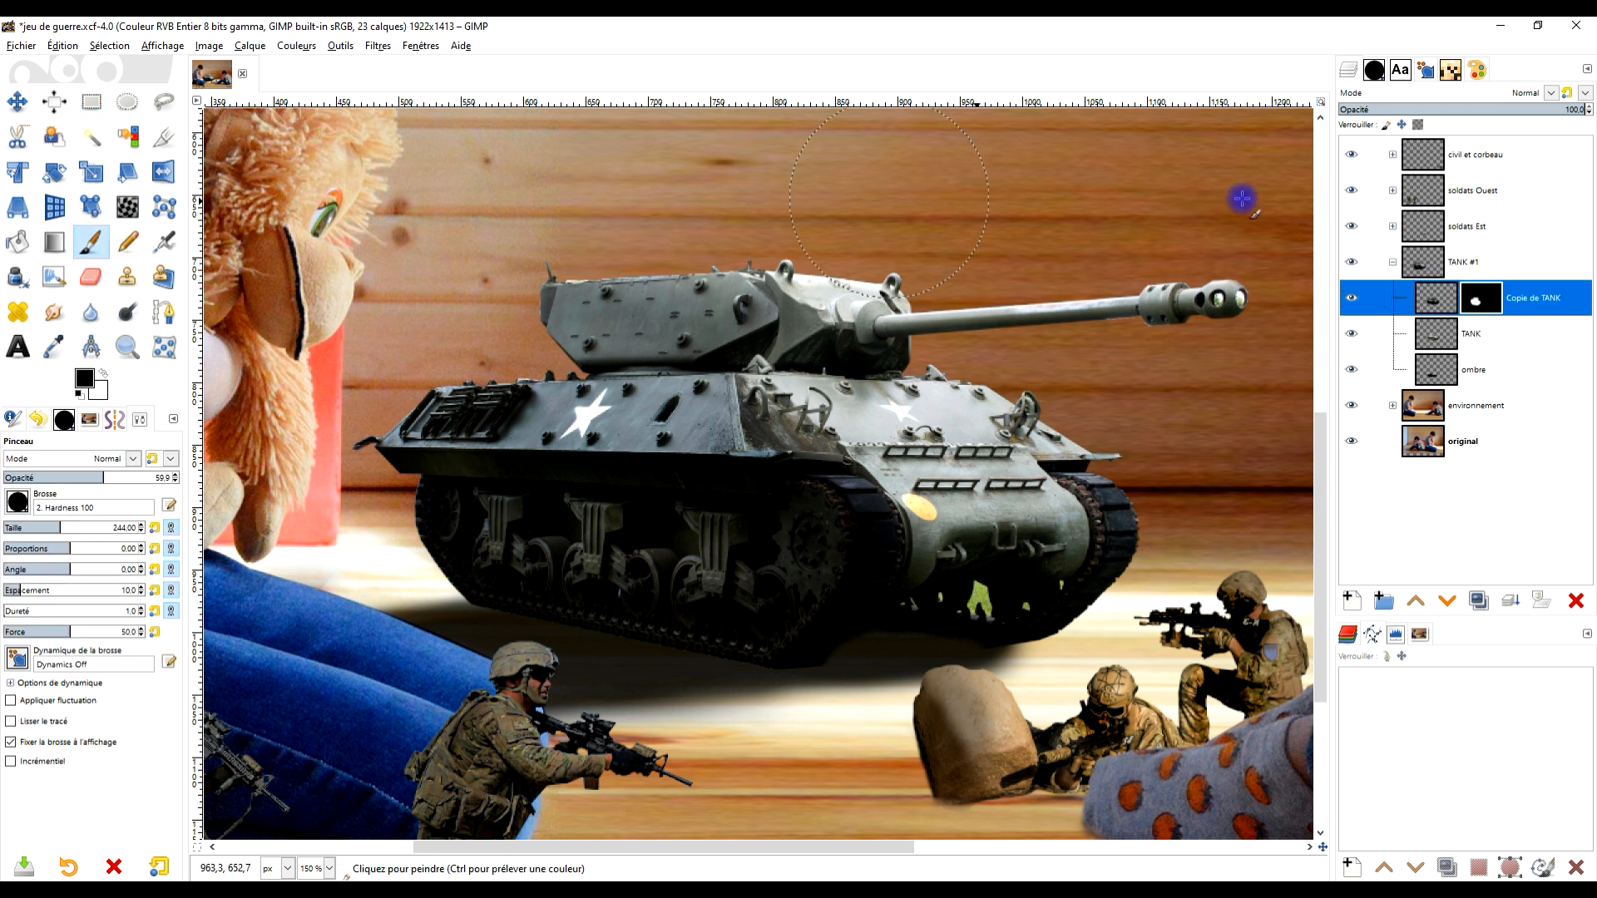
{"action": "right_click", "coordinate": [1479, 301]}
{"action": "left_click", "coordinate": [1341, 636]}
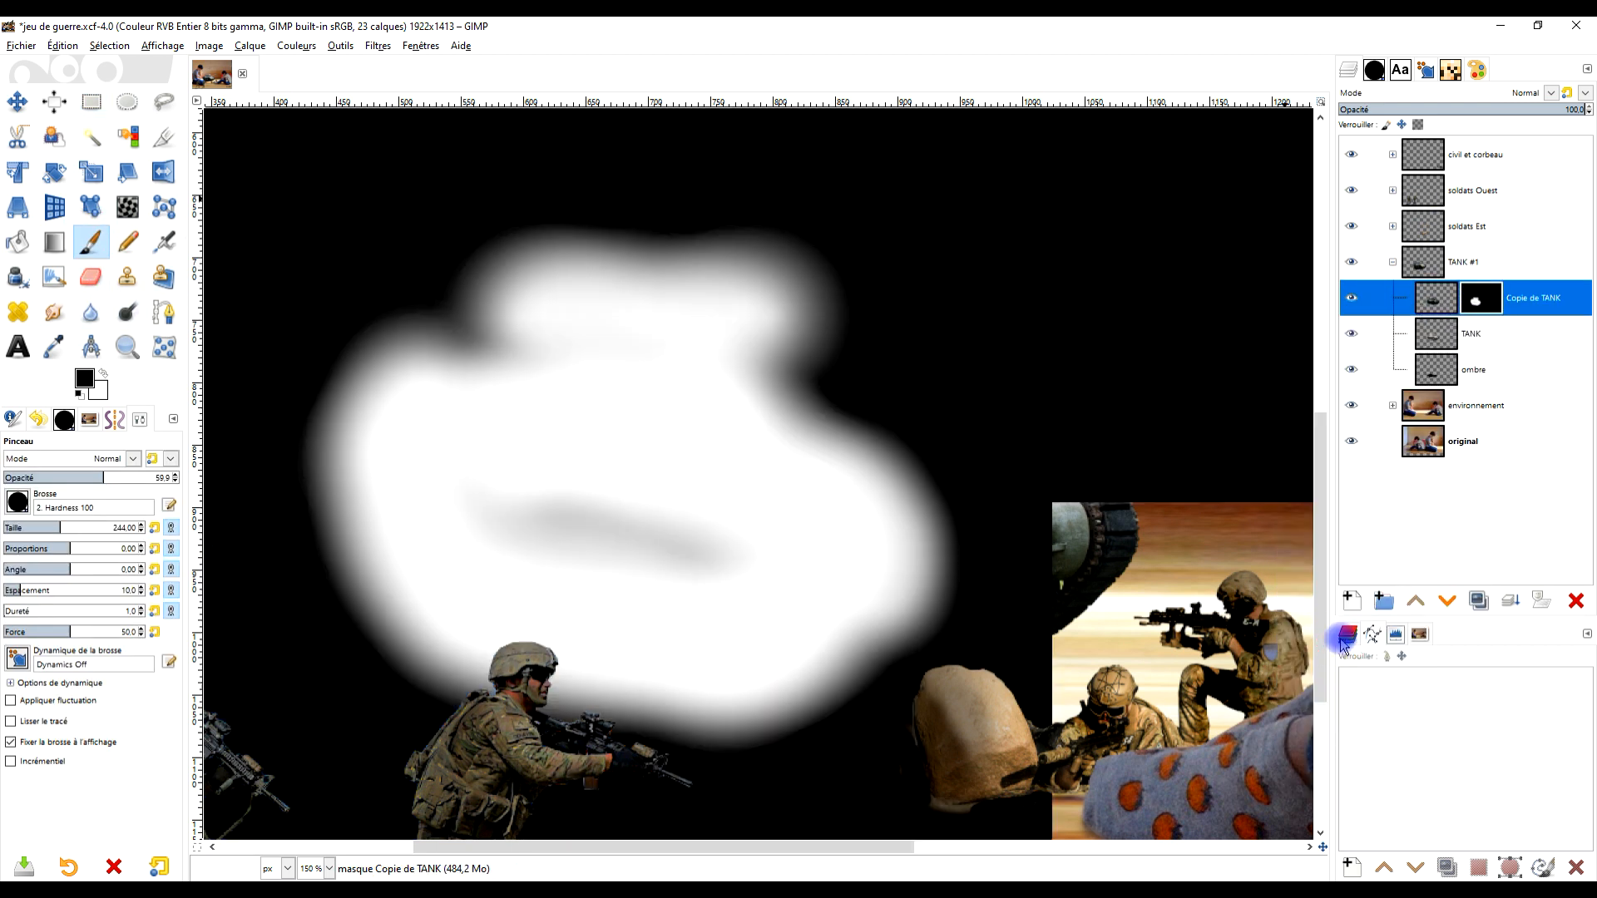
{"action": "right_click", "coordinate": [1475, 308]}
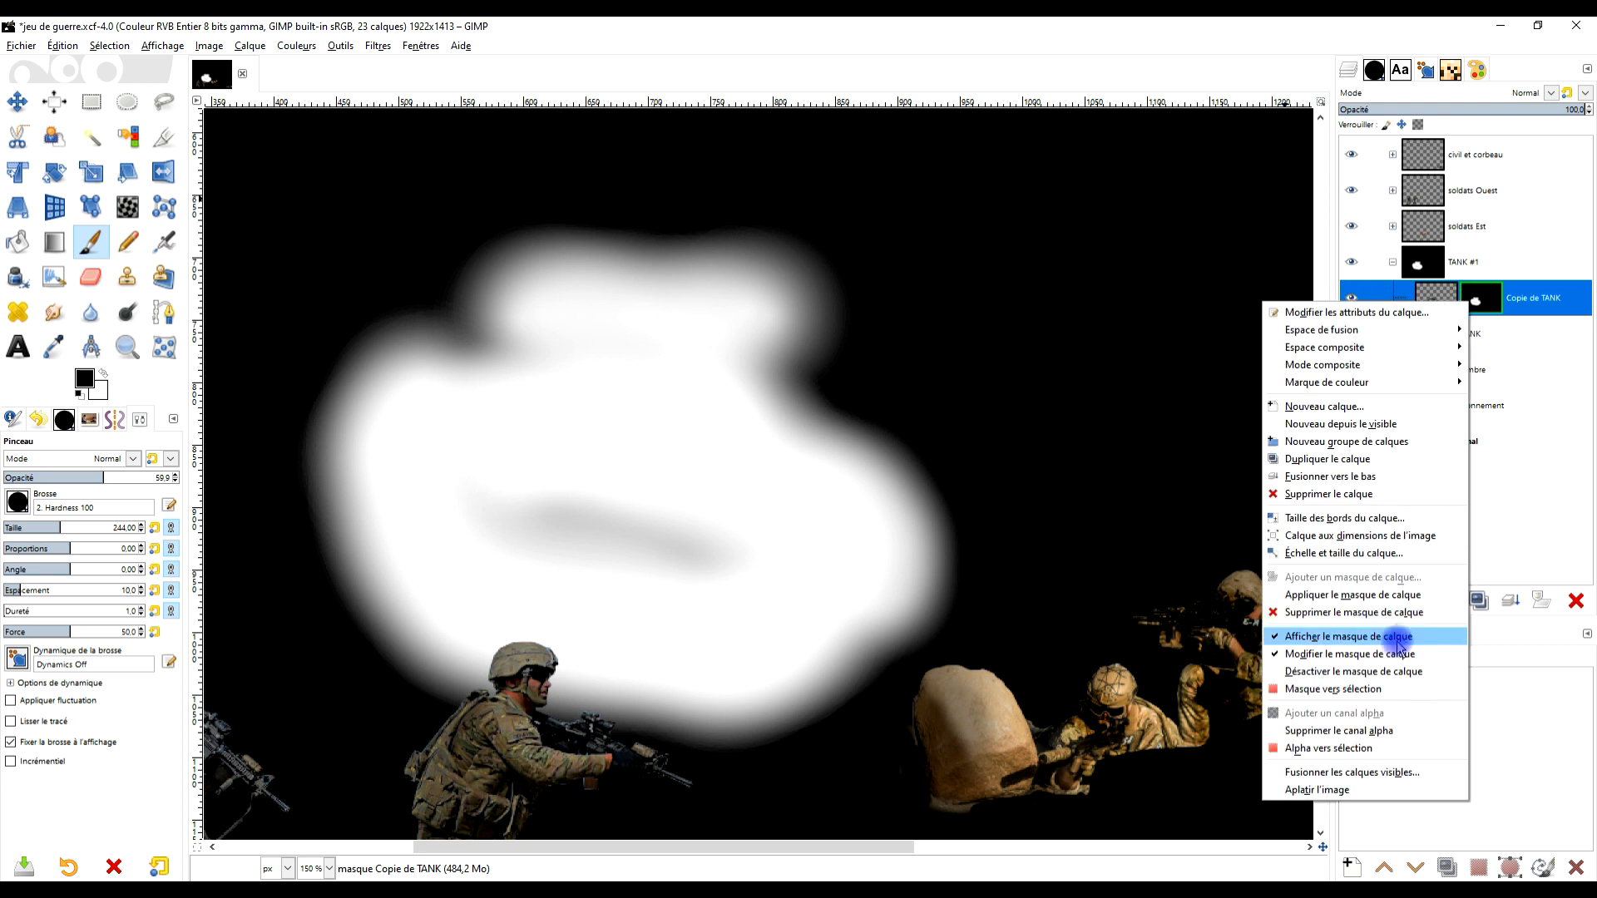
{"action": "left_click", "coordinate": [1383, 637]}
{"action": "scroll", "coordinate": [955, 450], "scroll_direction": "up", "scroll_amount": 2}
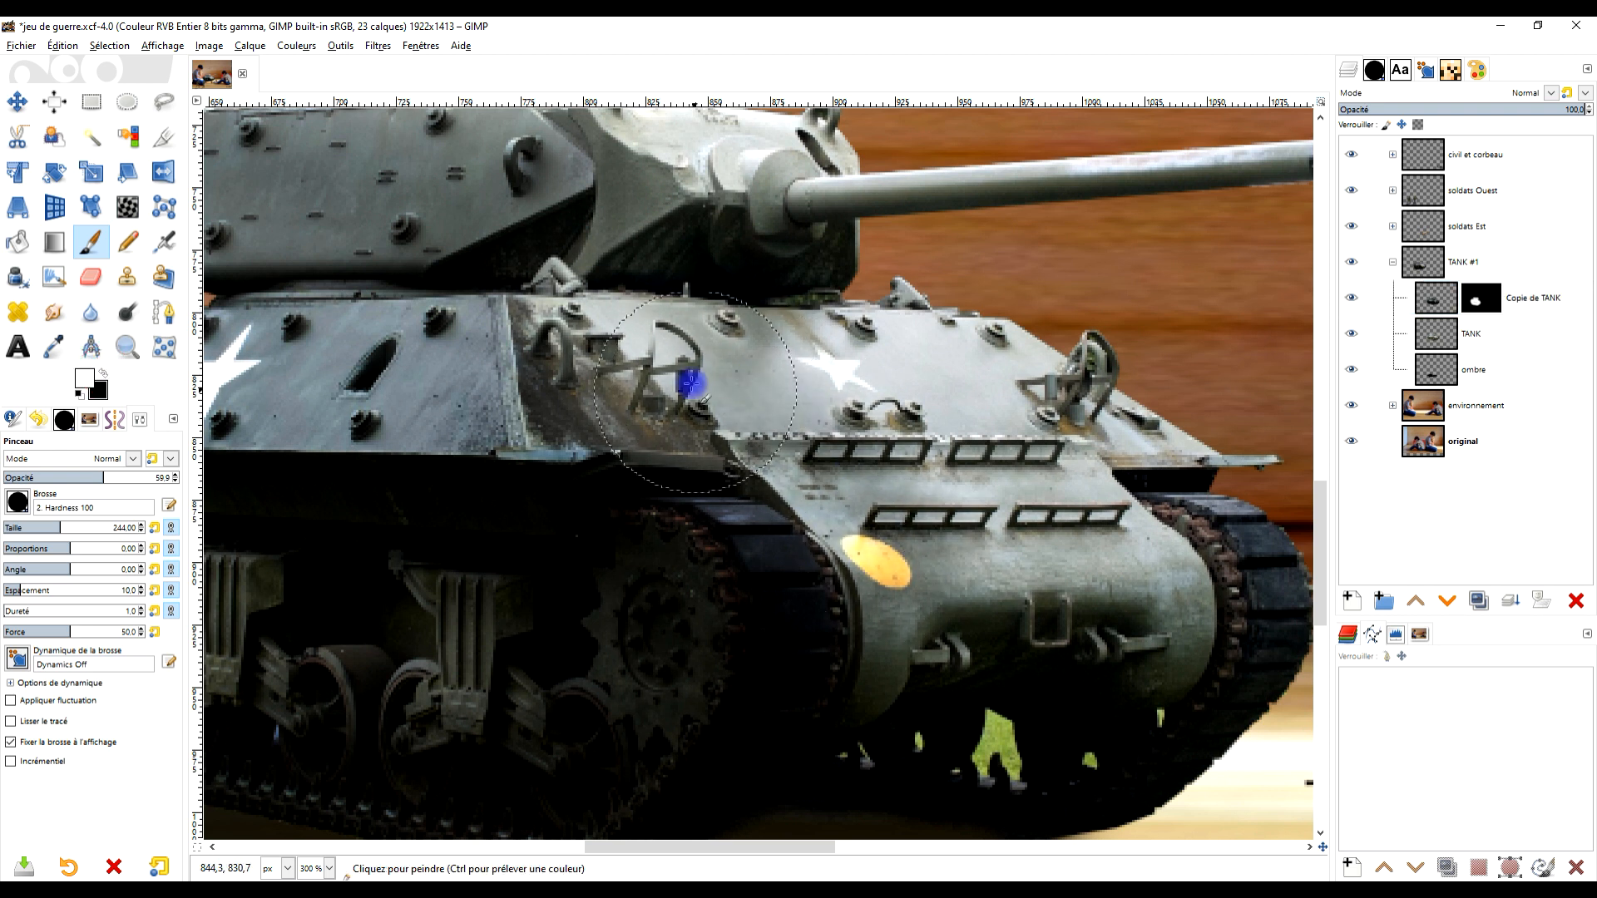
Try to outline the background showing through the muzzle brake's middle opening with Free Select on the "Copie de TANK" layer
{"action": "left_click_drag", "start_coordinate": [1014, 446], "coordinate": [1115, 621]}
{"action": "mouse_move", "coordinate": [819, 394]}
{"action": "left_mouse_down"}
{"action": "mouse_move", "coordinate": [733, 316]}
{"action": "mouse_move", "coordinate": [817, 412]}
{"action": "mouse_move", "coordinate": [727, 417]}
{"action": "mouse_move", "coordinate": [780, 416]}
{"action": "mouse_move", "coordinate": [805, 355]}
{"action": "mouse_move", "coordinate": [857, 396]}
{"action": "left_mouse_up"}
{"action": "scroll", "coordinate": [856, 396], "scroll_direction": "down", "scroll_amount": 1, "text": "ctrl"}
{"action": "scroll", "coordinate": [871, 581], "scroll_direction": "up", "scroll_amount": 2, "text": "ctrl"}
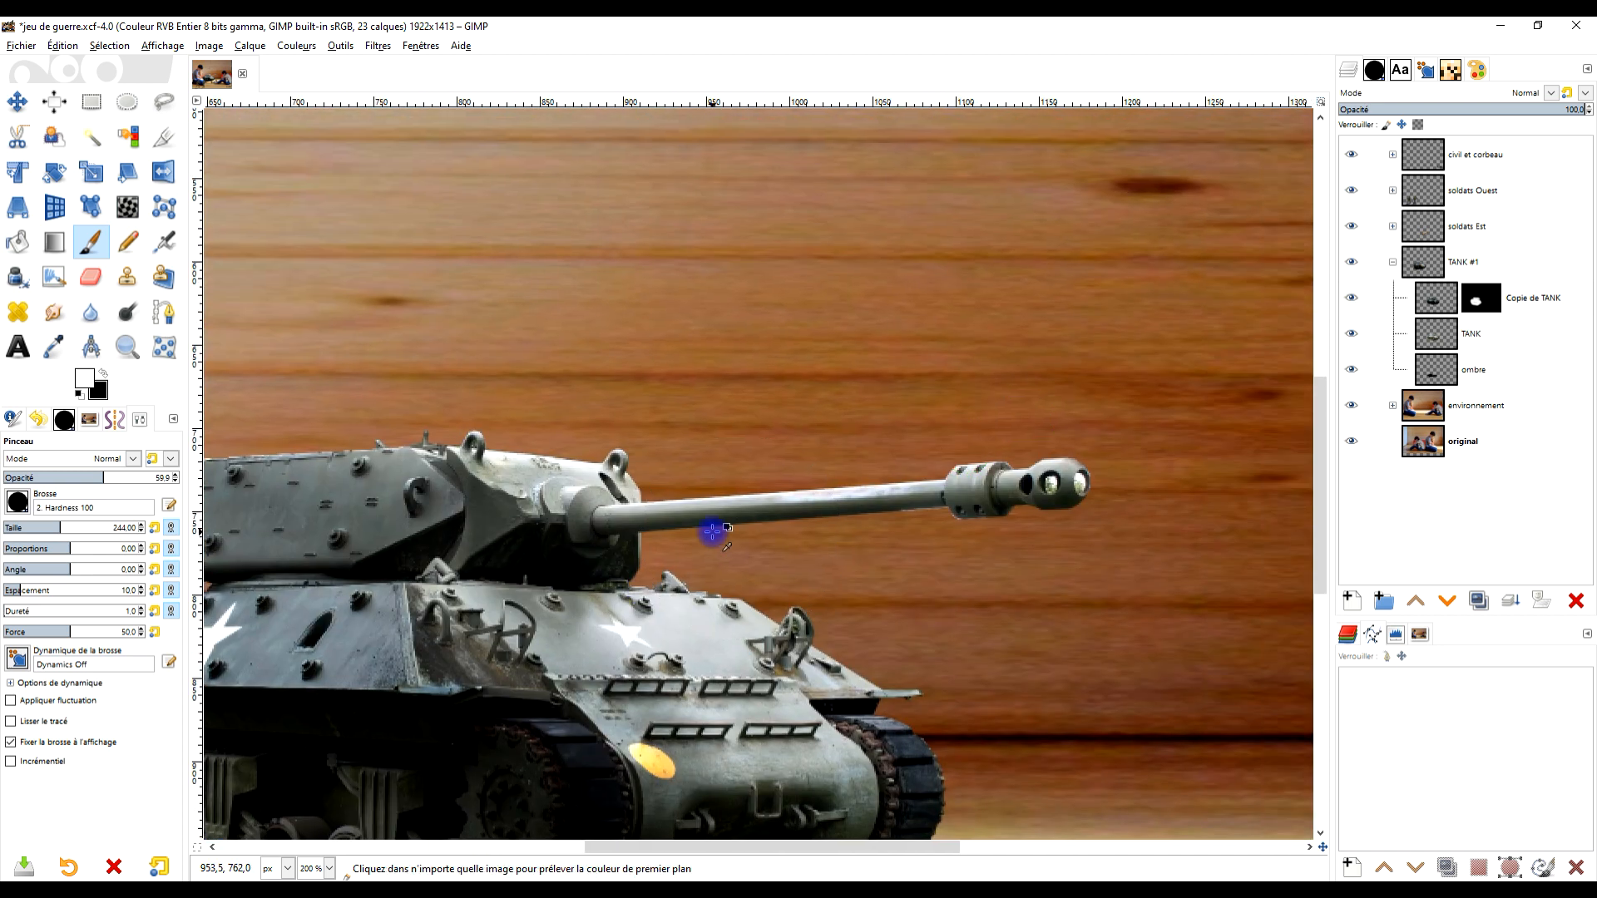
{"action": "mouse_move", "coordinate": [586, 513]}
{"action": "left_mouse_down"}
{"action": "mouse_move", "coordinate": [1255, 492]}
{"action": "mouse_move", "coordinate": [716, 533]}
{"action": "left_mouse_up"}
{"action": "scroll", "coordinate": [574, 612], "scroll_direction": "right", "scroll_amount": 5}
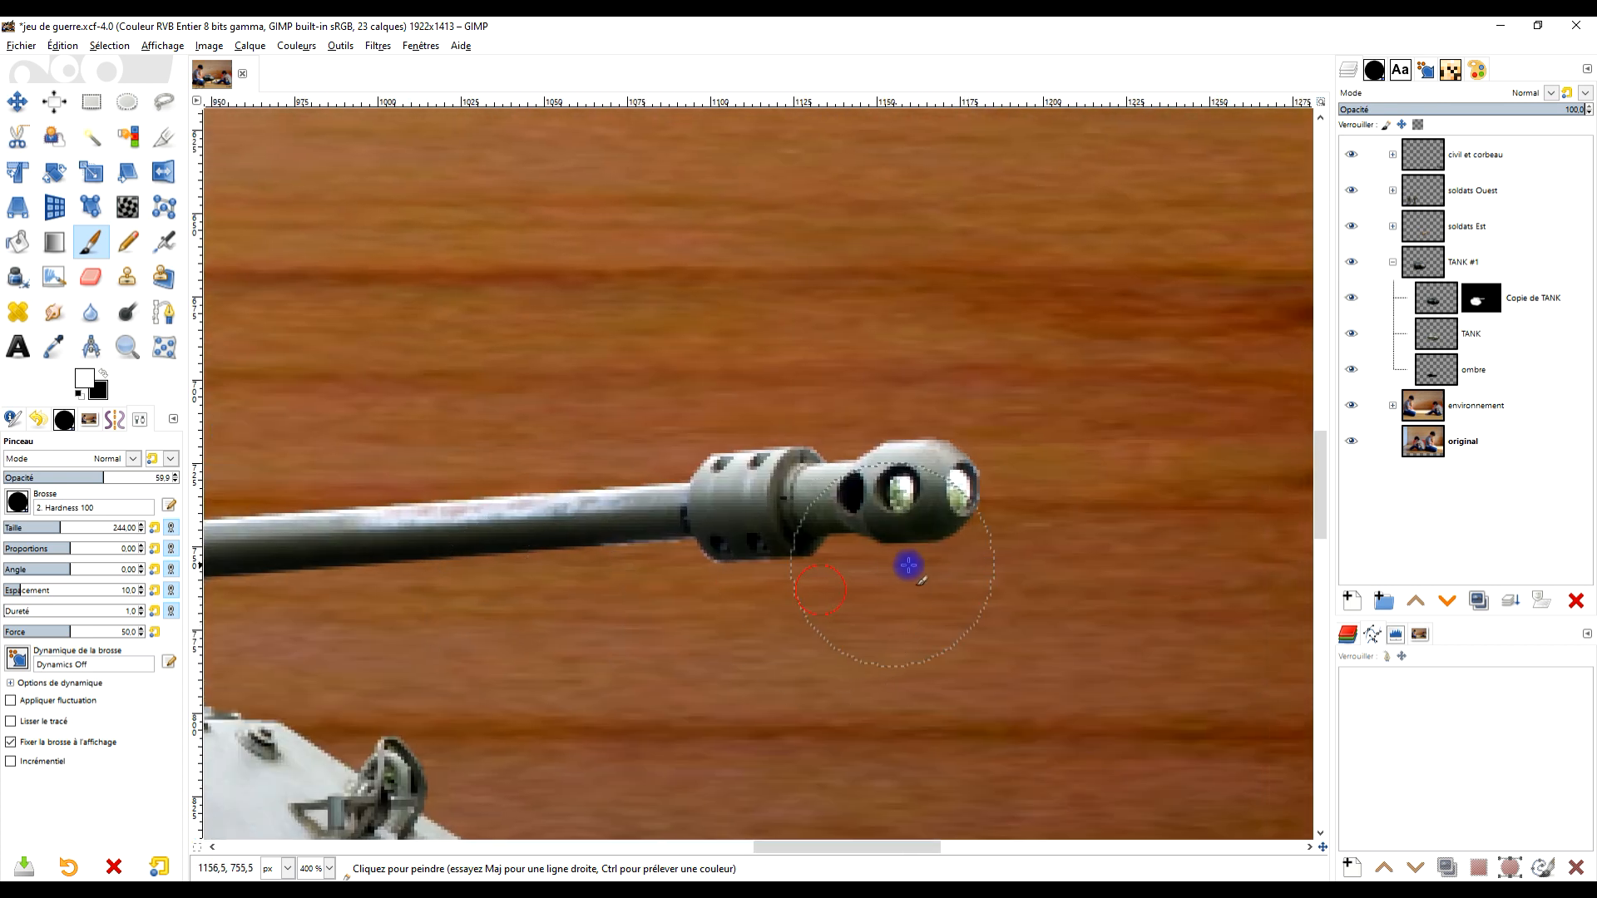
{"action": "scroll", "coordinate": [1073, 458], "scroll_direction": "up", "scroll_amount": 4, "text": "ctrl"}
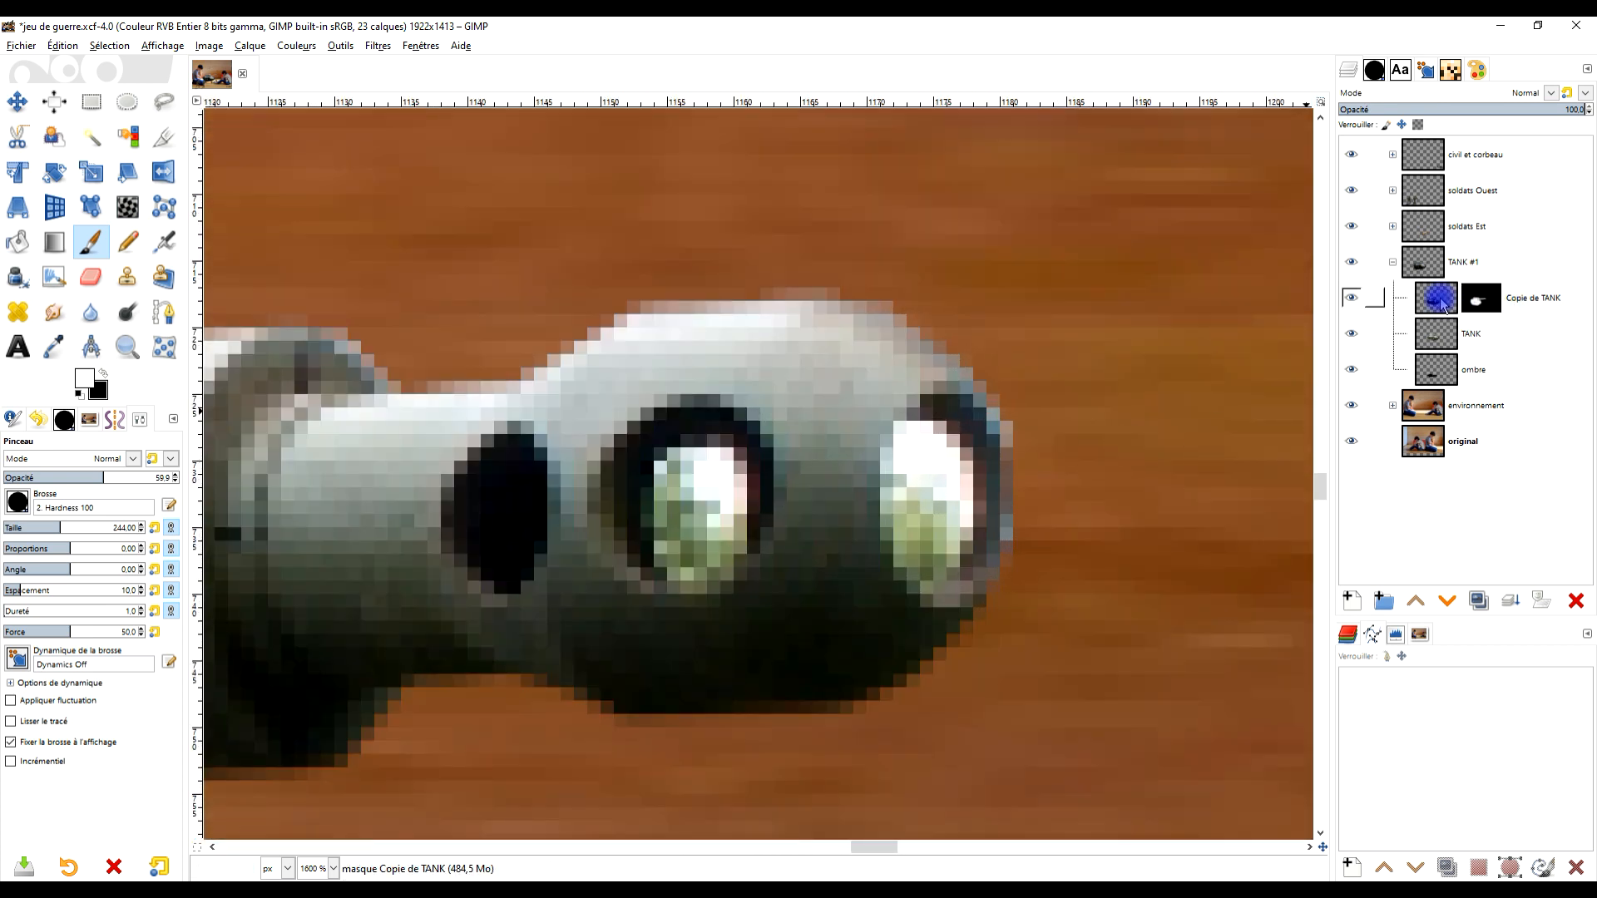
{"action": "left_click", "coordinate": [1440, 301]}
{"action": "left_click", "coordinate": [133, 104]}
{"action": "left_click", "coordinate": [155, 104]}
{"action": "mouse_move", "coordinate": [703, 447]}
{"action": "left_mouse_down"}
{"action": "mouse_move", "coordinate": [660, 462]}
{"action": "mouse_move", "coordinate": [647, 493]}
{"action": "mouse_move", "coordinate": [649, 549]}
{"action": "mouse_move", "coordinate": [684, 584]}
{"action": "mouse_move", "coordinate": [725, 576]}
{"action": "mouse_move", "coordinate": [745, 544]}
{"action": "mouse_move", "coordinate": [740, 450]}
{"action": "mouse_move", "coordinate": [703, 444]}
{"action": "left_mouse_up"}
{"action": "key", "text": "Return"}
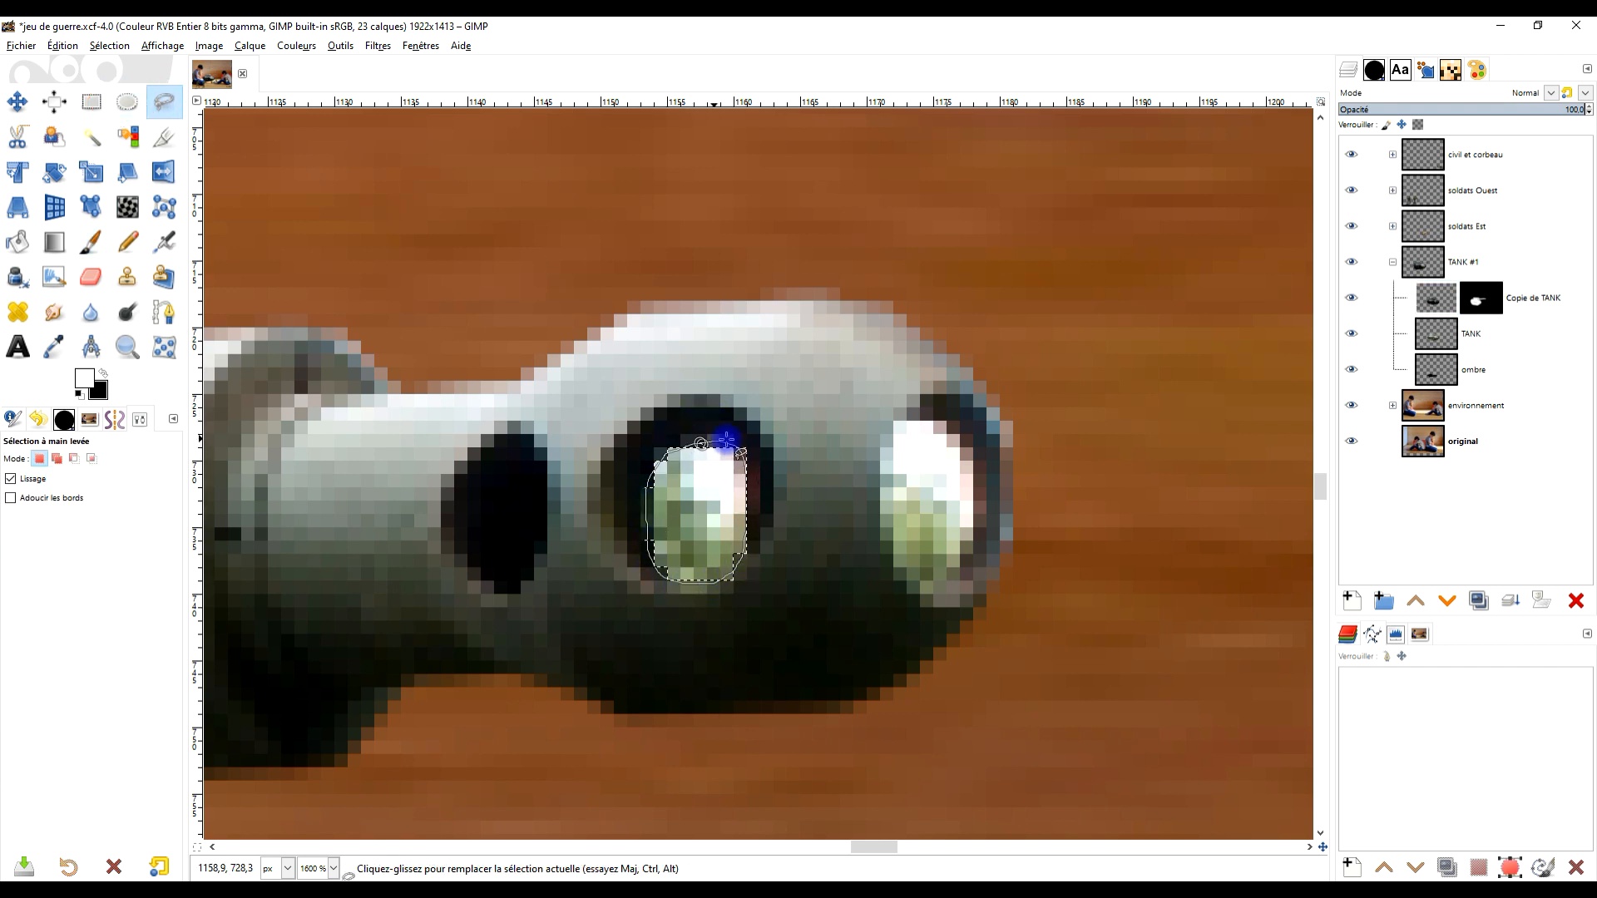
{"action": "key", "text": "Return"}
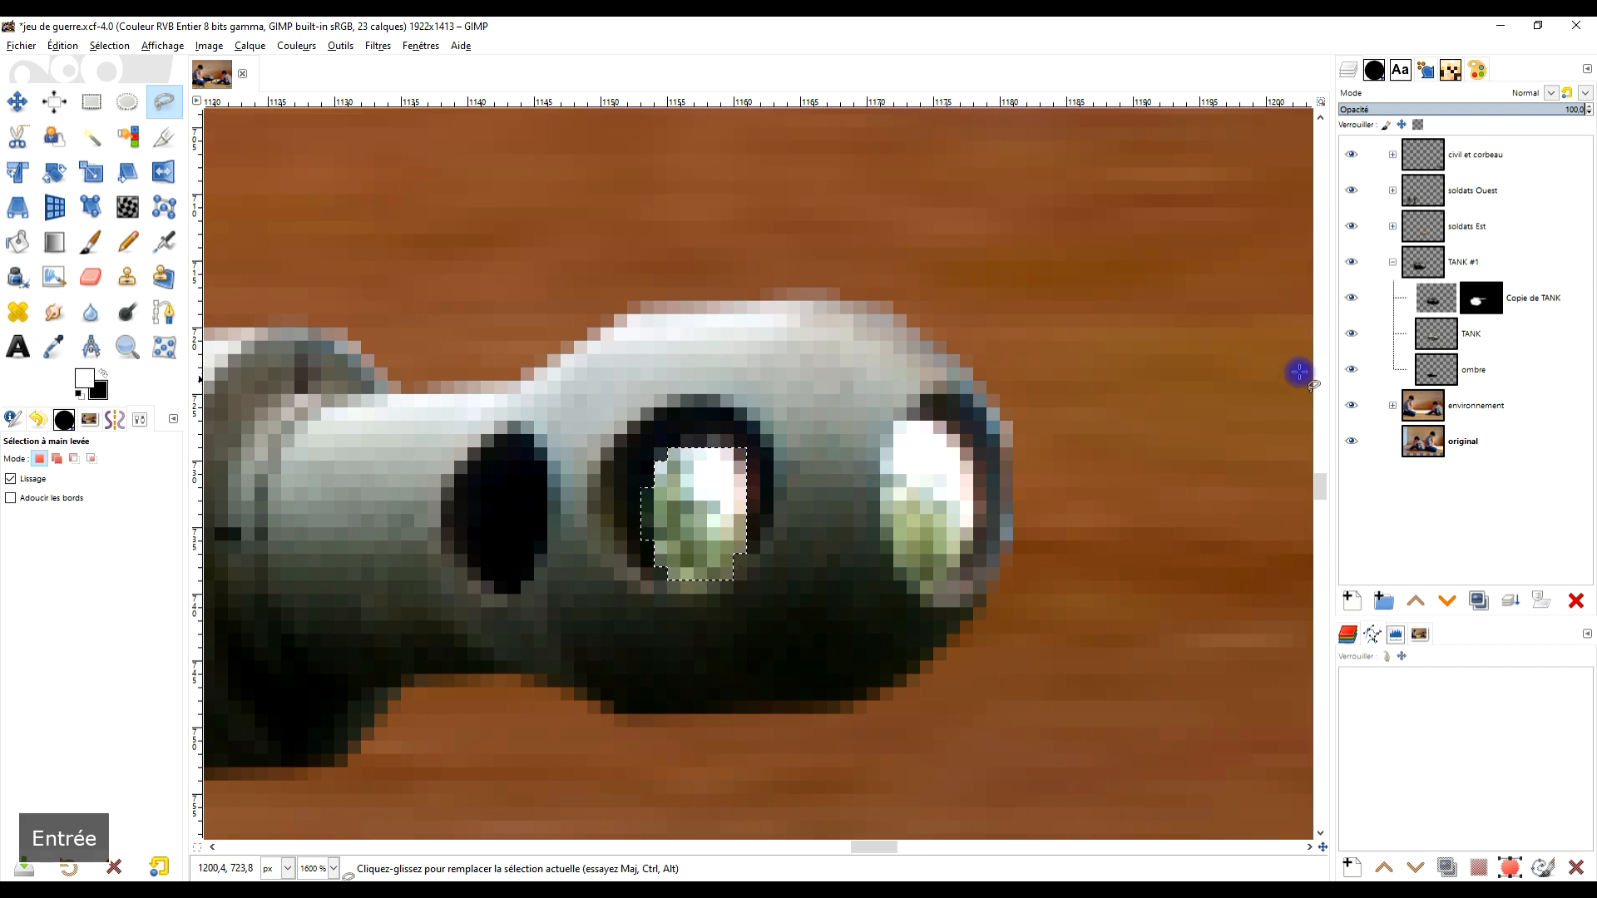
{"action": "left_click", "coordinate": [1481, 299]}
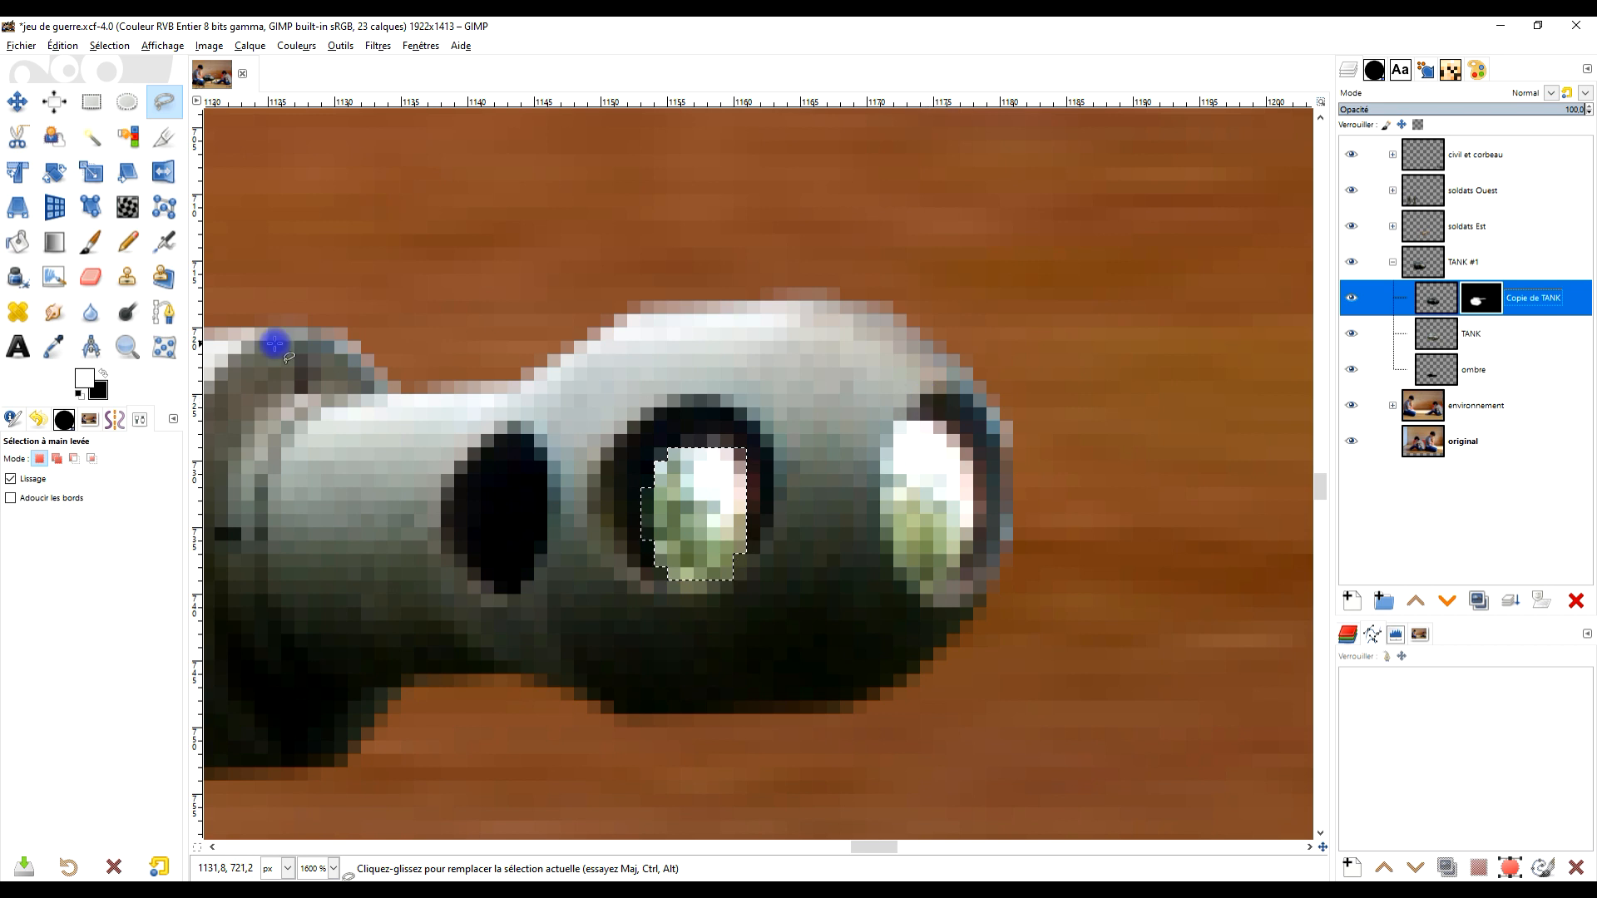
Outline the background in the muzzle brake's front opening with Free Select and delete it from the "TANK" layer
{"action": "left_click_drag", "start_coordinate": [914, 411], "coordinate": [874, 460]}
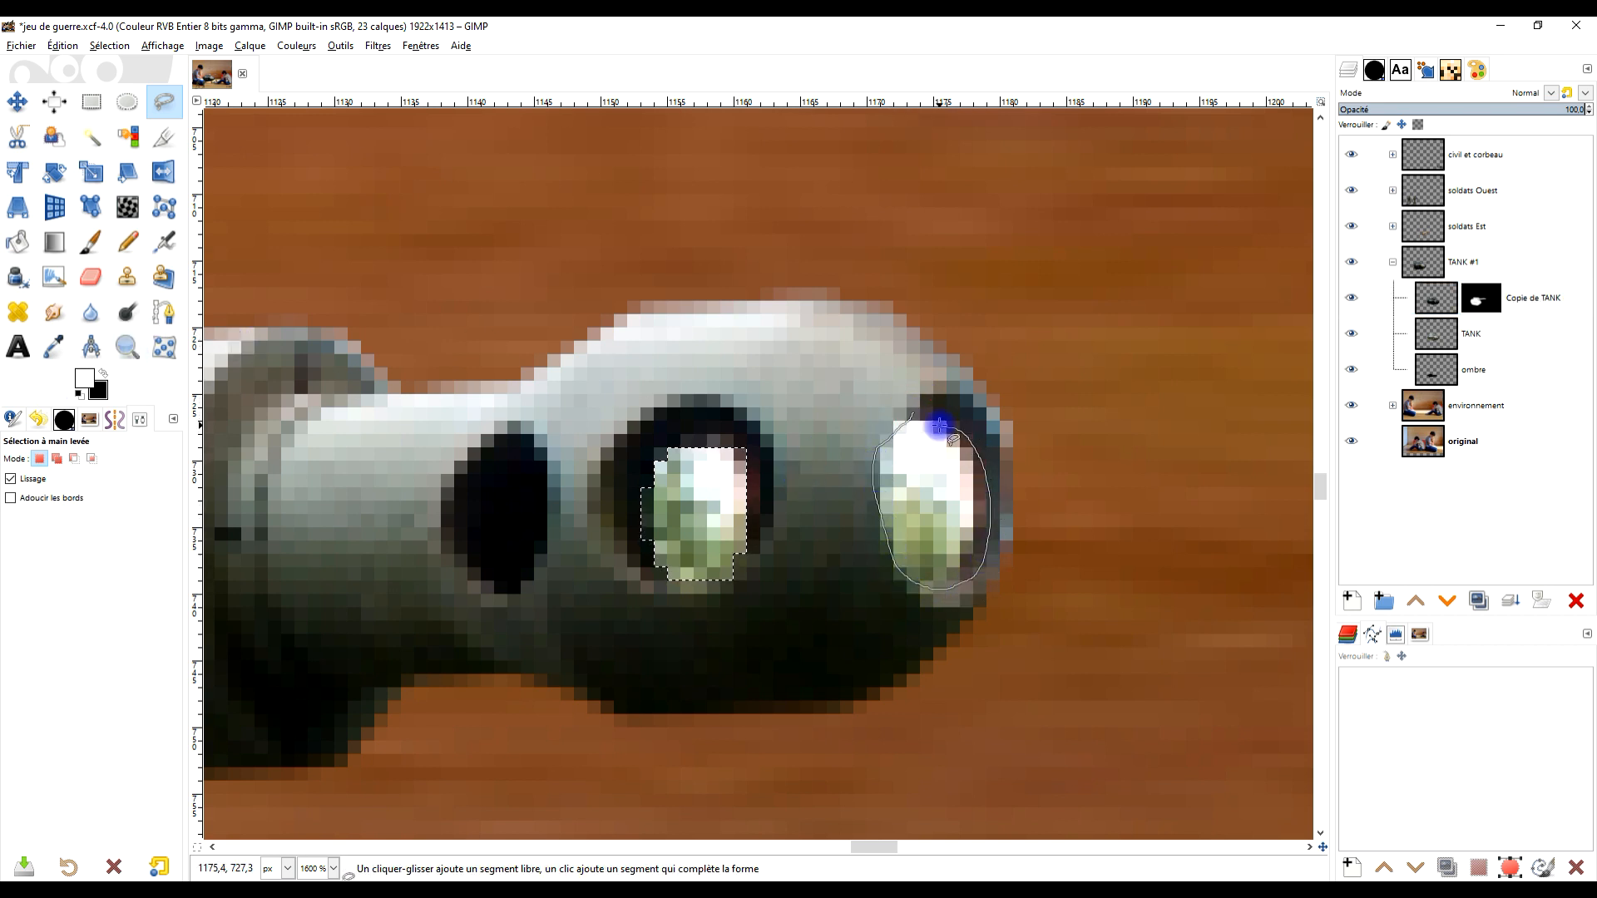
{"action": "left_click", "coordinate": [903, 420]}
{"action": "key", "text": "Return"}
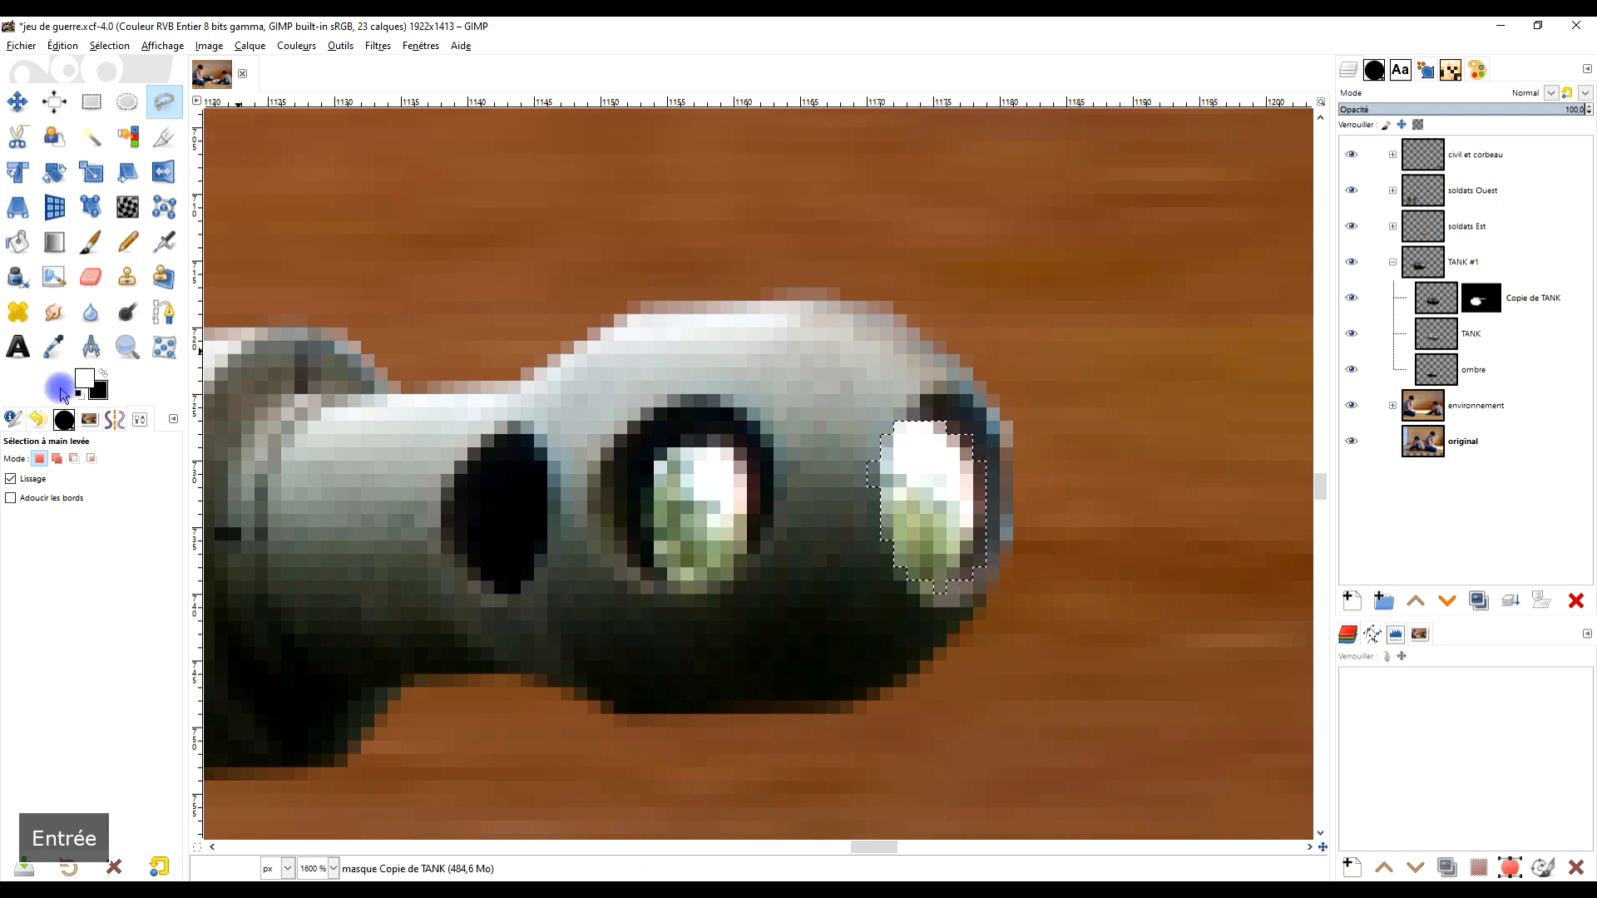
{"action": "left_click", "coordinate": [1454, 343]}
{"action": "key", "text": "Delete"}
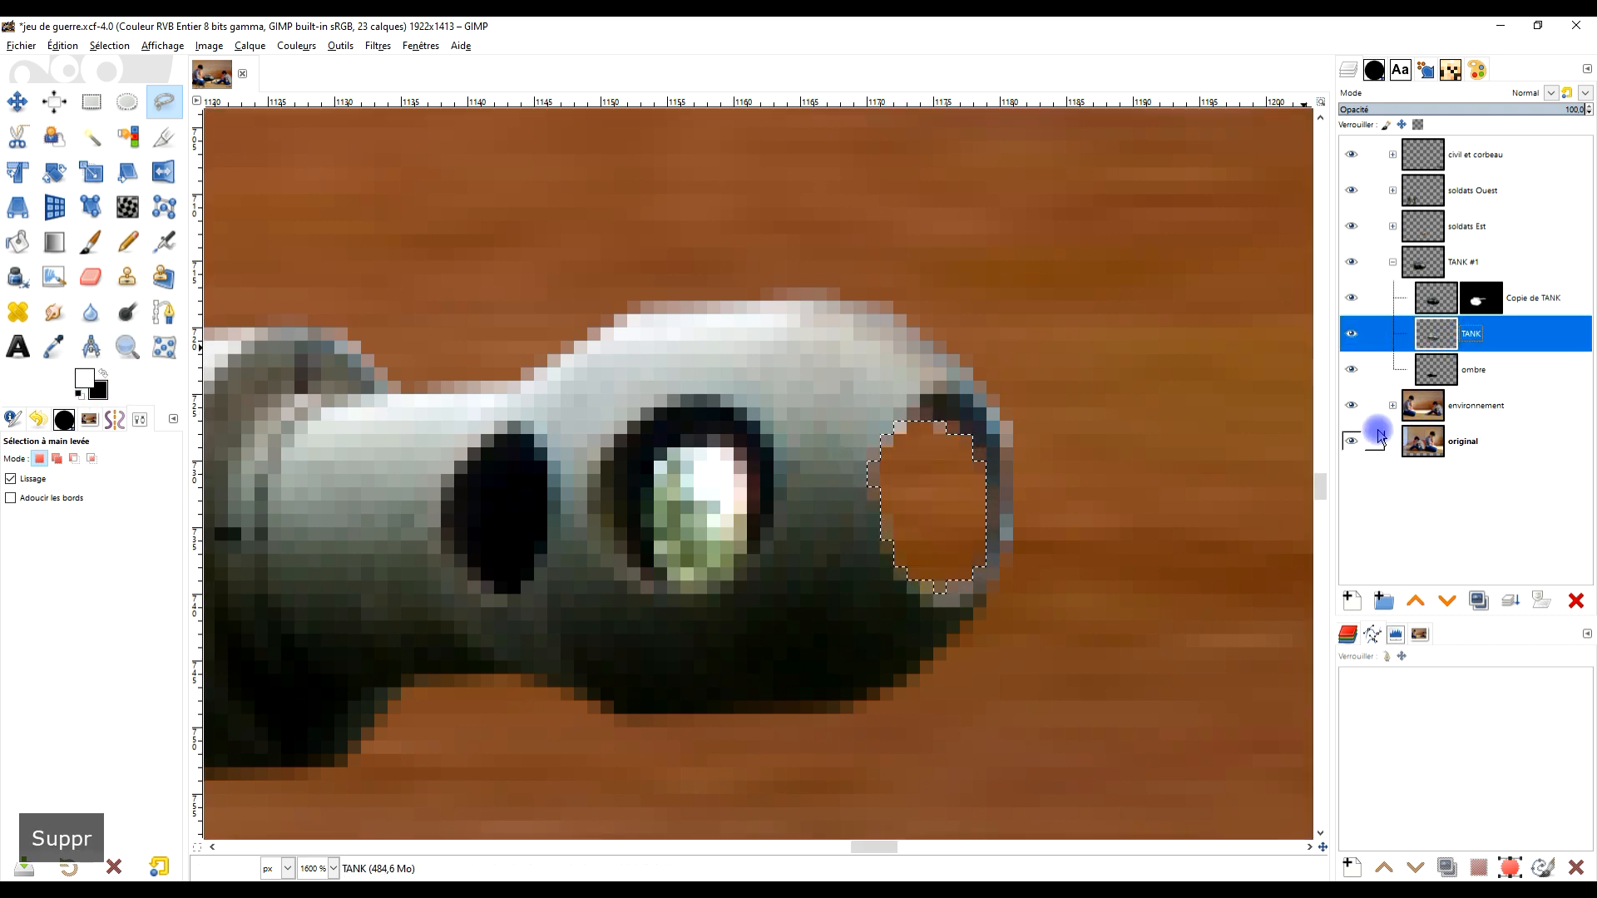
Outline the background in the muzzle brake's middle opening, delete it from the "TANK" layer, and clear the selection
{"action": "left_click", "coordinate": [689, 447]}
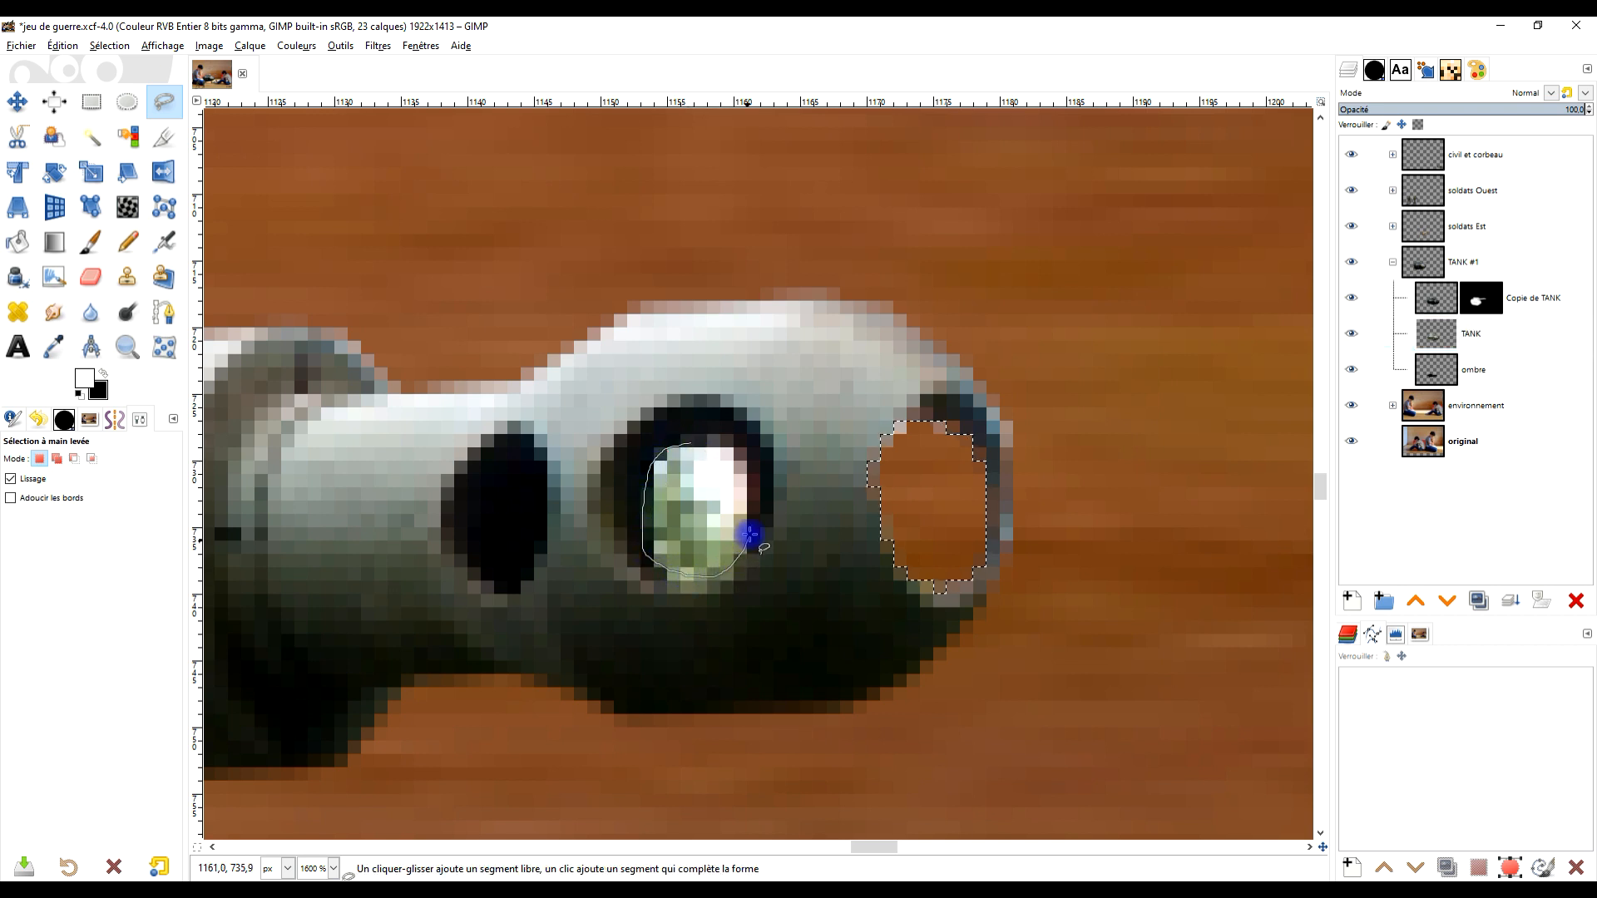
{"action": "key", "text": "Return"}
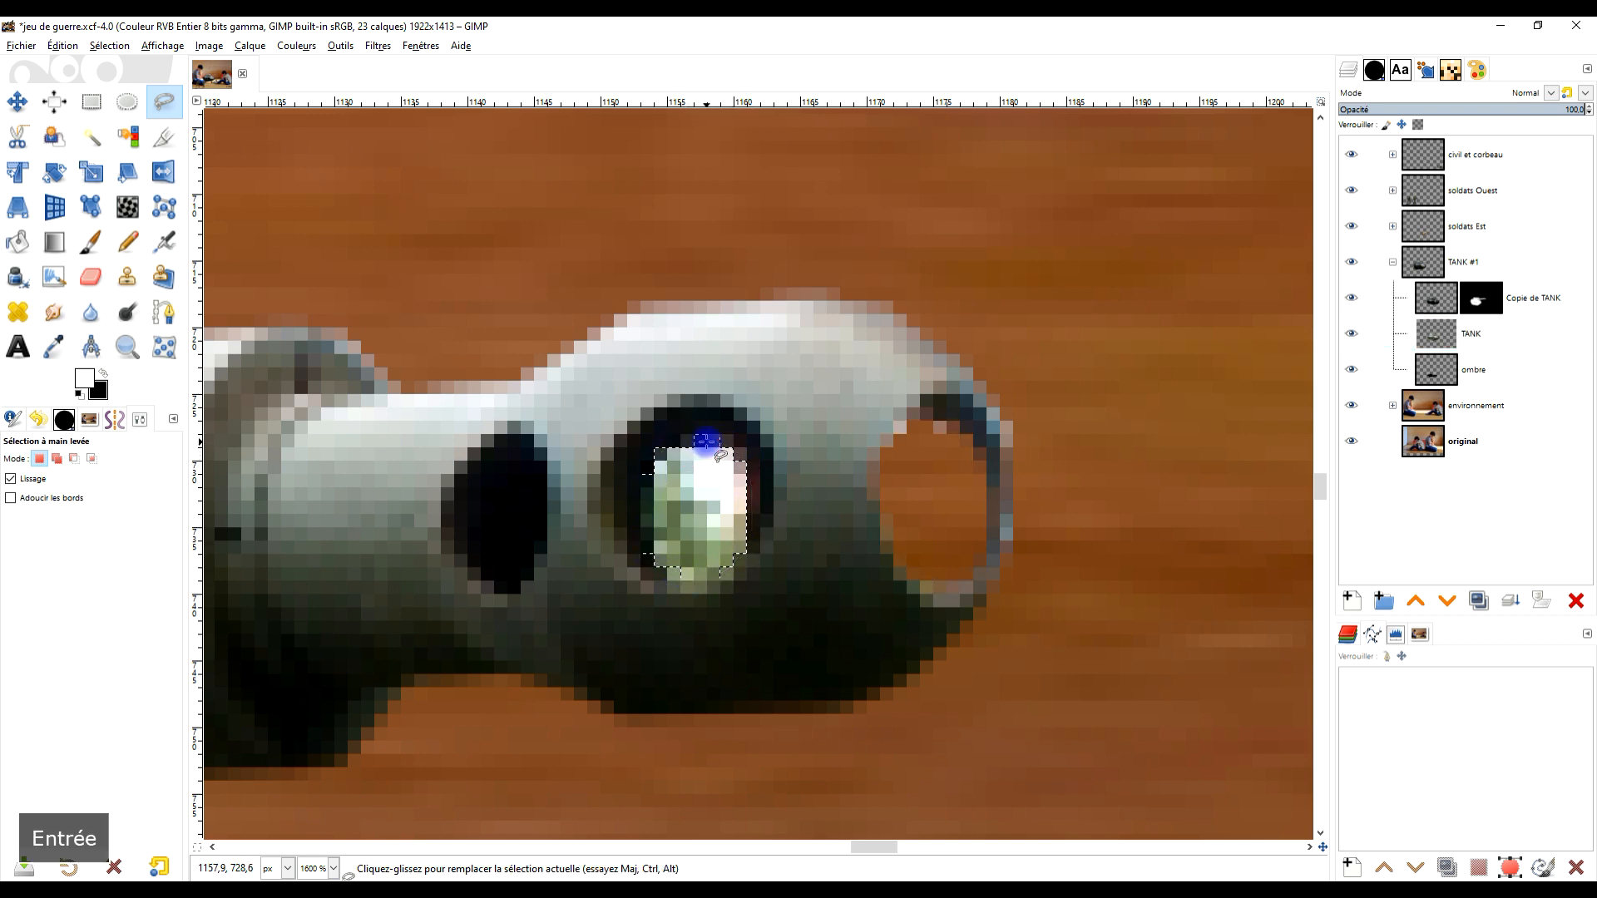
{"action": "key", "text": "Delete"}
{"action": "scroll", "coordinate": [856, 448], "scroll_direction": "down", "scroll_amount": 6, "text": "ctrl"}
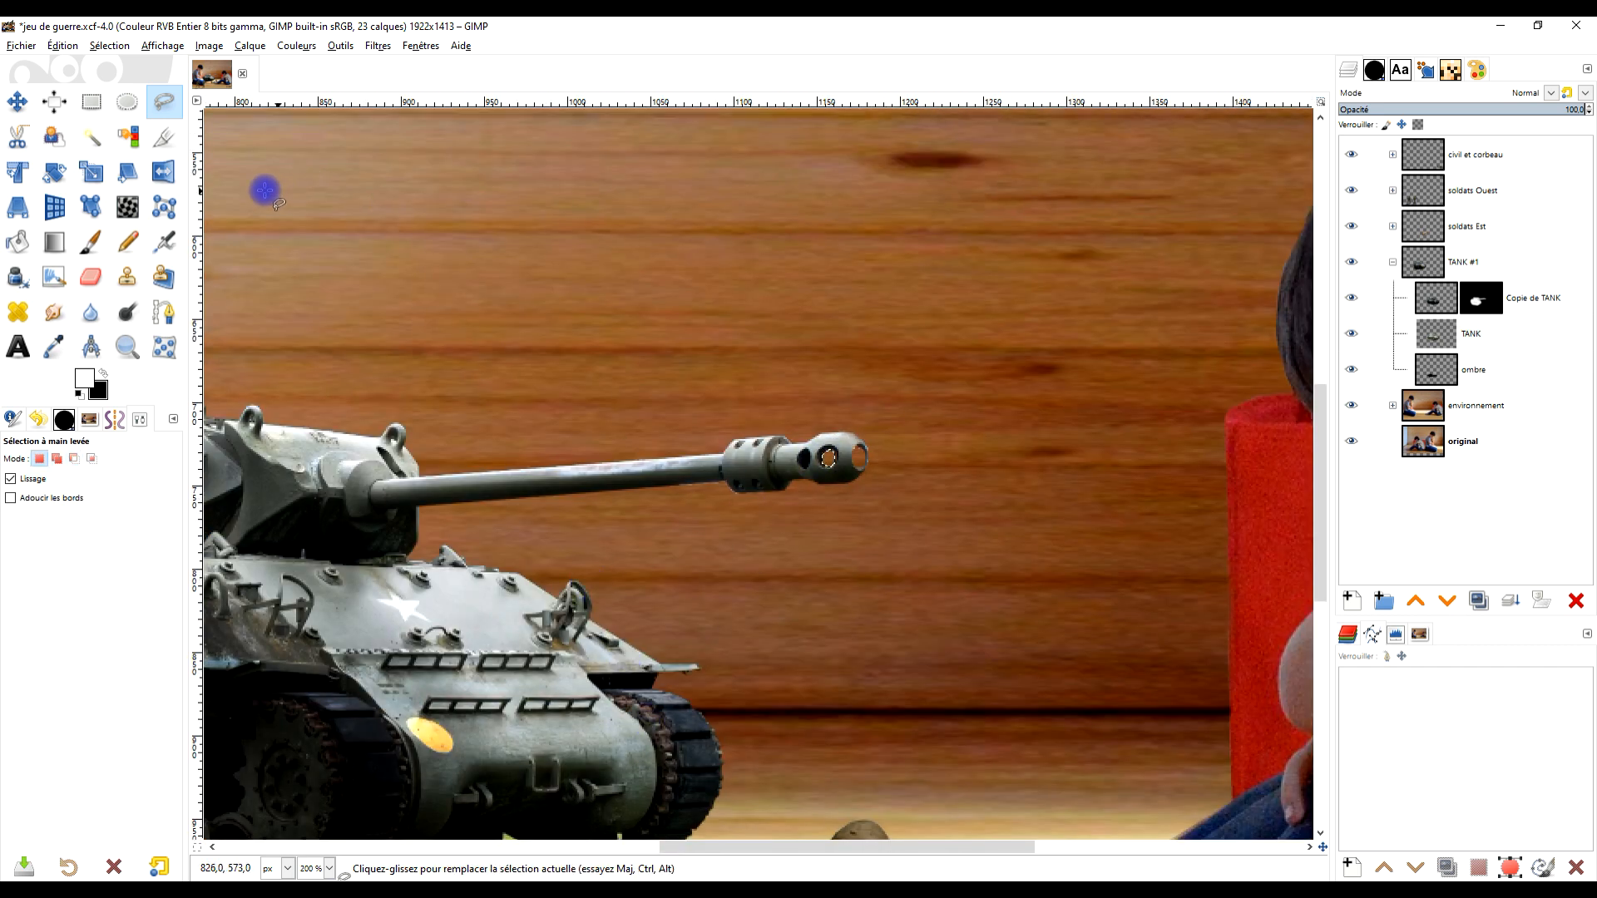
{"action": "left_click", "coordinate": [91, 102]}
Examine the cleared muzzle openings and the gun barrel for leftover fringe pixels
{"action": "scroll", "coordinate": [850, 430], "scroll_direction": "up", "scroll_amount": 7, "text": "ctrl"}
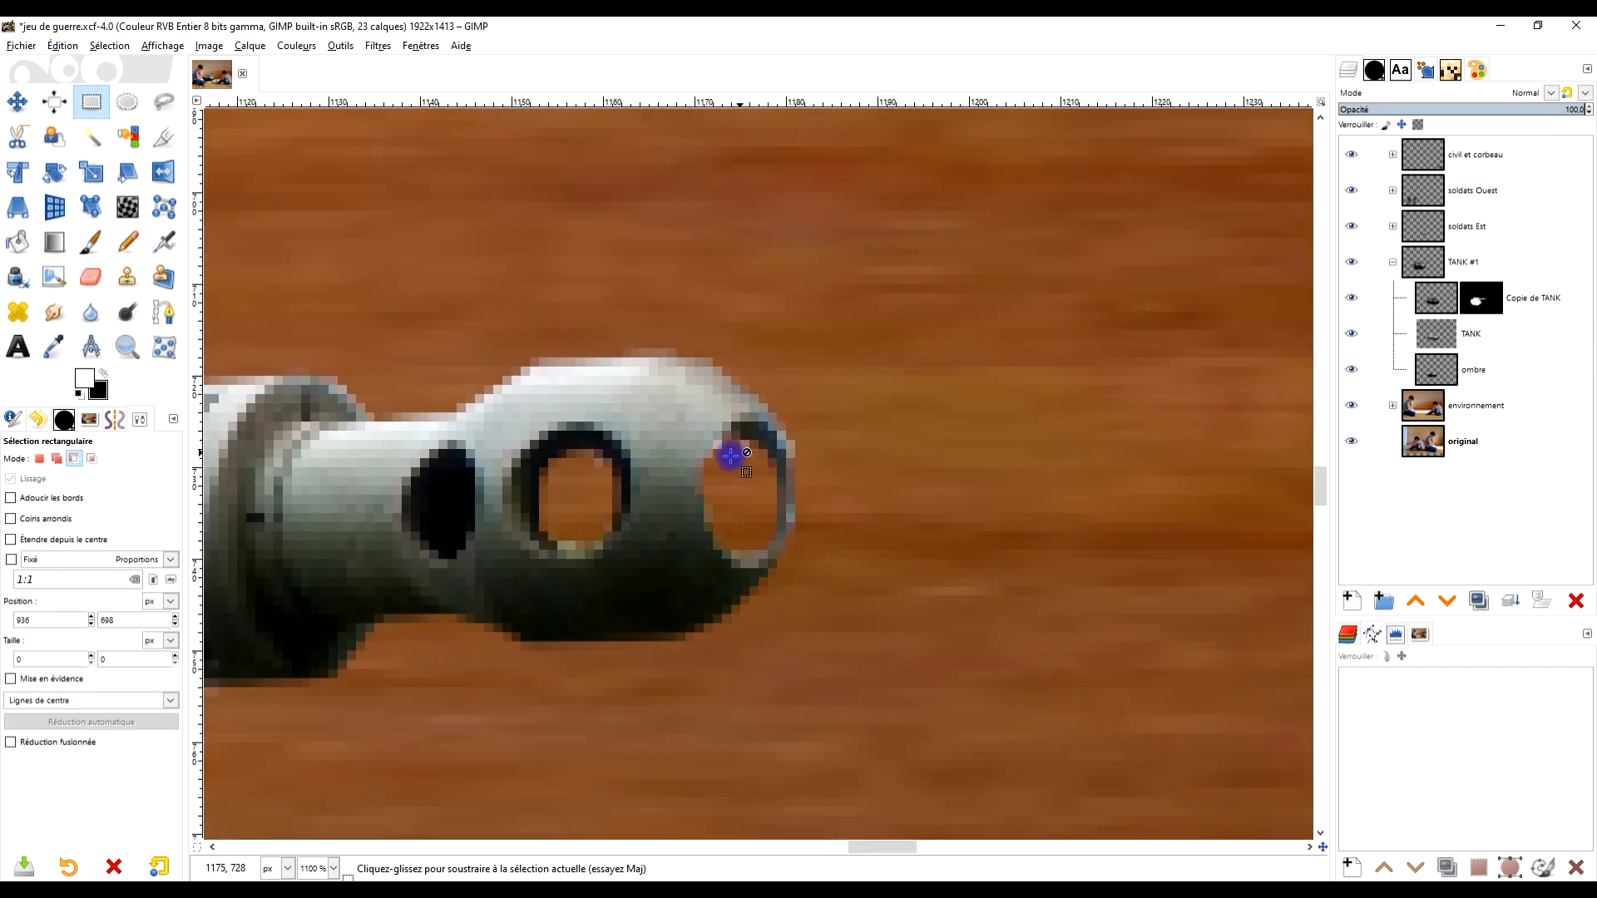
{"action": "left_click", "coordinate": [89, 279]}
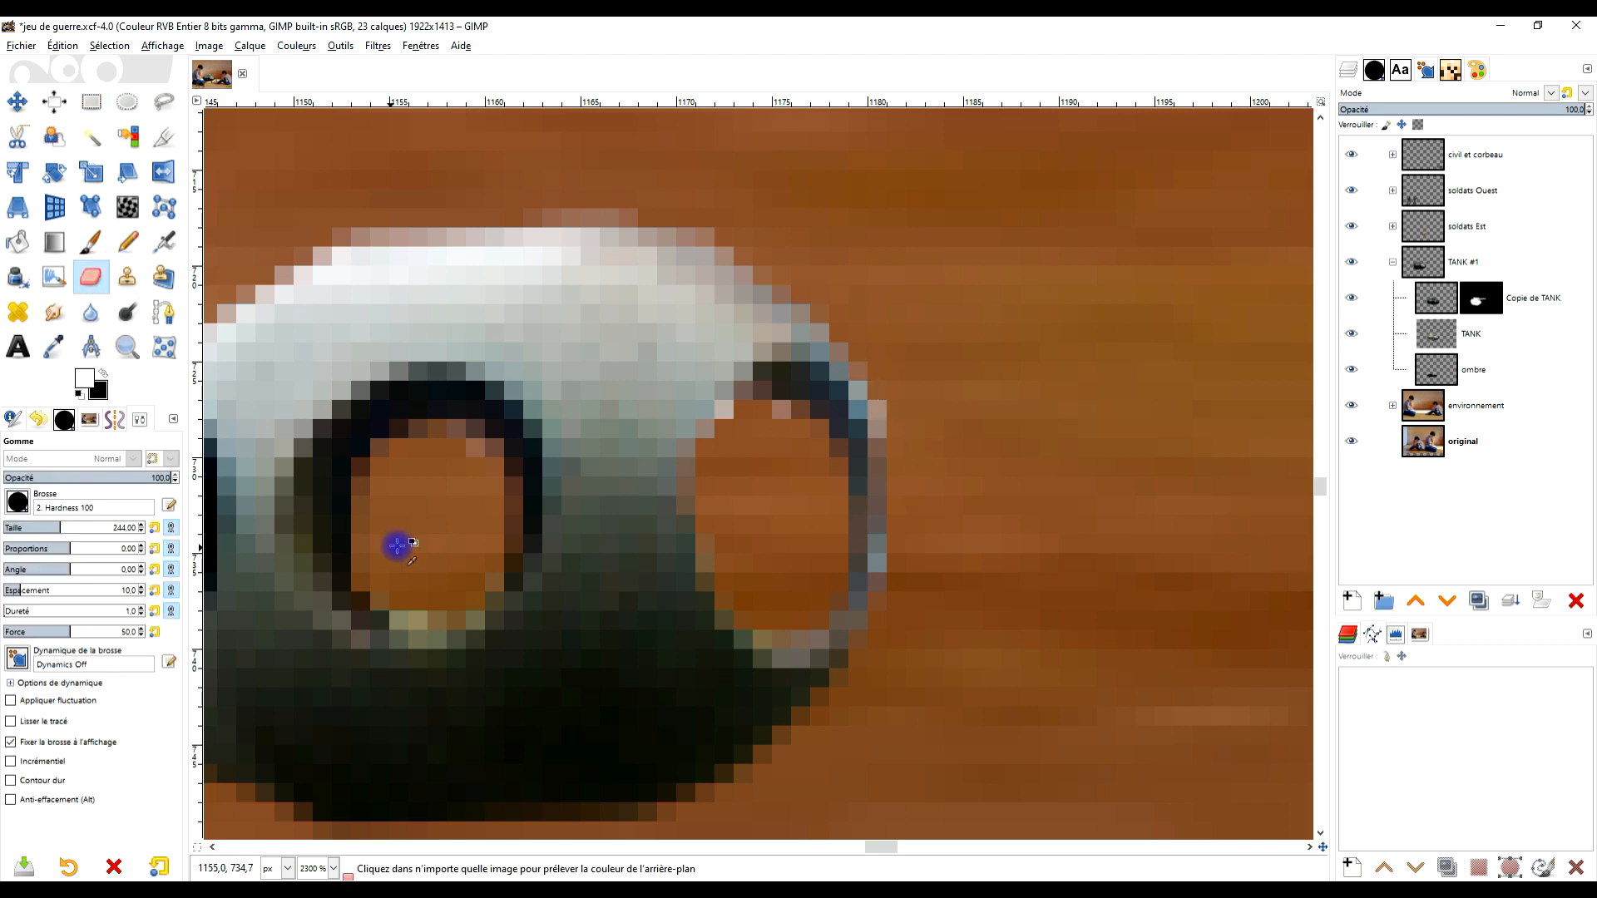
{"action": "scroll", "coordinate": [398, 540], "scroll_direction": "down", "scroll_amount": 7, "text": "ctrl"}
{"action": "left_click_drag", "start_coordinate": [422, 564], "coordinate": [1048, 535]}
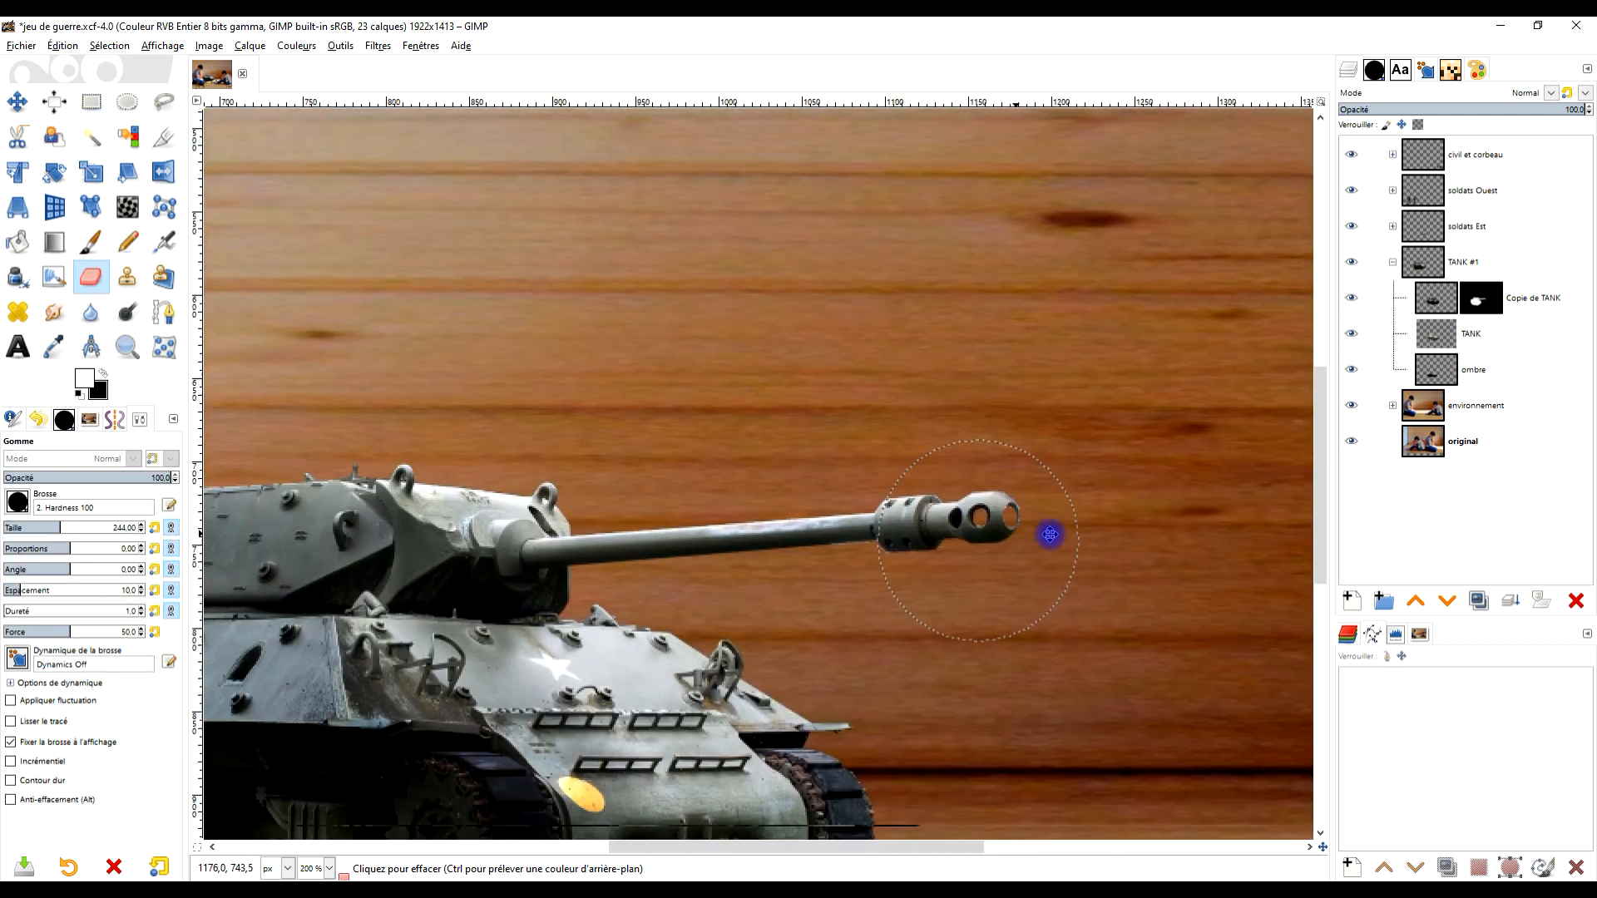
{"action": "scroll", "coordinate": [784, 581], "scroll_direction": "down", "scroll_amount": 2, "text": "ctrl"}
{"action": "scroll", "coordinate": [763, 586], "scroll_direction": "up", "scroll_amount": 2, "text": "ctrl"}
{"action": "scroll", "coordinate": [763, 586], "scroll_direction": "up", "scroll_amount": 1, "text": "ctrl"}
{"action": "scroll", "coordinate": [1023, 528], "scroll_direction": "down", "scroll_amount": 2, "text": "ctrl"}
{"action": "scroll", "coordinate": [1034, 535], "scroll_direction": "up", "scroll_amount": 6, "text": "ctrl"}
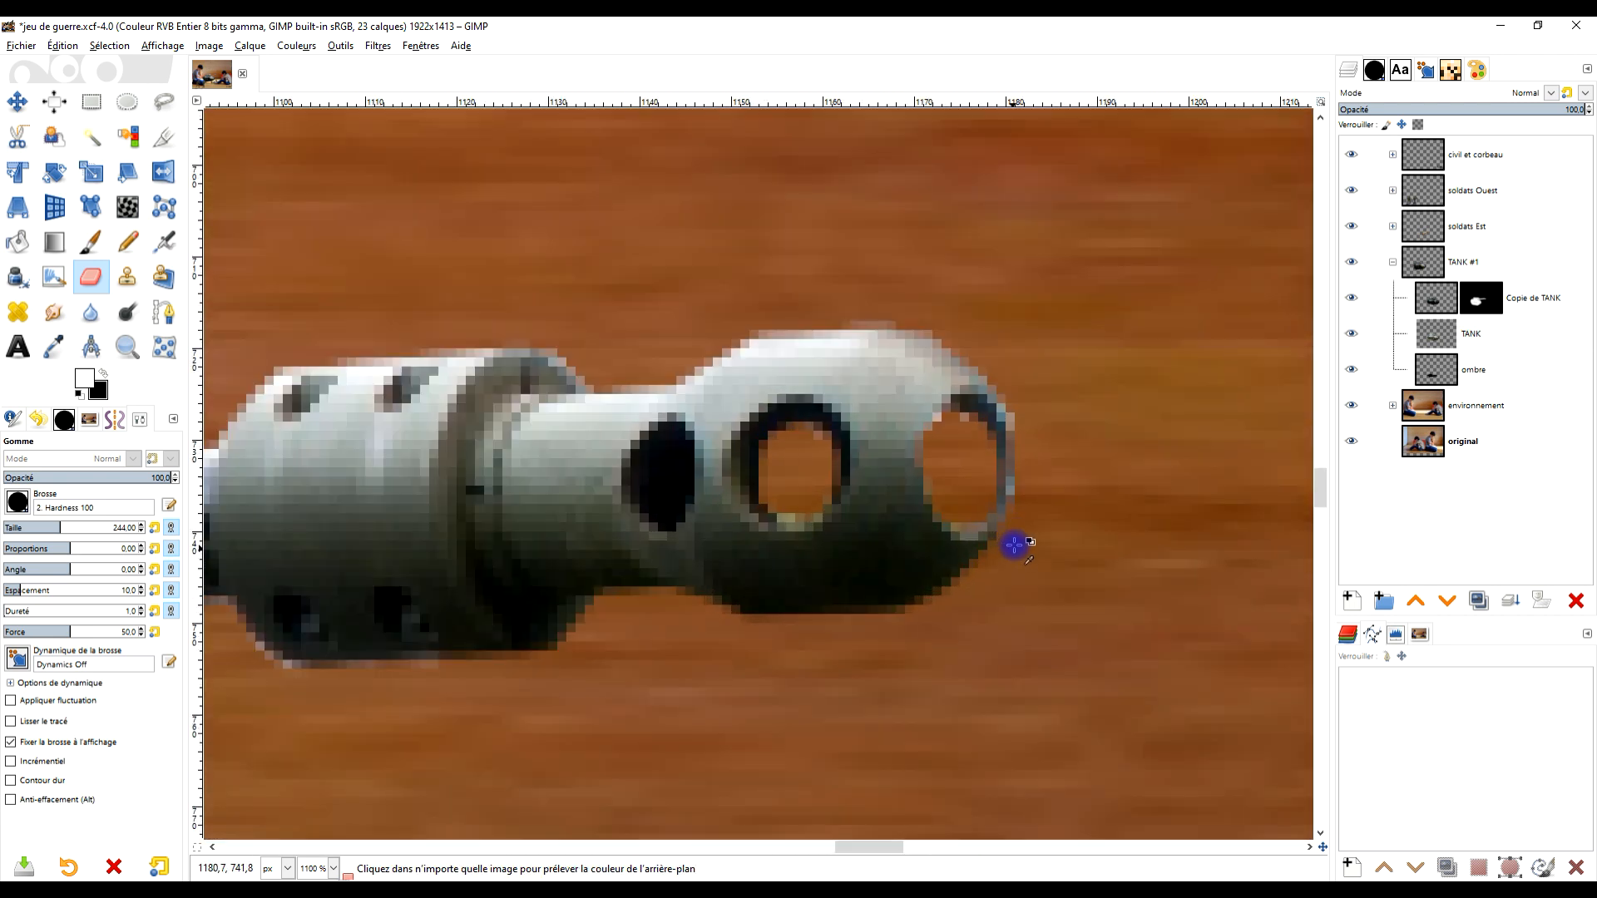
Try to select the pale fringe at the muzzle's front edge by color on the "TANK" layer, and clear the selection
{"action": "left_click", "coordinate": [1433, 337]}
{"action": "scroll", "coordinate": [1023, 424], "scroll_direction": "up", "scroll_amount": 2}
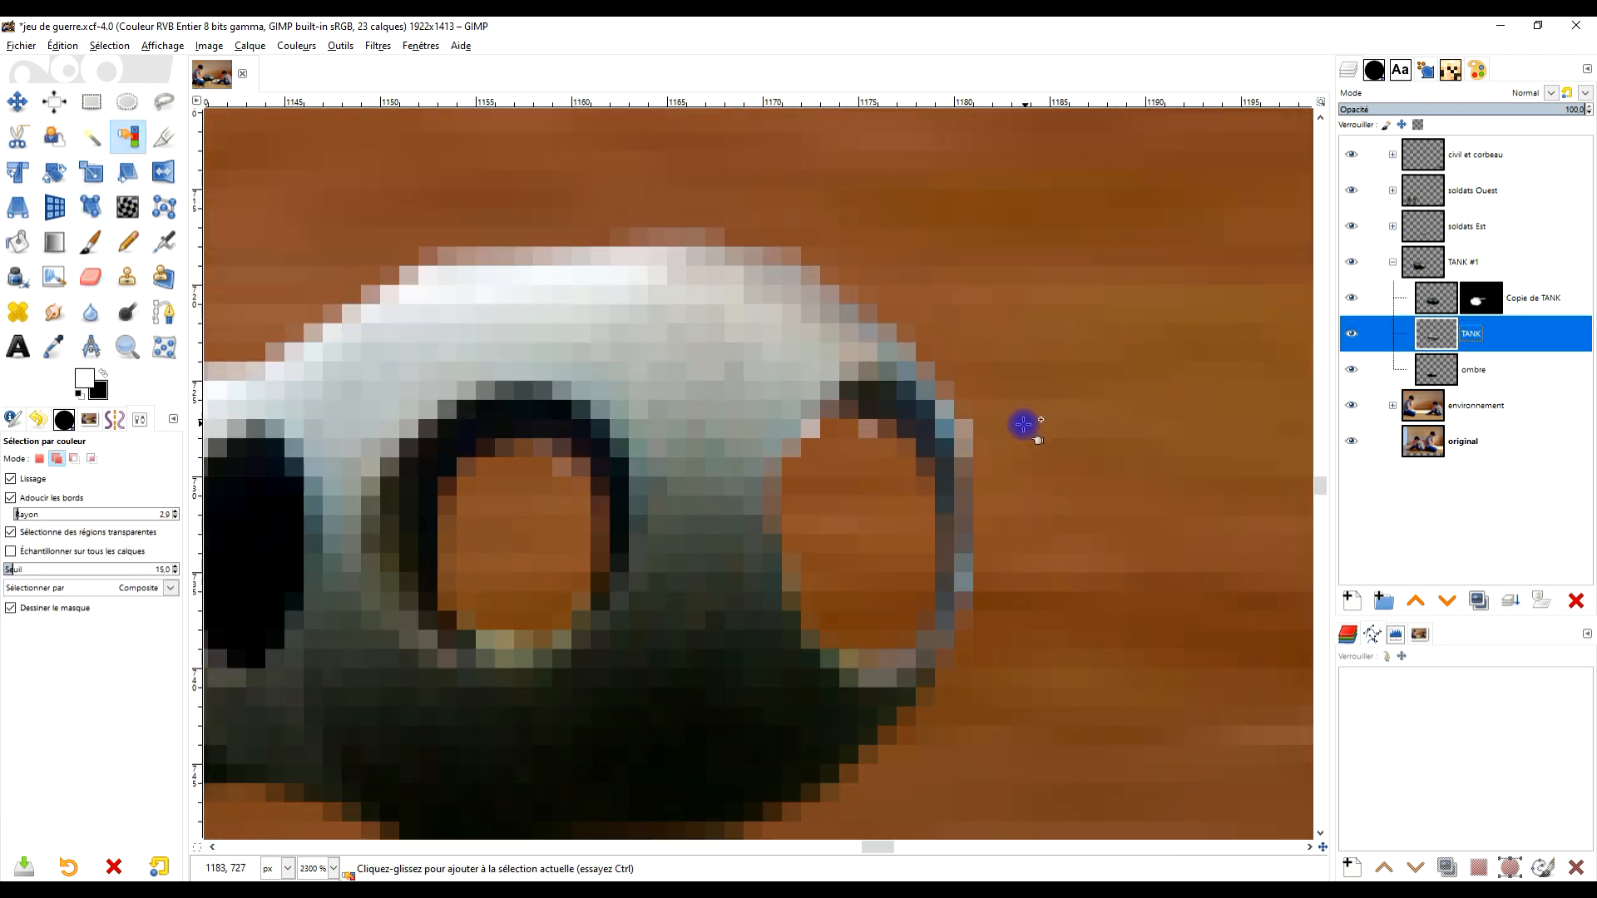
{"action": "left_click", "coordinate": [965, 428]}
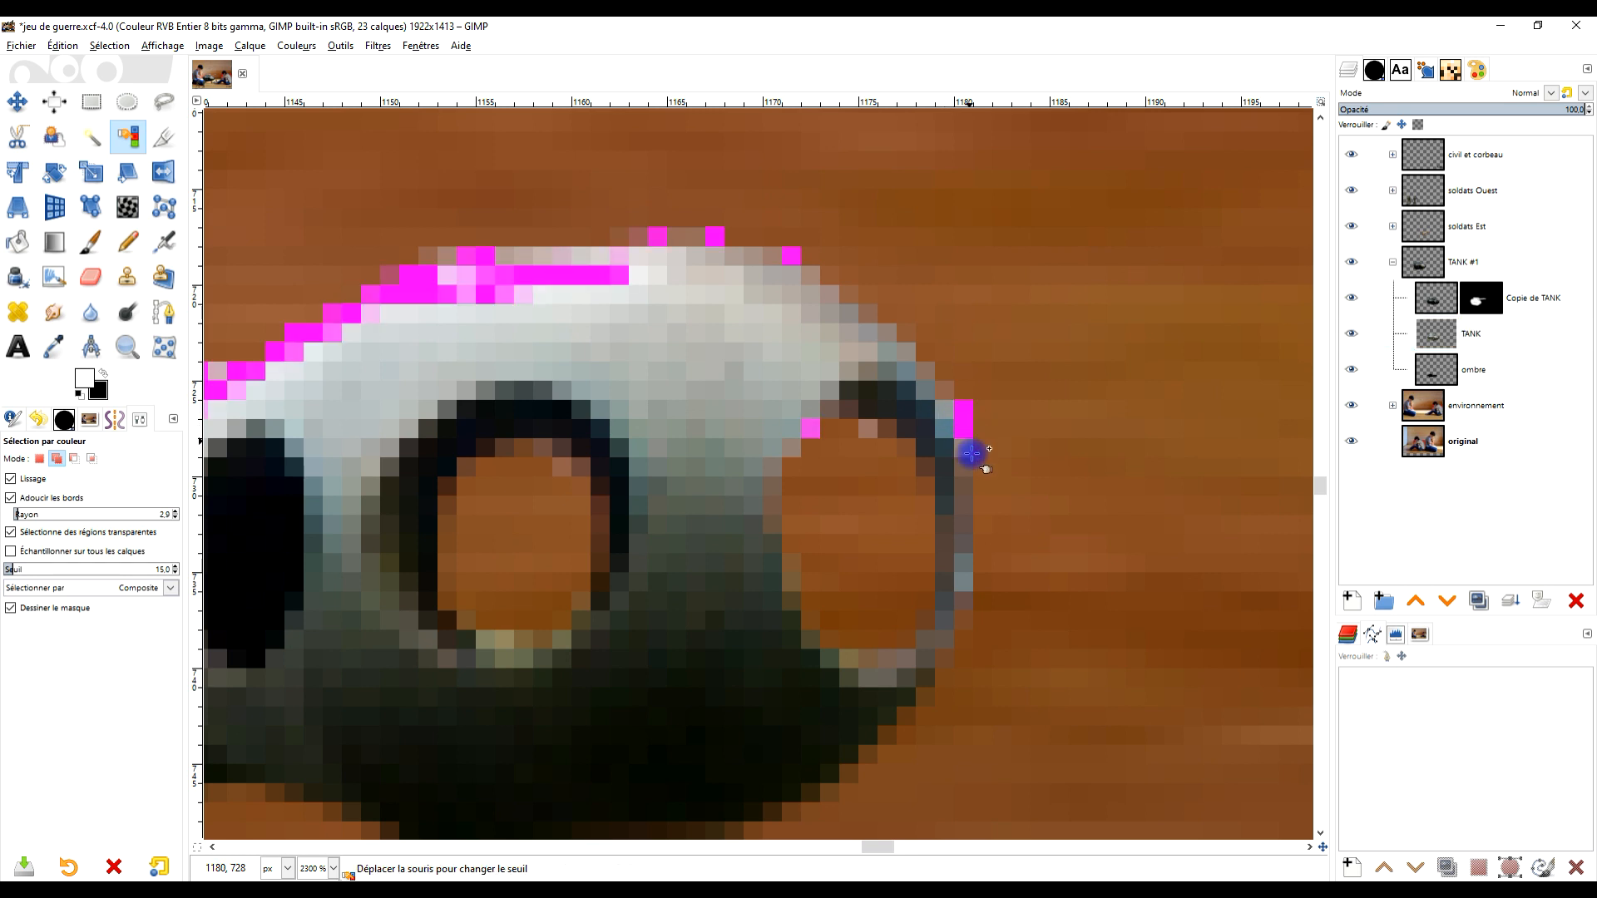
{"action": "left_click_drag", "start_coordinate": [972, 457], "coordinate": [974, 459]}
{"action": "scroll", "coordinate": [973, 459], "scroll_direction": "down", "scroll_amount": 5}
{"action": "scroll", "coordinate": [707, 527], "scroll_direction": "up", "scroll_amount": 5}
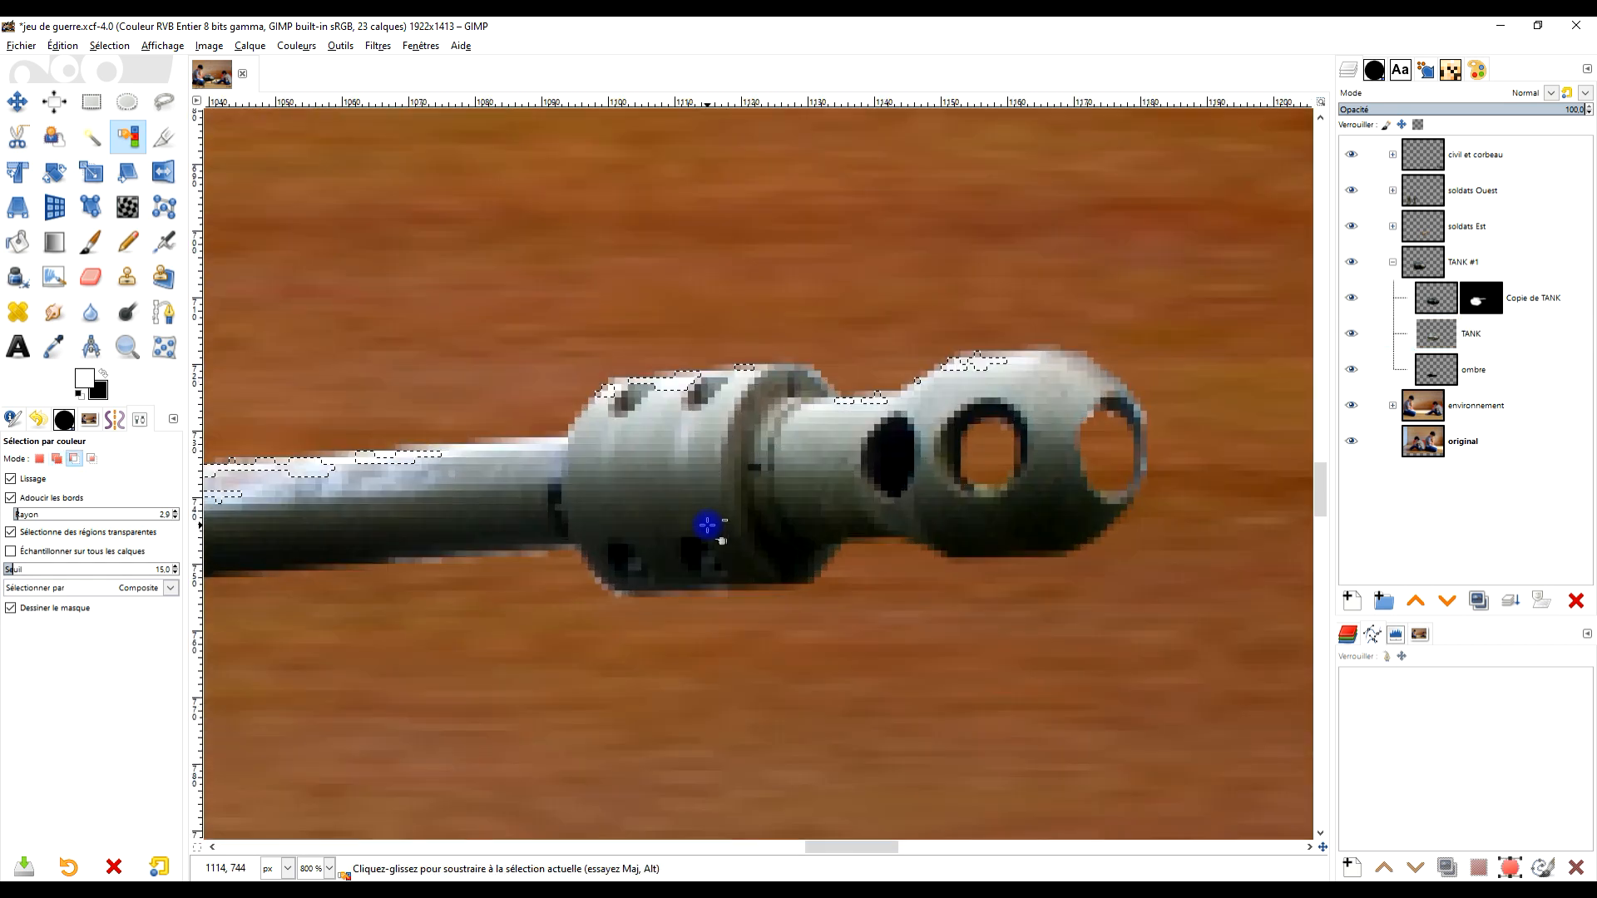
{"action": "scroll", "coordinate": [899, 492], "scroll_direction": "down", "scroll_amount": 4}
{"action": "scroll", "coordinate": [1073, 450], "scroll_direction": "up", "scroll_amount": 3}
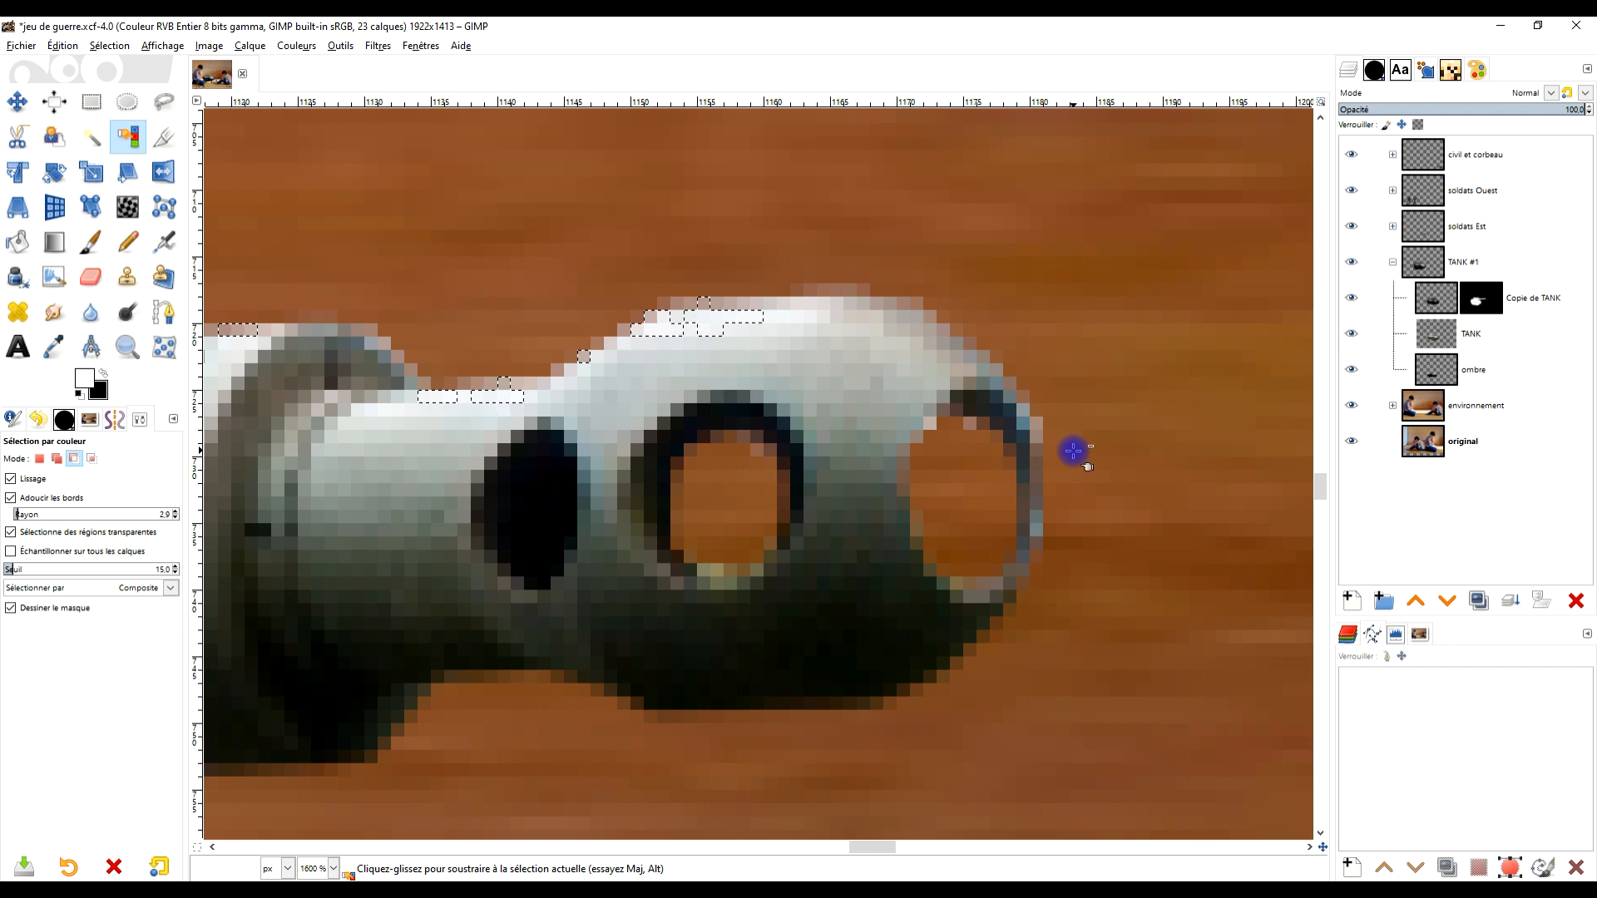
{"action": "scroll", "coordinate": [1073, 450], "scroll_direction": "down", "scroll_amount": 7}
{"action": "scroll", "coordinate": [614, 617], "scroll_direction": "up", "scroll_amount": 1}
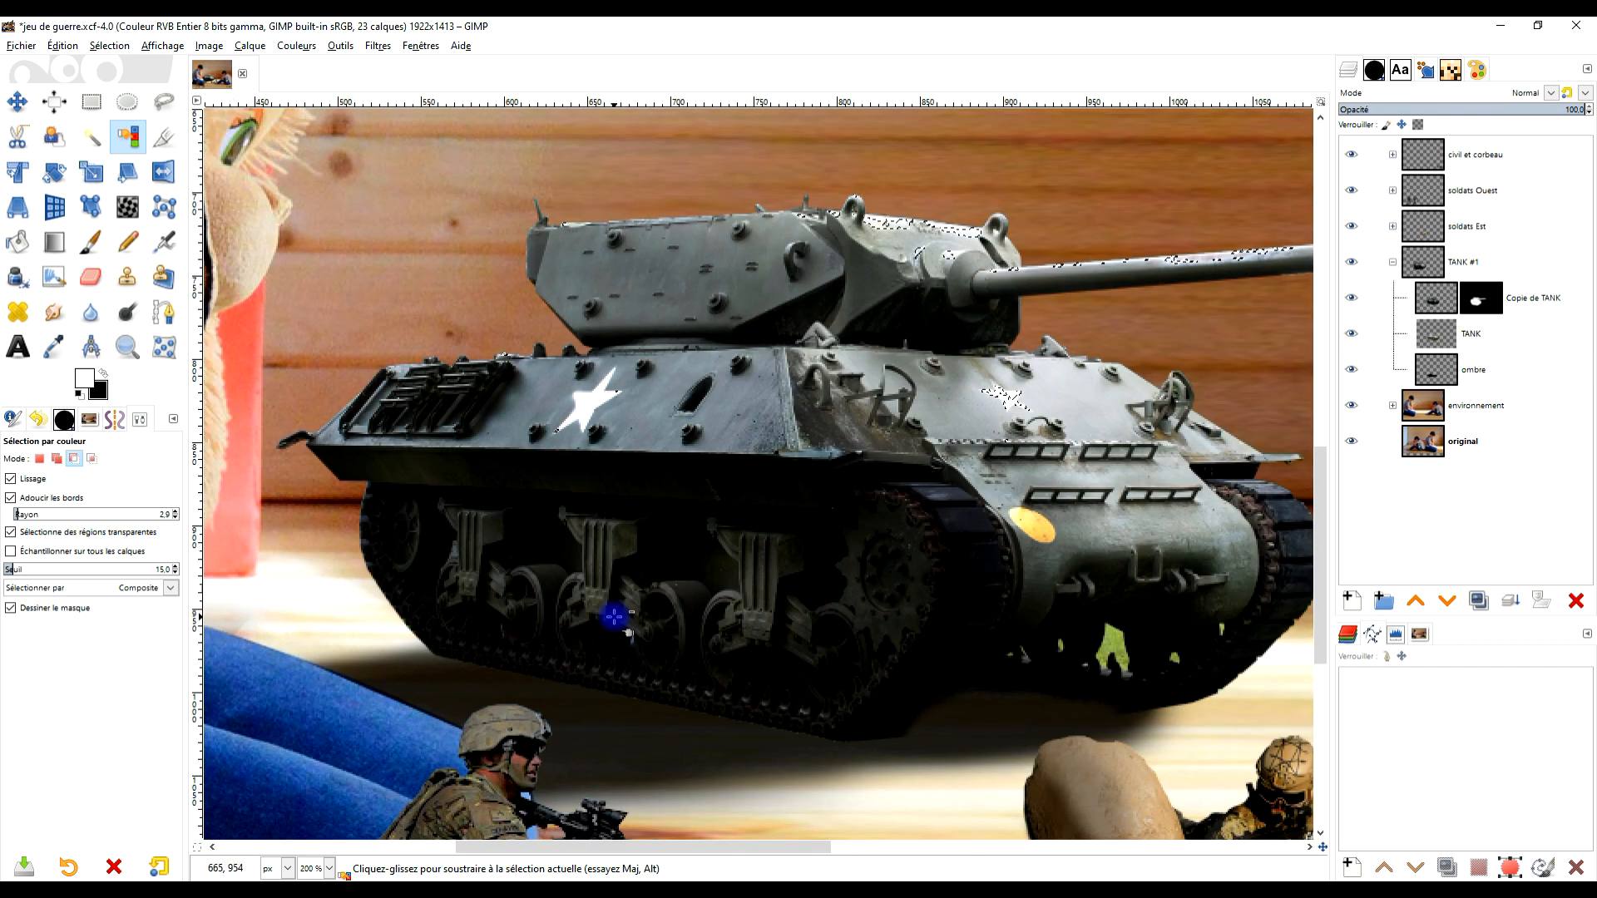
{"action": "left_click", "coordinate": [91, 102]}
{"action": "scroll", "coordinate": [463, 287], "scroll_direction": "down", "scroll_amount": 1}
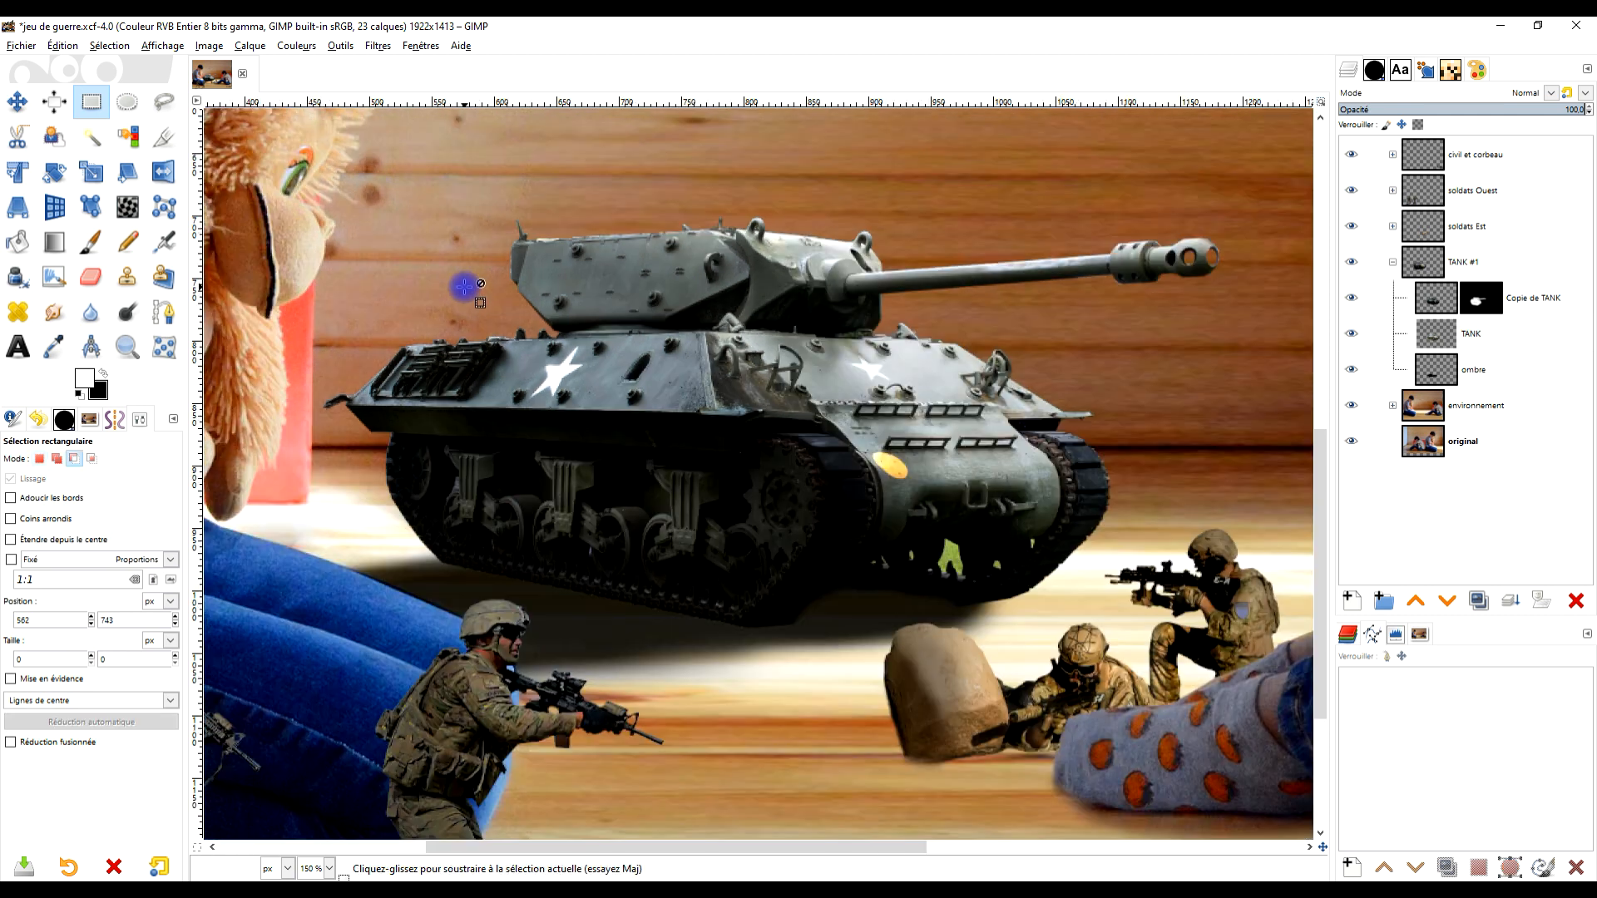
{"action": "scroll", "coordinate": [463, 286], "scroll_direction": "down", "scroll_amount": 1}
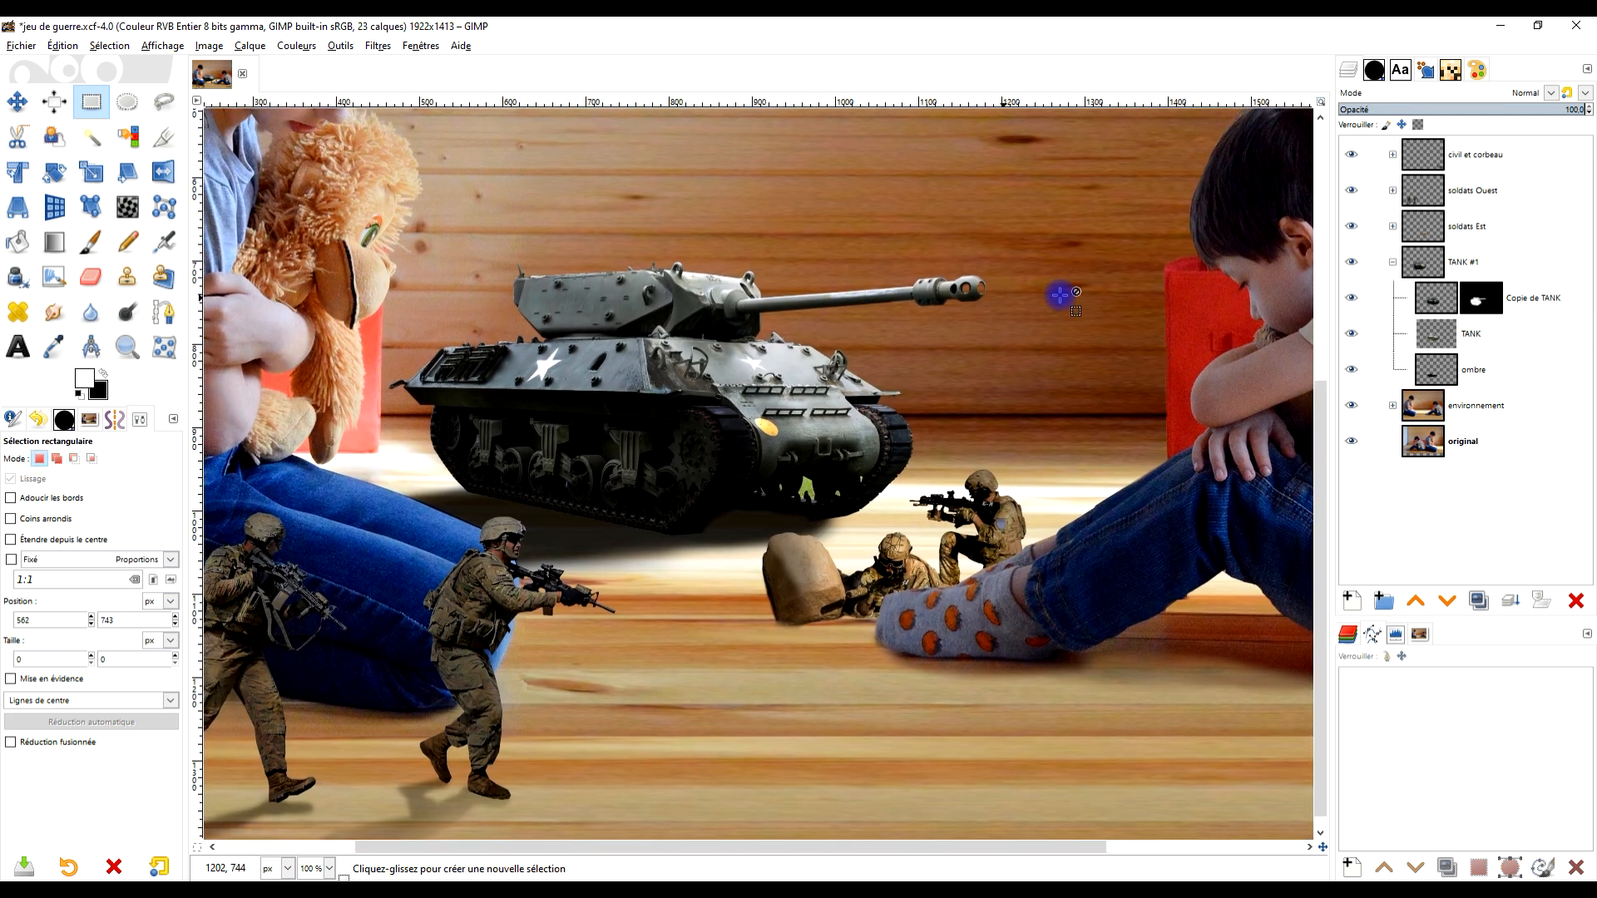
Erase the pale fringe pixels around the muzzle brake's front opening on the "TANK" layer
{"action": "scroll", "coordinate": [915, 295], "scroll_direction": "up", "scroll_amount": 4}
{"action": "scroll", "coordinate": [859, 275], "scroll_direction": "up", "scroll_amount": 3}
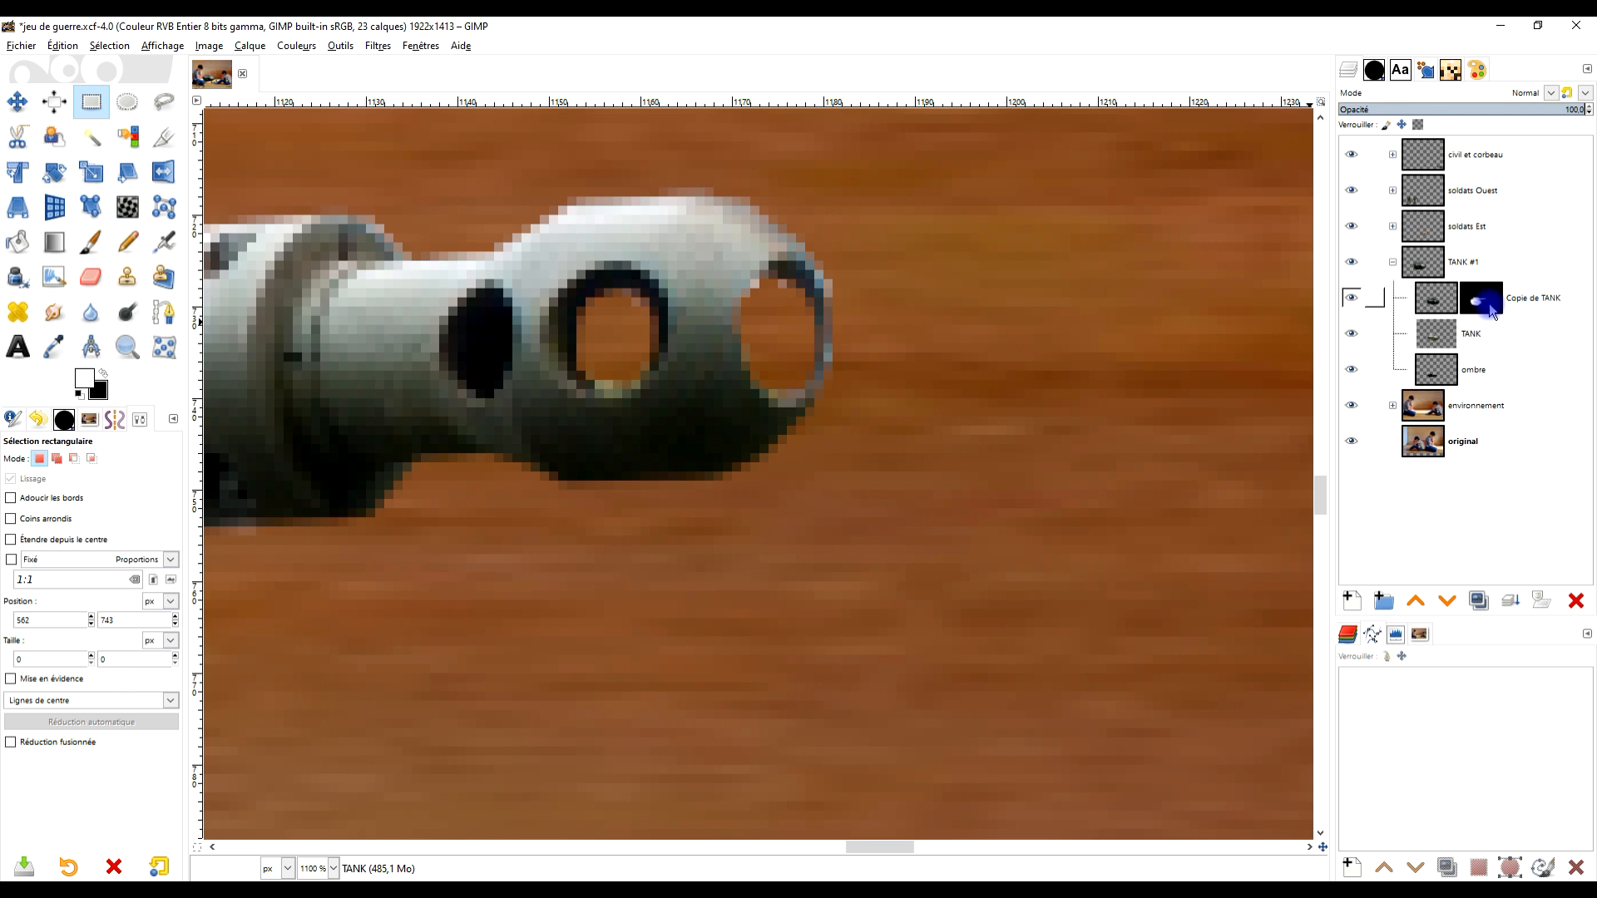
{"action": "scroll", "coordinate": [891, 296], "scroll_direction": "up", "scroll_amount": 2}
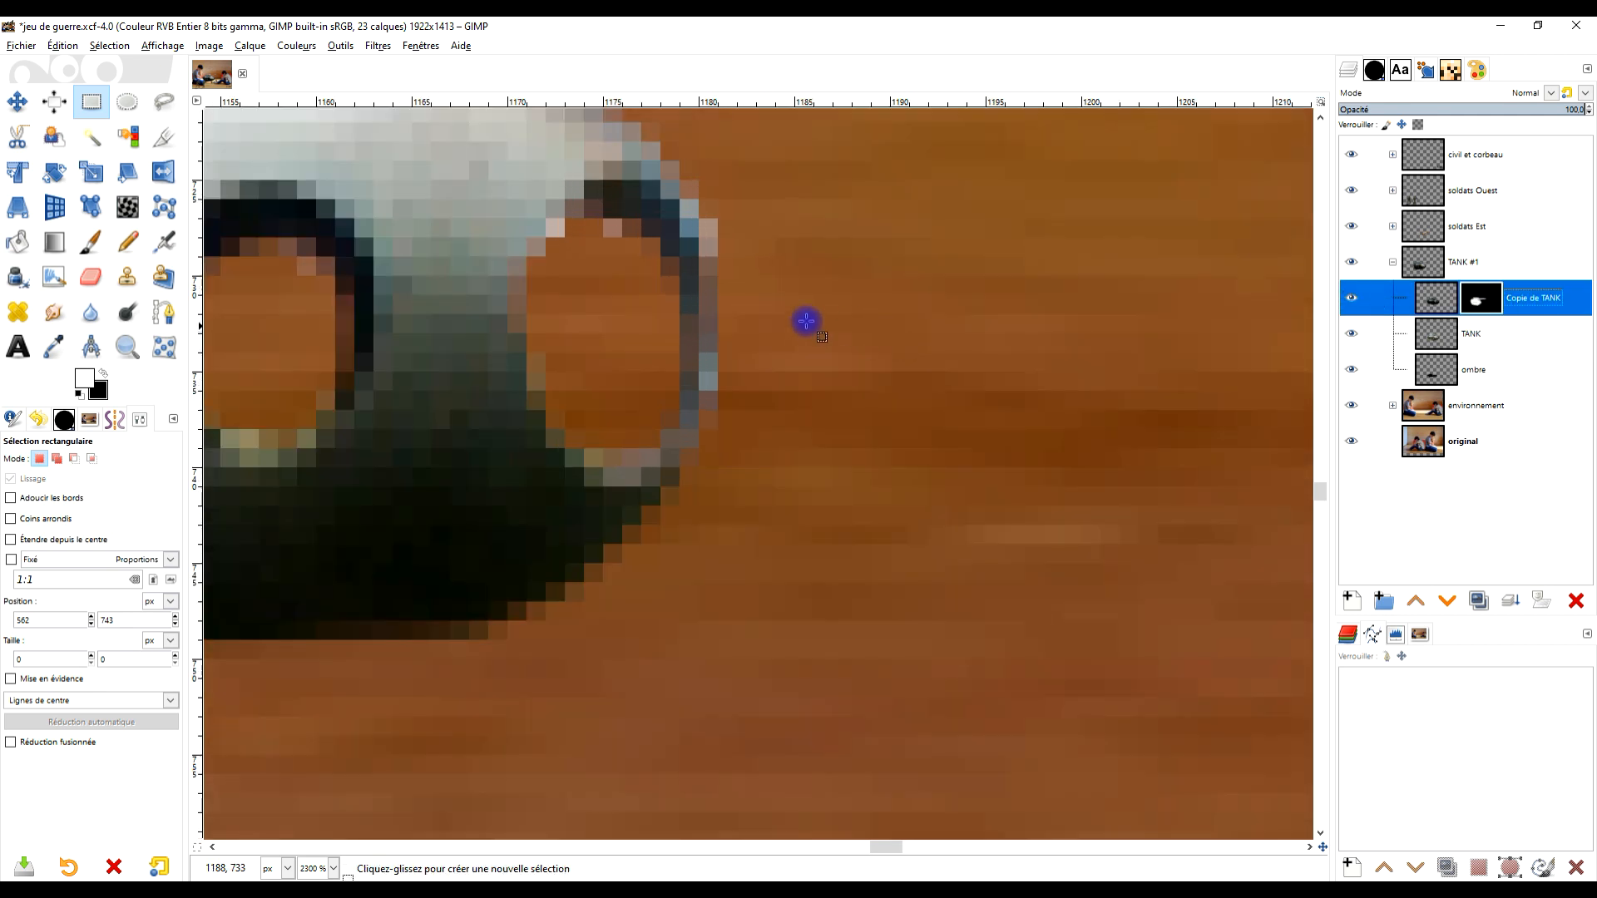
{"action": "left_click", "coordinate": [93, 254]}
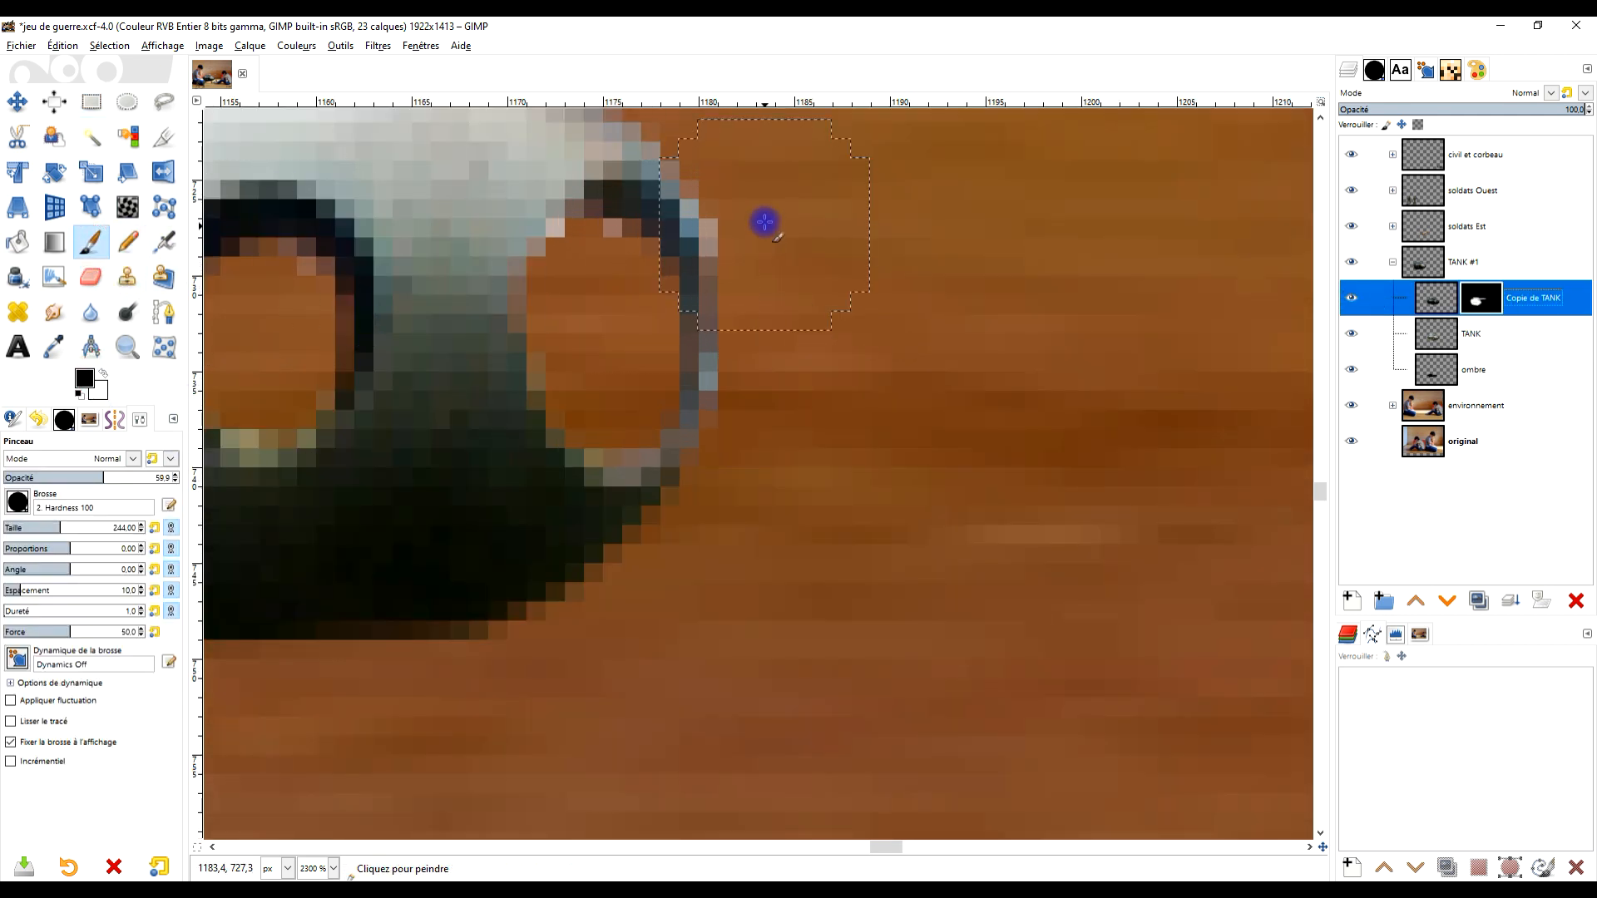
{"action": "scroll", "coordinate": [765, 222], "scroll_direction": "up", "scroll_amount": 2}
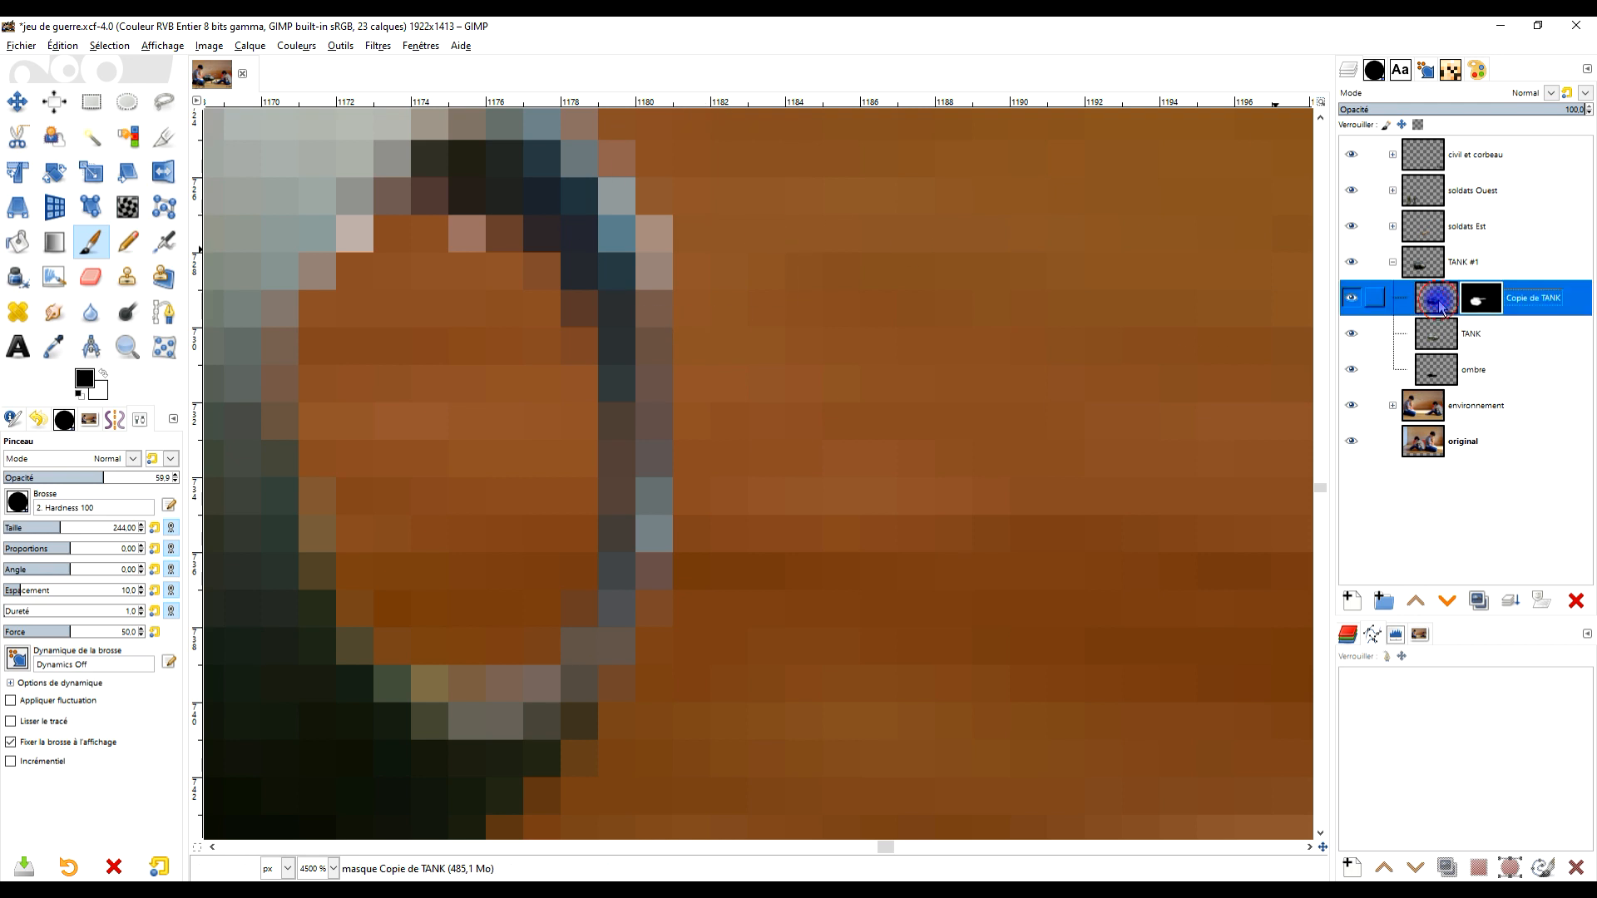
{"action": "left_click_drag", "start_coordinate": [698, 214], "coordinate": [735, 336]}
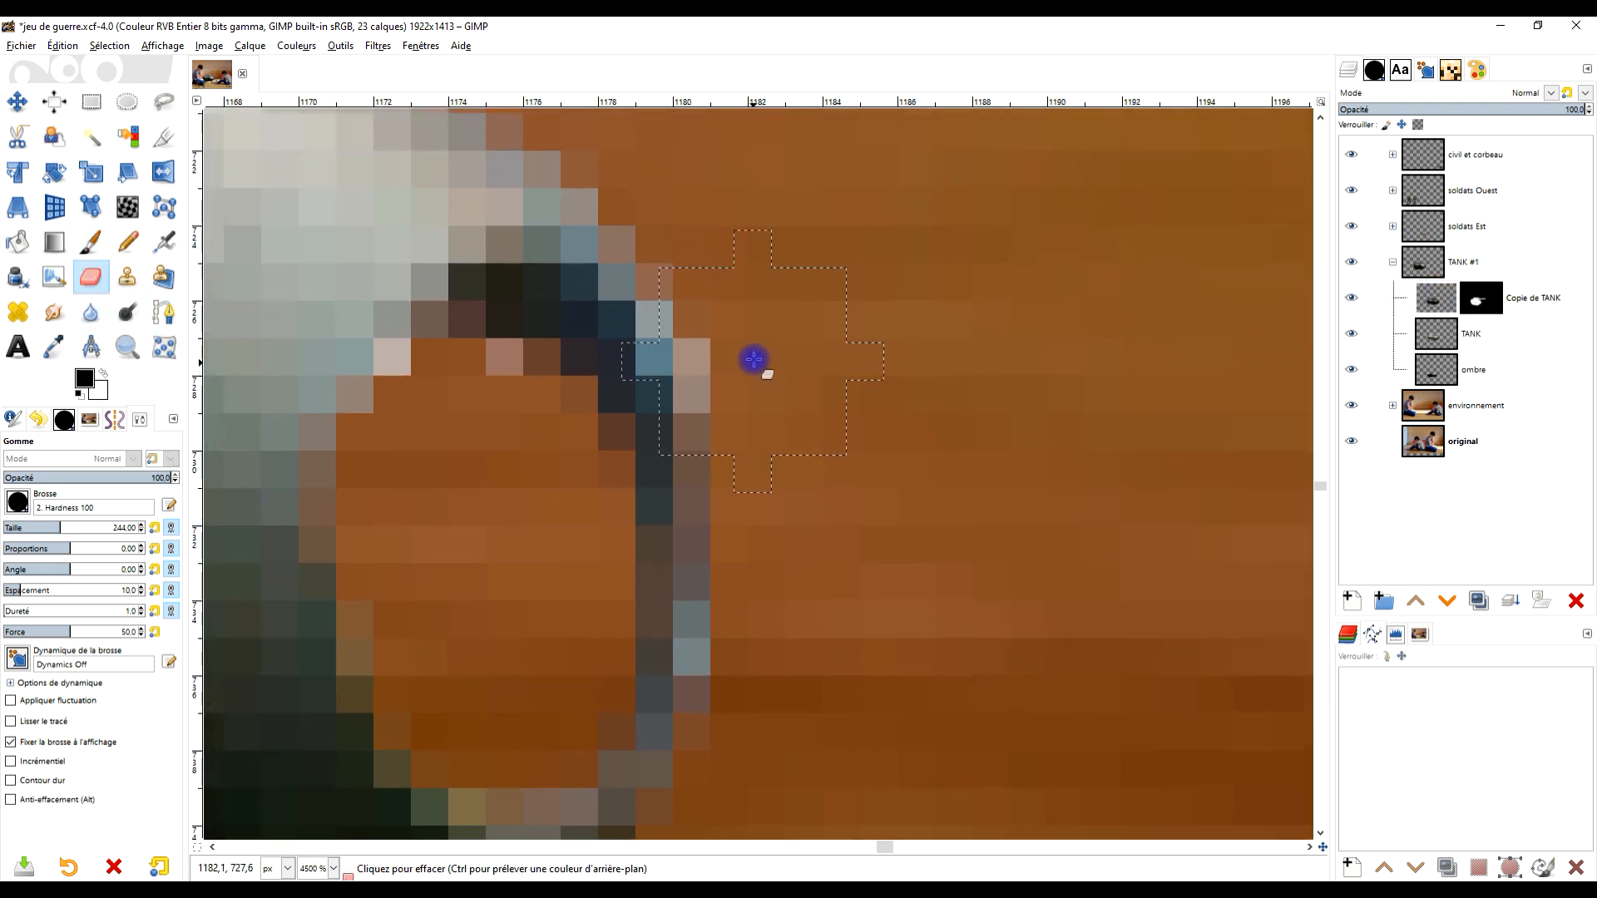
{"action": "left_click", "coordinate": [1435, 341]}
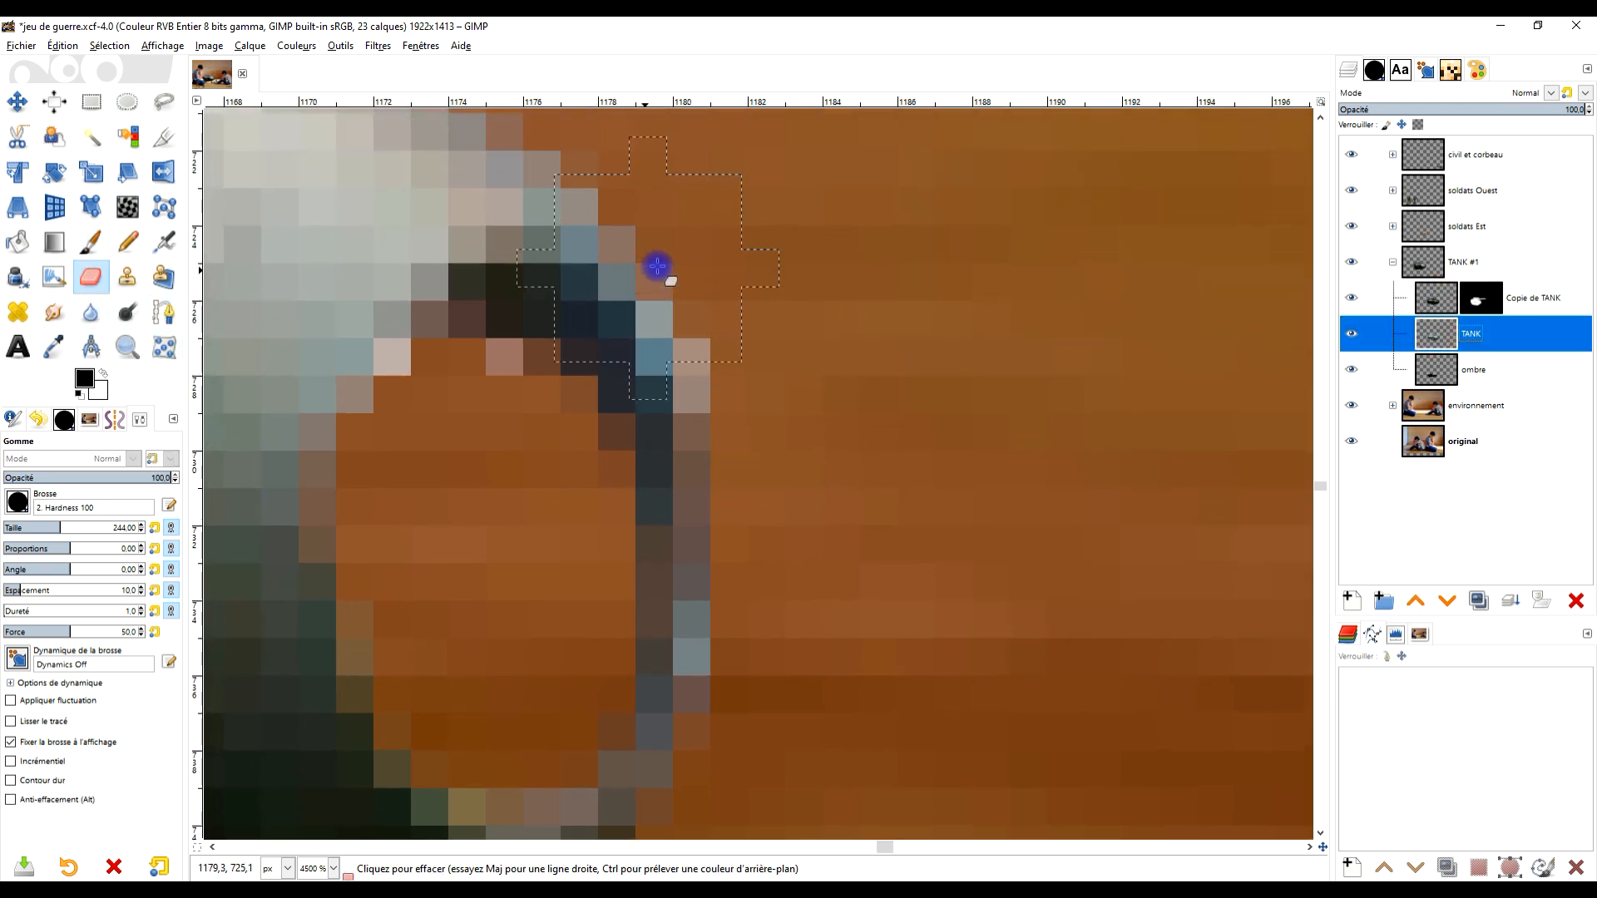
{"action": "left_click_drag", "start_coordinate": [764, 403], "coordinate": [442, 397]}
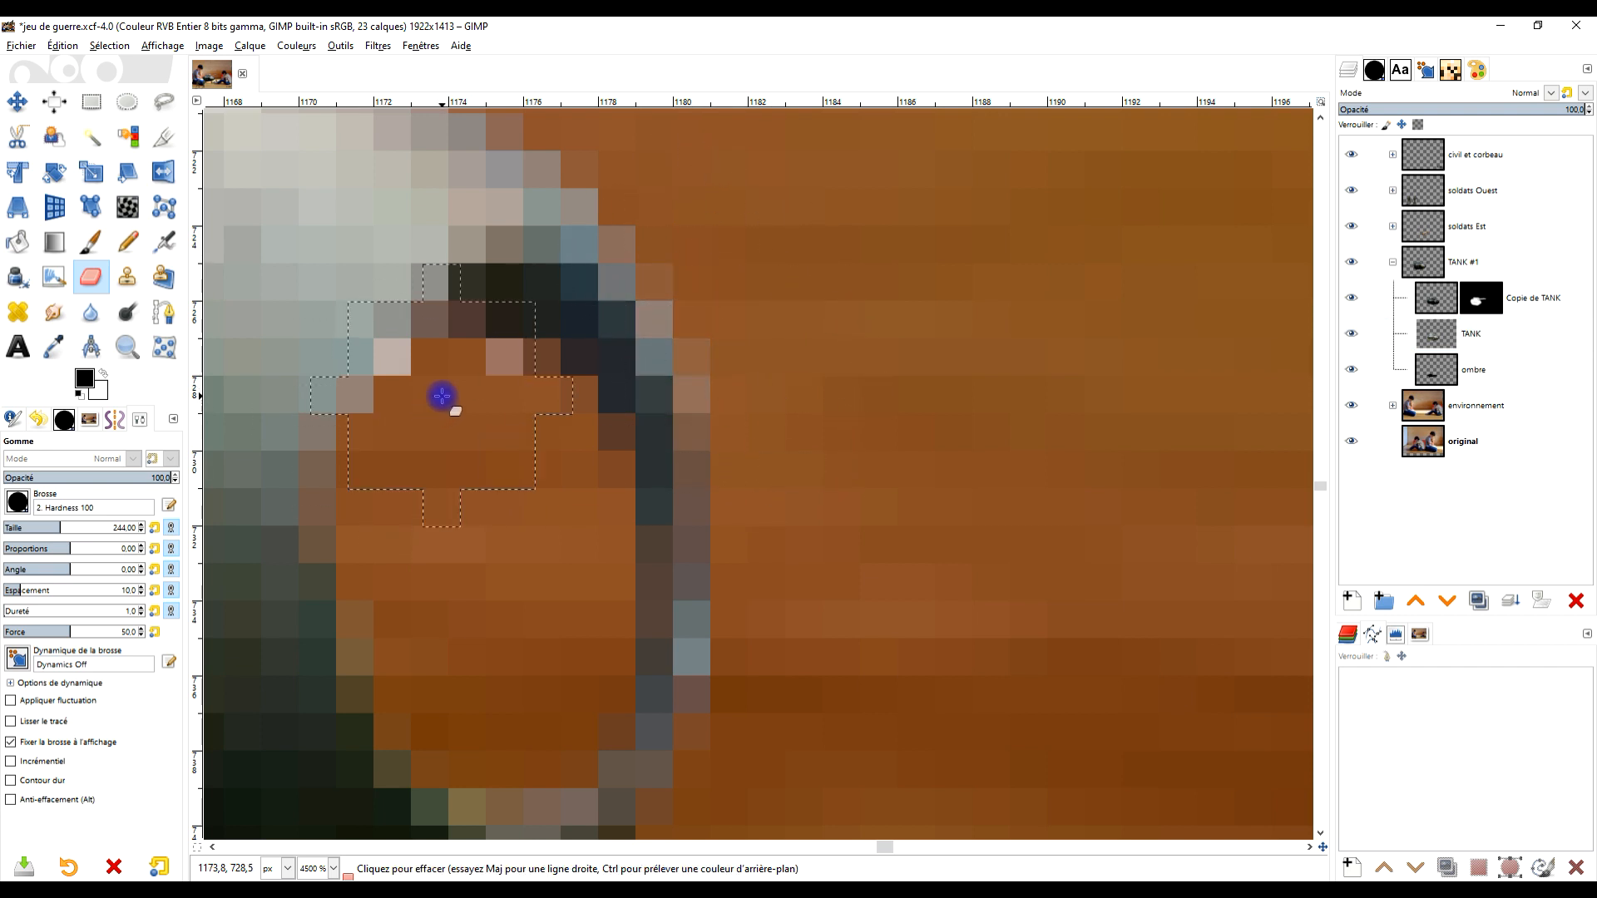
{"action": "left_click", "coordinate": [442, 381]}
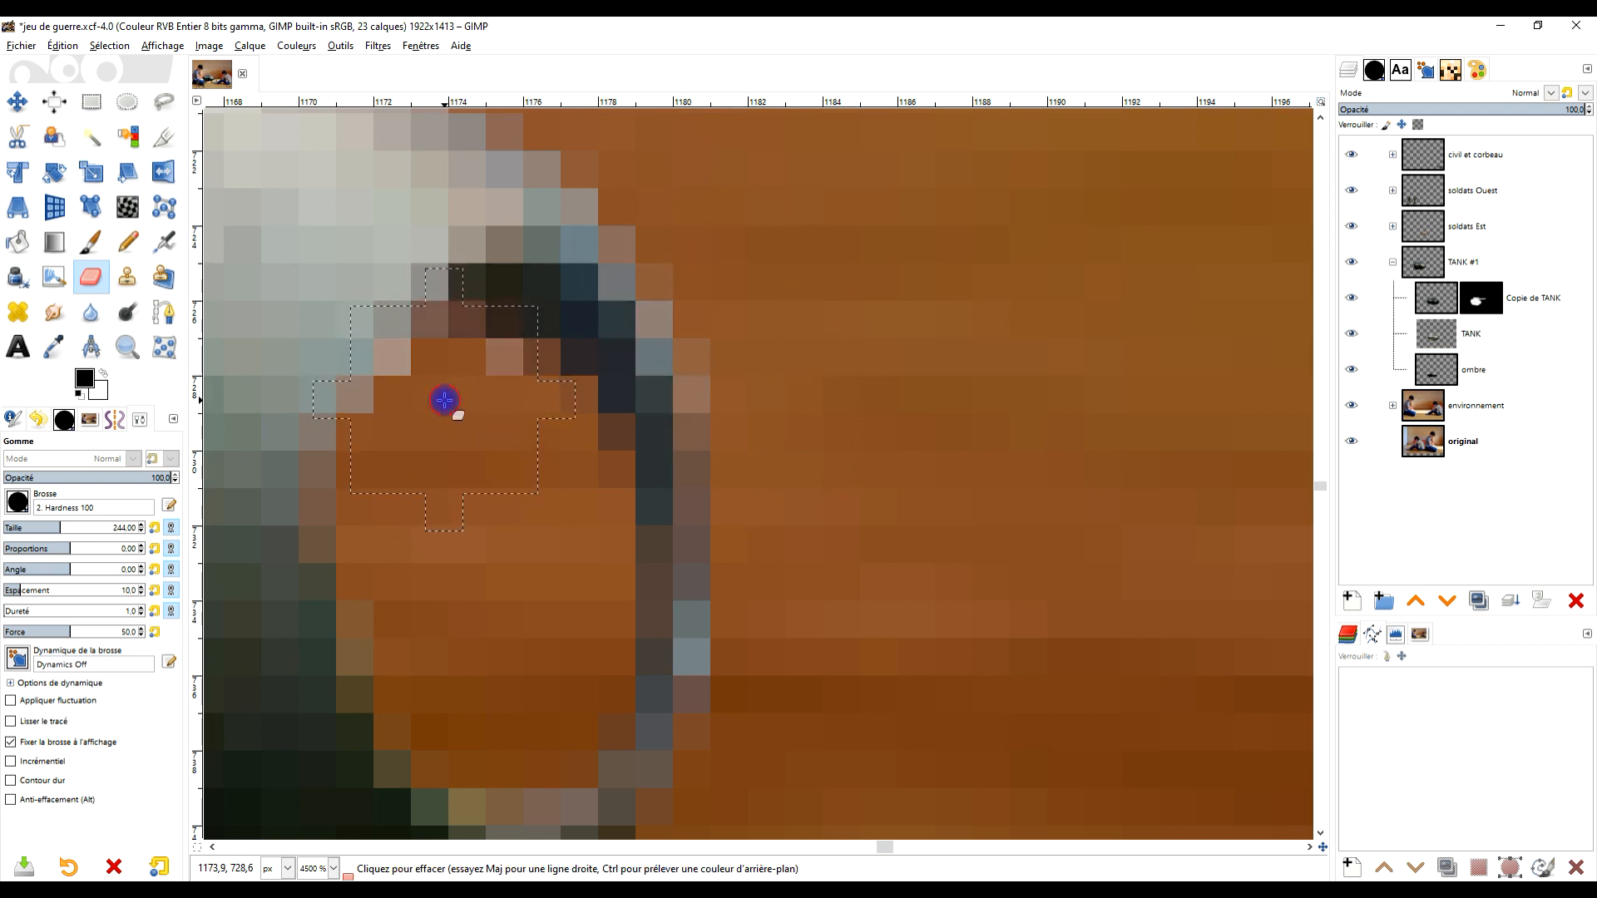
Erase leftover fringe pixels along the gun barrel's underside near the muzzle brake on the "Copie de TANK" layer's image
{"action": "left_click", "coordinate": [1437, 308]}
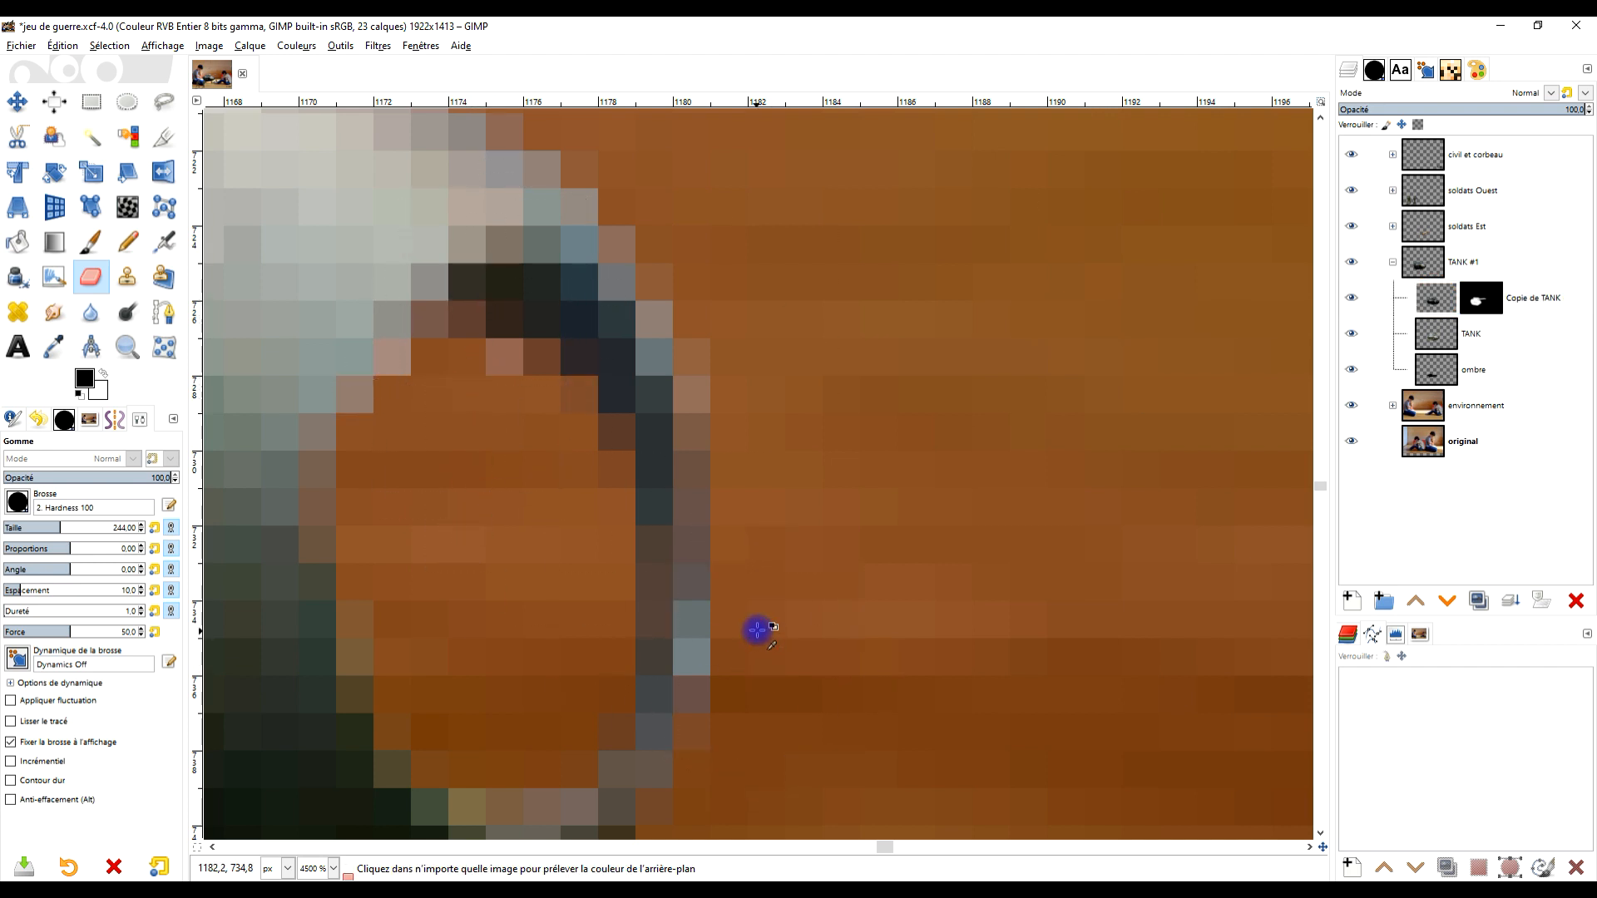
{"action": "scroll", "coordinate": [757, 629], "scroll_direction": "down", "scroll_amount": 4, "text": "ctrl"}
{"action": "scroll", "coordinate": [756, 606], "scroll_direction": "up", "scroll_amount": 3, "text": "ctrl"}
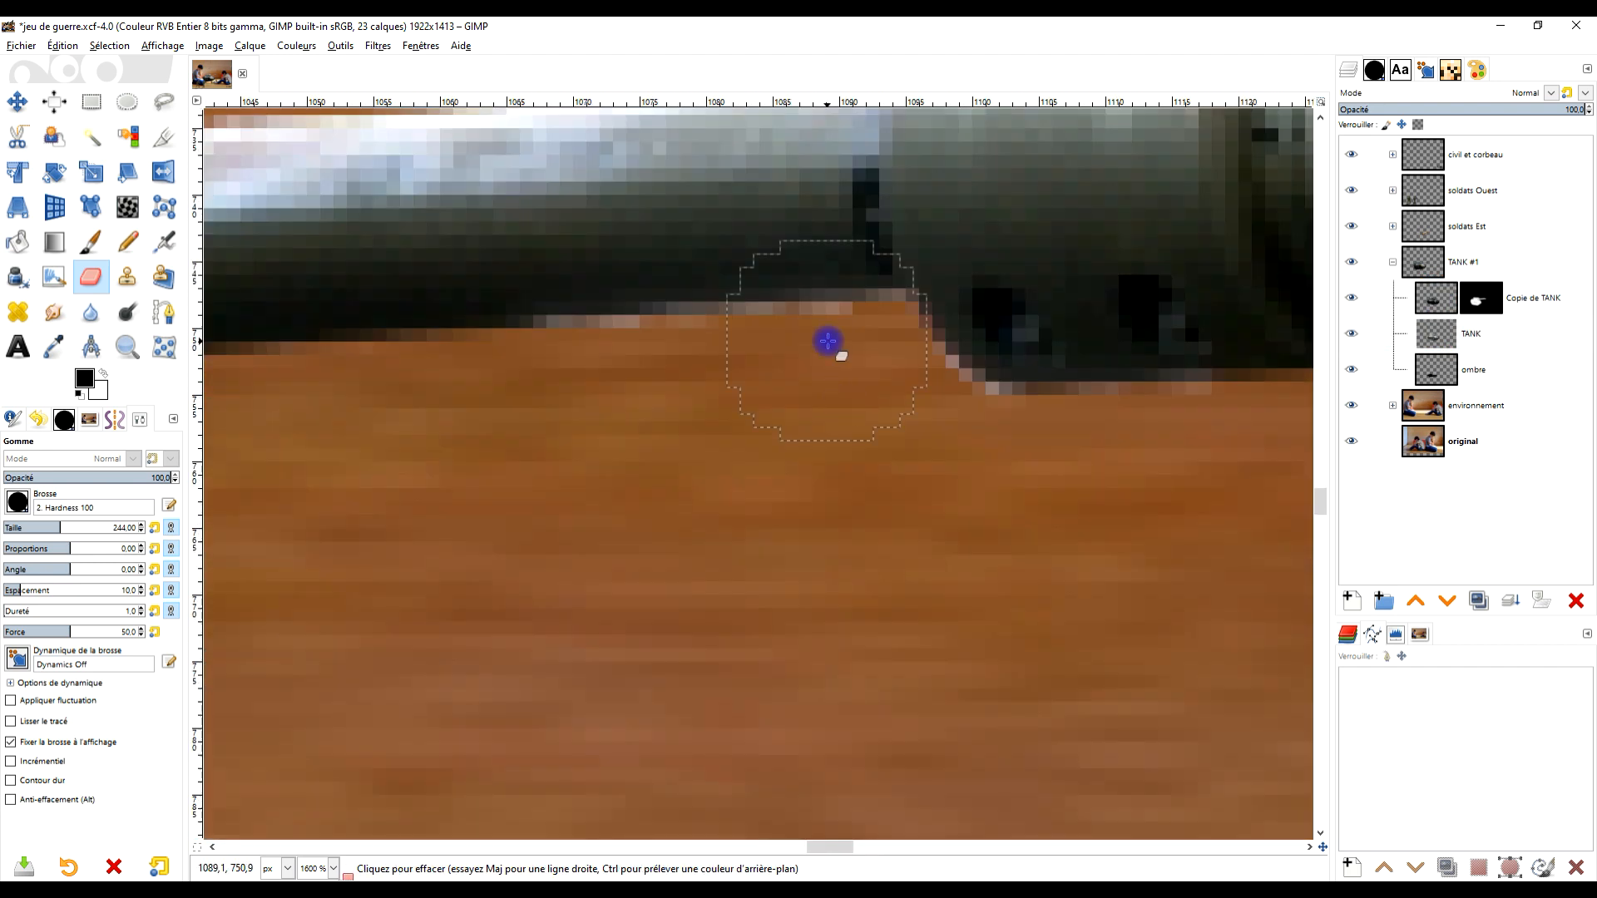
{"action": "left_click_drag", "start_coordinate": [963, 448], "coordinate": [843, 366]}
Outline the large green background patch under the tank's hull with Free Select and add the small neighbouring patches to the selection
{"action": "scroll", "coordinate": [709, 426], "scroll_direction": "down", "scroll_amount": 9, "text": "ctrl"}
{"action": "scroll", "coordinate": [636, 549], "scroll_direction": "up", "scroll_amount": 8, "text": "ctrl"}
{"action": "left_click", "coordinate": [1436, 298]}
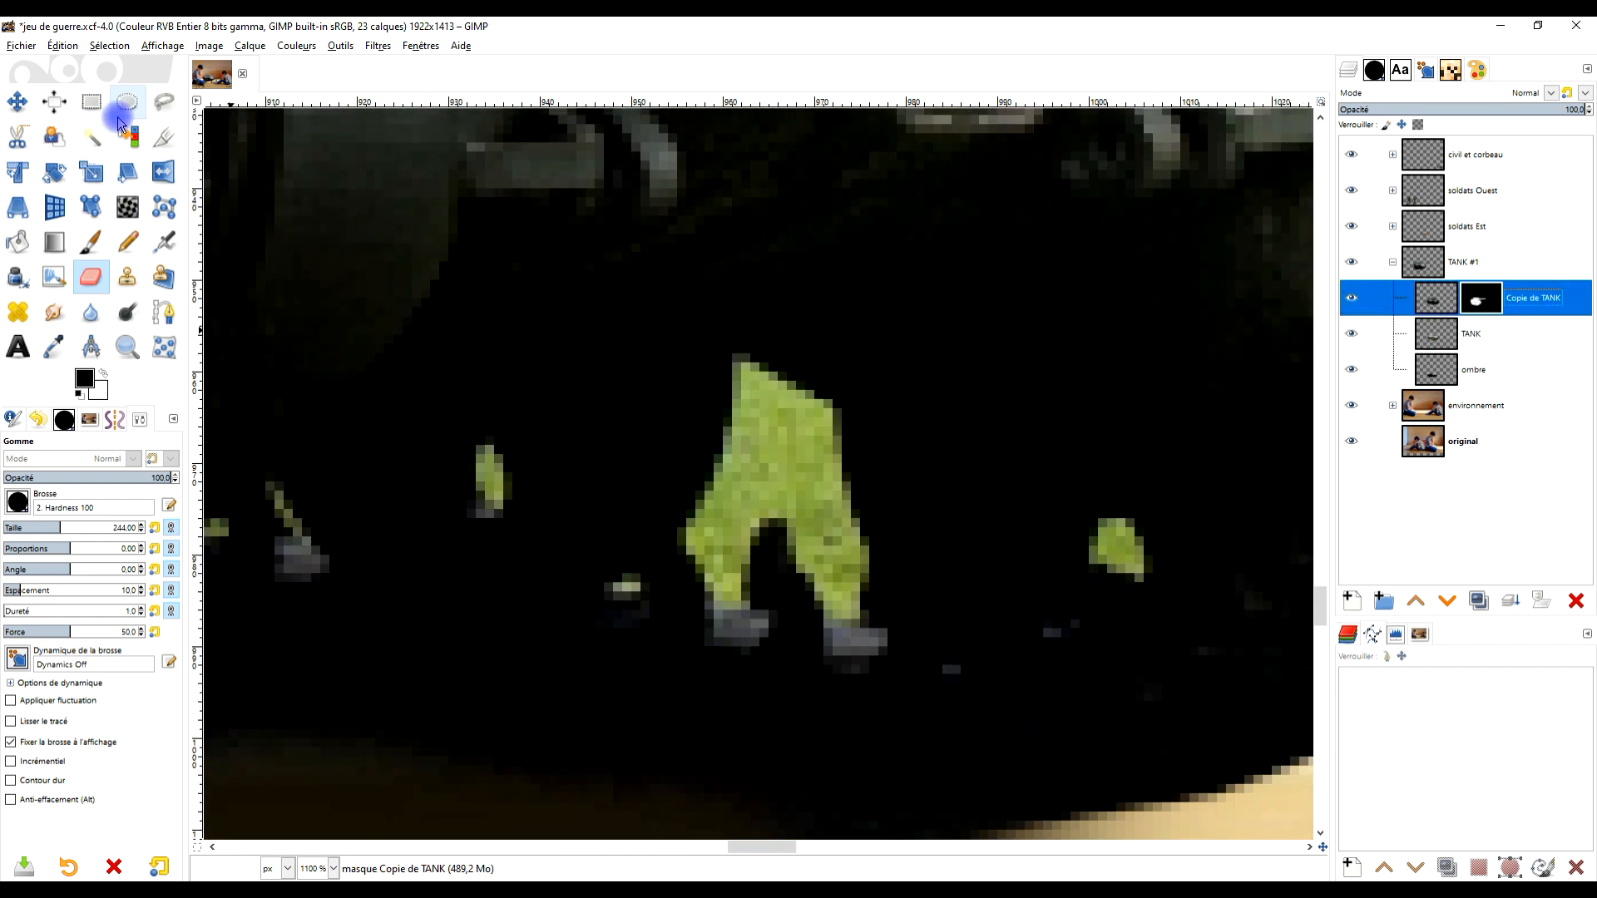
{"action": "left_click", "coordinate": [164, 101]}
{"action": "left_click_drag", "start_coordinate": [733, 357], "coordinate": [700, 574]}
{"action": "left_click_drag", "start_coordinate": [783, 380], "coordinate": [733, 357]}
{"action": "left_click_drag", "start_coordinate": [471, 459], "coordinate": [485, 506], "text": "shift"}
{"action": "mouse_move", "coordinate": [1096, 526]}
{"action": "left_mouse_down", "text": "shift"}
{"action": "mouse_move", "coordinate": [1141, 527]}
{"action": "mouse_move", "coordinate": [1096, 526]}
{"action": "left_mouse_up", "text": "shift"}
{"action": "scroll", "coordinate": [1096, 526], "scroll_direction": "left", "scroll_amount": 2}
{"action": "left_click_drag", "start_coordinate": [492, 485], "coordinate": [507, 496], "text": "shift"}
{"action": "left_click_drag", "start_coordinate": [418, 532], "coordinate": [443, 526], "text": "shift"}
Delete the selected green patches from the "TANK" layer and clear the selection
{"action": "left_click", "coordinate": [1482, 298]}
{"action": "left_click", "coordinate": [1436, 335]}
{"action": "key", "text": "Delete"}
{"action": "scroll", "coordinate": [644, 402], "scroll_direction": "down", "scroll_amount": 7, "text": "ctrl"}
{"action": "left_click", "coordinate": [91, 101]}
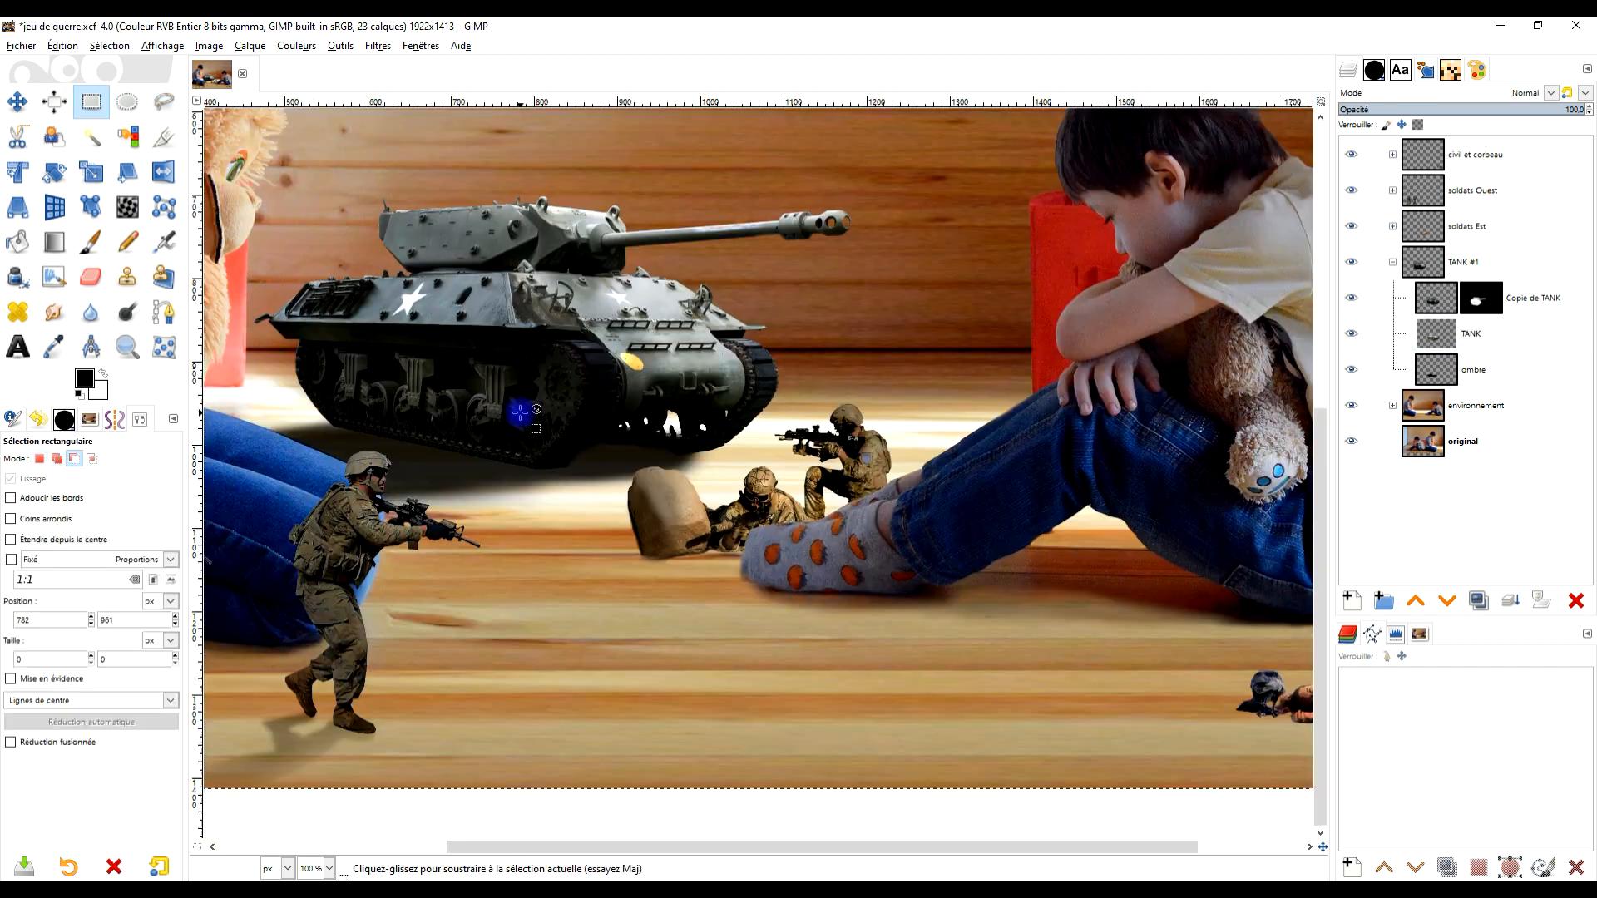
Add a white layer mask to the "ombre" layer in the "TANK #1" group
{"action": "left_click", "coordinate": [523, 403]}
{"action": "scroll", "coordinate": [600, 401], "scroll_direction": "up", "scroll_amount": 4, "text": "ctrl"}
{"action": "left_click", "coordinate": [1436, 335]}
{"action": "left_click", "coordinate": [1351, 370]}
{"action": "left_click", "coordinate": [1351, 370]}
{"action": "scroll", "coordinate": [812, 558], "scroll_direction": "up", "scroll_amount": 2, "text": "ctrl"}
{"action": "right_click", "coordinate": [1429, 370]}
{"action": "left_click", "coordinate": [1358, 649]}
{"action": "left_click", "coordinate": [1377, 811]}
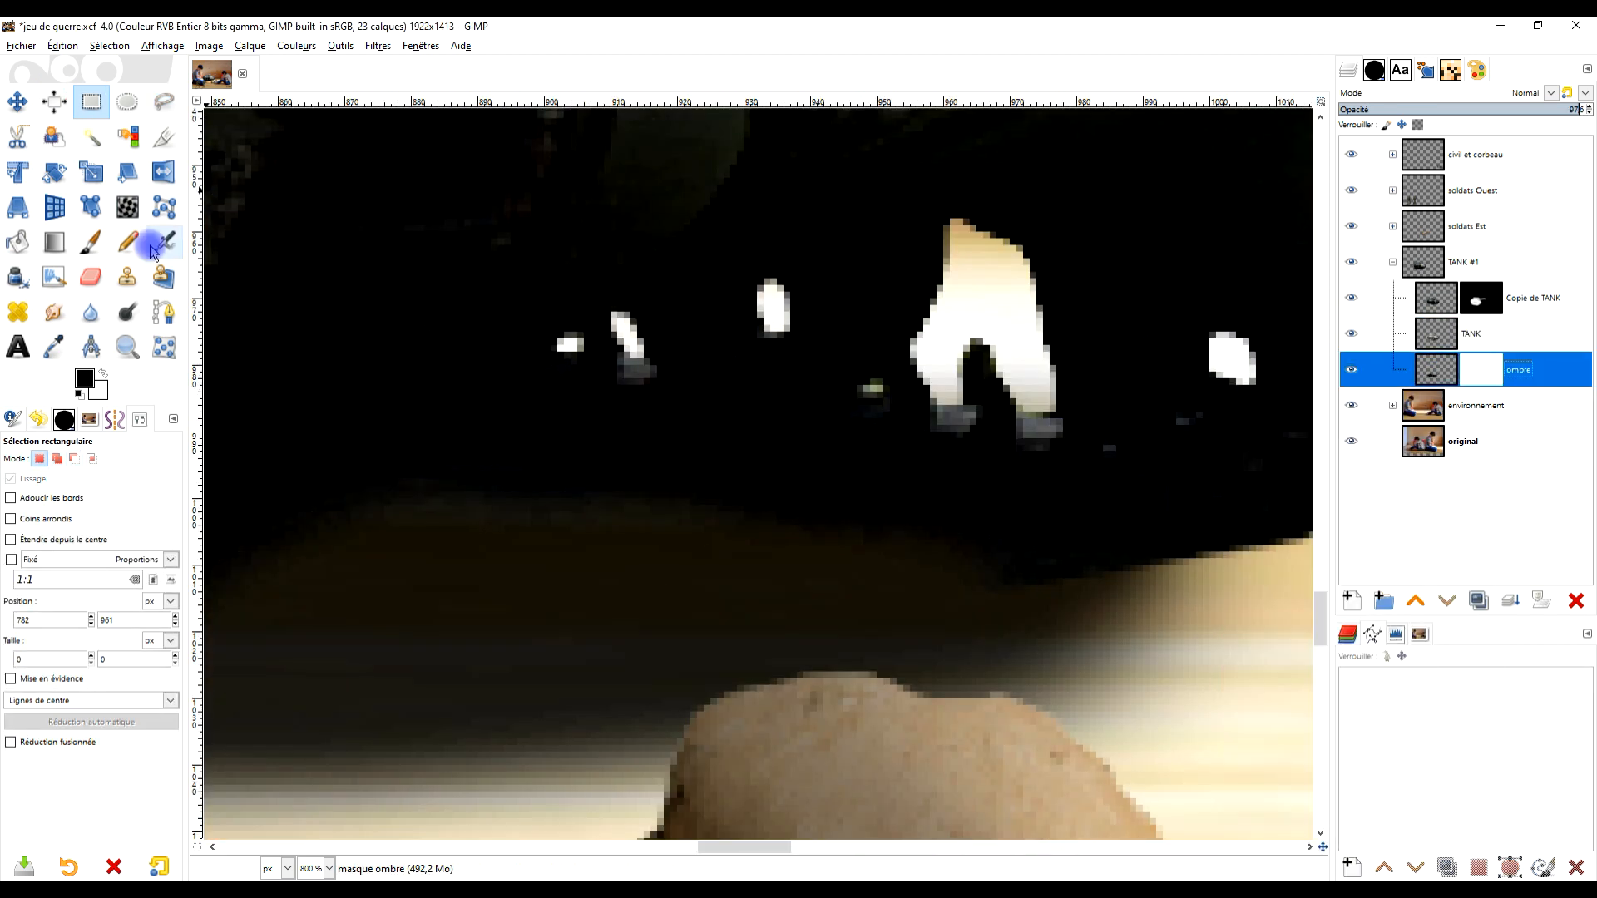
{"action": "left_click", "coordinate": [90, 242]}
{"action": "left_click_drag", "start_coordinate": [65, 532], "coordinate": [42, 535]}
{"action": "left_click_drag", "start_coordinate": [746, 576], "coordinate": [871, 558]}
{"action": "key", "text": "ctrl+z"}
{"action": "left_click", "coordinate": [1482, 298]}
{"action": "left_click", "coordinate": [91, 138]}
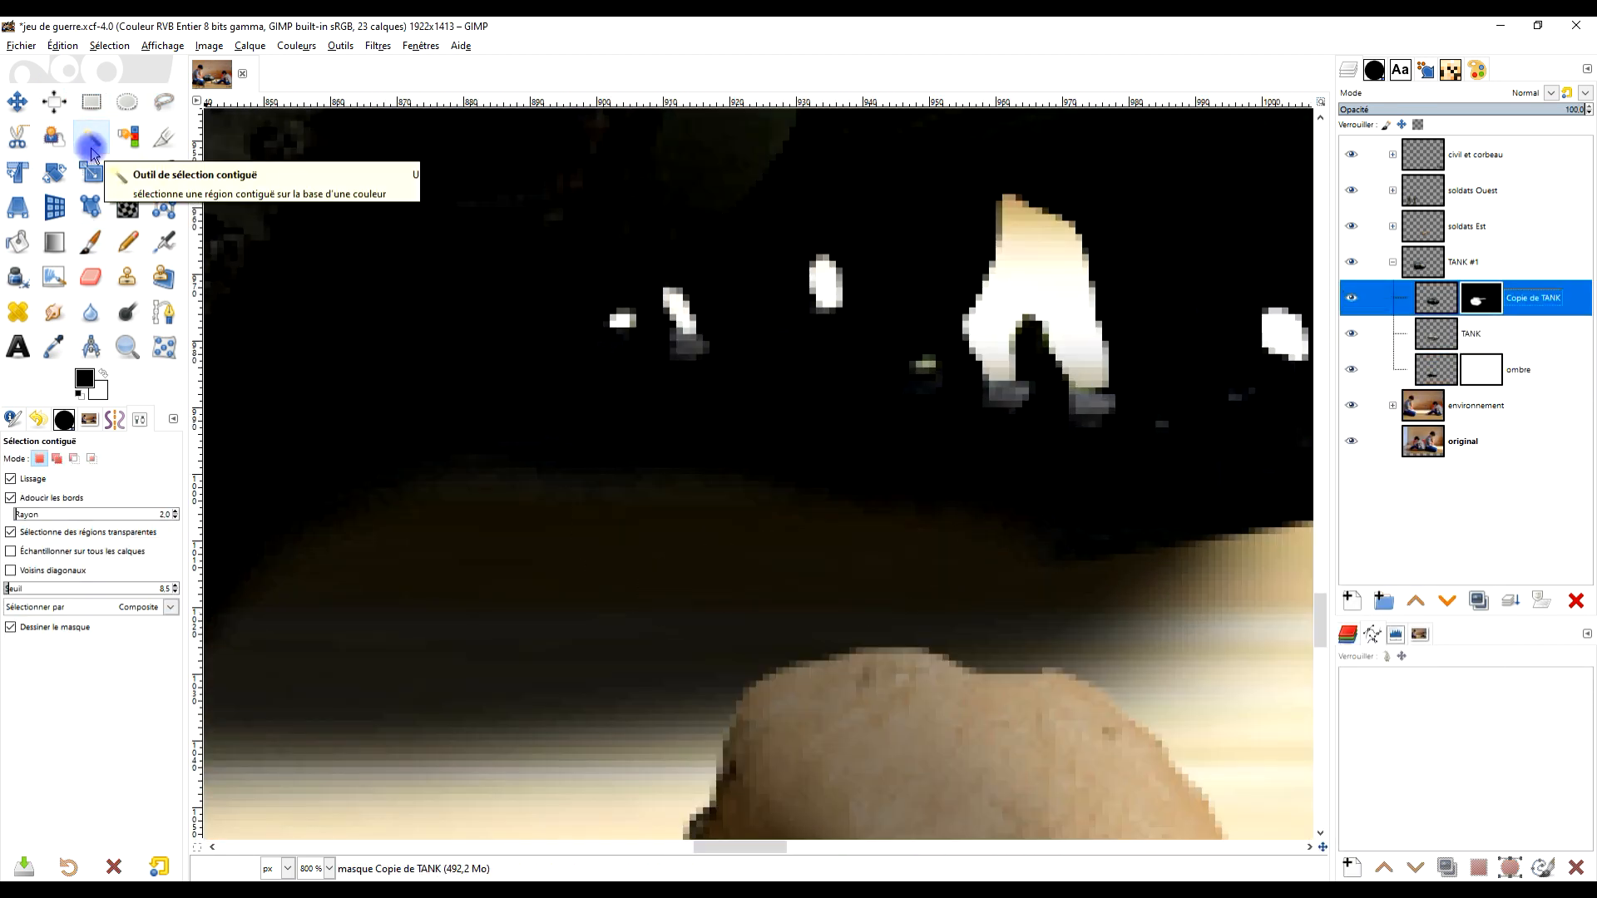
{"action": "left_click", "coordinate": [91, 102]}
{"action": "left_click", "coordinate": [621, 186]}
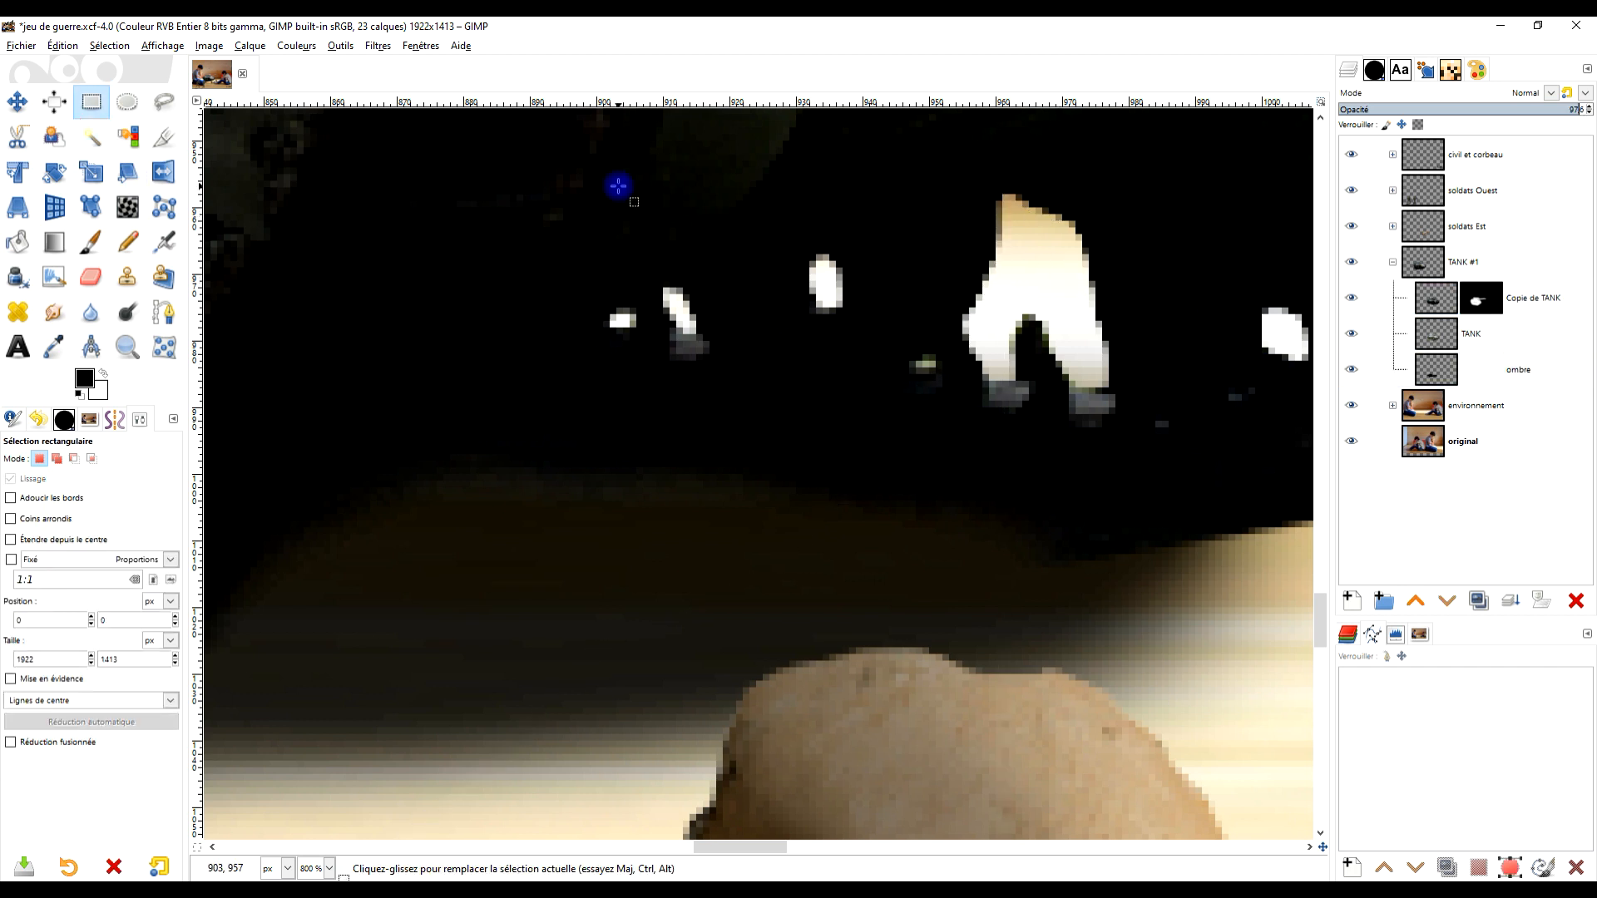
Outline the bright openings under the tank's hull with Free Select, adding each one to the same selection
{"action": "left_click", "coordinate": [1434, 376]}
{"action": "left_click", "coordinate": [164, 101]}
{"action": "left_click_drag", "start_coordinate": [629, 312], "coordinate": [636, 320]}
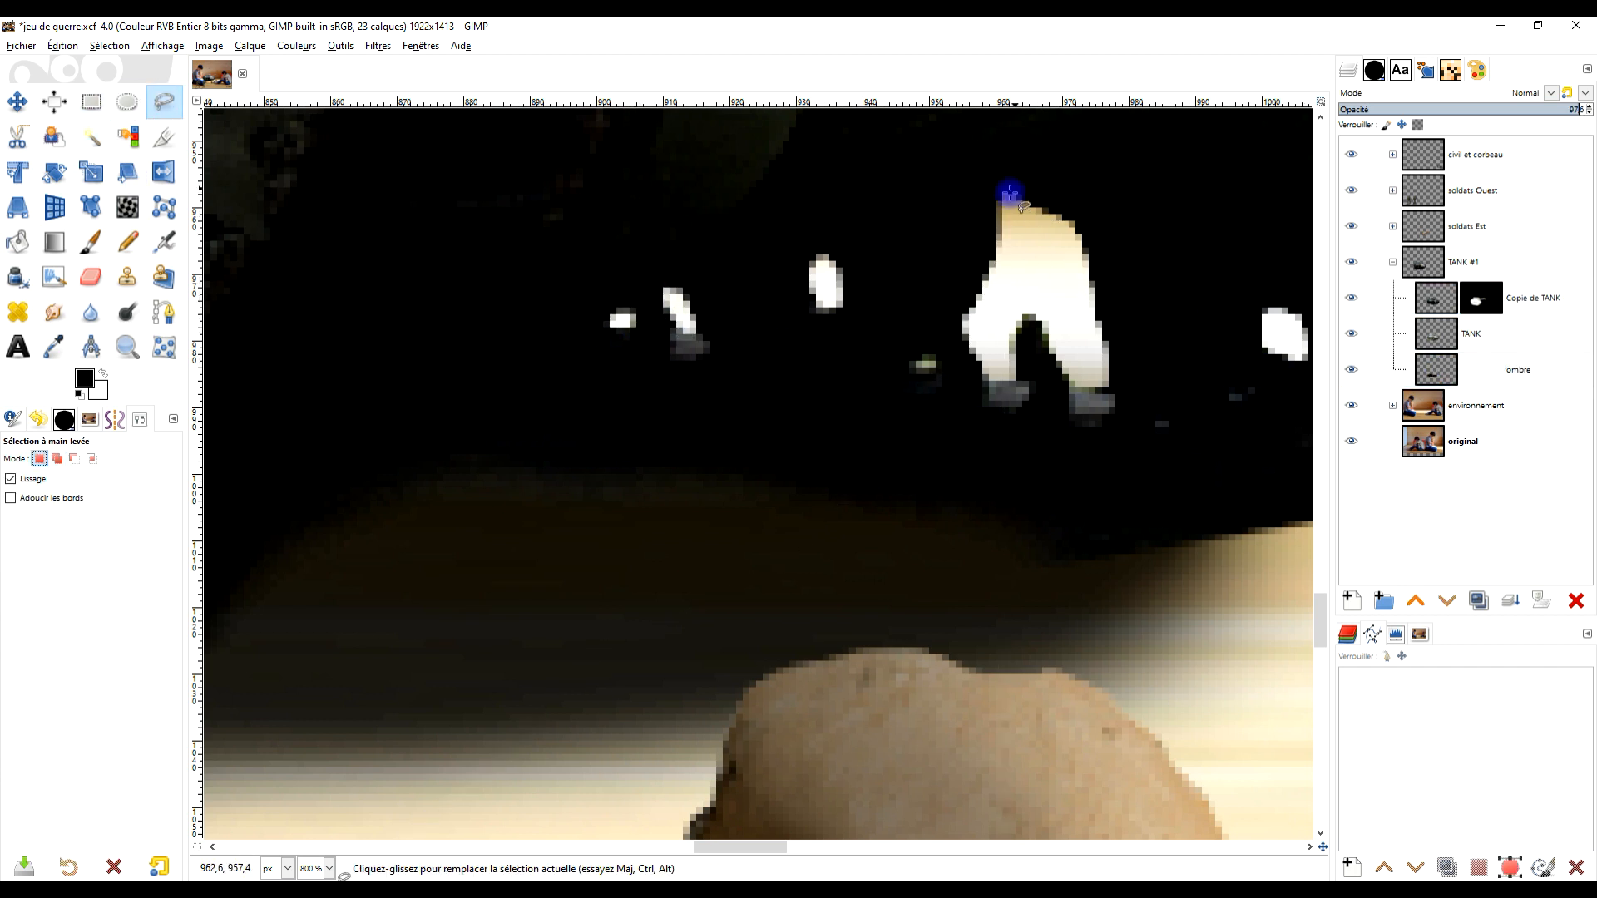
{"action": "key", "text": "Return"}
{"action": "left_click_drag", "start_coordinate": [1092, 345], "coordinate": [1090, 349]}
{"action": "key", "text": "Return"}
{"action": "left_click_drag", "start_coordinate": [1290, 226], "coordinate": [1288, 230]}
{"action": "key", "text": "Return"}
{"action": "left_click_drag", "start_coordinate": [578, 482], "coordinate": [546, 488]}
{"action": "key", "text": "Return"}
{"action": "key", "text": "Delete"}
{"action": "key", "text": "minus"}
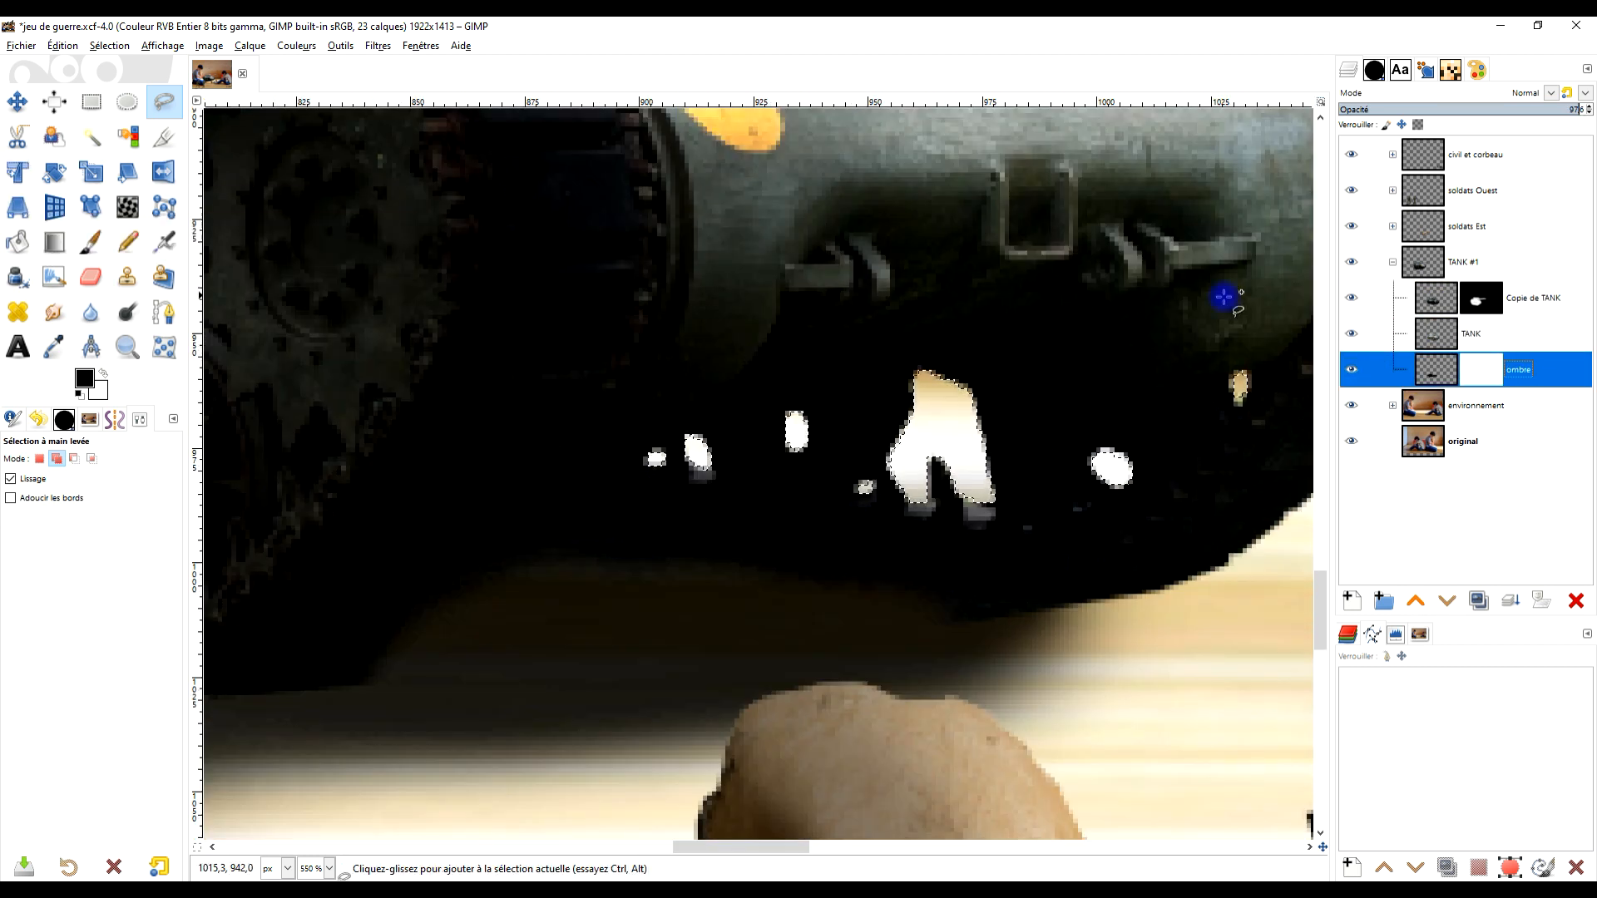
Distort the selection of the hull openings in perspective so its shapes lie slanted across the tank's ground shadow
{"action": "key", "text": "ctrl+c"}
{"action": "key", "text": "ctrl+v"}
{"action": "left_click", "coordinate": [17, 207]}
{"action": "left_click", "coordinate": [61, 459]}
{"action": "left_click", "coordinate": [936, 424]}
{"action": "left_click_drag", "start_coordinate": [1254, 363], "coordinate": [777, 683]}
{"action": "left_click_drag", "start_coordinate": [643, 364], "coordinate": [436, 638]}
{"action": "left_click_drag", "start_coordinate": [1254, 501], "coordinate": [956, 632]}
{"action": "left_click_drag", "start_coordinate": [644, 504], "coordinate": [632, 541]}
{"action": "left_click_drag", "start_coordinate": [778, 683], "coordinate": [892, 736]}
{"action": "left_click_drag", "start_coordinate": [956, 634], "coordinate": [1106, 668]}
{"action": "left_click_drag", "start_coordinate": [632, 541], "coordinate": [586, 570]}
{"action": "left_click_drag", "start_coordinate": [436, 638], "coordinate": [405, 628]}
{"action": "left_click_drag", "start_coordinate": [899, 774], "coordinate": [916, 739]}
{"action": "left_click_drag", "start_coordinate": [1103, 670], "coordinate": [1145, 655]}
{"action": "key", "text": "Return"}
Mask the distorted opening shapes out of the "ombre" layer as light patches in the tank's shadow and clear the selection
{"action": "left_click", "coordinate": [109, 46]}
{"action": "left_click", "coordinate": [122, 83]}
{"action": "left_click", "coordinate": [91, 101]}
{"action": "scroll", "coordinate": [985, 507], "scroll_direction": "up", "scroll_amount": 2}
{"action": "key", "text": "ctrl+z"}
{"action": "left_click", "coordinate": [1480, 365]}
{"action": "left_click", "coordinate": [1510, 600]}
{"action": "scroll", "coordinate": [633, 692], "scroll_direction": "up", "scroll_amount": 2}
{"action": "key", "text": "s"}
{"action": "left_click_drag", "start_coordinate": [1240, 491], "coordinate": [1190, 527]}
{"action": "left_click_drag", "start_coordinate": [500, 658], "coordinate": [620, 644]}
{"action": "left_click_drag", "start_coordinate": [599, 507], "coordinate": [540, 529]}
{"action": "scroll", "coordinate": [488, 406], "scroll_direction": "down", "scroll_amount": 2}
{"action": "key", "text": "ctrl+z"}
{"action": "scroll", "coordinate": [741, 424], "scroll_direction": "down", "scroll_amount": 2}
{"action": "key", "text": "f"}
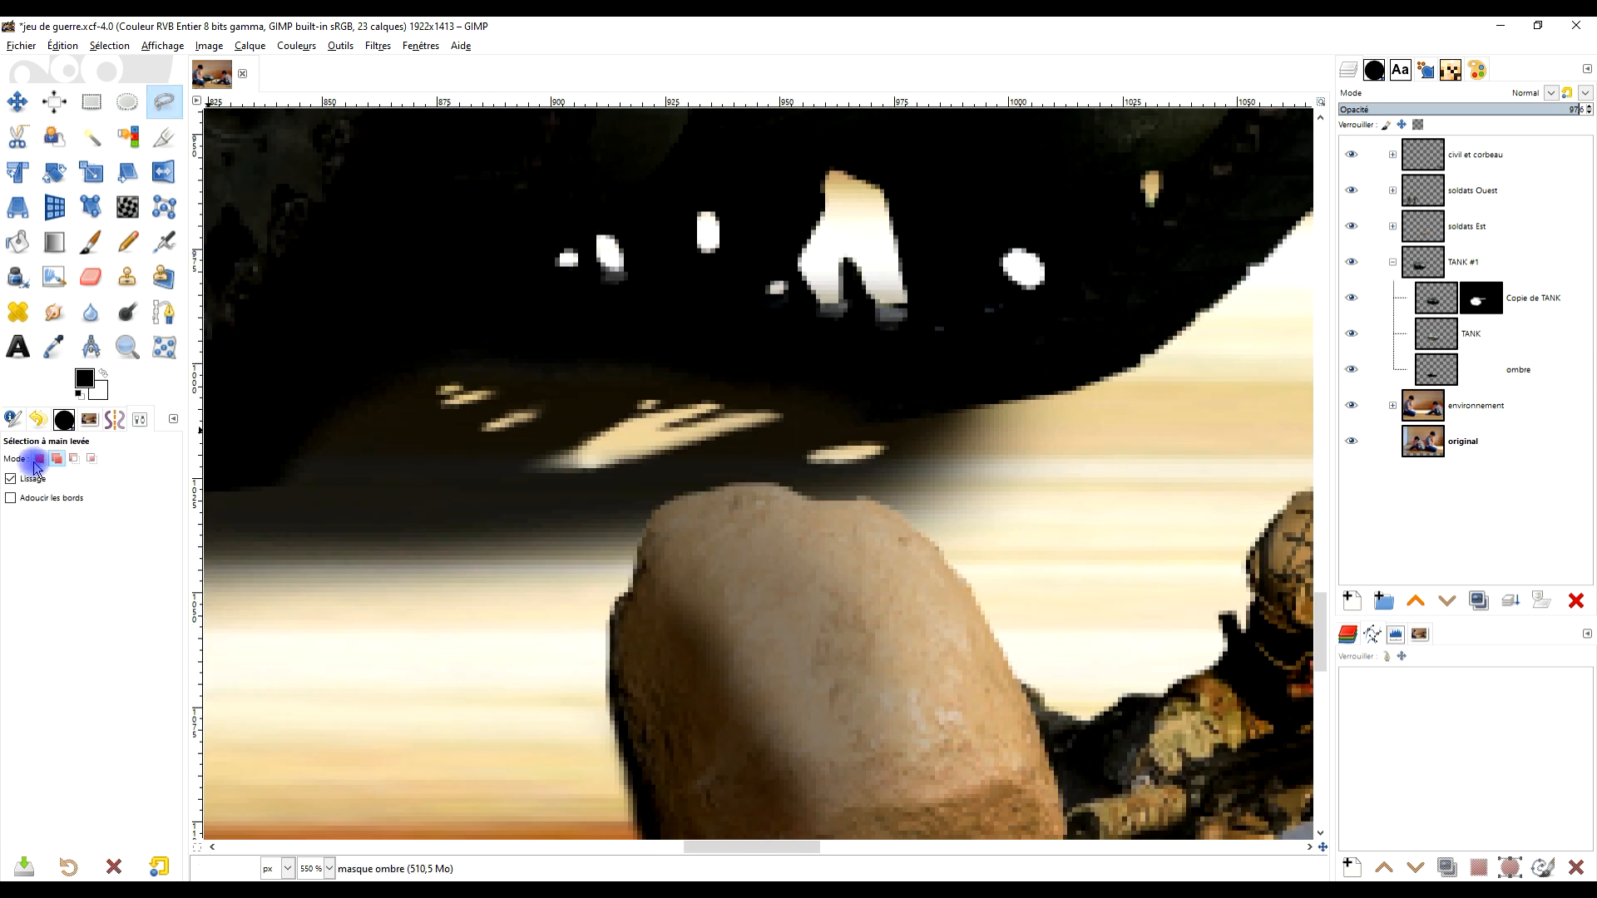
Blur the edges of the light patches on the "ombre" mask and smudge the largest patch
{"action": "key", "text": "shift+ctrl+f"}
{"action": "key", "text": "Return"}
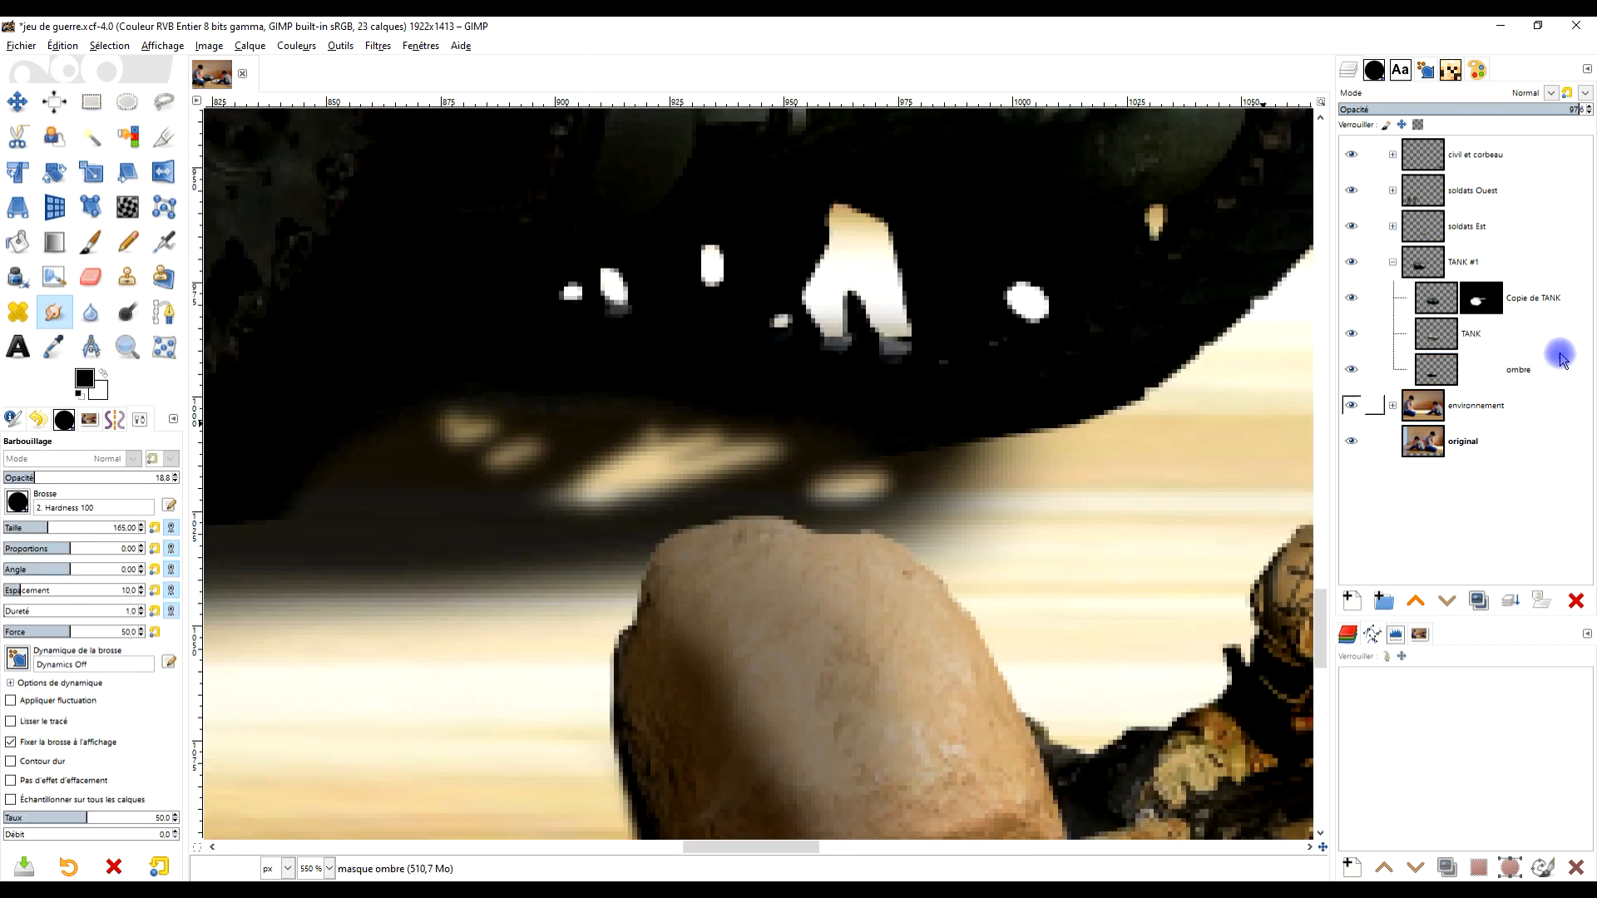
{"action": "left_click_drag", "start_coordinate": [608, 496], "coordinate": [677, 489]}
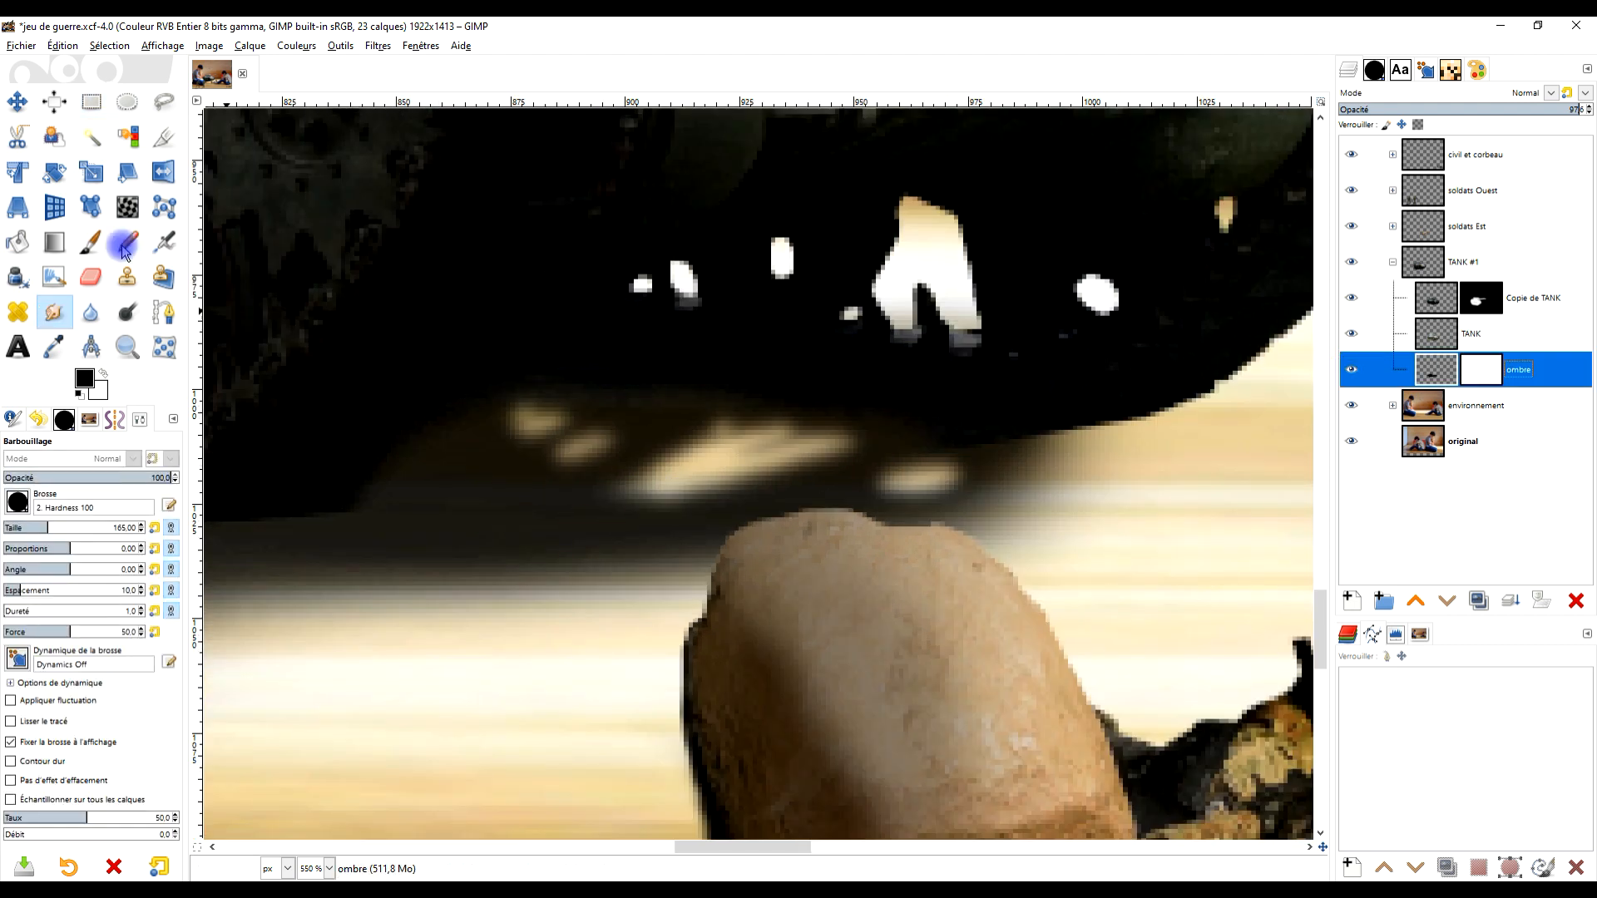
{"action": "left_click", "coordinate": [90, 242]}
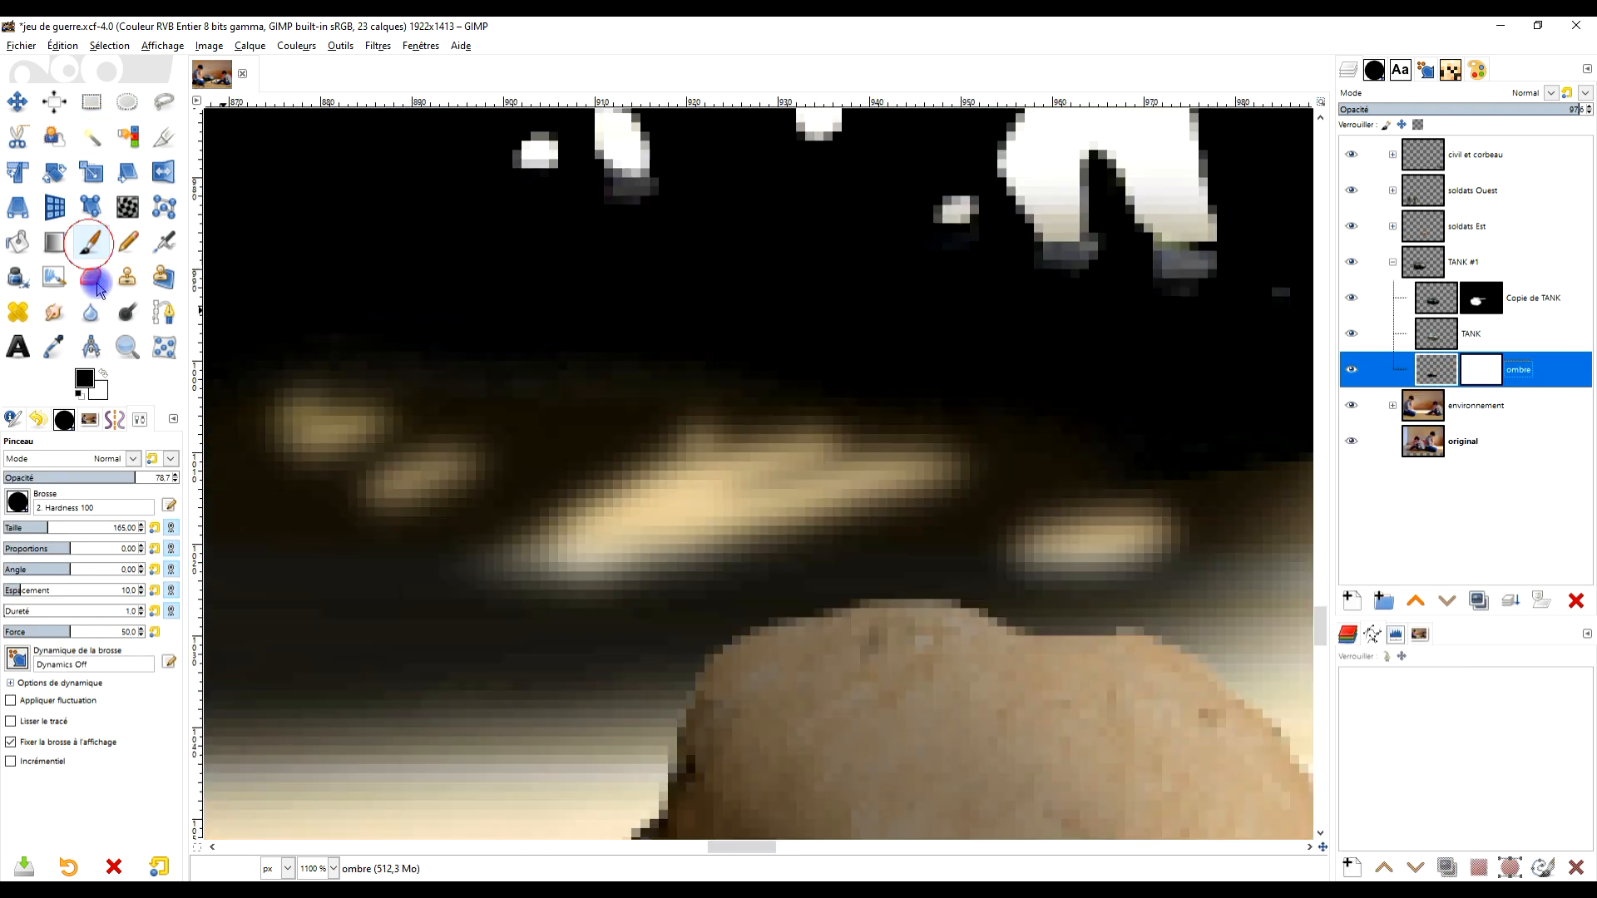
{"action": "scroll", "coordinate": [638, 520], "scroll_direction": "down", "scroll_amount": 3}
{"action": "scroll", "coordinate": [638, 520], "scroll_direction": "up", "scroll_amount": 2}
{"action": "scroll", "coordinate": [500, 512], "scroll_direction": "down", "scroll_amount": 6}
{"action": "scroll", "coordinate": [831, 510], "scroll_direction": "up", "scroll_amount": 5}
{"action": "left_click", "coordinate": [1437, 334]}
{"action": "left_click", "coordinate": [785, 499]}
{"action": "key", "text": "ctrl+z"}
{"action": "left_click", "coordinate": [104, 374]}
Clone dark hull pixels over the large central opening under the tank on the "TANK" layer
{"action": "scroll", "coordinate": [879, 497], "scroll_direction": "down", "scroll_amount": 5}
{"action": "scroll", "coordinate": [812, 514], "scroll_direction": "up", "scroll_amount": 6}
{"action": "key", "text": "c"}
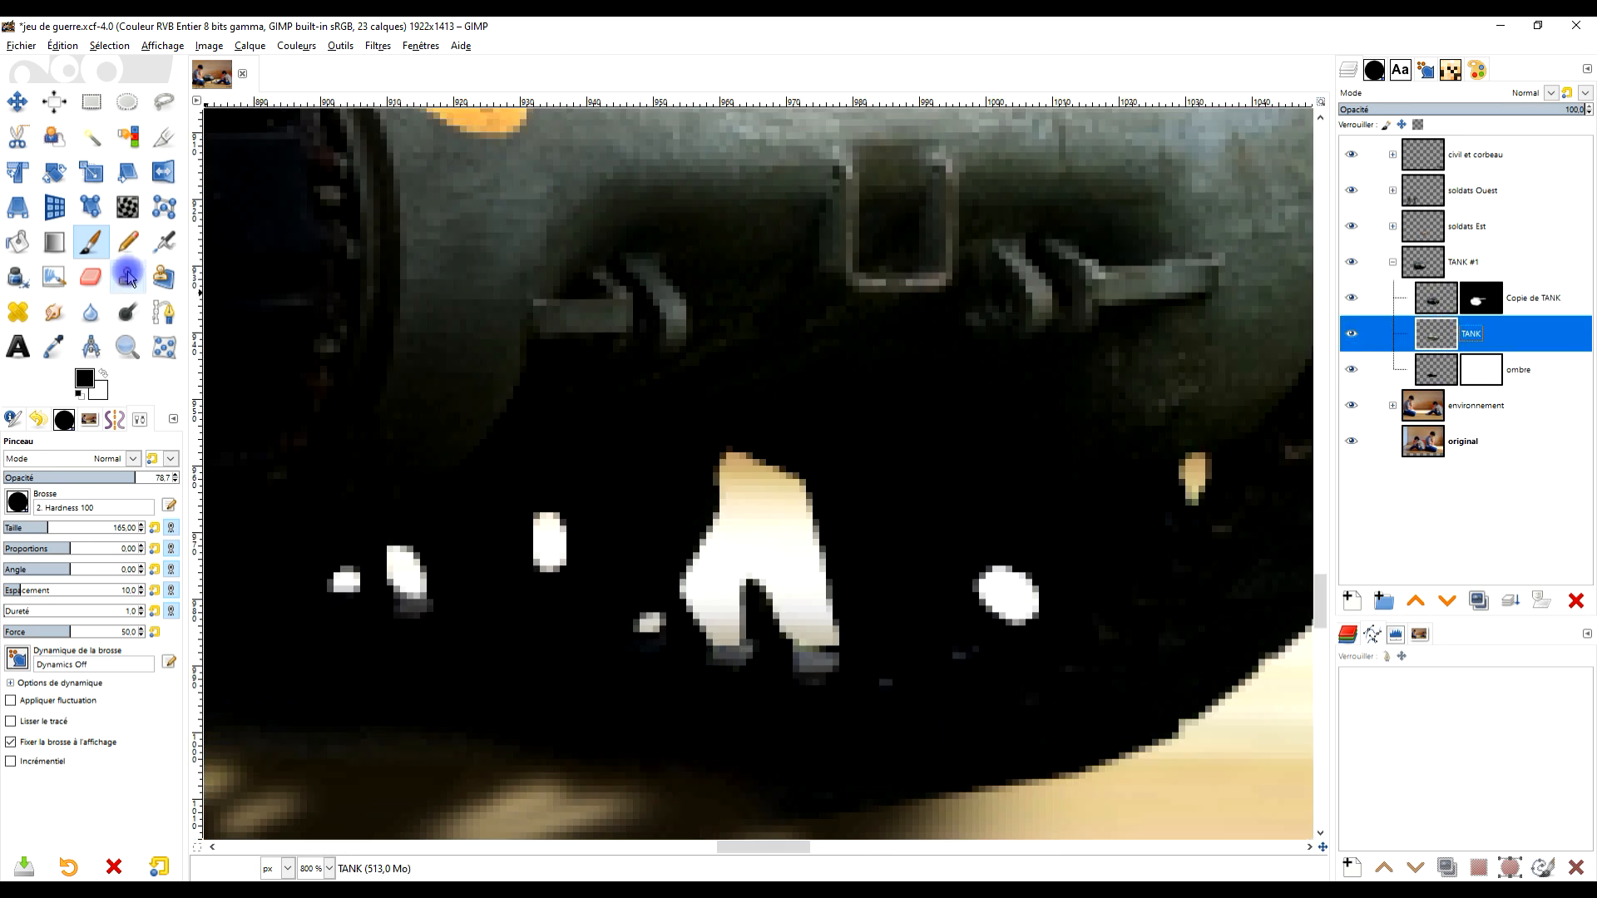
{"action": "left_click", "coordinate": [770, 456], "text": "ctrl"}
{"action": "left_click", "coordinate": [759, 602]}
{"action": "scroll", "coordinate": [768, 618], "scroll_direction": "up", "scroll_amount": 2}
{"action": "scroll", "coordinate": [713, 634], "scroll_direction": "down", "scroll_amount": 2}
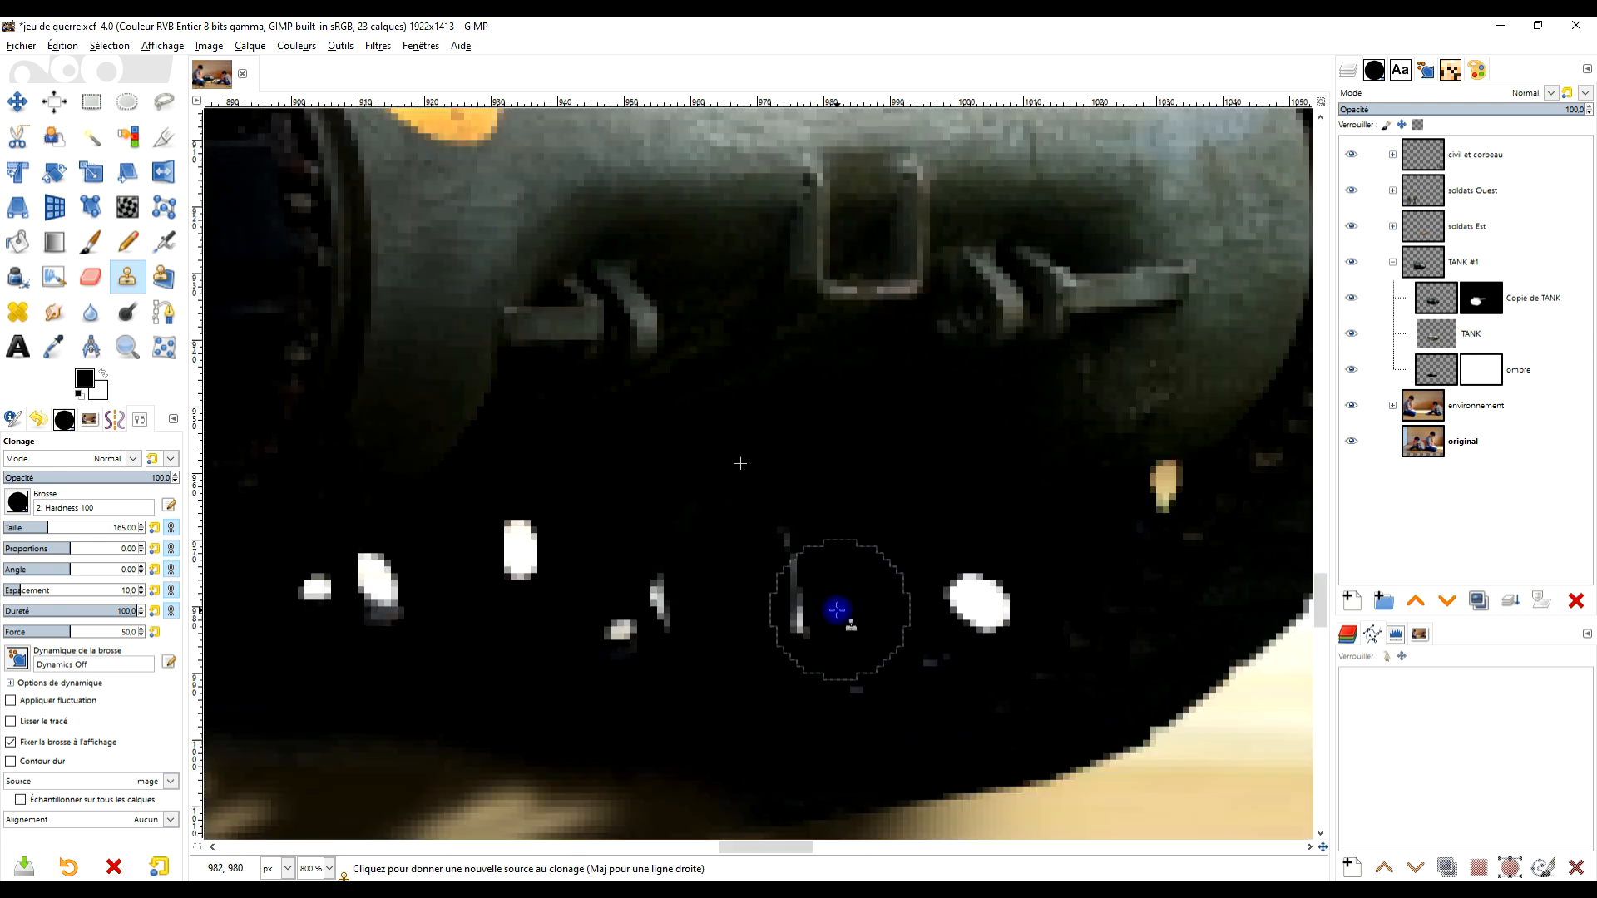
{"action": "scroll", "coordinate": [838, 613], "scroll_direction": "up", "scroll_amount": 2}
{"action": "scroll", "coordinate": [837, 641], "scroll_direction": "down", "scroll_amount": 4}
{"action": "scroll", "coordinate": [778, 723], "scroll_direction": "up", "scroll_amount": 1}
Paint the largest light patch out of the tank's shadow with white on the "ombre" mask
{"action": "left_click", "coordinate": [1480, 369]}
{"action": "left_click", "coordinate": [93, 241]}
{"action": "key", "text": "x"}
{"action": "scroll", "coordinate": [749, 557], "scroll_direction": "up", "scroll_amount": 1}
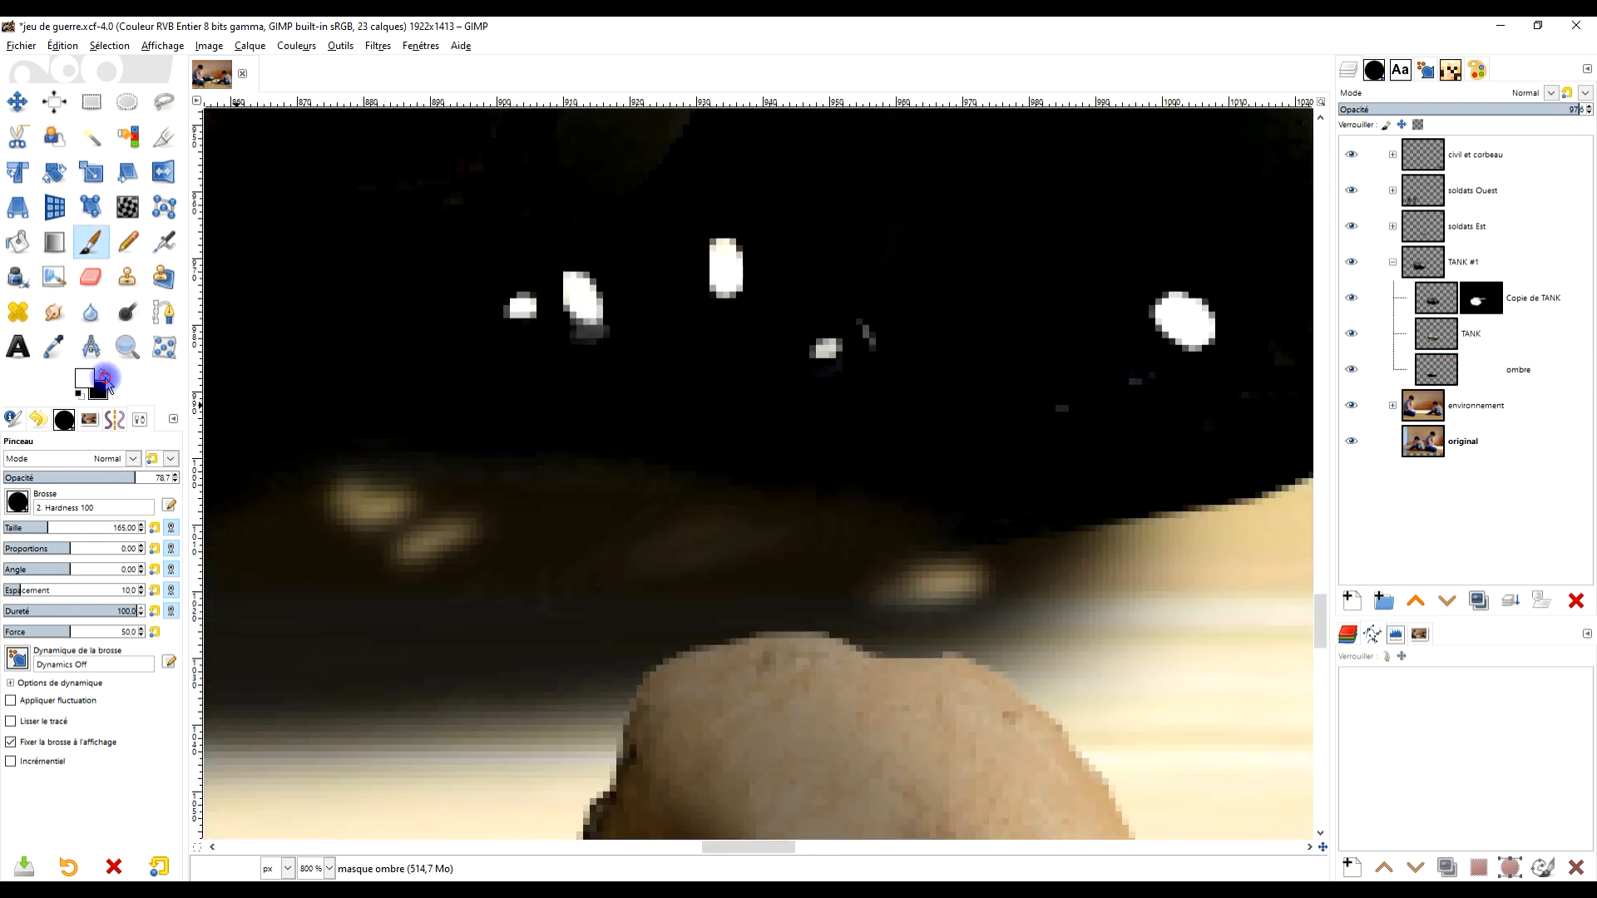
Brush a small light patch in black on the "ombre" mask where the largest one was and smudge it into the shadow
{"action": "left_click", "coordinate": [104, 377]}
{"action": "left_click", "coordinate": [647, 545]}
{"action": "scroll", "coordinate": [759, 545], "scroll_direction": "down", "scroll_amount": 3}
{"action": "key", "text": "s"}
{"action": "scroll", "coordinate": [765, 520], "scroll_direction": "up", "scroll_amount": 3}
{"action": "left_click_drag", "start_coordinate": [635, 532], "coordinate": [573, 645]}
{"action": "scroll", "coordinate": [897, 620], "scroll_direction": "down", "scroll_amount": 5}
{"action": "scroll", "coordinate": [885, 632], "scroll_direction": "up", "scroll_amount": 3}
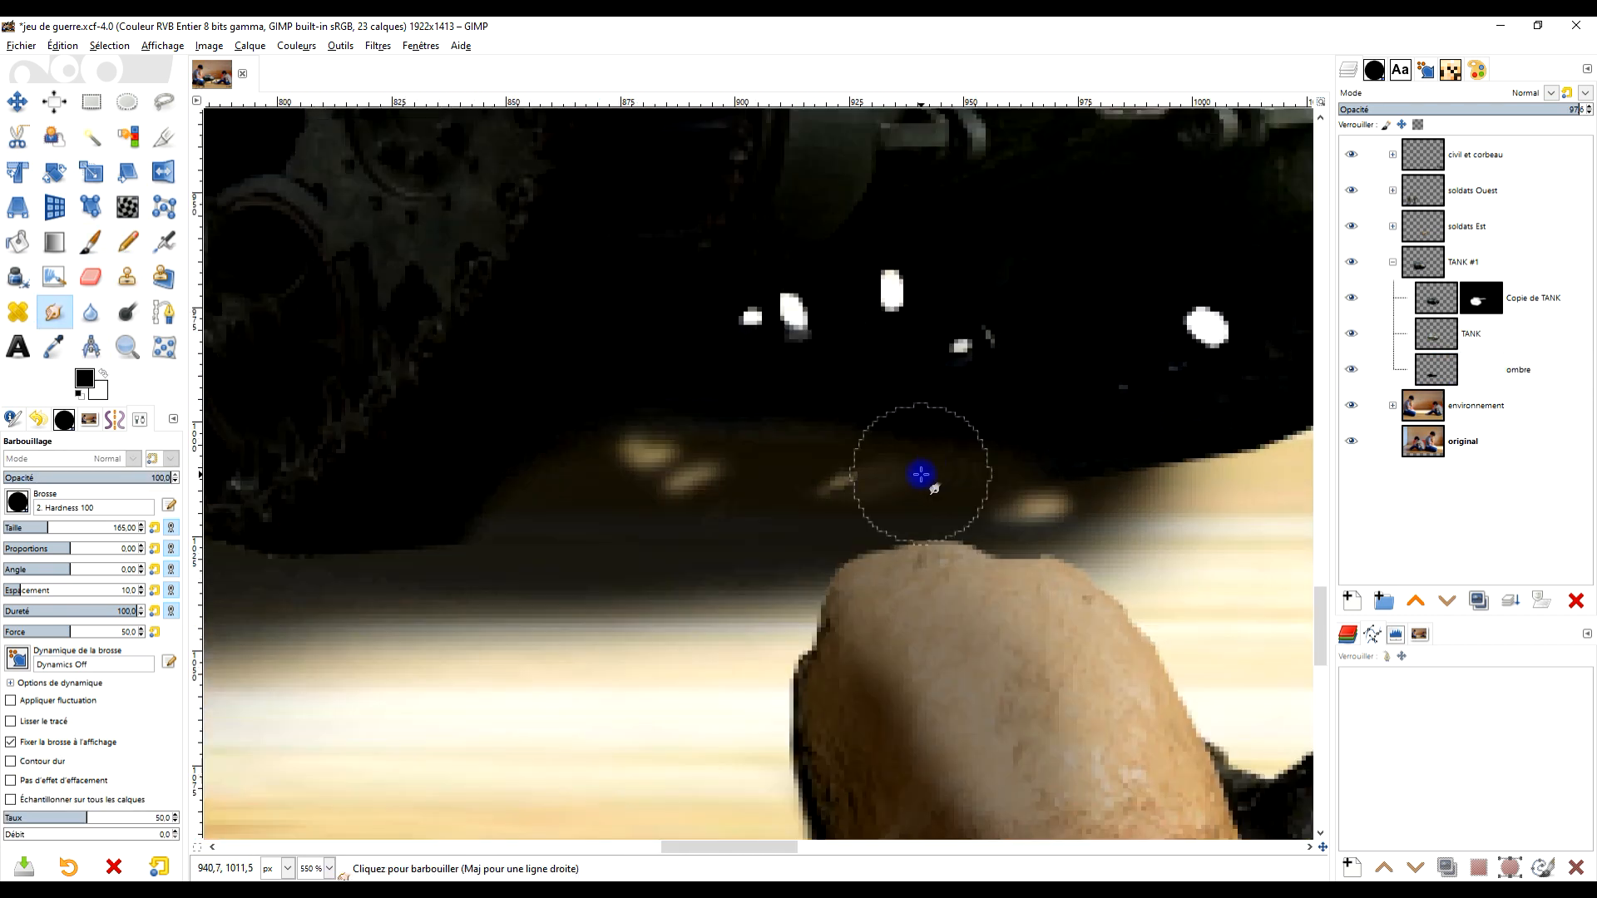
Touch up the shadow beside the new small light patch with Clone and Smudge
{"action": "scroll", "coordinate": [921, 475], "scroll_direction": "up", "scroll_amount": 2}
{"action": "key", "text": "c"}
{"action": "left_click", "coordinate": [756, 482], "text": "ctrl"}
{"action": "left_click", "coordinate": [893, 521]}
{"action": "key", "text": "s"}
{"action": "scroll", "coordinate": [815, 556], "scroll_direction": "down", "scroll_amount": 3}
{"action": "scroll", "coordinate": [923, 416], "scroll_direction": "up", "scroll_amount": 2}
Set the blend mode of the "Copie de TANK" layer to Multiplier
{"action": "left_click", "coordinate": [1471, 333]}
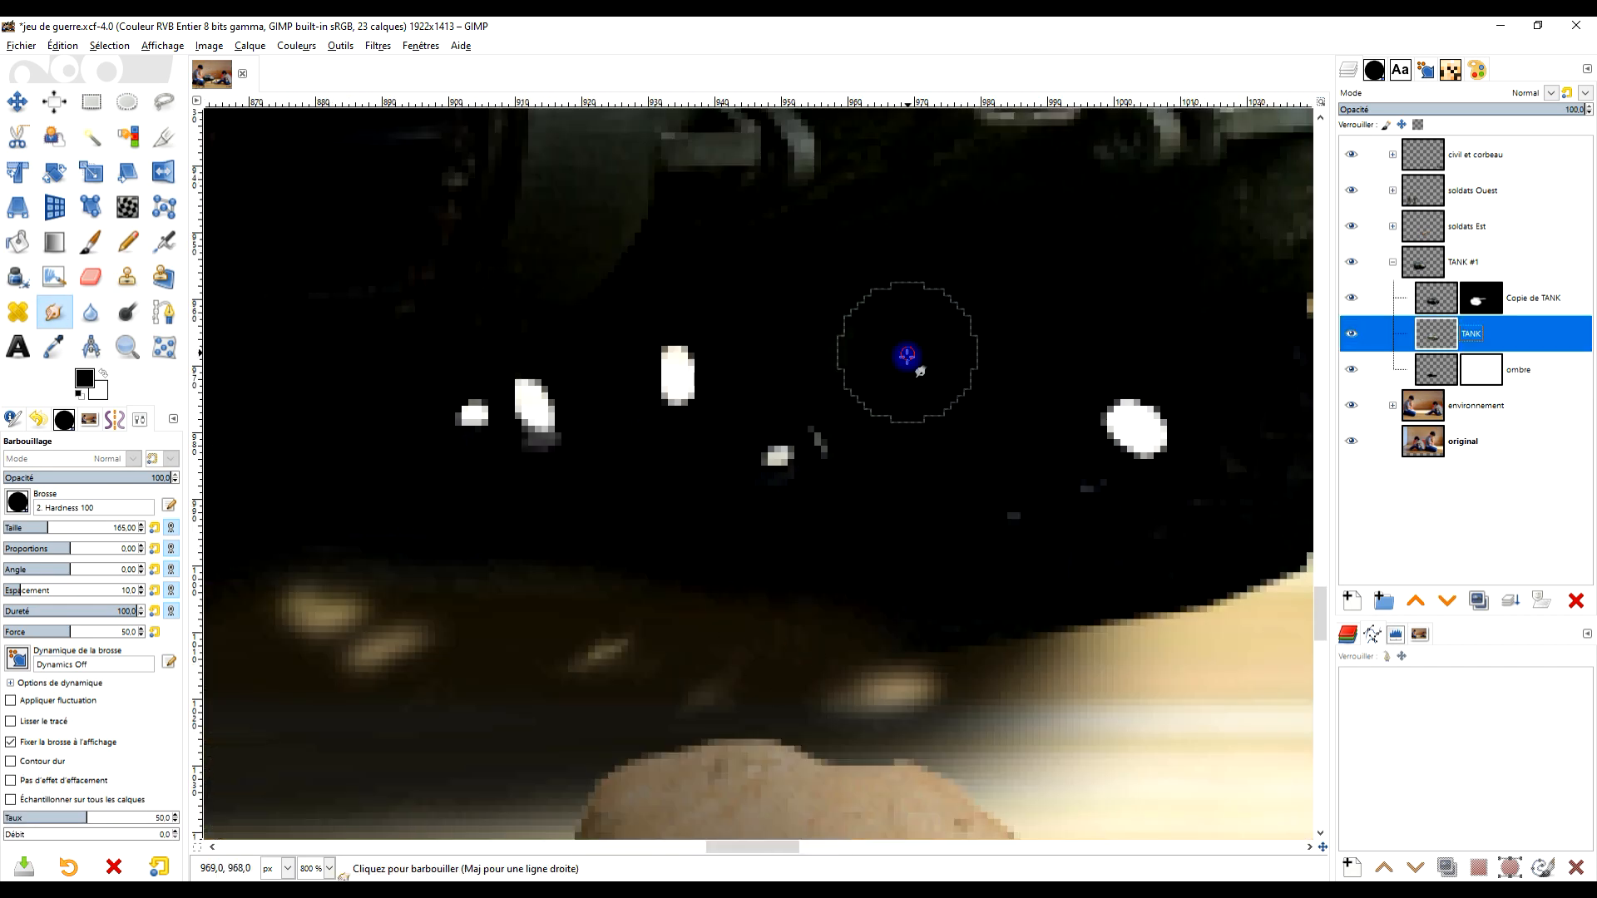
{"action": "scroll", "coordinate": [898, 366], "scroll_direction": "up", "scroll_amount": 2}
{"action": "scroll", "coordinate": [907, 666], "scroll_direction": "down", "scroll_amount": 8}
{"action": "left_click", "coordinate": [1437, 302]}
{"action": "left_click", "coordinate": [1529, 94]}
{"action": "left_click", "coordinate": [1425, 392]}
{"action": "scroll", "coordinate": [699, 657], "scroll_direction": "up", "scroll_amount": 3}
{"action": "scroll", "coordinate": [790, 466], "scroll_direction": "down", "scroll_amount": 2}
Try brushing over the tank's side on the "Copie de TANK" mask and undo the stroke
{"action": "left_click", "coordinate": [1470, 304]}
{"action": "key", "text": "p"}
{"action": "scroll", "coordinate": [577, 506], "scroll_direction": "up", "scroll_amount": 1}
{"action": "key", "text": "x"}
{"action": "left_click_drag", "start_coordinate": [685, 507], "coordinate": [501, 423]}
{"action": "key", "text": "x"}
{"action": "left_click", "coordinate": [1481, 298]}
{"action": "key", "text": "ctrl+z"}
Lower the brush to hardness 8 and opacity 10.9, undo the last darkening of the tank's side, and save the image
{"action": "left_click", "coordinate": [27, 611]}
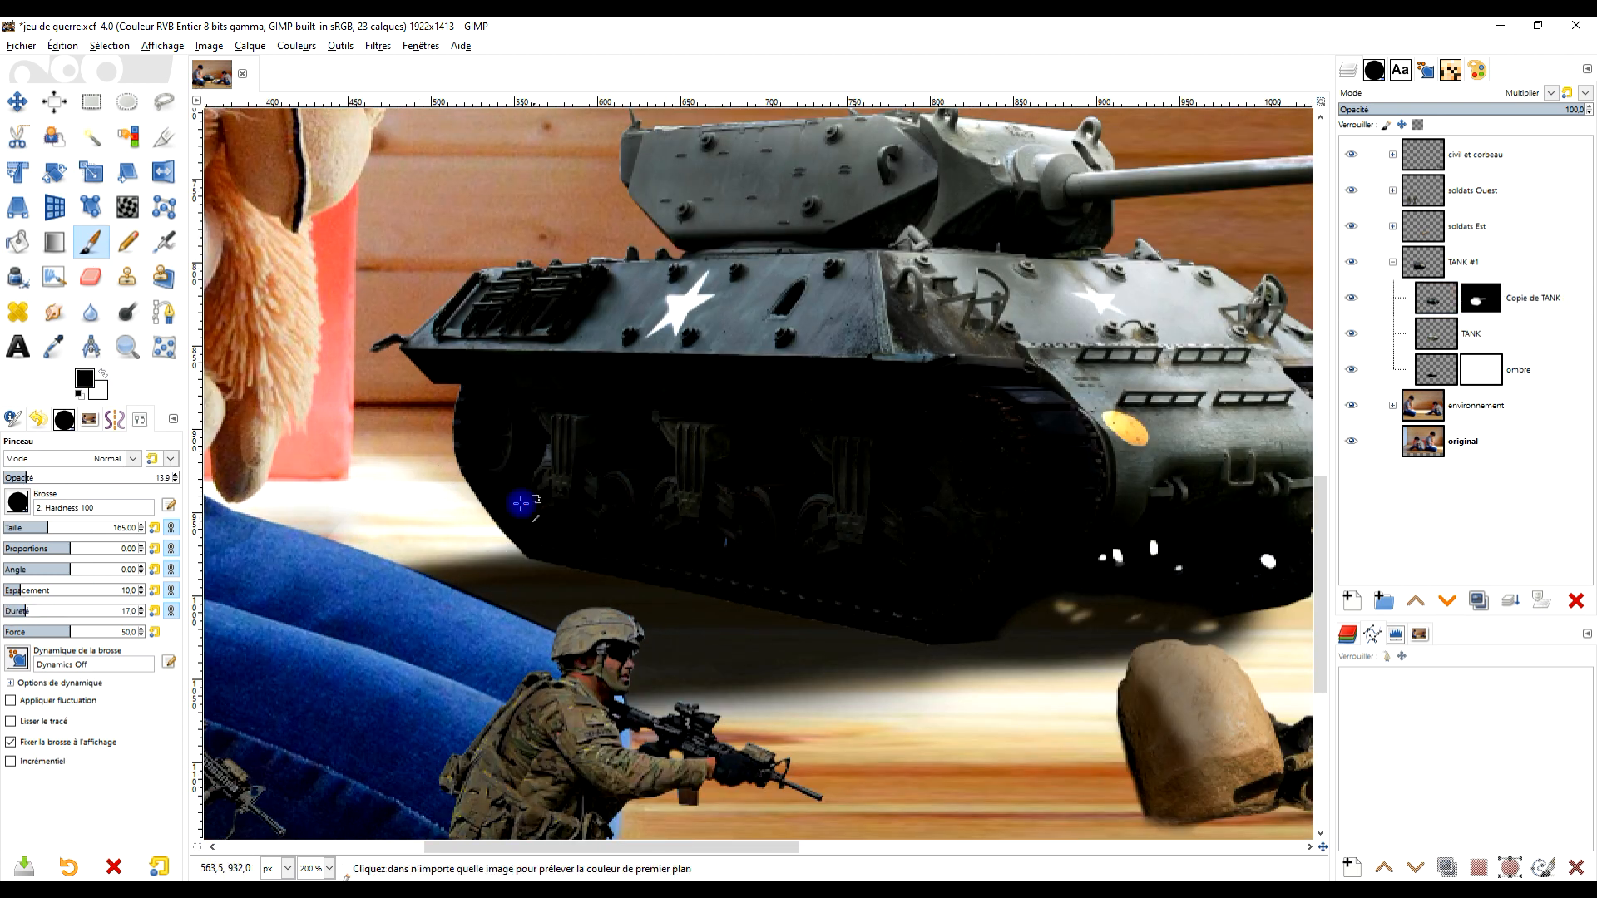
{"action": "left_click_drag", "start_coordinate": [44, 478], "coordinate": [20, 478]}
{"action": "key", "text": "ctrl+z"}
{"action": "scroll", "coordinate": [766, 428], "scroll_direction": "down", "scroll_amount": 4}
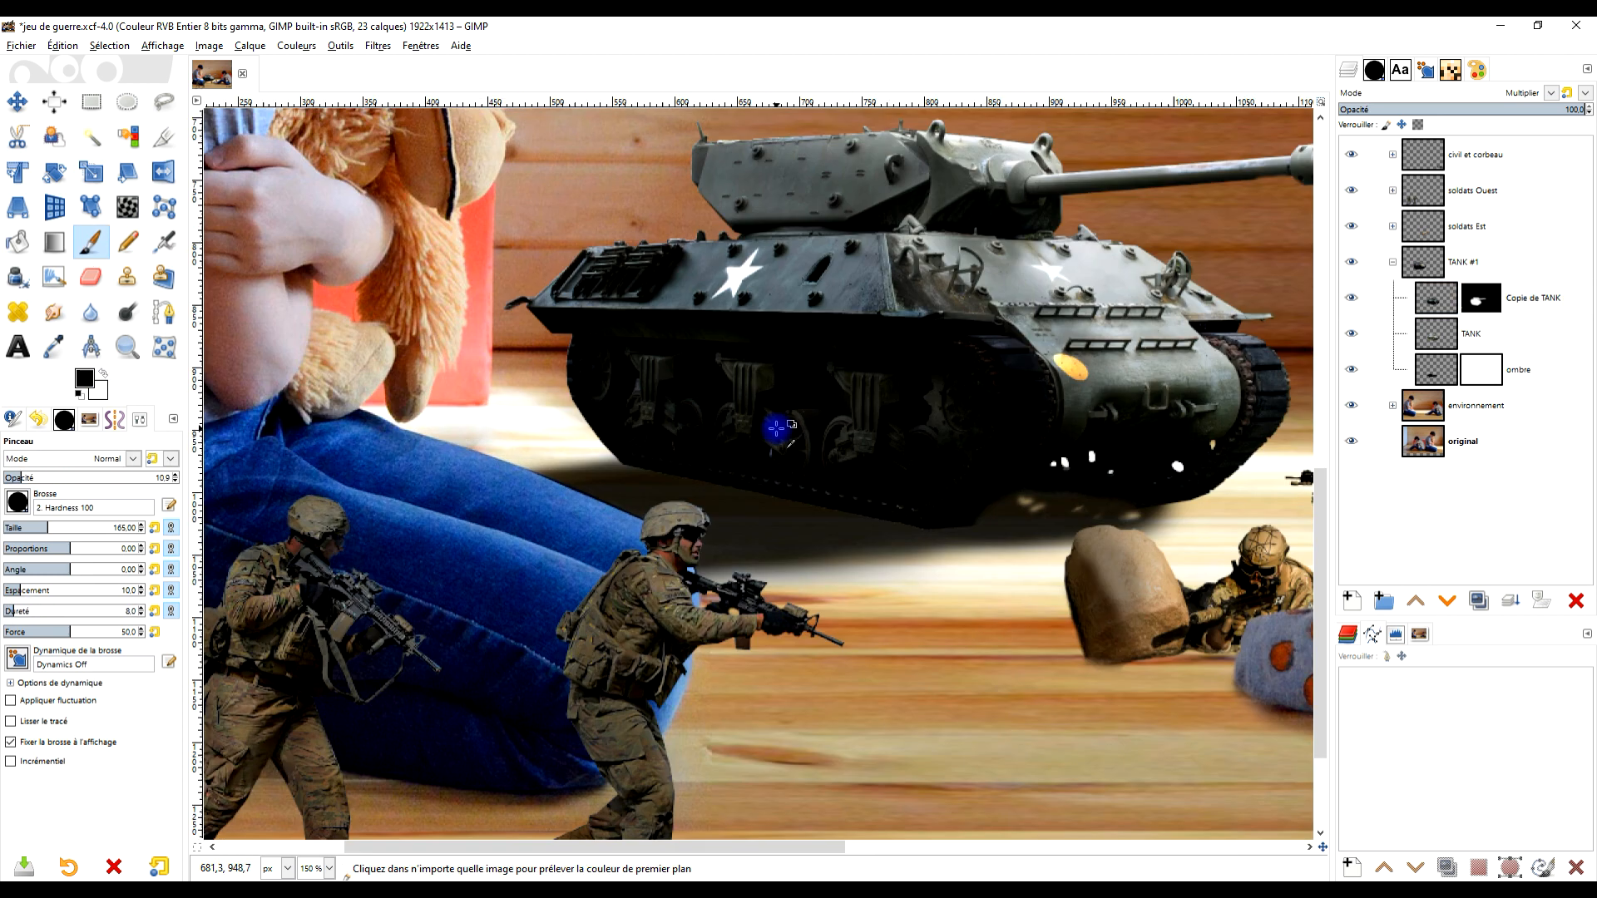
{"action": "key", "text": "ctrl+s"}
{"action": "left_click_drag", "start_coordinate": [961, 578], "coordinate": [914, 538]}
Collapse the "TANK #1" group and create a new layer from the visible image at the top of the layer stack
{"action": "left_click", "coordinate": [1393, 262]}
{"action": "right_click", "coordinate": [1481, 156]}
{"action": "left_click", "coordinate": [1331, 287]}
{"action": "left_click_drag", "start_coordinate": [1506, 191], "coordinate": [1489, 141]}
{"action": "left_click", "coordinate": [1393, 190]}
Apply the G'MIC Comic Book filter with the output mode set to new layers
{"action": "left_click", "coordinate": [296, 46]}
{"action": "left_click", "coordinate": [333, 174]}
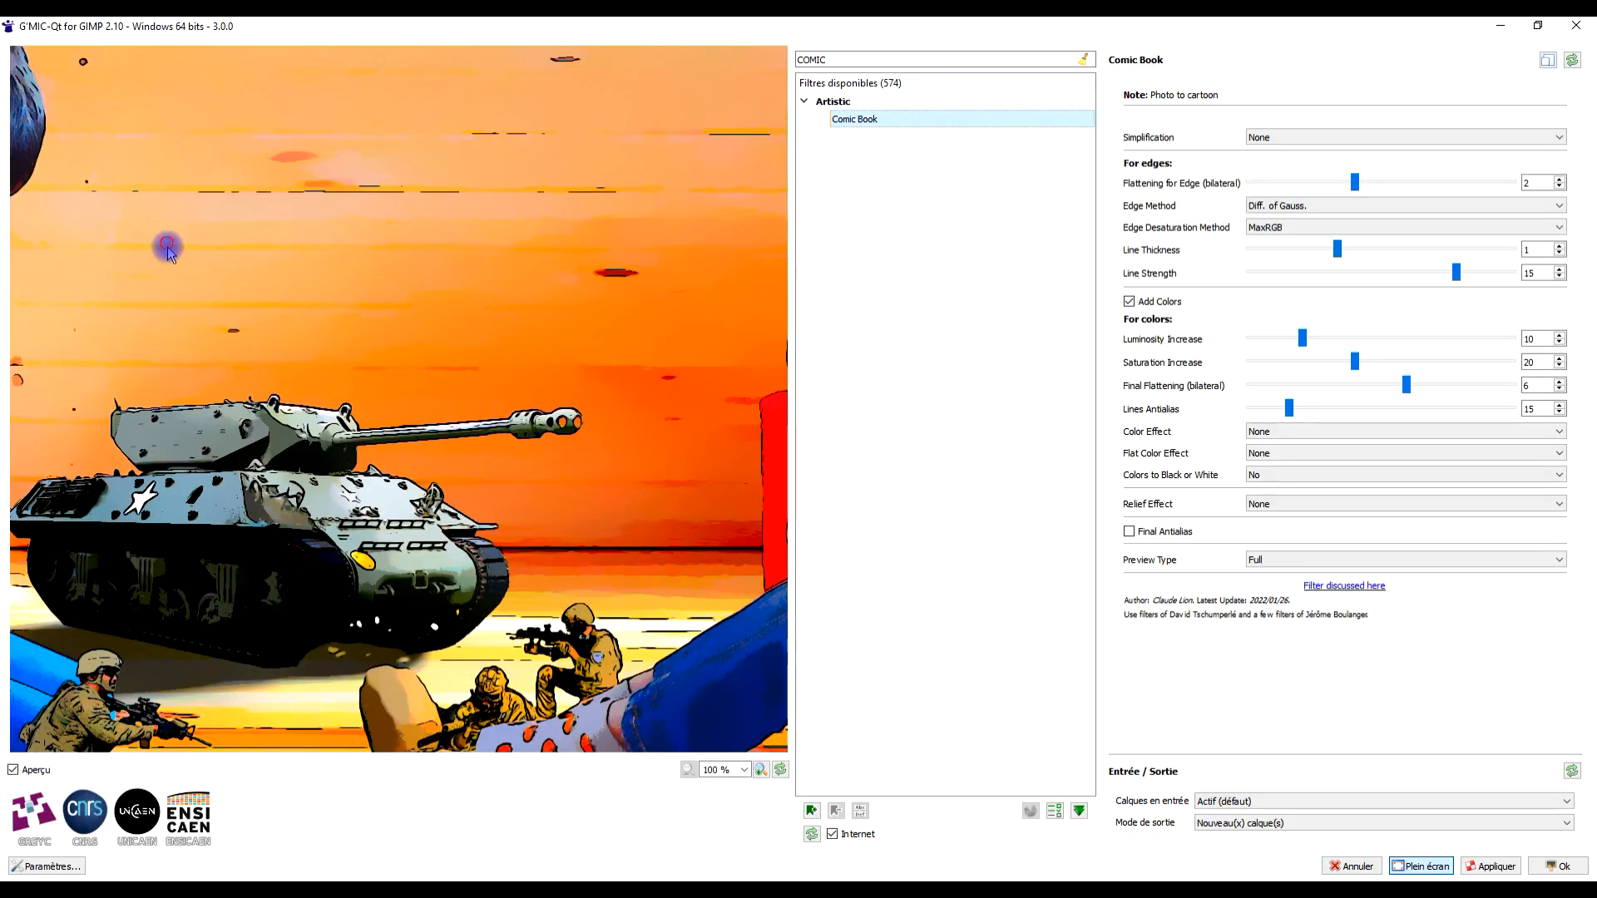
{"action": "left_click_drag", "start_coordinate": [170, 249], "coordinate": [646, 469]}
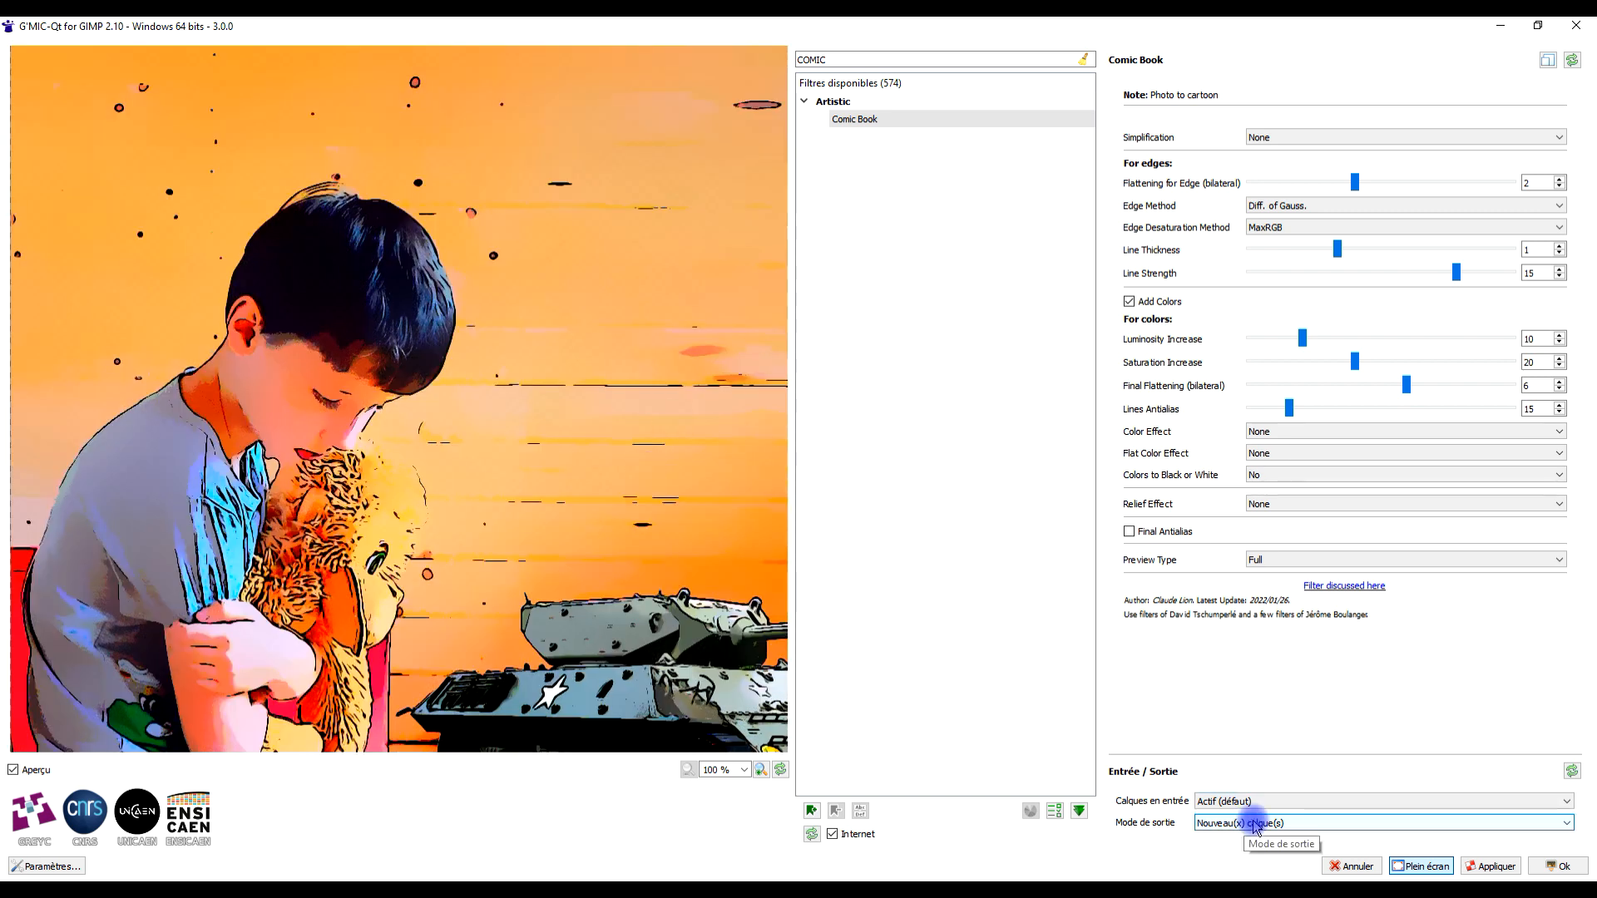
{"action": "left_click", "coordinate": [1492, 866]}
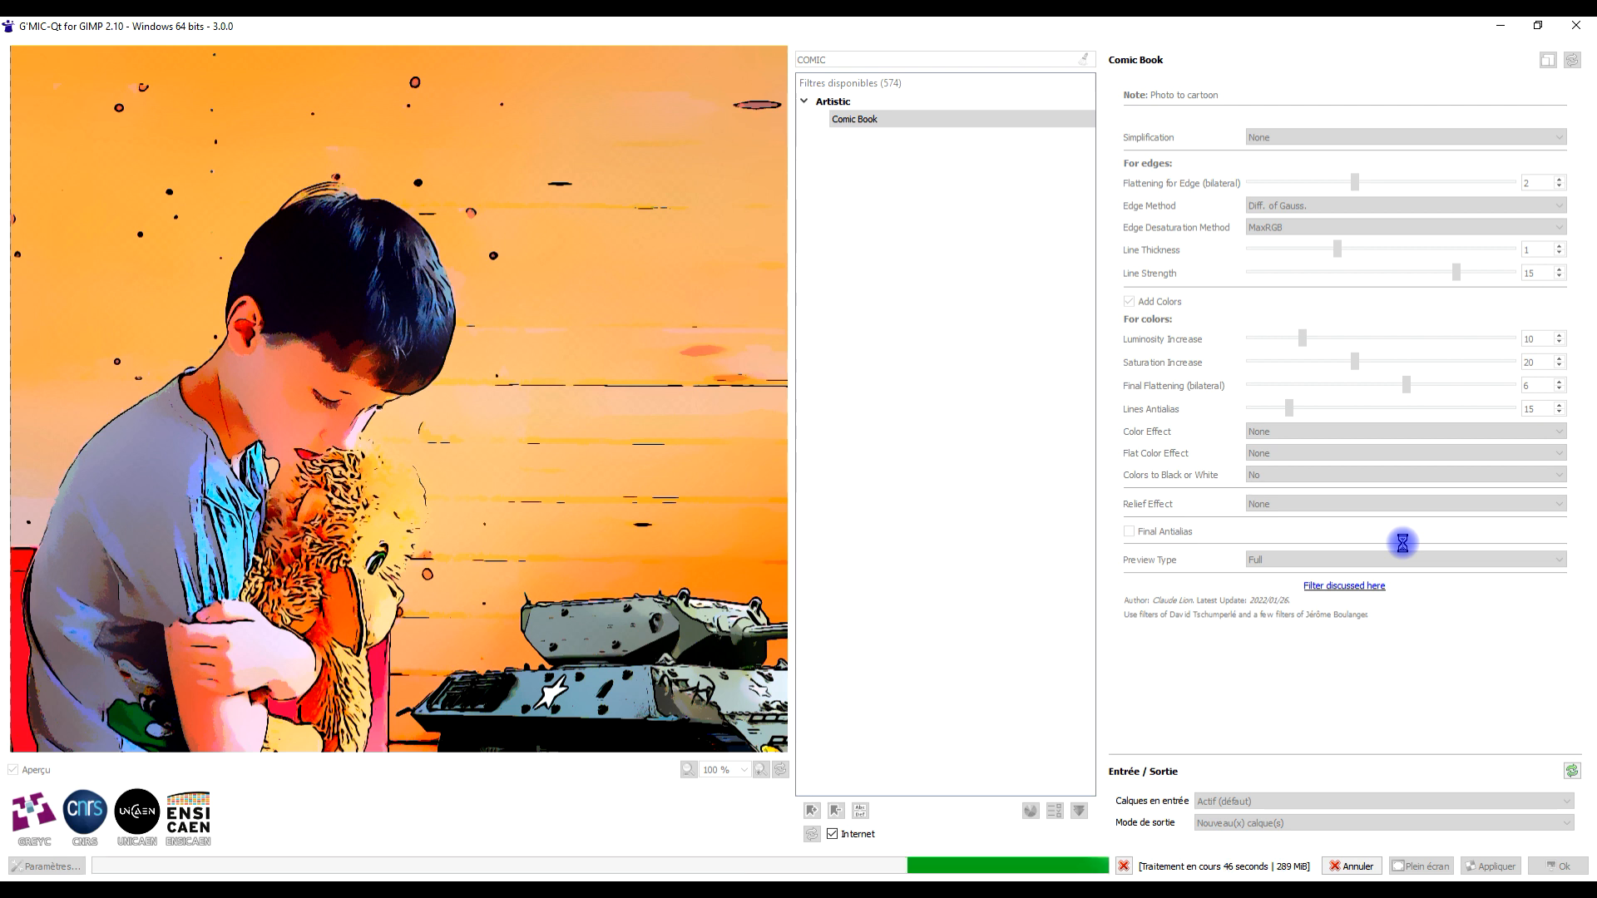
Try the "Blue House" preset in the G'MIC Color Presets filter and close the filter window
{"action": "left_click", "coordinate": [1084, 59]}
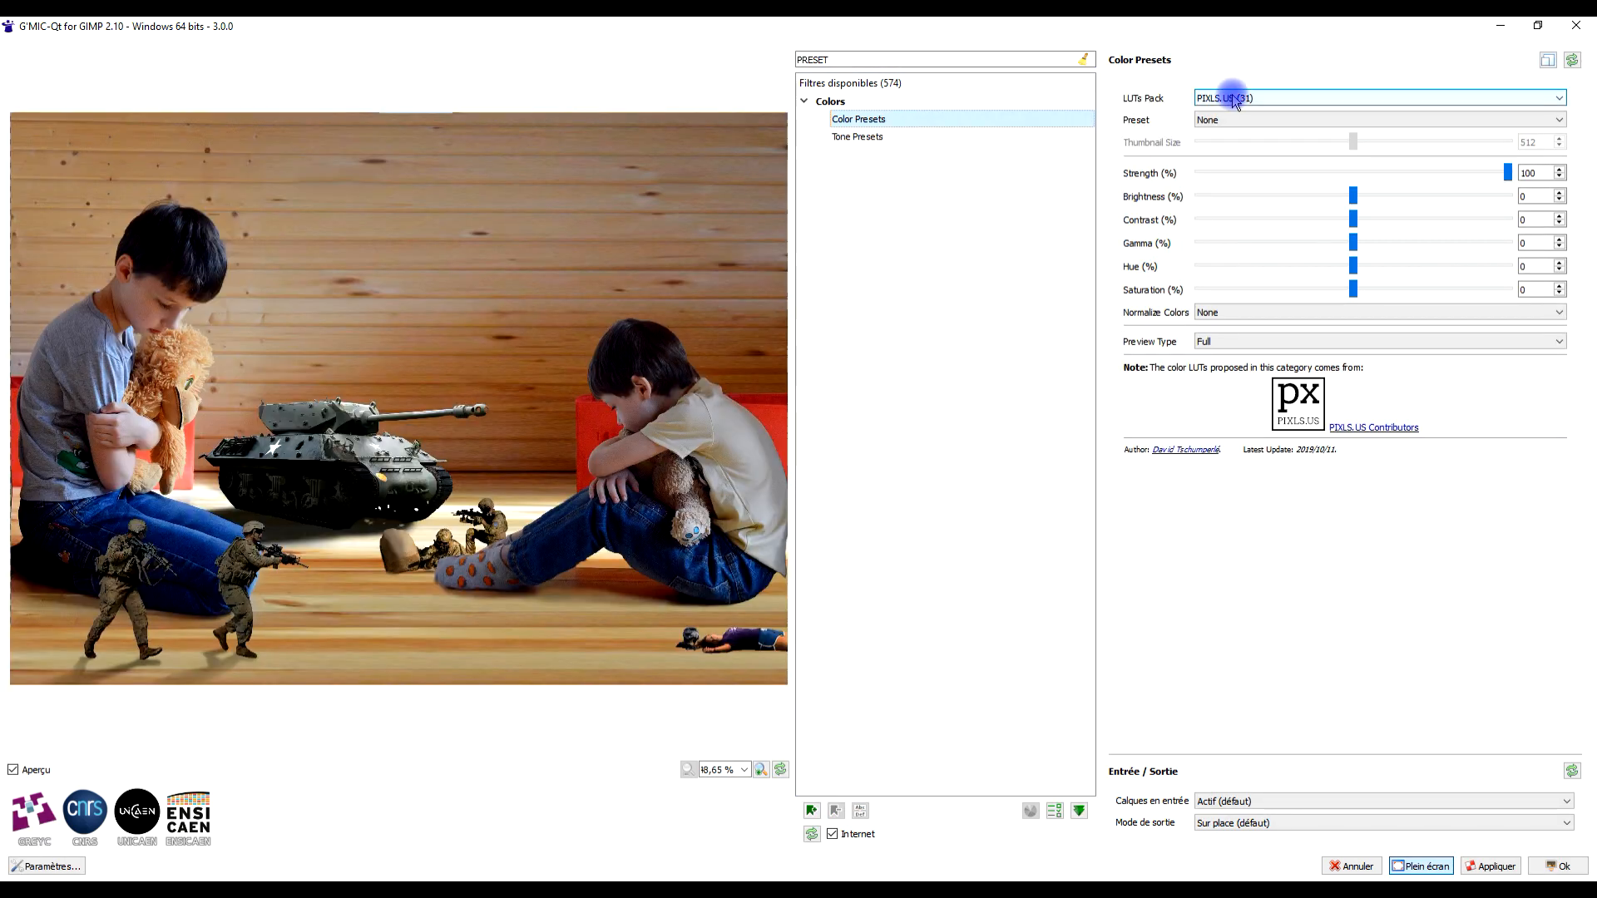
{"action": "left_click", "coordinate": [1229, 97]}
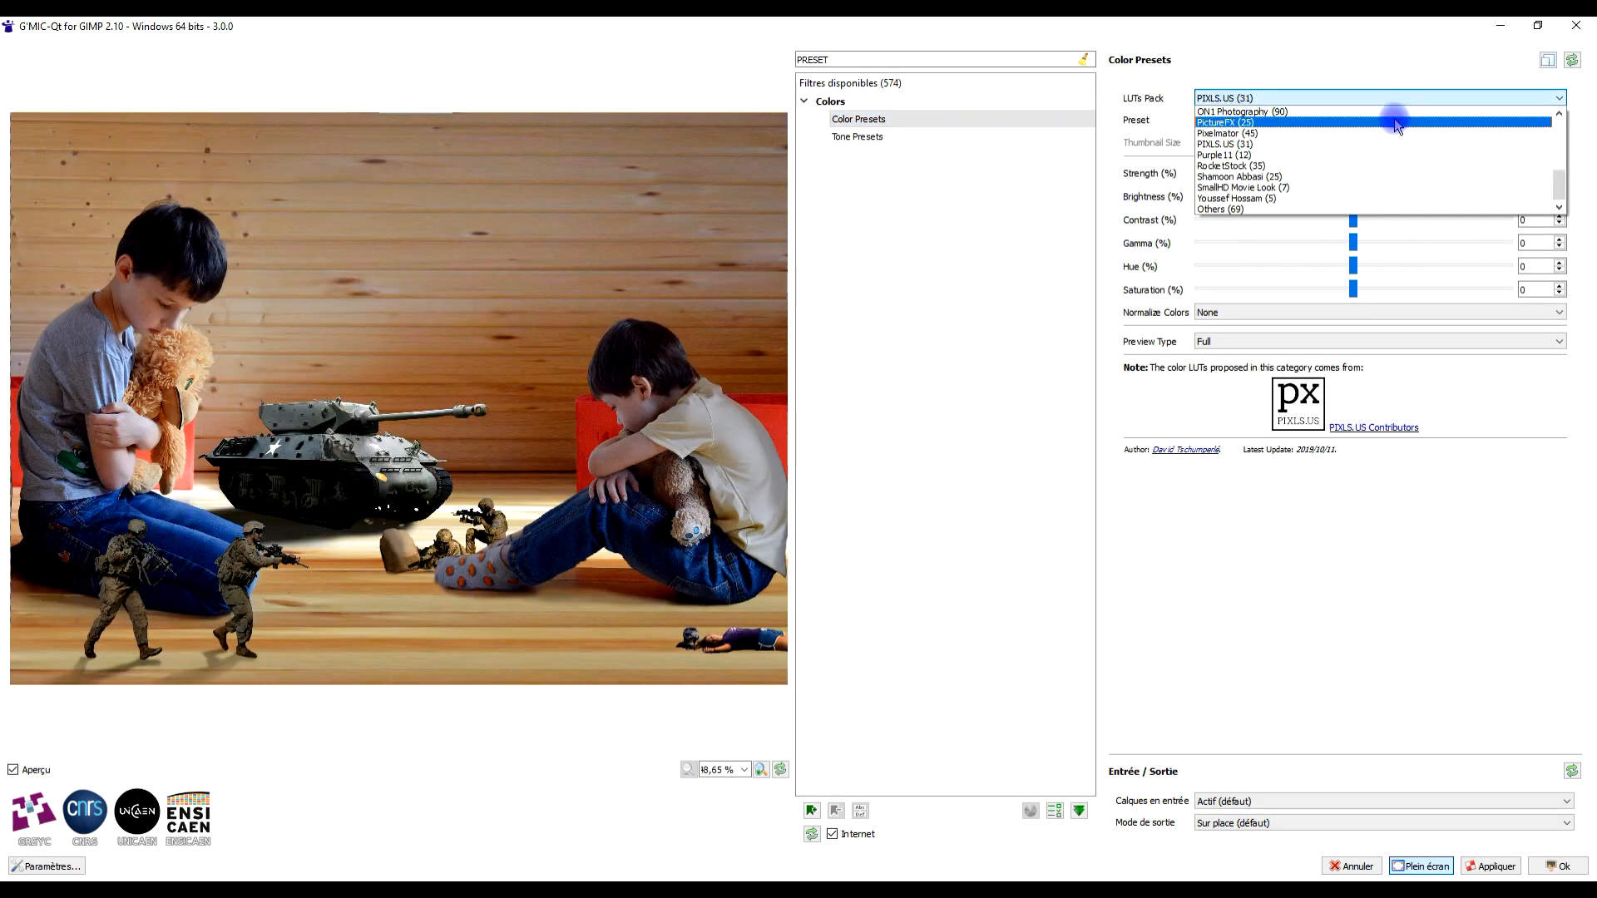
{"action": "scroll", "coordinate": [1395, 122], "scroll_direction": "up", "scroll_amount": 7}
{"action": "left_click", "coordinate": [1395, 122]}
{"action": "left_click", "coordinate": [1298, 122]}
{"action": "left_click", "coordinate": [1258, 154]}
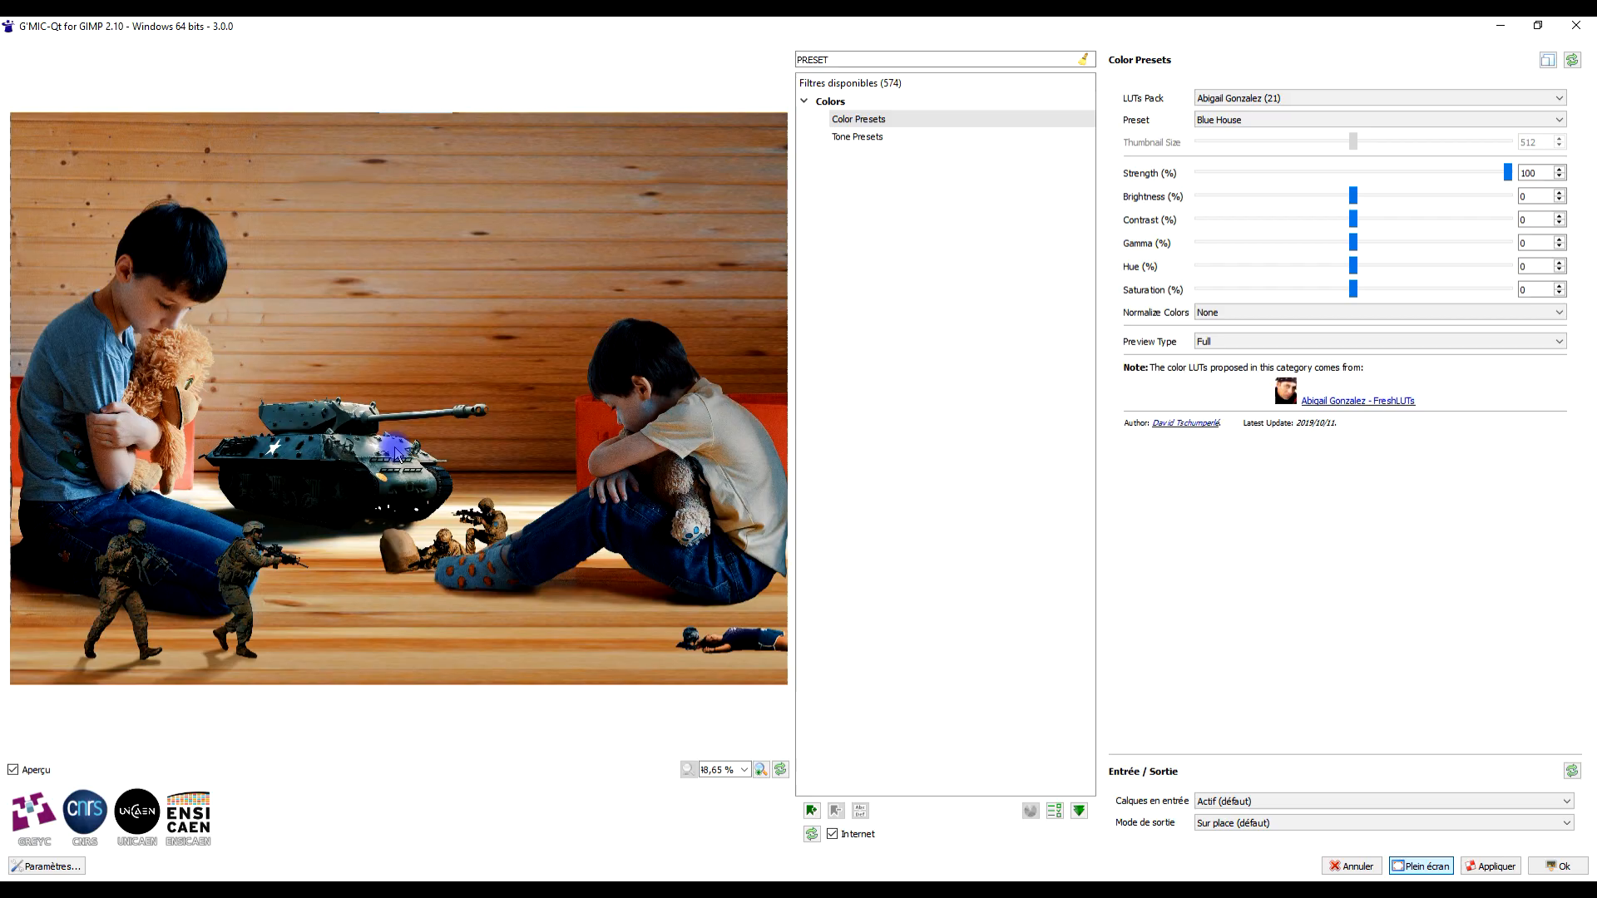
{"action": "left_click", "coordinate": [1569, 30]}
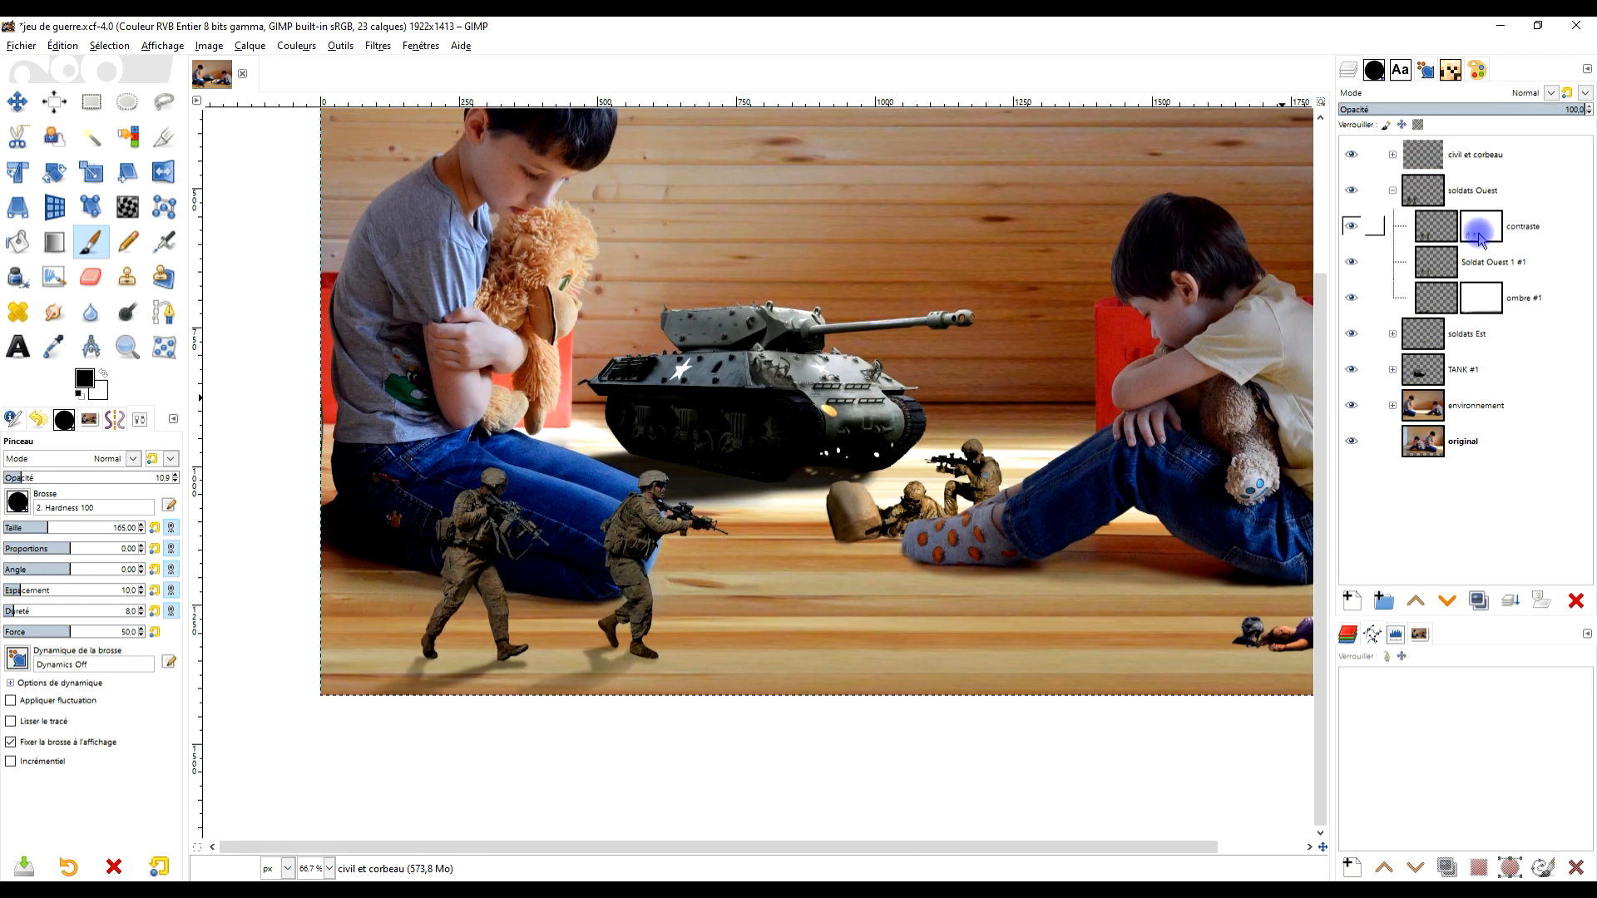
Link the "contraste", "Soldat Ouest 1 #1" and "ombre #1" layers, shift the two walking soldiers slightly right, and collapse their group
{"action": "left_click", "coordinate": [1432, 297]}
{"action": "left_click", "coordinate": [18, 101]}
{"action": "left_click", "coordinate": [1374, 226]}
{"action": "left_click", "coordinate": [1373, 262]}
{"action": "left_click", "coordinate": [1373, 298]}
{"action": "left_click", "coordinate": [1421, 190]}
{"action": "left_click_drag", "start_coordinate": [632, 540], "coordinate": [653, 540]}
{"action": "right_click", "coordinate": [1446, 227]}
{"action": "right_click", "coordinate": [1447, 297]}
{"action": "left_click", "coordinate": [1414, 531]}
{"action": "left_click", "coordinate": [1393, 190]}
Create a new layer from the visible image above all groups and run the G'MIC Comic Book filter on it again
{"action": "right_click", "coordinate": [1437, 150]}
{"action": "left_click", "coordinate": [1408, 275]}
{"action": "left_click_drag", "start_coordinate": [1435, 190], "coordinate": [1438, 148]}
{"action": "left_click", "coordinate": [378, 46]}
{"action": "left_click", "coordinate": [428, 64]}
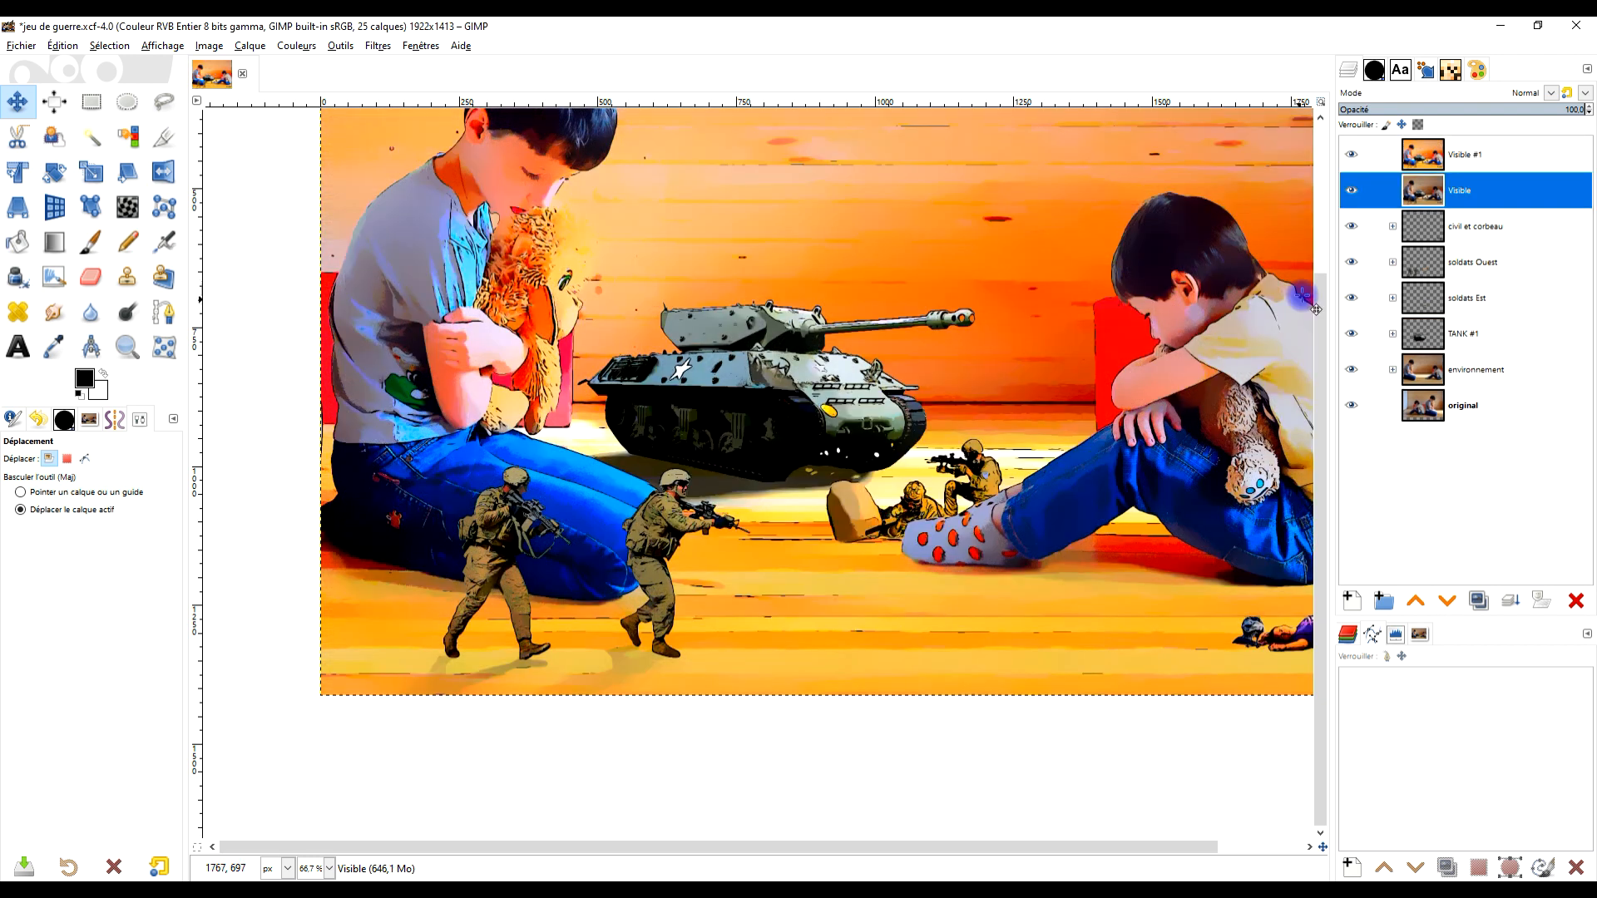
Hide the top comic-filtered layer and rename it "cOMIC BOOK G'MIC"
{"action": "scroll", "coordinate": [923, 467], "scroll_direction": "down", "scroll_amount": 1}
{"action": "left_click_drag", "start_coordinate": [1016, 339], "coordinate": [884, 456]}
{"action": "left_click", "coordinate": [1351, 155]}
{"action": "double_click", "coordinate": [1464, 155]}
{"action": "type", "text": "COMIC BOOK"}
{"action": "key", "text": "Return"}
Apply the "Cinema" preset of G'MIC Color Presets to the "Visible" layer, with the output mode set to new layers
{"action": "left_click", "coordinate": [1535, 198]}
{"action": "left_click", "coordinate": [378, 46]}
{"action": "left_click", "coordinate": [402, 485]}
{"action": "left_click", "coordinate": [1266, 120]}
{"action": "left_click", "coordinate": [1245, 173]}
{"action": "key", "text": "Down"}
{"action": "key", "text": "Down"}
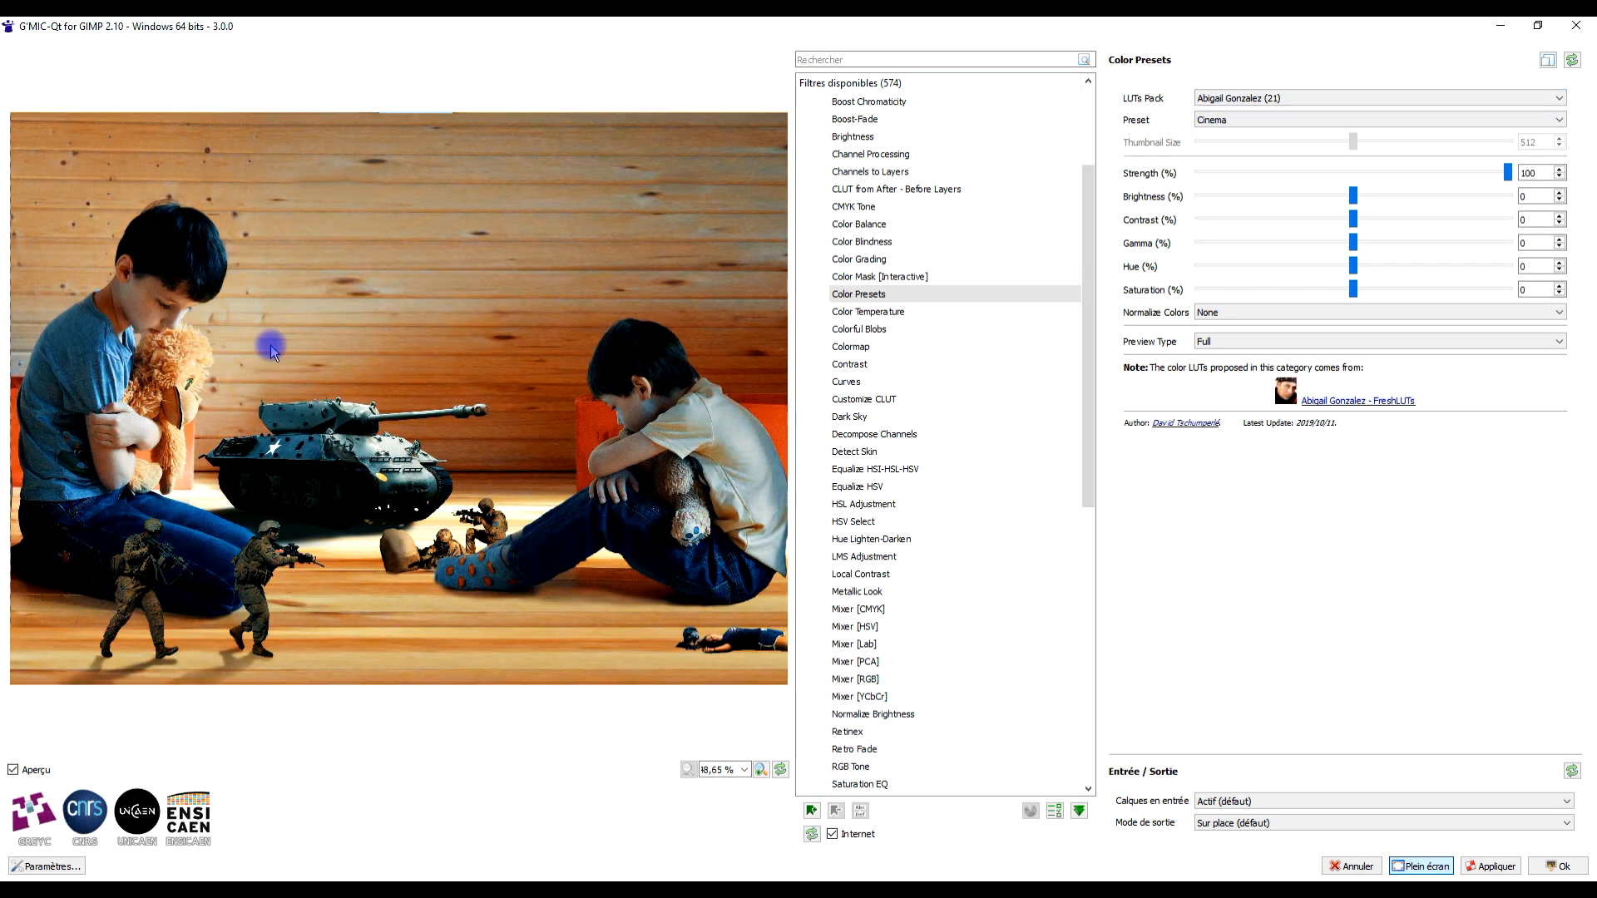
{"action": "left_click", "coordinate": [1281, 824]}
{"action": "left_click", "coordinate": [1273, 849]}
{"action": "left_click", "coordinate": [1491, 867]}
Step through the cinema presets from "Cinema 3" and apply "Cinematic for Flog" as another new layer
{"action": "left_click", "coordinate": [1258, 120]}
{"action": "left_click", "coordinate": [1257, 212]}
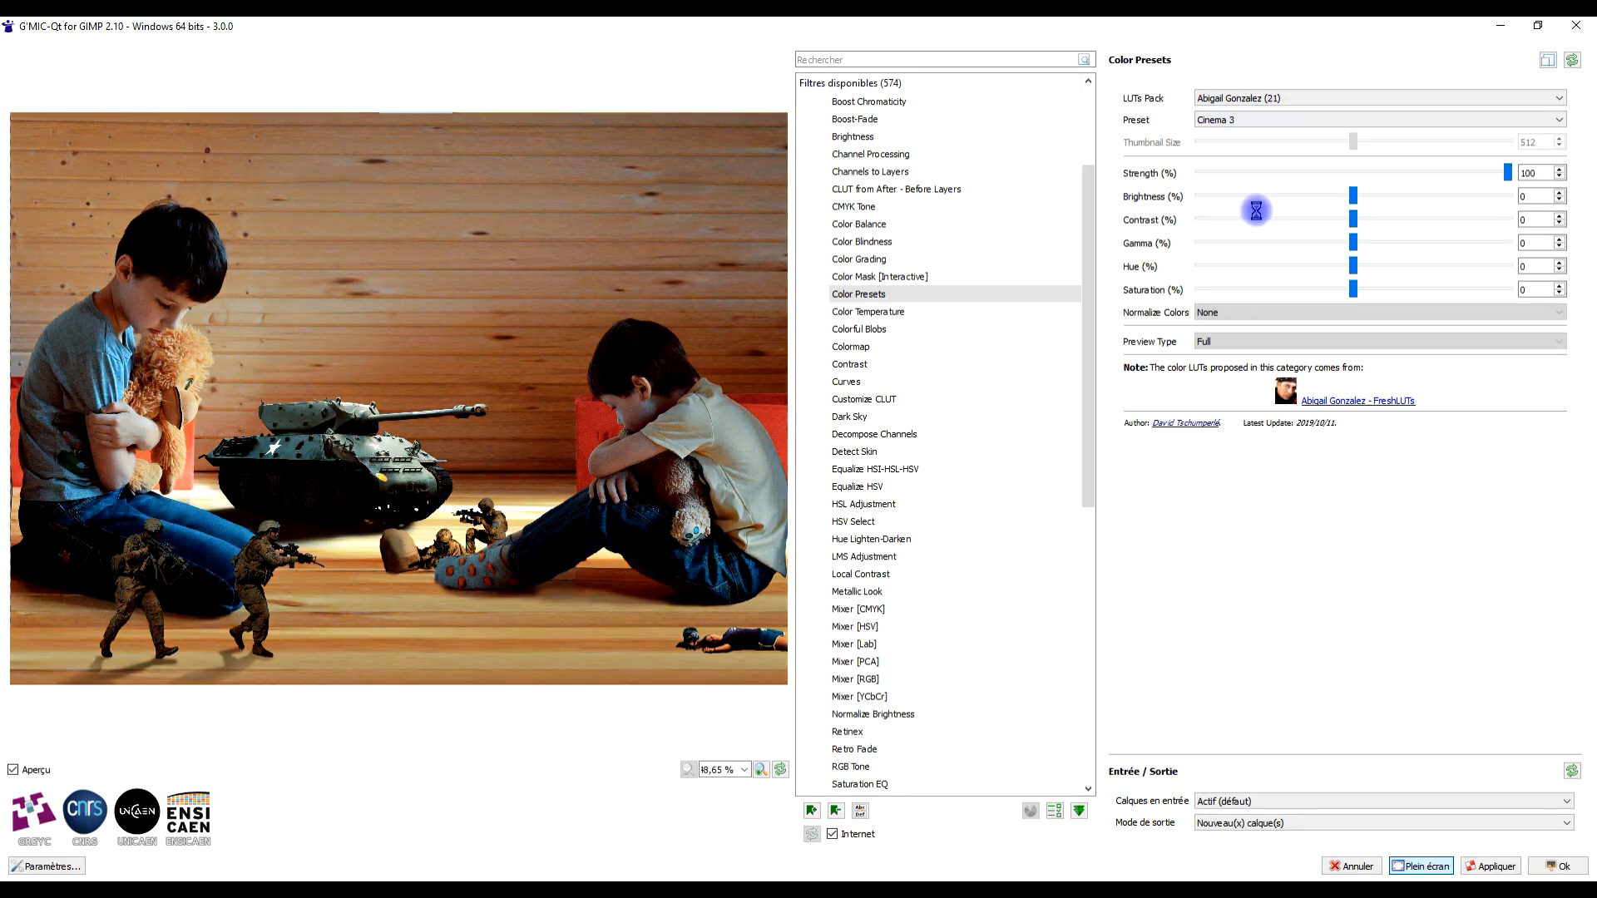
{"action": "key", "text": "Down"}
{"action": "key", "text": "Down"}
{"action": "key", "text": "Down"}
{"action": "key", "text": "Down"}
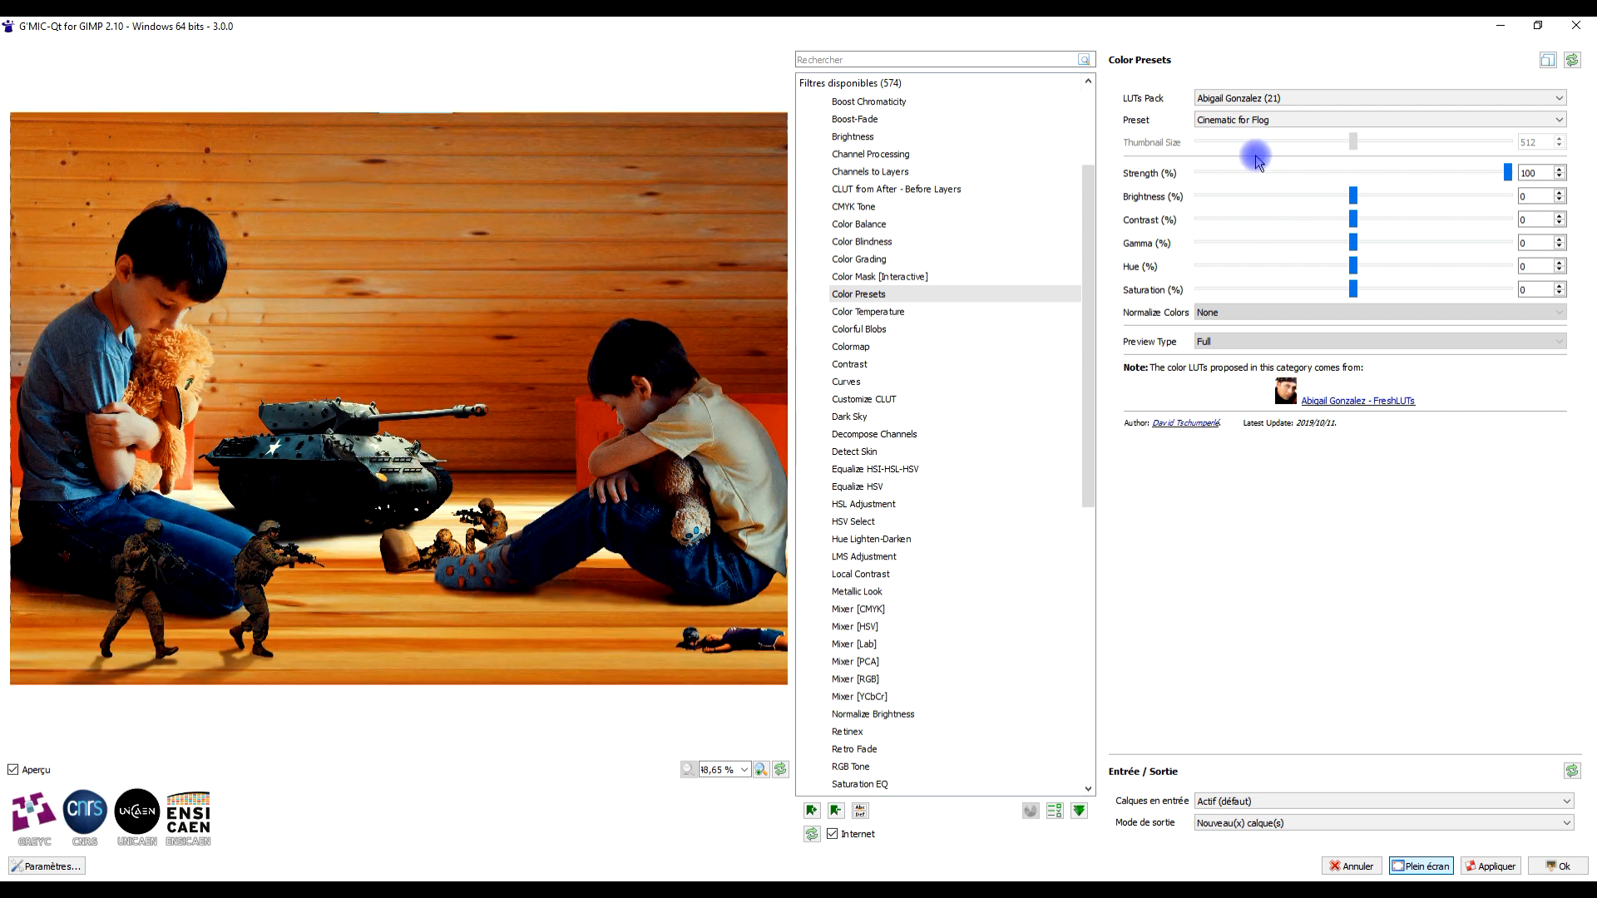
{"action": "left_click", "coordinate": [1491, 867]}
Step through the Abigail Gonzalez presets from "Filmic" past "Monochrome 1", applying two of them as new layers
{"action": "left_click", "coordinate": [1264, 121]}
{"action": "left_click", "coordinate": [1265, 137]}
{"action": "key", "text": "Down"}
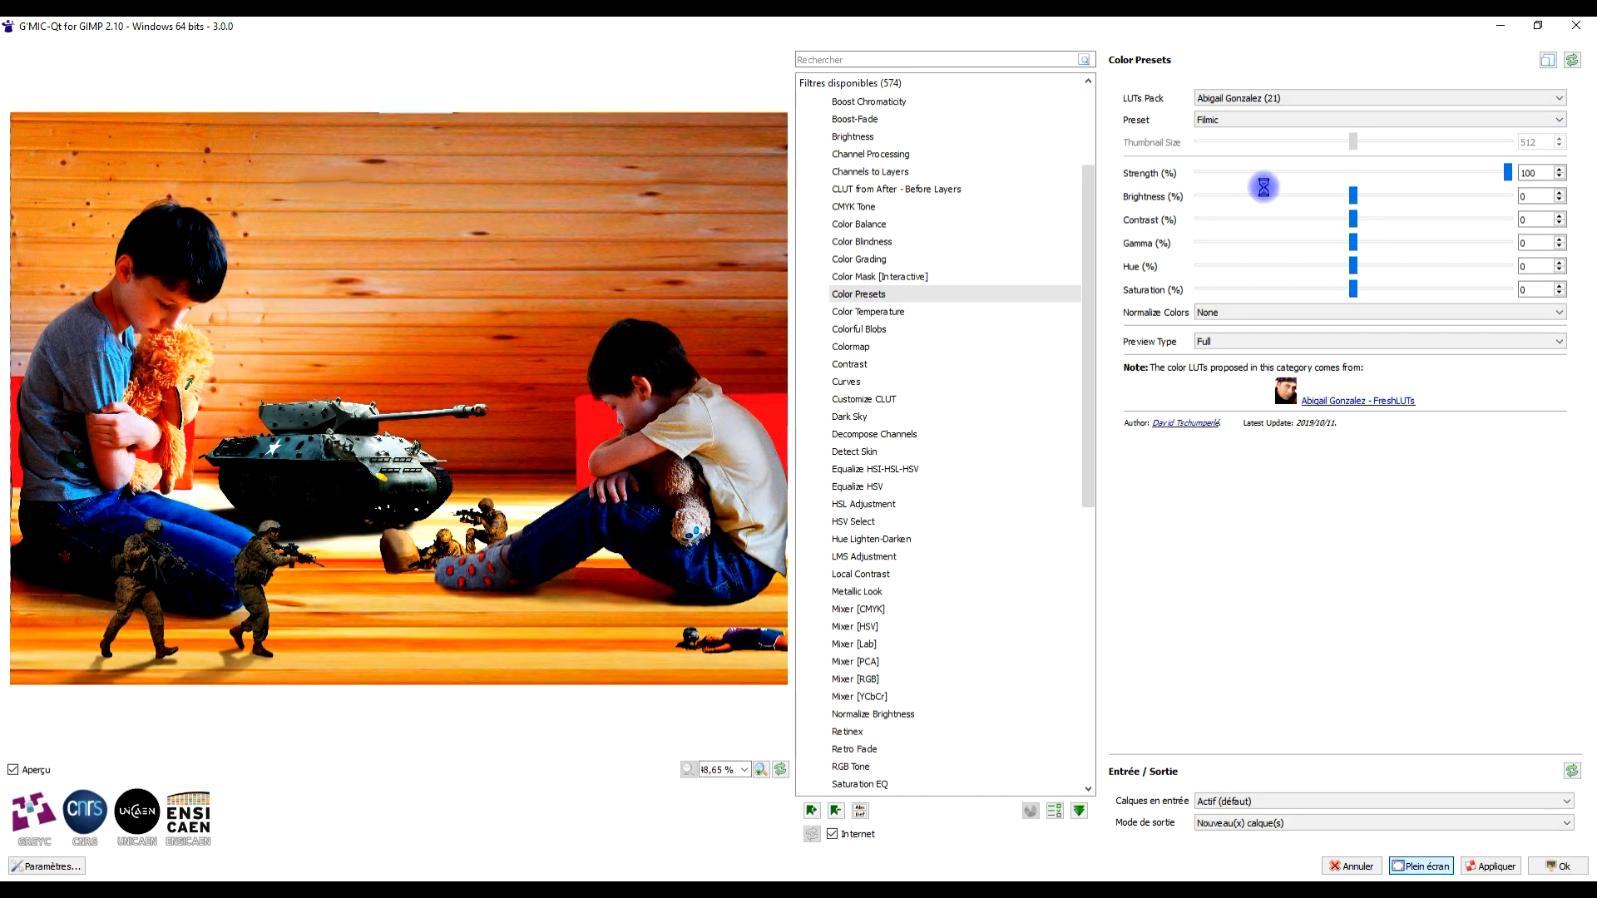
{"action": "key", "text": "Down"}
{"action": "key", "text": "Down"}
{"action": "left_click", "coordinate": [1489, 867]}
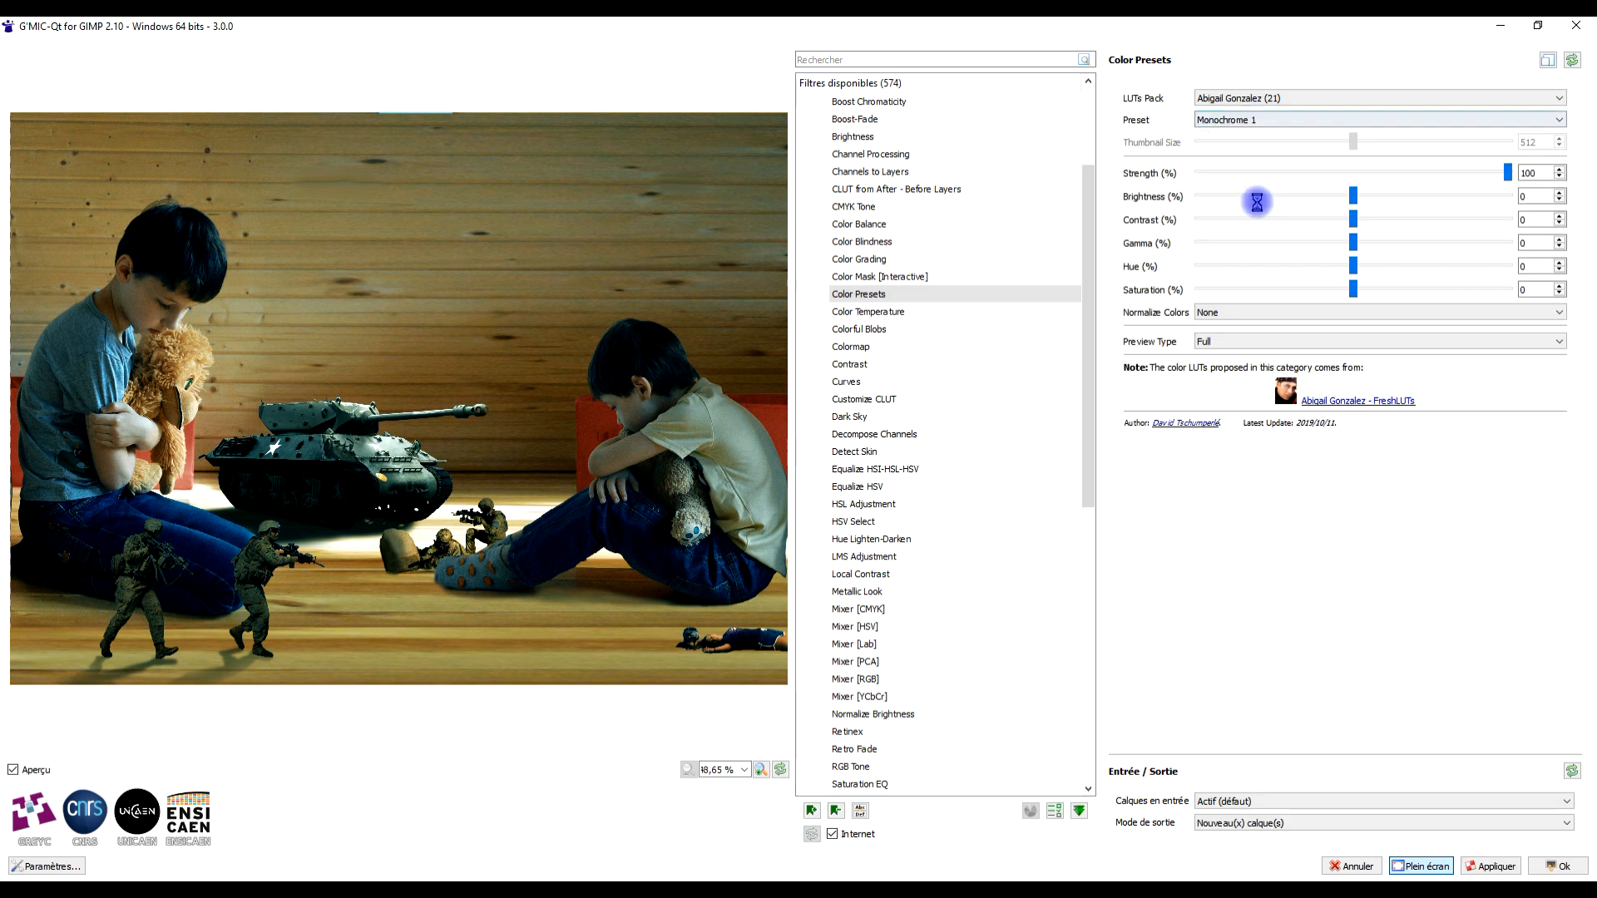
{"action": "key", "text": "Down"}
{"action": "key", "text": "Down"}
{"action": "left_click", "coordinate": [1491, 867]}
Switch the LUTs pack to Alex Jordan (81) and apply its "Action Red 01" preset as a new layer
{"action": "left_click", "coordinate": [1246, 121]}
{"action": "left_click", "coordinate": [1246, 174]}
{"action": "left_click", "coordinate": [1250, 99]}
{"action": "left_click", "coordinate": [1251, 123]}
{"action": "left_click", "coordinate": [1252, 120]}
{"action": "left_click", "coordinate": [1252, 166]}
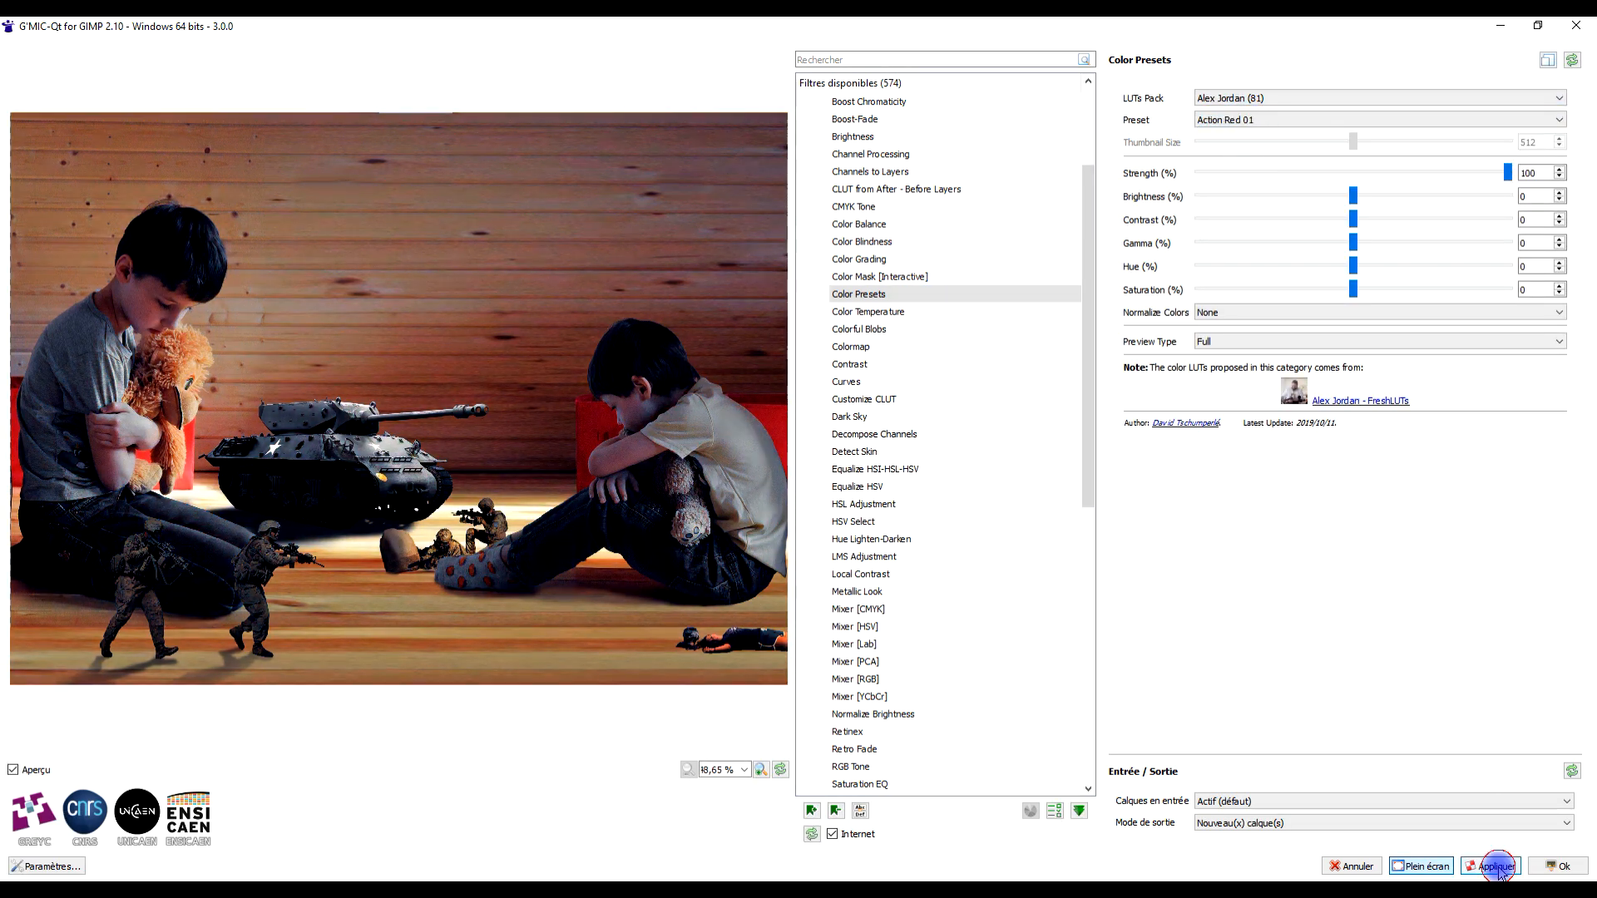
Preview the Alex Jordan presets one after another up to "Cross Process CP 6"
{"action": "left_click", "coordinate": [1245, 121]}
{"action": "left_click", "coordinate": [1244, 156]}
{"action": "key", "text": "Down"}
{"action": "key", "text": "Down"}
{"action": "key", "text": "Down"}
{"action": "key", "text": "Down"}
{"action": "key", "text": "Down"}
{"action": "key", "text": "Down"}
{"action": "key", "text": "Down"}
{"action": "key", "text": "Down"}
{"action": "key", "text": "Down"}
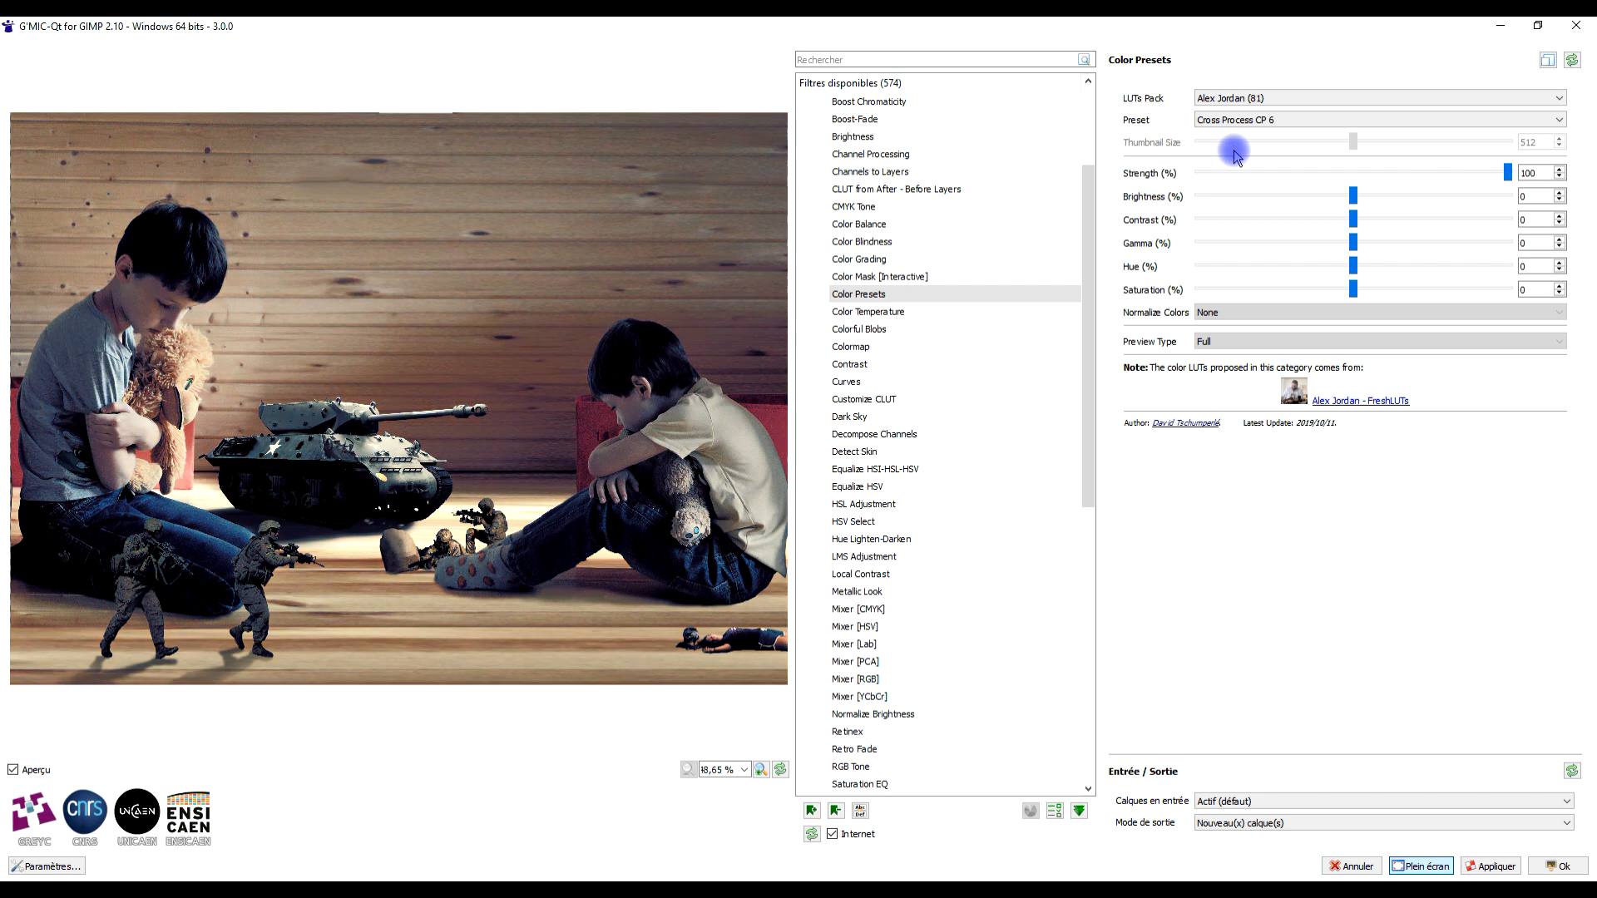
Preview further Alex Jordan presets down to "Muted 01"
{"action": "left_click", "coordinate": [1284, 118]}
{"action": "left_click", "coordinate": [1390, 231]}
{"action": "left_click", "coordinate": [1533, 120]}
{"action": "scroll", "coordinate": [1533, 234], "scroll_direction": "down", "scroll_amount": 1}
{"action": "left_click", "coordinate": [1533, 234]}
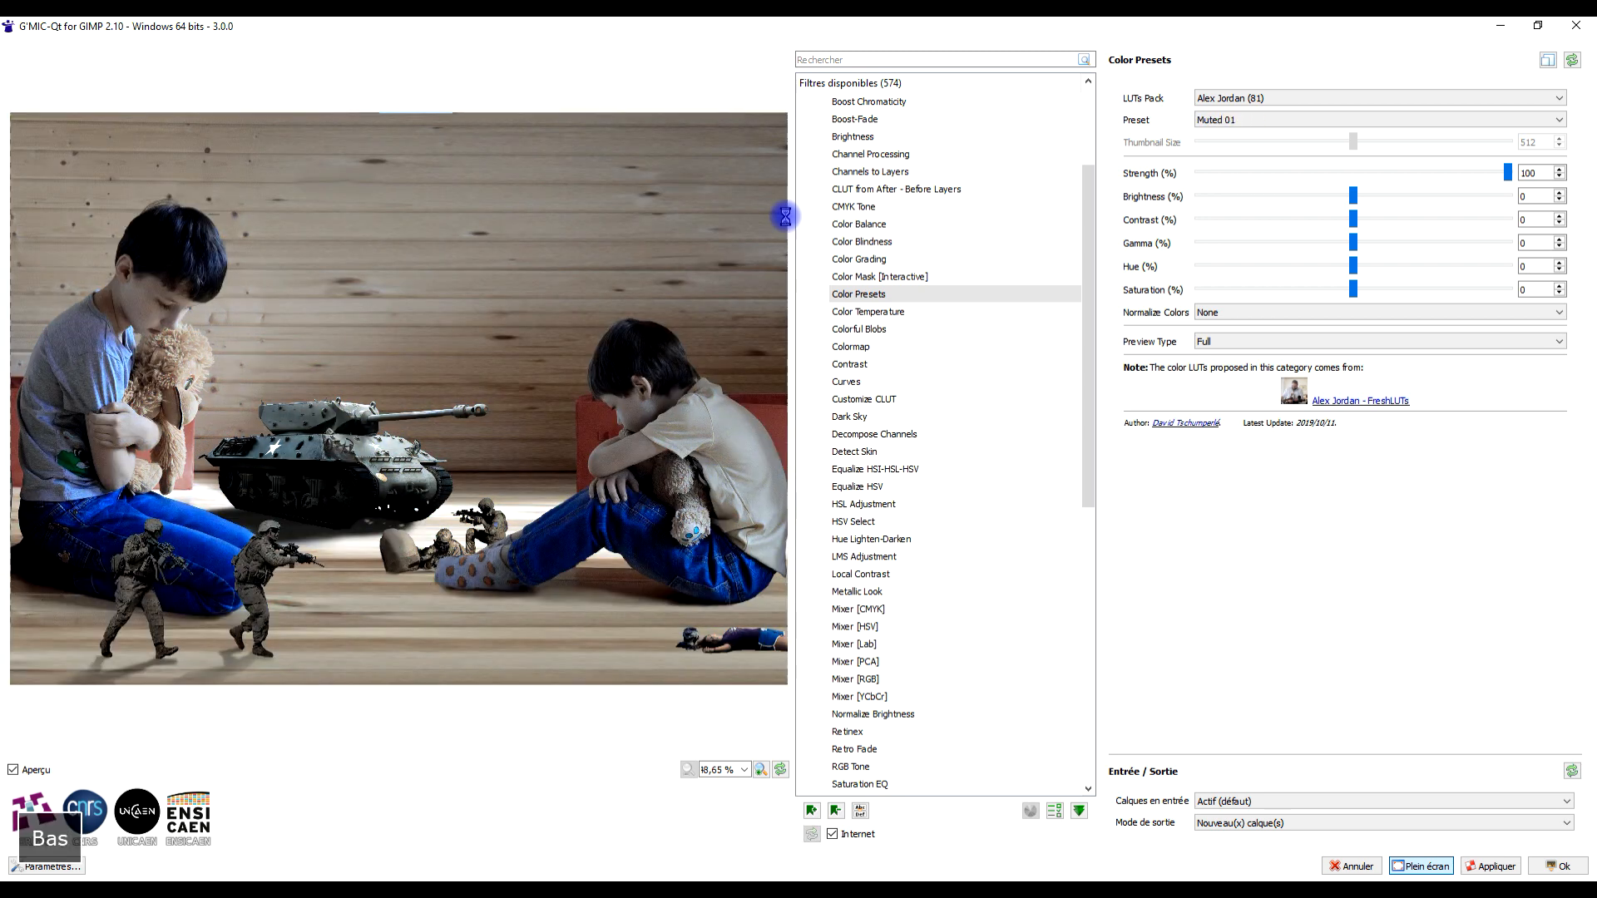
Step through the Alex Jordan presets around "Retro Magenta 01" and apply one as a new layer
{"action": "left_click", "coordinate": [1559, 119]}
{"action": "left_click", "coordinate": [1401, 158]}
{"action": "key", "text": "Down"}
{"action": "key", "text": "Down"}
{"action": "key", "text": "Down"}
{"action": "key", "text": "Down"}
{"action": "key", "text": "Down"}
{"action": "key", "text": "Down"}
{"action": "key", "text": "Down"}
{"action": "key", "text": "Down"}
{"action": "key", "text": "Down"}
{"action": "key", "text": "Down"}
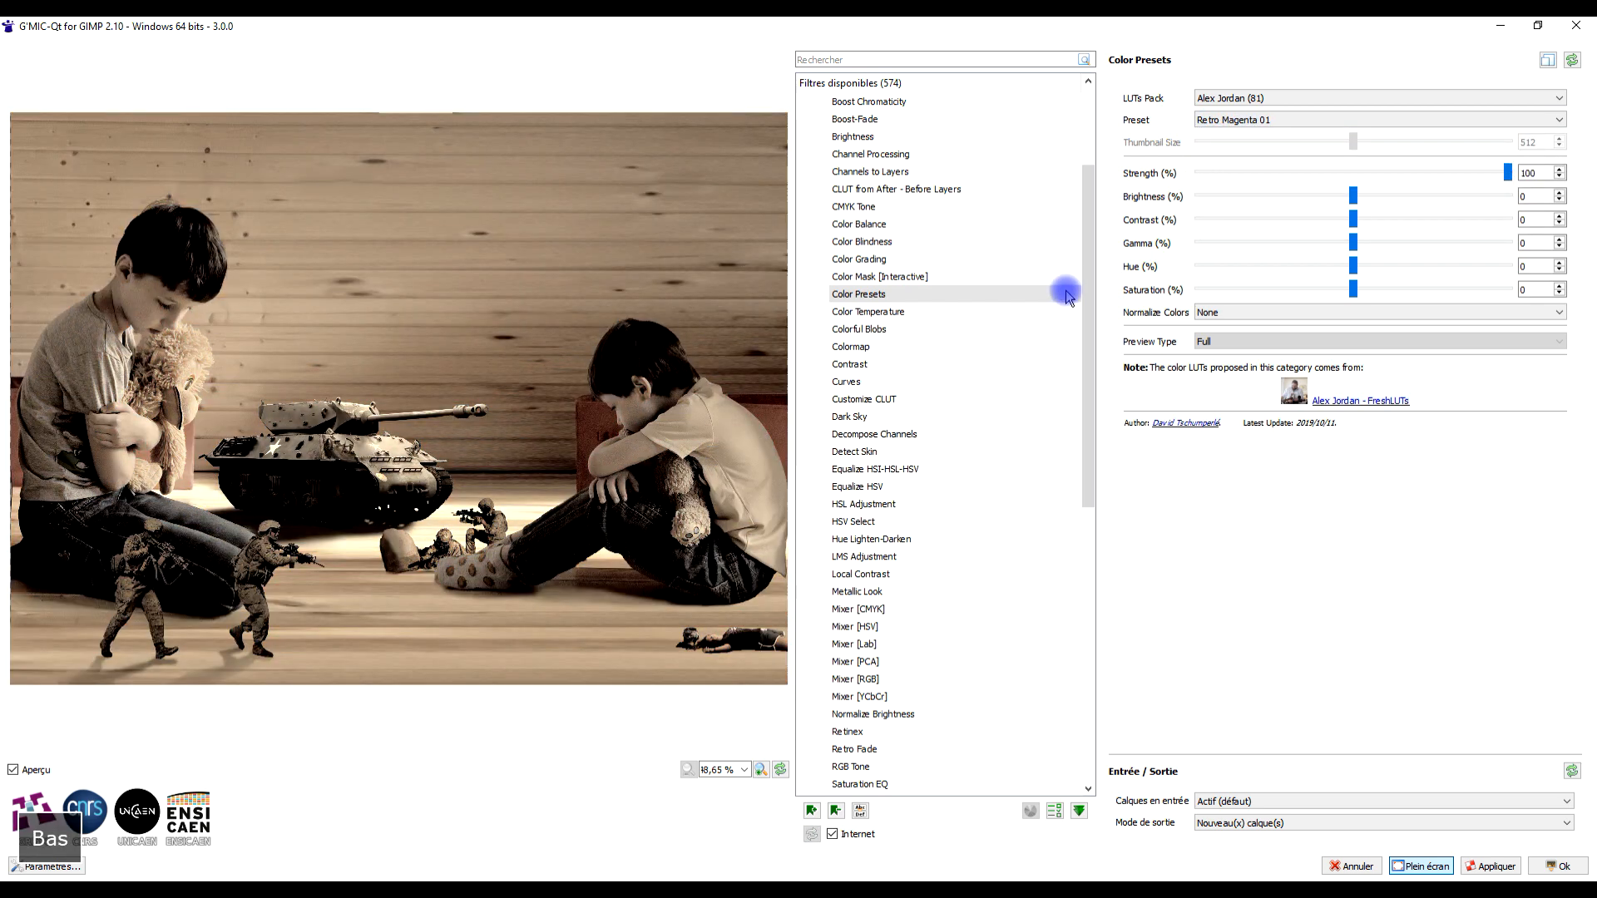
{"action": "left_click", "coordinate": [1493, 863]}
Preview the "Subtle Green" preset and the ones that follow it
{"action": "left_click", "coordinate": [1530, 119]}
{"action": "left_click", "coordinate": [1406, 209]}
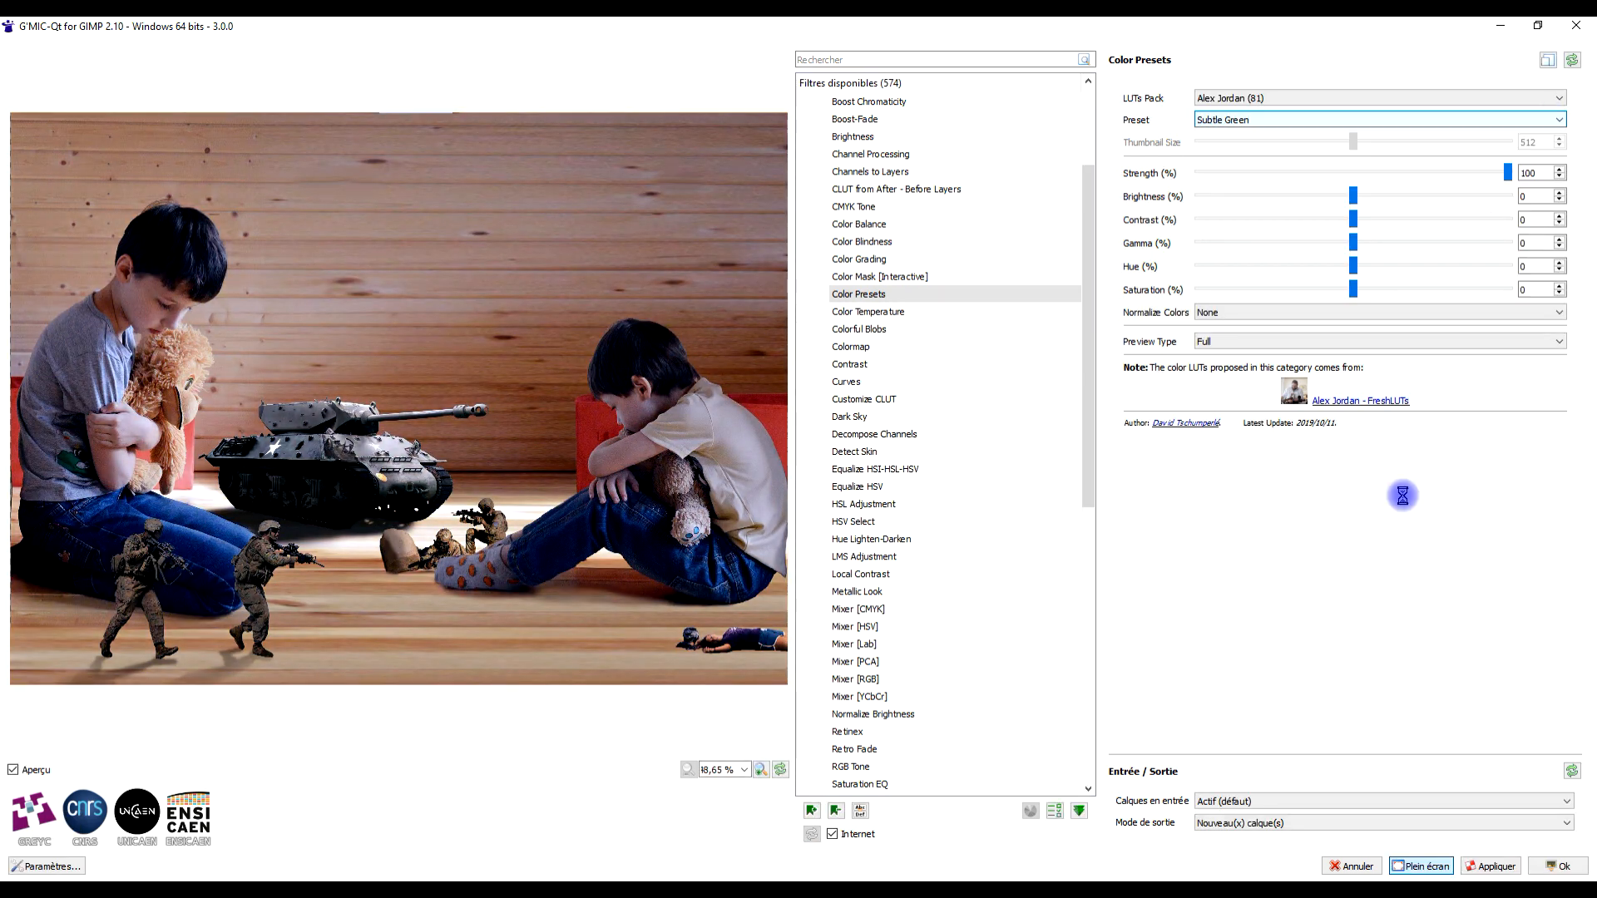
{"action": "key", "text": "Down"}
{"action": "key", "text": "Down"}
{"action": "left_click", "coordinate": [1542, 121]}
Switch the LUTs pack to Cinematic Travel (29) and preview its presets up to "Bright Teal Orange"
{"action": "left_click", "coordinate": [1549, 98]}
{"action": "left_click", "coordinate": [1428, 143]}
{"action": "left_click", "coordinate": [1539, 121]}
{"action": "left_click", "coordinate": [1428, 144]}
{"action": "key", "text": "Down"}
{"action": "key", "text": "Down"}
{"action": "key", "text": "Down"}
{"action": "key", "text": "Down"}
{"action": "key", "text": "Down"}
{"action": "key", "text": "Down"}
{"action": "key", "text": "Down"}
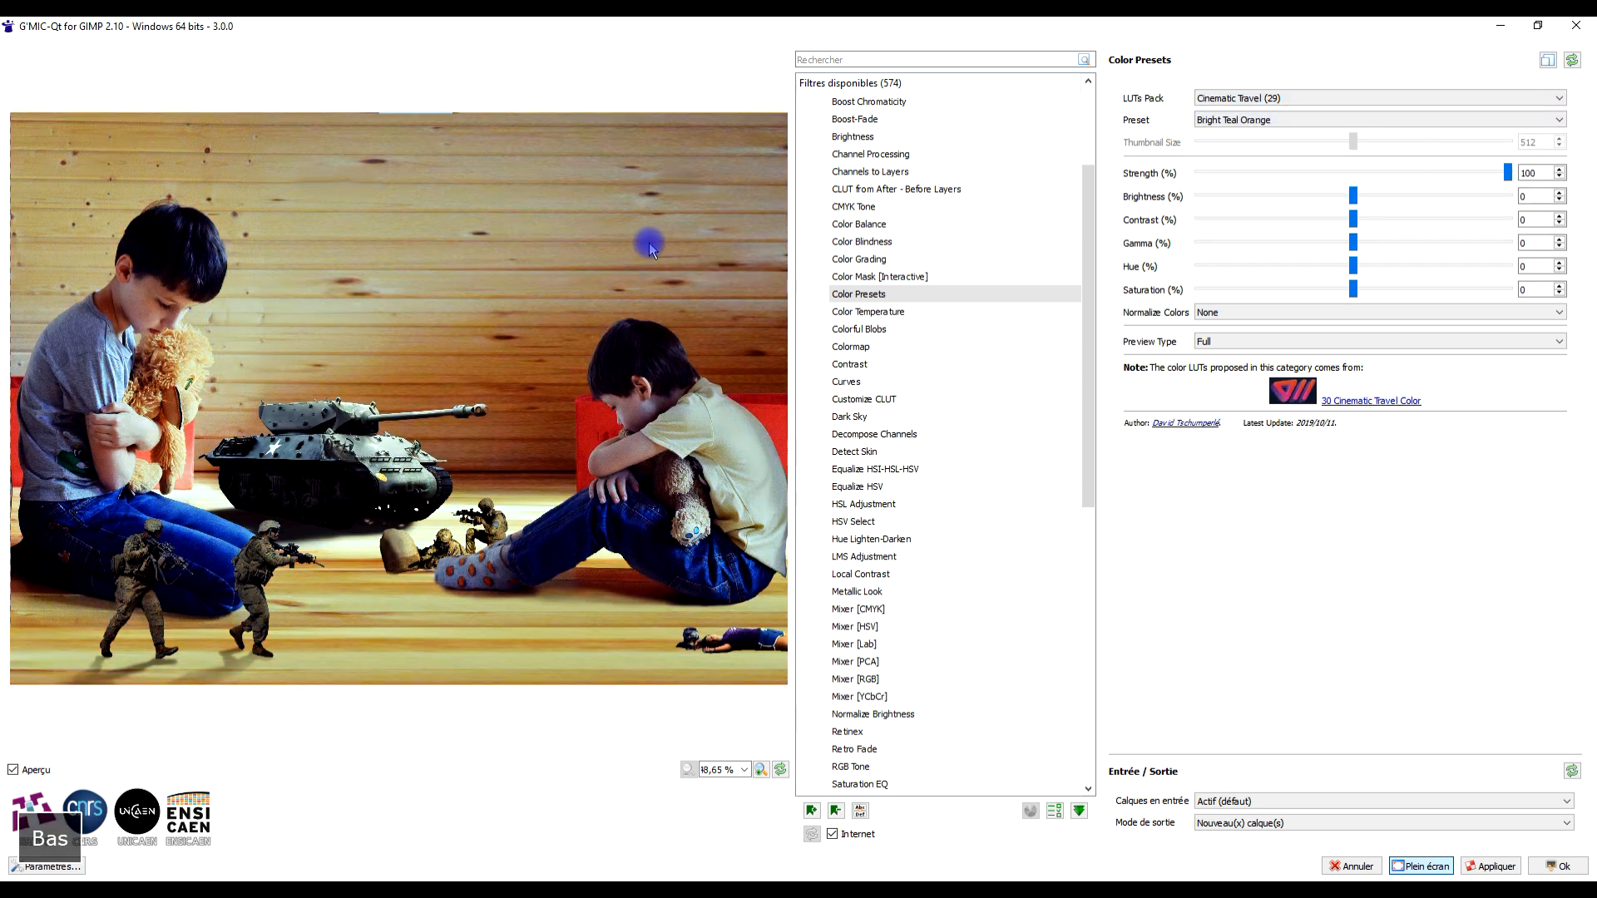
Browse past "Hard Teal Orange", apply the "Warm Dark Contrasty" preset as a new layer, and close the filter window
{"action": "key", "text": "Down"}
{"action": "key", "text": "Down"}
{"action": "key", "text": "Down"}
{"action": "key", "text": "Down"}
{"action": "key", "text": "Down"}
{"action": "key", "text": "Down"}
{"action": "key", "text": "Down"}
{"action": "key", "text": "Down"}
{"action": "key", "text": "Down"}
{"action": "key", "text": "Down"}
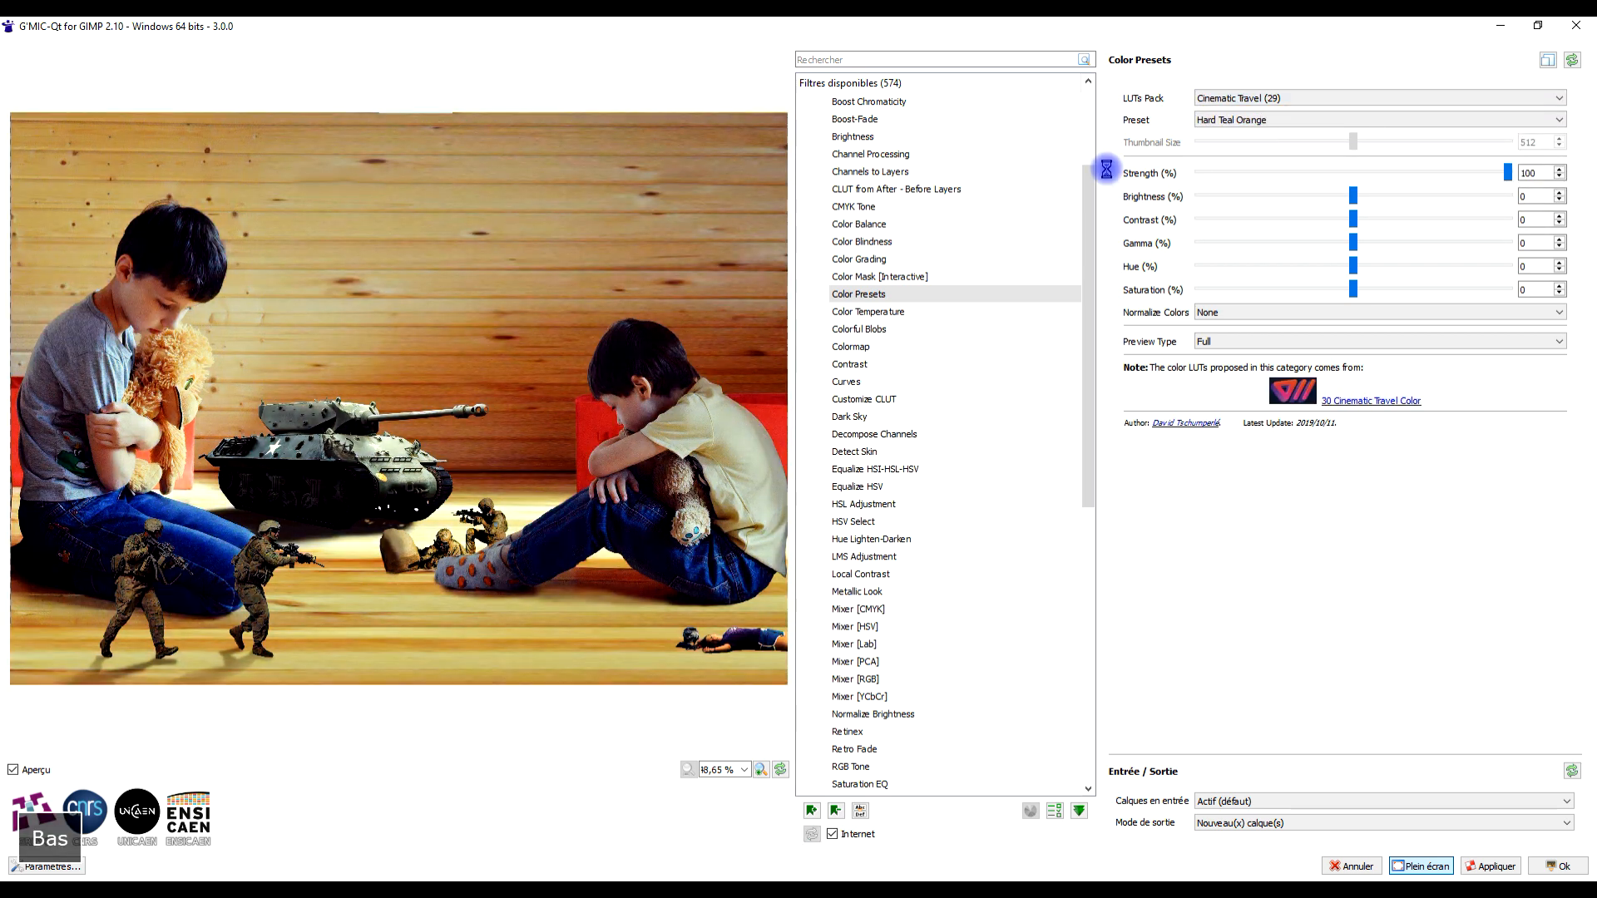
{"action": "key", "text": "Down"}
{"action": "key", "text": "Down"}
{"action": "key", "text": "Down"}
{"action": "left_click", "coordinate": [1554, 866]}
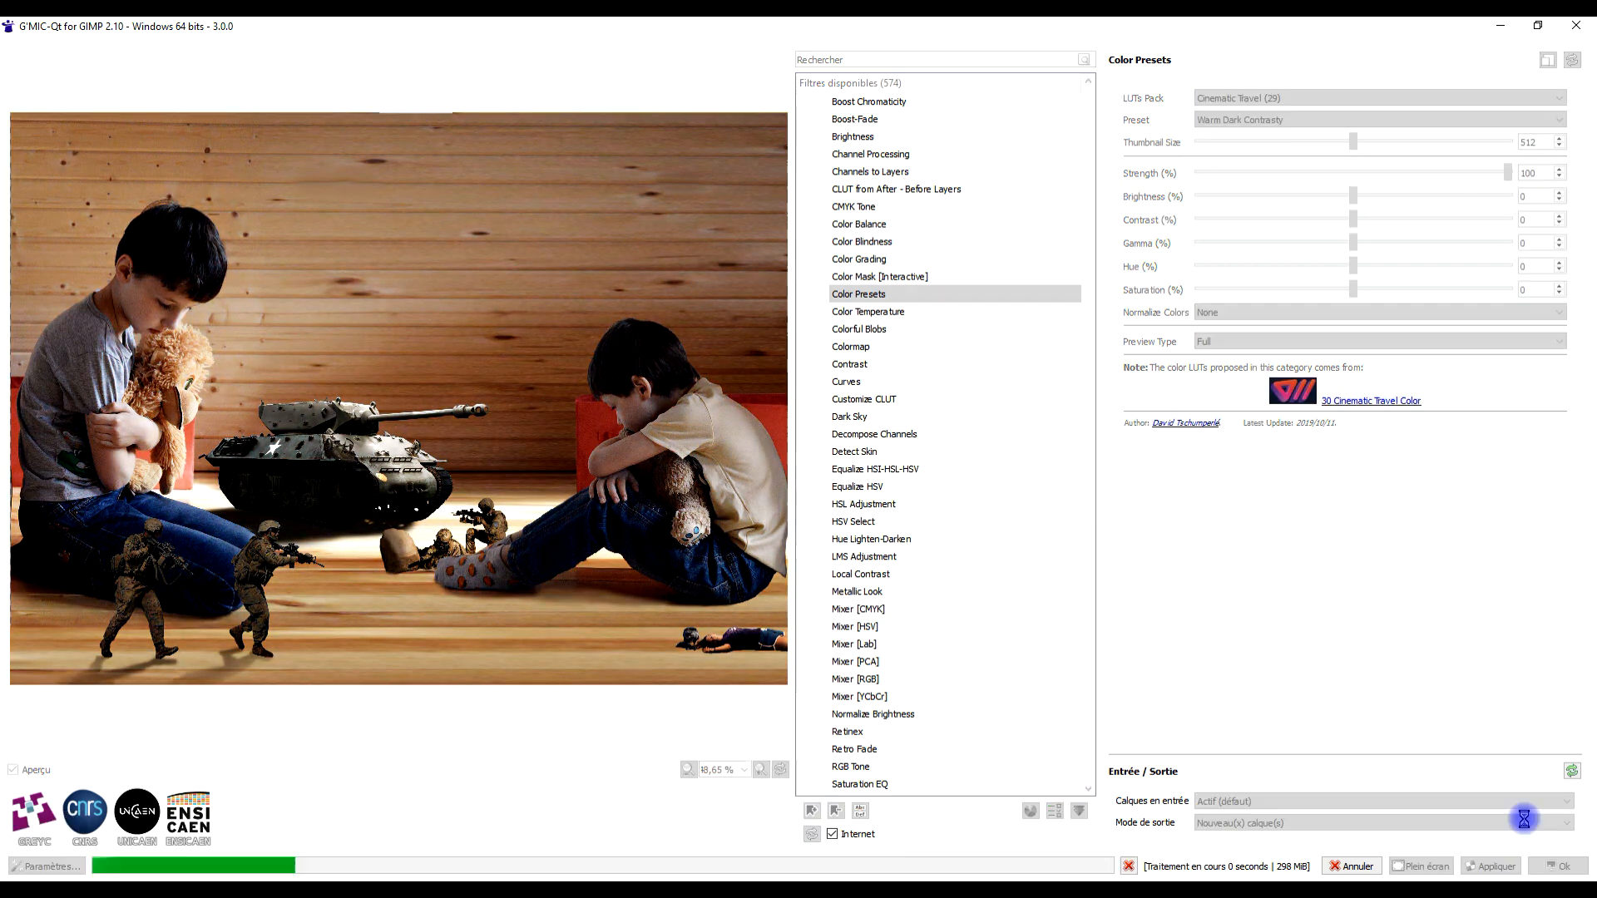
Hide the color preset layers one by one from "Visible #9" downward to compare their looks
{"action": "left_click", "coordinate": [1352, 155]}
{"action": "left_click", "coordinate": [1352, 191]}
{"action": "left_click", "coordinate": [1352, 227]}
{"action": "left_click", "coordinate": [1352, 262]}
{"action": "left_click", "coordinate": [1352, 298]}
{"action": "left_click", "coordinate": [1352, 369]}
{"action": "left_click", "coordinate": [1351, 333]}
{"action": "left_click", "coordinate": [1352, 405]}
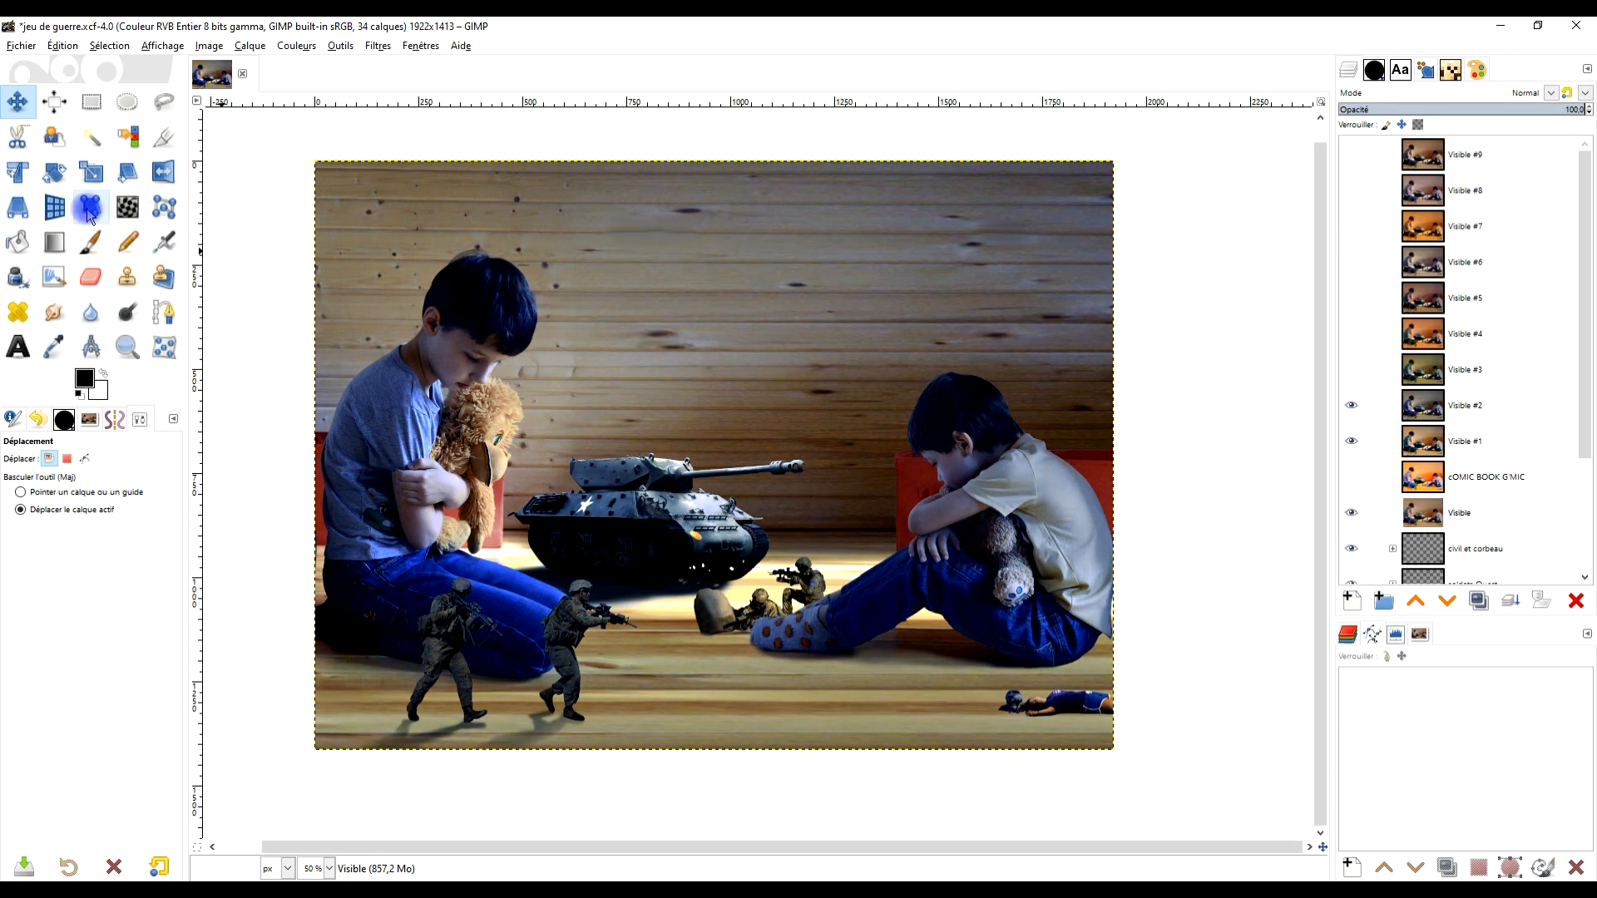
Show the "Visible #3" to "Visible #7" variants again and delete the "Visible #6" layer
{"action": "left_click", "coordinate": [127, 347]}
{"action": "left_click_drag", "start_coordinate": [306, 154], "coordinate": [1127, 760]}
{"action": "left_click", "coordinate": [1351, 370]}
{"action": "left_click", "coordinate": [1357, 335]}
{"action": "left_click", "coordinate": [1352, 298]}
{"action": "left_click", "coordinate": [1352, 264]}
{"action": "left_click", "coordinate": [1352, 226]}
{"action": "left_click_drag", "start_coordinate": [1432, 265], "coordinate": [1576, 600]}
Compare "Visible #9" and "Visible #7" by toggling them, and move "Visible #7" directly above the "cOMIC BOOK G'MIC" layer
{"action": "left_click", "coordinate": [1352, 154]}
{"action": "left_click", "coordinate": [1352, 155]}
{"action": "left_click", "coordinate": [1426, 226]}
{"action": "left_click", "coordinate": [1351, 228]}
{"action": "left_click", "coordinate": [1351, 228]}
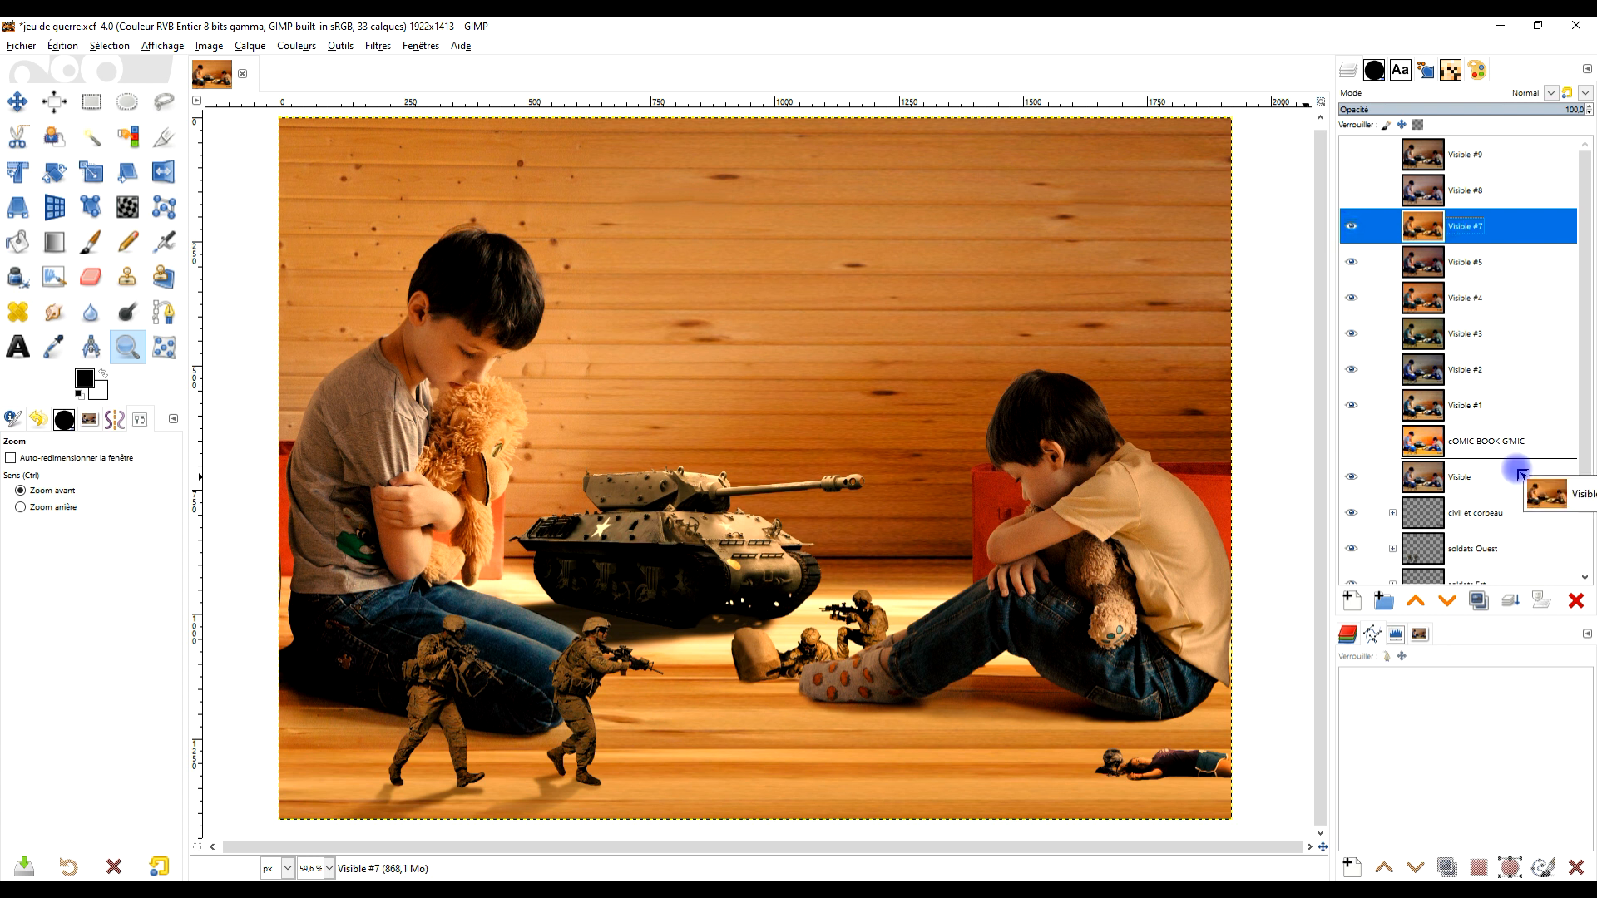
{"action": "left_click_drag", "start_coordinate": [1522, 475], "coordinate": [1506, 427]}
Compare the remaining preset variants against "Visible #7" and delete the rejected ones
{"action": "left_click", "coordinate": [1359, 232]}
{"action": "left_click", "coordinate": [1360, 233]}
{"action": "left_click", "coordinate": [1360, 233]}
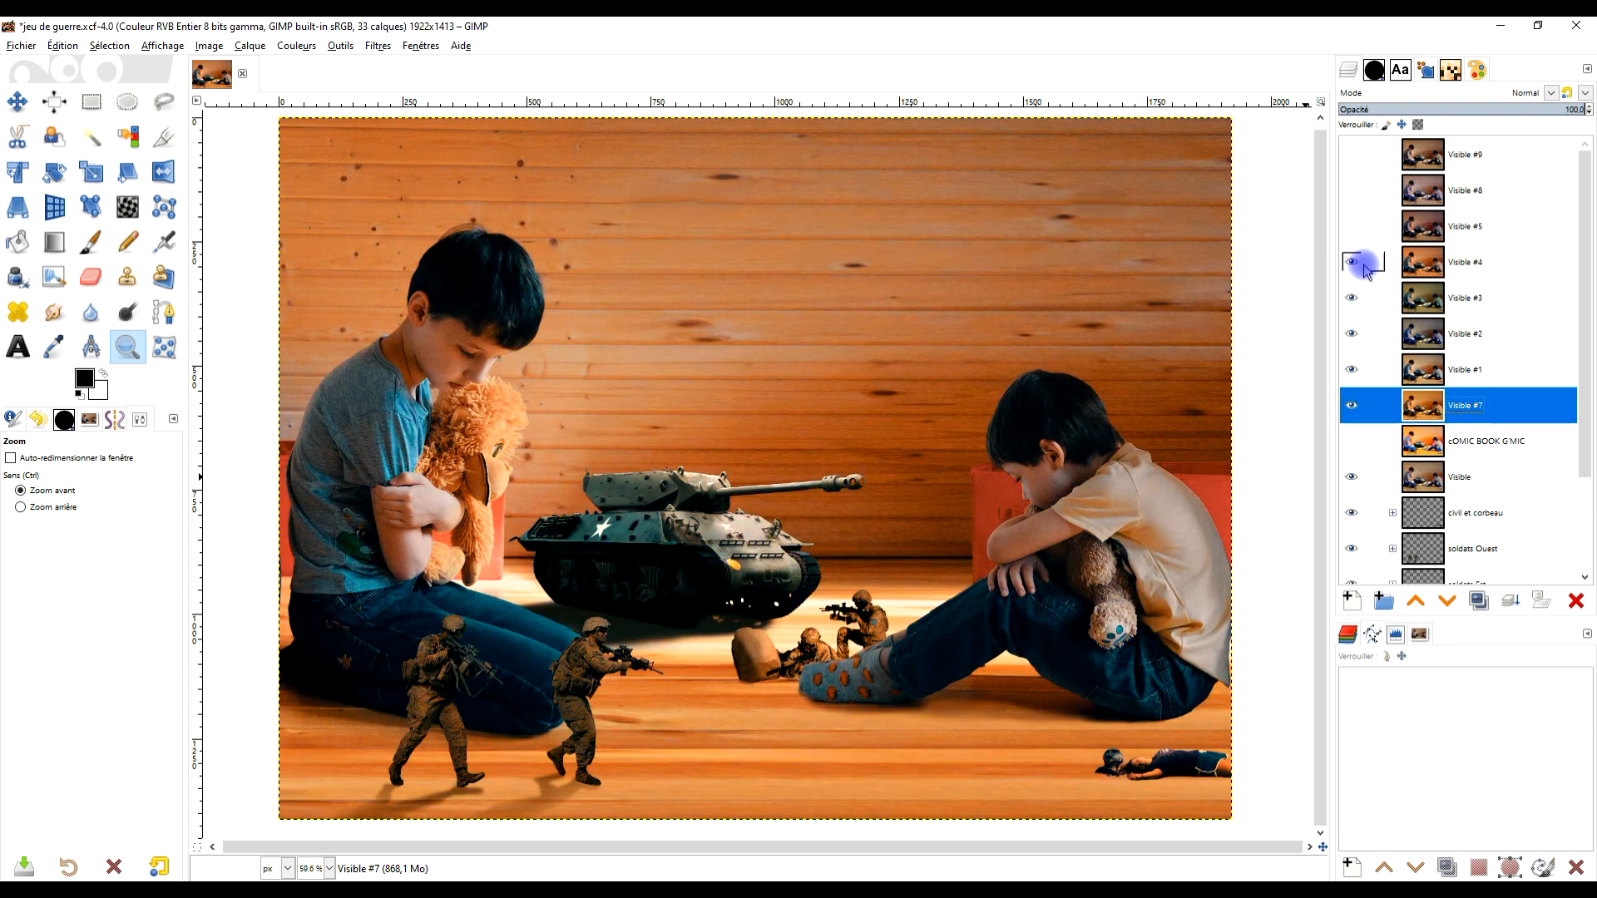
{"action": "left_click", "coordinate": [1362, 266]}
{"action": "left_click", "coordinate": [1351, 297]}
{"action": "left_click", "coordinate": [1351, 333]}
{"action": "left_click", "coordinate": [1355, 369]}
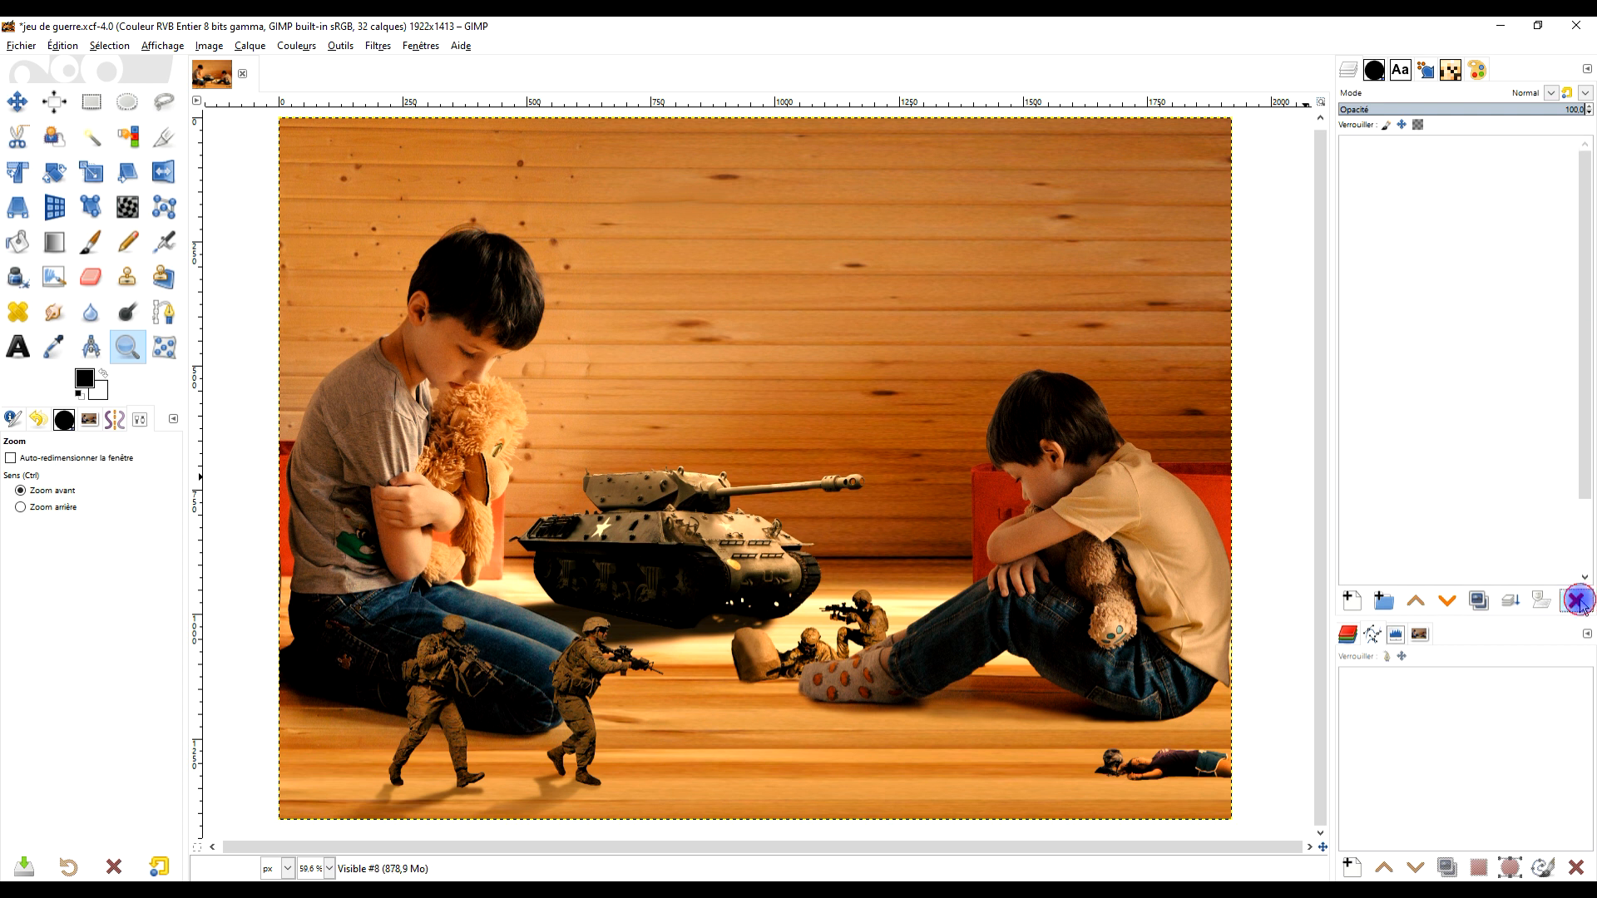
{"action": "left_click", "coordinate": [1351, 155]}
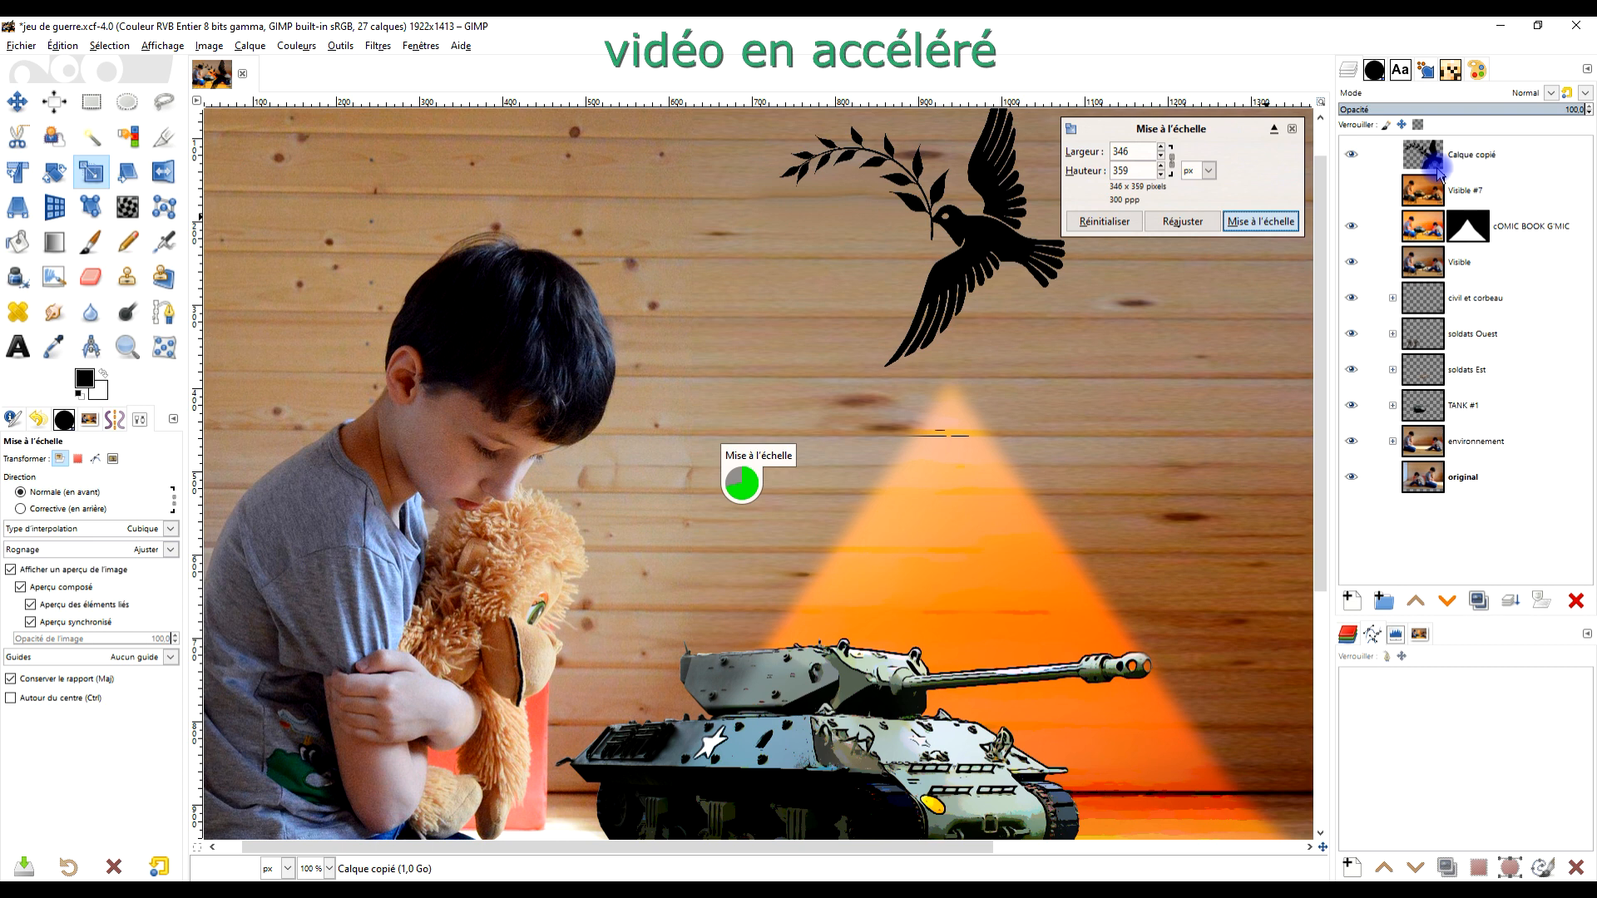
Finish scaling the pasted dove layer to 346 × 359 px and invert its color to white
{"action": "left_click", "coordinate": [1442, 174]}
{"action": "left_click", "coordinate": [250, 45]}
{"action": "left_click", "coordinate": [296, 45]}
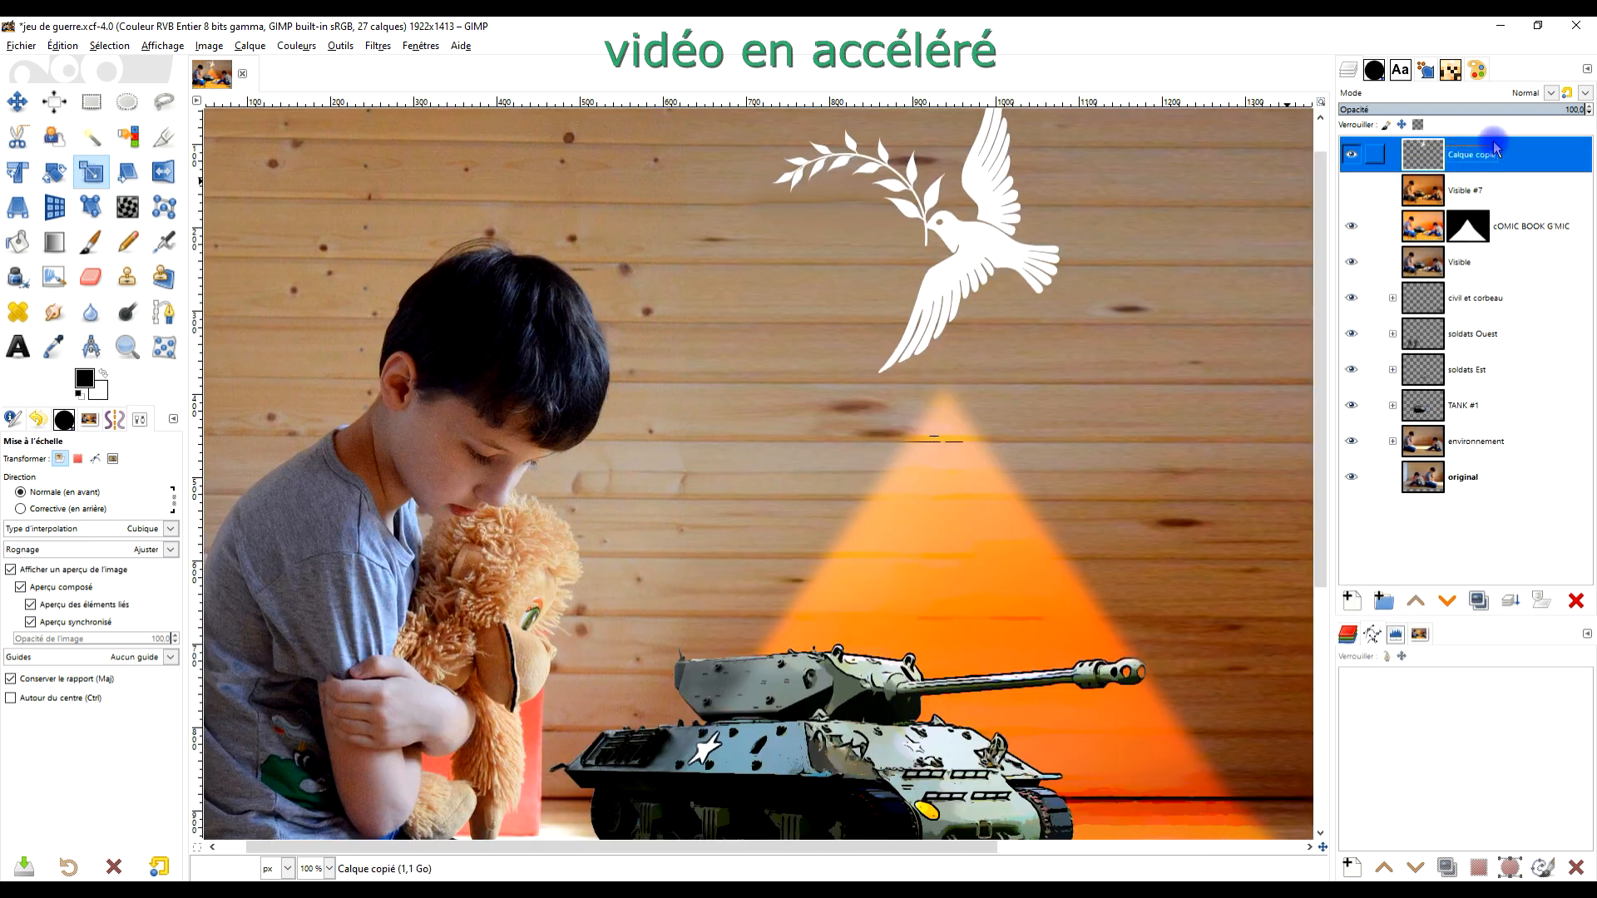
Copy the white dove, hide its layer, and paste and anchor the copy into the "cOMIC BOOK G'MIC" layer mask
{"action": "key", "text": "ctrl+c"}
{"action": "left_click", "coordinate": [1468, 227]}
{"action": "left_click", "coordinate": [1351, 155]}
{"action": "key", "text": "ctrl+v"}
{"action": "key", "text": "ctrl+h"}
Move the hidden dove layer below the "original" layer and rename it "colombe"
{"action": "left_click_drag", "start_coordinate": [1470, 155], "coordinate": [1471, 498]}
{"action": "double_click", "coordinate": [1471, 477]}
{"action": "type", "text": "colombe"}
{"action": "key", "text": "Return"}
Paint with a soft black brush on the "cOMIC BOOK G'MIC" mask around the seated boy's sock and jeans near the crouching soldiers
{"action": "left_click_drag", "start_coordinate": [933, 247], "coordinate": [838, 364]}
{"action": "scroll", "coordinate": [838, 364], "scroll_direction": "down", "scroll_amount": 2}
{"action": "left_click_drag", "start_coordinate": [942, 545], "coordinate": [943, 423]}
{"action": "left_click", "coordinate": [1468, 190]}
{"action": "key", "text": "1"}
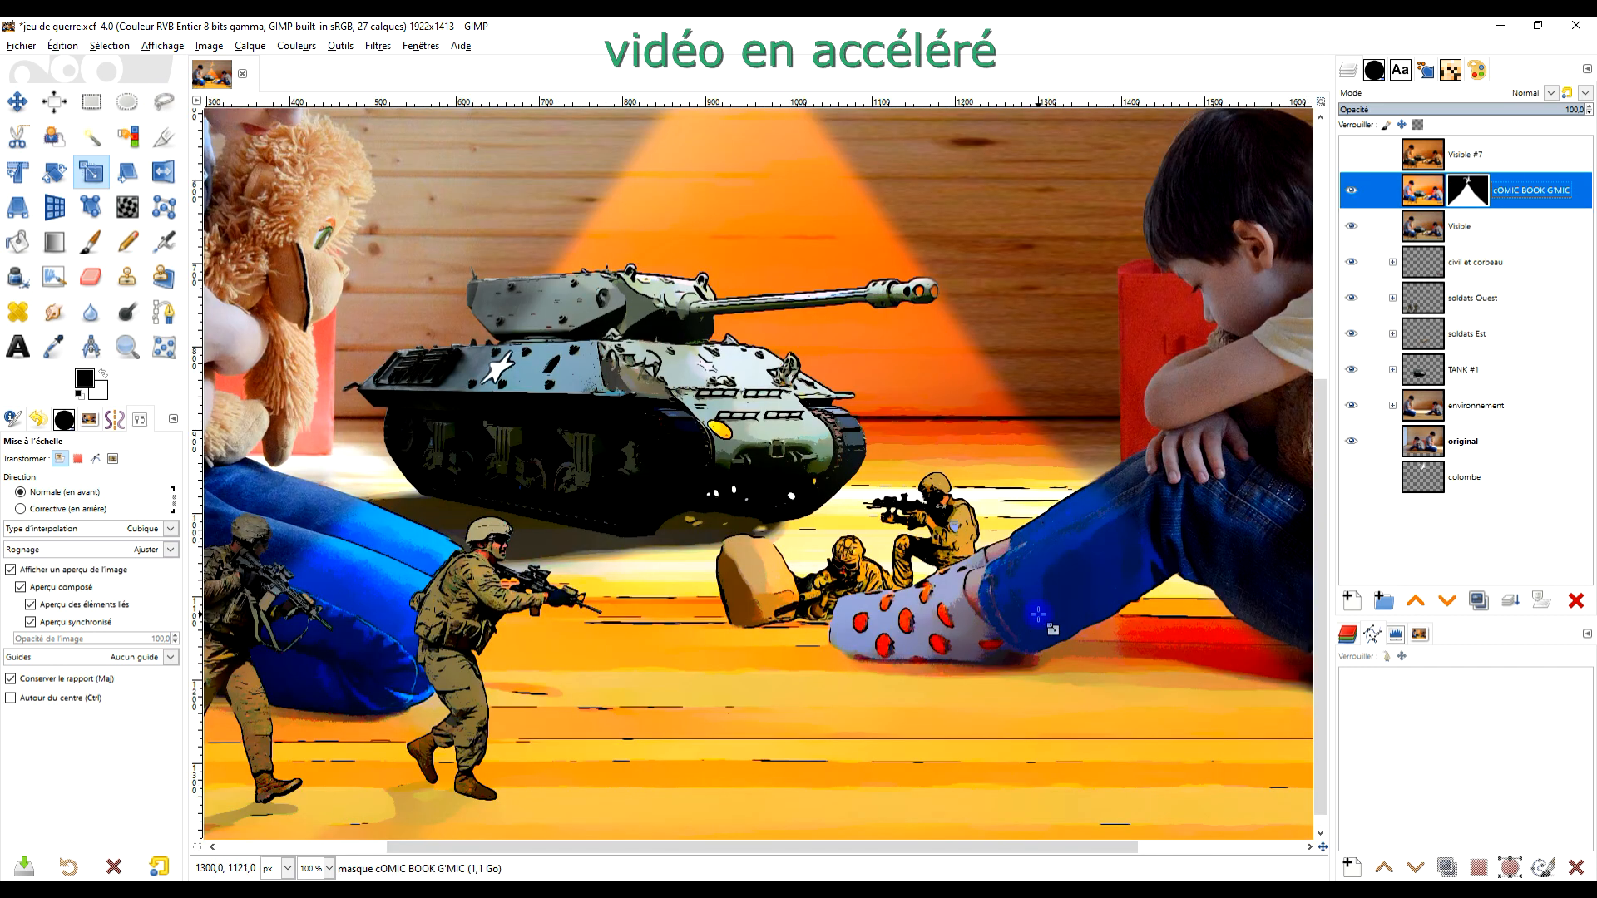
{"action": "key", "text": "p"}
{"action": "left_click_drag", "start_coordinate": [895, 554], "coordinate": [798, 595]}
{"action": "scroll", "coordinate": [905, 524], "scroll_direction": "up", "scroll_amount": 1}
{"action": "left_click_drag", "start_coordinate": [859, 527], "coordinate": [802, 626]}
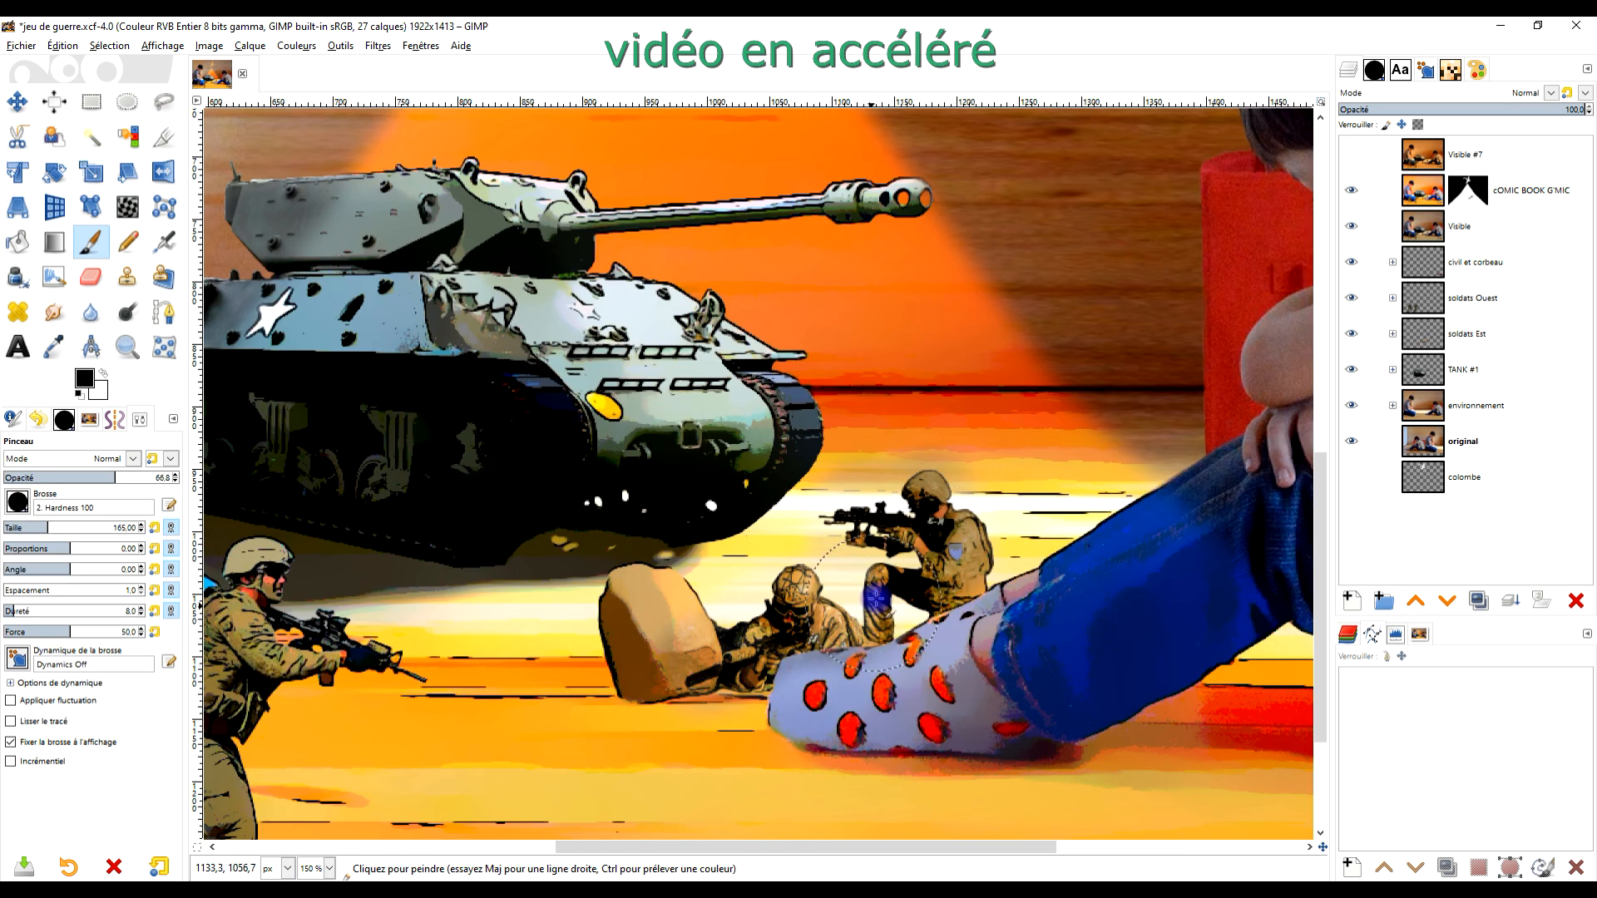
Retouch the comic layer's mask around the soldiers and the boy's leg, and undo the last brush stroke
{"action": "left_click_drag", "start_coordinate": [699, 583], "coordinate": [923, 491]}
{"action": "left_click_drag", "start_coordinate": [510, 492], "coordinate": [466, 541]}
{"action": "mouse_move", "coordinate": [509, 661]}
{"action": "left_mouse_down"}
{"action": "mouse_move", "coordinate": [588, 516]}
{"action": "mouse_move", "coordinate": [823, 501]}
{"action": "left_mouse_up"}
{"action": "scroll", "coordinate": [1023, 366], "scroll_direction": "up", "scroll_amount": 1}
{"action": "mouse_move", "coordinate": [1165, 333]}
{"action": "left_mouse_down"}
{"action": "mouse_move", "coordinate": [715, 424]}
{"action": "mouse_move", "coordinate": [762, 489]}
{"action": "left_mouse_up"}
{"action": "scroll", "coordinate": [1032, 382], "scroll_direction": "down", "scroll_amount": 1}
{"action": "key", "text": "ctrl+z"}
Try brushing the comic layer's mask near the lying civilian's head, and undo the last stroke
{"action": "scroll", "coordinate": [911, 516], "scroll_direction": "down", "scroll_amount": 2}
{"action": "scroll", "coordinate": [1131, 685], "scroll_direction": "up", "scroll_amount": 4}
{"action": "left_click_drag", "start_coordinate": [1110, 536], "coordinate": [1089, 554]}
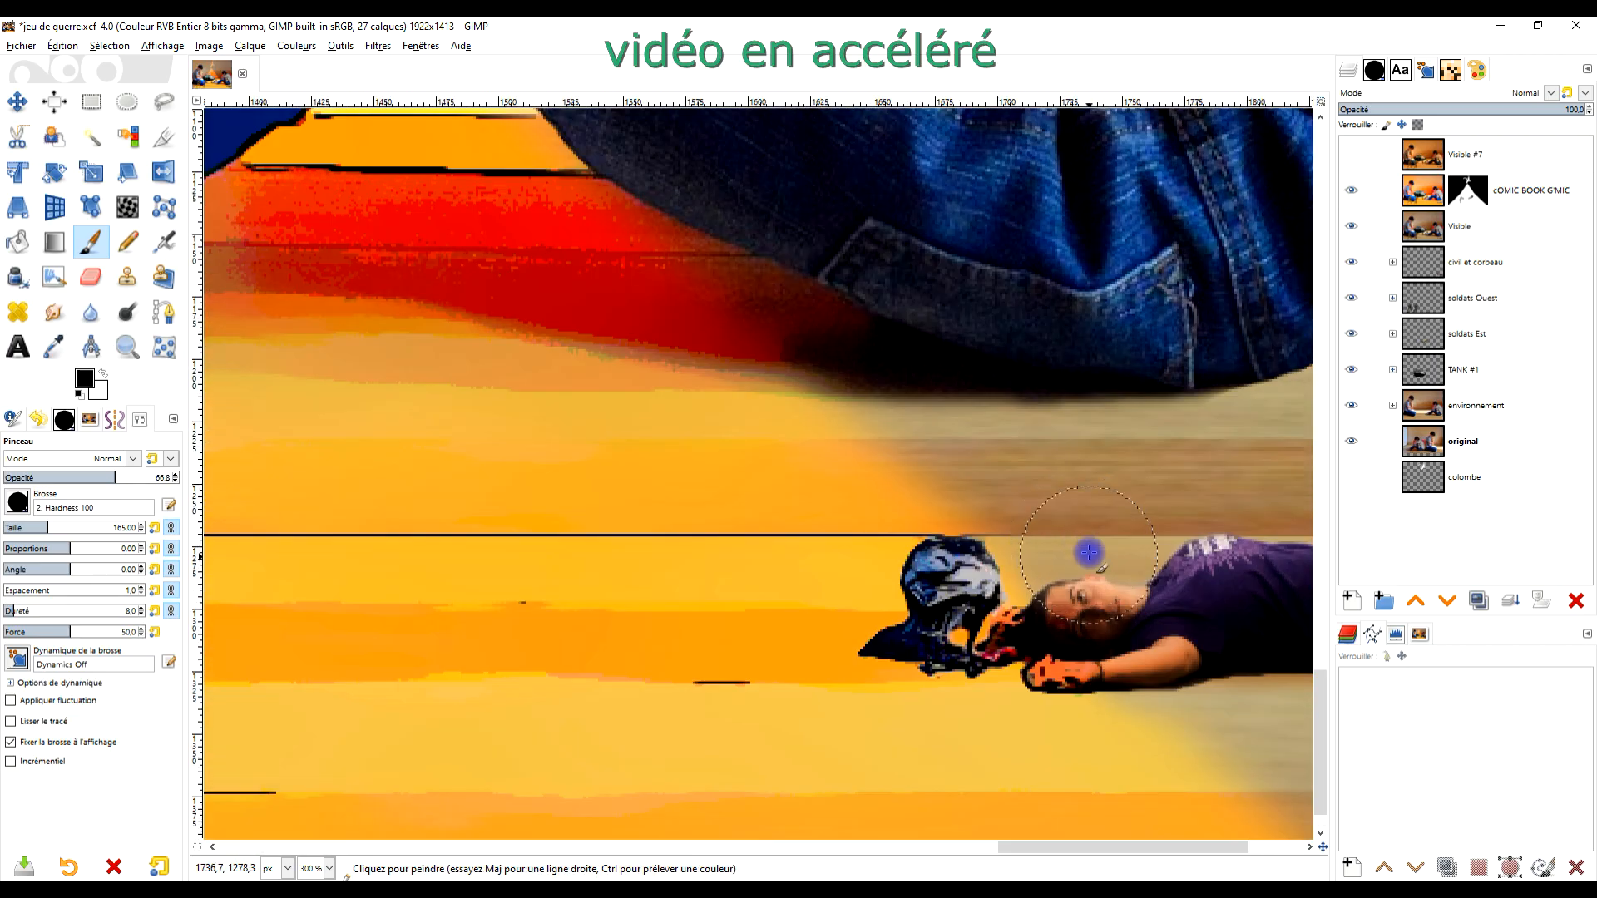
{"action": "left_click", "coordinate": [979, 550]}
{"action": "key", "text": "ctrl+z"}
Paint in soft black on the "cOMIC BOOK G'MIC" mask to retouch the floor and the boy's sock near the crouching soldiers
{"action": "scroll", "coordinate": [934, 360], "scroll_direction": "down", "scroll_amount": 1}
{"action": "scroll", "coordinate": [934, 360], "scroll_direction": "down", "scroll_amount": 1}
{"action": "left_click_drag", "start_coordinate": [934, 360], "coordinate": [1034, 583]}
{"action": "mouse_move", "coordinate": [819, 520]}
{"action": "left_mouse_down"}
{"action": "mouse_move", "coordinate": [545, 513]}
{"action": "mouse_move", "coordinate": [435, 467]}
{"action": "mouse_move", "coordinate": [657, 332]}
{"action": "left_mouse_up"}
{"action": "left_click_drag", "start_coordinate": [249, 466], "coordinate": [724, 533]}
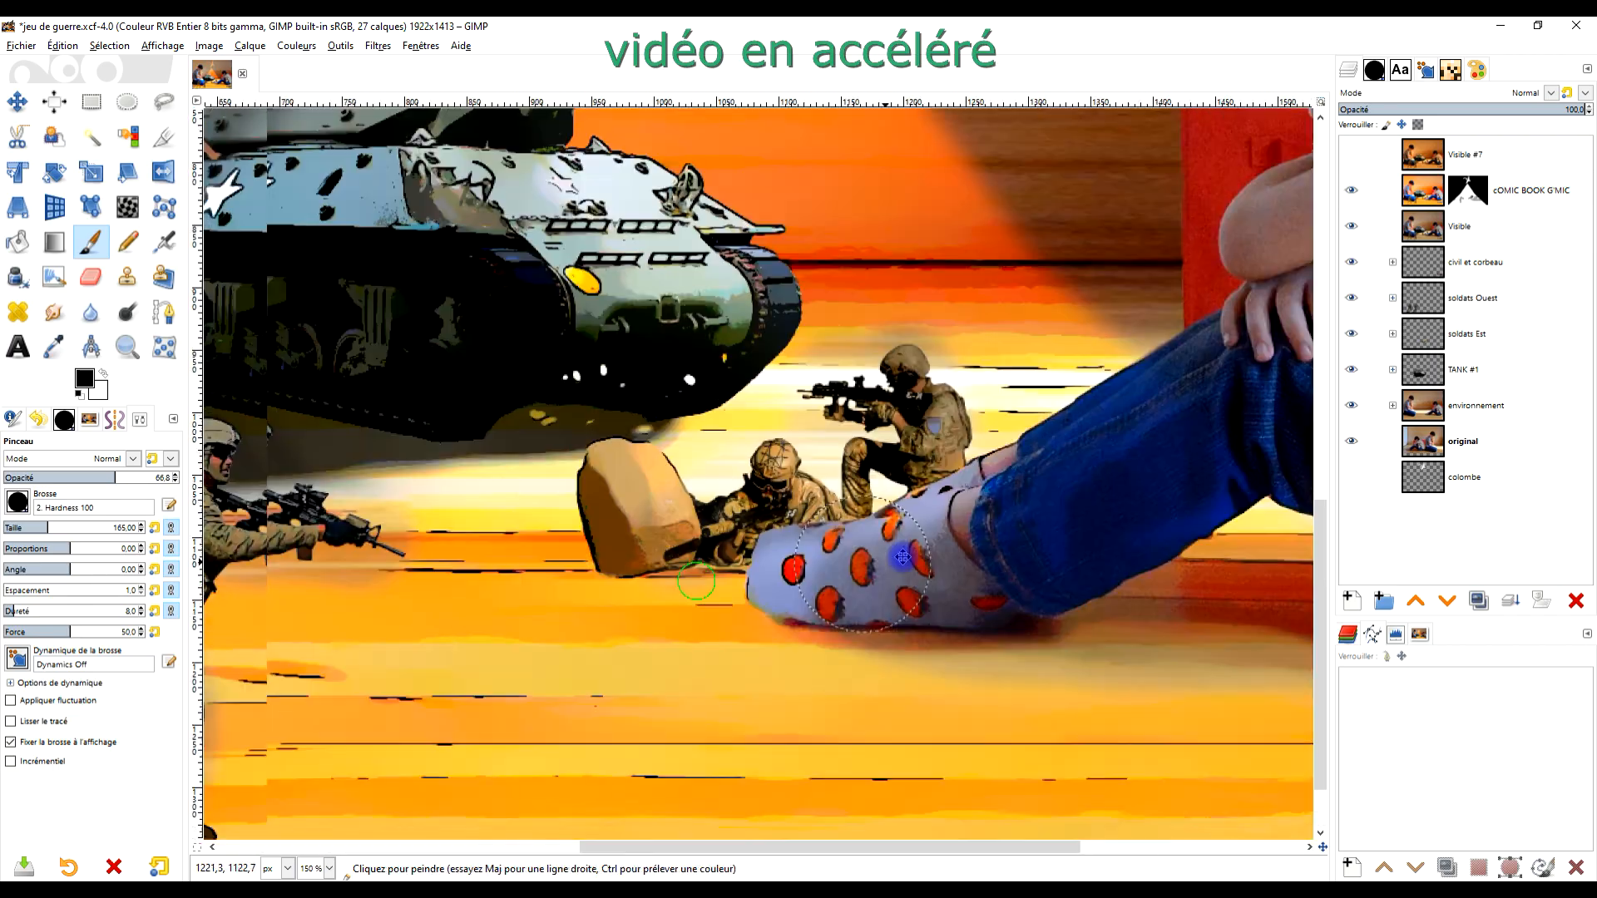
{"action": "left_click_drag", "start_coordinate": [333, 533], "coordinate": [873, 399]}
{"action": "scroll", "coordinate": [666, 446], "scroll_direction": "up", "scroll_amount": 2}
{"action": "scroll", "coordinate": [666, 446], "scroll_direction": "down", "scroll_amount": 3}
{"action": "scroll", "coordinate": [840, 337], "scroll_direction": "up", "scroll_amount": 1}
{"action": "scroll", "coordinate": [840, 337], "scroll_direction": "down", "scroll_amount": 3}
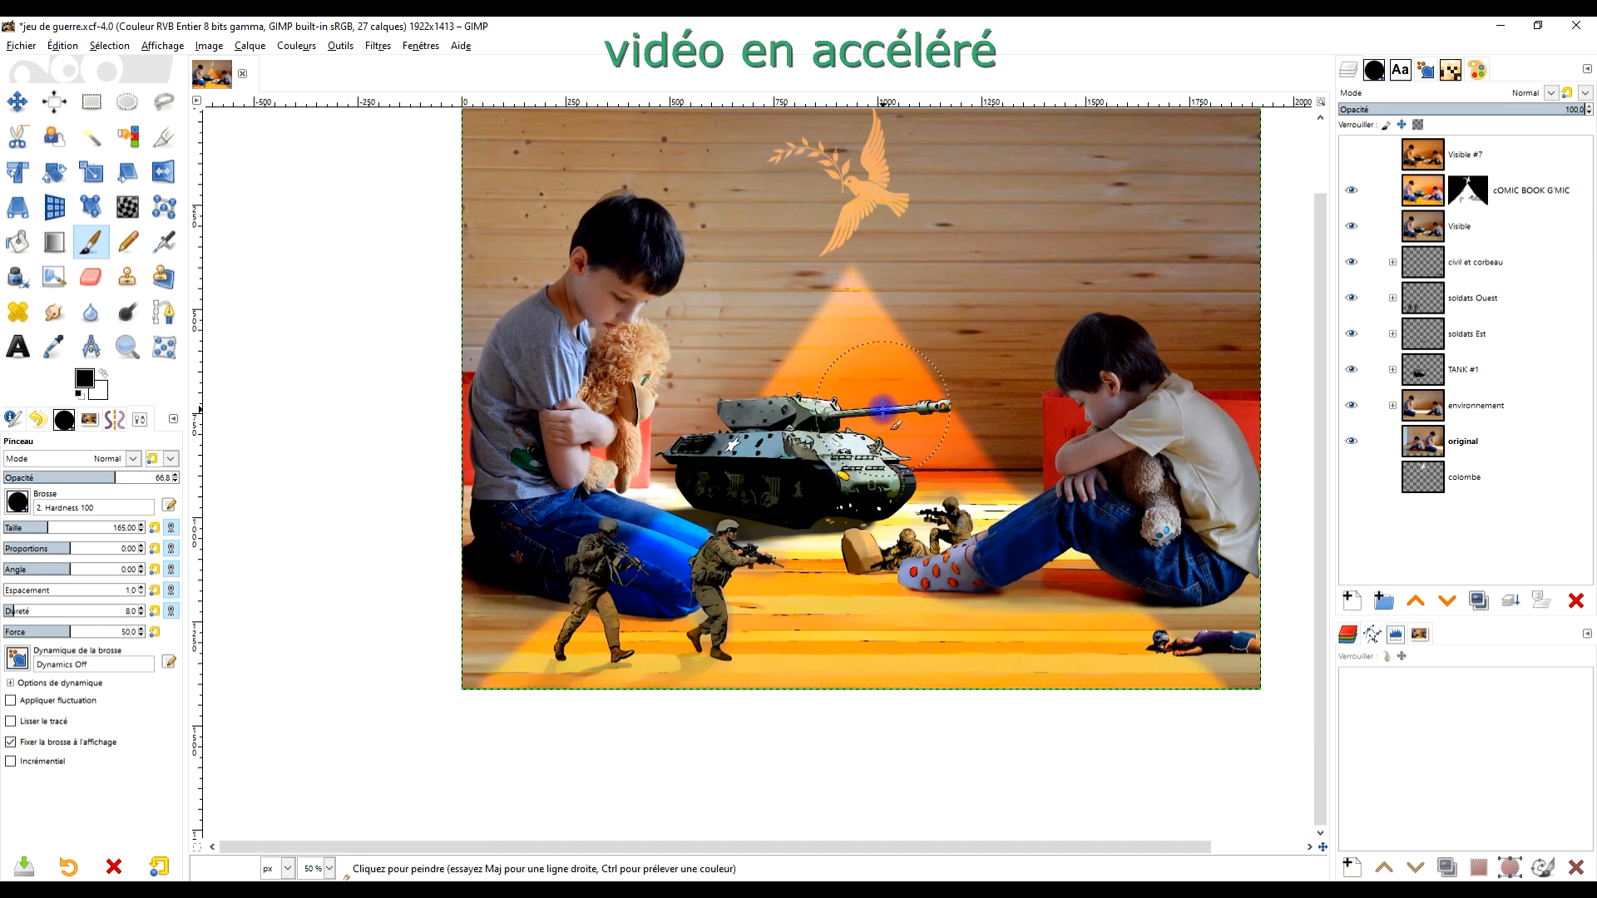
Show the "Visible #7" layer and add a white layer mask to it
{"action": "left_click", "coordinate": [1352, 154]}
{"action": "left_click", "coordinate": [1448, 158]}
{"action": "right_click", "coordinate": [1447, 164]}
{"action": "left_click", "coordinate": [1331, 445]}
{"action": "left_click", "coordinate": [1341, 594]}
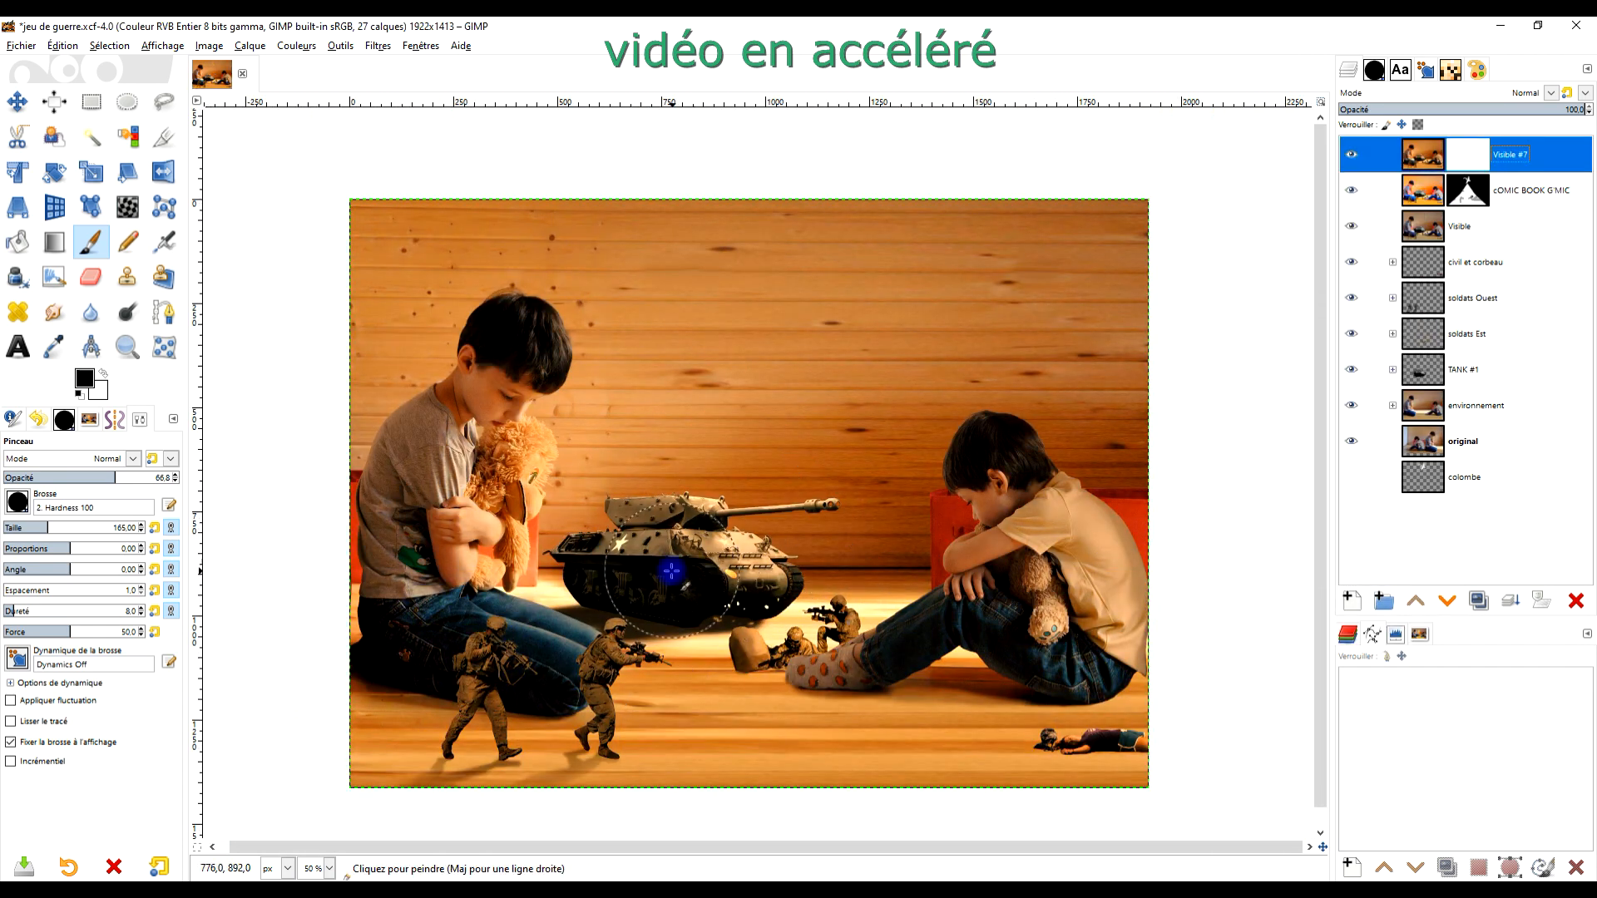
{"action": "scroll", "coordinate": [670, 571], "scroll_direction": "up", "scroll_amount": 1}
Copy the "cOMIC BOOK G'MIC" mask into the "Visible #7" layer mask, and hide "Visible #7"
{"action": "left_click", "coordinate": [92, 101]}
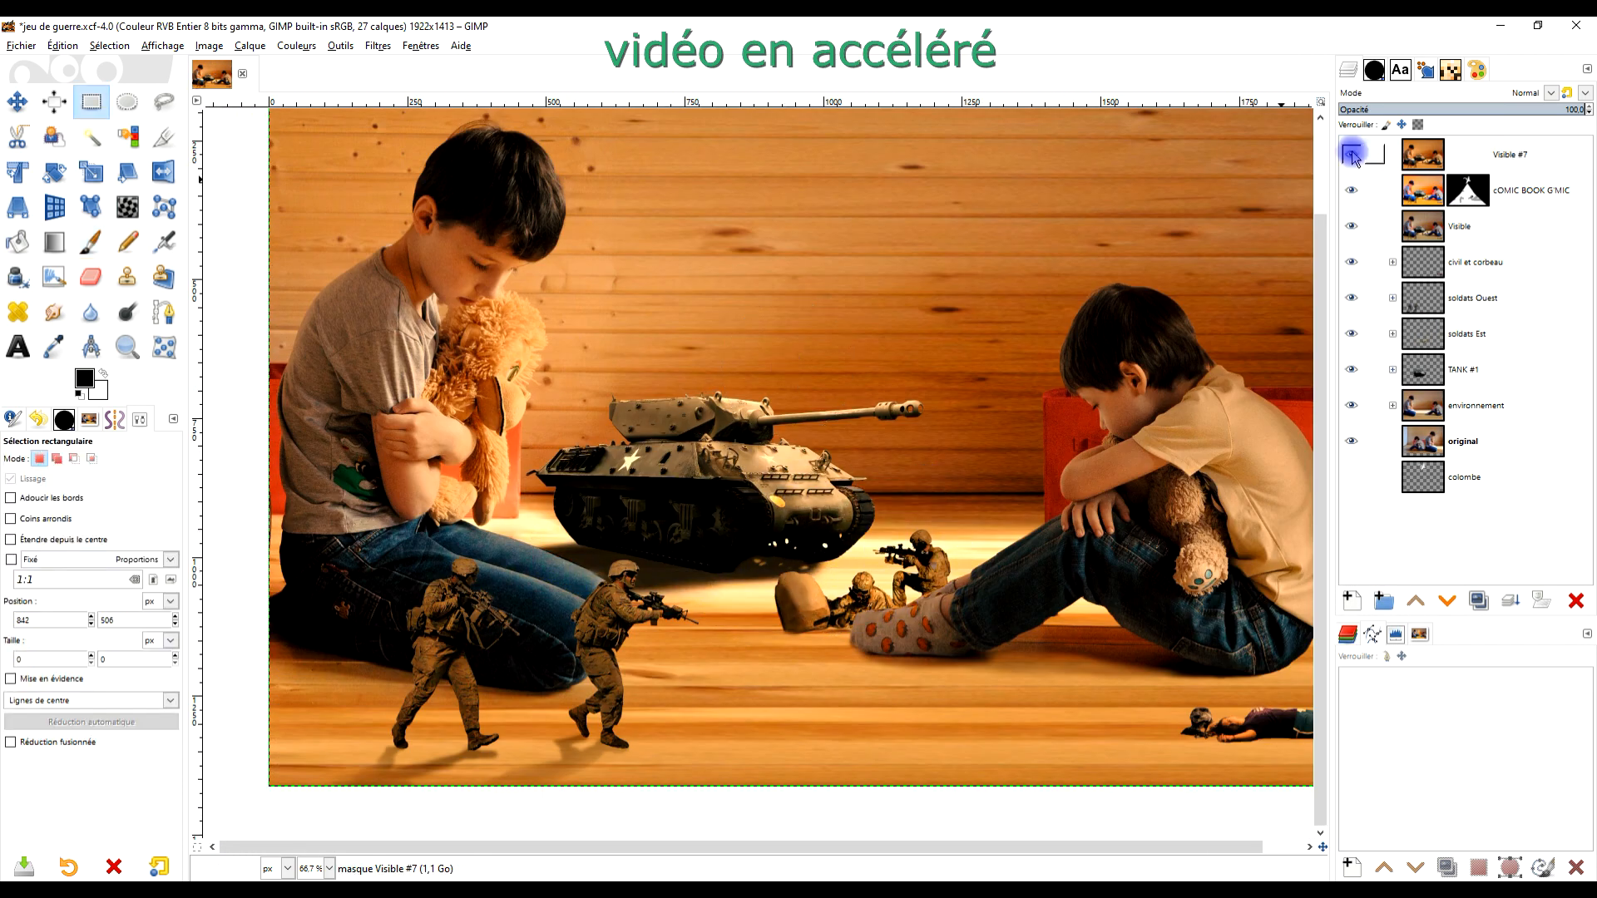
{"action": "left_click", "coordinate": [1351, 154]}
{"action": "scroll", "coordinate": [747, 730], "scroll_direction": "down", "scroll_amount": 1}
{"action": "left_click", "coordinate": [1468, 190]}
{"action": "key", "text": "ctrl+c"}
{"action": "left_click", "coordinate": [1468, 155]}
{"action": "key", "text": "ctrl+v"}
{"action": "left_click", "coordinate": [1350, 153]}
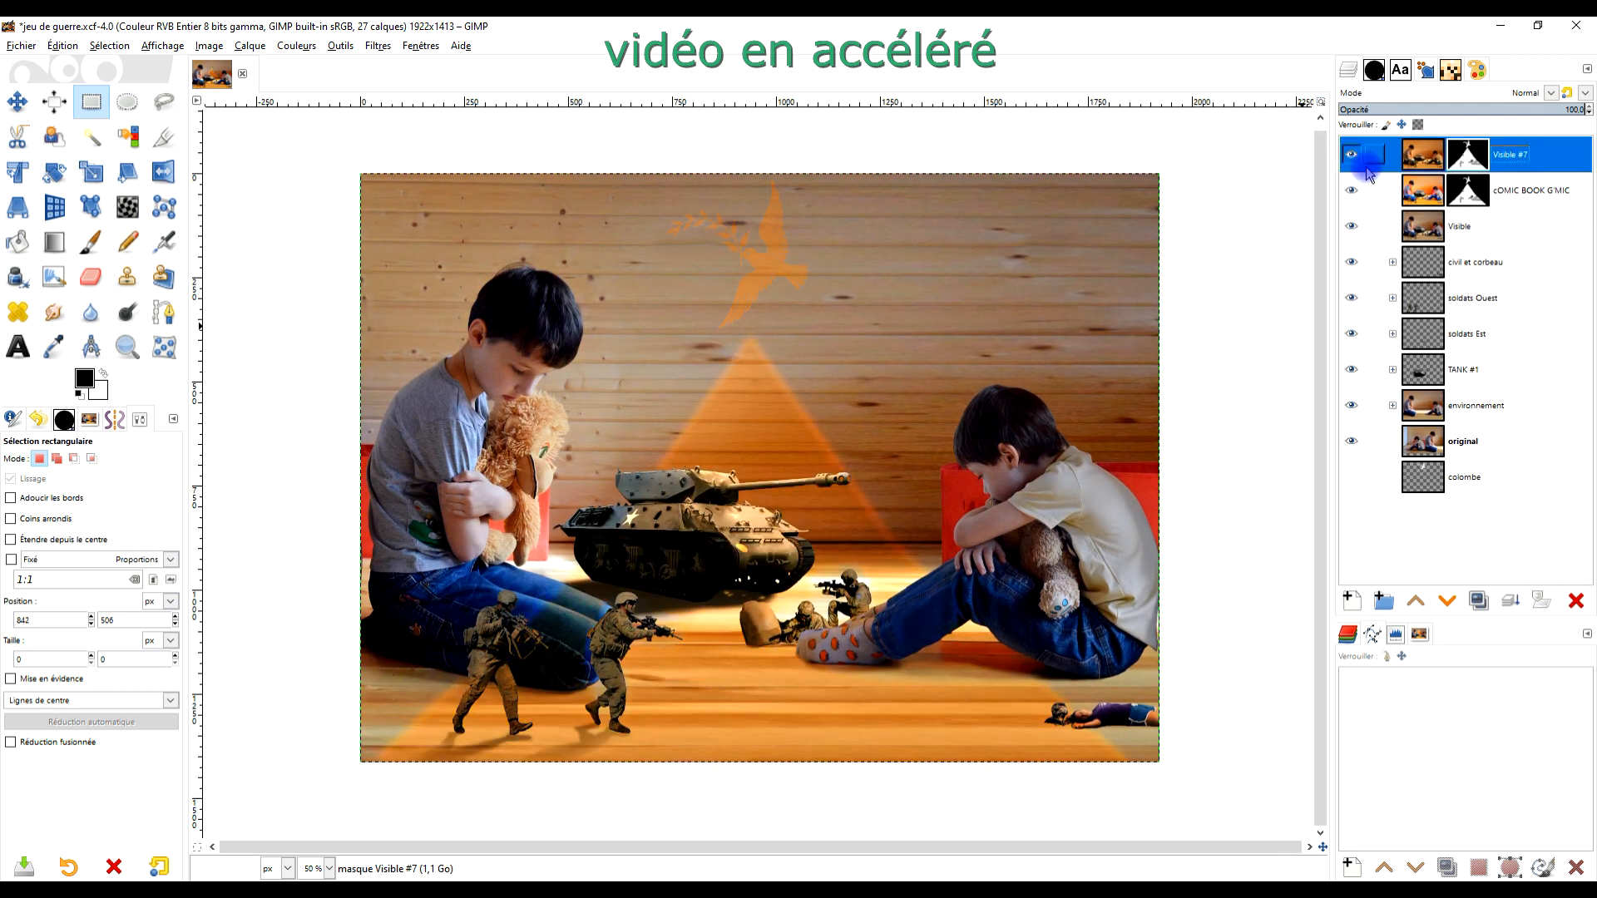
{"action": "left_click", "coordinate": [1351, 154]}
Add a new transparent layer at the top of the layer stack
{"action": "scroll", "coordinate": [854, 500], "scroll_direction": "up", "scroll_amount": 1}
{"action": "scroll", "coordinate": [907, 454], "scroll_direction": "down", "scroll_amount": 1}
{"action": "left_click", "coordinate": [1352, 601]}
{"action": "left_click", "coordinate": [1467, 624]}
Make an elliptical selection spanning the full 1922 × 1413 px canvas and invert it
{"action": "left_click", "coordinate": [127, 101]}
{"action": "left_click", "coordinate": [109, 45]}
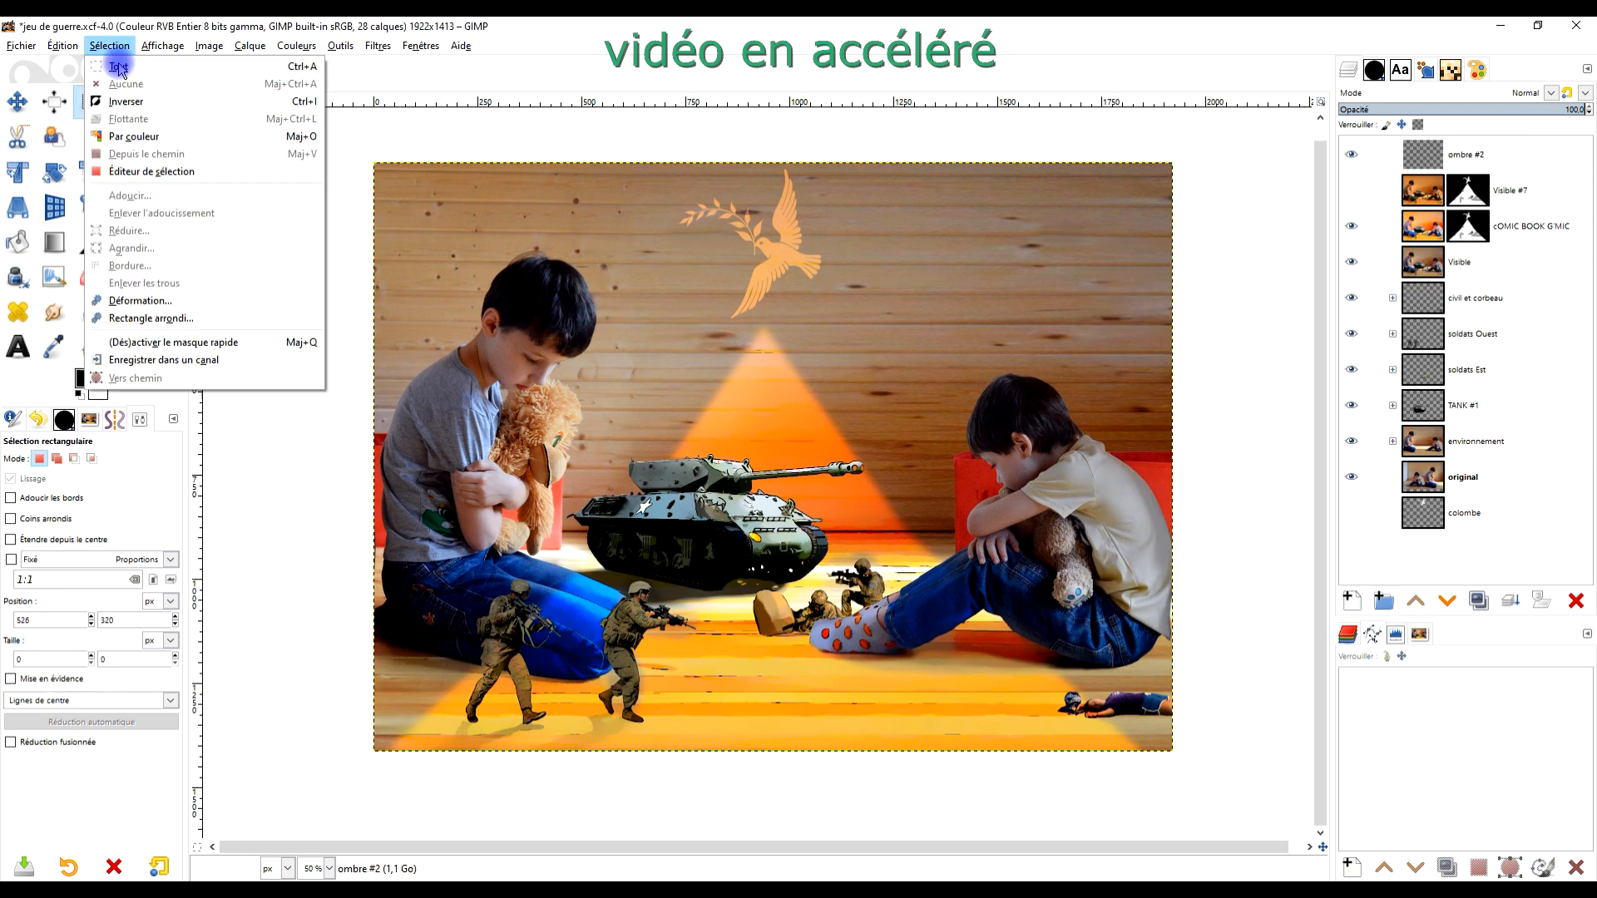
{"action": "left_click", "coordinate": [117, 64]}
{"action": "left_click", "coordinate": [915, 499]}
{"action": "left_click", "coordinate": [109, 46]}
{"action": "left_click", "coordinate": [123, 82]}
{"action": "left_click", "coordinate": [109, 46]}
{"action": "left_click", "coordinate": [121, 64]}
{"action": "left_click", "coordinate": [1131, 615]}
{"action": "left_click", "coordinate": [109, 45]}
{"action": "left_click", "coordinate": [125, 100]}
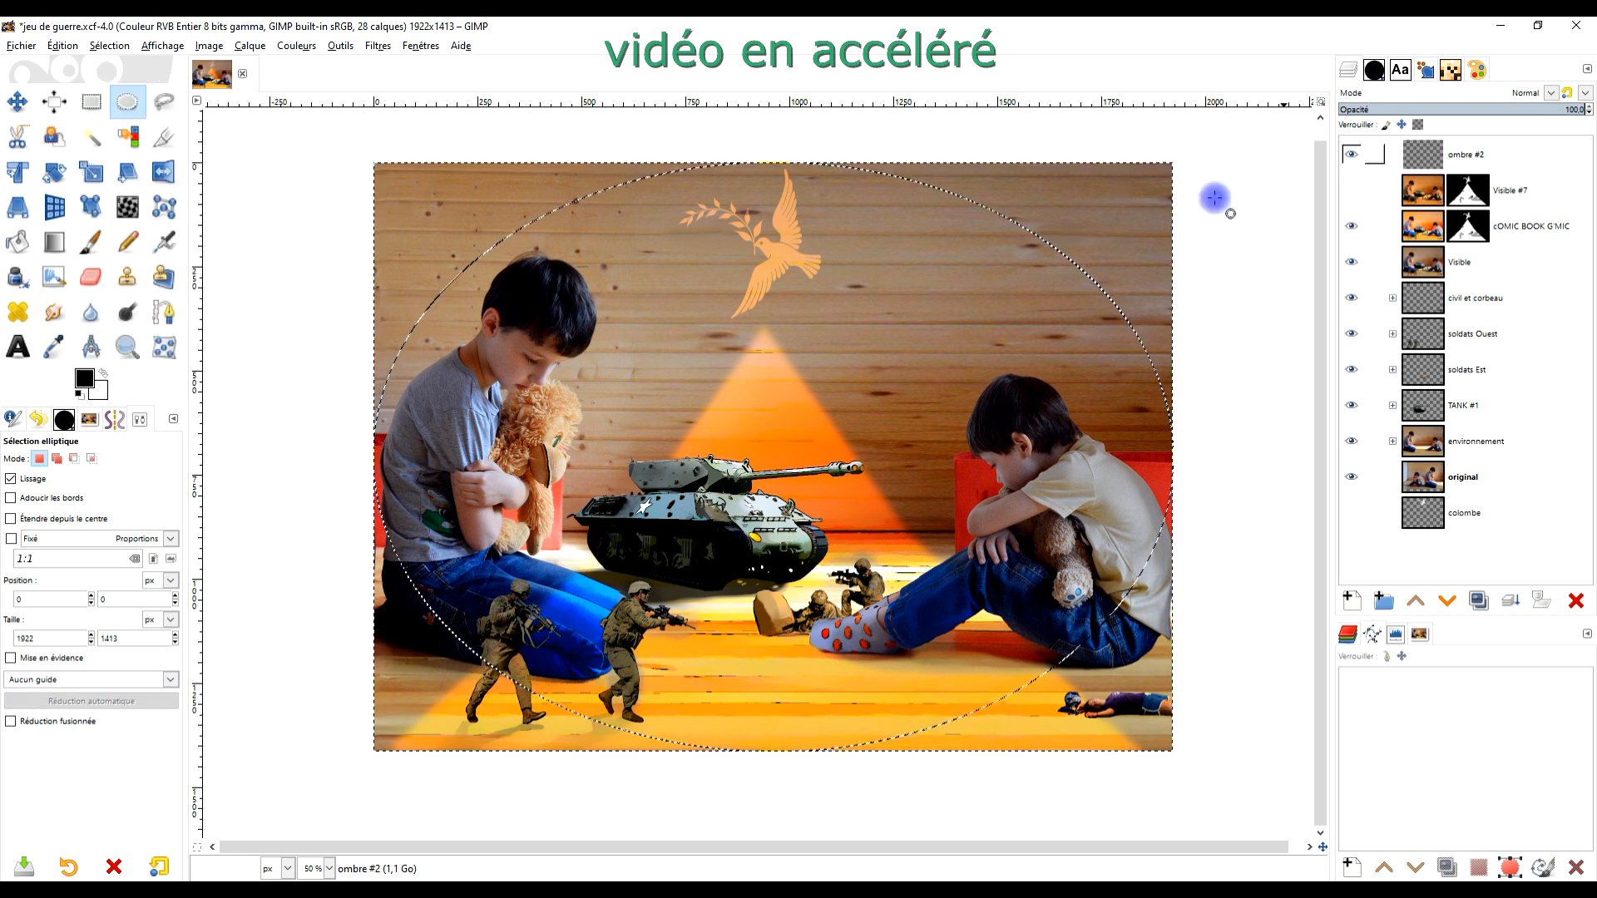
Fill the selected corners outside the ellipse with black and rename the layer "vignette"
{"action": "left_click_drag", "start_coordinate": [84, 379], "coordinate": [1157, 188]}
{"action": "double_click", "coordinate": [1522, 160]}
{"action": "type", "text": "vignette"}
{"action": "key", "text": "Return"}
Clear the selection, blur the "vignette" layer, and lower its opacity to 77.4
{"action": "left_click", "coordinate": [92, 101]}
{"action": "left_click", "coordinate": [290, 183]}
{"action": "left_click", "coordinate": [654, 318]}
{"action": "mouse_move", "coordinate": [257, 214]}
{"action": "left_mouse_down"}
{"action": "mouse_move", "coordinate": [278, 214]}
{"action": "mouse_move", "coordinate": [257, 213]}
{"action": "left_mouse_up"}
{"action": "left_click", "coordinate": [242, 368]}
{"action": "left_click", "coordinate": [1529, 109]}
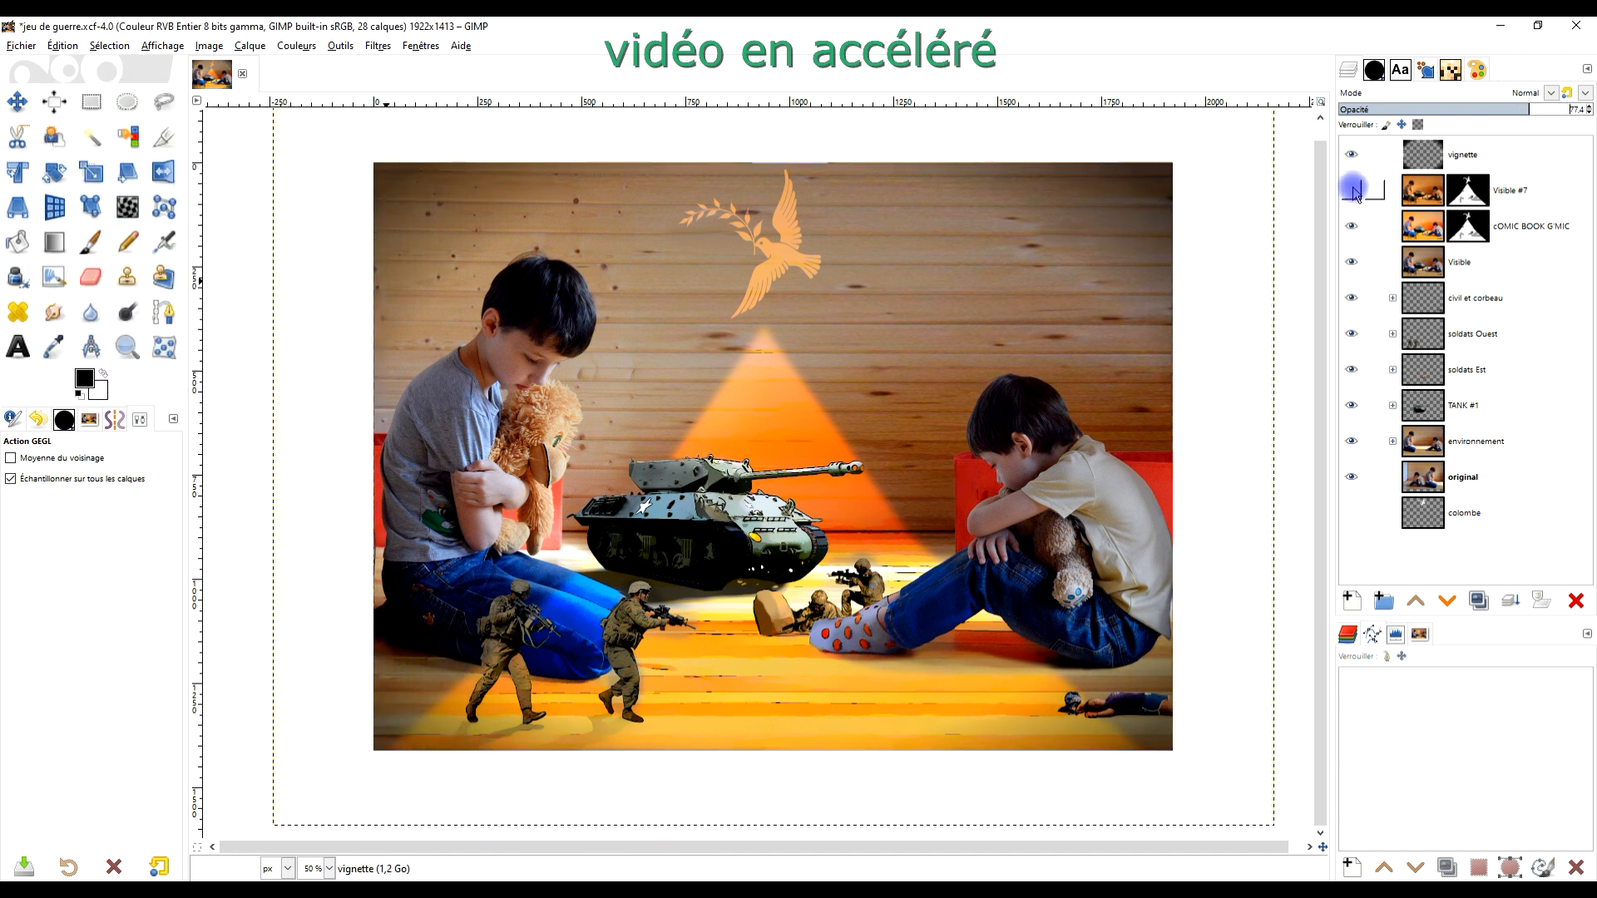
Toggle the "Visible #7" and "cOMIC BOOK G'MIC" layers on and off to compare their effect
{"action": "left_click", "coordinate": [1353, 191]}
{"action": "left_click", "coordinate": [1353, 226]}
{"action": "left_click", "coordinate": [1354, 226]}
{"action": "left_click", "coordinate": [1354, 192]}
Try different opacities on the "cOMIC BOOK G'MIC" layer, compare it on and off, and return it to 100
{"action": "left_click", "coordinate": [1469, 227]}
{"action": "left_click_drag", "start_coordinate": [1518, 109], "coordinate": [1572, 109]}
{"action": "left_click", "coordinate": [1353, 225]}
{"action": "left_click", "coordinate": [1354, 226]}
{"action": "left_click", "coordinate": [1445, 109]}
{"action": "scroll", "coordinate": [622, 655], "scroll_direction": "up", "scroll_amount": 2}
{"action": "key", "text": "minus"}
{"action": "scroll", "coordinate": [1114, 415], "scroll_direction": "down", "scroll_amount": 1}
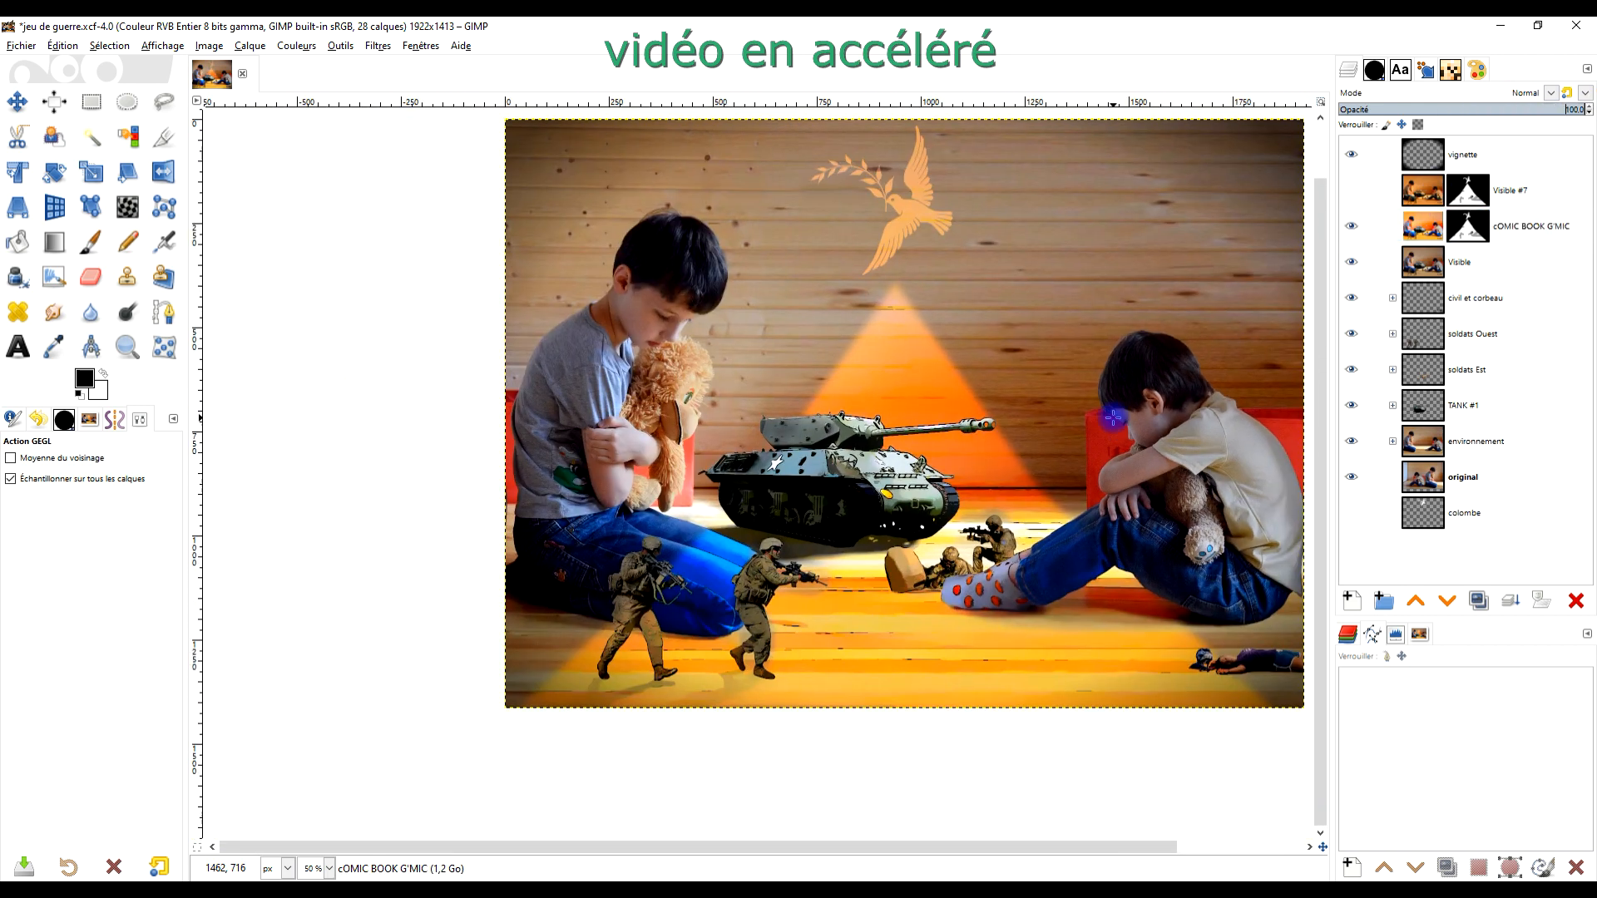
Try the "Lumière dure" blend mode on the "cOMIC BOOK G'MIC" layer with reduced opacity
{"action": "left_click_drag", "start_coordinate": [1115, 416], "coordinate": [982, 475]}
{"action": "left_click", "coordinate": [1523, 93]}
{"action": "left_click", "coordinate": [1448, 459]}
{"action": "scroll", "coordinate": [765, 560], "scroll_direction": "up", "scroll_amount": 1}
{"action": "left_click", "coordinate": [1510, 94]}
{"action": "left_click", "coordinate": [1448, 500]}
{"action": "left_click", "coordinate": [1498, 109]}
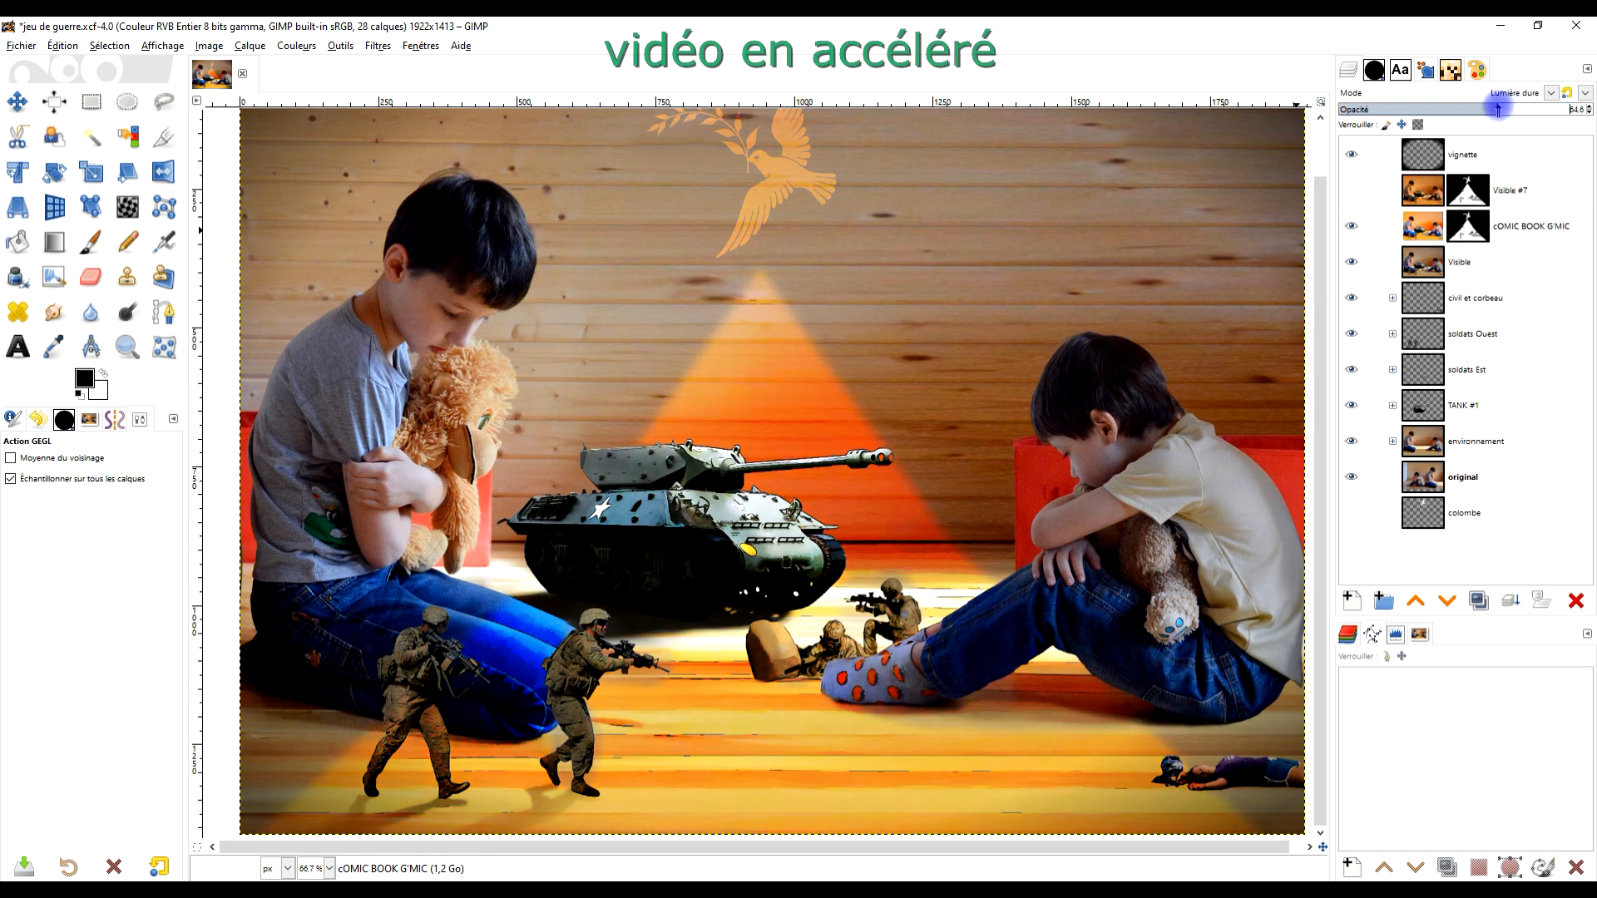
Adjust the hard-light comic layer's opacity, compare it on and off, and raise the opacity to 100
{"action": "left_click_drag", "start_coordinate": [1430, 108], "coordinate": [1433, 108]}
{"action": "left_click", "coordinate": [1352, 225]}
{"action": "left_click", "coordinate": [1353, 225]}
{"action": "mouse_move", "coordinate": [977, 506]}
{"action": "left_mouse_down"}
{"action": "mouse_move", "coordinate": [938, 392]}
{"action": "mouse_move", "coordinate": [980, 496]}
{"action": "left_mouse_up"}
{"action": "left_click_drag", "start_coordinate": [1554, 109], "coordinate": [1594, 109]}
{"action": "scroll", "coordinate": [940, 412], "scroll_direction": "down", "scroll_amount": 1}
{"action": "left_click_drag", "start_coordinate": [940, 412], "coordinate": [873, 454]}
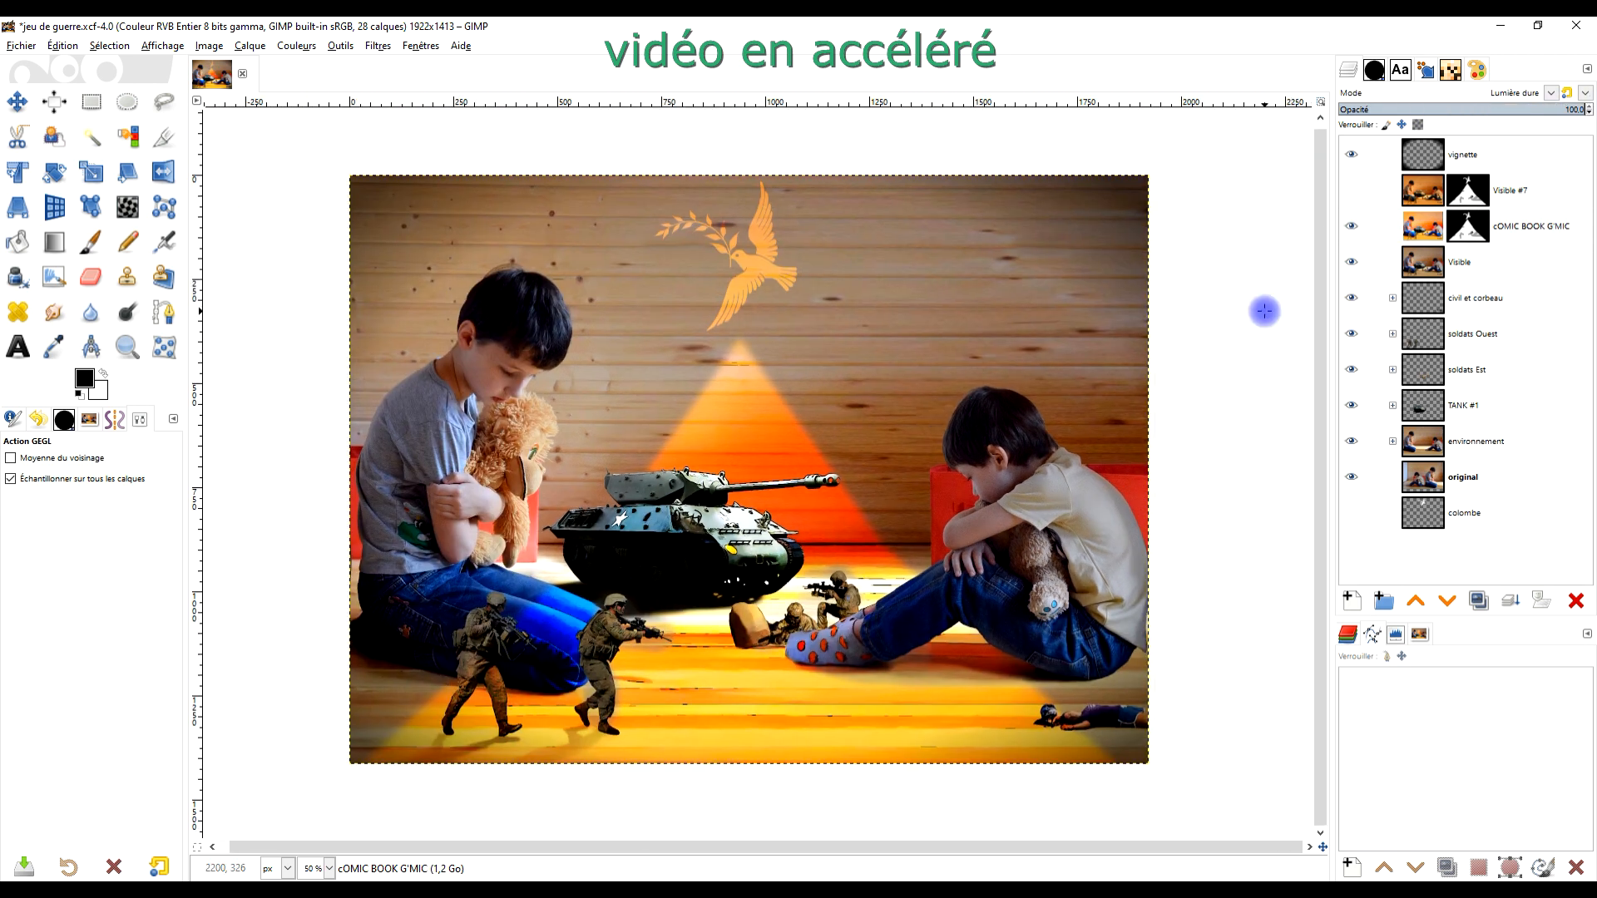
Set the "cOMIC BOOK G'MIC" layer's blend mode to "Fusion de grain" and its opacity to 65.7
{"action": "left_click", "coordinate": [1552, 93]}
{"action": "left_click", "coordinate": [1460, 249]}
{"action": "left_click_drag", "start_coordinate": [1480, 109], "coordinate": [1587, 109]}
{"action": "left_click", "coordinate": [1551, 94]}
{"action": "left_click", "coordinate": [1458, 427]}
{"action": "mouse_move", "coordinate": [1465, 109]}
{"action": "left_mouse_down"}
{"action": "mouse_move", "coordinate": [1415, 109]}
{"action": "mouse_move", "coordinate": [1500, 113]}
{"action": "left_mouse_up"}
Draw a rectangular selection of about 2002 × 246 px over the lower edge of the "cOMIC BOOK G'MIC" mask
{"action": "left_click", "coordinate": [1468, 227]}
{"action": "left_click", "coordinate": [91, 102]}
{"action": "left_click_drag", "start_coordinate": [330, 800], "coordinate": [1164, 696]}
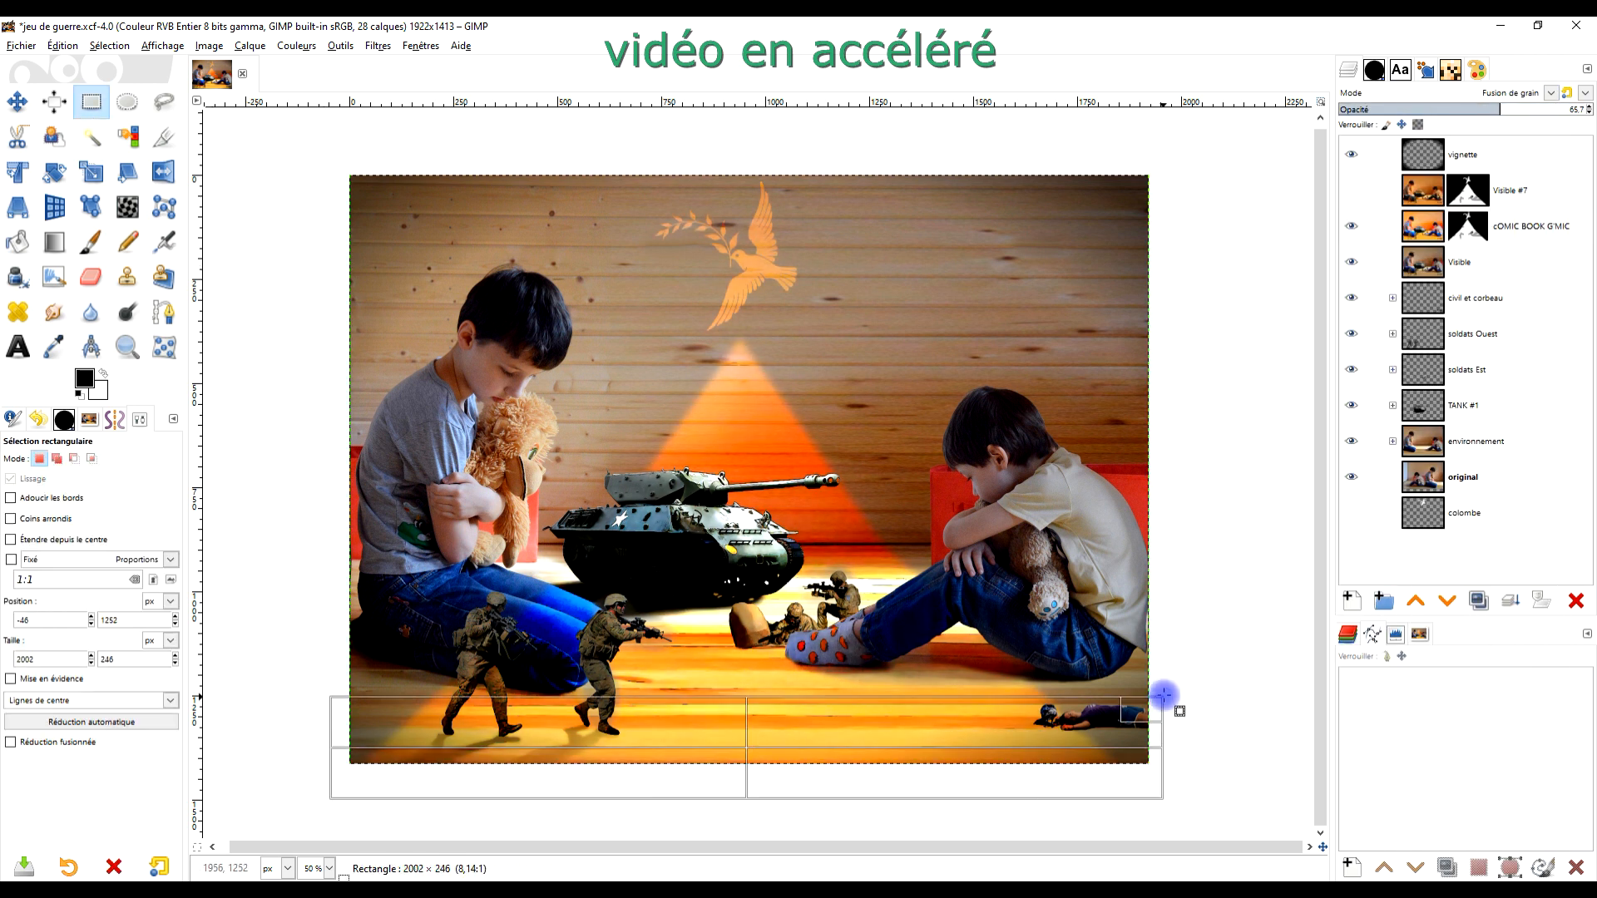
{"action": "left_click", "coordinate": [89, 248]}
{"action": "left_click", "coordinate": [1468, 227]}
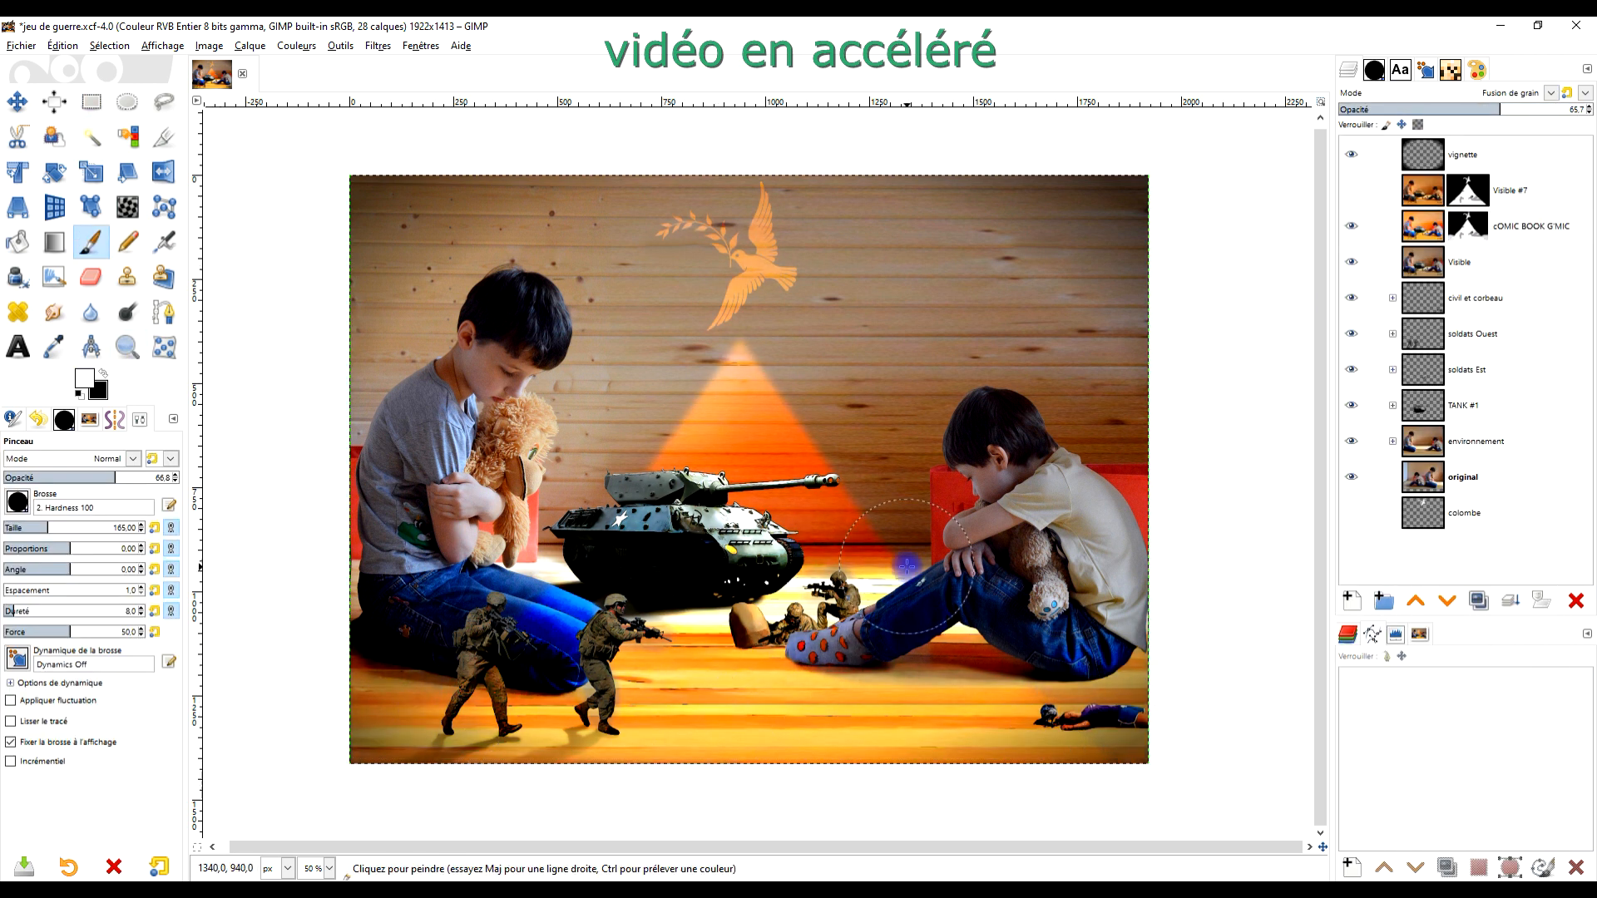
Try fading the comic layer's mask with a gradient inside a rectangular selection, and undo it
{"action": "scroll", "coordinate": [909, 356], "scroll_direction": "up", "scroll_amount": 3}
{"action": "scroll", "coordinate": [872, 389], "scroll_direction": "down", "scroll_amount": 2}
{"action": "key", "text": "r"}
{"action": "left_click_drag", "start_coordinate": [358, 354], "coordinate": [961, 630]}
{"action": "left_click", "coordinate": [65, 251]}
{"action": "mouse_move", "coordinate": [663, 492]}
{"action": "left_mouse_down"}
{"action": "mouse_move", "coordinate": [785, 421]}
{"action": "mouse_move", "coordinate": [653, 399]}
{"action": "mouse_move", "coordinate": [658, 637]}
{"action": "left_mouse_up"}
{"action": "key", "text": "ctrl+z"}
Select the light cone above the tank freehand and fade it with a gradient on the comic layer's mask
{"action": "left_click", "coordinate": [164, 101]}
{"action": "left_click", "coordinate": [661, 337]}
{"action": "left_click", "coordinate": [54, 242]}
{"action": "left_click_drag", "start_coordinate": [657, 391], "coordinate": [657, 434]}
{"action": "left_click", "coordinate": [657, 635]}
{"action": "left_click_drag", "start_coordinate": [657, 535], "coordinate": [658, 498]}
Select the cone area freehand on the comic layer's mask, soften it with a filter, and clear the selection
{"action": "left_click", "coordinate": [92, 102]}
{"action": "left_click", "coordinate": [884, 254]}
{"action": "left_click", "coordinate": [164, 102]}
{"action": "left_click_drag", "start_coordinate": [670, 322], "coordinate": [433, 578]}
{"action": "left_click", "coordinate": [380, 48]}
{"action": "left_click", "coordinate": [599, 143]}
{"action": "left_click", "coordinate": [242, 388]}
{"action": "left_click", "coordinate": [91, 102]}
{"action": "left_click", "coordinate": [399, 235]}
{"action": "scroll", "coordinate": [583, 416], "scroll_direction": "down", "scroll_amount": 3}
Set the brush to size 229, opacity 100, hardness 0 and spacing 10, test it along the floor, and undo the strokes
{"action": "left_click", "coordinate": [92, 242]}
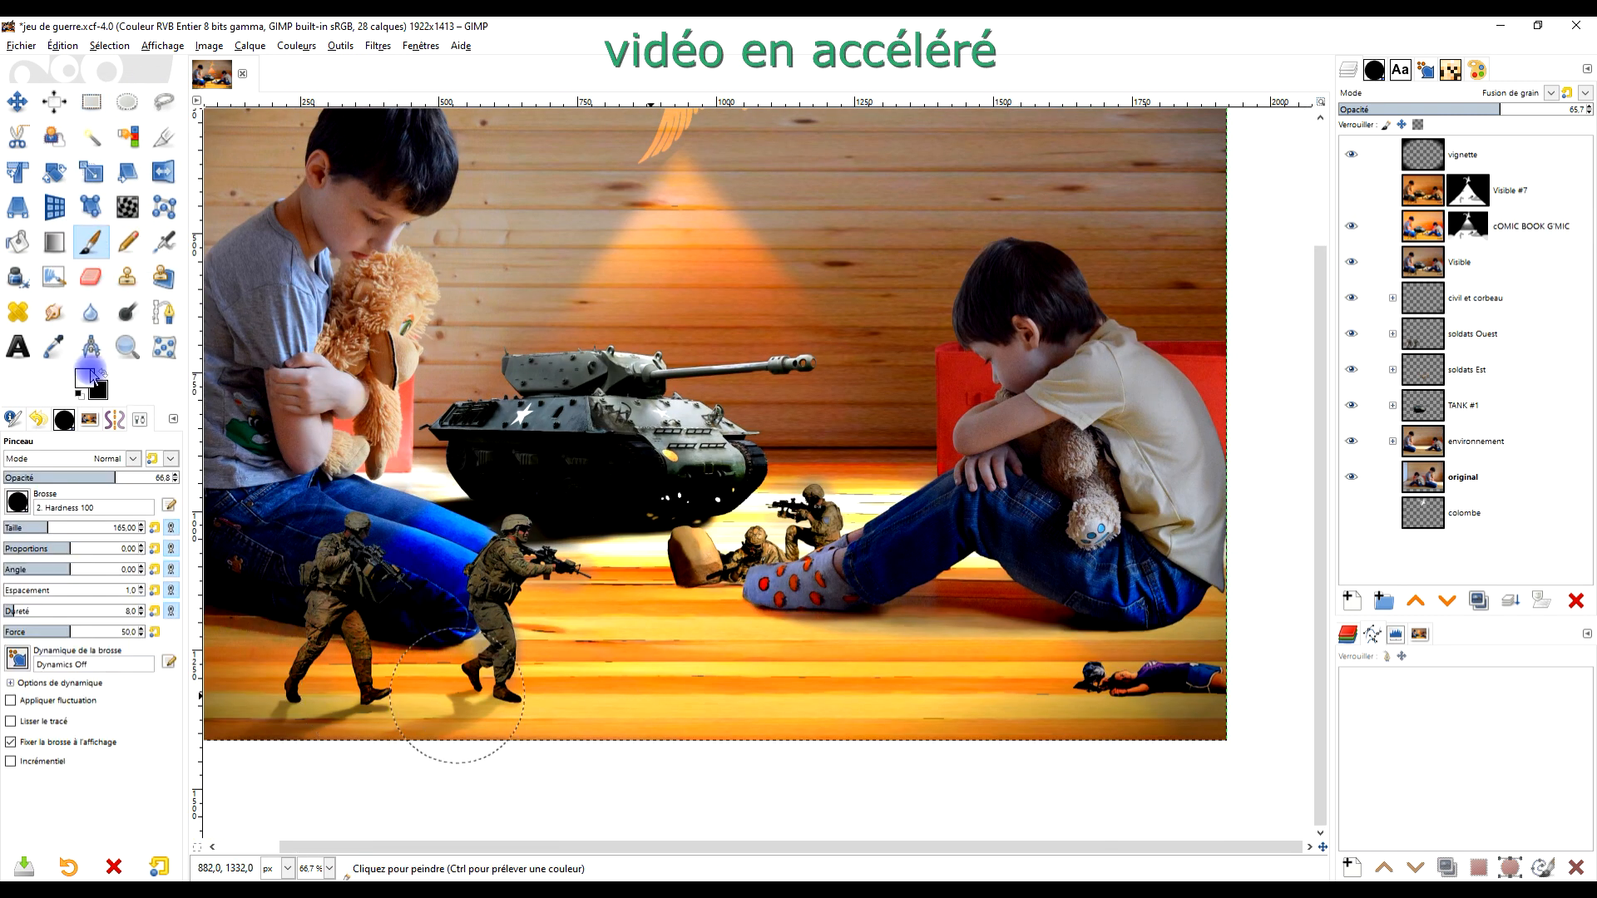
{"action": "left_click", "coordinate": [57, 526]}
{"action": "left_click_drag", "start_coordinate": [943, 708], "coordinate": [582, 707]}
{"action": "left_click", "coordinate": [5, 610]}
{"action": "left_click_drag", "start_coordinate": [582, 707], "coordinate": [353, 718]}
{"action": "key", "text": "ctrl+z"}
{"action": "key", "text": "ctrl+z"}
{"action": "key", "text": "ctrl+z"}
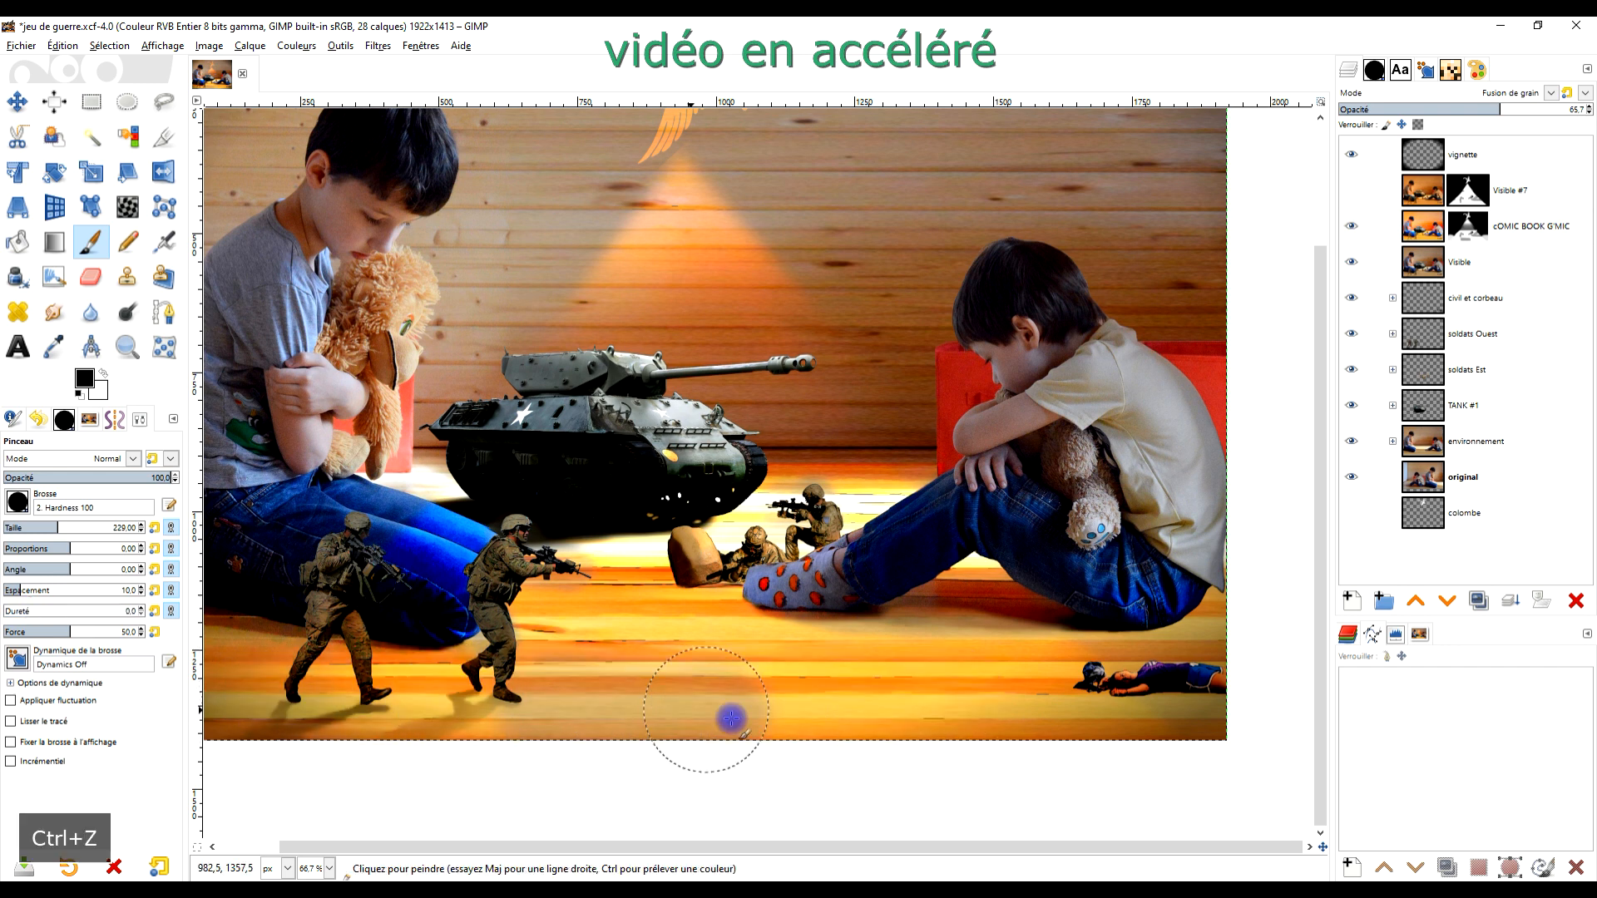
Paint in soft black on the comic layer's mask over the floor around the walking soldiers and the lying civilian
{"action": "left_click_drag", "start_coordinate": [529, 720], "coordinate": [270, 701]}
{"action": "left_click_drag", "start_coordinate": [676, 707], "coordinate": [570, 639]}
{"action": "scroll", "coordinate": [924, 820], "scroll_direction": "up", "scroll_amount": 1}
{"action": "scroll", "coordinate": [1019, 793], "scroll_direction": "down", "scroll_amount": 1}
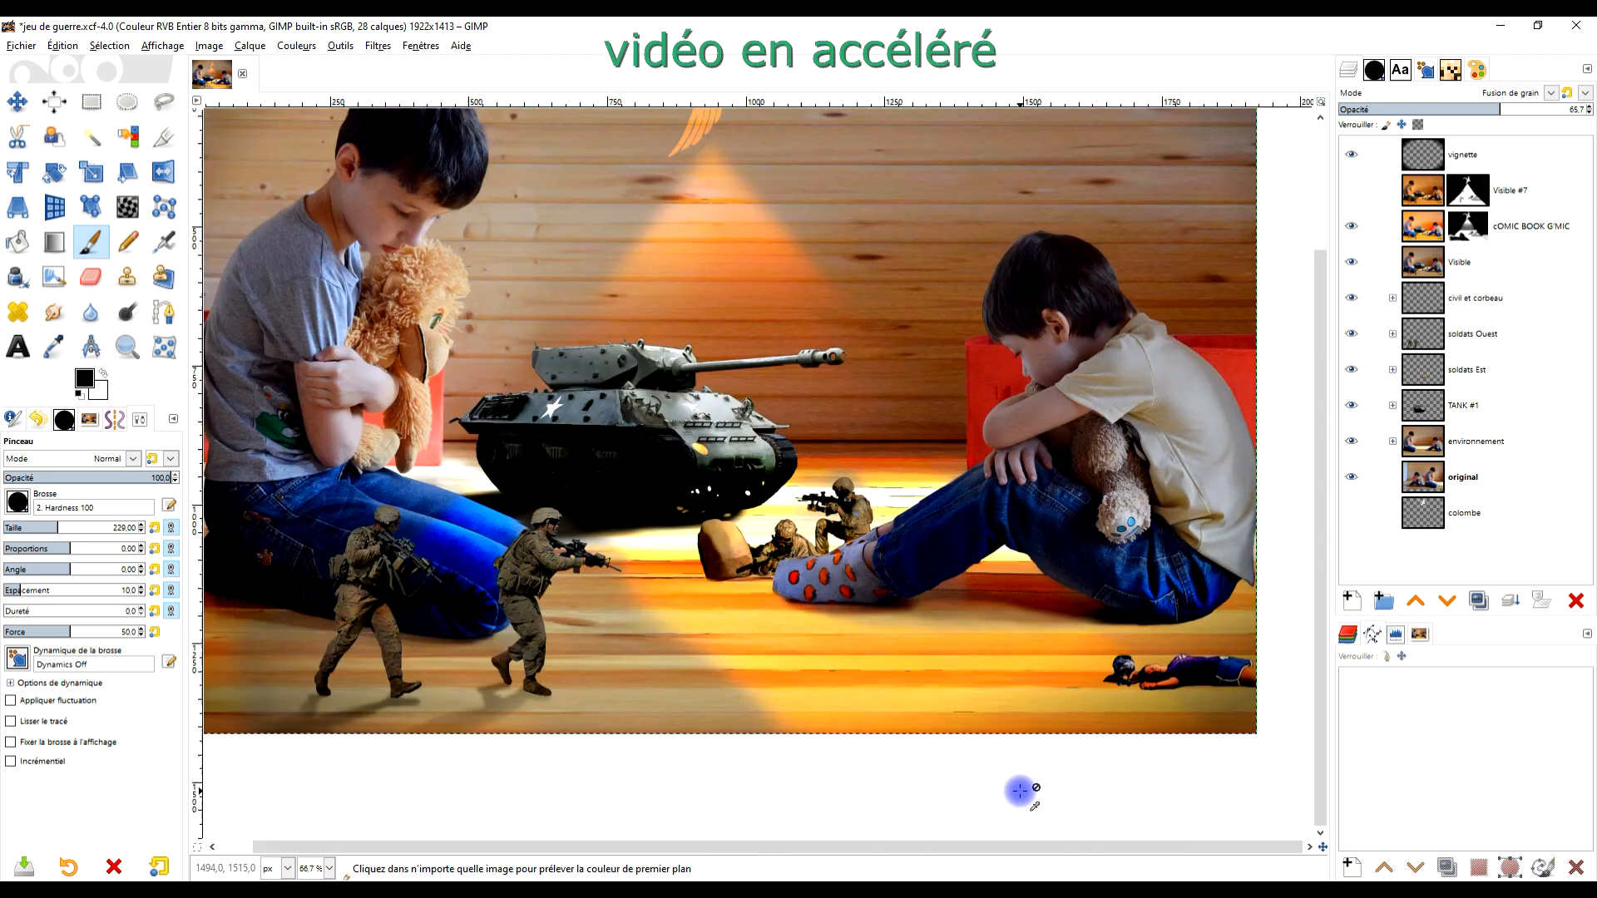
{"action": "scroll", "coordinate": [998, 757], "scroll_direction": "right", "scroll_amount": 2}
{"action": "scroll", "coordinate": [940, 582], "scroll_direction": "down", "scroll_amount": 1}
{"action": "scroll", "coordinate": [999, 533], "scroll_direction": "up", "scroll_amount": 1}
{"action": "left_click_drag", "start_coordinate": [915, 669], "coordinate": [998, 677]}
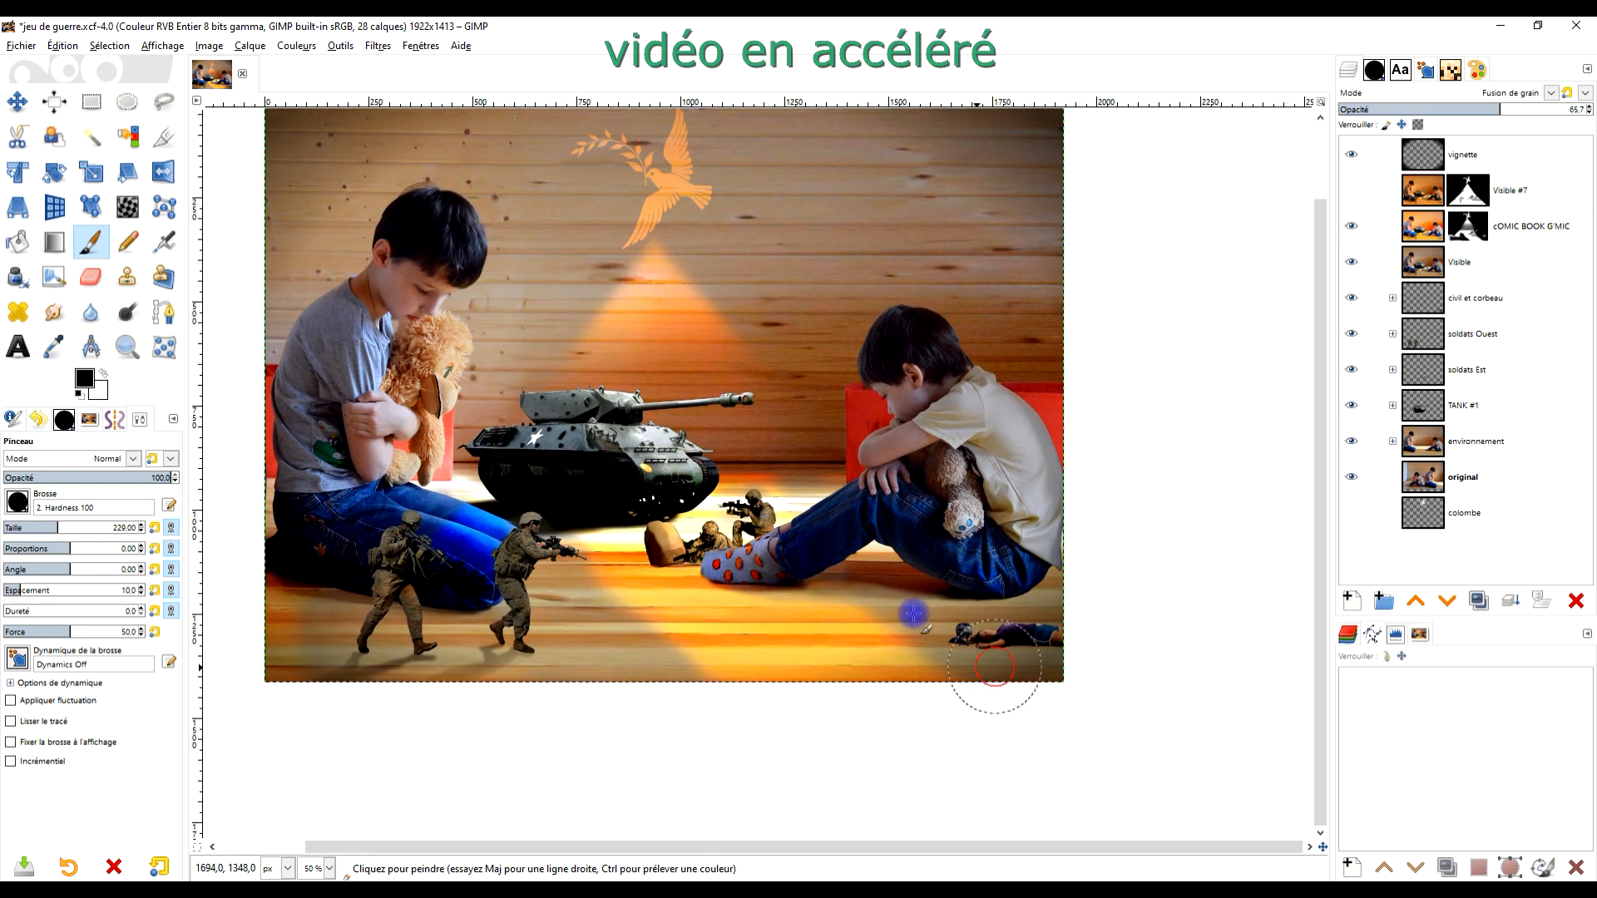
Switch to white, retouch the comic layer's mask around the crouching soldiers and tank, and undo the last stroke
{"action": "scroll", "coordinate": [896, 570], "scroll_direction": "up", "scroll_amount": 2}
{"action": "key", "text": "x"}
{"action": "left_click_drag", "start_coordinate": [724, 611], "coordinate": [555, 611]}
{"action": "scroll", "coordinate": [554, 601], "scroll_direction": "up", "scroll_amount": 1}
{"action": "left_click_drag", "start_coordinate": [932, 532], "coordinate": [1023, 491]}
{"action": "scroll", "coordinate": [997, 593], "scroll_direction": "down", "scroll_amount": 2}
{"action": "scroll", "coordinate": [1031, 570], "scroll_direction": "up", "scroll_amount": 2}
{"action": "key", "text": "ctrl+z"}
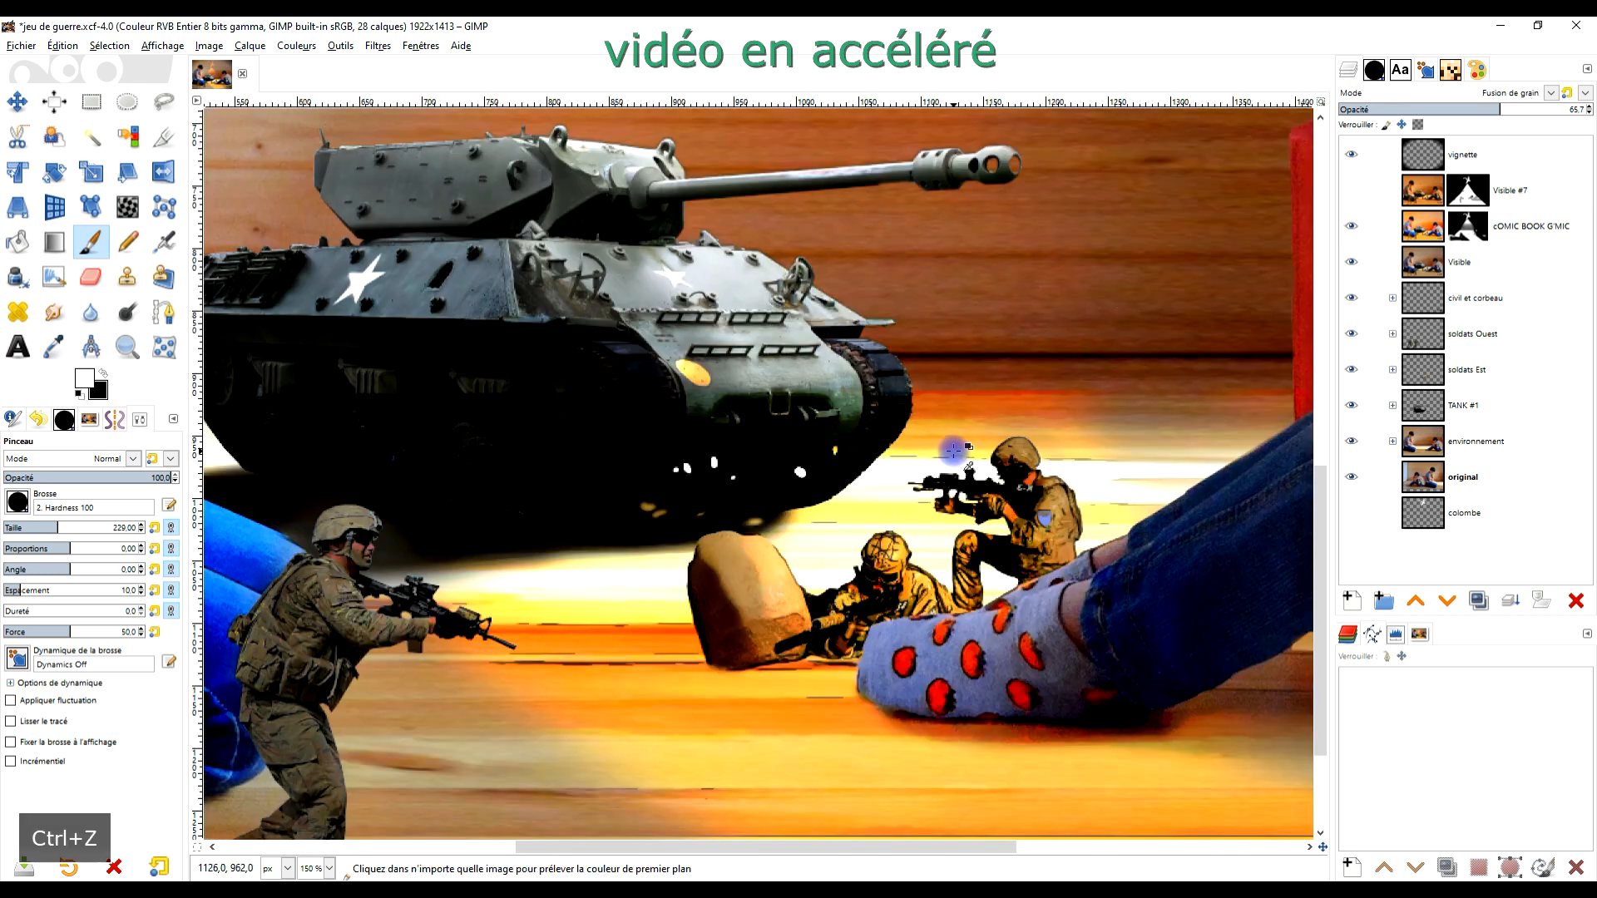
Paint in white on the comic layer's mask over the tank and its gun to restore their comic finish
{"action": "scroll", "coordinate": [832, 475], "scroll_direction": "down", "scroll_amount": 2}
{"action": "scroll", "coordinate": [609, 380], "scroll_direction": "up", "scroll_amount": 3}
{"action": "left_click_drag", "start_coordinate": [521, 399], "coordinate": [957, 375]}
{"action": "scroll", "coordinate": [721, 541], "scroll_direction": "down", "scroll_amount": 1}
{"action": "scroll", "coordinate": [915, 349], "scroll_direction": "up", "scroll_amount": 1}
{"action": "left_click_drag", "start_coordinate": [582, 391], "coordinate": [1257, 403]}
{"action": "scroll", "coordinate": [812, 375], "scroll_direction": "down", "scroll_amount": 2}
{"action": "scroll", "coordinate": [777, 588], "scroll_direction": "up", "scroll_amount": 1}
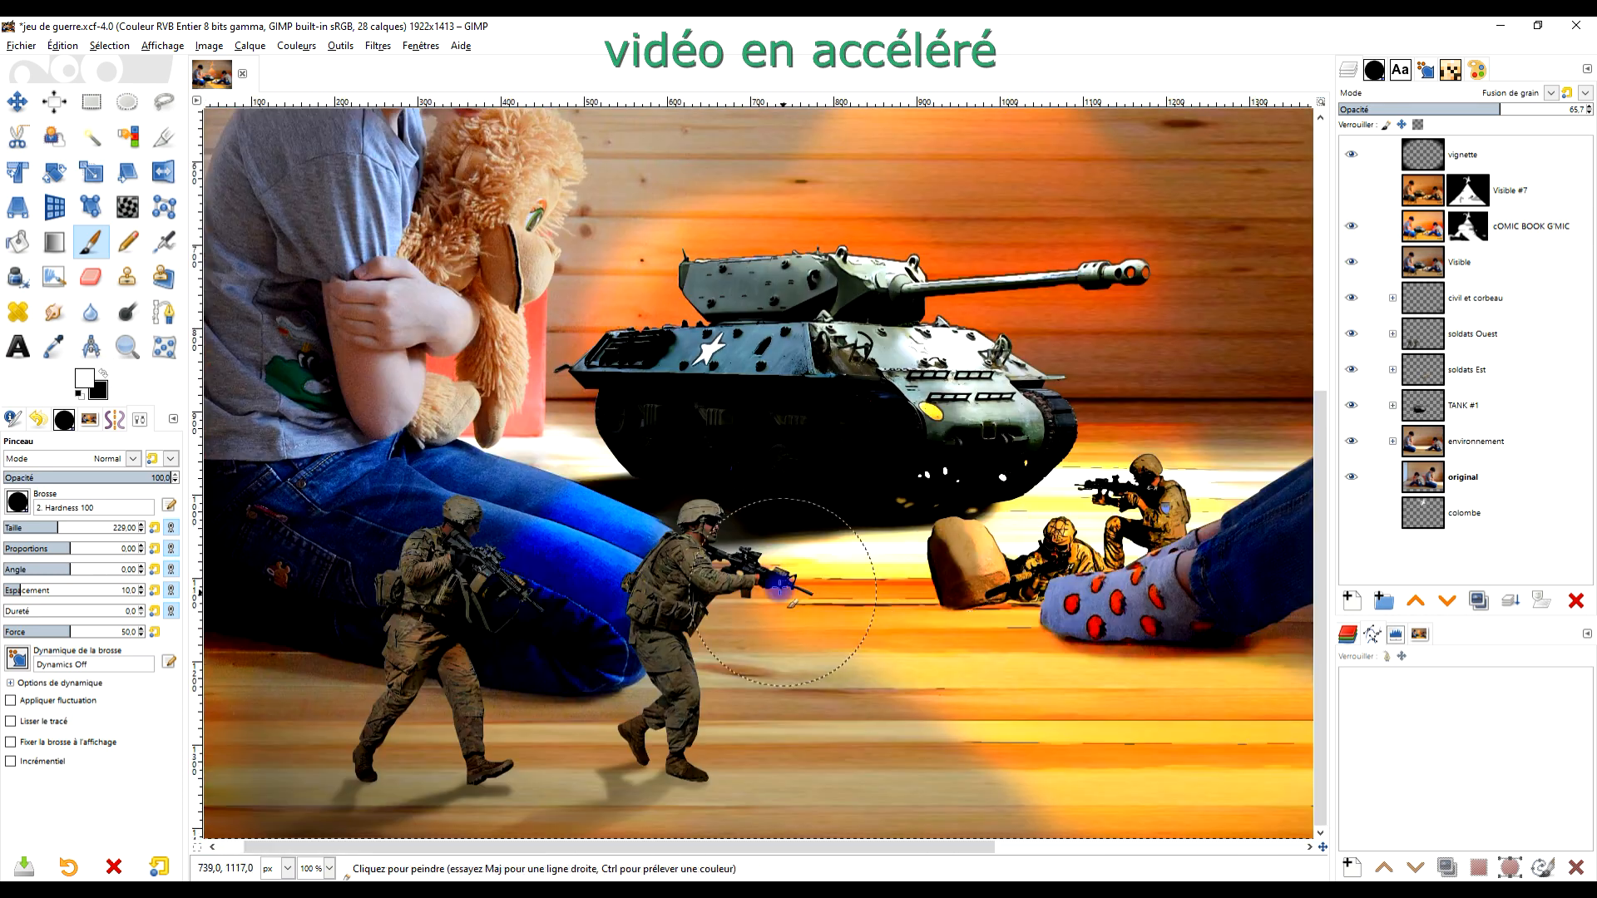
Paint on the comic layer's mask in soft white over the floor near the walking soldiers, and in black over neighbouring areas
{"action": "left_click_drag", "start_coordinate": [806, 666], "coordinate": [993, 744]}
{"action": "scroll", "coordinate": [749, 624], "scroll_direction": "down", "scroll_amount": 2}
{"action": "scroll", "coordinate": [746, 615], "scroll_direction": "up", "scroll_amount": 1}
{"action": "key", "text": "x"}
{"action": "mouse_move", "coordinate": [831, 502]}
{"action": "left_mouse_down"}
{"action": "mouse_move", "coordinate": [742, 541]}
{"action": "mouse_move", "coordinate": [626, 504]}
{"action": "left_mouse_up"}
{"action": "scroll", "coordinate": [960, 588], "scroll_direction": "up", "scroll_amount": 2}
{"action": "left_click_drag", "start_coordinate": [317, 617], "coordinate": [819, 636]}
{"action": "scroll", "coordinate": [772, 317], "scroll_direction": "down", "scroll_amount": 1}
{"action": "left_click_drag", "start_coordinate": [1072, 532], "coordinate": [791, 527]}
Switch to white and restore more of the comic finish on the floor through the layer's mask
{"action": "key", "text": "x"}
{"action": "left_click_drag", "start_coordinate": [970, 749], "coordinate": [1178, 790]}
{"action": "scroll", "coordinate": [812, 741], "scroll_direction": "down", "scroll_amount": 1}
{"action": "scroll", "coordinate": [813, 741], "scroll_direction": "down", "scroll_amount": 1}
{"action": "scroll", "coordinate": [786, 630], "scroll_direction": "down", "scroll_amount": 1}
{"action": "left_click", "coordinate": [1462, 155]}
{"action": "left_click_drag", "start_coordinate": [1509, 104], "coordinate": [1536, 105]}
{"action": "left_click", "coordinate": [91, 102]}
{"action": "left_click", "coordinate": [1421, 154]}
{"action": "left_click", "coordinate": [21, 46]}
{"action": "left_click", "coordinate": [66, 197]}
Lock the brush to the view, switch to black and paint over the mask at the tip of the light cone
{"action": "left_click", "coordinate": [128, 347]}
{"action": "left_click_drag", "start_coordinate": [346, 170], "coordinate": [1160, 779]}
{"action": "scroll", "coordinate": [692, 250], "scroll_direction": "up", "scroll_amount": 4}
{"action": "left_click", "coordinate": [90, 242]}
{"action": "scroll", "coordinate": [822, 460], "scroll_direction": "up", "scroll_amount": 3}
{"action": "key", "text": "ctrl+z"}
{"action": "left_click", "coordinate": [103, 372]}
{"action": "left_click_drag", "start_coordinate": [849, 208], "coordinate": [678, 328]}
{"action": "scroll", "coordinate": [678, 328], "scroll_direction": "down", "scroll_amount": 1}
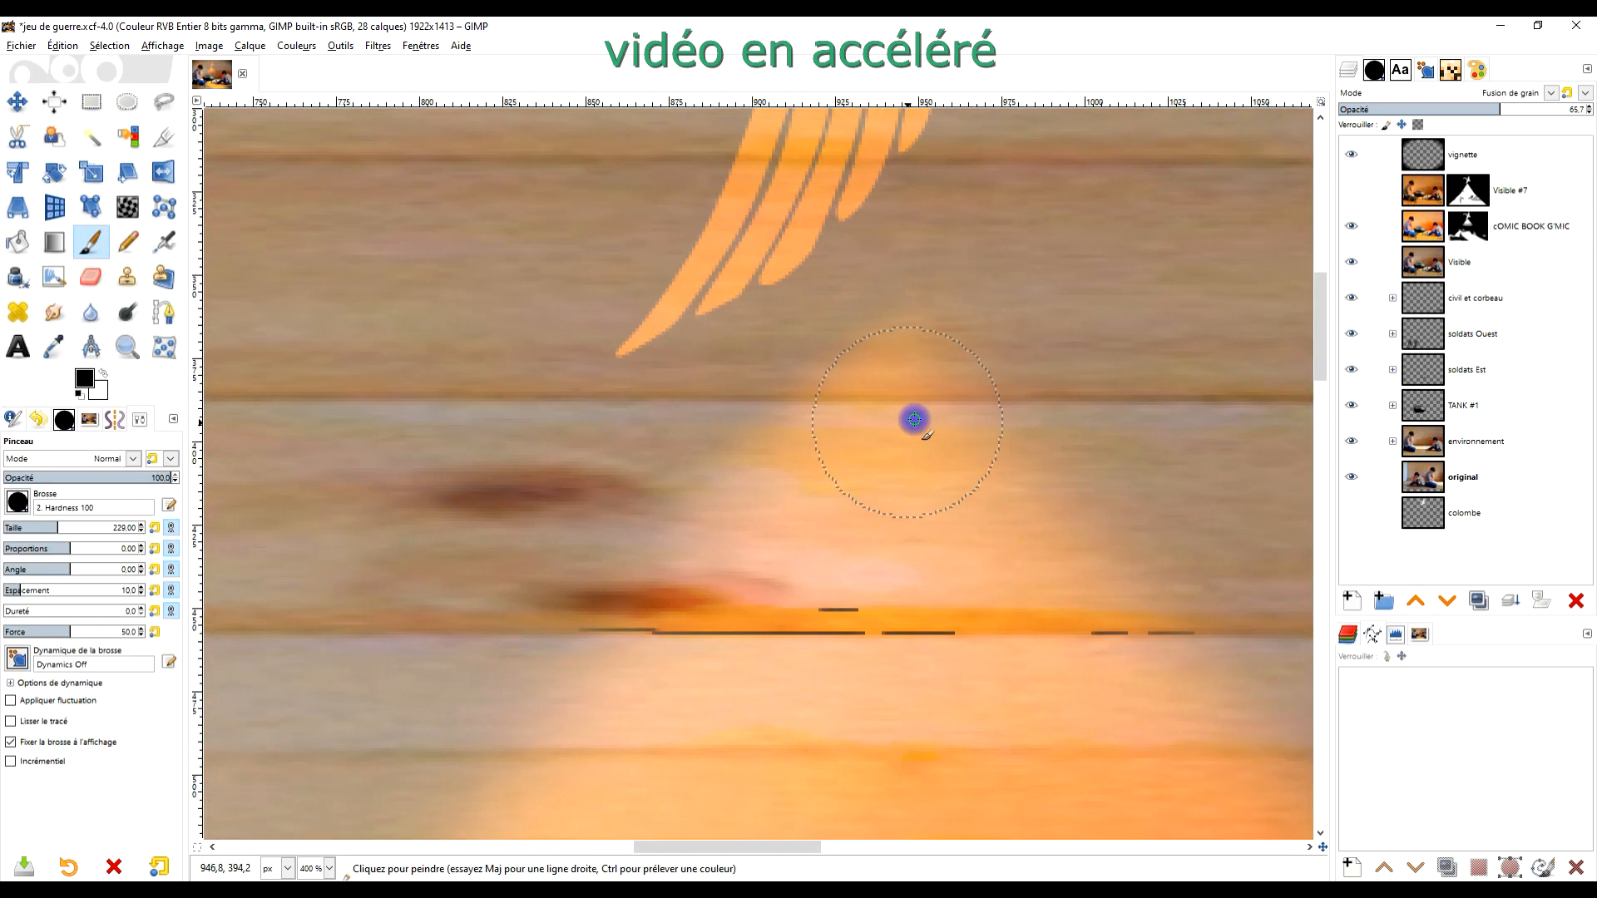
Paint a straight soft black stroke on the mask along the light cone's edge to sharpen it from the tip downward
{"action": "scroll", "coordinate": [824, 289], "scroll_direction": "up", "scroll_amount": 2}
{"action": "scroll", "coordinate": [948, 425], "scroll_direction": "down", "scroll_amount": 5}
{"action": "scroll", "coordinate": [1057, 521], "scroll_direction": "up", "scroll_amount": 3}
{"action": "left_click", "coordinate": [874, 282]}
{"action": "scroll", "coordinate": [871, 291], "scroll_direction": "down", "scroll_amount": 2}
{"action": "left_click", "coordinate": [1131, 621], "text": "shift"}
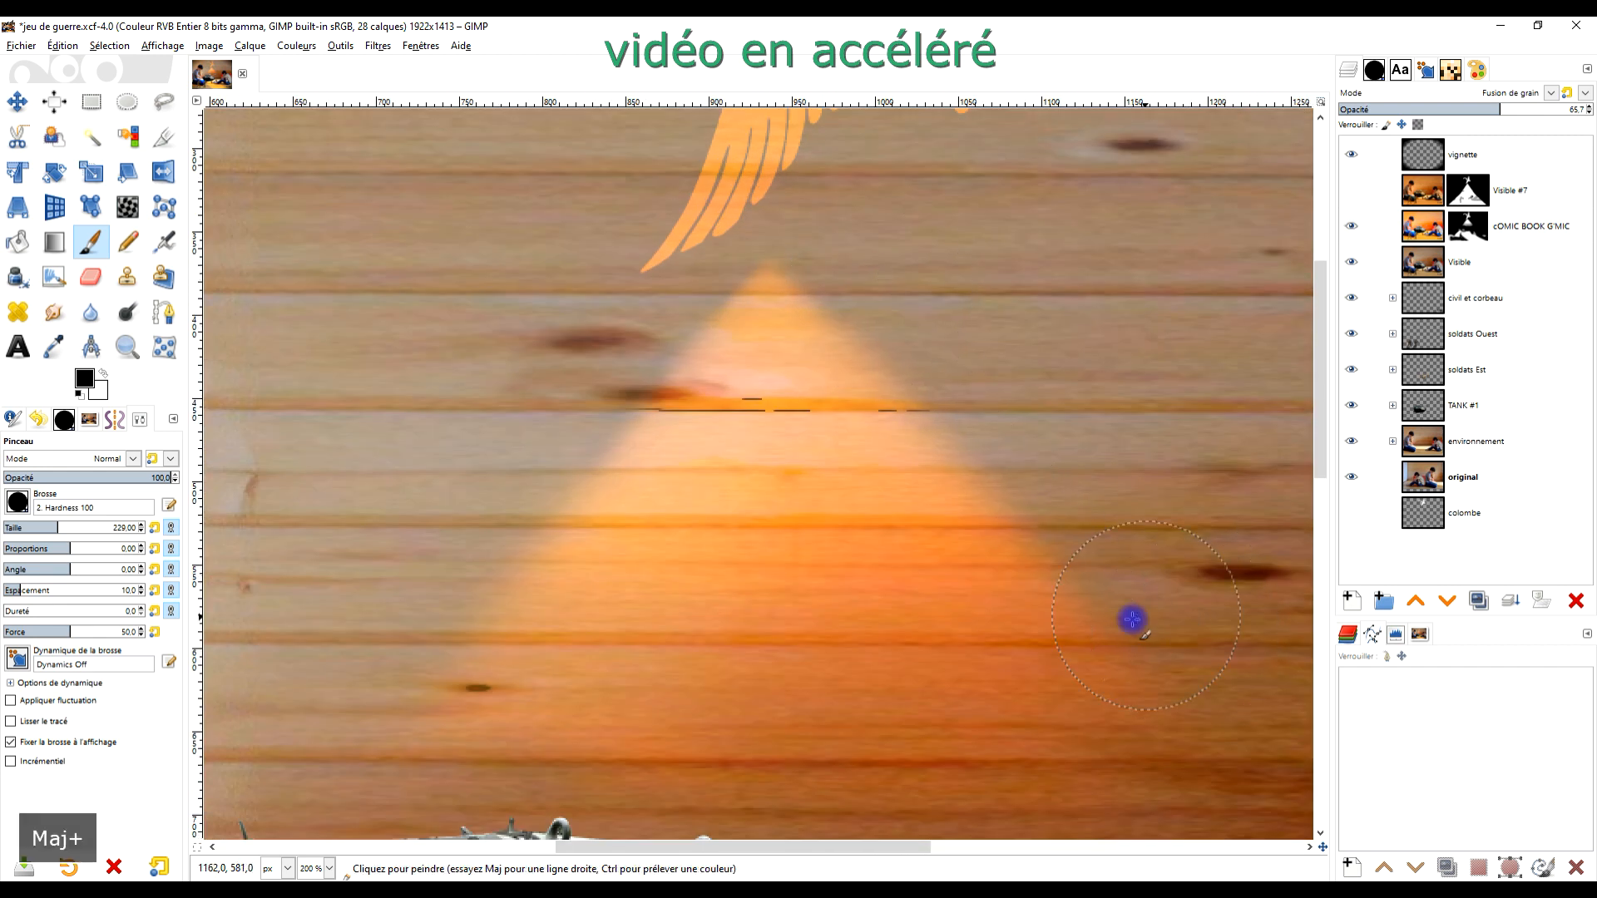
{"action": "scroll", "coordinate": [910, 367], "scroll_direction": "down", "scroll_amount": 3}
Clone clean wood over the thin dark crack lines near the top of the light cone
{"action": "scroll", "coordinate": [911, 367], "scroll_direction": "up", "scroll_amount": 5}
{"action": "left_click", "coordinate": [732, 246]}
{"action": "scroll", "coordinate": [923, 510], "scroll_direction": "up", "scroll_amount": 2}
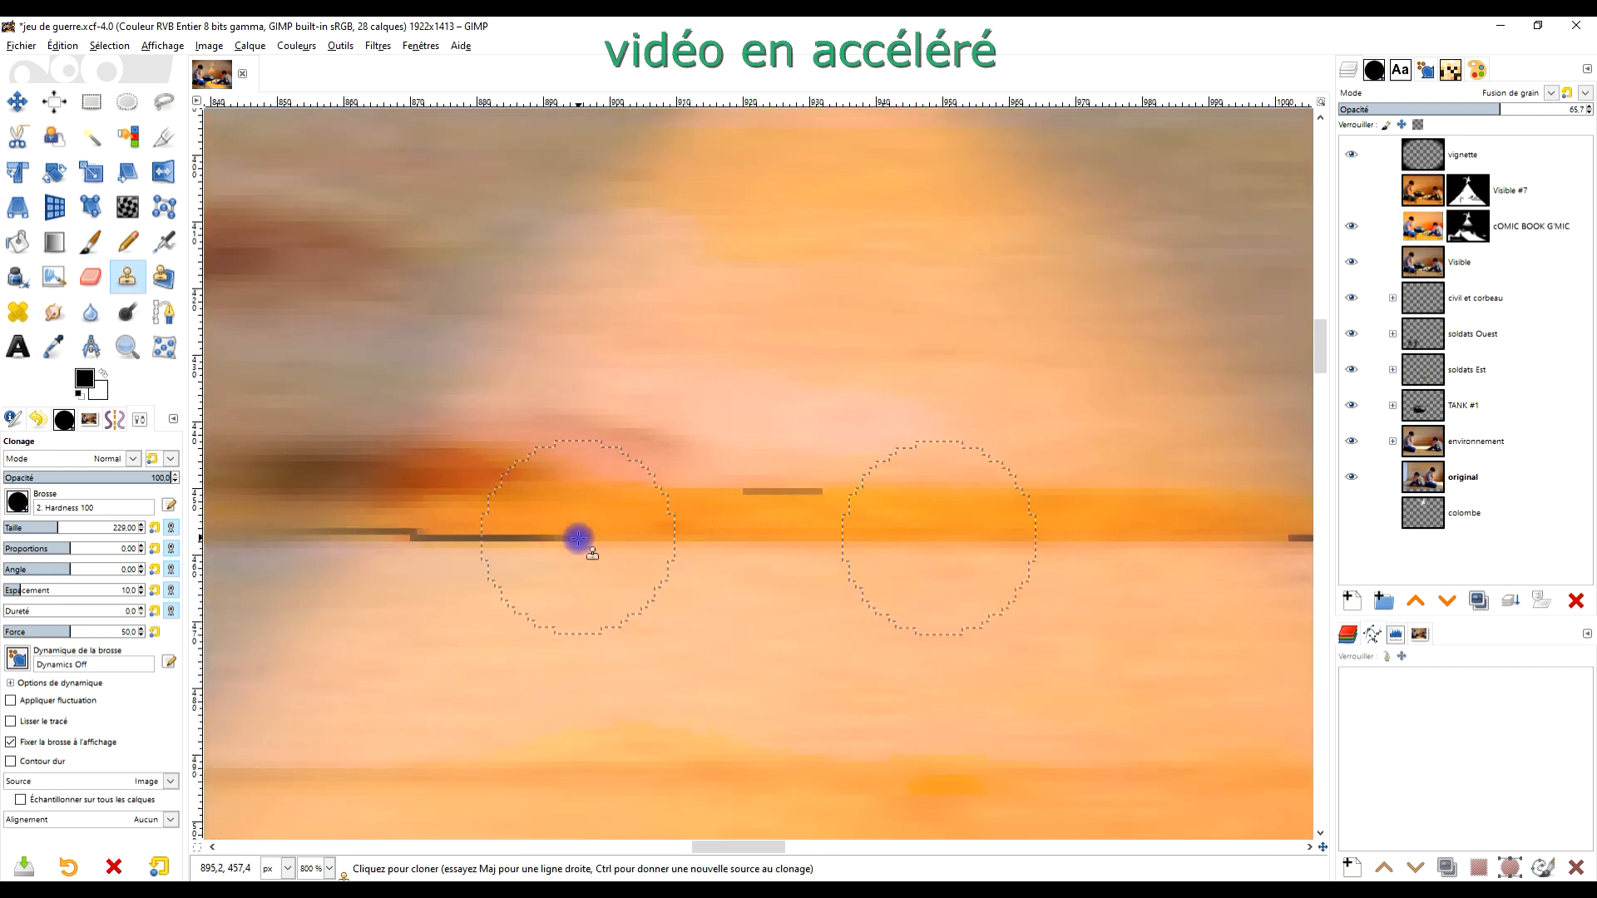
{"action": "left_click_drag", "start_coordinate": [499, 536], "coordinate": [404, 536]}
{"action": "left_click", "coordinate": [638, 553], "text": "ctrl"}
{"action": "scroll", "coordinate": [916, 458], "scroll_direction": "down", "scroll_amount": 6}
Draw a wide elliptical selection about 377 px high over the floor at the soldiers' feet, extending it toward the sitting boy's legs
{"action": "left_click", "coordinate": [91, 102]}
{"action": "scroll", "coordinate": [1090, 665], "scroll_direction": "down", "scroll_amount": 2}
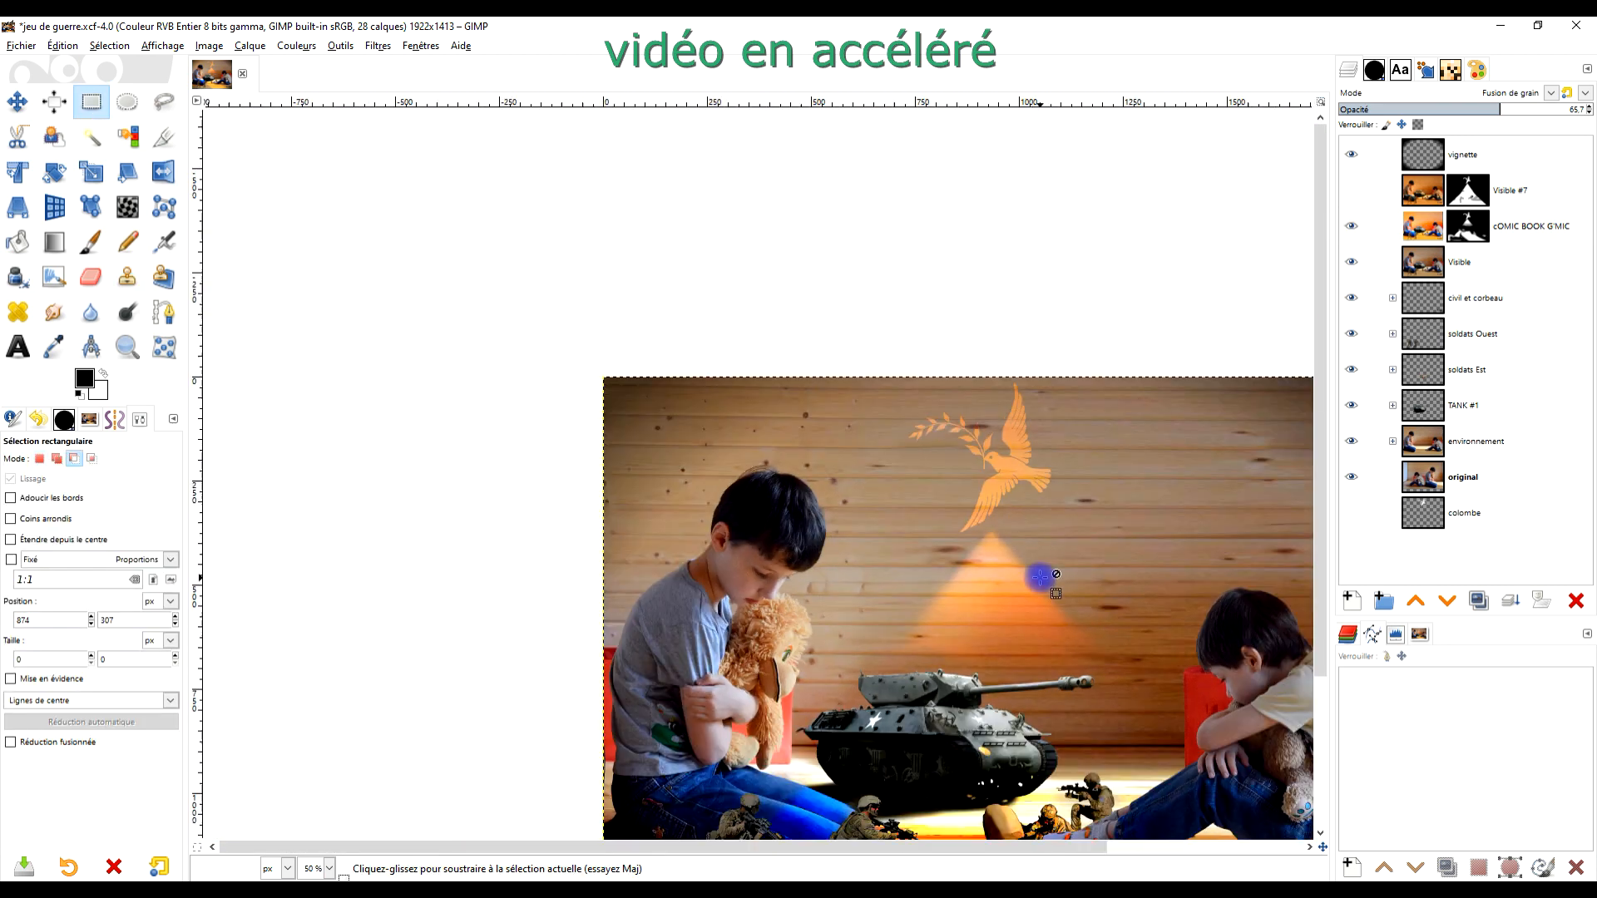
{"action": "scroll", "coordinate": [1052, 536], "scroll_direction": "up", "scroll_amount": 1}
{"action": "left_click", "coordinate": [127, 102]}
{"action": "left_click_drag", "start_coordinate": [498, 520], "coordinate": [1096, 785]}
{"action": "left_click_drag", "start_coordinate": [814, 538], "coordinate": [813, 577]}
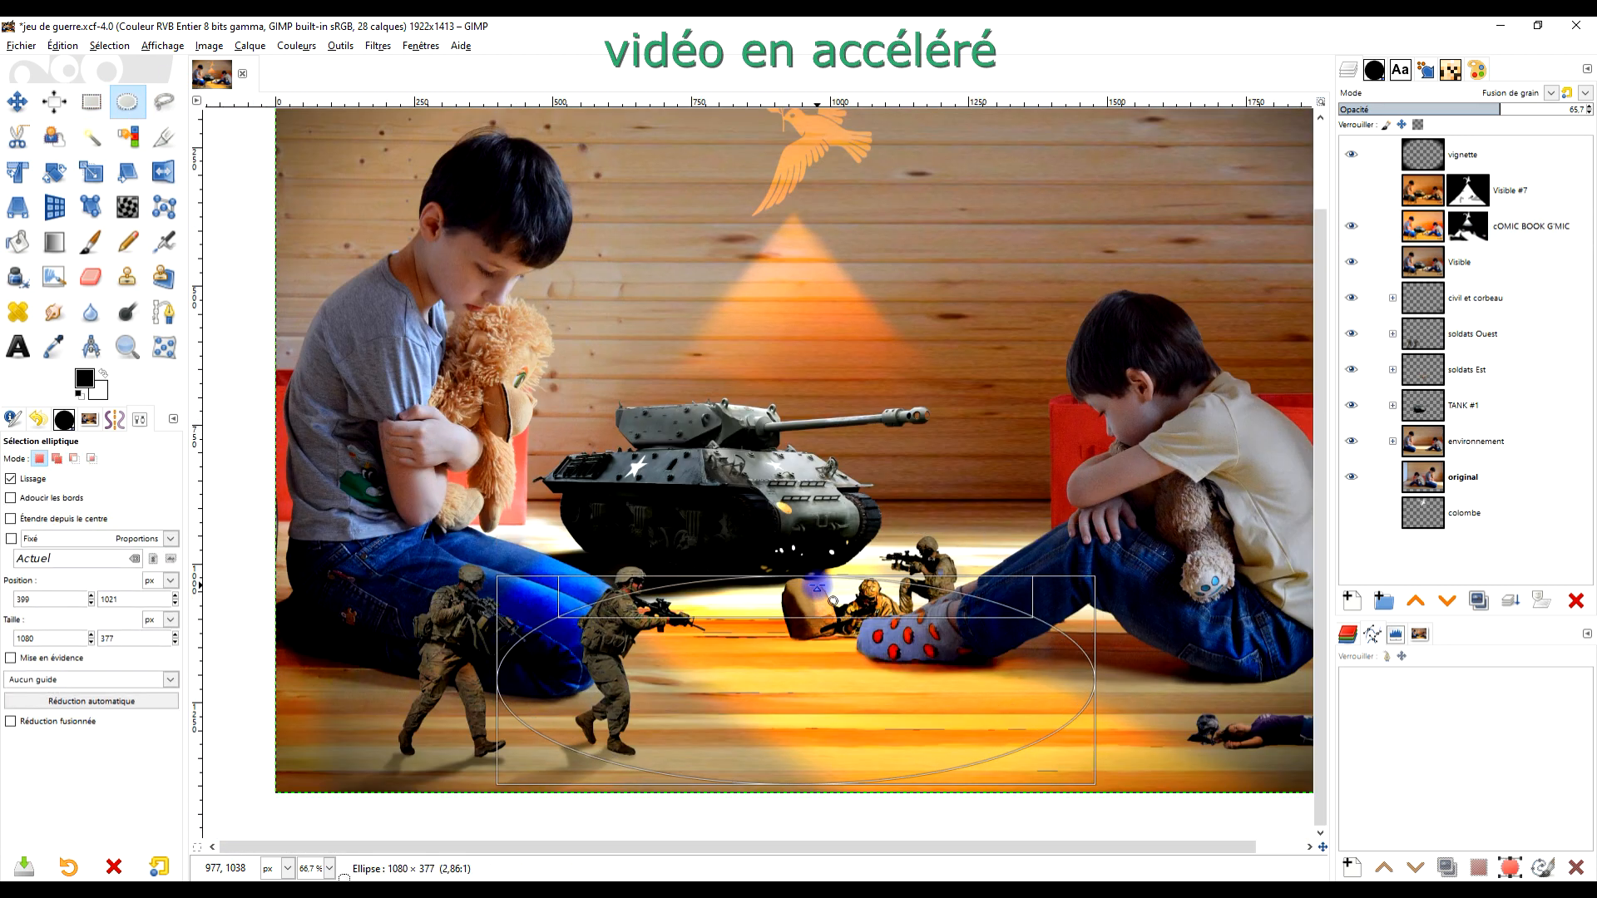
{"action": "left_click_drag", "start_coordinate": [1082, 669], "coordinate": [1142, 669]}
{"action": "key", "text": "Return"}
Fill the elliptical selection on the comic layer's mask with the white background colour and remove the selection
{"action": "left_click", "coordinate": [62, 46]}
{"action": "left_click", "coordinate": [133, 333]}
{"action": "left_click", "coordinate": [109, 46]}
{"action": "left_click", "coordinate": [132, 83]}
Soften the filled ellipse's edge in black on the mask around the boy's jeans and the floor, and switch back to white
{"action": "left_click", "coordinate": [90, 243]}
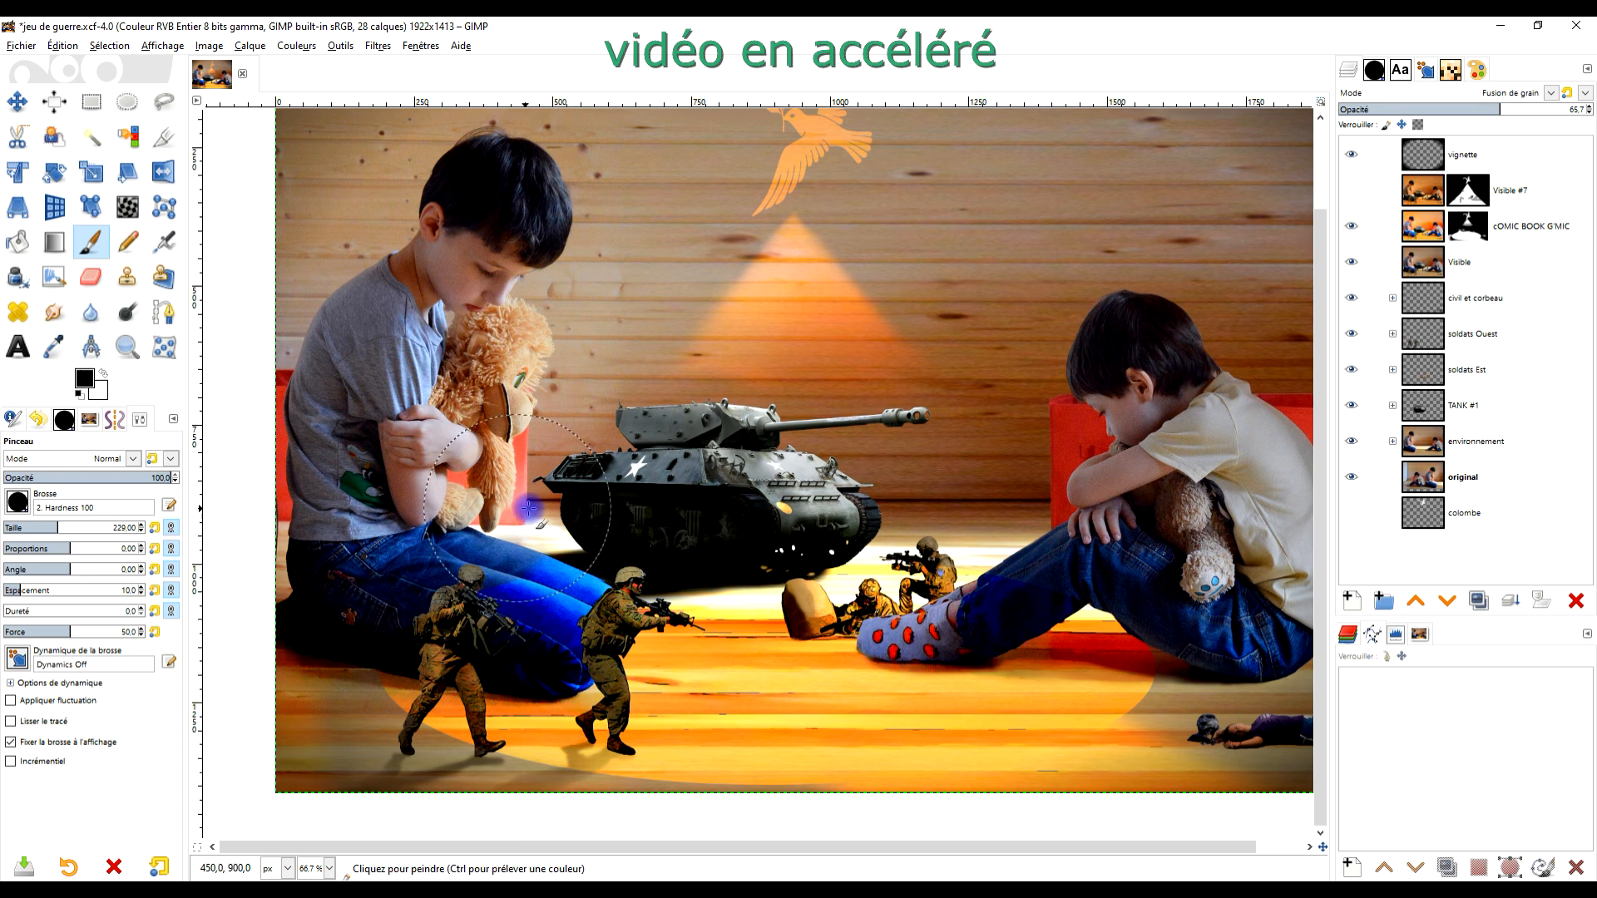
{"action": "scroll", "coordinate": [932, 532], "scroll_direction": "up", "scroll_amount": 2}
{"action": "left_click_drag", "start_coordinate": [1194, 665], "coordinate": [762, 538]}
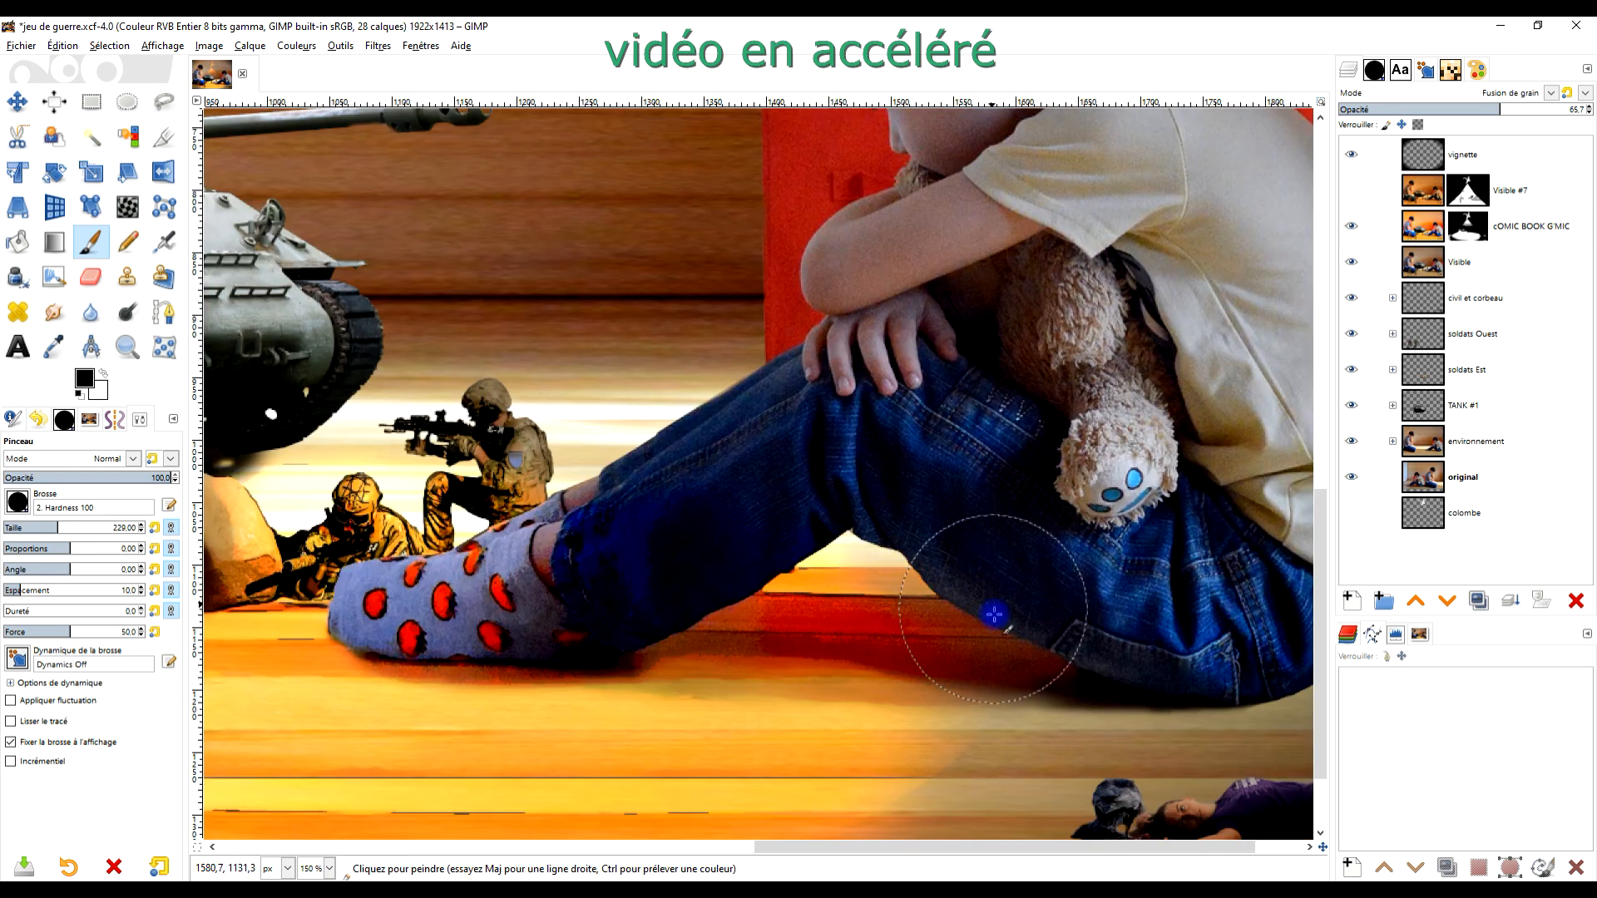
{"action": "left_click_drag", "start_coordinate": [274, 690], "coordinate": [1270, 612]}
{"action": "left_click_drag", "start_coordinate": [798, 326], "coordinate": [854, 334]}
{"action": "scroll", "coordinate": [854, 334], "scroll_direction": "down", "scroll_amount": 2}
{"action": "scroll", "coordinate": [1016, 732], "scroll_direction": "up", "scroll_amount": 2}
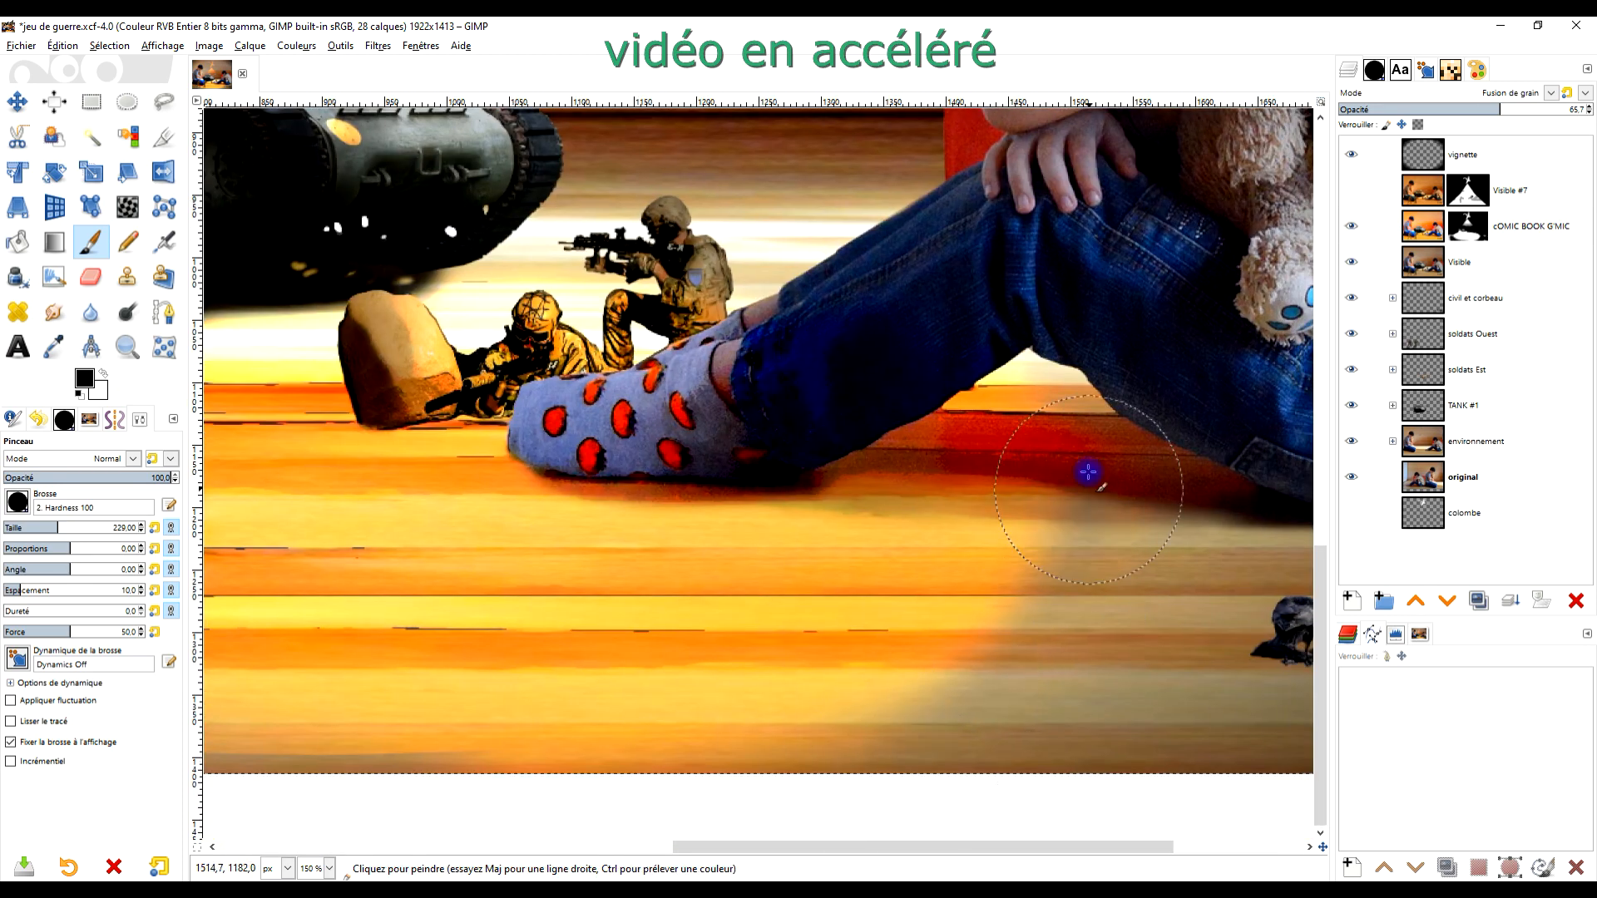
{"action": "scroll", "coordinate": [1148, 701], "scroll_direction": "down", "scroll_amount": 2}
{"action": "scroll", "coordinate": [916, 691], "scroll_direction": "up", "scroll_amount": 1}
{"action": "scroll", "coordinate": [1048, 724], "scroll_direction": "down", "scroll_amount": 1}
{"action": "left_click_drag", "start_coordinate": [1160, 498], "coordinate": [1178, 575]}
{"action": "key", "text": "x"}
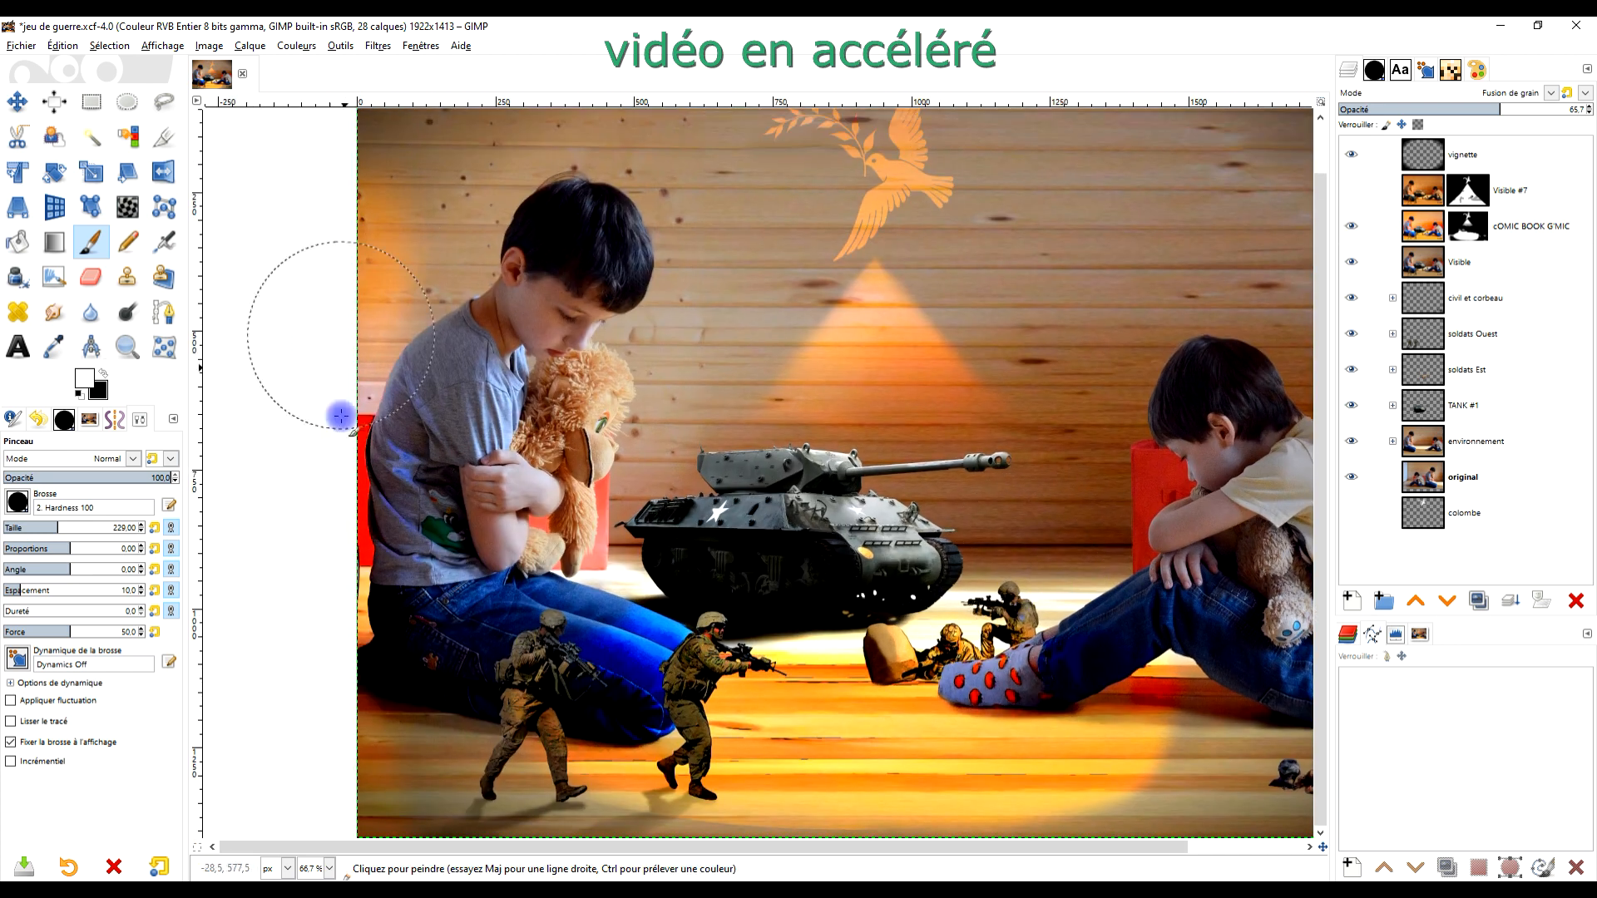
Compare the whole image with and without the comic layer by toggling its visibility, and save the project
{"action": "scroll", "coordinate": [470, 333], "scroll_direction": "down", "scroll_amount": 1}
{"action": "key", "text": "z"}
{"action": "left_click_drag", "start_coordinate": [303, 191], "coordinate": [1257, 769]}
{"action": "left_click", "coordinate": [1353, 227]}
{"action": "left_click", "coordinate": [1353, 227]}
{"action": "left_click", "coordinate": [1353, 262]}
{"action": "left_click", "coordinate": [1353, 227]}
{"action": "left_click", "coordinate": [1353, 227]}
{"action": "key", "text": "p"}
{"action": "key", "text": "ctrl+s"}
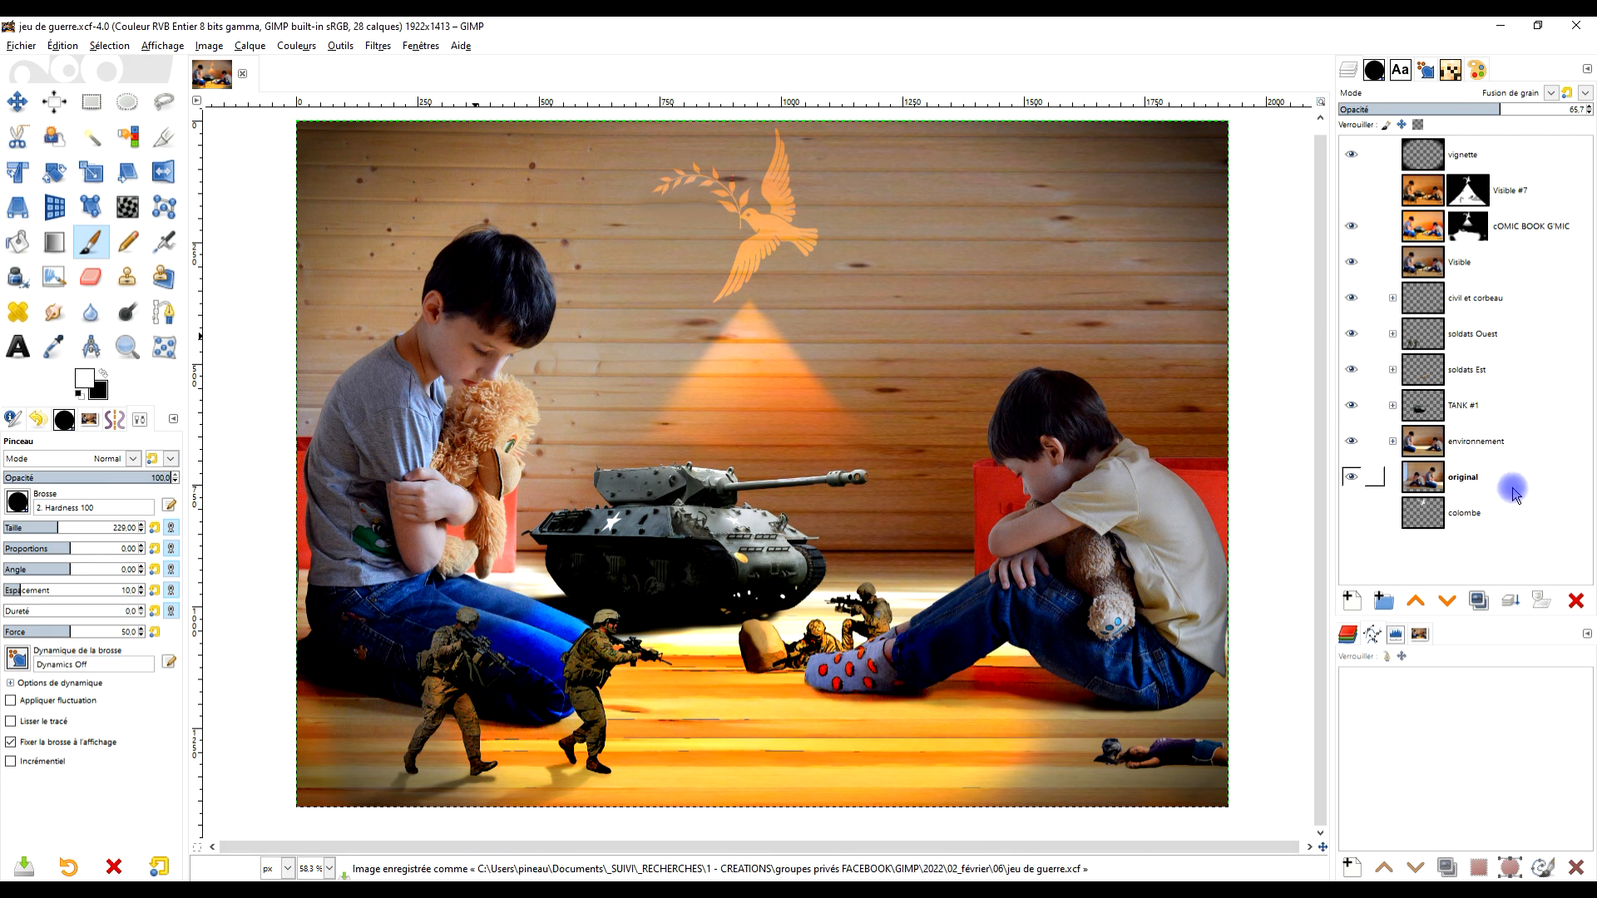